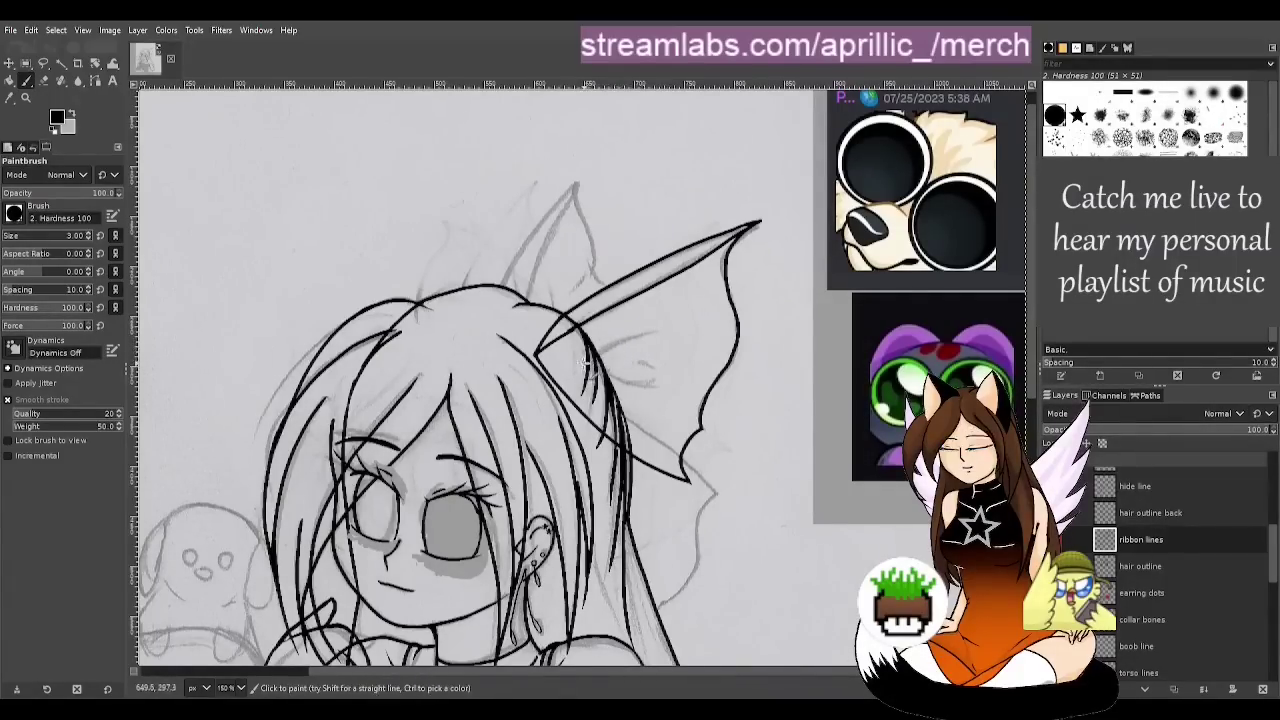
Ink the short curved fold lines inside the large ribbon loop with the size 3 Paintbrush and save the image
{"action": "left_click_drag", "start_coordinate": [590, 358], "coordinate": [646, 327]}
{"action": "key", "text": "ctrl+z"}
{"action": "left_click_drag", "start_coordinate": [590, 358], "coordinate": [669, 324]}
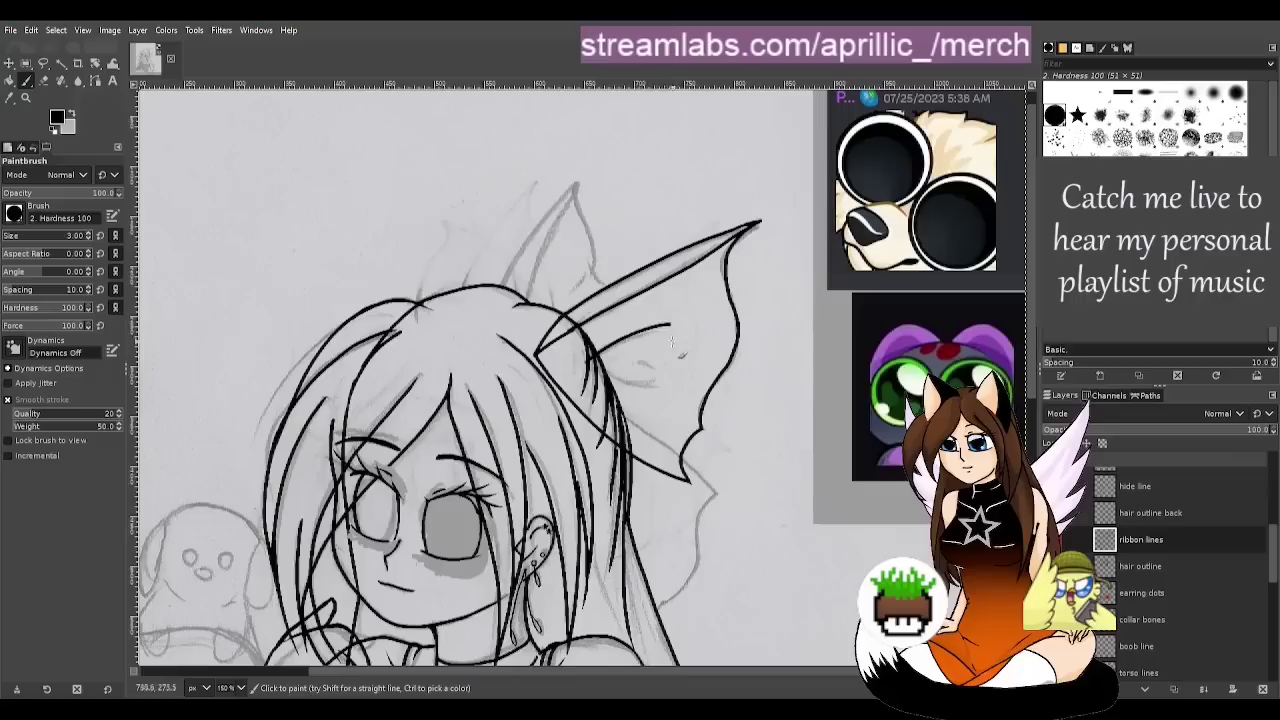
{"action": "key", "text": "ctrl+z"}
{"action": "mouse_move", "coordinate": [583, 366]}
{"action": "left_mouse_down"}
{"action": "mouse_move", "coordinate": [677, 342]}
{"action": "mouse_move", "coordinate": [643, 359]}
{"action": "mouse_move", "coordinate": [657, 379]}
{"action": "mouse_move", "coordinate": [625, 377]}
{"action": "mouse_move", "coordinate": [666, 384]}
{"action": "left_mouse_up"}
{"action": "key", "text": "ctrl+z"}
{"action": "key", "text": "ctrl+z"}
{"action": "left_click_drag", "start_coordinate": [596, 366], "coordinate": [655, 384]}
{"action": "key", "text": "ctrl+z"}
{"action": "key", "text": "ctrl+z"}
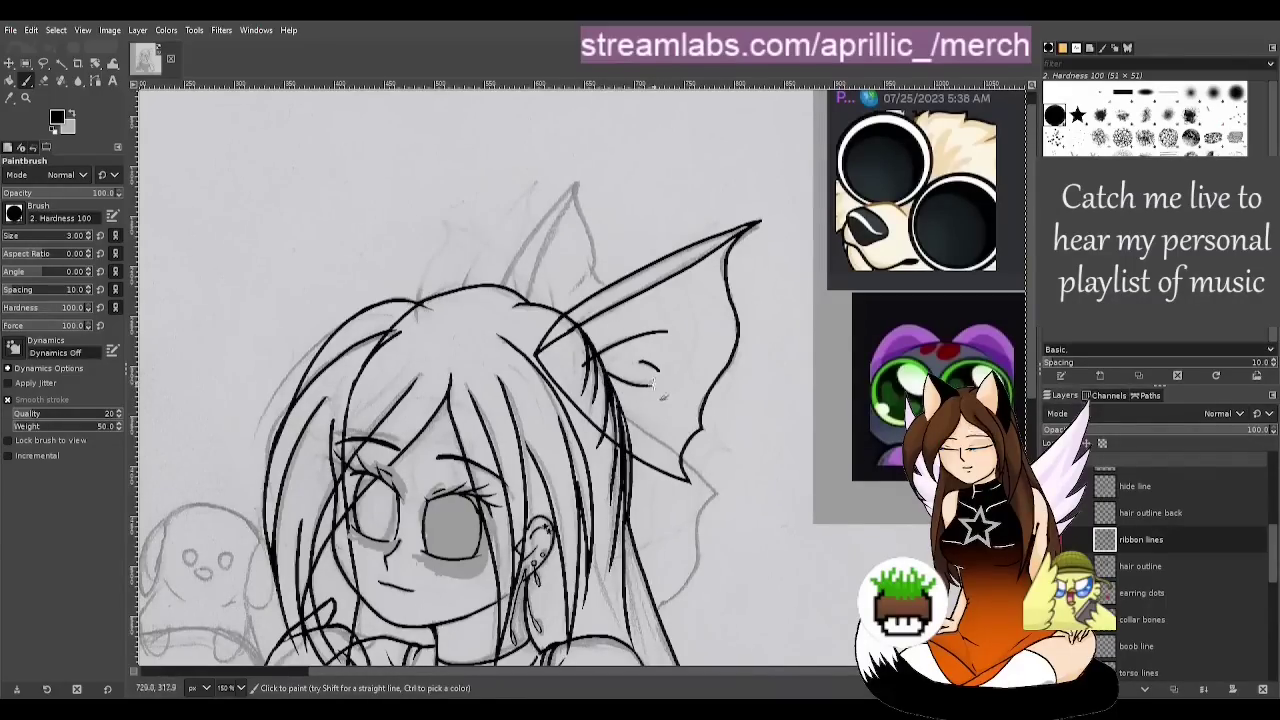
{"action": "key", "text": "ctrl+s"}
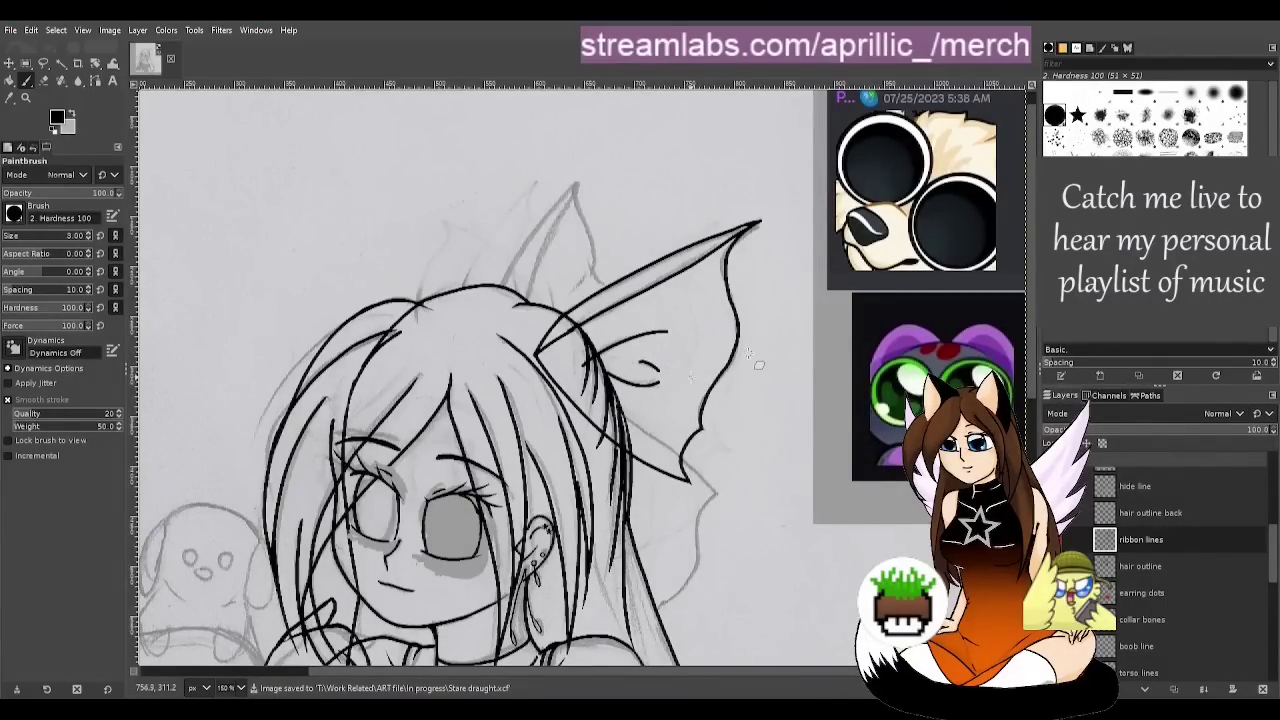
Clean up the fold lines inside the large ribbon loop with the size 6 Eraser and save the image
{"action": "key", "text": "shift+e"}
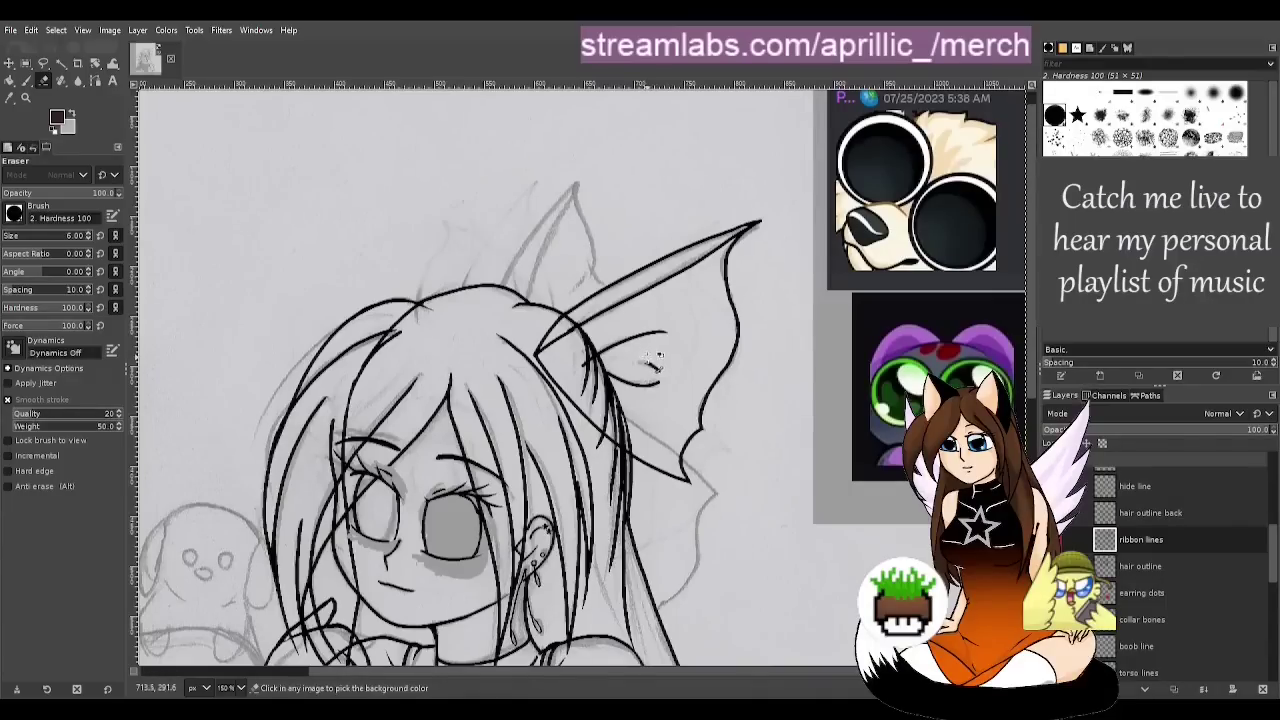
{"action": "key", "text": "ctrl+s"}
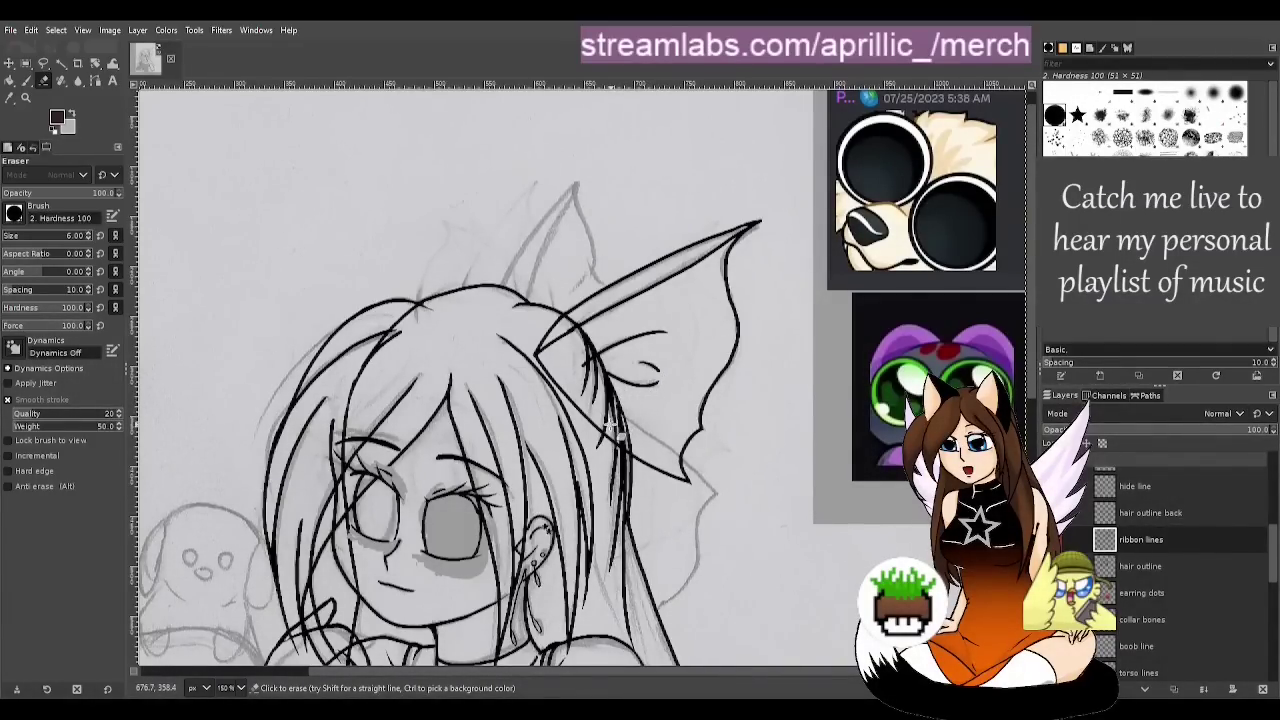
{"action": "key", "text": "ctrl+s"}
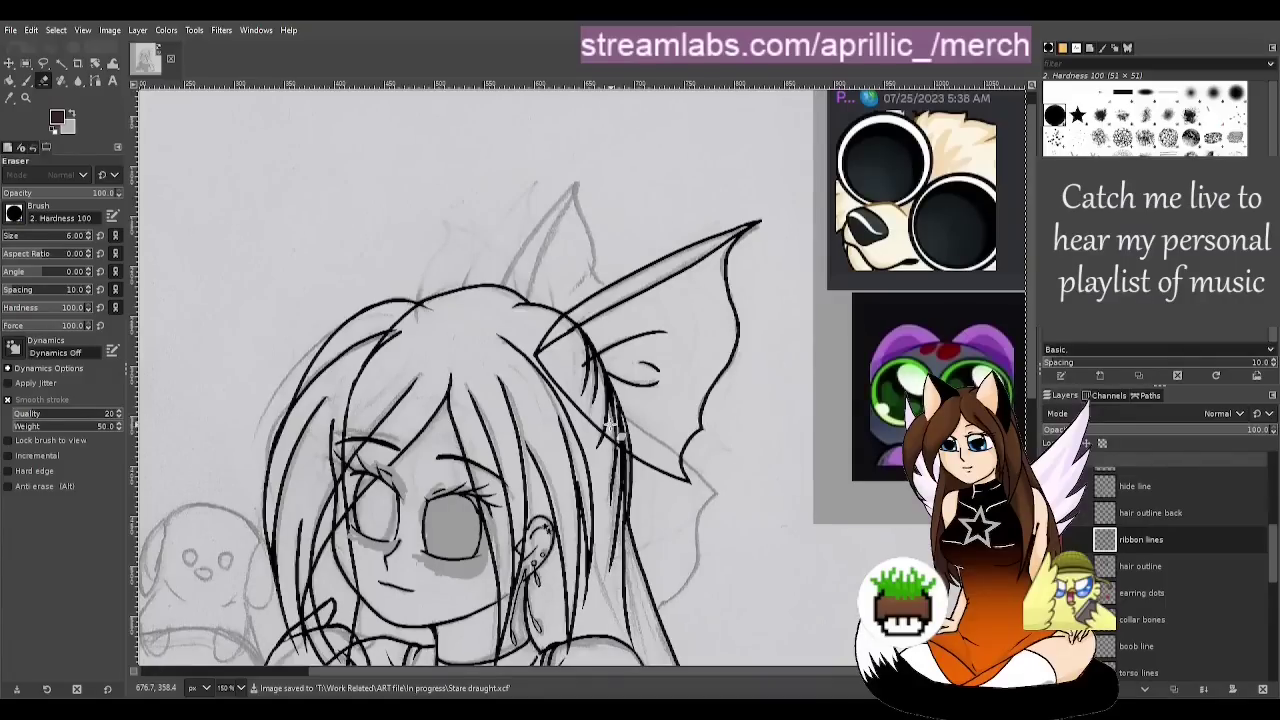
Rename the ribbon lines layer to "ribbon lines 1" and add a layer named "ribbon lines 2" above it
{"action": "key", "text": "r"}
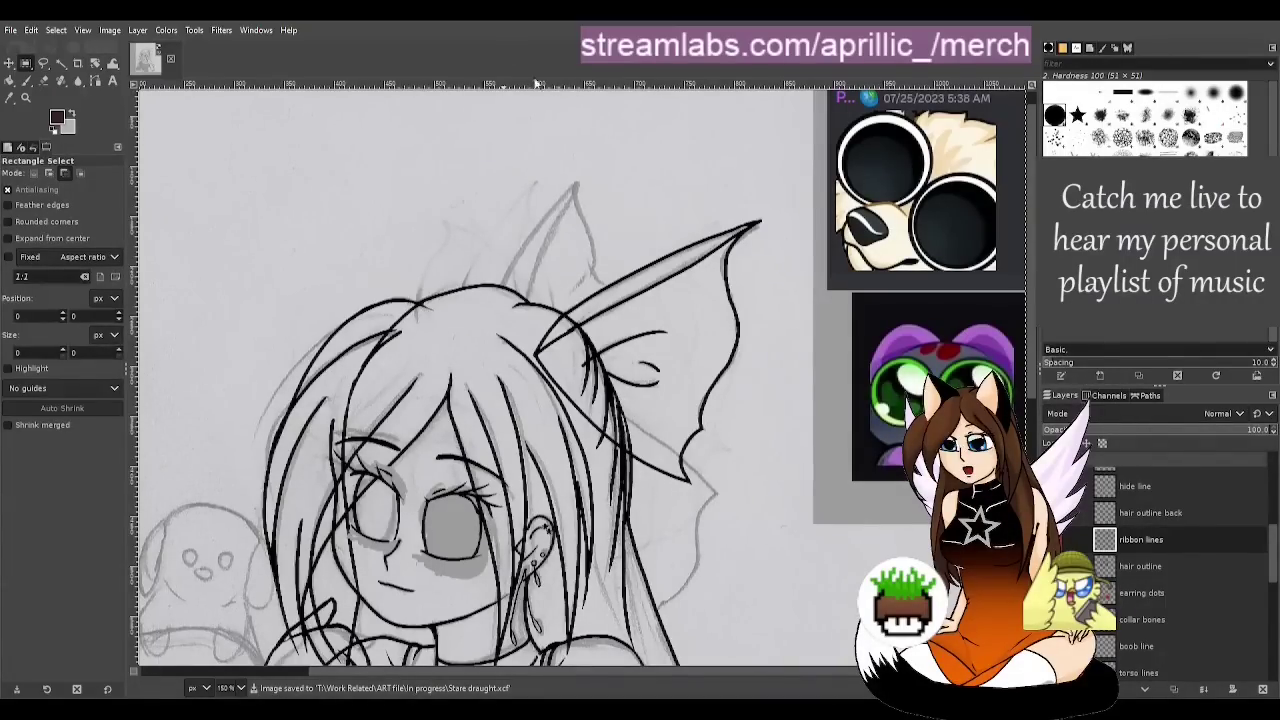
{"action": "double_click", "coordinate": [1166, 540]}
{"action": "key", "text": "Return"}
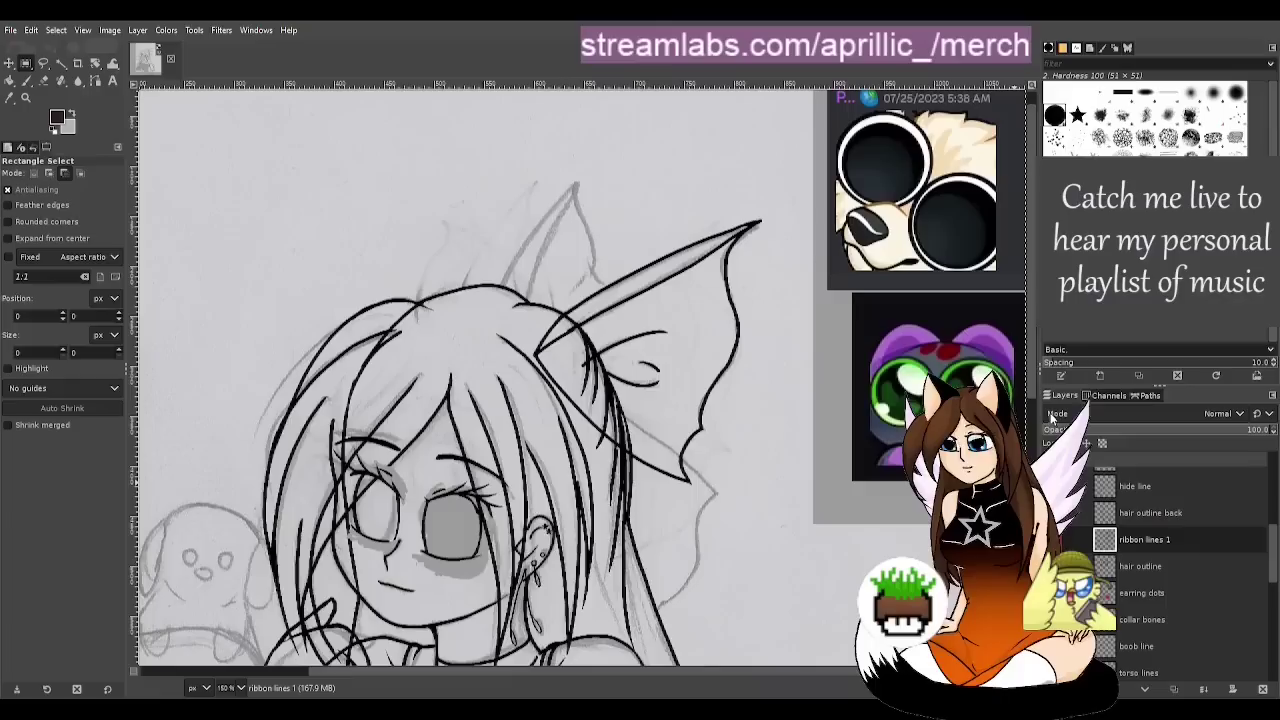
{"action": "left_click", "coordinate": [1174, 689]}
{"action": "left_click", "coordinate": [1132, 539]}
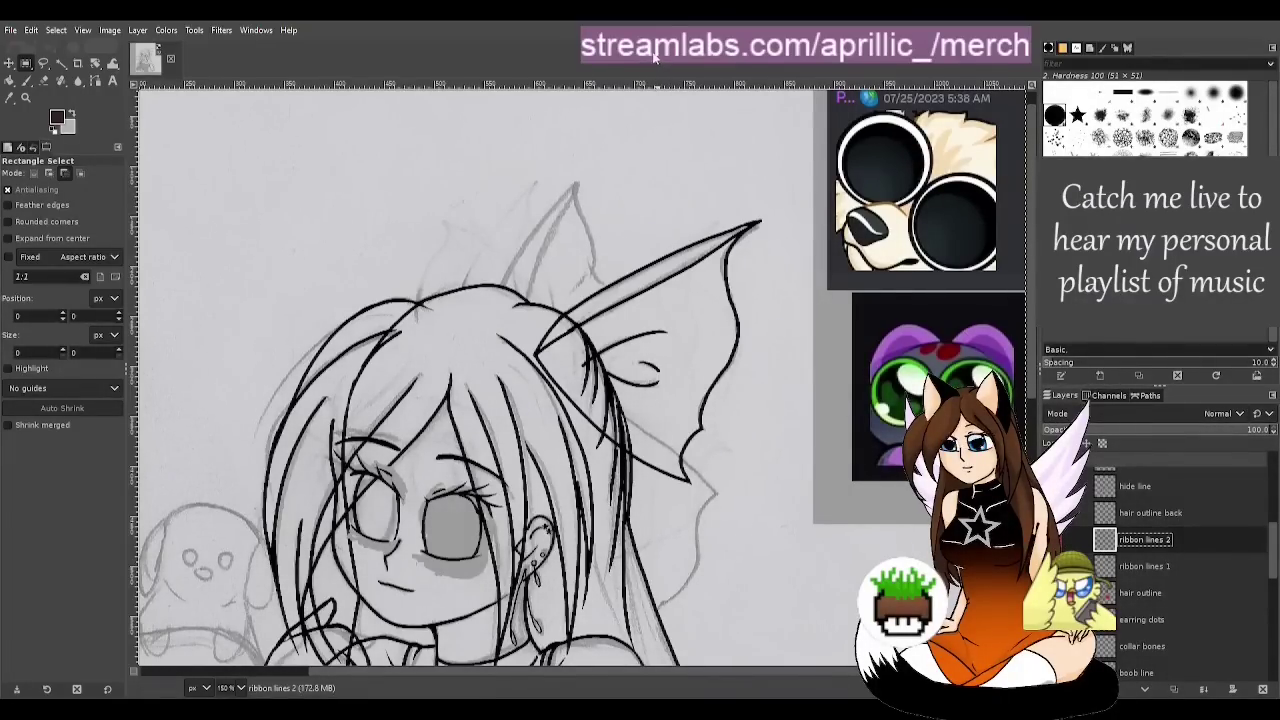
Ink the two long curved sides of the upper ribbon loop, from its pointed tip to the knot on the hair
{"action": "key", "text": "p"}
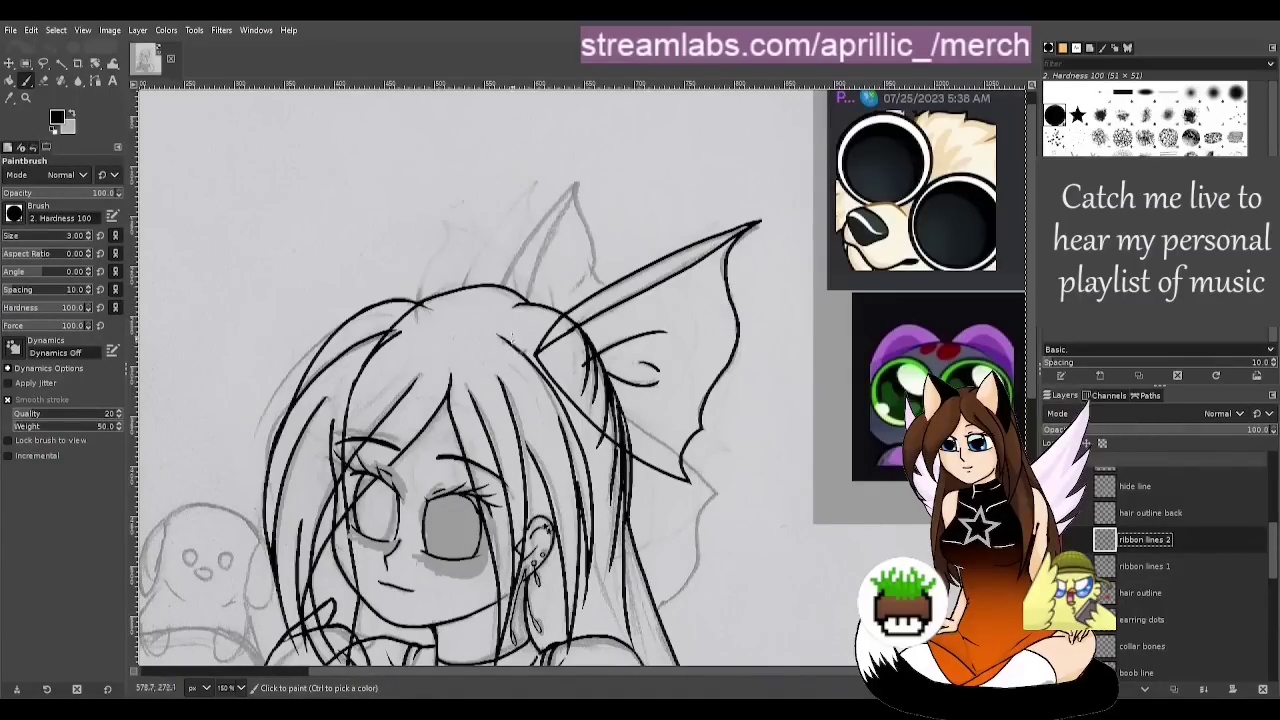
{"action": "mouse_move", "coordinate": [524, 367]}
{"action": "left_mouse_down"}
{"action": "mouse_move", "coordinate": [589, 166]}
{"action": "mouse_move", "coordinate": [583, 182]}
{"action": "left_mouse_up"}
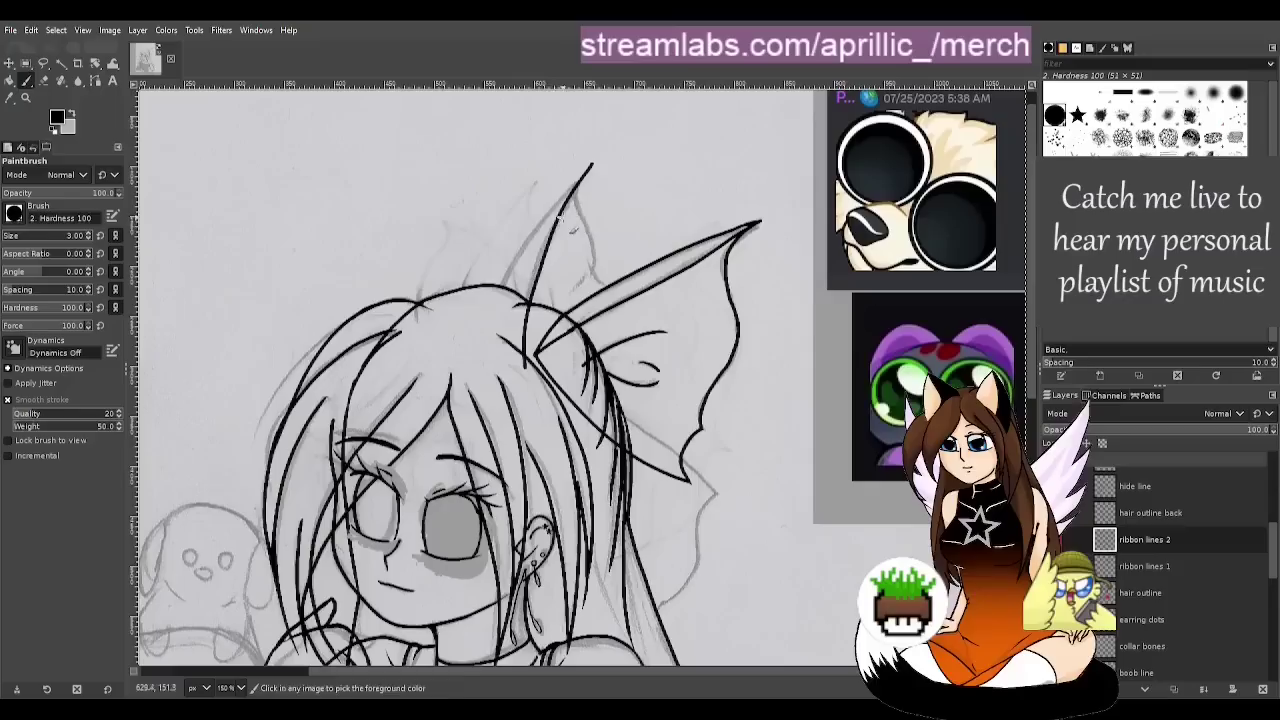
{"action": "left_click_drag", "start_coordinate": [555, 228], "coordinate": [529, 304]}
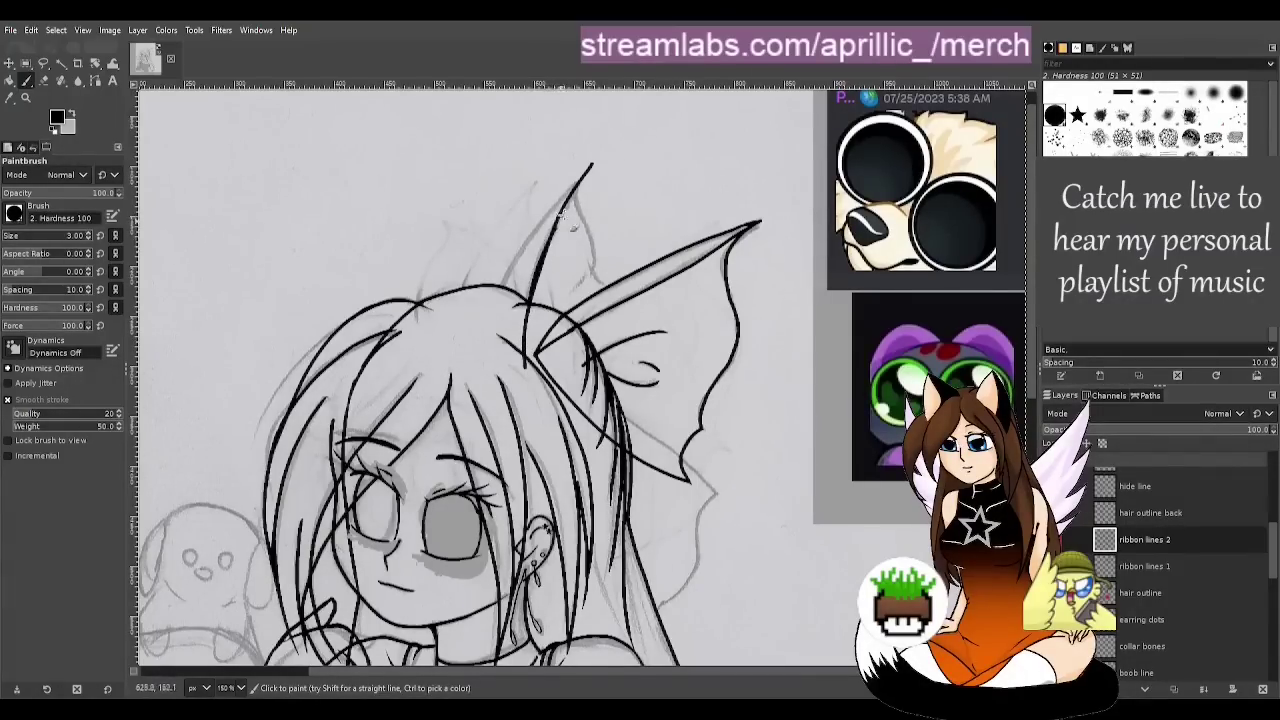
{"action": "mouse_move", "coordinate": [583, 178]}
{"action": "left_mouse_down"}
{"action": "mouse_move", "coordinate": [513, 252]}
{"action": "mouse_move", "coordinate": [487, 298]}
{"action": "mouse_move", "coordinate": [577, 186]}
{"action": "left_mouse_up"}
{"action": "key", "text": "ctrl+z"}
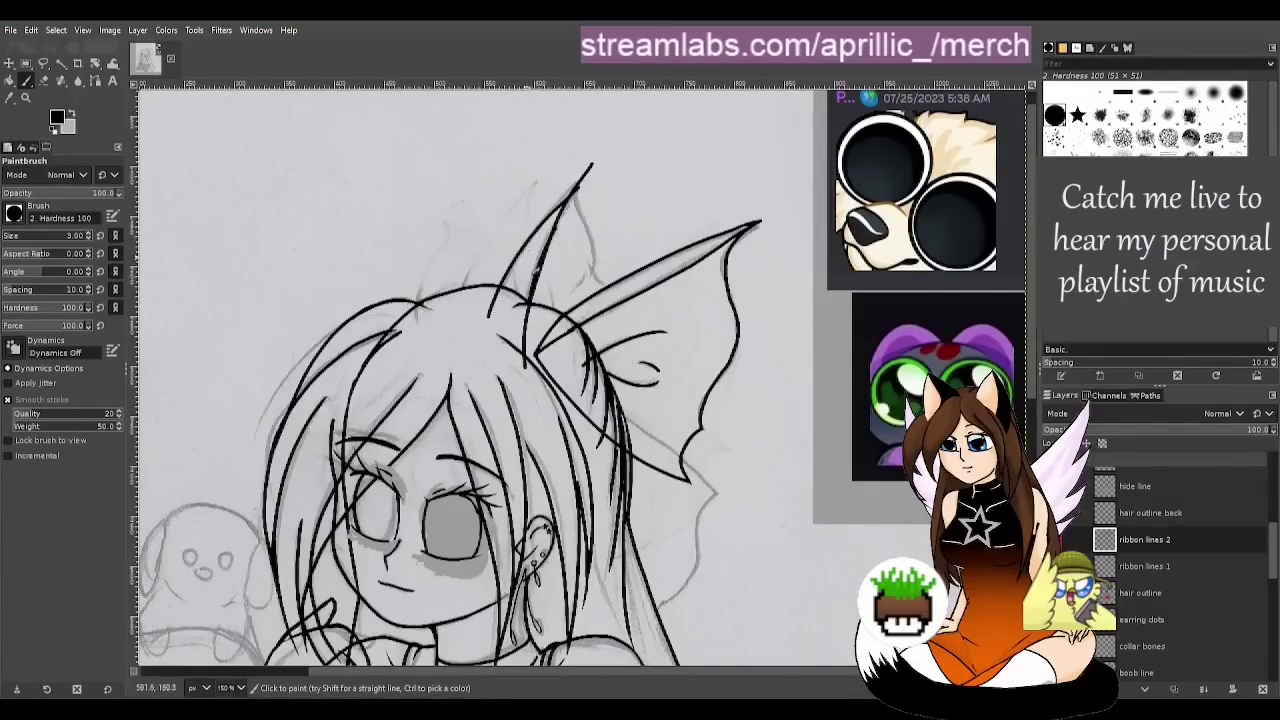
{"action": "key", "text": "ctrl+z"}
{"action": "left_click_drag", "start_coordinate": [497, 320], "coordinate": [577, 183]}
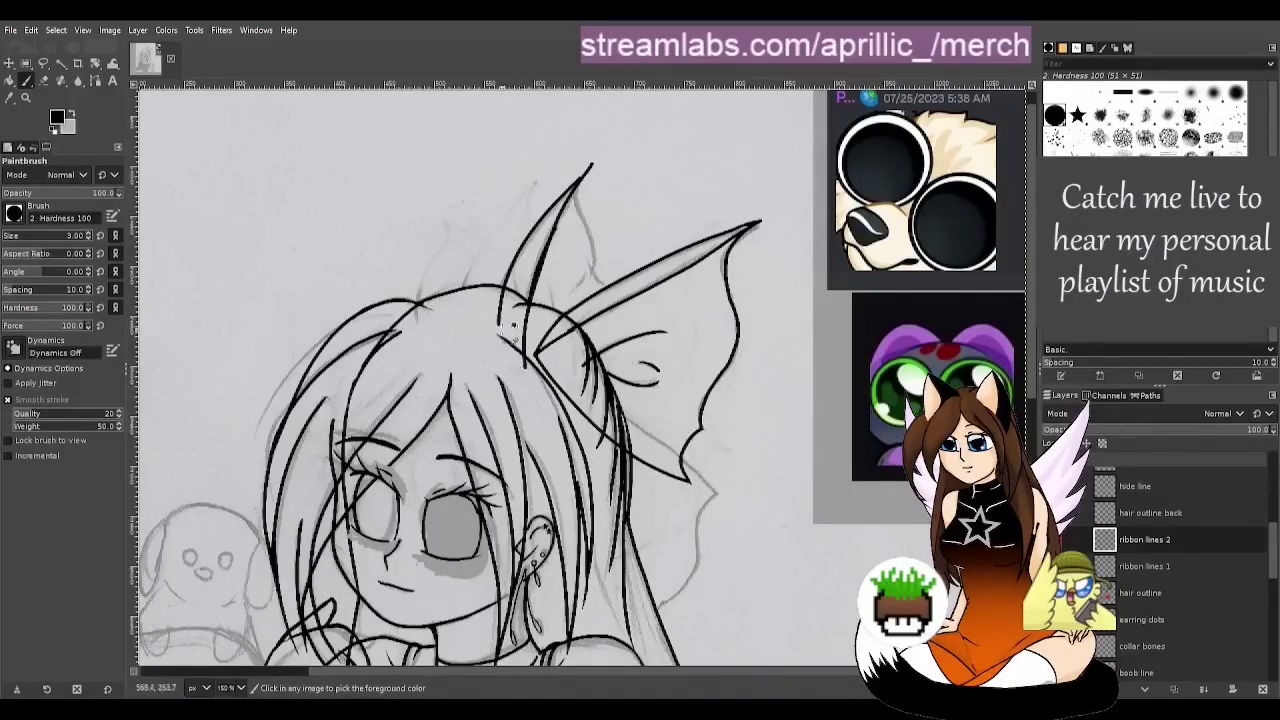
{"action": "left_click_drag", "start_coordinate": [499, 328], "coordinate": [538, 378]}
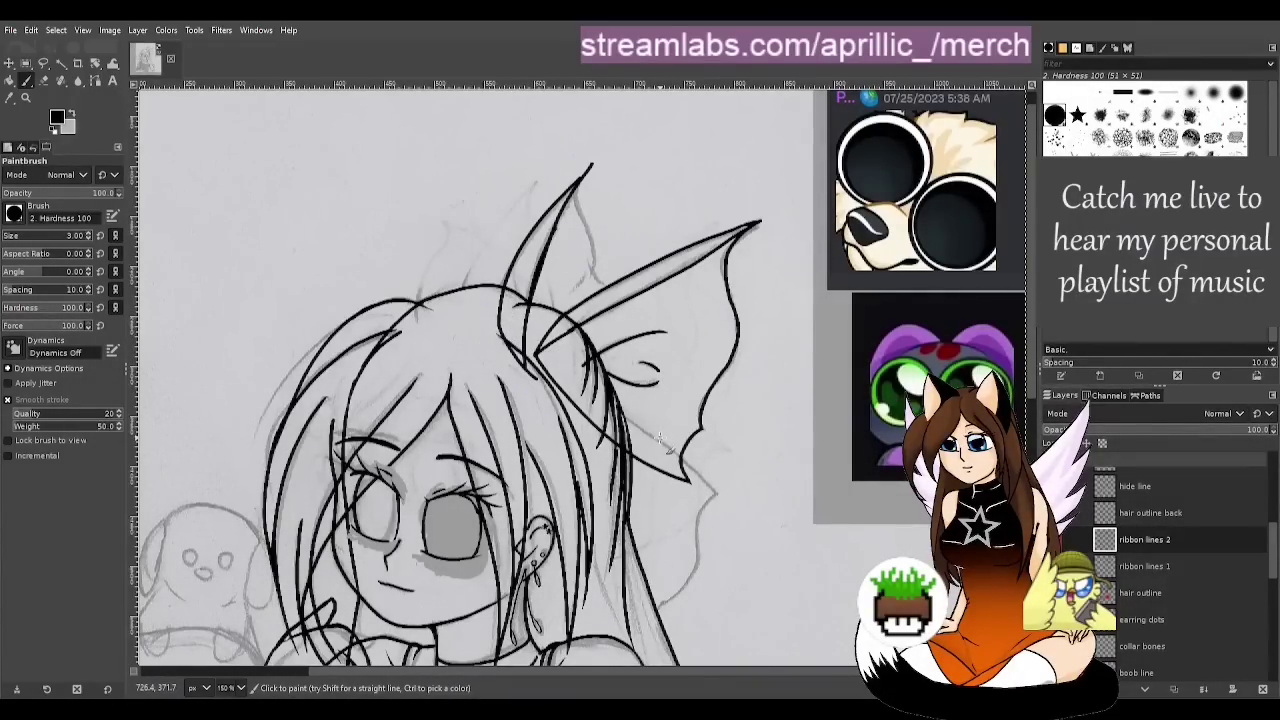
Erase the overshooting line ends at the base and tip of the upper ribbon loop and save the image
{"action": "key", "text": "shift+e"}
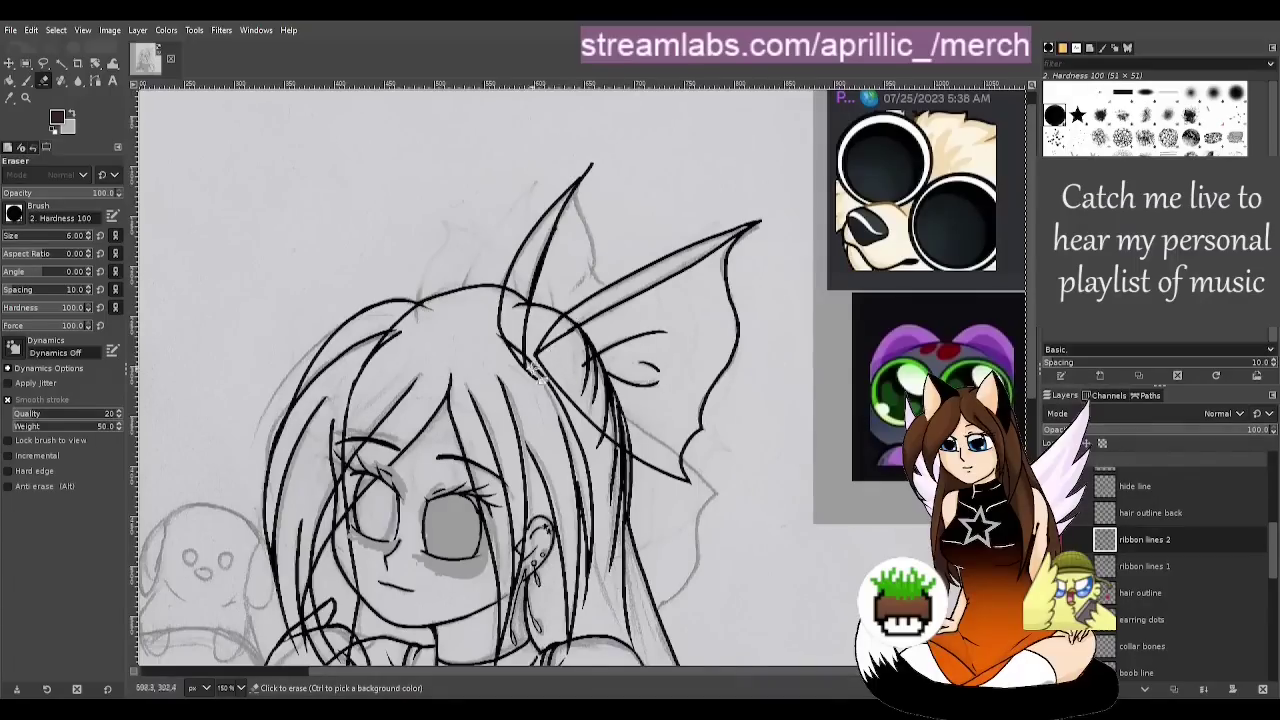
{"action": "left_click", "coordinate": [532, 366]}
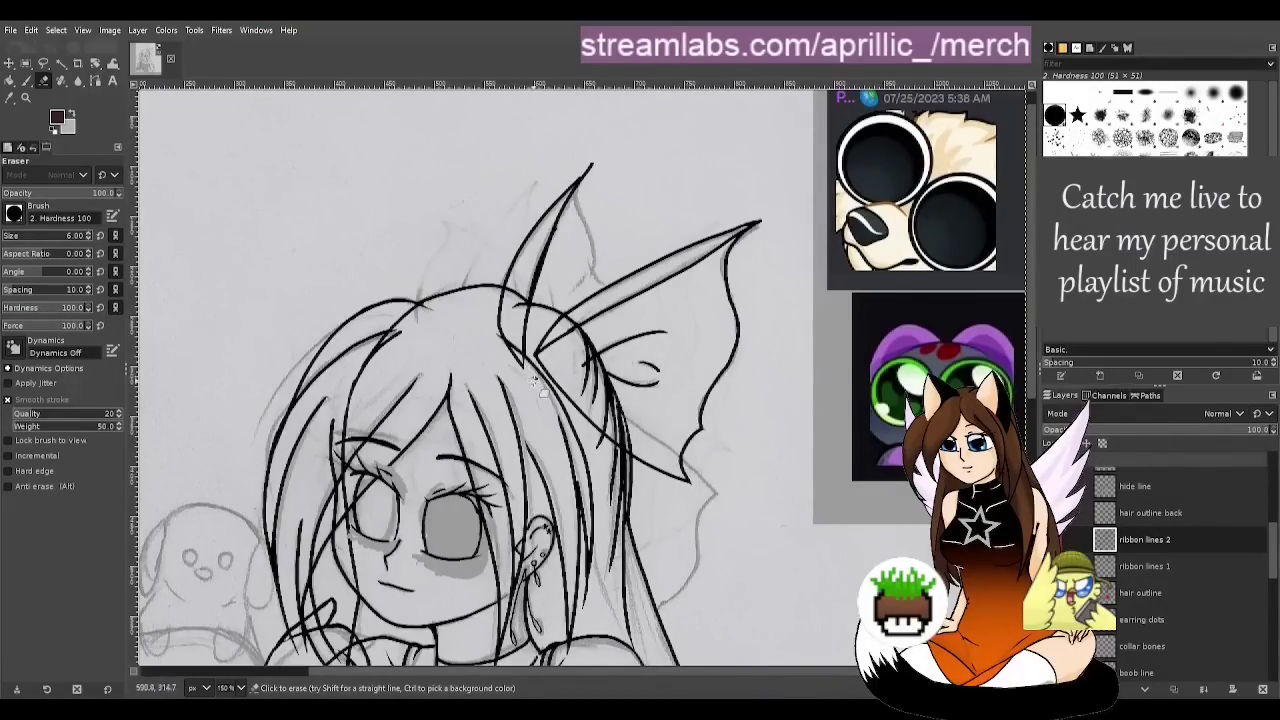
{"action": "left_click_drag", "start_coordinate": [525, 375], "coordinate": [538, 381]}
{"action": "left_click_drag", "start_coordinate": [584, 175], "coordinate": [606, 146]}
{"action": "key", "text": "ctrl+z"}
{"action": "left_click_drag", "start_coordinate": [563, 184], "coordinate": [608, 150]}
{"action": "key", "text": "ctrl+s"}
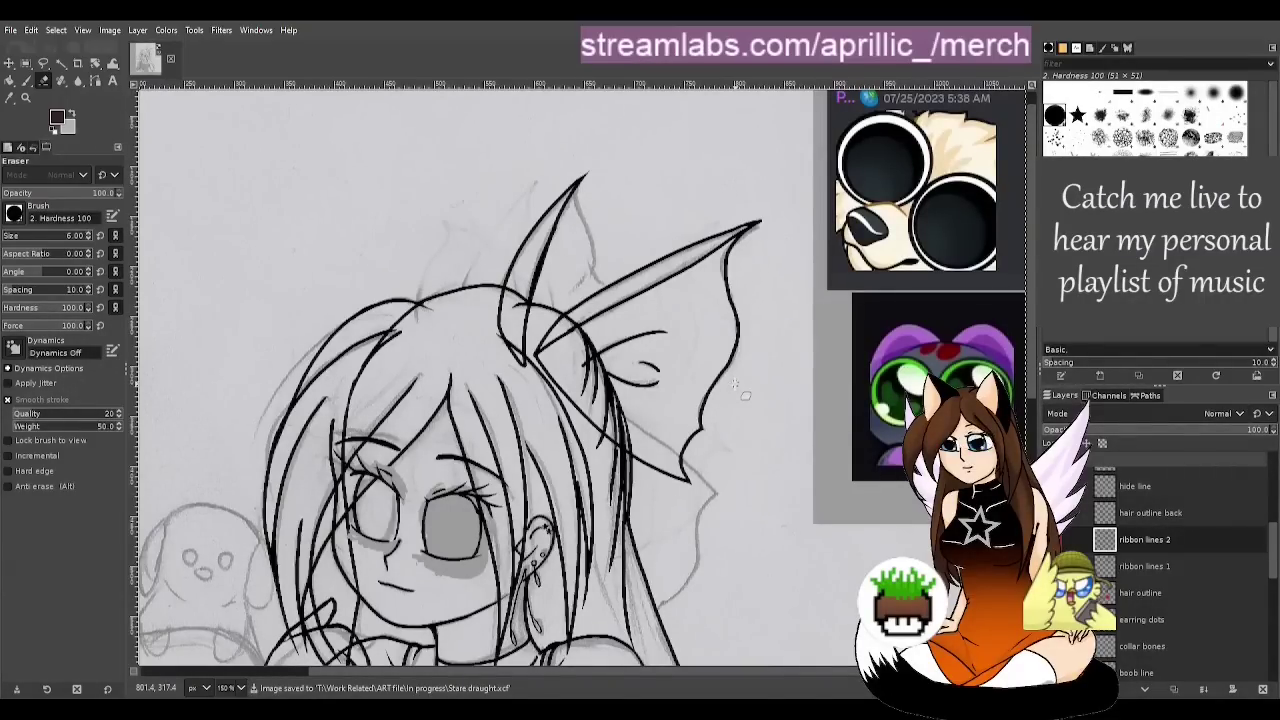
Ink the upper ribbon loop's outer edge curving down from its tip, clean up the line with the Eraser, and save
{"action": "key", "text": "p"}
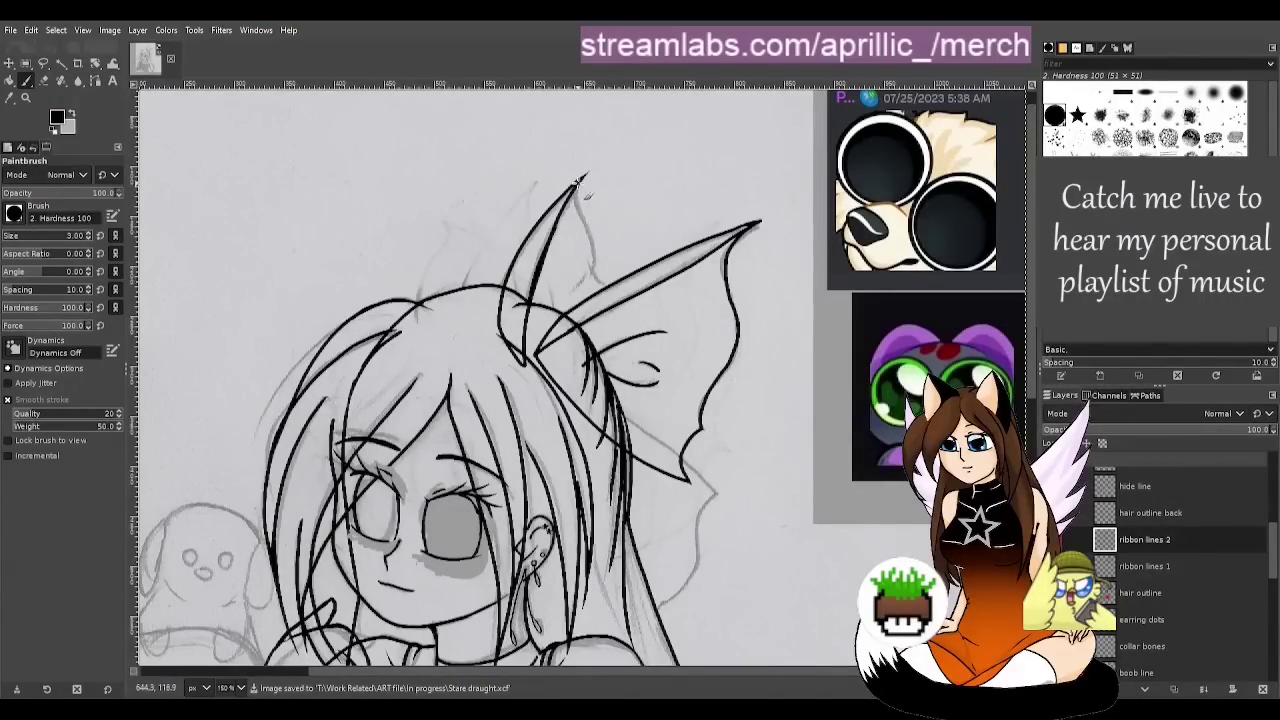
{"action": "left_click_drag", "start_coordinate": [577, 184], "coordinate": [601, 272]}
{"action": "key", "text": "ctrl+z"}
{"action": "left_click_drag", "start_coordinate": [578, 184], "coordinate": [598, 270]}
{"action": "key", "text": "ctrl+z"}
{"action": "left_click_drag", "start_coordinate": [577, 184], "coordinate": [597, 296]}
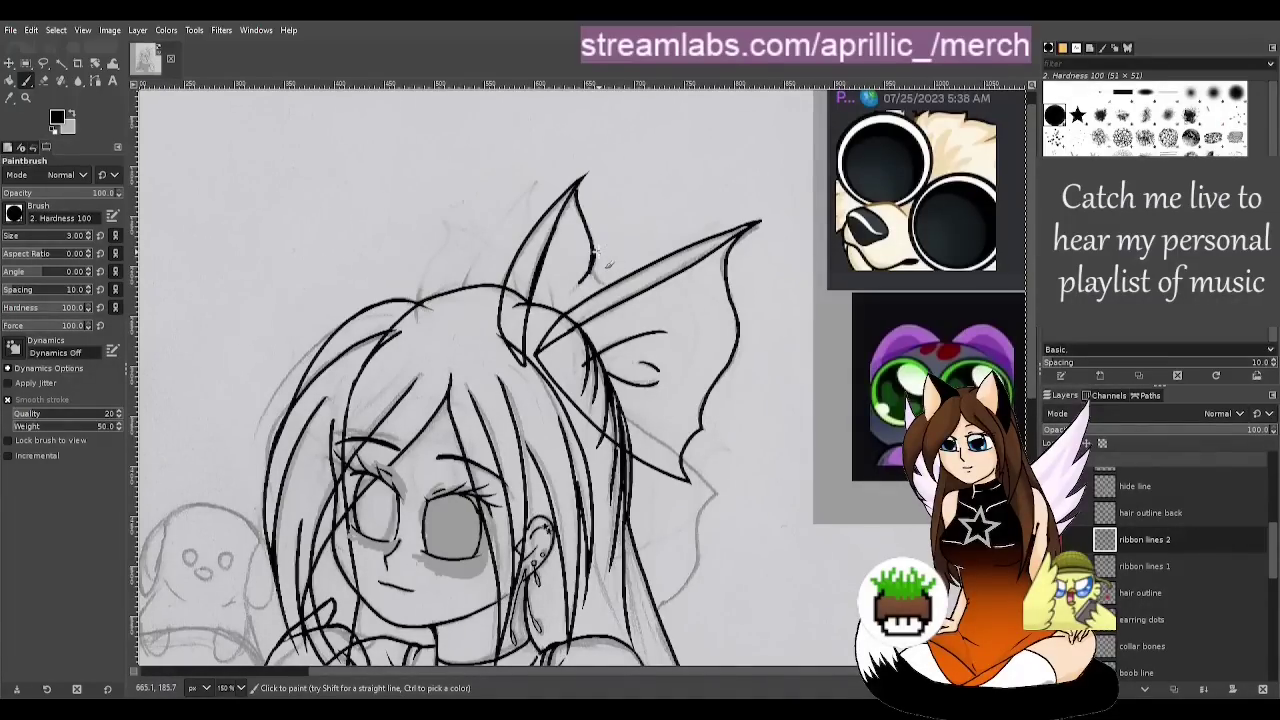
{"action": "key", "text": "shift+e"}
{"action": "key", "text": "ctrl+s"}
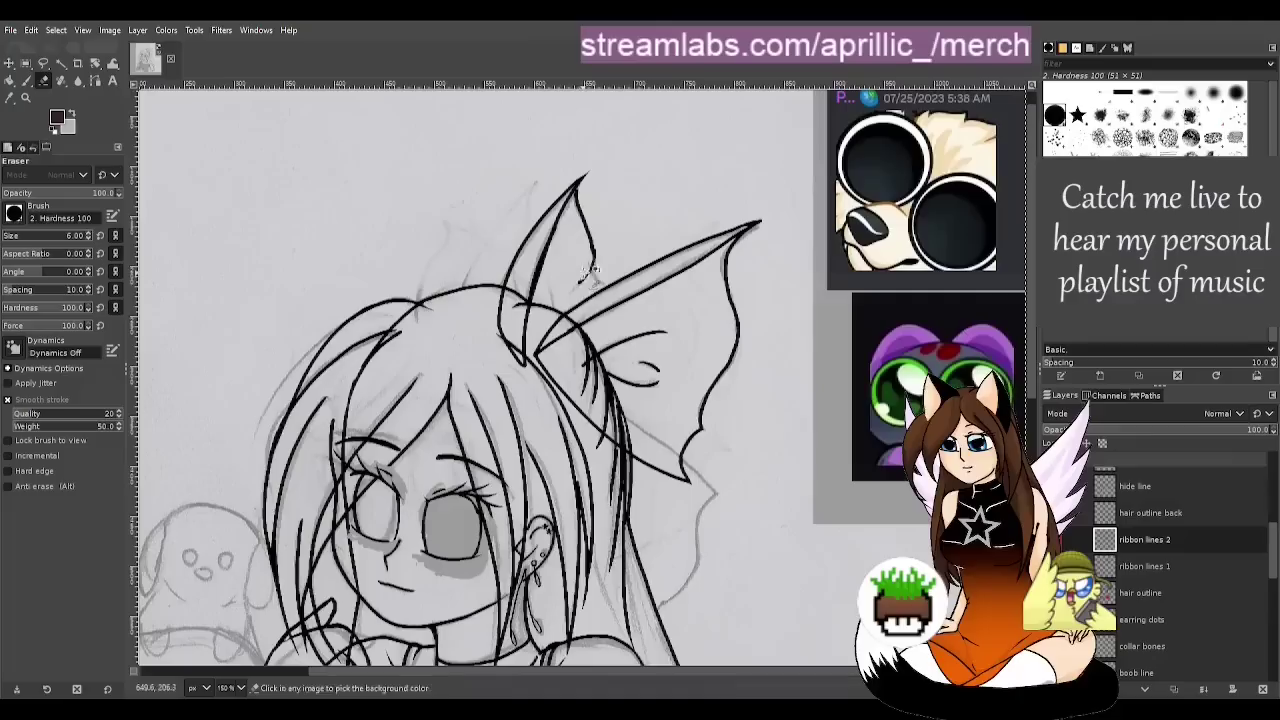
{"action": "key", "text": "ctrl+s"}
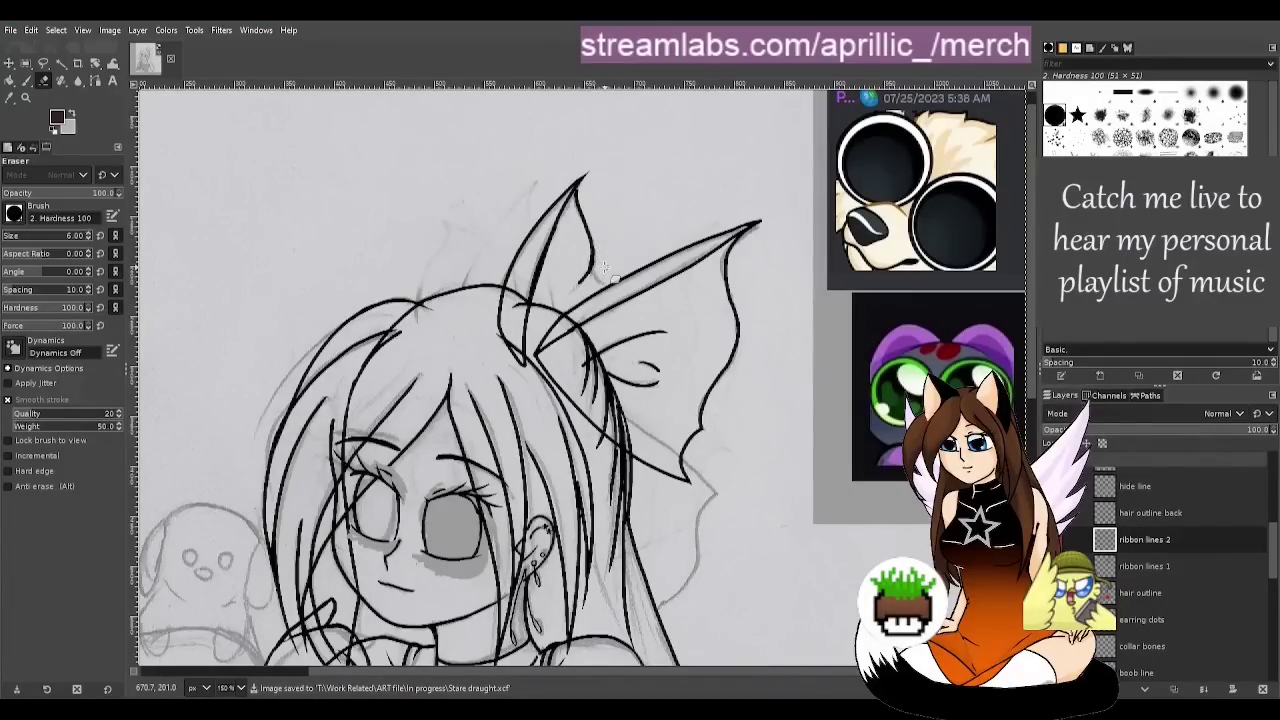
Continue the upper ribbon loop's scalloped edge across the large loop and back to the knot, tidy it, and save
{"action": "key", "text": "p"}
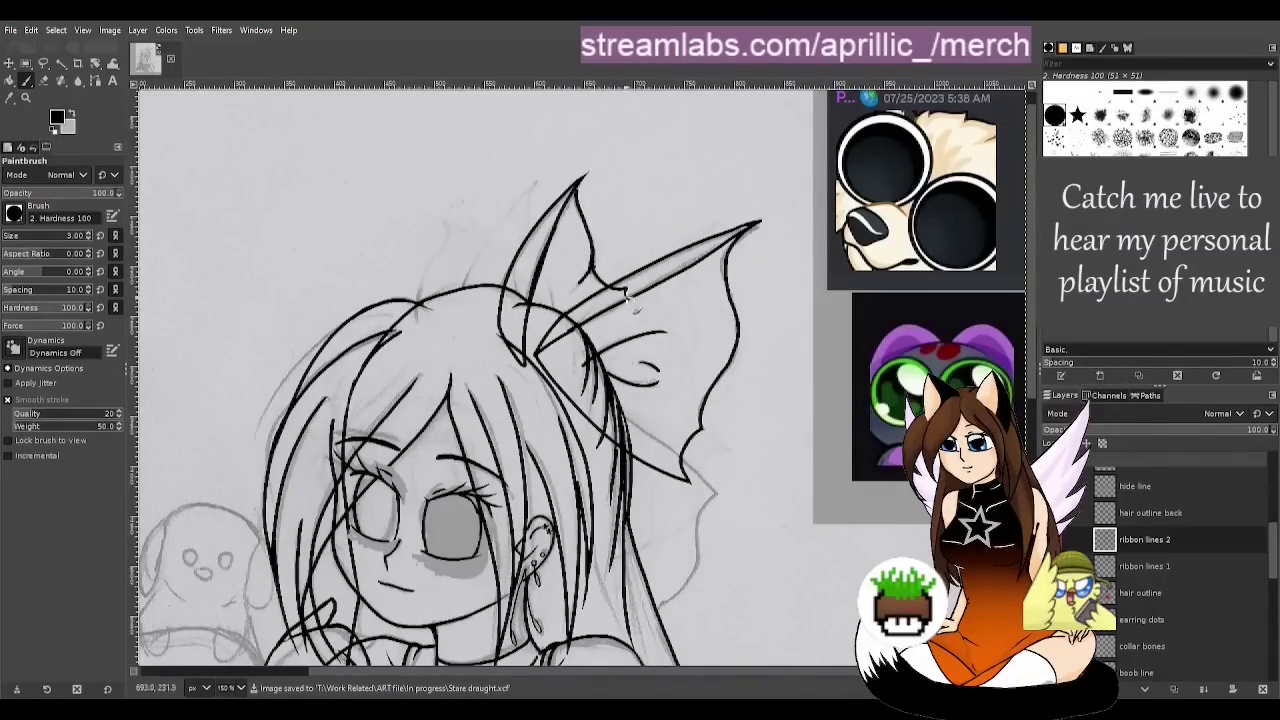
{"action": "left_click_drag", "start_coordinate": [627, 296], "coordinate": [636, 362]}
{"action": "left_click_drag", "start_coordinate": [626, 378], "coordinate": [540, 365]}
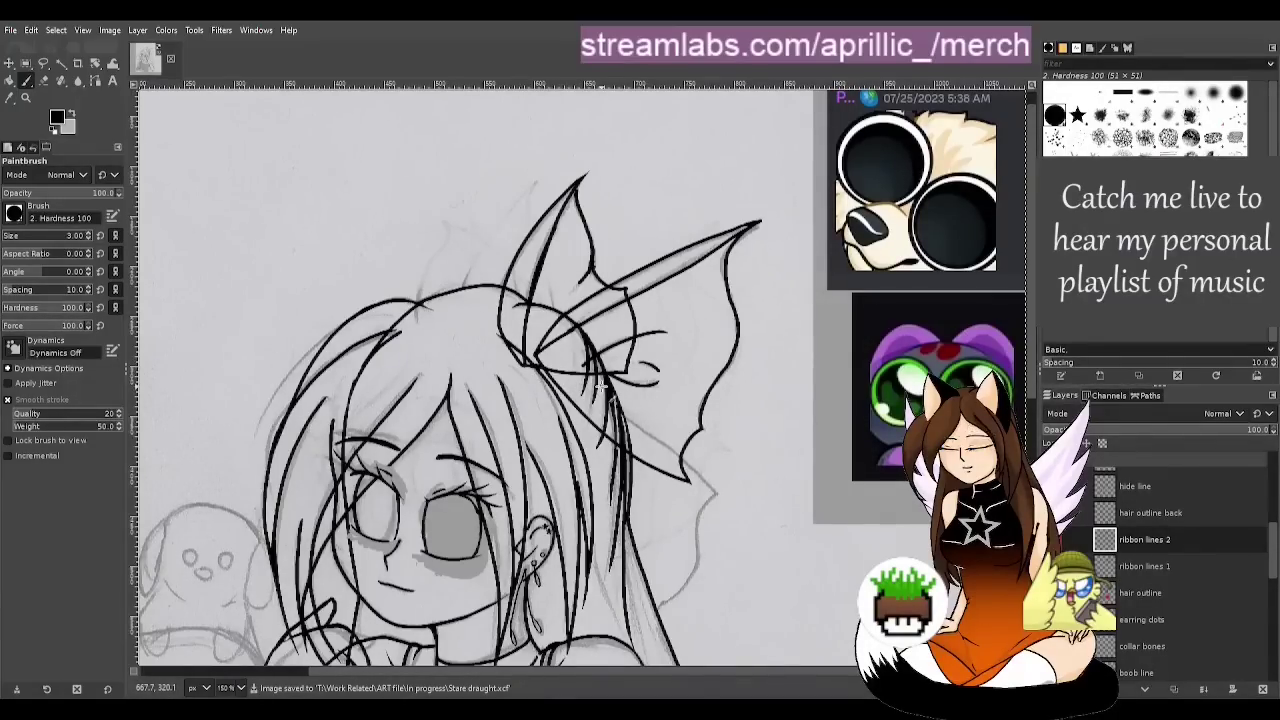
{"action": "key", "text": "shift+e"}
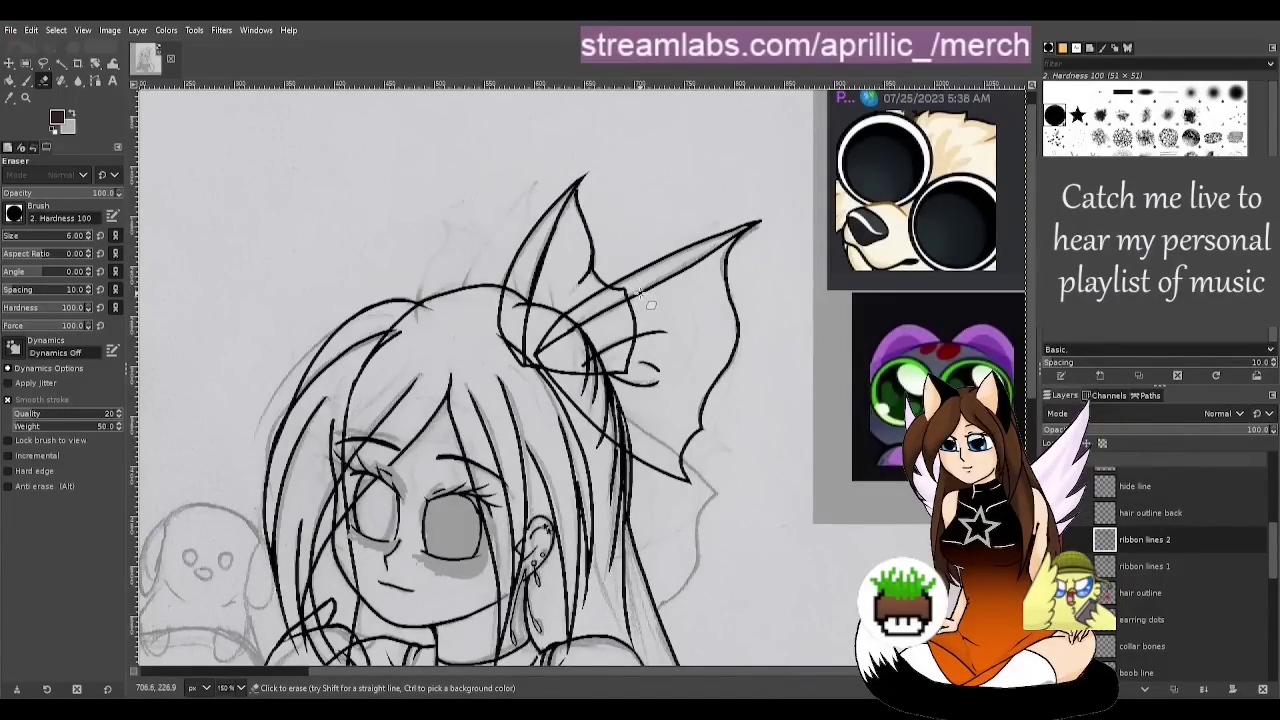
{"action": "key", "text": "p"}
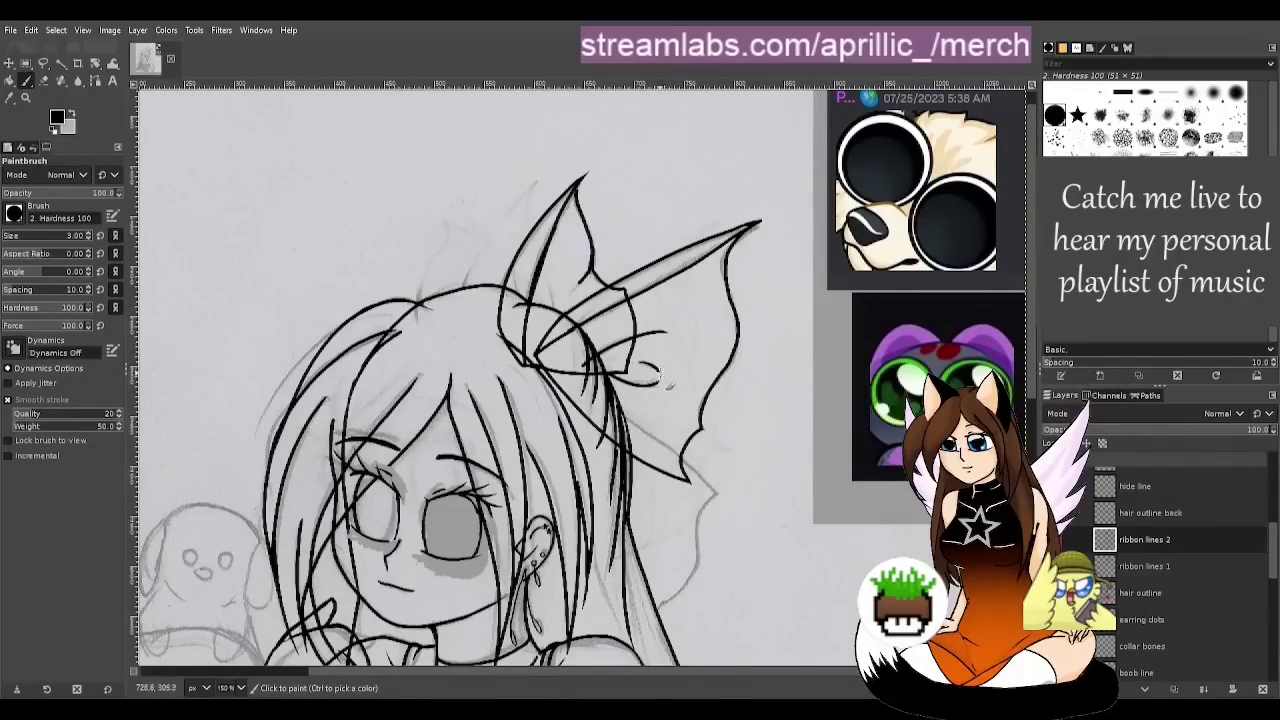
{"action": "key", "text": "ctrl+s"}
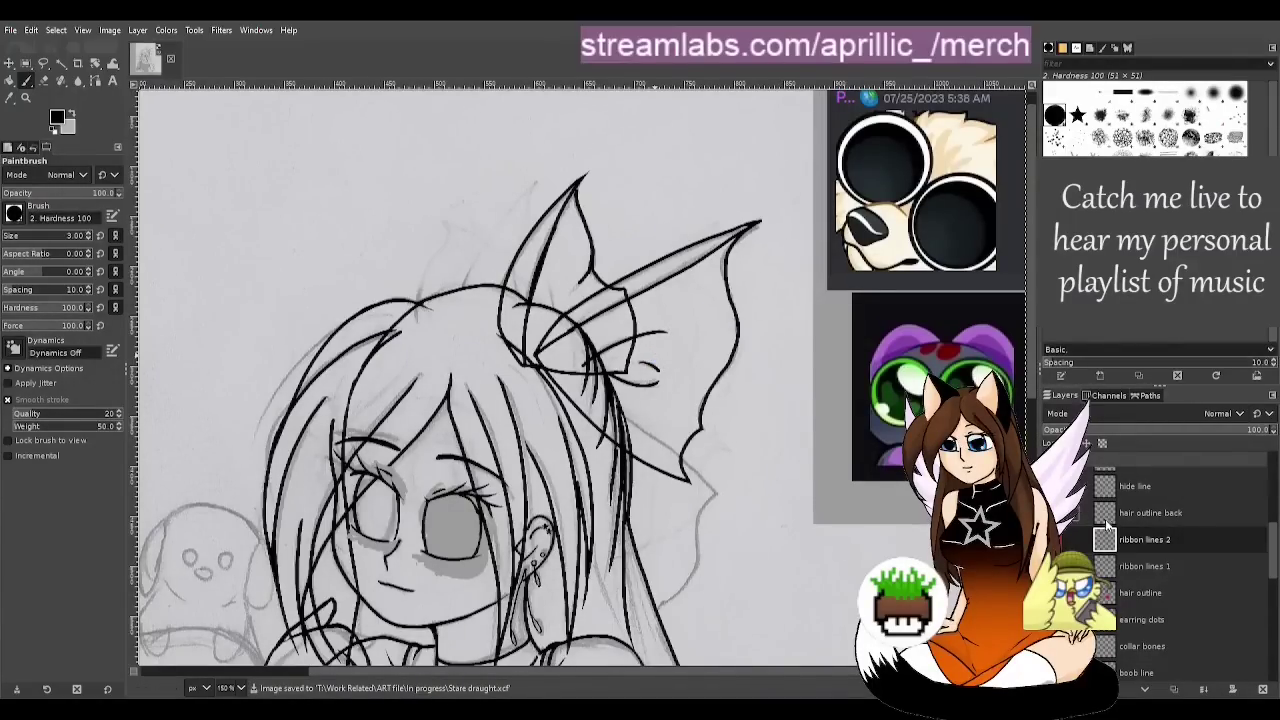
Add a layer named "ribbon lines 3" directly above the ribbon lines 1 layer
{"action": "left_click", "coordinate": [1170, 566]}
{"action": "left_click", "coordinate": [1170, 566]}
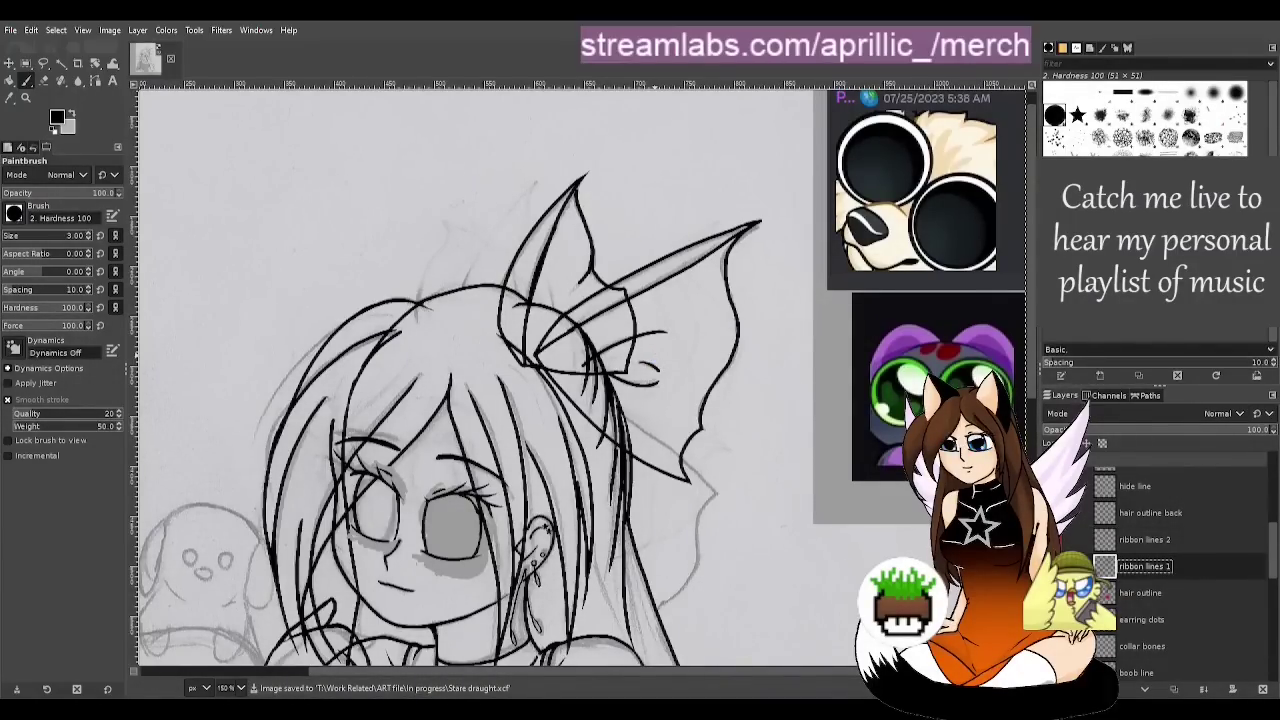
{"action": "key", "text": "Return"}
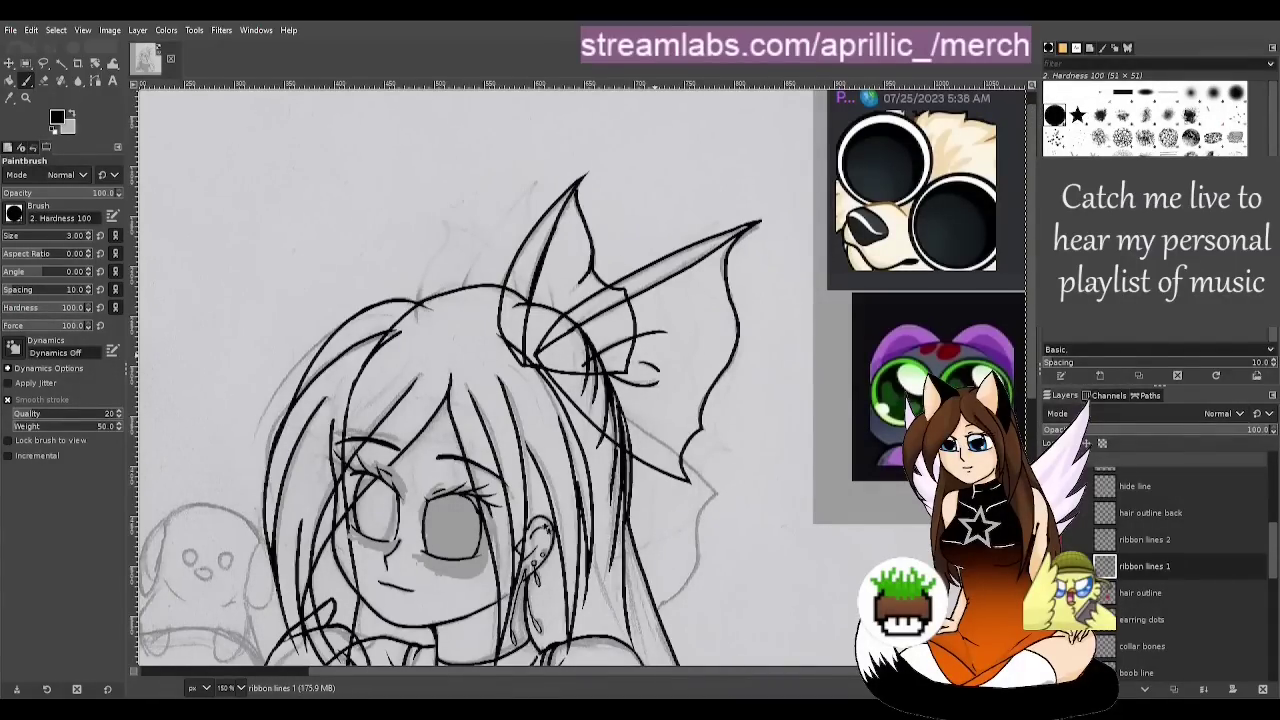
{"action": "key", "text": "Return"}
{"action": "key", "text": "r"}
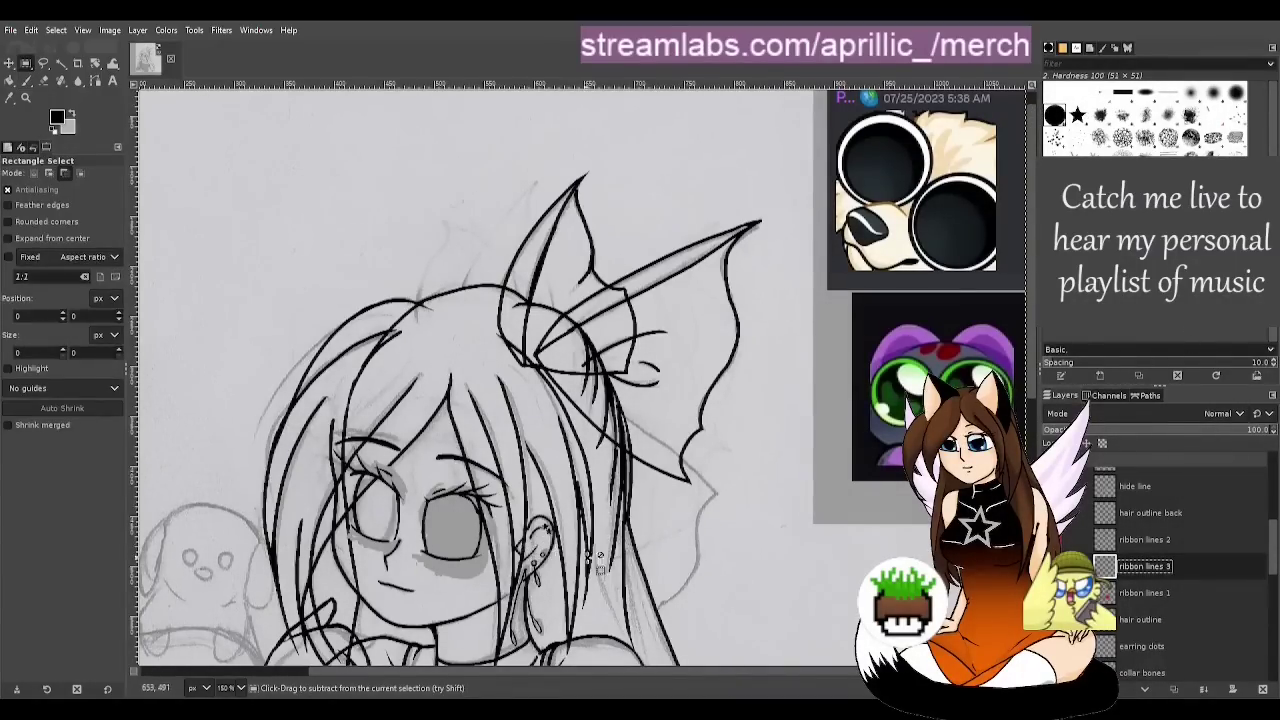
Ink the lower ribbon loop's upper side along the sketch, out to its pointed tip below the large loop
{"action": "scroll", "coordinate": [658, 546], "scroll_direction": "down", "scroll_amount": 2}
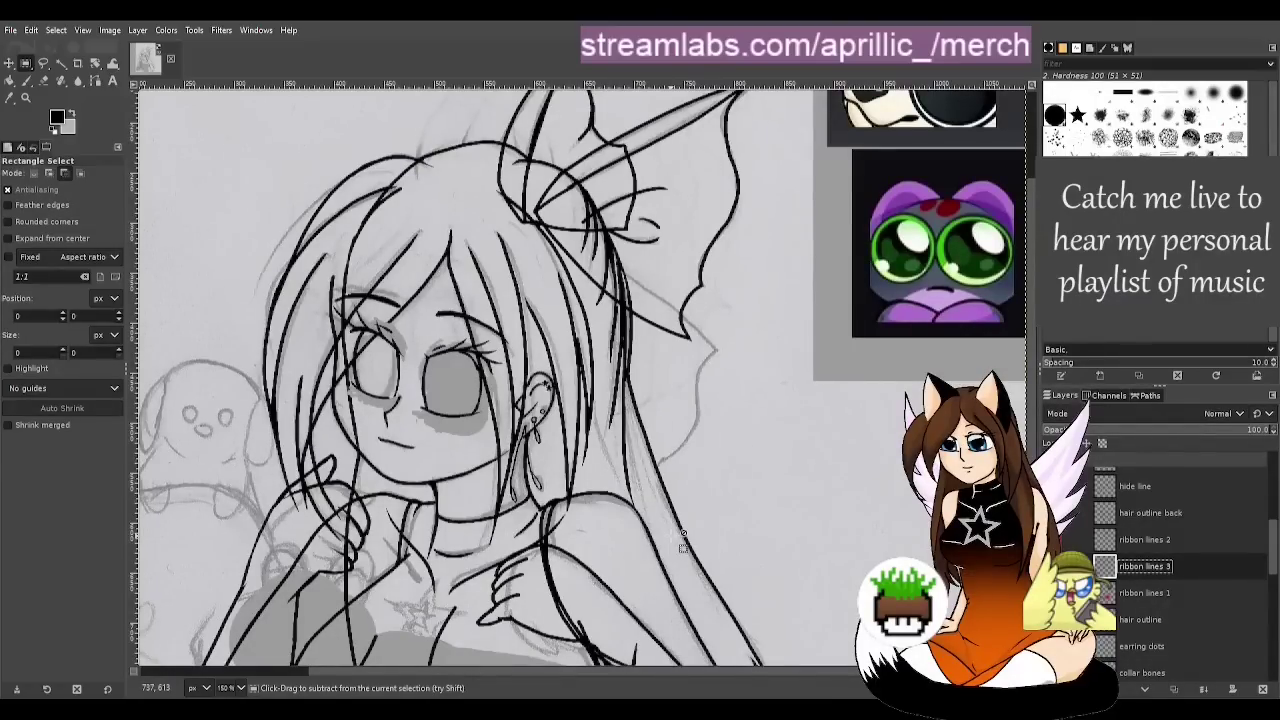
{"action": "key", "text": "p"}
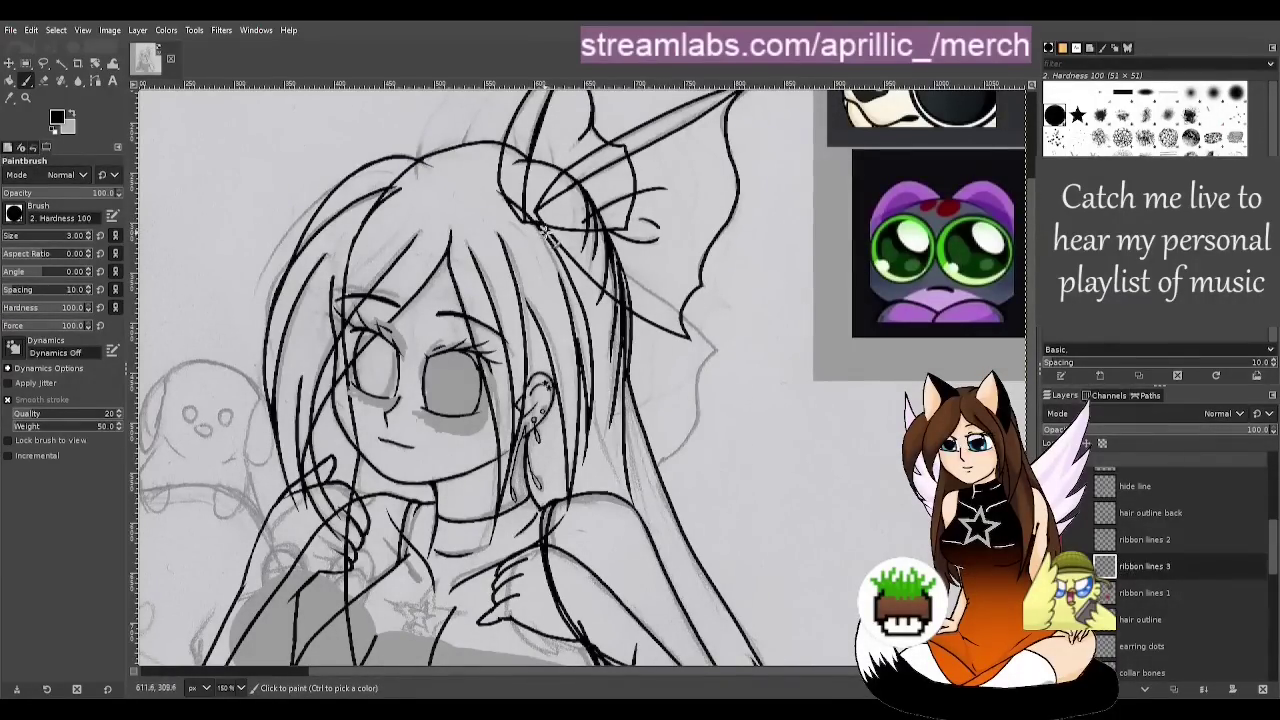
{"action": "mouse_move", "coordinate": [545, 232]}
{"action": "left_mouse_down"}
{"action": "mouse_move", "coordinate": [603, 262]}
{"action": "mouse_move", "coordinate": [716, 354]}
{"action": "left_mouse_up"}
{"action": "key", "text": "ctrl+z"}
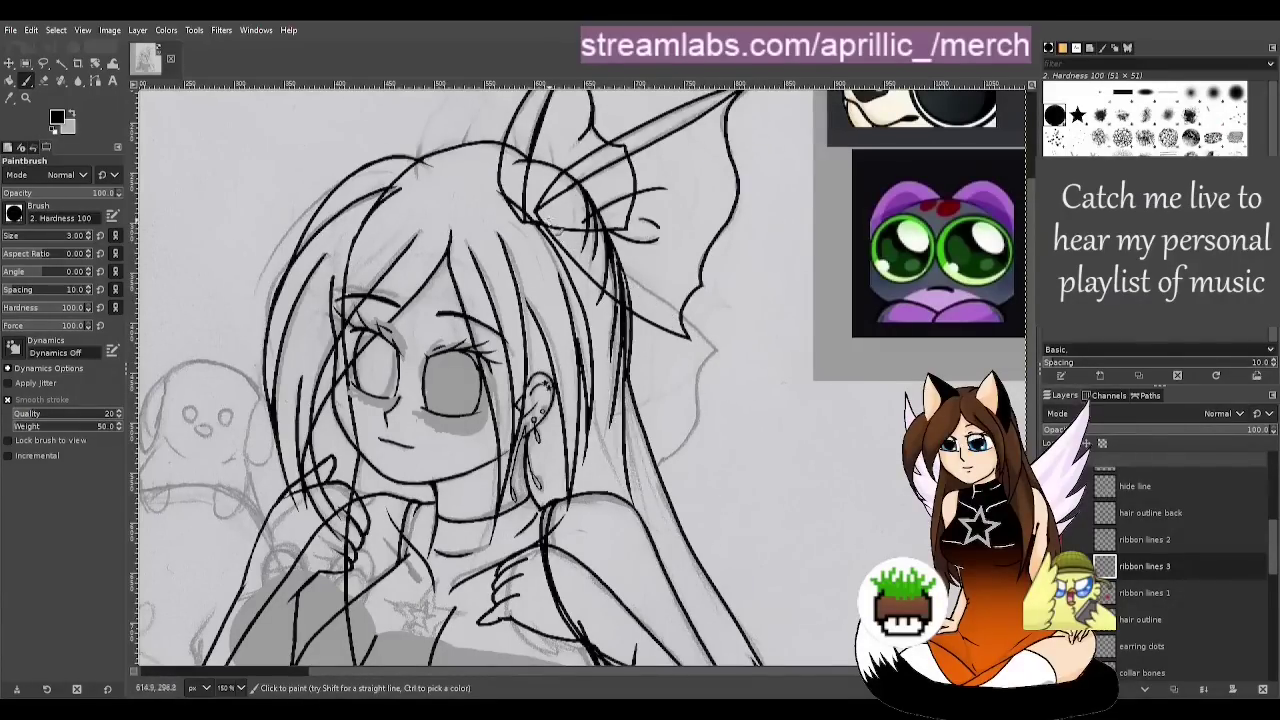
{"action": "mouse_move", "coordinate": [549, 222]}
{"action": "left_mouse_down"}
{"action": "mouse_move", "coordinate": [712, 355]}
{"action": "mouse_move", "coordinate": [601, 257]}
{"action": "left_mouse_up"}
{"action": "key", "text": "ctrl+z"}
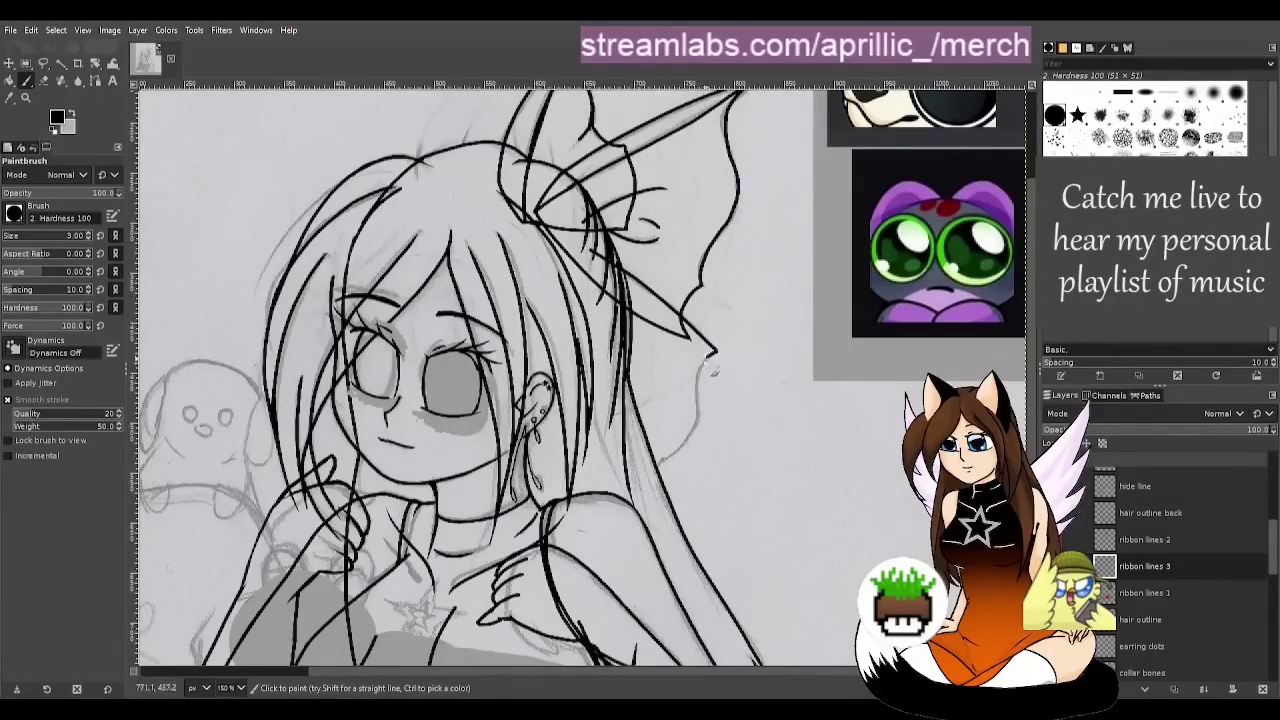
Ink the lower ribbon loop's scalloped outer edge from its tip down and back to the hair strands
{"action": "left_click_drag", "start_coordinate": [712, 368], "coordinate": [666, 456]}
{"action": "key", "text": "ctrl+z"}
{"action": "mouse_move", "coordinate": [700, 366]}
{"action": "left_mouse_down"}
{"action": "mouse_move", "coordinate": [696, 423]}
{"action": "mouse_move", "coordinate": [650, 472]}
{"action": "left_mouse_up"}
{"action": "key", "text": "ctrl+z"}
{"action": "mouse_move", "coordinate": [716, 347]}
{"action": "left_mouse_down"}
{"action": "mouse_move", "coordinate": [671, 470]}
{"action": "mouse_move", "coordinate": [630, 474]}
{"action": "left_mouse_up"}
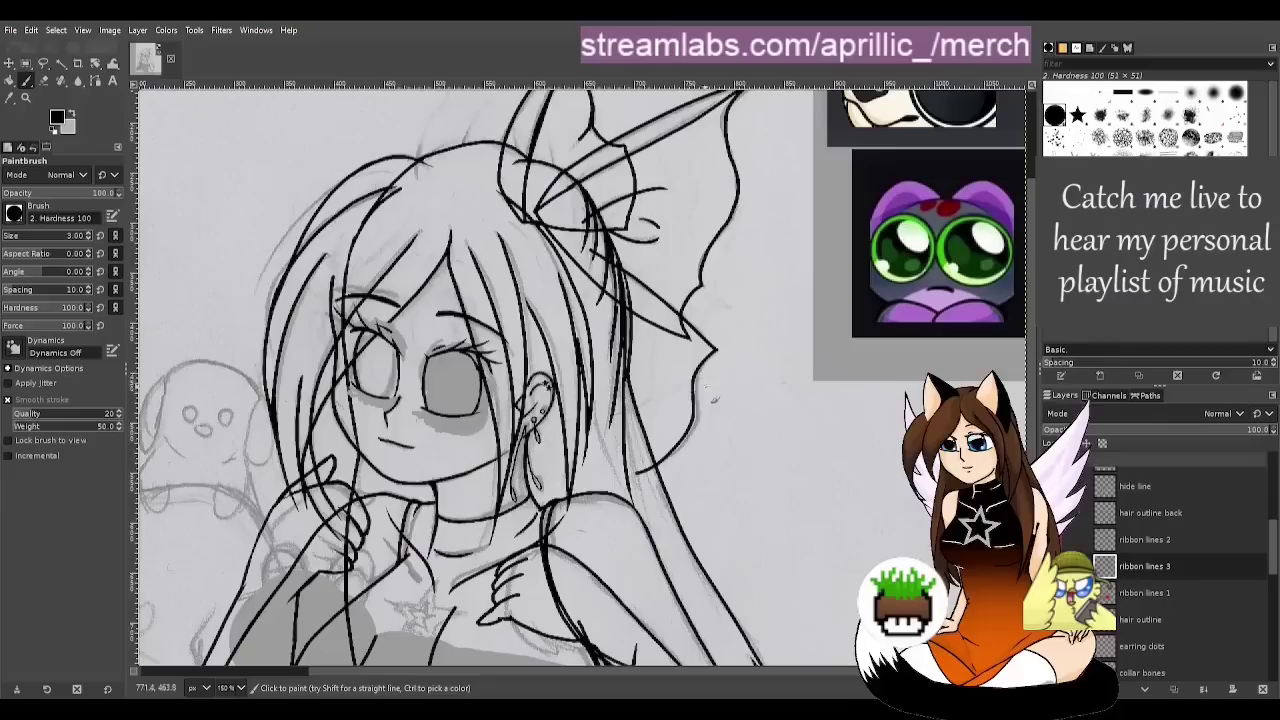
Re-ink the lower ribbon loop's bottom edge back to the hair strands and ink its inner lines up to the knot
{"action": "key", "text": "ctrl+z"}
{"action": "mouse_move", "coordinate": [716, 352]}
{"action": "left_mouse_down"}
{"action": "mouse_move", "coordinate": [695, 428]}
{"action": "mouse_move", "coordinate": [605, 500]}
{"action": "mouse_move", "coordinate": [574, 267]}
{"action": "left_mouse_up"}
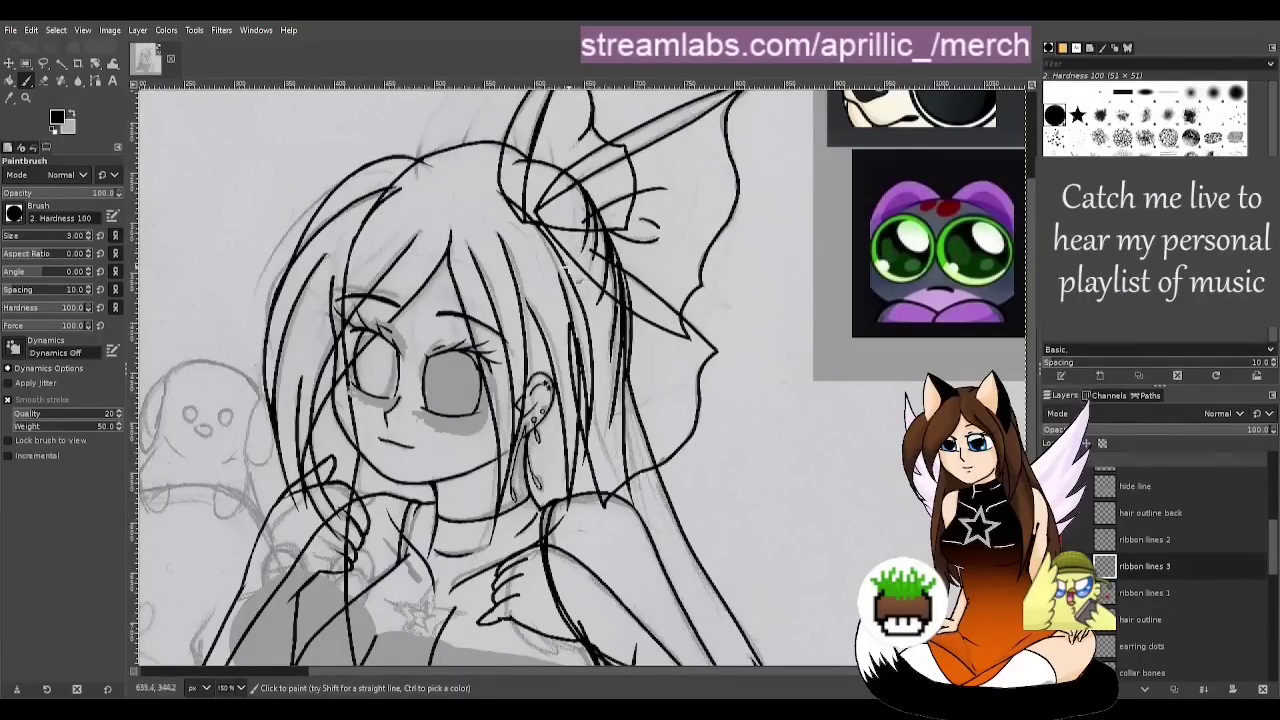
{"action": "left_click_drag", "start_coordinate": [569, 315], "coordinate": [537, 197]}
{"action": "left_click_drag", "start_coordinate": [598, 255], "coordinate": [539, 208]}
{"action": "key", "text": "ctrl+z"}
{"action": "left_click_drag", "start_coordinate": [598, 256], "coordinate": [534, 213]}
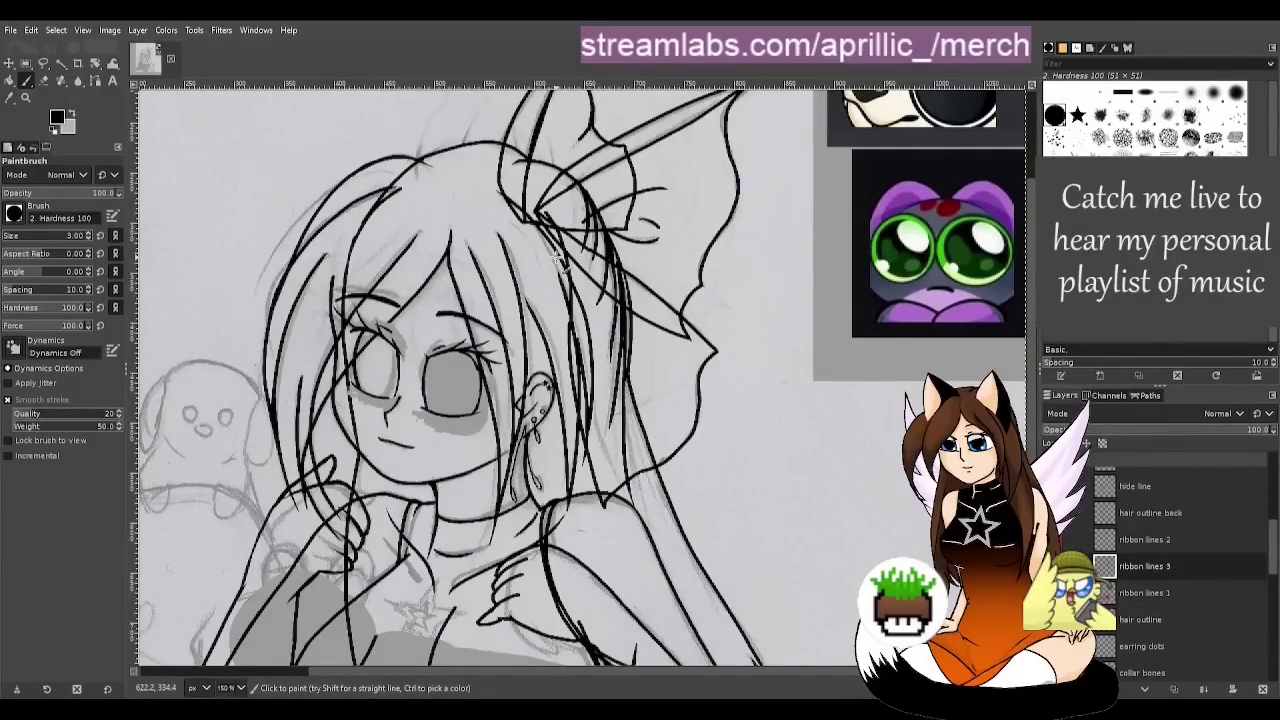
Erase the overlapping line ends at the ribbon knot with the 6 px eraser and save the image
{"action": "key", "text": "shift+e"}
{"action": "mouse_move", "coordinate": [536, 208]}
{"action": "left_mouse_down"}
{"action": "mouse_move", "coordinate": [554, 240]}
{"action": "mouse_move", "coordinate": [548, 215]}
{"action": "mouse_move", "coordinate": [559, 215]}
{"action": "left_mouse_up"}
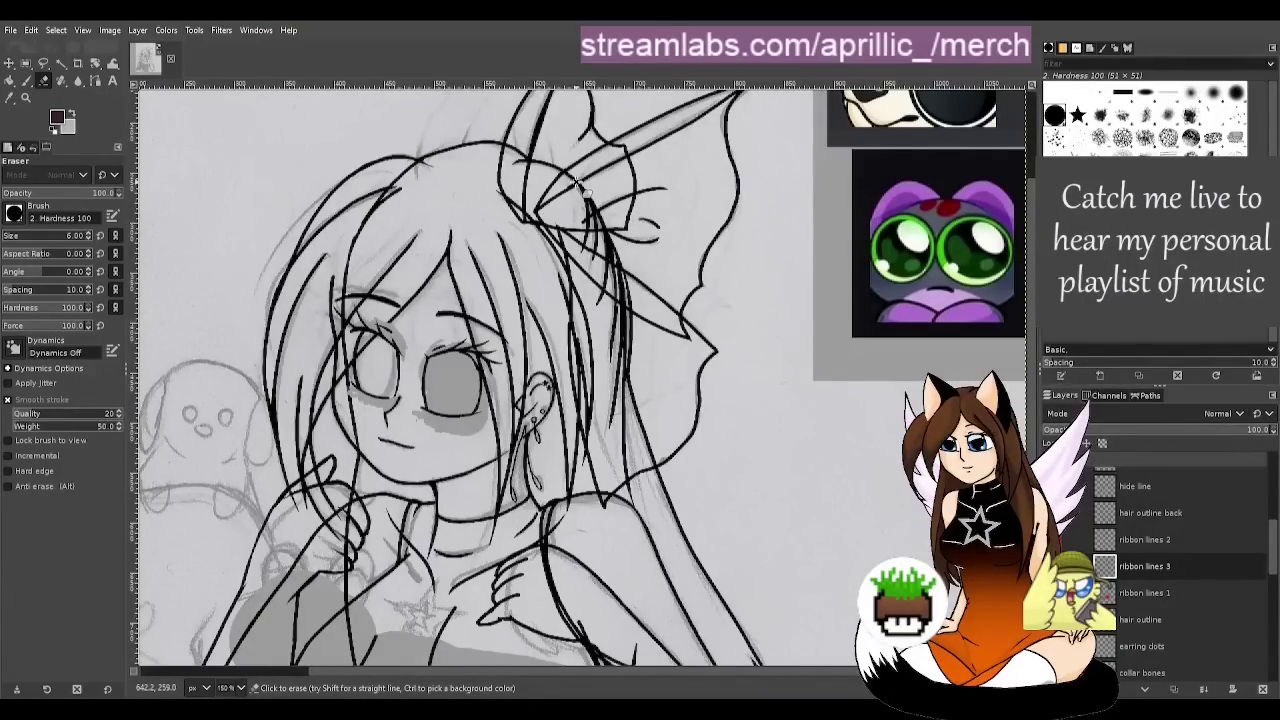
{"action": "key", "text": "r"}
{"action": "scroll", "coordinate": [533, 384], "scroll_direction": "down", "scroll_amount": 2}
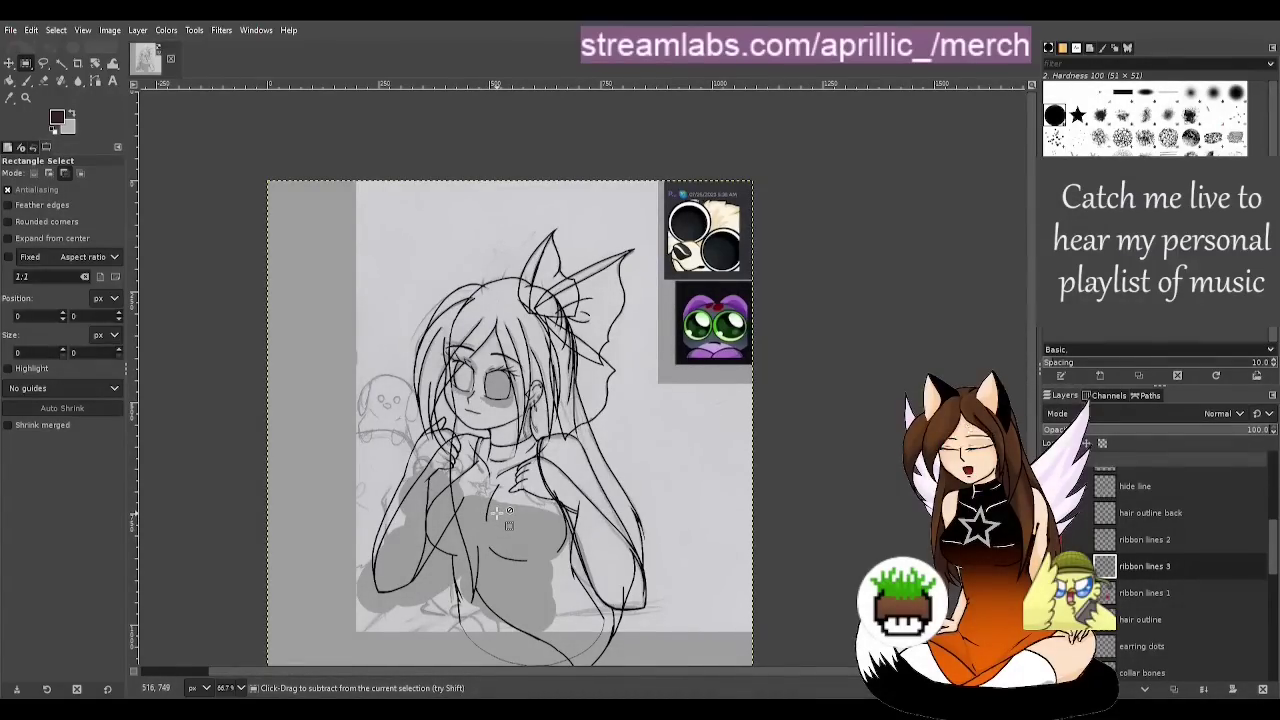
{"action": "key", "text": "ctrl+s"}
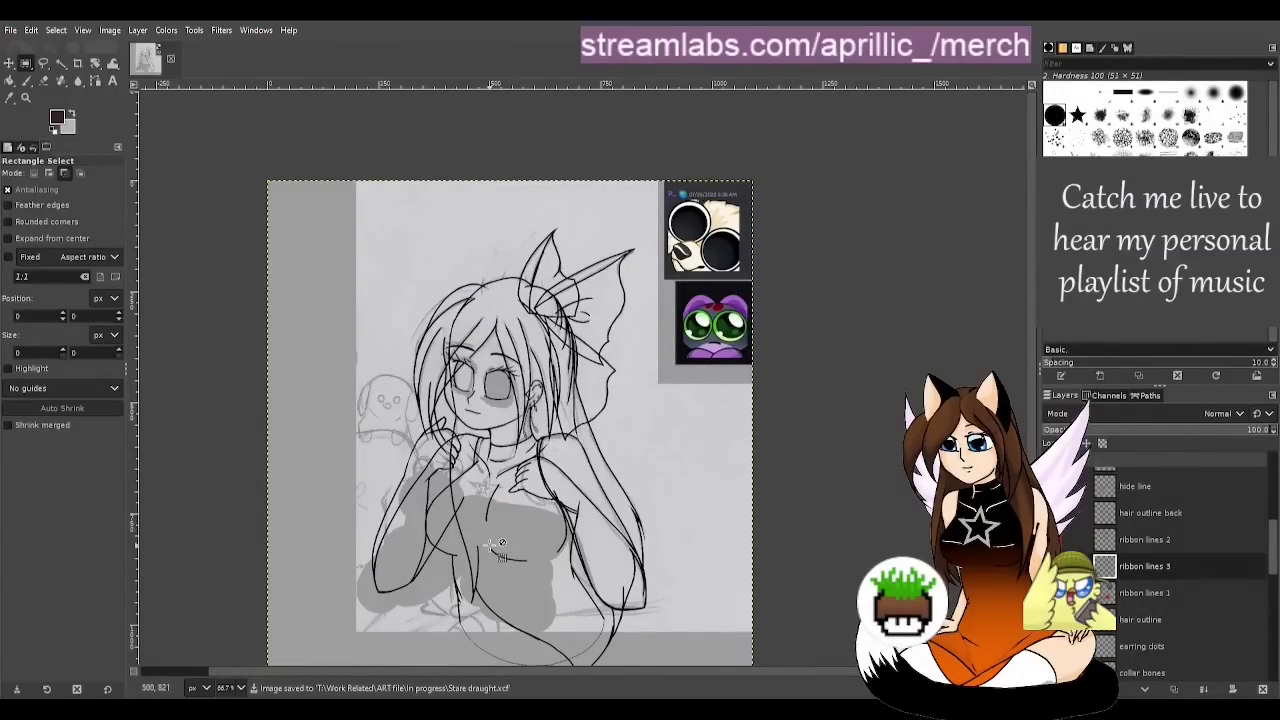
Add a layer named "star lines" directly above the collar bones layer
{"action": "key", "text": "plus"}
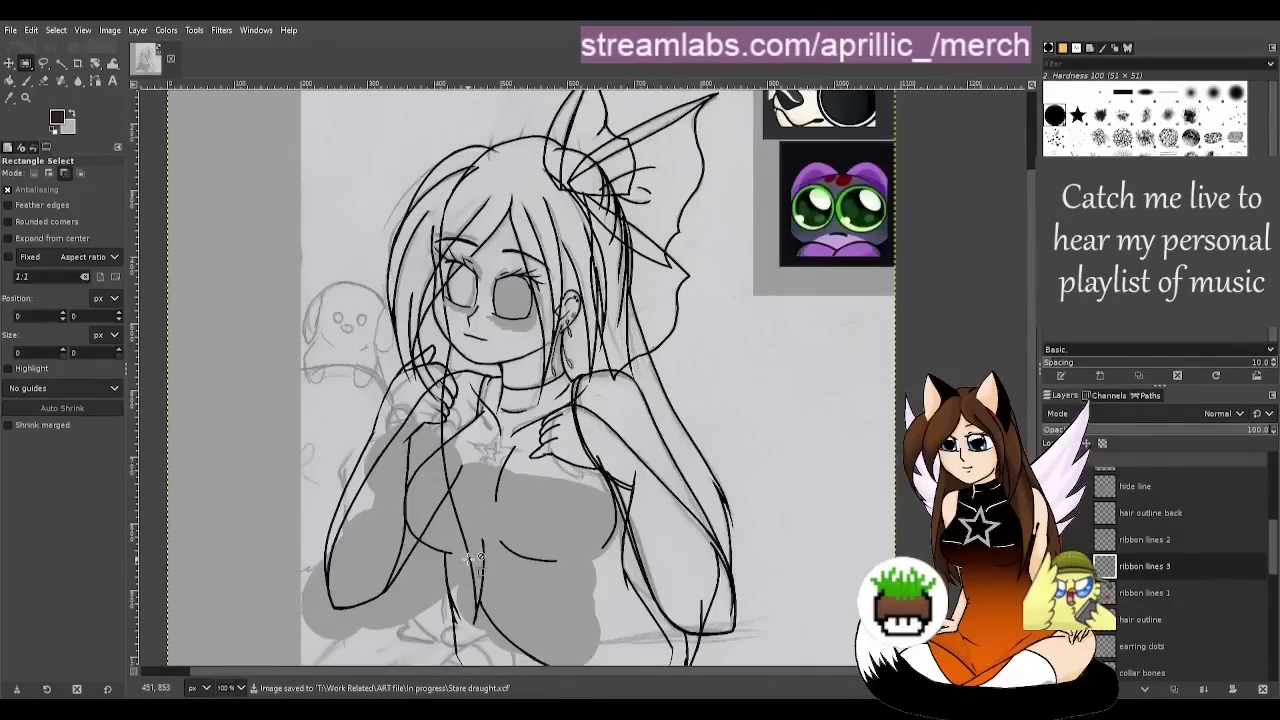
{"action": "key", "text": "plus"}
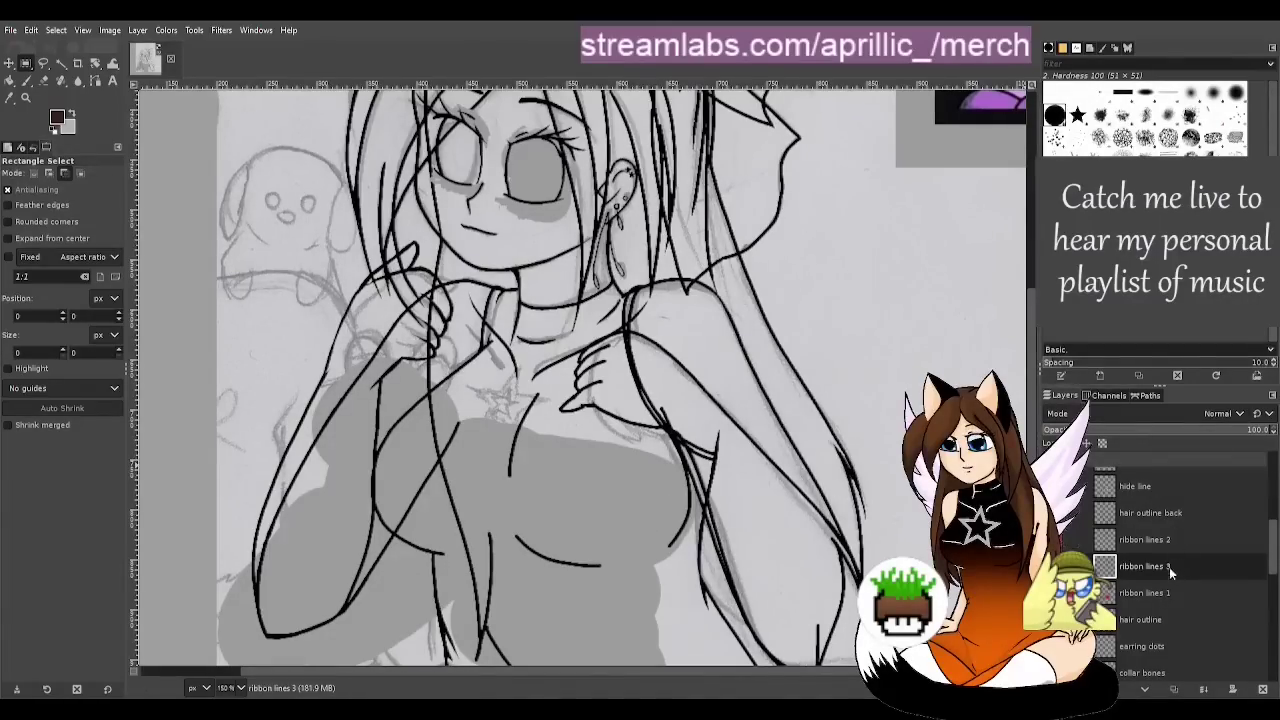
{"action": "scroll", "coordinate": [1168, 598], "scroll_direction": "down", "scroll_amount": 3}
{"action": "scroll", "coordinate": [1163, 604], "scroll_direction": "down", "scroll_amount": 4}
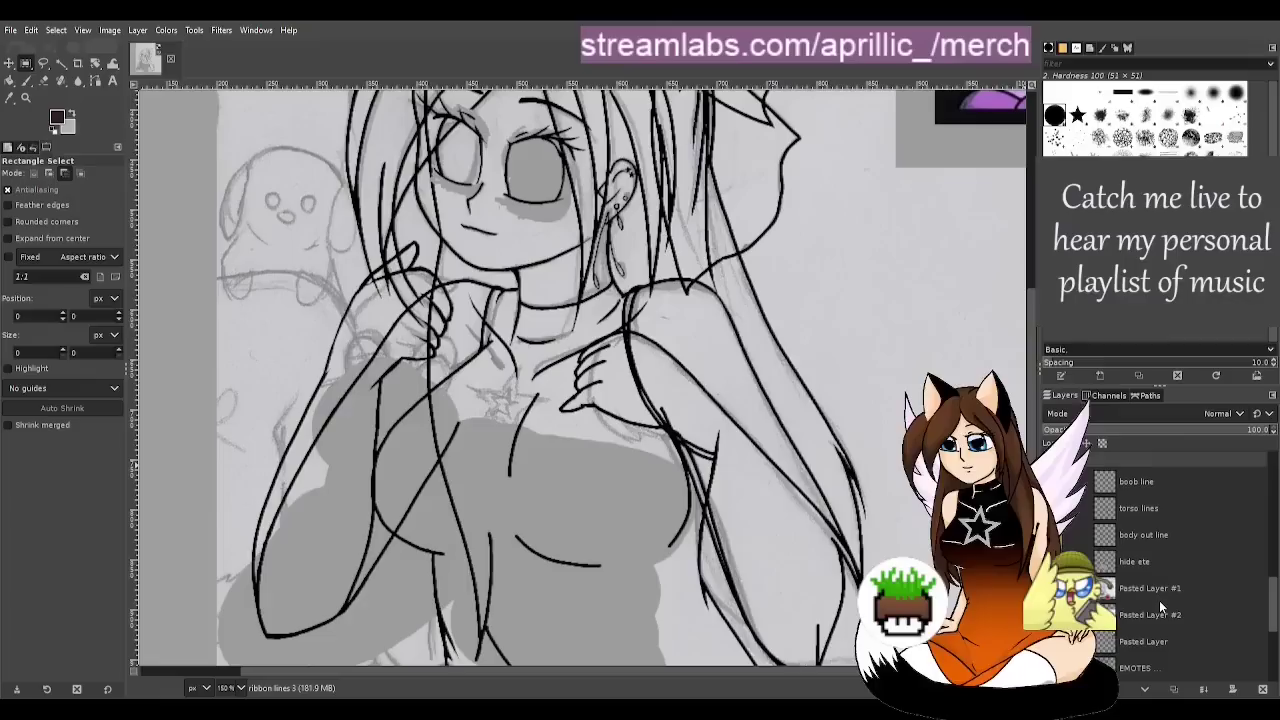
{"action": "scroll", "coordinate": [1150, 538], "scroll_direction": "up", "scroll_amount": 1}
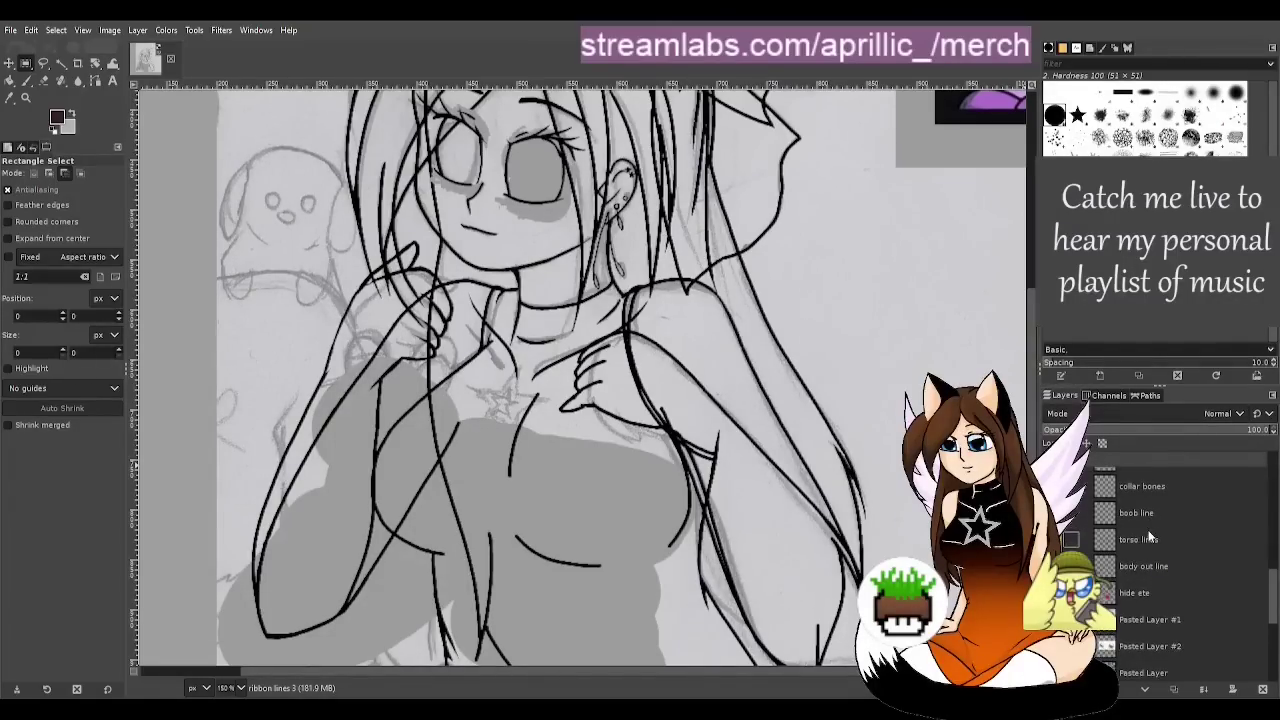
{"action": "left_click", "coordinate": [1148, 514]}
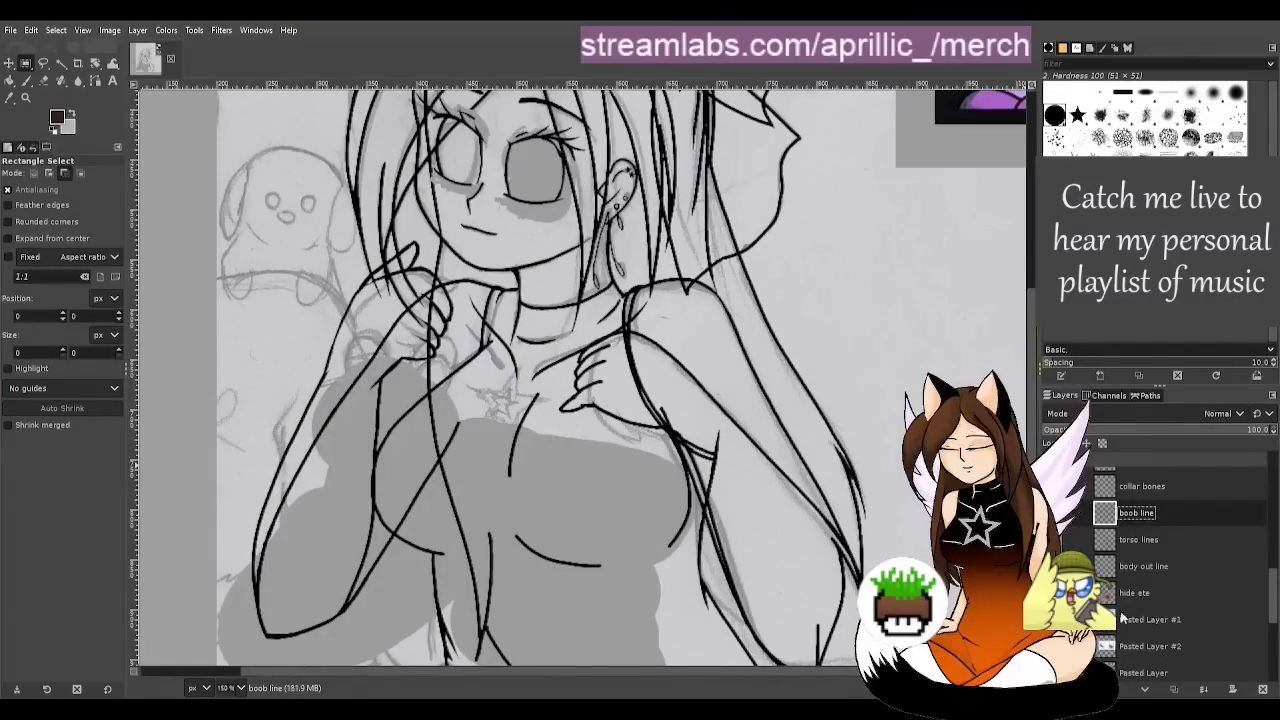
{"action": "left_click", "coordinate": [1169, 489]}
{"action": "scroll", "coordinate": [1162, 503], "scroll_direction": "up", "scroll_amount": 2}
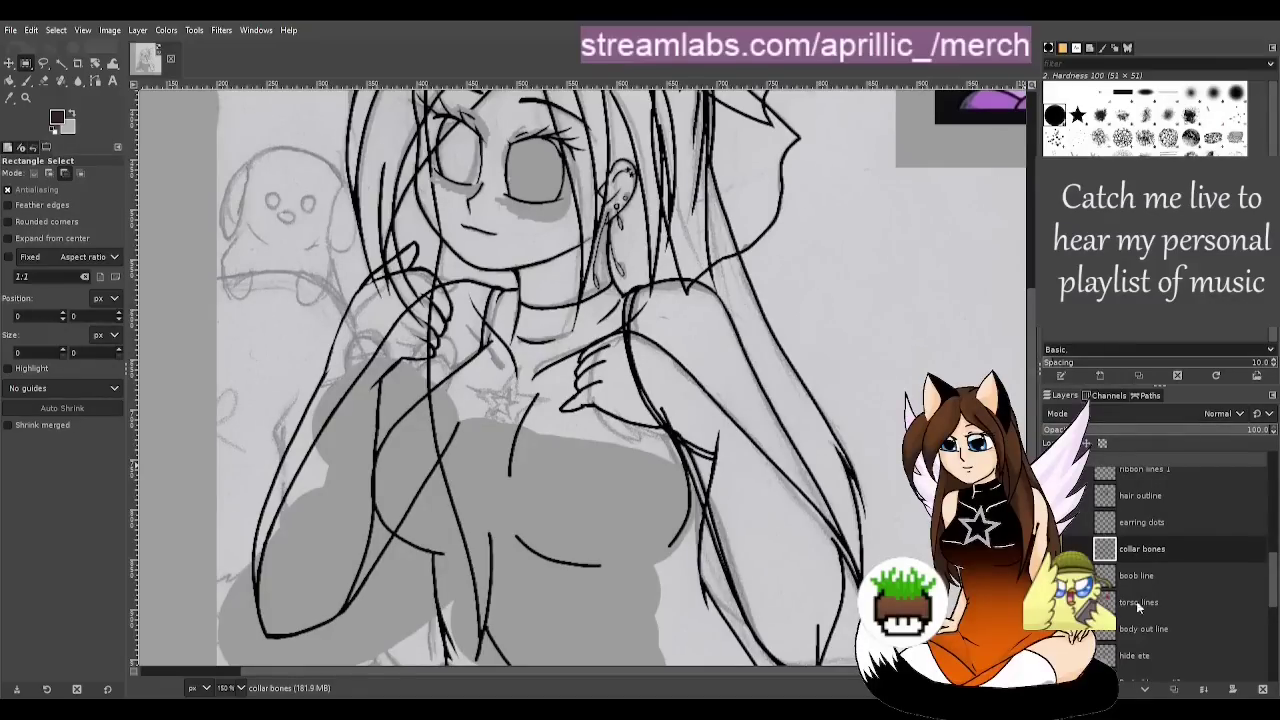
{"action": "key", "text": "Return"}
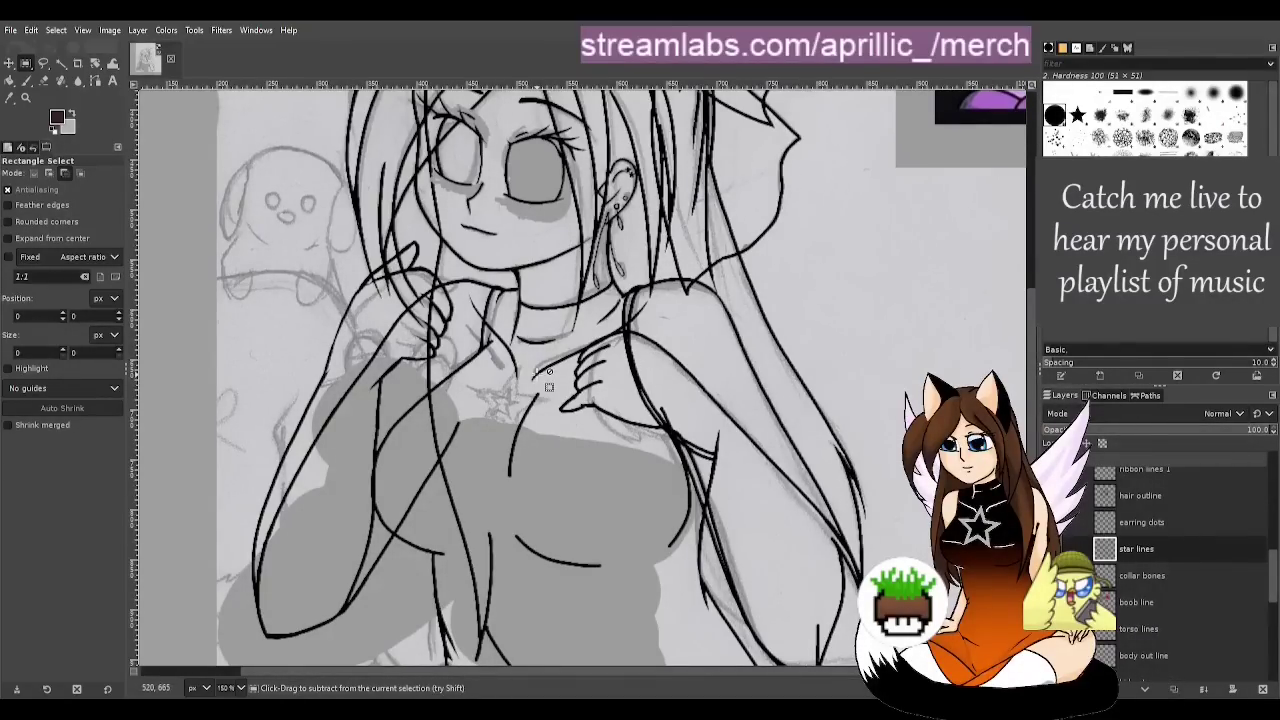
Ink a five-pointed star outline on the upper chest over the sketched star with the 3 px black Paintbrush
{"action": "key", "text": "p"}
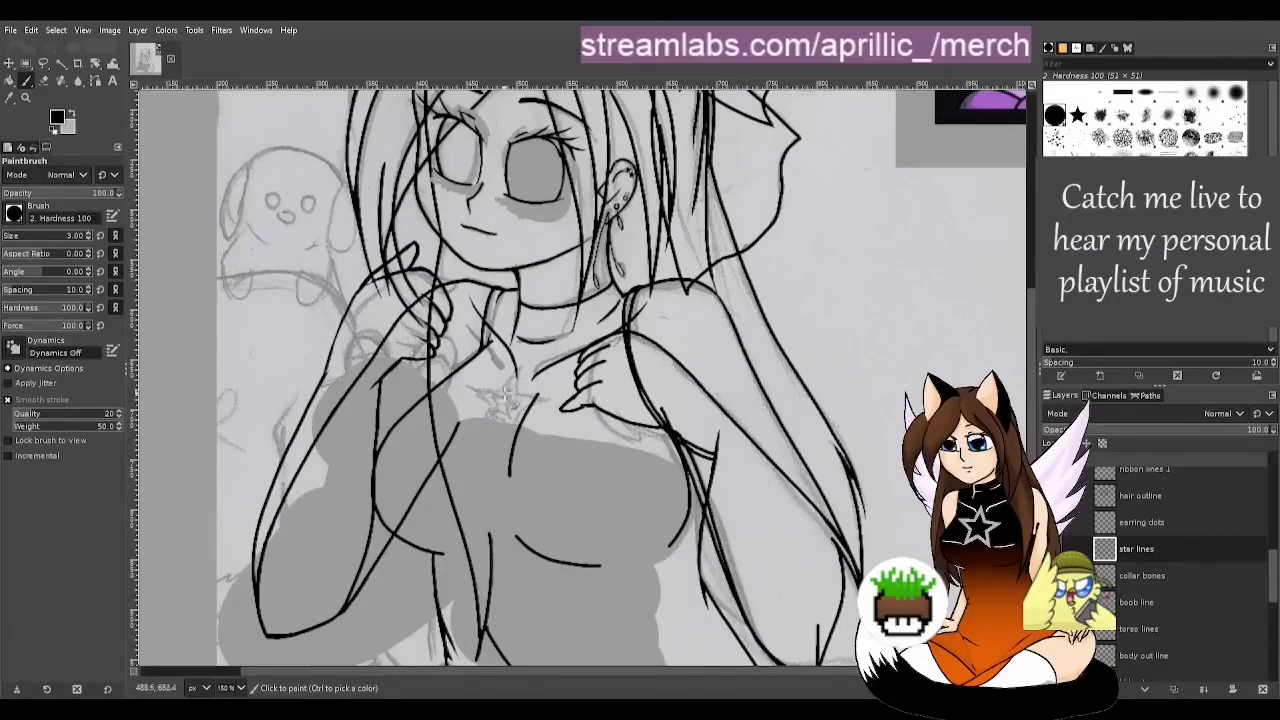
{"action": "mouse_move", "coordinate": [506, 400]}
{"action": "left_mouse_down"}
{"action": "mouse_move", "coordinate": [532, 362]}
{"action": "mouse_move", "coordinate": [530, 412]}
{"action": "left_mouse_up"}
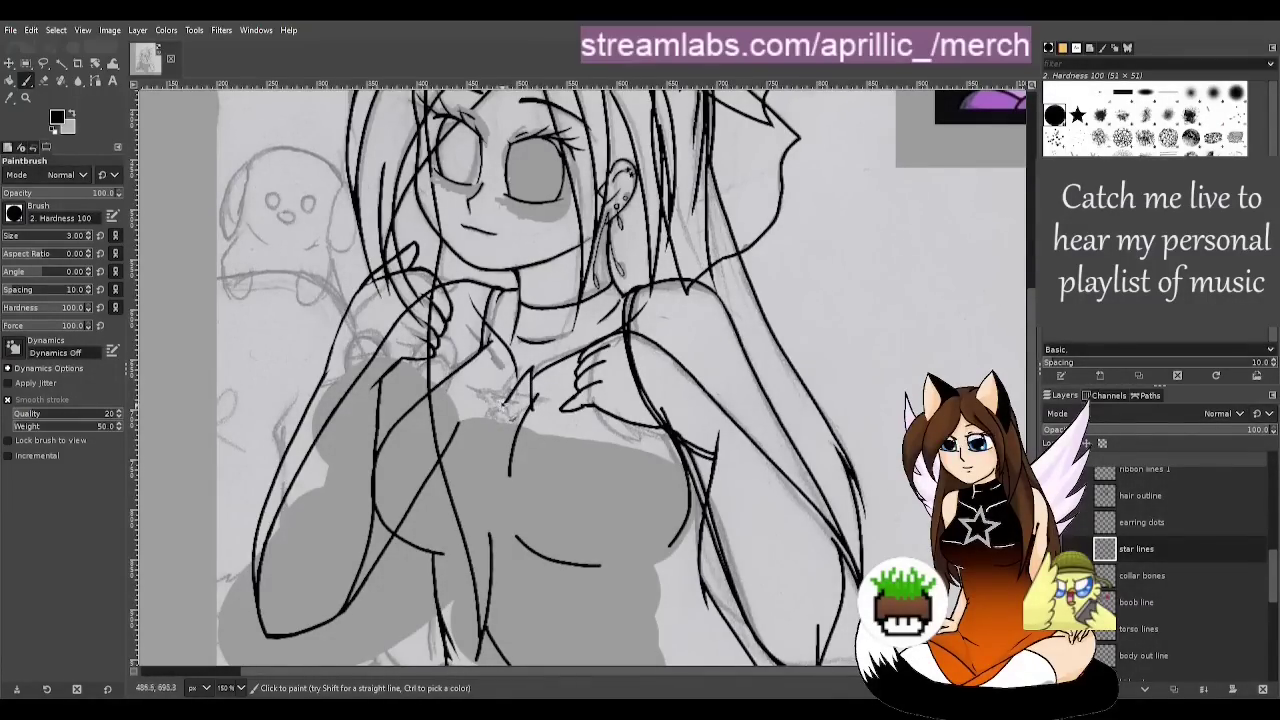
{"action": "mouse_move", "coordinate": [503, 406]}
{"action": "left_mouse_down"}
{"action": "mouse_move", "coordinate": [462, 395]}
{"action": "mouse_move", "coordinate": [477, 429]}
{"action": "left_mouse_up"}
{"action": "key", "text": "ctrl+z"}
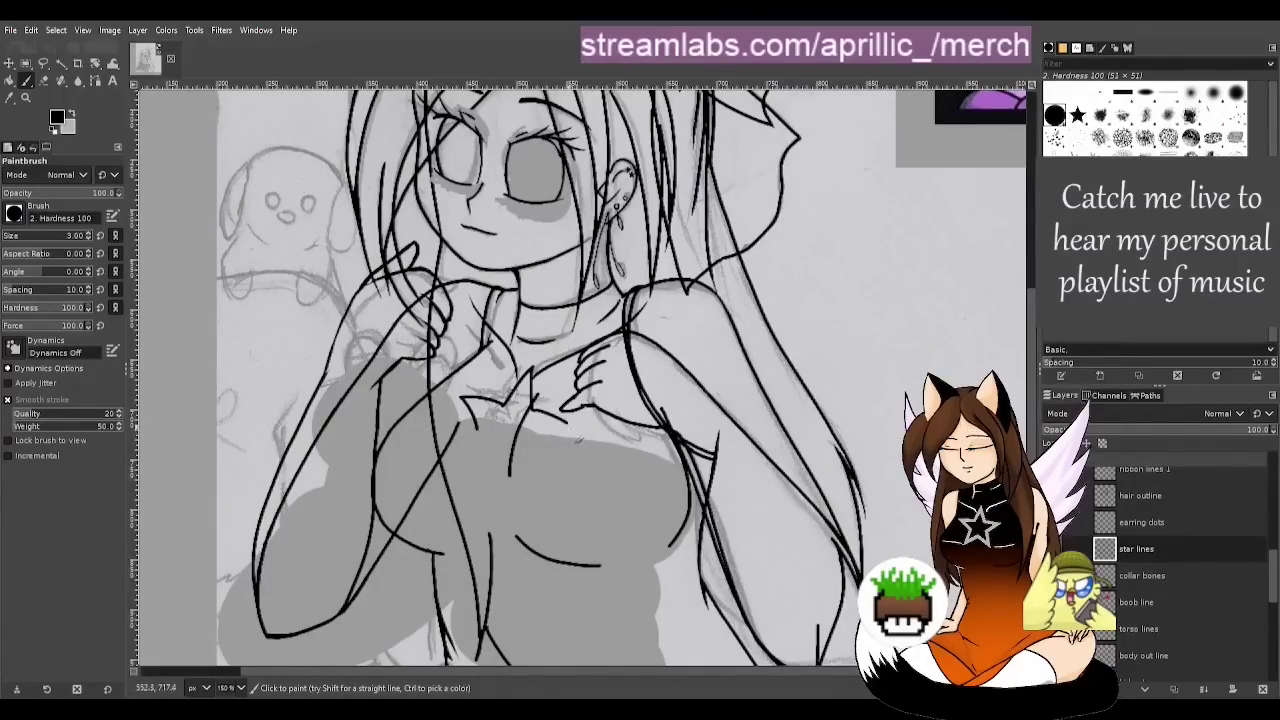
{"action": "left_click_drag", "start_coordinate": [568, 425], "coordinate": [519, 447]}
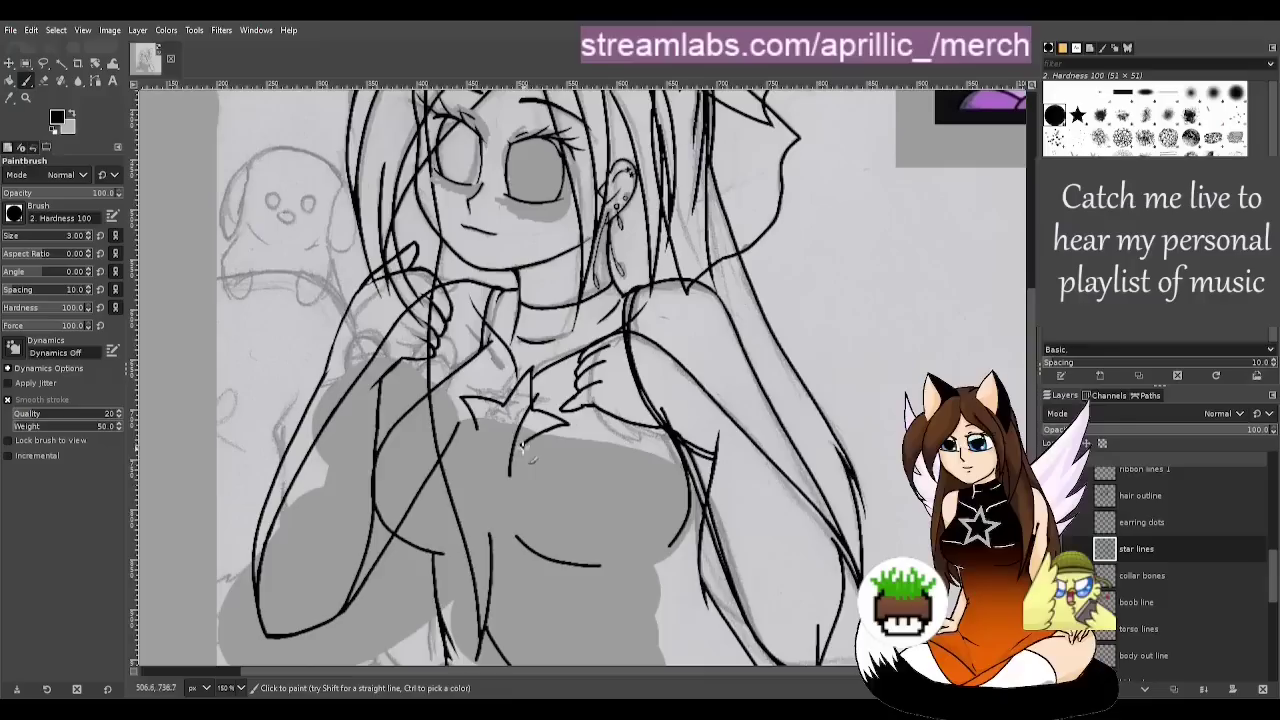
{"action": "left_click_drag", "start_coordinate": [529, 482], "coordinate": [493, 463]}
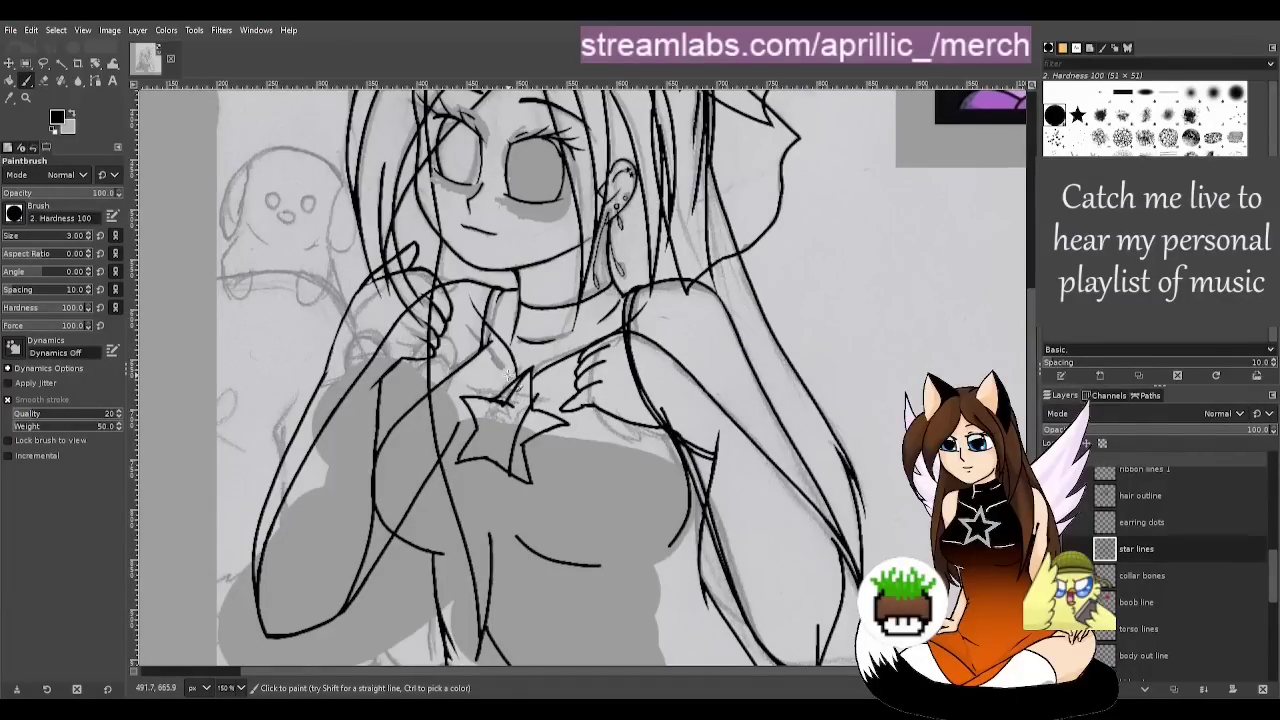
Erase the stray strokes inside the star's upper point and at its upper-left notch, reducing the eraser to 4 px
{"action": "key", "text": "shift+e"}
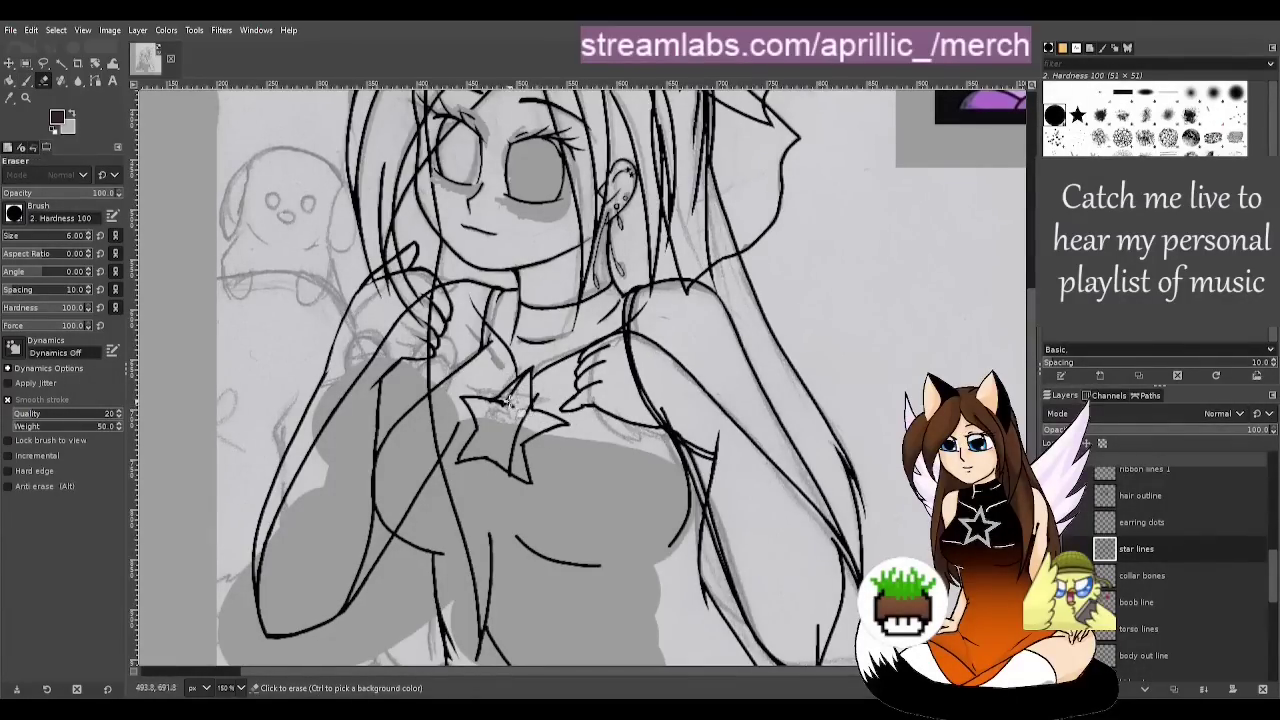
{"action": "left_click", "coordinate": [505, 403]}
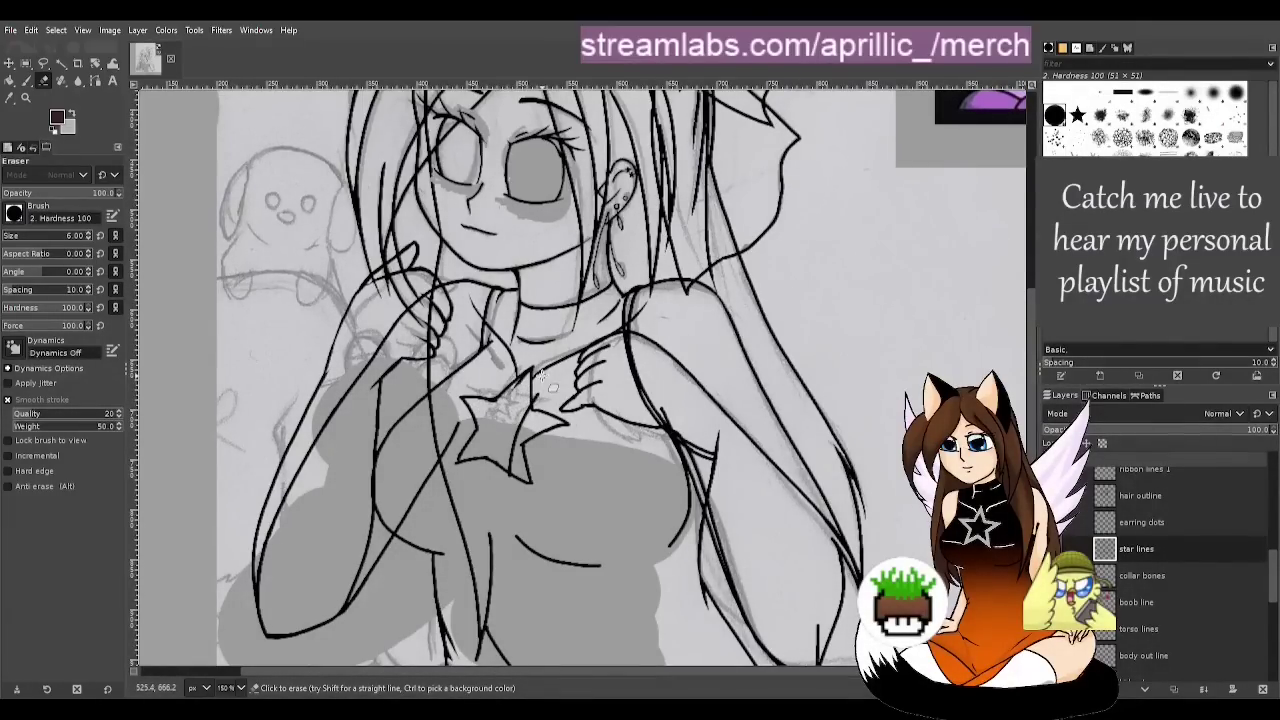
{"action": "key", "text": "r"}
{"action": "scroll", "coordinate": [510, 410], "scroll_direction": "up", "scroll_amount": 6}
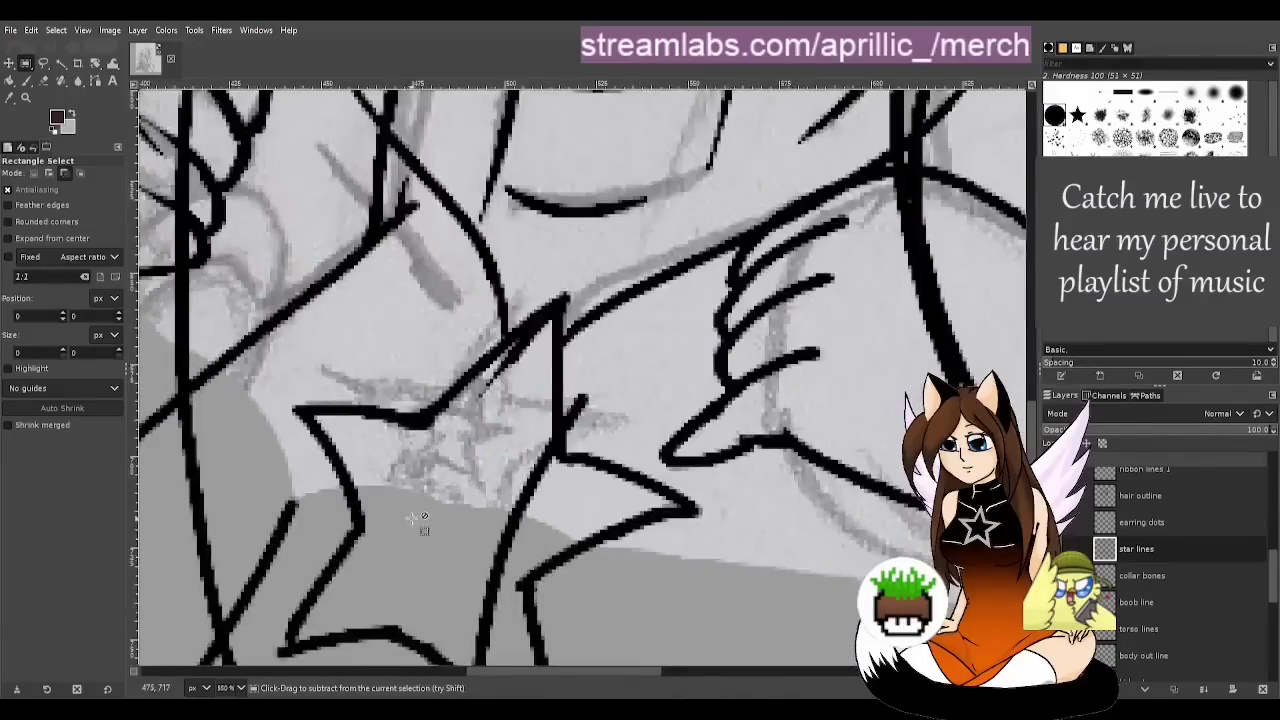
{"action": "key", "text": "shift+e"}
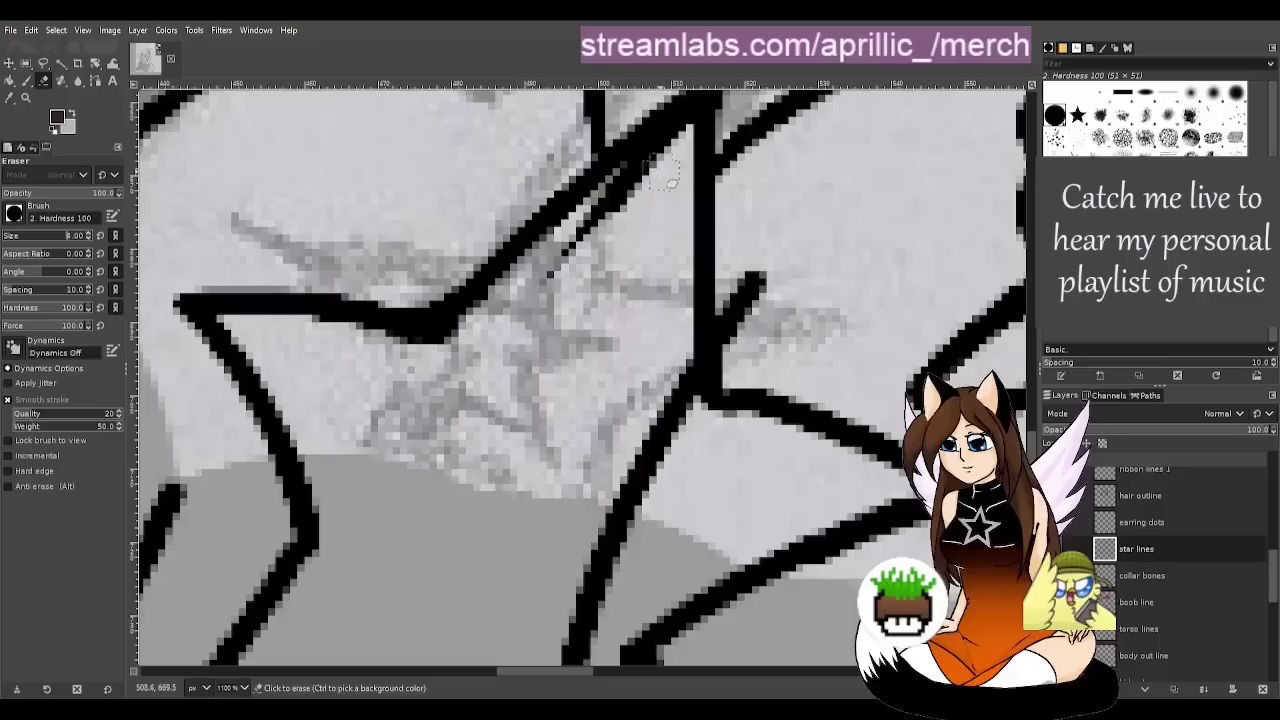
{"action": "left_click_drag", "start_coordinate": [672, 150], "coordinate": [565, 298]}
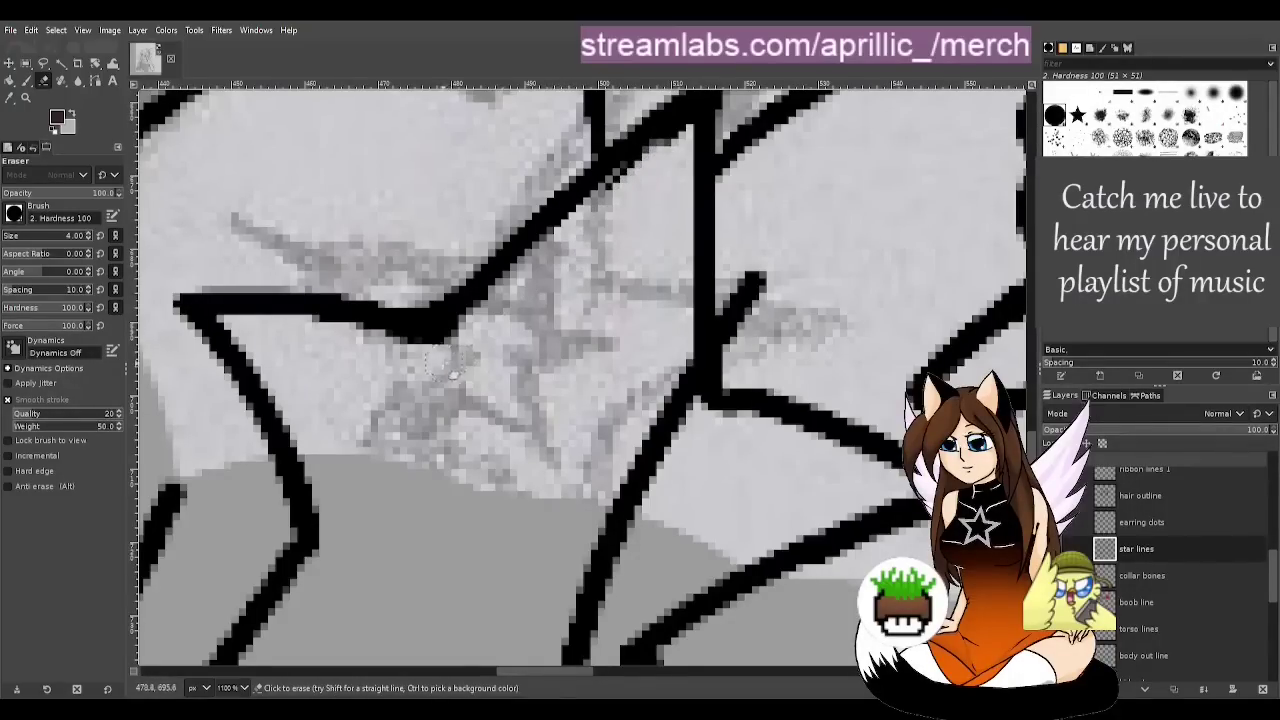
{"action": "left_click_drag", "start_coordinate": [436, 370], "coordinate": [366, 361]}
{"action": "left_click_drag", "start_coordinate": [610, 192], "coordinate": [668, 156]}
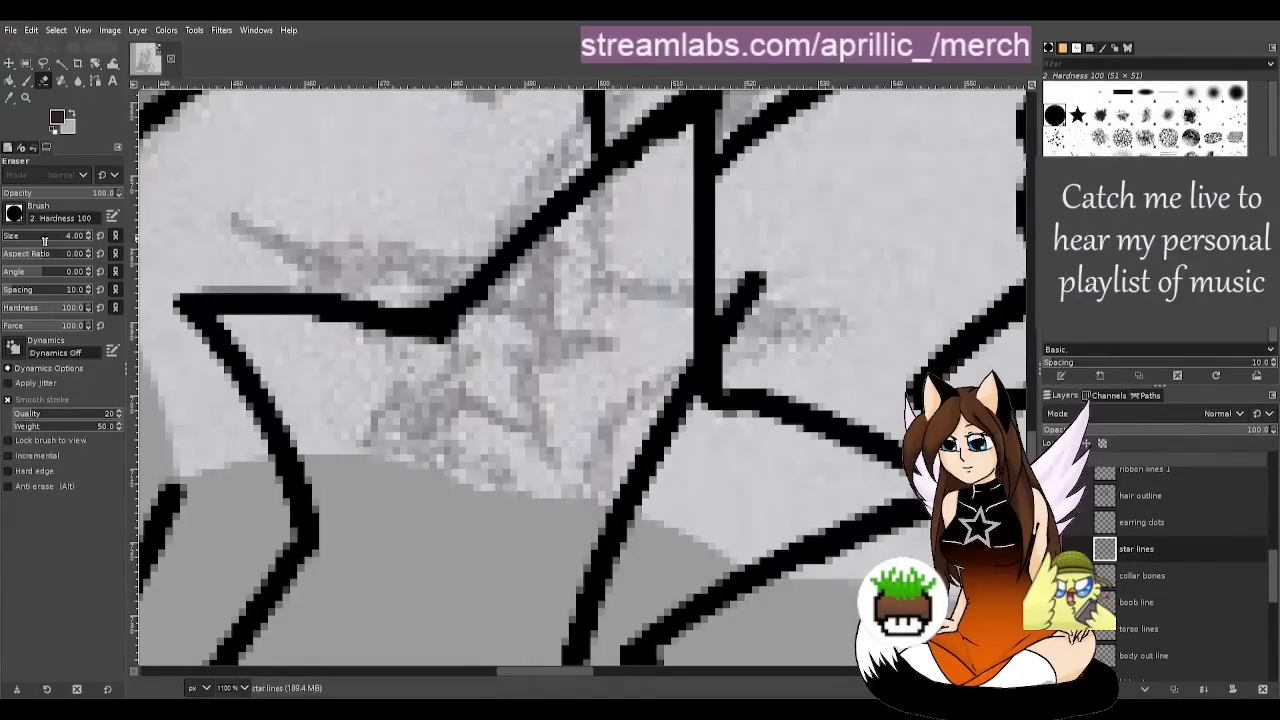
Set the eraser size to 1 px and trim the star's upper tip
{"action": "key", "text": "bracketleft"}
{"action": "key", "text": "bracketleft"}
{"action": "key", "text": "bracketleft"}
{"action": "mouse_move", "coordinate": [687, 130]}
{"action": "left_mouse_down"}
{"action": "mouse_move", "coordinate": [663, 139]}
{"action": "mouse_move", "coordinate": [678, 138]}
{"action": "mouse_move", "coordinate": [616, 204]}
{"action": "left_mouse_up"}
{"action": "key", "text": "ctrl+z"}
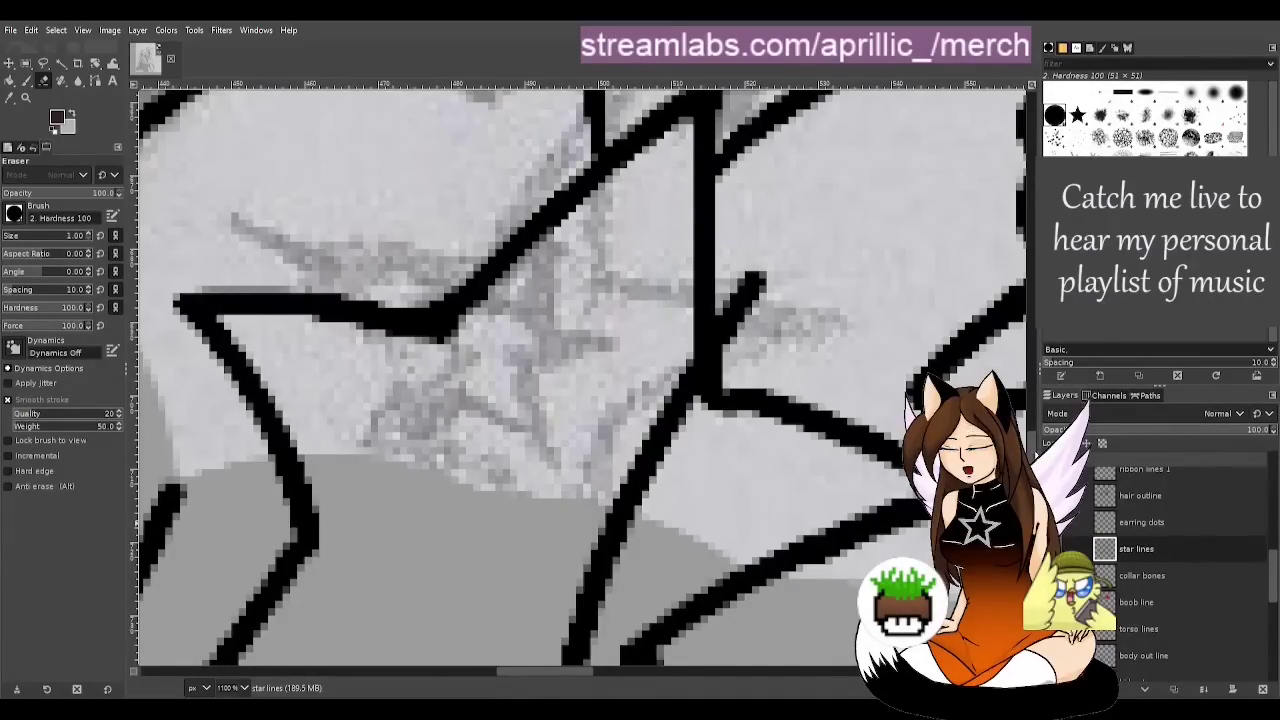
{"action": "scroll", "coordinate": [815, 405], "scroll_direction": "up", "scroll_amount": 5}
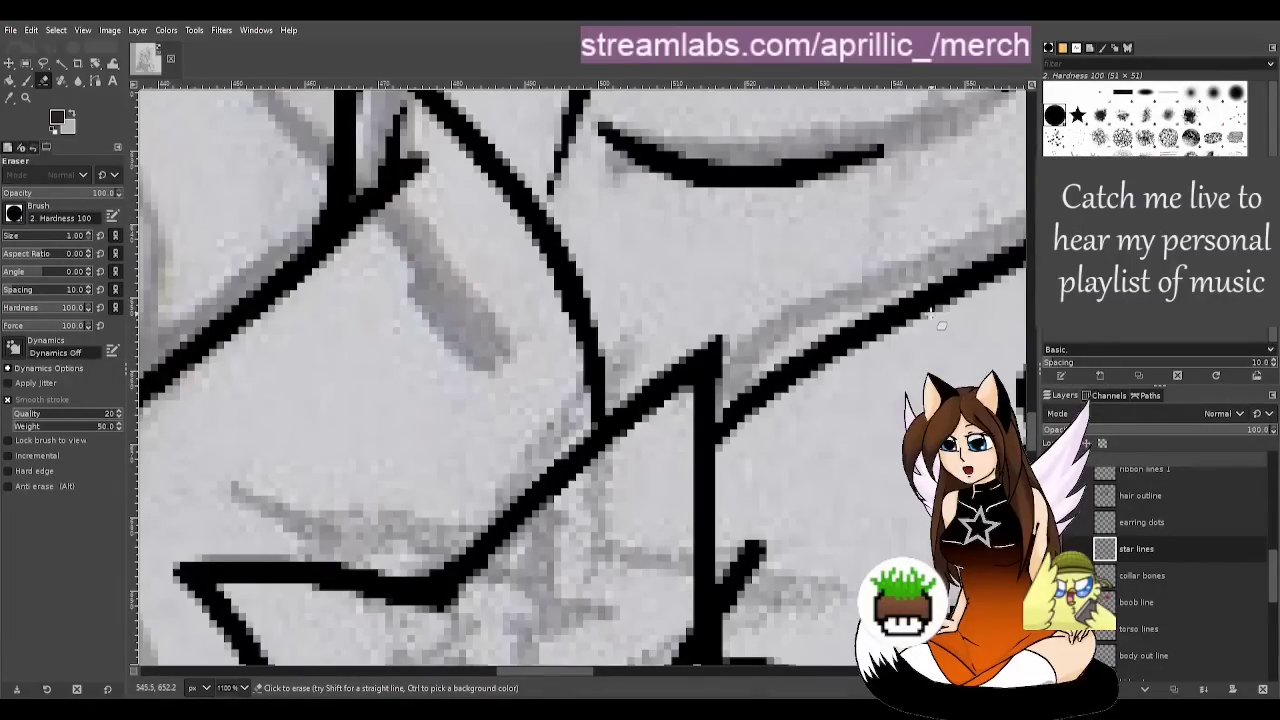
{"action": "key", "text": "r"}
{"action": "key", "text": "1"}
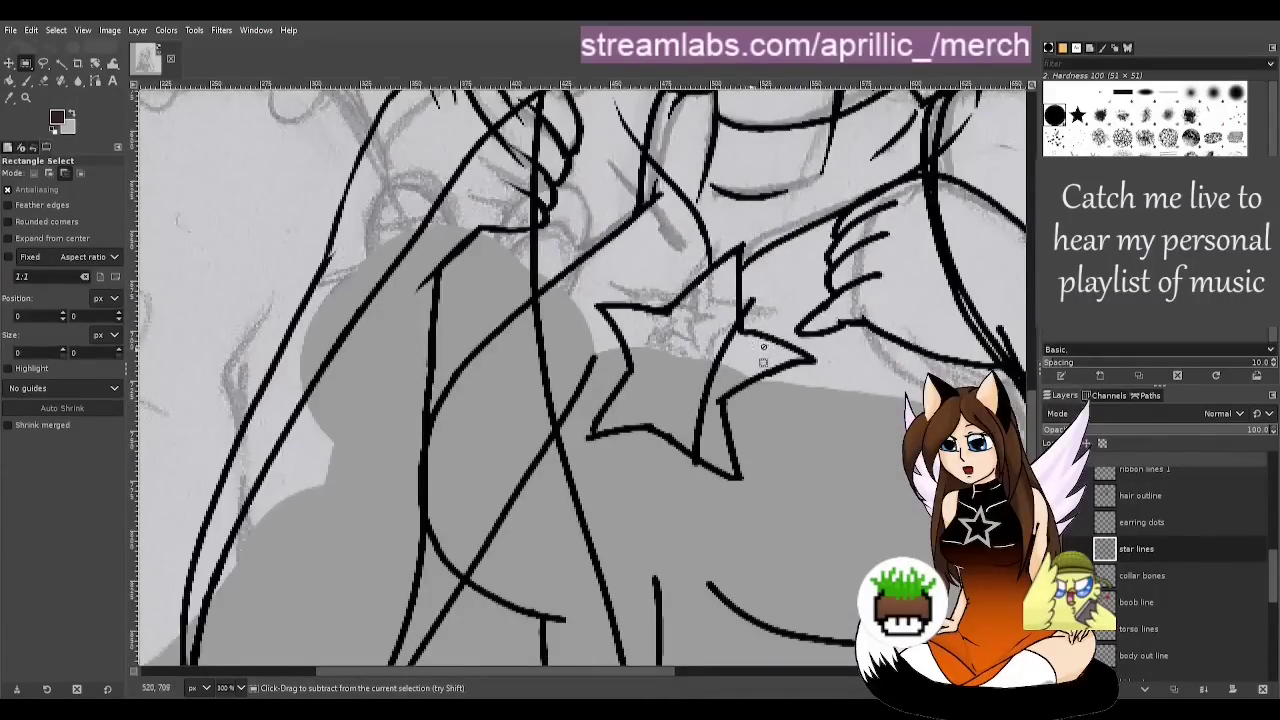
{"action": "scroll", "coordinate": [754, 354], "scroll_direction": "up", "scroll_amount": 3}
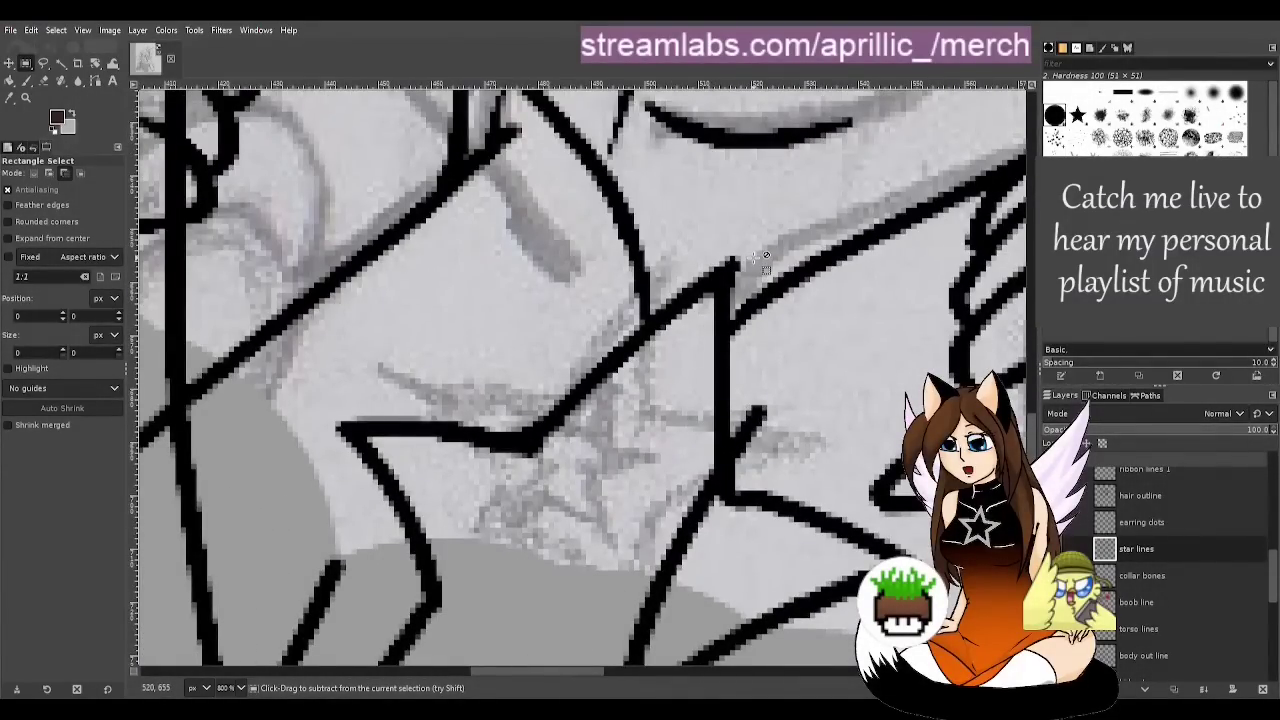
{"action": "key", "text": "shift+e"}
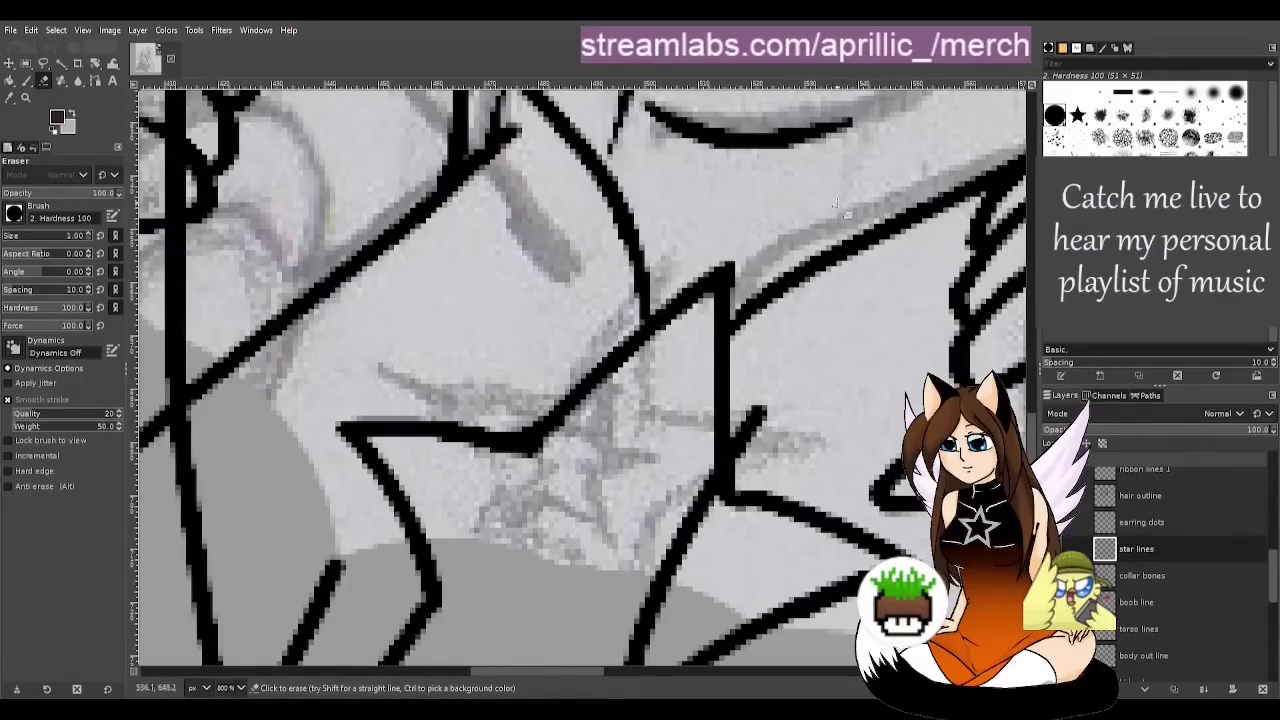
Extend the star's lowest tip to a fuller point with the Paintbrush and tidy its edge with the eraser
{"action": "scroll", "coordinate": [836, 204], "scroll_direction": "down", "scroll_amount": 5}
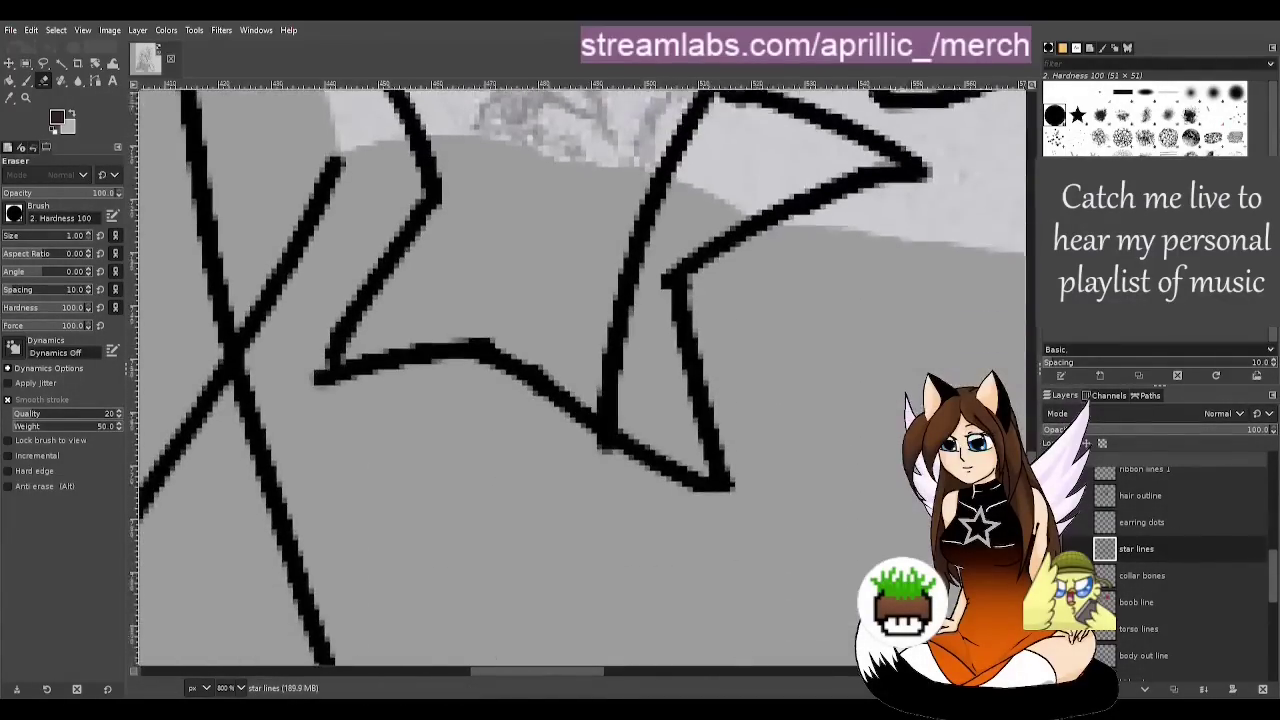
{"action": "scroll", "coordinate": [836, 204], "scroll_direction": "down", "scroll_amount": 2}
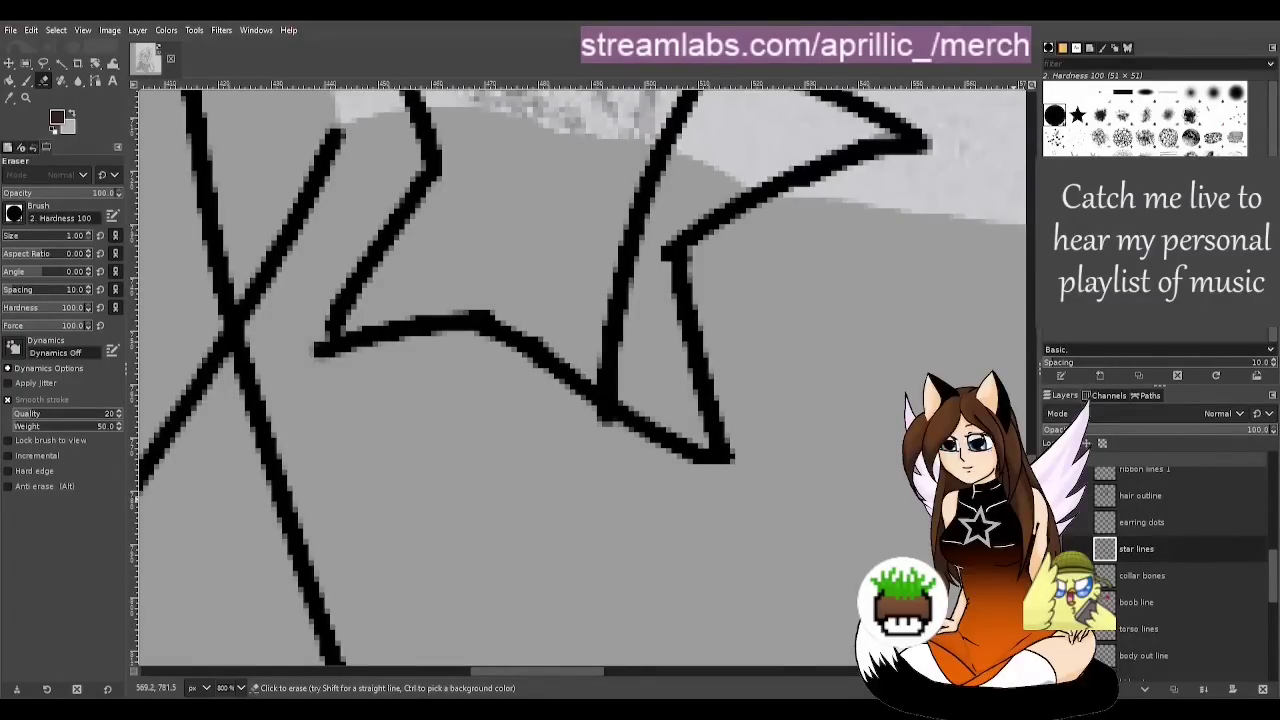
{"action": "key", "text": "p"}
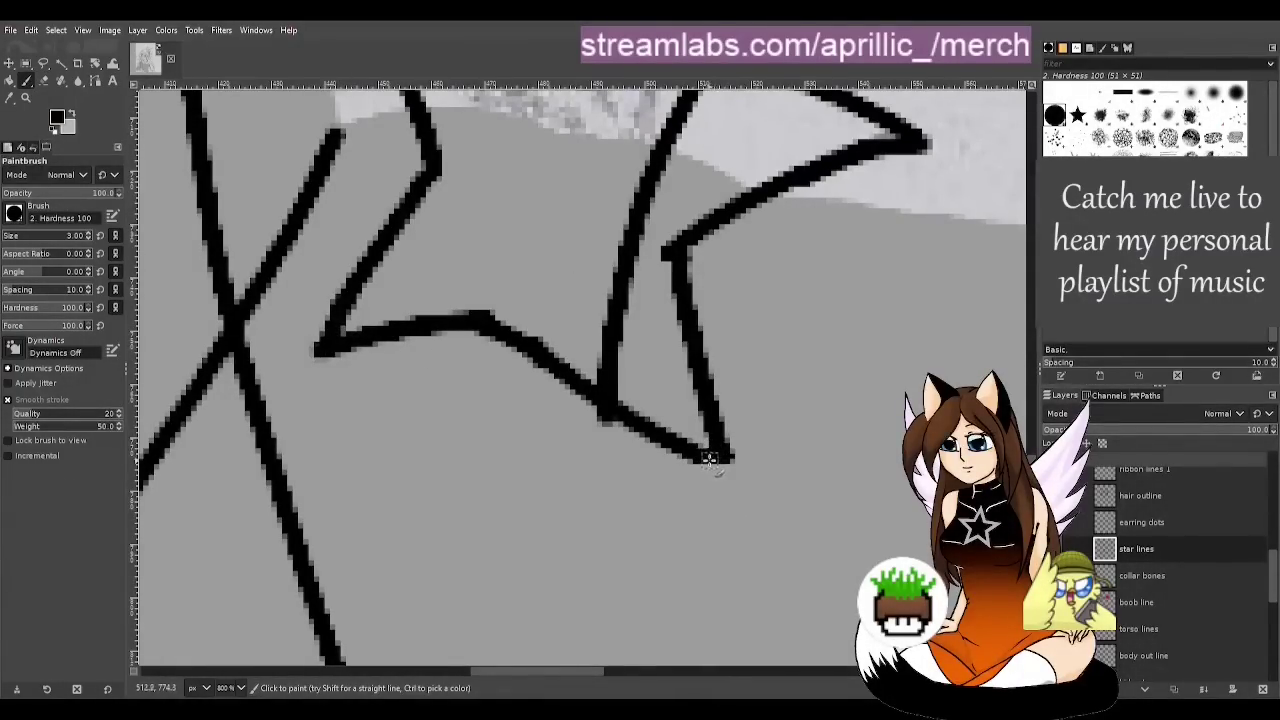
{"action": "left_click_drag", "start_coordinate": [694, 452], "coordinate": [720, 464]}
{"action": "key", "text": "shift+e"}
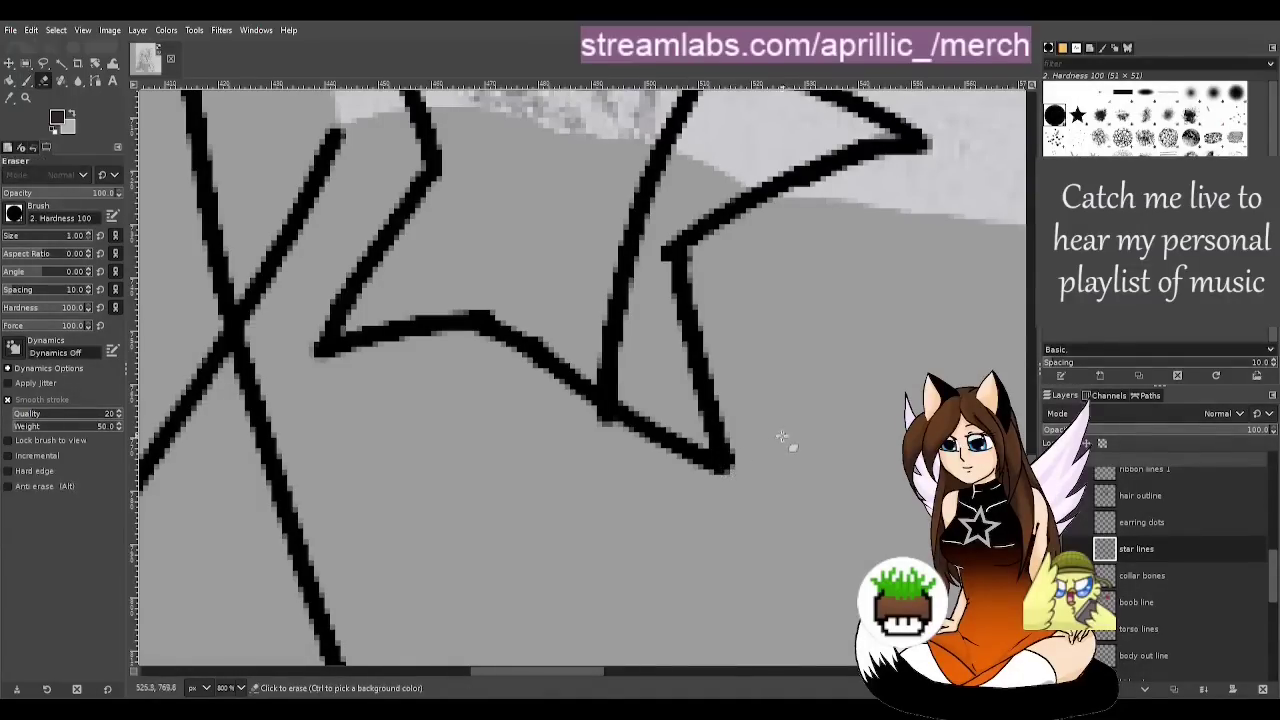
{"action": "left_click", "coordinate": [705, 266]}
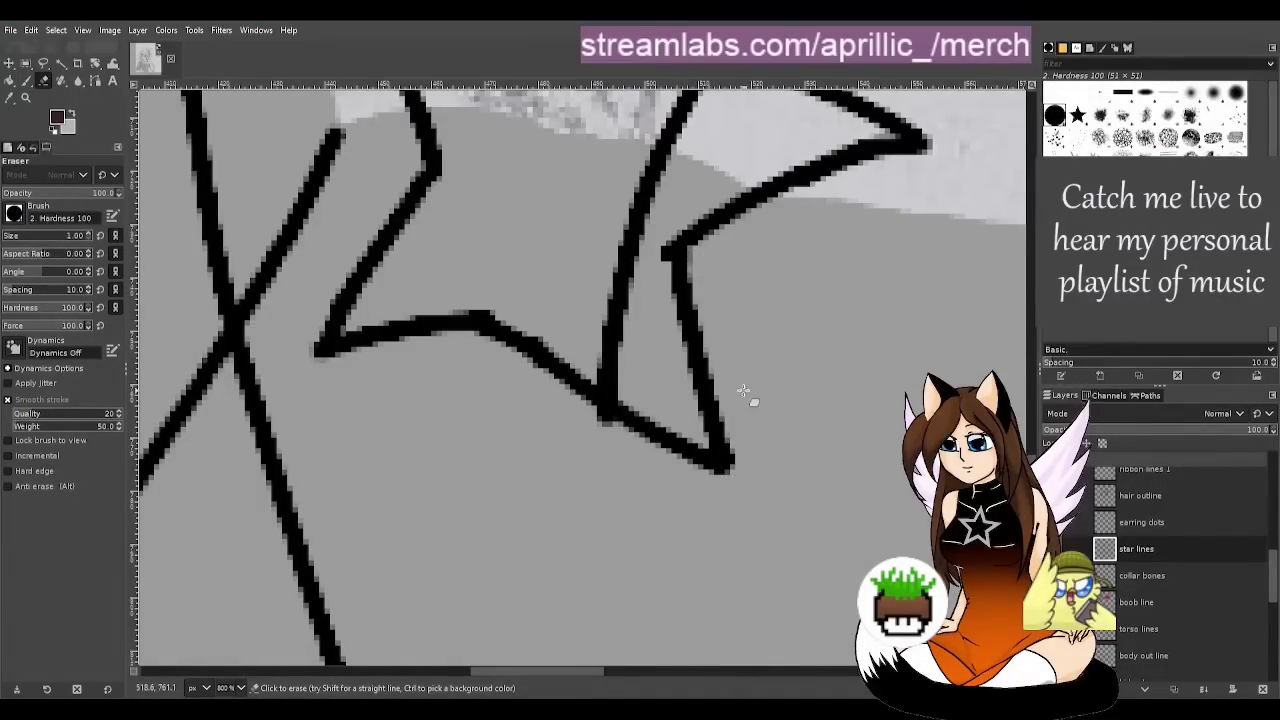
Examine the inked star in the context of the whole figure
{"action": "key", "text": "r"}
{"action": "key", "text": "minus"}
{"action": "key", "text": "minus"}
{"action": "key", "text": "minus"}
{"action": "key", "text": "minus"}
{"action": "key", "text": "minus"}
{"action": "key", "text": "minus"}
{"action": "key", "text": "minus"}
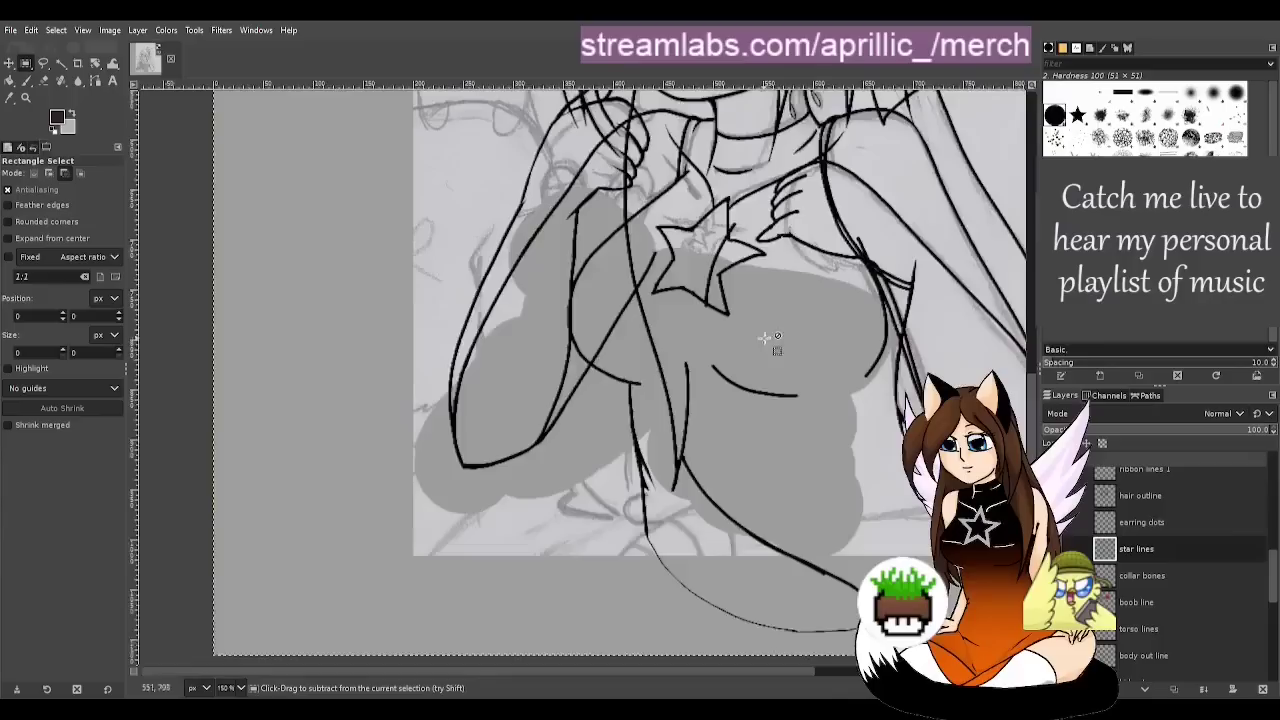
{"action": "scroll", "coordinate": [848, 385], "scroll_direction": "down", "scroll_amount": 2}
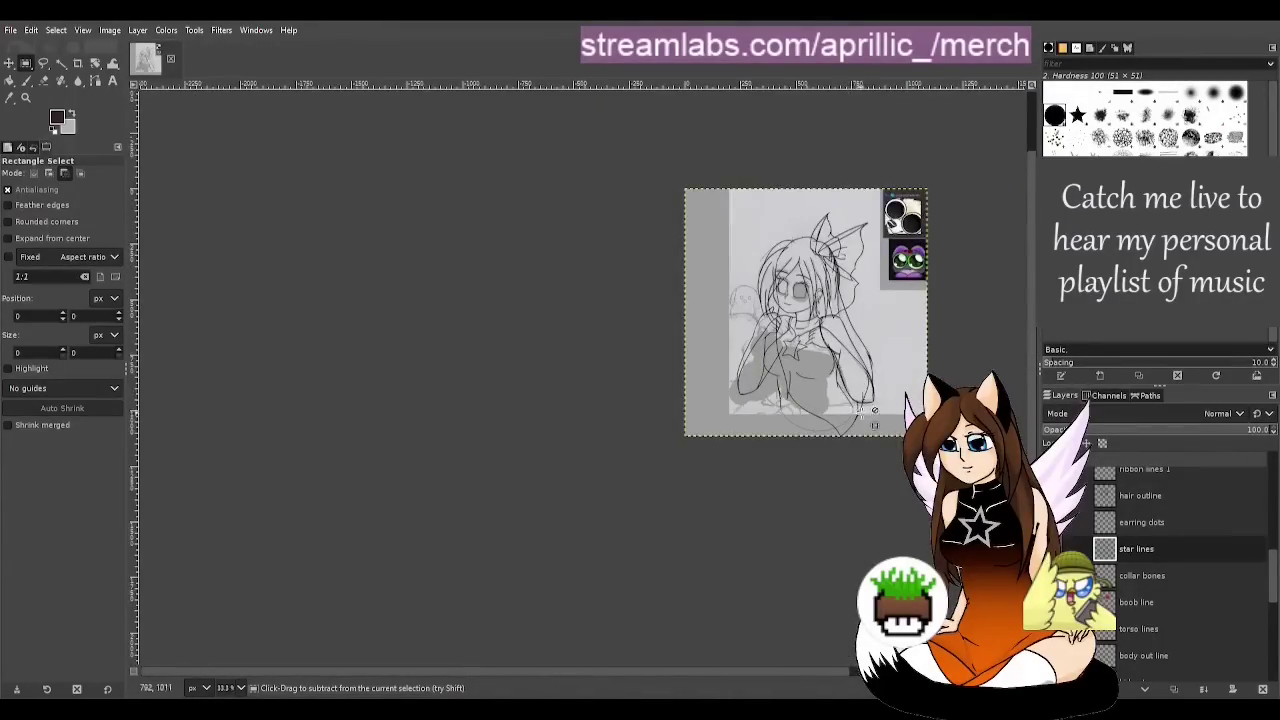
Duplicate the star lines layer
{"action": "scroll", "coordinate": [880, 367], "scroll_direction": "up", "scroll_amount": 5}
{"action": "key", "text": "plus"}
{"action": "key", "text": "plus"}
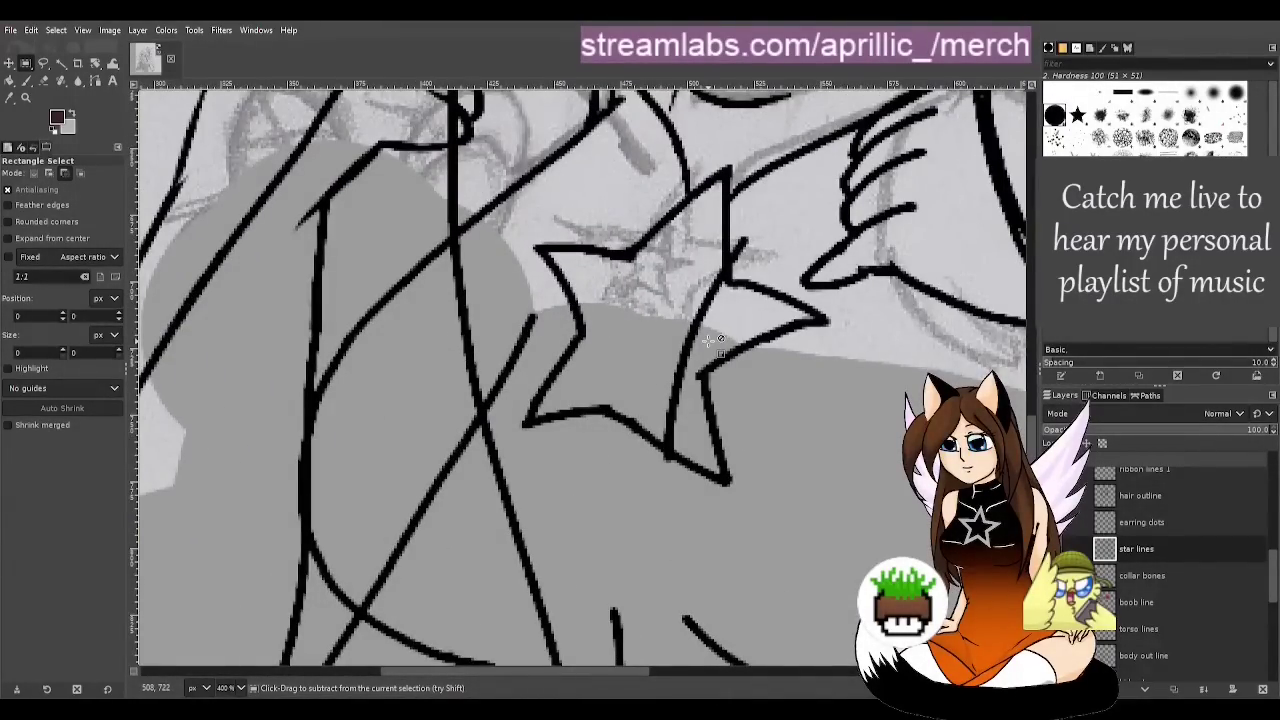
{"action": "left_click", "coordinate": [1168, 552]}
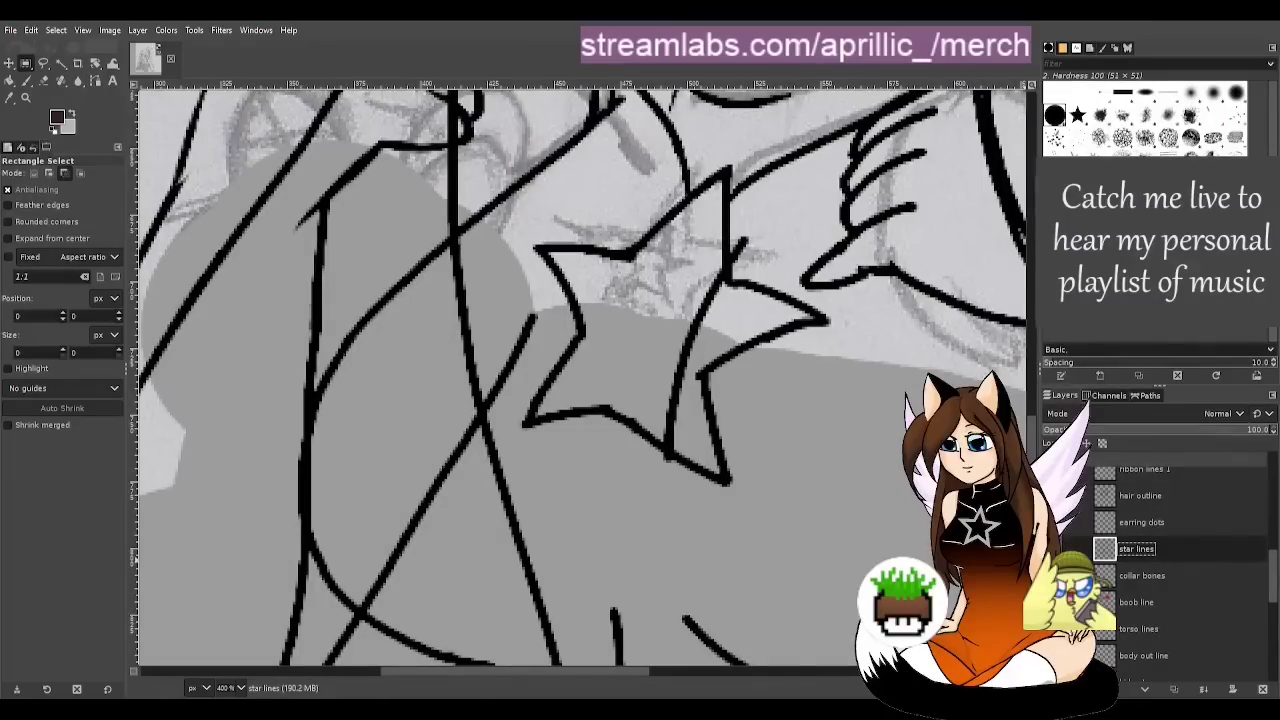
{"action": "key", "text": "shift+ctrl+d"}
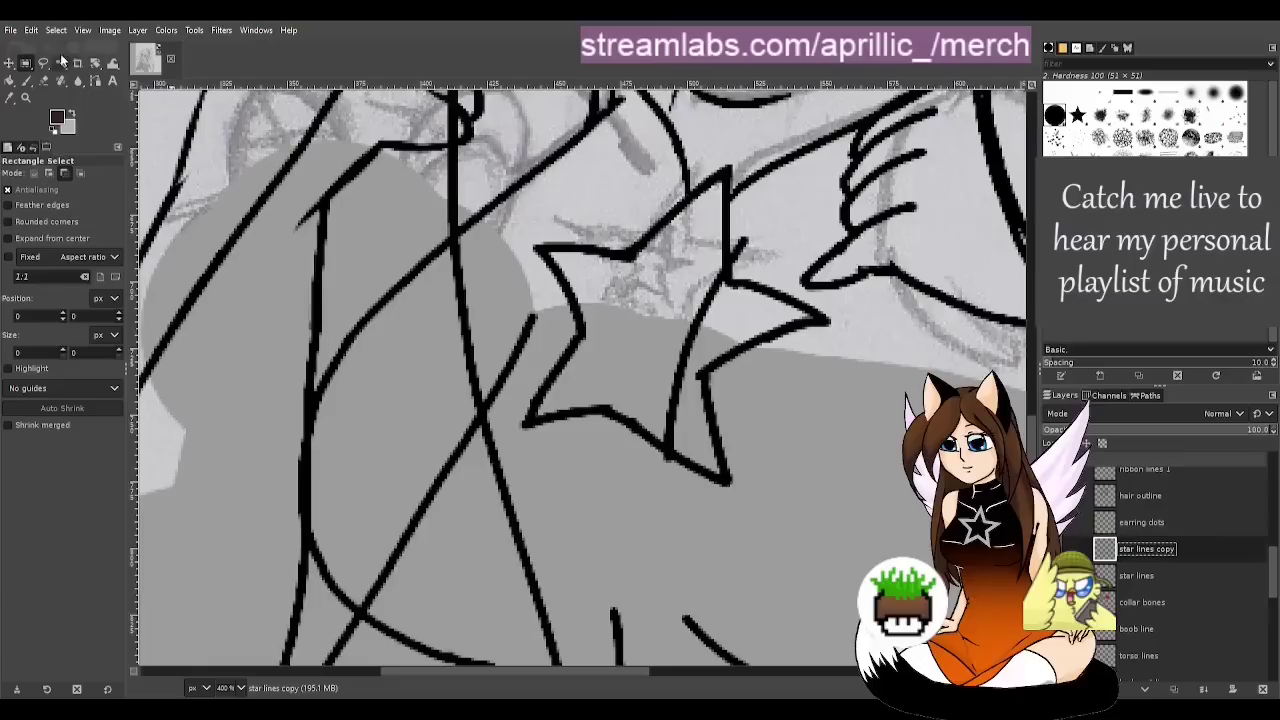
Scale the duplicated star layer proportionally to 761 × 778 px and position it inside the original star on the chest
{"action": "left_click", "coordinate": [154, 110]}
{"action": "left_click", "coordinate": [669, 306]}
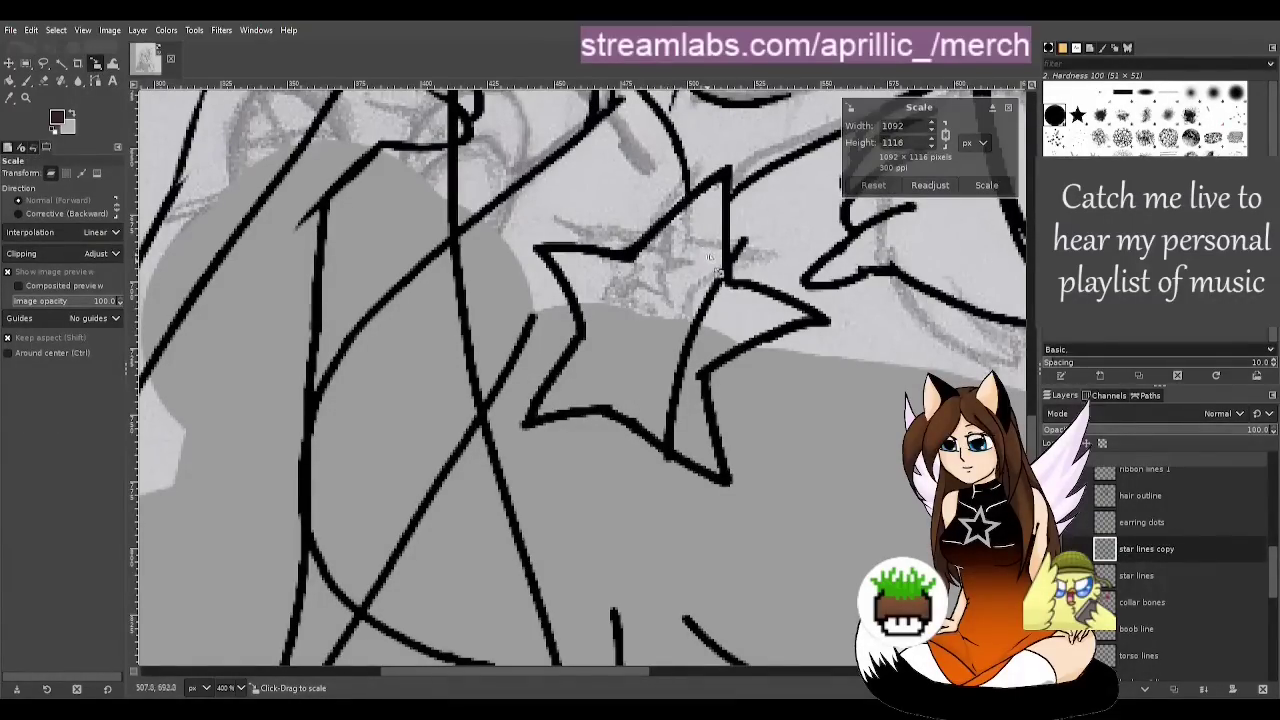
{"action": "scroll", "coordinate": [708, 300], "scroll_direction": "down", "scroll_amount": 8}
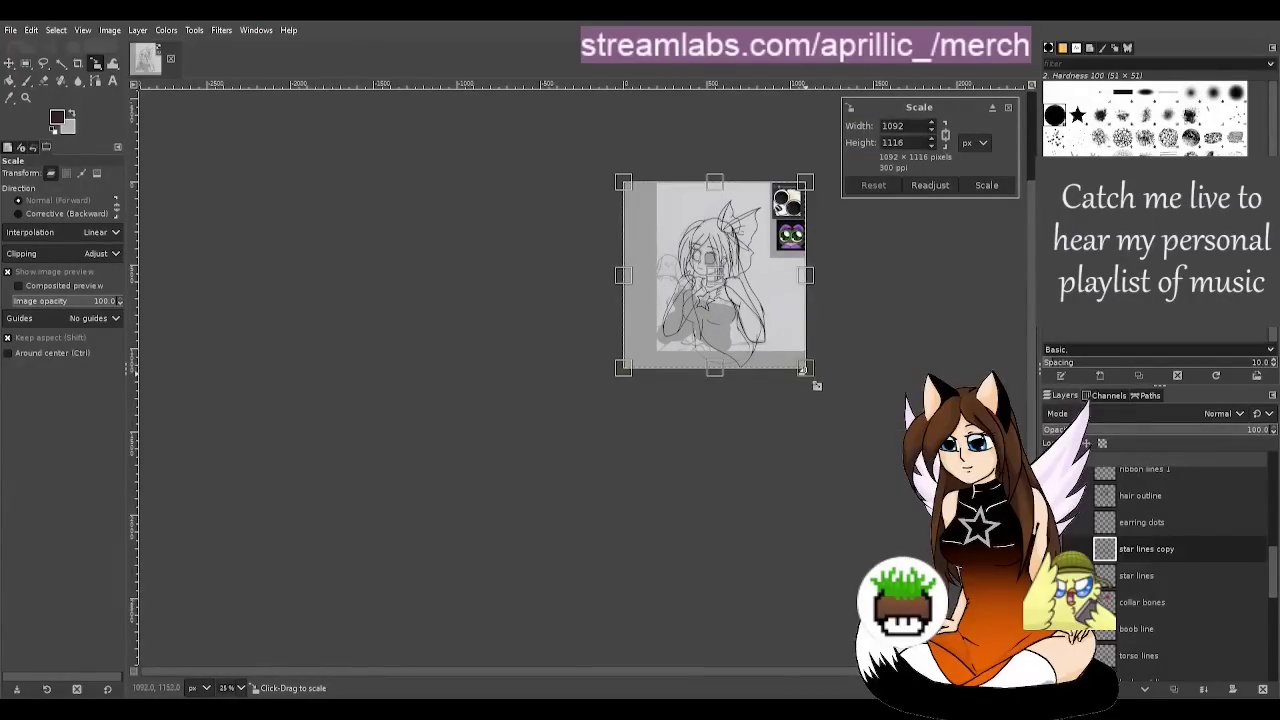
{"action": "left_click_drag", "start_coordinate": [816, 370], "coordinate": [803, 357]}
{"action": "left_click_drag", "start_coordinate": [616, 182], "coordinate": [632, 210]}
{"action": "scroll", "coordinate": [754, 342], "scroll_direction": "up", "scroll_amount": 2}
{"action": "scroll", "coordinate": [693, 302], "scroll_direction": "up", "scroll_amount": 1}
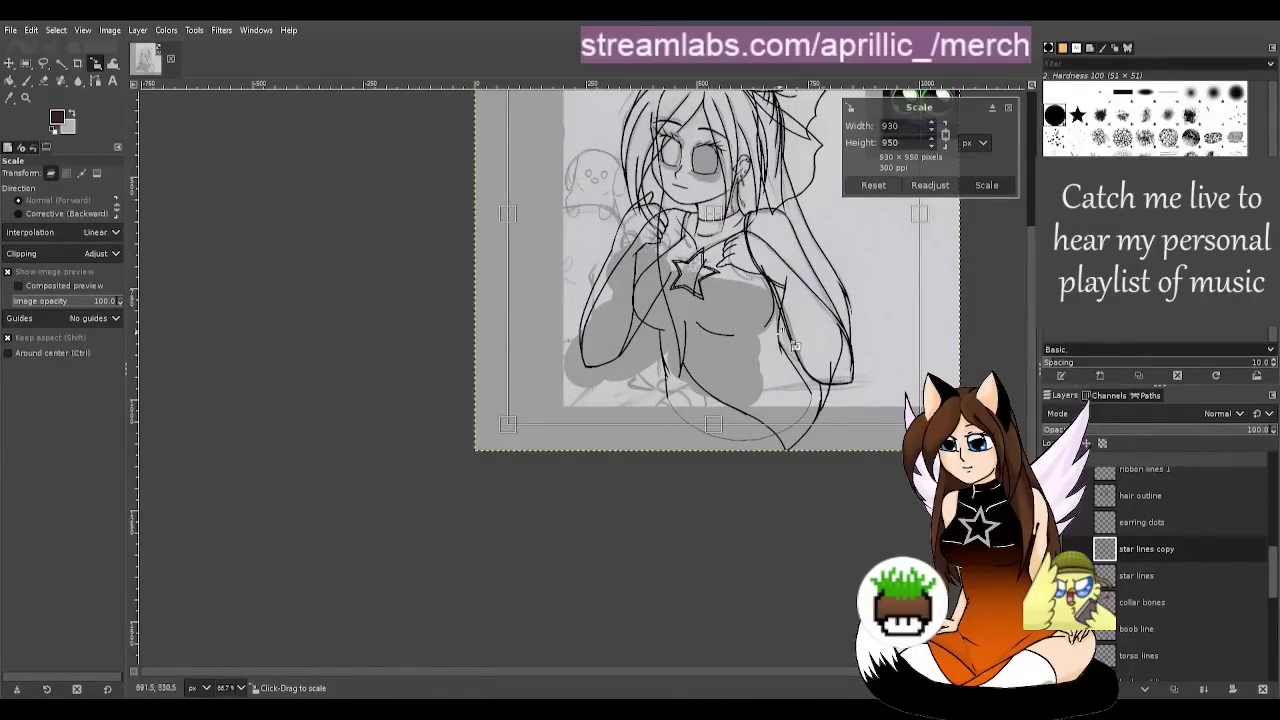
{"action": "scroll", "coordinate": [708, 214], "scroll_direction": "up", "scroll_amount": 1}
{"action": "left_click_drag", "start_coordinate": [964, 463], "coordinate": [853, 349]}
{"action": "scroll", "coordinate": [600, 204], "scroll_direction": "up", "scroll_amount": 3}
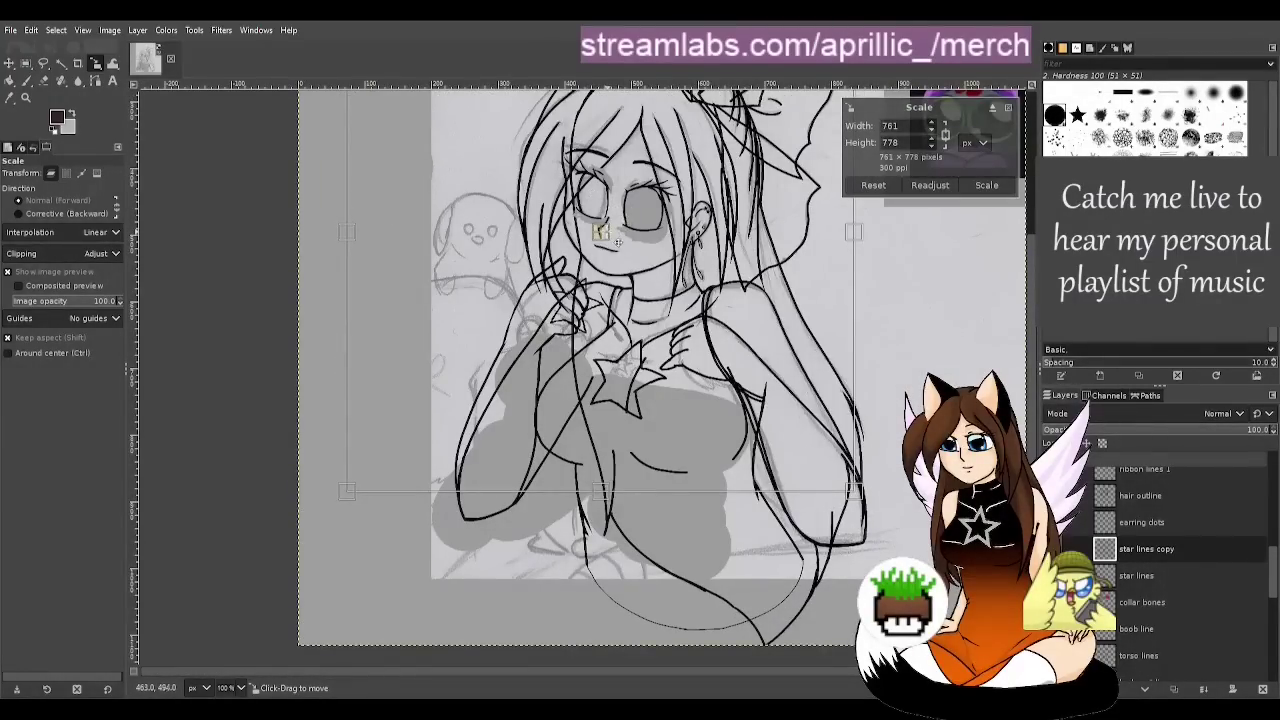
{"action": "left_click_drag", "start_coordinate": [600, 232], "coordinate": [649, 307]}
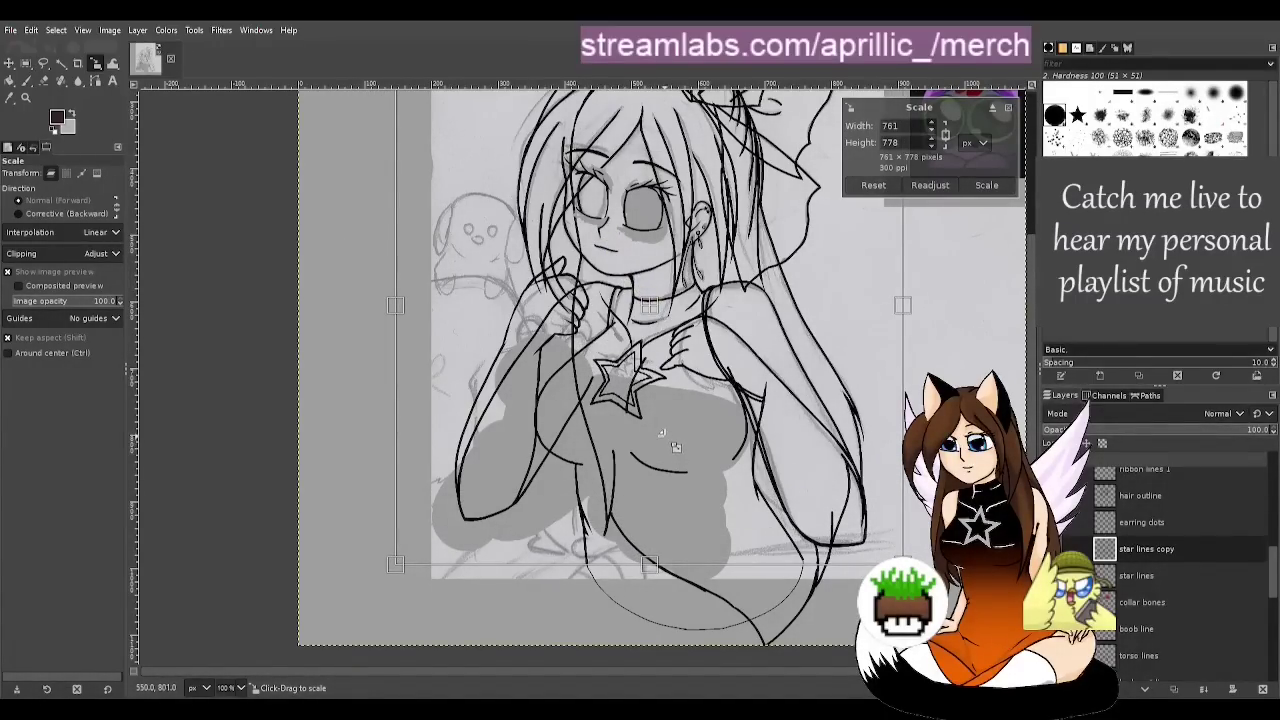
{"action": "left_click", "coordinate": [985, 186]}
Scale the inner star layer down slightly to 751 × 767 px, keeping its proportions and its place inside the outer star
{"action": "scroll", "coordinate": [812, 335], "scroll_direction": "down", "scroll_amount": 3}
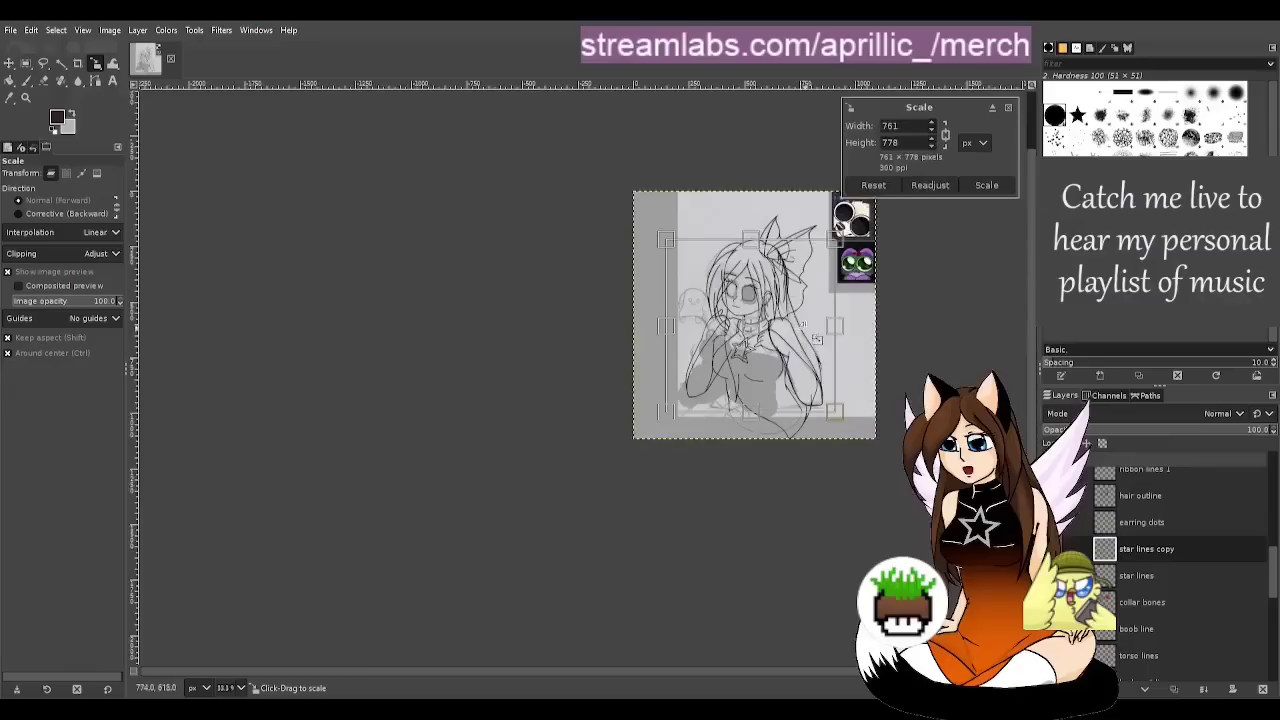
{"action": "scroll", "coordinate": [822, 292], "scroll_direction": "up", "scroll_amount": 2}
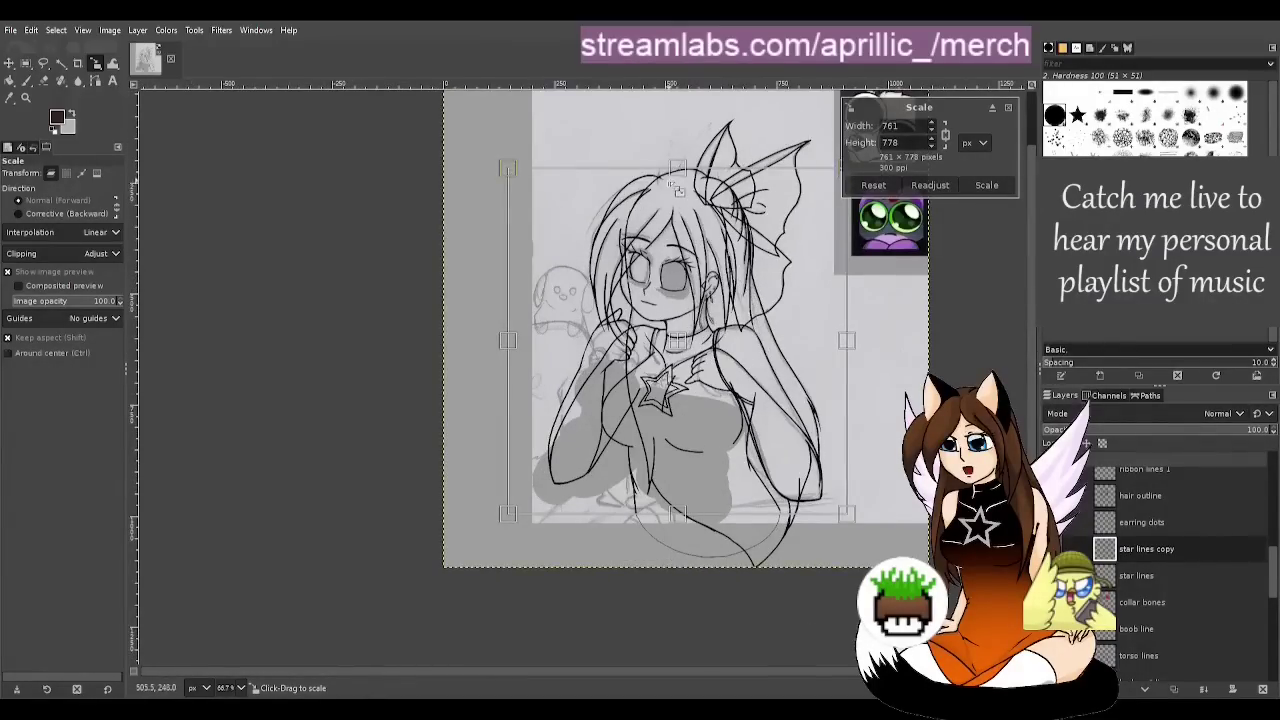
{"action": "left_click_drag", "start_coordinate": [678, 166], "coordinate": [678, 172]}
{"action": "scroll", "coordinate": [706, 374], "scroll_direction": "up", "scroll_amount": 1}
{"action": "scroll", "coordinate": [684, 368], "scroll_direction": "up", "scroll_amount": 1}
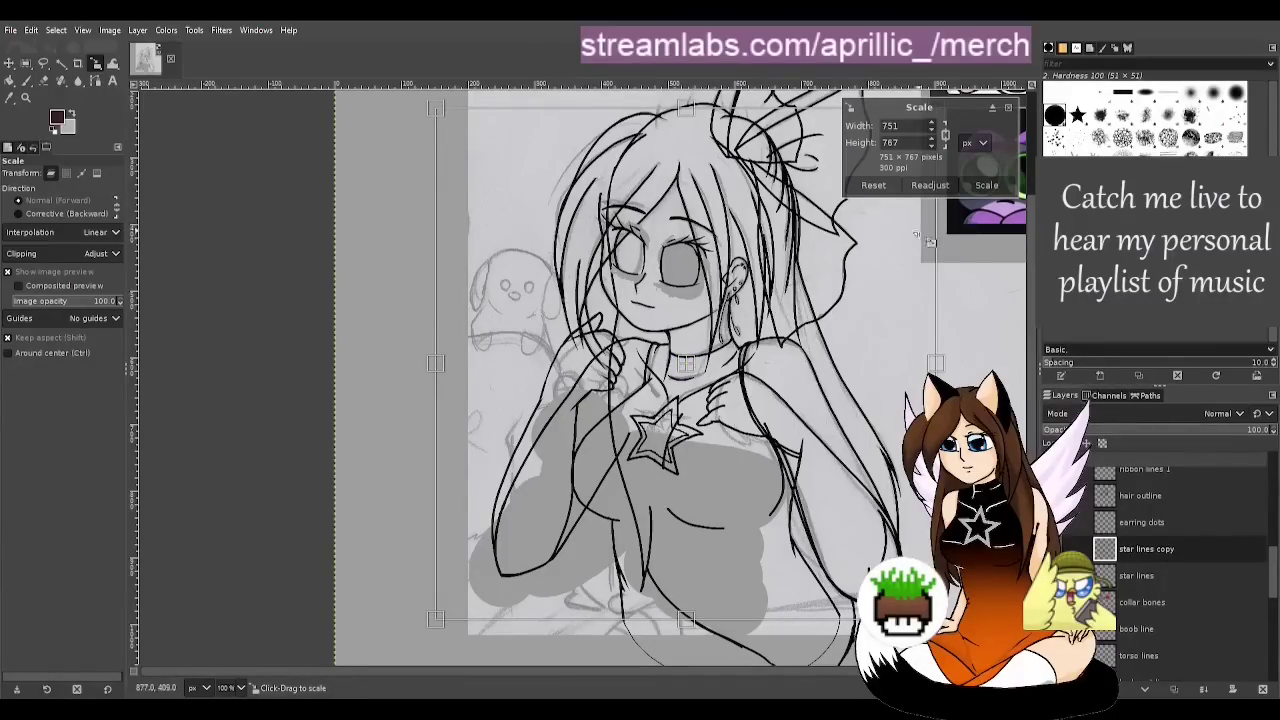
{"action": "left_click", "coordinate": [986, 185]}
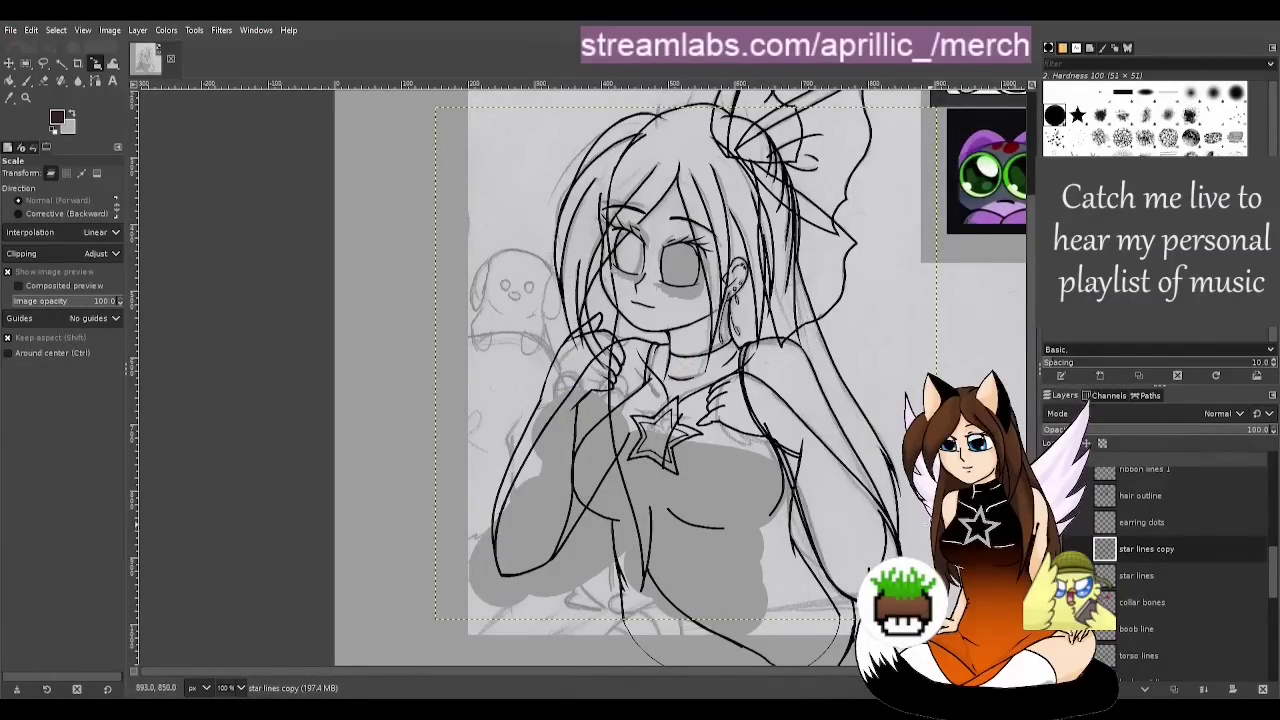
Rename the star lines copy layer as "star inner lines" and save the image
{"action": "scroll", "coordinate": [680, 455], "scroll_direction": "up", "scroll_amount": 5}
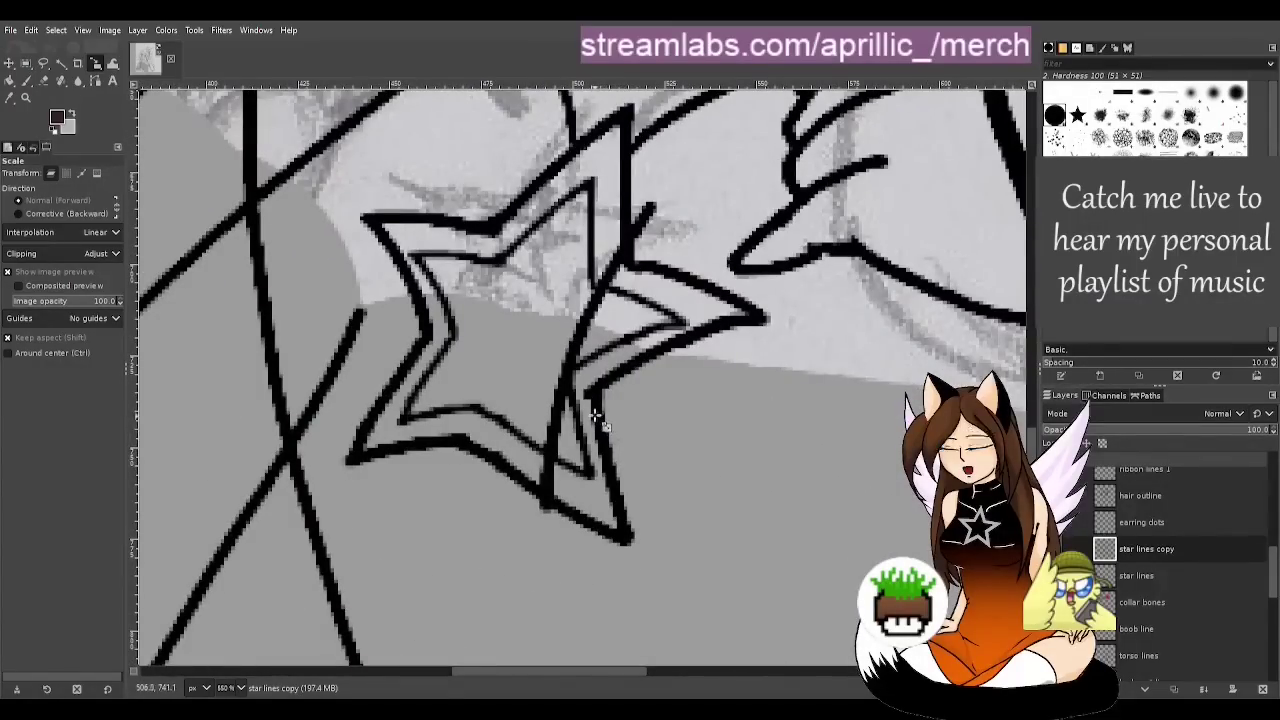
{"action": "scroll", "coordinate": [595, 415], "scroll_direction": "down", "scroll_amount": 10}
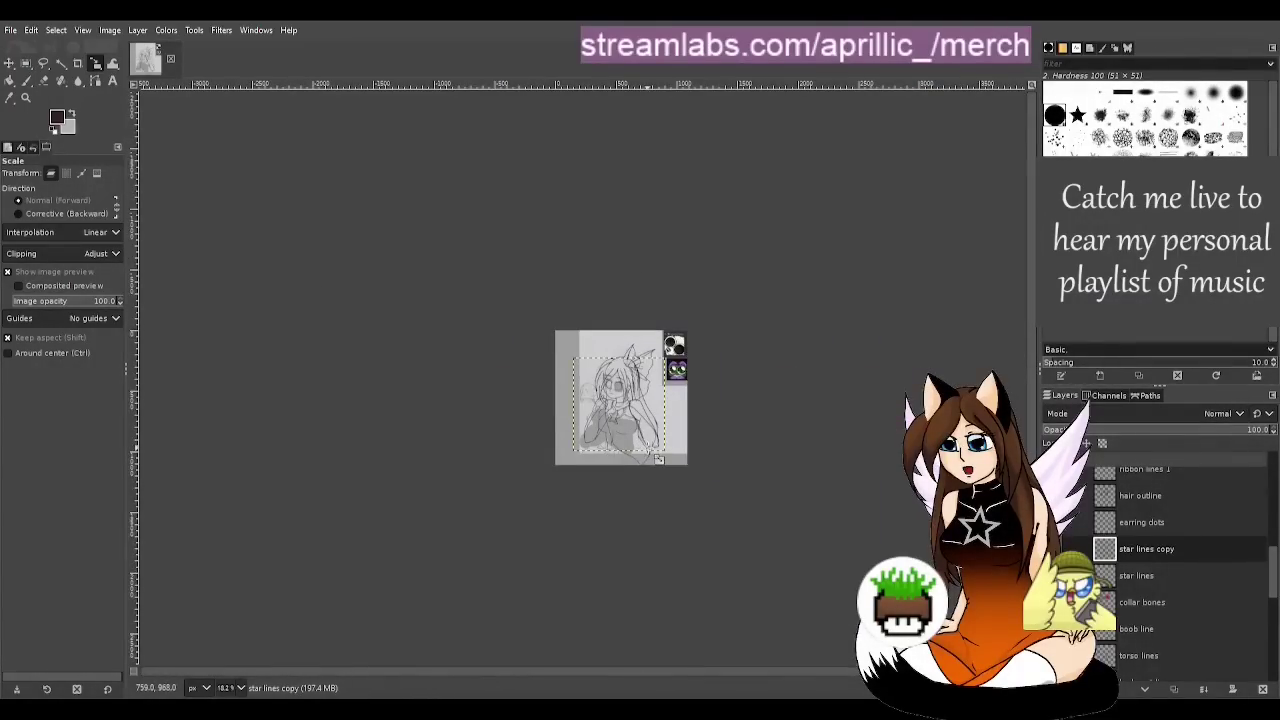
{"action": "scroll", "coordinate": [659, 458], "scroll_direction": "down", "scroll_amount": 1}
{"action": "scroll", "coordinate": [420, 345], "scroll_direction": "up", "scroll_amount": 7}
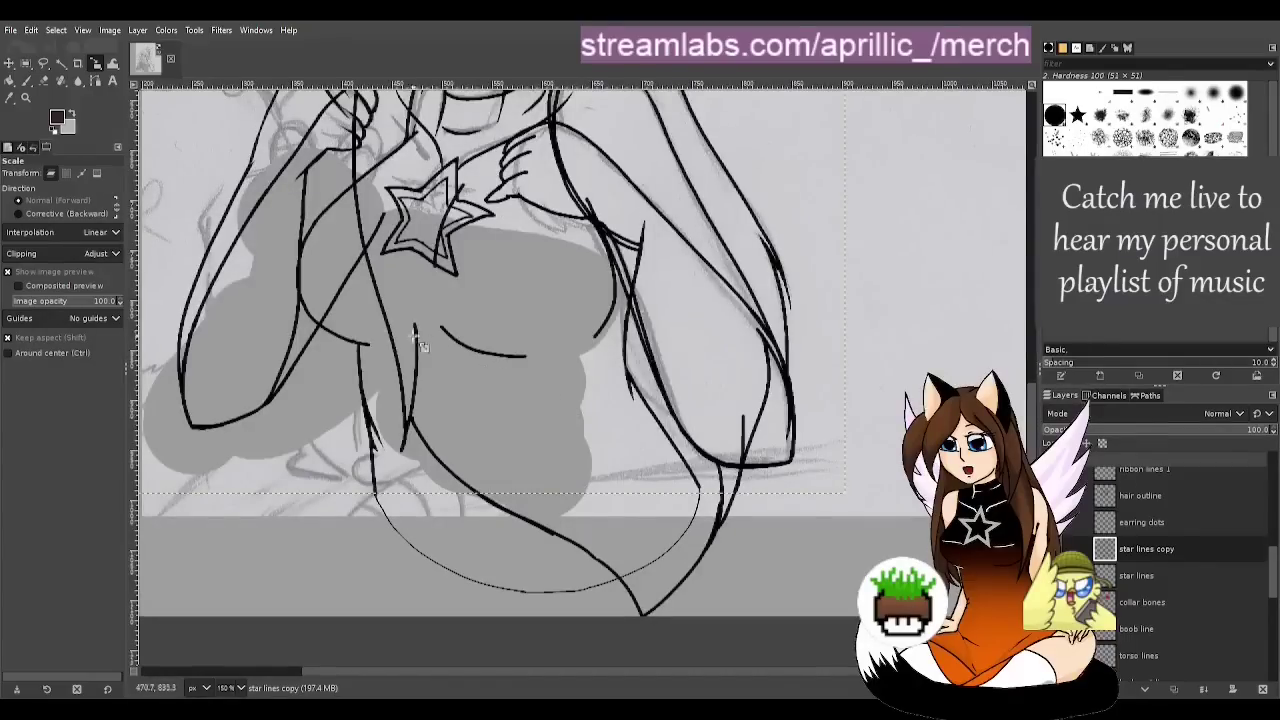
{"action": "scroll", "coordinate": [622, 670], "scroll_direction": "left", "scroll_amount": 3}
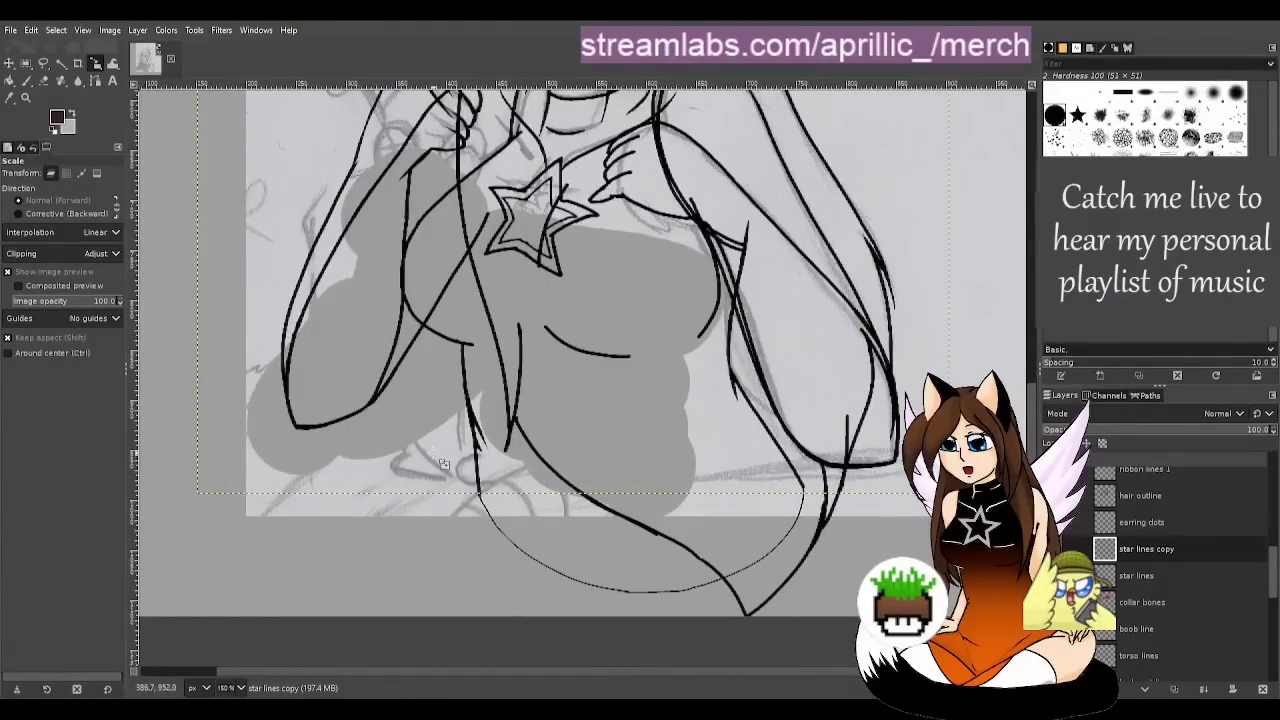
{"action": "scroll", "coordinate": [444, 465], "scroll_direction": "up", "scroll_amount": 4}
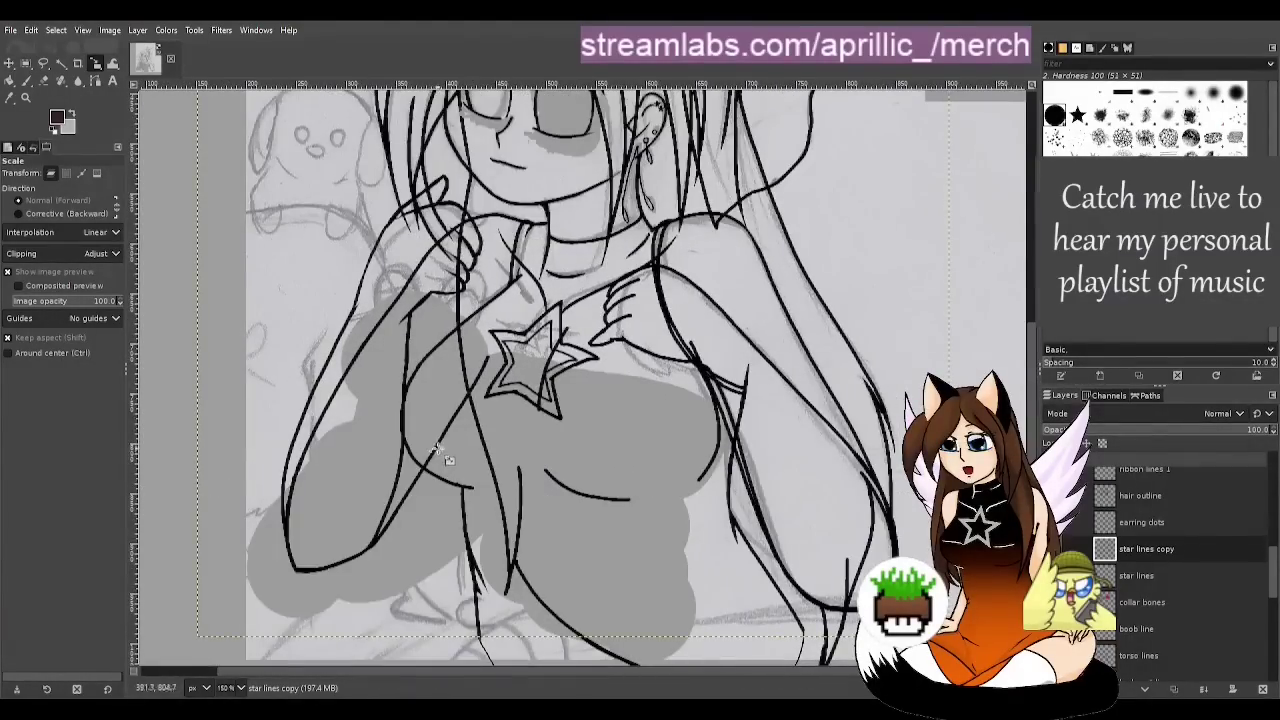
{"action": "double_click", "coordinate": [1178, 549]}
{"action": "left_click", "coordinate": [1135, 551]}
{"action": "type", "text": "inner"}
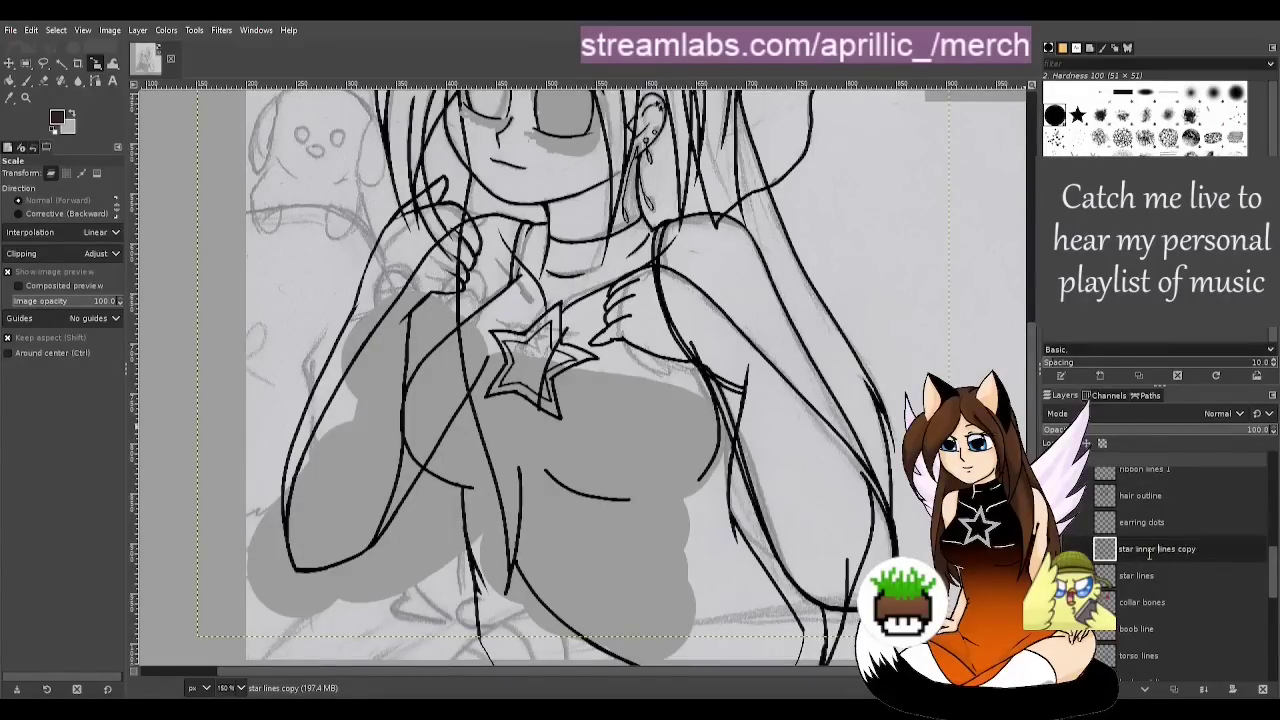
{"action": "key", "text": "End"}
{"action": "key", "text": "BackSpace"}
{"action": "key", "text": "BackSpace"}
{"action": "key", "text": "BackSpace"}
{"action": "key", "text": "BackSpace"}
{"action": "key", "text": "BackSpace"}
{"action": "key", "text": "Return"}
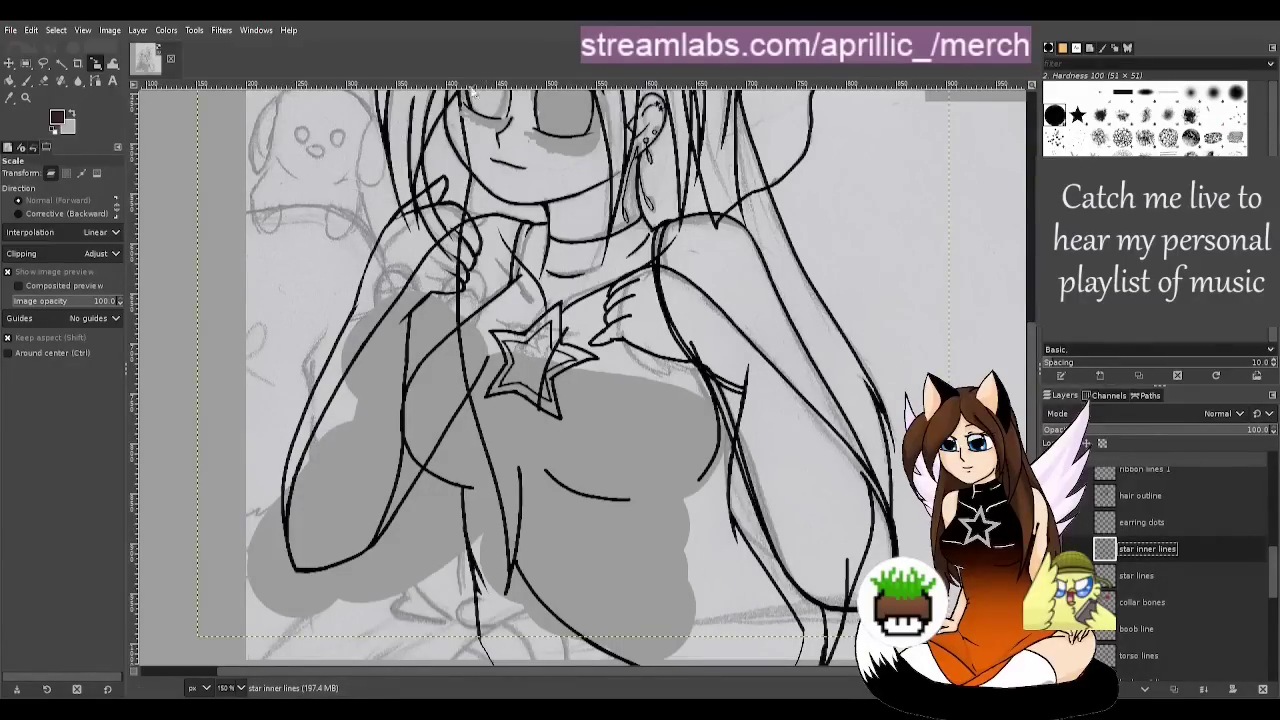
{"action": "key", "text": "ctrl+s"}
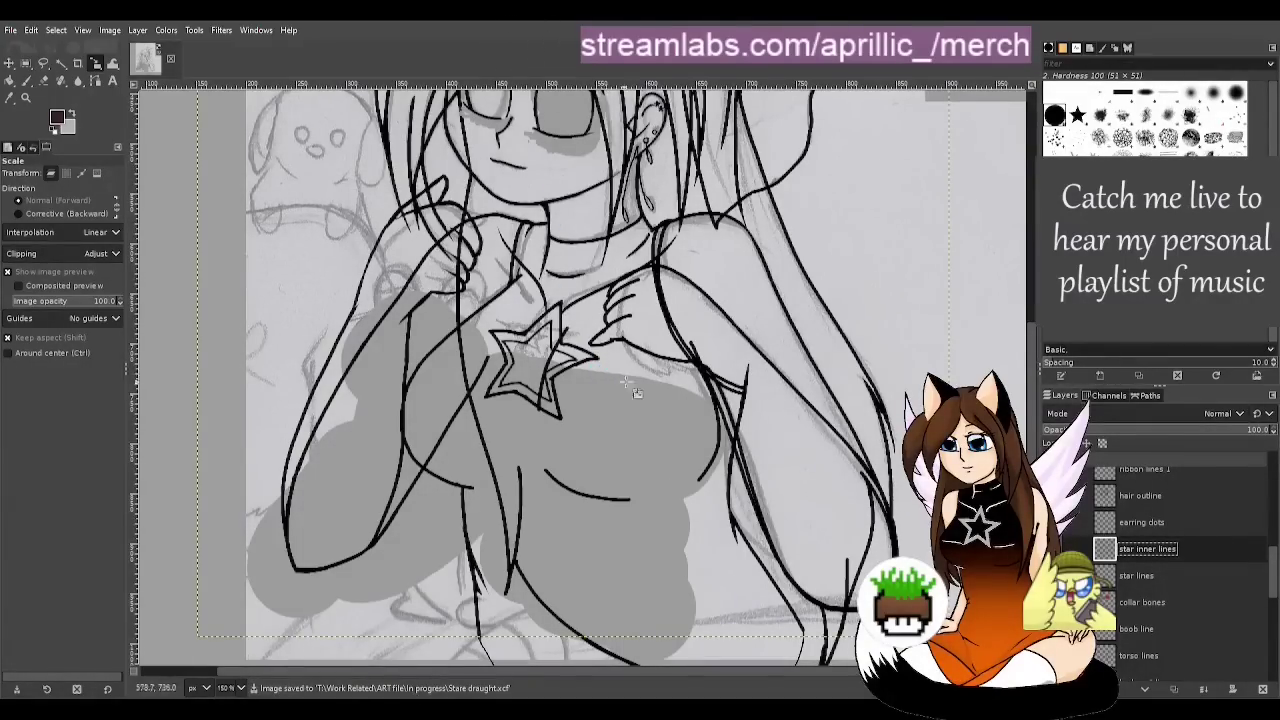
Hide the ribbon lines 1, ribbon lines 2 and ribbon lines 3 layers
{"action": "scroll", "coordinate": [615, 384], "scroll_direction": "down", "scroll_amount": 2}
{"action": "scroll", "coordinate": [778, 354], "scroll_direction": "up", "scroll_amount": 1}
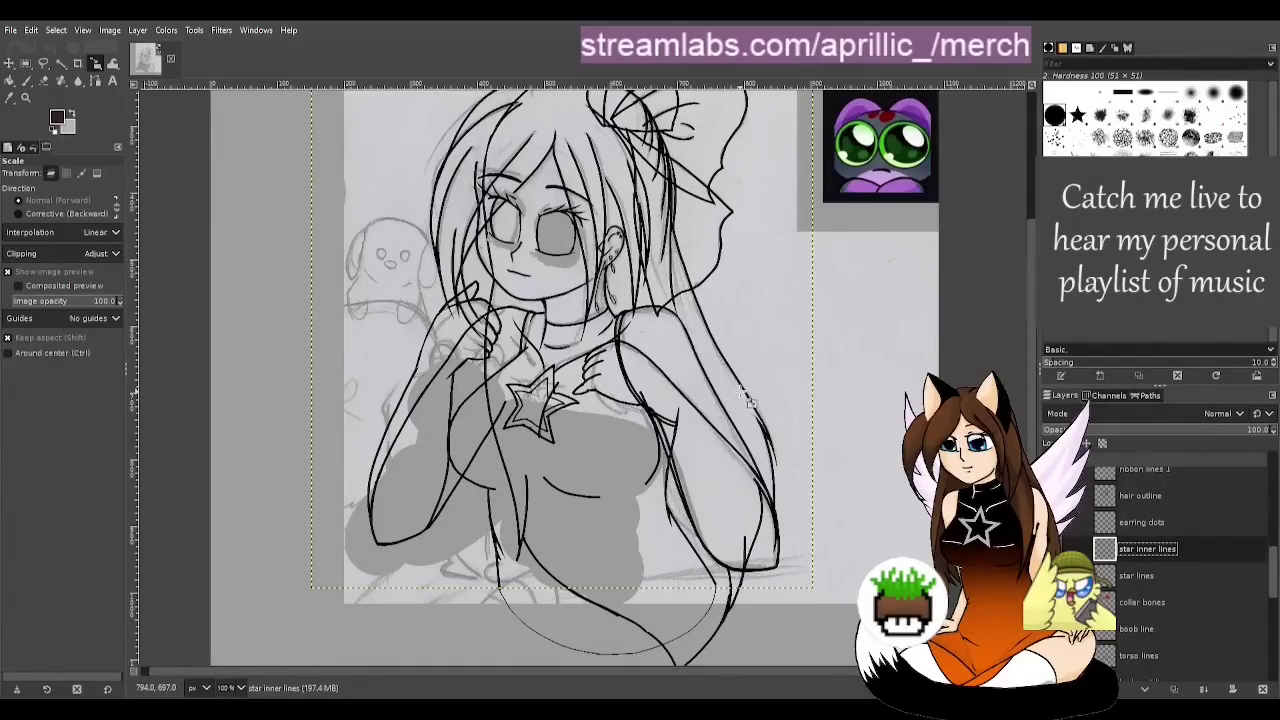
{"action": "scroll", "coordinate": [1158, 602], "scroll_direction": "down", "scroll_amount": 3}
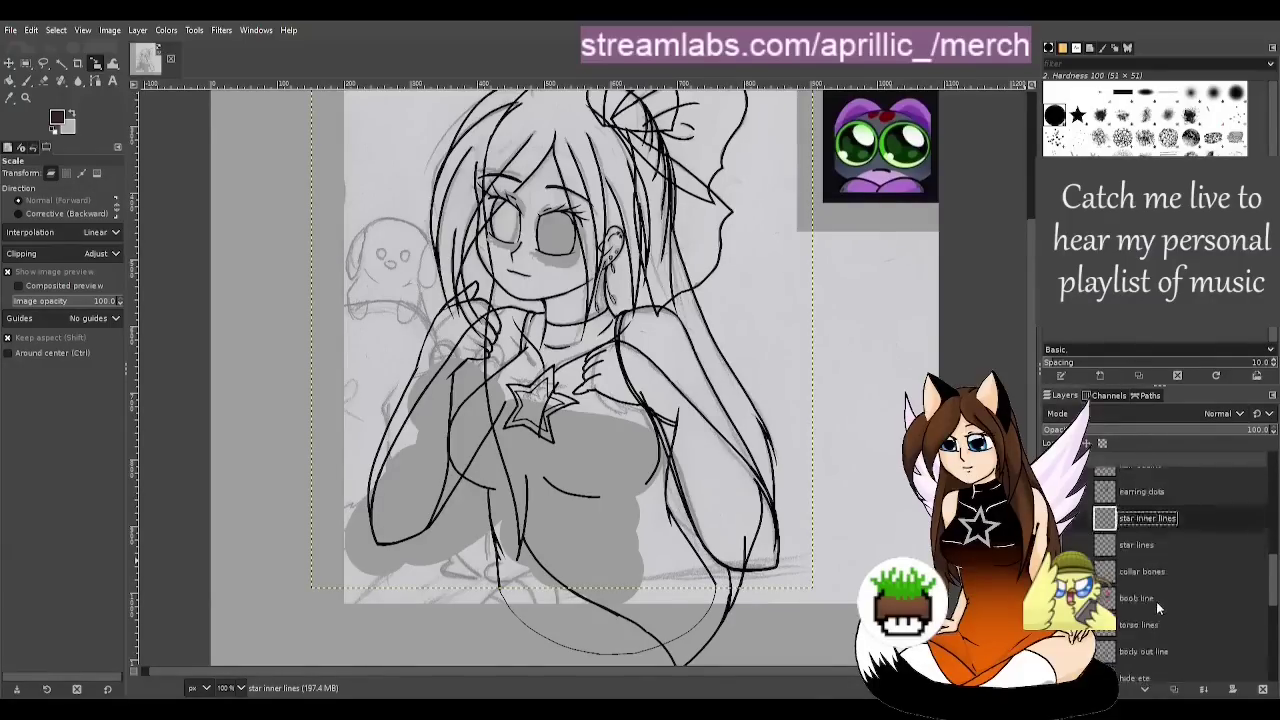
{"action": "scroll", "coordinate": [1070, 530], "scroll_direction": "up", "scroll_amount": 5}
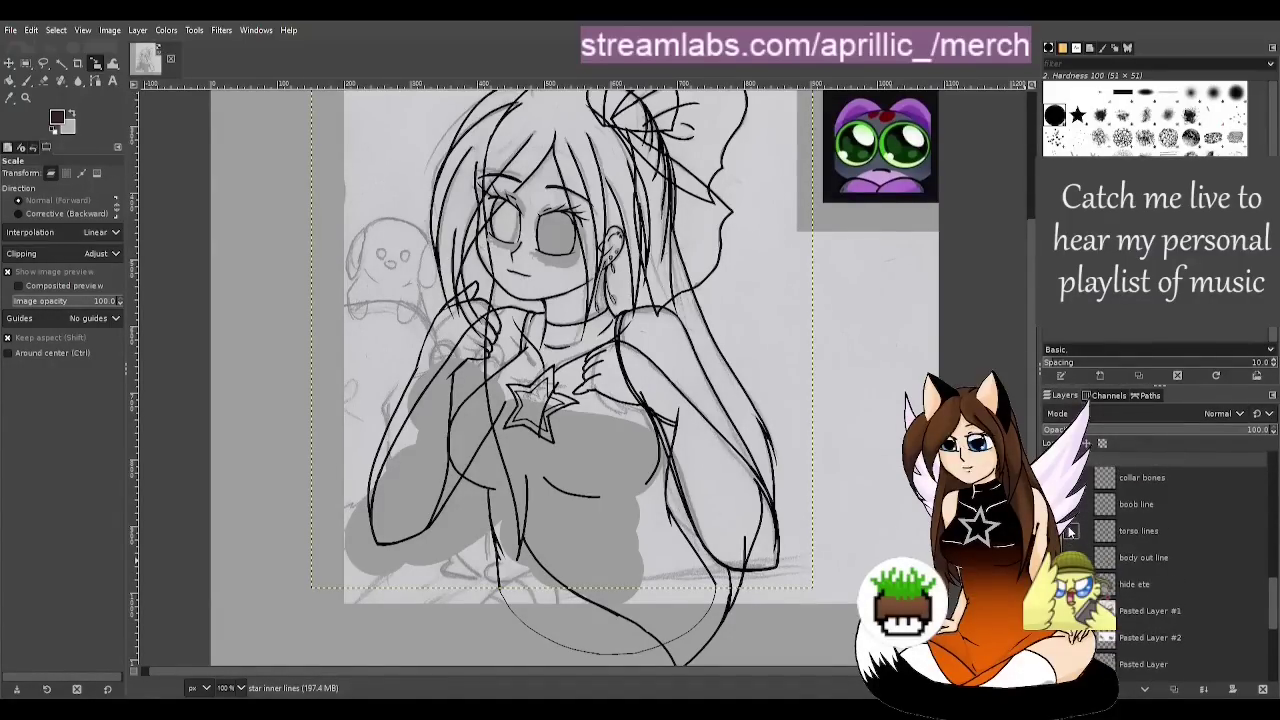
{"action": "scroll", "coordinate": [1078, 528], "scroll_direction": "up", "scroll_amount": 3}
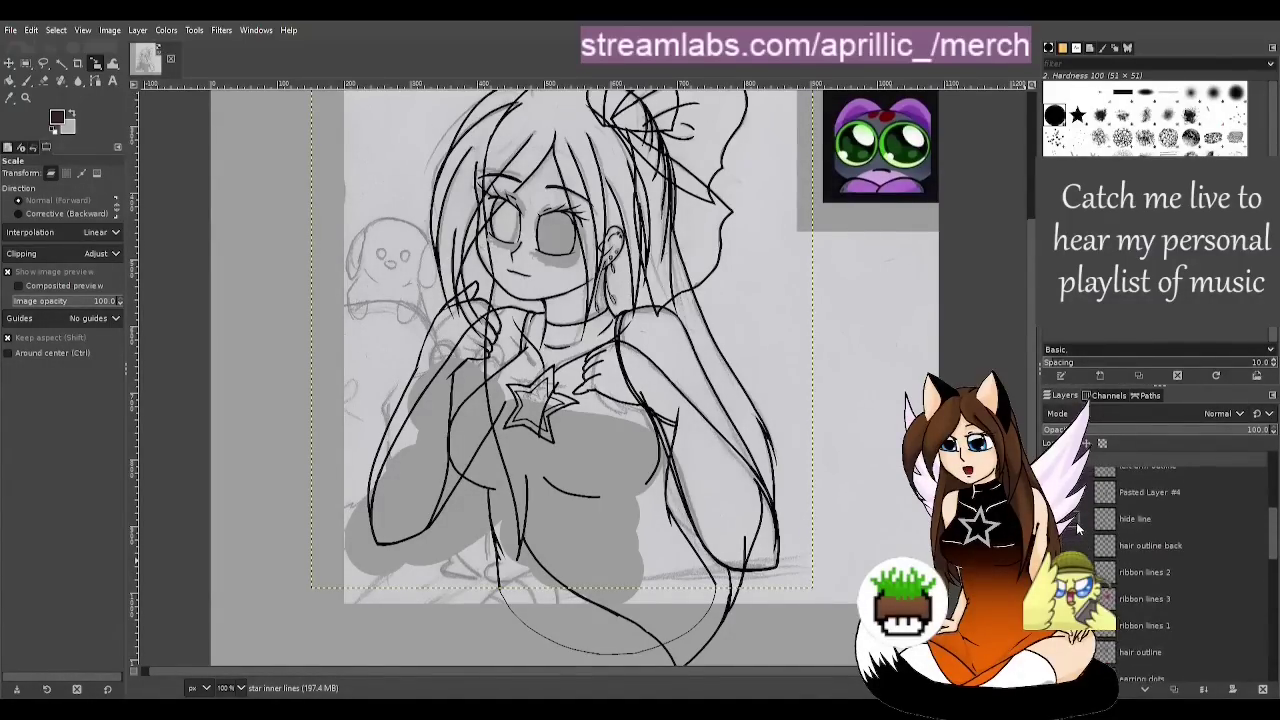
{"action": "left_click", "coordinate": [1054, 572]}
{"action": "left_click", "coordinate": [1054, 599]}
{"action": "left_click", "coordinate": [1104, 572]}
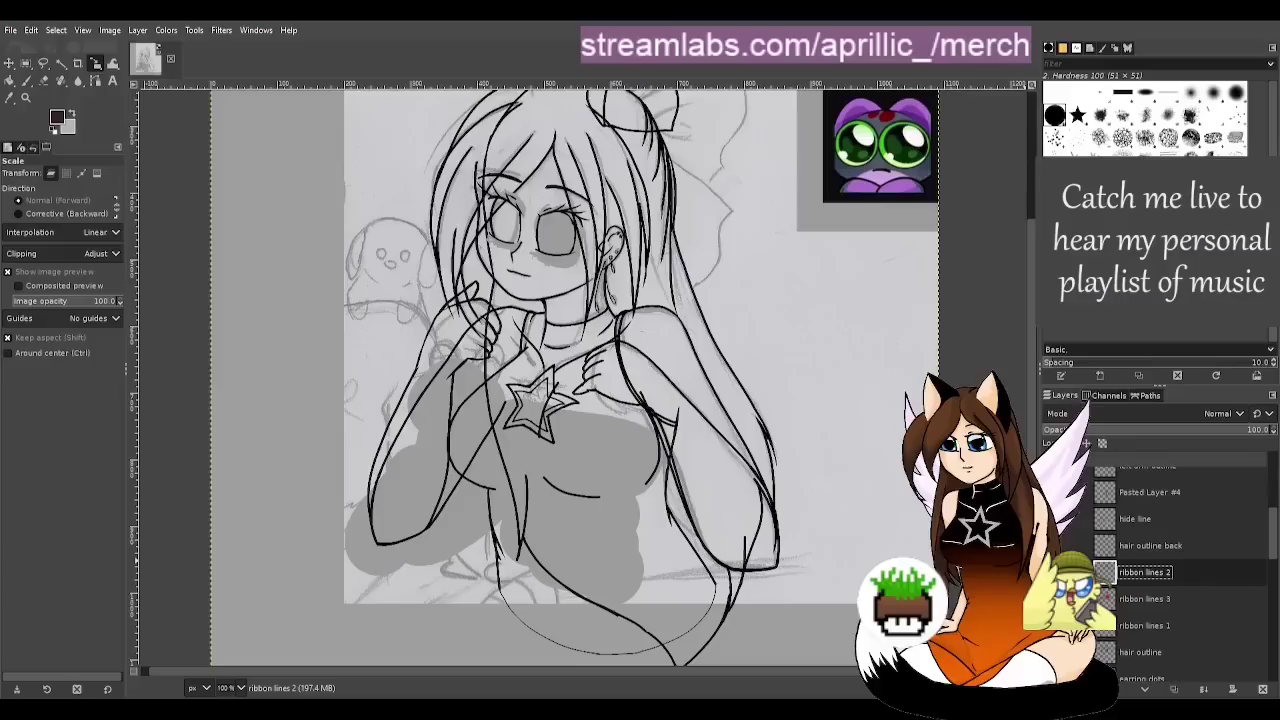
{"action": "left_click", "coordinate": [1054, 625]}
Hide the star lines, star inner lines and hair outline layers, keeping the earring dots layer shown
{"action": "scroll", "coordinate": [1070, 560], "scroll_direction": "down", "scroll_amount": 2}
{"action": "left_click", "coordinate": [1054, 607]}
{"action": "left_click", "coordinate": [1054, 608]}
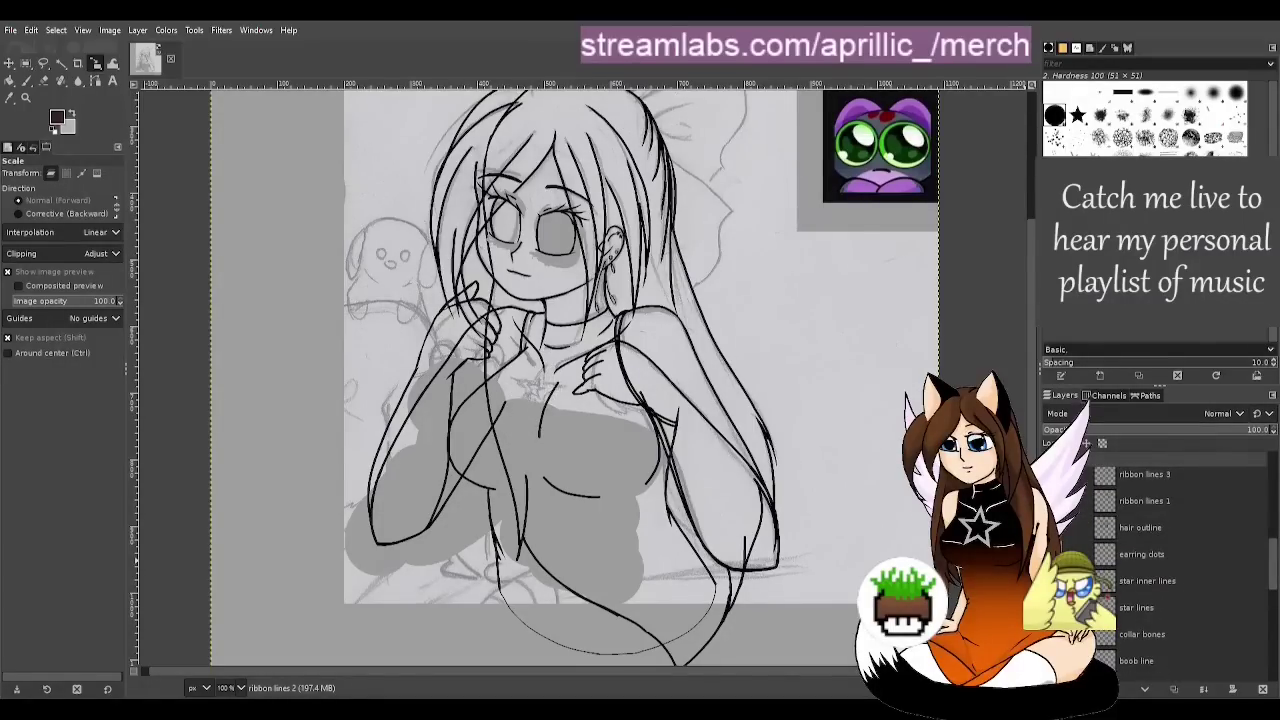
{"action": "left_click", "coordinate": [1058, 552]}
{"action": "left_click", "coordinate": [1054, 527]}
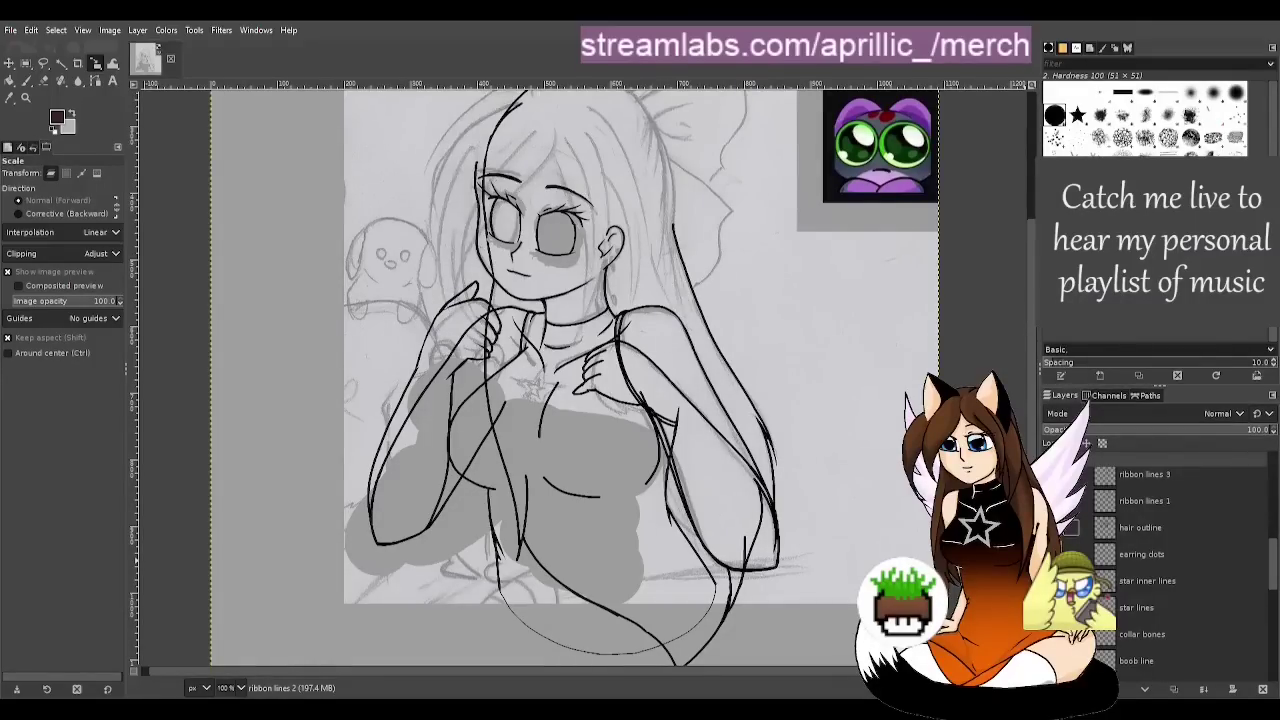
{"action": "left_click", "coordinate": [1058, 527]}
{"action": "left_click", "coordinate": [1056, 527]}
{"action": "scroll", "coordinate": [775, 470], "scroll_direction": "up", "scroll_amount": 2}
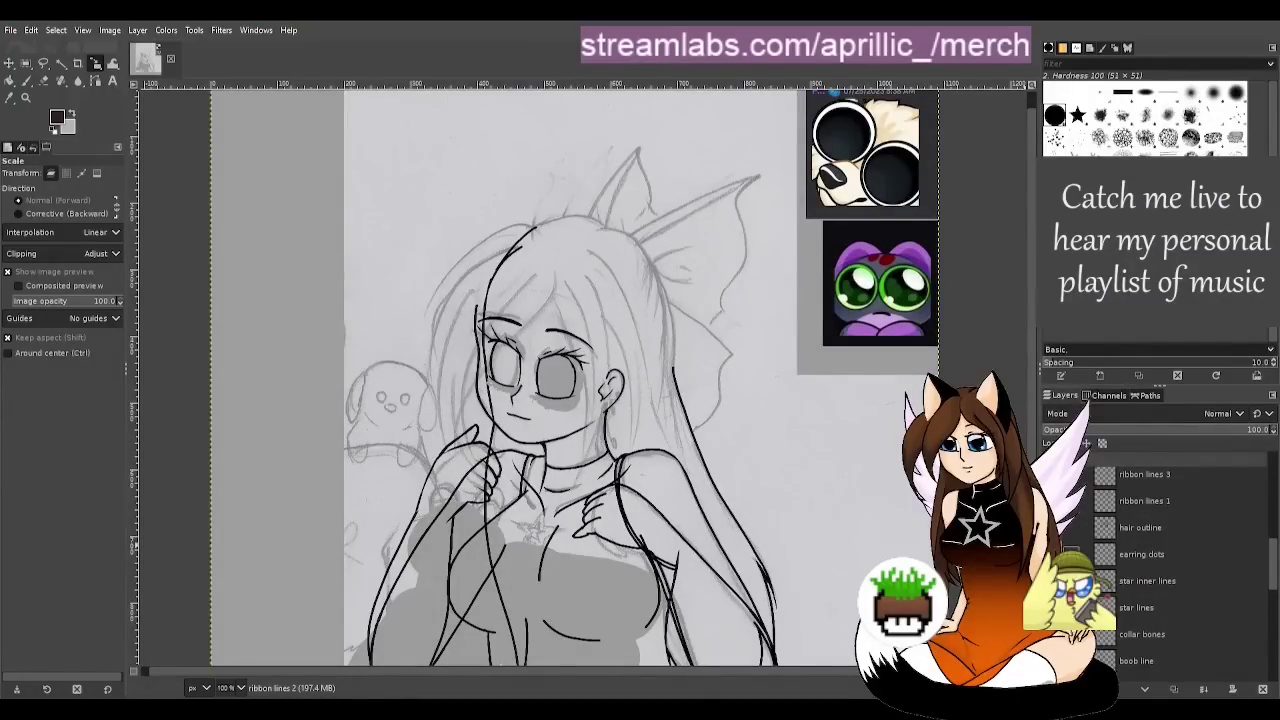
{"action": "left_click", "coordinate": [1068, 550]}
Hide the left arm outline, collar bones, boob line, torso lines, body out line and hide ete layers
{"action": "scroll", "coordinate": [1105, 570], "scroll_direction": "up", "scroll_amount": 3}
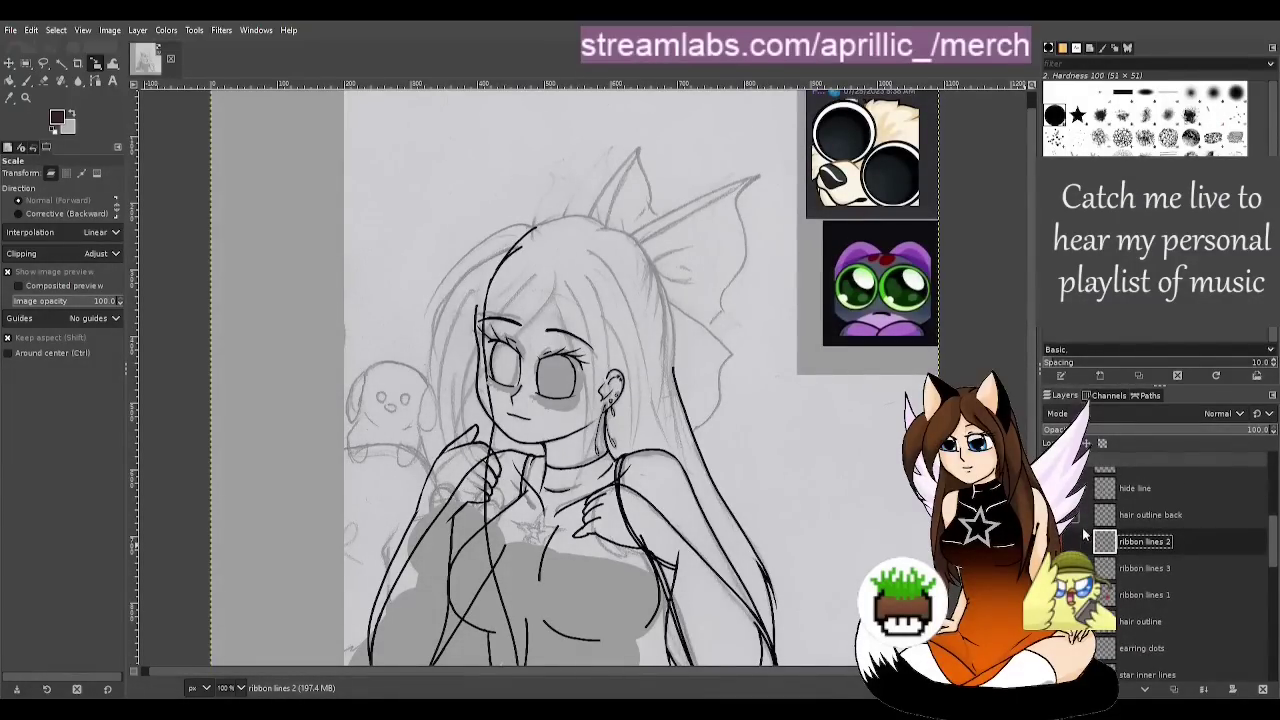
{"action": "scroll", "coordinate": [1105, 570], "scroll_direction": "up", "scroll_amount": 2}
{"action": "left_click", "coordinate": [1068, 497]}
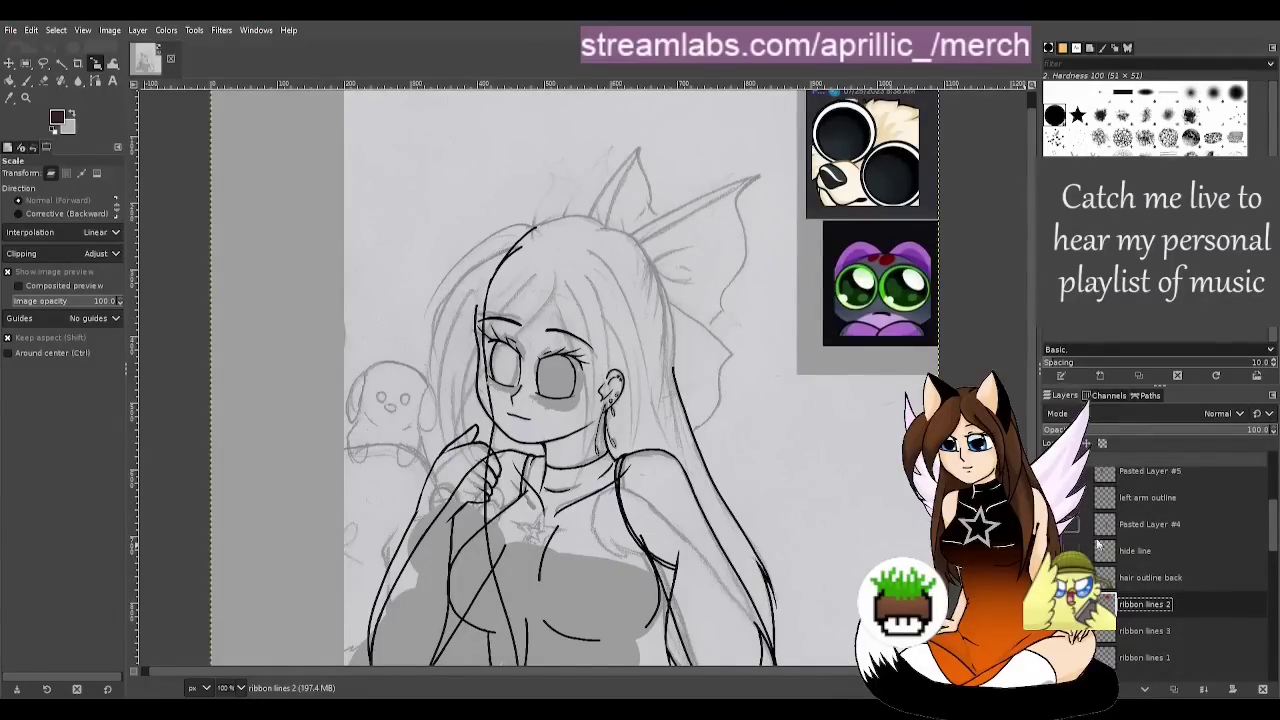
{"action": "scroll", "coordinate": [1071, 530], "scroll_direction": "down", "scroll_amount": 3}
{"action": "left_click", "coordinate": [1070, 541]}
{"action": "left_click", "coordinate": [1070, 567]}
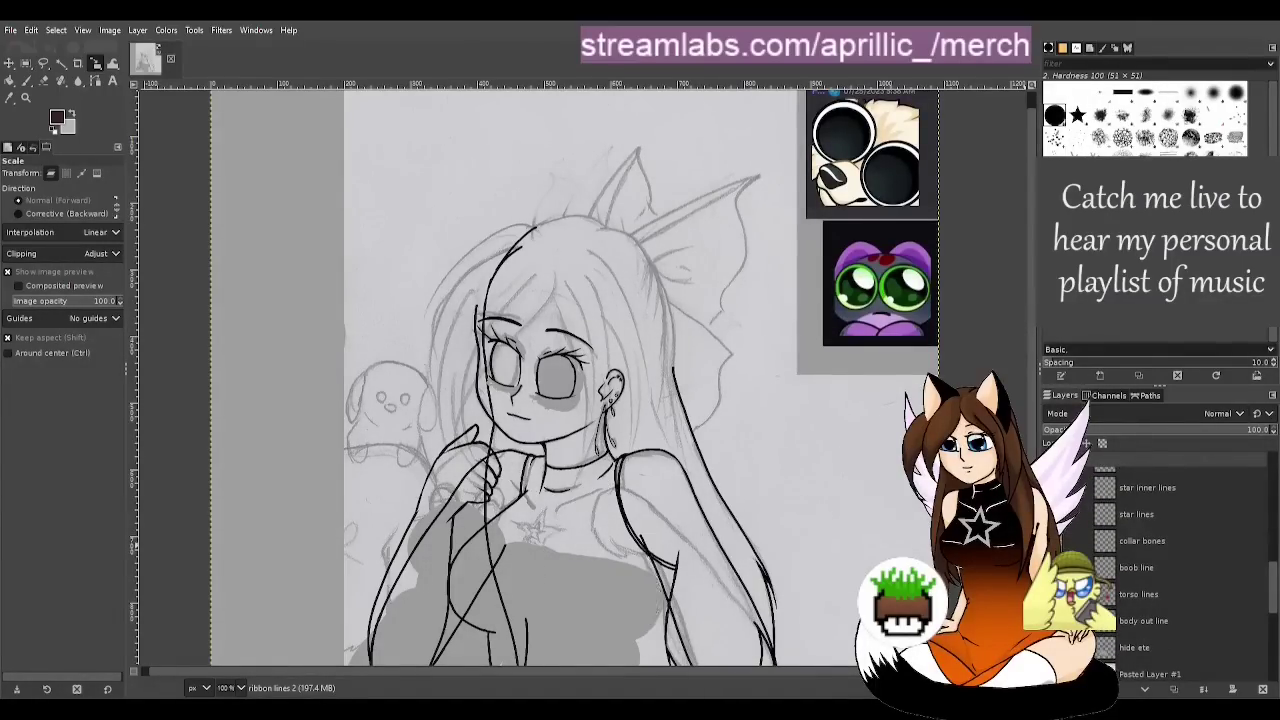
{"action": "left_click", "coordinate": [1070, 594]}
{"action": "left_click", "coordinate": [1070, 621]}
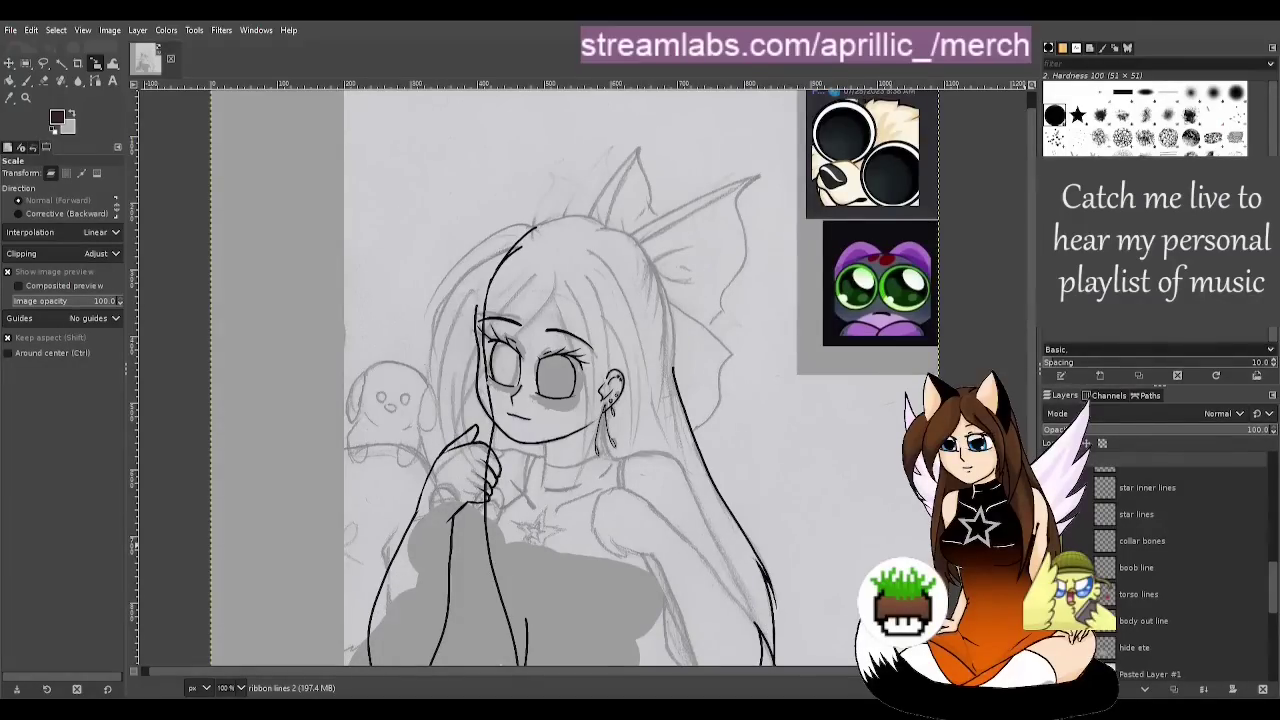
{"action": "left_click", "coordinate": [1072, 647]}
Rename the Pasted Layer holding the reference images as "stare" and save the image
{"action": "scroll", "coordinate": [1105, 600], "scroll_direction": "down", "scroll_amount": 5}
{"action": "key", "text": "BackSpace"}
{"action": "key", "text": "BackSpace"}
{"action": "key", "text": "BackSpace"}
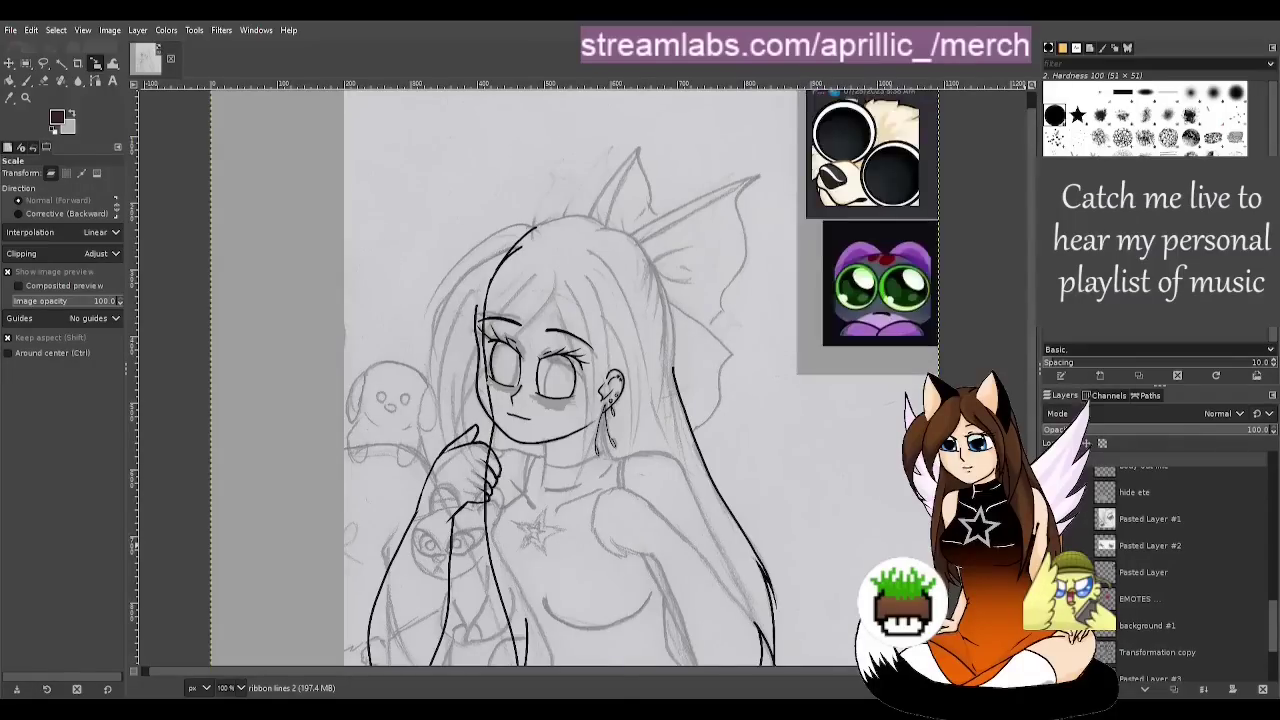
{"action": "left_click", "coordinate": [1160, 573]}
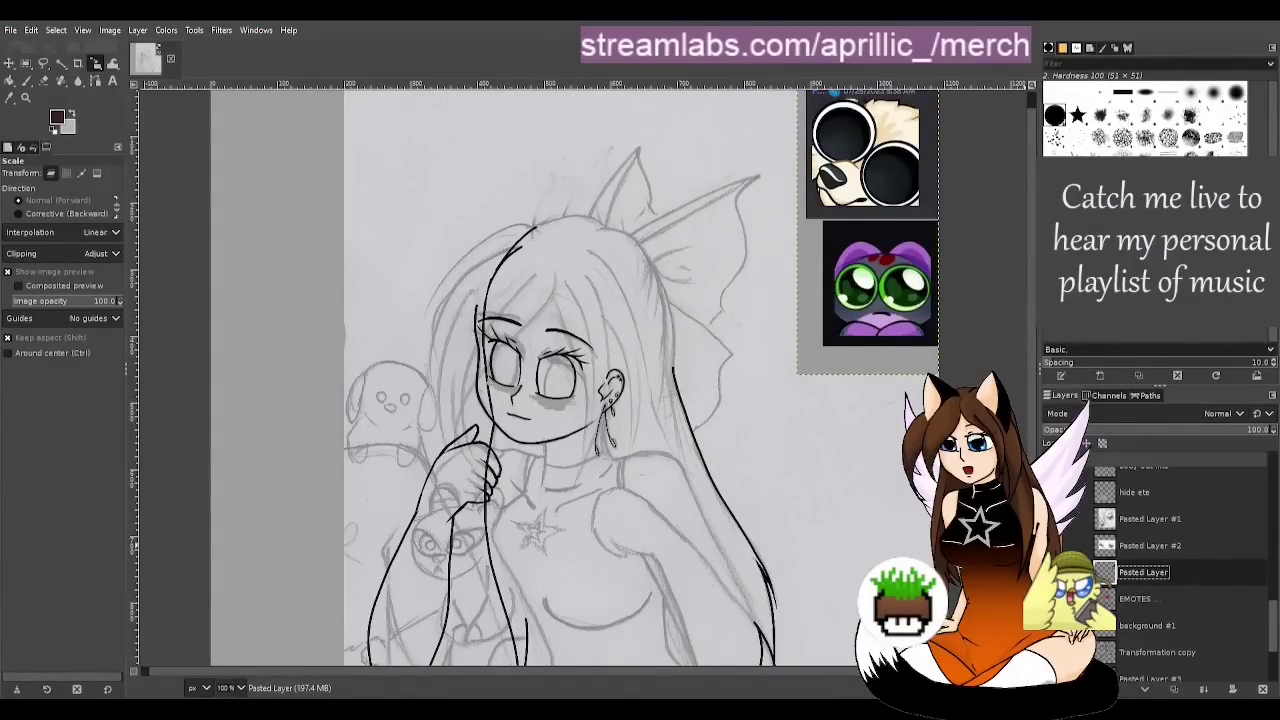
{"action": "double_click", "coordinate": [1156, 574]}
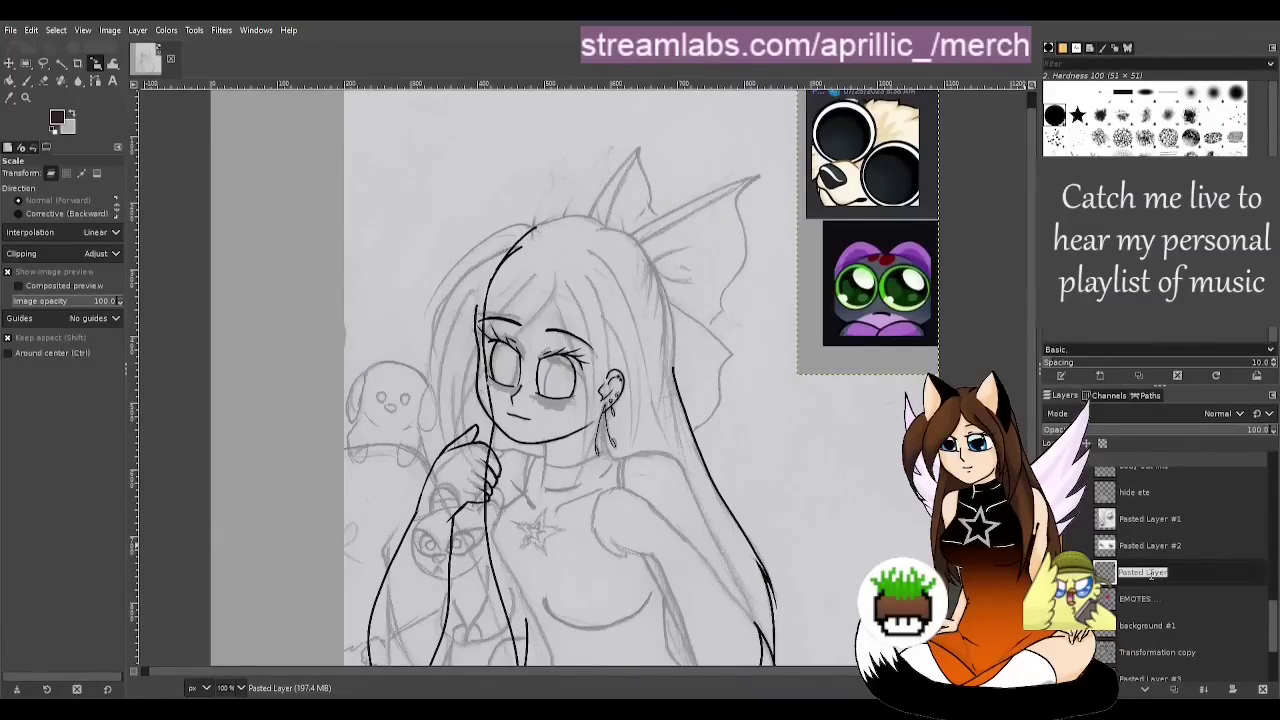
{"action": "type", "text": "stare"}
{"action": "key", "text": "Return"}
{"action": "key", "text": "ctrl+s"}
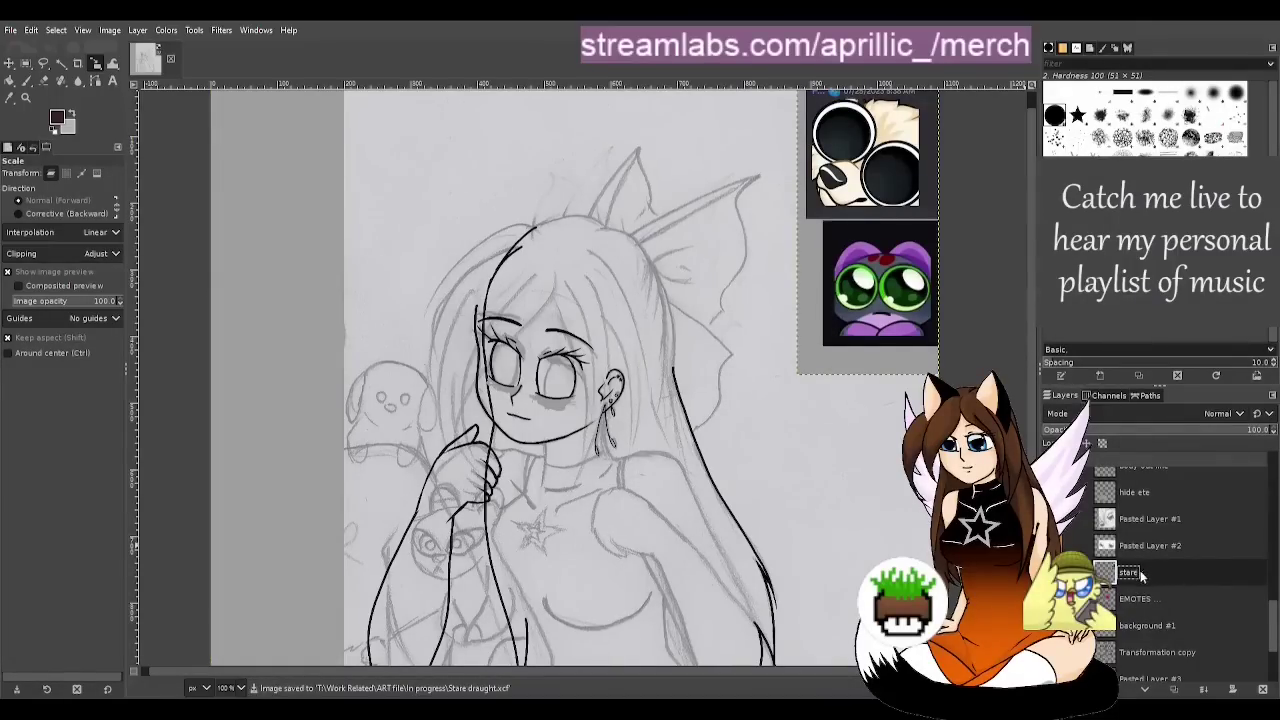
Show the EMOTES text layer to check its notes, and hide it again
{"action": "left_click", "coordinate": [1146, 600]}
{"action": "left_click", "coordinate": [1053, 599]}
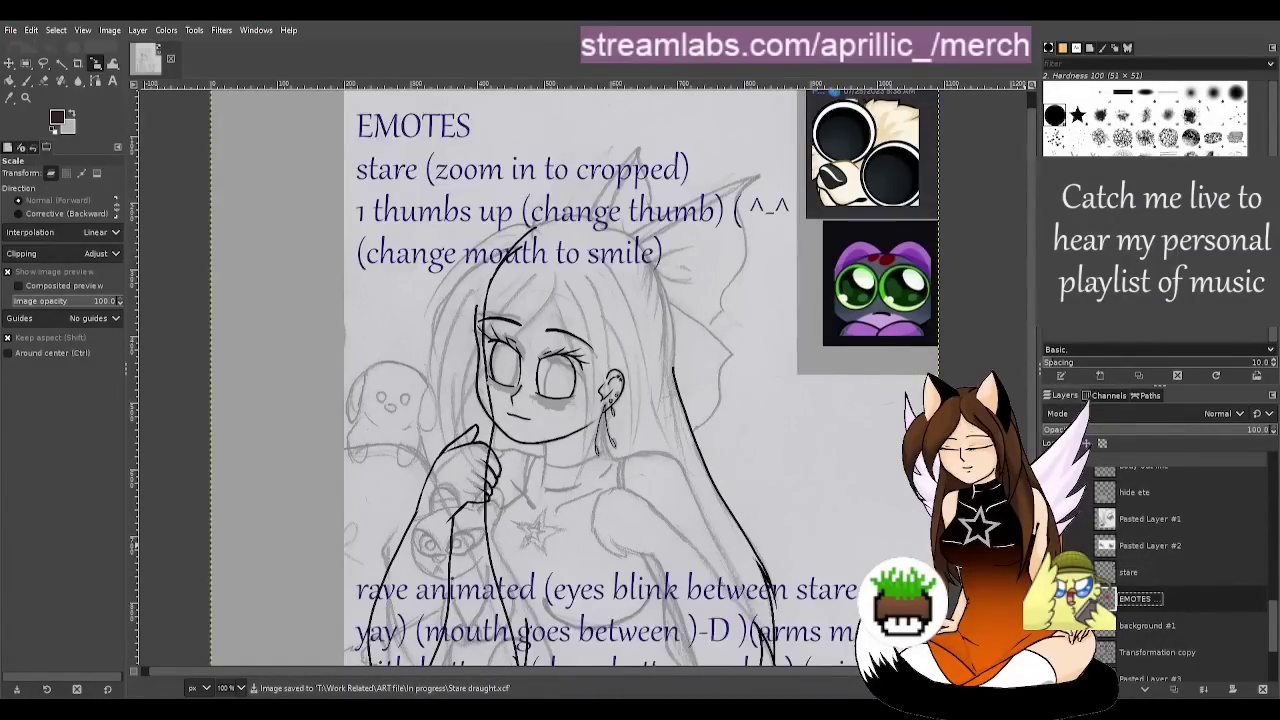
{"action": "left_click", "coordinate": [1086, 599]}
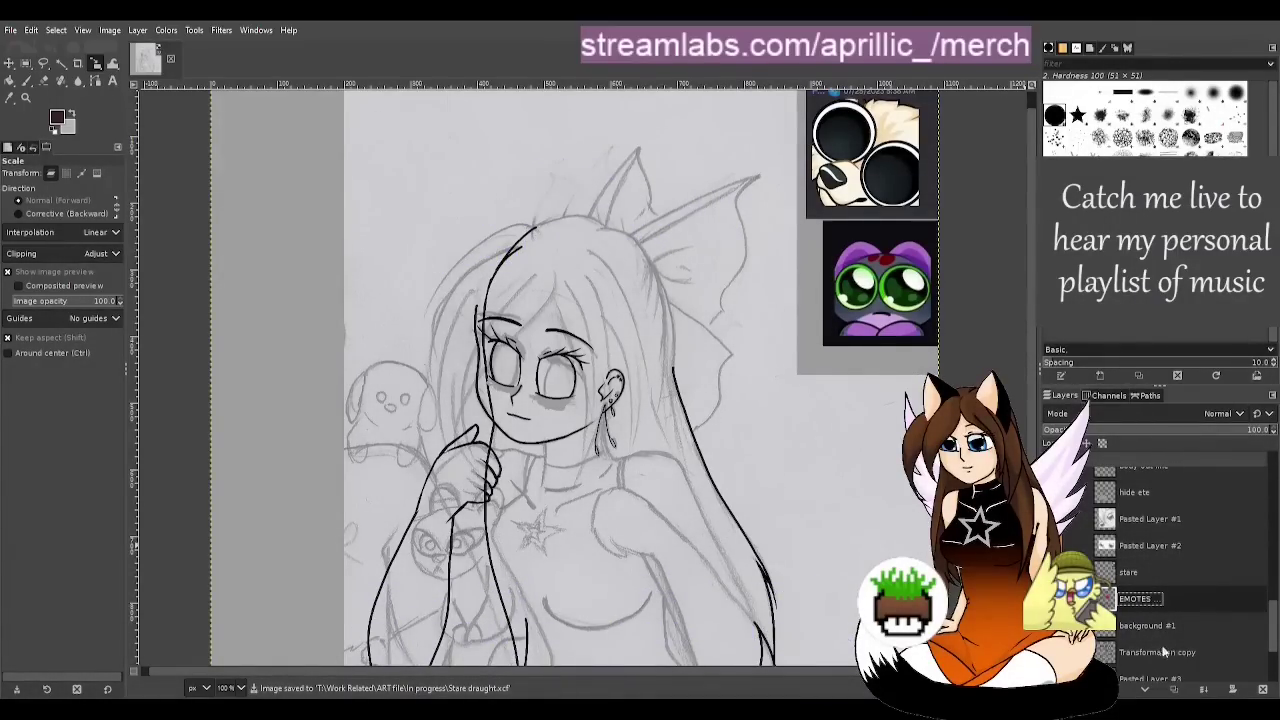
Delete the background #1, Pasted Layer #3 and eyebrow1 layers, and save the image
{"action": "scroll", "coordinate": [1146, 564], "scroll_direction": "down", "scroll_amount": 1}
{"action": "left_click", "coordinate": [1146, 564]}
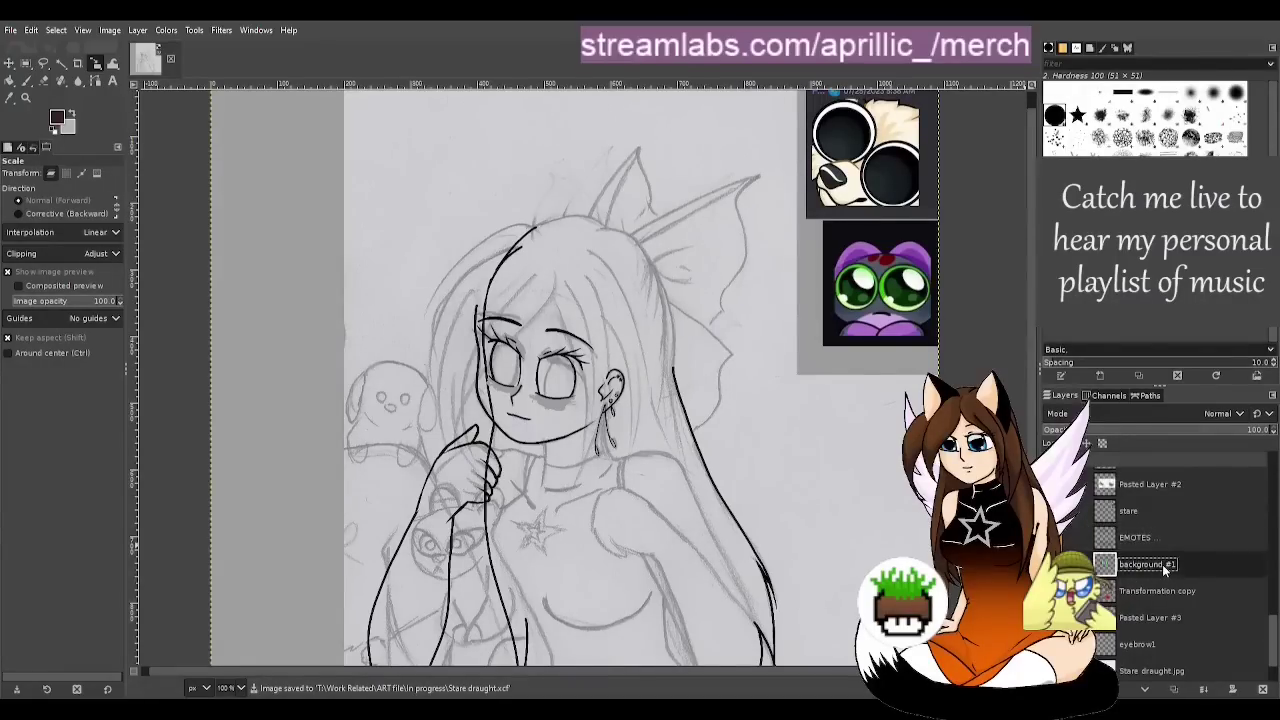
{"action": "left_click", "coordinate": [1262, 689]}
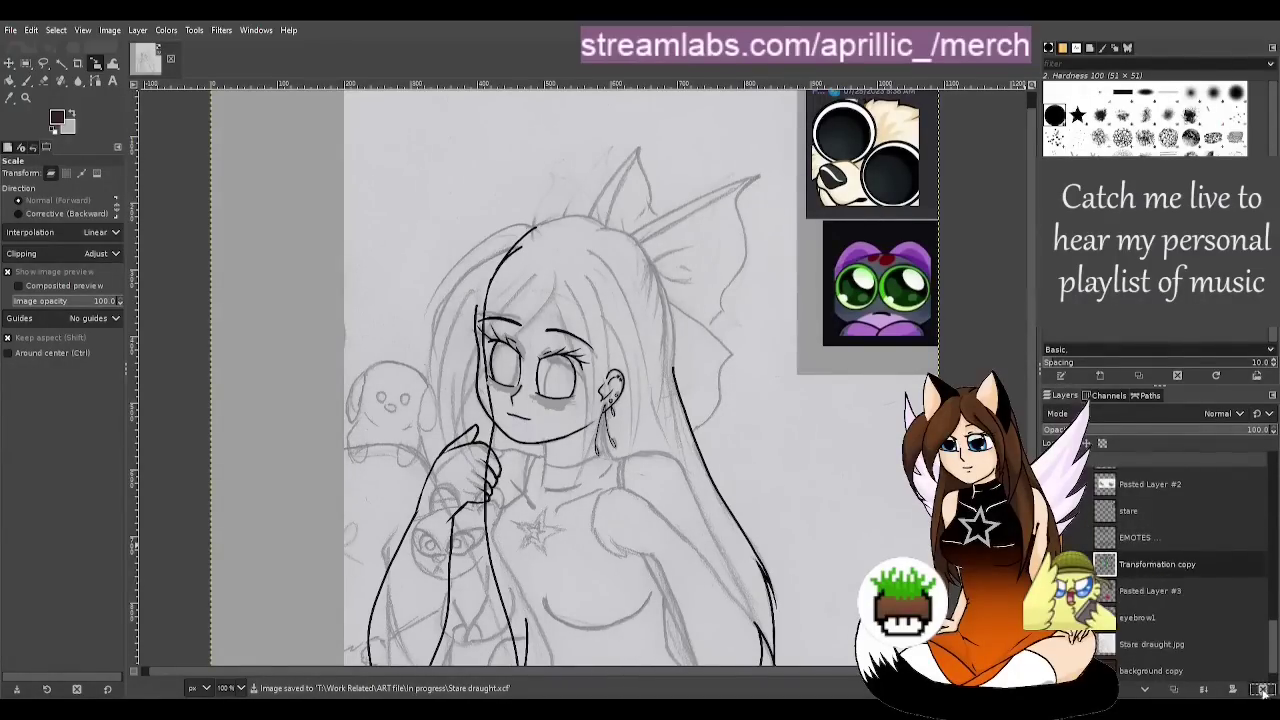
{"action": "left_click", "coordinate": [1157, 564]}
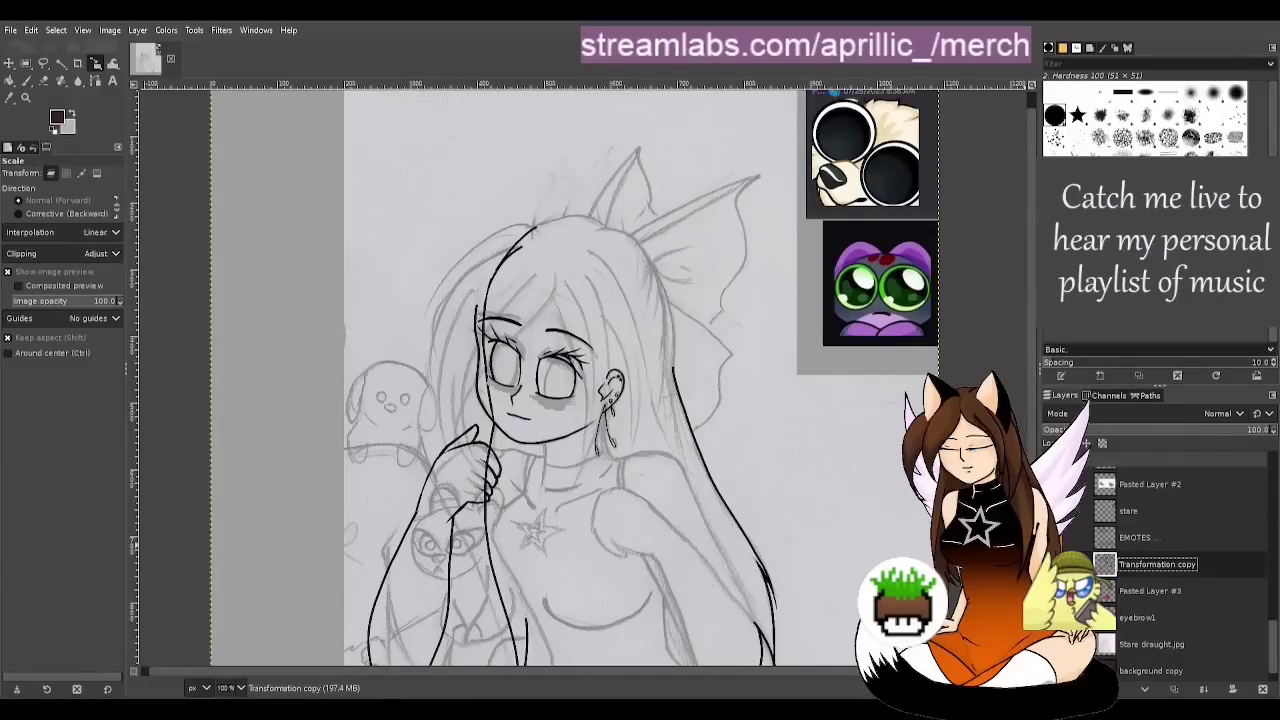
{"action": "left_click", "coordinate": [1160, 591]}
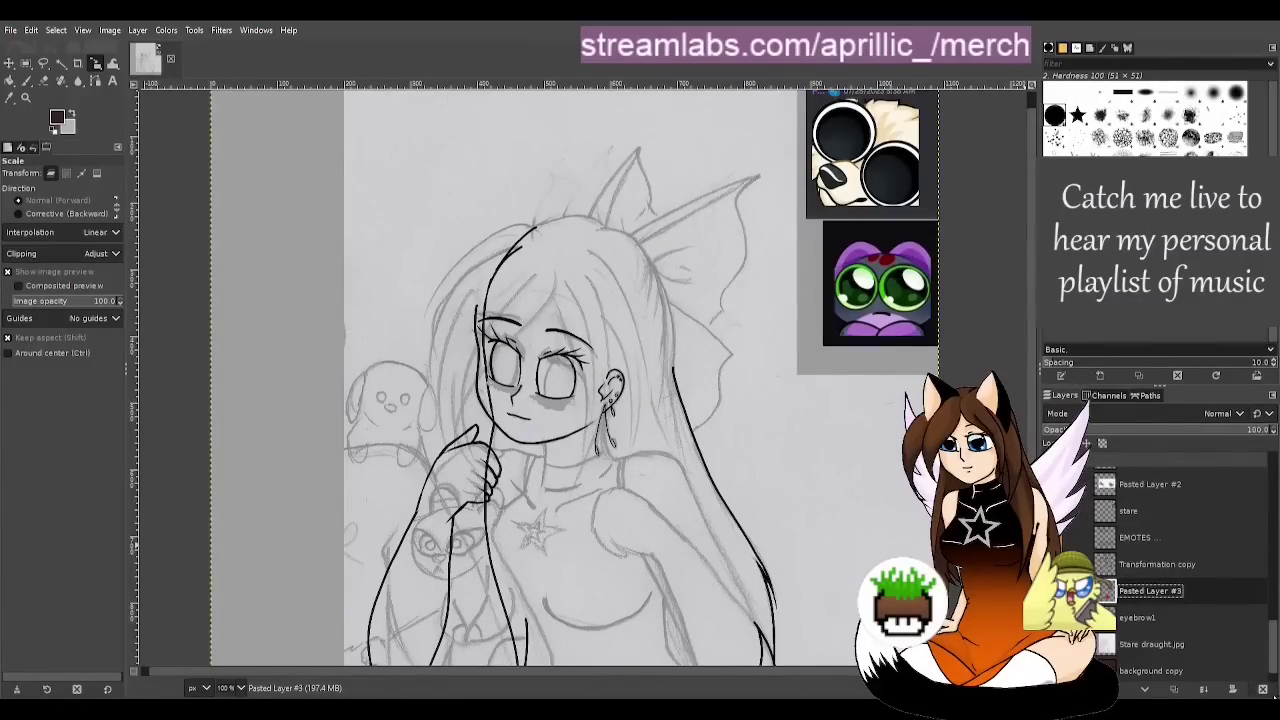
{"action": "left_click", "coordinate": [1262, 689]}
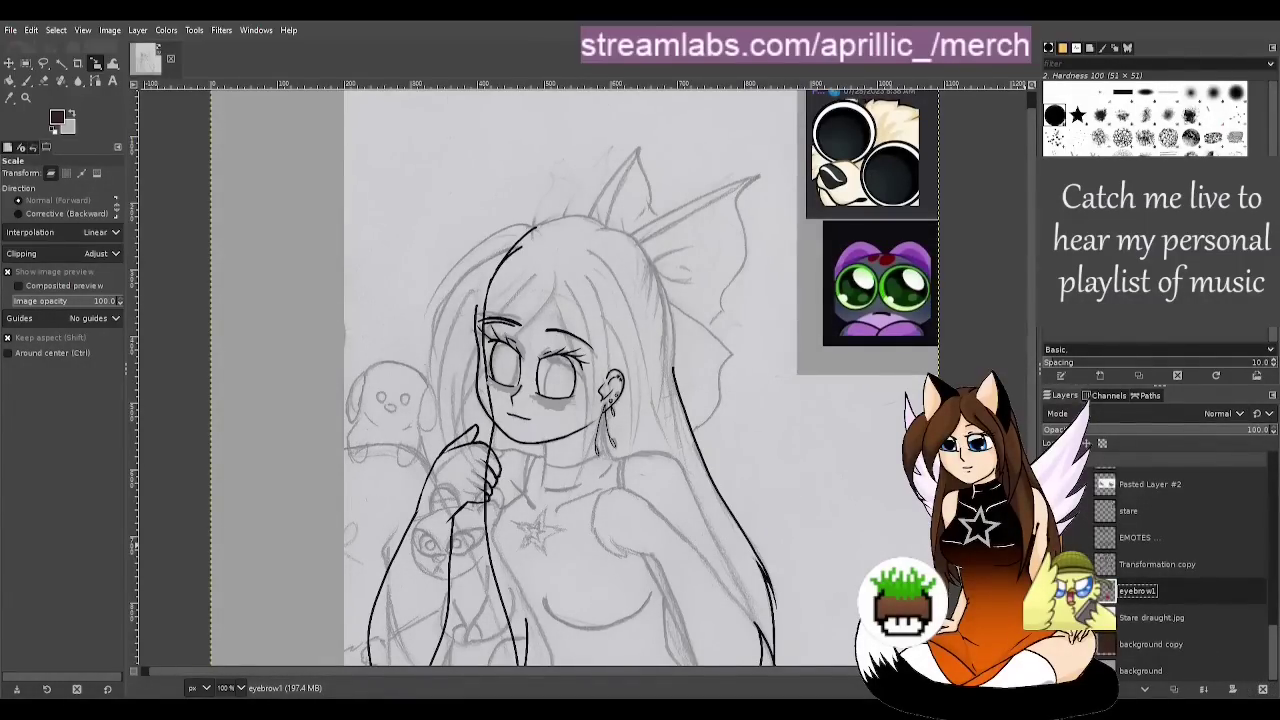
{"action": "left_click", "coordinate": [1260, 688]}
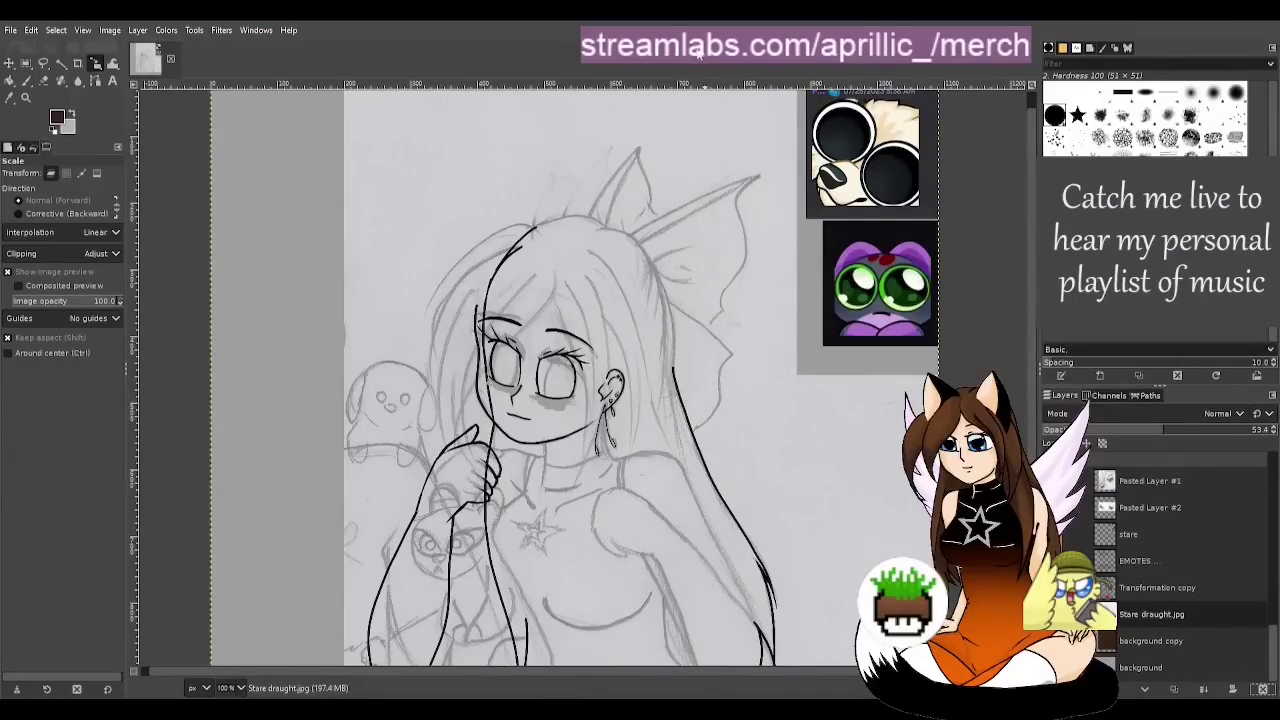
{"action": "key", "text": "ctrl+s"}
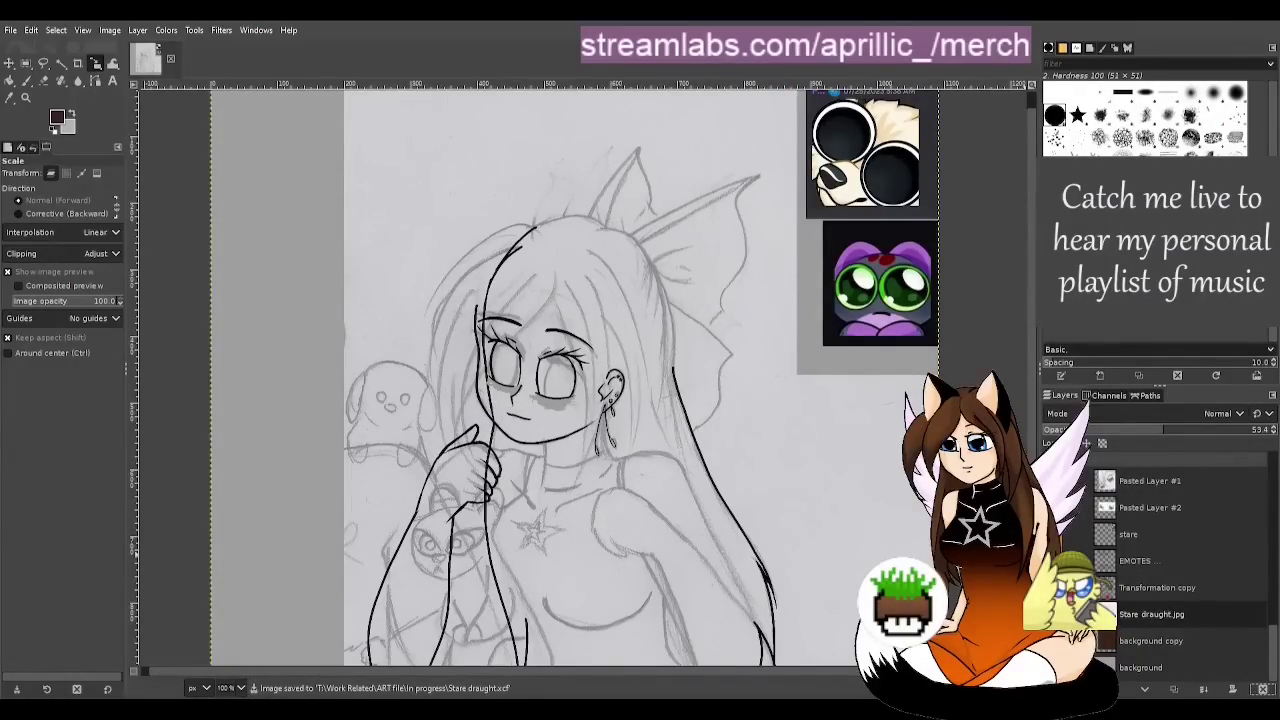
Hide the stare reference layer and the earring dots layer
{"action": "scroll", "coordinate": [1180, 570], "scroll_direction": "up", "scroll_amount": 1}
{"action": "scroll", "coordinate": [1180, 570], "scroll_direction": "up", "scroll_amount": 2}
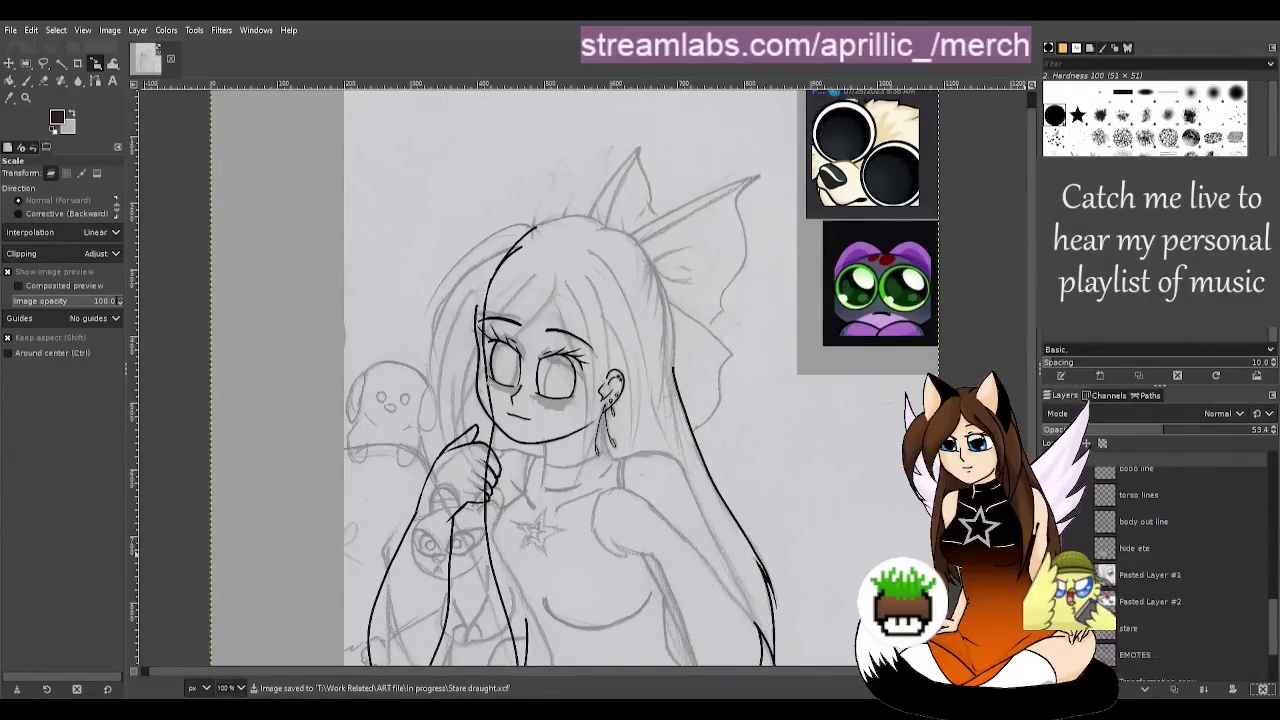
{"action": "scroll", "coordinate": [1180, 570], "scroll_direction": "up", "scroll_amount": 6}
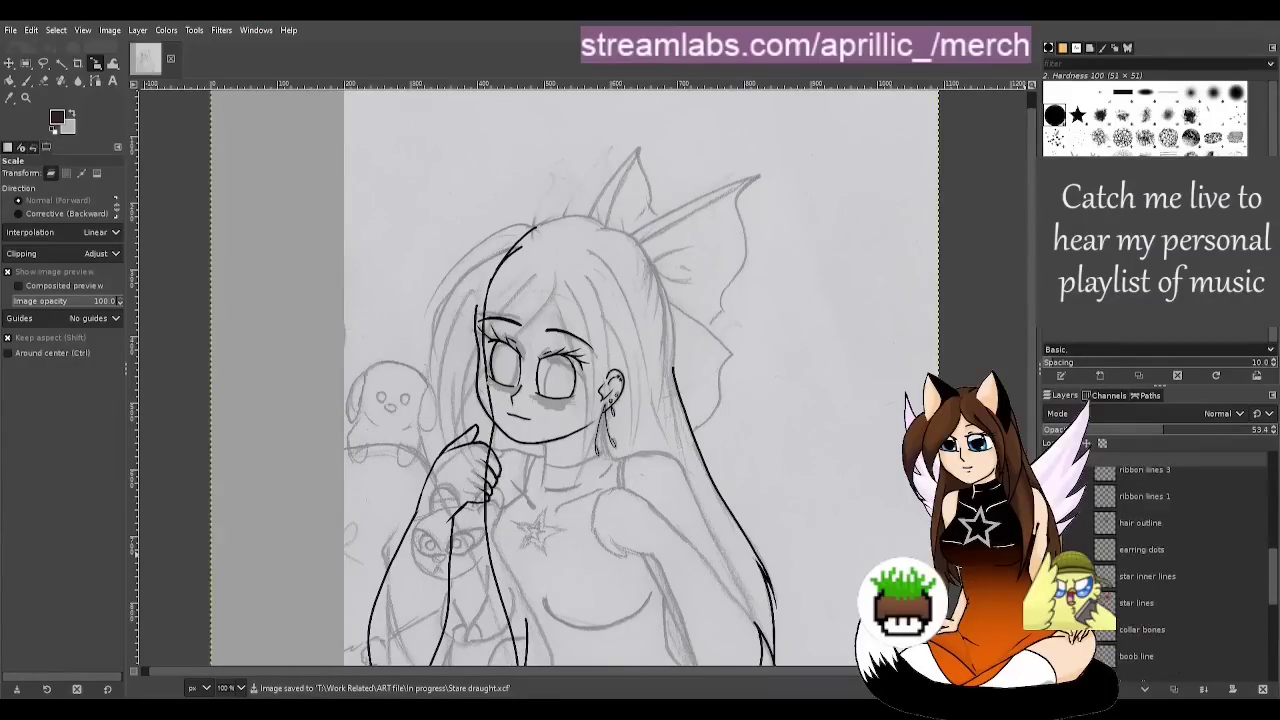
{"action": "scroll", "coordinate": [1180, 570], "scroll_direction": "up", "scroll_amount": 5}
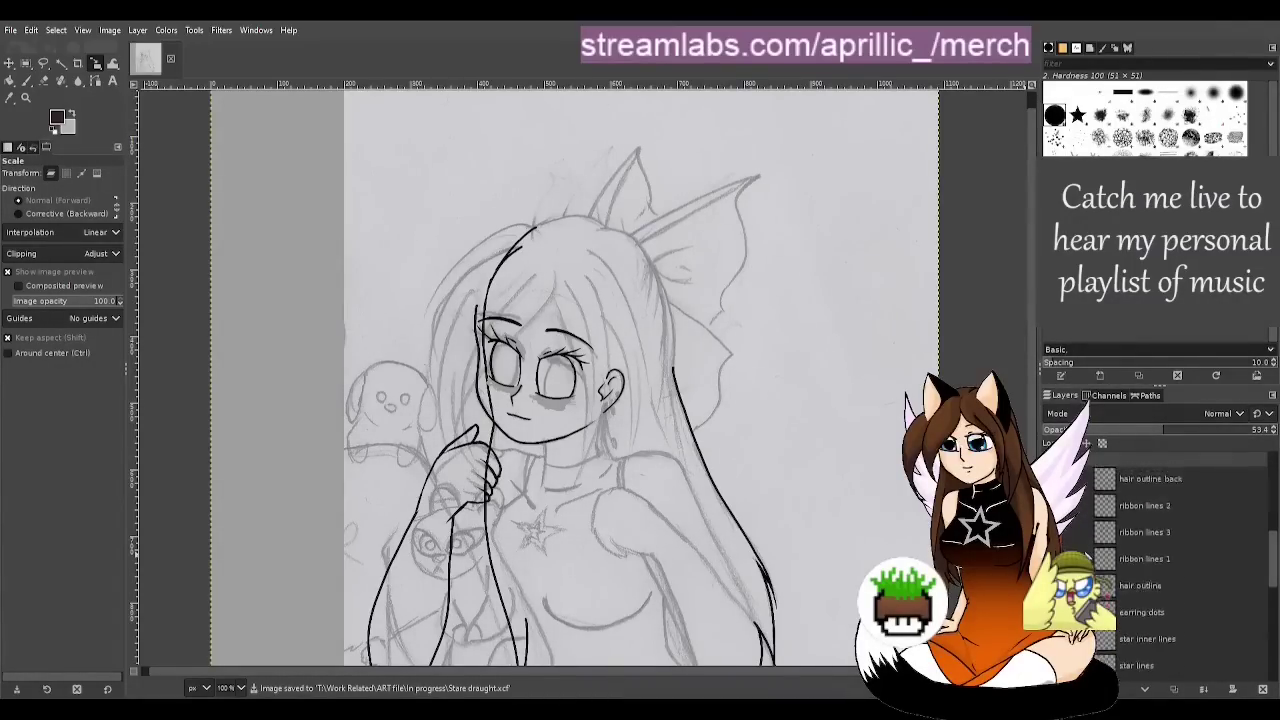
{"action": "scroll", "coordinate": [1180, 570], "scroll_direction": "up", "scroll_amount": 5}
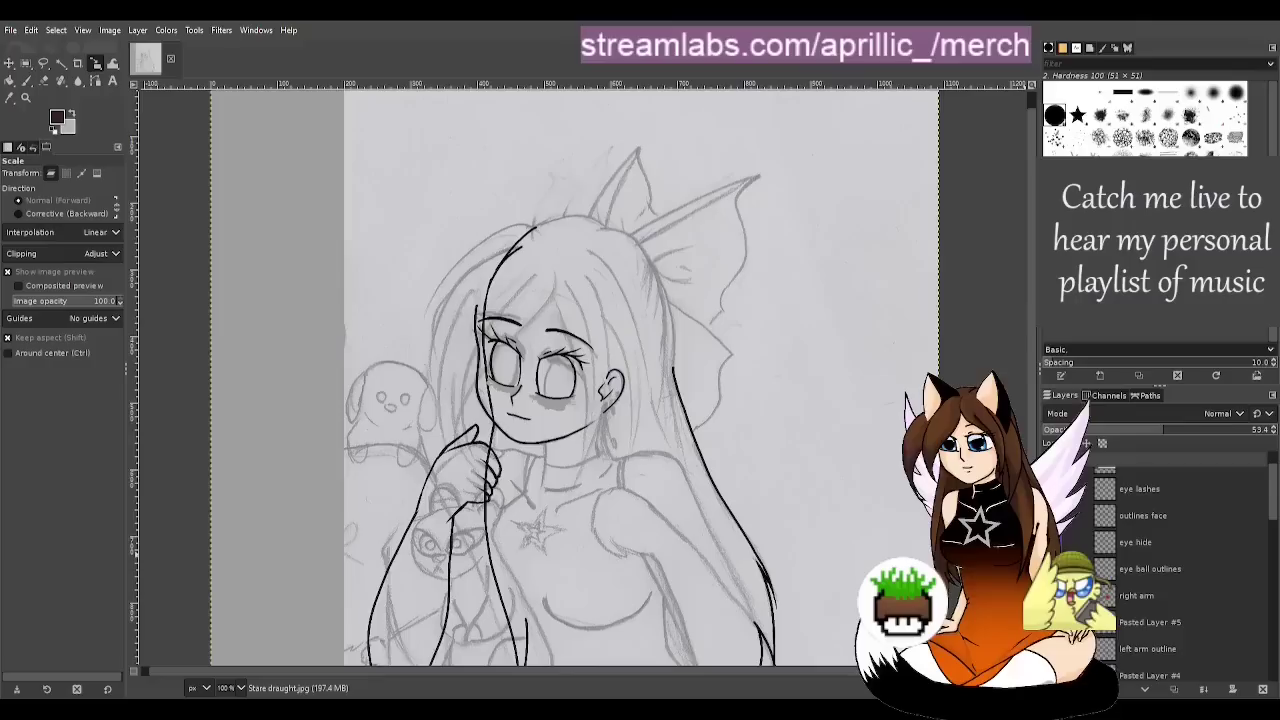
Hide the right arm, eye, outlines face and eye lashes layers, and save the image
{"action": "left_click", "coordinate": [1087, 648]}
{"action": "left_click", "coordinate": [1057, 542]}
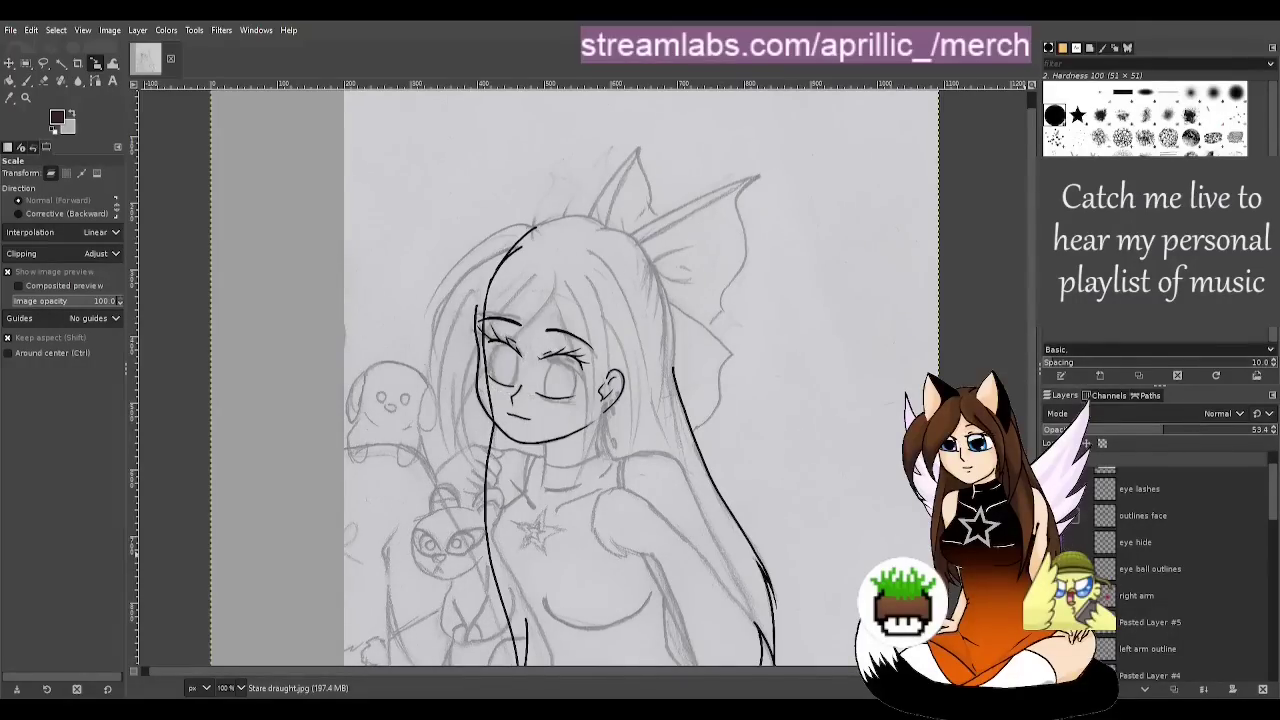
{"action": "left_click", "coordinate": [1057, 515]}
{"action": "left_click", "coordinate": [1057, 489]}
{"action": "key", "text": "ctrl+s"}
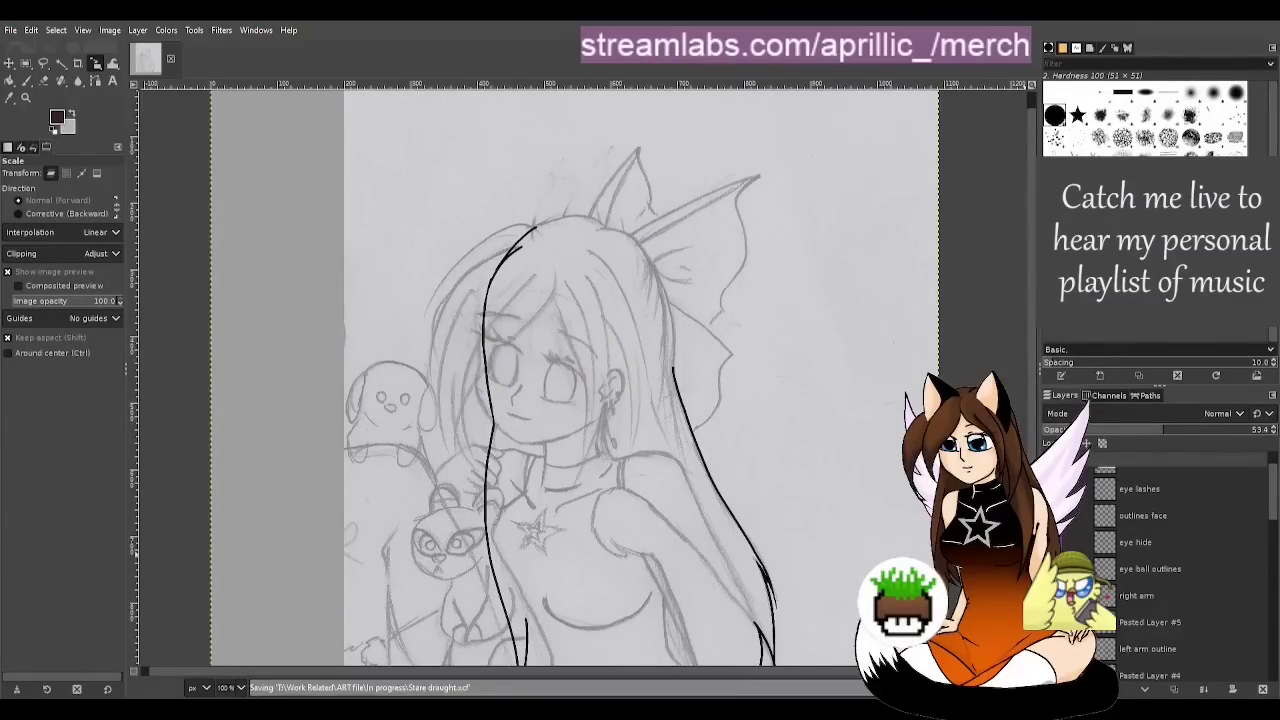
Hide the Stare draught.jpg sketch layer and show the hair outline layer together with the back hair lines
{"action": "scroll", "coordinate": [1170, 566], "scroll_direction": "up", "scroll_amount": 2}
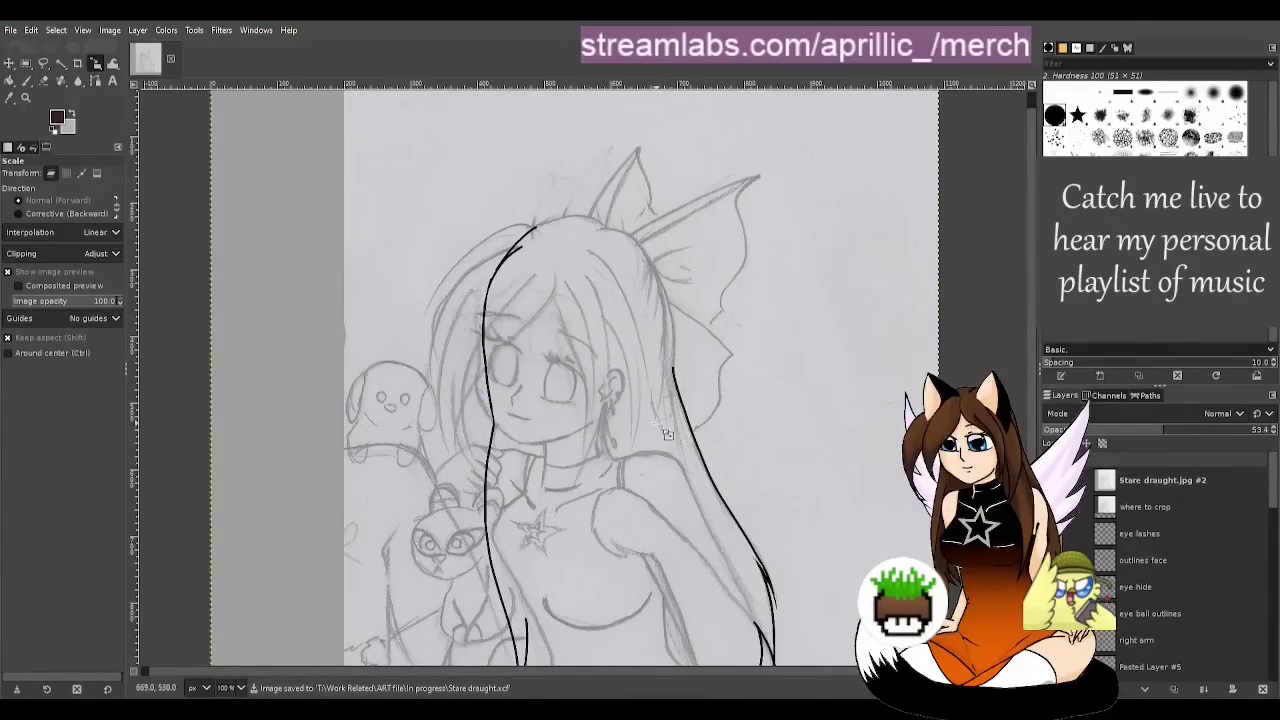
{"action": "key", "text": "minus"}
{"action": "scroll", "coordinate": [1170, 566], "scroll_direction": "down", "scroll_amount": 7}
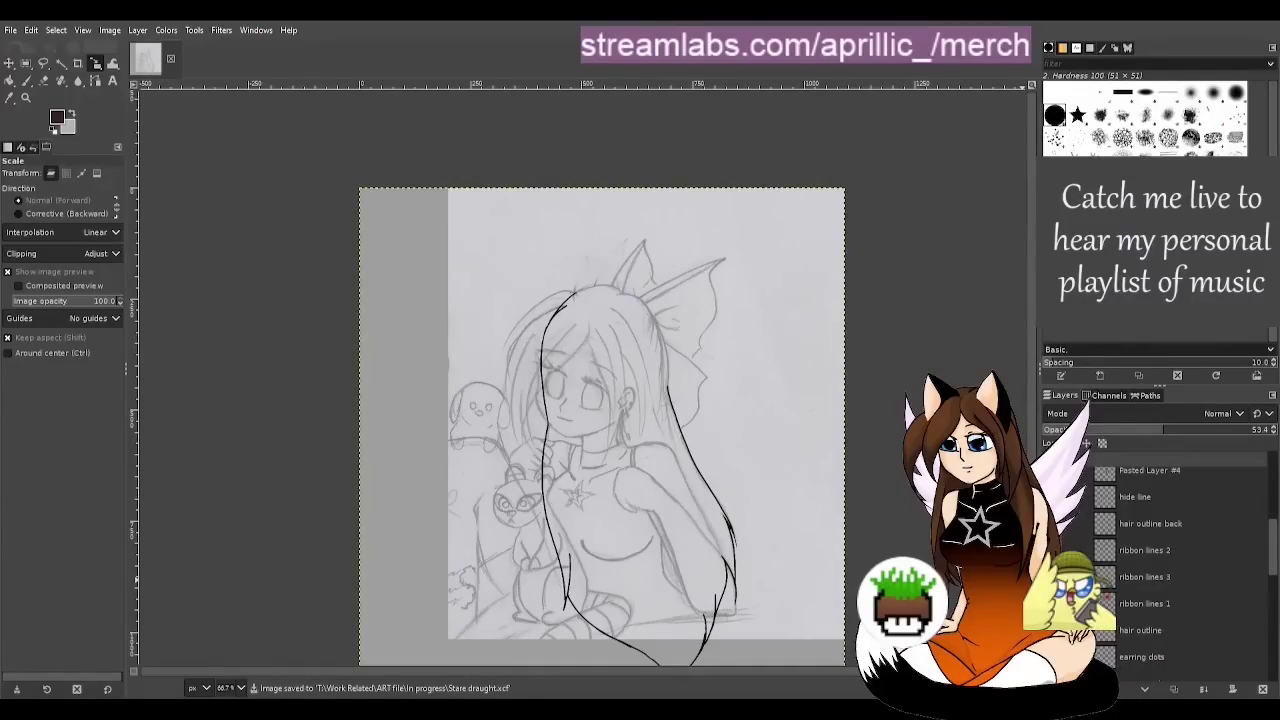
{"action": "scroll", "coordinate": [1180, 566], "scroll_direction": "down", "scroll_amount": 5}
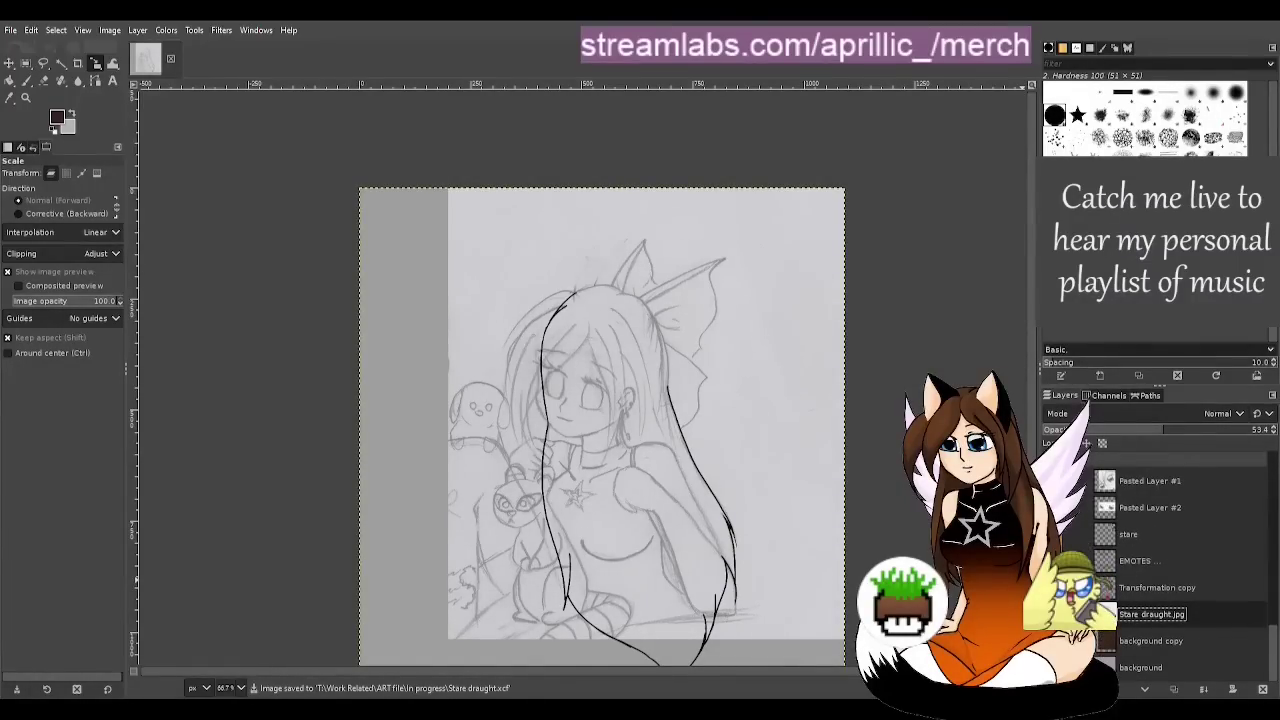
{"action": "left_click", "coordinate": [1053, 614]}
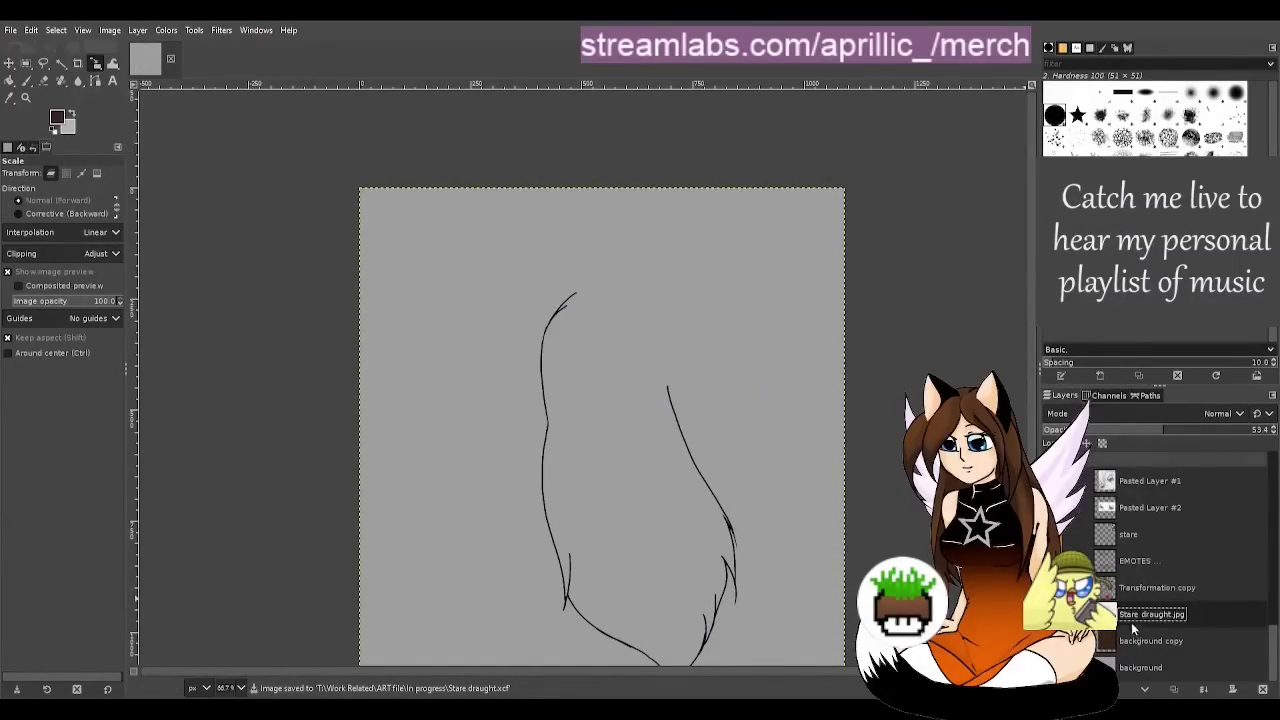
{"action": "scroll", "coordinate": [1133, 627], "scroll_direction": "up", "scroll_amount": 3}
{"action": "scroll", "coordinate": [1121, 600], "scroll_direction": "up", "scroll_amount": 2}
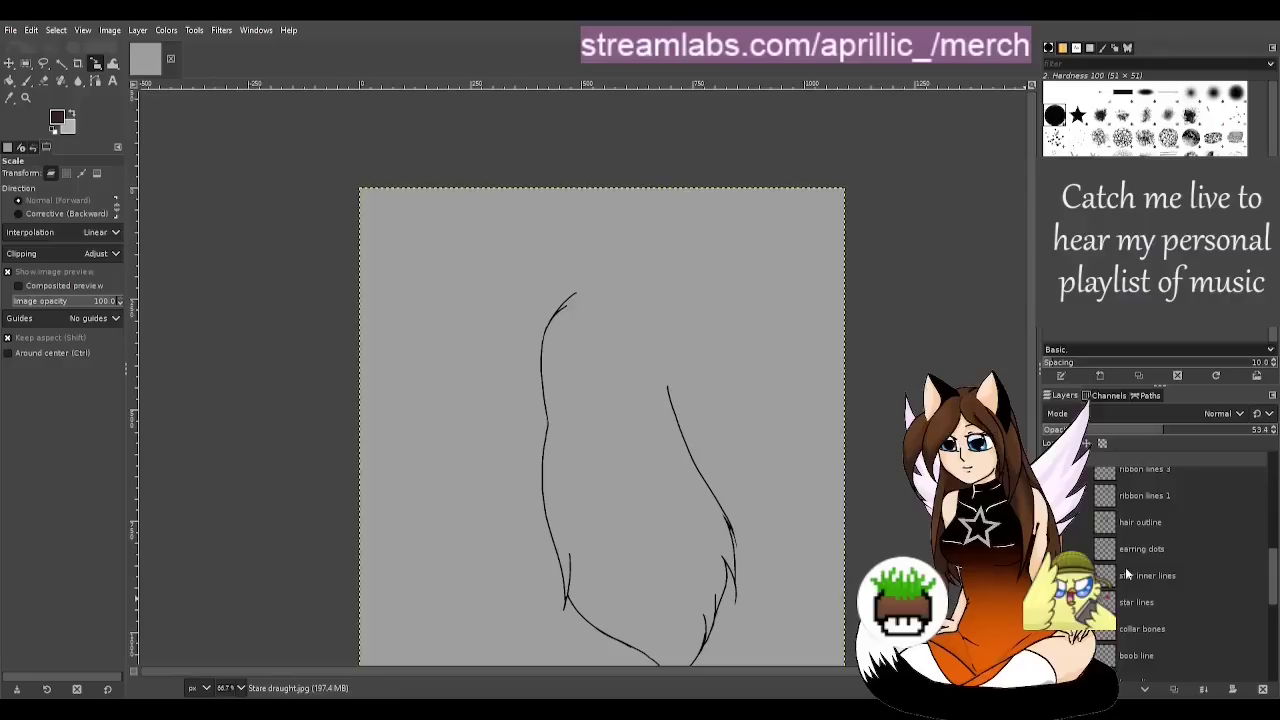
{"action": "left_click", "coordinate": [1053, 520]}
{"action": "scroll", "coordinate": [1146, 536], "scroll_direction": "up", "scroll_amount": 4}
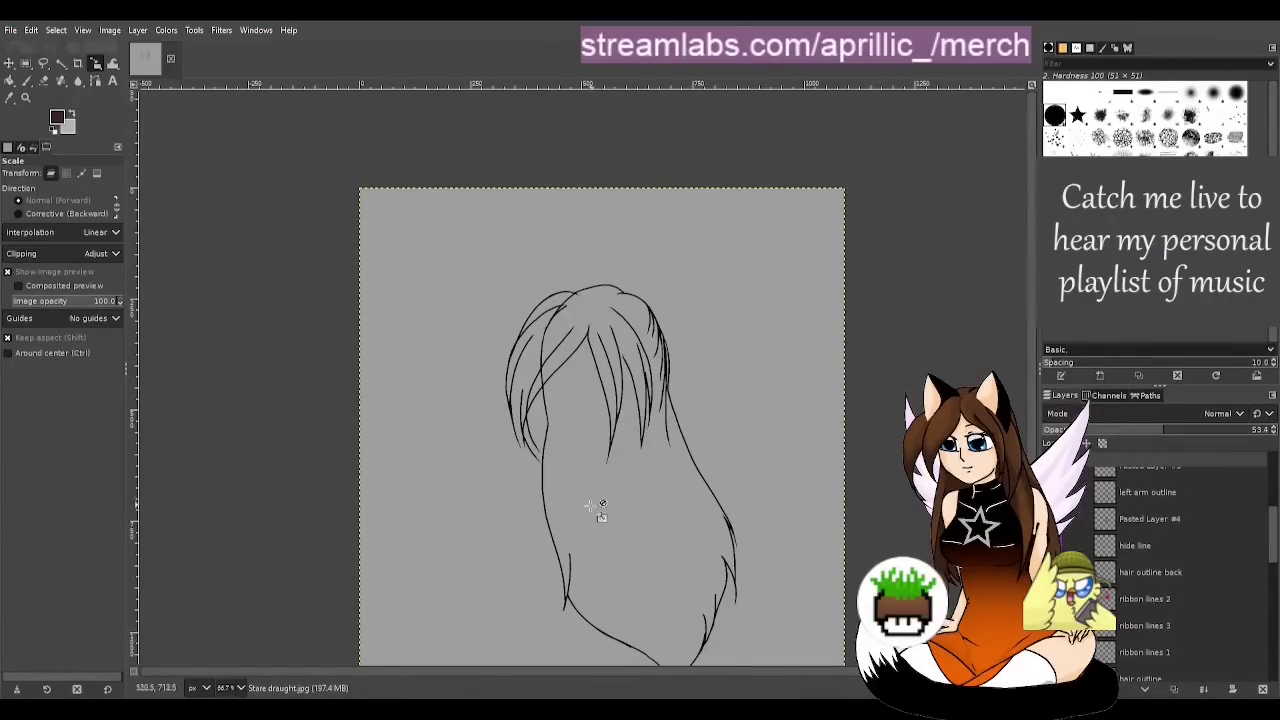
Duplicate the hair outline back layer and move the original directly below the hair outline layer
{"action": "scroll", "coordinate": [1174, 567], "scroll_direction": "down", "scroll_amount": 1}
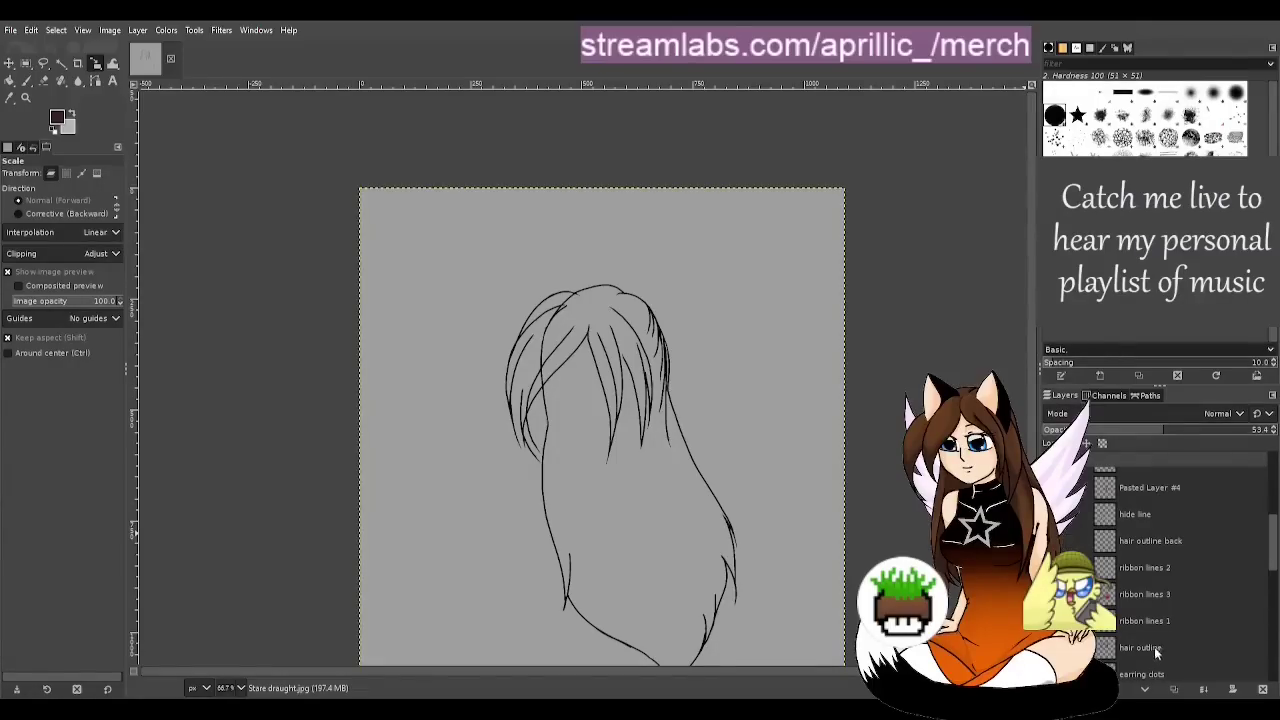
{"action": "left_click_drag", "start_coordinate": [1202, 541], "coordinate": [1166, 630]}
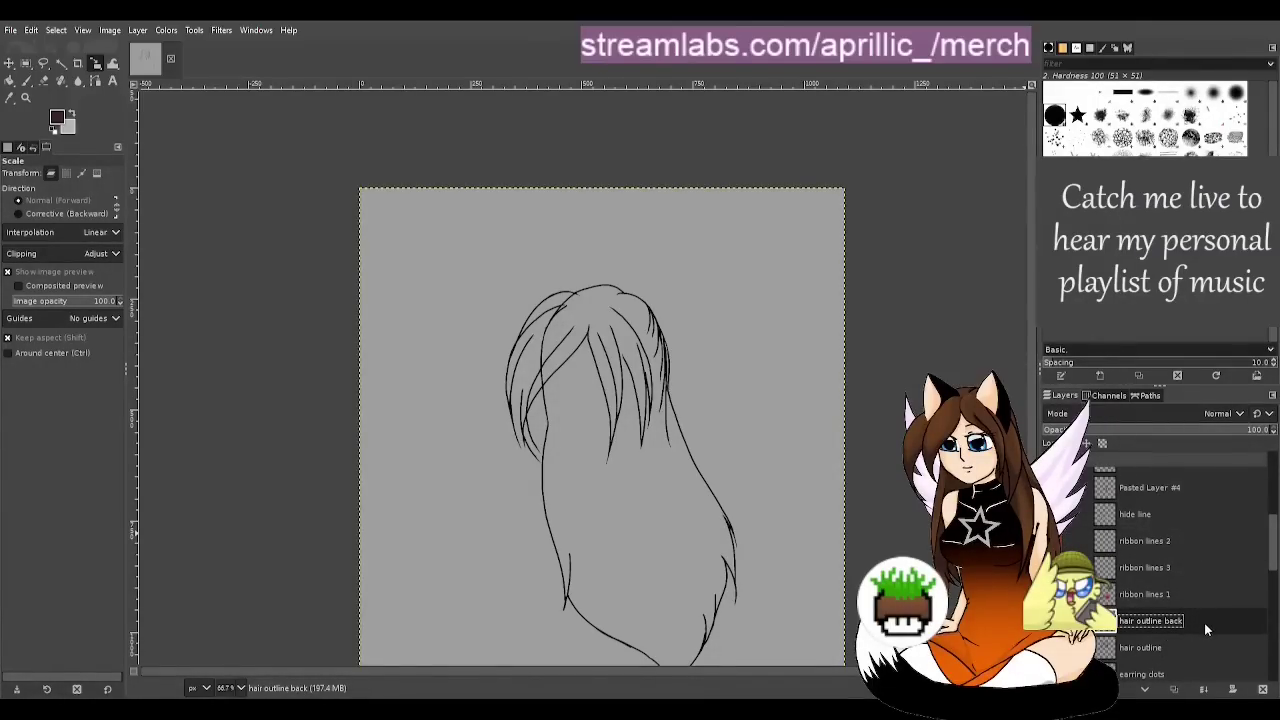
{"action": "key", "text": "shift+ctrl+d"}
{"action": "left_click_drag", "start_coordinate": [1215, 621], "coordinate": [1193, 650]}
{"action": "left_click", "coordinate": [1192, 625]}
{"action": "scroll", "coordinate": [1186, 590], "scroll_direction": "down", "scroll_amount": 2}
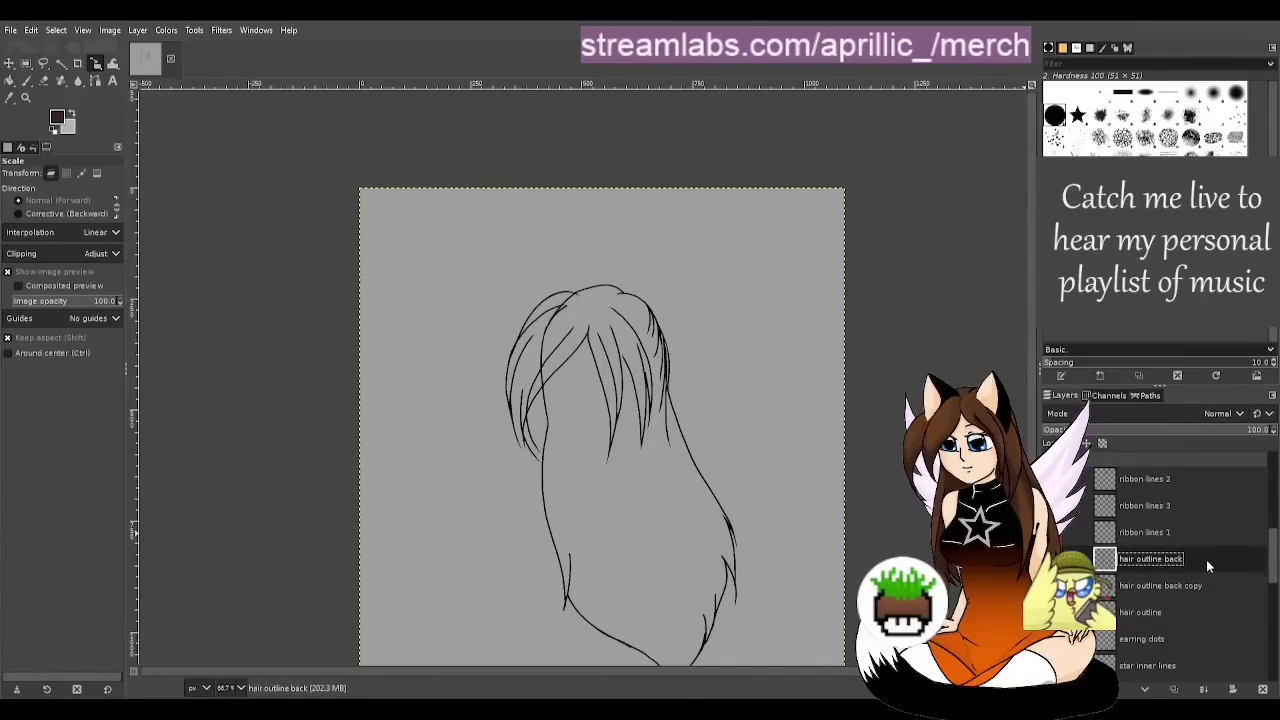
{"action": "left_click_drag", "start_coordinate": [1206, 566], "coordinate": [1176, 605]}
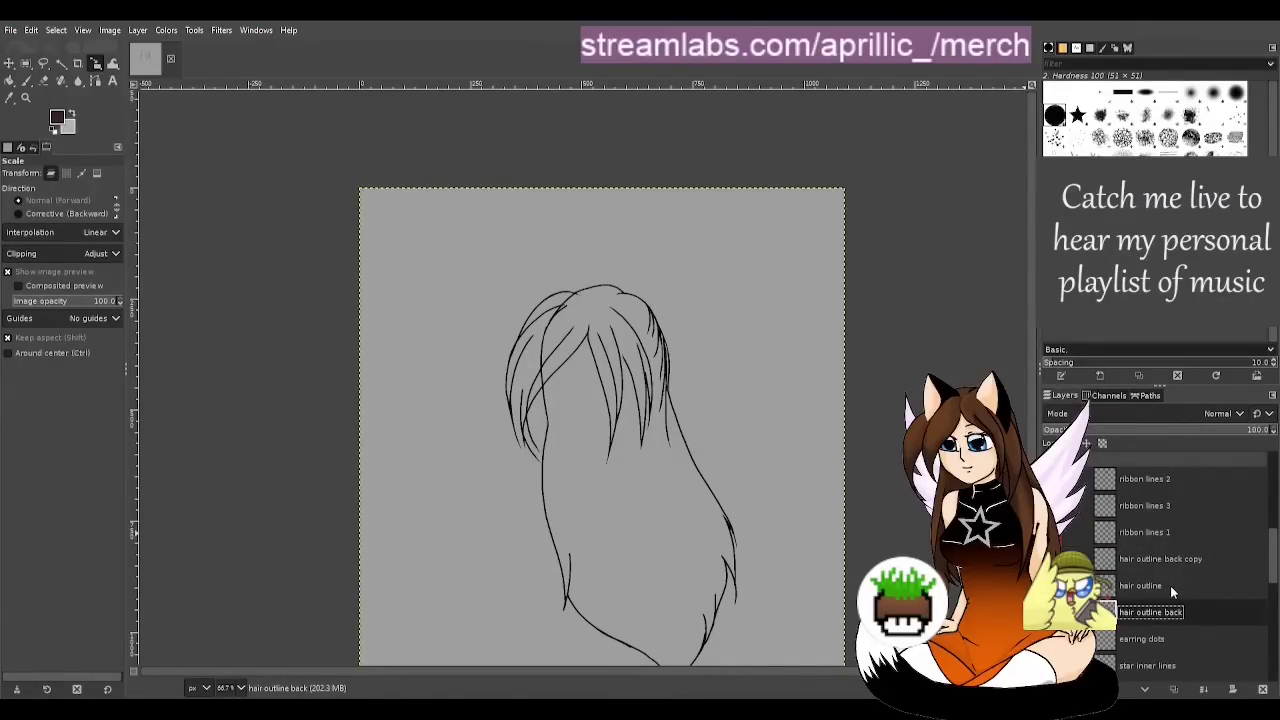
{"action": "left_click", "coordinate": [1170, 587]}
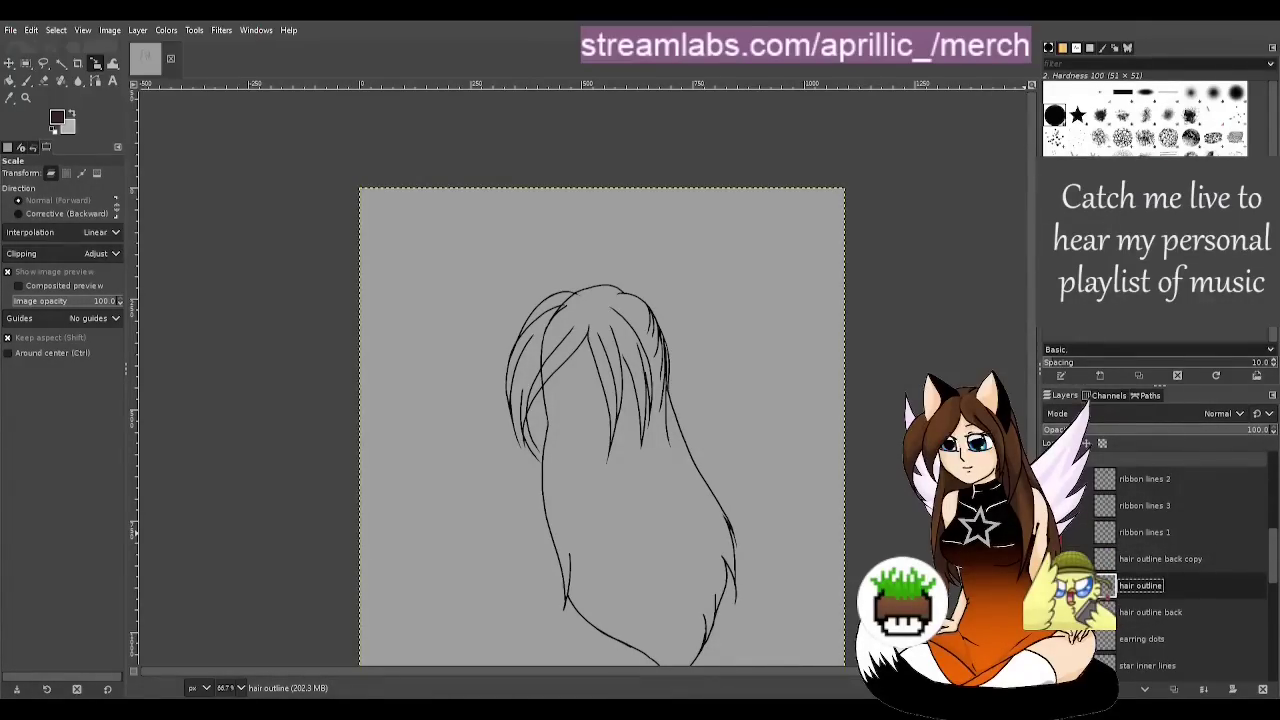
{"action": "key", "text": "Delete"}
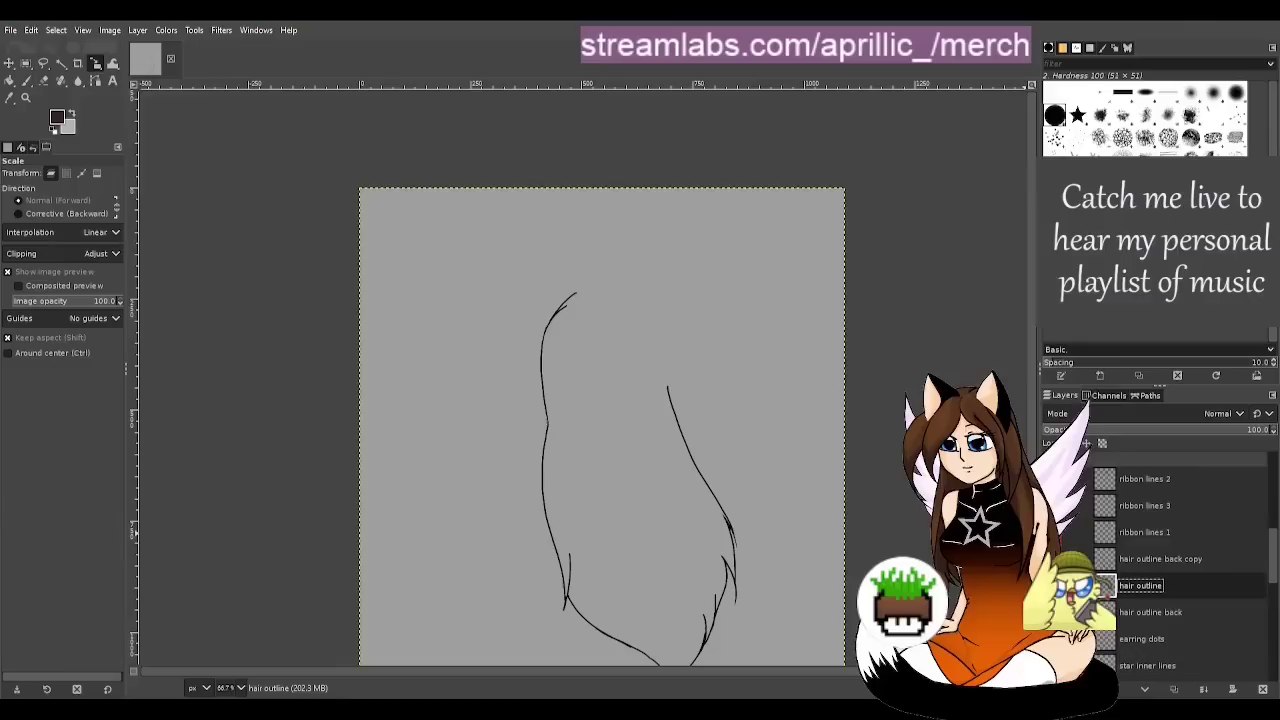
{"action": "key", "text": "ctrl+z"}
{"action": "key", "text": "ctrl+y"}
{"action": "key", "text": "ctrl+z"}
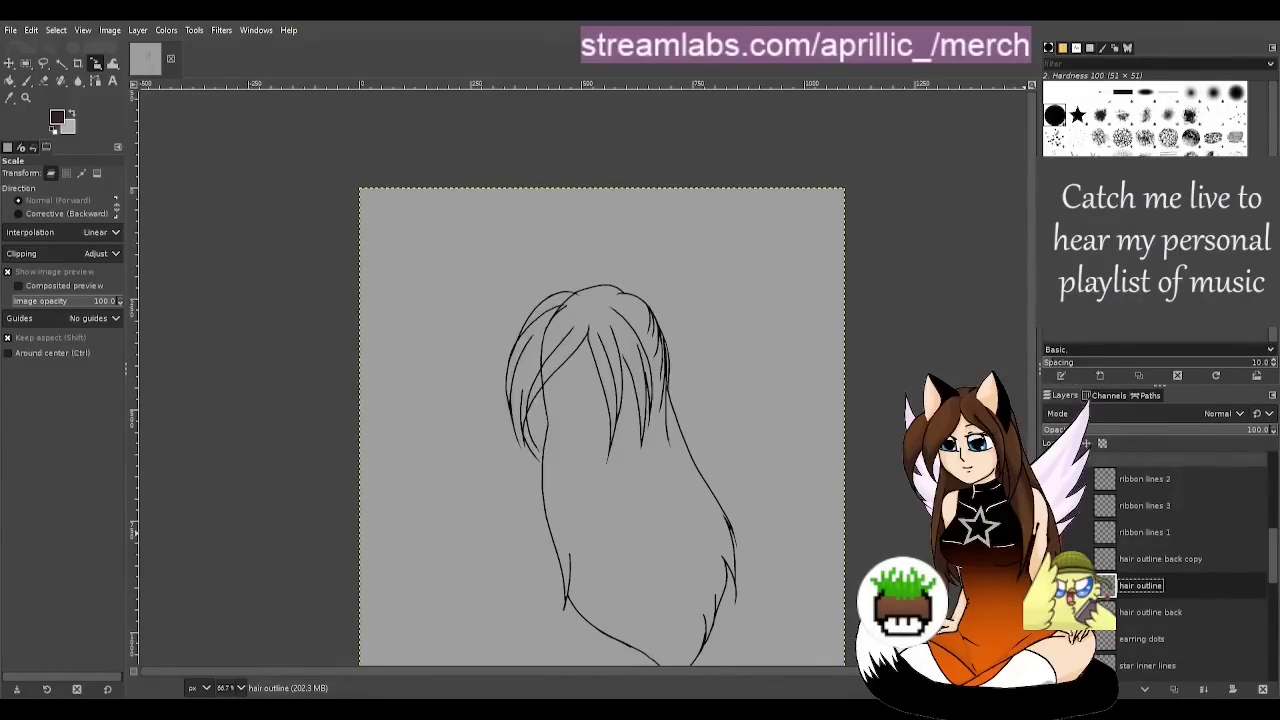
Duplicate the hair outline layer directly above the original
{"action": "left_click", "coordinate": [1177, 558]}
{"action": "key", "text": "ctrl+shift+d"}
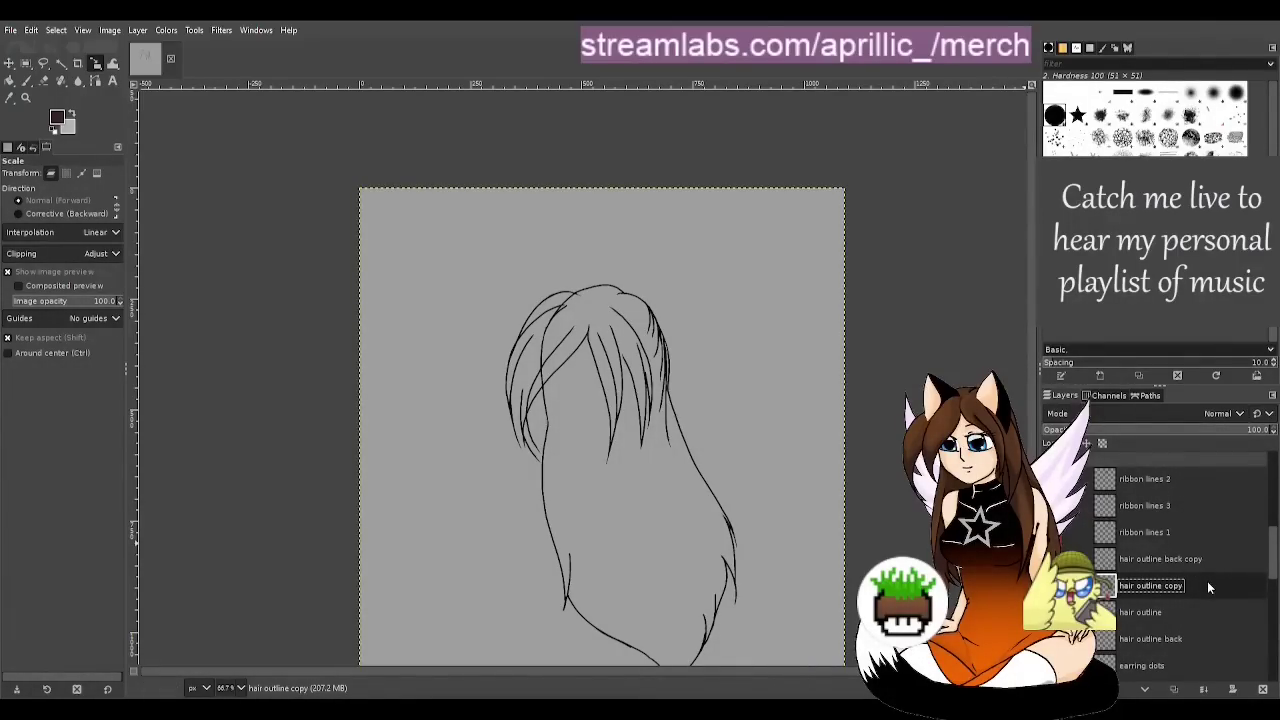
{"action": "scroll", "coordinate": [420, 440], "scroll_direction": "up", "scroll_amount": 1}
{"action": "scroll", "coordinate": [712, 447], "scroll_direction": "up", "scroll_amount": 1}
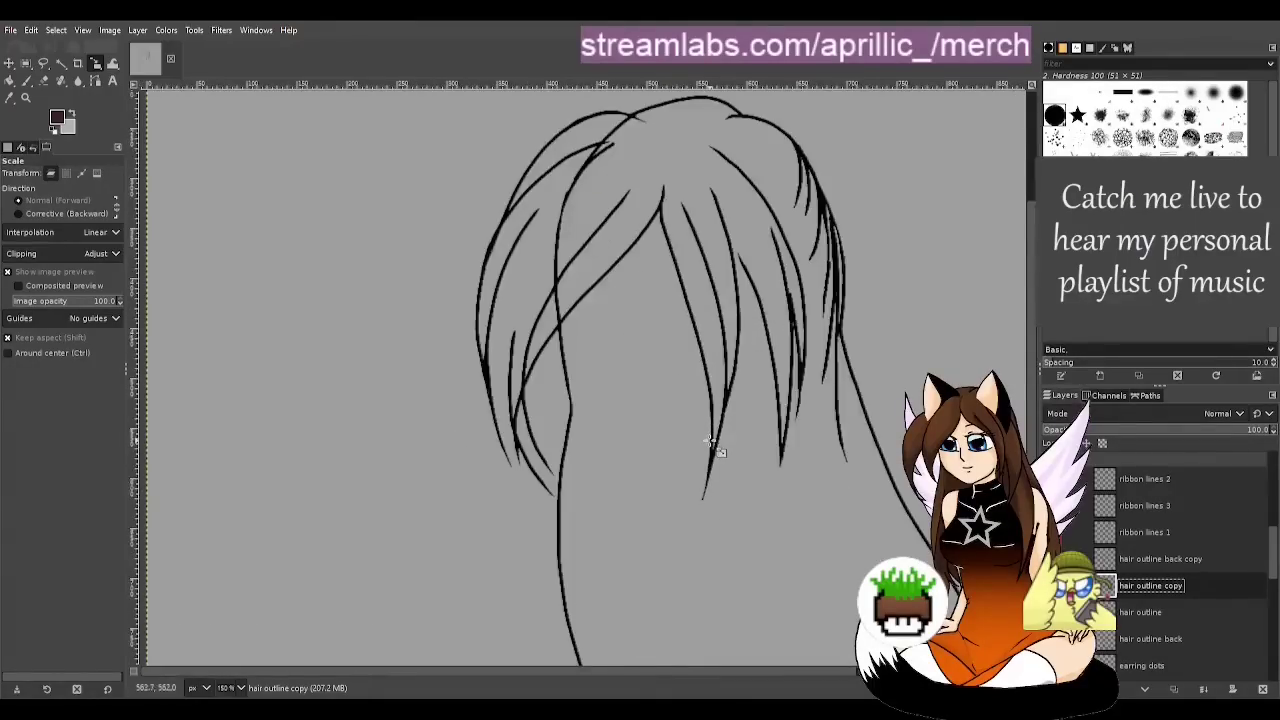
{"action": "scroll", "coordinate": [880, 417], "scroll_direction": "up", "scroll_amount": 1}
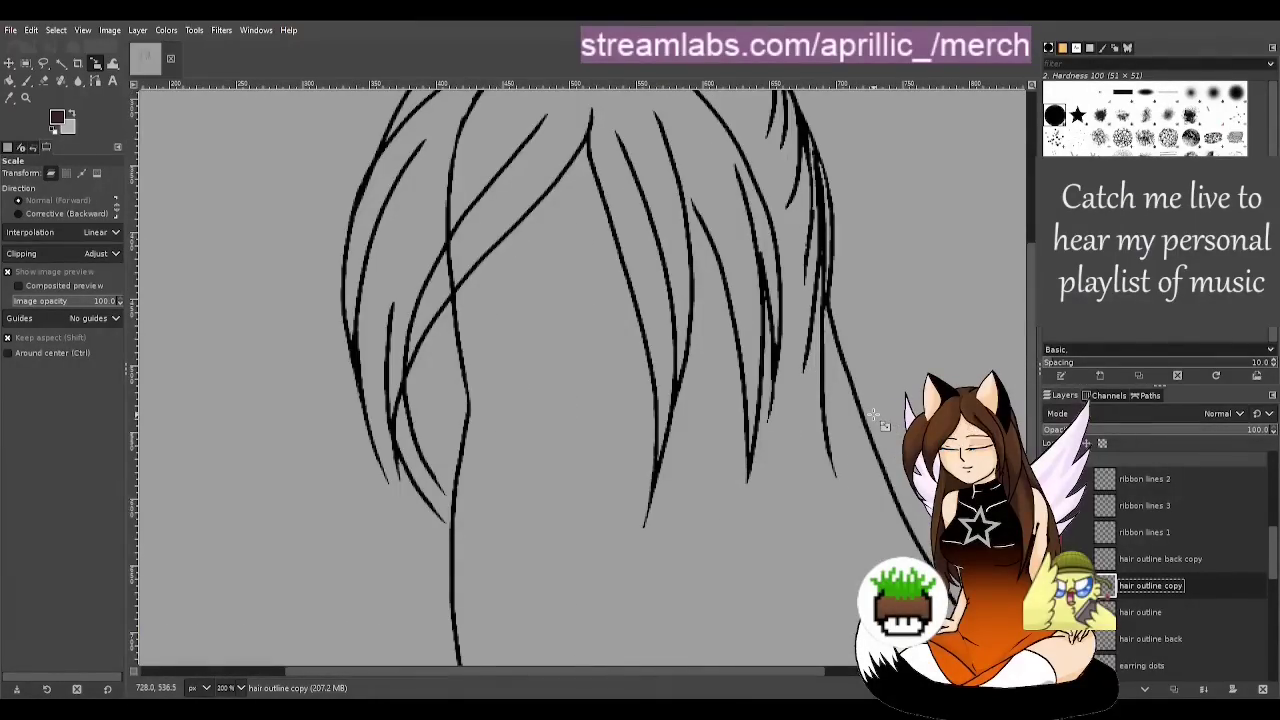
Save the image and erase the loose outer strands left of the head on the hair outline copy layer with a size 37 eraser
{"action": "scroll", "coordinate": [705, 132], "scroll_direction": "up", "scroll_amount": 3}
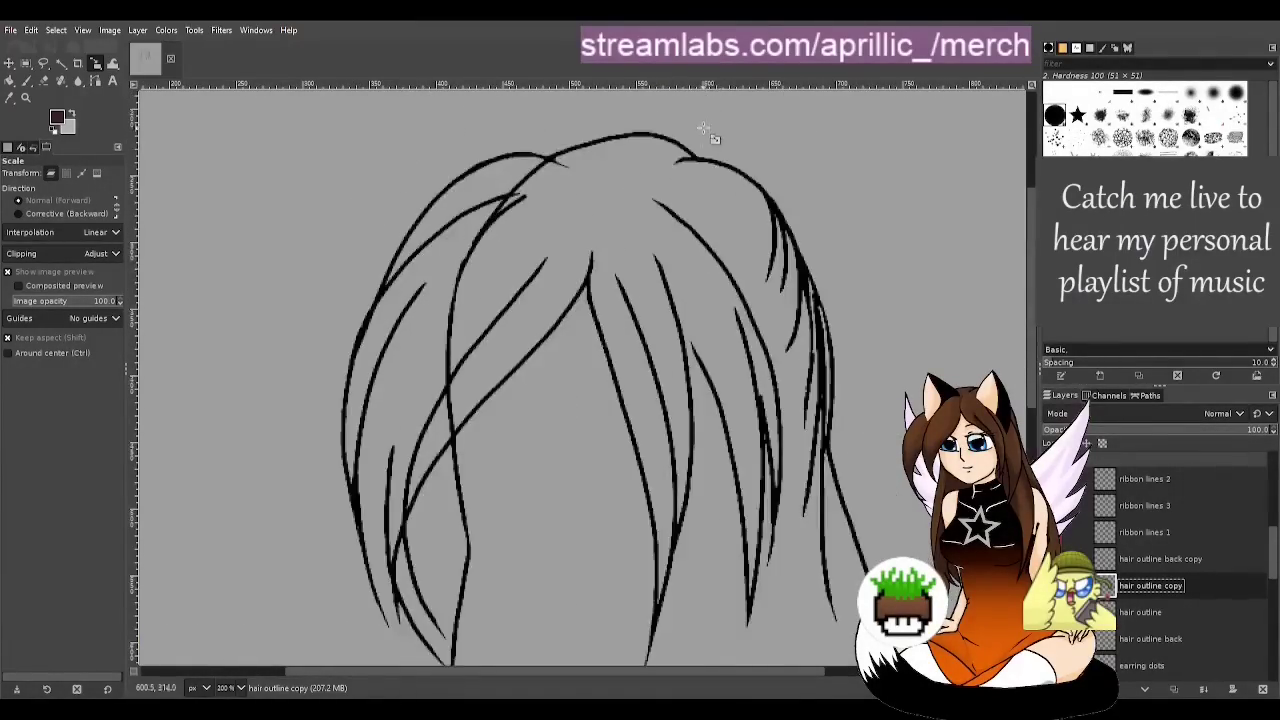
{"action": "key", "text": "shift+e"}
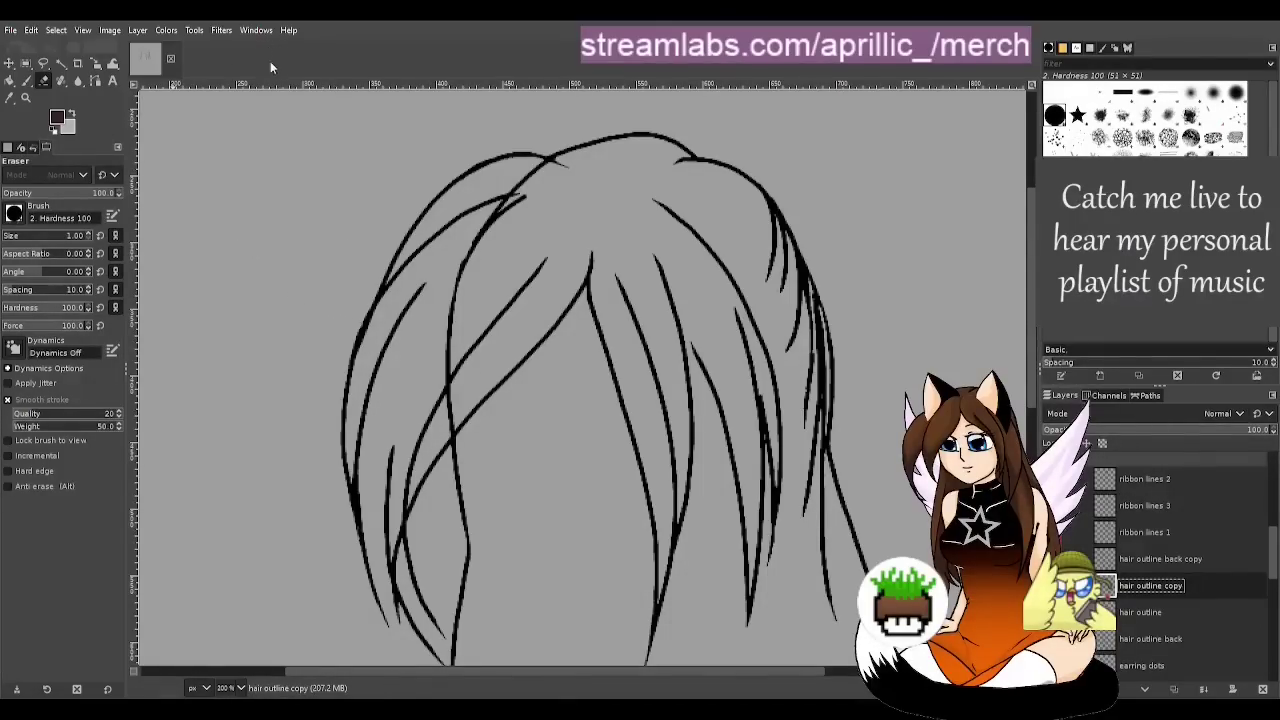
{"action": "key", "text": "ctrl+s"}
{"action": "left_click", "coordinate": [12, 237]}
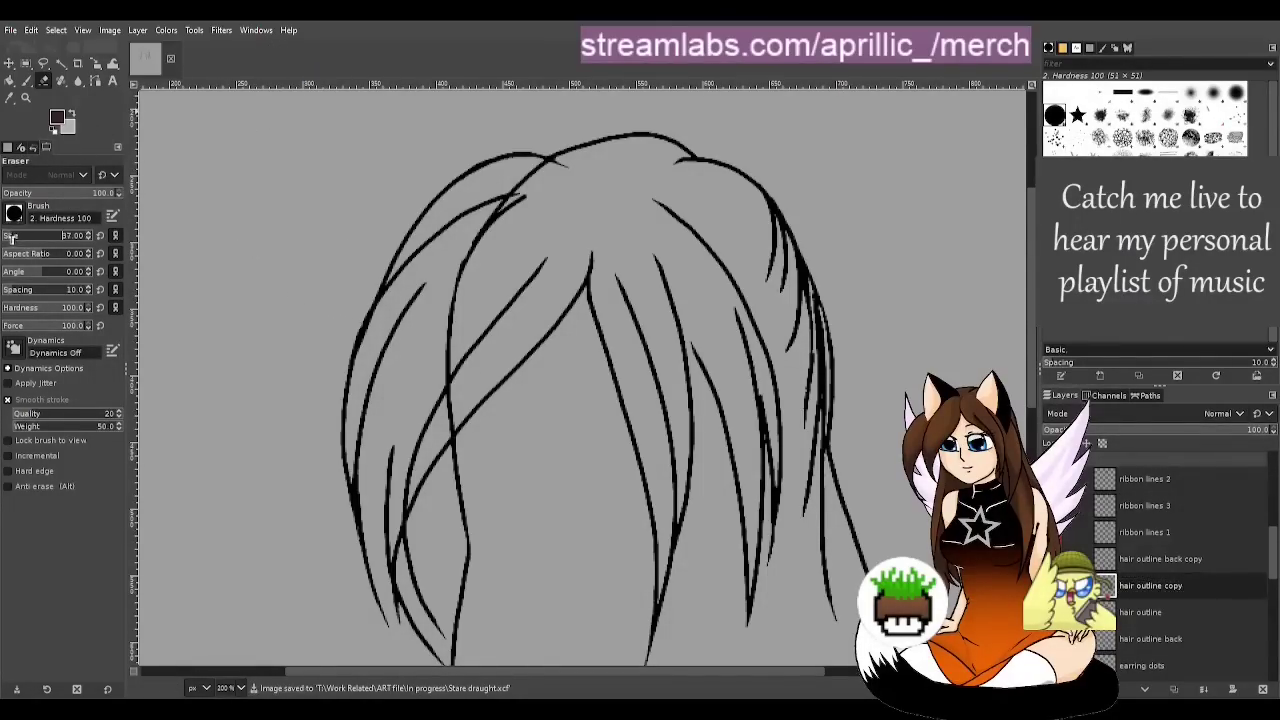
{"action": "mouse_move", "coordinate": [472, 152]}
{"action": "left_mouse_down"}
{"action": "mouse_move", "coordinate": [397, 297]}
{"action": "mouse_move", "coordinate": [386, 387]}
{"action": "mouse_move", "coordinate": [416, 608]}
{"action": "mouse_move", "coordinate": [330, 391]}
{"action": "mouse_move", "coordinate": [354, 320]}
{"action": "mouse_move", "coordinate": [374, 582]}
{"action": "mouse_move", "coordinate": [395, 624]}
{"action": "left_mouse_up"}
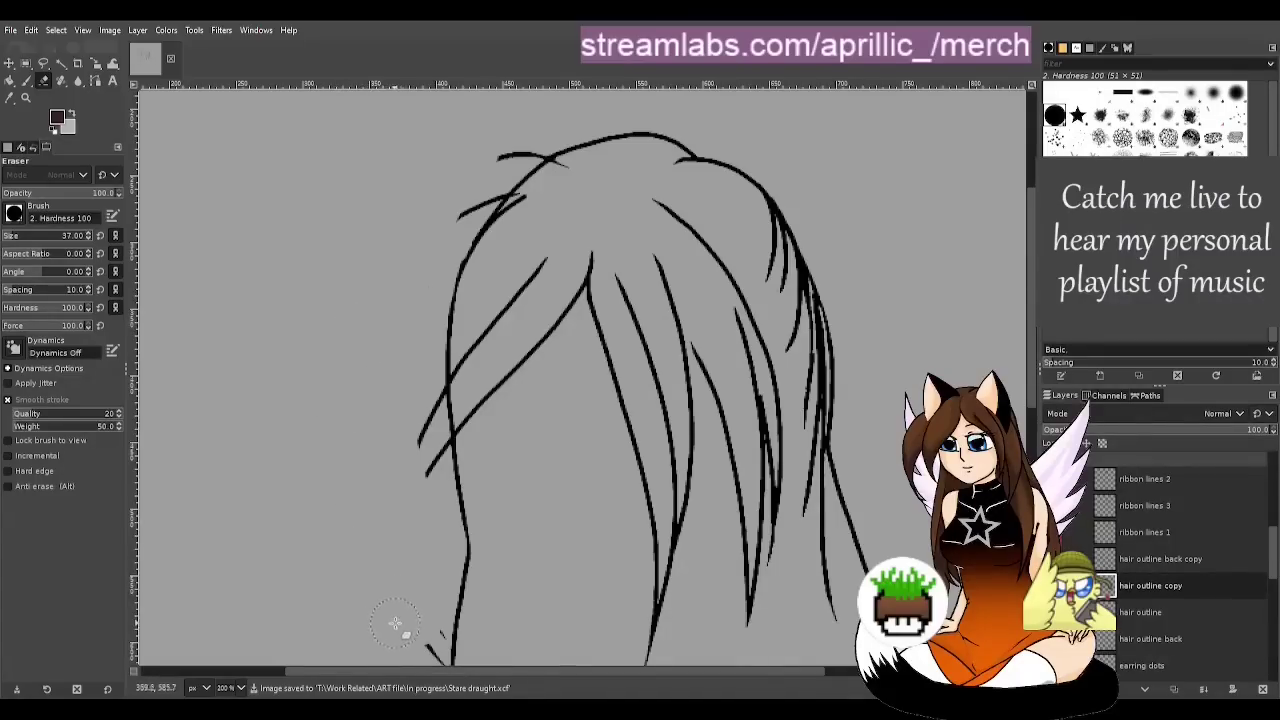
{"action": "scroll", "coordinate": [430, 450], "scroll_direction": "down", "scroll_amount": 5}
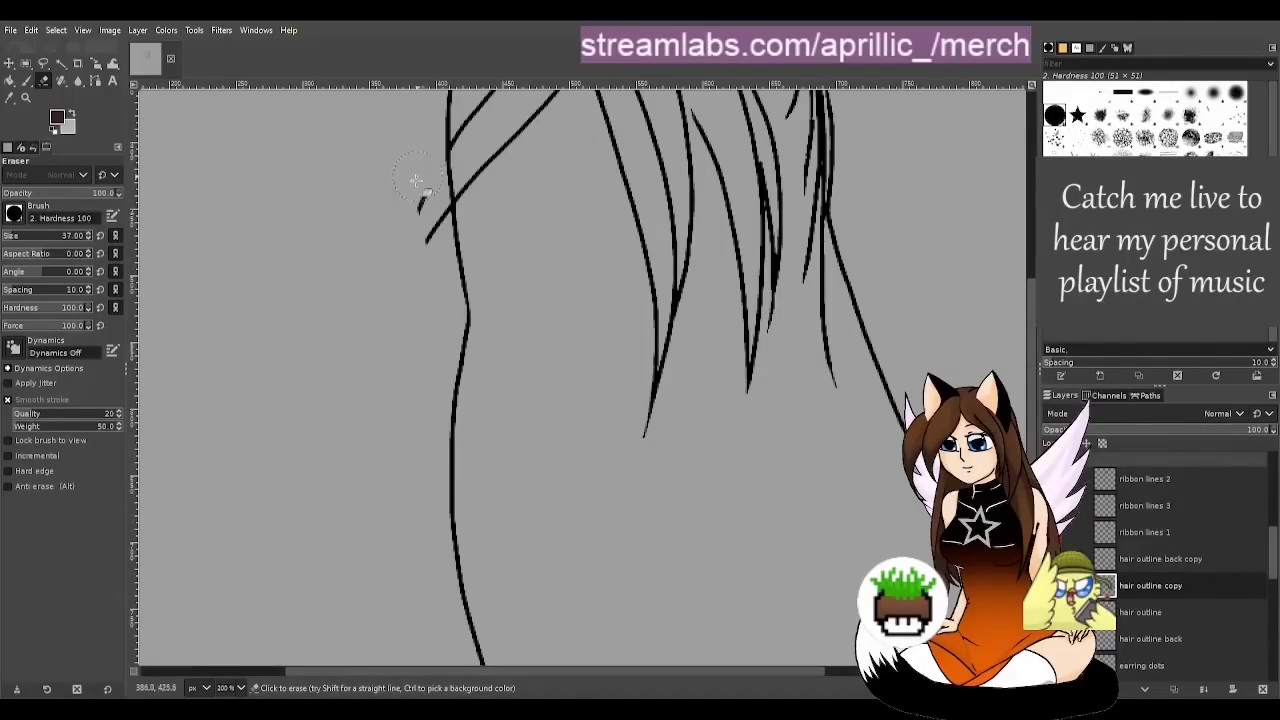
{"action": "mouse_move", "coordinate": [415, 180]}
{"action": "left_mouse_down"}
{"action": "mouse_move", "coordinate": [415, 243]}
{"action": "mouse_move", "coordinate": [434, 209]}
{"action": "left_mouse_up"}
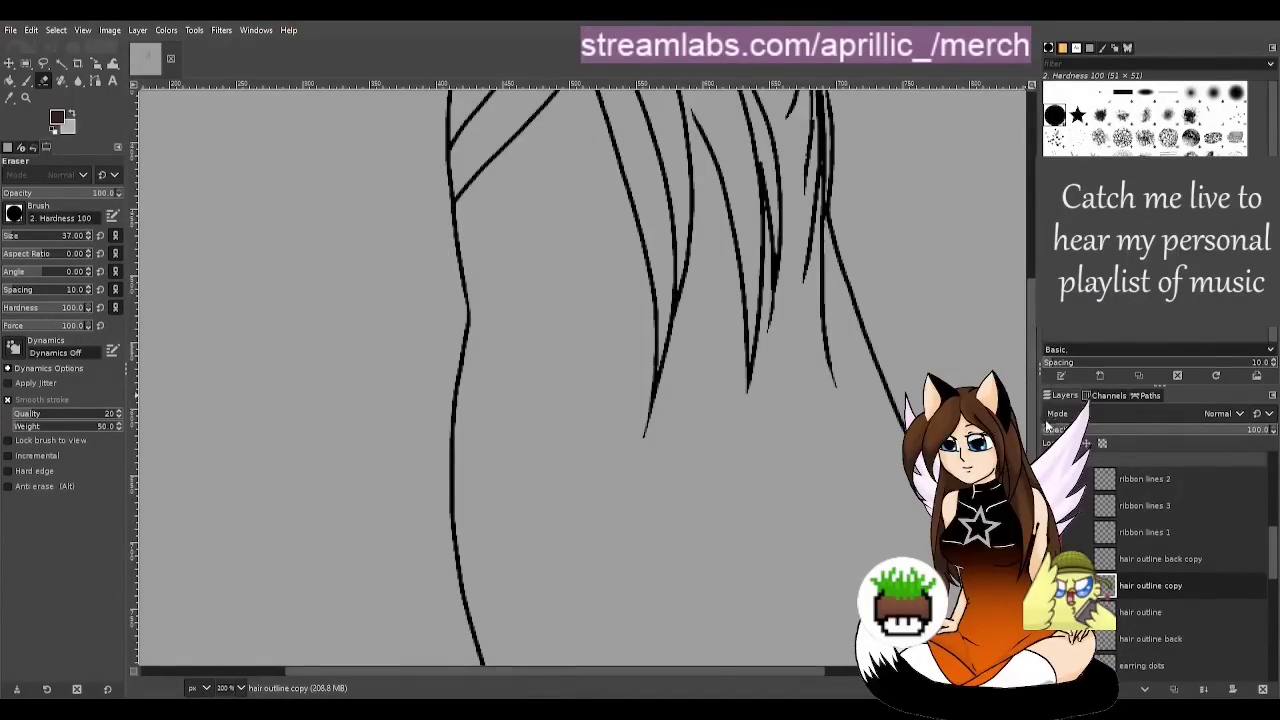
{"action": "scroll", "coordinate": [1031, 423], "scroll_direction": "up", "scroll_amount": 5}
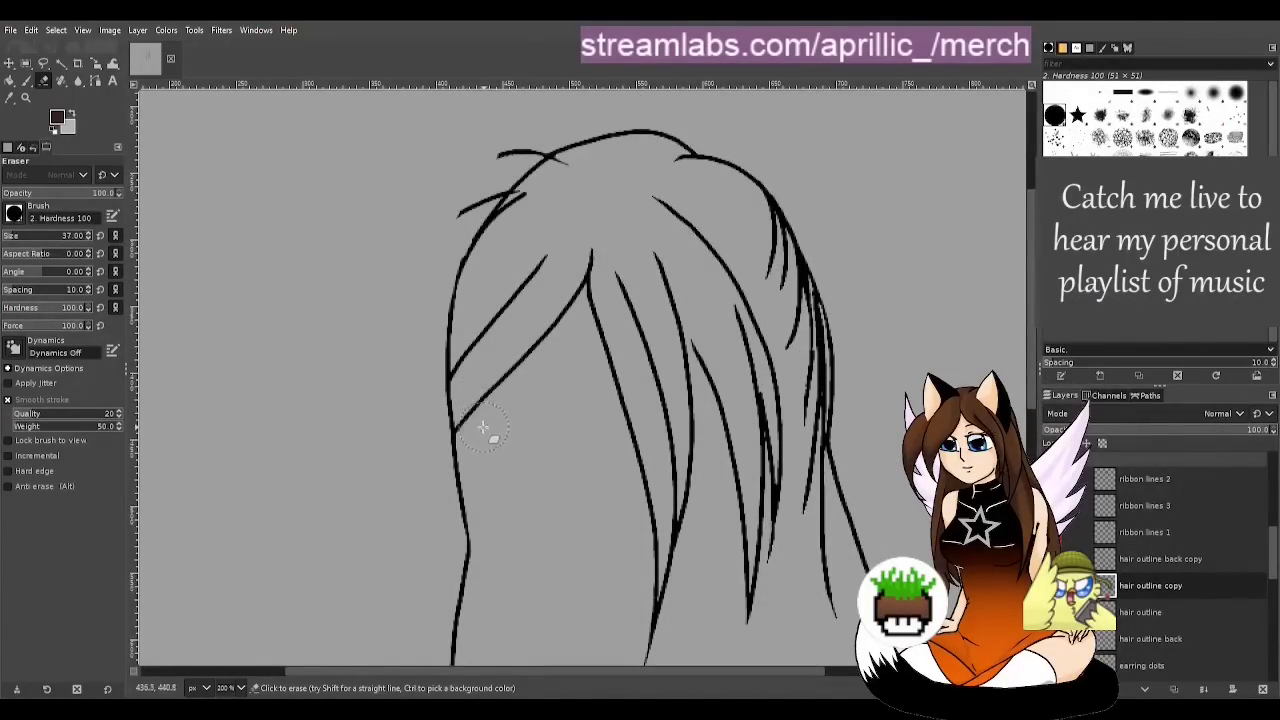
{"action": "mouse_move", "coordinate": [483, 428]}
{"action": "left_mouse_down"}
{"action": "mouse_move", "coordinate": [471, 376]}
{"action": "mouse_move", "coordinate": [485, 333]}
{"action": "mouse_move", "coordinate": [534, 274]}
{"action": "mouse_move", "coordinate": [504, 387]}
{"action": "left_mouse_up"}
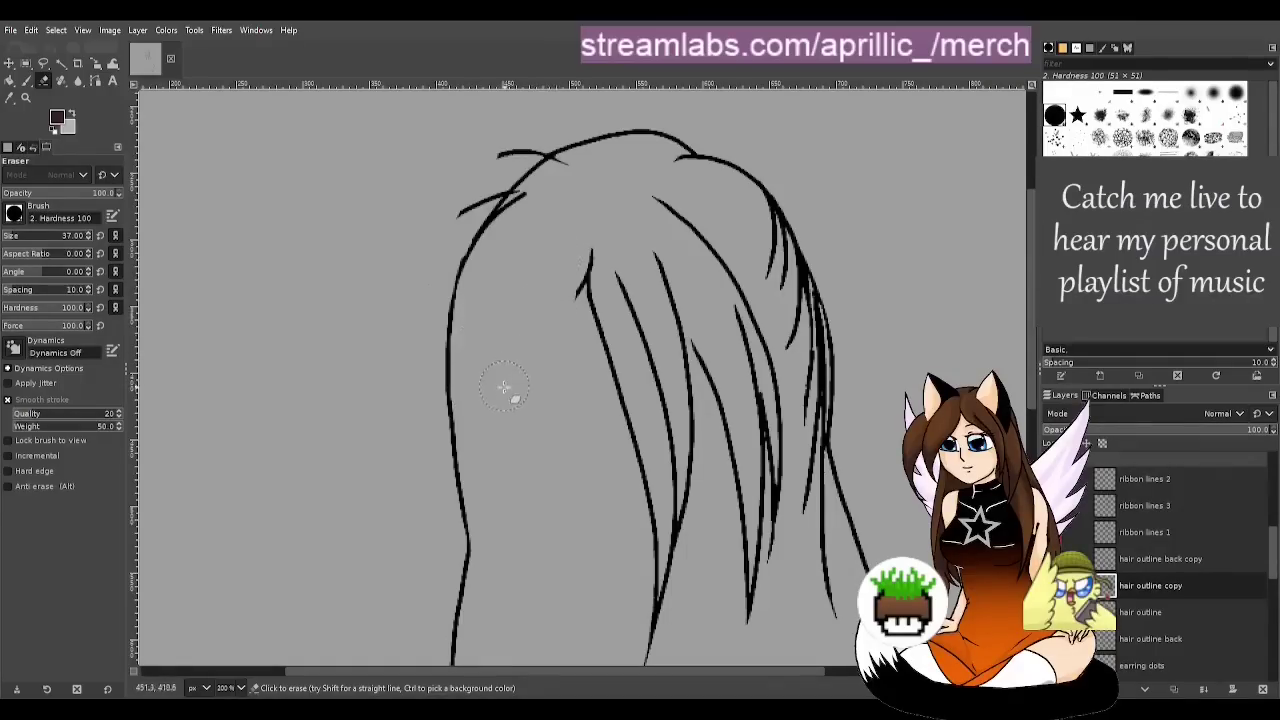
{"action": "mouse_move", "coordinate": [583, 278]}
{"action": "left_mouse_down"}
{"action": "mouse_move", "coordinate": [590, 376]}
{"action": "mouse_move", "coordinate": [622, 271]}
{"action": "mouse_move", "coordinate": [614, 398]}
{"action": "mouse_move", "coordinate": [655, 526]}
{"action": "mouse_move", "coordinate": [650, 655]}
{"action": "left_mouse_up"}
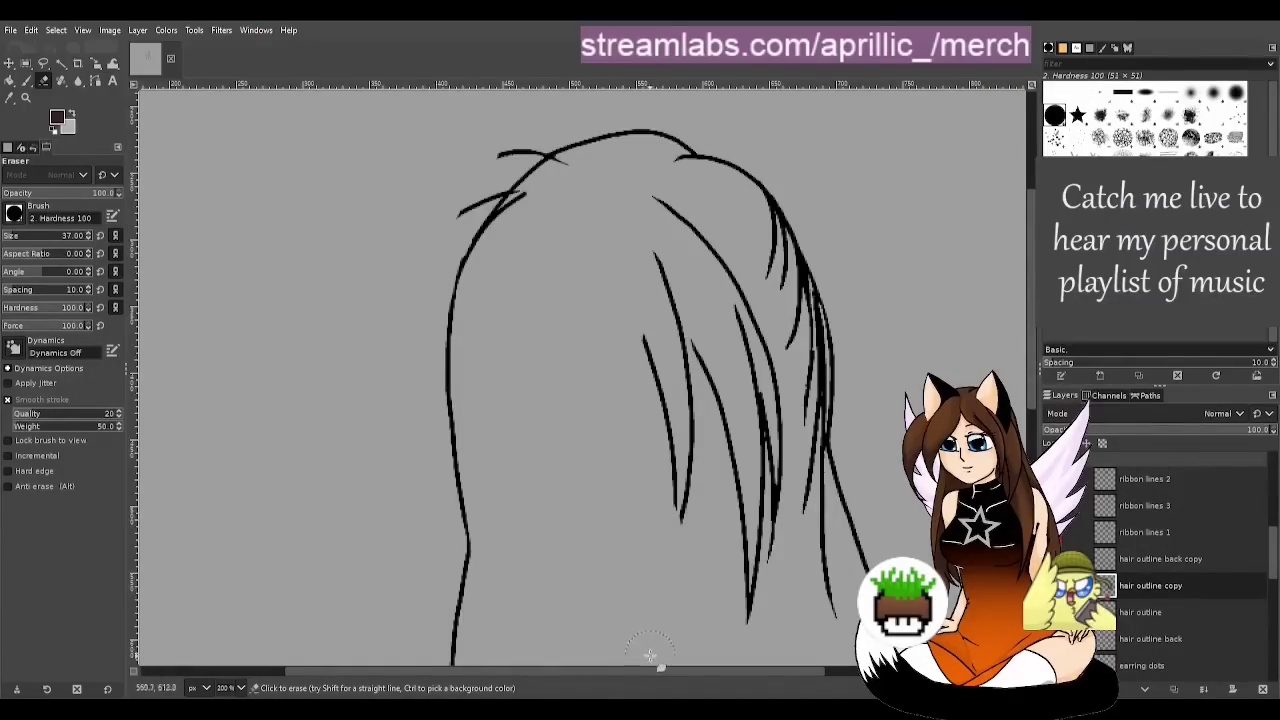
{"action": "mouse_move", "coordinate": [680, 557]}
{"action": "left_mouse_down"}
{"action": "mouse_move", "coordinate": [692, 430]}
{"action": "mouse_move", "coordinate": [682, 330]}
{"action": "mouse_move", "coordinate": [653, 267]}
{"action": "mouse_move", "coordinate": [659, 368]}
{"action": "mouse_move", "coordinate": [677, 388]}
{"action": "mouse_move", "coordinate": [683, 262]}
{"action": "mouse_move", "coordinate": [647, 214]}
{"action": "mouse_move", "coordinate": [715, 280]}
{"action": "mouse_move", "coordinate": [762, 397]}
{"action": "mouse_move", "coordinate": [771, 460]}
{"action": "mouse_move", "coordinate": [745, 607]}
{"action": "mouse_move", "coordinate": [718, 413]}
{"action": "left_mouse_up"}
{"action": "key", "text": "ctrl+z"}
{"action": "key", "text": "ctrl+z"}
{"action": "key", "text": "ctrl+z"}
{"action": "key", "text": "ctrl+z"}
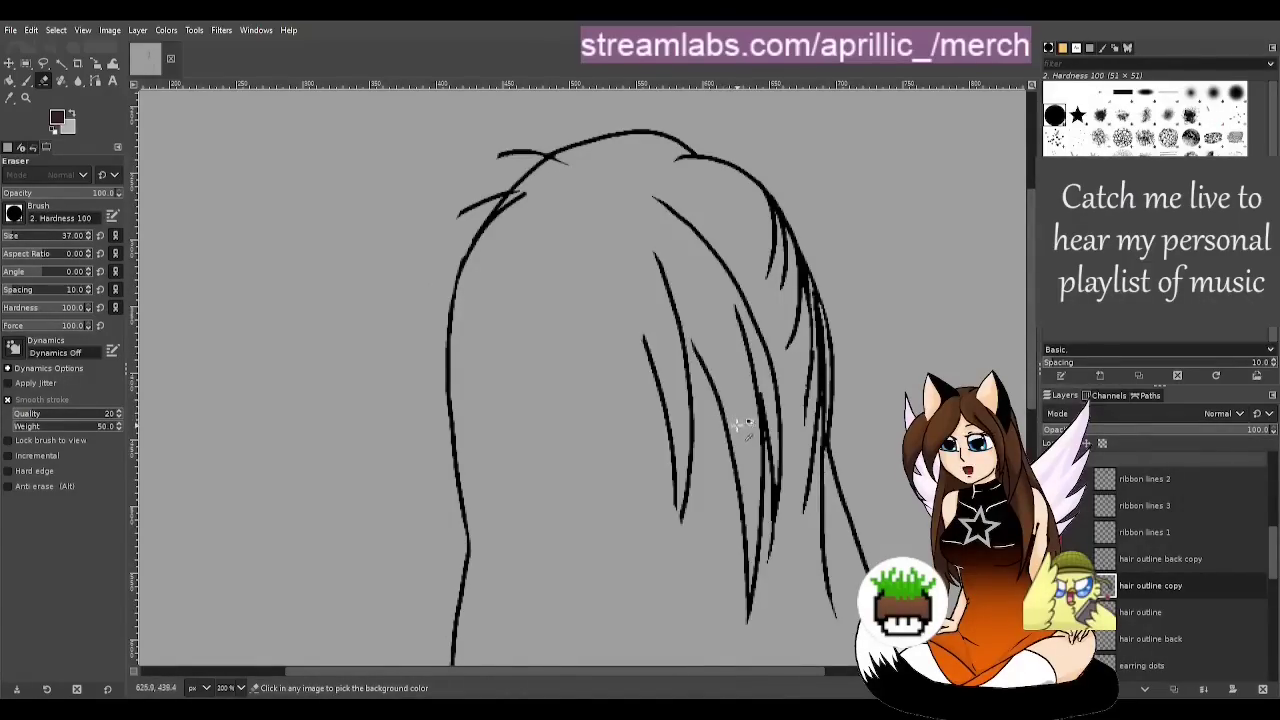
{"action": "key", "text": "ctrl+z"}
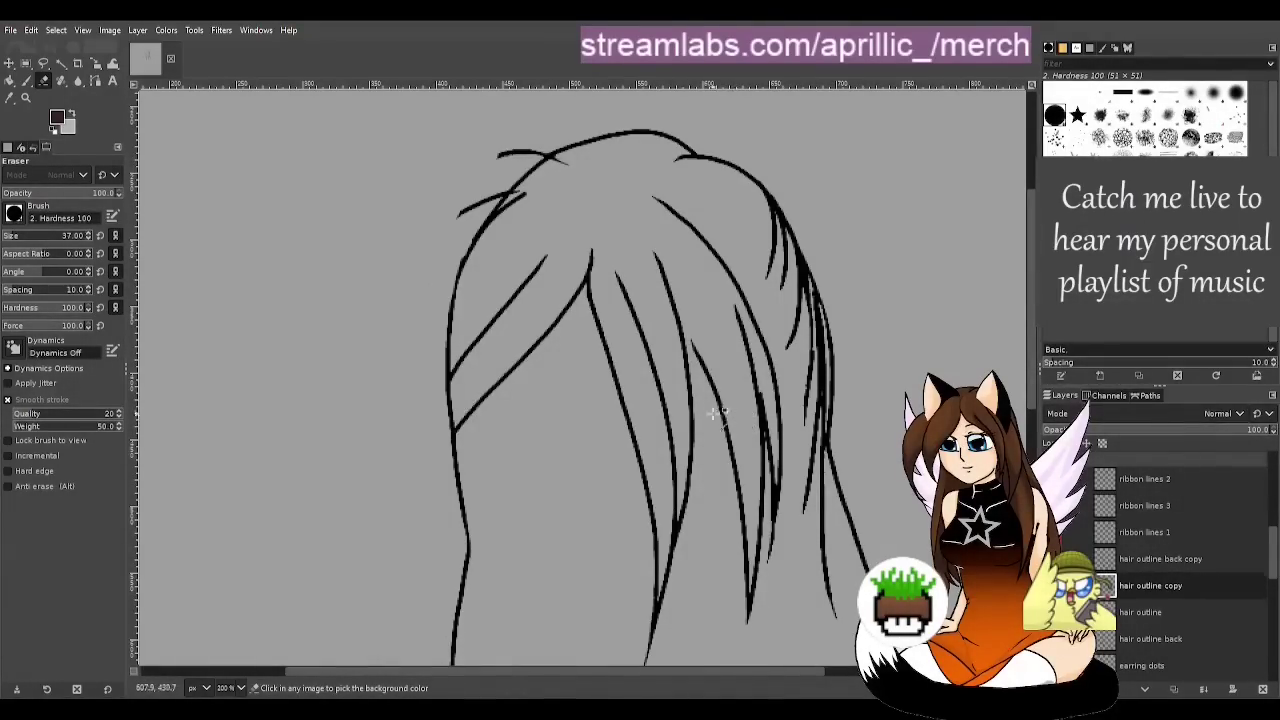
Erase the upper left fringe strand, the stray ends around the crown and the inner strands along the head's right side
{"action": "left_click_drag", "start_coordinate": [458, 372], "coordinate": [528, 270]}
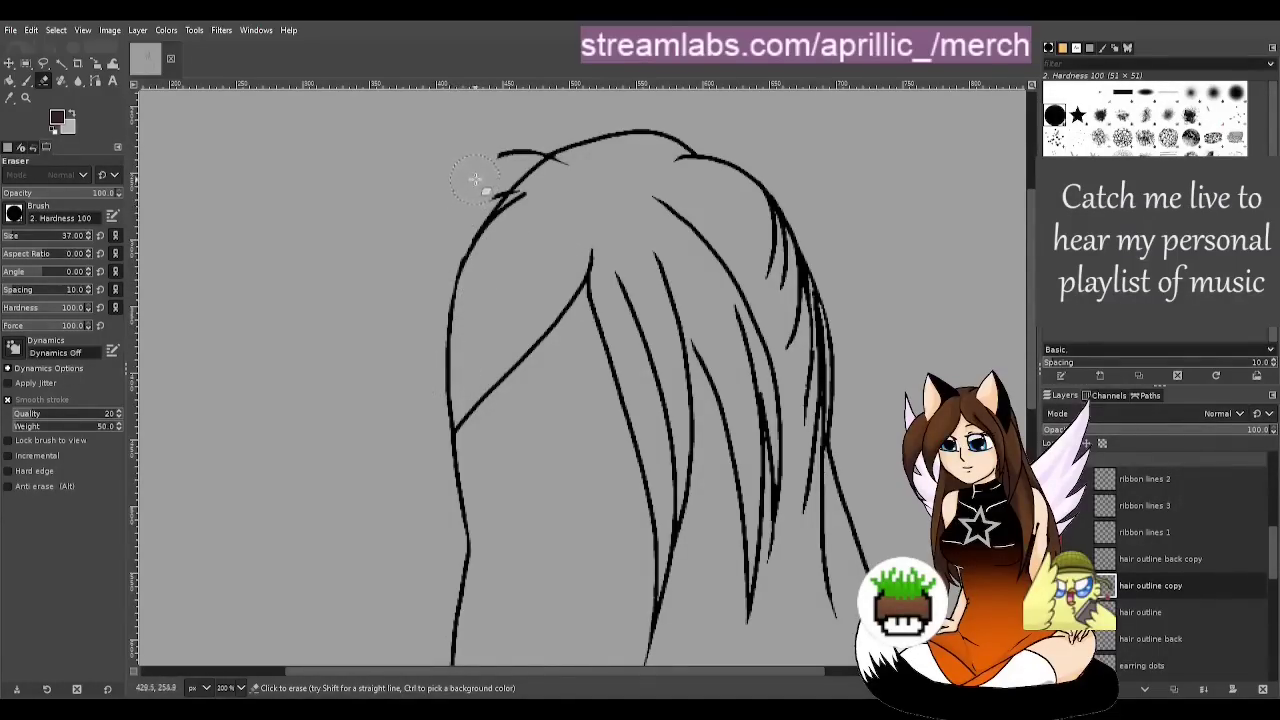
{"action": "left_click_drag", "start_coordinate": [484, 177], "coordinate": [492, 168]}
{"action": "left_click_drag", "start_coordinate": [684, 183], "coordinate": [687, 178]}
{"action": "left_click_drag", "start_coordinate": [749, 218], "coordinate": [772, 291]}
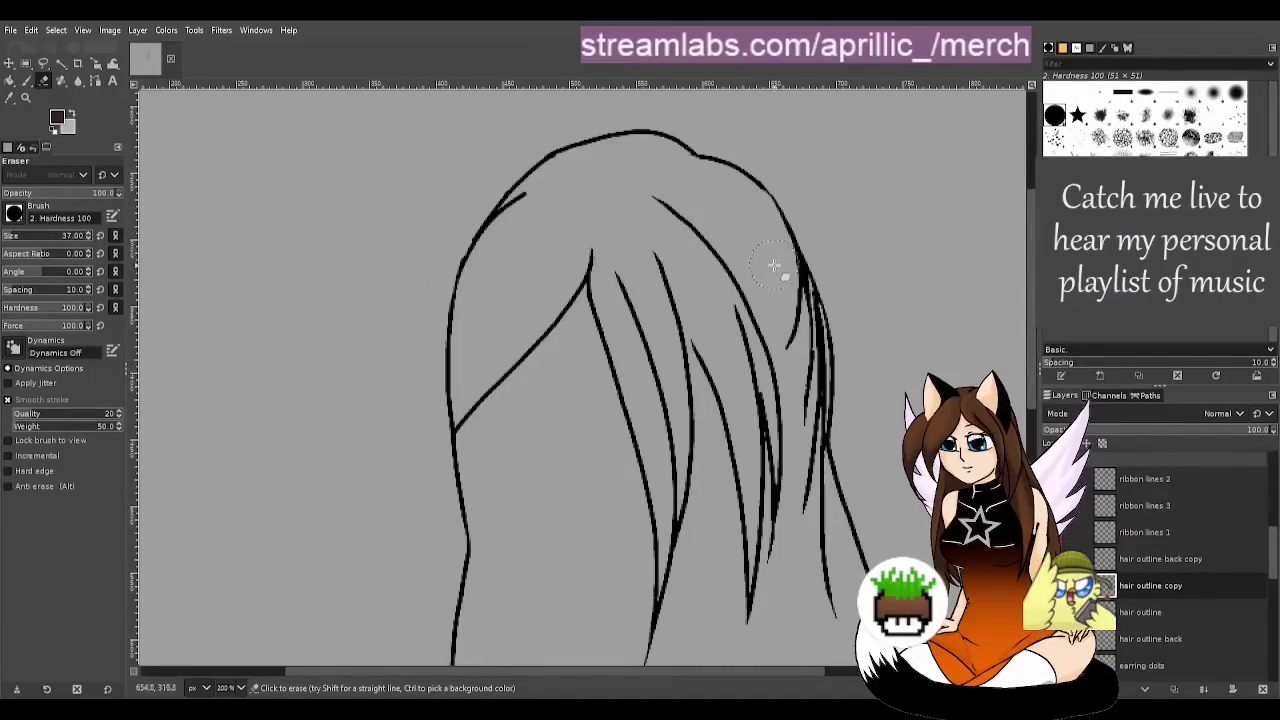
{"action": "mouse_move", "coordinate": [774, 265]}
{"action": "left_mouse_down"}
{"action": "mouse_move", "coordinate": [795, 300]}
{"action": "mouse_move", "coordinate": [800, 370]}
{"action": "mouse_move", "coordinate": [800, 315]}
{"action": "mouse_move", "coordinate": [795, 376]}
{"action": "left_mouse_up"}
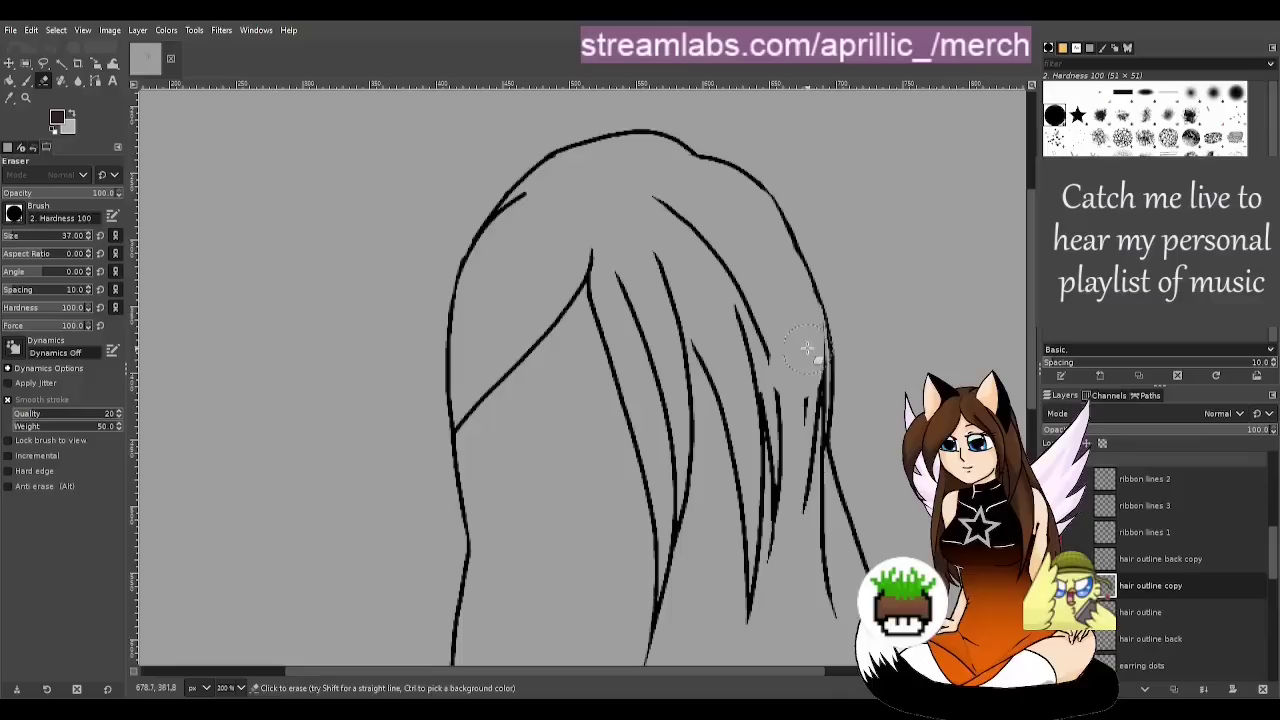
{"action": "left_click_drag", "start_coordinate": [801, 340], "coordinate": [798, 513]}
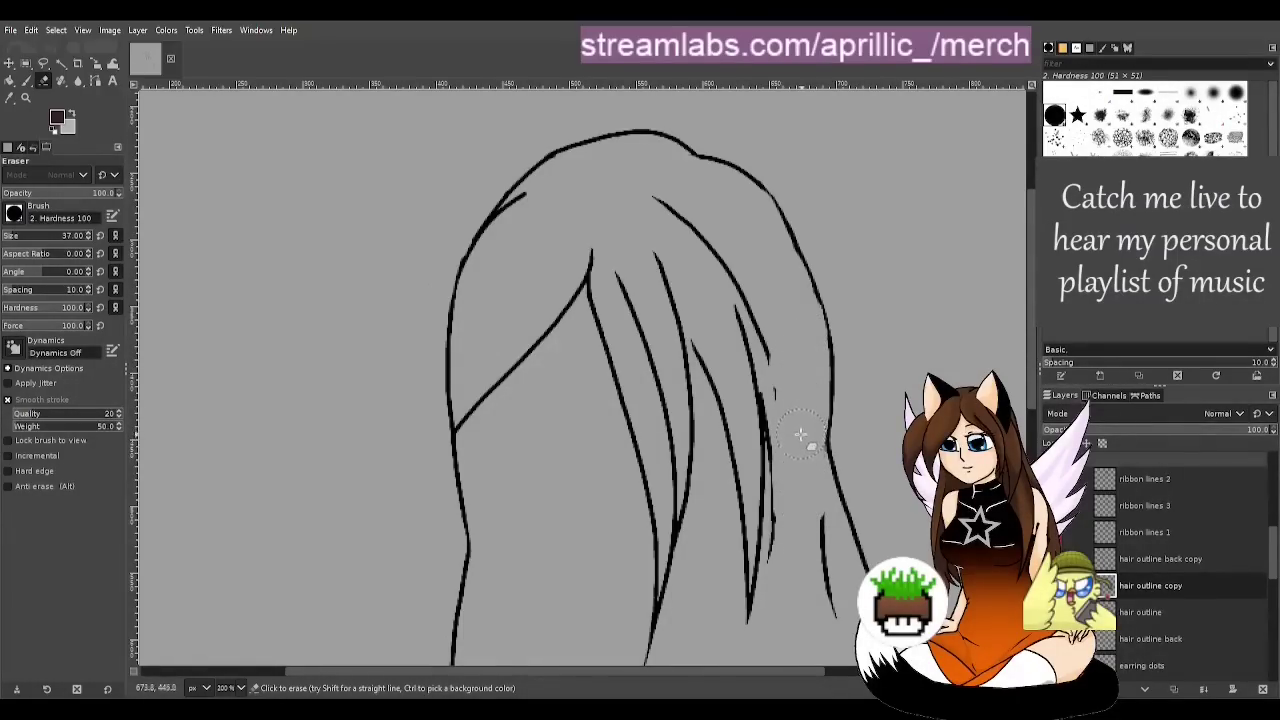
{"action": "left_click_drag", "start_coordinate": [800, 452], "coordinate": [842, 608]}
{"action": "left_click_drag", "start_coordinate": [793, 567], "coordinate": [806, 468]}
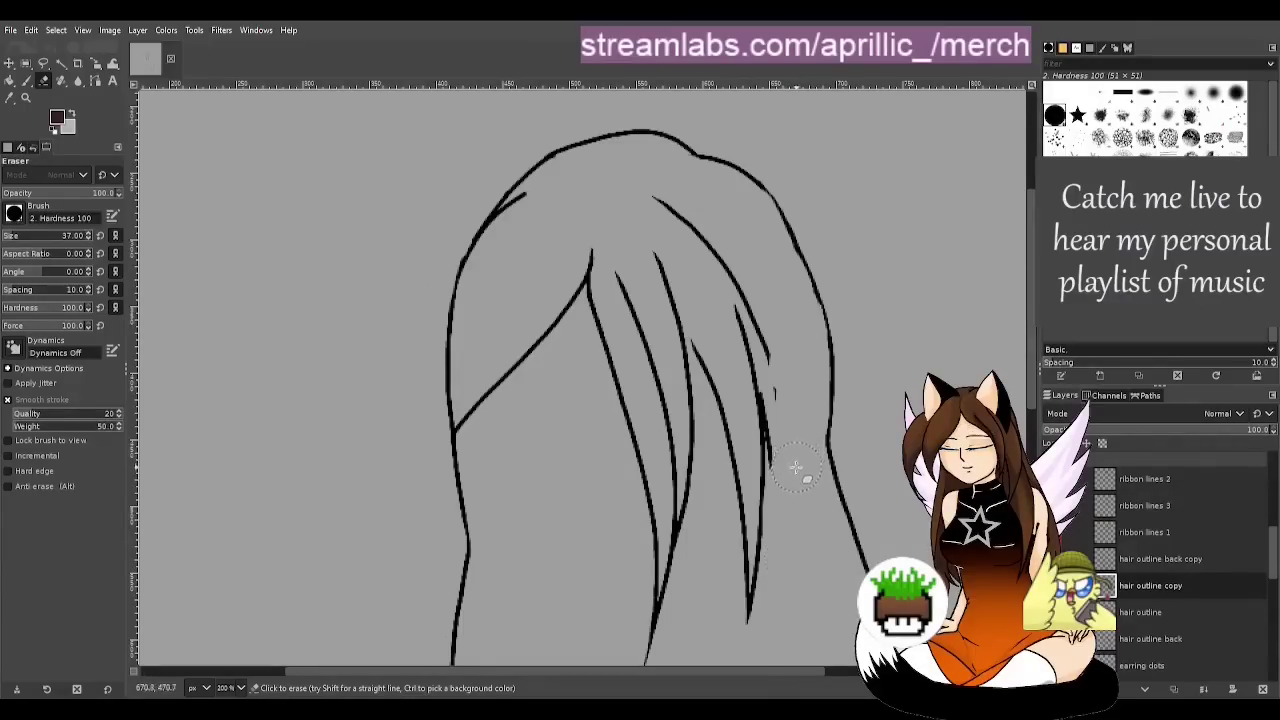
Erase the remaining fringe strands inside the hair silhouette and, on hair outline back copy, the stray stroke at its upper left edge
{"action": "mouse_move", "coordinate": [1034, 382]}
{"action": "left_mouse_down"}
{"action": "mouse_move", "coordinate": [1034, 418]}
{"action": "mouse_move", "coordinate": [1035, 404]}
{"action": "left_mouse_up"}
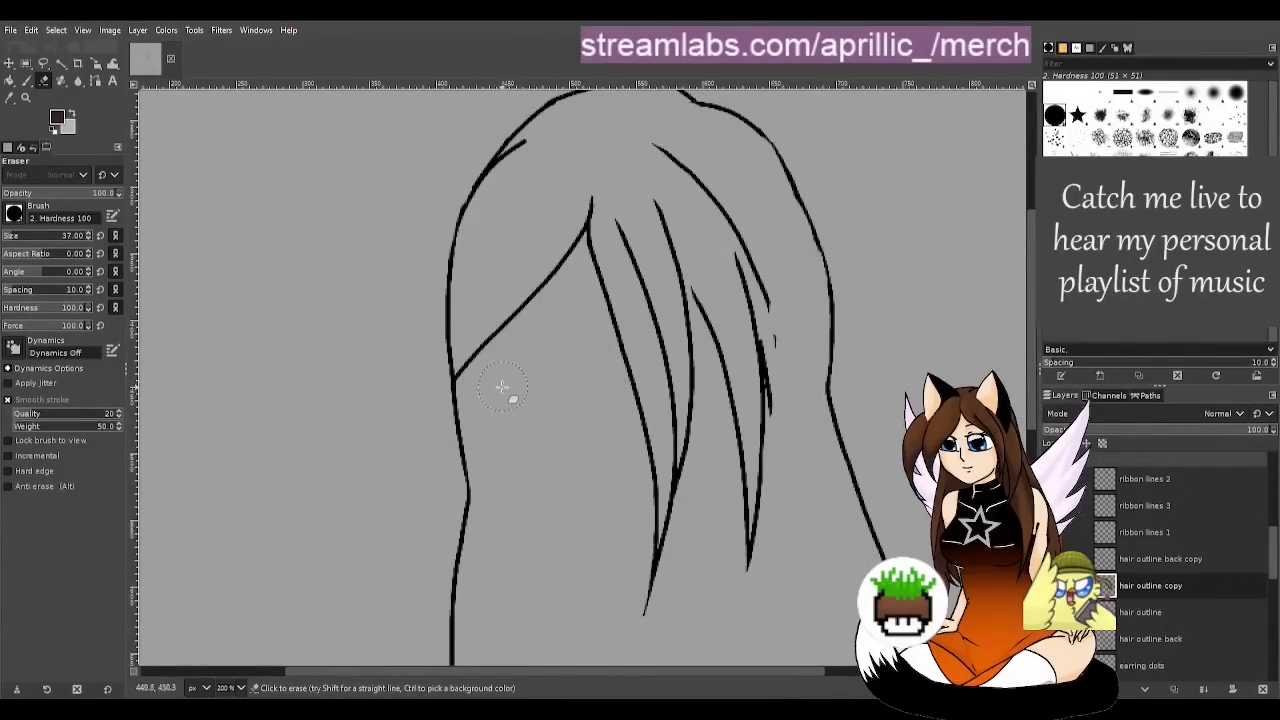
{"action": "mouse_move", "coordinate": [481, 383]}
{"action": "left_mouse_down"}
{"action": "mouse_move", "coordinate": [502, 296]}
{"action": "mouse_move", "coordinate": [539, 260]}
{"action": "mouse_move", "coordinate": [551, 285]}
{"action": "mouse_move", "coordinate": [646, 159]}
{"action": "mouse_move", "coordinate": [694, 184]}
{"action": "mouse_move", "coordinate": [742, 286]}
{"action": "mouse_move", "coordinate": [761, 389]}
{"action": "mouse_move", "coordinate": [754, 589]}
{"action": "mouse_move", "coordinate": [738, 394]}
{"action": "mouse_move", "coordinate": [654, 202]}
{"action": "mouse_move", "coordinate": [696, 360]}
{"action": "mouse_move", "coordinate": [684, 565]}
{"action": "mouse_move", "coordinate": [646, 641]}
{"action": "mouse_move", "coordinate": [674, 491]}
{"action": "mouse_move", "coordinate": [662, 330]}
{"action": "mouse_move", "coordinate": [600, 228]}
{"action": "mouse_move", "coordinate": [662, 495]}
{"action": "left_mouse_up"}
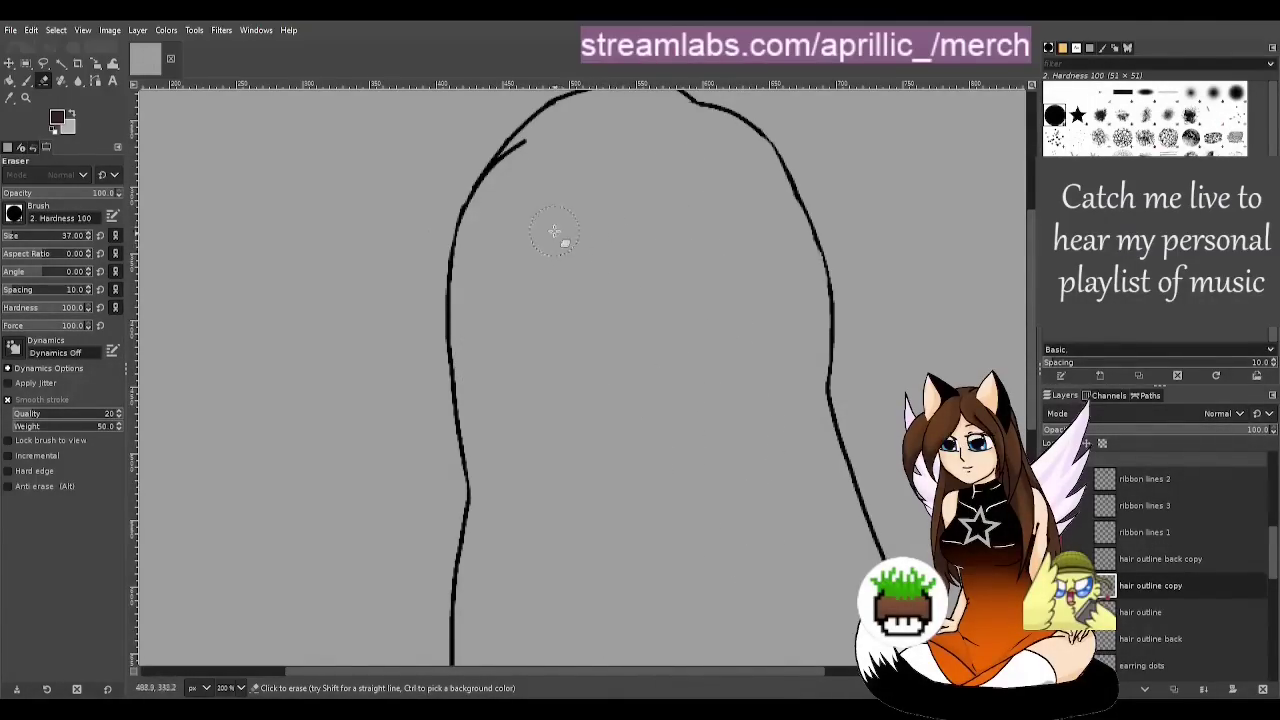
{"action": "left_click", "coordinate": [1186, 560]}
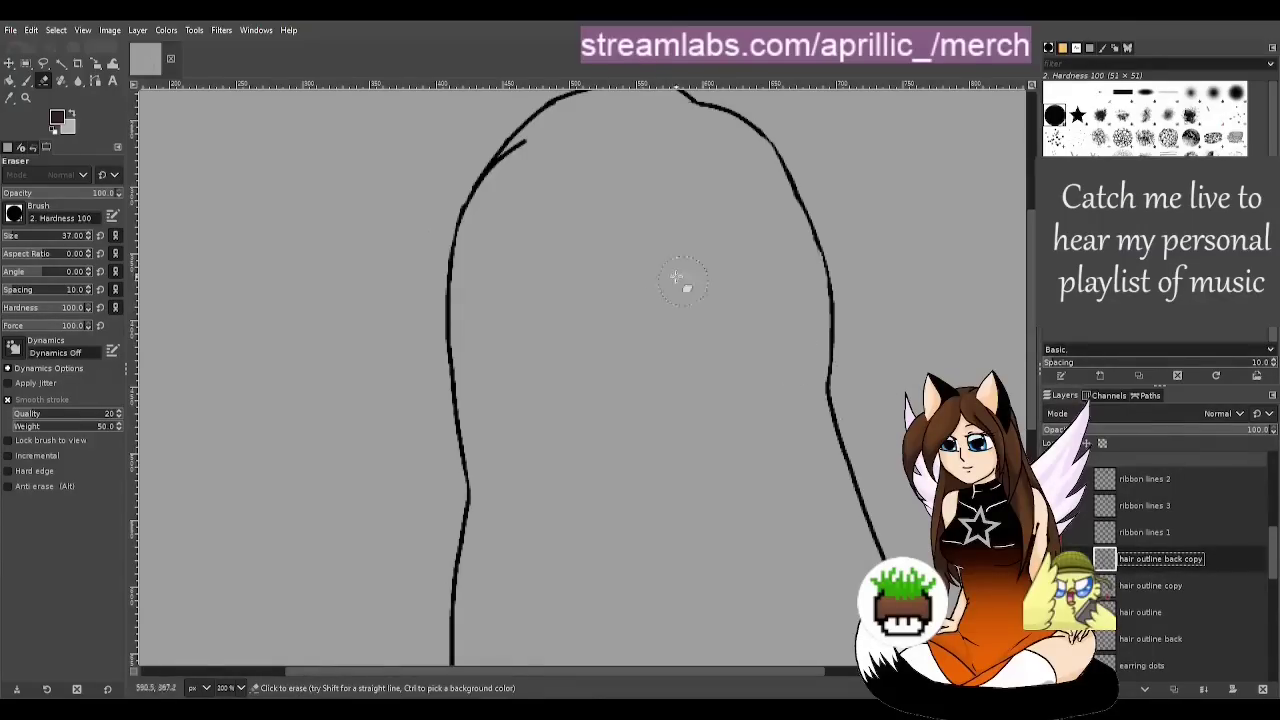
{"action": "left_click_drag", "start_coordinate": [547, 158], "coordinate": [528, 162]}
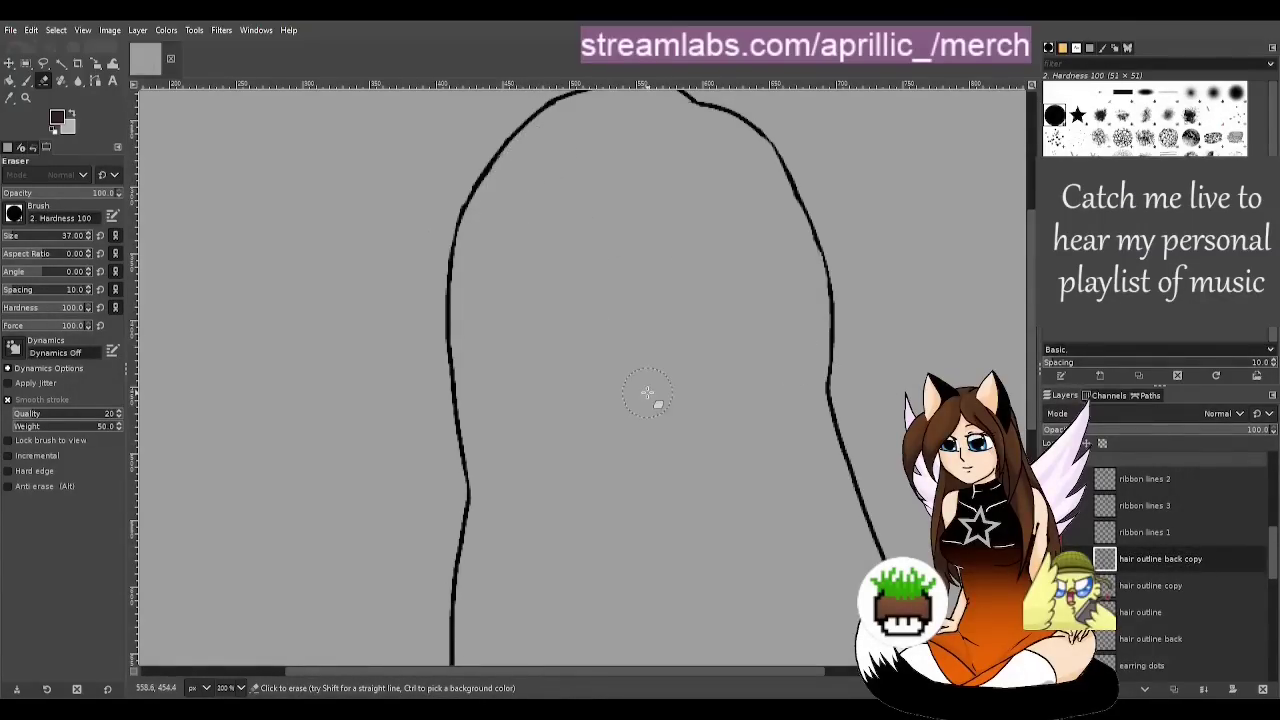
Merge the hair outline back copy layer down into hair outline copy and save the image
{"action": "key", "text": "shift+s"}
{"action": "scroll", "coordinate": [750, 436], "scroll_direction": "down", "scroll_amount": 2}
{"action": "scroll", "coordinate": [790, 510], "scroll_direction": "down", "scroll_amount": 4}
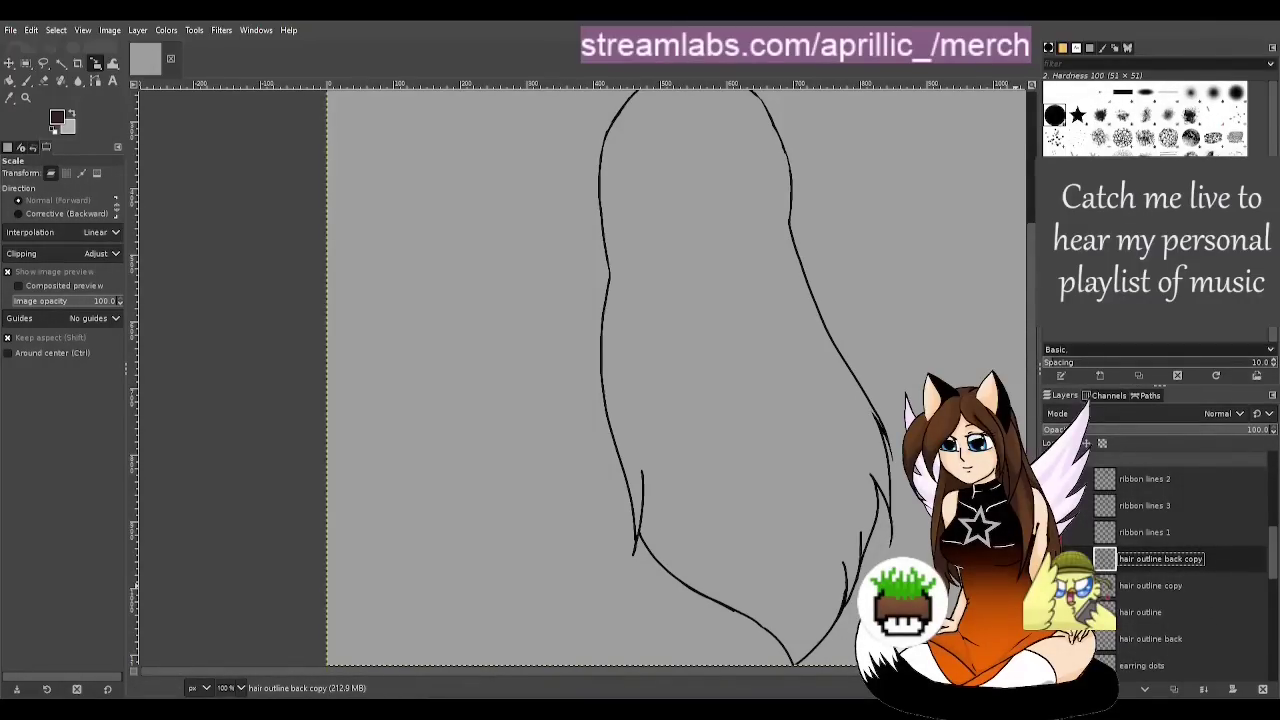
{"action": "key", "text": "Delete"}
{"action": "key", "text": "ctrl+s"}
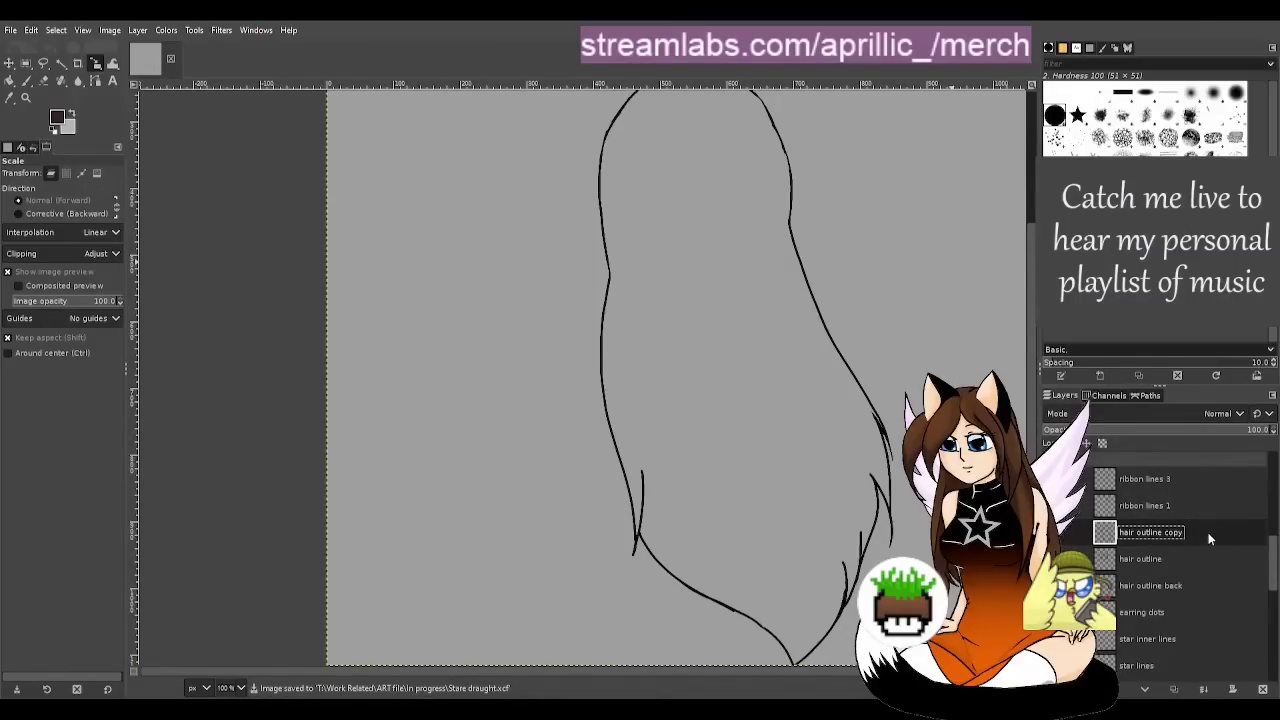
Duplicate the merged hair outline copy layer and make a Fuzzy Select selection at the hair contour on the duplicate
{"action": "key", "text": "shift+ctrl+d"}
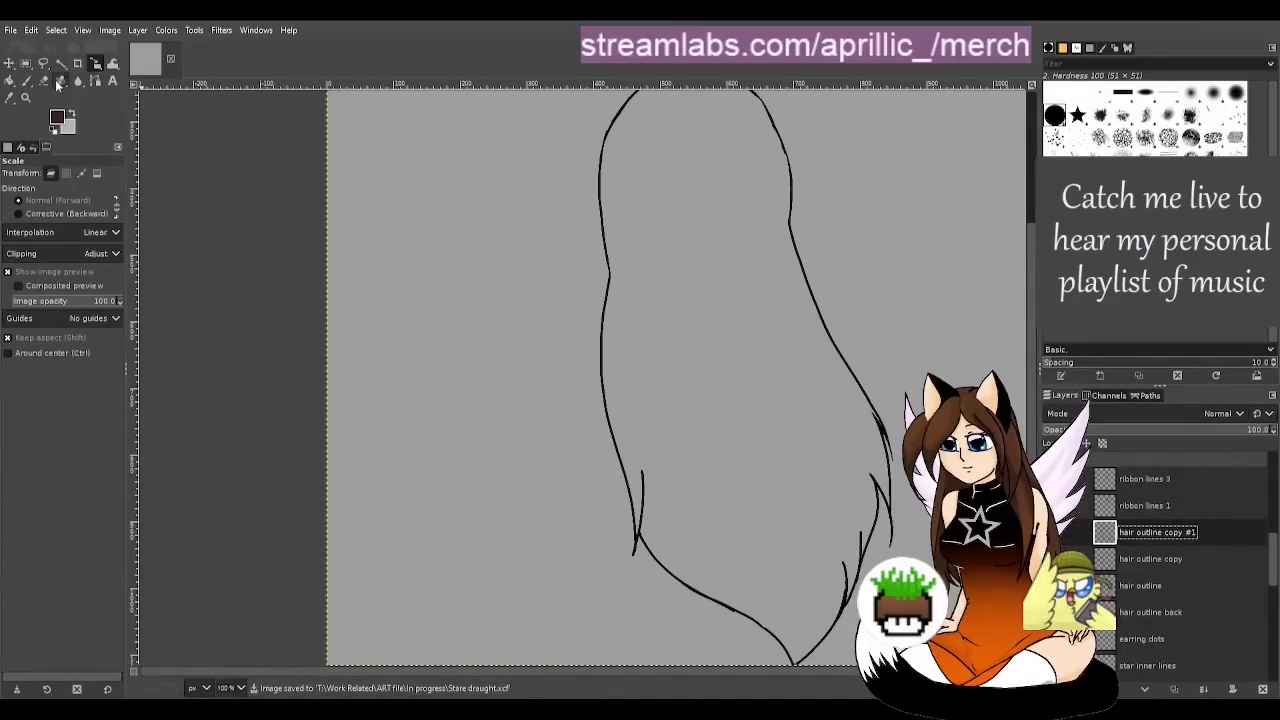
{"action": "left_click", "coordinate": [60, 64]}
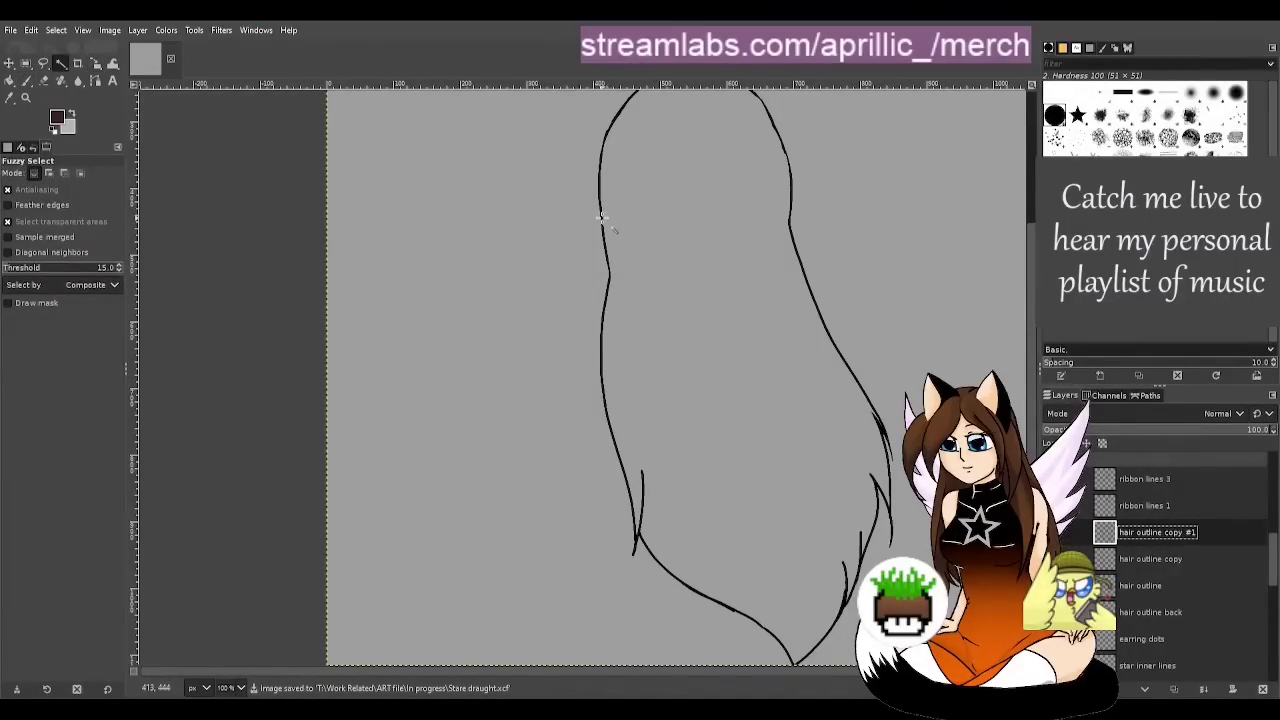
{"action": "left_click", "coordinate": [602, 219]}
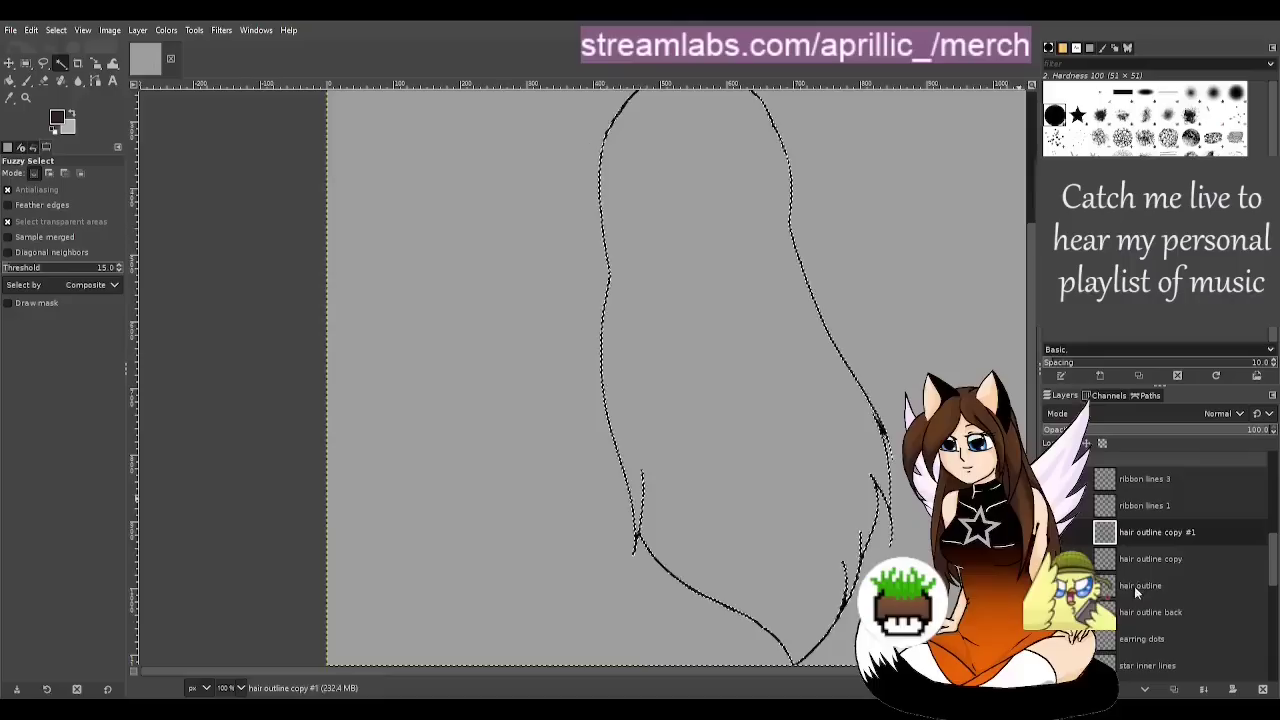
Show the Transformation copy palette layer, pick the brown HAIR swatch as the foreground colour, and hide the palette again
{"action": "scroll", "coordinate": [1154, 560], "scroll_direction": "up", "scroll_amount": 9}
{"action": "scroll", "coordinate": [1170, 550], "scroll_direction": "down", "scroll_amount": 8}
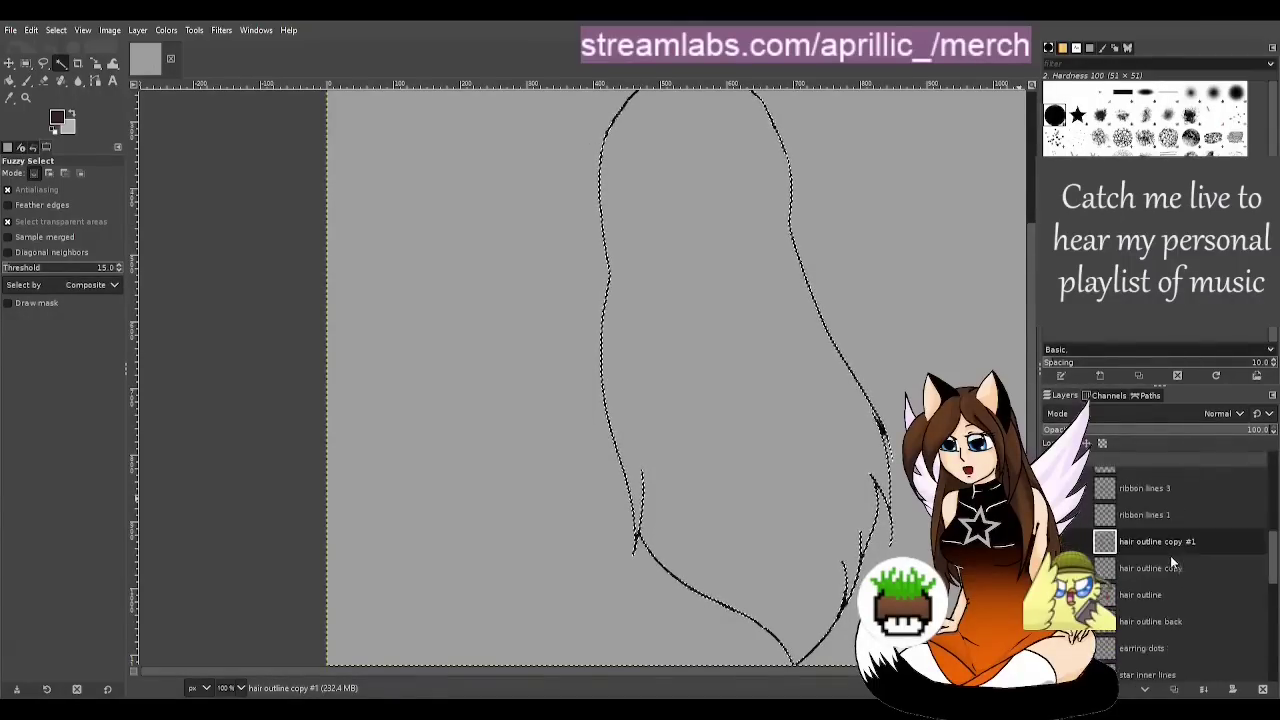
{"action": "scroll", "coordinate": [1166, 570], "scroll_direction": "down", "scroll_amount": 8}
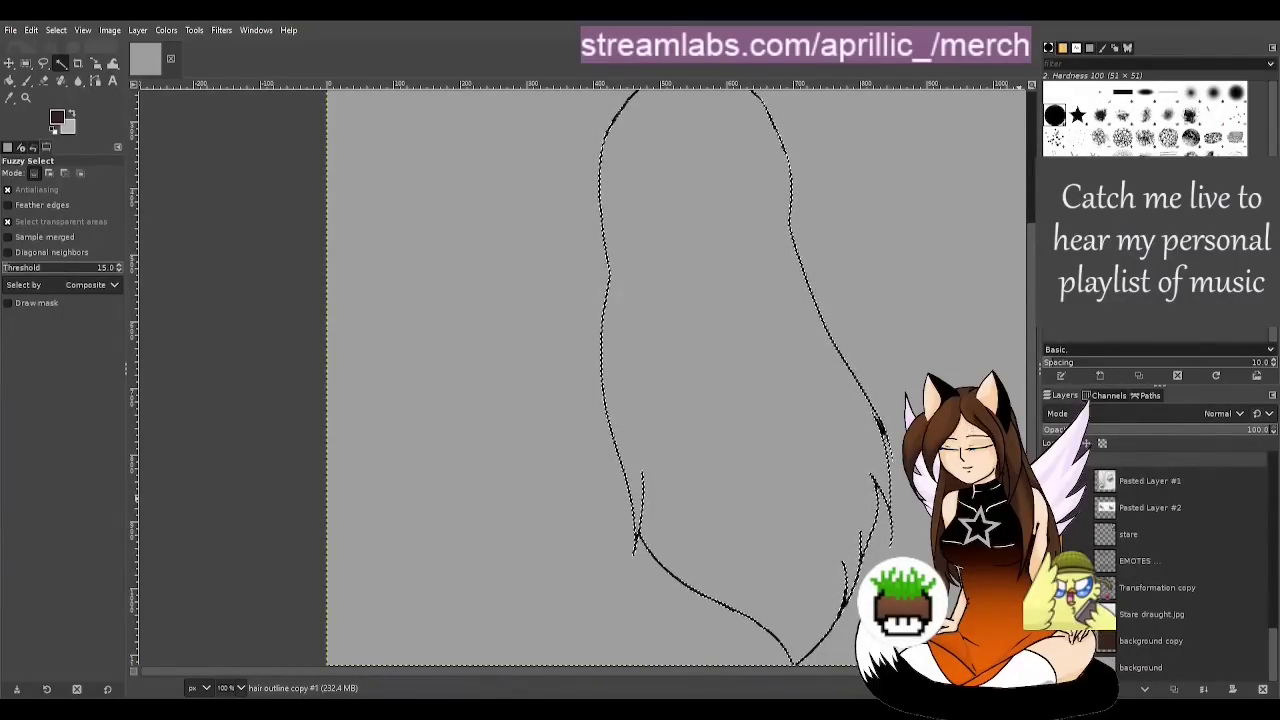
{"action": "left_click", "coordinate": [1053, 587]}
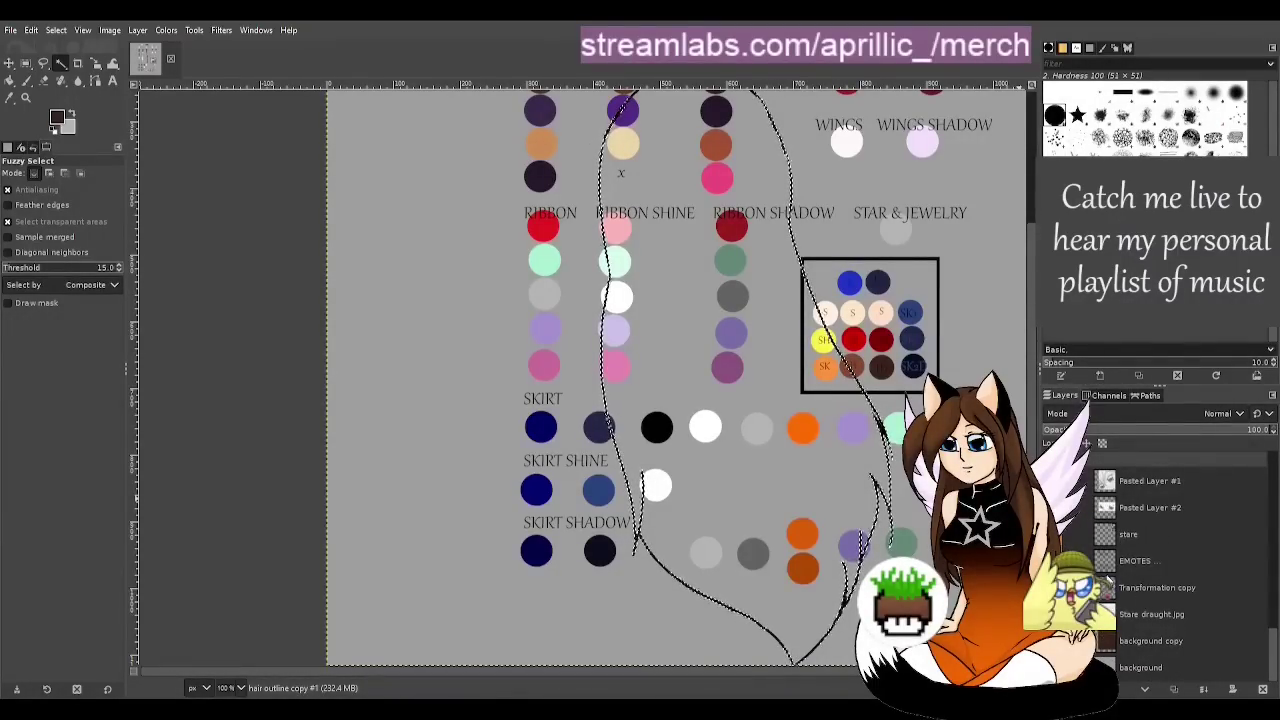
{"action": "scroll", "coordinate": [680, 380], "scroll_direction": "up", "scroll_amount": 3}
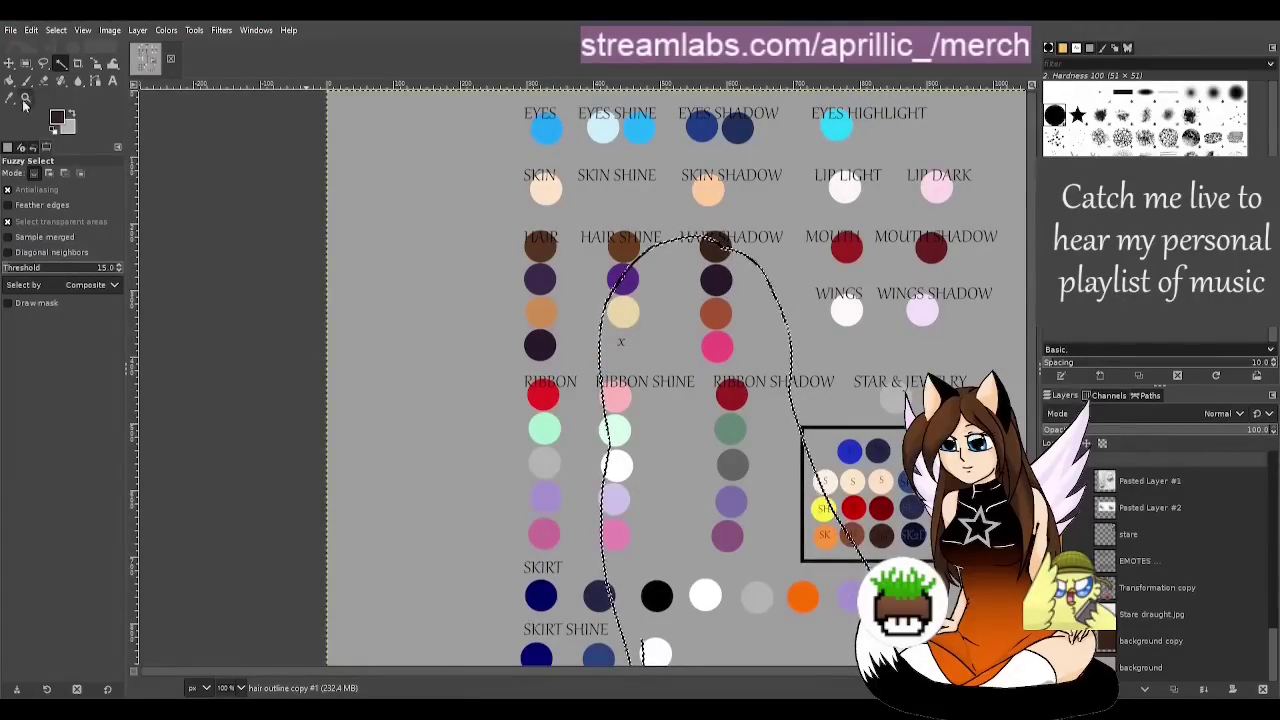
{"action": "left_click", "coordinate": [9, 97]}
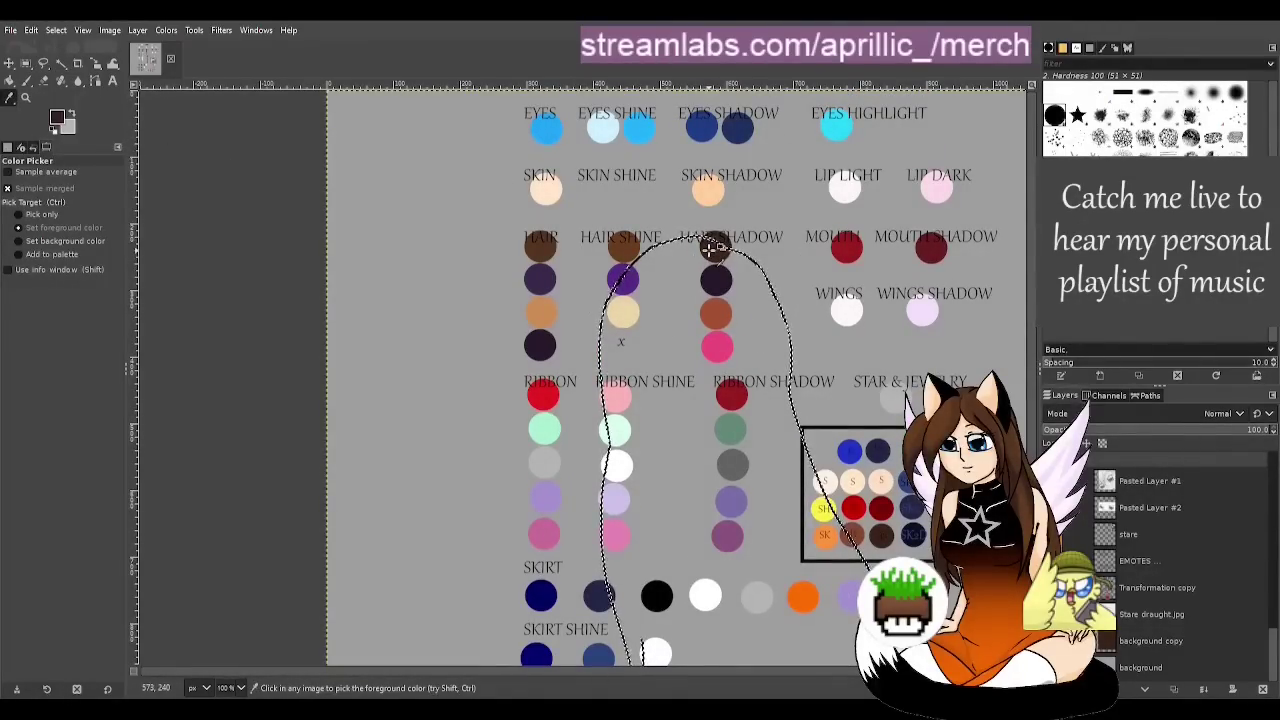
{"action": "left_click", "coordinate": [548, 250]}
{"action": "key", "text": "ctrl+z"}
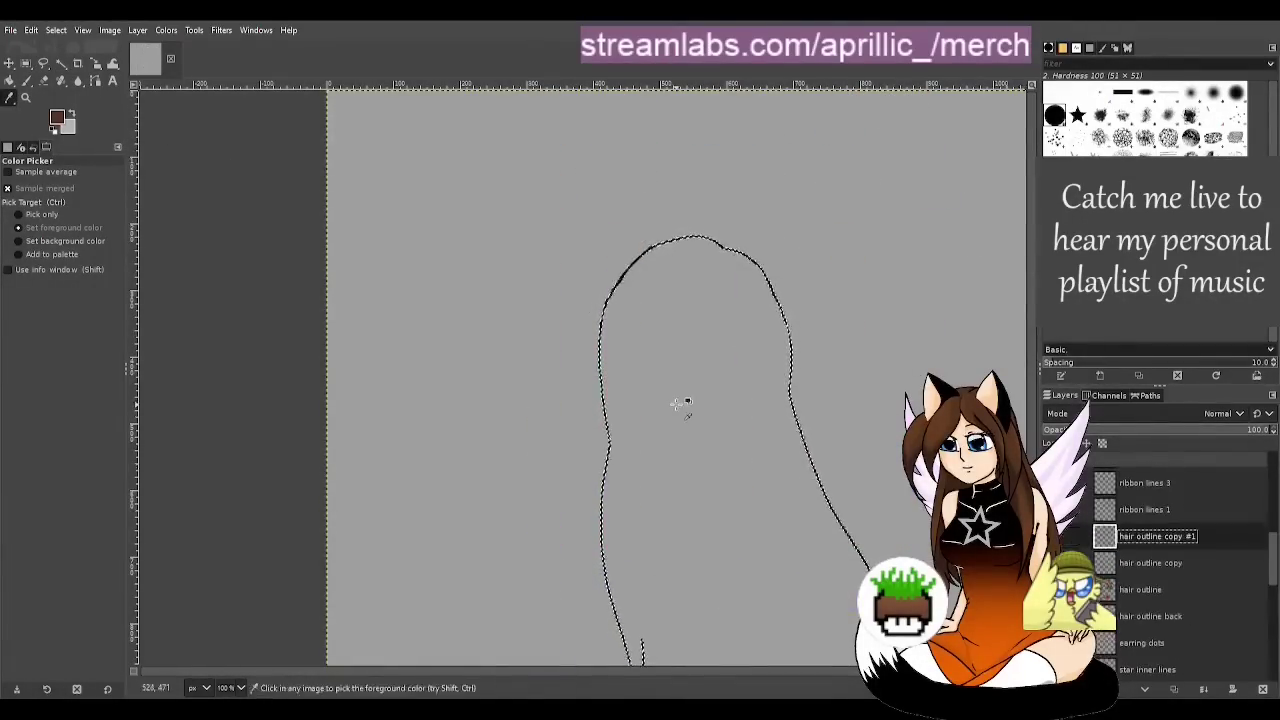
Fill the whole hair silhouette on hair outline copy #1 with the picked brown, clear the selection, and save the image
{"action": "key", "text": "u"}
{"action": "scroll", "coordinate": [848, 550], "scroll_direction": "up", "scroll_amount": 8}
{"action": "scroll", "coordinate": [431, 472], "scroll_direction": "down", "scroll_amount": 4}
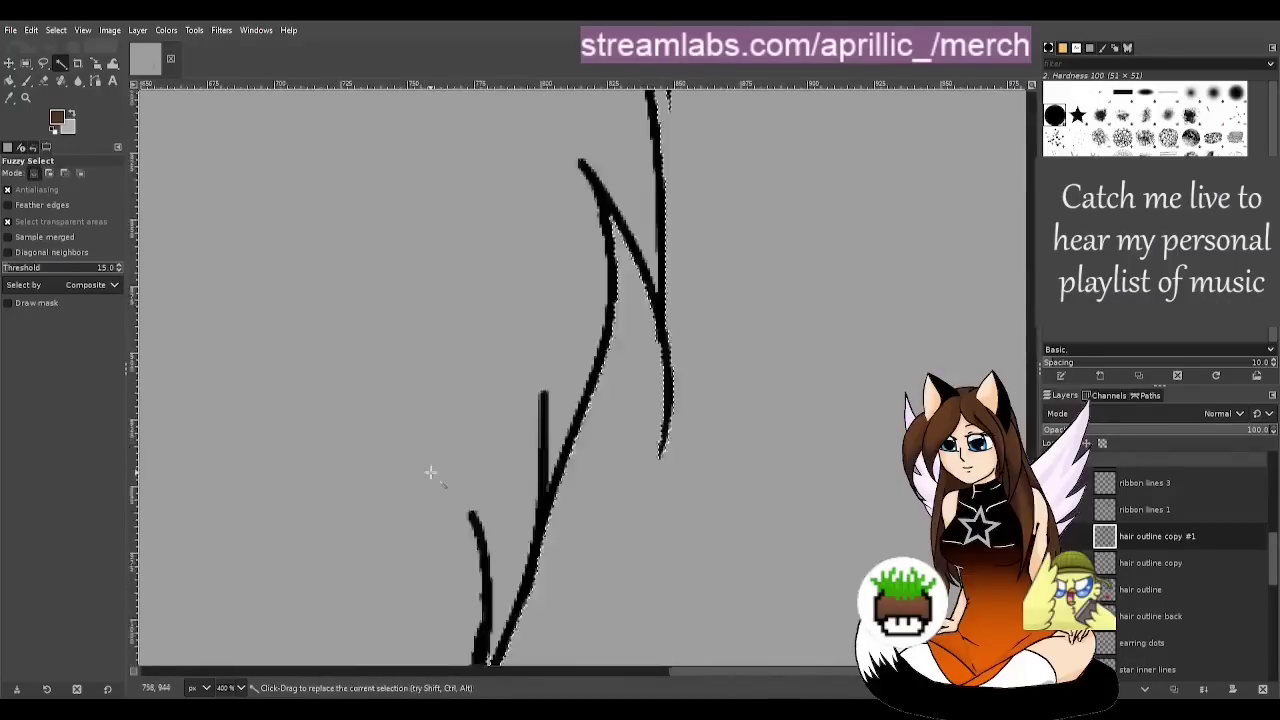
{"action": "scroll", "coordinate": [431, 472], "scroll_direction": "down", "scroll_amount": 3}
{"action": "left_click_drag", "start_coordinate": [723, 670], "coordinate": [688, 670]}
{"action": "scroll", "coordinate": [688, 662], "scroll_direction": "down", "scroll_amount": 5}
{"action": "key", "text": "shift+b"}
{"action": "left_click", "coordinate": [590, 500]}
{"action": "key", "text": "u"}
{"action": "key", "text": "ctrl+shift+a"}
{"action": "key", "text": "ctrl+s"}
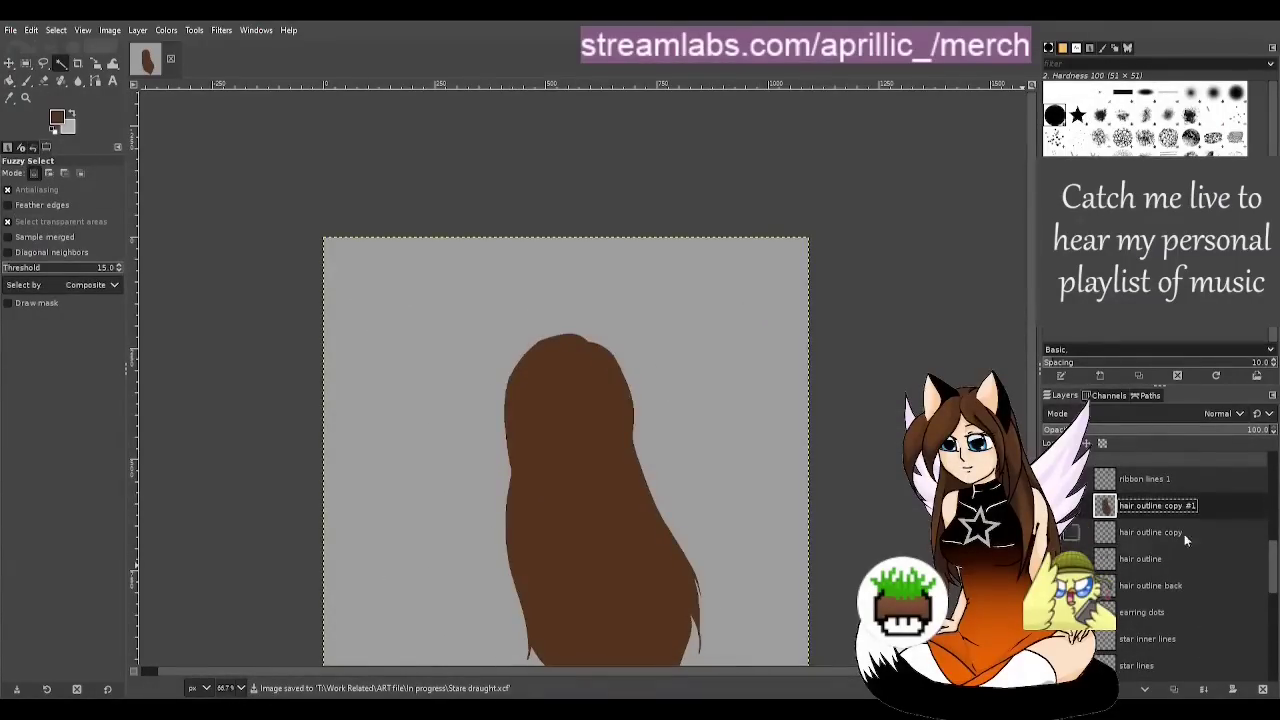
Move the filled layer below hair outline back, renamed as hair back color, and show the hair outline layers again
{"action": "left_click_drag", "start_coordinate": [1185, 540], "coordinate": [1186, 586]}
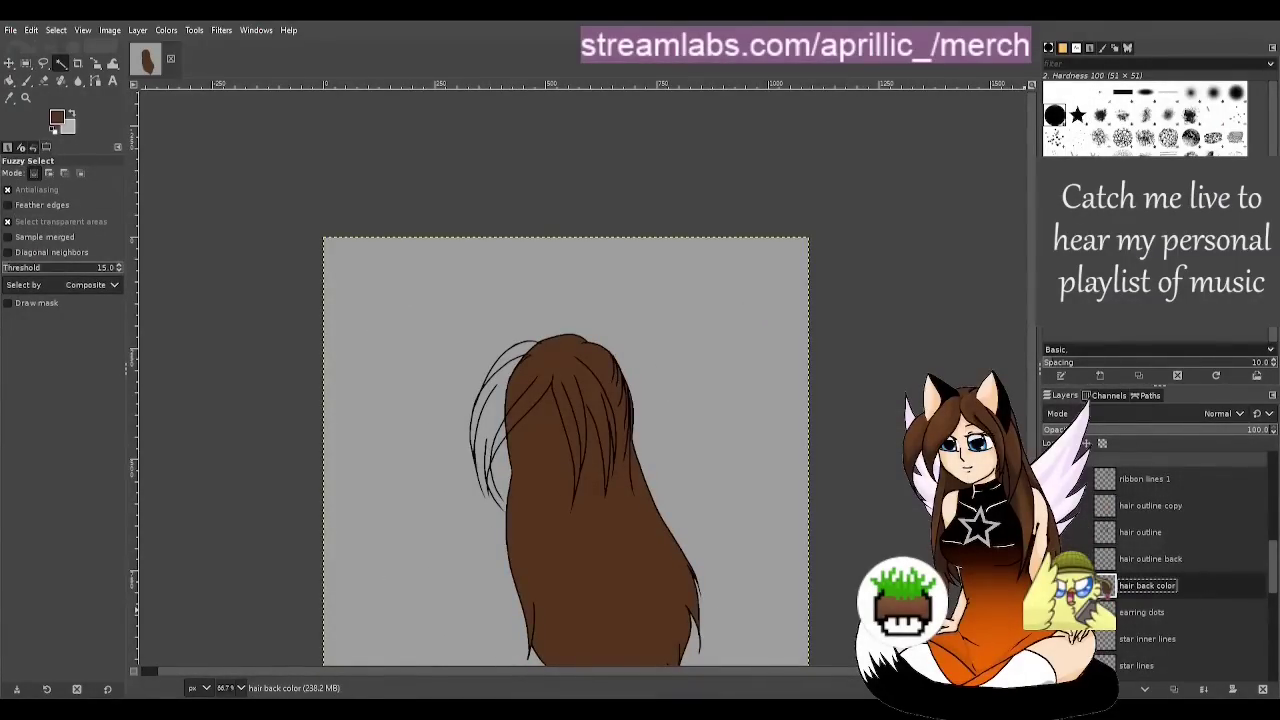
{"action": "left_click", "coordinate": [1174, 558]}
{"action": "left_click", "coordinate": [1140, 532]}
{"action": "key", "text": "Page_Up"}
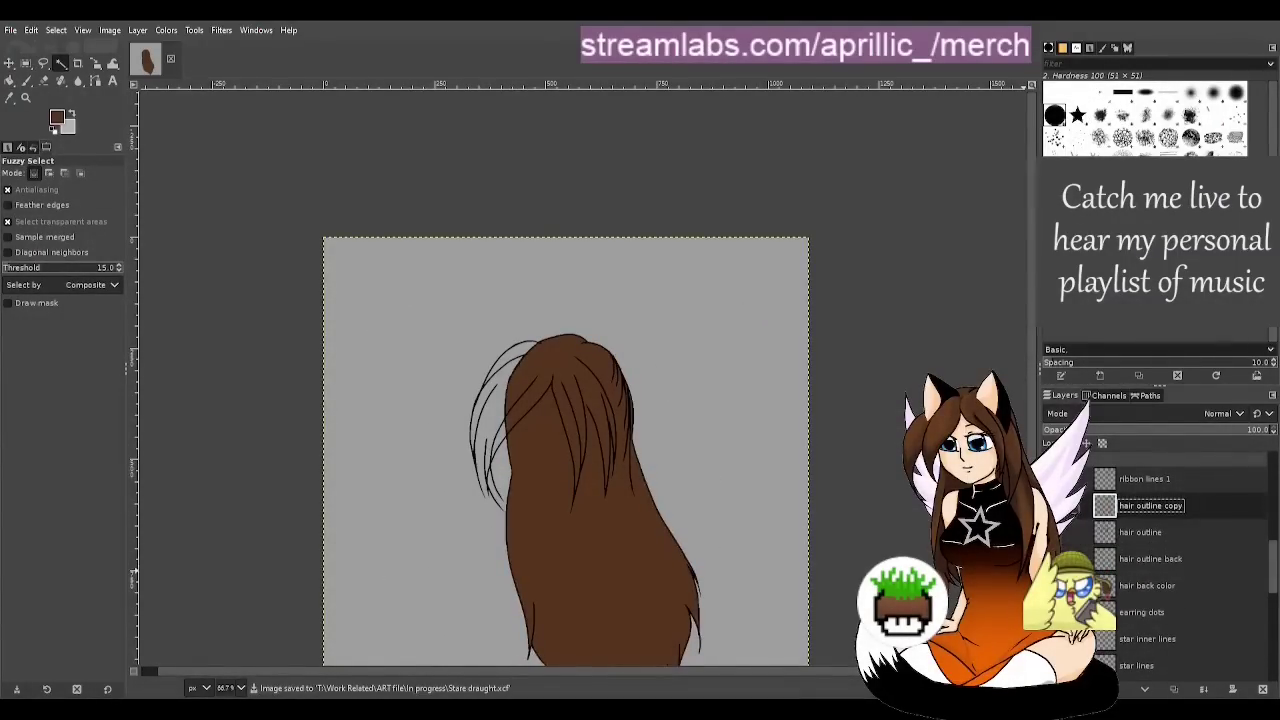
Move hair outline back below earring dots and name the other back hair outline layer hair back outline
{"action": "scroll", "coordinate": [1144, 540], "scroll_direction": "up", "scroll_amount": 1}
{"action": "scroll", "coordinate": [1150, 537], "scroll_direction": "down", "scroll_amount": 1}
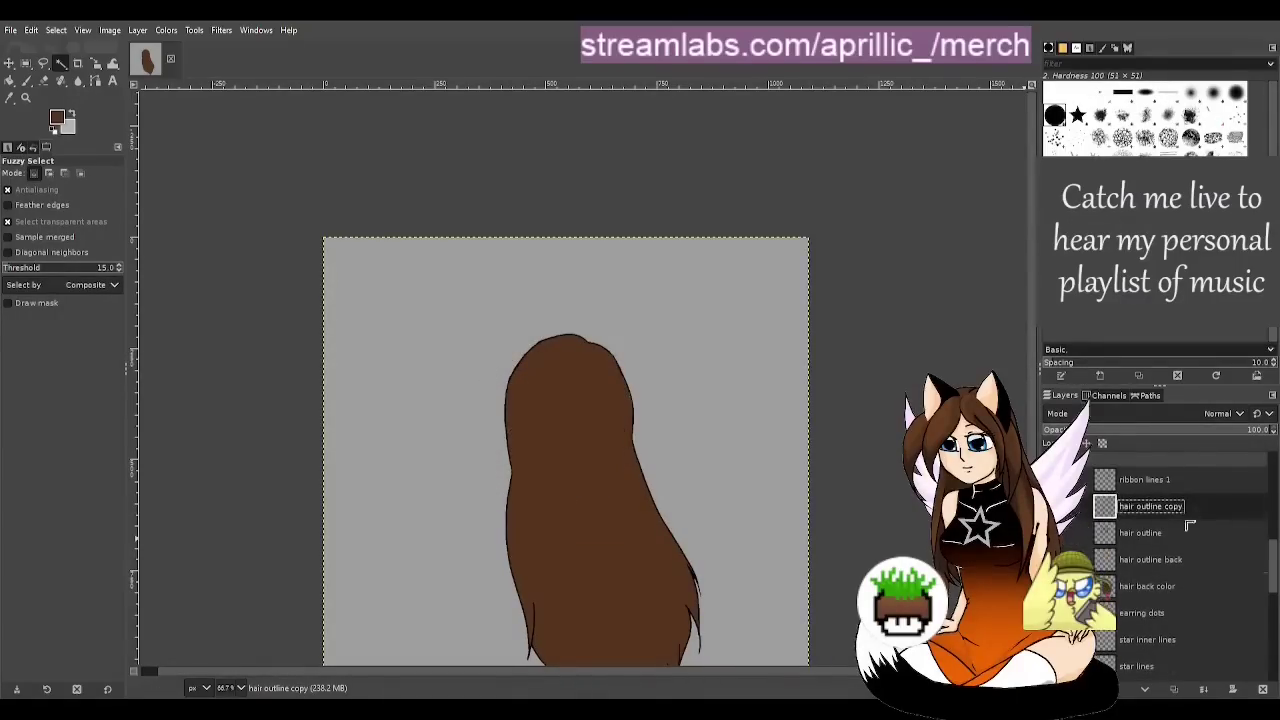
{"action": "double_click", "coordinate": [1150, 558]}
{"action": "left_click_drag", "start_coordinate": [1180, 507], "coordinate": [1135, 622]}
{"action": "type", "text": "hair back outline"}
{"action": "left_click", "coordinate": [1150, 532]}
{"action": "left_click", "coordinate": [1130, 559]}
{"action": "left_click", "coordinate": [1140, 537]}
Duplicate the hair back outline layer and move the copy directly beneath hair outline copy
{"action": "left_click", "coordinate": [1055, 535]}
{"action": "left_click", "coordinate": [1168, 563]}
{"action": "key", "text": "ctrl+shift+d"}
{"action": "left_click", "coordinate": [1165, 537]}
{"action": "key", "text": "ctrl+shift+d"}
{"action": "scroll", "coordinate": [524, 480], "scroll_direction": "up", "scroll_amount": 1}
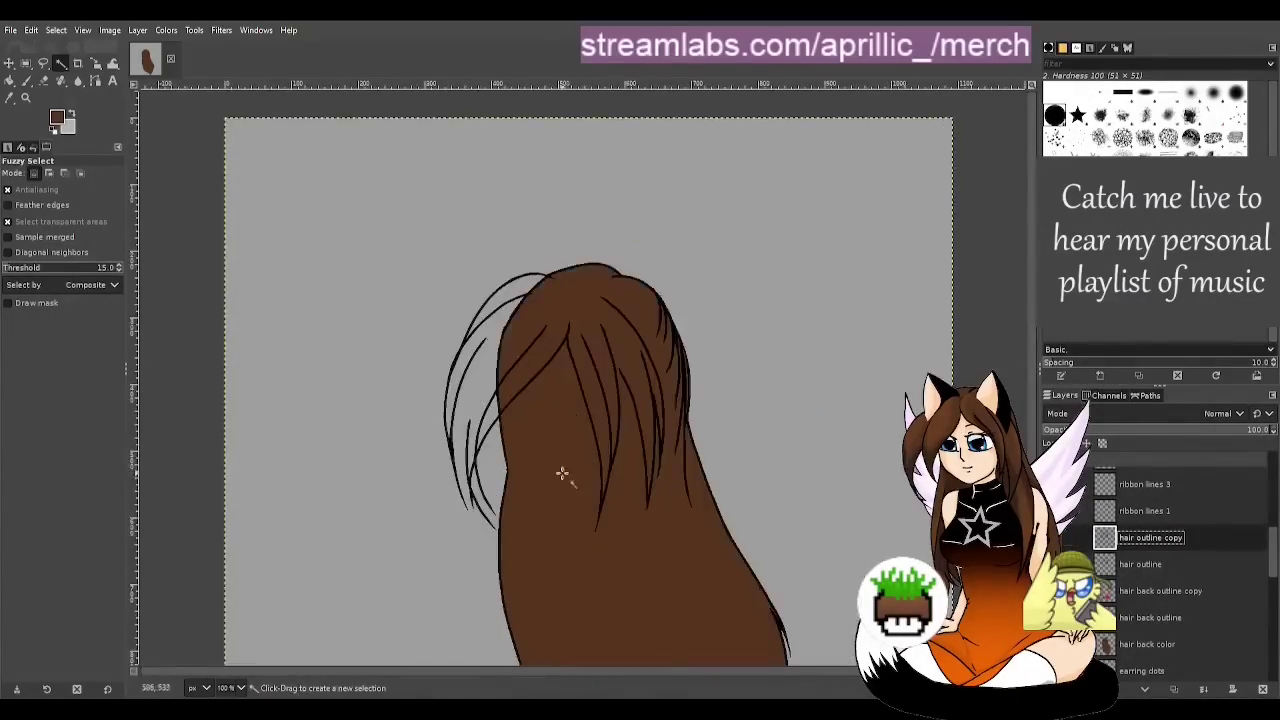
{"action": "left_click_drag", "start_coordinate": [1170, 563], "coordinate": [1174, 604]}
{"action": "left_click", "coordinate": [1160, 540]}
{"action": "scroll", "coordinate": [603, 506], "scroll_direction": "down", "scroll_amount": 1}
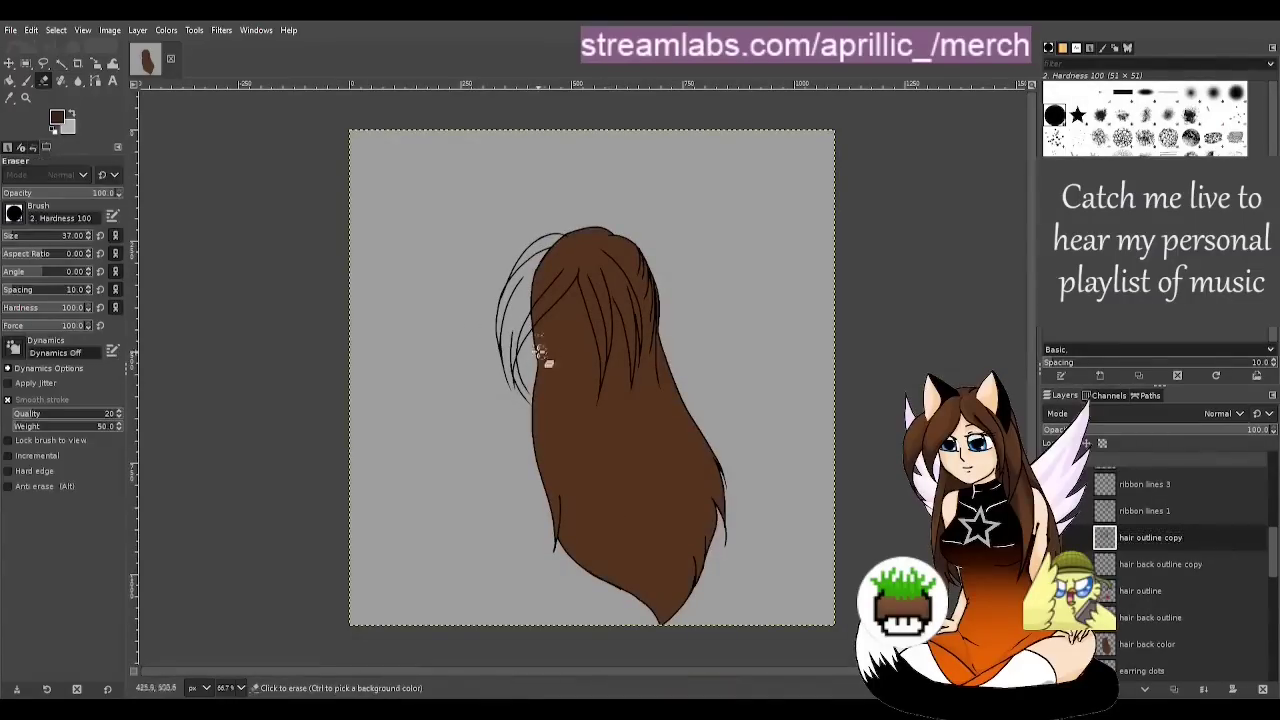
Hide the brown hair back color fill and erase the lower back hair contour on hair back outline copy
{"action": "left_click", "coordinate": [1055, 644]}
{"action": "scroll", "coordinate": [463, 497], "scroll_direction": "up", "scroll_amount": 1}
{"action": "left_click", "coordinate": [1160, 564]}
{"action": "mouse_move", "coordinate": [583, 274]}
{"action": "left_mouse_down"}
{"action": "mouse_move", "coordinate": [828, 577]}
{"action": "mouse_move", "coordinate": [794, 328]}
{"action": "mouse_move", "coordinate": [768, 256]}
{"action": "left_mouse_up"}
{"action": "scroll", "coordinate": [826, 578], "scroll_direction": "down", "scroll_amount": 1}
{"action": "scroll", "coordinate": [800, 340], "scroll_direction": "up", "scroll_amount": 2}
{"action": "scroll", "coordinate": [839, 380], "scroll_direction": "up", "scroll_amount": 3}
{"action": "scroll", "coordinate": [490, 208], "scroll_direction": "down", "scroll_amount": 1}
{"action": "scroll", "coordinate": [487, 210], "scroll_direction": "down", "scroll_amount": 3}
{"action": "scroll", "coordinate": [401, 140], "scroll_direction": "up", "scroll_amount": 4}
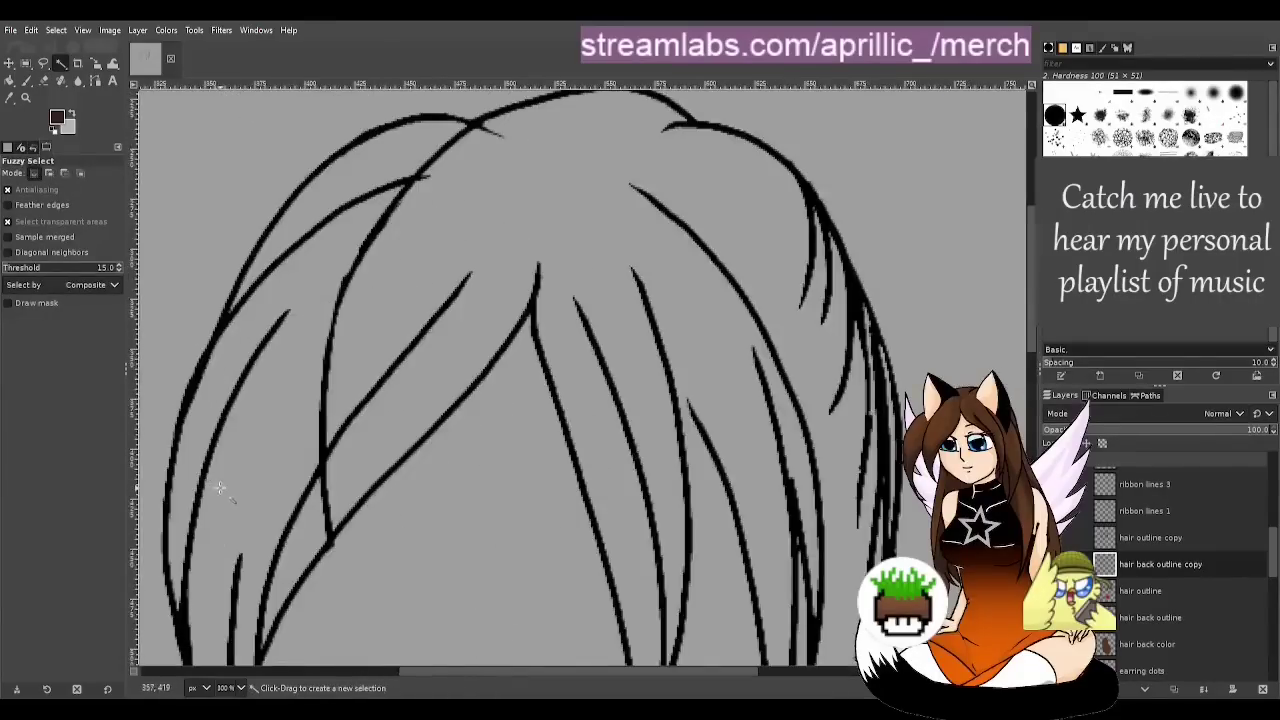
Erase the back hair contour running behind the left fringe strands up to the crown
{"action": "key", "text": "shift+e"}
{"action": "left_click_drag", "start_coordinate": [300, 426], "coordinate": [414, 222]}
{"action": "left_click_drag", "start_coordinate": [416, 178], "coordinate": [472, 128]}
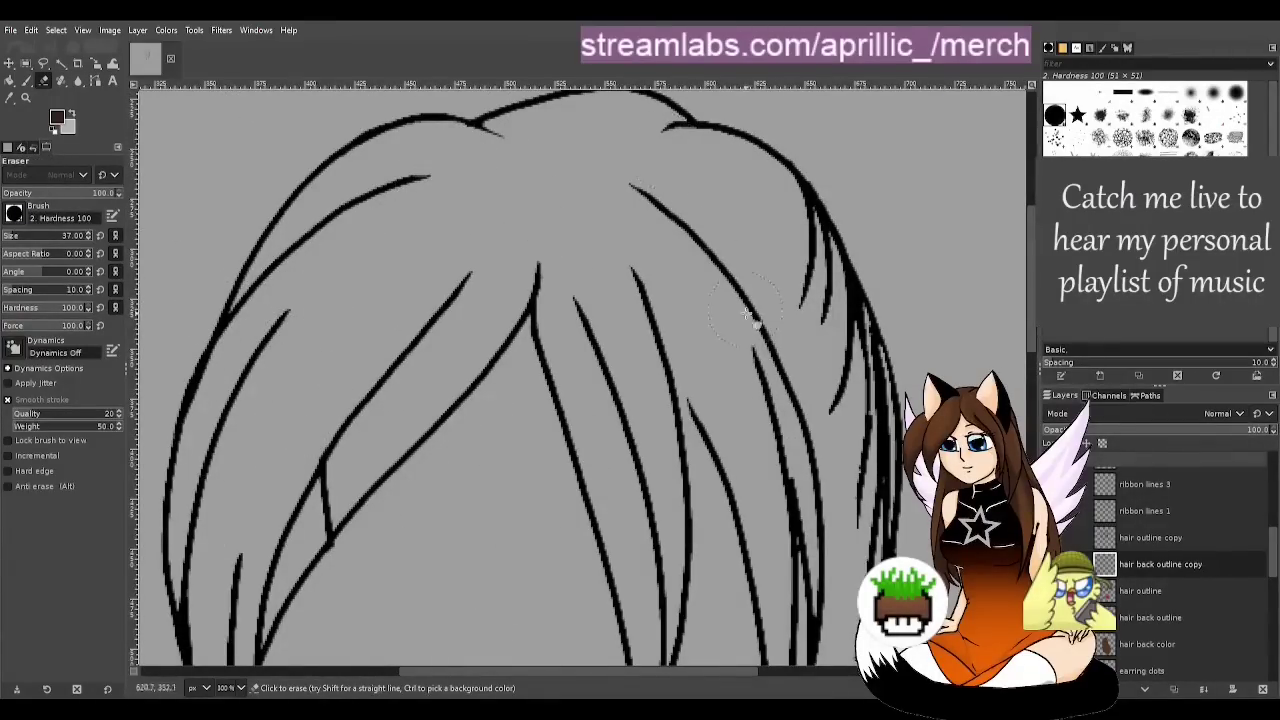
{"action": "key", "text": "u"}
{"action": "scroll", "coordinate": [836, 486], "scroll_direction": "down", "scroll_amount": 1}
{"action": "key", "text": "shift+e"}
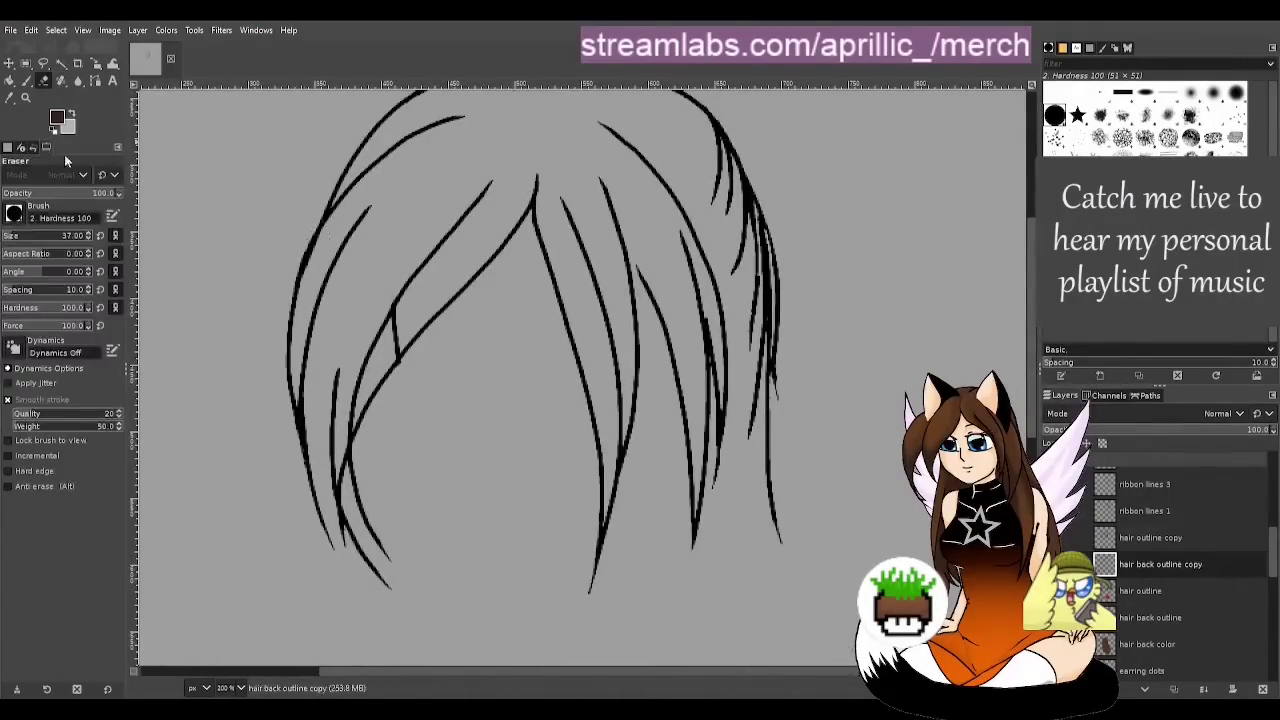
Save the image and merge hair outline copy with hair back outline copy
{"action": "key", "text": "ctrl+s"}
{"action": "left_click", "coordinate": [1092, 535]}
{"action": "key", "text": "ctrl+m"}
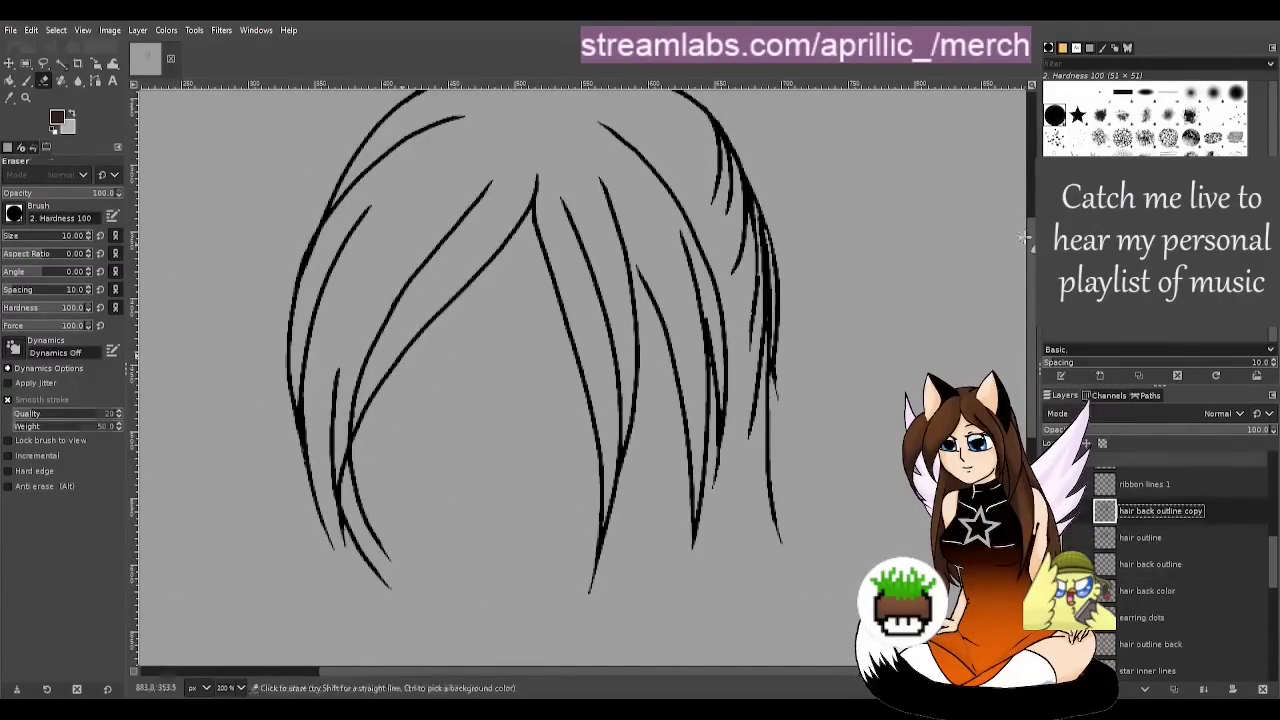
Show the outlines face layer as a guide for drawing the hairline
{"action": "key", "text": "u"}
{"action": "scroll", "coordinate": [658, 463], "scroll_direction": "up", "scroll_amount": 2}
{"action": "scroll", "coordinate": [658, 463], "scroll_direction": "down", "scroll_amount": 2}
{"action": "scroll", "coordinate": [1087, 525], "scroll_direction": "up", "scroll_amount": 6}
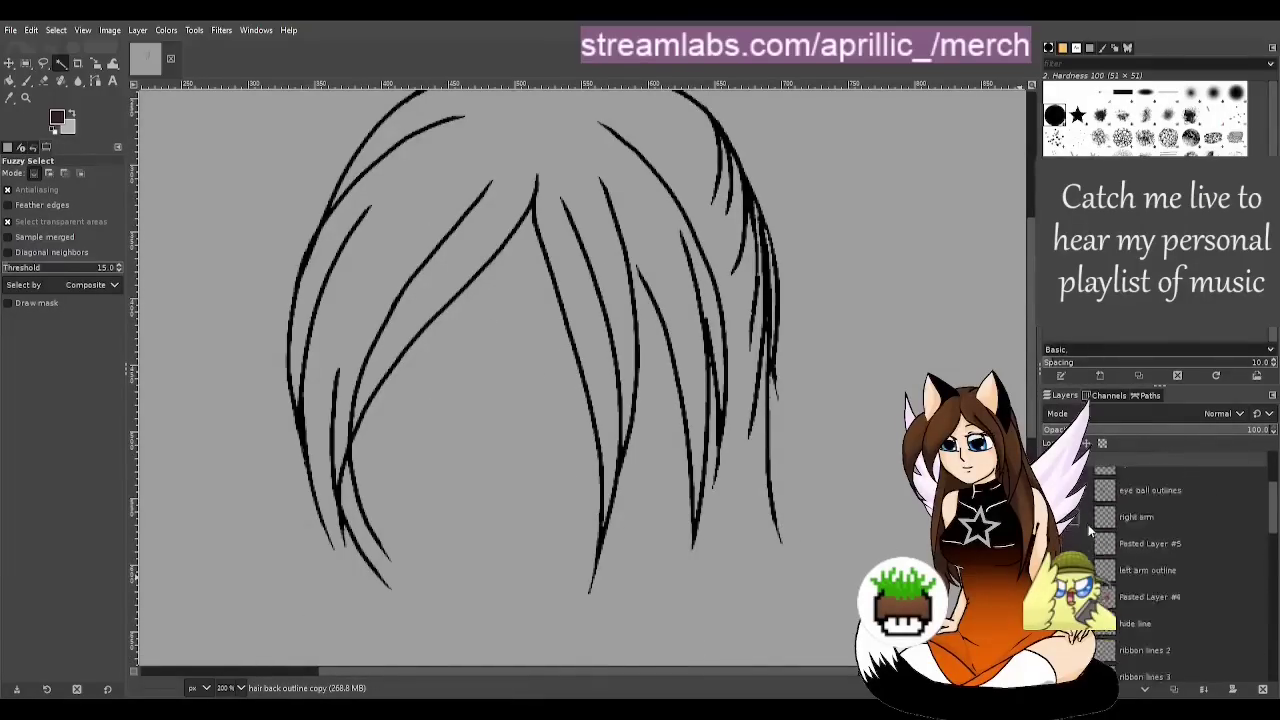
{"action": "left_click", "coordinate": [1053, 560]}
{"action": "scroll", "coordinate": [1130, 590], "scroll_direction": "down", "scroll_amount": 6}
{"action": "scroll", "coordinate": [590, 486], "scroll_direction": "up", "scroll_amount": 2}
With a size 3 black brush, paint the crown contour down to the left temple and a hairline across the forehead
{"action": "key", "text": "p"}
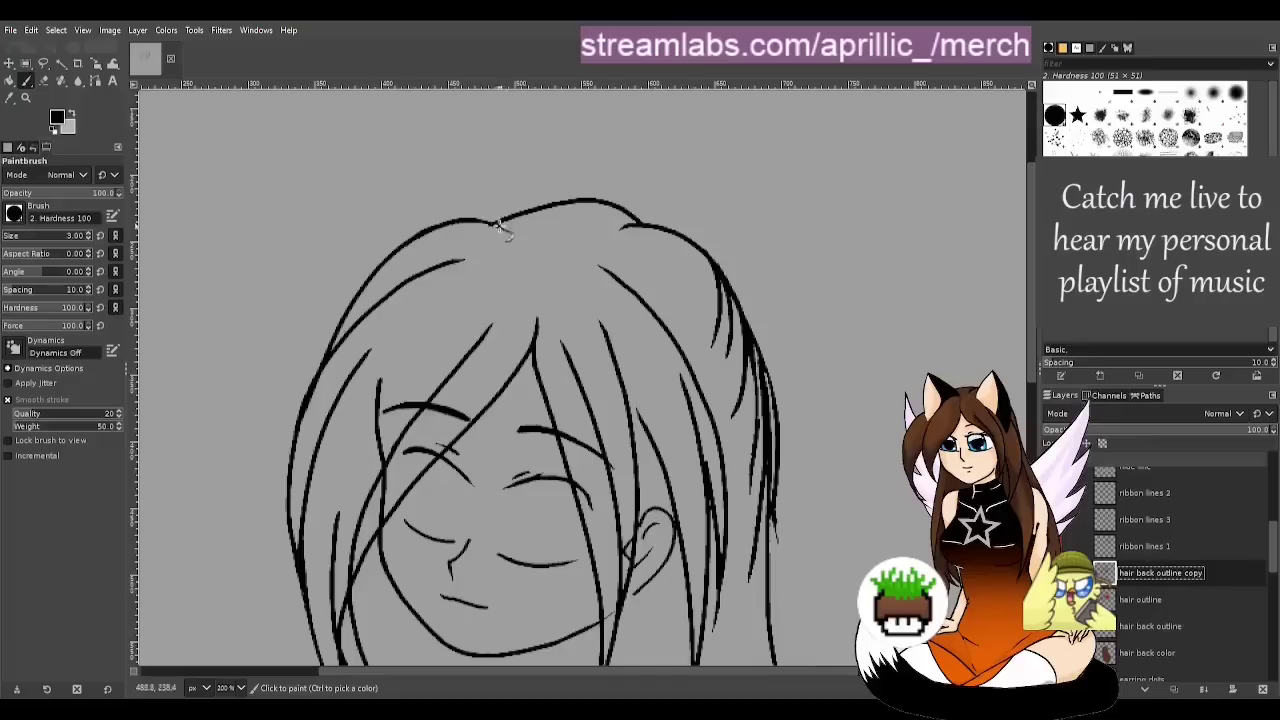
{"action": "left_click_drag", "start_coordinate": [498, 225], "coordinate": [380, 405]}
{"action": "key", "text": "ctrl+z"}
{"action": "mouse_move", "coordinate": [410, 308]}
{"action": "left_mouse_down"}
{"action": "mouse_move", "coordinate": [497, 307]}
{"action": "mouse_move", "coordinate": [638, 410]}
{"action": "left_mouse_up"}
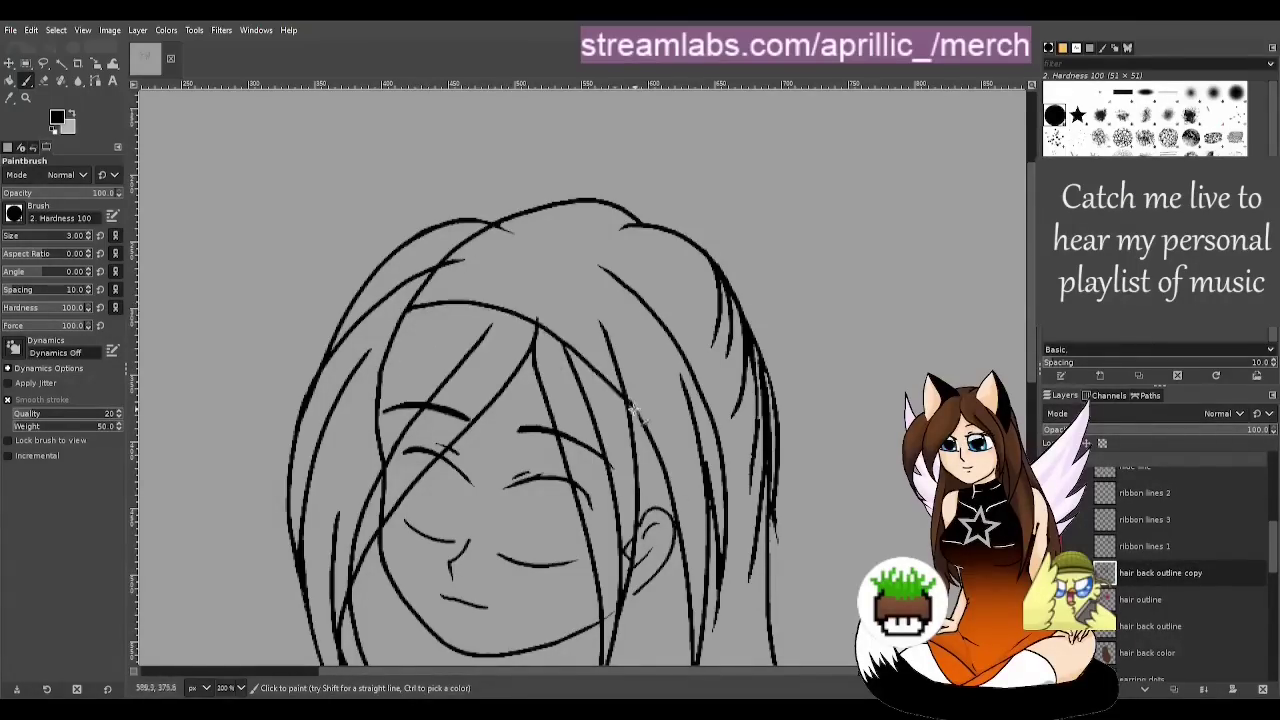
{"action": "left_click_drag", "start_coordinate": [595, 372], "coordinate": [638, 511]}
Paint a short strand behind the ear and a lower hair edge running from the ear to that strand
{"action": "left_click_drag", "start_coordinate": [1032, 377], "coordinate": [1033, 395]}
{"action": "left_click_drag", "start_coordinate": [741, 485], "coordinate": [741, 563]}
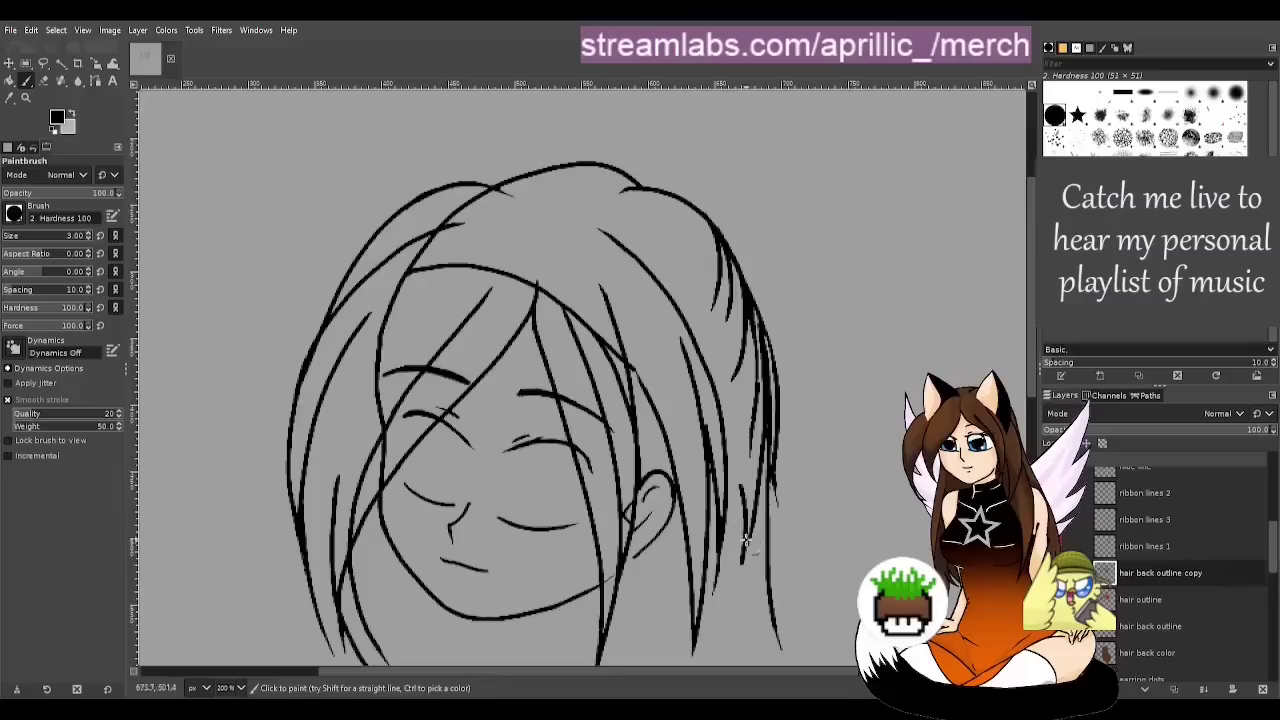
{"action": "left_click_drag", "start_coordinate": [660, 458], "coordinate": [748, 504]}
{"action": "key", "text": "ctrl+z"}
{"action": "left_click_drag", "start_coordinate": [642, 484], "coordinate": [744, 525]}
Hide the outlines face layer and erase the fringe strand ends below the new lower hair edge
{"action": "key", "text": "shift+e"}
{"action": "scroll", "coordinate": [1240, 543], "scroll_direction": "up", "scroll_amount": 6}
{"action": "left_click", "coordinate": [1053, 560]}
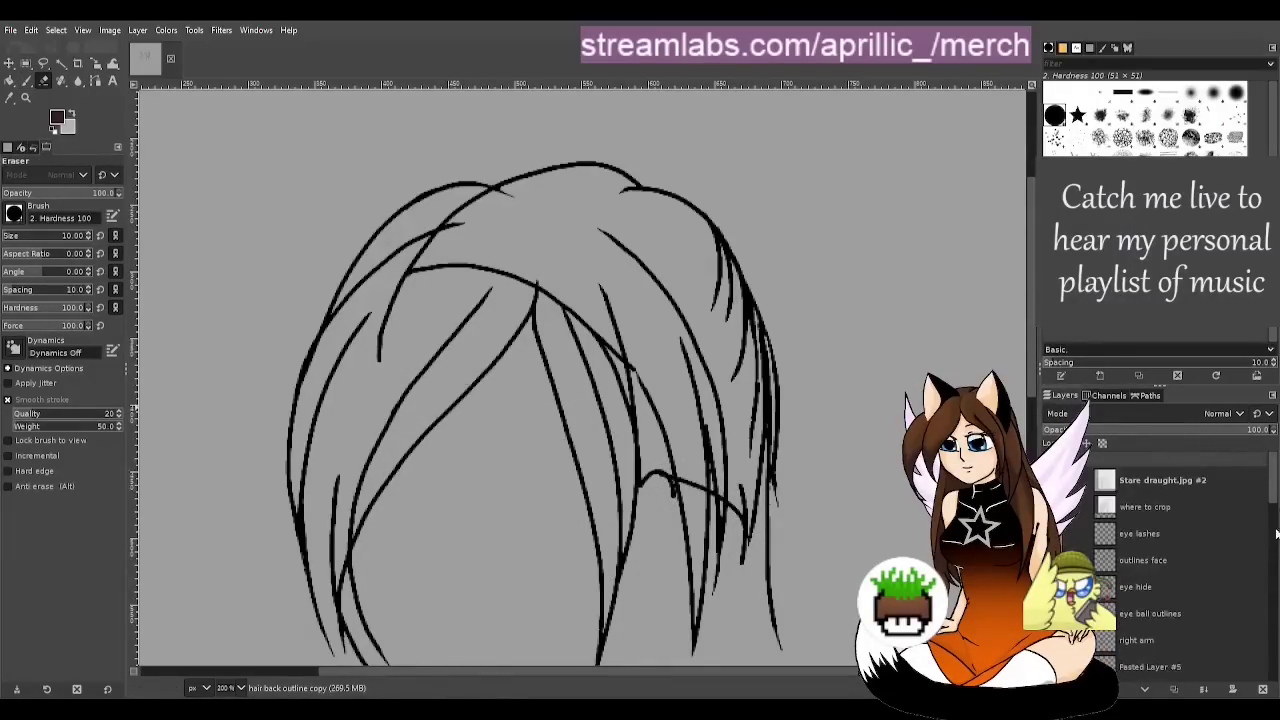
{"action": "scroll", "coordinate": [1130, 590], "scroll_direction": "down", "scroll_amount": 5}
{"action": "mouse_move", "coordinate": [658, 480]}
{"action": "left_mouse_down"}
{"action": "mouse_move", "coordinate": [715, 512]}
{"action": "mouse_move", "coordinate": [746, 558]}
{"action": "left_mouse_up"}
Paint and clean up the pointed strand tip behind the ear on hair back outline copy
{"action": "key", "text": "p"}
{"action": "key", "text": "shift+e"}
{"action": "left_click_drag", "start_coordinate": [766, 508], "coordinate": [800, 660]}
{"action": "key", "text": "ctrl+z"}
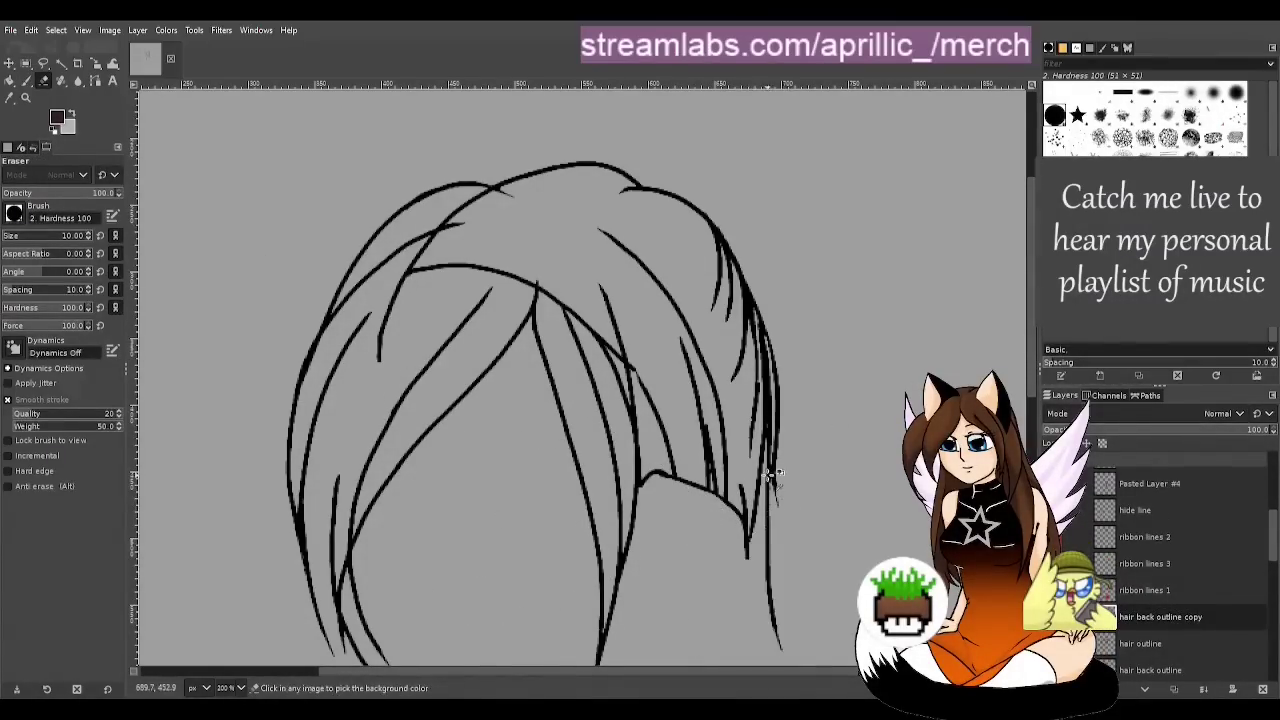
{"action": "scroll", "coordinate": [807, 469], "scroll_direction": "up", "scroll_amount": 1}
{"action": "key", "text": "u"}
{"action": "scroll", "coordinate": [809, 469], "scroll_direction": "down", "scroll_amount": 3}
{"action": "key", "text": "shift+e"}
{"action": "scroll", "coordinate": [766, 414], "scroll_direction": "down", "scroll_amount": 2}
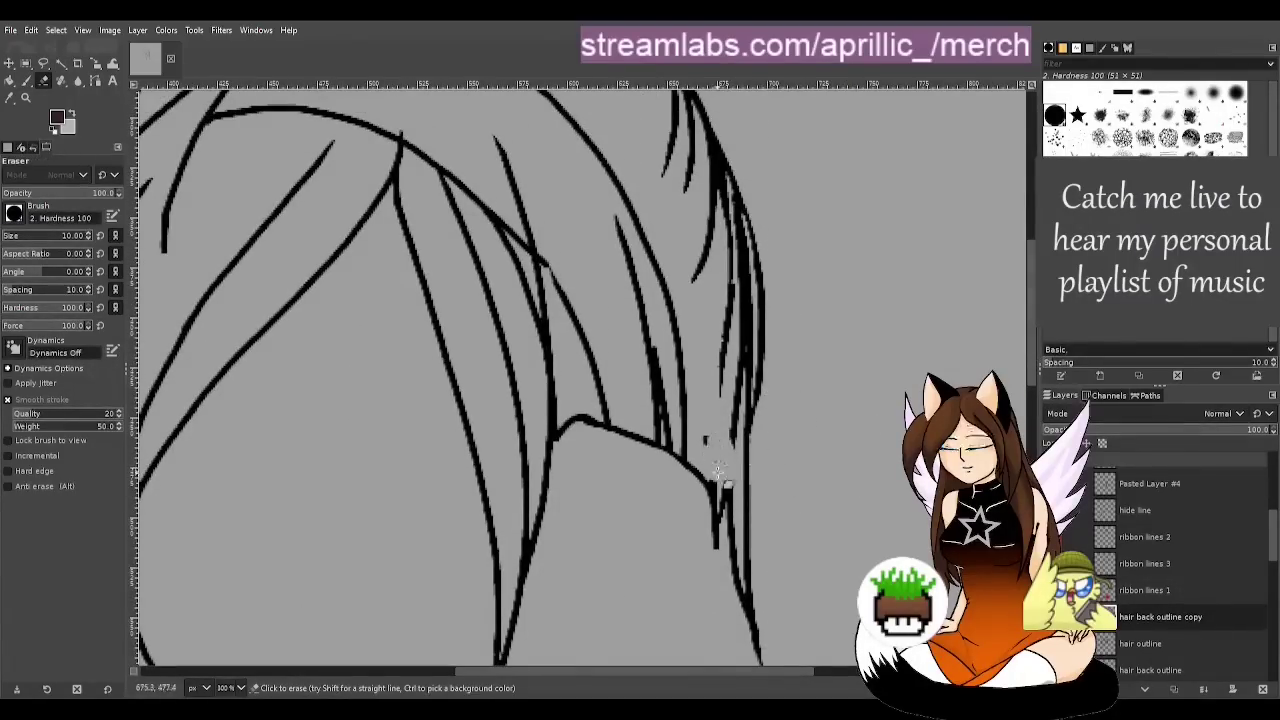
Erase the central fringe strands and touch up the hairline so it runs smoothly down to the ear
{"action": "mouse_move", "coordinate": [678, 369]}
{"action": "left_mouse_down"}
{"action": "mouse_move", "coordinate": [608, 404]}
{"action": "mouse_move", "coordinate": [538, 253]}
{"action": "mouse_move", "coordinate": [580, 360]}
{"action": "left_mouse_up"}
{"action": "key", "text": "p"}
{"action": "mouse_move", "coordinate": [496, 222]}
{"action": "left_mouse_down"}
{"action": "mouse_move", "coordinate": [537, 300]}
{"action": "mouse_move", "coordinate": [500, 151]}
{"action": "left_mouse_up"}
{"action": "key", "text": "shift+e"}
{"action": "left_click_drag", "start_coordinate": [400, 150], "coordinate": [500, 615]}
{"action": "left_click_drag", "start_coordinate": [553, 440], "coordinate": [505, 650]}
{"action": "mouse_move", "coordinate": [525, 470]}
{"action": "left_mouse_down"}
{"action": "mouse_move", "coordinate": [449, 191]}
{"action": "mouse_move", "coordinate": [508, 385]}
{"action": "left_mouse_up"}
{"action": "mouse_move", "coordinate": [543, 345]}
{"action": "left_mouse_down"}
{"action": "mouse_move", "coordinate": [505, 243]}
{"action": "mouse_move", "coordinate": [521, 237]}
{"action": "mouse_move", "coordinate": [548, 340]}
{"action": "left_mouse_up"}
{"action": "key", "text": "ctrl+z"}
{"action": "scroll", "coordinate": [464, 387], "scroll_direction": "down", "scroll_amount": 3}
Erase the leftover fringe strand pieces inside and below the hairline
{"action": "key", "text": "u"}
{"action": "key", "text": "shift+e"}
{"action": "left_click_drag", "start_coordinate": [483, 371], "coordinate": [474, 437]}
{"action": "left_click_drag", "start_coordinate": [311, 380], "coordinate": [294, 332]}
{"action": "scroll", "coordinate": [320, 260], "scroll_direction": "up", "scroll_amount": 1}
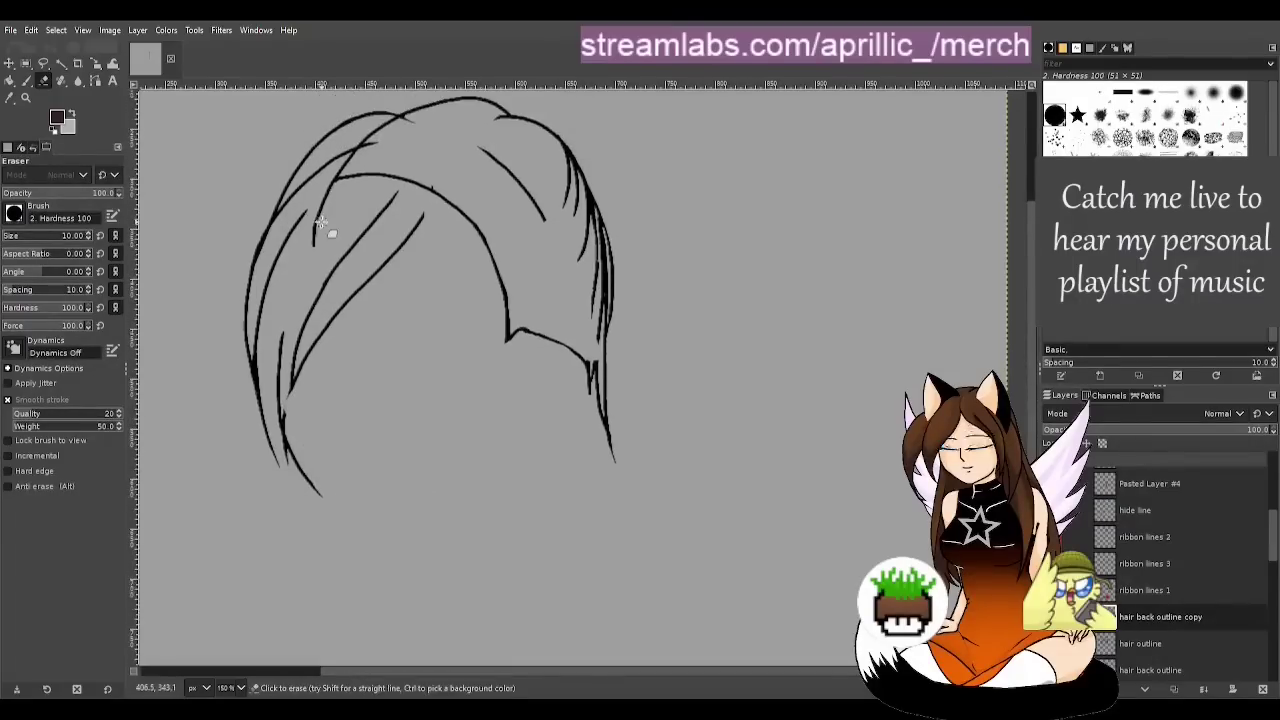
Set the eraser size to 125 and erase the left fringe strands outside the skull cap shape
{"action": "left_click", "coordinate": [19, 236]}
{"action": "left_click", "coordinate": [21, 236]}
{"action": "mouse_move", "coordinate": [240, 290]}
{"action": "left_mouse_down"}
{"action": "mouse_move", "coordinate": [337, 243]}
{"action": "mouse_move", "coordinate": [277, 160]}
{"action": "left_mouse_up"}
{"action": "left_click_drag", "start_coordinate": [1030, 259], "coordinate": [1030, 232]}
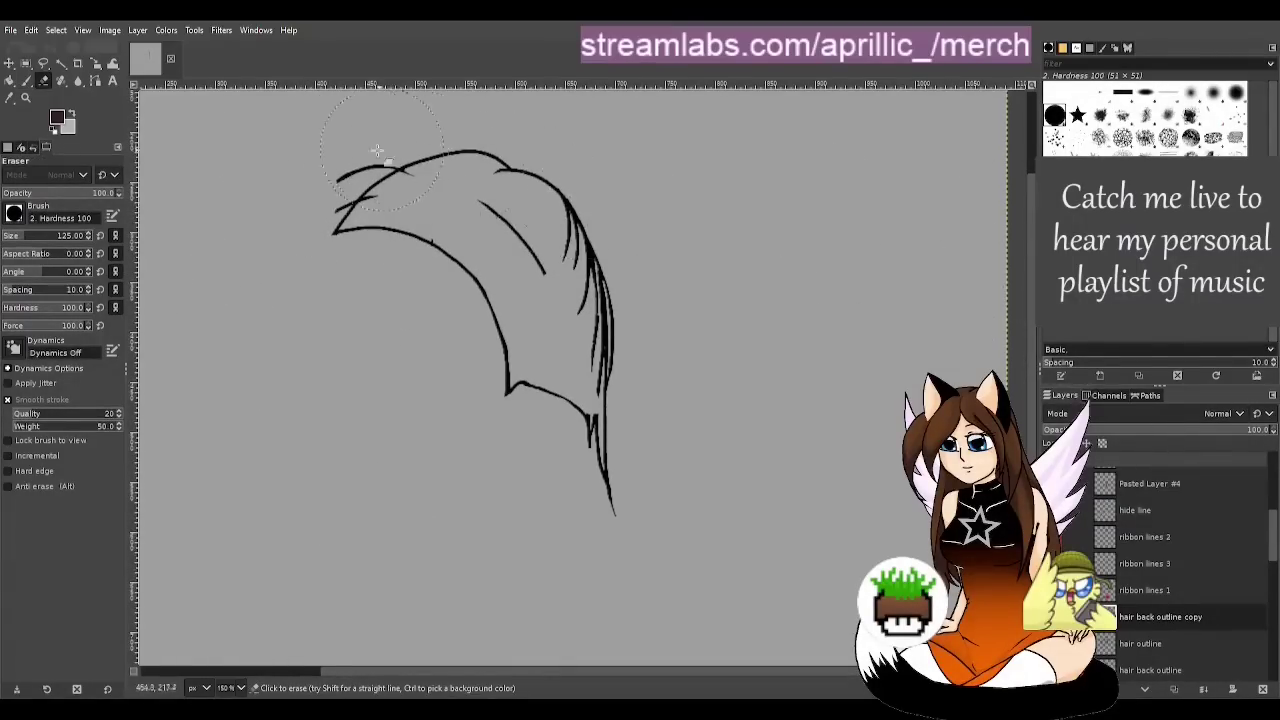
{"action": "left_click_drag", "start_coordinate": [289, 176], "coordinate": [295, 172]}
Set the eraser size to 10 and erase the inner strand lines along the skull cap's right edge
{"action": "left_click", "coordinate": [5, 236]}
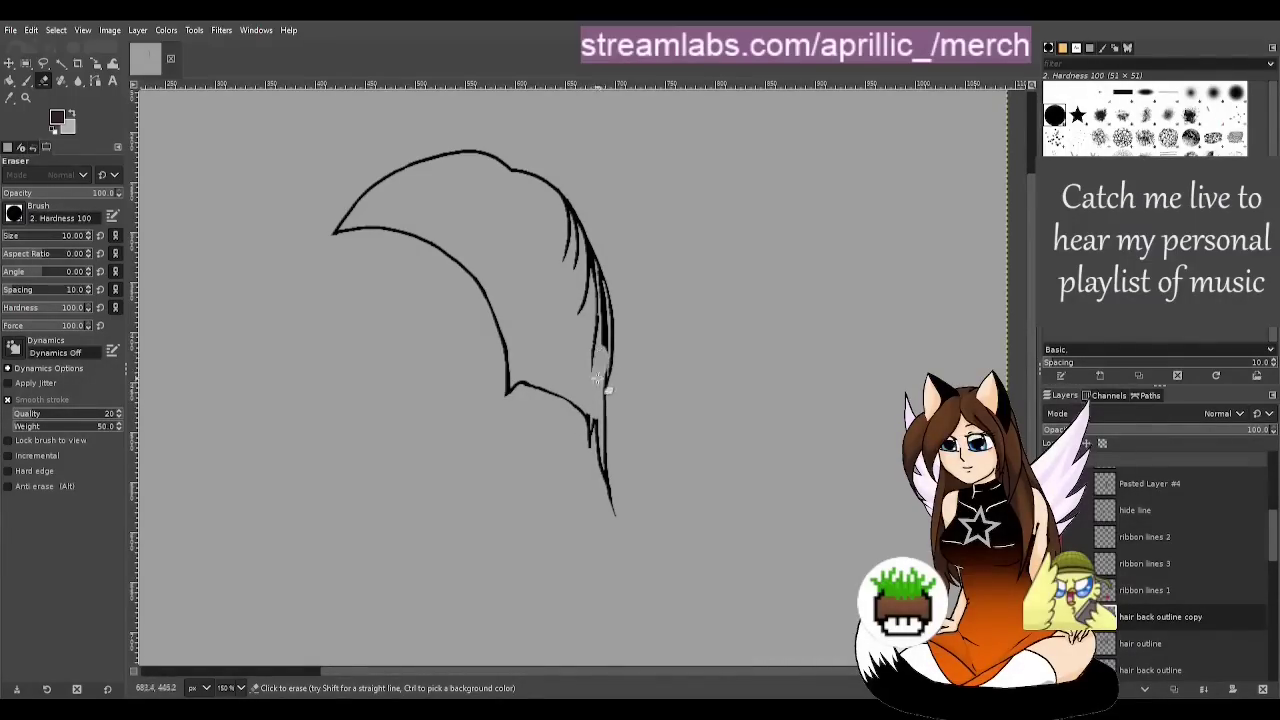
{"action": "left_click_drag", "start_coordinate": [597, 378], "coordinate": [600, 308]}
{"action": "left_click_drag", "start_coordinate": [575, 266], "coordinate": [566, 214]}
{"action": "scroll", "coordinate": [636, 328], "scroll_direction": "up", "scroll_amount": 2}
{"action": "mouse_move", "coordinate": [577, 430]}
{"action": "left_mouse_down"}
{"action": "mouse_move", "coordinate": [583, 363]}
{"action": "mouse_move", "coordinate": [536, 188]}
{"action": "left_mouse_up"}
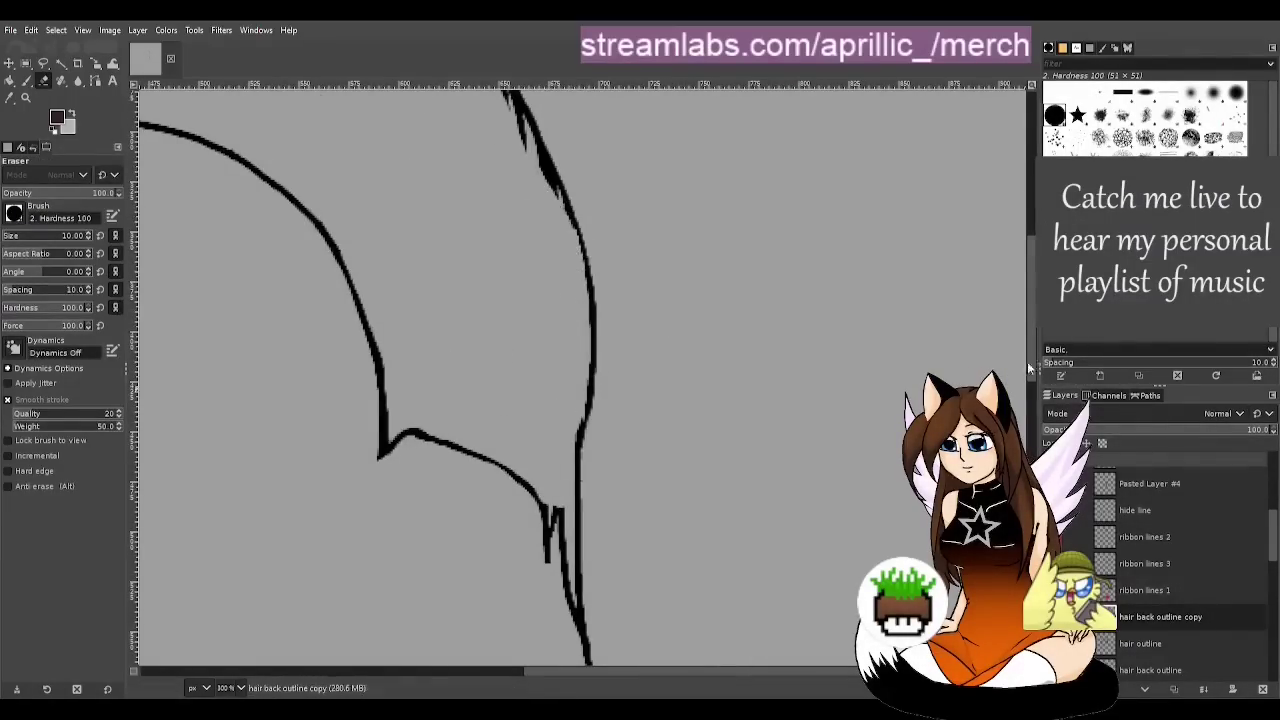
{"action": "left_click_drag", "start_coordinate": [1030, 364], "coordinate": [1030, 308]}
{"action": "left_click_drag", "start_coordinate": [515, 340], "coordinate": [572, 444]}
{"action": "scroll", "coordinate": [487, 180], "scroll_direction": "down", "scroll_amount": 2}
Duplicate the skull cap line layer and name the two layers hair skull cap outline and hair skull cap color
{"action": "key", "text": "u"}
{"action": "left_click", "coordinate": [1174, 689]}
{"action": "left_click", "coordinate": [1144, 643]}
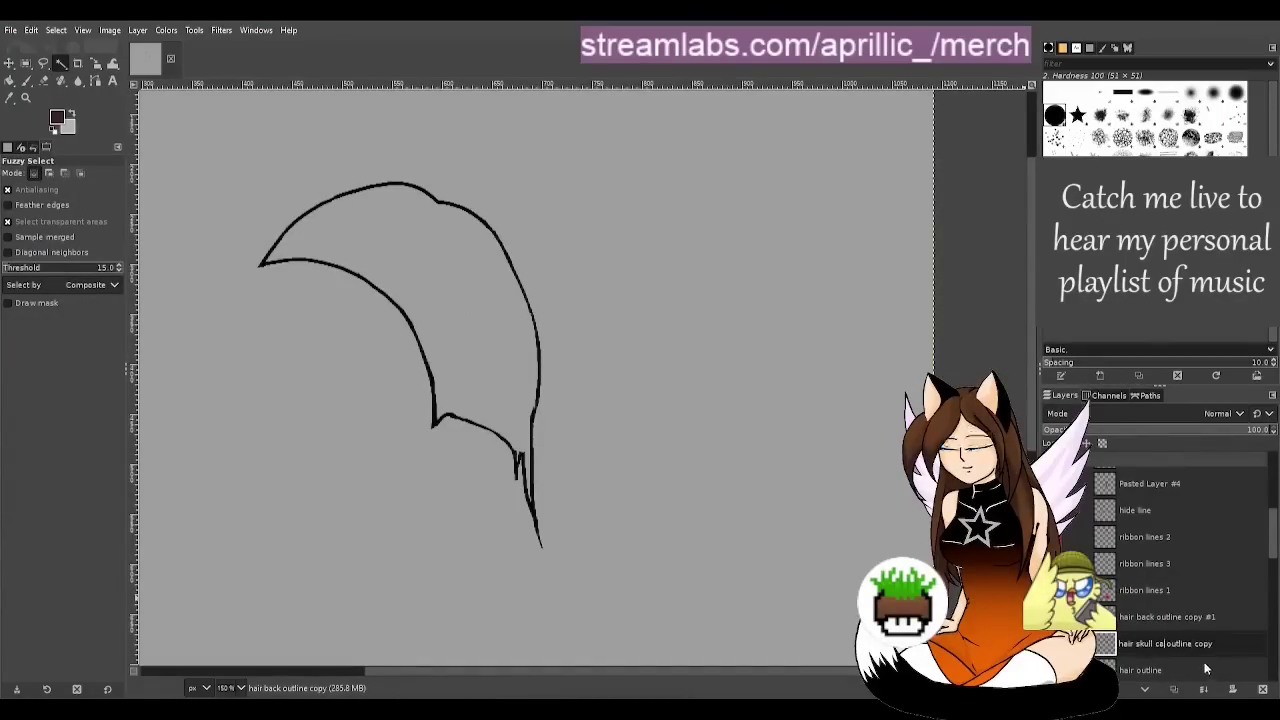
{"action": "double_click", "coordinate": [1200, 620]}
{"action": "type", "text": "hair skull cap color"}
{"action": "key", "text": "Return"}
Fuzzy-select the skull cap shape on hair skull cap color and fill it with the dark brown foreground colour
{"action": "left_click", "coordinate": [403, 308]}
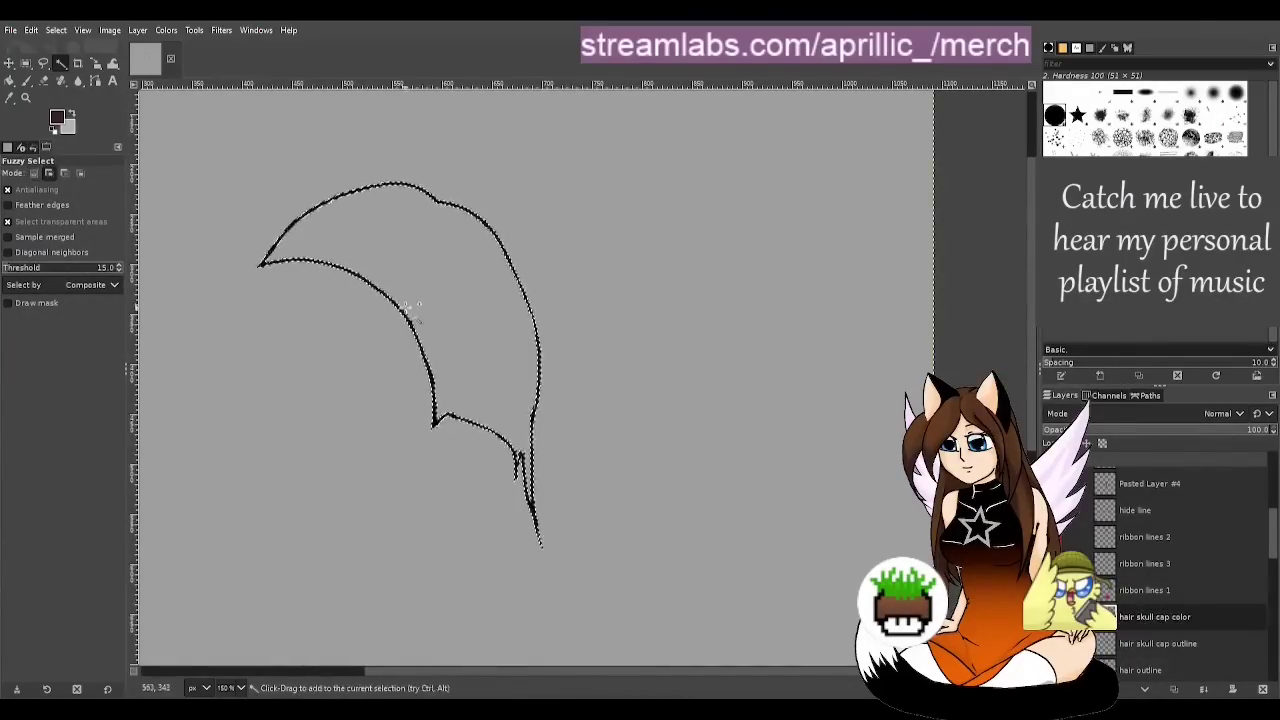
{"action": "scroll", "coordinate": [390, 480], "scroll_direction": "up", "scroll_amount": 3}
{"action": "scroll", "coordinate": [868, 602], "scroll_direction": "up", "scroll_amount": 4}
{"action": "scroll", "coordinate": [676, 580], "scroll_direction": "down", "scroll_amount": 8}
{"action": "key", "text": "shift+b"}
{"action": "left_click", "coordinate": [603, 409]}
Add the small unfilled gap near the nape strand to the selection, fill it, and save the image
{"action": "scroll", "coordinate": [664, 545], "scroll_direction": "up", "scroll_amount": 10}
{"action": "key", "text": "u"}
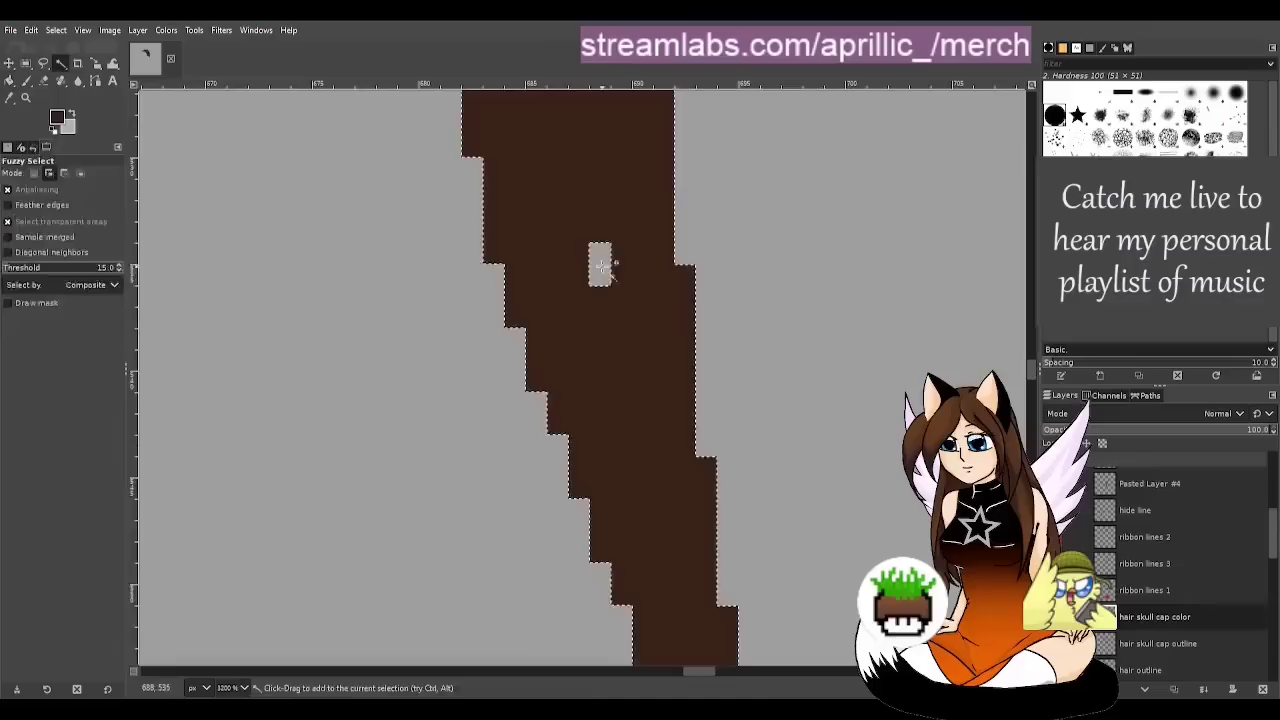
{"action": "key", "text": "shift+b"}
{"action": "scroll", "coordinate": [599, 377], "scroll_direction": "down", "scroll_amount": 10}
{"action": "key", "text": "ctrl+s"}
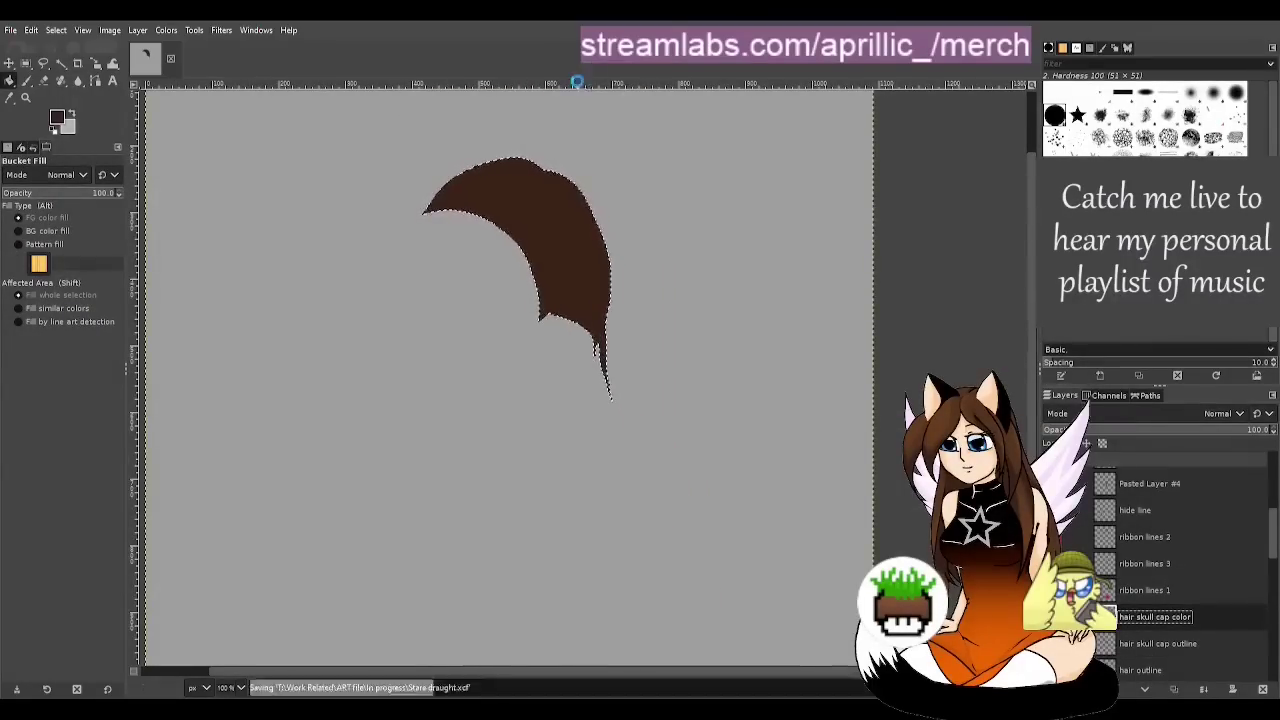
Show the Transformation copy palette layer and pick the brown HAIR swatch as the foreground colour
{"action": "key", "text": "ctrl+shift+a"}
{"action": "key", "text": "u"}
{"action": "scroll", "coordinate": [1180, 570], "scroll_direction": "down", "scroll_amount": 3}
{"action": "left_click", "coordinate": [1068, 599]}
{"action": "scroll", "coordinate": [1134, 491], "scroll_direction": "up", "scroll_amount": 1}
{"action": "left_click", "coordinate": [1068, 629]}
{"action": "scroll", "coordinate": [1183, 617], "scroll_direction": "down", "scroll_amount": 6}
{"action": "left_click", "coordinate": [1071, 544]}
{"action": "key", "text": "o"}
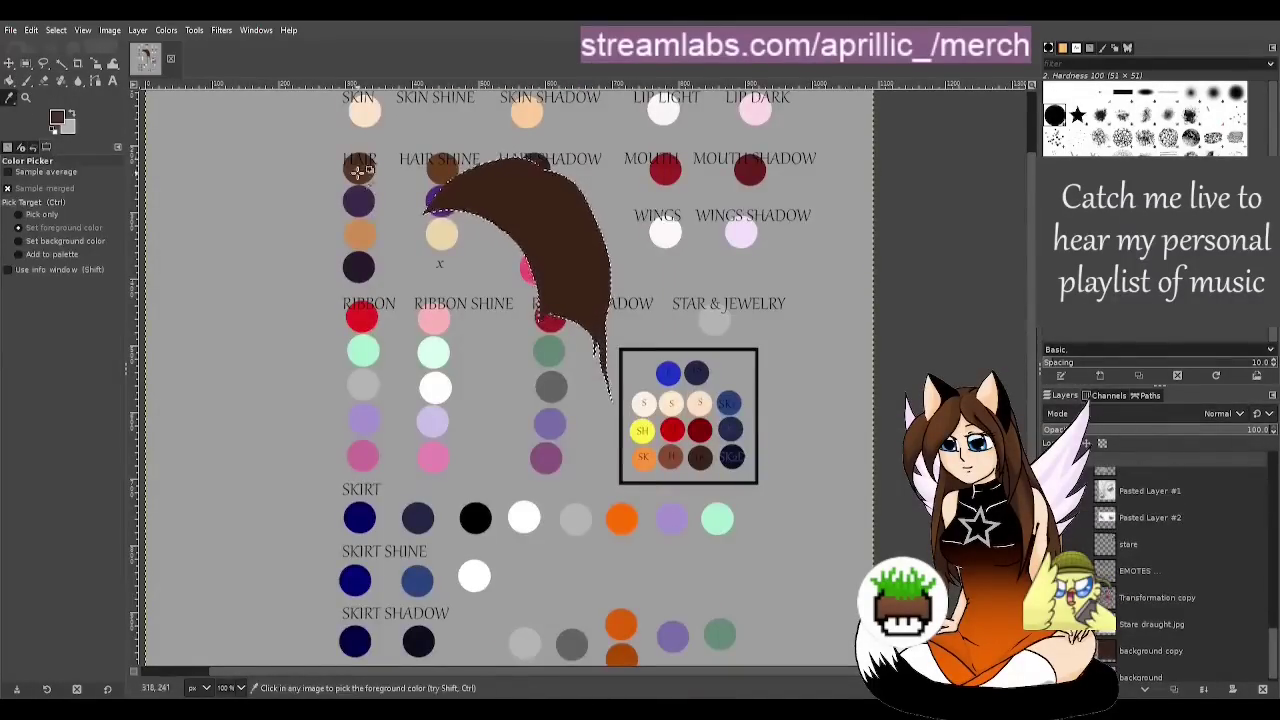
{"action": "left_click", "coordinate": [357, 171]}
Hide the palette, refill the skull cap with the picked brown, and clear the selection
{"action": "left_click", "coordinate": [1071, 544]}
{"action": "key", "text": "shift+b"}
{"action": "key", "text": "ctrl+shift+a"}
{"action": "key", "text": "u"}
Show the hair back color and hair outline layers again
{"action": "scroll", "coordinate": [1097, 539], "scroll_direction": "up", "scroll_amount": 3}
{"action": "left_click", "coordinate": [1069, 541]}
{"action": "scroll", "coordinate": [1120, 545], "scroll_direction": "up", "scroll_amount": 2}
{"action": "left_click", "coordinate": [1150, 586]}
{"action": "left_click_drag", "start_coordinate": [1150, 586], "coordinate": [1204, 582]}
{"action": "scroll", "coordinate": [1218, 600], "scroll_direction": "down", "scroll_amount": 10}
{"action": "left_click", "coordinate": [1217, 515]}
{"action": "scroll", "coordinate": [1210, 530], "scroll_direction": "up", "scroll_amount": 1}
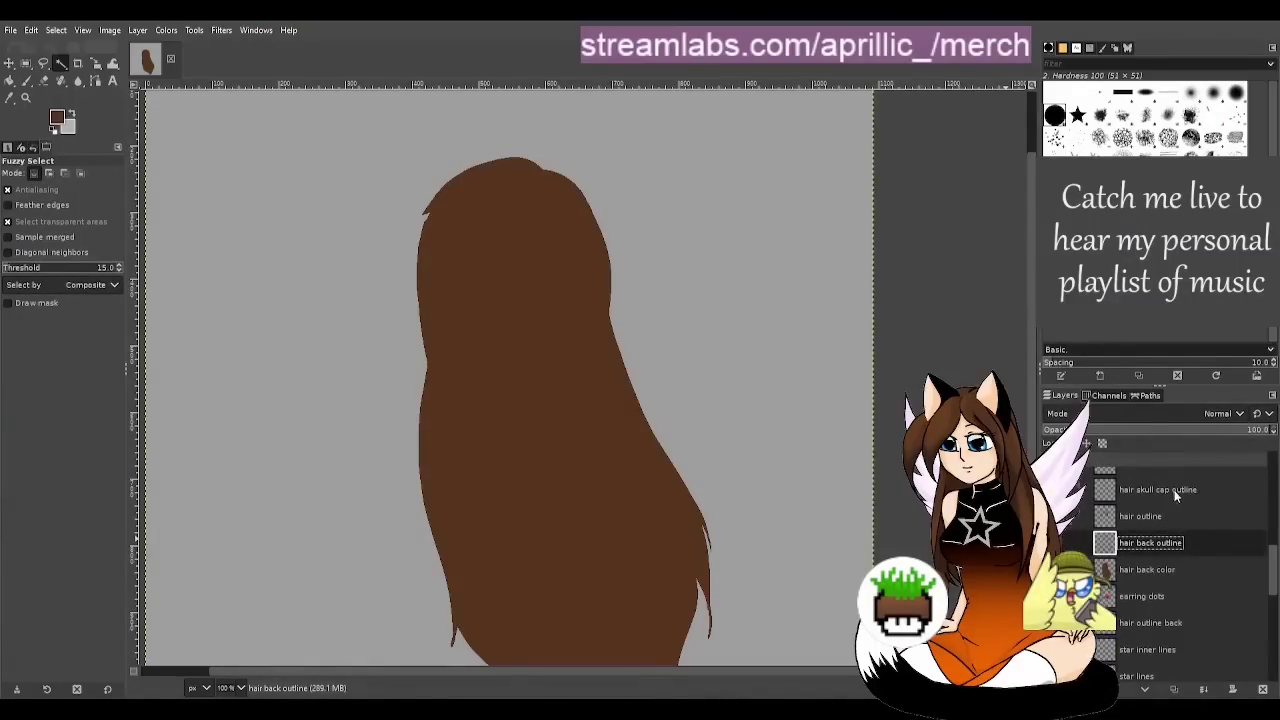
{"action": "left_click", "coordinate": [1146, 520]}
{"action": "left_click", "coordinate": [1069, 516]}
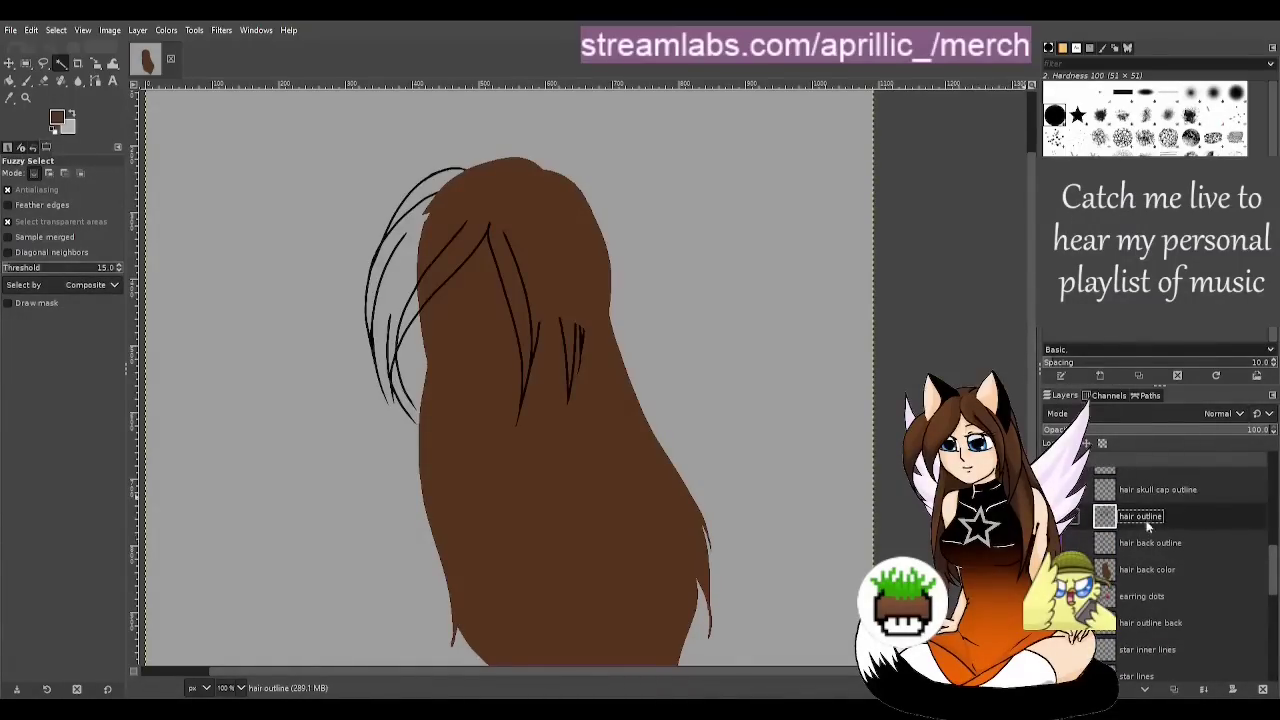
Move hair skull cap color below hair back outline and show the hair skull cap outline layer
{"action": "scroll", "coordinate": [1190, 572], "scroll_direction": "up", "scroll_amount": 1}
{"action": "left_click", "coordinate": [1071, 579]}
{"action": "left_click", "coordinate": [1217, 554]}
{"action": "scroll", "coordinate": [1217, 554], "scroll_direction": "up", "scroll_amount": 3}
{"action": "left_click_drag", "start_coordinate": [1190, 477], "coordinate": [1149, 617]}
{"action": "left_click", "coordinate": [1071, 531]}
{"action": "left_click", "coordinate": [1183, 507]}
{"action": "left_click", "coordinate": [1197, 588]}
Duplicate the hair outline layer and rename the copy as hair fringe outline
{"action": "scroll", "coordinate": [1197, 588], "scroll_direction": "up", "scroll_amount": 1}
{"action": "left_click", "coordinate": [1071, 563]}
{"action": "left_click", "coordinate": [1194, 568]}
{"action": "key", "text": "ctrl+shift+d"}
{"action": "double_click", "coordinate": [1170, 563]}
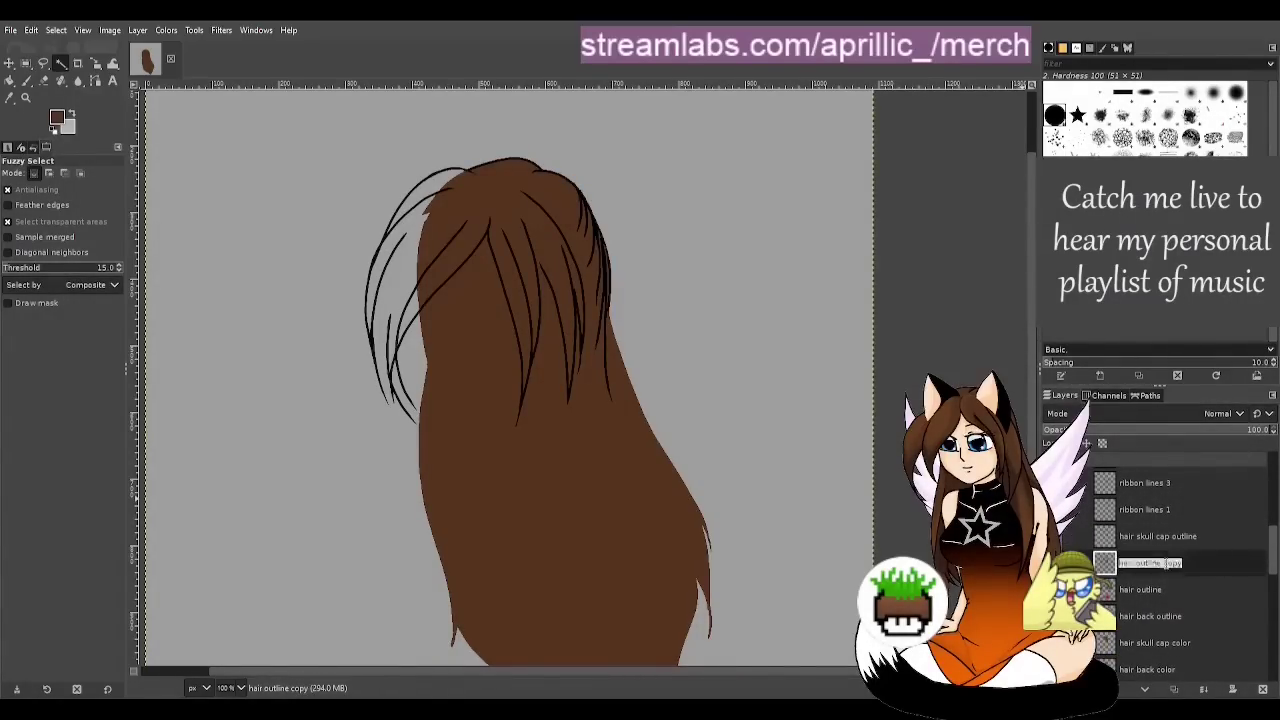
{"action": "type", "text": "fringe"}
{"action": "key", "text": "Return"}
Erase the back and skull cap strand lines beside the fringe on the hair fringe outline layer with a size 10 eraser
{"action": "left_click", "coordinate": [1161, 588]}
{"action": "scroll", "coordinate": [529, 234], "scroll_direction": "up", "scroll_amount": 3}
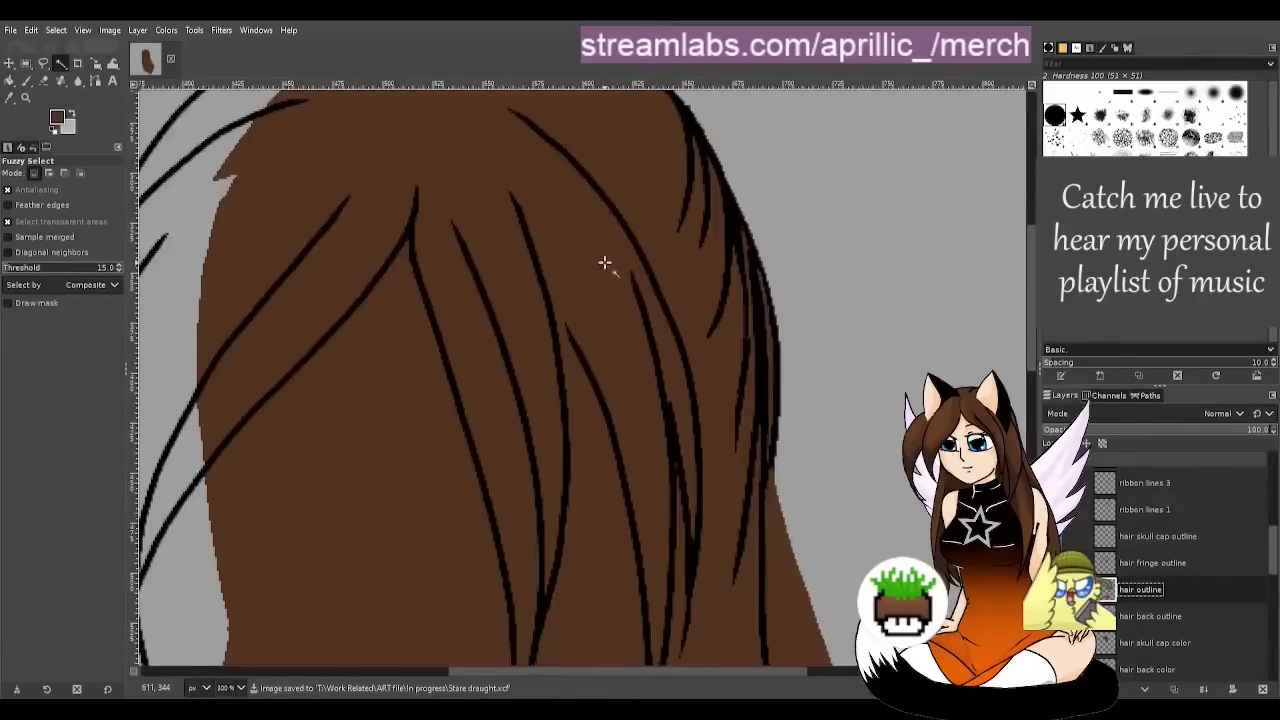
{"action": "left_click", "coordinate": [44, 80]}
{"action": "left_click", "coordinate": [1162, 570]}
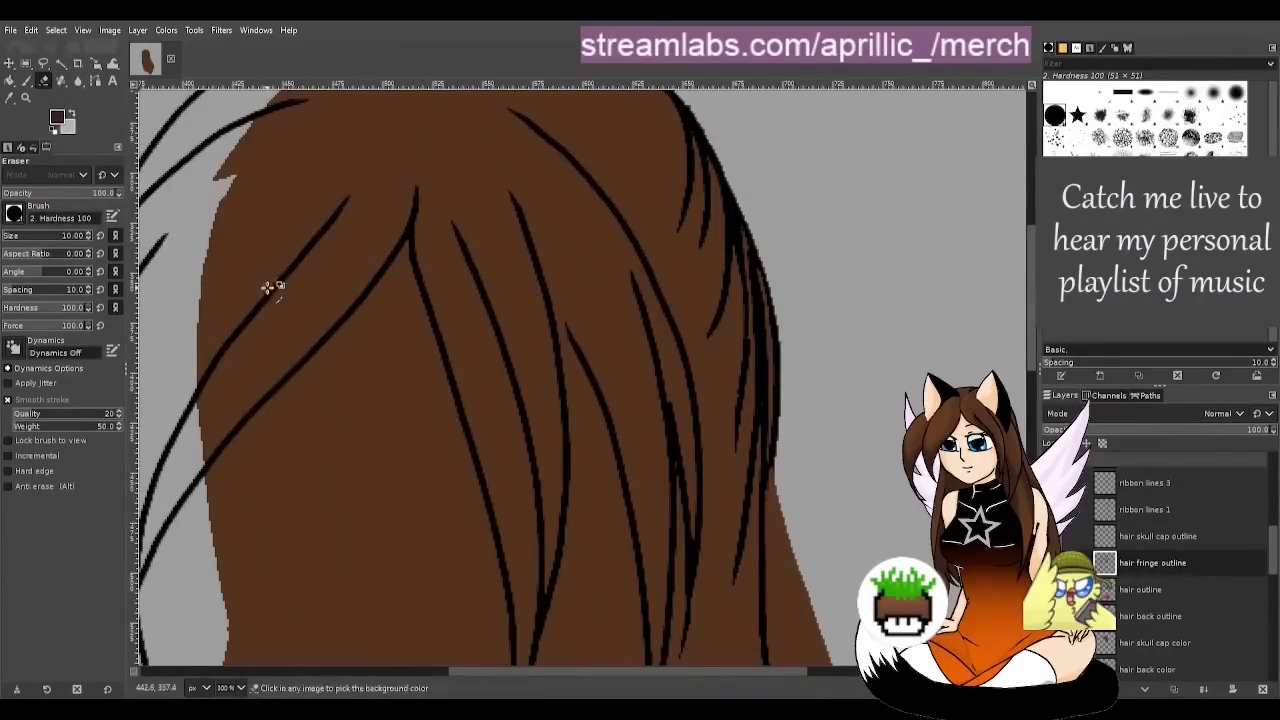
{"action": "scroll", "coordinate": [353, 282], "scroll_direction": "up", "scroll_amount": 5}
{"action": "mouse_move", "coordinate": [353, 282]}
{"action": "left_mouse_down"}
{"action": "mouse_move", "coordinate": [562, 274]}
{"action": "mouse_move", "coordinate": [733, 408]}
{"action": "mouse_move", "coordinate": [752, 490]}
{"action": "left_mouse_up"}
{"action": "left_click_drag", "start_coordinate": [687, 368], "coordinate": [712, 585]}
{"action": "scroll", "coordinate": [749, 406], "scroll_direction": "down", "scroll_amount": 8}
{"action": "left_click_drag", "start_coordinate": [749, 406], "coordinate": [776, 600]}
{"action": "scroll", "coordinate": [743, 293], "scroll_direction": "up", "scroll_amount": 4}
{"action": "left_click_drag", "start_coordinate": [743, 293], "coordinate": [772, 510]}
{"action": "key", "text": "u"}
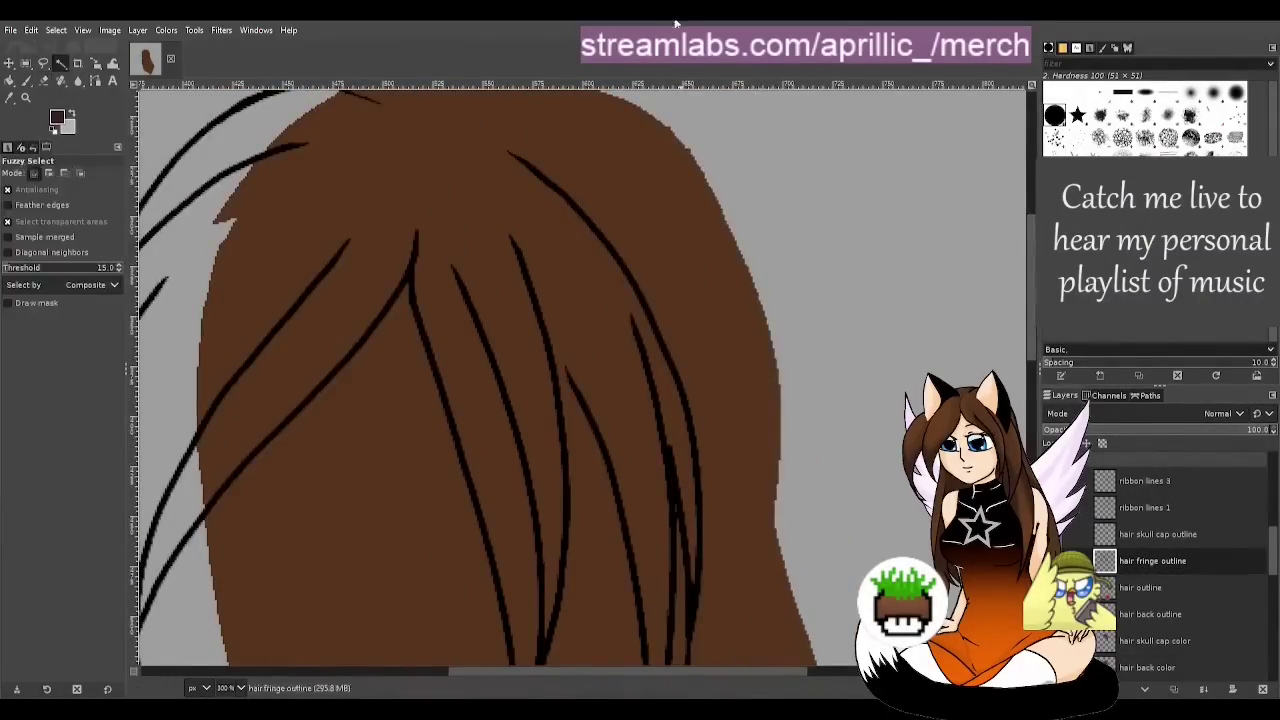
Draw a thin black line across the top of the head to close the gap in the fringe outline
{"action": "scroll", "coordinate": [537, 262], "scroll_direction": "down", "scroll_amount": 2}
{"action": "scroll", "coordinate": [483, 130], "scroll_direction": "up", "scroll_amount": 3}
{"action": "key", "text": "p"}
{"action": "key", "text": "ctrl+z"}
{"action": "left_click_drag", "start_coordinate": [598, 300], "coordinate": [496, 272]}
{"action": "key", "text": "shift+e"}
{"action": "key", "text": "u"}
{"action": "scroll", "coordinate": [529, 145], "scroll_direction": "down", "scroll_amount": 2}
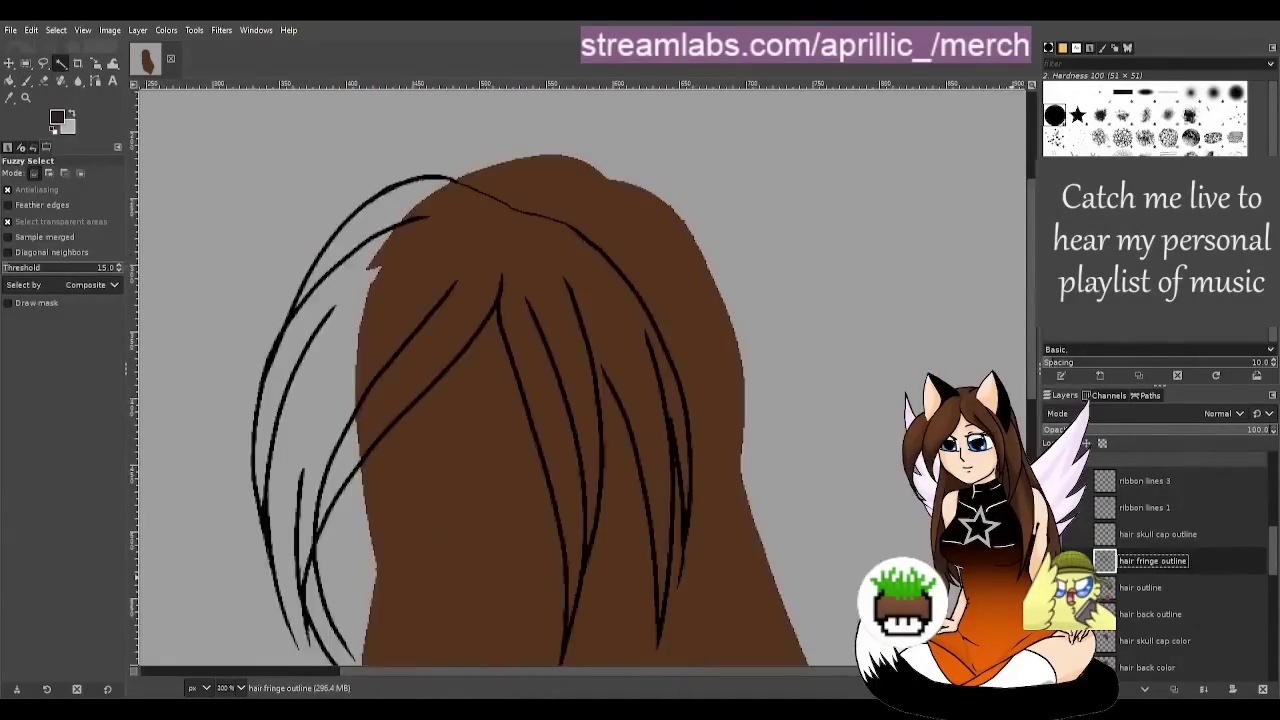
{"action": "key", "text": "ctrl+shift+d"}
{"action": "left_click", "coordinate": [219, 178]}
{"action": "key", "text": "ctrl+shift+a"}
{"action": "scroll", "coordinate": [611, 405], "scroll_direction": "left", "scroll_amount": 3}
{"action": "key", "text": "shift+e"}
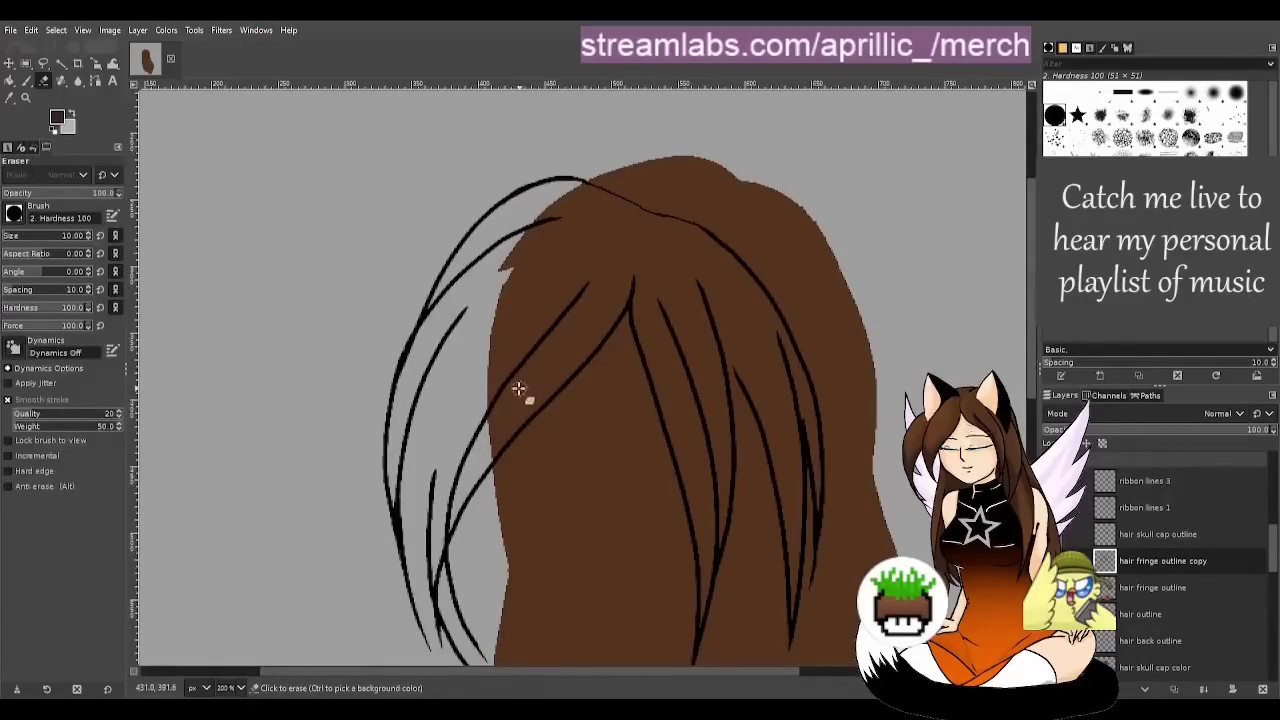
{"action": "key", "text": "u"}
{"action": "scroll", "coordinate": [520, 391], "scroll_direction": "down", "scroll_amount": 2}
{"action": "scroll", "coordinate": [510, 486], "scroll_direction": "up", "scroll_amount": 2}
{"action": "right_click", "coordinate": [1168, 560]}
Close the open tips of the outer fringe strands beside the face with size 1 black brush strokes
{"action": "scroll", "coordinate": [418, 627], "scroll_direction": "up", "scroll_amount": 1}
{"action": "key", "text": "p"}
{"action": "left_click_drag", "start_coordinate": [463, 490], "coordinate": [484, 562]}
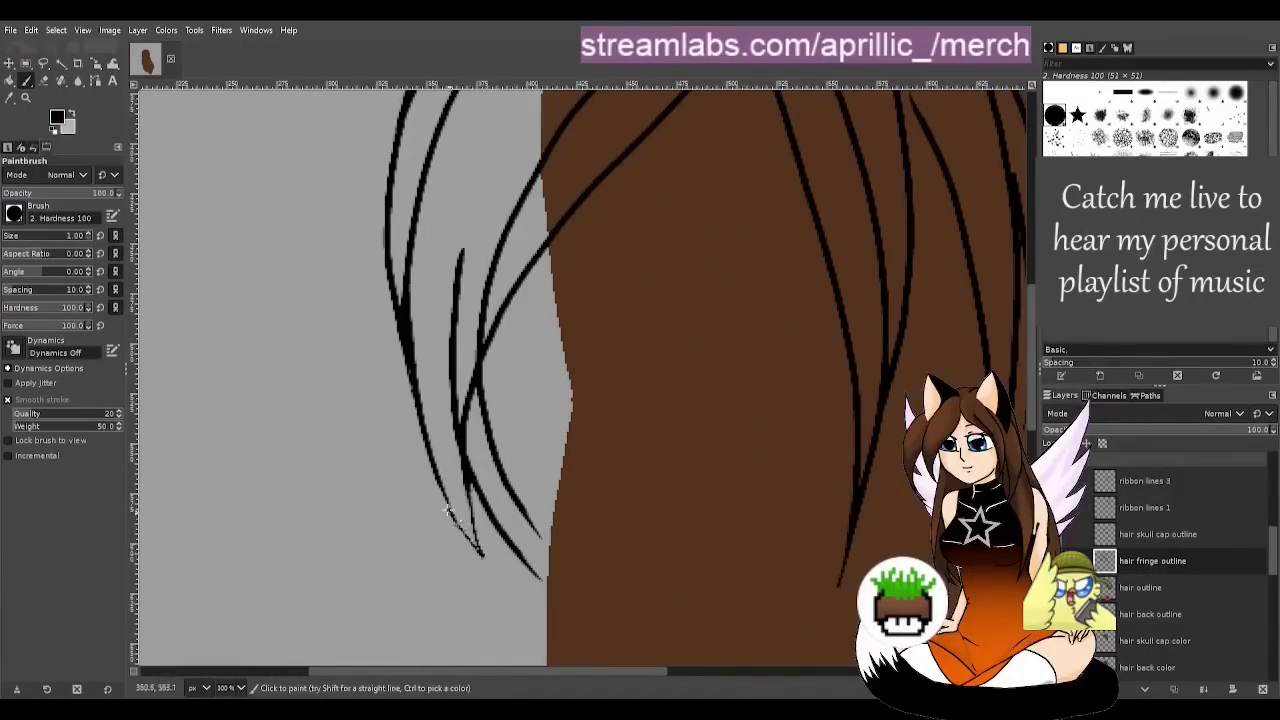
{"action": "mouse_move", "coordinate": [525, 513]}
{"action": "left_mouse_down"}
{"action": "mouse_move", "coordinate": [550, 557]}
{"action": "mouse_move", "coordinate": [553, 605]}
{"action": "left_mouse_up"}
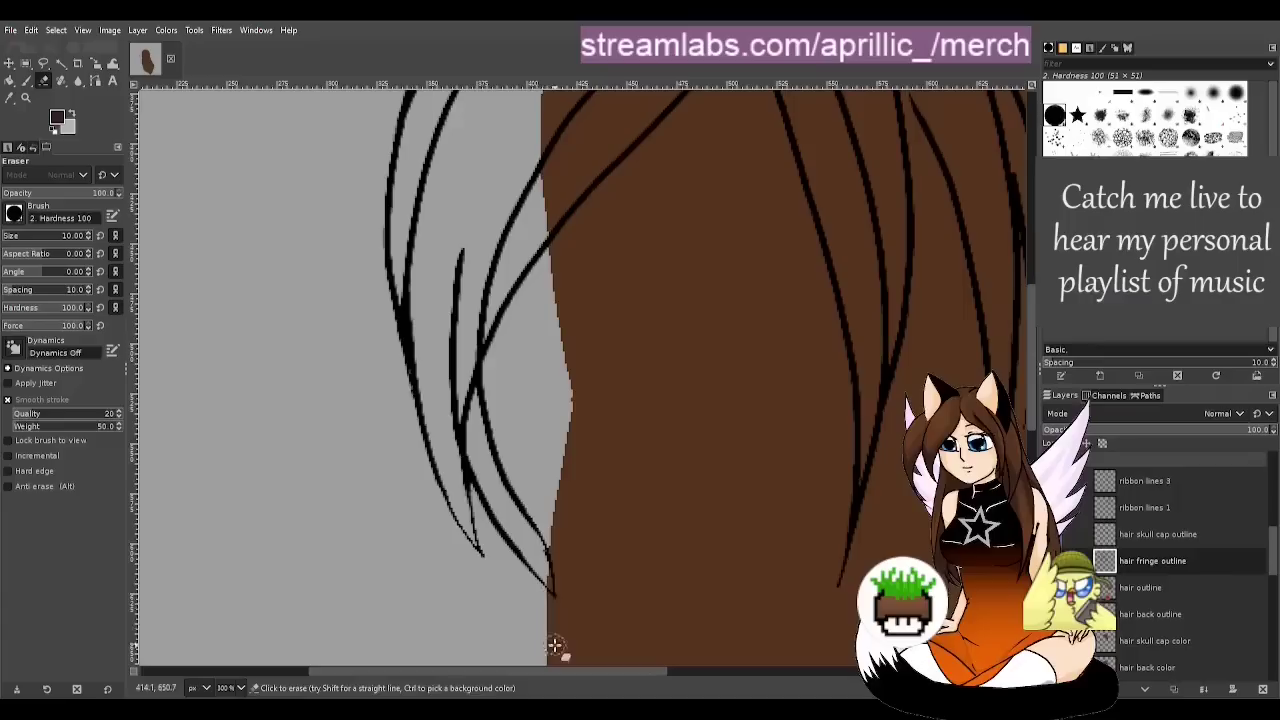
{"action": "key", "text": "u"}
{"action": "scroll", "coordinate": [650, 396], "scroll_direction": "down", "scroll_amount": 4}
{"action": "scroll", "coordinate": [650, 396], "scroll_direction": "left", "scroll_amount": 1}
Undo the last tip stroke and redraw the split, pointed ends of the lowest outer fringe strand with thin black lines
{"action": "key", "text": "p"}
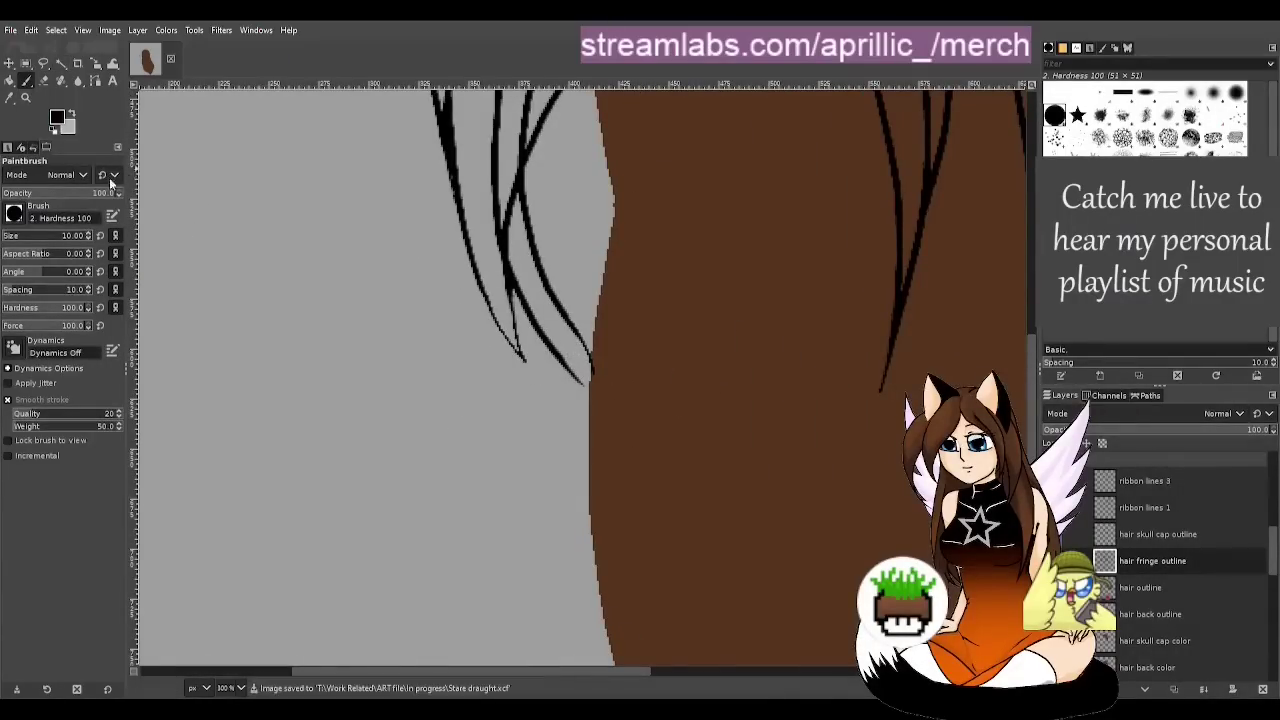
{"action": "key", "text": "ctrl+z"}
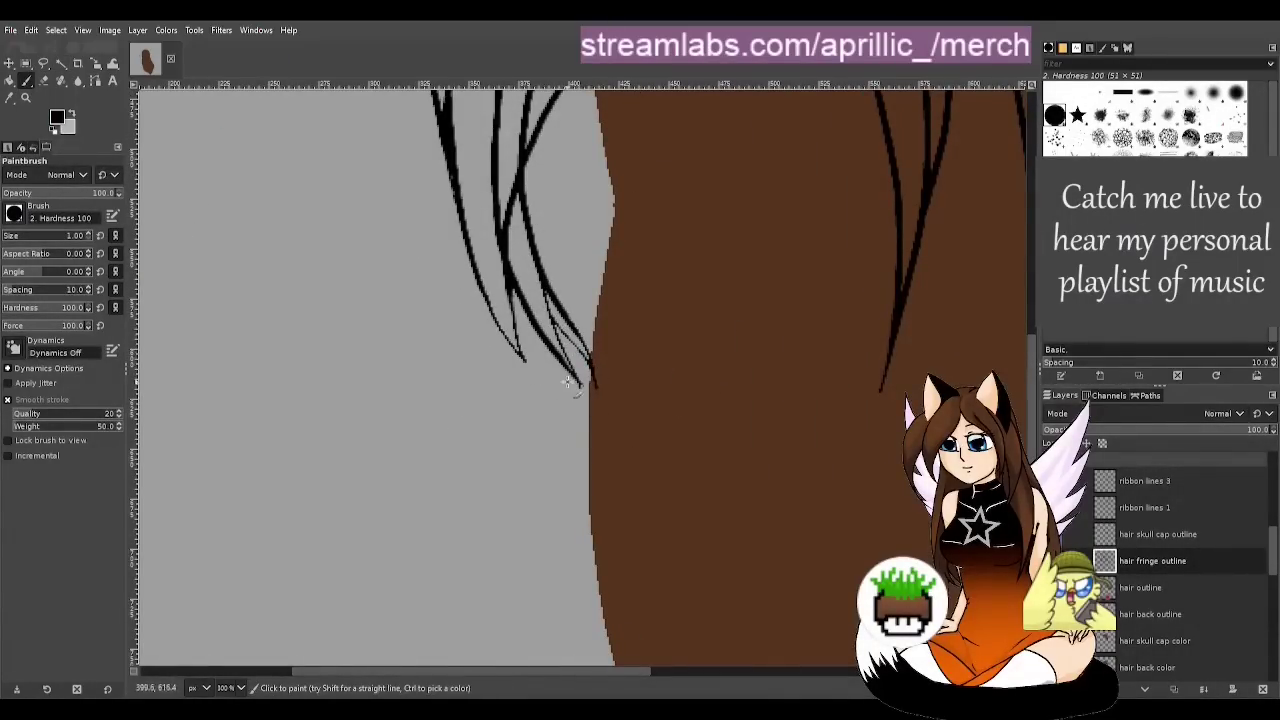
{"action": "key", "text": "shift+e"}
{"action": "key", "text": "u"}
{"action": "scroll", "coordinate": [730, 461], "scroll_direction": "down", "scroll_amount": 3}
{"action": "scroll", "coordinate": [842, 291], "scroll_direction": "up", "scroll_amount": 4}
{"action": "key", "text": "p"}
{"action": "scroll", "coordinate": [695, 260], "scroll_direction": "down", "scroll_amount": 3}
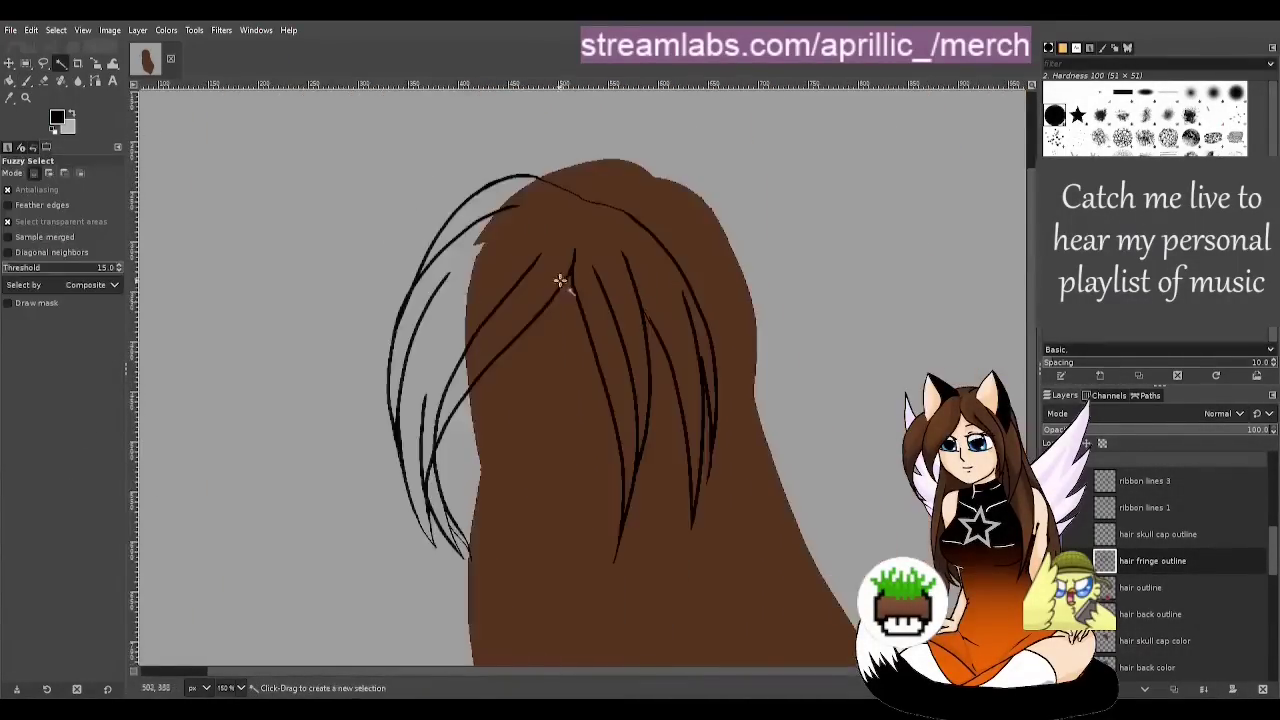
Erase the inner strand lines of the fringe, leaving only its outer contour
{"action": "key", "text": "shift+e"}
{"action": "left_click_drag", "start_coordinate": [410, 458], "coordinate": [432, 489]}
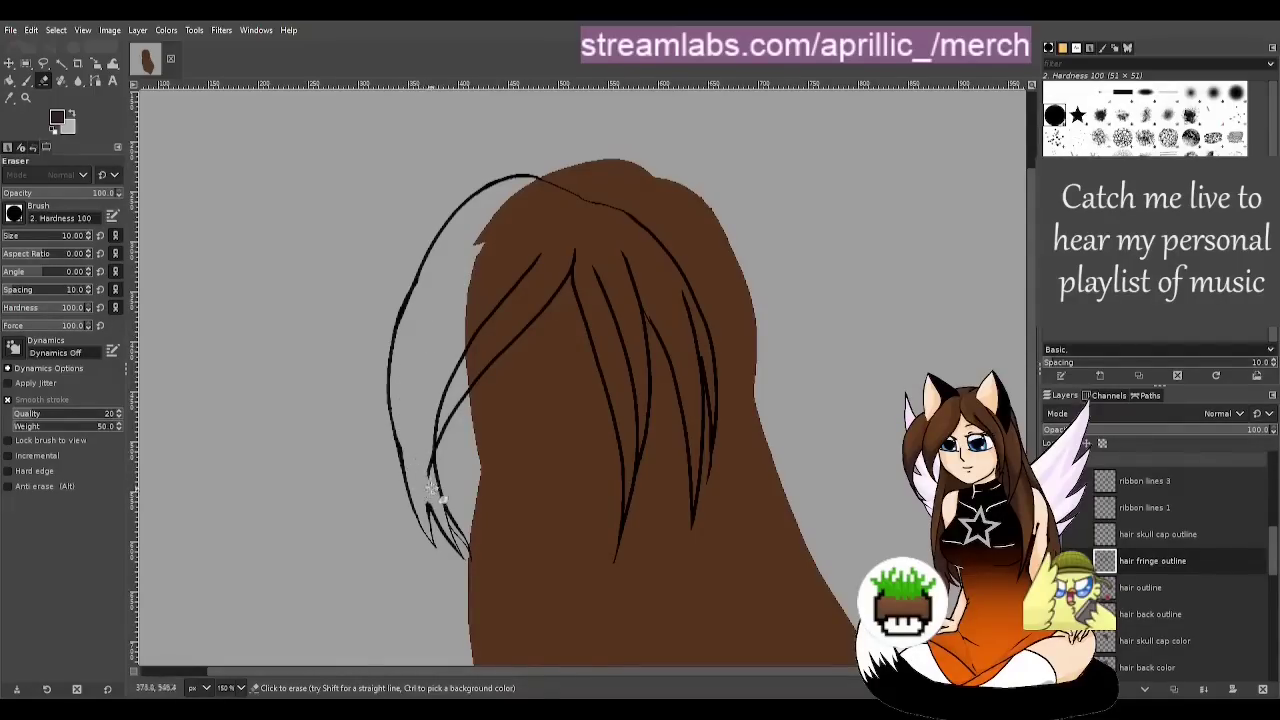
{"action": "mouse_move", "coordinate": [440, 415]}
{"action": "left_mouse_down"}
{"action": "mouse_move", "coordinate": [504, 298]}
{"action": "mouse_move", "coordinate": [586, 261]}
{"action": "mouse_move", "coordinate": [637, 388]}
{"action": "mouse_move", "coordinate": [627, 295]}
{"action": "mouse_move", "coordinate": [680, 294]}
{"action": "mouse_move", "coordinate": [705, 370]}
{"action": "left_mouse_up"}
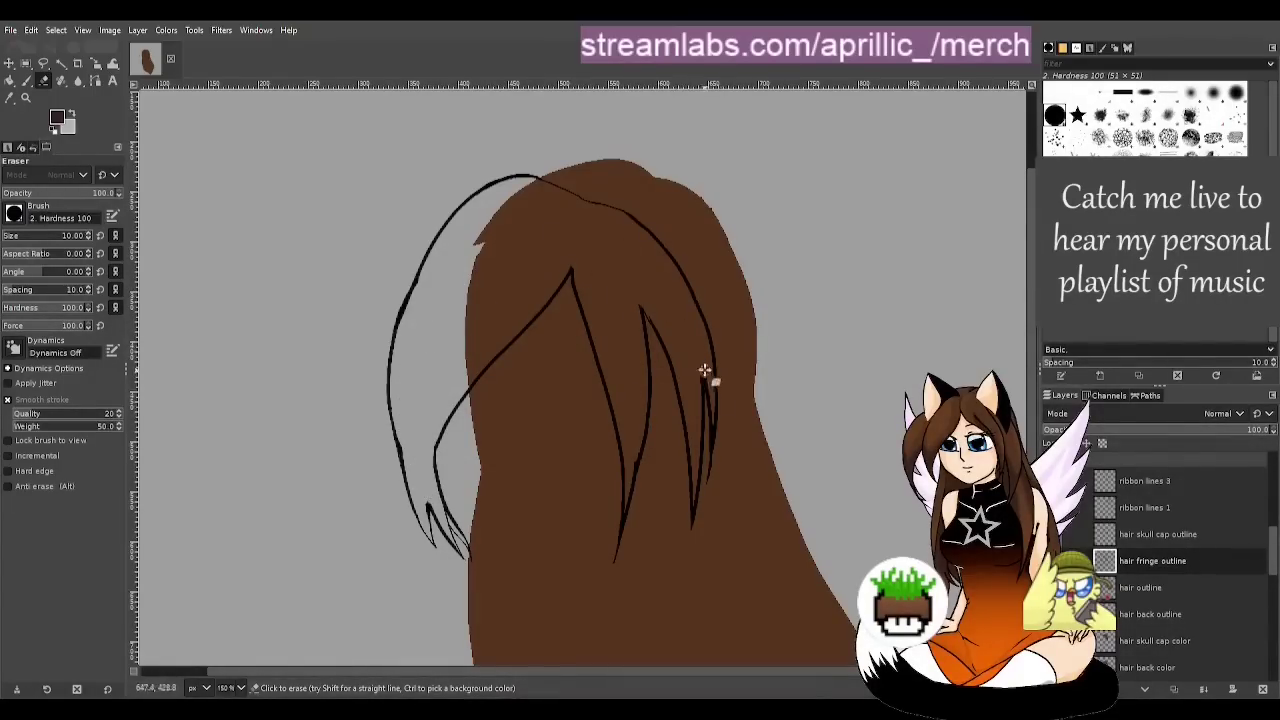
Duplicate the hair fringe outline layer and rename the copy as hair fringe color
{"action": "key", "text": "ctrl+shift+d"}
{"action": "double_click", "coordinate": [1177, 566]}
{"action": "type", "text": "hair fringe color"}
{"action": "key", "text": "Return"}
Select the fringe interior on the hair fringe color layer with Fuzzy Select and add the missed strand area
{"action": "left_click", "coordinate": [60, 63]}
{"action": "scroll", "coordinate": [1150, 590], "scroll_direction": "down", "scroll_amount": 5}
{"action": "left_click", "coordinate": [1150, 599]}
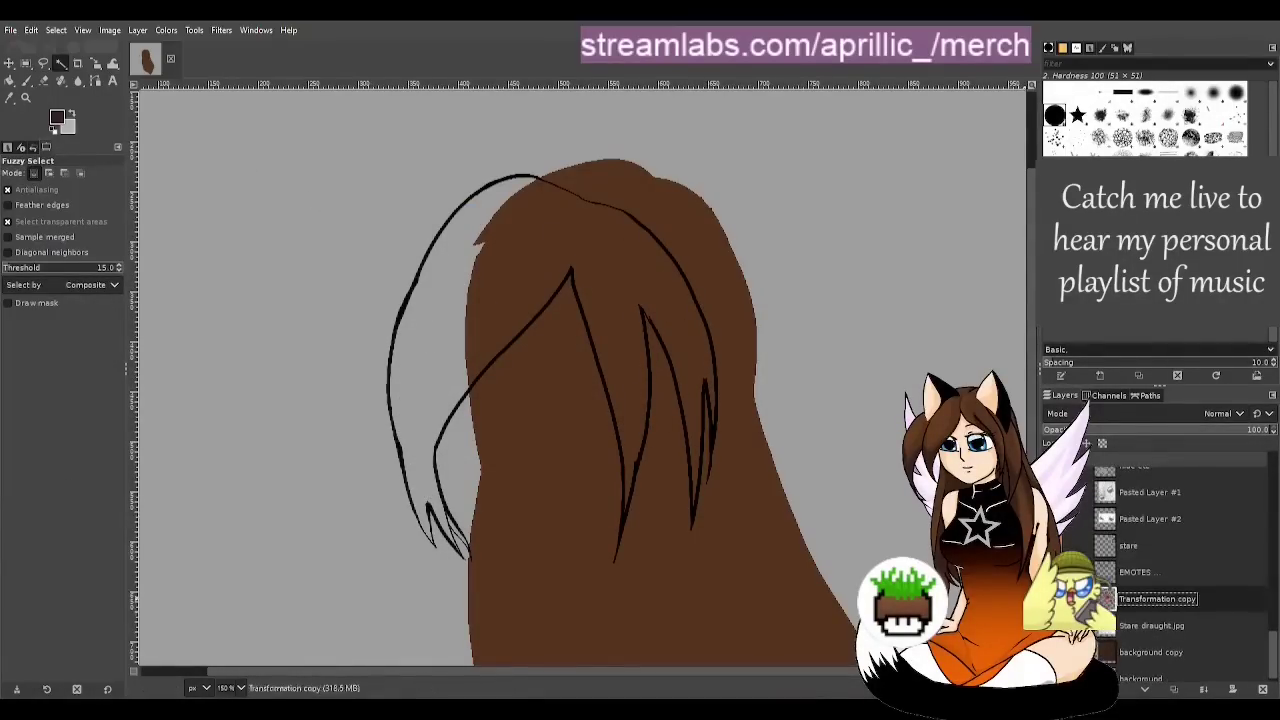
{"action": "left_click", "coordinate": [510, 172]}
{"action": "scroll", "coordinate": [1150, 590], "scroll_direction": "up", "scroll_amount": 4}
{"action": "left_click", "coordinate": [1150, 592]}
{"action": "scroll", "coordinate": [566, 354], "scroll_direction": "up", "scroll_amount": 2}
{"action": "left_click", "coordinate": [566, 354]}
{"action": "scroll", "coordinate": [574, 400], "scroll_direction": "up", "scroll_amount": 7}
{"action": "scroll", "coordinate": [590, 400], "scroll_direction": "down", "scroll_amount": 8}
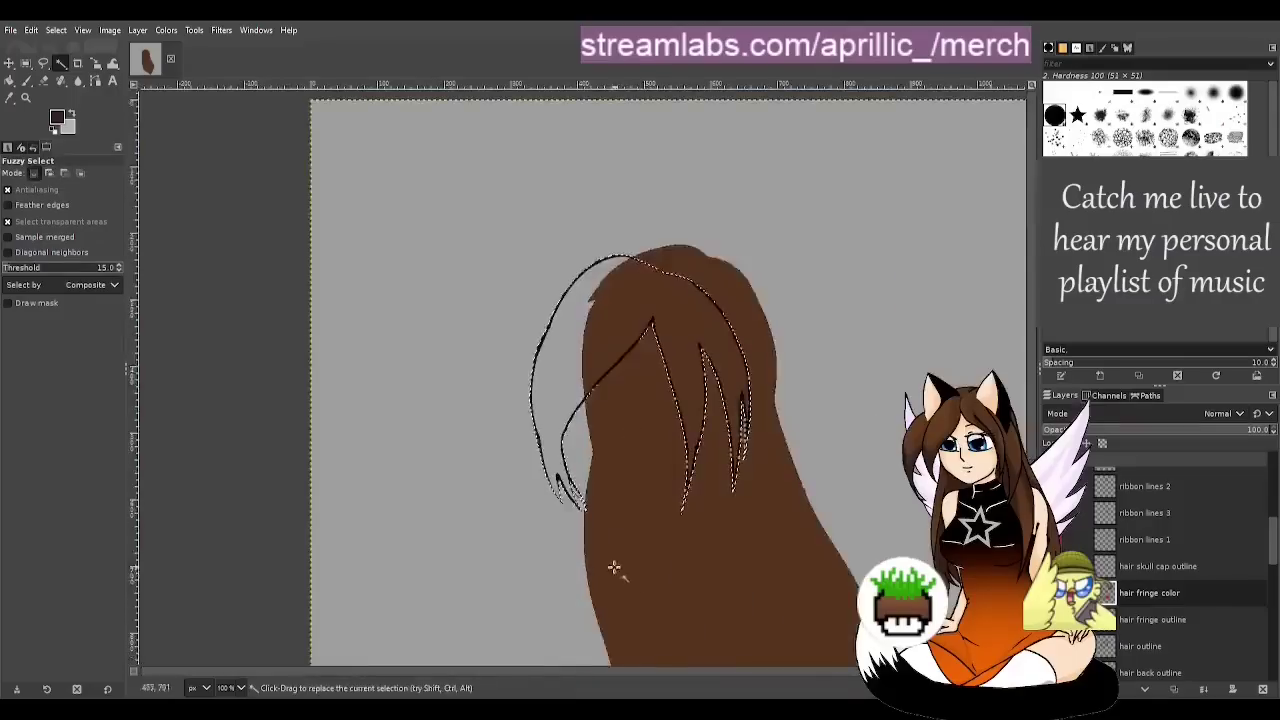
{"action": "scroll", "coordinate": [560, 506], "scroll_direction": "up", "scroll_amount": 8}
{"action": "left_click", "coordinate": [728, 388], "text": "shift"}
Pick the dark hair brown and fill the selected fringe with it
{"action": "scroll", "coordinate": [728, 388], "scroll_direction": "down", "scroll_amount": 7}
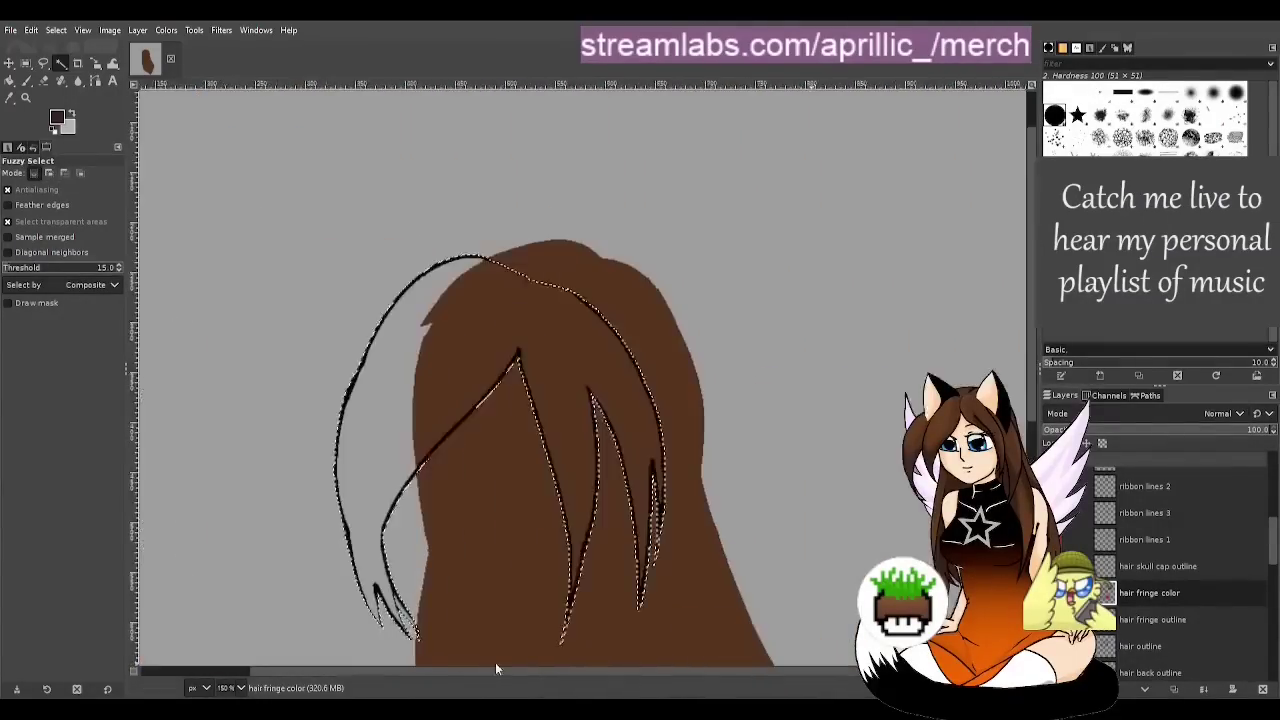
{"action": "key", "text": "o"}
{"action": "left_click", "coordinate": [688, 388]}
{"action": "key", "text": "shift+b"}
{"action": "left_click", "coordinate": [543, 383]}
Add the missed strand tips to the selection, fill them with the same brown, and clear the selection
{"action": "scroll", "coordinate": [380, 599], "scroll_direction": "up", "scroll_amount": 8}
{"action": "key", "text": "u"}
{"action": "left_click", "coordinate": [585, 409], "text": "shift"}
{"action": "key", "text": "shift+b"}
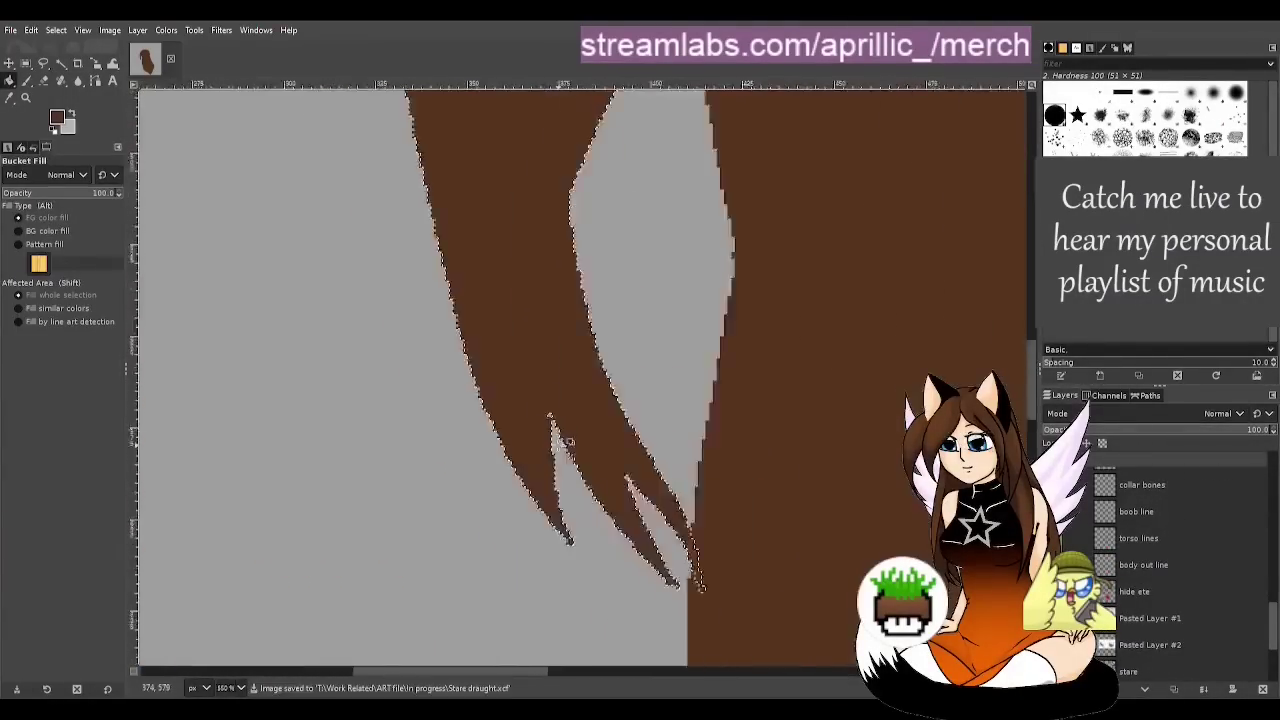
{"action": "scroll", "coordinate": [407, 288], "scroll_direction": "down", "scroll_amount": 9}
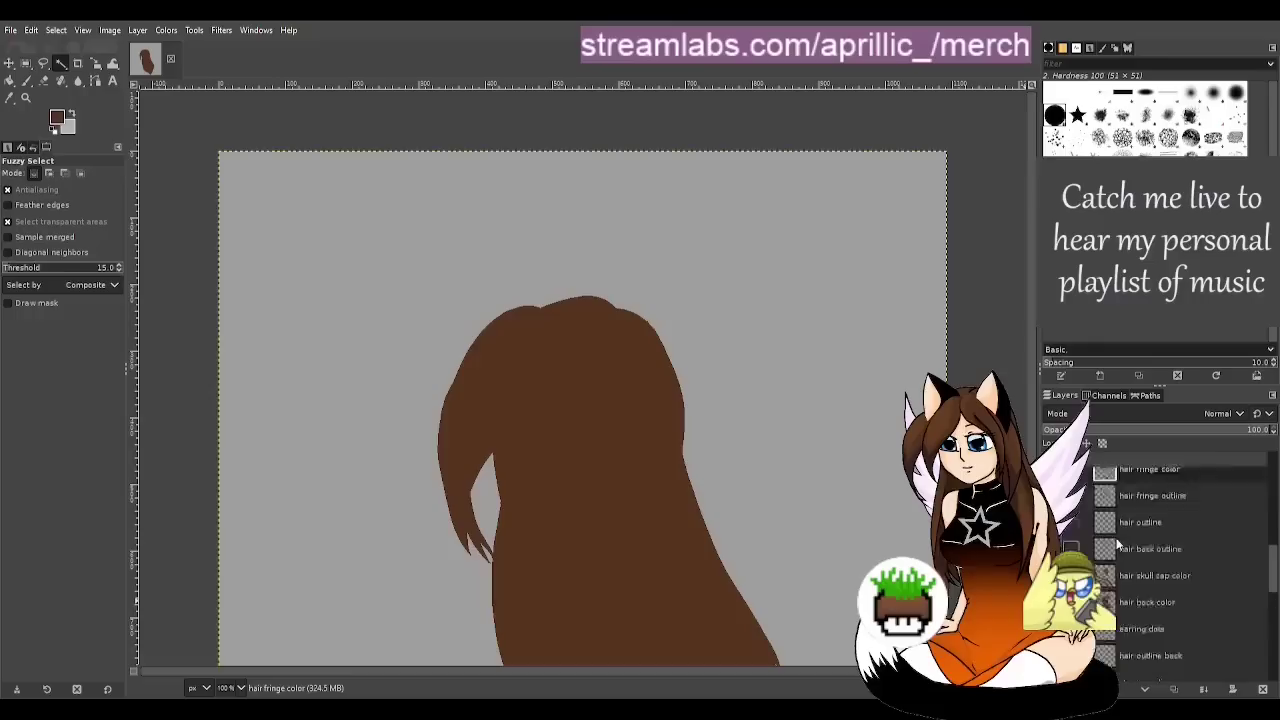
Move hair fringe color directly below where to crop and place the visible hair outline layer just above it
{"action": "scroll", "coordinate": [1198, 474], "scroll_direction": "down", "scroll_amount": 3}
{"action": "mouse_move", "coordinate": [1198, 474]}
{"action": "left_mouse_down"}
{"action": "mouse_move", "coordinate": [1186, 545]}
{"action": "mouse_move", "coordinate": [1186, 490]}
{"action": "left_mouse_up"}
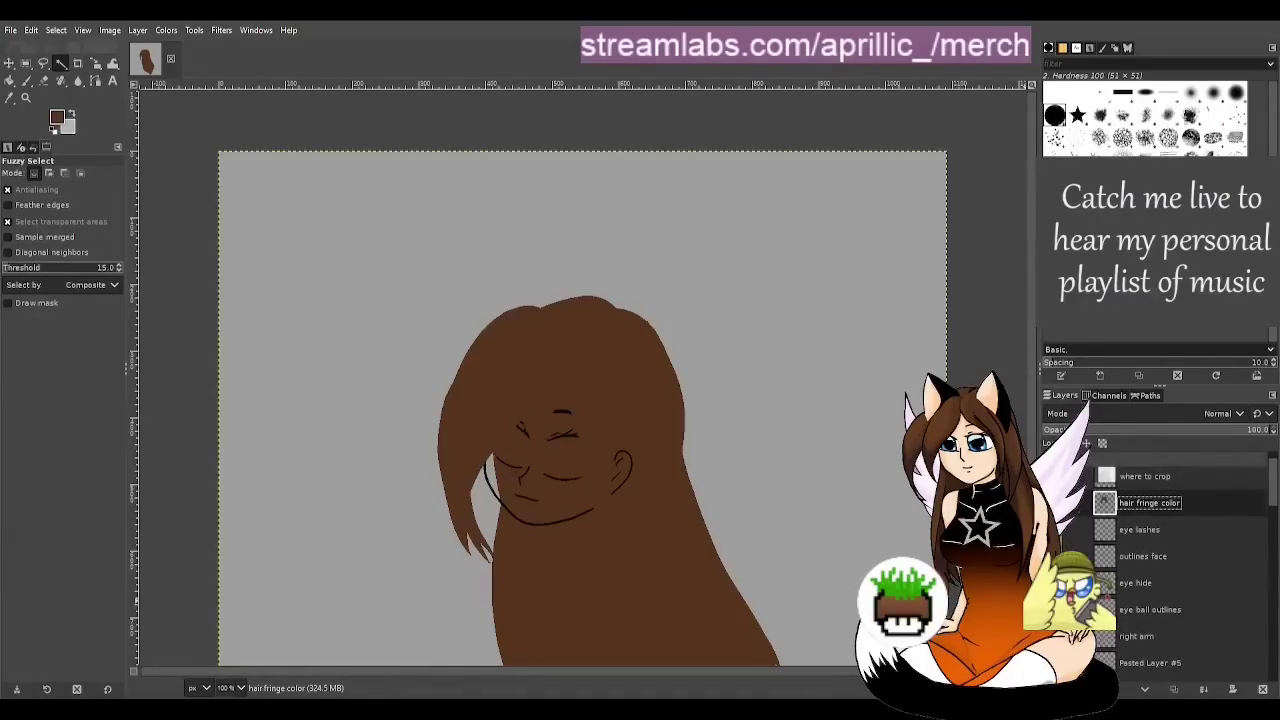
{"action": "scroll", "coordinate": [1180, 560], "scroll_direction": "down", "scroll_amount": 4}
{"action": "scroll", "coordinate": [1176, 563], "scroll_direction": "up", "scroll_amount": 2}
{"action": "left_click", "coordinate": [1176, 563]}
{"action": "scroll", "coordinate": [1177, 580], "scroll_direction": "up", "scroll_amount": 8}
{"action": "scroll", "coordinate": [1177, 580], "scroll_direction": "down", "scroll_amount": 8}
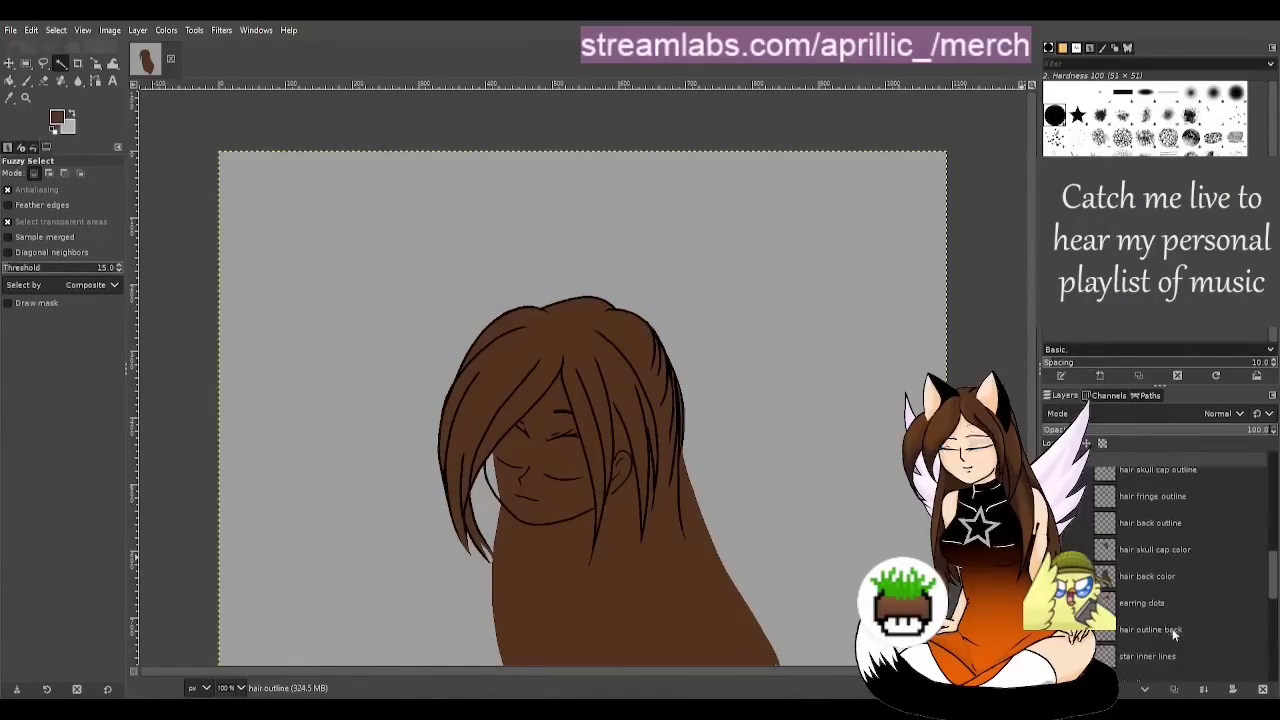
Move the hair outline back layer up between hair back outline and hair skull cap color and show it
{"action": "left_click_drag", "start_coordinate": [1174, 631], "coordinate": [1174, 540]}
{"action": "scroll", "coordinate": [837, 542], "scroll_direction": "down", "scroll_amount": 2}
{"action": "scroll", "coordinate": [837, 542], "scroll_direction": "down", "scroll_amount": 1}
Hide the hair skull cap color, hair back color and hair outline back layers
{"action": "left_click", "coordinate": [1160, 497]}
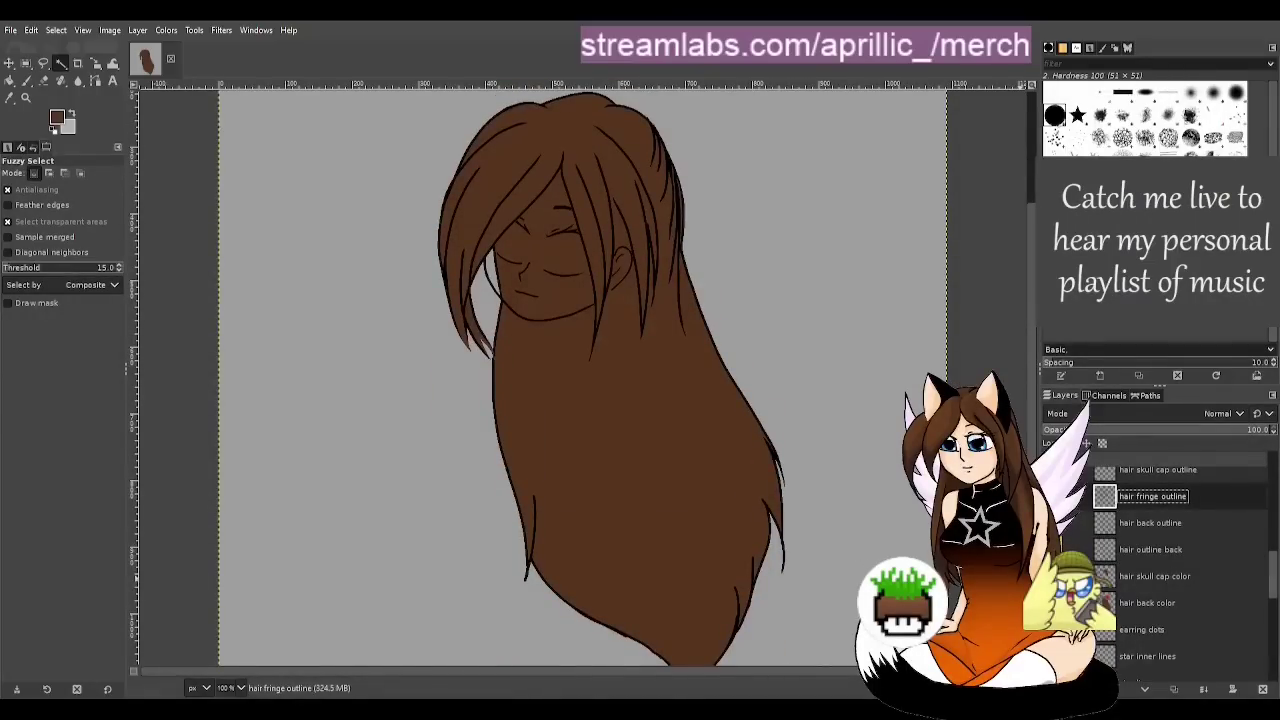
{"action": "scroll", "coordinate": [1207, 496], "scroll_direction": "up", "scroll_amount": 1}
{"action": "left_click", "coordinate": [1207, 496]}
{"action": "scroll", "coordinate": [1162, 617], "scroll_direction": "down", "scroll_amount": 2}
{"action": "left_click", "coordinate": [1053, 571]}
{"action": "left_click", "coordinate": [1125, 519]}
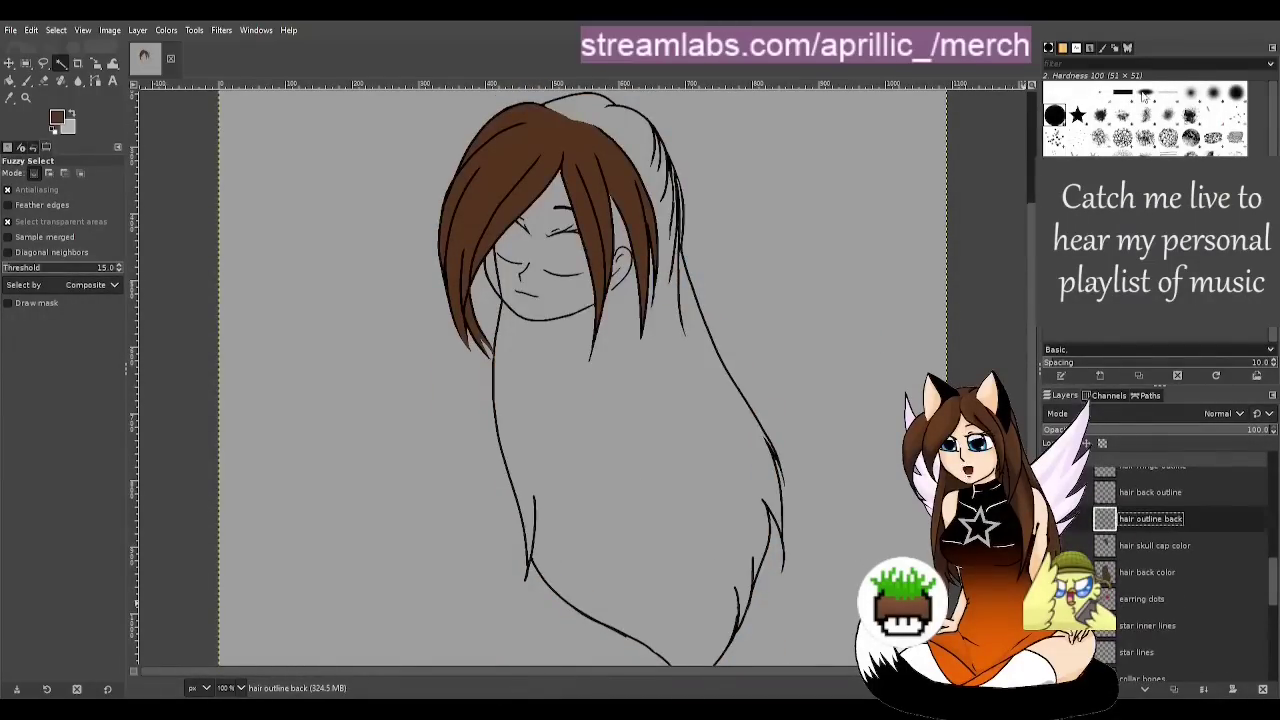
{"action": "left_click", "coordinate": [1053, 519]}
Hide the hair fringe color layer while keeping the hair outline layer shown
{"action": "scroll", "coordinate": [1120, 567], "scroll_direction": "up", "scroll_amount": 10}
{"action": "scroll", "coordinate": [1120, 567], "scroll_direction": "up", "scroll_amount": 2}
{"action": "left_click", "coordinate": [1135, 534]}
{"action": "left_click", "coordinate": [1053, 534]}
{"action": "left_click", "coordinate": [1053, 560]}
{"action": "left_click", "coordinate": [1053, 534]}
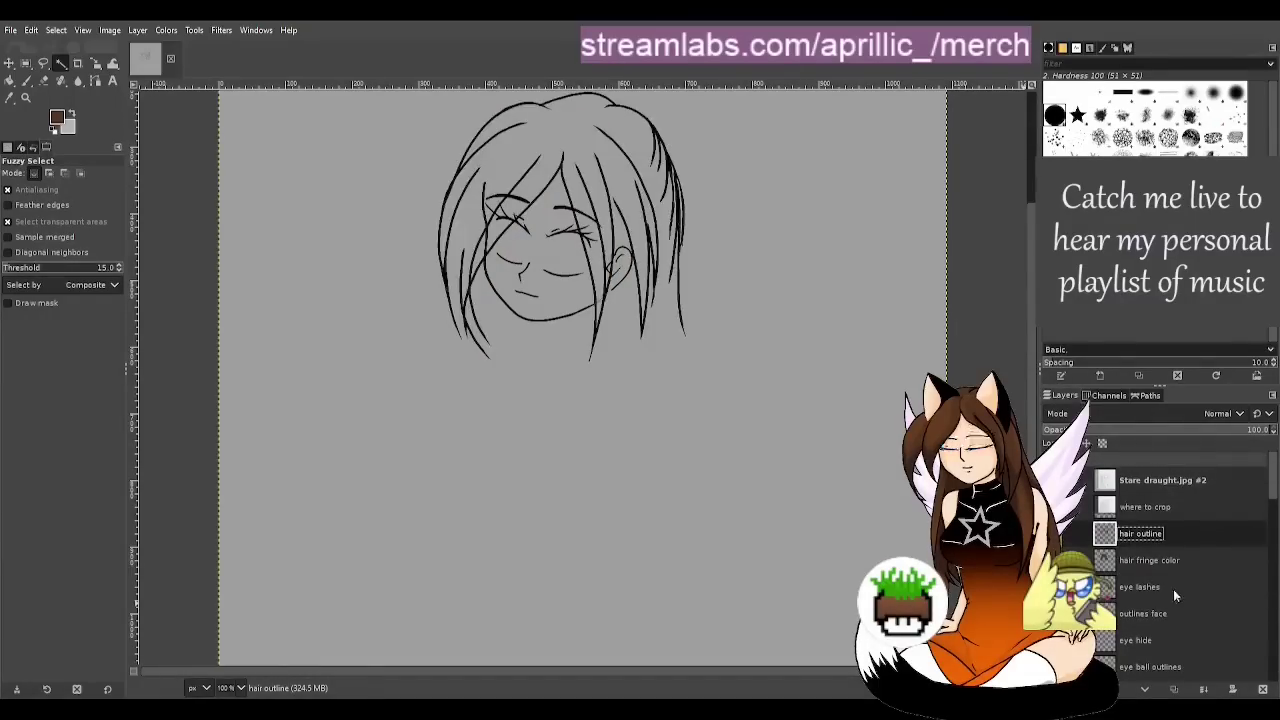
Duplicate the outlines face layer and rename the copy as face skin
{"action": "left_click", "coordinate": [1165, 613]}
{"action": "left_click", "coordinate": [1174, 689]}
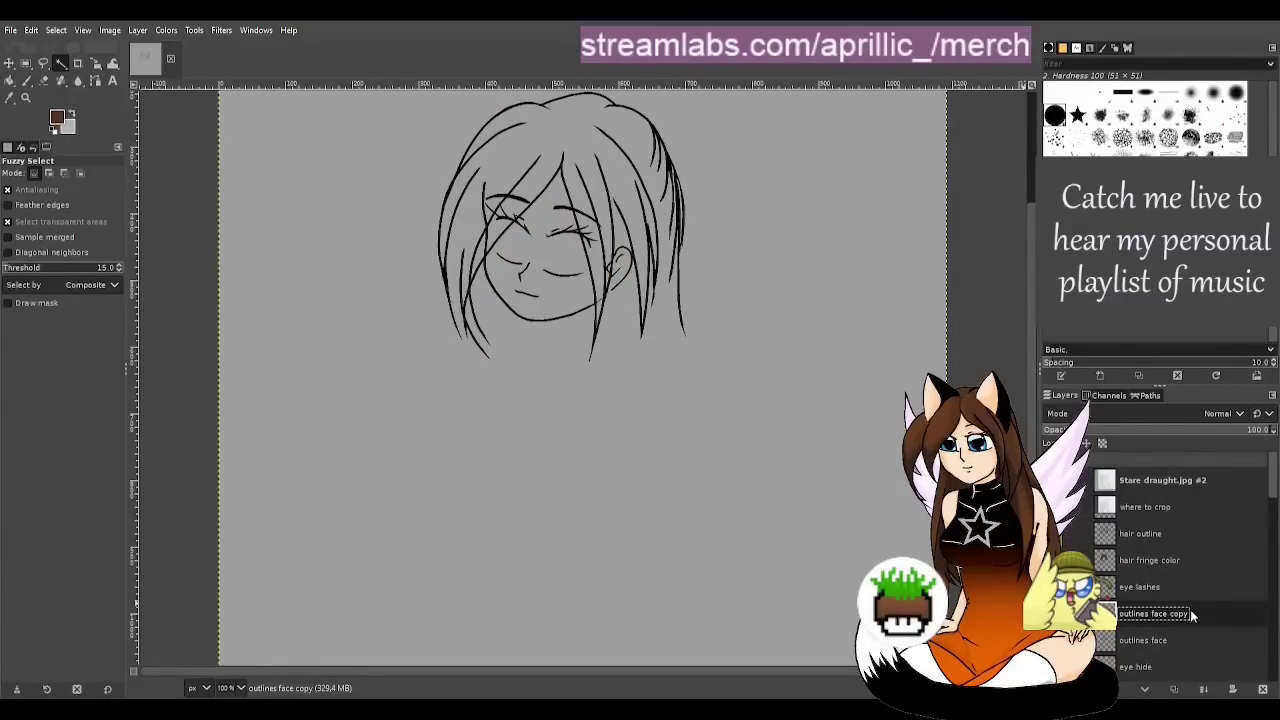
{"action": "key", "text": "BackSpace"}
{"action": "key", "text": "BackSpace"}
{"action": "type", "text": "lo"}
{"action": "key", "text": "Return"}
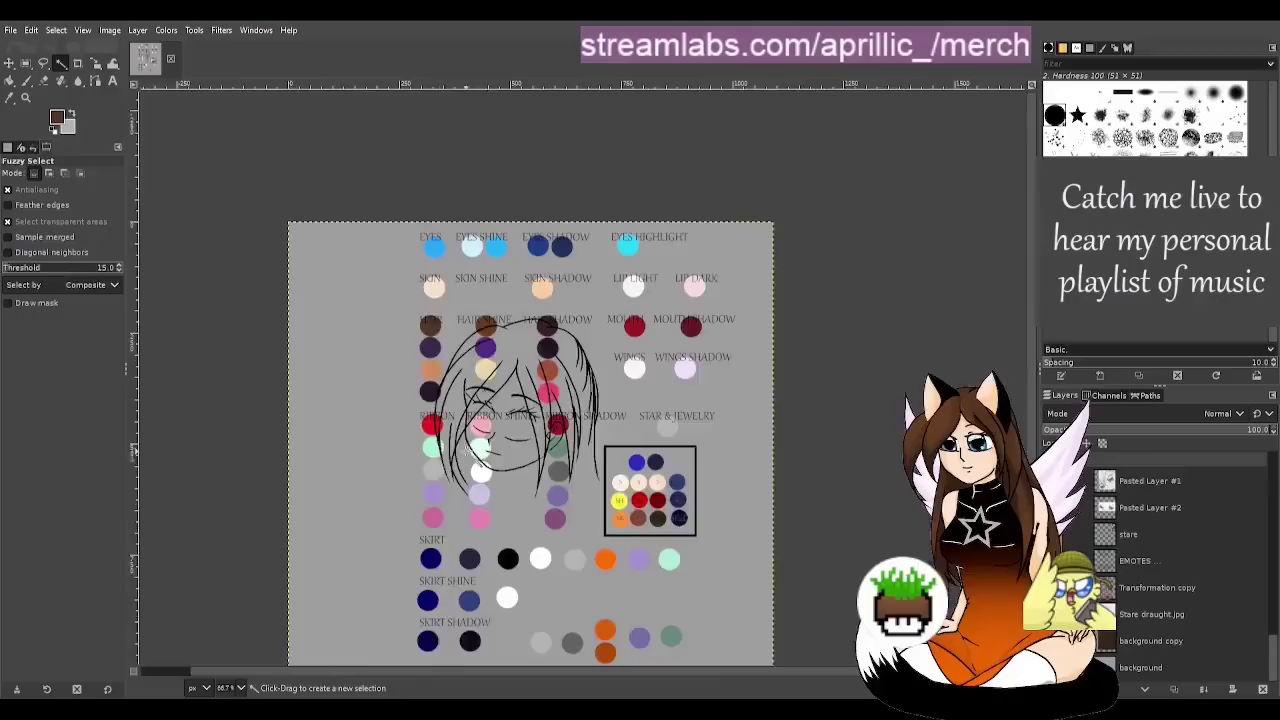
Pick the light skin tone from the palette as the background color and close the forehead and jaw with thin black lines
{"action": "key", "text": "o"}
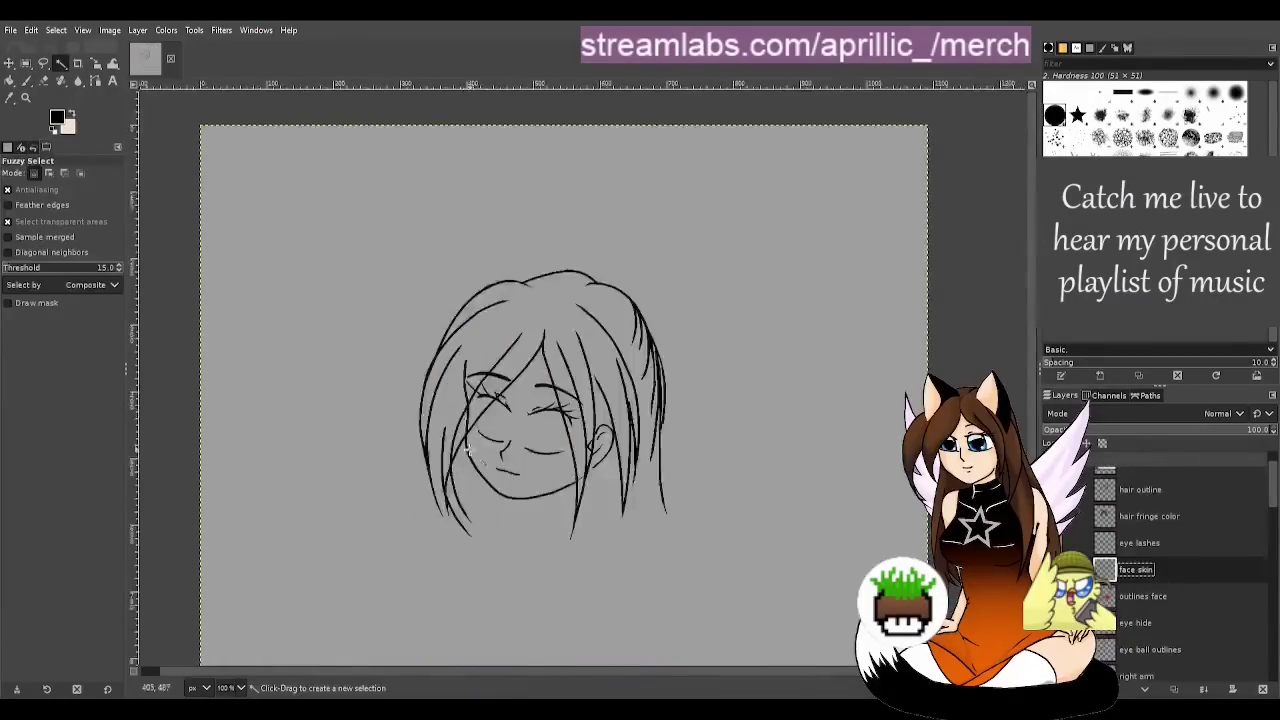
{"action": "key", "text": "2"}
{"action": "key", "text": "p"}
{"action": "mouse_move", "coordinate": [460, 272]}
{"action": "left_mouse_down"}
{"action": "mouse_move", "coordinate": [622, 228]}
{"action": "mouse_move", "coordinate": [706, 286]}
{"action": "left_mouse_up"}
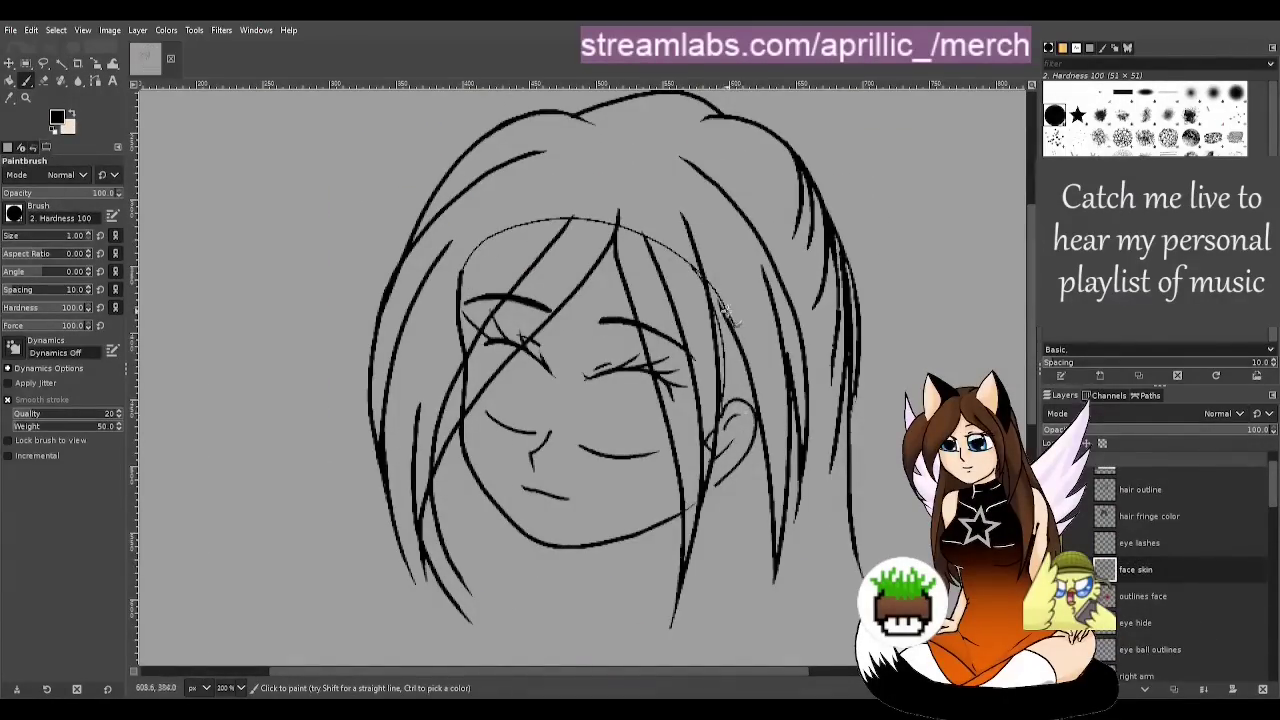
{"action": "key", "text": "3"}
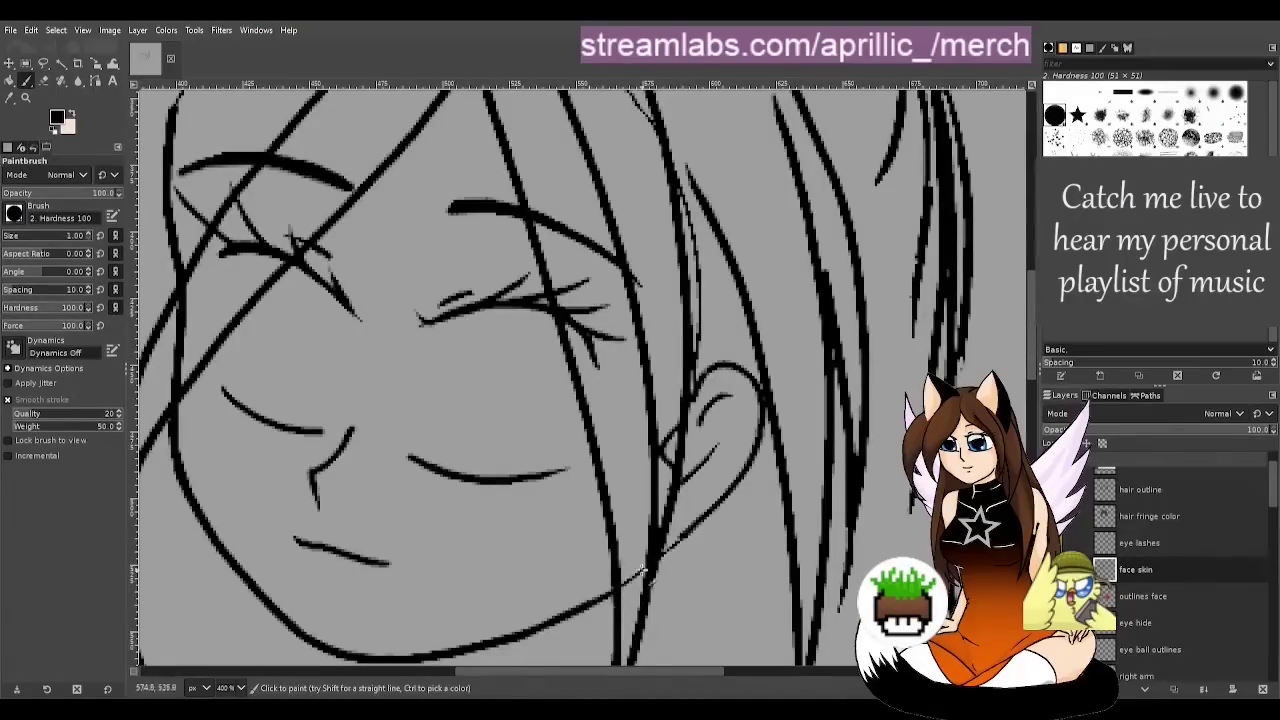
Erase the nose, mouth, eye and inner ear lines from the face skin layer, leaving only the head contour
{"action": "left_click", "coordinate": [1161, 567]}
{"action": "scroll", "coordinate": [377, 508], "scroll_direction": "down", "scroll_amount": 1}
{"action": "key", "text": "u"}
{"action": "key", "text": "shift+e"}
{"action": "left_click_drag", "start_coordinate": [236, 247], "coordinate": [368, 271]}
{"action": "left_click_drag", "start_coordinate": [354, 350], "coordinate": [262, 308]}
{"action": "left_click_drag", "start_coordinate": [264, 416], "coordinate": [340, 452]}
{"action": "mouse_move", "coordinate": [362, 446]}
{"action": "left_mouse_down"}
{"action": "mouse_move", "coordinate": [338, 537]}
{"action": "mouse_move", "coordinate": [423, 299]}
{"action": "left_mouse_up"}
{"action": "left_click_drag", "start_coordinate": [642, 424], "coordinate": [617, 466]}
Rename the face skin layer as face skin outline
{"action": "double_click", "coordinate": [1189, 572]}
{"action": "type", "text": "outline"}
{"action": "key", "text": "Return"}
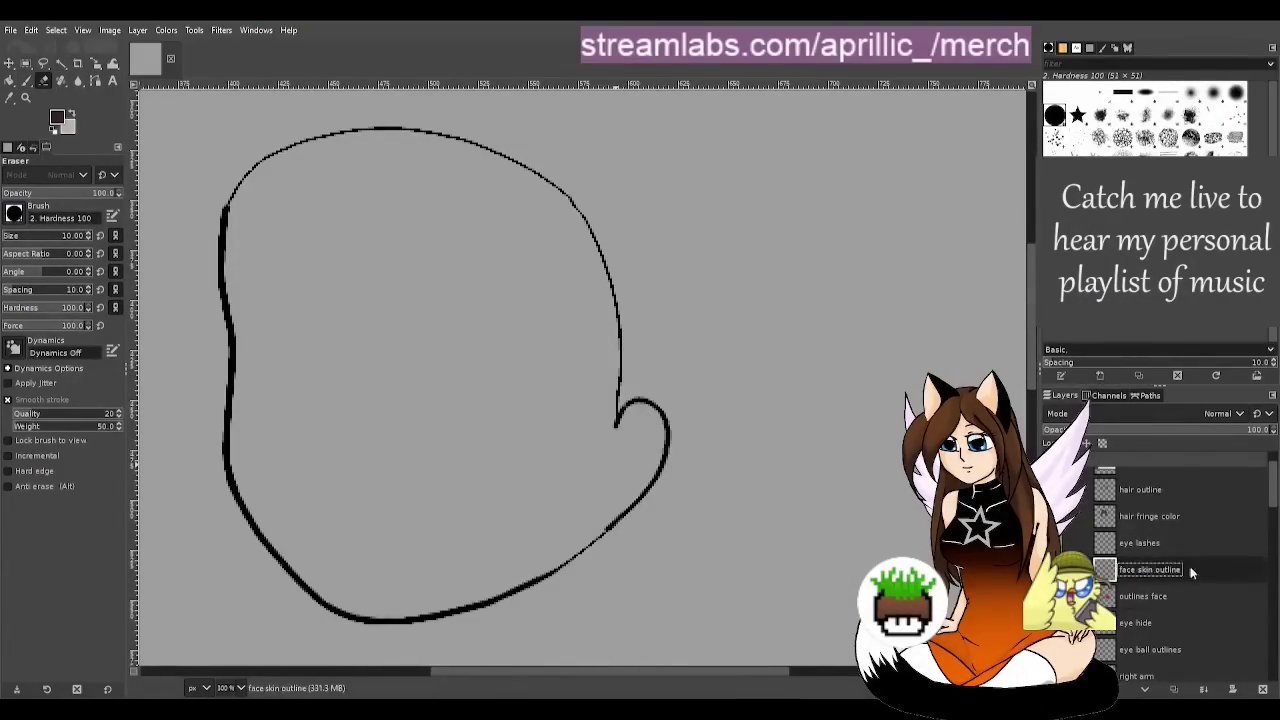
{"action": "key", "text": "Return"}
Duplicate the face skin outline layer as face skin color and select the head interior with Fuzzy Select
{"action": "key", "text": "ctrl+shift+d"}
{"action": "key", "text": "u"}
{"action": "left_click", "coordinate": [363, 294]}
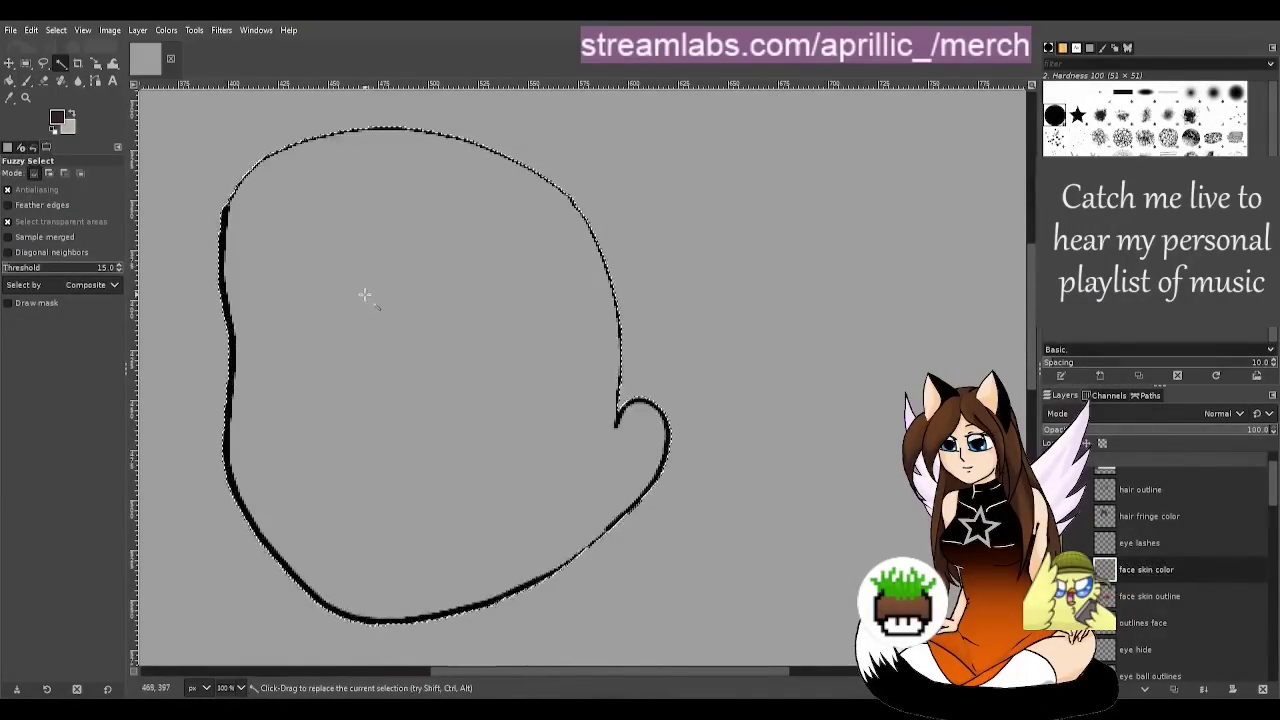
Swap the colors, fill the selected face with the light skin tone, and clear the selection
{"action": "scroll", "coordinate": [342, 310], "scroll_direction": "down", "scroll_amount": 2}
{"action": "key", "text": "shift+b"}
{"action": "key", "text": "x"}
{"action": "left_click", "coordinate": [360, 338]}
{"action": "key", "text": "ctrl+shift+a"}
{"action": "key", "text": "u"}
Check the skin fill with the hair fringe color and hair outline layers shown, and hide them again
{"action": "left_click", "coordinate": [1071, 543]}
{"action": "left_click", "coordinate": [1071, 516]}
{"action": "left_click", "coordinate": [1071, 489]}
{"action": "left_click", "coordinate": [1071, 543]}
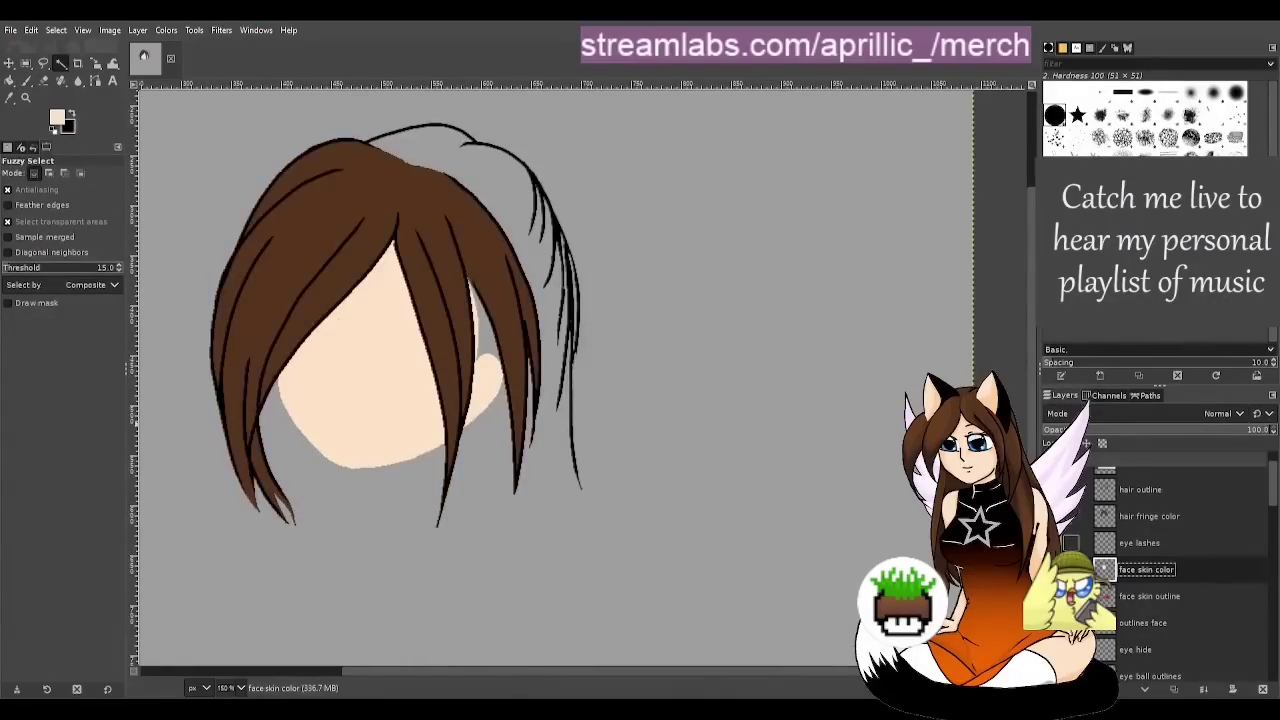
{"action": "scroll", "coordinate": [543, 443], "scroll_direction": "down", "scroll_amount": 1}
{"action": "scroll", "coordinate": [527, 428], "scroll_direction": "up", "scroll_amount": 2}
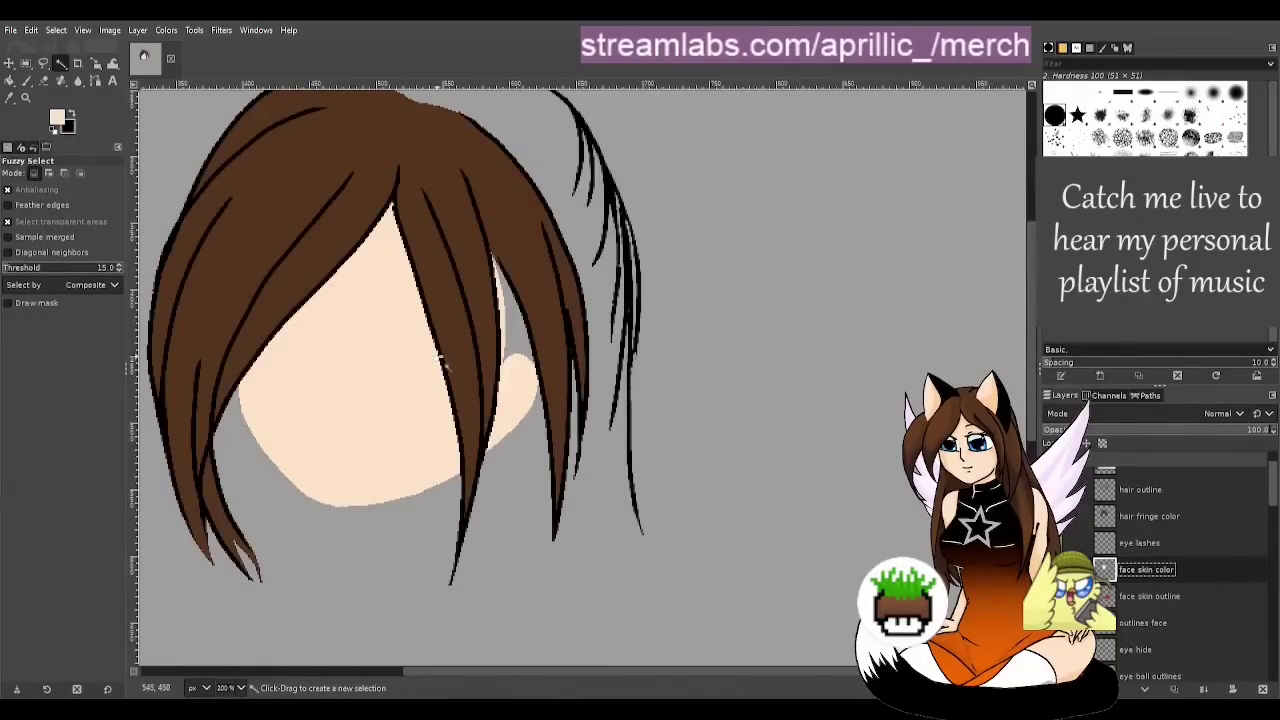
{"action": "left_click", "coordinate": [1071, 516]}
{"action": "left_click", "coordinate": [1071, 489]}
Show the face skin outline layer and move it above face skin color
{"action": "left_click", "coordinate": [1197, 597]}
{"action": "left_click_drag", "start_coordinate": [1197, 597], "coordinate": [1192, 563]}
{"action": "scroll", "coordinate": [615, 393], "scroll_direction": "down", "scroll_amount": 1}
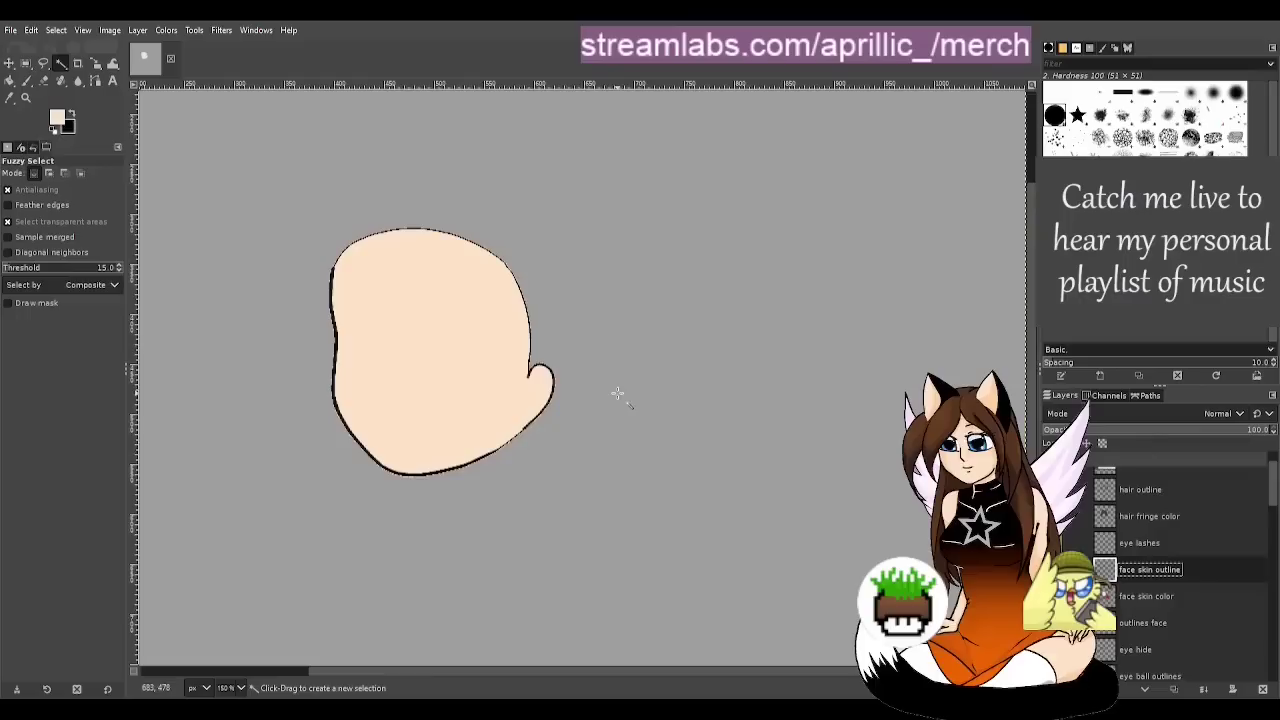
Move hair skull cap color between face skin outline and face skin color and make it visible
{"action": "scroll", "coordinate": [1190, 590], "scroll_direction": "down", "scroll_amount": 10}
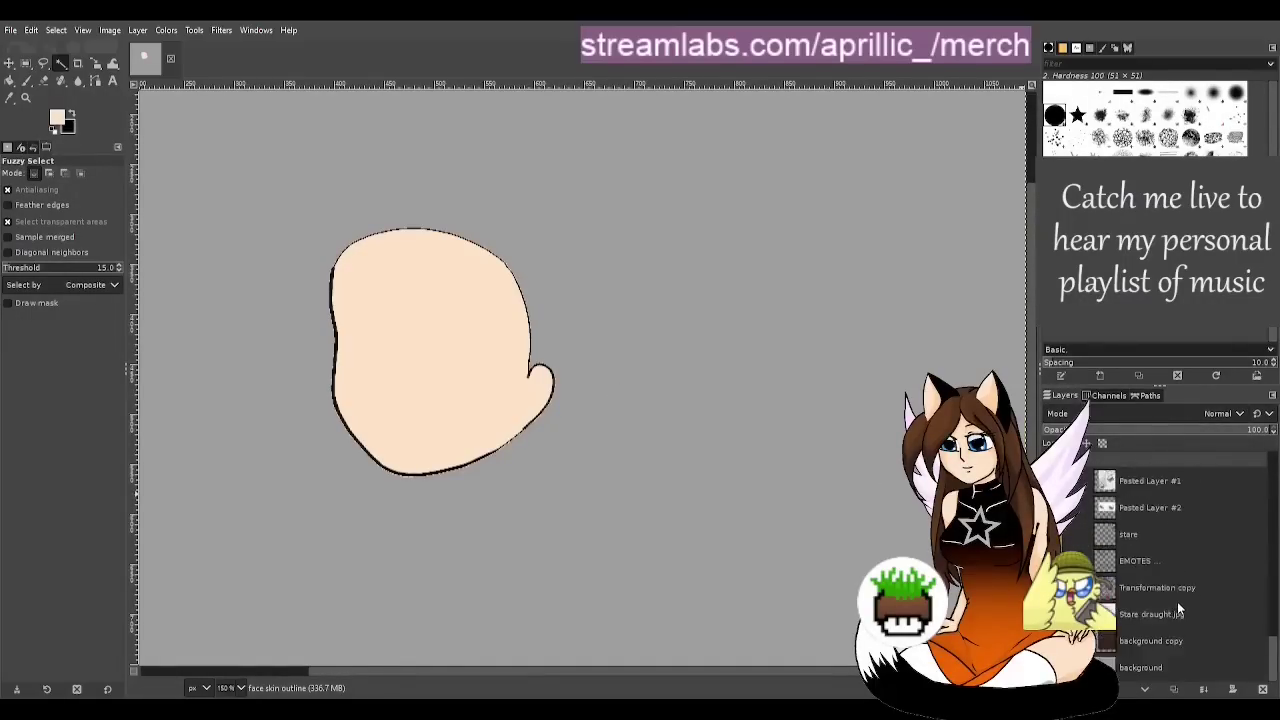
{"action": "scroll", "coordinate": [1180, 610], "scroll_direction": "up", "scroll_amount": 4}
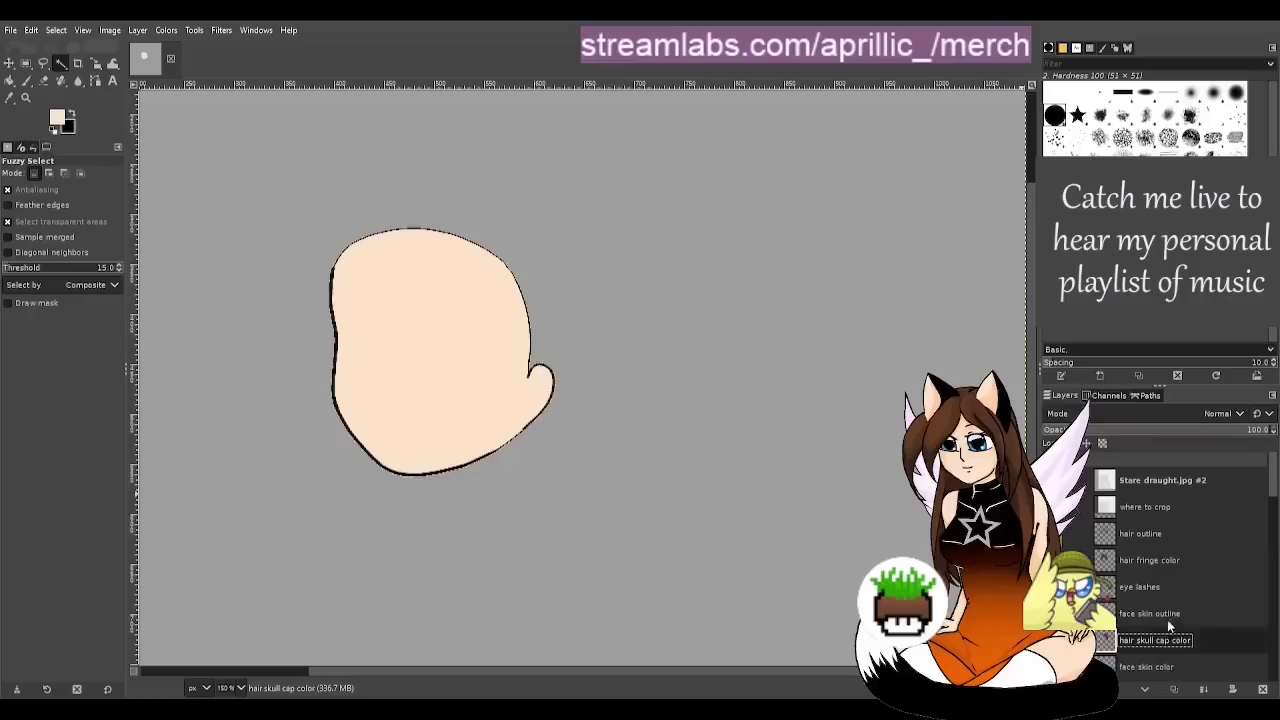
{"action": "left_click", "coordinate": [1155, 640]}
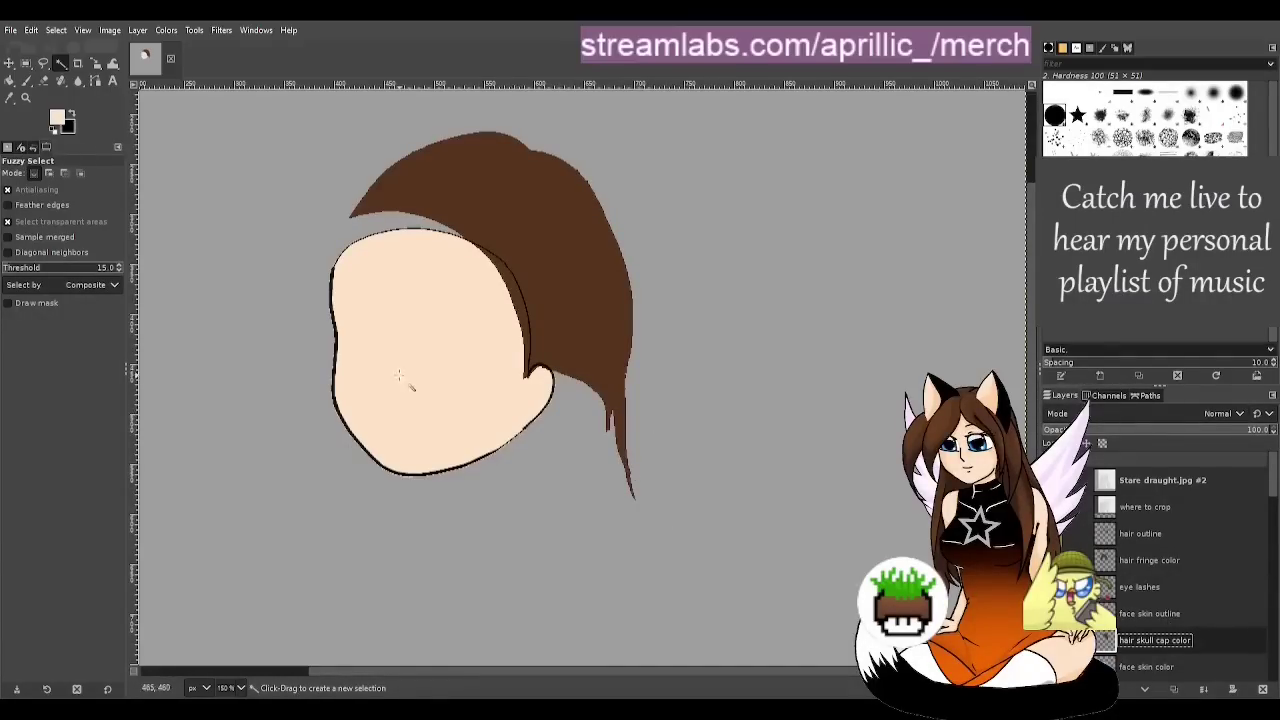
Sample the hair brown, paint hair skull cap color across the gap above the forehead, and erase the excess beside the face
{"action": "scroll", "coordinate": [429, 282], "scroll_direction": "up", "scroll_amount": 1}
{"action": "key", "text": "o"}
{"action": "left_click", "coordinate": [590, 360]}
{"action": "left_click", "coordinate": [27, 80]}
{"action": "mouse_move", "coordinate": [318, 262]}
{"action": "left_mouse_down"}
{"action": "mouse_move", "coordinate": [512, 235]}
{"action": "mouse_move", "coordinate": [390, 222]}
{"action": "left_mouse_up"}
{"action": "key", "text": "shift+e"}
{"action": "mouse_move", "coordinate": [340, 232]}
{"action": "left_mouse_down"}
{"action": "mouse_move", "coordinate": [297, 277]}
{"action": "mouse_move", "coordinate": [344, 268]}
{"action": "left_mouse_up"}
{"action": "scroll", "coordinate": [1208, 615], "scroll_direction": "down", "scroll_amount": 1}
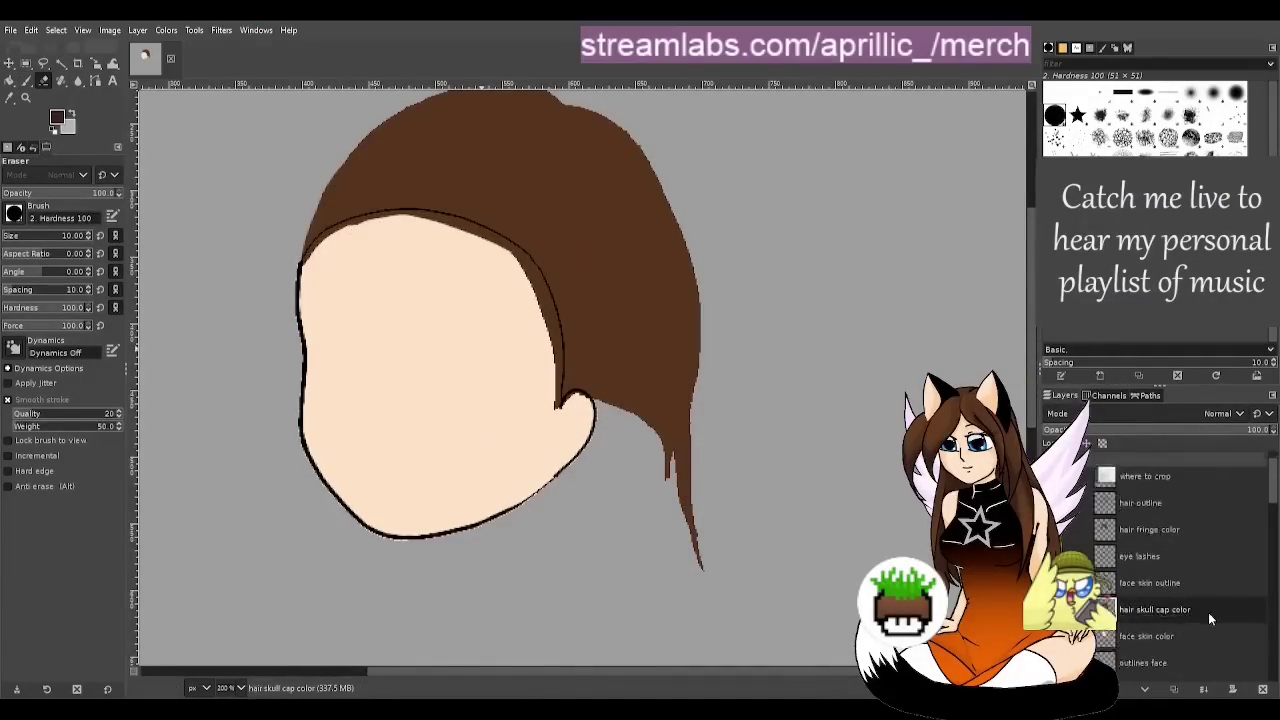
Move hair skull cap color below face skin color and hide the face skin outline layer
{"action": "left_click_drag", "start_coordinate": [1208, 612], "coordinate": [1208, 640]}
{"action": "key", "text": "u"}
{"action": "left_click", "coordinate": [1052, 583]}
{"action": "left_click", "coordinate": [1195, 582]}
Show hair outline, briefly check it with hair fringe color, and make face skin color the active layer
{"action": "left_click", "coordinate": [1140, 503]}
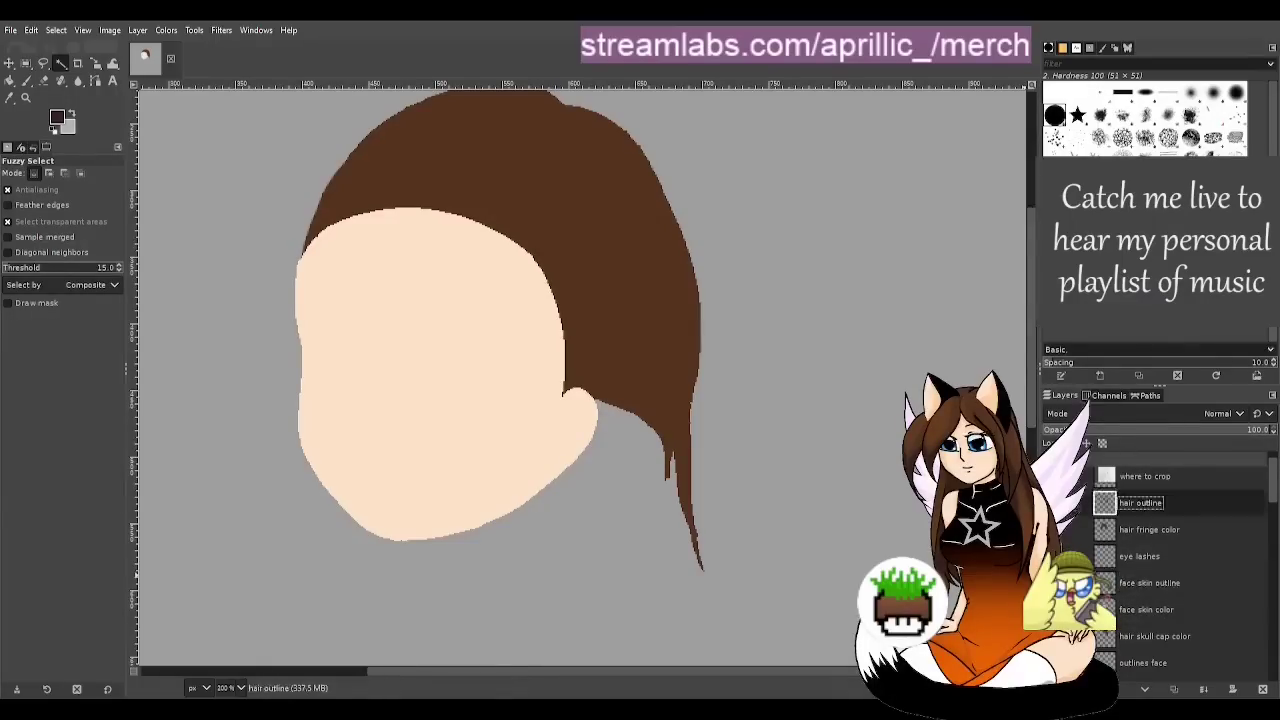
{"action": "left_click", "coordinate": [1052, 503]}
{"action": "left_click", "coordinate": [1052, 529]}
{"action": "left_click", "coordinate": [1148, 612]}
{"action": "left_click", "coordinate": [1052, 529]}
Select the face skin area and erase the skin strip sticking out past the hair strand above the ear with a small eraser
{"action": "scroll", "coordinate": [581, 267], "scroll_direction": "up", "scroll_amount": 2}
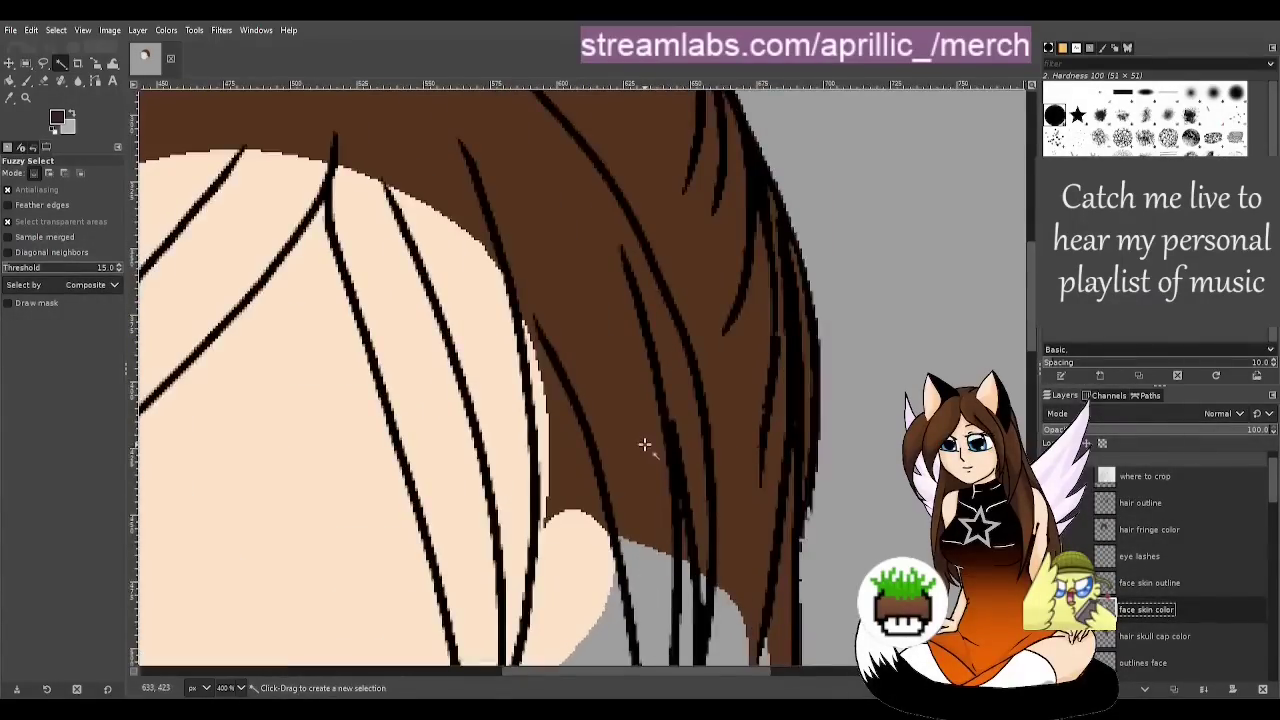
{"action": "key", "text": "shift+e"}
{"action": "left_click", "coordinate": [43, 63]}
{"action": "left_click", "coordinate": [61, 63]}
{"action": "scroll", "coordinate": [613, 297], "scroll_direction": "down", "scroll_amount": 5}
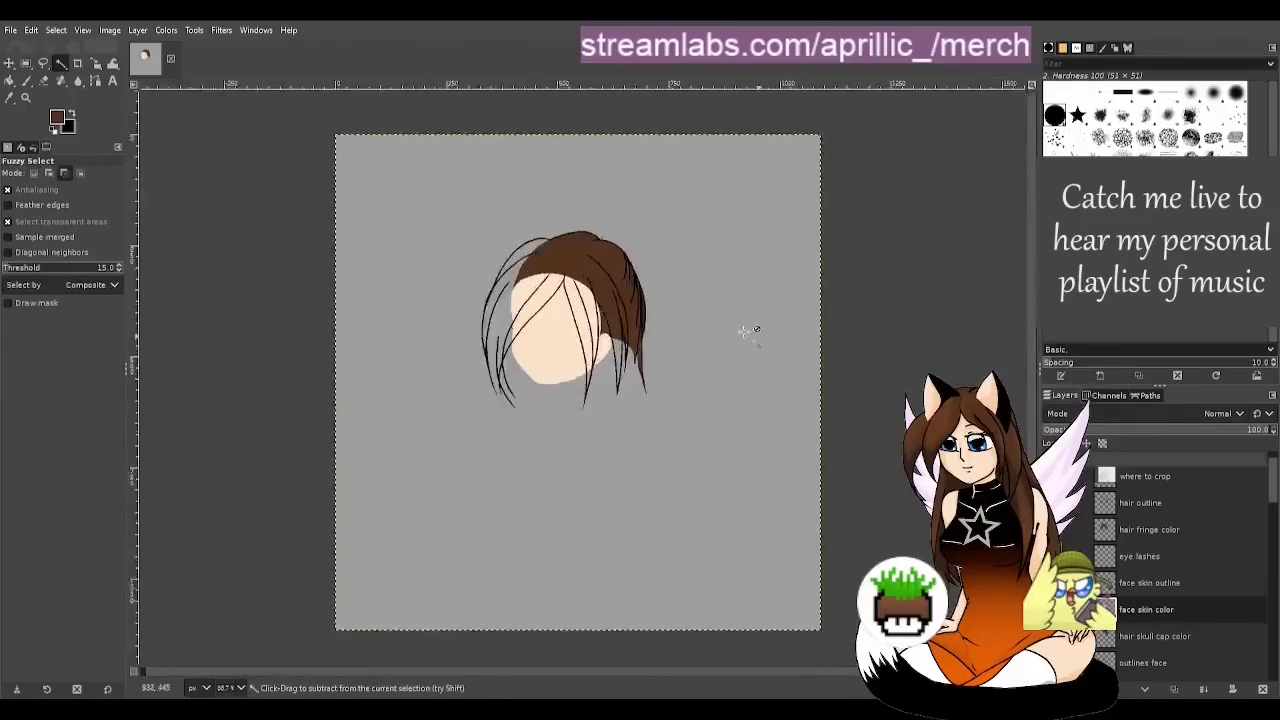
{"action": "scroll", "coordinate": [580, 320], "scroll_direction": "up", "scroll_amount": 6}
{"action": "left_click", "coordinate": [43, 63]}
{"action": "left_click", "coordinate": [43, 80]}
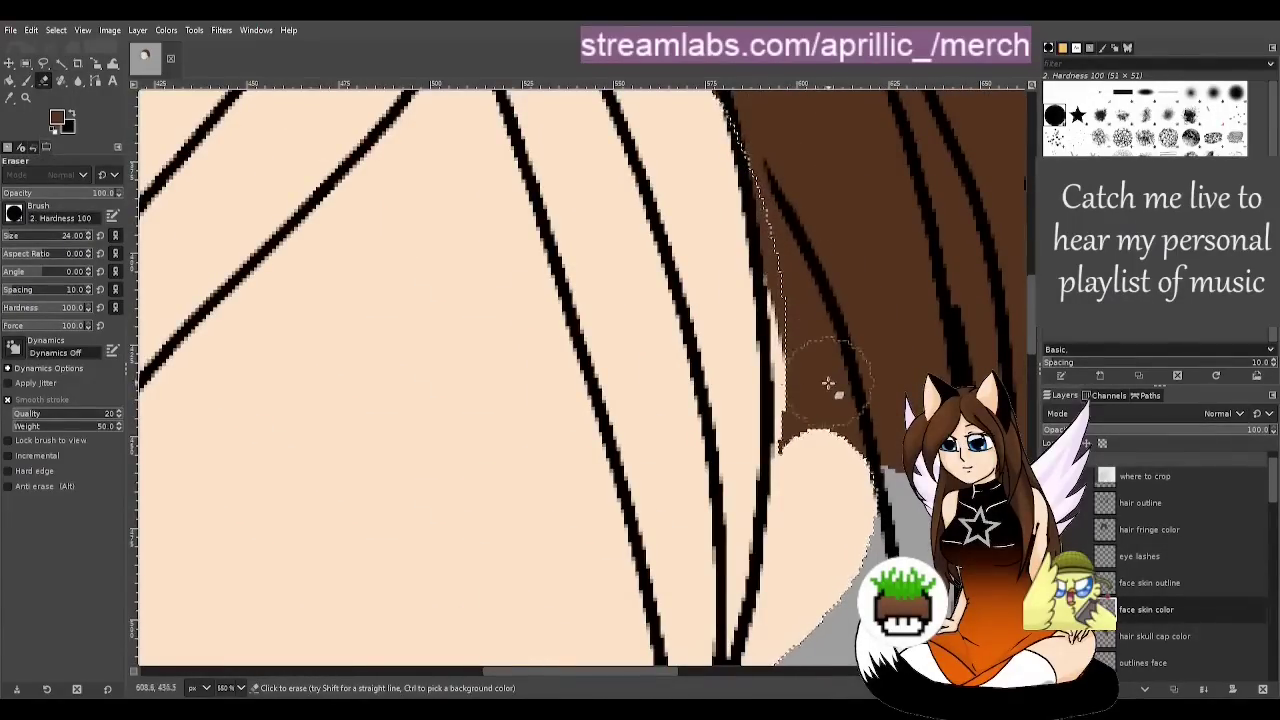
{"action": "mouse_move", "coordinate": [788, 310]}
{"action": "left_mouse_down"}
{"action": "mouse_move", "coordinate": [799, 398]}
{"action": "mouse_move", "coordinate": [781, 438]}
{"action": "mouse_move", "coordinate": [786, 375]}
{"action": "left_mouse_up"}
{"action": "key", "text": "bracketleft"}
{"action": "key", "text": "bracketleft"}
{"action": "key", "text": "bracketleft"}
{"action": "key", "text": "bracketleft"}
{"action": "key", "text": "bracketleft"}
{"action": "key", "text": "bracketleft"}
{"action": "key", "text": "bracketleft"}
{"action": "key", "text": "u"}
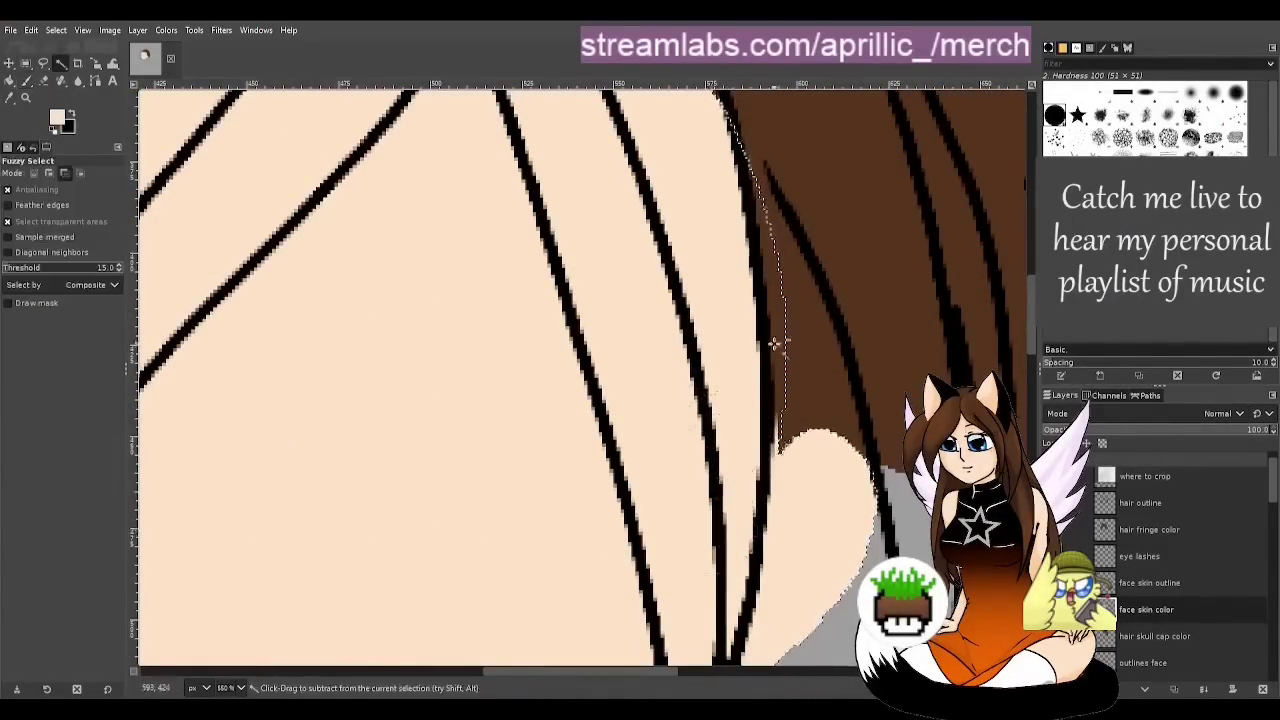
Show hair fringe color over the corrected skin and save the image
{"action": "key", "text": "shift+ctrl+j"}
{"action": "left_click", "coordinate": [1050, 529]}
{"action": "scroll", "coordinate": [796, 479], "scroll_direction": "up", "scroll_amount": 2}
{"action": "scroll", "coordinate": [1150, 560], "scroll_direction": "down", "scroll_amount": 5}
{"action": "left_click", "coordinate": [1050, 566]}
{"action": "left_click", "coordinate": [1050, 566]}
{"action": "key", "text": "ctrl+s"}
{"action": "scroll", "coordinate": [1120, 560], "scroll_direction": "up", "scroll_amount": 3}
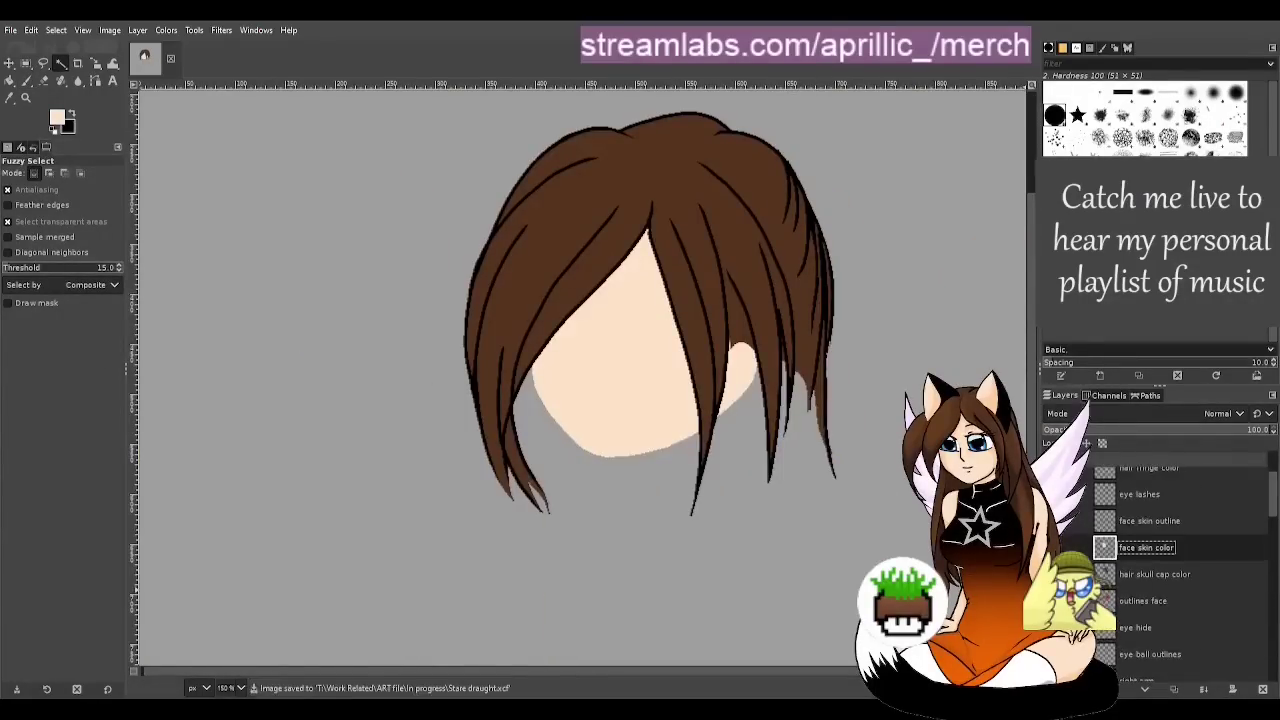
Isolate the face skin color layer and move outlines face directly above it
{"action": "left_click", "coordinate": [1050, 546], "text": "shift"}
{"action": "left_click_drag", "start_coordinate": [1104, 568], "coordinate": [1100, 508]}
{"action": "scroll", "coordinate": [631, 334], "scroll_direction": "up", "scroll_amount": 3}
Duplicate the outlines face layer and rename the copy "eye lids outlines"
{"action": "key", "text": "ctrl+shift+d"}
{"action": "double_click", "coordinate": [1127, 516]}
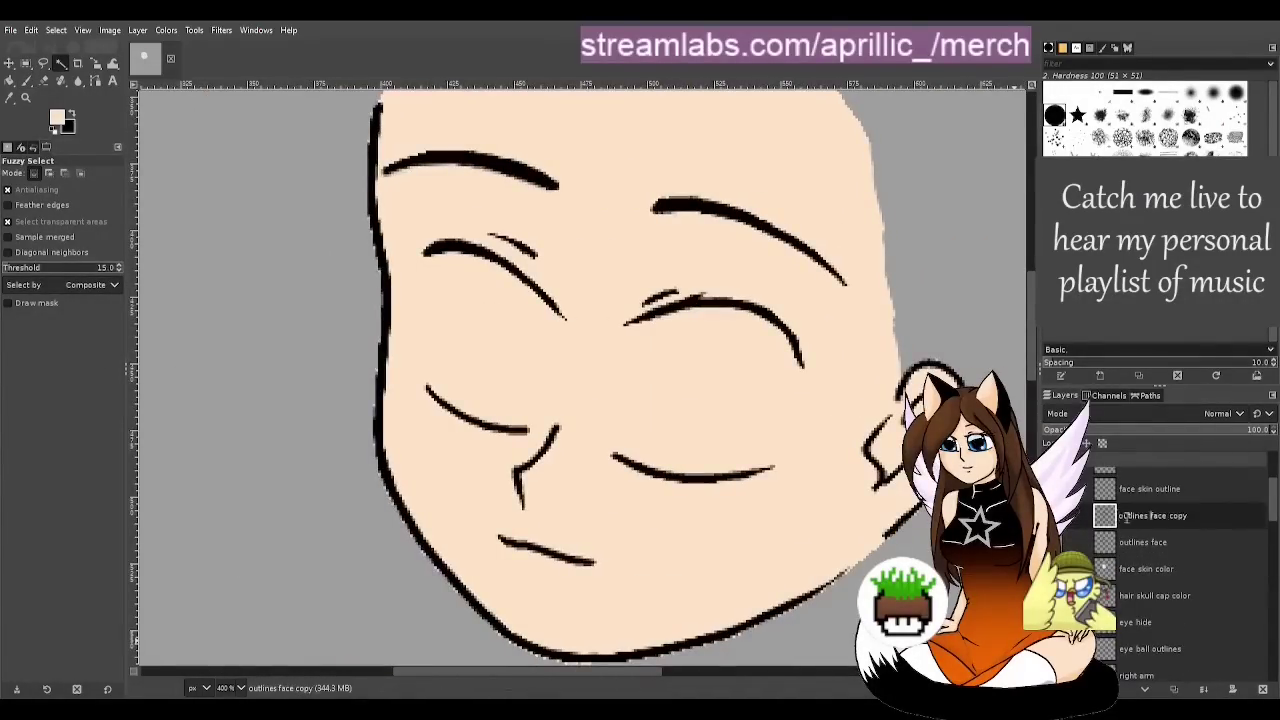
{"action": "type", "text": "lids outlines"}
{"action": "key", "text": "Return"}
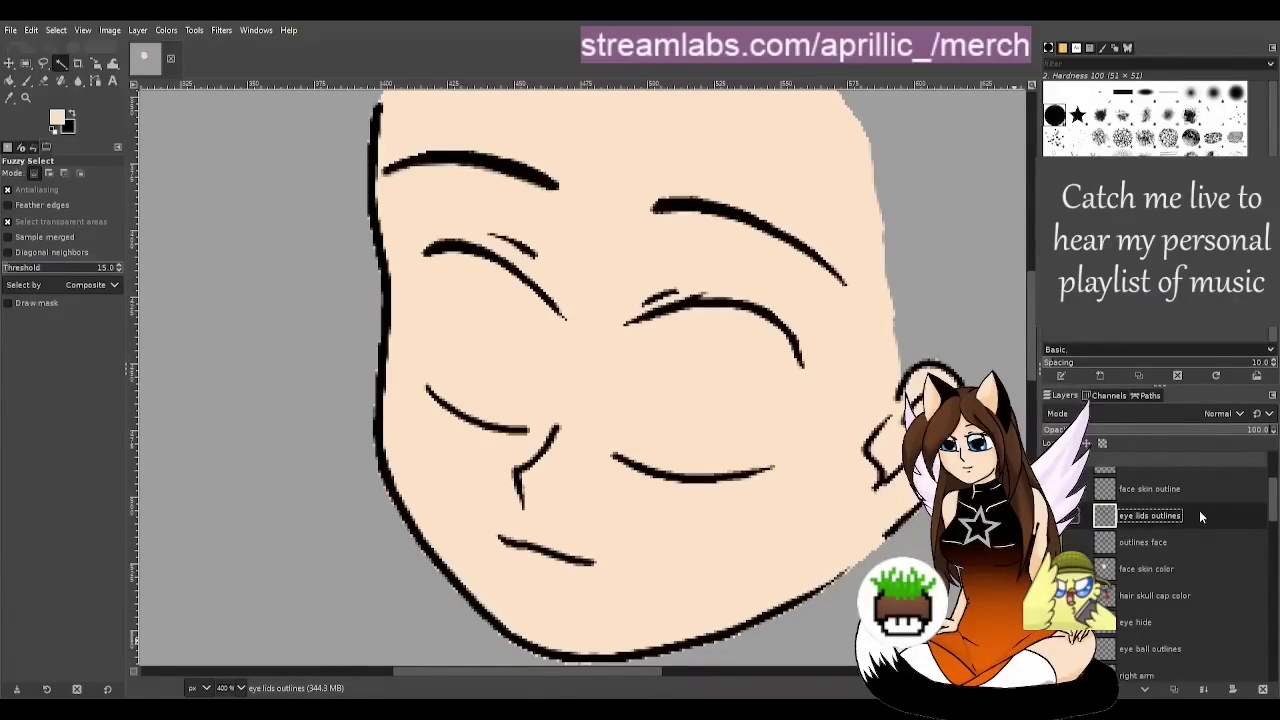
Erase the mouth, chin line and ear from eye lids outlines with the eraser at size 65
{"action": "scroll", "coordinate": [710, 265], "scroll_direction": "down", "scroll_amount": 1}
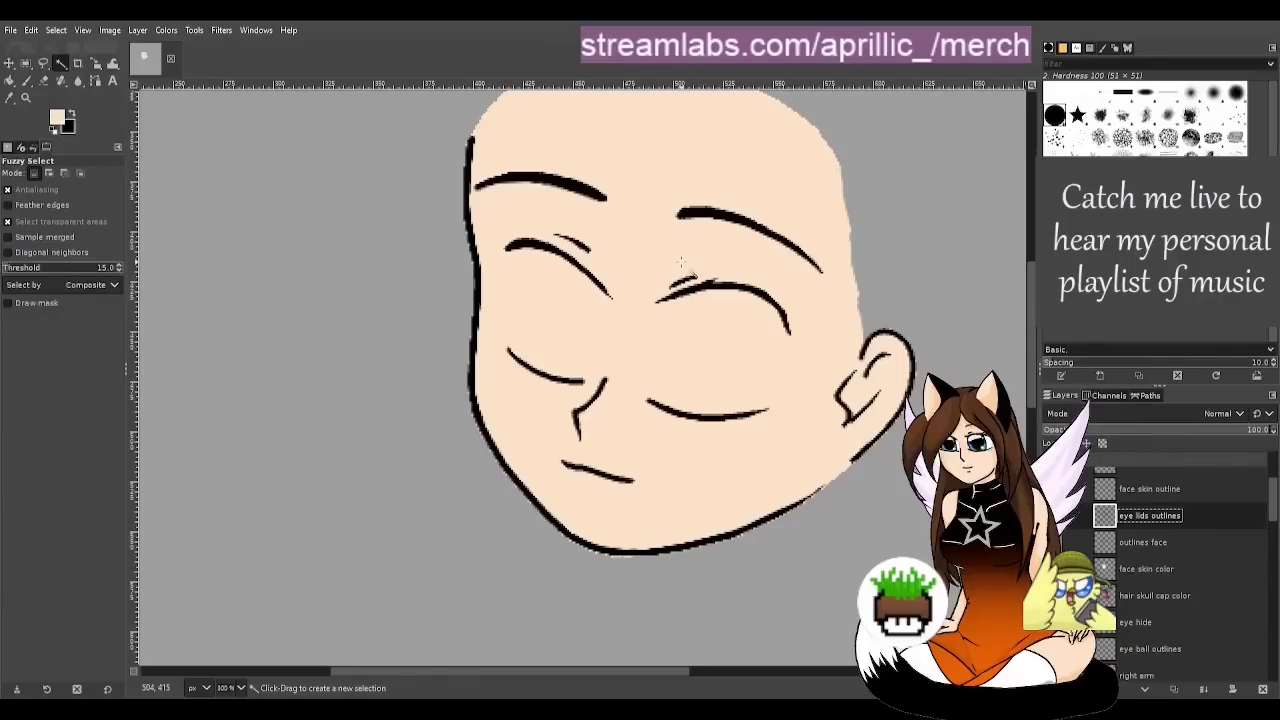
{"action": "scroll", "coordinate": [680, 262], "scroll_direction": "down", "scroll_amount": 4}
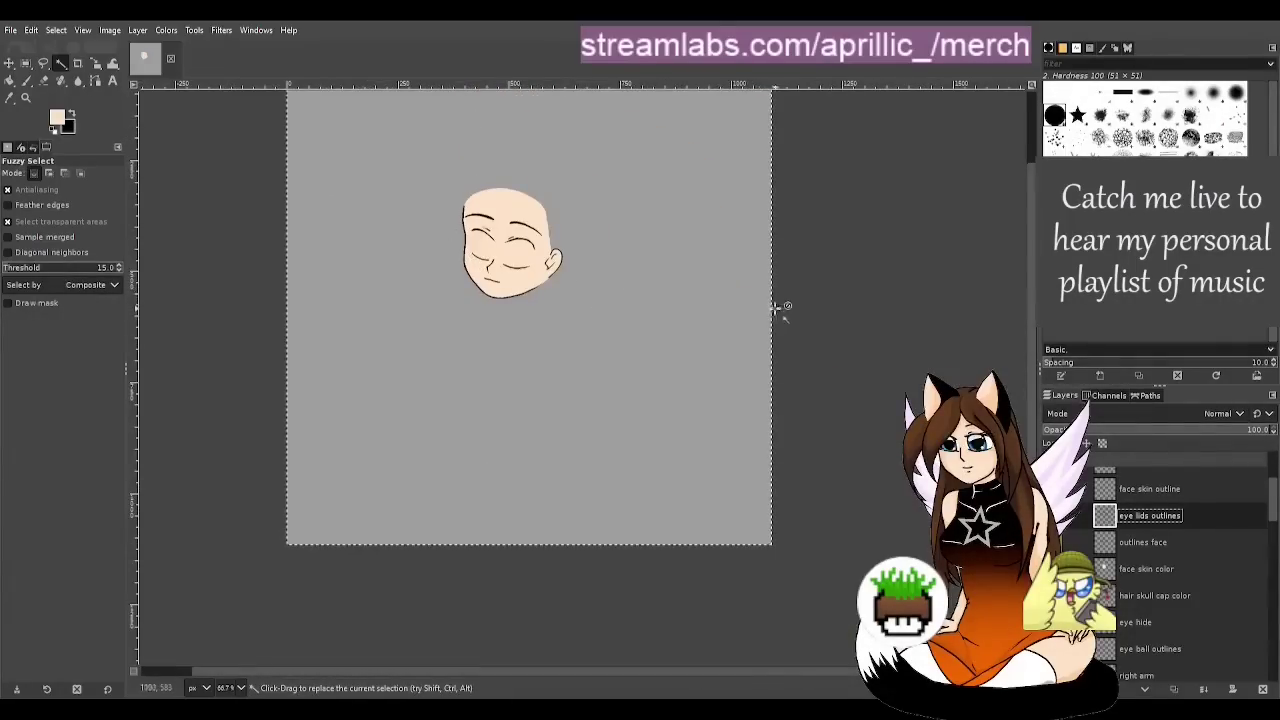
{"action": "scroll", "coordinate": [510, 255], "scroll_direction": "up", "scroll_amount": 4}
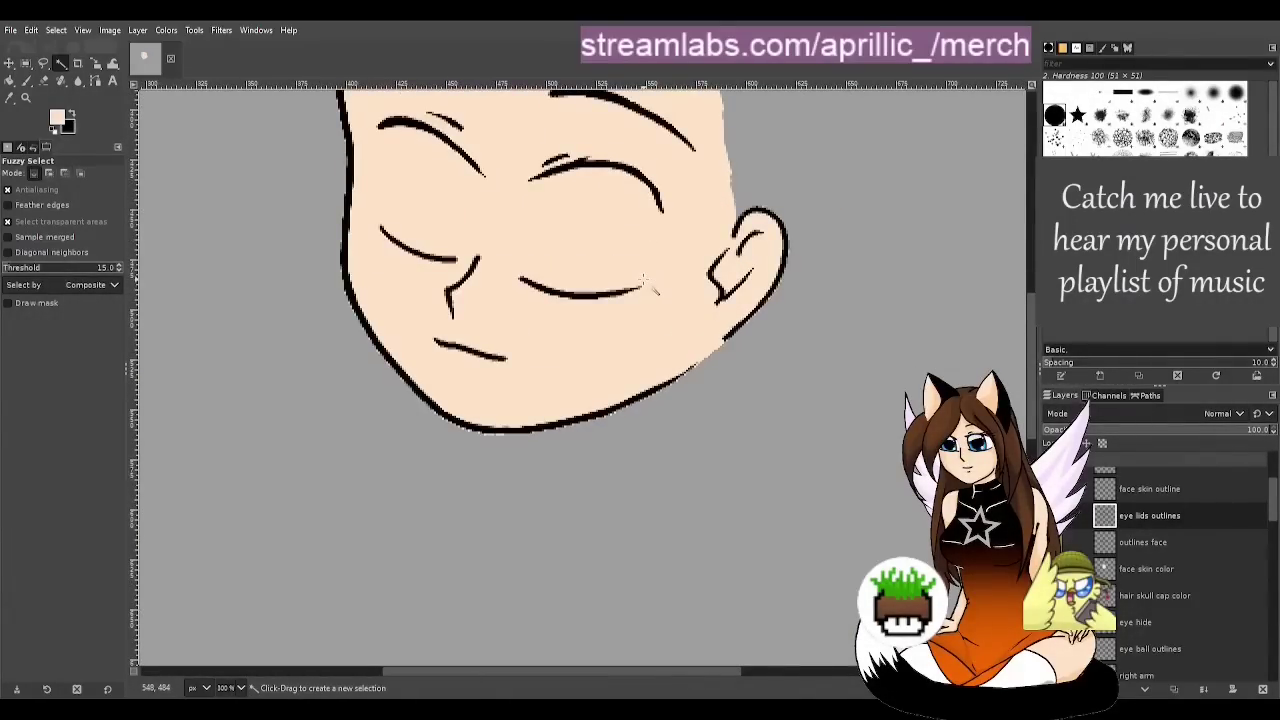
{"action": "key", "text": "shift+e"}
{"action": "key", "text": "d"}
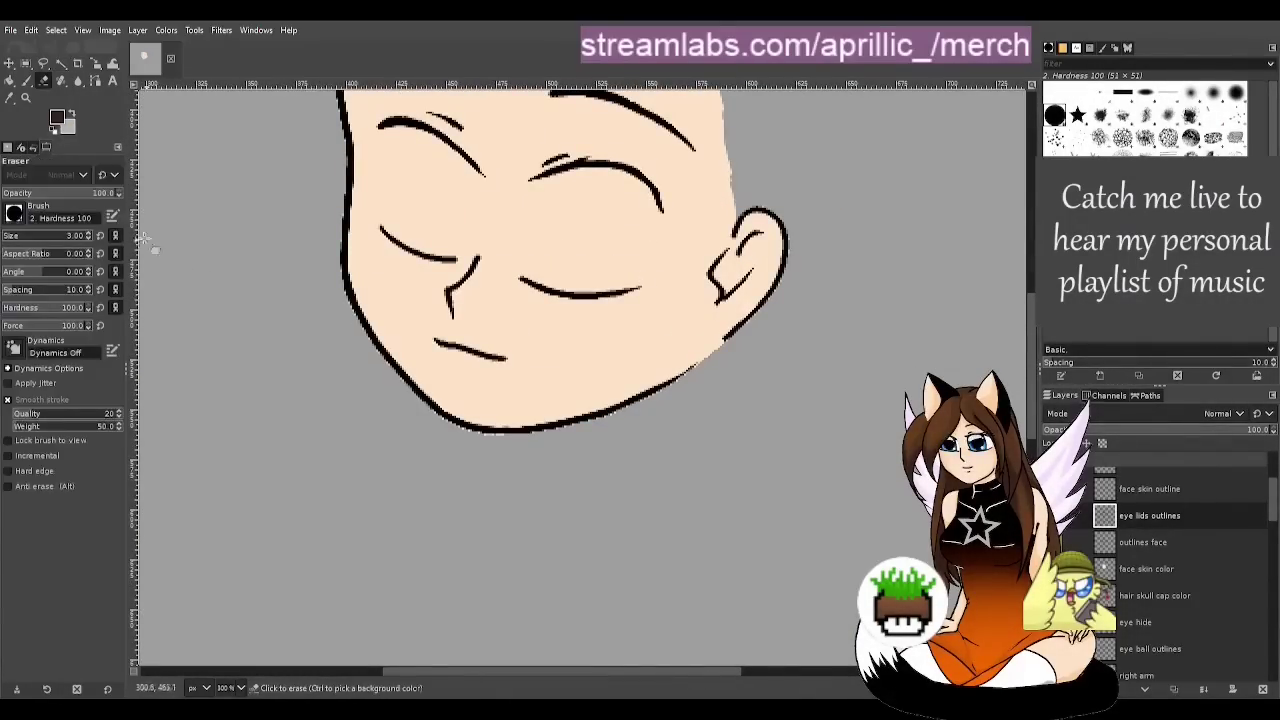
{"action": "mouse_move", "coordinate": [458, 348]}
{"action": "left_mouse_down"}
{"action": "mouse_move", "coordinate": [469, 423]}
{"action": "mouse_move", "coordinate": [611, 404]}
{"action": "mouse_move", "coordinate": [742, 344]}
{"action": "mouse_move", "coordinate": [775, 300]}
{"action": "left_mouse_up"}
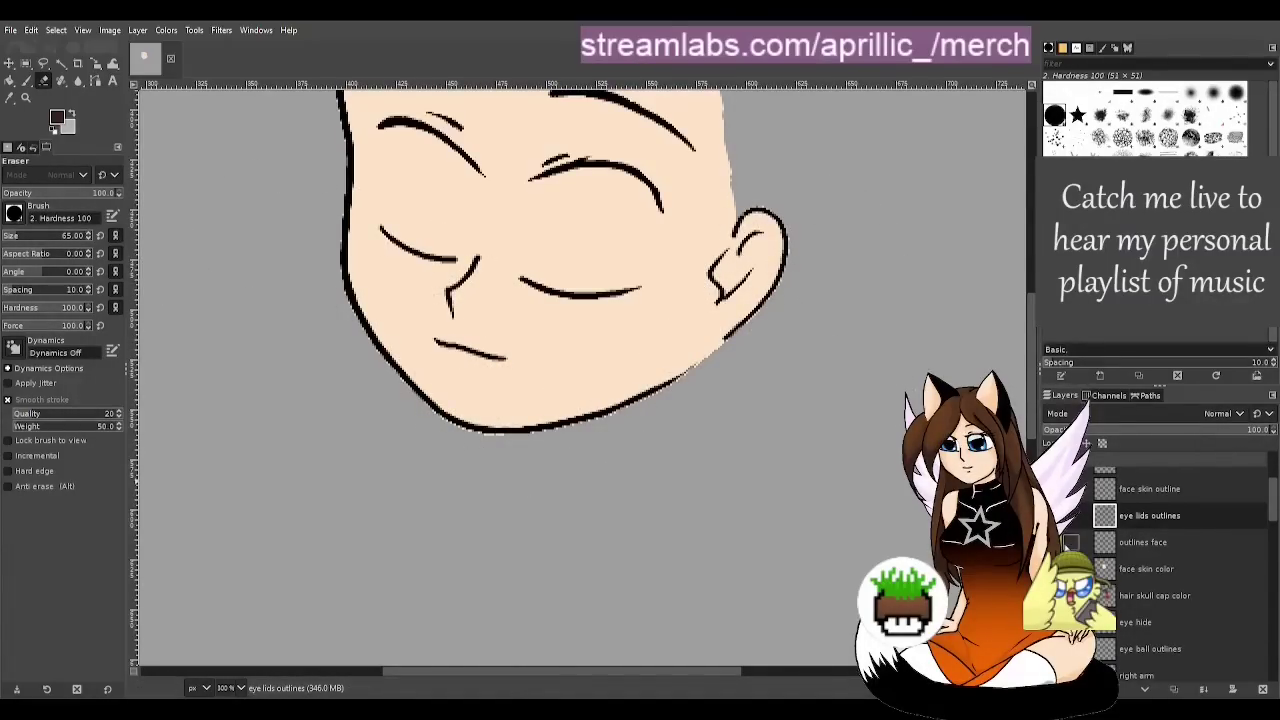
Hide outlines face and erase the remaining face edge, eyebrows, nose and crease lines, finishing with the eraser at size 12
{"action": "left_click", "coordinate": [1056, 542]}
{"action": "scroll", "coordinate": [826, 395], "scroll_direction": "up", "scroll_amount": 3}
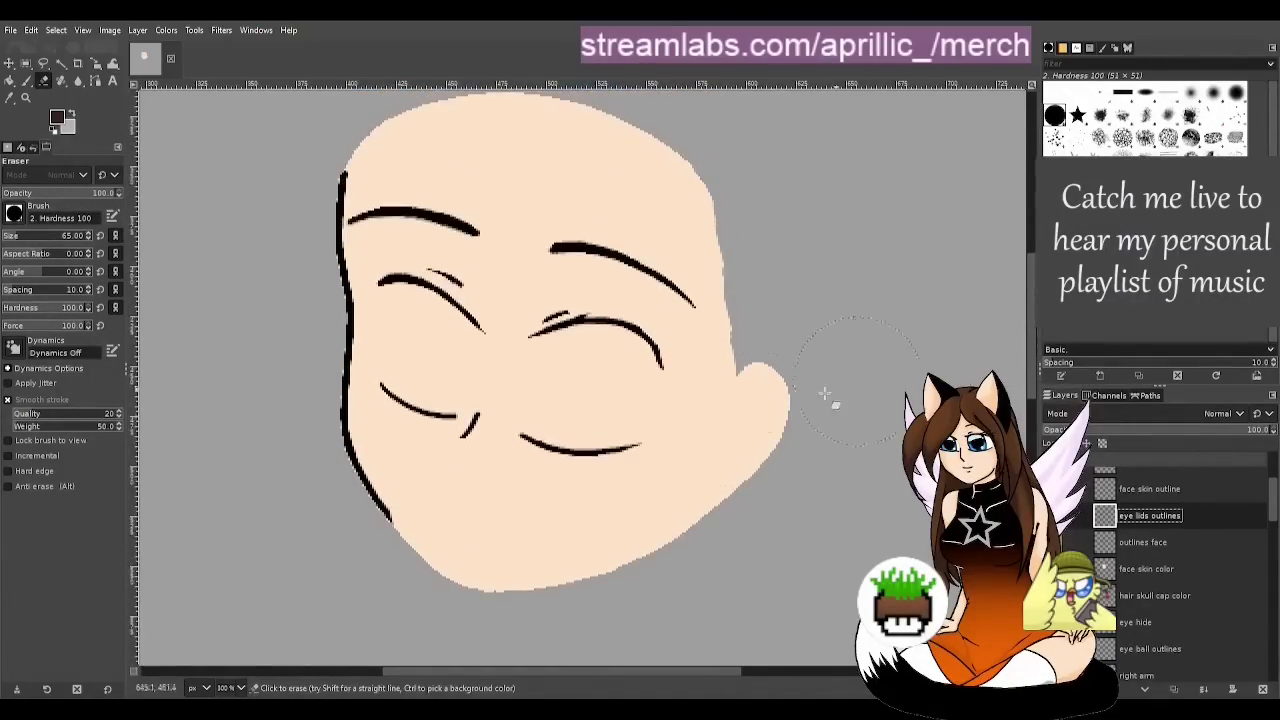
{"action": "mouse_move", "coordinate": [418, 543]}
{"action": "left_mouse_down"}
{"action": "mouse_move", "coordinate": [301, 427]}
{"action": "mouse_move", "coordinate": [297, 268]}
{"action": "mouse_move", "coordinate": [310, 211]}
{"action": "mouse_move", "coordinate": [369, 188]}
{"action": "mouse_move", "coordinate": [514, 186]}
{"action": "mouse_move", "coordinate": [703, 266]}
{"action": "left_mouse_up"}
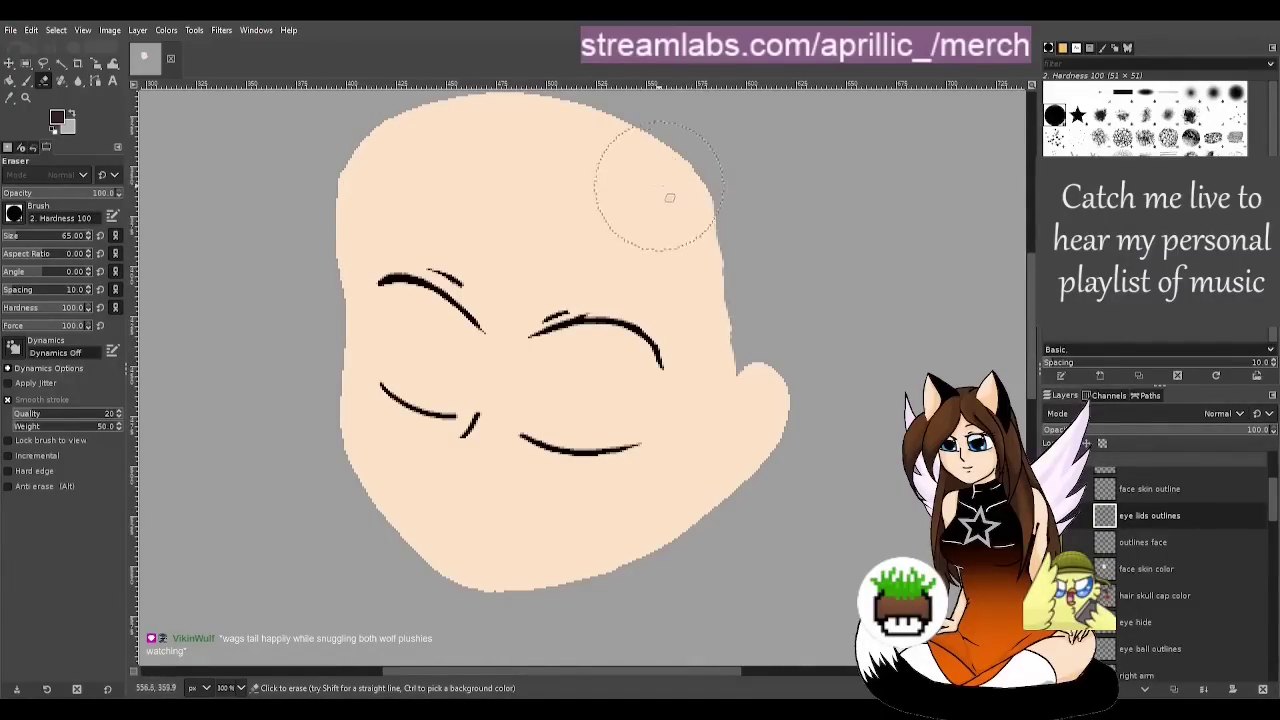
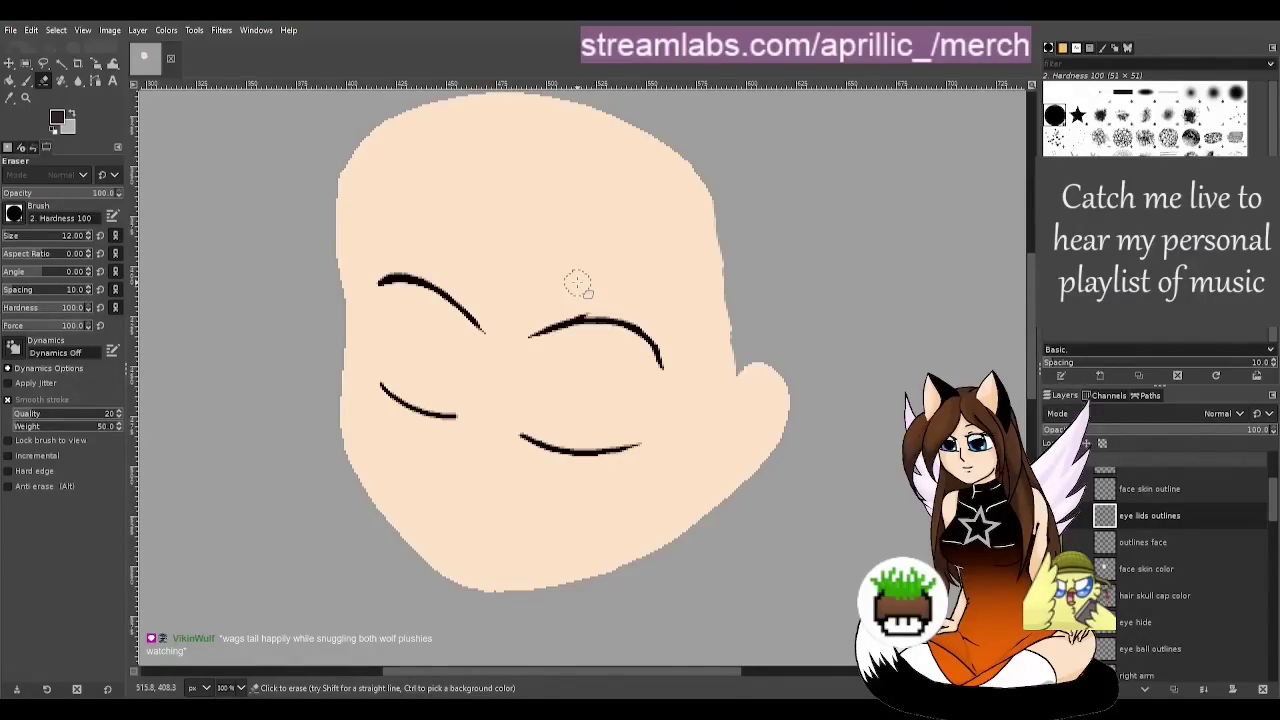
{"action": "key", "text": "u"}
{"action": "scroll", "coordinate": [740, 300], "scroll_direction": "down", "scroll_amount": 3}
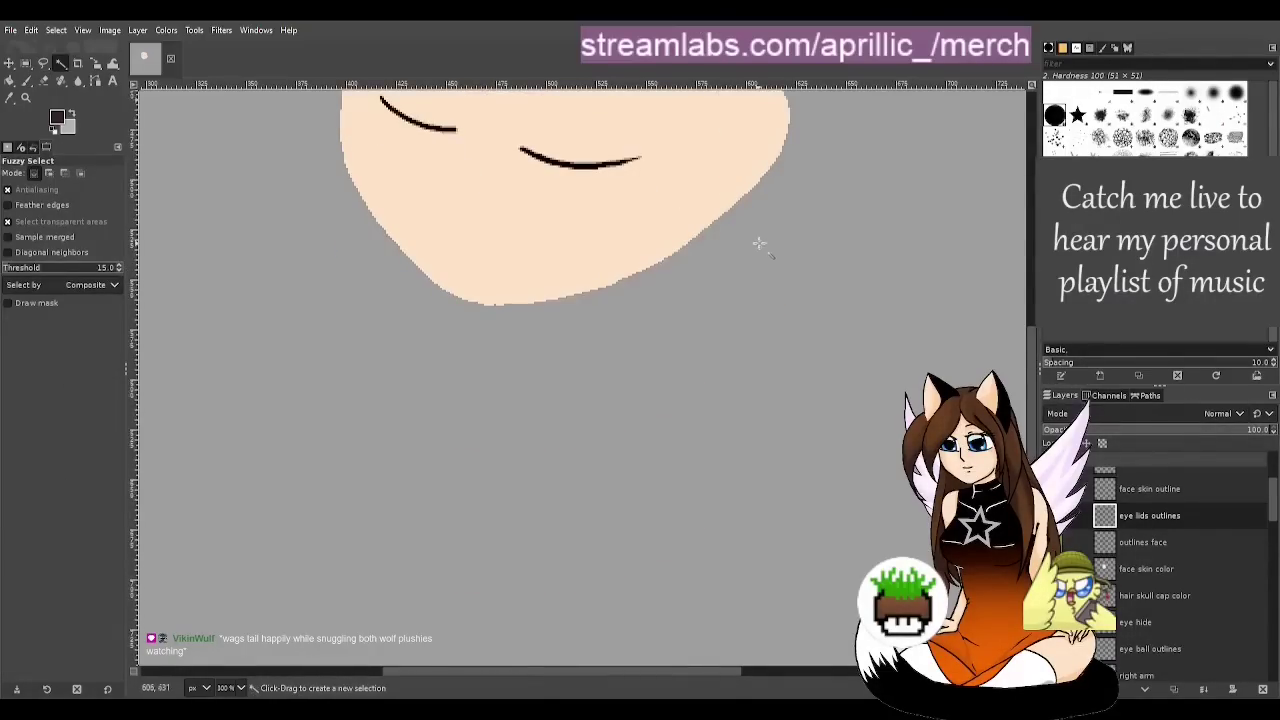
{"action": "scroll", "coordinate": [800, 290], "scroll_direction": "up", "scroll_amount": 3}
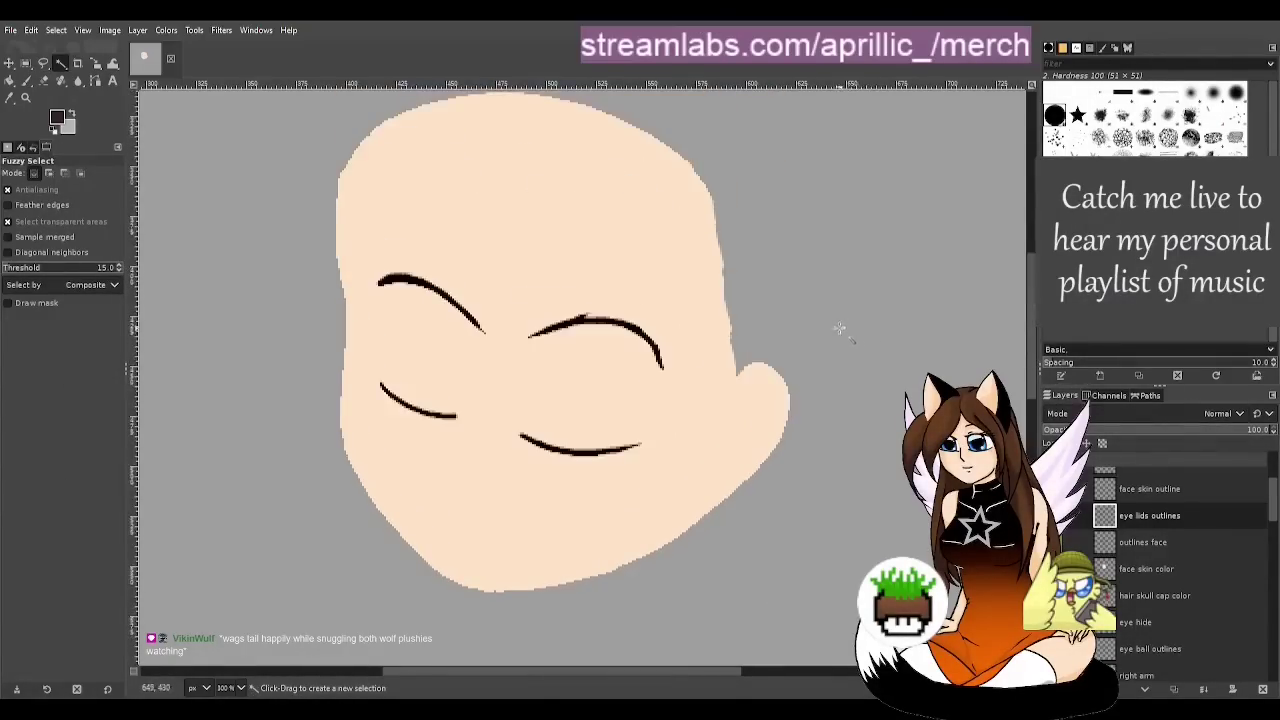
Duplicate eye lids outlines and rename the copy "eye upper lids outlines"
{"action": "left_click", "coordinate": [1204, 517]}
{"action": "key", "text": "shift+ctrl+d"}
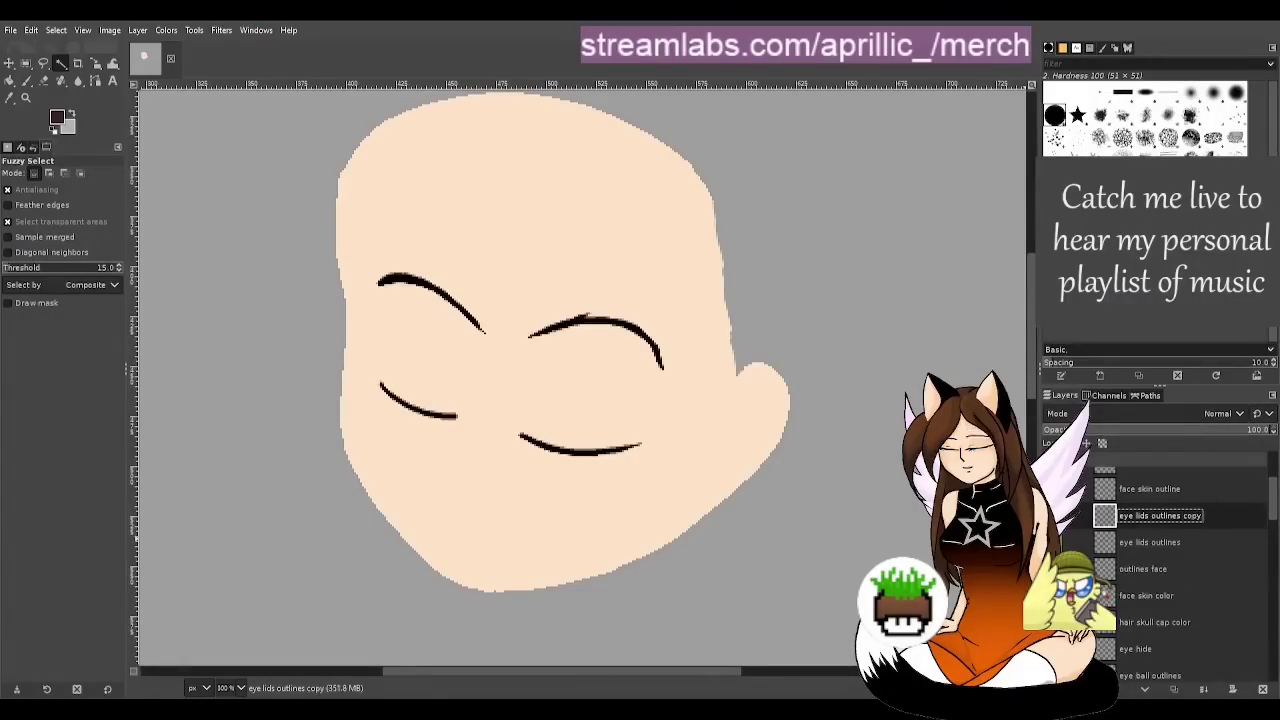
{"action": "left_click", "coordinate": [1193, 515]}
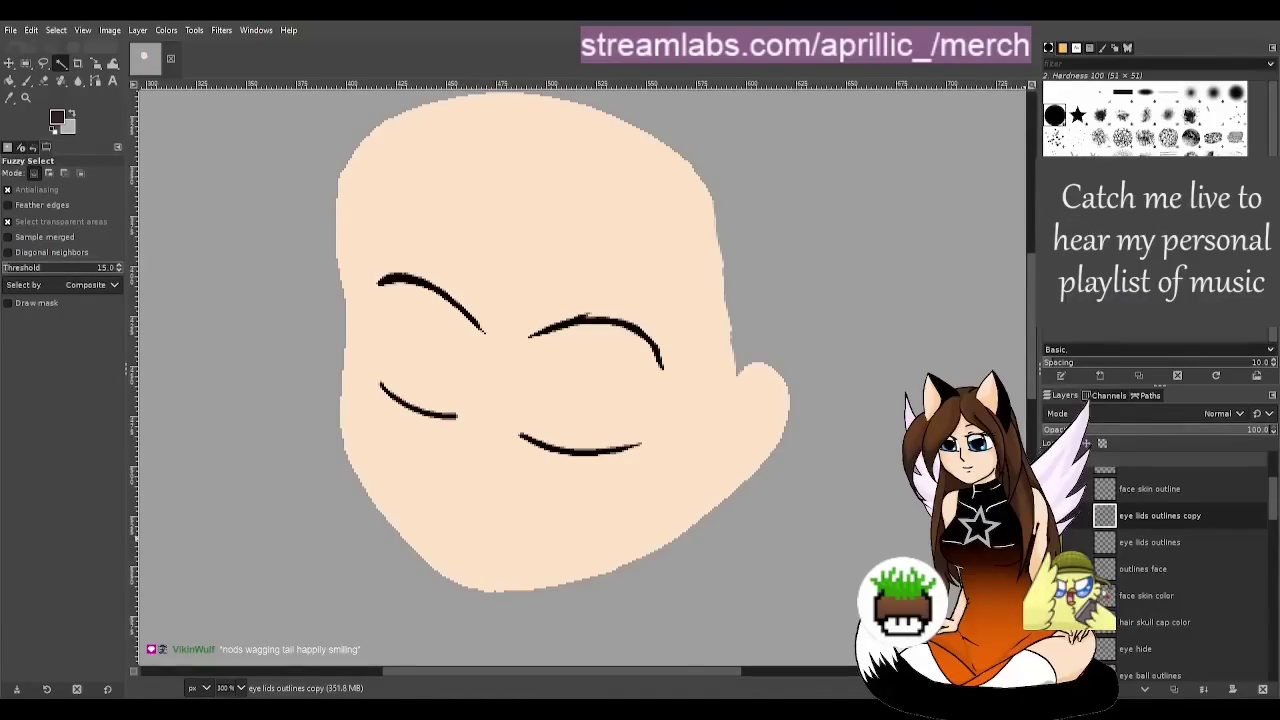
{"action": "key", "text": "Return"}
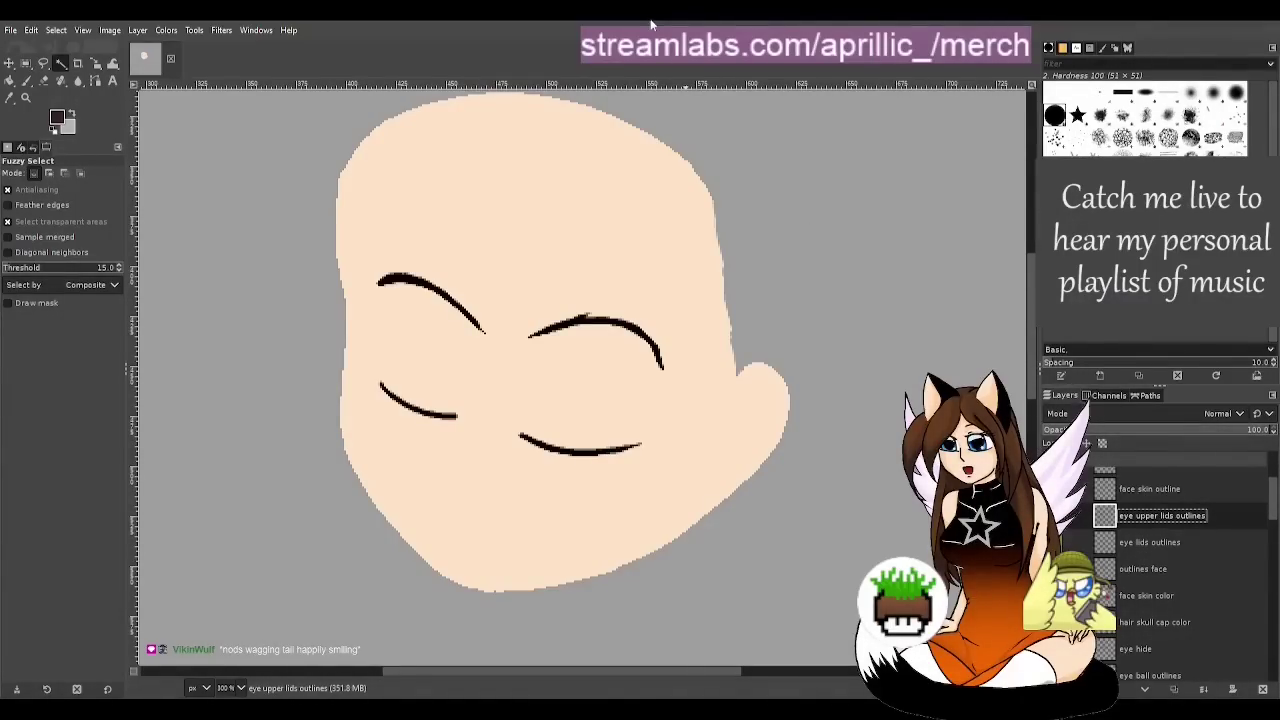
Erase both lower lid lines from the eye upper lids outlines layer
{"action": "key", "text": "shift+e"}
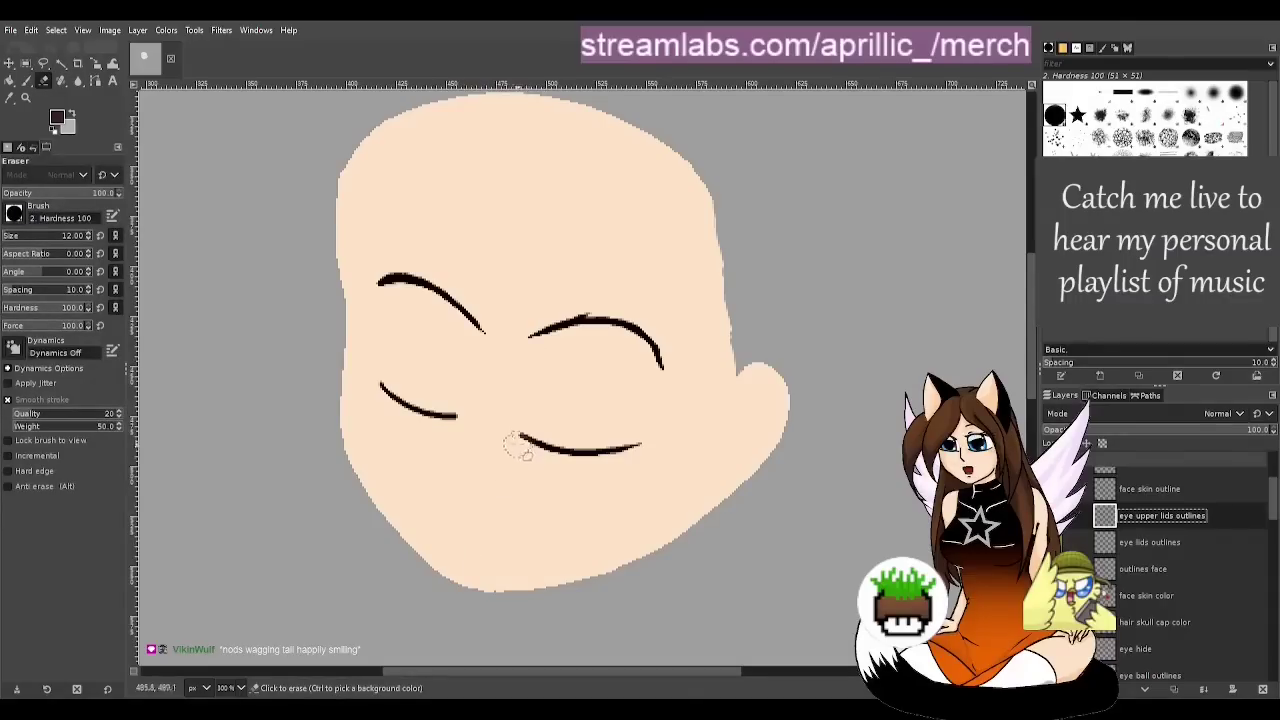
{"action": "mouse_move", "coordinate": [519, 444]}
{"action": "left_mouse_down"}
{"action": "mouse_move", "coordinate": [646, 437]}
{"action": "mouse_move", "coordinate": [535, 456]}
{"action": "left_mouse_up"}
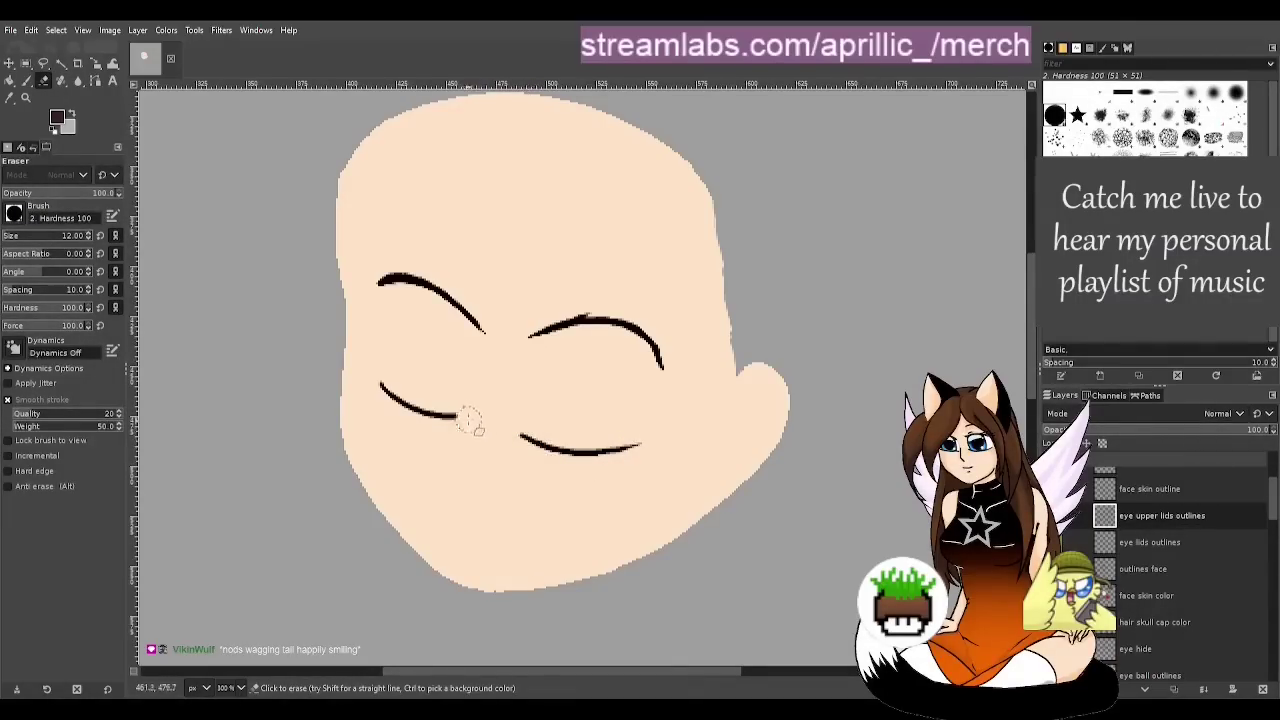
{"action": "mouse_move", "coordinate": [468, 420]}
{"action": "left_mouse_down"}
{"action": "mouse_move", "coordinate": [410, 404]}
{"action": "mouse_move", "coordinate": [353, 365]}
{"action": "left_mouse_up"}
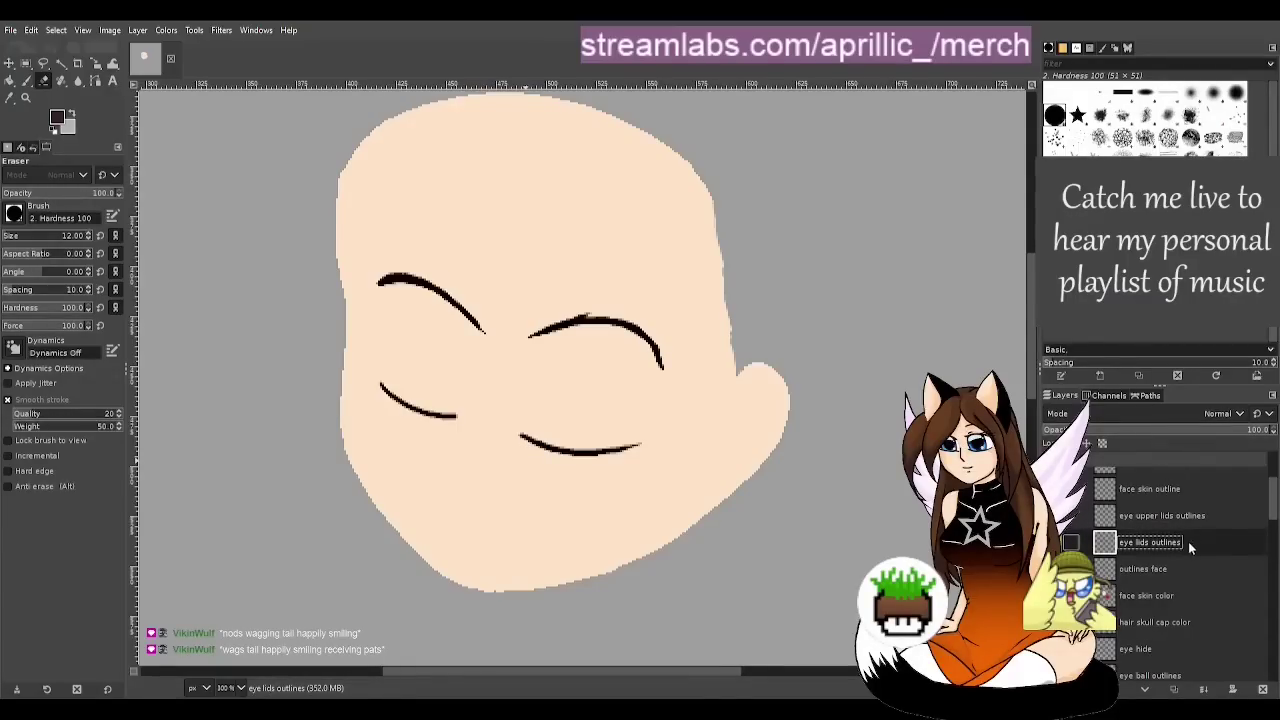
Rename the eye lids outlines layer "eye lower lids" and save the image
{"action": "key", "text": "u"}
{"action": "double_click", "coordinate": [1150, 542]}
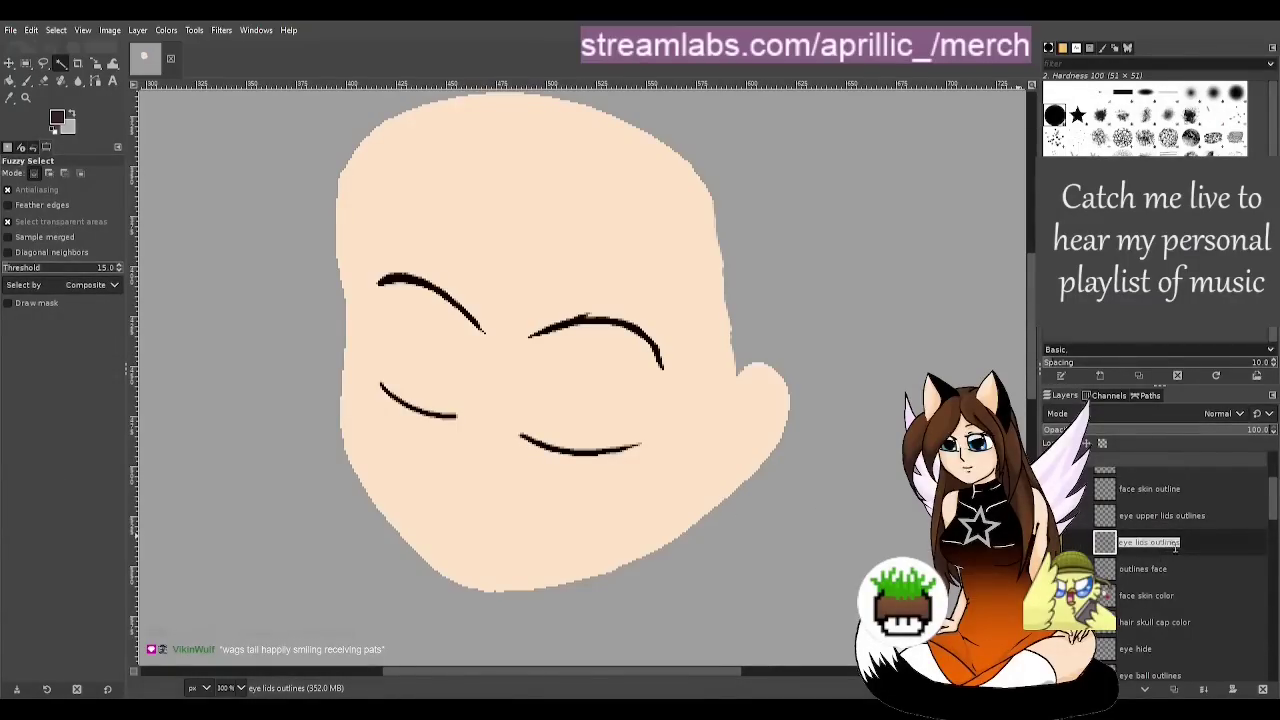
{"action": "left_click", "coordinate": [1147, 543]}
{"action": "type", "text": "lowe"}
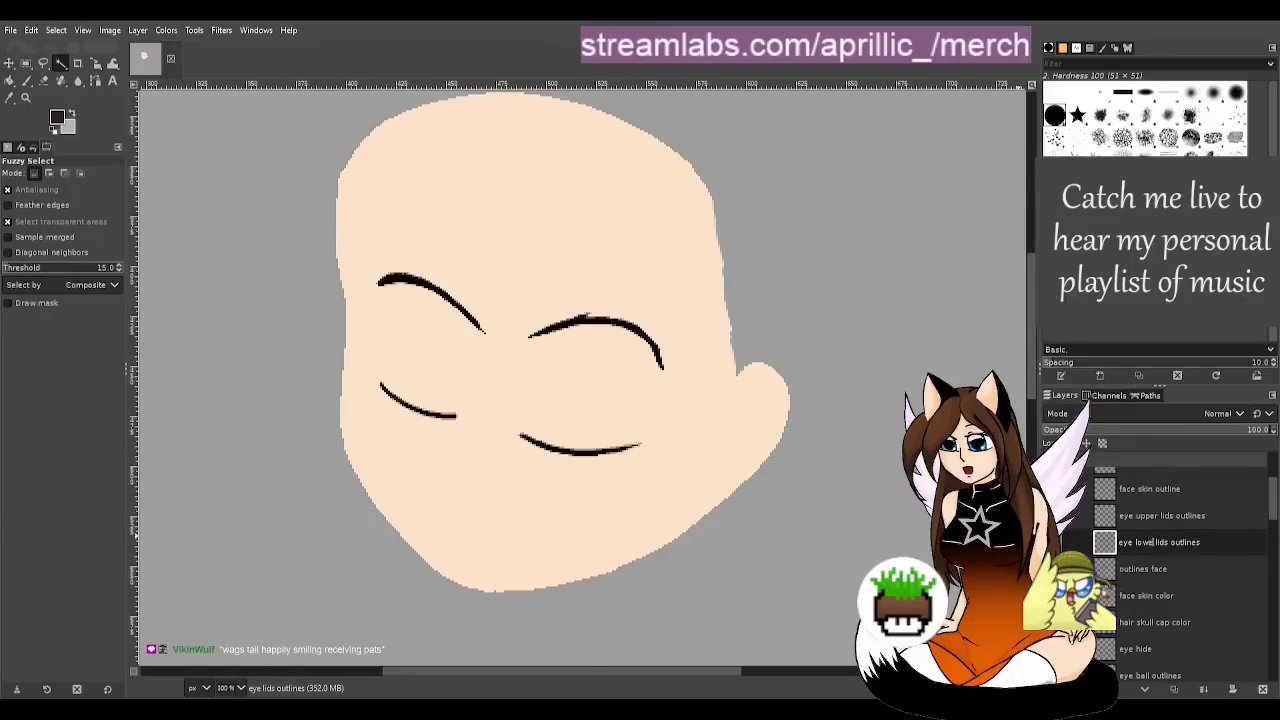
{"action": "type", "text": "r"}
{"action": "double_click", "coordinate": [1195, 545]}
{"action": "double_click", "coordinate": [1180, 568]}
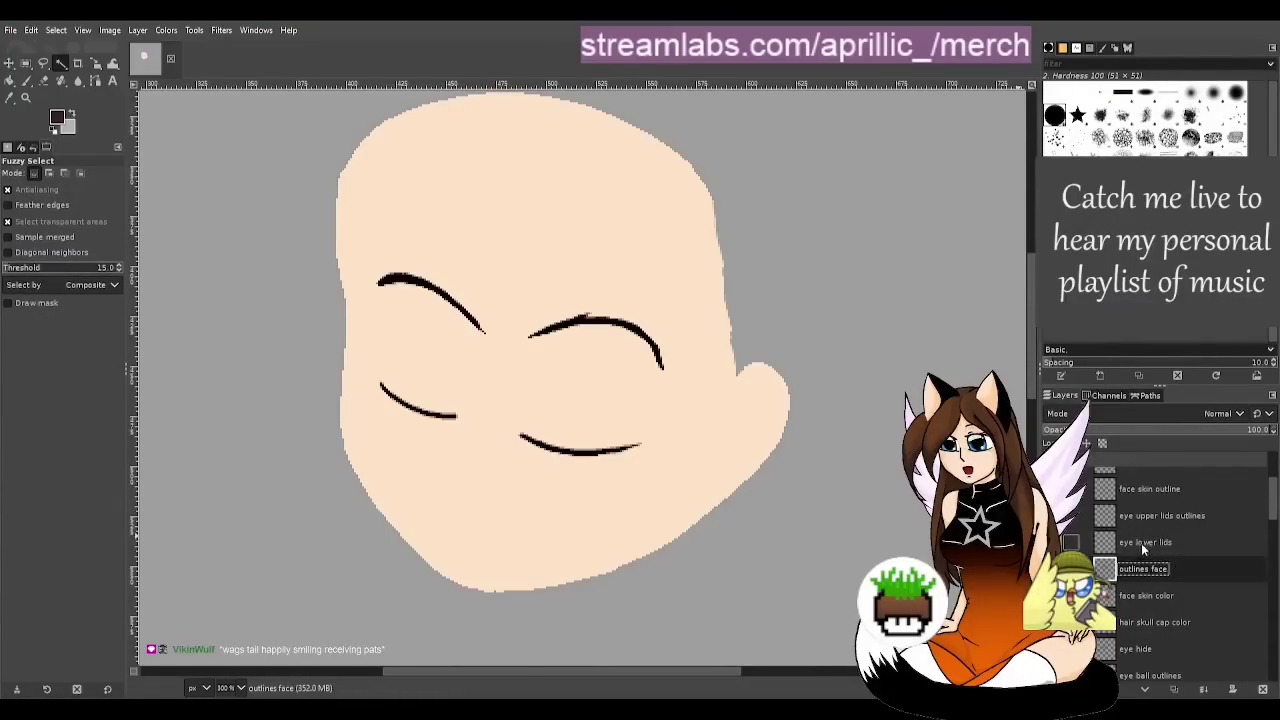
{"action": "double_click", "coordinate": [1145, 543]}
{"action": "key", "text": "ctrl+s"}
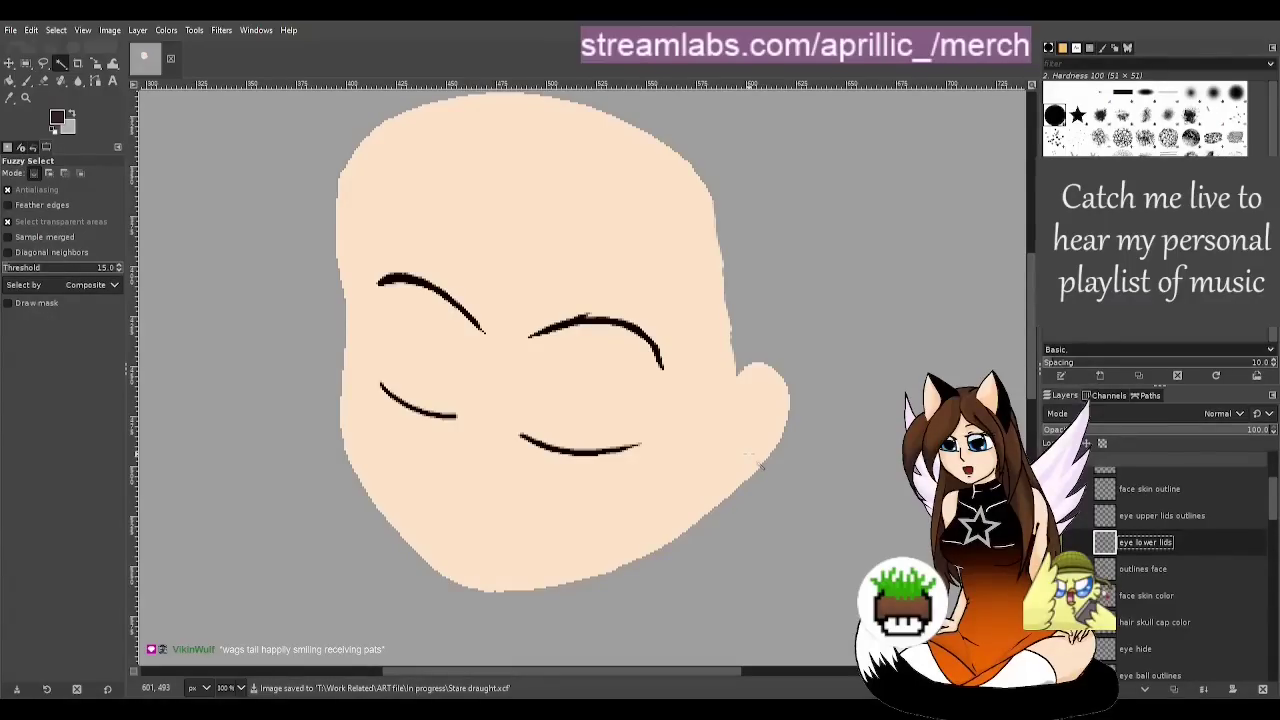
Erase both upper lid lines from the eye lower lids layer
{"action": "key", "text": "shift+e"}
{"action": "left_click", "coordinate": [660, 366]}
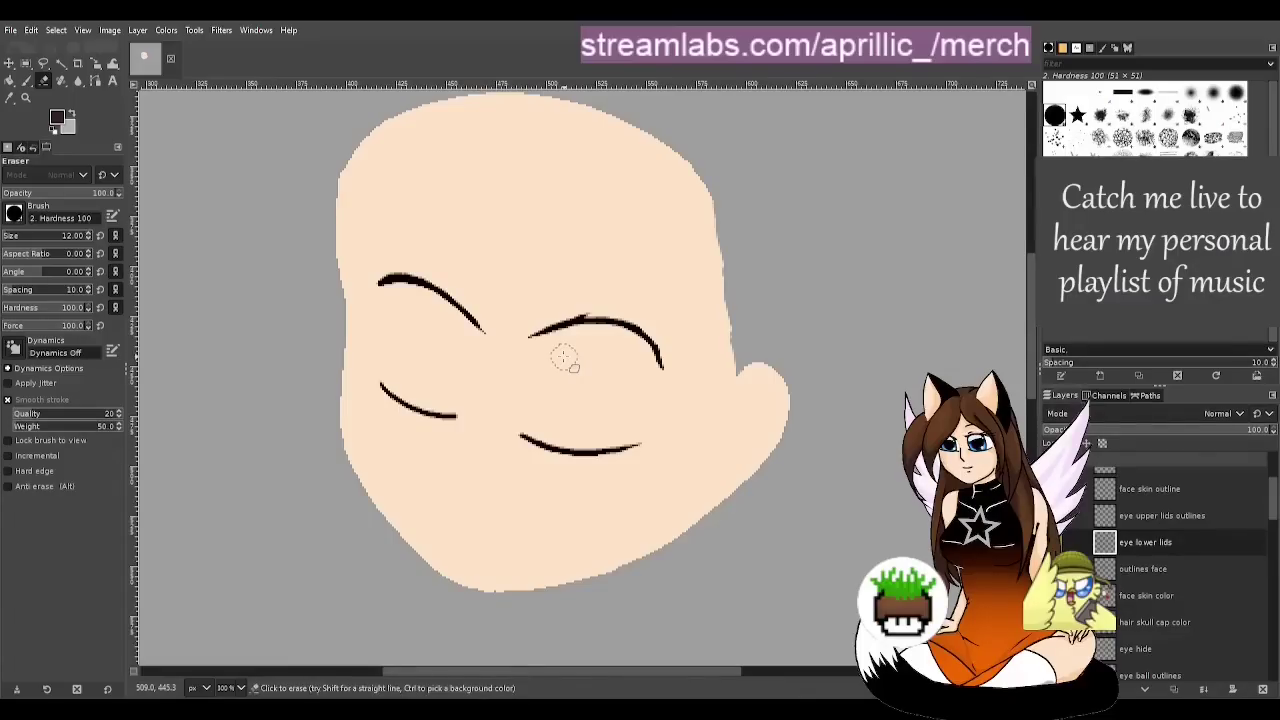
{"action": "key", "text": "u"}
Show outlines face and hair fringe color over the face skin, keeping the face skin outline layer hidden
{"action": "key", "text": "shift+ctrl+j"}
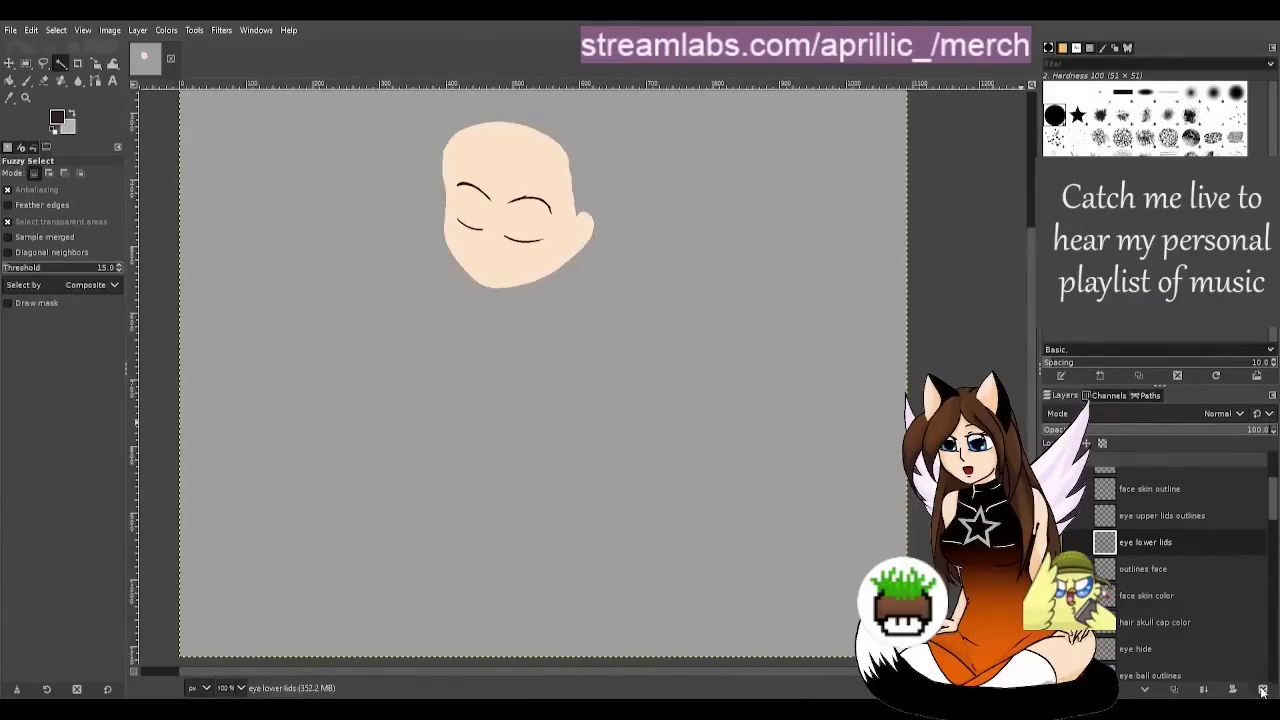
{"action": "left_click", "coordinate": [1052, 569]}
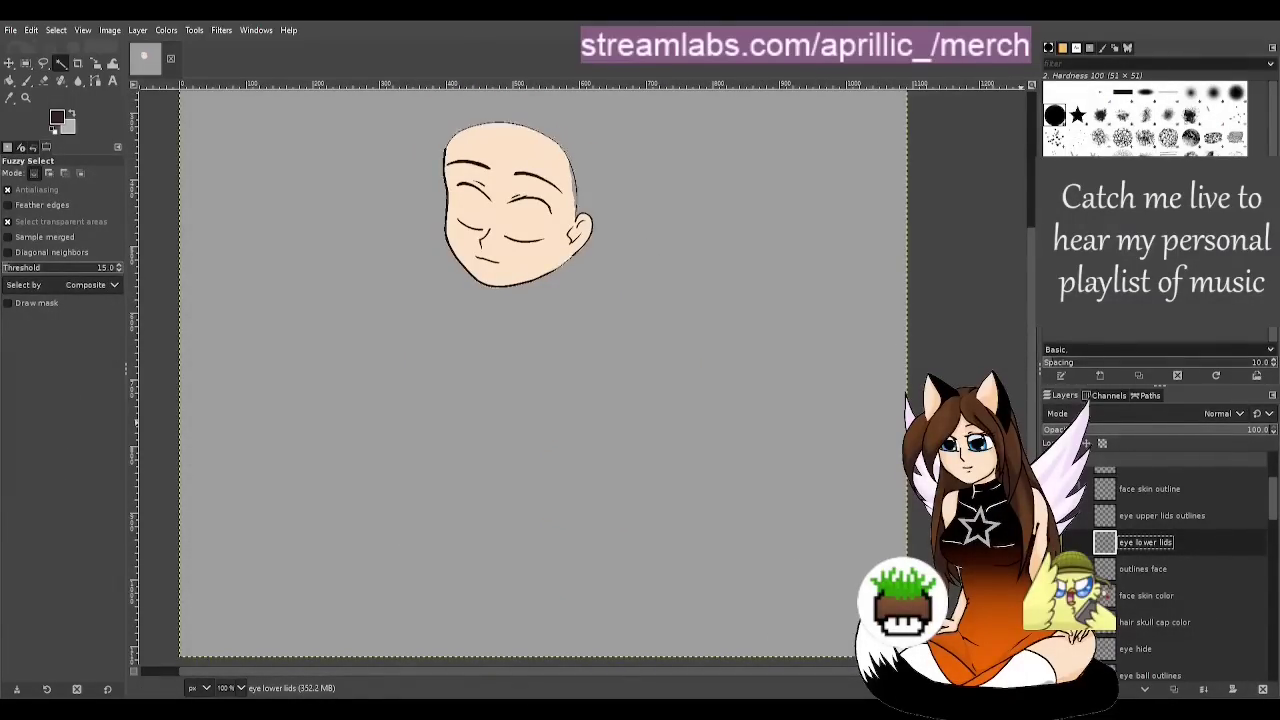
{"action": "scroll", "coordinate": [1165, 570], "scroll_direction": "up", "scroll_amount": 1}
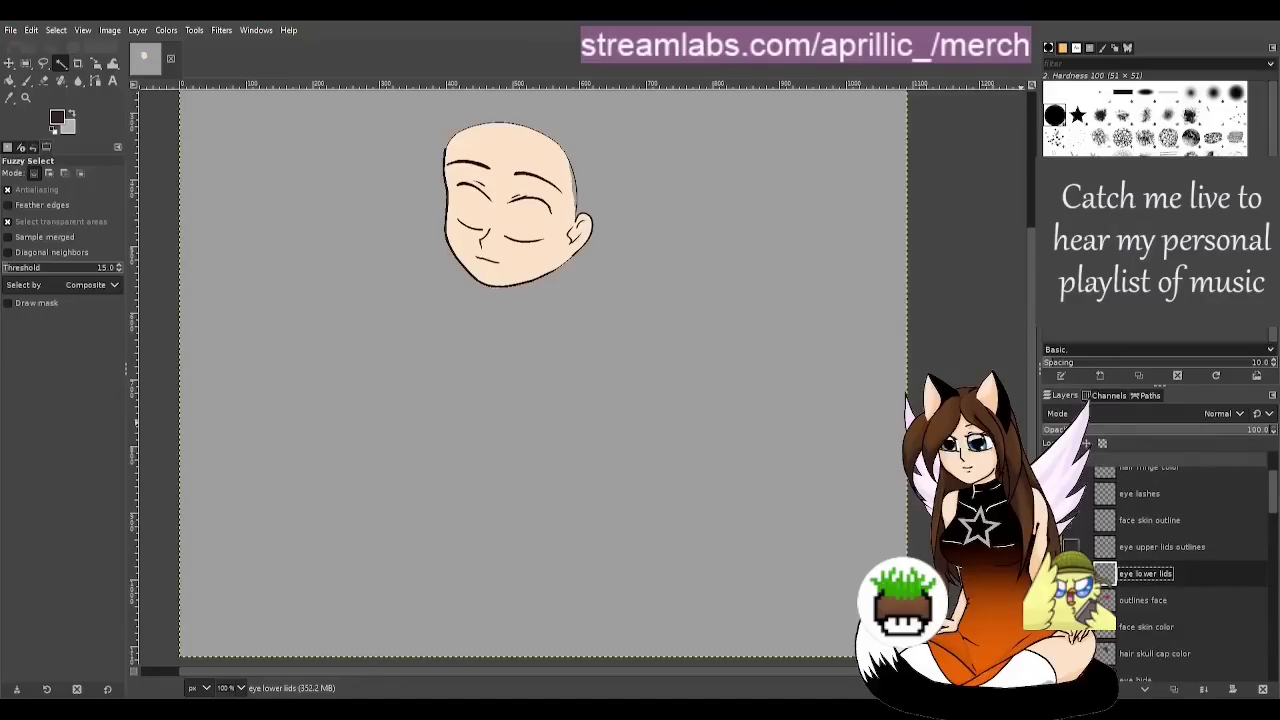
{"action": "left_click", "coordinate": [1126, 519]}
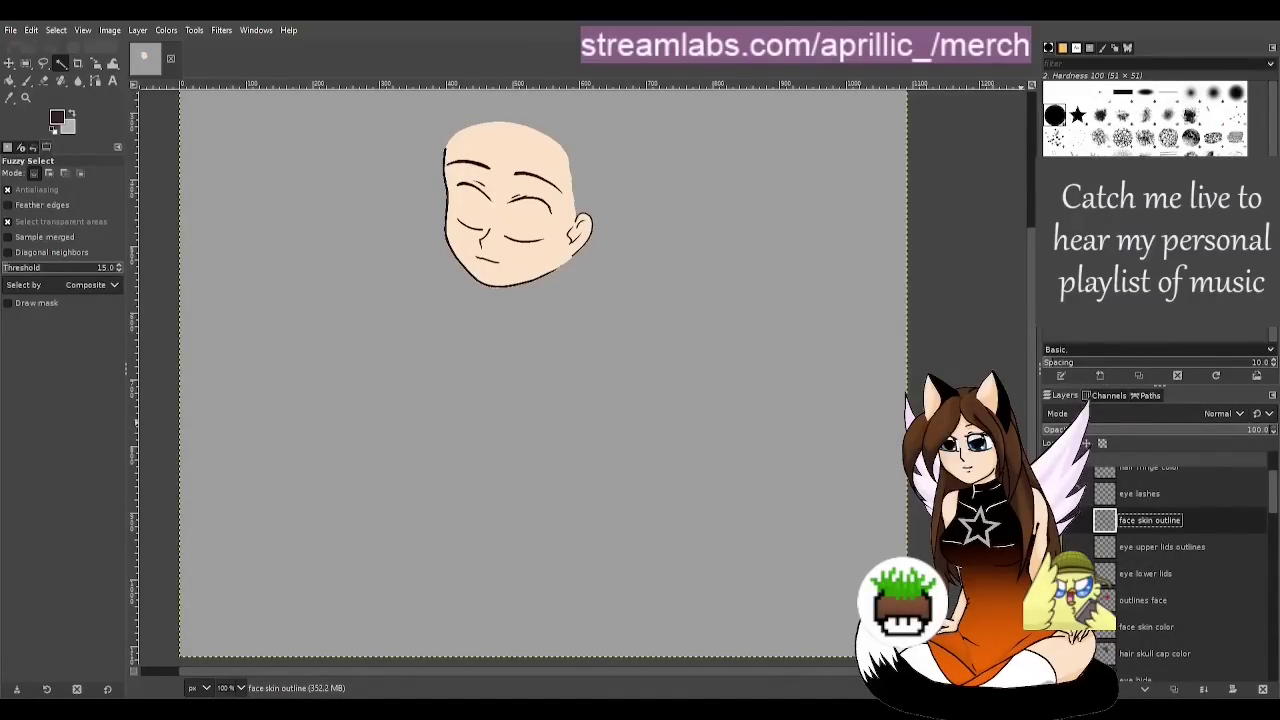
{"action": "left_click", "coordinate": [1053, 494]}
{"action": "scroll", "coordinate": [1127, 558], "scroll_direction": "up", "scroll_amount": 1}
{"action": "left_click", "coordinate": [1053, 499]}
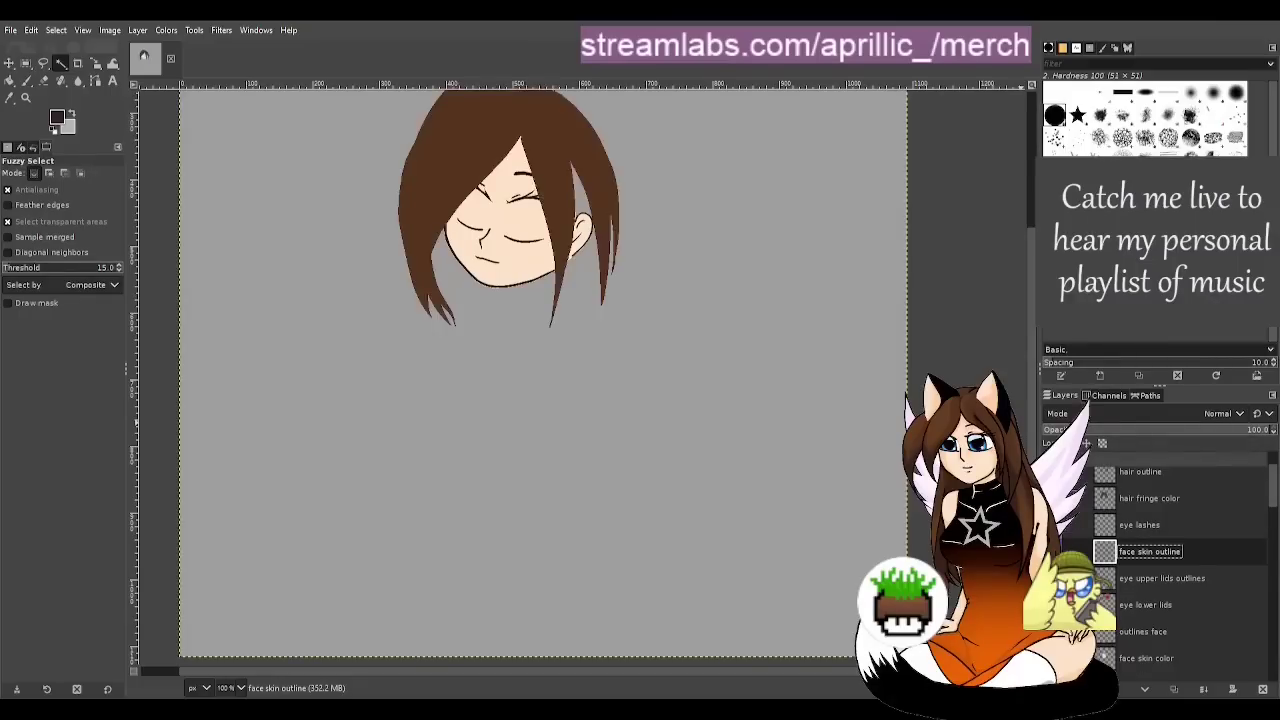
Show the hair outline layer over the hair fringe color and make hair fringe color the active layer
{"action": "scroll", "coordinate": [1060, 505], "scroll_direction": "up", "scroll_amount": 1}
{"action": "left_click", "coordinate": [1066, 502]}
{"action": "left_click", "coordinate": [1152, 529]}
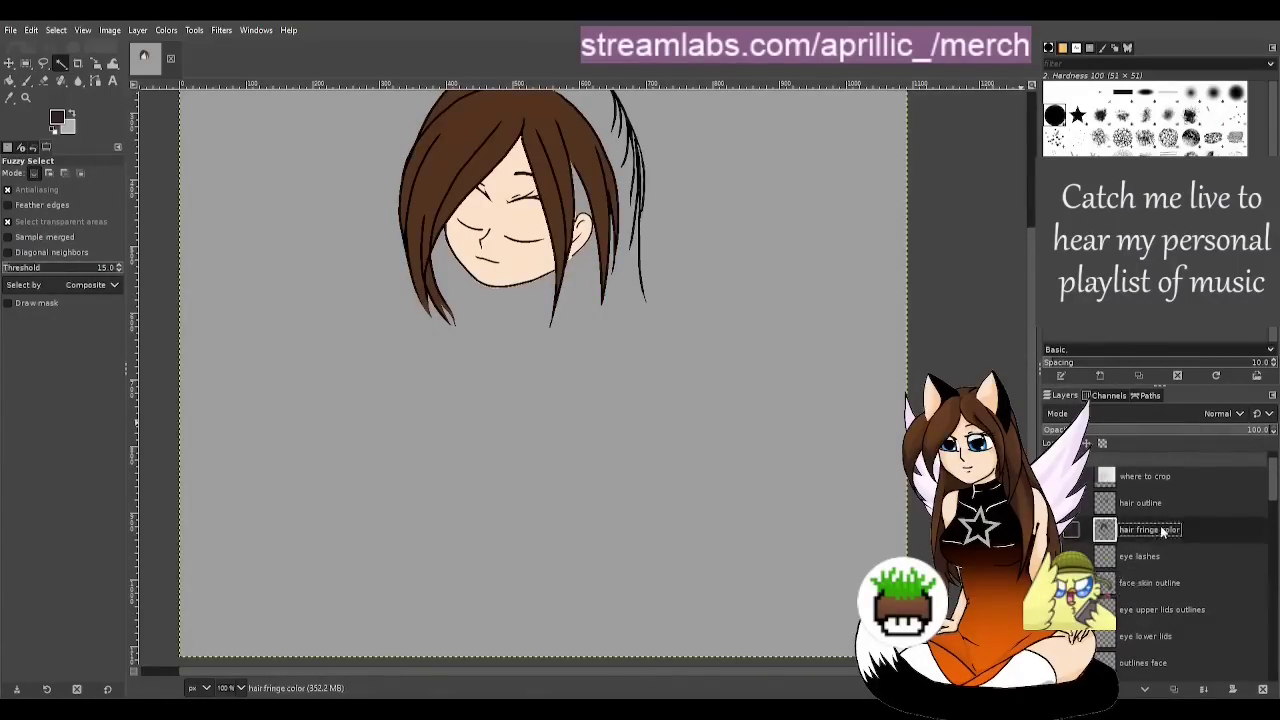
{"action": "left_click_drag", "start_coordinate": [1135, 432], "coordinate": [1272, 432]}
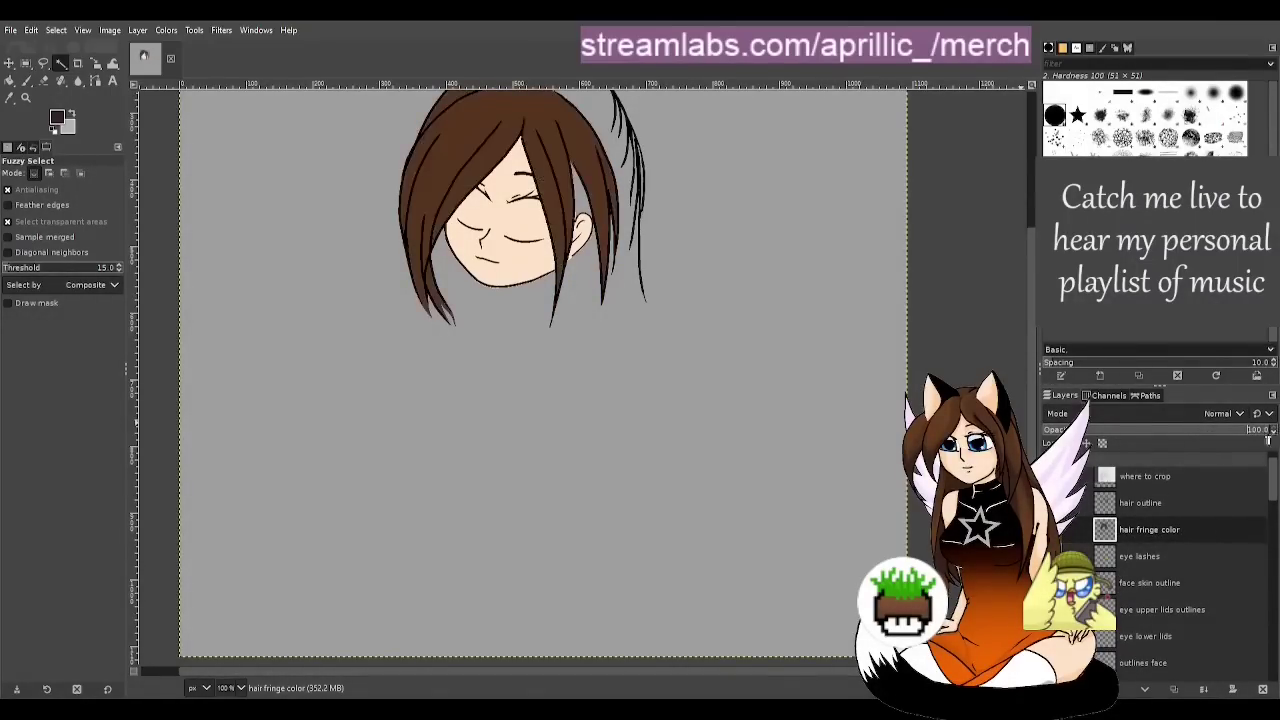
Move the eye lashes layer above hair outline so the lashes sit over the fringe
{"action": "scroll", "coordinate": [1194, 590], "scroll_direction": "up", "scroll_amount": 1}
{"action": "scroll", "coordinate": [1194, 590], "scroll_direction": "down", "scroll_amount": 1}
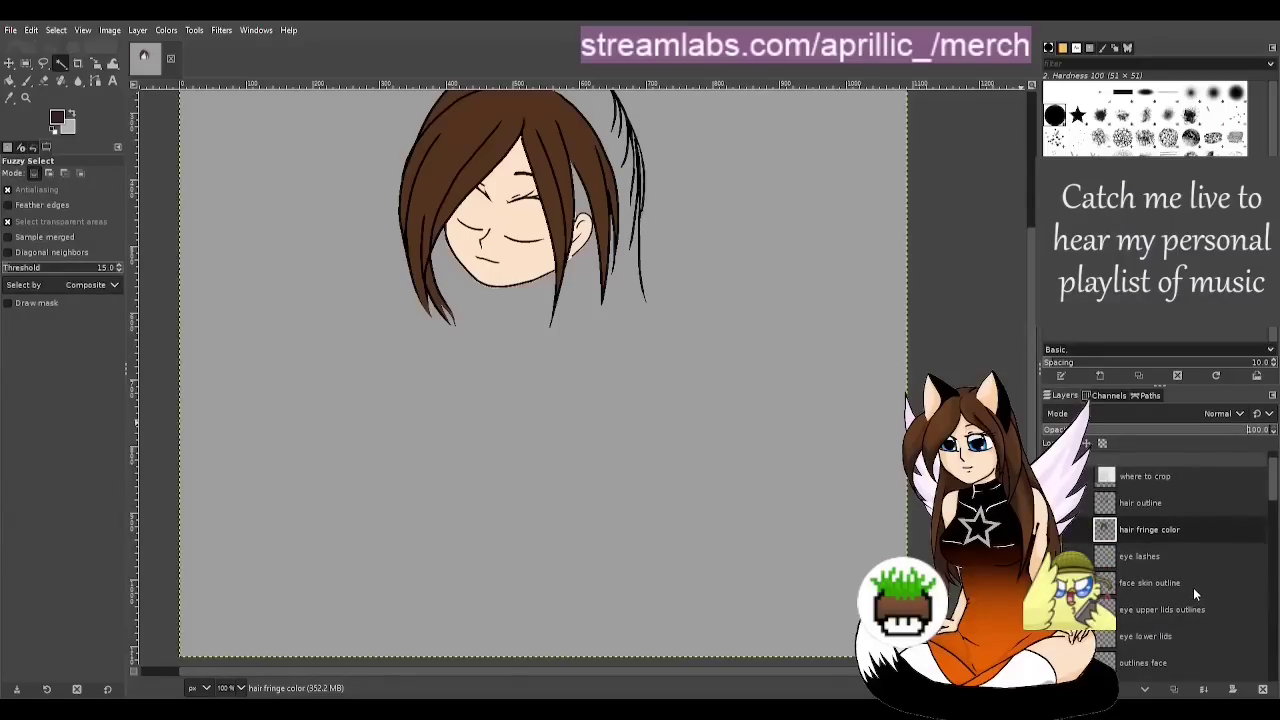
{"action": "left_click_drag", "start_coordinate": [1194, 540], "coordinate": [1166, 548]}
{"action": "left_click", "coordinate": [1175, 510]}
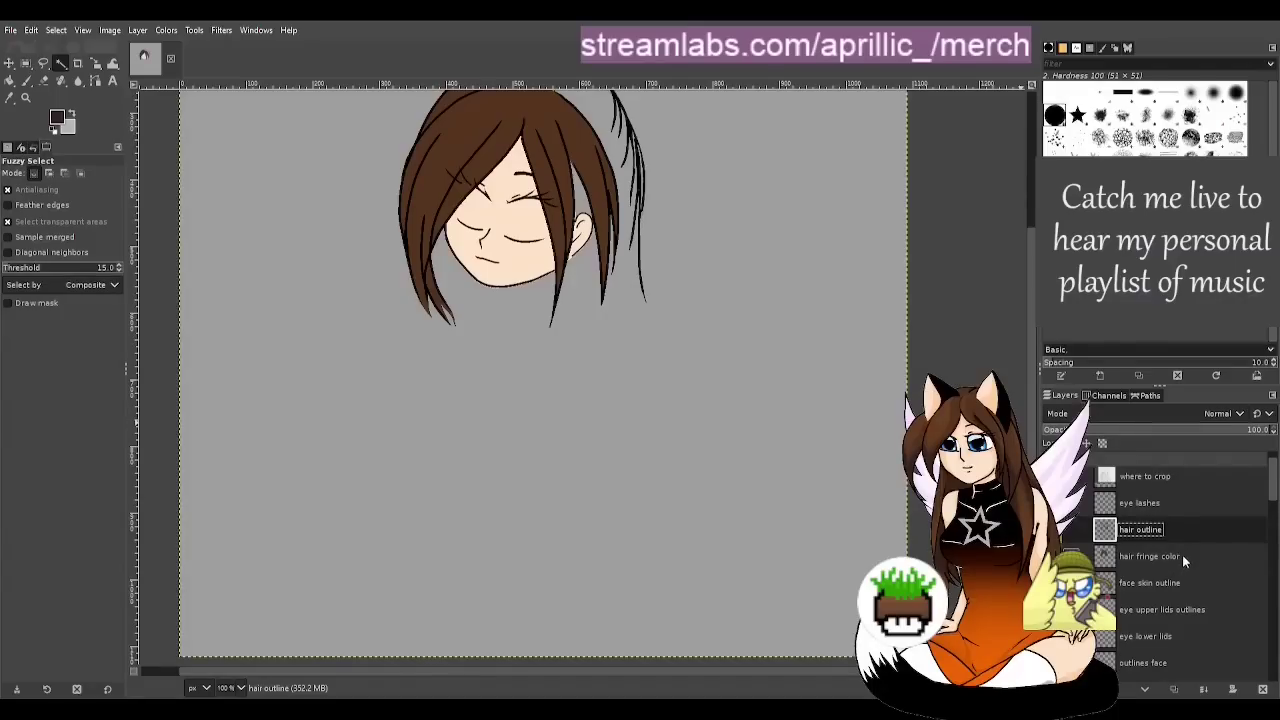
{"action": "left_click", "coordinate": [1190, 556]}
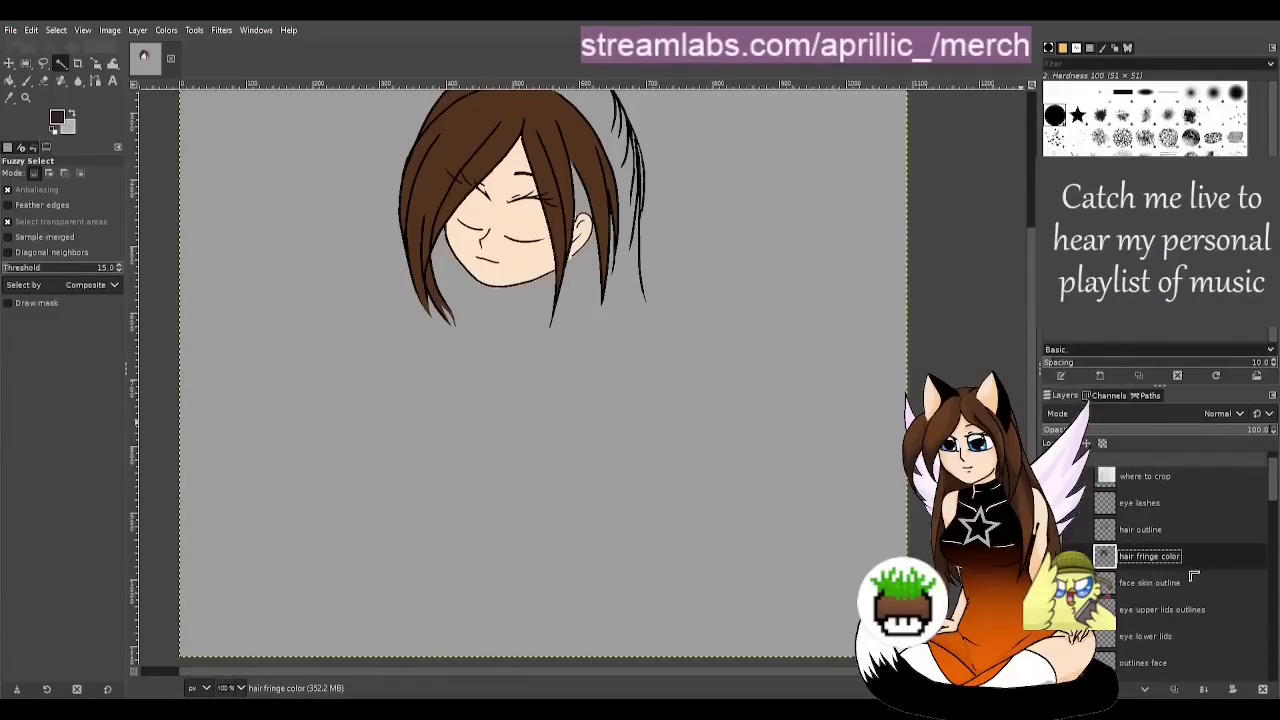
{"action": "mouse_move", "coordinate": [1175, 529]}
{"action": "left_mouse_down"}
{"action": "mouse_move", "coordinate": [1183, 571]}
{"action": "mouse_move", "coordinate": [1176, 548]}
{"action": "left_mouse_up"}
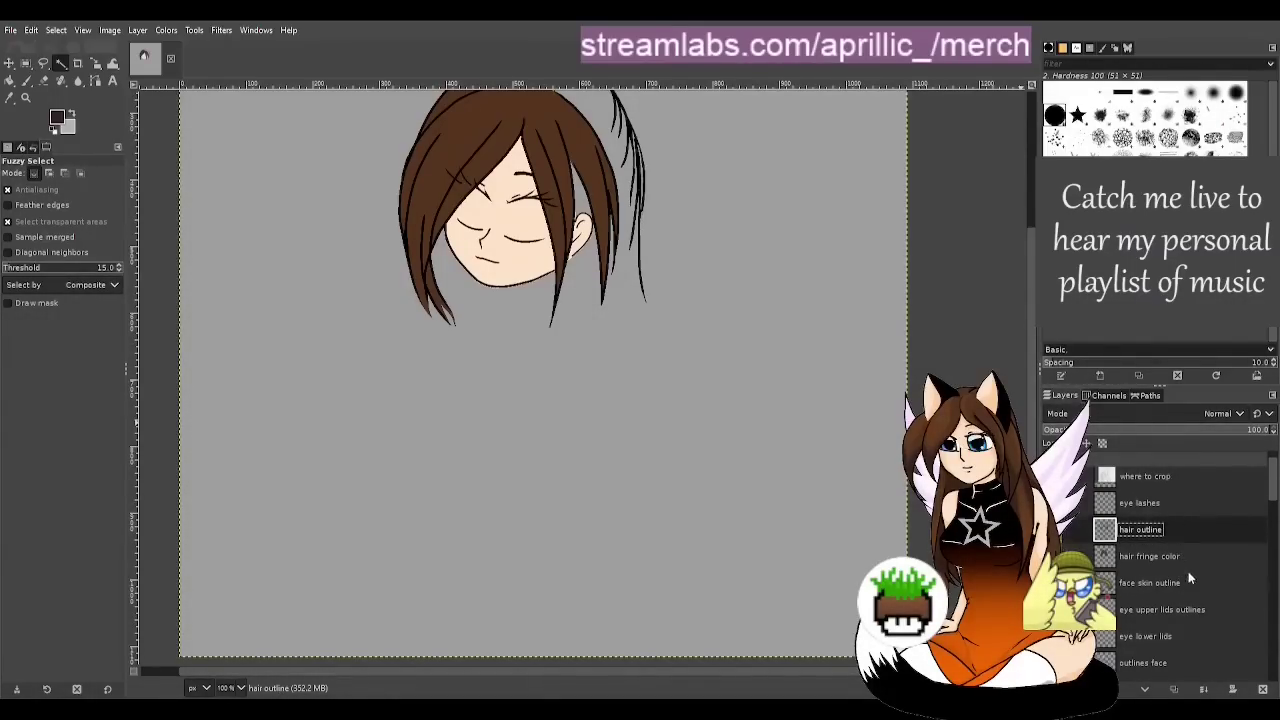
Show the hair skull cap color, right arm and left arm outline layers
{"action": "scroll", "coordinate": [1186, 578], "scroll_direction": "down", "scroll_amount": 4}
{"action": "left_click", "coordinate": [1051, 560]}
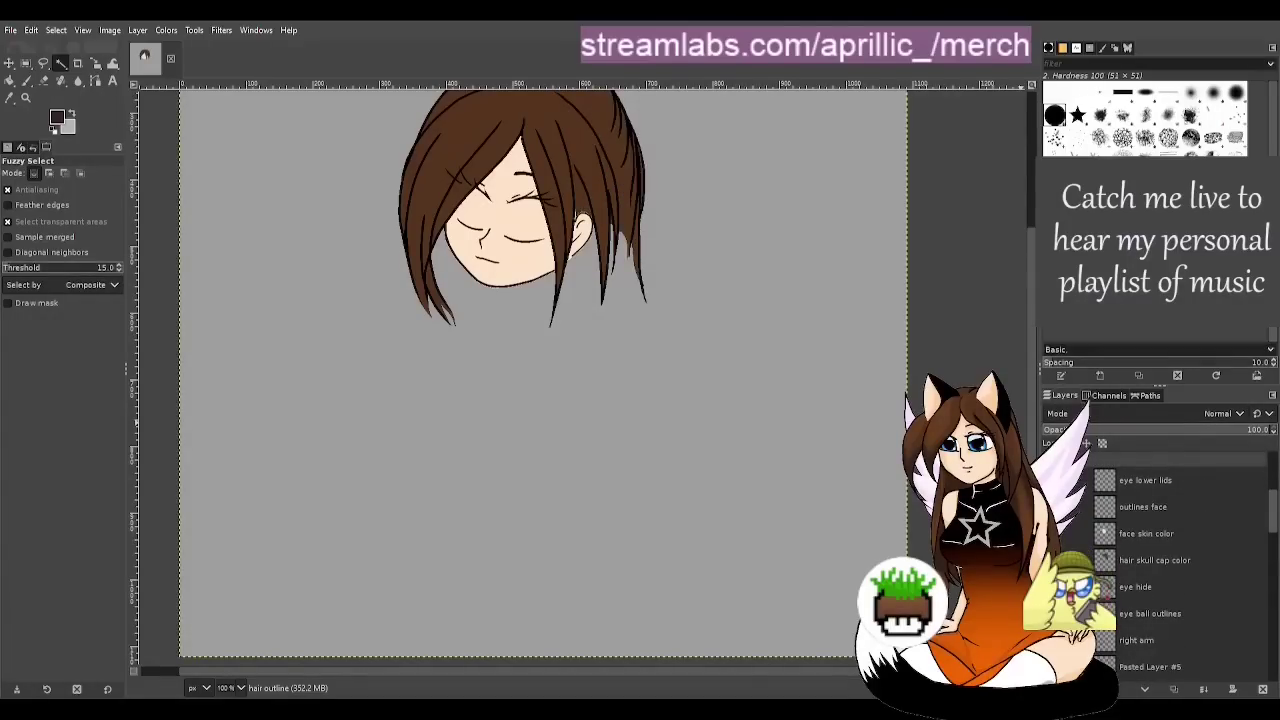
{"action": "left_click", "coordinate": [1051, 640]}
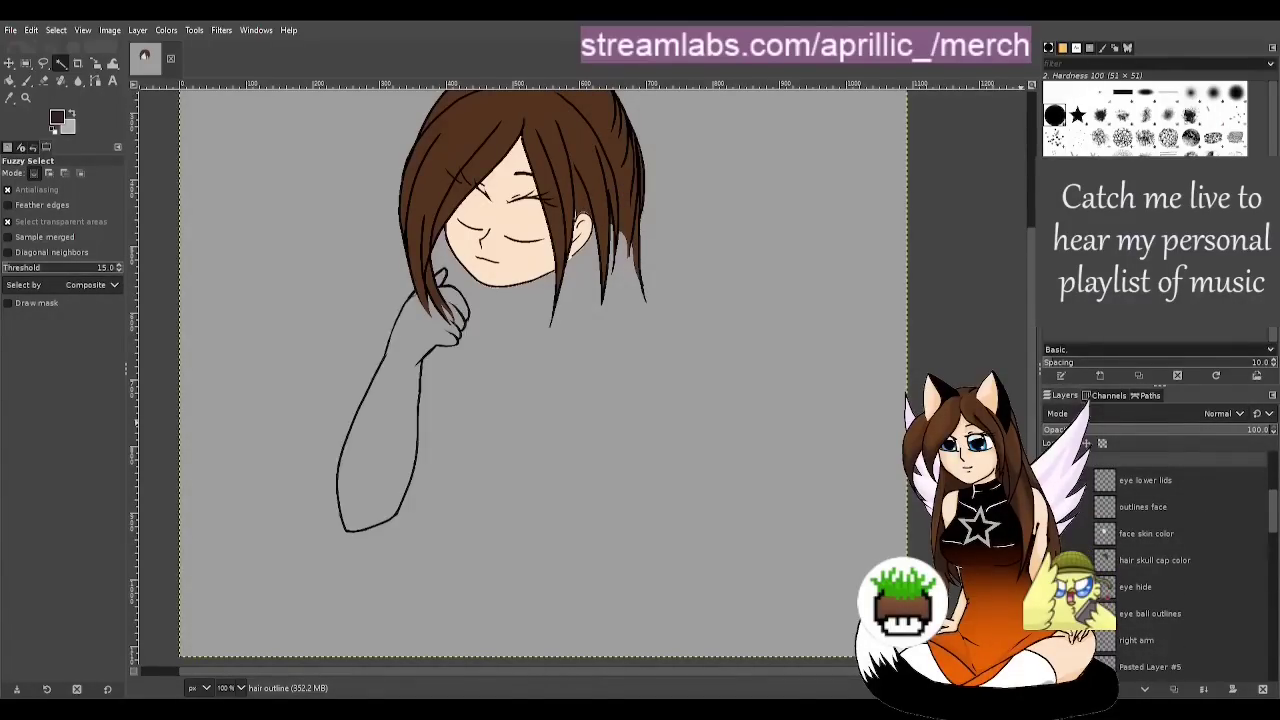
{"action": "scroll", "coordinate": [1124, 617], "scroll_direction": "down", "scroll_amount": 3}
{"action": "scroll", "coordinate": [1180, 570], "scroll_direction": "down", "scroll_amount": 2}
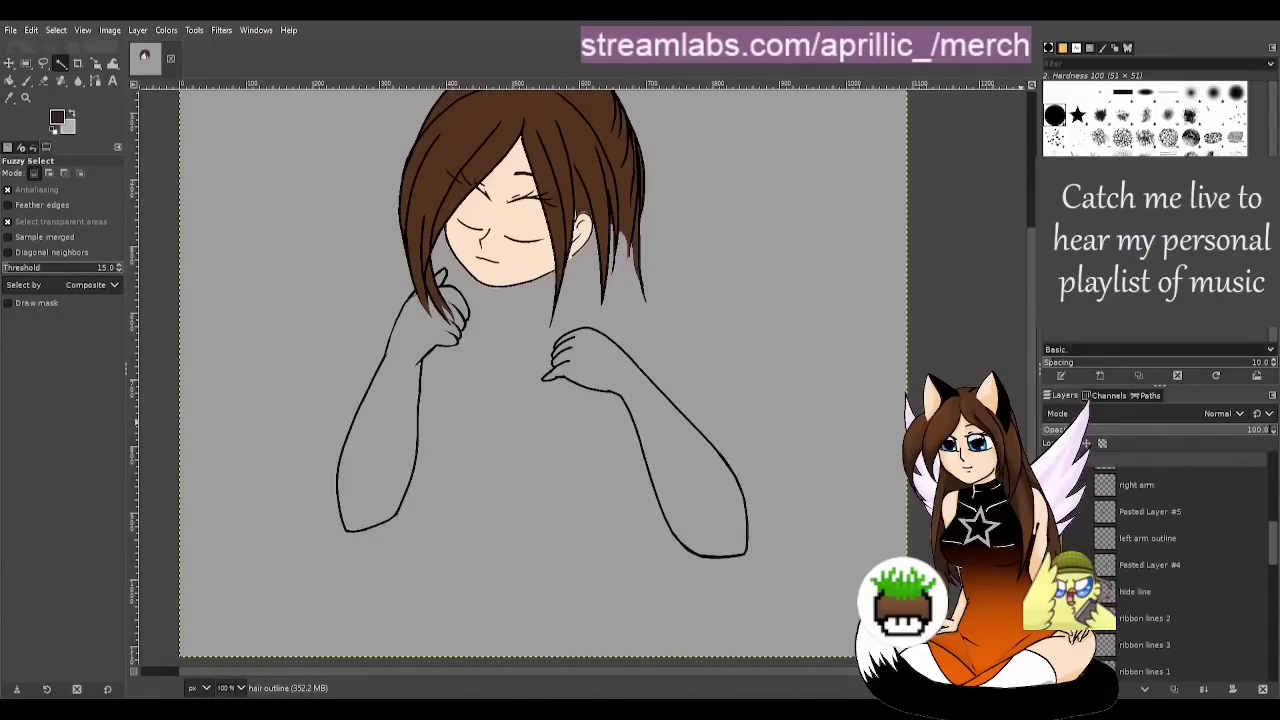
{"action": "scroll", "coordinate": [1180, 570], "scroll_direction": "down", "scroll_amount": 5}
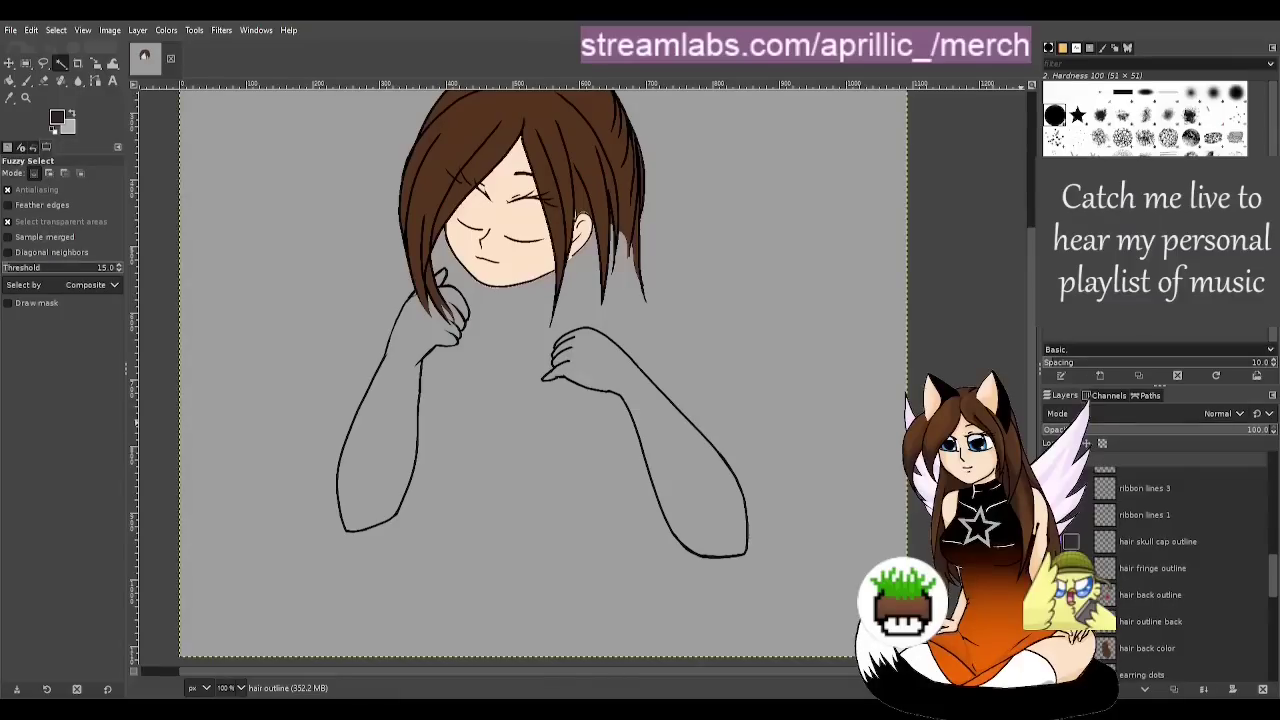
Show the hair back outline, the ribbon lines layers and the hair back color
{"action": "left_click", "coordinate": [1071, 595]}
{"action": "scroll", "coordinate": [1071, 551], "scroll_direction": "up", "scroll_amount": 2}
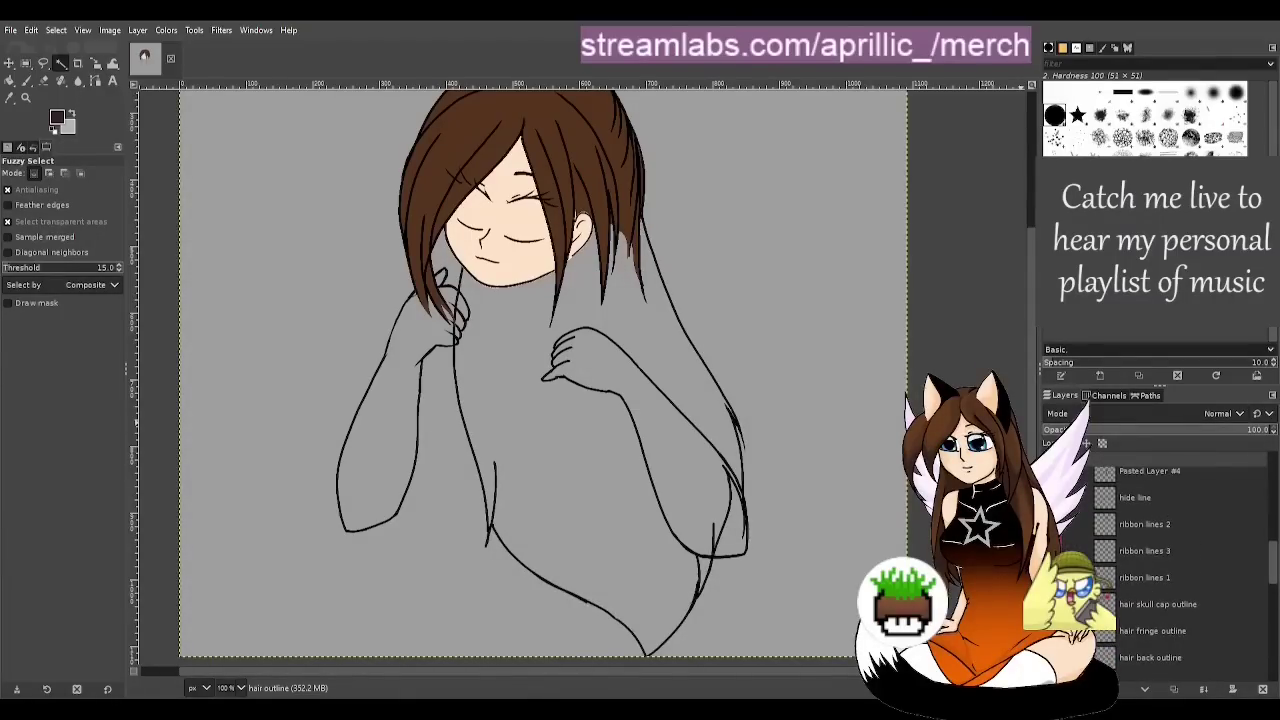
{"action": "left_click", "coordinate": [1054, 578]}
{"action": "left_click", "coordinate": [1054, 551]}
{"action": "scroll", "coordinate": [1127, 611], "scroll_direction": "down", "scroll_amount": 4}
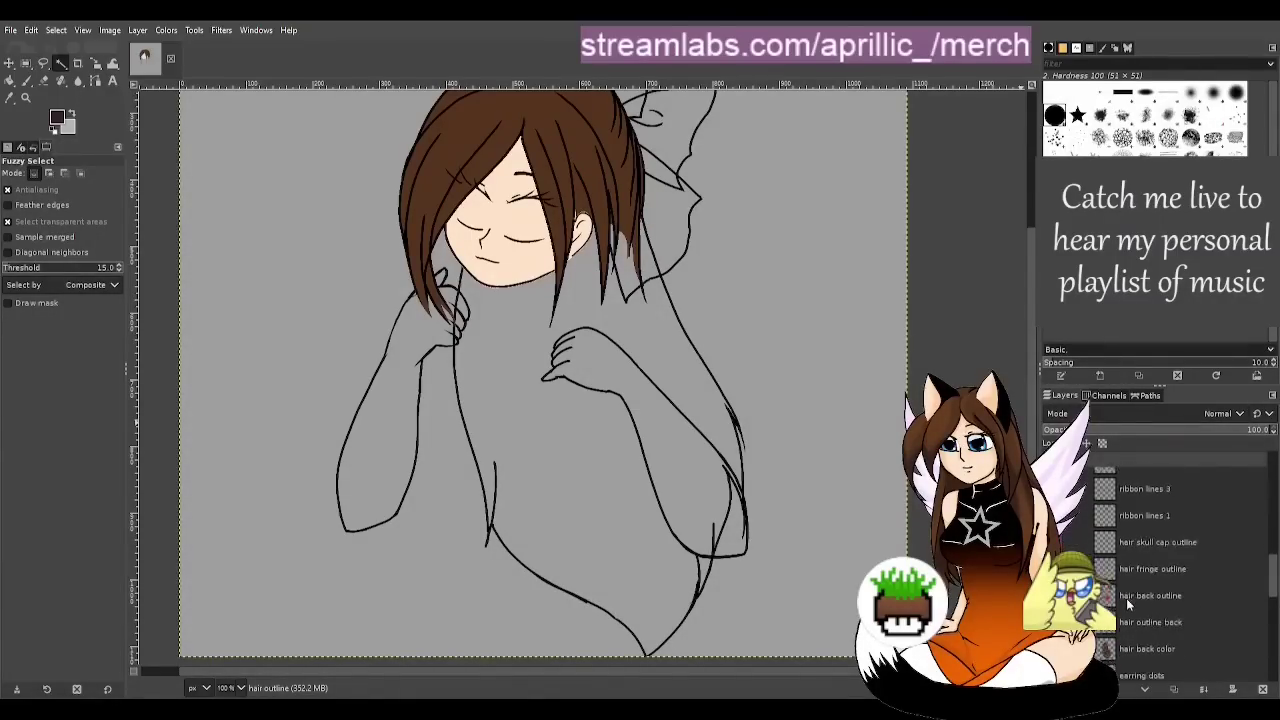
{"action": "left_click", "coordinate": [1054, 586]}
Show the body line layers, including torso lines and body out line, and select the hide ete layer
{"action": "scroll", "coordinate": [1116, 605], "scroll_direction": "down", "scroll_amount": 3}
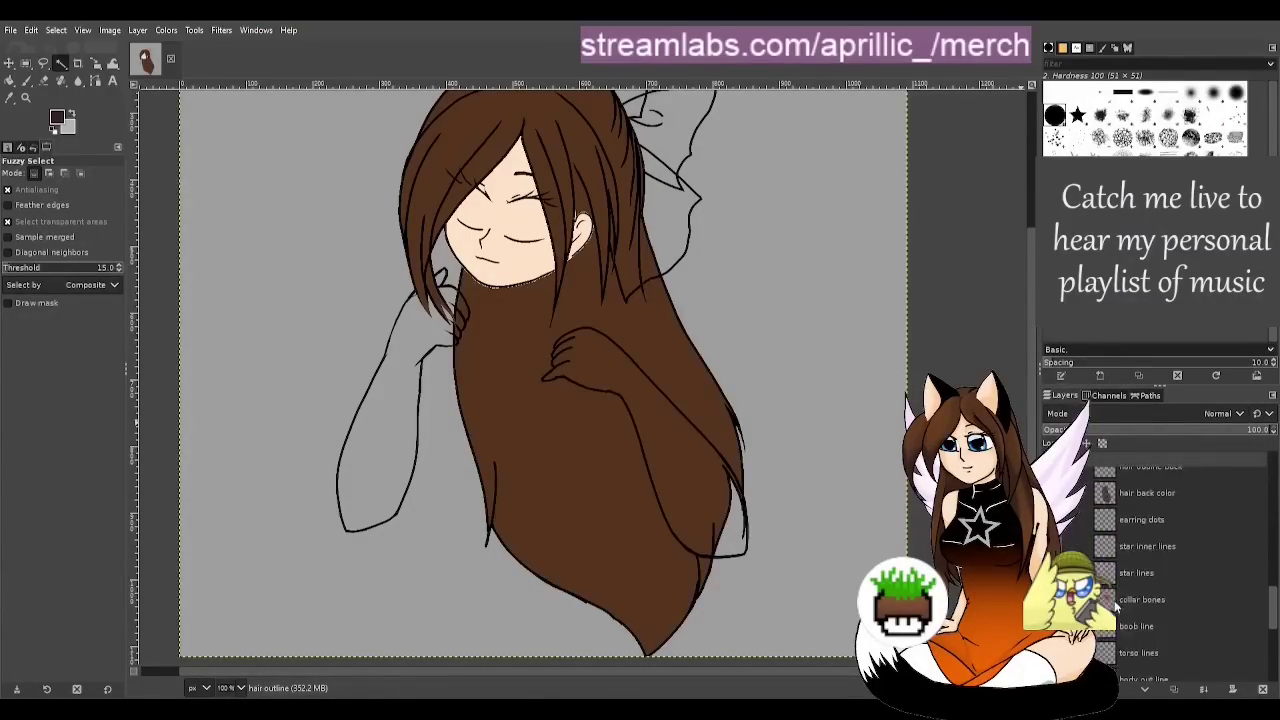
{"action": "scroll", "coordinate": [1160, 575], "scroll_direction": "down", "scroll_amount": 1}
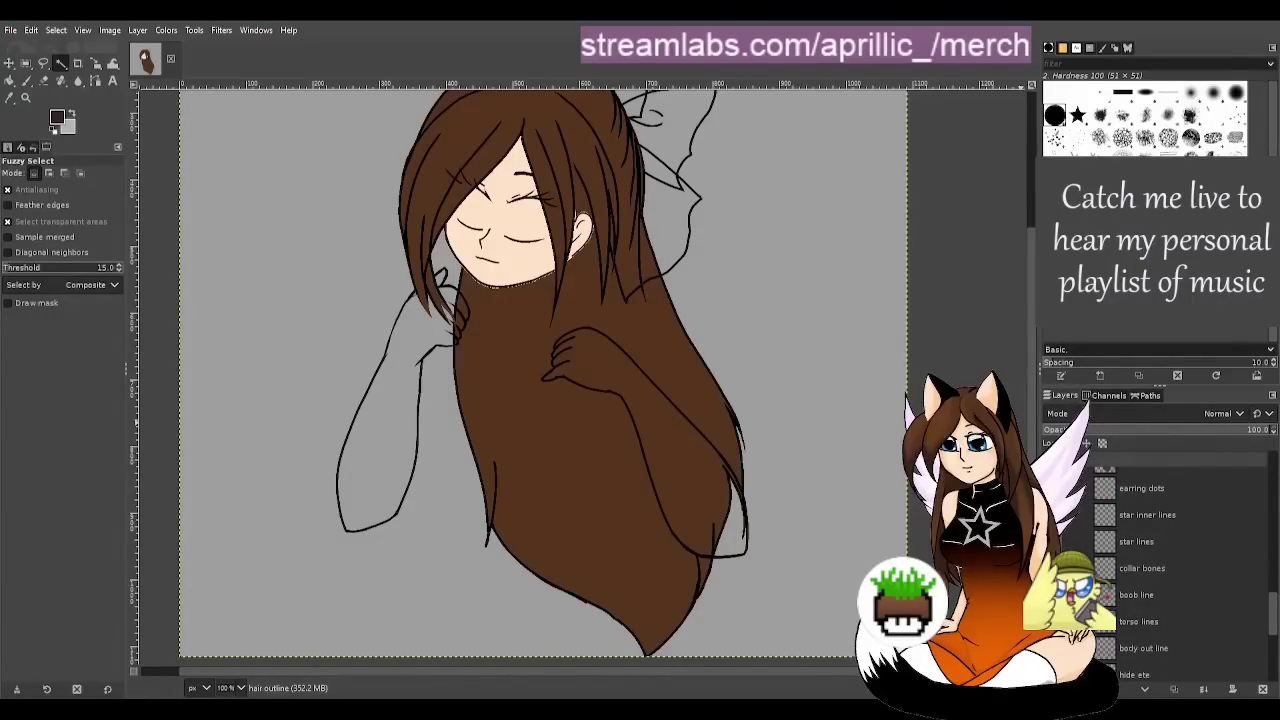
{"action": "left_click", "coordinate": [1054, 621]}
{"action": "left_click", "coordinate": [1054, 648]}
{"action": "scroll", "coordinate": [1054, 640], "scroll_direction": "down", "scroll_amount": 1}
{"action": "scroll", "coordinate": [1135, 600], "scroll_direction": "down", "scroll_amount": 1}
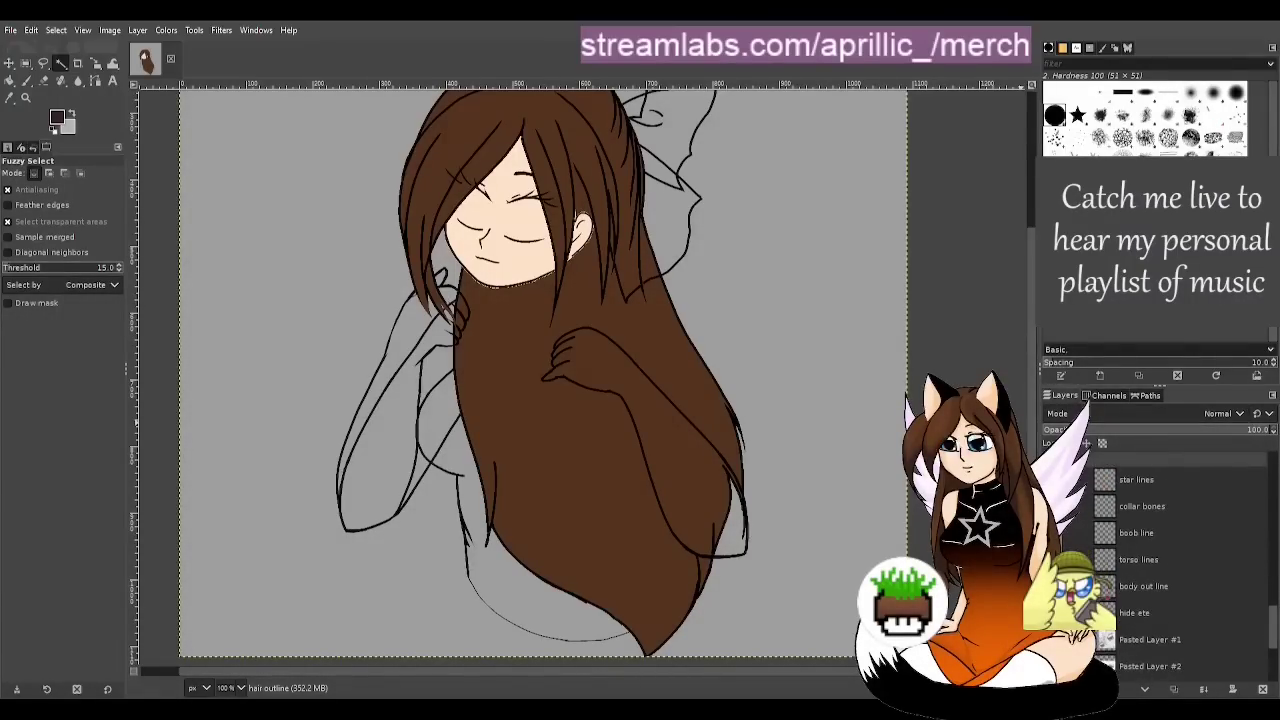
{"action": "double_click", "coordinate": [1135, 612]}
{"action": "scroll", "coordinate": [1170, 600], "scroll_direction": "down", "scroll_amount": 1}
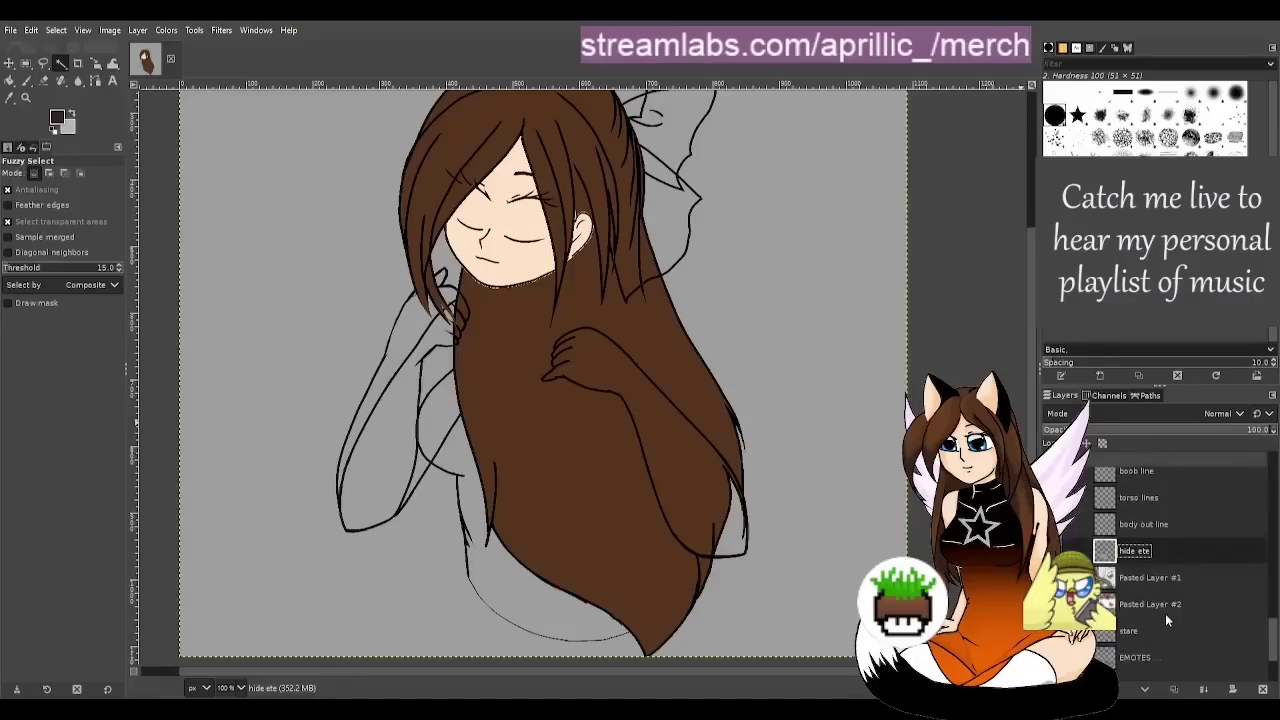
{"action": "key", "text": "minus"}
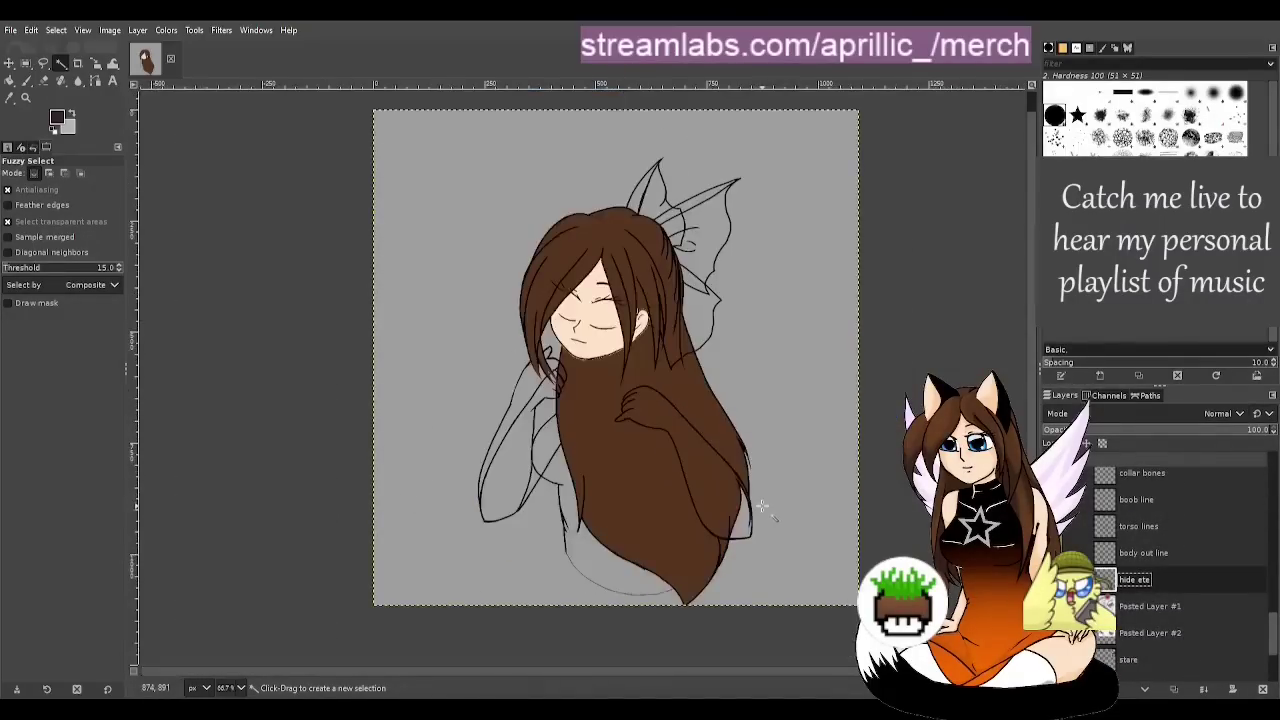
Move the hair back color layer below body out line, directly above hide ete
{"action": "scroll", "coordinate": [1143, 587], "scroll_direction": "up", "scroll_amount": 3}
{"action": "scroll", "coordinate": [1143, 587], "scroll_direction": "up", "scroll_amount": 2}
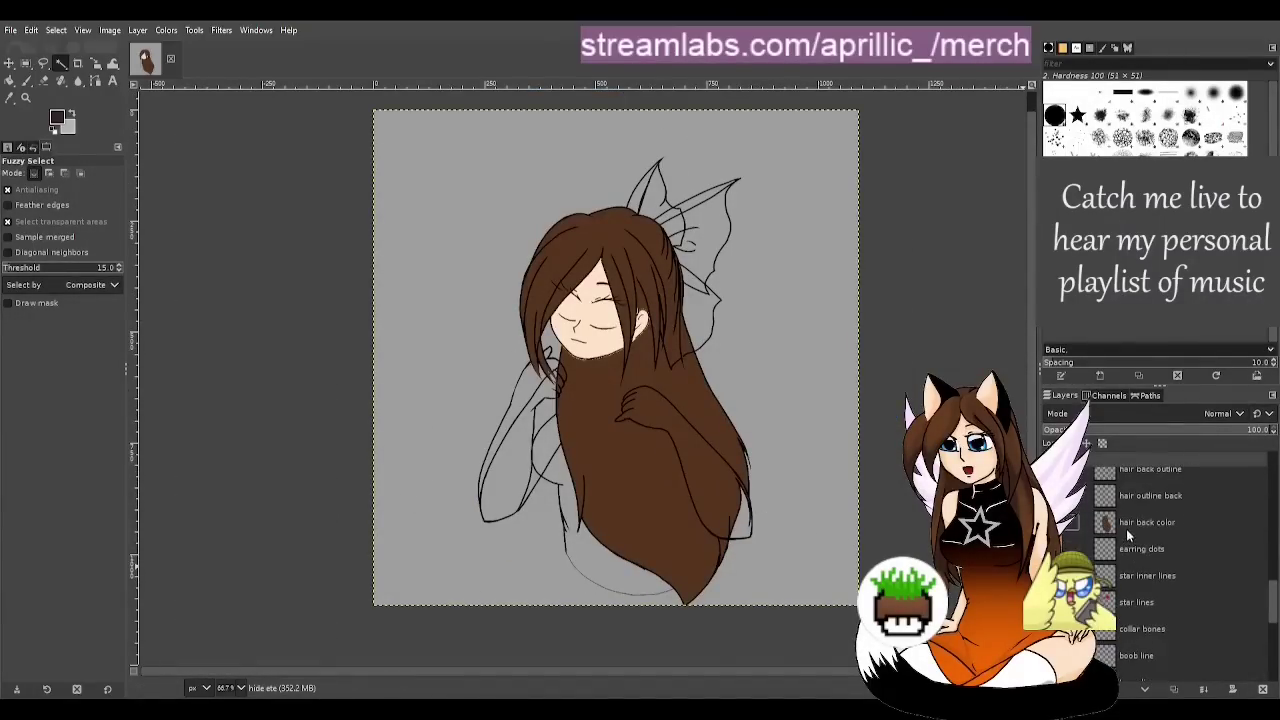
{"action": "left_click", "coordinate": [1140, 522]}
{"action": "left_click_drag", "start_coordinate": [1160, 677], "coordinate": [1163, 608]}
{"action": "scroll", "coordinate": [1160, 585], "scroll_direction": "up", "scroll_amount": 7}
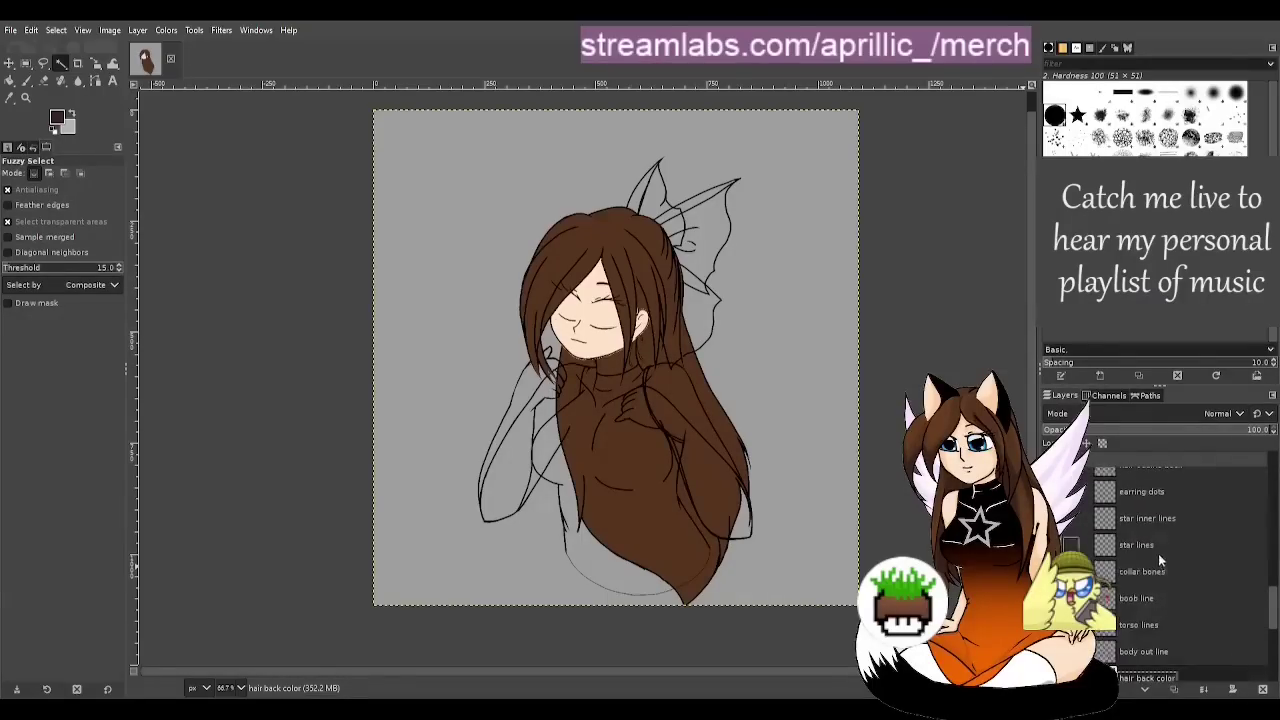
Move the hair outline back layer between body out line and hair back color, and save the image
{"action": "scroll", "coordinate": [1156, 556], "scroll_direction": "down", "scroll_amount": 1}
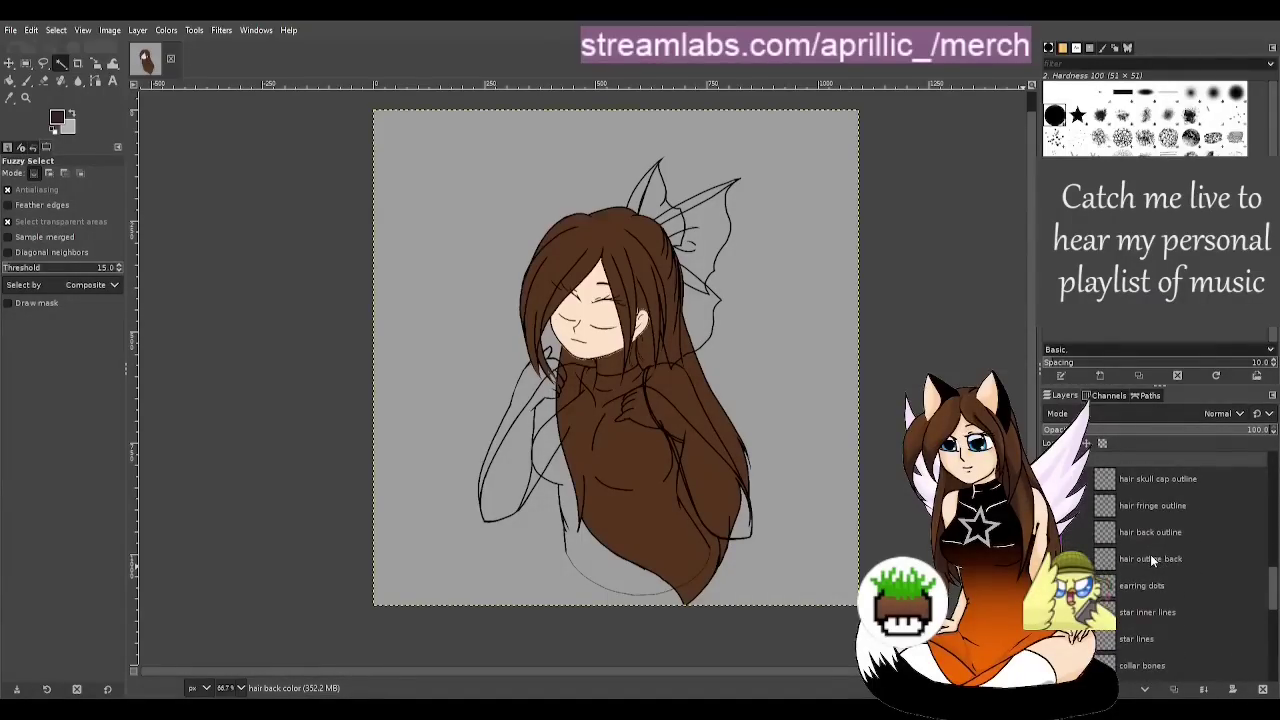
{"action": "left_click", "coordinate": [1165, 560]}
{"action": "scroll", "coordinate": [1165, 615], "scroll_direction": "down", "scroll_amount": 6}
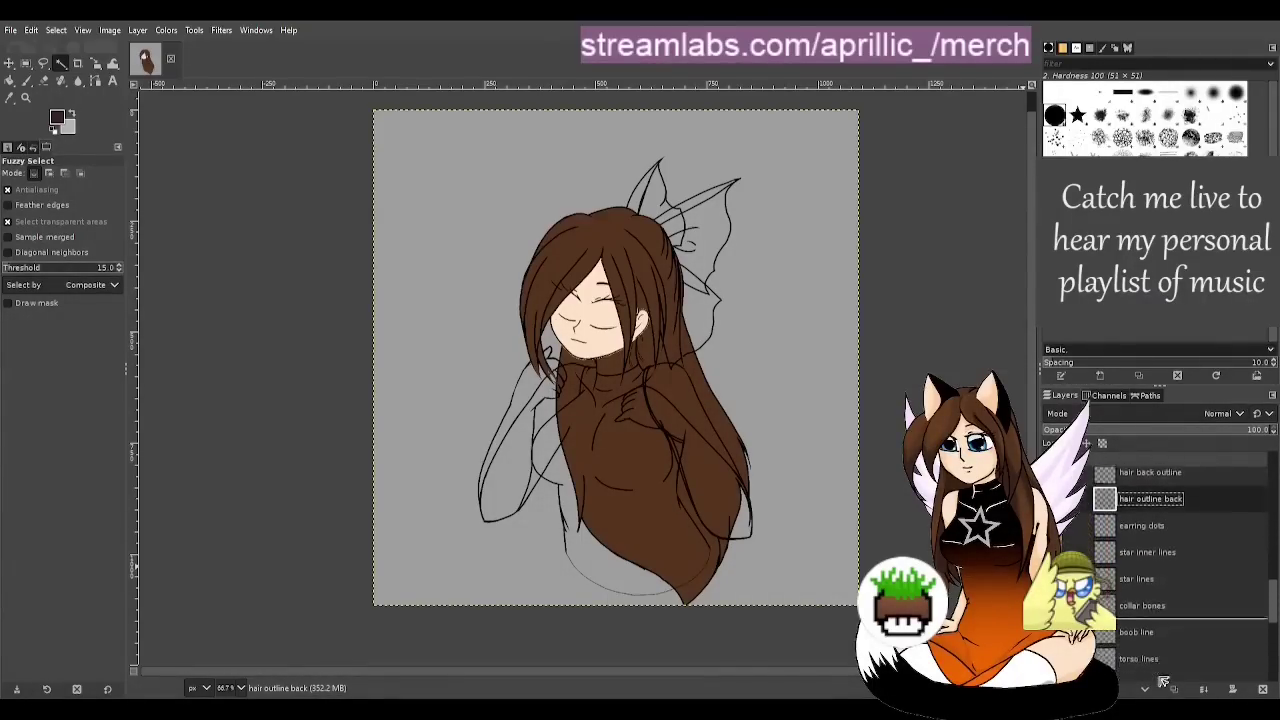
{"action": "scroll", "coordinate": [1160, 640], "scroll_direction": "down", "scroll_amount": 2}
{"action": "double_click", "coordinate": [1148, 598]}
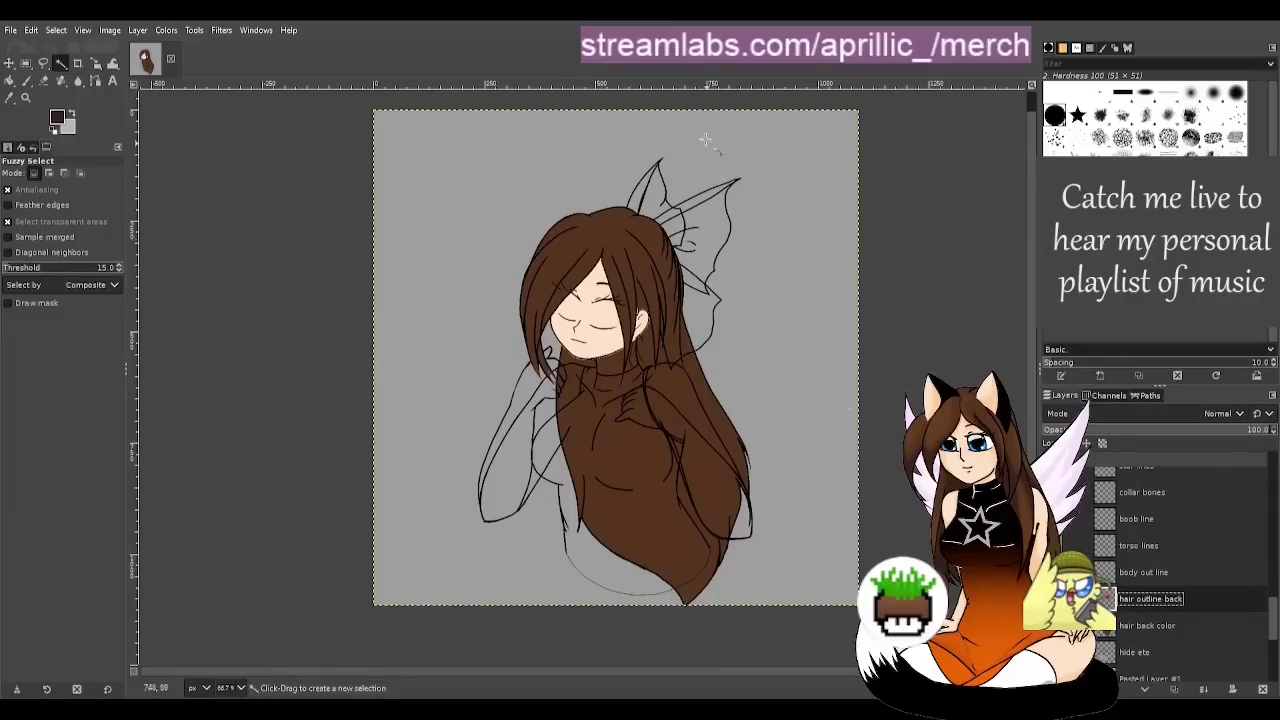
{"action": "key", "text": "ctrl+s"}
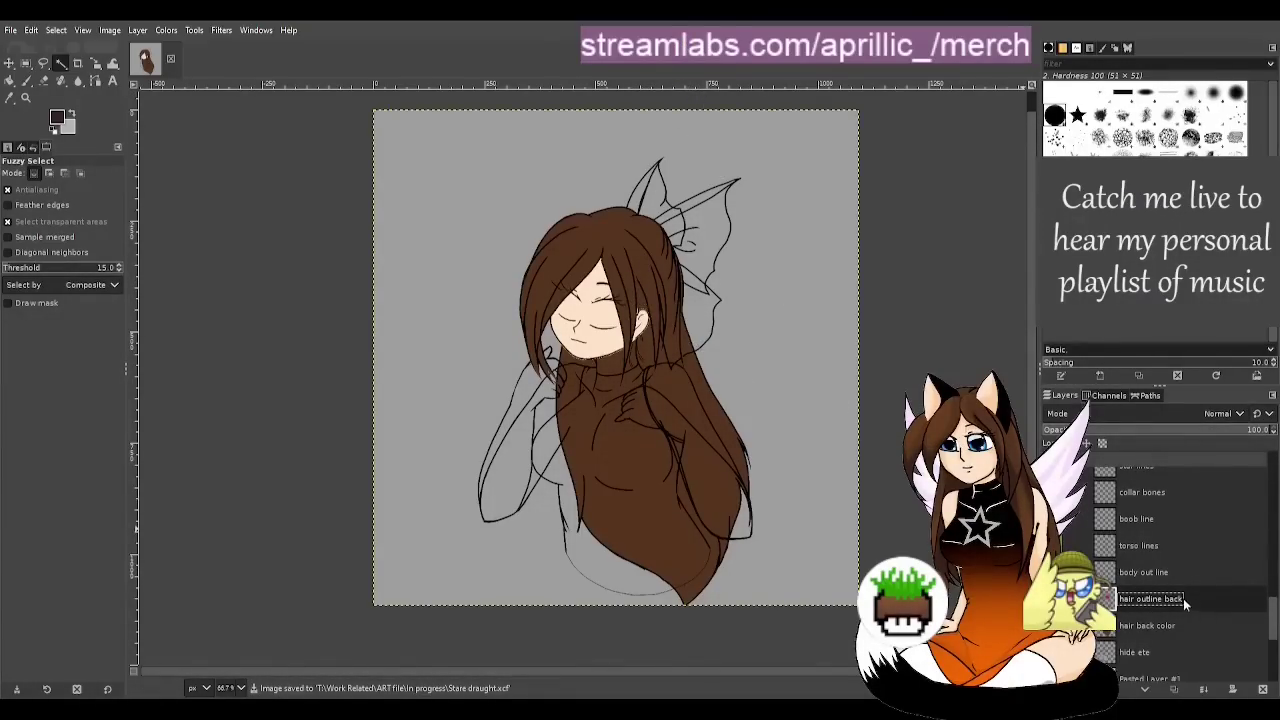
Move the eye upper lids outlines and eye lower lids layers above hair outline, keeping them below eye lashes
{"action": "scroll", "coordinate": [1147, 559], "scroll_direction": "up", "scroll_amount": 5}
{"action": "scroll", "coordinate": [1147, 559], "scroll_direction": "up", "scroll_amount": 2}
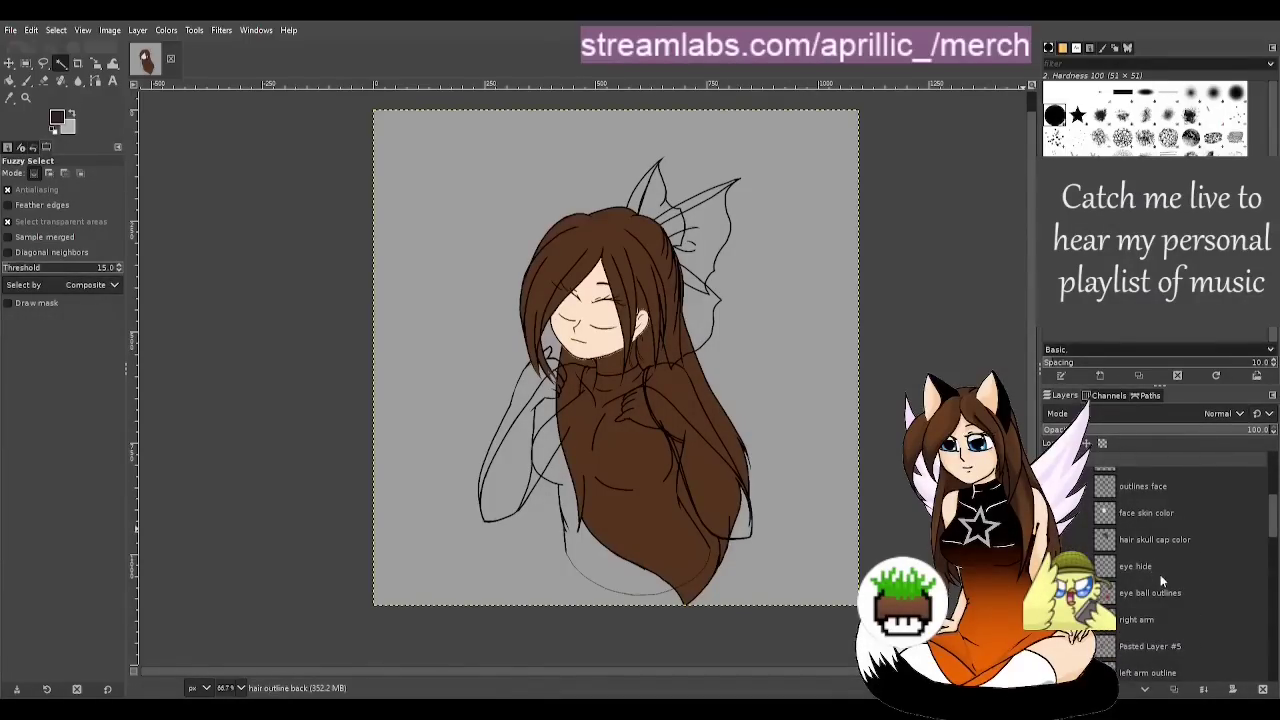
{"action": "scroll", "coordinate": [1155, 565], "scroll_direction": "up", "scroll_amount": 3}
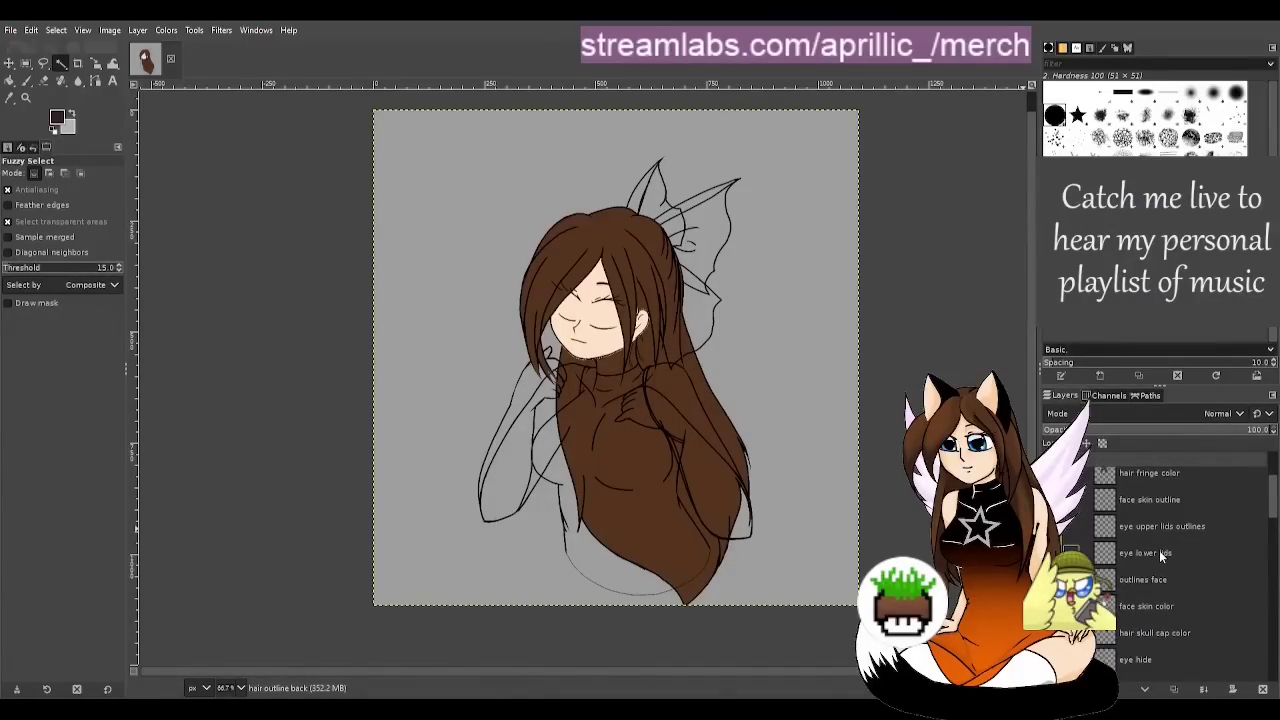
{"action": "scroll", "coordinate": [1159, 510], "scroll_direction": "up", "scroll_amount": 2}
{"action": "left_click", "coordinate": [1200, 541]}
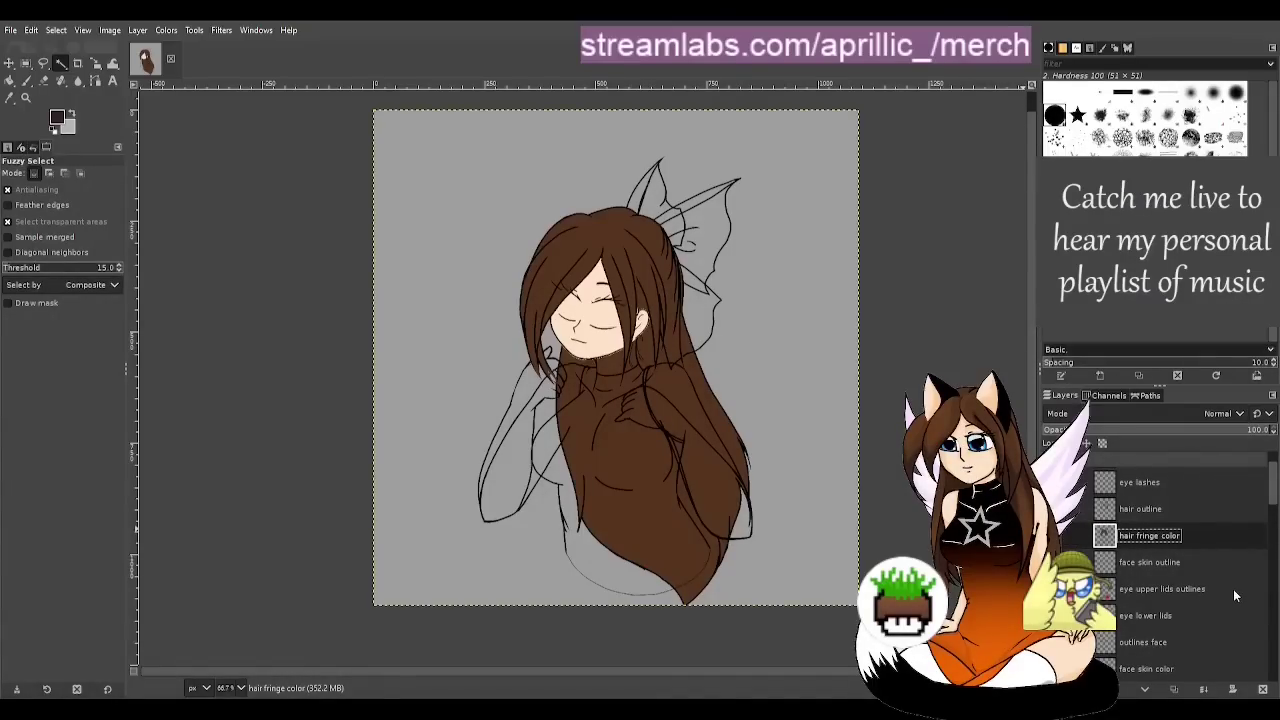
{"action": "left_click_drag", "start_coordinate": [1233, 589], "coordinate": [1206, 537]}
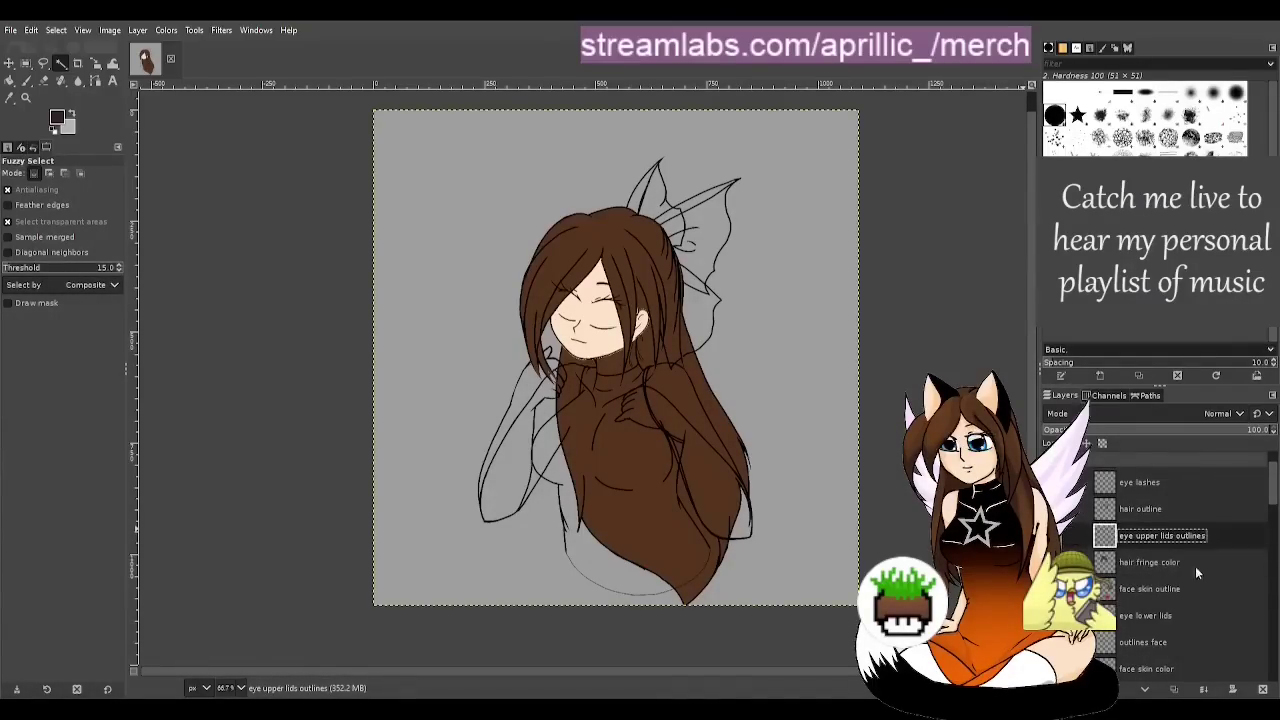
{"action": "left_click_drag", "start_coordinate": [1190, 620], "coordinate": [1190, 510]}
{"action": "left_click_drag", "start_coordinate": [1181, 563], "coordinate": [1176, 521]}
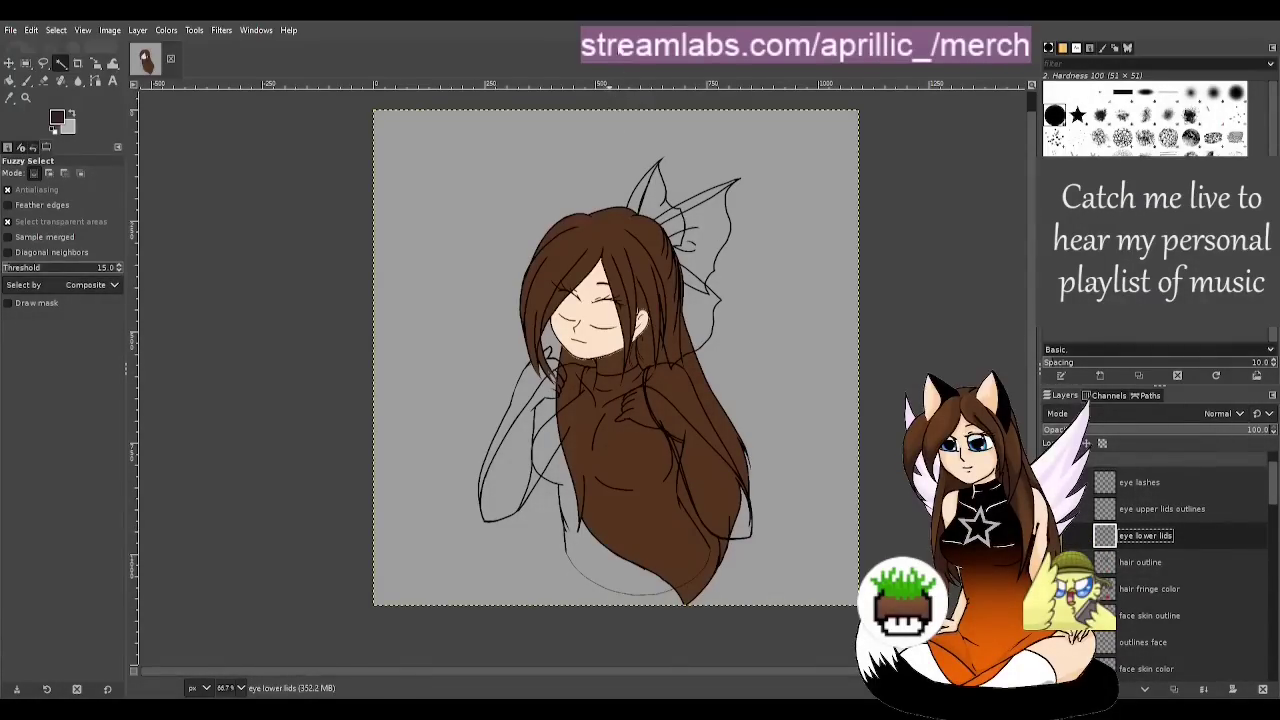
Check the eyelid lines over the fringe with the hair outline hidden and shown again, and save the image
{"action": "scroll", "coordinate": [602, 430], "scroll_direction": "up", "scroll_amount": 3}
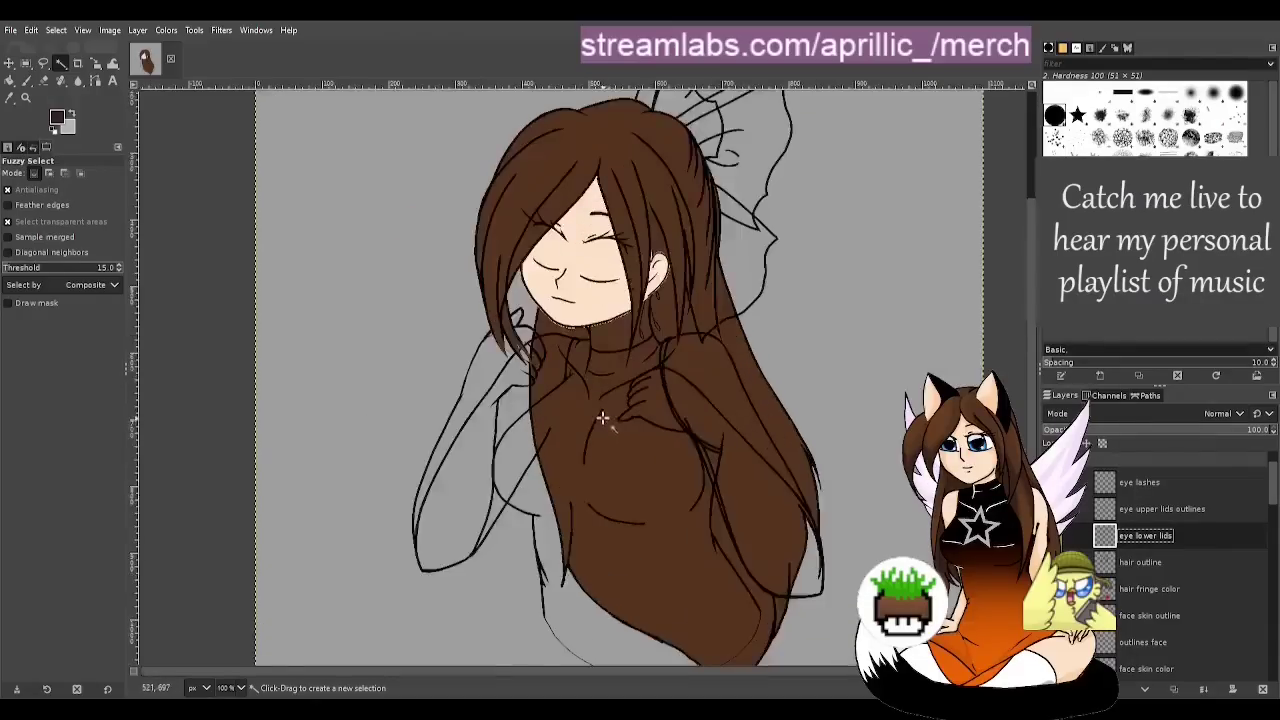
{"action": "scroll", "coordinate": [522, 334], "scroll_direction": "up", "scroll_amount": 3}
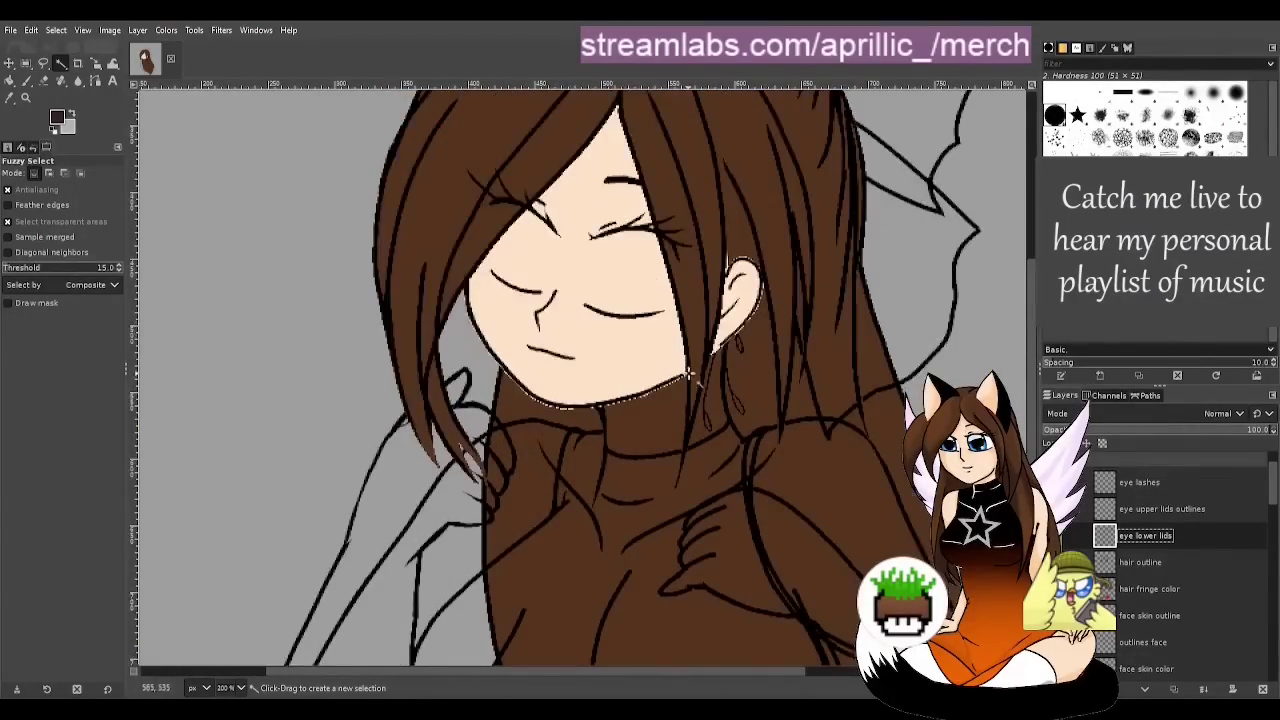
{"action": "left_click", "coordinate": [1140, 563]}
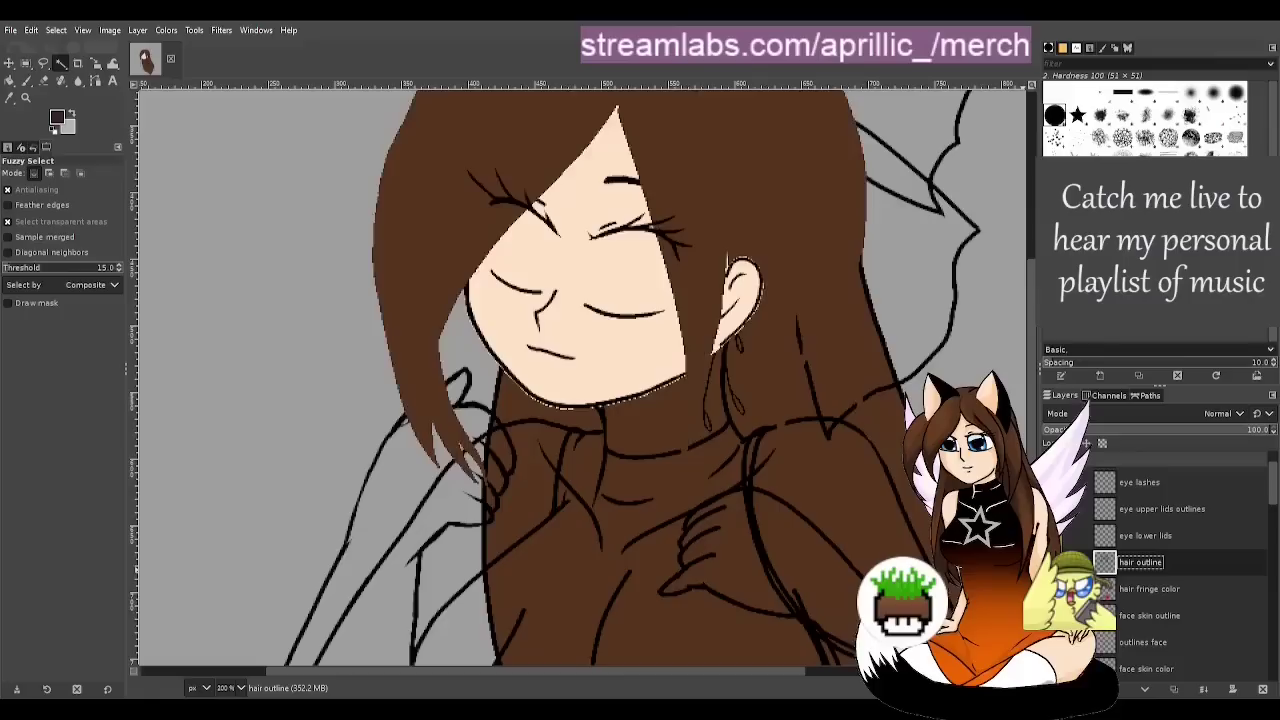
{"action": "scroll", "coordinate": [792, 497], "scroll_direction": "down", "scroll_amount": 1}
{"action": "key", "text": "ctrl+s"}
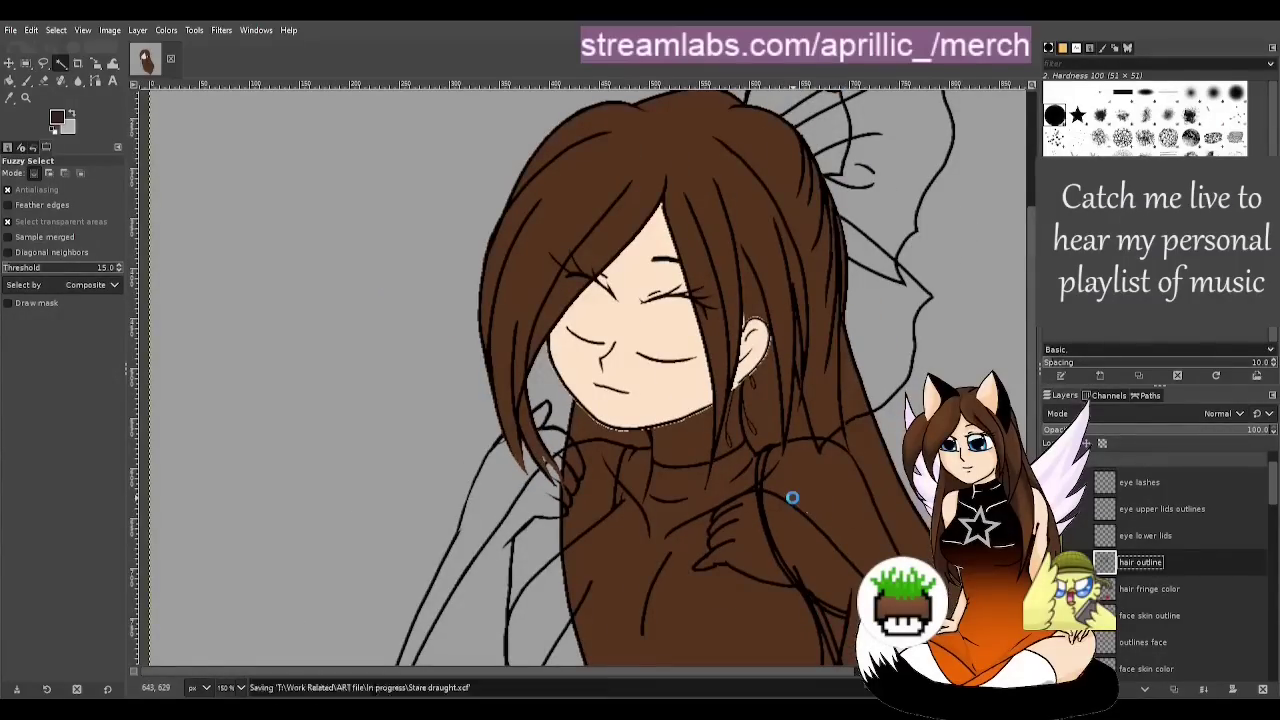
Duplicate the ribbon lines 2 layer
{"action": "scroll", "coordinate": [822, 510], "scroll_direction": "down", "scroll_amount": 1}
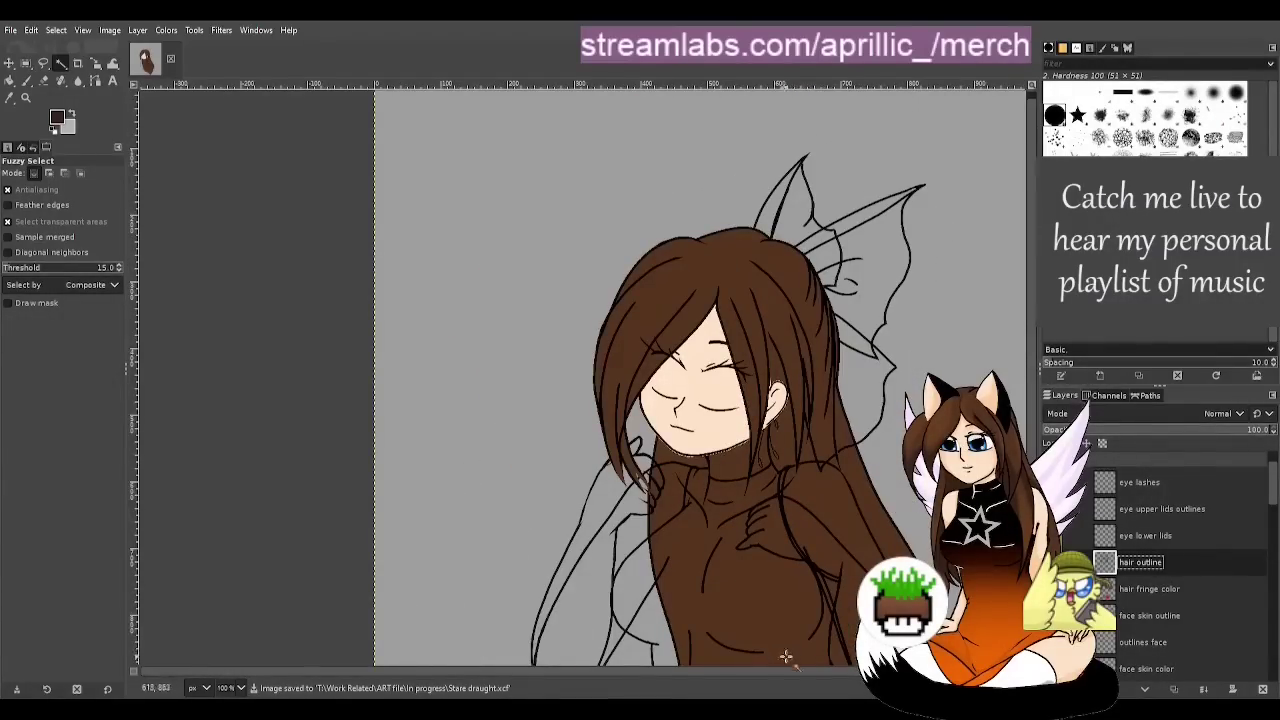
{"action": "left_click_drag", "start_coordinate": [788, 670], "coordinate": [823, 670]}
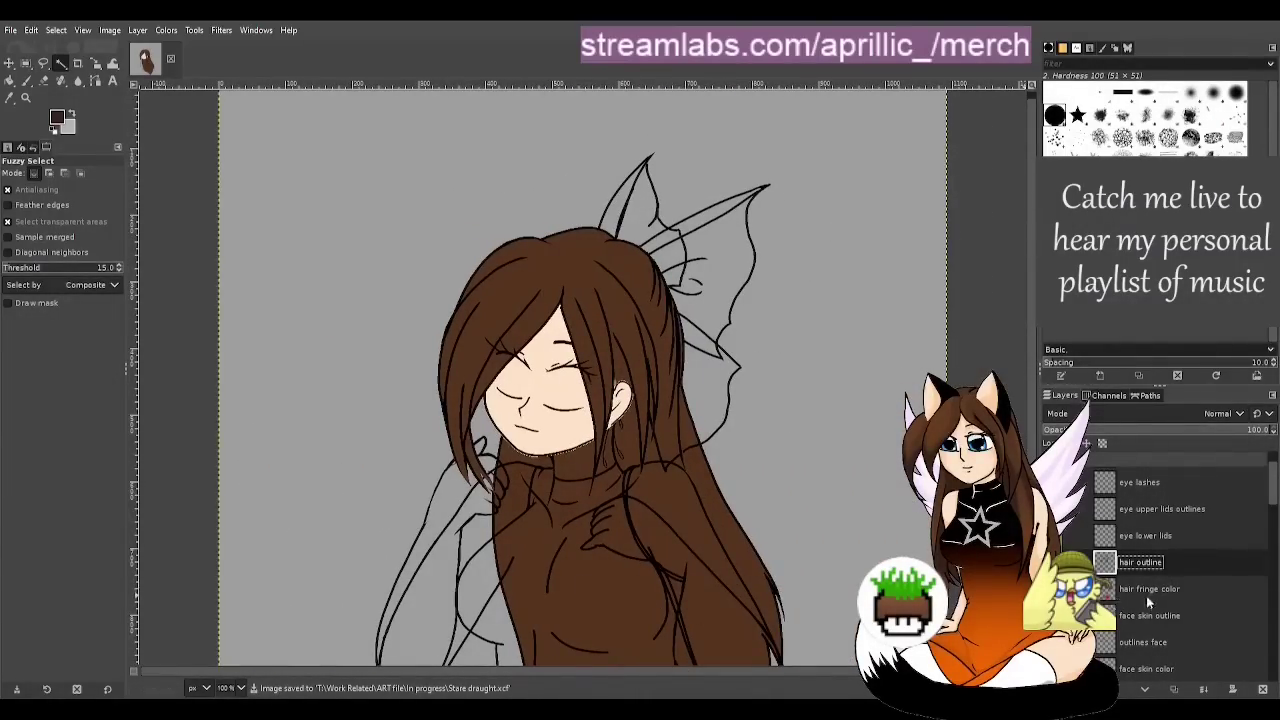
{"action": "scroll", "coordinate": [1147, 597], "scroll_direction": "down", "scroll_amount": 5}
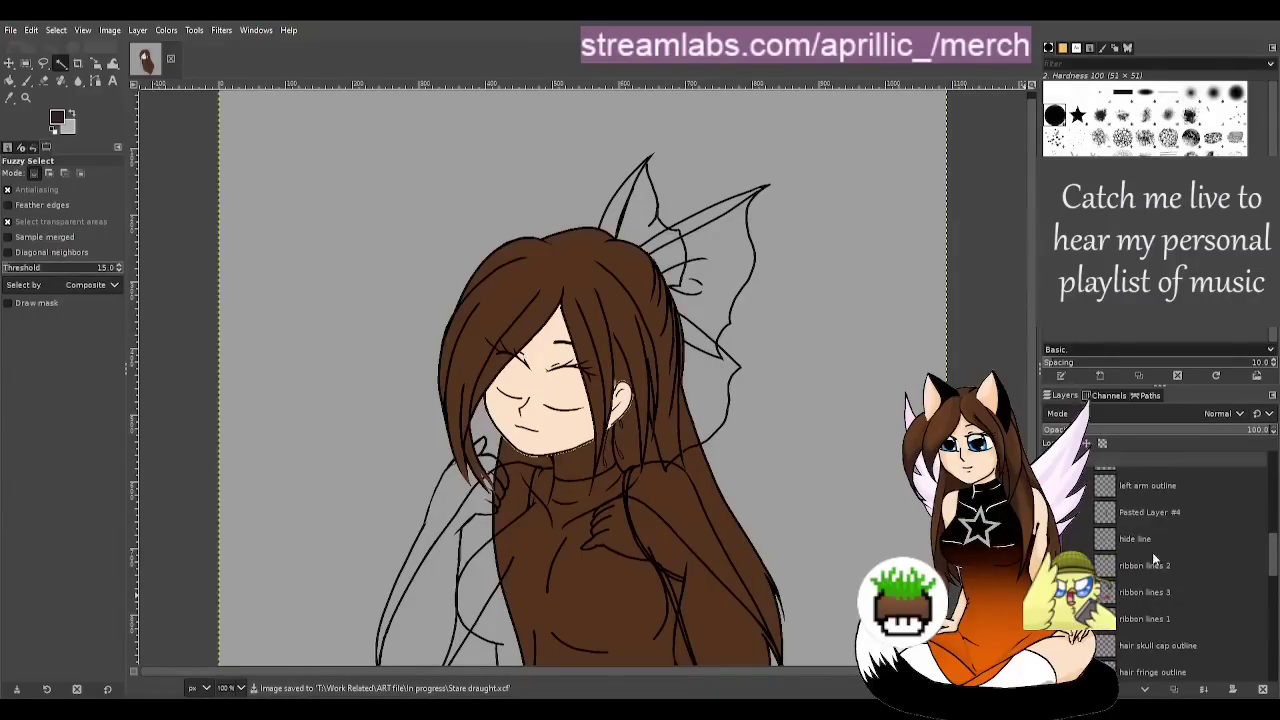
{"action": "left_click", "coordinate": [1163, 568]}
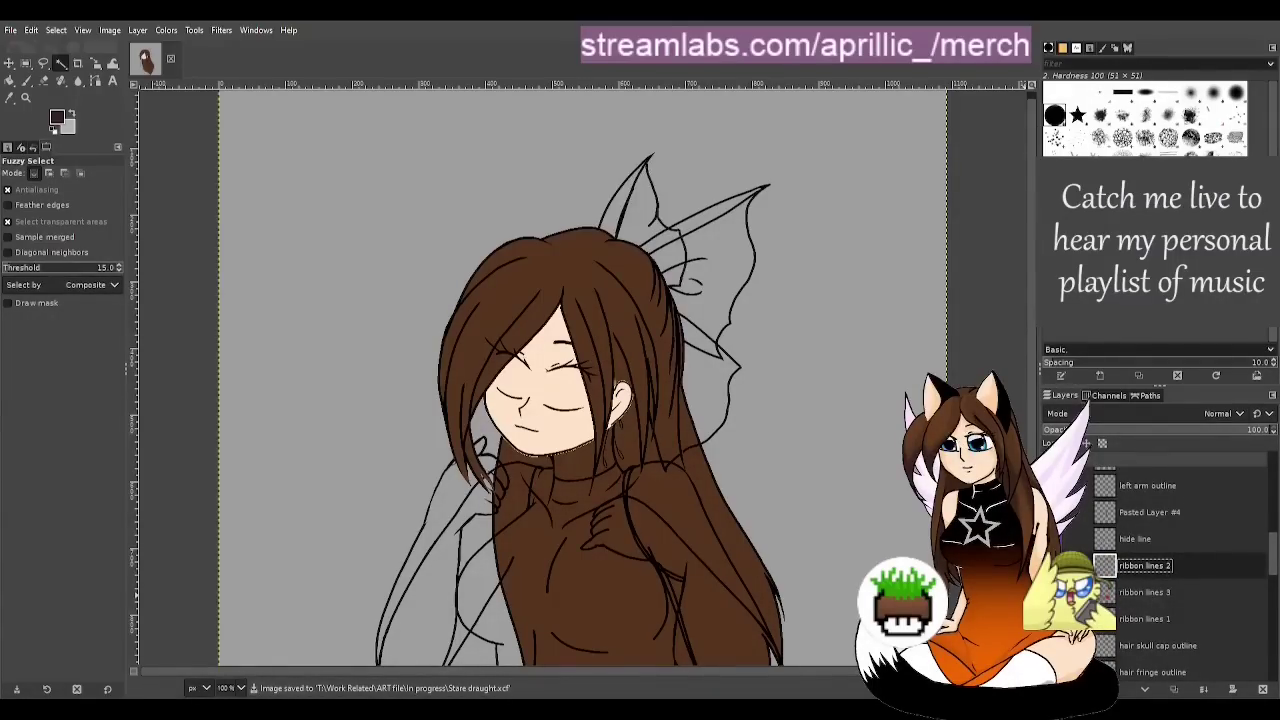
{"action": "scroll", "coordinate": [655, 228], "scroll_direction": "up", "scroll_amount": 4}
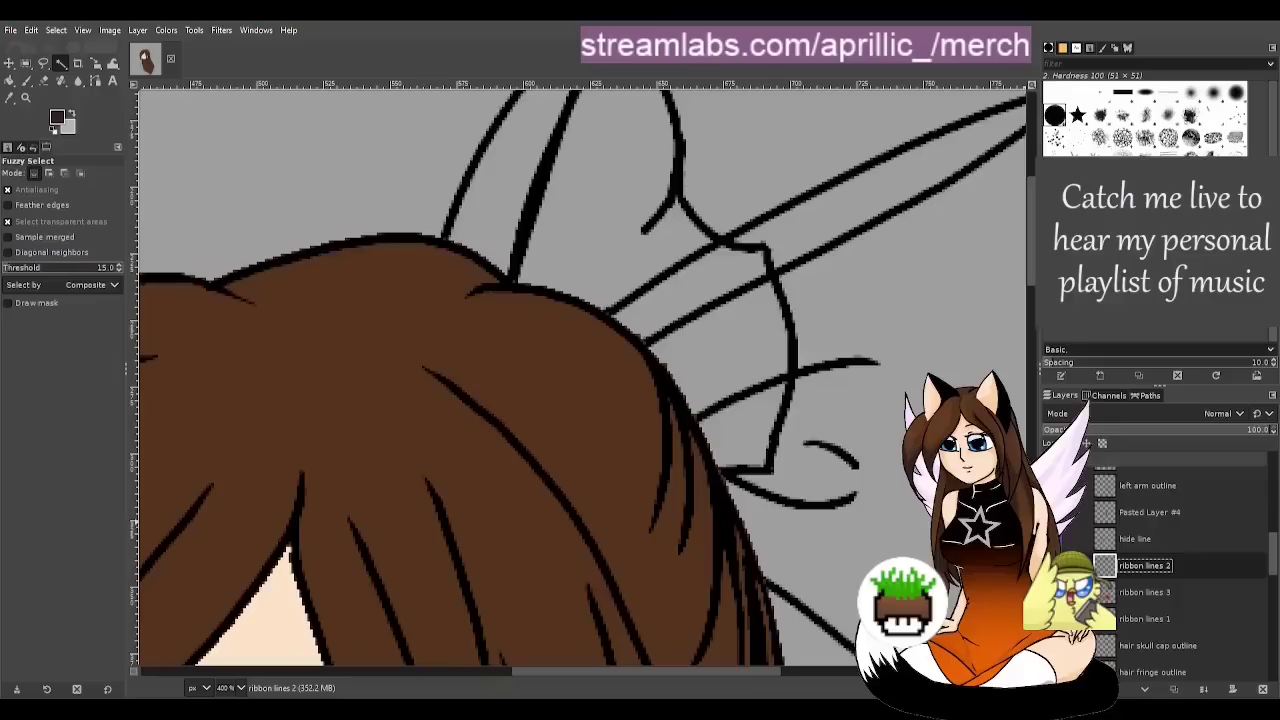
{"action": "left_click", "coordinate": [1174, 690]}
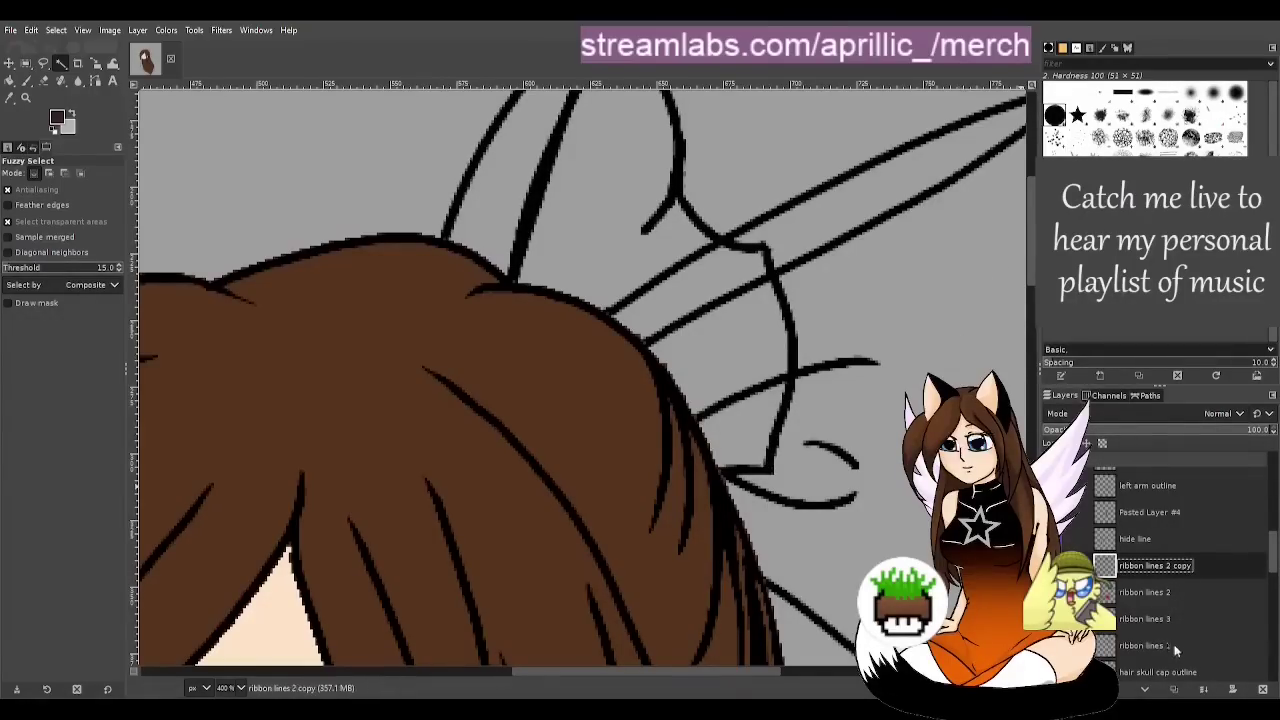
Rename the duplicated ribbon layer as "ribbon lines 2 colour"
{"action": "double_click", "coordinate": [1182, 568]}
{"action": "left_click", "coordinate": [1182, 568]}
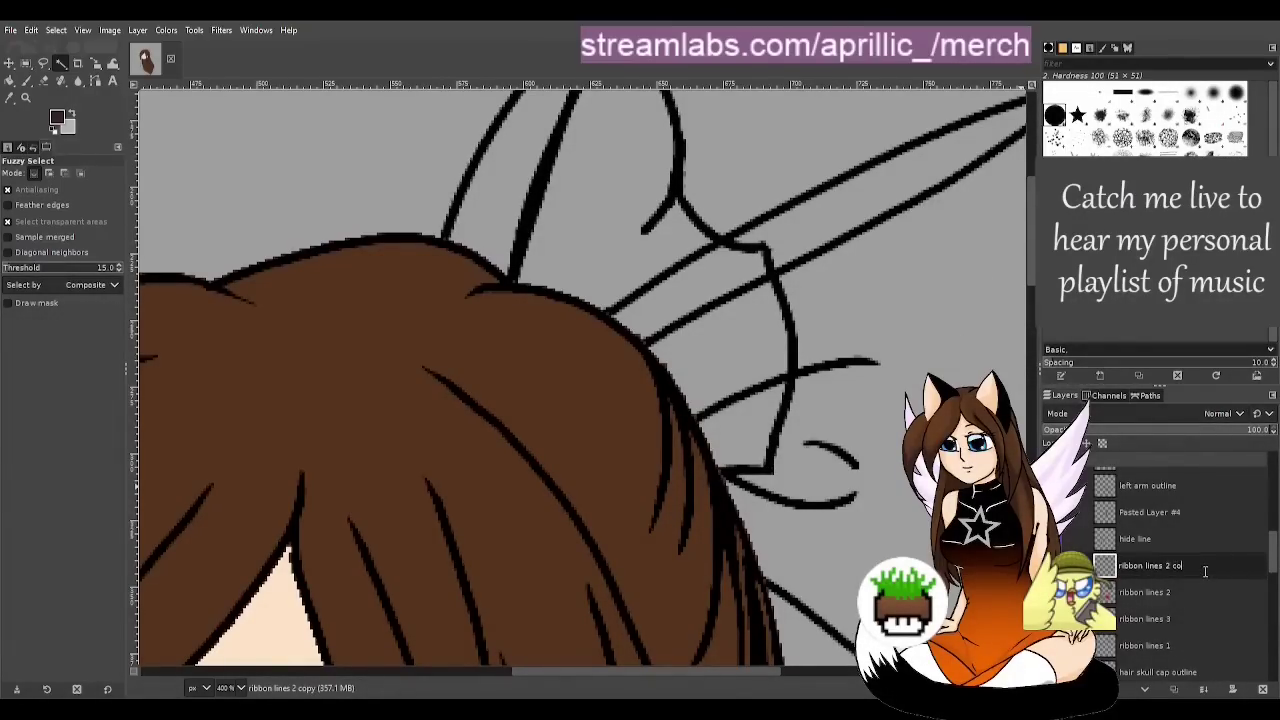
{"action": "type", "text": "lour"}
{"action": "key", "text": "Return"}
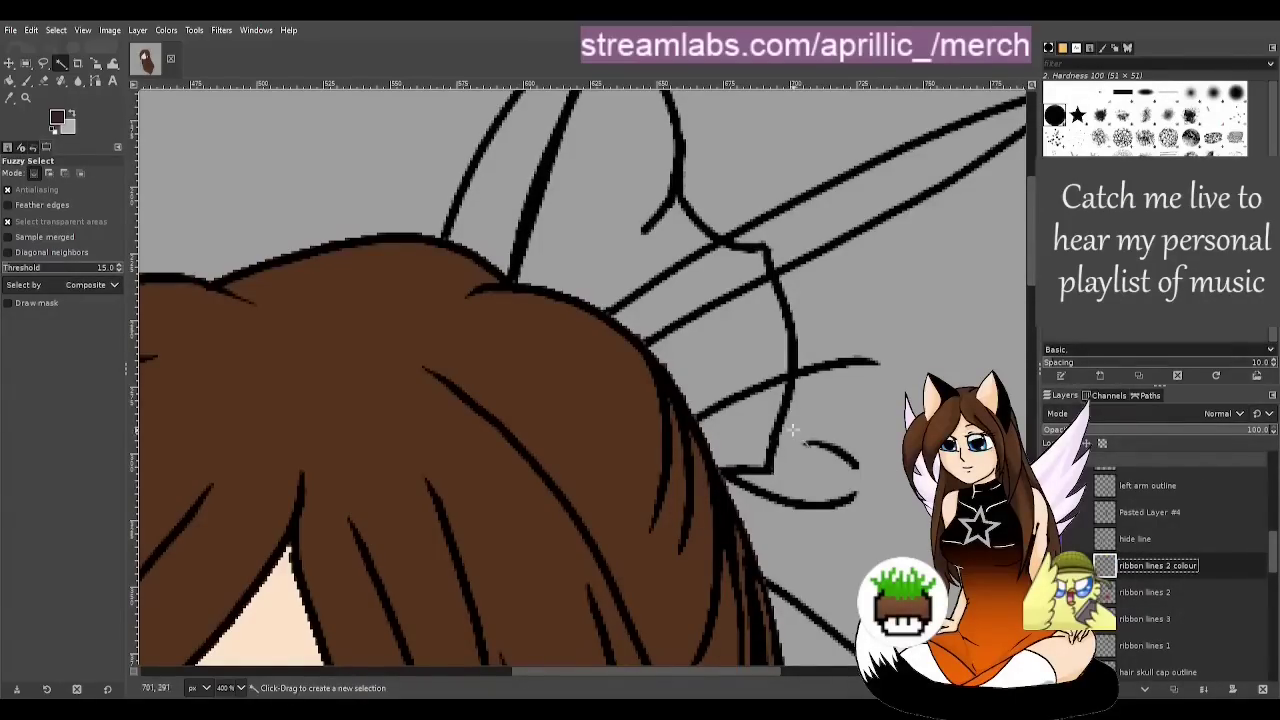
Fuzzy-select the enclosed areas of the upper ribbon loop, adding its narrow strip to the selection
{"action": "scroll", "coordinate": [490, 266], "scroll_direction": "up", "scroll_amount": 3}
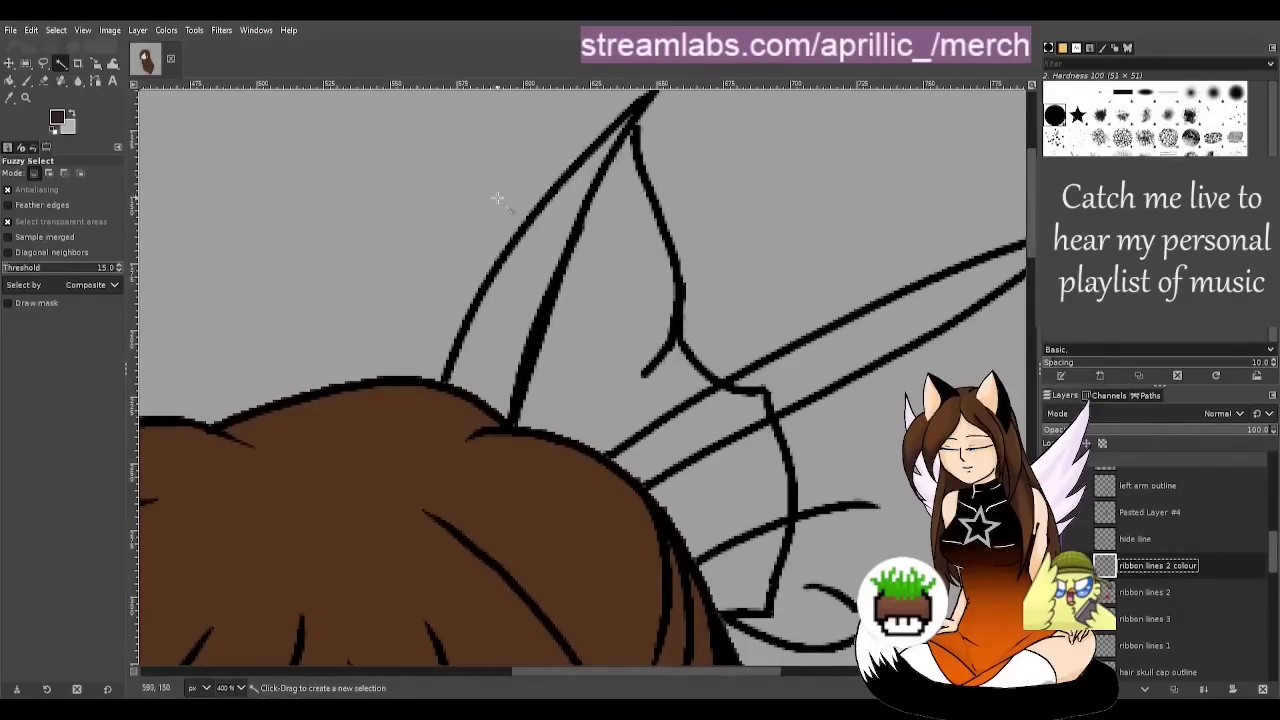
{"action": "left_click", "coordinate": [563, 278]}
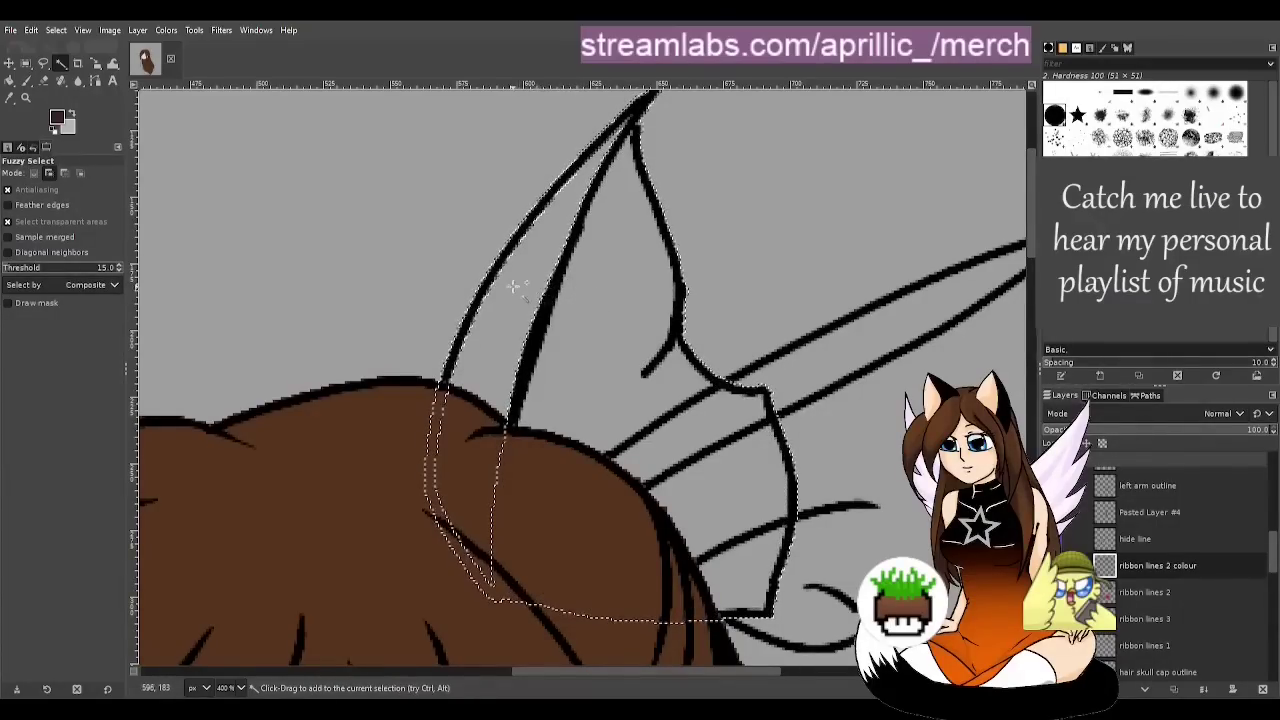
{"action": "left_click", "coordinate": [515, 286], "text": "shift"}
{"action": "scroll", "coordinate": [618, 142], "scroll_direction": "up", "scroll_amount": 8}
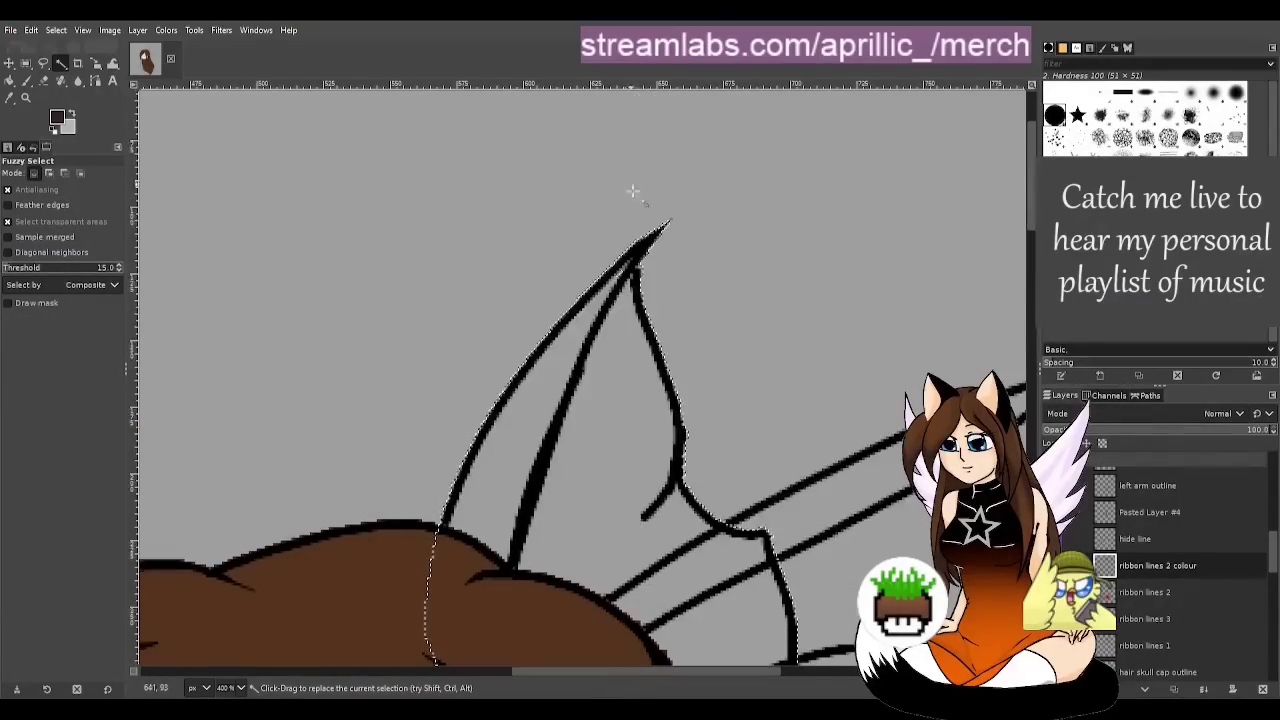
{"action": "scroll", "coordinate": [537, 309], "scroll_direction": "down", "scroll_amount": 3}
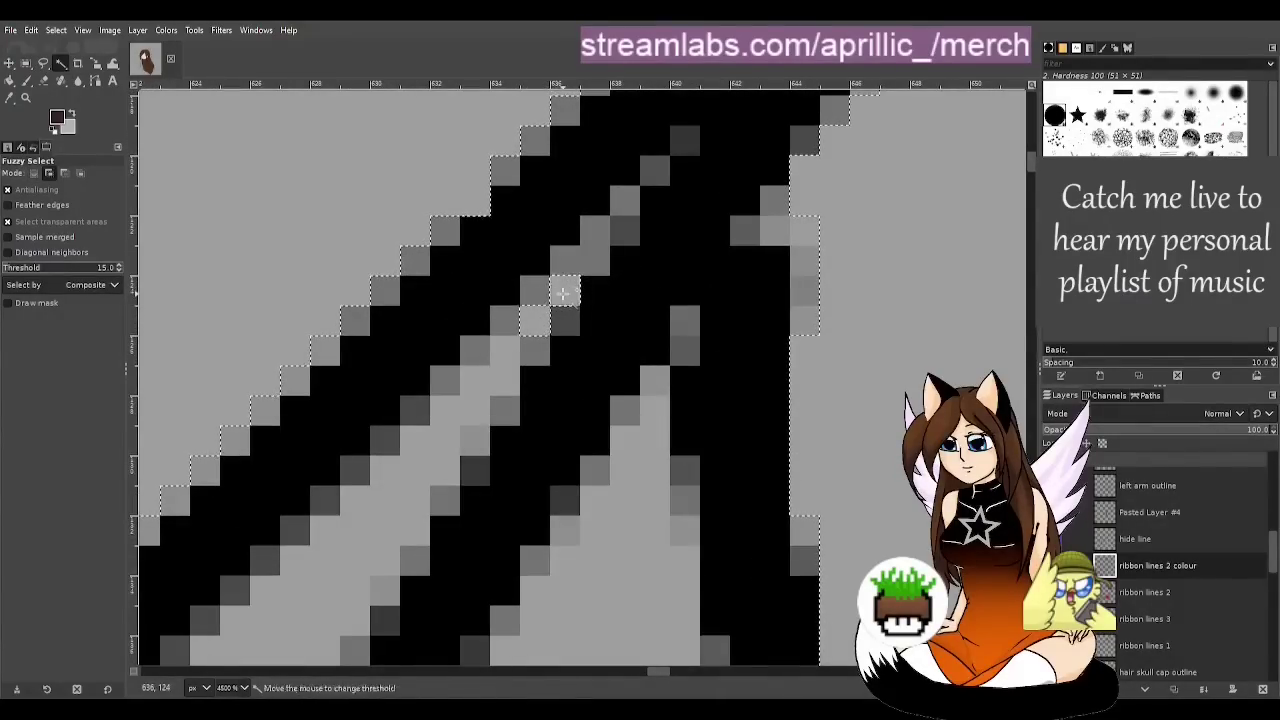
{"action": "scroll", "coordinate": [598, 443], "scroll_direction": "down", "scroll_amount": 5}
{"action": "scroll", "coordinate": [598, 443], "scroll_direction": "down", "scroll_amount": 2}
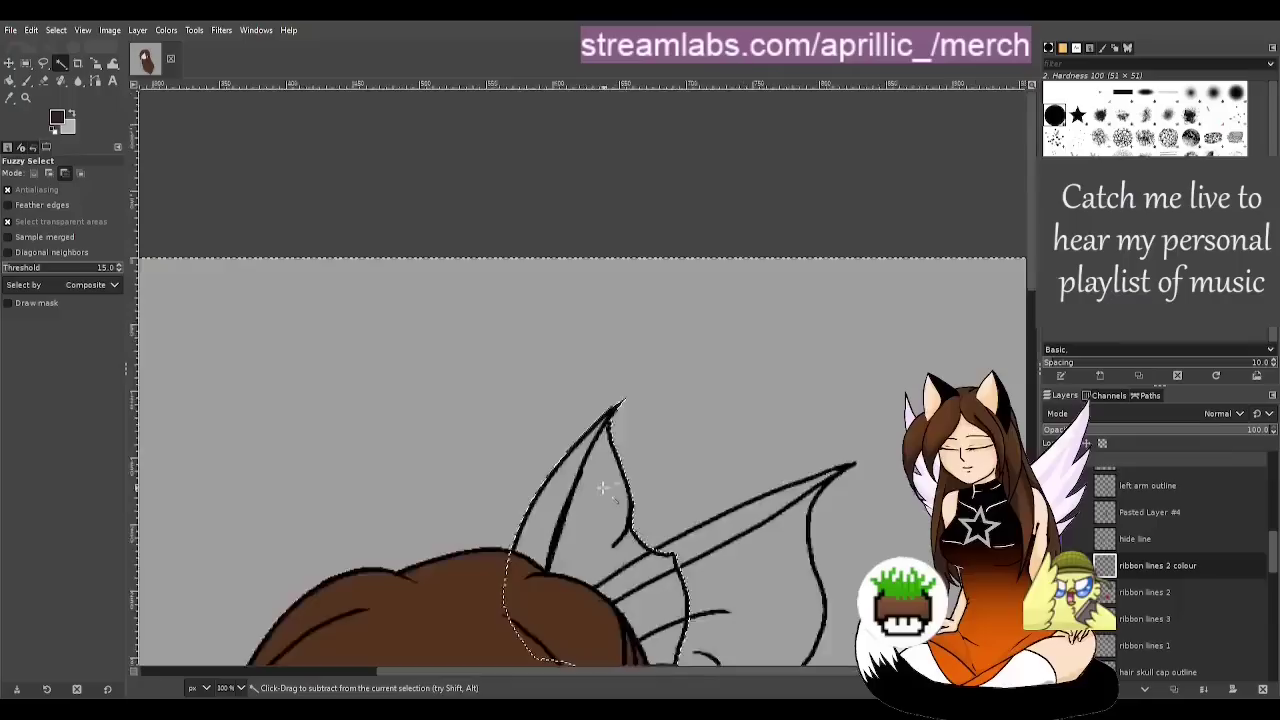
Reveal the colour palette reference, sample the red ribbon swatch as foreground colour, and hide the reference again
{"action": "scroll", "coordinate": [1131, 608], "scroll_direction": "down", "scroll_amount": 10}
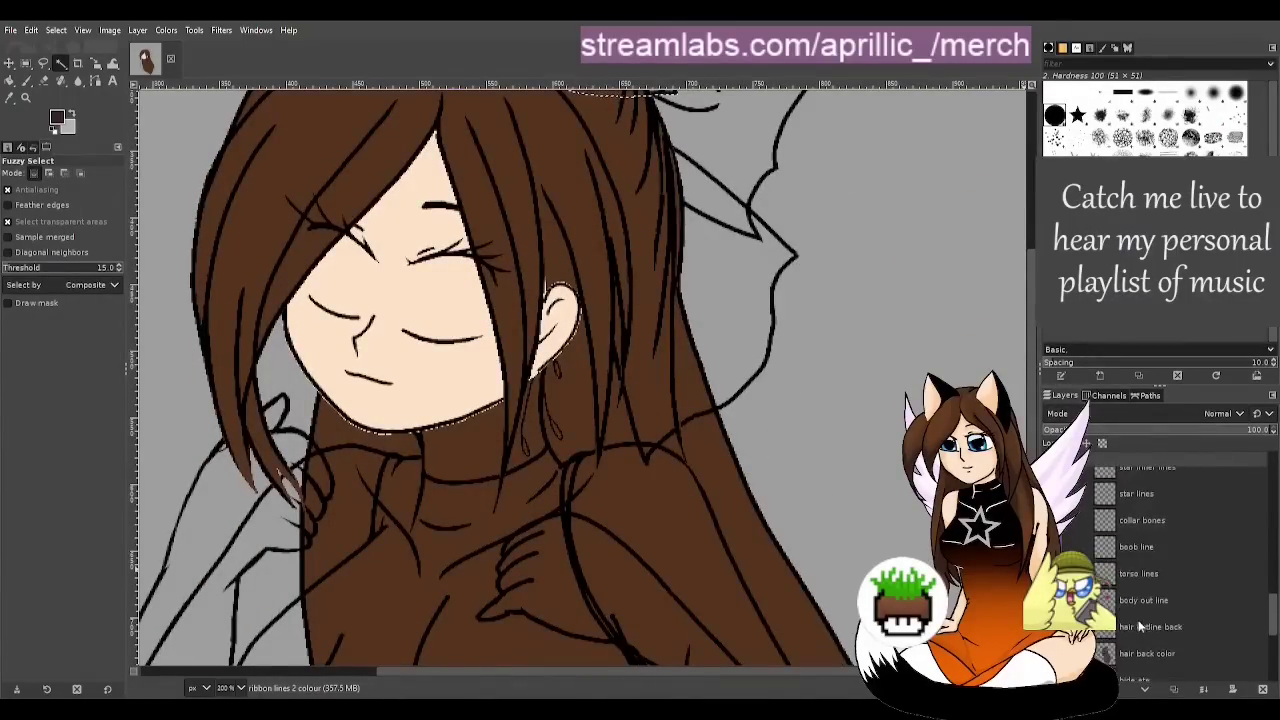
{"action": "left_click", "coordinate": [1050, 641]}
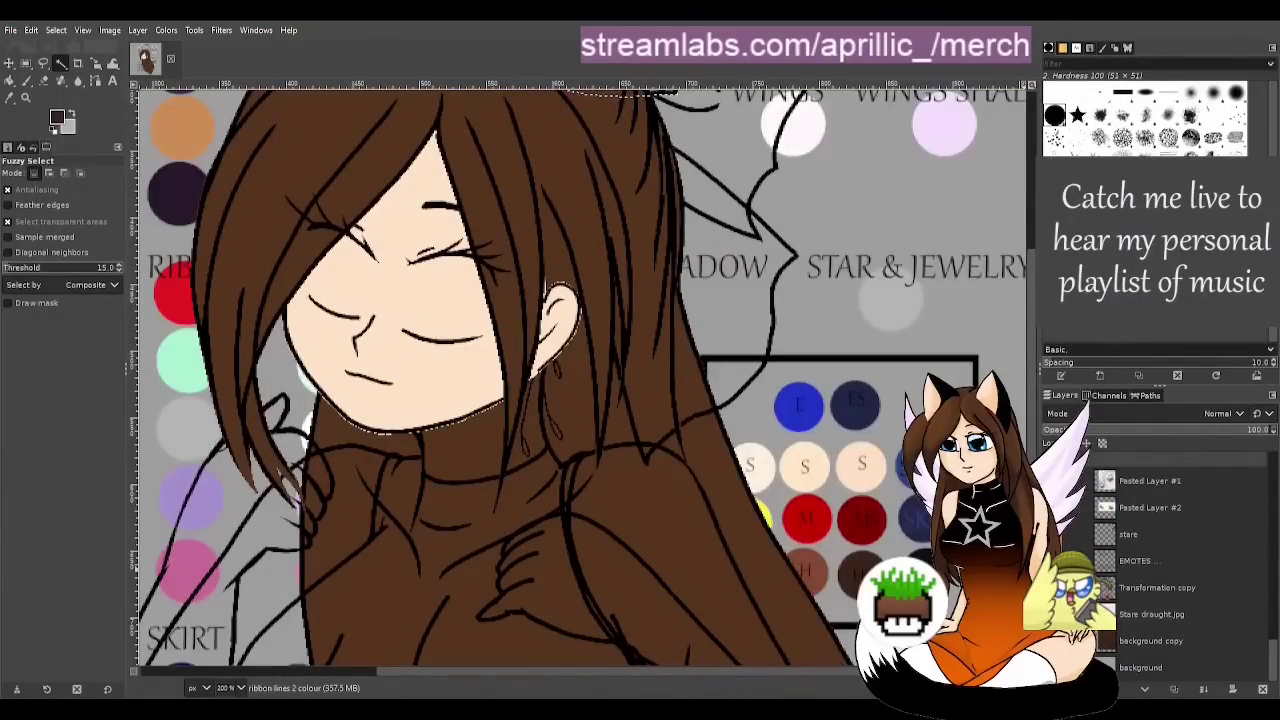
{"action": "scroll", "coordinate": [437, 431], "scroll_direction": "down", "scroll_amount": 1}
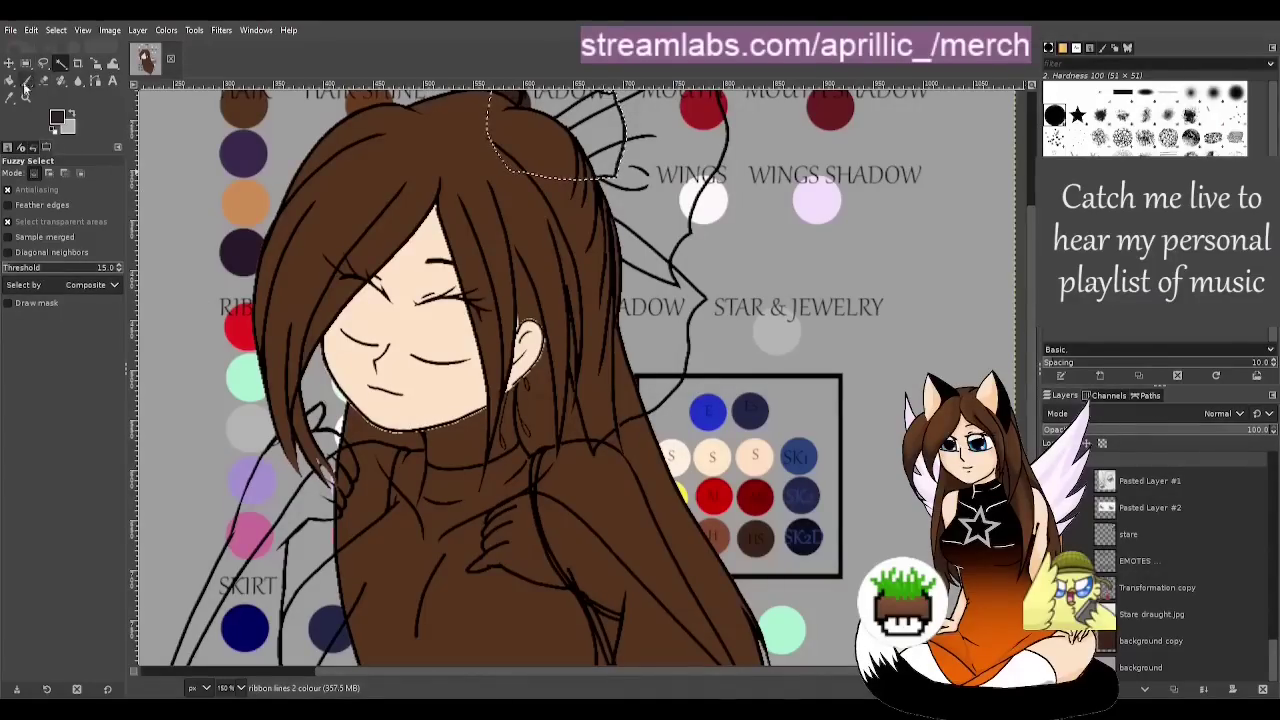
{"action": "key", "text": "o"}
{"action": "left_click", "coordinate": [242, 340]}
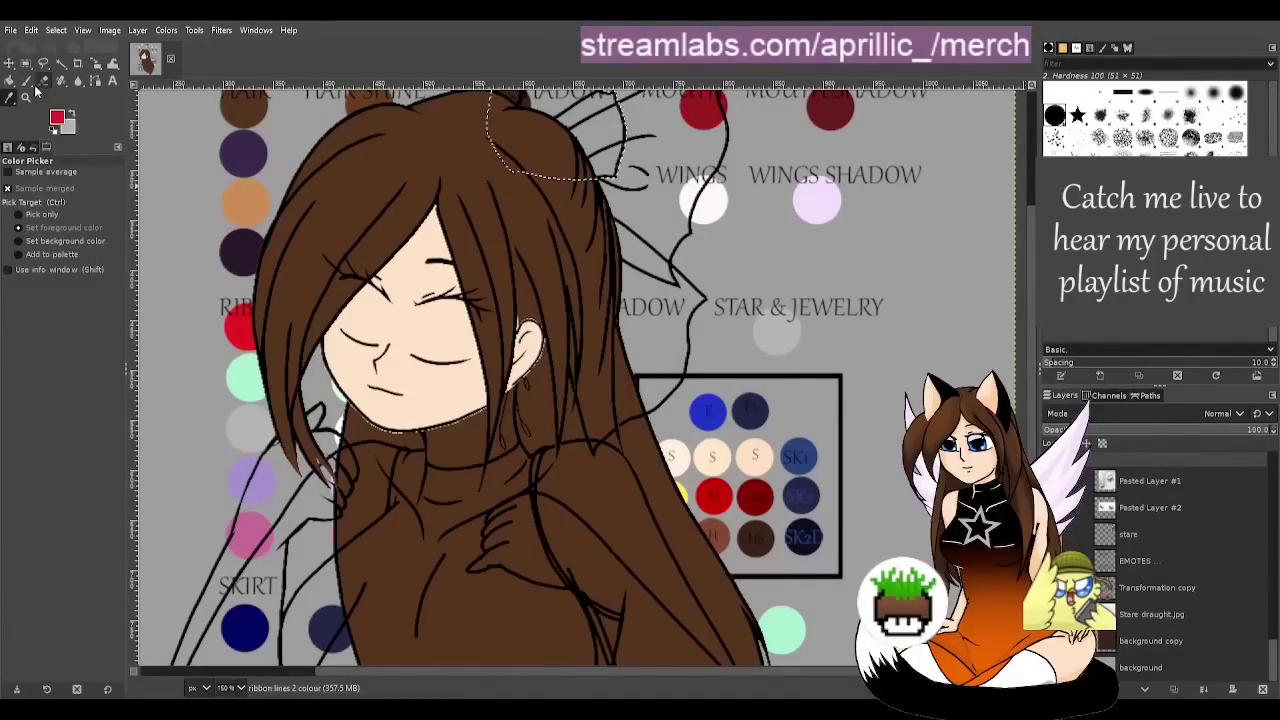
{"action": "left_click", "coordinate": [1050, 641]}
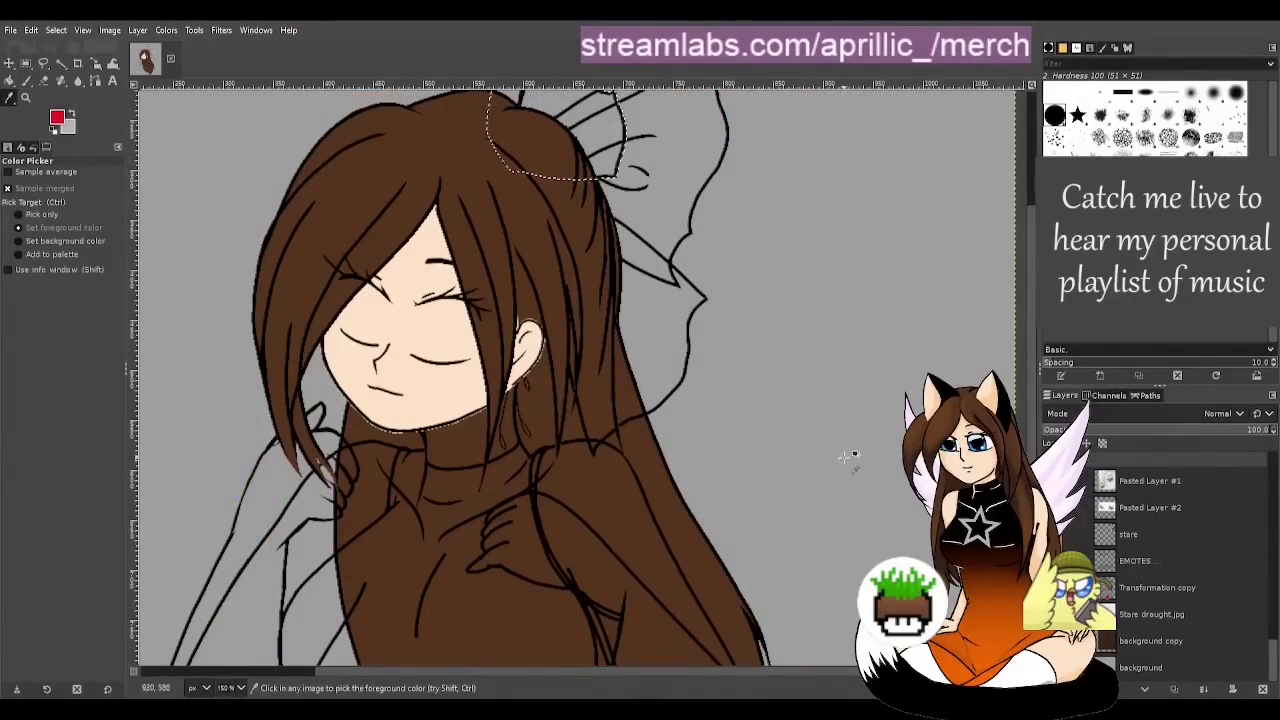
Hide the back hair colour and outline, body outline, torso, boob, collar bone and earring layers
{"action": "scroll", "coordinate": [1134, 545], "scroll_direction": "up", "scroll_amount": 4}
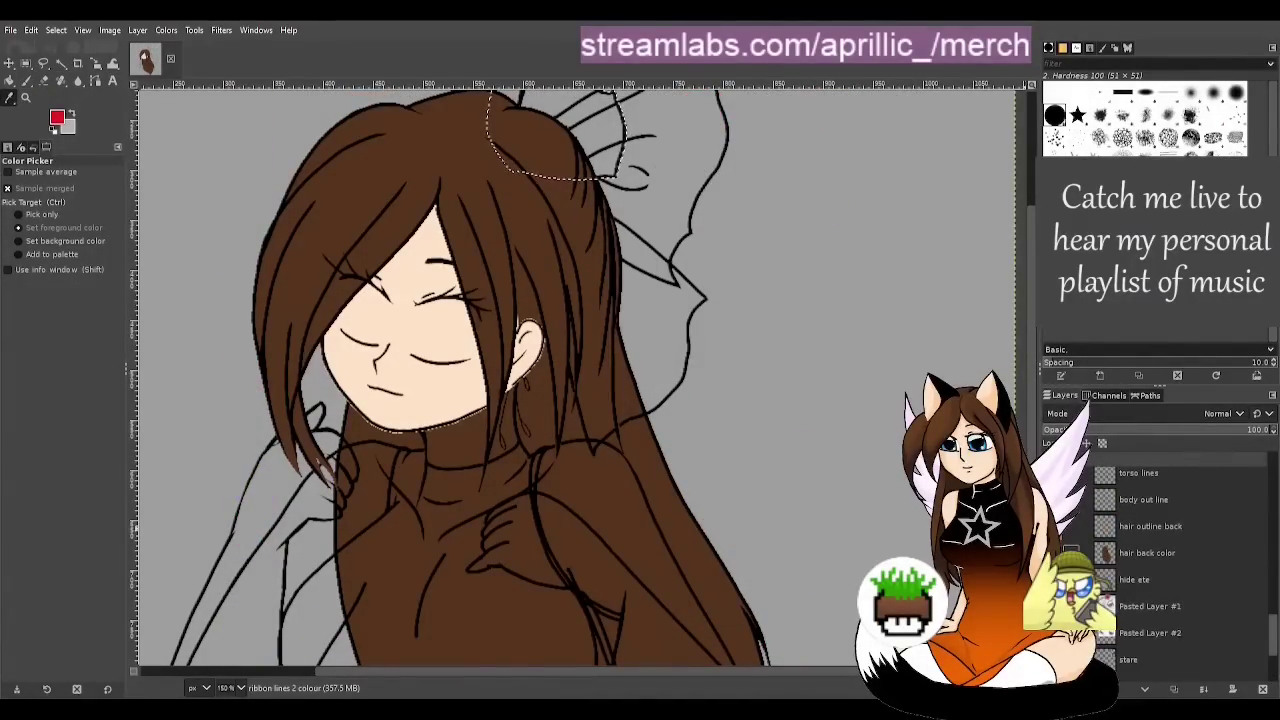
{"action": "left_click", "coordinate": [1071, 552]}
{"action": "left_click", "coordinate": [1071, 526]}
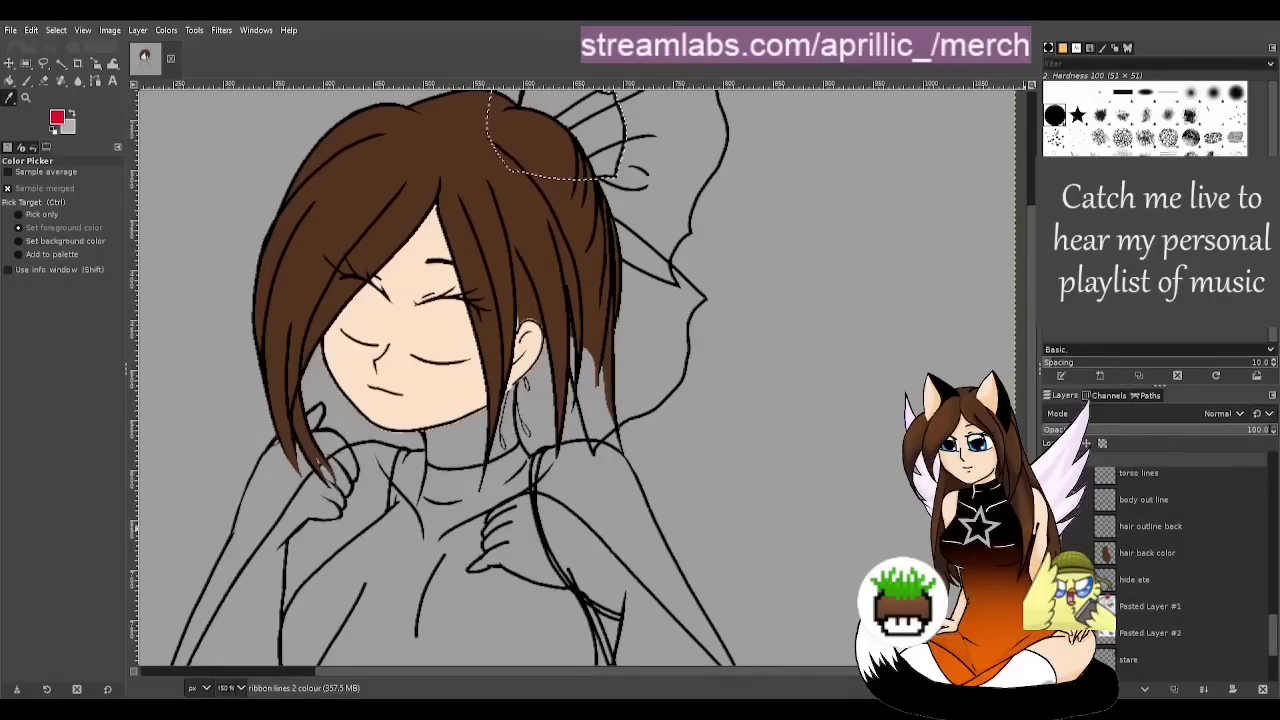
{"action": "left_click", "coordinate": [1071, 499]}
{"action": "scroll", "coordinate": [1075, 510], "scroll_direction": "up", "scroll_amount": 3}
{"action": "left_click", "coordinate": [1073, 566]}
{"action": "left_click", "coordinate": [1073, 540]}
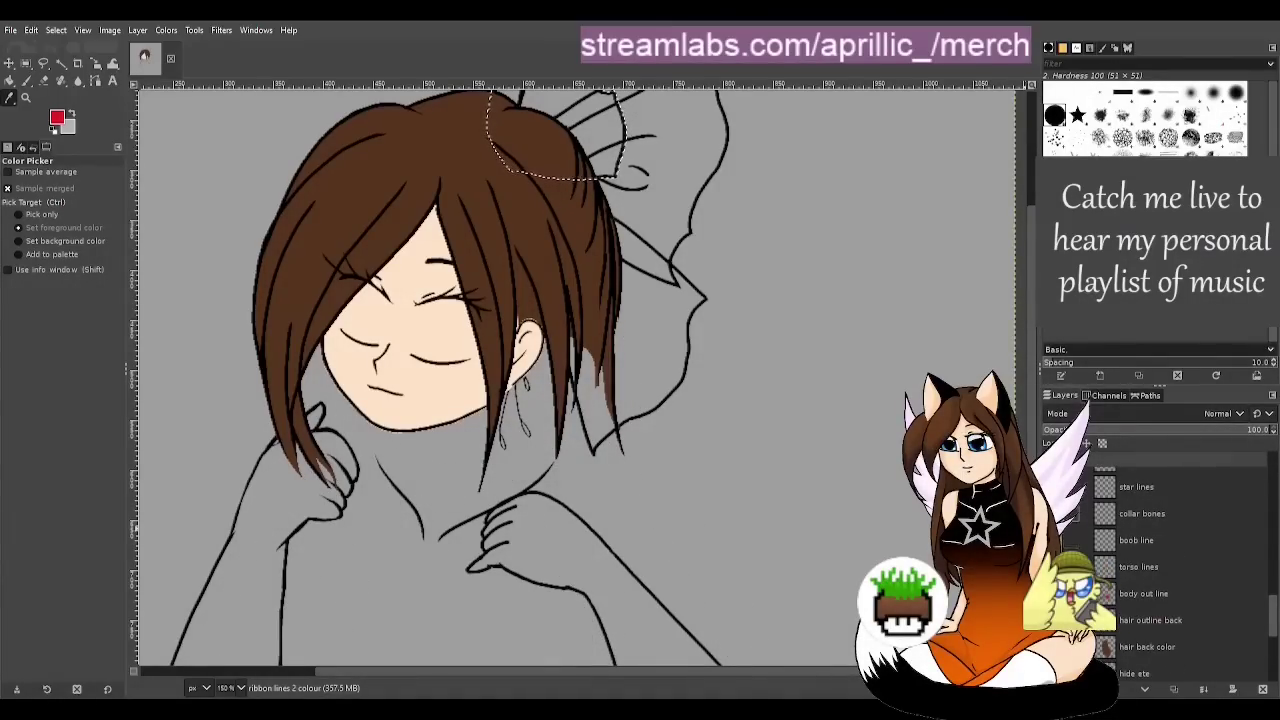
{"action": "left_click", "coordinate": [1071, 513]}
{"action": "scroll", "coordinate": [1150, 575], "scroll_direction": "up", "scroll_amount": 4}
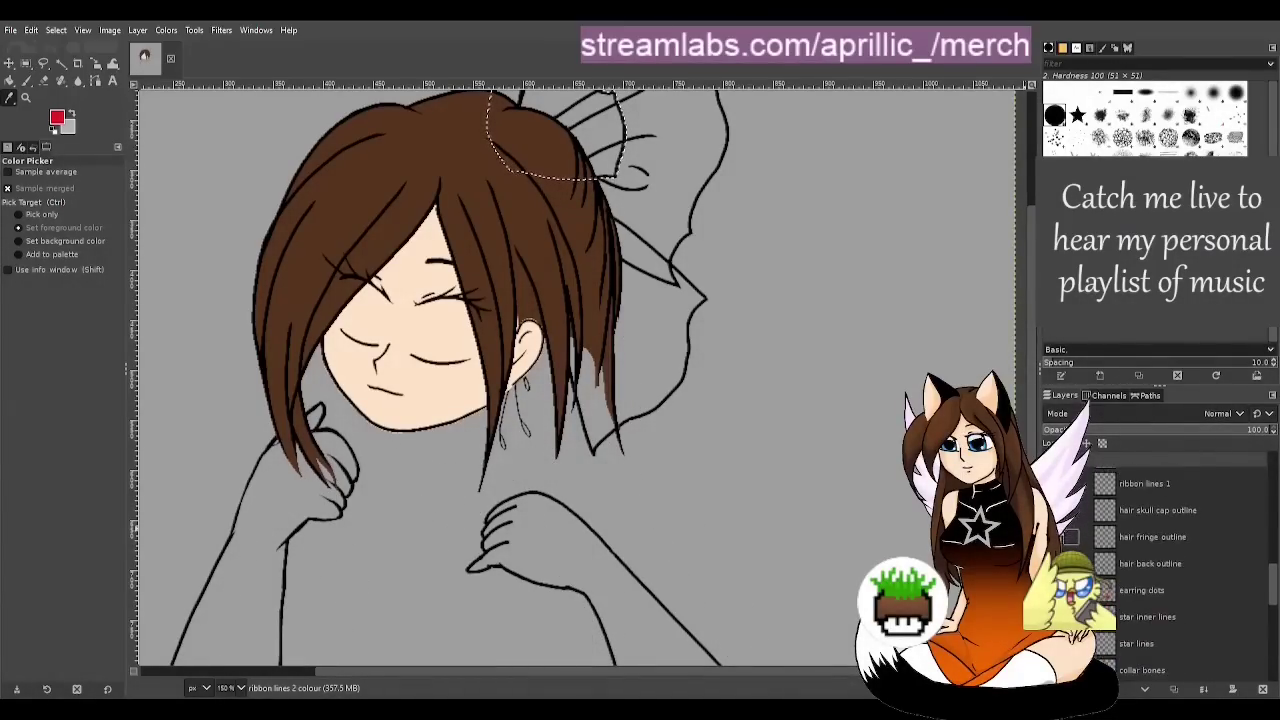
{"action": "left_click", "coordinate": [1053, 621]}
{"action": "scroll", "coordinate": [1060, 543], "scroll_direction": "up", "scroll_amount": 1}
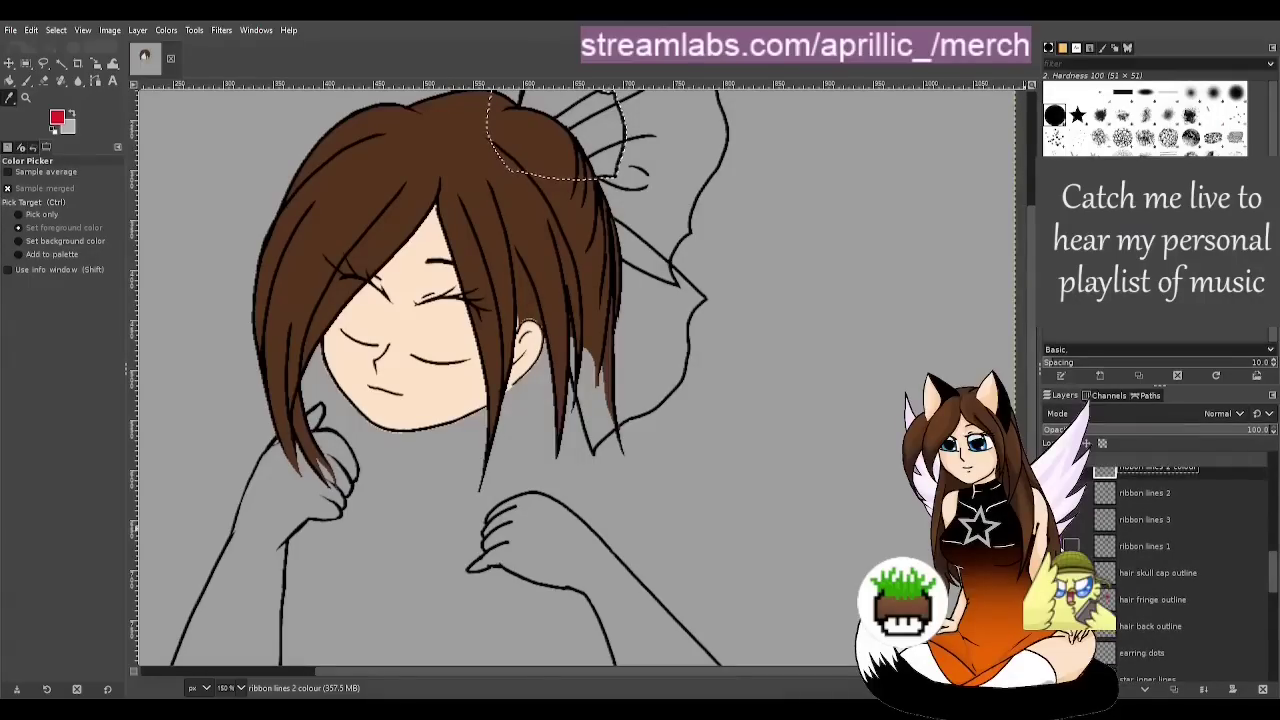
Bucket-fill the selected ribbon loop with red, save the image, and move the ribbon lines 2 layer above its colour layer
{"action": "scroll", "coordinate": [1150, 575], "scroll_direction": "up", "scroll_amount": 1}
{"action": "scroll", "coordinate": [714, 334], "scroll_direction": "up", "scroll_amount": 3}
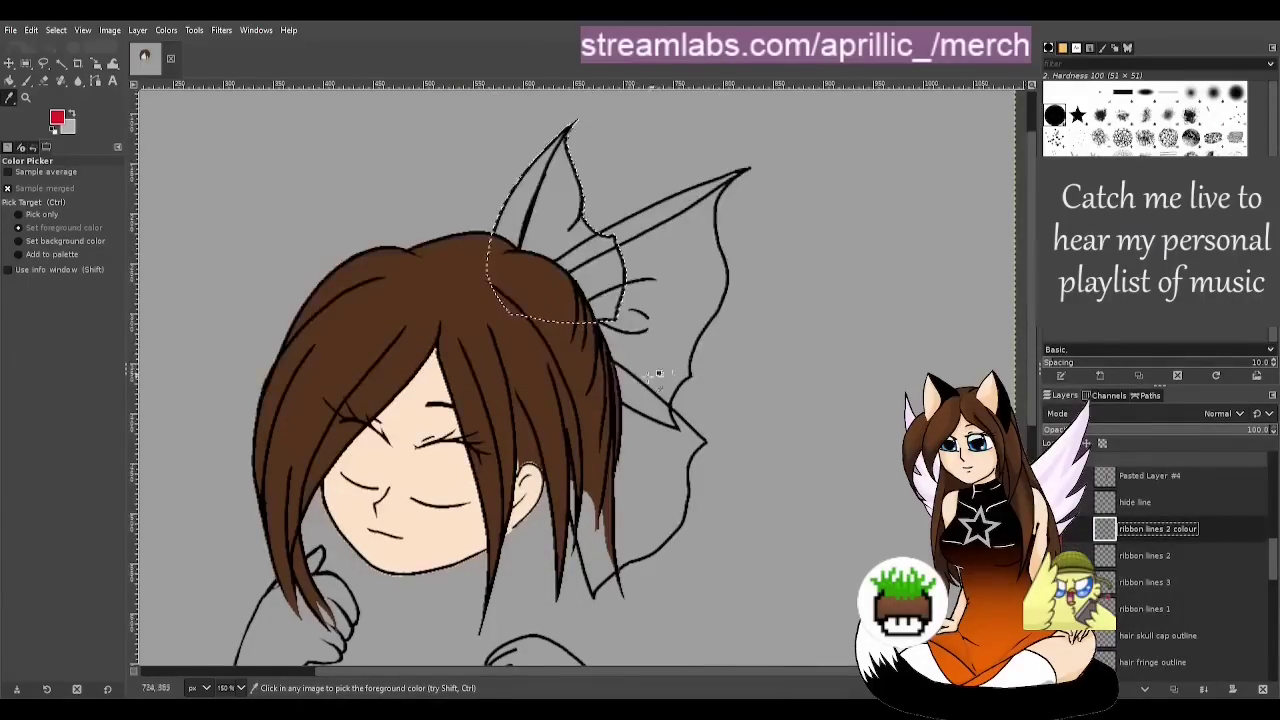
{"action": "scroll", "coordinate": [538, 270], "scroll_direction": "up", "scroll_amount": 2}
{"action": "key", "text": "shift+b"}
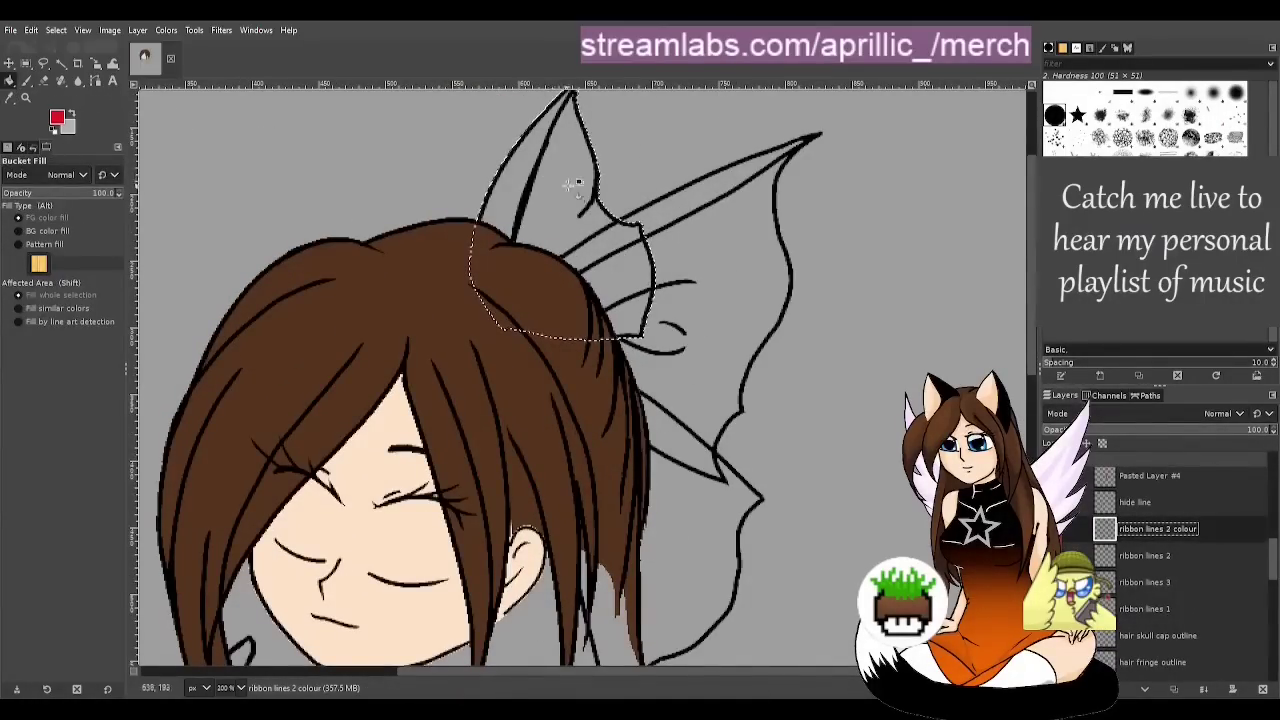
{"action": "left_click", "coordinate": [560, 209]}
{"action": "scroll", "coordinate": [634, 306], "scroll_direction": "down", "scroll_amount": 1}
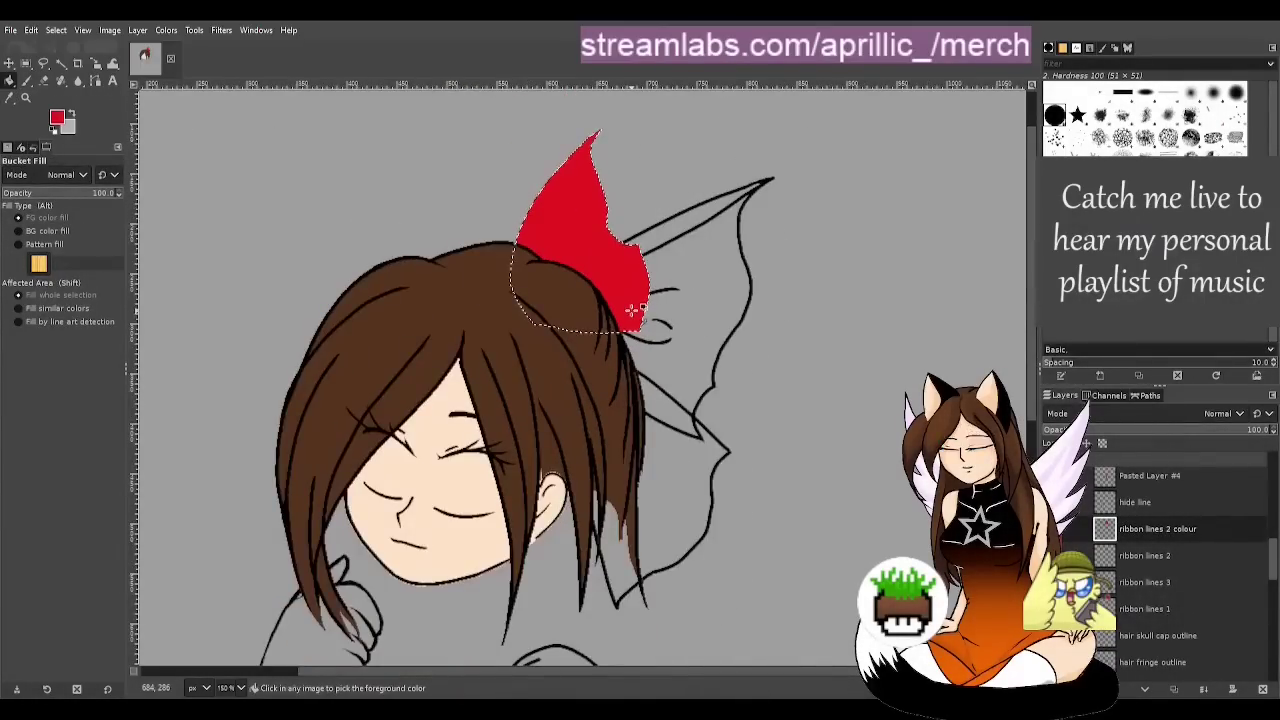
{"action": "key", "text": "ctrl+s"}
{"action": "left_click_drag", "start_coordinate": [1185, 553], "coordinate": [1180, 518]}
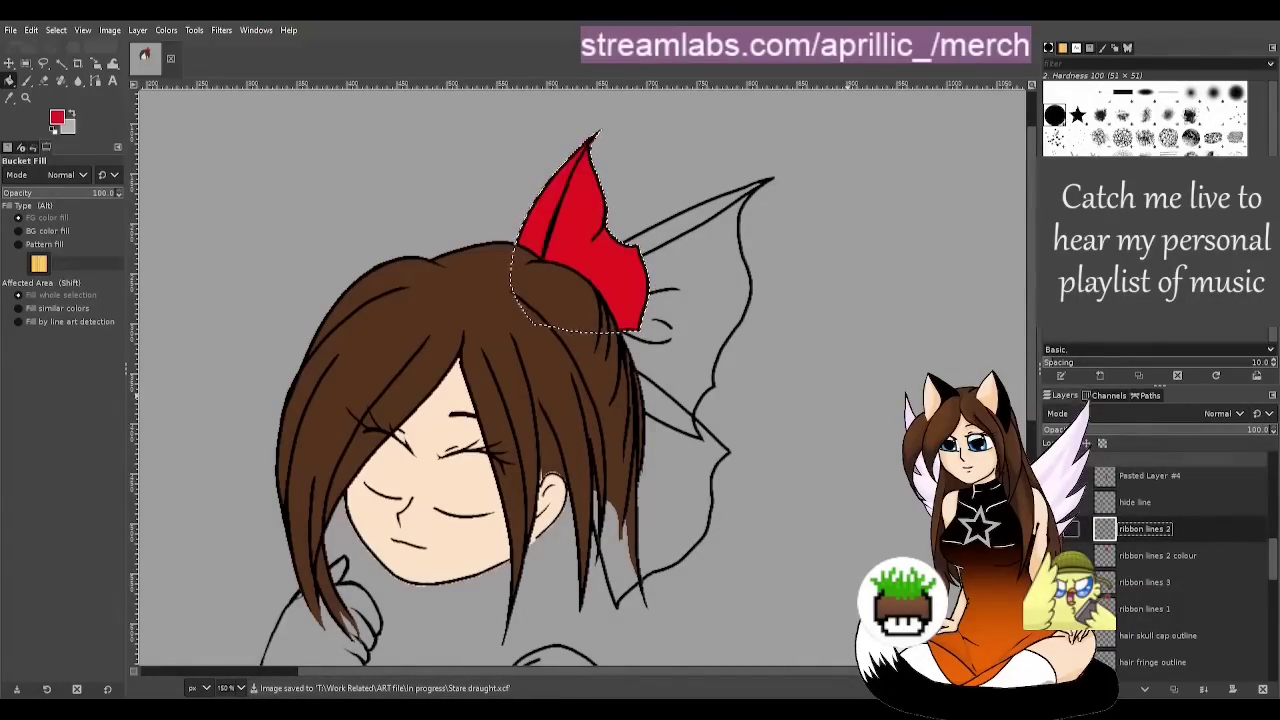
Examine the red ribbon fill's edges and the surrounding hair, face and ribbon line art
{"action": "scroll", "coordinate": [862, 507], "scroll_direction": "down", "scroll_amount": 3}
{"action": "left_click", "coordinate": [43, 62]}
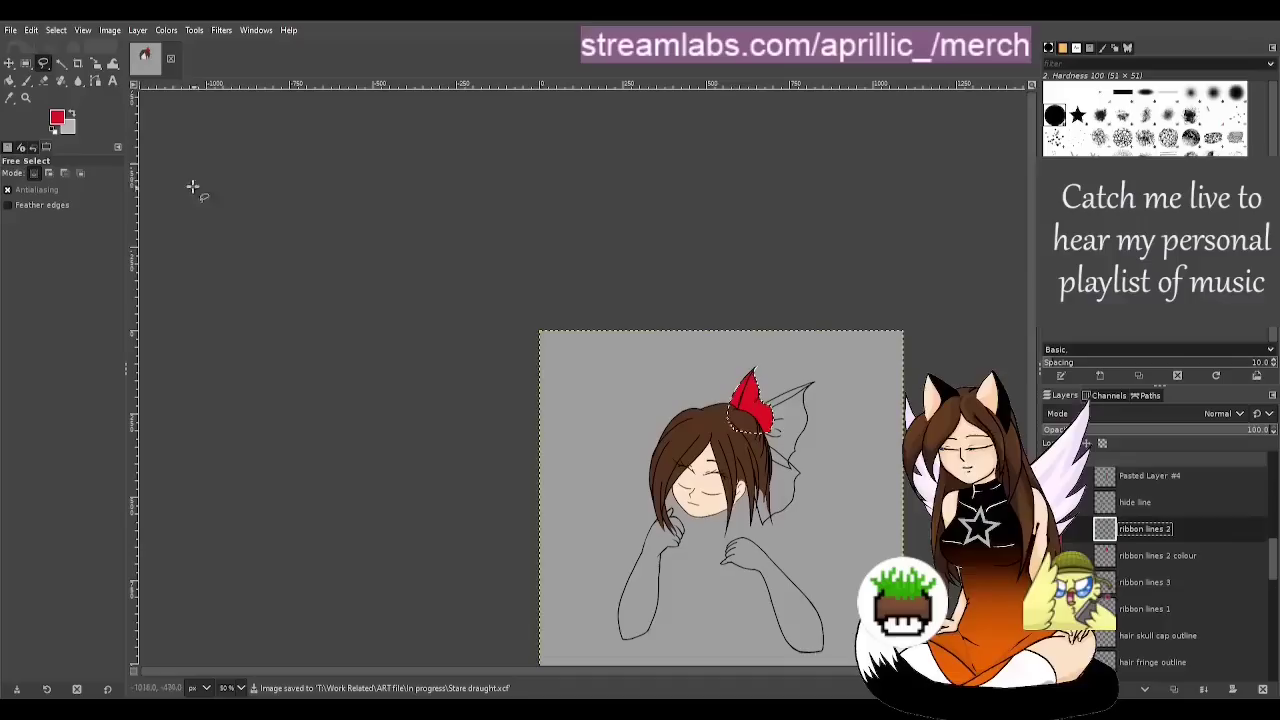
{"action": "left_click", "coordinate": [61, 62]}
{"action": "scroll", "coordinate": [808, 430], "scroll_direction": "up", "scroll_amount": 3}
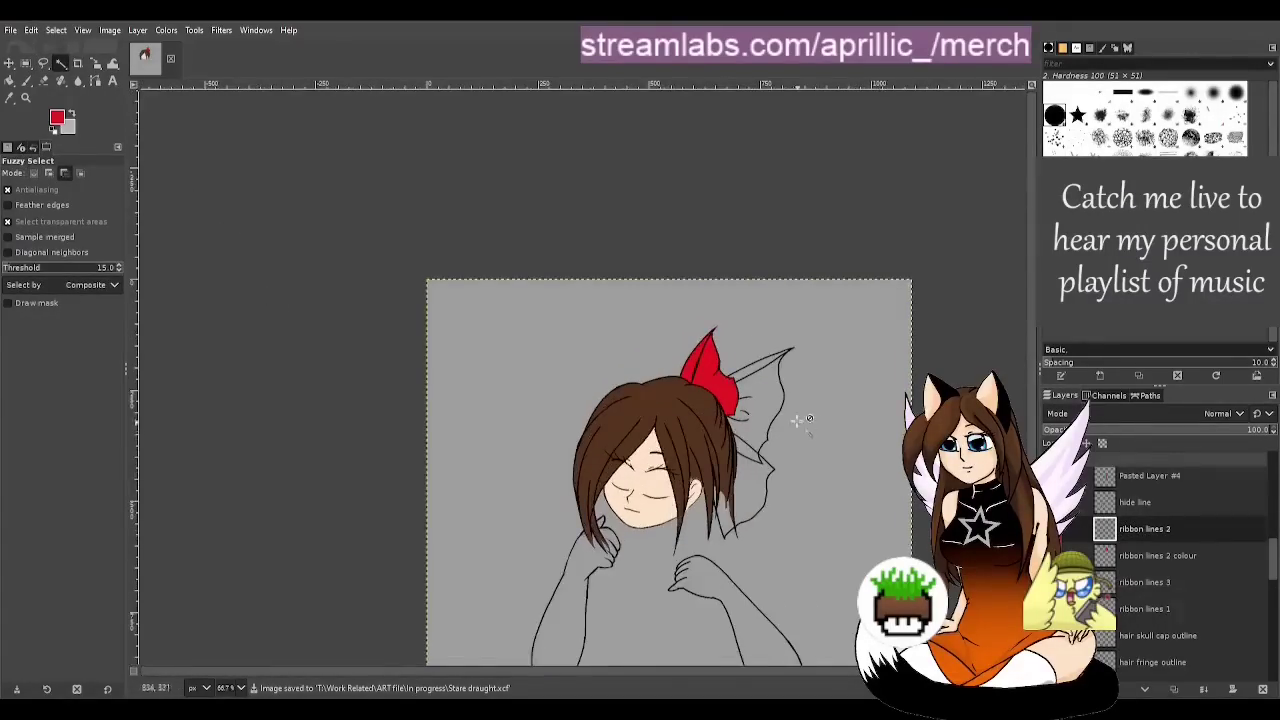
{"action": "scroll", "coordinate": [850, 404], "scroll_direction": "up", "scroll_amount": 1}
{"action": "scroll", "coordinate": [777, 413], "scroll_direction": "up", "scroll_amount": 1}
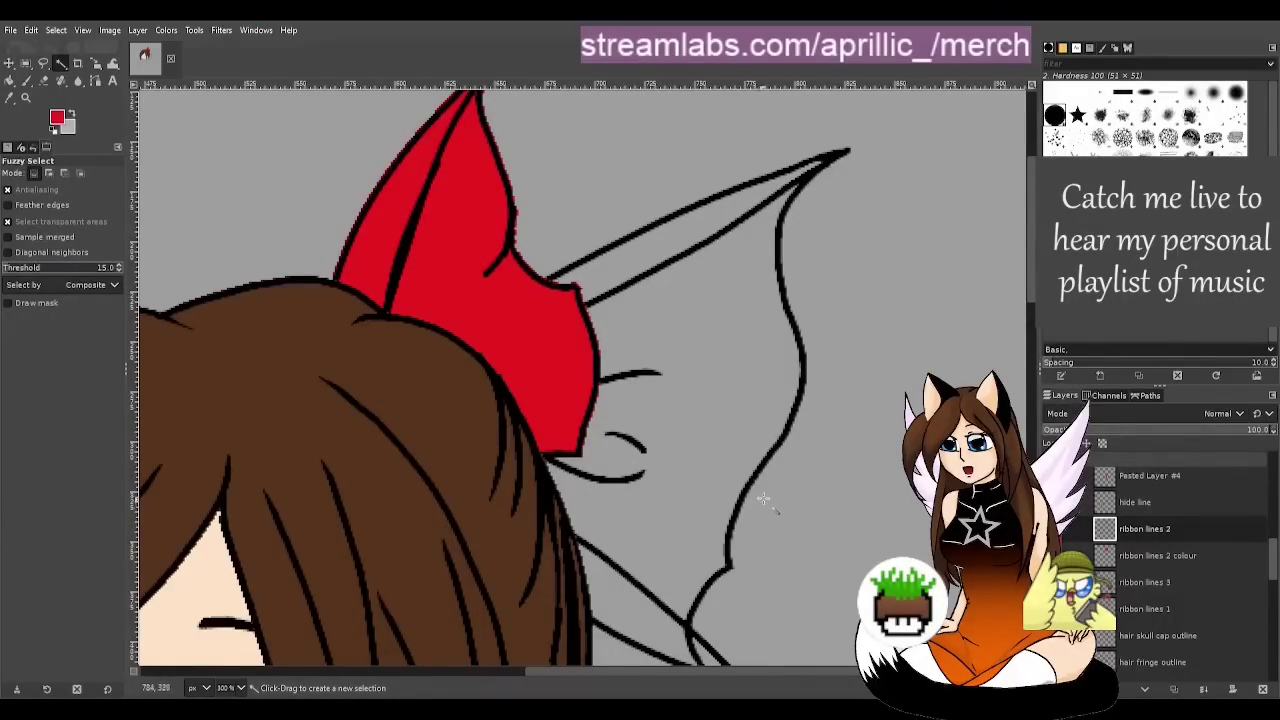
{"action": "scroll", "coordinate": [530, 505], "scroll_direction": "down", "scroll_amount": 5}
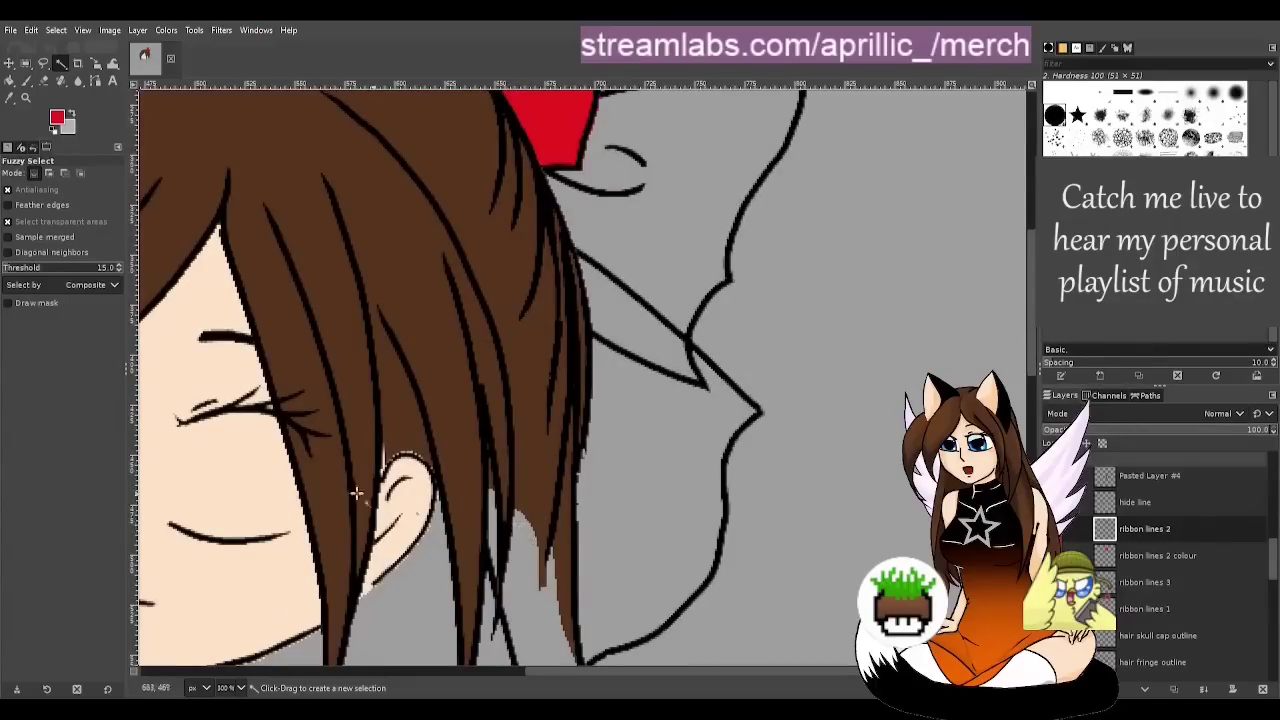
{"action": "scroll", "coordinate": [590, 665], "scroll_direction": "left", "scroll_amount": 5}
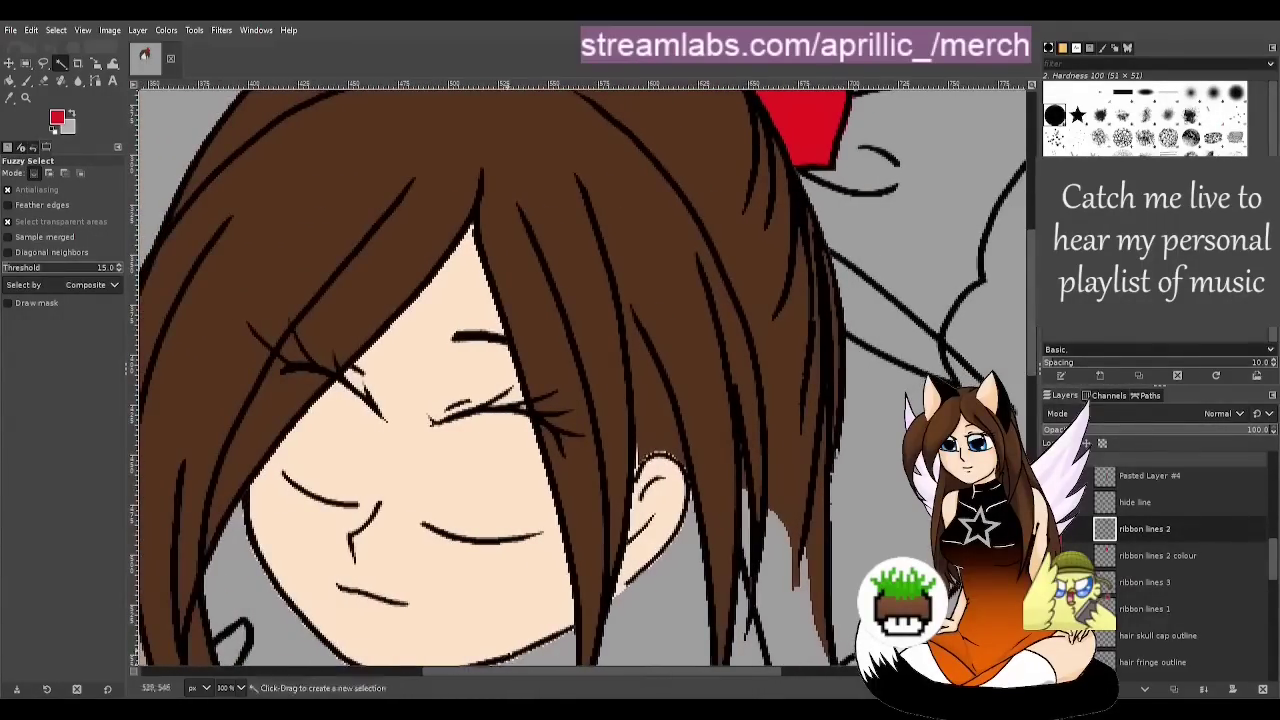
{"action": "scroll", "coordinate": [1104, 568], "scroll_direction": "up", "scroll_amount": 3}
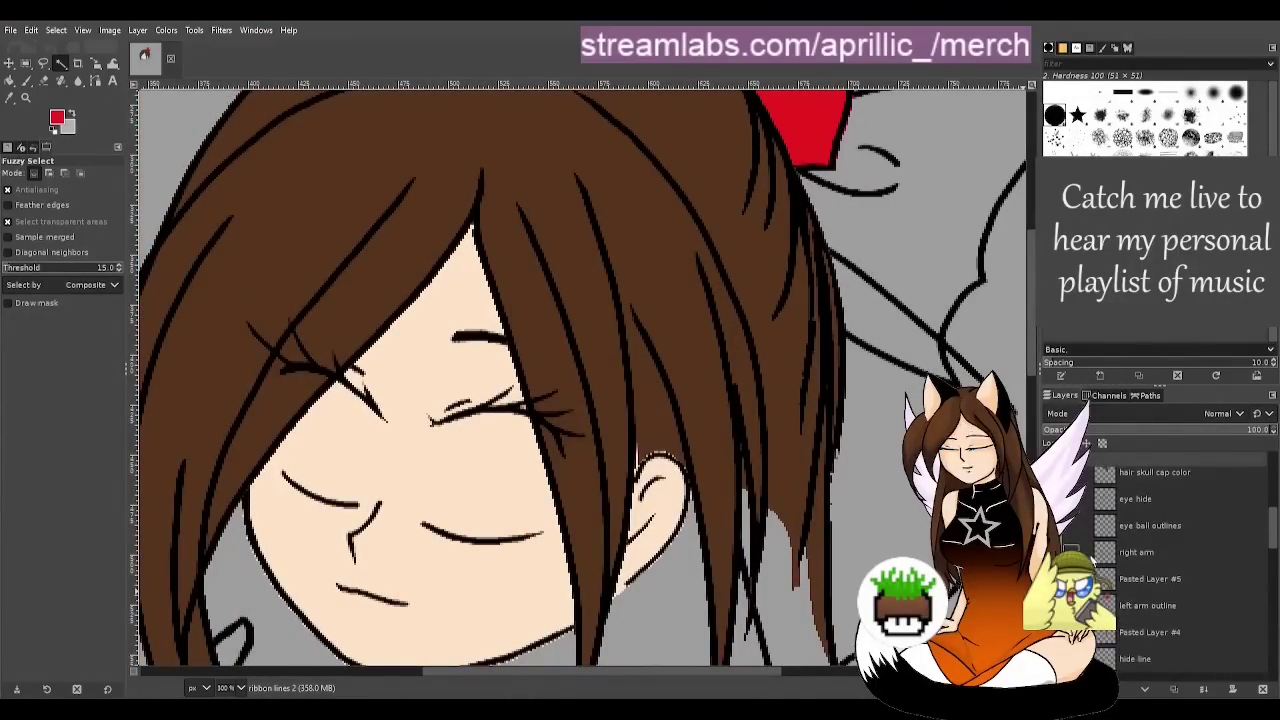
{"action": "scroll", "coordinate": [468, 658], "scroll_direction": "up", "scroll_amount": 5}
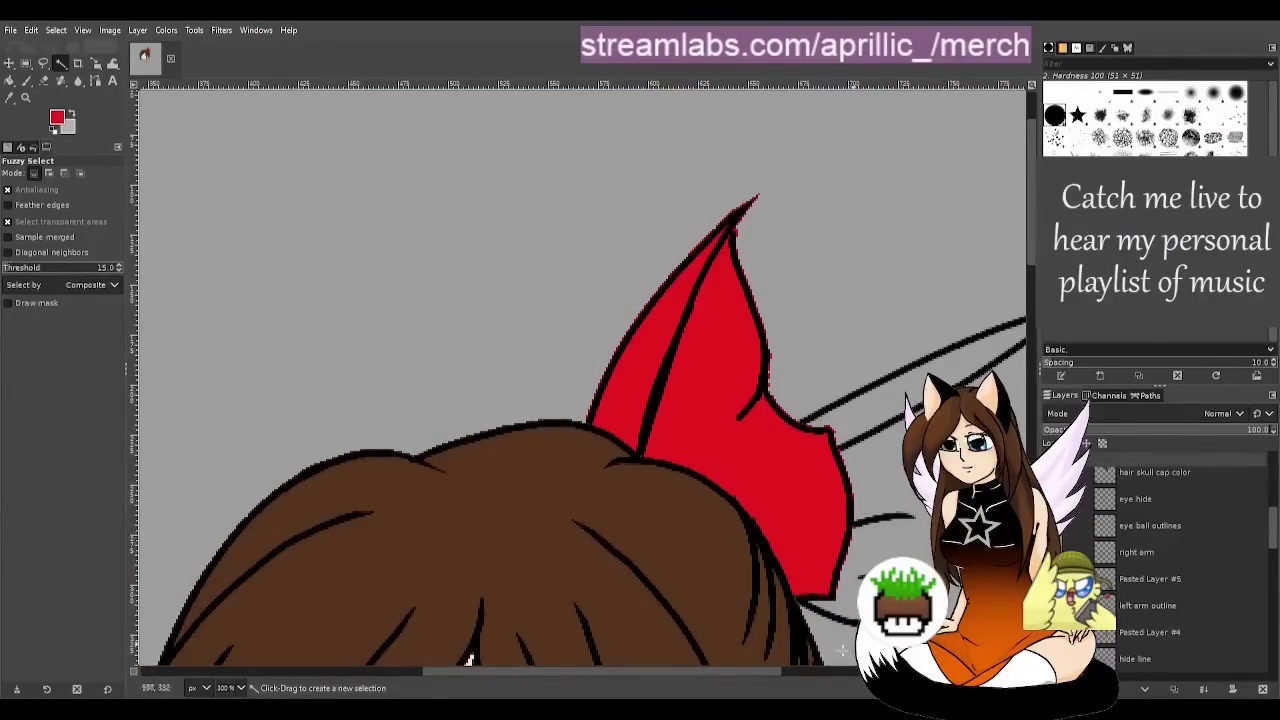
{"action": "scroll", "coordinate": [764, 668], "scroll_direction": "right", "scroll_amount": 4}
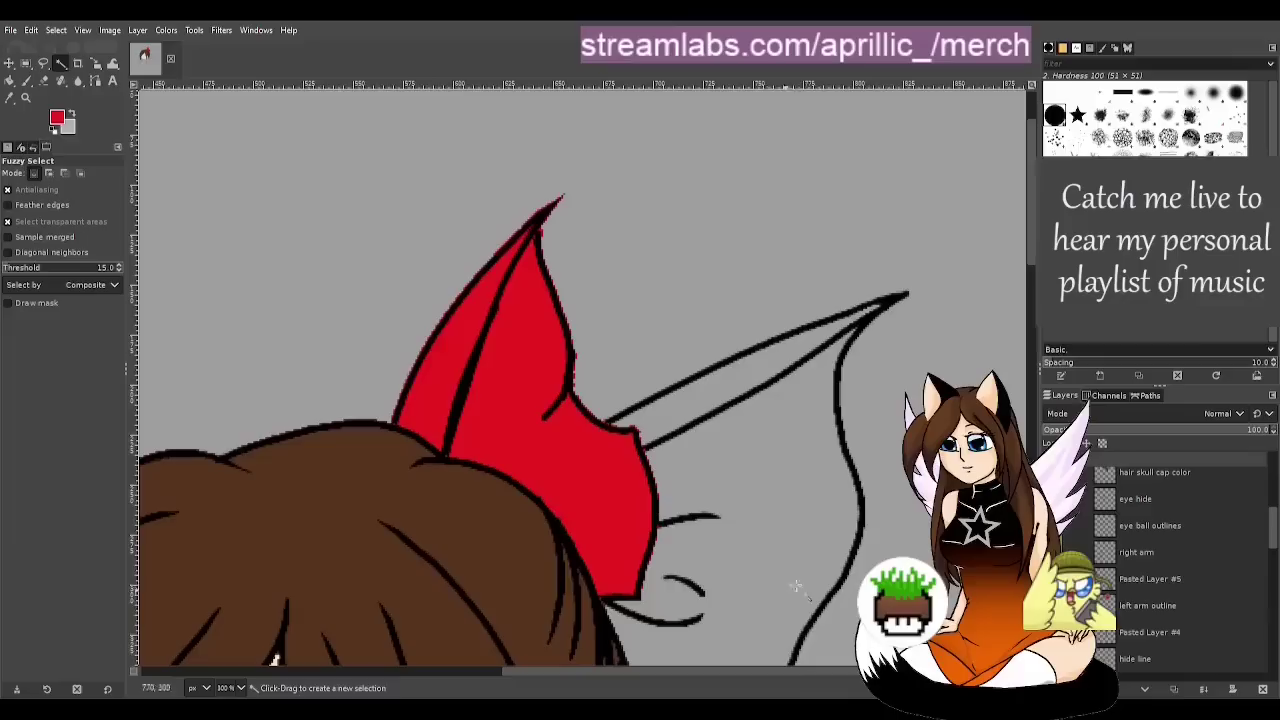
{"action": "scroll", "coordinate": [1234, 589], "scroll_direction": "up", "scroll_amount": 3}
{"action": "scroll", "coordinate": [1224, 597], "scroll_direction": "down", "scroll_amount": 5}
{"action": "left_click", "coordinate": [1171, 553]}
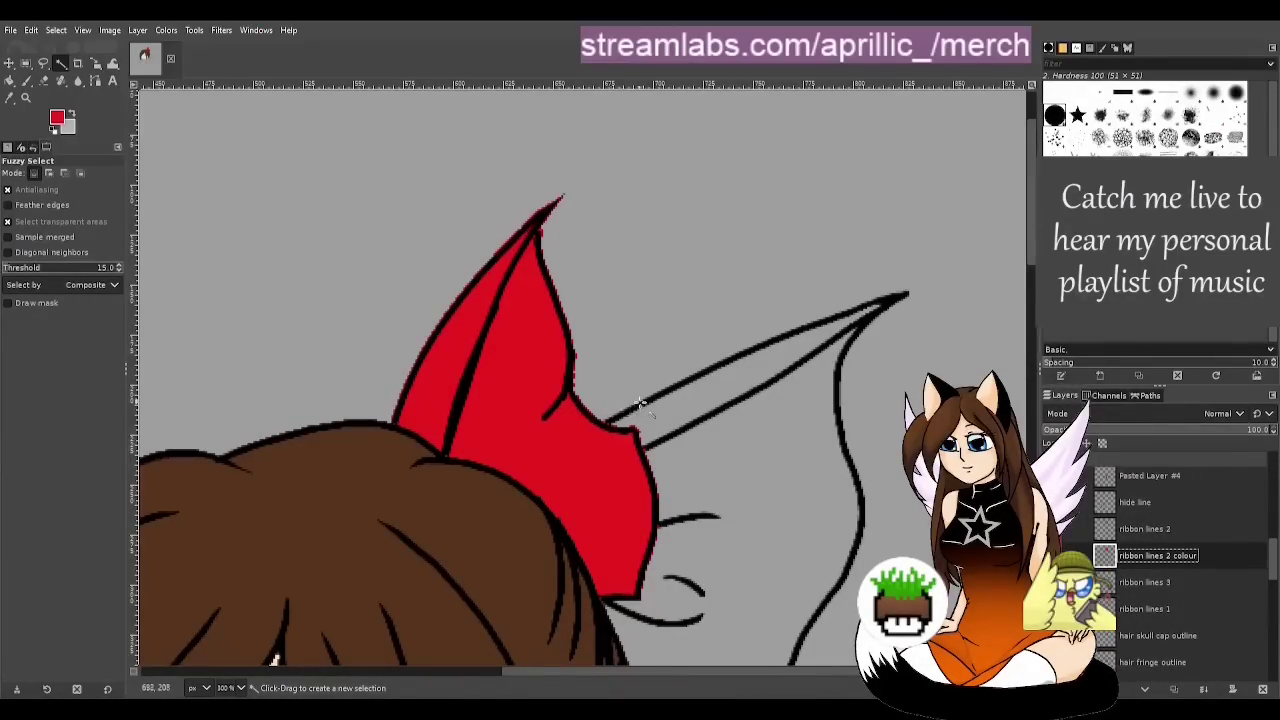
{"action": "left_click", "coordinate": [1150, 529]}
{"action": "left_click", "coordinate": [474, 358]}
{"action": "key", "text": "ctrl+shift+a"}
{"action": "scroll", "coordinate": [474, 358], "scroll_direction": "down", "scroll_amount": 1}
{"action": "scroll", "coordinate": [504, 332], "scroll_direction": "up", "scroll_amount": 2}
Hide the hair and face layers covering the ribbon, with the ribbon lines 2 colour layer active for erasing
{"action": "left_click", "coordinate": [1157, 555]}
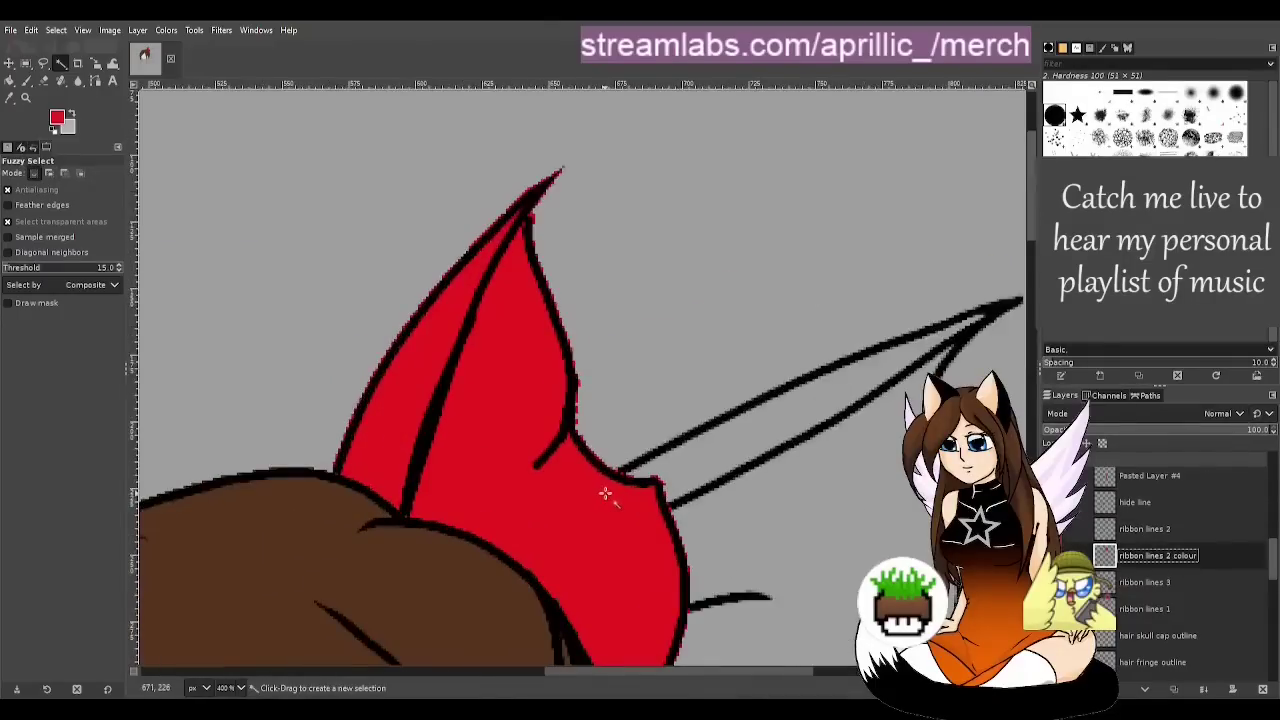
{"action": "key", "text": "shift+e"}
{"action": "scroll", "coordinate": [1165, 580], "scroll_direction": "up", "scroll_amount": 5}
{"action": "left_click", "coordinate": [1053, 613]}
{"action": "scroll", "coordinate": [1180, 580], "scroll_direction": "down", "scroll_amount": 4}
{"action": "left_click", "coordinate": [1053, 506]}
{"action": "scroll", "coordinate": [1180, 580], "scroll_direction": "down", "scroll_amount": 2}
Erase the red overflow outside the ribbon loop's outline with a size 11 eraser and save the image
{"action": "left_click", "coordinate": [9, 237]}
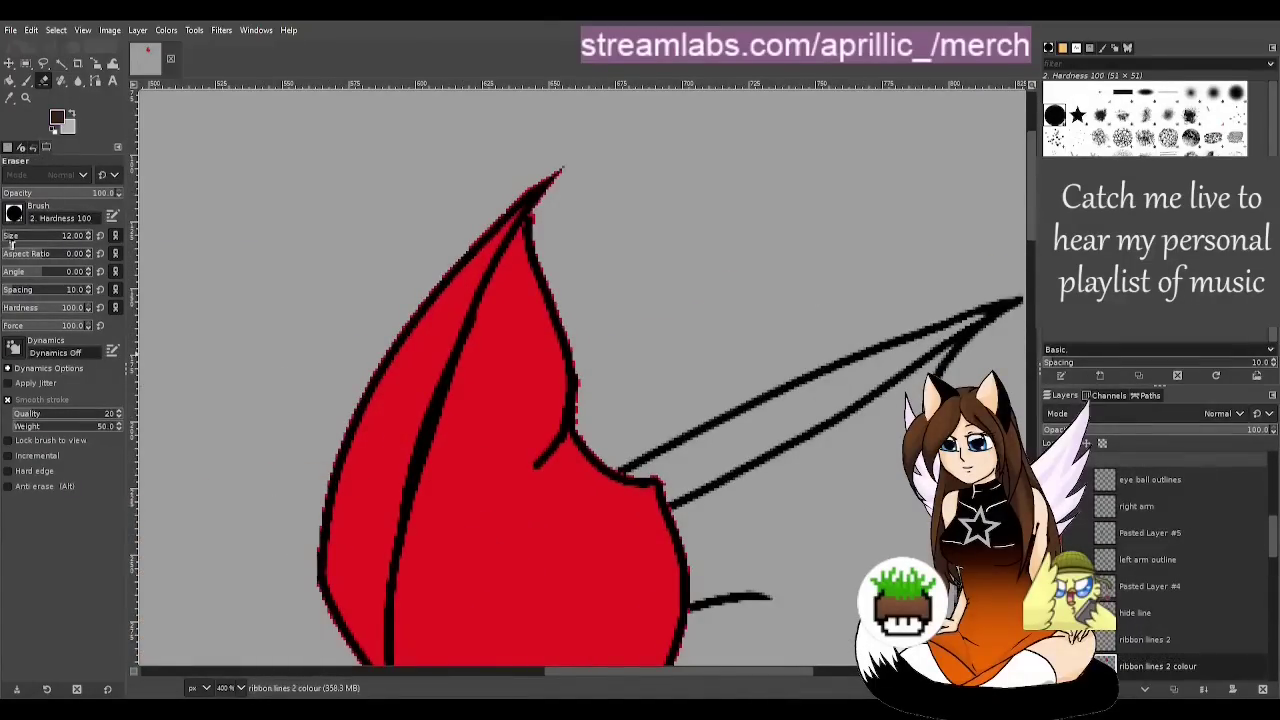
{"action": "left_click", "coordinate": [543, 218]}
{"action": "key", "text": "ctrl+s"}
{"action": "scroll", "coordinate": [640, 460], "scroll_direction": "down", "scroll_amount": 5}
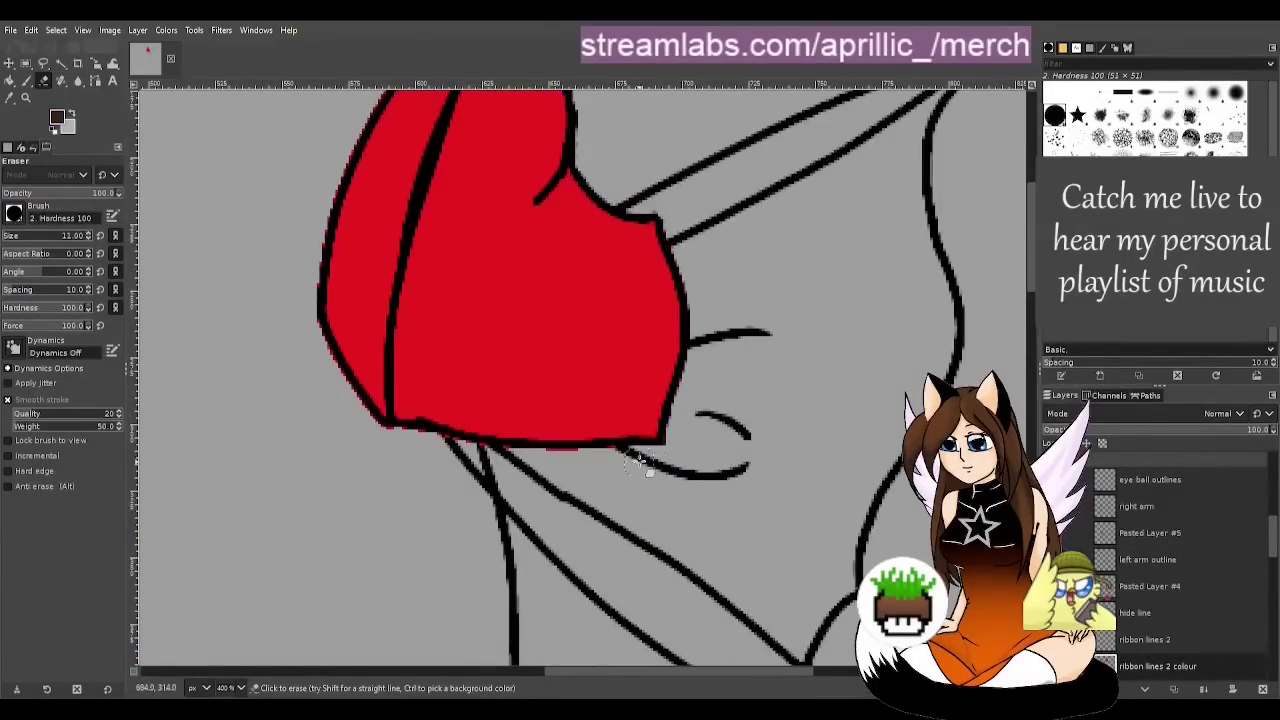
{"action": "scroll", "coordinate": [305, 320], "scroll_direction": "up", "scroll_amount": 3}
{"action": "left_click_drag", "start_coordinate": [311, 397], "coordinate": [506, 123]}
{"action": "key", "text": "ctrl+s"}
Hide the ribbon lines 2 layer and its colour layer, and show the hair skull cap fill and outline
{"action": "left_click", "coordinate": [1053, 666]}
{"action": "left_click", "coordinate": [1053, 640]}
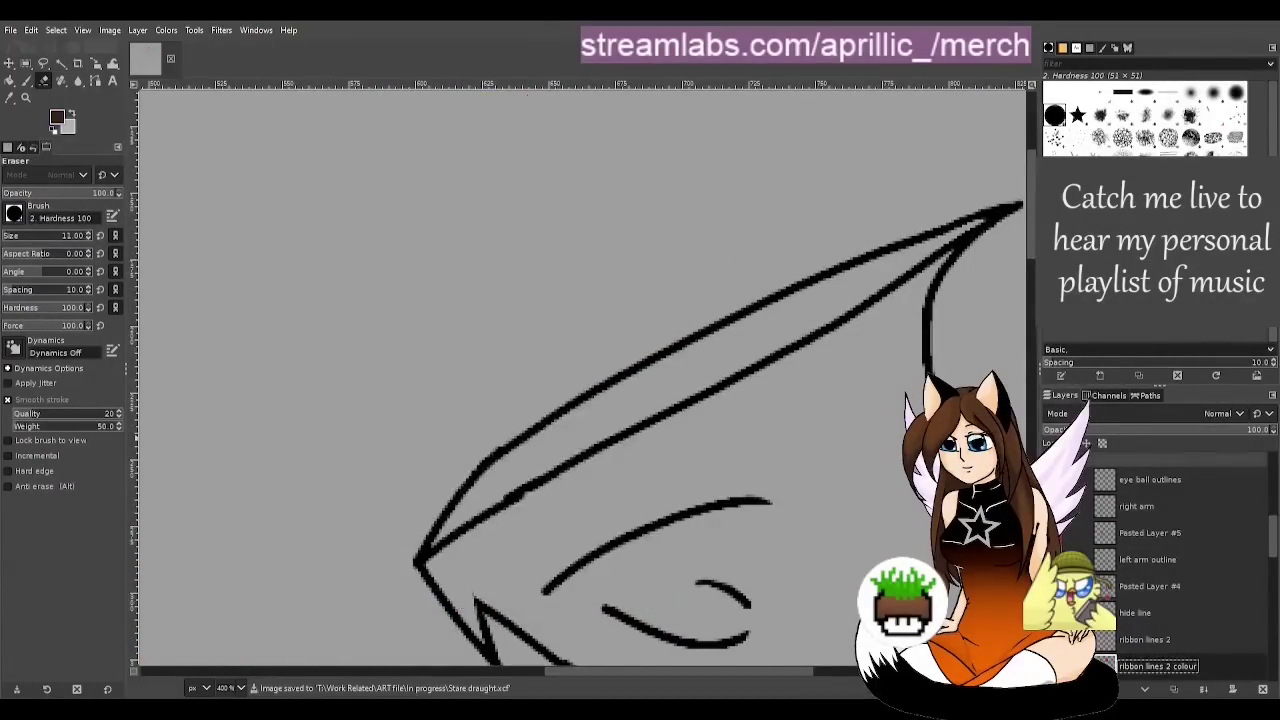
{"action": "scroll", "coordinate": [1180, 580], "scroll_direction": "up", "scroll_amount": 1}
{"action": "left_click", "coordinate": [1053, 489]}
{"action": "key", "text": "u"}
{"action": "scroll", "coordinate": [640, 482], "scroll_direction": "down", "scroll_amount": 2}
{"action": "scroll", "coordinate": [1124, 518], "scroll_direction": "up", "scroll_amount": 1}
{"action": "scroll", "coordinate": [1094, 515], "scroll_direction": "up", "scroll_amount": 1}
{"action": "left_click", "coordinate": [1053, 482]}
Erase the brown overflow outside the upper and outer outline on the hair skull cap color layer with a size 11 eraser
{"action": "left_click", "coordinate": [1150, 614]}
{"action": "scroll", "coordinate": [406, 467], "scroll_direction": "up", "scroll_amount": 4}
{"action": "key", "text": "shift+e"}
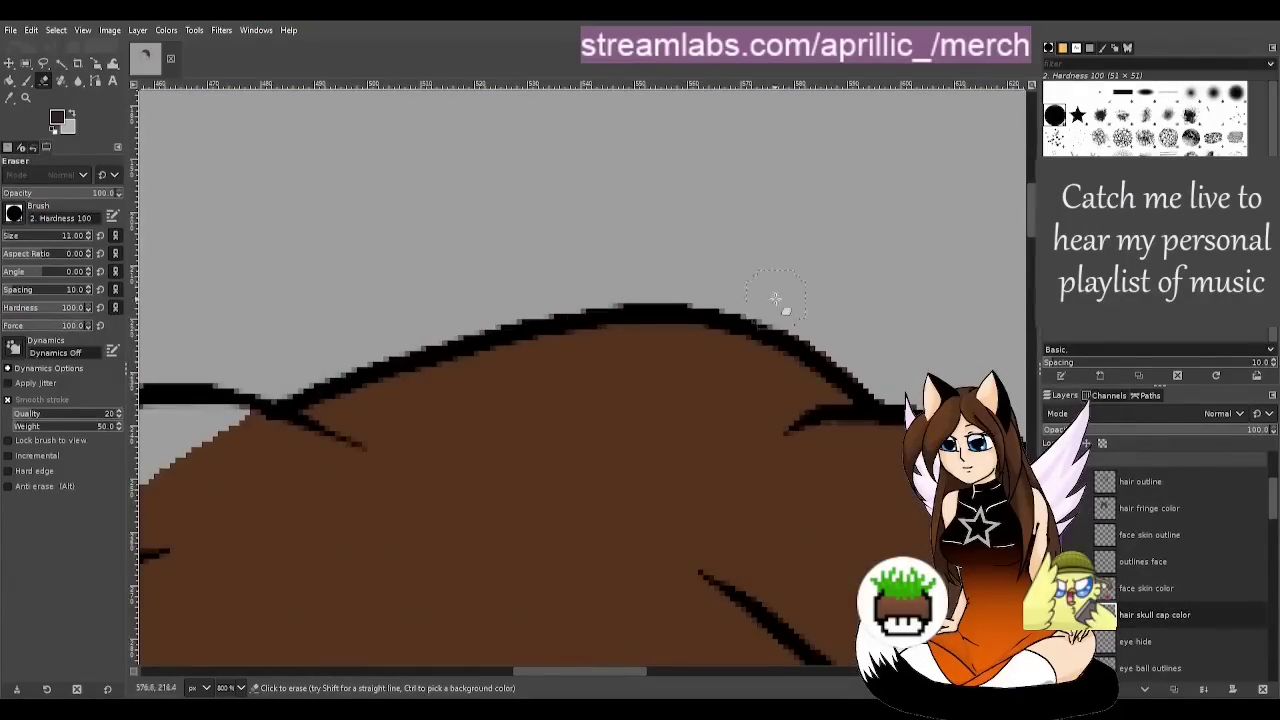
{"action": "mouse_move", "coordinate": [967, 393]}
{"action": "left_mouse_down"}
{"action": "mouse_move", "coordinate": [283, 396]}
{"action": "mouse_move", "coordinate": [560, 620]}
{"action": "left_mouse_up"}
{"action": "scroll", "coordinate": [560, 537], "scroll_direction": "down", "scroll_amount": 3}
{"action": "left_click_drag", "start_coordinate": [610, 310], "coordinate": [734, 577]}
{"action": "scroll", "coordinate": [734, 577], "scroll_direction": "down", "scroll_amount": 2}
{"action": "mouse_move", "coordinate": [756, 270]}
{"action": "left_mouse_down"}
{"action": "mouse_move", "coordinate": [765, 600]}
{"action": "mouse_move", "coordinate": [728, 600]}
{"action": "left_mouse_up"}
Erase the remaining skull cap overflow along the lower hair strands and save the image
{"action": "scroll", "coordinate": [949, 366], "scroll_direction": "down", "scroll_amount": 4}
{"action": "scroll", "coordinate": [1025, 330], "scroll_direction": "down", "scroll_amount": 3}
{"action": "left_click_drag", "start_coordinate": [750, 390], "coordinate": [768, 550]}
{"action": "left_click_drag", "start_coordinate": [668, 443], "coordinate": [715, 540]}
{"action": "key", "text": "ctrl+s"}
{"action": "key", "text": "u"}
{"action": "scroll", "coordinate": [728, 655], "scroll_direction": "down", "scroll_amount": 4}
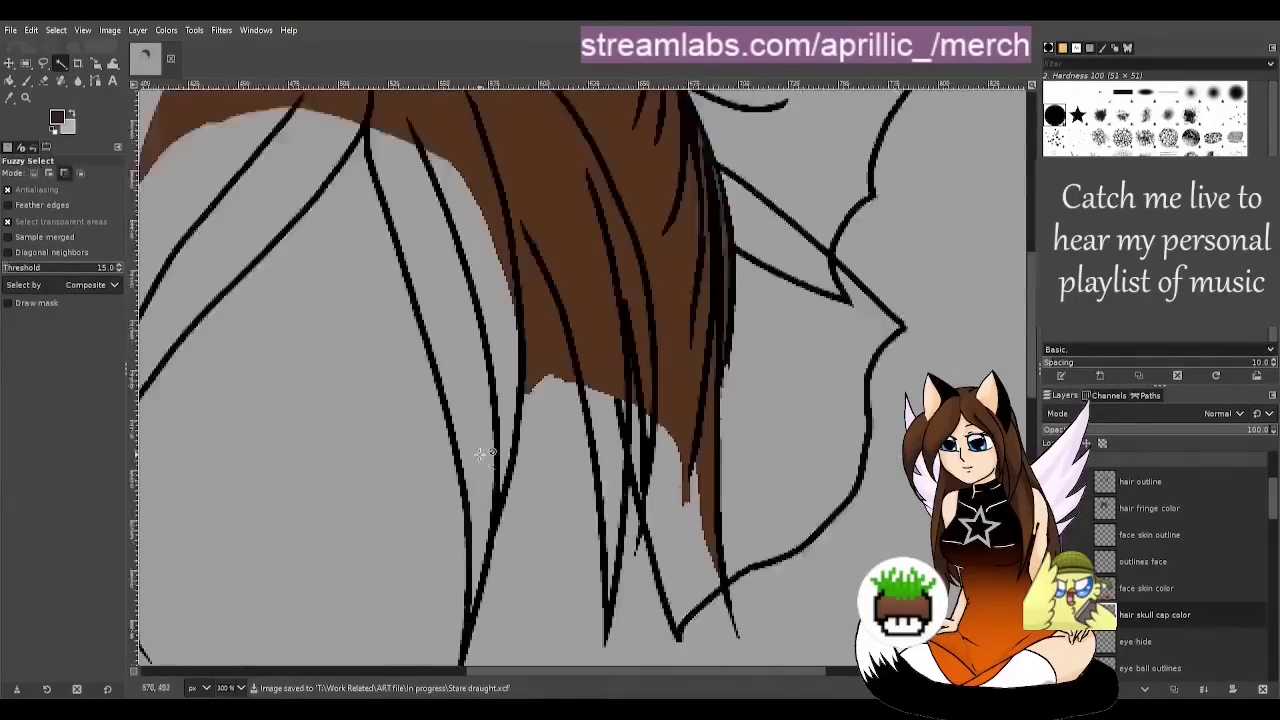
{"action": "scroll", "coordinate": [400, 195], "scroll_direction": "up", "scroll_amount": 4}
{"action": "key", "text": "shift+e"}
{"action": "left_click_drag", "start_coordinate": [382, 245], "coordinate": [300, 245]}
Hide the skull cap fill, show and activate the hair fringe color layer for erasing, and save the image
{"action": "left_click", "coordinate": [1053, 614]}
{"action": "left_click", "coordinate": [1053, 508]}
{"action": "left_click", "coordinate": [1149, 508]}
{"action": "scroll", "coordinate": [356, 276], "scroll_direction": "down", "scroll_amount": 1}
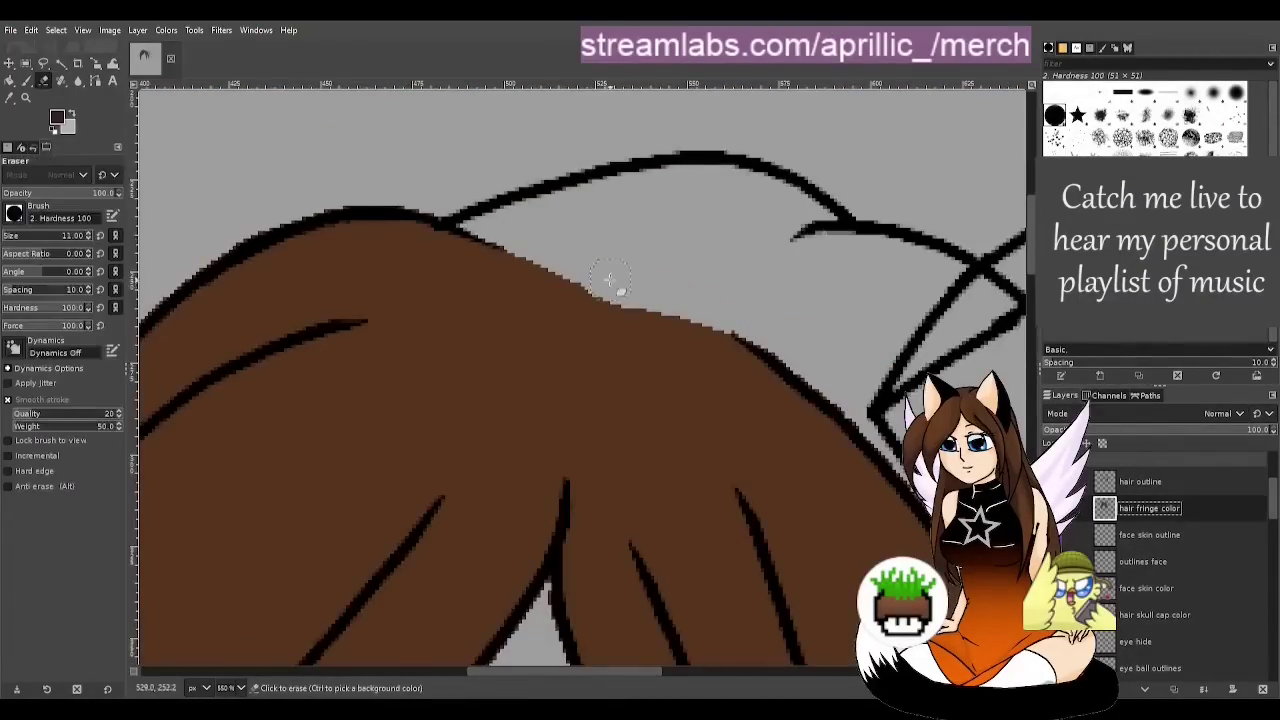
{"action": "key", "text": "ctrl+z"}
{"action": "key", "text": "ctrl+y"}
{"action": "key", "text": "ctrl+s"}
Erase the brown overflow around the fringe's right-hand locks, reducing the eraser to size 4, and save the image
{"action": "scroll", "coordinate": [837, 137], "scroll_direction": "down", "scroll_amount": 3}
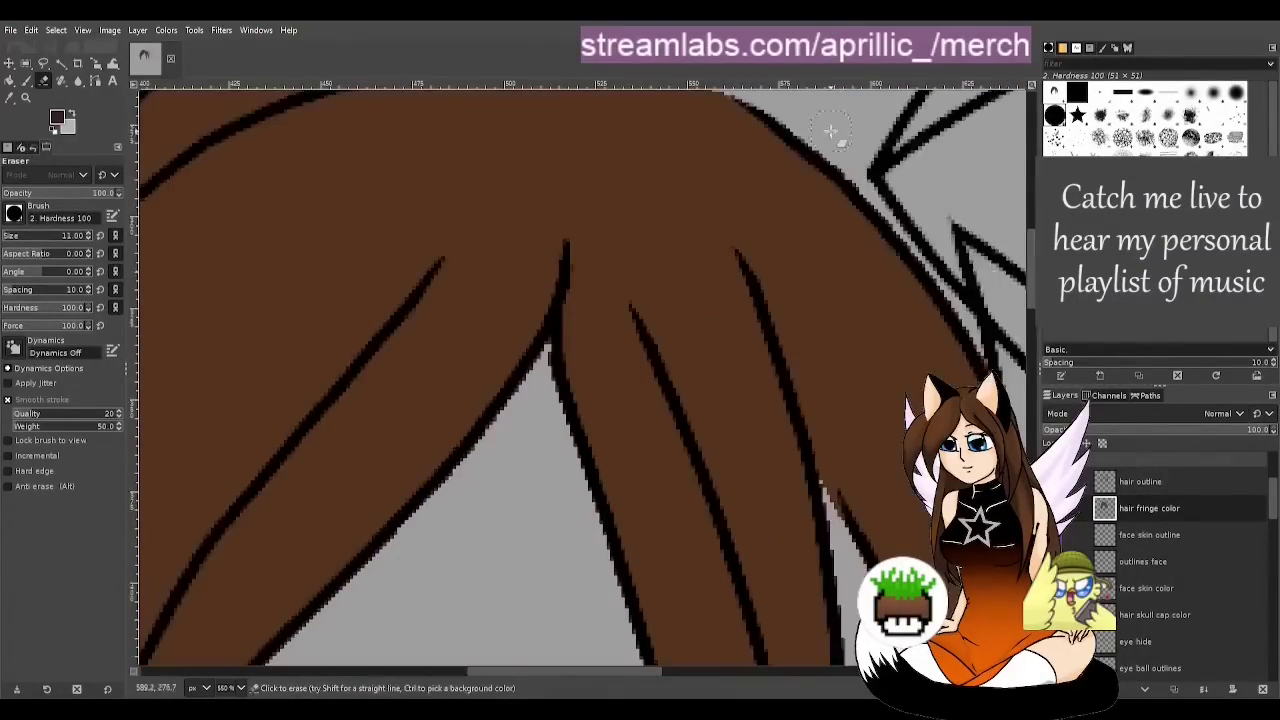
{"action": "scroll", "coordinate": [642, 322], "scroll_direction": "right", "scroll_amount": 3}
{"action": "scroll", "coordinate": [750, 320], "scroll_direction": "down", "scroll_amount": 3}
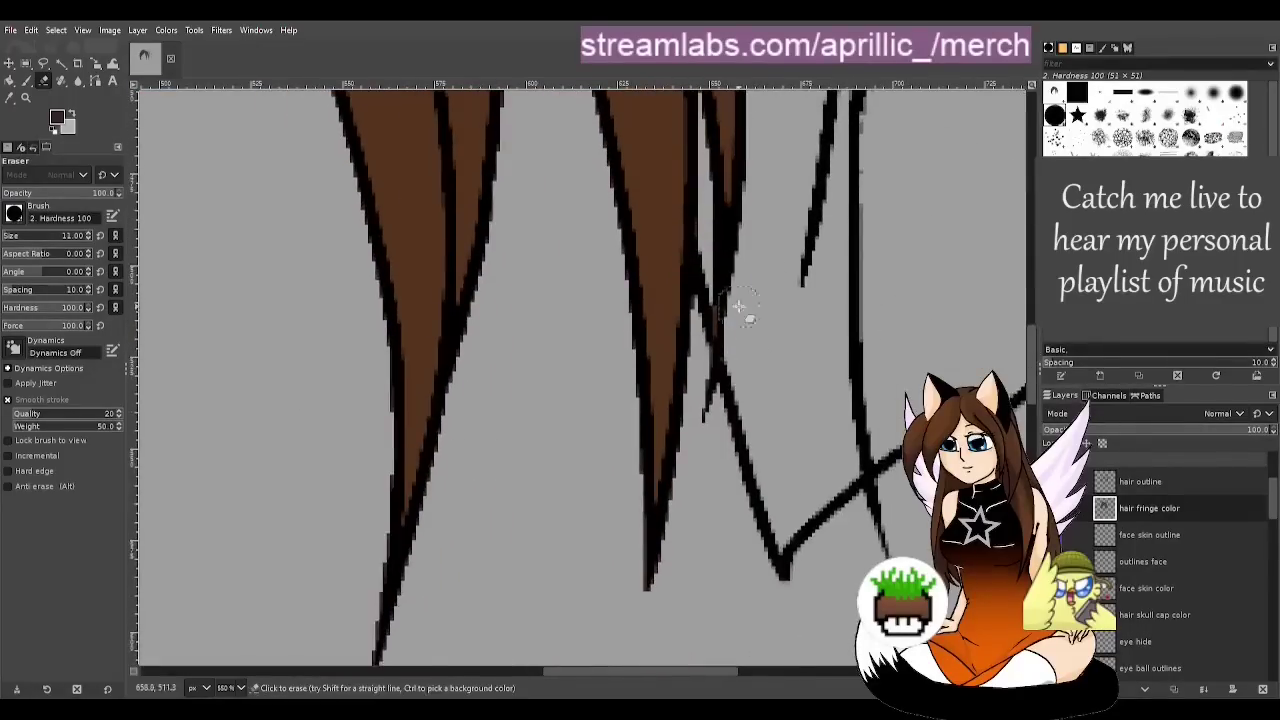
{"action": "left_click_drag", "start_coordinate": [622, 588], "coordinate": [608, 505]}
{"action": "scroll", "coordinate": [520, 203], "scroll_direction": "up", "scroll_amount": 3}
{"action": "left_click_drag", "start_coordinate": [47, 239], "coordinate": [17, 239]}
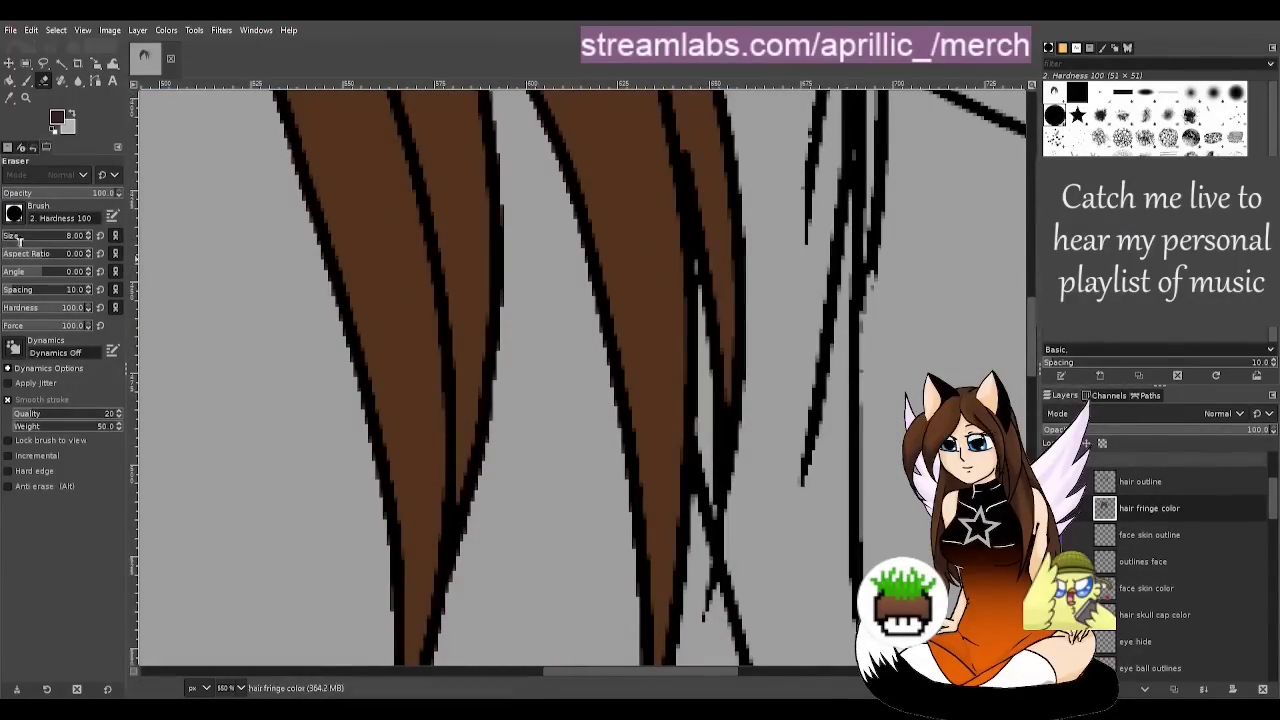
{"action": "scroll", "coordinate": [622, 488], "scroll_direction": "down", "scroll_amount": 5}
{"action": "scroll", "coordinate": [621, 313], "scroll_direction": "up", "scroll_amount": 3}
{"action": "key", "text": "ctrl+s"}
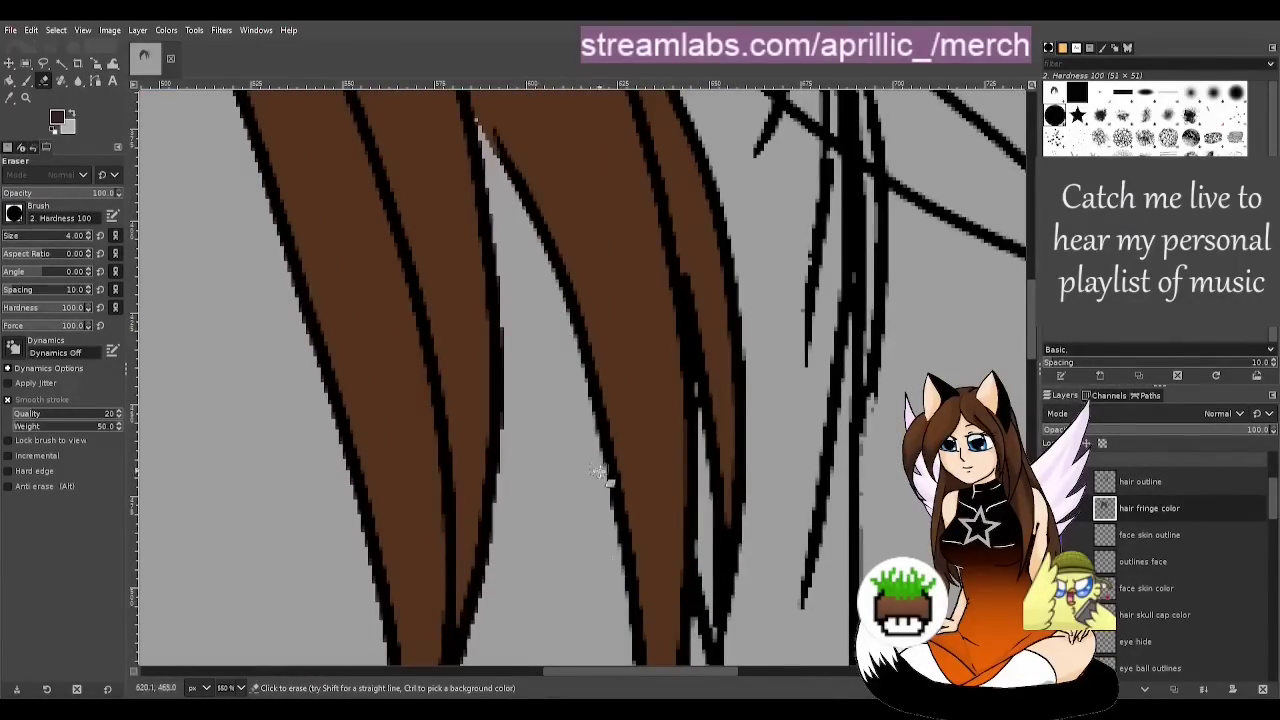
Clean the fringe fill's edges around the narrow gaps between the right-hand locks, reducing the eraser to size 3
{"action": "key", "text": "u"}
{"action": "key", "text": "shift+e"}
{"action": "scroll", "coordinate": [1034, 348], "scroll_direction": "down", "scroll_amount": 4}
{"action": "scroll", "coordinate": [1034, 345], "scroll_direction": "up", "scroll_amount": 3}
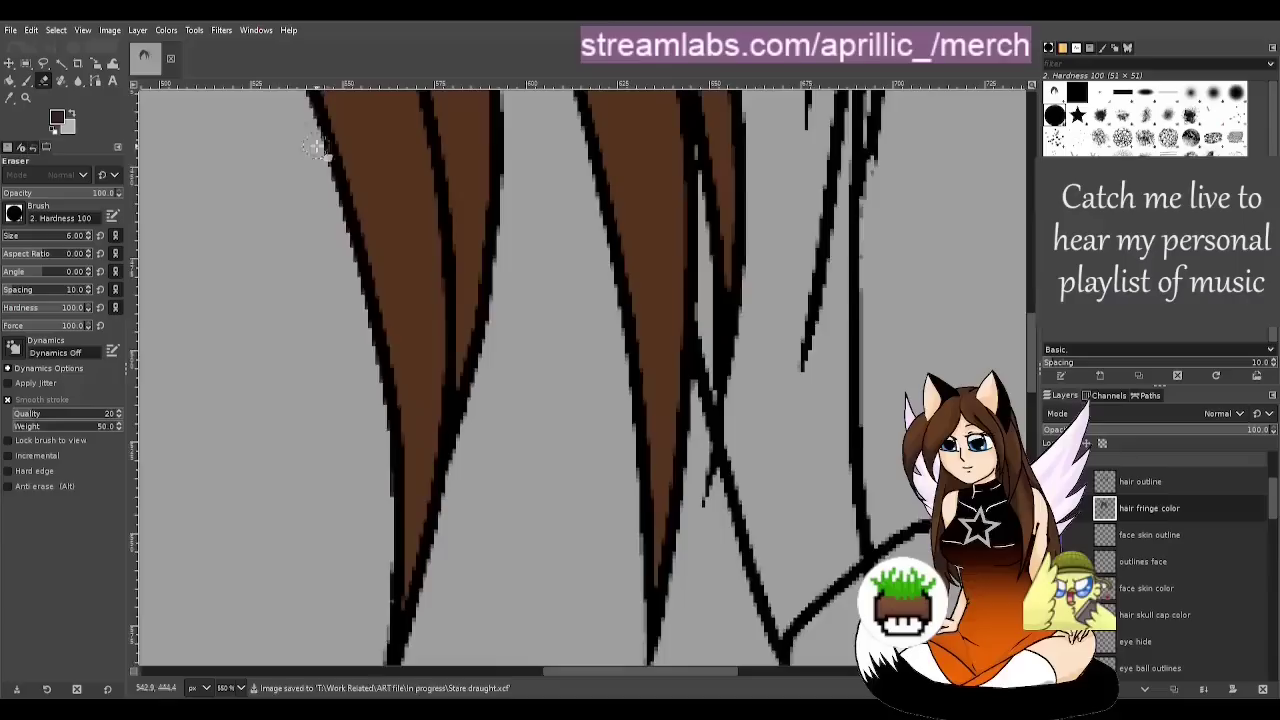
{"action": "left_click_drag", "start_coordinate": [1034, 345], "coordinate": [1034, 312]}
{"action": "key", "text": "bracketleft"}
{"action": "key", "text": "bracketleft"}
{"action": "key", "text": "bracketleft"}
{"action": "left_click_drag", "start_coordinate": [211, 166], "coordinate": [200, 143]}
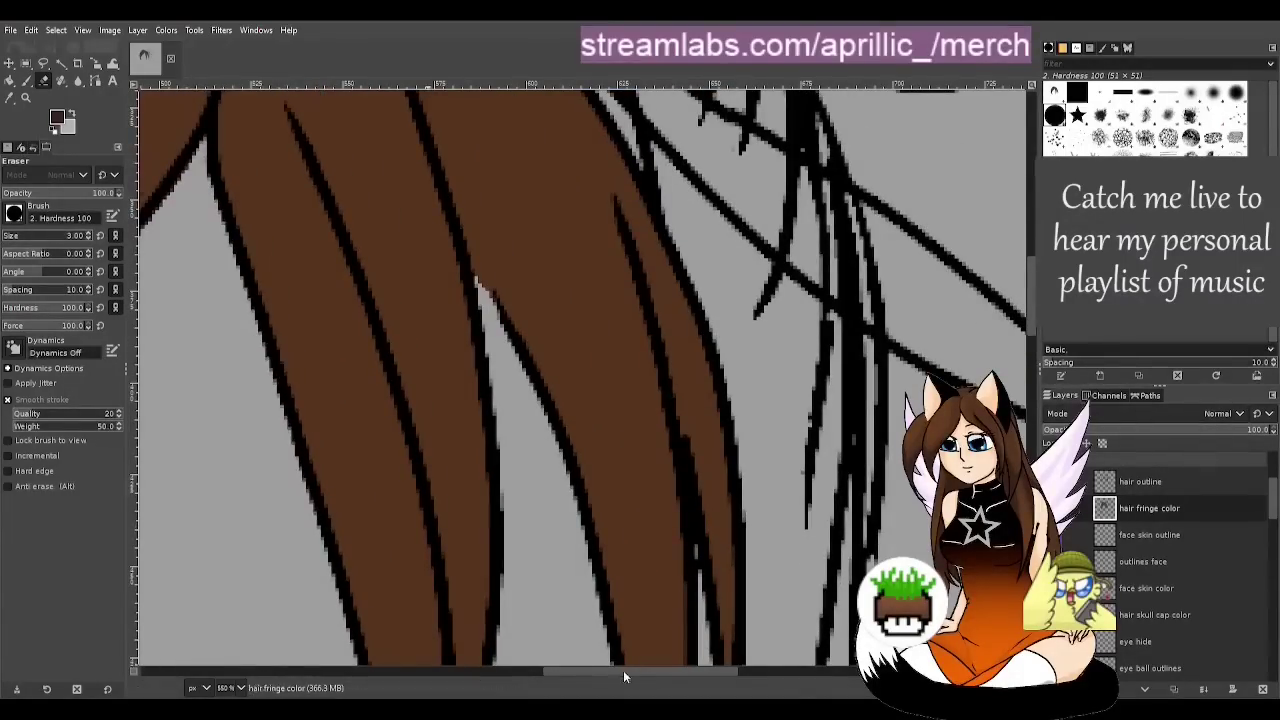
Erase the overflow along the inner edge of the left-hand fringe lock down to its tips and save the image
{"action": "left_click_drag", "start_coordinate": [623, 670], "coordinate": [492, 670]}
{"action": "key", "text": "ctrl+s"}
{"action": "left_click_drag", "start_coordinate": [803, 150], "coordinate": [396, 618]}
{"action": "left_click_drag", "start_coordinate": [1032, 309], "coordinate": [1032, 358]}
{"action": "mouse_move", "coordinate": [391, 262]}
{"action": "left_mouse_down"}
{"action": "mouse_move", "coordinate": [345, 352]}
{"action": "mouse_move", "coordinate": [310, 468]}
{"action": "left_mouse_up"}
{"action": "left_click_drag", "start_coordinate": [1033, 359], "coordinate": [1034, 380]}
{"action": "scroll", "coordinate": [1034, 380], "scroll_direction": "down", "scroll_amount": 2}
{"action": "key", "text": "ctrl+s"}
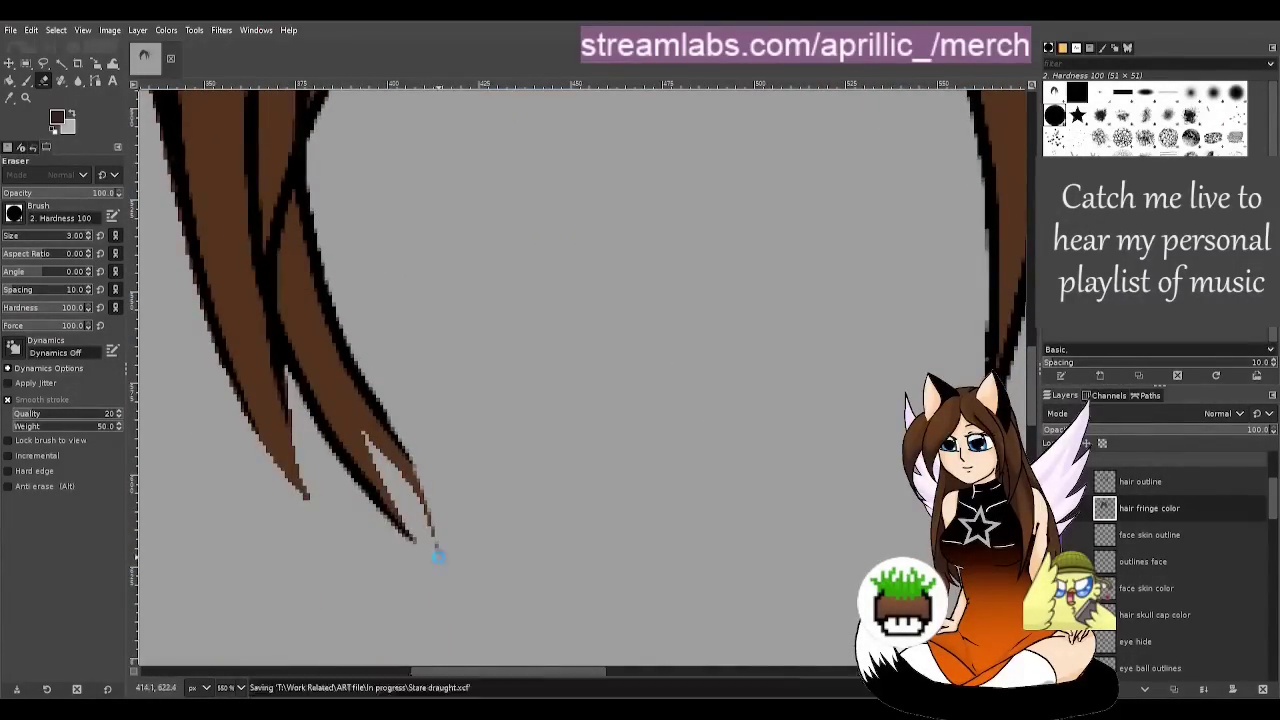
Erase the overflow at the left lock's tips and up its outer edge with a size 6 eraser and save the image
{"action": "key", "text": "bracketleft"}
{"action": "key", "text": "bracketleft"}
{"action": "left_click_drag", "start_coordinate": [365, 437], "coordinate": [385, 455]}
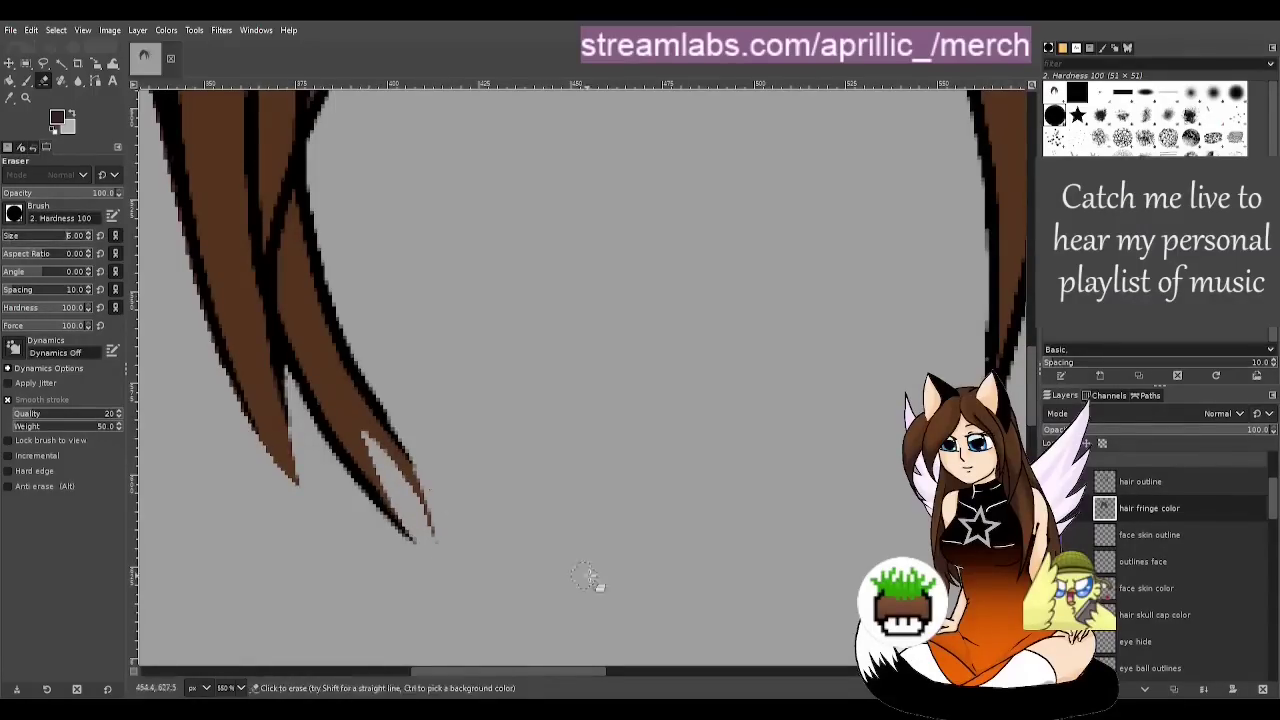
{"action": "key", "text": "minus"}
{"action": "key", "text": "bracketright"}
{"action": "key", "text": "bracketright"}
{"action": "key", "text": "bracketright"}
{"action": "key", "text": "bracketright"}
{"action": "key", "text": "bracketright"}
{"action": "left_click_drag", "start_coordinate": [620, 671], "coordinate": [583, 671]}
{"action": "left_click_drag", "start_coordinate": [354, 243], "coordinate": [426, 506]}
{"action": "scroll", "coordinate": [430, 480], "scroll_direction": "up", "scroll_amount": 4}
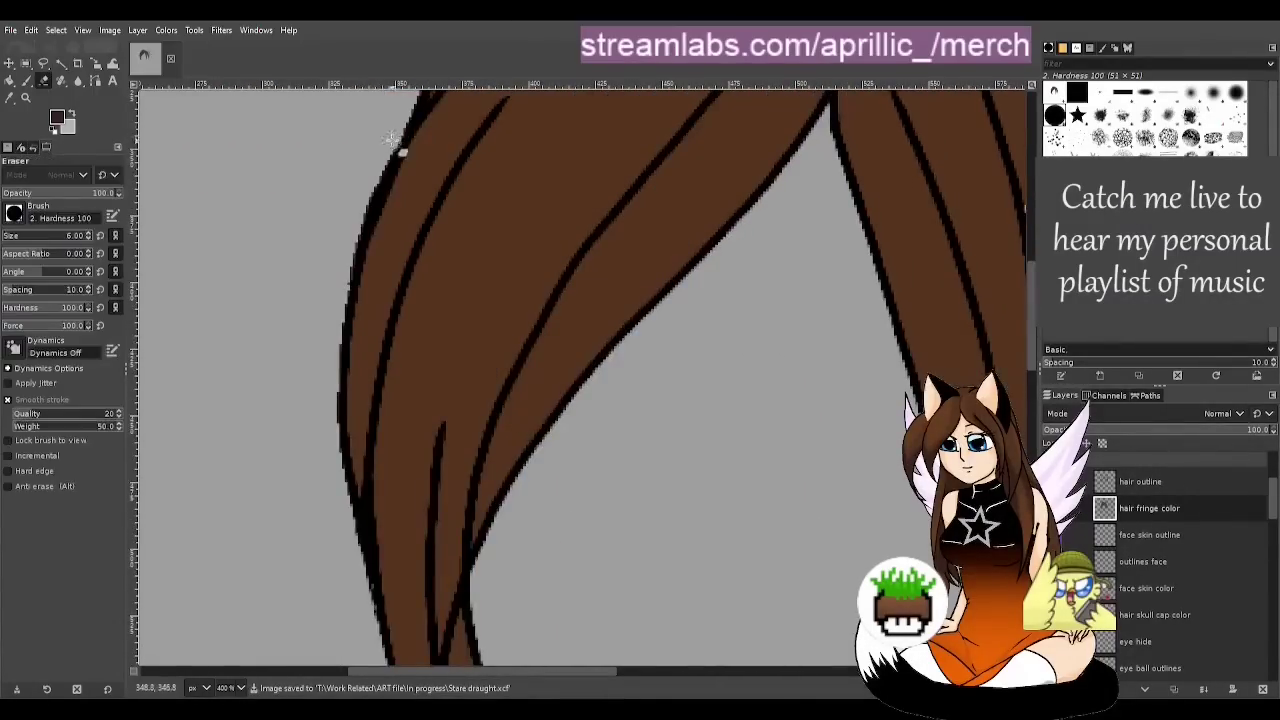
{"action": "scroll", "coordinate": [420, 443], "scroll_direction": "up", "scroll_amount": 4}
{"action": "key", "text": "ctrl+s"}
Hide the fringe fill, make the face skin color layer active for erasing, and save the image
{"action": "key", "text": "u"}
{"action": "scroll", "coordinate": [830, 200], "scroll_direction": "down", "scroll_amount": 2, "text": "ctrl"}
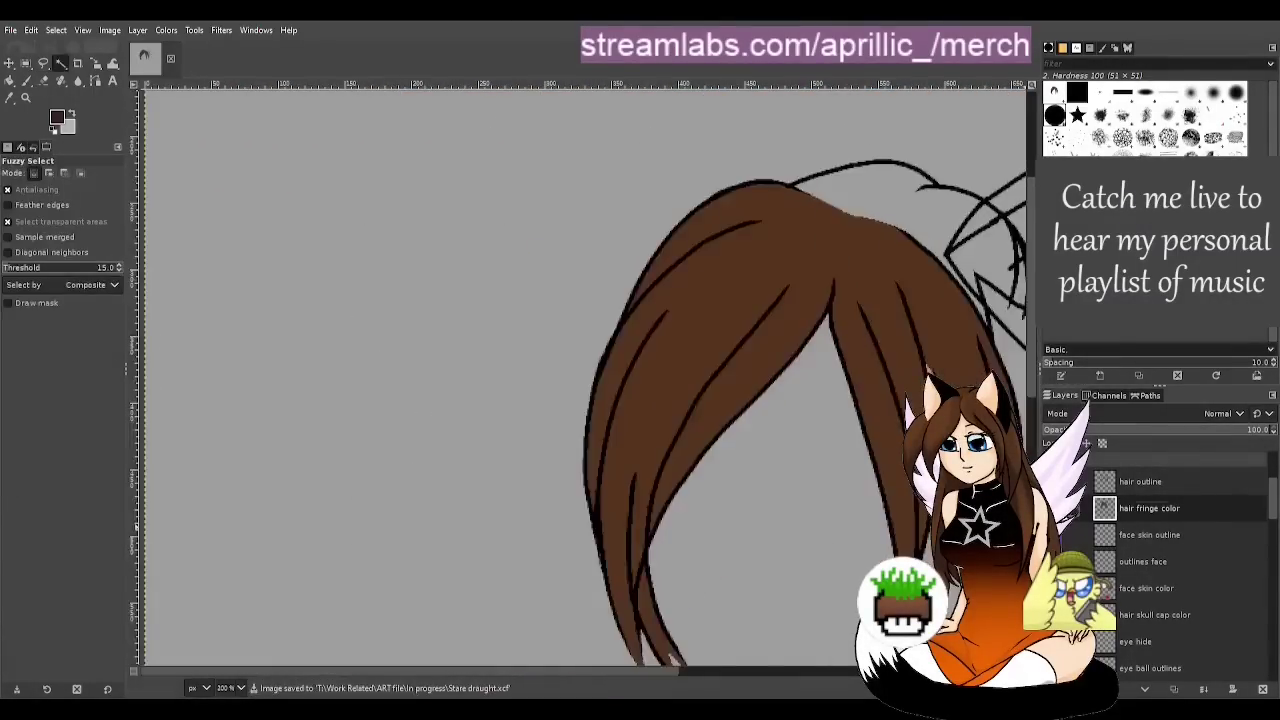
{"action": "left_click", "coordinate": [1056, 508]}
{"action": "scroll", "coordinate": [741, 395], "scroll_direction": "up", "scroll_amount": 3, "text": "ctrl"}
{"action": "left_click", "coordinate": [1147, 588]}
{"action": "key", "text": "ctrl+s"}
{"action": "key", "text": "shift+e"}
Erase the skin overflow outside the cheek, chin and jaw outline with a size 6 eraser
{"action": "scroll", "coordinate": [540, 268], "scroll_direction": "down", "scroll_amount": 7}
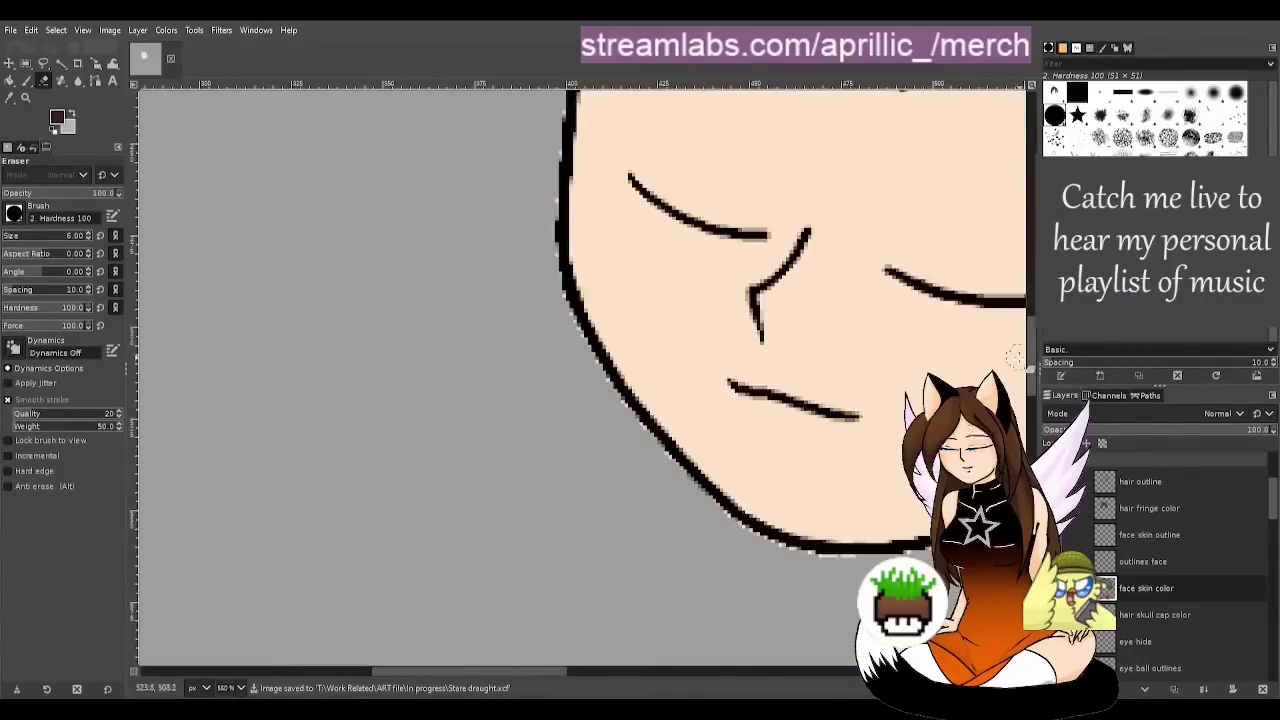
{"action": "scroll", "coordinate": [550, 240], "scroll_direction": "up", "scroll_amount": 3}
{"action": "mouse_move", "coordinate": [552, 232]}
{"action": "left_mouse_down"}
{"action": "mouse_move", "coordinate": [546, 370]}
{"action": "mouse_move", "coordinate": [608, 602]}
{"action": "left_mouse_up"}
{"action": "scroll", "coordinate": [608, 602], "scroll_direction": "down", "scroll_amount": 5}
{"action": "left_click_drag", "start_coordinate": [620, 320], "coordinate": [878, 458]}
{"action": "scroll", "coordinate": [878, 458], "scroll_direction": "right", "scroll_amount": 6}
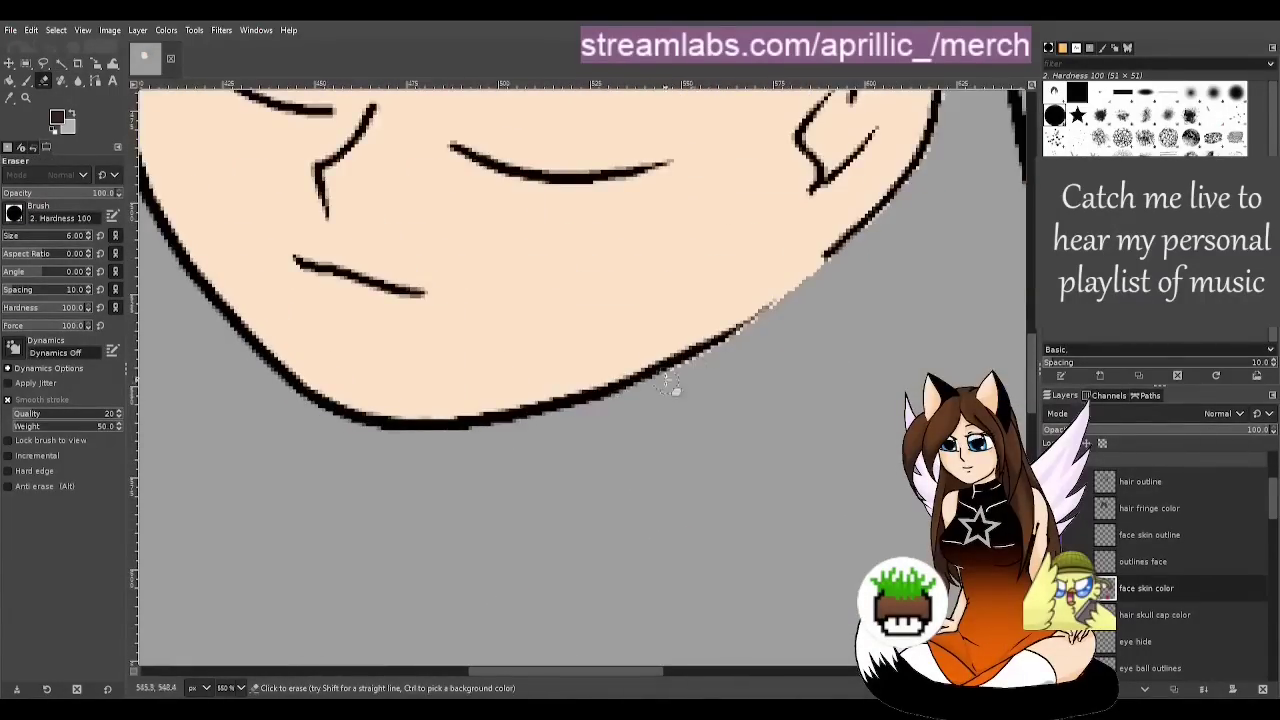
Clean the skin fill's edge around the ear with a size 1 eraser and save the image
{"action": "scroll", "coordinate": [786, 329], "scroll_direction": "up", "scroll_amount": 3}
{"action": "key", "text": "ctrl+s"}
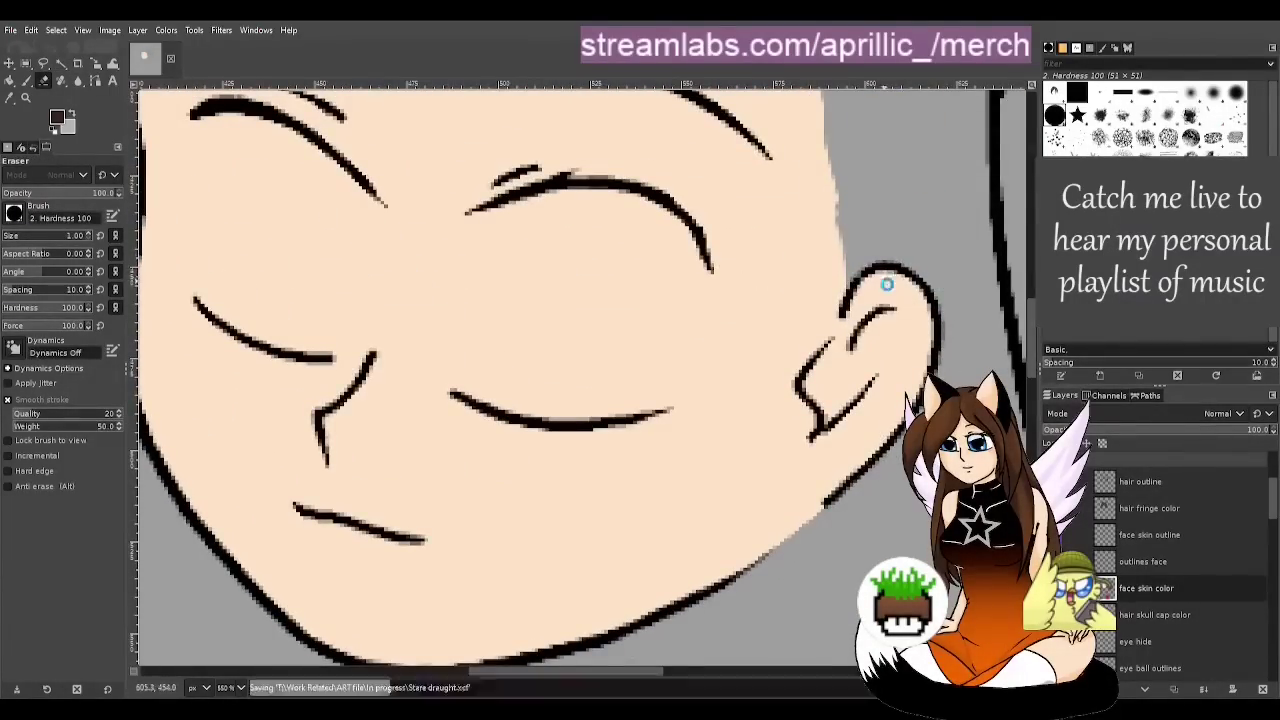
{"action": "scroll", "coordinate": [886, 283], "scroll_direction": "up", "scroll_amount": 4}
{"action": "key", "text": "u"}
{"action": "scroll", "coordinate": [843, 343], "scroll_direction": "down", "scroll_amount": 2, "text": "ctrl"}
{"action": "key", "text": "ctrl+s"}
Replace the face and skull cap fills with the hair back color layer, made active, and hide the ribbon lines
{"action": "left_click", "coordinate": [1056, 588]}
{"action": "left_click", "coordinate": [1056, 615]}
{"action": "left_click", "coordinate": [1056, 588]}
{"action": "left_click_drag", "start_coordinate": [672, 672], "coordinate": [726, 673]}
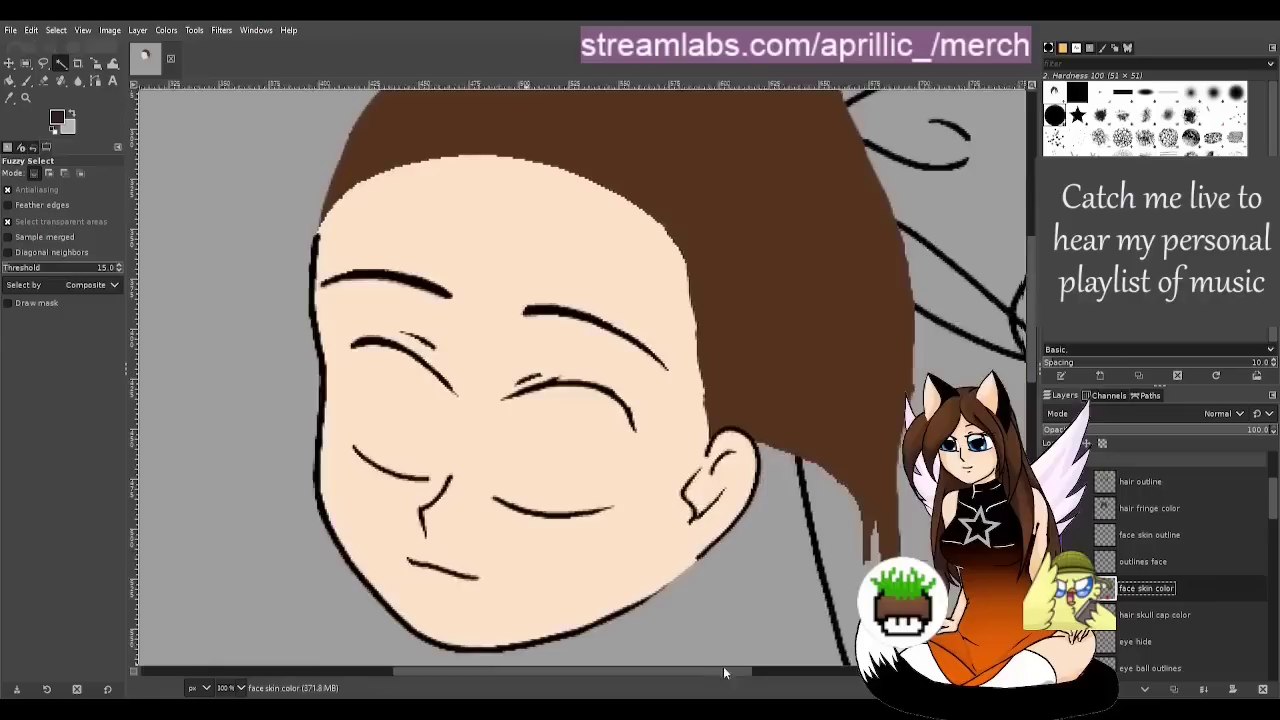
{"action": "left_click", "coordinate": [1056, 482]}
{"action": "scroll", "coordinate": [849, 474], "scroll_direction": "up", "scroll_amount": 2}
{"action": "scroll", "coordinate": [849, 474], "scroll_direction": "down", "scroll_amount": 2, "text": "ctrl"}
{"action": "scroll", "coordinate": [1166, 549], "scroll_direction": "down", "scroll_amount": 10}
{"action": "left_click", "coordinate": [1056, 541]}
{"action": "left_click", "coordinate": [1166, 549]}
{"action": "scroll", "coordinate": [1163, 528], "scroll_direction": "up", "scroll_amount": 8}
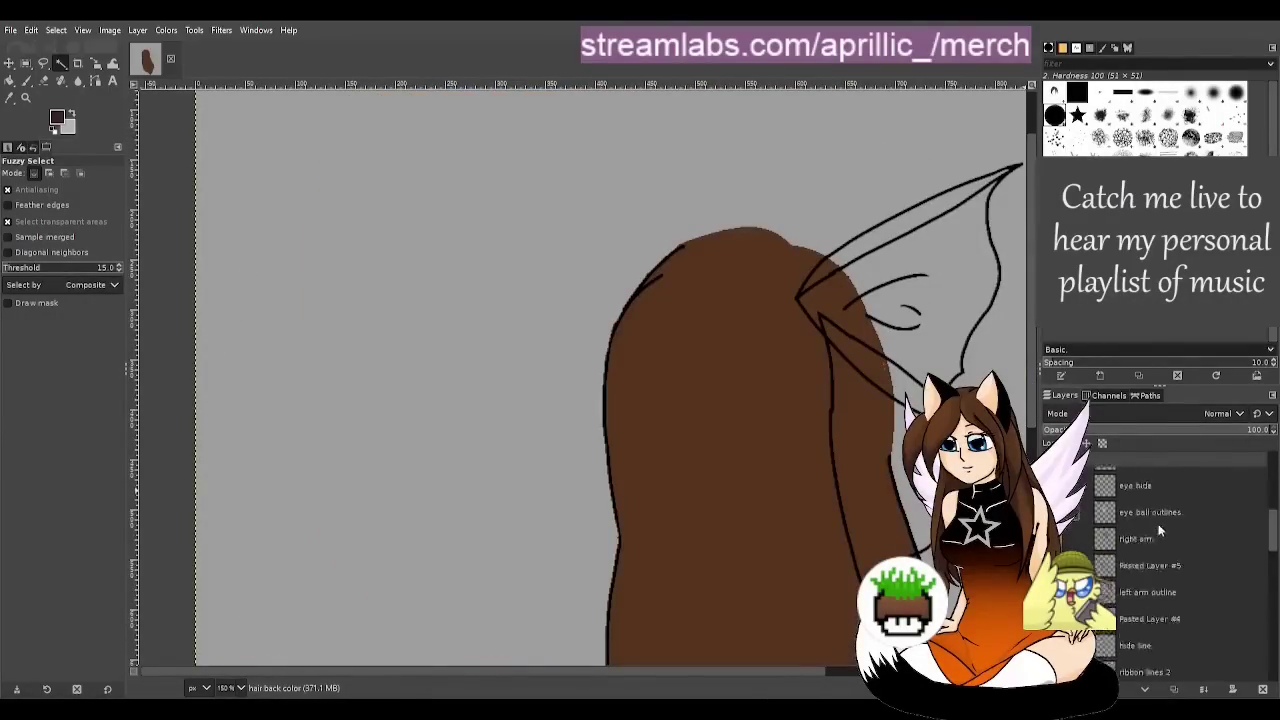
{"action": "left_click", "coordinate": [1056, 533]}
Erase the brown overflow outside the upper left edge of the back hair with a size 19 eraser
{"action": "scroll", "coordinate": [1058, 533], "scroll_direction": "up", "scroll_amount": 3}
{"action": "scroll", "coordinate": [785, 245], "scroll_direction": "up", "scroll_amount": 4, "text": "ctrl"}
{"action": "key", "text": "shift+e"}
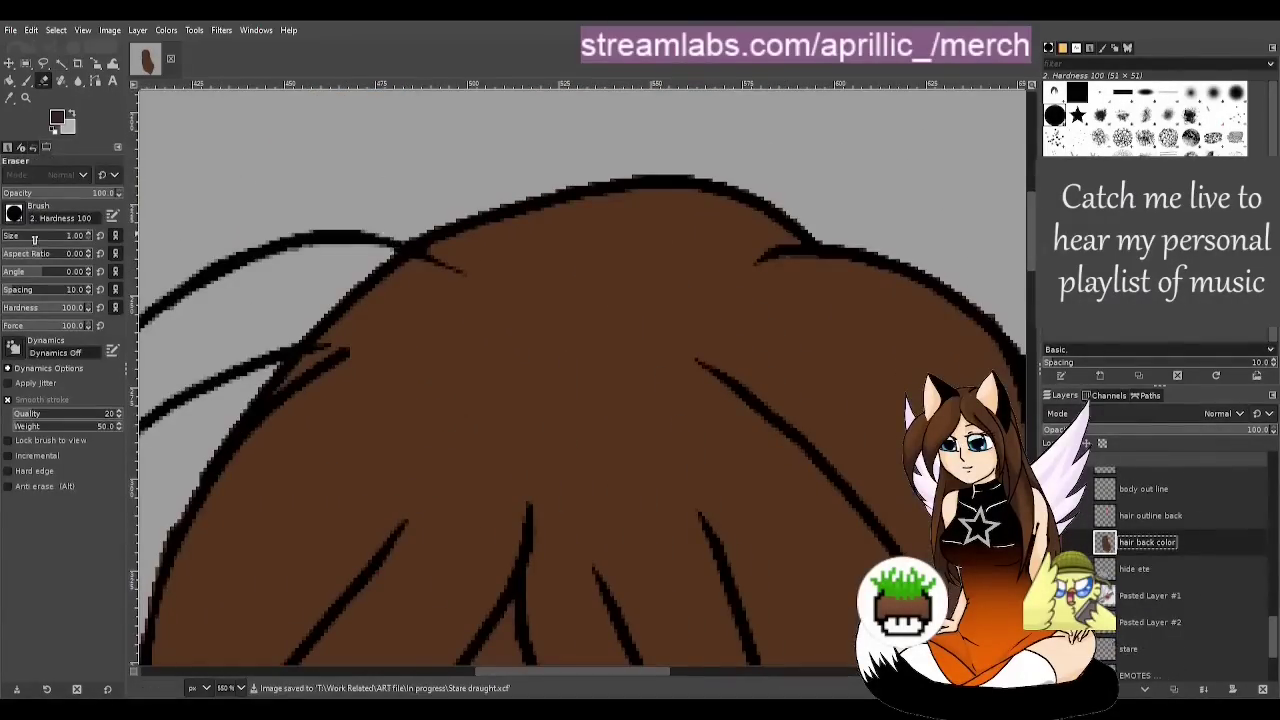
{"action": "scroll", "coordinate": [995, 326], "scroll_direction": "down", "scroll_amount": 5}
{"action": "scroll", "coordinate": [451, 166], "scroll_direction": "left", "scroll_amount": 3}
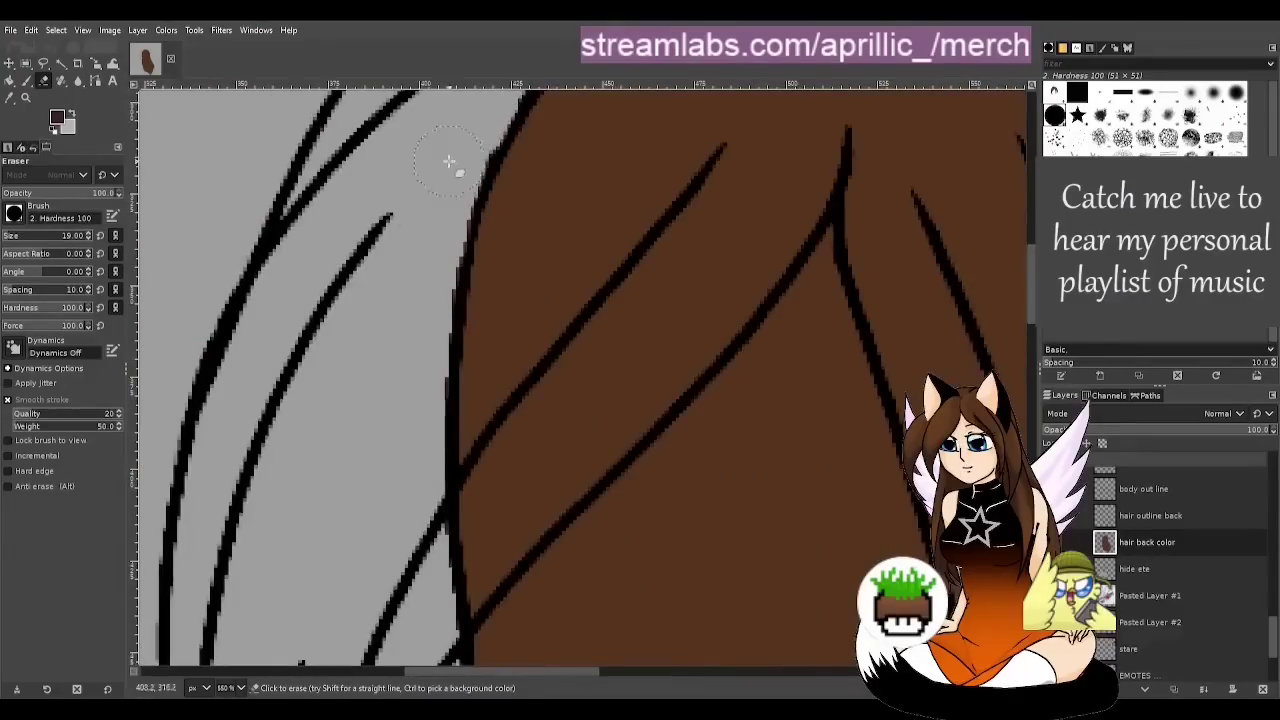
{"action": "scroll", "coordinate": [457, 263], "scroll_direction": "down", "scroll_amount": 3}
Erase the overflow down the back hair's lower left edge, reducing the eraser to size 10, and save the image
{"action": "key", "text": "bracketleft"}
{"action": "key", "text": "bracketleft"}
{"action": "key", "text": "bracketleft"}
{"action": "key", "text": "bracketleft"}
{"action": "key", "text": "bracketleft"}
{"action": "key", "text": "bracketleft"}
{"action": "key", "text": "bracketleft"}
{"action": "key", "text": "bracketleft"}
{"action": "key", "text": "bracketleft"}
{"action": "scroll", "coordinate": [760, 380], "scroll_direction": "down", "scroll_amount": 4}
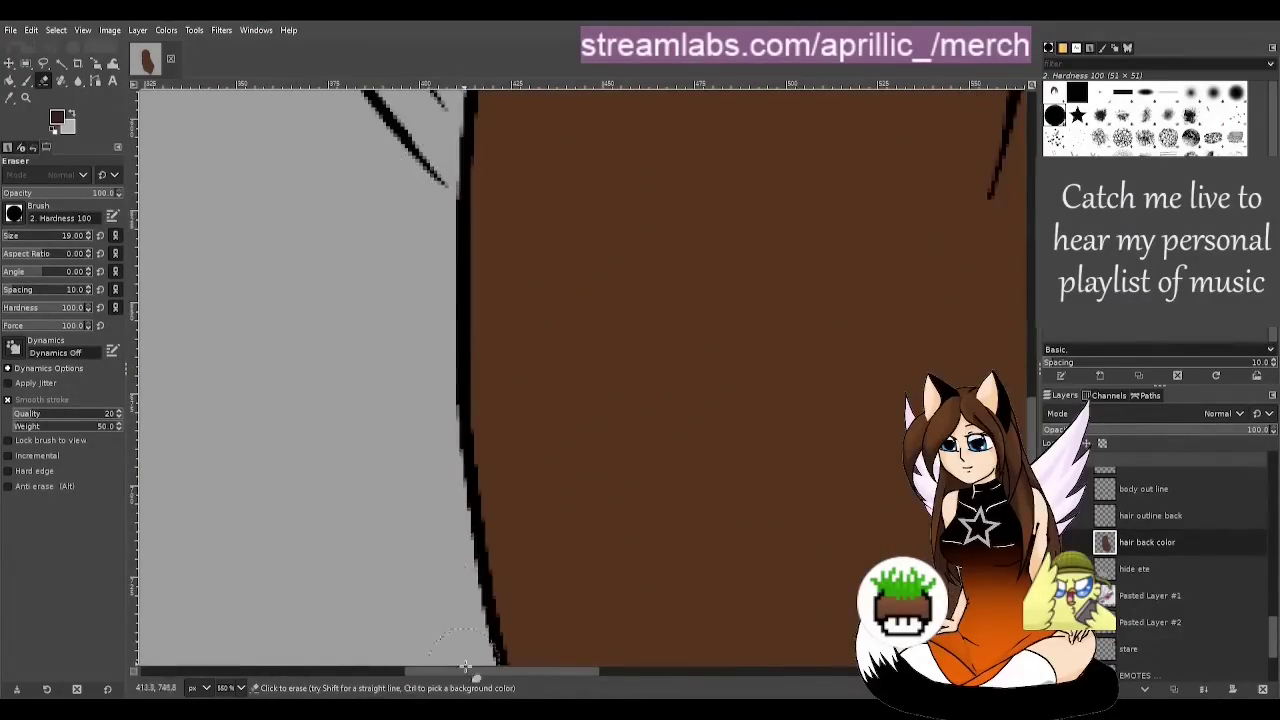
{"action": "scroll", "coordinate": [514, 406], "scroll_direction": "left", "scroll_amount": 6}
{"action": "scroll", "coordinate": [640, 550], "scroll_direction": "right", "scroll_amount": 4}
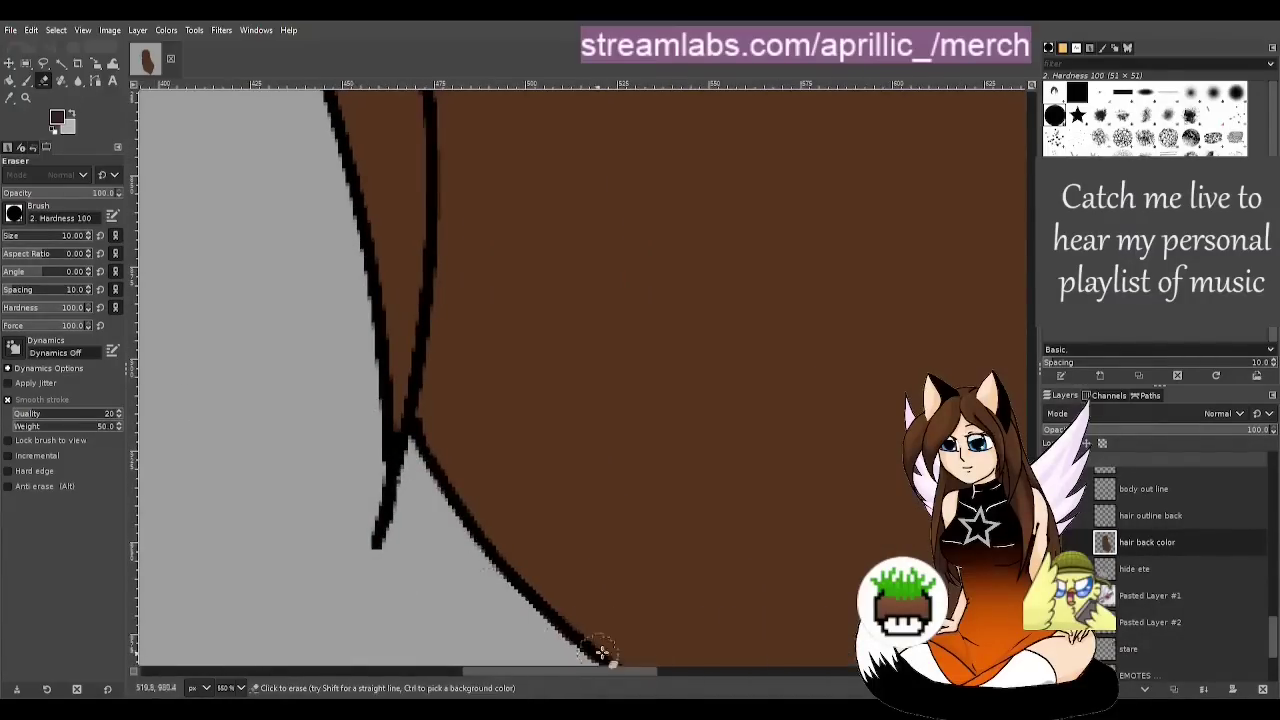
{"action": "scroll", "coordinate": [583, 343], "scroll_direction": "down", "scroll_amount": 4}
{"action": "key", "text": "ctrl+s"}
Erase the overflow around the back hair's bottom tip and up its lower right edge with the size 10 eraser
{"action": "scroll", "coordinate": [500, 570], "scroll_direction": "right", "scroll_amount": 5}
{"action": "scroll", "coordinate": [338, 487], "scroll_direction": "down", "scroll_amount": 2}
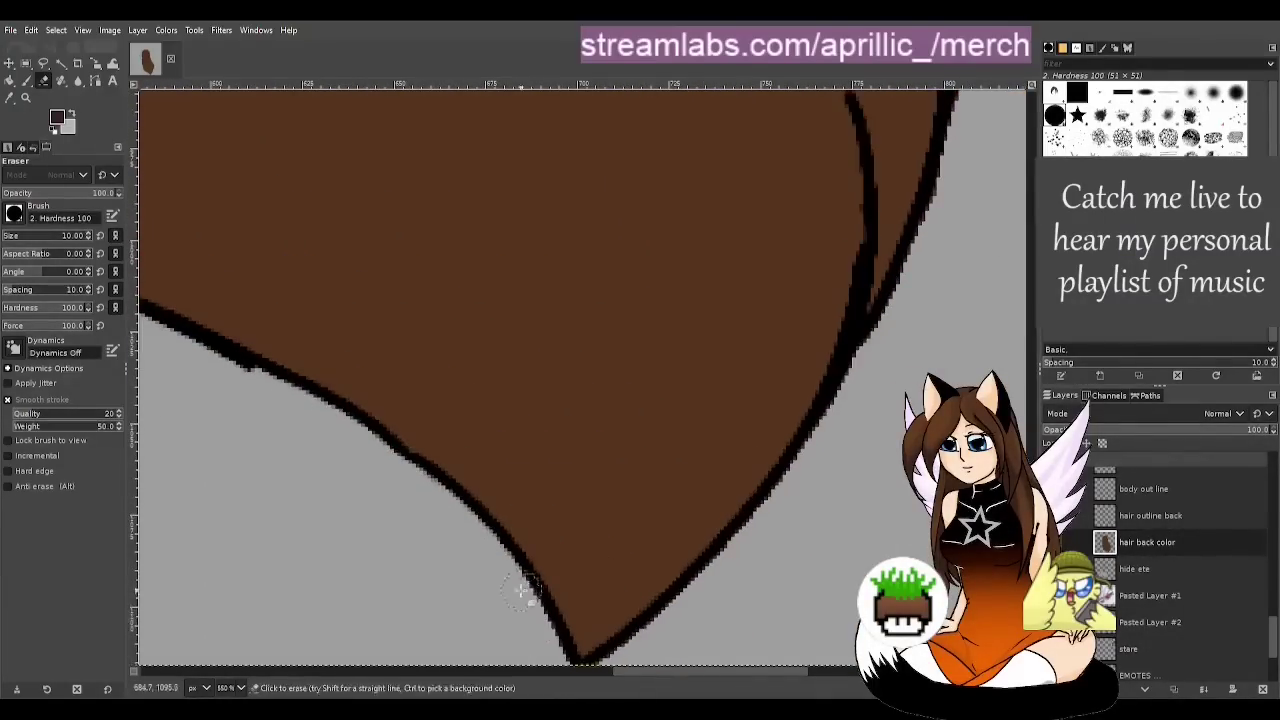
{"action": "scroll", "coordinate": [523, 586], "scroll_direction": "right", "scroll_amount": 3}
{"action": "scroll", "coordinate": [640, 531], "scroll_direction": "up", "scroll_amount": 6}
{"action": "scroll", "coordinate": [894, 180], "scroll_direction": "down", "scroll_amount": 2}
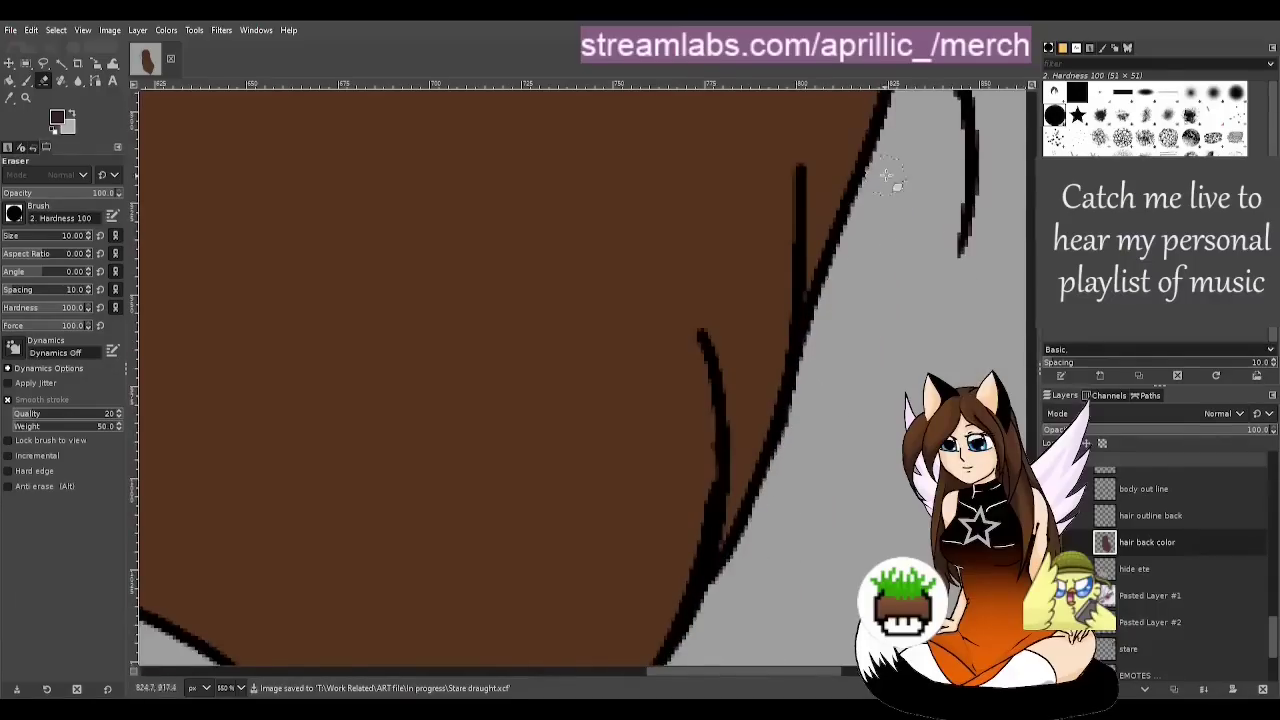
{"action": "scroll", "coordinate": [912, 300], "scroll_direction": "up", "scroll_amount": 3}
{"action": "scroll", "coordinate": [990, 376], "scroll_direction": "right", "scroll_amount": 4}
Reduce the eraser to size 4, clear the fill from the gap beside the right-hand loose strand, and save the image
{"action": "key", "text": "bracketleft"}
{"action": "key", "text": "bracketleft"}
{"action": "key", "text": "bracketleft"}
{"action": "key", "text": "bracketleft"}
{"action": "key", "text": "bracketleft"}
{"action": "key", "text": "bracketleft"}
{"action": "key", "text": "ctrl+s"}
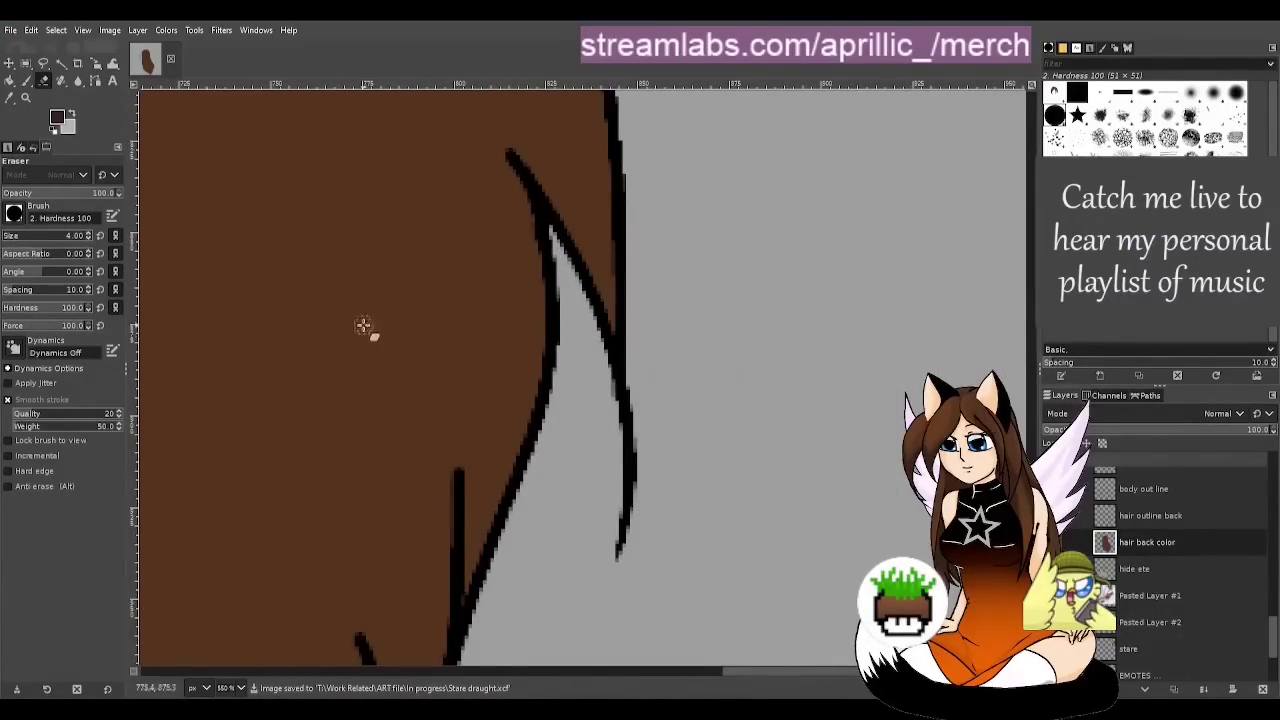
Erase the brown fill between the thin overlapping strands on the back hair's right edge and save the image
{"action": "scroll", "coordinate": [580, 380], "scroll_direction": "up", "scroll_amount": 3}
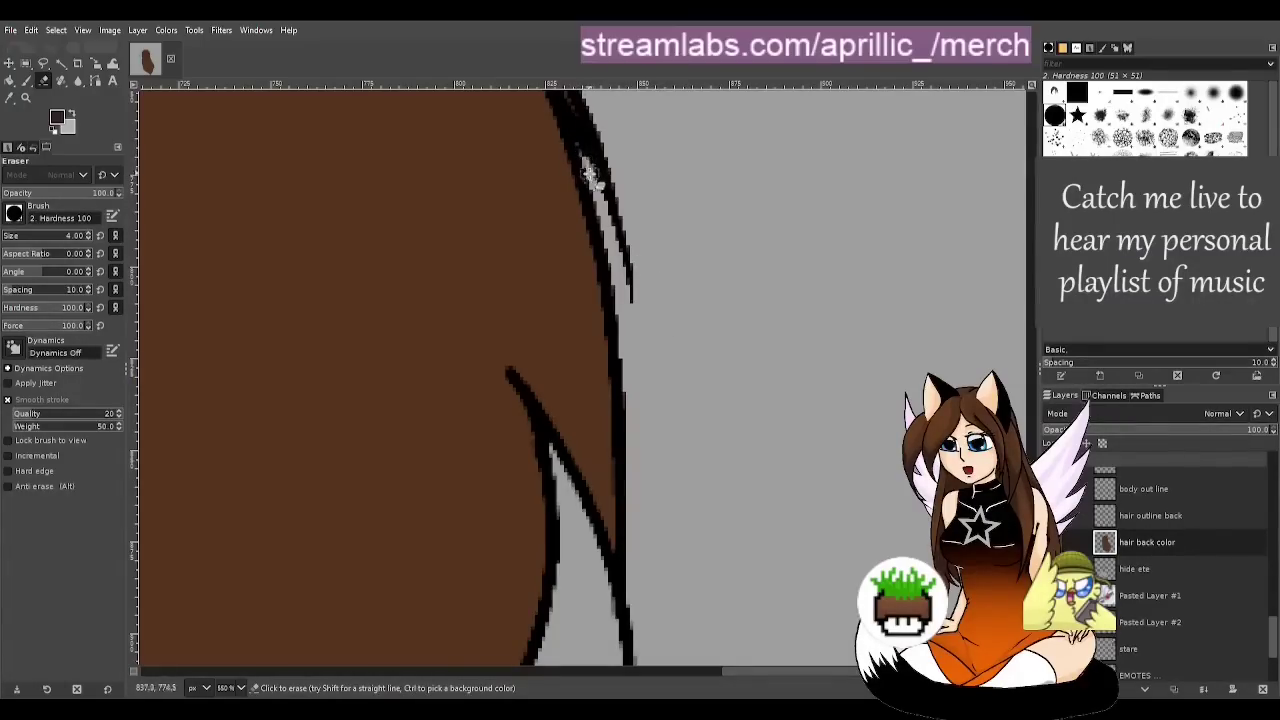
{"action": "left_click_drag", "start_coordinate": [612, 250], "coordinate": [622, 302]}
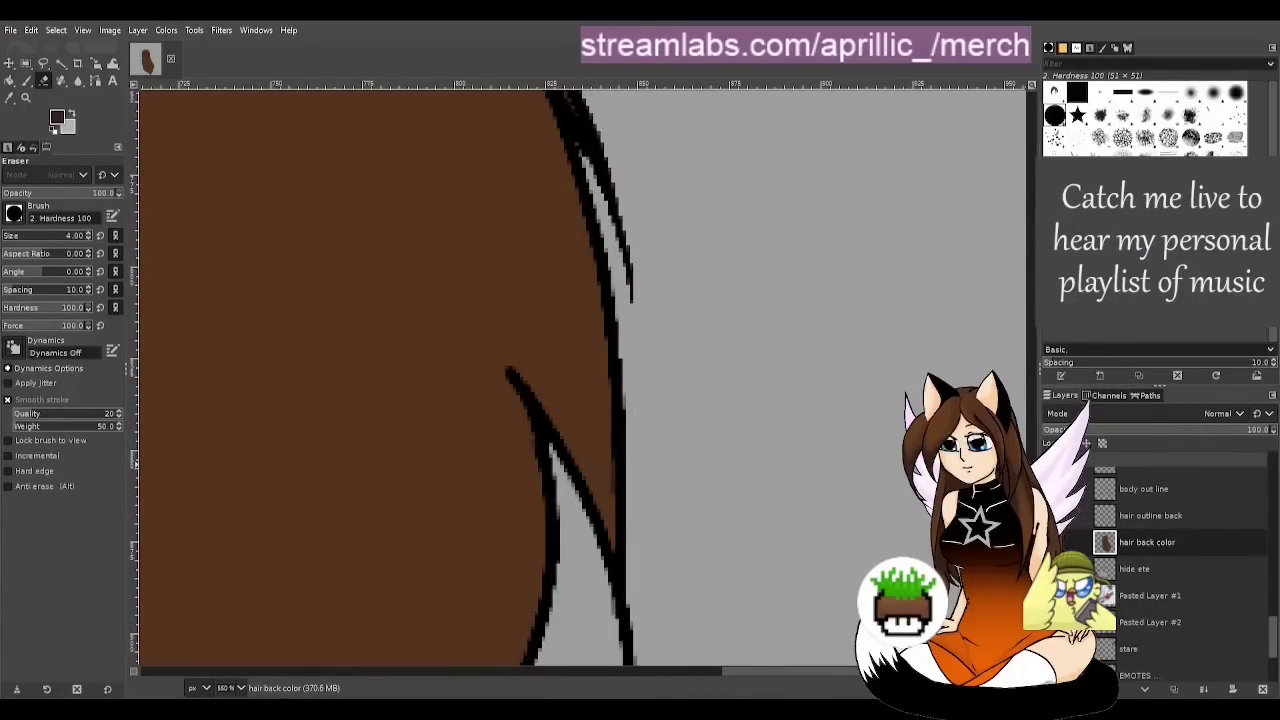
{"action": "scroll", "coordinate": [663, 349], "scroll_direction": "up", "scroll_amount": 3}
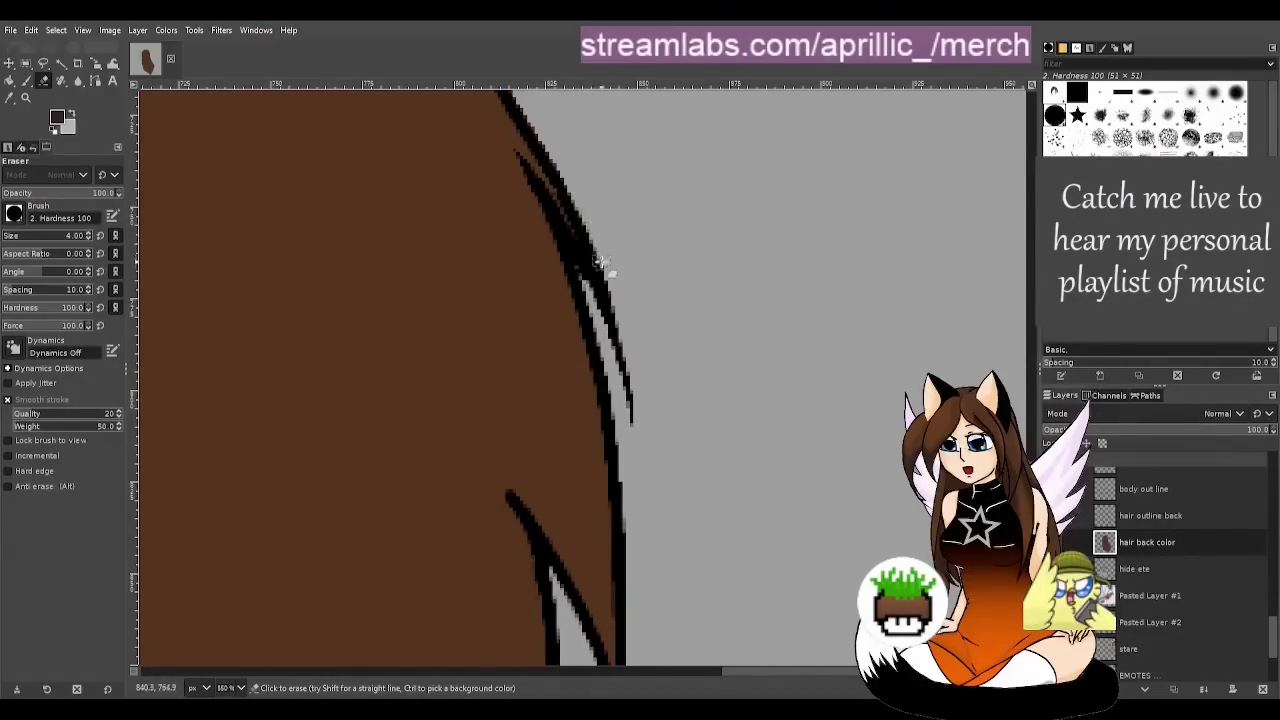
{"action": "scroll", "coordinate": [660, 420], "scroll_direction": "down", "scroll_amount": 3}
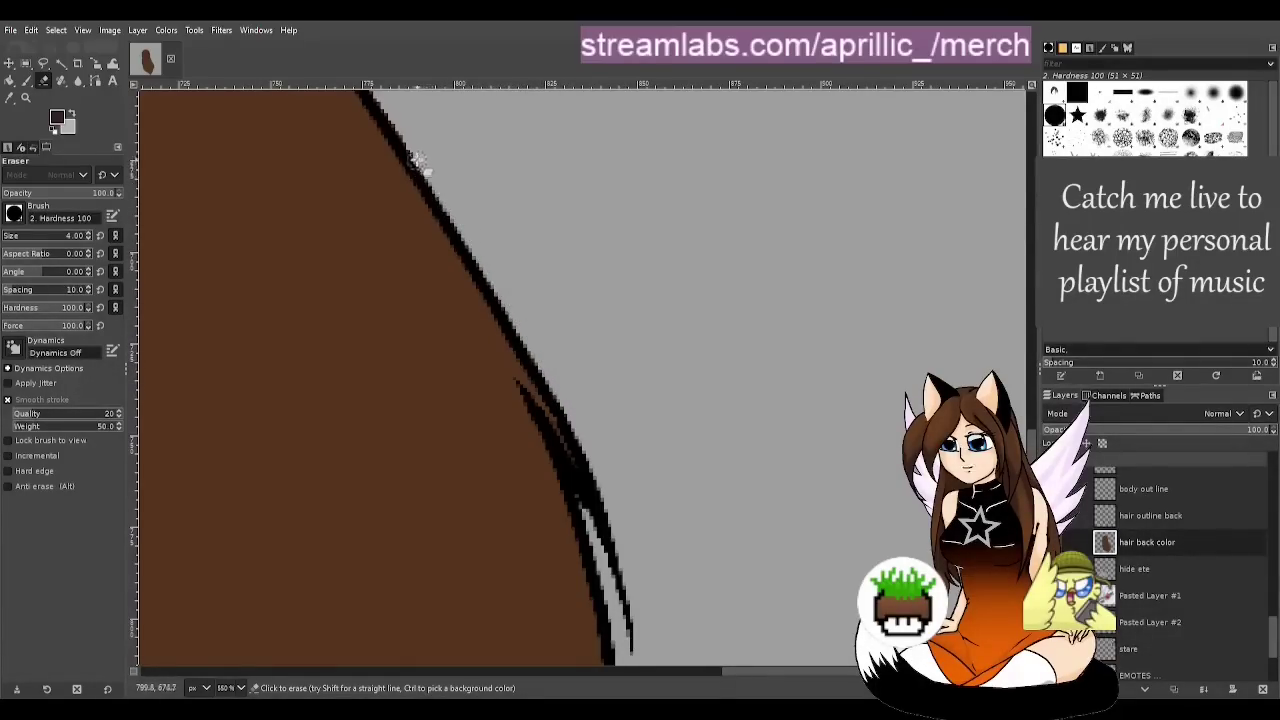
{"action": "key", "text": "ctrl+s"}
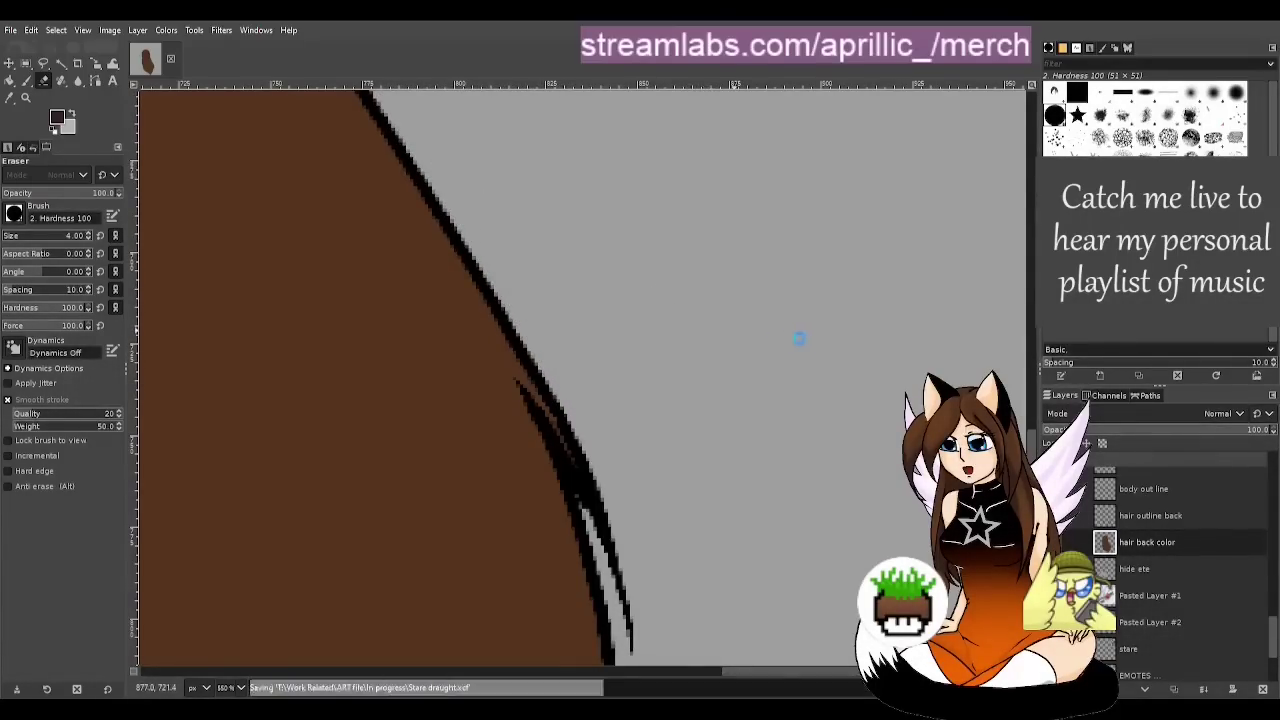
Pick the brown hair fill for the size 4 paintbrush, touch up the back hair's upper right strands, and save the image
{"action": "scroll", "coordinate": [714, 623], "scroll_direction": "up", "scroll_amount": 5}
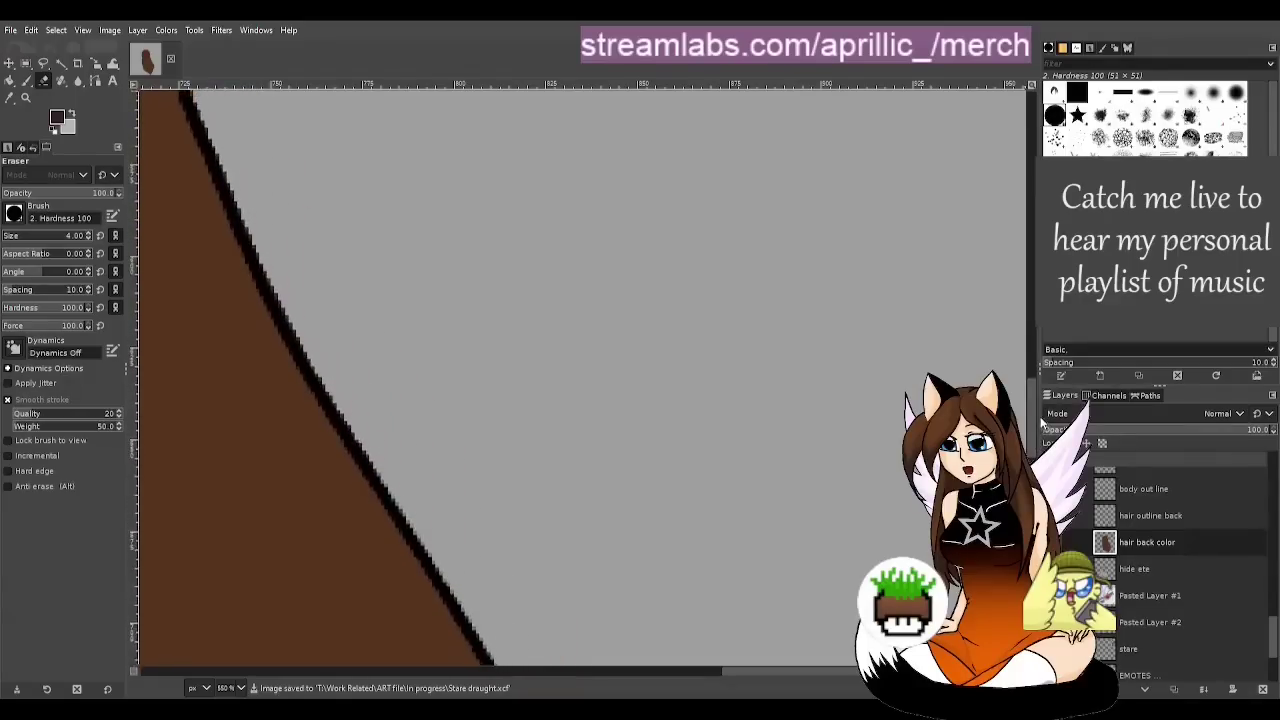
{"action": "scroll", "coordinate": [796, 671], "scroll_direction": "left", "scroll_amount": 5}
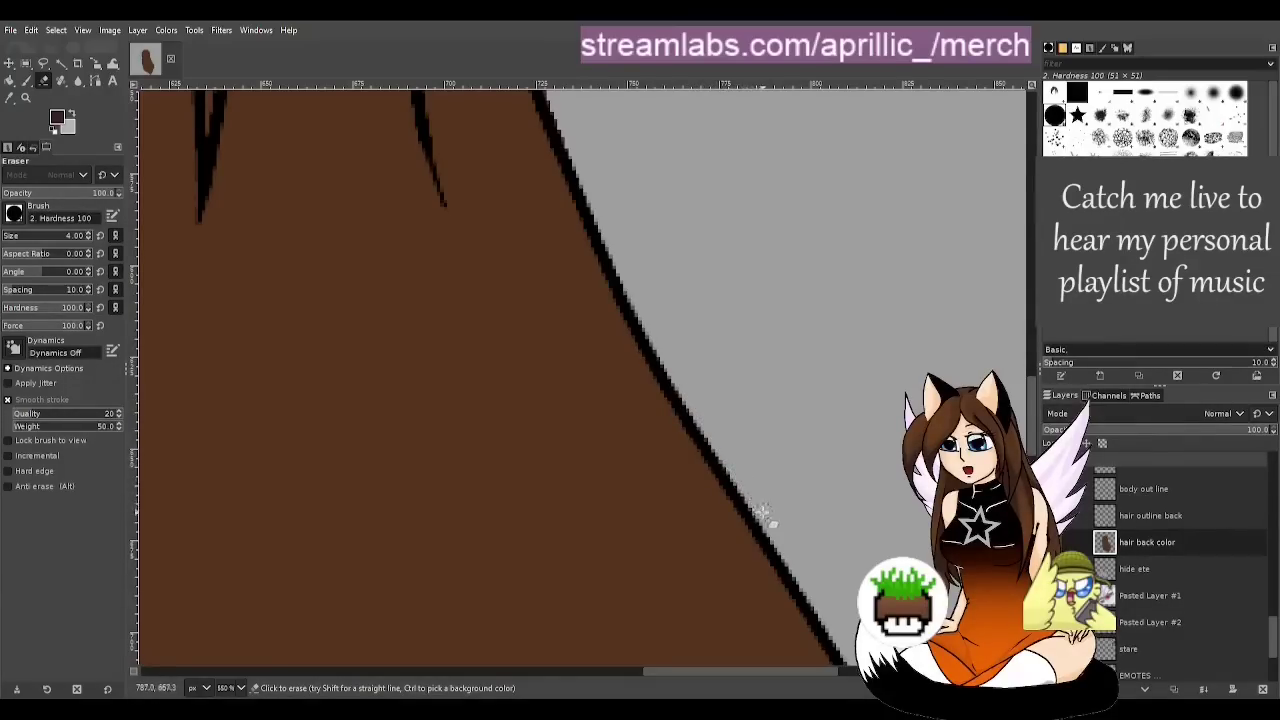
{"action": "scroll", "coordinate": [787, 367], "scroll_direction": "up", "scroll_amount": 5}
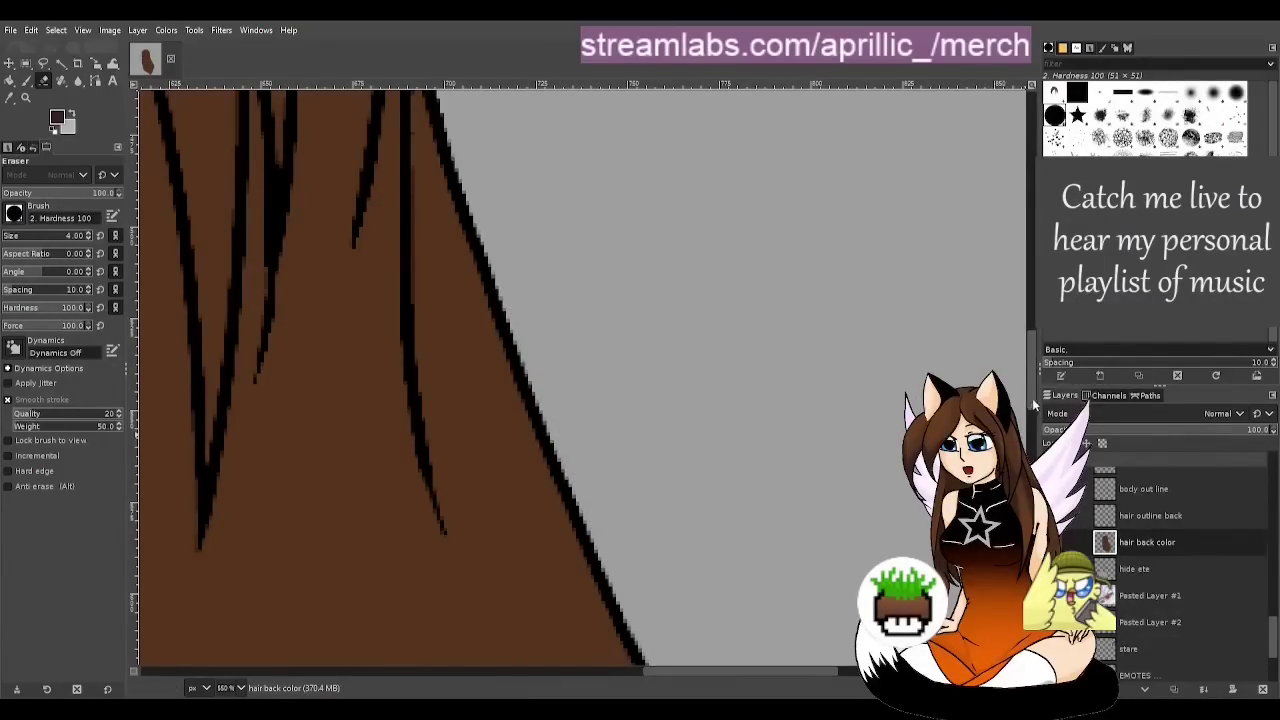
{"action": "left_click_drag", "start_coordinate": [1032, 406], "coordinate": [1031, 355]}
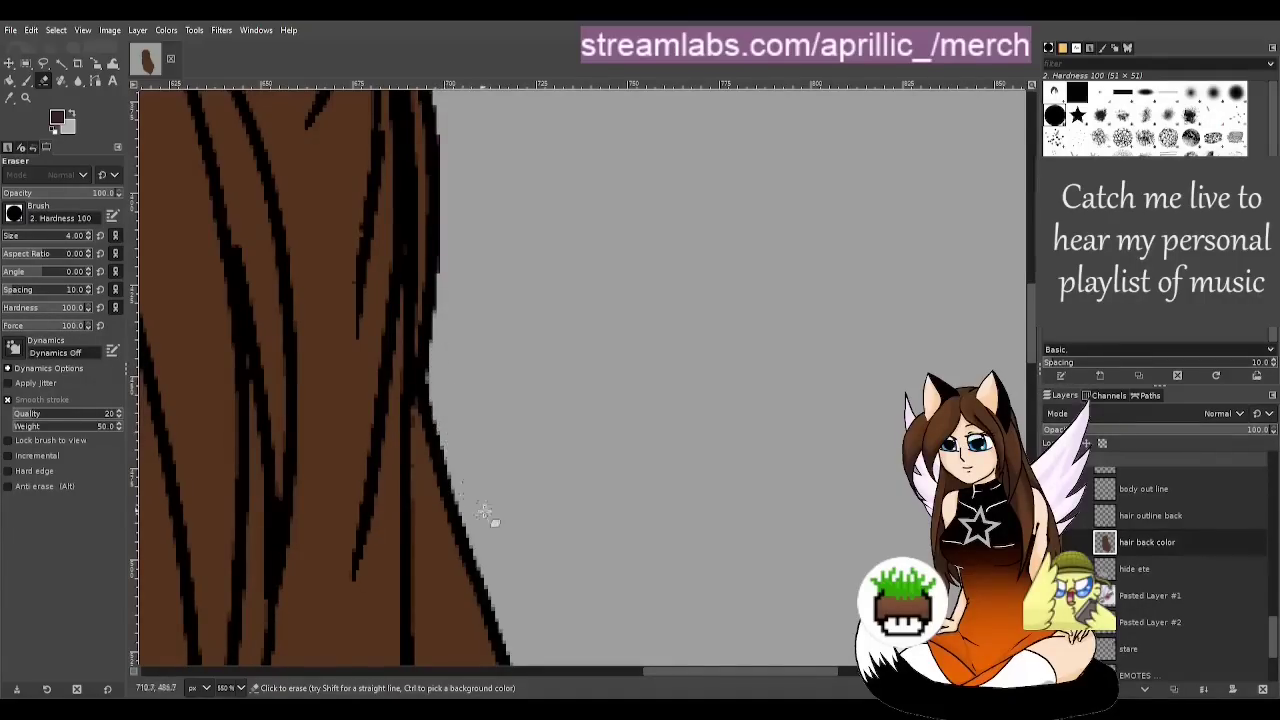
{"action": "left_click_drag", "start_coordinate": [1033, 343], "coordinate": [1021, 318]}
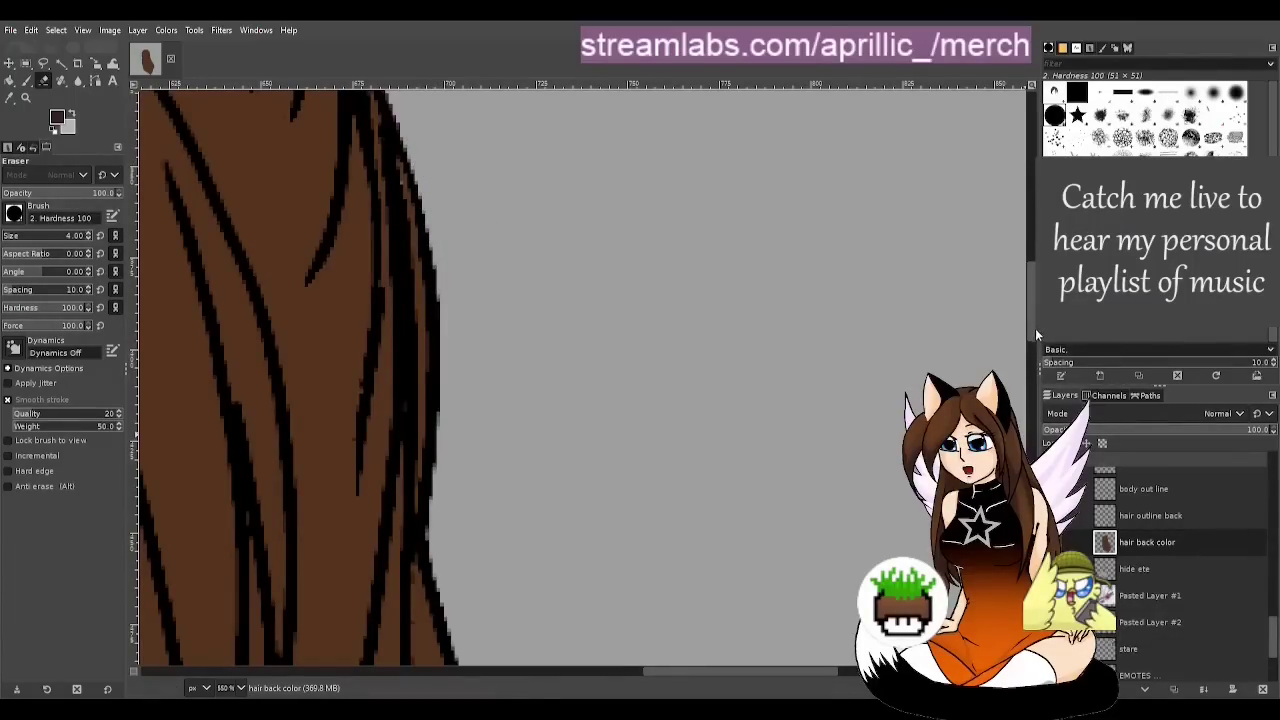
{"action": "left_click_drag", "start_coordinate": [1035, 328], "coordinate": [1026, 322]}
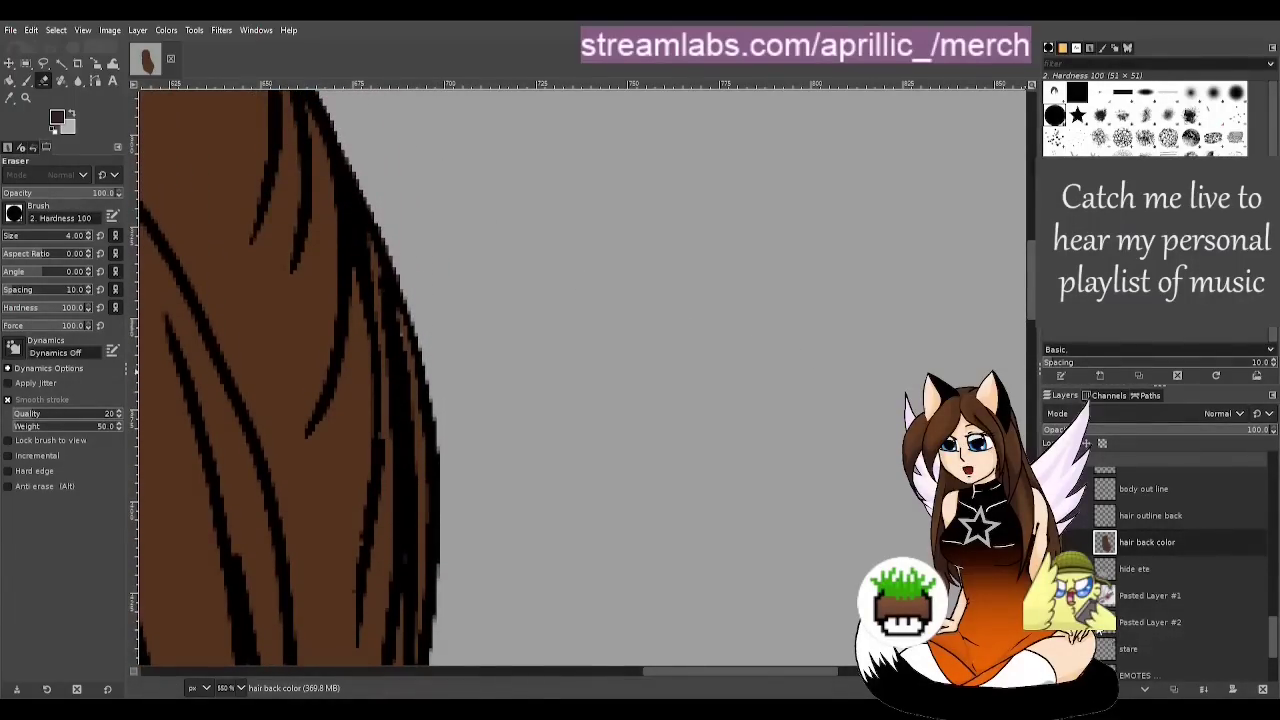
{"action": "key", "text": "u"}
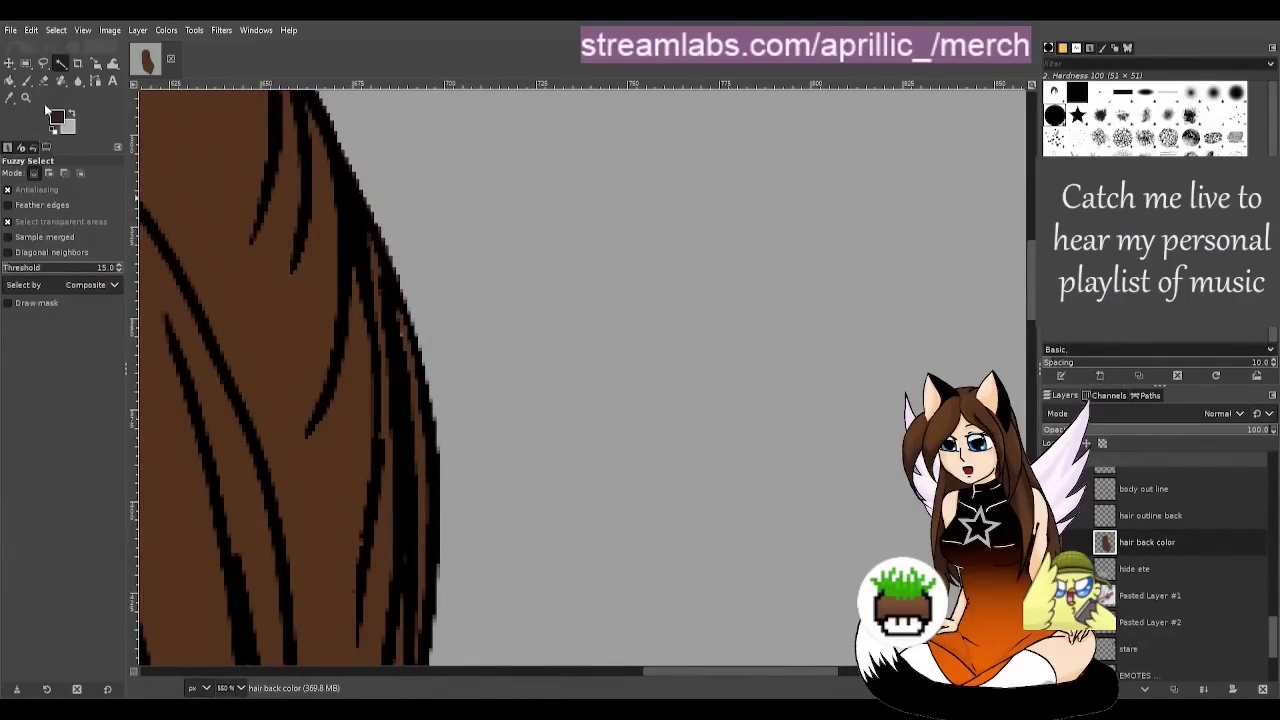
{"action": "left_click", "coordinate": [10, 98]}
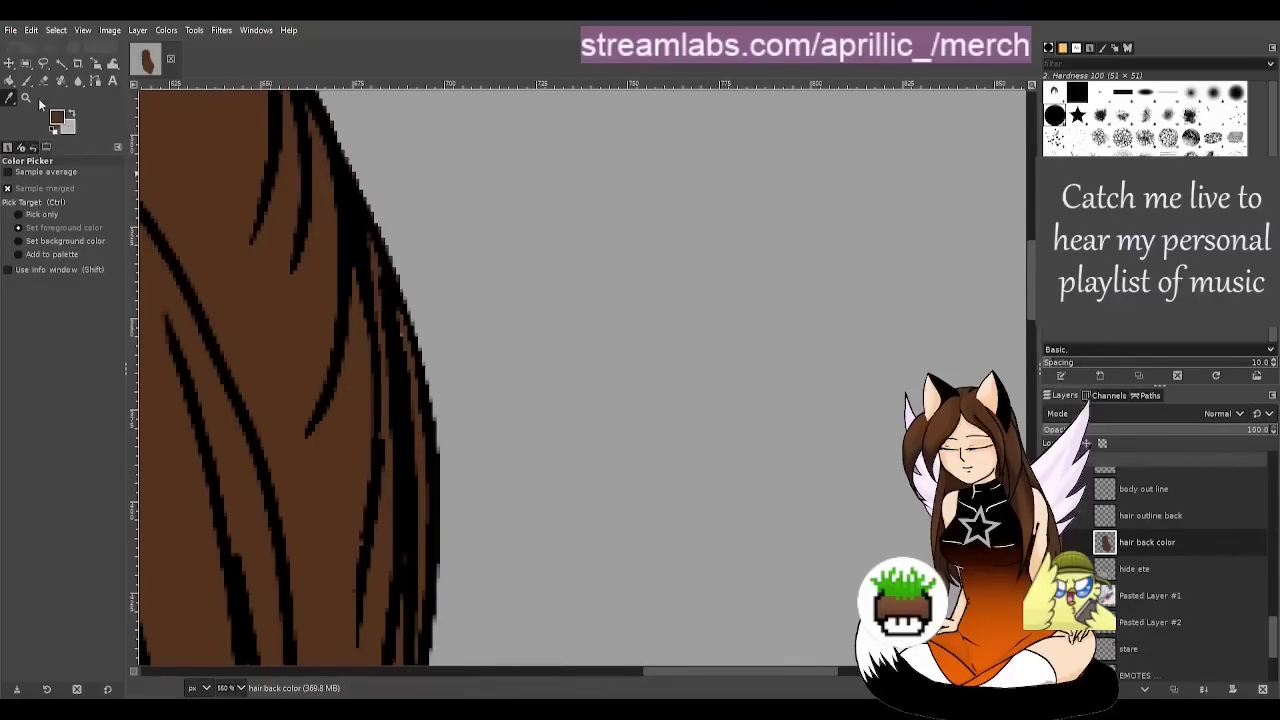
{"action": "key", "text": "p"}
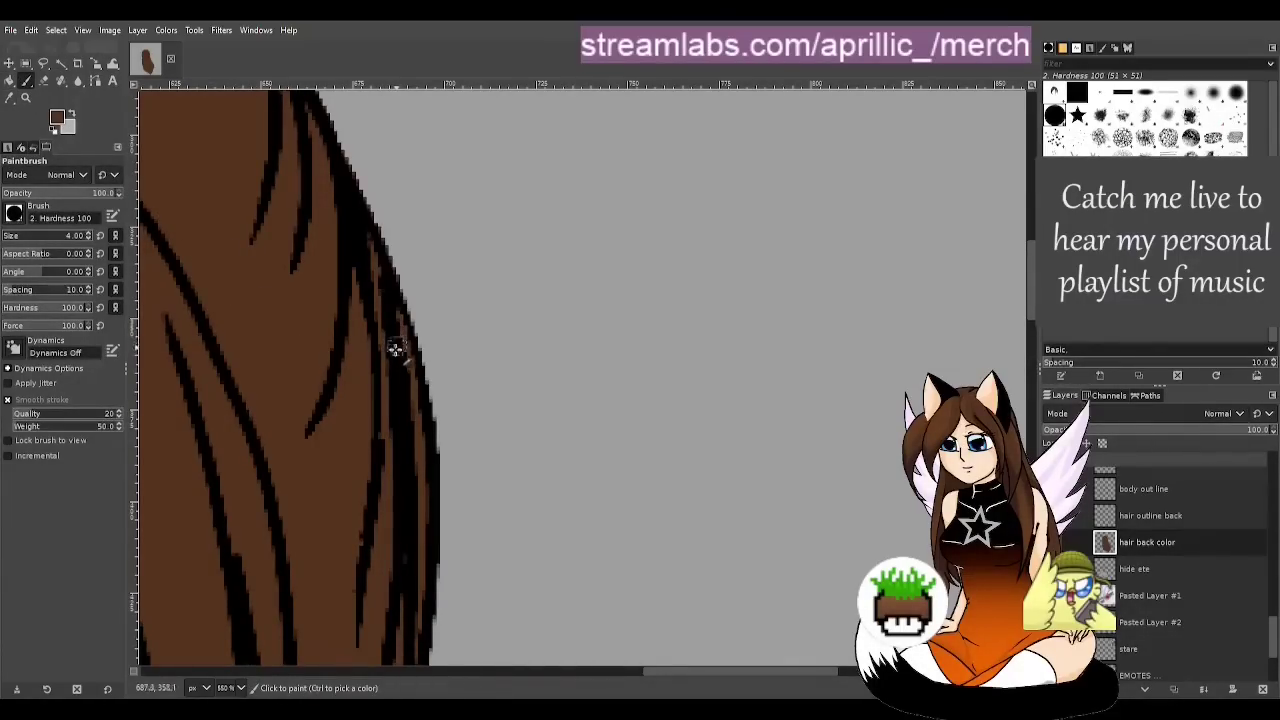
{"action": "key", "text": "ctrl+s"}
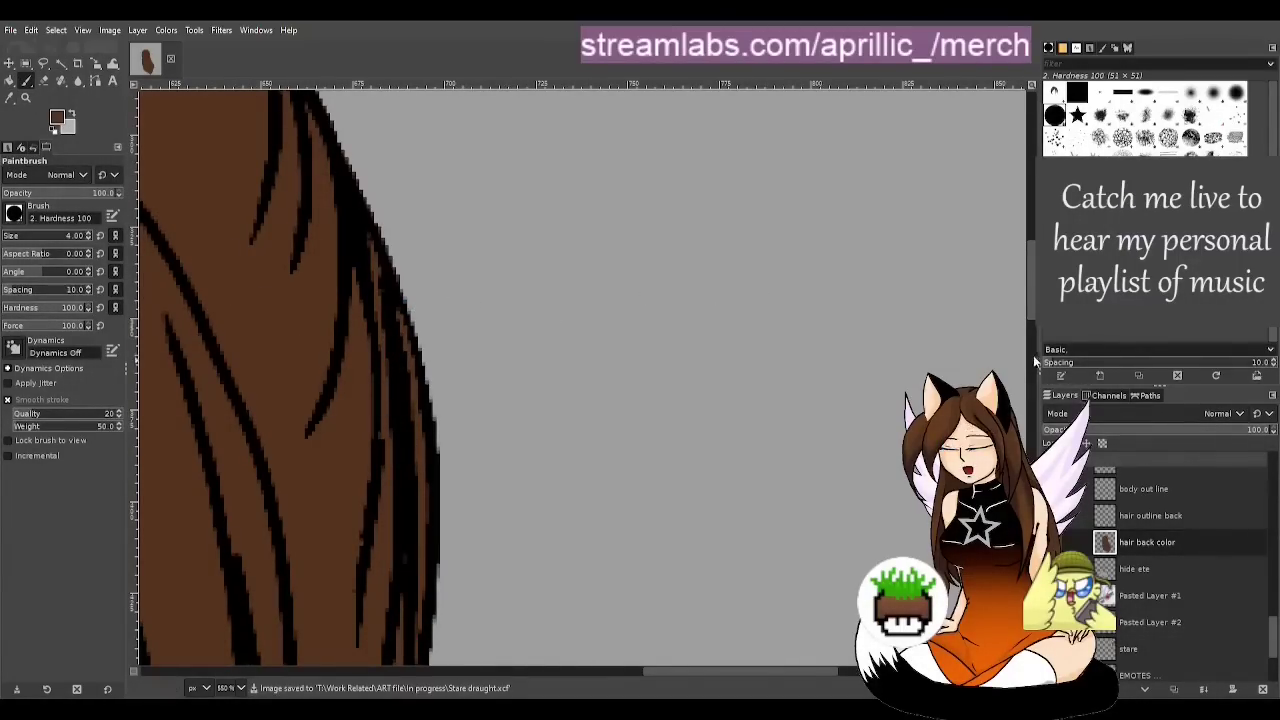
Erase the brown overflow along the back hair's upper right outline with the size 4 eraser and save the image
{"action": "left_click_drag", "start_coordinate": [1034, 303], "coordinate": [1030, 288]}
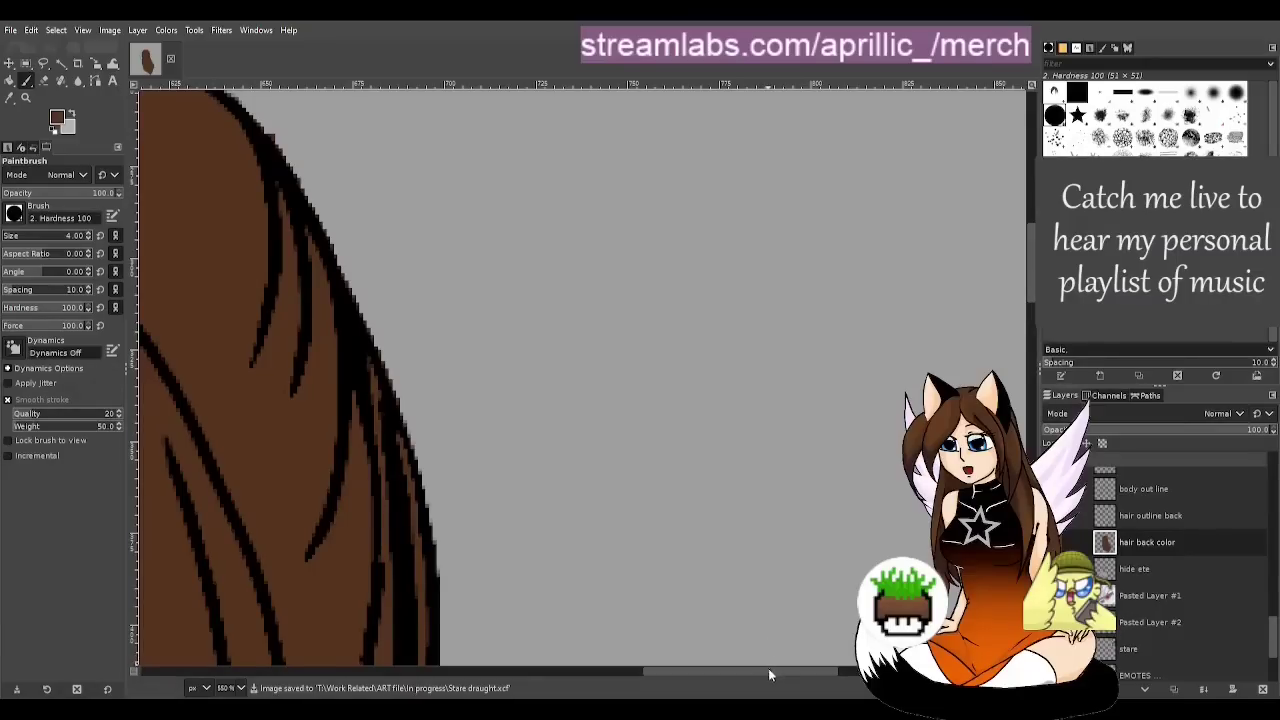
{"action": "left_click_drag", "start_coordinate": [768, 672], "coordinate": [735, 670]}
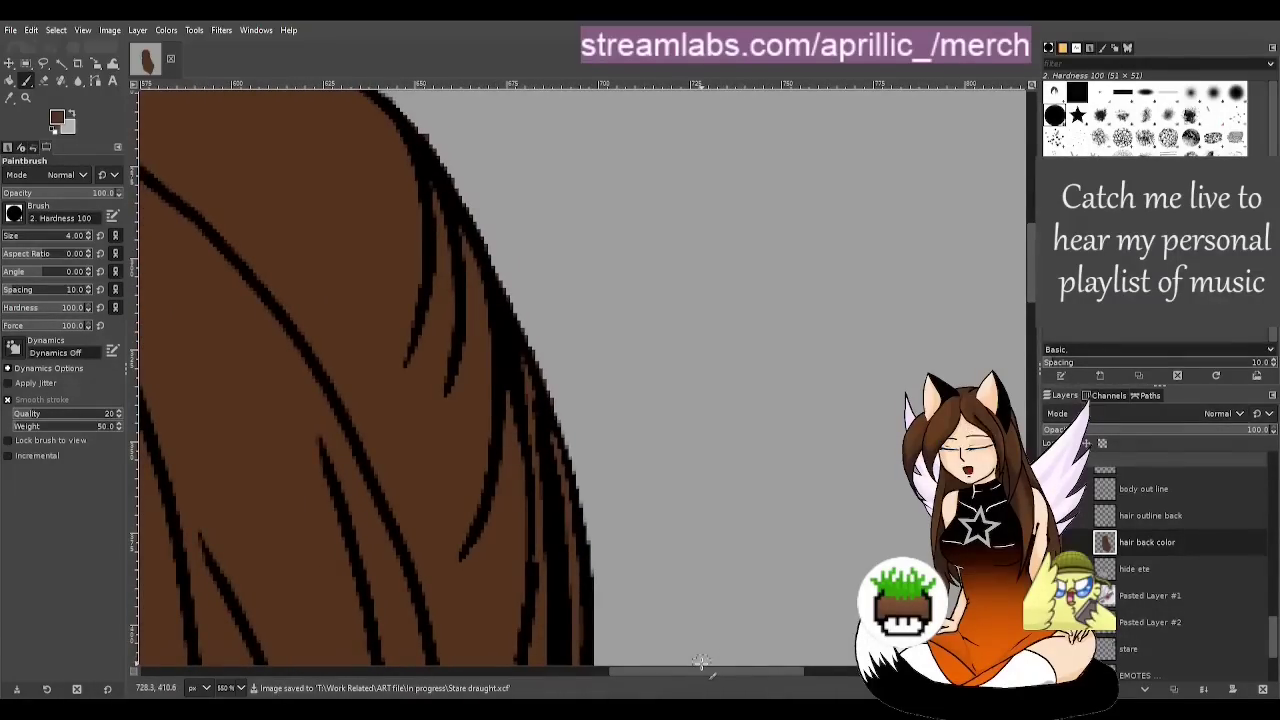
{"action": "key", "text": "shift+e"}
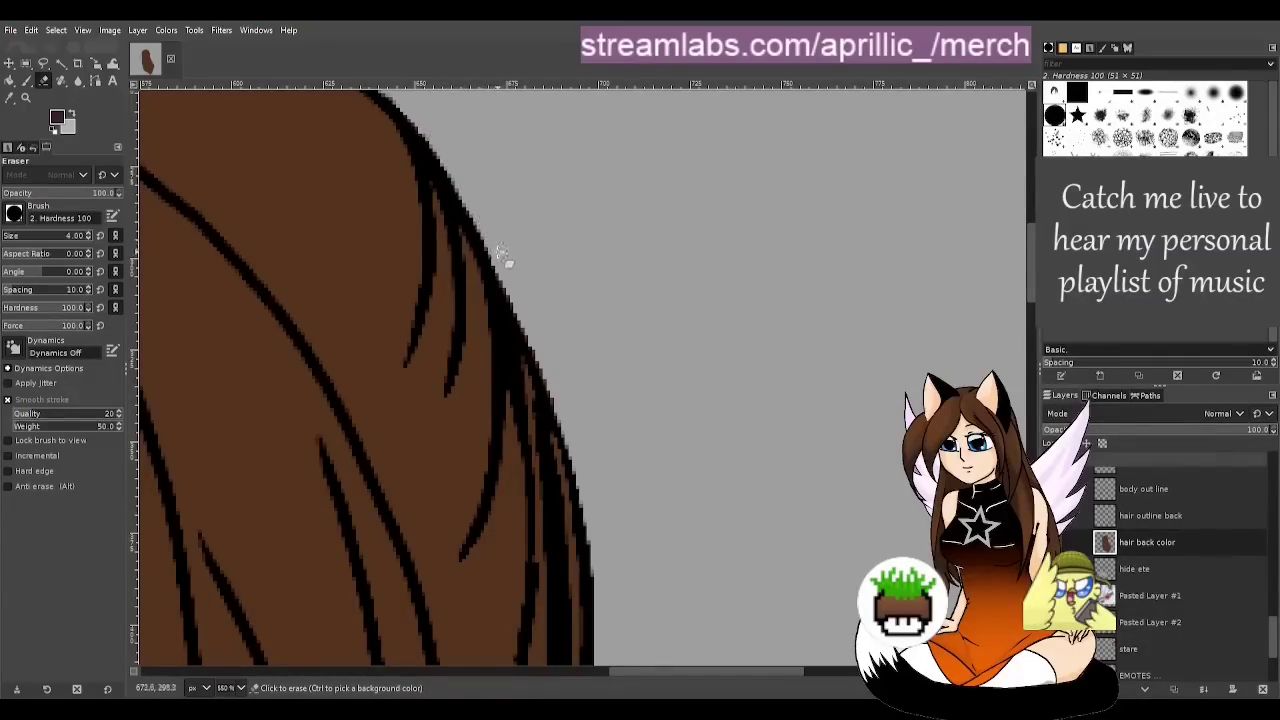
{"action": "left_click_drag", "start_coordinate": [500, 254], "coordinate": [520, 286]}
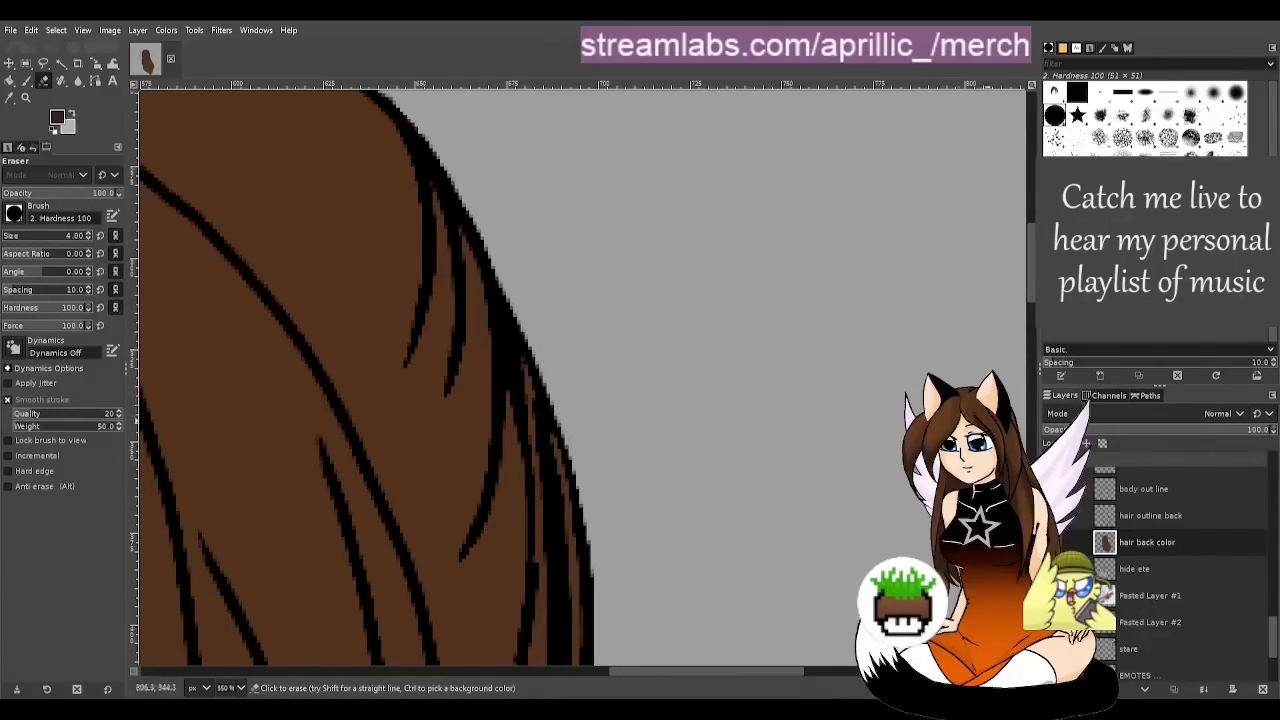
{"action": "scroll", "coordinate": [760, 352], "scroll_direction": "up", "scroll_amount": 4}
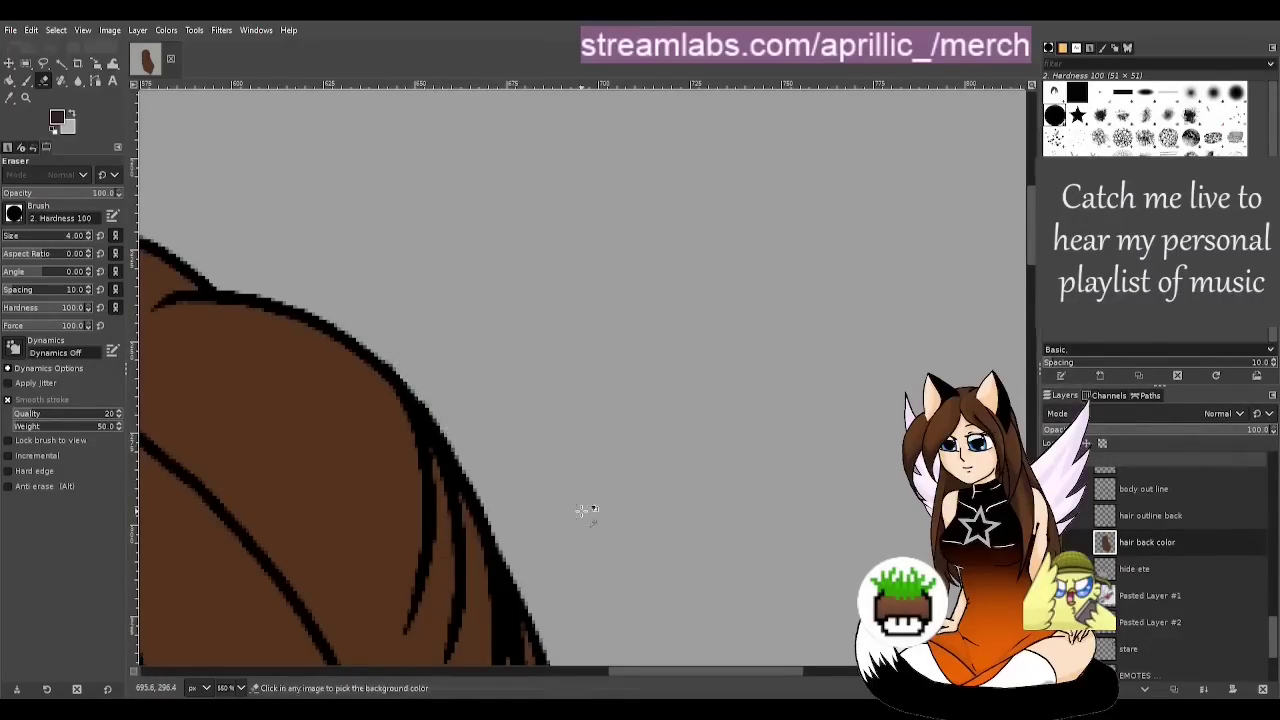
{"action": "key", "text": "ctrl+s"}
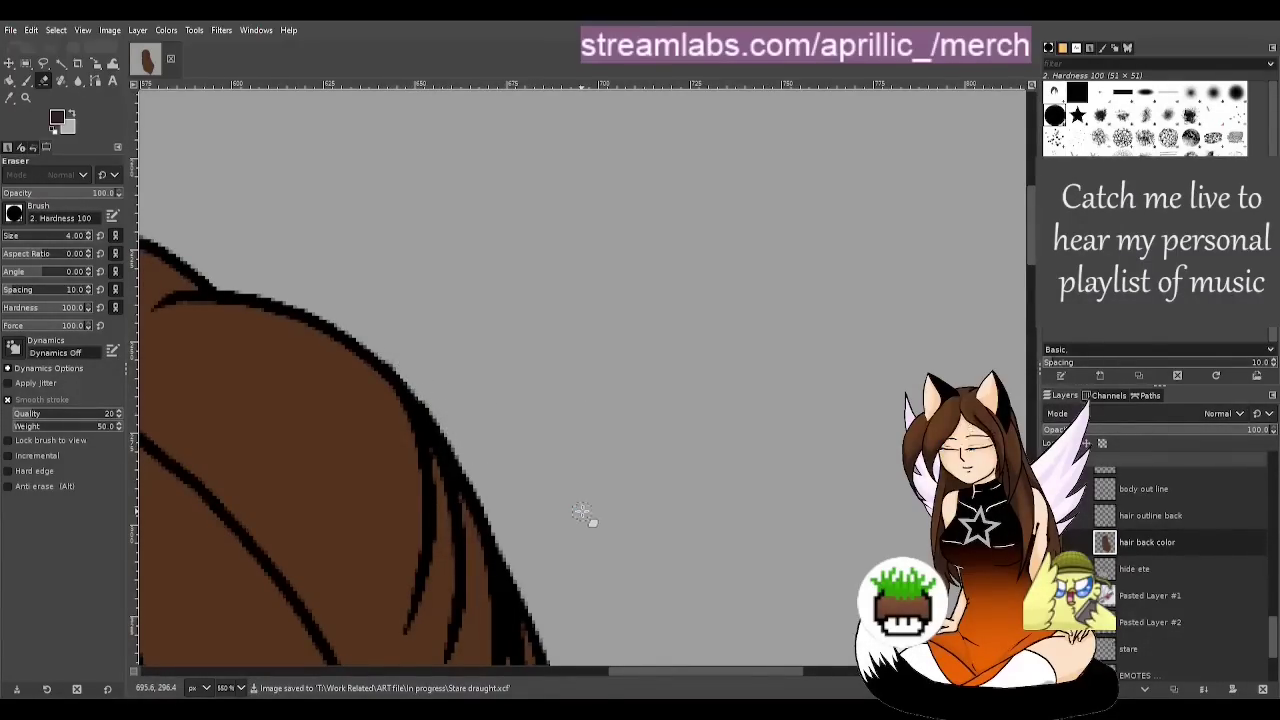
Hide the "hair back color" layer and the hair outlines, and show only the "ribbon lines 3" layer
{"action": "key", "text": "u"}
{"action": "scroll", "coordinate": [386, 480], "scroll_direction": "down", "scroll_amount": 3}
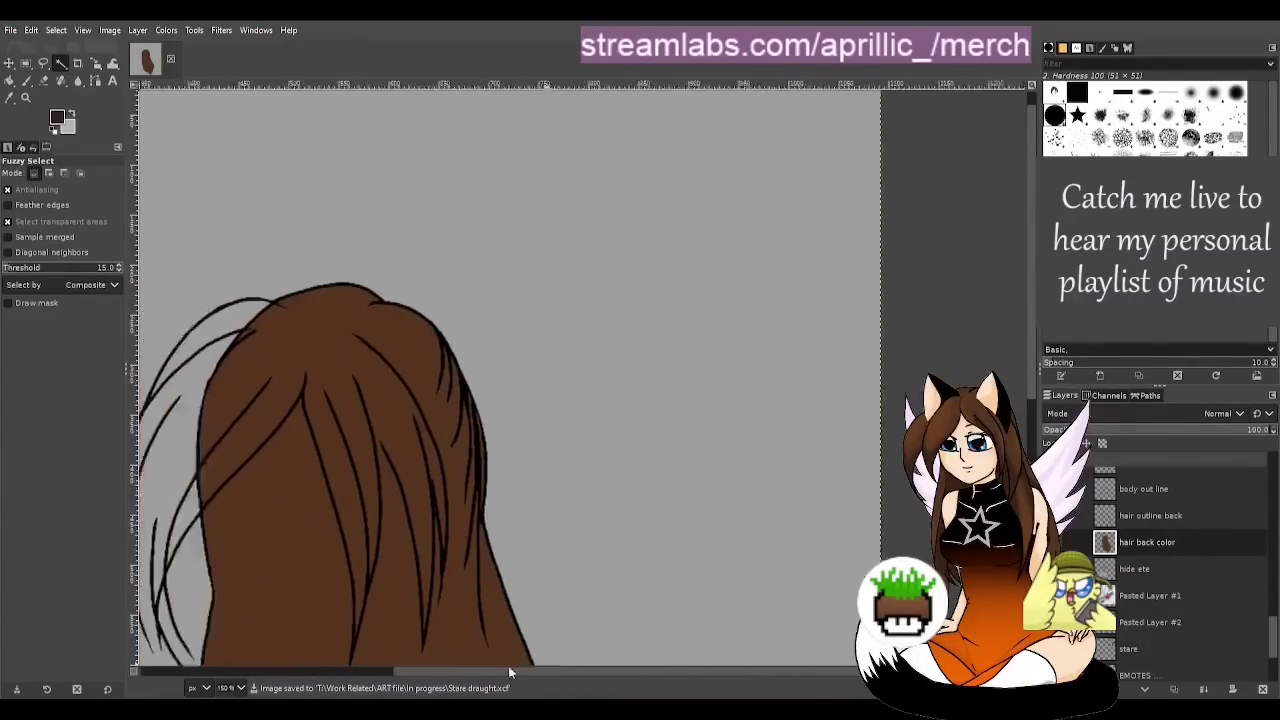
{"action": "left_click_drag", "start_coordinate": [509, 672], "coordinate": [464, 672]}
{"action": "left_click", "coordinate": [1070, 542]}
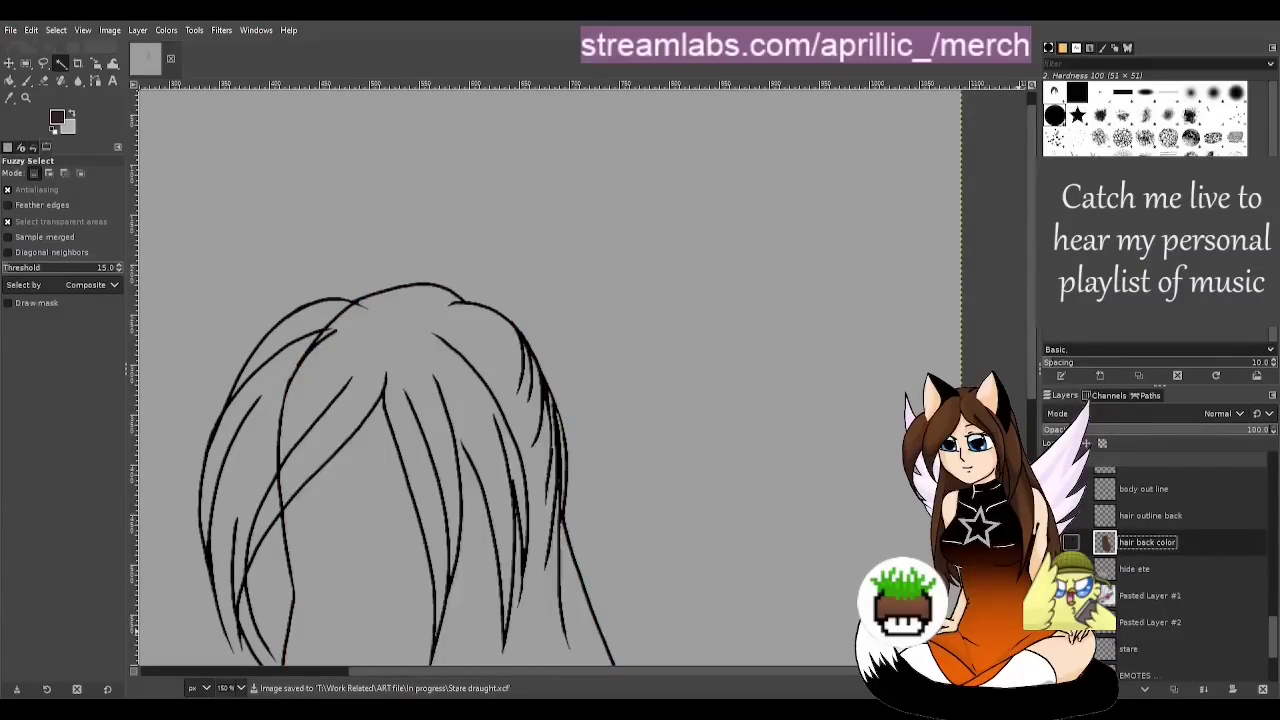
{"action": "scroll", "coordinate": [1080, 535], "scroll_direction": "up", "scroll_amount": 5}
{"action": "scroll", "coordinate": [1080, 535], "scroll_direction": "up", "scroll_amount": 6}
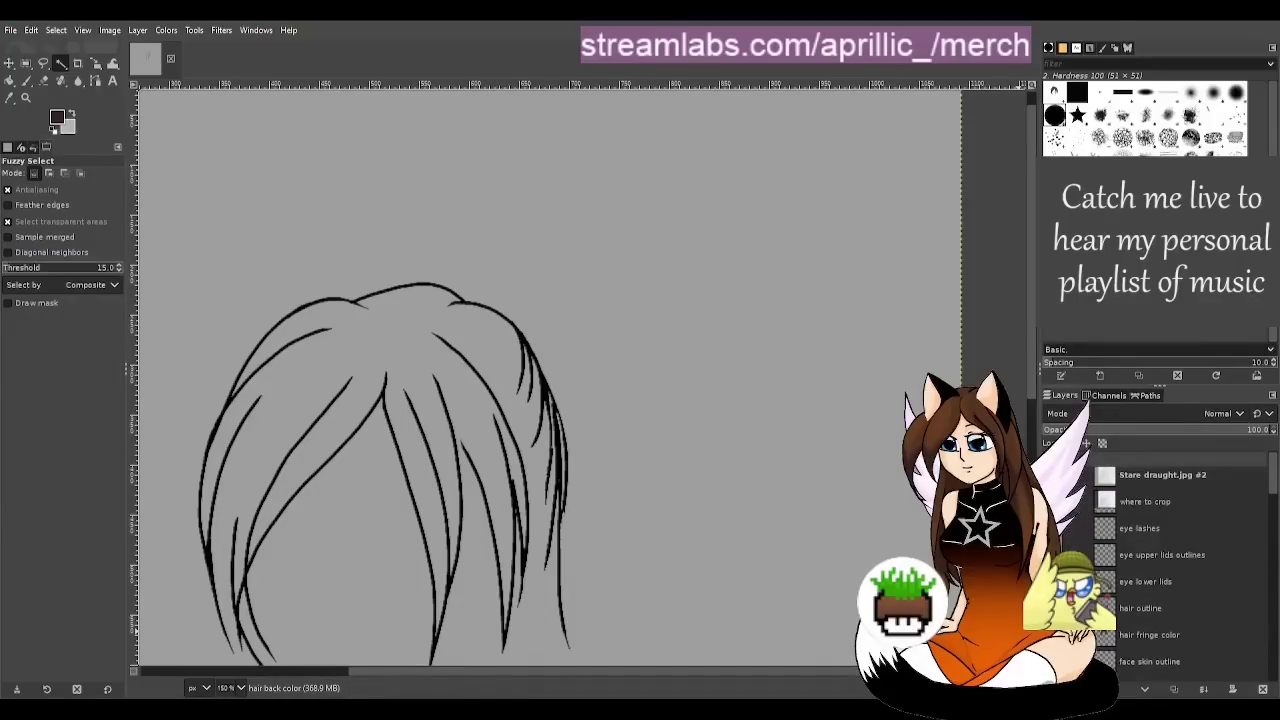
{"action": "left_click", "coordinate": [1070, 608]}
{"action": "scroll", "coordinate": [1080, 560], "scroll_direction": "down", "scroll_amount": 11}
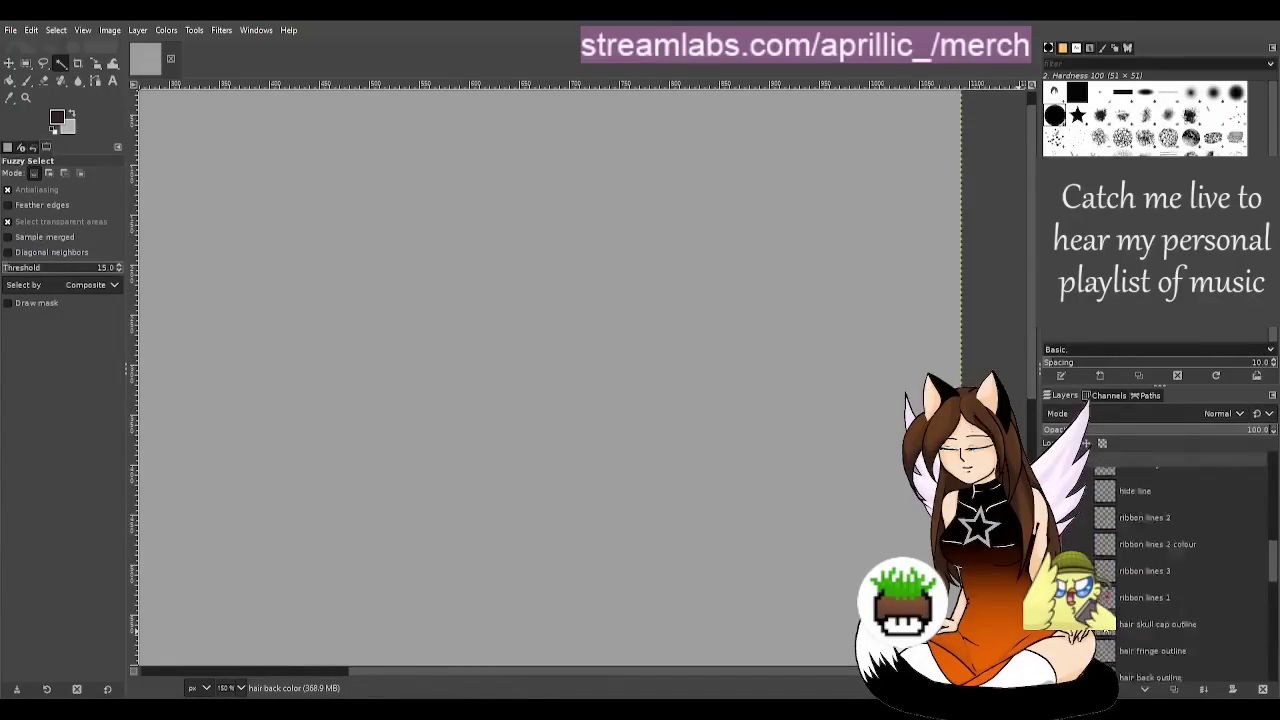
{"action": "scroll", "coordinate": [1154, 568], "scroll_direction": "down", "scroll_amount": 1}
{"action": "left_click", "coordinate": [1070, 540]}
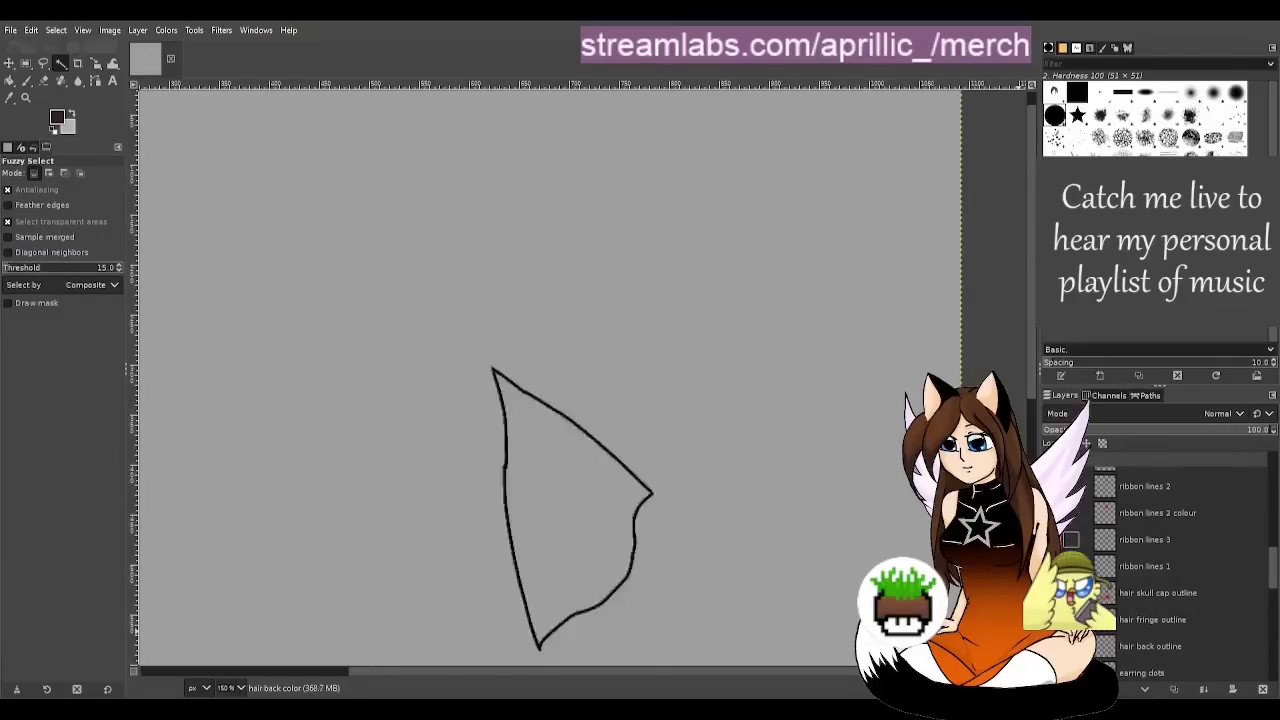
Create a "ribbon colour 3" layer, fill the ribbon shape bright red, place it below "ribbon lines 3", and save the image
{"action": "left_click", "coordinate": [1148, 544]}
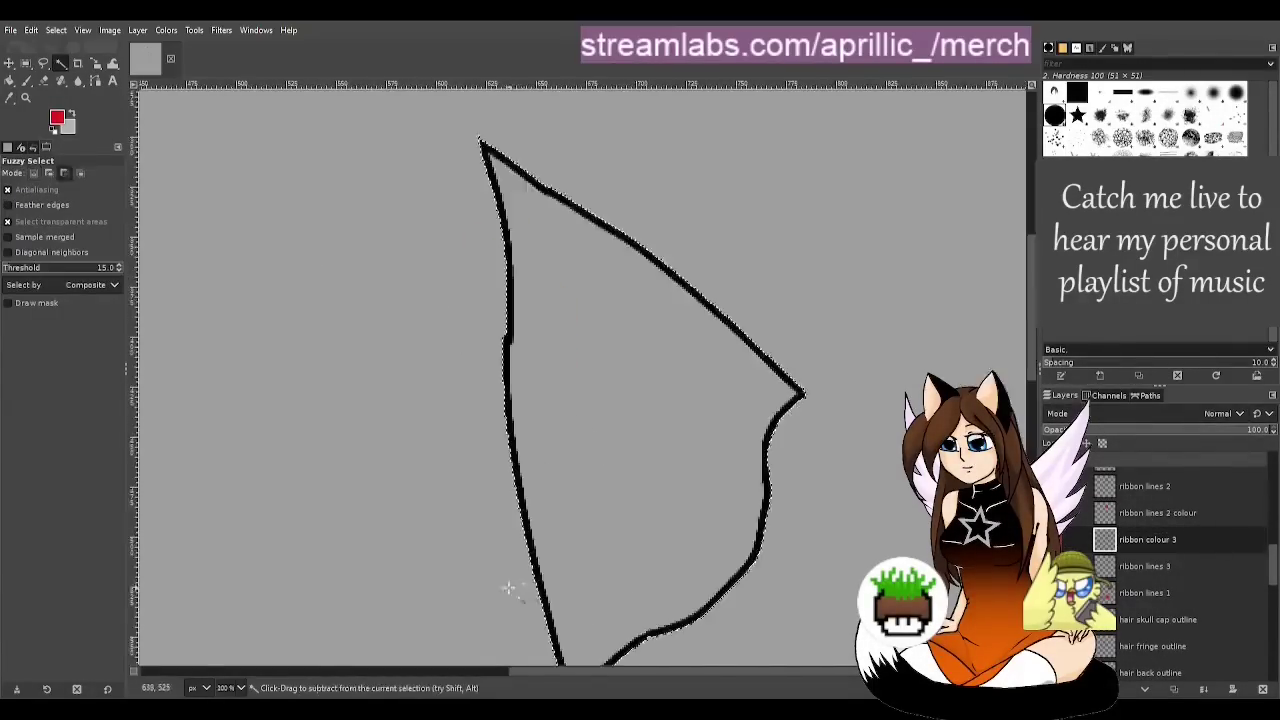
{"action": "scroll", "coordinate": [505, 466], "scroll_direction": "down", "scroll_amount": 2}
{"action": "left_click", "coordinate": [10, 80]}
{"action": "left_click", "coordinate": [566, 440]}
{"action": "left_click_drag", "start_coordinate": [1148, 540], "coordinate": [1148, 574]}
{"action": "left_click", "coordinate": [60, 63]}
{"action": "scroll", "coordinate": [428, 456], "scroll_direction": "up", "scroll_amount": 2}
{"action": "key", "text": "ctrl+s"}
Erase the red overflow around the "ribbon colour 3" shape's outline with the size 4 eraser and save the image
{"action": "left_click", "coordinate": [43, 80]}
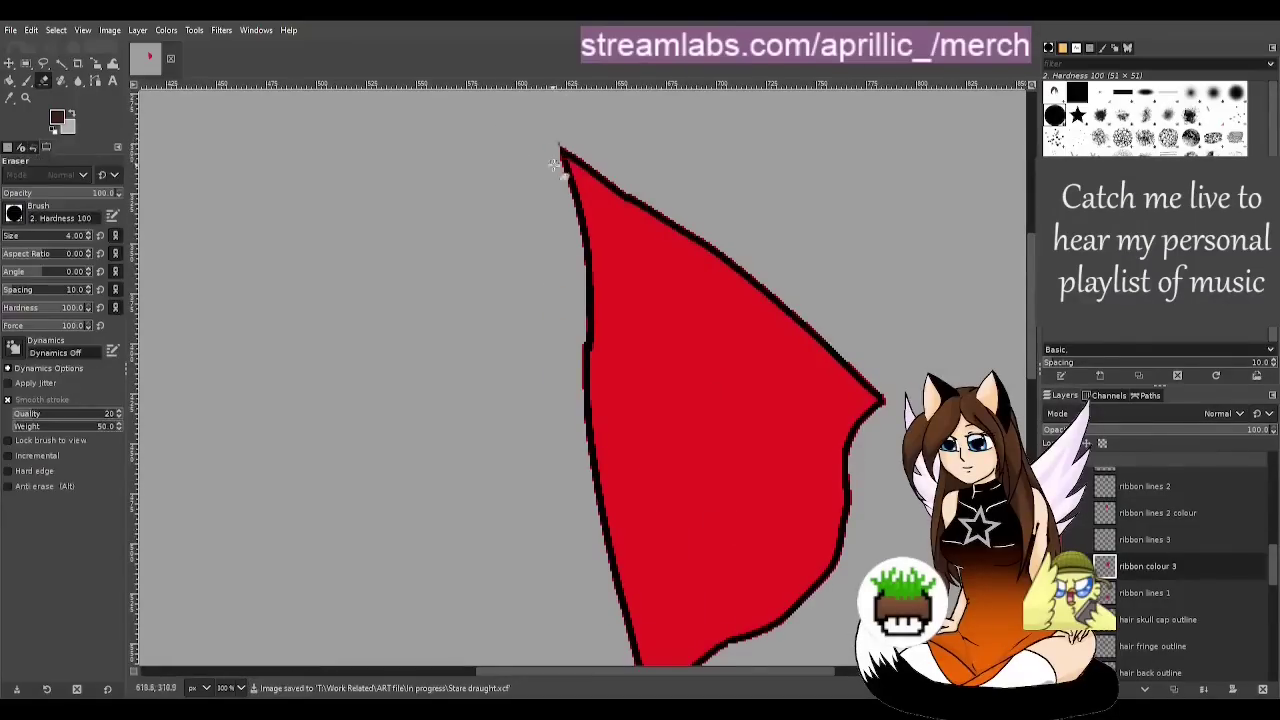
{"action": "scroll", "coordinate": [630, 555], "scroll_direction": "down", "scroll_amount": 3}
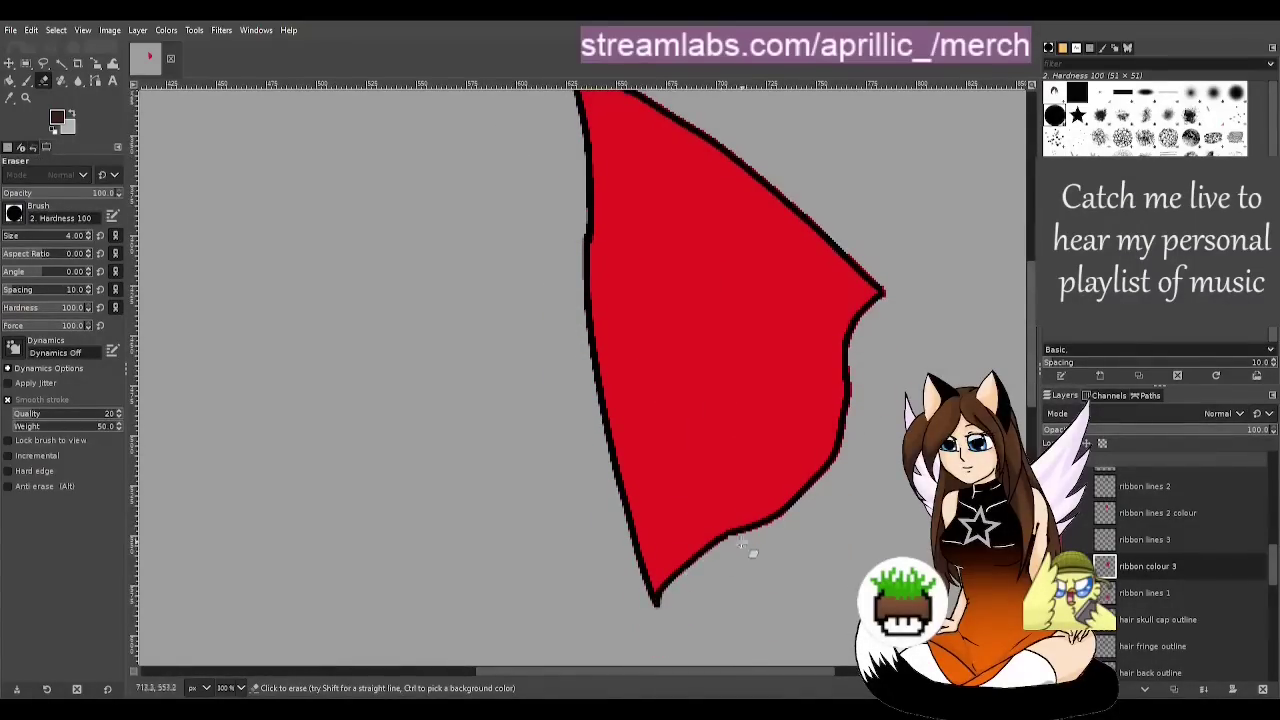
{"action": "key", "text": "ctrl+s"}
Name the copy of "ribbon lines 1" "ribbon colou 1", erase its three inner crease lines, and save the image
{"action": "scroll", "coordinate": [858, 328], "scroll_direction": "up", "scroll_amount": 2}
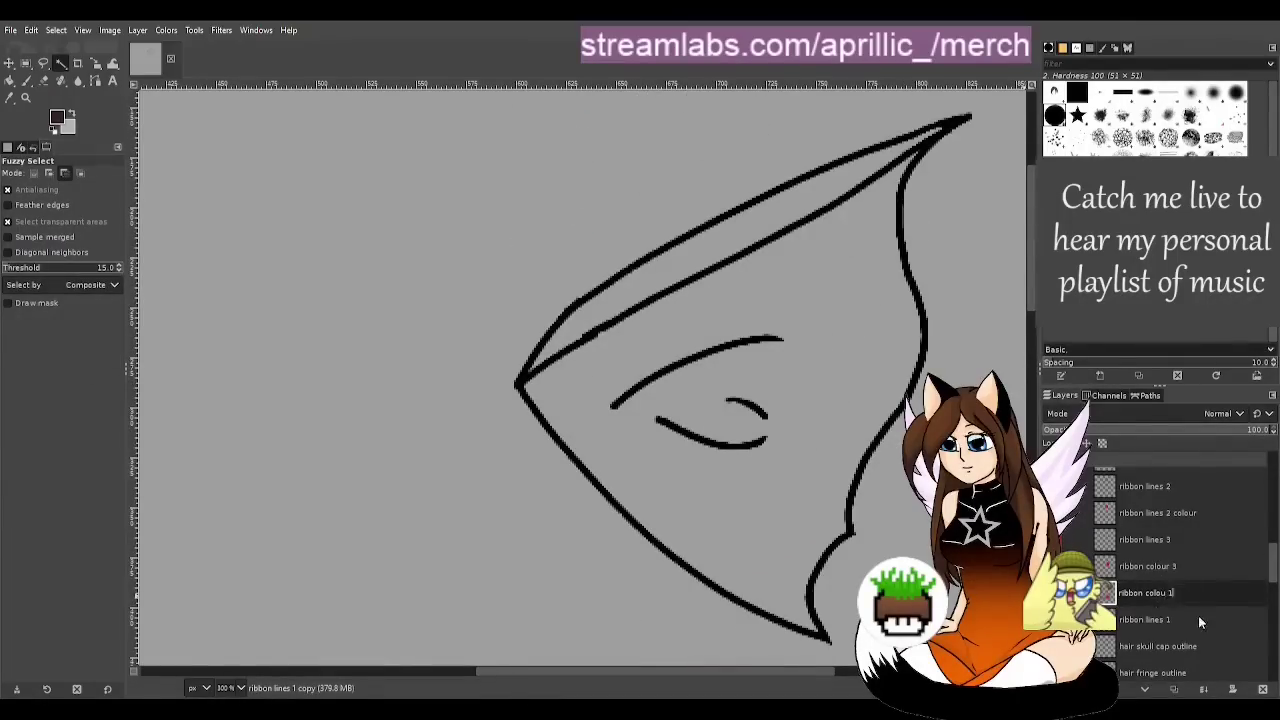
{"action": "key", "text": "Return"}
{"action": "left_click", "coordinate": [44, 80]}
{"action": "left_click_drag", "start_coordinate": [768, 418], "coordinate": [728, 402]}
{"action": "left_click_drag", "start_coordinate": [614, 407], "coordinate": [782, 339]}
{"action": "left_click_drag", "start_coordinate": [657, 418], "coordinate": [767, 438]}
{"action": "key", "text": "ctrl+s"}
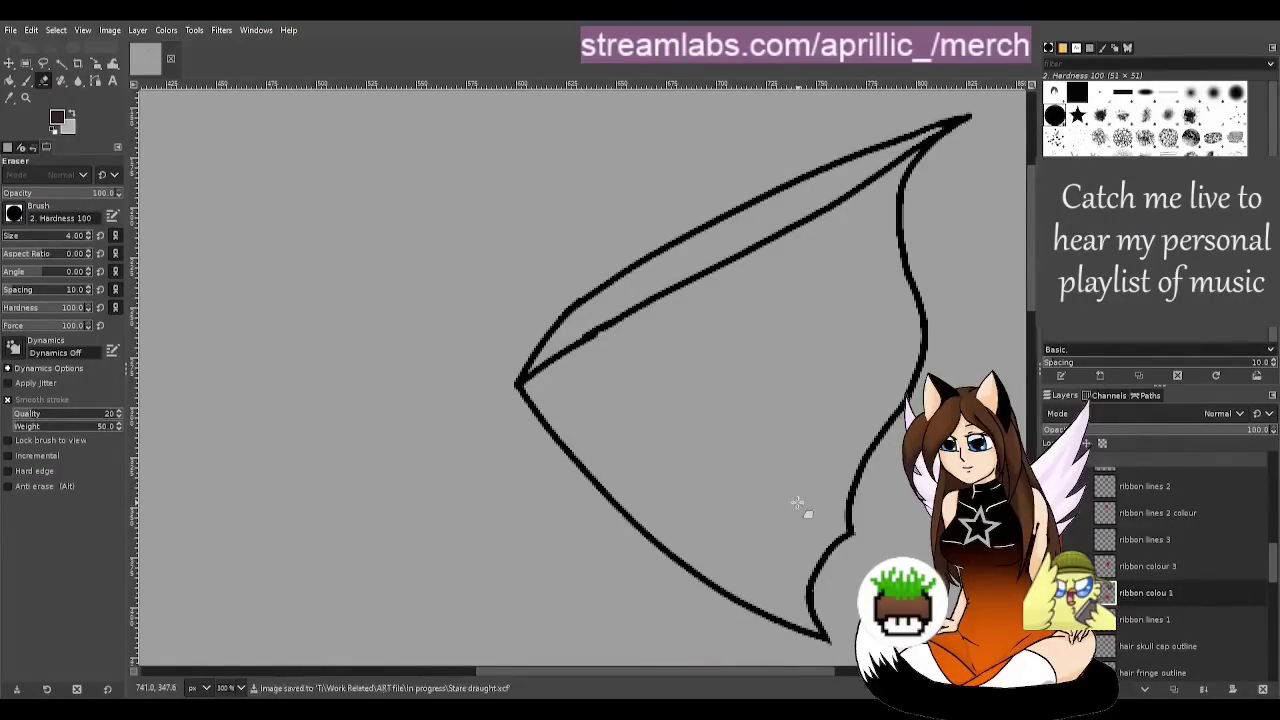
Duplicate the cleaned layer as "ribbon colou 1 inside" and erase the diagonal fold line inside its outline
{"action": "key", "text": "u"}
{"action": "type", "text": "inside"}
{"action": "left_click", "coordinate": [1207, 622]}
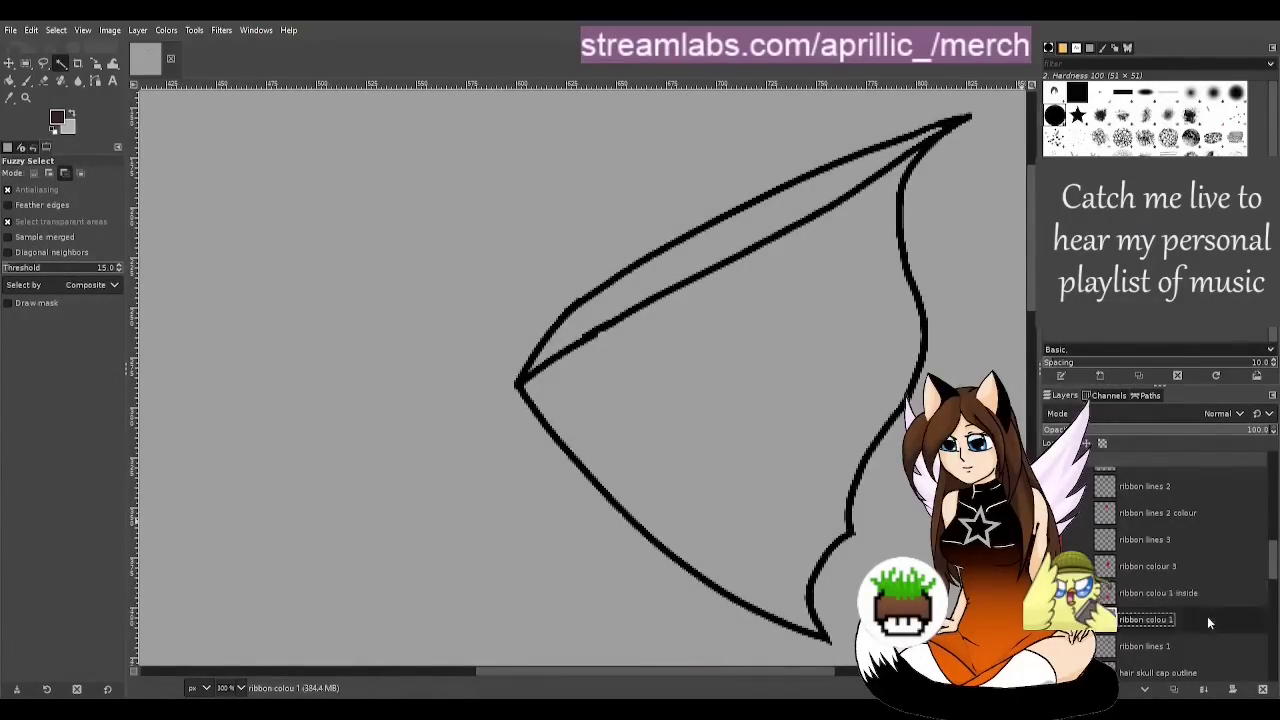
{"action": "key", "text": "shift+e"}
{"action": "mouse_move", "coordinate": [522, 384]}
{"action": "left_mouse_down"}
{"action": "mouse_move", "coordinate": [592, 325]}
{"action": "mouse_move", "coordinate": [912, 150]}
{"action": "left_mouse_up"}
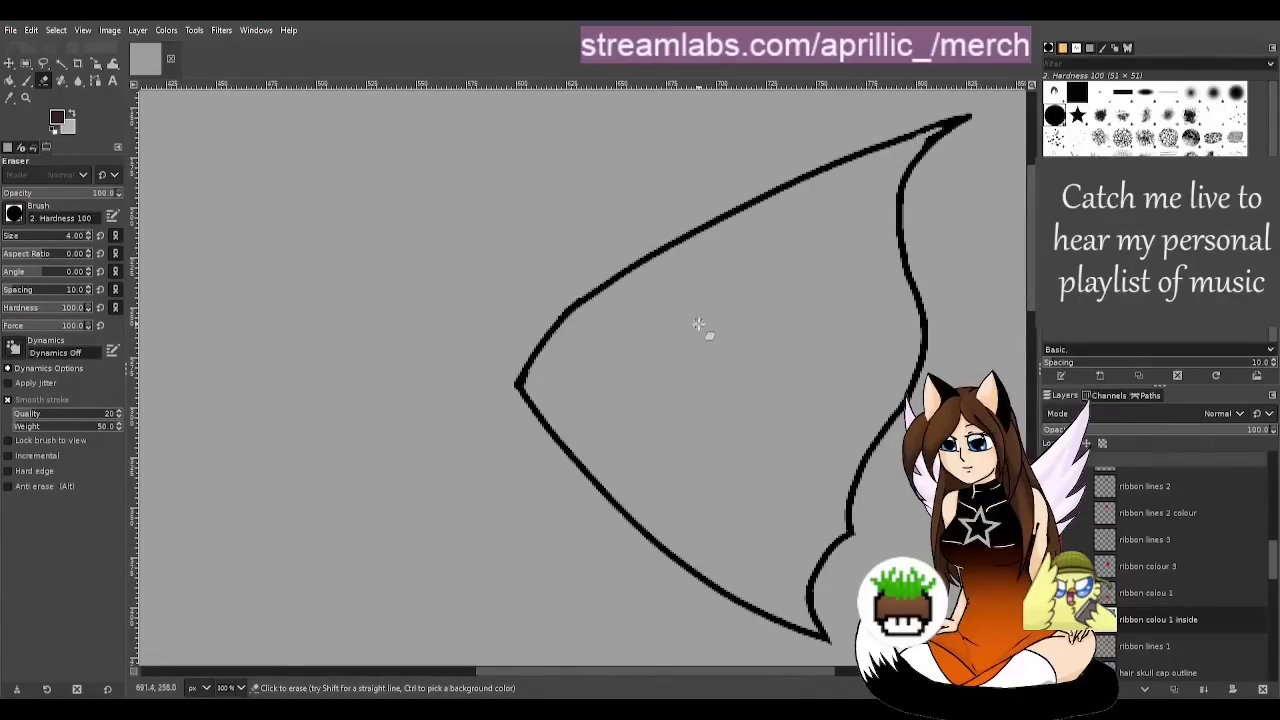
Pick the dark red, select the ribbon shape on "ribbon colou 1 inside", and fill it with that colour
{"action": "key", "text": "u"}
{"action": "scroll", "coordinate": [699, 324], "scroll_direction": "down", "scroll_amount": 4}
{"action": "key", "text": "o"}
{"action": "left_click", "coordinate": [509, 267]}
{"action": "left_click", "coordinate": [1157, 528]}
{"action": "key", "text": "u"}
{"action": "scroll", "coordinate": [430, 290], "scroll_direction": "up", "scroll_amount": 4}
{"action": "scroll", "coordinate": [777, 508], "scroll_direction": "down", "scroll_amount": 1}
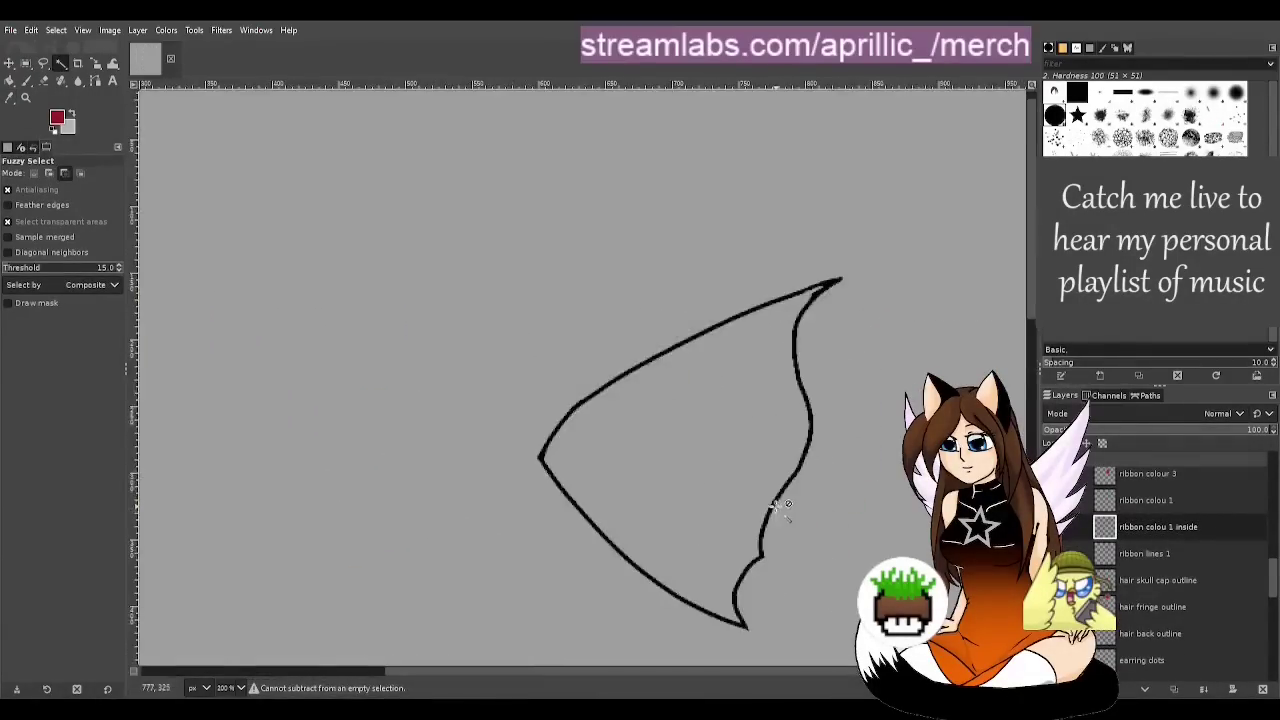
{"action": "scroll", "coordinate": [714, 443], "scroll_direction": "up", "scroll_amount": 7}
{"action": "scroll", "coordinate": [714, 443], "scroll_direction": "down", "scroll_amount": 9}
{"action": "key", "text": "shift+b"}
{"action": "left_click", "coordinate": [306, 215]}
Make "ribbon colou 1" the active layer, clear the selection, and save the image
{"action": "left_click", "coordinate": [1147, 500]}
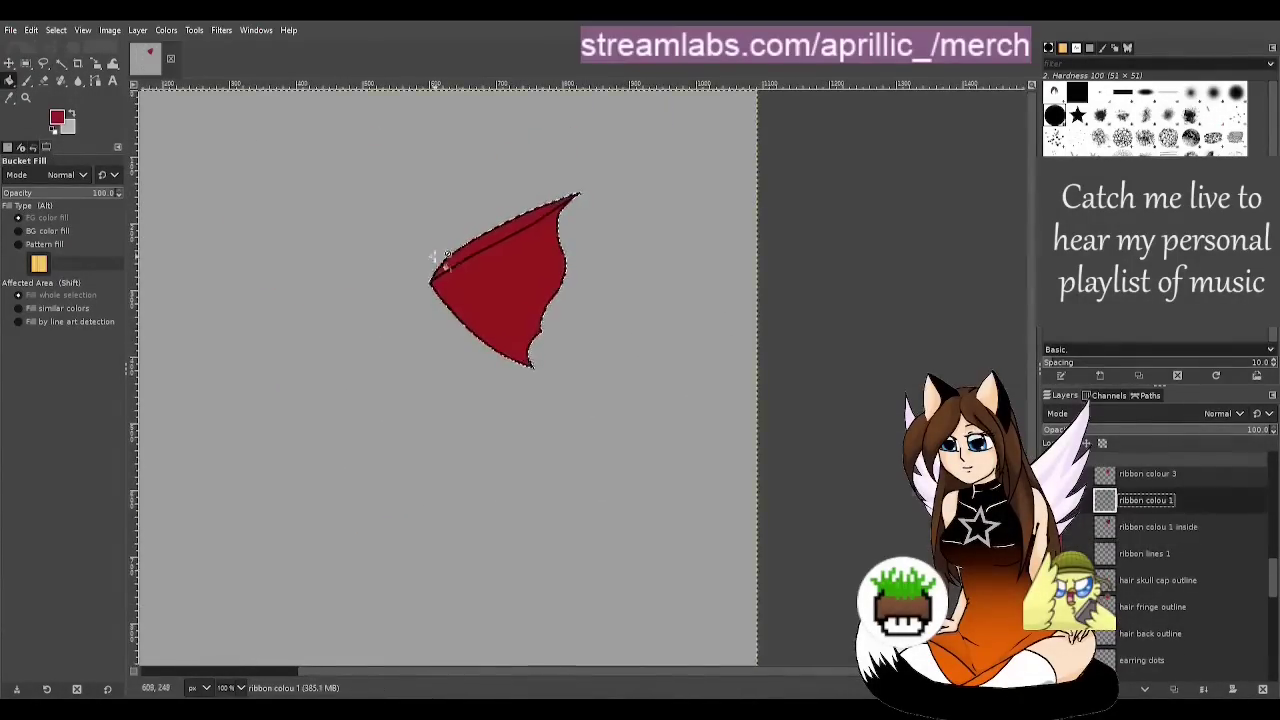
{"action": "key", "text": "u"}
{"action": "scroll", "coordinate": [570, 195], "scroll_direction": "down", "scroll_amount": 2}
{"action": "key", "text": "ctrl+shift+a"}
{"action": "scroll", "coordinate": [626, 415], "scroll_direction": "up", "scroll_amount": 2}
{"action": "key", "text": "ctrl+s"}
Erase the fold's upper outline on "ribbon colou 1" and select the ribbon's front panel, including its remaining outline
{"action": "key", "text": "shift+e"}
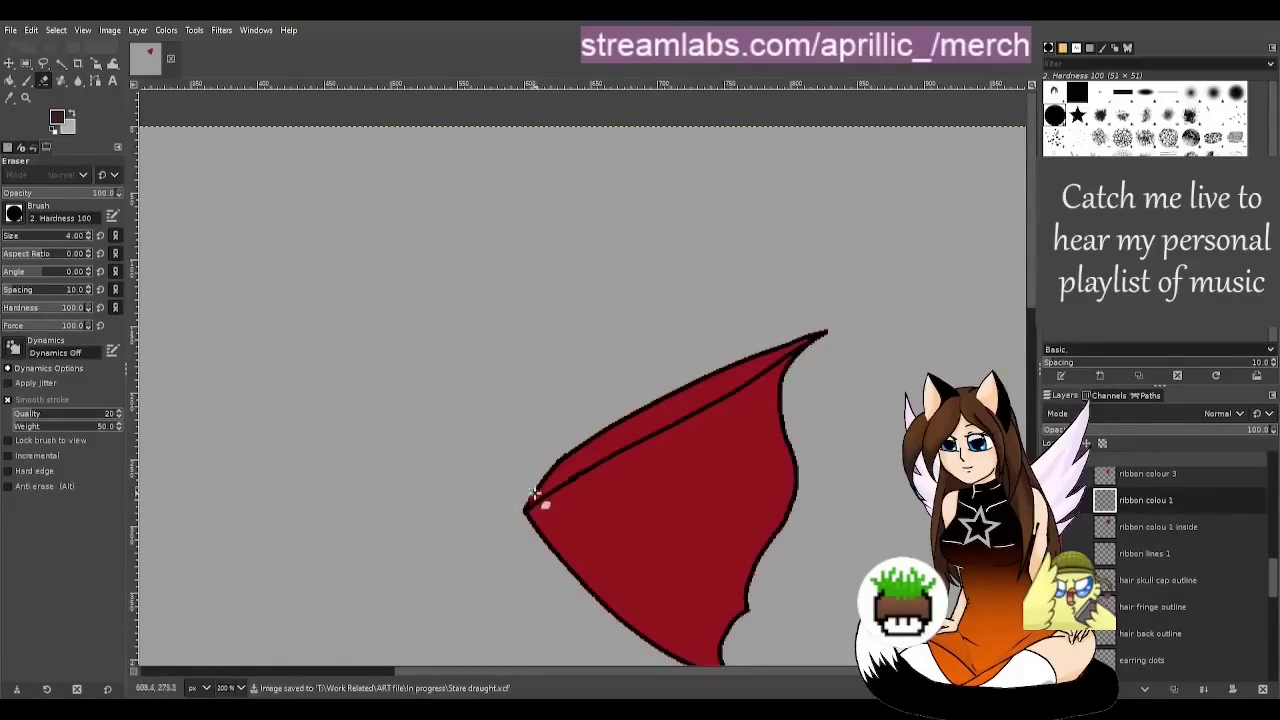
{"action": "key", "text": "u"}
{"action": "left_click", "coordinate": [625, 456]}
{"action": "scroll", "coordinate": [800, 358], "scroll_direction": "up", "scroll_amount": 6}
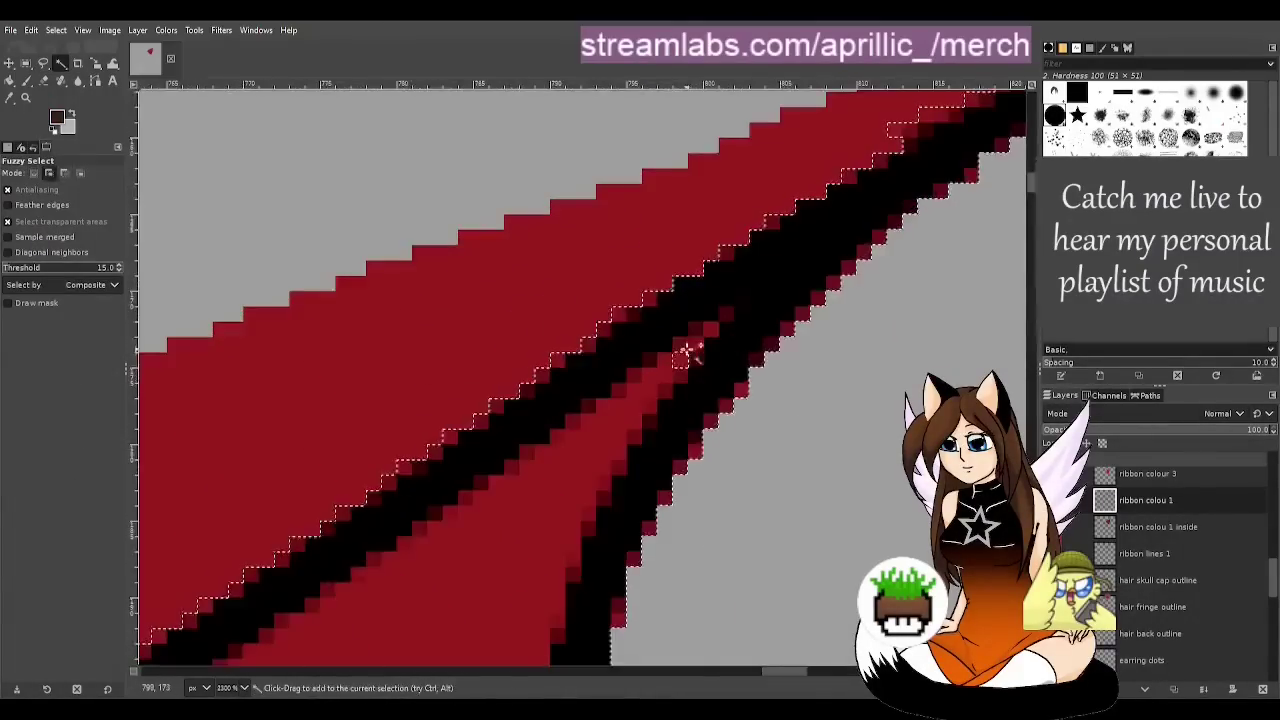
{"action": "scroll", "coordinate": [686, 357], "scroll_direction": "down", "scroll_amount": 6}
{"action": "scroll", "coordinate": [430, 440], "scroll_direction": "down", "scroll_amount": 4}
Pick the bright red from "ribbon colour 3", fill the selected front panel on that layer, and save the image
{"action": "left_click", "coordinate": [1147, 474]}
{"action": "key", "text": "o"}
{"action": "left_click", "coordinate": [279, 369]}
{"action": "key", "text": "shift+b"}
{"action": "left_click", "coordinate": [335, 335]}
{"action": "key", "text": "ctrl+s"}
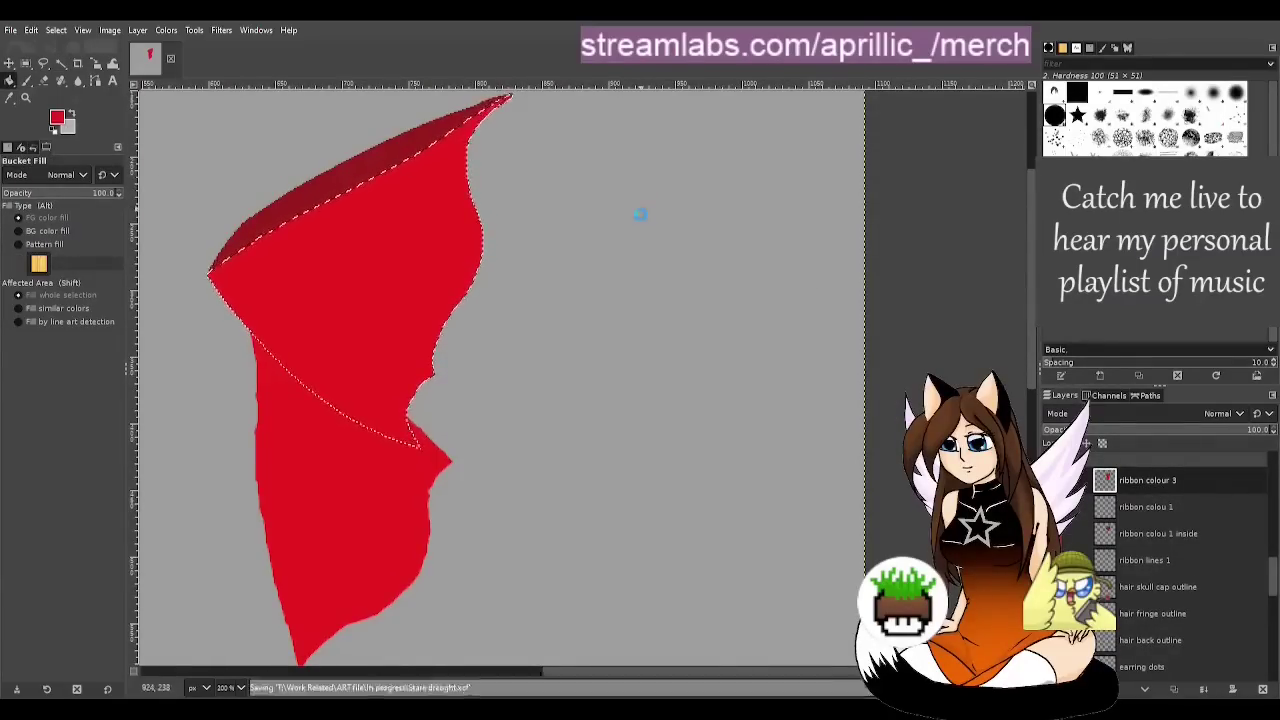
Hide "ribbon colour 3" and fill the selected front panel with bright red on the "ribbon colou 1" layer
{"action": "left_click", "coordinate": [1055, 480]}
{"action": "scroll", "coordinate": [1080, 531], "scroll_direction": "up", "scroll_amount": 2}
{"action": "scroll", "coordinate": [628, 260], "scroll_direction": "left", "scroll_amount": 3}
{"action": "left_click", "coordinate": [1055, 543]}
{"action": "left_click", "coordinate": [1055, 543]}
{"action": "left_click", "coordinate": [1147, 569]}
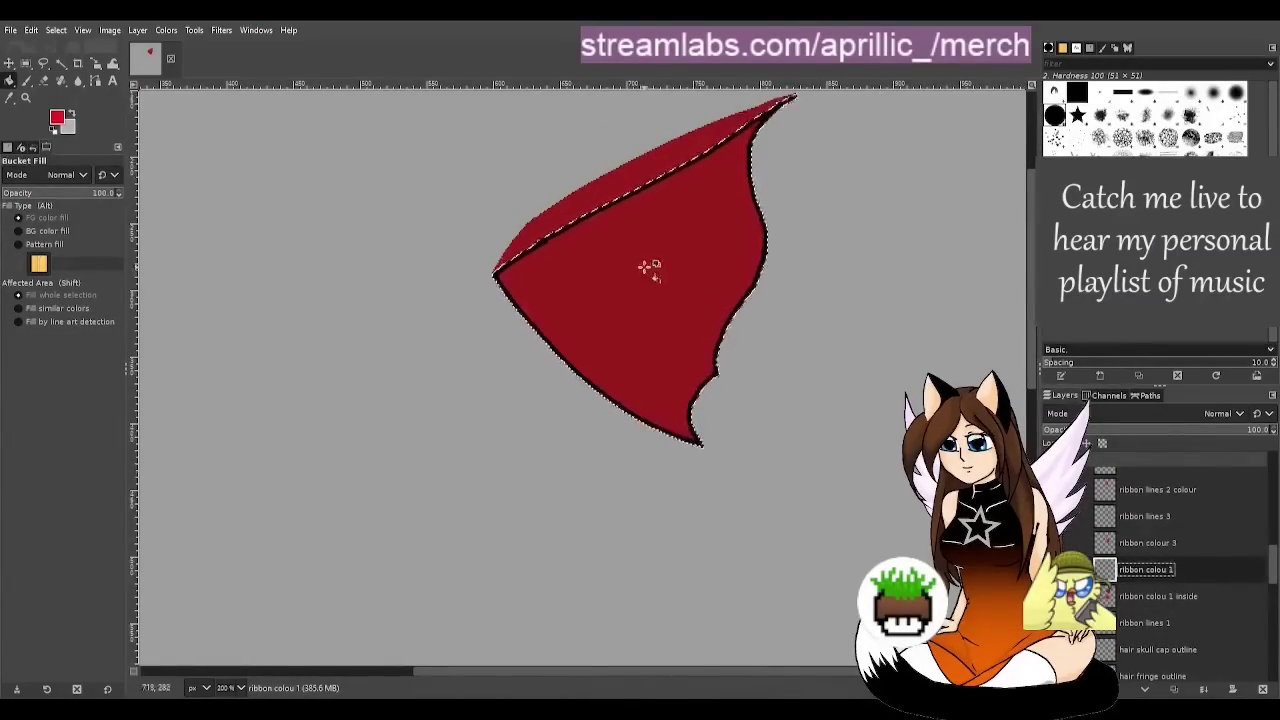
{"action": "left_click", "coordinate": [646, 266]}
Move the "ribbon lines 1" layer above "ribbon colou 1" and clear the selection
{"action": "left_click_drag", "start_coordinate": [1145, 623], "coordinate": [1157, 557]}
{"action": "left_click", "coordinate": [1147, 596]}
{"action": "key", "text": "u"}
{"action": "scroll", "coordinate": [363, 186], "scroll_direction": "down", "scroll_amount": 4}
{"action": "key", "text": "ctrl+shift+a"}
Save the image and erase the bright red overflow beyond the front panel's right-hand outline on the "ribbon colou 1" layer
{"action": "scroll", "coordinate": [429, 203], "scroll_direction": "up", "scroll_amount": 6}
{"action": "key", "text": "shift+e"}
{"action": "scroll", "coordinate": [405, 280], "scroll_direction": "left", "scroll_amount": 2}
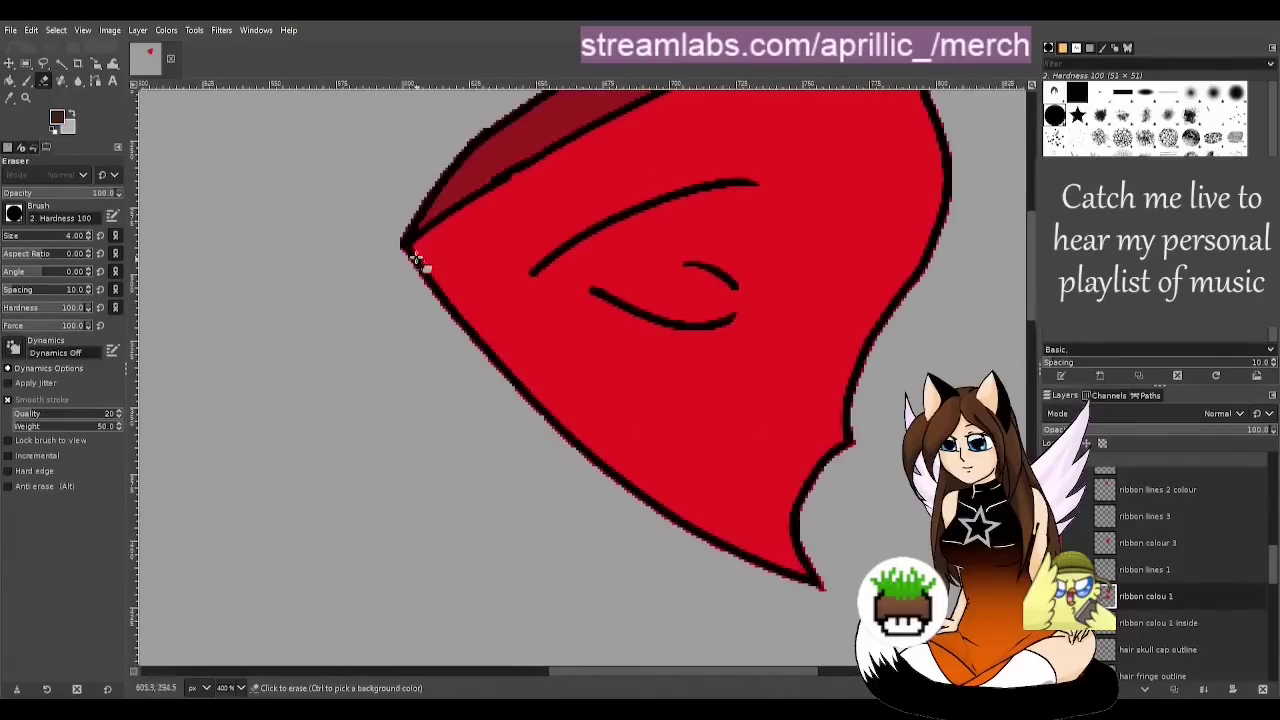
{"action": "key", "text": "ctrl+s"}
{"action": "key", "text": "u"}
{"action": "scroll", "coordinate": [845, 475], "scroll_direction": "up", "scroll_amount": 6}
{"action": "key", "text": "shift+e"}
{"action": "scroll", "coordinate": [547, 342], "scroll_direction": "up", "scroll_amount": 2}
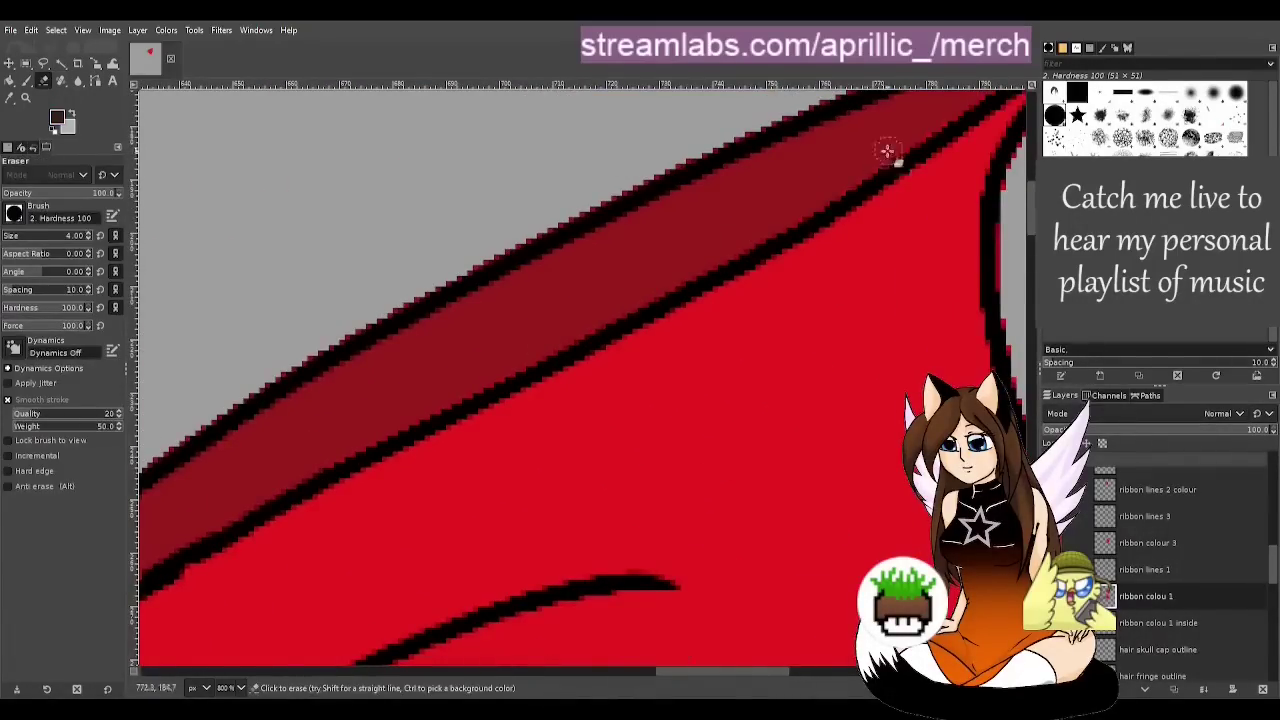
{"action": "left_click_drag", "start_coordinate": [888, 152], "coordinate": [485, 251]}
{"action": "key", "text": "ctrl+z"}
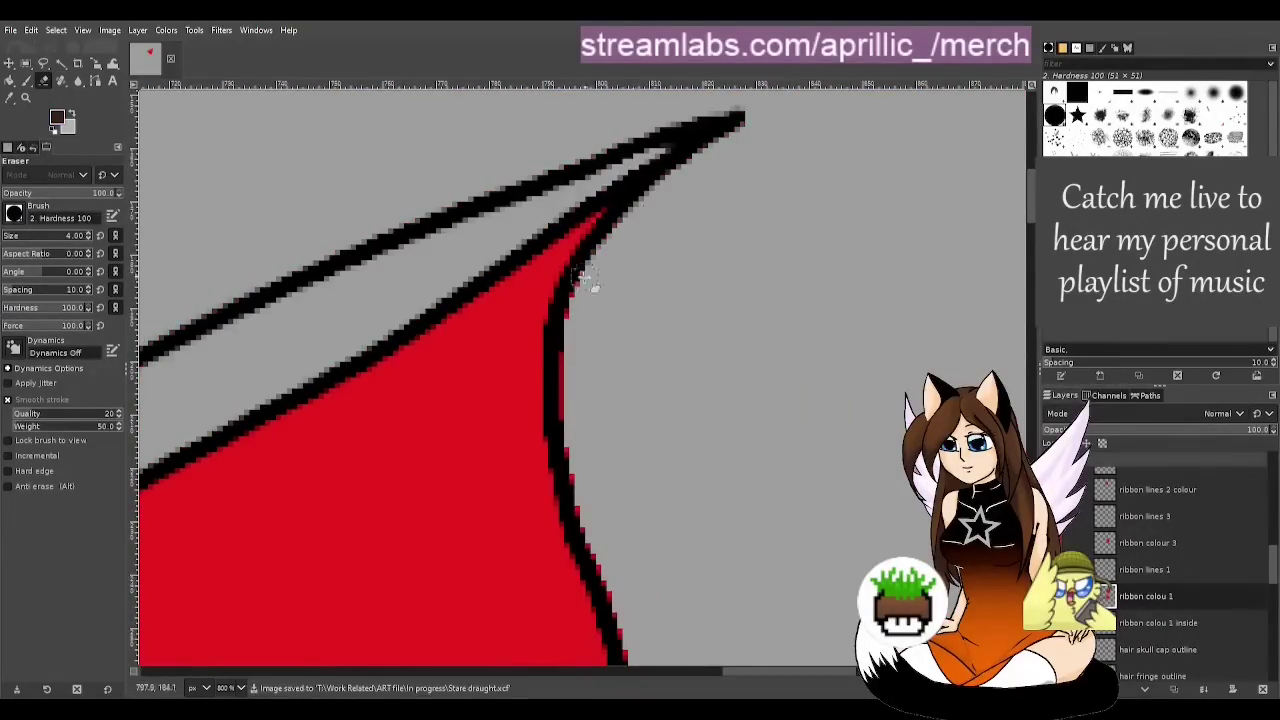
{"action": "scroll", "coordinate": [996, 396], "scroll_direction": "down", "scroll_amount": 4}
{"action": "mouse_move", "coordinate": [568, 350]}
{"action": "left_mouse_down"}
{"action": "mouse_move", "coordinate": [519, 444]}
{"action": "mouse_move", "coordinate": [470, 500]}
{"action": "left_mouse_up"}
{"action": "scroll", "coordinate": [470, 500], "scroll_direction": "down", "scroll_amount": 3}
{"action": "left_click_drag", "start_coordinate": [332, 540], "coordinate": [398, 629]}
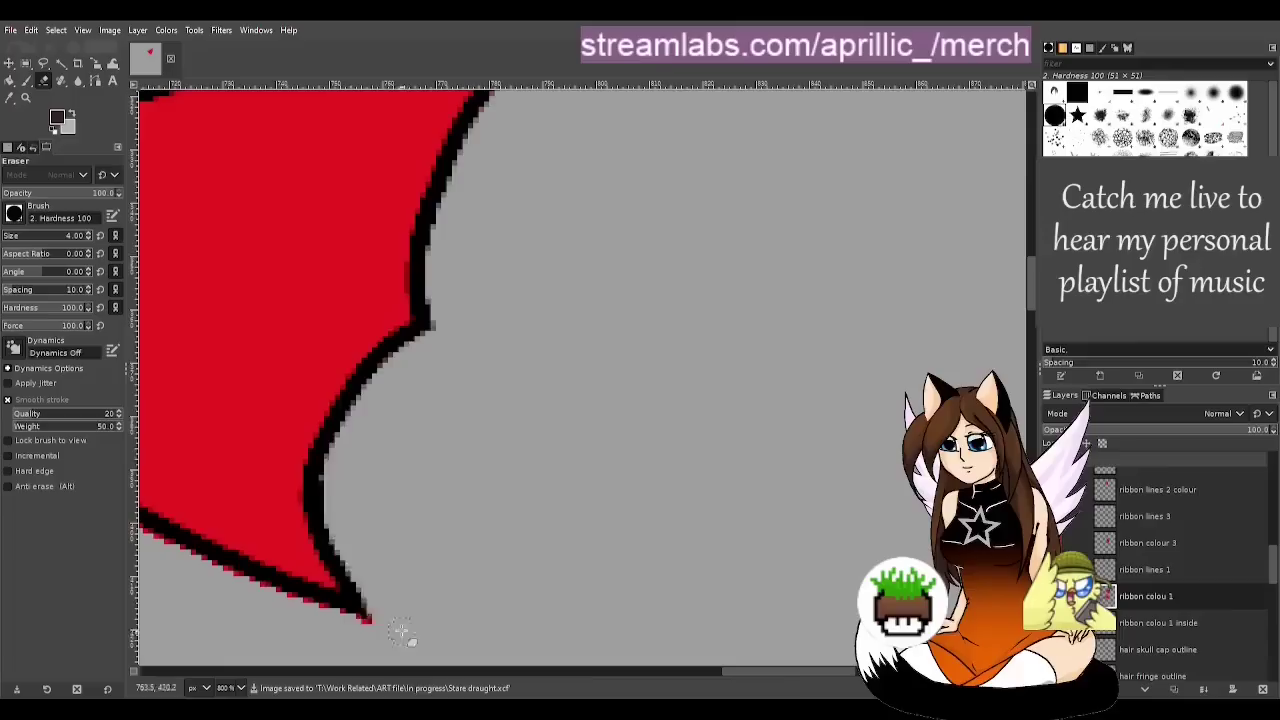
Erase the bright red overflow along the front panel's lower-left outline and save the image
{"action": "scroll", "coordinate": [398, 629], "scroll_direction": "left", "scroll_amount": 3}
{"action": "left_click_drag", "start_coordinate": [448, 378], "coordinate": [630, 508]}
{"action": "key", "text": "ctrl+s"}
{"action": "scroll", "coordinate": [645, 441], "scroll_direction": "up", "scroll_amount": 3}
{"action": "scroll", "coordinate": [347, 508], "scroll_direction": "left", "scroll_amount": 3}
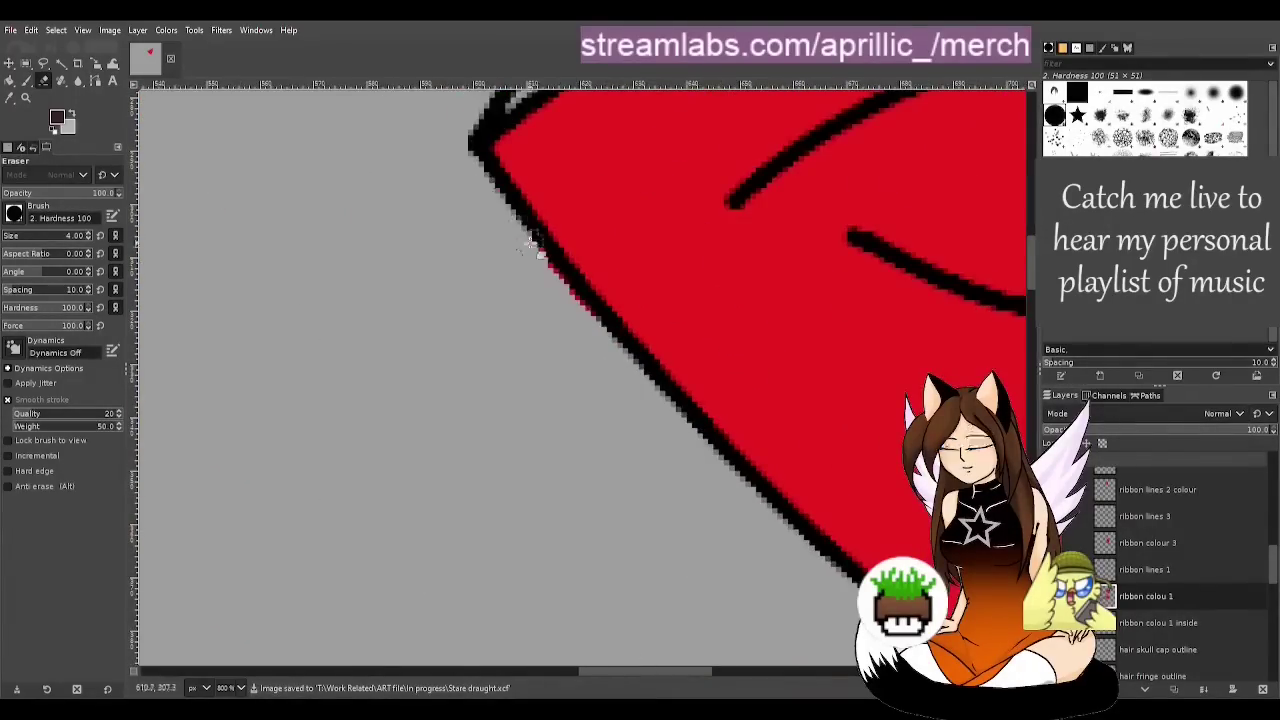
Show the "ribbon colou 1 inside" layer and erase its dark red overflow along the fold's upper outline
{"action": "left_click", "coordinate": [1053, 596]}
{"action": "left_click", "coordinate": [1130, 623]}
{"action": "scroll", "coordinate": [508, 408], "scroll_direction": "up", "scroll_amount": 3}
{"action": "left_click_drag", "start_coordinate": [508, 408], "coordinate": [803, 160]}
{"action": "scroll", "coordinate": [803, 160], "scroll_direction": "up", "scroll_amount": 2}
{"action": "scroll", "coordinate": [600, 250], "scroll_direction": "right", "scroll_amount": 3}
{"action": "left_click_drag", "start_coordinate": [450, 343], "coordinate": [780, 198]}
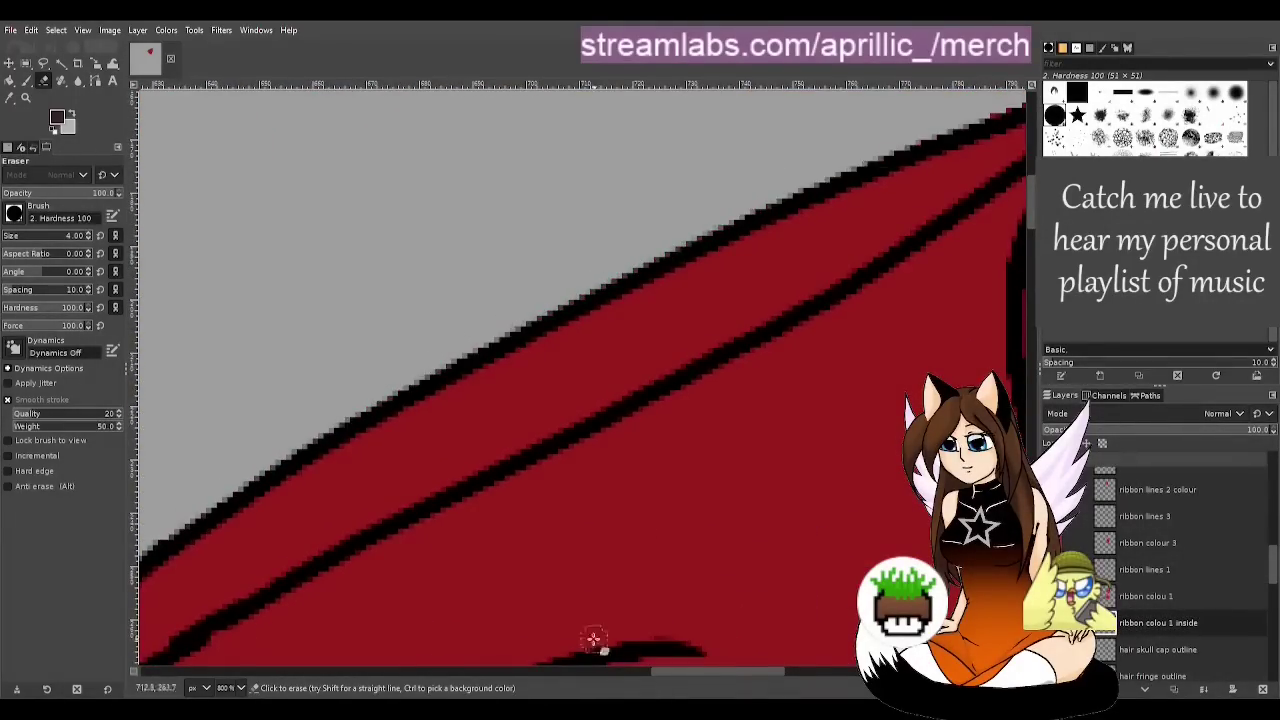
{"action": "scroll", "coordinate": [594, 640], "scroll_direction": "up", "scroll_amount": 3}
{"action": "scroll", "coordinate": [594, 640], "scroll_direction": "right", "scroll_amount": 5}
Erase the dark red overflow around the ribbon's pointed tip and along its right-hand outline on "ribbon colou 1 inside"
{"action": "left_click_drag", "start_coordinate": [520, 294], "coordinate": [594, 457]}
{"action": "left_click_drag", "start_coordinate": [1030, 197], "coordinate": [1030, 238]}
{"action": "mouse_move", "coordinate": [630, 285]}
{"action": "left_mouse_down"}
{"action": "mouse_move", "coordinate": [663, 451]}
{"action": "mouse_move", "coordinate": [572, 660]}
{"action": "left_mouse_up"}
{"action": "left_click_drag", "start_coordinate": [1030, 238], "coordinate": [1029, 308]}
{"action": "left_click_drag", "start_coordinate": [370, 258], "coordinate": [350, 310]}
{"action": "left_click_drag", "start_coordinate": [760, 670], "coordinate": [701, 670]}
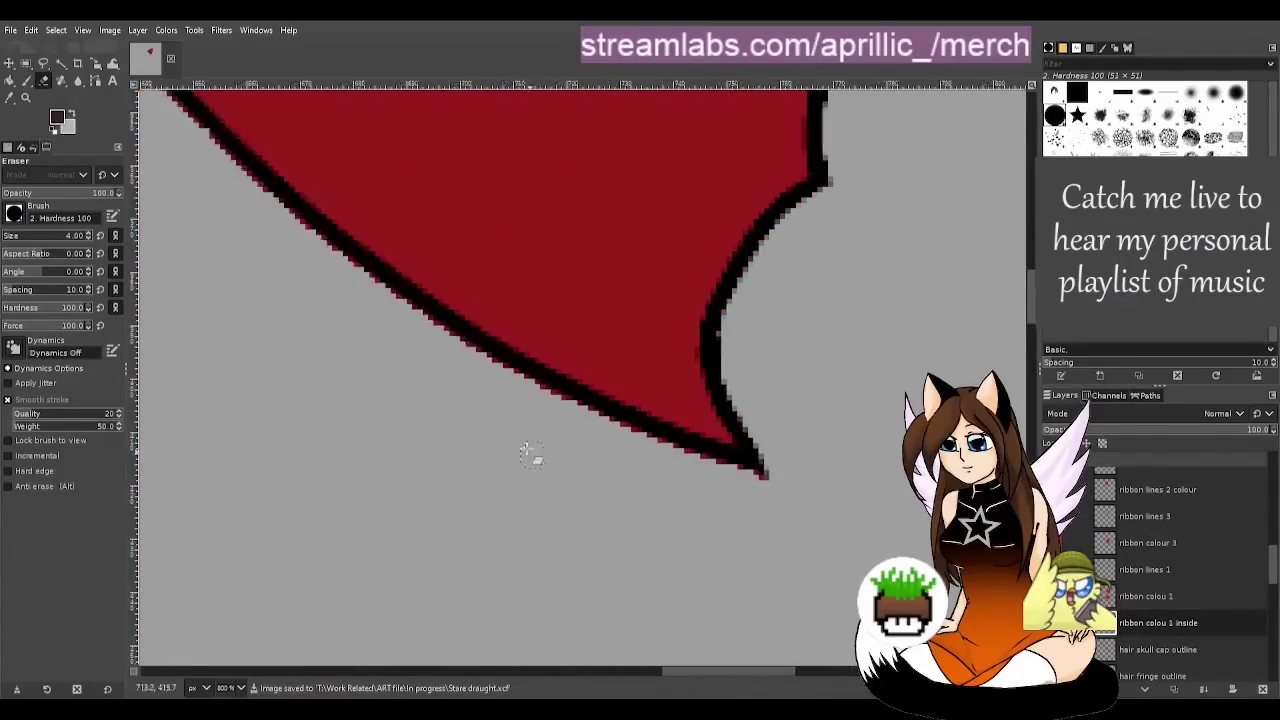
Erase the dark red overflow along the ribbon's lower-left outline on "ribbon colou 1 inside"
{"action": "left_click_drag", "start_coordinate": [440, 325], "coordinate": [622, 435]}
{"action": "left_click_drag", "start_coordinate": [714, 670], "coordinate": [670, 672]}
{"action": "scroll", "coordinate": [470, 300], "scroll_direction": "up", "scroll_amount": 3}
{"action": "left_click_drag", "start_coordinate": [445, 255], "coordinate": [548, 356]}
{"action": "scroll", "coordinate": [530, 340], "scroll_direction": "up", "scroll_amount": 4}
{"action": "left_click_drag", "start_coordinate": [226, 217], "coordinate": [300, 322]}
{"action": "key", "text": "u"}
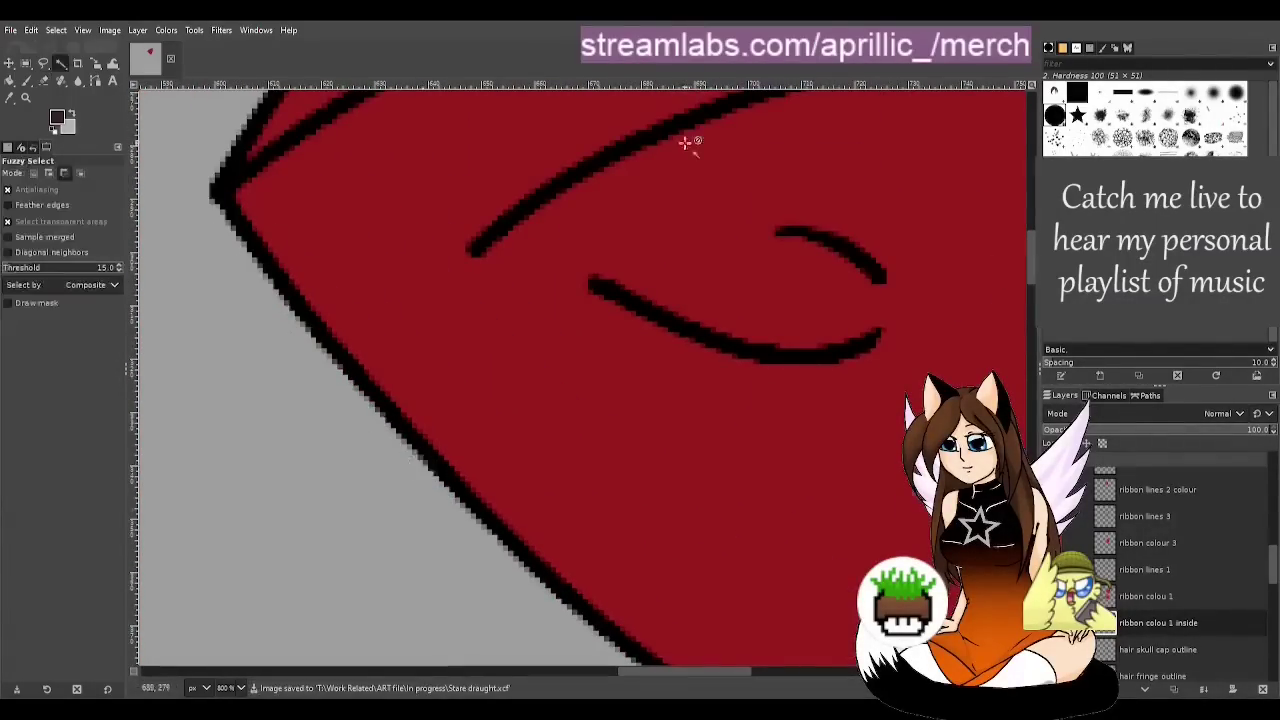
Show all ribbon pieces and restack their layers with the ribbon 1 layers on top, ribbon 3 below them and ribbon 2 lowest
{"action": "scroll", "coordinate": [784, 344], "scroll_direction": "down", "scroll_amount": 3}
{"action": "scroll", "coordinate": [1158, 570], "scroll_direction": "up", "scroll_amount": 1}
{"action": "left_click", "coordinate": [1052, 494]}
{"action": "left_click_drag", "start_coordinate": [1158, 521], "coordinate": [1160, 662]}
{"action": "scroll", "coordinate": [896, 455], "scroll_direction": "down", "scroll_amount": 2}
{"action": "left_click_drag", "start_coordinate": [1146, 494], "coordinate": [1160, 640]}
{"action": "left_click_drag", "start_coordinate": [1160, 521], "coordinate": [1160, 613]}
{"action": "left_click_drag", "start_coordinate": [1150, 495], "coordinate": [1160, 587]}
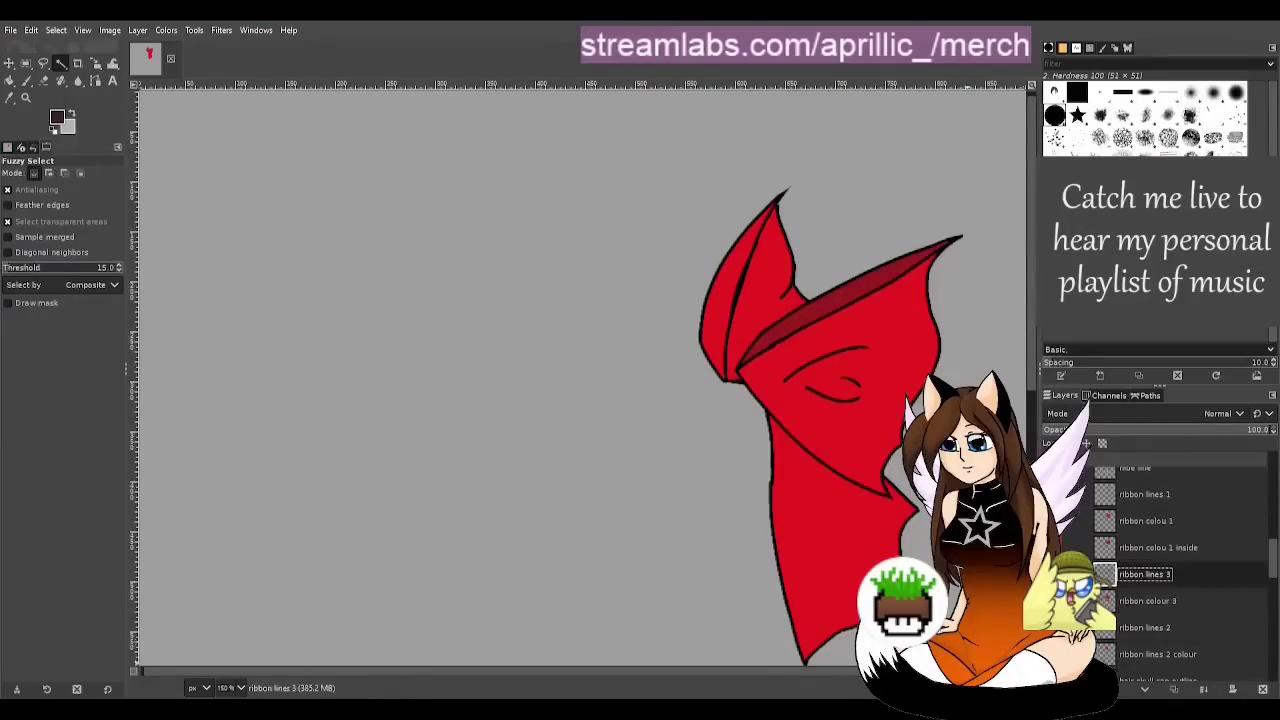
Save the image, show the back hair, fringe and face layers, and place "hair back color" between "ribbon colour 3" and "ribbon lines 2"
{"action": "scroll", "coordinate": [644, 472], "scroll_direction": "down", "scroll_amount": 2}
{"action": "key", "text": "ctrl+s"}
{"action": "scroll", "coordinate": [1145, 590], "scroll_direction": "down", "scroll_amount": 8}
{"action": "left_click", "coordinate": [1052, 600]}
{"action": "scroll", "coordinate": [1150, 570], "scroll_direction": "up", "scroll_amount": 10}
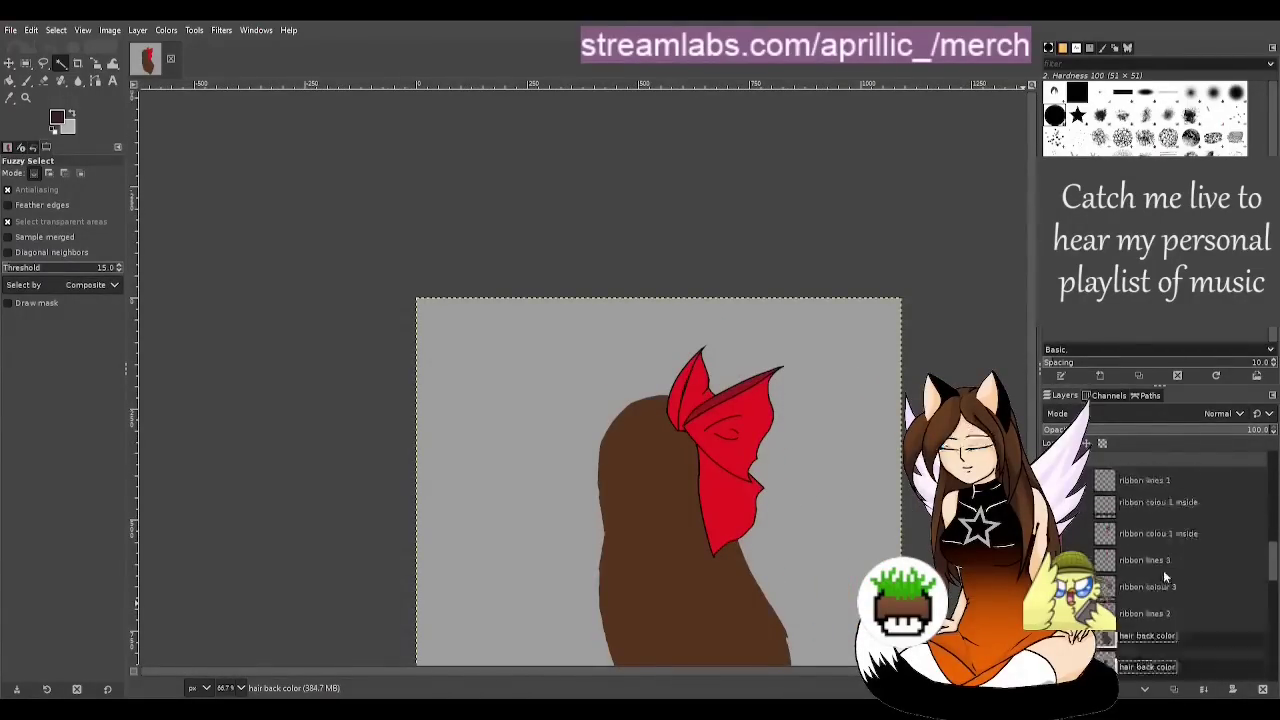
{"action": "left_click", "coordinate": [1052, 615]}
{"action": "left_click", "coordinate": [1052, 534]}
{"action": "scroll", "coordinate": [1150, 570], "scroll_direction": "up", "scroll_amount": 1}
{"action": "left_click", "coordinate": [1052, 651]}
{"action": "left_click", "coordinate": [1052, 572]}
{"action": "scroll", "coordinate": [757, 592], "scroll_direction": "down", "scroll_amount": 2}
{"action": "scroll", "coordinate": [1150, 590], "scroll_direction": "down", "scroll_amount": 12}
{"action": "left_click_drag", "start_coordinate": [1150, 605], "coordinate": [1150, 534]}
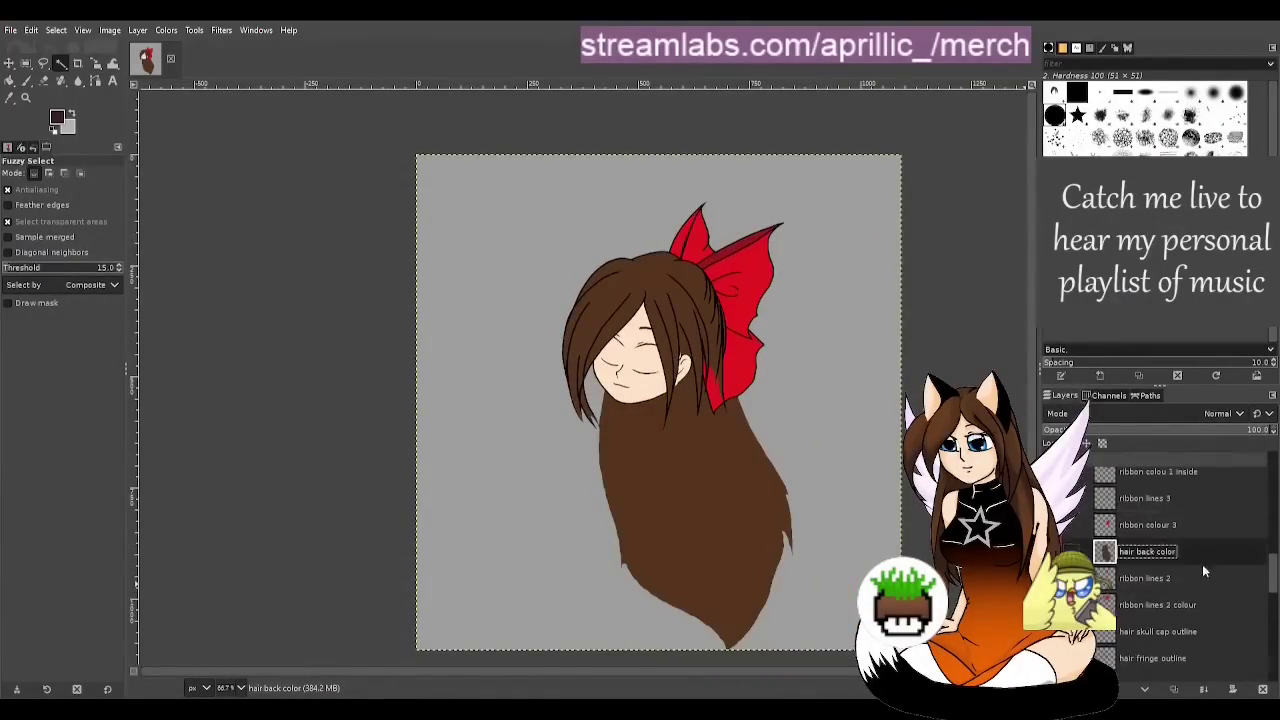
Move the "hair back color" layer further up the stack, in front of the lower ribbon piece, and save the image
{"action": "scroll", "coordinate": [1202, 568], "scroll_direction": "up", "scroll_amount": 1}
{"action": "left_click_drag", "start_coordinate": [1196, 583], "coordinate": [1182, 501]}
{"action": "scroll", "coordinate": [1186, 560], "scroll_direction": "up", "scroll_amount": 2}
{"action": "key", "text": "ctrl+s"}
Show the back hair outline layer, move it up to the back hair colour, and save the image
{"action": "scroll", "coordinate": [1180, 580], "scroll_direction": "down", "scroll_amount": 5}
{"action": "left_click", "coordinate": [1052, 615]}
{"action": "left_click_drag", "start_coordinate": [1160, 615], "coordinate": [1180, 515]}
{"action": "key", "text": "ctrl+s"}
Show and select the "body out line" layer
{"action": "scroll", "coordinate": [1151, 594], "scroll_direction": "down", "scroll_amount": 10}
{"action": "left_click", "coordinate": [1056, 567]}
{"action": "left_click", "coordinate": [1150, 567]}
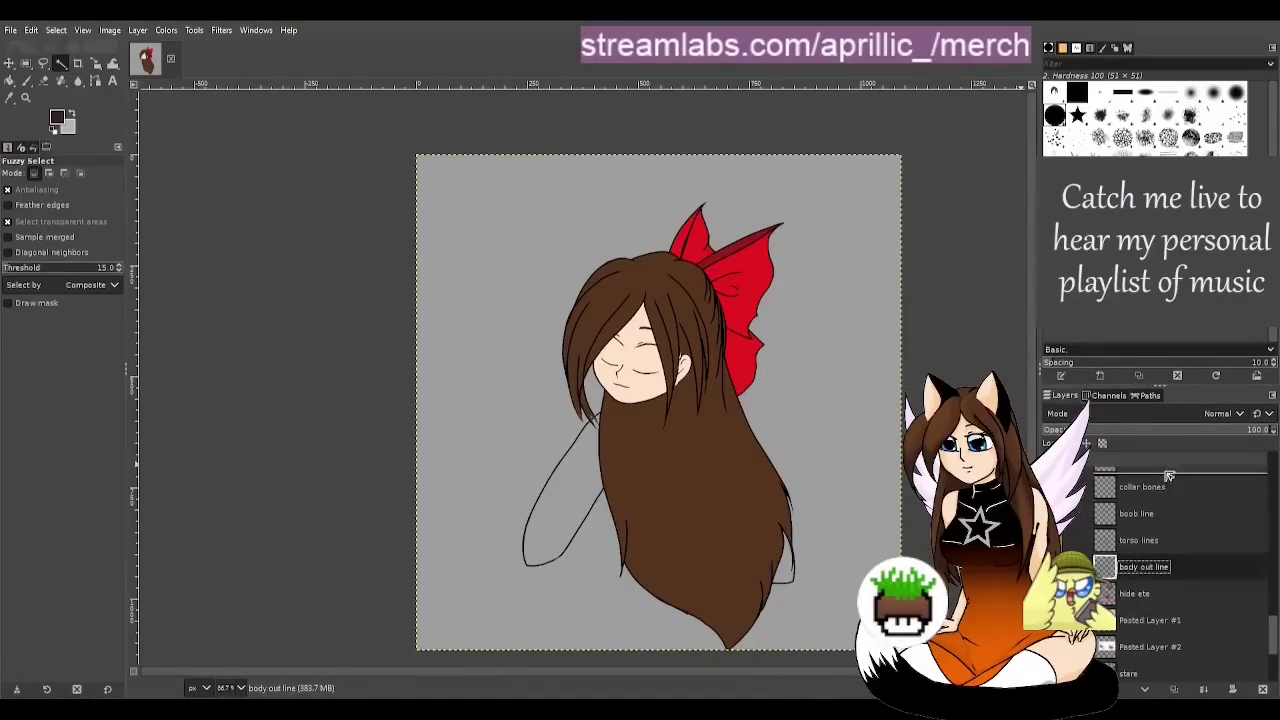
Hide the ribbon and back hair colour layers and save the image
{"action": "scroll", "coordinate": [1168, 476], "scroll_direction": "up", "scroll_amount": 10}
{"action": "left_click", "coordinate": [1056, 539]}
{"action": "left_click", "coordinate": [1056, 565]}
{"action": "left_click", "coordinate": [1056, 592]}
{"action": "scroll", "coordinate": [1080, 580], "scroll_direction": "down", "scroll_amount": 3}
{"action": "left_click", "coordinate": [1056, 546]}
{"action": "key", "text": "ctrl+s"}
{"action": "scroll", "coordinate": [1132, 606], "scroll_direction": "down", "scroll_amount": 8}
{"action": "scroll", "coordinate": [756, 592], "scroll_direction": "down", "scroll_amount": 1}
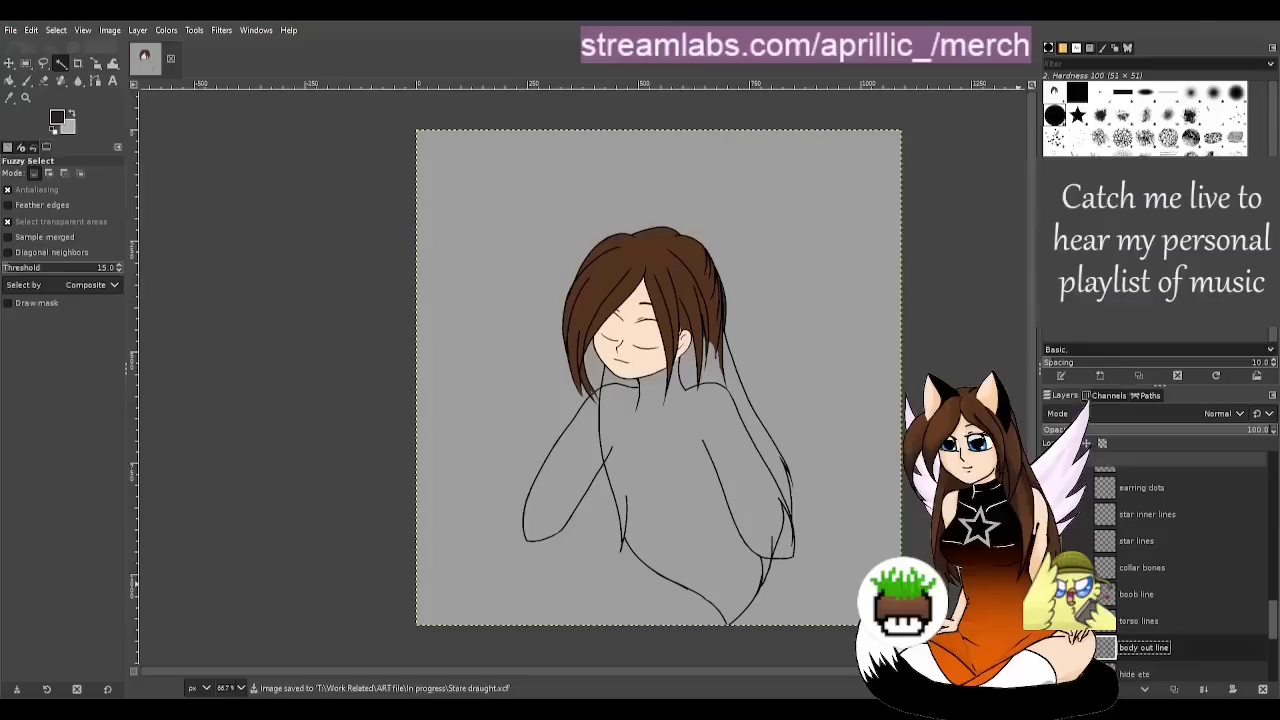
Show the "torso lines" layer, duplicate it, and place "torso lines copy" directly above "body out line copy"
{"action": "left_click", "coordinate": [1056, 558]}
{"action": "left_click", "coordinate": [1169, 557]}
{"action": "left_click", "coordinate": [1174, 689]}
{"action": "left_click_drag", "start_coordinate": [1169, 558], "coordinate": [1177, 590]}
{"action": "scroll", "coordinate": [646, 508], "scroll_direction": "up", "scroll_amount": 1}
{"action": "key", "text": "shift+e"}
{"action": "left_click", "coordinate": [487, 320]}
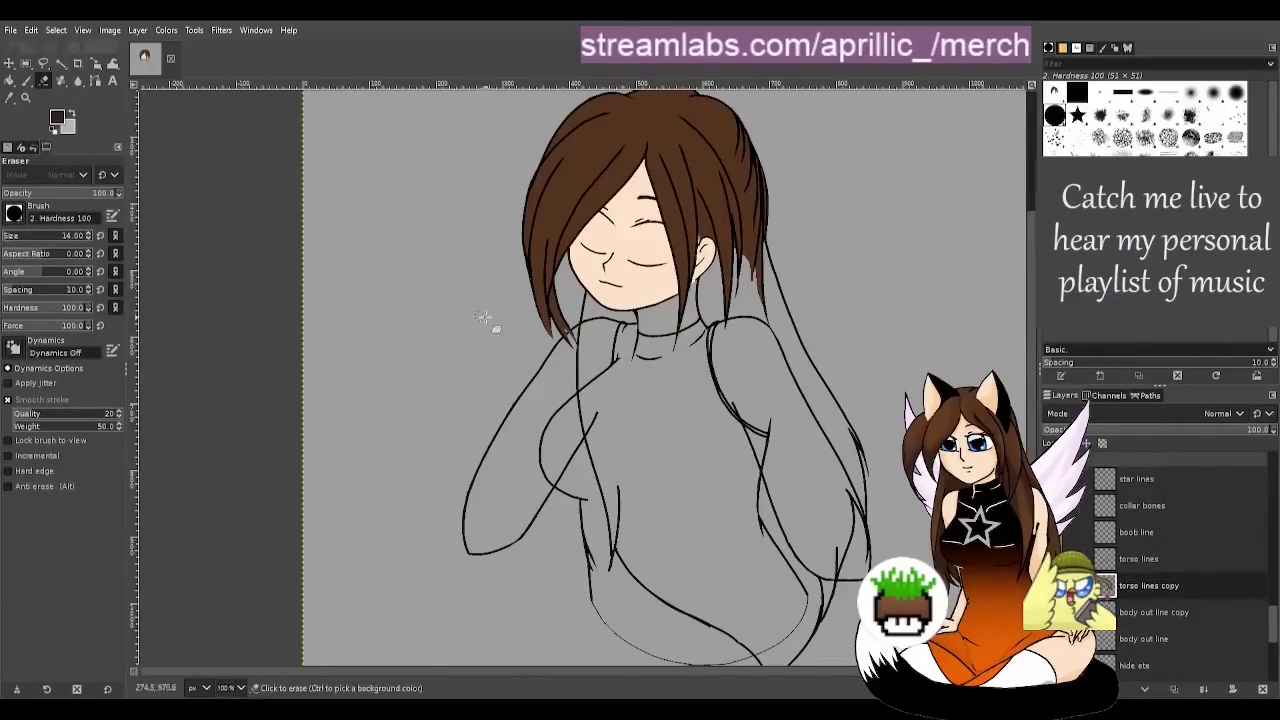
Pick black and paint the missing side line of the torso on "torso lines copy" with a size 1 brush
{"action": "key", "text": "u"}
{"action": "scroll", "coordinate": [582, 379], "scroll_direction": "up", "scroll_amount": 2}
{"action": "key", "text": "p"}
{"action": "left_click", "coordinate": [569, 385], "text": "ctrl"}
{"action": "left_click", "coordinate": [14, 238]}
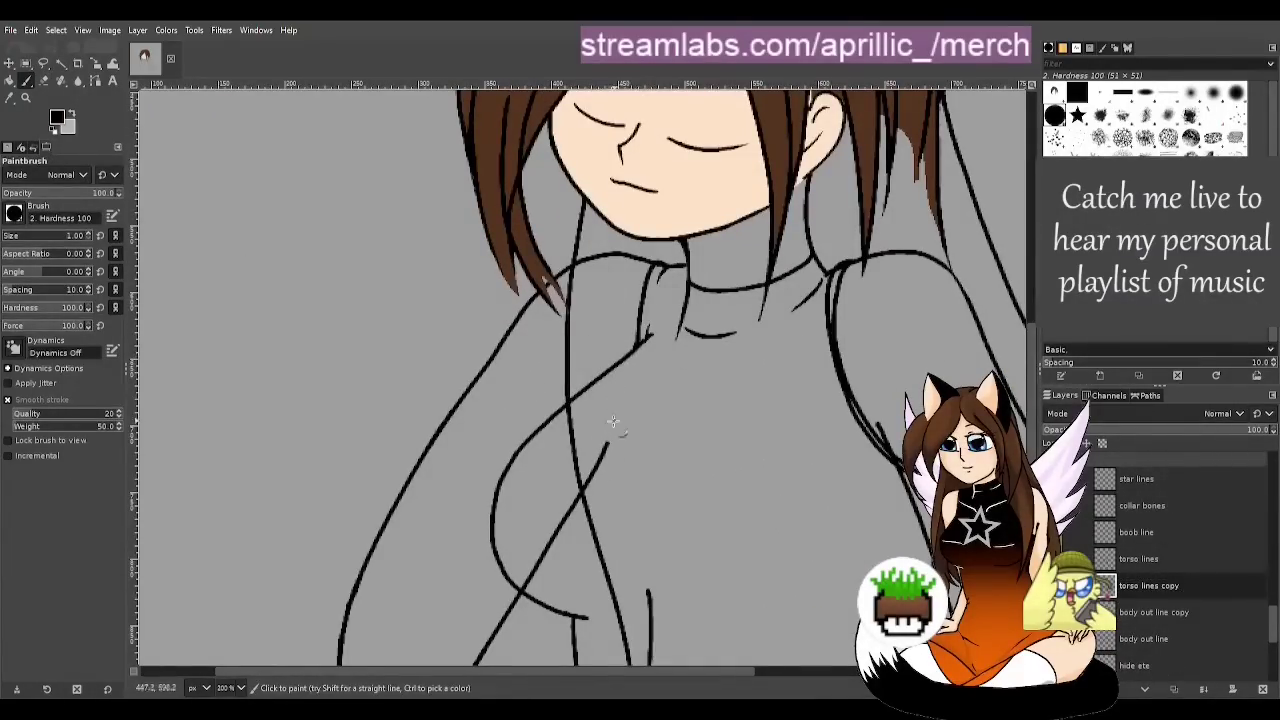
{"action": "scroll", "coordinate": [612, 380], "scroll_direction": "down", "scroll_amount": 1}
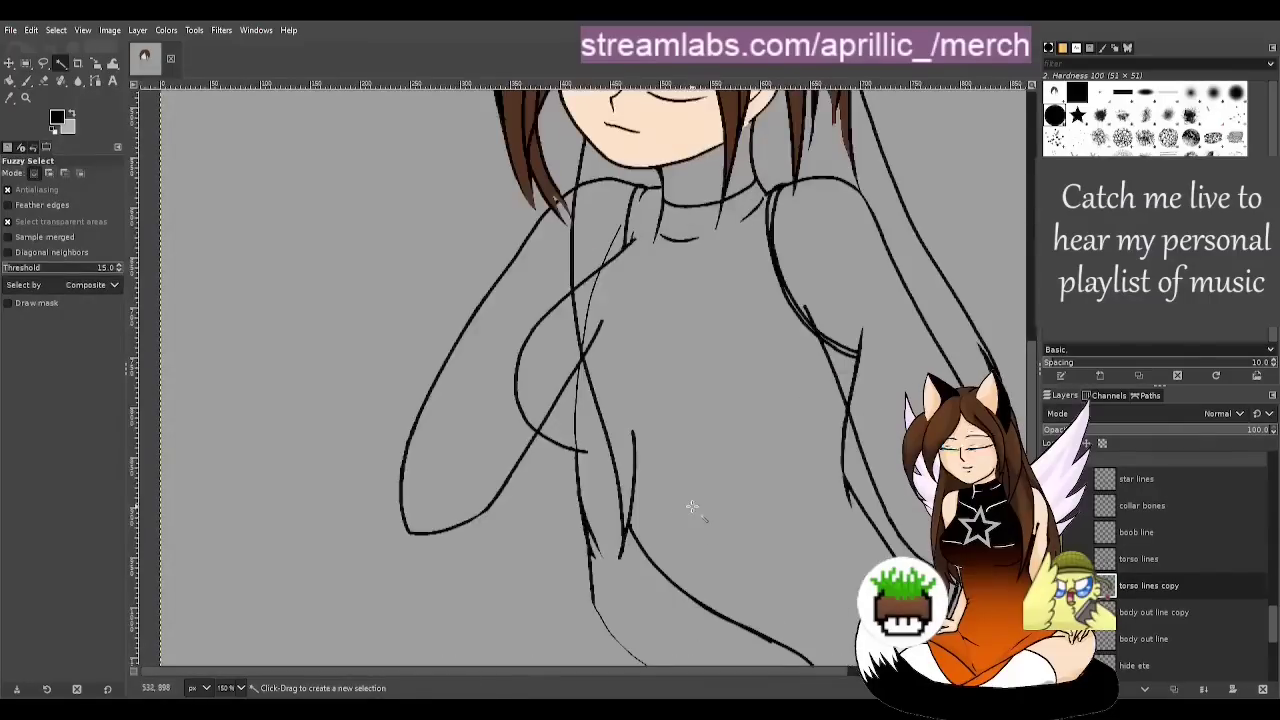
Hide the back hair outline and erase the stray chest and side lines around the torso on "torso lines copy"
{"action": "key", "text": "shift+e"}
{"action": "scroll", "coordinate": [1131, 600], "scroll_direction": "up", "scroll_amount": 2}
{"action": "left_click", "coordinate": [1053, 622]}
{"action": "key", "text": "u"}
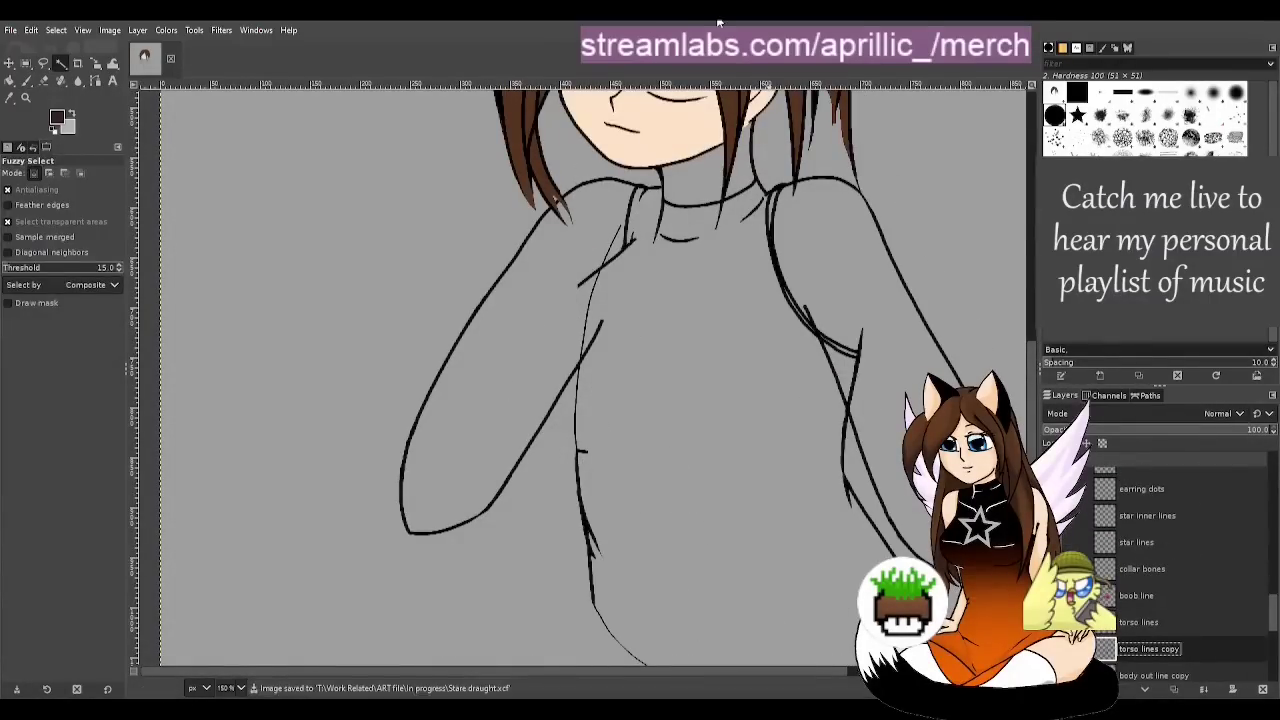
{"action": "key", "text": "shift+e"}
{"action": "left_click_drag", "start_coordinate": [599, 548], "coordinate": [589, 448]}
{"action": "left_click_drag", "start_coordinate": [628, 245], "coordinate": [620, 260]}
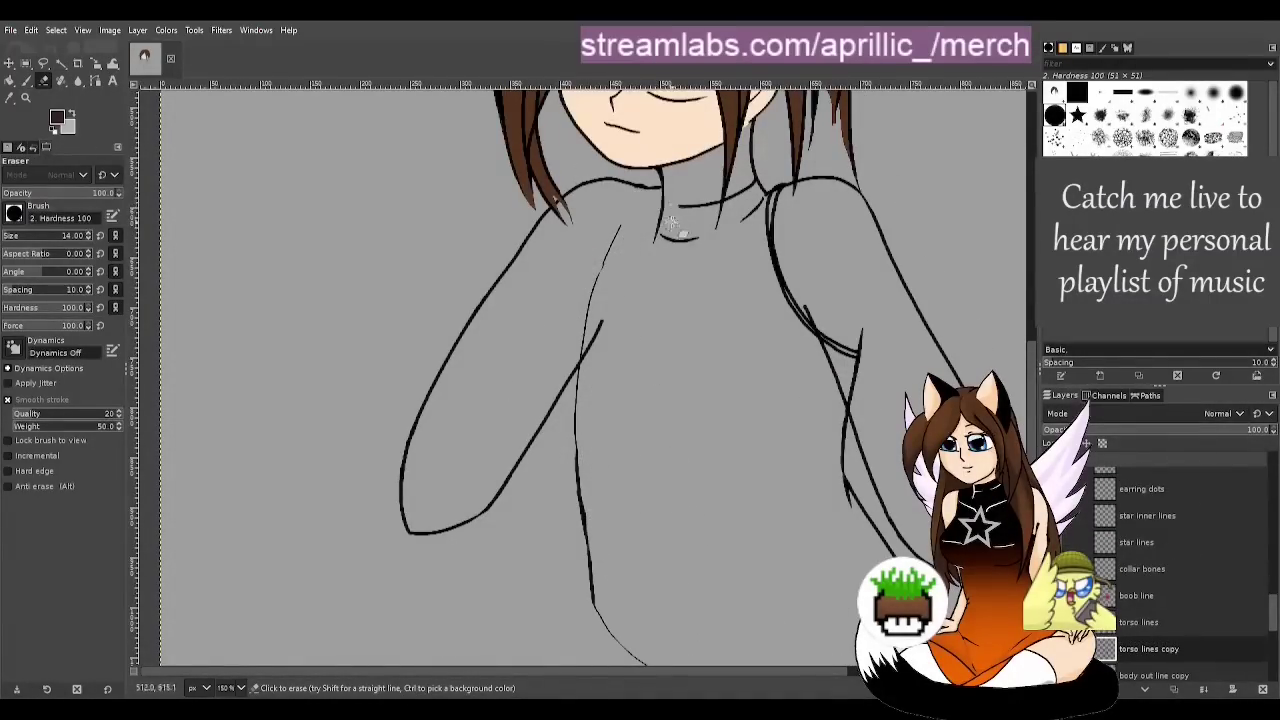
Try to erase the collar and armhole lines from "torso lines copy"
{"action": "mouse_move", "coordinate": [673, 225]}
{"action": "left_mouse_down"}
{"action": "mouse_move", "coordinate": [751, 192]}
{"action": "mouse_move", "coordinate": [668, 196]}
{"action": "left_mouse_up"}
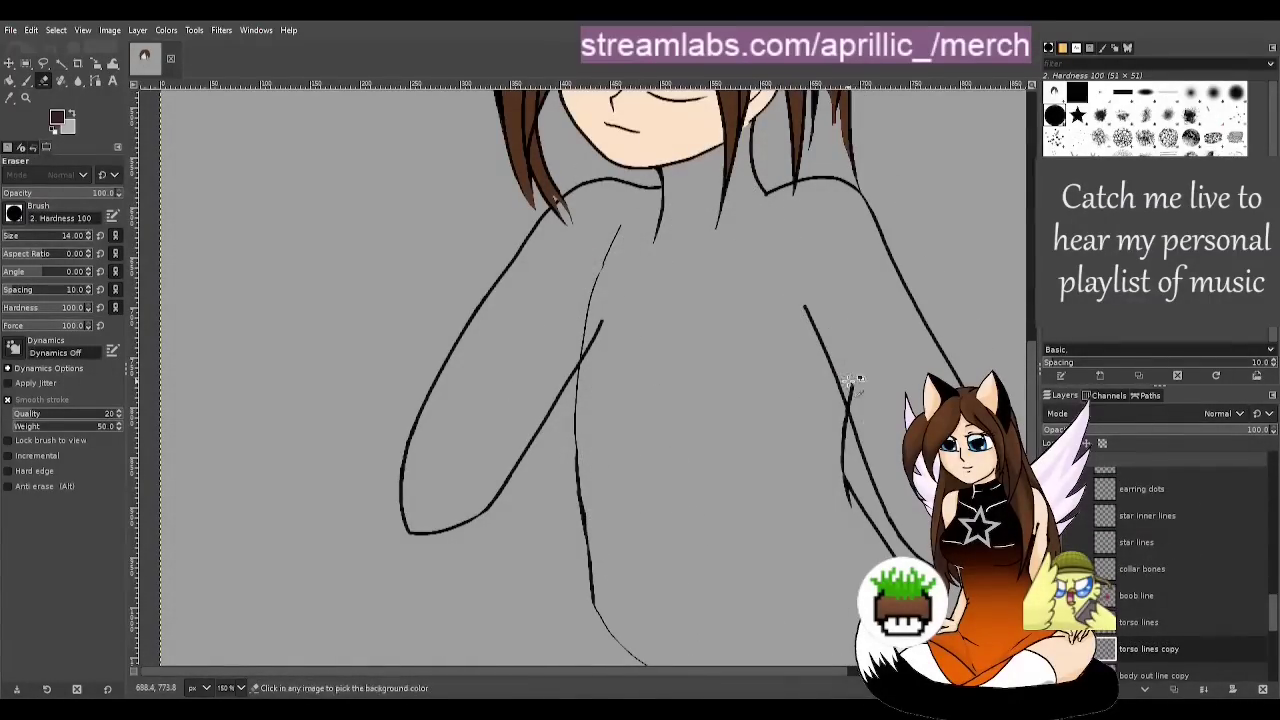
{"action": "left_click_drag", "start_coordinate": [848, 382], "coordinate": [768, 192]}
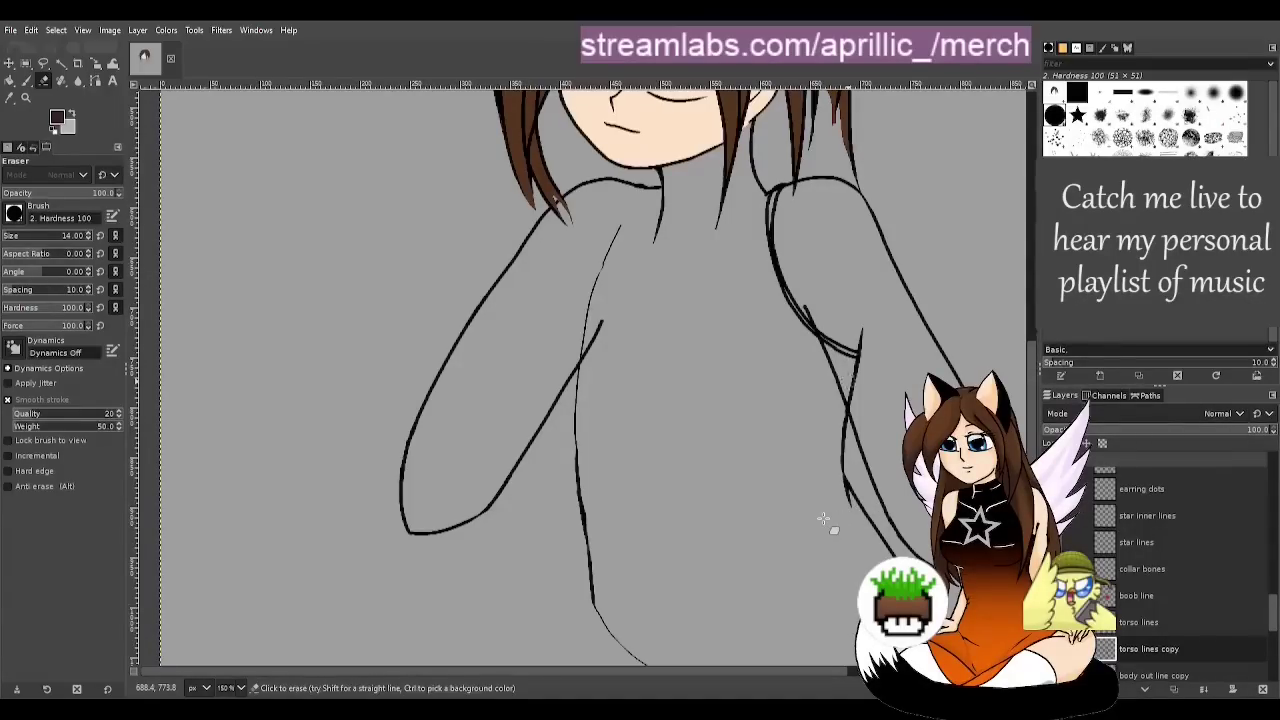
{"action": "key", "text": "ctrl+z"}
{"action": "key", "text": "u"}
{"action": "scroll", "coordinate": [465, 362], "scroll_direction": "down", "scroll_amount": 1}
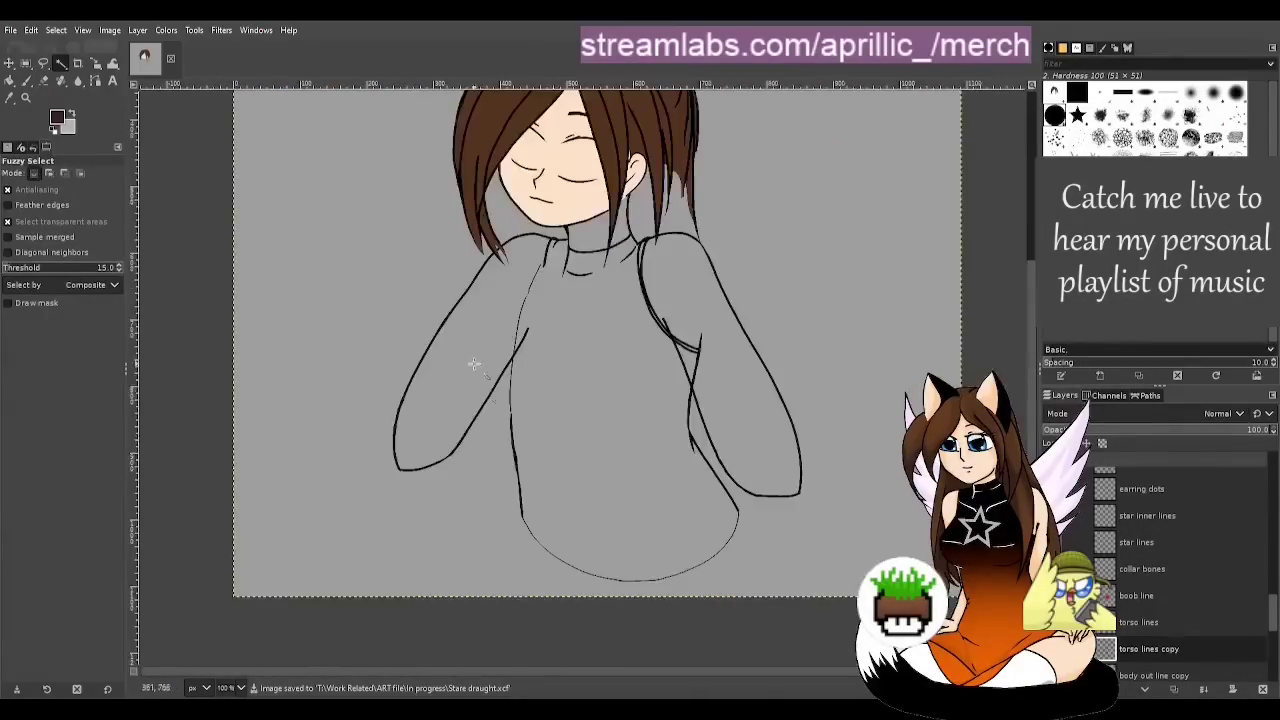
Hide "torso lines copy" and paint a black line across the chest between the arms on "body out line copy"
{"action": "scroll", "coordinate": [475, 364], "scroll_direction": "up", "scroll_amount": 1}
{"action": "left_click", "coordinate": [1054, 649]}
{"action": "scroll", "coordinate": [1194, 650], "scroll_direction": "down", "scroll_amount": 1}
{"action": "left_click", "coordinate": [1190, 648]}
{"action": "key", "text": "p"}
{"action": "left_click_drag", "start_coordinate": [475, 314], "coordinate": [679, 299]}
{"action": "left_click_drag", "start_coordinate": [1030, 379], "coordinate": [1030, 322]}
Hide the hair and face colour layers so only the face and body line art is shown
{"action": "scroll", "coordinate": [1160, 600], "scroll_direction": "up", "scroll_amount": 10}
{"action": "left_click", "coordinate": [1054, 586]}
{"action": "left_click", "coordinate": [1054, 506]}
{"action": "left_click", "coordinate": [1054, 479]}
{"action": "scroll", "coordinate": [1167, 591], "scroll_direction": "down", "scroll_amount": 10}
{"action": "scroll", "coordinate": [530, 177], "scroll_direction": "up", "scroll_amount": 2}
{"action": "key", "text": "u"}
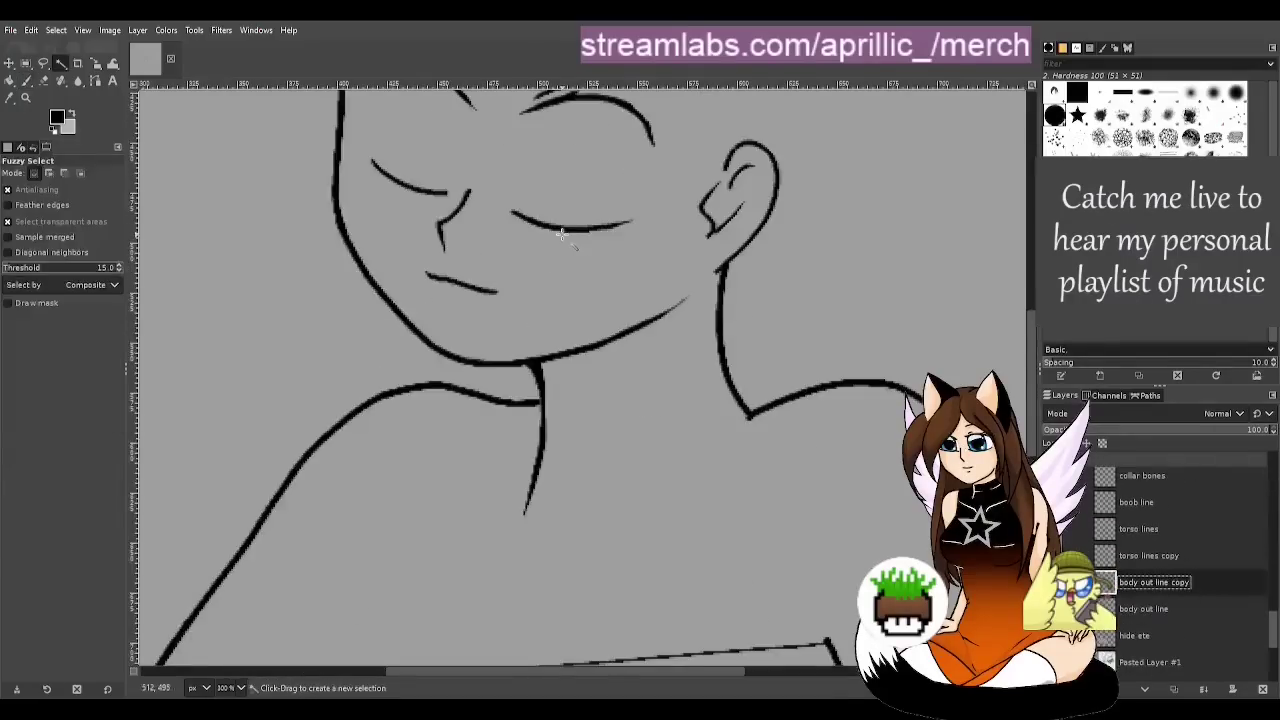
Paint a thin closing line from the neck over the face to the ear on "body out line copy" and erase the neck crease
{"action": "key", "text": "p"}
{"action": "mouse_move", "coordinate": [525, 360]}
{"action": "left_mouse_down"}
{"action": "mouse_move", "coordinate": [723, 268]}
{"action": "mouse_move", "coordinate": [491, 262]}
{"action": "mouse_move", "coordinate": [516, 210]}
{"action": "mouse_move", "coordinate": [521, 378]}
{"action": "mouse_move", "coordinate": [652, 258]}
{"action": "left_mouse_up"}
{"action": "key", "text": "shift+e"}
{"action": "key", "text": "p"}
{"action": "key", "text": "shift+e"}
{"action": "left_click_drag", "start_coordinate": [545, 410], "coordinate": [527, 517]}
{"action": "key", "text": "u"}
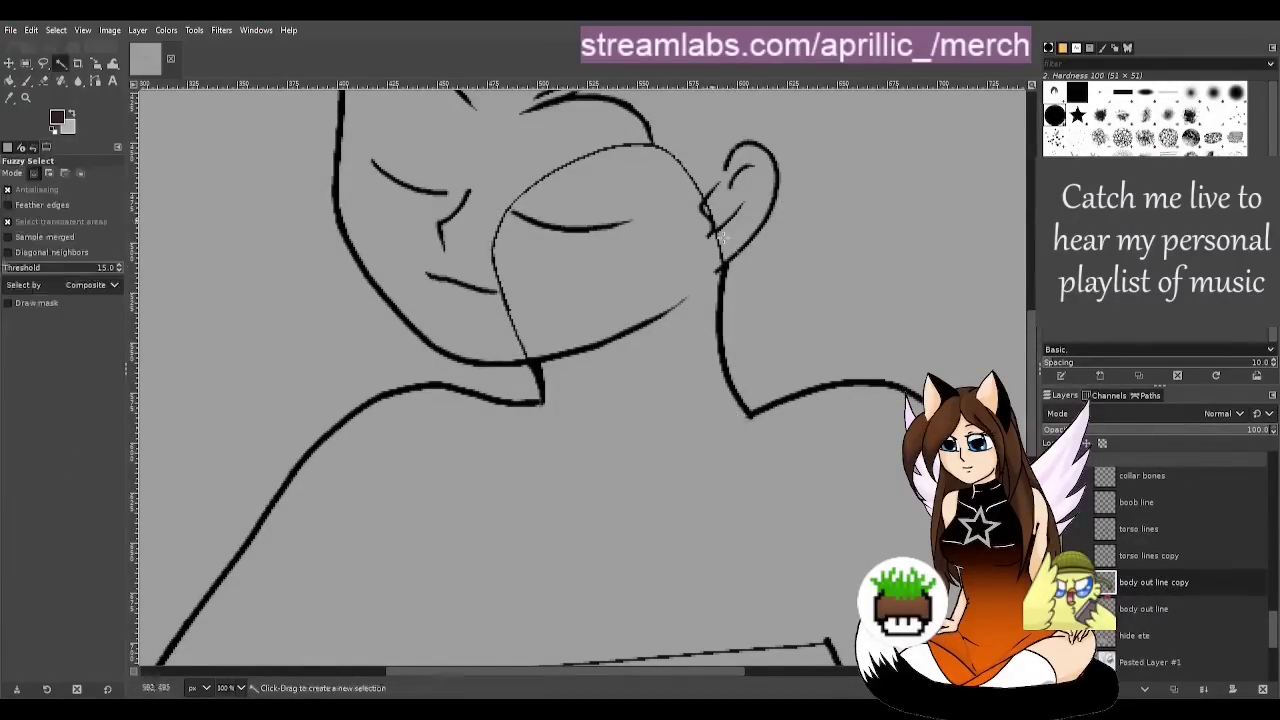
Duplicate the body outline layer as "body skin arm backs" and fill the neck, chest and arms with the skin tone
{"action": "scroll", "coordinate": [812, 418], "scroll_direction": "down", "scroll_amount": 4}
{"action": "left_click", "coordinate": [1174, 689]}
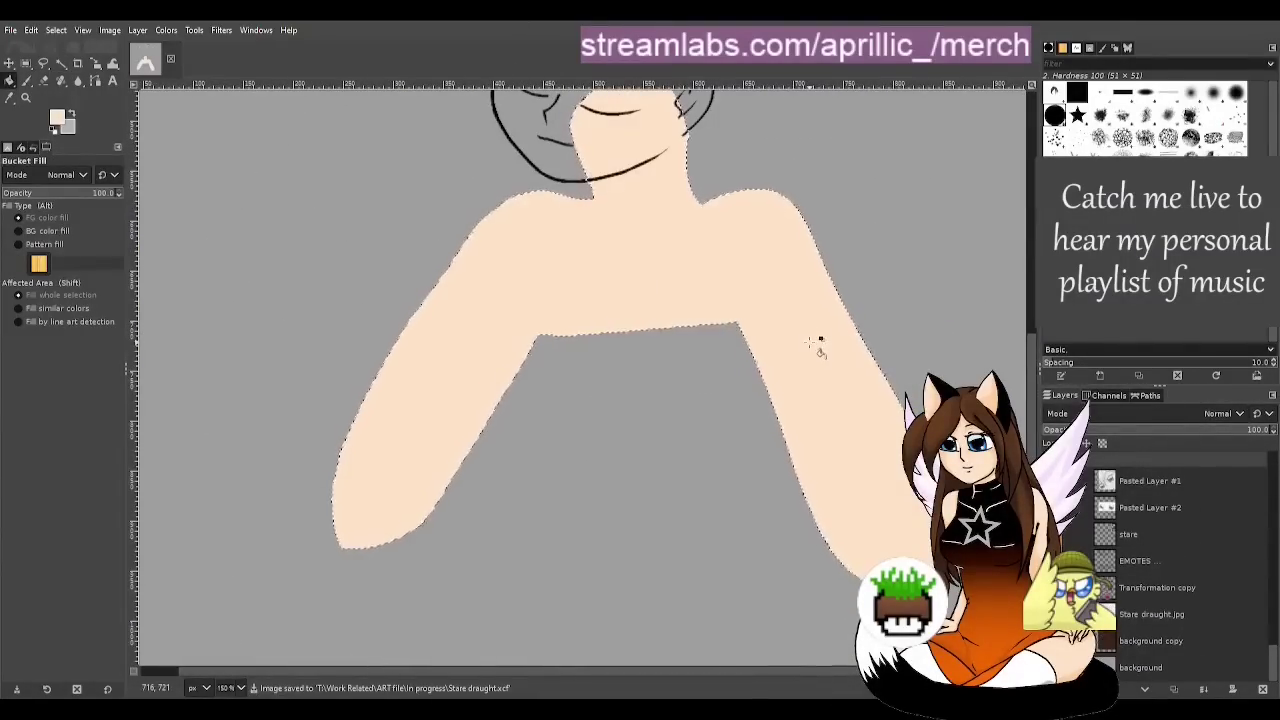
{"action": "scroll", "coordinate": [820, 343], "scroll_direction": "down", "scroll_amount": 2}
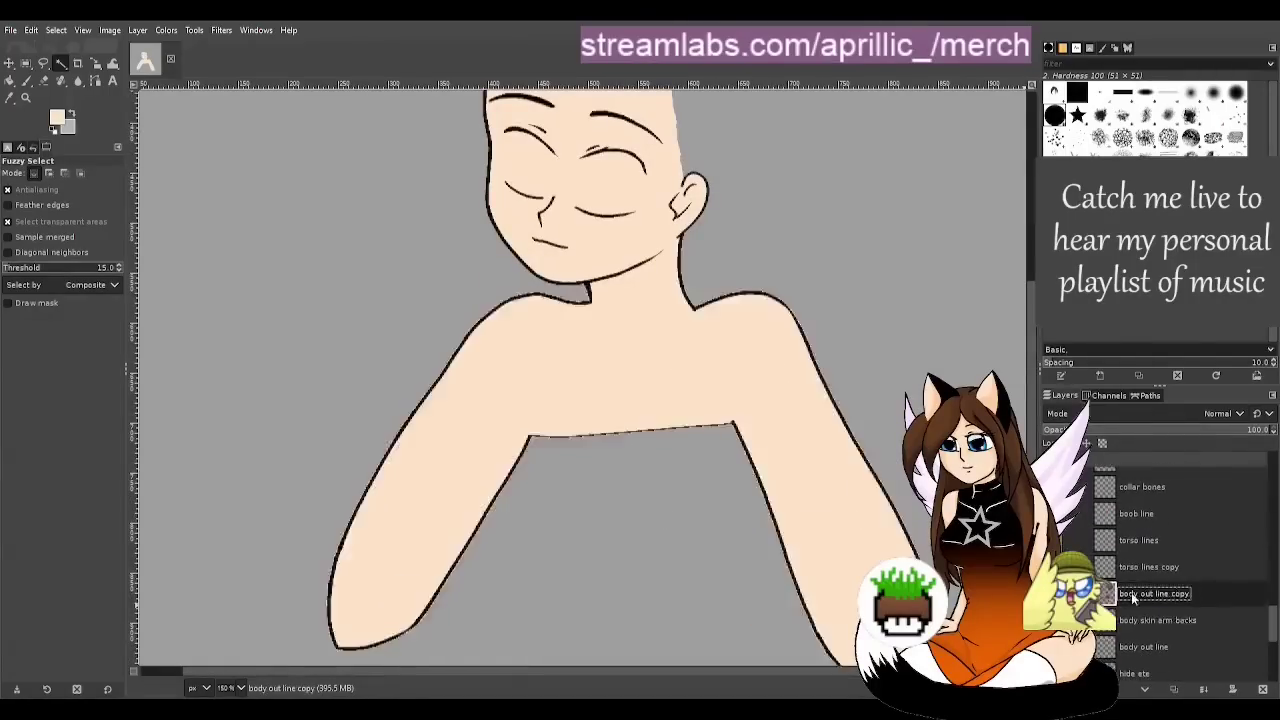
{"action": "scroll", "coordinate": [740, 547], "scroll_direction": "up", "scroll_amount": 2}
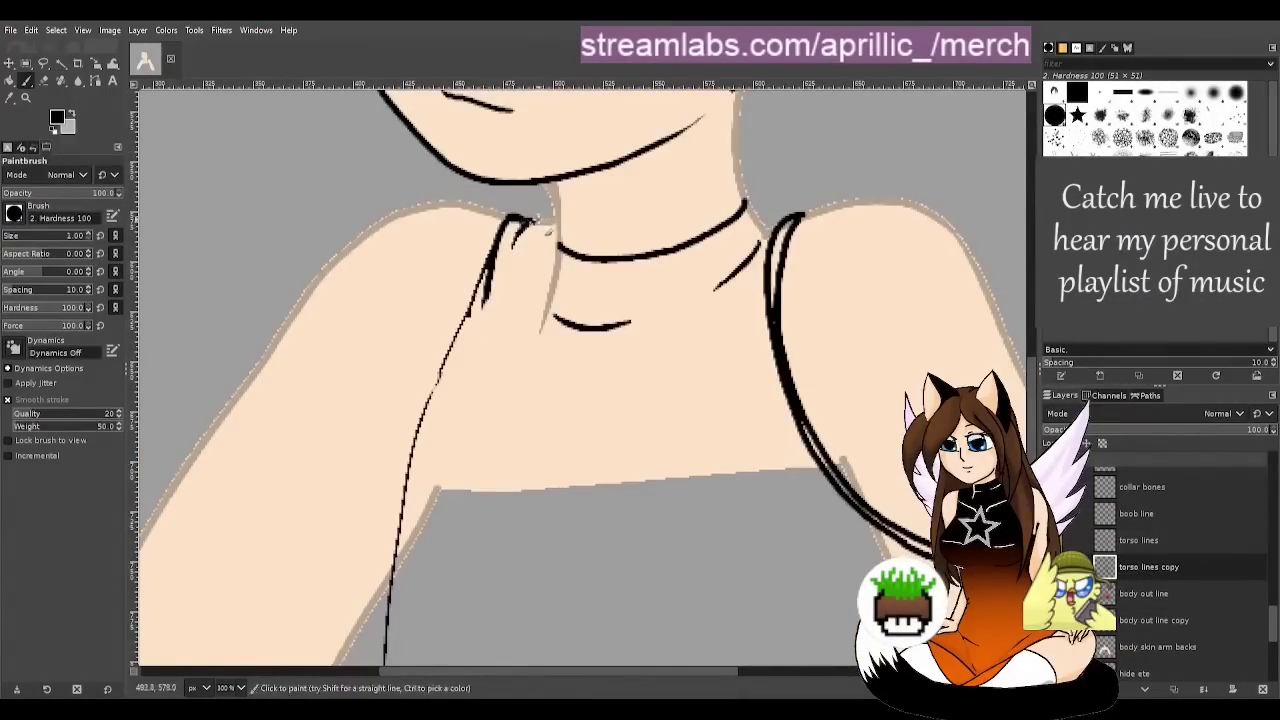
Erase the collarbone marks below the neckline on "torso lines copy"
{"action": "key", "text": "shift+e"}
{"action": "left_click_drag", "start_coordinate": [628, 322], "coordinate": [558, 320]}
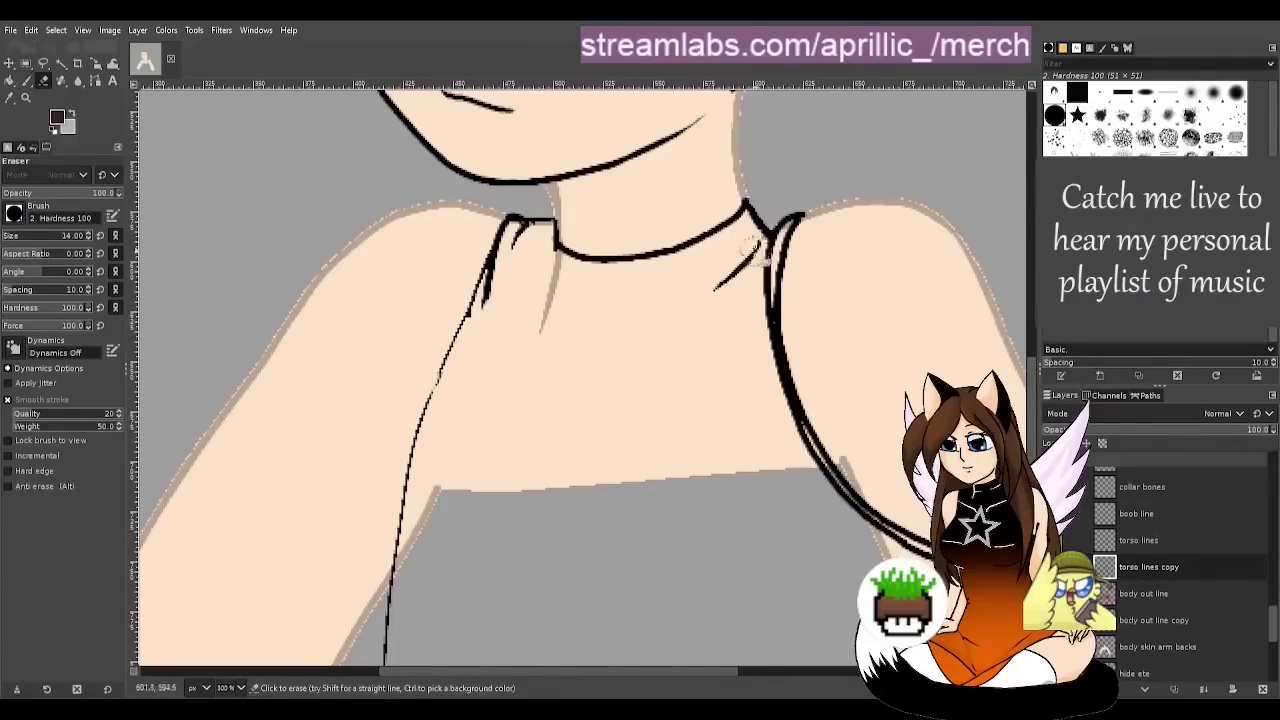
{"action": "left_click_drag", "start_coordinate": [718, 288], "coordinate": [764, 244]}
Erase the doubled inner line of the right-hand armhole, leaving a single outline on "torso lines copy"
{"action": "left_click_drag", "start_coordinate": [768, 290], "coordinate": [782, 388]}
{"action": "left_click_drag", "start_coordinate": [782, 368], "coordinate": [823, 480]}
{"action": "key", "text": "ctrl+z"}
{"action": "key", "text": "ctrl+z"}
{"action": "left_click_drag", "start_coordinate": [766, 360], "coordinate": [918, 552]}
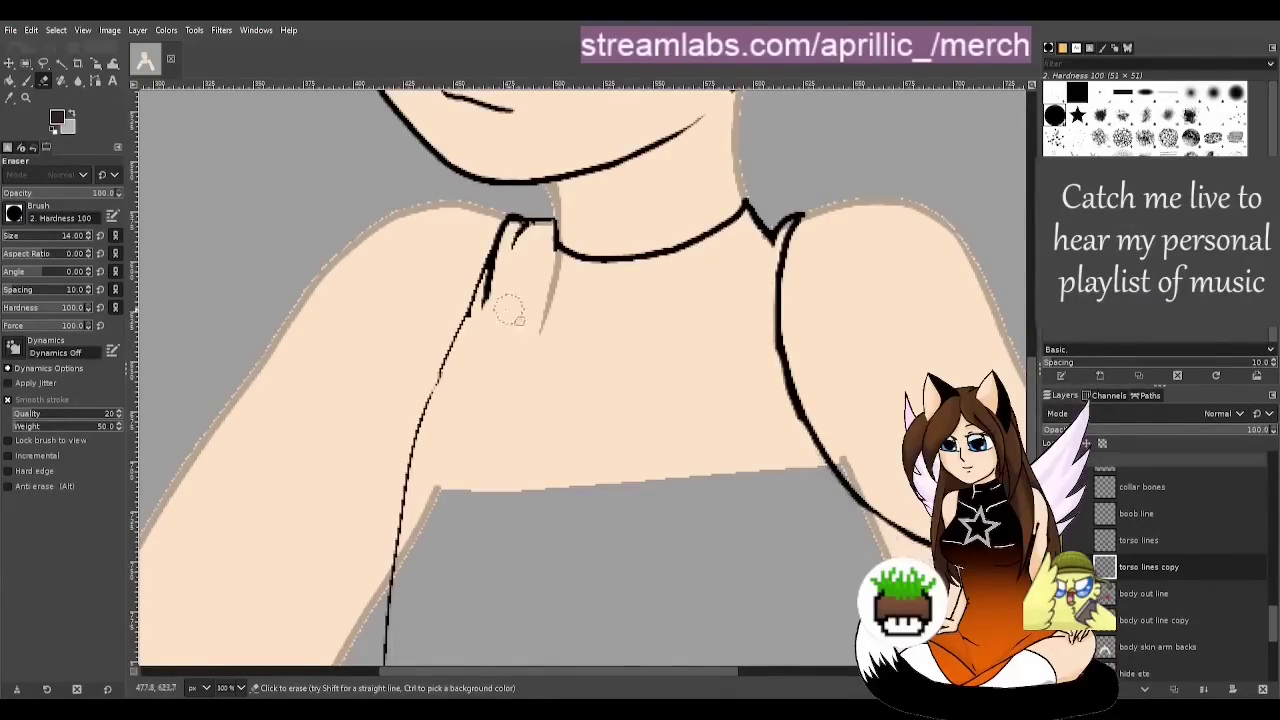
Paint over the shirt's left-hand armhole line in black, and name the duplicated shirt layer "shirt colour"
{"action": "key", "text": "p"}
{"action": "left_click_drag", "start_coordinate": [477, 281], "coordinate": [441, 402]}
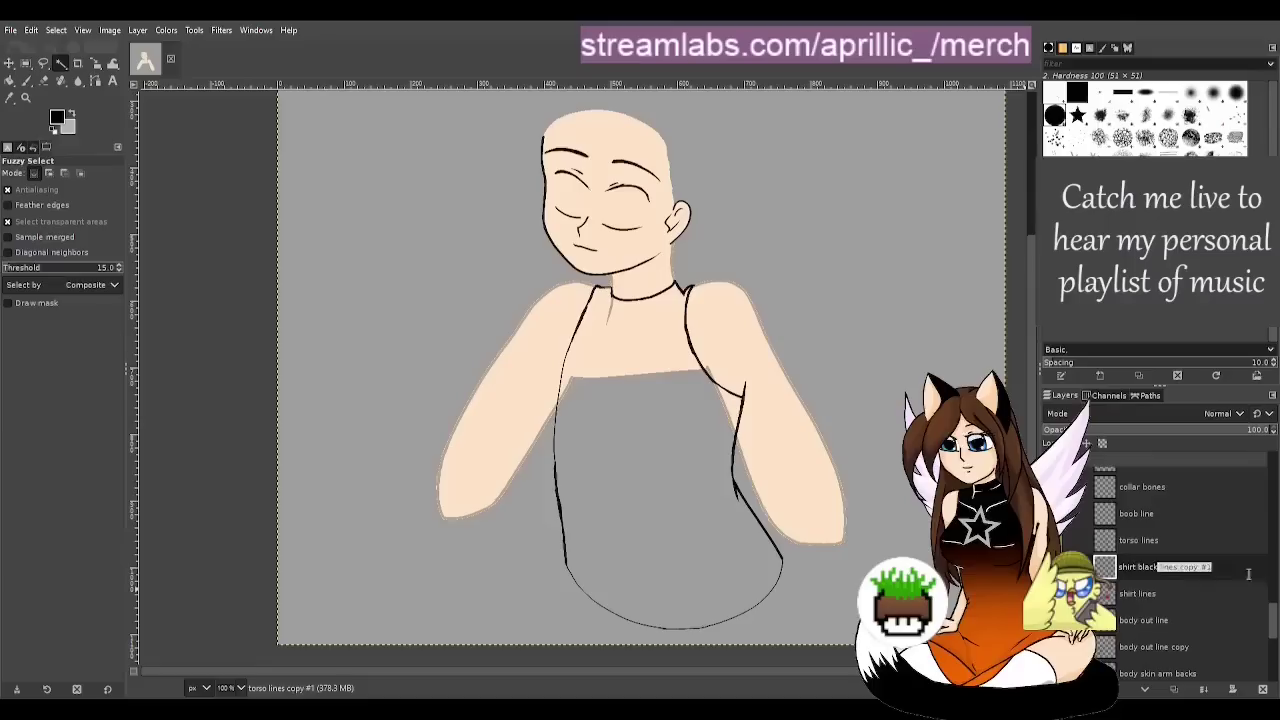
{"action": "key", "text": "Return"}
Select the shirt area inside its outline and fill it with black on the "shirt colour" layer
{"action": "scroll", "coordinate": [741, 326], "scroll_direction": "up", "scroll_amount": 7}
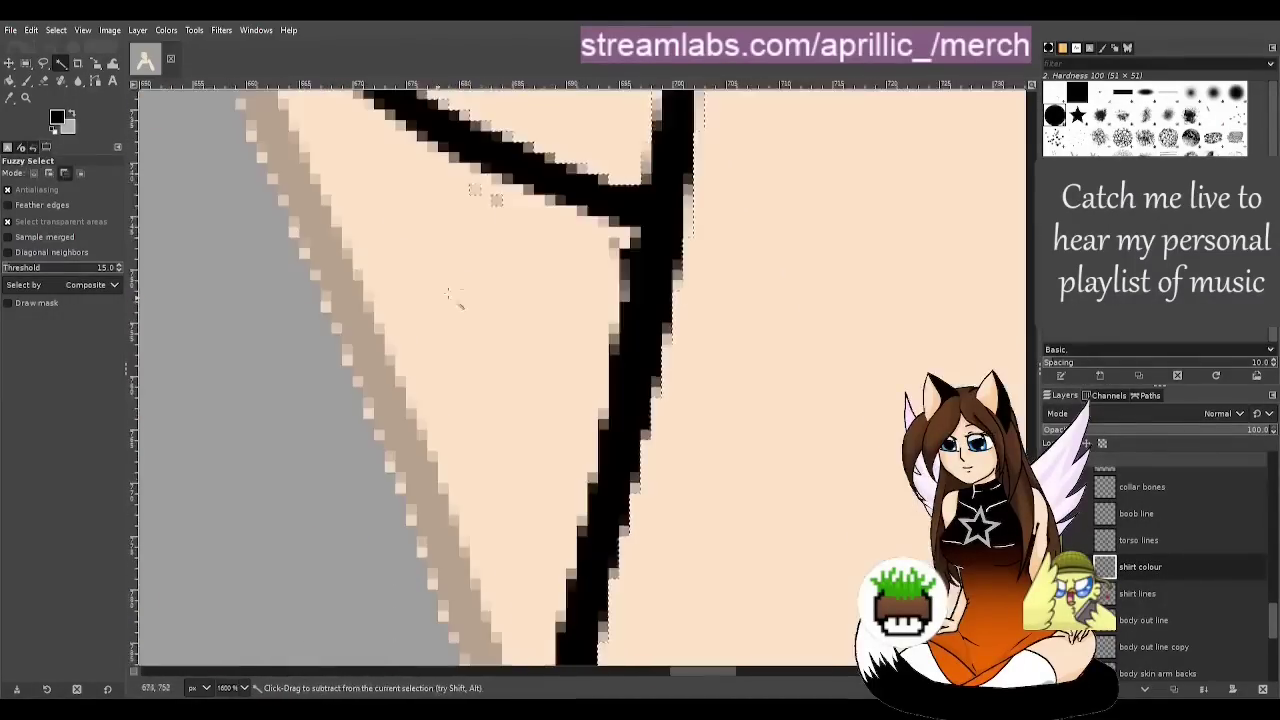
{"action": "scroll", "coordinate": [460, 306], "scroll_direction": "down", "scroll_amount": 5}
{"action": "scroll", "coordinate": [642, 523], "scroll_direction": "down", "scroll_amount": 4}
{"action": "key", "text": "shift+b"}
{"action": "left_click", "coordinate": [777, 523]}
Paint the selected shirt area solid black up to its outline on the "shirt colour" layer
{"action": "scroll", "coordinate": [784, 392], "scroll_direction": "up", "scroll_amount": 8}
{"action": "key", "text": "p"}
{"action": "left_click", "coordinate": [641, 300]}
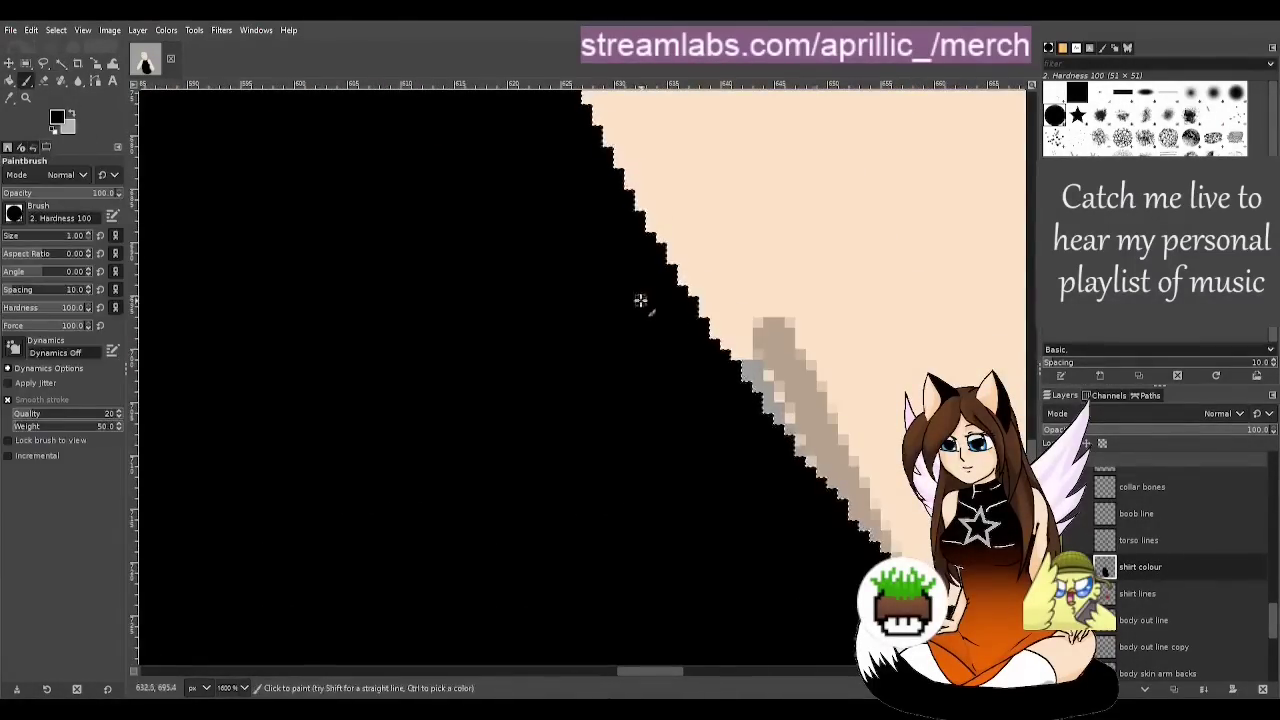
Clear the selection, activate the "body skin arm backs" layer and pick the arm's skin tone as the foreground colour
{"action": "scroll", "coordinate": [745, 460], "scroll_direction": "down", "scroll_amount": 3}
{"action": "left_click", "coordinate": [1157, 672]}
{"action": "key", "text": "ctrl+shift+a"}
{"action": "key", "text": "o"}
{"action": "scroll", "coordinate": [471, 146], "scroll_direction": "down", "scroll_amount": 3}
{"action": "left_click", "coordinate": [865, 371]}
{"action": "scroll", "coordinate": [865, 371], "scroll_direction": "up", "scroll_amount": 3}
{"action": "key", "text": "u"}
{"action": "key", "text": "p"}
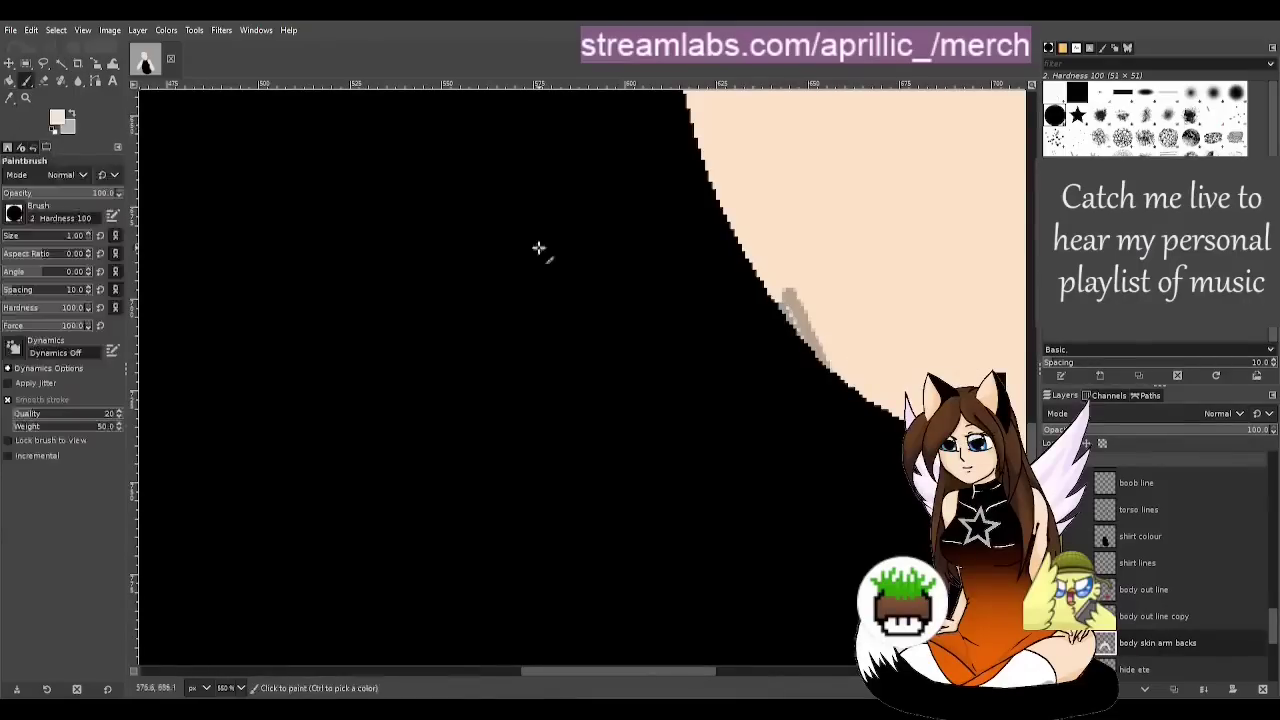
{"action": "scroll", "coordinate": [810, 362], "scroll_direction": "down", "scroll_amount": 5}
{"action": "key", "text": "u"}
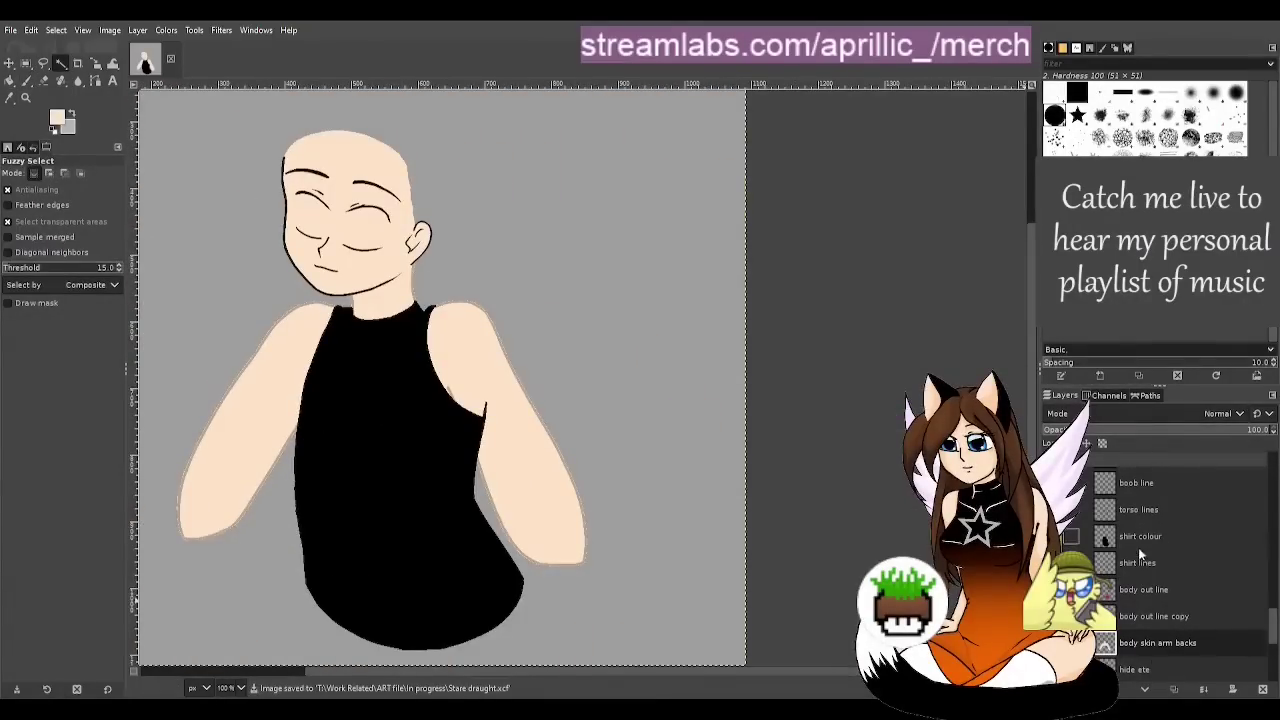
Move the "shirt lines" layer directly above the "shirt colour" layer
{"action": "left_click", "coordinate": [1143, 589]}
{"action": "left_click_drag", "start_coordinate": [1138, 563], "coordinate": [1140, 530]}
{"action": "scroll", "coordinate": [640, 529], "scroll_direction": "left", "scroll_amount": 1}
{"action": "scroll", "coordinate": [1165, 590], "scroll_direction": "up", "scroll_amount": 1}
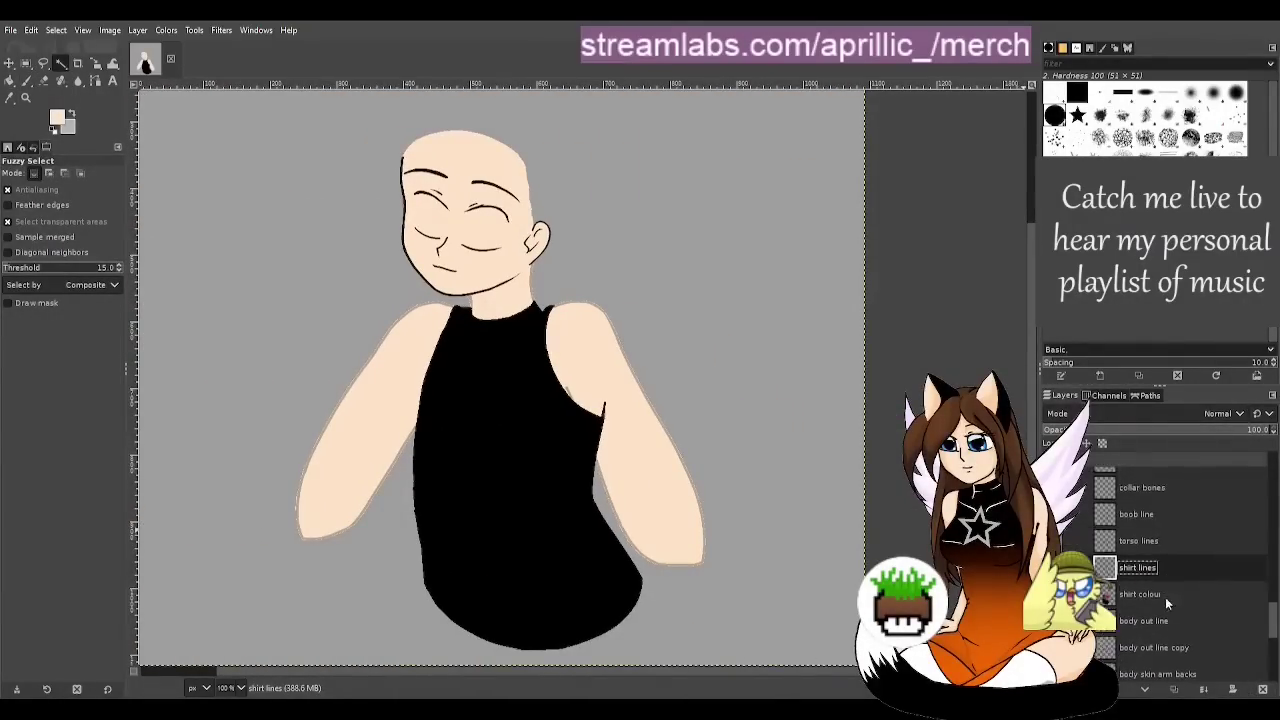
Bring out the black body outline around the arms, make "body out line" the active layer and save the image
{"action": "scroll", "coordinate": [1150, 540], "scroll_direction": "down", "scroll_amount": 4}
{"action": "left_click", "coordinate": [1208, 549]}
{"action": "scroll", "coordinate": [1130, 520], "scroll_direction": "up", "scroll_amount": 1}
{"action": "left_click", "coordinate": [1130, 527]}
{"action": "scroll", "coordinate": [775, 491], "scroll_direction": "up", "scroll_amount": 1}
{"action": "scroll", "coordinate": [775, 491], "scroll_direction": "left", "scroll_amount": 3}
{"action": "key", "text": "ctrl+s"}
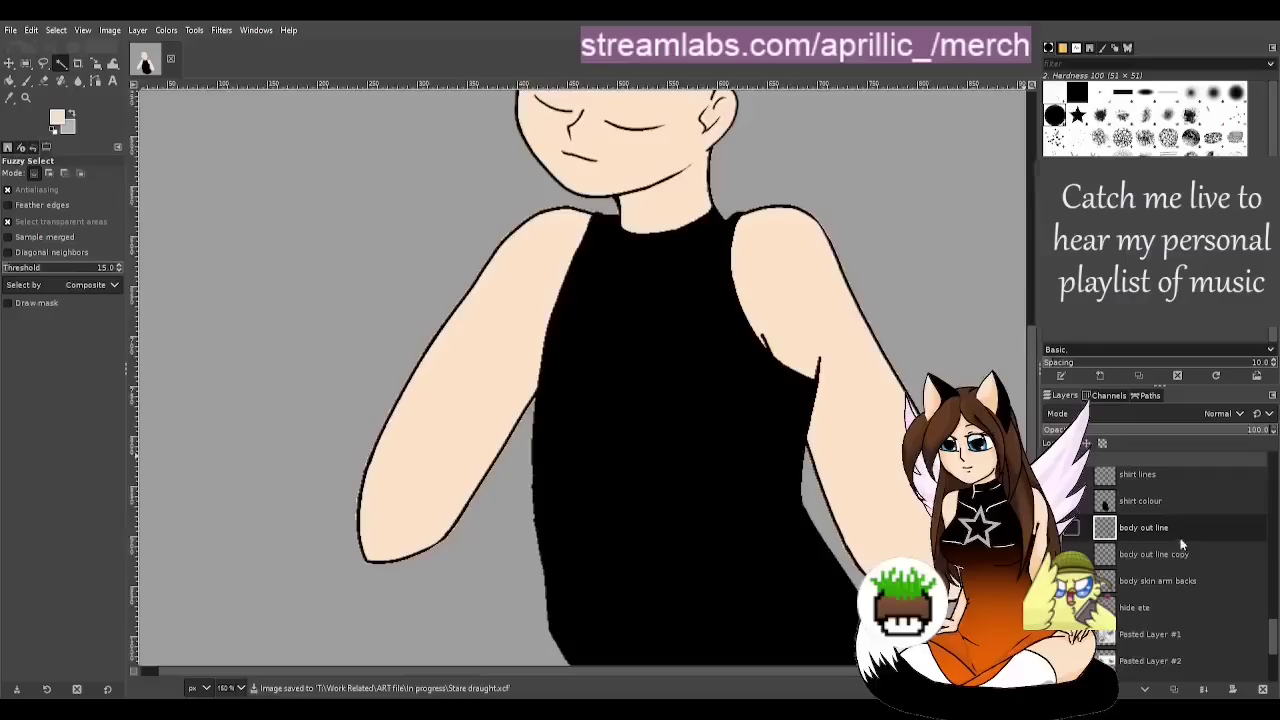
Duplicate the "body skin arm backs" layer twice and rename the original "neck torso skin"
{"action": "left_click", "coordinate": [1216, 583]}
{"action": "key", "text": "ctrl+shift+d"}
{"action": "key", "text": "ctrl+shift+d"}
{"action": "double_click", "coordinate": [1131, 634]}
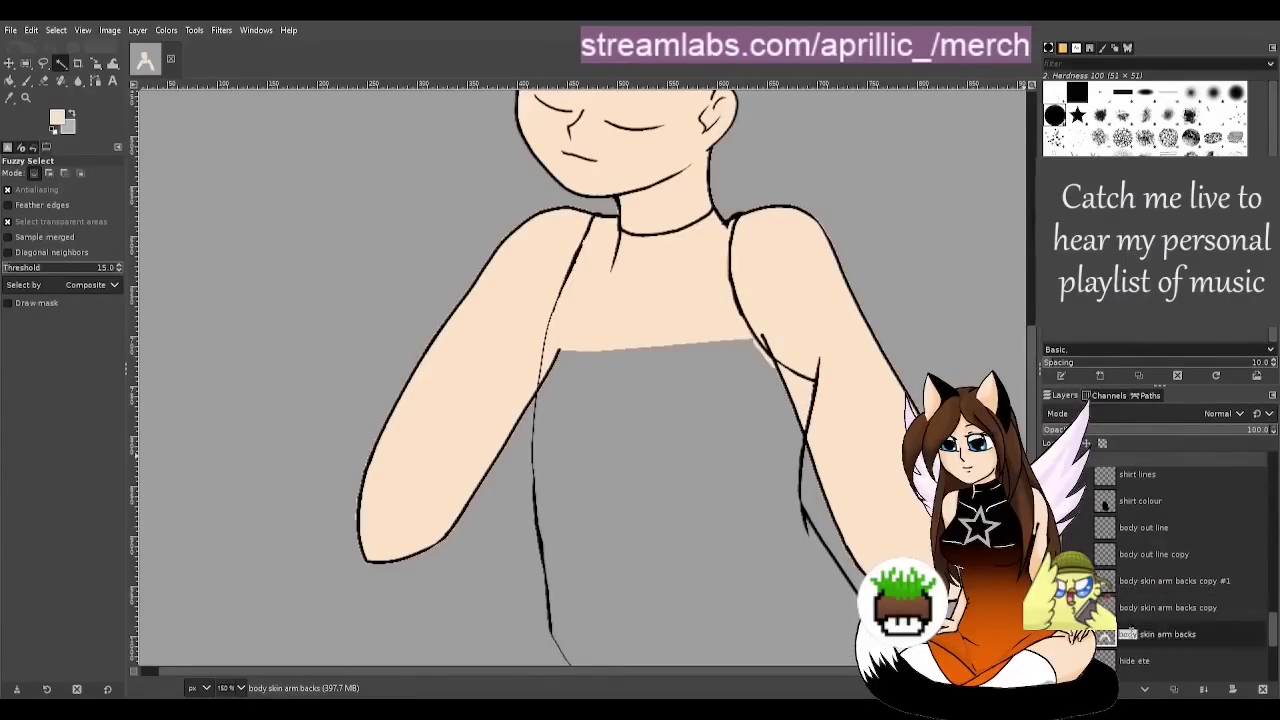
{"action": "type", "text": "neck  torso"}
{"action": "left_click_drag", "start_coordinate": [1180, 636], "coordinate": [1220, 636]}
{"action": "key", "text": "BackSpace"}
{"action": "key", "text": "Return"}
{"action": "scroll", "coordinate": [808, 398], "scroll_direction": "down", "scroll_amount": 1}
{"action": "scroll", "coordinate": [722, 402], "scroll_direction": "up", "scroll_amount": 1}
Erase the skin fill of both arms on the "neck torso skin" layer, keeping the neck and chest
{"action": "left_click", "coordinate": [680, 300]}
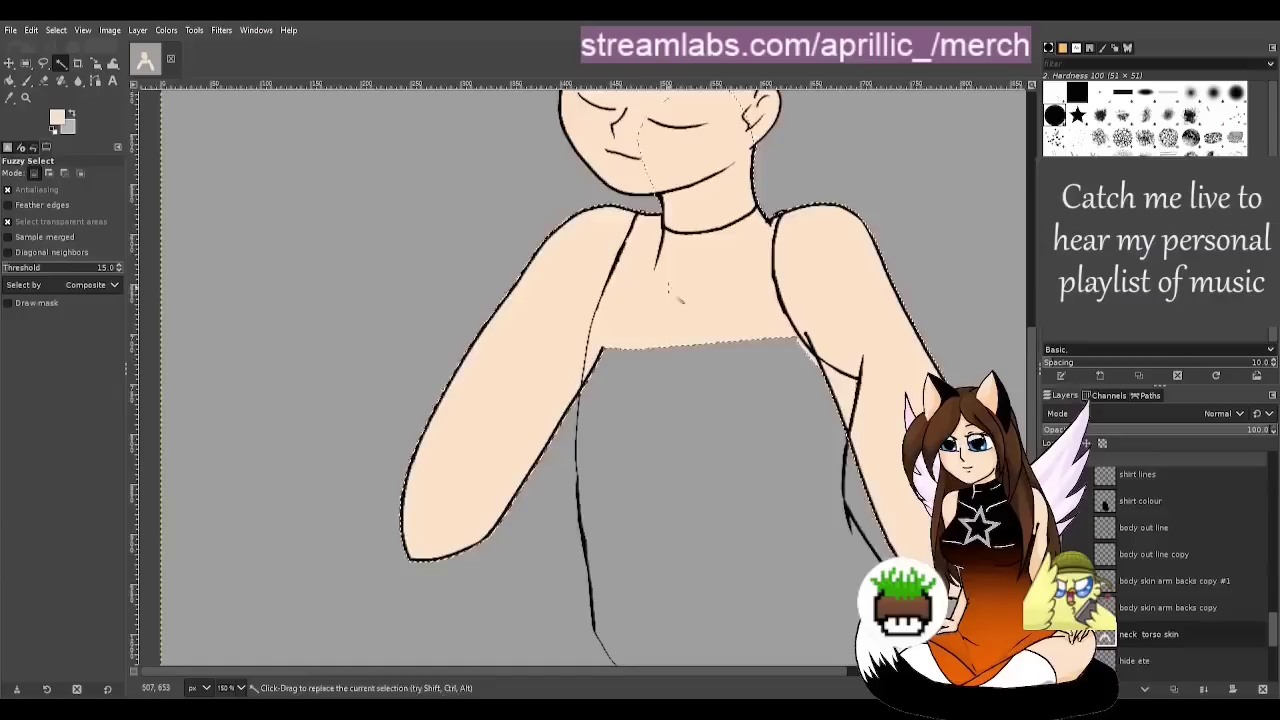
{"action": "key", "text": "shift+e"}
{"action": "mouse_move", "coordinate": [598, 361]}
{"action": "left_mouse_down"}
{"action": "mouse_move", "coordinate": [620, 250]}
{"action": "mouse_move", "coordinate": [589, 238]}
{"action": "mouse_move", "coordinate": [455, 515]}
{"action": "left_mouse_up"}
{"action": "key", "text": "ctrl+z"}
{"action": "left_click", "coordinate": [1149, 634]}
{"action": "key", "text": "ctrl+y"}
{"action": "key", "text": "ctrl+z"}
{"action": "key", "text": "ctrl+z"}
{"action": "key", "text": "ctrl+z"}
{"action": "key", "text": "ctrl+y"}
{"action": "mouse_move", "coordinate": [822, 212]}
{"action": "left_mouse_down"}
{"action": "mouse_move", "coordinate": [908, 472]}
{"action": "mouse_move", "coordinate": [890, 525]}
{"action": "left_mouse_up"}
{"action": "left_click", "coordinate": [1144, 527]}
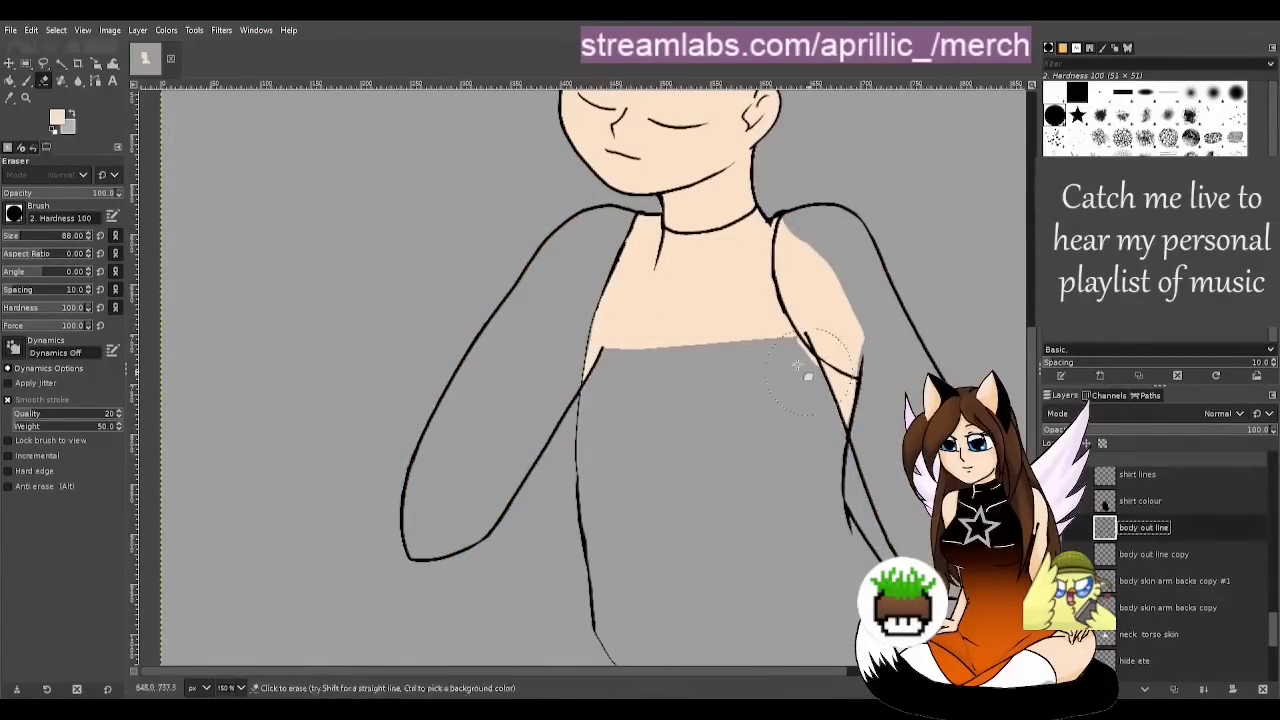
Select the torso area inside the shirt outline and paint it with the skin colour on "neck torso skin"
{"action": "key", "text": "u"}
{"action": "left_click", "coordinate": [1138, 474]}
{"action": "left_click", "coordinate": [709, 474]}
{"action": "left_click", "coordinate": [1149, 639]}
{"action": "key", "text": "p"}
{"action": "left_click_drag", "start_coordinate": [598, 380], "coordinate": [720, 600]}
{"action": "scroll", "coordinate": [720, 560], "scroll_direction": "down", "scroll_amount": 2}
{"action": "mouse_move", "coordinate": [640, 580]}
{"action": "left_mouse_down"}
{"action": "mouse_move", "coordinate": [788, 549]}
{"action": "mouse_move", "coordinate": [674, 590]}
{"action": "left_mouse_up"}
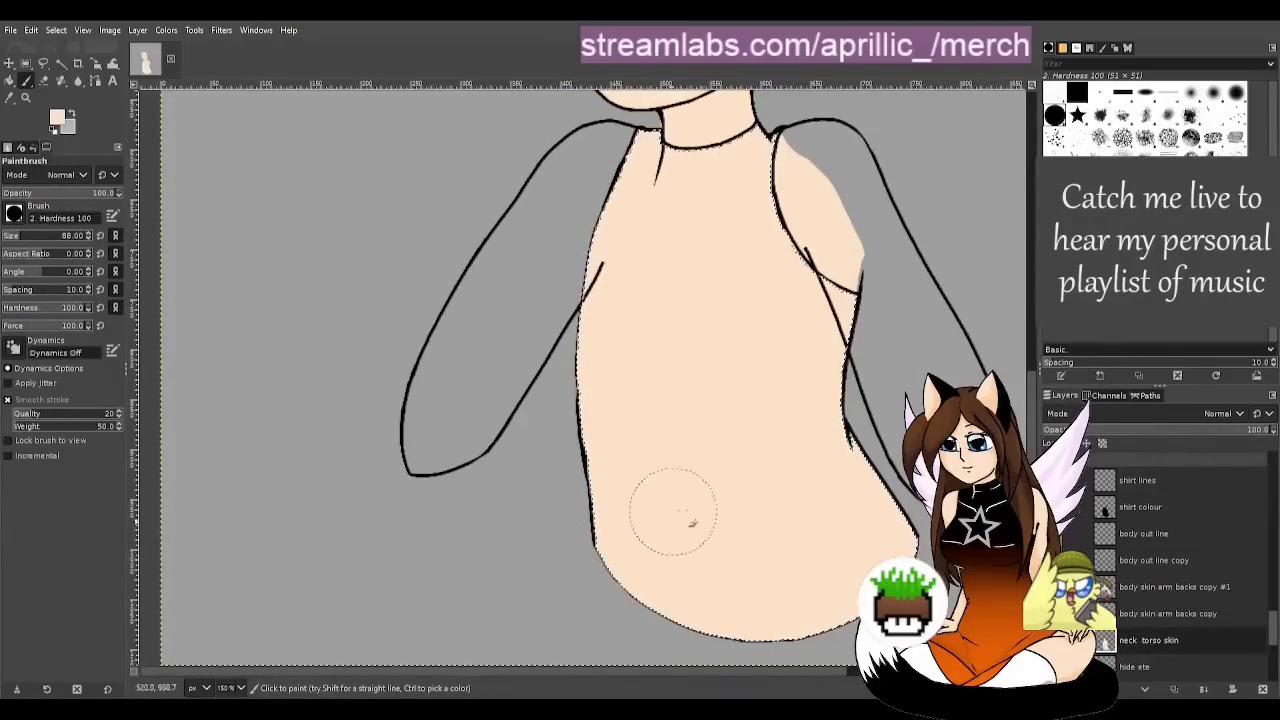
Clear the selection and paint the skin colour past both armholes to fill the shoulder areas on "neck torso skin"
{"action": "scroll", "coordinate": [711, 522], "scroll_direction": "up", "scroll_amount": 3}
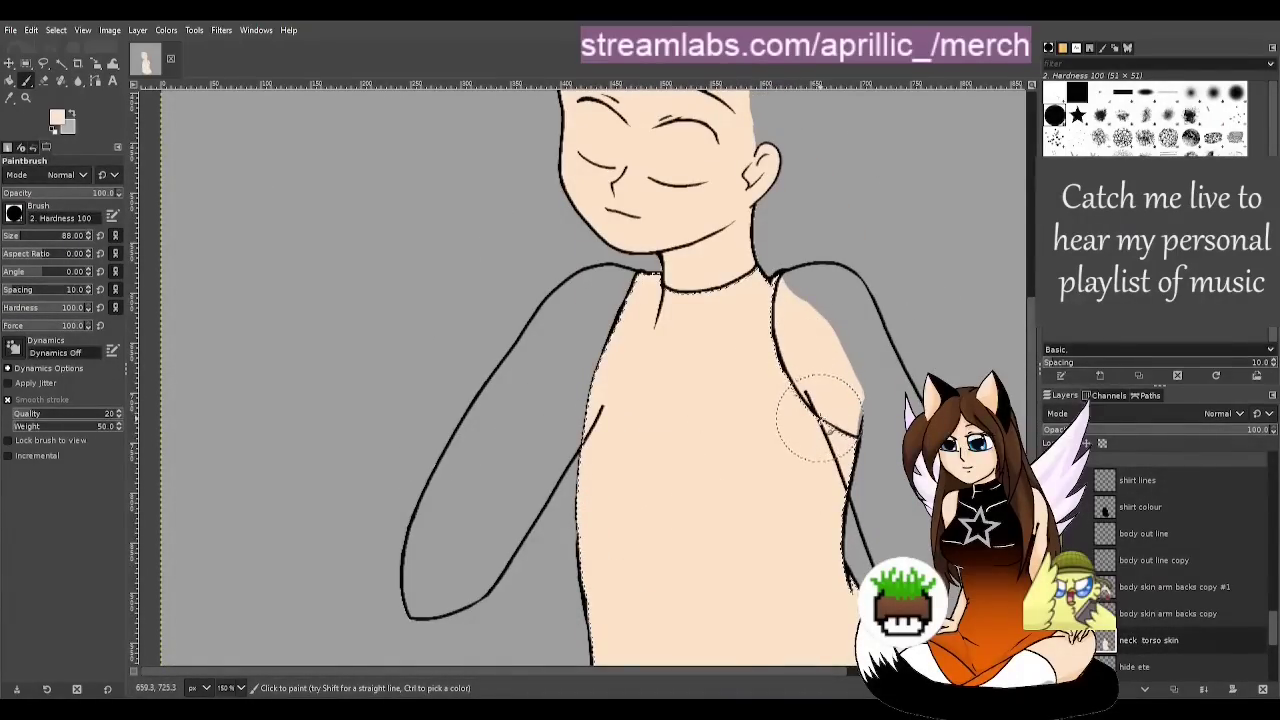
{"action": "scroll", "coordinate": [466, 280], "scroll_direction": "down", "scroll_amount": 2}
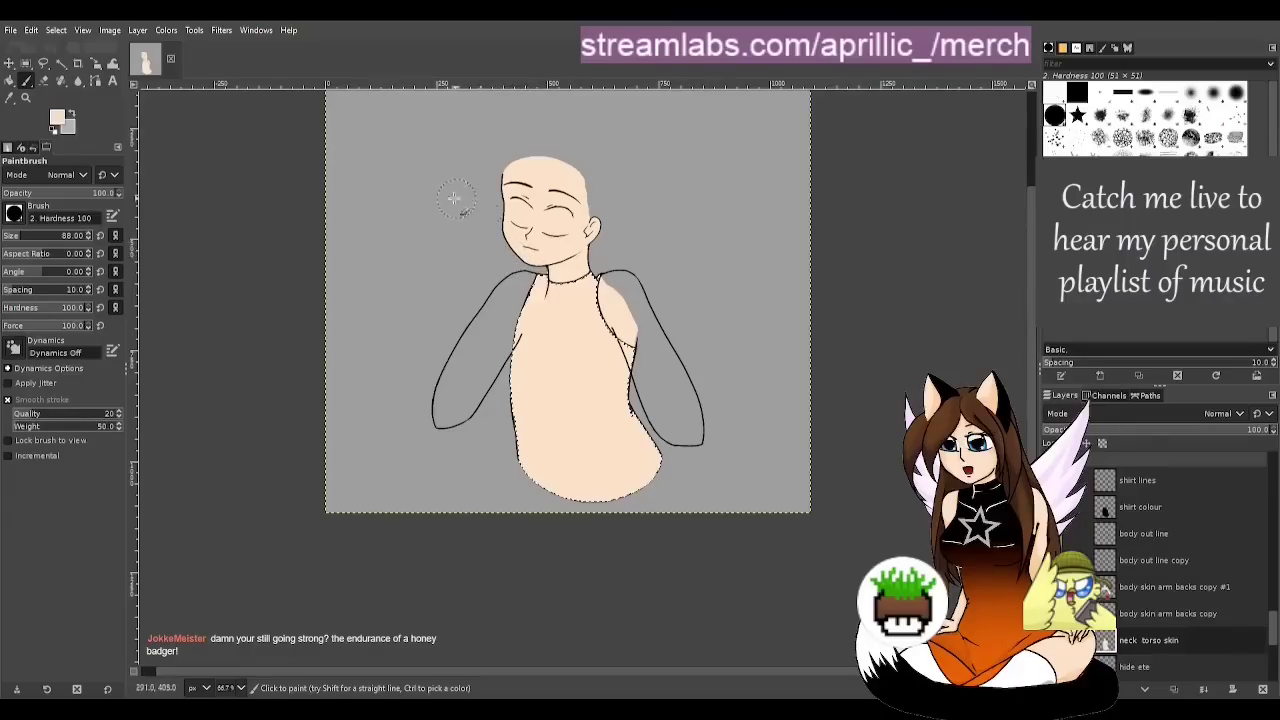
{"action": "left_click", "coordinate": [60, 64]}
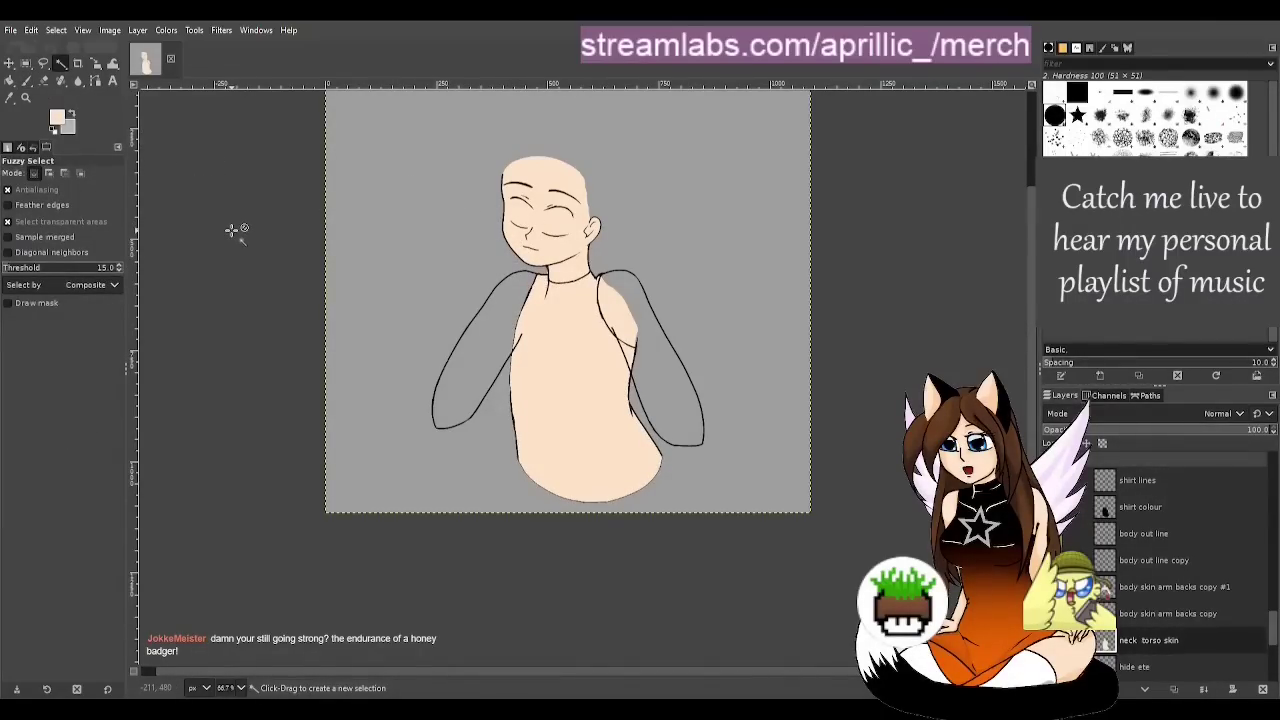
{"action": "scroll", "coordinate": [543, 351], "scroll_direction": "up", "scroll_amount": 3}
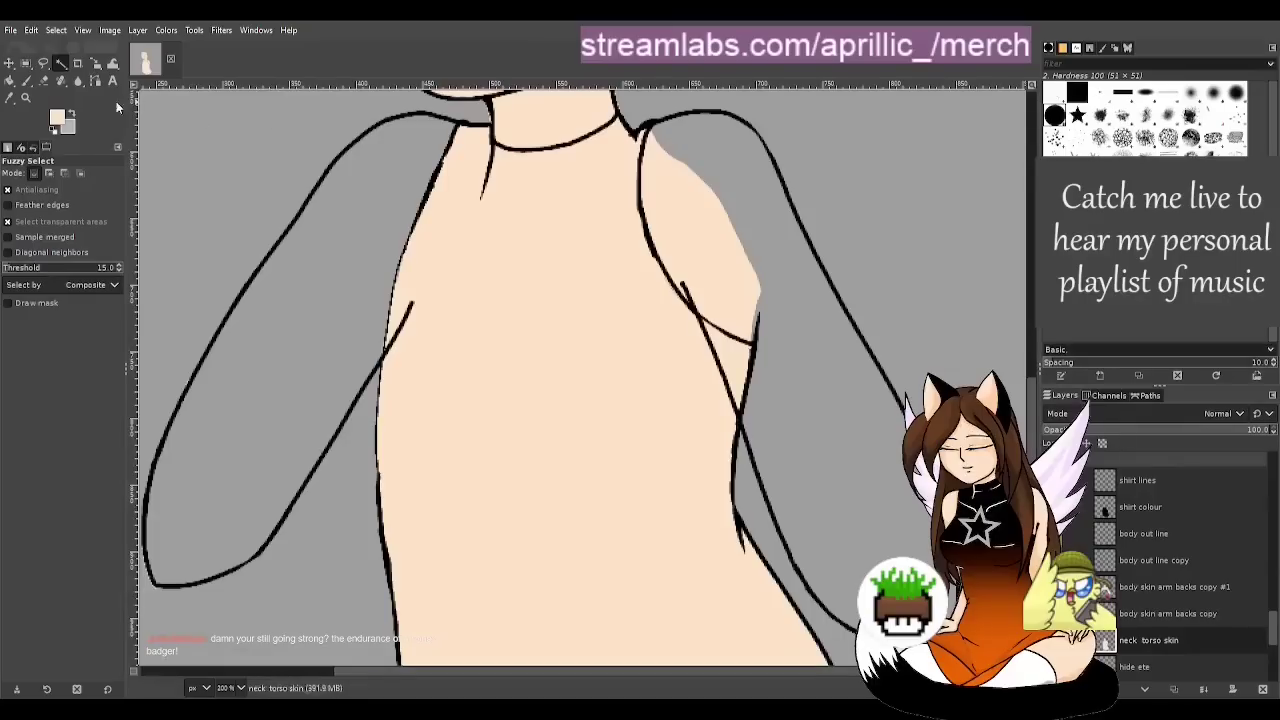
{"action": "left_click", "coordinate": [27, 81]}
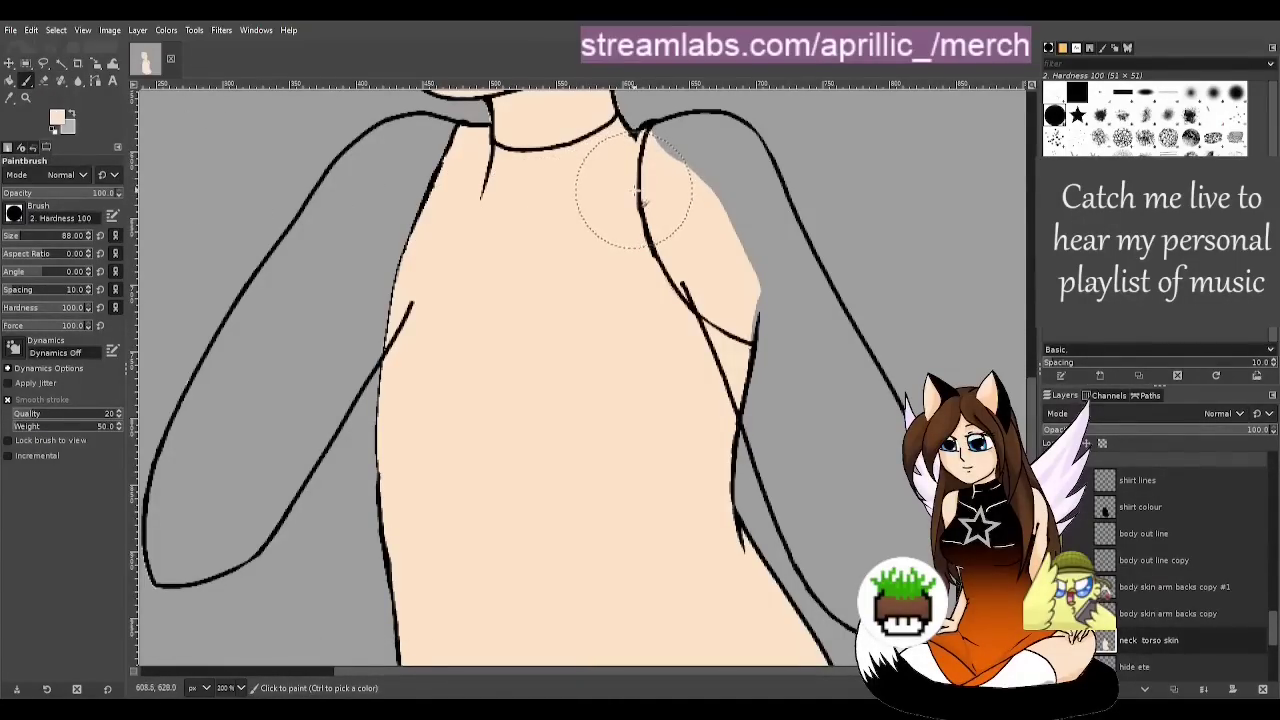
{"action": "mouse_move", "coordinate": [637, 190]}
{"action": "left_mouse_down"}
{"action": "mouse_move", "coordinate": [661, 215]}
{"action": "mouse_move", "coordinate": [698, 325]}
{"action": "left_mouse_up"}
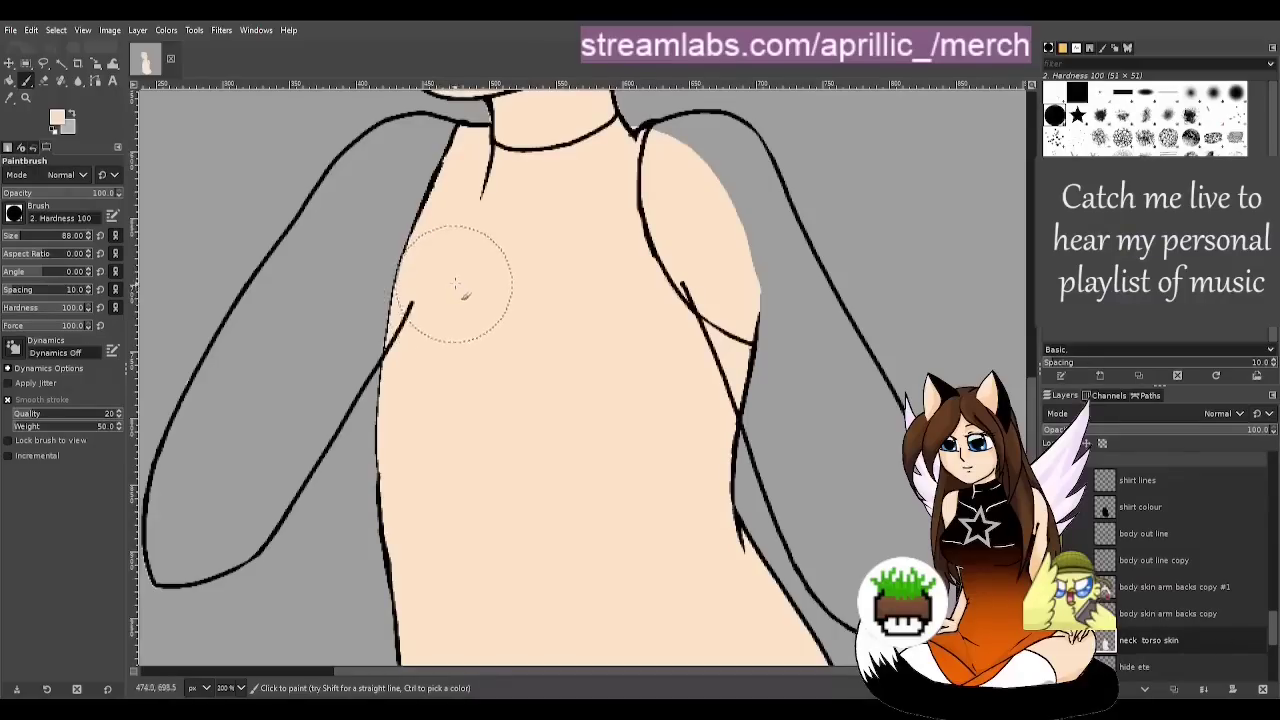
{"action": "mouse_move", "coordinate": [462, 274]}
{"action": "left_mouse_down"}
{"action": "mouse_move", "coordinate": [455, 190]}
{"action": "mouse_move", "coordinate": [439, 175]}
{"action": "mouse_move", "coordinate": [489, 262]}
{"action": "mouse_move", "coordinate": [543, 272]}
{"action": "mouse_move", "coordinate": [425, 172]}
{"action": "left_mouse_up"}
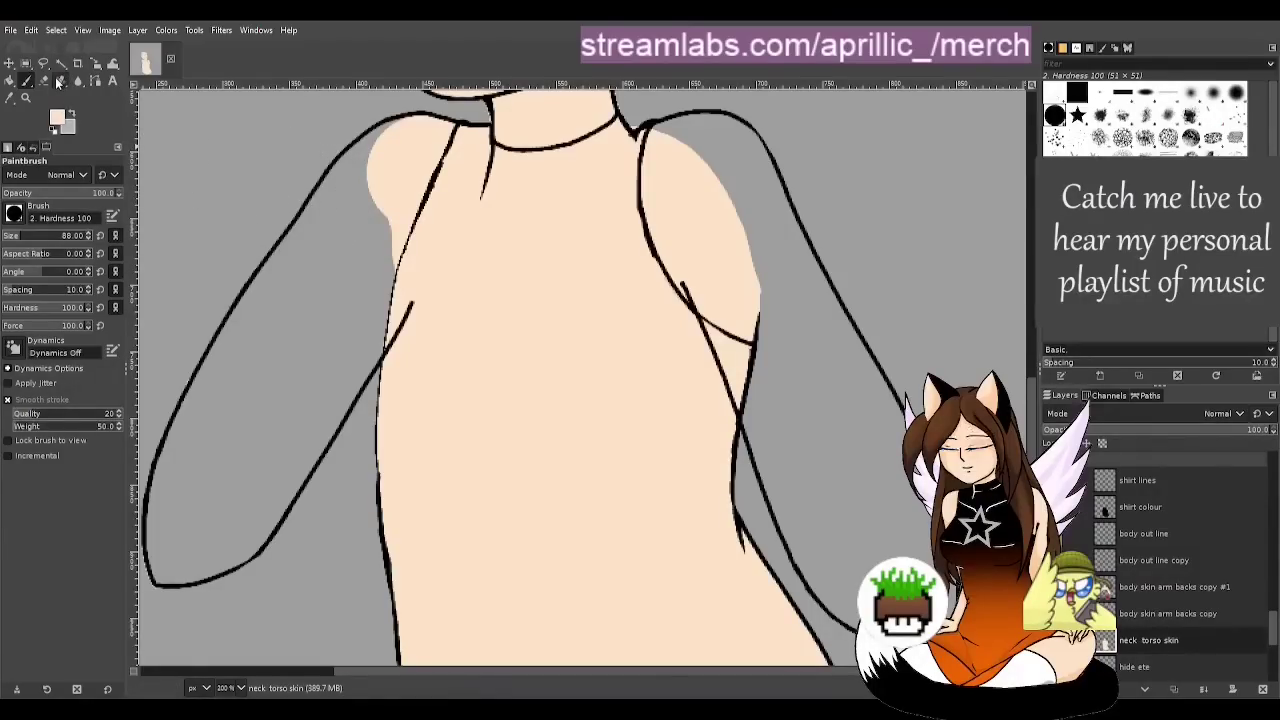
Switch to the Eraser, hide the "face skin color" layer and save the image
{"action": "left_click", "coordinate": [57, 82]}
{"action": "scroll", "coordinate": [500, 300], "scroll_direction": "up", "scroll_amount": 5}
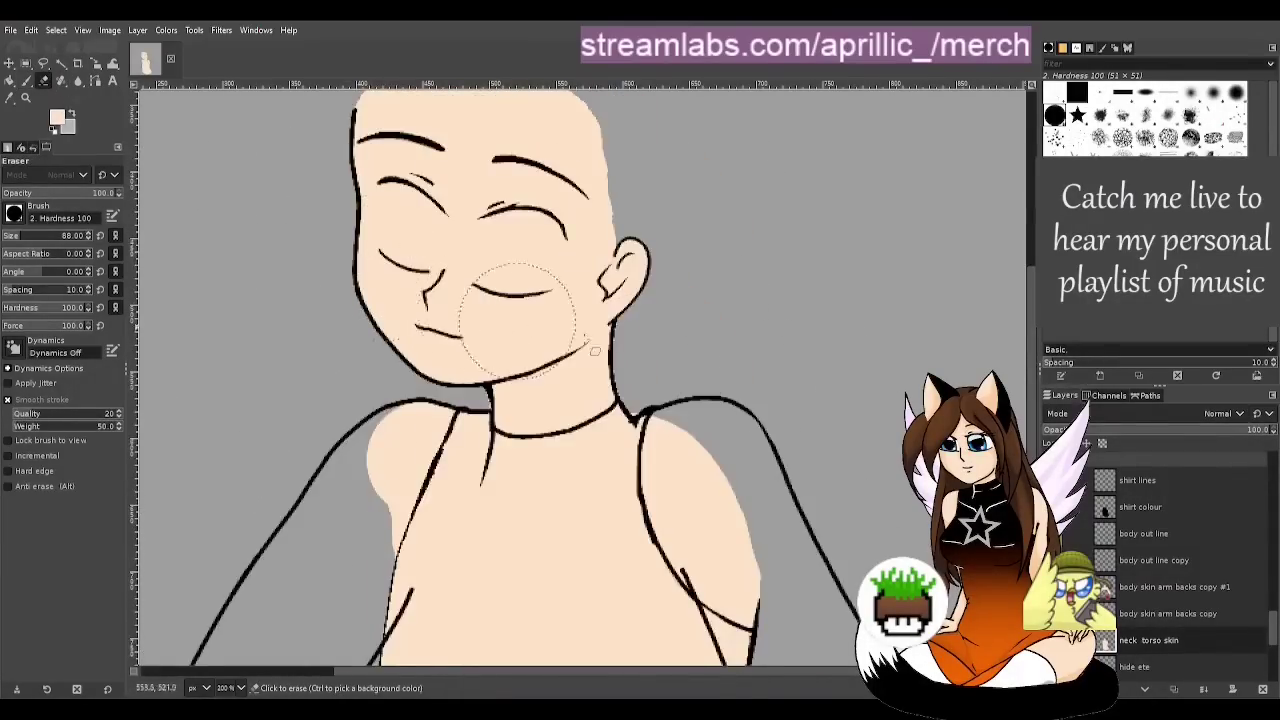
{"action": "scroll", "coordinate": [1170, 566], "scroll_direction": "up", "scroll_amount": 6}
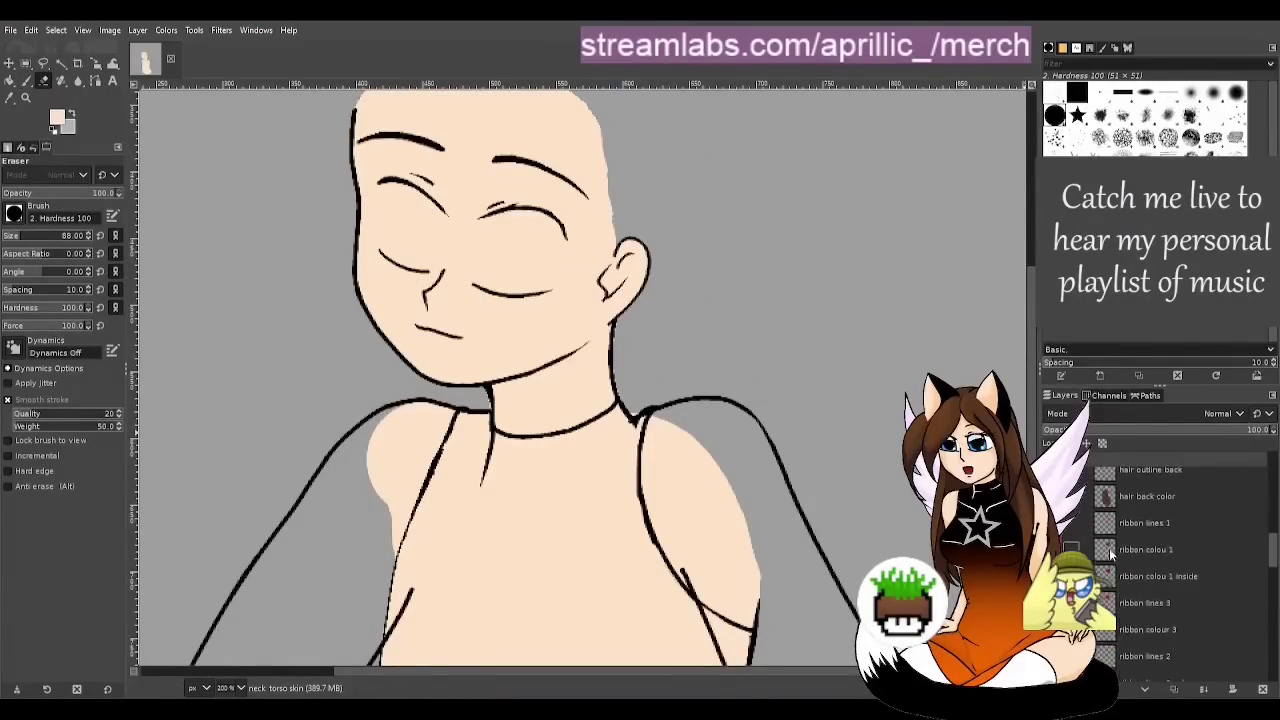
{"action": "scroll", "coordinate": [1110, 555], "scroll_direction": "up", "scroll_amount": 6}
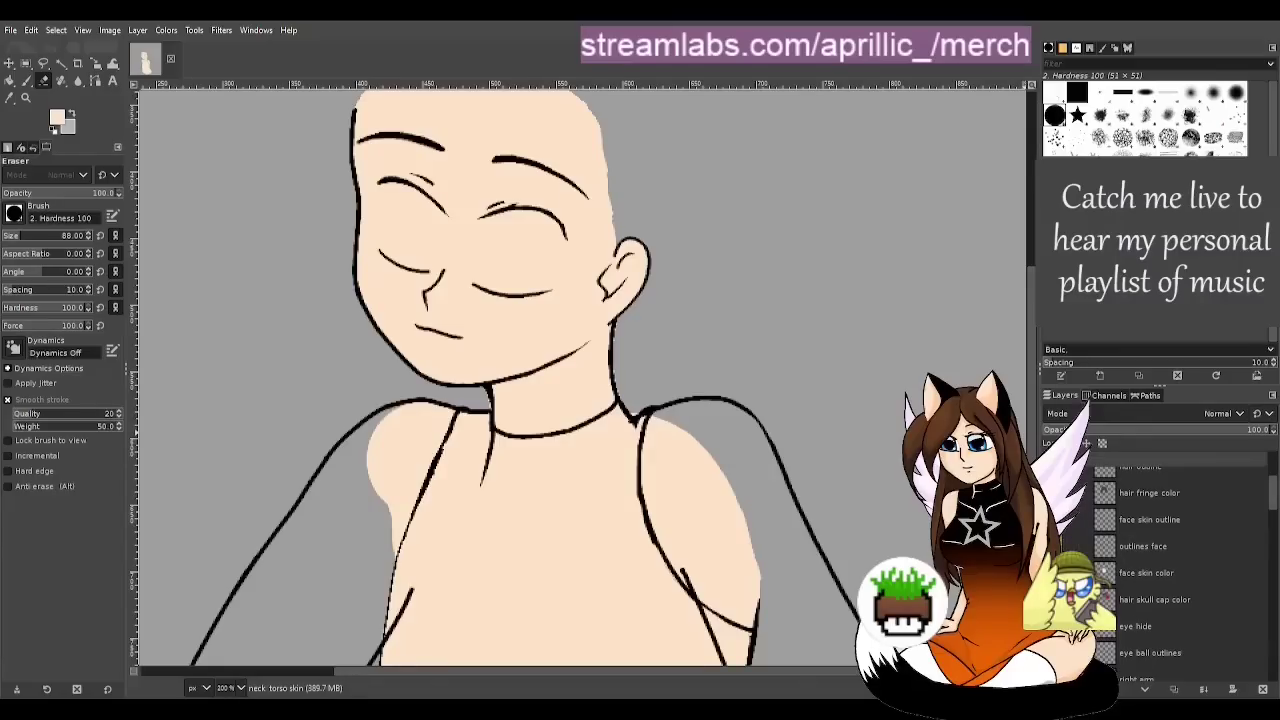
{"action": "left_click", "coordinate": [1050, 572]}
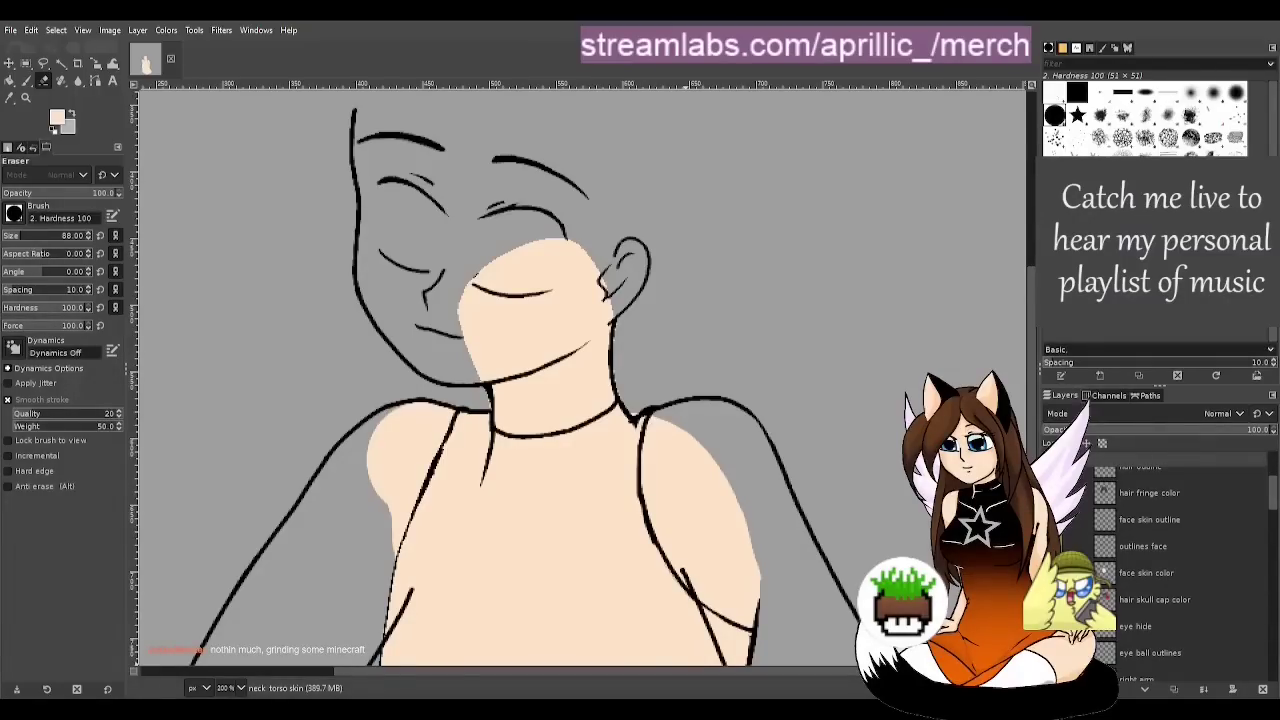
{"action": "key", "text": "ctrl+s"}
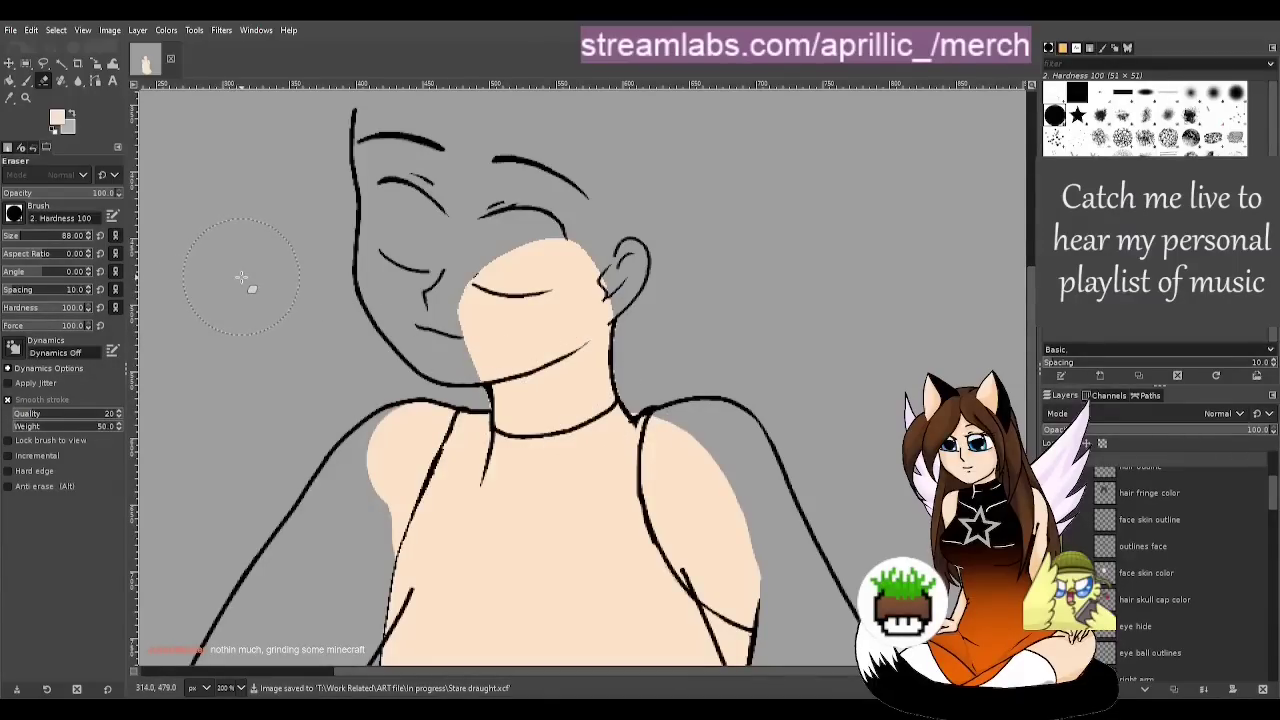
Set the eraser size to 14, clean up stray skin colour around the neck, shoulders and torso edges, and save the image
{"action": "scroll", "coordinate": [470, 370], "scroll_direction": "up", "scroll_amount": 3}
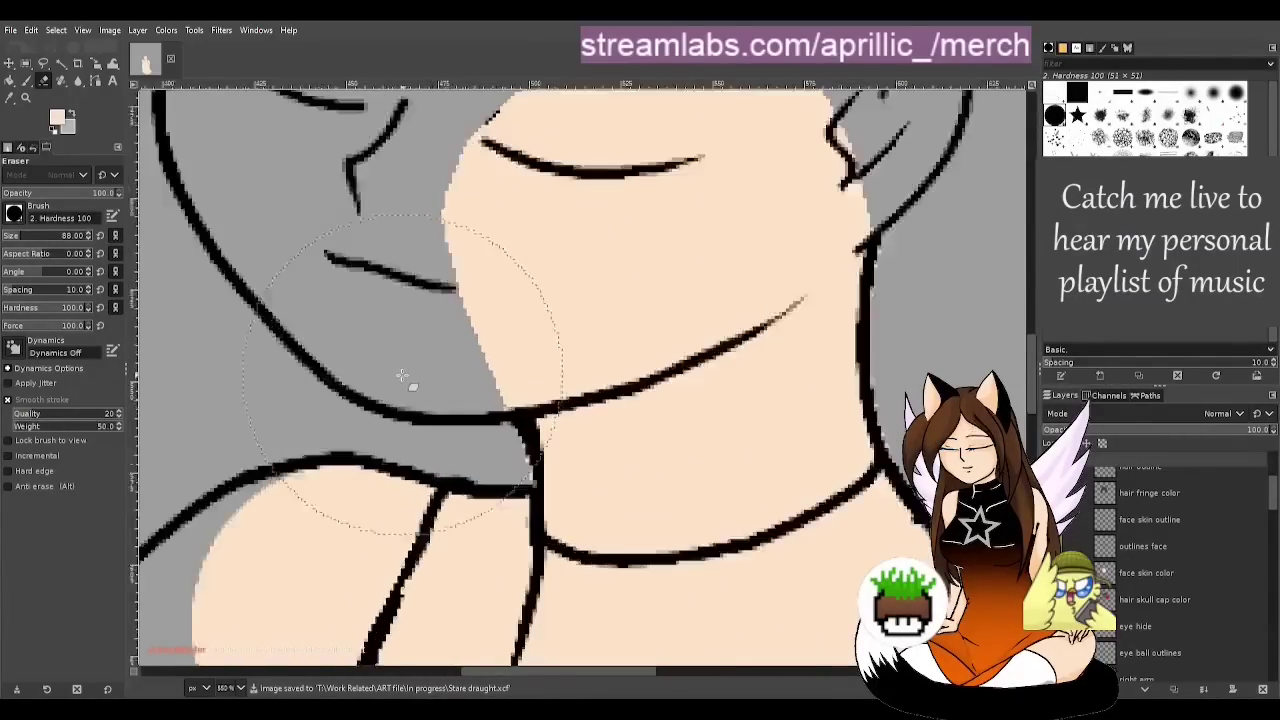
{"action": "left_click", "coordinate": [9, 235]}
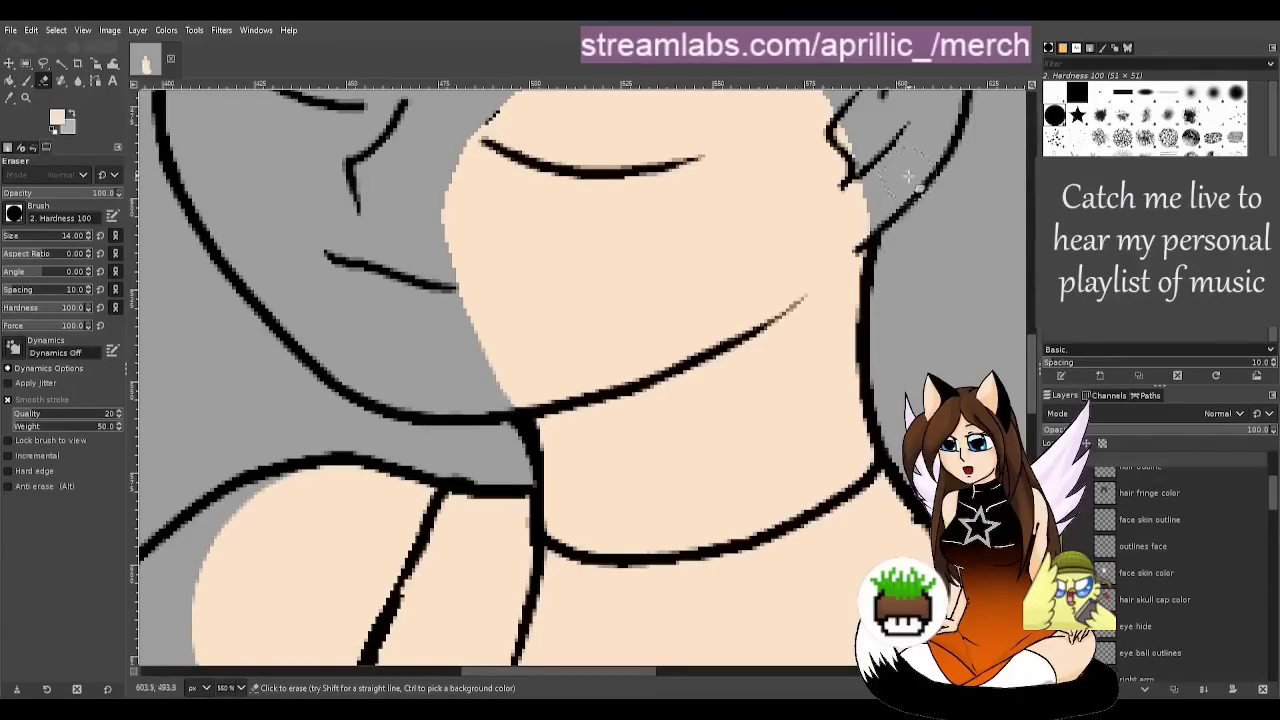
{"action": "scroll", "coordinate": [730, 640], "scroll_direction": "right", "scroll_amount": 5}
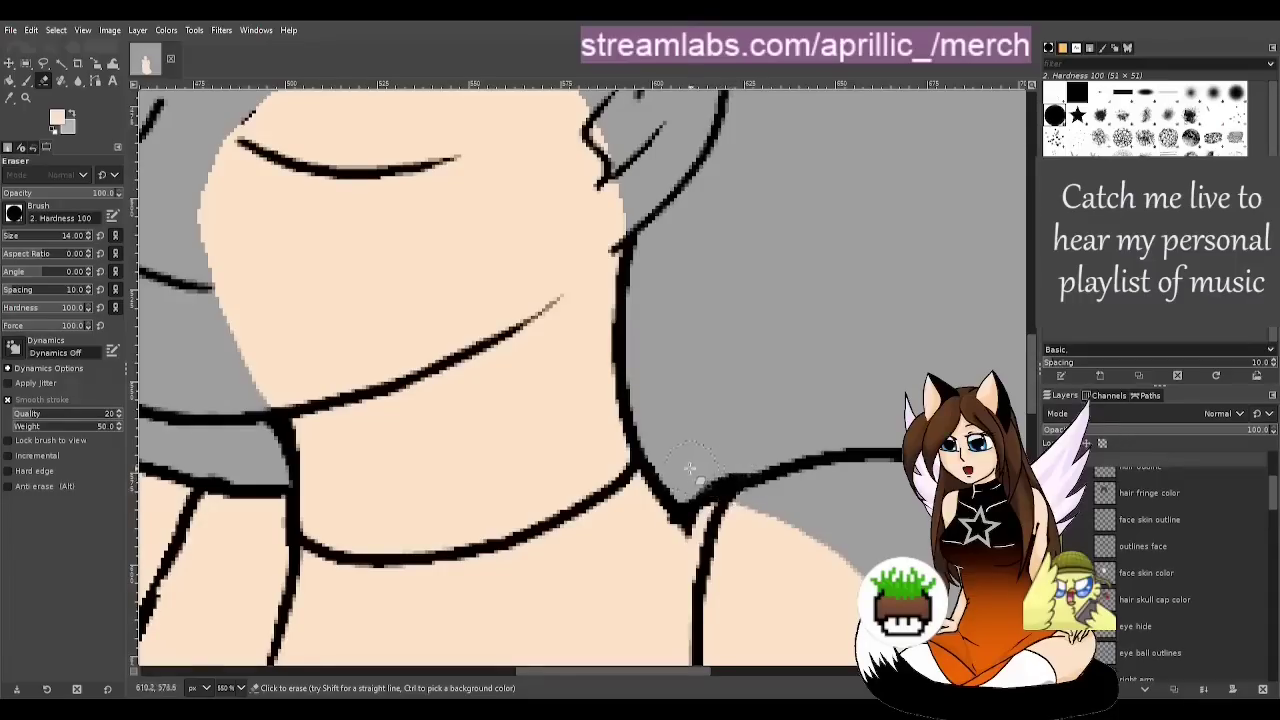
{"action": "scroll", "coordinate": [637, 566], "scroll_direction": "down", "scroll_amount": 2}
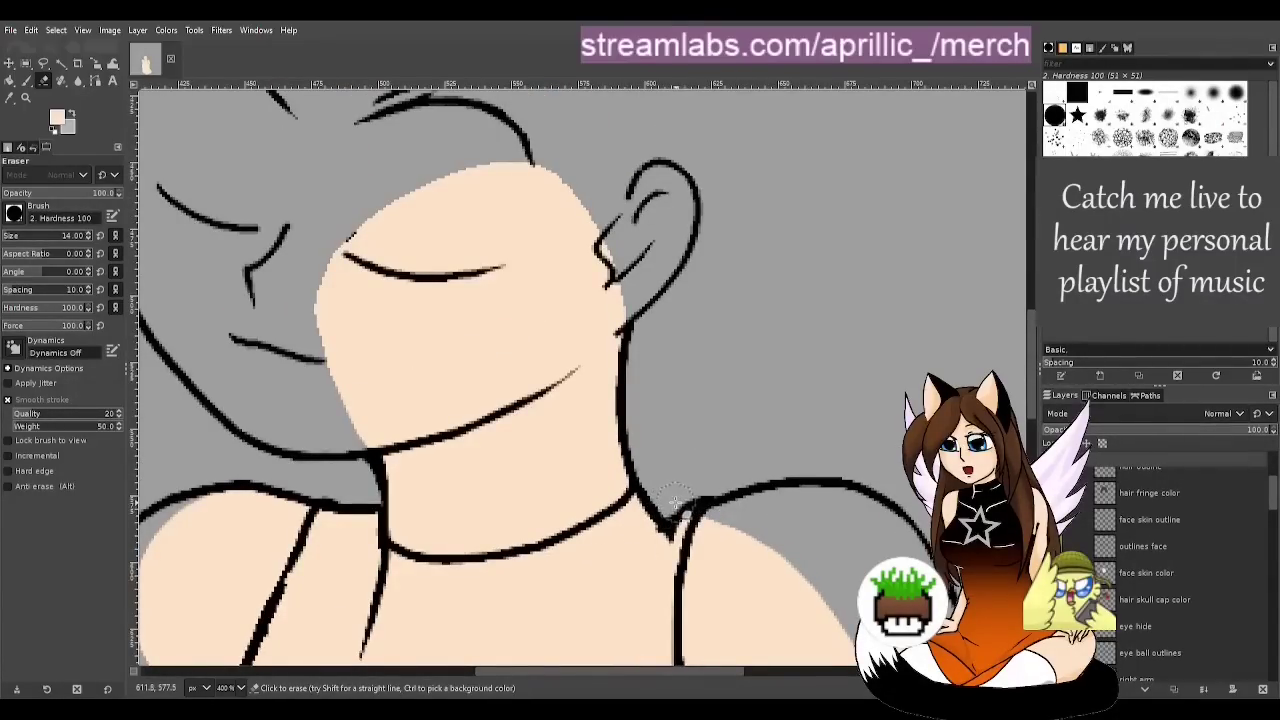
{"action": "scroll", "coordinate": [590, 557], "scroll_direction": "down", "scroll_amount": 2}
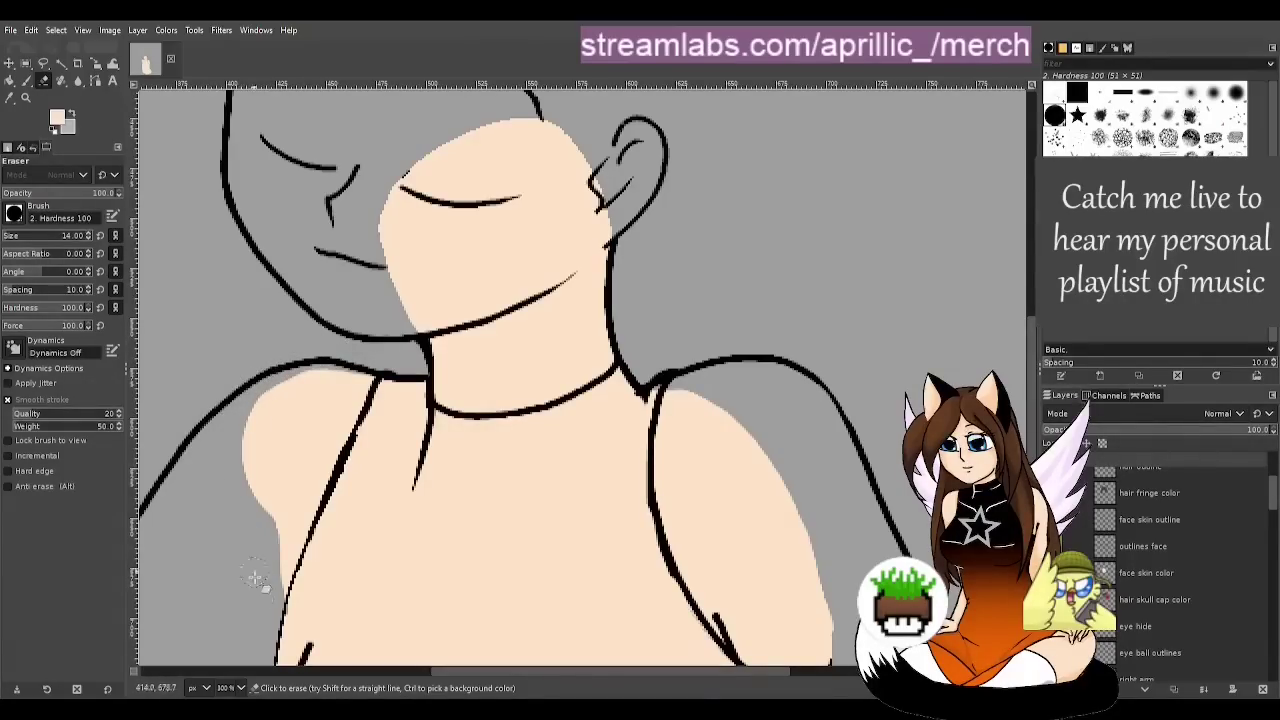
{"action": "scroll", "coordinate": [265, 582], "scroll_direction": "down", "scroll_amount": 1}
{"action": "scroll", "coordinate": [270, 578], "scroll_direction": "down", "scroll_amount": 5}
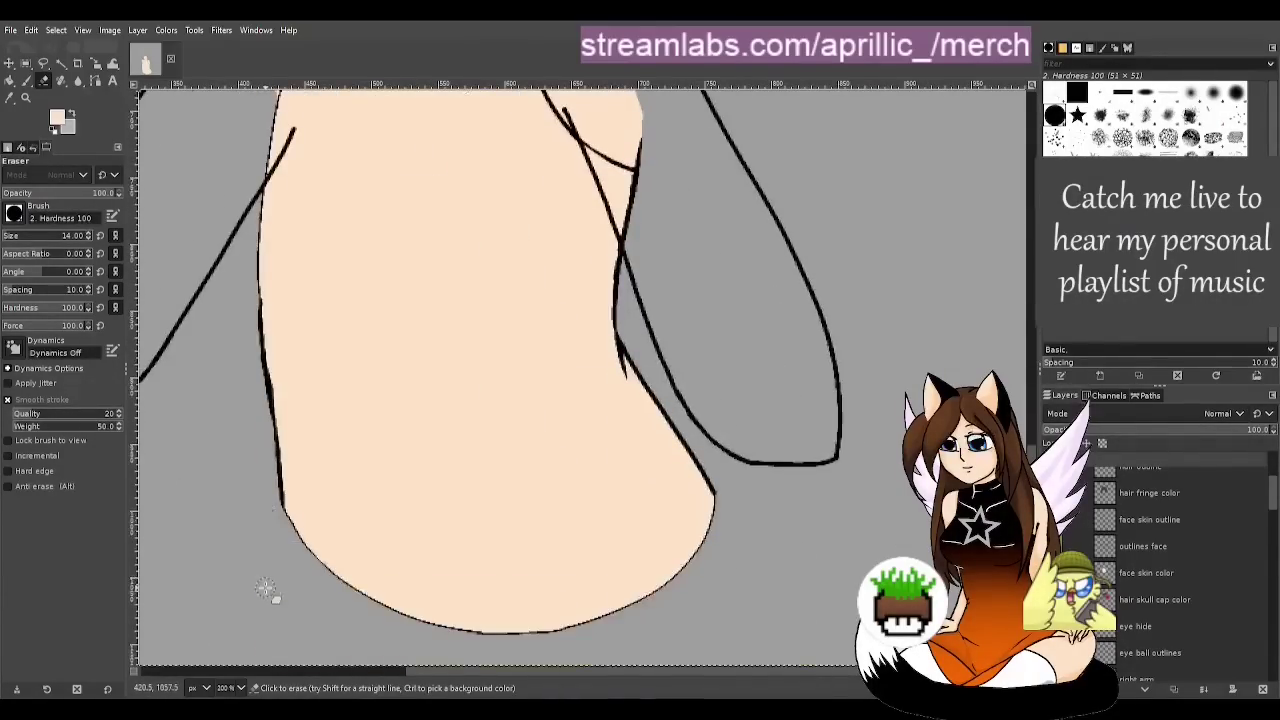
{"action": "scroll", "coordinate": [285, 585], "scroll_direction": "up", "scroll_amount": 4}
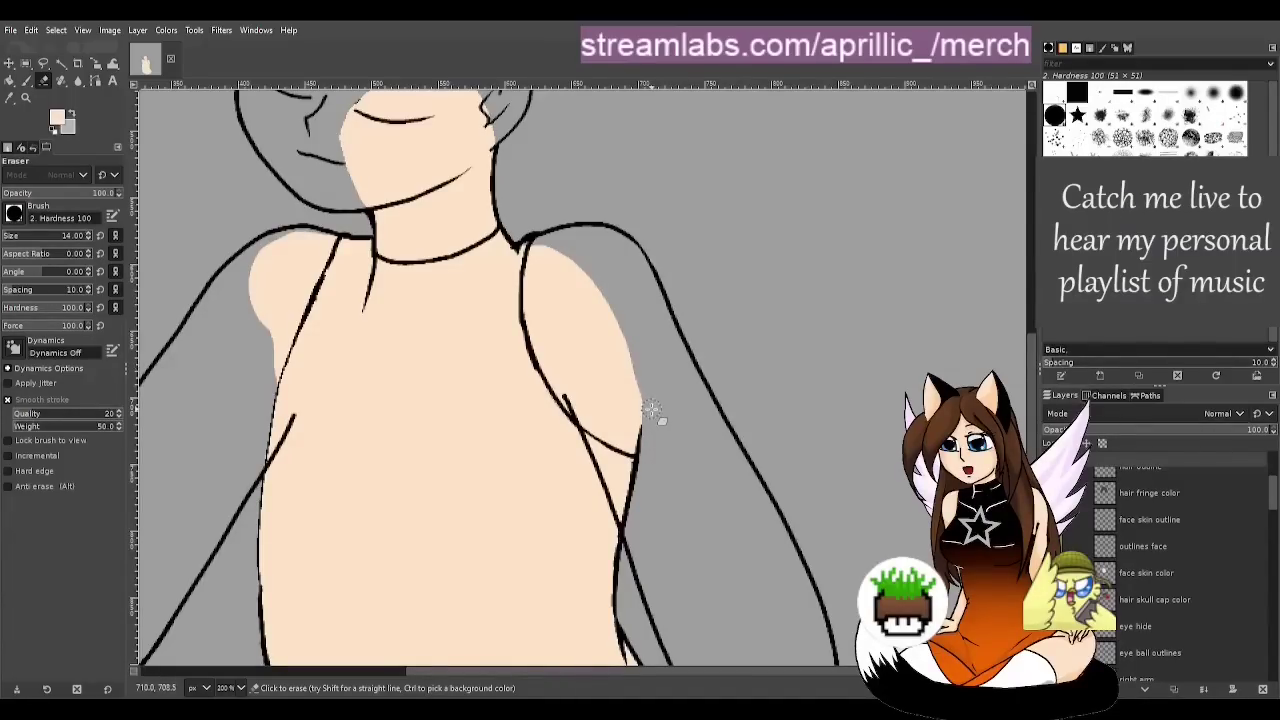
{"action": "scroll", "coordinate": [316, 395], "scroll_direction": "down", "scroll_amount": 1}
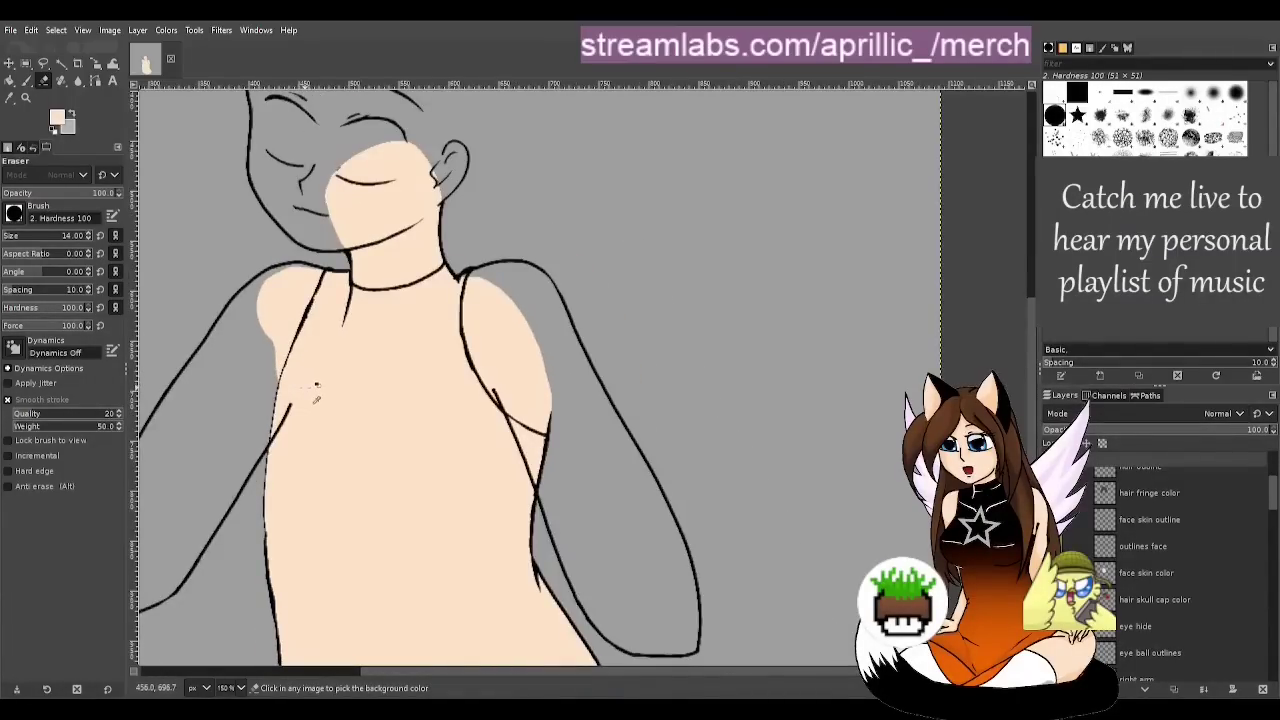
{"action": "key", "text": "ctrl+s"}
Move the "shirt colour" layer directly above "neck torso skin" and make "shirt lines" the active layer
{"action": "scroll", "coordinate": [730, 670], "scroll_direction": "left", "scroll_amount": 3}
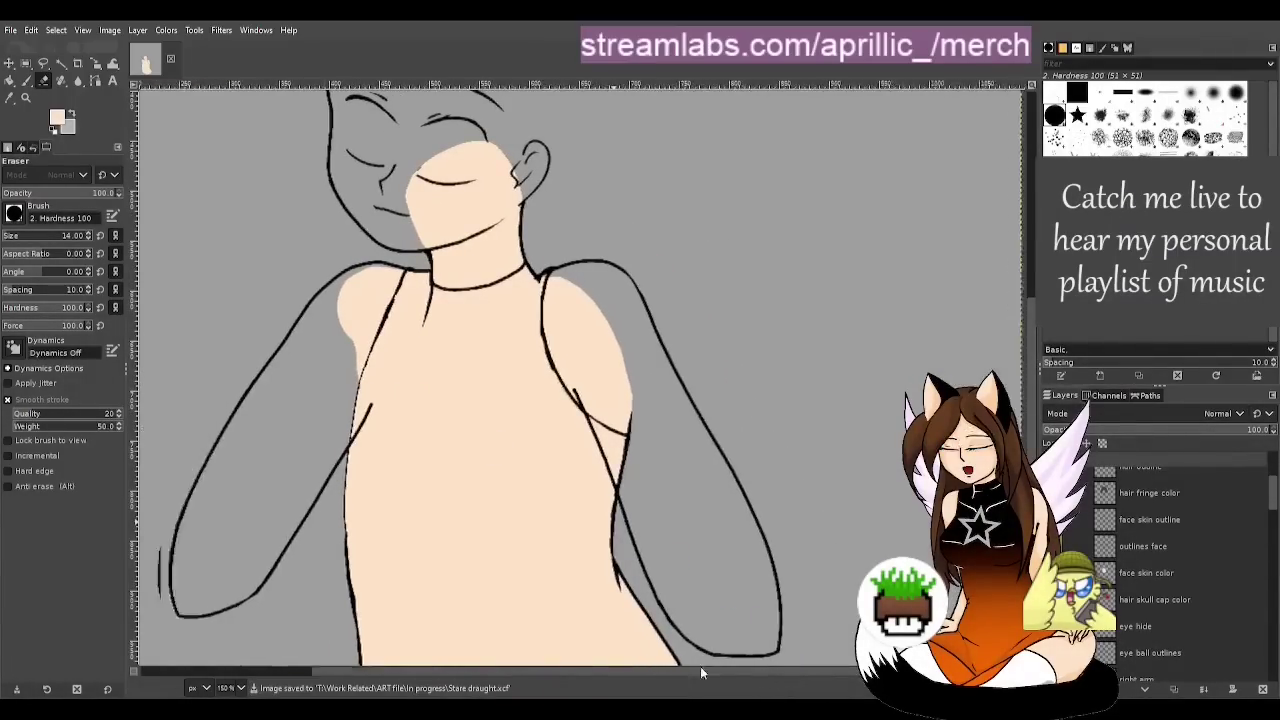
{"action": "scroll", "coordinate": [1139, 565], "scroll_direction": "down", "scroll_amount": 6}
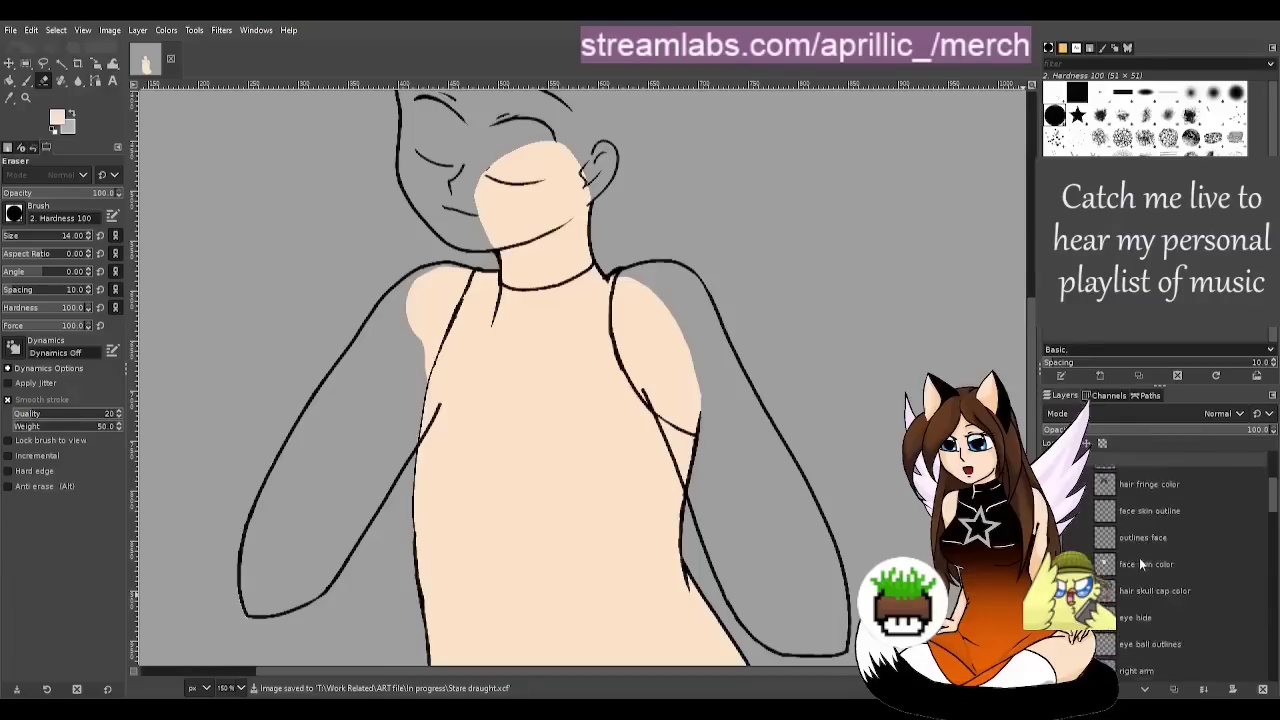
{"action": "scroll", "coordinate": [1144, 570], "scroll_direction": "down", "scroll_amount": 8}
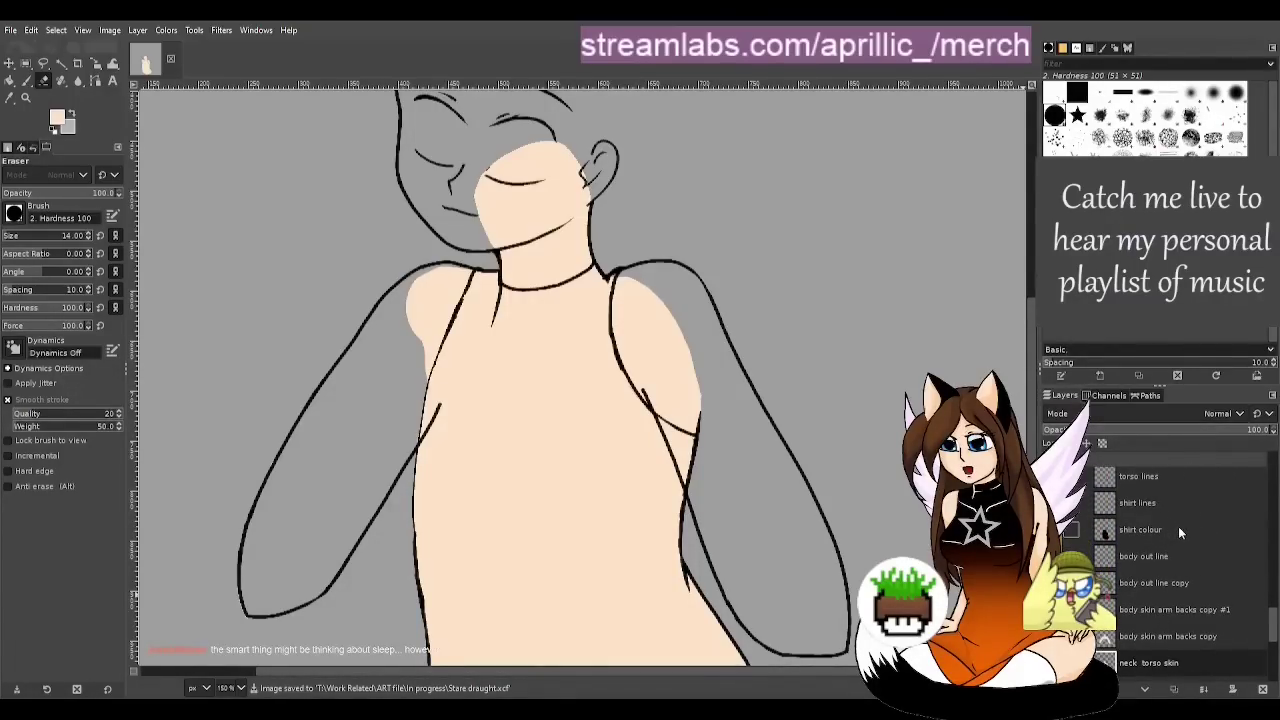
{"action": "double_click", "coordinate": [1178, 526]}
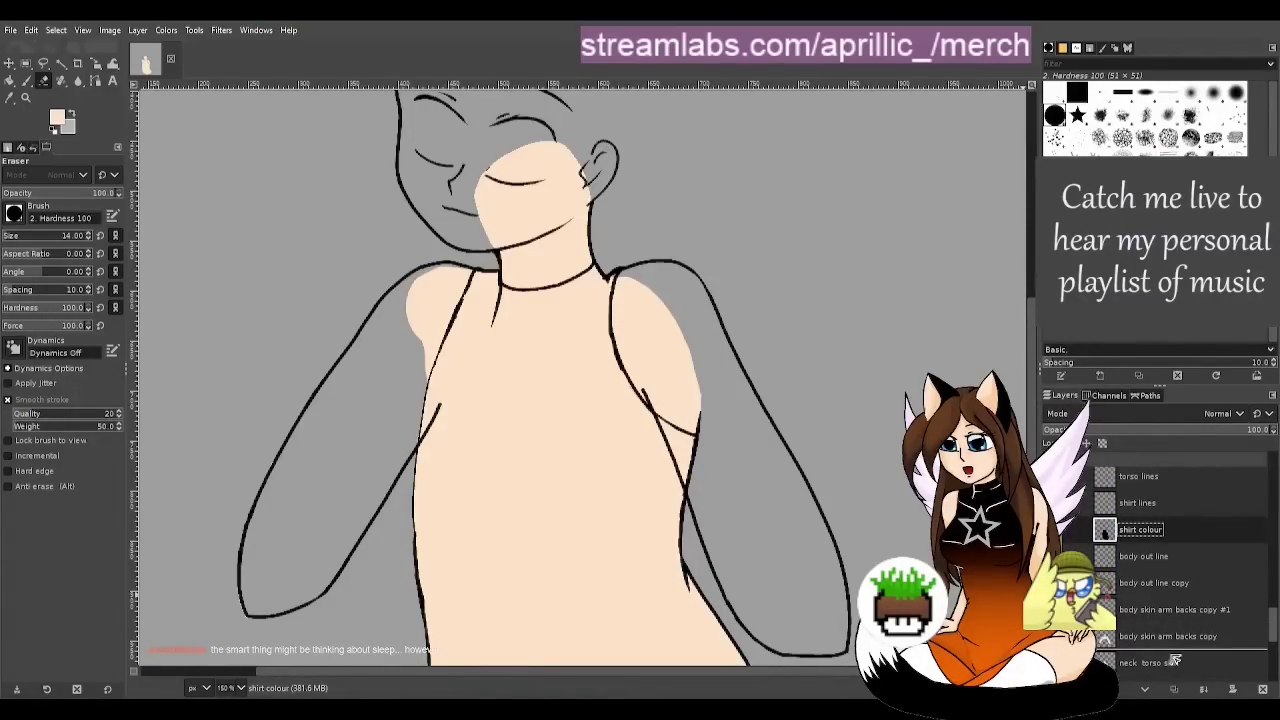
{"action": "left_click_drag", "start_coordinate": [1173, 660], "coordinate": [1170, 653]}
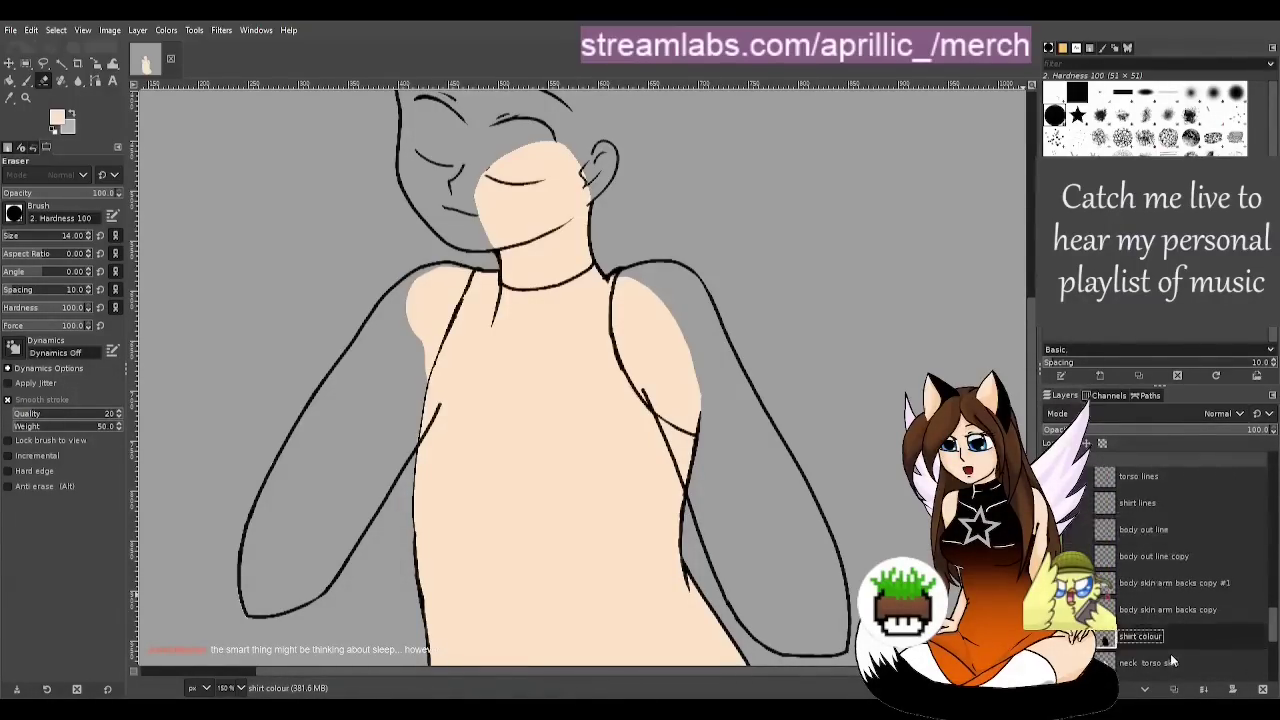
{"action": "left_click", "coordinate": [1166, 503]}
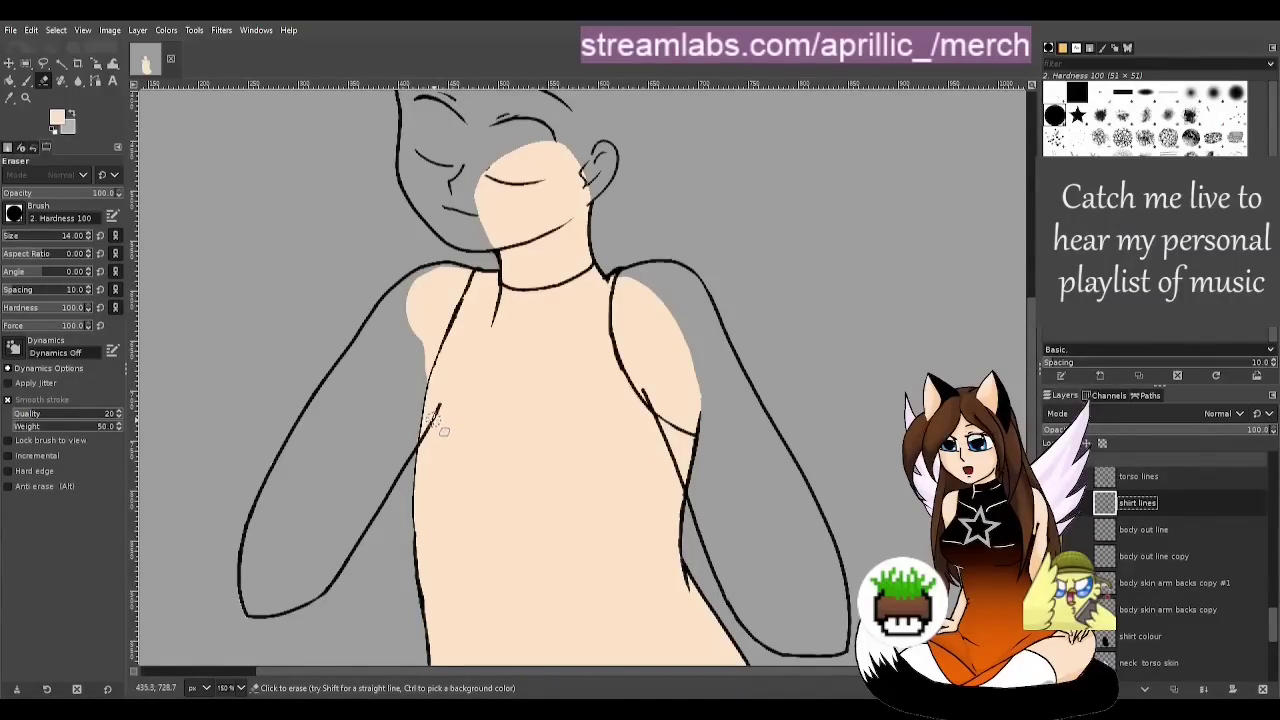
Save the image, show the "body skin arm backs copy" layer and hide the "neck torso skin" layer
{"action": "key", "text": "ctrl+s"}
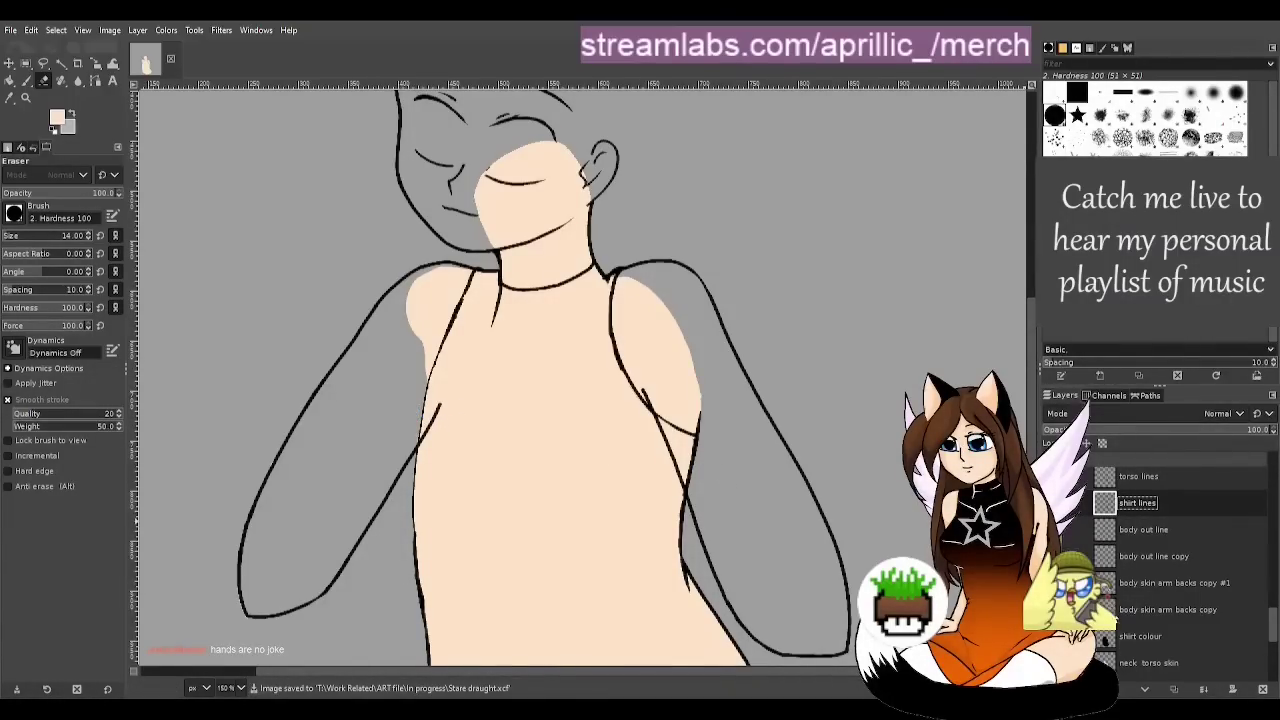
{"action": "scroll", "coordinate": [1180, 636], "scroll_direction": "down", "scroll_amount": 3}
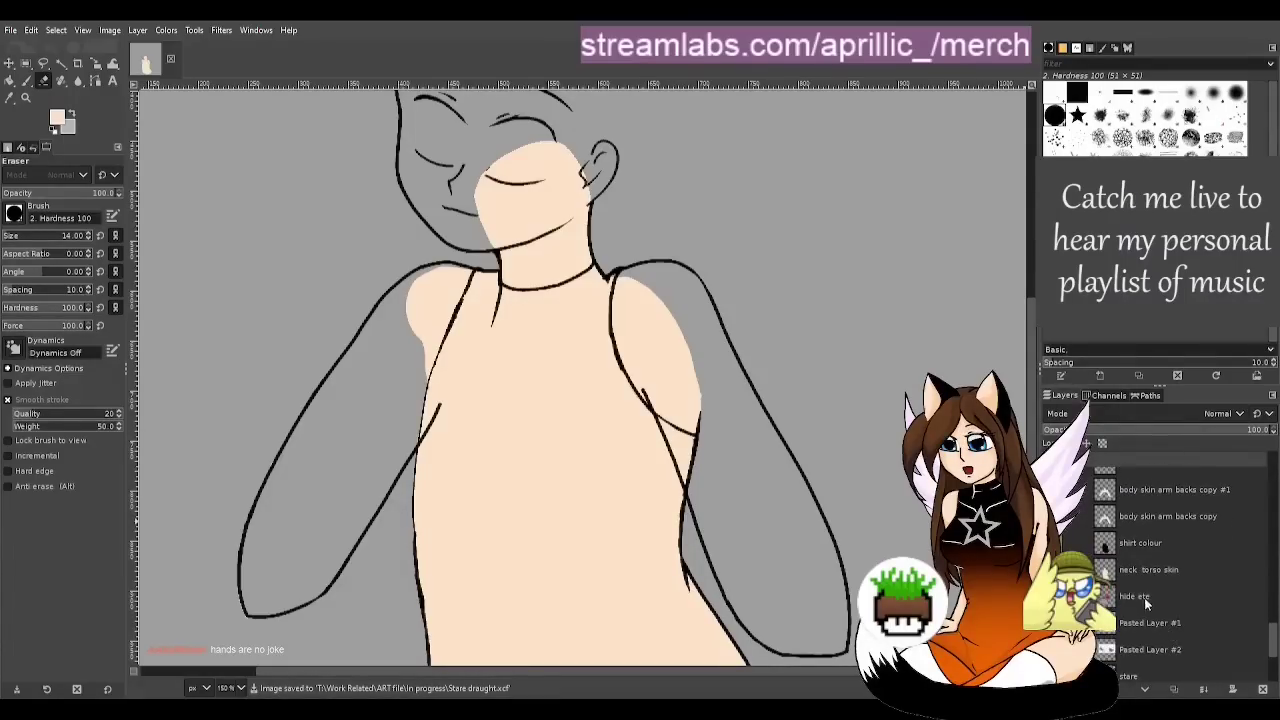
{"action": "left_click", "coordinate": [1052, 516]}
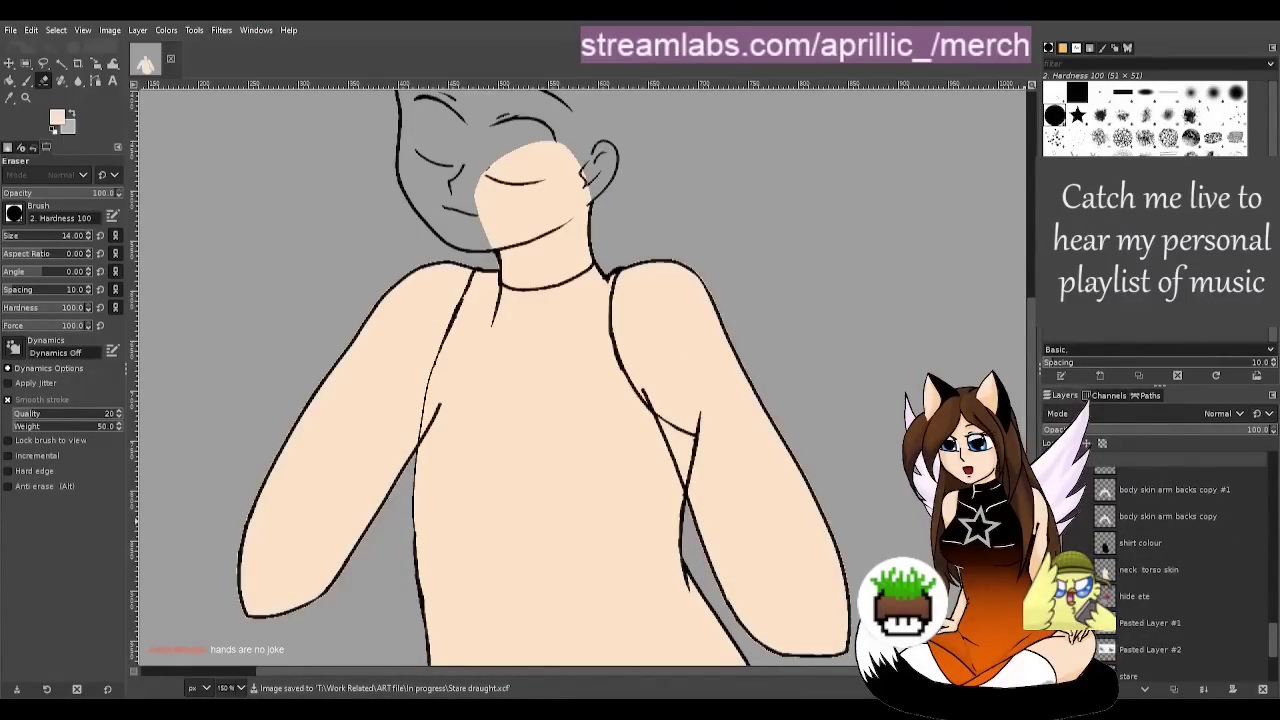
{"action": "left_click", "coordinate": [1052, 569]}
On "body skin arm backs copy", erase a strip of skin between the character's right shoulder and chest, and the skin over the face and upper neck
{"action": "left_click", "coordinate": [1168, 516]}
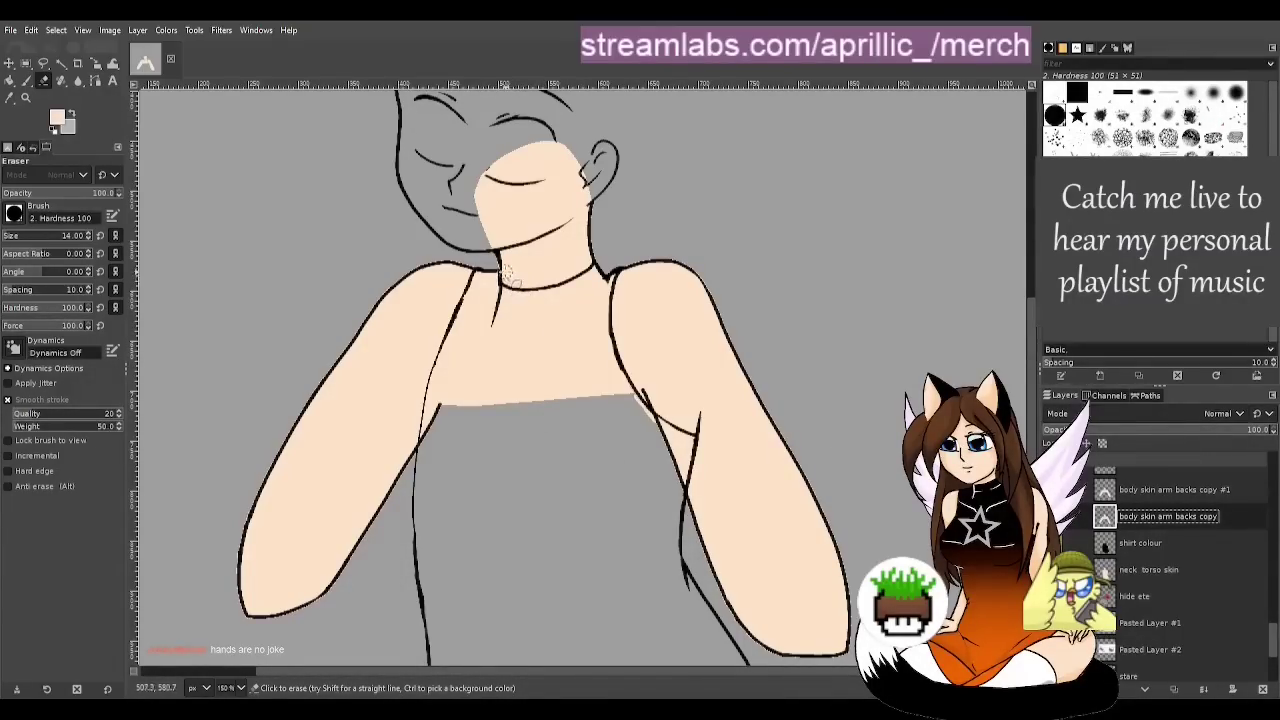
{"action": "mouse_move", "coordinate": [492, 262]}
{"action": "left_mouse_down"}
{"action": "mouse_move", "coordinate": [442, 440]}
{"action": "mouse_move", "coordinate": [448, 400]}
{"action": "mouse_move", "coordinate": [439, 420]}
{"action": "mouse_move", "coordinate": [482, 351]}
{"action": "left_mouse_up"}
{"action": "mouse_move", "coordinate": [505, 258]}
{"action": "left_mouse_down"}
{"action": "mouse_move", "coordinate": [595, 256]}
{"action": "mouse_move", "coordinate": [508, 256]}
{"action": "mouse_move", "coordinate": [588, 242]}
{"action": "mouse_move", "coordinate": [523, 228]}
{"action": "mouse_move", "coordinate": [598, 228]}
{"action": "mouse_move", "coordinate": [530, 212]}
{"action": "mouse_move", "coordinate": [672, 204]}
{"action": "mouse_move", "coordinate": [586, 200]}
{"action": "mouse_move", "coordinate": [568, 178]}
{"action": "mouse_move", "coordinate": [579, 181]}
{"action": "mouse_move", "coordinate": [502, 189]}
{"action": "mouse_move", "coordinate": [500, 165]}
{"action": "mouse_move", "coordinate": [481, 161]}
{"action": "mouse_move", "coordinate": [545, 150]}
{"action": "left_mouse_up"}
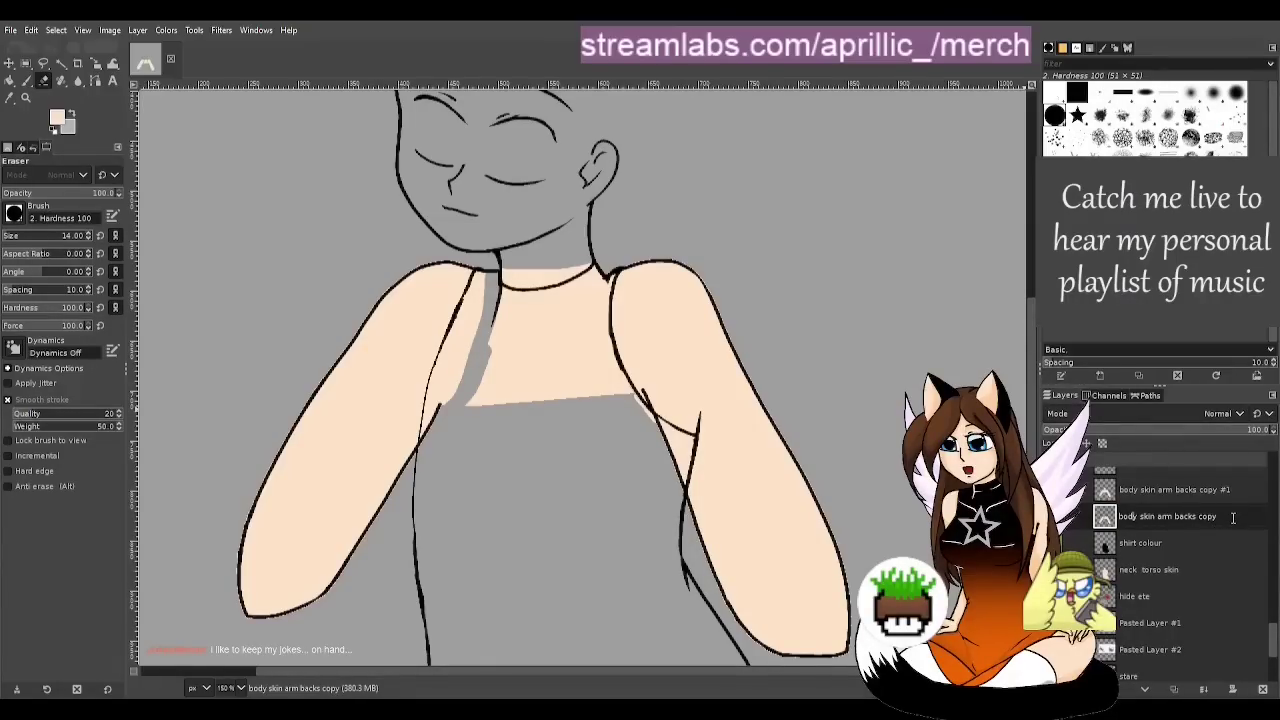
Rename the "body skin arm backs copy" layer to "right skin arm" and keep it as the active layer
{"action": "double_click", "coordinate": [1127, 516]}
{"action": "type", "text": "right"}
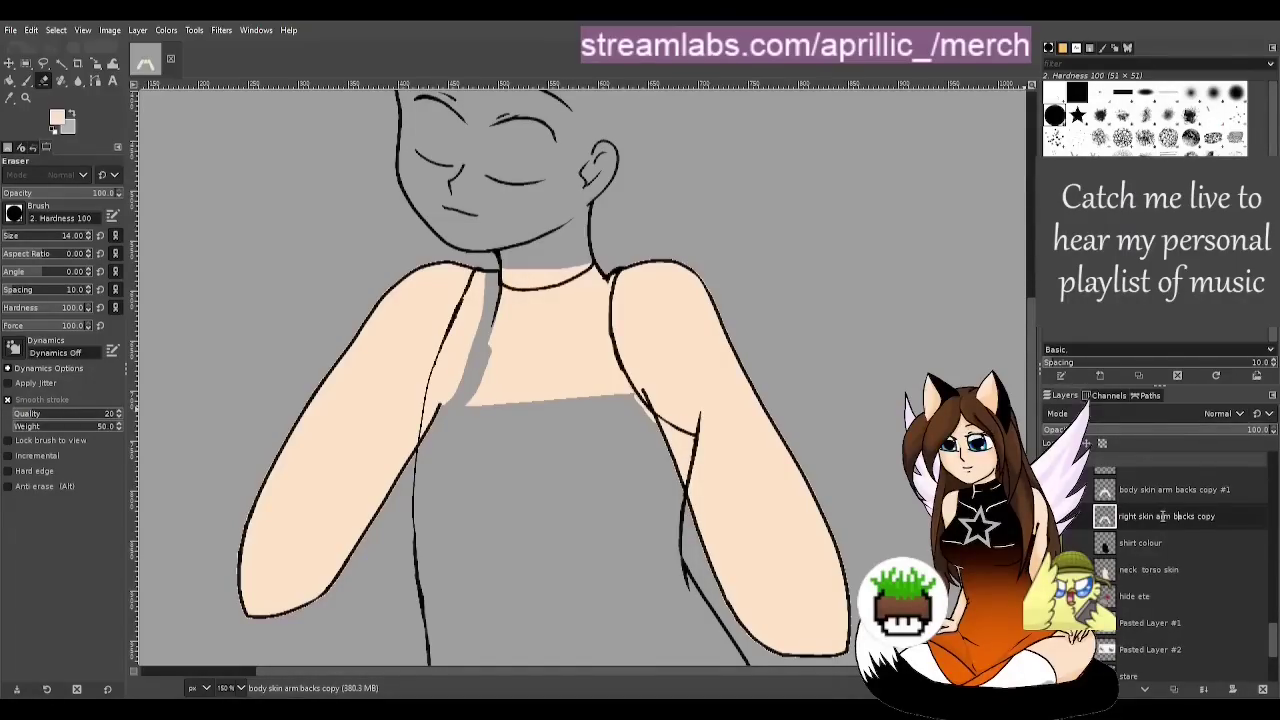
{"action": "left_click_drag", "start_coordinate": [1174, 516], "coordinate": [1277, 528]}
{"action": "key", "text": "BackSpace"}
{"action": "double_click", "coordinate": [1184, 537]}
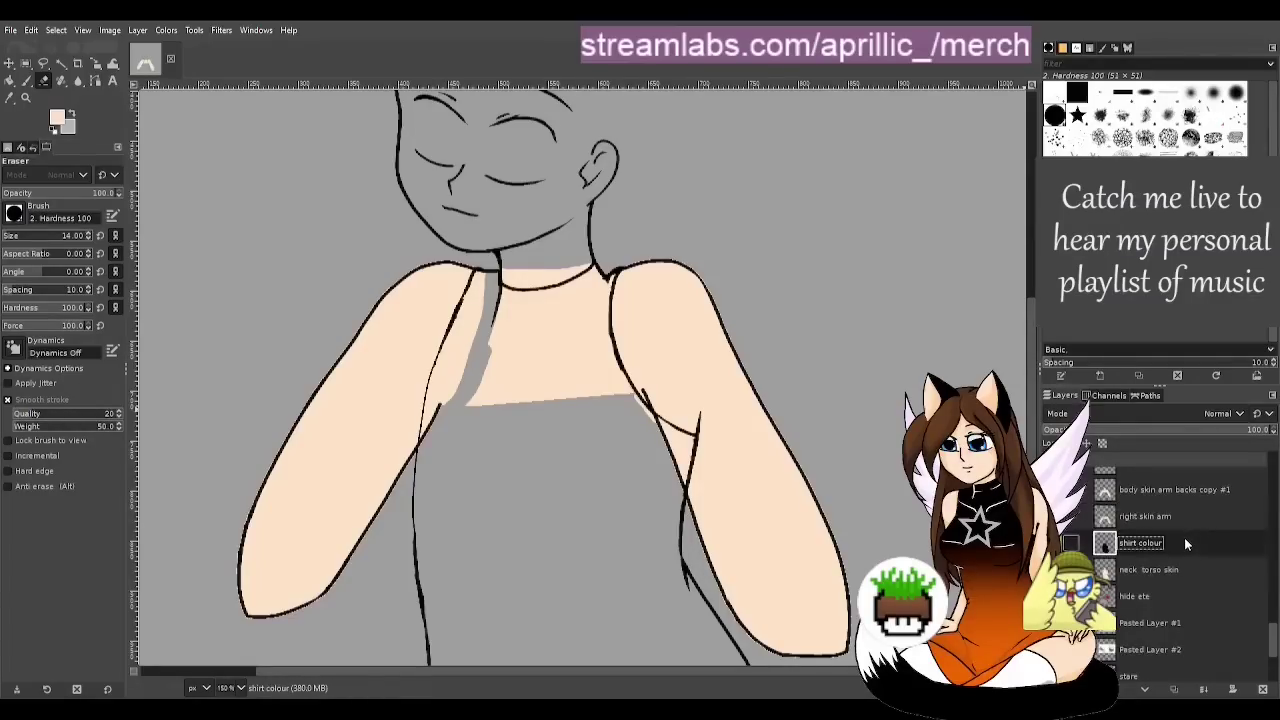
{"action": "left_click", "coordinate": [1184, 519]}
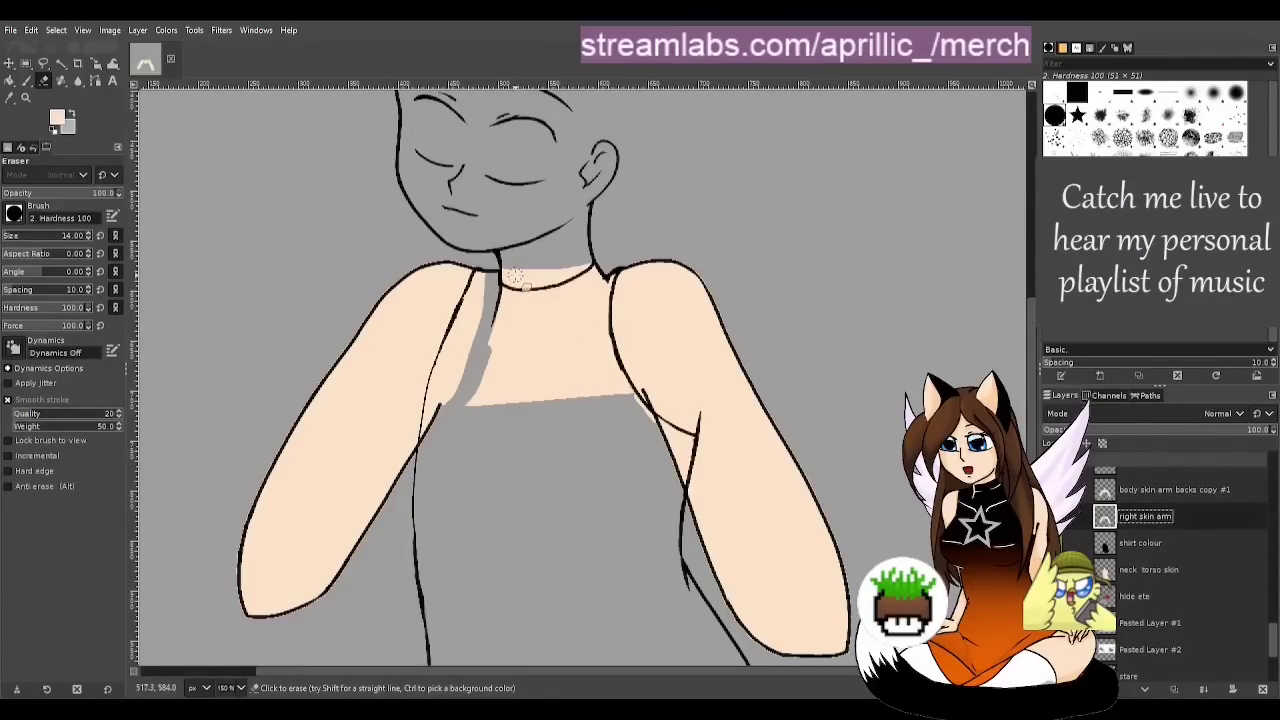
Enlarge the eraser to 69, erase the remaining chest and opposite arm skin from "right skin arm", and save the image
{"action": "left_click", "coordinate": [501, 272]}
{"action": "left_click", "coordinate": [501, 405], "text": "shift"}
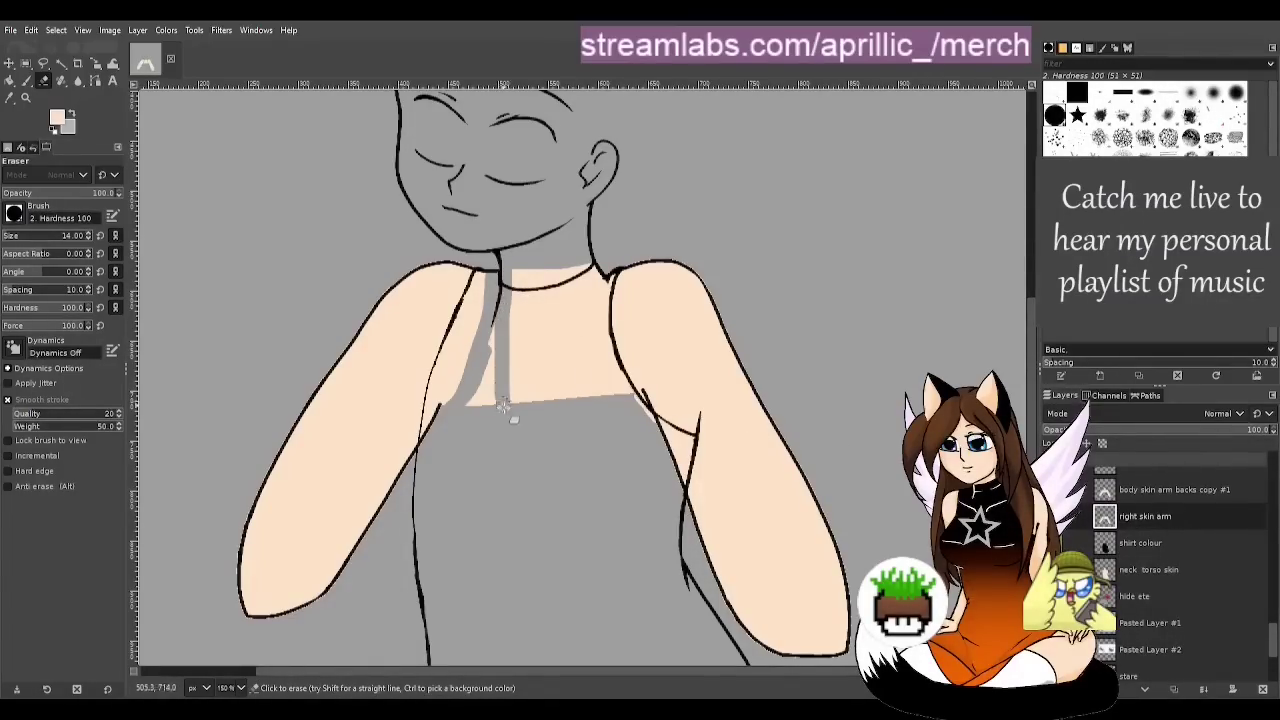
{"action": "left_click", "coordinate": [16, 233]}
{"action": "mouse_move", "coordinate": [575, 272]}
{"action": "left_mouse_down"}
{"action": "mouse_move", "coordinate": [489, 444]}
{"action": "mouse_move", "coordinate": [479, 431]}
{"action": "mouse_move", "coordinate": [558, 396]}
{"action": "mouse_move", "coordinate": [612, 247]}
{"action": "mouse_move", "coordinate": [594, 440]}
{"action": "mouse_move", "coordinate": [673, 264]}
{"action": "mouse_move", "coordinate": [650, 552]}
{"action": "mouse_move", "coordinate": [734, 462]}
{"action": "mouse_move", "coordinate": [767, 508]}
{"action": "mouse_move", "coordinate": [762, 561]}
{"action": "mouse_move", "coordinate": [813, 605]}
{"action": "mouse_move", "coordinate": [730, 630]}
{"action": "left_mouse_up"}
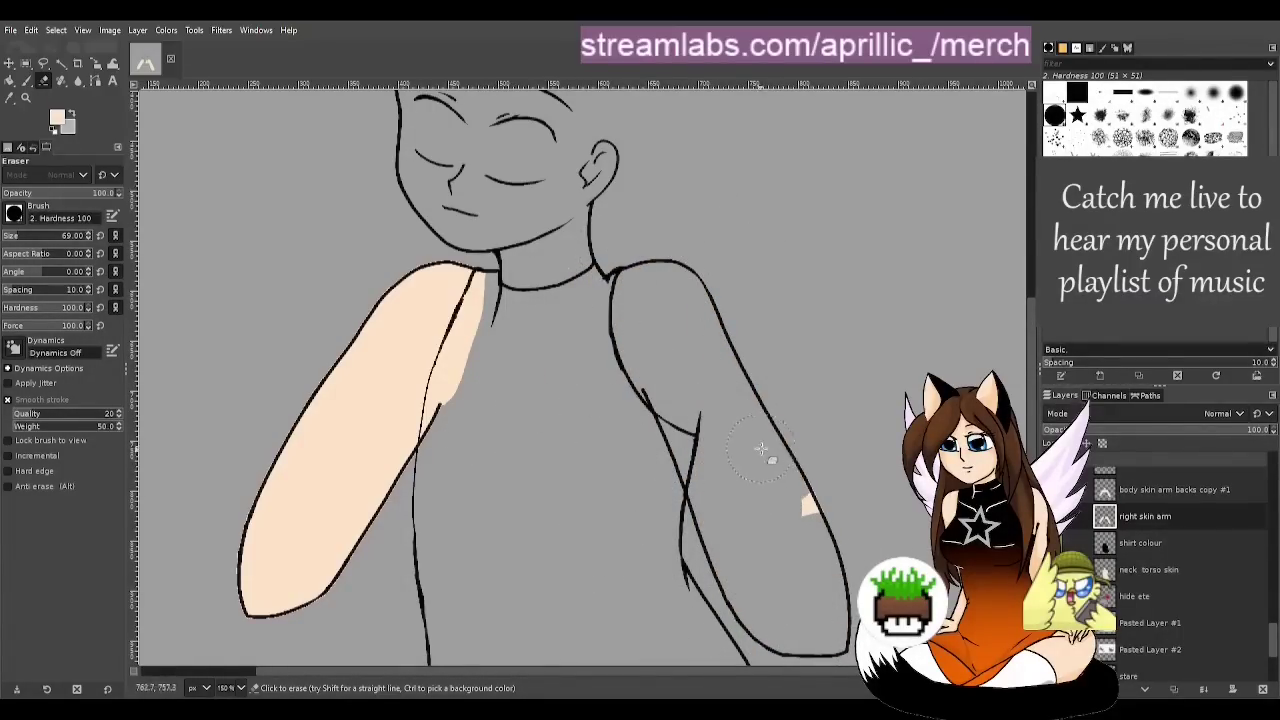
{"action": "left_click_drag", "start_coordinate": [762, 450], "coordinate": [771, 363]}
{"action": "key", "text": "ctrl"}
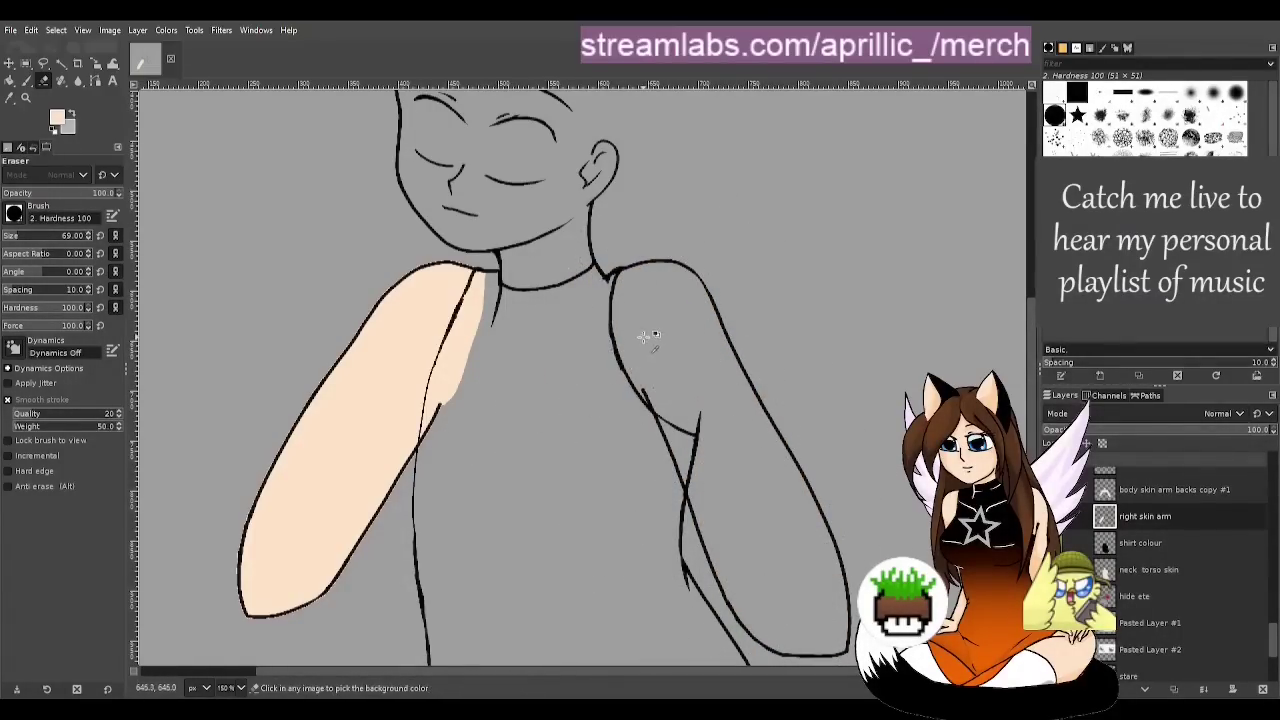
{"action": "key", "text": "ctrl+s"}
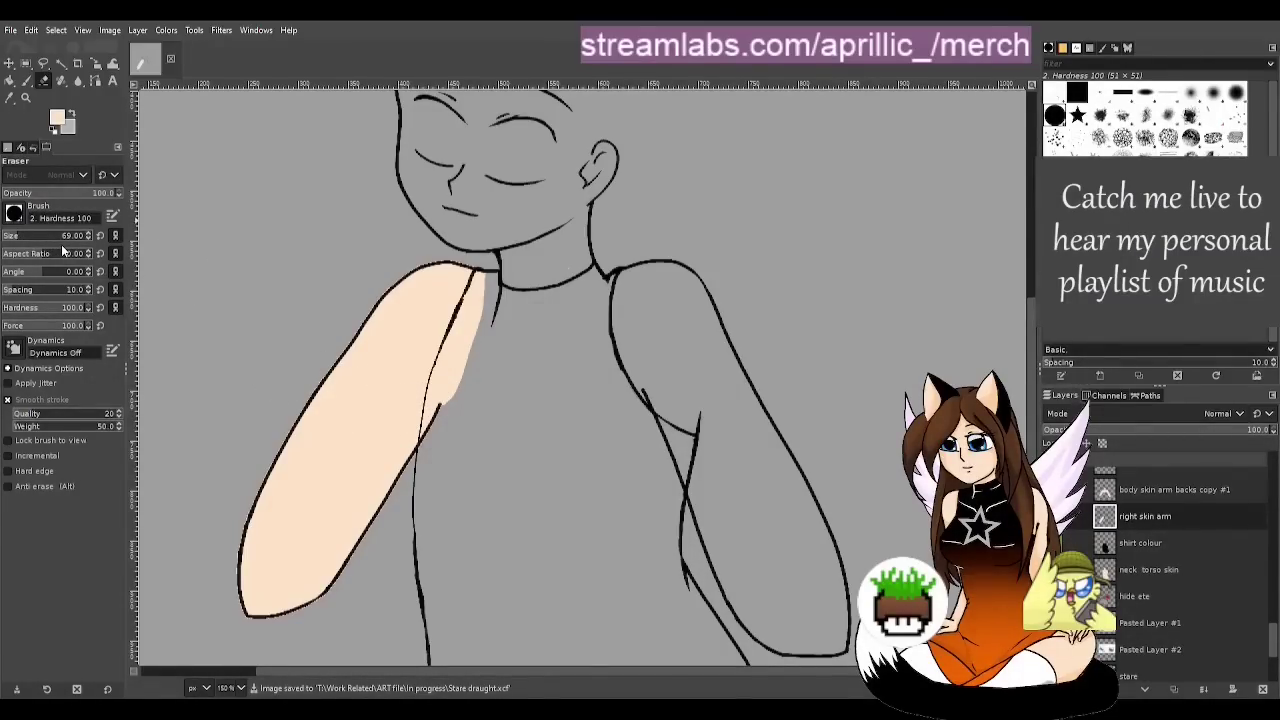
Set the eraser size to 14 and clean up the stray skin colour outside the shoulder and upper arm outline on "right skin arm"
{"action": "key", "text": "d"}
{"action": "left_click_drag", "start_coordinate": [600, 671], "coordinate": [482, 671]}
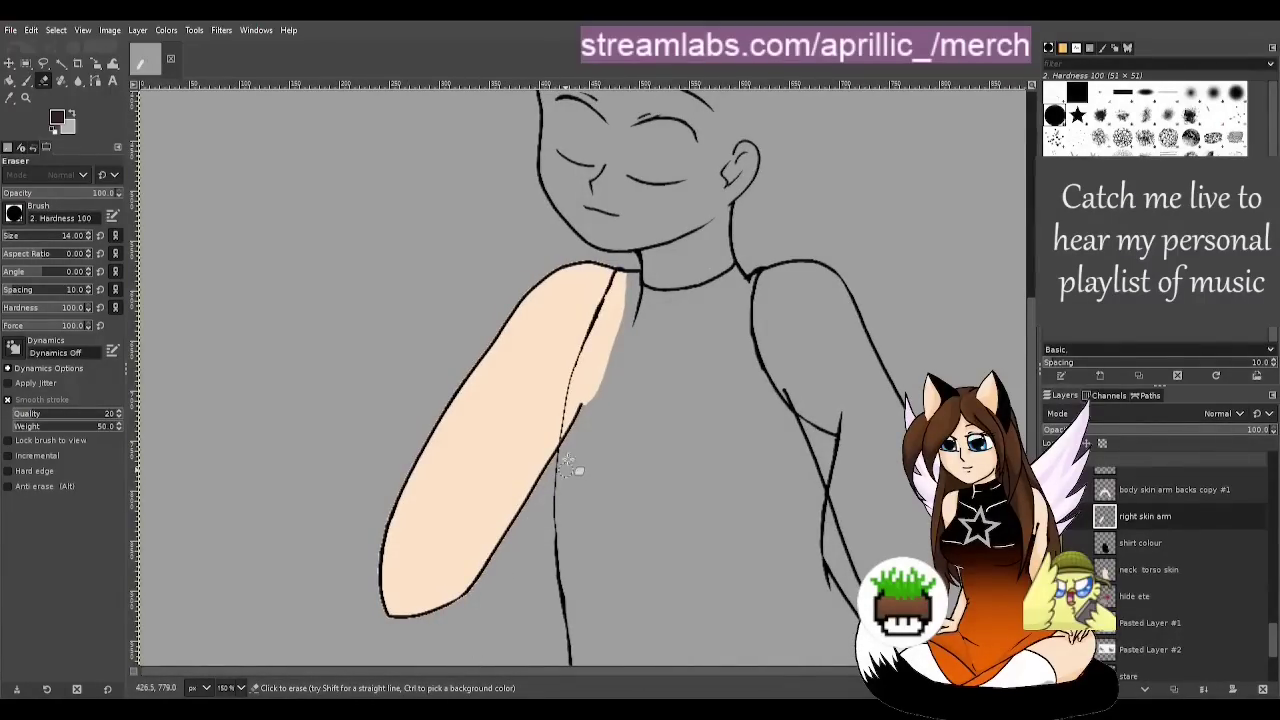
{"action": "key", "text": "x"}
{"action": "scroll", "coordinate": [620, 290], "scroll_direction": "up", "scroll_amount": 4}
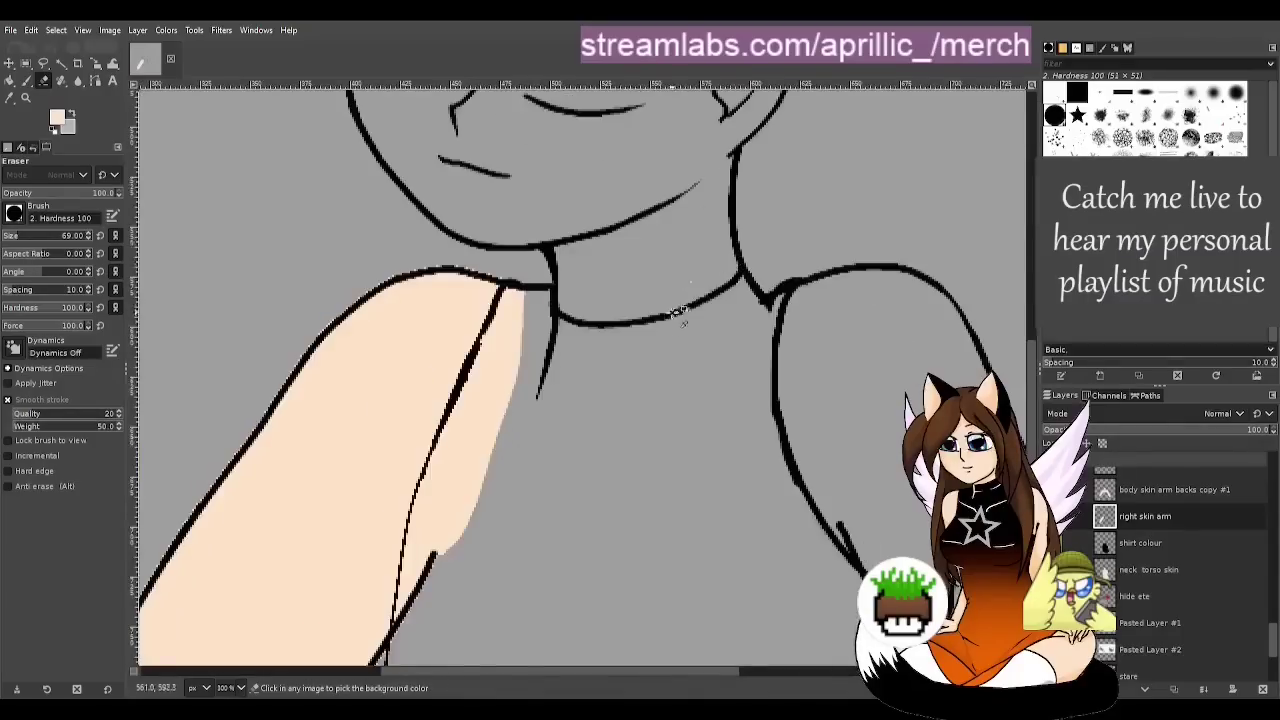
{"action": "key", "text": "x"}
{"action": "key", "text": "bracketleft"}
{"action": "key", "text": "bracketleft"}
{"action": "key", "text": "bracketleft"}
{"action": "key", "text": "bracketleft"}
{"action": "key", "text": "bracketleft"}
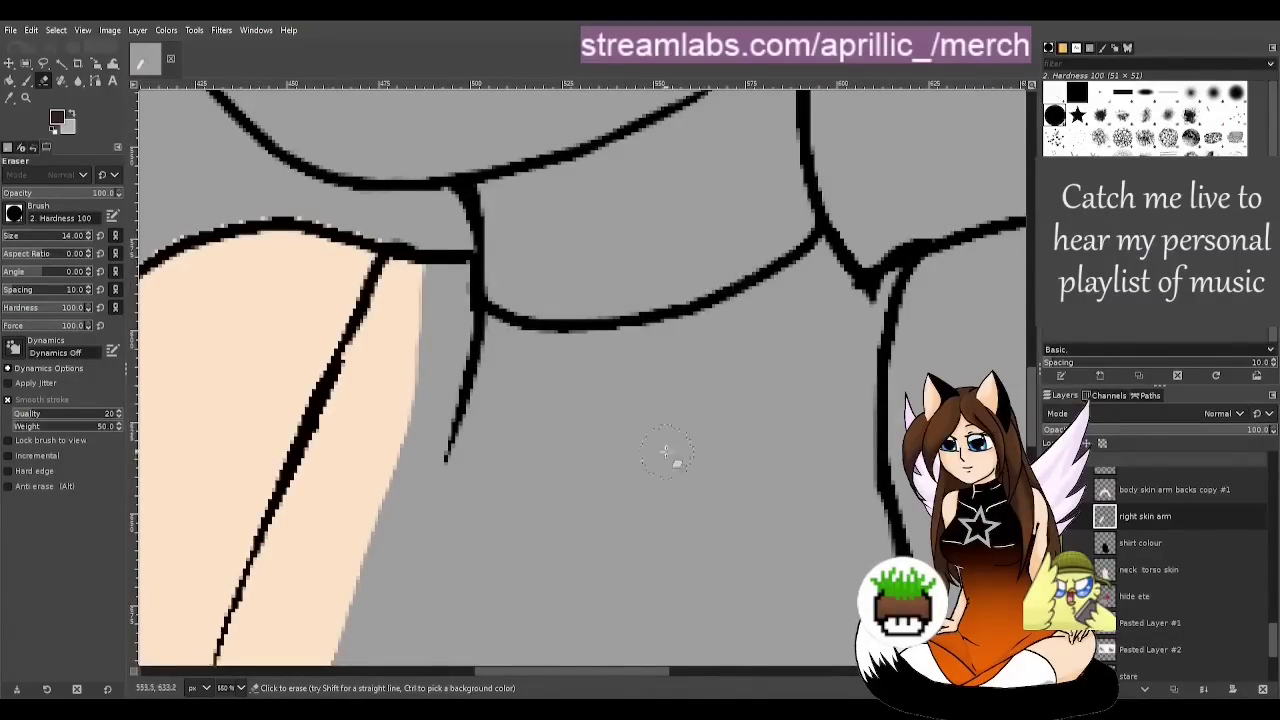
{"action": "left_click_drag", "start_coordinate": [642, 672], "coordinate": [525, 670]}
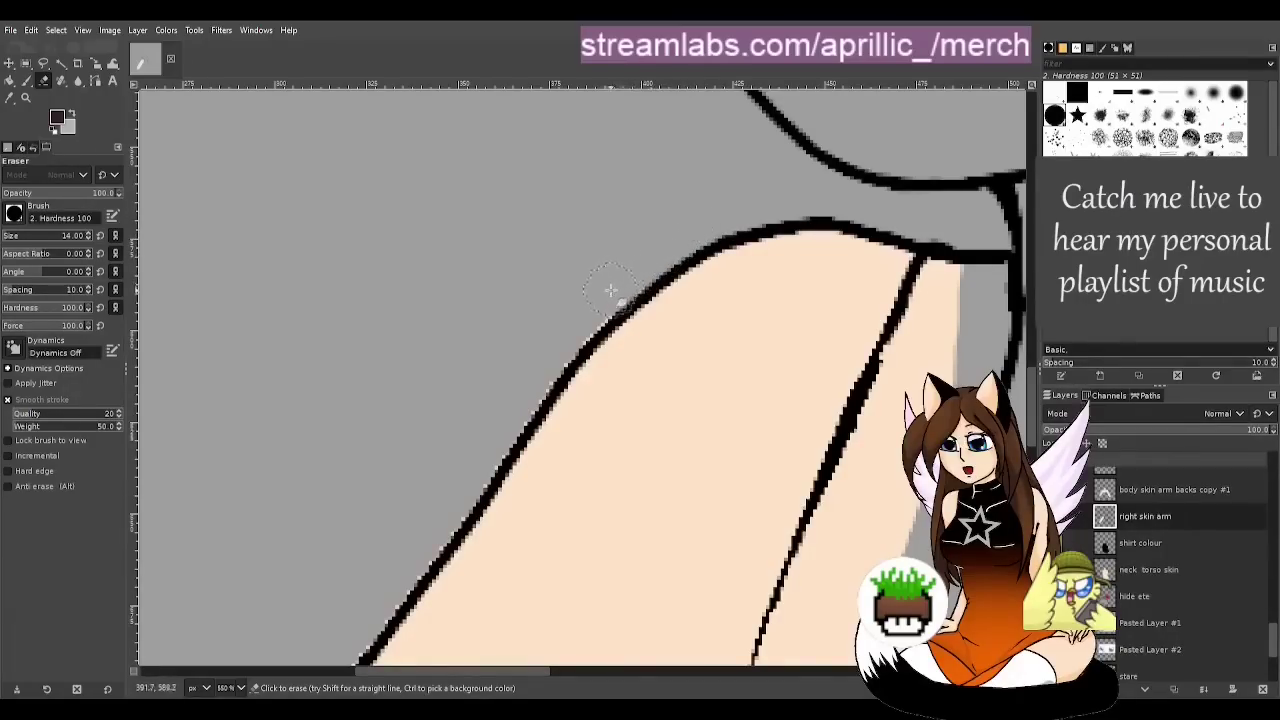
{"action": "mouse_move", "coordinate": [552, 351]}
{"action": "left_mouse_down"}
{"action": "mouse_move", "coordinate": [489, 422]}
{"action": "mouse_move", "coordinate": [488, 451]}
{"action": "mouse_move", "coordinate": [454, 500]}
{"action": "mouse_move", "coordinate": [372, 592]}
{"action": "left_mouse_up"}
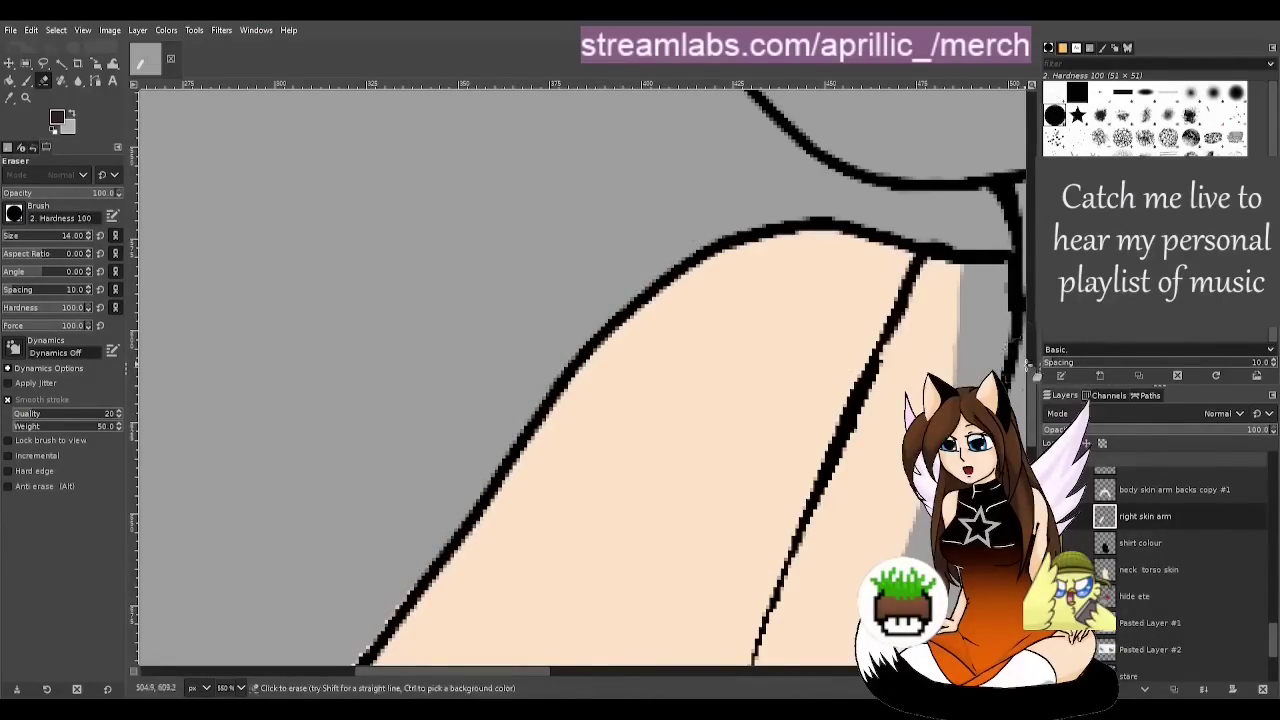
Erase the stray skin colour along the outer edge of the arm down towards the elbow
{"action": "left_click_drag", "start_coordinate": [1032, 384], "coordinate": [1035, 452]}
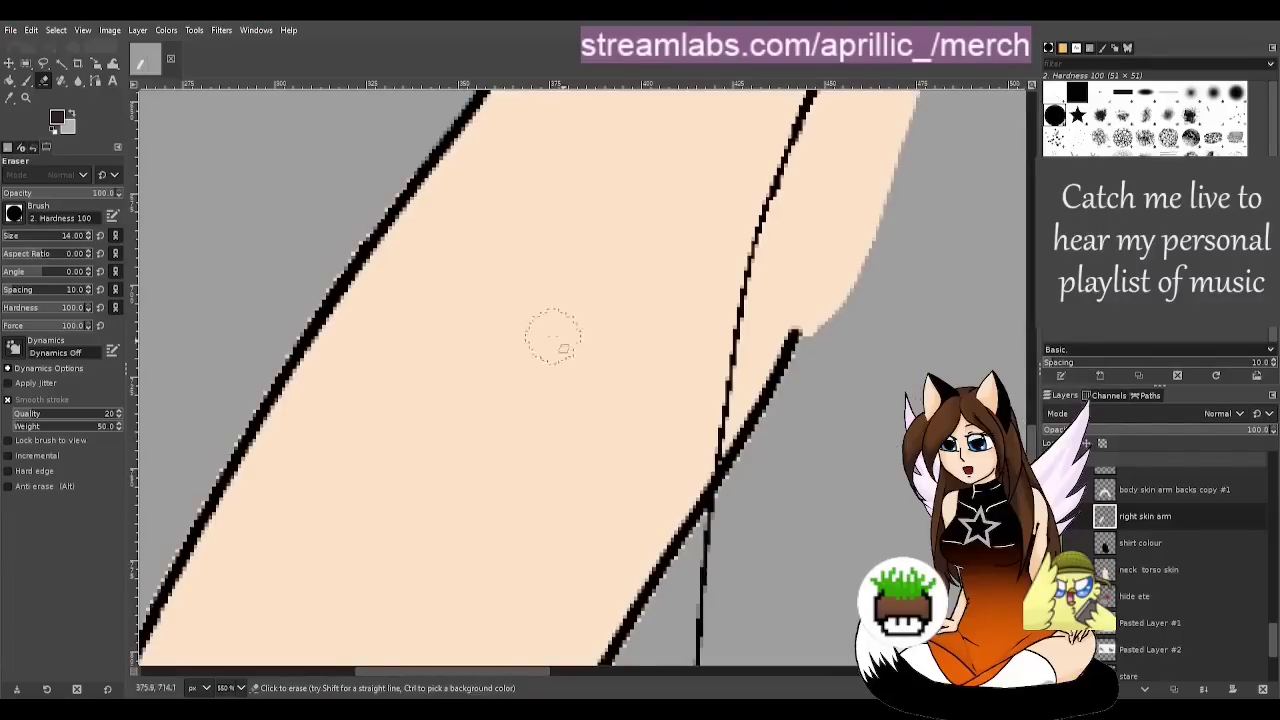
{"action": "left_click_drag", "start_coordinate": [396, 162], "coordinate": [228, 410]}
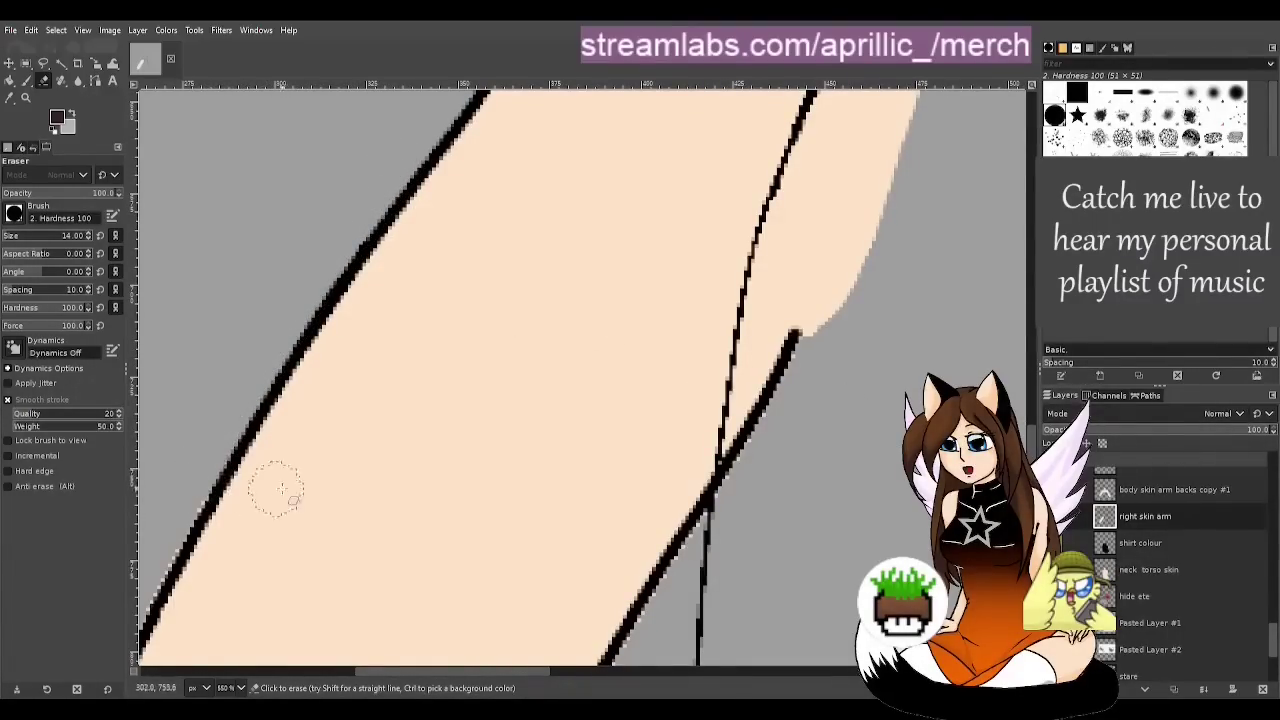
{"action": "left_click_drag", "start_coordinate": [1033, 452], "coordinate": [1033, 488]}
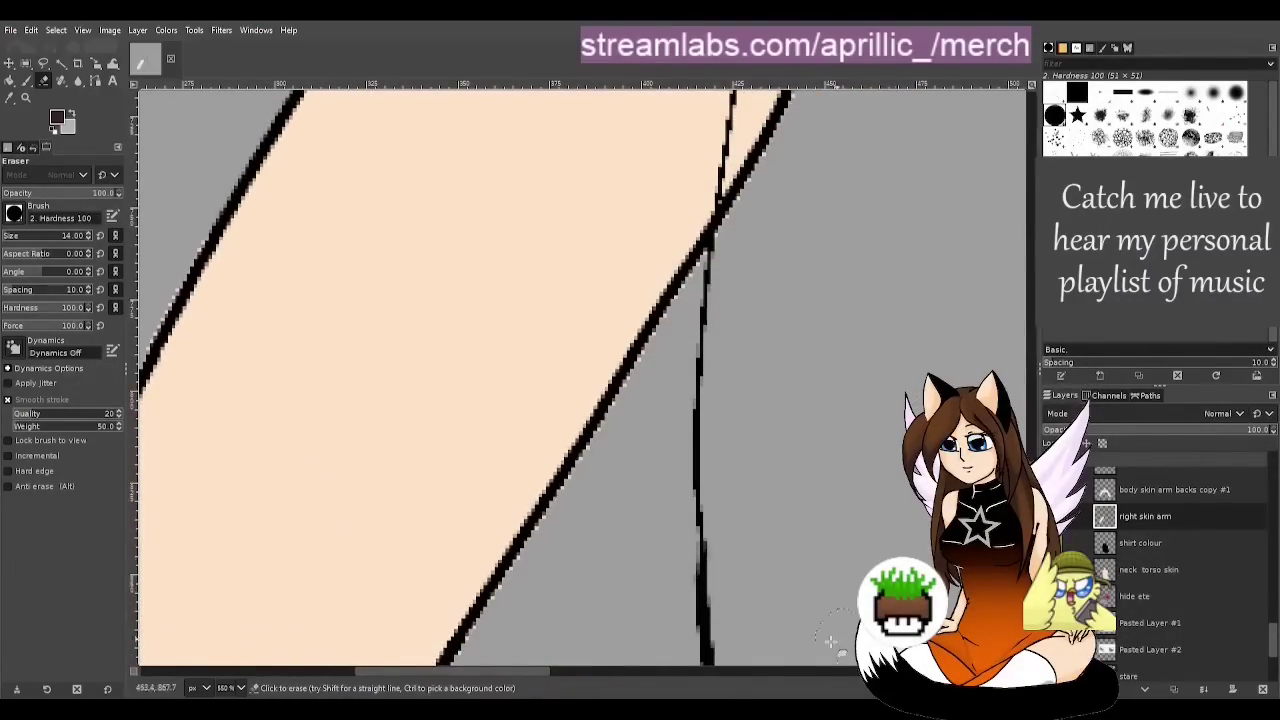
{"action": "left_click_drag", "start_coordinate": [498, 672], "coordinate": [420, 668]}
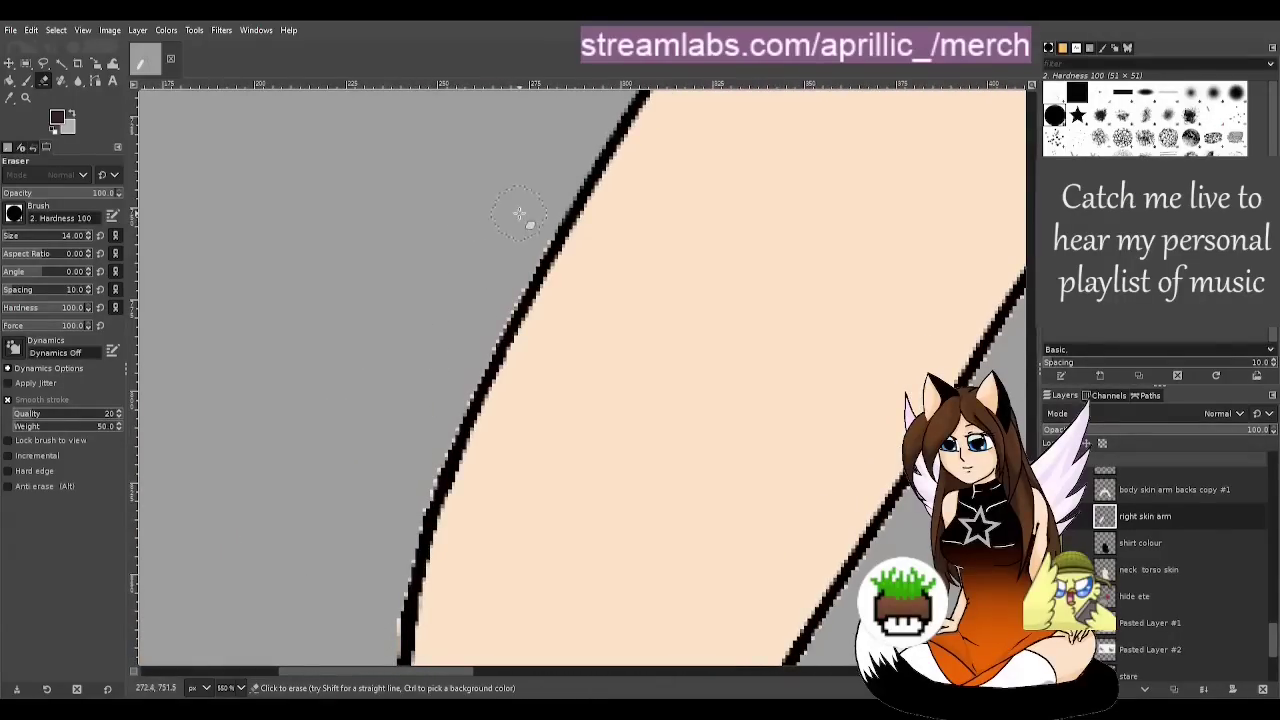
{"action": "mouse_move", "coordinate": [527, 229]}
{"action": "left_mouse_down"}
{"action": "mouse_move", "coordinate": [486, 297]}
{"action": "mouse_move", "coordinate": [497, 294]}
{"action": "mouse_move", "coordinate": [406, 512]}
{"action": "mouse_move", "coordinate": [401, 655]}
{"action": "left_mouse_up"}
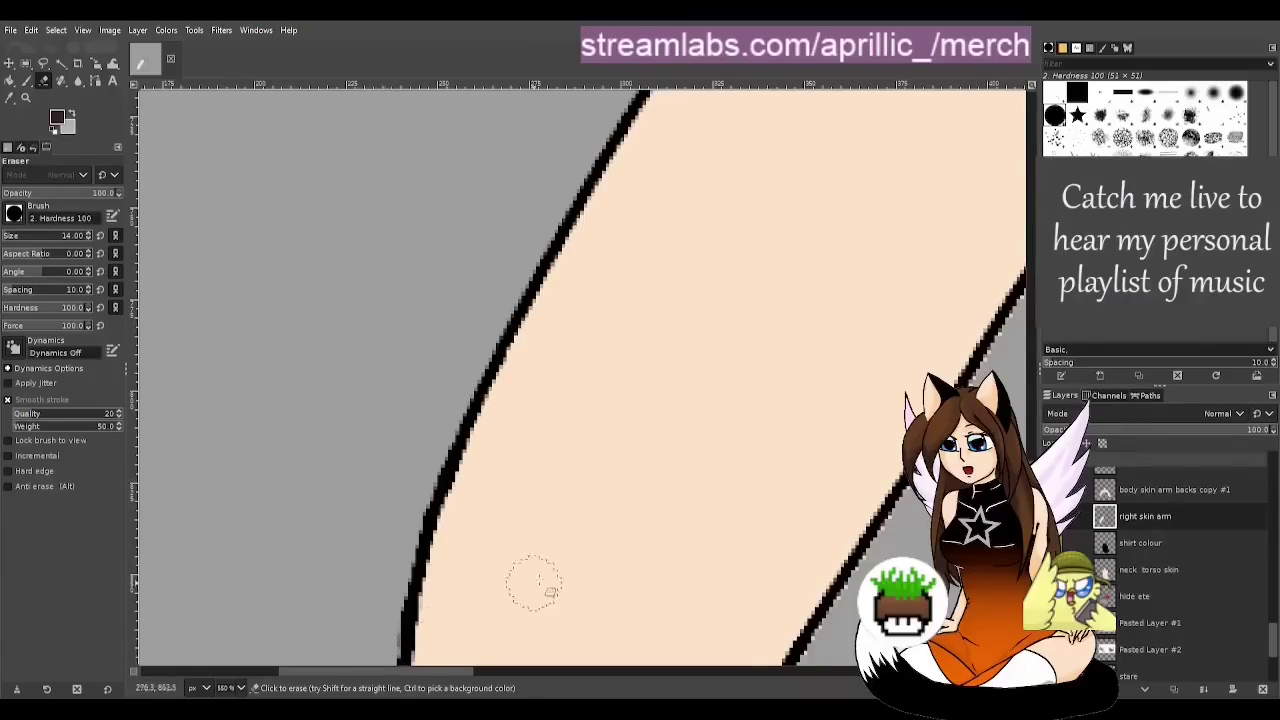
Clean up the skin colour around the elbow and along the inner edge of the arm up to the armpit
{"action": "scroll", "coordinate": [580, 430], "scroll_direction": "down", "scroll_amount": 5}
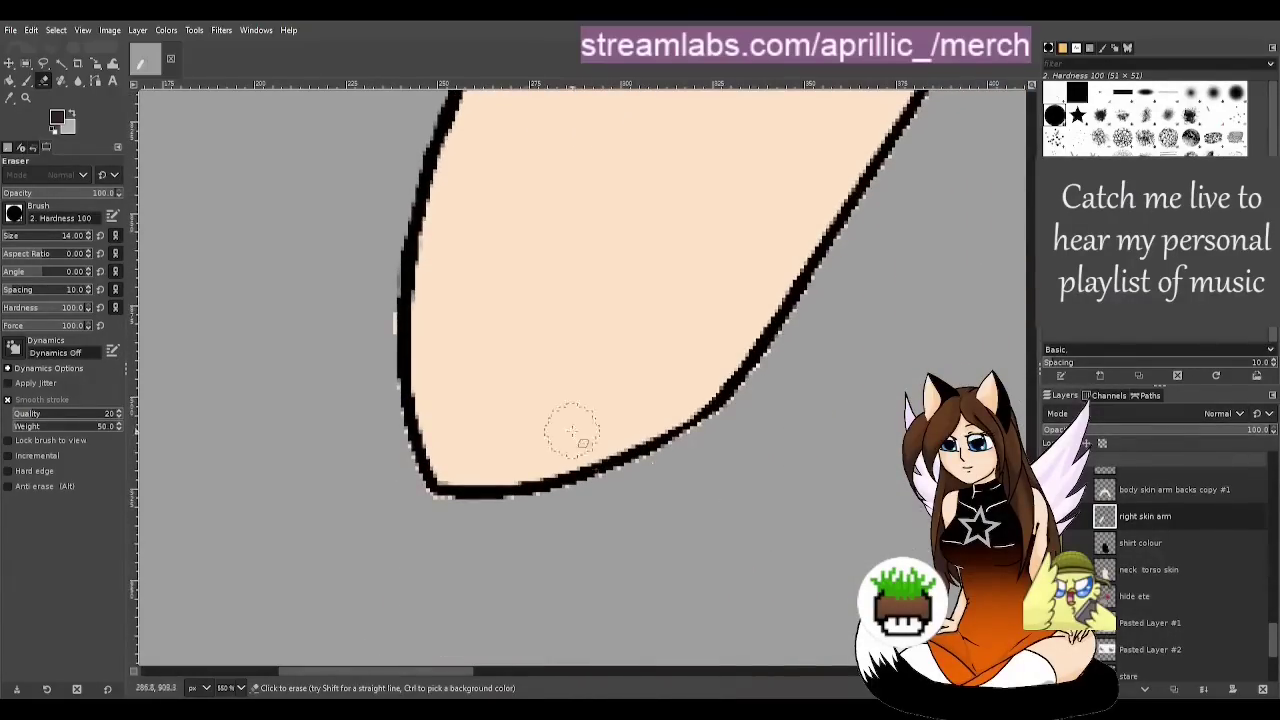
{"action": "mouse_move", "coordinate": [373, 285]}
{"action": "left_mouse_down"}
{"action": "mouse_move", "coordinate": [374, 405]}
{"action": "mouse_move", "coordinate": [393, 477]}
{"action": "left_mouse_up"}
{"action": "mouse_move", "coordinate": [377, 400]}
{"action": "left_mouse_down"}
{"action": "mouse_move", "coordinate": [434, 520]}
{"action": "mouse_move", "coordinate": [470, 536]}
{"action": "mouse_move", "coordinate": [450, 523]}
{"action": "mouse_move", "coordinate": [563, 511]}
{"action": "mouse_move", "coordinate": [714, 442]}
{"action": "mouse_move", "coordinate": [770, 381]}
{"action": "mouse_move", "coordinate": [740, 432]}
{"action": "mouse_move", "coordinate": [705, 451]}
{"action": "mouse_move", "coordinate": [875, 212]}
{"action": "left_mouse_up"}
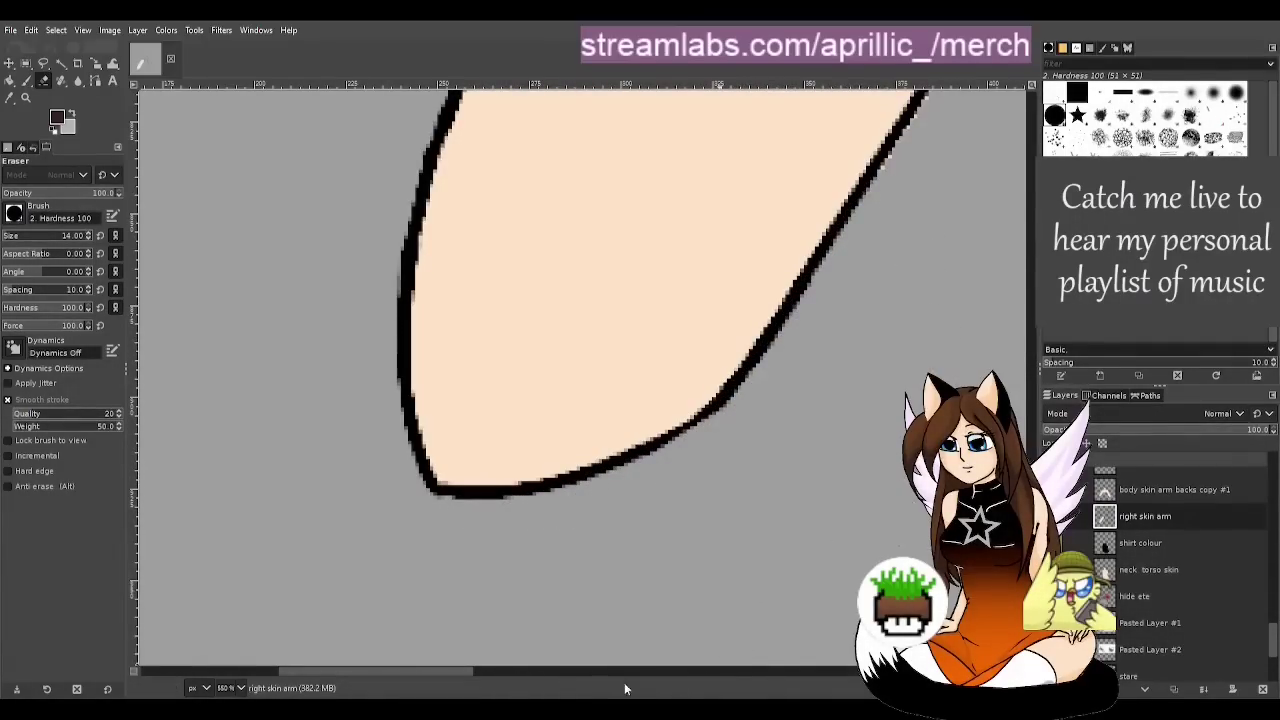
{"action": "left_click_drag", "start_coordinate": [457, 667], "coordinate": [542, 667]}
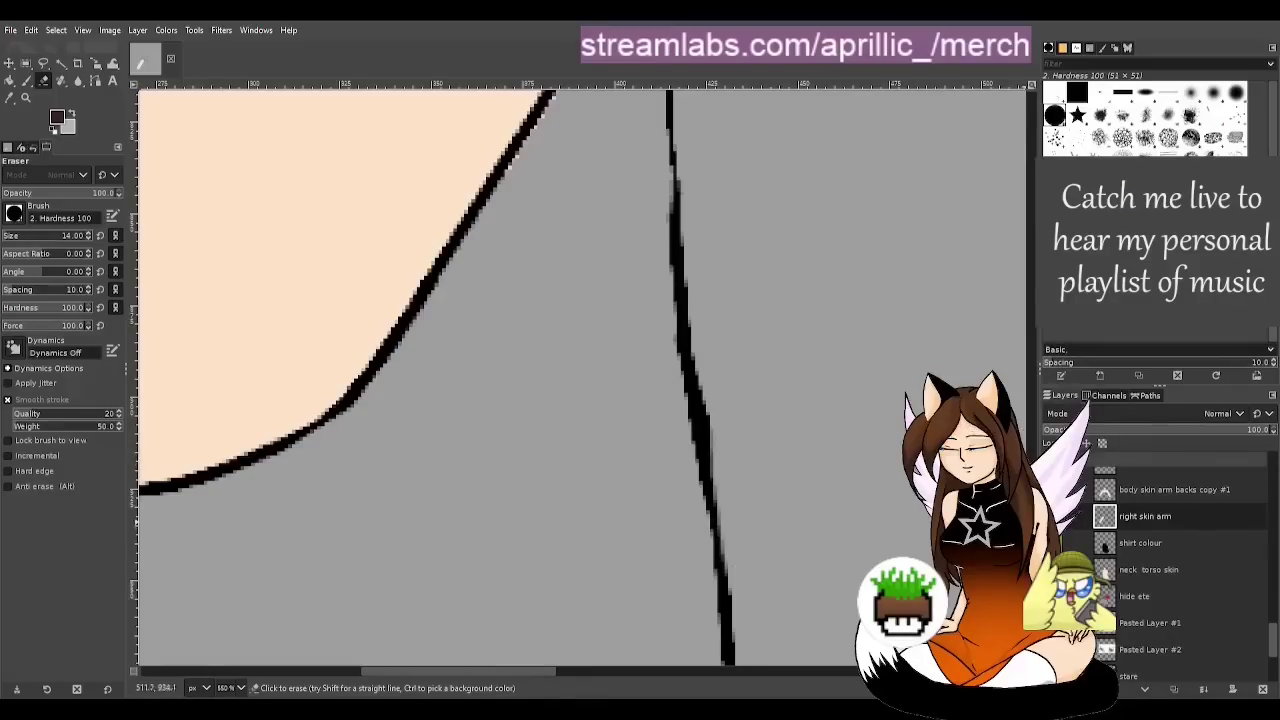
{"action": "scroll", "coordinate": [871, 522], "scroll_direction": "up", "scroll_amount": 5}
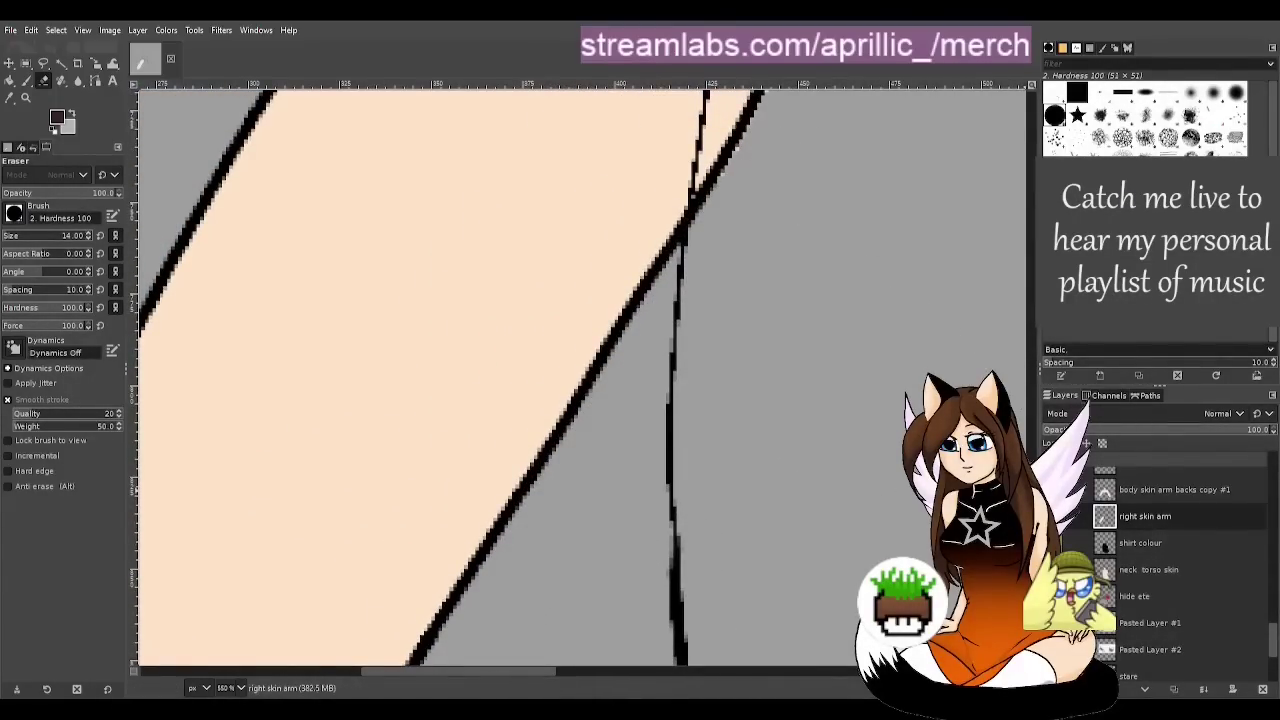
{"action": "scroll", "coordinate": [780, 380], "scroll_direction": "up", "scroll_amount": 5}
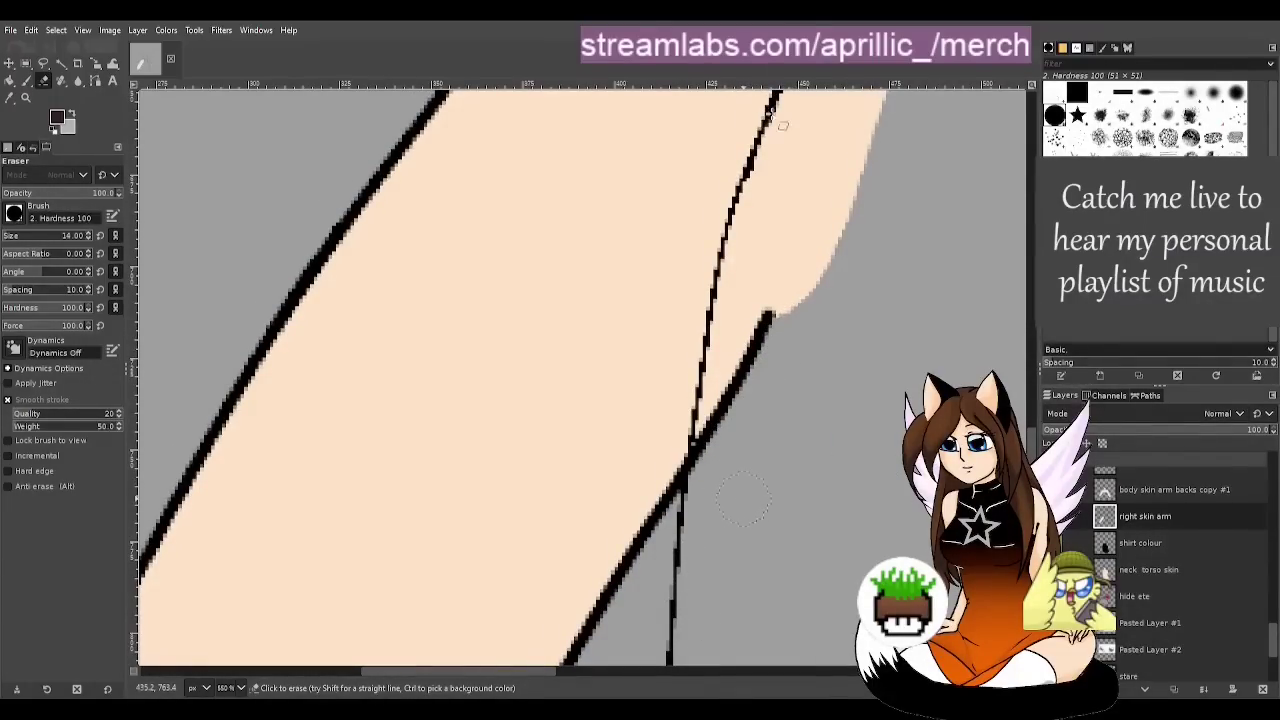
With the eraser at size 14, smooth the skin edge between the armpit and shoulder on "right skin arm" and save the image
{"action": "scroll", "coordinate": [855, 300], "scroll_direction": "down", "scroll_amount": 5}
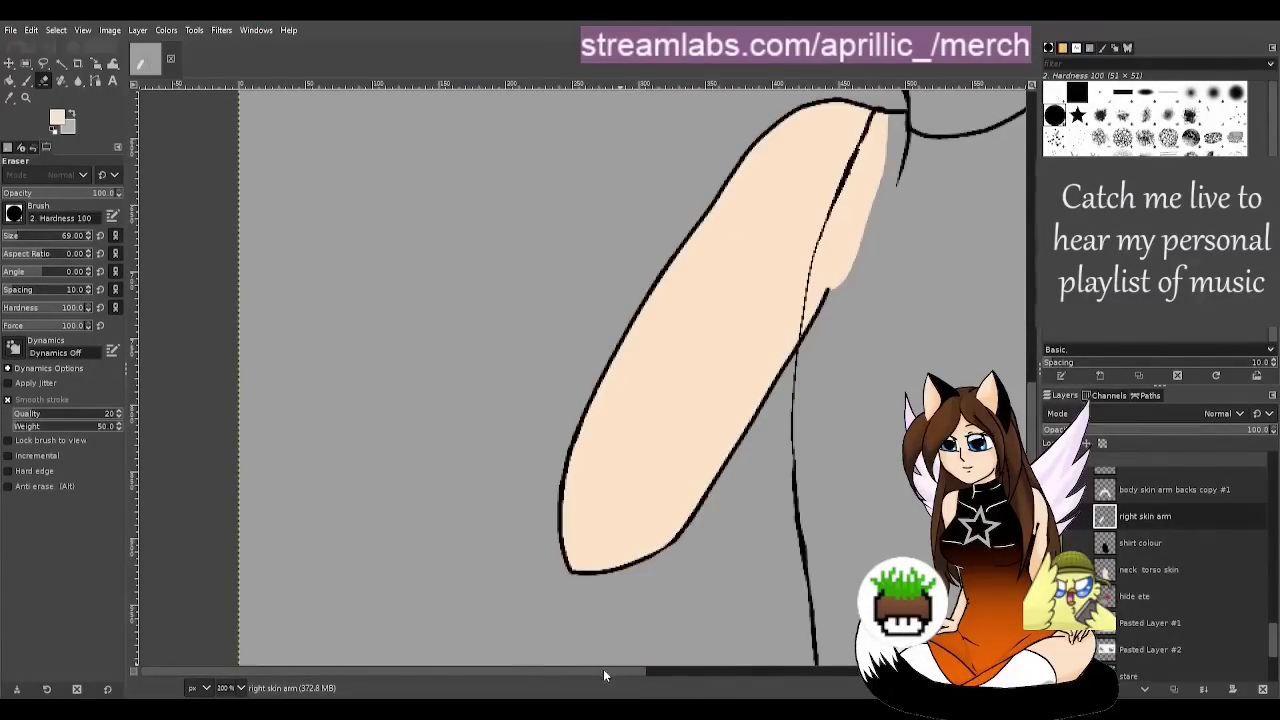
{"action": "scroll", "coordinate": [603, 669], "scroll_direction": "right", "scroll_amount": 3}
{"action": "scroll", "coordinate": [846, 554], "scroll_direction": "up", "scroll_amount": 6}
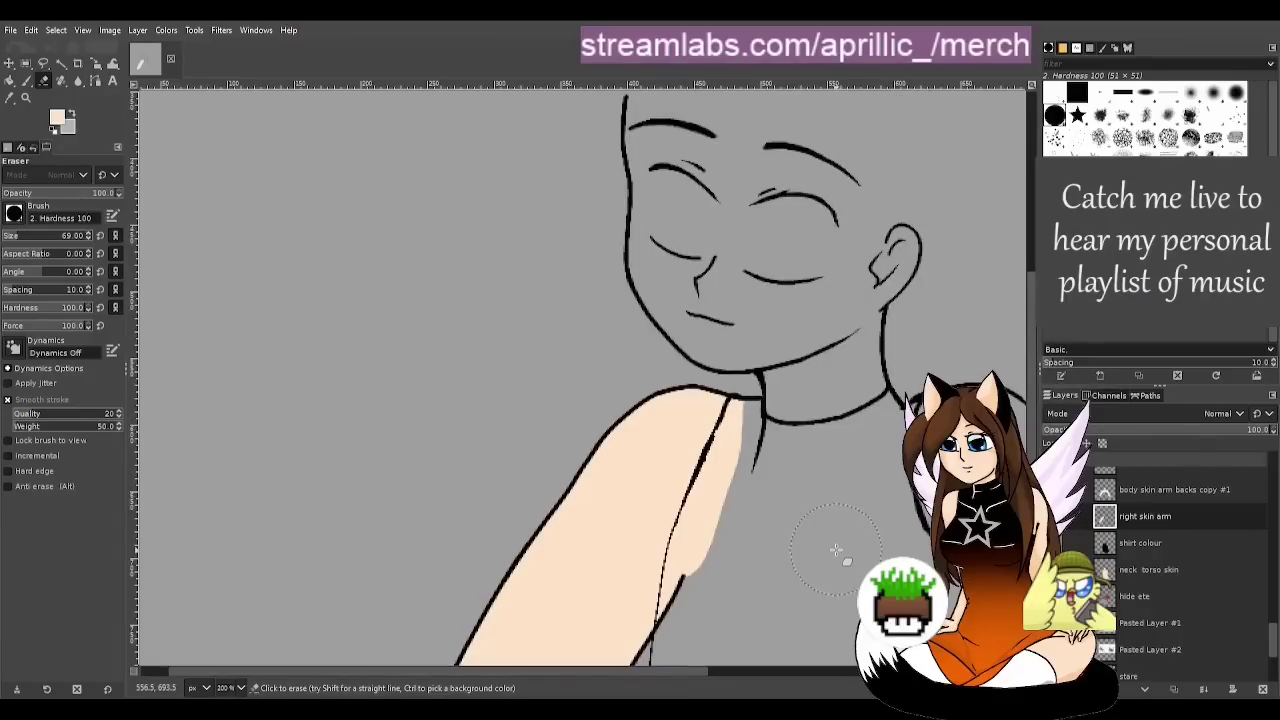
{"action": "key", "text": "bracketleft"}
{"action": "key", "text": "d"}
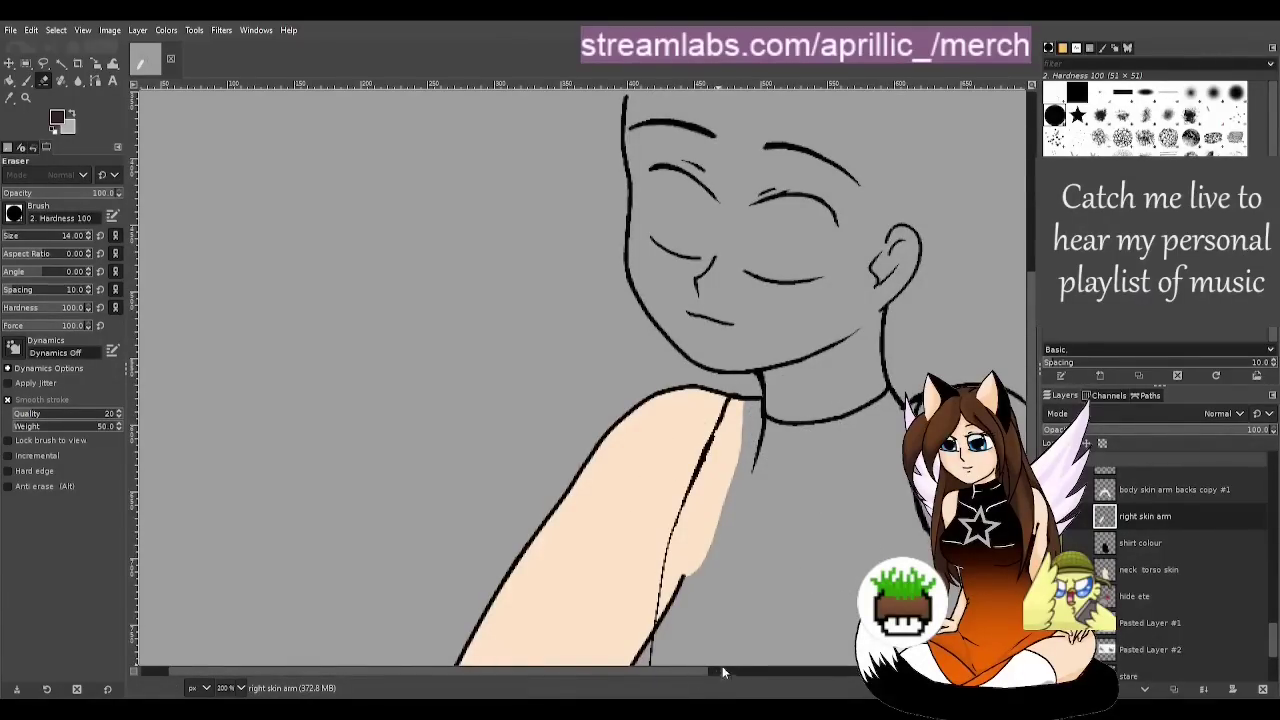
{"action": "scroll", "coordinate": [721, 670], "scroll_direction": "right", "scroll_amount": 3}
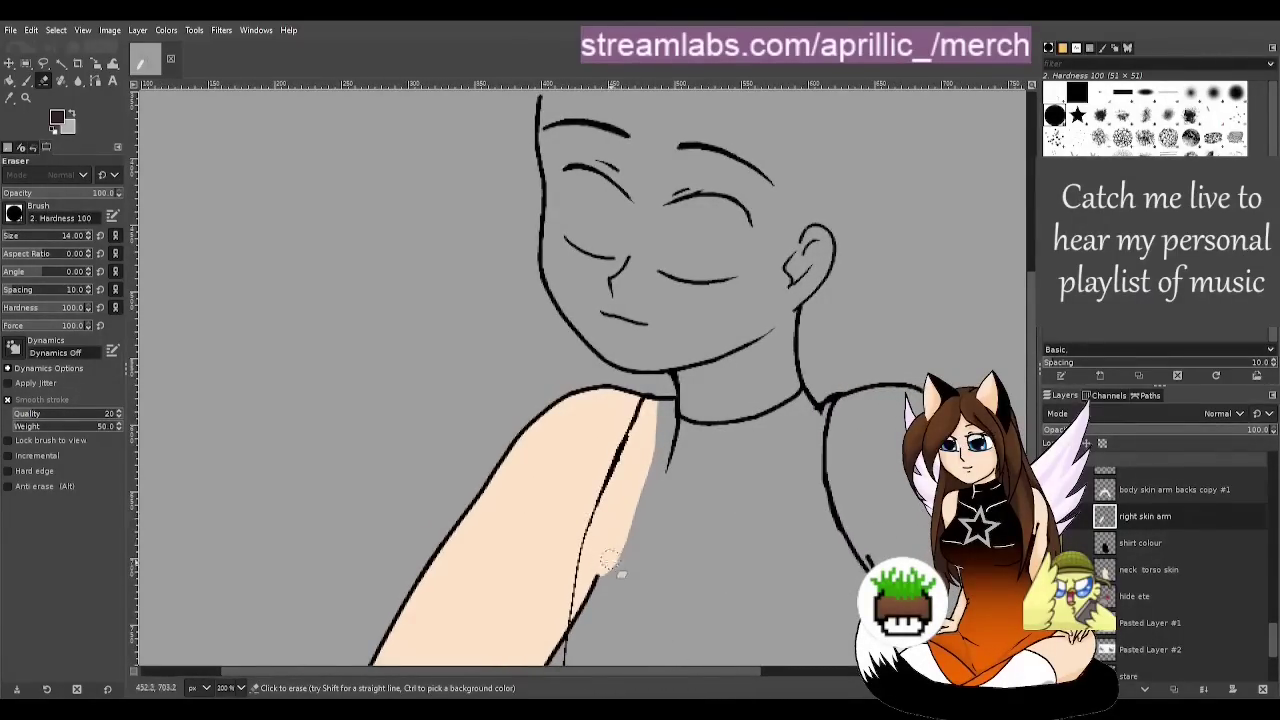
{"action": "left_click_drag", "start_coordinate": [607, 586], "coordinate": [638, 538]}
{"action": "key", "text": "ctrl+s"}
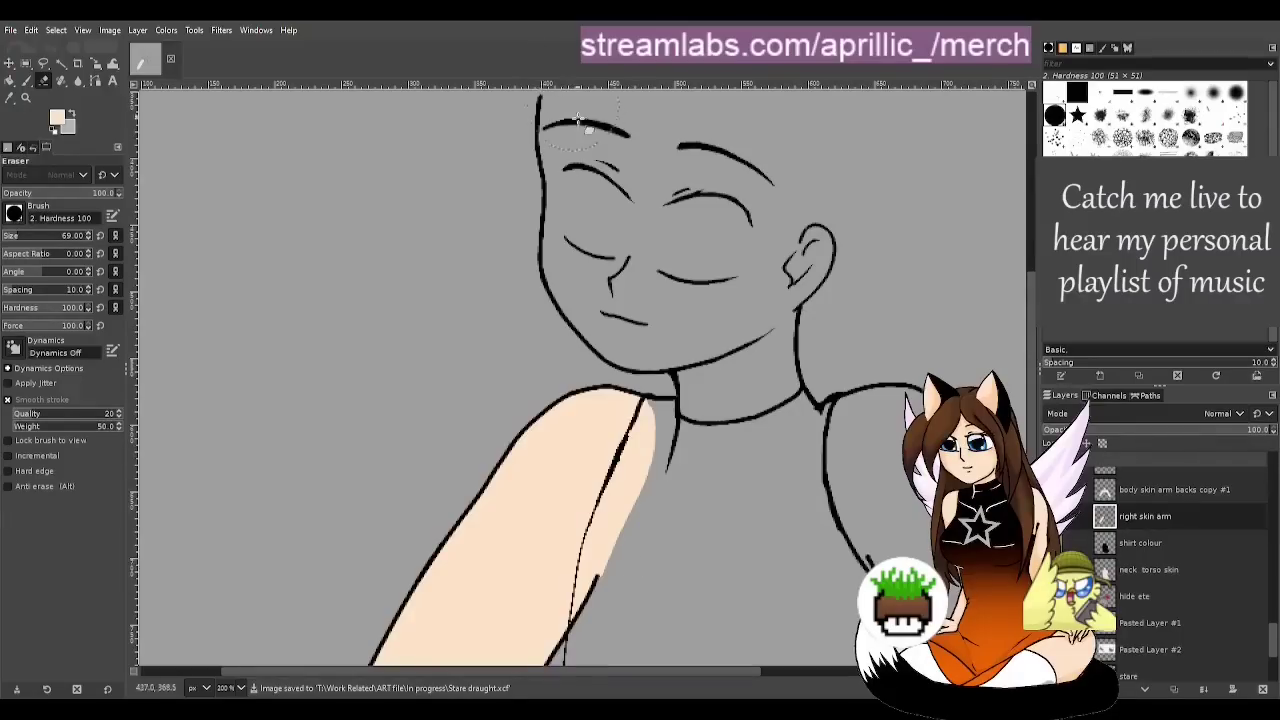
Hide the "right skin arm" layer and show the "body skin arm backs copy #1" layer
{"action": "scroll", "coordinate": [650, 330], "scroll_direction": "down", "scroll_amount": 3}
{"action": "scroll", "coordinate": [878, 530], "scroll_direction": "up", "scroll_amount": 2}
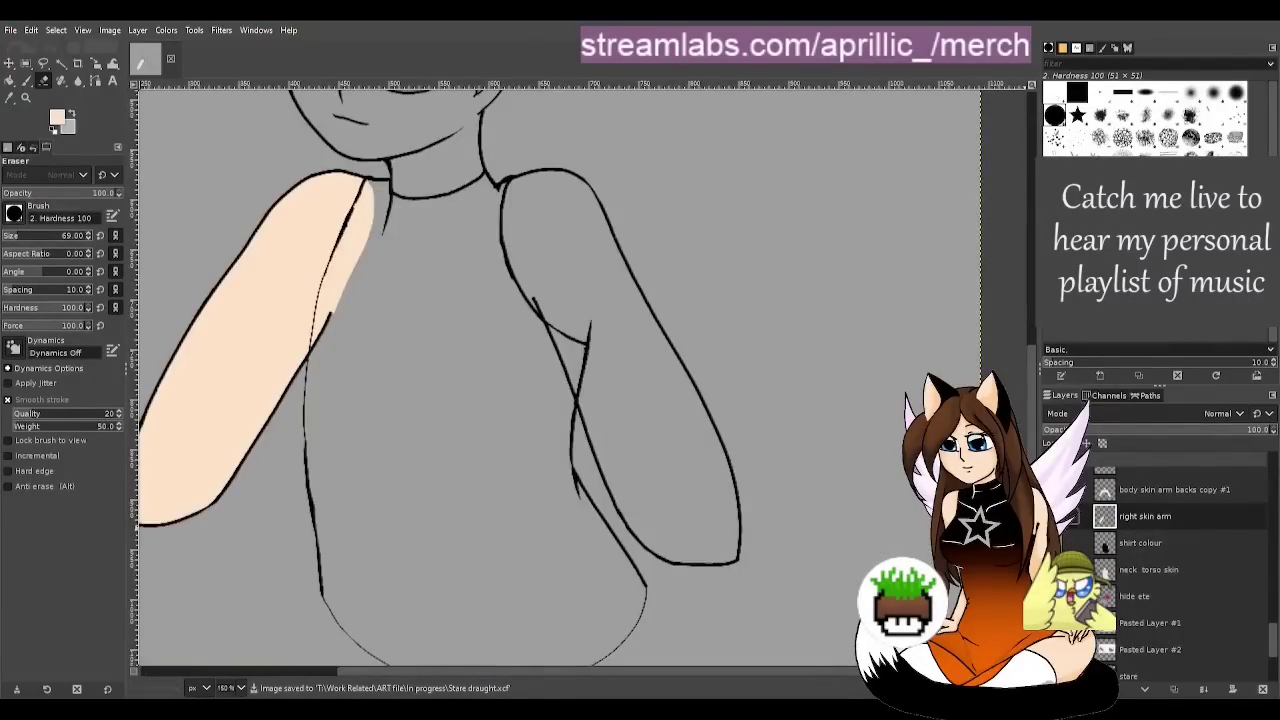
{"action": "left_click", "coordinate": [1055, 516]}
{"action": "left_click", "coordinate": [1055, 490]}
Rename the "body skin arm backs copy #1" layer to "left skin arm" and save the image
{"action": "double_click", "coordinate": [1176, 489]}
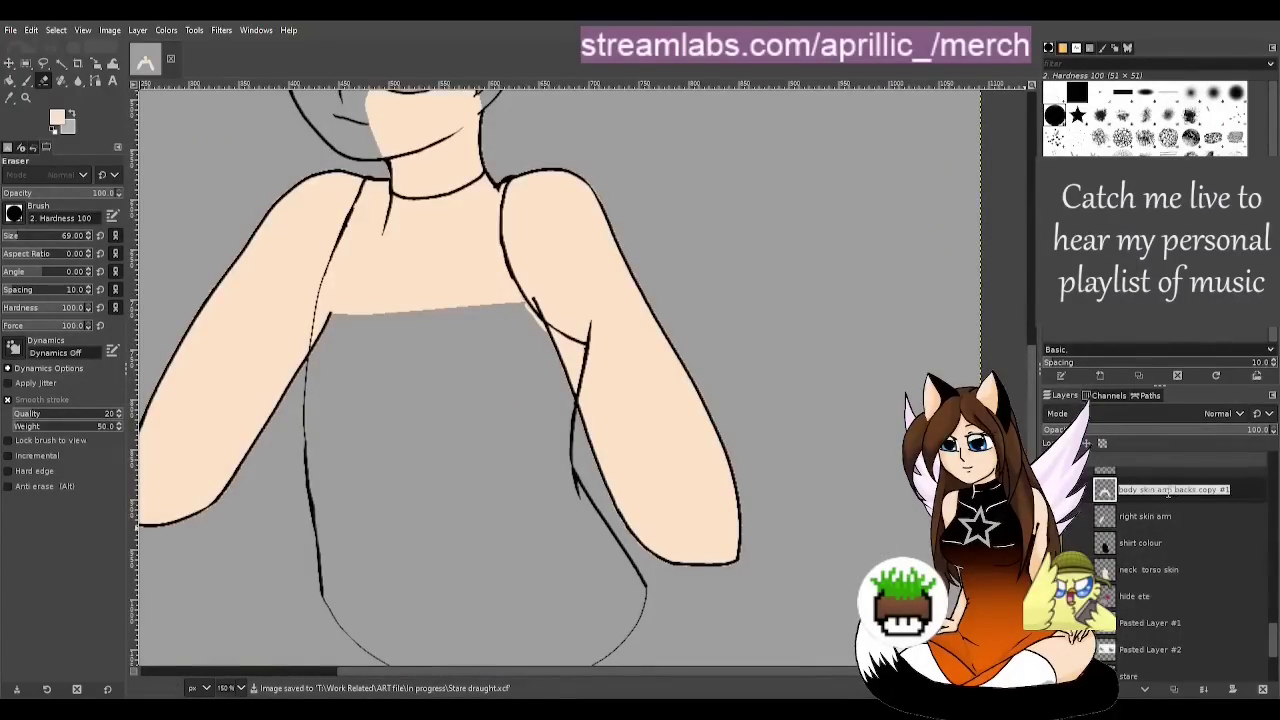
{"action": "left_click", "coordinate": [1148, 490]}
{"action": "type", "text": "left"}
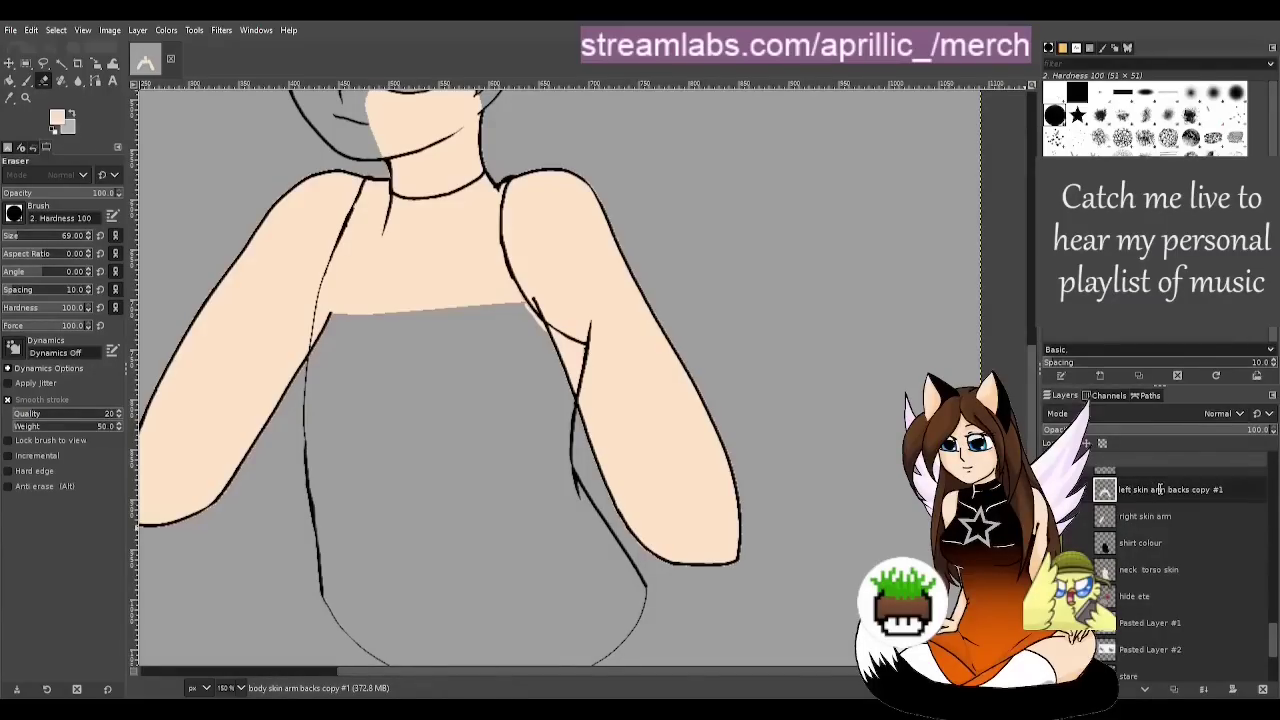
{"action": "left_click_drag", "start_coordinate": [1166, 490], "coordinate": [1272, 510]}
{"action": "key", "text": "Return"}
{"action": "key", "text": "ctrl+s"}
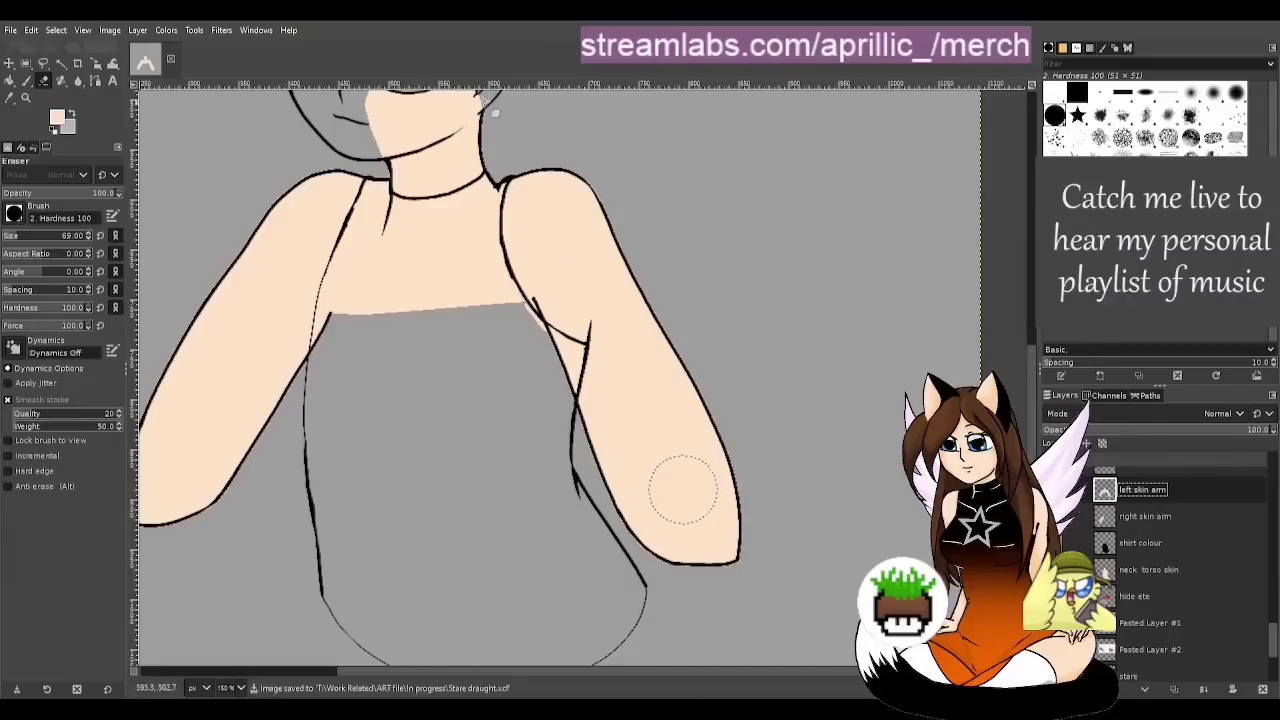
Delete the right arm, neck and most torso skin from "left skin arm" using a rectangular selection of about 540 × 724 px, and save
{"action": "key", "text": "1"}
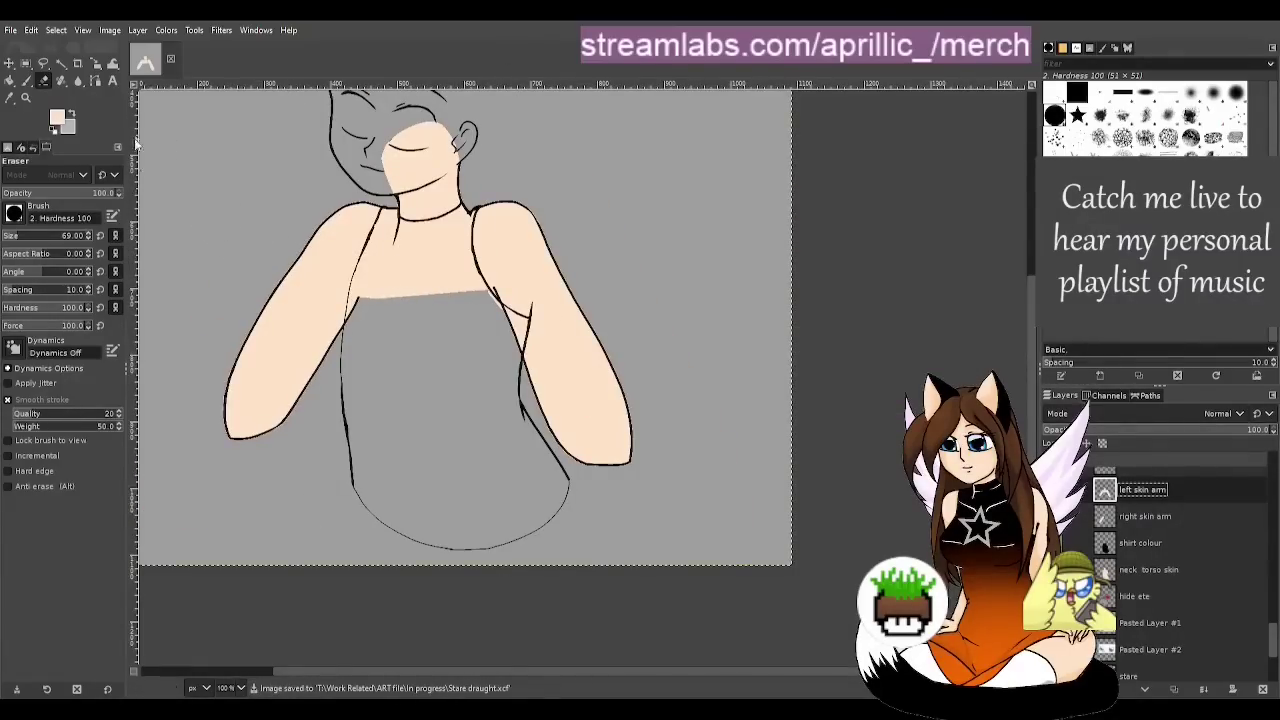
{"action": "left_click", "coordinate": [26, 63]}
{"action": "key", "text": "minus"}
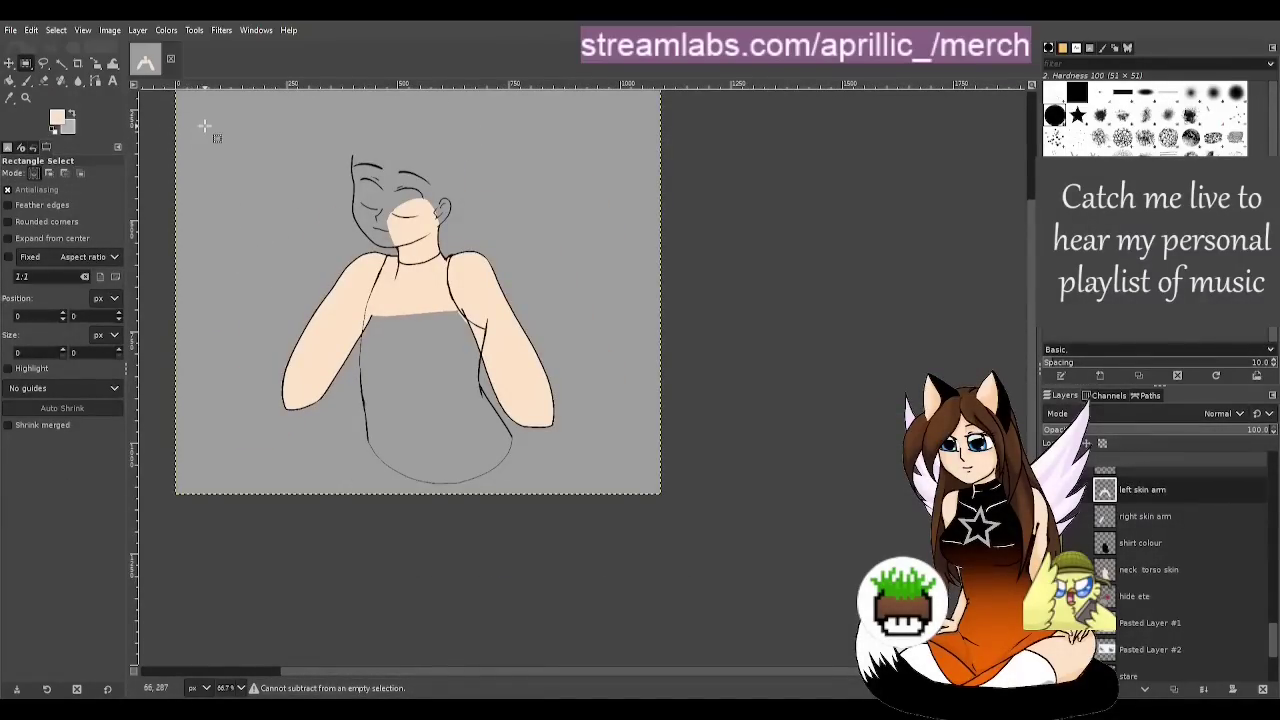
{"action": "left_click_drag", "start_coordinate": [205, 127], "coordinate": [450, 457]}
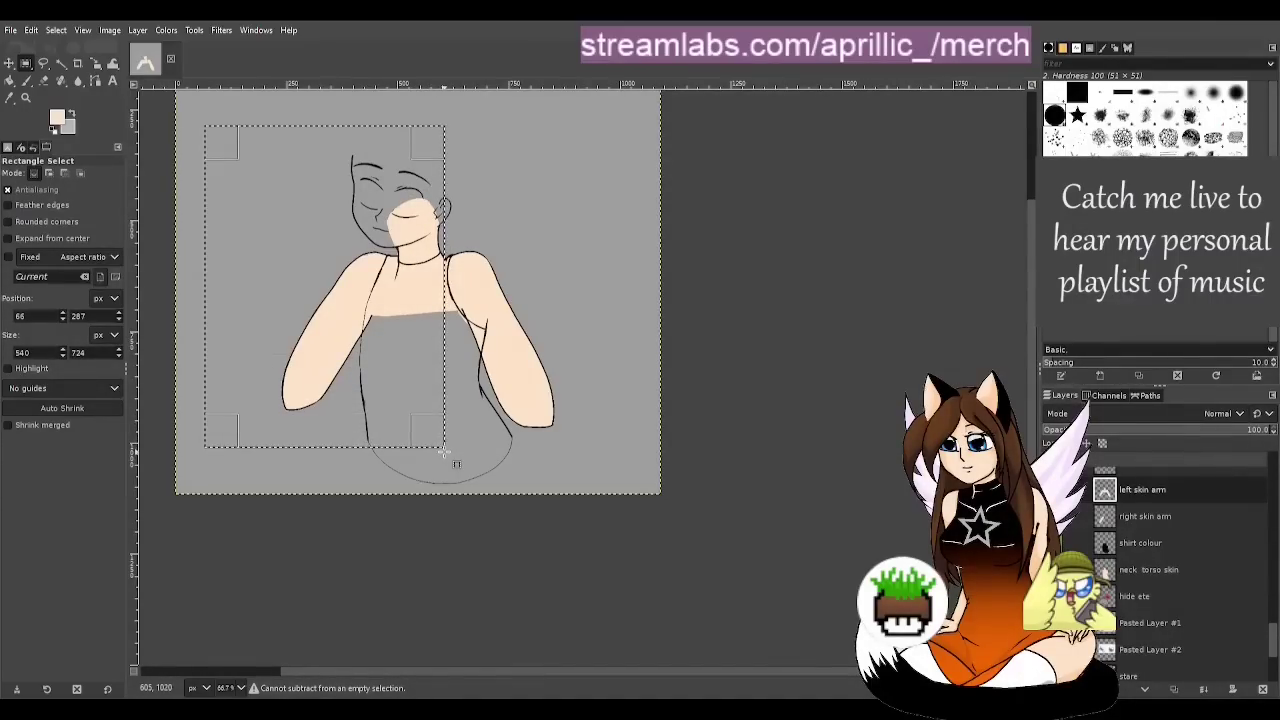
{"action": "key", "text": "Delete"}
{"action": "left_click", "coordinate": [736, 362]}
{"action": "scroll", "coordinate": [403, 282], "scroll_direction": "up", "scroll_amount": 3}
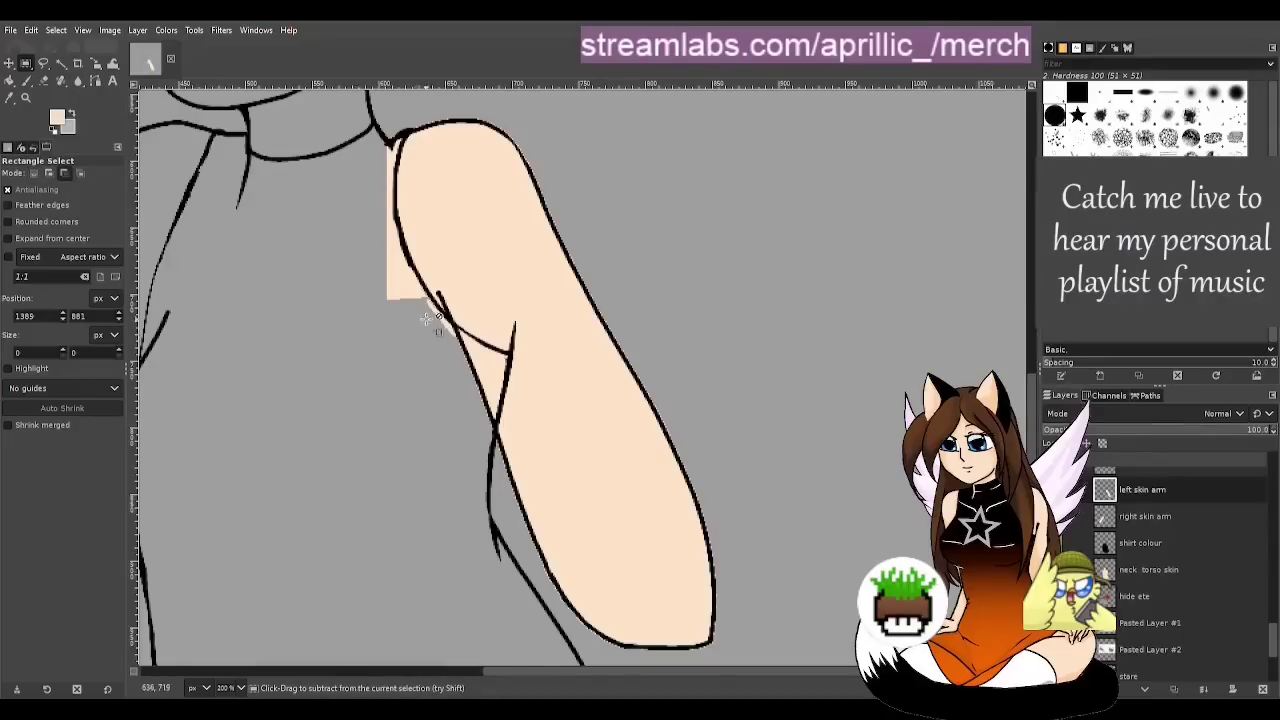
{"action": "scroll", "coordinate": [390, 330], "scroll_direction": "up", "scroll_amount": 2}
{"action": "scroll", "coordinate": [410, 318], "scroll_direction": "up", "scroll_amount": 5}
{"action": "key", "text": "ctrl+s"}
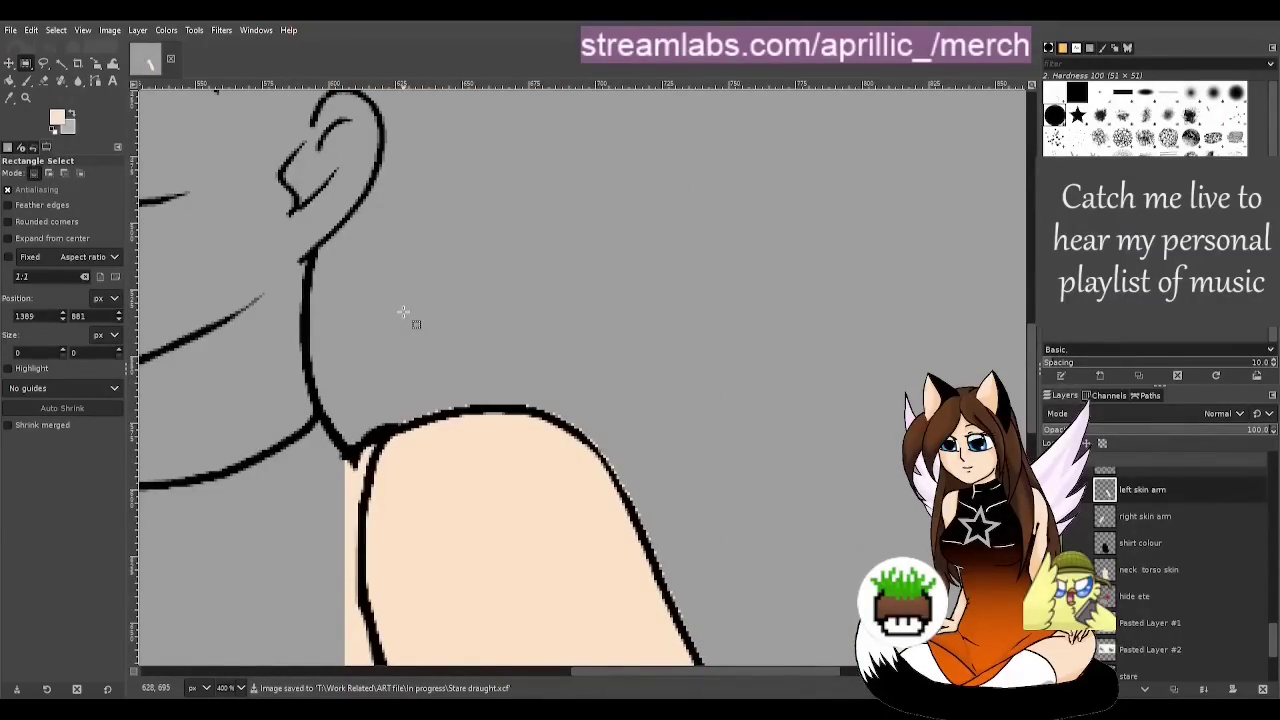
With the eraser at size 14, clean the skin colour beside the neck and along the upper arm's outer edge, and save
{"action": "key", "text": "shift+e"}
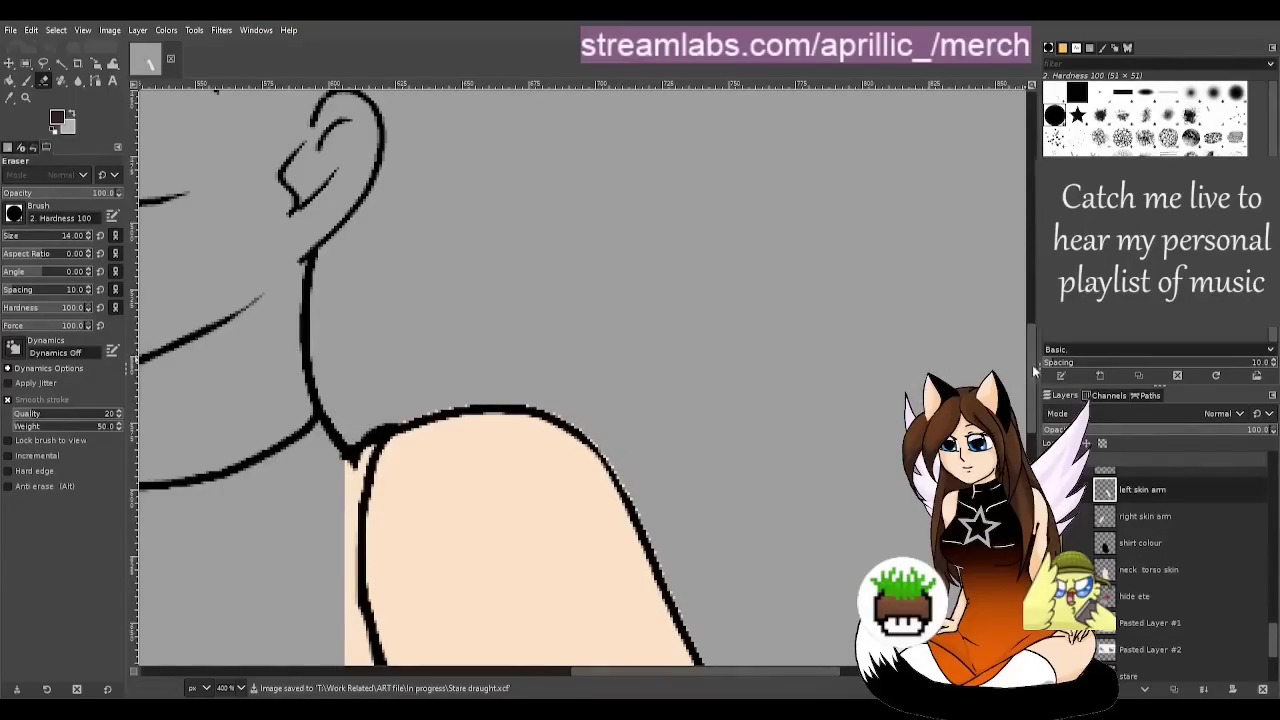
{"action": "left_click_drag", "start_coordinate": [1032, 364], "coordinate": [1028, 395]}
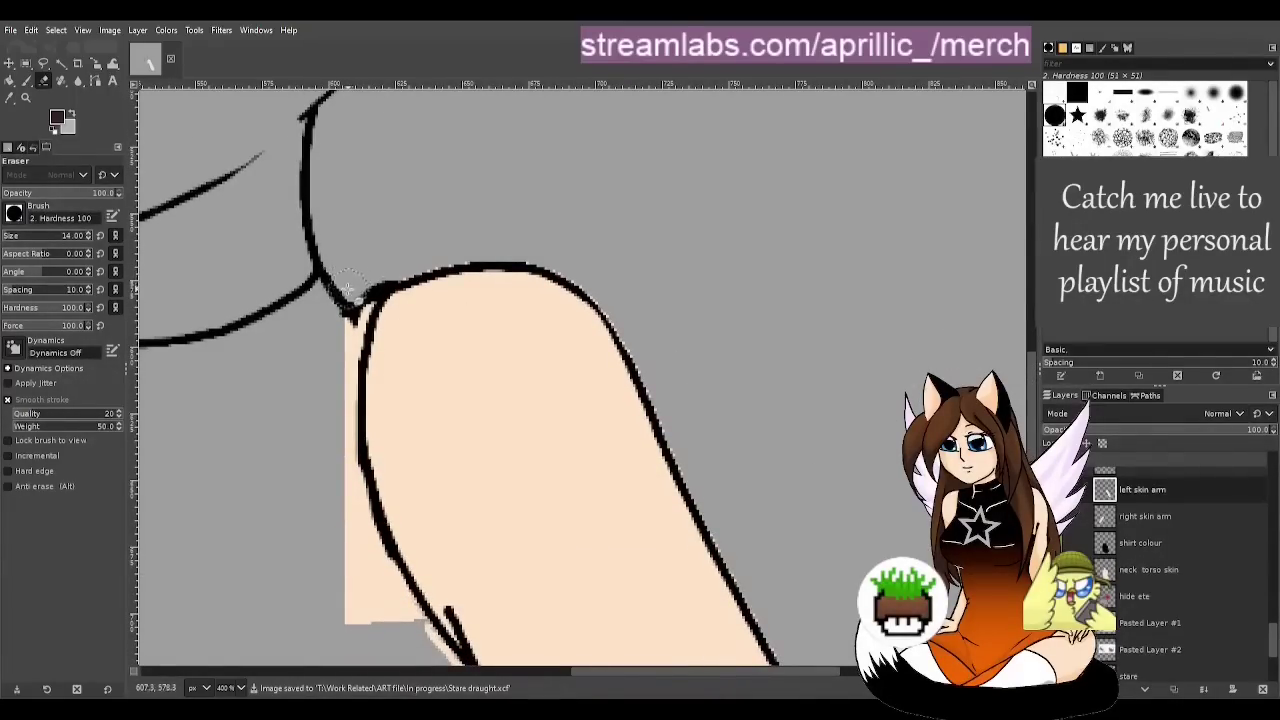
{"action": "left_click_drag", "start_coordinate": [333, 305], "coordinate": [331, 376]}
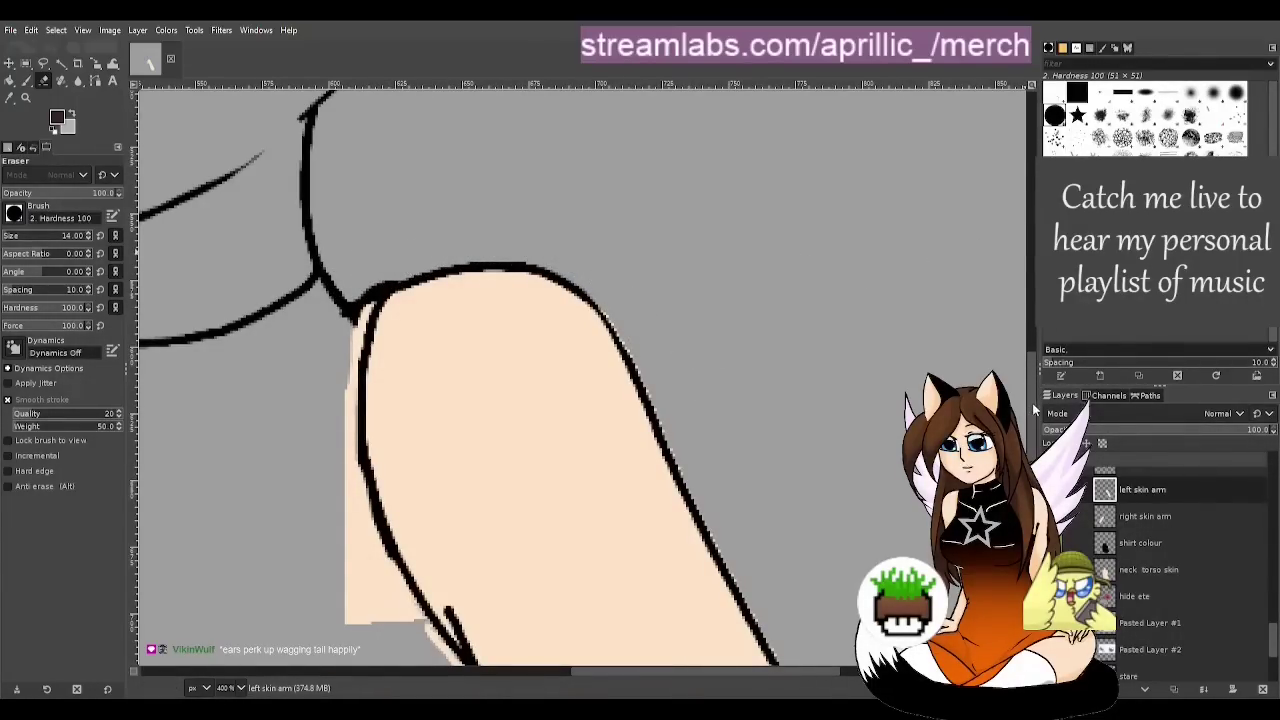
{"action": "scroll", "coordinate": [640, 200], "scroll_direction": "down", "scroll_amount": 3}
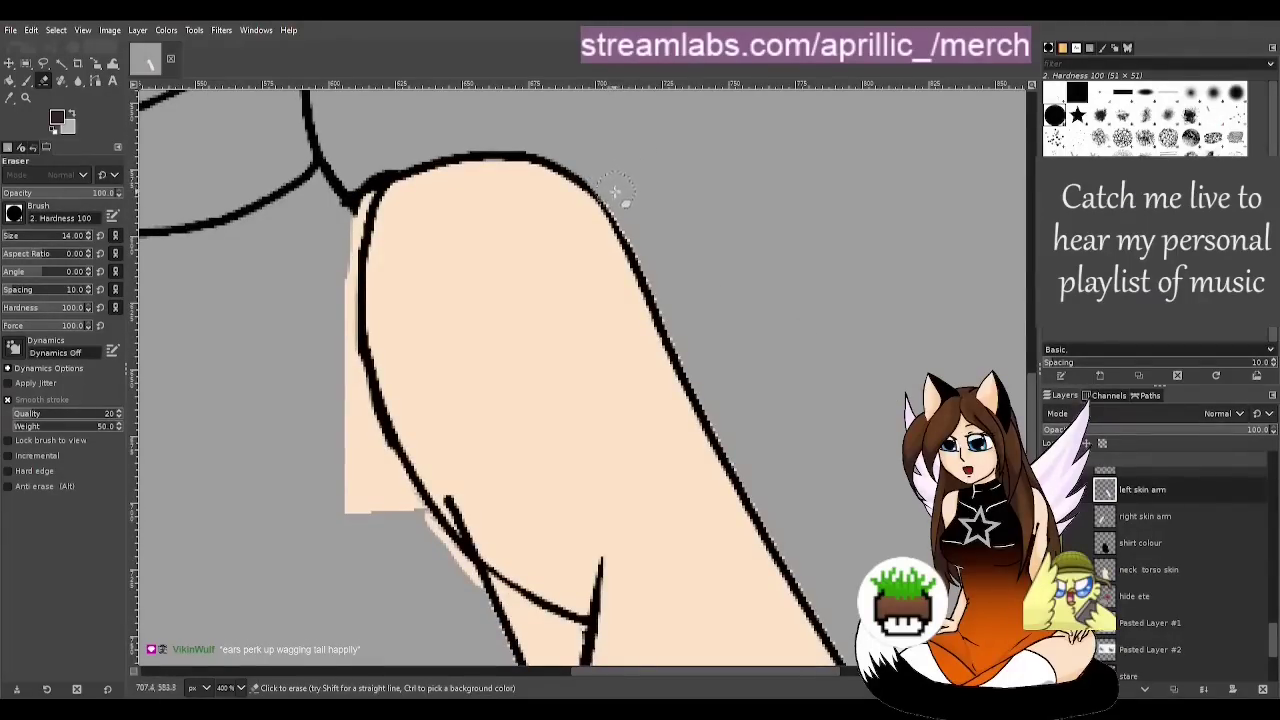
{"action": "mouse_move", "coordinate": [615, 191]}
{"action": "left_mouse_down"}
{"action": "mouse_move", "coordinate": [777, 506]}
{"action": "mouse_move", "coordinate": [766, 509]}
{"action": "mouse_move", "coordinate": [850, 642]}
{"action": "left_mouse_up"}
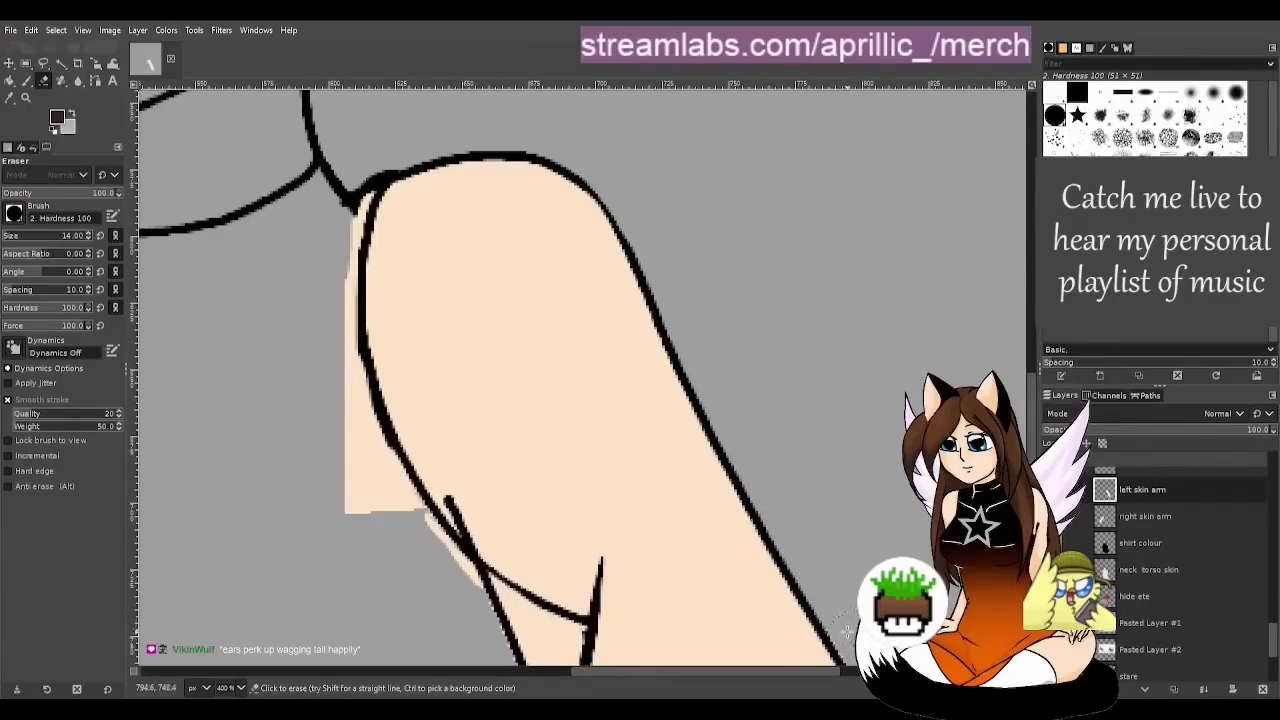
{"action": "key", "text": "ctrl+s"}
Erase the stray skin colour along the outer edge of the lower arm and around the elbow
{"action": "scroll", "coordinate": [585, 312], "scroll_direction": "down", "scroll_amount": 5}
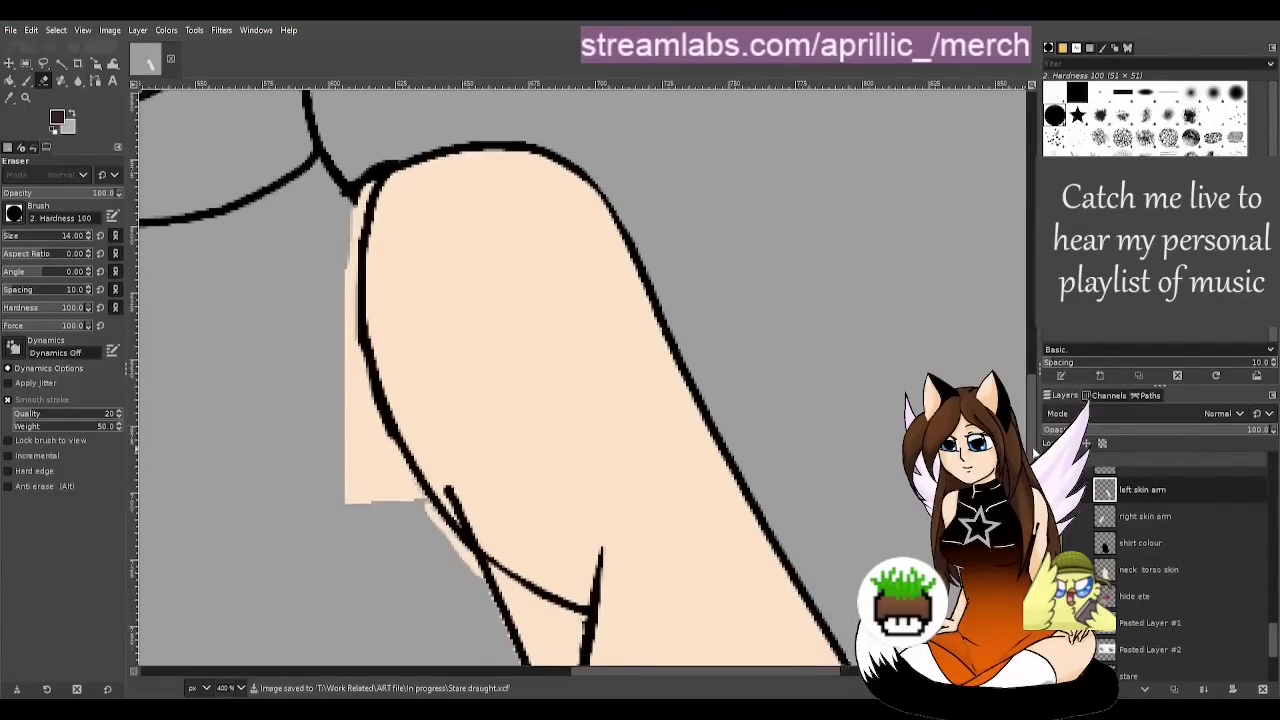
{"action": "left_click_drag", "start_coordinate": [794, 673], "coordinate": [880, 673]}
{"action": "left_click_drag", "start_coordinate": [605, 376], "coordinate": [674, 529]}
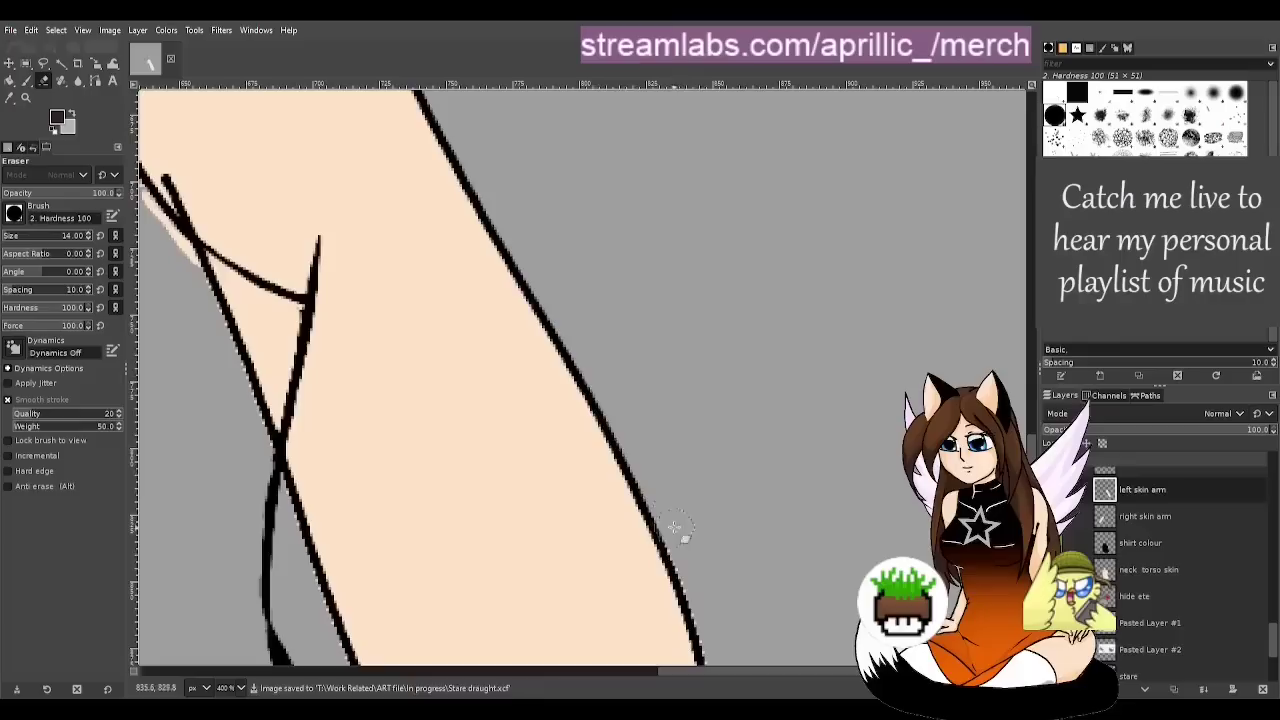
{"action": "scroll", "coordinate": [690, 500], "scroll_direction": "down", "scroll_amount": 5}
{"action": "mouse_move", "coordinate": [731, 371]}
{"action": "left_mouse_down"}
{"action": "mouse_move", "coordinate": [480, 515]}
{"action": "mouse_move", "coordinate": [346, 335]}
{"action": "mouse_move", "coordinate": [273, 133]}
{"action": "left_mouse_up"}
Erase the excess skin colour along the arm's inner edge, around the armpit and up to the shoulder by the neck
{"action": "scroll", "coordinate": [273, 133], "scroll_direction": "up", "scroll_amount": 6}
{"action": "scroll", "coordinate": [351, 184], "scroll_direction": "left", "scroll_amount": 4}
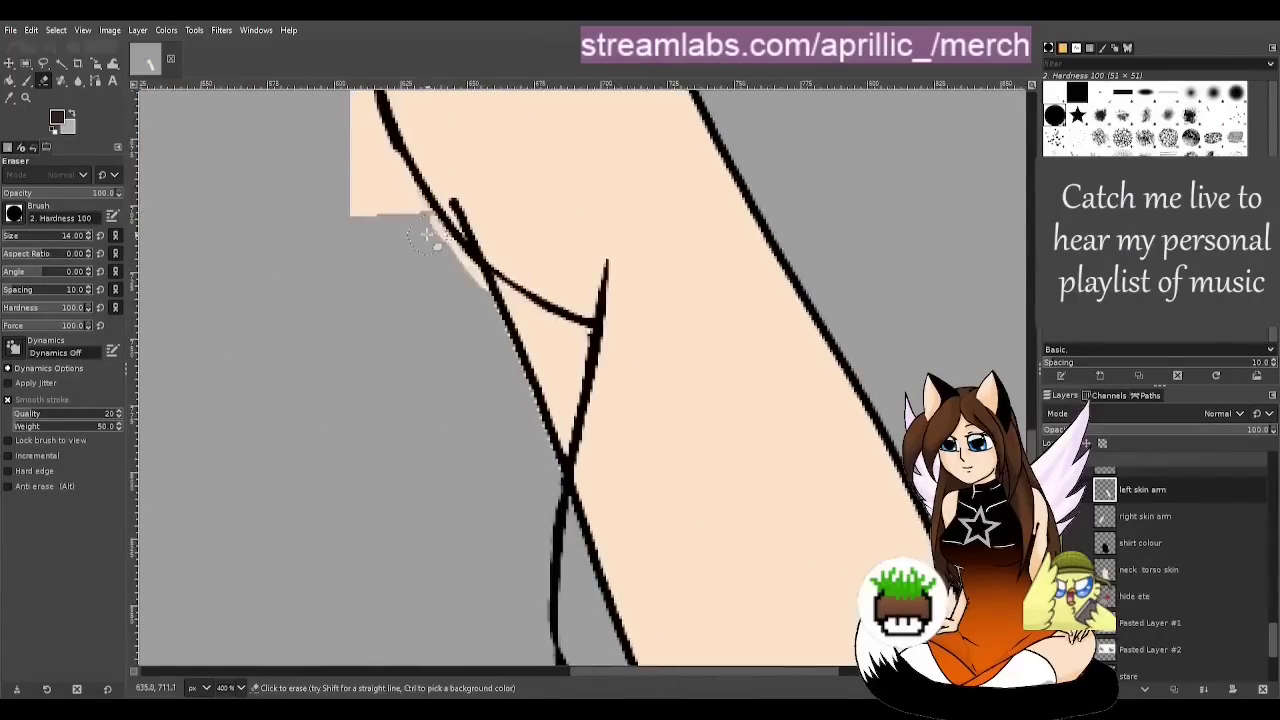
{"action": "mouse_move", "coordinate": [429, 232]}
{"action": "left_mouse_down"}
{"action": "mouse_move", "coordinate": [508, 369]}
{"action": "mouse_move", "coordinate": [560, 525]}
{"action": "left_mouse_up"}
{"action": "scroll", "coordinate": [557, 525], "scroll_direction": "up", "scroll_amount": 4}
{"action": "mouse_move", "coordinate": [408, 467]}
{"action": "left_mouse_down"}
{"action": "mouse_move", "coordinate": [341, 253]}
{"action": "mouse_move", "coordinate": [354, 140]}
{"action": "left_mouse_up"}
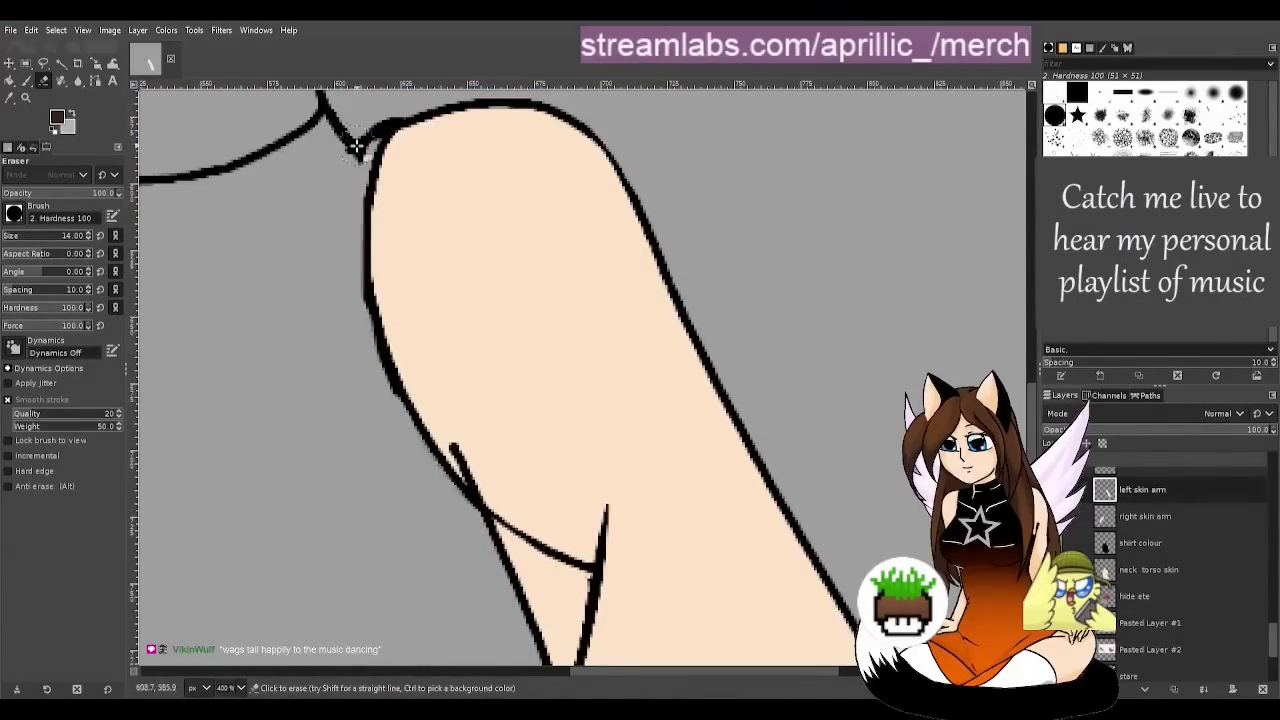
Move the "shirt colour" layer between "left skin arm" and "right skin arm", show the hidden shirt and skin layers, and save
{"action": "key", "text": "r"}
{"action": "scroll", "coordinate": [354, 140], "scroll_direction": "down", "scroll_amount": 5}
{"action": "left_click_drag", "start_coordinate": [1152, 537], "coordinate": [1150, 505]}
{"action": "left_click", "coordinate": [1050, 543]}
{"action": "left_click", "coordinate": [1050, 569]}
{"action": "key", "text": "ctrl+s"}
Show the chest line art, hide the shirt colour and add a layer named "boob color" above "shirt colour"
{"action": "scroll", "coordinate": [1150, 543], "scroll_direction": "up", "scroll_amount": 3}
{"action": "scroll", "coordinate": [801, 503], "scroll_direction": "left", "scroll_amount": 2}
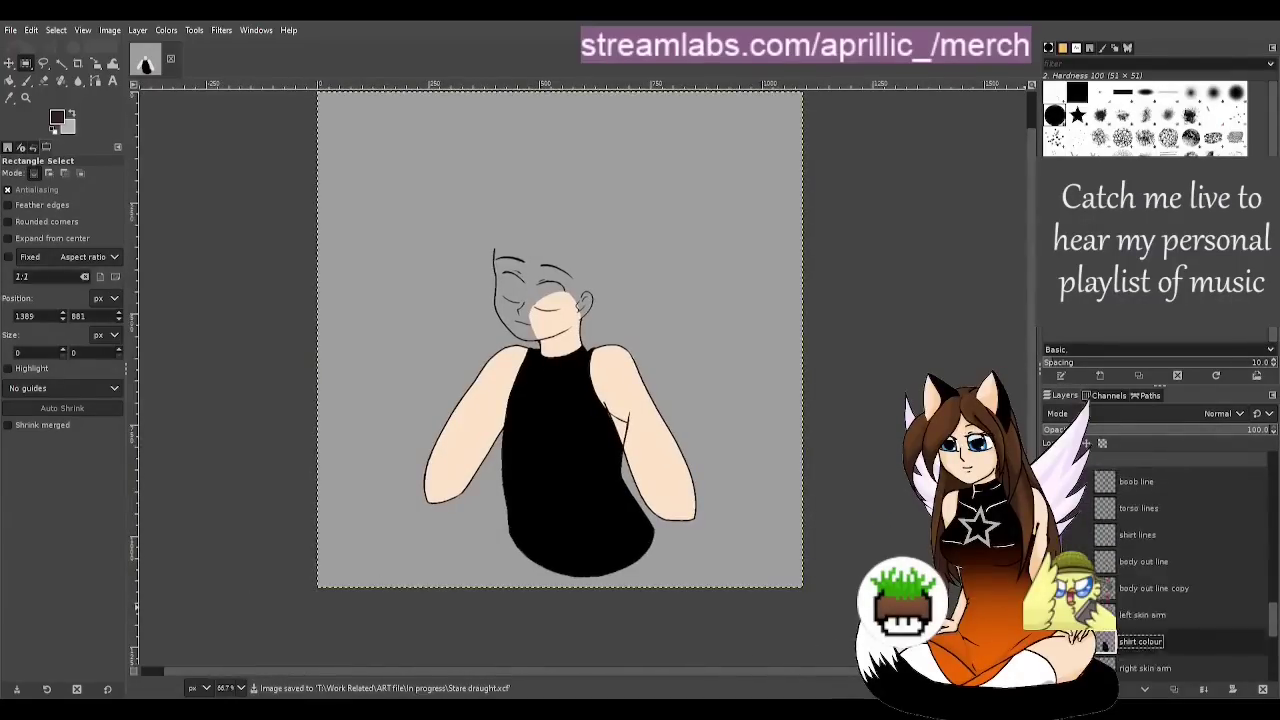
{"action": "left_click", "coordinate": [1050, 596]}
{"action": "left_click", "coordinate": [1050, 596]}
{"action": "left_click", "coordinate": [1050, 596]}
{"action": "scroll", "coordinate": [1150, 560], "scroll_direction": "down", "scroll_amount": 2}
{"action": "scroll", "coordinate": [488, 440], "scroll_direction": "up", "scroll_amount": 2}
{"action": "scroll", "coordinate": [606, 449], "scroll_direction": "up", "scroll_amount": 1}
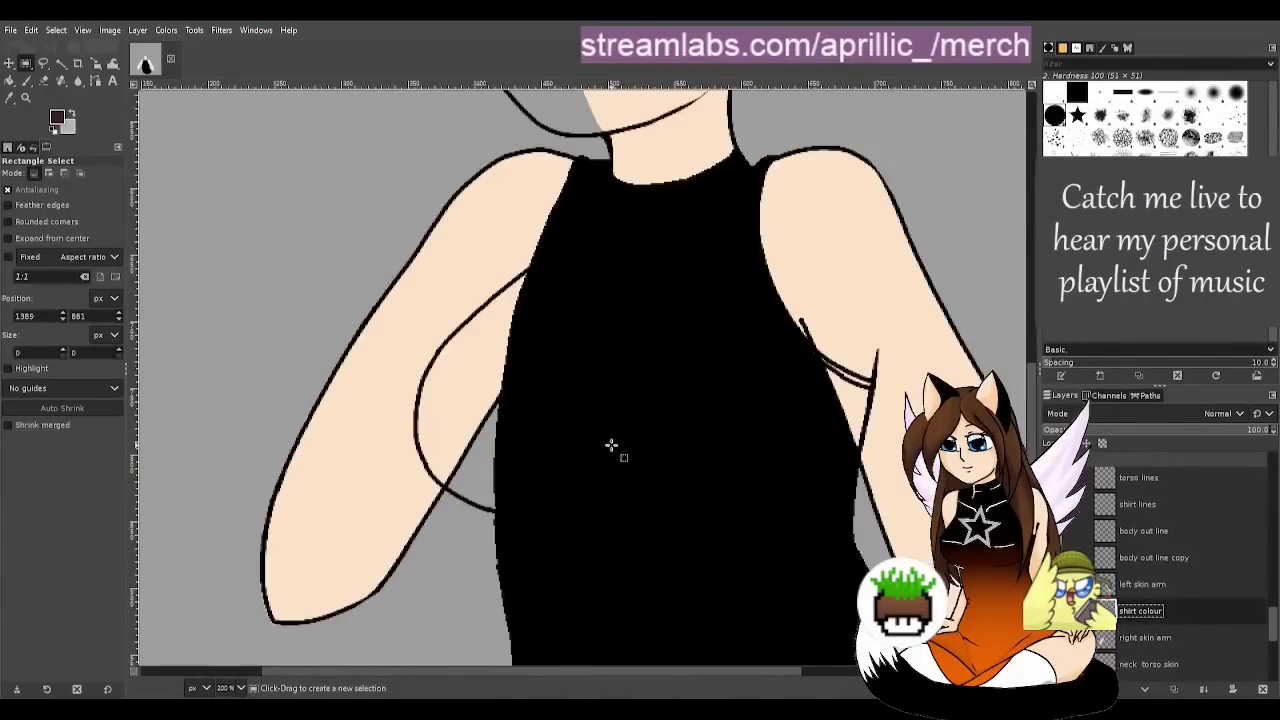
{"action": "left_click", "coordinate": [1051, 611]}
{"action": "key", "text": "Return"}
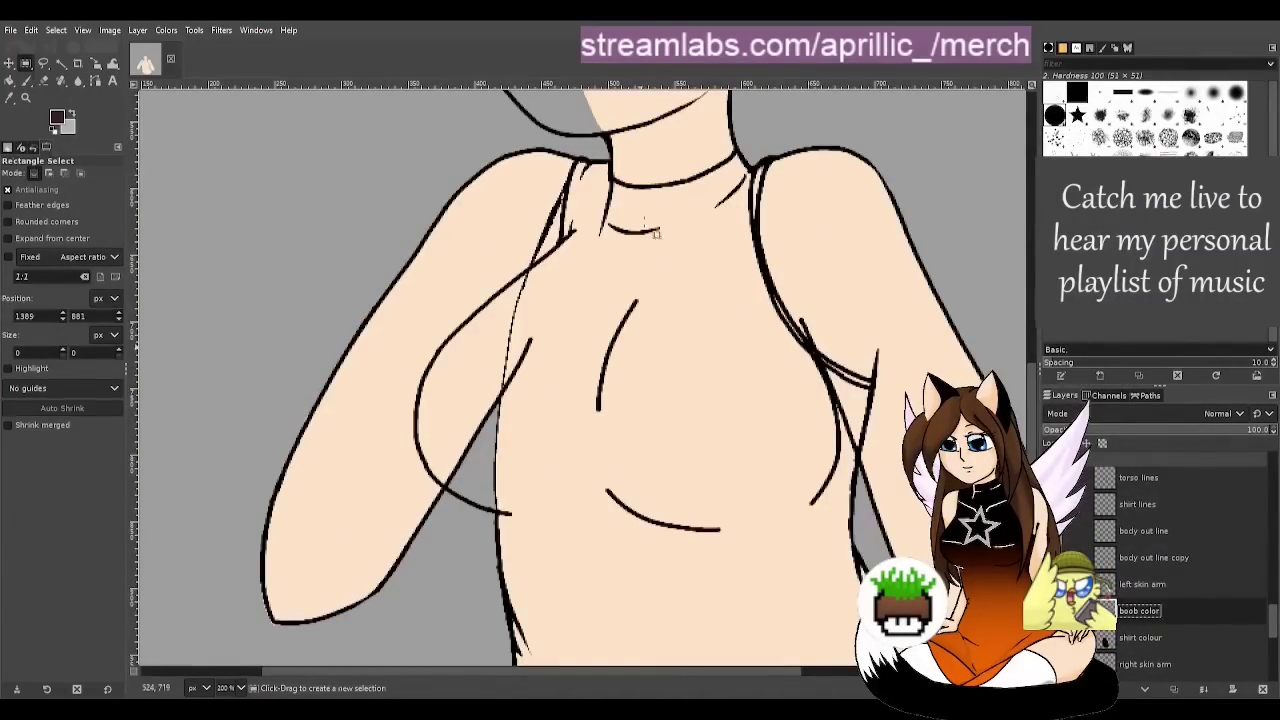
Paint both chest shapes solid black on "boob color" with the size 24 Paintbrush, following the chest lines, and save
{"action": "left_click", "coordinate": [27, 80]}
{"action": "mouse_move", "coordinate": [444, 460]}
{"action": "left_mouse_down"}
{"action": "mouse_move", "coordinate": [457, 363]}
{"action": "mouse_move", "coordinate": [523, 296]}
{"action": "mouse_move", "coordinate": [480, 500]}
{"action": "mouse_move", "coordinate": [560, 275]}
{"action": "mouse_move", "coordinate": [520, 470]}
{"action": "mouse_move", "coordinate": [580, 263]}
{"action": "mouse_move", "coordinate": [595, 385]}
{"action": "left_mouse_up"}
{"action": "mouse_move", "coordinate": [625, 490]}
{"action": "left_mouse_down"}
{"action": "mouse_move", "coordinate": [646, 317]}
{"action": "mouse_move", "coordinate": [700, 245]}
{"action": "left_mouse_up"}
{"action": "mouse_move", "coordinate": [775, 360]}
{"action": "left_mouse_down"}
{"action": "mouse_move", "coordinate": [738, 260]}
{"action": "mouse_move", "coordinate": [794, 486]}
{"action": "mouse_move", "coordinate": [691, 500]}
{"action": "mouse_move", "coordinate": [657, 371]}
{"action": "left_mouse_up"}
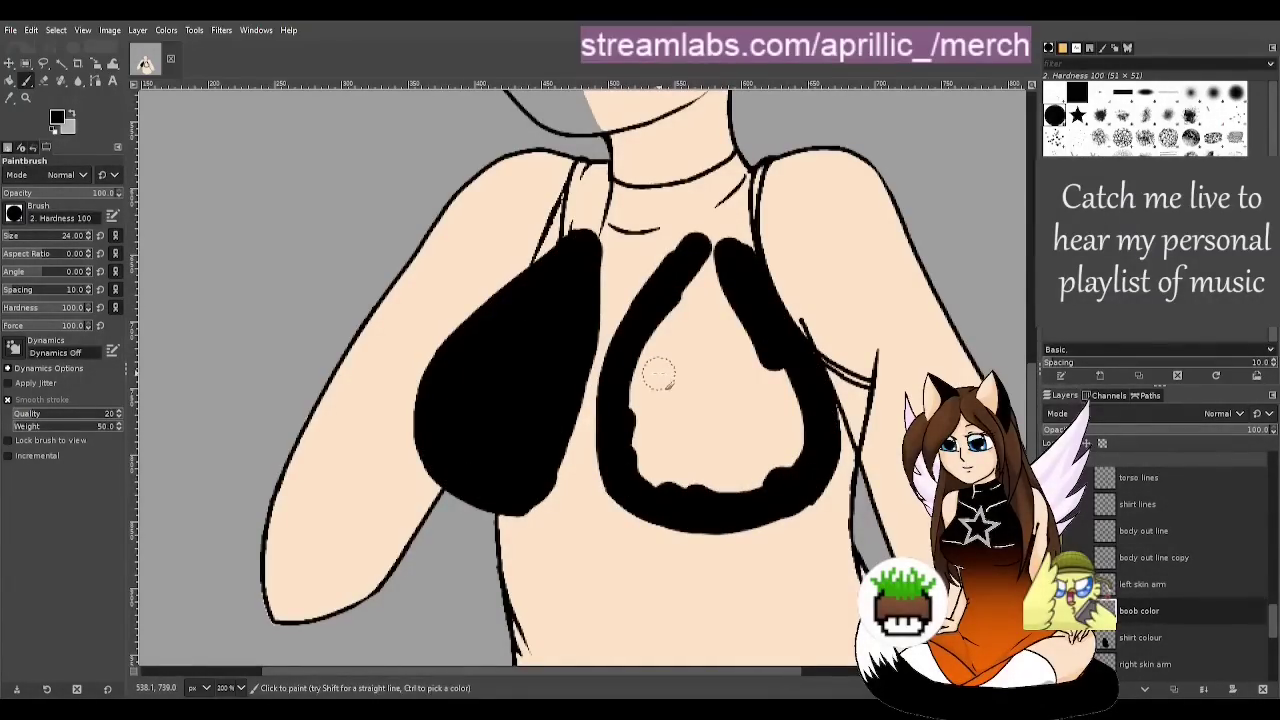
{"action": "mouse_move", "coordinate": [705, 308]}
{"action": "left_mouse_down"}
{"action": "mouse_move", "coordinate": [696, 265]}
{"action": "mouse_move", "coordinate": [722, 258]}
{"action": "mouse_move", "coordinate": [660, 372]}
{"action": "mouse_move", "coordinate": [640, 453]}
{"action": "mouse_move", "coordinate": [659, 438]}
{"action": "mouse_move", "coordinate": [677, 496]}
{"action": "mouse_move", "coordinate": [763, 450]}
{"action": "mouse_move", "coordinate": [784, 478]}
{"action": "mouse_move", "coordinate": [808, 422]}
{"action": "mouse_move", "coordinate": [794, 391]}
{"action": "mouse_move", "coordinate": [758, 406]}
{"action": "mouse_move", "coordinate": [719, 310]}
{"action": "mouse_move", "coordinate": [680, 405]}
{"action": "mouse_move", "coordinate": [760, 423]}
{"action": "left_mouse_up"}
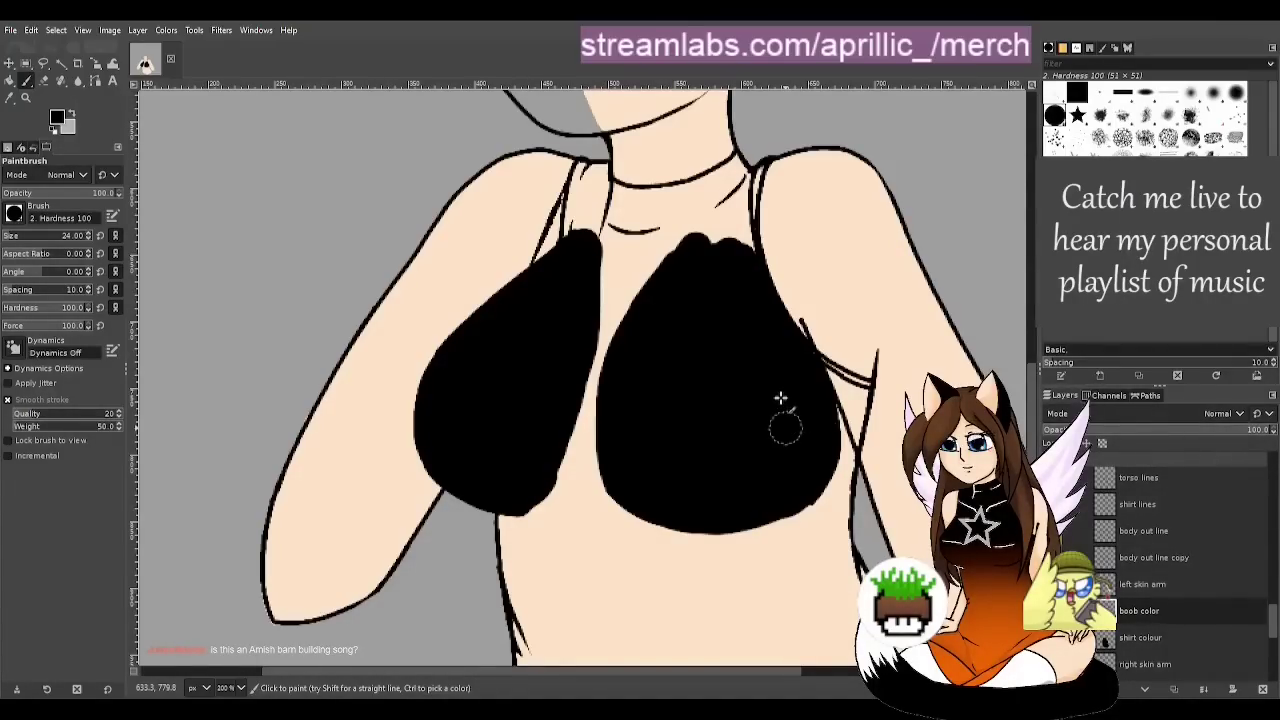
{"action": "key", "text": "ctrl+s"}
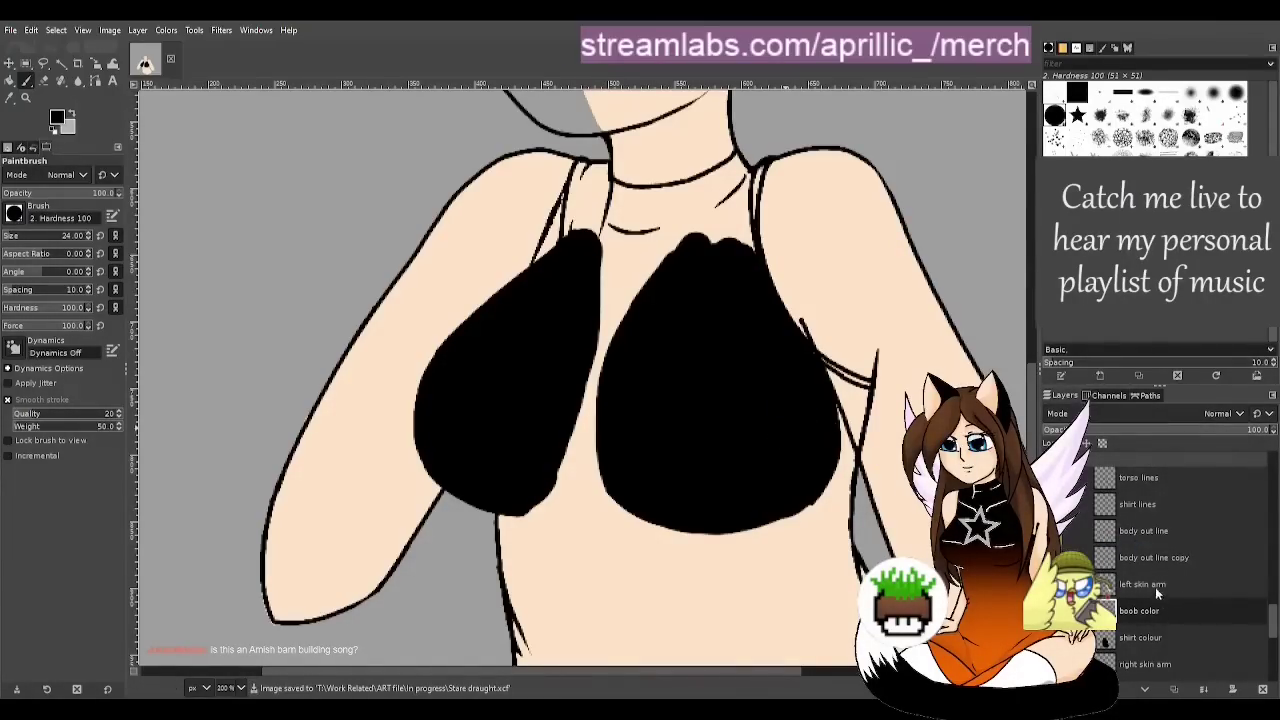
{"action": "left_click", "coordinate": [1155, 533]}
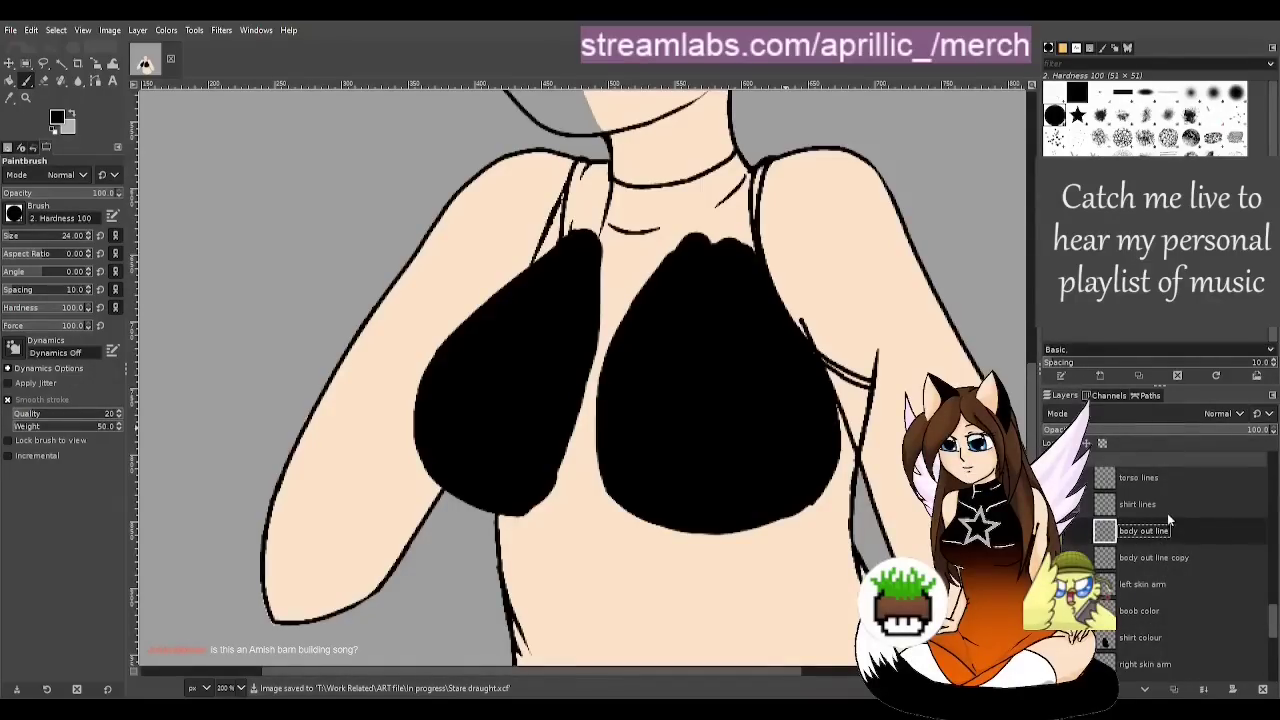
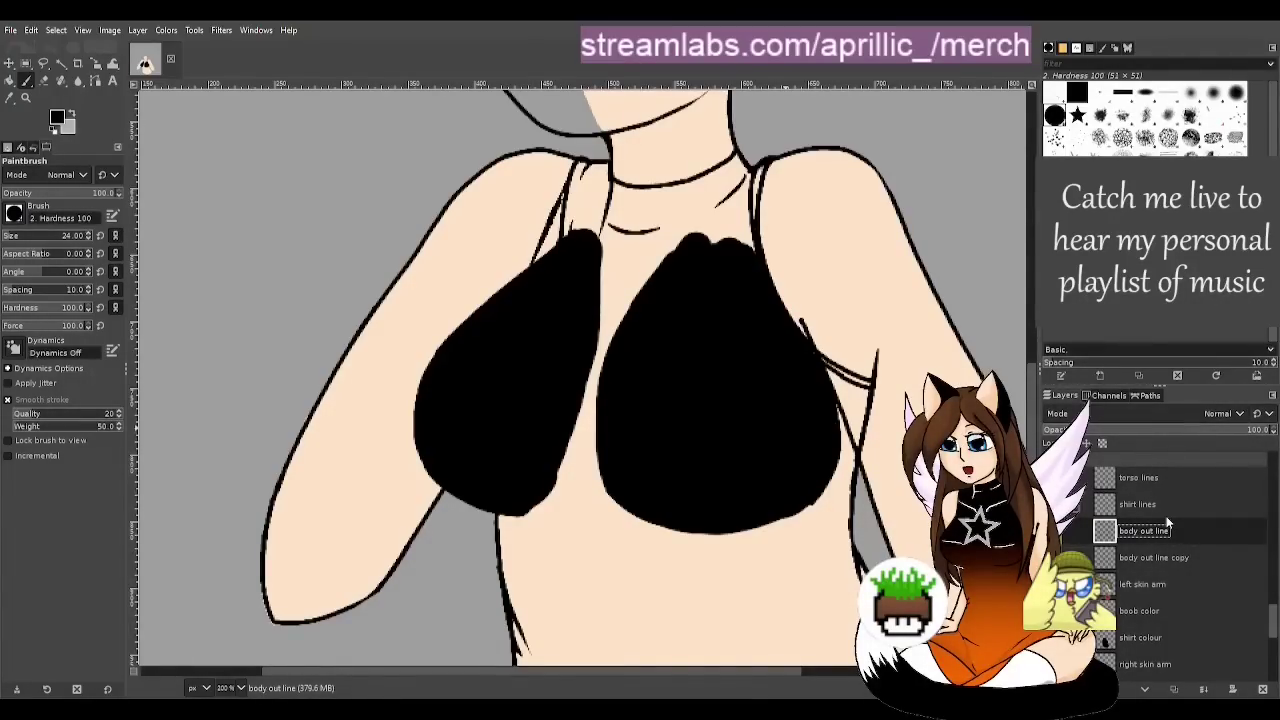
{"action": "key", "text": "ctrl+s"}
{"action": "key", "text": "r"}
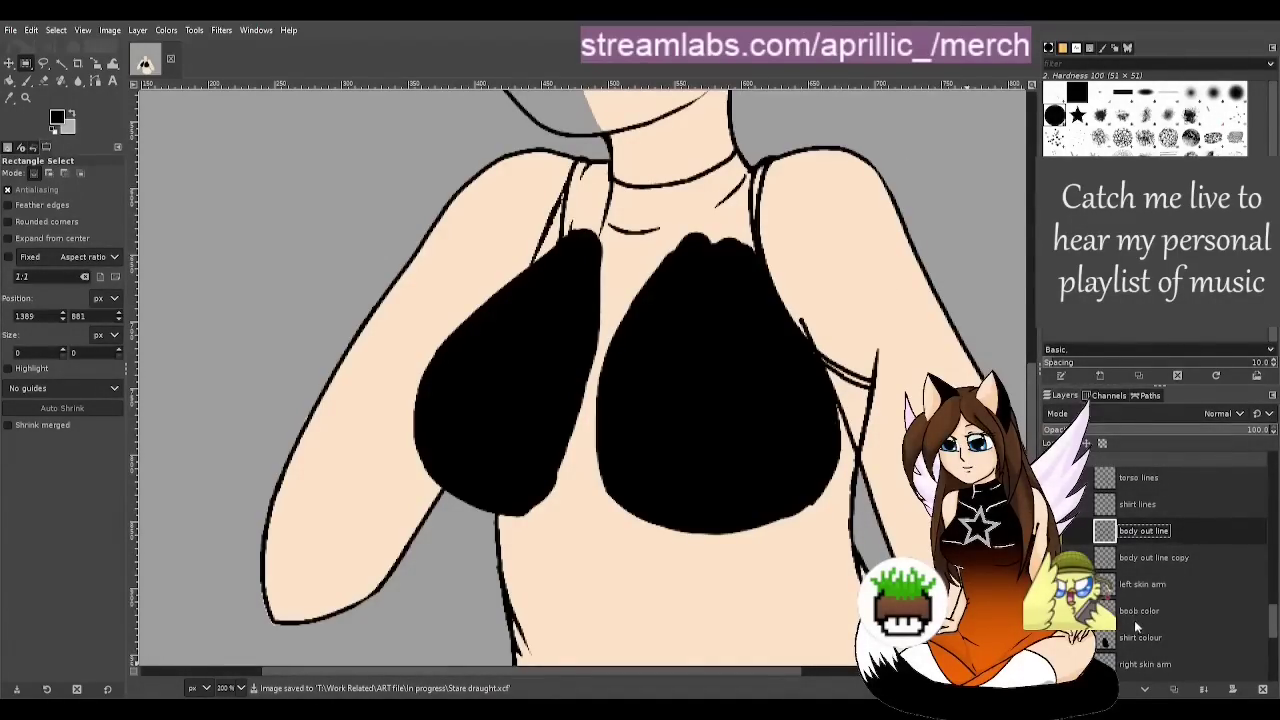
{"action": "left_click", "coordinate": [1153, 430]}
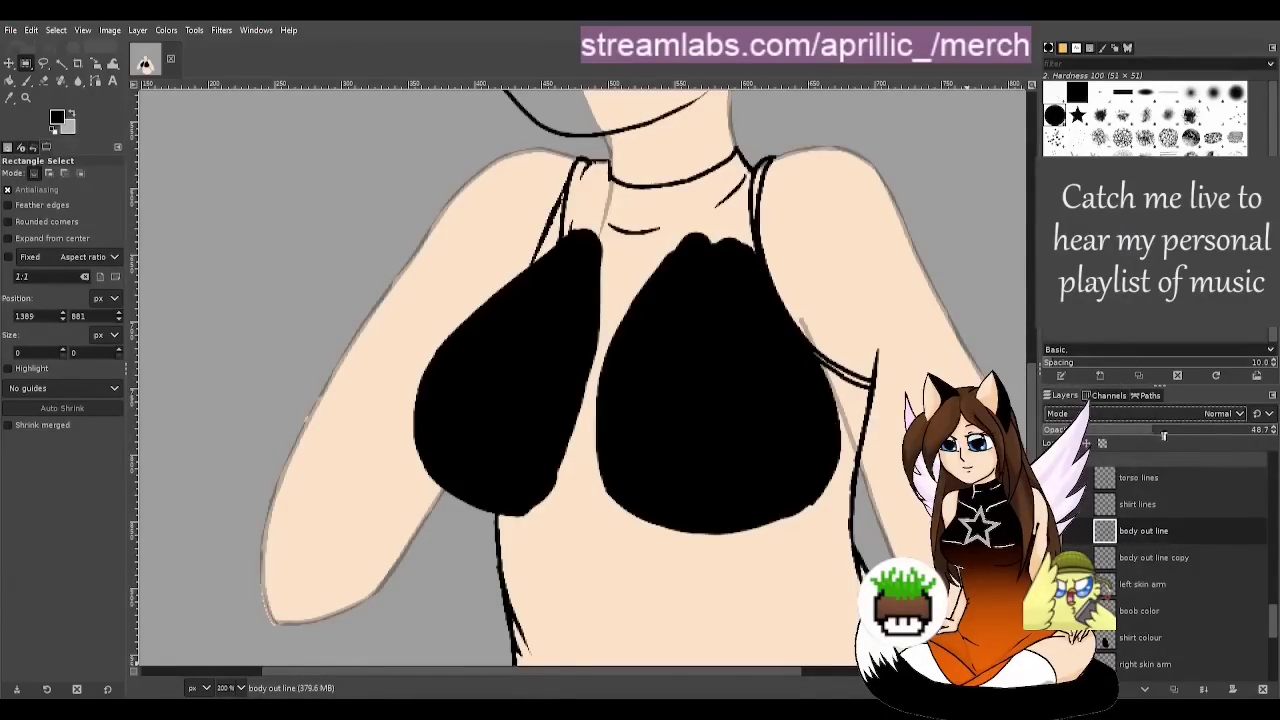
{"action": "left_click_drag", "start_coordinate": [1164, 426], "coordinate": [1276, 430]}
Lower the opacity of the "boob color" layer to 54
{"action": "left_click", "coordinate": [1160, 611]}
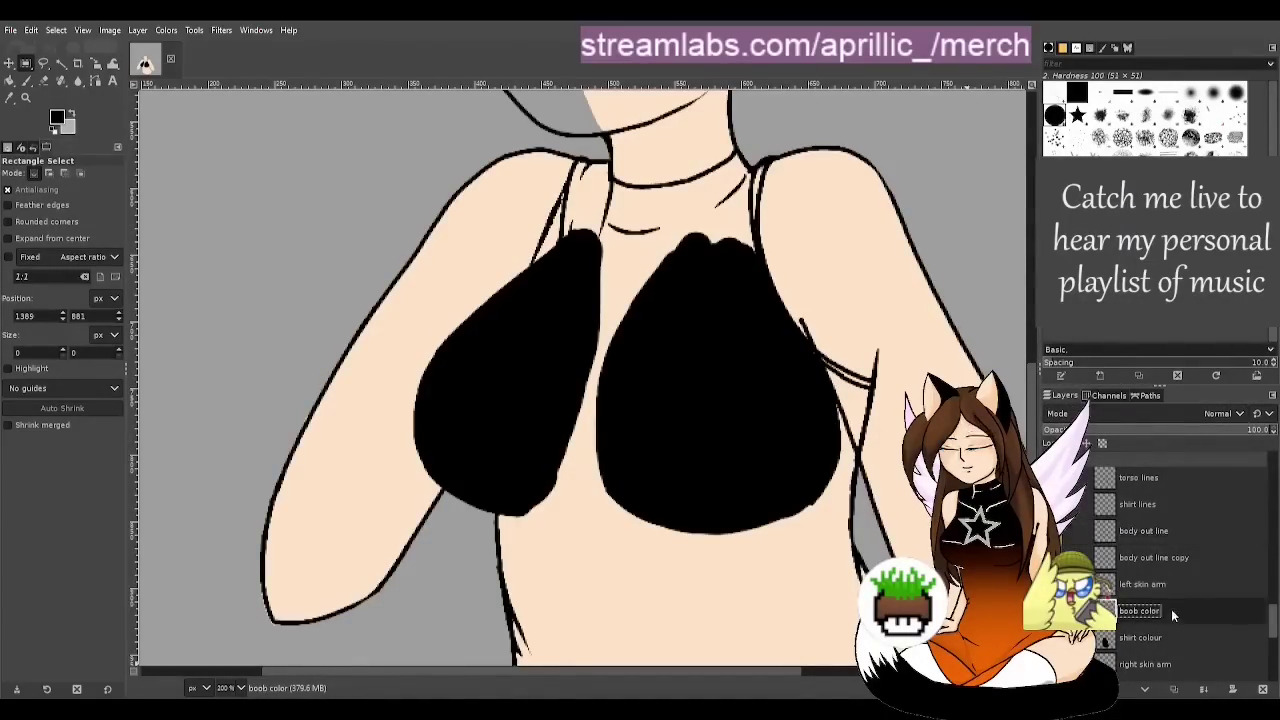
{"action": "left_click", "coordinate": [1165, 432]}
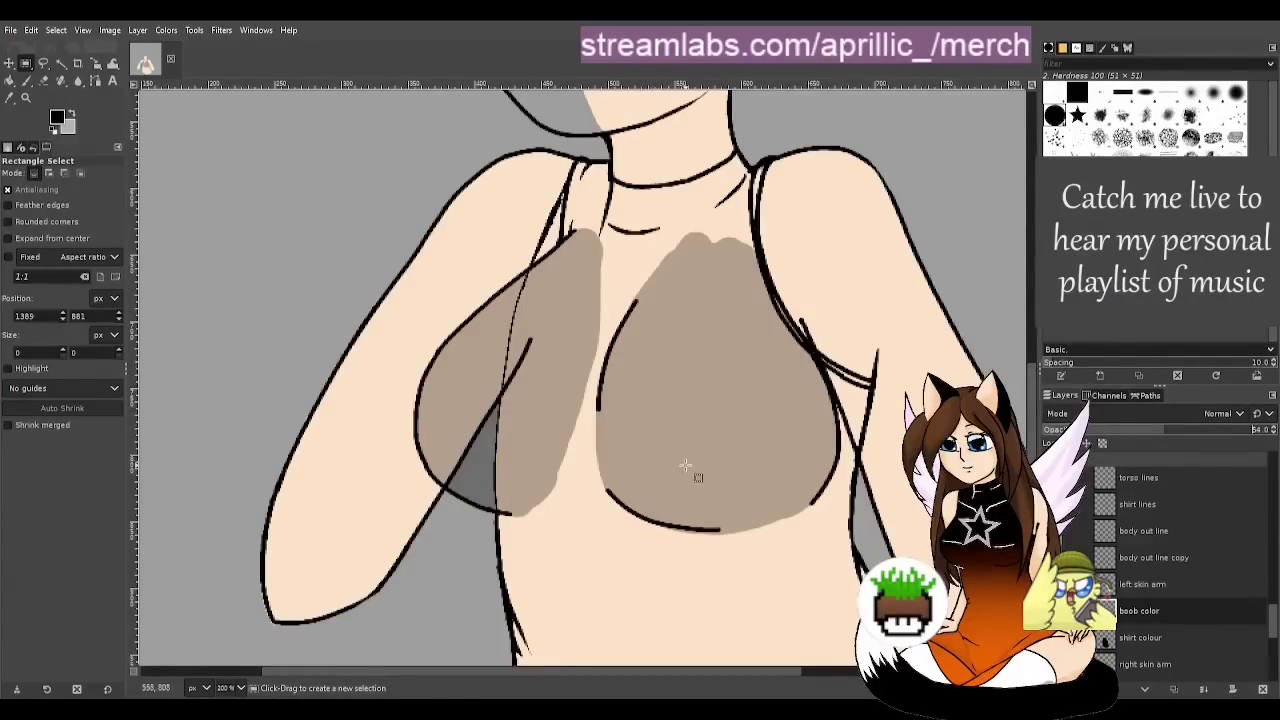
{"action": "scroll", "coordinate": [686, 465], "scroll_direction": "up", "scroll_amount": 1}
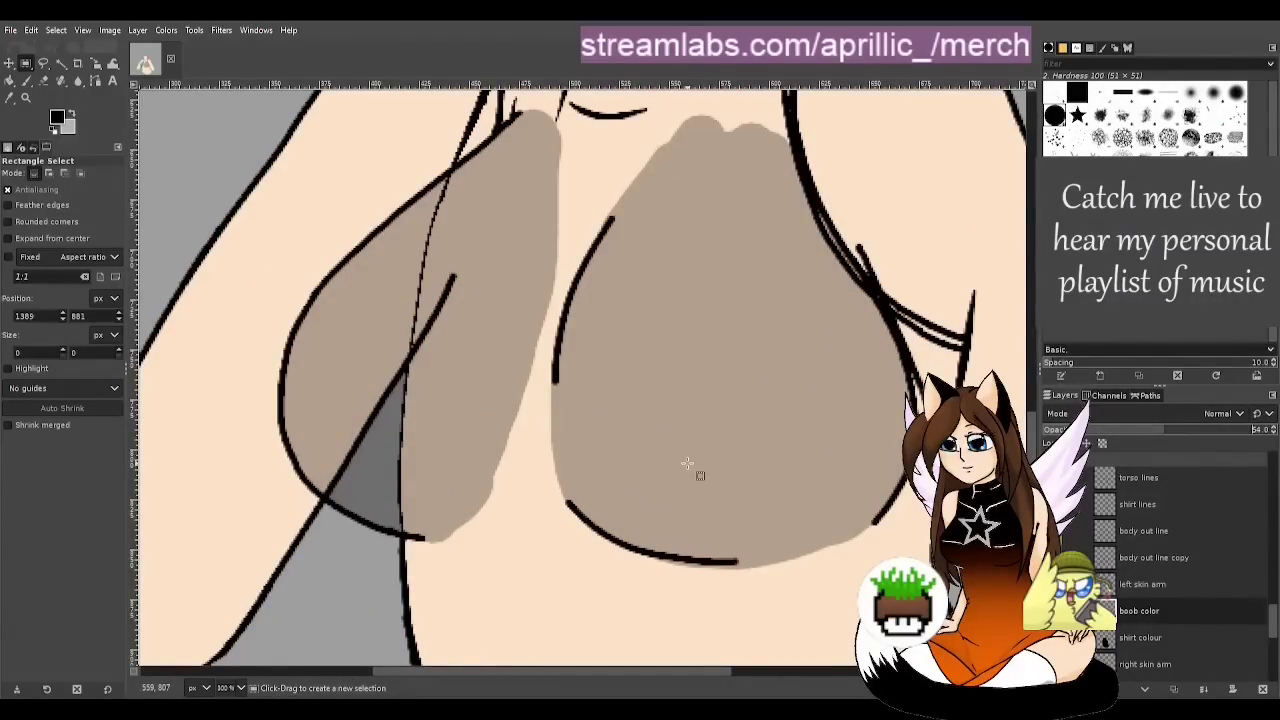
Set the eraser size to 6 and save the image
{"action": "key", "text": "shift+e"}
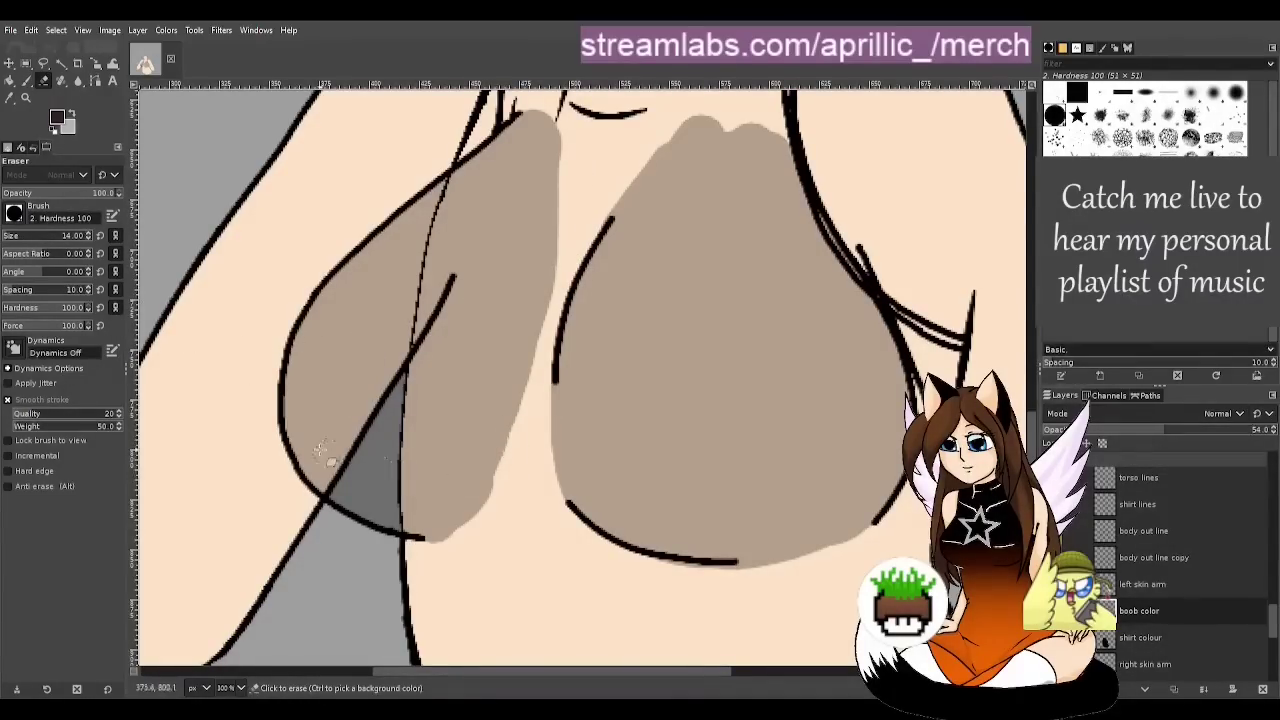
{"action": "left_click", "coordinate": [8, 236]}
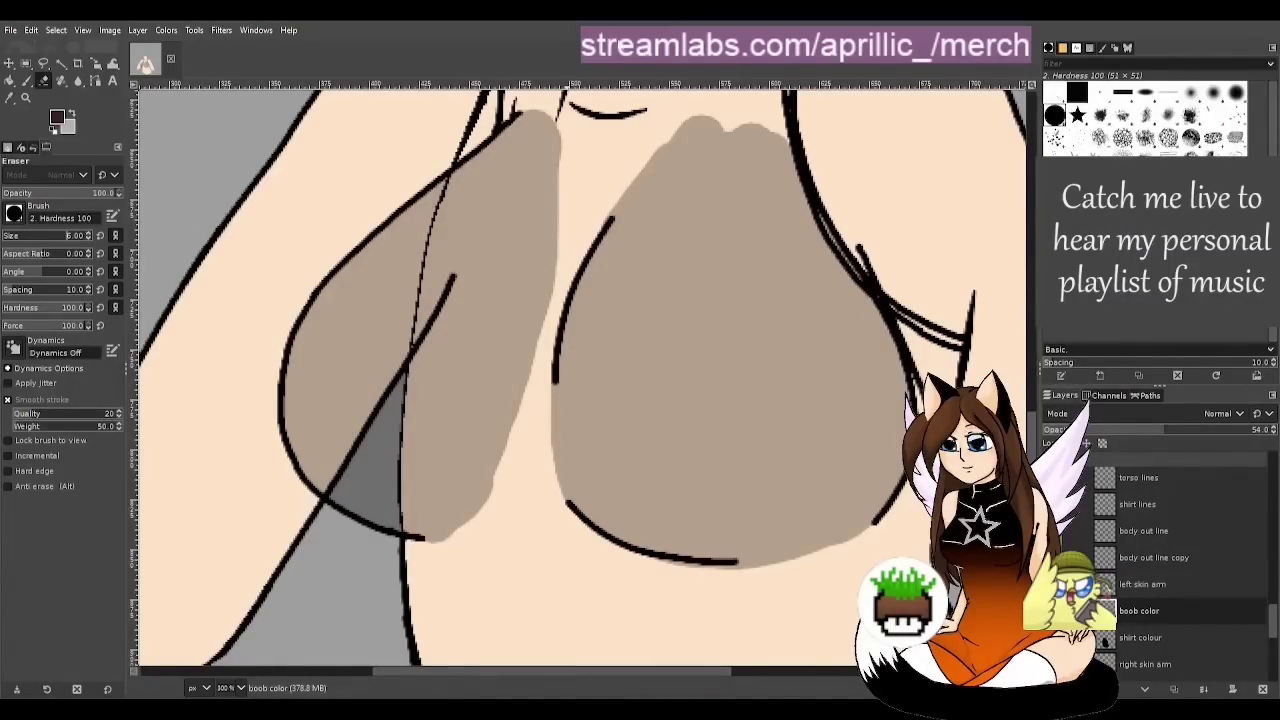
{"action": "key", "text": "ctrl+s"}
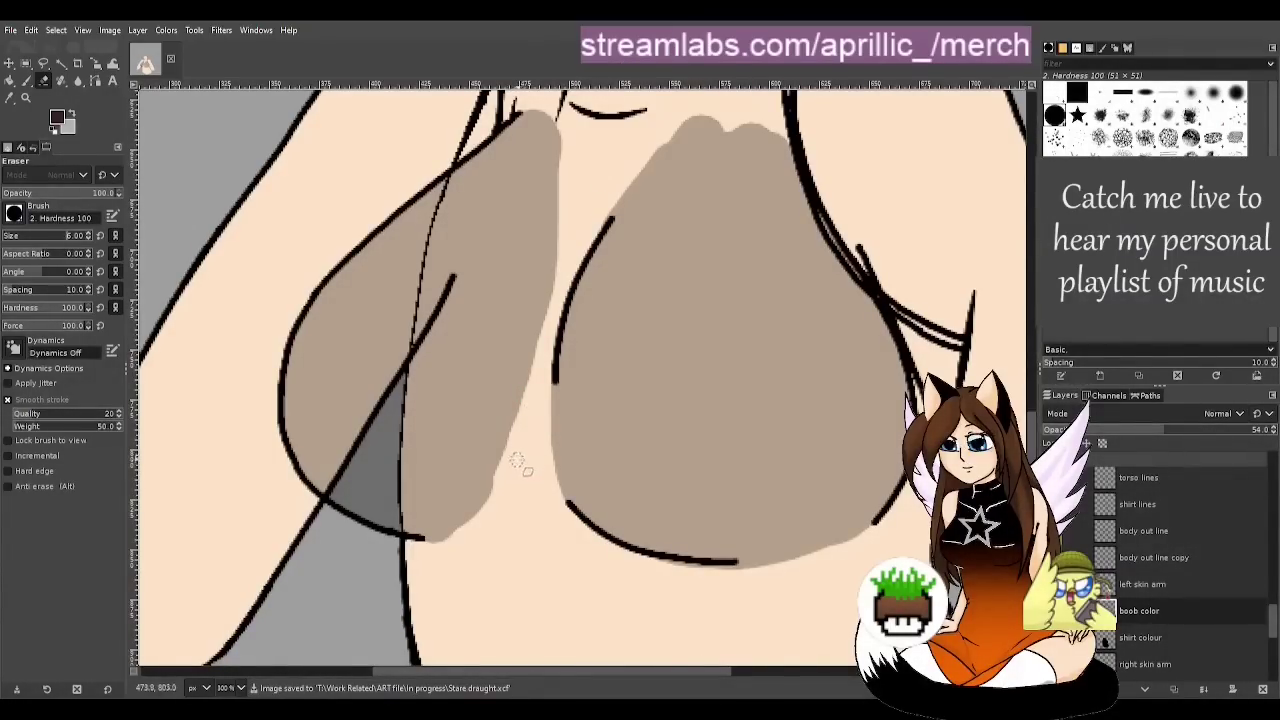
{"action": "mouse_move", "coordinate": [514, 451]}
{"action": "left_mouse_down"}
{"action": "mouse_move", "coordinate": [480, 509]}
{"action": "mouse_move", "coordinate": [410, 572]}
{"action": "mouse_move", "coordinate": [503, 503]}
{"action": "left_mouse_up"}
{"action": "key", "text": "ctrl+z"}
{"action": "key", "text": "ctrl+z"}
{"action": "mouse_move", "coordinate": [420, 545]}
{"action": "left_mouse_down"}
{"action": "mouse_move", "coordinate": [453, 543]}
{"action": "mouse_move", "coordinate": [511, 479]}
{"action": "mouse_move", "coordinate": [430, 555]}
{"action": "left_mouse_up"}
{"action": "key", "text": "ctrl+z"}
Erase the uneven lower inner edge of the chest shape beside the right arm into a smooth curve
{"action": "mouse_move", "coordinate": [504, 472]}
{"action": "left_mouse_down"}
{"action": "mouse_move", "coordinate": [466, 526]}
{"action": "mouse_move", "coordinate": [408, 553]}
{"action": "left_mouse_up"}
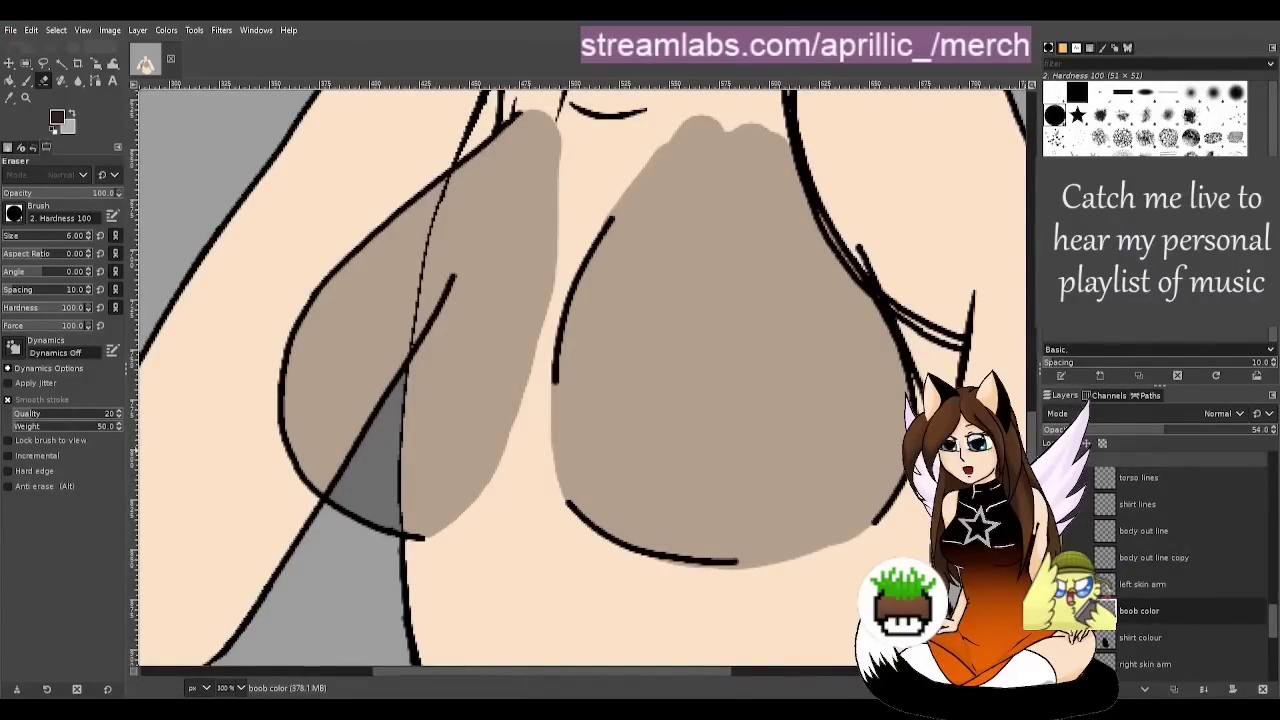
{"action": "scroll", "coordinate": [1035, 450], "scroll_direction": "up", "scroll_amount": 1}
{"action": "scroll", "coordinate": [1035, 450], "scroll_direction": "up", "scroll_amount": 4}
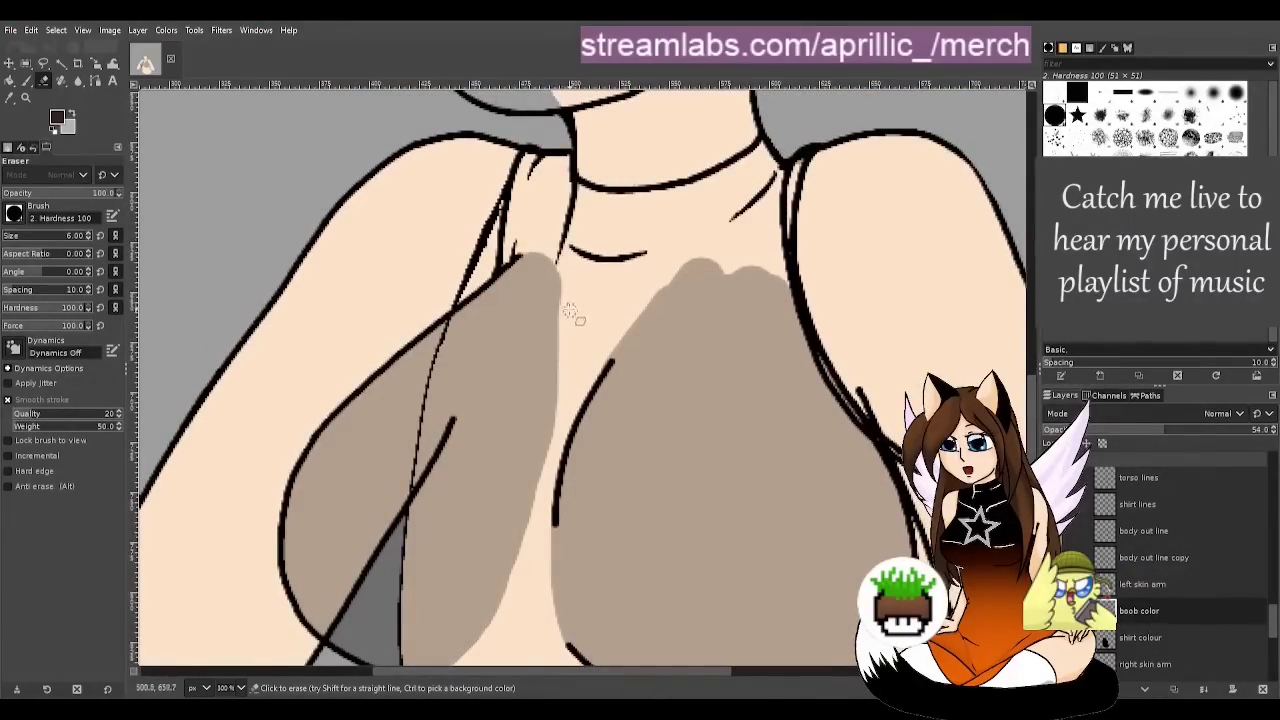
Erase the bumpy upper edges of both chest shapes on "boob color" into smooth curves, undoing the last stroke
{"action": "left_click_drag", "start_coordinate": [566, 312], "coordinate": [526, 224]}
{"action": "left_click_drag", "start_coordinate": [620, 343], "coordinate": [666, 288]}
{"action": "mouse_move", "coordinate": [600, 372]}
{"action": "left_mouse_down"}
{"action": "mouse_move", "coordinate": [625, 328]}
{"action": "mouse_move", "coordinate": [719, 248]}
{"action": "left_mouse_up"}
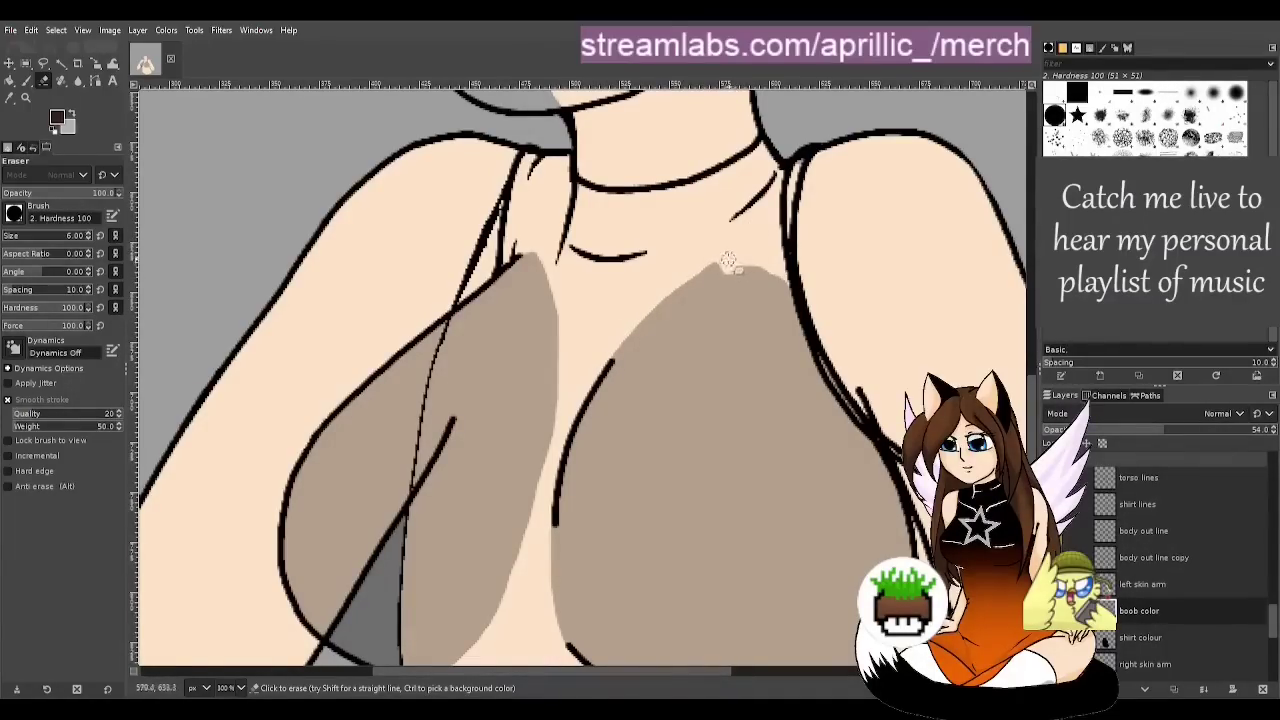
{"action": "left_click_drag", "start_coordinate": [603, 367], "coordinate": [666, 289]}
{"action": "left_click_drag", "start_coordinate": [607, 357], "coordinate": [742, 266]}
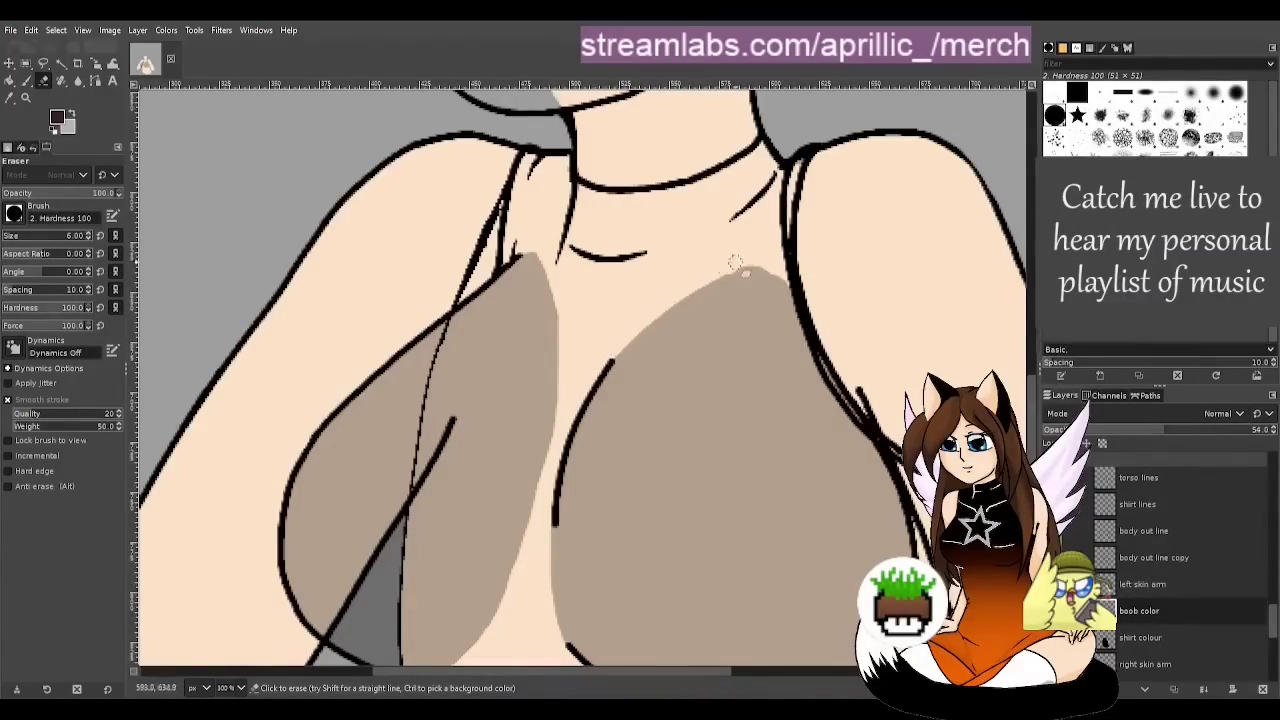
{"action": "key", "text": "ctrl+z"}
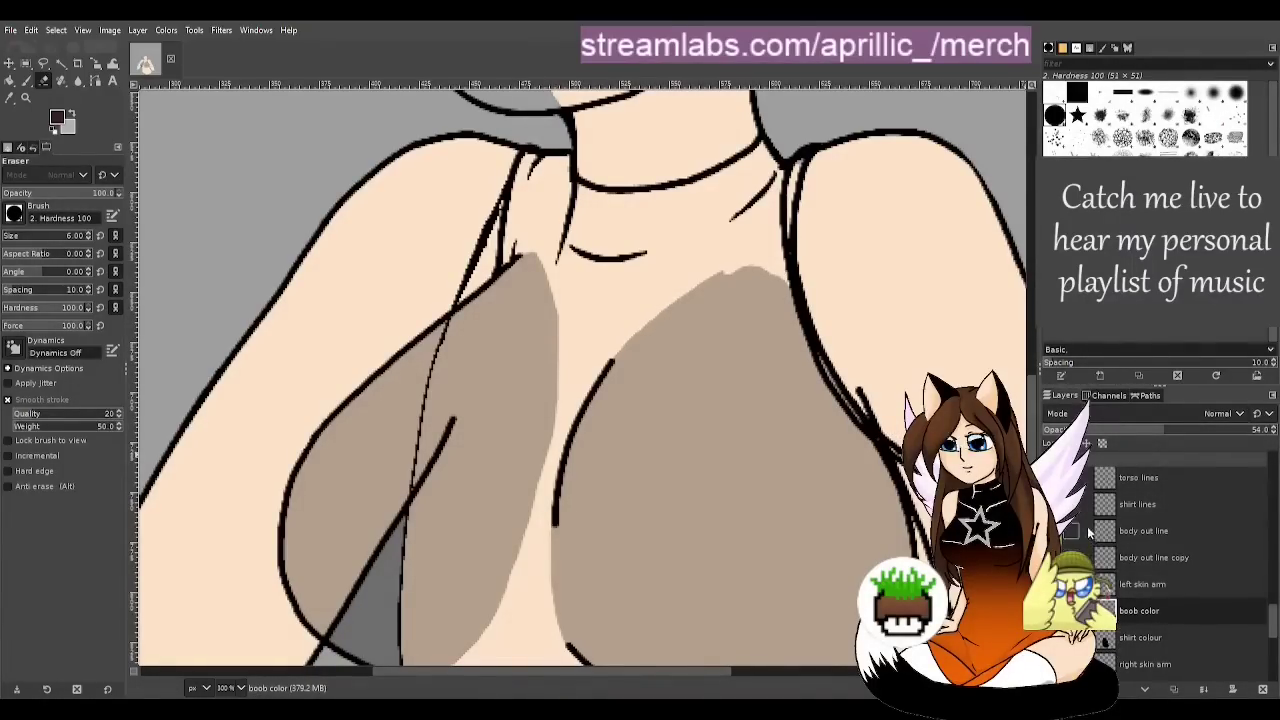
Hide the chest, collar bone and shirt line layers and fill the top of the larger chest shape smoothly with the size 24 Paintbrush
{"action": "left_click", "coordinate": [1053, 477]}
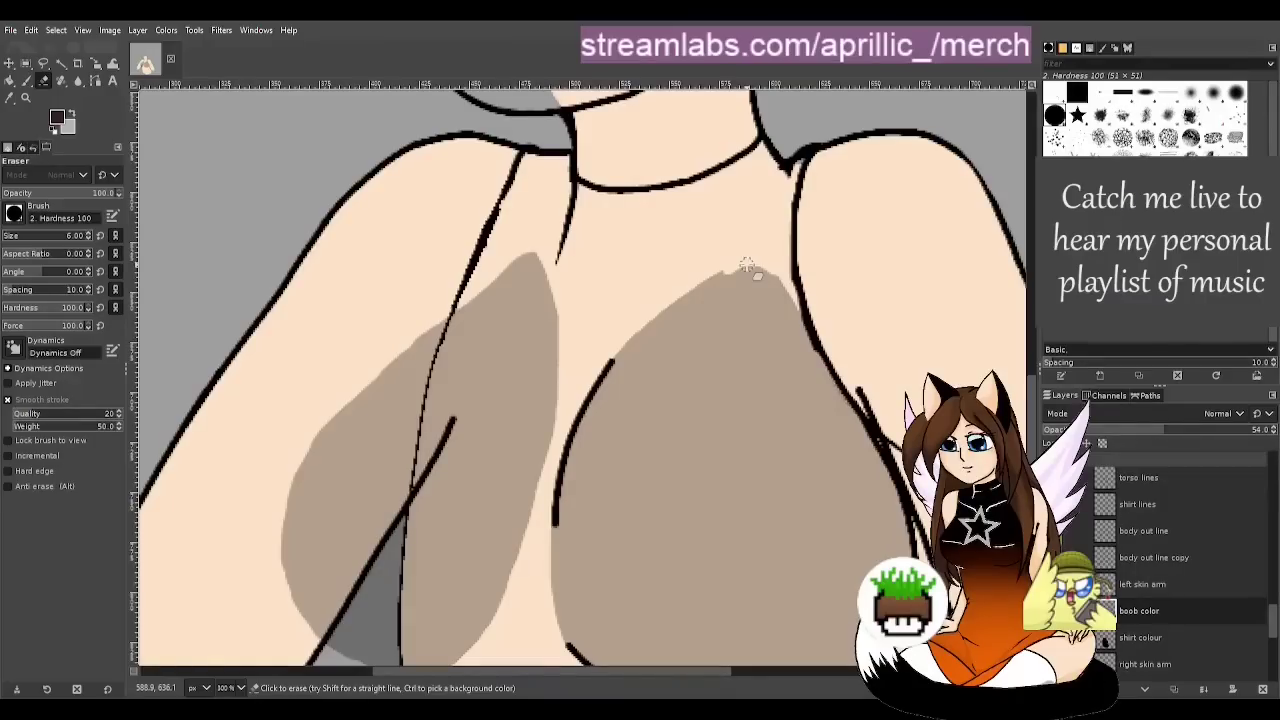
{"action": "key", "text": "p"}
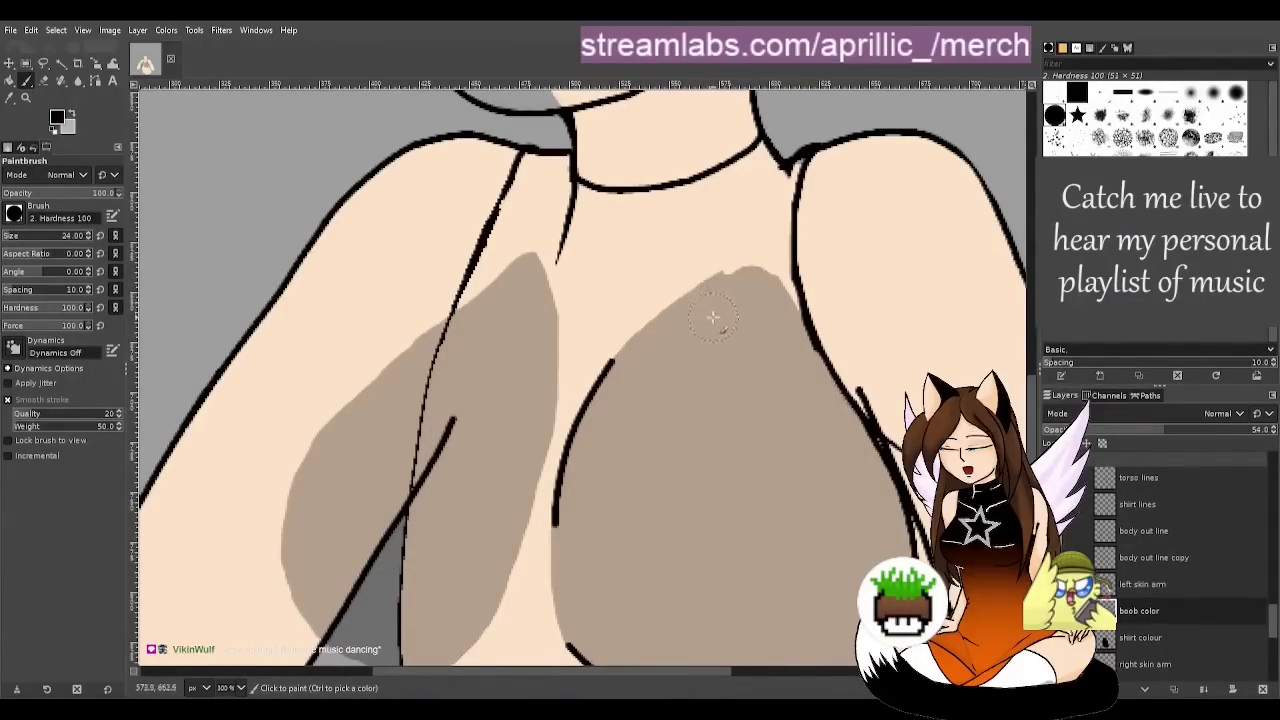
{"action": "left_click", "coordinate": [742, 289]}
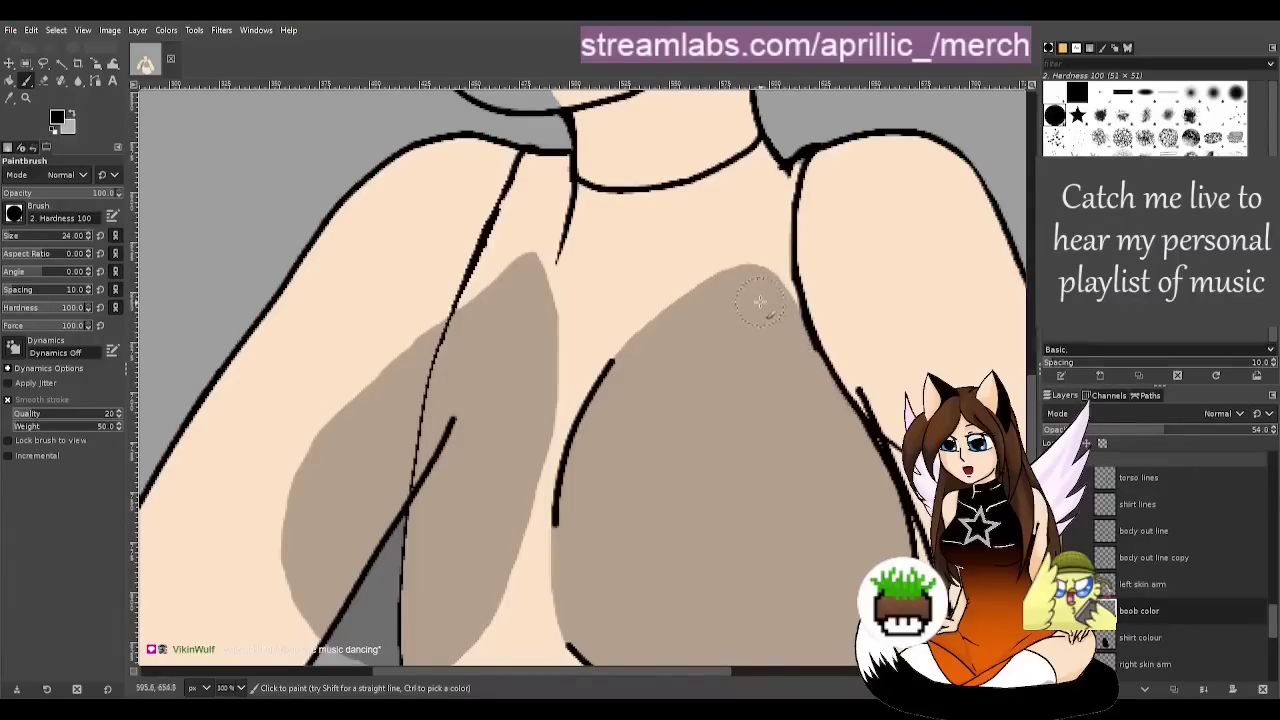
{"action": "left_click_drag", "start_coordinate": [759, 293], "coordinate": [811, 390]}
Erase the colour overlapping the outer side and lower curve of the larger chest shape with the size 6 eraser
{"action": "key", "text": "r"}
{"action": "scroll", "coordinate": [895, 518], "scroll_direction": "down", "scroll_amount": 3}
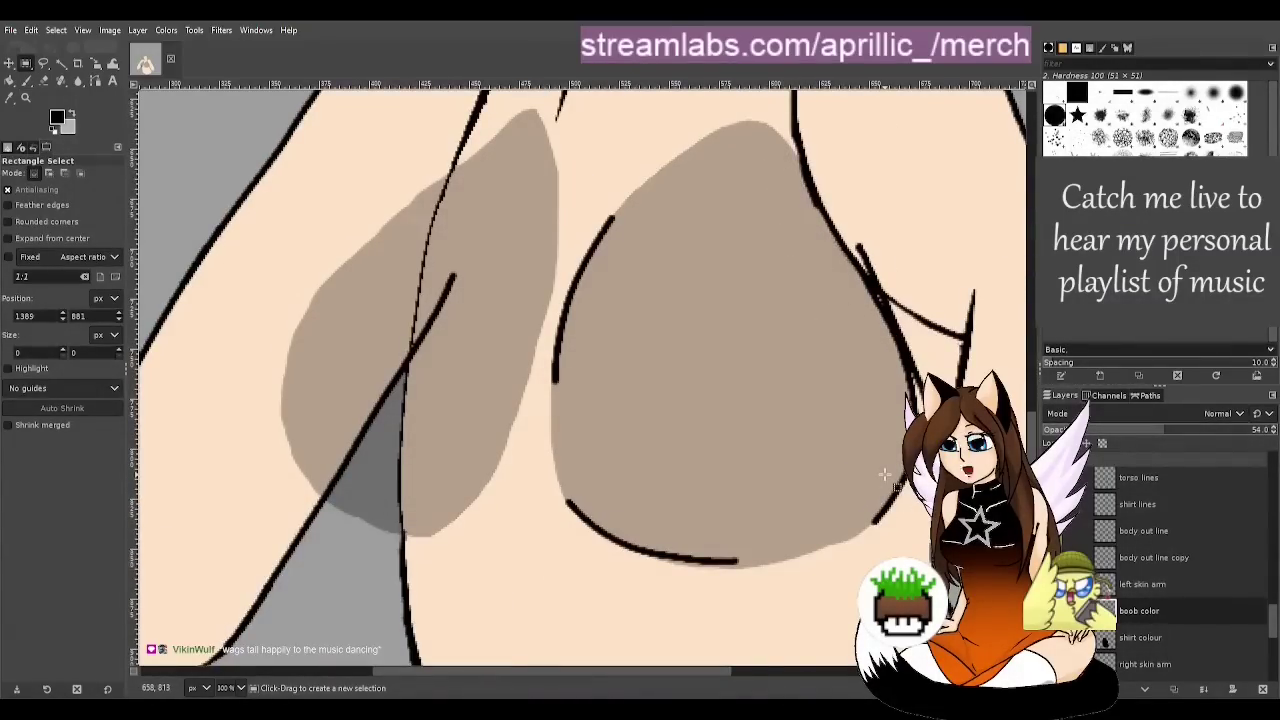
{"action": "key", "text": "shift+e"}
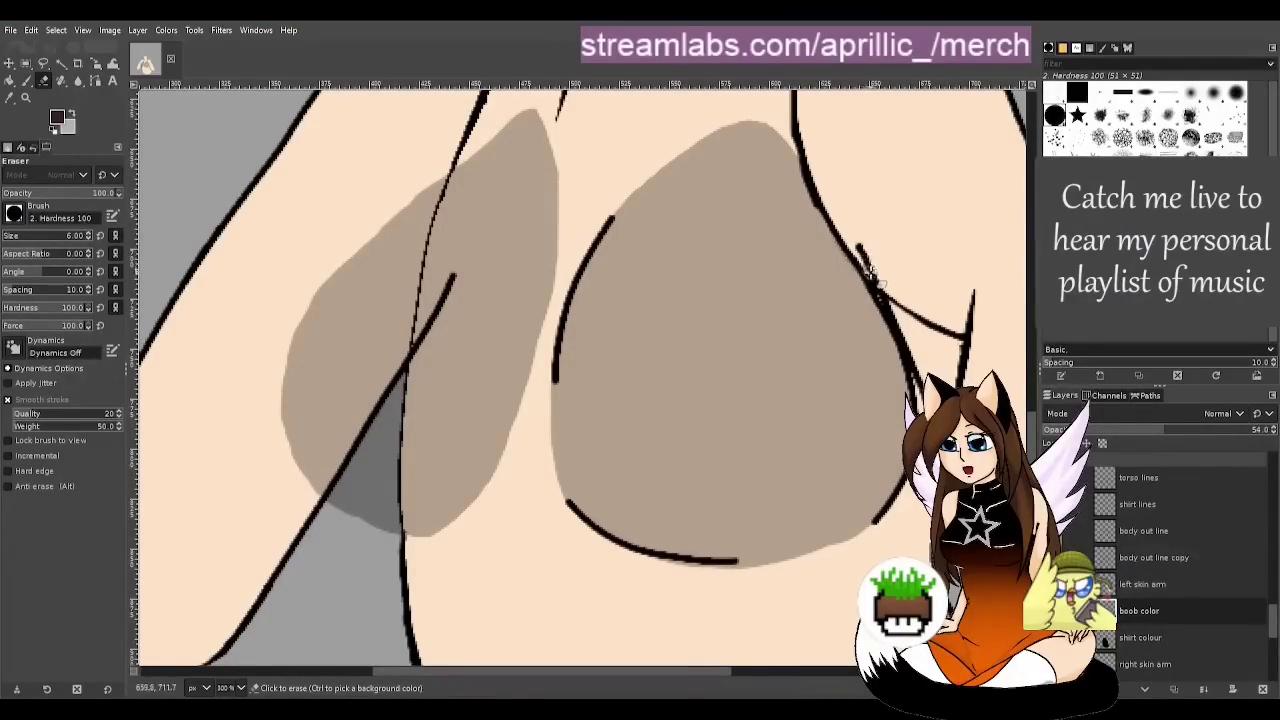
{"action": "left_click_drag", "start_coordinate": [869, 269], "coordinate": [893, 316]}
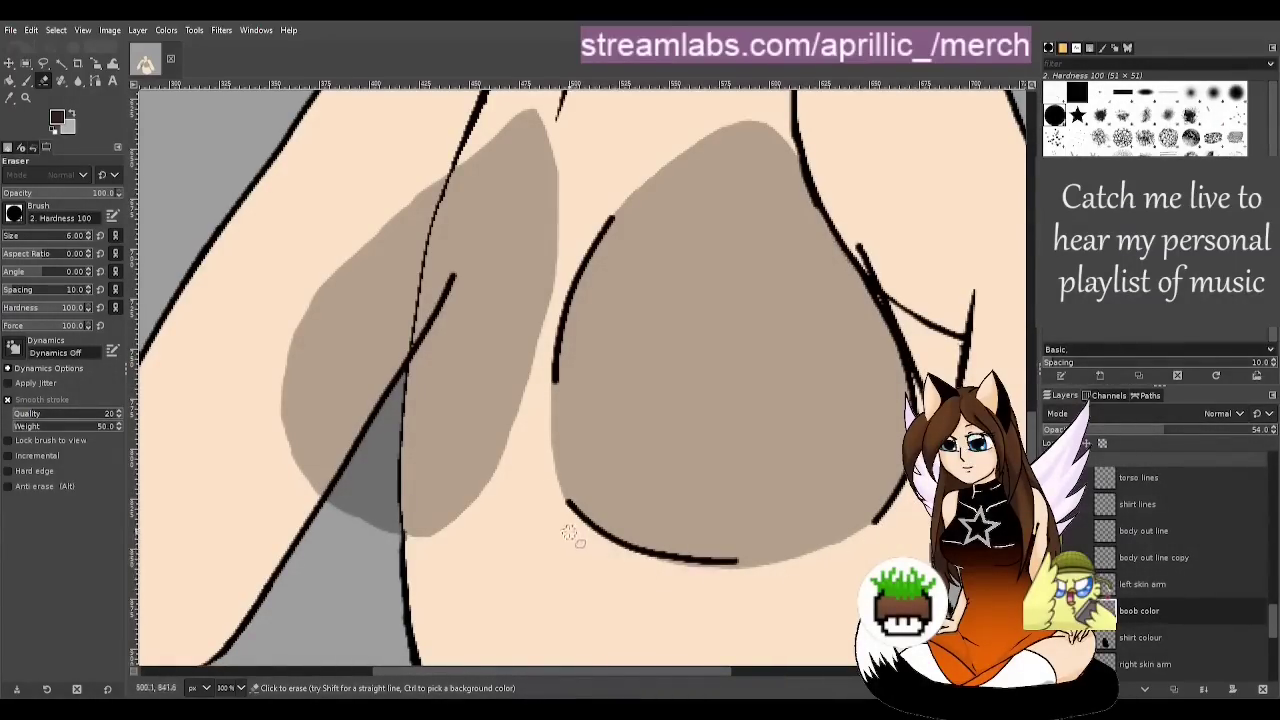
{"action": "mouse_move", "coordinate": [614, 548]}
{"action": "left_mouse_down"}
{"action": "mouse_move", "coordinate": [656, 564]}
{"action": "mouse_move", "coordinate": [841, 555]}
{"action": "left_mouse_up"}
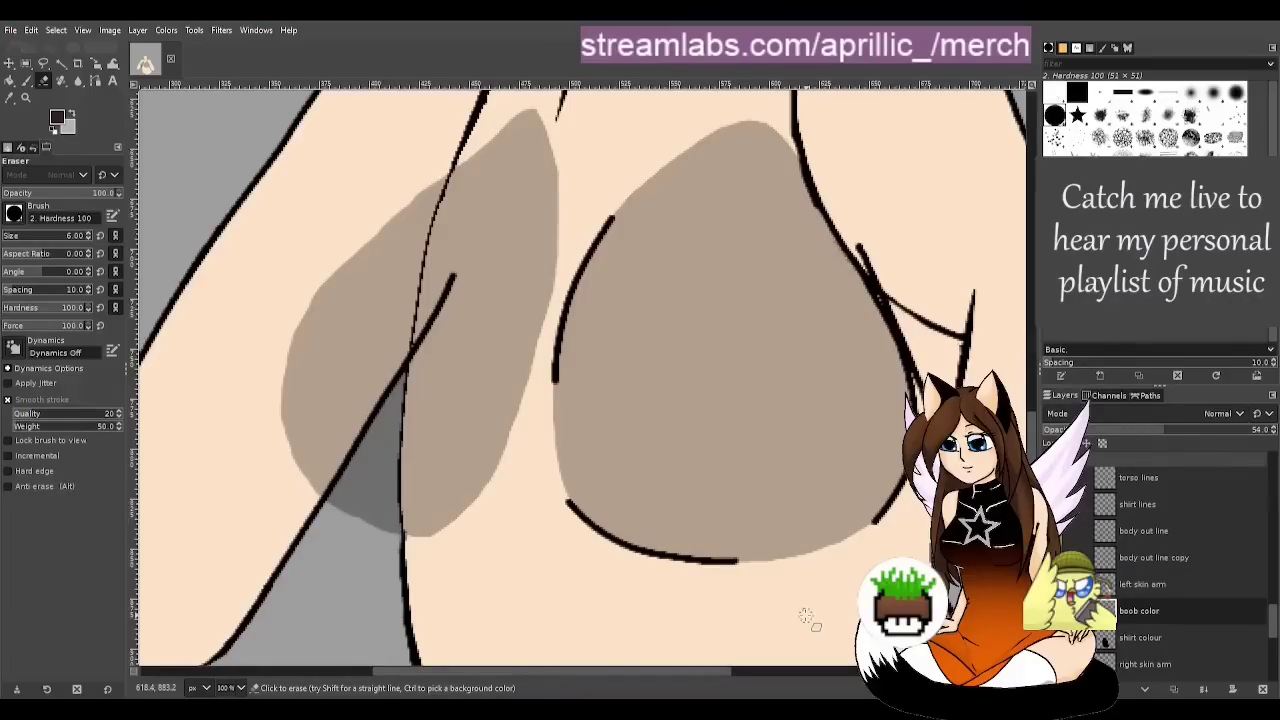
Raise the opacity of the "boob color" layer to 100
{"action": "key", "text": "r"}
{"action": "scroll", "coordinate": [766, 263], "scroll_direction": "down", "scroll_amount": 4}
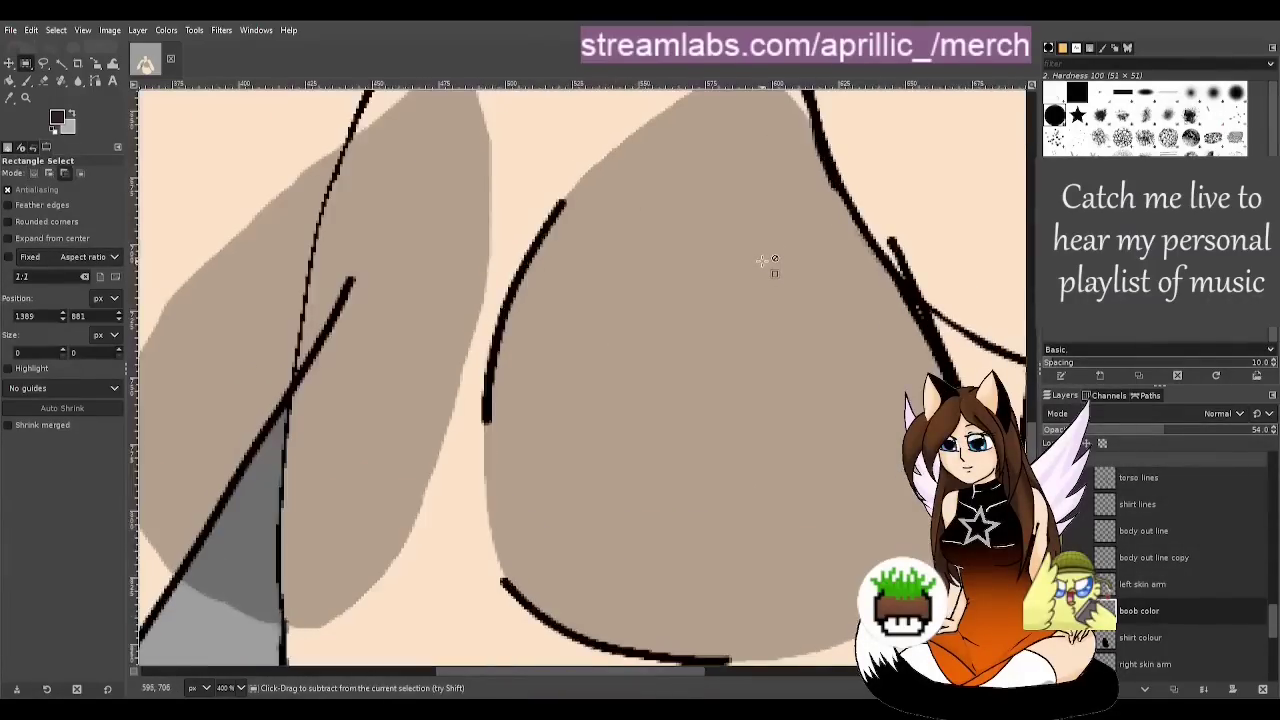
{"action": "scroll", "coordinate": [792, 240], "scroll_direction": "up", "scroll_amount": 2}
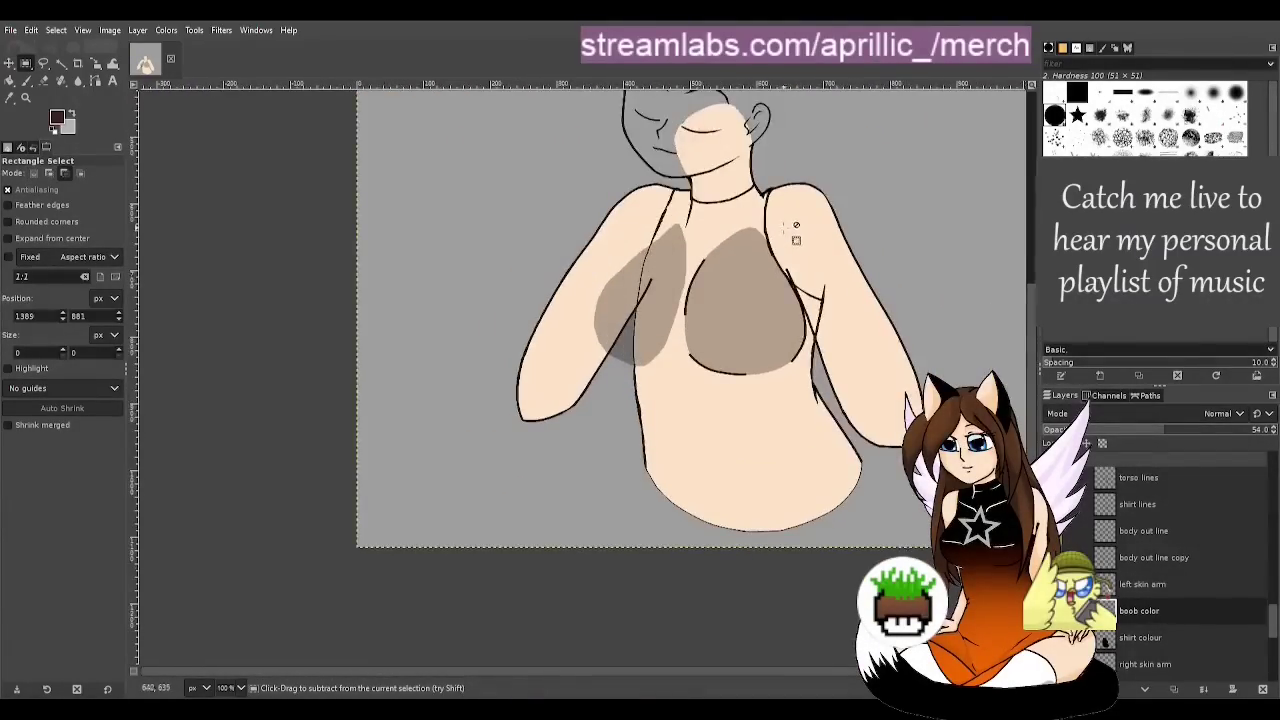
{"action": "scroll", "coordinate": [766, 243], "scroll_direction": "up", "scroll_amount": 1}
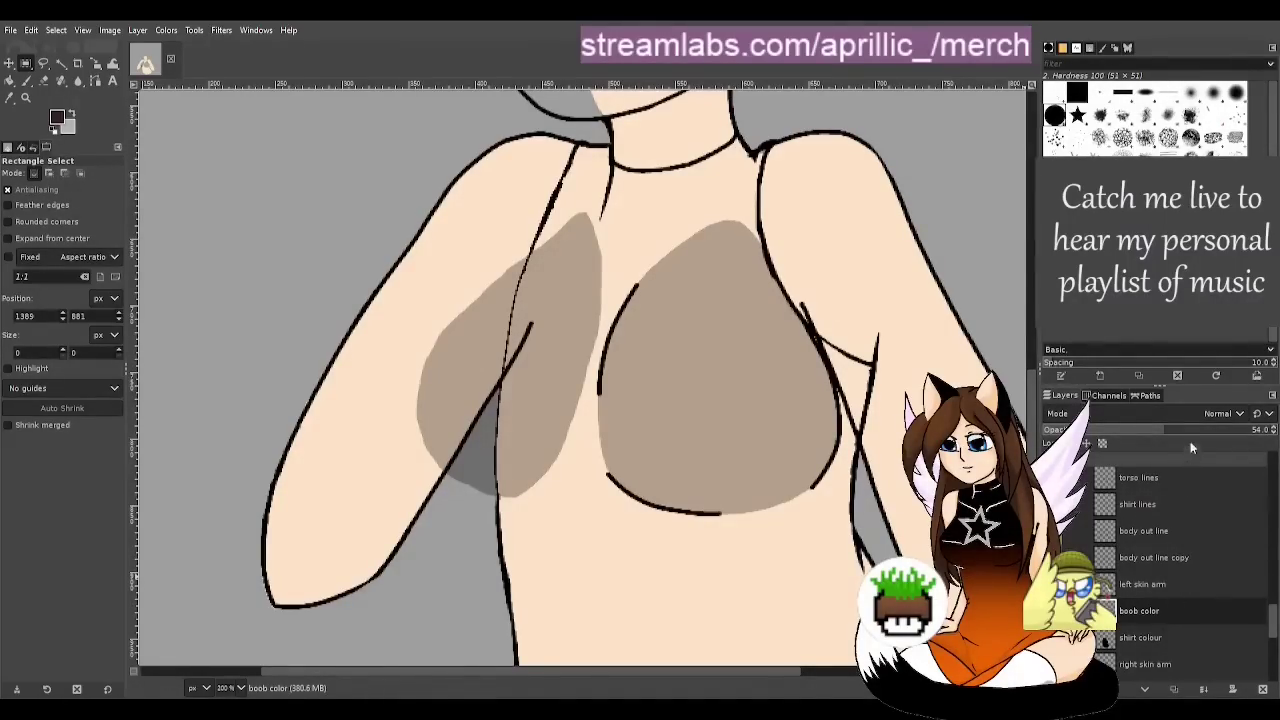
{"action": "left_click_drag", "start_coordinate": [1186, 433], "coordinate": [1276, 432]}
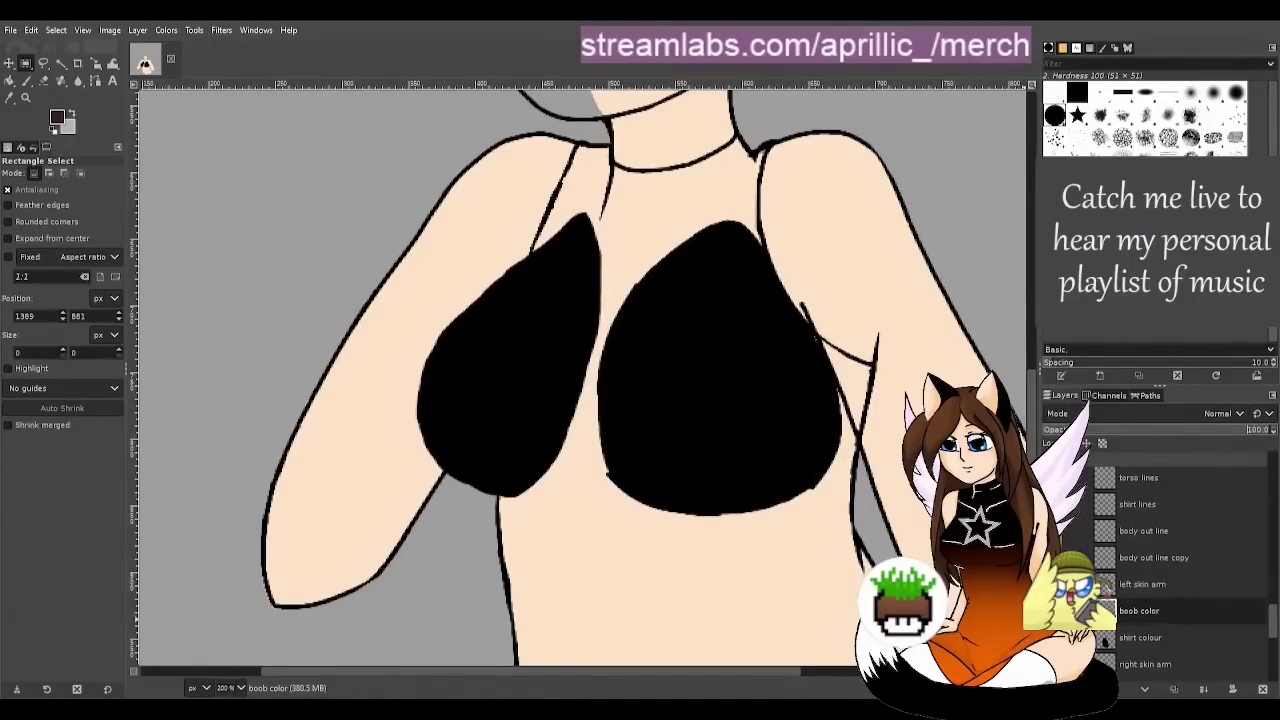
Show the "shirt colour" layer and the hidden line layers again, and save the image
{"action": "left_click", "coordinate": [1052, 638]}
{"action": "scroll", "coordinate": [640, 223], "scroll_direction": "down", "scroll_amount": 2}
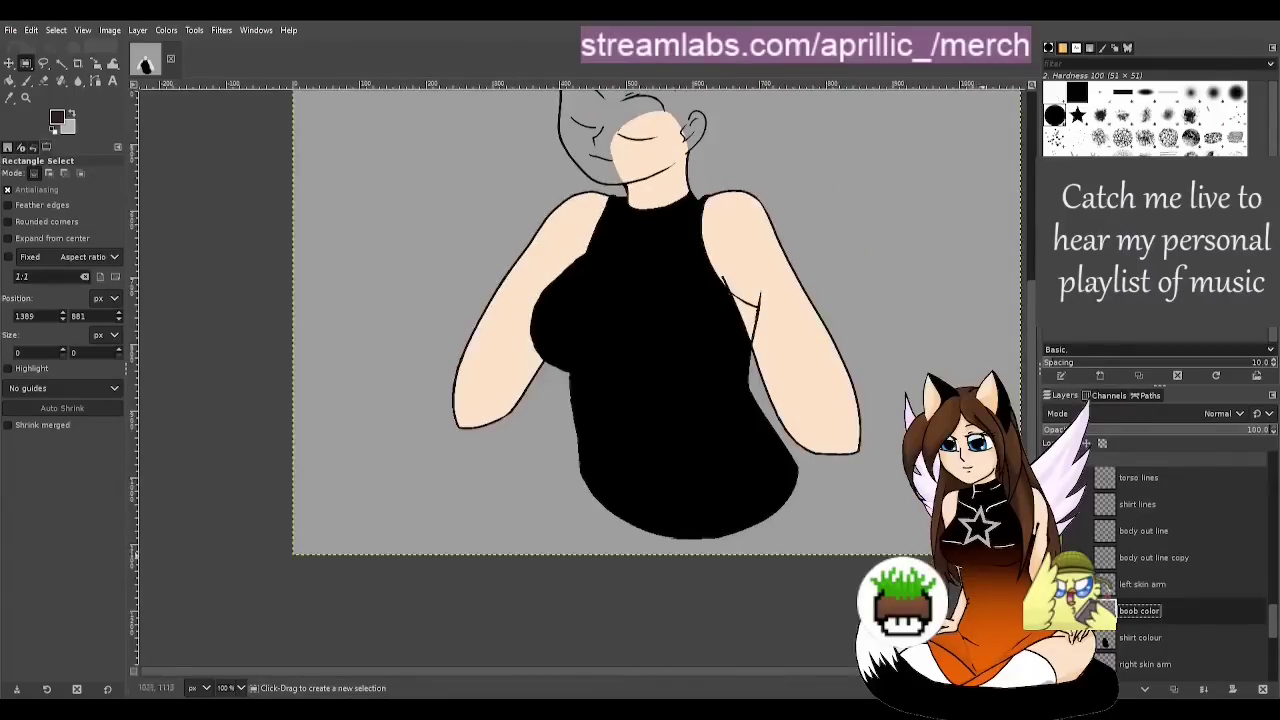
{"action": "scroll", "coordinate": [1100, 533], "scroll_direction": "up", "scroll_amount": 1}
{"action": "left_click", "coordinate": [1052, 482]}
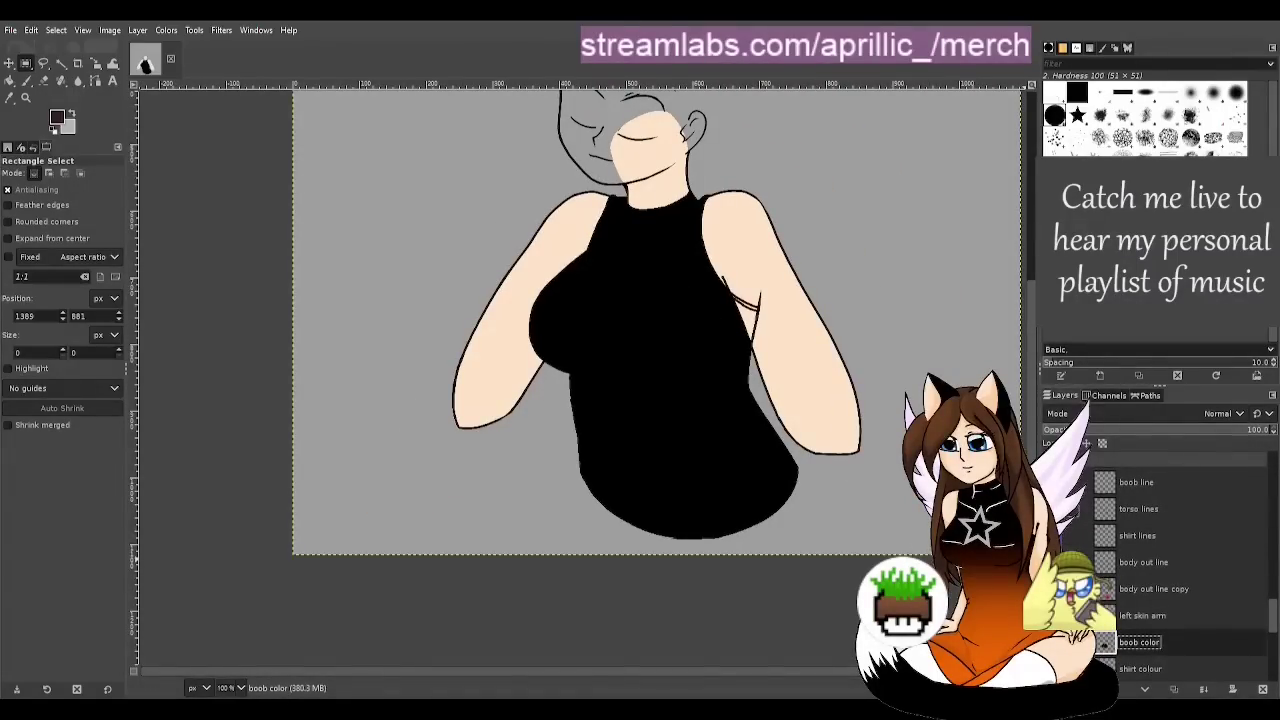
{"action": "scroll", "coordinate": [1180, 570], "scroll_direction": "down", "scroll_amount": 3}
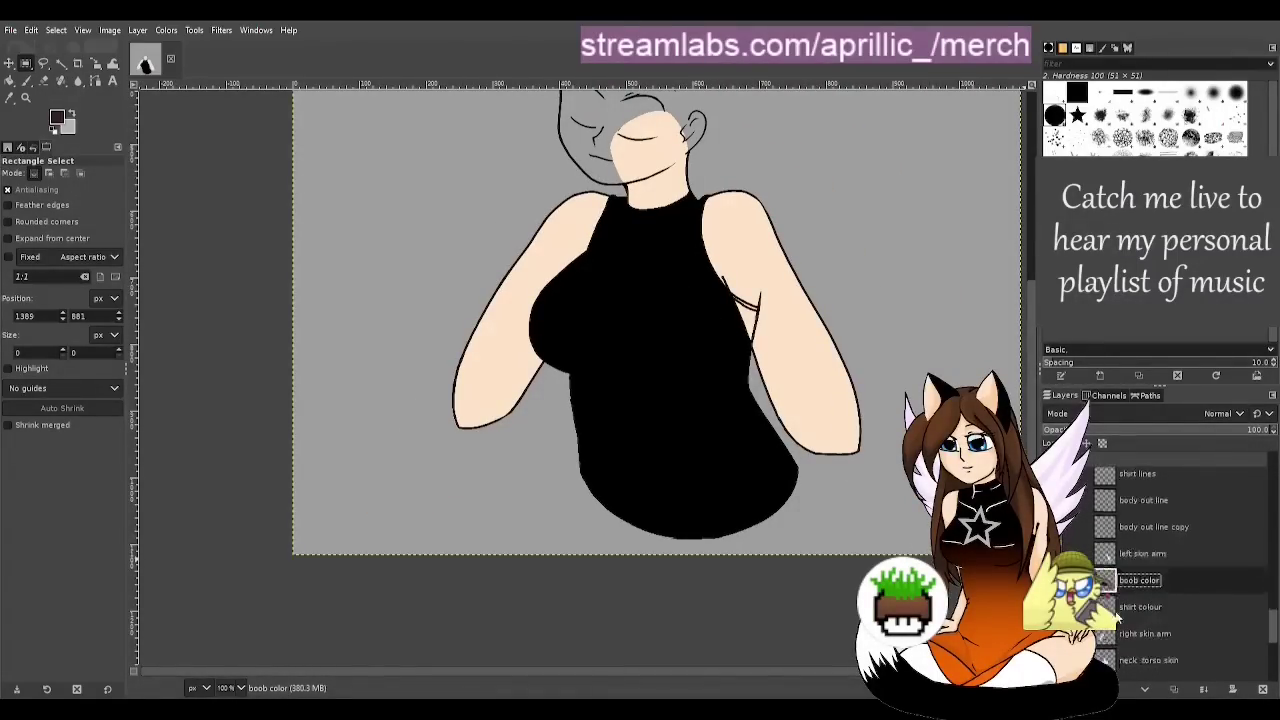
{"action": "scroll", "coordinate": [1160, 575], "scroll_direction": "down", "scroll_amount": 1}
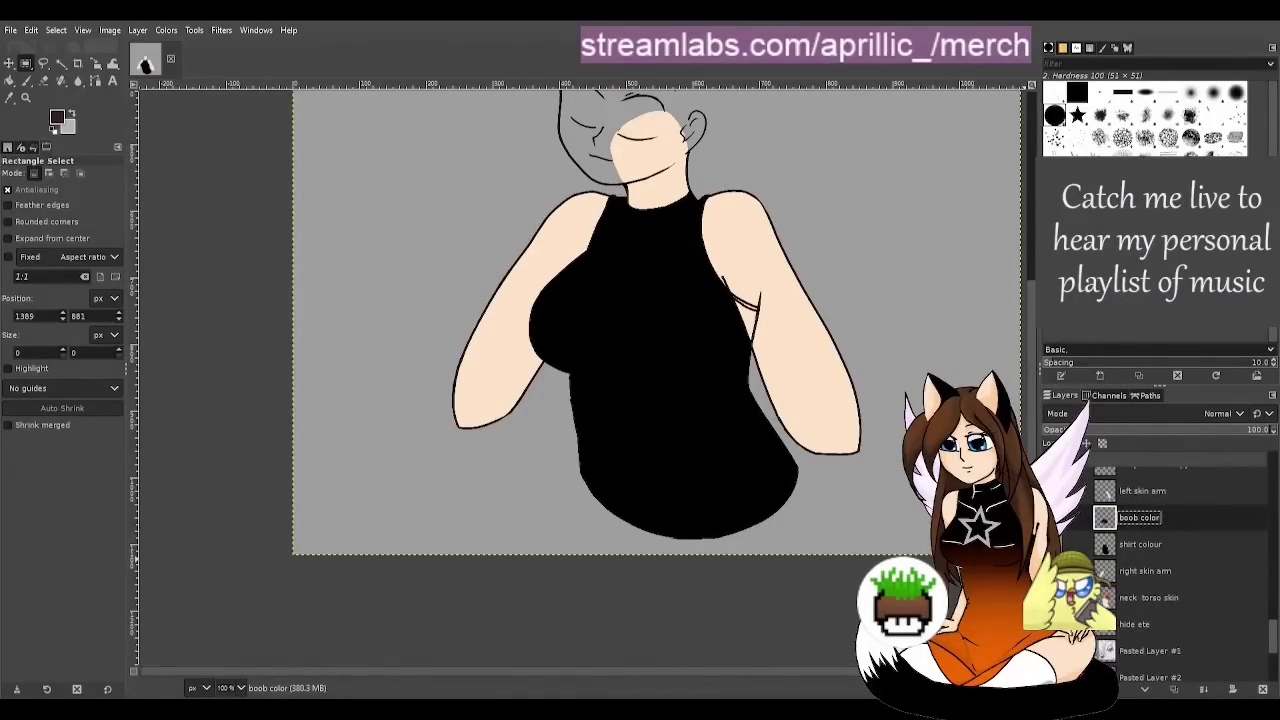
{"action": "key", "text": "ctrl+s"}
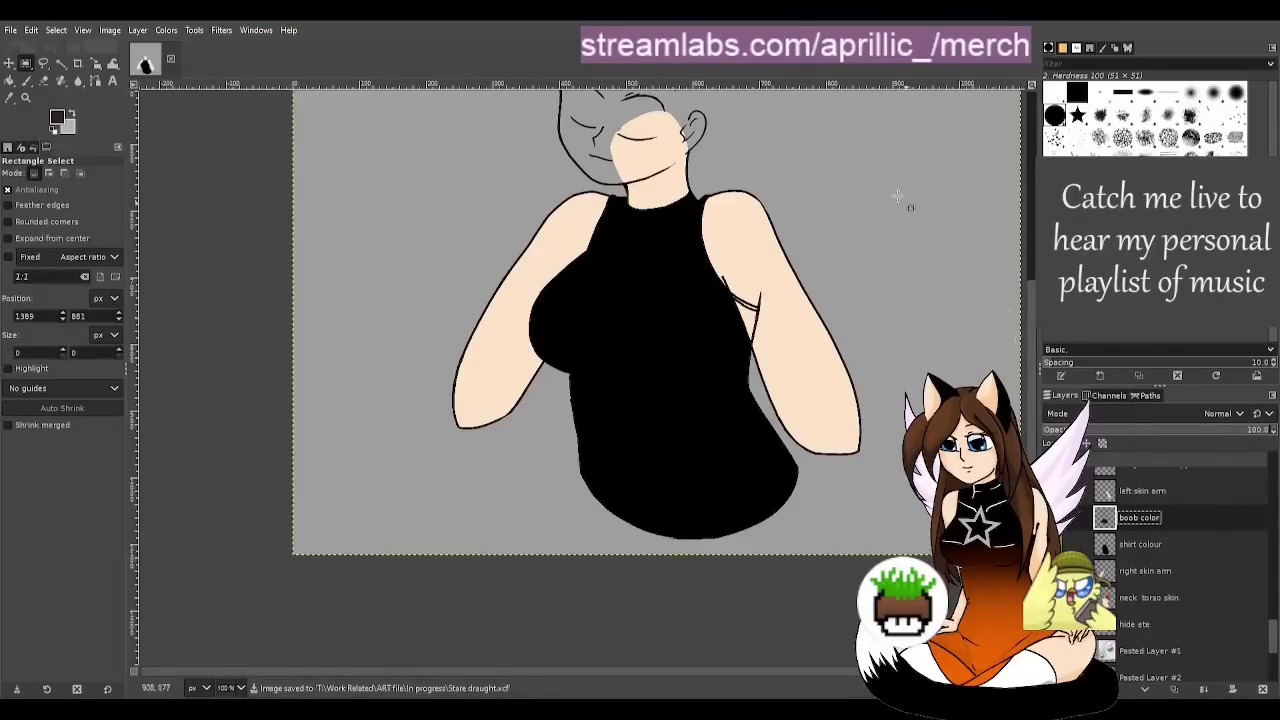
Move the "hair outline back" and "hair back color" layers directly below "neck torso skin" and make both visible
{"action": "scroll", "coordinate": [1136, 595], "scroll_direction": "up", "scroll_amount": 6}
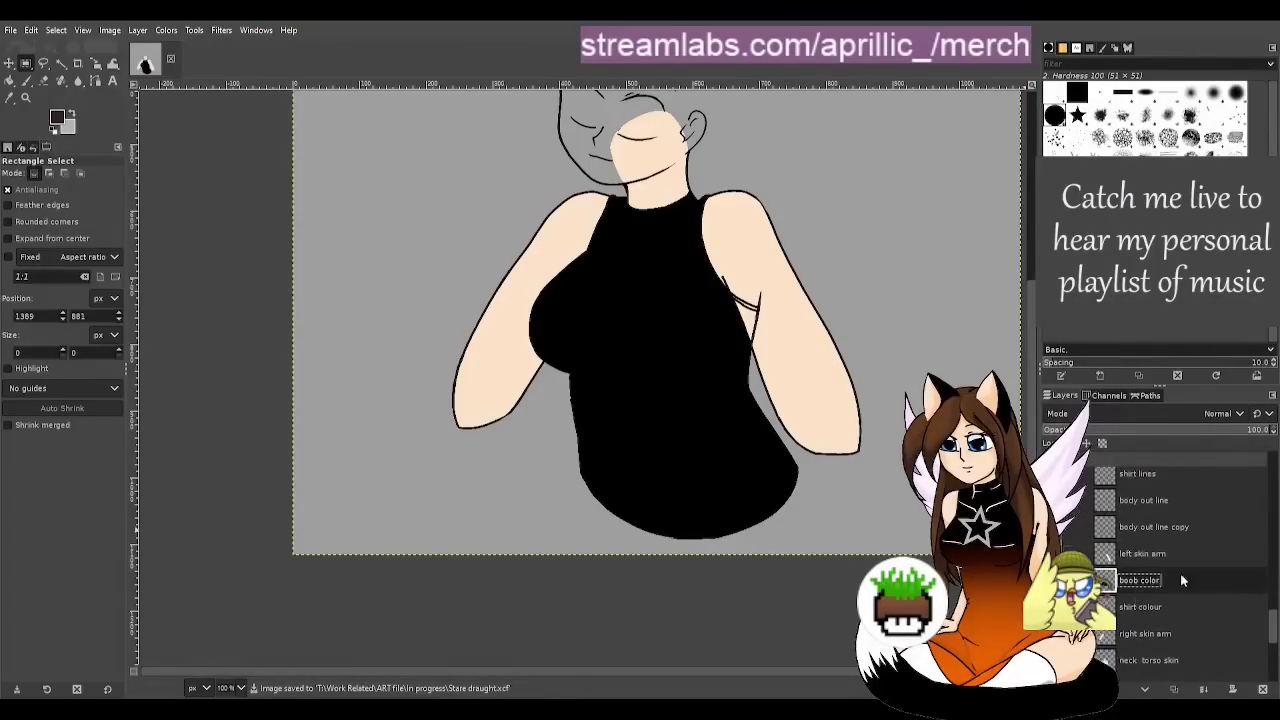
{"action": "scroll", "coordinate": [1160, 552], "scroll_direction": "up", "scroll_amount": 8}
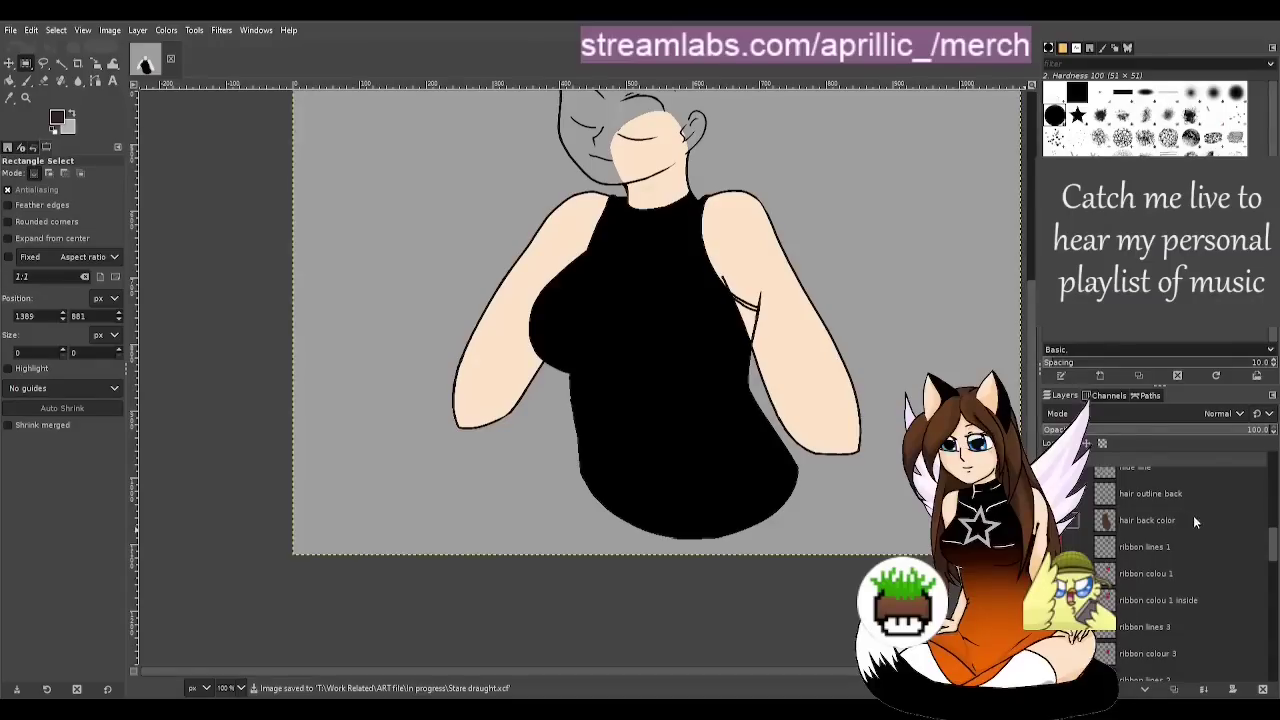
{"action": "left_click", "coordinate": [1195, 516]}
{"action": "scroll", "coordinate": [1190, 560], "scroll_direction": "down", "scroll_amount": 1}
{"action": "scroll", "coordinate": [1186, 500], "scroll_direction": "up", "scroll_amount": 1}
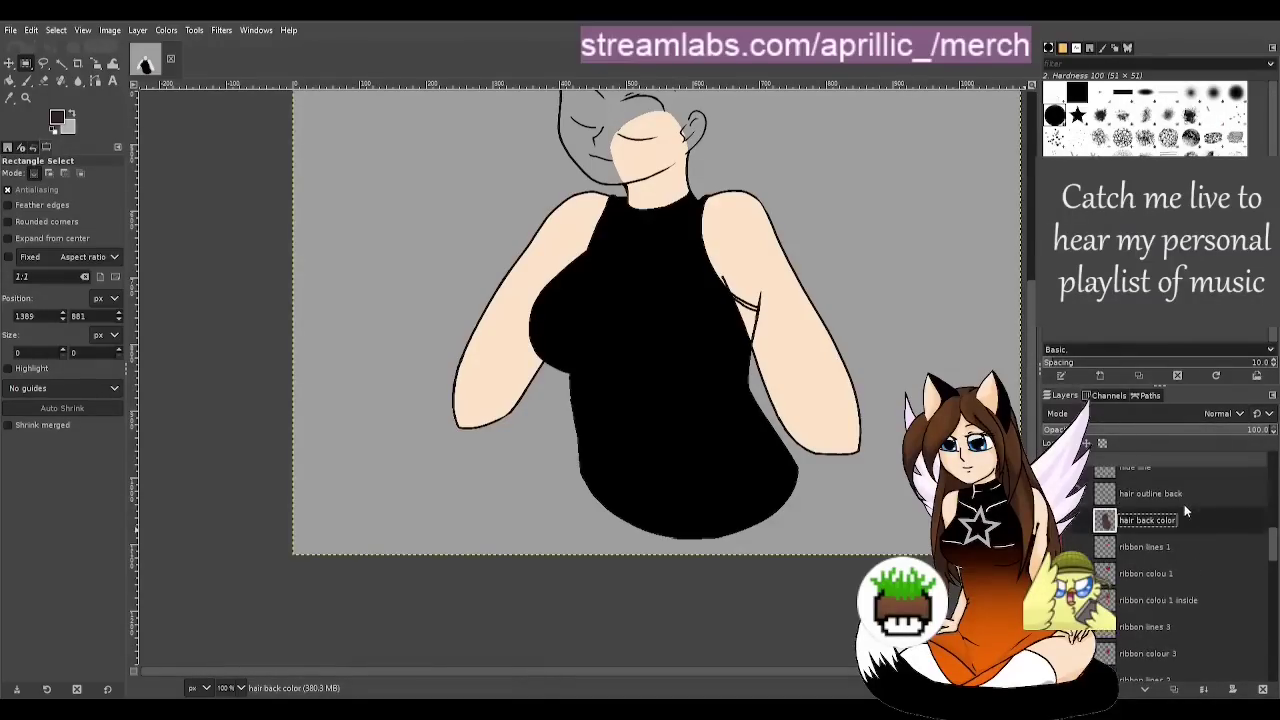
{"action": "left_click_drag", "start_coordinate": [1207, 494], "coordinate": [1150, 567]}
{"action": "scroll", "coordinate": [1175, 572], "scroll_direction": "up", "scroll_amount": 15}
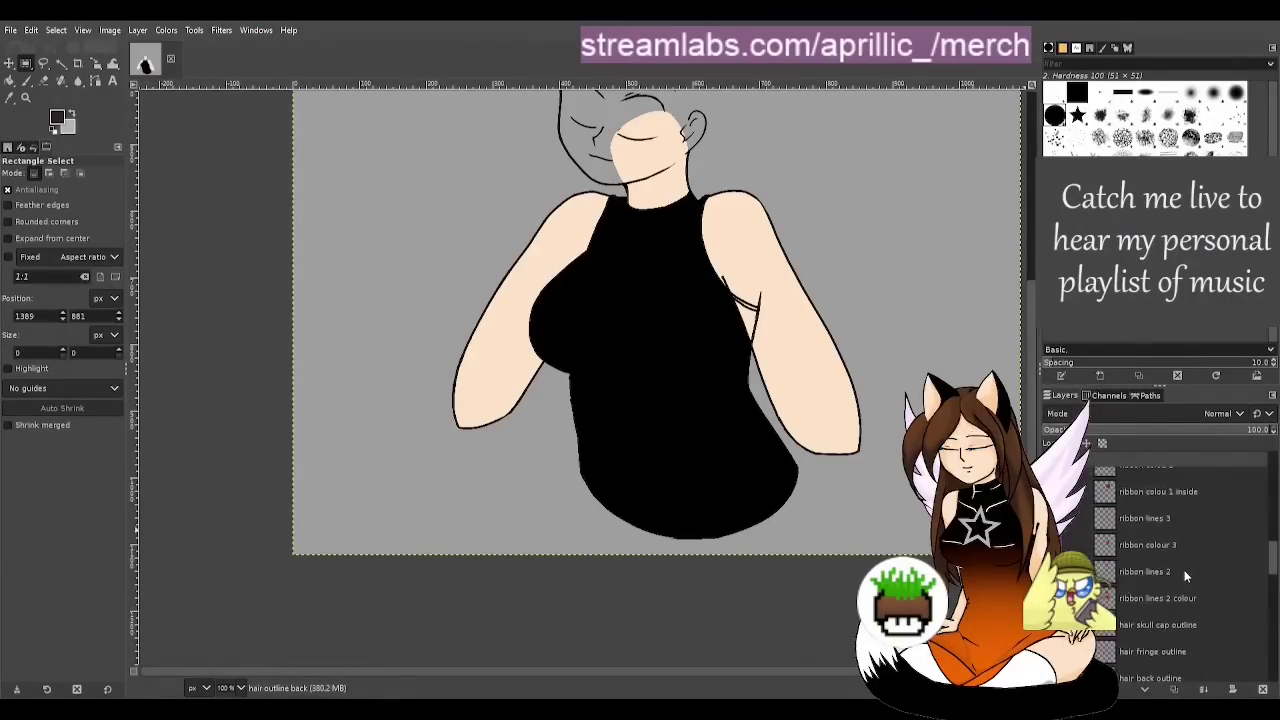
{"action": "scroll", "coordinate": [1183, 571], "scroll_direction": "up", "scroll_amount": 2}
{"action": "left_click_drag", "start_coordinate": [1163, 510], "coordinate": [1146, 571]}
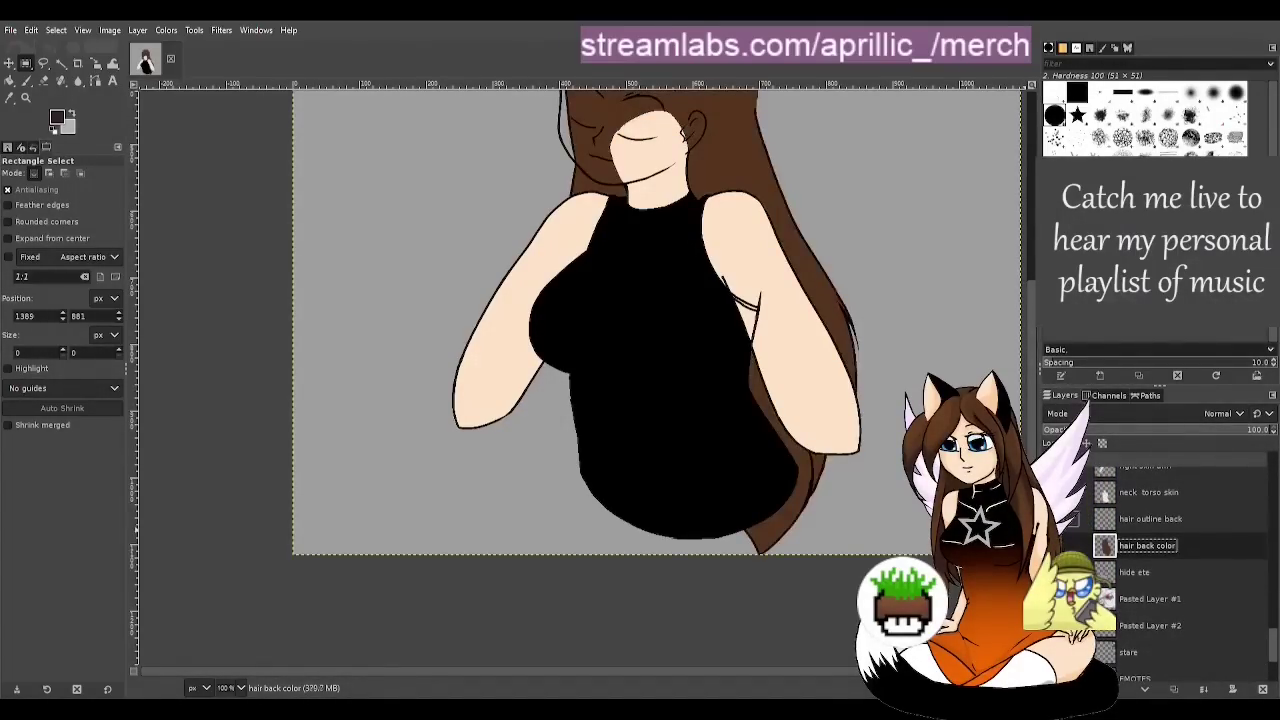
Move the "ribbon lines 1" and "ribbon colou 1" layers below "hair back color" in the layer stack
{"action": "scroll", "coordinate": [1209, 589], "scroll_direction": "up", "scroll_amount": 10}
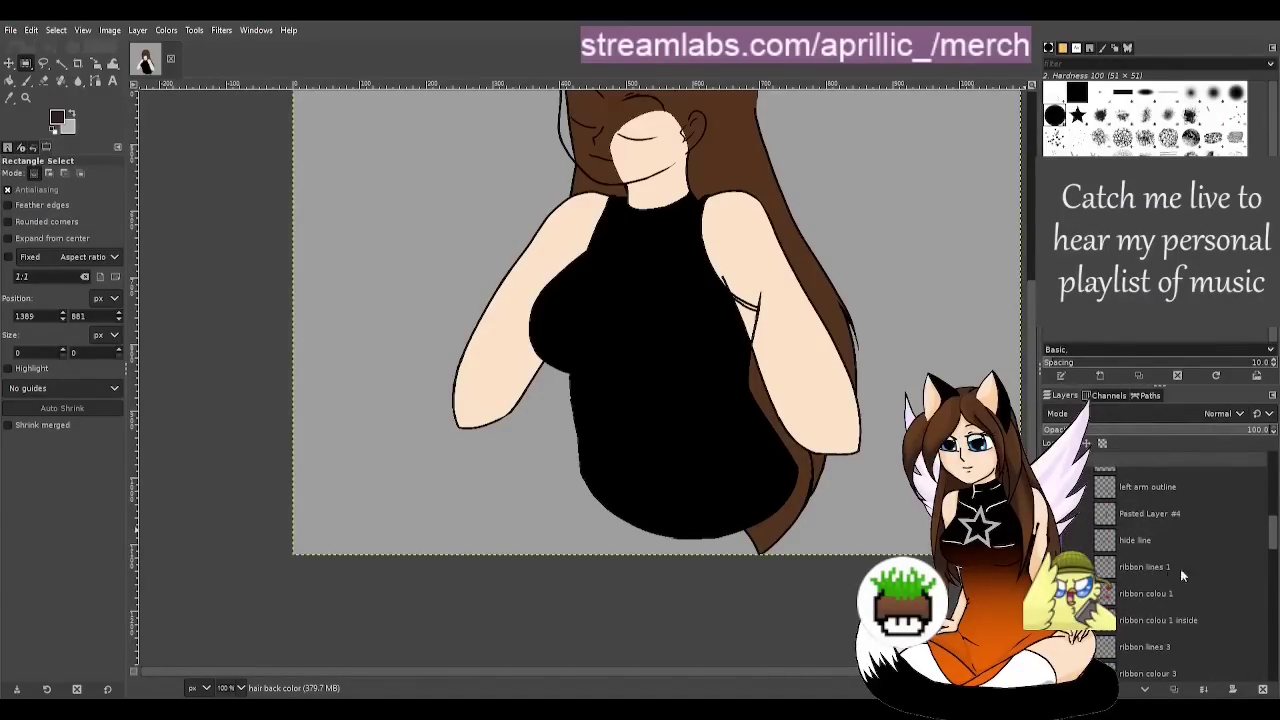
{"action": "left_click_drag", "start_coordinate": [1200, 569], "coordinate": [1160, 606]}
{"action": "scroll", "coordinate": [1158, 601], "scroll_direction": "up", "scroll_amount": 3}
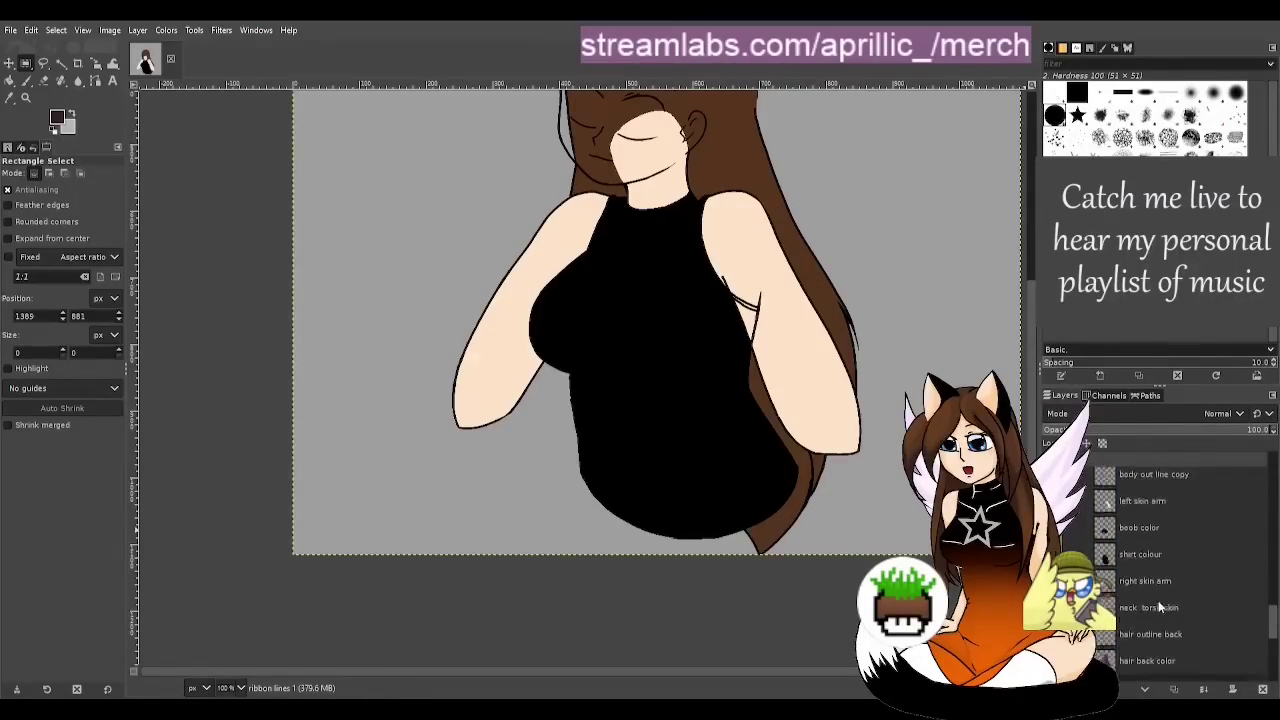
{"action": "scroll", "coordinate": [1158, 600], "scroll_direction": "up", "scroll_amount": 5}
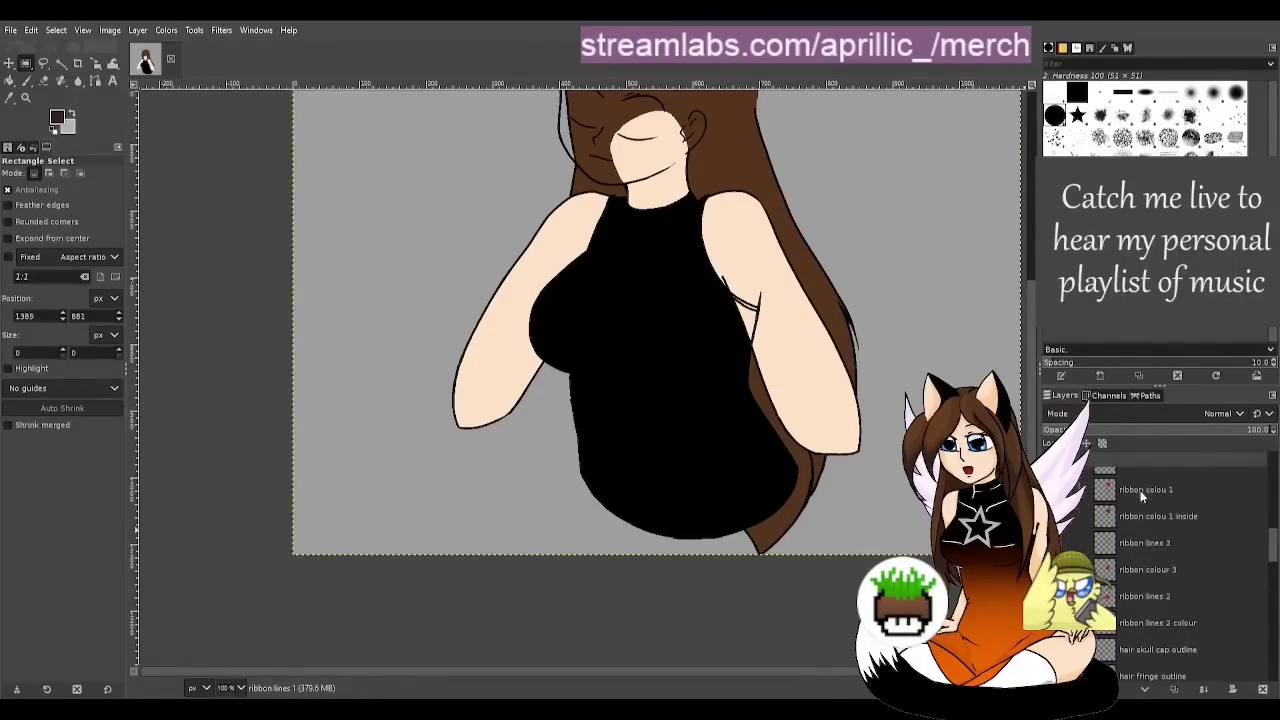
{"action": "left_click_drag", "start_coordinate": [1140, 490], "coordinate": [1143, 630]}
{"action": "scroll", "coordinate": [1154, 593], "scroll_direction": "up", "scroll_amount": 4}
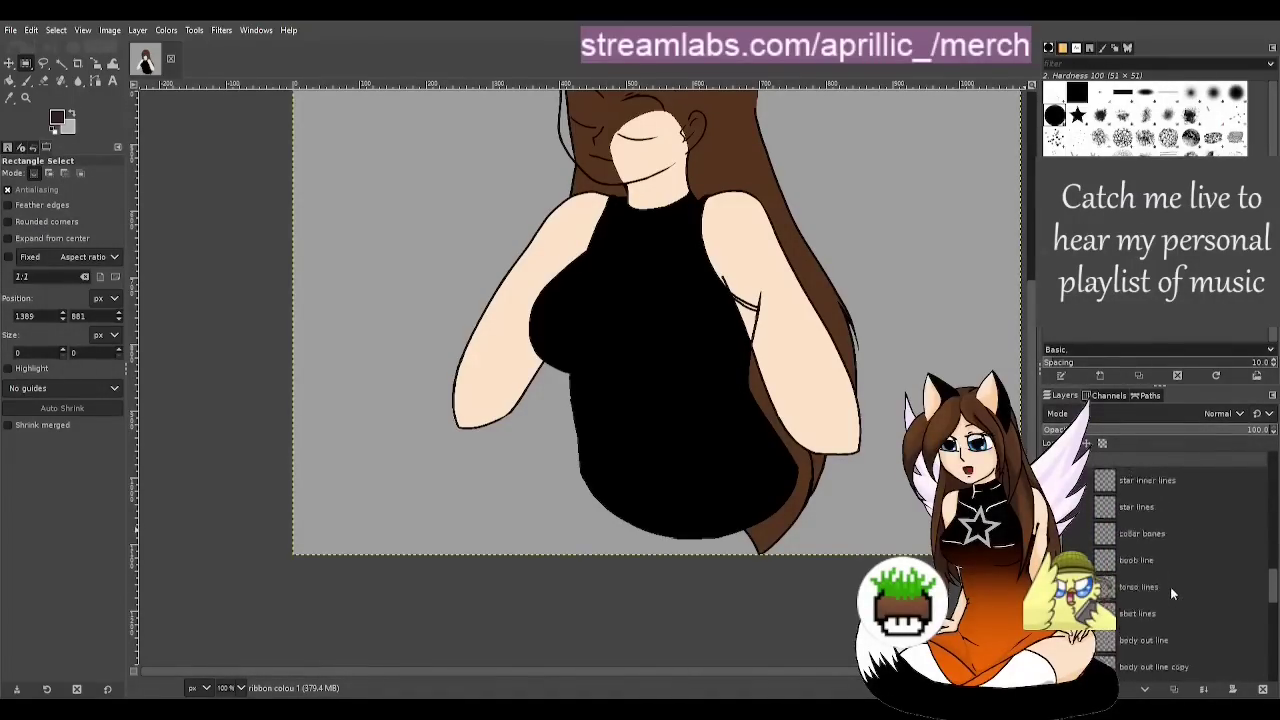
Move the "ribbon colou 1 inside" and "ribbon lines 3" layers below "hair back color" with the other ribbon layers
{"action": "scroll", "coordinate": [1170, 587], "scroll_direction": "up", "scroll_amount": 5}
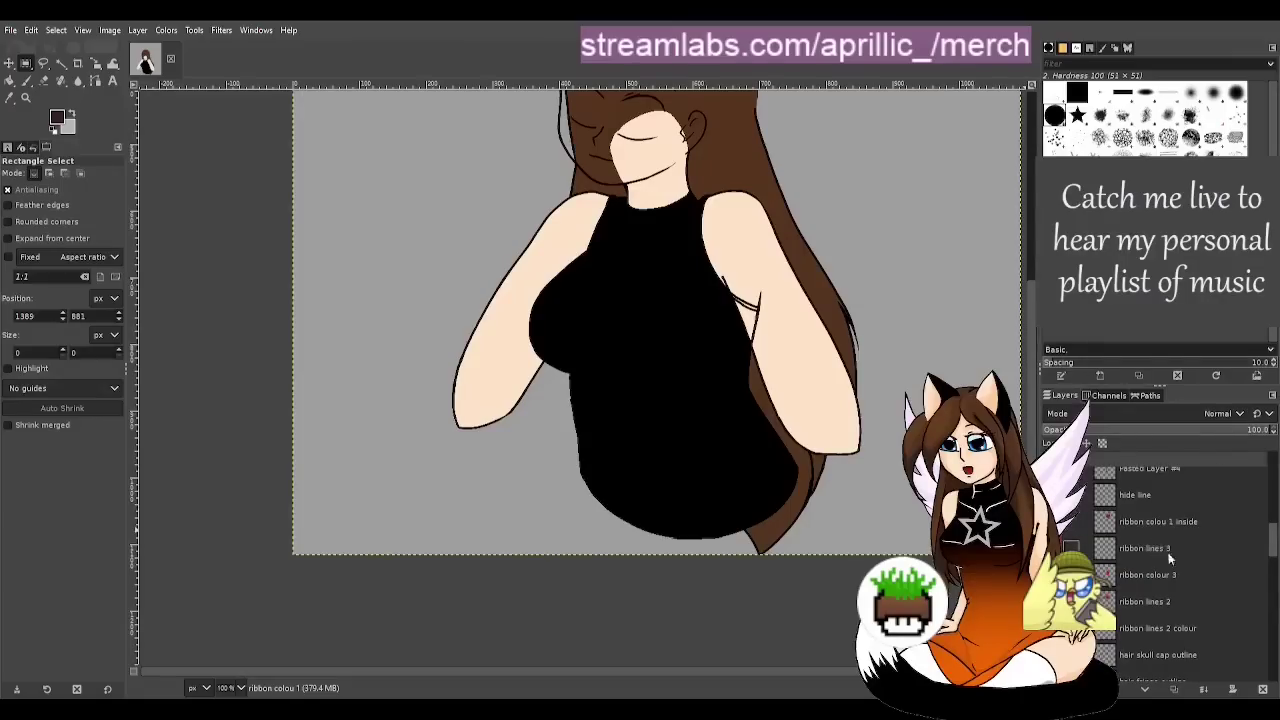
{"action": "left_click_drag", "start_coordinate": [1204, 523], "coordinate": [1161, 644]}
{"action": "scroll", "coordinate": [1181, 630], "scroll_direction": "up", "scroll_amount": 15}
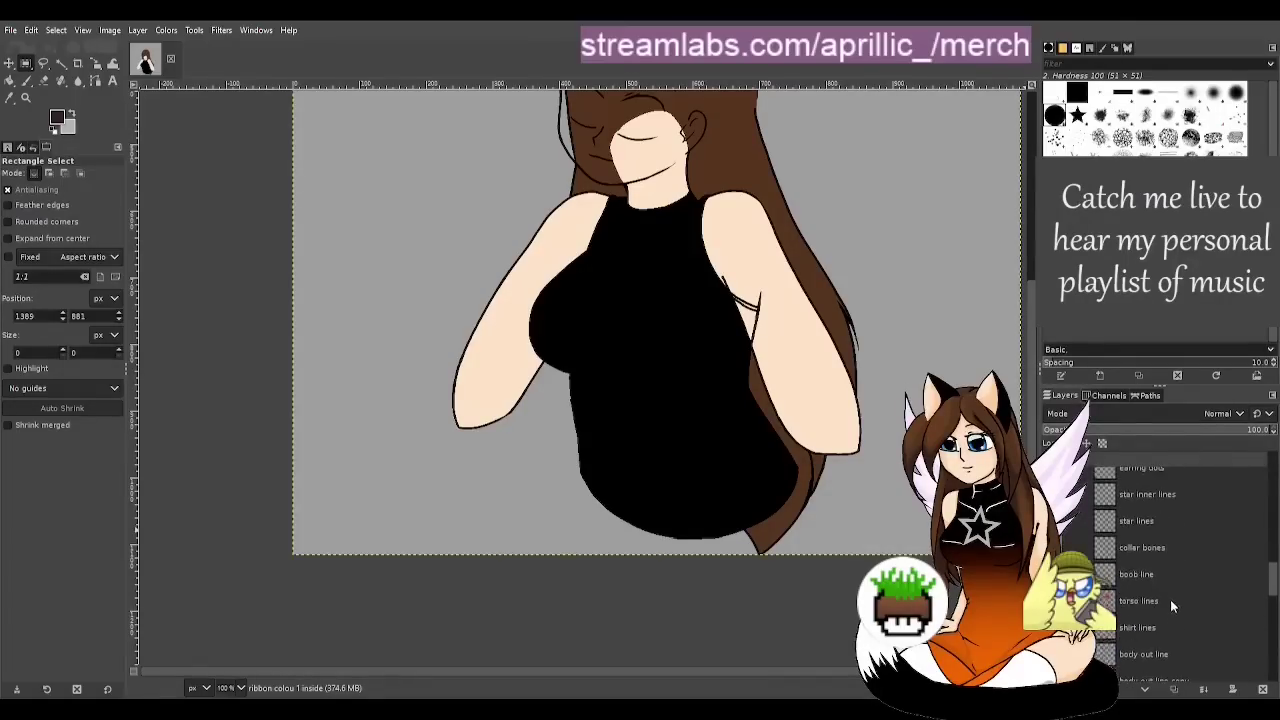
{"action": "scroll", "coordinate": [1168, 590], "scroll_direction": "up", "scroll_amount": 2}
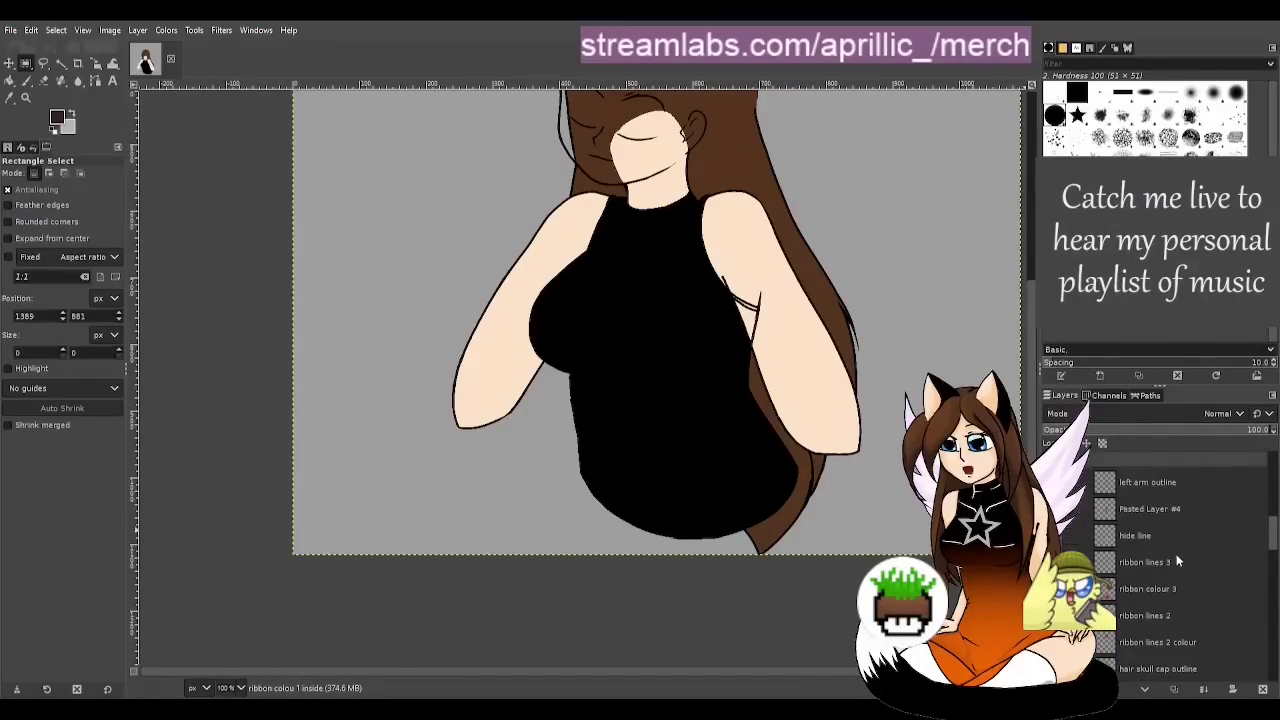
{"action": "left_click_drag", "start_coordinate": [1191, 566], "coordinate": [1152, 590]}
{"action": "scroll", "coordinate": [1178, 640], "scroll_direction": "up", "scroll_amount": 5}
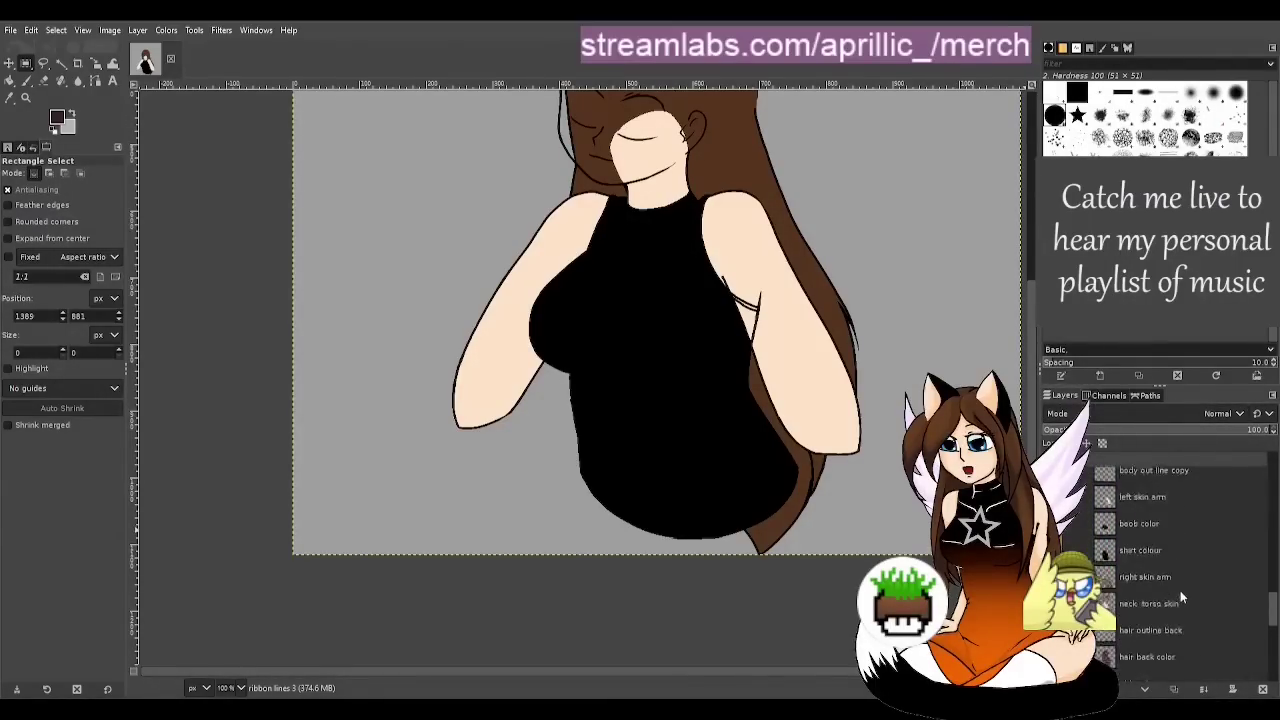
Move the "ribbon colour 3" layer down the stack to the other ribbon layers behind the hair
{"action": "scroll", "coordinate": [1180, 591], "scroll_direction": "up", "scroll_amount": 12}
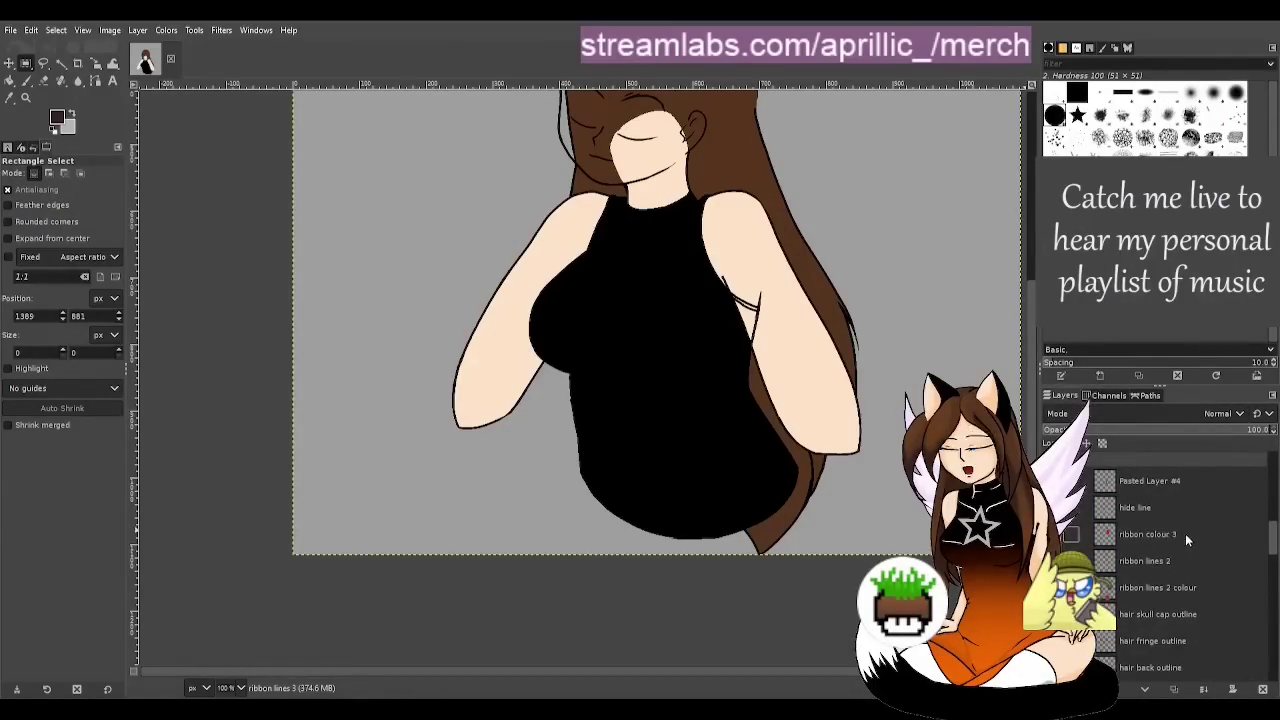
{"action": "left_click_drag", "start_coordinate": [1186, 534], "coordinate": [1154, 613]}
{"action": "scroll", "coordinate": [1192, 616], "scroll_direction": "up", "scroll_amount": 5}
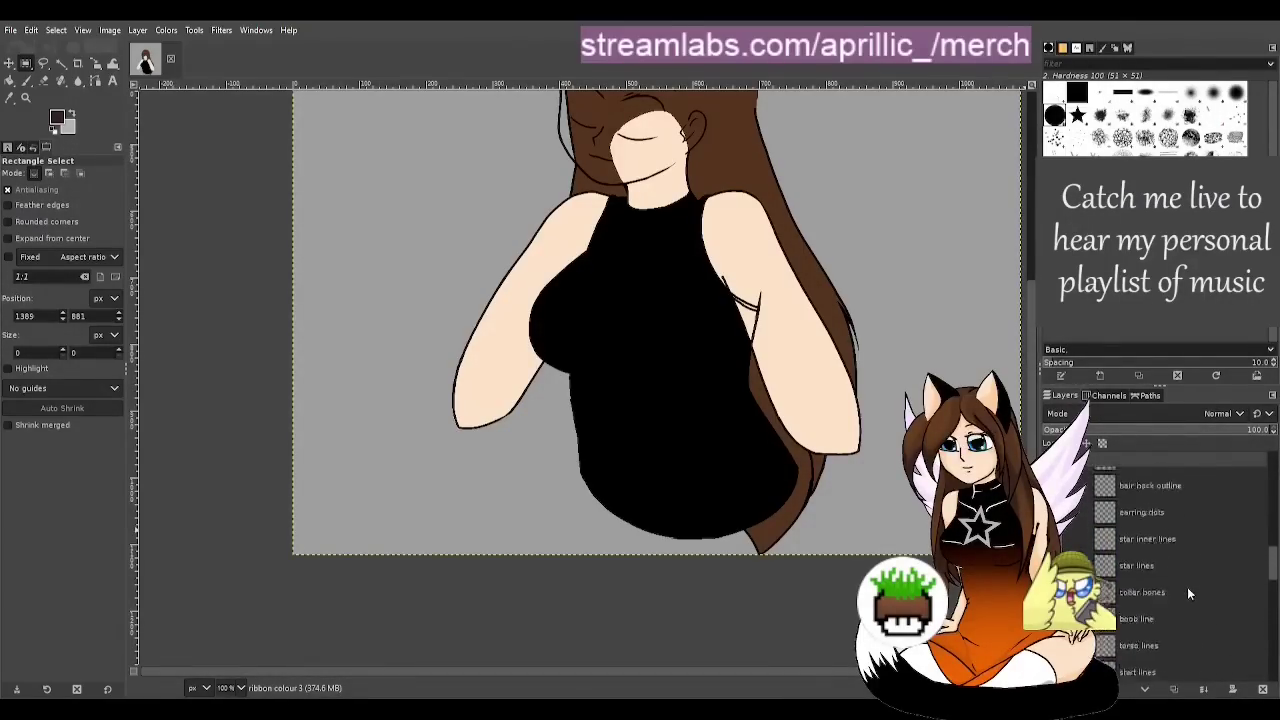
{"action": "scroll", "coordinate": [1187, 590], "scroll_direction": "up", "scroll_amount": 3}
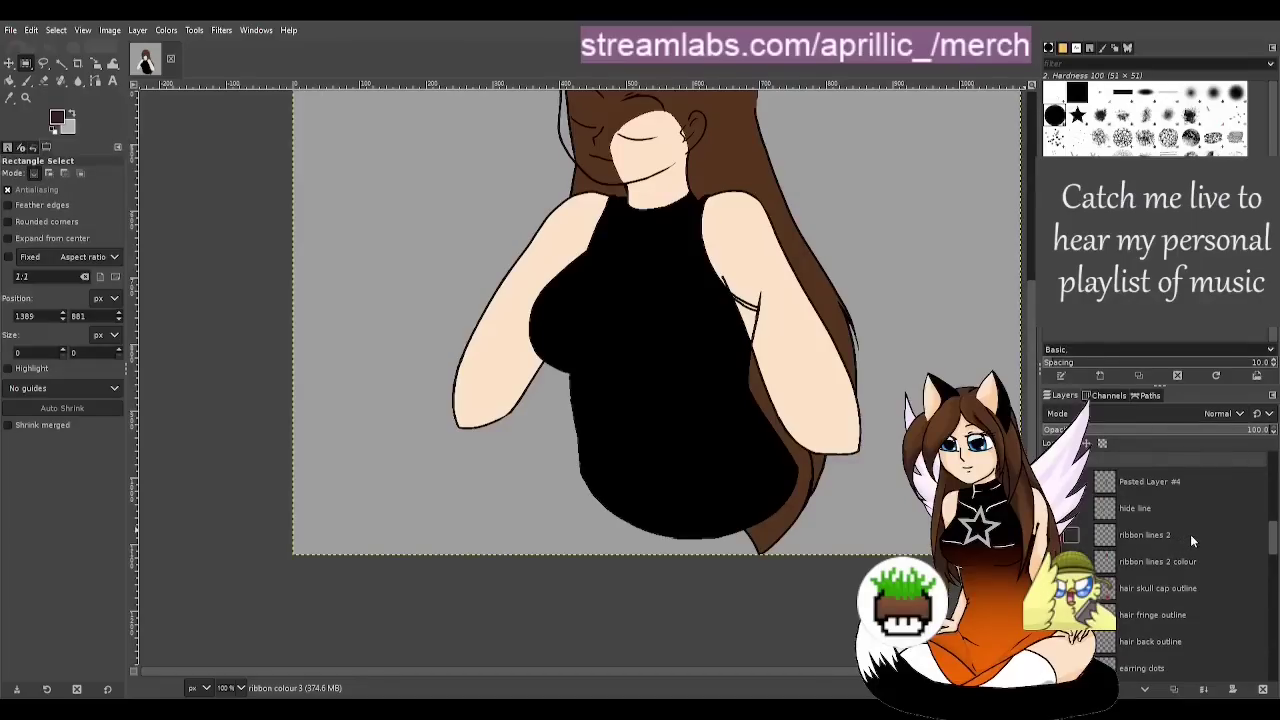
Move the "ribbon lines 2" and "ribbon lines 2 colour" layers down the stack to directly below "ribbon colour 3"
{"action": "left_click_drag", "start_coordinate": [1190, 537], "coordinate": [1132, 513]}
{"action": "scroll", "coordinate": [1200, 570], "scroll_direction": "up", "scroll_amount": 5}
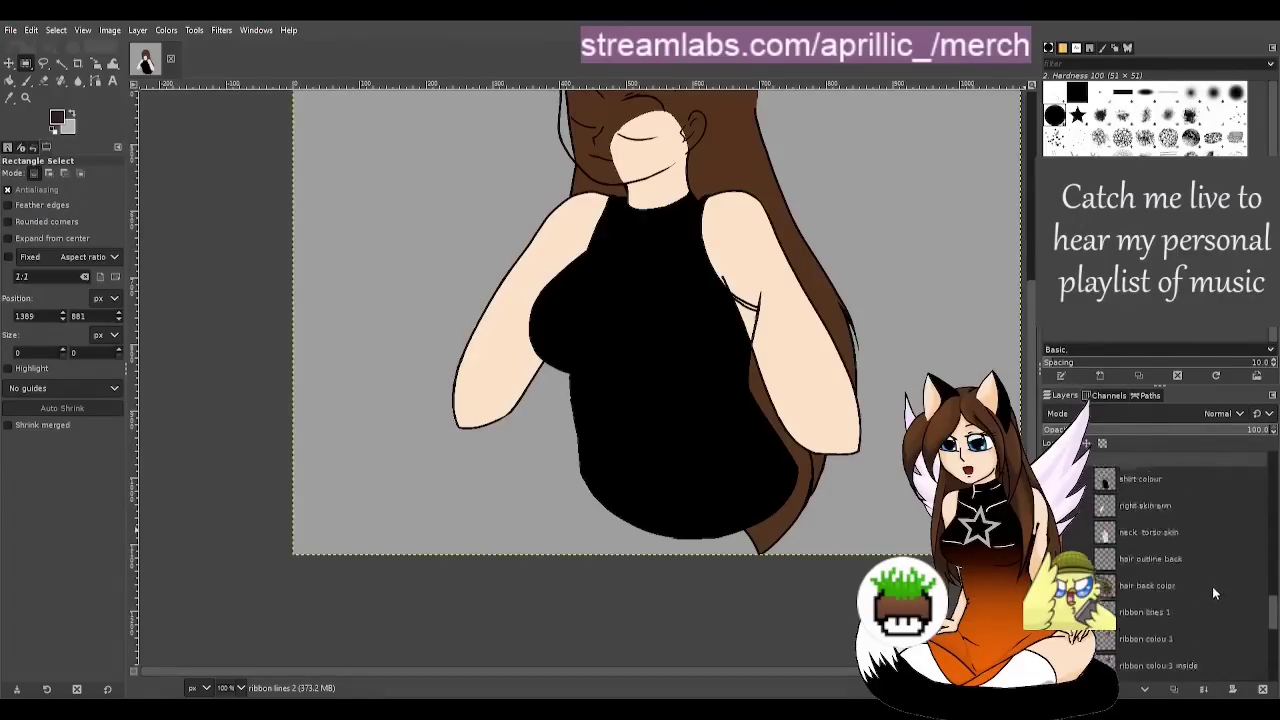
{"action": "scroll", "coordinate": [1150, 588], "scroll_direction": "up", "scroll_amount": 8}
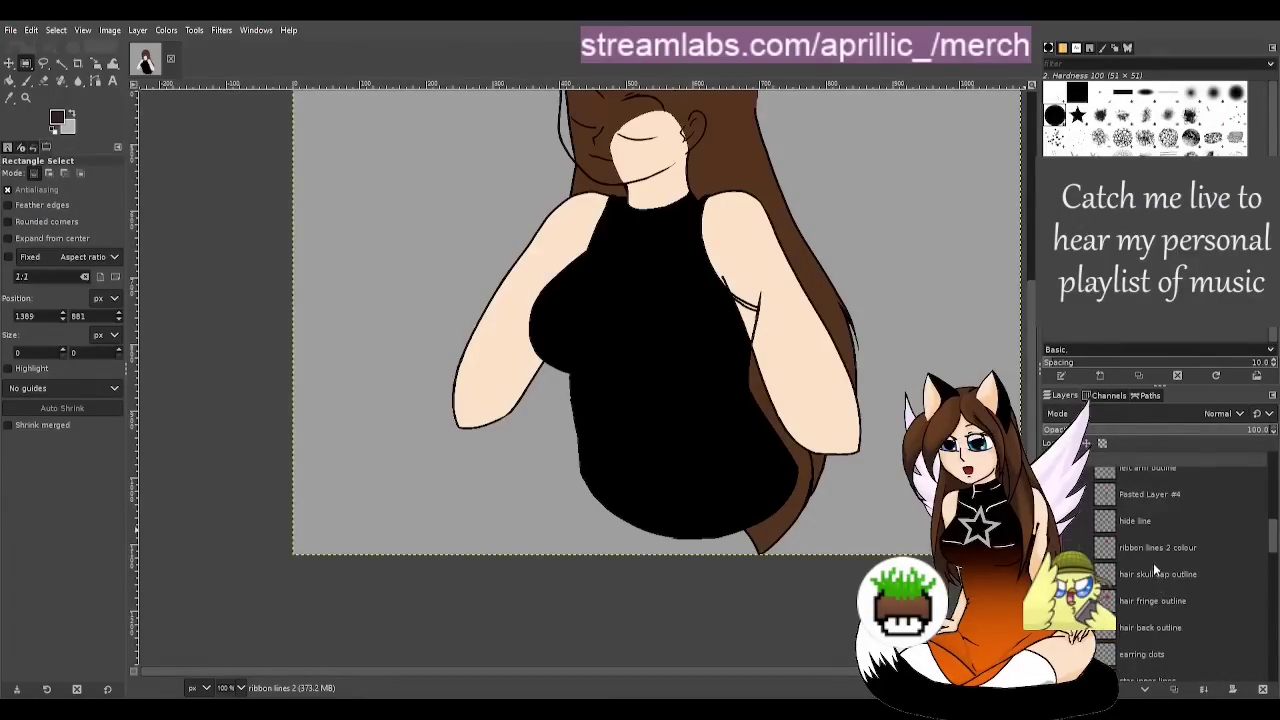
{"action": "scroll", "coordinate": [1203, 560], "scroll_direction": "up", "scroll_amount": 5}
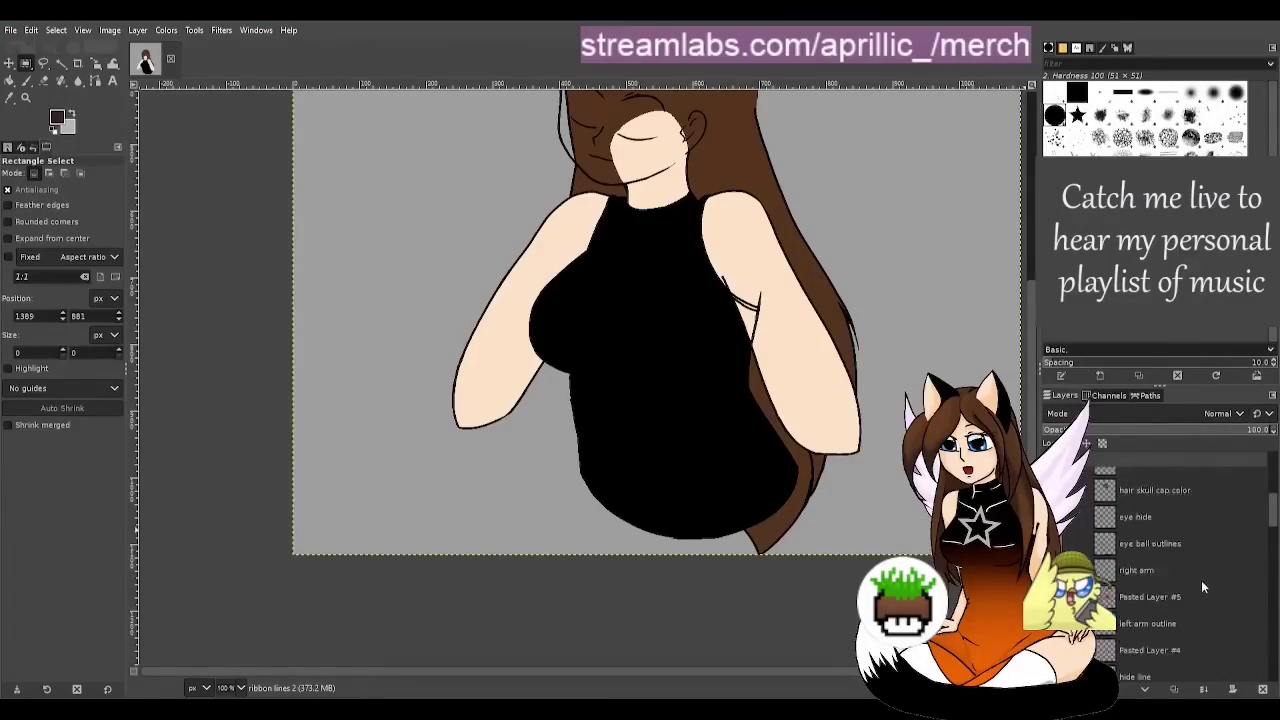
{"action": "scroll", "coordinate": [1202, 585], "scroll_direction": "down", "scroll_amount": 3}
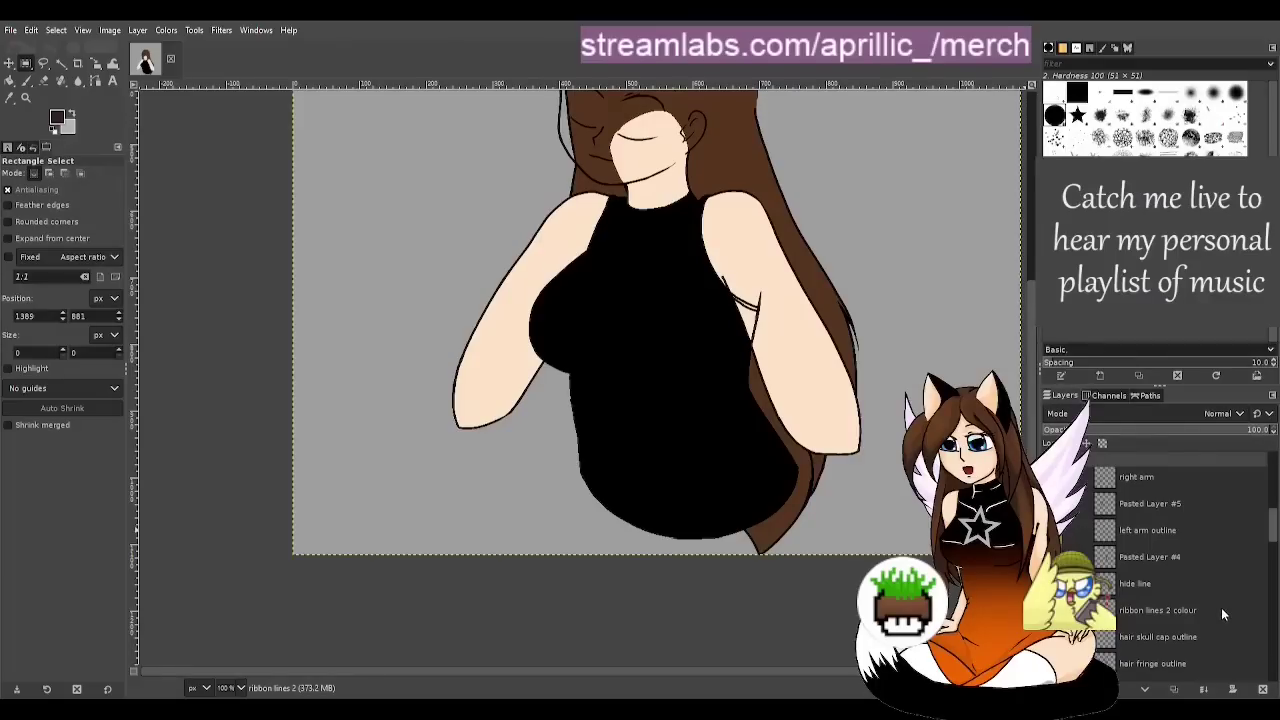
{"action": "left_click", "coordinate": [1221, 607]}
{"action": "scroll", "coordinate": [1164, 680], "scroll_direction": "down", "scroll_amount": 5}
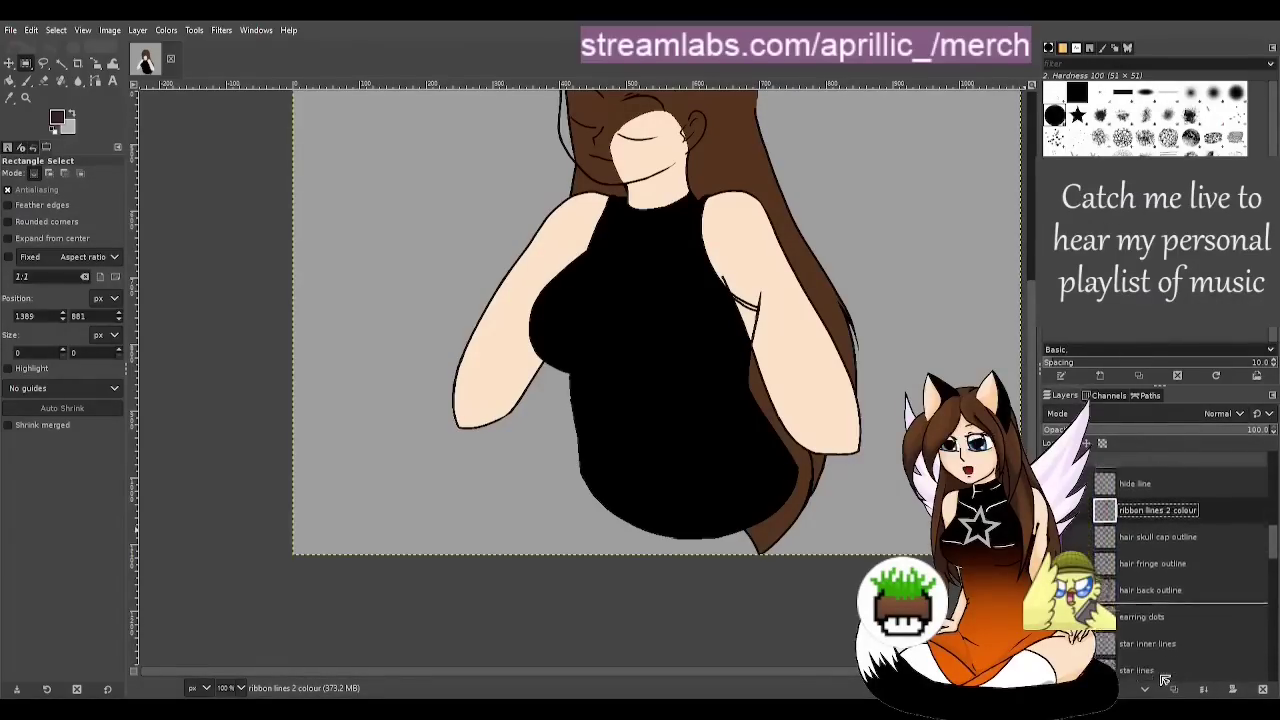
{"action": "scroll", "coordinate": [1164, 680], "scroll_direction": "down", "scroll_amount": 5}
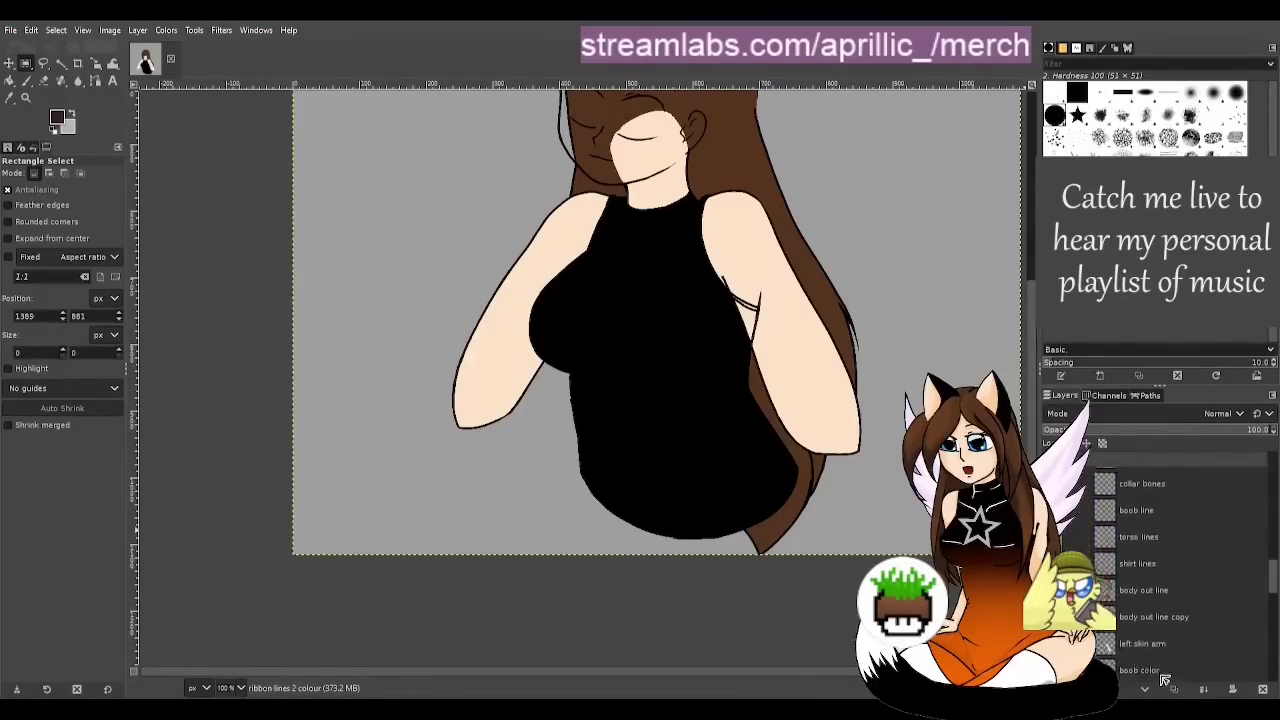
{"action": "left_click_drag", "start_coordinate": [1164, 684], "coordinate": [1150, 590]}
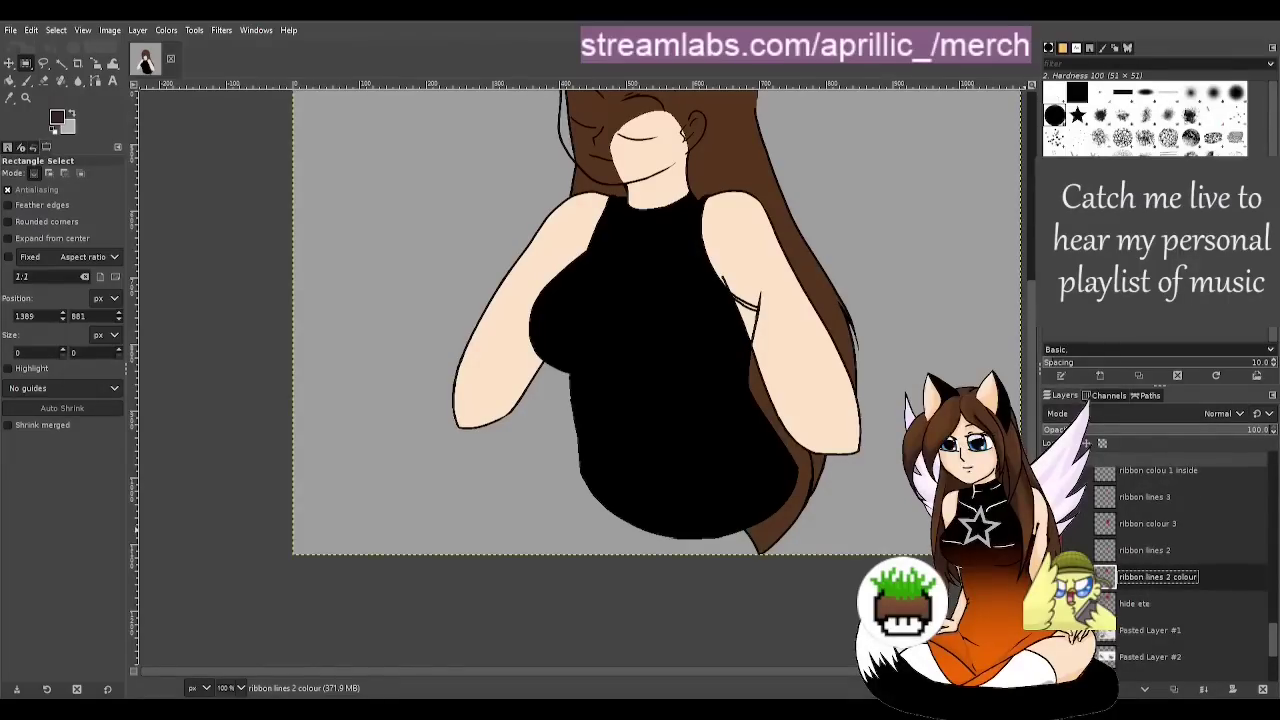
Make the red ribbon's line and colour layers visible behind the hair and save the image
{"action": "scroll", "coordinate": [1160, 590], "scroll_direction": "up", "scroll_amount": 1}
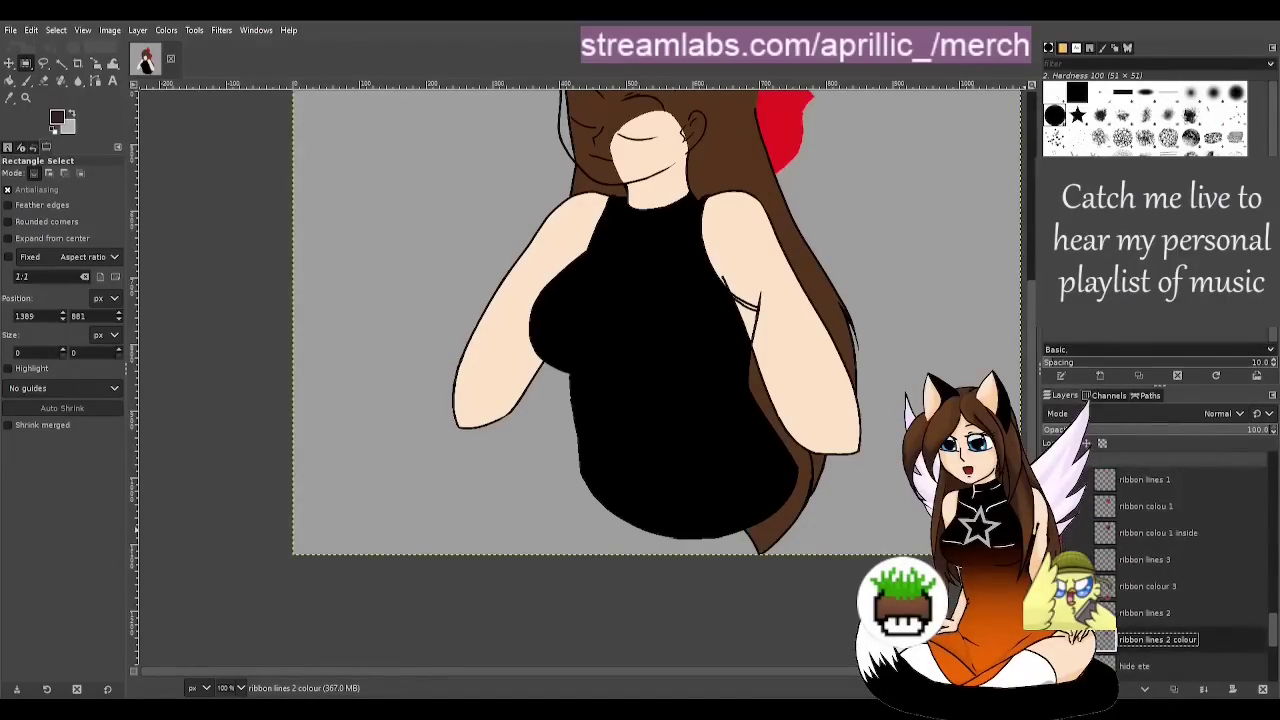
{"action": "scroll", "coordinate": [1070, 541], "scroll_direction": "up", "scroll_amount": 1}
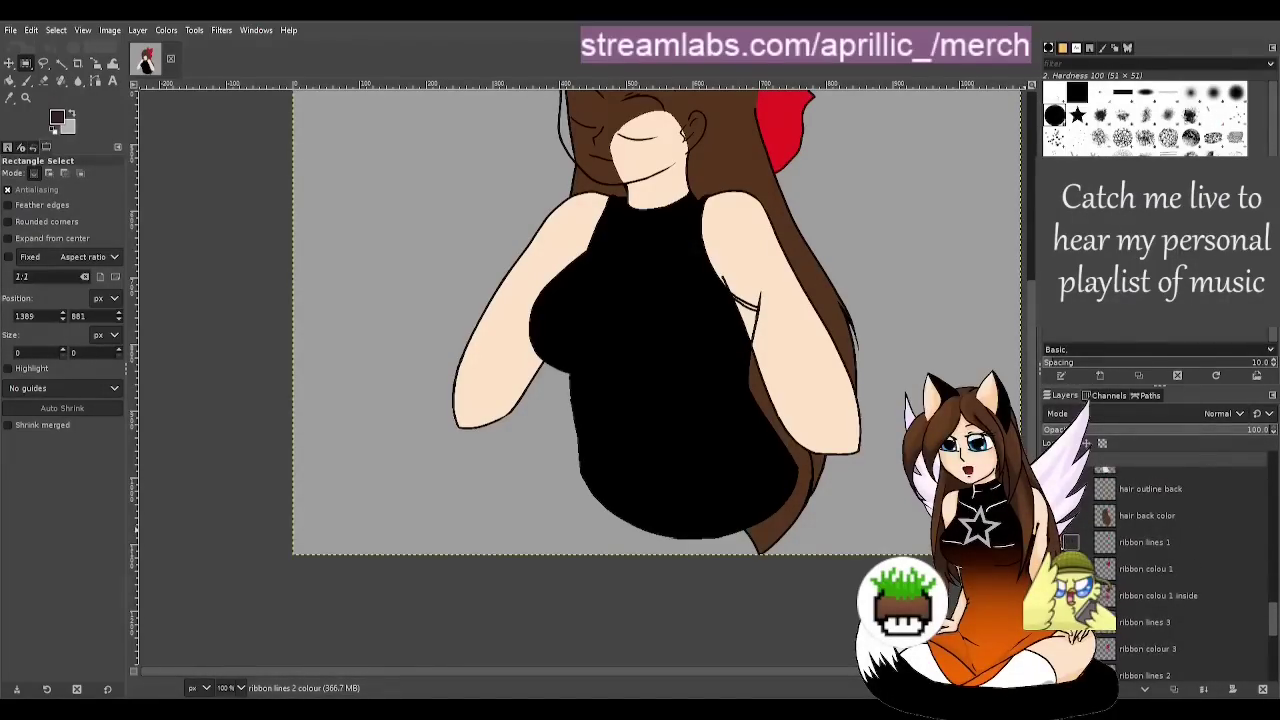
{"action": "scroll", "coordinate": [620, 514], "scroll_direction": "up", "scroll_amount": 5}
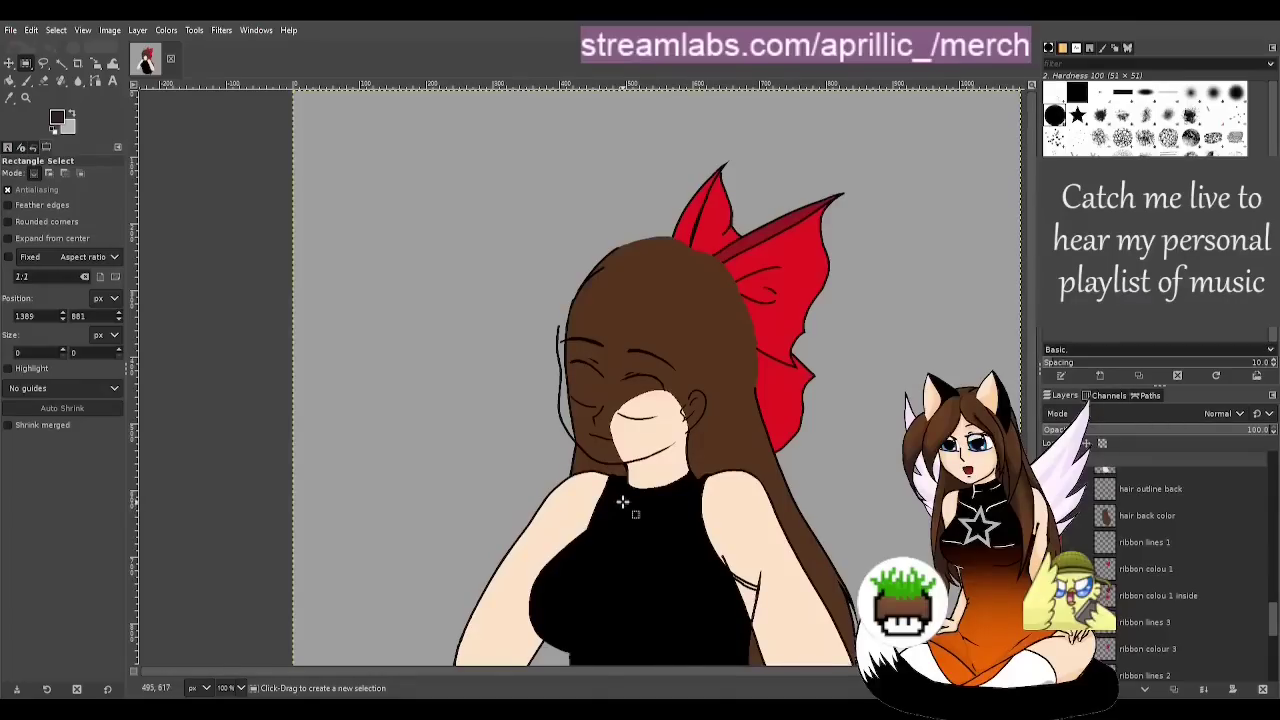
{"action": "key", "text": "ctrl+s"}
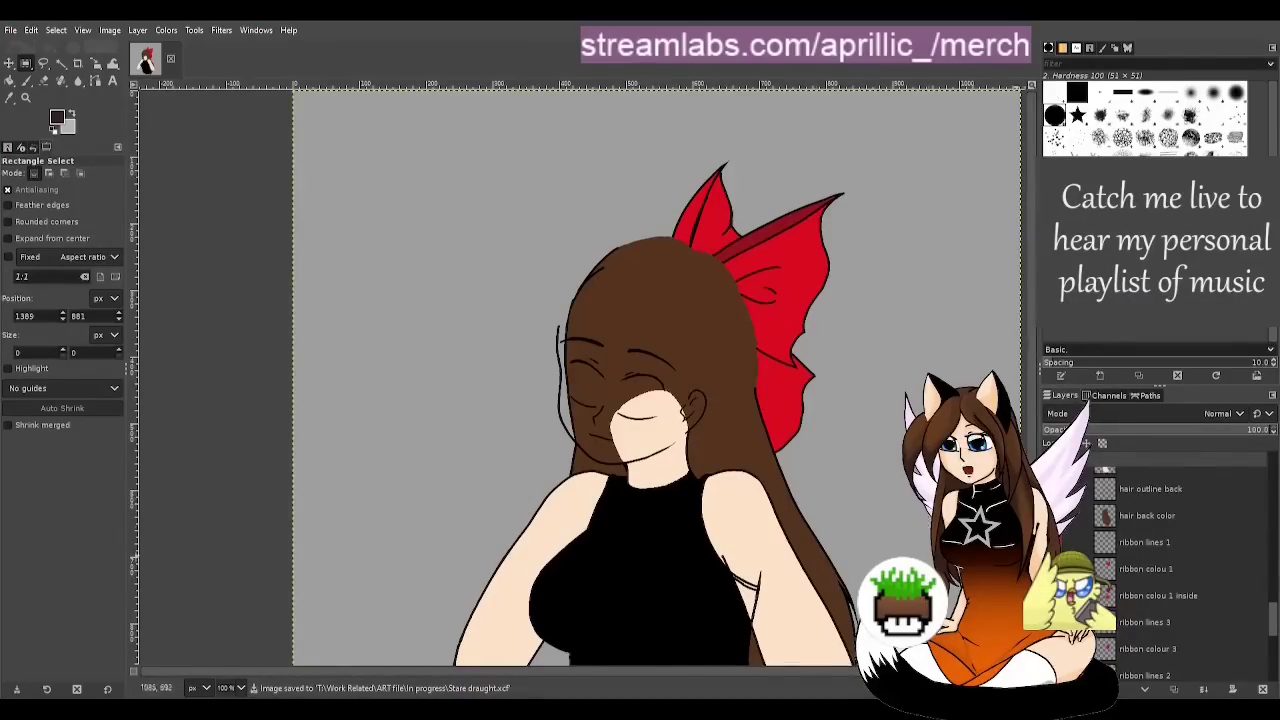
Duplicate the "collar bones" layer and invert the copy's colours so its lines turn white
{"action": "scroll", "coordinate": [1096, 543], "scroll_direction": "up", "scroll_amount": 6}
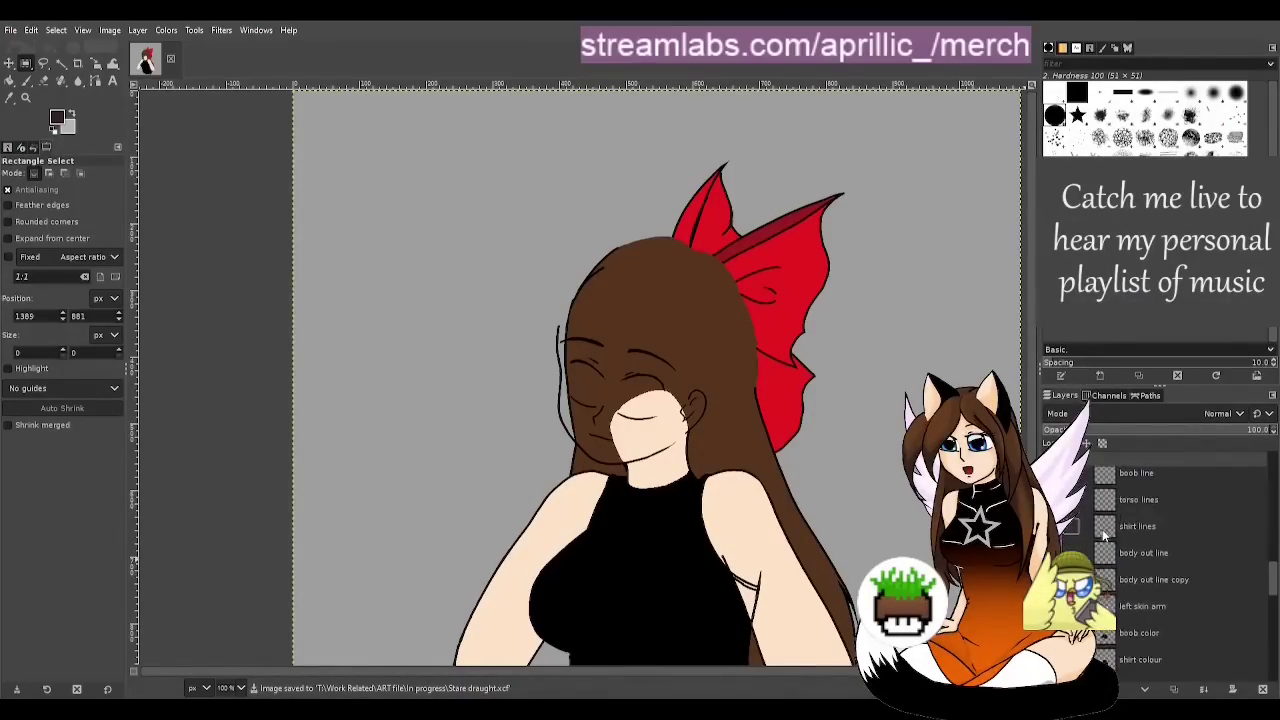
{"action": "scroll", "coordinate": [1096, 543], "scroll_direction": "up", "scroll_amount": 1}
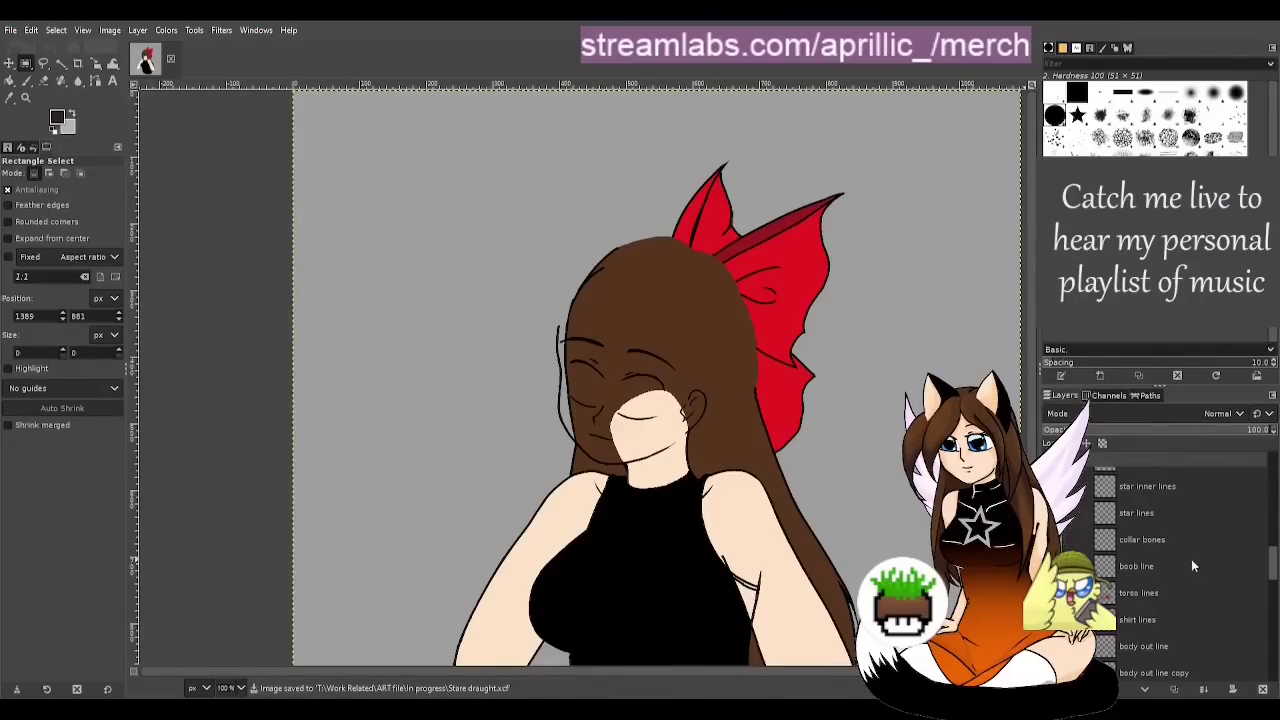
{"action": "left_click", "coordinate": [1169, 537]}
{"action": "key", "text": "shift+ctrl+d"}
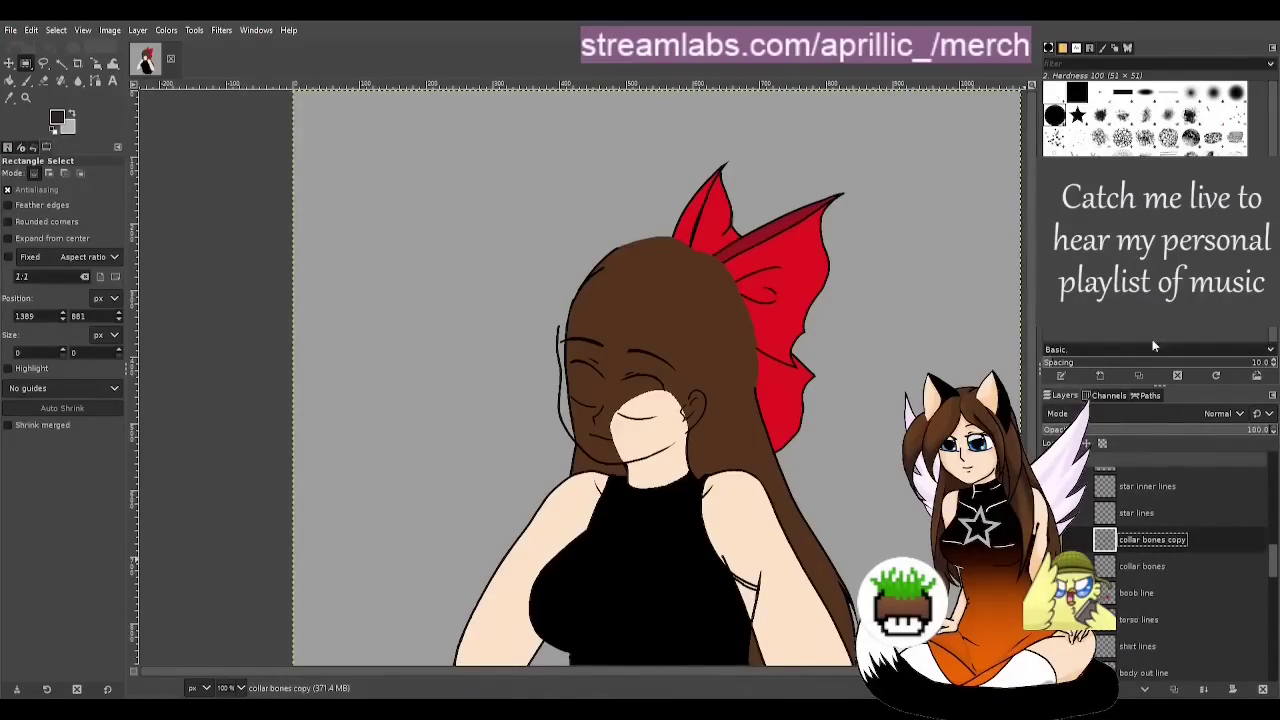
{"action": "left_click_drag", "start_coordinate": [1198, 534], "coordinate": [1190, 583]}
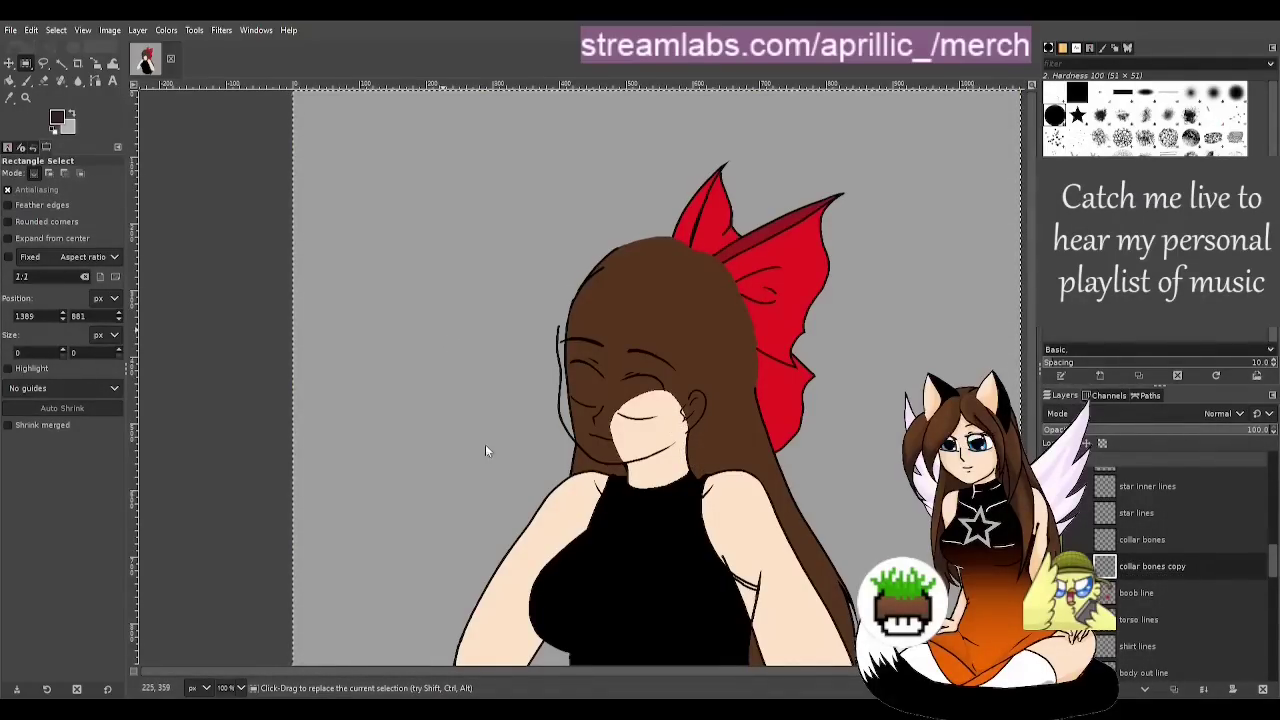
{"action": "left_click", "coordinate": [617, 454]}
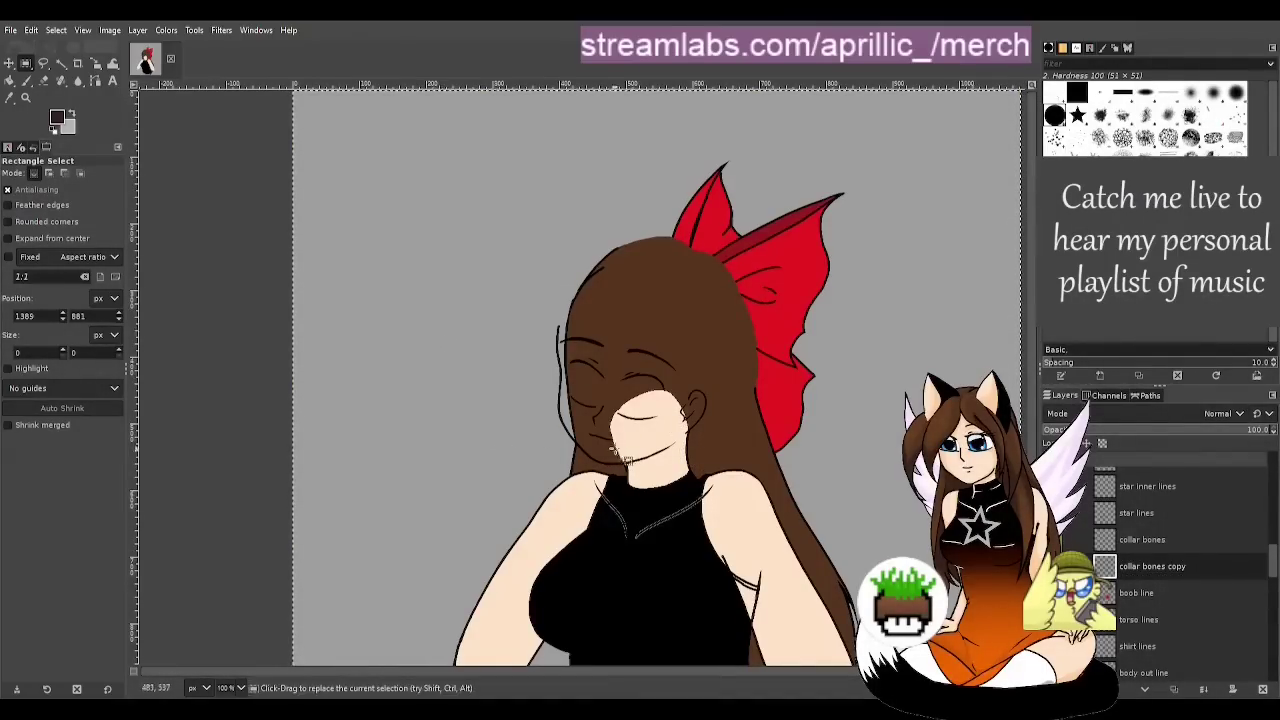
Place the inverted collar bones copy above the original layer and lower its opacity to 3.9
{"action": "left_click_drag", "start_coordinate": [1209, 565], "coordinate": [1190, 540]}
{"action": "left_click_drag", "start_coordinate": [1177, 437], "coordinate": [1062, 430]}
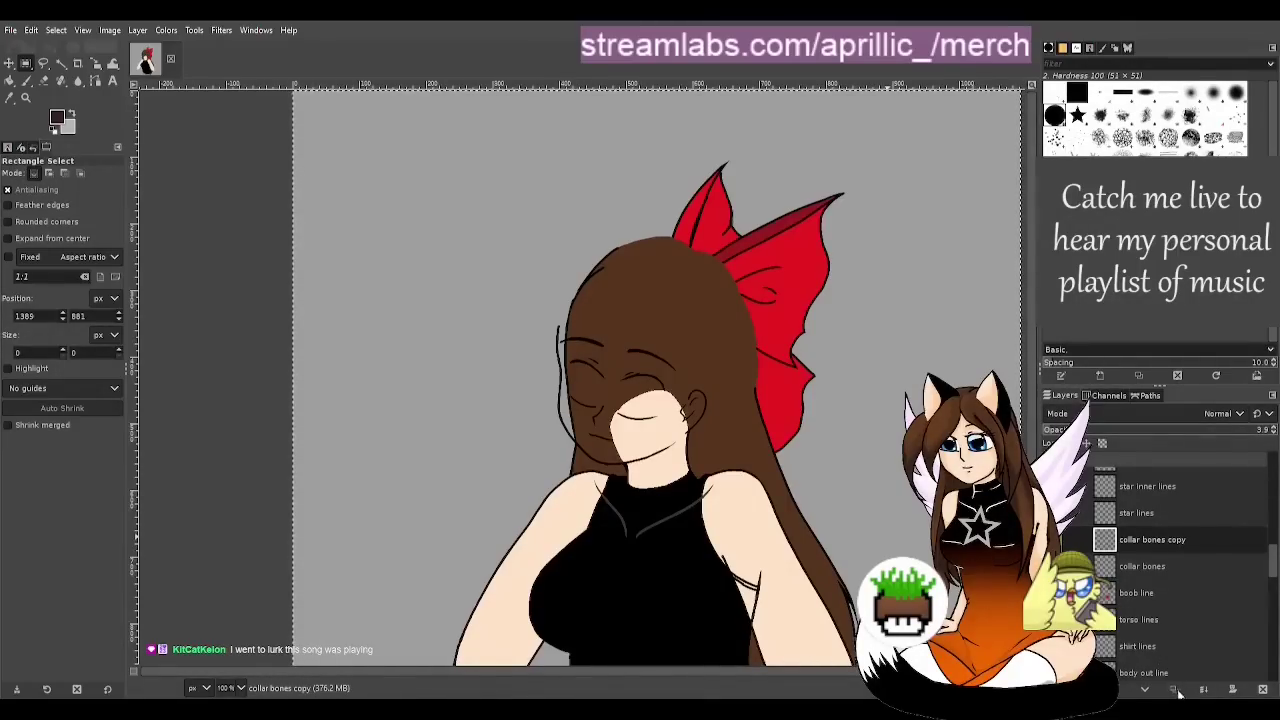
Rename the collar bones copy "collar bones invert" and save the image
{"action": "double_click", "coordinate": [1152, 540]}
{"action": "type", "text": "collar bones invert"}
{"action": "key", "text": "Return"}
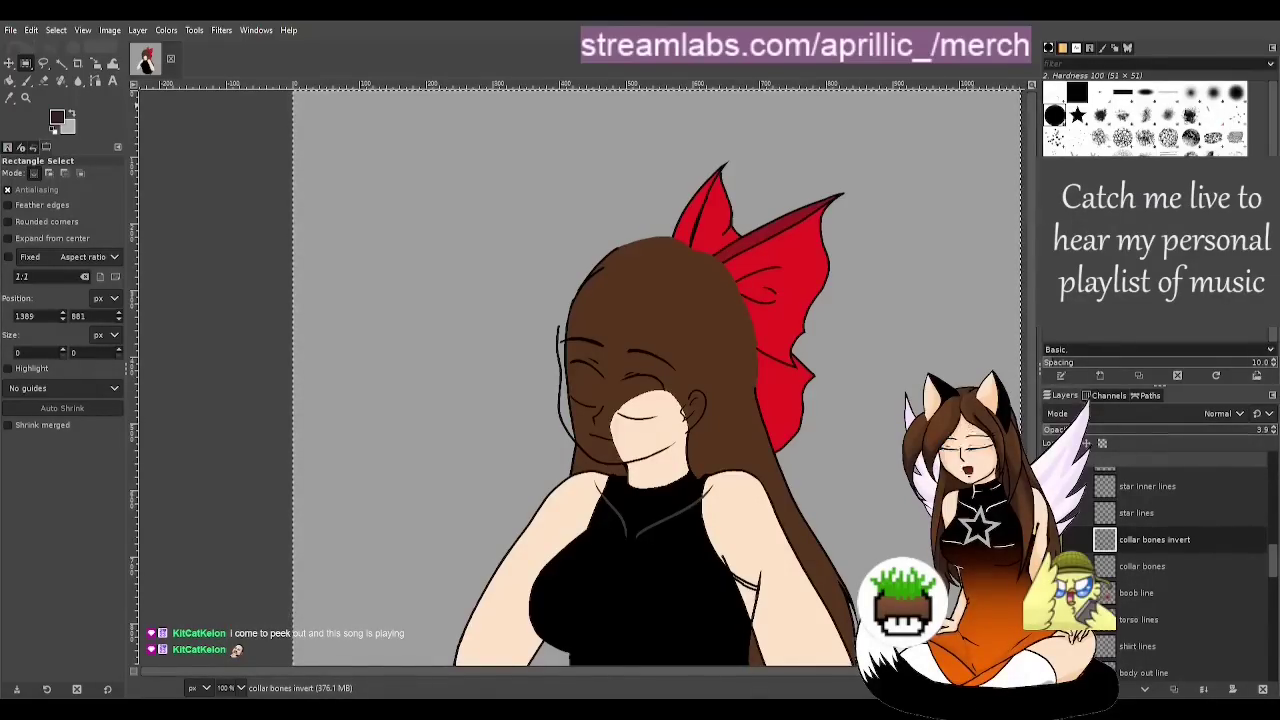
{"action": "left_click", "coordinate": [687, 53]}
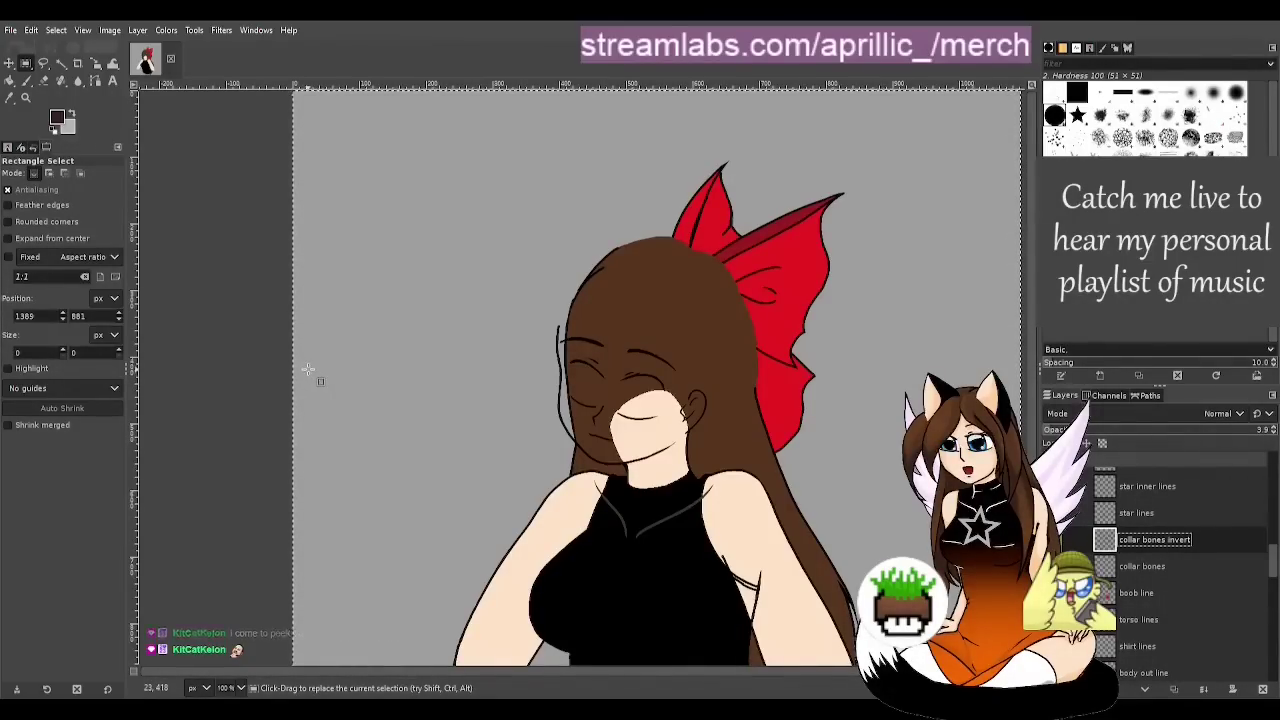
{"action": "key", "text": "ctrl+s"}
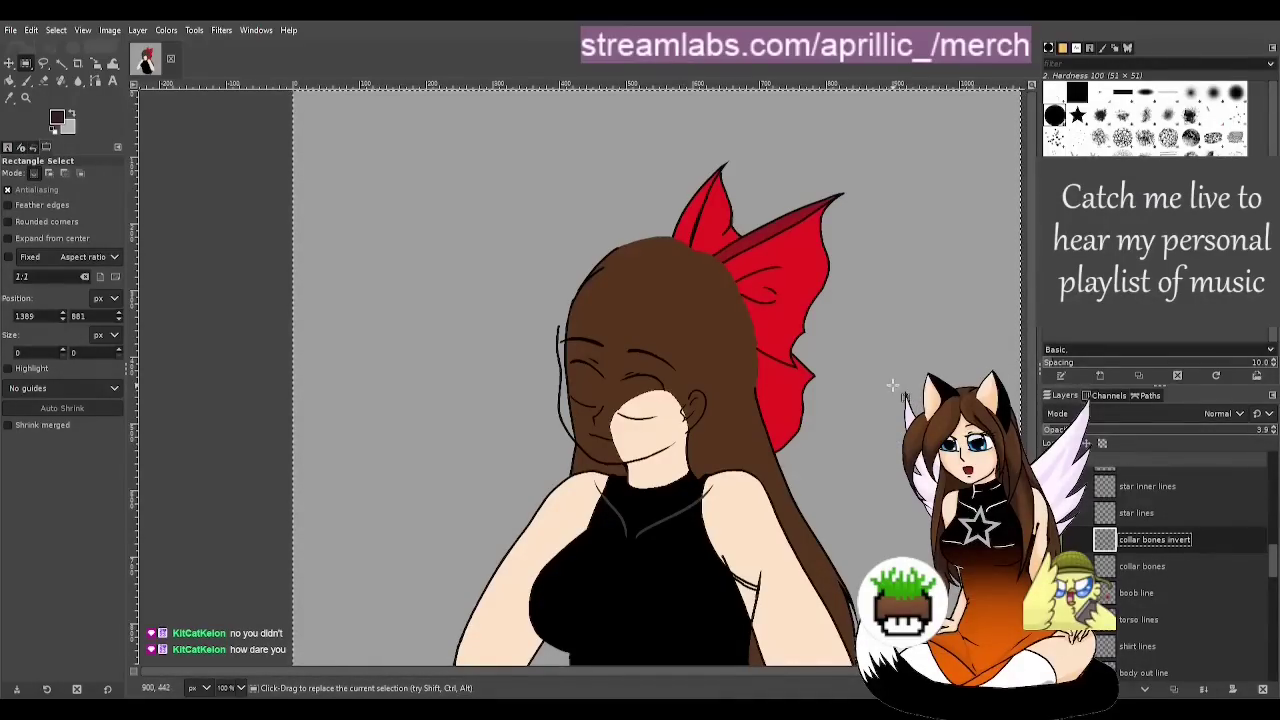
Create a colour-inverted copy of the "star lines" layer with its opacity set to 5.0
{"action": "scroll", "coordinate": [856, 395], "scroll_direction": "down", "scroll_amount": 3}
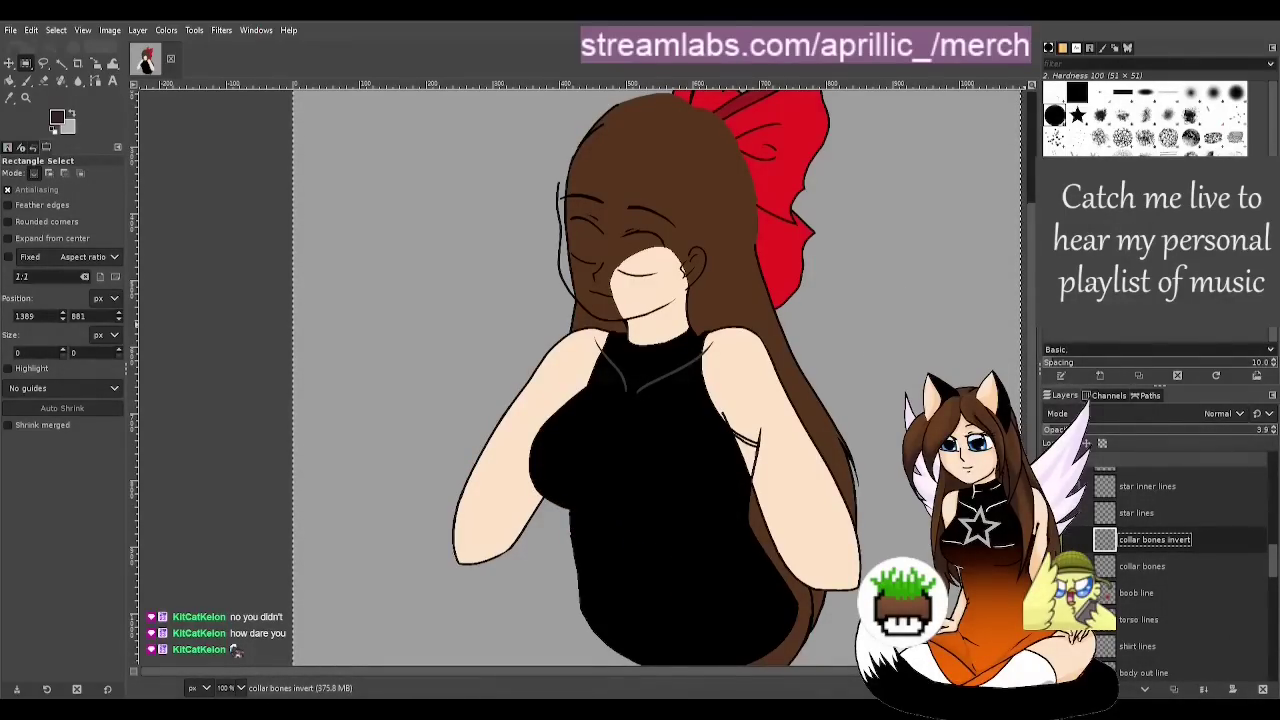
{"action": "left_click", "coordinate": [1155, 510]}
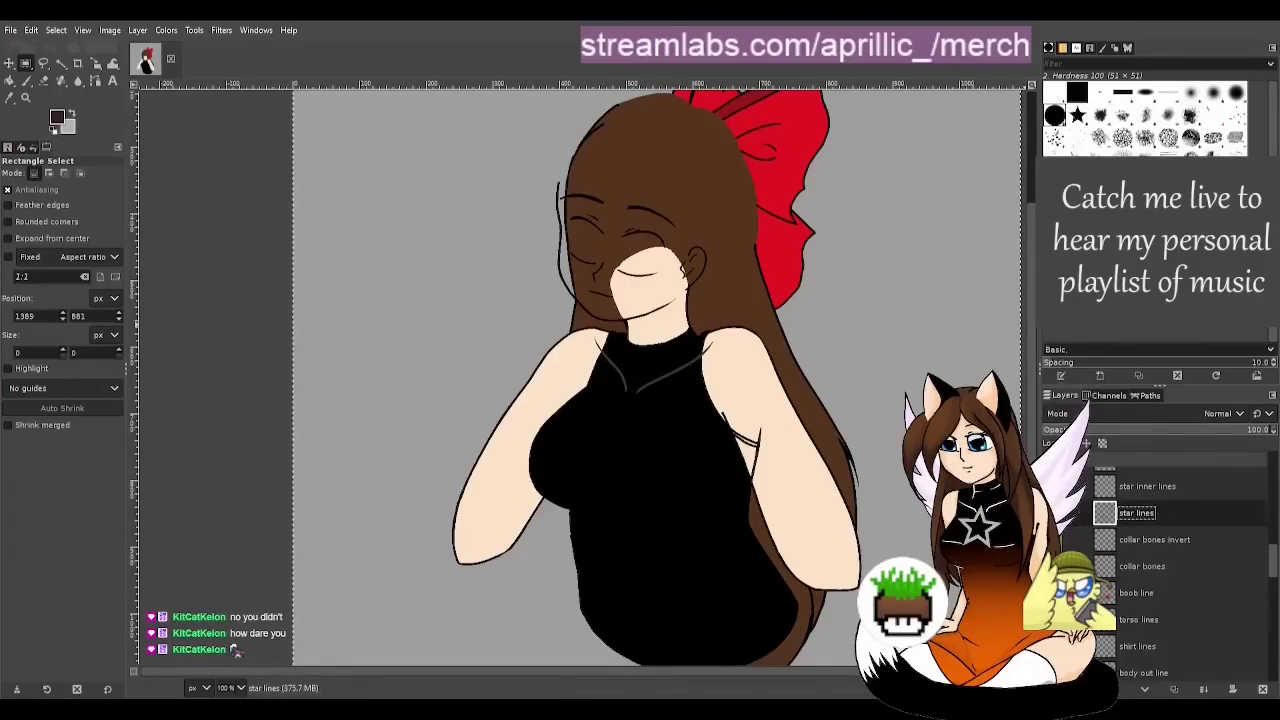
{"action": "key", "text": "shift+ctrl+d"}
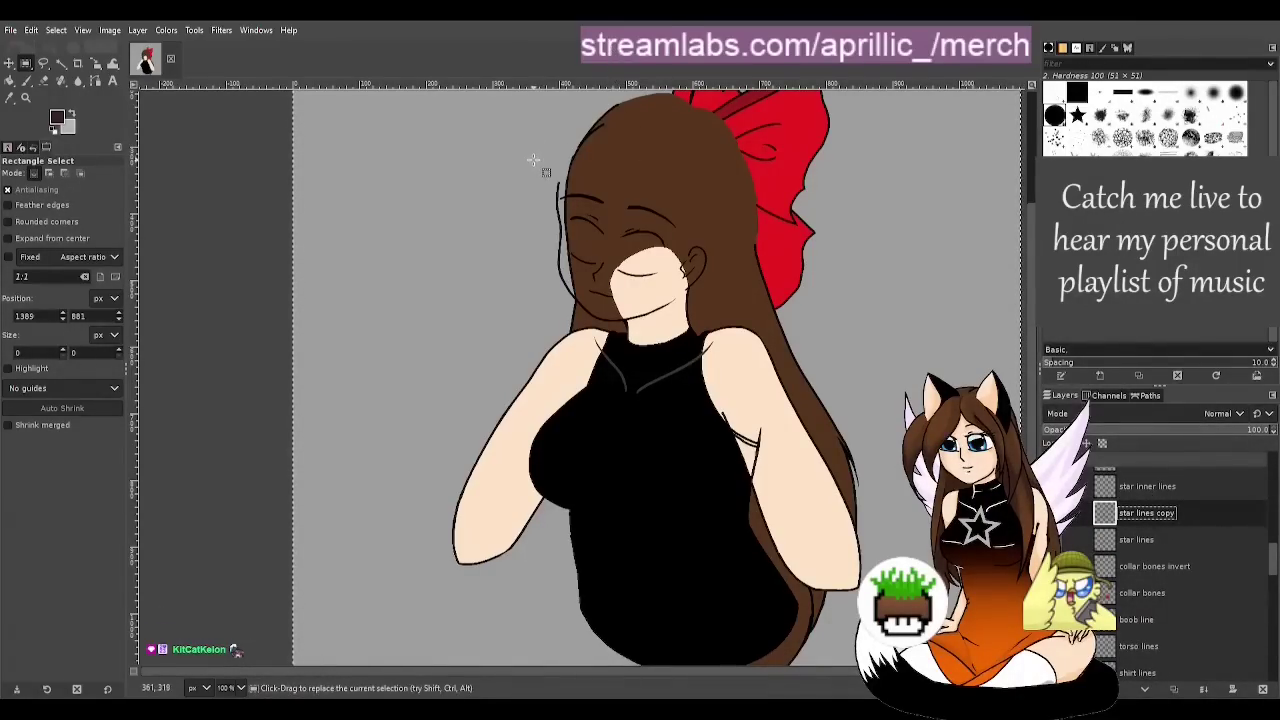
{"action": "right_click", "coordinate": [647, 336]}
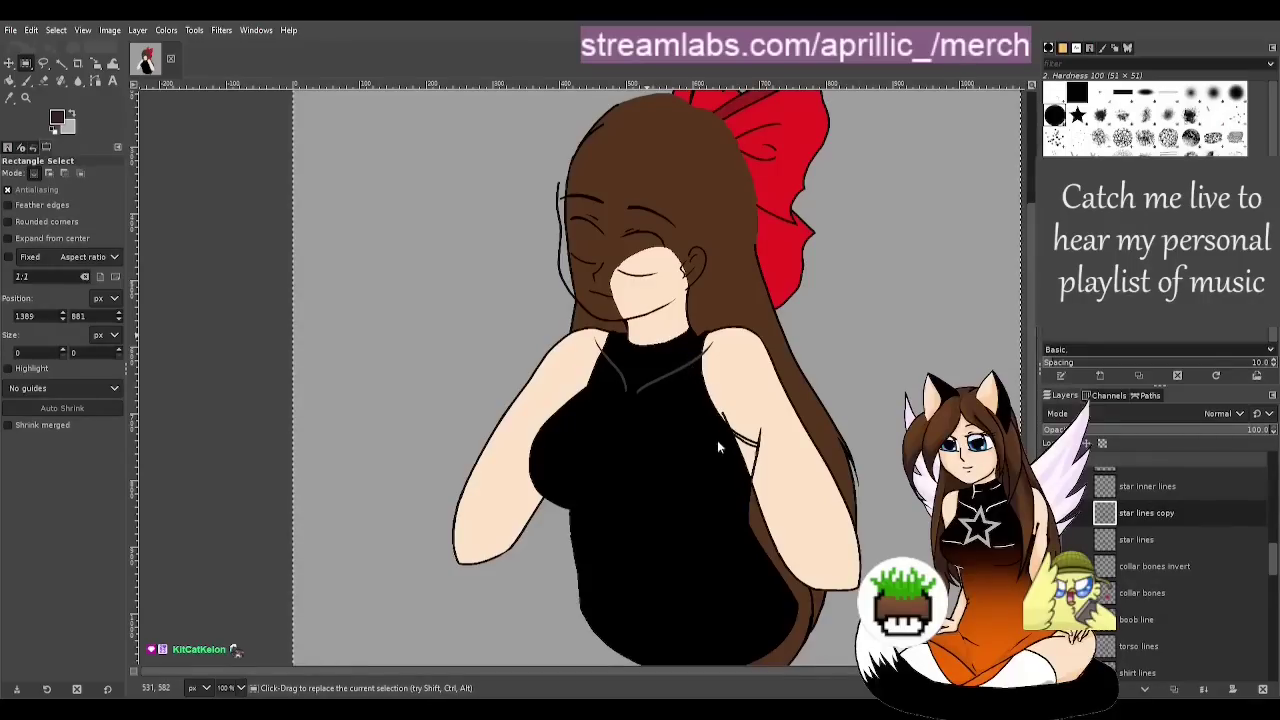
{"action": "key", "text": "ctrl+f"}
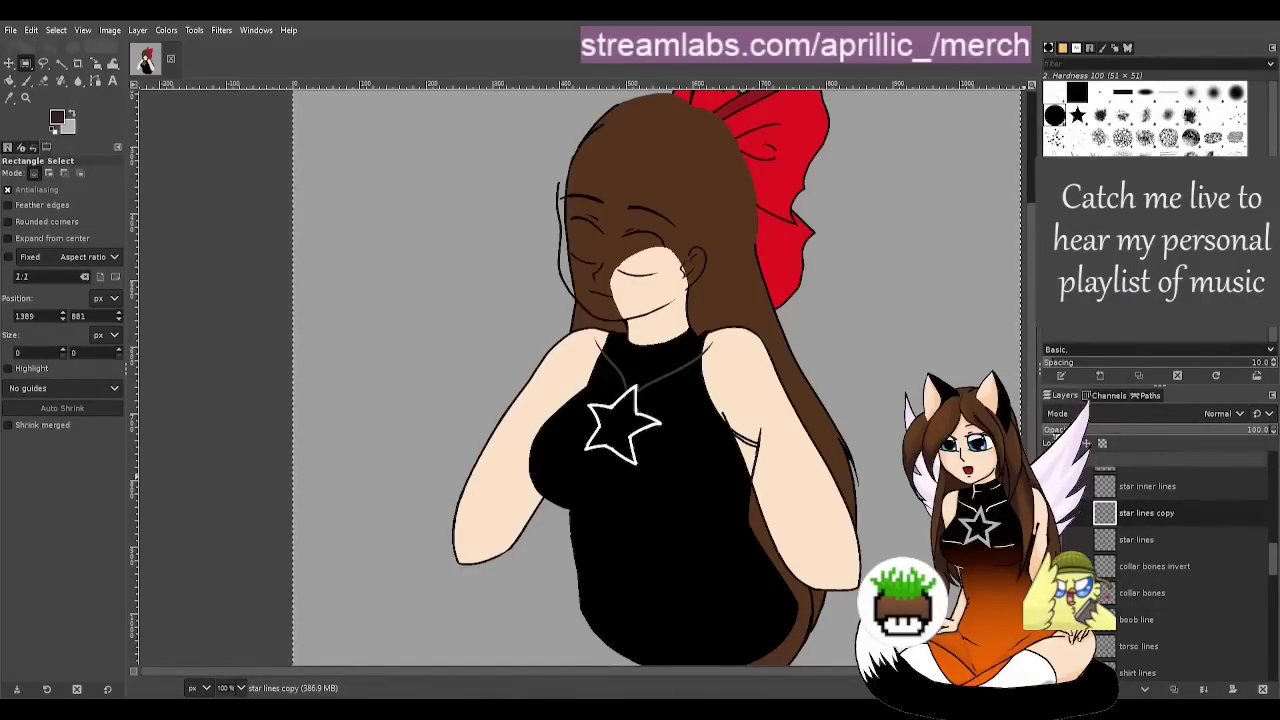
{"action": "left_click", "coordinate": [1053, 432]}
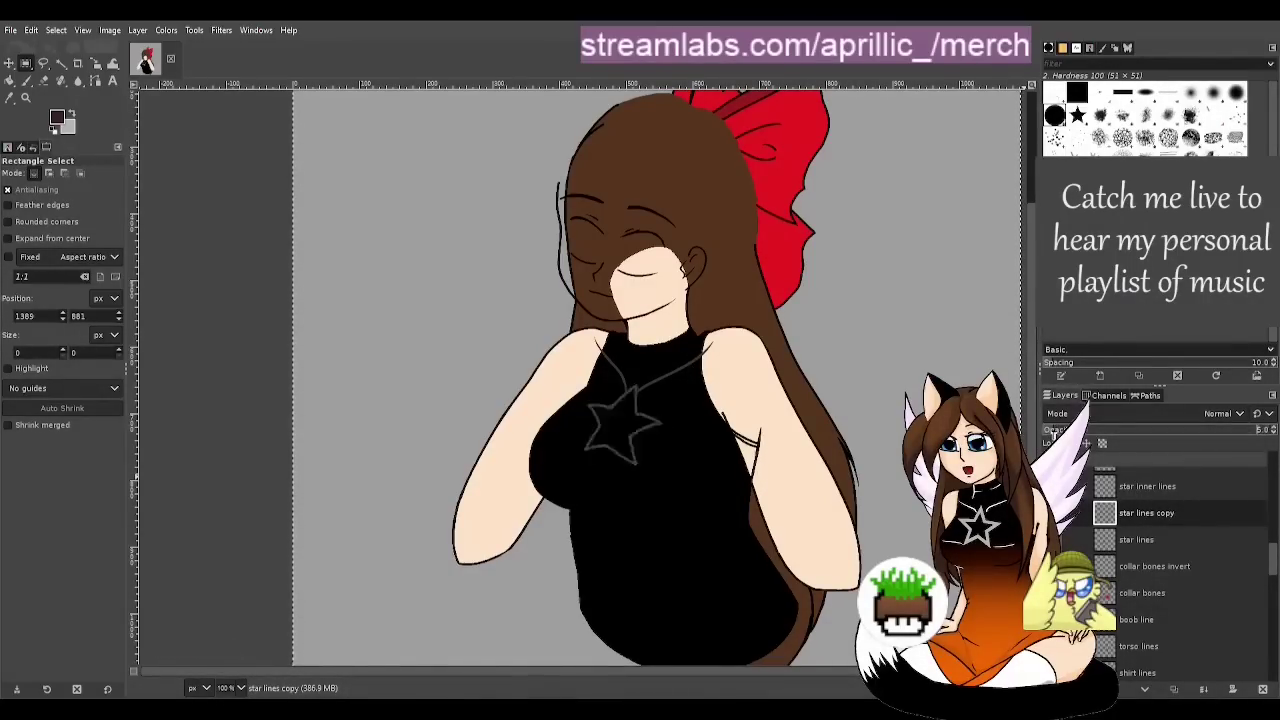
{"action": "left_click", "coordinate": [1172, 488]}
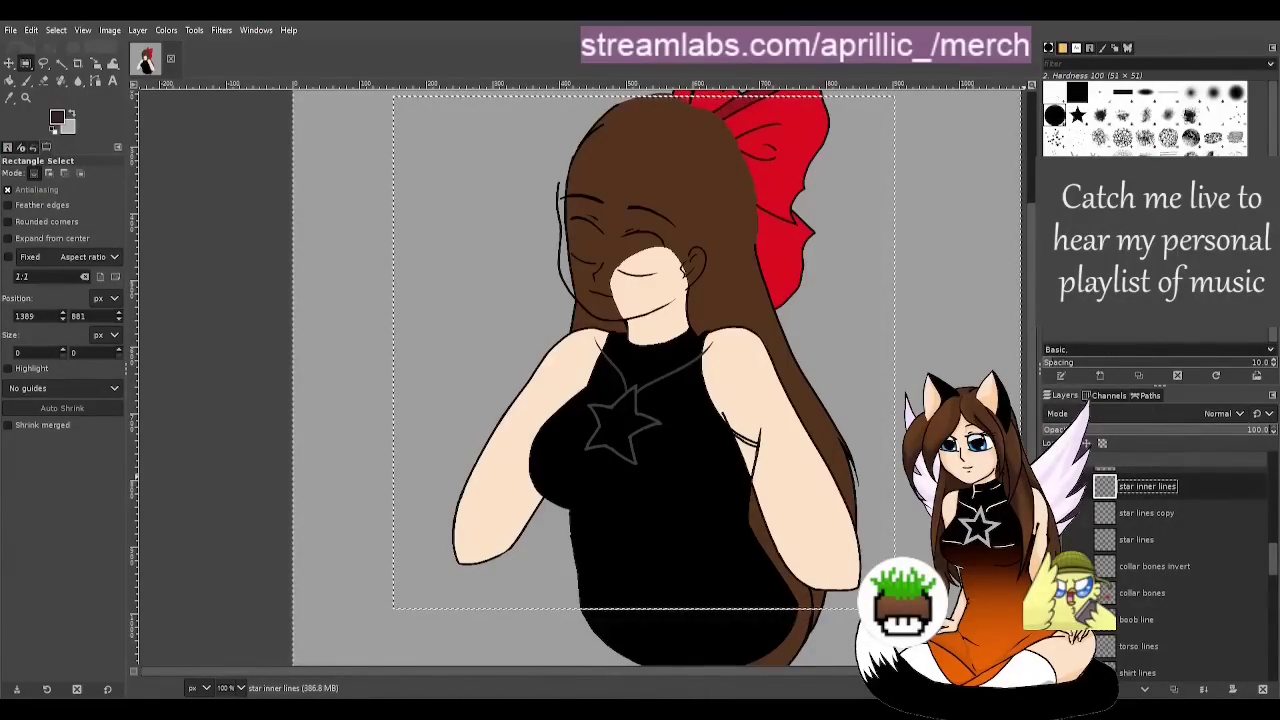
{"action": "key", "text": "shift+ctrl+d"}
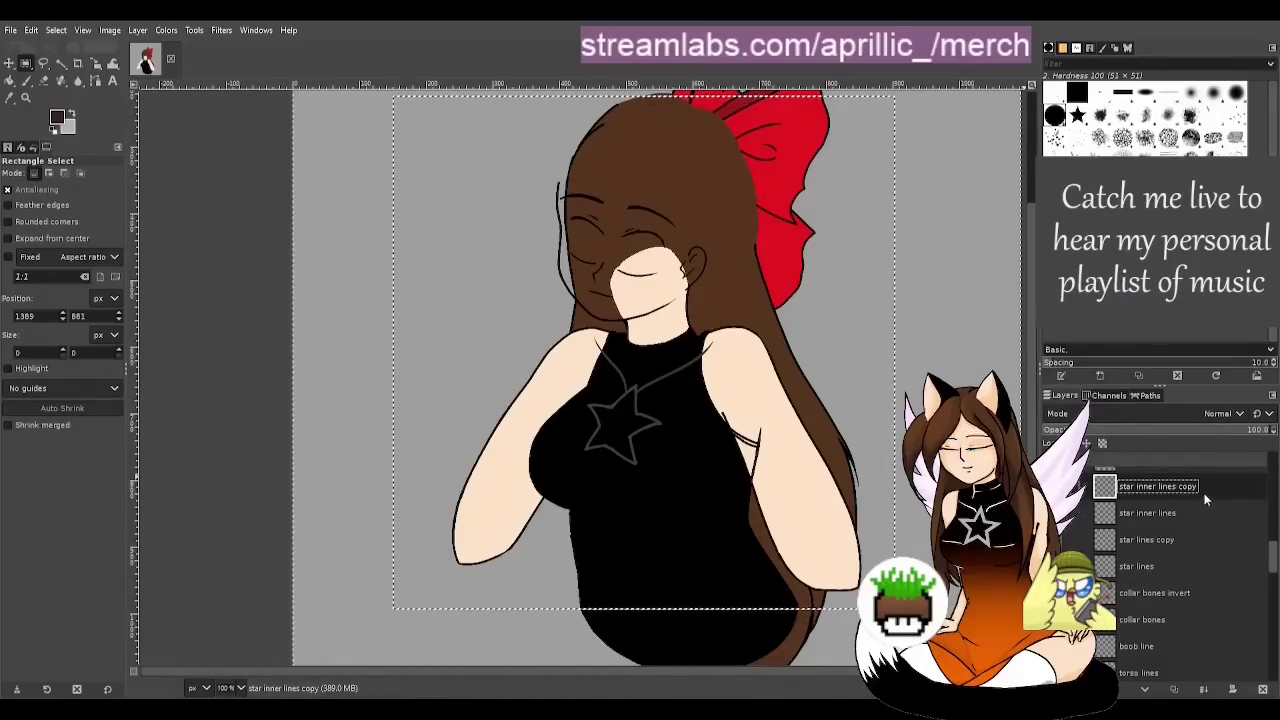
{"action": "key", "text": "ctrl+z"}
Save the image with the inverted star lines
{"action": "key", "text": "ctrl+s"}
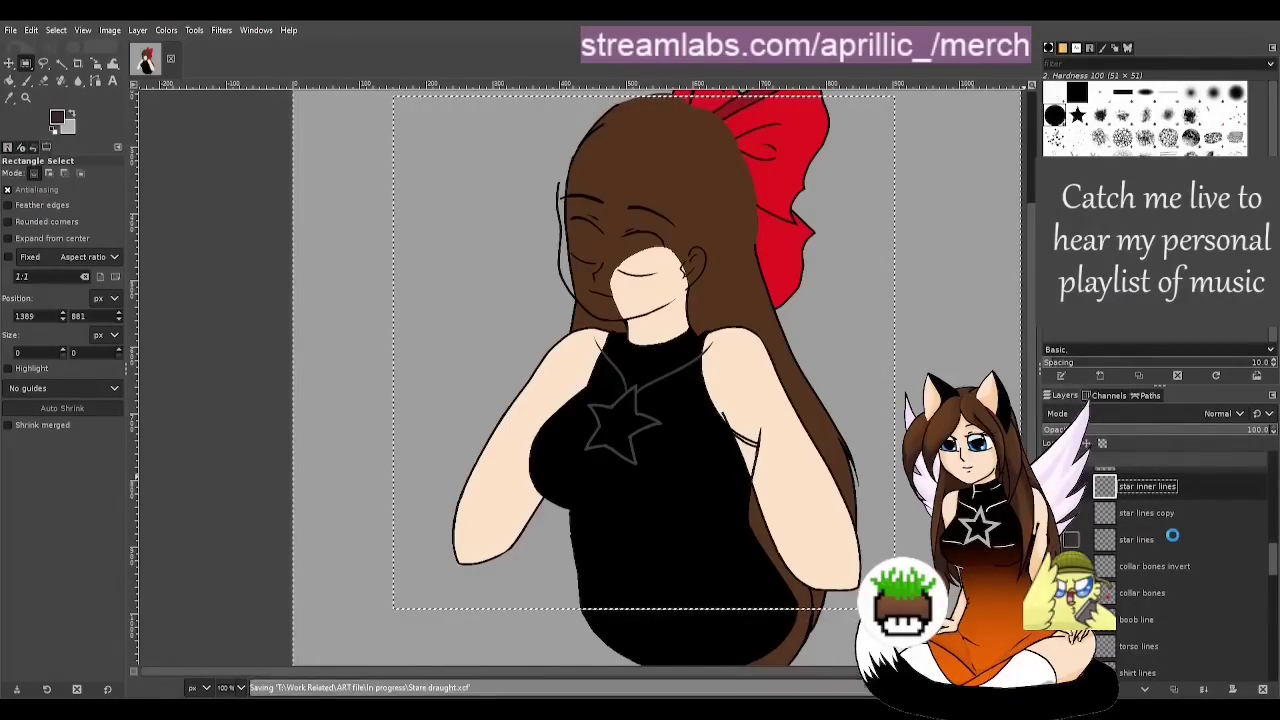
{"action": "left_click", "coordinate": [1170, 542]}
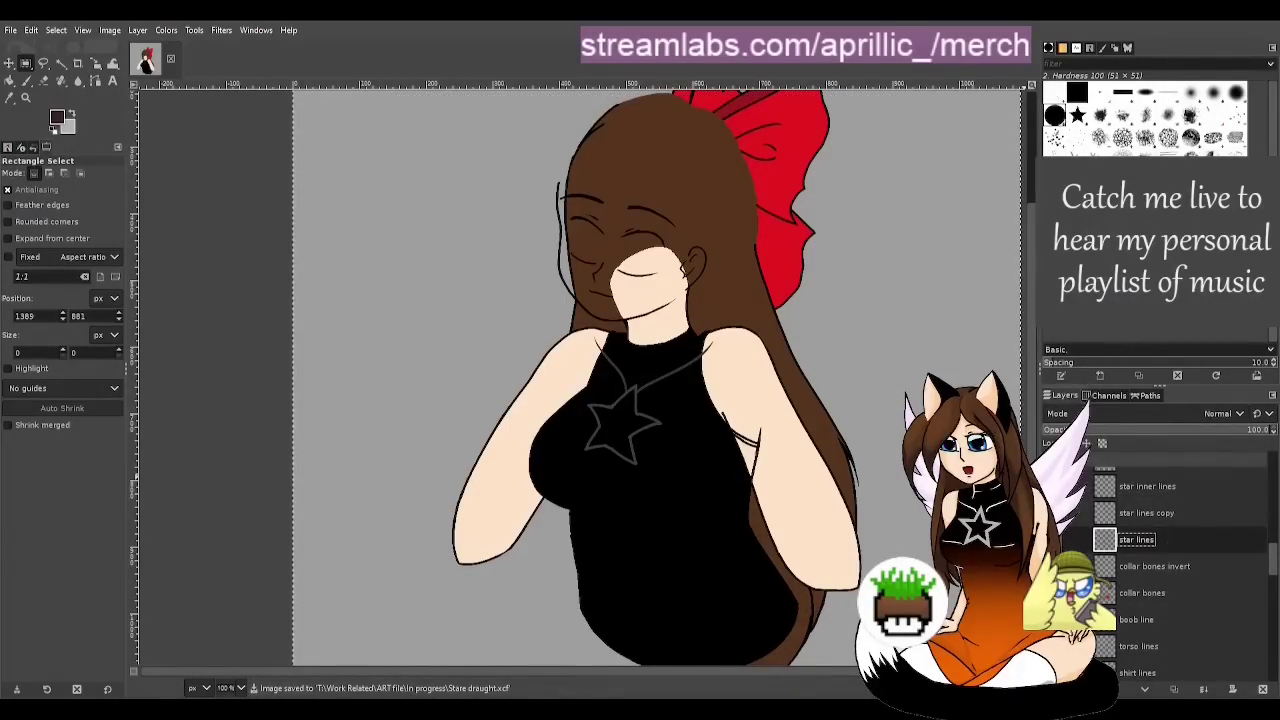
{"action": "key", "text": "shift+ctrl+d"}
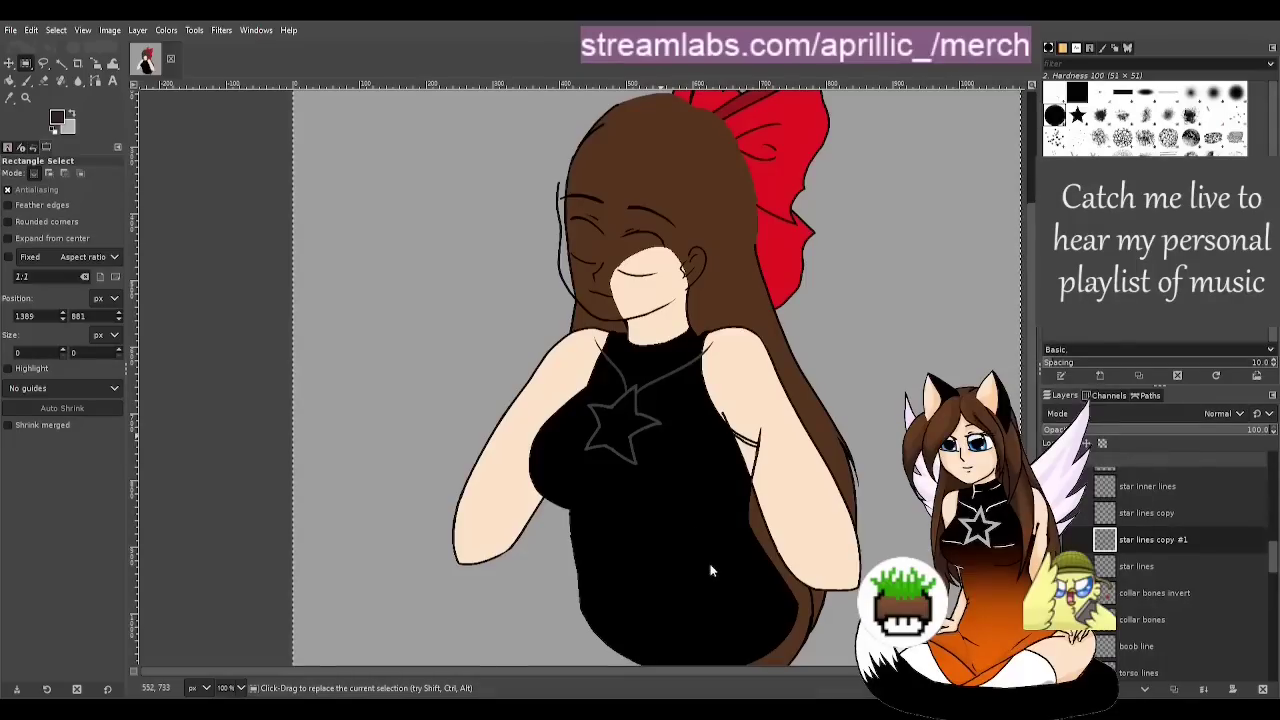
{"action": "key", "text": "ctrl+f"}
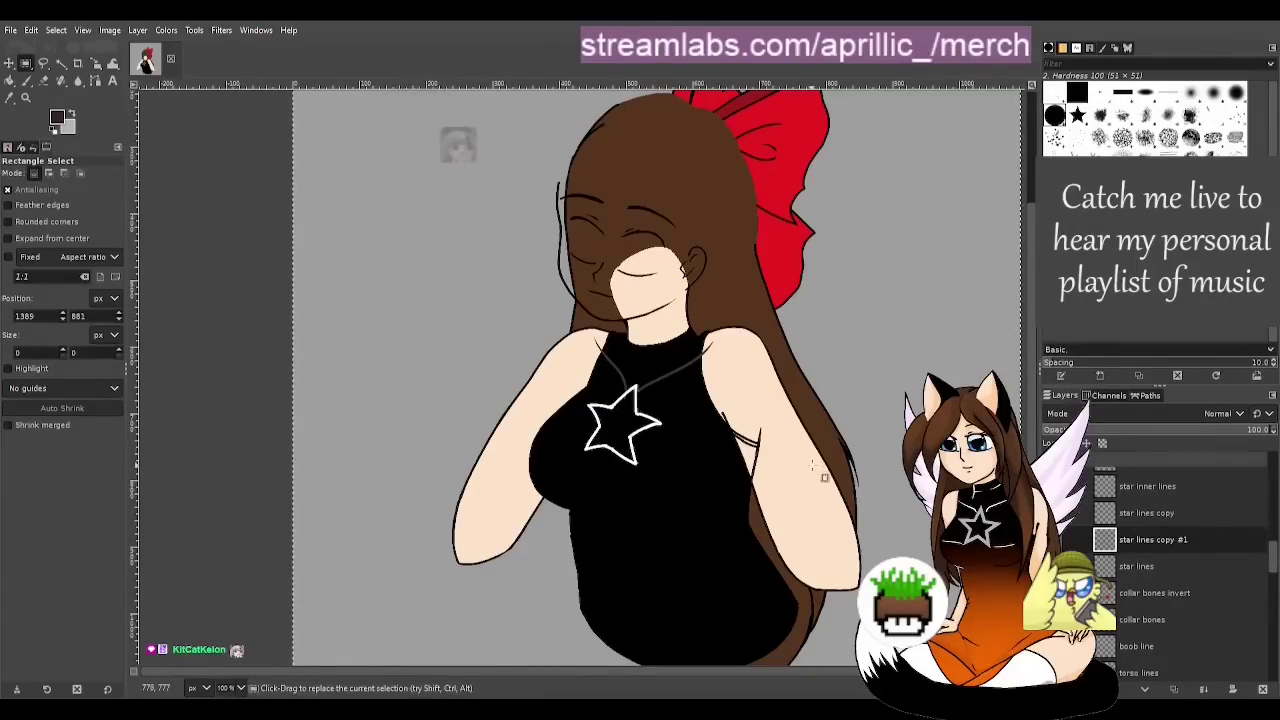
{"action": "key", "text": "ctrl+z"}
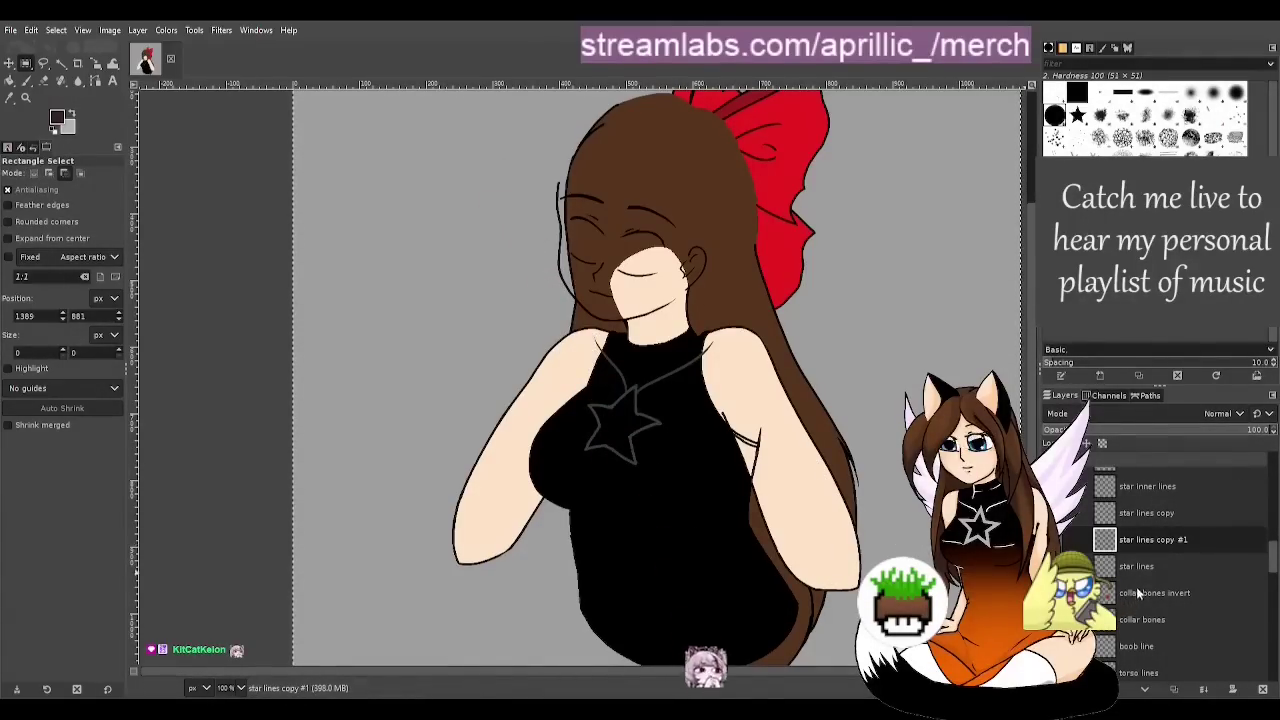
{"action": "key", "text": "ctrl+z"}
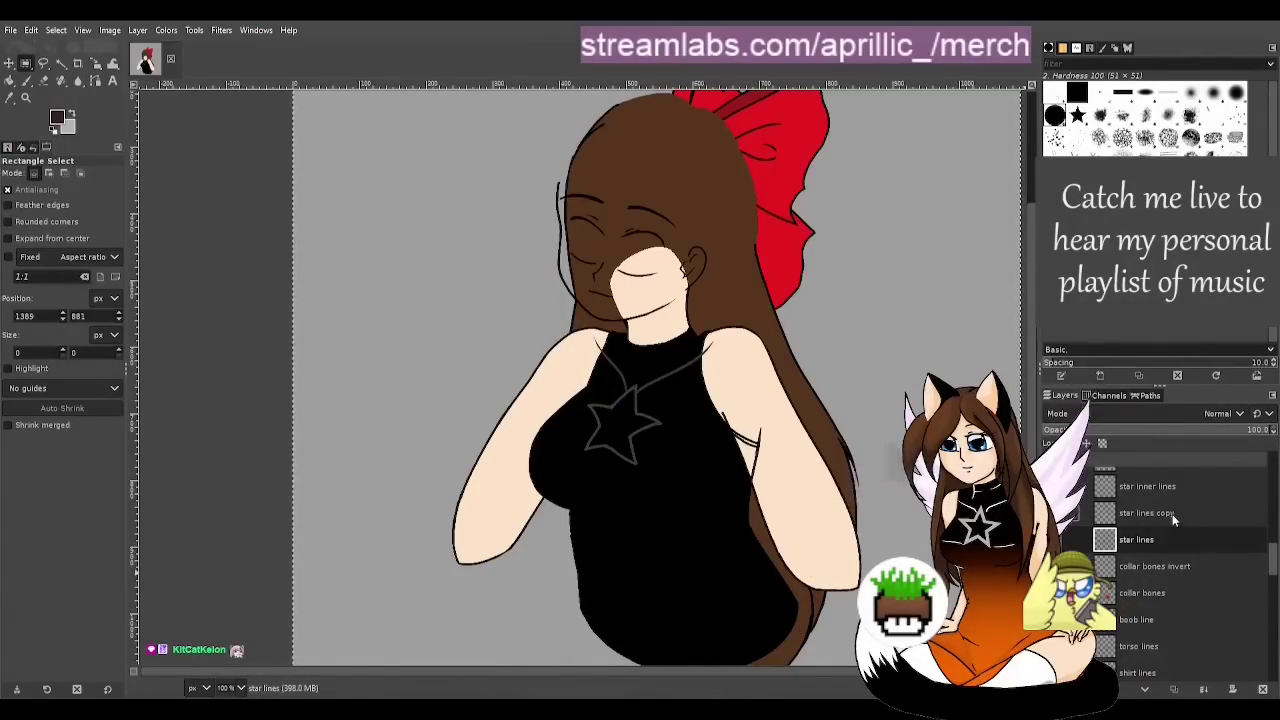
Check the "star lines copy" layer by toggling its visibility and rename it "star invert"
{"action": "left_click", "coordinate": [1170, 517]}
{"action": "left_click", "coordinate": [1051, 513]}
{"action": "left_click", "coordinate": [1051, 513]}
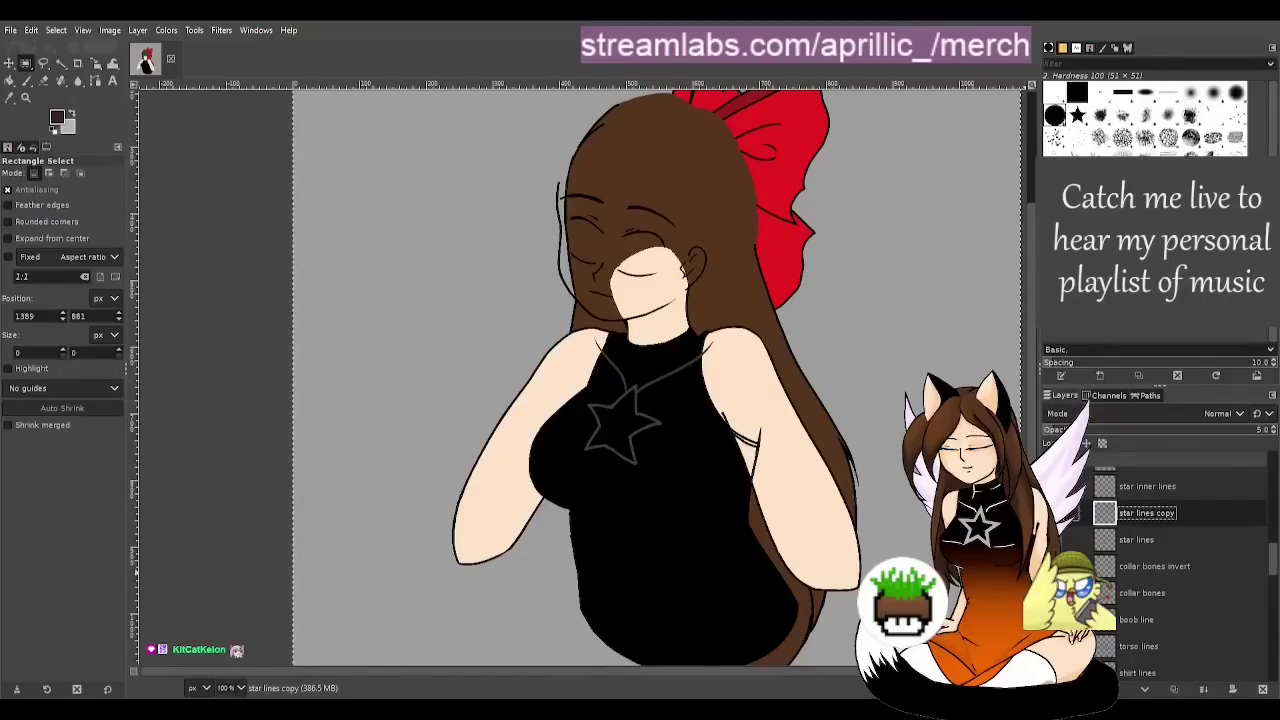
{"action": "double_click", "coordinate": [1136, 512]}
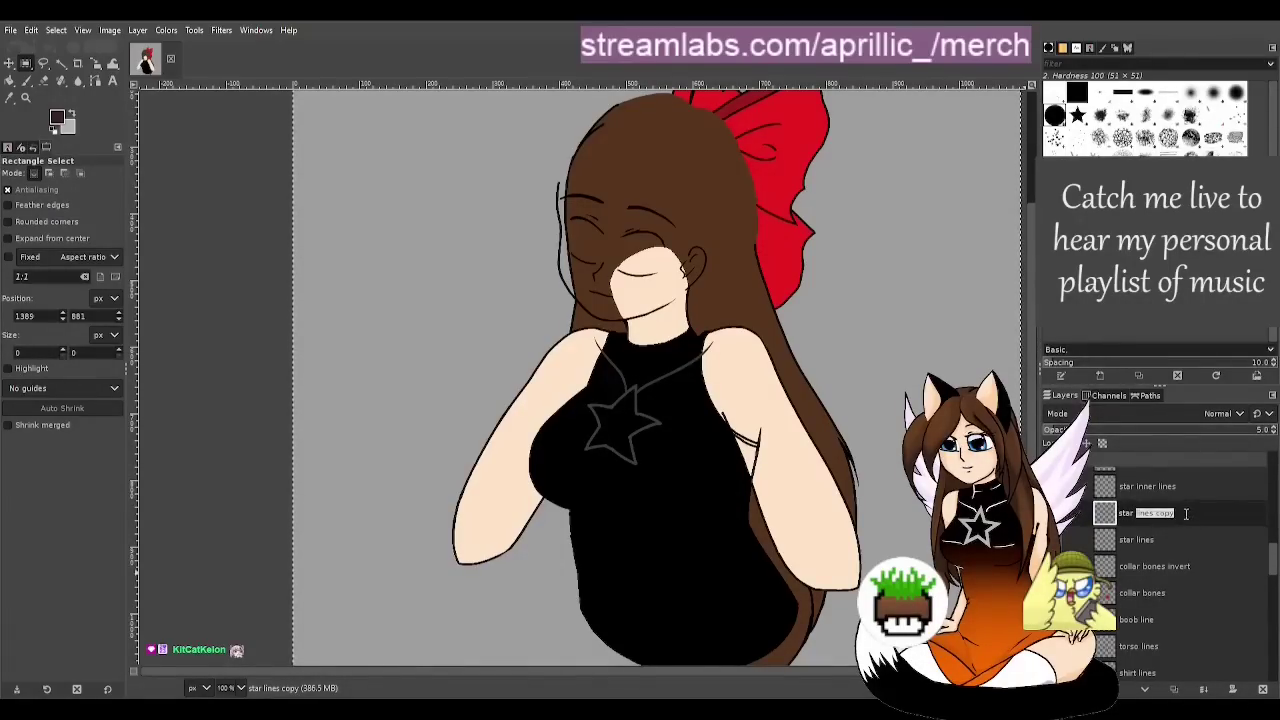
{"action": "type", "text": "star invert"}
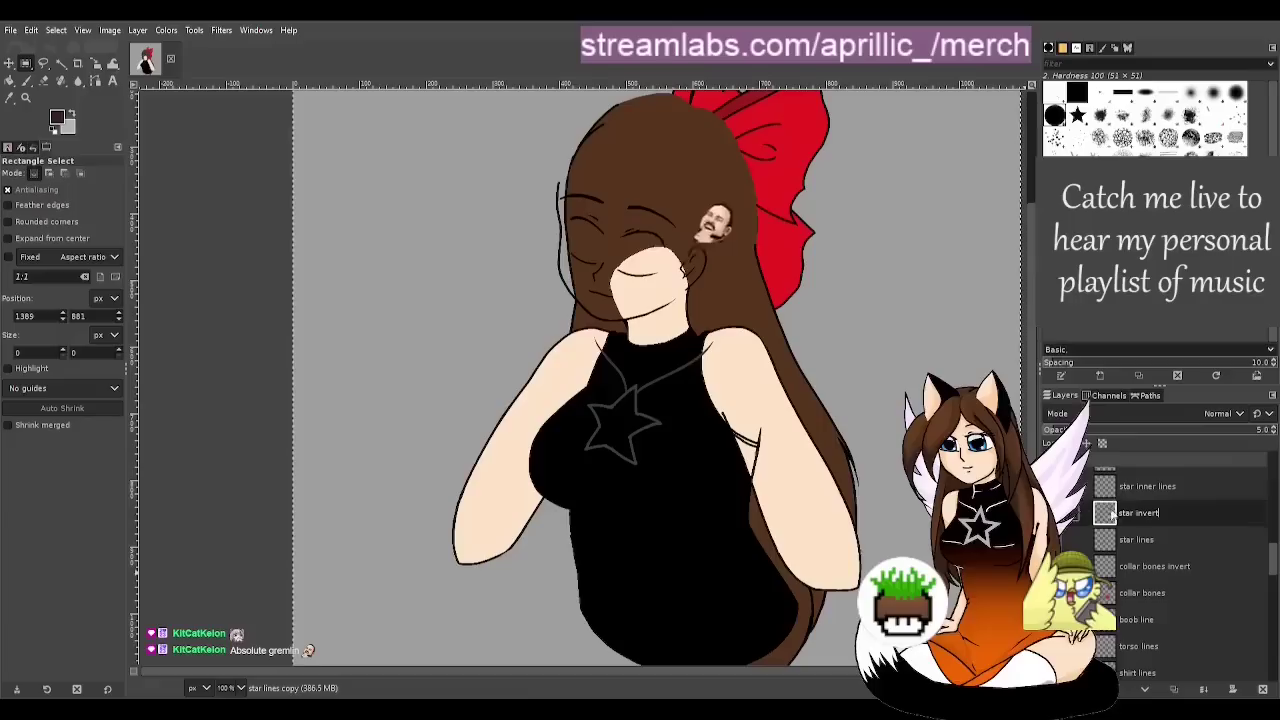
{"action": "key", "text": "Return"}
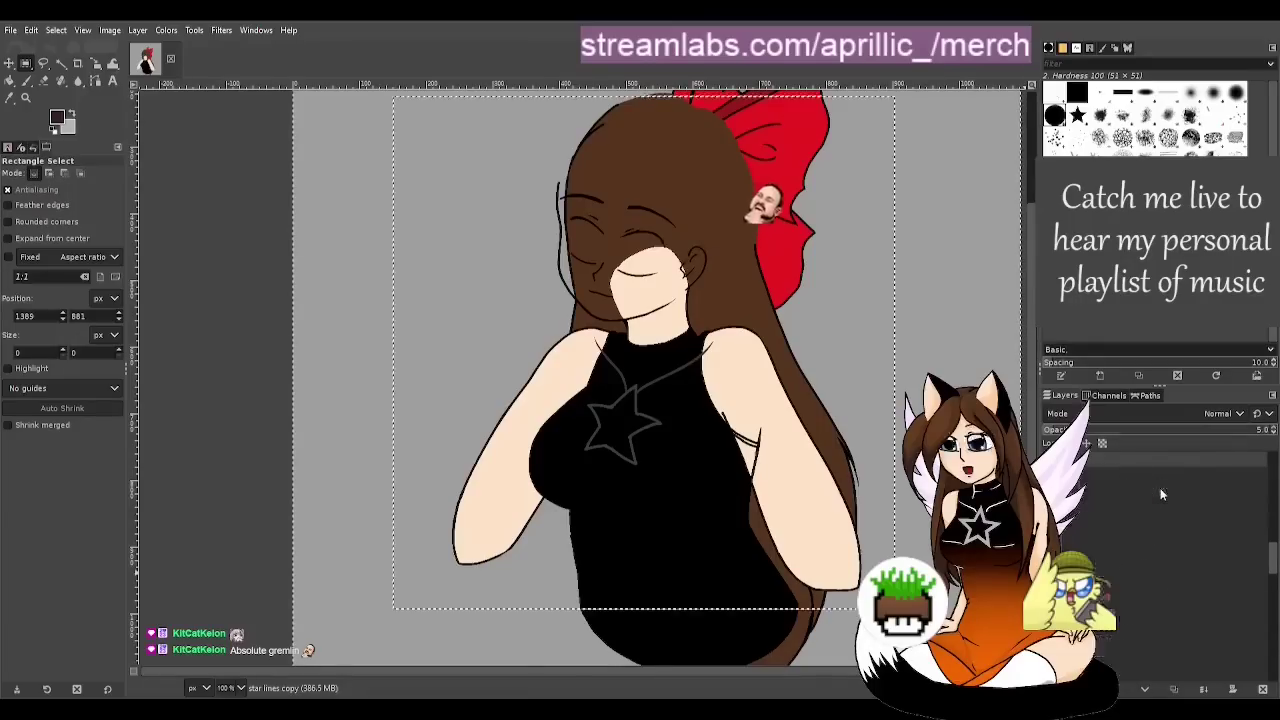
Duplicate the "star inner lines" layer
{"action": "left_click", "coordinate": [1160, 487]}
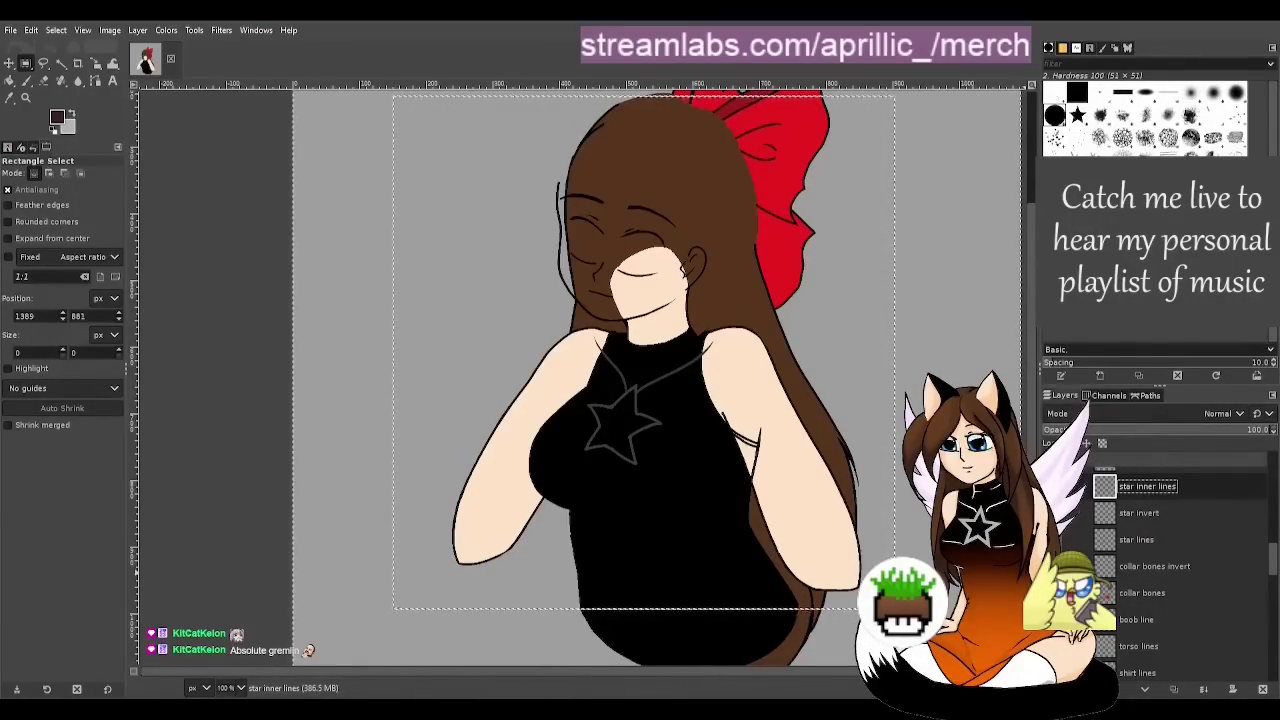
{"action": "key", "text": "shift+ctrl+d"}
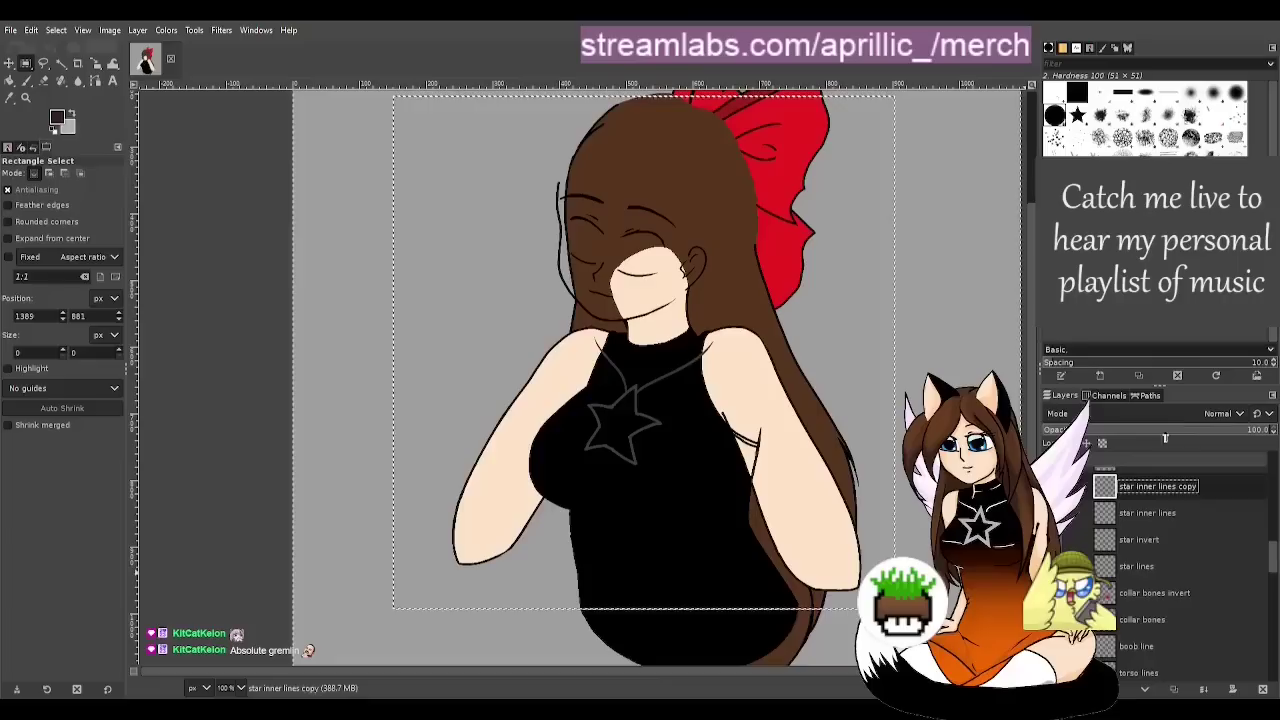
Rename the star inner lines copy layer as "star inner invert" and invert its colors
{"action": "double_click", "coordinate": [1150, 487]}
{"action": "left_click", "coordinate": [1168, 486]}
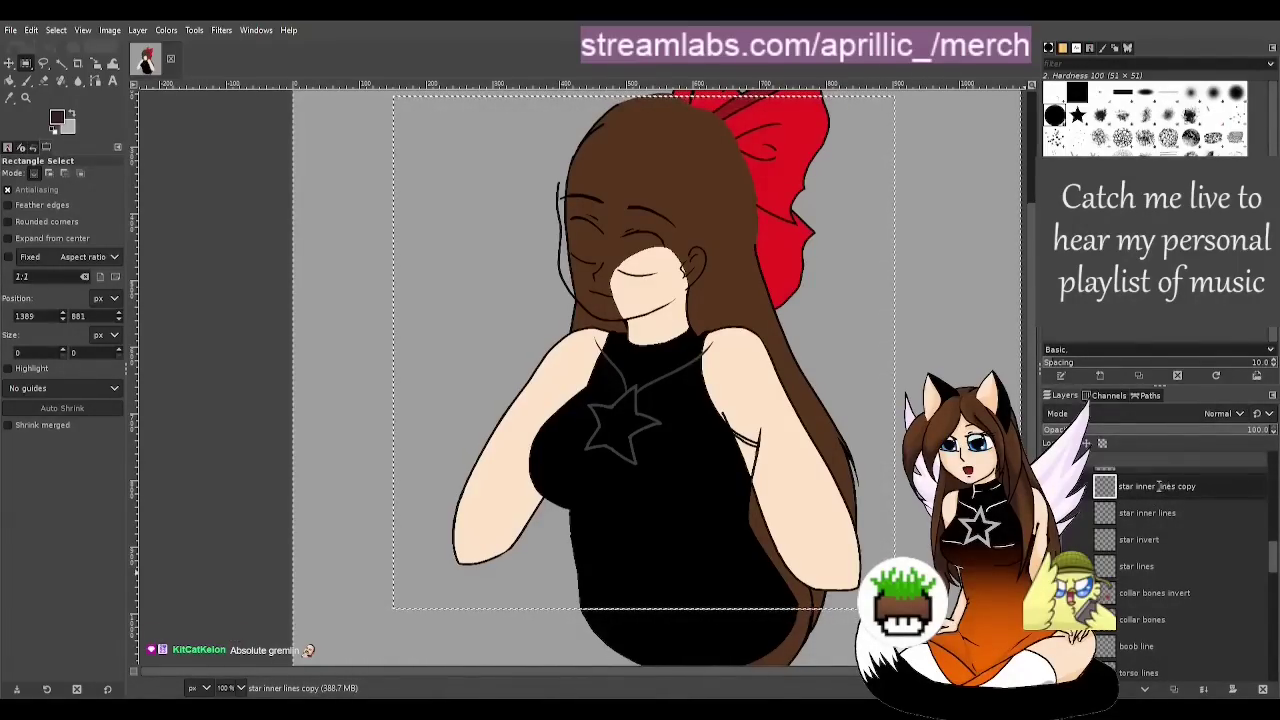
{"action": "left_click_drag", "start_coordinate": [1159, 486], "coordinate": [1214, 488]}
{"action": "type", "text": "inner inv"}
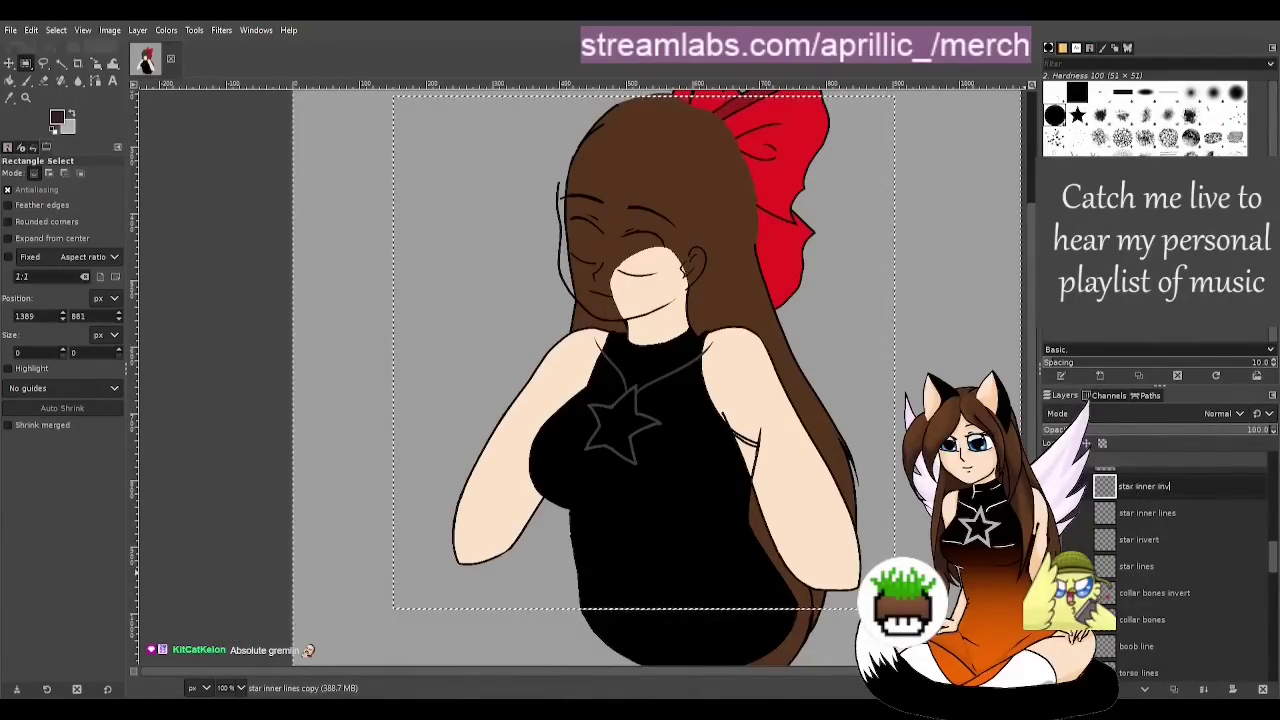
{"action": "type", "text": "ert"}
{"action": "key", "text": "Return"}
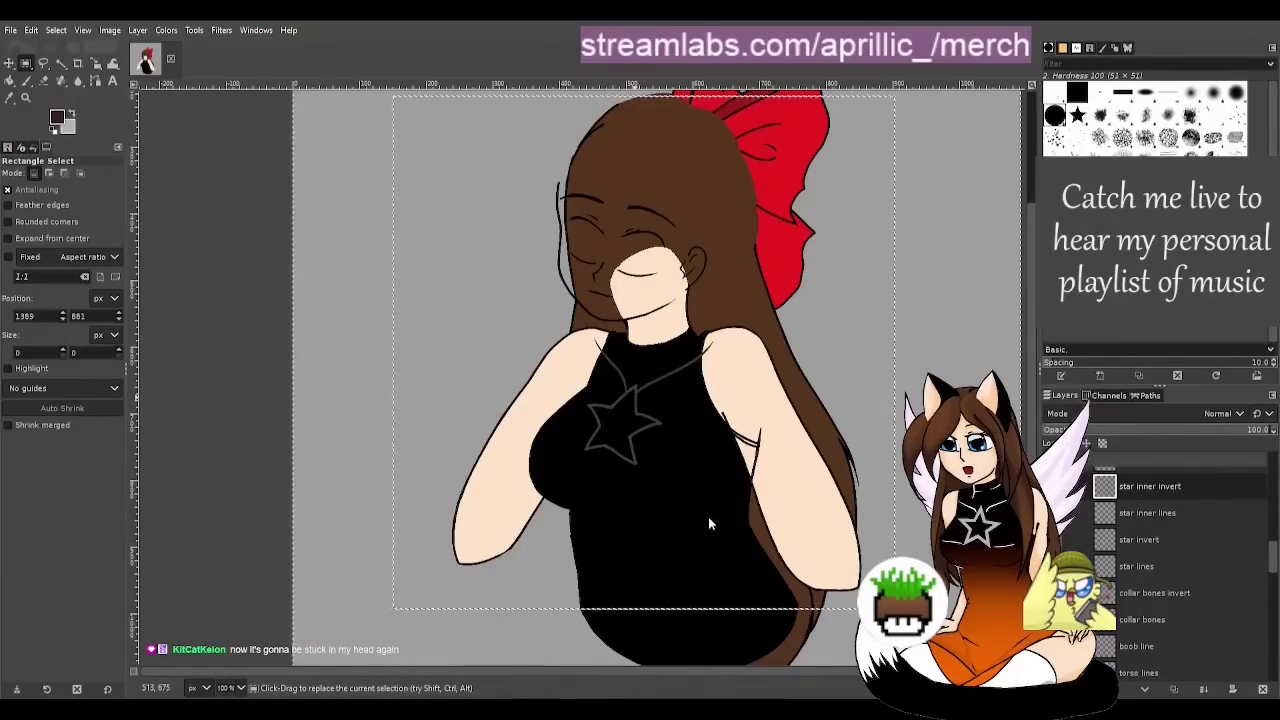
{"action": "key", "text": "ctrl+i"}
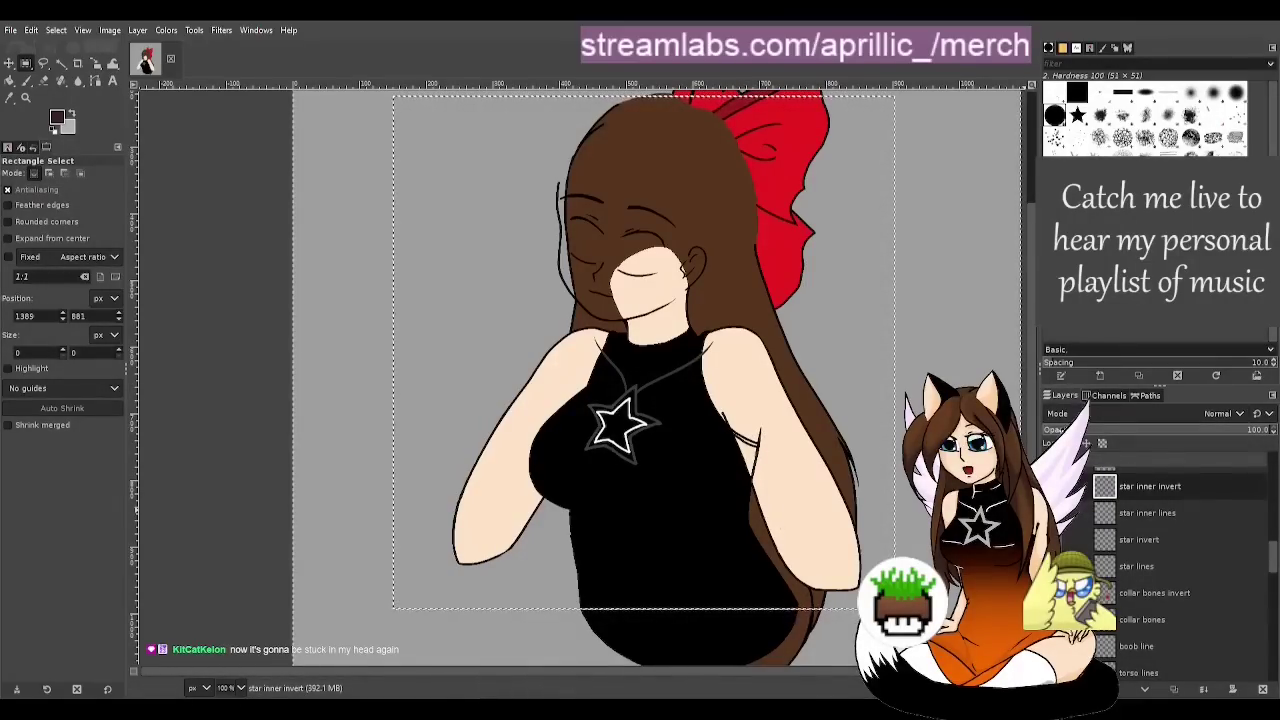
Lower the star inner invert layer's opacity to 5 and save the image
{"action": "left_click", "coordinate": [1058, 430]}
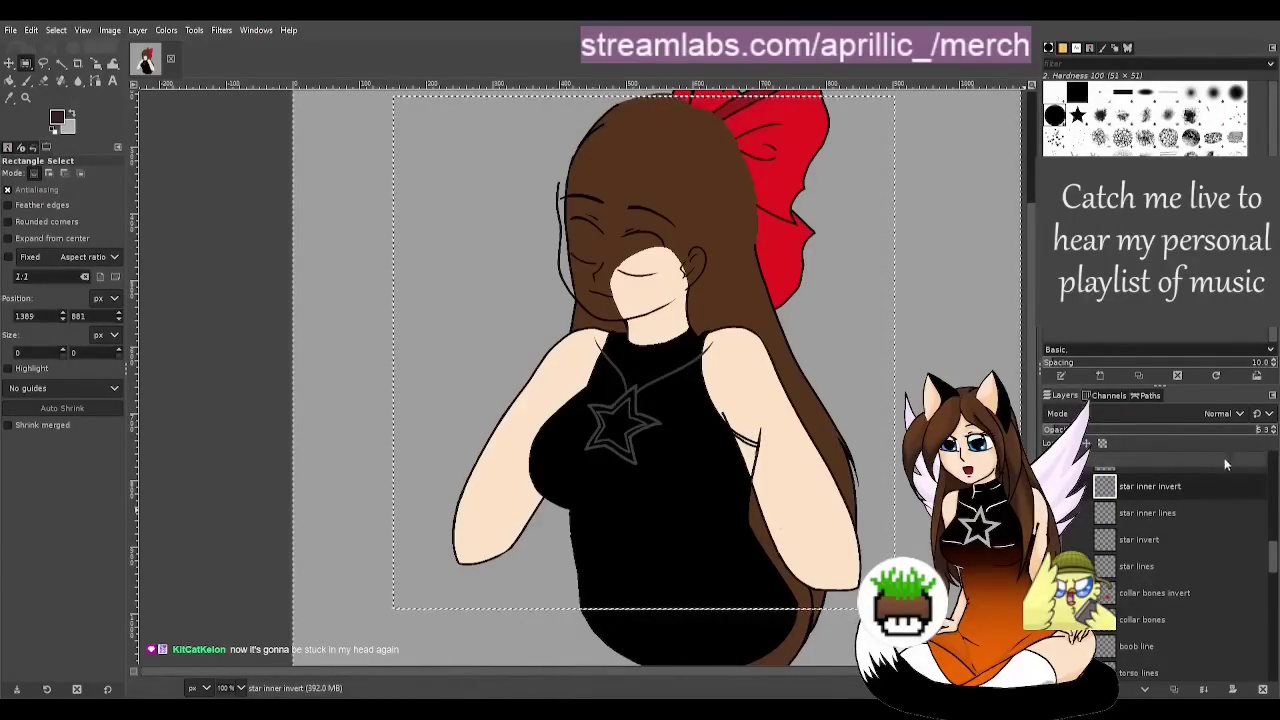
{"action": "left_click", "coordinate": [1274, 433]}
{"action": "scroll", "coordinate": [1276, 432], "scroll_direction": "down", "scroll_amount": 2}
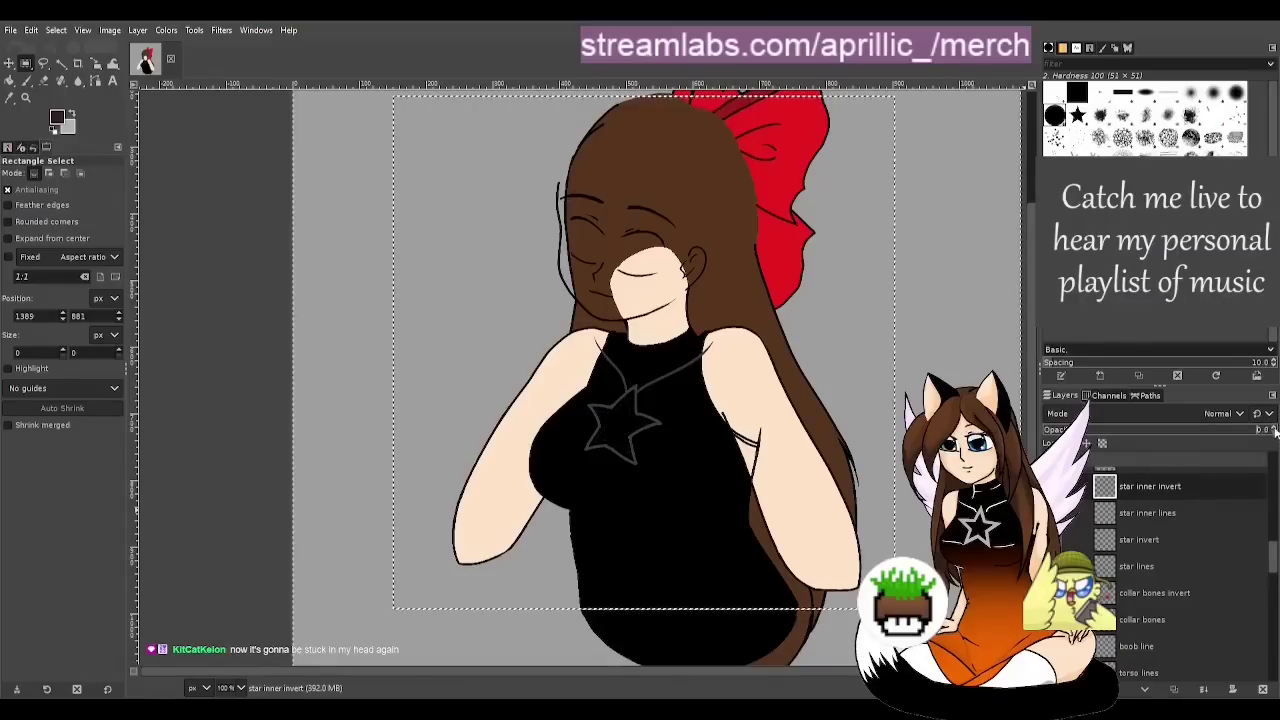
{"action": "scroll", "coordinate": [1274, 430], "scroll_direction": "up", "scroll_amount": 5}
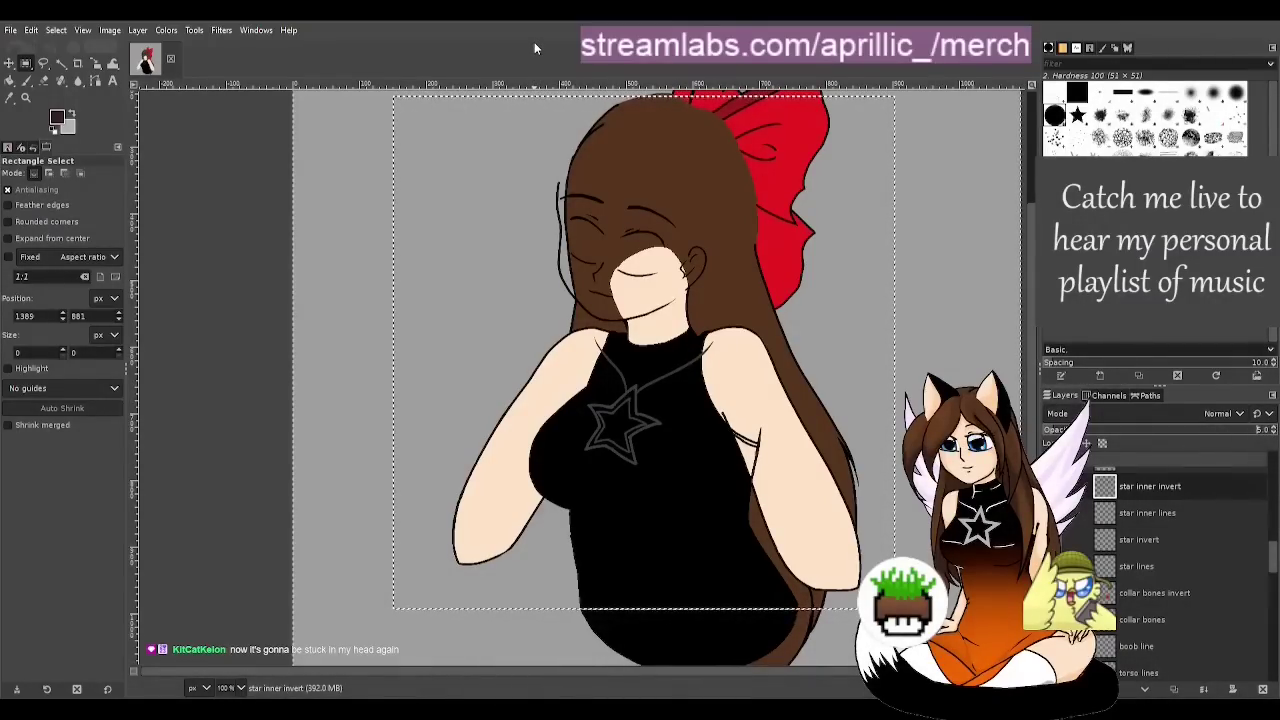
{"action": "key", "text": "ctrl+s"}
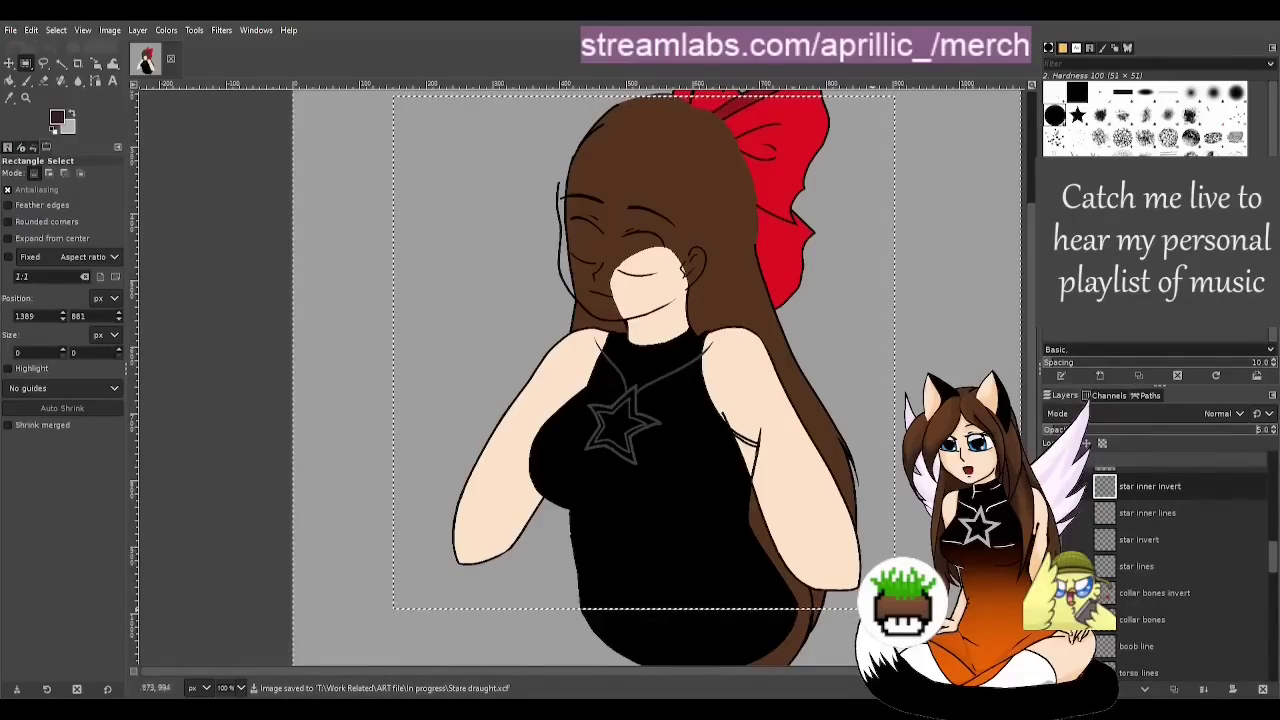
Move the star inner lines layer directly below the star invert layer
{"action": "left_click", "coordinate": [1180, 512]}
{"action": "left_click_drag", "start_coordinate": [1187, 517], "coordinate": [1153, 520]}
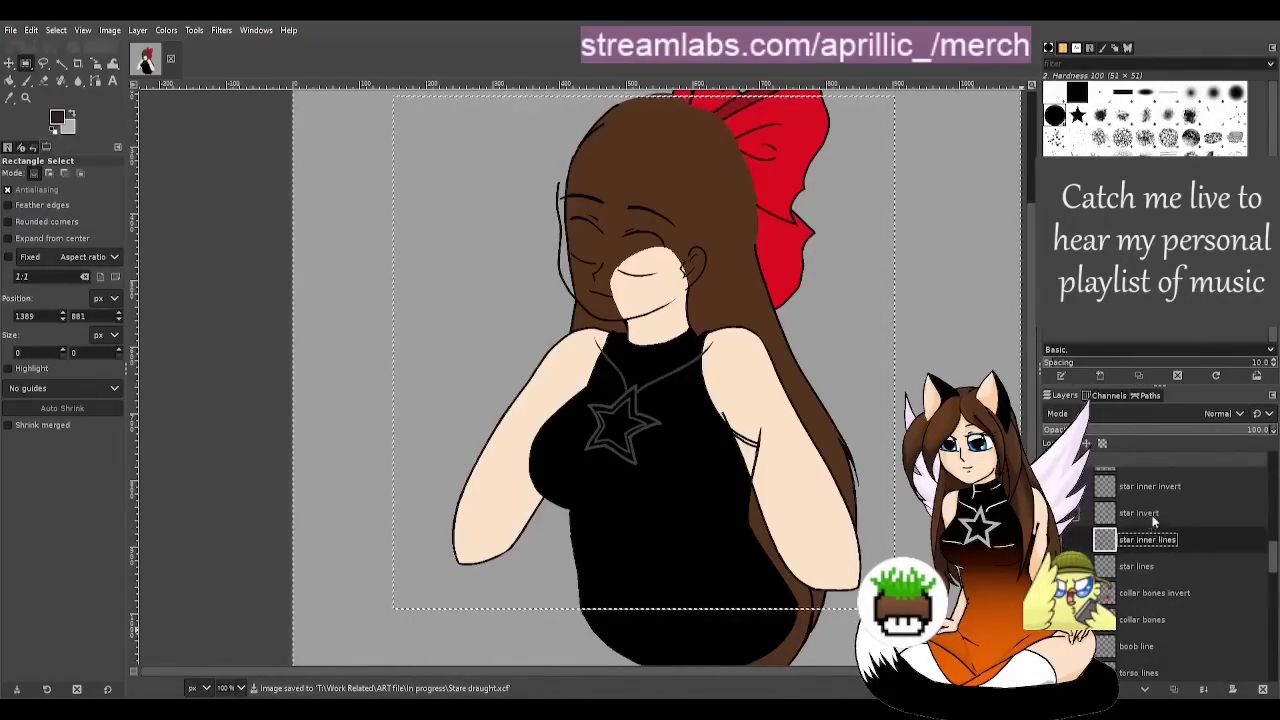
Merge star inner invert down into star invert and try to fuzzy select the band of the star on the chest
{"action": "left_click", "coordinate": [1193, 488]}
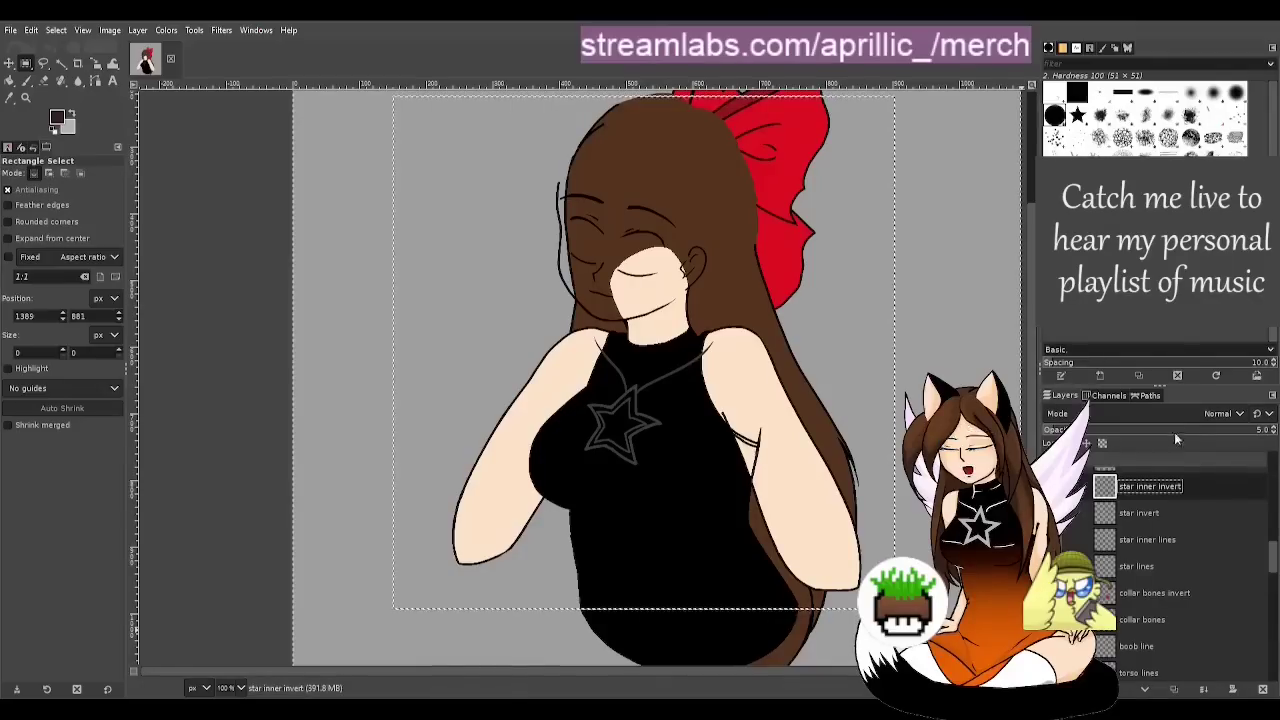
{"action": "left_click", "coordinate": [1204, 689]}
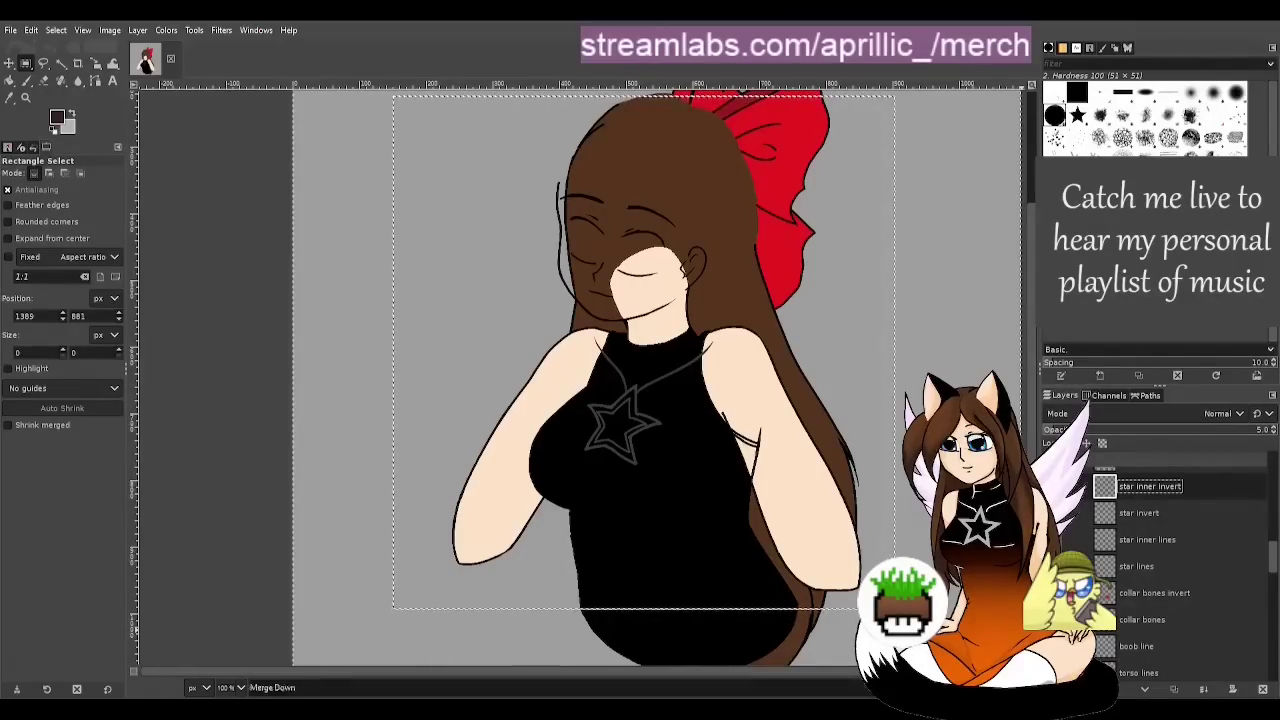
{"action": "scroll", "coordinate": [593, 425], "scroll_direction": "up", "scroll_amount": 4}
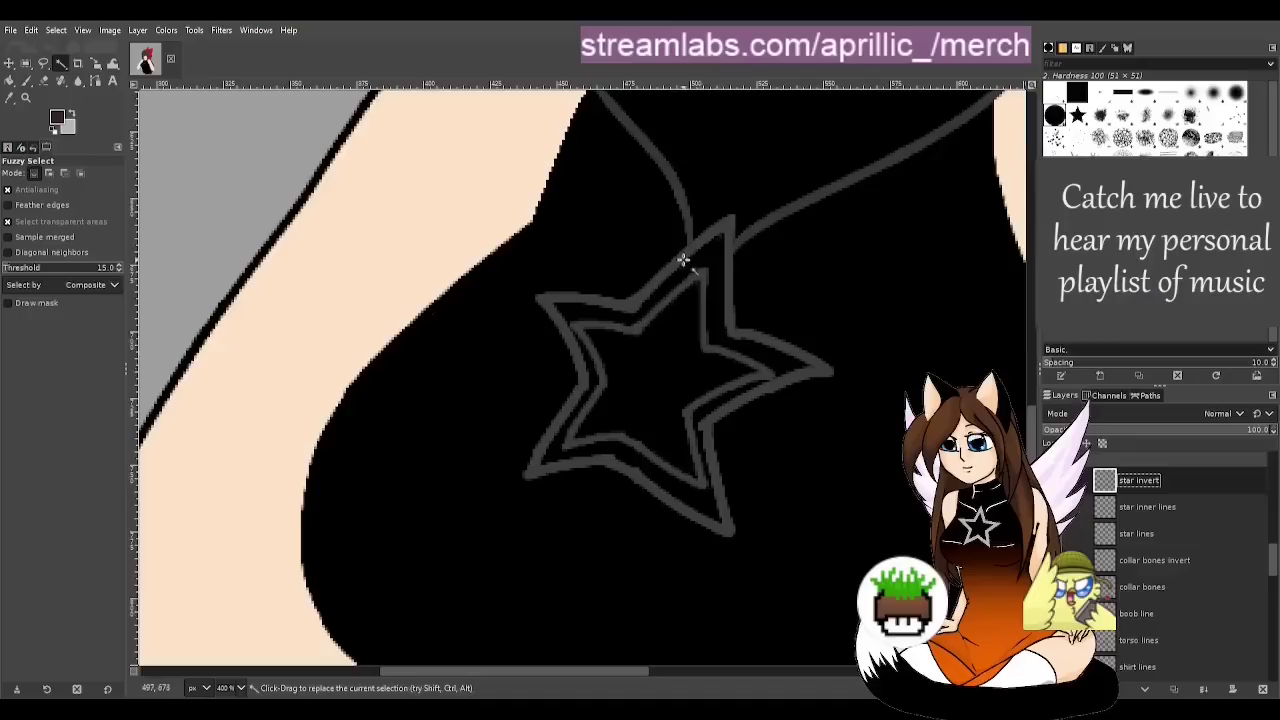
{"action": "left_click", "coordinate": [638, 300]}
{"action": "left_click", "coordinate": [676, 281], "text": "shift"}
{"action": "scroll", "coordinate": [706, 276], "scroll_direction": "up", "scroll_amount": 1}
{"action": "scroll", "coordinate": [708, 272], "scroll_direction": "up", "scroll_amount": 1}
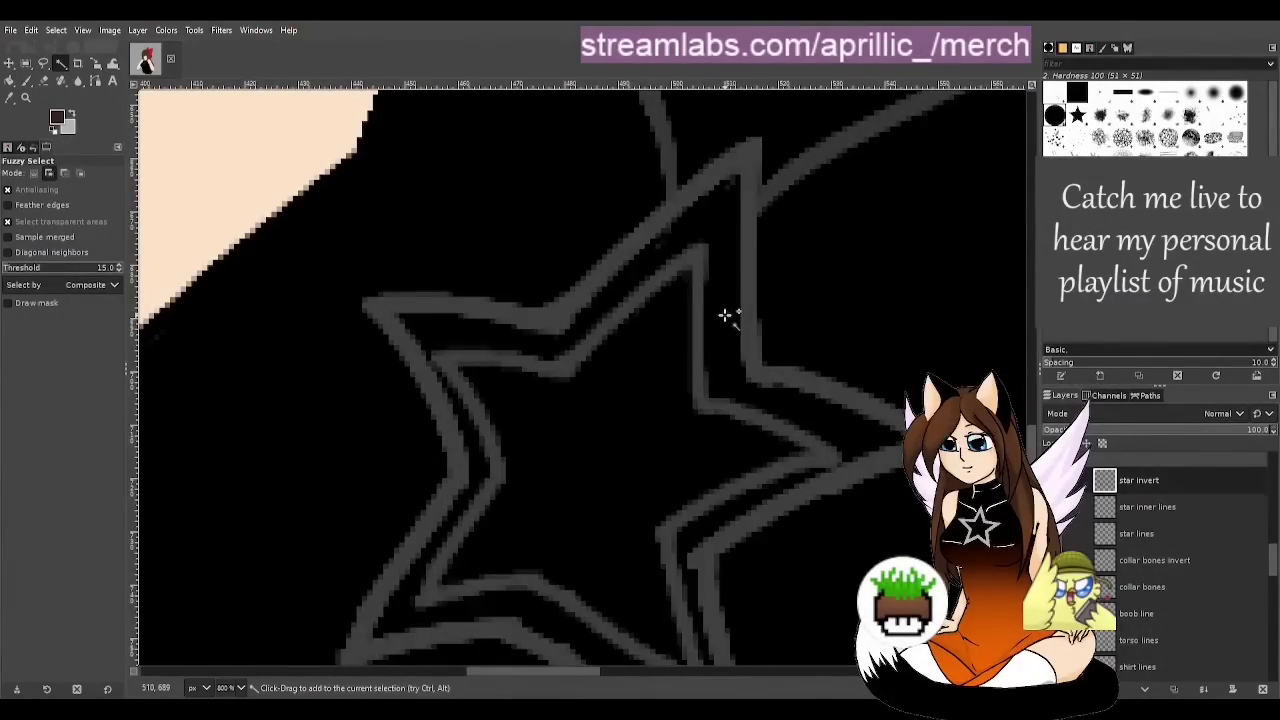
Try fuzzy selecting the outlines of the star on the star invert layer
{"action": "scroll", "coordinate": [723, 323], "scroll_direction": "down", "scroll_amount": 8}
{"action": "scroll", "coordinate": [752, 360], "scroll_direction": "up", "scroll_amount": 2}
{"action": "scroll", "coordinate": [752, 360], "scroll_direction": "up", "scroll_amount": 4}
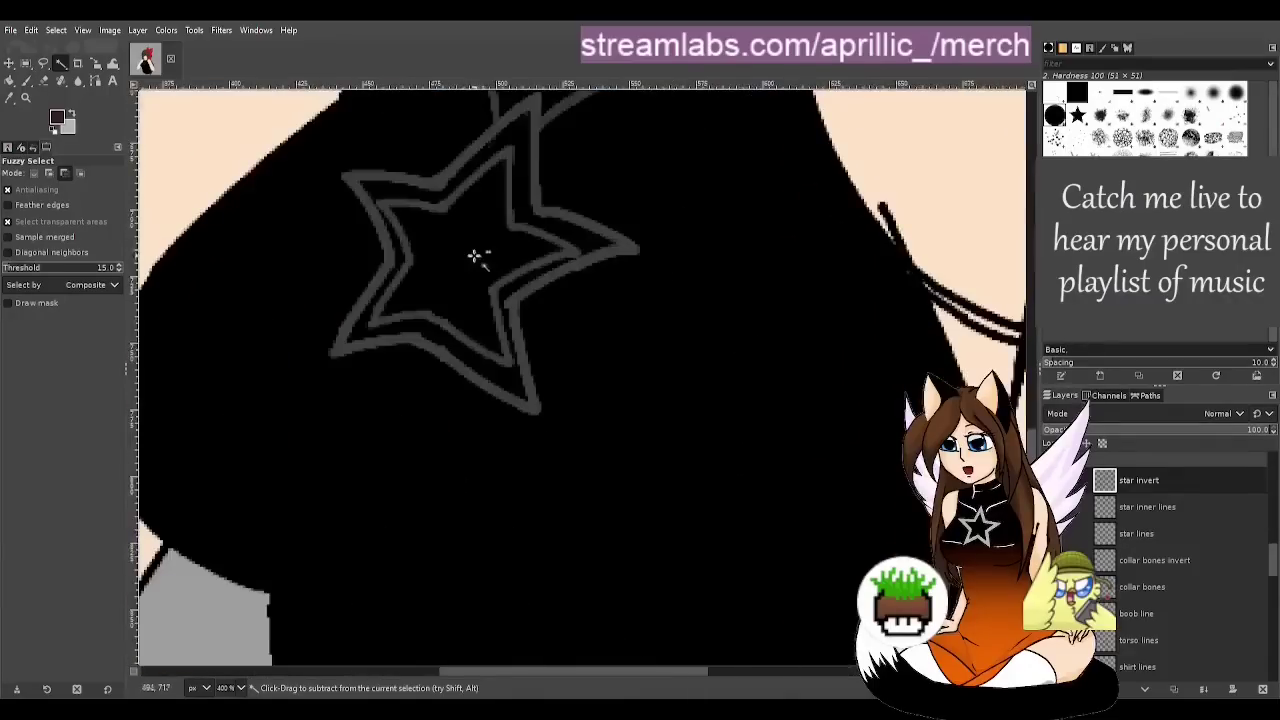
{"action": "left_click", "coordinate": [533, 205]}
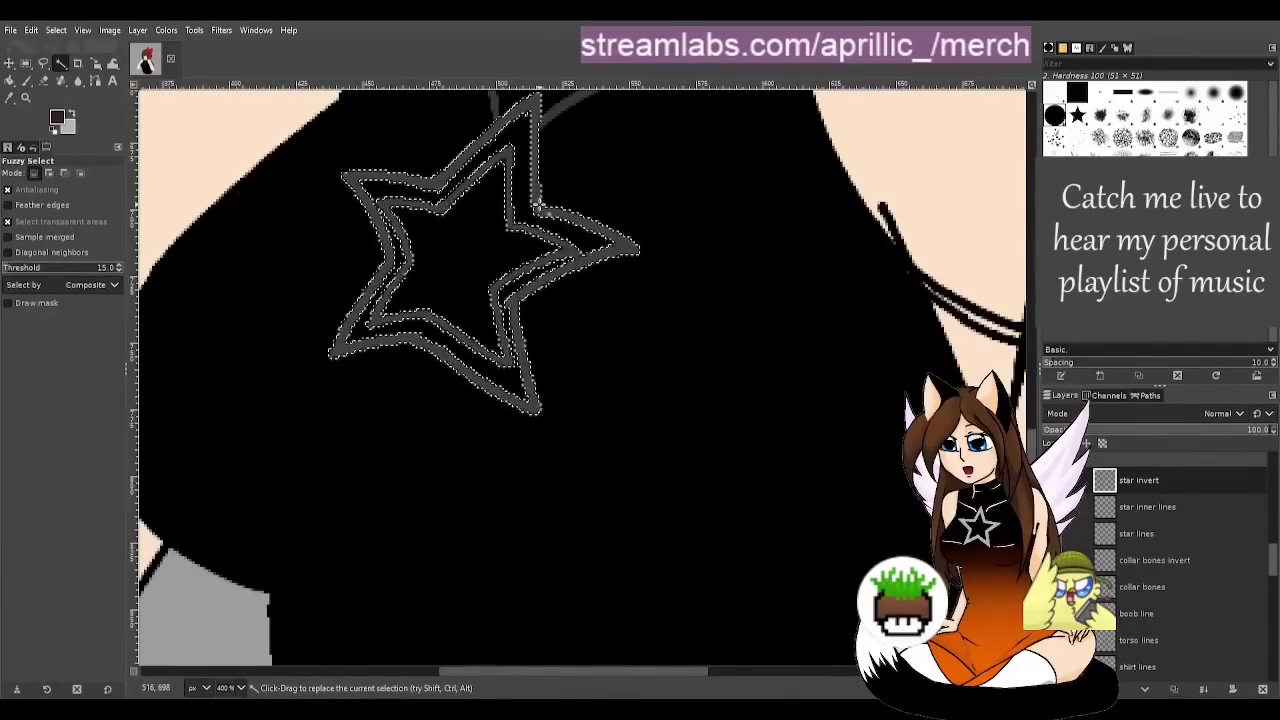
{"action": "scroll", "coordinate": [536, 210], "scroll_direction": "up", "scroll_amount": 1}
{"action": "scroll", "coordinate": [536, 213], "scroll_direction": "up", "scroll_amount": 1}
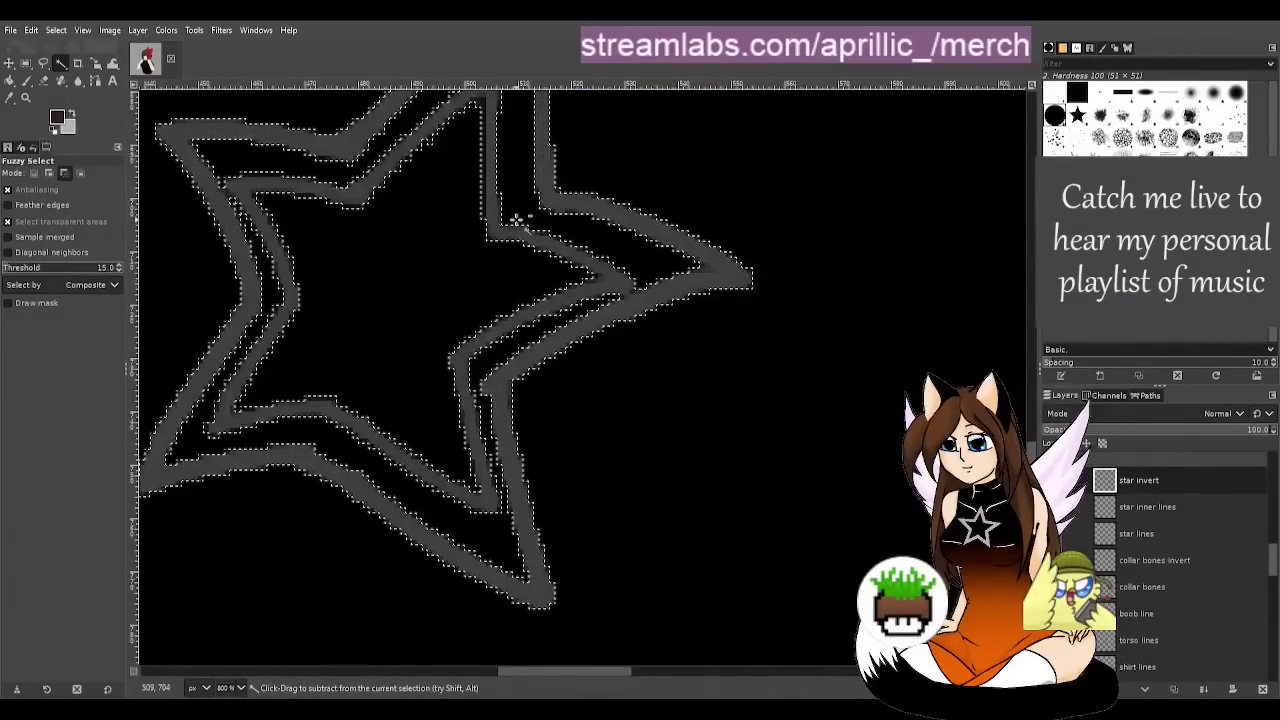
{"action": "scroll", "coordinate": [497, 265], "scroll_direction": "down", "scroll_amount": 8}
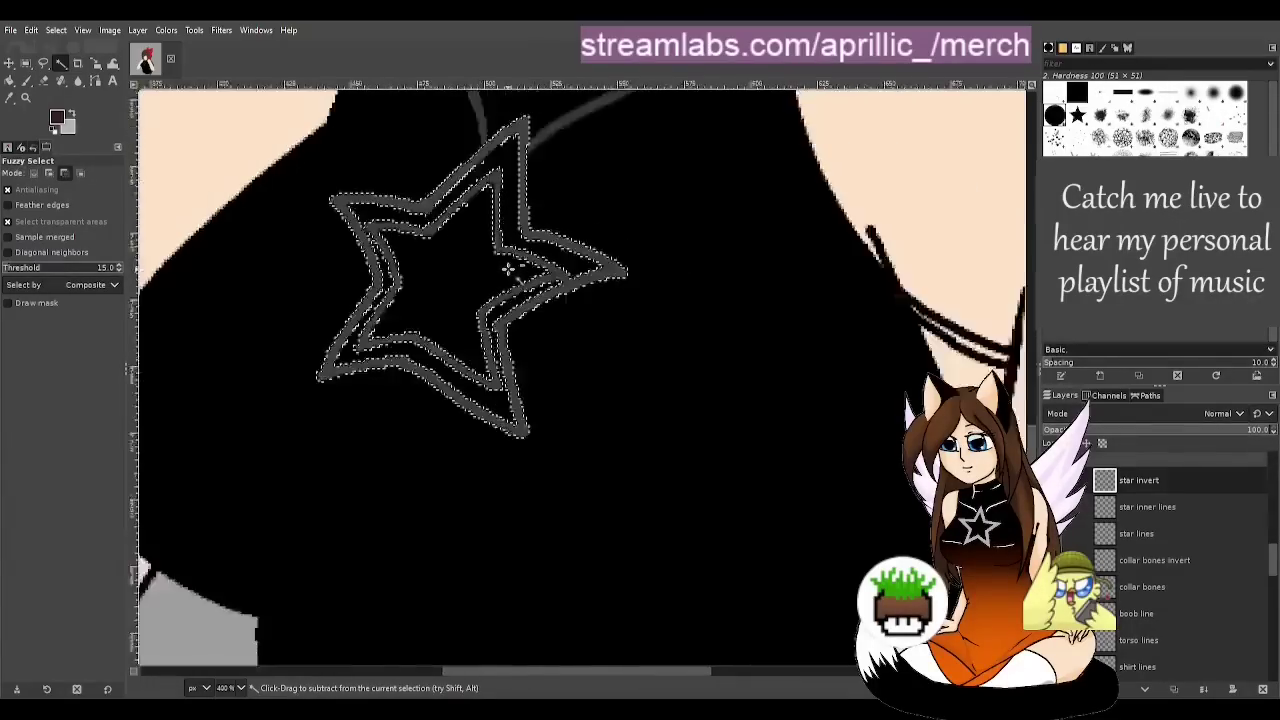
{"action": "scroll", "coordinate": [505, 270], "scroll_direction": "up", "scroll_amount": 6}
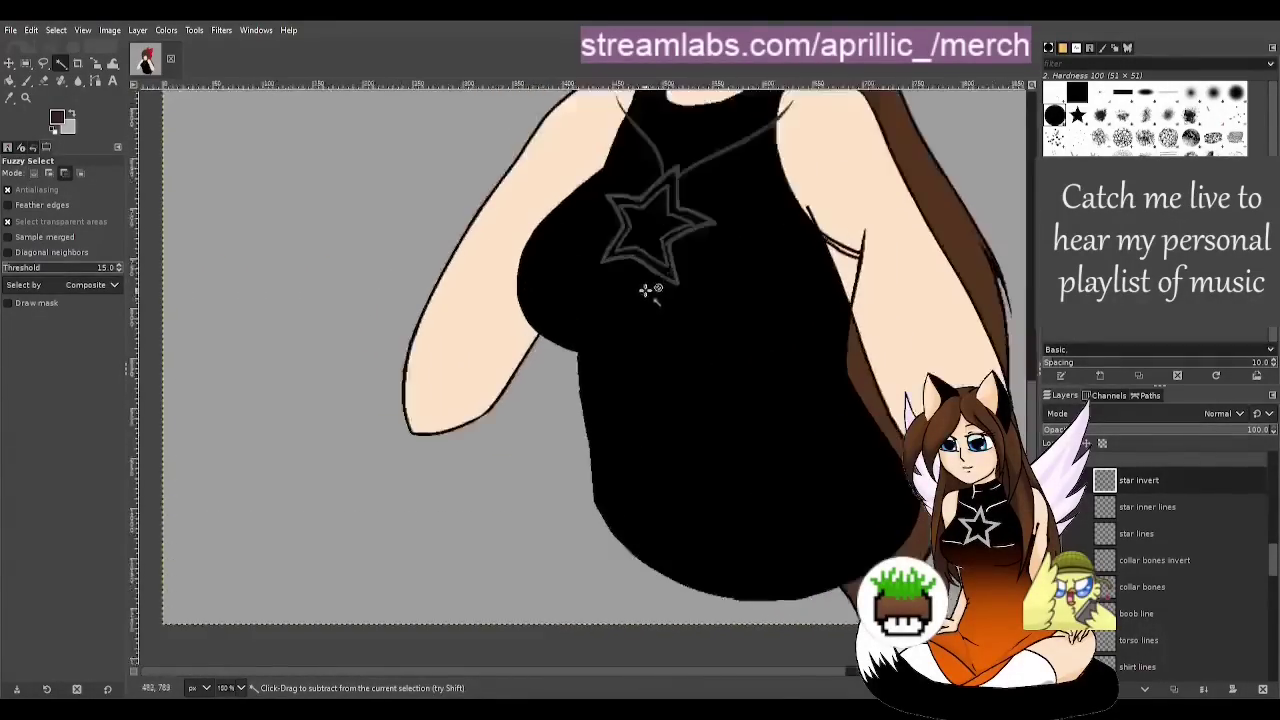
{"action": "scroll", "coordinate": [510, 395], "scroll_direction": "up", "scroll_amount": 2}
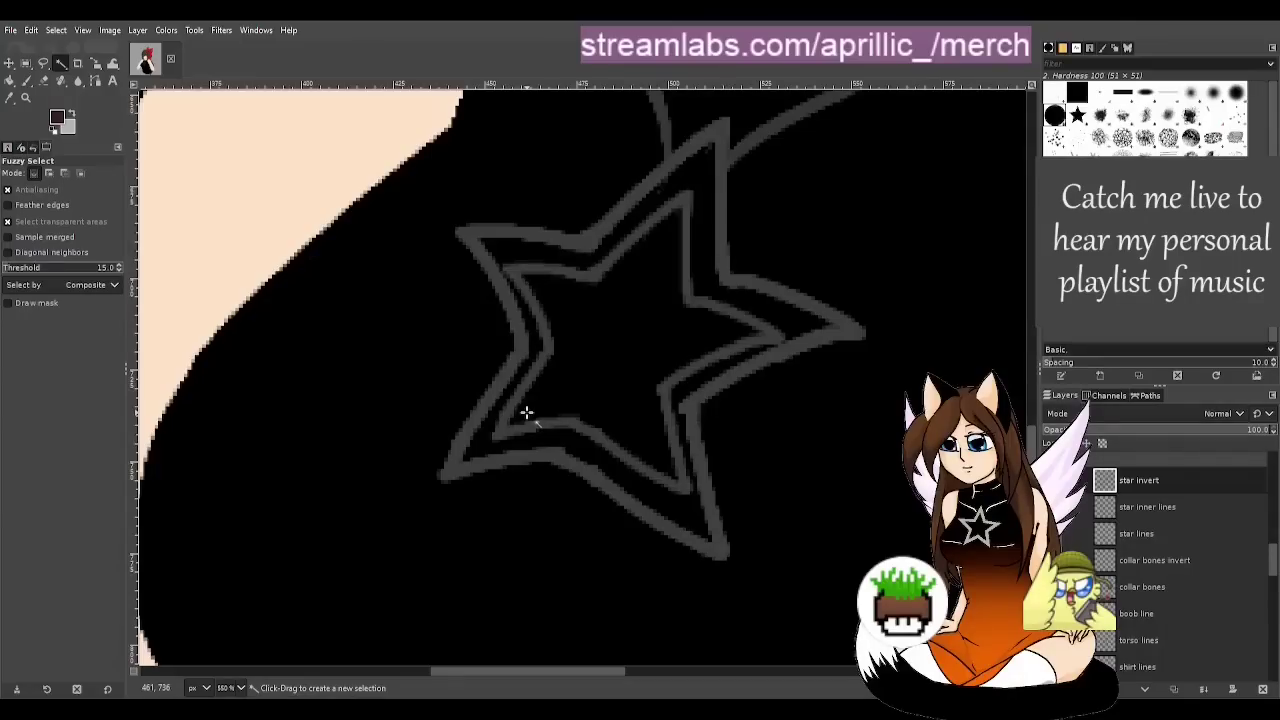
Try a short white Paintbrush stroke of size 4 along the star's upper-left point on the star invert layer
{"action": "key", "text": "p"}
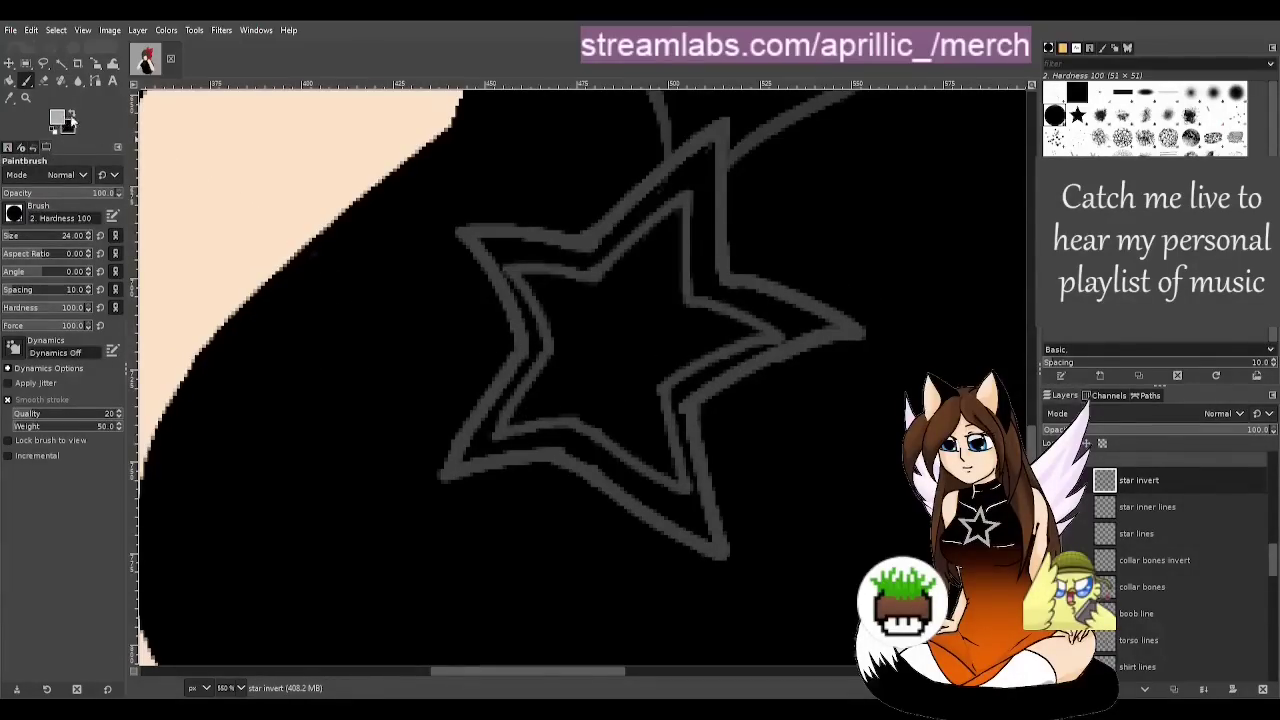
{"action": "key", "text": "x"}
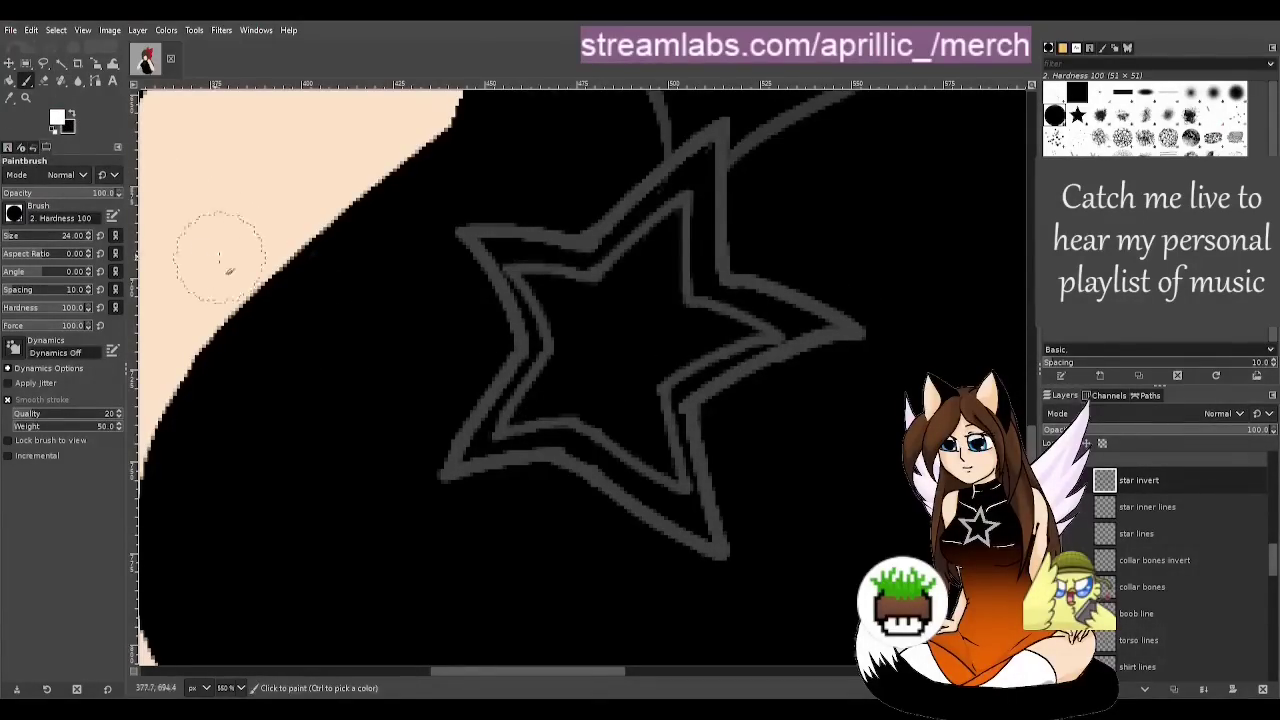
{"action": "left_click", "coordinate": [8, 236]}
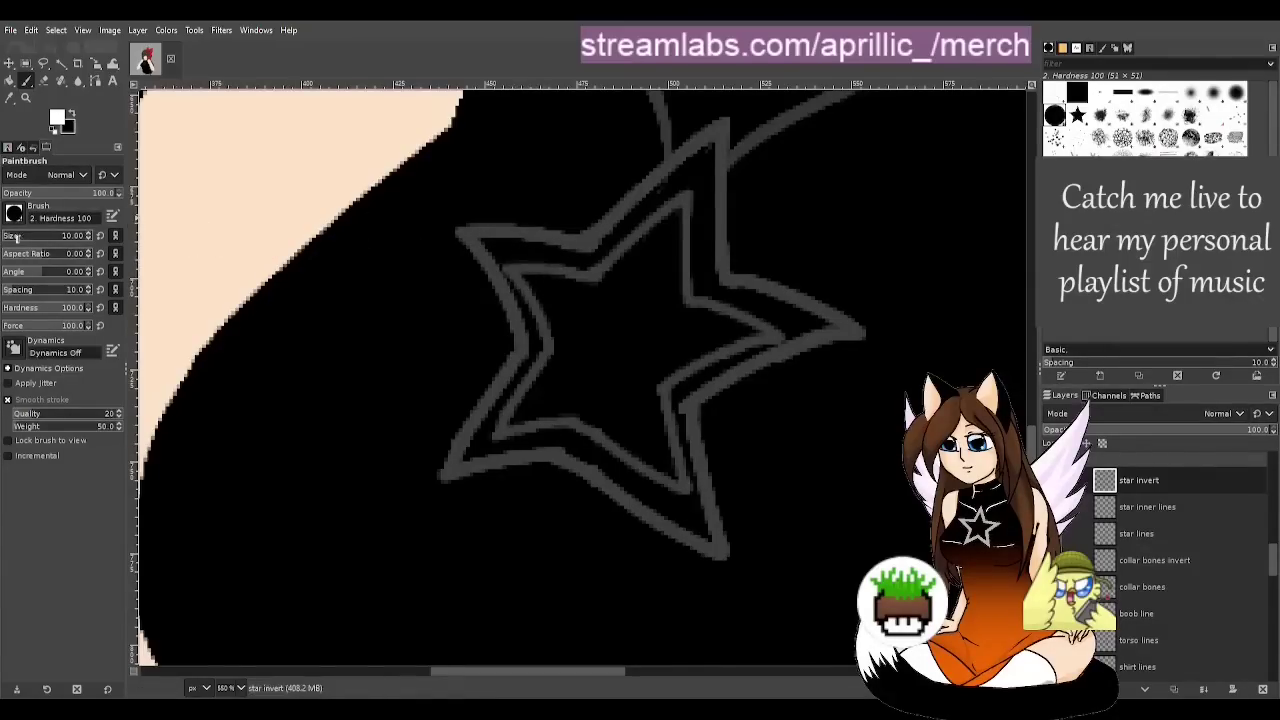
{"action": "left_click", "coordinate": [3, 238]}
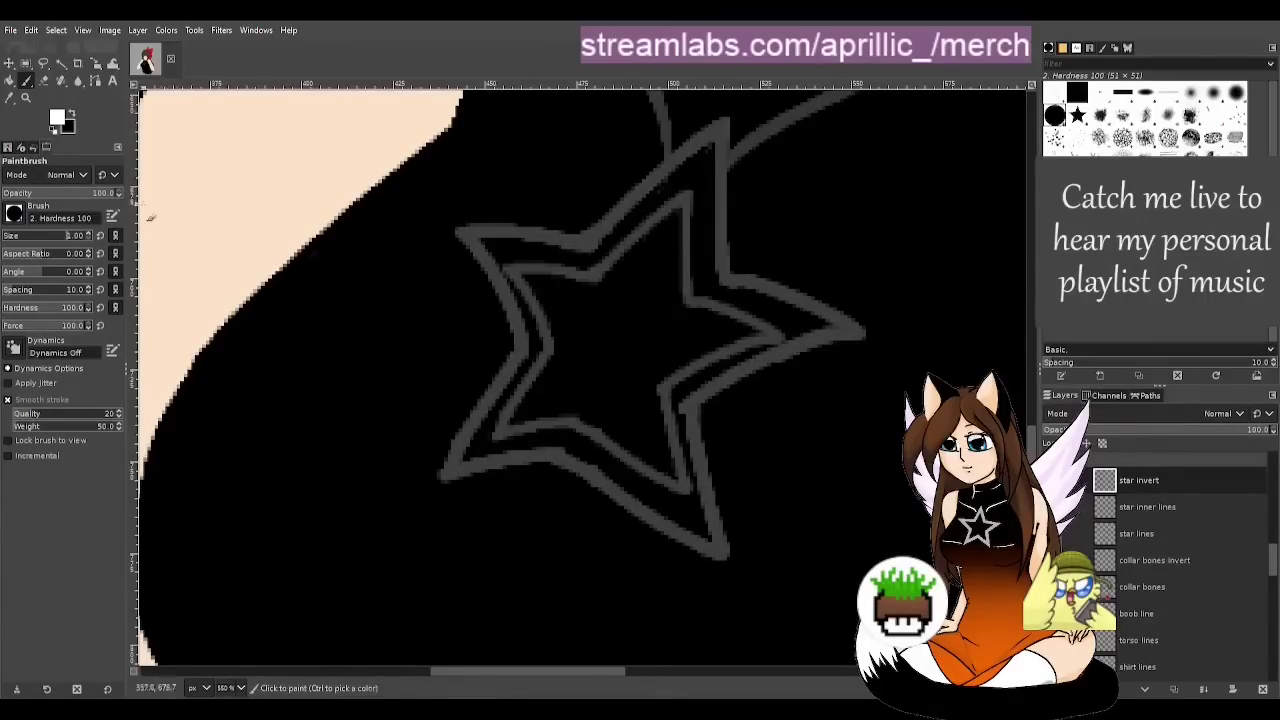
{"action": "left_click", "coordinate": [46, 147]}
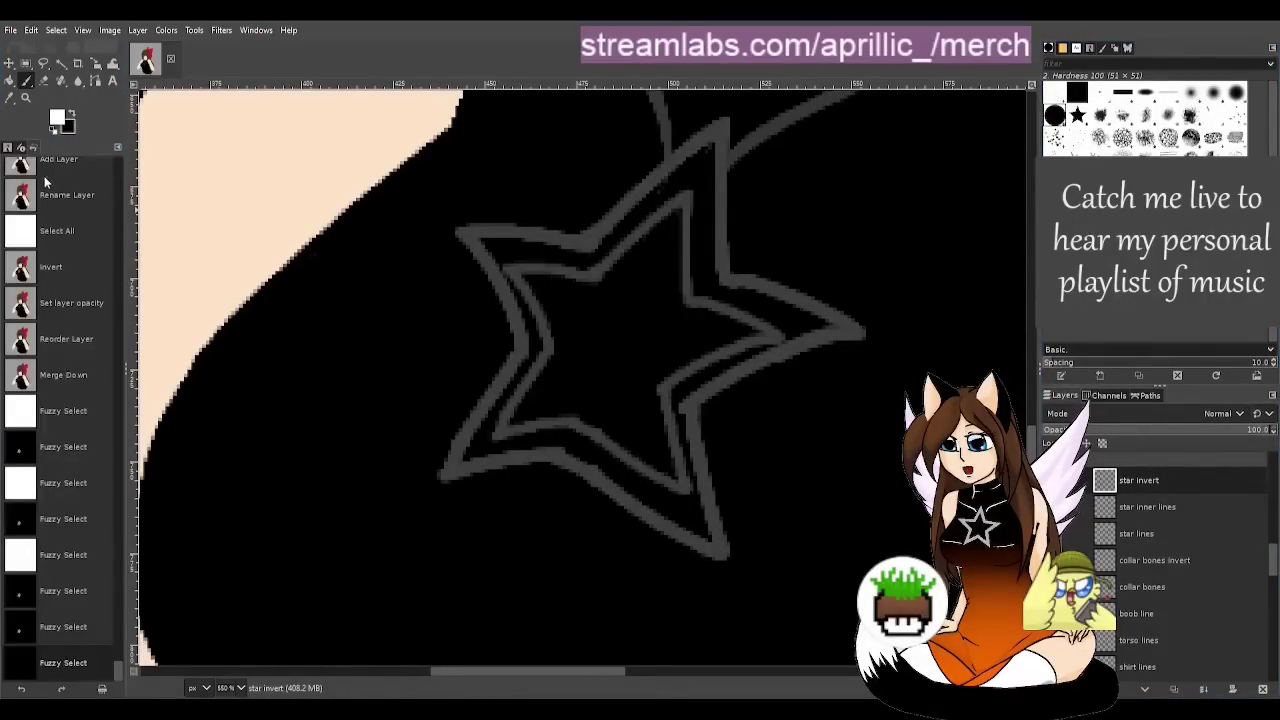
{"action": "left_click", "coordinate": [8, 147]}
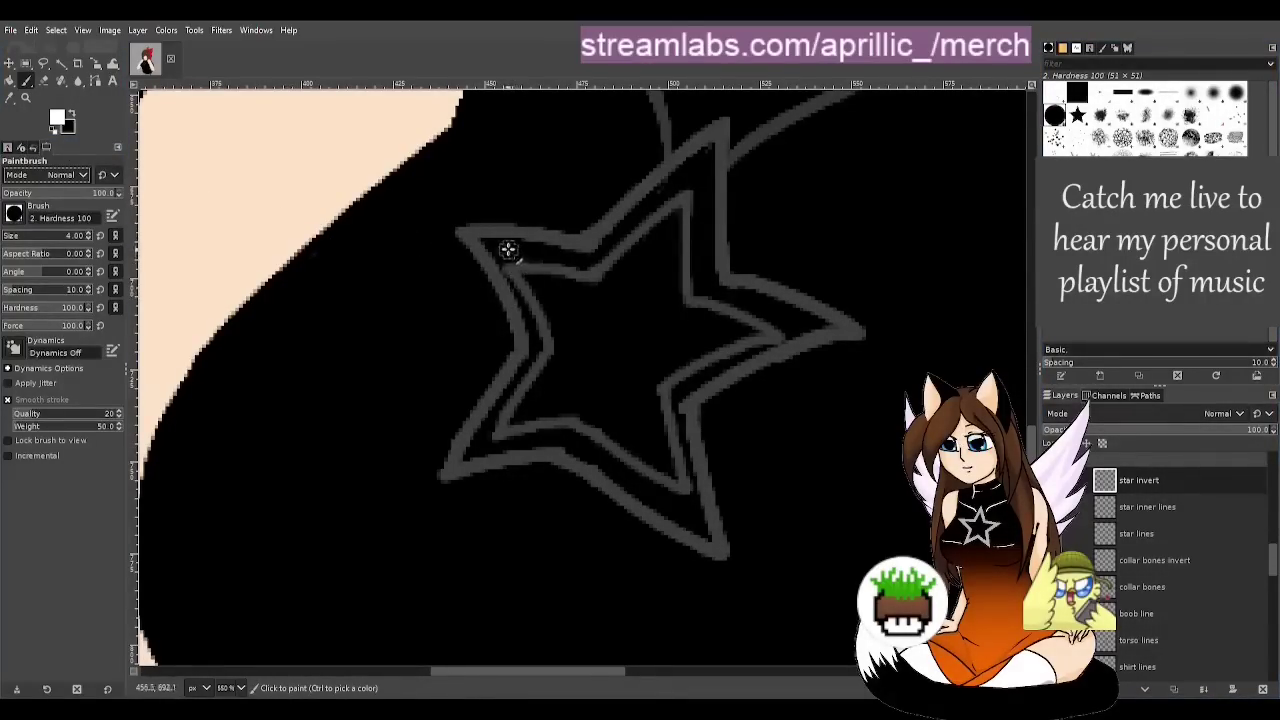
{"action": "left_click_drag", "start_coordinate": [484, 243], "coordinate": [514, 287]}
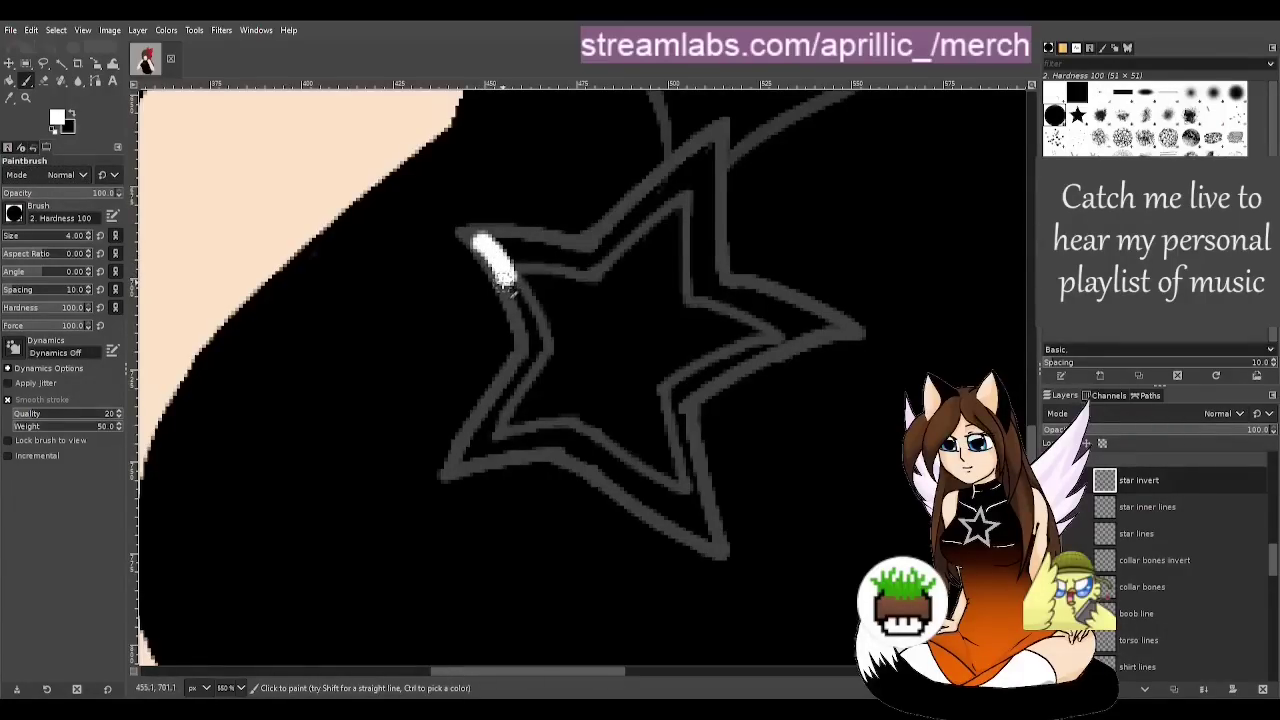
Undo the white stroke, the fuzzy selections and the merge of star inner invert into star invert
{"action": "key", "text": "ctrl+z"}
{"action": "key", "text": "ctrl+z"}
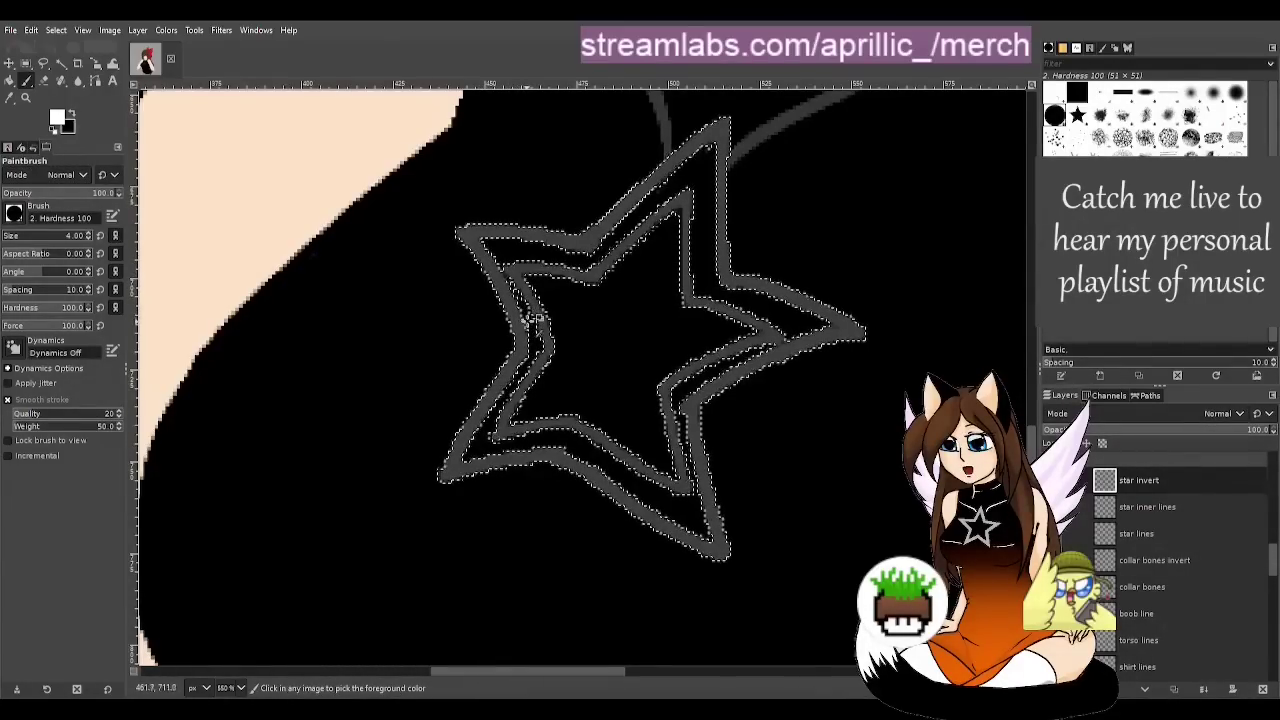
{"action": "key", "text": "ctrl+z"}
{"action": "key", "text": "ctrl+z"}
{"action": "key", "text": "ctrl+z"}
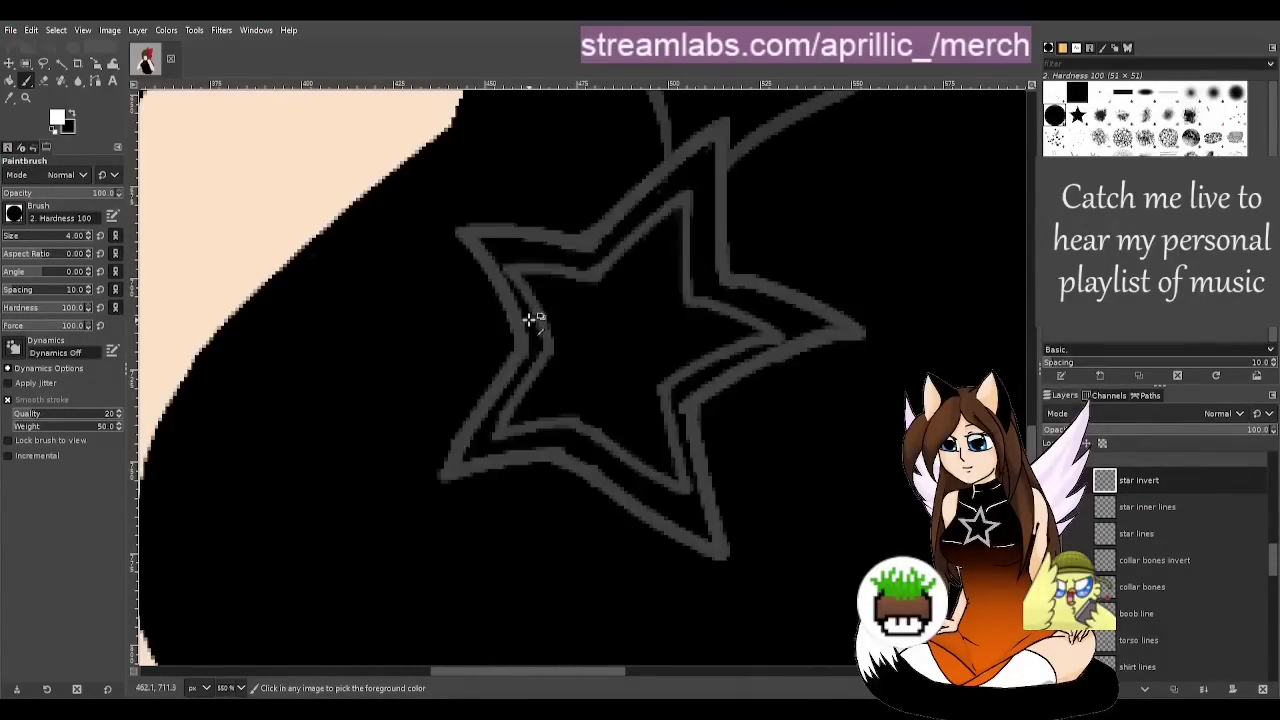
{"action": "key", "text": "ctrl+z"}
{"action": "key", "text": "ctrl+z"}
{"action": "key", "text": "ctrl+y"}
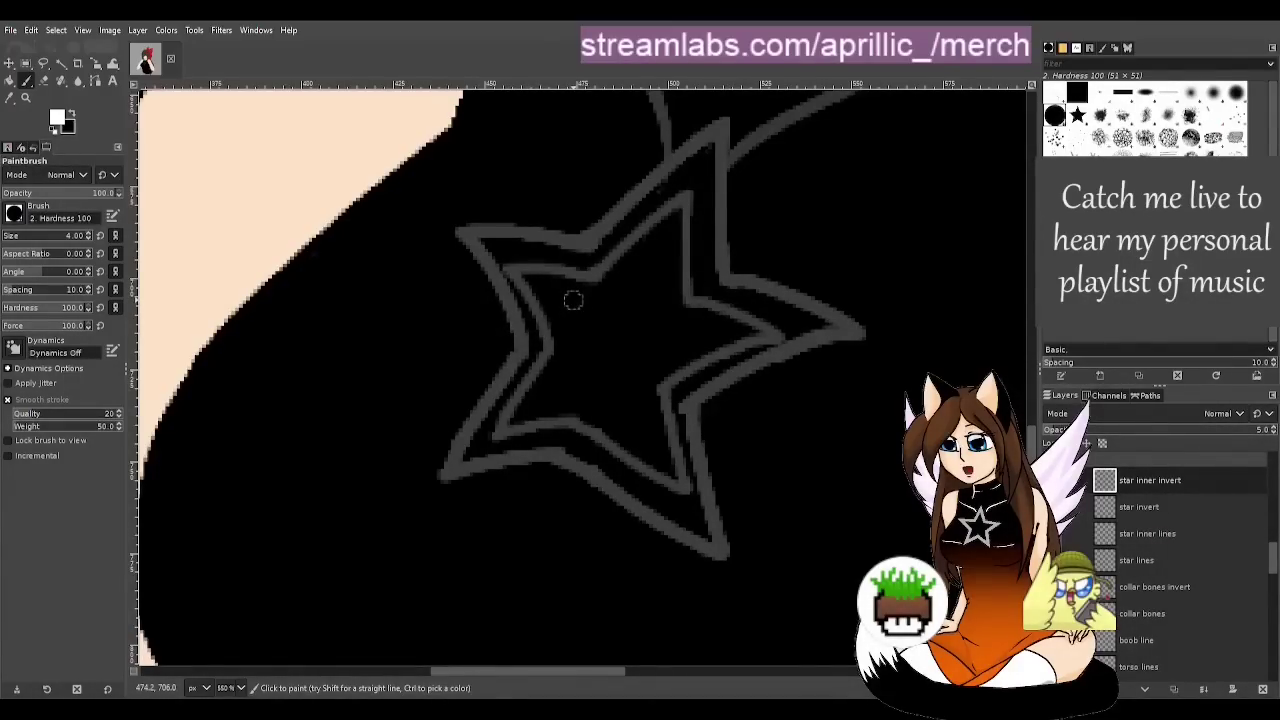
Raise the opacity of the star inner invert and star invert layers to 100
{"action": "left_click", "coordinate": [1055, 481]}
{"action": "left_click", "coordinate": [1055, 481]}
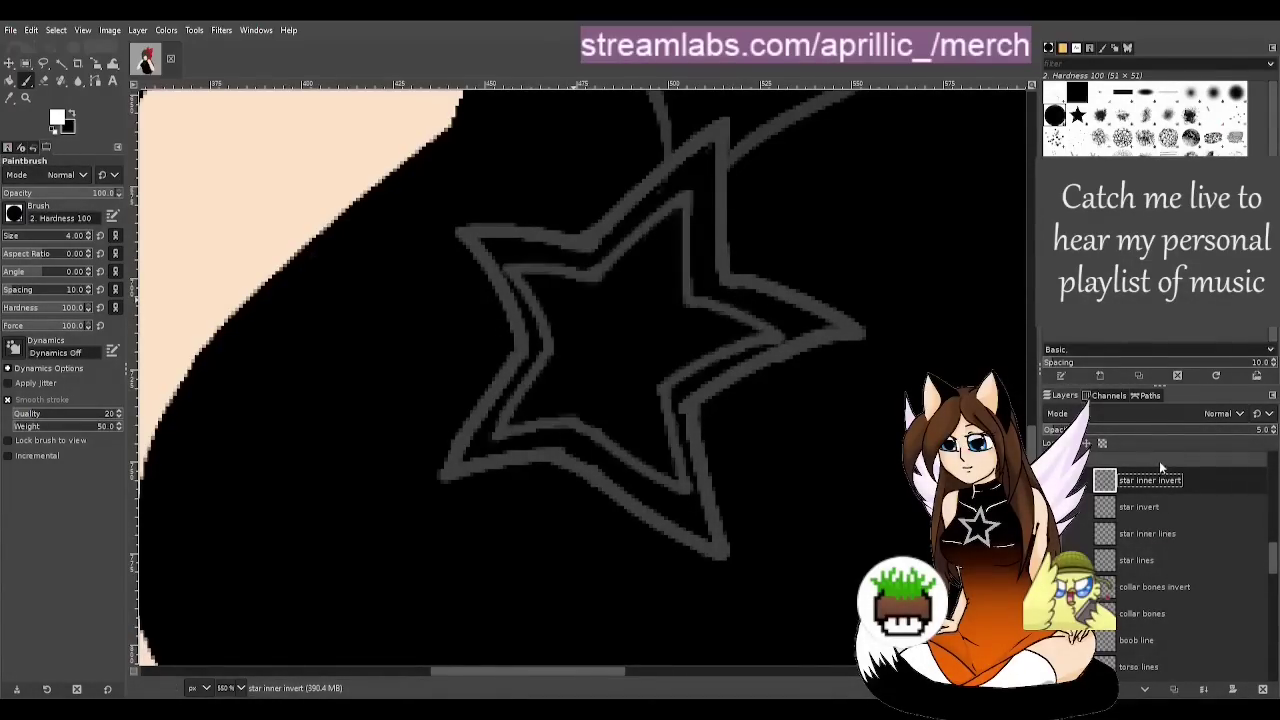
{"action": "left_click_drag", "start_coordinate": [1152, 437], "coordinate": [1270, 430]}
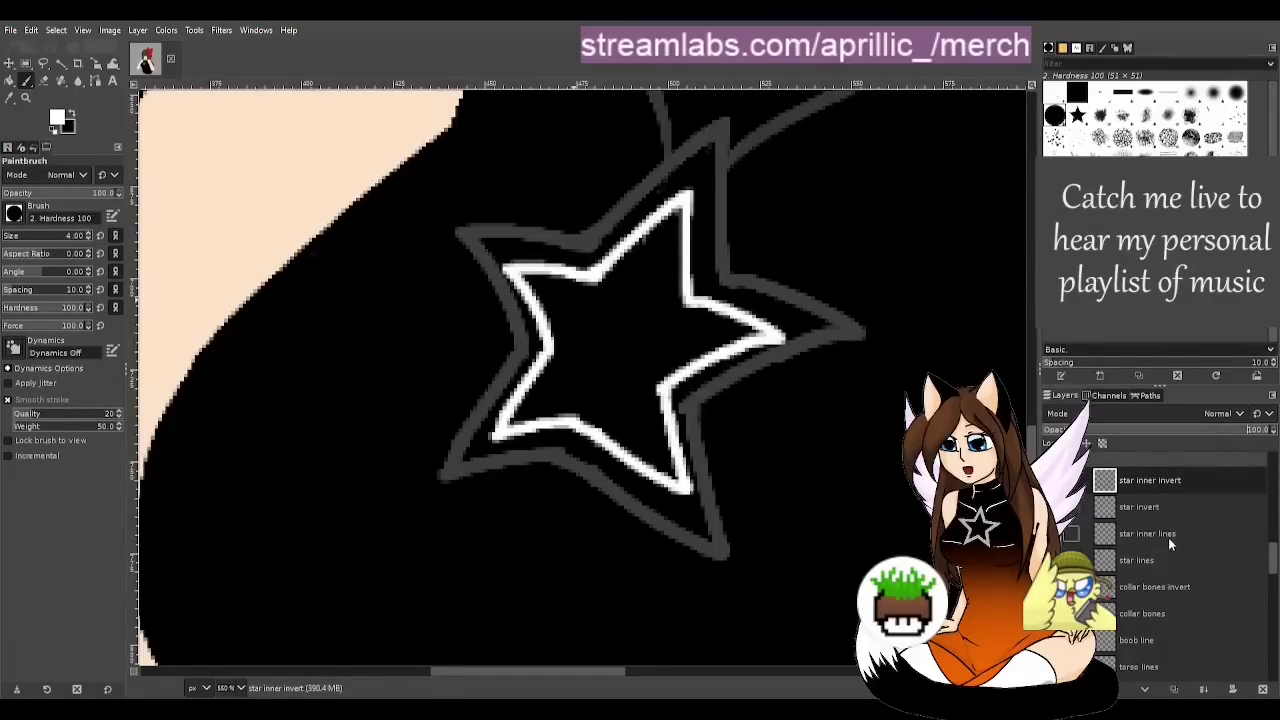
{"action": "left_click", "coordinate": [1150, 507]}
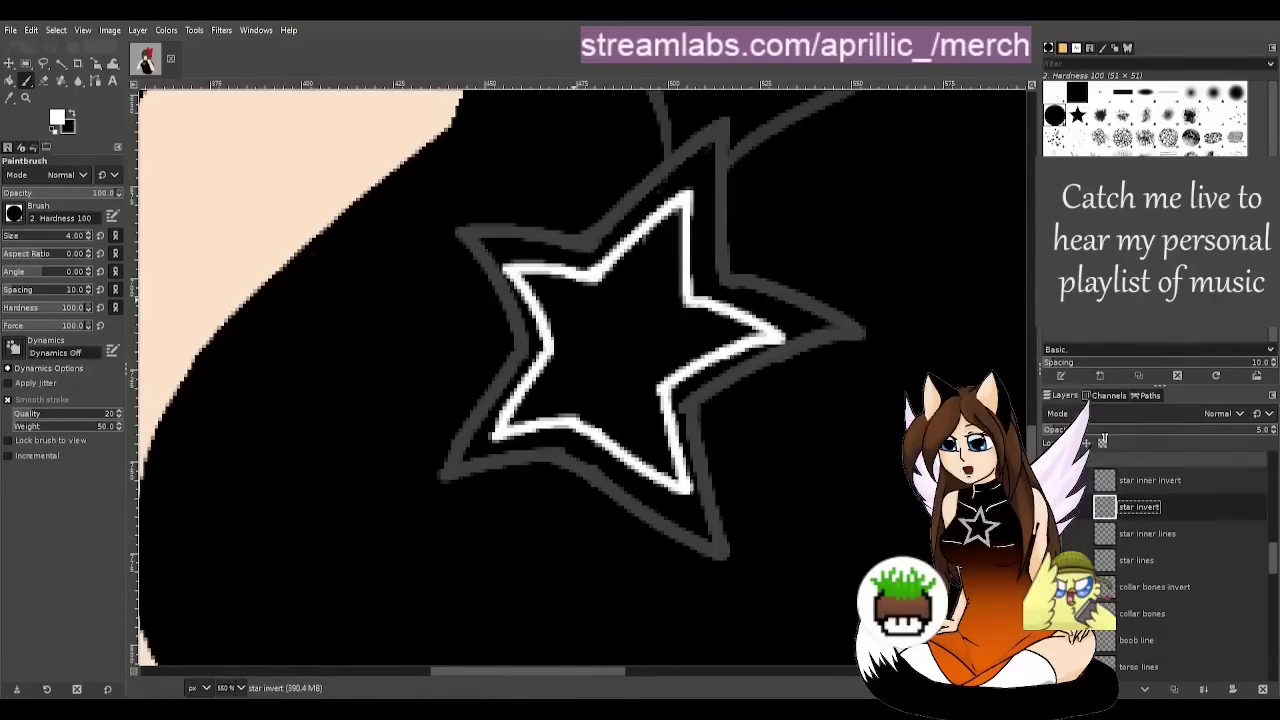
{"action": "left_click_drag", "start_coordinate": [1221, 432], "coordinate": [1268, 430]}
Merge the star inner invert layer down into star invert and save the image
{"action": "left_click", "coordinate": [1142, 481]}
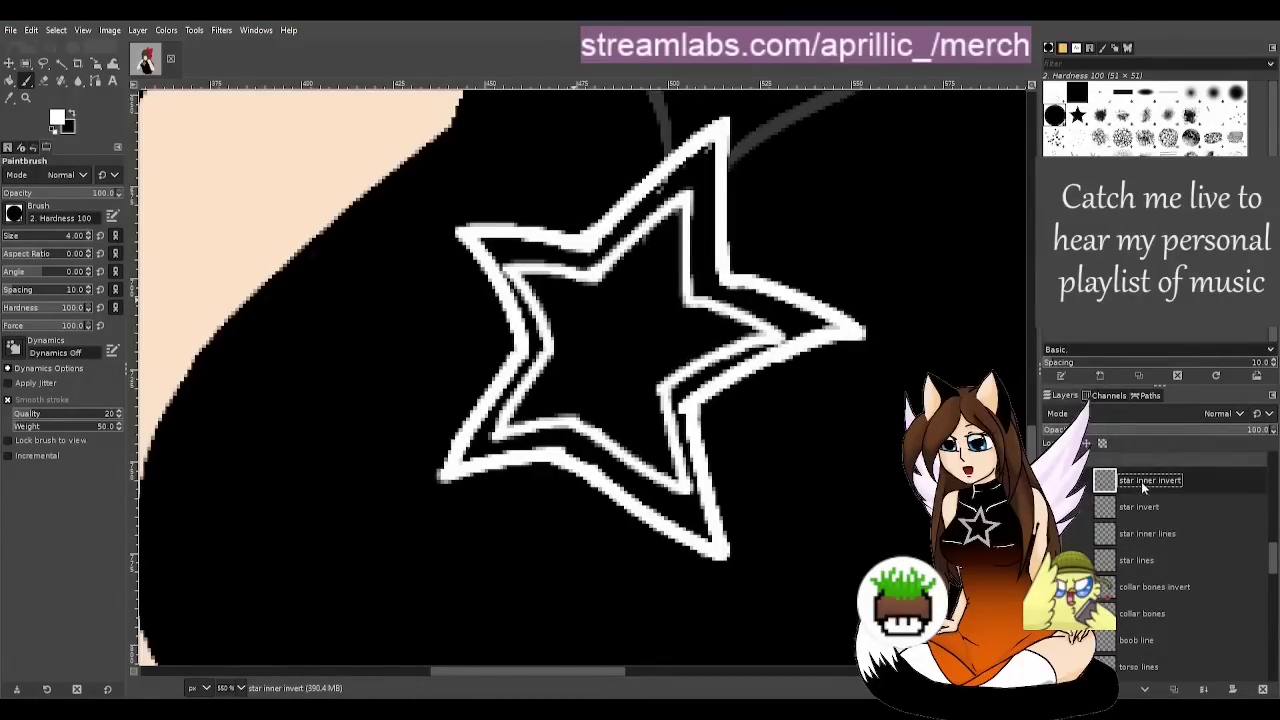
{"action": "key", "text": "ctrl+m"}
{"action": "key", "text": "u"}
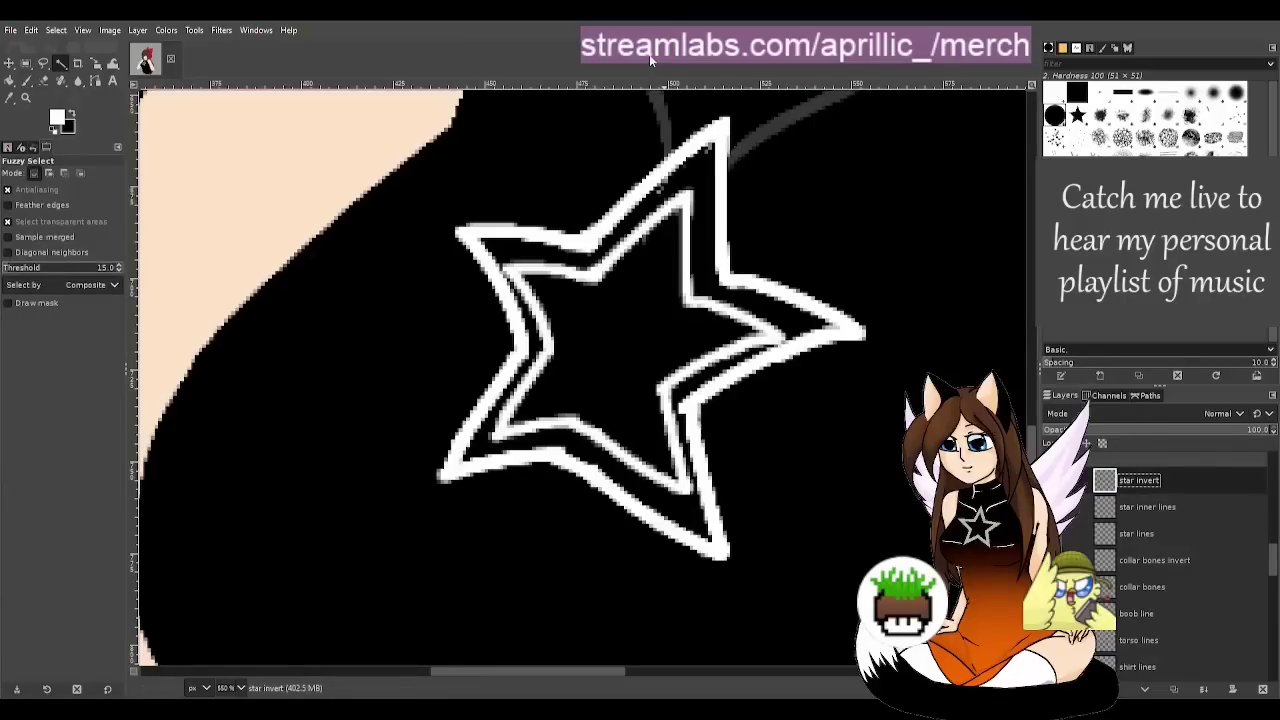
{"action": "key", "text": "ctrl+s"}
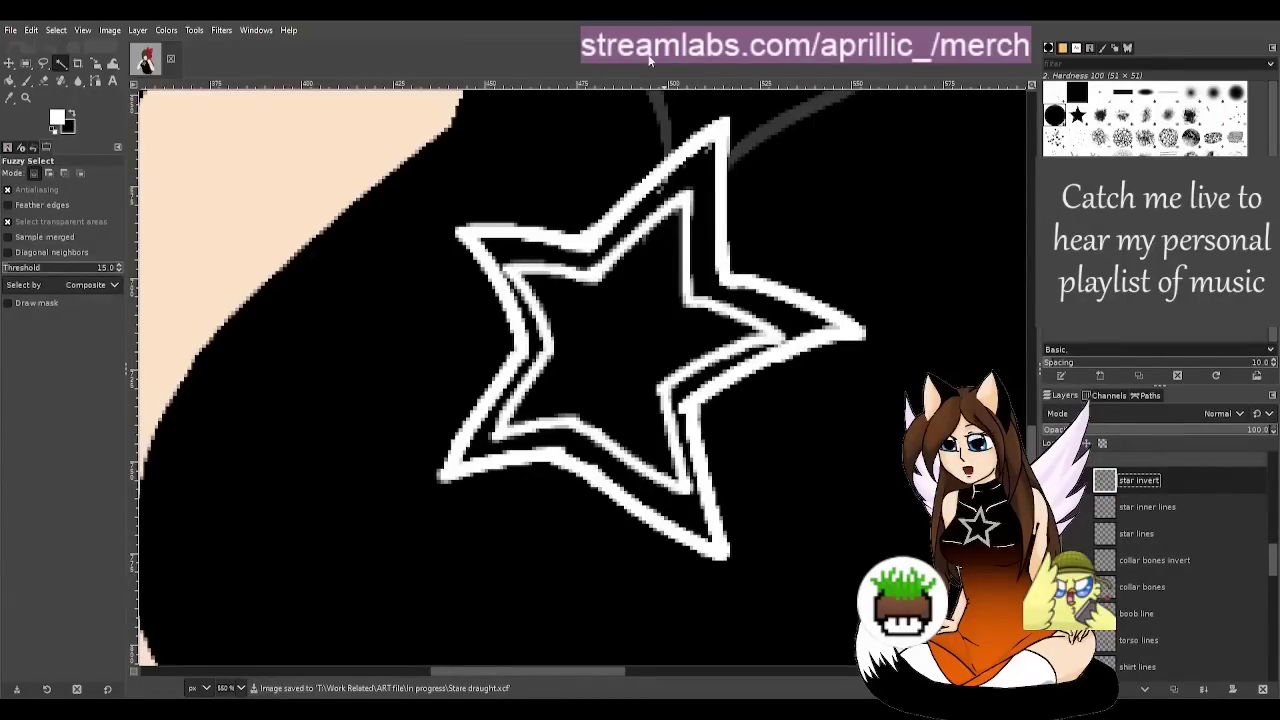
Paint the whole band between the star's inner and outer outlines white with the size 4 Paintbrush on the star invert layer
{"action": "key", "text": "p"}
{"action": "mouse_move", "coordinate": [592, 258]}
{"action": "left_mouse_down"}
{"action": "mouse_move", "coordinate": [650, 200]}
{"action": "mouse_move", "coordinate": [612, 255]}
{"action": "mouse_move", "coordinate": [703, 154]}
{"action": "mouse_move", "coordinate": [688, 186]}
{"action": "mouse_move", "coordinate": [706, 196]}
{"action": "mouse_move", "coordinate": [700, 264]}
{"action": "left_mouse_up"}
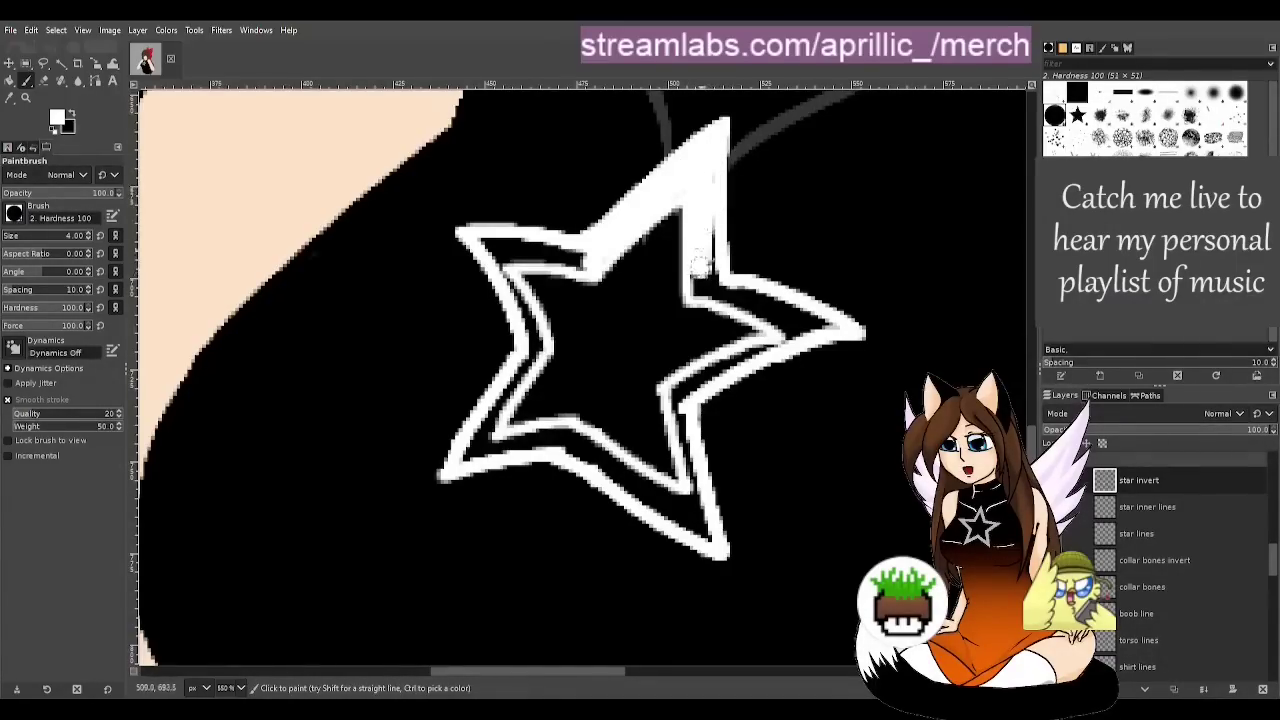
{"action": "mouse_move", "coordinate": [703, 211]}
{"action": "left_mouse_down"}
{"action": "mouse_move", "coordinate": [712, 284]}
{"action": "mouse_move", "coordinate": [698, 285]}
{"action": "mouse_move", "coordinate": [709, 262]}
{"action": "mouse_move", "coordinate": [698, 274]}
{"action": "mouse_move", "coordinate": [716, 292]}
{"action": "mouse_move", "coordinate": [694, 293]}
{"action": "mouse_move", "coordinate": [788, 330]}
{"action": "mouse_move", "coordinate": [740, 290]}
{"action": "mouse_move", "coordinate": [831, 327]}
{"action": "mouse_move", "coordinate": [760, 346]}
{"action": "mouse_move", "coordinate": [675, 395]}
{"action": "mouse_move", "coordinate": [700, 378]}
{"action": "mouse_move", "coordinate": [673, 408]}
{"action": "mouse_move", "coordinate": [718, 546]}
{"action": "mouse_move", "coordinate": [672, 492]}
{"action": "mouse_move", "coordinate": [686, 523]}
{"action": "mouse_move", "coordinate": [568, 450]}
{"action": "mouse_move", "coordinate": [648, 511]}
{"action": "mouse_move", "coordinate": [666, 498]}
{"action": "mouse_move", "coordinate": [592, 443]}
{"action": "mouse_move", "coordinate": [627, 455]}
{"action": "mouse_move", "coordinate": [635, 470]}
{"action": "mouse_move", "coordinate": [573, 442]}
{"action": "mouse_move", "coordinate": [632, 462]}
{"action": "mouse_move", "coordinate": [682, 508]}
{"action": "left_mouse_up"}
{"action": "mouse_move", "coordinate": [515, 437]}
{"action": "left_mouse_down"}
{"action": "mouse_move", "coordinate": [571, 443]}
{"action": "mouse_move", "coordinate": [471, 449]}
{"action": "mouse_move", "coordinate": [571, 449]}
{"action": "mouse_move", "coordinate": [486, 437]}
{"action": "mouse_move", "coordinate": [514, 377]}
{"action": "mouse_move", "coordinate": [522, 302]}
{"action": "mouse_move", "coordinate": [470, 240]}
{"action": "mouse_move", "coordinate": [571, 257]}
{"action": "mouse_move", "coordinate": [513, 248]}
{"action": "left_mouse_up"}
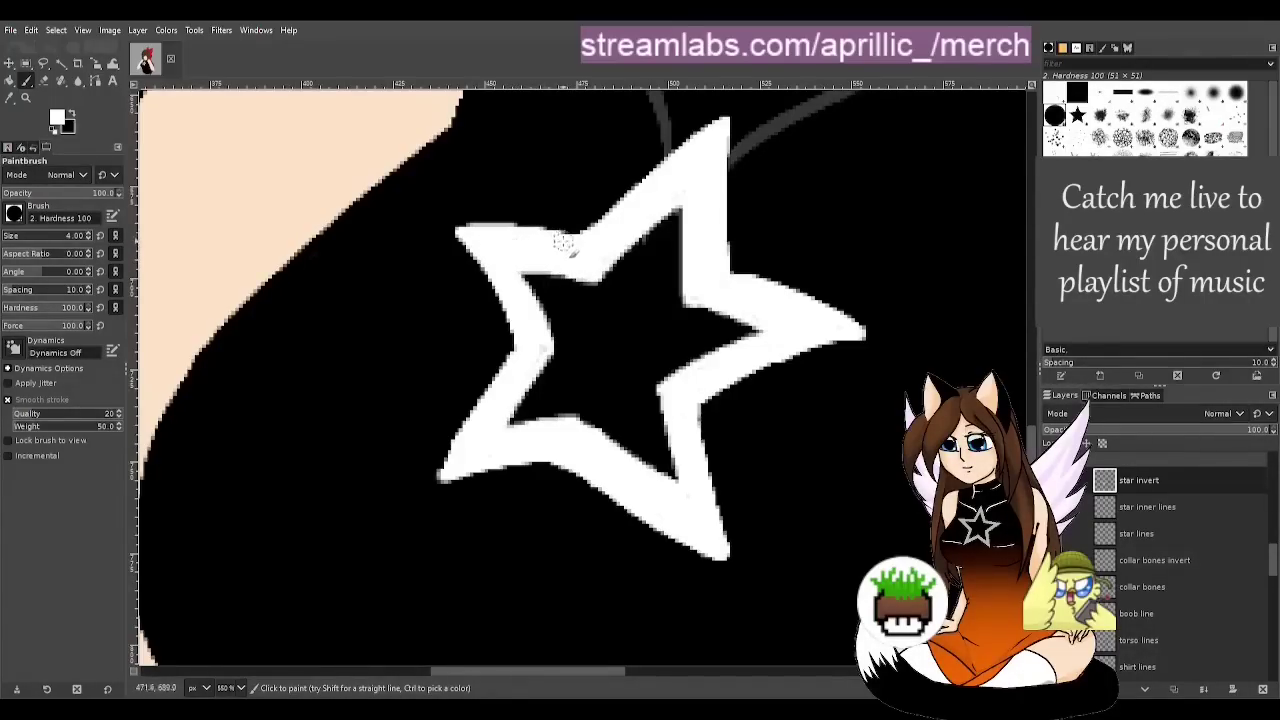
Lower the star invert layer's opacity to 5 and save the image
{"action": "left_click_drag", "start_coordinate": [1100, 430], "coordinate": [1042, 430]}
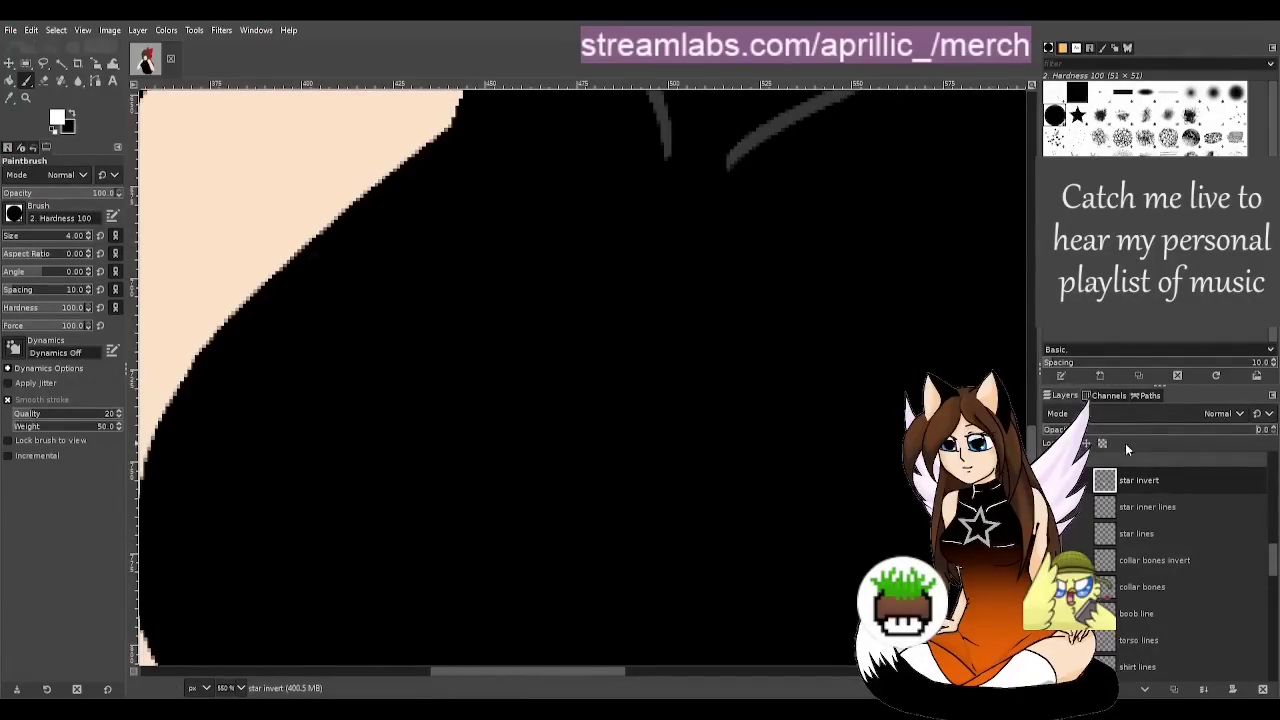
{"action": "left_click", "coordinate": [1274, 427]}
{"action": "left_click", "coordinate": [1274, 427]}
{"action": "left_click", "coordinate": [1274, 427]}
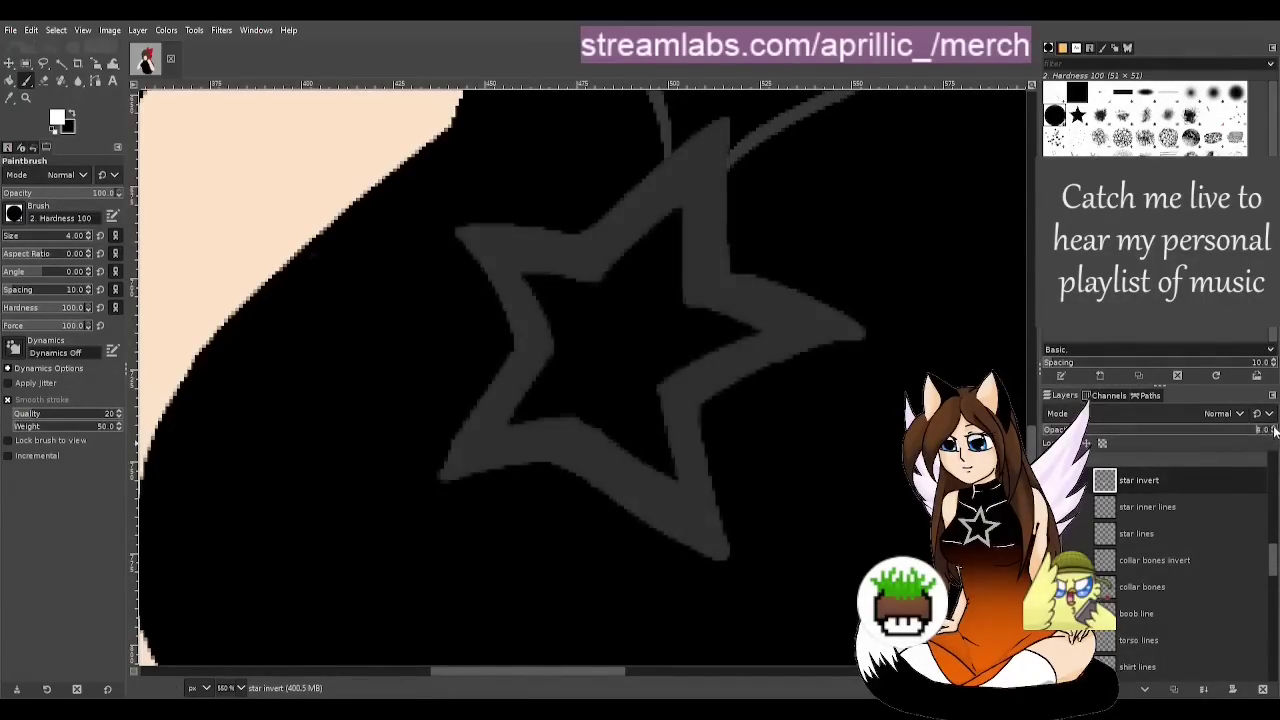
{"action": "left_click", "coordinate": [1274, 427]}
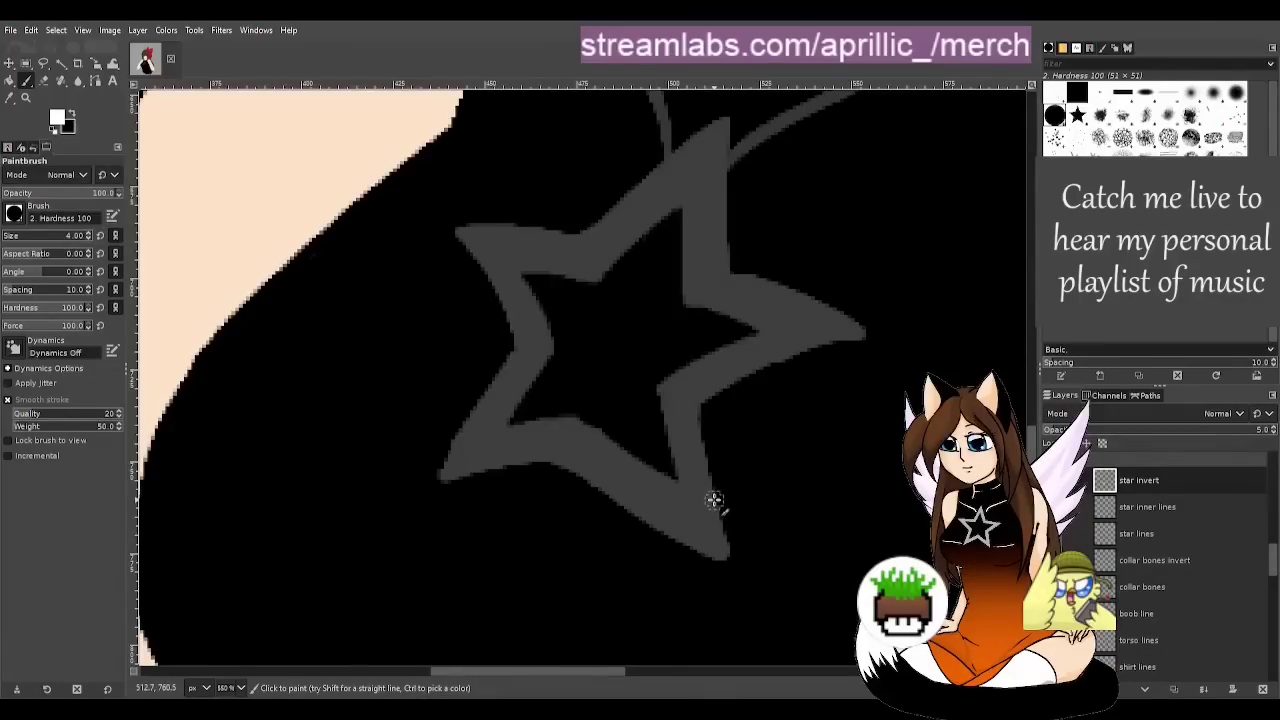
{"action": "key", "text": "ctrl+s"}
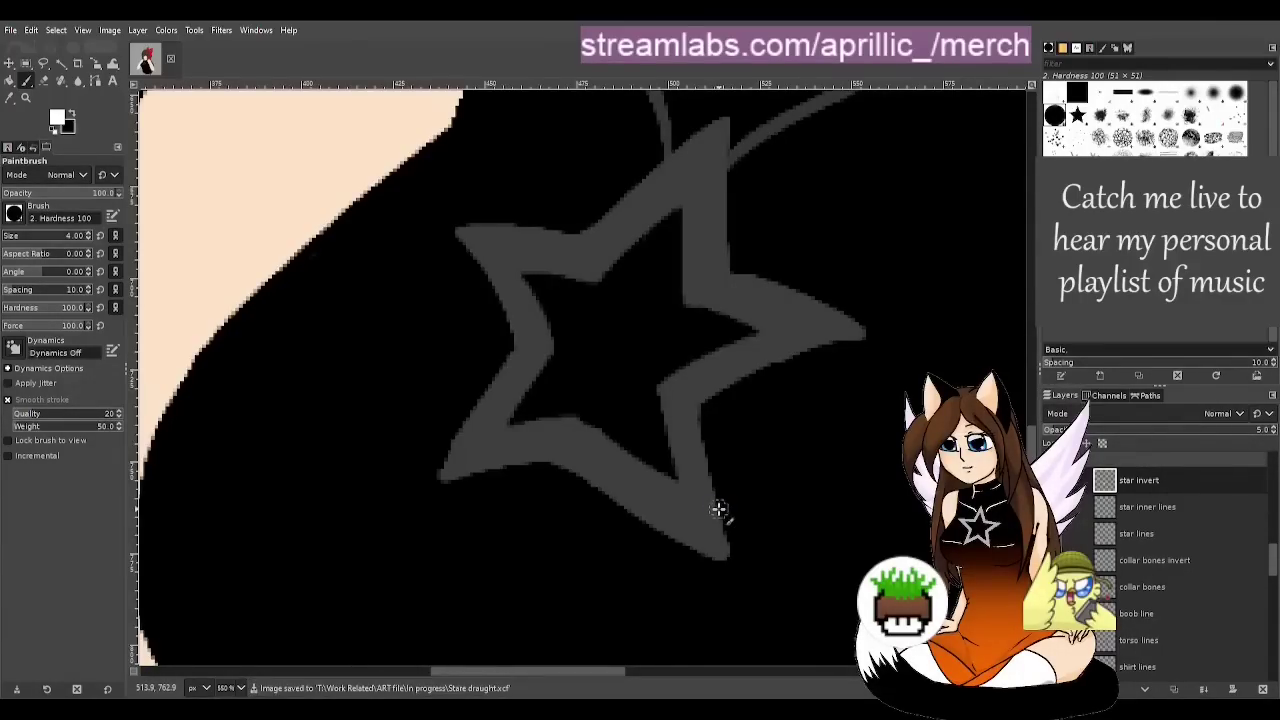
Raise the opacity of the star invert layer to 100
{"action": "key", "text": "u"}
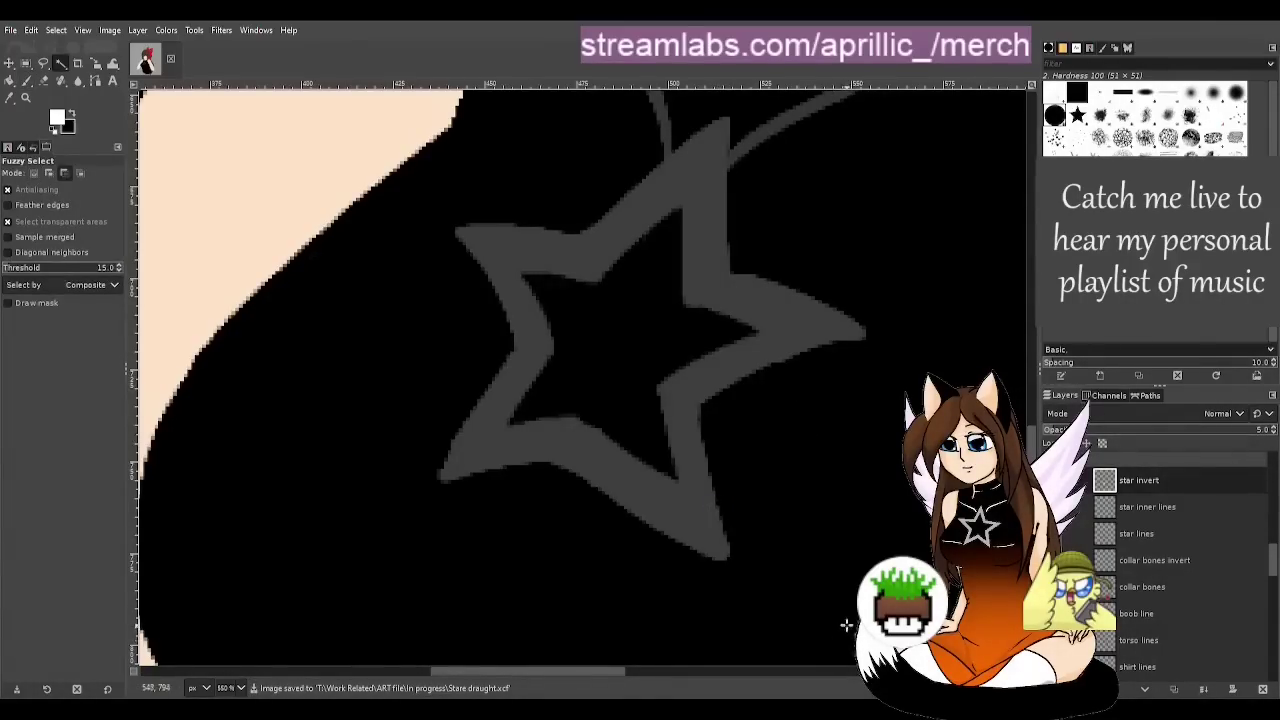
{"action": "scroll", "coordinate": [849, 617], "scroll_direction": "down", "scroll_amount": 4}
{"action": "scroll", "coordinate": [850, 620], "scroll_direction": "down", "scroll_amount": 1}
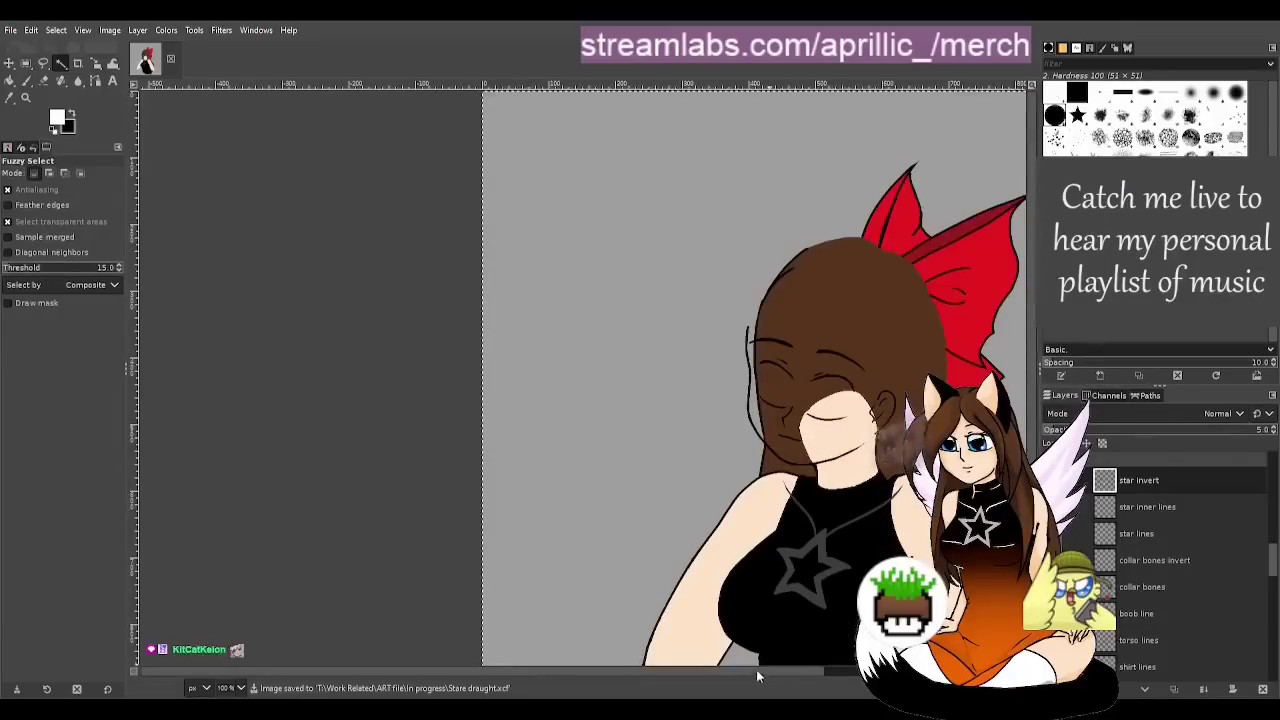
{"action": "left_click_drag", "start_coordinate": [756, 671], "coordinate": [795, 682]}
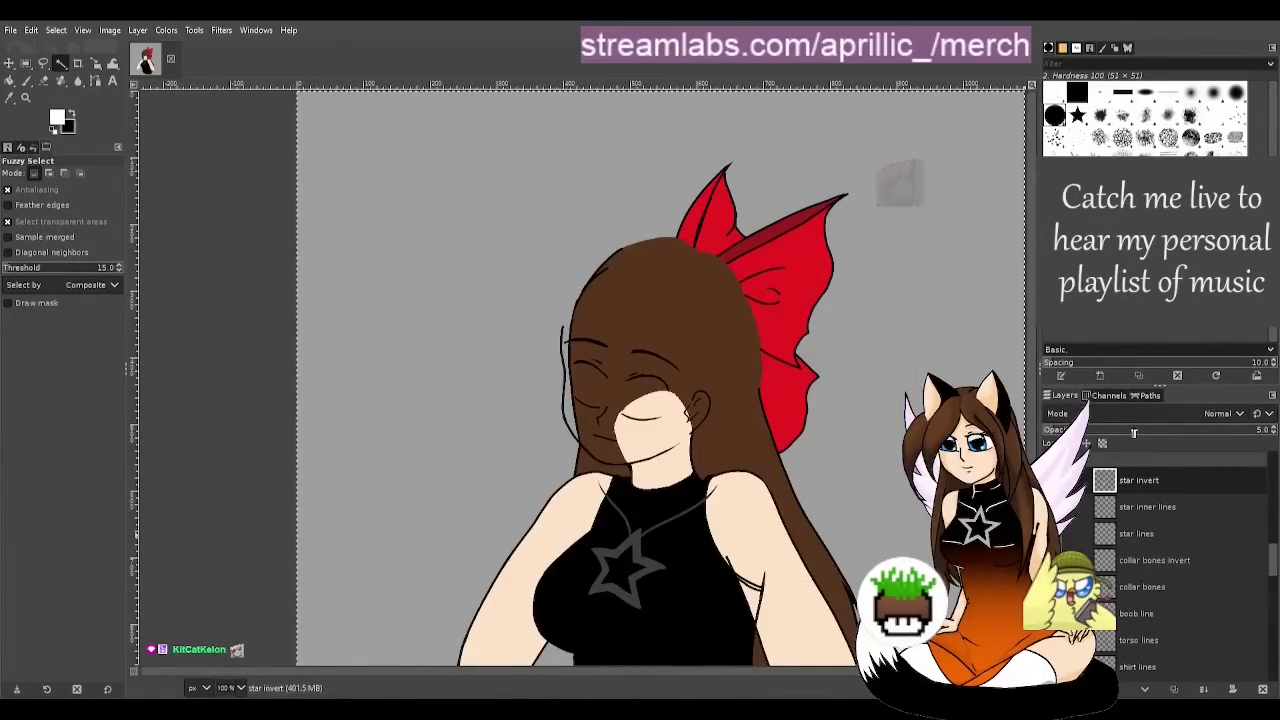
{"action": "left_click_drag", "start_coordinate": [1136, 431], "coordinate": [1272, 431]}
Show the Transformation copy colour palette layer and move it to the top of the layer stack
{"action": "scroll", "coordinate": [1140, 640], "scroll_direction": "down", "scroll_amount": 5}
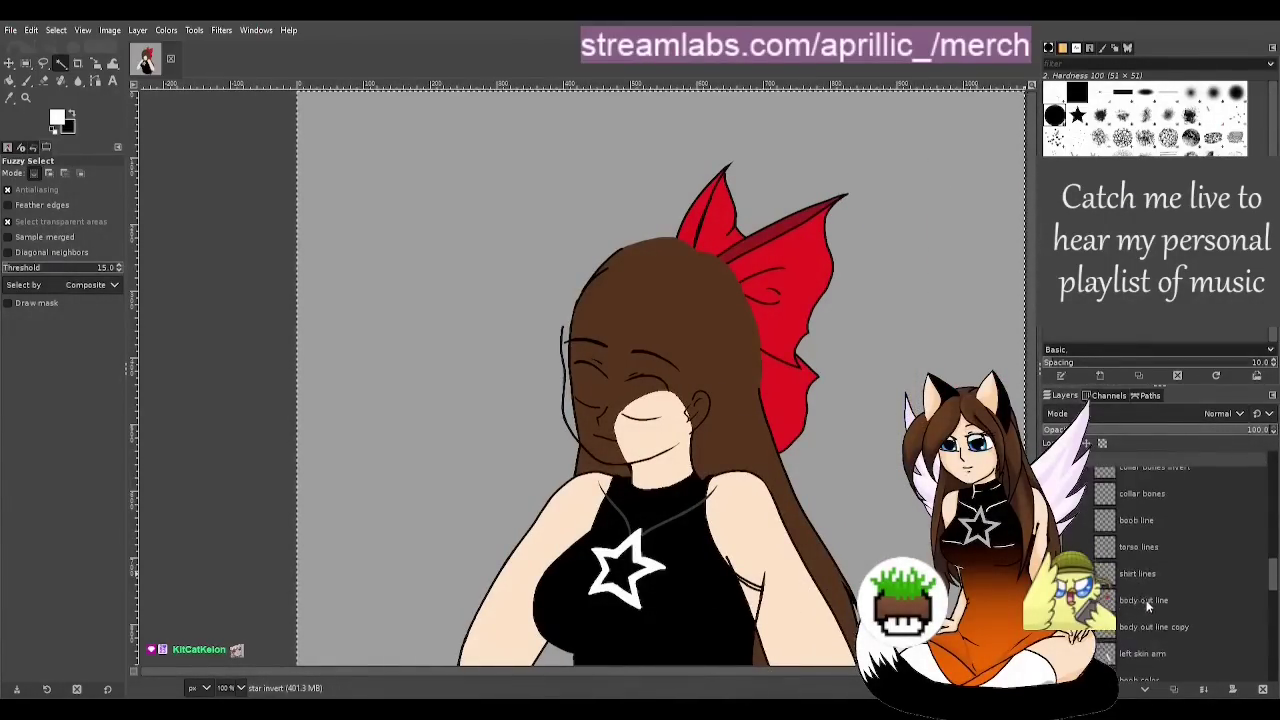
{"action": "scroll", "coordinate": [1136, 637], "scroll_direction": "down", "scroll_amount": 2}
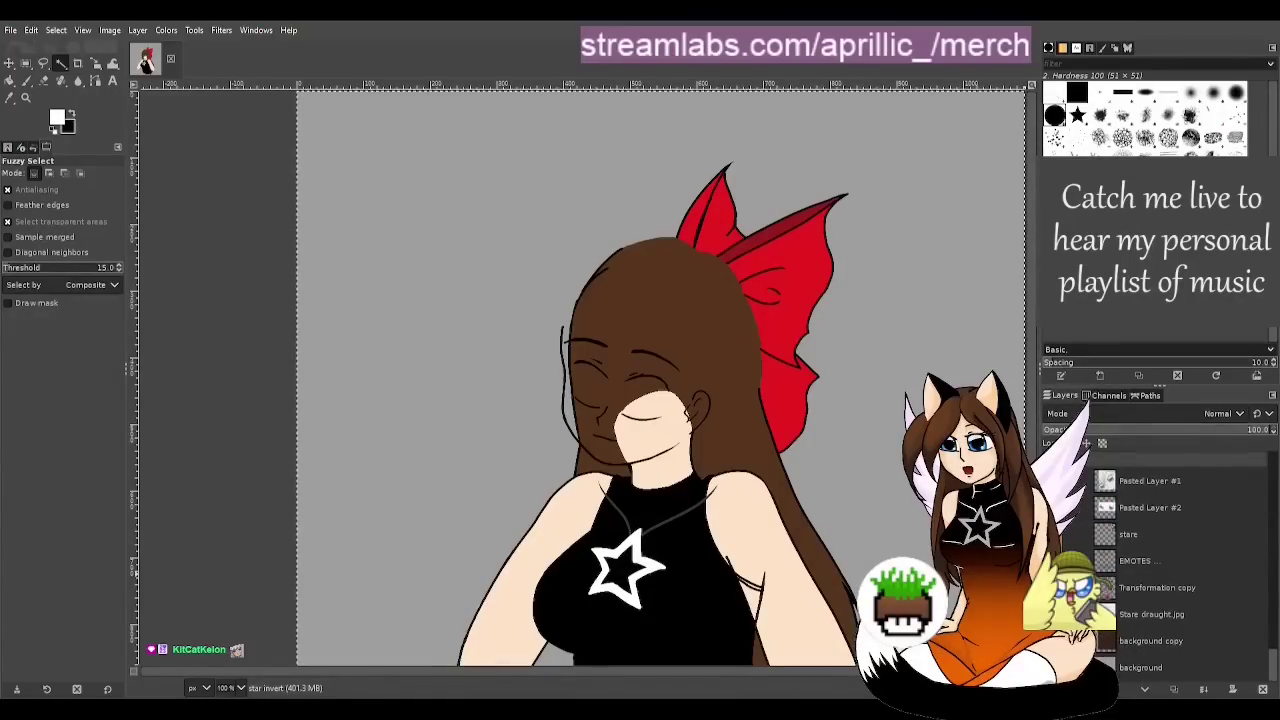
{"action": "left_click", "coordinate": [1053, 587]}
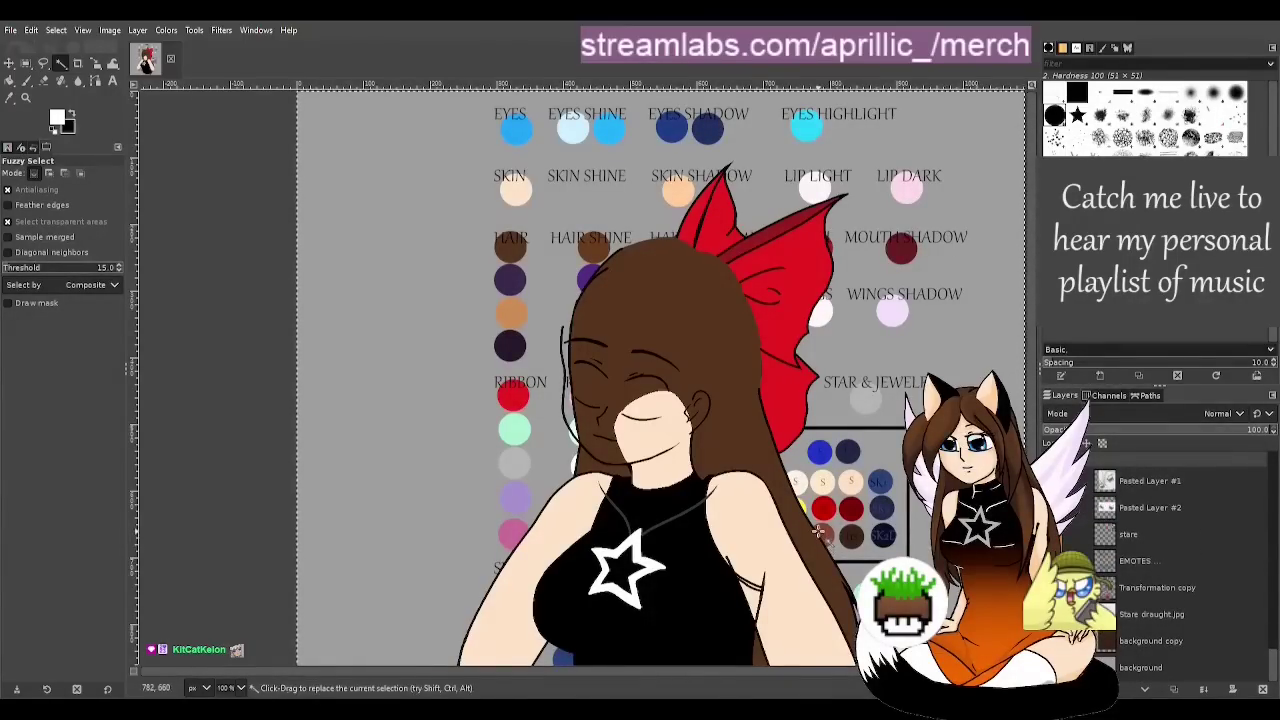
{"action": "key", "text": "minus"}
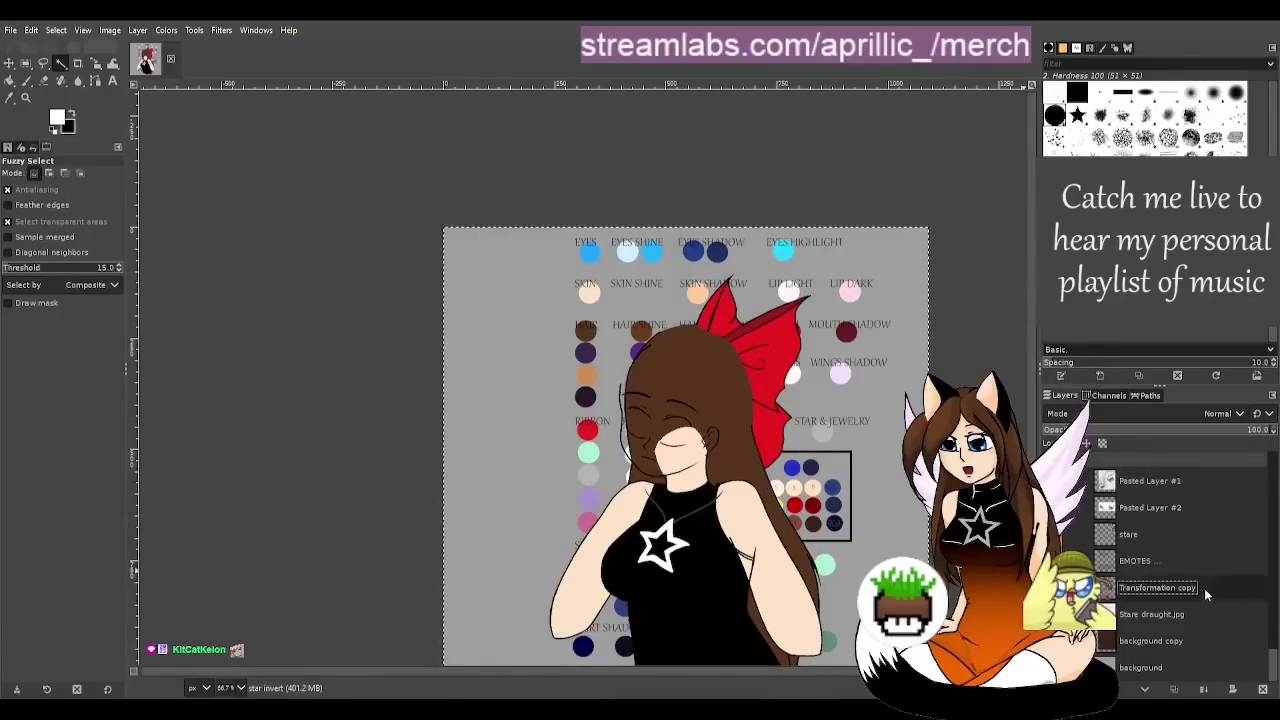
{"action": "left_click_drag", "start_coordinate": [1204, 588], "coordinate": [1170, 481]}
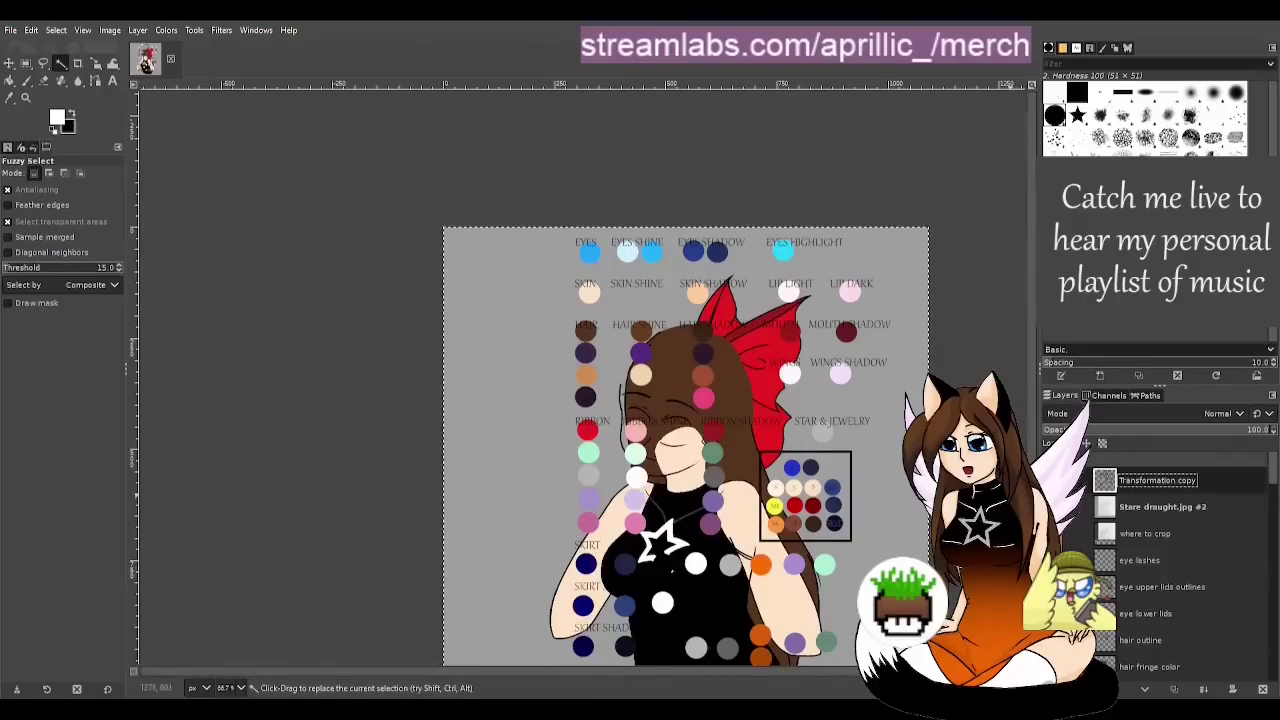
Pick the grey Star & Jewelry swatch as the foreground colour and hide the Transformation copy layer
{"action": "scroll", "coordinate": [832, 577], "scroll_direction": "up", "scroll_amount": 3}
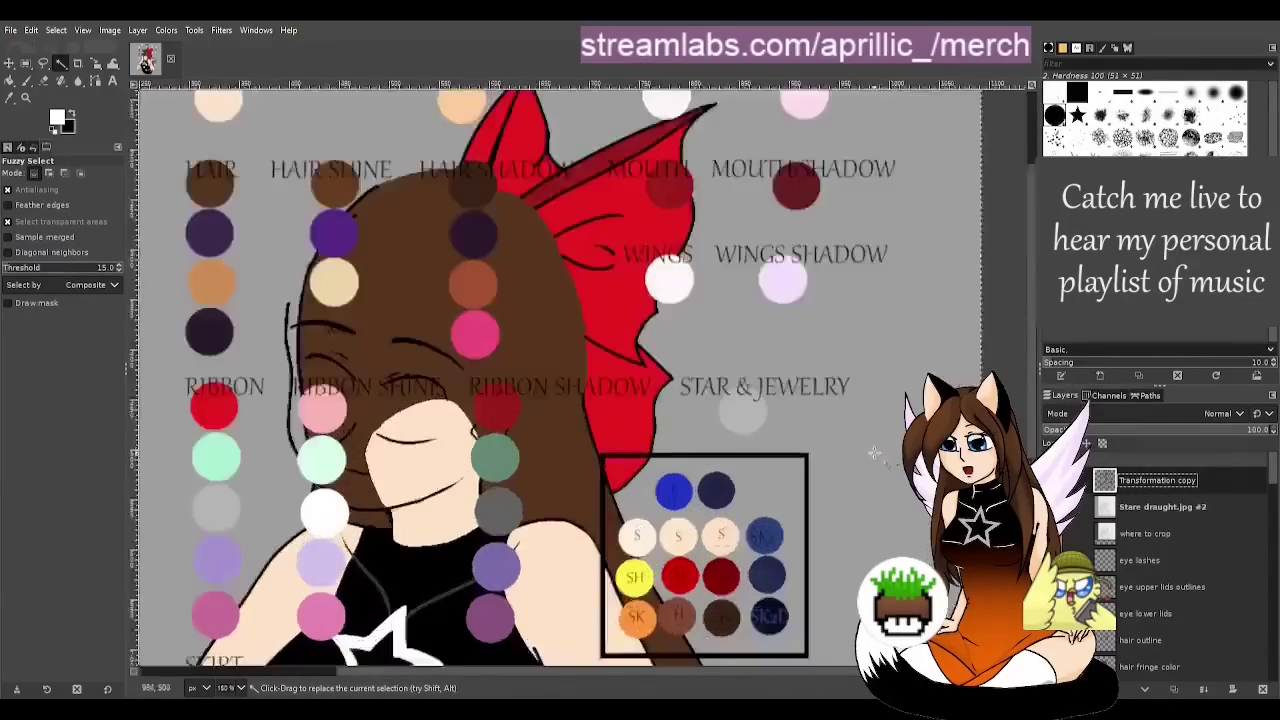
{"action": "key", "text": "o"}
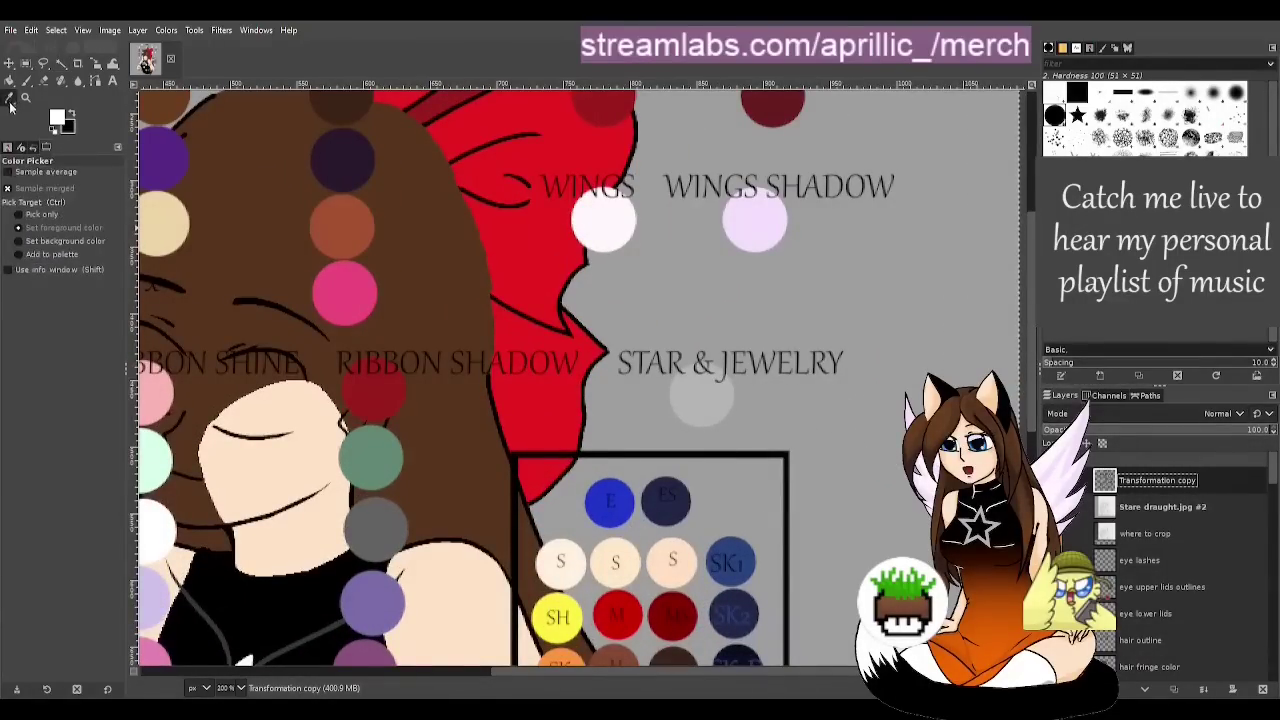
{"action": "left_click", "coordinate": [722, 400]}
{"action": "left_click", "coordinate": [1053, 480]}
Make the star invert layer the active layer
{"action": "scroll", "coordinate": [1132, 573], "scroll_direction": "down", "scroll_amount": 5}
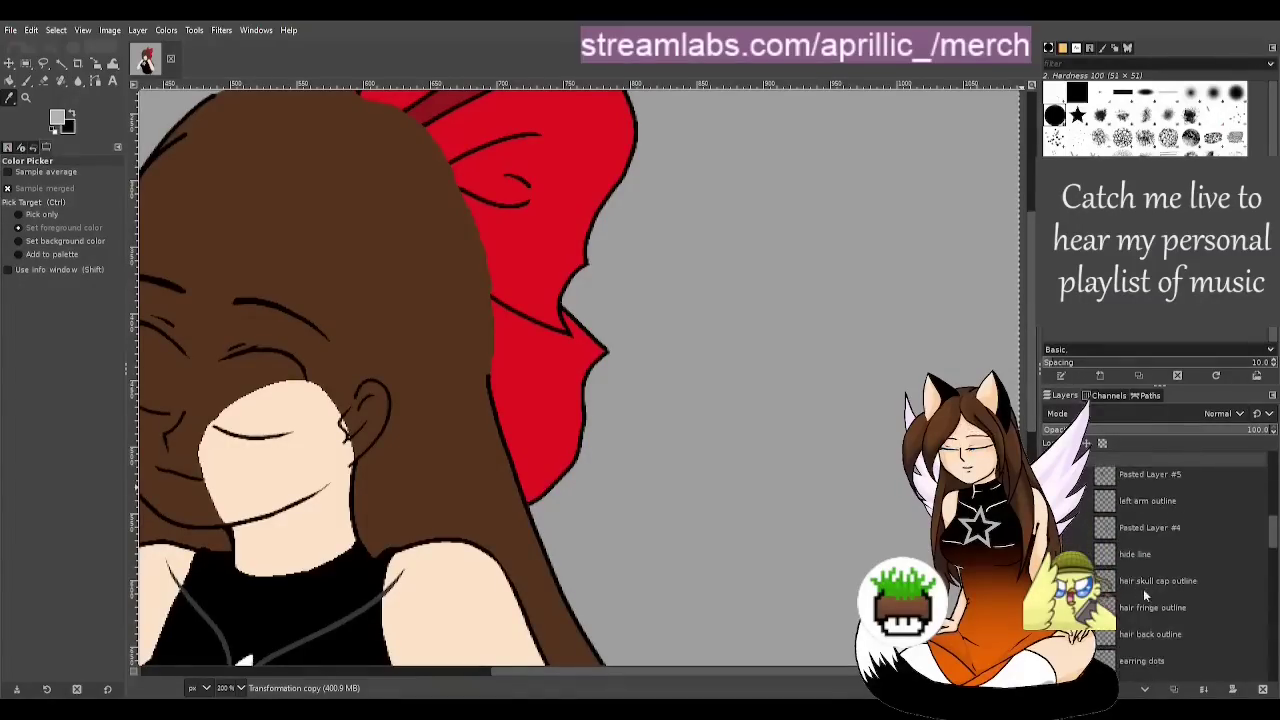
{"action": "scroll", "coordinate": [1145, 590], "scroll_direction": "down", "scroll_amount": 6}
{"action": "left_click", "coordinate": [1158, 498]}
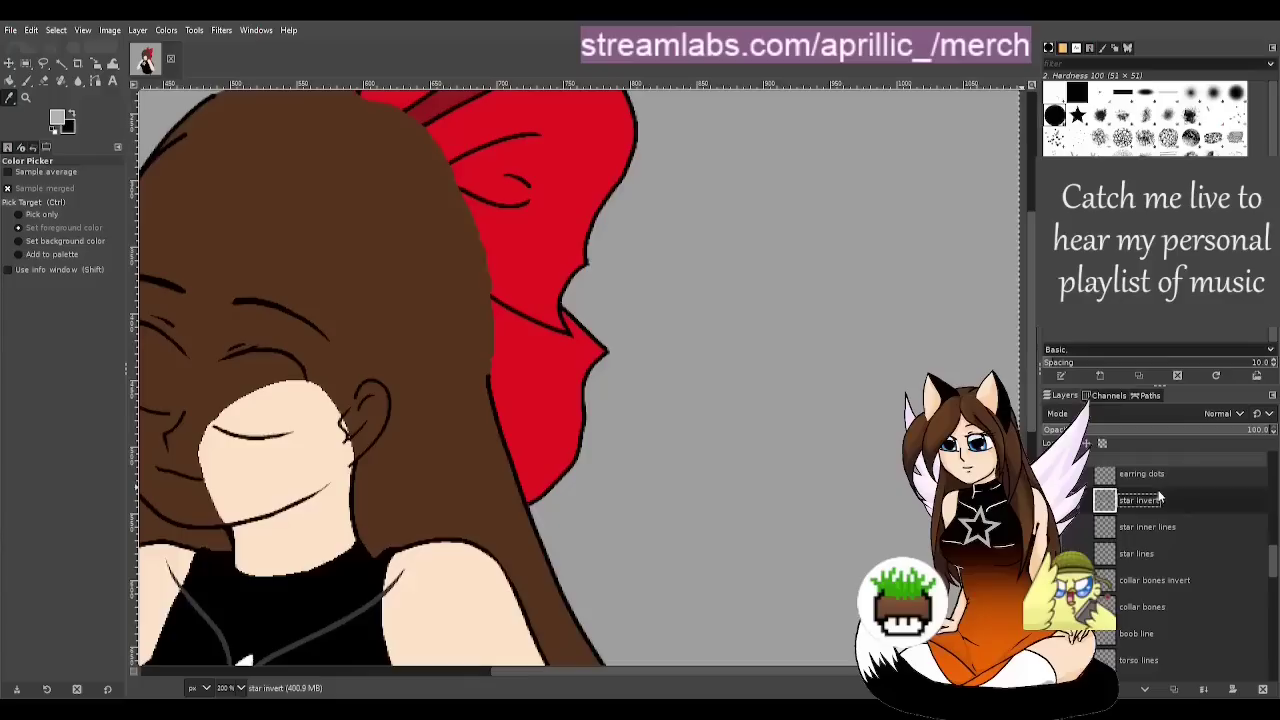
{"action": "left_click_drag", "start_coordinate": [819, 673], "coordinate": [690, 675]}
{"action": "scroll", "coordinate": [568, 586], "scroll_direction": "down", "scroll_amount": 5}
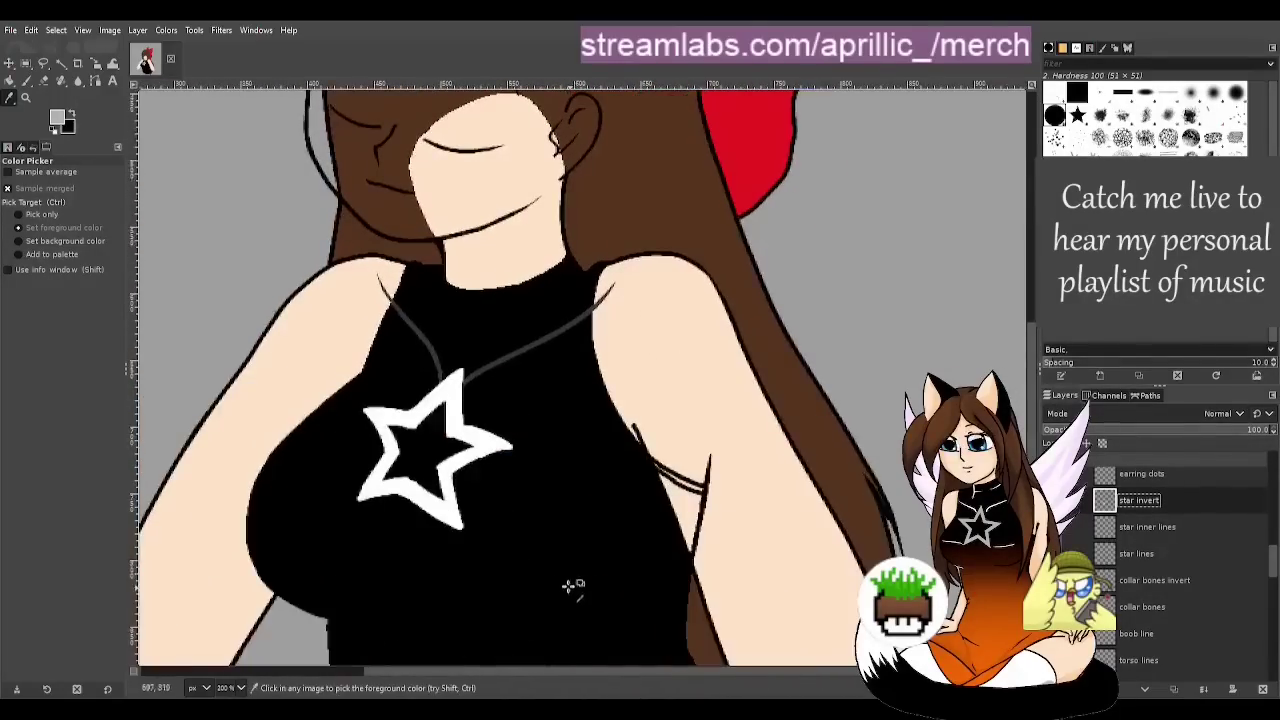
Try to Bucket Fill the star with the picked grey without selecting its shape first
{"action": "left_click", "coordinate": [10, 81]}
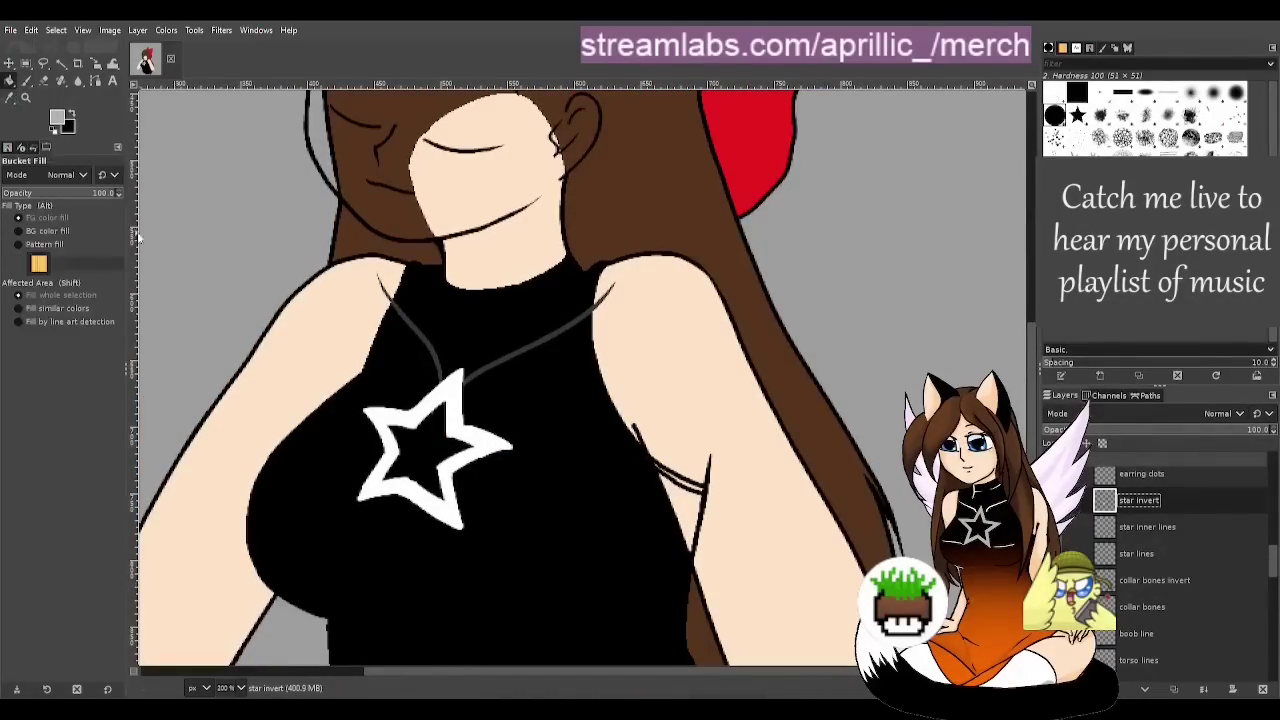
{"action": "left_click", "coordinate": [420, 415]}
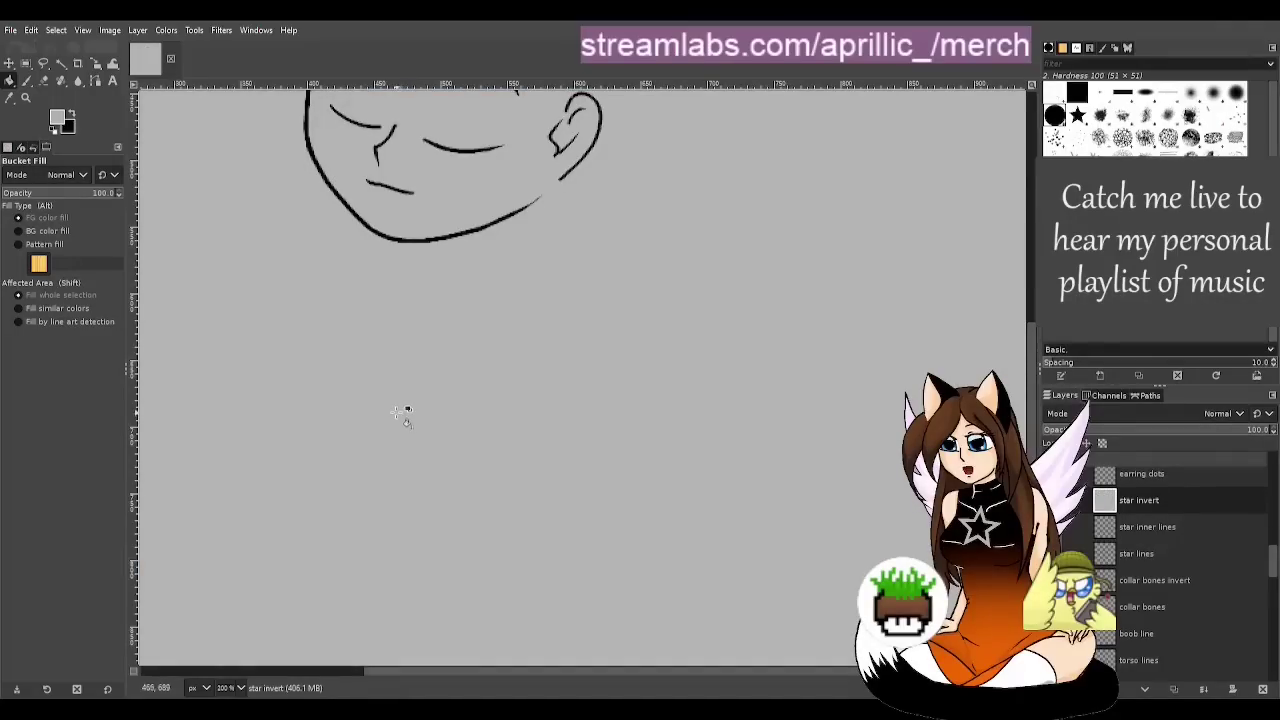
{"action": "key", "text": "ctrl+z"}
Select the white star shape with Fuzzy Select and Bucket Fill it with the picked jewelry grey
{"action": "left_click", "coordinate": [61, 63]}
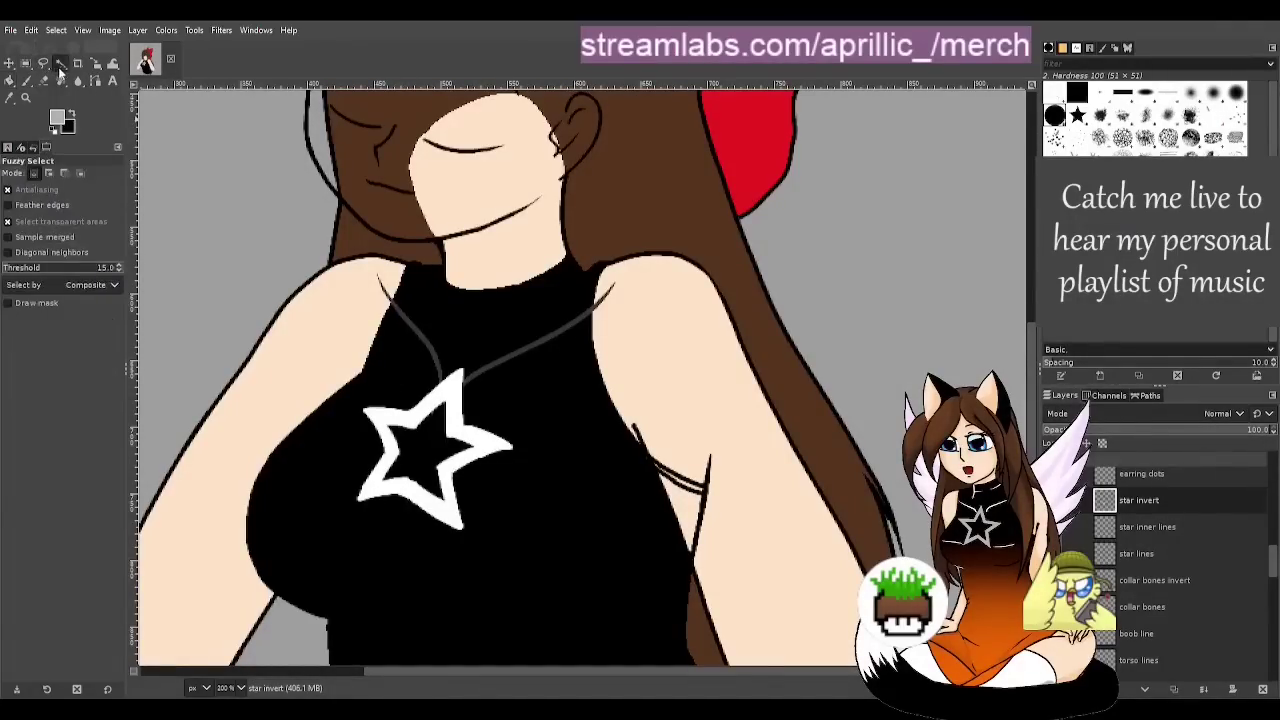
{"action": "left_click", "coordinate": [463, 404]}
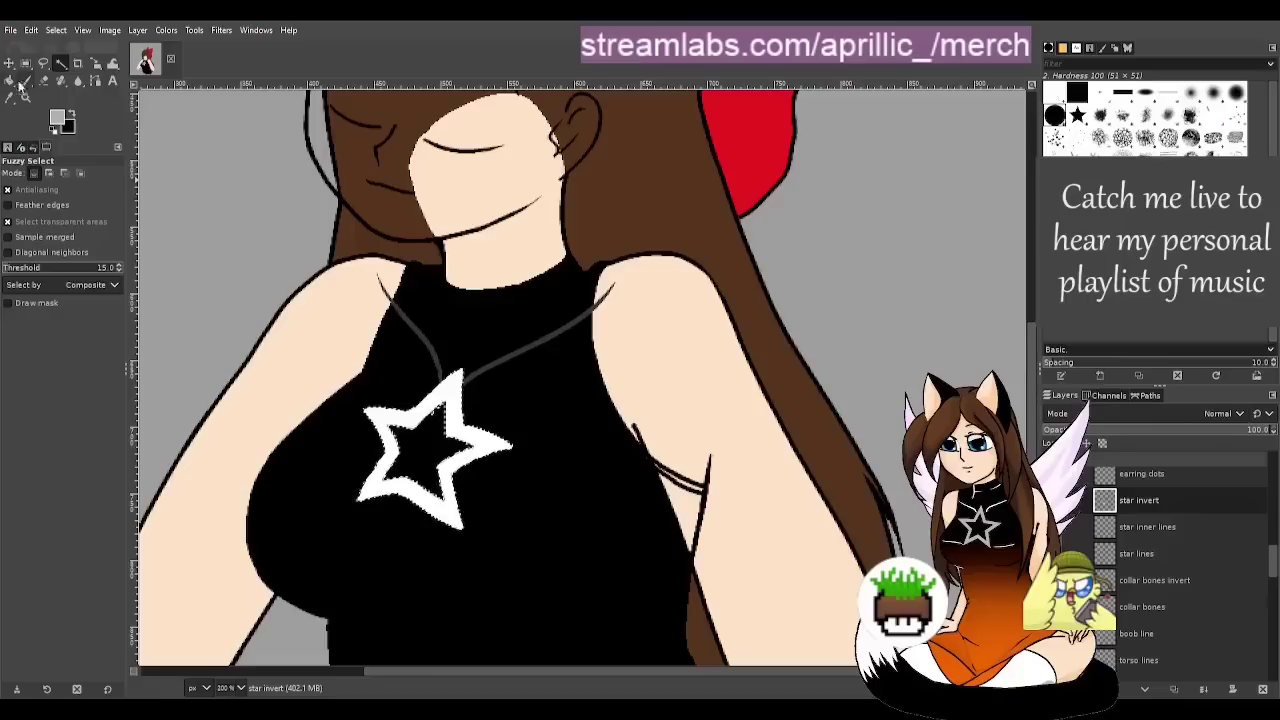
{"action": "left_click", "coordinate": [9, 80]}
{"action": "left_click", "coordinate": [458, 407]}
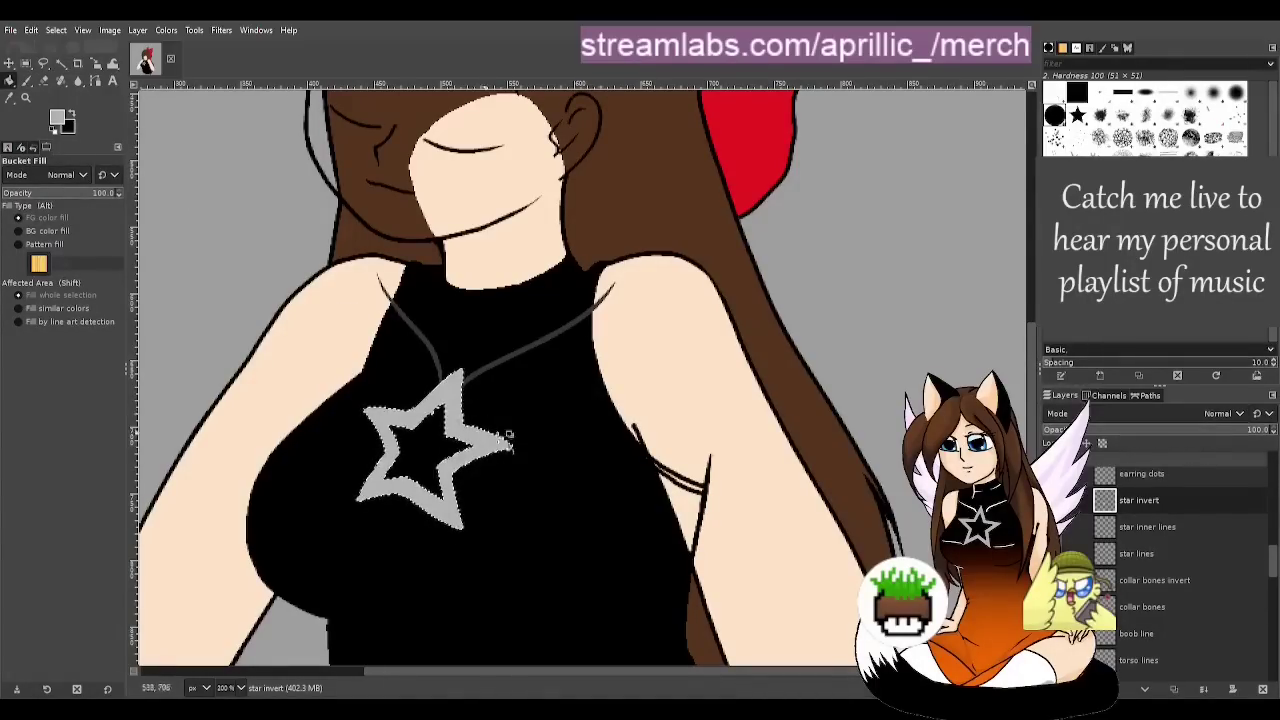
Move the star invert layer directly below the star lines layer and save the image
{"action": "left_click_drag", "start_coordinate": [1183, 569], "coordinate": [1179, 563]}
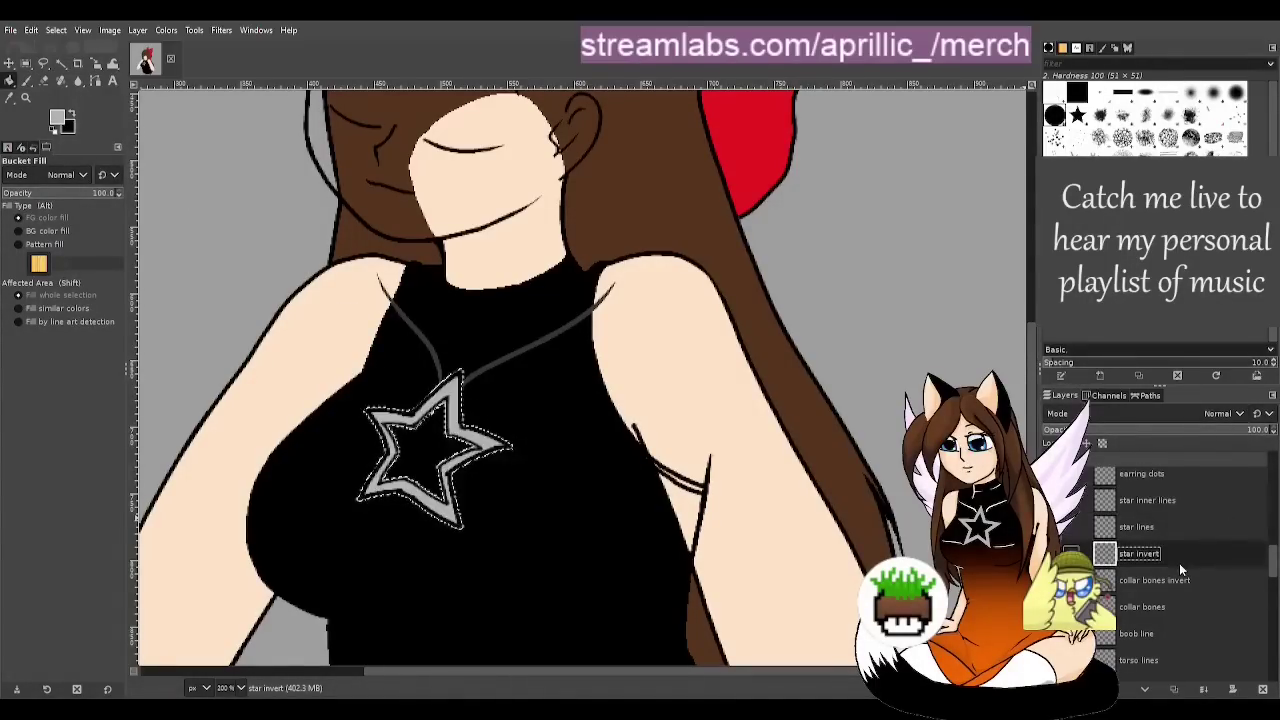
{"action": "key", "text": "1"}
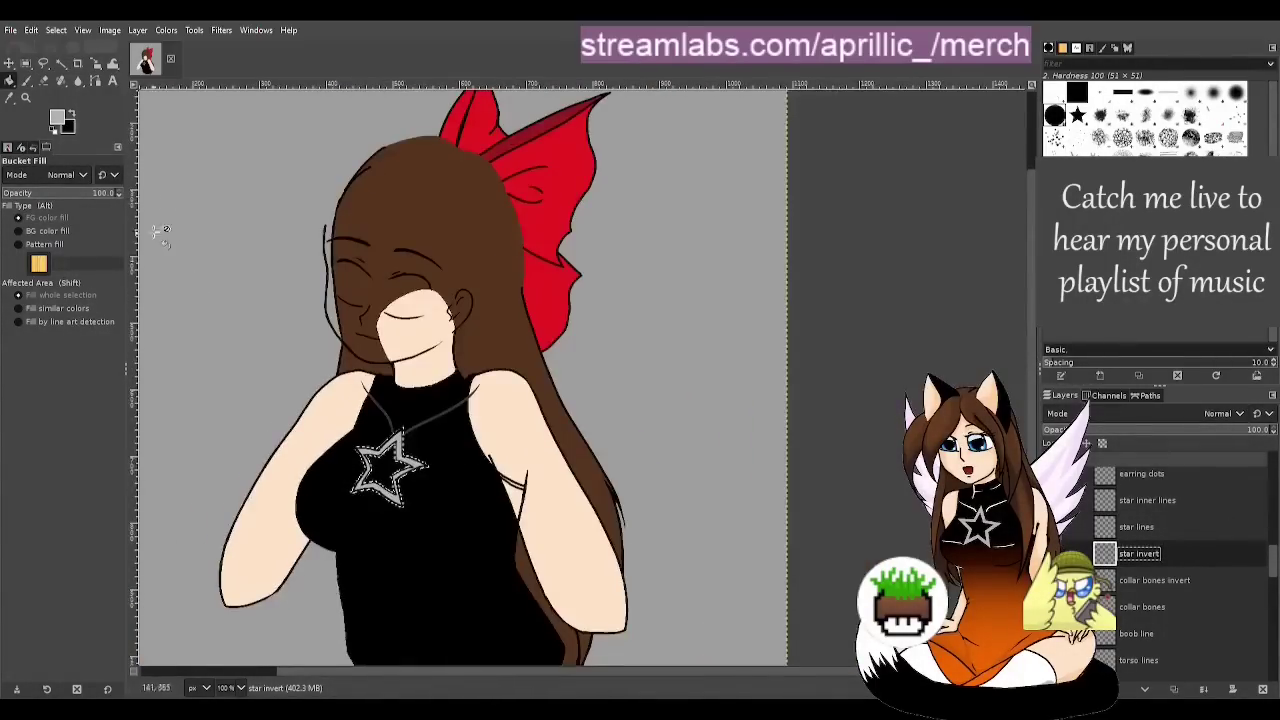
{"action": "key", "text": "u"}
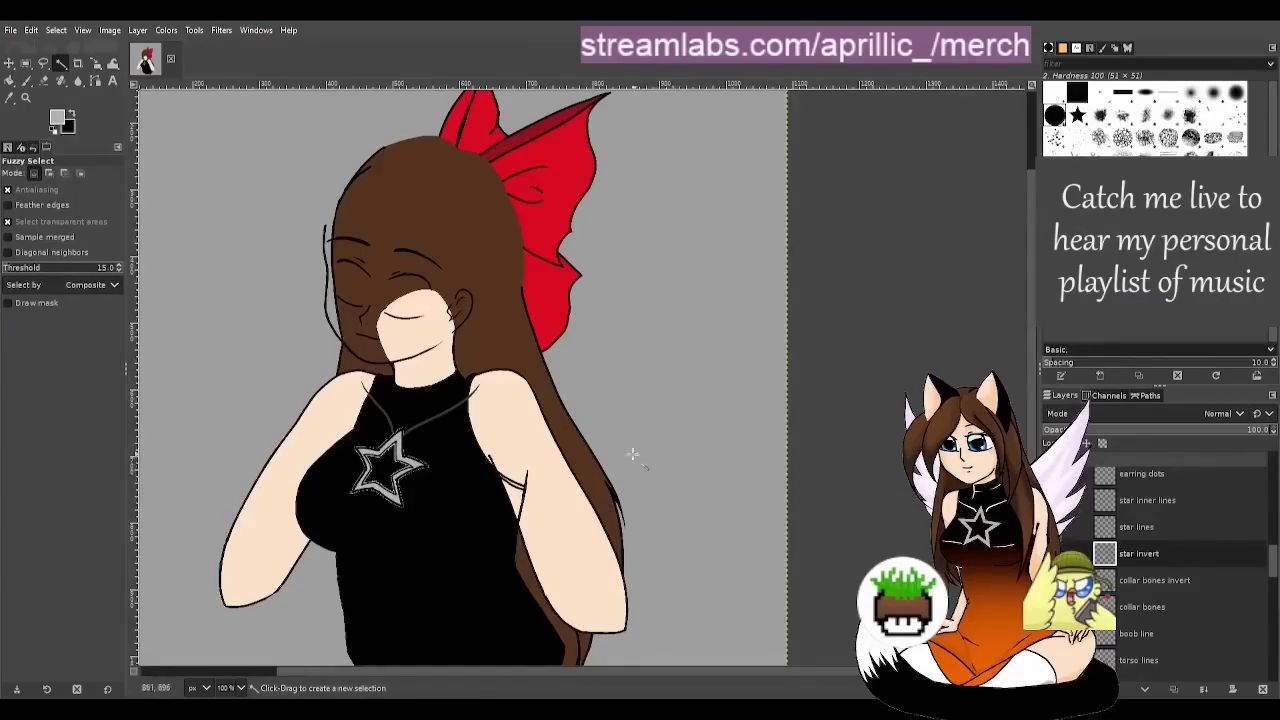
{"action": "scroll", "coordinate": [415, 432], "scroll_direction": "up", "scroll_amount": 4}
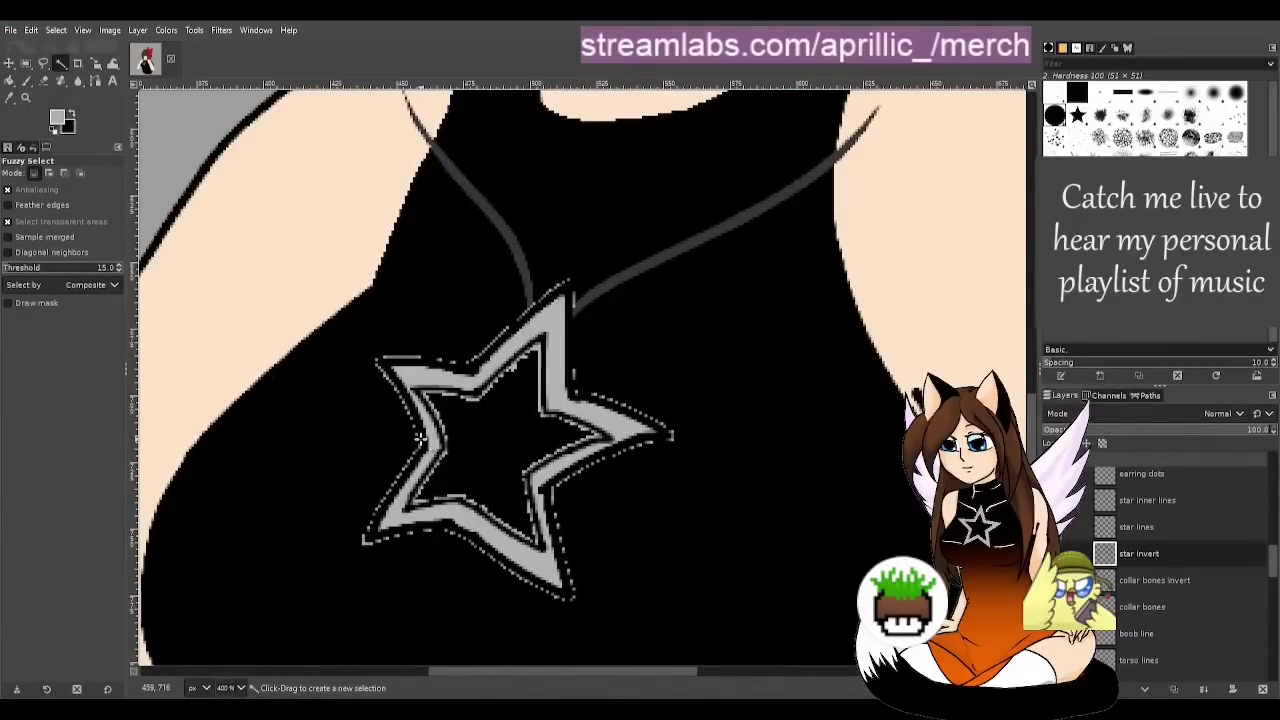
{"action": "key", "text": "ctrl+s"}
Erase the leftover light pixels inside and outside the star's outline on star invert with the size 6 Eraser
{"action": "key", "text": "d"}
{"action": "key", "text": "shift+e"}
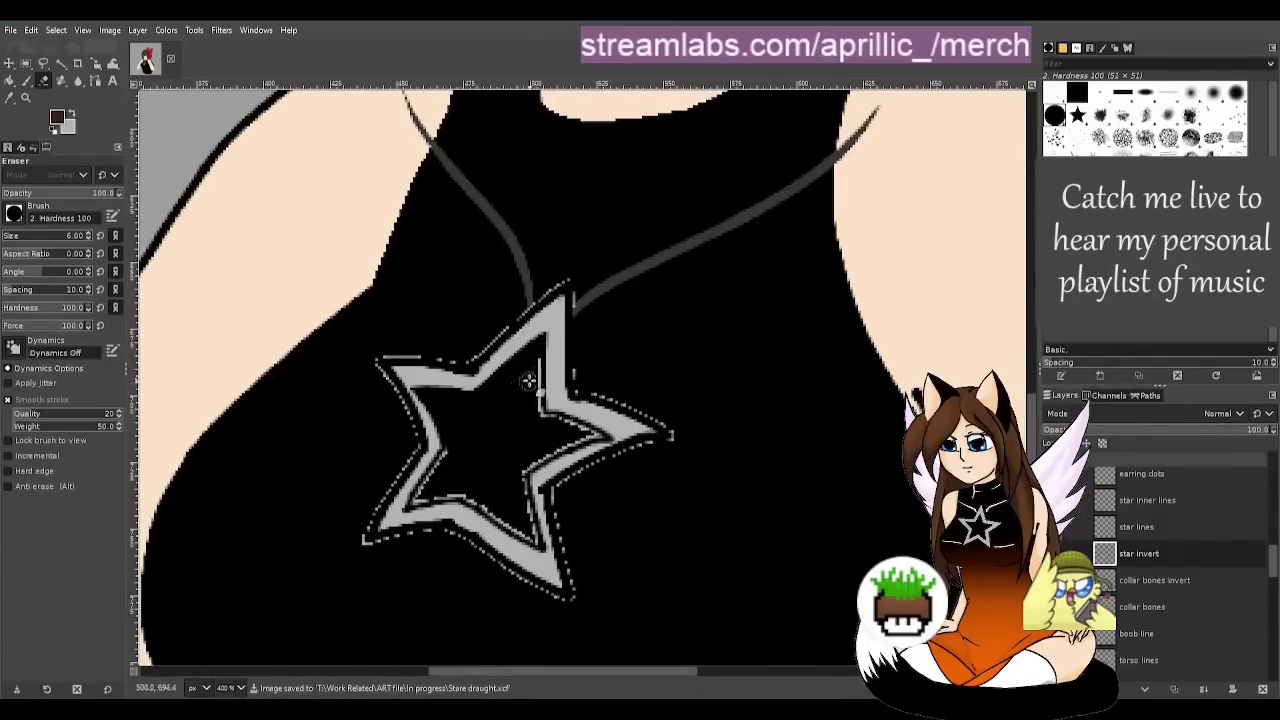
{"action": "mouse_move", "coordinate": [537, 361]}
{"action": "left_mouse_down"}
{"action": "mouse_move", "coordinate": [536, 438]}
{"action": "mouse_move", "coordinate": [590, 437]}
{"action": "mouse_move", "coordinate": [535, 421]}
{"action": "mouse_move", "coordinate": [573, 432]}
{"action": "mouse_move", "coordinate": [521, 467]}
{"action": "mouse_move", "coordinate": [575, 439]}
{"action": "mouse_move", "coordinate": [518, 469]}
{"action": "mouse_move", "coordinate": [534, 539]}
{"action": "mouse_move", "coordinate": [508, 497]}
{"action": "mouse_move", "coordinate": [525, 514]}
{"action": "mouse_move", "coordinate": [516, 457]}
{"action": "mouse_move", "coordinate": [522, 529]}
{"action": "mouse_move", "coordinate": [471, 477]}
{"action": "mouse_move", "coordinate": [418, 497]}
{"action": "mouse_move", "coordinate": [450, 476]}
{"action": "mouse_move", "coordinate": [425, 488]}
{"action": "mouse_move", "coordinate": [462, 443]}
{"action": "mouse_move", "coordinate": [428, 494]}
{"action": "mouse_move", "coordinate": [482, 502]}
{"action": "mouse_move", "coordinate": [462, 486]}
{"action": "mouse_move", "coordinate": [450, 452]}
{"action": "left_mouse_up"}
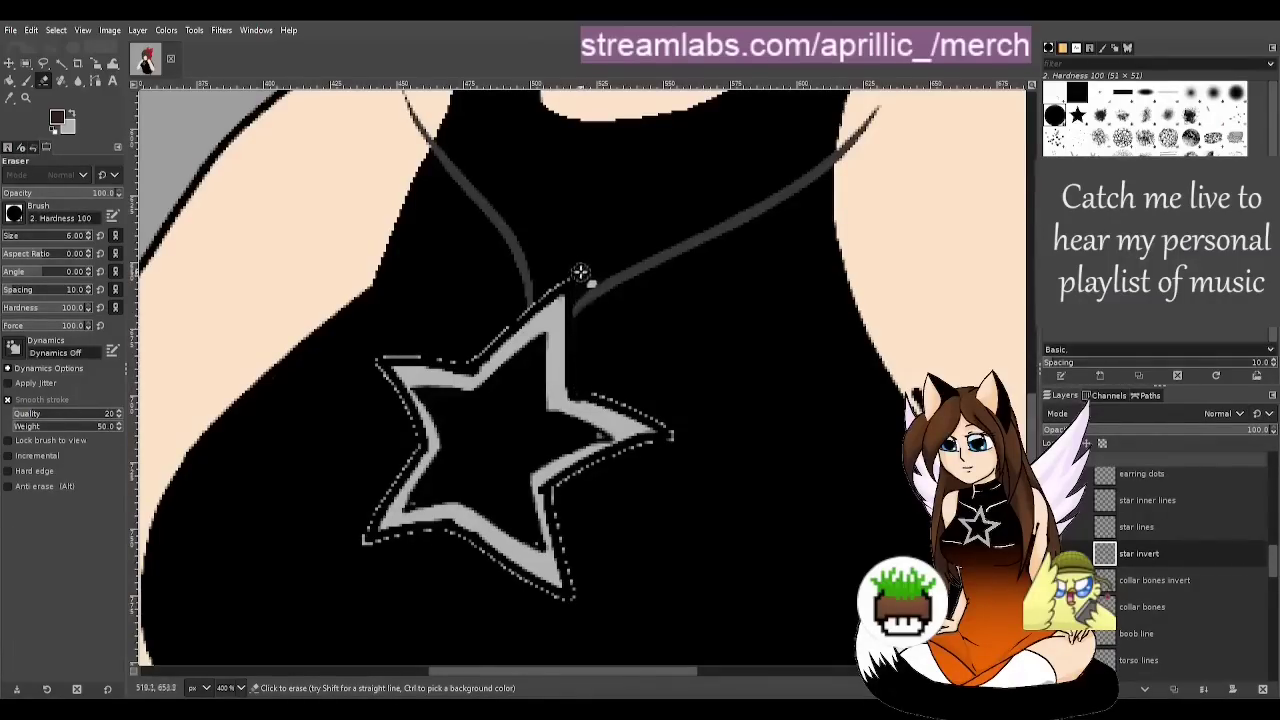
{"action": "mouse_move", "coordinate": [563, 277]}
{"action": "left_mouse_down"}
{"action": "mouse_move", "coordinate": [515, 309]}
{"action": "mouse_move", "coordinate": [554, 285]}
{"action": "mouse_move", "coordinate": [467, 357]}
{"action": "mouse_move", "coordinate": [376, 355]}
{"action": "mouse_move", "coordinate": [410, 446]}
{"action": "mouse_move", "coordinate": [353, 563]}
{"action": "mouse_move", "coordinate": [389, 467]}
{"action": "mouse_move", "coordinate": [415, 442]}
{"action": "mouse_move", "coordinate": [364, 548]}
{"action": "mouse_move", "coordinate": [449, 537]}
{"action": "mouse_move", "coordinate": [561, 604]}
{"action": "mouse_move", "coordinate": [586, 603]}
{"action": "mouse_move", "coordinate": [573, 568]}
{"action": "left_mouse_up"}
{"action": "mouse_move", "coordinate": [561, 503]}
{"action": "left_mouse_down"}
{"action": "mouse_move", "coordinate": [651, 450]}
{"action": "mouse_move", "coordinate": [573, 481]}
{"action": "mouse_move", "coordinate": [682, 435]}
{"action": "mouse_move", "coordinate": [585, 388]}
{"action": "left_mouse_up"}
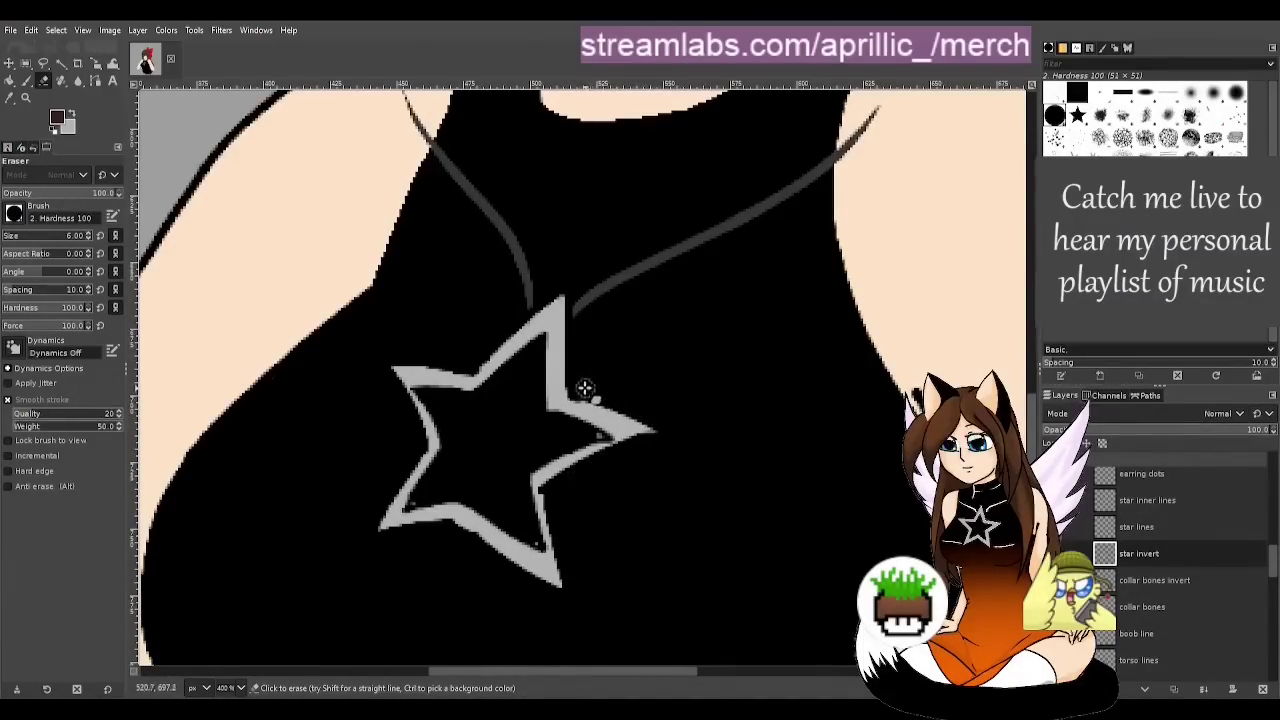
Reduce the Eraser size and remove the stray specks in the star's lower-left and right inner corners
{"action": "left_click", "coordinate": [12, 238]}
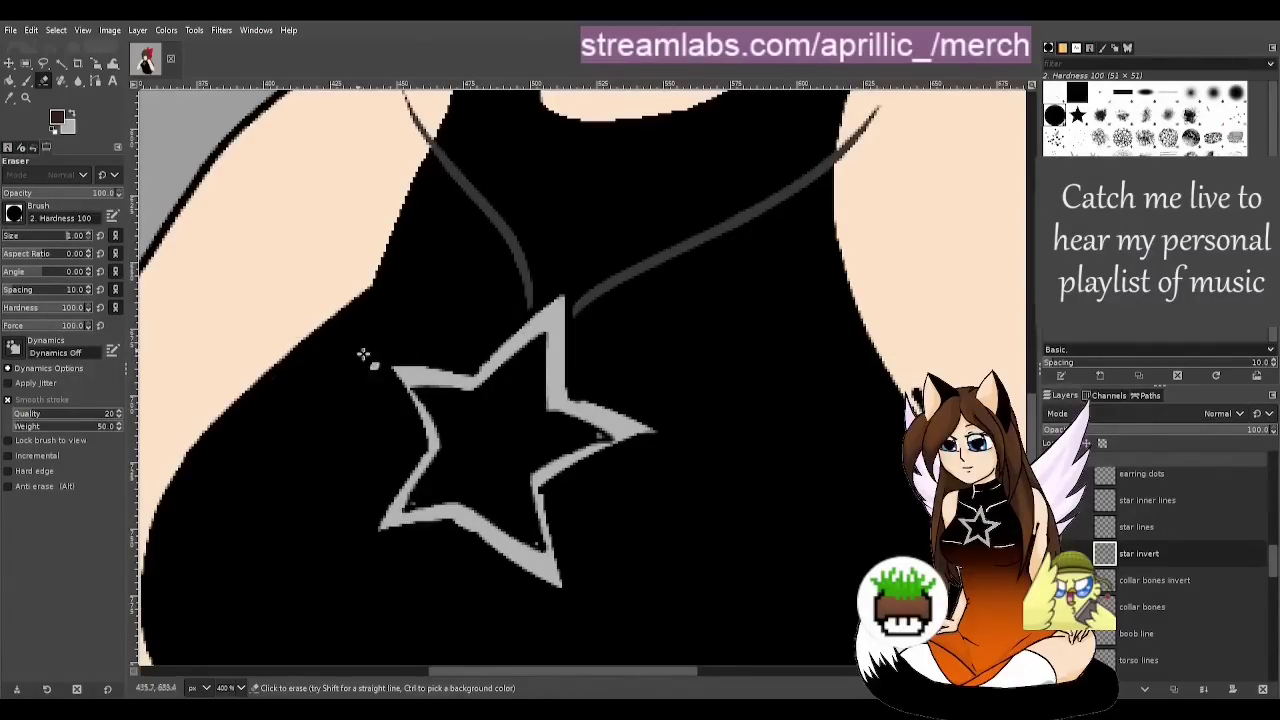
{"action": "left_click", "coordinate": [410, 502]}
{"action": "left_click", "coordinate": [596, 449]}
Duplicate the star lines layer
{"action": "key", "text": "u"}
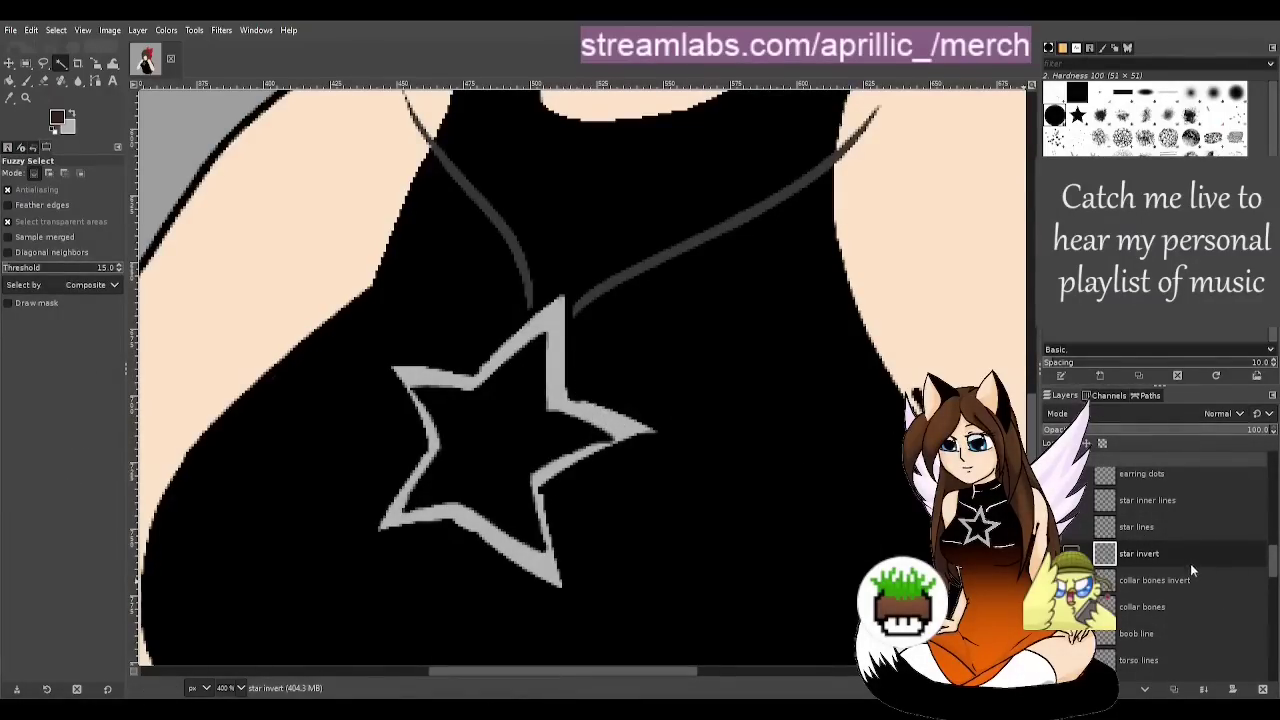
{"action": "left_click", "coordinate": [1185, 527]}
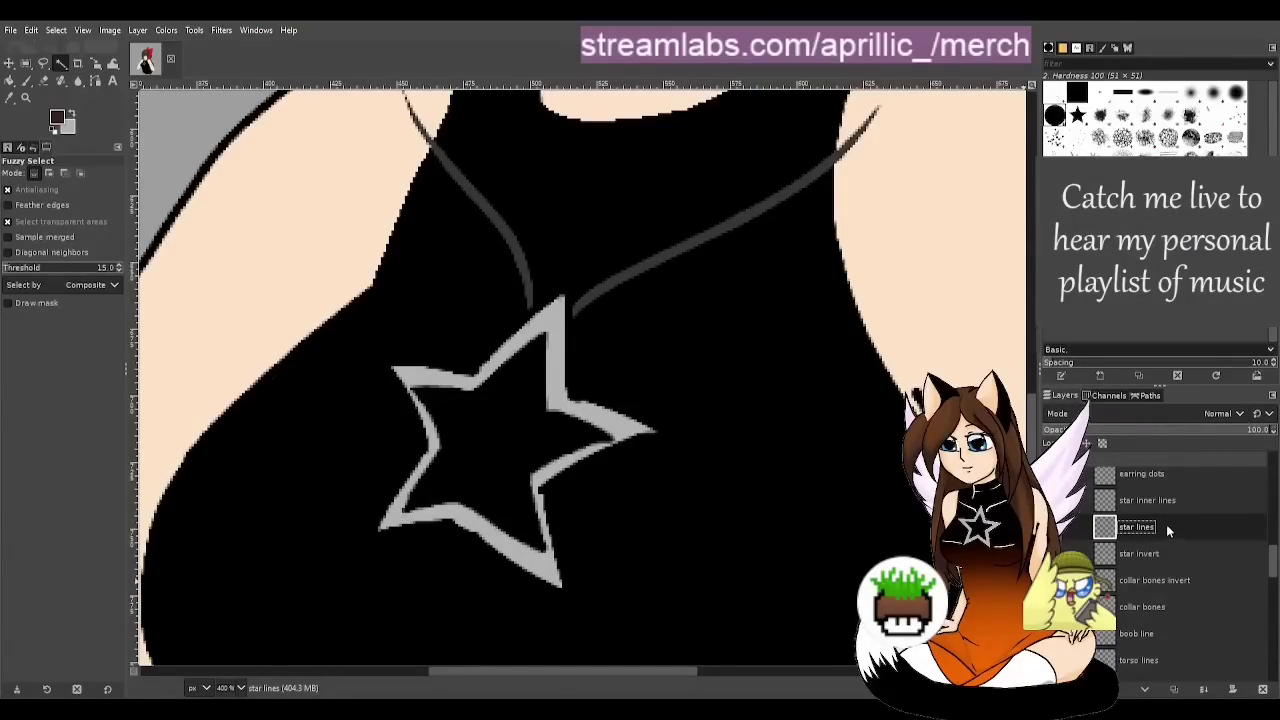
{"action": "key", "text": "ctrl+shift+d"}
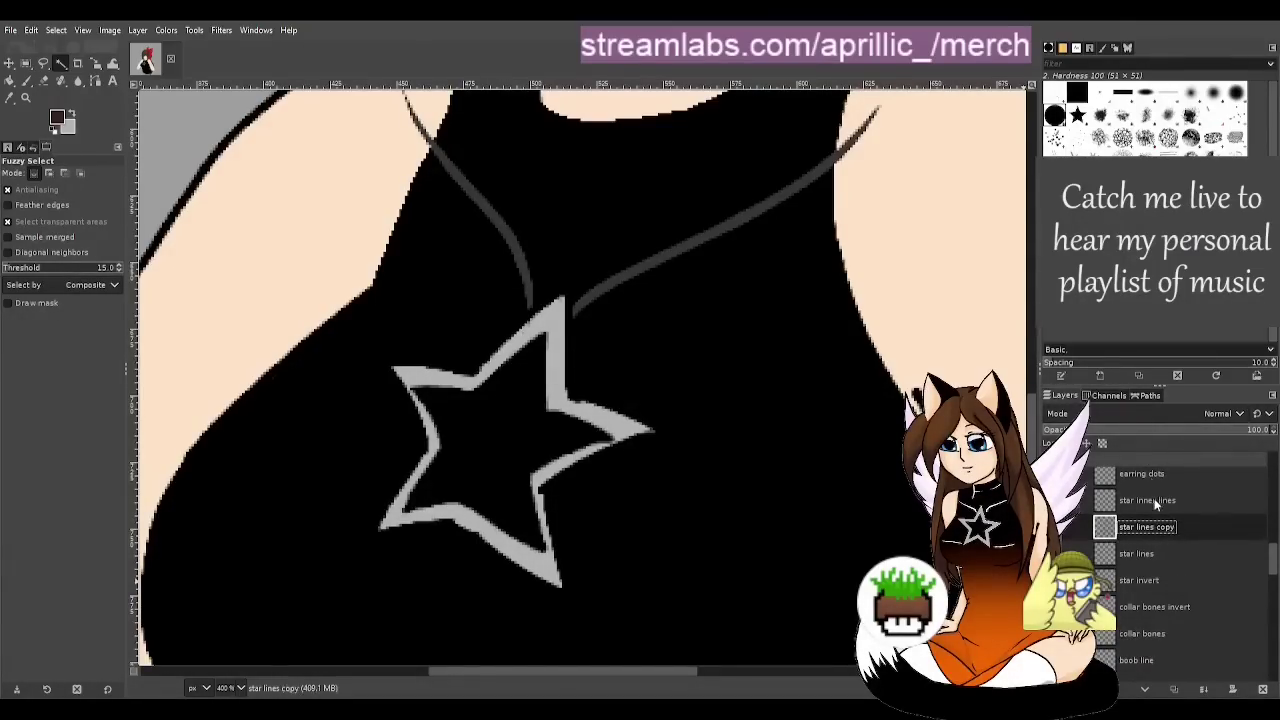
Duplicate star inner lines, merge the duplicate into star lines copy, and invert the merged layer's colours
{"action": "left_click", "coordinate": [1175, 497]}
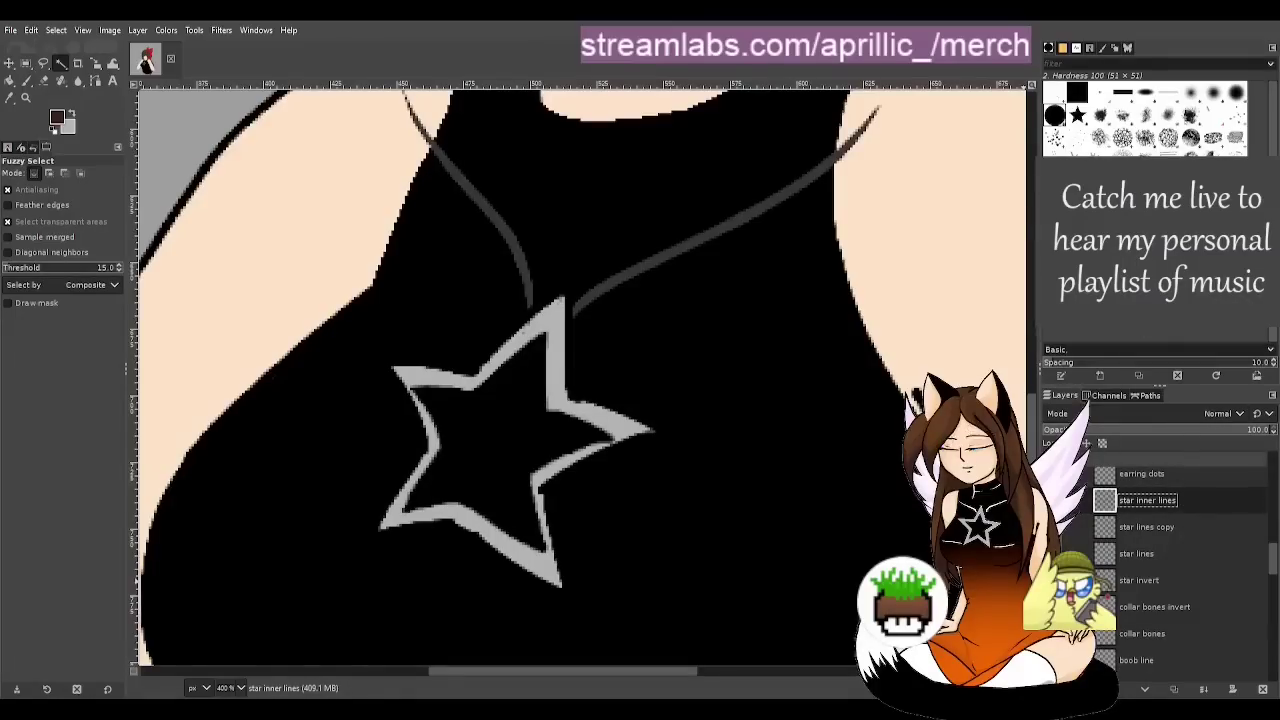
{"action": "key", "text": "shift+ctrl+d"}
{"action": "left_click_drag", "start_coordinate": [1201, 501], "coordinate": [1190, 548]}
{"action": "left_click", "coordinate": [1204, 690]}
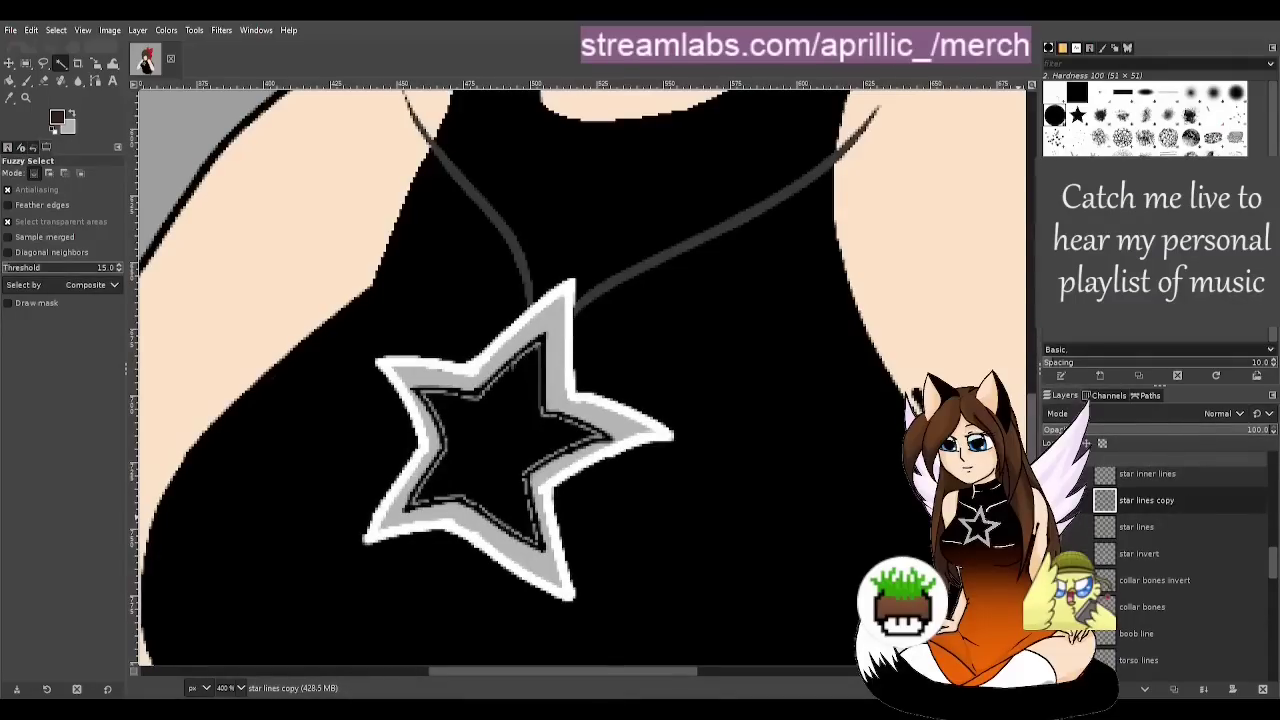
Lower the opacity of the star lines copy layer to 0.3
{"action": "left_click", "coordinate": [1055, 431]}
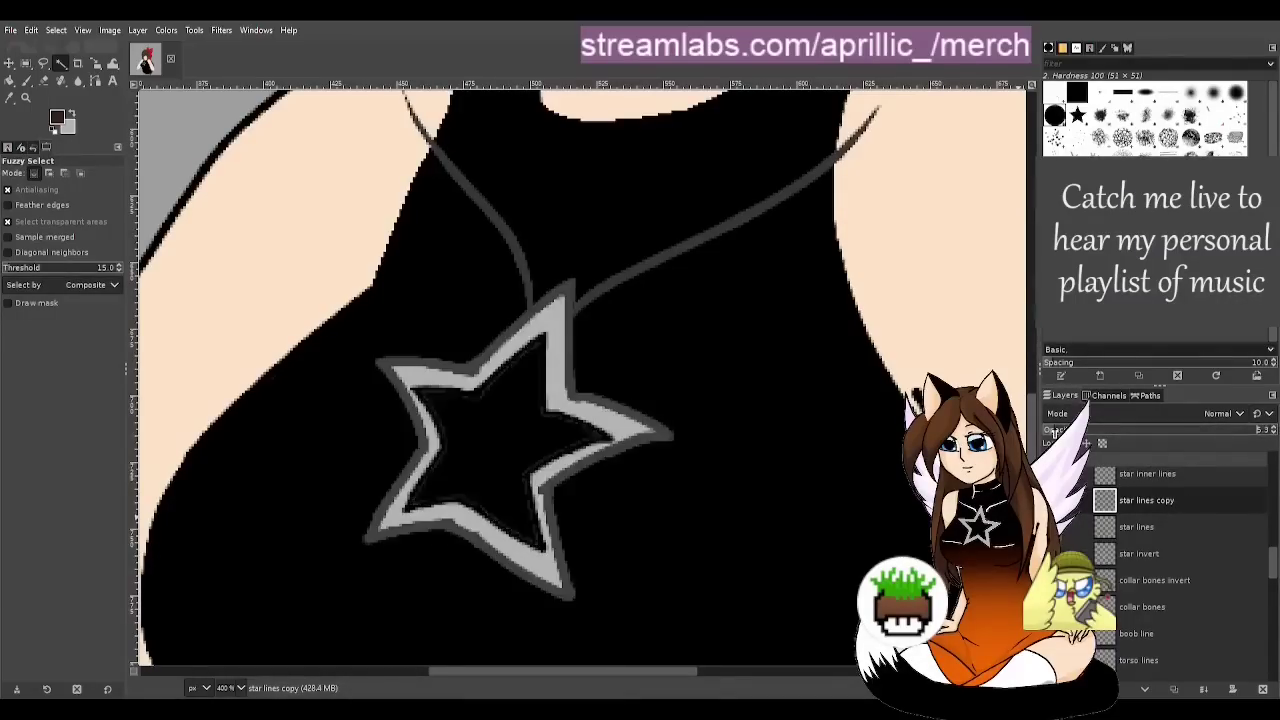
{"action": "left_click", "coordinate": [1274, 434]}
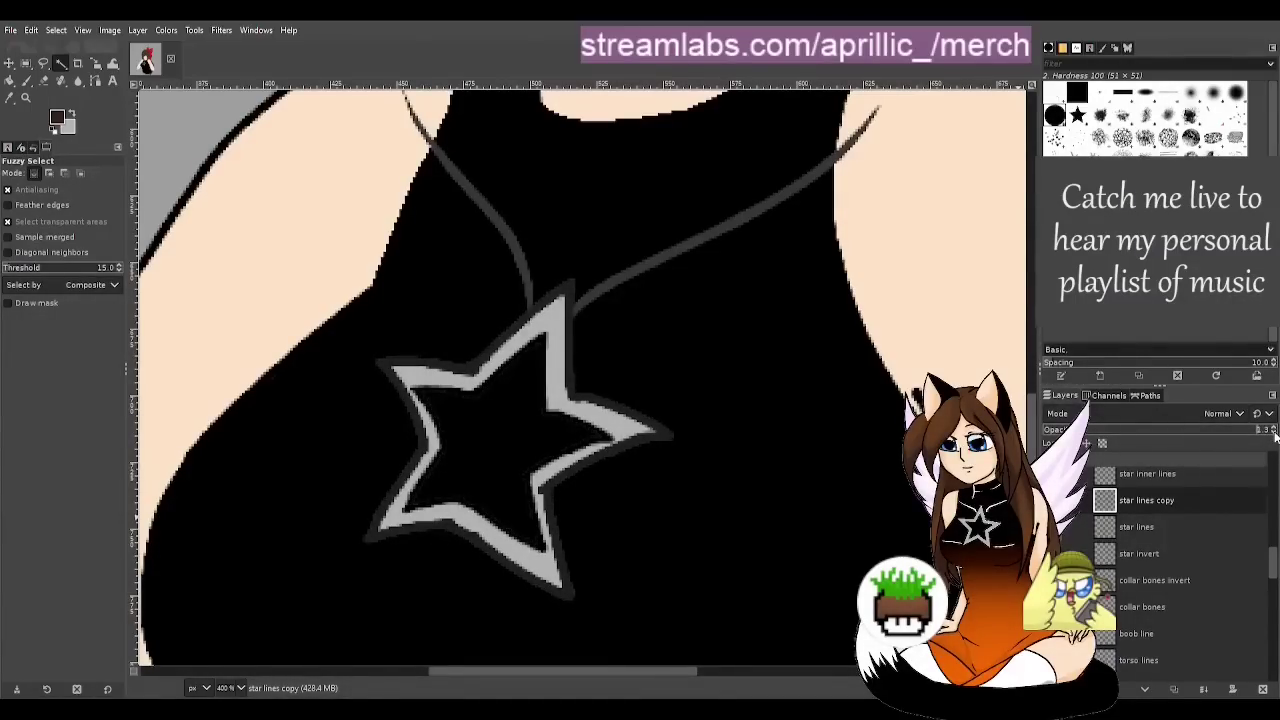
{"action": "left_click", "coordinate": [1274, 434]}
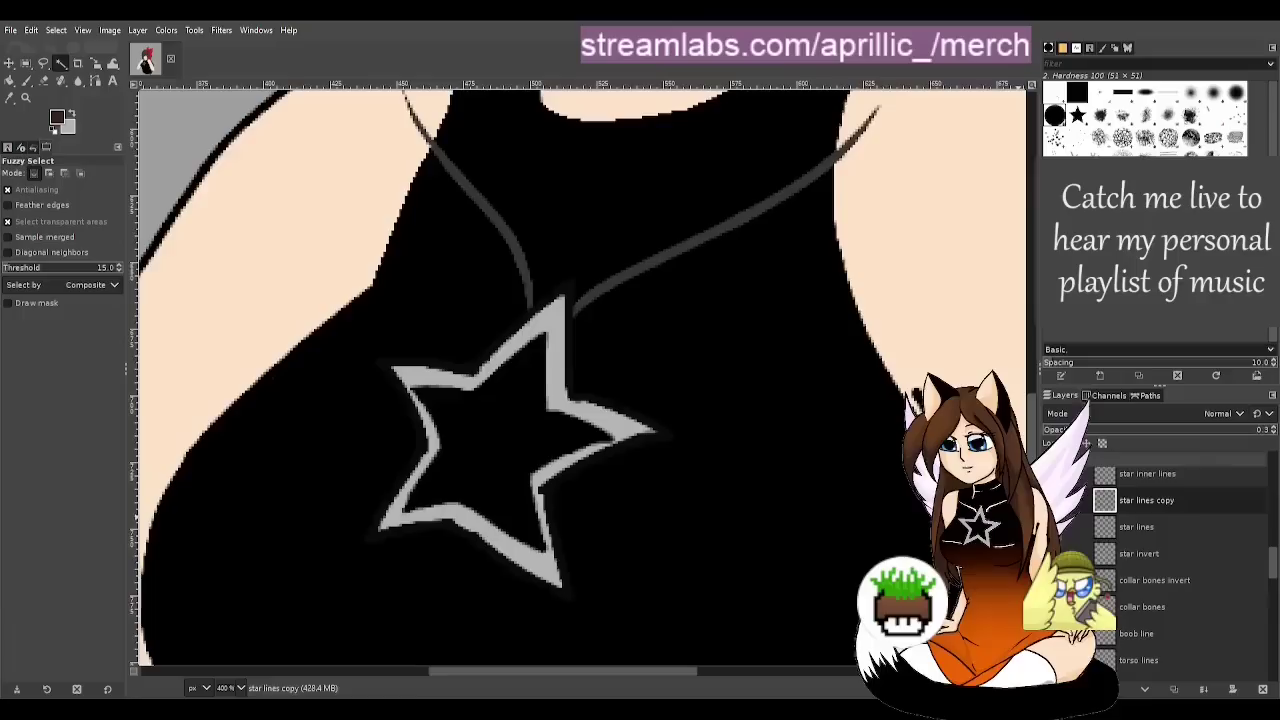
{"action": "scroll", "coordinate": [614, 343], "scroll_direction": "down", "scroll_amount": 4}
{"action": "scroll", "coordinate": [525, 480], "scroll_direction": "up", "scroll_amount": 2}
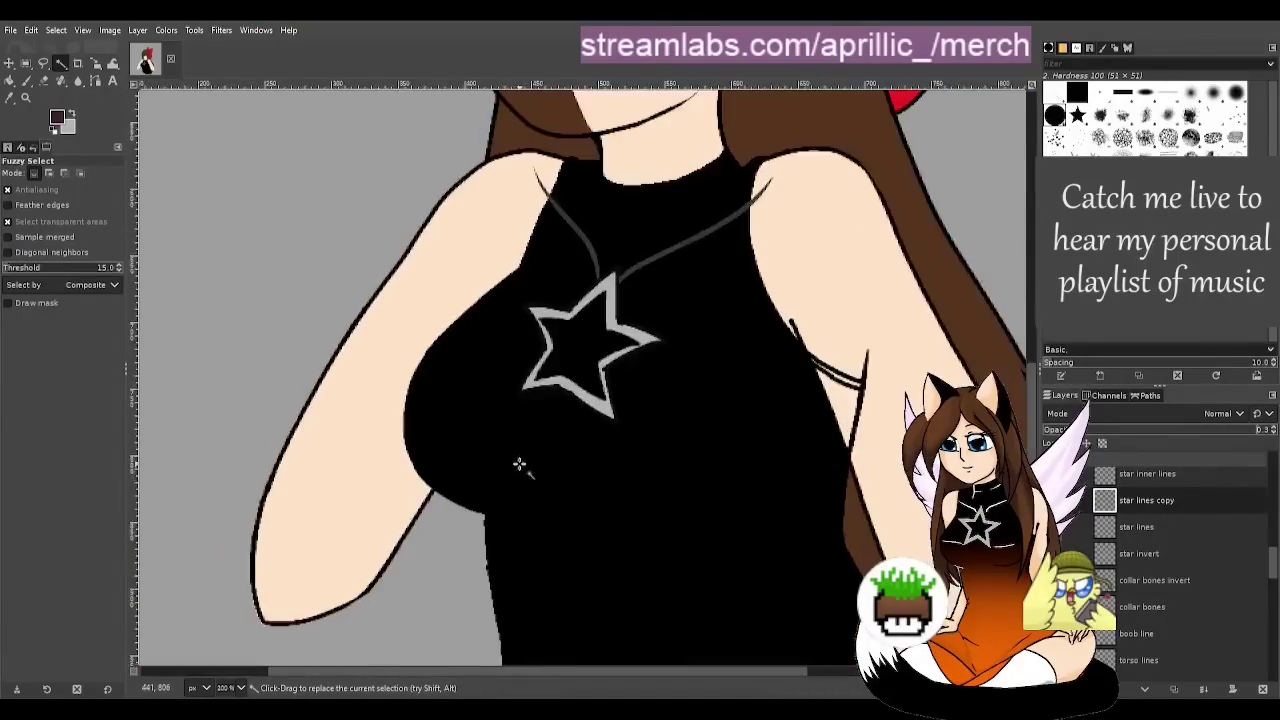
{"action": "scroll", "coordinate": [519, 464], "scroll_direction": "up", "scroll_amount": 1}
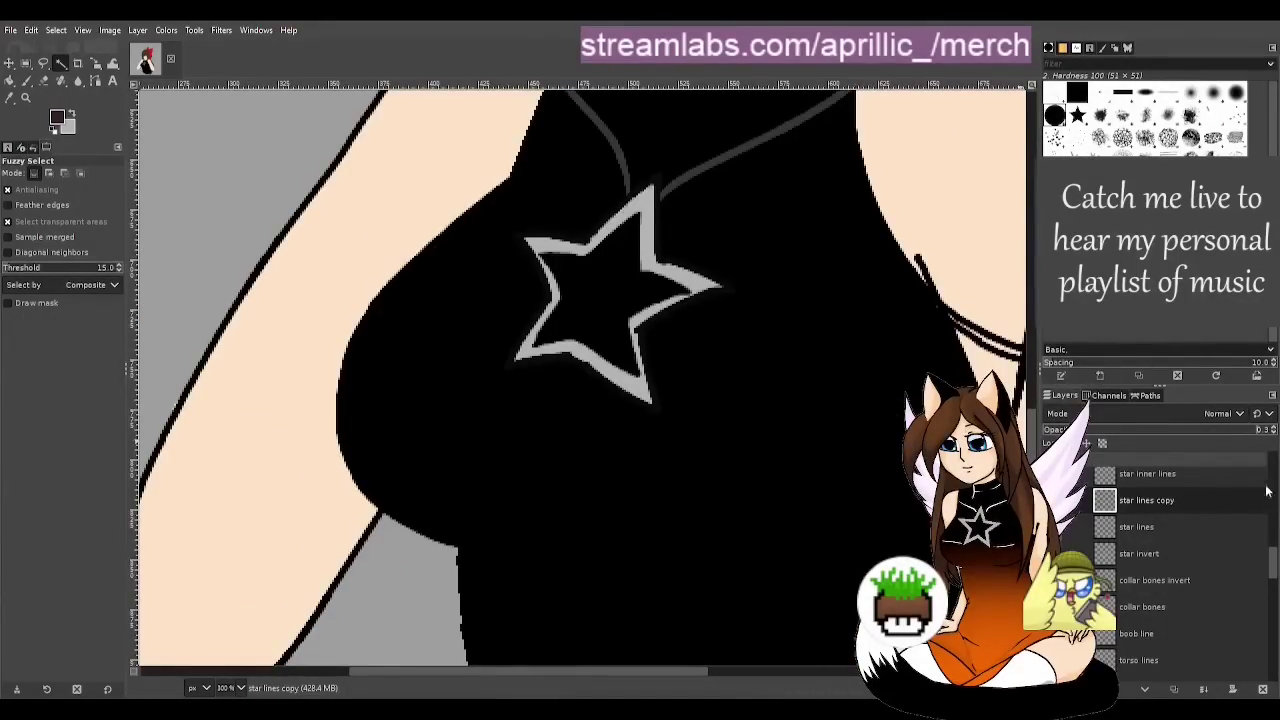
Raise the star lines copy layer's opacity again, then reduce it to 1.0
{"action": "left_click", "coordinate": [1267, 430]}
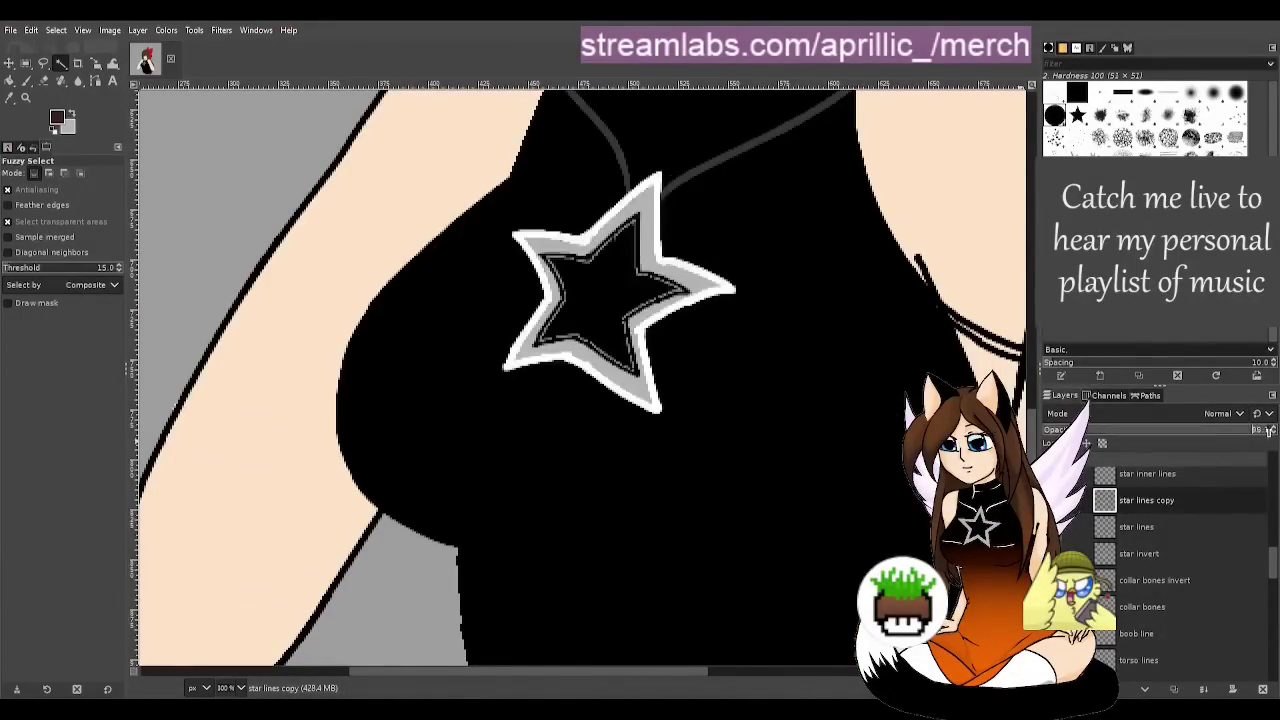
{"action": "left_click", "coordinate": [1059, 430]}
{"action": "scroll", "coordinate": [1053, 430], "scroll_direction": "down", "scroll_amount": 3}
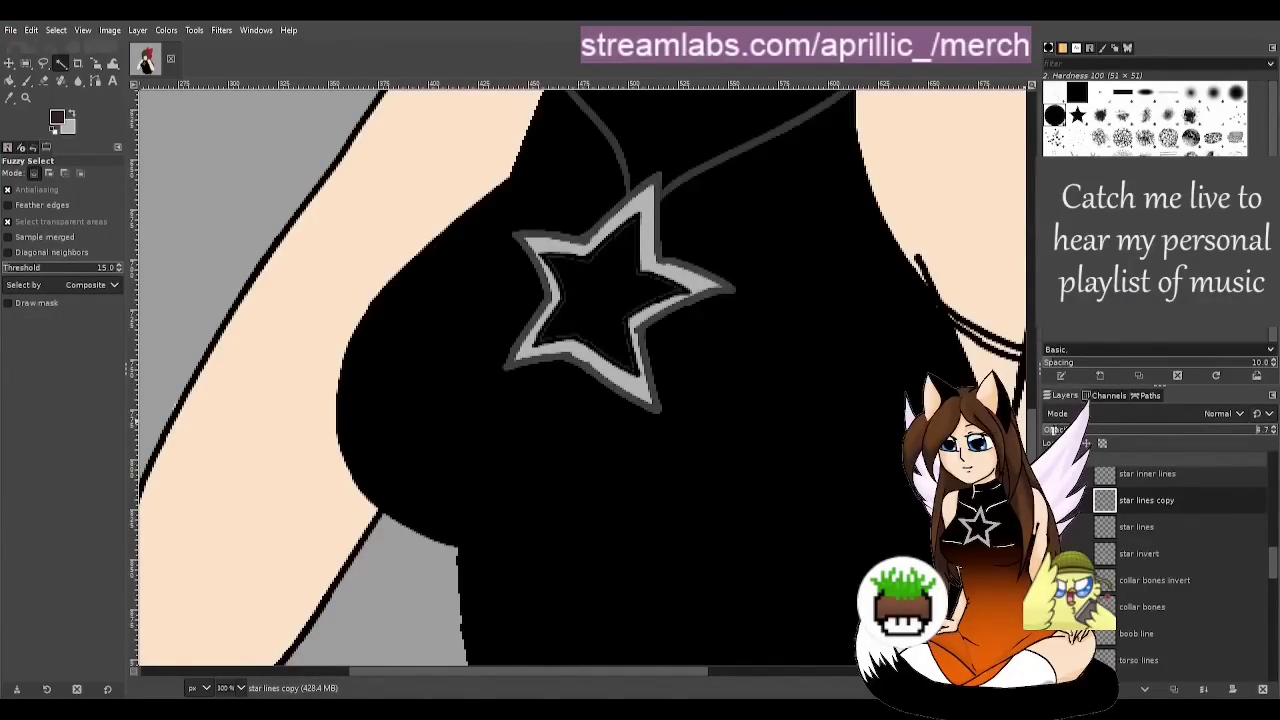
{"action": "scroll", "coordinate": [1050, 430], "scroll_direction": "down", "scroll_amount": 2}
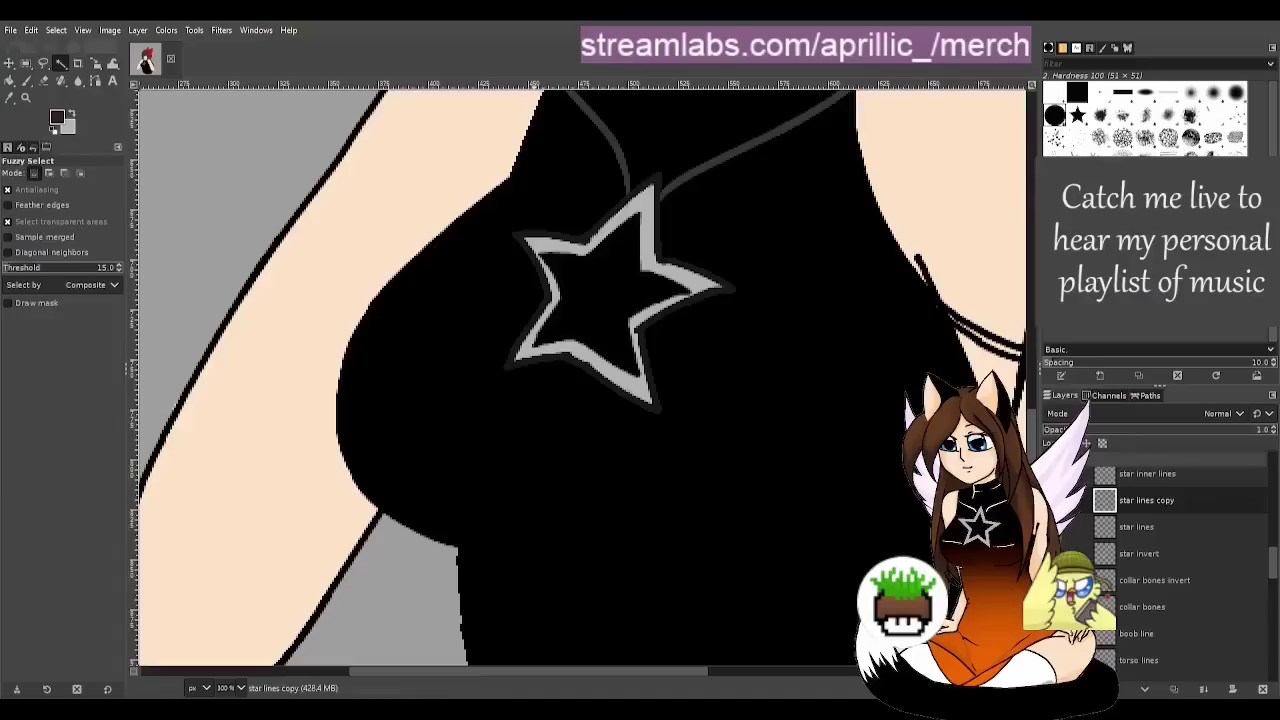
{"action": "scroll", "coordinate": [695, 353], "scroll_direction": "down", "scroll_amount": 2}
{"action": "scroll", "coordinate": [695, 353], "scroll_direction": "down", "scroll_amount": 1}
{"action": "scroll", "coordinate": [530, 300], "scroll_direction": "up", "scroll_amount": 3}
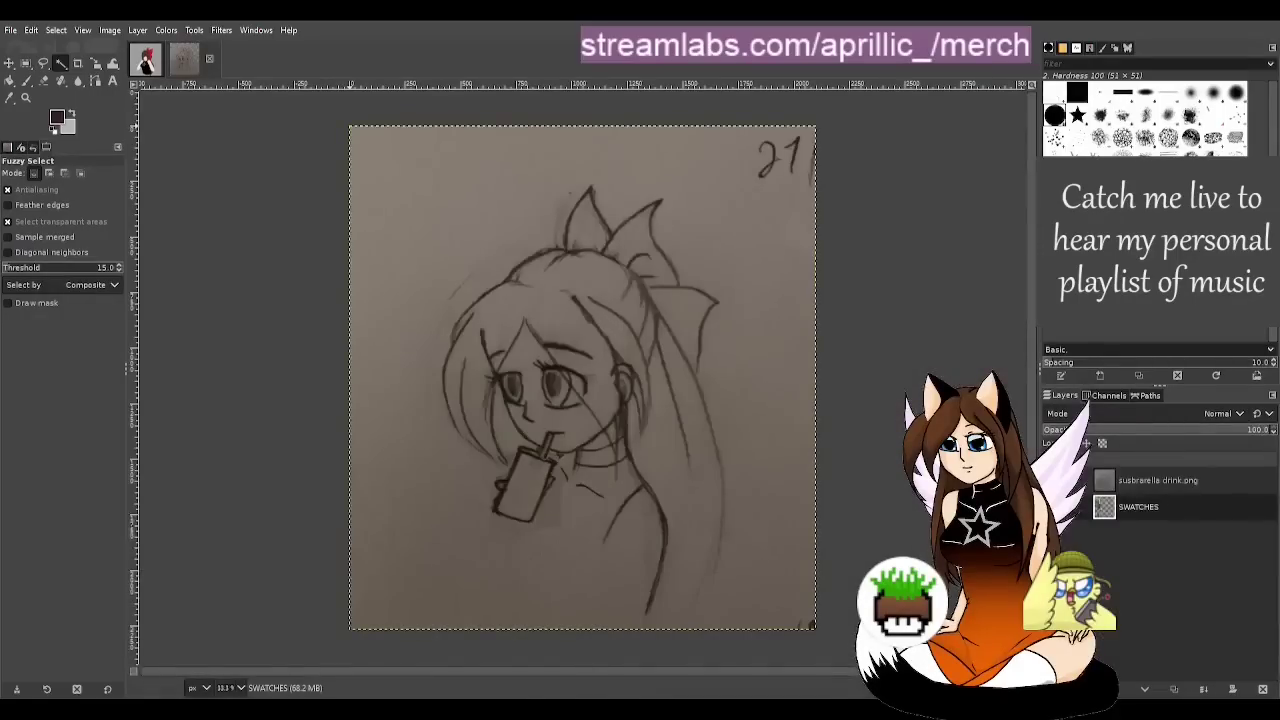
Close the susbrarella drink sketch, examine the star emblem in susbrarella drink2.xcf for reference, and close that file too
{"action": "left_click", "coordinate": [209, 59]}
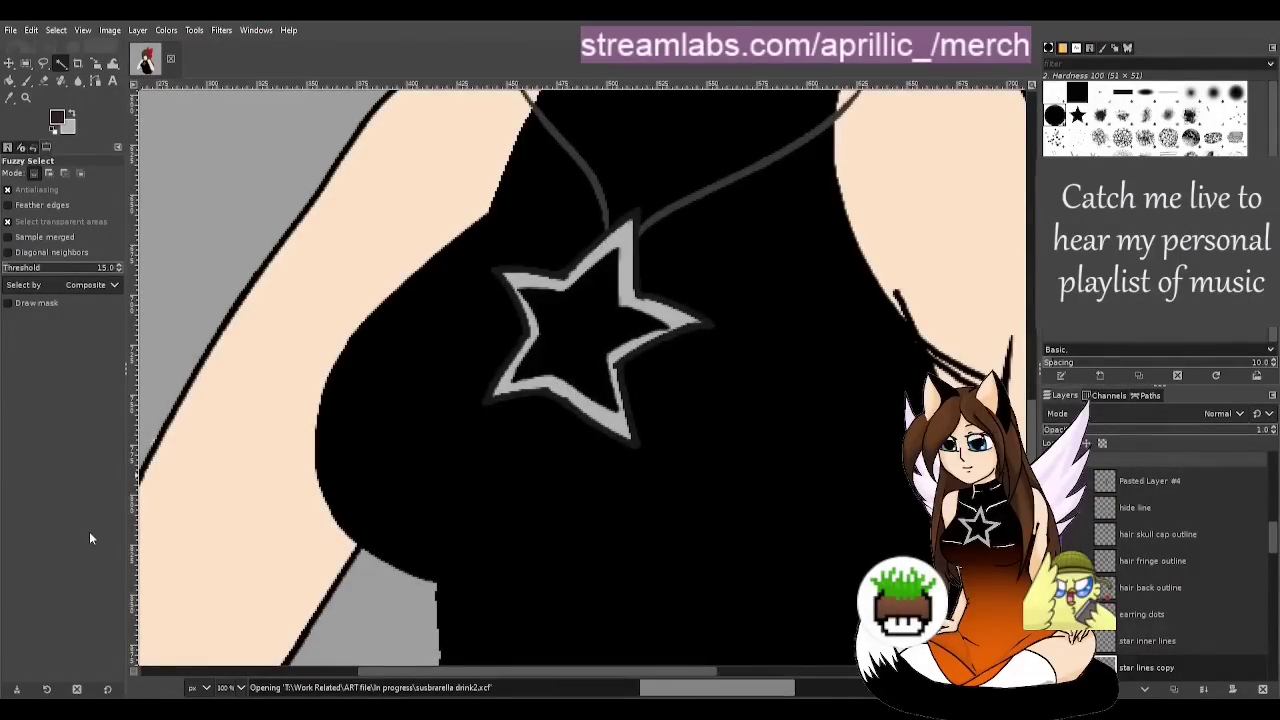
{"action": "scroll", "coordinate": [488, 465], "scroll_direction": "up", "scroll_amount": 5}
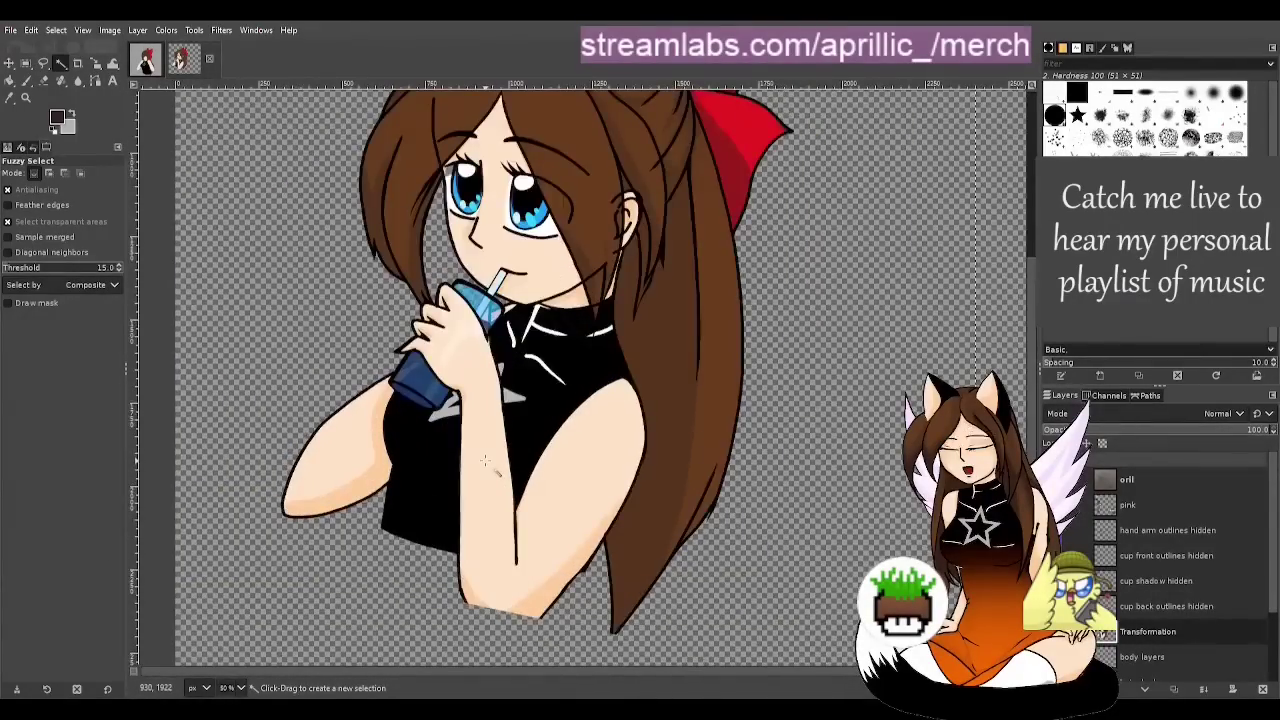
{"action": "scroll", "coordinate": [490, 460], "scroll_direction": "up", "scroll_amount": 1}
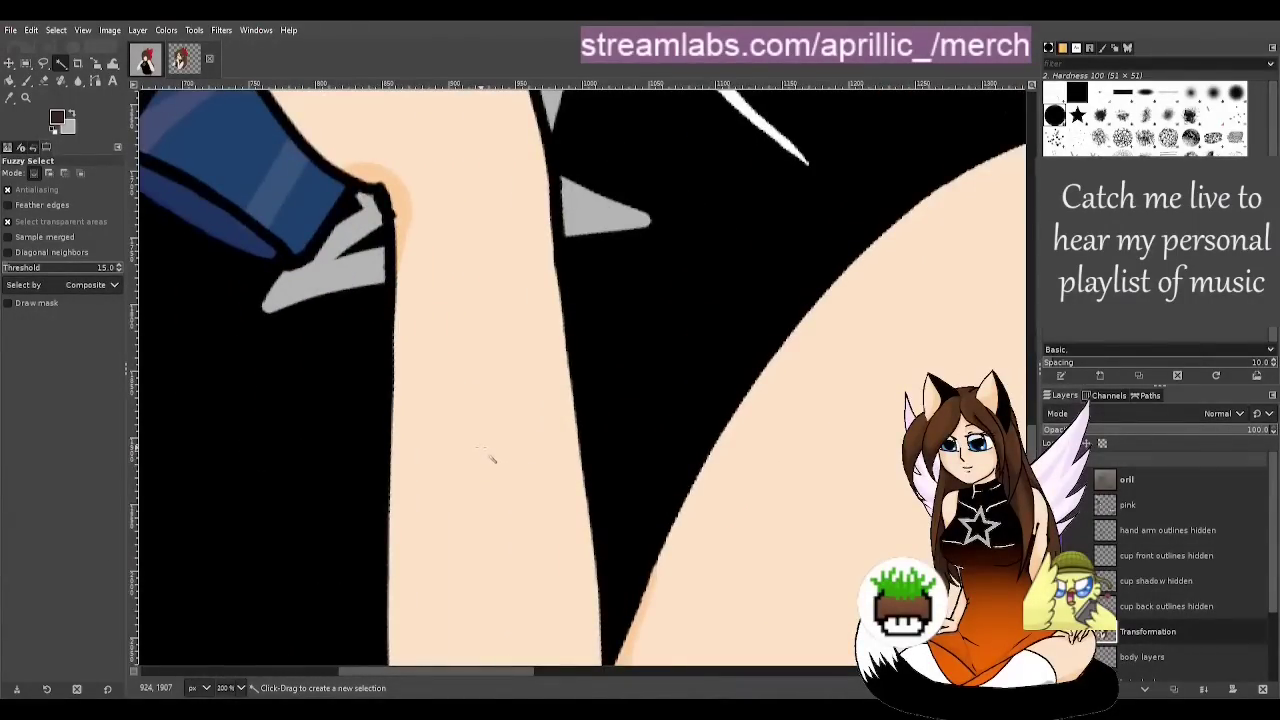
{"action": "scroll", "coordinate": [475, 440], "scroll_direction": "down", "scroll_amount": 3}
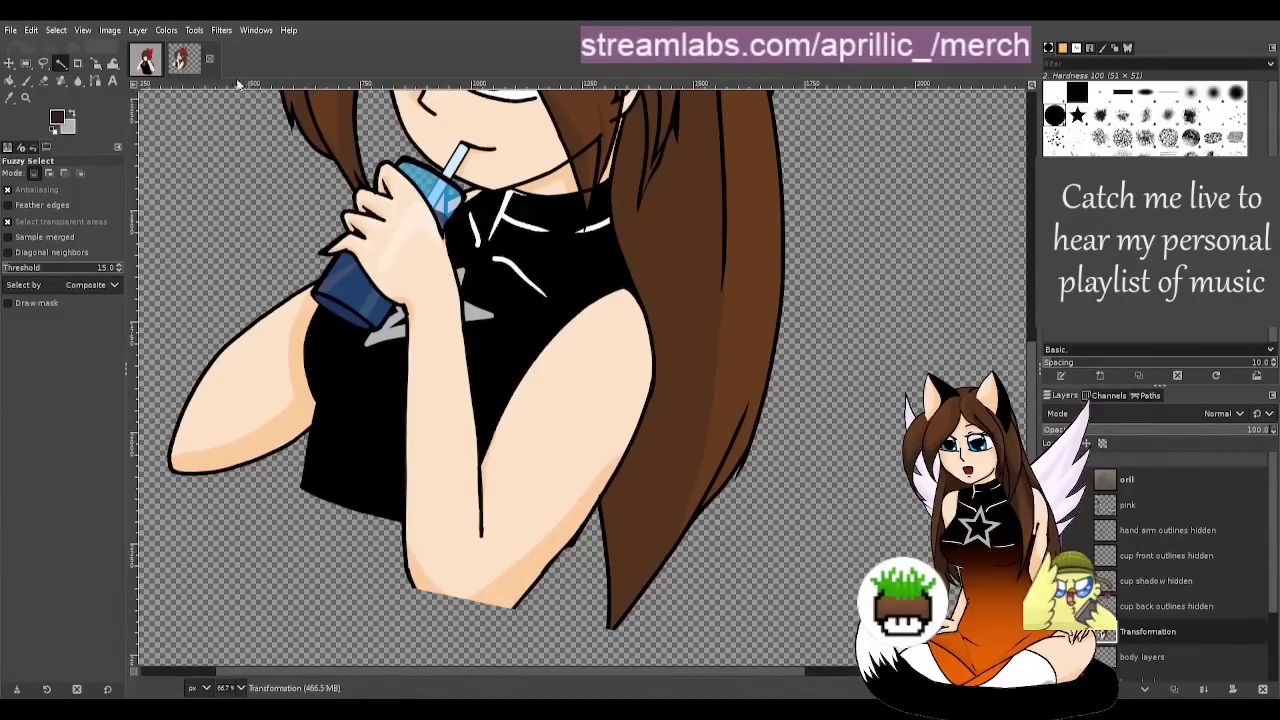
{"action": "left_click", "coordinate": [209, 63]}
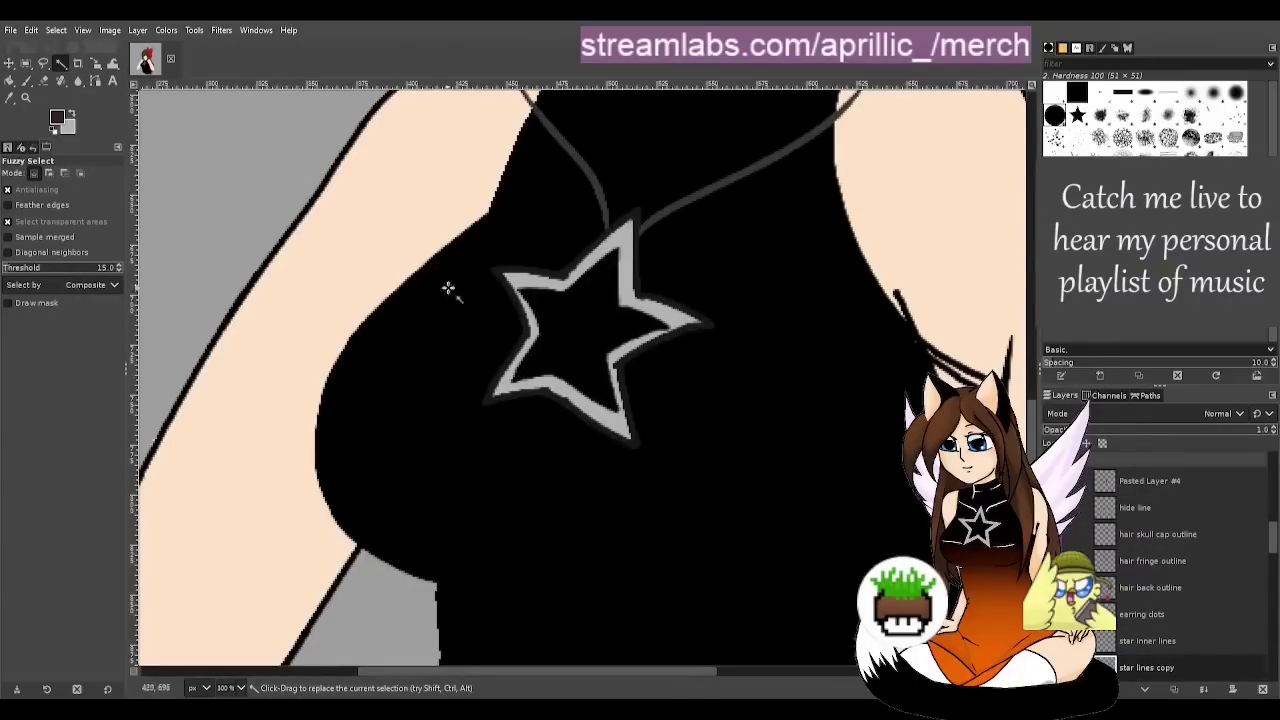
Raise the collar bones invert layer's opacity to 100 and move it directly below the collar bones layer
{"action": "scroll", "coordinate": [1178, 639], "scroll_direction": "down", "scroll_amount": 3}
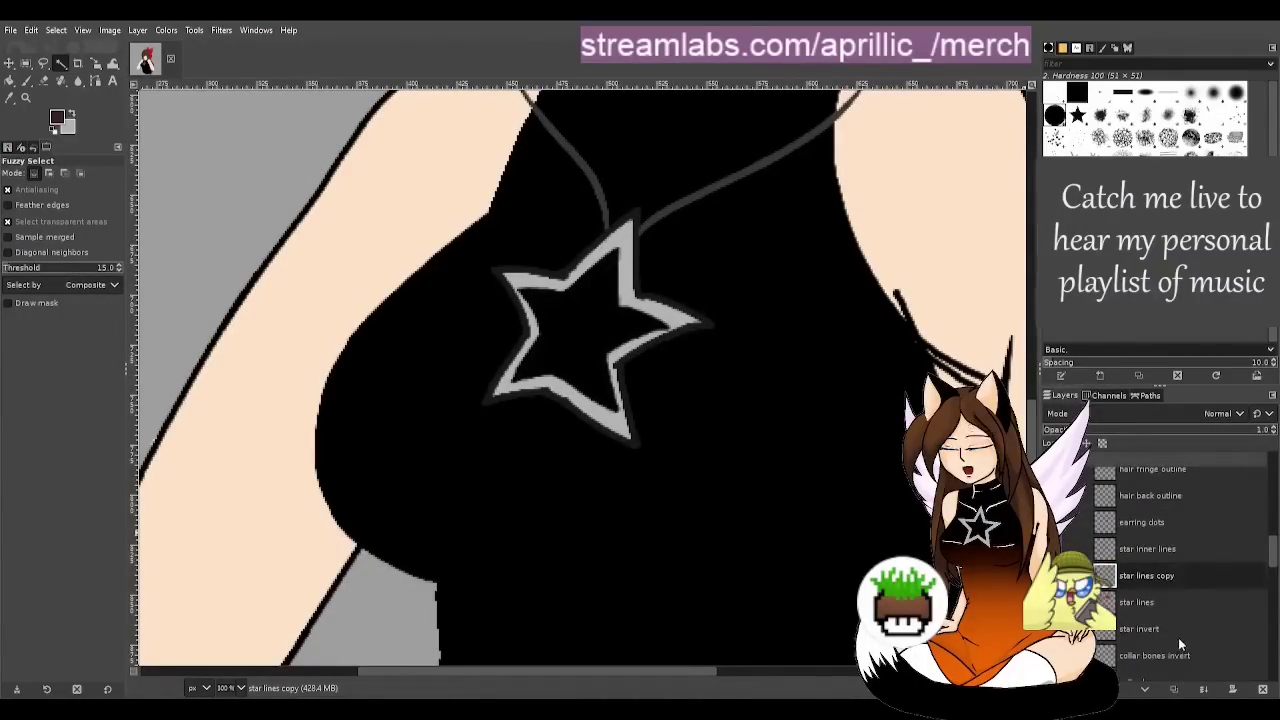
{"action": "left_click", "coordinate": [1155, 655]}
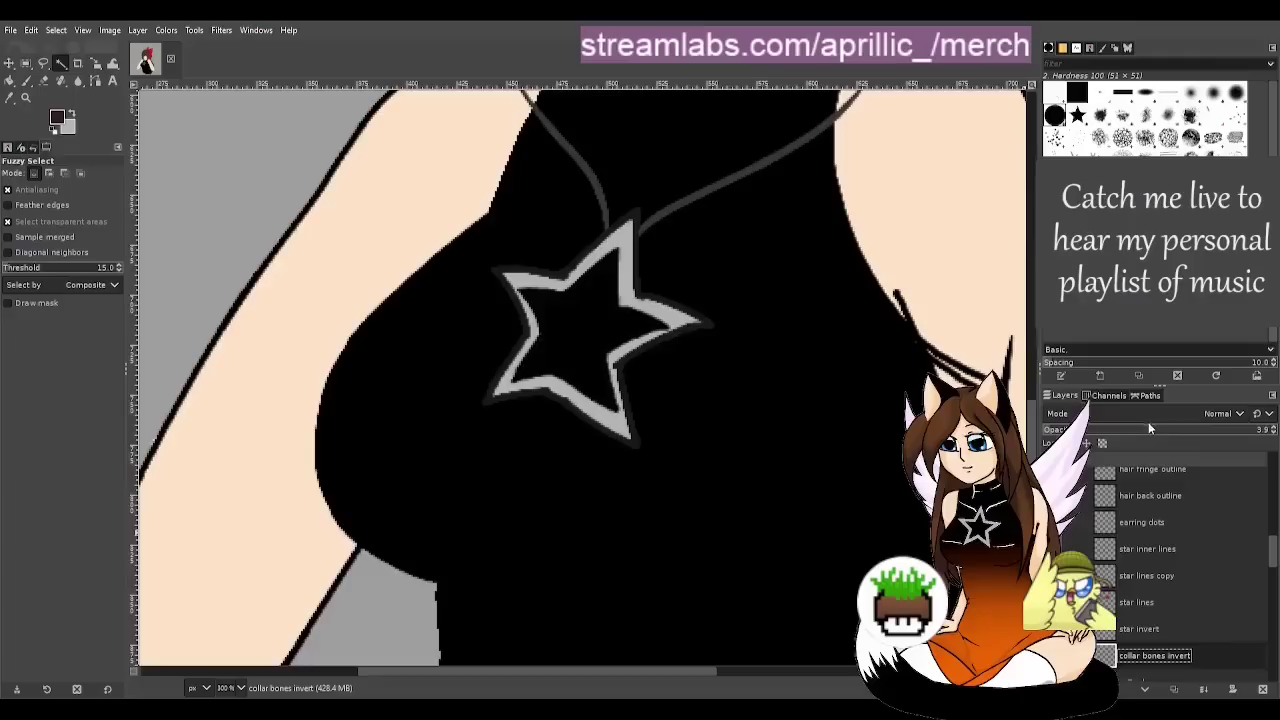
{"action": "left_click_drag", "start_coordinate": [1148, 428], "coordinate": [1272, 429]}
{"action": "scroll", "coordinate": [1197, 631], "scroll_direction": "down", "scroll_amount": 1}
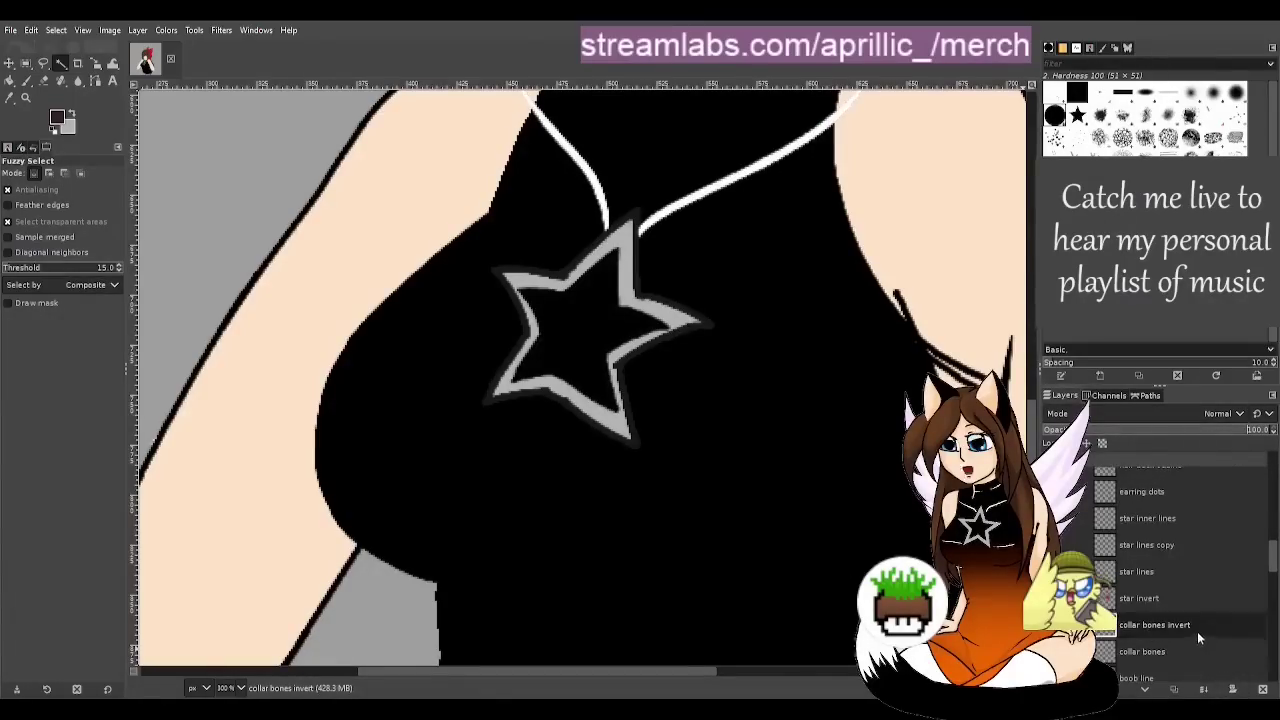
{"action": "left_click_drag", "start_coordinate": [1200, 652], "coordinate": [1192, 654]}
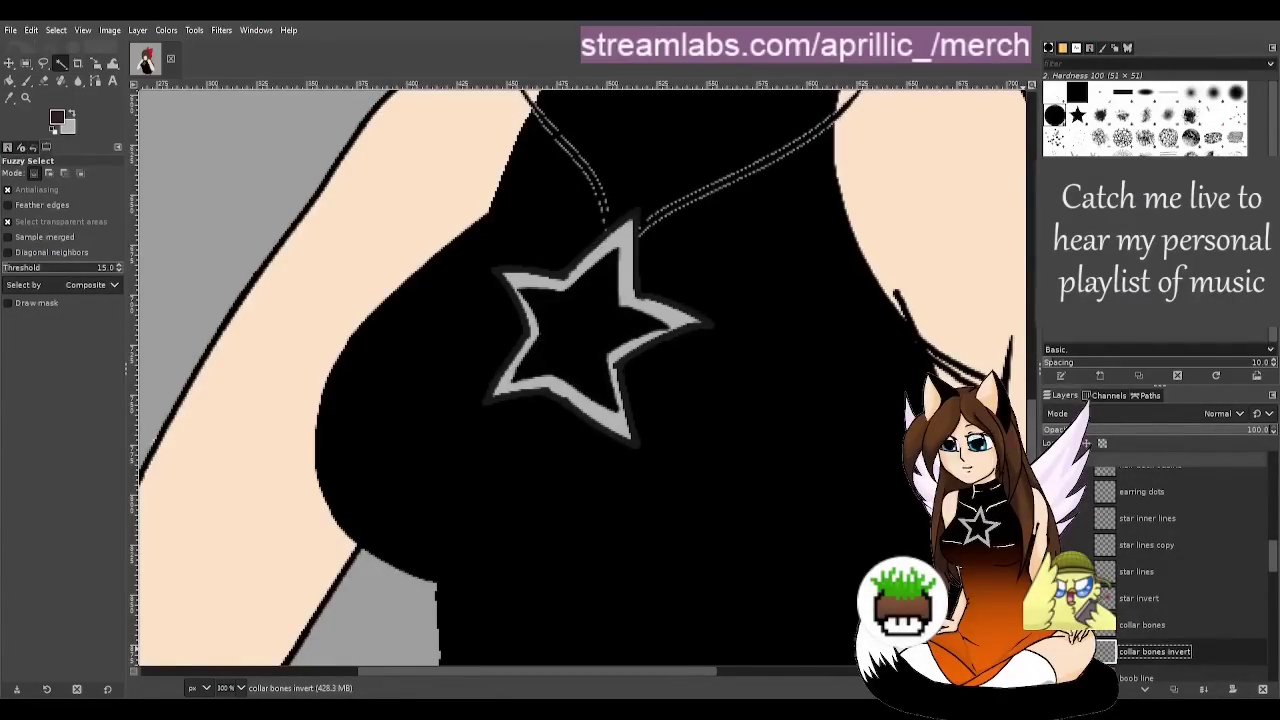
Examine the collar bone lines and the star's outline on the black top at several magnifications
{"action": "left_click_drag", "start_coordinate": [664, 676], "coordinate": [723, 669]}
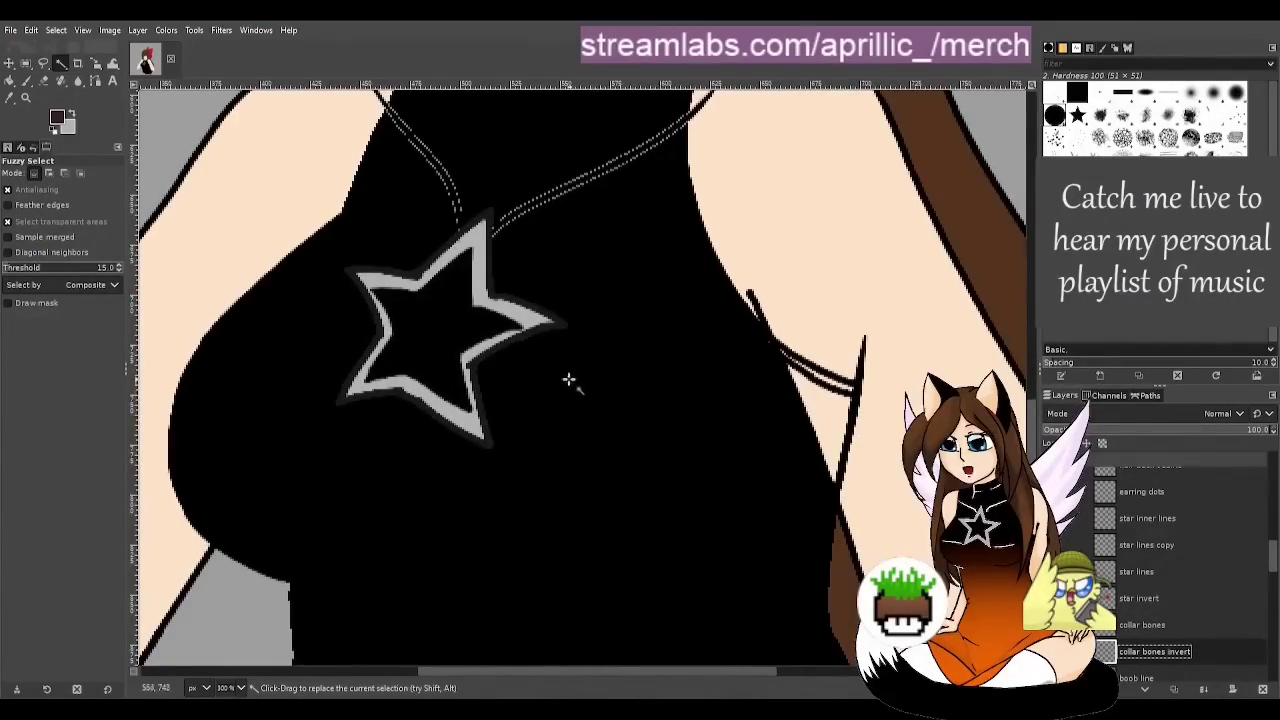
{"action": "scroll", "coordinate": [562, 388], "scroll_direction": "up", "scroll_amount": 1}
{"action": "scroll", "coordinate": [559, 389], "scroll_direction": "up", "scroll_amount": 2}
{"action": "scroll", "coordinate": [580, 434], "scroll_direction": "up", "scroll_amount": 2}
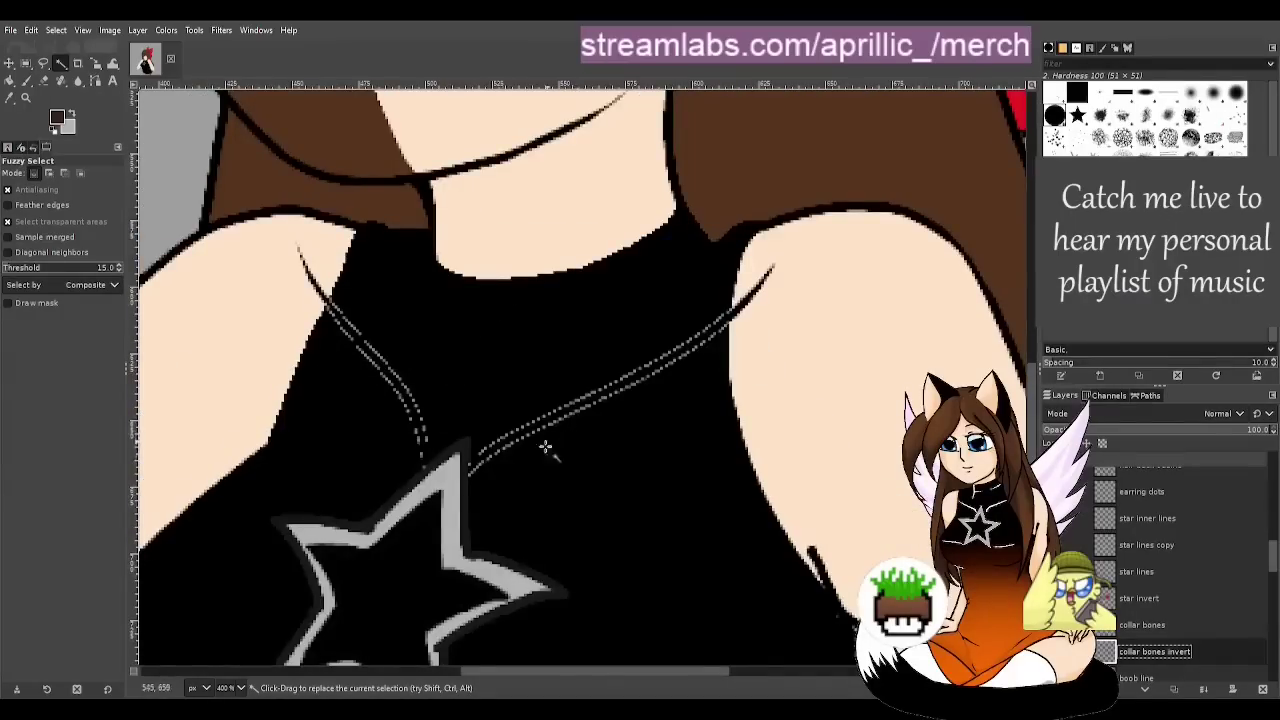
{"action": "scroll", "coordinate": [497, 498], "scroll_direction": "down", "scroll_amount": 6}
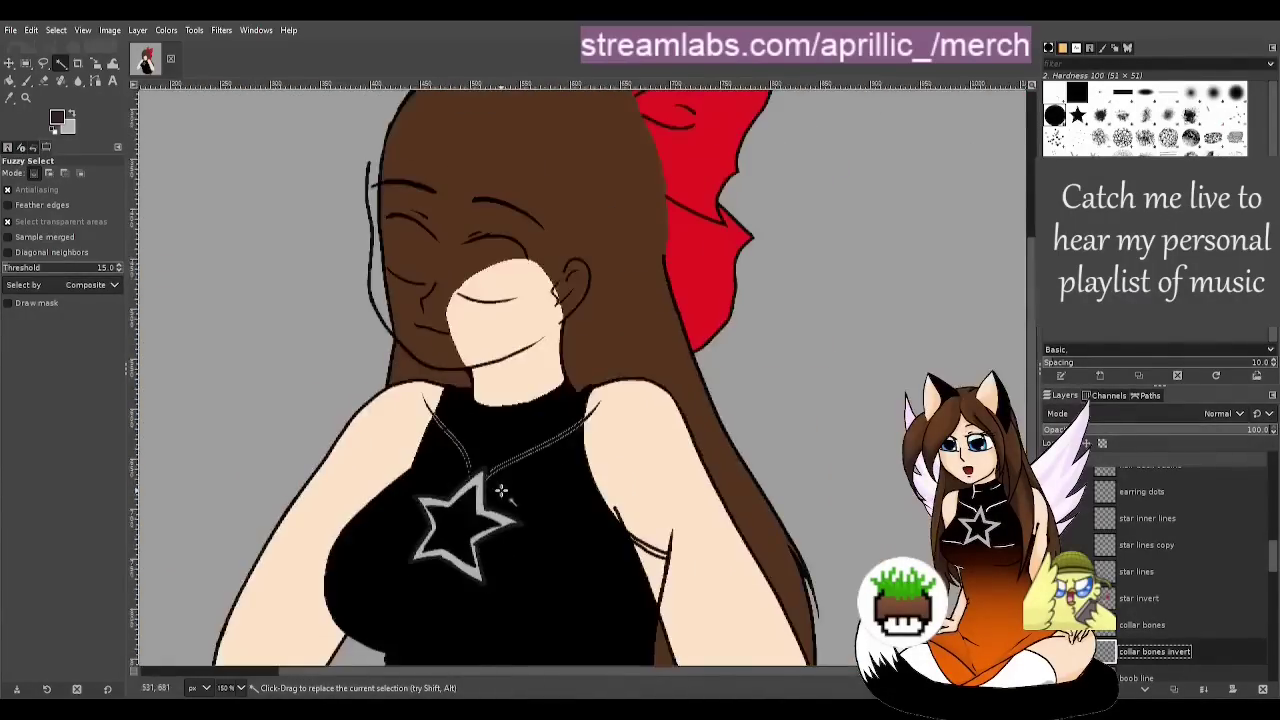
{"action": "scroll", "coordinate": [558, 508], "scroll_direction": "up", "scroll_amount": 2}
{"action": "scroll", "coordinate": [558, 508], "scroll_direction": "up", "scroll_amount": 3}
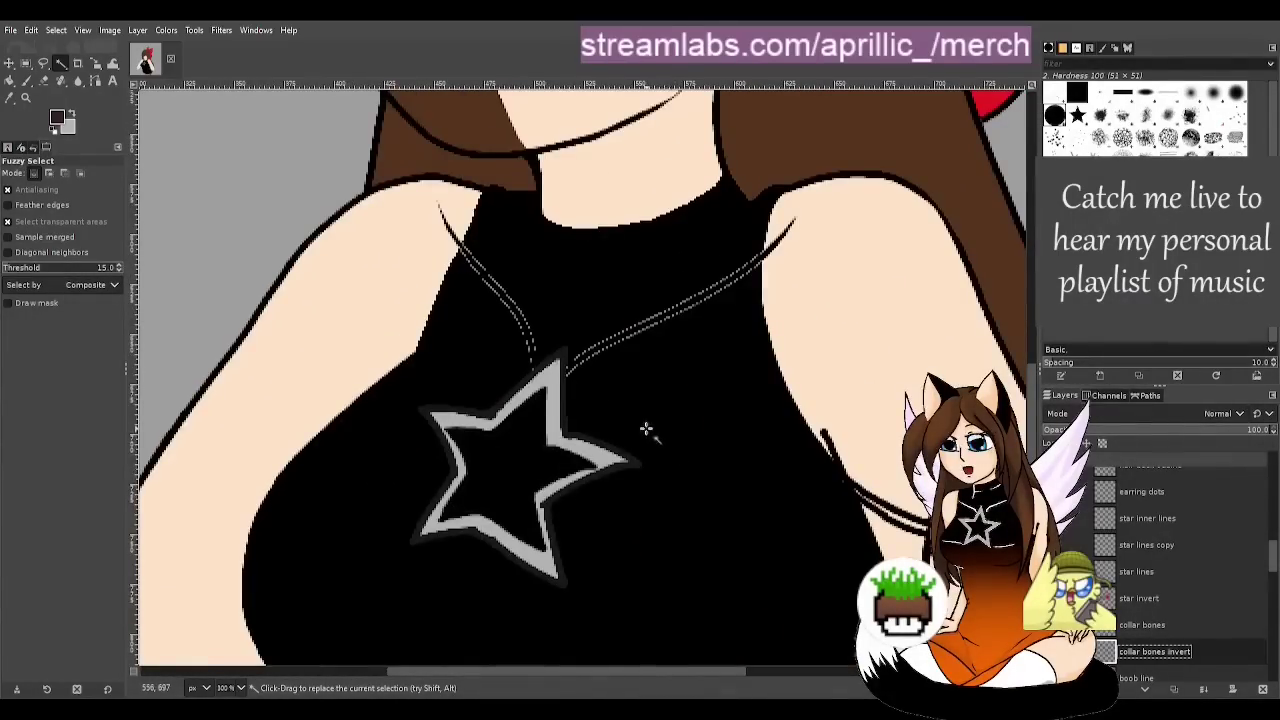
{"action": "scroll", "coordinate": [646, 429], "scroll_direction": "up", "scroll_amount": 1}
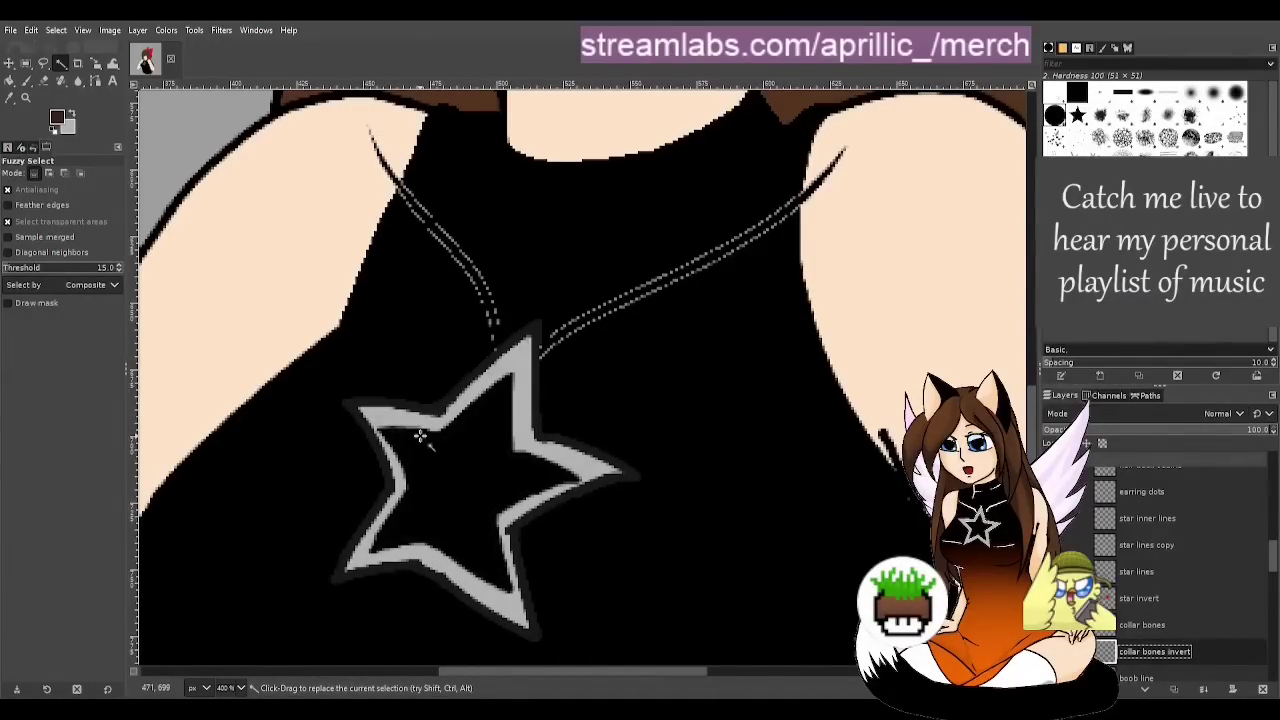
{"action": "scroll", "coordinate": [454, 488], "scroll_direction": "up", "scroll_amount": 1}
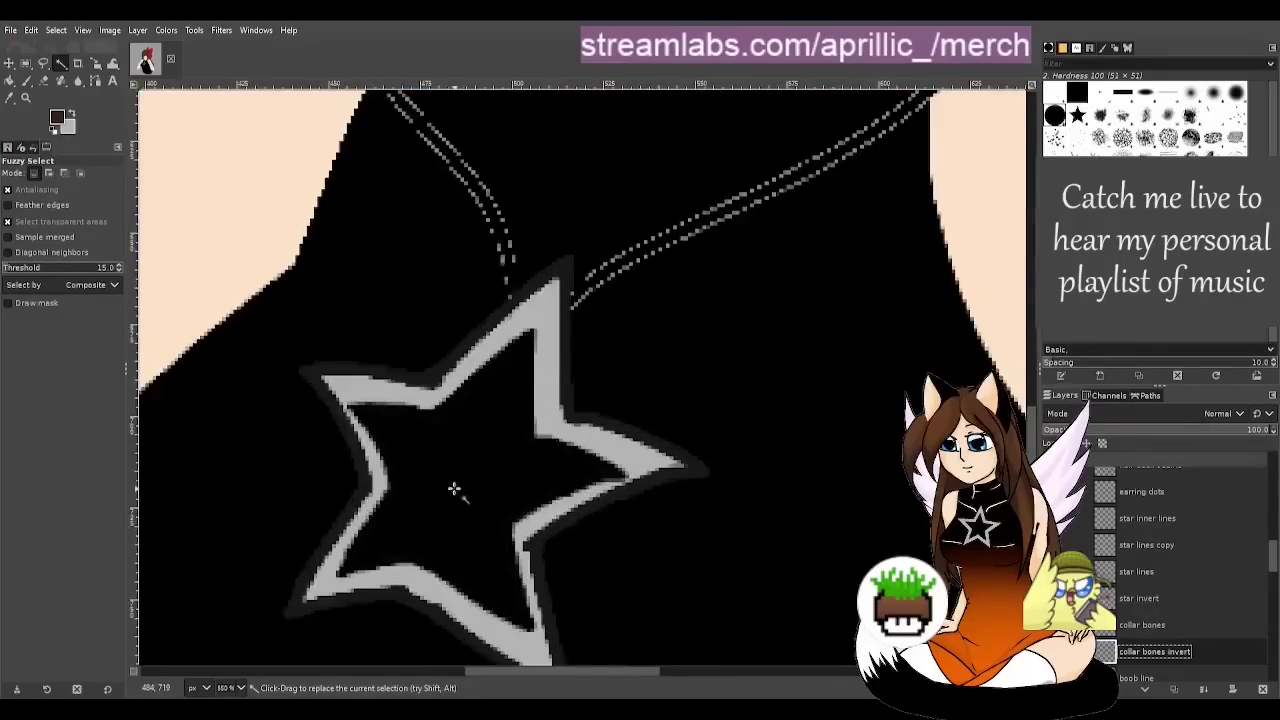
{"action": "scroll", "coordinate": [454, 488], "scroll_direction": "up", "scroll_amount": 1}
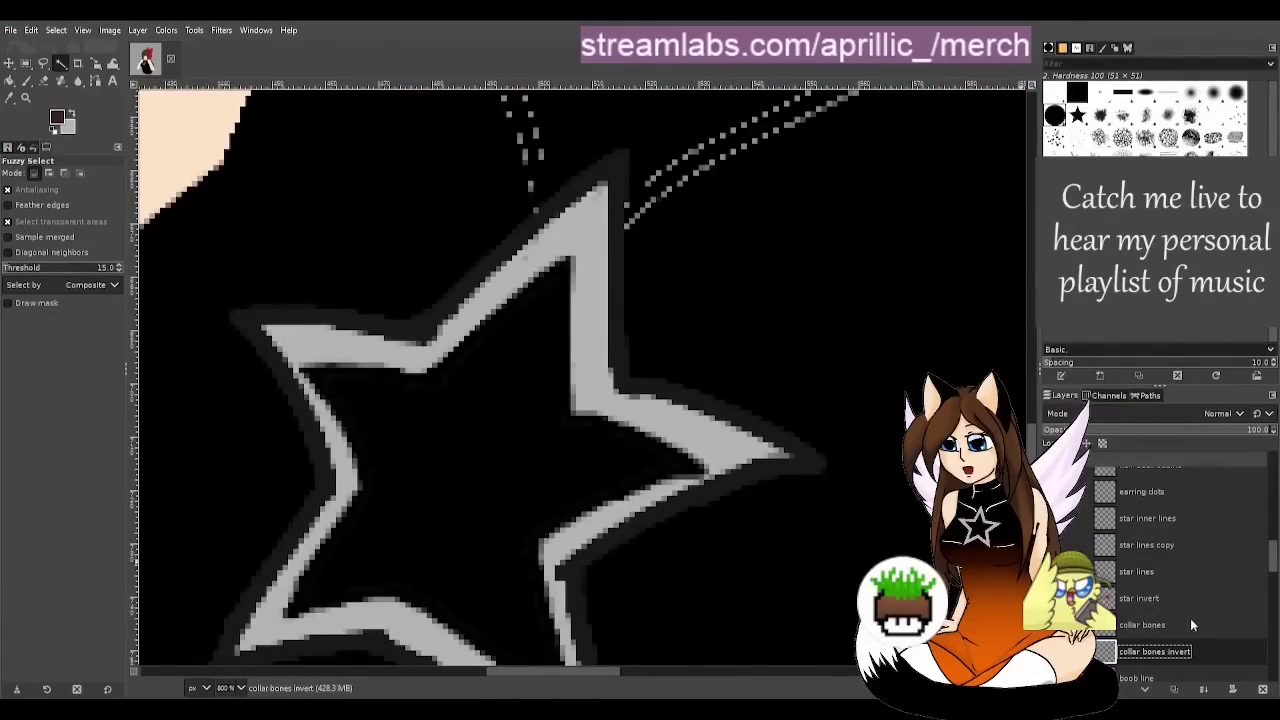
Hide the star lines copy layer and make star lines the active layer
{"action": "scroll", "coordinate": [1190, 618], "scroll_direction": "down", "scroll_amount": 2}
{"action": "scroll", "coordinate": [1165, 610], "scroll_direction": "up", "scroll_amount": 2}
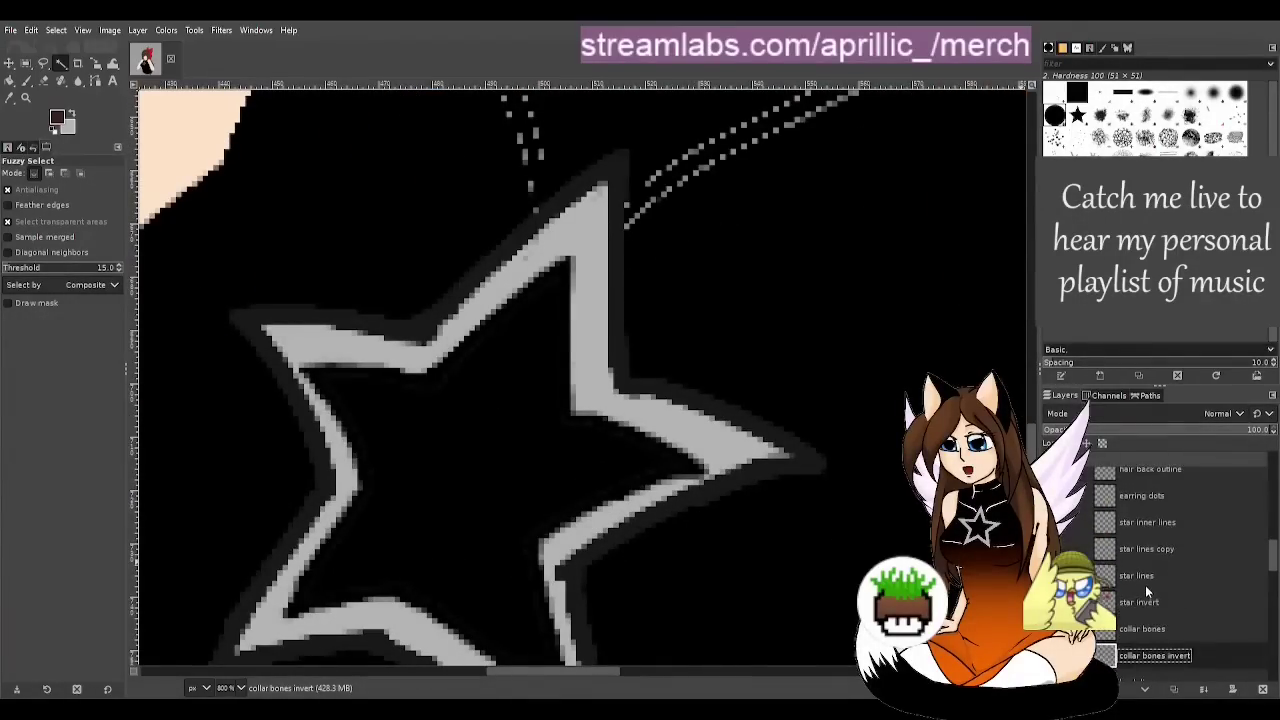
{"action": "left_click", "coordinate": [1150, 549]}
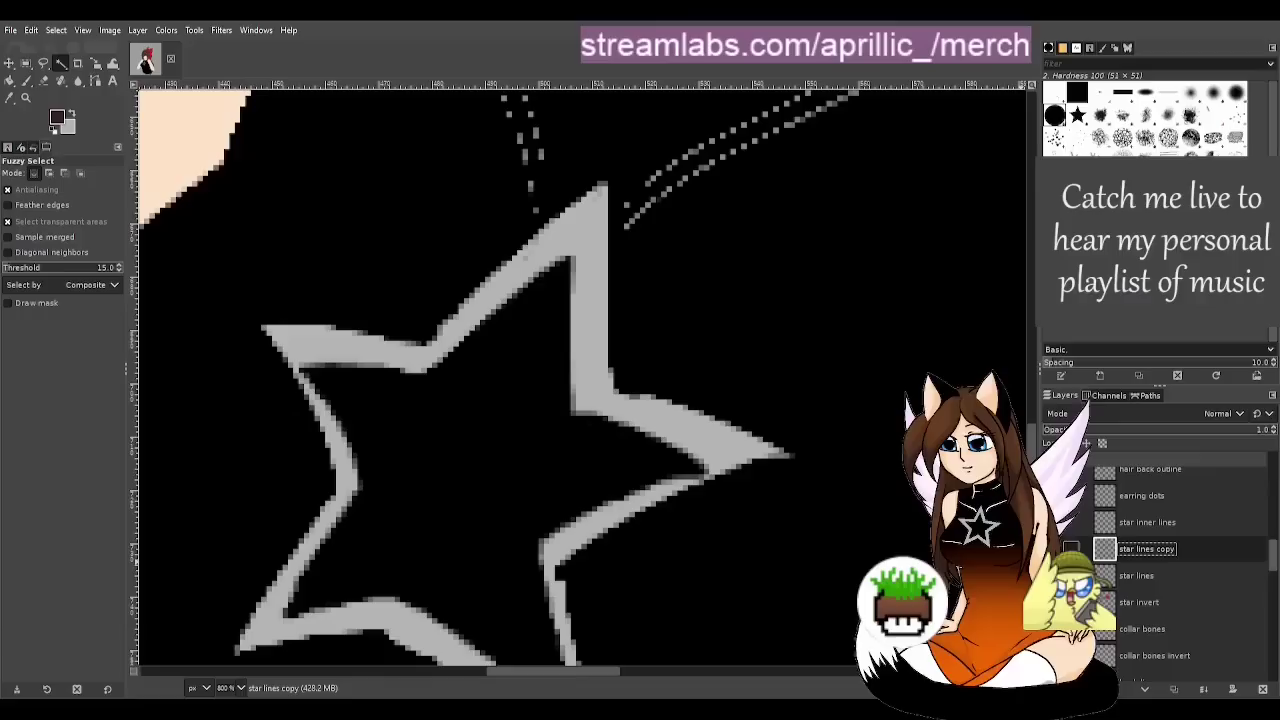
{"action": "left_click", "coordinate": [1050, 549]}
{"action": "left_click_drag", "start_coordinate": [1213, 576], "coordinate": [1172, 590]}
{"action": "scroll", "coordinate": [815, 528], "scroll_direction": "down", "scroll_amount": 2}
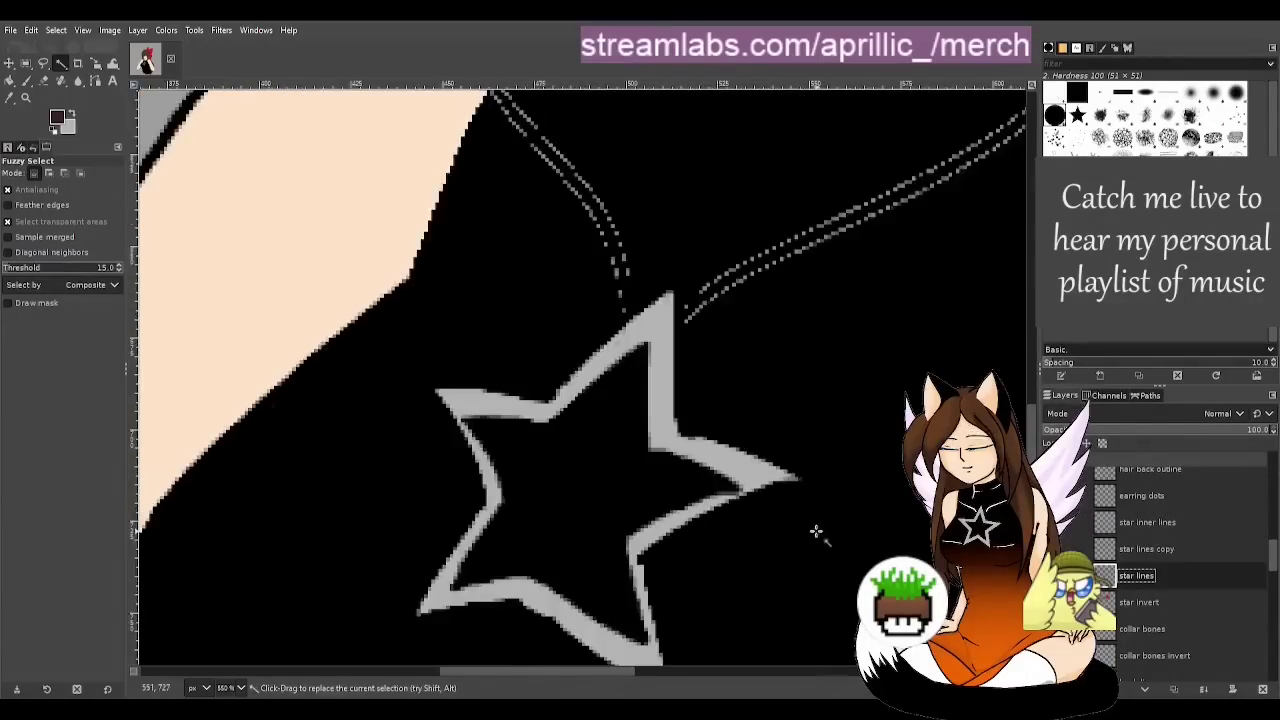
Undo the collar bones and star copy changes, back to before the star lines layer was duplicated
{"action": "key", "text": "ctrl+z"}
{"action": "key", "text": "ctrl+z"}
{"action": "key", "text": "ctrl+z"}
{"action": "key", "text": "ctrl+z"}
{"action": "key", "text": "ctrl+z"}
{"action": "key", "text": "ctrl+z"}
{"action": "key", "text": "ctrl+z"}
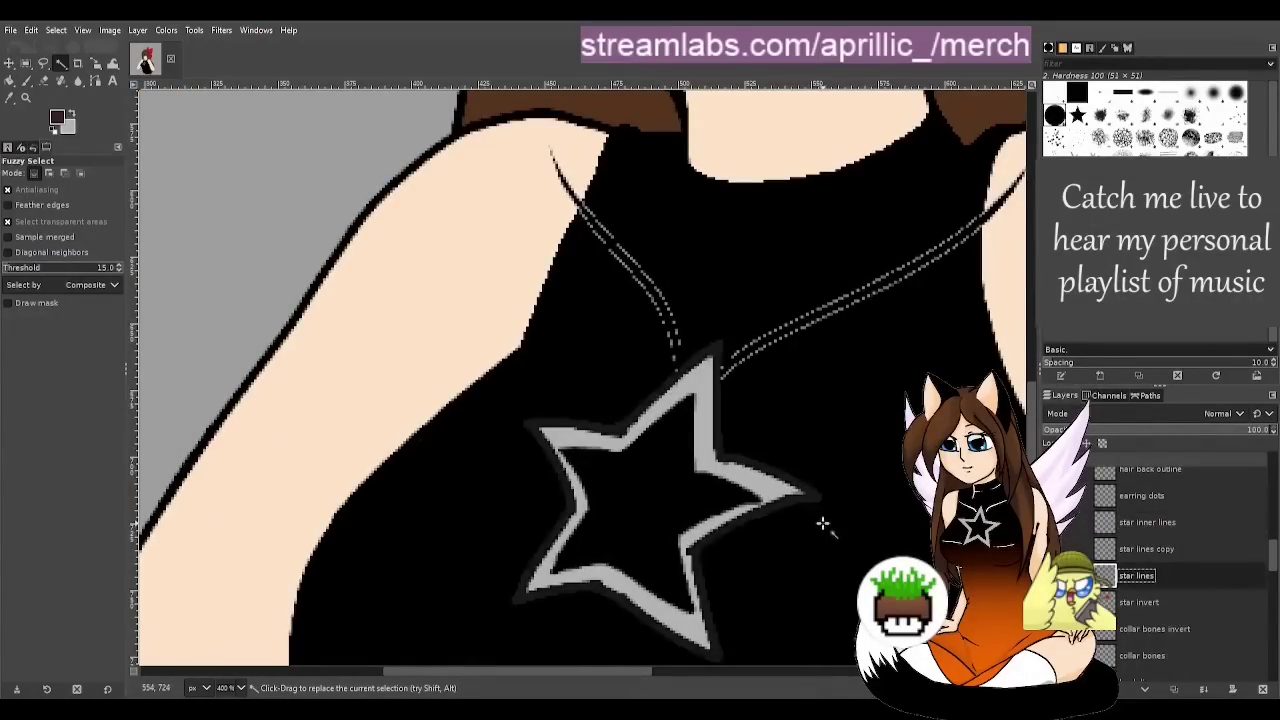
{"action": "key", "text": "ctrl+z"}
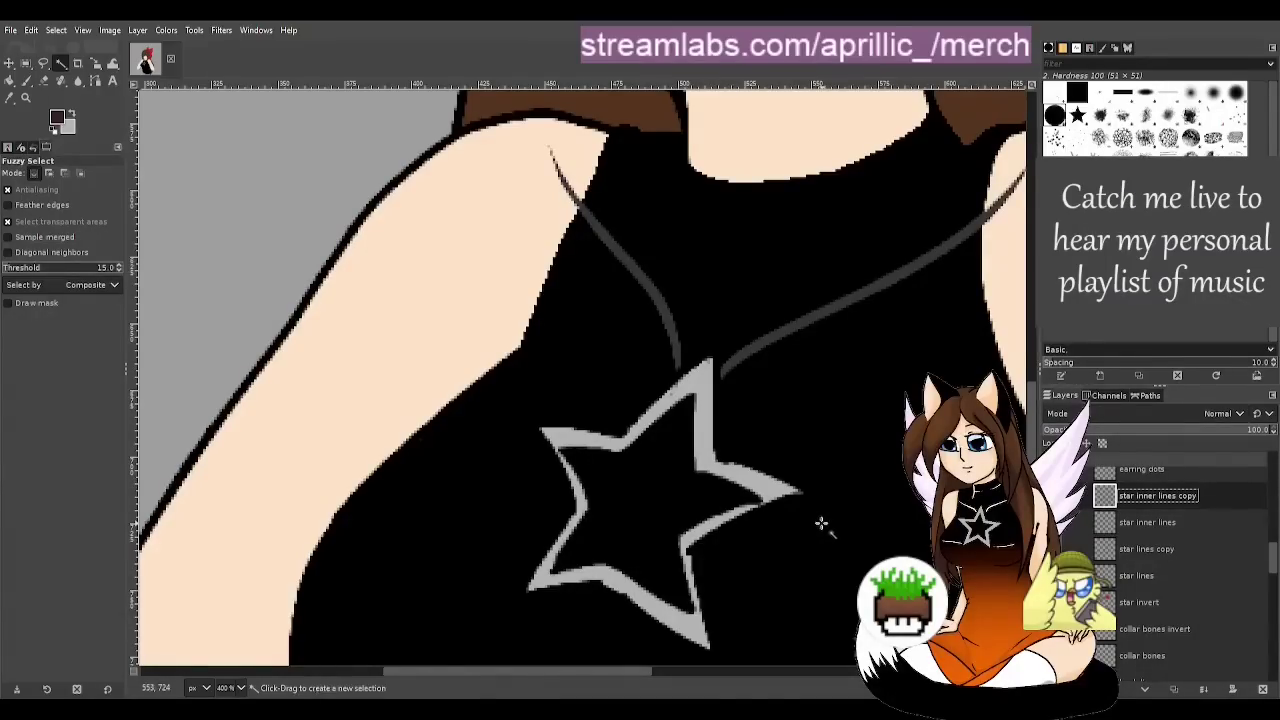
{"action": "key", "text": "ctrl+y"}
{"action": "key", "text": "ctrl+y"}
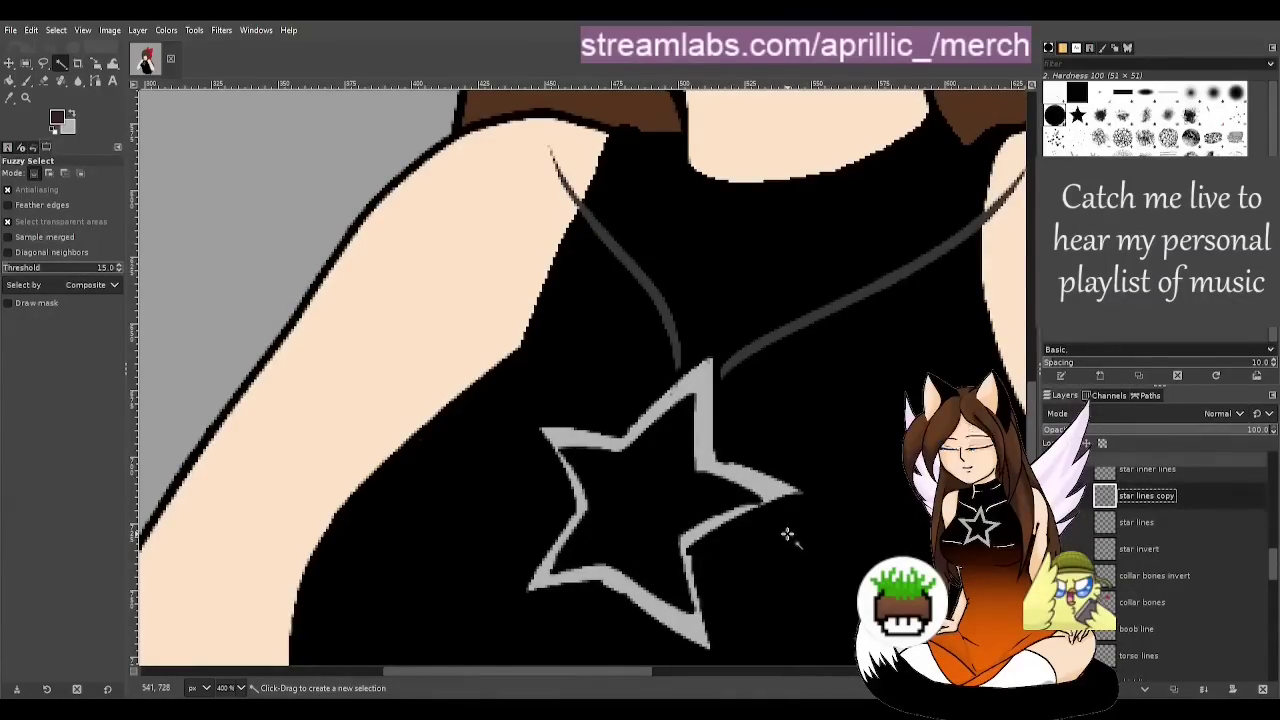
{"action": "key", "text": "ctrl+z"}
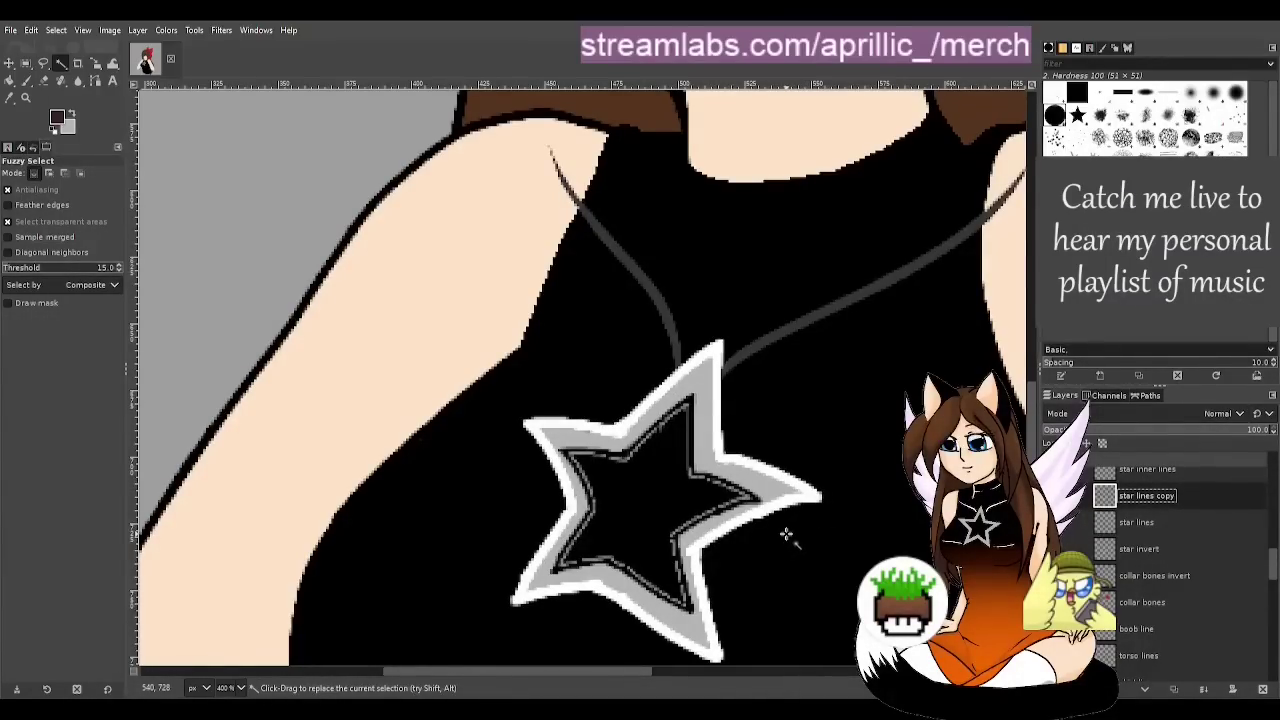
{"action": "key", "text": "ctrl+z"}
{"action": "key", "text": "ctrl+z"}
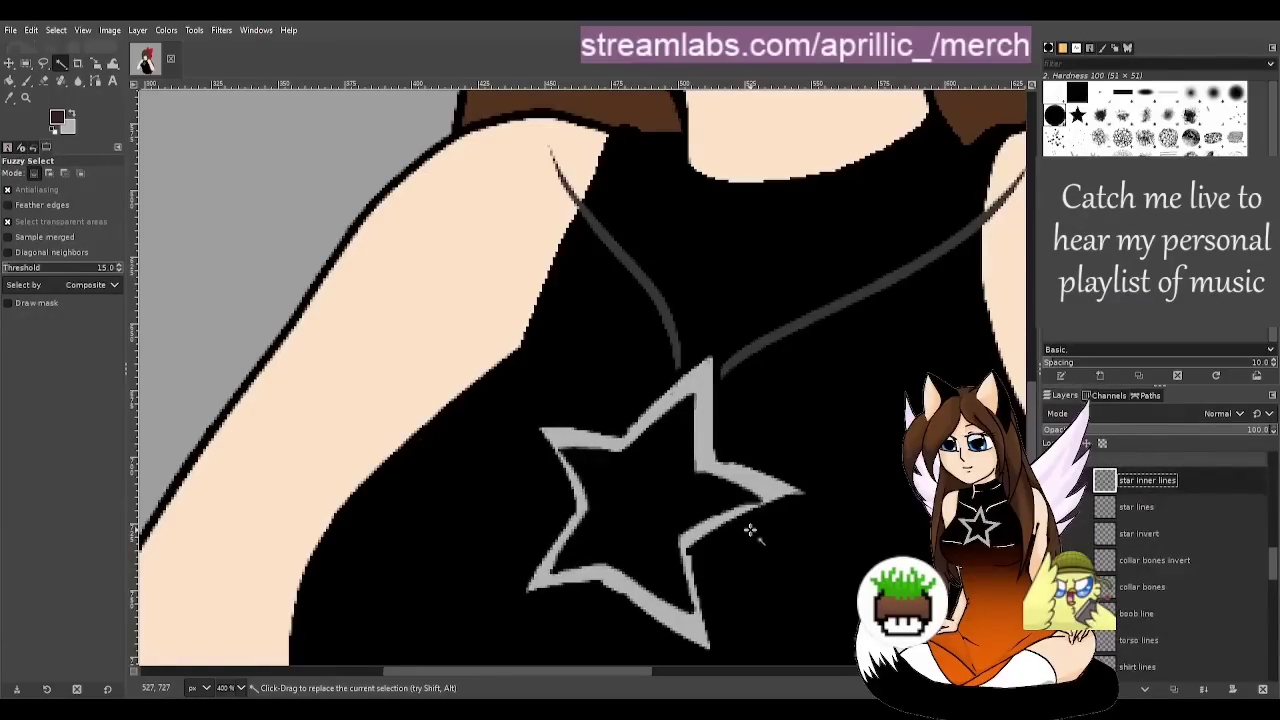
Examine the grey star's inner and outer outlines on the black top at several magnifications
{"action": "left_click", "coordinate": [750, 530]}
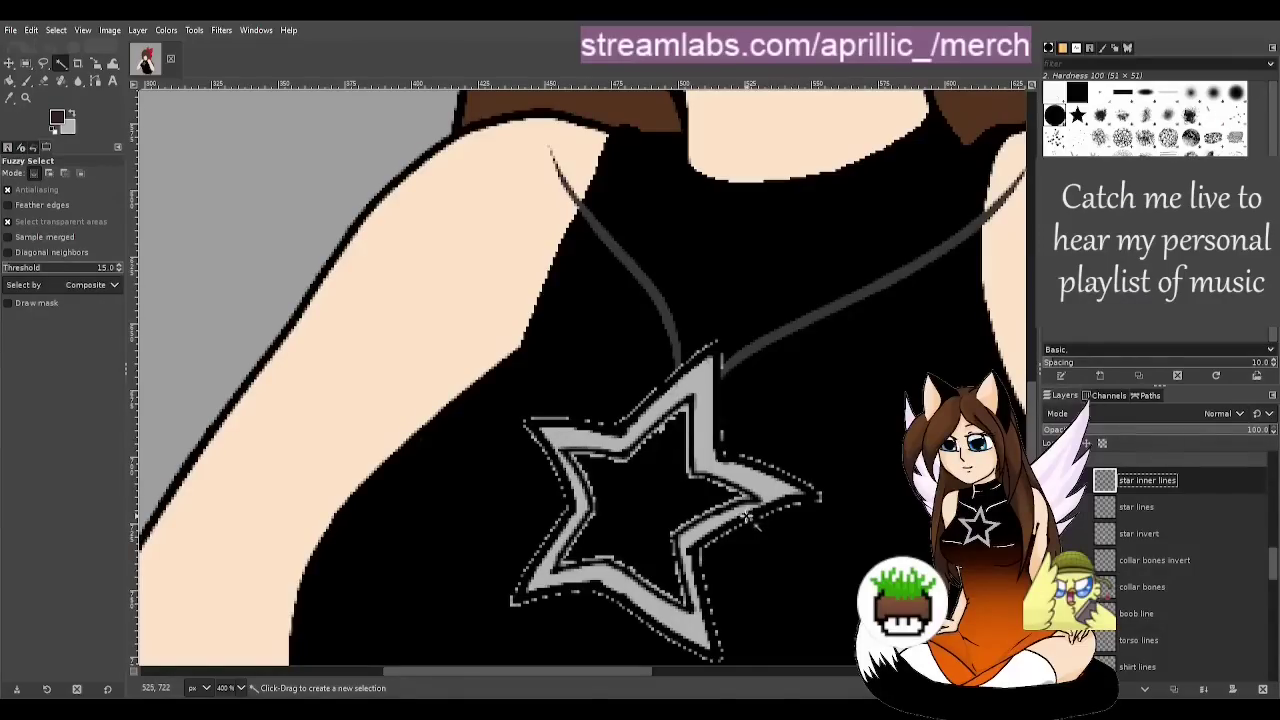
{"action": "left_click", "coordinate": [748, 495]}
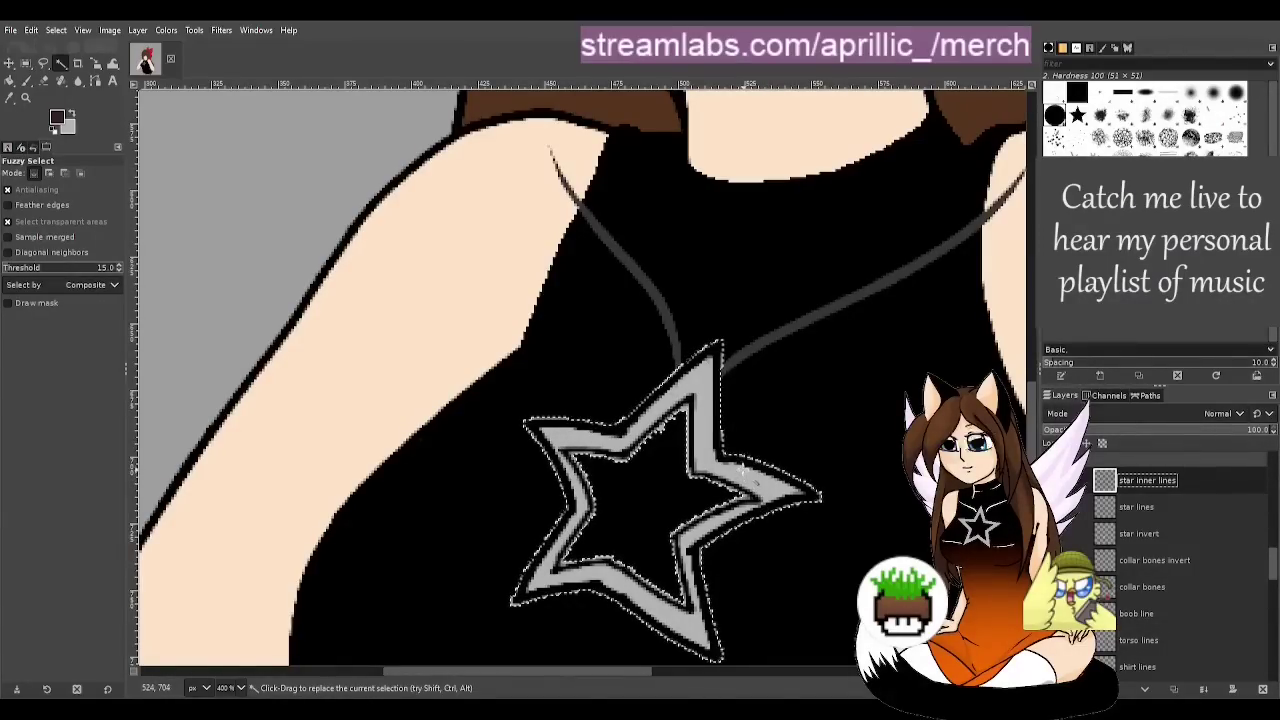
{"action": "scroll", "coordinate": [700, 420], "scroll_direction": "down", "scroll_amount": 5}
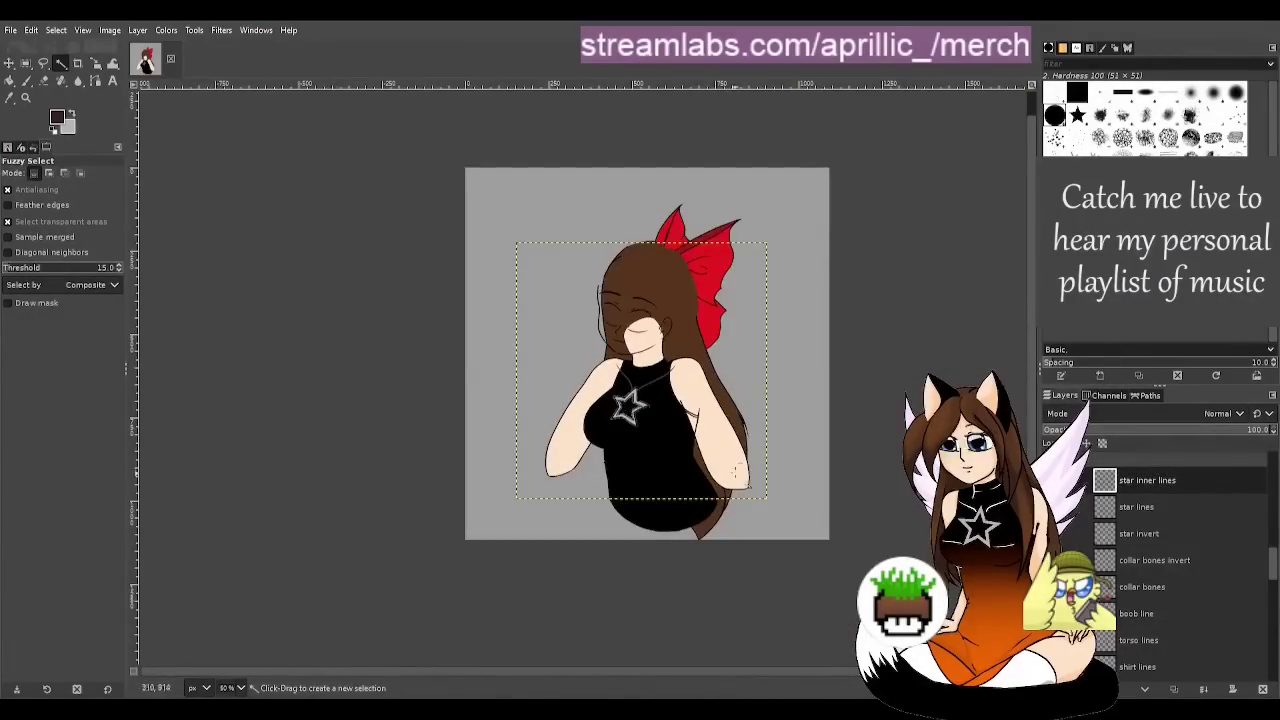
{"action": "scroll", "coordinate": [645, 418], "scroll_direction": "up", "scroll_amount": 3}
{"action": "scroll", "coordinate": [645, 418], "scroll_direction": "up", "scroll_amount": 2}
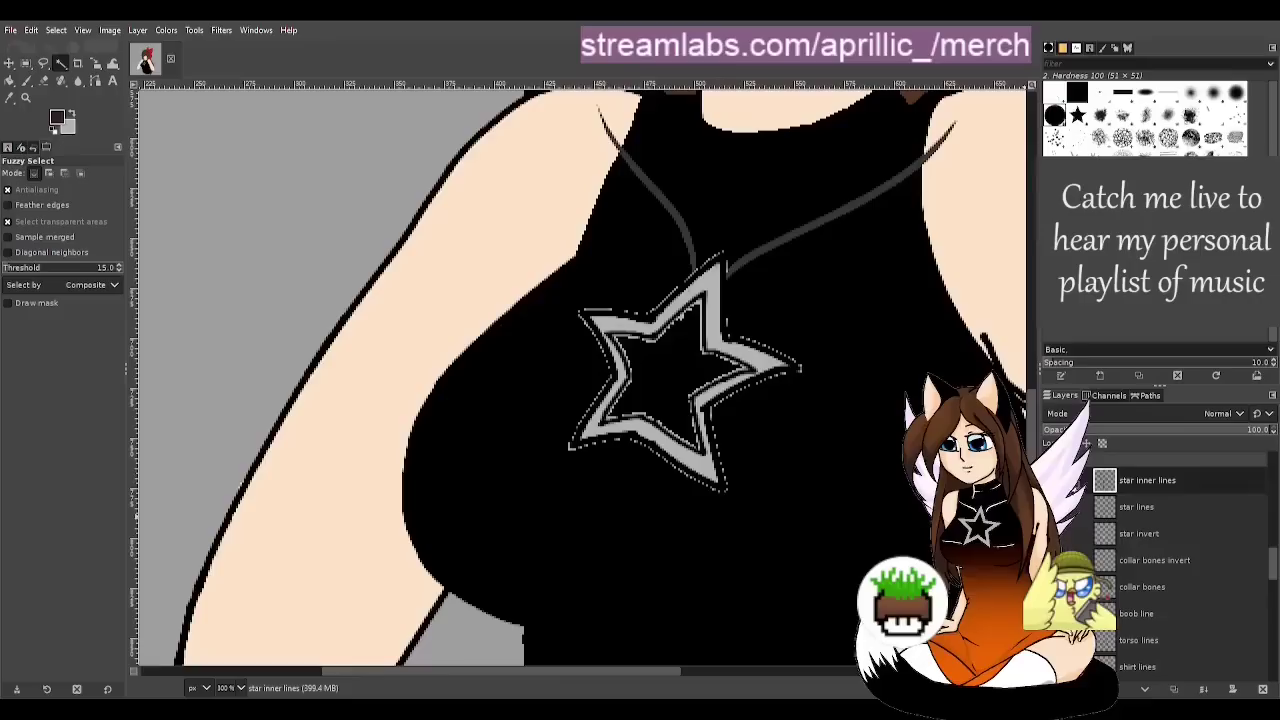
{"action": "scroll", "coordinate": [1172, 507], "scroll_direction": "up", "scroll_amount": 1}
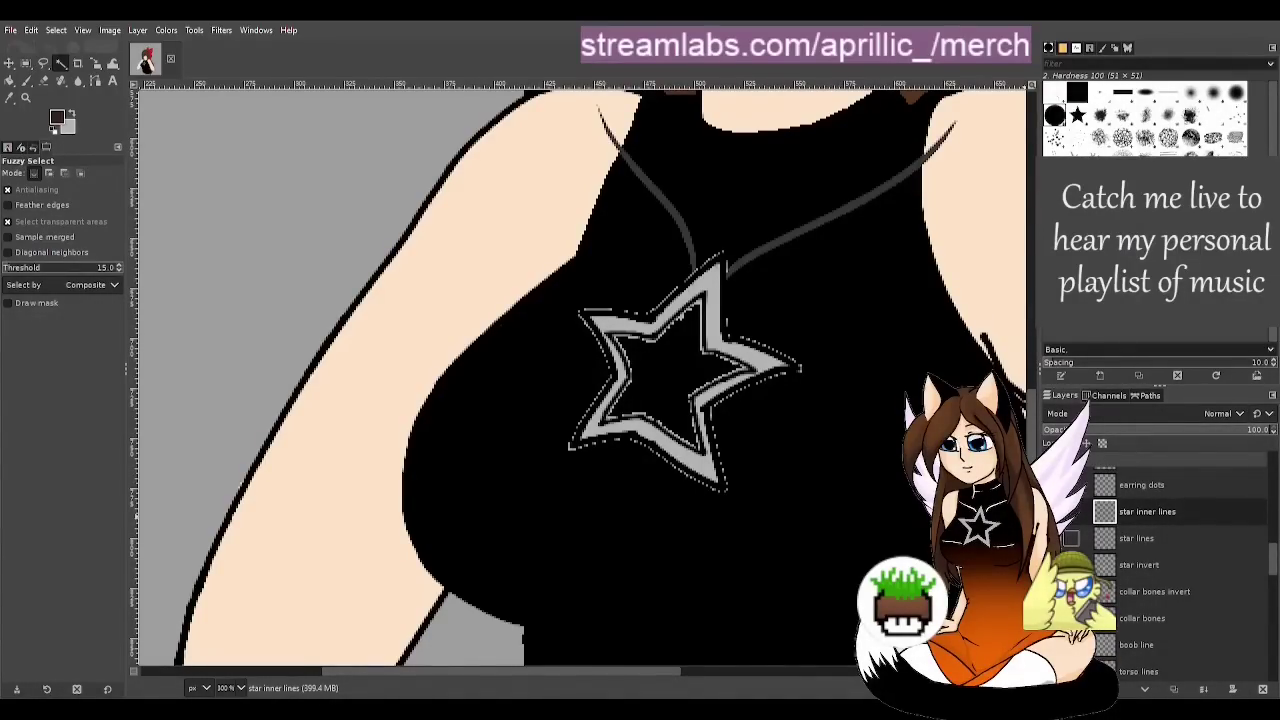
Hide the star inner lines and star lines layers to check the grey star beneath, and show both again
{"action": "left_click", "coordinate": [1053, 512]}
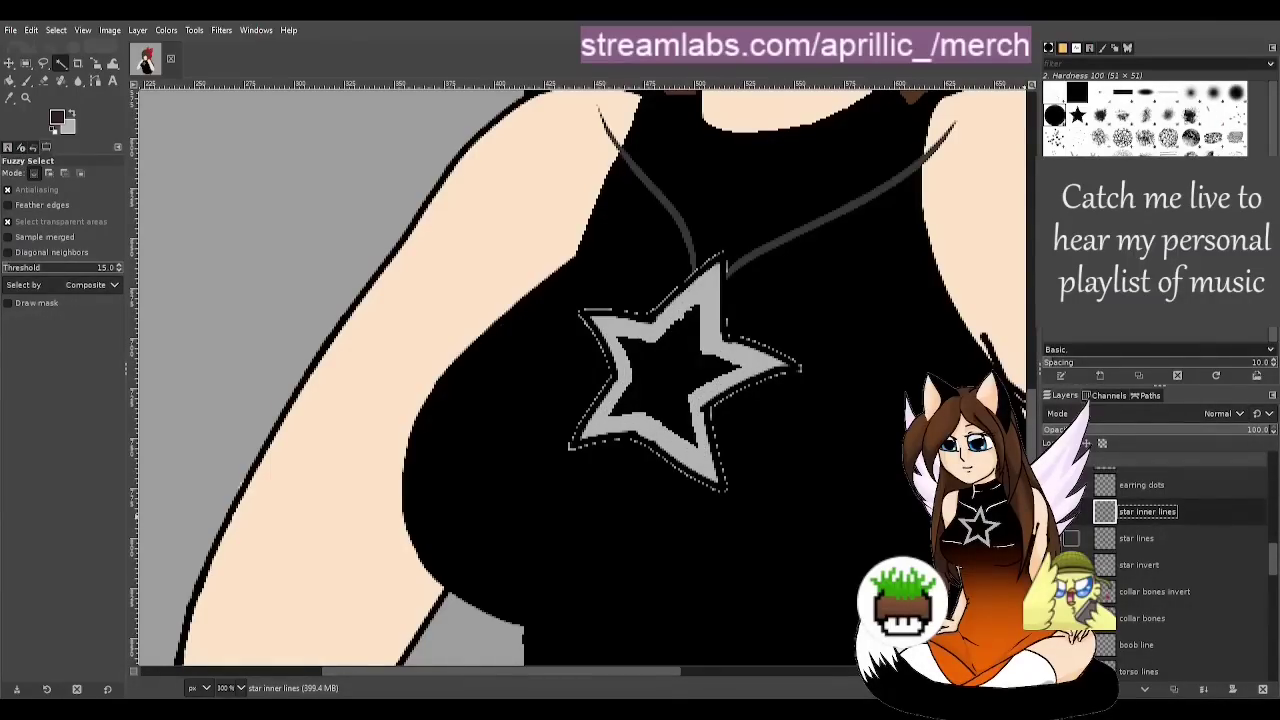
{"action": "key", "text": "ctrl+shift+a"}
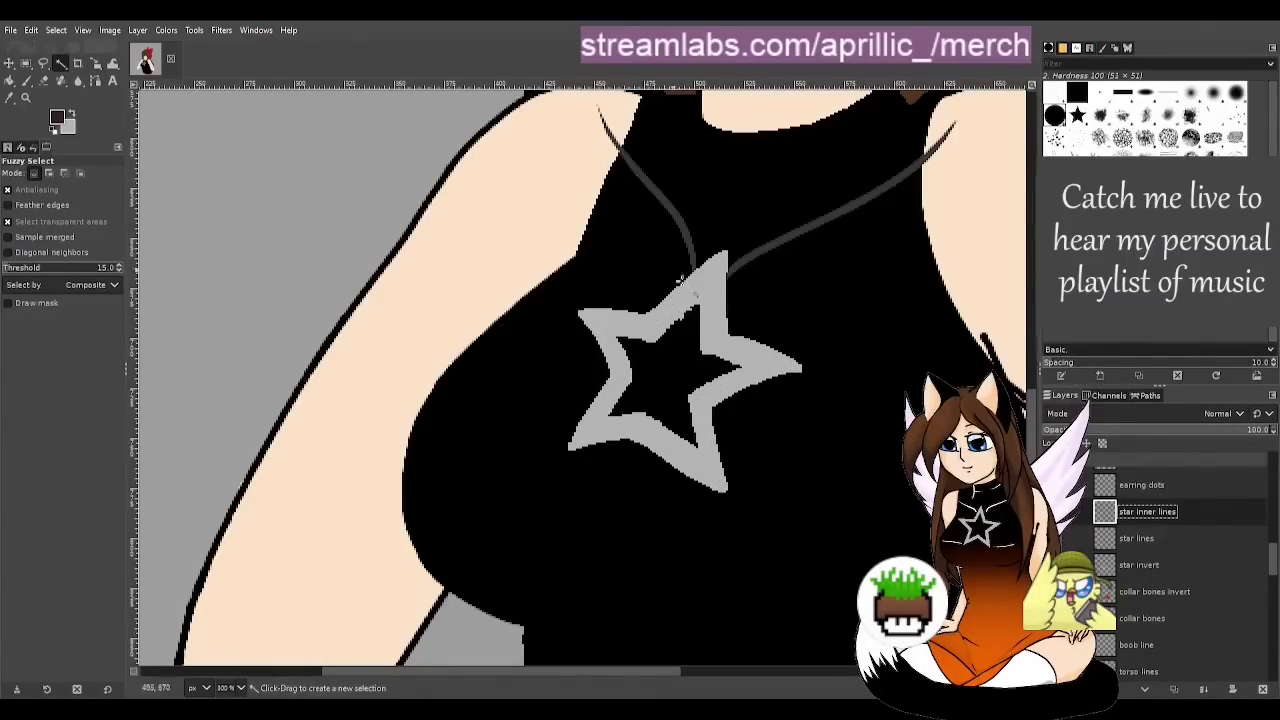
{"action": "scroll", "coordinate": [682, 280], "scroll_direction": "down", "scroll_amount": 4}
{"action": "scroll", "coordinate": [897, 407], "scroll_direction": "up", "scroll_amount": 4}
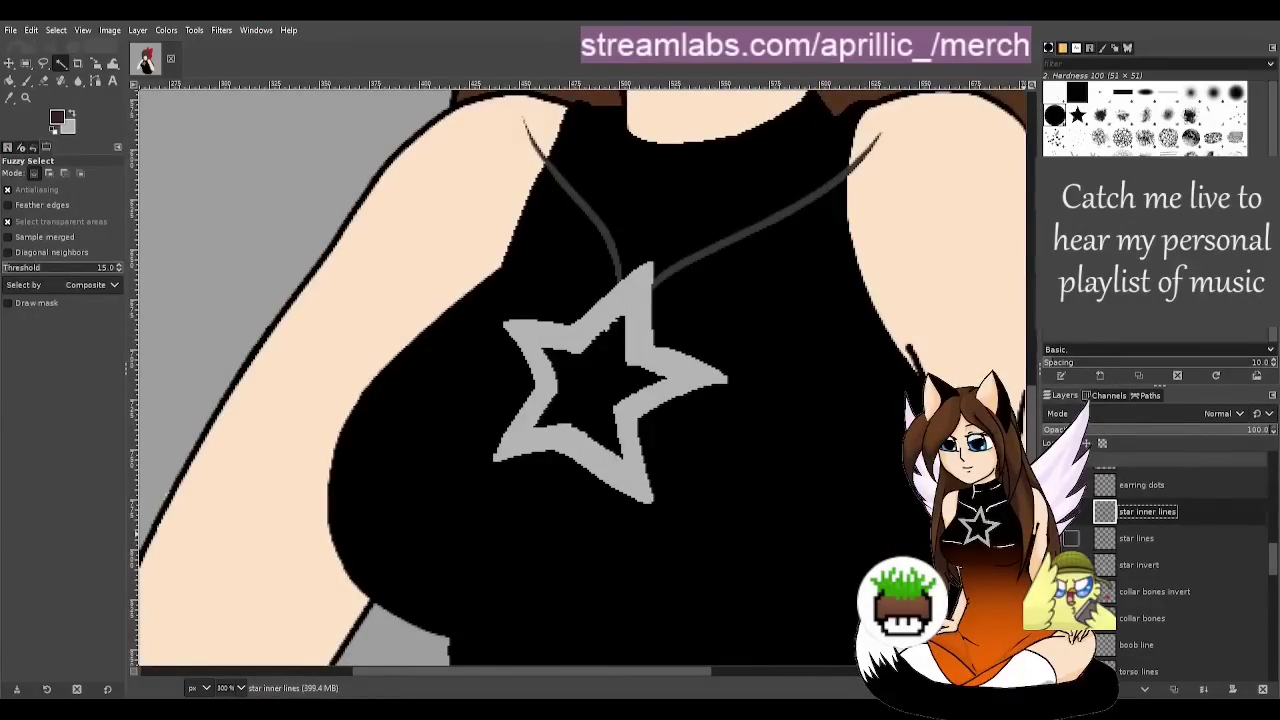
{"action": "left_click", "coordinate": [1071, 538]}
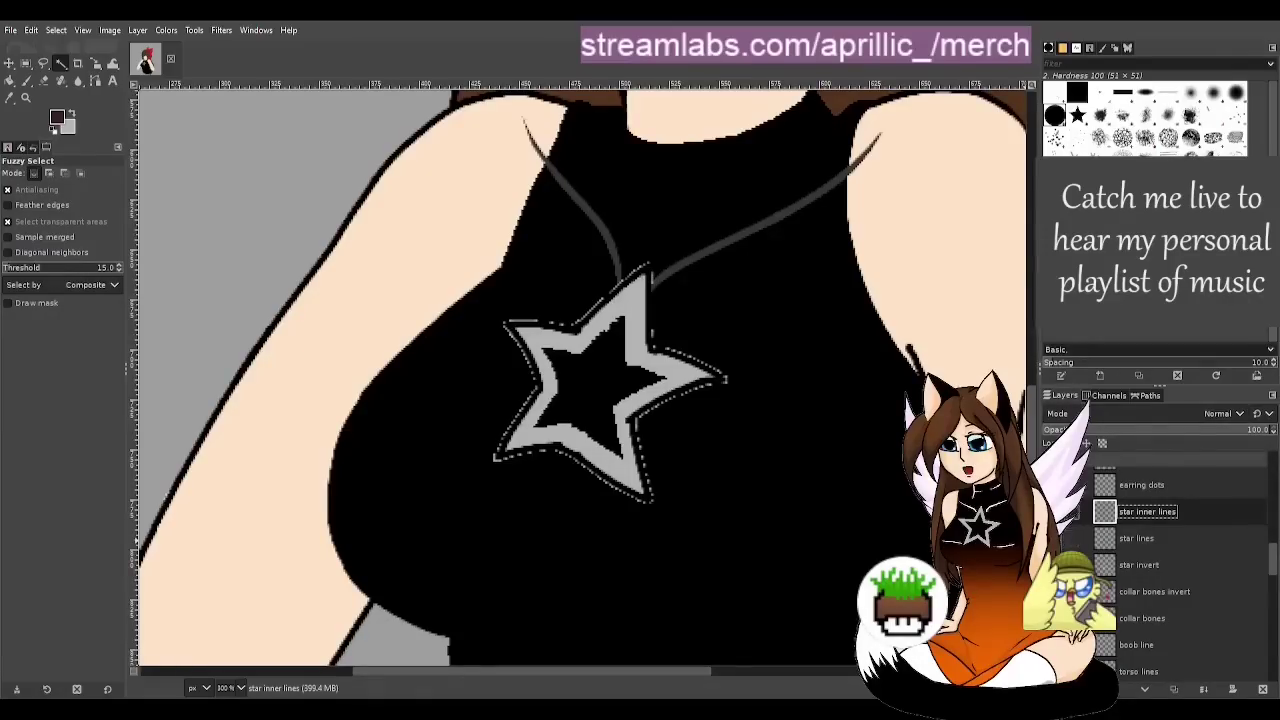
{"action": "key", "text": "Delete"}
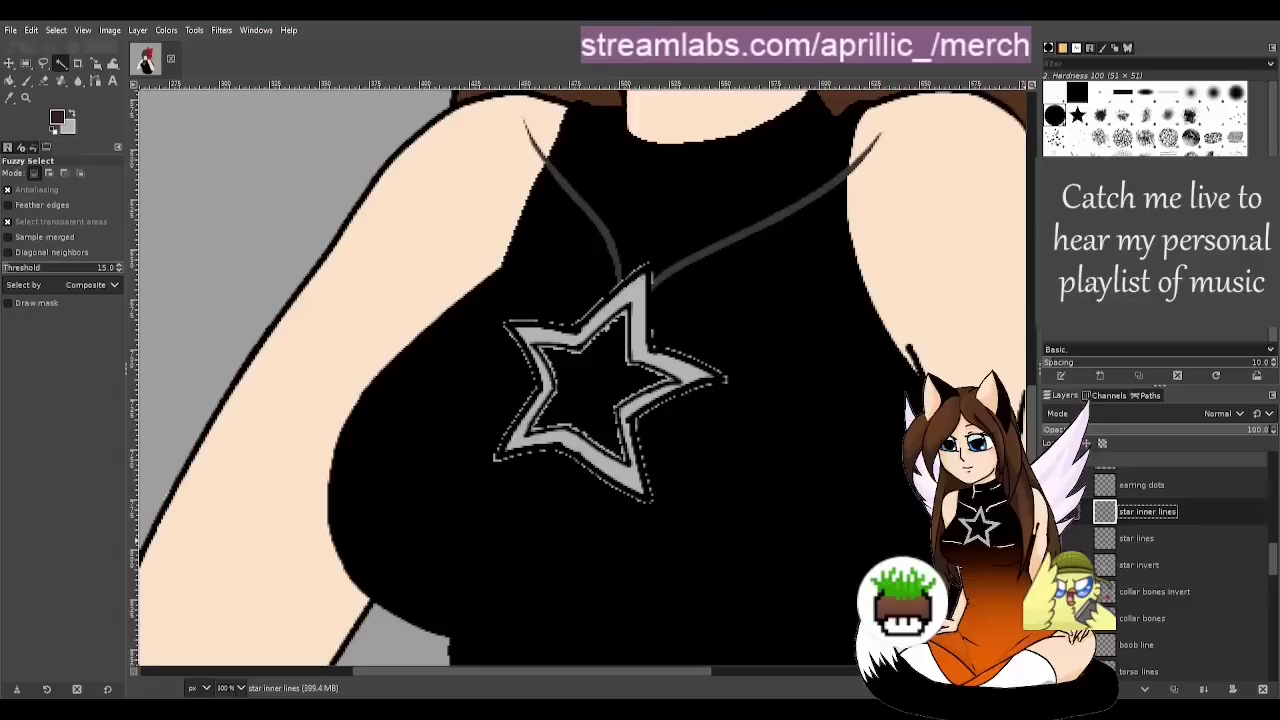
Check the star's outline up close and save the image
{"action": "key", "text": "ctrl+z"}
{"action": "key", "text": "Delete"}
{"action": "scroll", "coordinate": [686, 486], "scroll_direction": "up", "scroll_amount": 1}
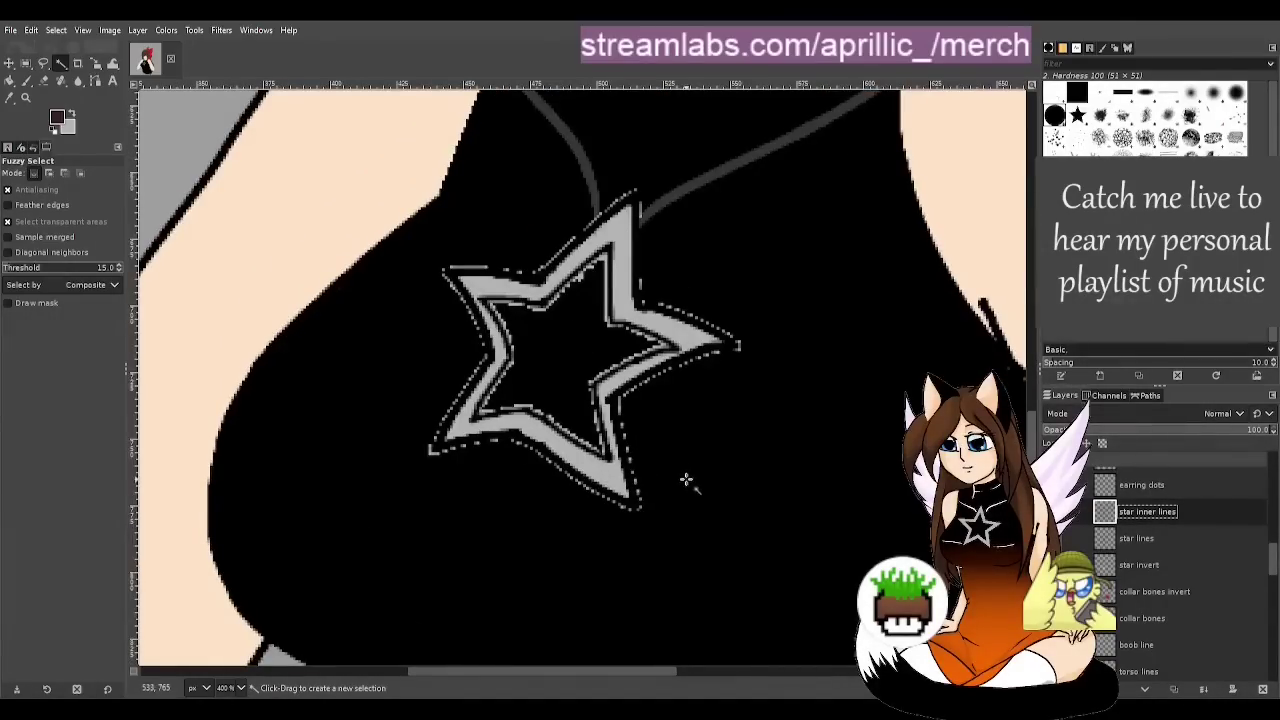
{"action": "scroll", "coordinate": [684, 472], "scroll_direction": "up", "scroll_amount": 1}
{"action": "scroll", "coordinate": [600, 450], "scroll_direction": "down", "scroll_amount": 4}
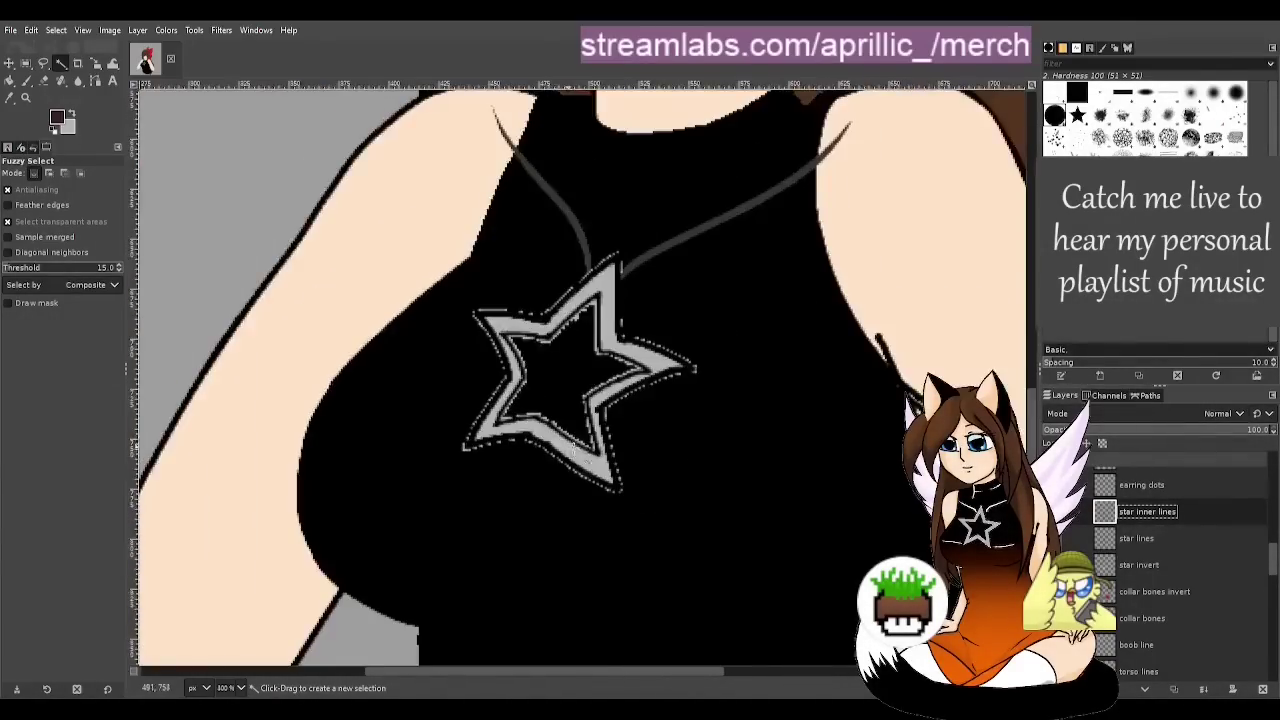
{"action": "key", "text": "ctrl+s"}
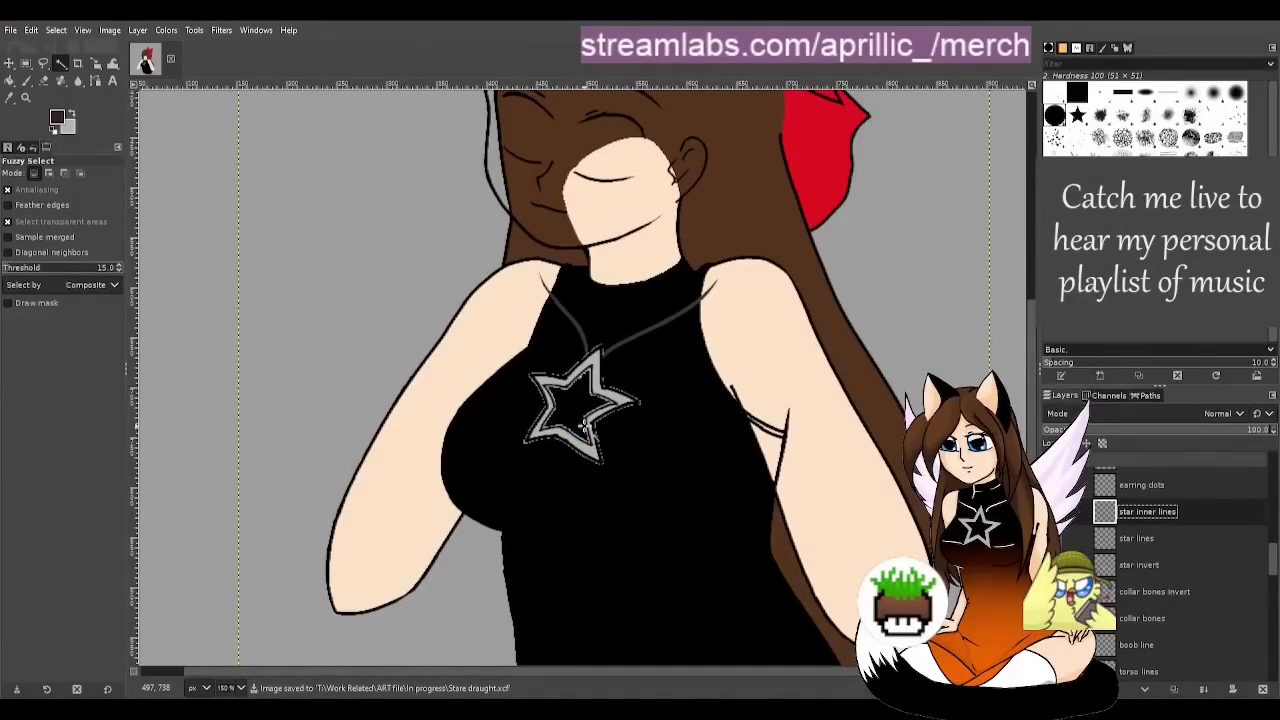
{"action": "scroll", "coordinate": [588, 424], "scroll_direction": "down", "scroll_amount": 2}
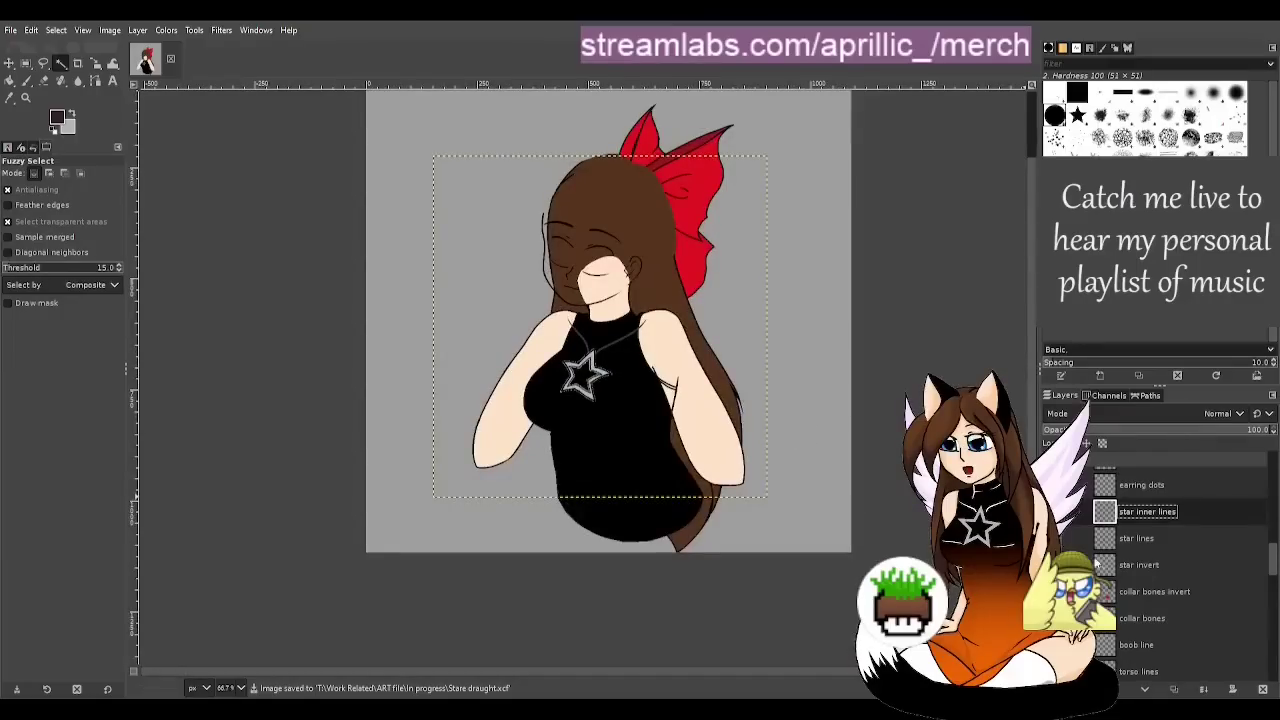
Show the face skin color, right arm, left arm outline, hair fringe color and hair outline layers
{"action": "scroll", "coordinate": [1150, 560], "scroll_direction": "up", "scroll_amount": 3}
{"action": "scroll", "coordinate": [1180, 570], "scroll_direction": "up", "scroll_amount": 4}
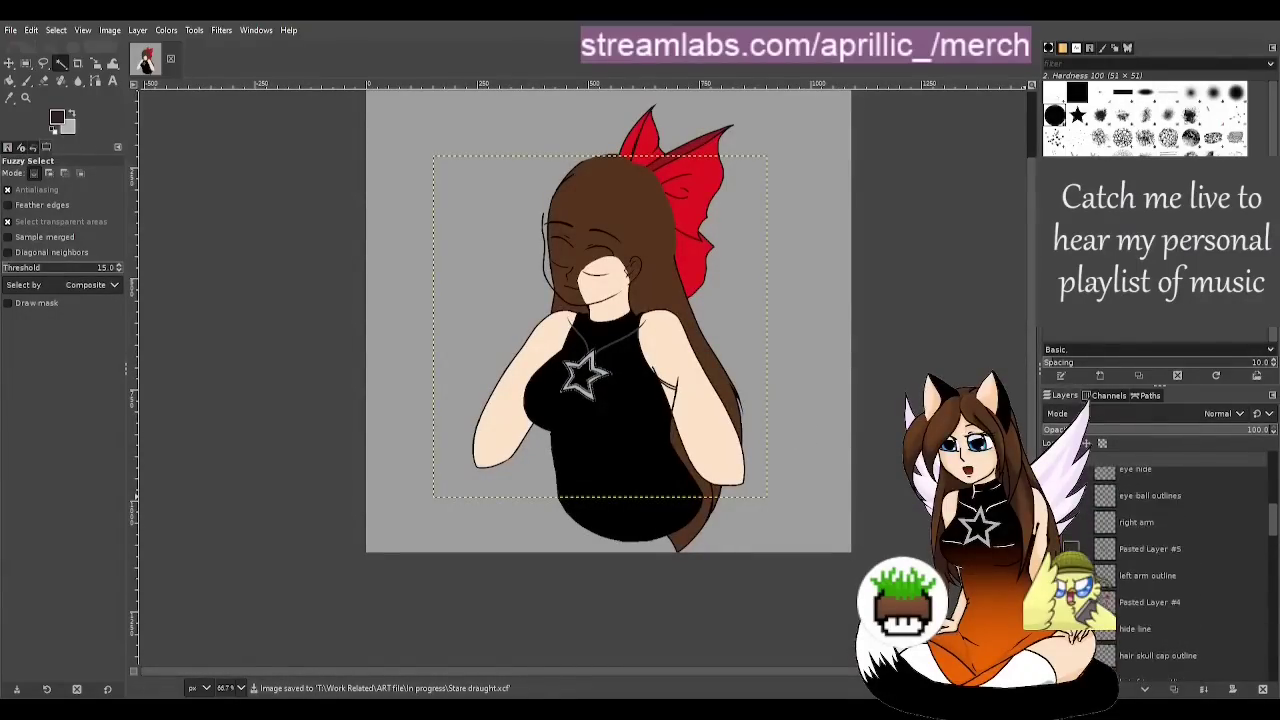
{"action": "left_click", "coordinate": [1051, 510]}
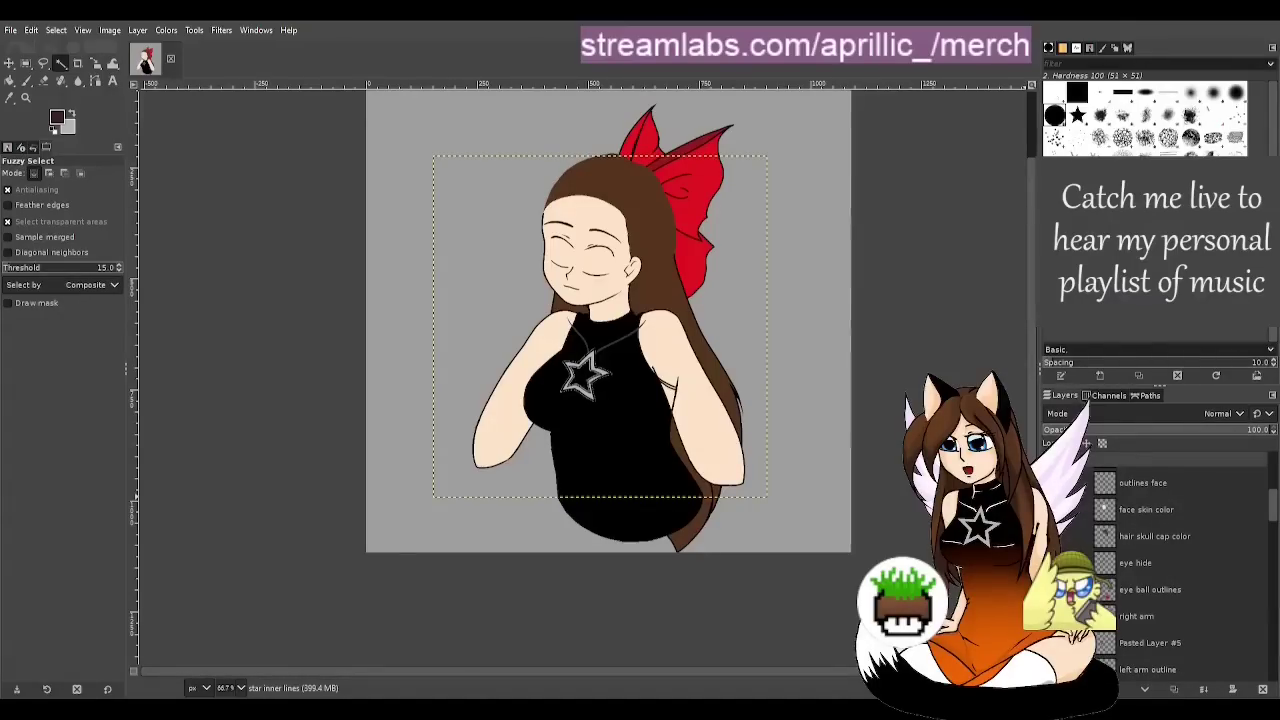
{"action": "left_click", "coordinate": [1051, 616]}
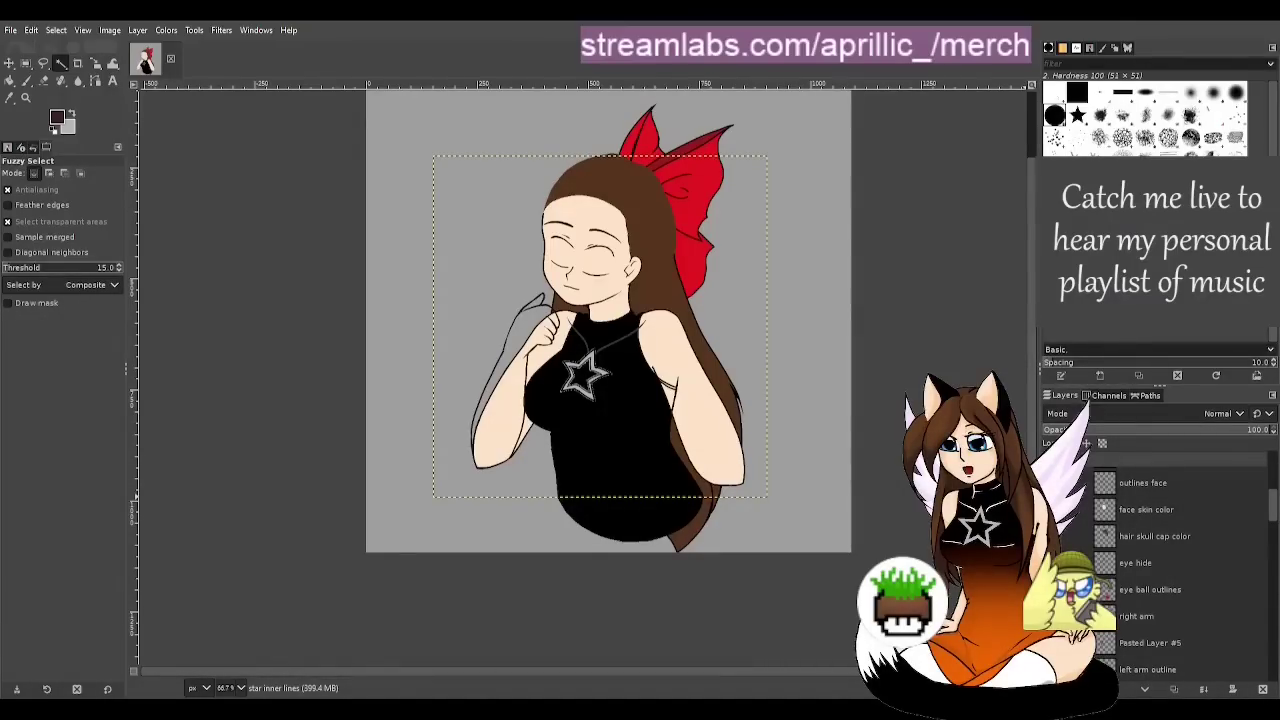
{"action": "scroll", "coordinate": [1150, 570], "scroll_direction": "down", "scroll_amount": 2}
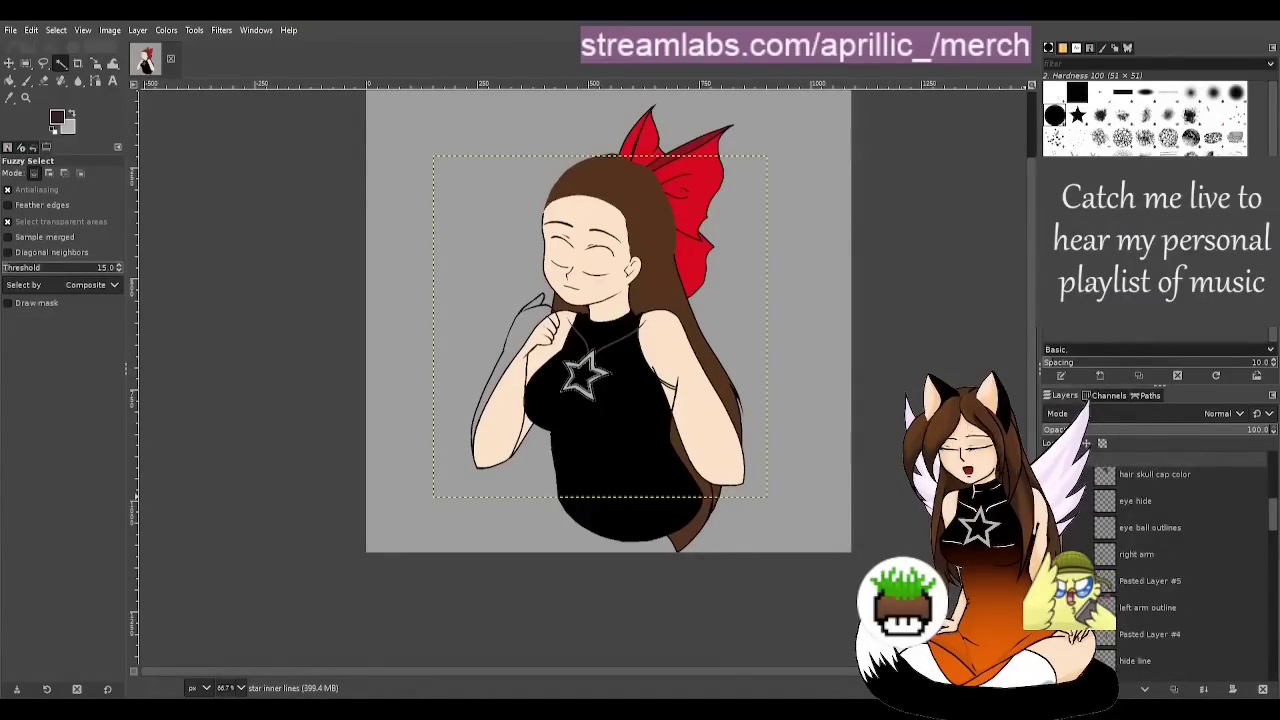
{"action": "scroll", "coordinate": [1150, 570], "scroll_direction": "up", "scroll_amount": 7}
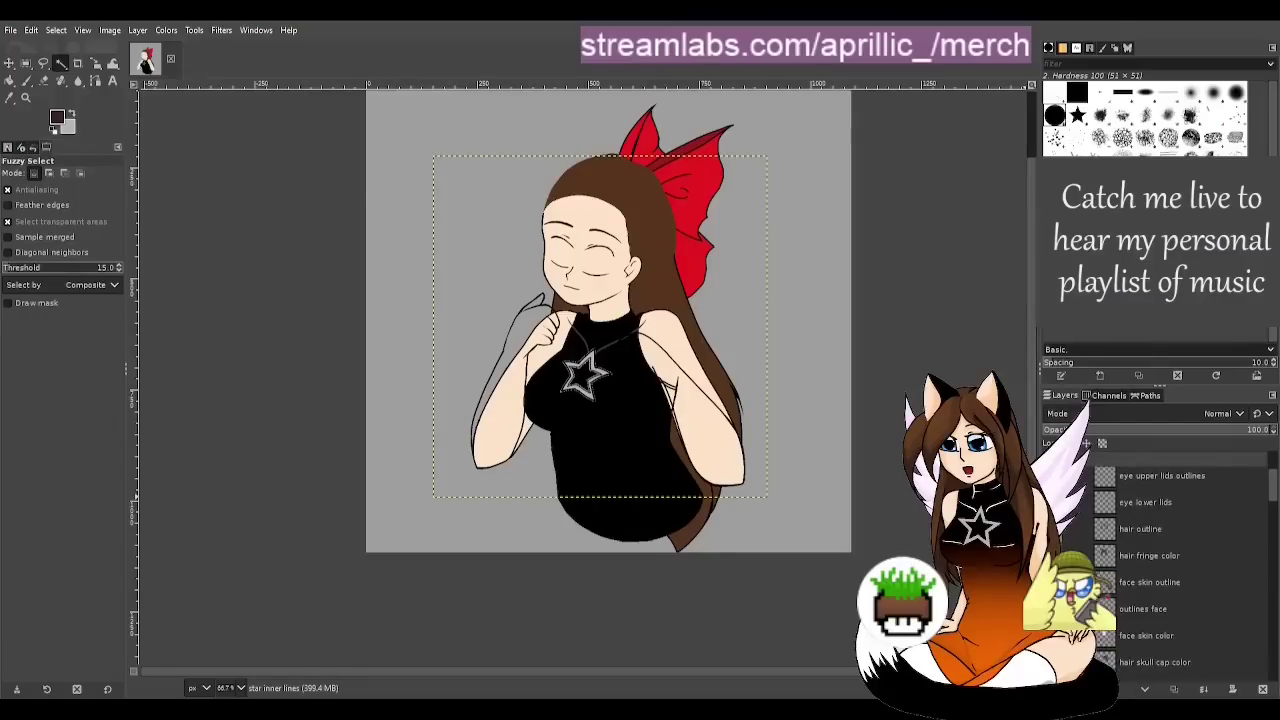
{"action": "left_click", "coordinate": [1052, 556]}
{"action": "left_click", "coordinate": [1052, 529]}
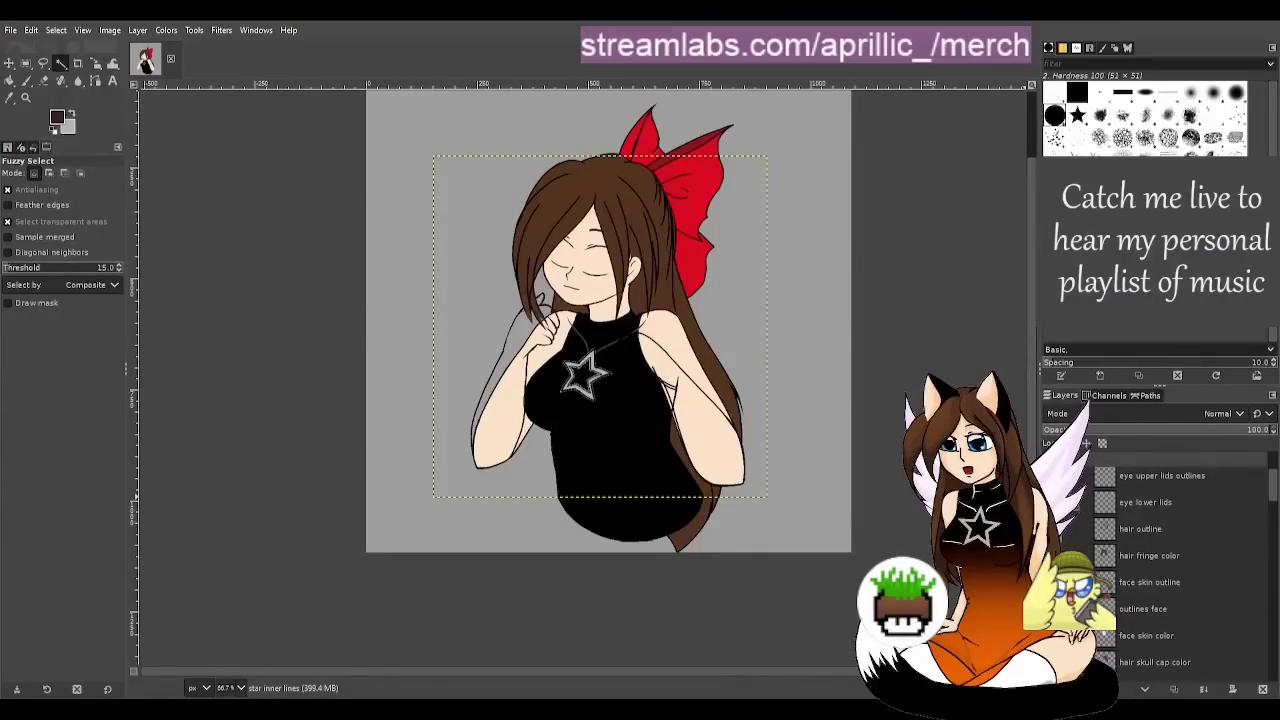
Move the eye ball outlines layer directly above the face skin color layer
{"action": "scroll", "coordinate": [1150, 570], "scroll_direction": "up", "scroll_amount": 2}
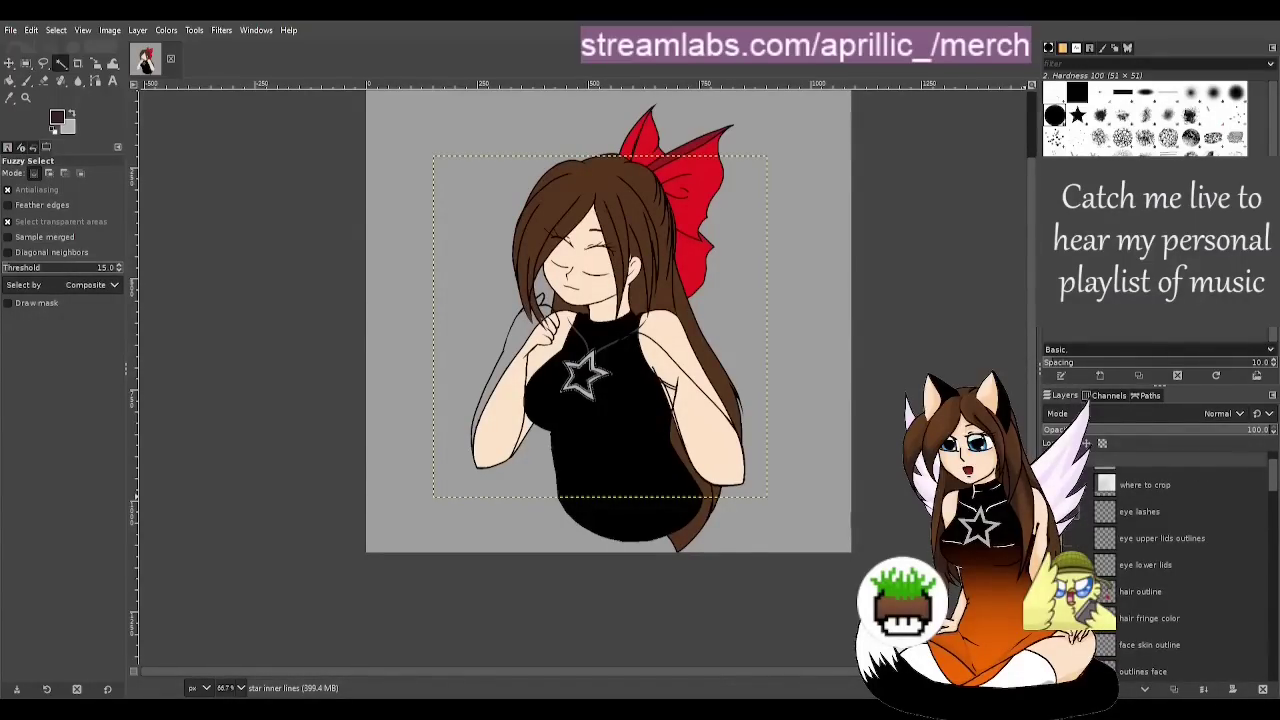
{"action": "scroll", "coordinate": [1150, 570], "scroll_direction": "down", "scroll_amount": 5}
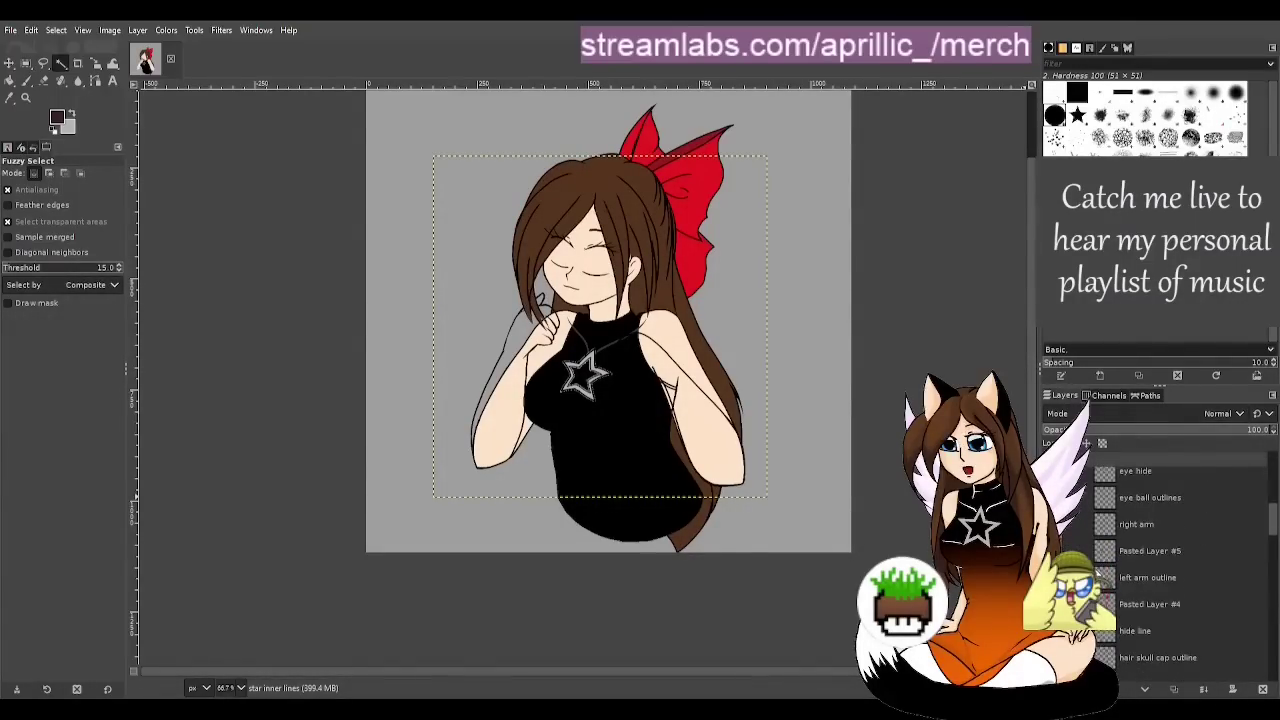
{"action": "scroll", "coordinate": [1180, 570], "scroll_direction": "down", "scroll_amount": 5}
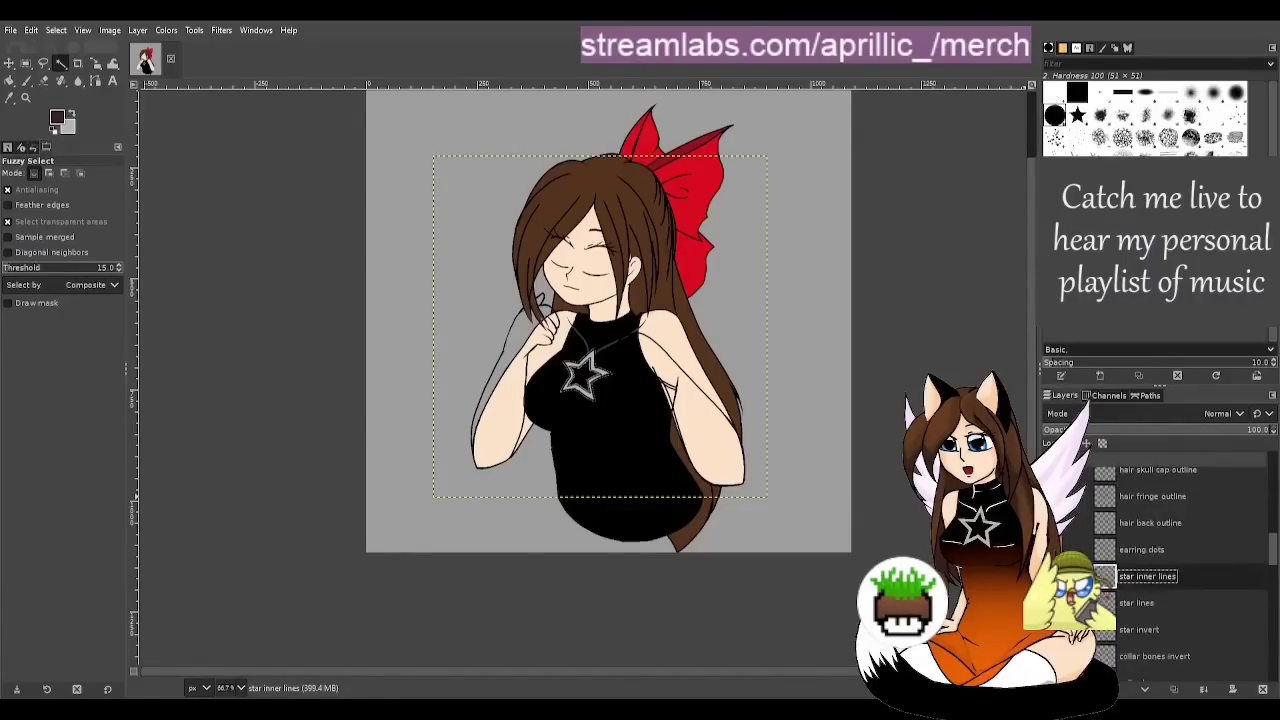
{"action": "scroll", "coordinate": [1170, 570], "scroll_direction": "down", "scroll_amount": 5}
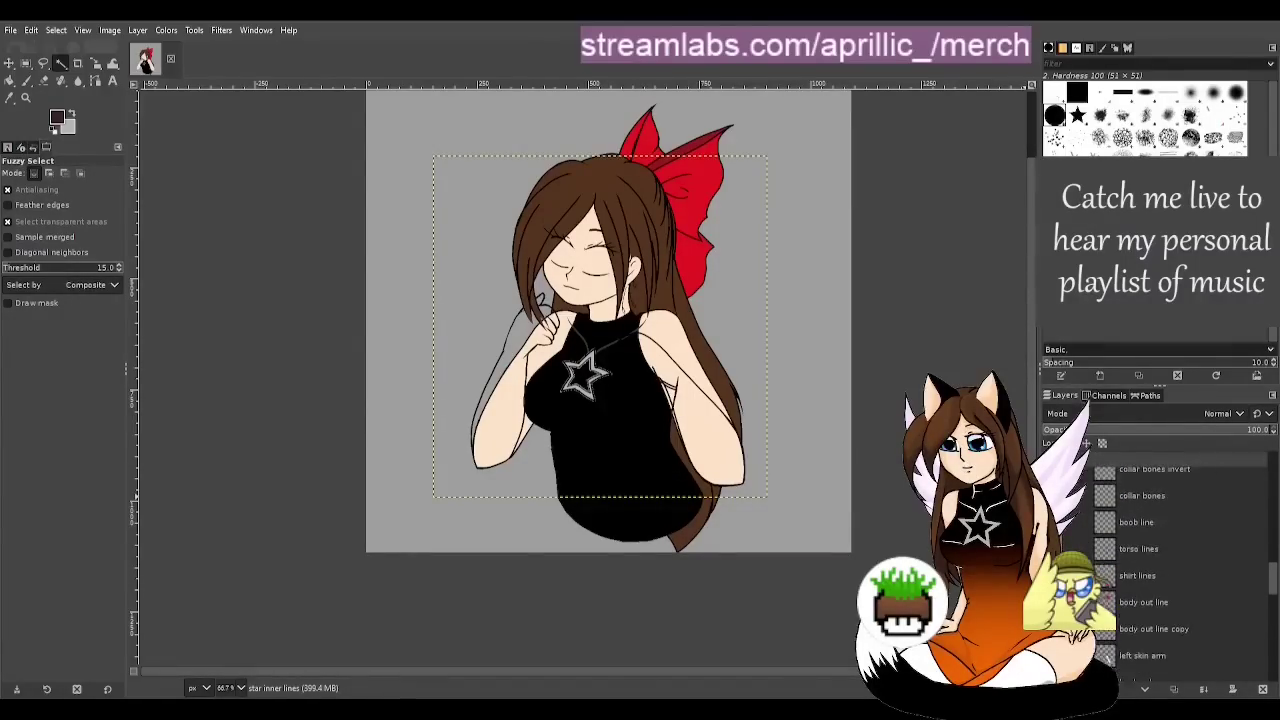
{"action": "scroll", "coordinate": [1180, 570], "scroll_direction": "down", "scroll_amount": 6}
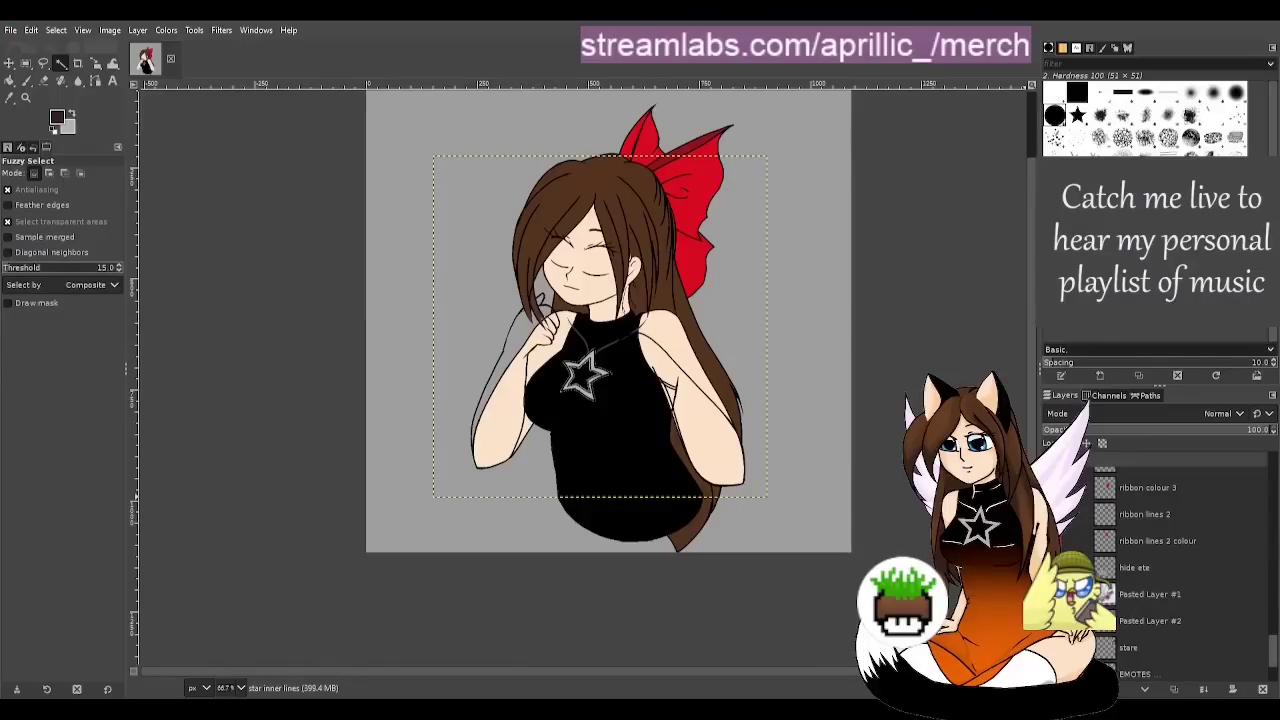
{"action": "scroll", "coordinate": [1211, 574], "scroll_direction": "up", "scroll_amount": 8}
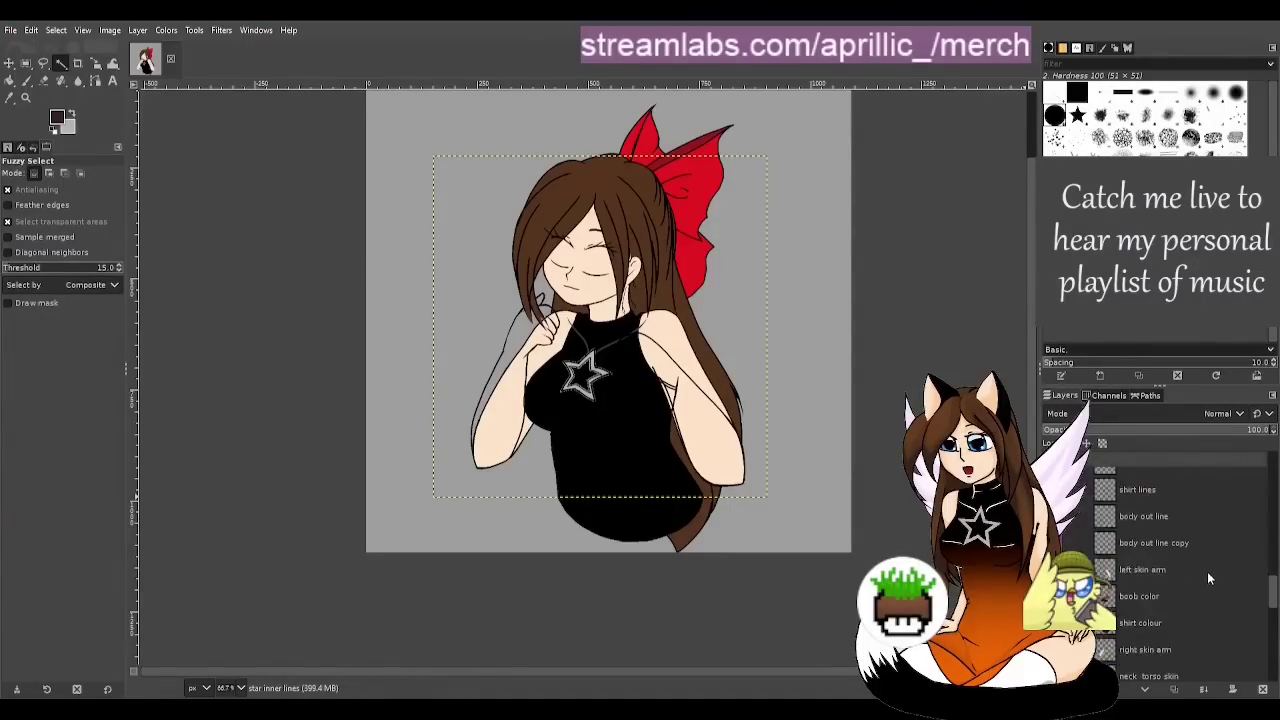
{"action": "scroll", "coordinate": [1204, 569], "scroll_direction": "up", "scroll_amount": 4}
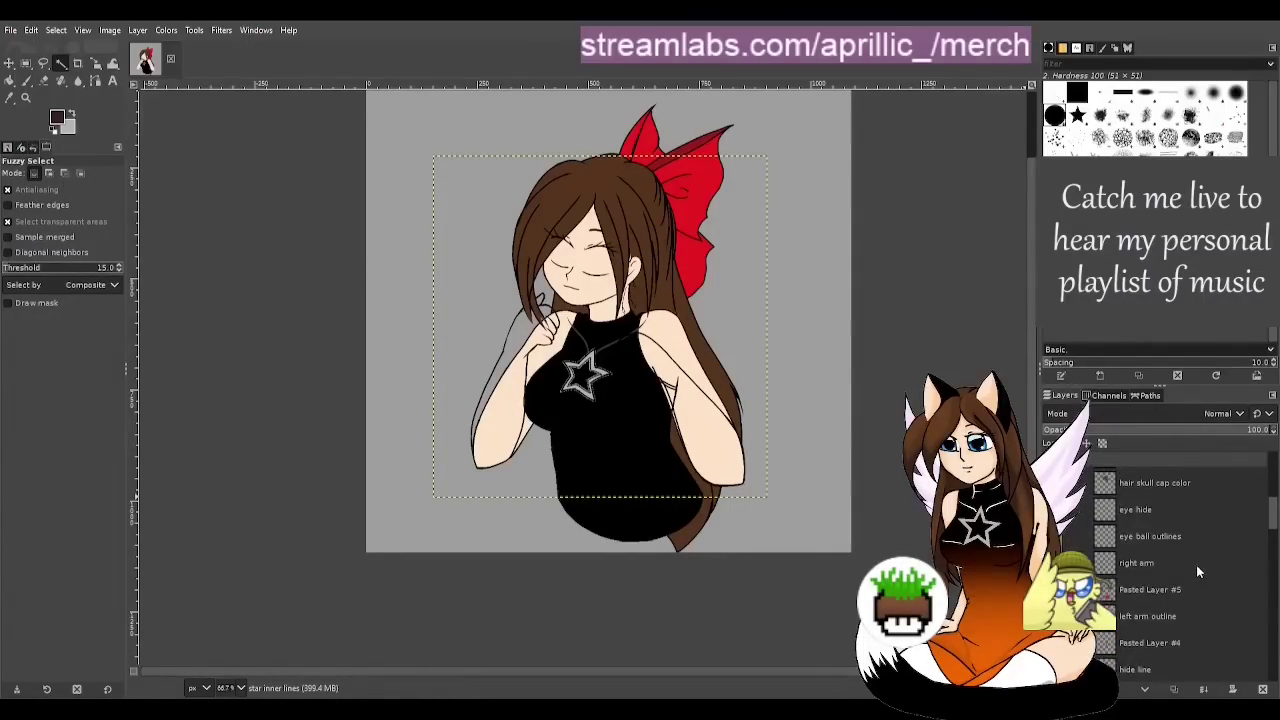
{"action": "left_click", "coordinate": [1186, 536]}
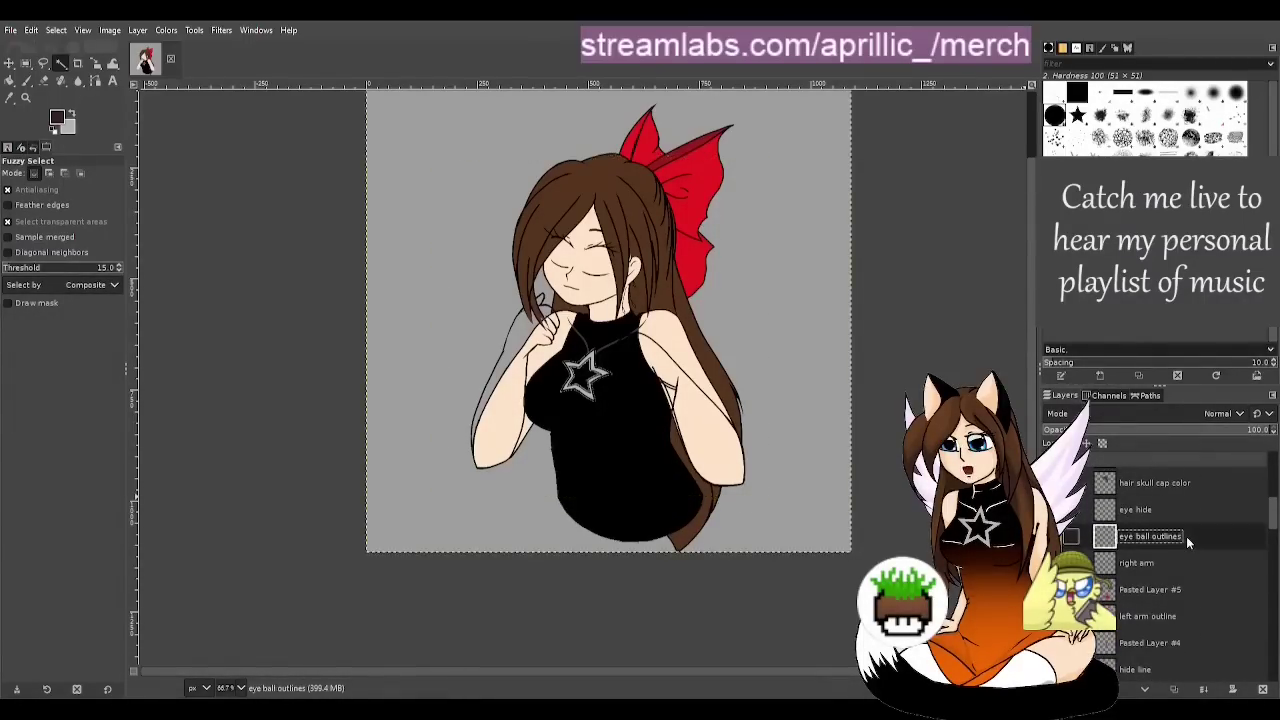
{"action": "scroll", "coordinate": [1186, 536], "scroll_direction": "up", "scroll_amount": 1}
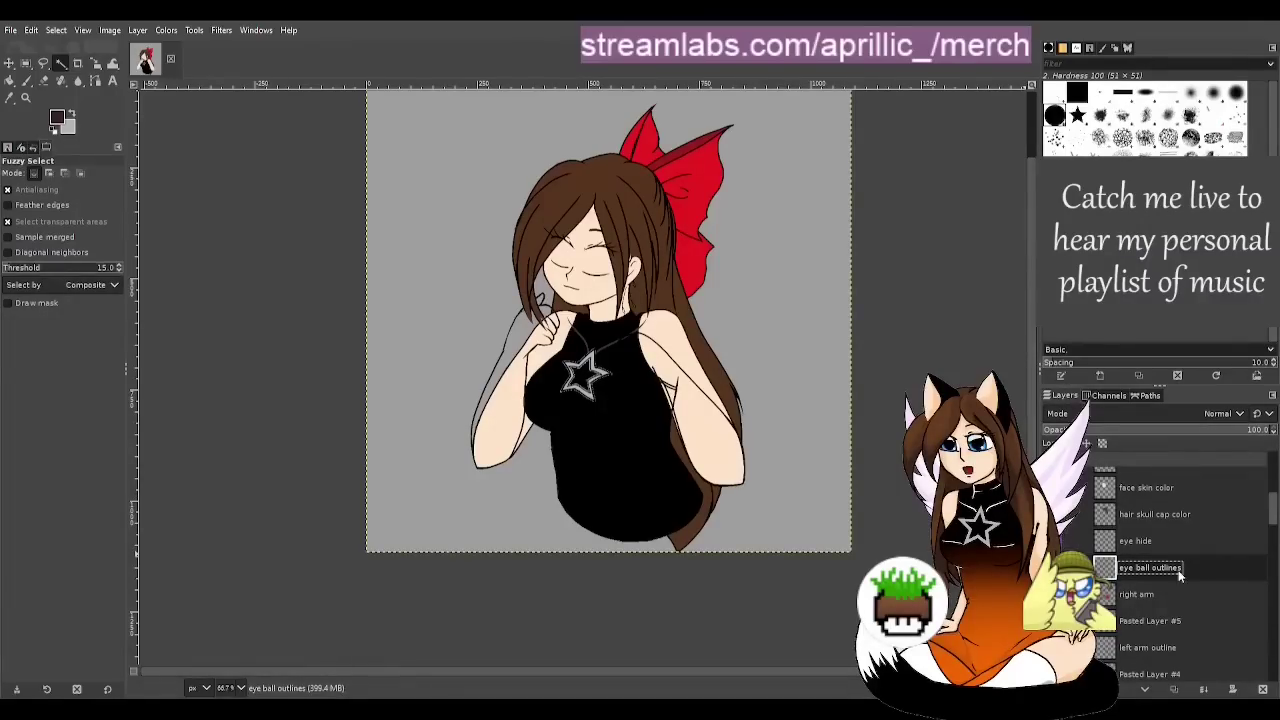
{"action": "scroll", "coordinate": [1200, 600], "scroll_direction": "up", "scroll_amount": 1}
{"action": "left_click_drag", "start_coordinate": [1198, 598], "coordinate": [1150, 520]}
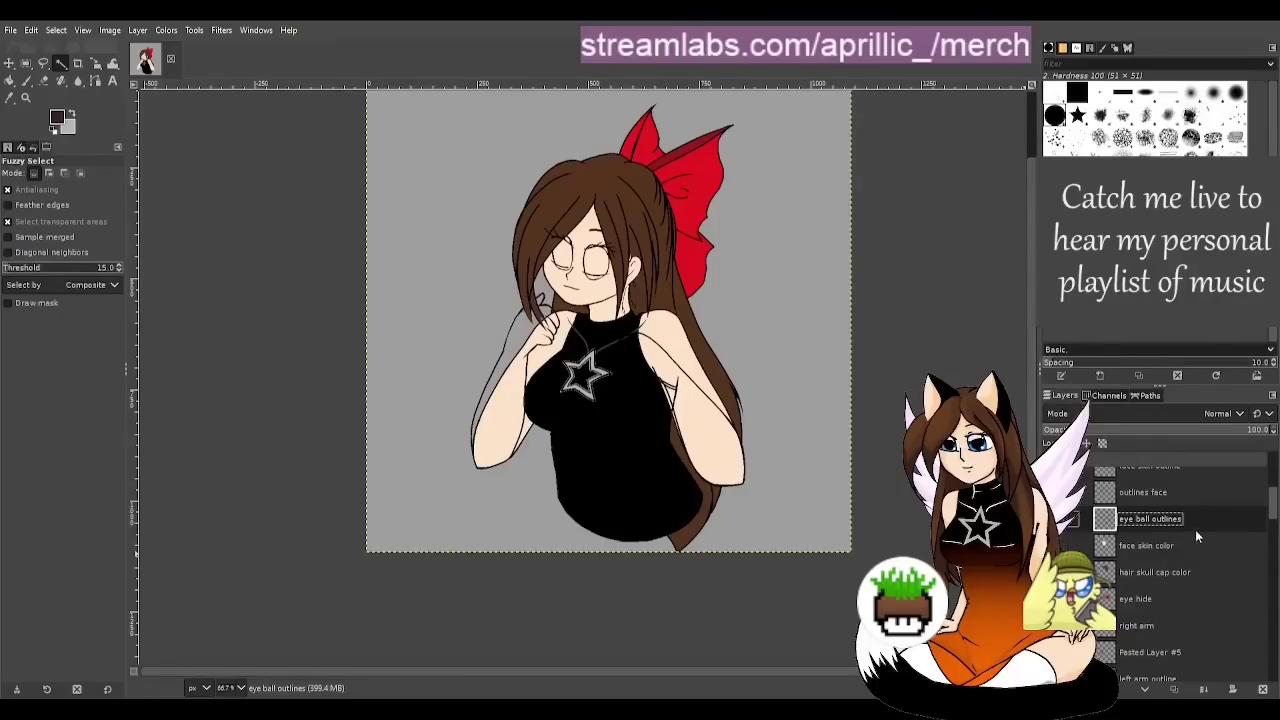
Move the eye hide layer directly above the eye ball outlines layer and make it visible
{"action": "left_click_drag", "start_coordinate": [1157, 597], "coordinate": [1112, 530]}
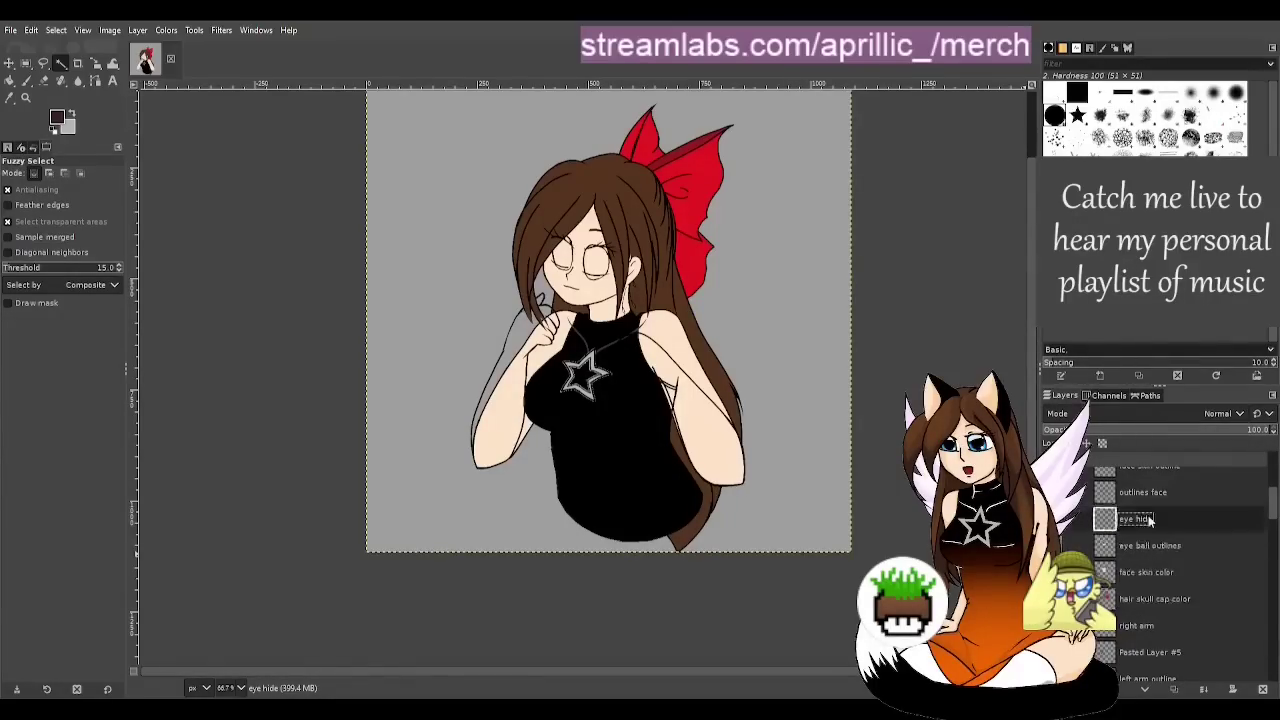
{"action": "left_click", "coordinate": [1070, 520]}
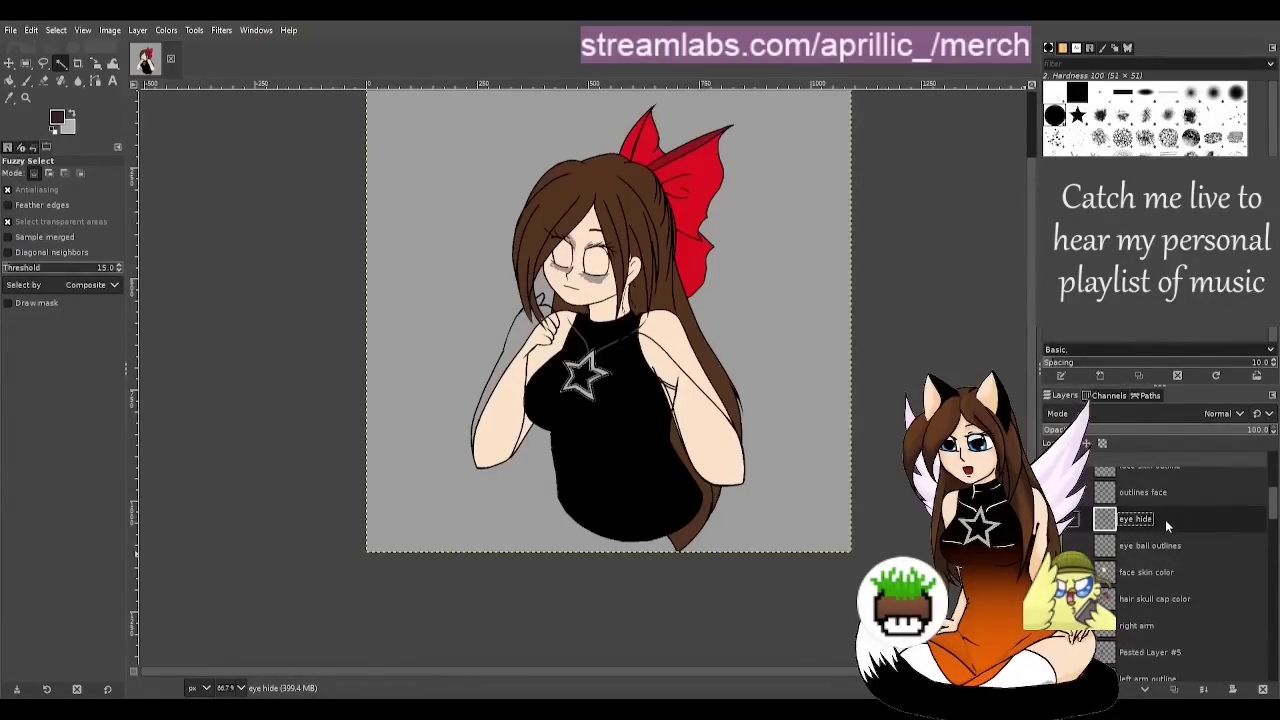
Select the grey patches above and below both eyes on the eye hide layer with Fuzzy Select
{"action": "scroll", "coordinate": [565, 300], "scroll_direction": "up", "scroll_amount": 2}
{"action": "scroll", "coordinate": [565, 305], "scroll_direction": "up", "scroll_amount": 2}
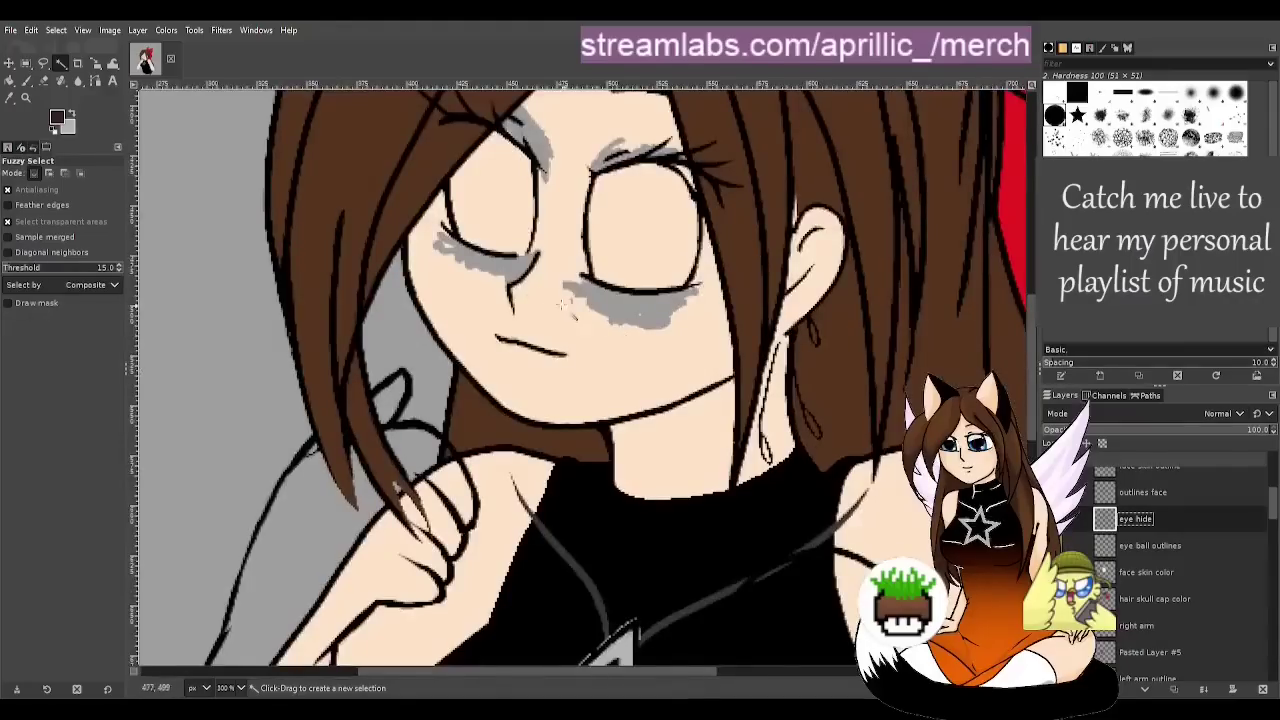
{"action": "scroll", "coordinate": [565, 305], "scroll_direction": "up", "scroll_amount": 1}
{"action": "scroll", "coordinate": [580, 380], "scroll_direction": "up", "scroll_amount": 1}
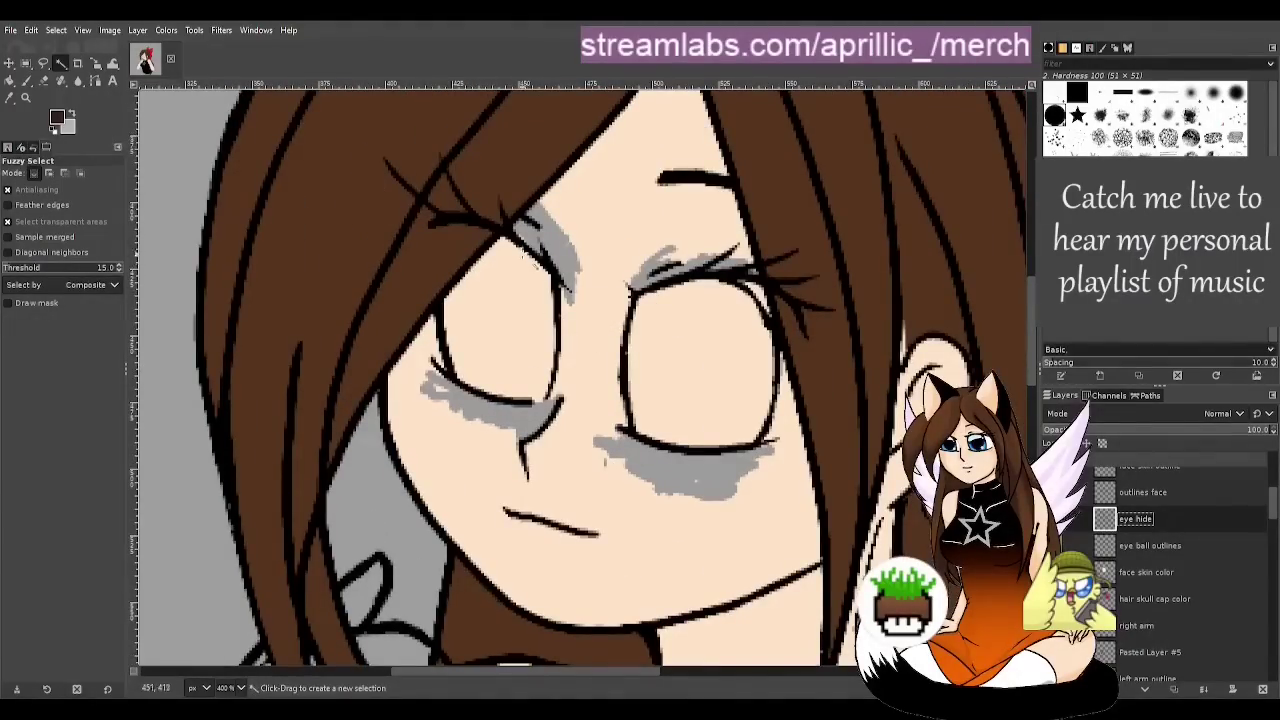
{"action": "left_click", "coordinate": [550, 239]}
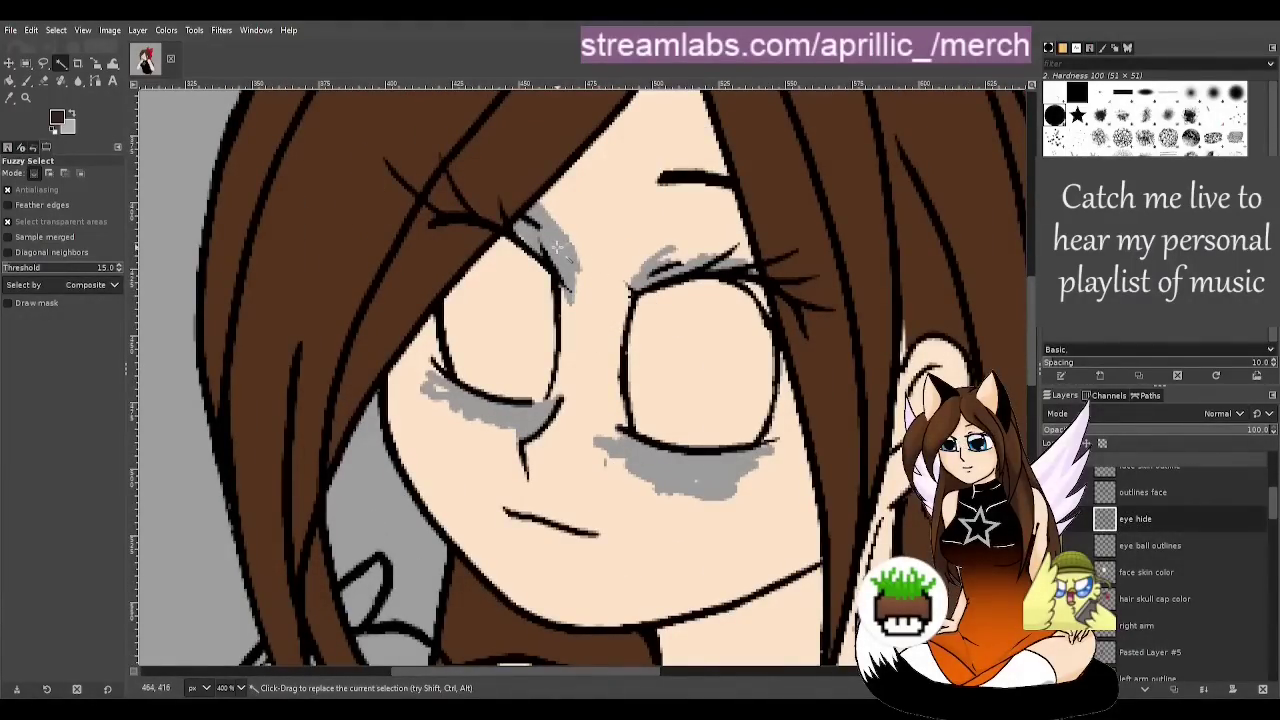
{"action": "left_click_drag", "start_coordinate": [557, 246], "coordinate": [689, 294]}
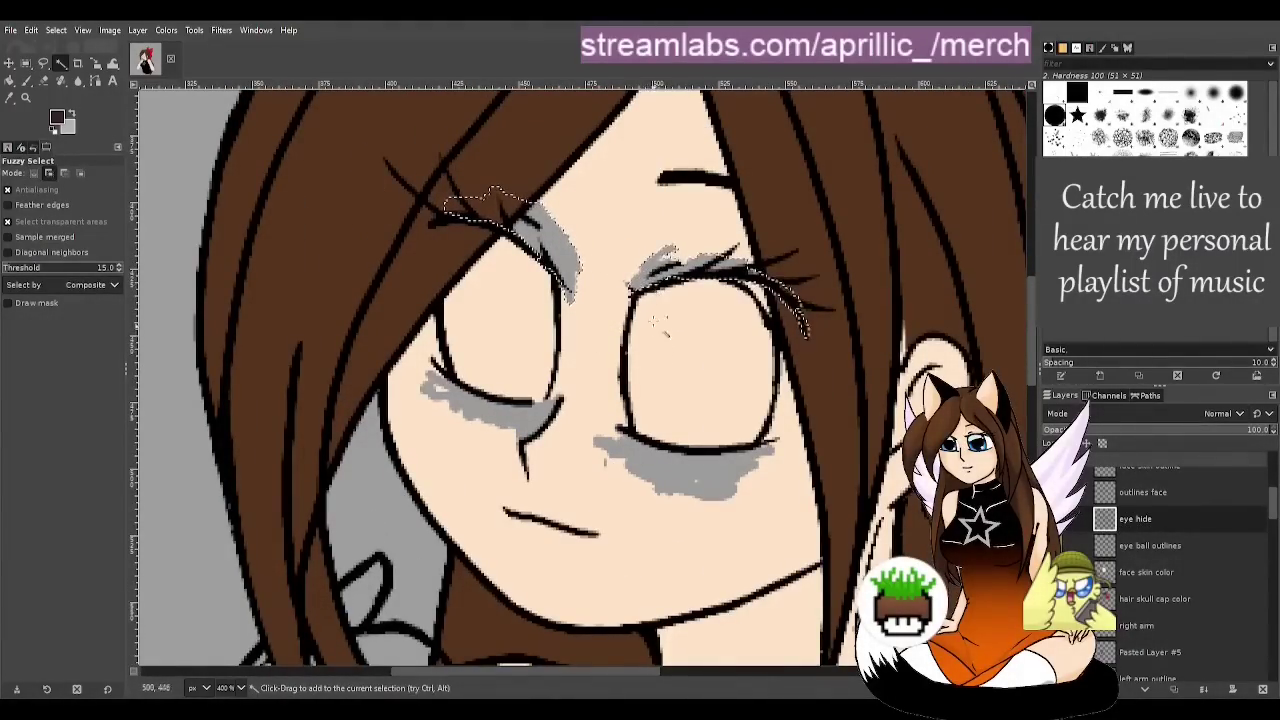
{"action": "left_click", "coordinate": [692, 470]}
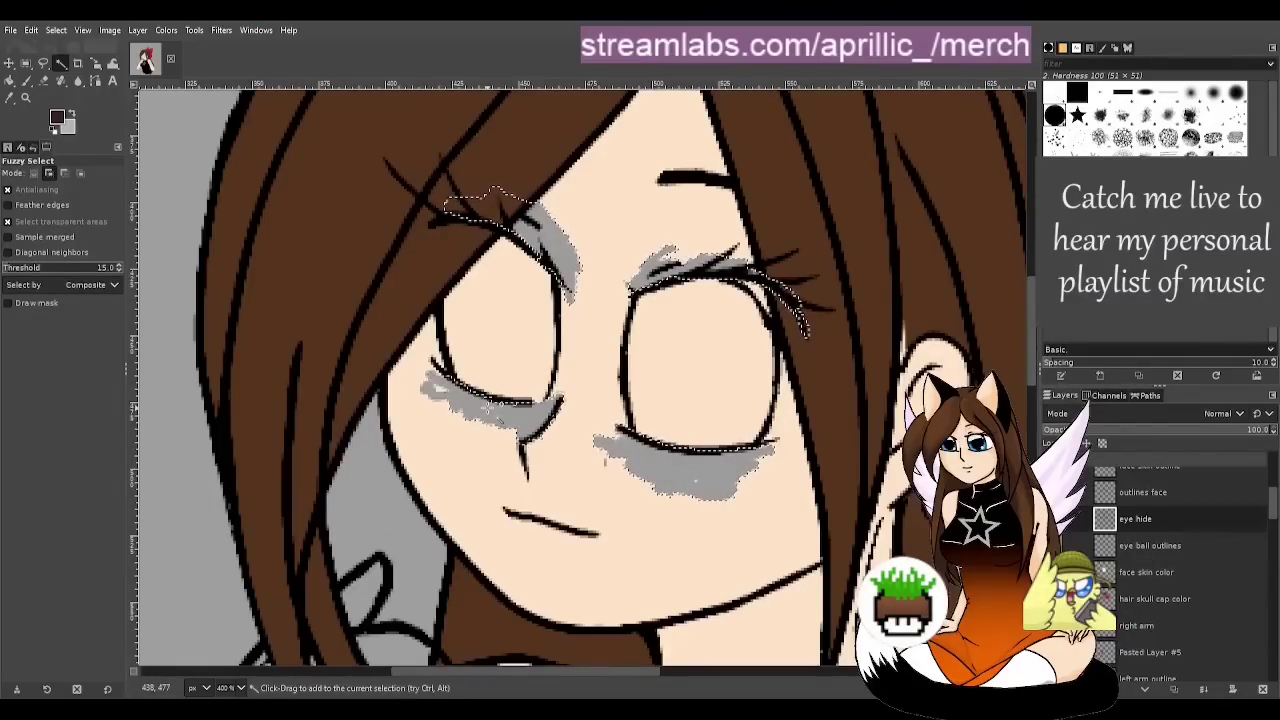
Sample the face's skin color and fill the selected grey patches around the eyes with it
{"action": "left_click", "coordinate": [12, 98]}
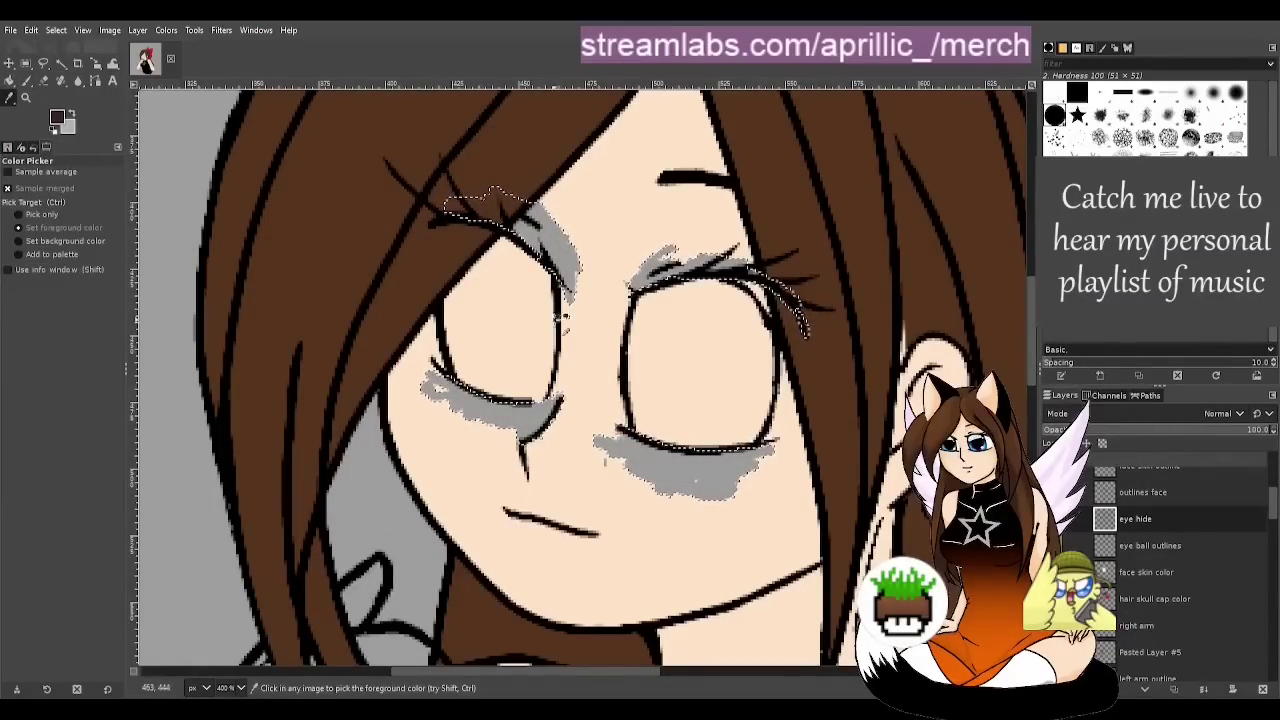
{"action": "left_click", "coordinate": [577, 331]}
{"action": "left_click", "coordinate": [9, 82]}
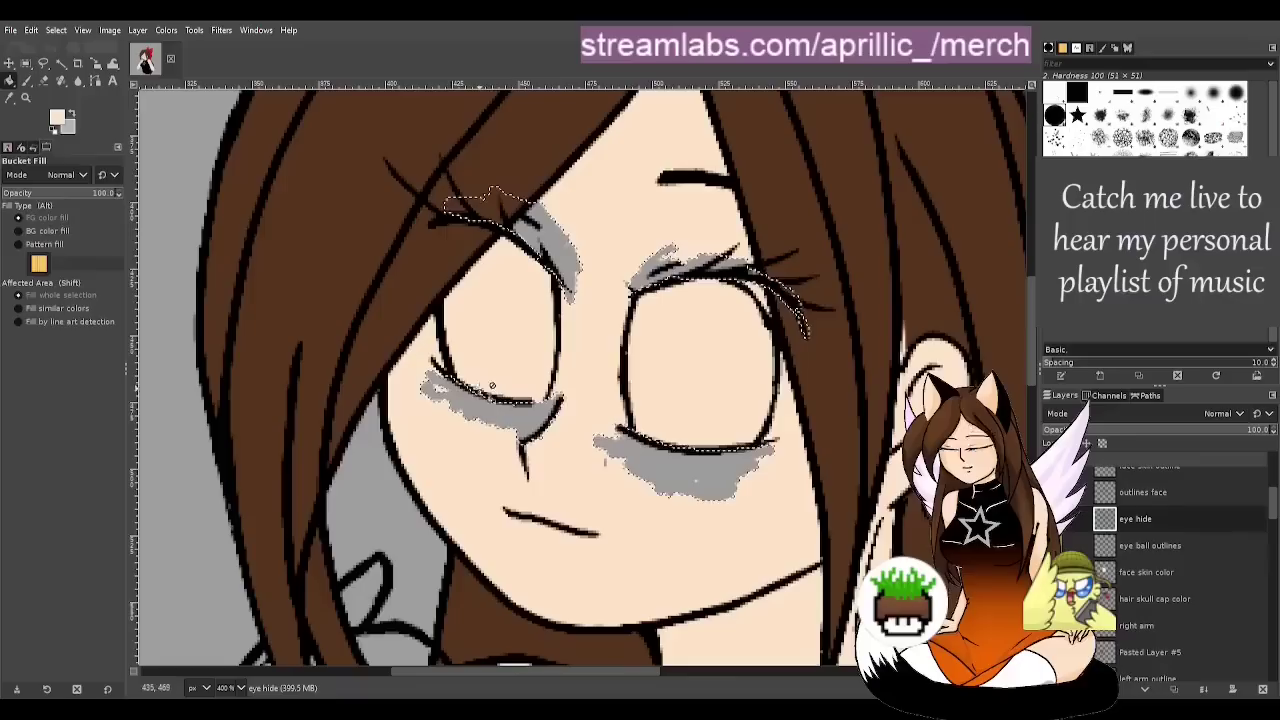
{"action": "left_click", "coordinate": [548, 397]}
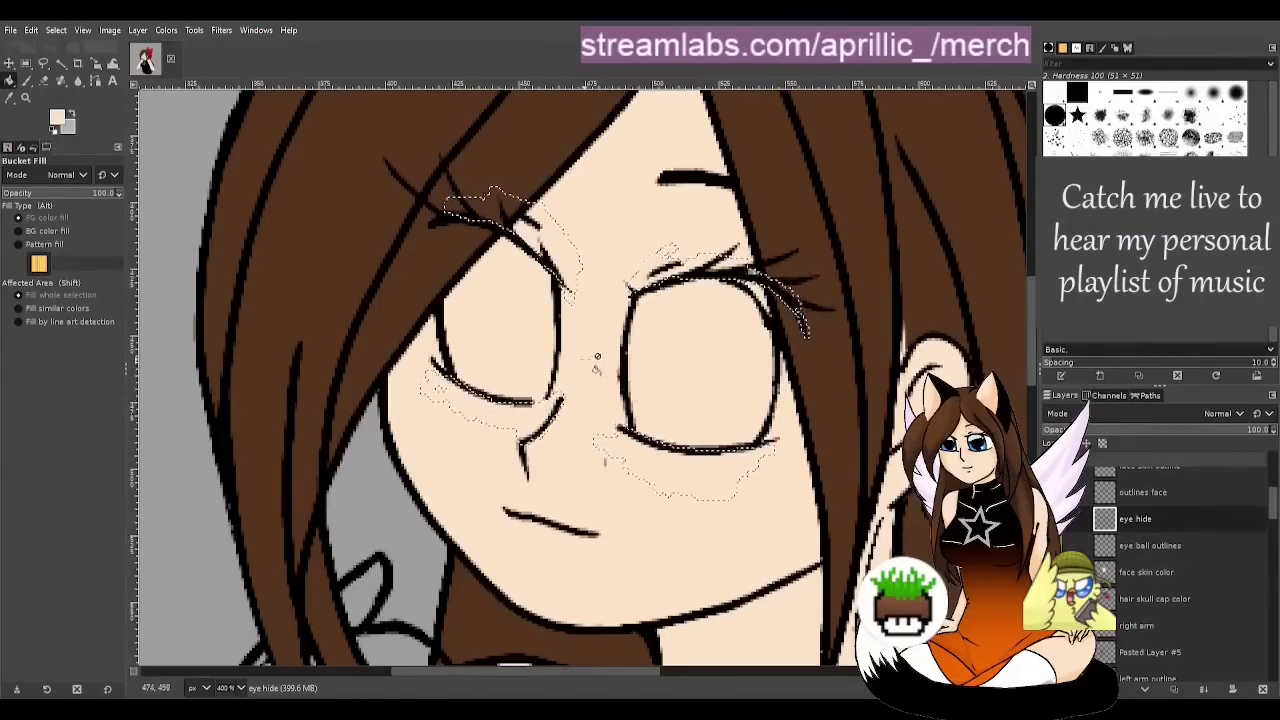
Clear the selection around the eyes and save the image
{"action": "scroll", "coordinate": [595, 362], "scroll_direction": "down", "scroll_amount": 5}
{"action": "left_click", "coordinate": [59, 63]}
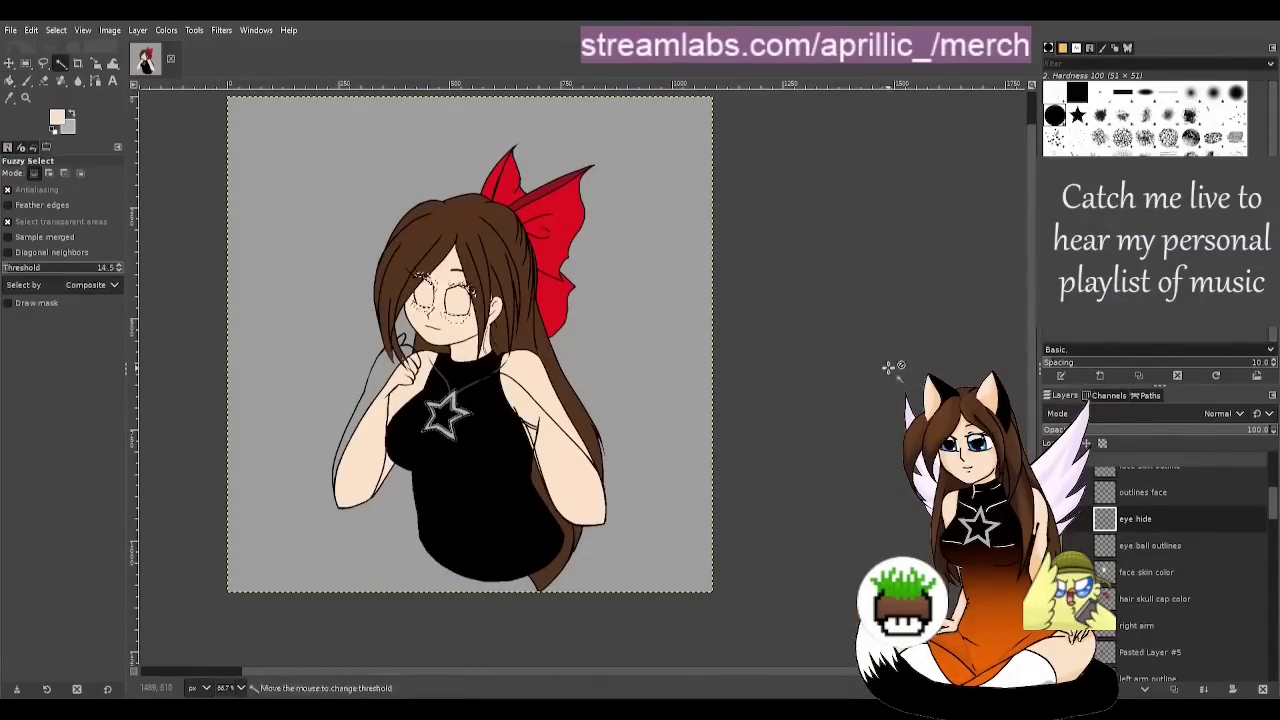
{"action": "scroll", "coordinate": [415, 320], "scroll_direction": "up", "scroll_amount": 1}
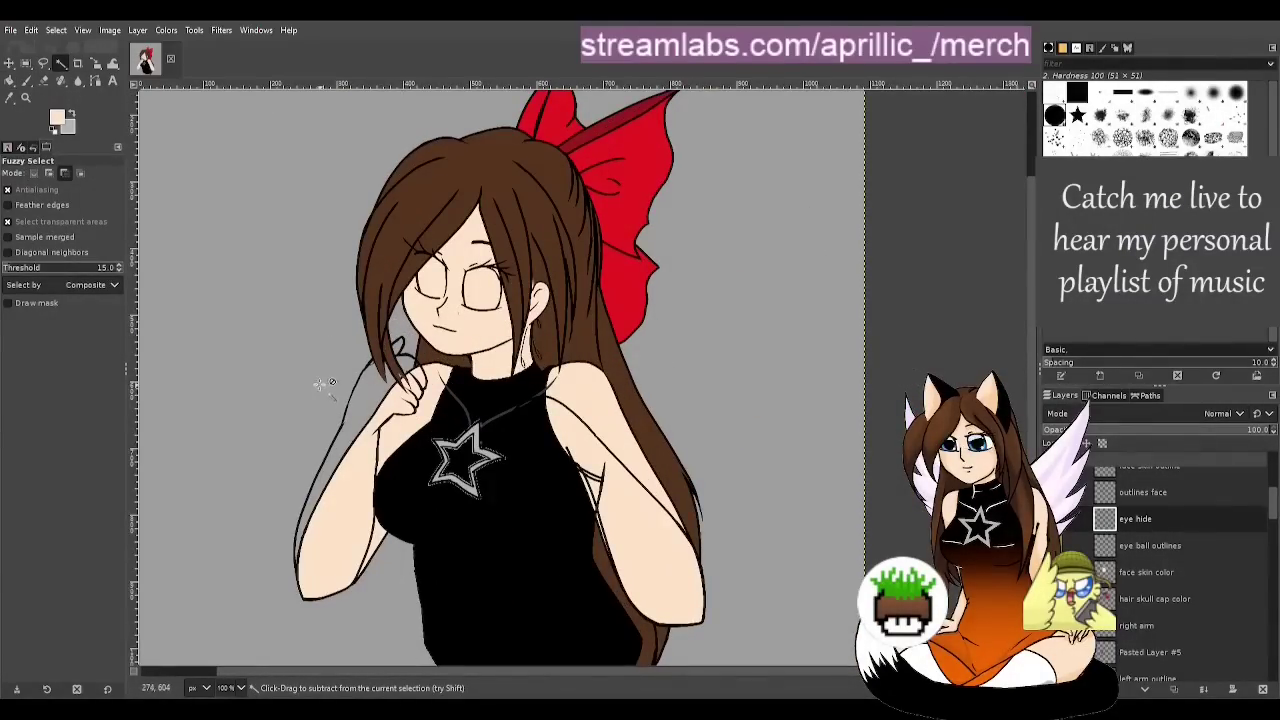
{"action": "key", "text": "ctrl+s"}
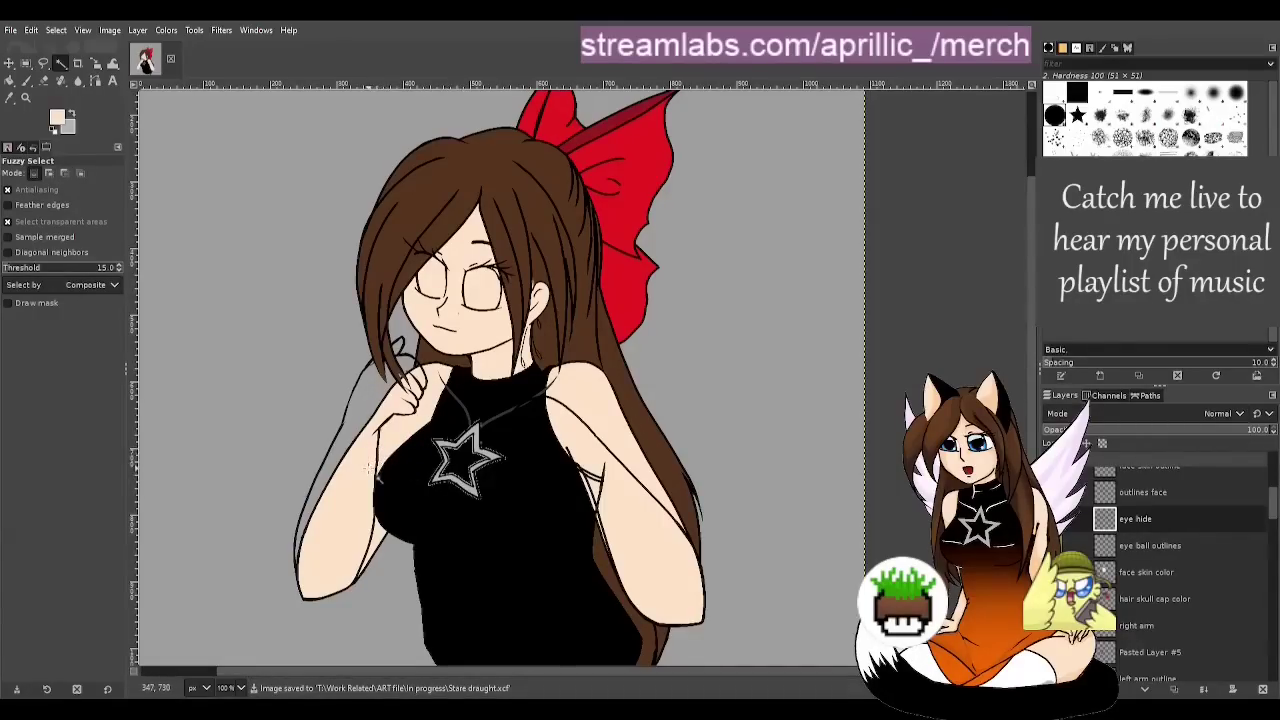
Raise the collar bones invert layer's opacity to 100 and move it directly below the collar bones layer
{"action": "scroll", "coordinate": [392, 456], "scroll_direction": "down", "scroll_amount": 1}
{"action": "left_click_drag", "start_coordinate": [669, 671], "coordinate": [589, 671]}
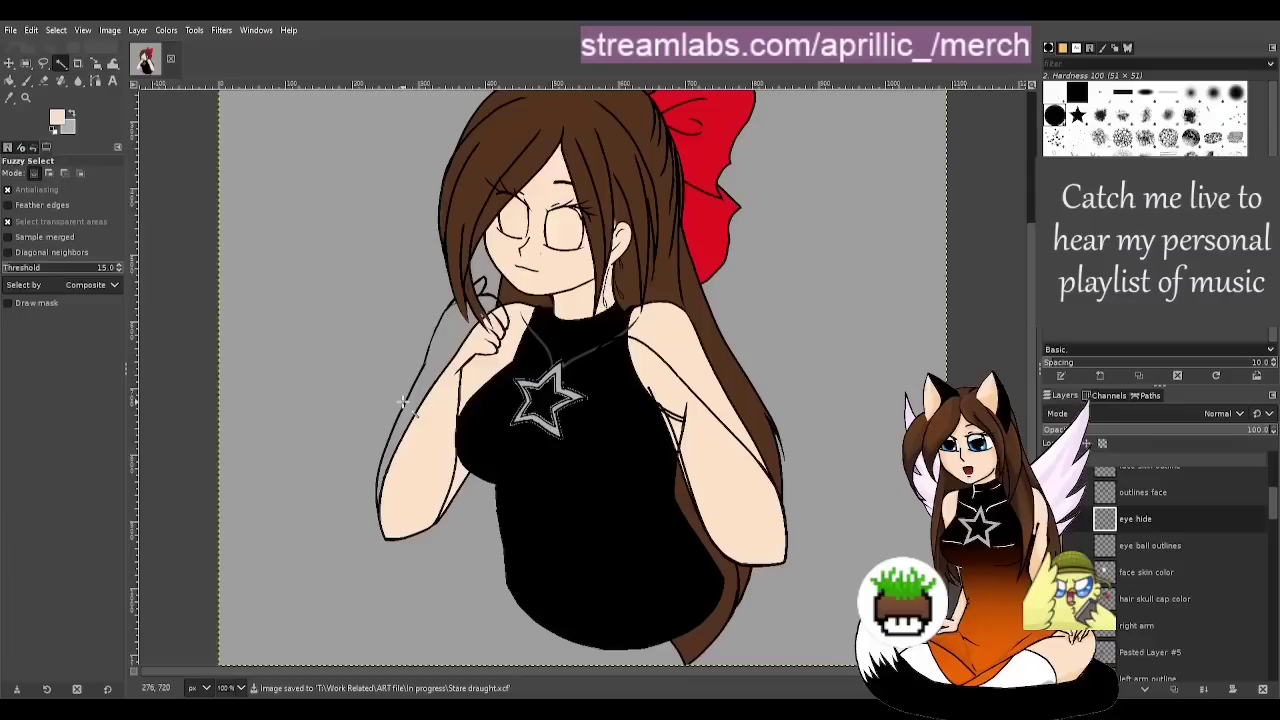
{"action": "scroll", "coordinate": [1213, 637], "scroll_direction": "down", "scroll_amount": 5}
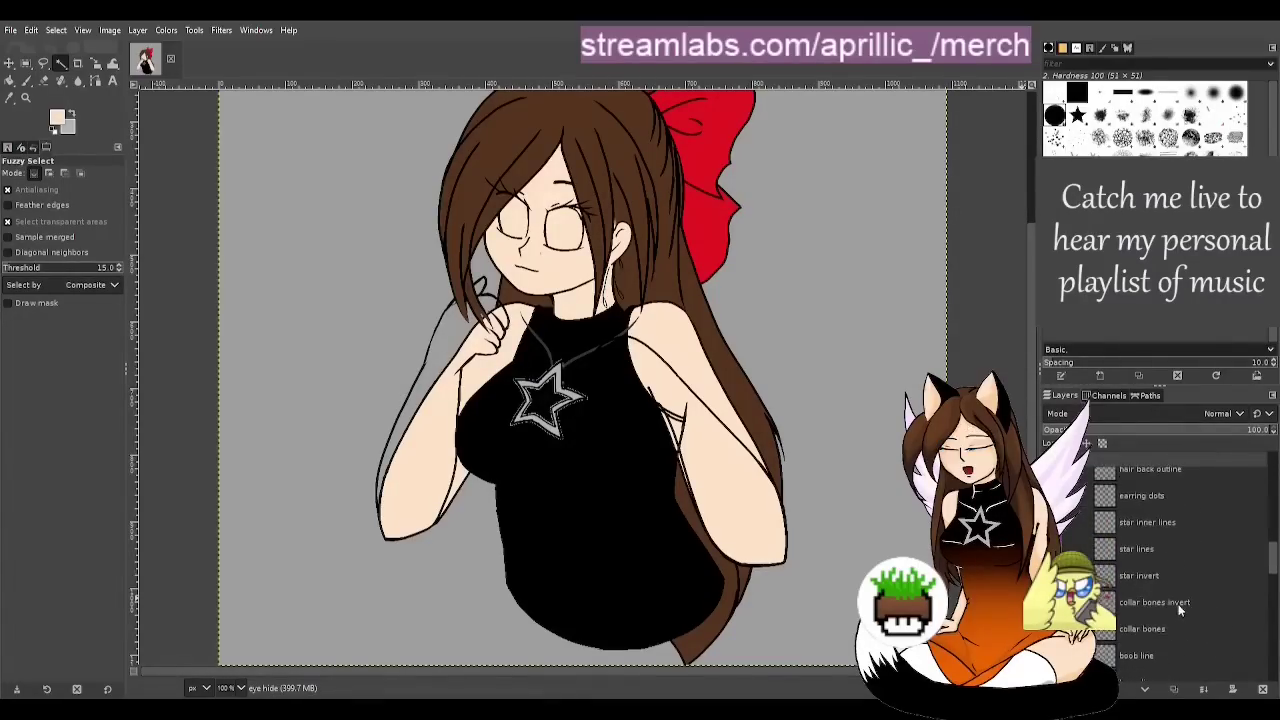
{"action": "scroll", "coordinate": [1162, 576], "scroll_direction": "down", "scroll_amount": 2}
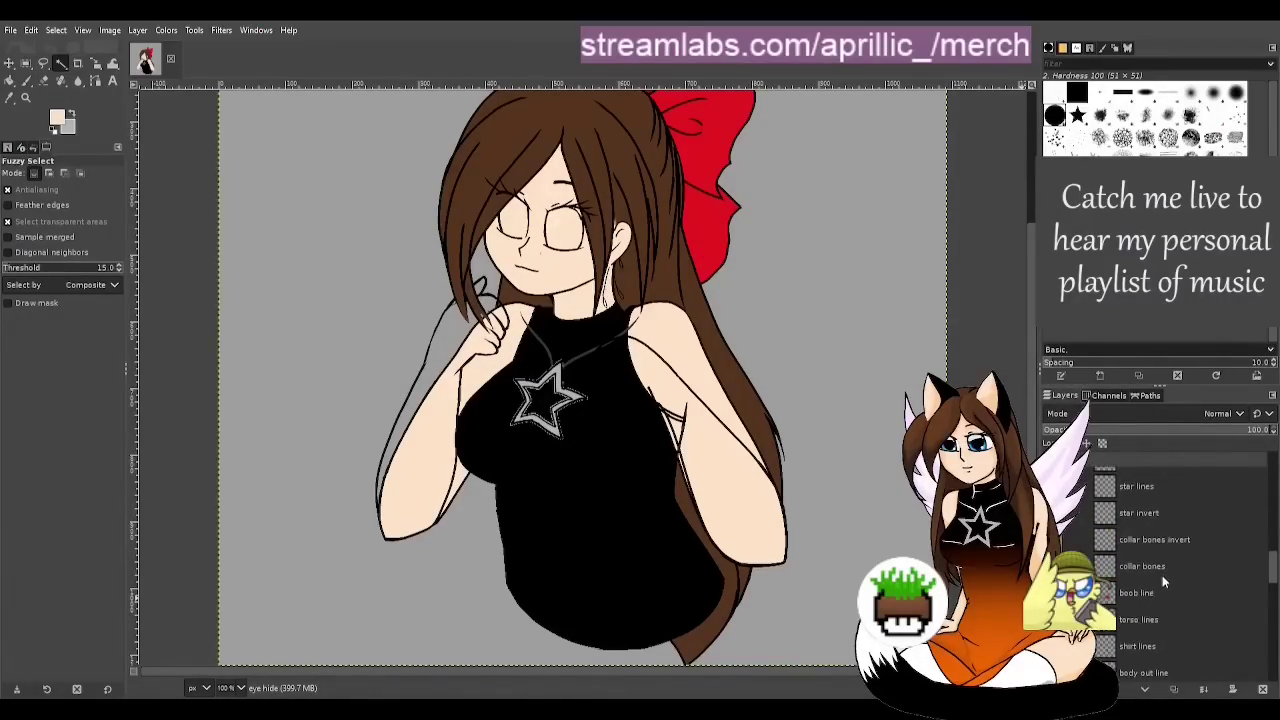
{"action": "left_click", "coordinate": [1162, 541]}
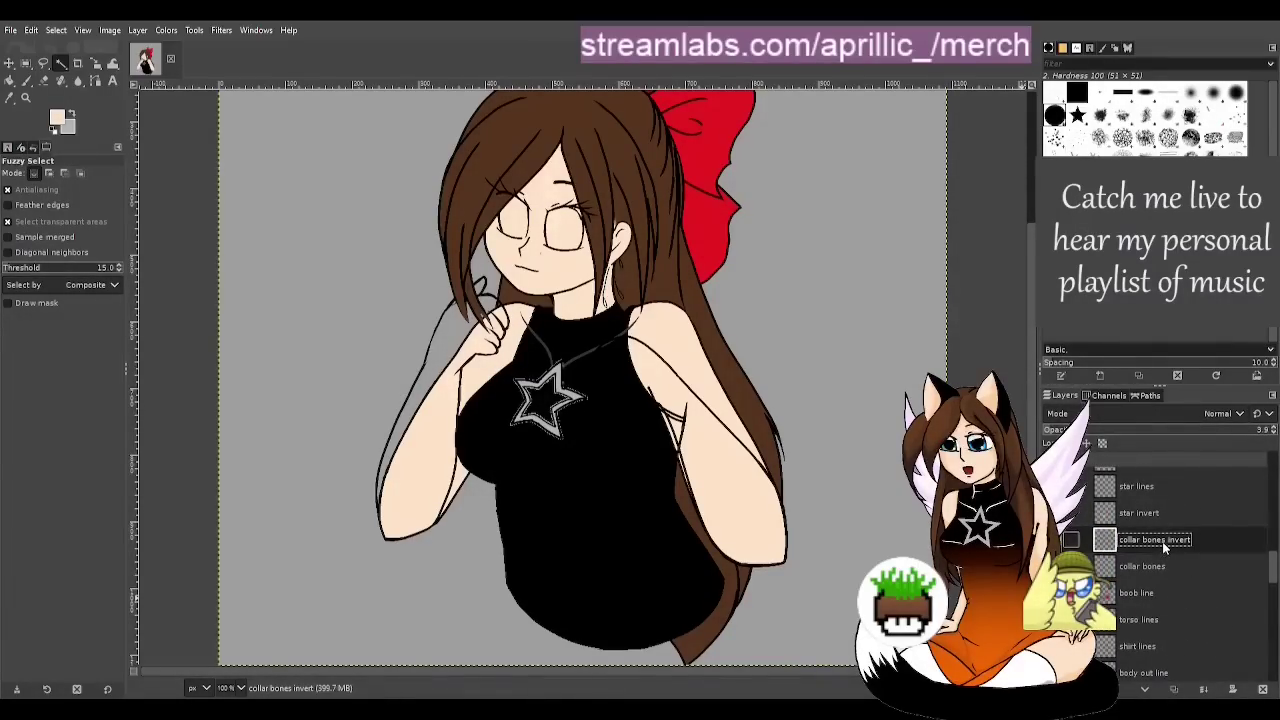
{"action": "left_click_drag", "start_coordinate": [1152, 430], "coordinate": [1268, 430]}
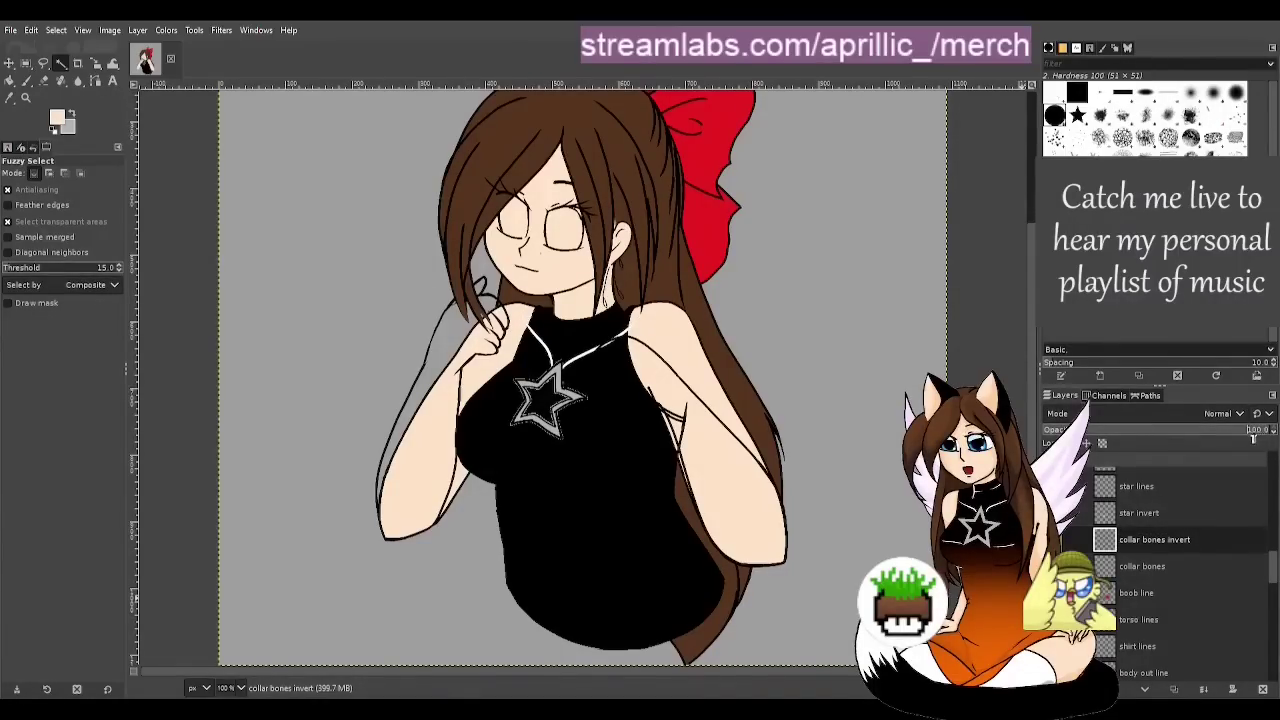
{"action": "left_click", "coordinate": [1071, 540]}
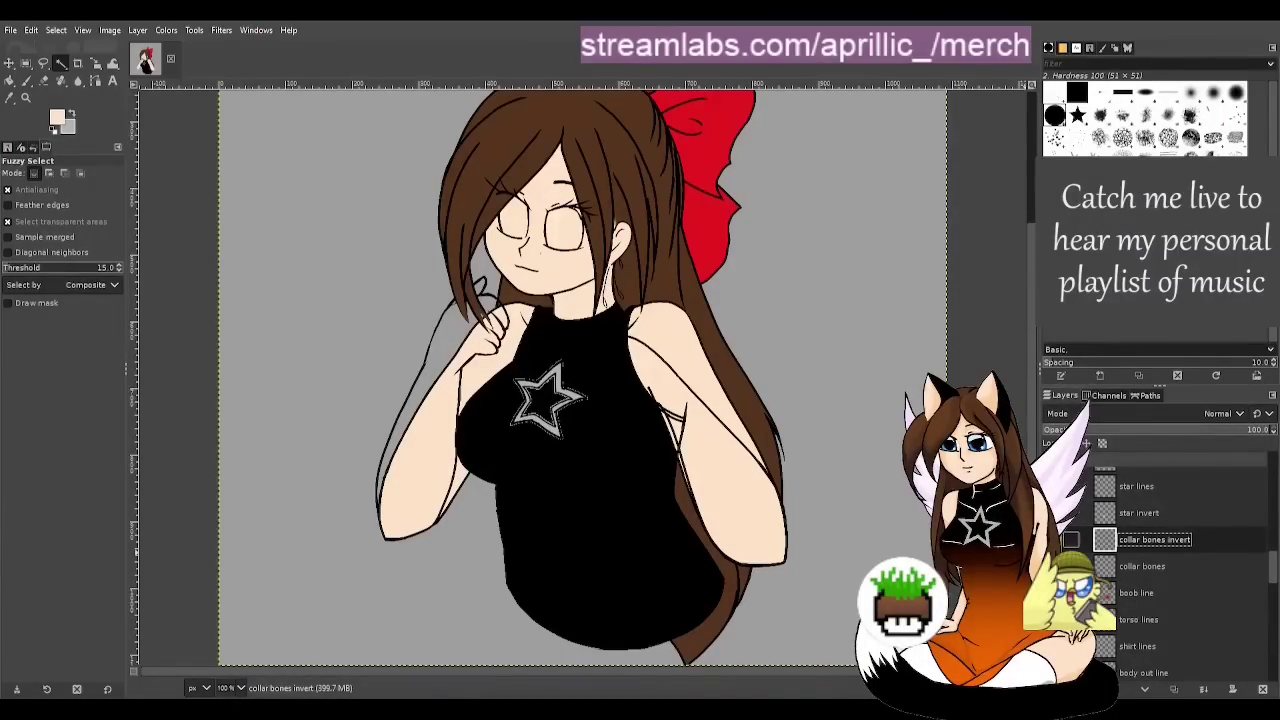
{"action": "left_click", "coordinate": [1054, 540]}
{"action": "left_click_drag", "start_coordinate": [1220, 544], "coordinate": [1205, 586]}
{"action": "scroll", "coordinate": [1154, 647], "scroll_direction": "down", "scroll_amount": 1}
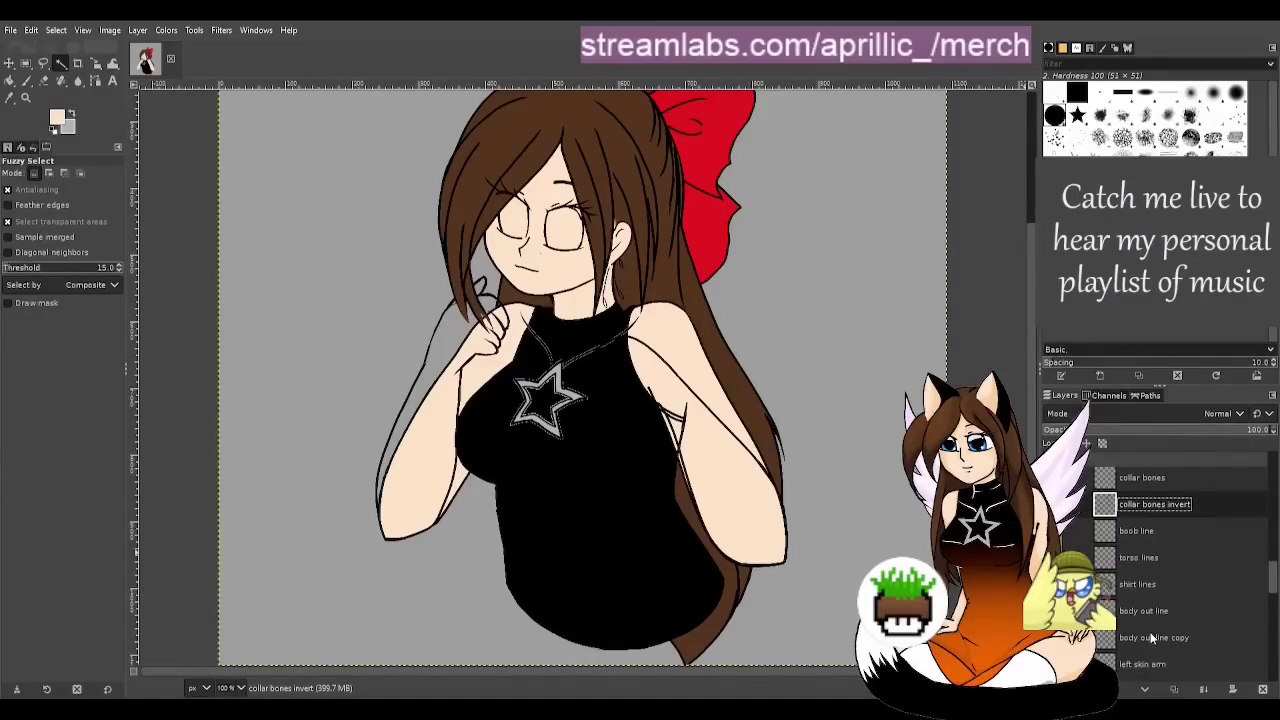
Duplicate the boob line layer, with the copy's colors inverted and placed directly below the original
{"action": "scroll", "coordinate": [1152, 637], "scroll_direction": "down", "scroll_amount": 2}
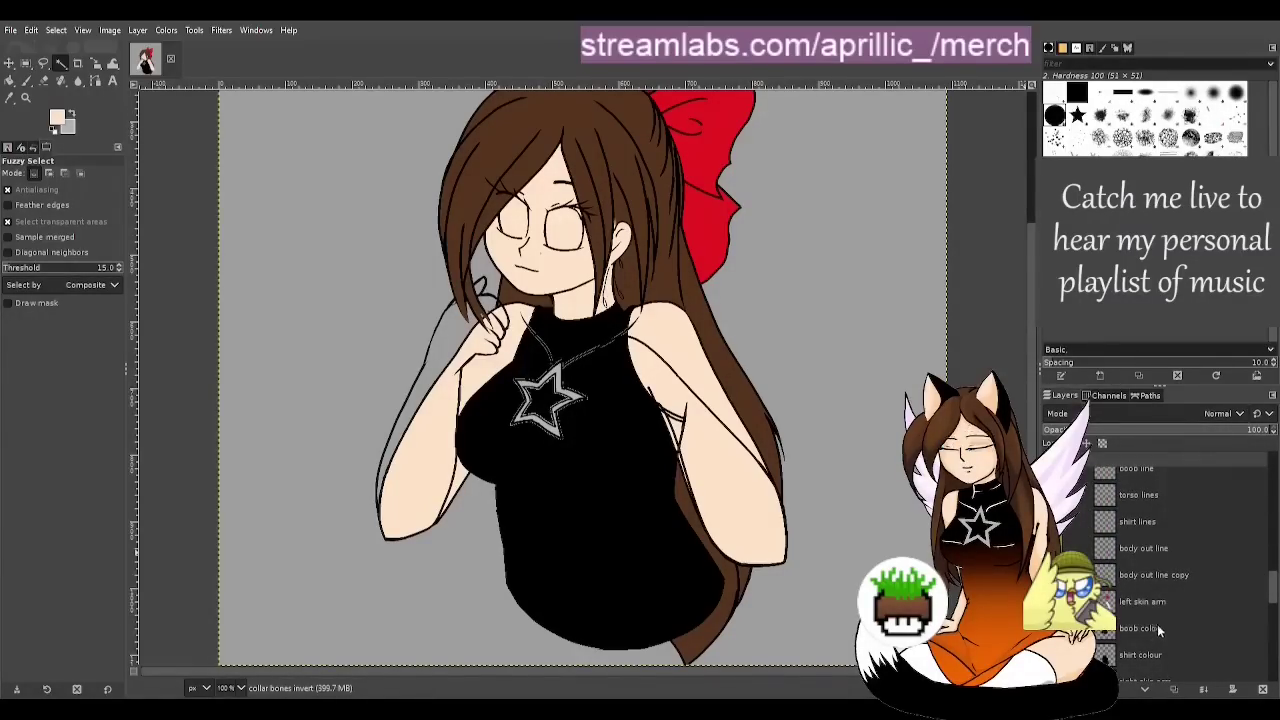
{"action": "scroll", "coordinate": [1154, 547], "scroll_direction": "up", "scroll_amount": 1}
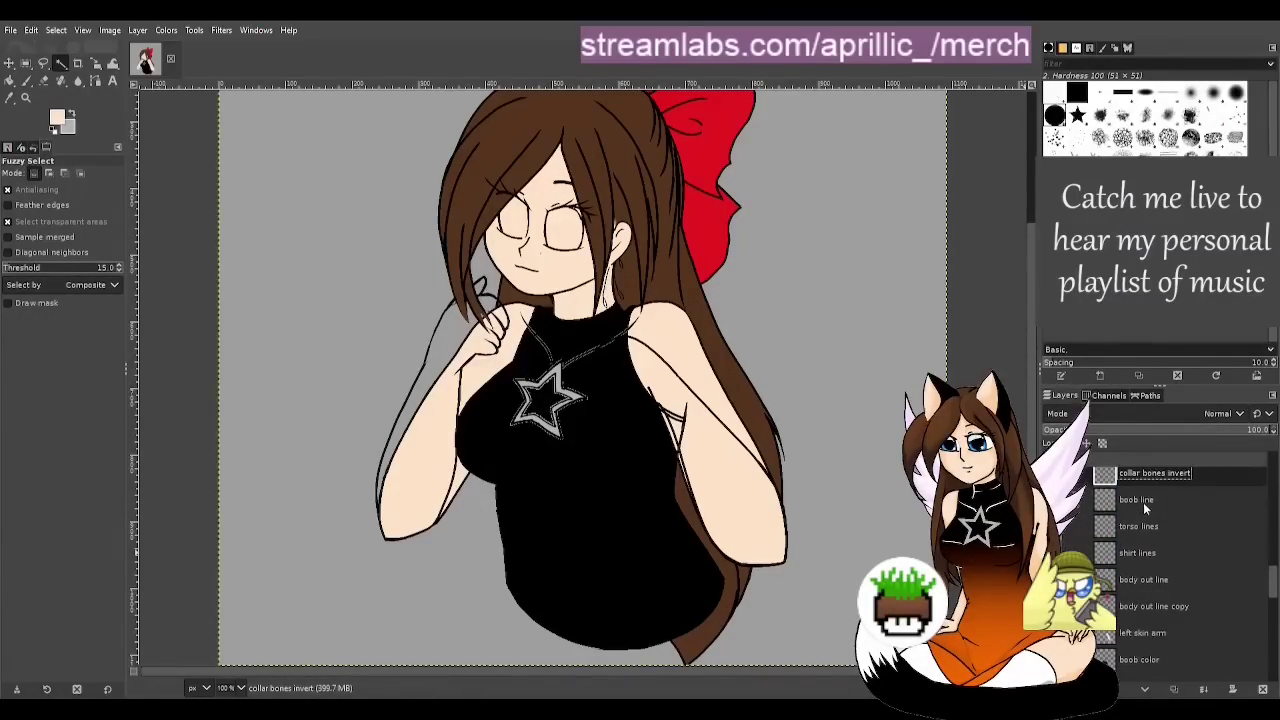
{"action": "left_click", "coordinate": [1143, 500]}
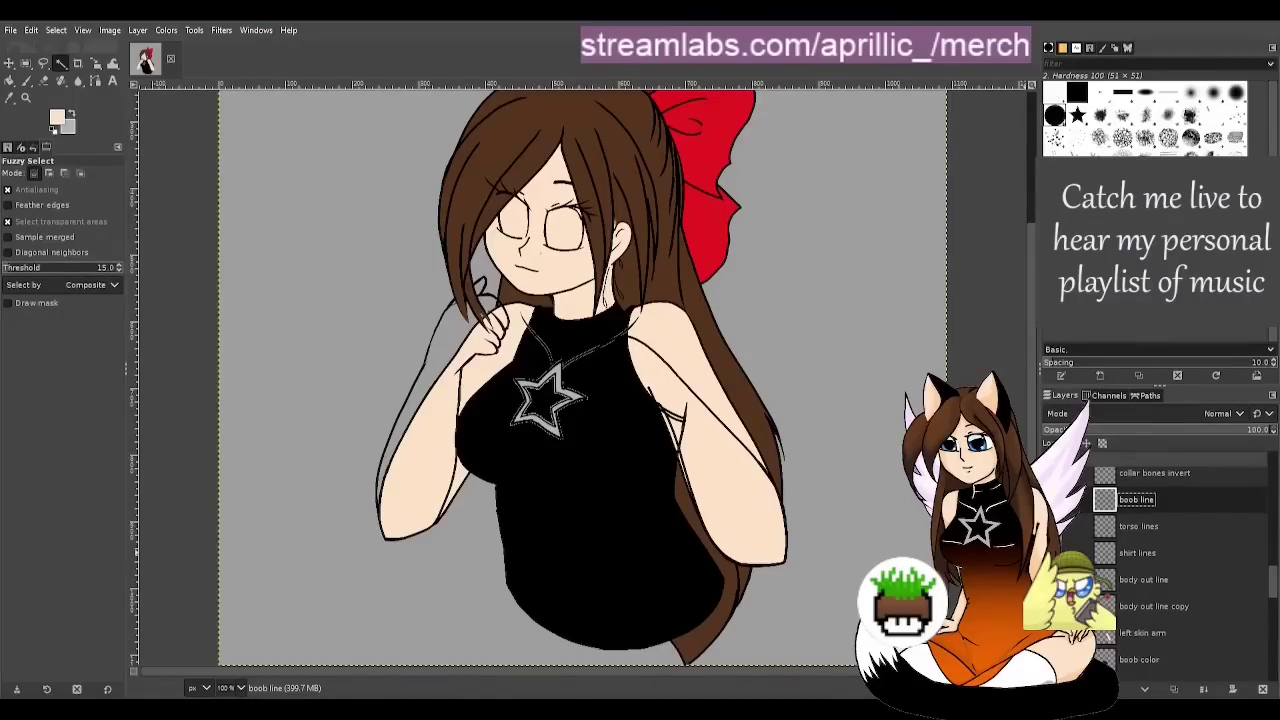
{"action": "key", "text": "ctrl+shift+d"}
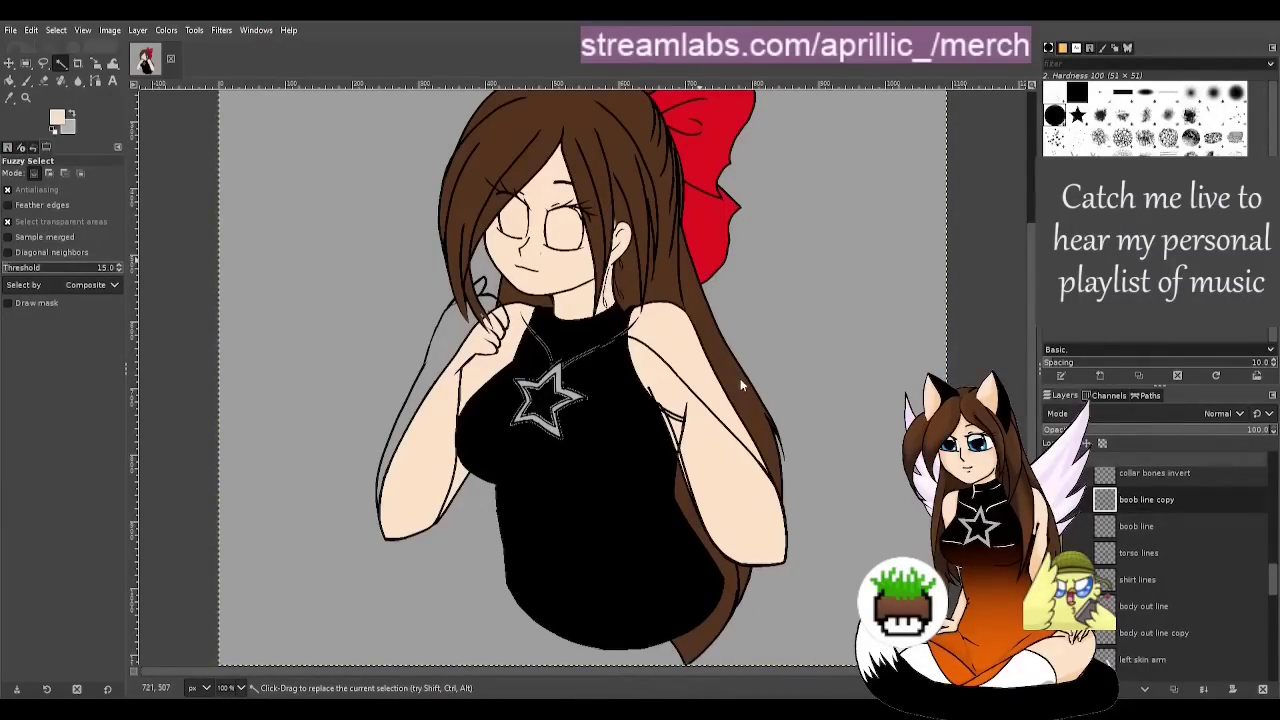
{"action": "key", "text": "ctrl+f"}
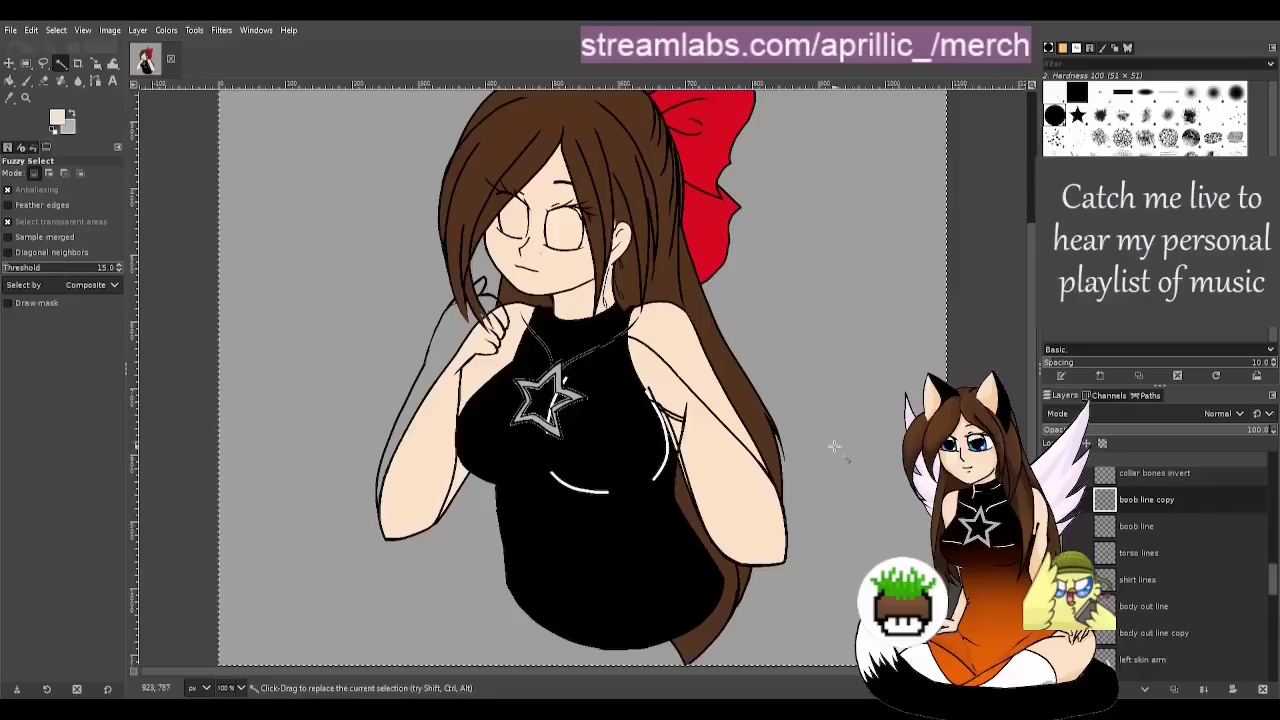
{"action": "left_click_drag", "start_coordinate": [1189, 509], "coordinate": [1176, 539]}
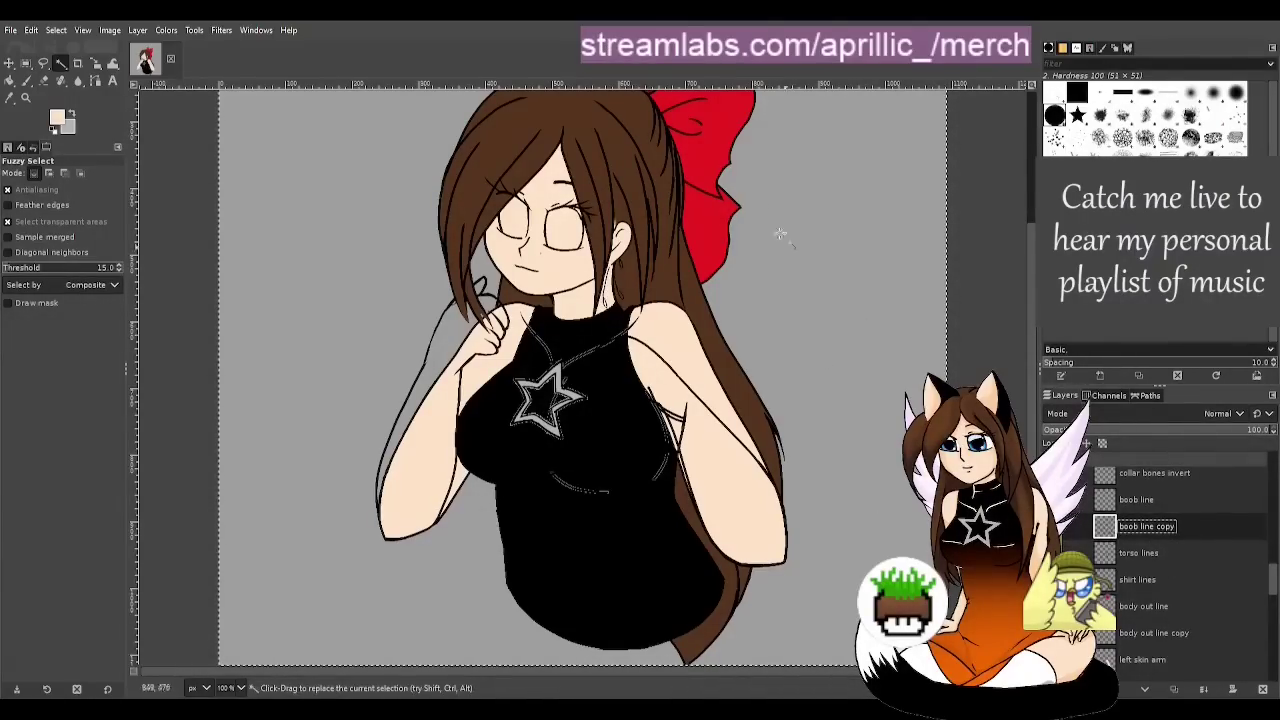
Duplicate the torso lines layer and rename the boob line copy as "boob line invert"
{"action": "left_click", "coordinate": [1170, 552]}
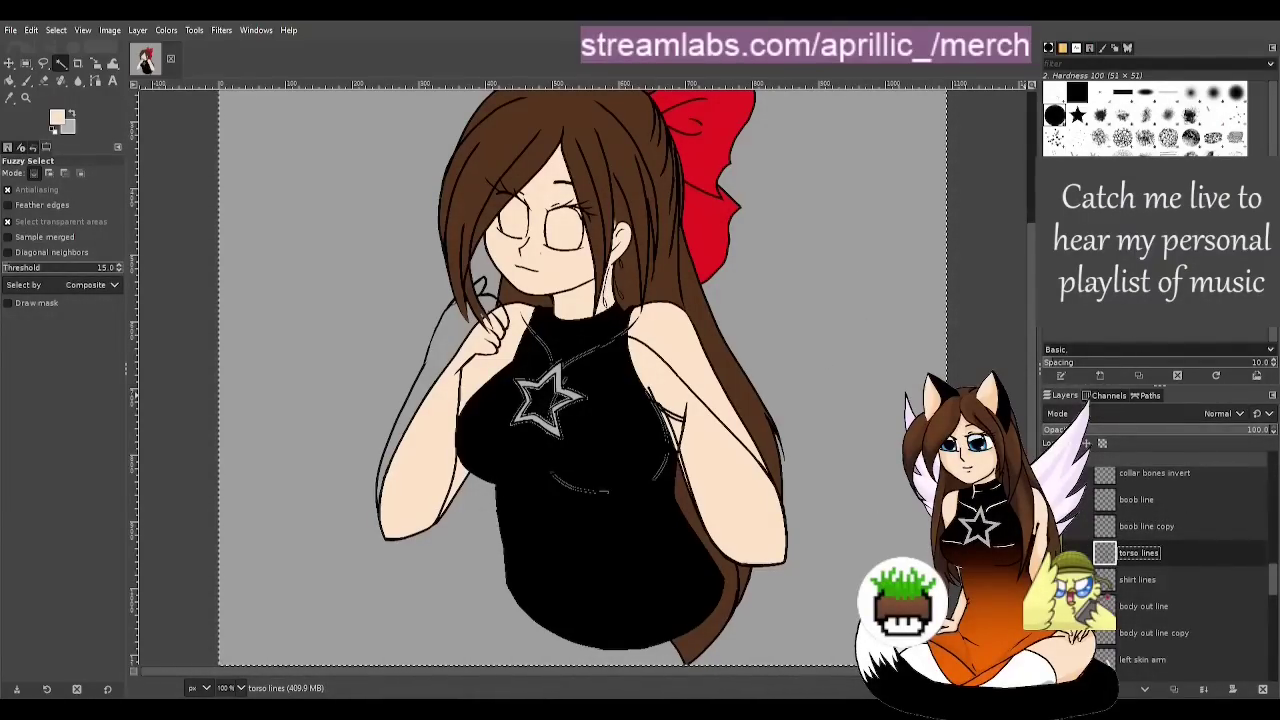
{"action": "key", "text": "shift+ctrl+d"}
{"action": "left_click", "coordinate": [1170, 526]}
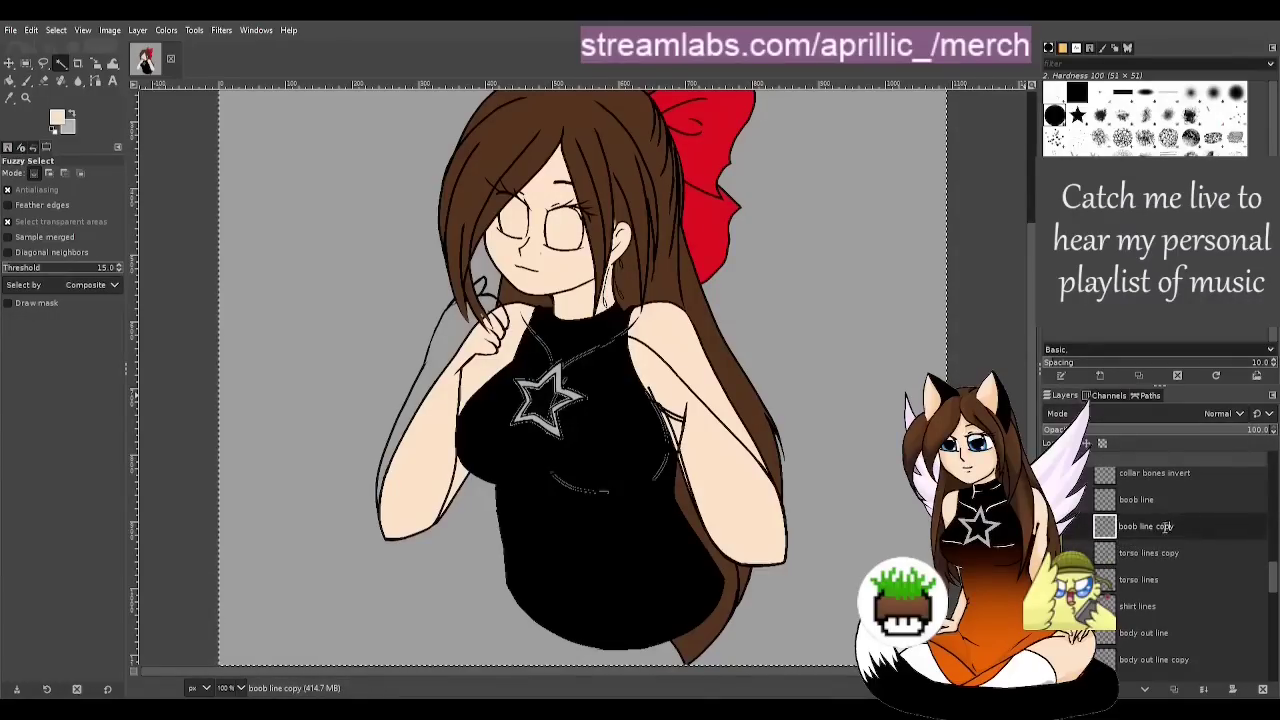
{"action": "left_click_drag", "start_coordinate": [1158, 528], "coordinate": [1199, 531]}
{"action": "key", "text": "BackSpace"}
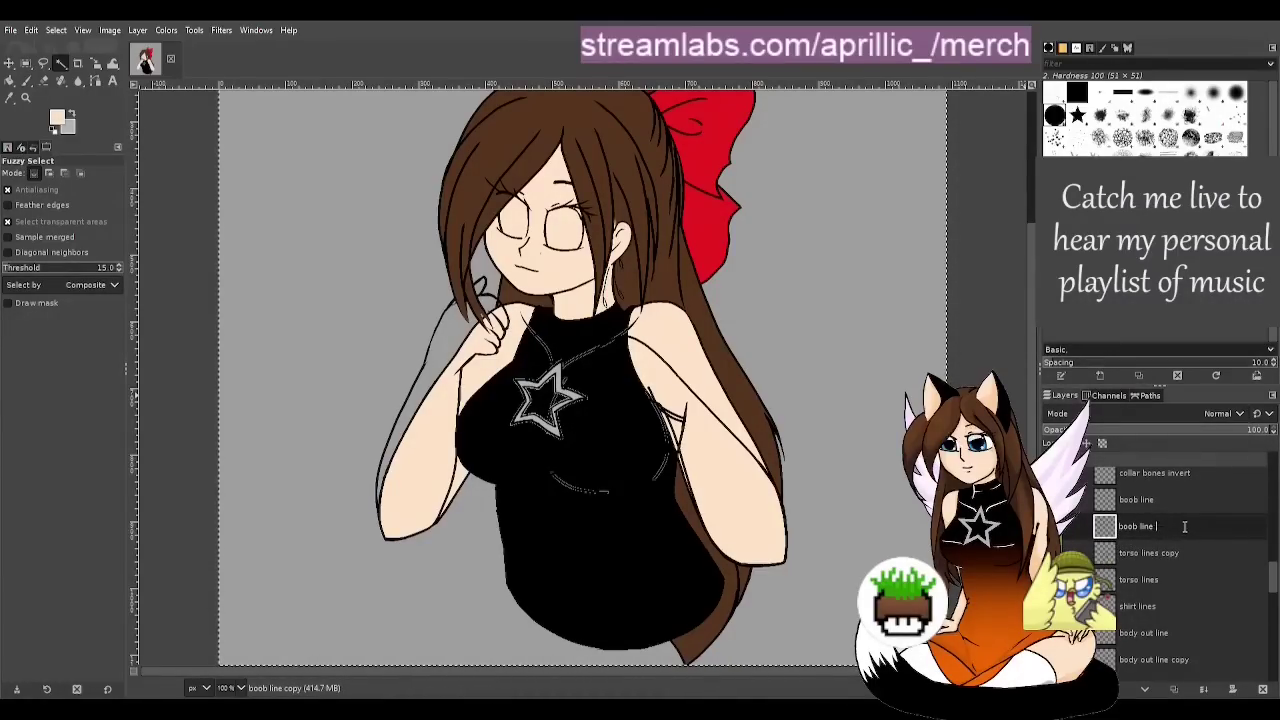
{"action": "type", "text": "invert"}
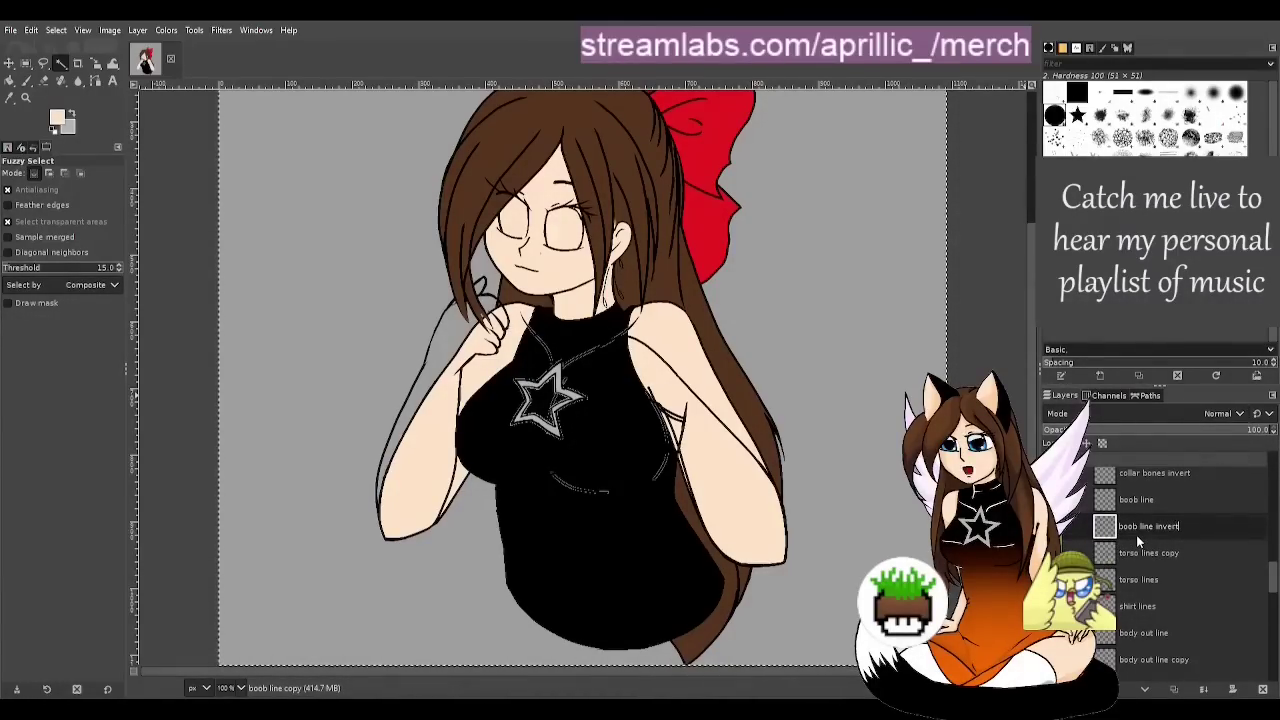
Rename the torso lines copy as "torso lines invert" and invert its colors
{"action": "double_click", "coordinate": [1186, 552]}
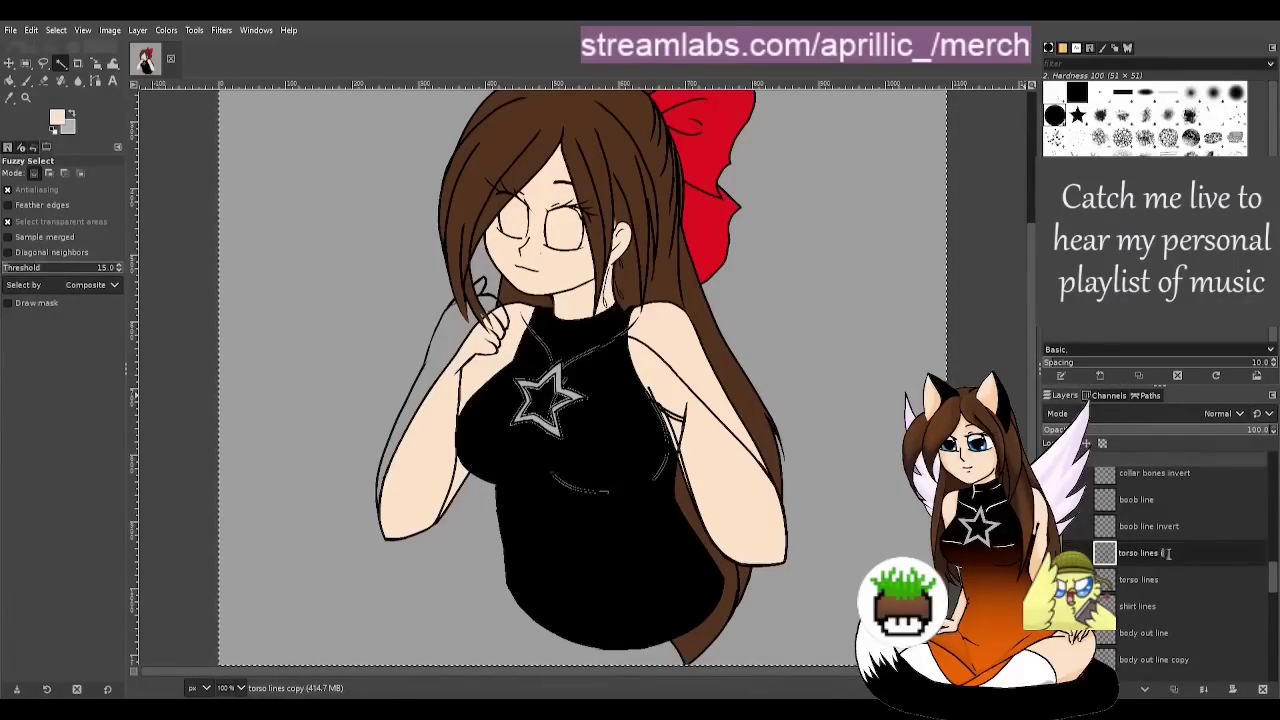
{"action": "type", "text": "rt"}
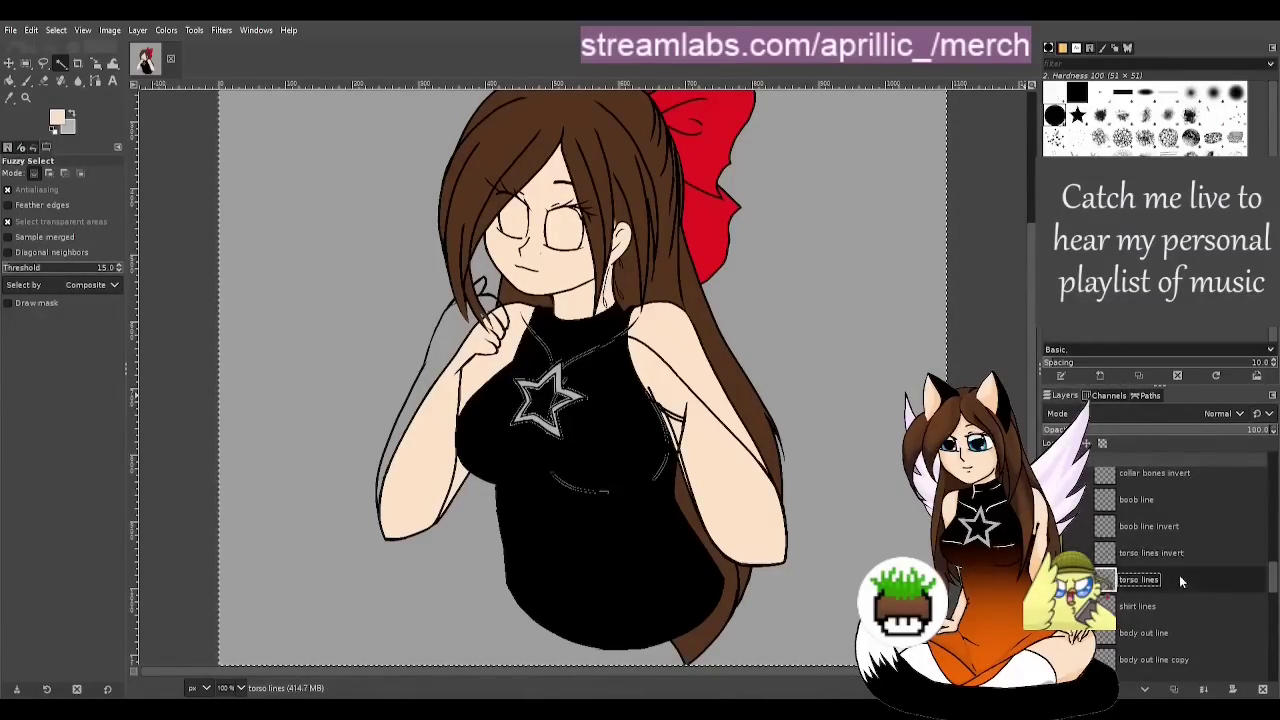
{"action": "key", "text": "Return"}
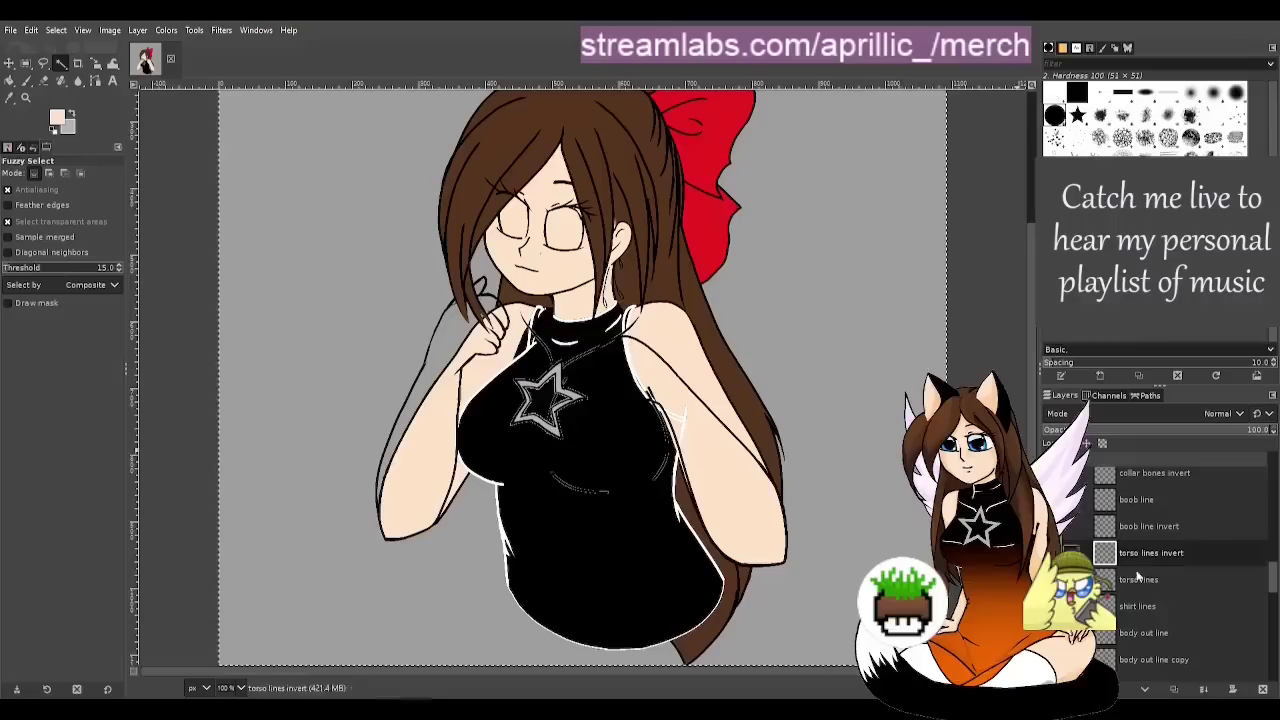
Move the torso lines invert layer directly below the torso lines layer and save the image
{"action": "left_click_drag", "start_coordinate": [1200, 560], "coordinate": [1192, 592]}
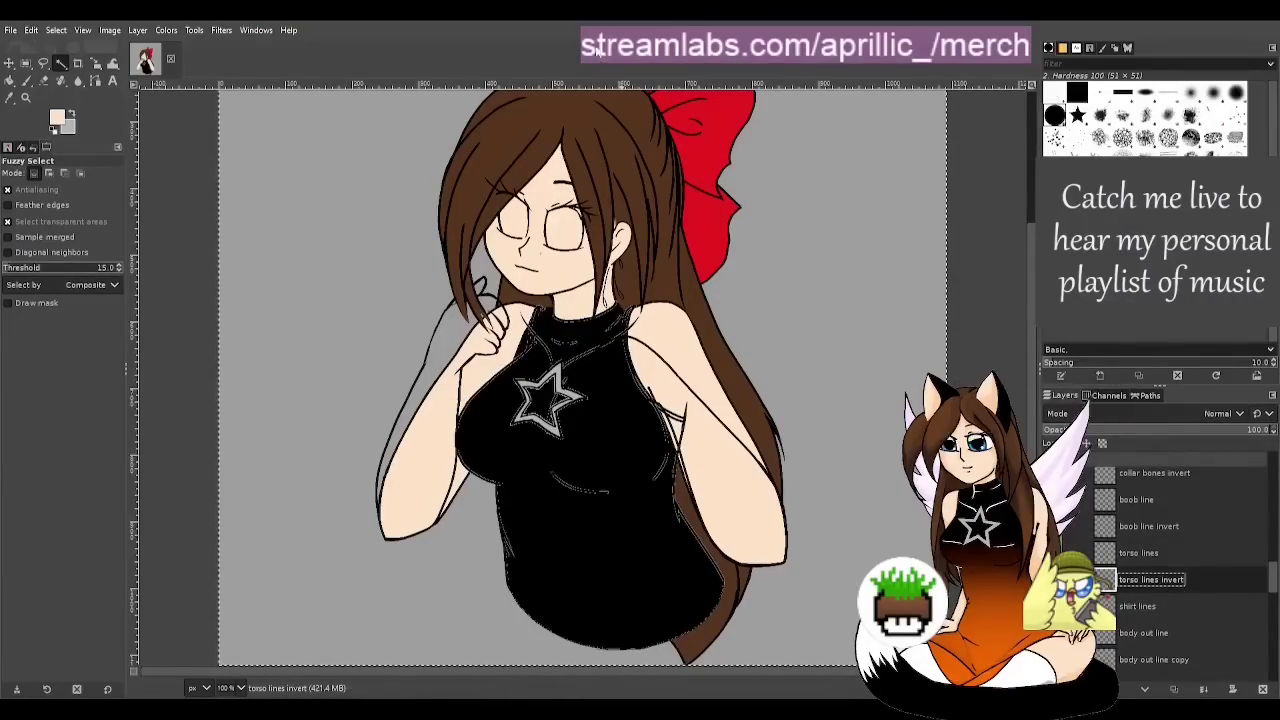
{"action": "key", "text": "ctrl+s"}
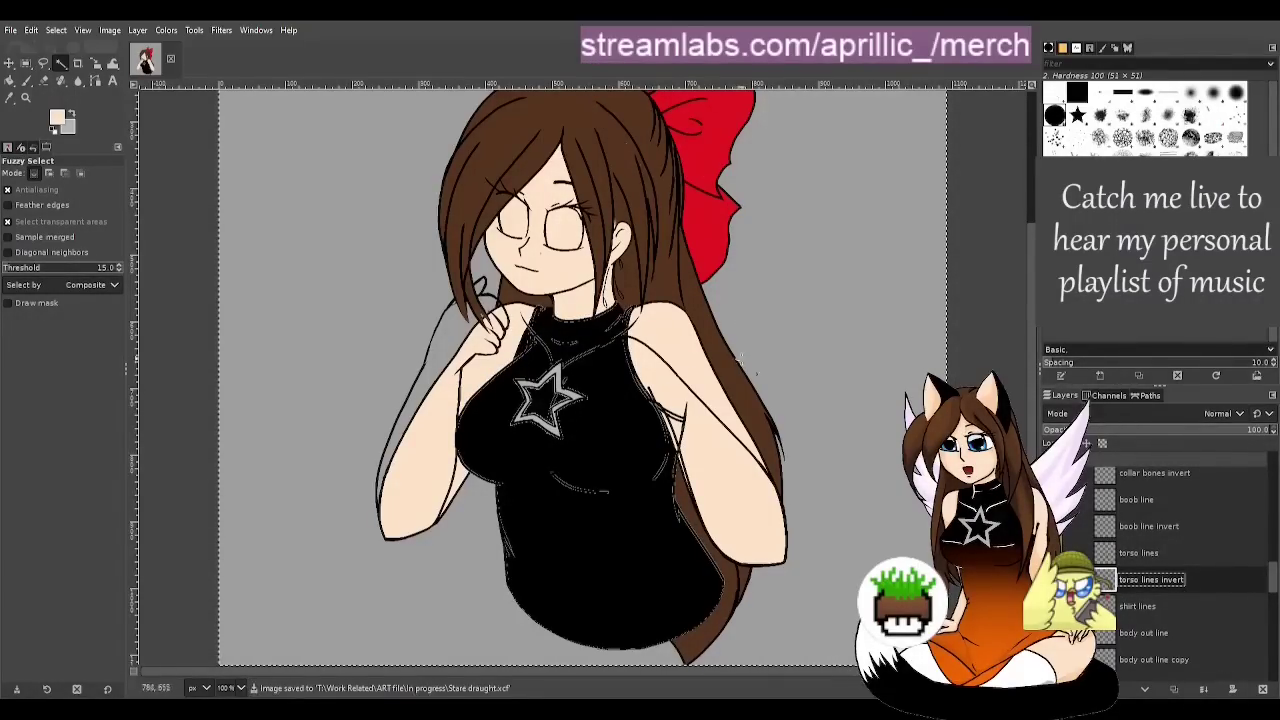
{"action": "scroll", "coordinate": [606, 354], "scroll_direction": "up", "scroll_amount": 3}
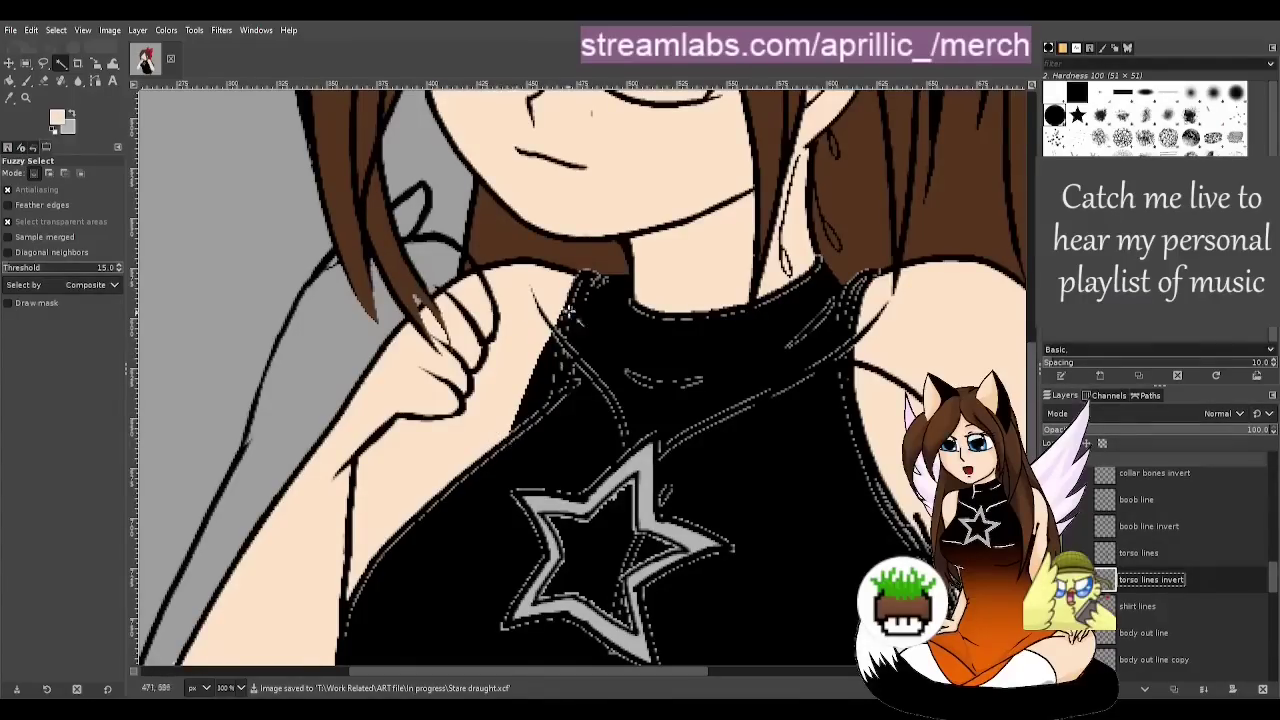
{"action": "scroll", "coordinate": [576, 456], "scroll_direction": "down", "scroll_amount": 3}
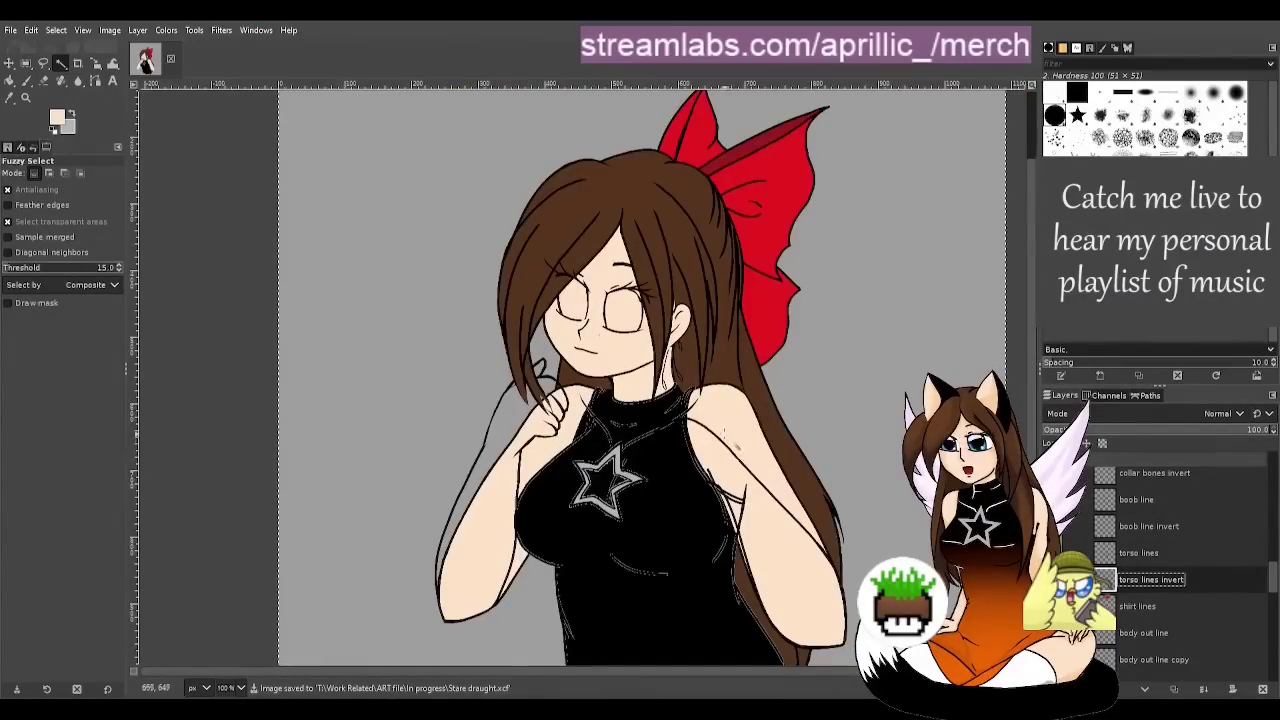
Make the two eye reference pictures visible beside the character and save the image
{"action": "scroll", "coordinate": [599, 404], "scroll_direction": "up", "scroll_amount": 5}
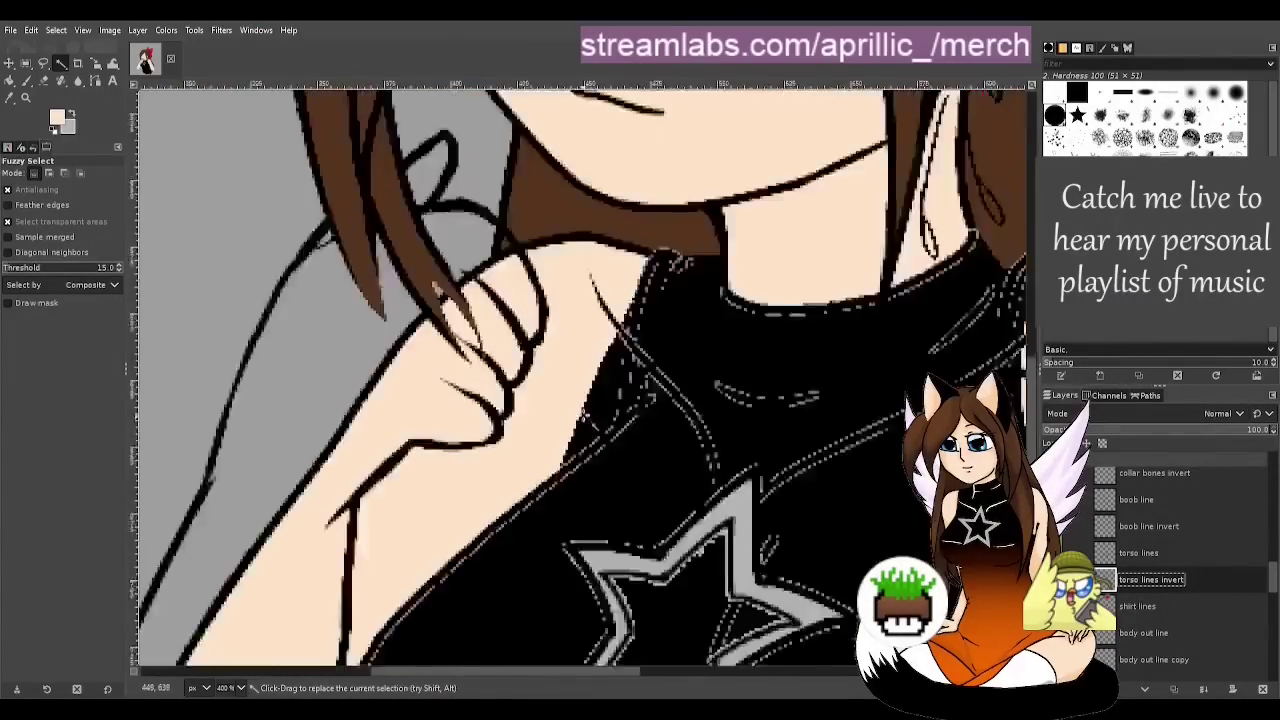
{"action": "scroll", "coordinate": [620, 348], "scroll_direction": "down", "scroll_amount": 6}
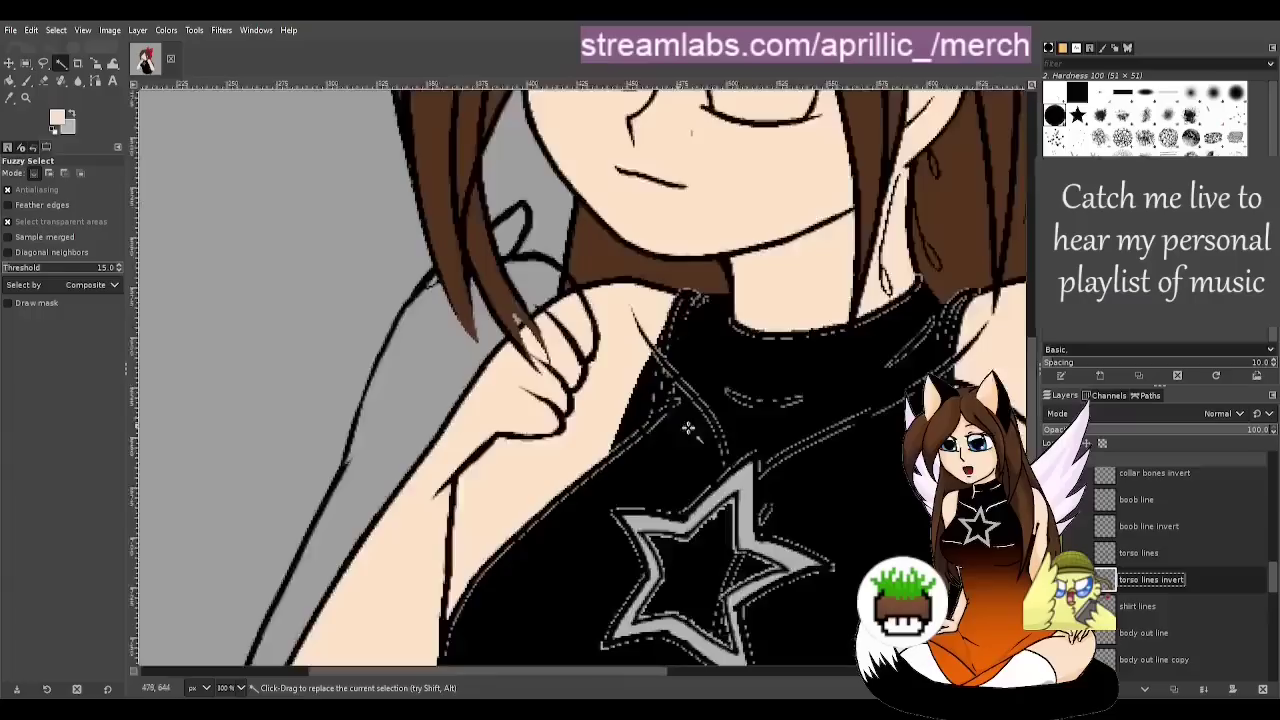
{"action": "scroll", "coordinate": [778, 412], "scroll_direction": "down", "scroll_amount": 1}
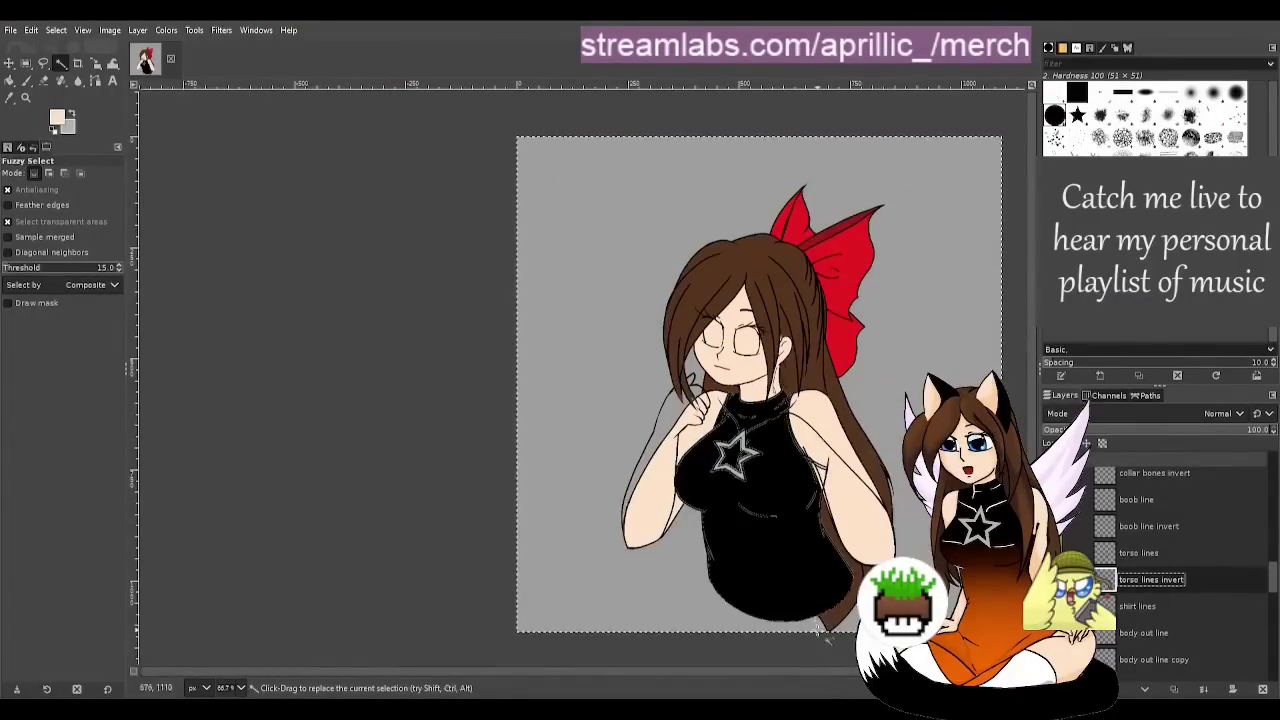
{"action": "scroll", "coordinate": [811, 670], "scroll_direction": "right", "scroll_amount": 5}
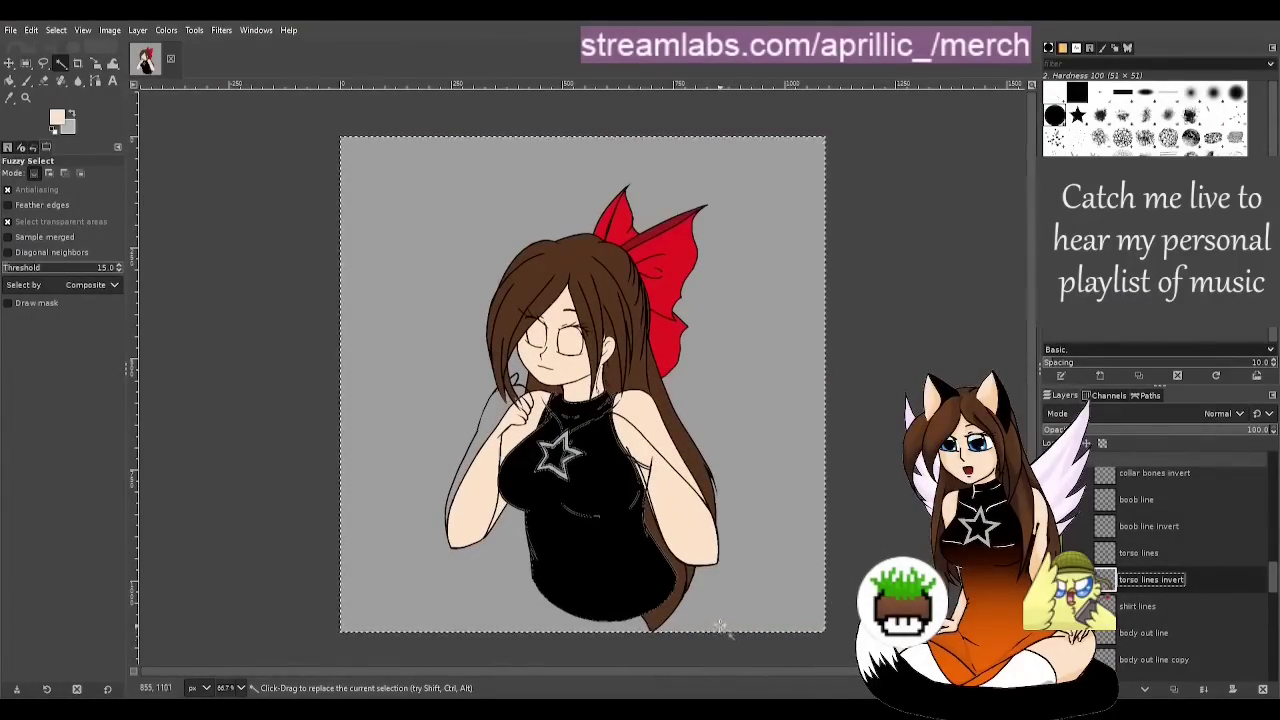
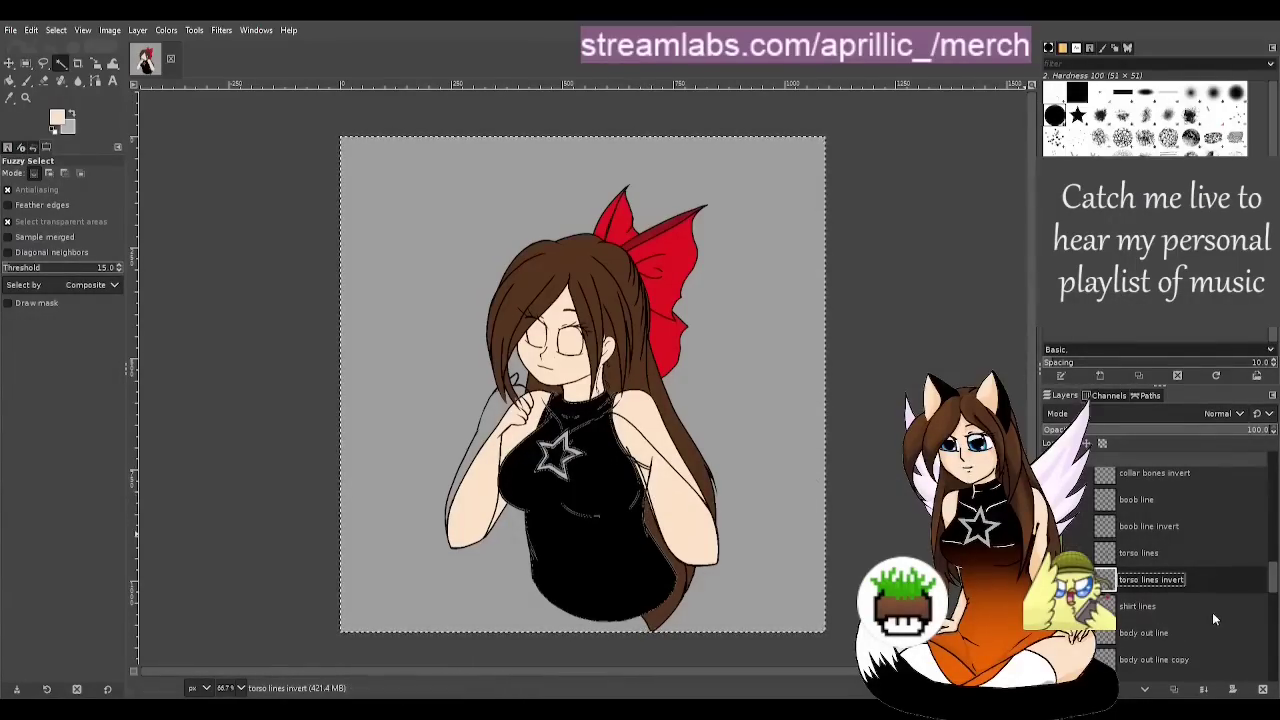
{"action": "scroll", "coordinate": [1212, 612], "scroll_direction": "up", "scroll_amount": 10}
{"action": "scroll", "coordinate": [1196, 563], "scroll_direction": "up", "scroll_amount": 10}
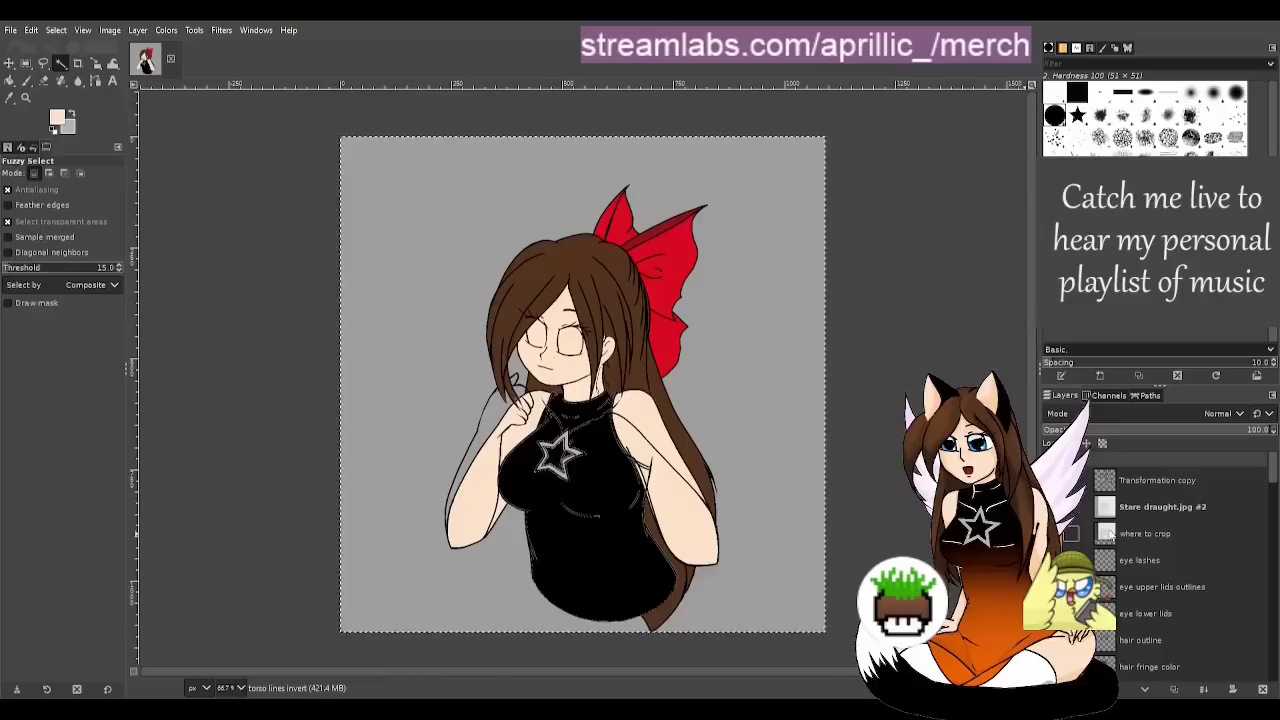
{"action": "scroll", "coordinate": [1204, 601], "scroll_direction": "down", "scroll_amount": 10}
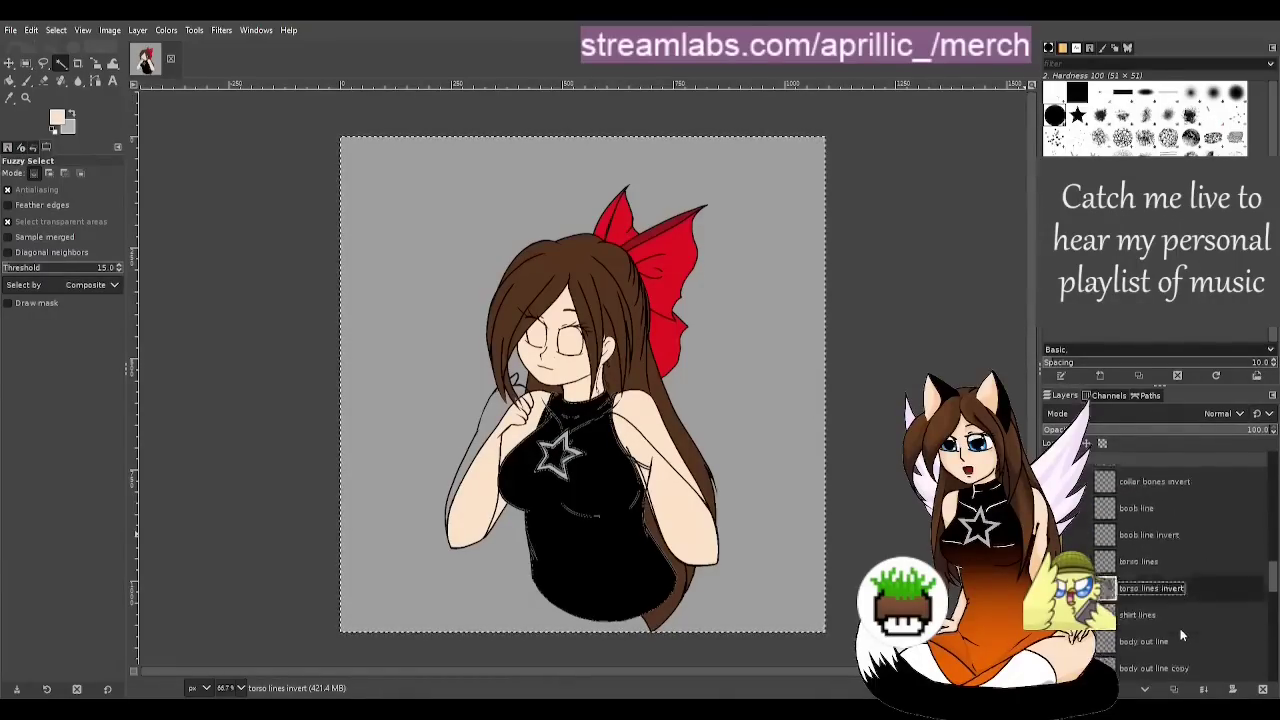
{"action": "scroll", "coordinate": [1180, 628], "scroll_direction": "down", "scroll_amount": 10}
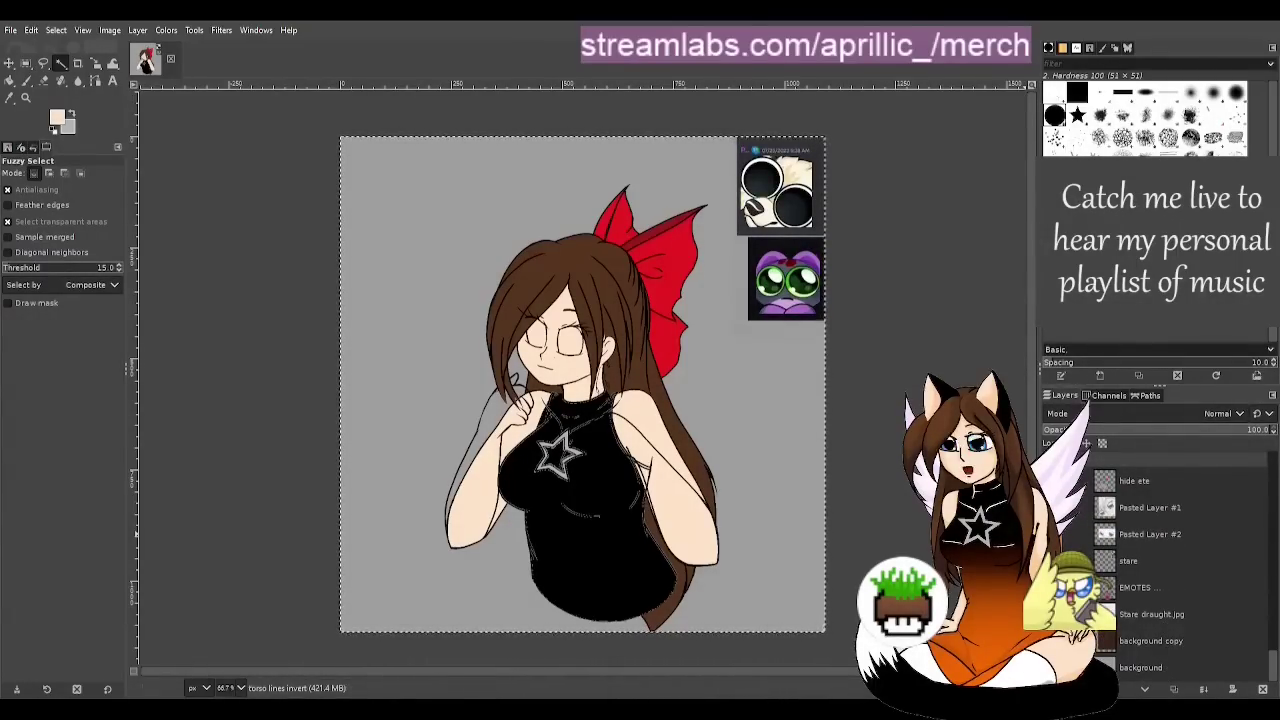
{"action": "key", "text": "ctrl+s"}
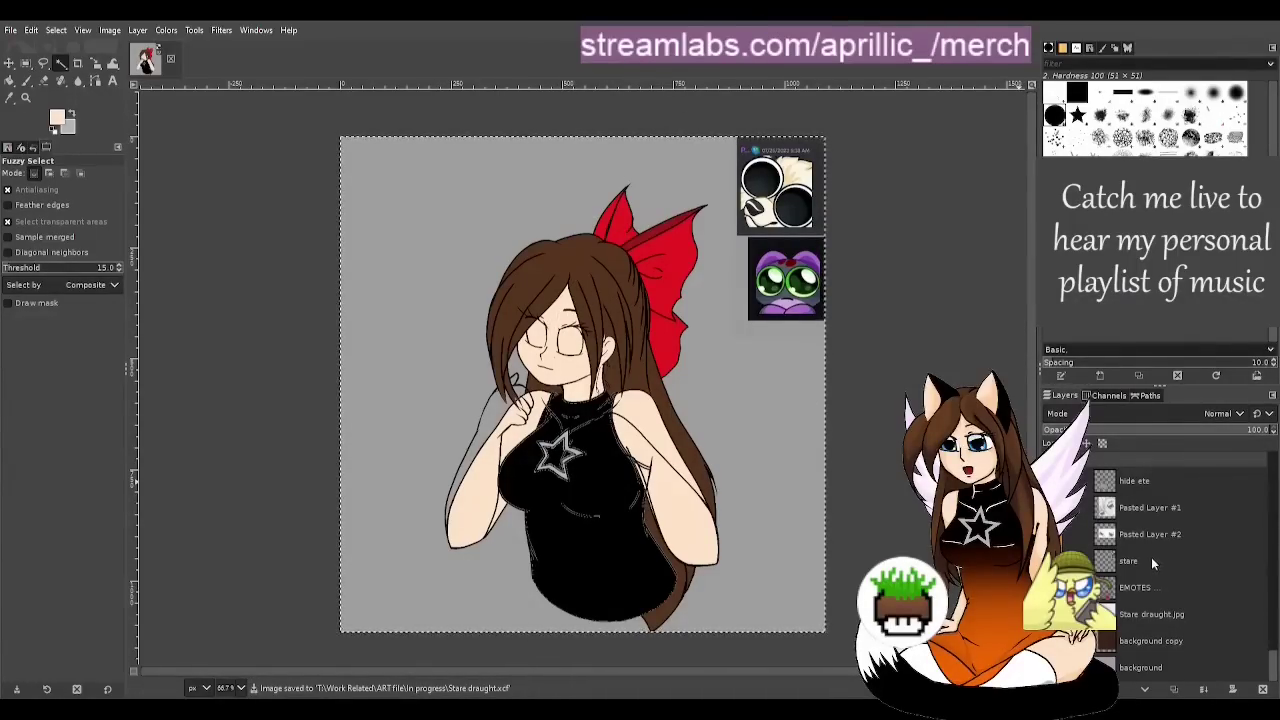
Compare the drawing with the Stare draught.jpg sketch and the where to crop layer, leaving both hidden
{"action": "left_click", "coordinate": [1051, 614]}
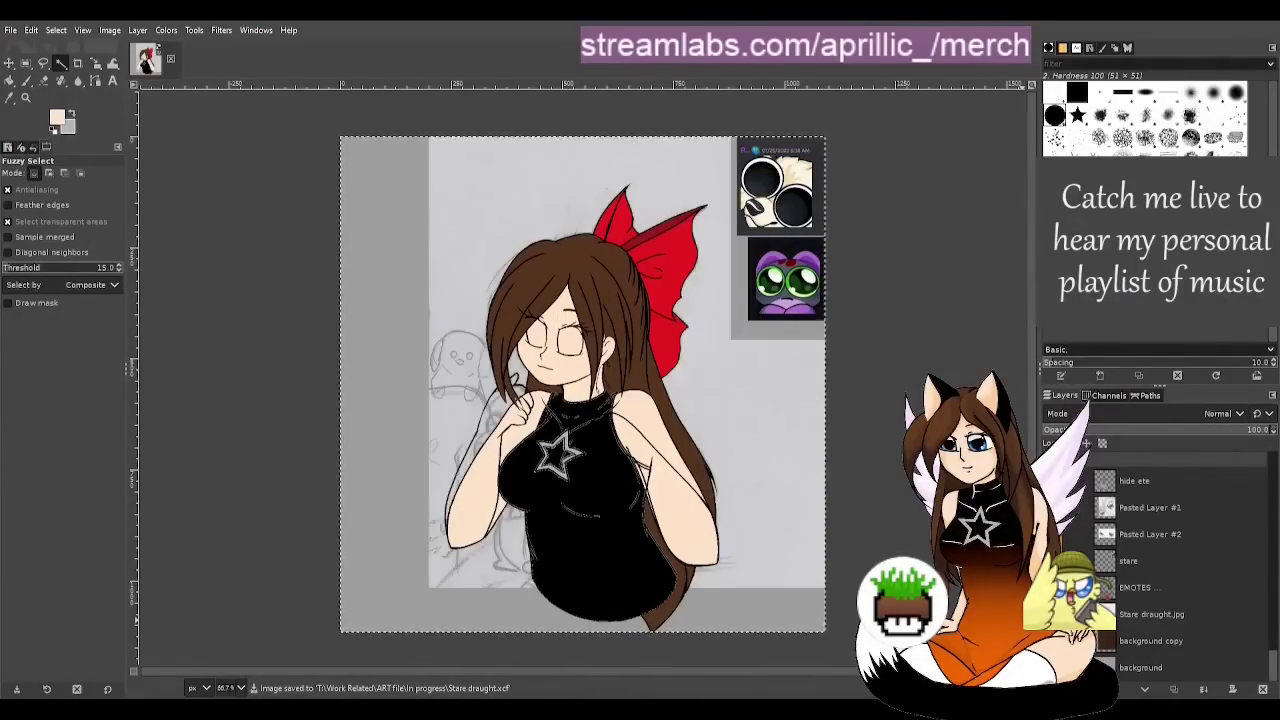
{"action": "scroll", "coordinate": [1131, 603], "scroll_direction": "up", "scroll_amount": 10}
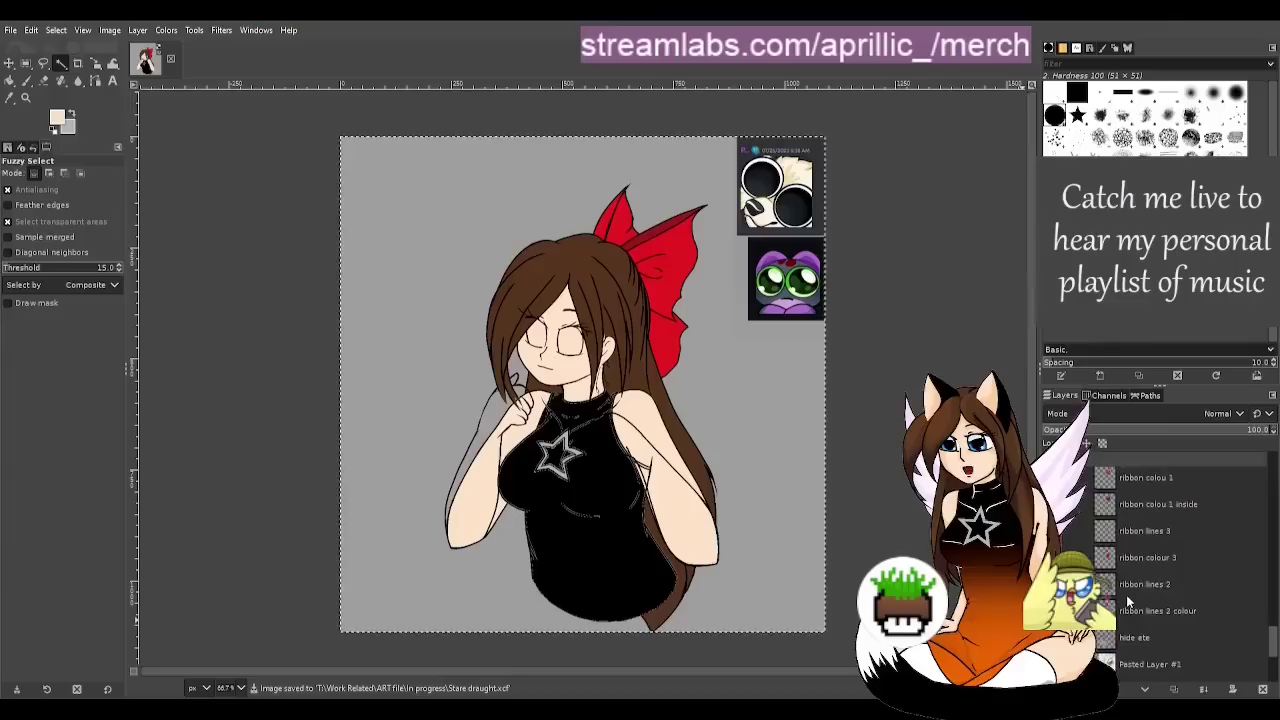
{"action": "scroll", "coordinate": [1130, 585], "scroll_direction": "up", "scroll_amount": 10}
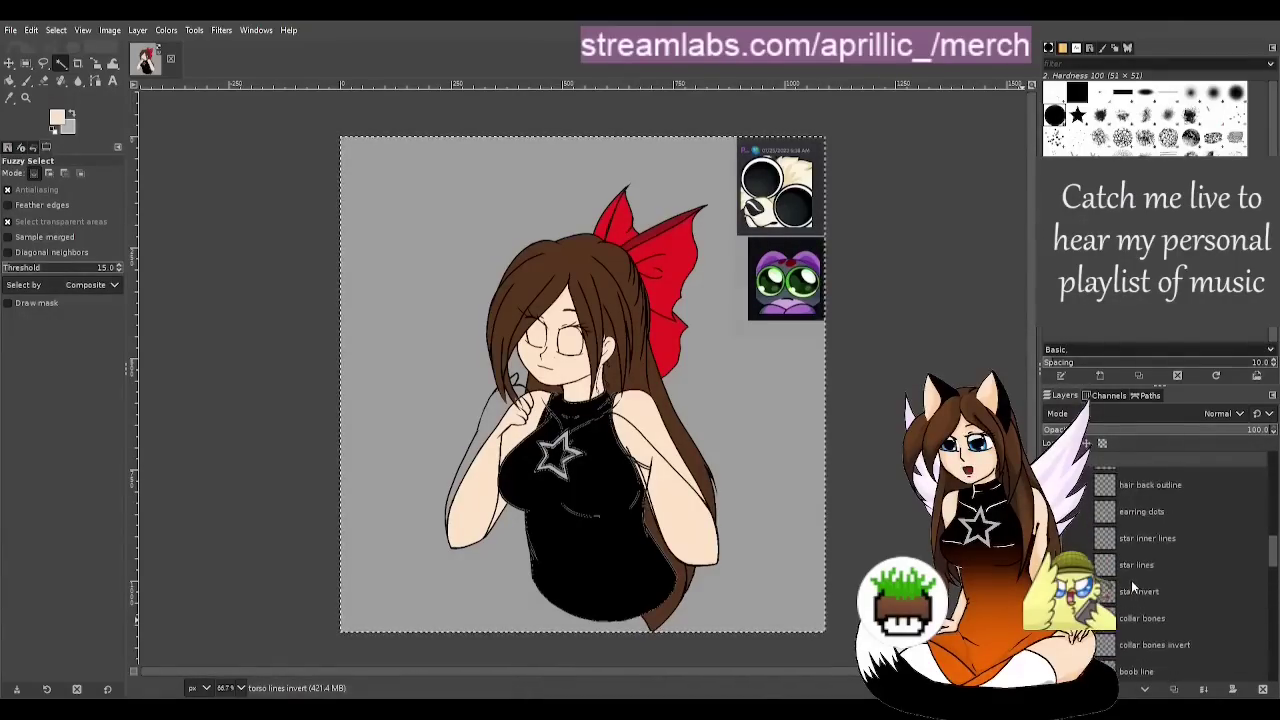
{"action": "scroll", "coordinate": [1136, 570], "scroll_direction": "up", "scroll_amount": 2}
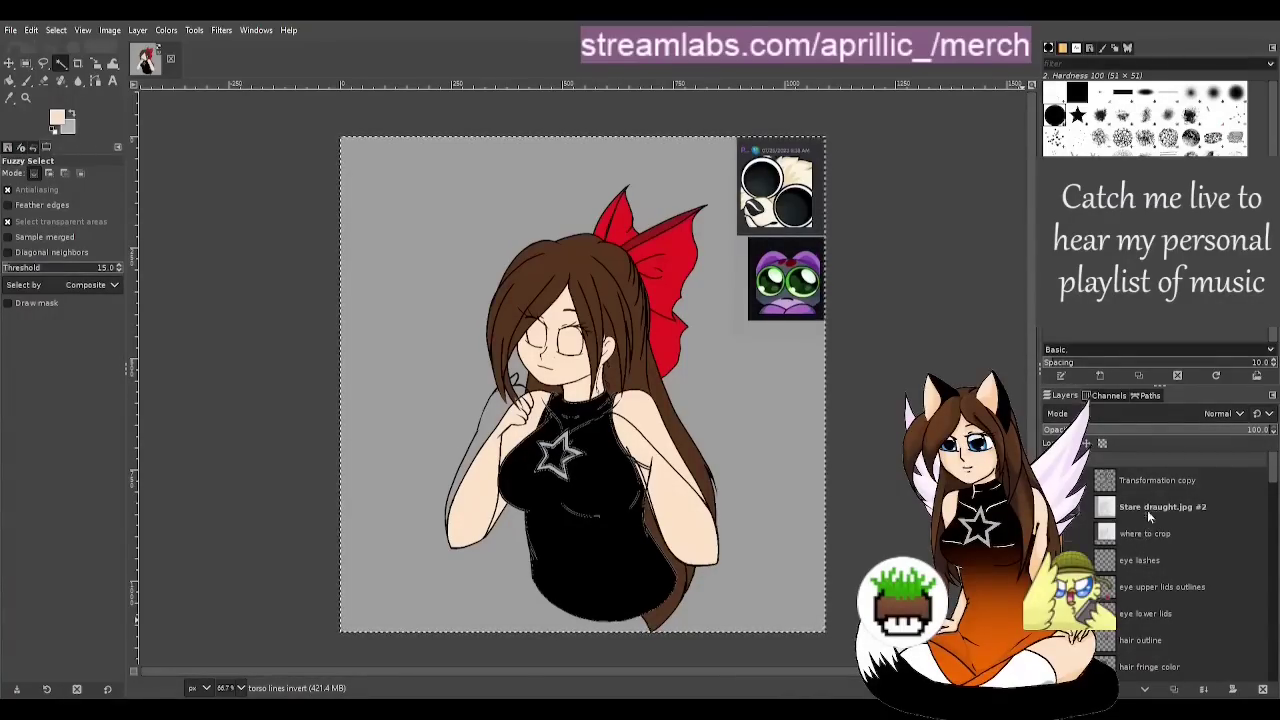
{"action": "left_click", "coordinate": [1134, 538]}
{"action": "left_click", "coordinate": [1051, 534]}
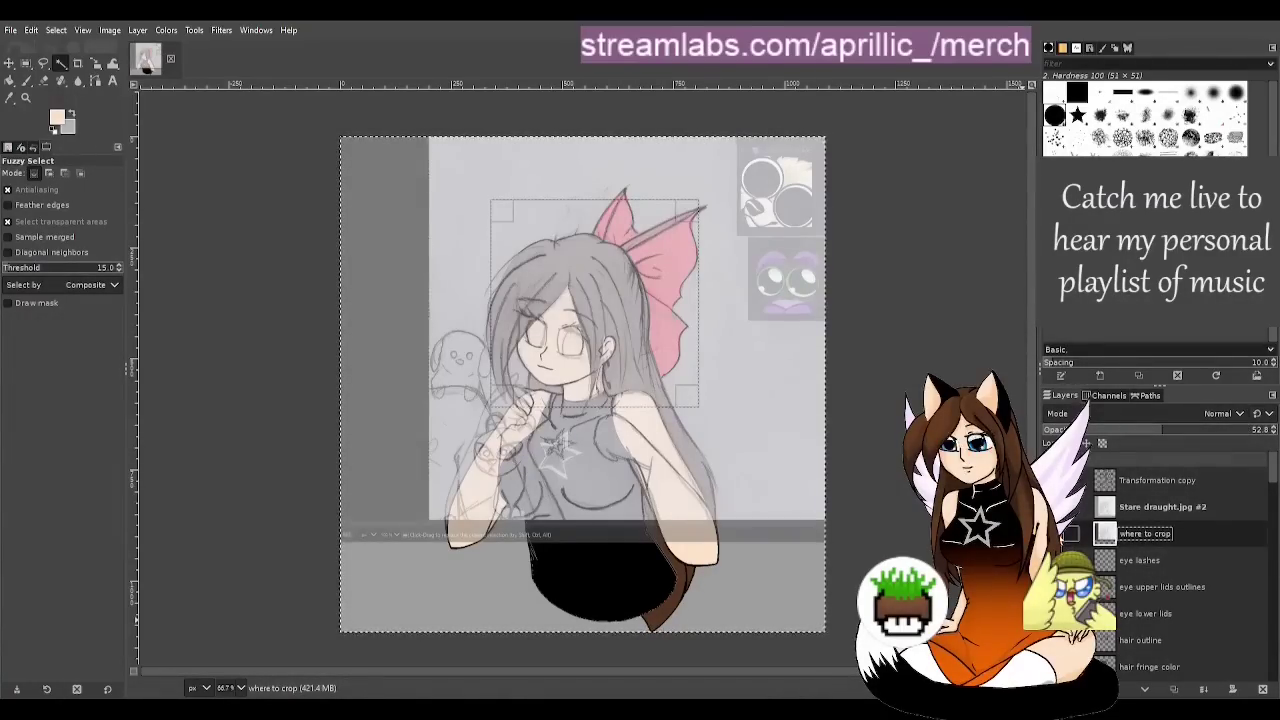
{"action": "scroll", "coordinate": [505, 376], "scroll_direction": "up", "scroll_amount": 1}
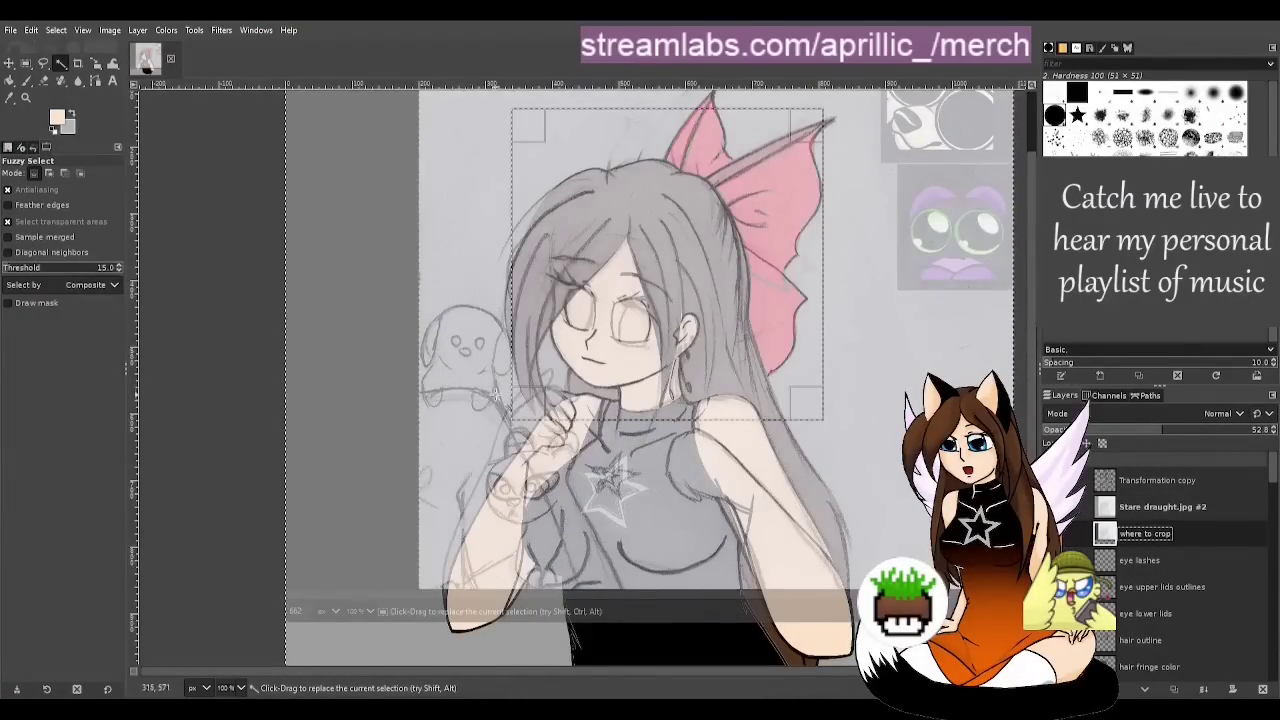
{"action": "scroll", "coordinate": [549, 422], "scroll_direction": "up", "scroll_amount": 1}
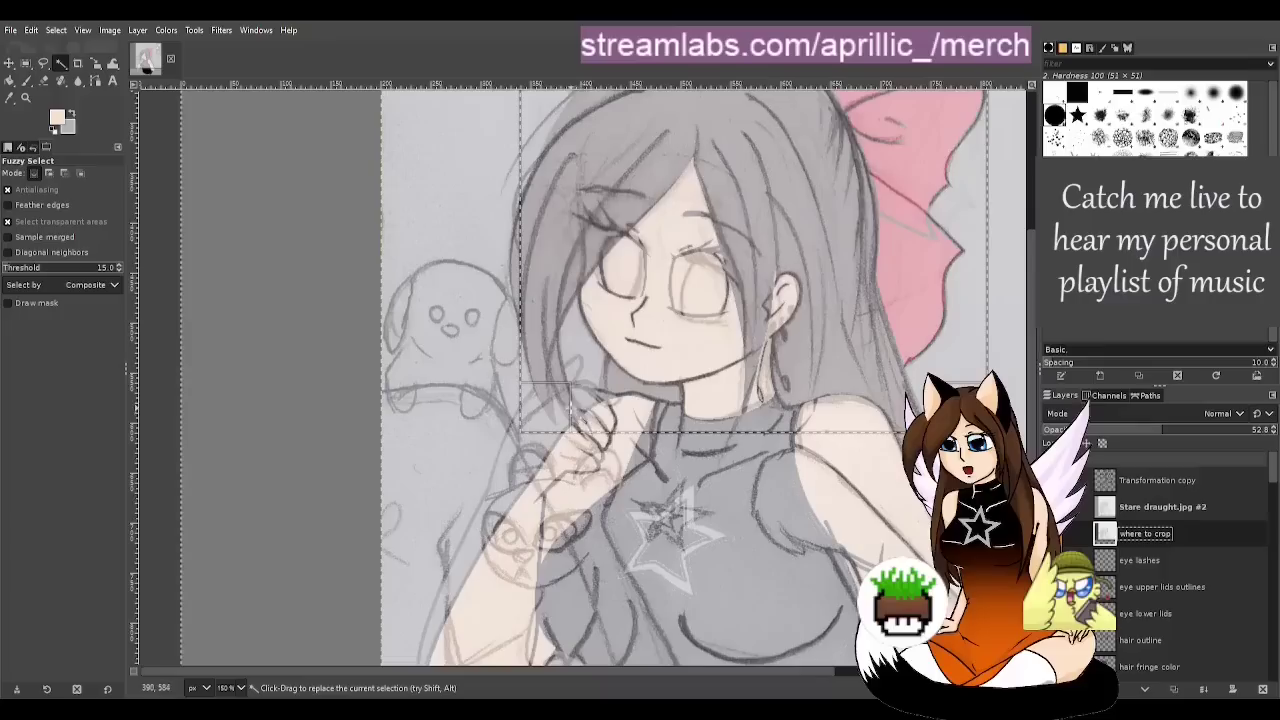
{"action": "scroll", "coordinate": [776, 406], "scroll_direction": "up", "scroll_amount": 1}
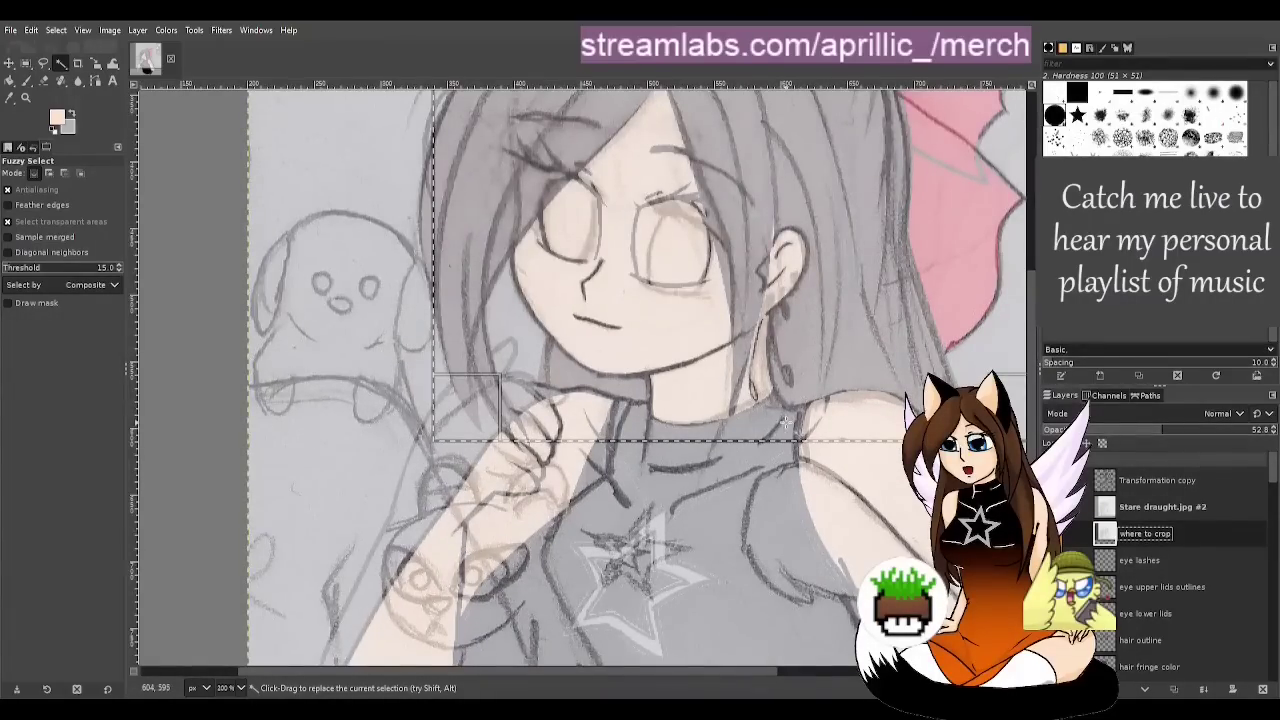
{"action": "scroll", "coordinate": [786, 422], "scroll_direction": "down", "scroll_amount": 2}
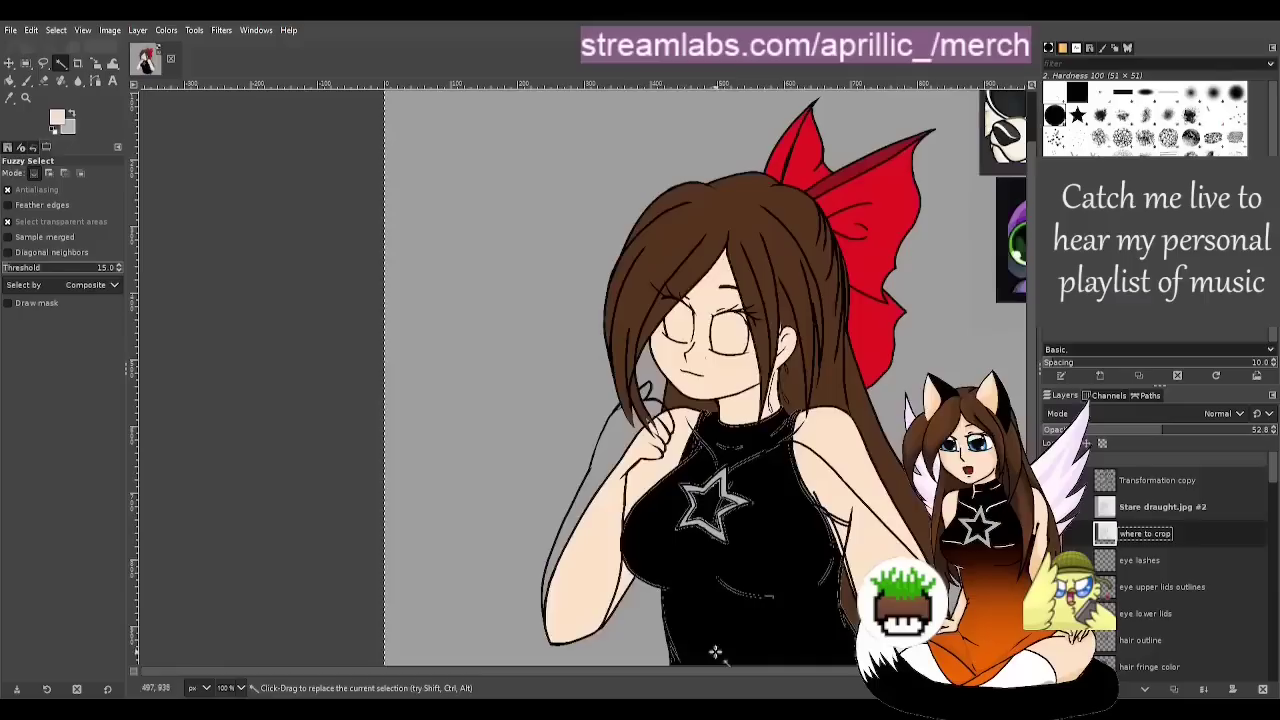
{"action": "left_click_drag", "start_coordinate": [745, 667], "coordinate": [793, 676]}
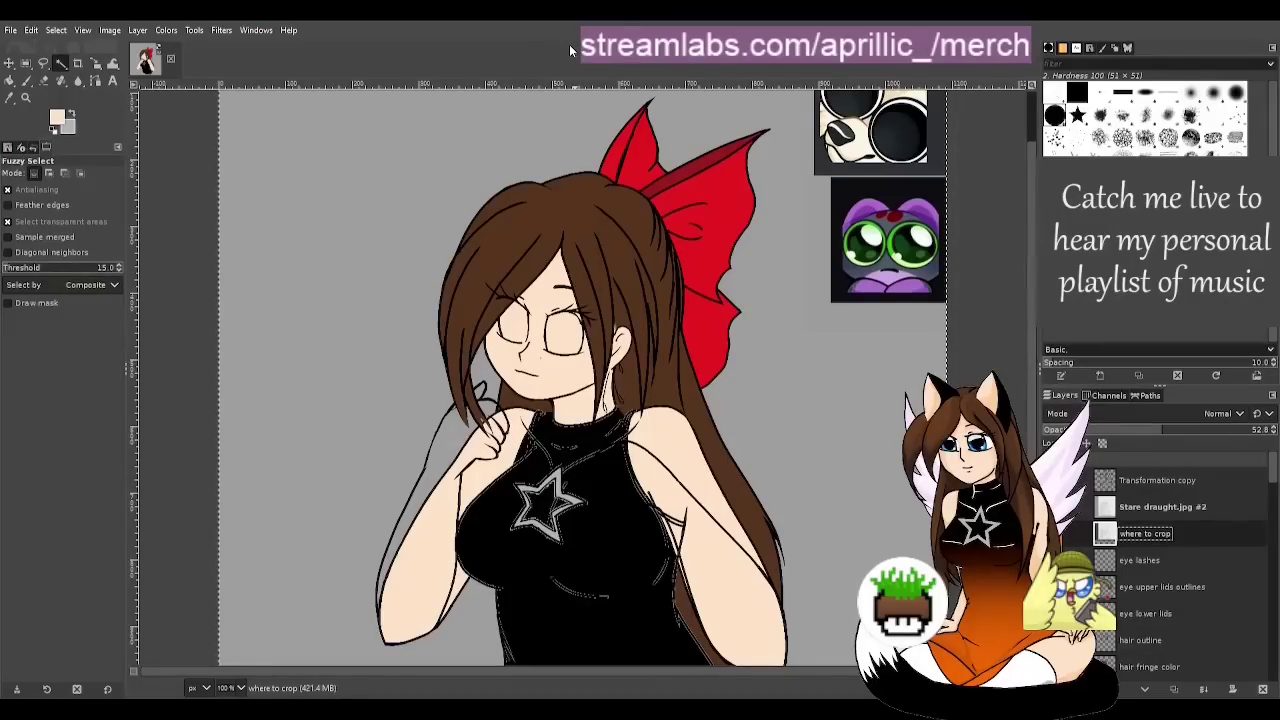
{"action": "left_click", "coordinate": [10, 31]}
{"action": "left_click", "coordinate": [28, 166]}
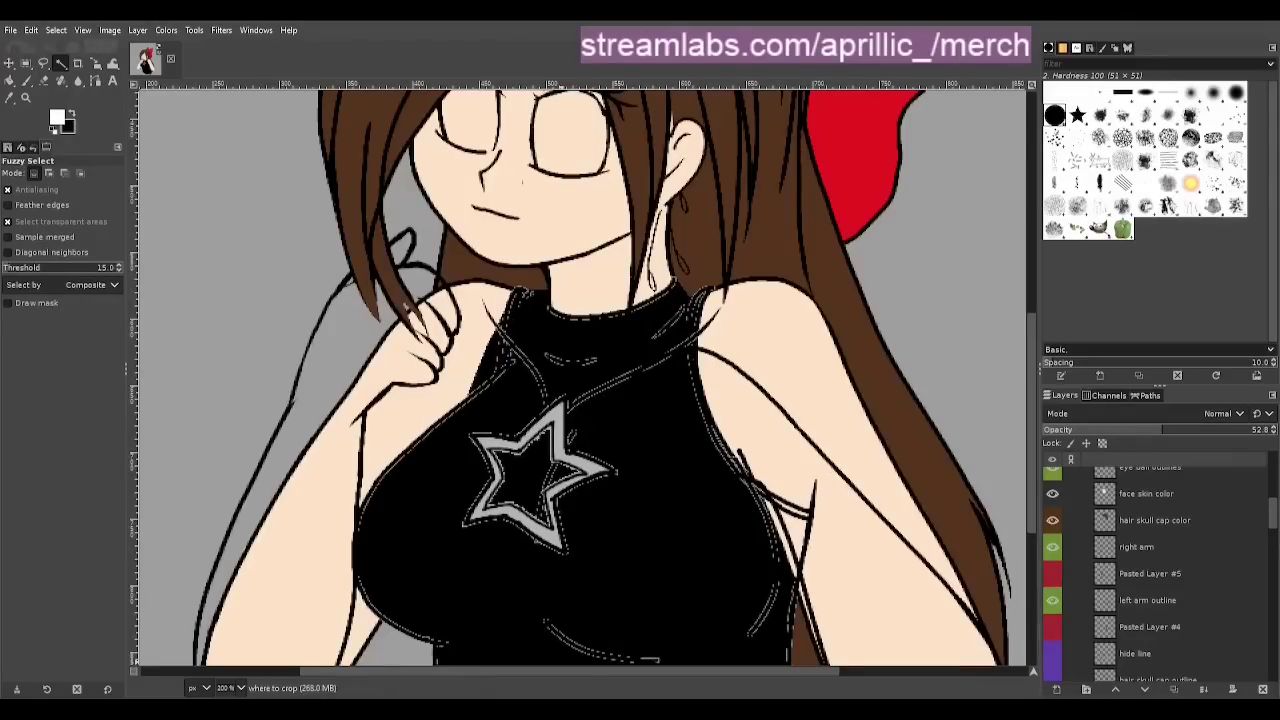
Examine the shirt's star by toggling the visibility of the star lines and star inner lines layers
{"action": "key", "text": "plus"}
{"action": "scroll", "coordinate": [1140, 615], "scroll_direction": "down", "scroll_amount": 1}
{"action": "left_click", "coordinate": [1138, 629]}
{"action": "key", "text": "plus"}
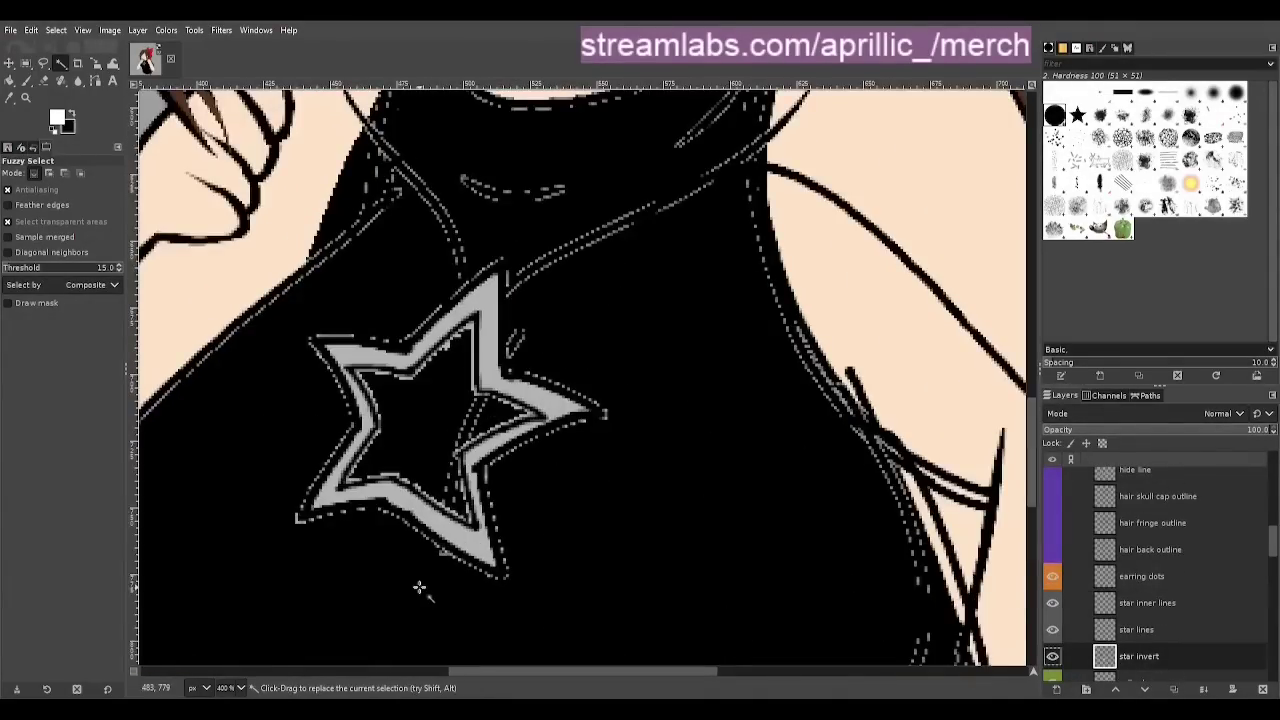
{"action": "key", "text": "shift+e"}
{"action": "left_click", "coordinate": [1153, 432]}
{"action": "left_click_drag", "start_coordinate": [1154, 433], "coordinate": [1270, 433]}
{"action": "key", "text": "u"}
{"action": "left_click", "coordinate": [1052, 629]}
{"action": "left_click", "coordinate": [1052, 604]}
{"action": "left_click", "coordinate": [1052, 604]}
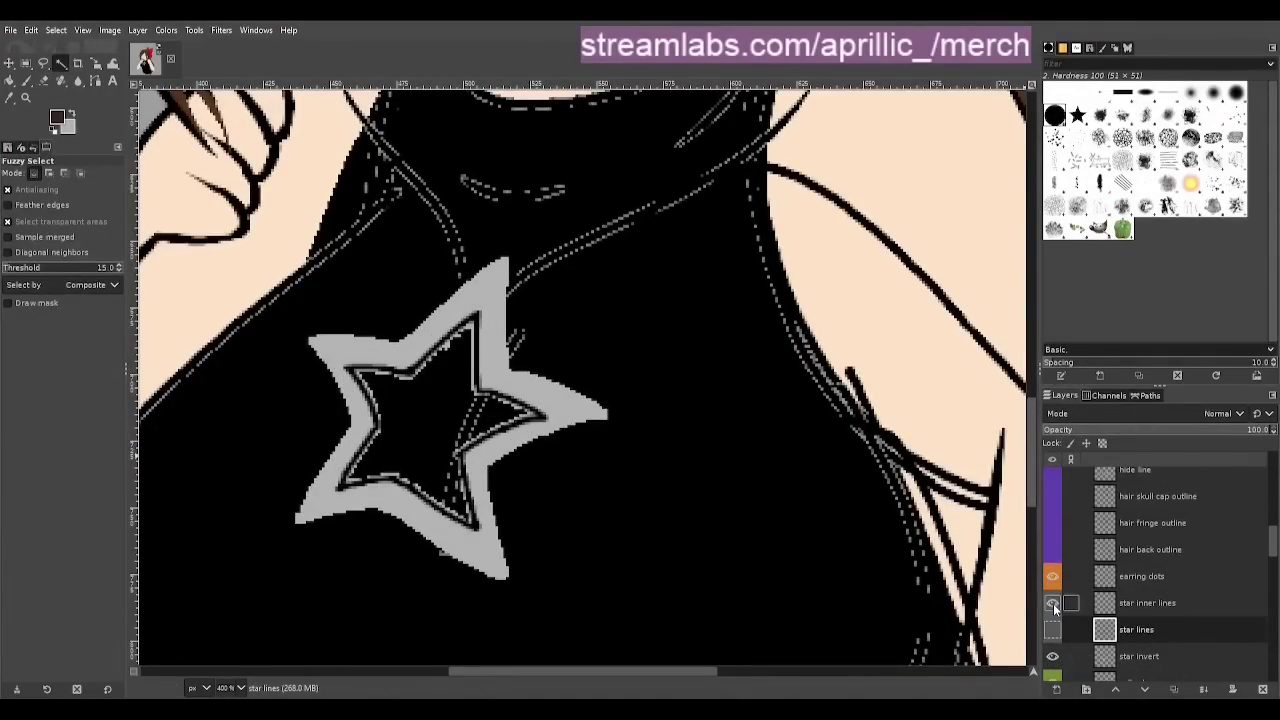
{"action": "left_click", "coordinate": [1052, 629]}
Erase the stray inverted pixels around the outside of the star on the star invert layer with a 5 px eraser
{"action": "left_click", "coordinate": [1139, 656]}
{"action": "scroll", "coordinate": [323, 547], "scroll_direction": "up", "scroll_amount": 2}
{"action": "key", "text": "shift+e"}
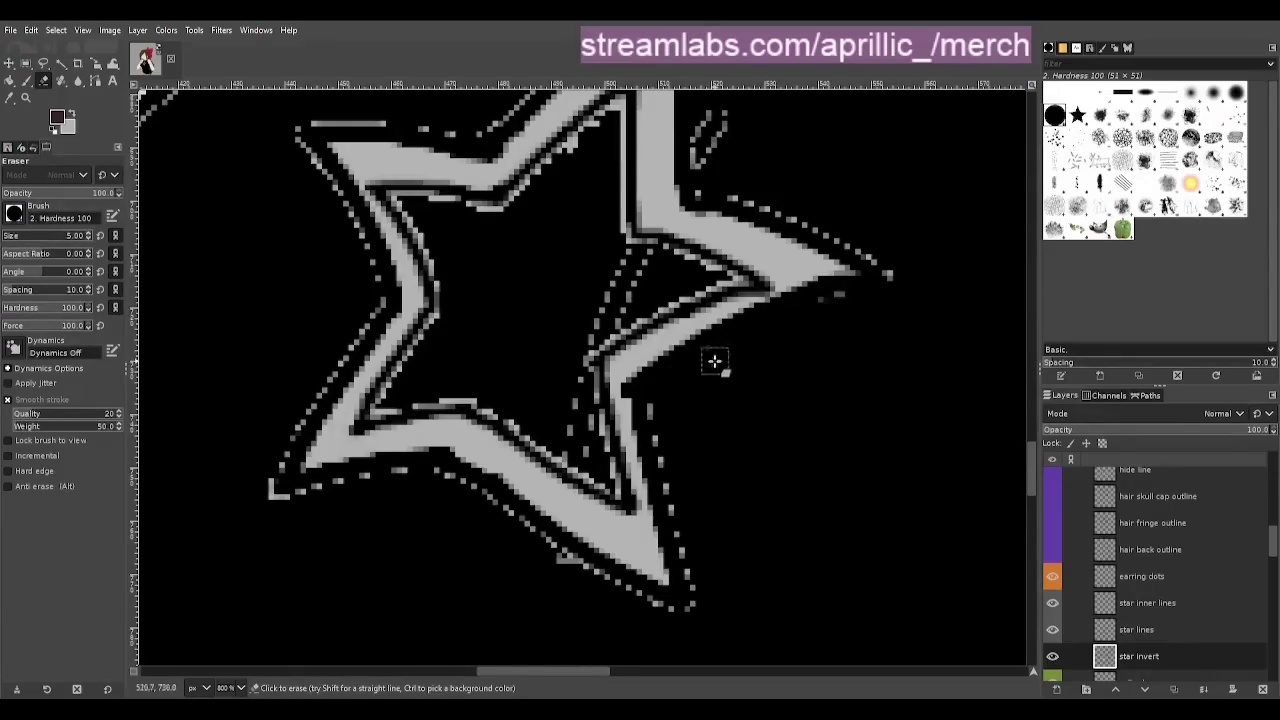
{"action": "scroll", "coordinate": [846, 436], "scroll_direction": "up", "scroll_amount": 4}
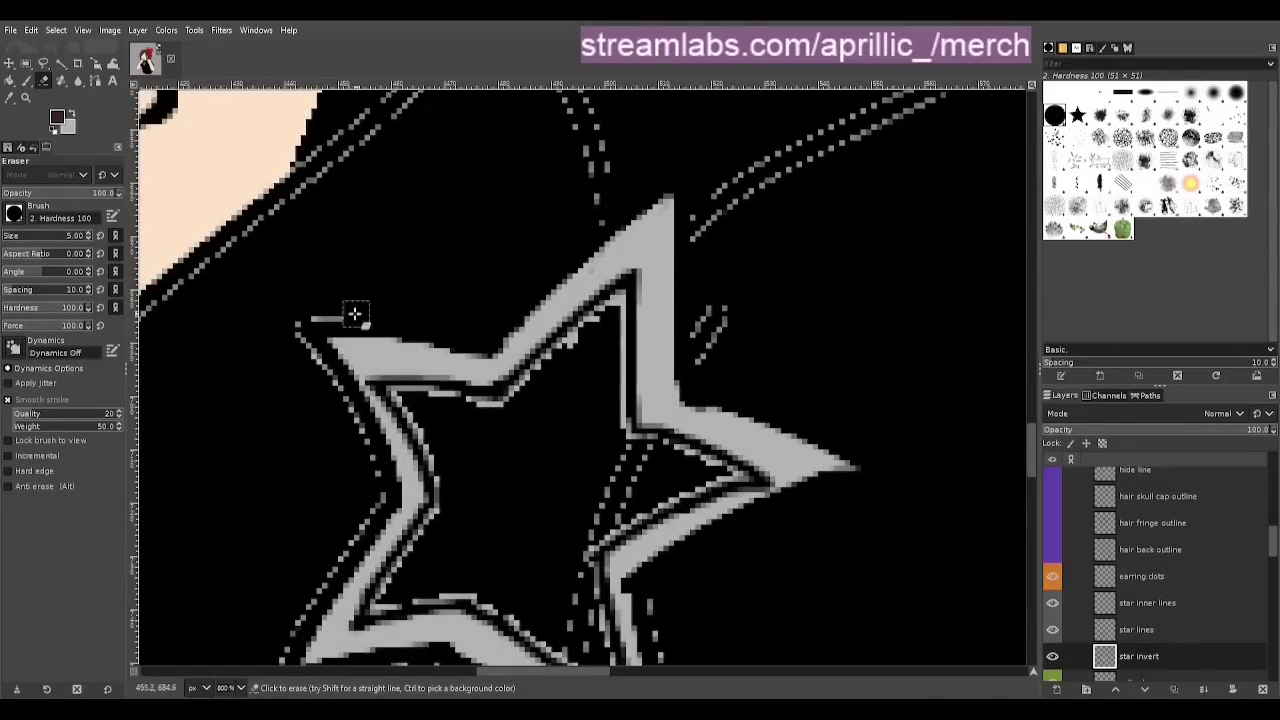
{"action": "scroll", "coordinate": [686, 337], "scroll_direction": "down", "scroll_amount": 6}
{"action": "scroll", "coordinate": [1006, 466], "scroll_direction": "up", "scroll_amount": 6}
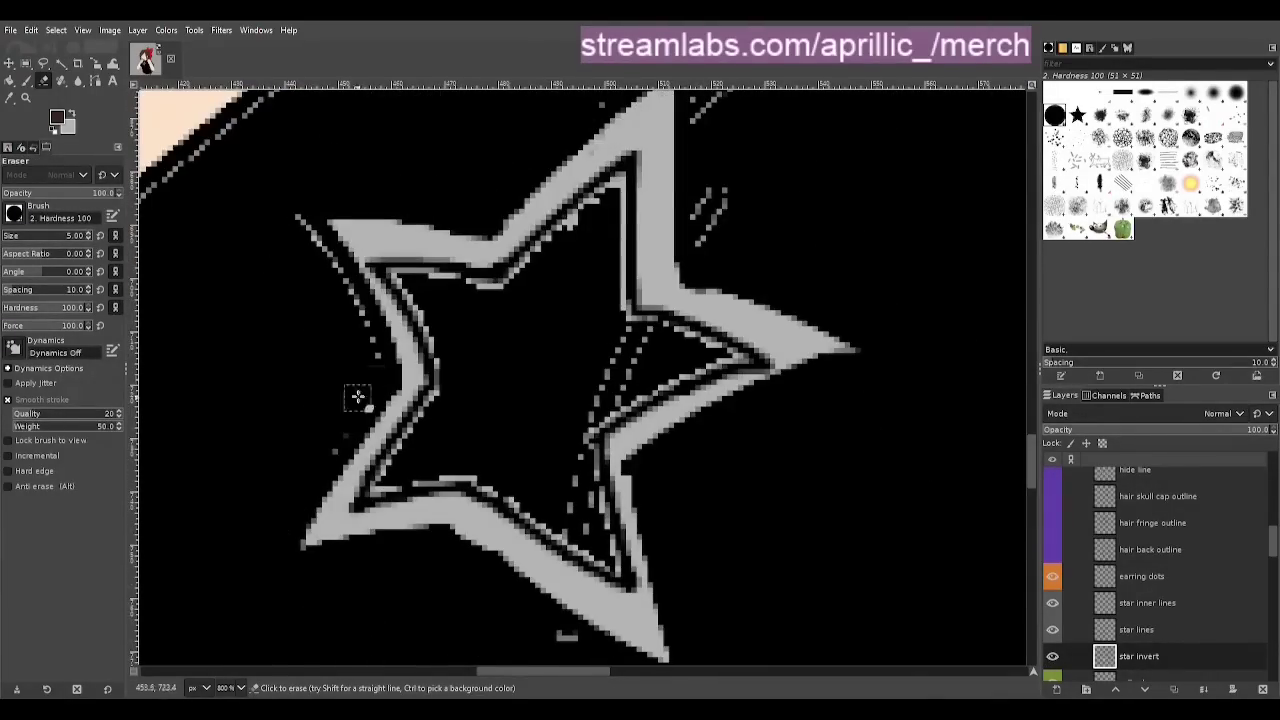
Erase the leftover inverted outline pixels inside the star on the star invert layer and save the image
{"action": "mouse_move", "coordinate": [625, 193]}
{"action": "left_mouse_down"}
{"action": "mouse_move", "coordinate": [513, 277]}
{"action": "mouse_move", "coordinate": [572, 233]}
{"action": "mouse_move", "coordinate": [637, 333]}
{"action": "mouse_move", "coordinate": [407, 283]}
{"action": "mouse_move", "coordinate": [433, 327]}
{"action": "mouse_move", "coordinate": [411, 452]}
{"action": "mouse_move", "coordinate": [466, 390]}
{"action": "mouse_move", "coordinate": [502, 460]}
{"action": "mouse_move", "coordinate": [486, 473]}
{"action": "mouse_move", "coordinate": [575, 543]}
{"action": "left_mouse_up"}
{"action": "key", "text": "ctrl+z"}
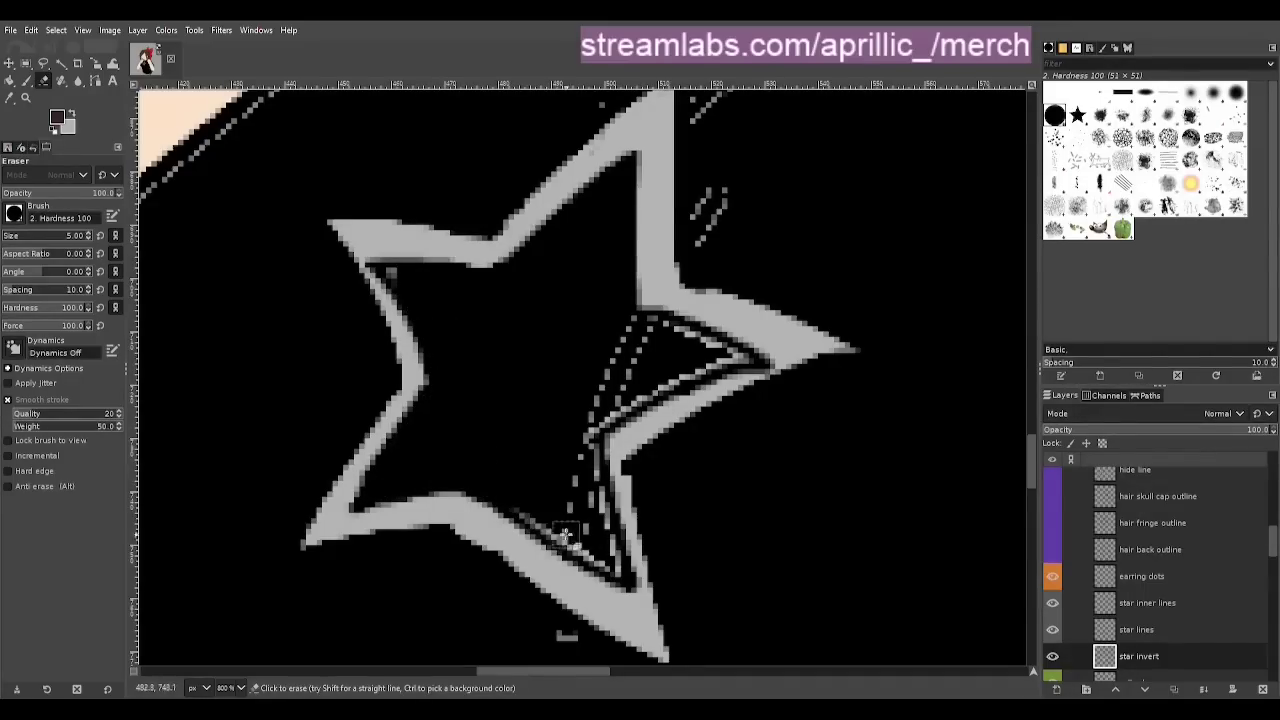
{"action": "scroll", "coordinate": [34, 238], "scroll_direction": "down", "scroll_amount": 2}
{"action": "mouse_move", "coordinate": [515, 504]}
{"action": "left_mouse_down"}
{"action": "mouse_move", "coordinate": [613, 565]}
{"action": "mouse_move", "coordinate": [714, 371]}
{"action": "mouse_move", "coordinate": [637, 323]}
{"action": "left_mouse_up"}
{"action": "left_click", "coordinate": [392, 276]}
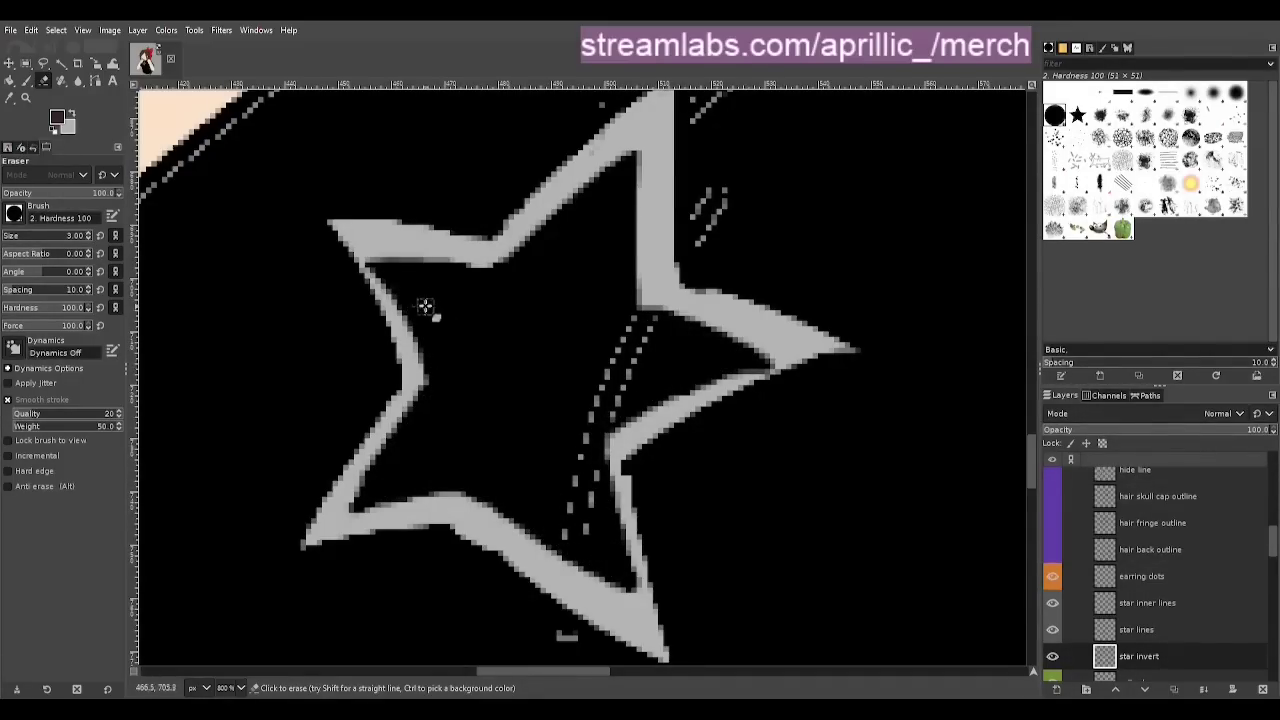
{"action": "key", "text": "ctrl+s"}
{"action": "key", "text": "1"}
{"action": "key", "text": "u"}
{"action": "scroll", "coordinate": [808, 363], "scroll_direction": "up", "scroll_amount": 2}
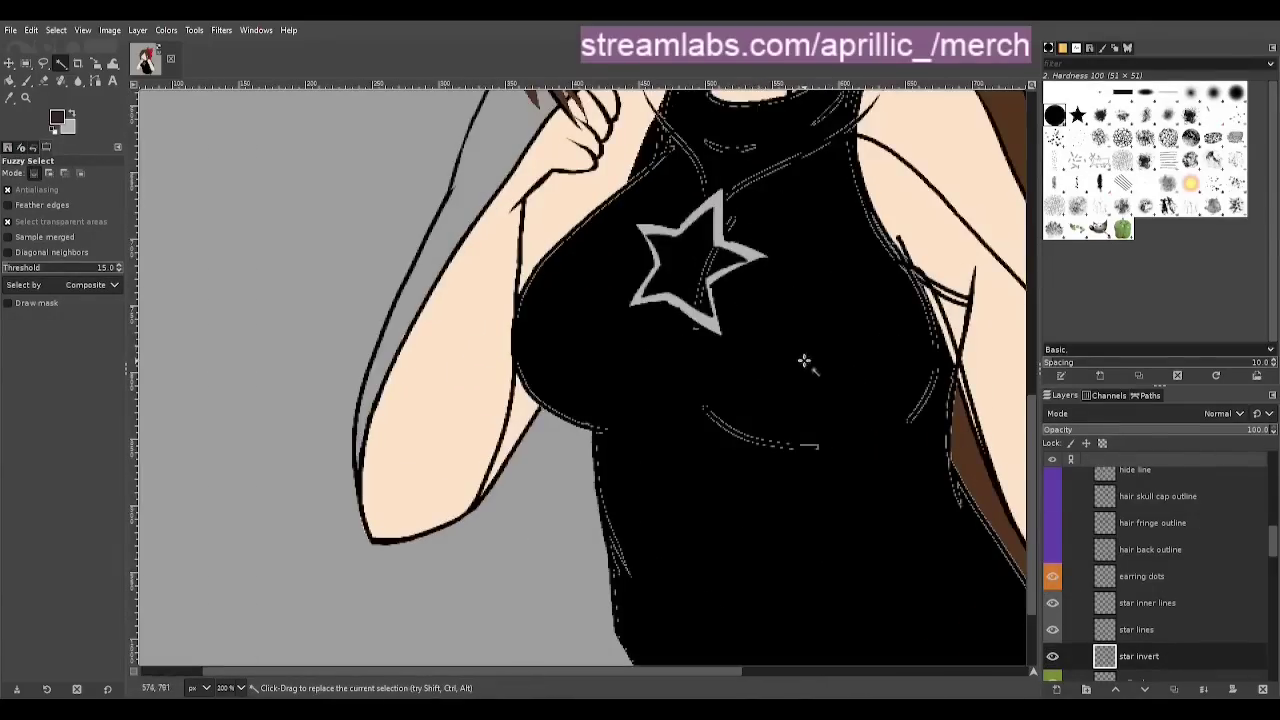
{"action": "scroll", "coordinate": [751, 316], "scroll_direction": "down", "scroll_amount": 1}
{"action": "scroll", "coordinate": [722, 255], "scroll_direction": "up", "scroll_amount": 3}
{"action": "scroll", "coordinate": [721, 252], "scroll_direction": "down", "scroll_amount": 4}
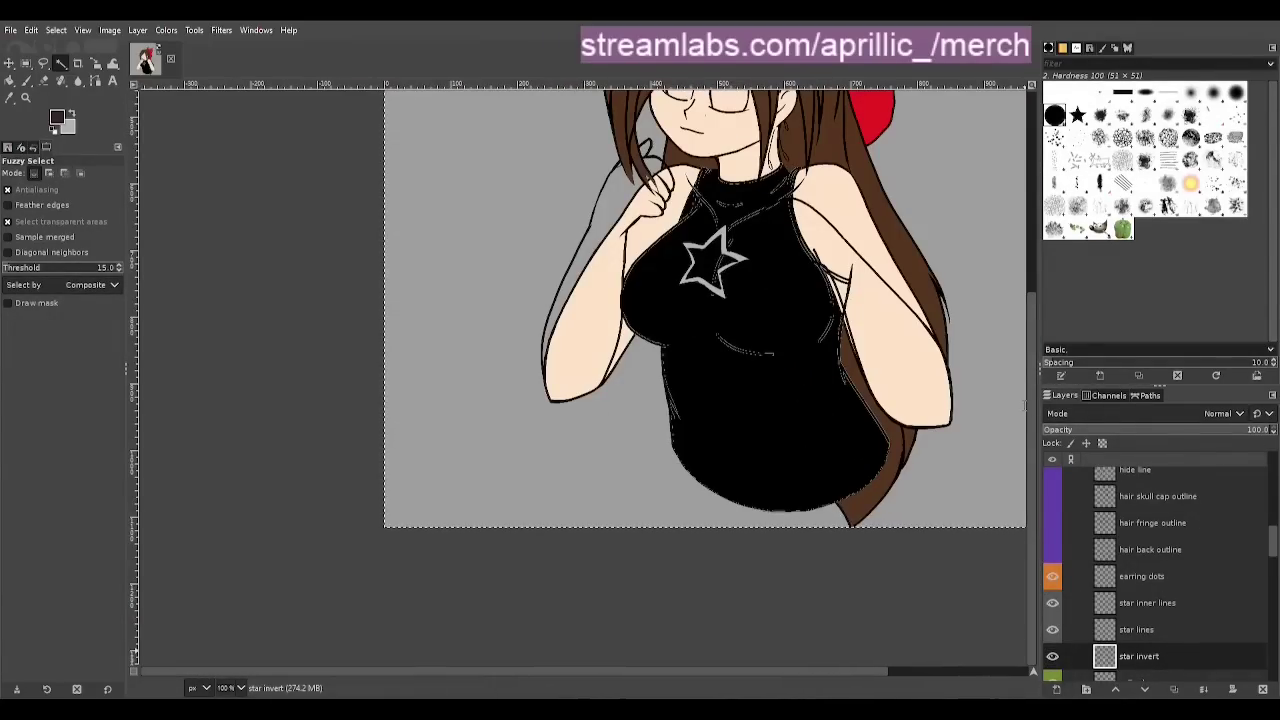
{"action": "key", "text": "ctrl+z"}
{"action": "scroll", "coordinate": [720, 251], "scroll_direction": "up", "scroll_amount": 1}
{"action": "scroll", "coordinate": [697, 251], "scroll_direction": "up", "scroll_amount": 3}
{"action": "scroll", "coordinate": [1128, 645], "scroll_direction": "down", "scroll_amount": 1}
{"action": "key", "text": "ctrl+z"}
Sample the grey STAR & JEWELRY colour from the Transformation copy palette and hide the palette again
{"action": "left_click", "coordinate": [1124, 652]}
{"action": "left_click", "coordinate": [1135, 626]}
{"action": "key", "text": "1"}
{"action": "left_click", "coordinate": [1052, 534]}
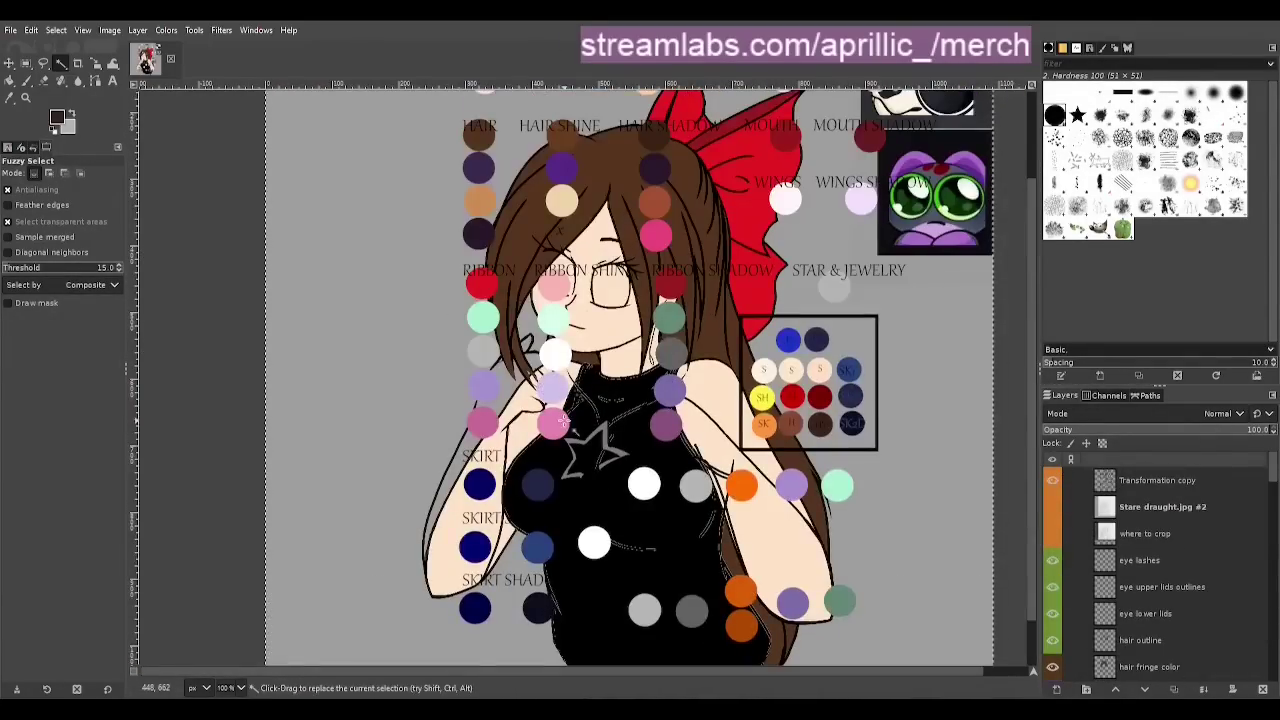
{"action": "key", "text": "o"}
{"action": "left_click", "coordinate": [831, 288]}
{"action": "left_click", "coordinate": [1052, 534]}
{"action": "key", "text": "u"}
Check the black top's fills by toggling the visibility of the shirt colour and boob color layers
{"action": "scroll", "coordinate": [593, 529], "scroll_direction": "up", "scroll_amount": 2}
{"action": "key", "text": "p"}
{"action": "left_click_drag", "start_coordinate": [1270, 560], "coordinate": [1266, 617]}
{"action": "left_click", "coordinate": [1052, 500]}
{"action": "left_click", "coordinate": [1052, 474]}
{"action": "key", "text": "u"}
{"action": "left_click", "coordinate": [1052, 500]}
{"action": "left_click", "coordinate": [1052, 475]}
Add a layer named Star and place it directly above the star inner lines layer
{"action": "scroll", "coordinate": [580, 371], "scroll_direction": "up", "scroll_amount": 1}
{"action": "key", "text": "p"}
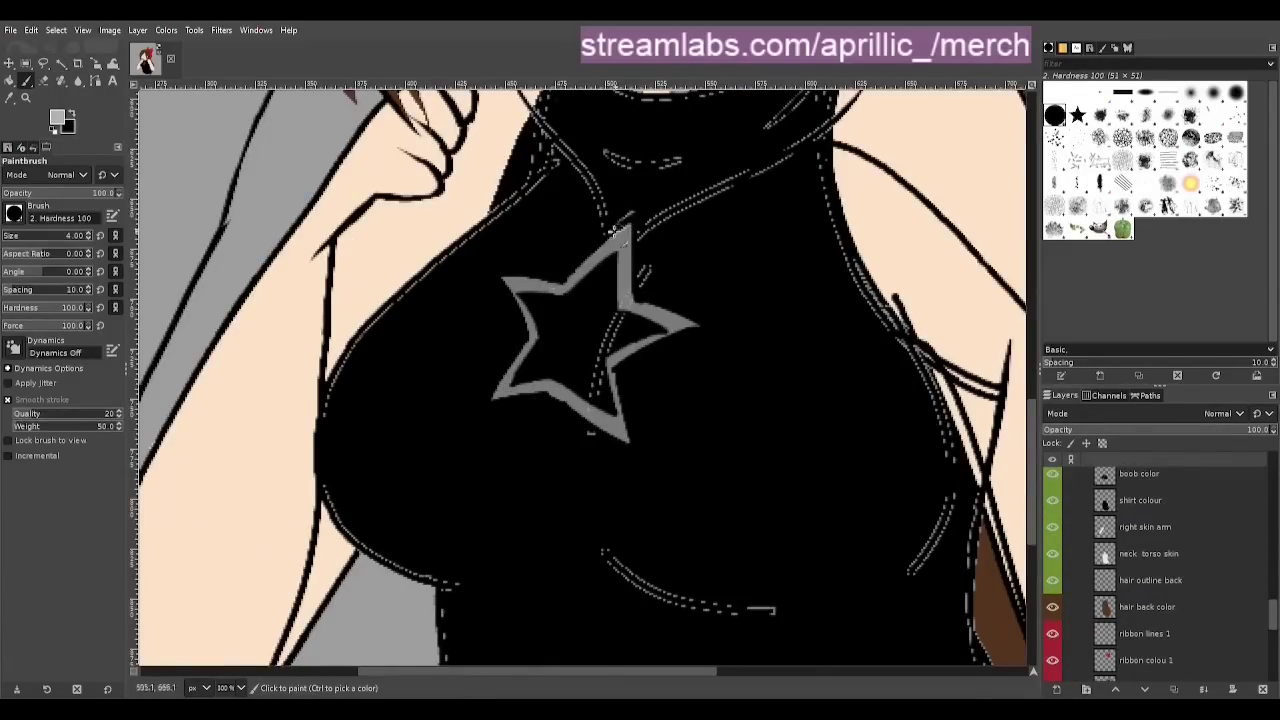
{"action": "scroll", "coordinate": [1150, 580], "scroll_direction": "up", "scroll_amount": 5}
{"action": "left_click_drag", "start_coordinate": [1150, 594], "coordinate": [1171, 542]}
Paint a light grey five-pointed star outline over the old star on the Star layer with a 4 px hard brush
{"action": "mouse_move", "coordinate": [560, 284]}
{"action": "left_mouse_down"}
{"action": "mouse_move", "coordinate": [629, 327]}
{"action": "mouse_move", "coordinate": [490, 266]}
{"action": "mouse_move", "coordinate": [481, 393]}
{"action": "mouse_move", "coordinate": [556, 380]}
{"action": "left_mouse_up"}
{"action": "mouse_move", "coordinate": [632, 308]}
{"action": "left_mouse_down"}
{"action": "mouse_move", "coordinate": [705, 332]}
{"action": "mouse_move", "coordinate": [611, 373]}
{"action": "mouse_move", "coordinate": [584, 428]}
{"action": "left_mouse_up"}
{"action": "key", "text": "ctrl+z"}
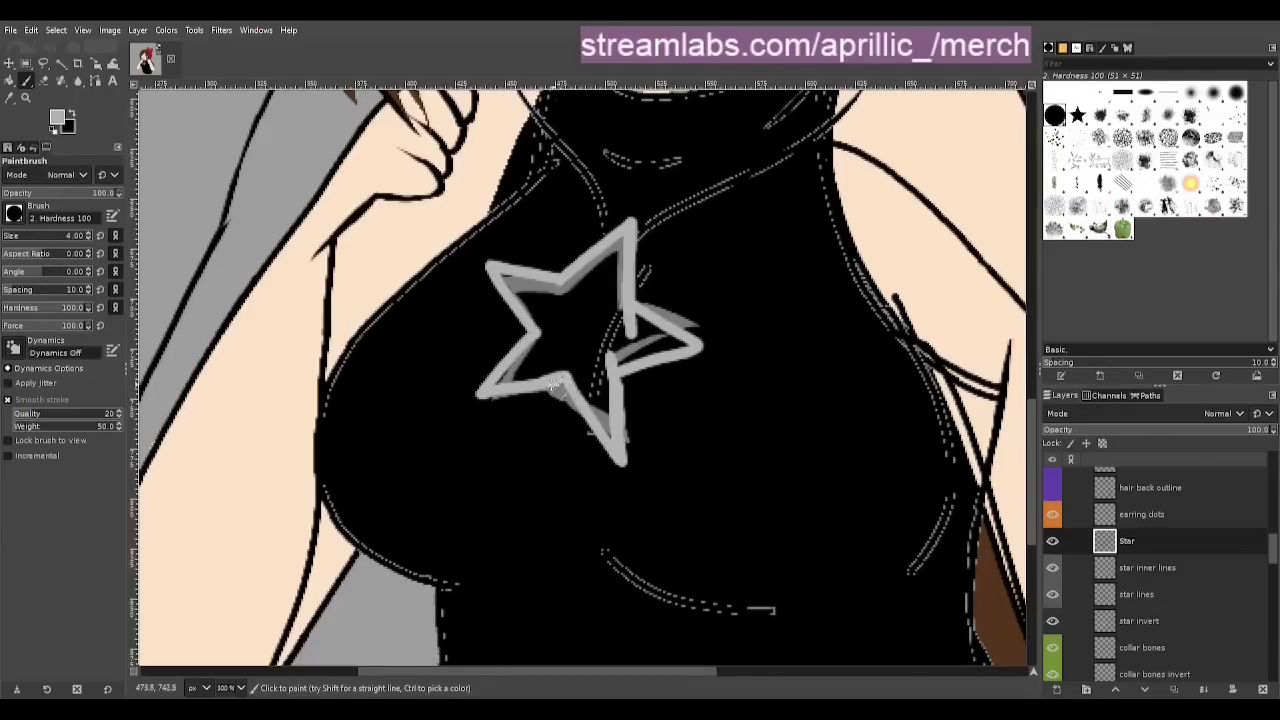
{"action": "mouse_move", "coordinate": [553, 385]}
{"action": "left_mouse_down"}
{"action": "mouse_move", "coordinate": [576, 380]}
{"action": "mouse_move", "coordinate": [612, 445]}
{"action": "mouse_move", "coordinate": [685, 350]}
{"action": "mouse_move", "coordinate": [627, 283]}
{"action": "mouse_move", "coordinate": [556, 298]}
{"action": "mouse_move", "coordinate": [525, 331]}
{"action": "left_mouse_up"}
{"action": "key", "text": "ctrl+z"}
{"action": "left_click_drag", "start_coordinate": [556, 290], "coordinate": [503, 278]}
Clean up the uneven inner edges of the painted star on the Star layer with the eraser
{"action": "key", "text": "shift+e"}
{"action": "key", "text": "x"}
{"action": "key", "text": "u"}
{"action": "scroll", "coordinate": [699, 203], "scroll_direction": "up", "scroll_amount": 2}
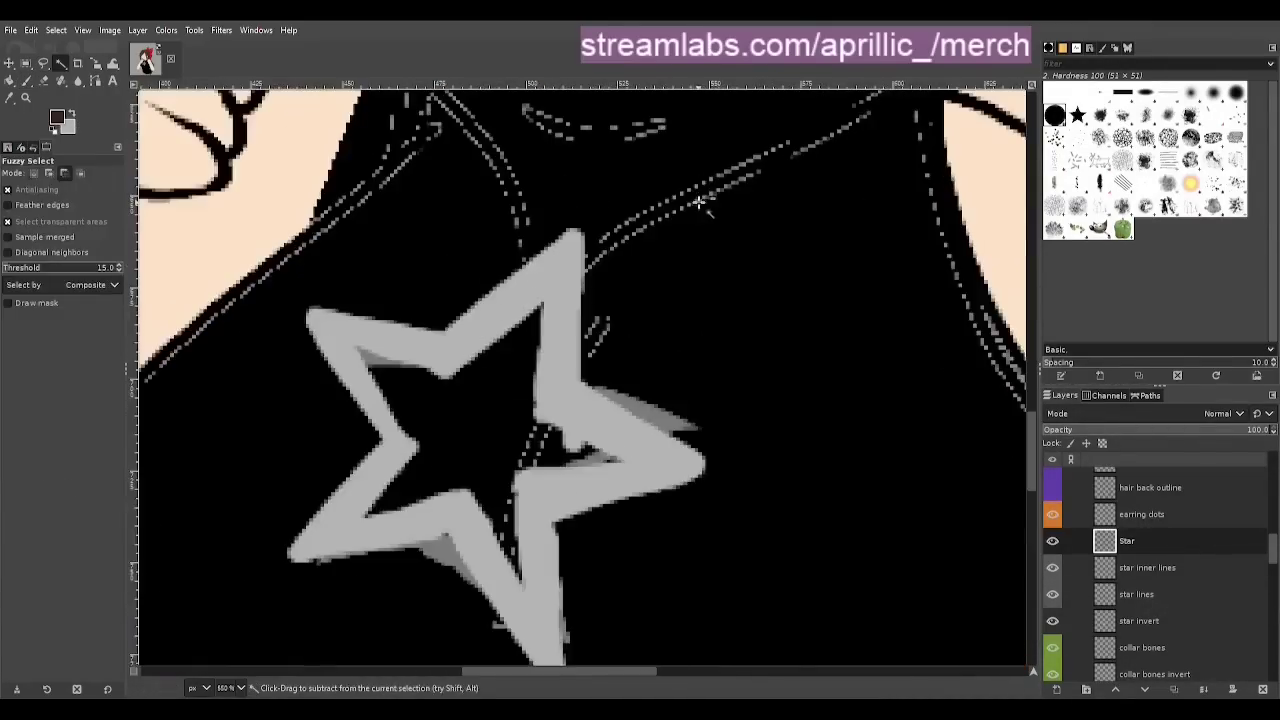
{"action": "key", "text": "shift+e"}
{"action": "key", "text": "u"}
{"action": "scroll", "coordinate": [625, 180], "scroll_direction": "down", "scroll_amount": 5}
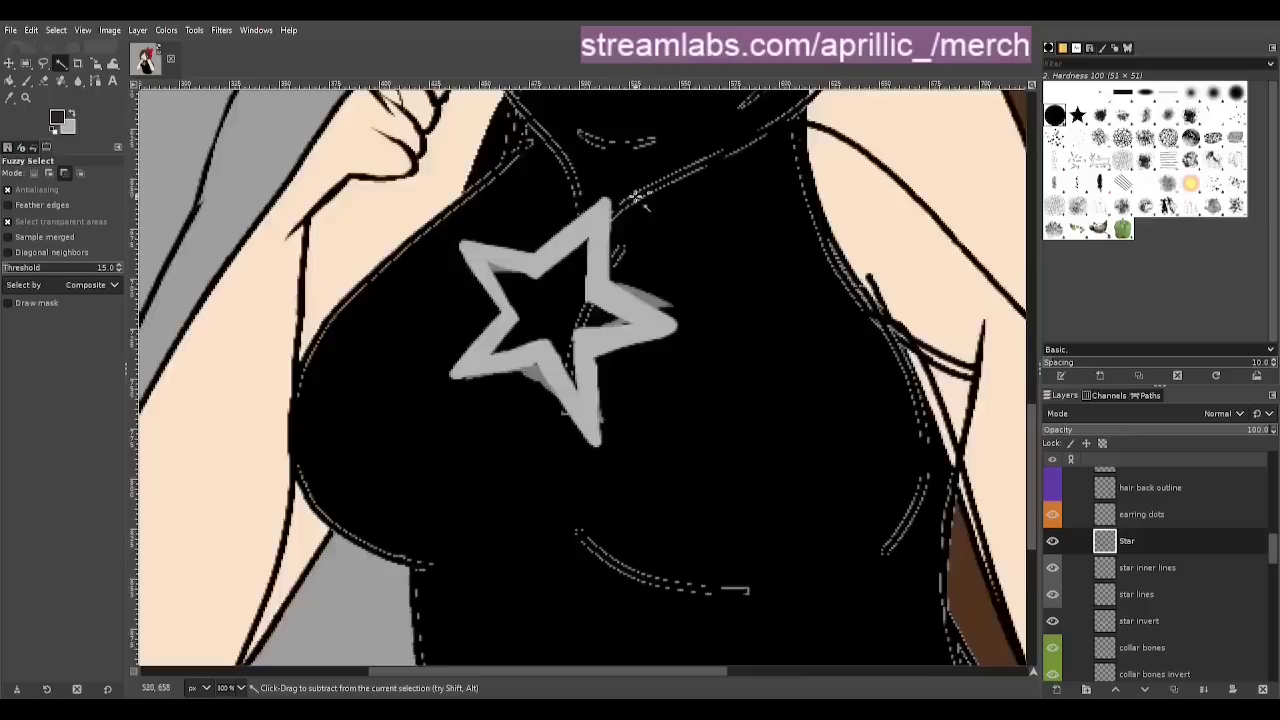
Delete the star inner lines, star lines and star invert layers, select the Star layer and save the image
{"action": "left_click", "coordinate": [1147, 567]}
{"action": "left_click", "coordinate": [1262, 689]}
{"action": "left_click", "coordinate": [1262, 689]}
{"action": "left_click", "coordinate": [1262, 689]}
{"action": "left_click", "coordinate": [1127, 541]}
{"action": "key", "text": "ctrl+s"}
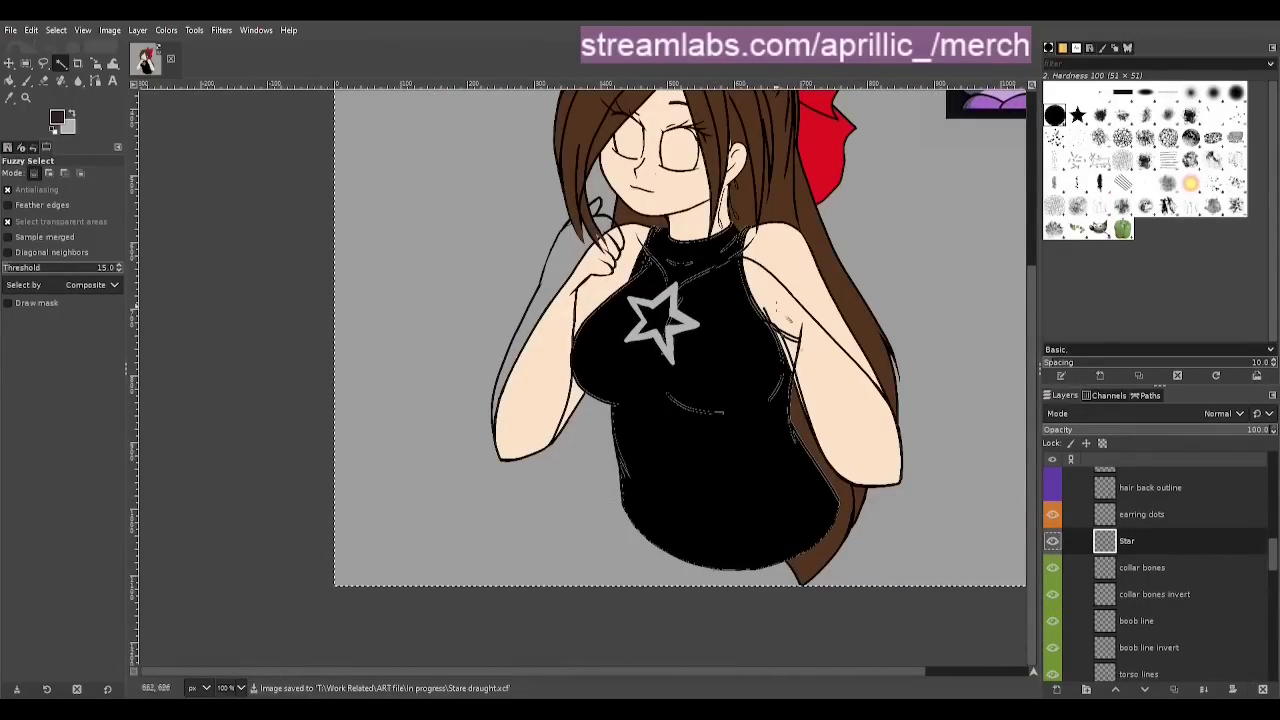
Move the collar bones invert layer above the collar bones layer, set its opacity to 23.5 and save the image
{"action": "left_click_drag", "start_coordinate": [1154, 594], "coordinate": [1197, 560]}
{"action": "scroll", "coordinate": [727, 280], "scroll_direction": "up", "scroll_amount": 3}
{"action": "left_click", "coordinate": [1097, 429]}
{"action": "scroll", "coordinate": [672, 343], "scroll_direction": "up", "scroll_amount": 2}
{"action": "key", "text": "ctrl+s"}
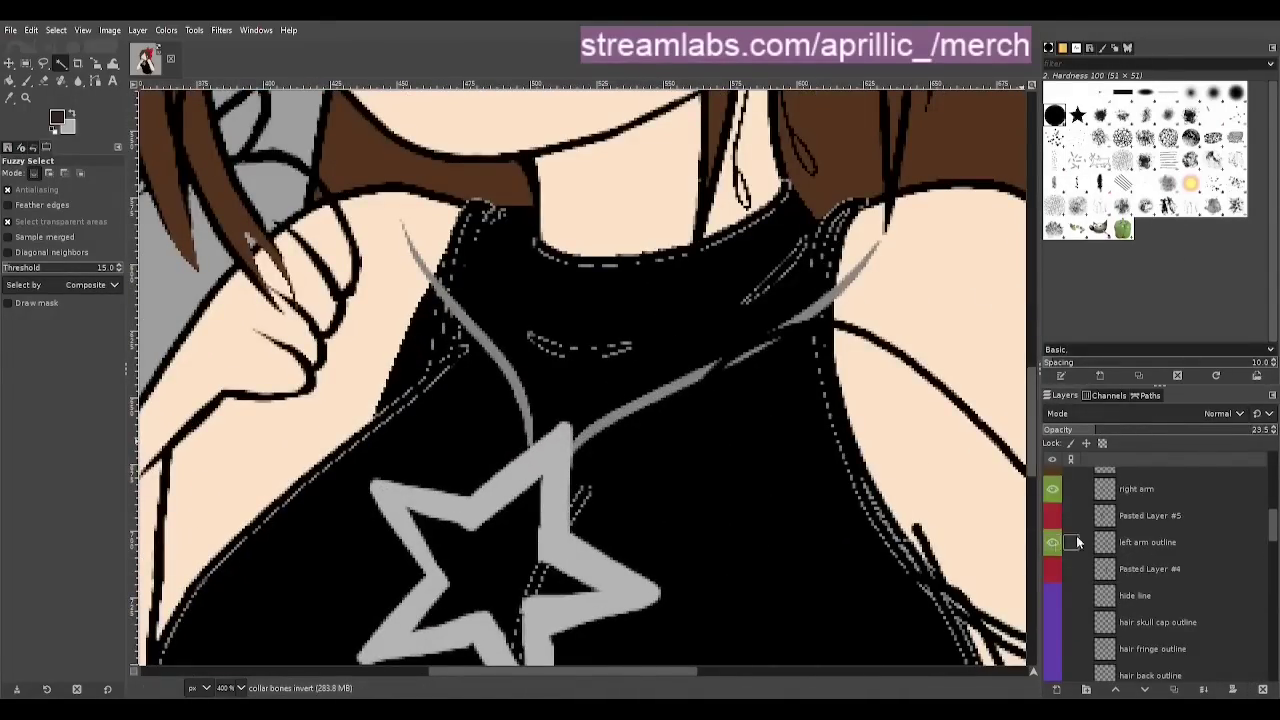
Hide the left arm outline, right arm and Star layers, and select the collar bones invert layer for erasing
{"action": "key", "text": "shift+e"}
{"action": "left_click", "coordinate": [1052, 542]}
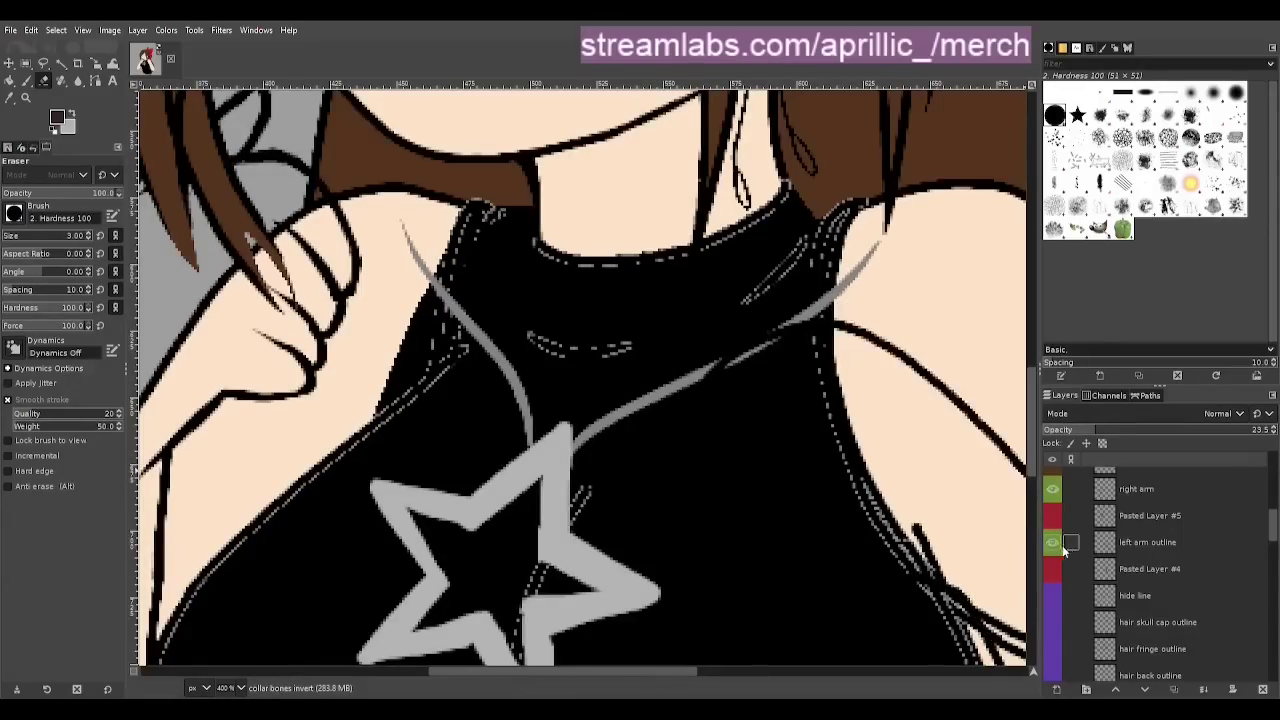
{"action": "left_click", "coordinate": [1052, 542]}
{"action": "left_click", "coordinate": [1052, 489]}
{"action": "left_click", "coordinate": [1197, 595]}
{"action": "left_click_drag", "start_coordinate": [1271, 523], "coordinate": [1271, 557]}
{"action": "left_click", "coordinate": [1051, 510]}
{"action": "left_click", "coordinate": [1131, 540]}
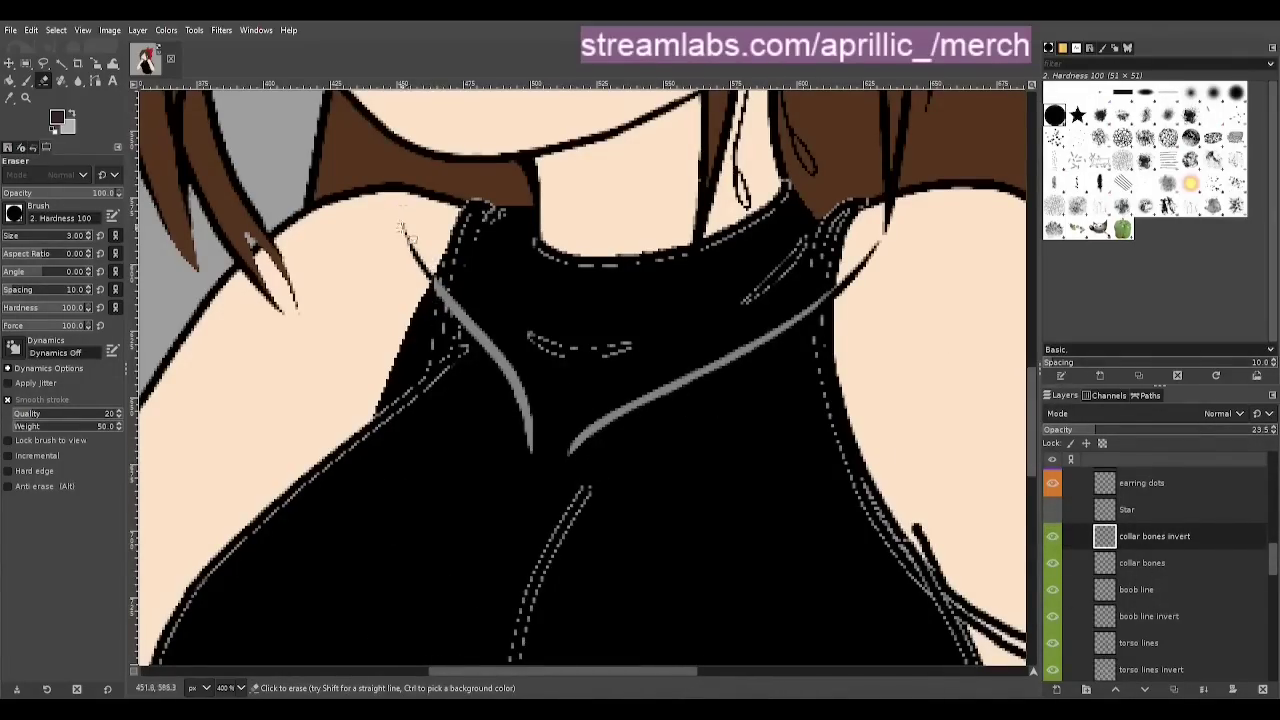
Erase the parts of the inverted collar bone lines that lie over the skin and set the layer's opacity to 100
{"action": "mouse_move", "coordinate": [408, 237]}
{"action": "left_mouse_down"}
{"action": "mouse_move", "coordinate": [449, 334]}
{"action": "mouse_move", "coordinate": [493, 373]}
{"action": "left_mouse_up"}
{"action": "key", "text": "u"}
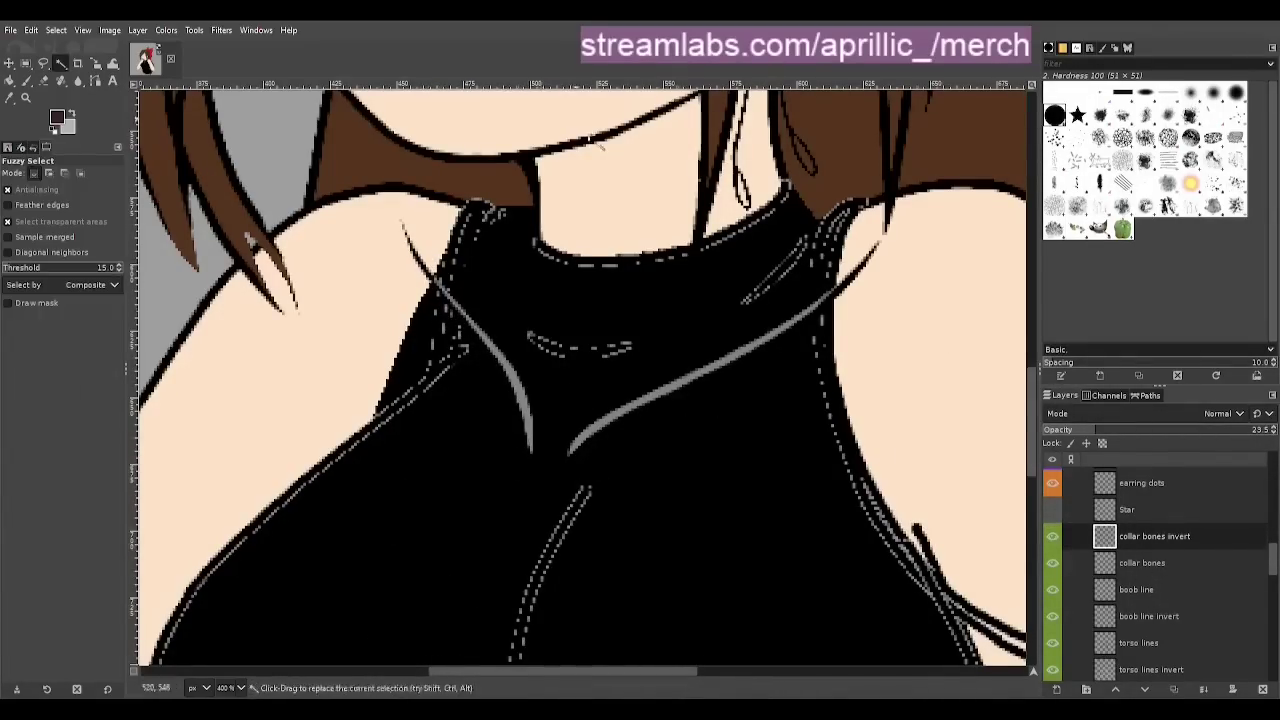
{"action": "scroll", "coordinate": [745, 418], "scroll_direction": "down", "scroll_amount": 3}
{"action": "left_click", "coordinate": [1268, 429]}
Move the boob line invert layer directly above the boob line layer
{"action": "left_click", "coordinate": [1182, 616]}
{"action": "left_click_drag", "start_coordinate": [1182, 616], "coordinate": [1175, 582]}
{"action": "scroll", "coordinate": [808, 592], "scroll_direction": "up", "scroll_amount": 1}
{"action": "scroll", "coordinate": [810, 596], "scroll_direction": "up", "scroll_amount": 1}
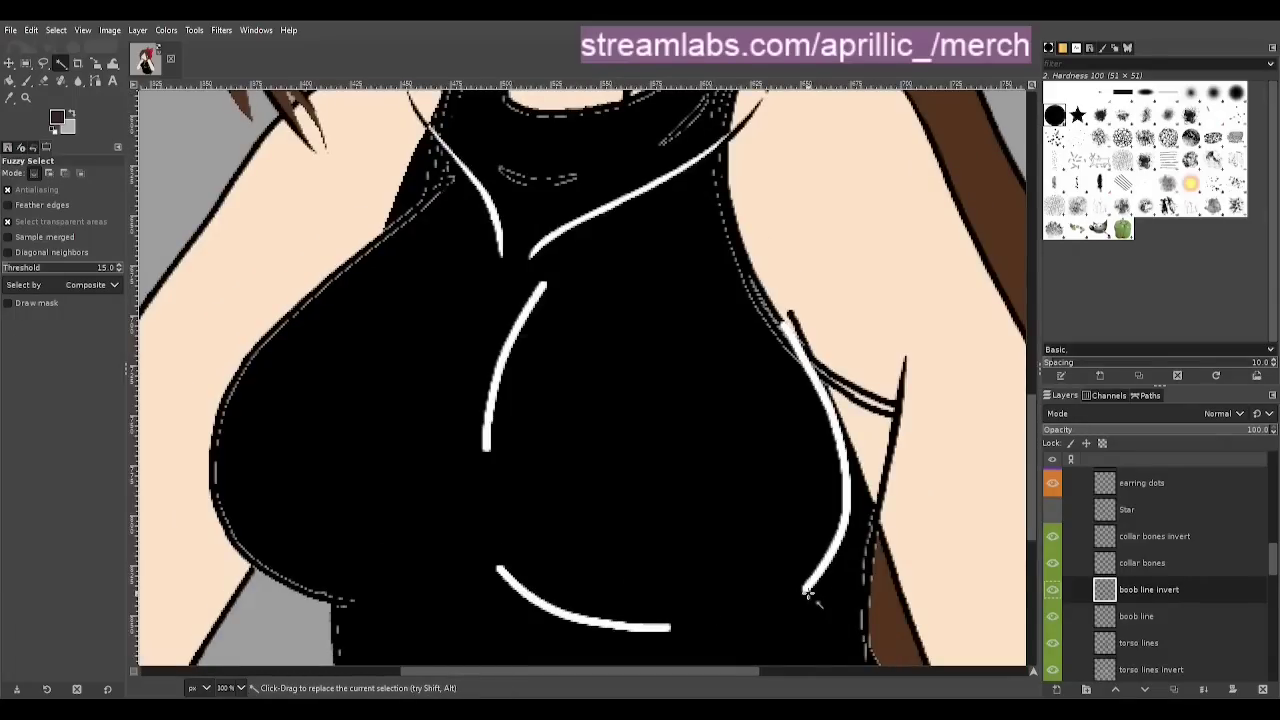
Taper the ends of the white chest lines on the boob line invert layer with a 3 px eraser and save the image
{"action": "key", "text": "shift+e"}
{"action": "left_click_drag", "start_coordinate": [541, 283], "coordinate": [503, 354]}
{"action": "left_click_drag", "start_coordinate": [501, 392], "coordinate": [487, 450]}
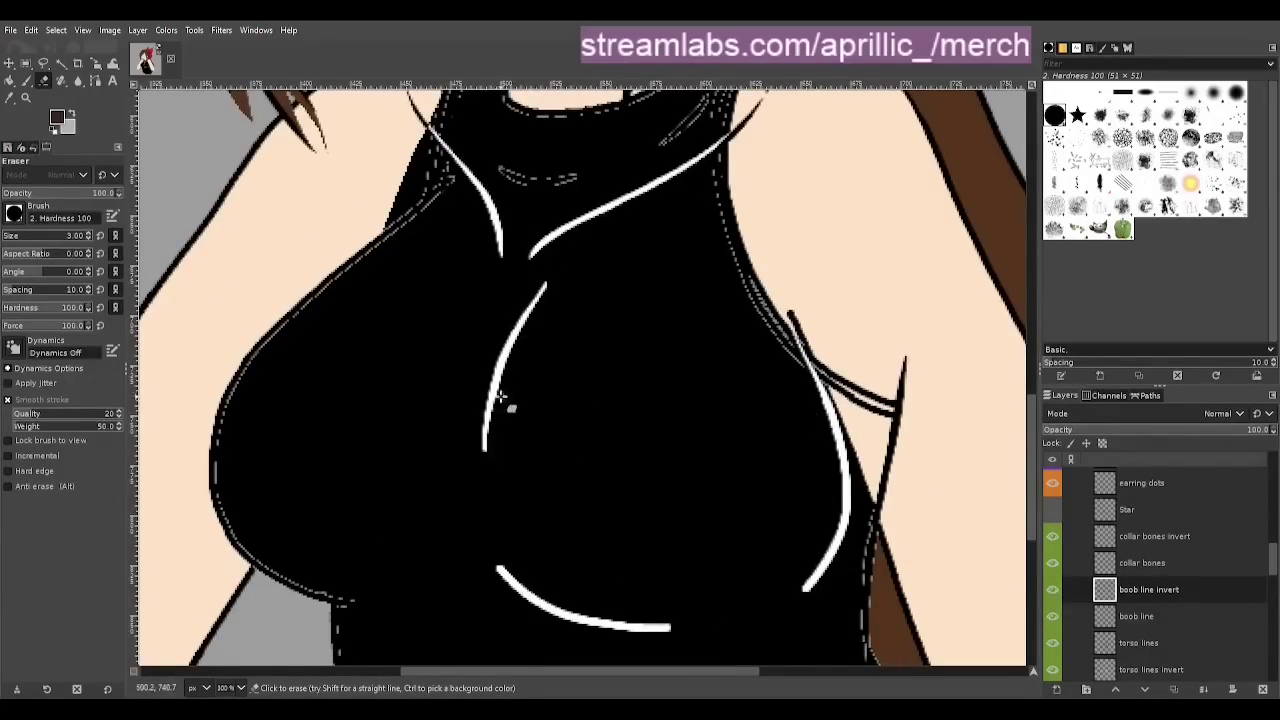
{"action": "key", "text": "ctrl+z"}
{"action": "left_click_drag", "start_coordinate": [502, 406], "coordinate": [485, 451]}
{"action": "left_click_drag", "start_coordinate": [496, 564], "coordinate": [523, 596]}
{"action": "scroll", "coordinate": [803, 409], "scroll_direction": "down", "scroll_amount": 3}
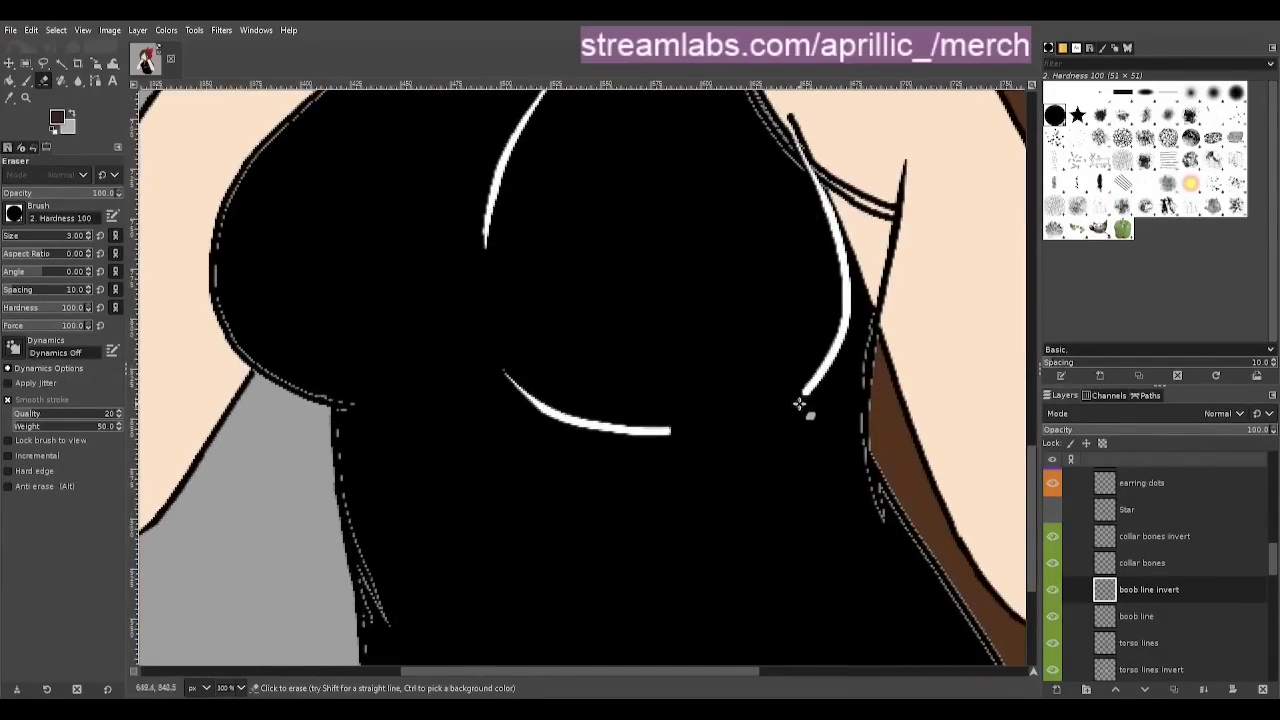
{"action": "scroll", "coordinate": [621, 480], "scroll_direction": "down", "scroll_amount": 3}
{"action": "key", "text": "u"}
{"action": "scroll", "coordinate": [560, 286], "scroll_direction": "up", "scroll_amount": 2}
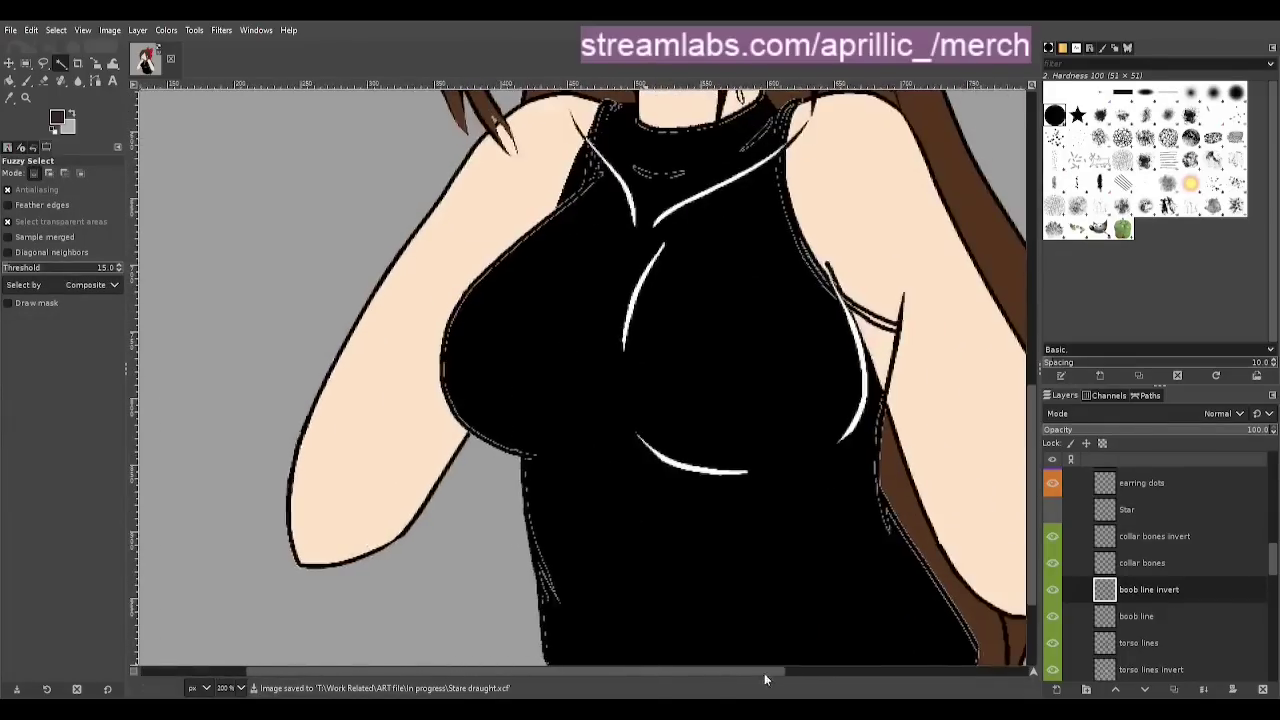
Move the torso lines invert layer directly above the torso lines layer
{"action": "left_click_drag", "start_coordinate": [1162, 641], "coordinate": [1182, 672]}
{"action": "left_click", "coordinate": [1207, 615]}
{"action": "scroll", "coordinate": [517, 306], "scroll_direction": "right", "scroll_amount": 2}
{"action": "scroll", "coordinate": [517, 306], "scroll_direction": "up", "scroll_amount": 2}
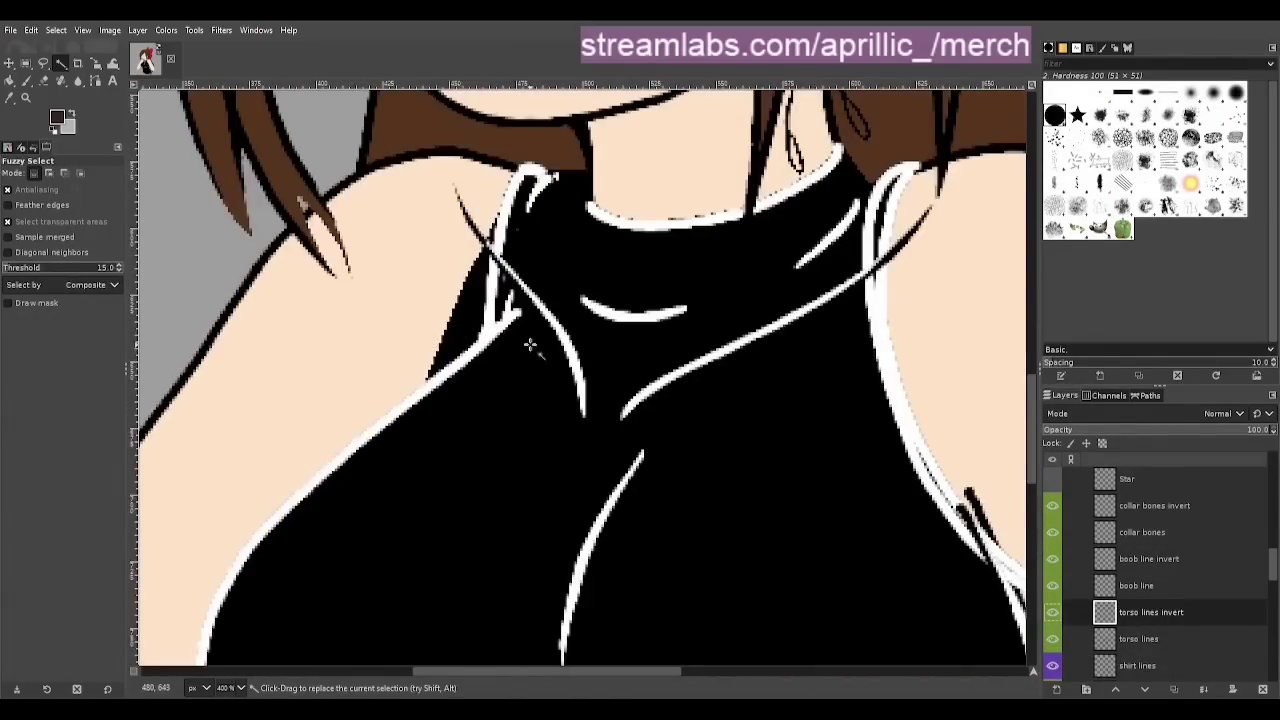
Erase the white line around the shirt's left armhole on the torso lines invert layer
{"action": "key", "text": "shift+e"}
{"action": "key", "text": "ctrl+x"}
{"action": "mouse_move", "coordinate": [548, 172]}
{"action": "left_mouse_down"}
{"action": "mouse_move", "coordinate": [477, 345]}
{"action": "mouse_move", "coordinate": [508, 287]}
{"action": "mouse_move", "coordinate": [510, 338]}
{"action": "mouse_move", "coordinate": [478, 343]}
{"action": "mouse_move", "coordinate": [474, 392]}
{"action": "mouse_move", "coordinate": [522, 328]}
{"action": "mouse_move", "coordinate": [490, 284]}
{"action": "mouse_move", "coordinate": [497, 300]}
{"action": "mouse_move", "coordinate": [514, 327]}
{"action": "left_mouse_up"}
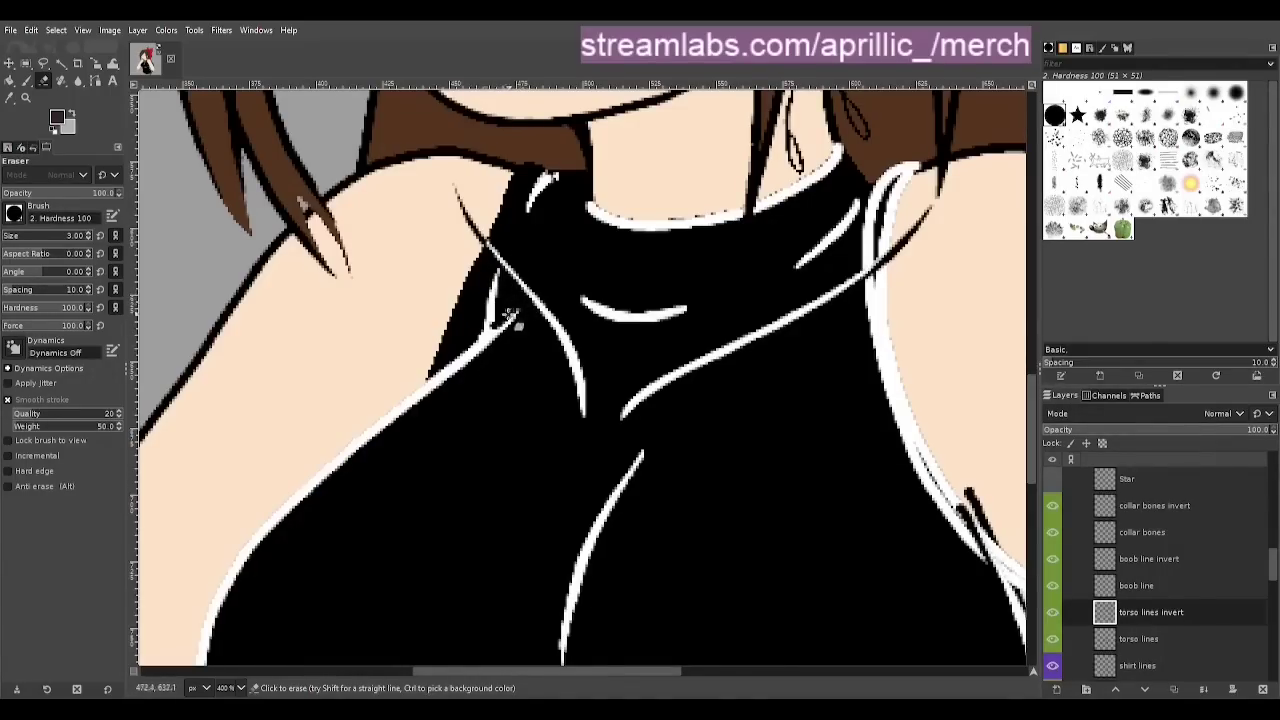
{"action": "left_click_drag", "start_coordinate": [499, 270], "coordinate": [488, 306]}
Erase the white lines along the shirt's right armhole and around the right armpit on the torso lines invert layer
{"action": "left_click_drag", "start_coordinate": [1031, 408], "coordinate": [1031, 491]}
{"action": "left_click_drag", "start_coordinate": [1032, 541], "coordinate": [1032, 450]}
{"action": "left_click_drag", "start_coordinate": [648, 672], "coordinate": [705, 672]}
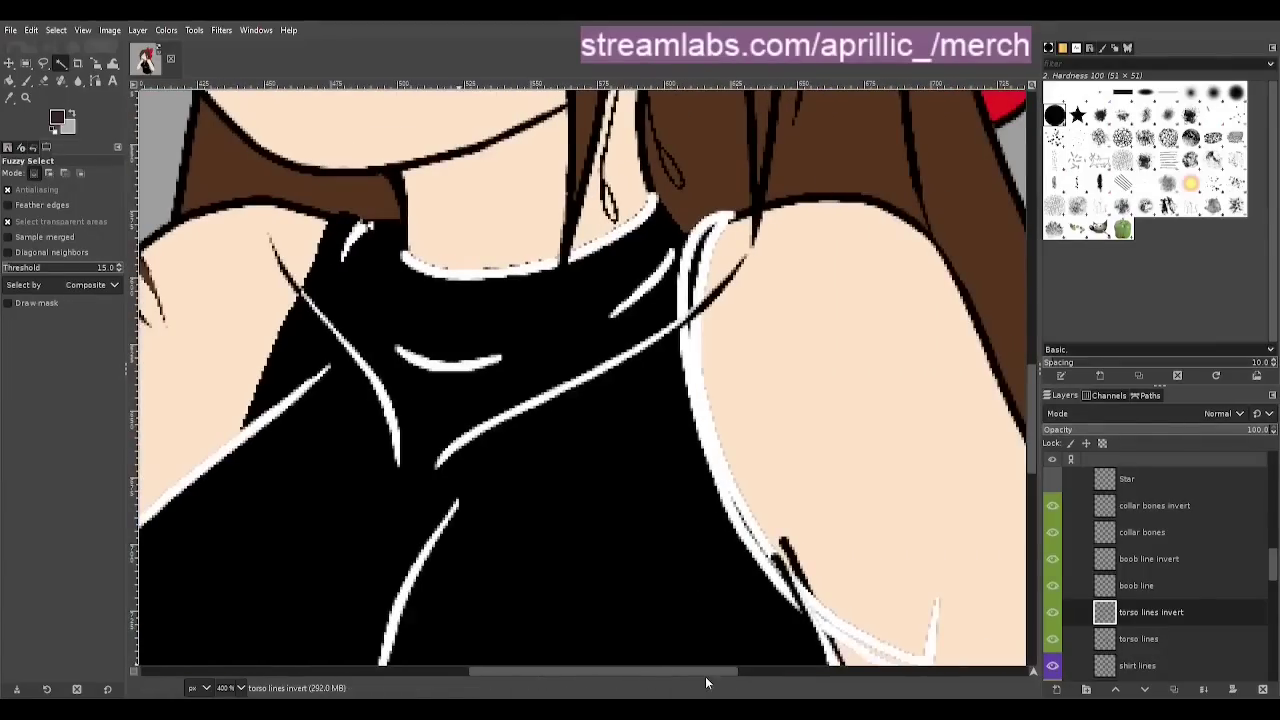
{"action": "mouse_move", "coordinate": [679, 241]}
{"action": "left_mouse_down"}
{"action": "mouse_move", "coordinate": [706, 340]}
{"action": "mouse_move", "coordinate": [707, 240]}
{"action": "mouse_move", "coordinate": [685, 326]}
{"action": "mouse_move", "coordinate": [672, 283]}
{"action": "mouse_move", "coordinate": [724, 198]}
{"action": "left_mouse_up"}
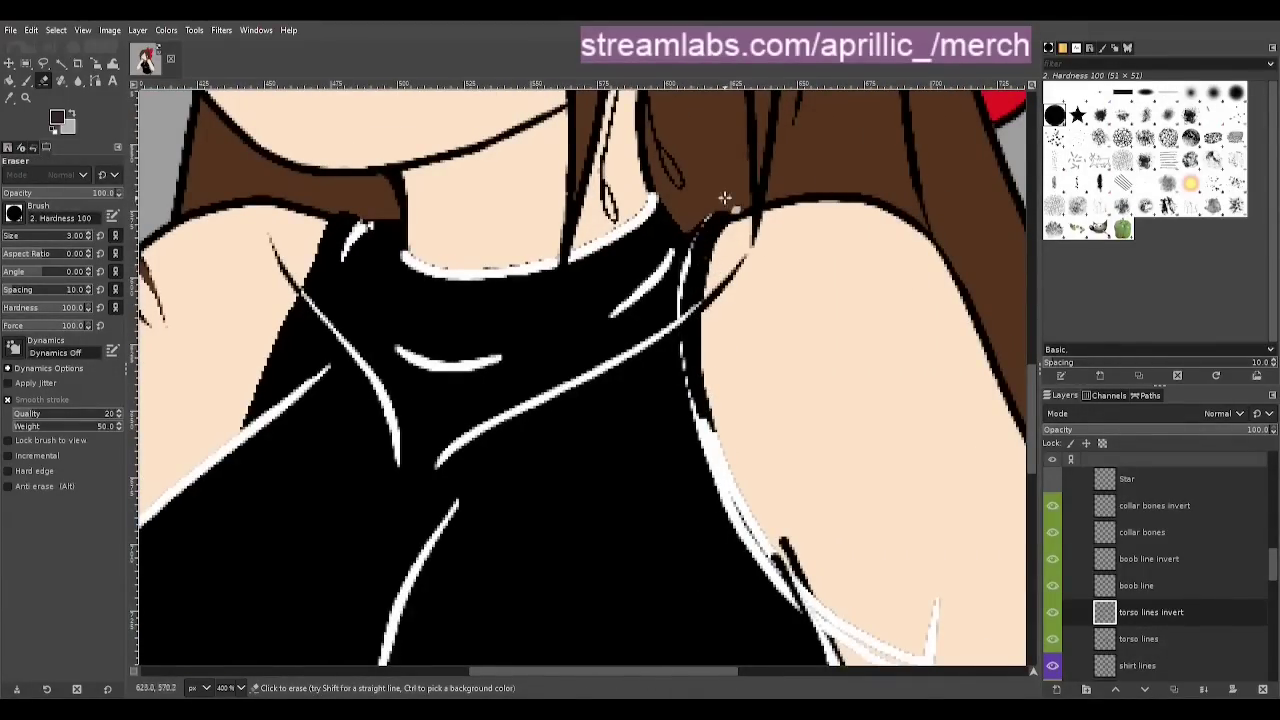
{"action": "scroll", "coordinate": [686, 258], "scroll_direction": "down", "scroll_amount": 4}
{"action": "left_click_drag", "start_coordinate": [729, 243], "coordinate": [815, 425]}
{"action": "scroll", "coordinate": [815, 425], "scroll_direction": "right", "scroll_amount": 4}
{"action": "mouse_move", "coordinate": [600, 380]}
{"action": "left_mouse_down"}
{"action": "mouse_move", "coordinate": [640, 445]}
{"action": "mouse_move", "coordinate": [730, 520]}
{"action": "mouse_move", "coordinate": [520, 337]}
{"action": "left_mouse_up"}
Thin and taper the white line running down the shirt's right side with the eraser
{"action": "key", "text": "u"}
{"action": "scroll", "coordinate": [745, 309], "scroll_direction": "down", "scroll_amount": 3}
{"action": "key", "text": "shift+e"}
{"action": "mouse_move", "coordinate": [723, 340]}
{"action": "left_mouse_down"}
{"action": "mouse_move", "coordinate": [703, 391]}
{"action": "mouse_move", "coordinate": [698, 512]}
{"action": "left_mouse_up"}
{"action": "scroll", "coordinate": [1035, 463], "scroll_direction": "down", "scroll_amount": 5}
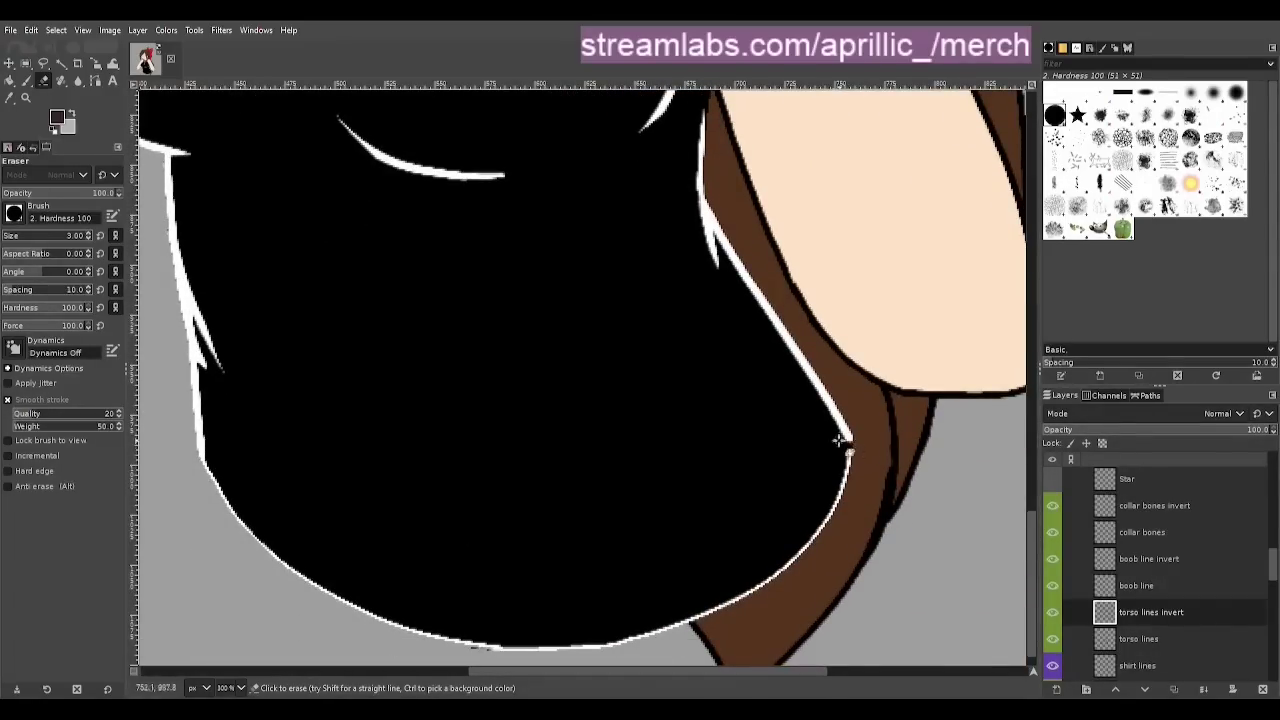
{"action": "left_click_drag", "start_coordinate": [850, 447], "coordinate": [803, 375]}
Erase the white line along the shirt's bottom hem with a 12 px eraser
{"action": "left_click", "coordinate": [25, 236]}
{"action": "mouse_move", "coordinate": [843, 572]}
{"action": "left_mouse_down"}
{"action": "mouse_move", "coordinate": [754, 592]}
{"action": "mouse_move", "coordinate": [335, 492]}
{"action": "left_mouse_up"}
{"action": "left_click", "coordinate": [8, 237]}
{"action": "left_click_drag", "start_coordinate": [751, 671], "coordinate": [679, 671]}
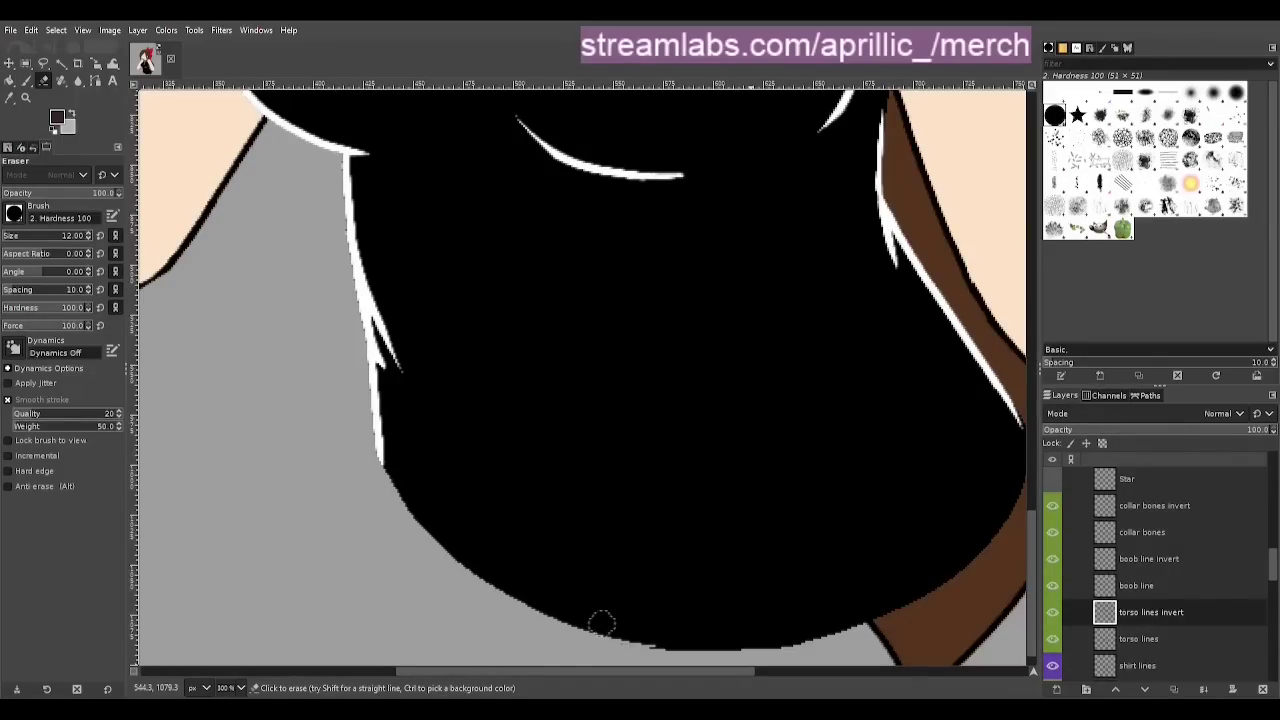
Taper the lower end of the white line on the shirt's left side with a 6 px eraser and undo the excess strokes
{"action": "left_click", "coordinate": [6, 236]}
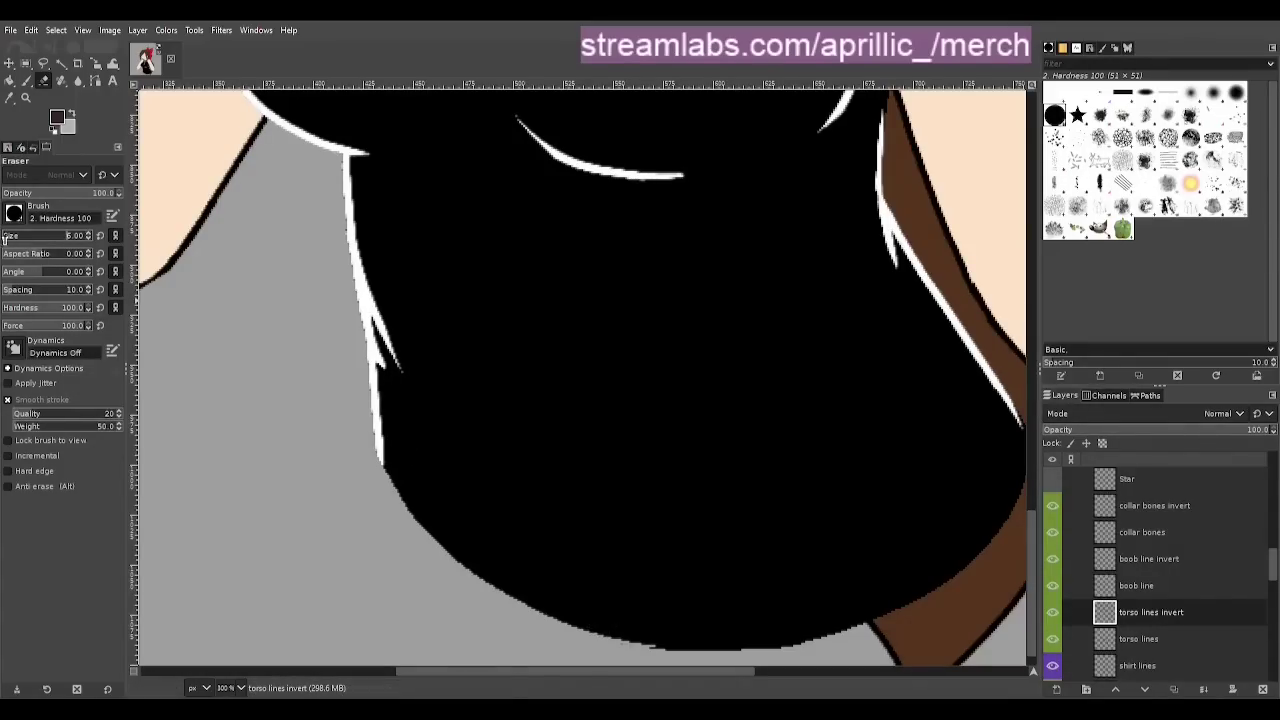
{"action": "mouse_move", "coordinate": [386, 462]}
{"action": "left_mouse_down"}
{"action": "mouse_move", "coordinate": [374, 415]}
{"action": "mouse_move", "coordinate": [384, 462]}
{"action": "mouse_move", "coordinate": [370, 494]}
{"action": "left_mouse_up"}
{"action": "scroll", "coordinate": [1033, 540], "scroll_direction": "up", "scroll_amount": 2}
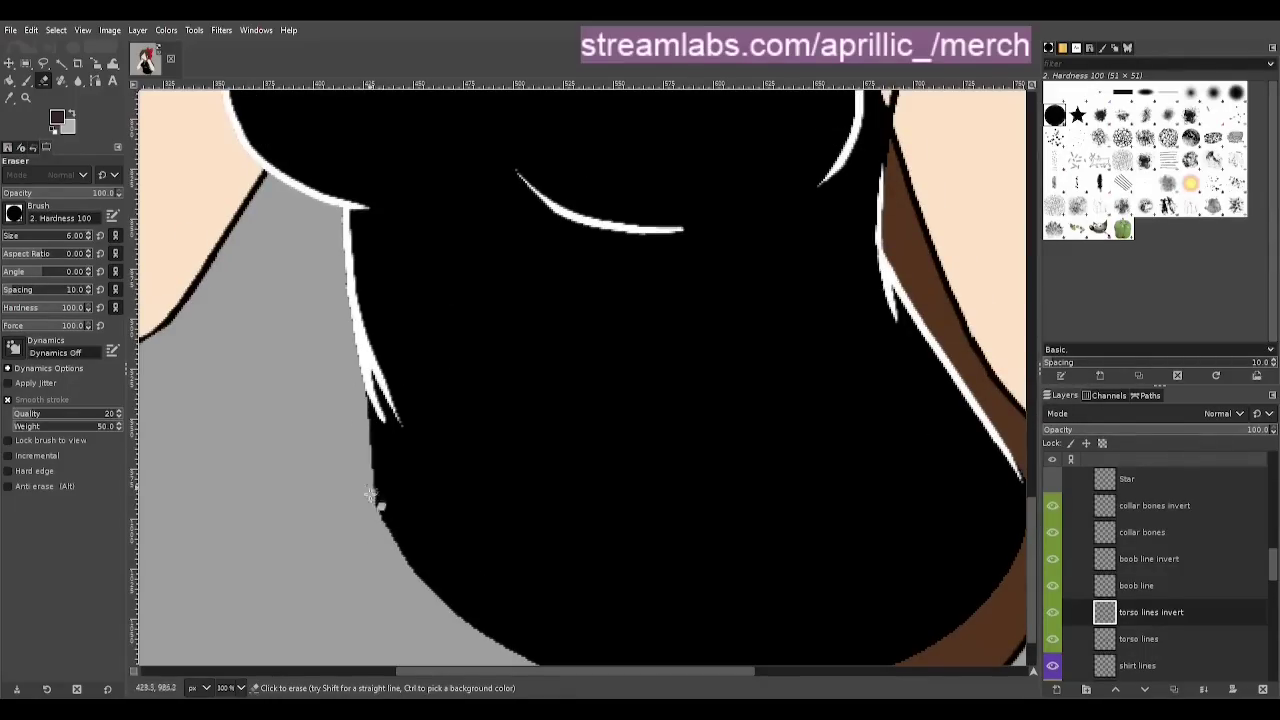
{"action": "key", "text": "ctrl+z"}
{"action": "key", "text": "ctrl+z"}
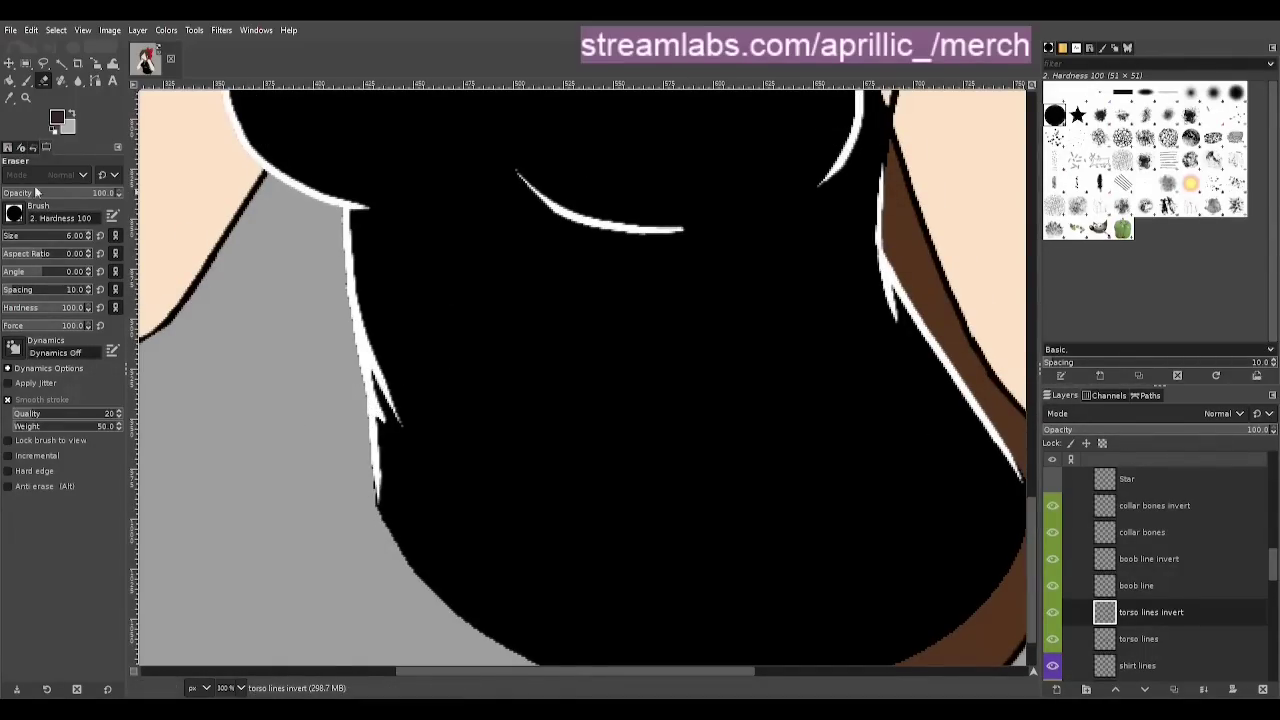
Erase the leftover white along the outer edge of the shirt's right armhole with a 10 px eraser
{"action": "left_click", "coordinate": [60, 63]}
{"action": "scroll", "coordinate": [357, 303], "scroll_direction": "up", "scroll_amount": 1}
{"action": "scroll", "coordinate": [362, 474], "scroll_direction": "up", "scroll_amount": 2}
{"action": "key", "text": "shift+e"}
{"action": "left_click_drag", "start_coordinate": [521, 671], "coordinate": [704, 671]}
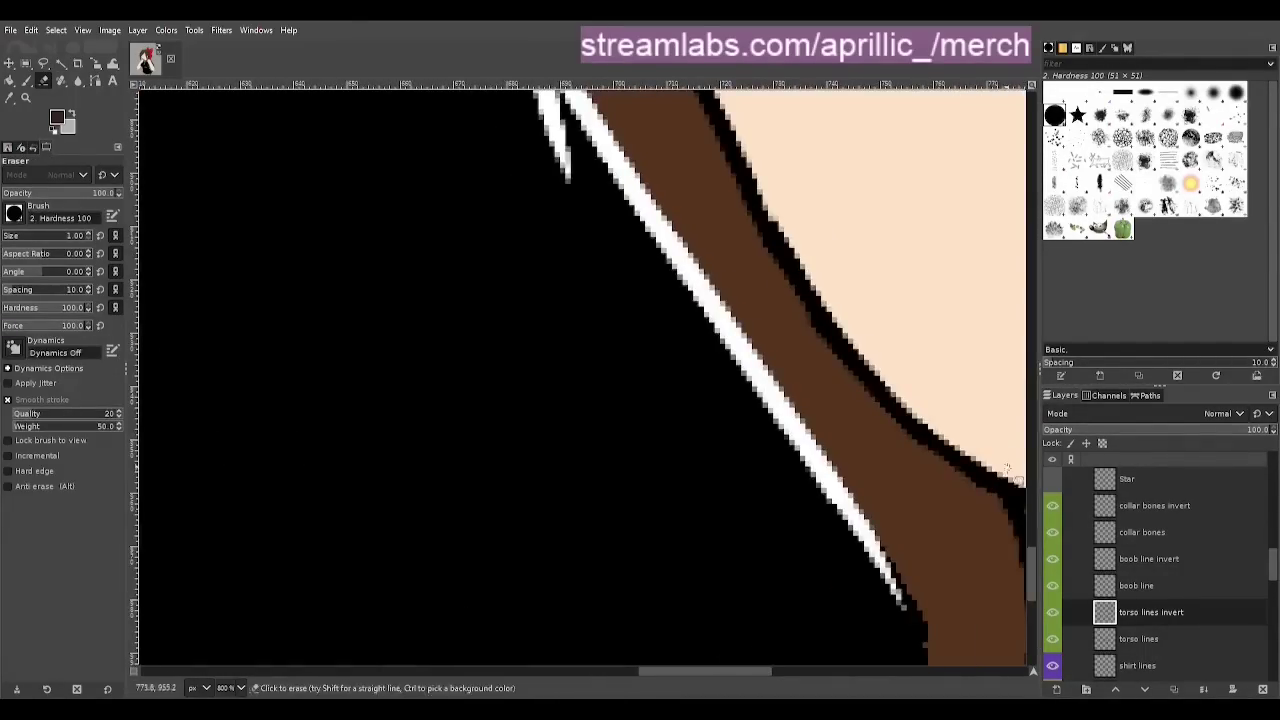
{"action": "scroll", "coordinate": [557, 409], "scroll_direction": "up", "scroll_amount": 5}
{"action": "scroll", "coordinate": [549, 517], "scroll_direction": "down", "scroll_amount": 4}
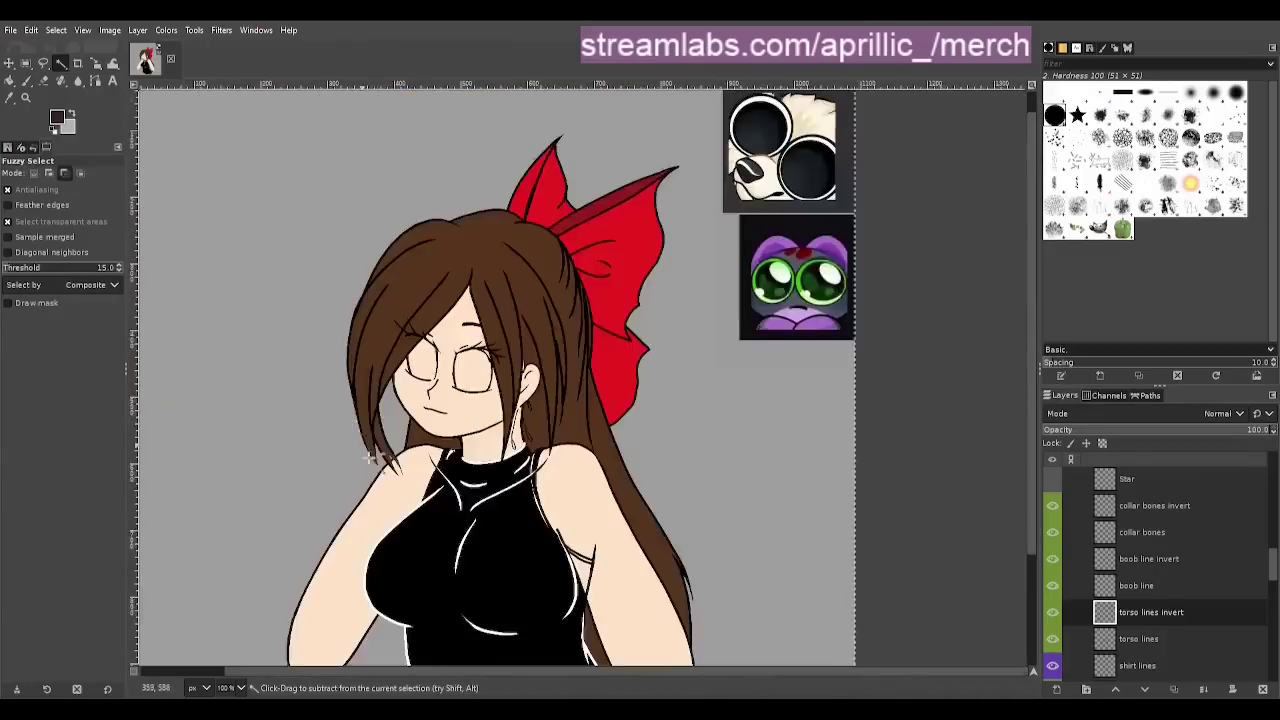
{"action": "scroll", "coordinate": [480, 403], "scroll_direction": "up", "scroll_amount": 2}
{"action": "key", "text": "bracketright"}
{"action": "key", "text": "bracketright"}
{"action": "key", "text": "bracketright"}
{"action": "key", "text": "bracketright"}
{"action": "key", "text": "bracketright"}
{"action": "key", "text": "bracketright"}
{"action": "key", "text": "bracketright"}
{"action": "key", "text": "bracketright"}
{"action": "key", "text": "bracketright"}
{"action": "left_click_drag", "start_coordinate": [661, 479], "coordinate": [652, 399]}
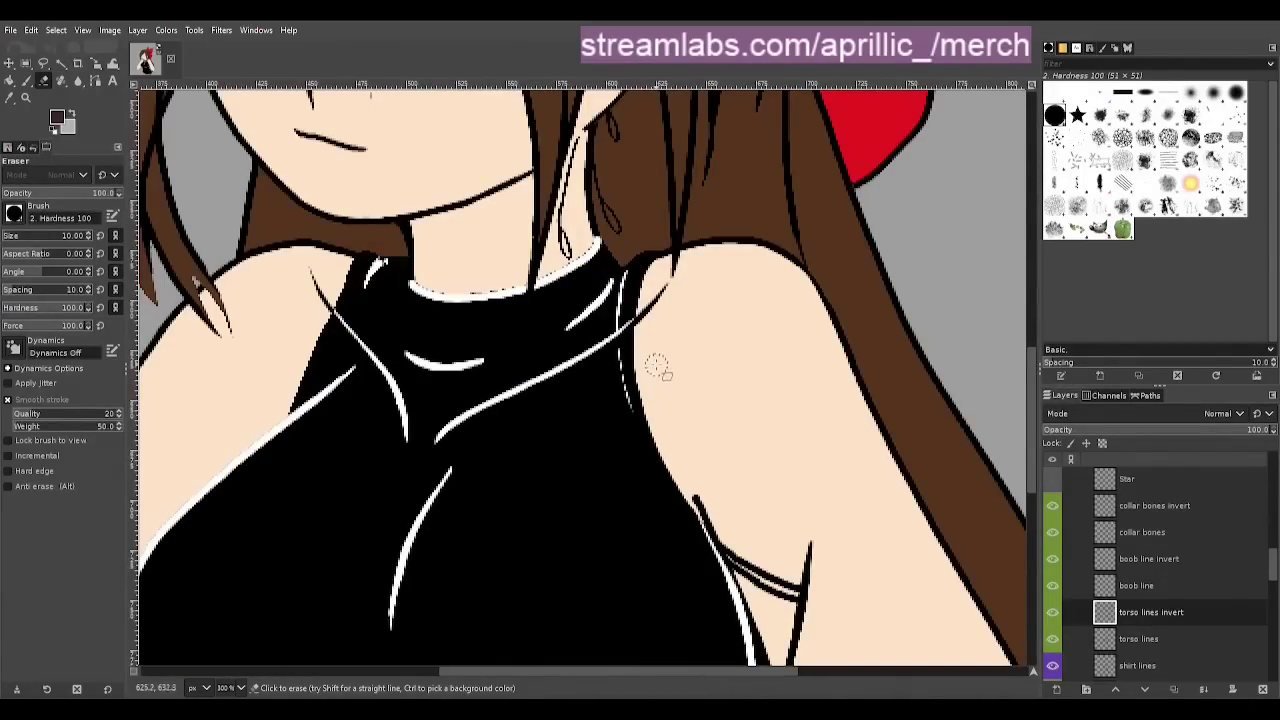
Thin the white neckline line along its upper edge with a 6 px eraser
{"action": "key", "text": "p"}
{"action": "key", "text": "x"}
{"action": "scroll", "coordinate": [514, 357], "scroll_direction": "up", "scroll_amount": 2}
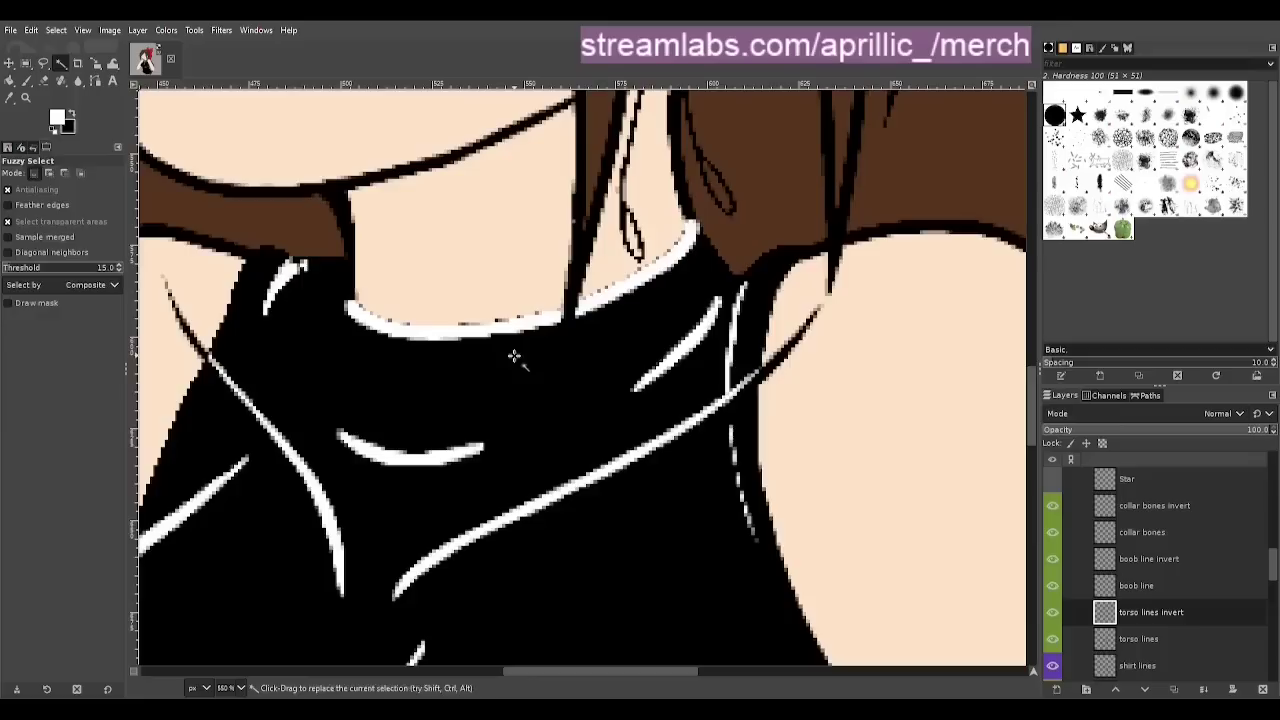
{"action": "key", "text": "shift+e"}
{"action": "key", "text": "bracketleft"}
{"action": "key", "text": "bracketleft"}
{"action": "key", "text": "bracketleft"}
{"action": "key", "text": "bracketleft"}
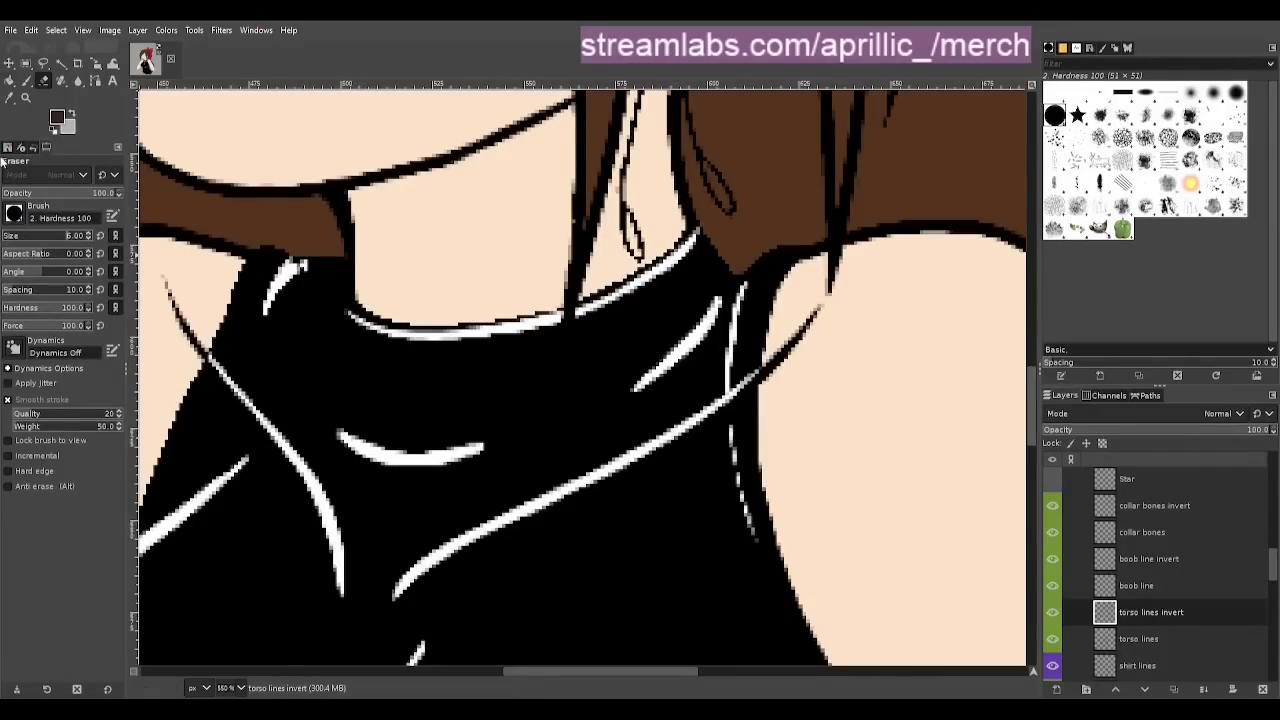
Thin the right part of the neckline line and taper the white collar fold lines with a 1 px eraser
{"action": "key", "text": "u"}
{"action": "key", "text": "shift+e"}
{"action": "scroll", "coordinate": [723, 154], "scroll_direction": "down", "scroll_amount": 3}
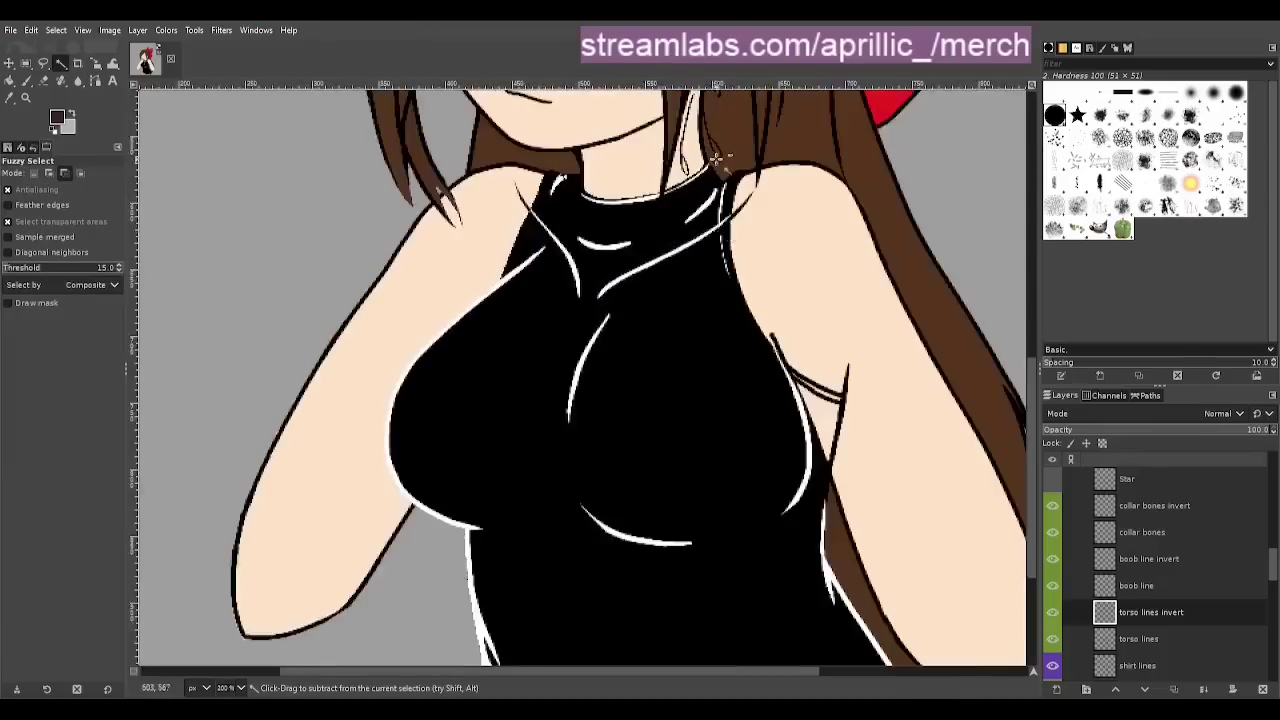
{"action": "scroll", "coordinate": [680, 142], "scroll_direction": "up", "scroll_amount": 3}
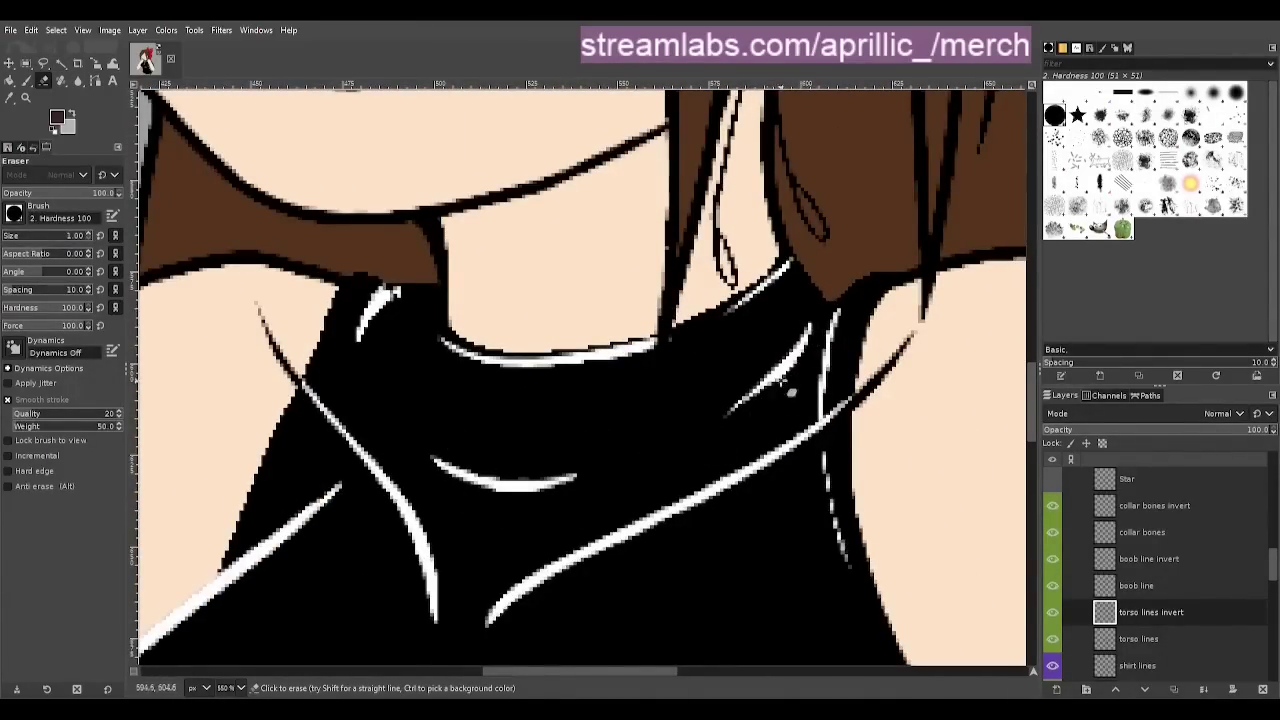
With the shirt colour layer temporarily hidden, paint a white 2 px fold down from the neckline's left corner, taper it with the eraser and save
{"action": "key", "text": "p"}
{"action": "scroll", "coordinate": [1140, 560], "scroll_direction": "down", "scroll_amount": 6}
{"action": "left_click", "coordinate": [1052, 508]}
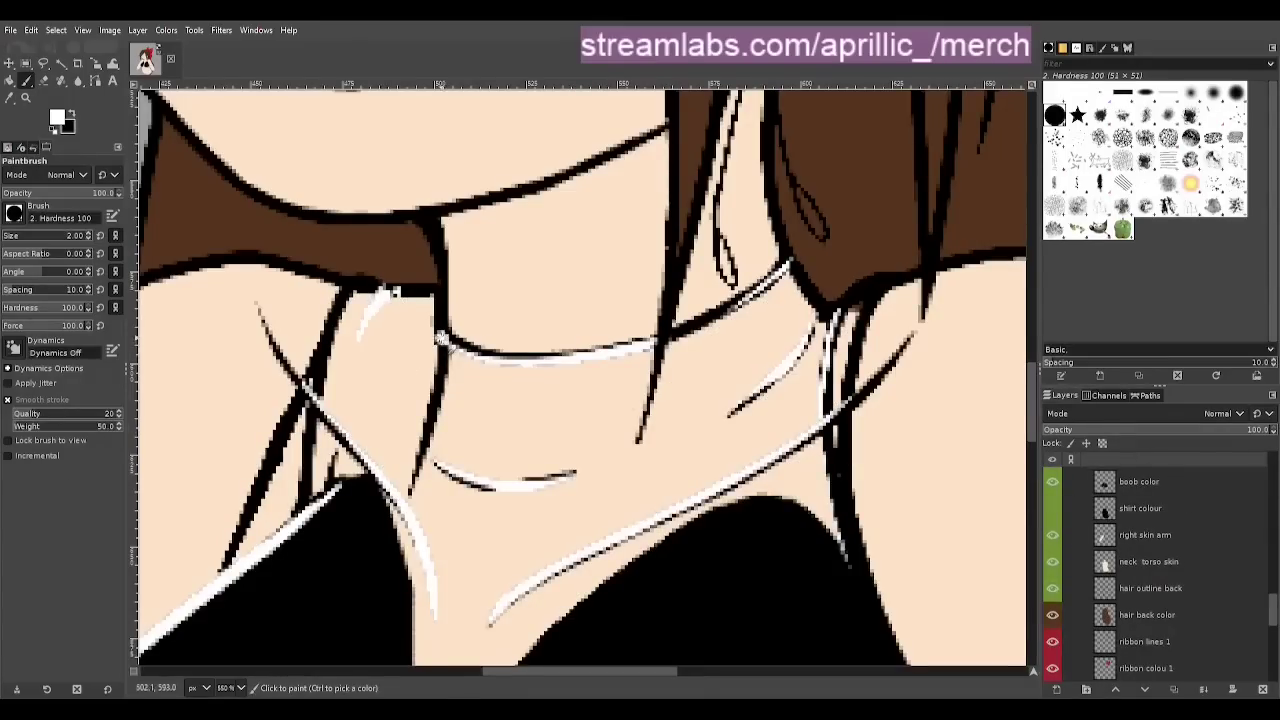
{"action": "left_click_drag", "start_coordinate": [438, 338], "coordinate": [416, 490]}
{"action": "left_click", "coordinate": [1052, 508]}
{"action": "key", "text": "shift+e"}
{"action": "key", "text": "x"}
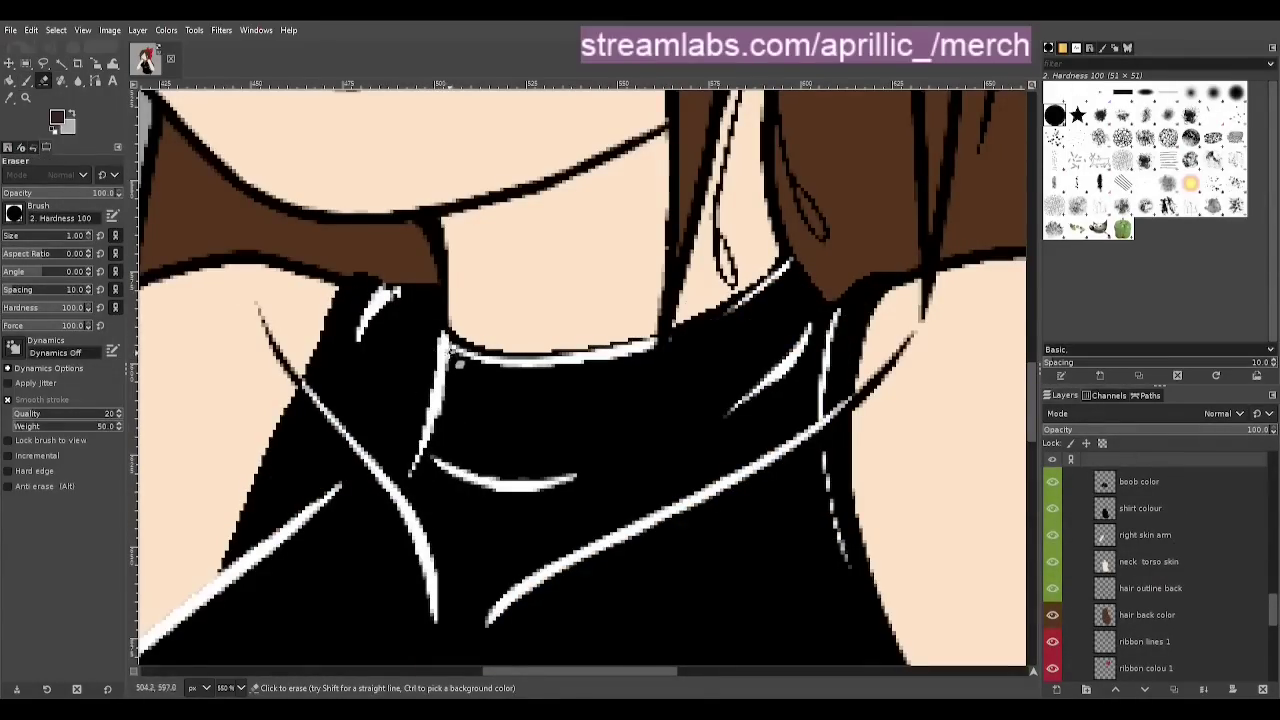
{"action": "key", "text": "1"}
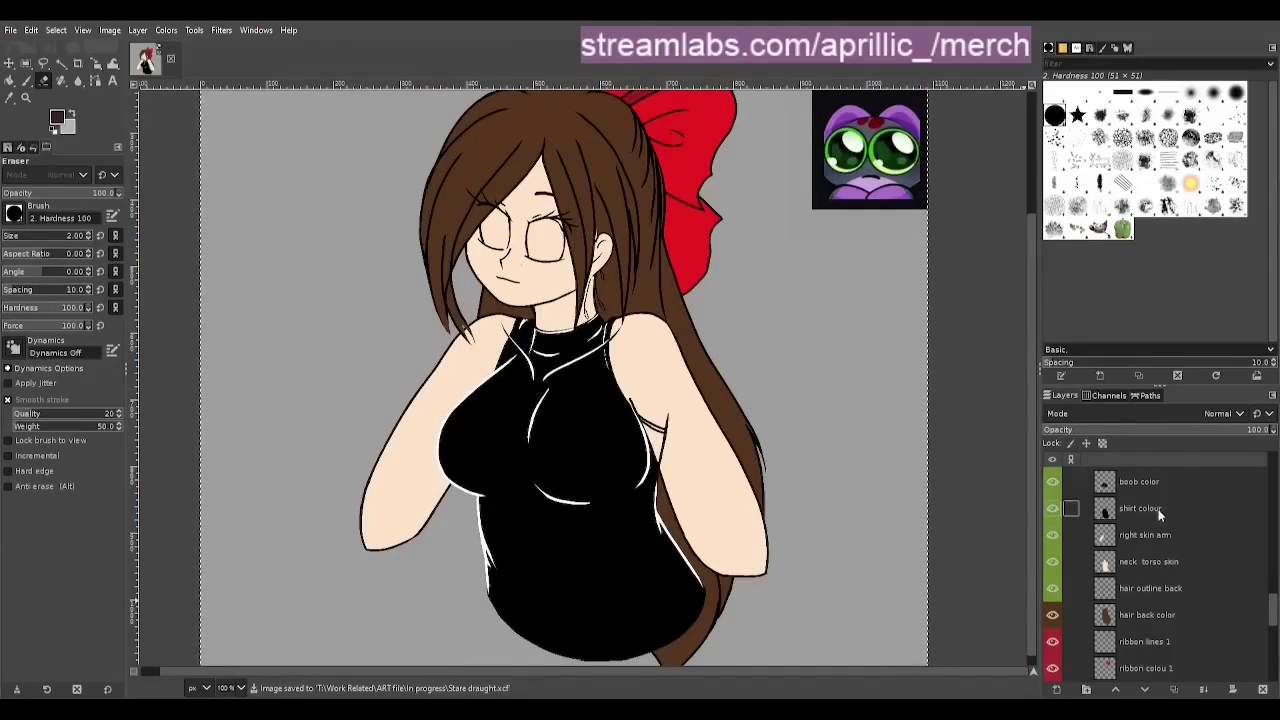
Hide the skin, boob color and shirt colour layers and select the torso lines layer to examine the black lines near the collar
{"action": "scroll", "coordinate": [1158, 509], "scroll_direction": "up", "scroll_amount": 3}
{"action": "left_click", "coordinate": [1052, 602]}
{"action": "left_click", "coordinate": [1054, 656]}
{"action": "left_click", "coordinate": [1143, 496]}
{"action": "scroll", "coordinate": [1100, 530], "scroll_direction": "up", "scroll_amount": 3}
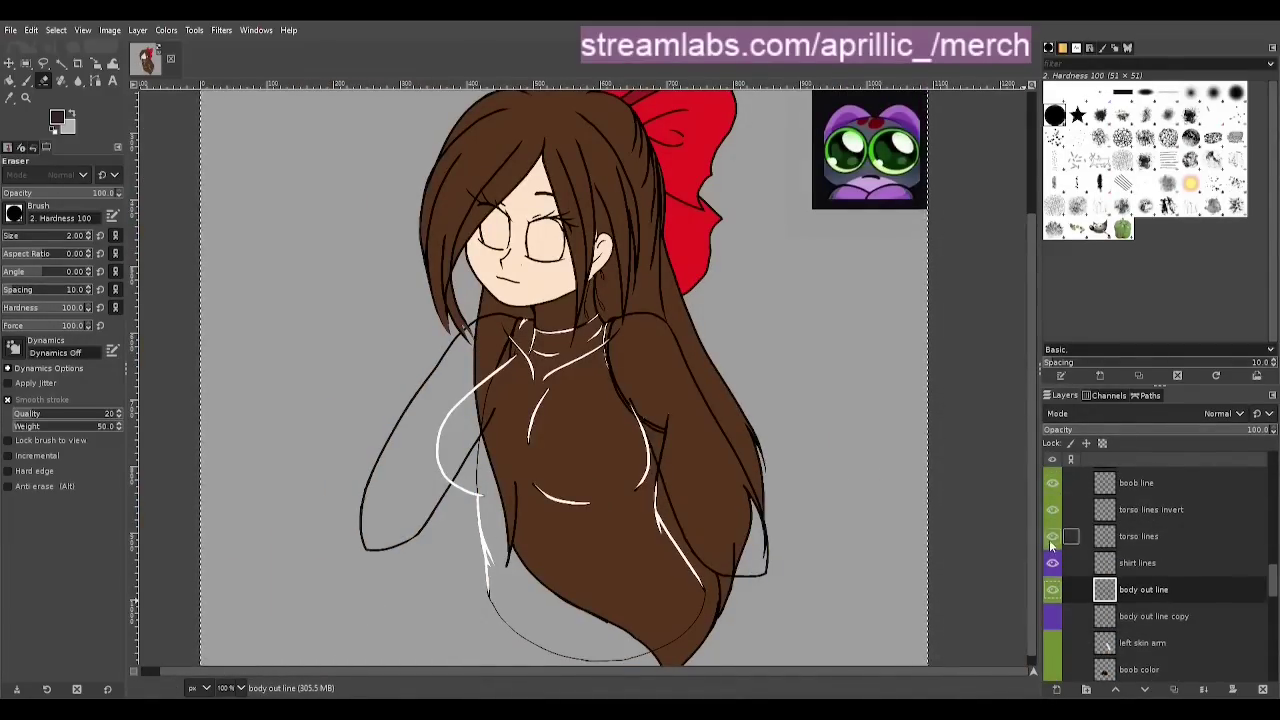
{"action": "left_click", "coordinate": [1138, 536]}
{"action": "scroll", "coordinate": [523, 355], "scroll_direction": "up", "scroll_amount": 5}
{"action": "key", "text": "bracketleft"}
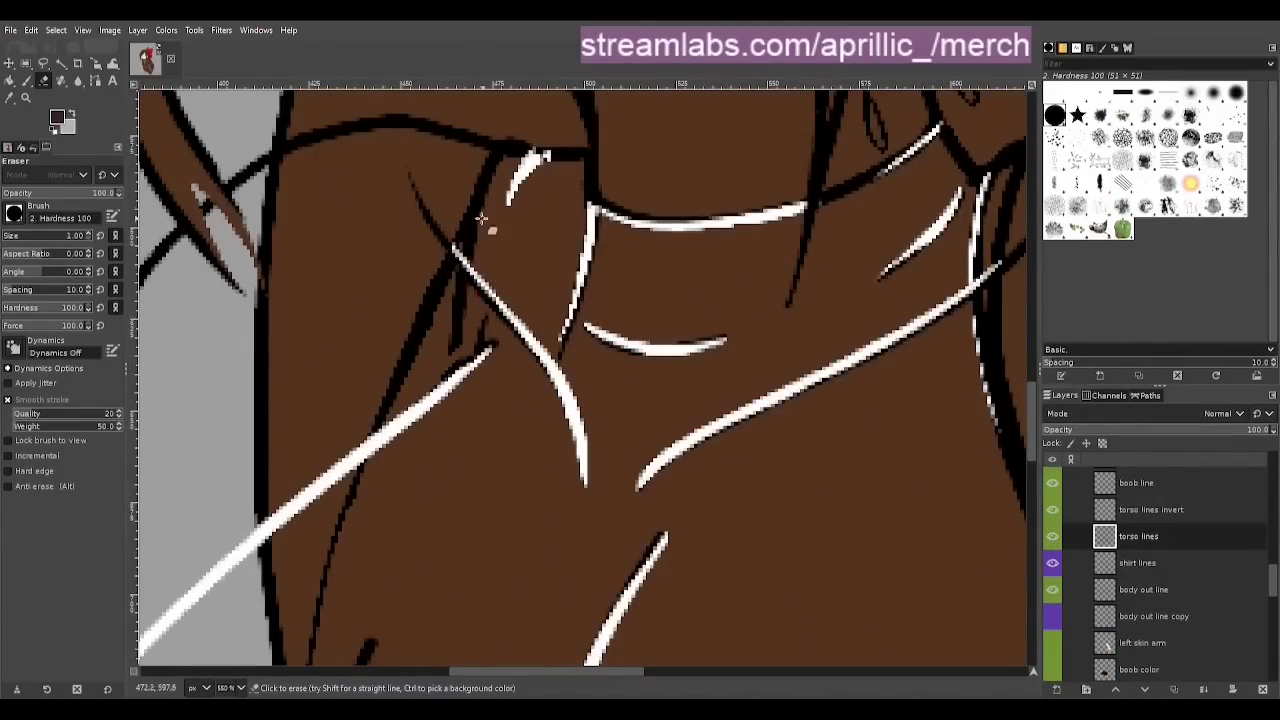
Show the left skin arm, boob color, shirt colour, right skin arm and neck torso skin layers again
{"action": "scroll", "coordinate": [1191, 620], "scroll_direction": "down", "scroll_amount": 2}
{"action": "left_click", "coordinate": [1052, 582]}
{"action": "left_click", "coordinate": [1052, 608]}
{"action": "left_click", "coordinate": [1052, 635]}
{"action": "left_click", "coordinate": [1052, 662]}
{"action": "left_click", "coordinate": [1052, 679]}
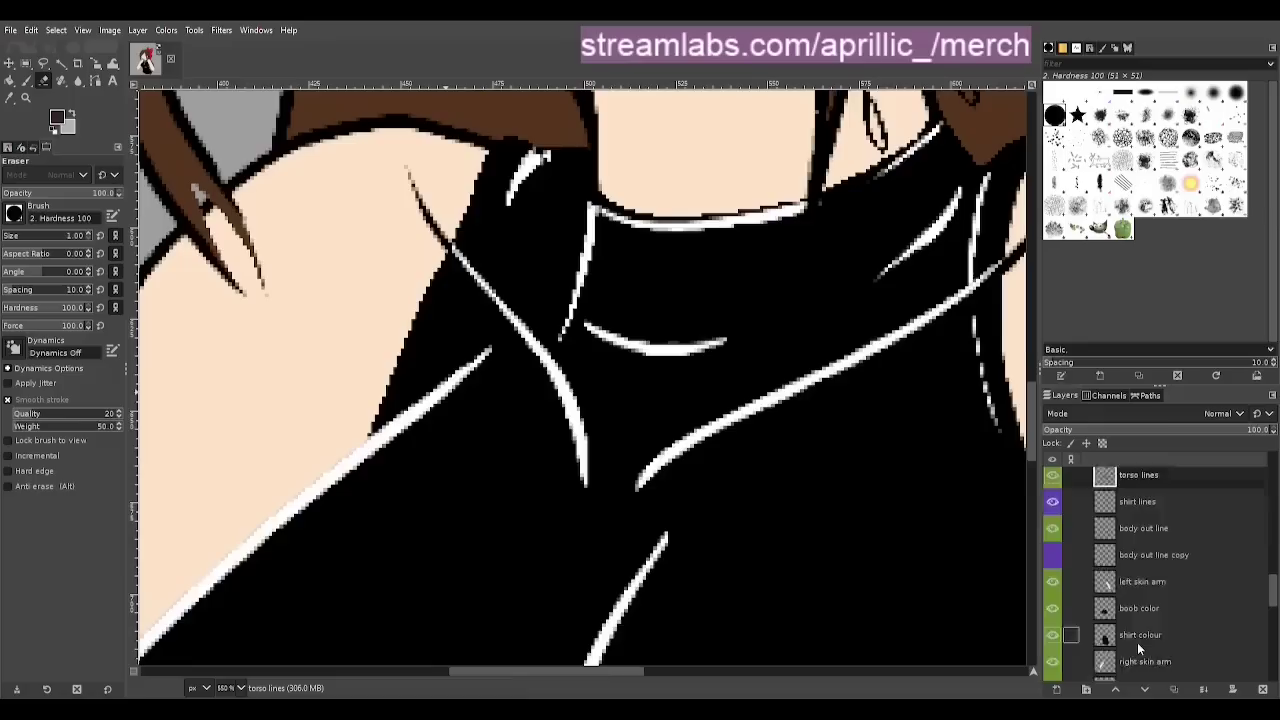
Smooth the shirt's left armhole edge in black on the torso lines layer with a 3 px brush
{"action": "scroll", "coordinate": [1137, 649], "scroll_direction": "up", "scroll_amount": 3}
{"action": "scroll", "coordinate": [498, 221], "scroll_direction": "down", "scroll_amount": 1}
{"action": "key", "text": "p"}
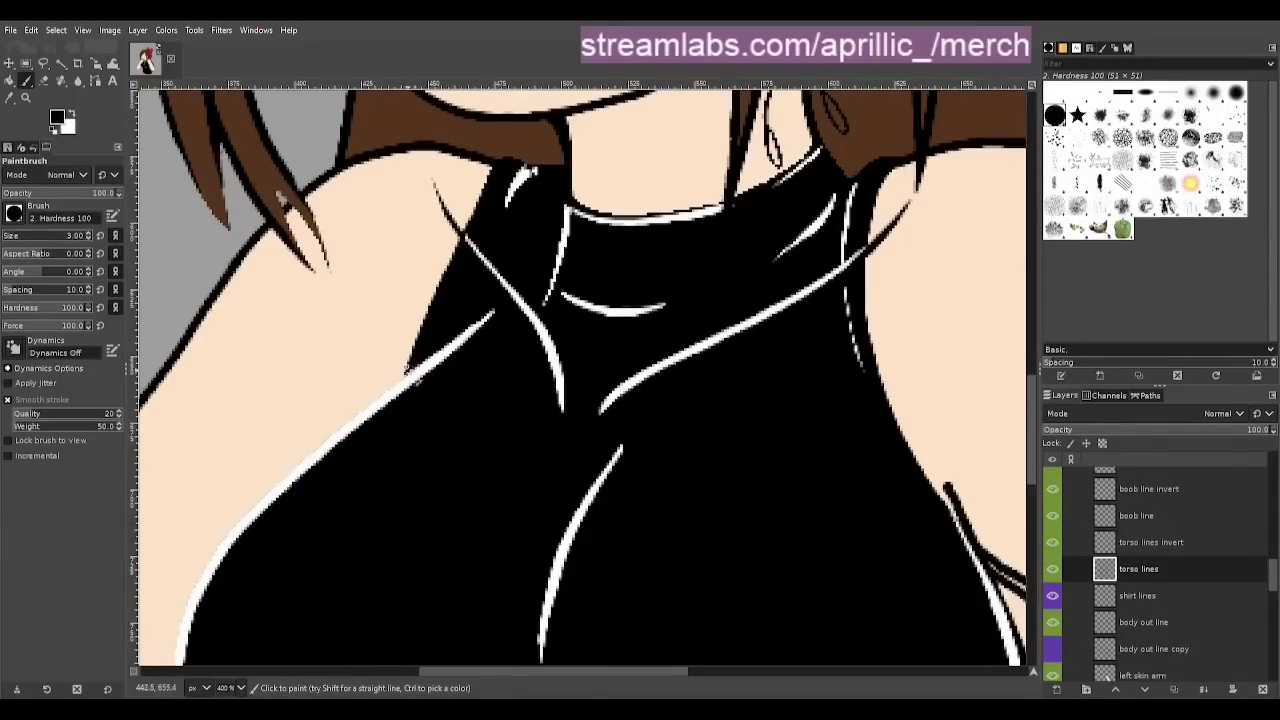
{"action": "key", "text": "shift+e"}
{"action": "scroll", "coordinate": [540, 320], "scroll_direction": "down", "scroll_amount": 5}
{"action": "scroll", "coordinate": [571, 309], "scroll_direction": "up", "scroll_amount": 4}
{"action": "scroll", "coordinate": [1173, 569], "scroll_direction": "down", "scroll_amount": 5}
{"action": "scroll", "coordinate": [1173, 569], "scroll_direction": "up", "scroll_amount": 2}
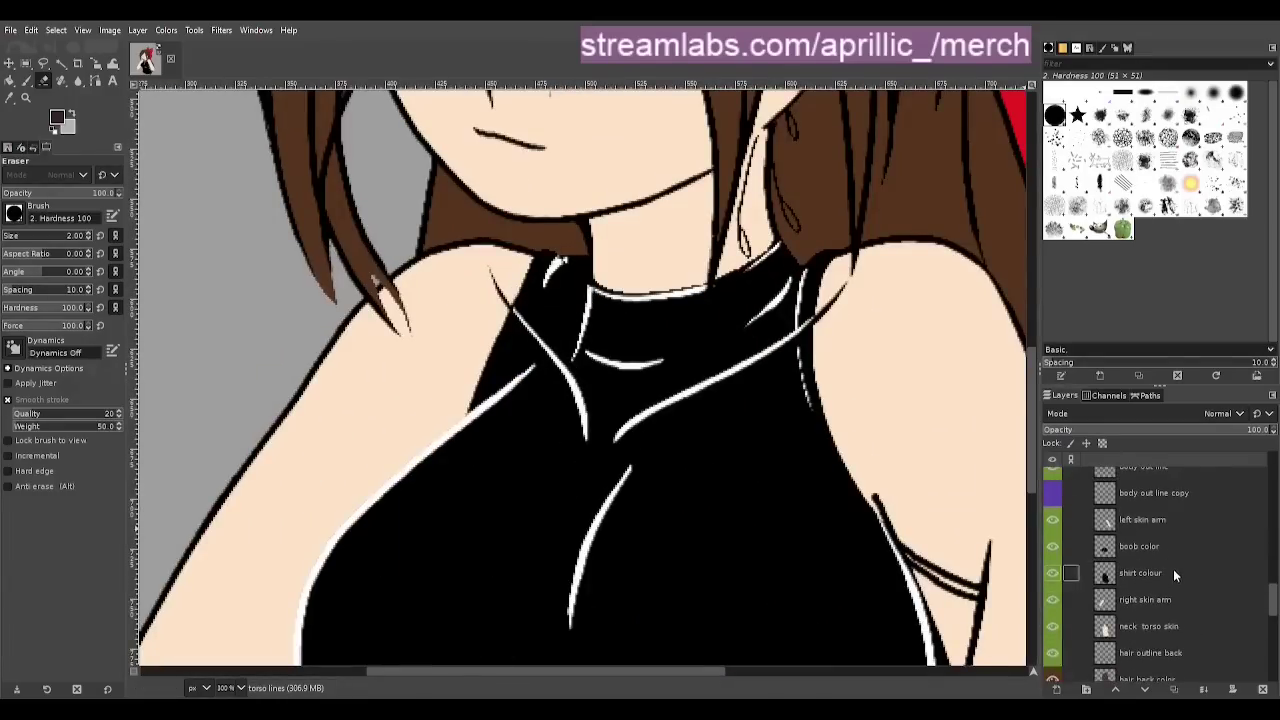
Repaint the left shoulder accent and add a small armpit crease in white on the torso lines invert layer, taper them and save the image
{"action": "left_click", "coordinate": [1151, 478]}
{"action": "scroll", "coordinate": [571, 275], "scroll_direction": "up", "scroll_amount": 1}
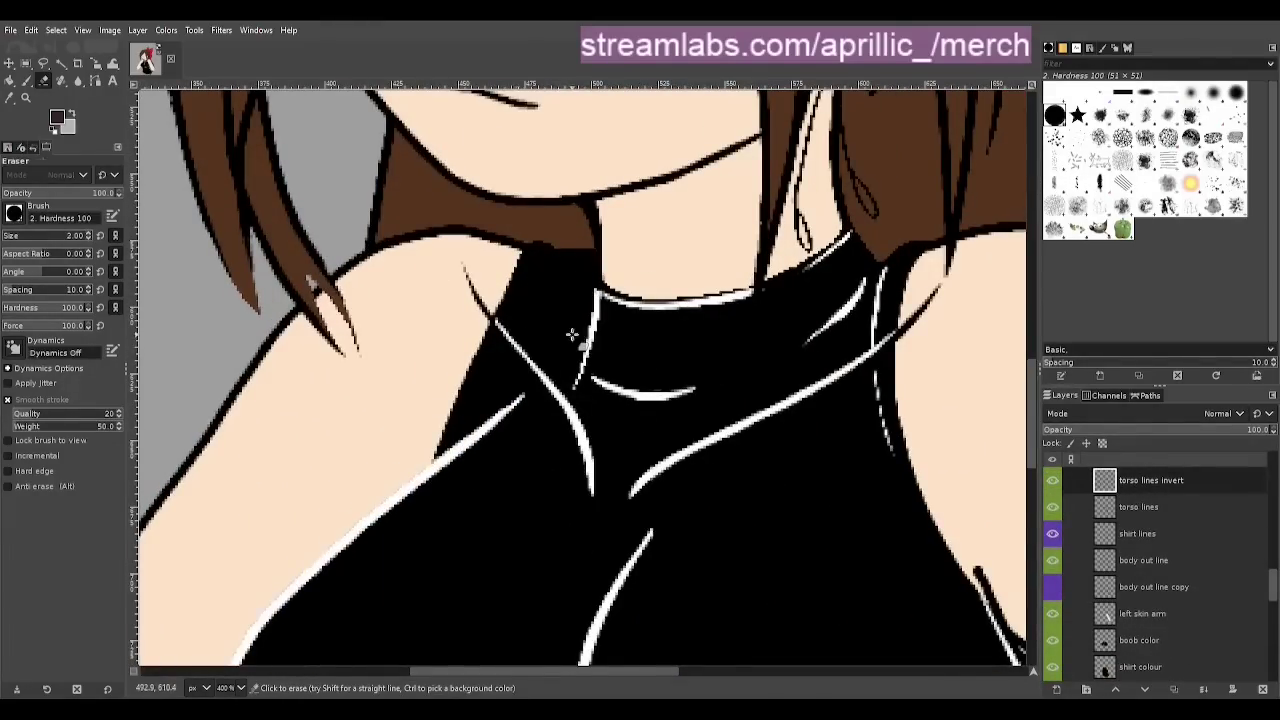
{"action": "key", "text": "p"}
{"action": "key", "text": "x"}
{"action": "left_click_drag", "start_coordinate": [556, 256], "coordinate": [522, 293]}
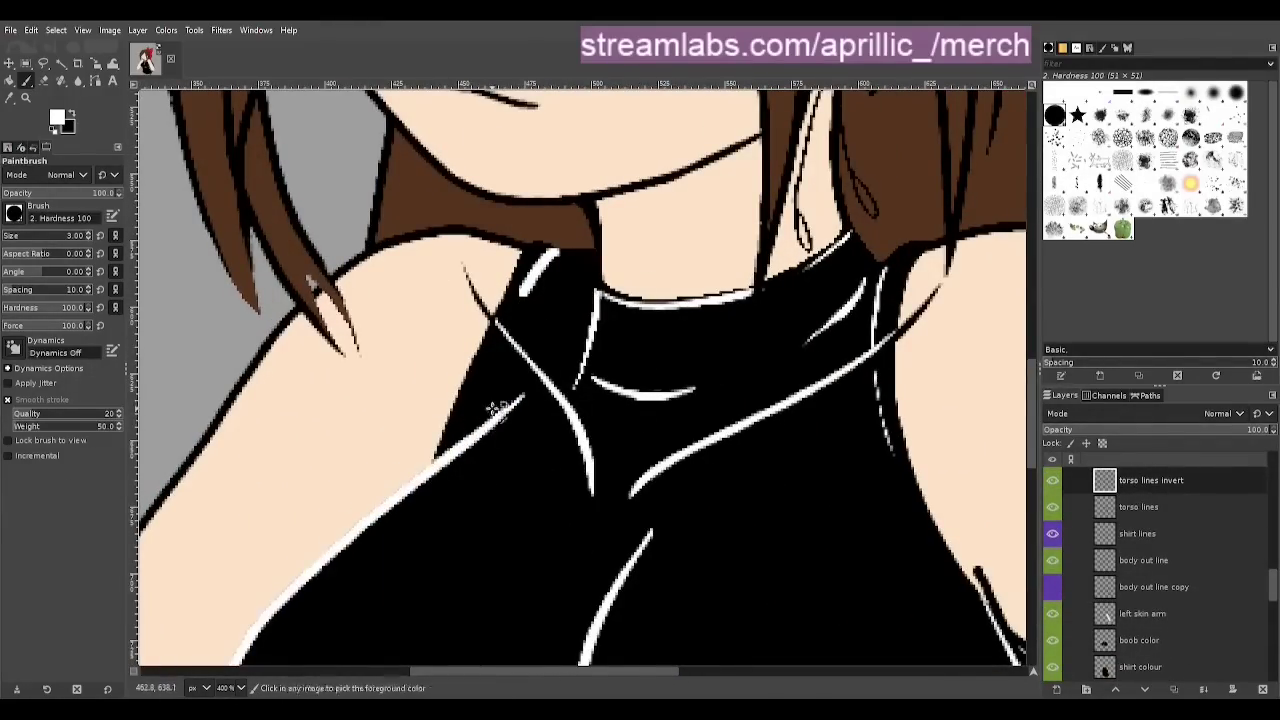
{"action": "key", "text": "shift+e"}
{"action": "key", "text": "x"}
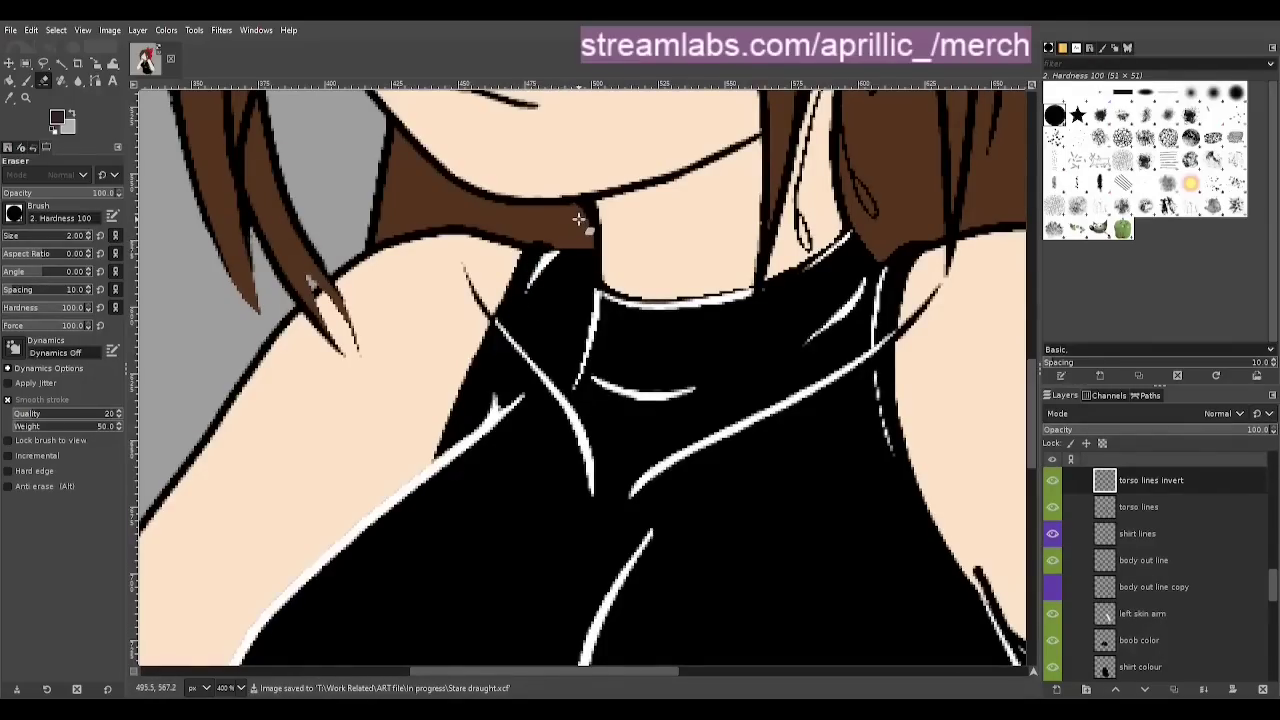
Try moving the left skin arm layer above the torso lines invert layer
{"action": "scroll", "coordinate": [671, 190], "scroll_direction": "down", "scroll_amount": 5}
{"action": "left_click_drag", "start_coordinate": [809, 672], "coordinate": [854, 672]}
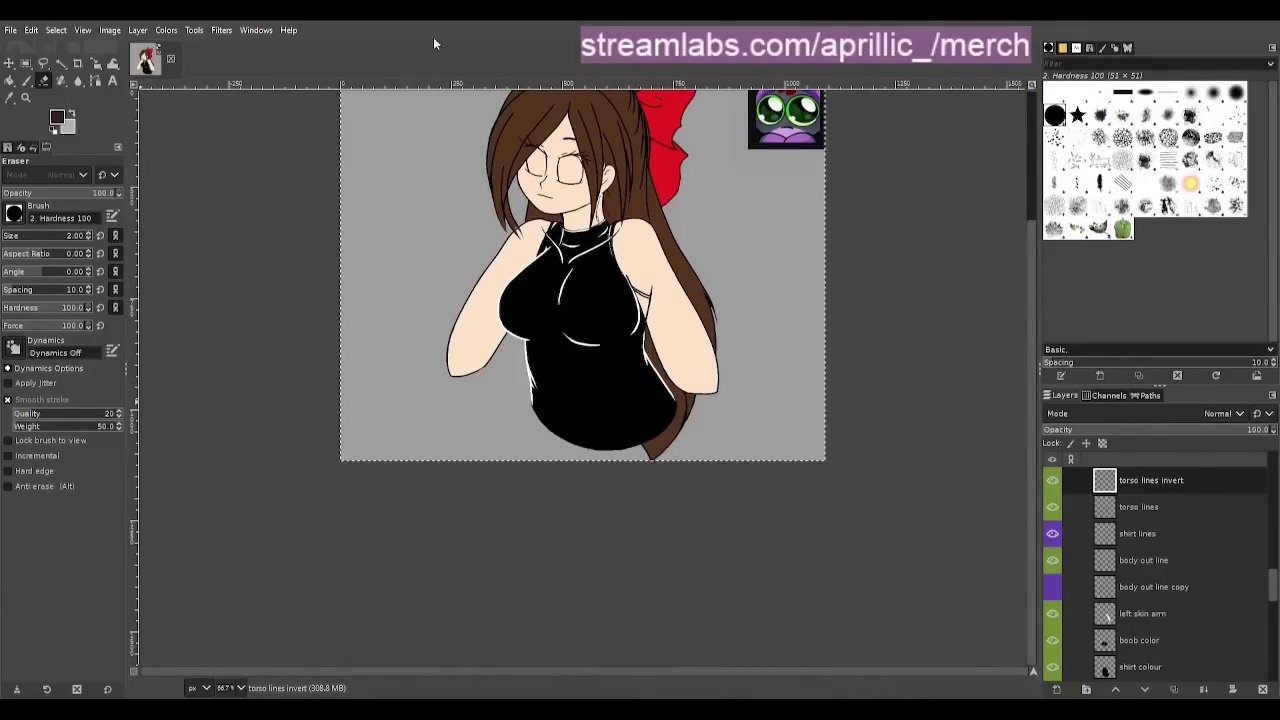
{"action": "scroll", "coordinate": [636, 305], "scroll_direction": "up", "scroll_amount": 2}
{"action": "left_click_drag", "start_coordinate": [1150, 614], "coordinate": [1150, 474]}
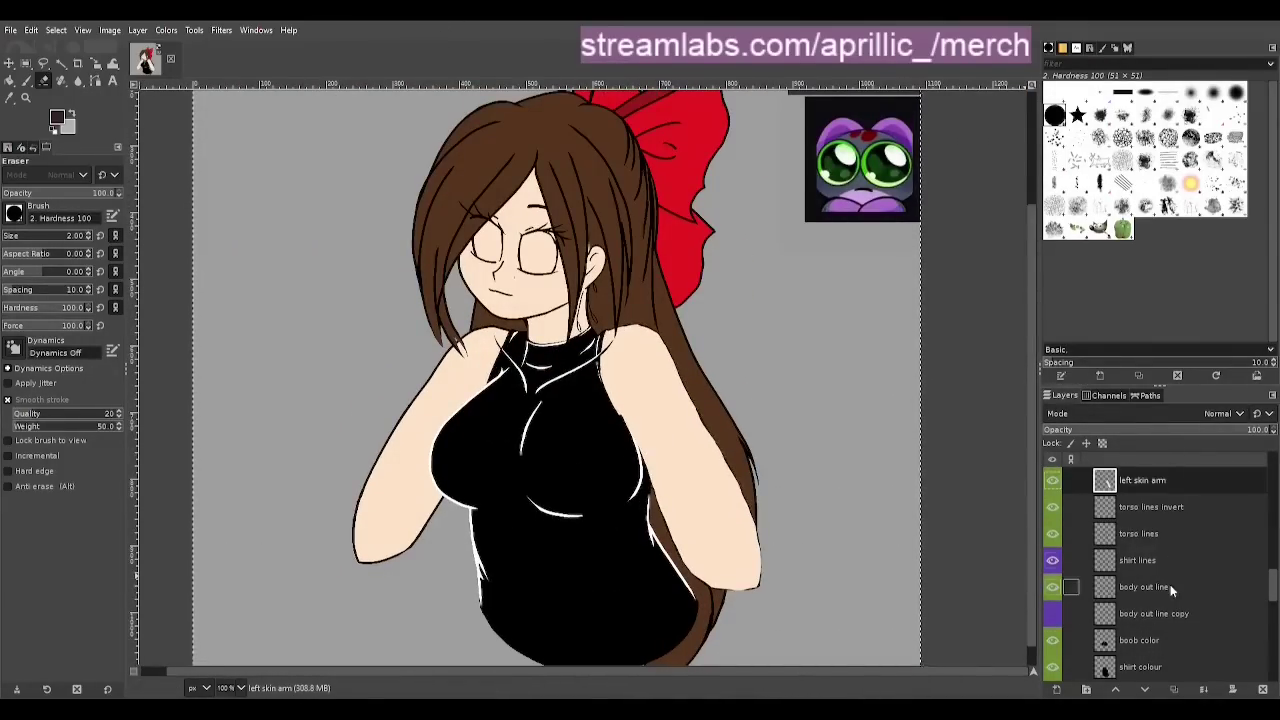
{"action": "left_click_drag", "start_coordinate": [1170, 587], "coordinate": [1160, 620]}
Try copying the left arm's lines from the body out line layer into a new left arm outline #1 layer above torso lines invert
{"action": "left_click", "coordinate": [1150, 560]}
{"action": "key", "text": "r"}
{"action": "left_click_drag", "start_coordinate": [588, 316], "coordinate": [833, 606]}
{"action": "key", "text": "ctrl+c"}
{"action": "key", "text": "ctrl+v"}
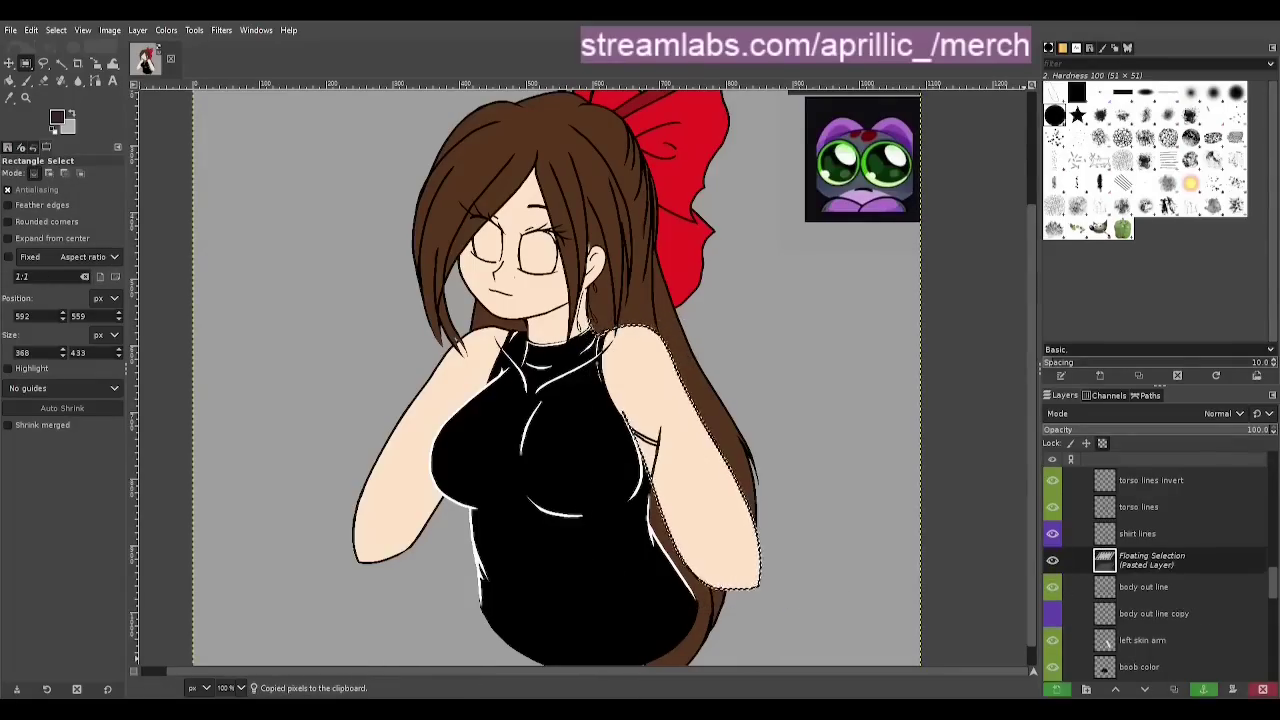
{"action": "key", "text": "ctrl+shift+n"}
{"action": "double_click", "coordinate": [1150, 560]}
{"action": "type", "text": "lef"}
{"action": "key", "text": "Return"}
{"action": "left_click_drag", "start_coordinate": [1160, 560], "coordinate": [1165, 474]}
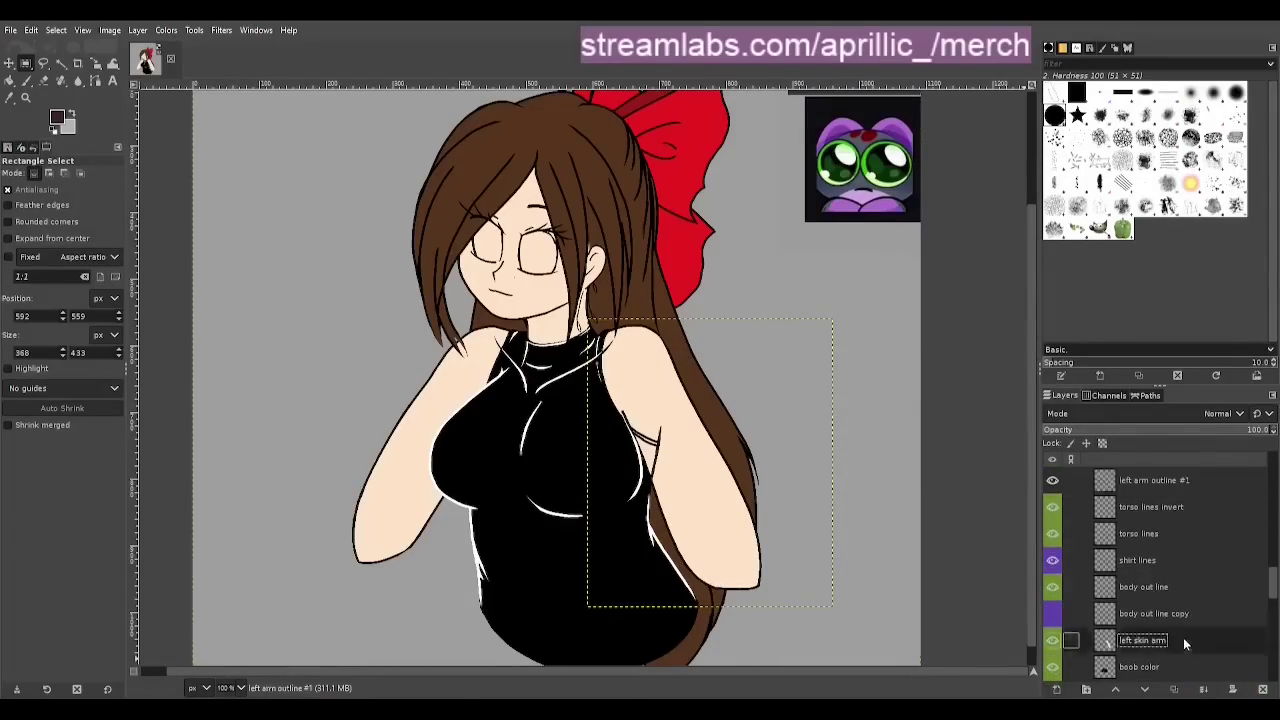
Discard the pasted left arm outline layer, clear the selection and save the image
{"action": "mouse_move", "coordinate": [1183, 639]}
{"action": "left_mouse_down"}
{"action": "mouse_move", "coordinate": [1160, 500]}
{"action": "mouse_move", "coordinate": [1195, 650]}
{"action": "left_mouse_up"}
{"action": "left_click", "coordinate": [1055, 507]}
{"action": "left_click", "coordinate": [1052, 508]}
{"action": "left_click_drag", "start_coordinate": [1195, 481], "coordinate": [1200, 582]}
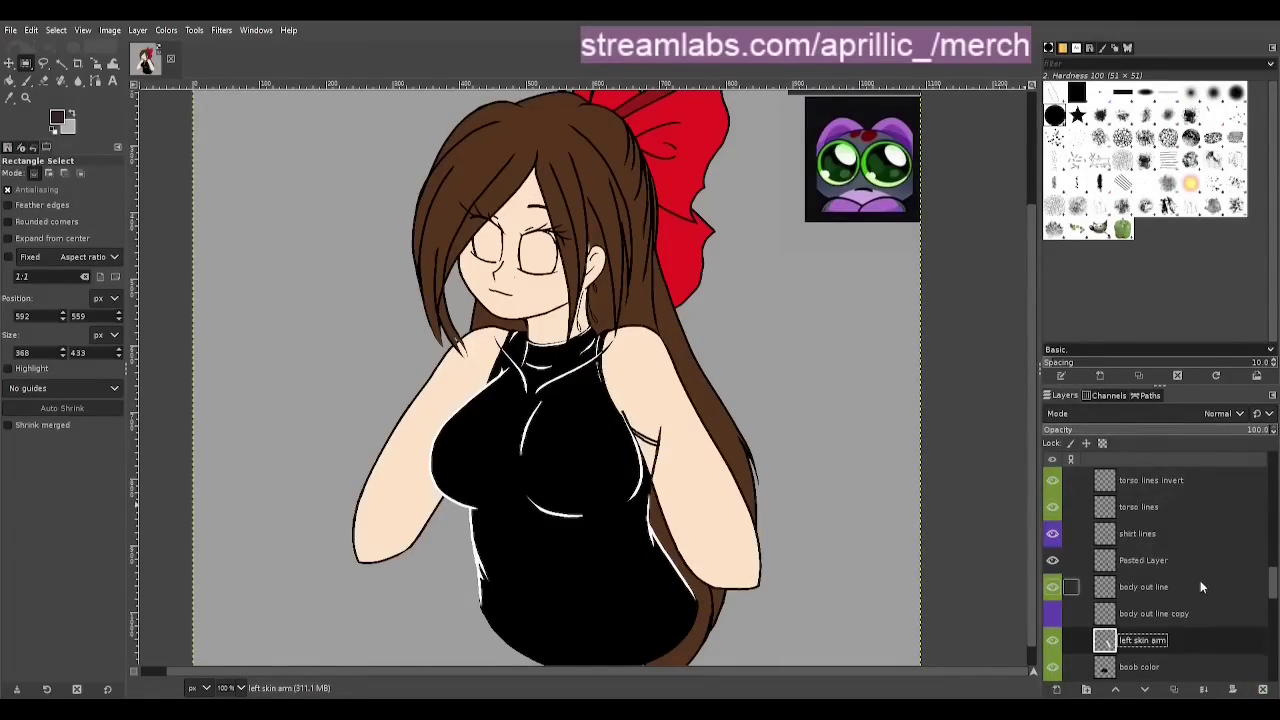
{"action": "left_click", "coordinate": [1203, 689]}
{"action": "left_click", "coordinate": [971, 372]}
{"action": "key", "text": "ctrl+s"}
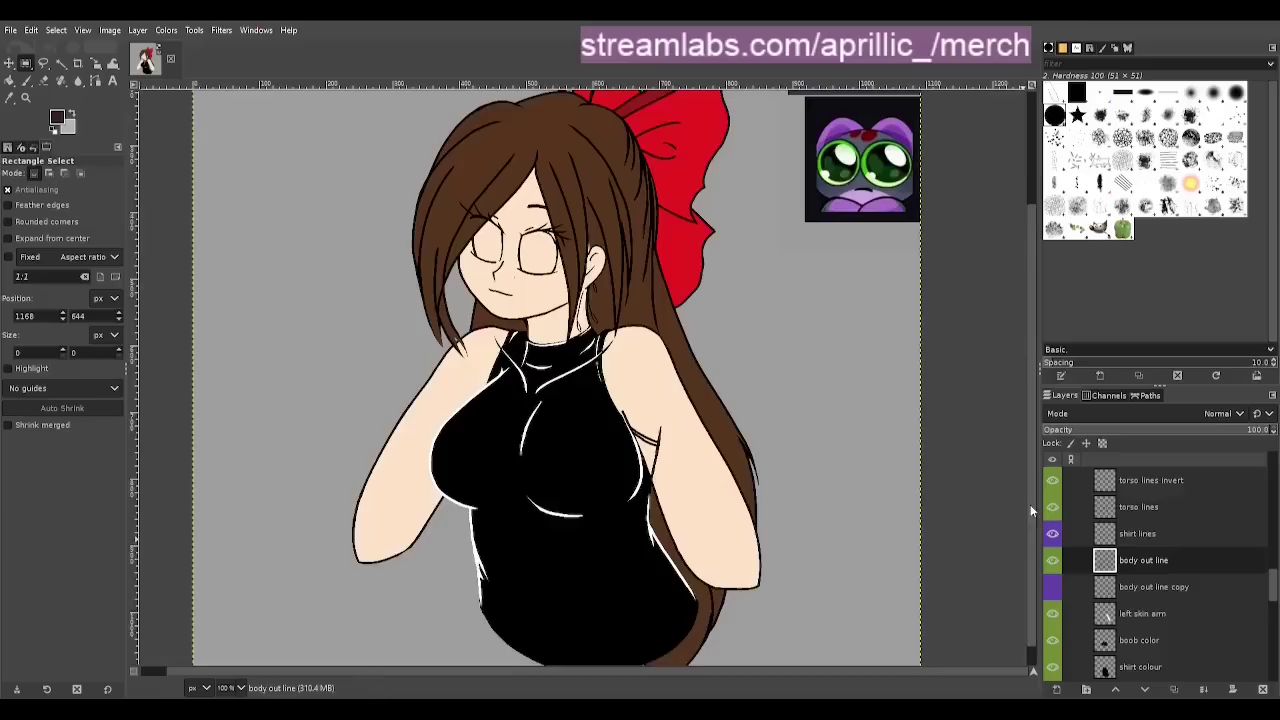
Duplicate the ribbon lines 2 layer, name the copy ribbon lines 2 colour 2 and place it below ribbon lines 2 colour
{"action": "scroll", "coordinate": [917, 483], "scroll_direction": "up", "scroll_amount": 1}
{"action": "scroll", "coordinate": [917, 483], "scroll_direction": "down", "scroll_amount": 2}
{"action": "scroll", "coordinate": [1148, 551], "scroll_direction": "up", "scroll_amount": 1}
{"action": "scroll", "coordinate": [1148, 551], "scroll_direction": "down", "scroll_amount": 9}
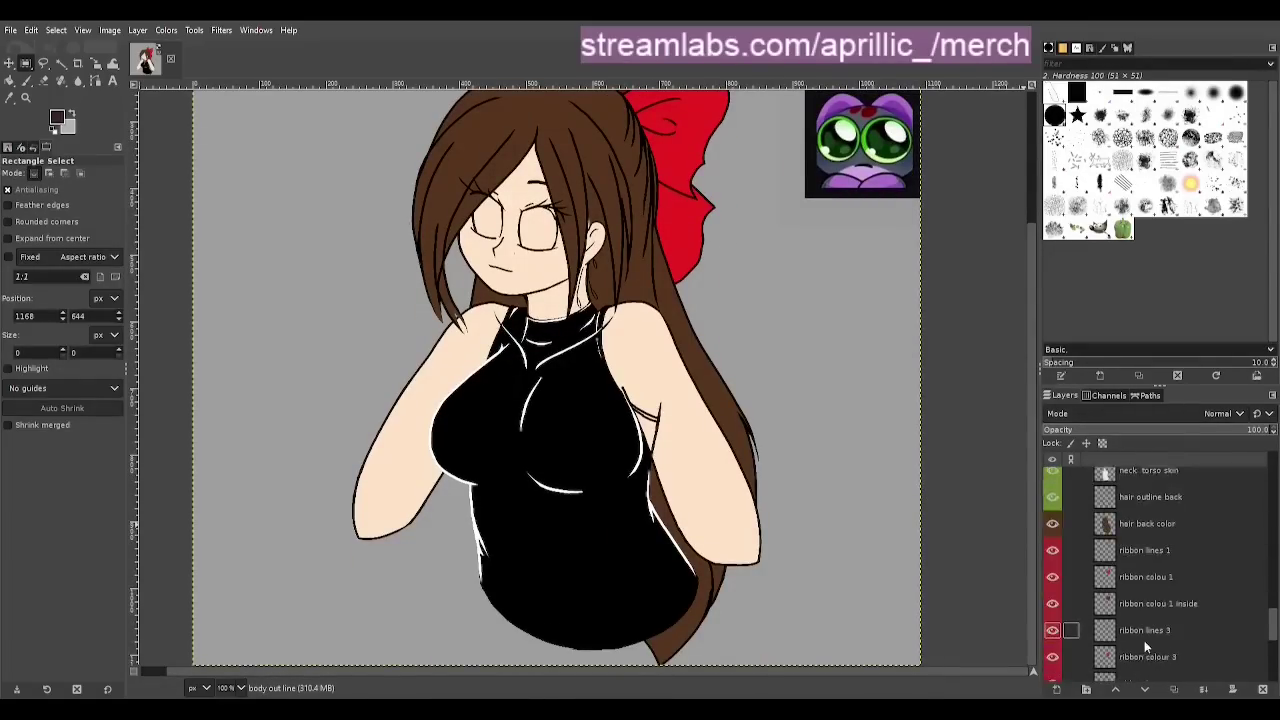
{"action": "left_click", "coordinate": [1144, 650]}
{"action": "left_click", "coordinate": [1144, 622]}
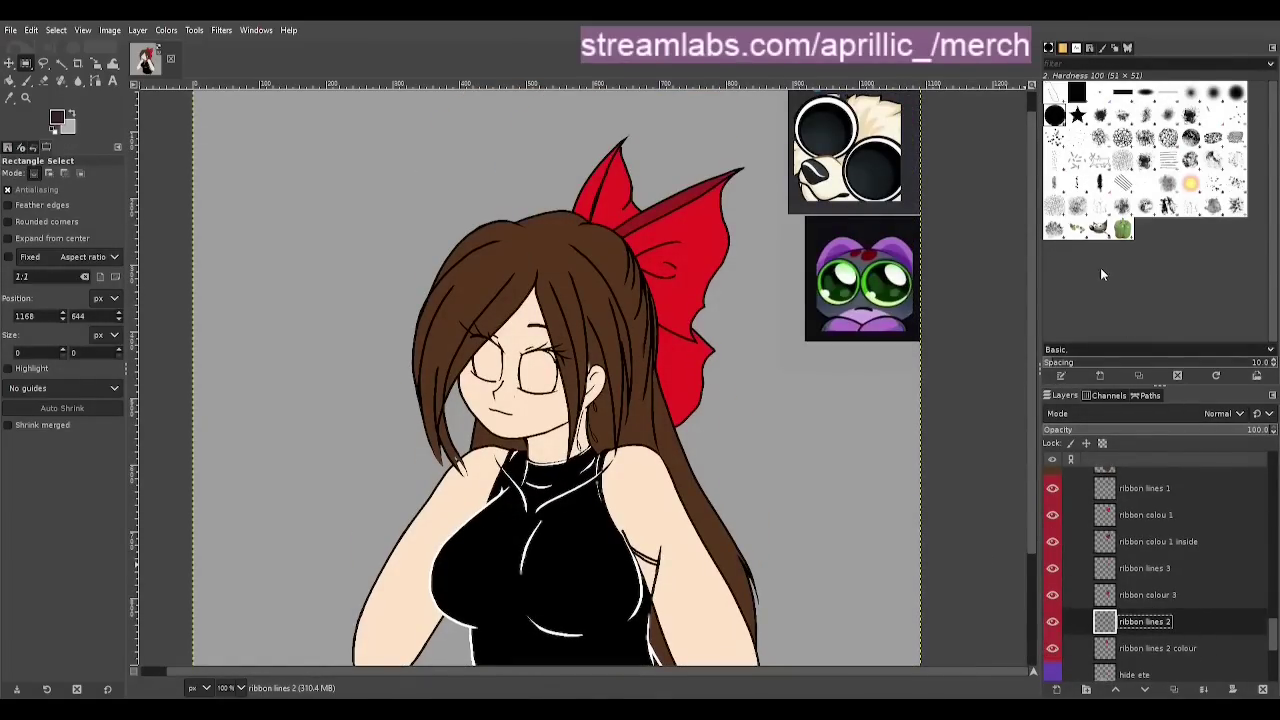
{"action": "key", "text": "ctrl+shift+d"}
{"action": "double_click", "coordinate": [1150, 622]}
{"action": "mouse_move", "coordinate": [1172, 622]}
{"action": "left_mouse_down"}
{"action": "mouse_move", "coordinate": [1213, 624]}
{"action": "mouse_move", "coordinate": [1212, 668]}
{"action": "left_mouse_up"}
{"action": "type", "text": "colour 2"}
{"action": "key", "text": "Return"}
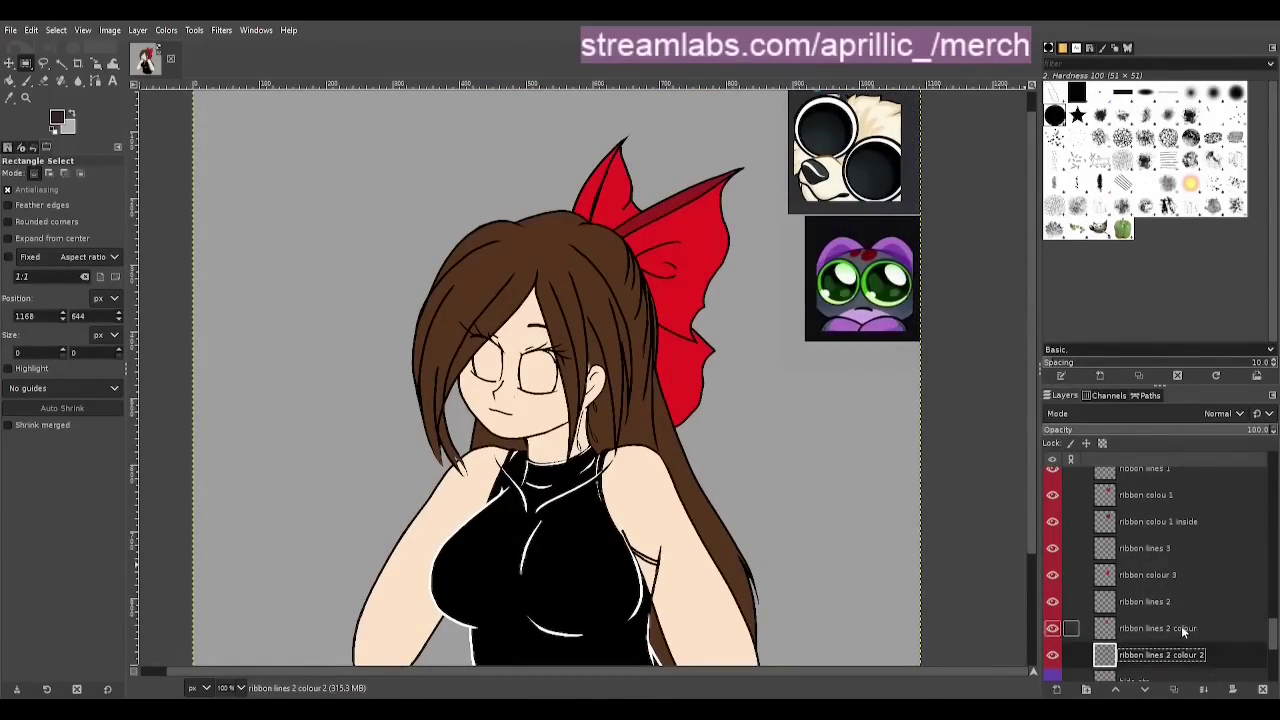
Sample the dark red of the ribbon's inner fold as the foreground colour
{"action": "left_click", "coordinate": [1181, 627]}
{"action": "scroll", "coordinate": [627, 133], "scroll_direction": "up", "scroll_amount": 3}
{"action": "left_click", "coordinate": [11, 99]}
{"action": "left_click", "coordinate": [660, 412]}
Try selecting the small ribbon loop's area on the ribbon lines 2 colour and ribbon lines 2 colour 2 layers
{"action": "left_click", "coordinate": [60, 63]}
{"action": "left_click", "coordinate": [563, 278]}
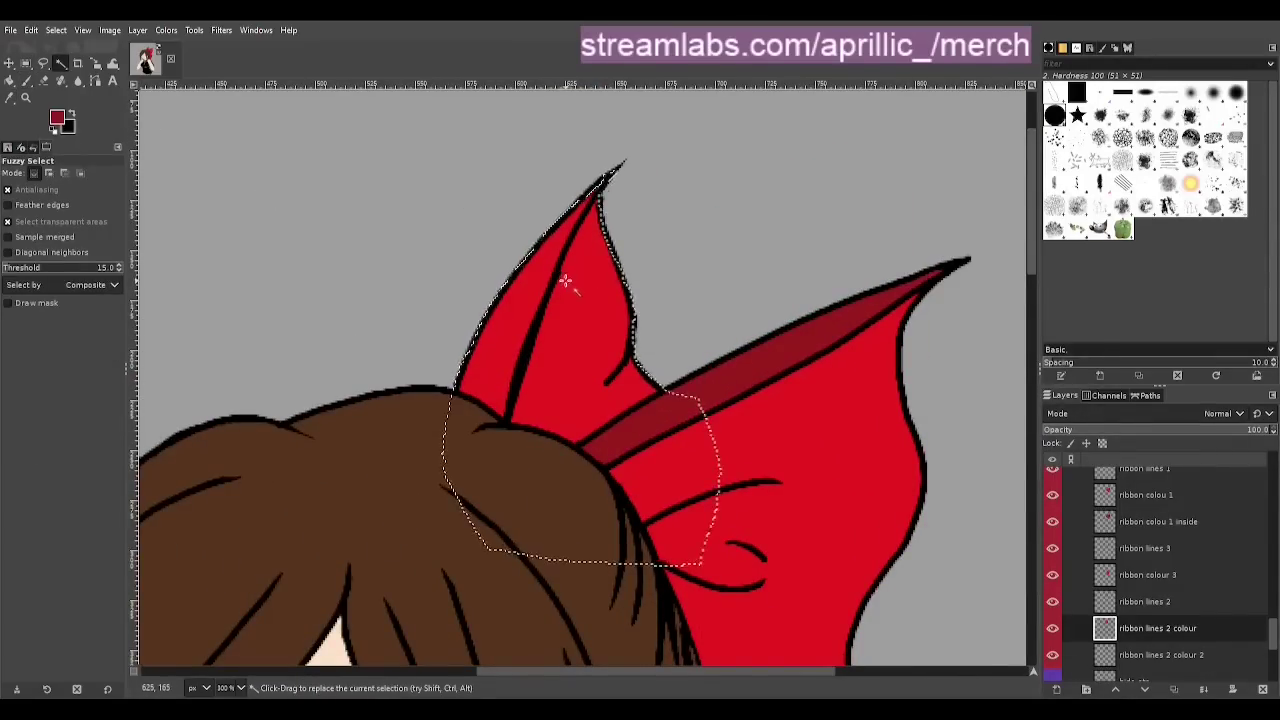
{"action": "left_click", "coordinate": [1146, 654]}
{"action": "left_click", "coordinate": [566, 323]}
{"action": "scroll", "coordinate": [566, 324], "scroll_direction": "down", "scroll_amount": 4}
{"action": "key", "text": "r"}
{"action": "left_click", "coordinate": [323, 263]}
{"action": "scroll", "coordinate": [731, 363], "scroll_direction": "up", "scroll_amount": 4}
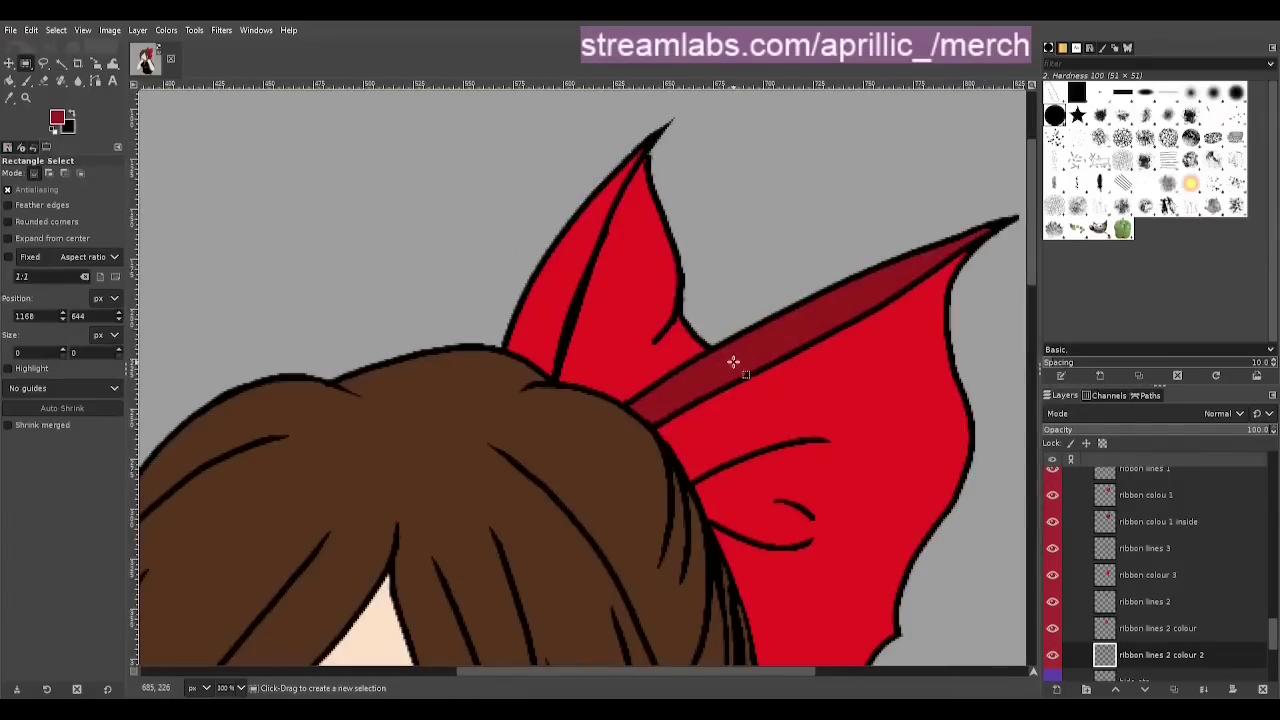
Hide the hair colour, ribbon lines 2 and ribbon lines 2 colour layers and erase the inner fold lines on ribbon lines 2 colour 2
{"action": "scroll", "coordinate": [1120, 563], "scroll_direction": "up", "scroll_amount": 20}
{"action": "left_click", "coordinate": [1052, 559]}
{"action": "scroll", "coordinate": [1096, 583], "scroll_direction": "down", "scroll_amount": 20}
{"action": "key", "text": "u"}
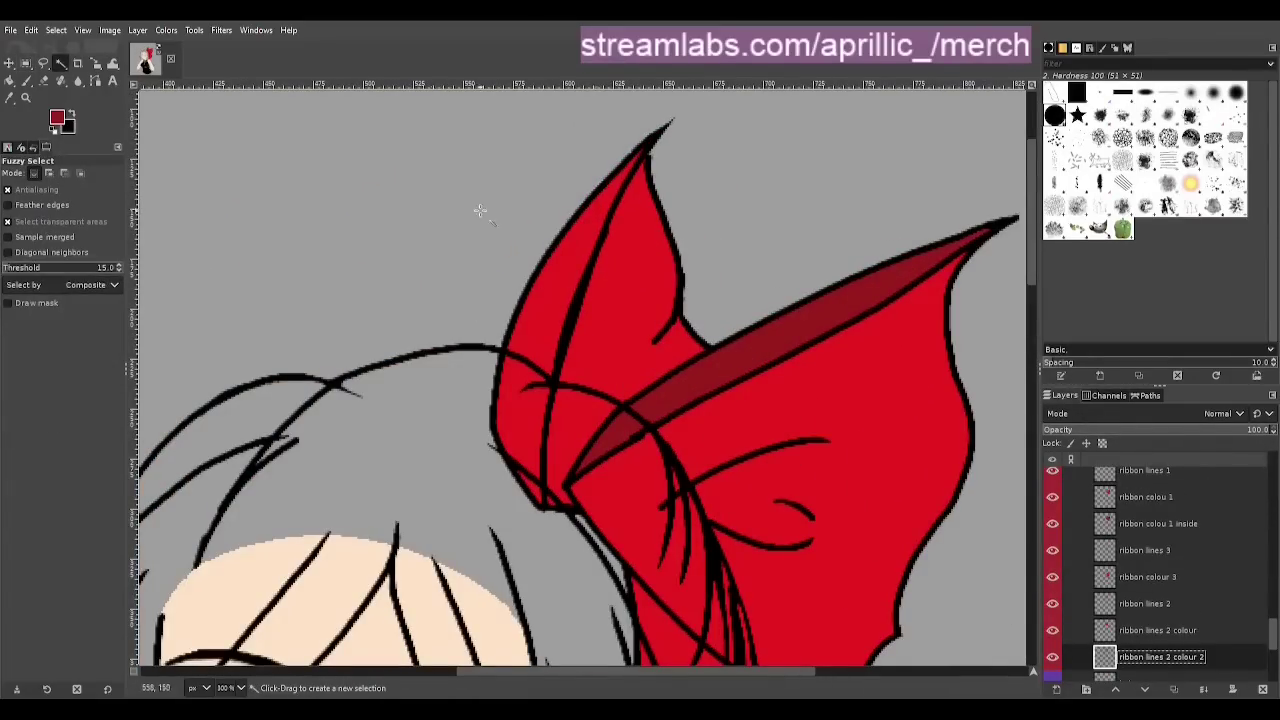
{"action": "key", "text": "shift+e"}
{"action": "left_click", "coordinate": [1052, 604]}
{"action": "left_click", "coordinate": [1052, 630]}
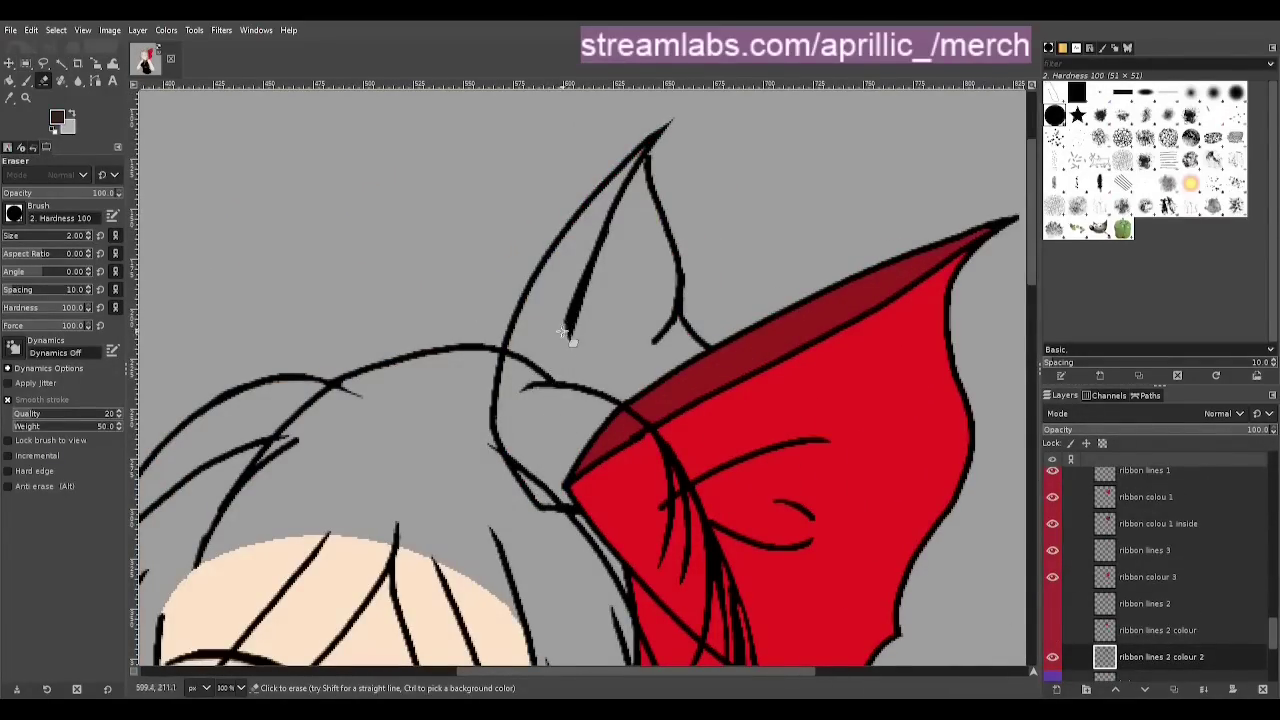
{"action": "left_click_drag", "start_coordinate": [675, 323], "coordinate": [654, 343]}
Select the small ribbon loop's interior on ribbon lines 2 colour 2 and fill it with the dark red
{"action": "key", "text": "r"}
{"action": "scroll", "coordinate": [743, 163], "scroll_direction": "up", "scroll_amount": 2}
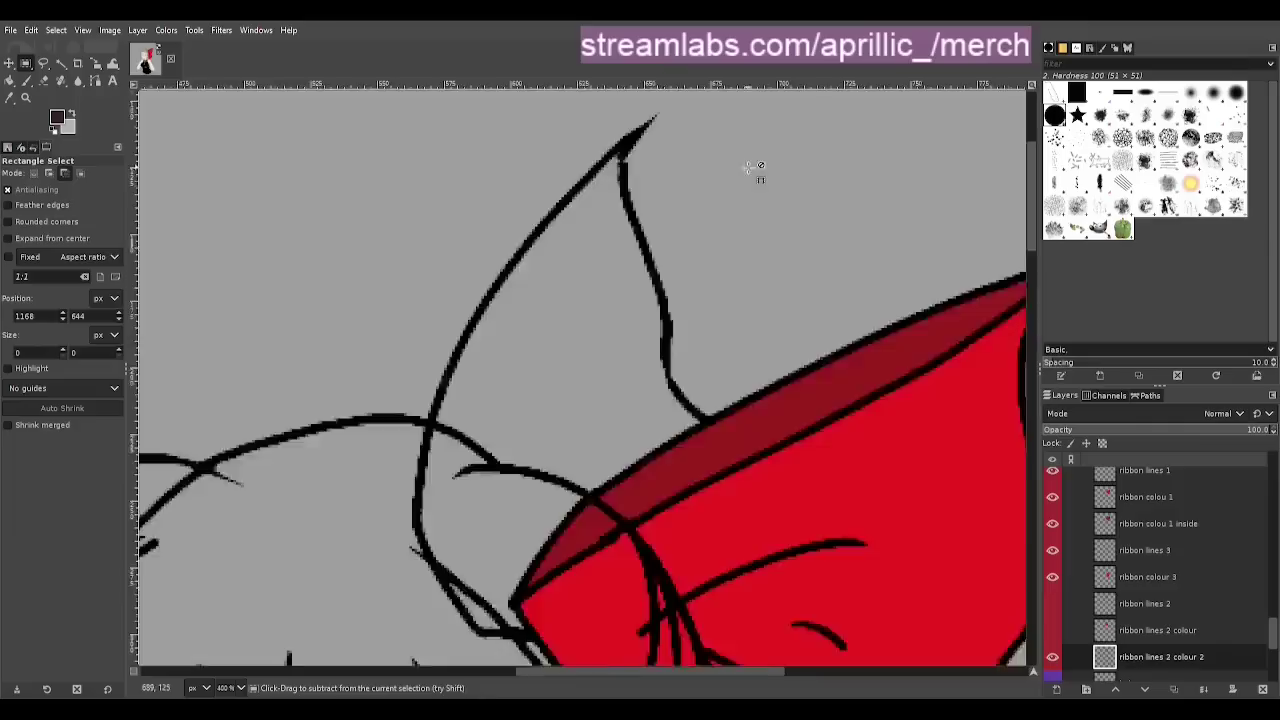
{"action": "key", "text": "u"}
{"action": "left_click", "coordinate": [491, 297]}
{"action": "scroll", "coordinate": [660, 290], "scroll_direction": "down", "scroll_amount": 3}
{"action": "scroll", "coordinate": [603, 466], "scroll_direction": "up", "scroll_amount": 5}
{"action": "scroll", "coordinate": [603, 466], "scroll_direction": "down", "scroll_amount": 3}
{"action": "key", "text": "shift+b"}
{"action": "left_click", "coordinate": [626, 237]}
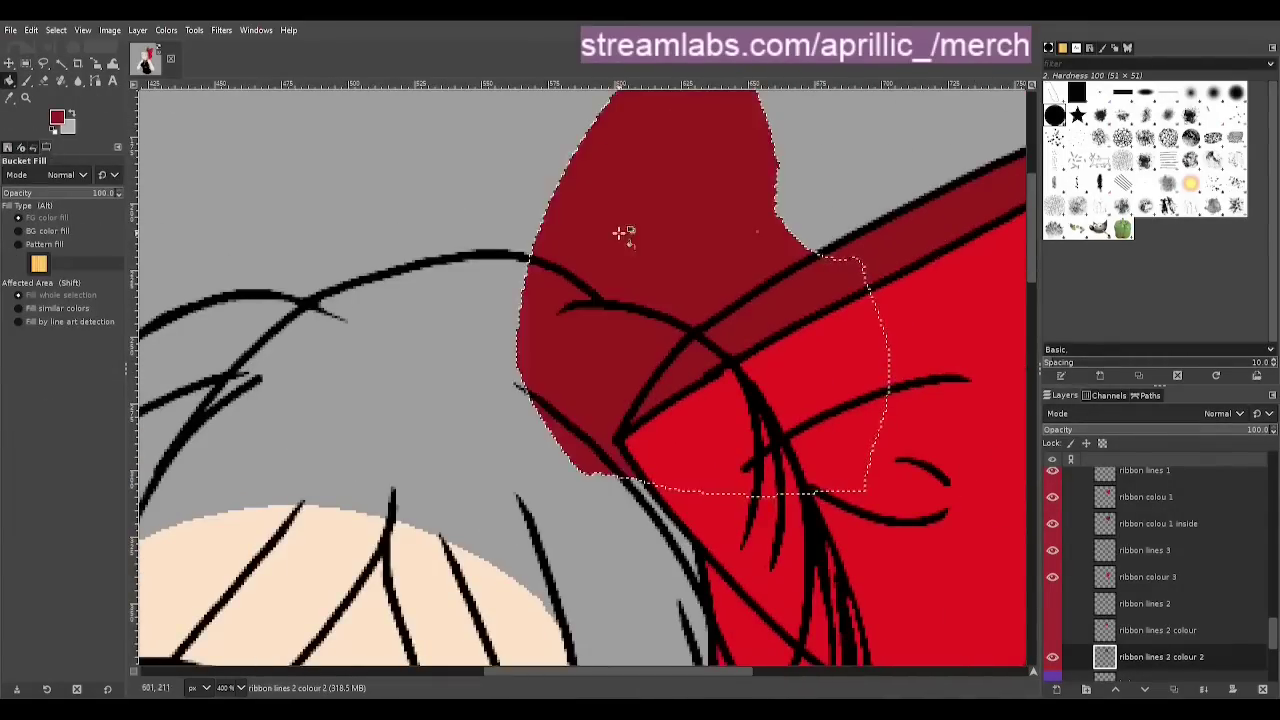
Clear the selection, show ribbon lines 2 and hide the ribbon 1 and ribbon 3 line and colour layers
{"action": "scroll", "coordinate": [631, 166], "scroll_direction": "up", "scroll_amount": 6}
{"action": "key", "text": "u"}
{"action": "scroll", "coordinate": [631, 166], "scroll_direction": "down", "scroll_amount": 6}
{"action": "left_click", "coordinate": [1052, 604]}
{"action": "key", "text": "ctrl+shift+a"}
{"action": "key", "text": "shift+e"}
{"action": "left_click", "coordinate": [1052, 577]}
{"action": "left_click", "coordinate": [1052, 550]}
{"action": "left_click", "coordinate": [1052, 523]}
{"action": "left_click", "coordinate": [1052, 497]}
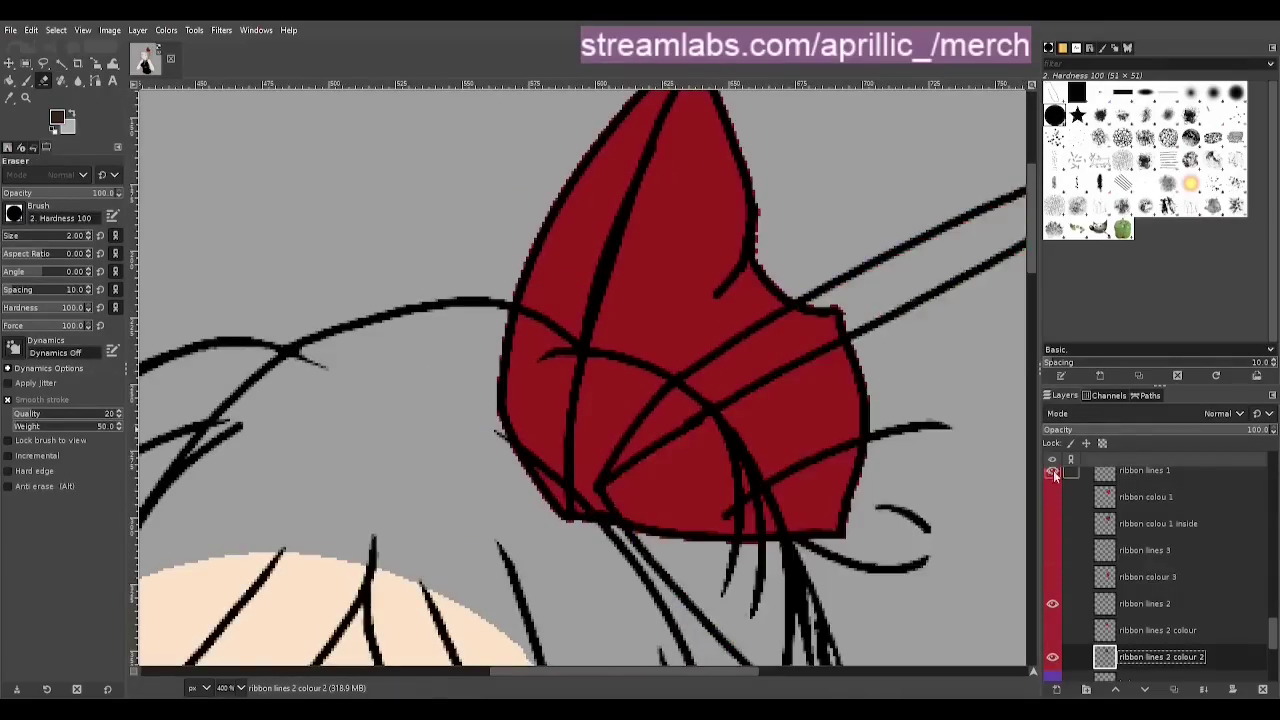
{"action": "left_click", "coordinate": [1052, 470]}
Erase the dark red spill outside the small ribbon loop's right edge with a 5 px eraser
{"action": "scroll", "coordinate": [938, 550], "scroll_direction": "up", "scroll_amount": 4}
{"action": "left_click_drag", "start_coordinate": [645, 140], "coordinate": [533, 465]}
{"action": "left_click_drag", "start_coordinate": [1032, 244], "coordinate": [1032, 220]}
{"action": "left_click_drag", "start_coordinate": [655, 480], "coordinate": [574, 183]}
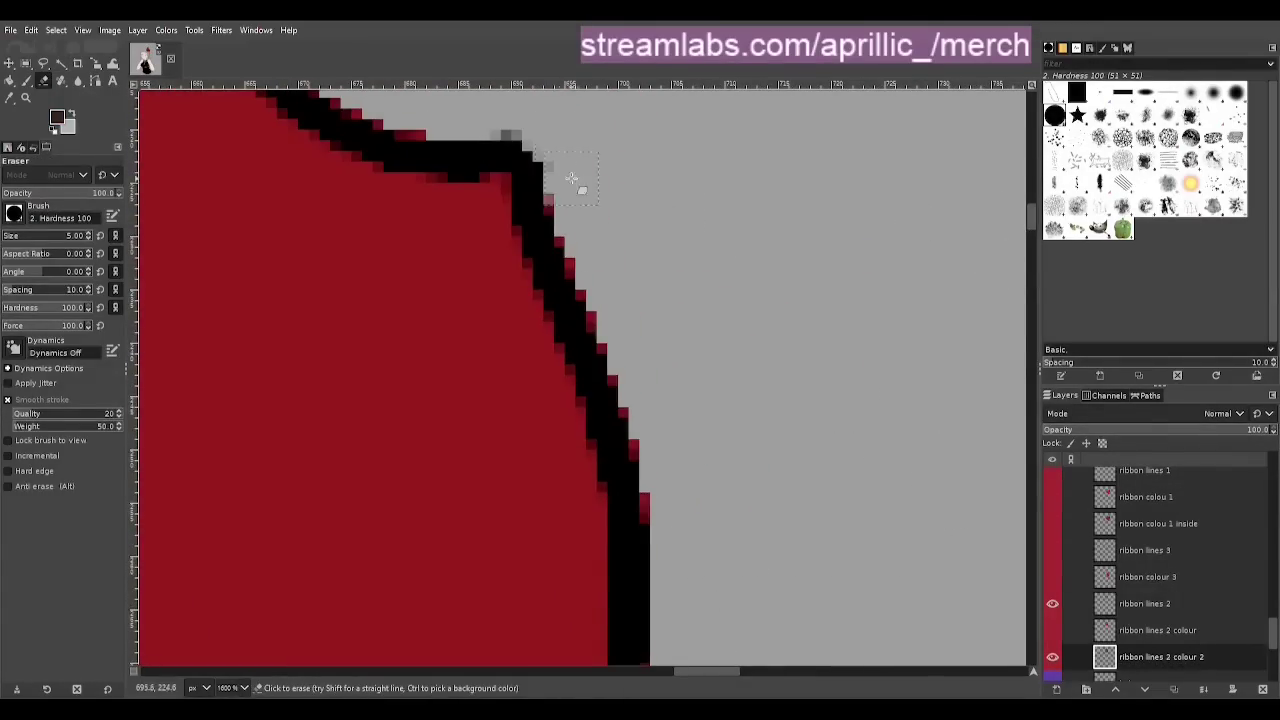
{"action": "left_click", "coordinate": [652, 510]}
{"action": "left_click_drag", "start_coordinate": [1032, 220], "coordinate": [1032, 197]}
{"action": "left_click_drag", "start_coordinate": [200, 120], "coordinate": [371, 583]}
Erase the dark red spill around the loop's pointed tip and down the upper right edge
{"action": "left_click_drag", "start_coordinate": [707, 671], "coordinate": [660, 671]}
{"action": "left_click_drag", "start_coordinate": [1032, 199], "coordinate": [1032, 163]}
{"action": "left_click_drag", "start_coordinate": [762, 128], "coordinate": [678, 248]}
{"action": "key", "text": "u"}
{"action": "key", "text": "shift+e"}
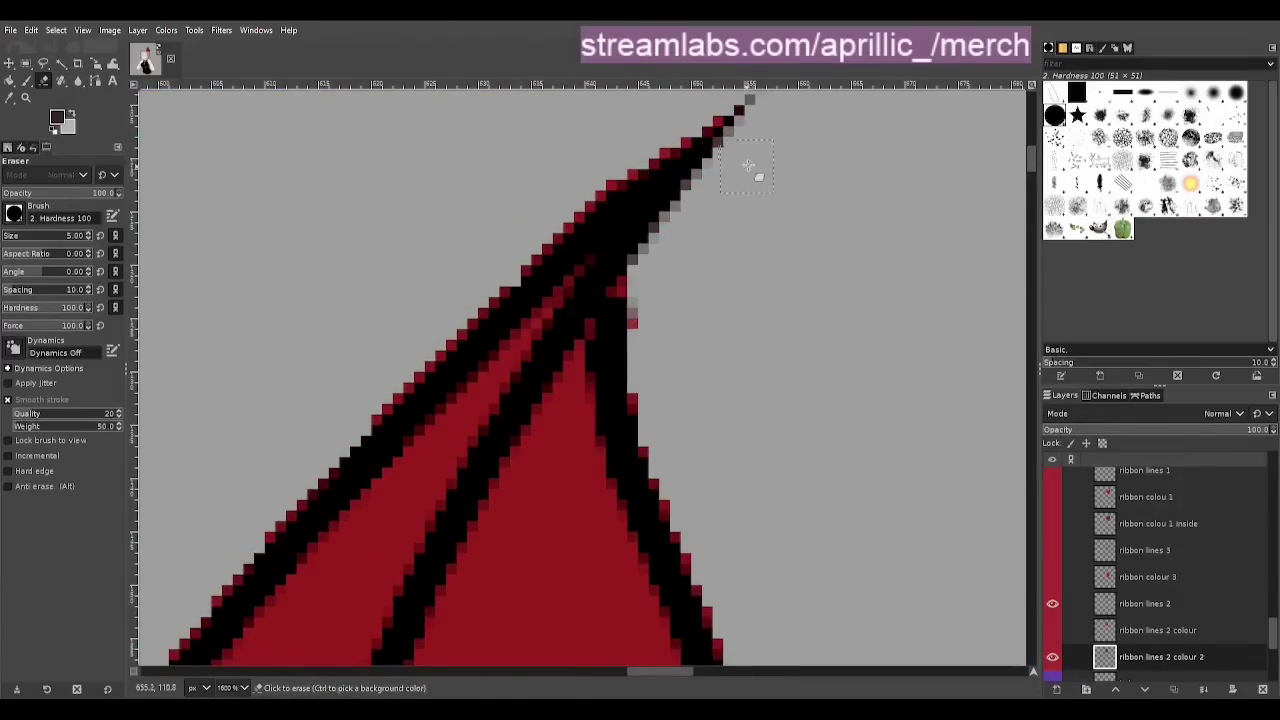
{"action": "left_click_drag", "start_coordinate": [746, 165], "coordinate": [672, 430]}
{"action": "scroll", "coordinate": [817, 485], "scroll_direction": "down", "scroll_amount": 6}
{"action": "left_click_drag", "start_coordinate": [715, 200], "coordinate": [769, 391]}
Erase the dark red spill along the loop's left and bottom edges
{"action": "scroll", "coordinate": [769, 391], "scroll_direction": "up", "scroll_amount": 9}
{"action": "mouse_move", "coordinate": [690, 288]}
{"action": "left_mouse_down"}
{"action": "mouse_move", "coordinate": [534, 398]}
{"action": "mouse_move", "coordinate": [400, 584]}
{"action": "left_mouse_up"}
{"action": "left_click_drag", "start_coordinate": [659, 671], "coordinate": [629, 671]}
{"action": "left_click_drag", "start_coordinate": [1031, 154], "coordinate": [1031, 169]}
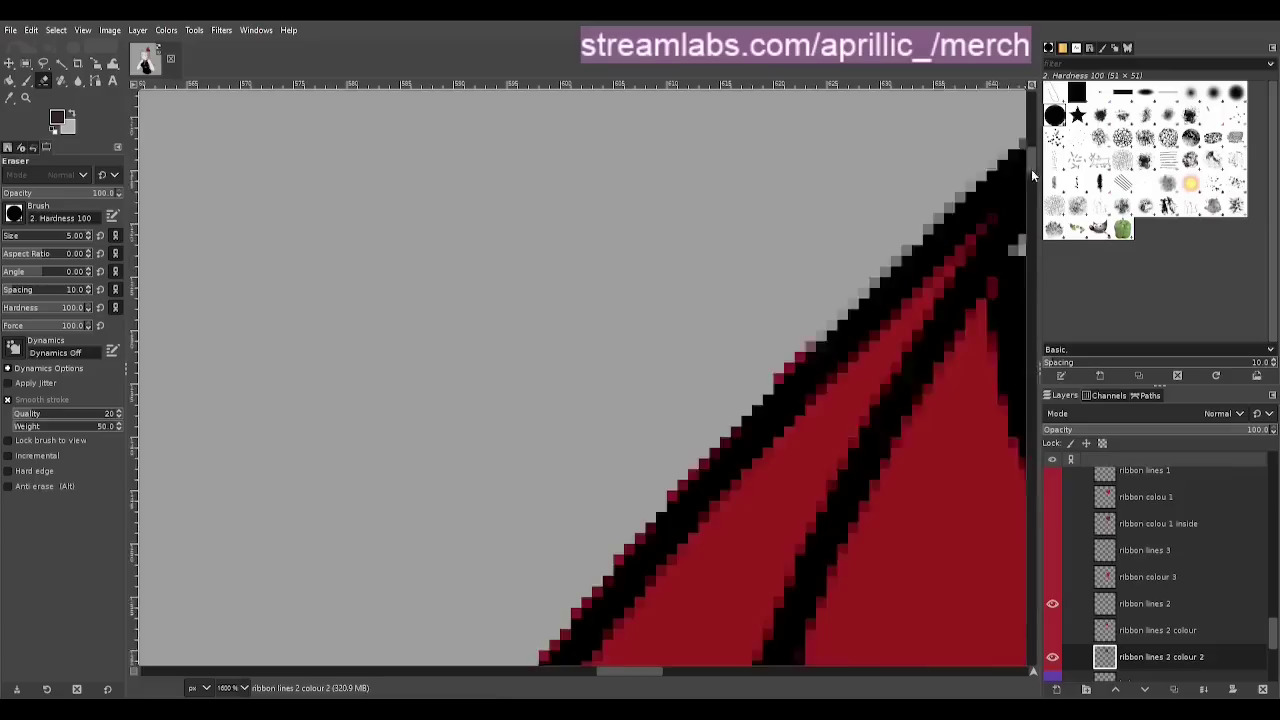
{"action": "left_click_drag", "start_coordinate": [790, 235], "coordinate": [434, 608]}
{"action": "left_click_drag", "start_coordinate": [1031, 170], "coordinate": [1031, 192]}
{"action": "left_click_drag", "start_coordinate": [440, 180], "coordinate": [241, 588]}
{"action": "left_click_drag", "start_coordinate": [1031, 191], "coordinate": [1031, 214]}
{"action": "left_click_drag", "start_coordinate": [645, 676], "coordinate": [614, 674]}
{"action": "left_click_drag", "start_coordinate": [568, 330], "coordinate": [531, 526]}
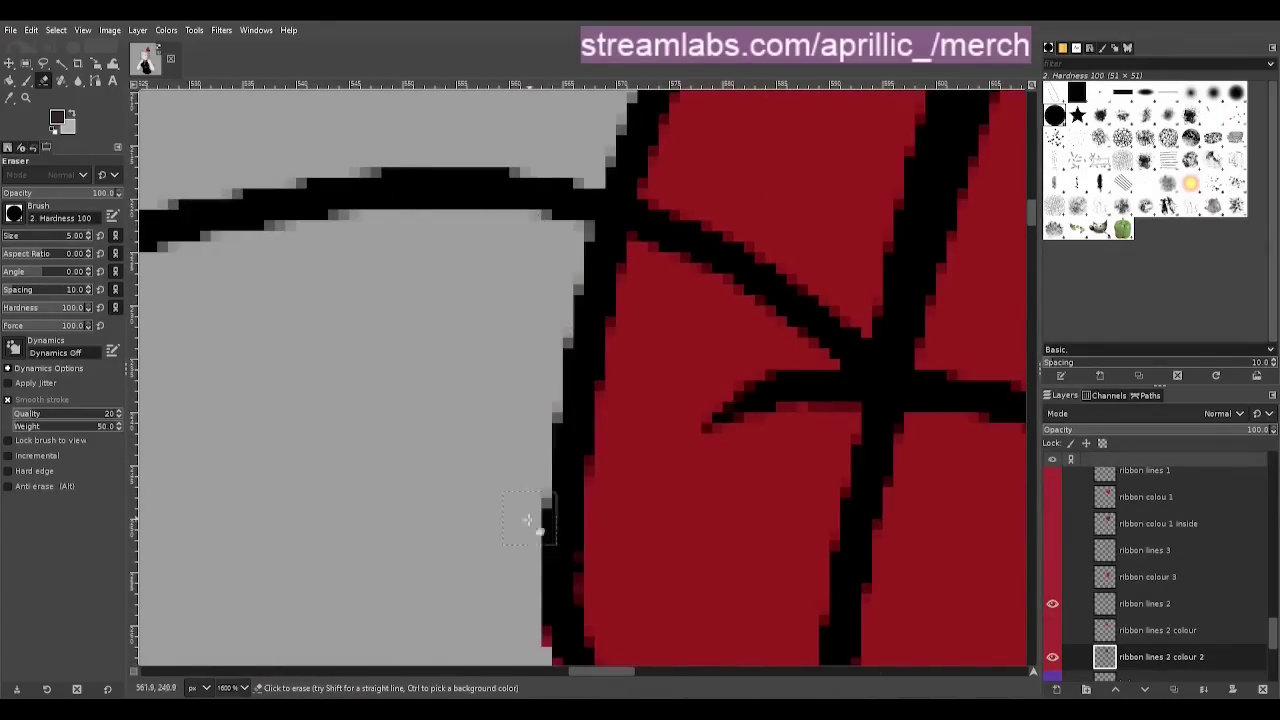
{"action": "left_click_drag", "start_coordinate": [1031, 214], "coordinate": [1031, 240]}
{"action": "mouse_move", "coordinate": [598, 215]}
{"action": "left_mouse_down"}
{"action": "mouse_move", "coordinate": [691, 396]}
{"action": "mouse_move", "coordinate": [800, 515]}
{"action": "left_mouse_up"}
{"action": "left_click_drag", "start_coordinate": [600, 672], "coordinate": [652, 672]}
{"action": "left_click_drag", "start_coordinate": [385, 555], "coordinate": [860, 615]}
Erase the bright red from the loop's left fold strip on the ribbon lines 2 colour layer
{"action": "left_click", "coordinate": [1052, 631]}
{"action": "left_click", "coordinate": [1052, 657]}
{"action": "left_click", "coordinate": [1157, 631]}
{"action": "key", "text": "u"}
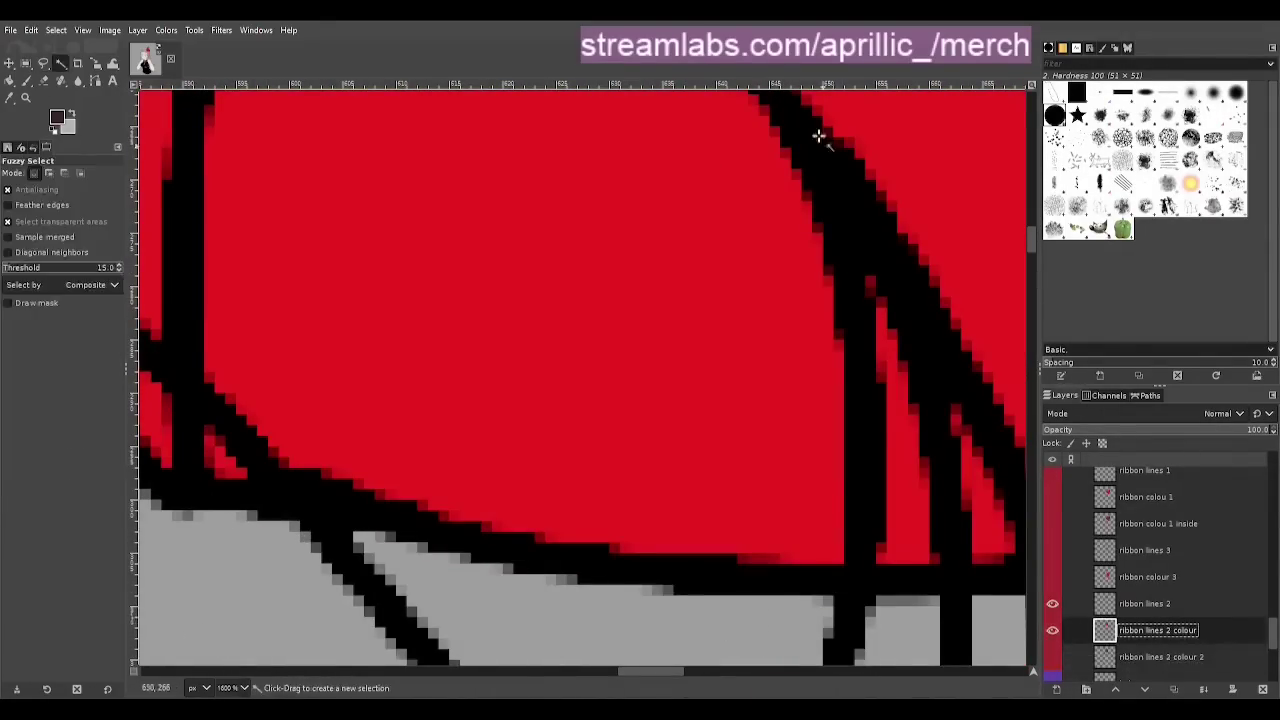
{"action": "scroll", "coordinate": [555, 590], "scroll_direction": "down", "scroll_amount": 4}
{"action": "key", "text": "shift+e"}
{"action": "mouse_move", "coordinate": [443, 403]}
{"action": "left_mouse_down"}
{"action": "mouse_move", "coordinate": [421, 510]}
{"action": "mouse_move", "coordinate": [463, 230]}
{"action": "mouse_move", "coordinate": [490, 205]}
{"action": "left_mouse_up"}
{"action": "left_click_drag", "start_coordinate": [1031, 260], "coordinate": [1031, 245]}
{"action": "left_click_drag", "start_coordinate": [512, 218], "coordinate": [571, 134]}
Show the hidden ribbon layers and the back and fringe hair colours again, and save the image
{"action": "left_click", "coordinate": [1052, 656]}
{"action": "left_click", "coordinate": [1052, 577]}
{"action": "left_click", "coordinate": [1052, 550]}
{"action": "left_click_drag", "start_coordinate": [1060, 528], "coordinate": [1052, 471]}
{"action": "scroll", "coordinate": [766, 526], "scroll_direction": "down", "scroll_amount": 4}
{"action": "key", "text": "u"}
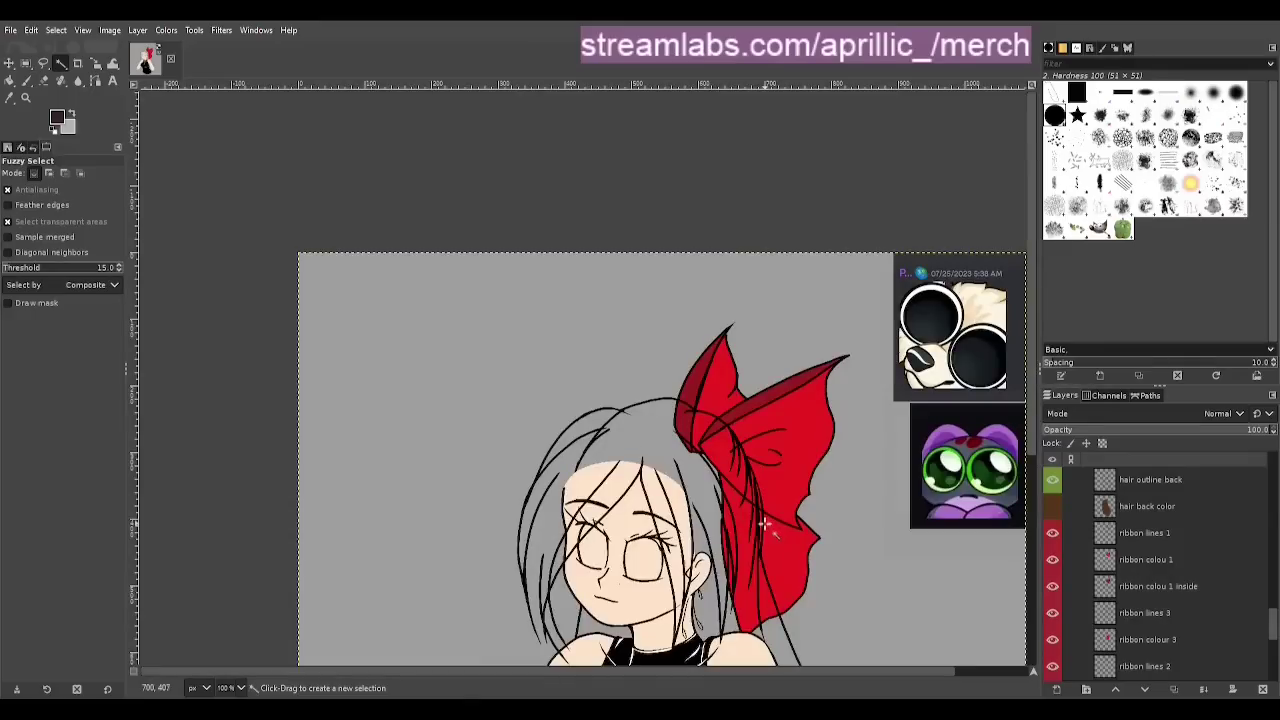
{"action": "left_click", "coordinate": [1053, 506]}
{"action": "scroll", "coordinate": [1068, 557], "scroll_direction": "up", "scroll_amount": 10}
{"action": "left_click", "coordinate": [1105, 530]}
{"action": "left_click", "coordinate": [1052, 530]}
{"action": "scroll", "coordinate": [1062, 536], "scroll_direction": "up", "scroll_amount": 1}
{"action": "scroll", "coordinate": [811, 477], "scroll_direction": "down", "scroll_amount": 4}
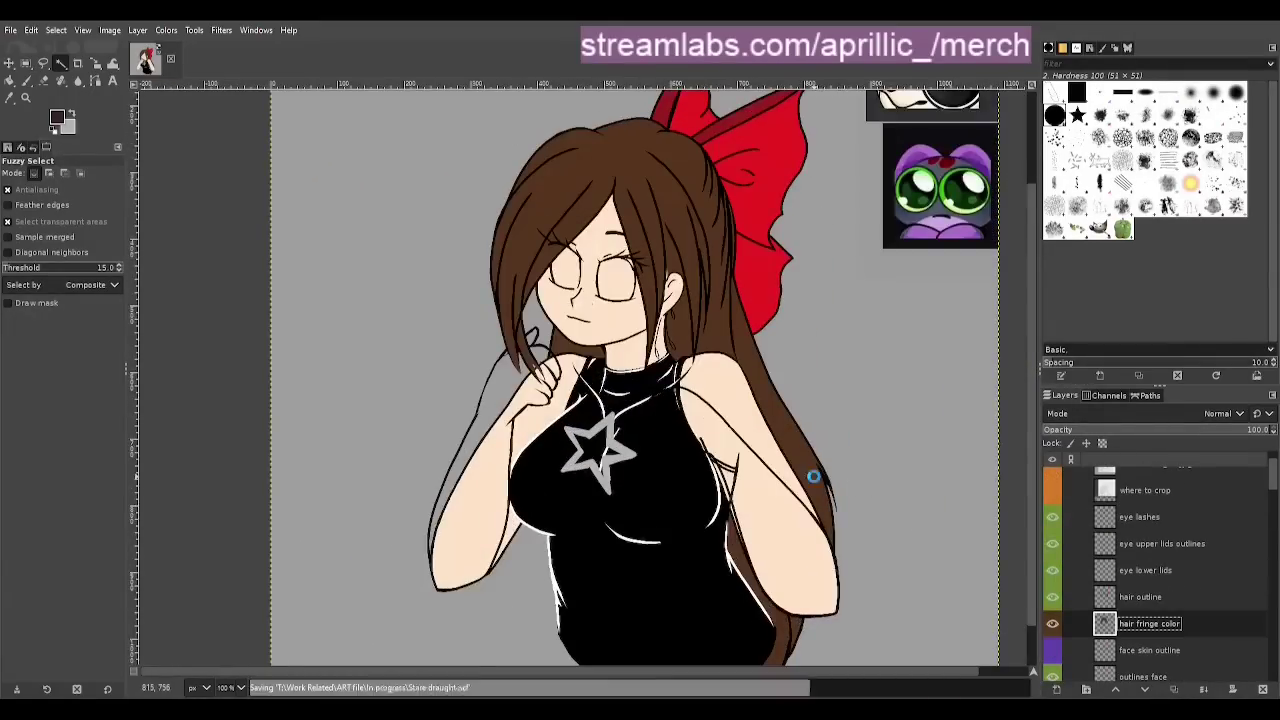
Move the Star layer between the boob line invert and boob line layers
{"action": "key", "text": "plus"}
{"action": "scroll", "coordinate": [1160, 633], "scroll_direction": "down", "scroll_amount": 6}
{"action": "left_click_drag", "start_coordinate": [1150, 519], "coordinate": [1163, 621]}
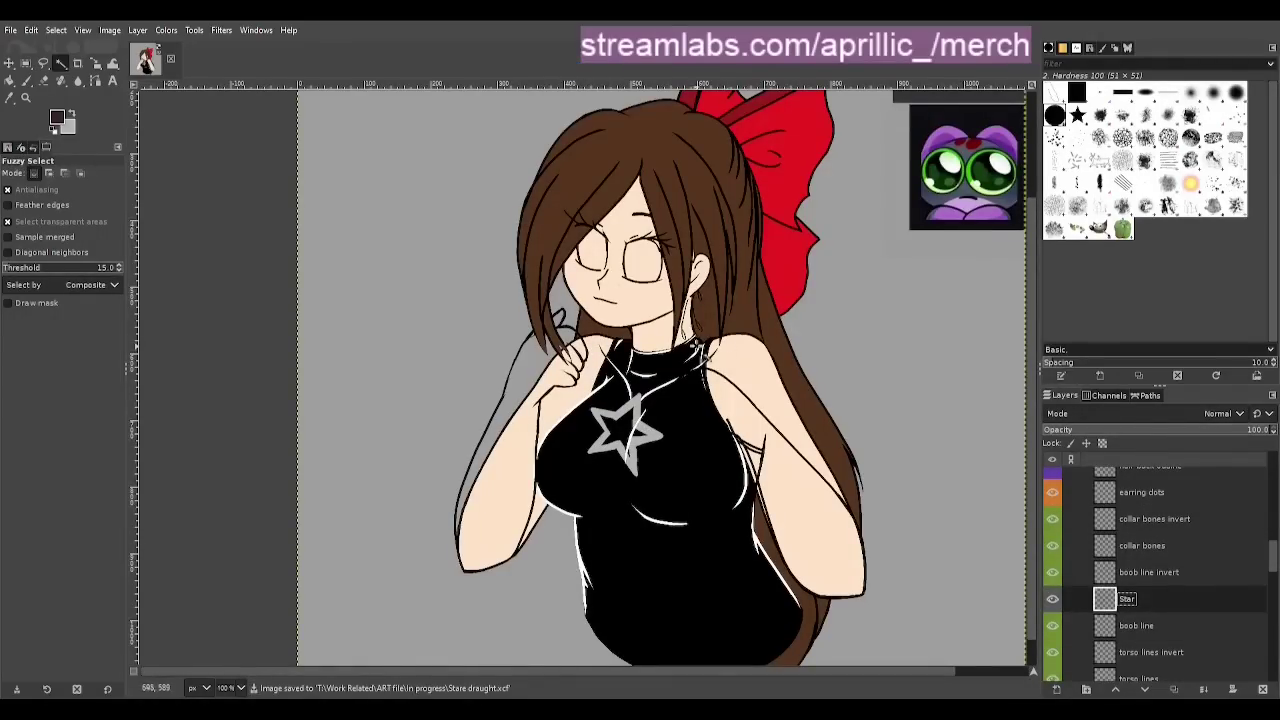
Duplicate the left arm outline layer and name the copy left arm skin
{"action": "scroll", "coordinate": [1143, 559], "scroll_direction": "up", "scroll_amount": 3}
{"action": "left_click", "coordinate": [1182, 520]}
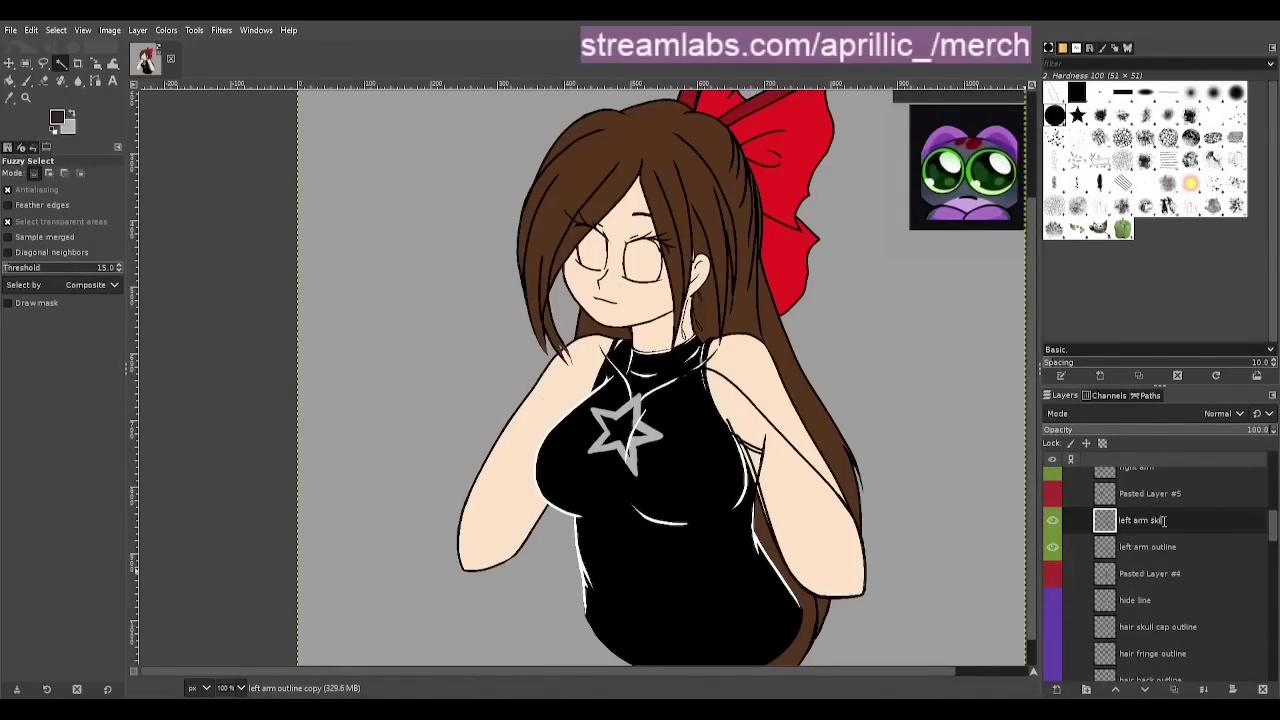
{"action": "scroll", "coordinate": [401, 548], "scroll_direction": "up", "scroll_amount": 1}
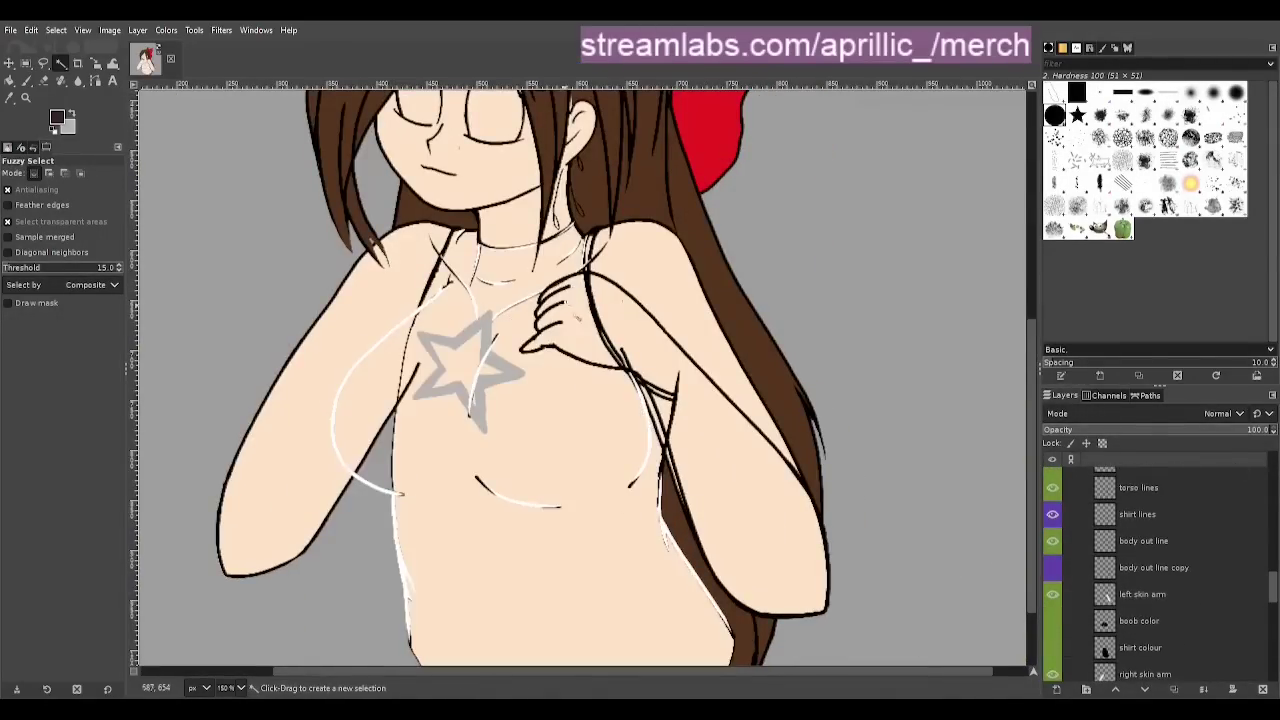
Select the left hand and arm interior, including the gaps between the fingers, and fill it with the skin tone
{"action": "left_click", "coordinate": [566, 305]}
{"action": "scroll", "coordinate": [634, 343], "scroll_direction": "up", "scroll_amount": 8}
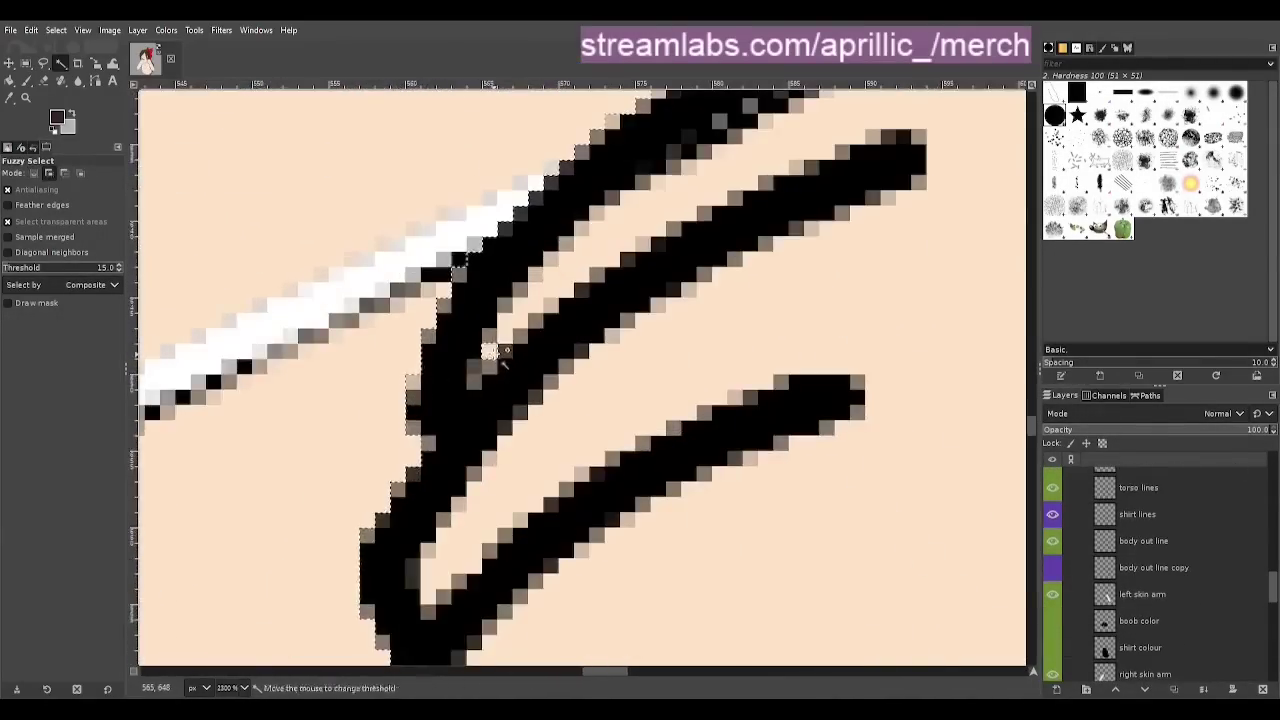
{"action": "scroll", "coordinate": [500, 363], "scroll_direction": "down", "scroll_amount": 9}
{"action": "left_click", "coordinate": [8, 99]}
{"action": "scroll", "coordinate": [1200, 560], "scroll_direction": "up", "scroll_amount": 3}
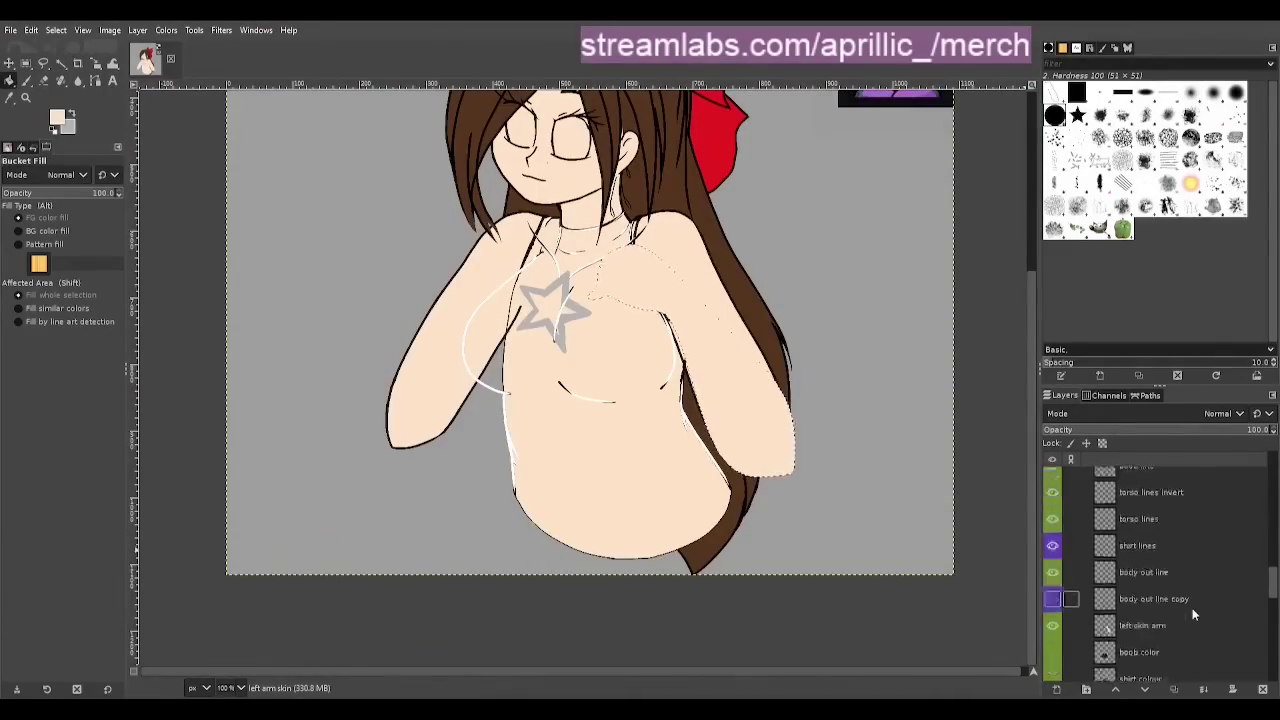
Hide the left skin arm, right skin arm and neck torso skin layers
{"action": "left_click", "coordinate": [1143, 578]}
{"action": "scroll", "coordinate": [1129, 580], "scroll_direction": "down", "scroll_amount": 10}
{"action": "left_click", "coordinate": [1052, 505]}
{"action": "left_click", "coordinate": [1052, 581]}
{"action": "left_click", "coordinate": [1052, 607]}
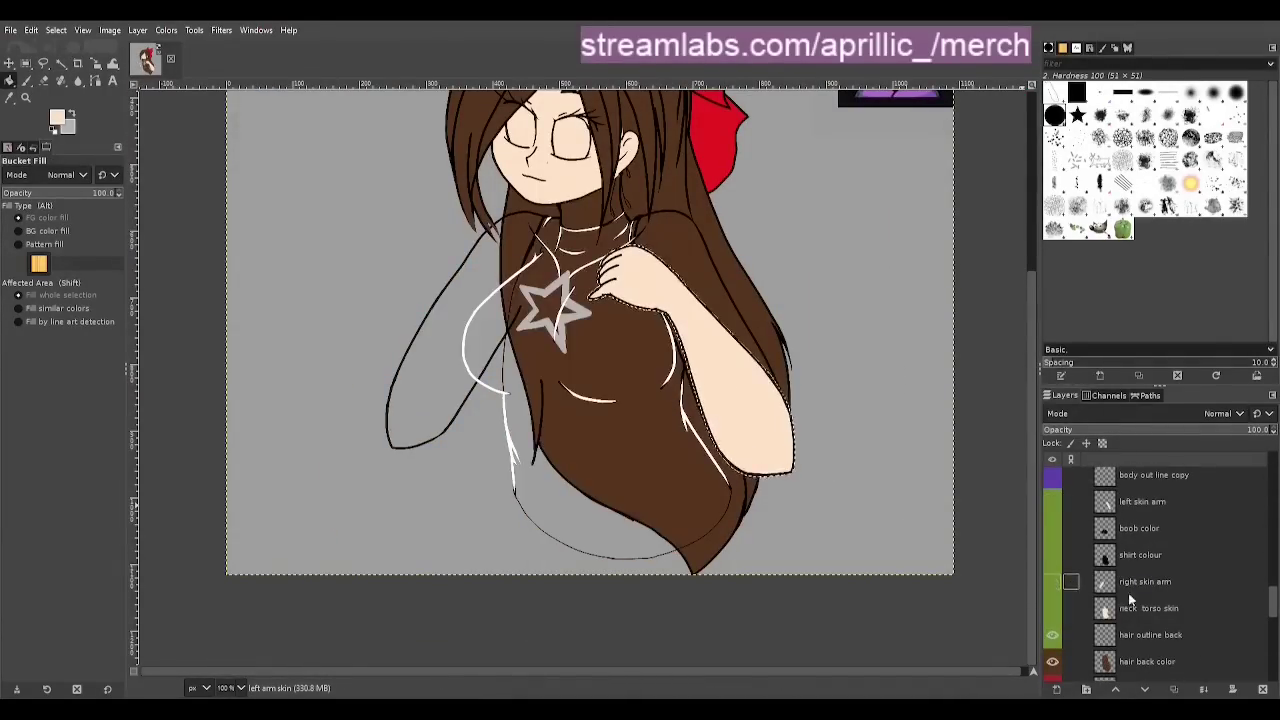
Erase the skin colour spill around the left hand's fingers, thumb and wrist on left arm skin with an 8 px eraser
{"action": "key", "text": "u"}
{"action": "scroll", "coordinate": [1168, 541], "scroll_direction": "up", "scroll_amount": 9}
{"action": "scroll", "coordinate": [632, 250], "scroll_direction": "up", "scroll_amount": 6}
{"action": "key", "text": "shift+e"}
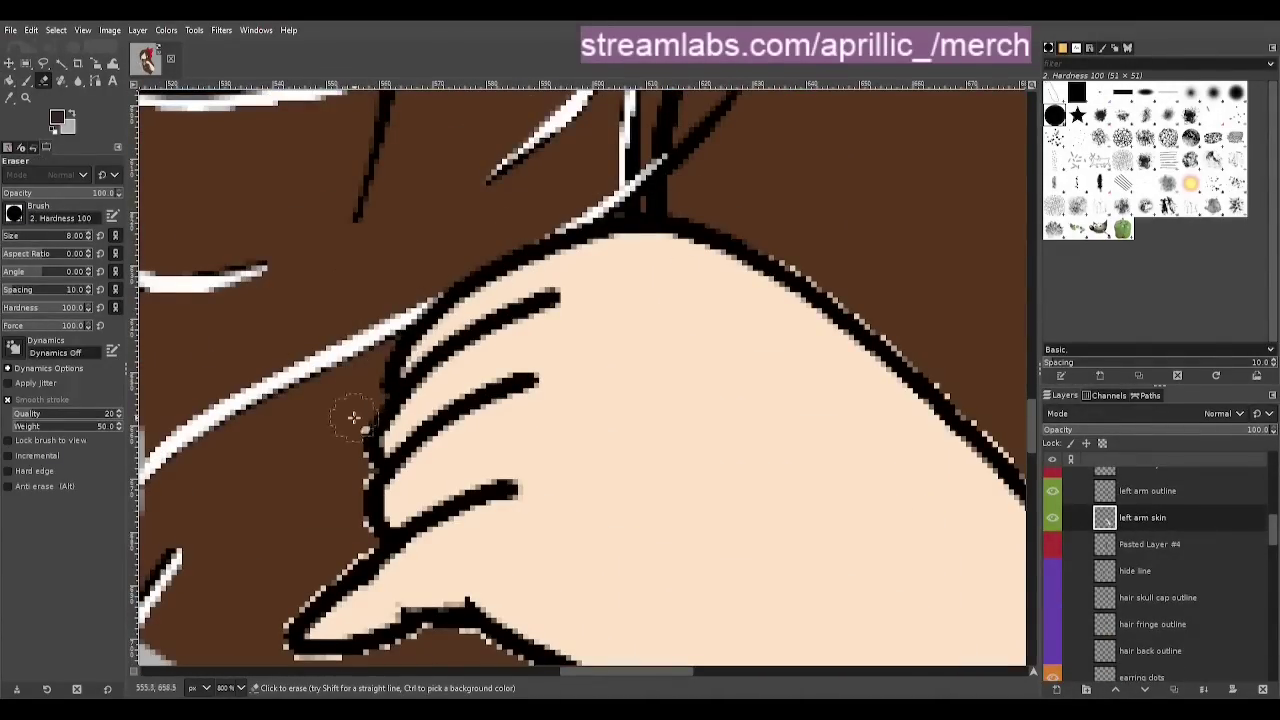
{"action": "left_click_drag", "start_coordinate": [362, 545], "coordinate": [300, 600]}
{"action": "left_click_drag", "start_coordinate": [1031, 441], "coordinate": [1031, 460]}
{"action": "left_click_drag", "start_coordinate": [560, 494], "coordinate": [925, 600]}
Erase the skin colour spill along the left arm's underside and around the elbow on the left arm skin layer
{"action": "left_click_drag", "start_coordinate": [640, 671], "coordinate": [704, 671]}
{"action": "left_click", "coordinate": [1143, 492]}
{"action": "left_click", "coordinate": [1137, 519]}
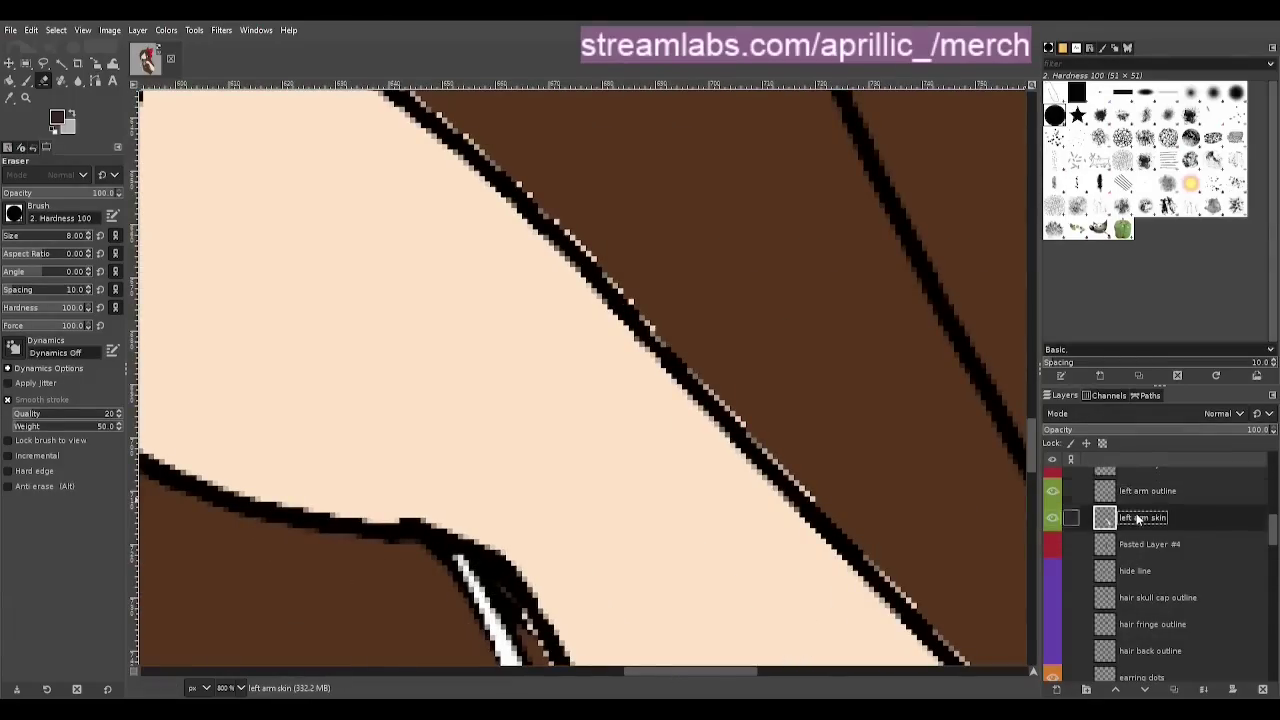
{"action": "scroll", "coordinate": [586, 400], "scroll_direction": "down", "scroll_amount": 10}
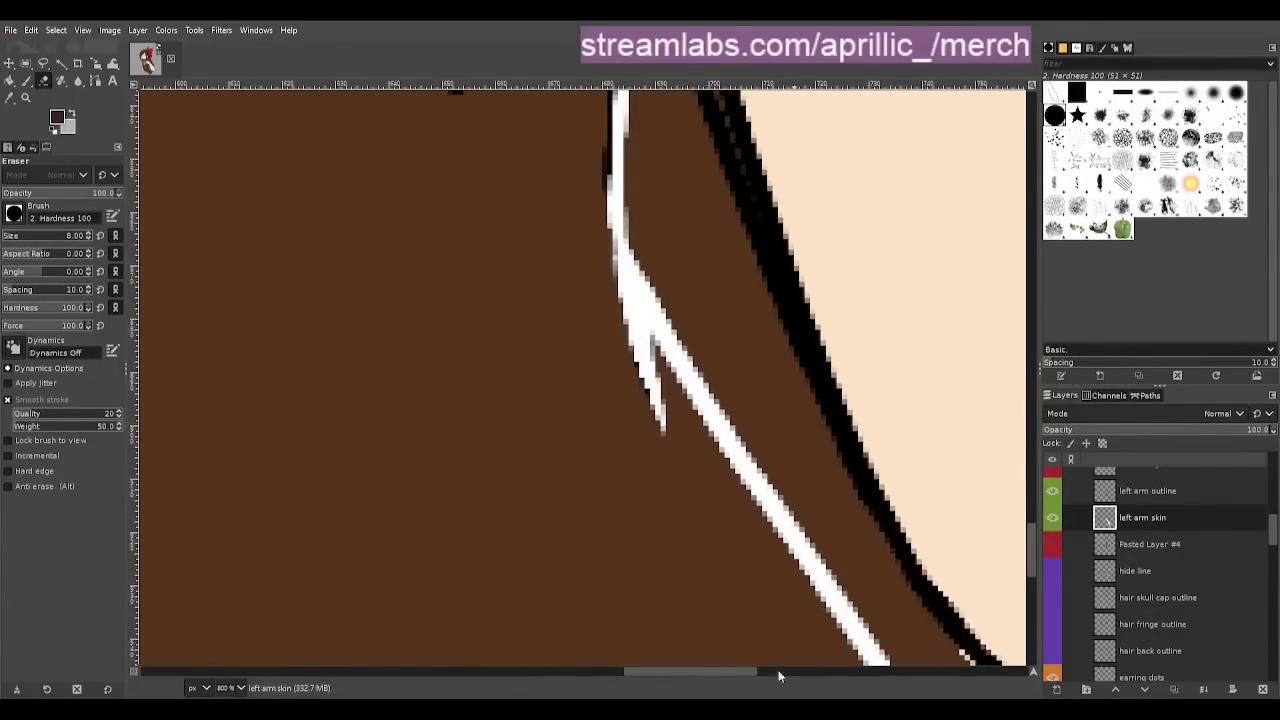
{"action": "left_click_drag", "start_coordinate": [745, 671], "coordinate": [806, 671]}
{"action": "left_click_drag", "start_coordinate": [1031, 550], "coordinate": [1031, 580]}
{"action": "left_click_drag", "start_coordinate": [594, 391], "coordinate": [738, 455]}
{"action": "left_click_drag", "start_coordinate": [760, 671], "coordinate": [835, 671]}
Erase the skin colour spill along the left arm's outer edge from the elbow back up to the hand
{"action": "scroll", "coordinate": [650, 400], "scroll_direction": "up", "scroll_amount": 10}
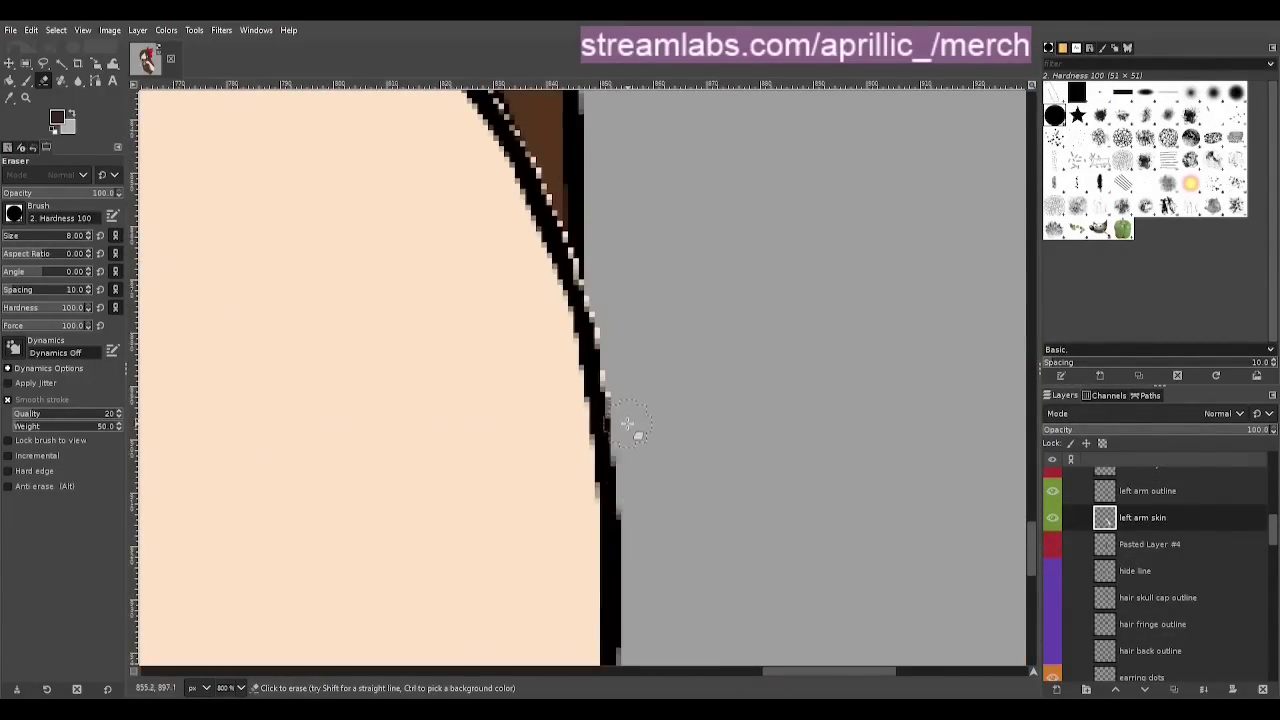
{"action": "left_click_drag", "start_coordinate": [816, 676], "coordinate": [725, 676]}
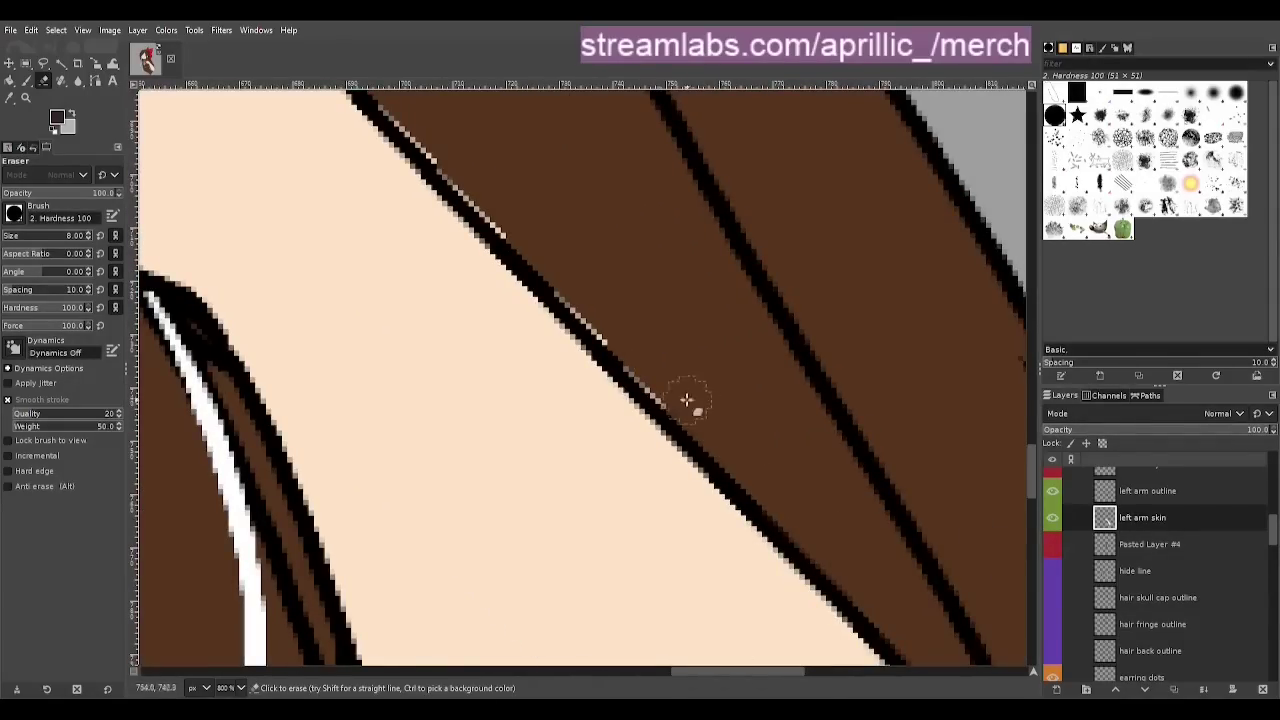
{"action": "left_click_drag", "start_coordinate": [458, 173], "coordinate": [418, 122]}
{"action": "left_click_drag", "start_coordinate": [418, 122], "coordinate": [694, 548]}
{"action": "left_click_drag", "start_coordinate": [506, 352], "coordinate": [330, 222]}
{"action": "left_click_drag", "start_coordinate": [724, 671], "coordinate": [637, 668]}
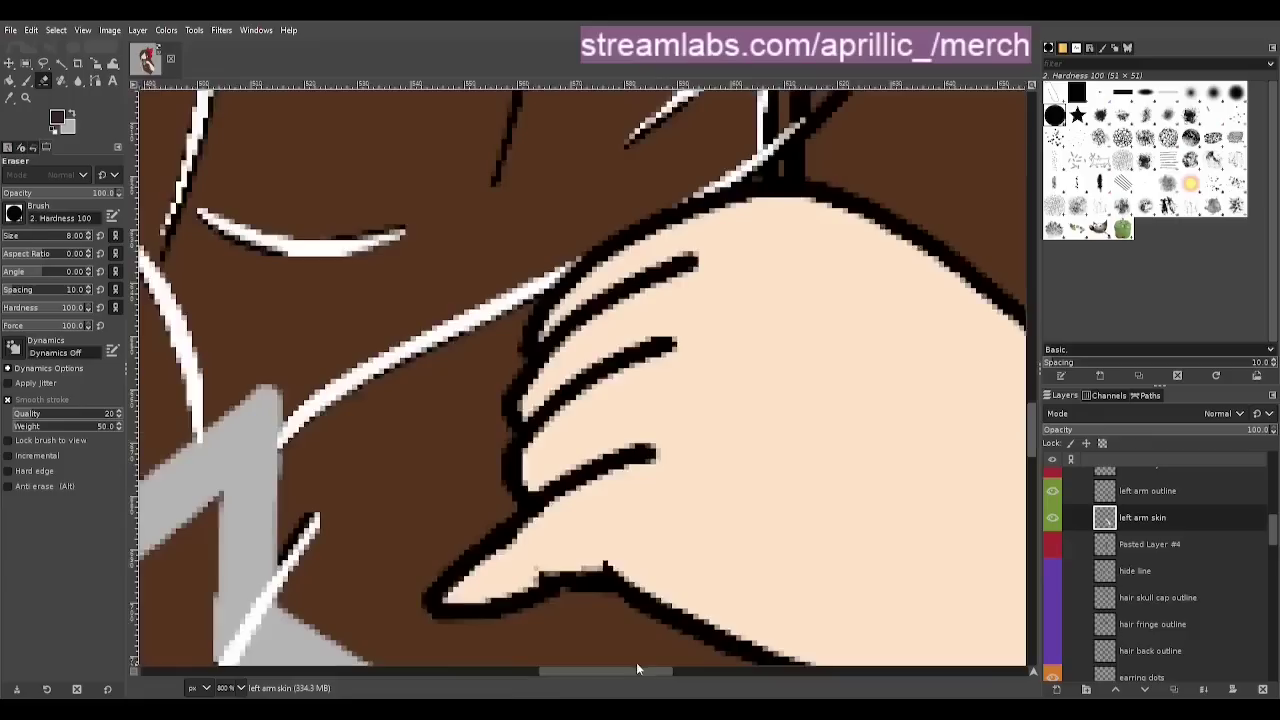
Hide the left arm outline and left arm skin layers, and duplicate the right arm layer
{"action": "key", "text": "u"}
{"action": "scroll", "coordinate": [811, 285], "scroll_direction": "down", "scroll_amount": 6}
{"action": "left_click_drag", "start_coordinate": [823, 671], "coordinate": [975, 671]}
{"action": "scroll", "coordinate": [1120, 530], "scroll_direction": "up", "scroll_amount": 1}
{"action": "left_click", "coordinate": [1052, 522]}
{"action": "left_click", "coordinate": [1052, 549]}
{"action": "scroll", "coordinate": [1142, 545], "scroll_direction": "up", "scroll_amount": 2}
{"action": "left_click", "coordinate": [1052, 527]}
Rename the right arm copy as right arm skin, place it below right arm, and hide the hair outline and fringe color layers
{"action": "left_click", "coordinate": [1128, 501]}
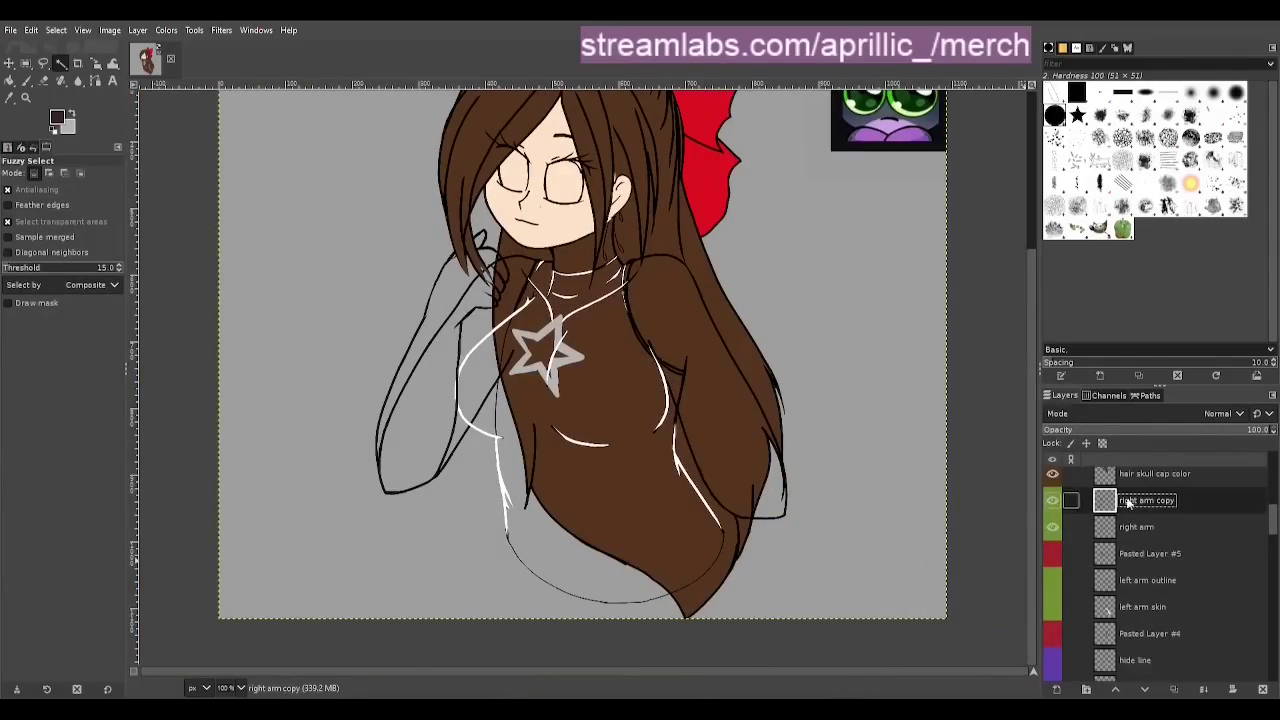
{"action": "key", "text": "Return"}
{"action": "scroll", "coordinate": [1052, 520], "scroll_direction": "up", "scroll_amount": 3}
{"action": "left_click", "coordinate": [1052, 505]}
{"action": "left_click", "coordinate": [1052, 477]}
{"action": "scroll", "coordinate": [1120, 545], "scroll_direction": "down", "scroll_amount": 2}
{"action": "left_click_drag", "start_coordinate": [1145, 564], "coordinate": [1148, 601]}
Fill the right arm and hand shape on right arm skin with the skin colour sampled from the face
{"action": "scroll", "coordinate": [420, 400], "scroll_direction": "up", "scroll_amount": 6}
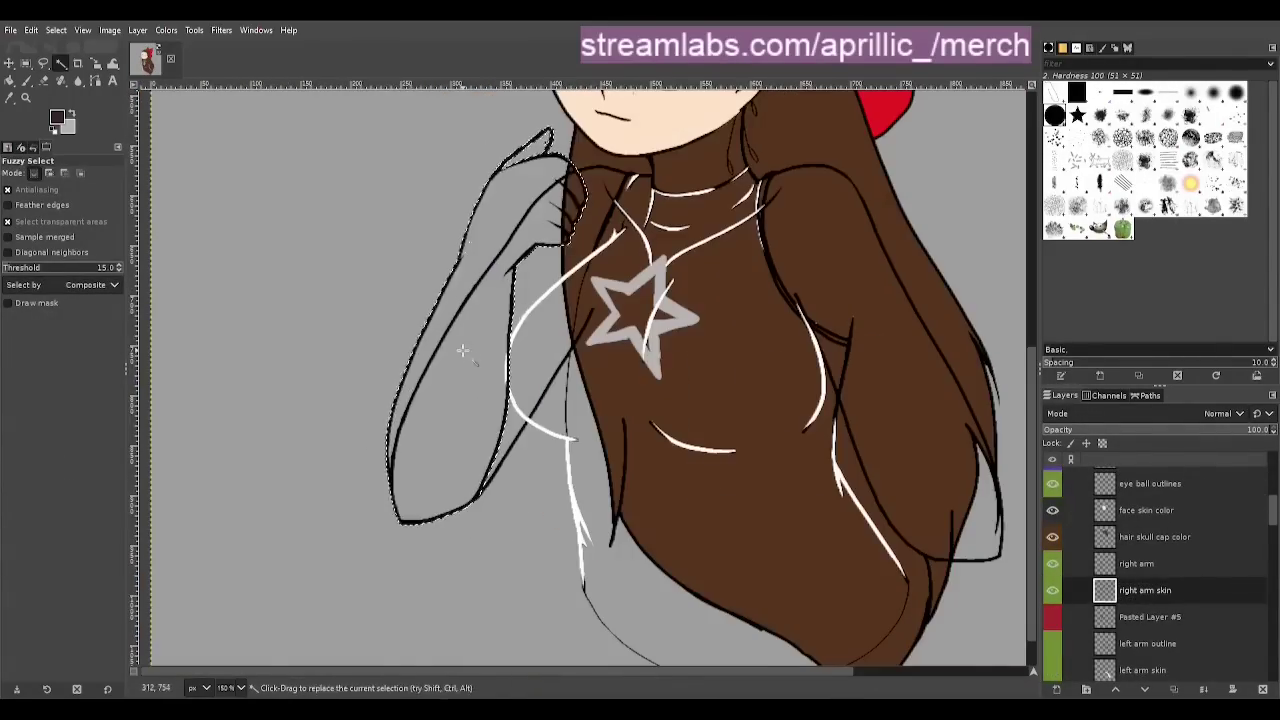
{"action": "left_click", "coordinate": [822, 455], "text": "shift"}
{"action": "scroll", "coordinate": [822, 455], "scroll_direction": "down", "scroll_amount": 3}
{"action": "scroll", "coordinate": [548, 150], "scroll_direction": "down", "scroll_amount": 4}
{"action": "key", "text": "o"}
{"action": "left_click", "coordinate": [618, 148]}
{"action": "key", "text": "shift+b"}
{"action": "left_click", "coordinate": [490, 280]}
{"action": "key", "text": "ctrl+shift+a"}
{"action": "key", "text": "u"}
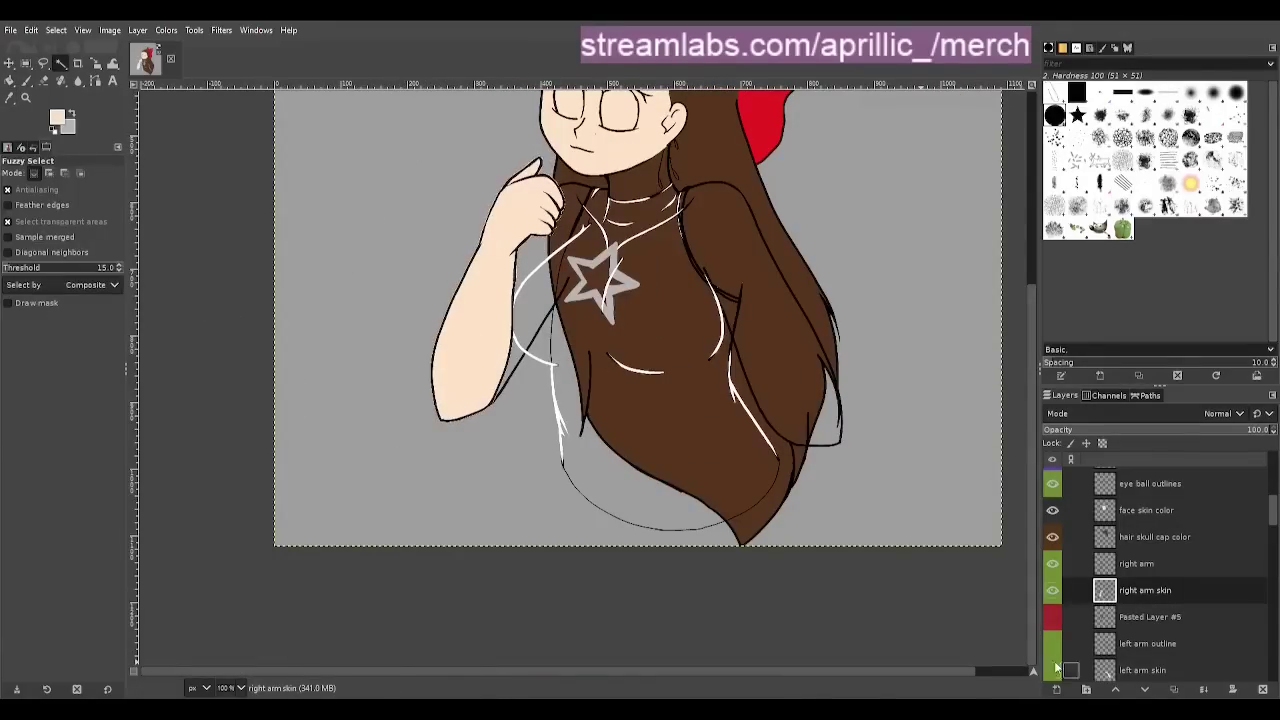
Erase the skin colour spill around the right hand and forearm on right arm skin with an 8 px eraser, and save the file
{"action": "scroll", "coordinate": [520, 100], "scroll_direction": "up", "scroll_amount": 4}
{"action": "key", "text": "shift+e"}
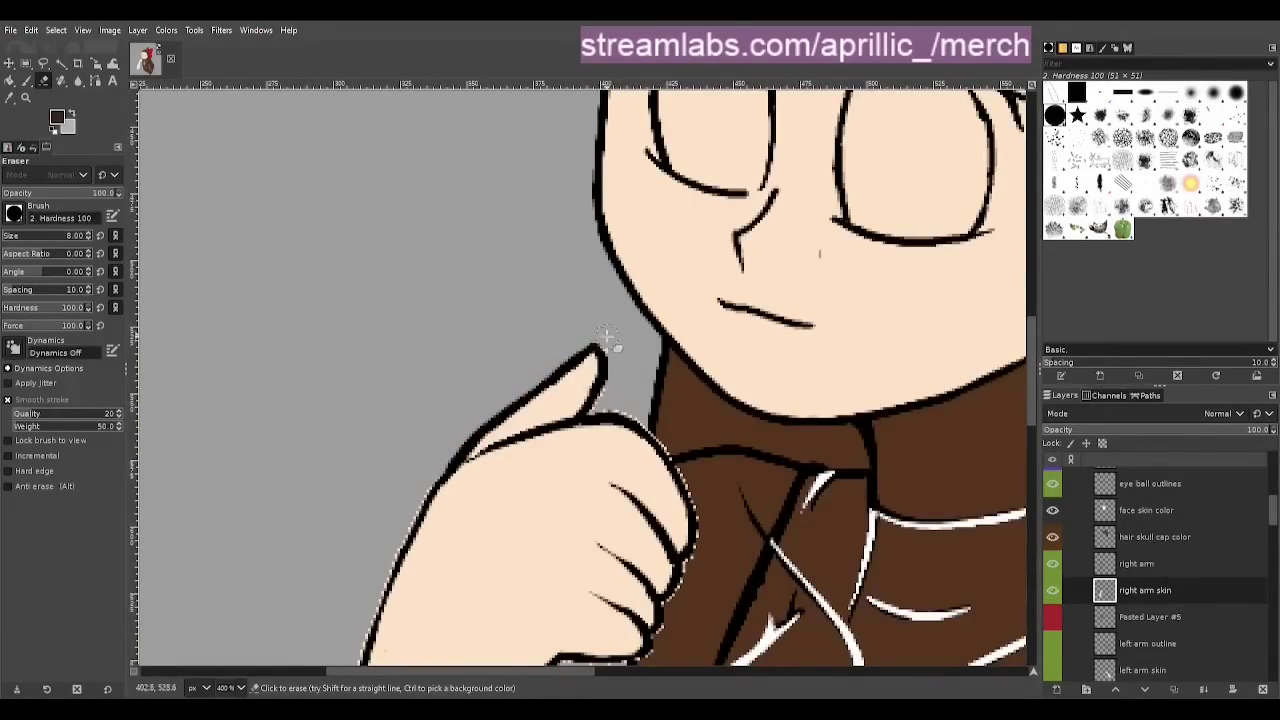
{"action": "scroll", "coordinate": [690, 560], "scroll_direction": "down", "scroll_amount": 5}
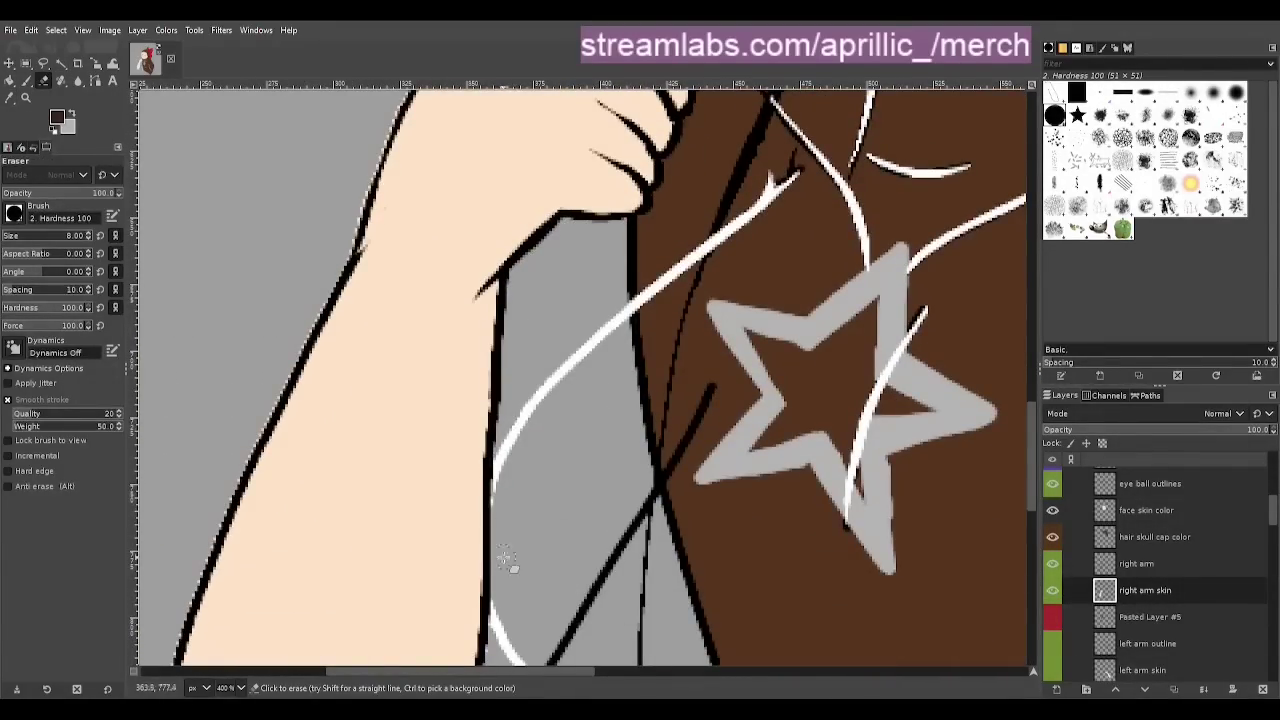
{"action": "scroll", "coordinate": [500, 205], "scroll_direction": "down", "scroll_amount": 5}
{"action": "scroll", "coordinate": [340, 460], "scroll_direction": "left", "scroll_amount": 3}
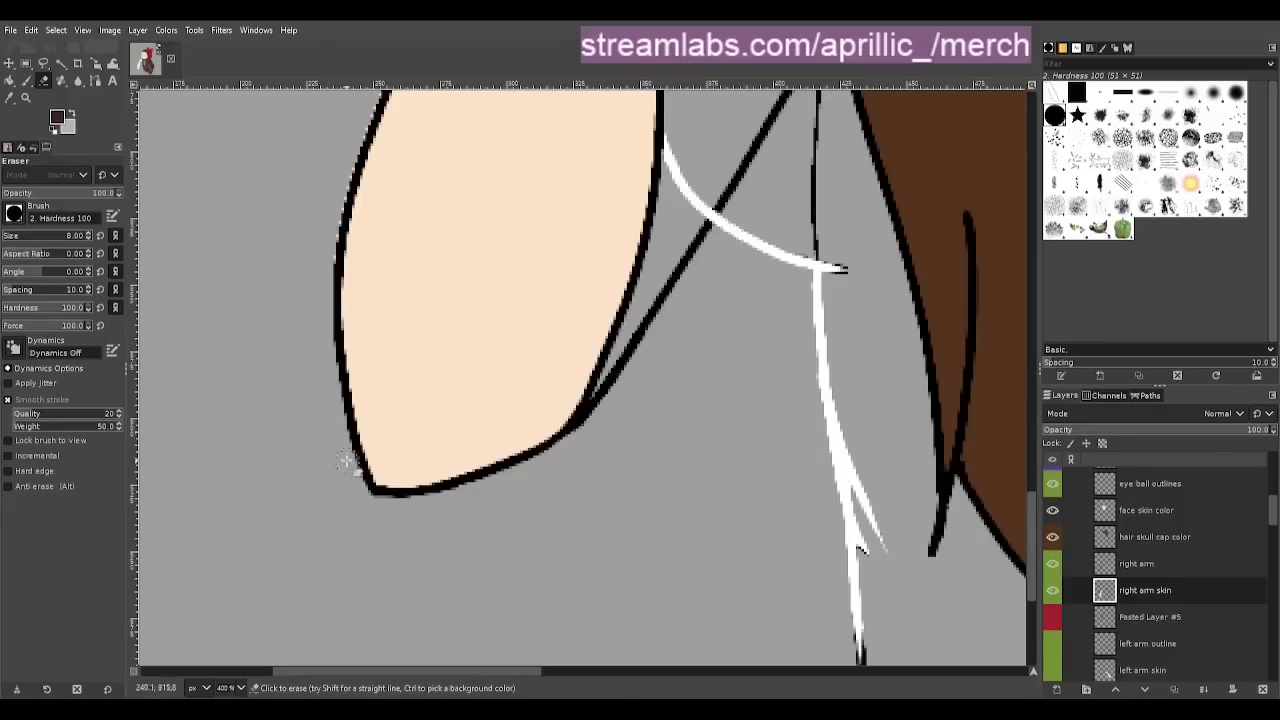
{"action": "scroll", "coordinate": [330, 457], "scroll_direction": "up", "scroll_amount": 5}
{"action": "scroll", "coordinate": [510, 393], "scroll_direction": "up", "scroll_amount": 5}
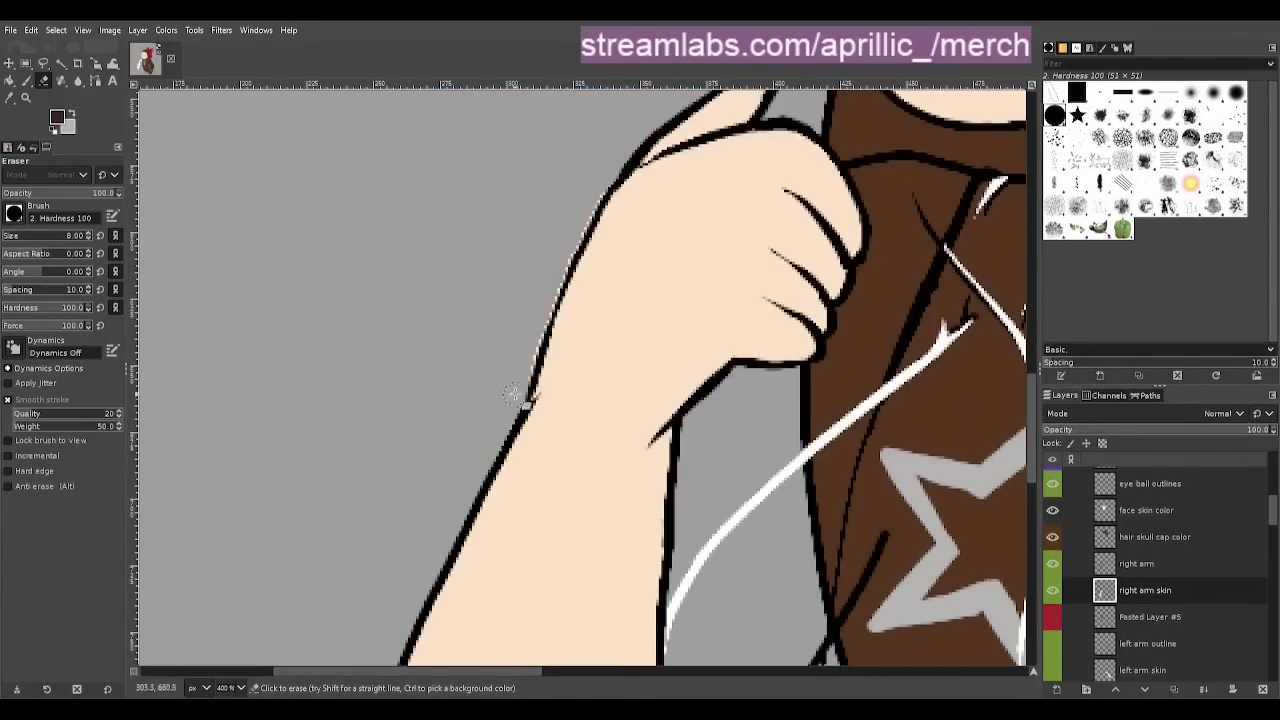
{"action": "key", "text": "ctrl+s"}
{"action": "scroll", "coordinate": [607, 168], "scroll_direction": "up", "scroll_amount": 2}
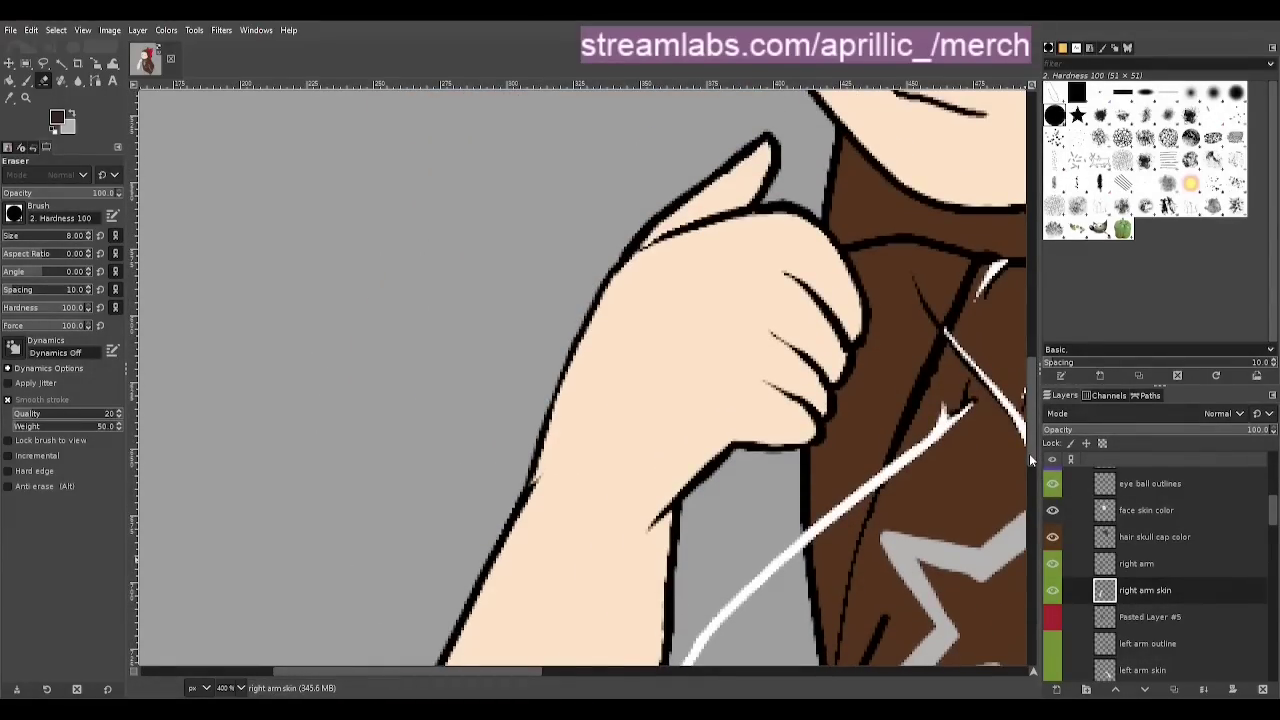
Show the left arm outline, left arm skin and the body's skin and shirt colour layers again, and save the file
{"action": "key", "text": "u"}
{"action": "key", "text": "1"}
{"action": "left_click", "coordinate": [1052, 643]}
{"action": "left_click", "coordinate": [1052, 670]}
{"action": "scroll", "coordinate": [1055, 620], "scroll_direction": "down", "scroll_amount": 10}
{"action": "left_click", "coordinate": [1052, 624]}
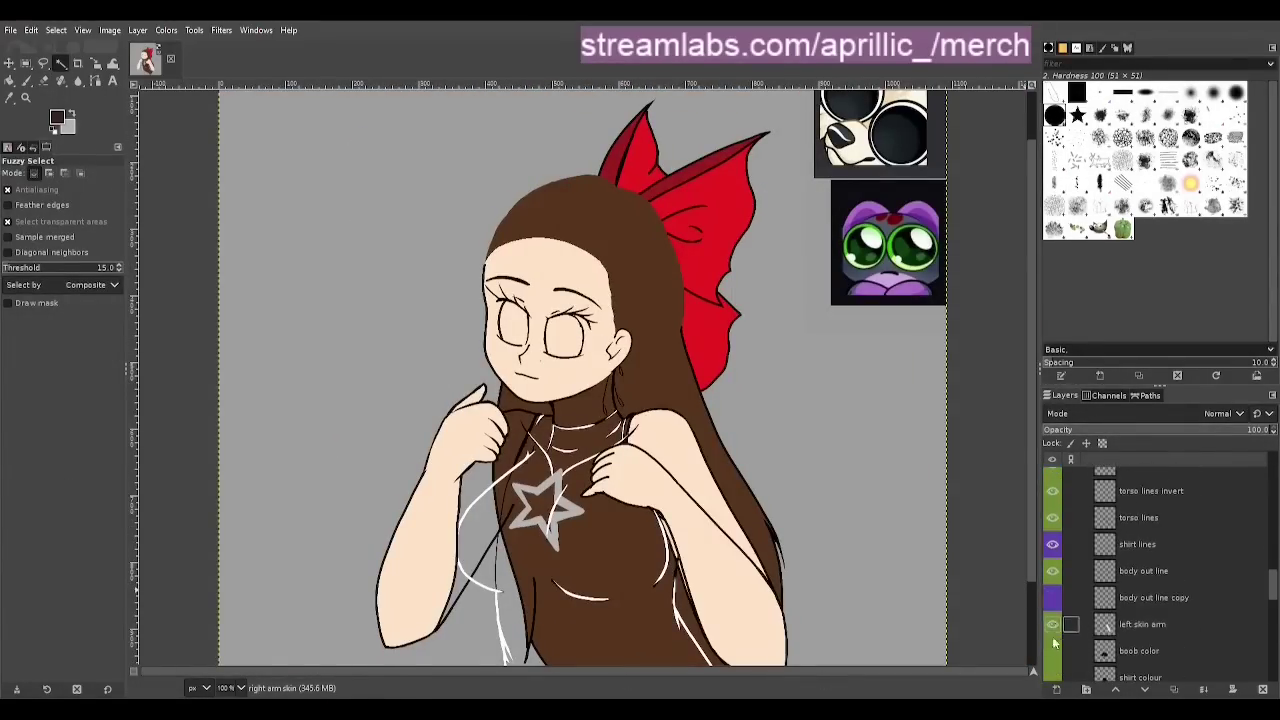
{"action": "left_click", "coordinate": [1052, 648]}
{"action": "left_click", "coordinate": [1052, 674]}
{"action": "scroll", "coordinate": [1054, 660], "scroll_direction": "down", "scroll_amount": 3}
{"action": "left_click", "coordinate": [1052, 637]}
{"action": "scroll", "coordinate": [1160, 648], "scroll_direction": "down", "scroll_amount": 1}
{"action": "key", "text": "ctrl+s"}
{"action": "scroll", "coordinate": [483, 330], "scroll_direction": "down", "scroll_amount": 3}
{"action": "scroll", "coordinate": [470, 320], "scroll_direction": "up", "scroll_amount": 4}
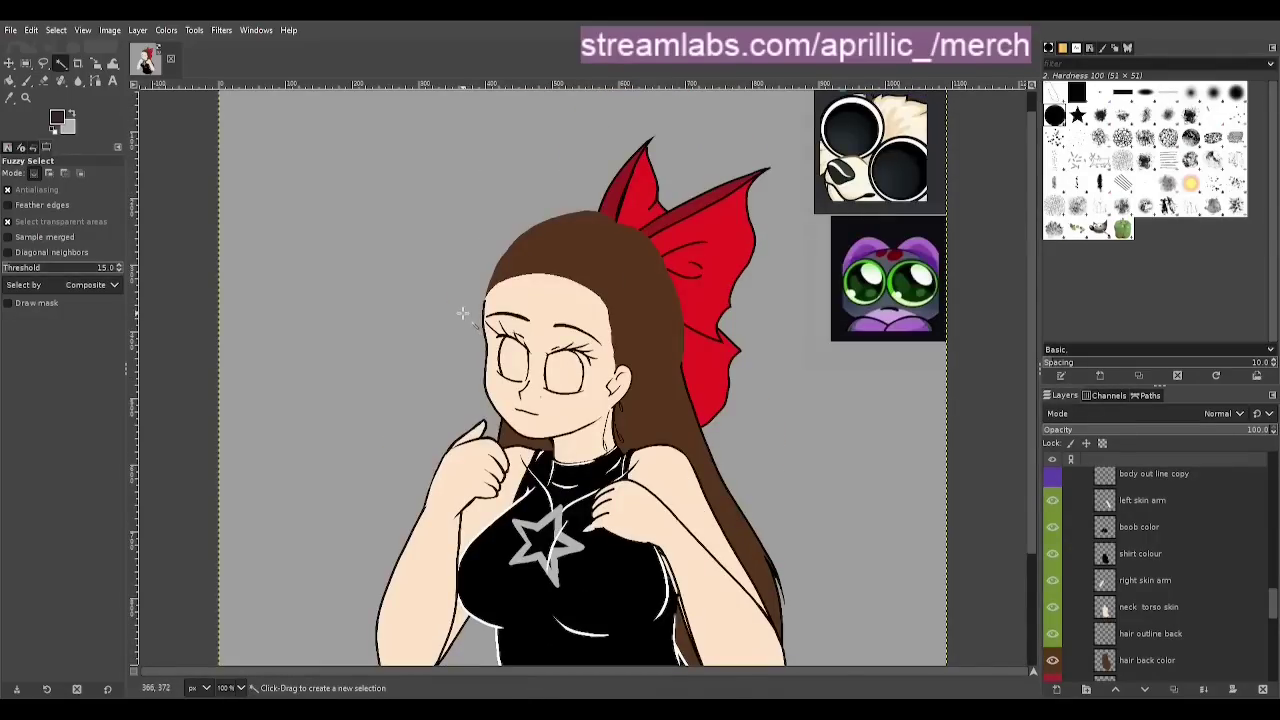
Duplicate the torso lines invert layer and erase the collar and waist lines from the copy with a 16 px eraser, keeping the bust outline
{"action": "scroll", "coordinate": [462, 313], "scroll_direction": "down", "scroll_amount": 3}
{"action": "scroll", "coordinate": [1200, 580], "scroll_direction": "up", "scroll_amount": 5}
{"action": "left_click", "coordinate": [1205, 588]}
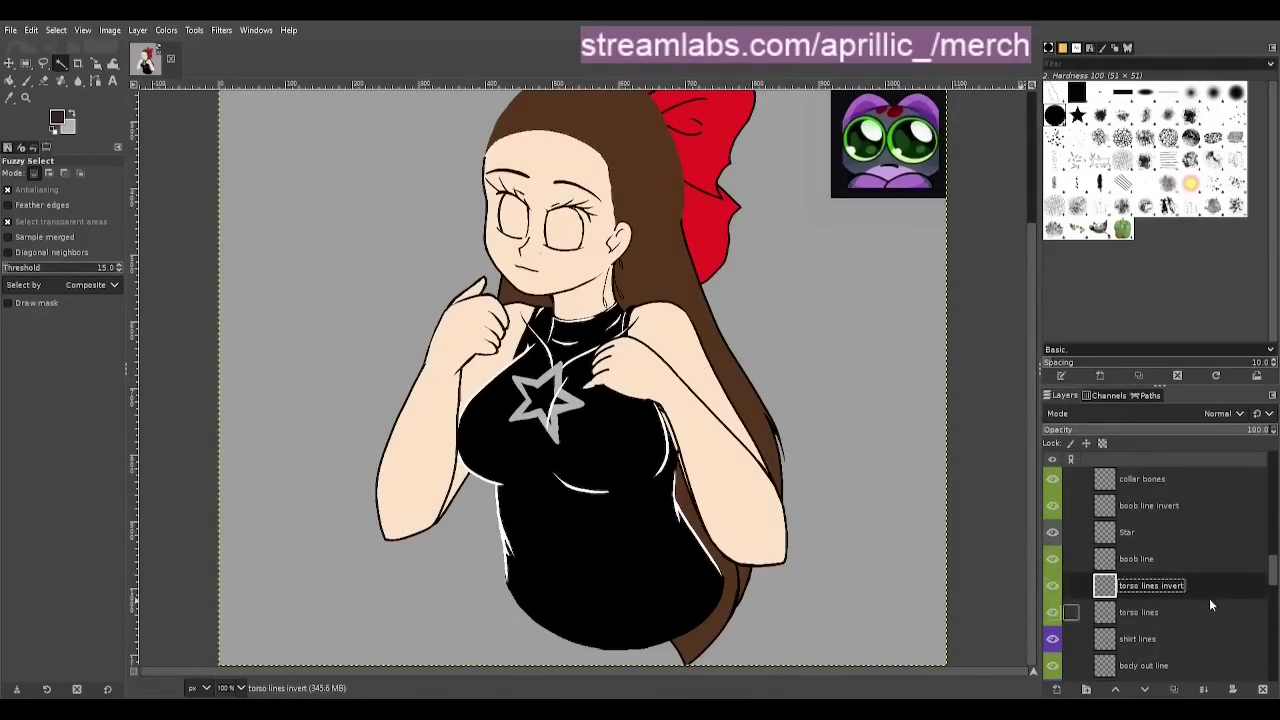
{"action": "key", "text": "shift+ctrl+d"}
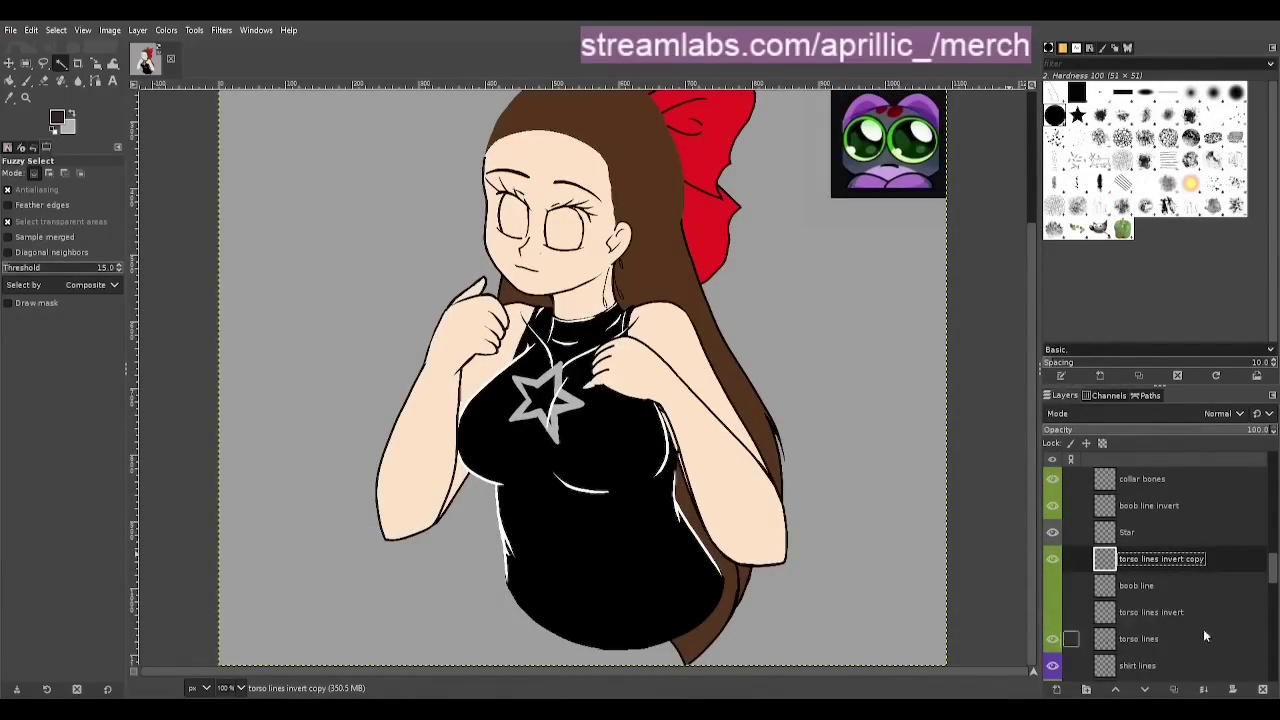
{"action": "key", "text": "shift+e"}
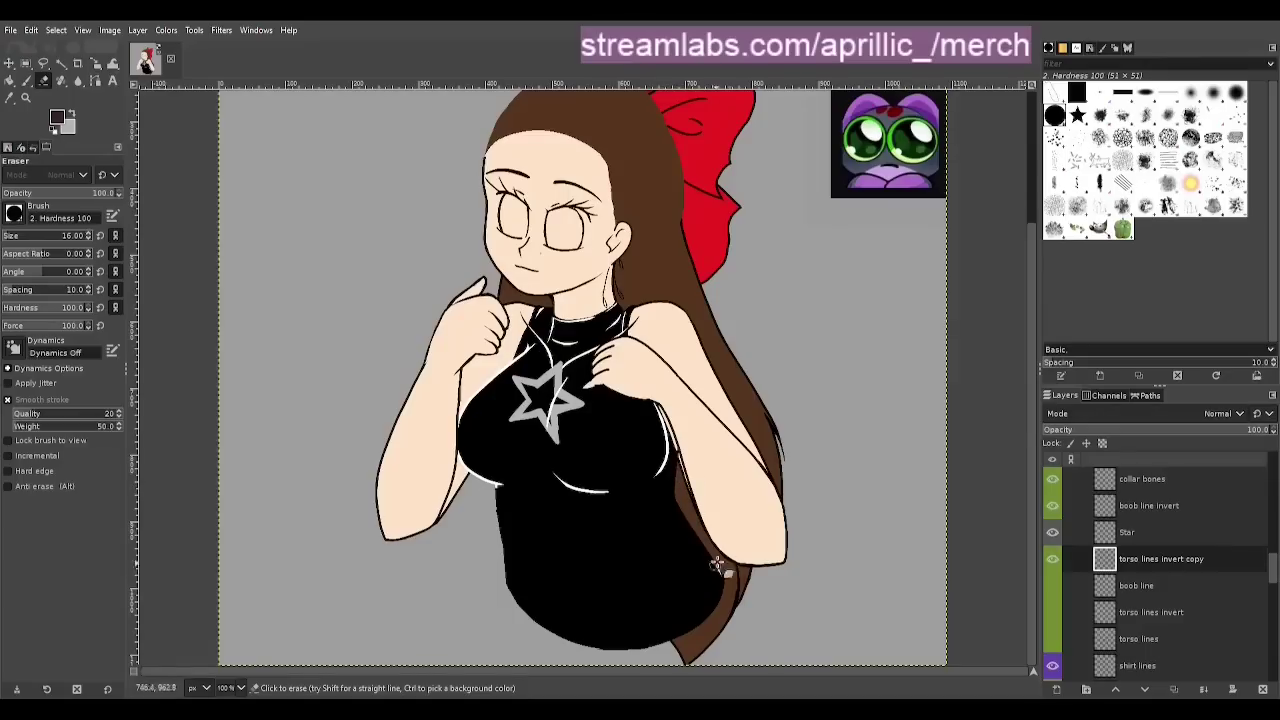
{"action": "left_click", "coordinate": [1052, 505]}
{"action": "scroll", "coordinate": [620, 171], "scroll_direction": "up", "scroll_amount": 2}
{"action": "left_click_drag", "start_coordinate": [470, 491], "coordinate": [645, 476]}
{"action": "scroll", "coordinate": [605, 403], "scroll_direction": "down", "scroll_amount": 3}
{"action": "scroll", "coordinate": [530, 340], "scroll_direction": "left", "scroll_amount": 2}
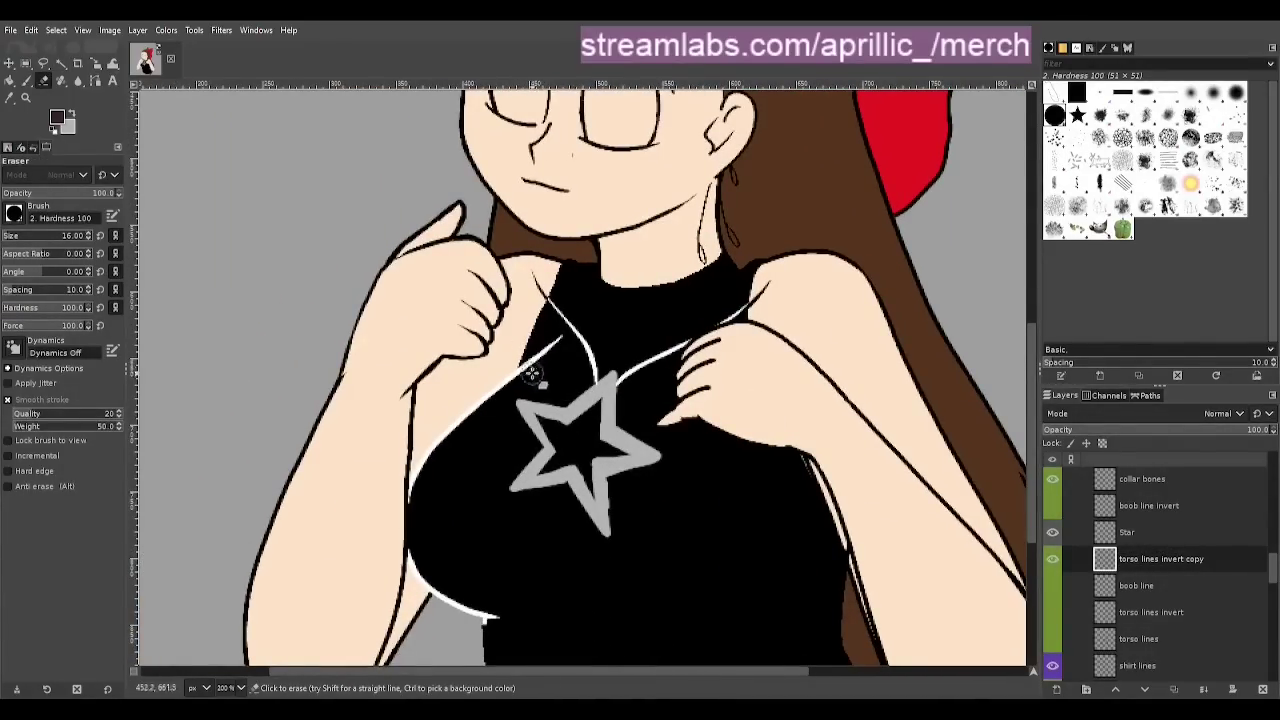
Move the torso lines invert copy above boob line invert, and show the boob line and boob line invert layers
{"action": "scroll", "coordinate": [487, 492], "scroll_direction": "down", "scroll_amount": 3}
{"action": "left_click", "coordinate": [1052, 585]}
{"action": "left_click_drag", "start_coordinate": [1150, 559], "coordinate": [1150, 495]}
{"action": "left_click", "coordinate": [1052, 532]}
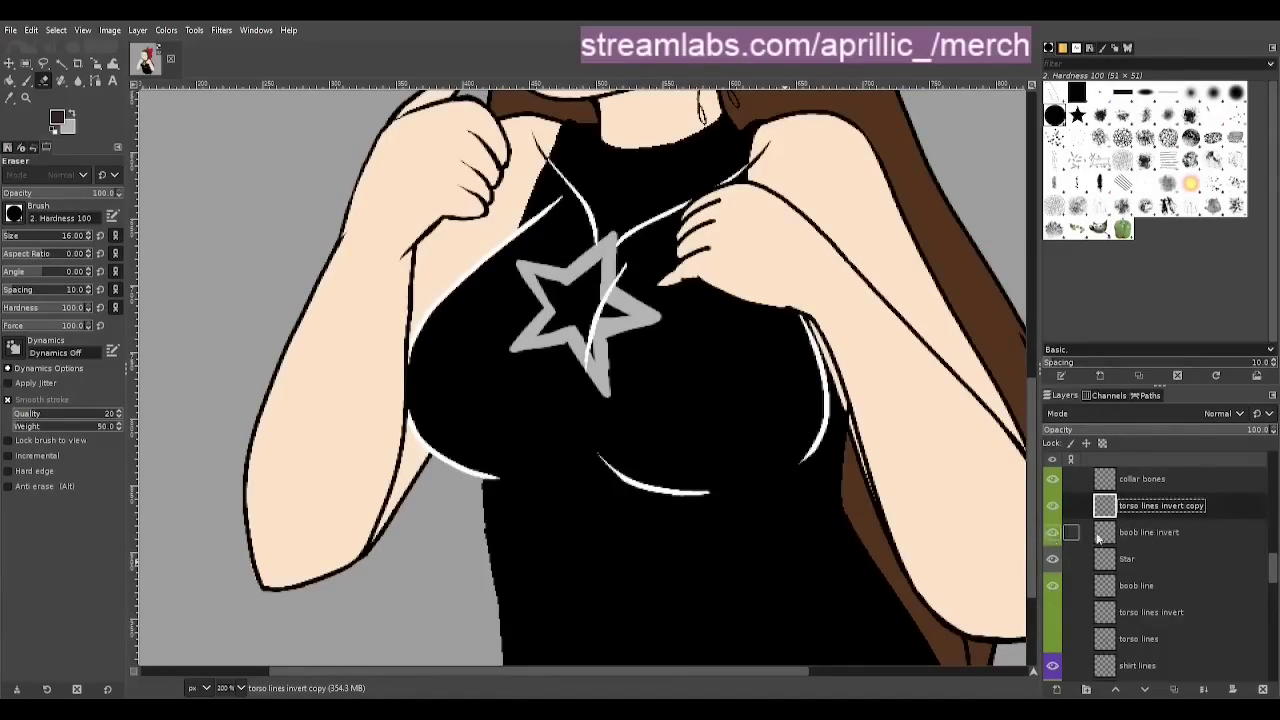
Rename the boob line invert layer as boob 1 line invert and the torso lines copy as Boob 2 lines invert copy
{"action": "double_click", "coordinate": [1140, 532]}
{"action": "type", "text": "boob 1 line invert"}
{"action": "key", "text": "Return"}
{"action": "double_click", "coordinate": [1165, 505]}
{"action": "type", "text": "Boob 2"}
{"action": "key", "text": "Tab"}
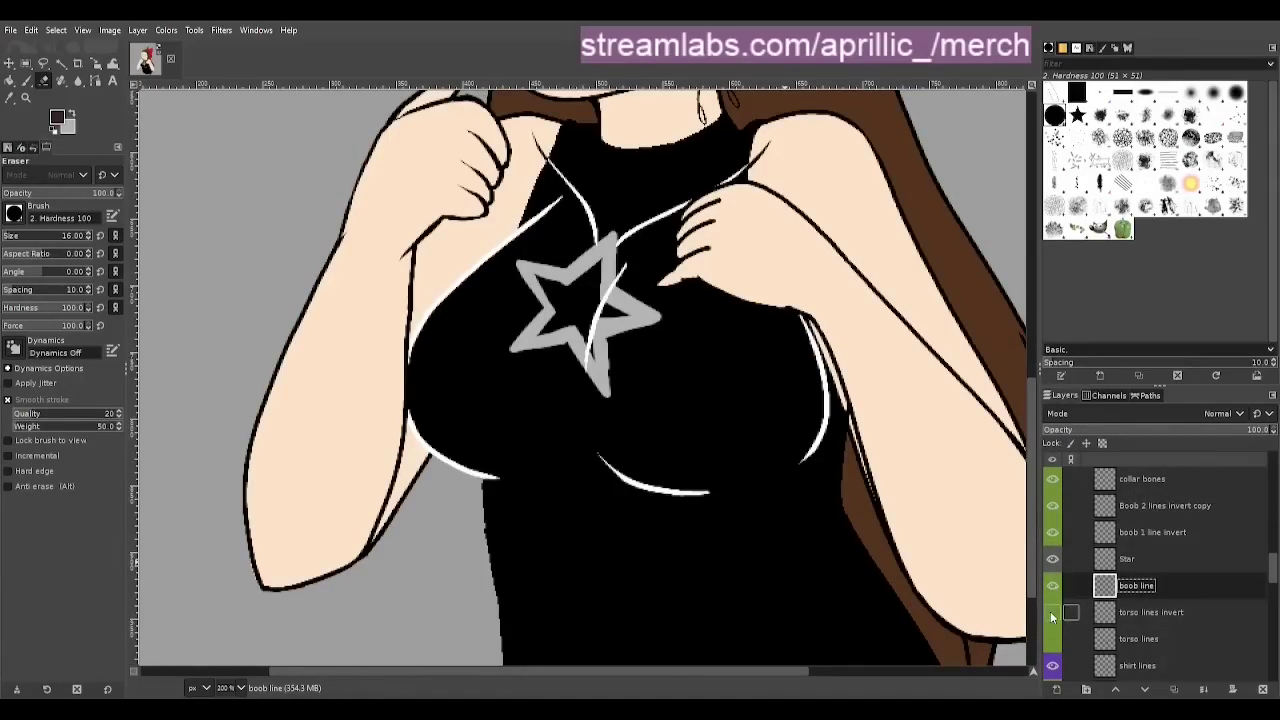
Select and show the torso lines invert layer, and hide boob 1 line invert and Boob 2 lines invert copy
{"action": "key", "text": "u"}
{"action": "scroll", "coordinate": [751, 560], "scroll_direction": "down", "scroll_amount": 1}
{"action": "scroll", "coordinate": [700, 553], "scroll_direction": "up", "scroll_amount": 1}
{"action": "left_click", "coordinate": [1148, 612]}
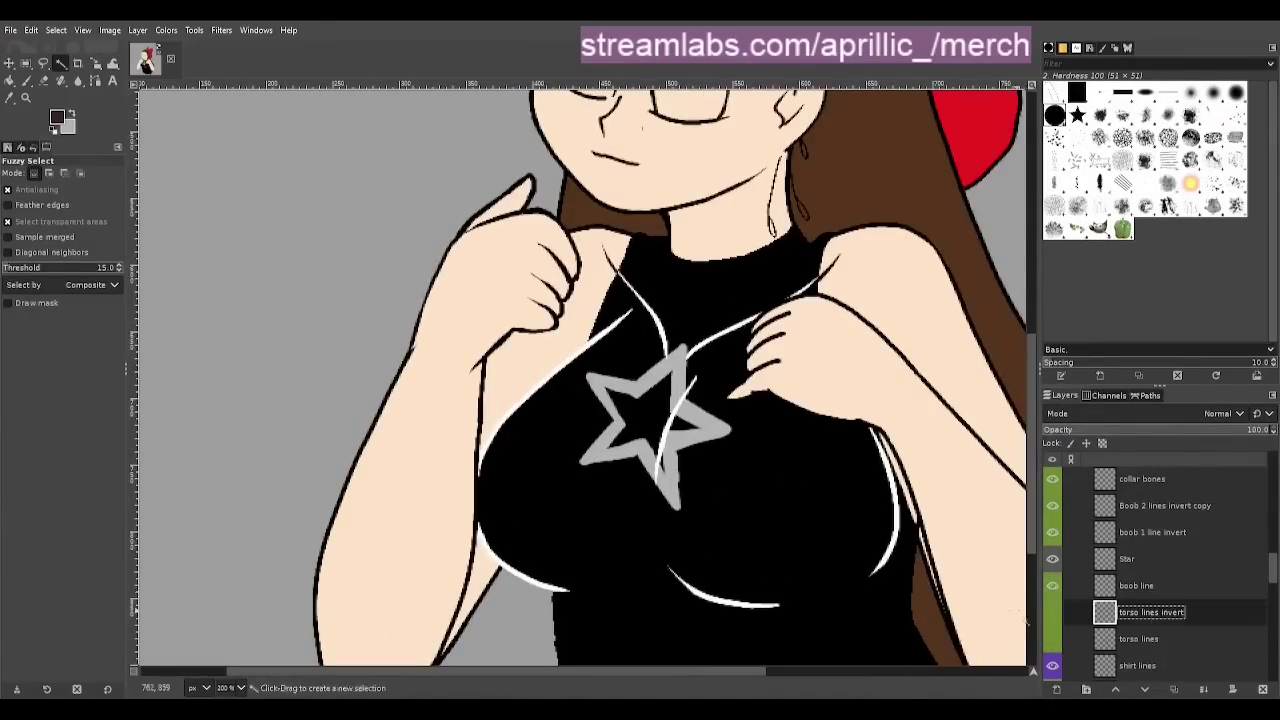
{"action": "left_click", "coordinate": [1053, 612]}
{"action": "left_click", "coordinate": [1053, 532]}
{"action": "left_click", "coordinate": [1053, 506]}
{"action": "scroll", "coordinate": [555, 592], "scroll_direction": "up", "scroll_amount": 3}
{"action": "scroll", "coordinate": [558, 592], "scroll_direction": "up", "scroll_amount": 1}
{"action": "key", "text": "shift+e"}
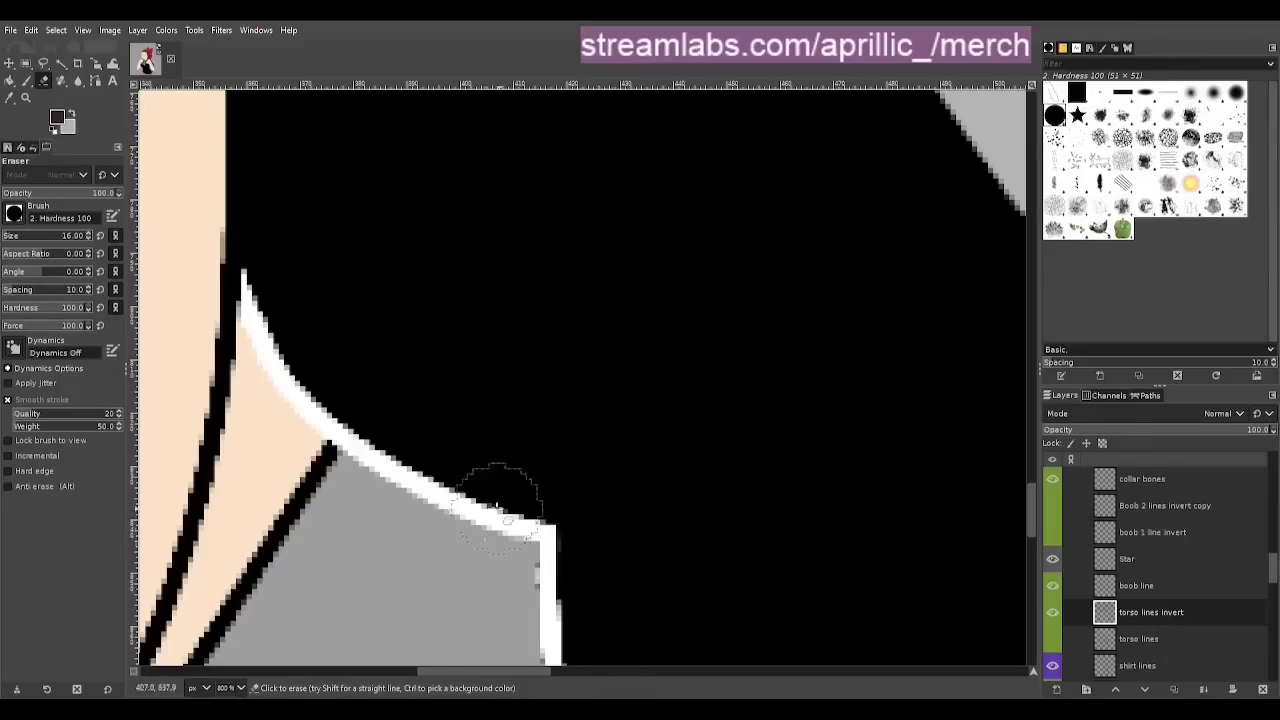
Erase the duplicated bust outline from torso lines invert, show the two bust line layers again, and save the file
{"action": "mouse_move", "coordinate": [498, 508]}
{"action": "left_mouse_down"}
{"action": "mouse_move", "coordinate": [566, 497]}
{"action": "mouse_move", "coordinate": [245, 290]}
{"action": "left_mouse_up"}
{"action": "scroll", "coordinate": [637, 330], "scroll_direction": "up", "scroll_amount": 5}
{"action": "scroll", "coordinate": [637, 330], "scroll_direction": "down", "scroll_amount": 1}
{"action": "left_click_drag", "start_coordinate": [362, 400], "coordinate": [520, 175]}
{"action": "scroll", "coordinate": [540, 300], "scroll_direction": "up", "scroll_amount": 5}
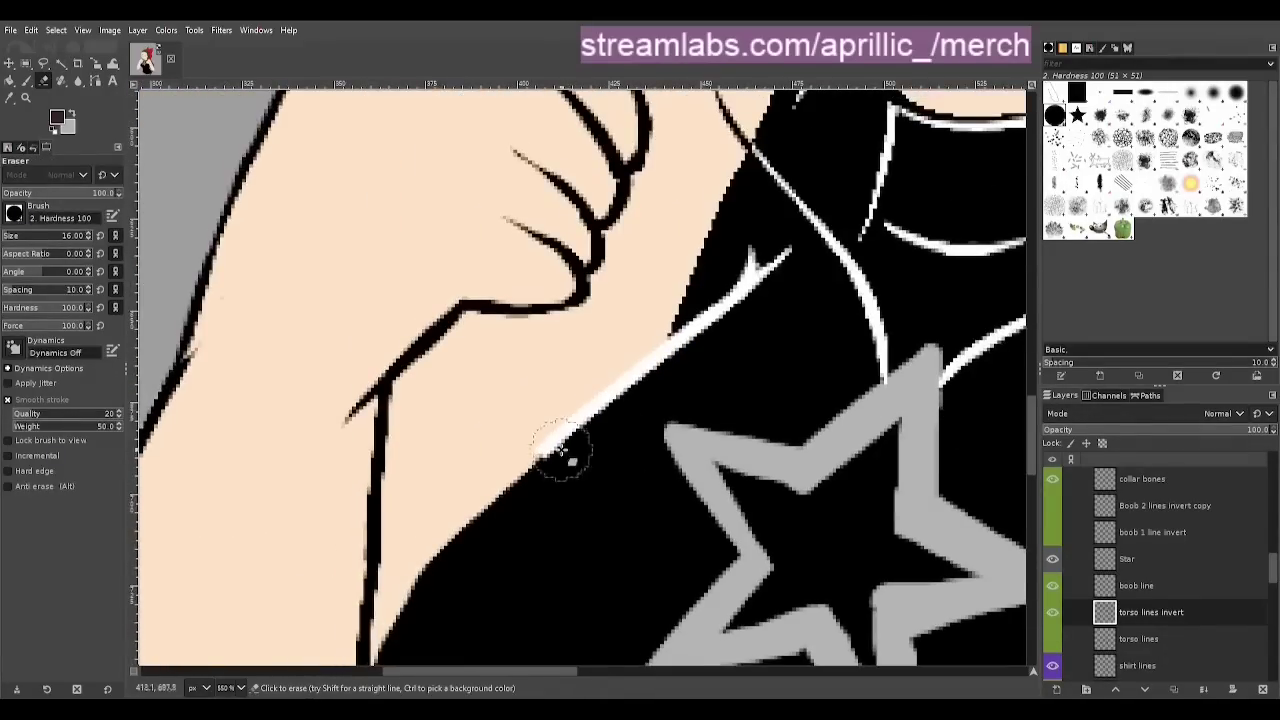
{"action": "mouse_move", "coordinate": [795, 287]}
{"action": "left_mouse_down"}
{"action": "mouse_move", "coordinate": [674, 337]}
{"action": "mouse_move", "coordinate": [545, 455]}
{"action": "left_mouse_up"}
{"action": "scroll", "coordinate": [670, 280], "scroll_direction": "down", "scroll_amount": 4}
{"action": "key", "text": "m"}
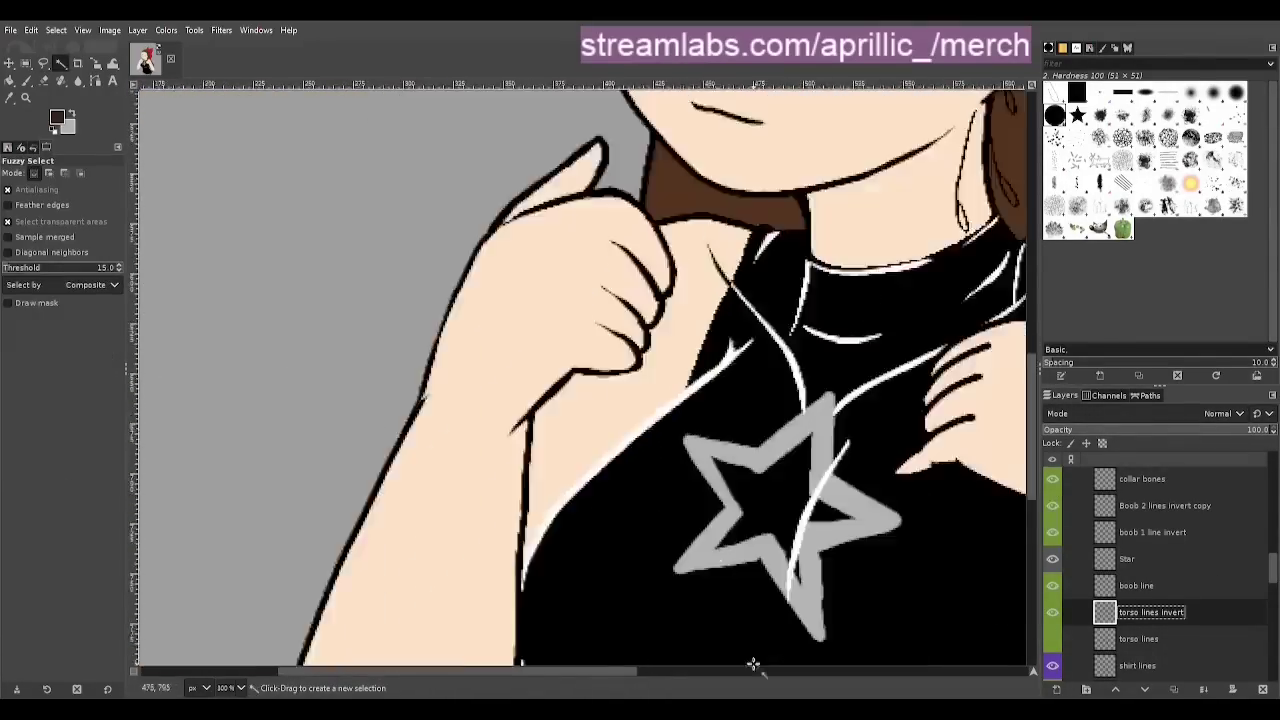
{"action": "scroll", "coordinate": [672, 278], "scroll_direction": "down", "scroll_amount": 3}
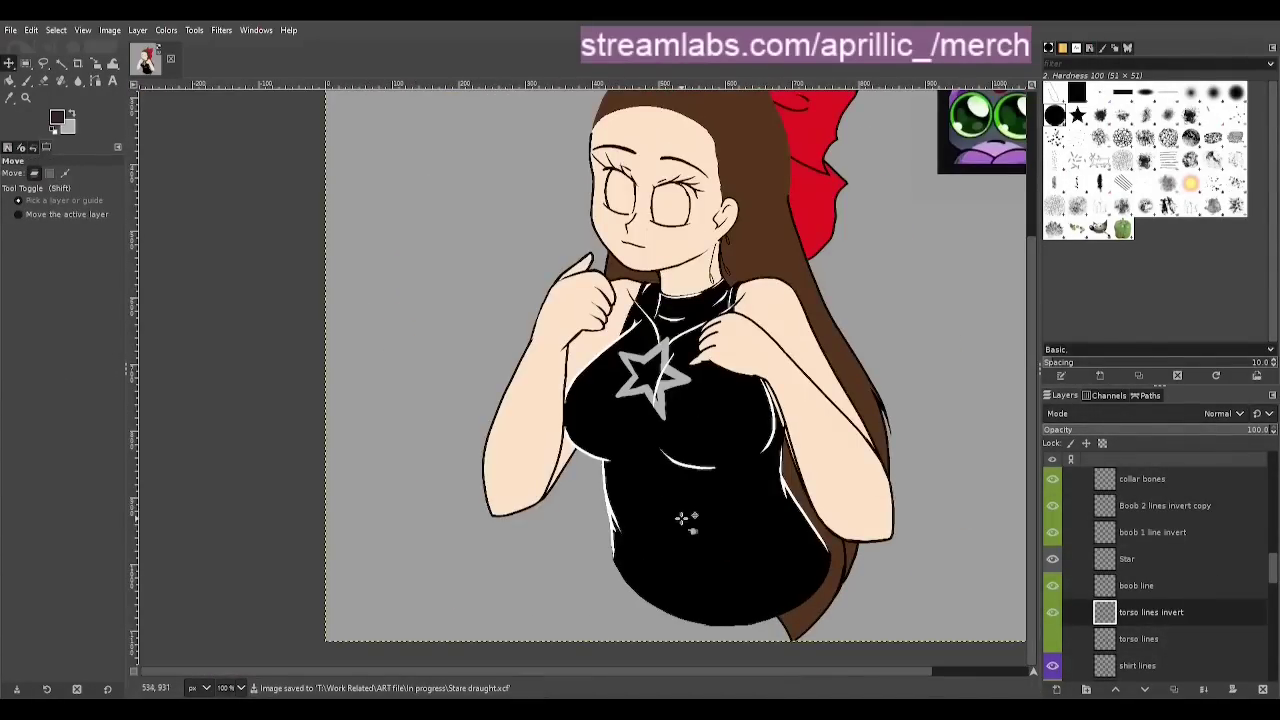
Move the earring dots layer directly above face skin color, show it, and rename it earrings stars outline
{"action": "scroll", "coordinate": [643, 467], "scroll_direction": "up", "scroll_amount": 3}
{"action": "scroll", "coordinate": [1130, 574], "scroll_direction": "up", "scroll_amount": 5}
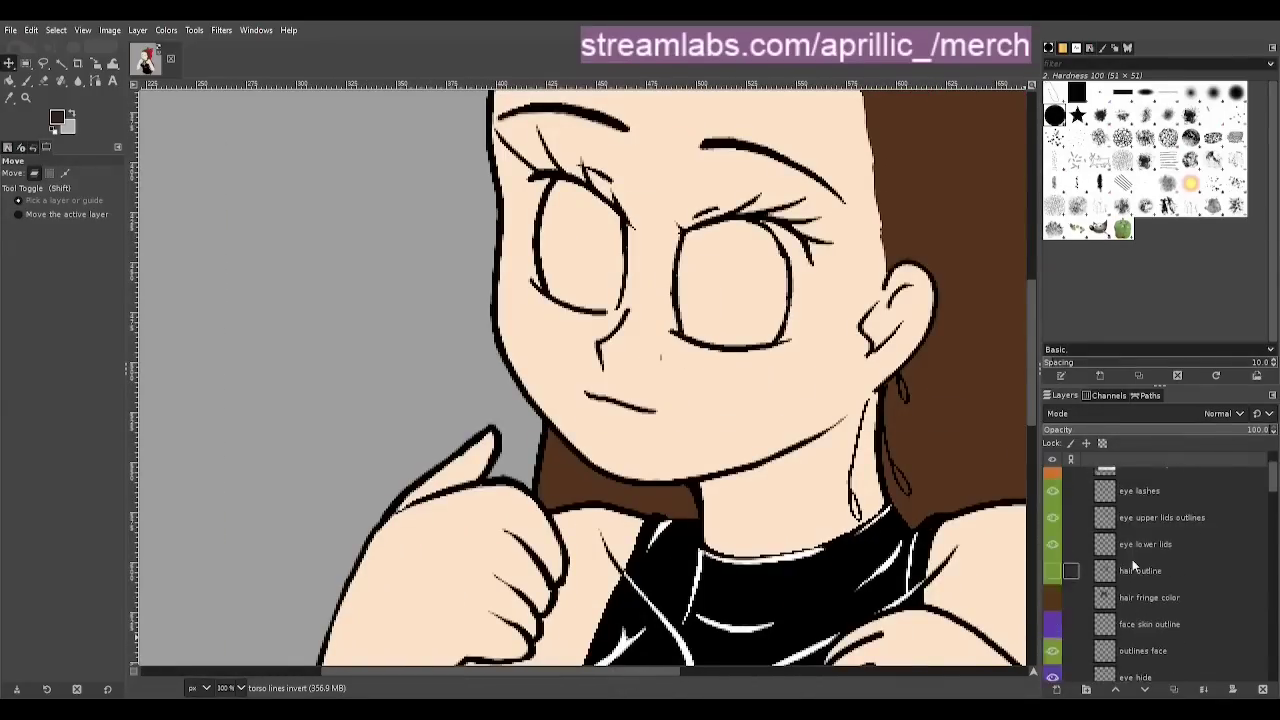
{"action": "left_click_drag", "start_coordinate": [1149, 601], "coordinate": [1170, 560]}
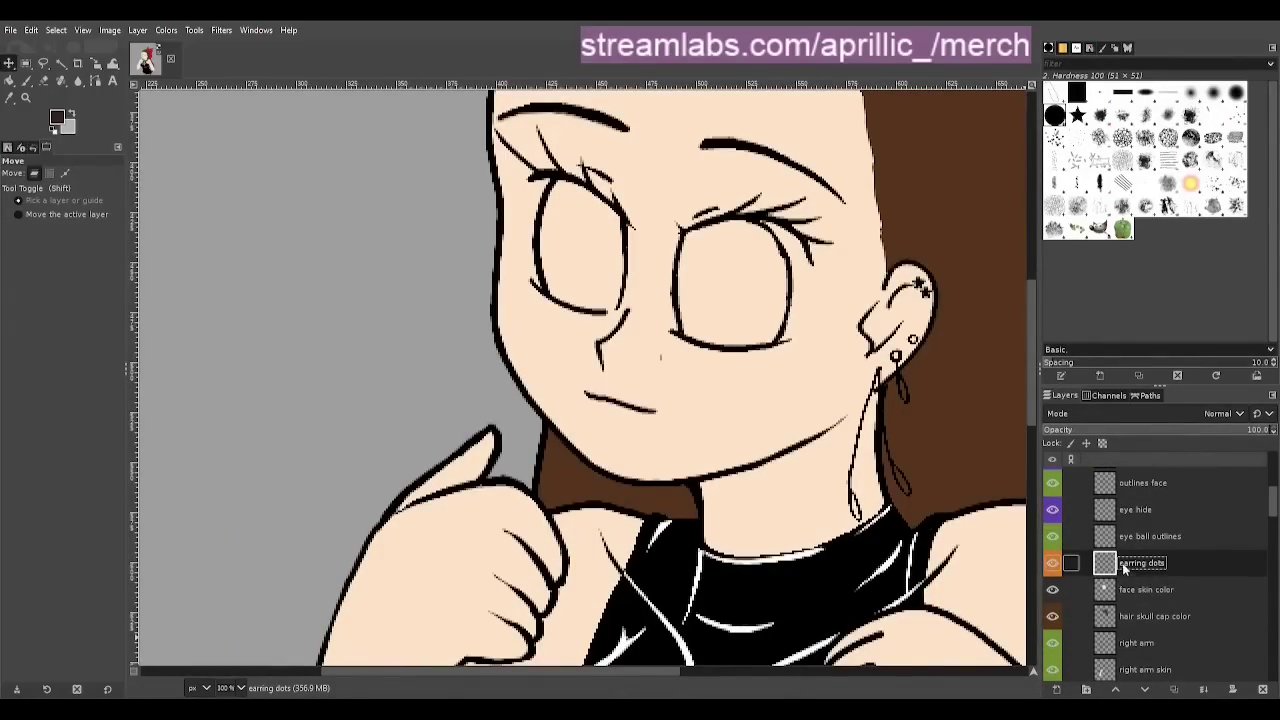
{"action": "key", "text": "ctrl+s"}
{"action": "double_click", "coordinate": [1147, 563]}
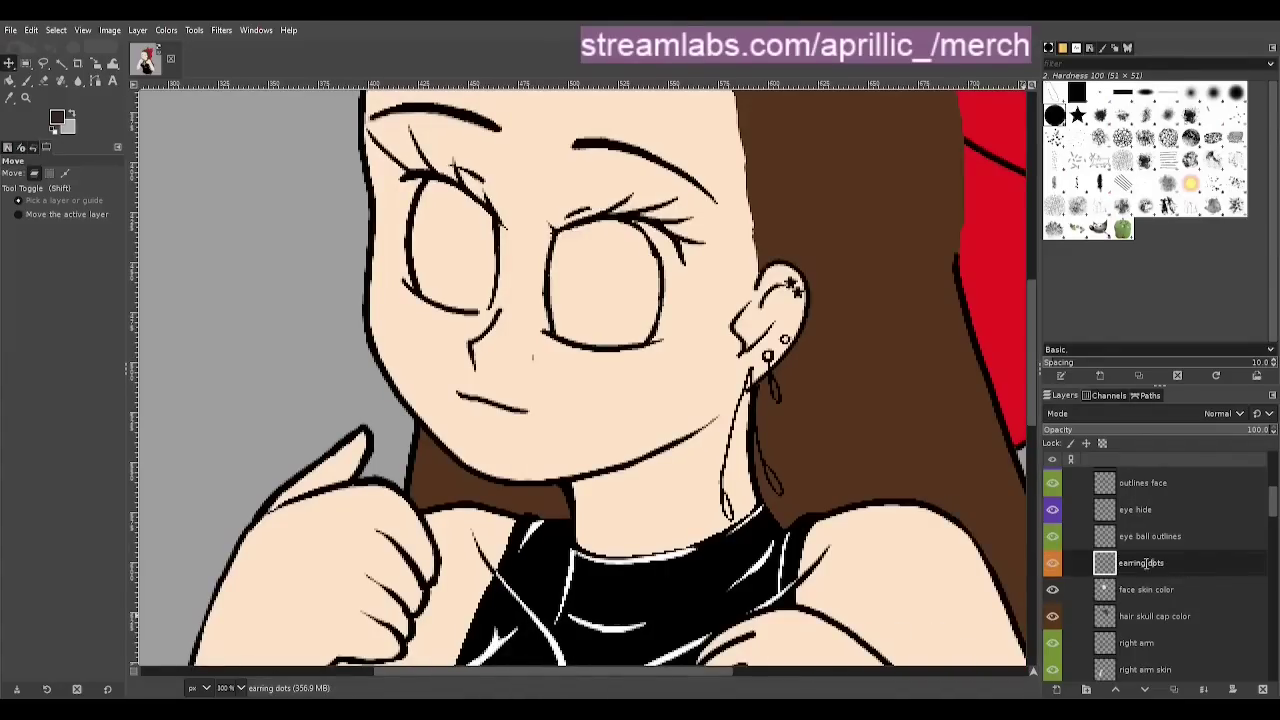
{"action": "type", "text": "outline"}
{"action": "left_click", "coordinate": [1188, 581]}
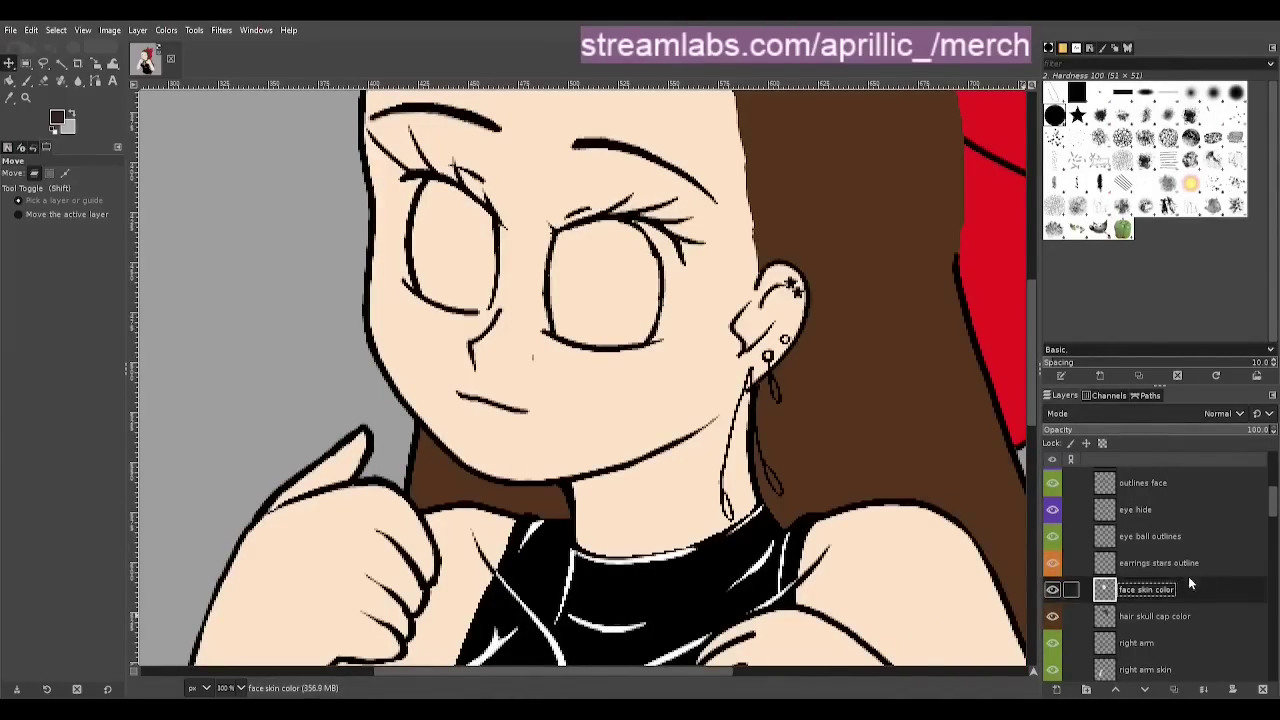
Duplicate the earrings stars outline layer four times
{"action": "left_click", "coordinate": [1184, 566]}
{"action": "key", "text": "ctrl+shift+d"}
{"action": "key", "text": "ctrl+shift+d"}
{"action": "key", "text": "ctrl+shift+d"}
Erase the studs and dangling earring from the original earrings stars outline layer, keeping only the stars
{"action": "left_click", "coordinate": [1158, 669]}
{"action": "key", "text": "shift+e"}
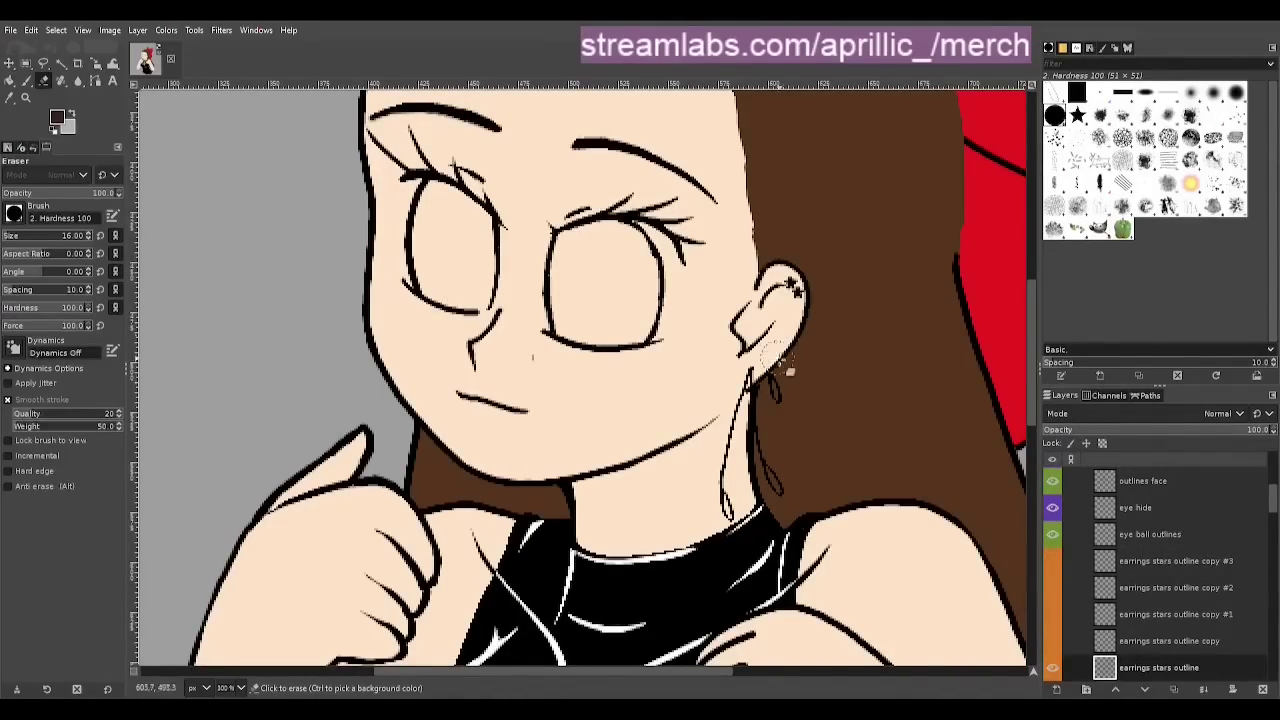
{"action": "left_click_drag", "start_coordinate": [752, 376], "coordinate": [729, 512]}
Show the first earring copy, rename it earrings 3rd stud outline, and erase everything on it except the upper stud
{"action": "left_click", "coordinate": [1052, 642]}
{"action": "left_click", "coordinate": [1160, 642]}
{"action": "key", "text": "End"}
{"action": "key", "text": "BackSpace"}
{"action": "key", "text": "BackSpace"}
{"action": "key", "text": "BackSpace"}
{"action": "key", "text": "BackSpace"}
{"action": "key", "text": "BackSpace"}
{"action": "key", "text": "Return"}
{"action": "left_click_drag", "start_coordinate": [768, 352], "coordinate": [782, 498]}
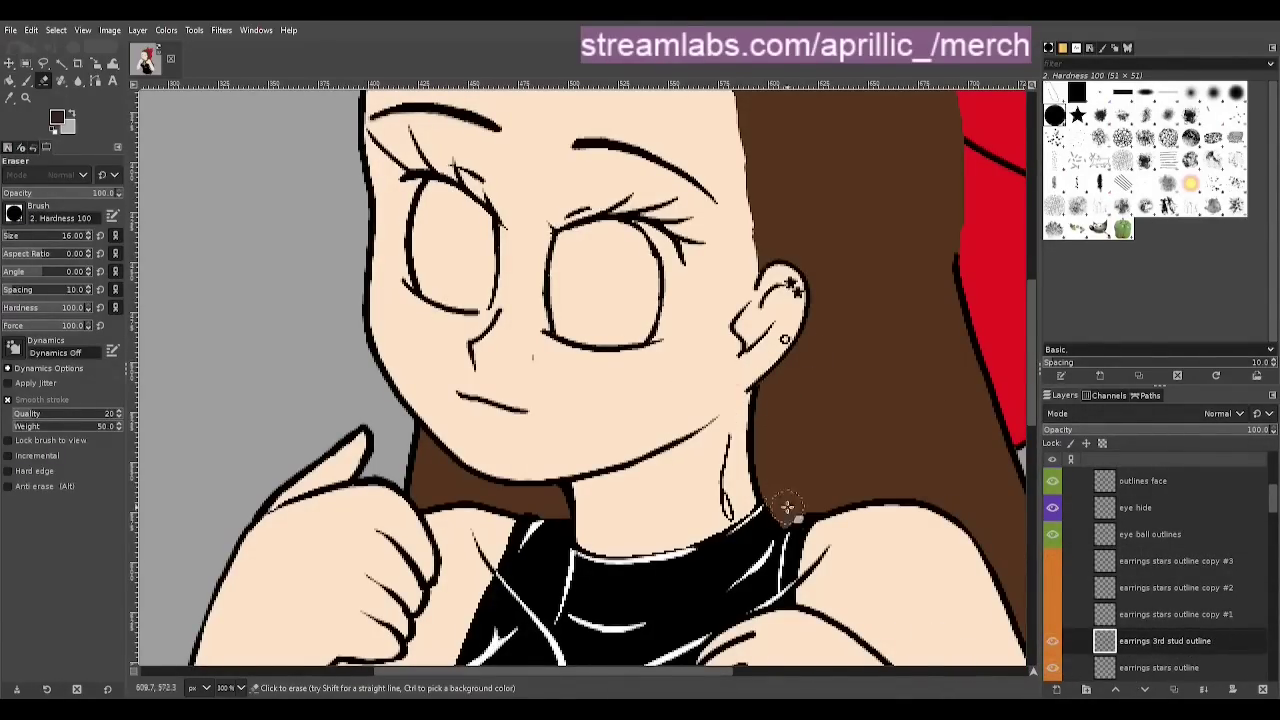
{"action": "left_click_drag", "start_coordinate": [732, 436], "coordinate": [727, 518]}
Show the earrings stars outline copy #1 layer and open its name for editing
{"action": "left_click", "coordinate": [1052, 614]}
{"action": "double_click", "coordinate": [1157, 614]}
{"action": "key", "text": "Return"}
{"action": "left_click", "coordinate": [1052, 614]}
{"action": "key", "text": "ctrl+z"}
{"action": "key", "text": "ctrl+z"}
{"action": "double_click", "coordinate": [1157, 616]}
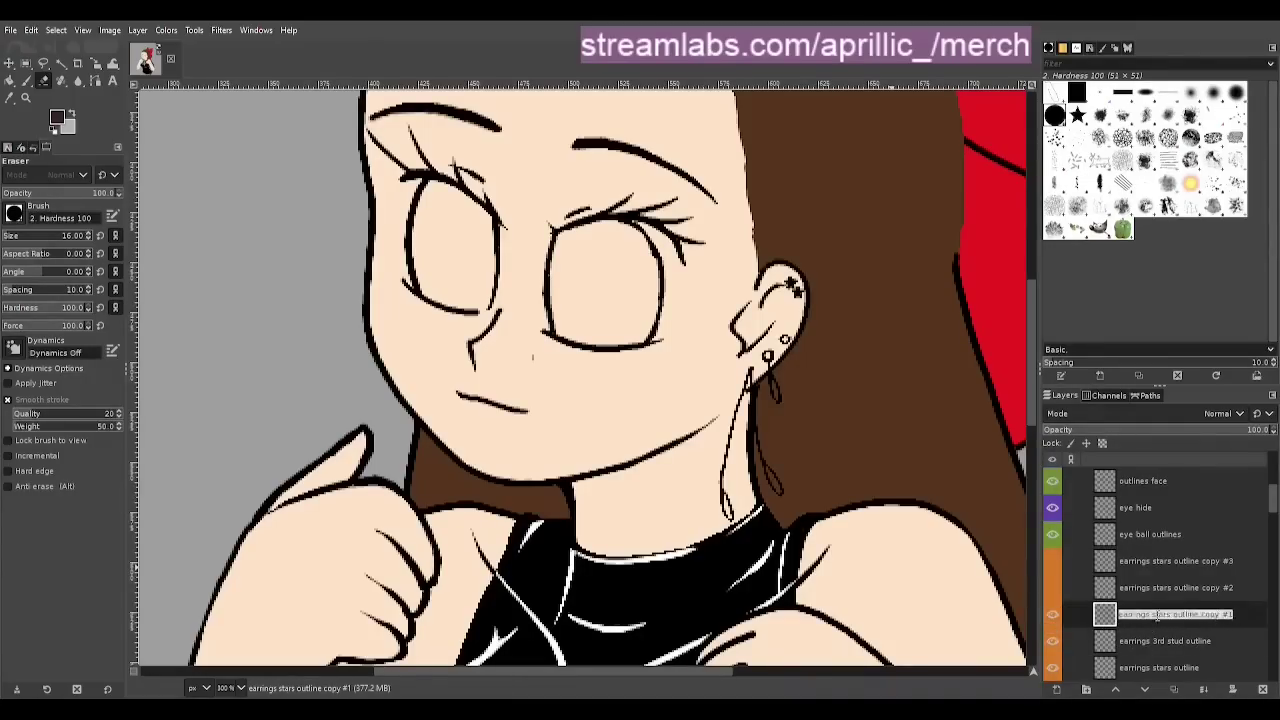
Rename the two visible copied earring layers as "earrings drop outline" and "earrings long 1 outline"
{"action": "key", "text": "BackSpace"}
{"action": "key", "text": "Return"}
{"action": "left_click", "coordinate": [1160, 587]}
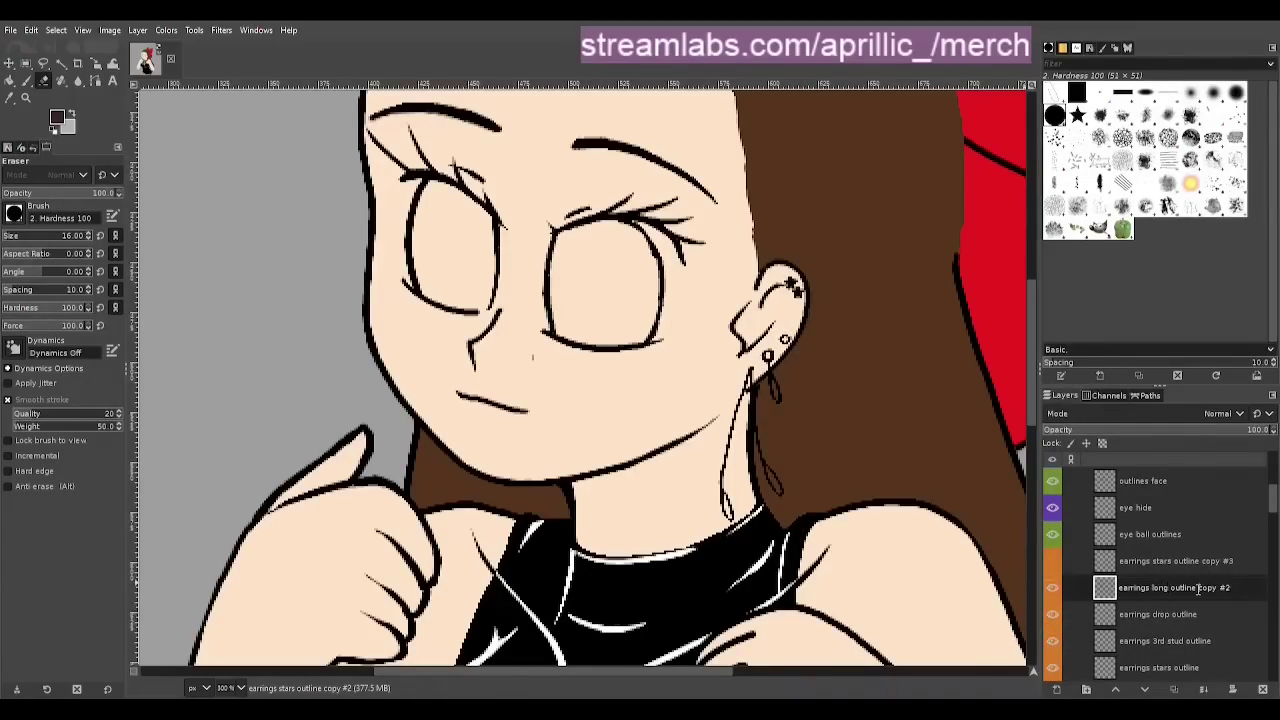
{"action": "left_click_drag", "start_coordinate": [1198, 588], "coordinate": [1232, 588]}
{"action": "key", "text": "BackSpace"}
{"action": "key", "text": "Return"}
{"action": "double_click", "coordinate": [1181, 588]}
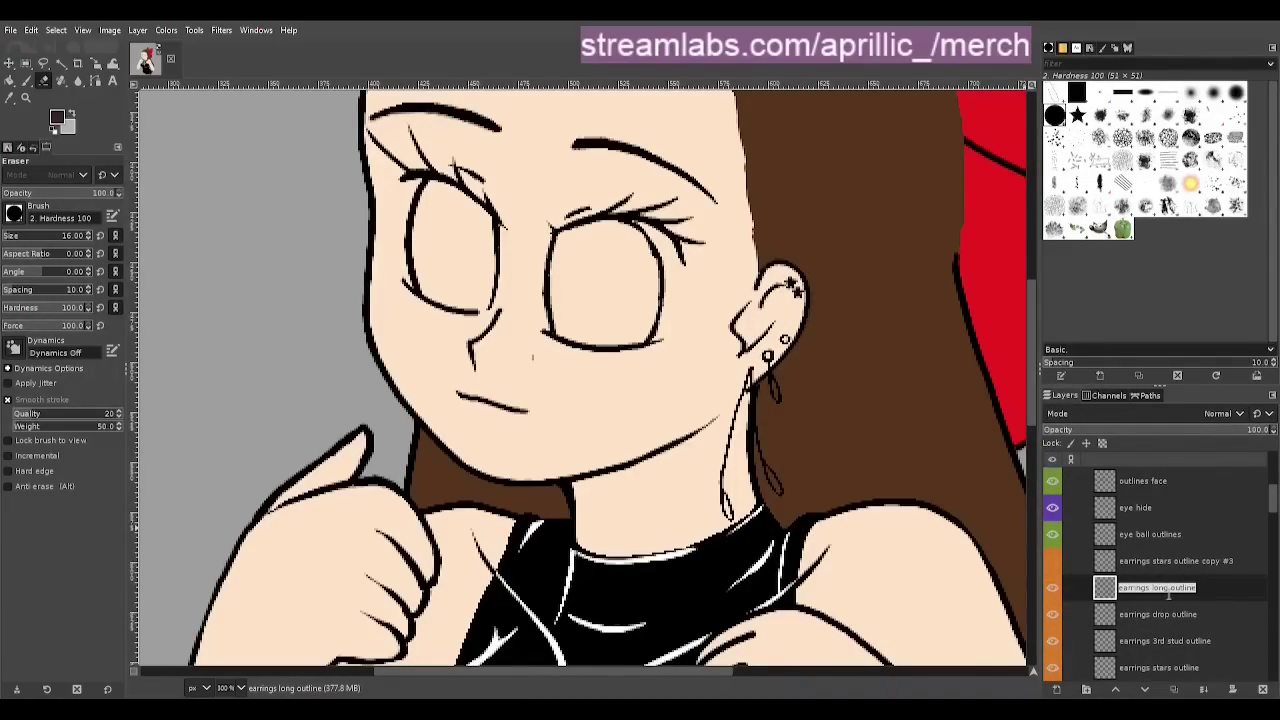
{"action": "key", "text": "Return"}
Duplicate the "earrings long 1 outline" layer and name the copy "earrings long 2 outline"
{"action": "left_click", "coordinate": [1174, 689]}
{"action": "scroll", "coordinate": [771, 464], "scroll_direction": "up", "scroll_amount": 1}
{"action": "double_click", "coordinate": [1175, 561]}
{"action": "left_click_drag", "start_coordinate": [1203, 561], "coordinate": [1228, 561]}
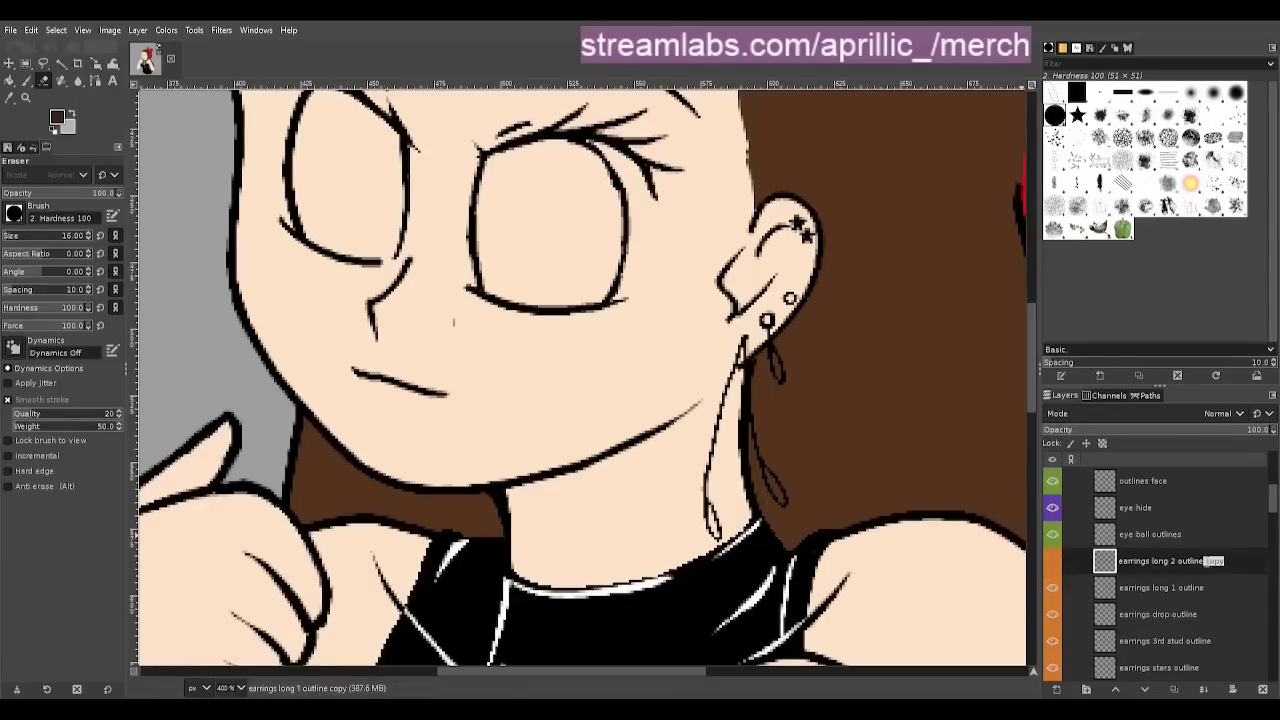
{"action": "key", "text": "BackSpace"}
{"action": "type", "text": "2"}
Erase the long earring over the neck from the "earrings long 2 outline" layer
{"action": "left_click", "coordinate": [1160, 588]}
{"action": "left_click", "coordinate": [1052, 561]}
{"action": "left_click", "coordinate": [1052, 588]}
{"action": "left_click", "coordinate": [1160, 561]}
{"action": "left_click_drag", "start_coordinate": [714, 528], "coordinate": [738, 345]}
Erase the long earring over the hair from "earrings long 1 outline", show both long earring layers and save the drawing
{"action": "left_click", "coordinate": [1052, 561]}
{"action": "left_click", "coordinate": [1052, 588]}
{"action": "left_click", "coordinate": [1160, 588]}
{"action": "left_click_drag", "start_coordinate": [762, 410], "coordinate": [782, 498]}
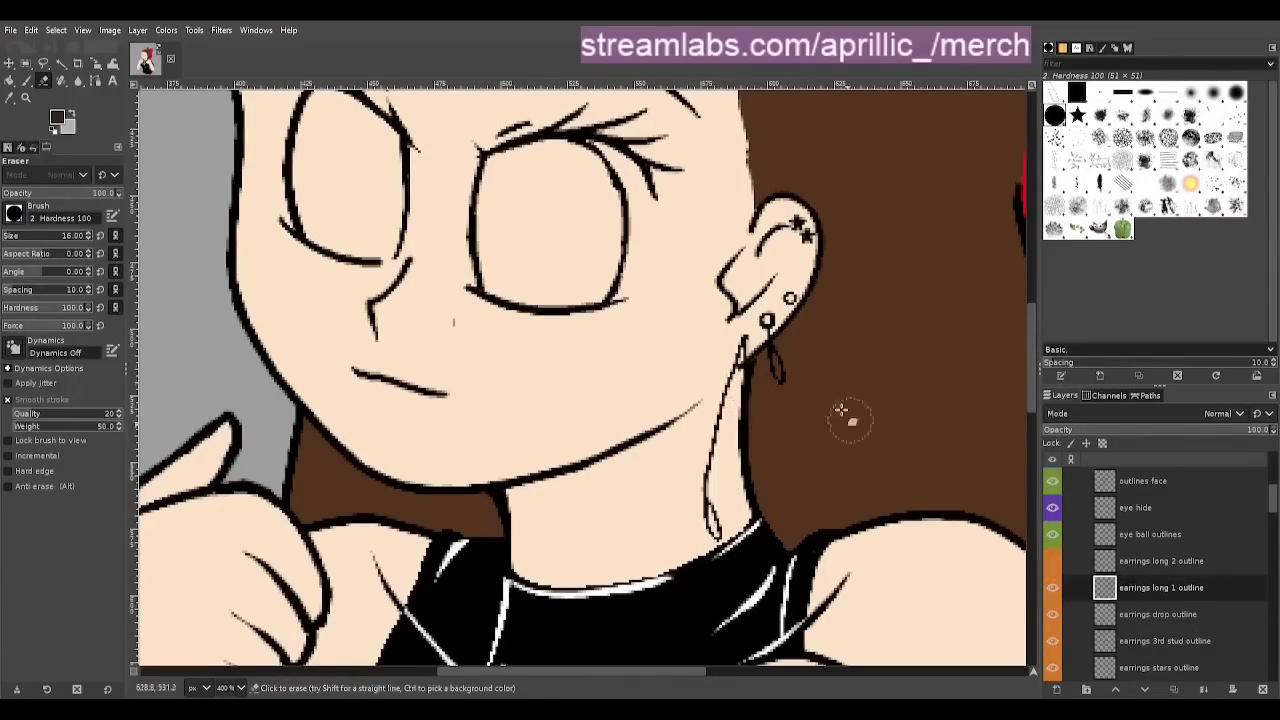
{"action": "left_click", "coordinate": [1052, 561]}
{"action": "scroll", "coordinate": [692, 443], "scroll_direction": "down", "scroll_amount": 2}
{"action": "key", "text": "ctrl+s"}
{"action": "scroll", "coordinate": [1210, 524], "scroll_direction": "down", "scroll_amount": 1}
{"action": "left_click", "coordinate": [1206, 528]}
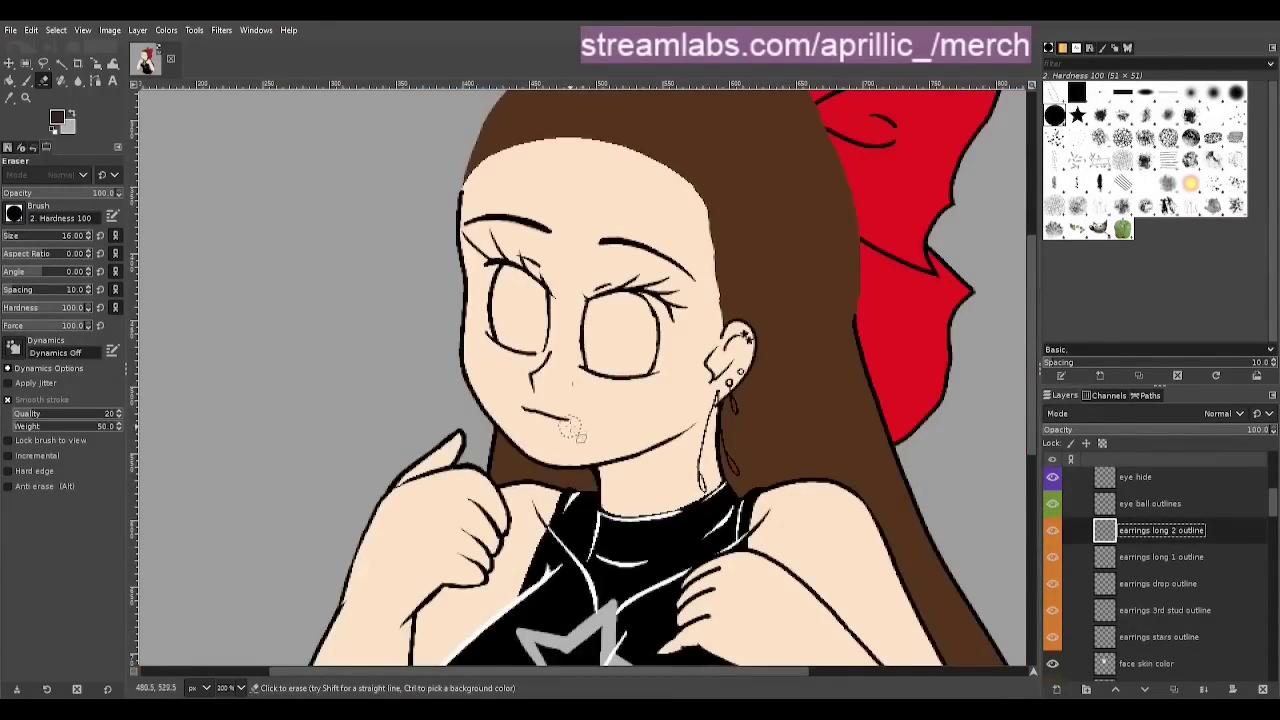
{"action": "scroll", "coordinate": [1146, 554], "scroll_direction": "up", "scroll_amount": 1}
Select the "eye hide" layer, pick the skin colour for the Paintbrush, and hide the face skin and neck torso skin layers
{"action": "left_click", "coordinate": [1146, 545]}
{"action": "scroll", "coordinate": [590, 408], "scroll_direction": "up", "scroll_amount": 2}
{"action": "key", "text": "p"}
{"action": "left_click", "coordinate": [812, 394], "text": "ctrl"}
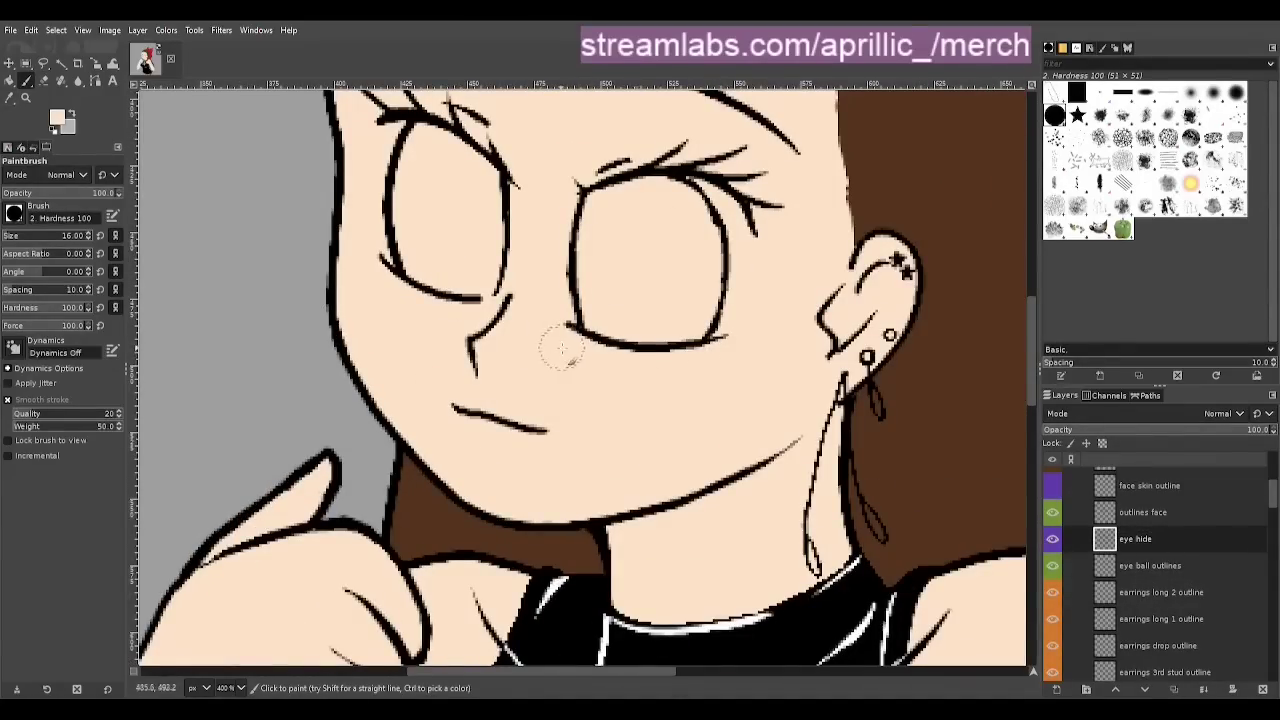
{"action": "scroll", "coordinate": [482, 322], "scroll_direction": "up", "scroll_amount": 3}
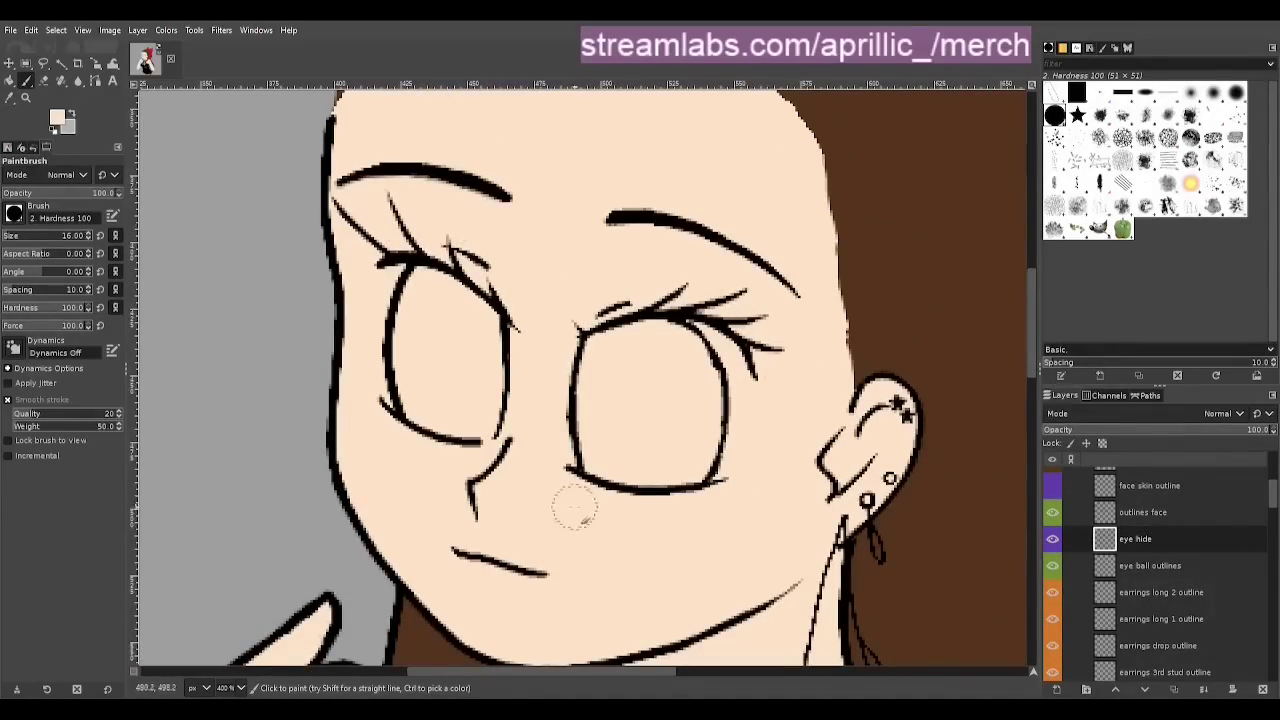
{"action": "scroll", "coordinate": [1052, 633], "scroll_direction": "down", "scroll_amount": 3}
{"action": "left_click", "coordinate": [1052, 633]}
{"action": "scroll", "coordinate": [1097, 640], "scroll_direction": "down", "scroll_amount": 10}
{"action": "left_click", "coordinate": [1053, 568]}
{"action": "scroll", "coordinate": [1057, 566], "scroll_direction": "up", "scroll_amount": 10}
Trim the skin-coloured cover paint above both eyes to follow the lashes and touch up the right eye's inner corner
{"action": "key", "text": "shift+e"}
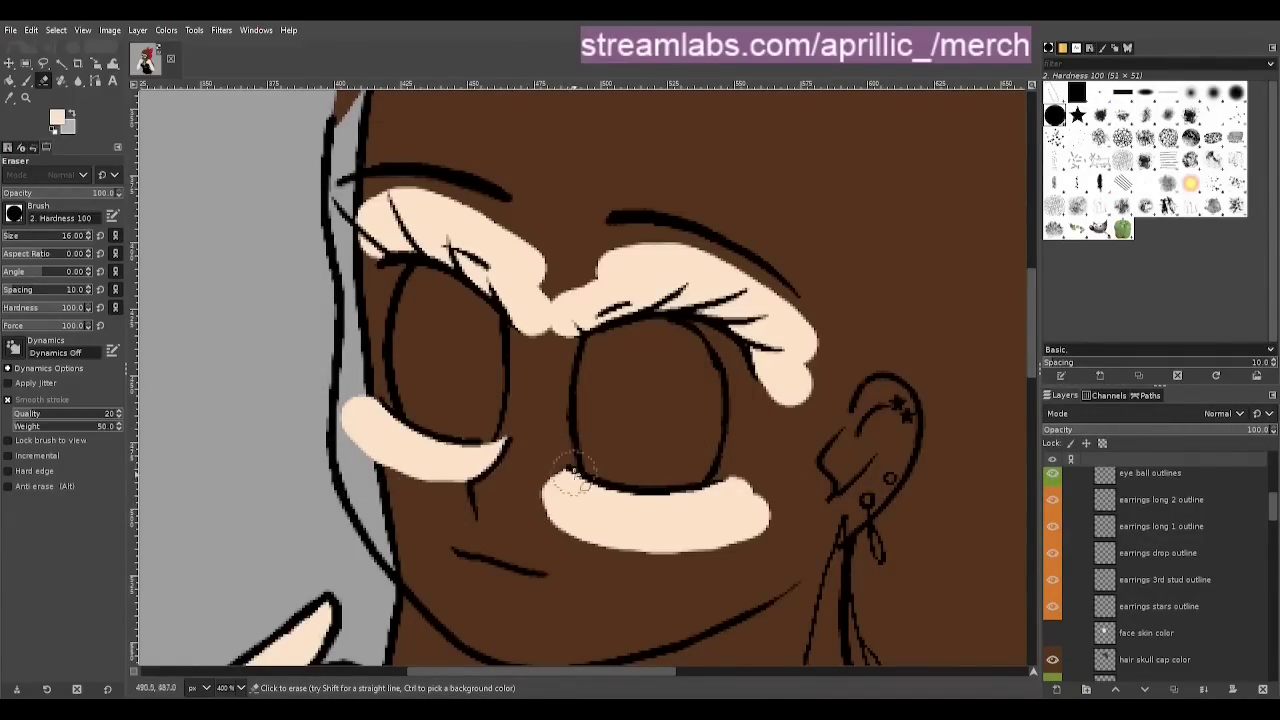
{"action": "mouse_move", "coordinate": [548, 330]}
{"action": "left_mouse_down"}
{"action": "mouse_move", "coordinate": [571, 266]}
{"action": "mouse_move", "coordinate": [868, 281]}
{"action": "left_mouse_up"}
{"action": "mouse_move", "coordinate": [556, 350]}
{"action": "left_mouse_down"}
{"action": "mouse_move", "coordinate": [540, 246]}
{"action": "mouse_move", "coordinate": [486, 188]}
{"action": "left_mouse_up"}
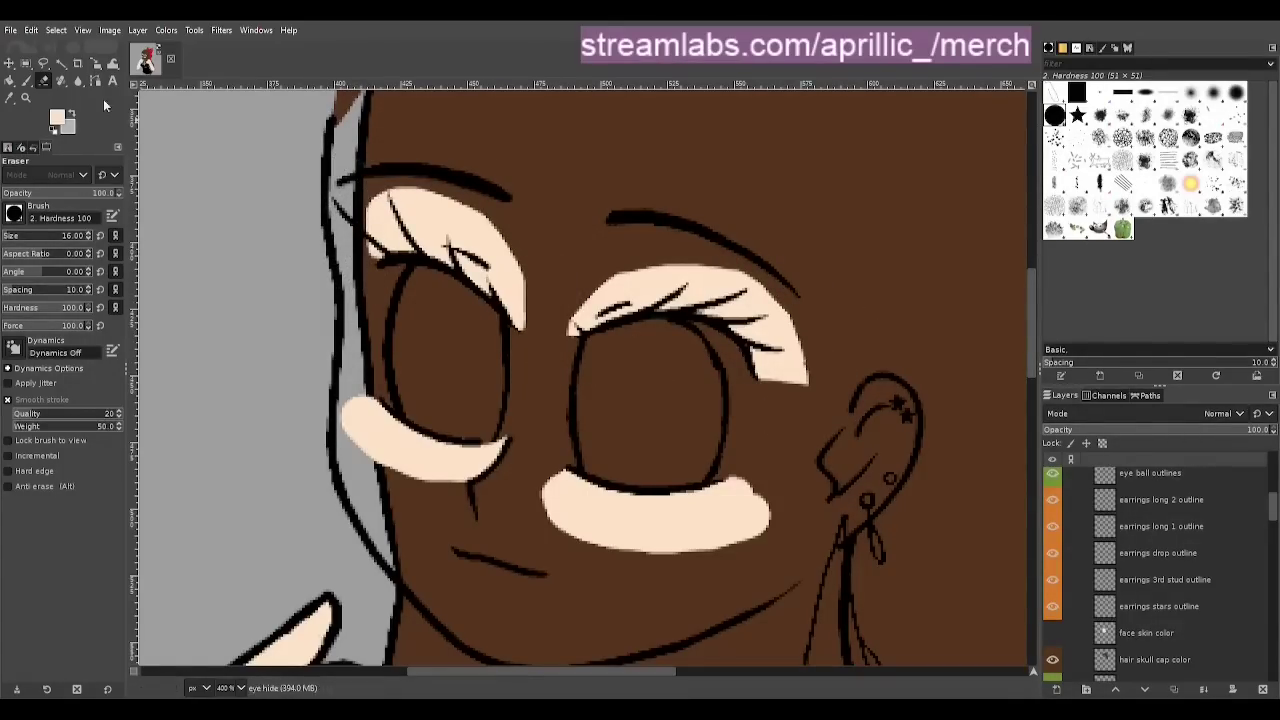
{"action": "left_click", "coordinate": [26, 80]}
{"action": "mouse_move", "coordinate": [578, 328]}
{"action": "left_mouse_down"}
{"action": "mouse_move", "coordinate": [615, 280]}
{"action": "mouse_move", "coordinate": [732, 275]}
{"action": "left_mouse_up"}
Extend the cover paint below the left eye toward the nose with a size 8 brush, tidy the lower edges and save
{"action": "key", "text": "shift+e"}
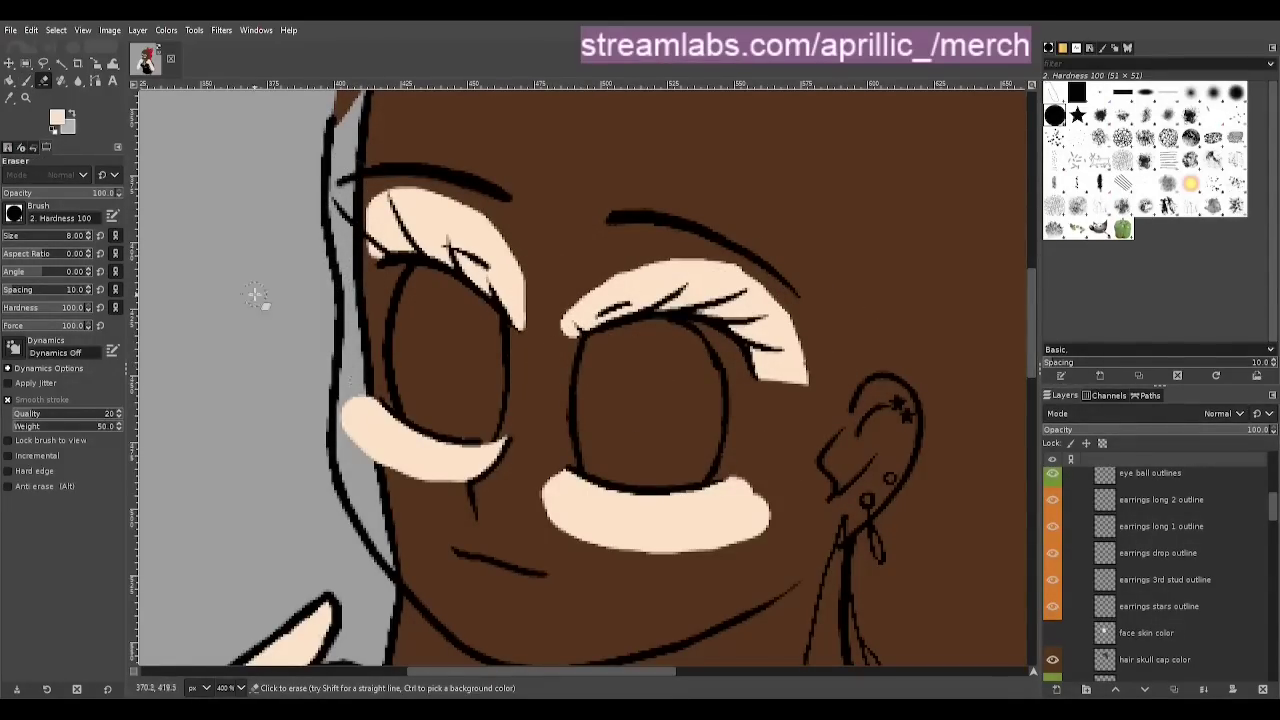
{"action": "key", "text": "p"}
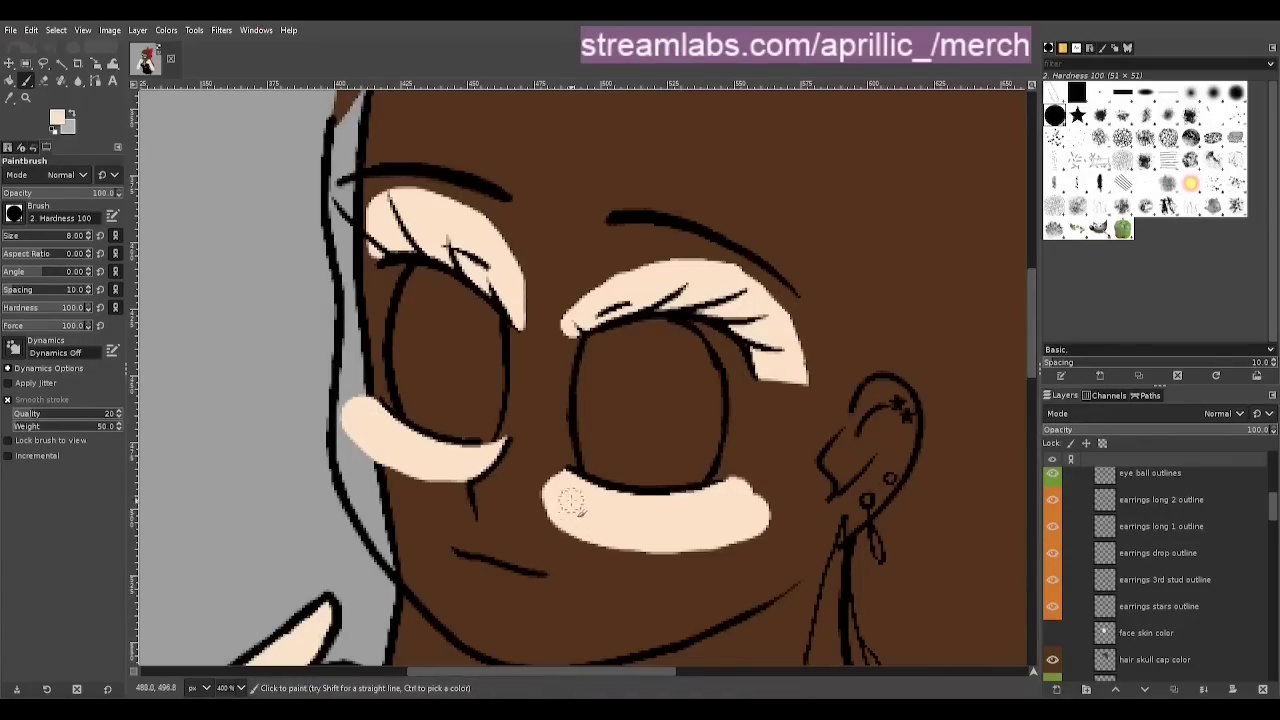
{"action": "mouse_move", "coordinate": [497, 458]}
{"action": "left_mouse_down"}
{"action": "mouse_move", "coordinate": [517, 494]}
{"action": "mouse_move", "coordinate": [365, 460]}
{"action": "mouse_move", "coordinate": [375, 455]}
{"action": "left_mouse_up"}
{"action": "key", "text": "shift+e"}
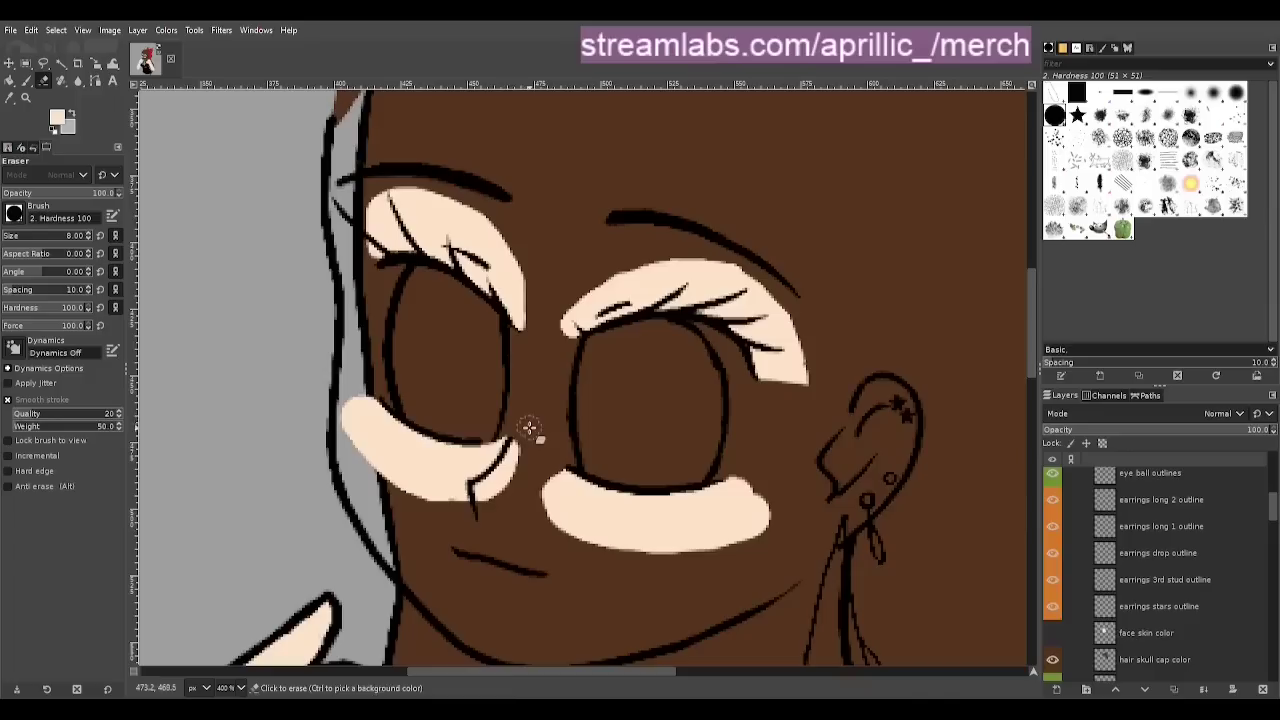
{"action": "key", "text": "ctrl+s"}
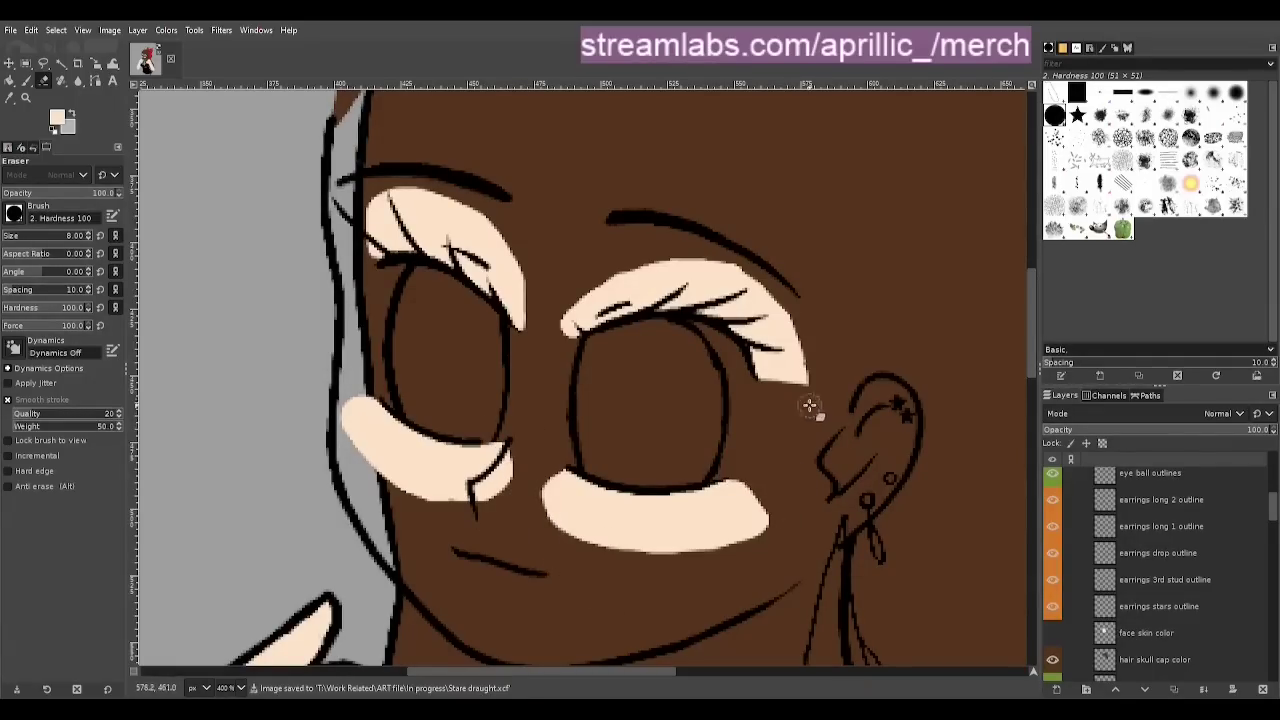
Undo the last erase stroke and touch up the skin-coloured cover paint around both eyes
{"action": "scroll", "coordinate": [578, 485], "scroll_direction": "down", "scroll_amount": 3}
{"action": "scroll", "coordinate": [575, 485], "scroll_direction": "up", "scroll_amount": 3}
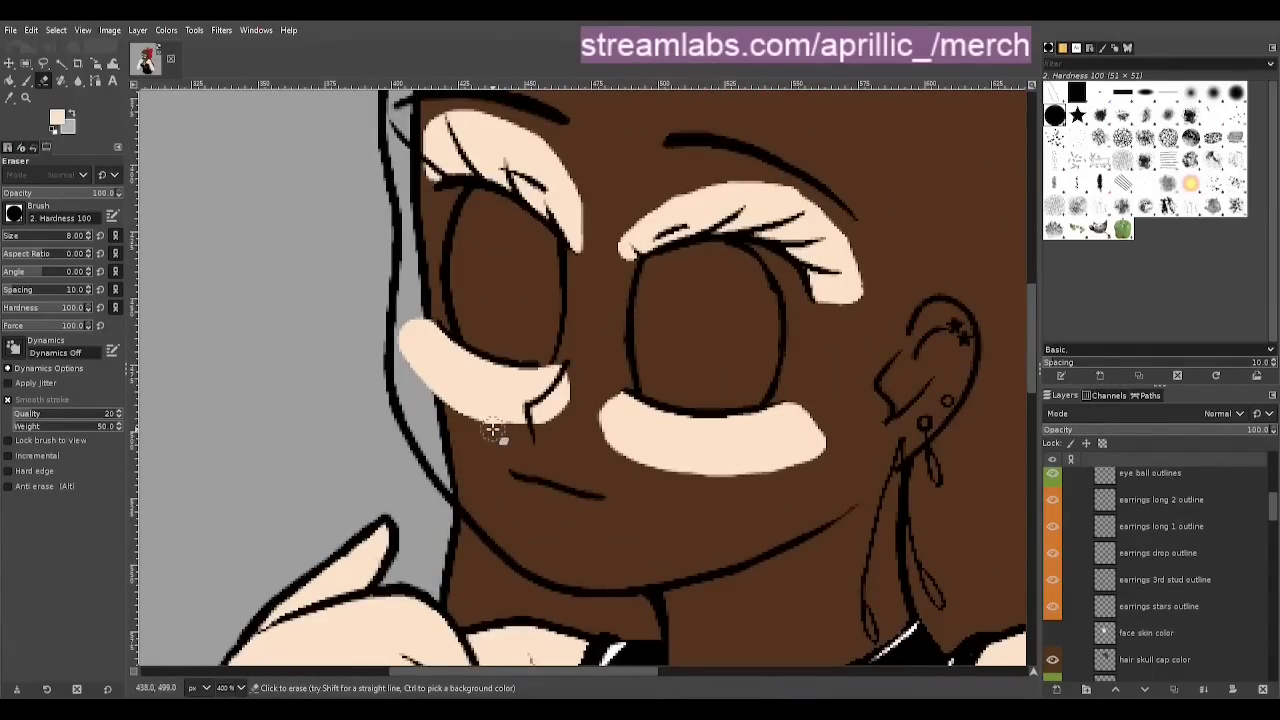
{"action": "scroll", "coordinate": [596, 432], "scroll_direction": "up", "scroll_amount": 2}
{"action": "key", "text": "ctrl+z"}
{"action": "key", "text": "p"}
{"action": "mouse_move", "coordinate": [632, 380]}
{"action": "left_mouse_down"}
{"action": "mouse_move", "coordinate": [665, 341]}
{"action": "mouse_move", "coordinate": [660, 378]}
{"action": "mouse_move", "coordinate": [658, 338]}
{"action": "mouse_move", "coordinate": [839, 411]}
{"action": "mouse_move", "coordinate": [722, 336]}
{"action": "left_mouse_up"}
{"action": "mouse_move", "coordinate": [568, 350]}
{"action": "left_mouse_down"}
{"action": "mouse_move", "coordinate": [561, 298]}
{"action": "mouse_move", "coordinate": [567, 321]}
{"action": "left_mouse_up"}
{"action": "scroll", "coordinate": [580, 345], "scroll_direction": "down", "scroll_amount": 2}
{"action": "mouse_move", "coordinate": [790, 462]}
{"action": "left_mouse_down"}
{"action": "mouse_move", "coordinate": [634, 466]}
{"action": "mouse_move", "coordinate": [752, 485]}
{"action": "left_mouse_up"}
{"action": "mouse_move", "coordinate": [525, 428]}
{"action": "left_mouse_down"}
{"action": "mouse_move", "coordinate": [420, 343]}
{"action": "mouse_move", "coordinate": [530, 428]}
{"action": "left_mouse_up"}
Show the "face skin color" and neck torso skin layers again and save the drawing
{"action": "scroll", "coordinate": [586, 424], "scroll_direction": "down", "scroll_amount": 1}
{"action": "scroll", "coordinate": [615, 458], "scroll_direction": "down", "scroll_amount": 1}
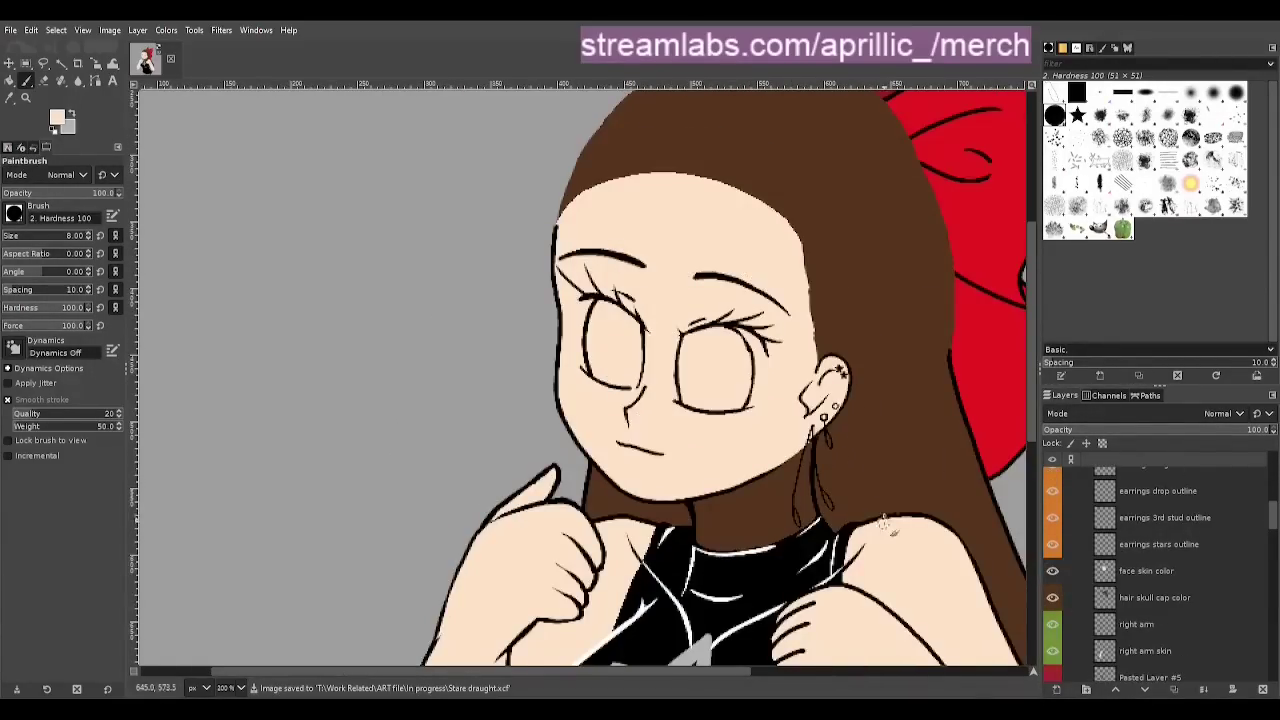
{"action": "scroll", "coordinate": [483, 488], "scroll_direction": "down", "scroll_amount": 2}
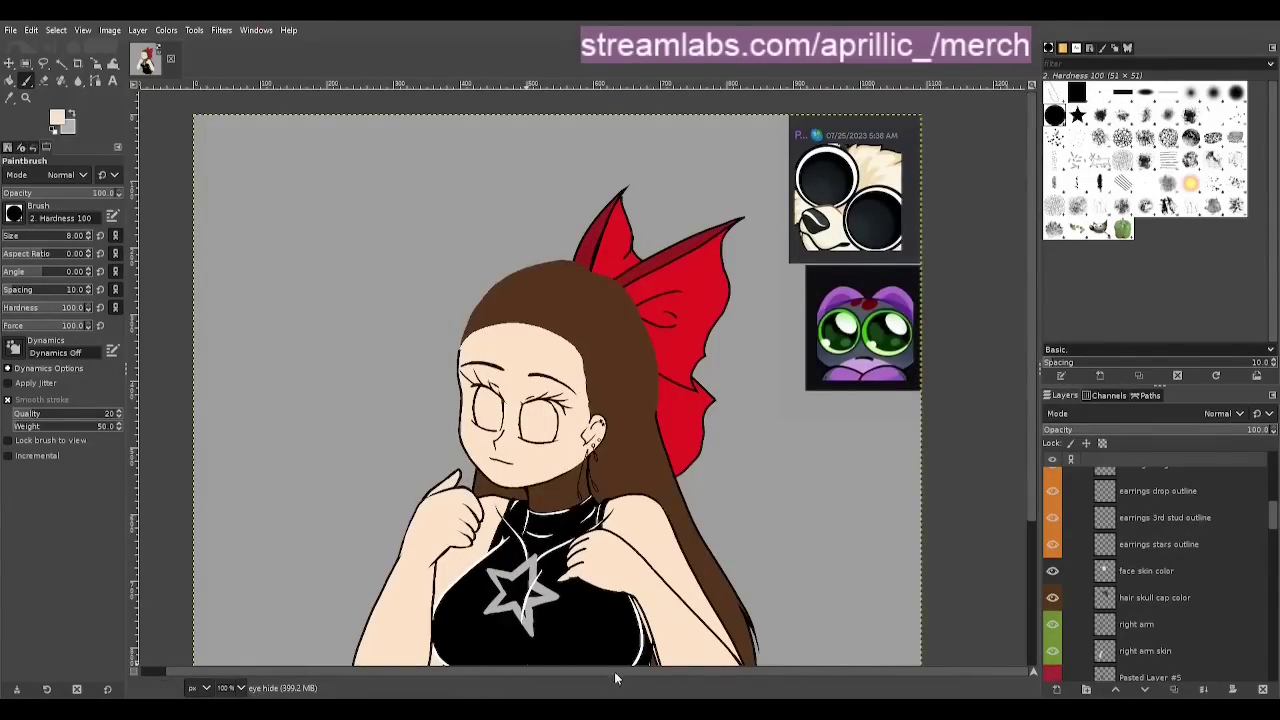
{"action": "left_click_drag", "start_coordinate": [614, 660], "coordinate": [640, 517]}
{"action": "scroll", "coordinate": [1071, 531], "scroll_direction": "down", "scroll_amount": 15}
{"action": "left_click", "coordinate": [1052, 574]}
{"action": "scroll", "coordinate": [1108, 622], "scroll_direction": "down", "scroll_amount": 1}
{"action": "key", "text": "ctrl+s"}
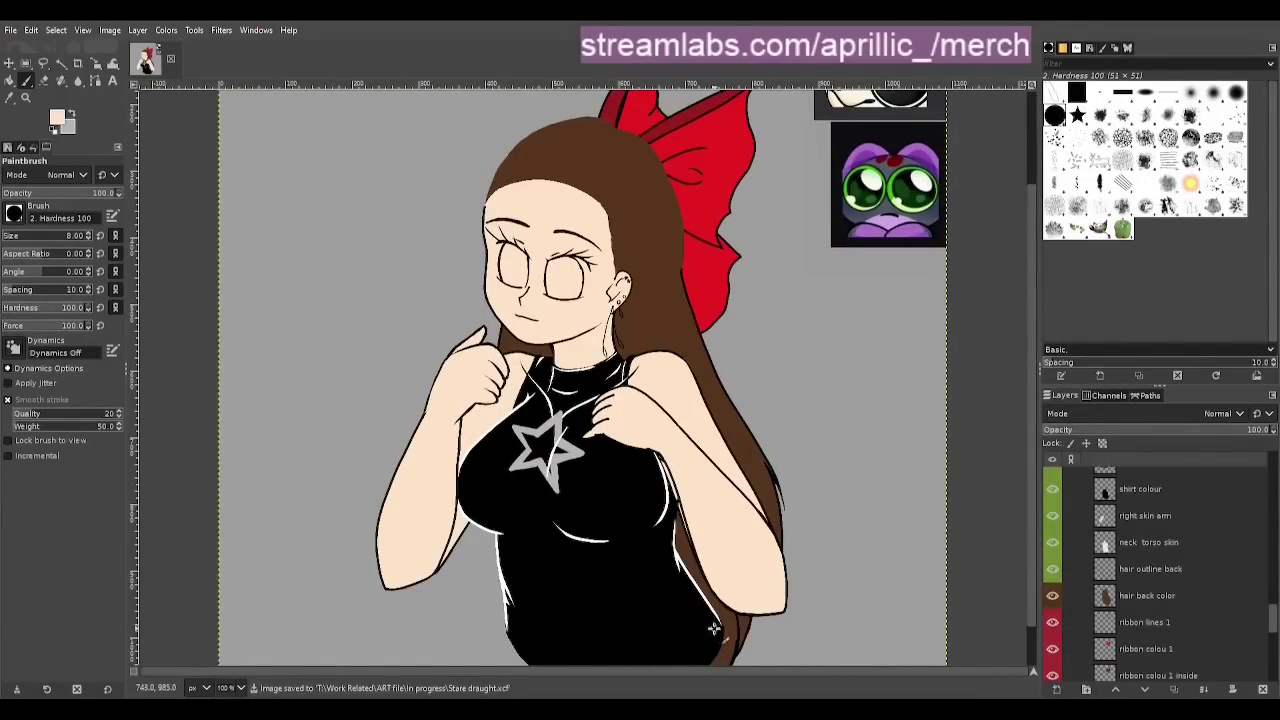
Show the hair outline and hair fringe color layers to check them over the face, and hide them again
{"action": "scroll", "coordinate": [617, 617], "scroll_direction": "up", "scroll_amount": 1}
{"action": "scroll", "coordinate": [617, 500], "scroll_direction": "up", "scroll_amount": 3}
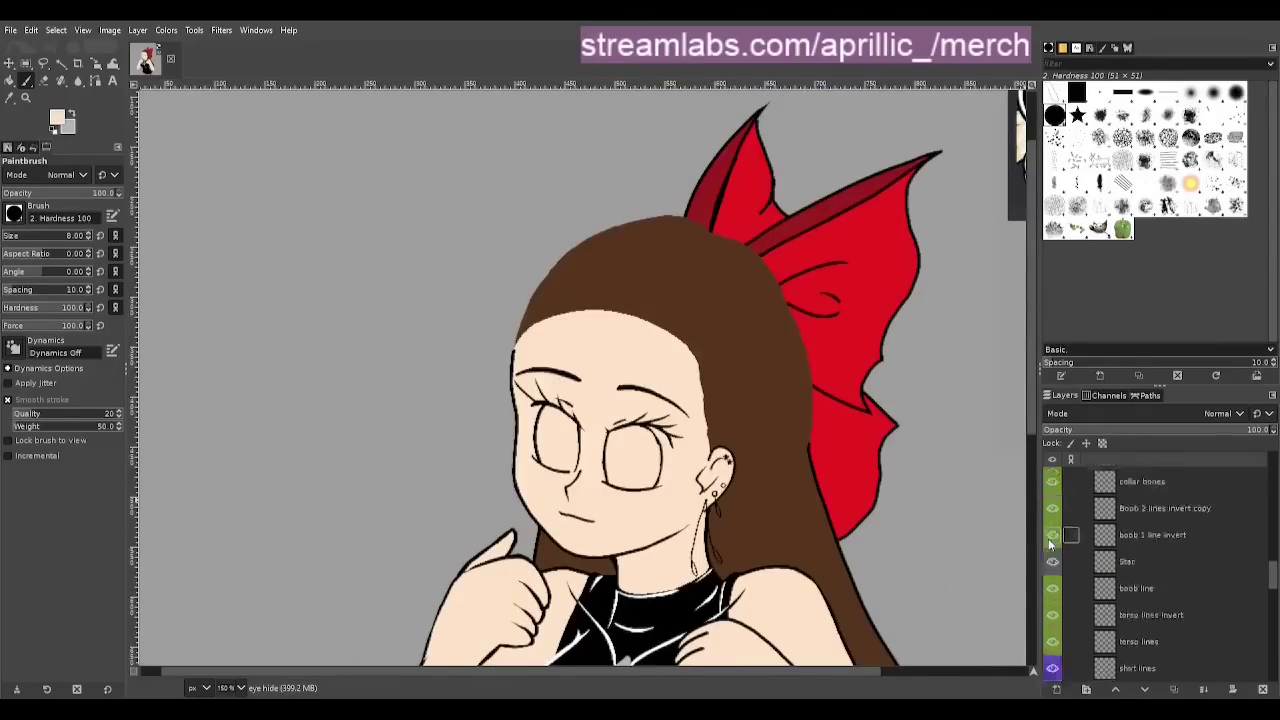
{"action": "scroll", "coordinate": [1100, 560], "scroll_direction": "up", "scroll_amount": 2}
{"action": "left_click", "coordinate": [1052, 556]}
{"action": "scroll", "coordinate": [462, 520], "scroll_direction": "down", "scroll_amount": 1}
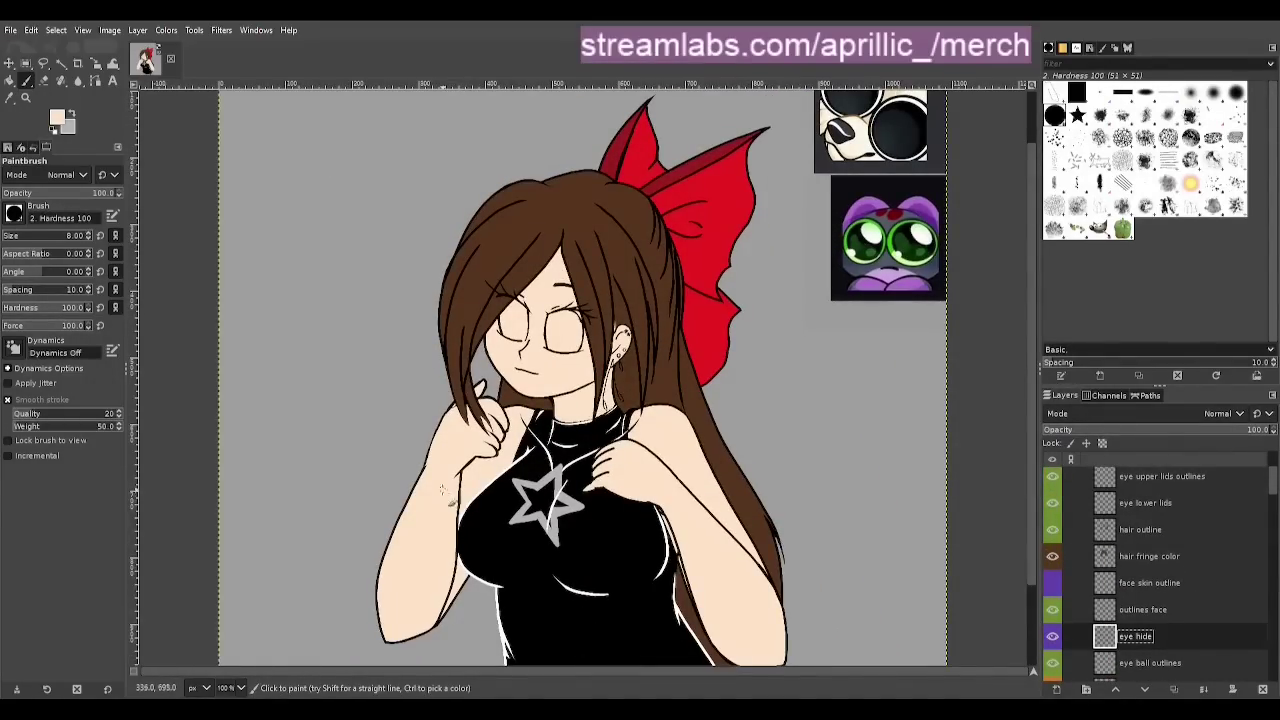
{"action": "scroll", "coordinate": [504, 388], "scroll_direction": "up", "scroll_amount": 3}
{"action": "left_click", "coordinate": [1052, 556]}
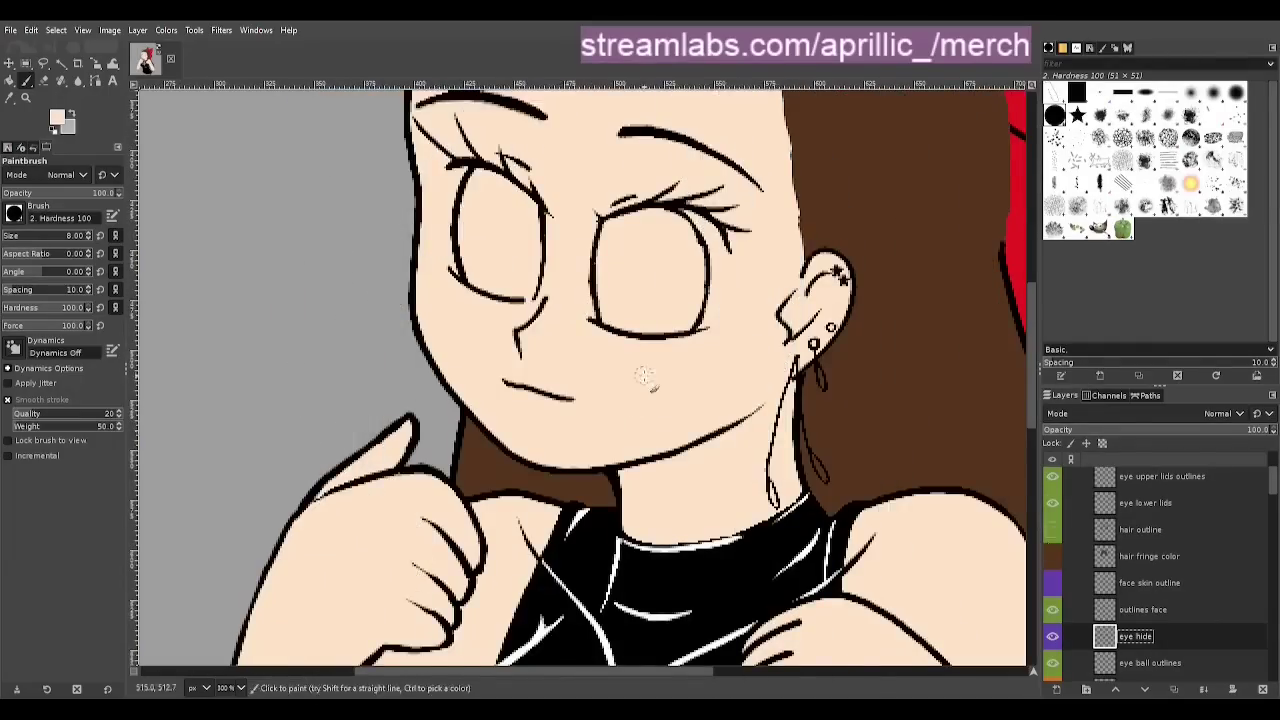
Save the drawing and add a new layer named "earrings 3rd stud colour" next to the third stud's outline layer
{"action": "key", "text": "ctrl+s"}
{"action": "scroll", "coordinate": [651, 381], "scroll_direction": "up", "scroll_amount": 1}
{"action": "scroll", "coordinate": [1151, 617], "scroll_direction": "down", "scroll_amount": 4}
{"action": "scroll", "coordinate": [760, 620], "scroll_direction": "down", "scroll_amount": 1}
{"action": "left_click_drag", "start_coordinate": [680, 671], "coordinate": [746, 671]}
{"action": "scroll", "coordinate": [1150, 582], "scroll_direction": "down", "scroll_amount": 1}
{"action": "left_click", "coordinate": [1150, 582]}
{"action": "left_click", "coordinate": [1057, 690]}
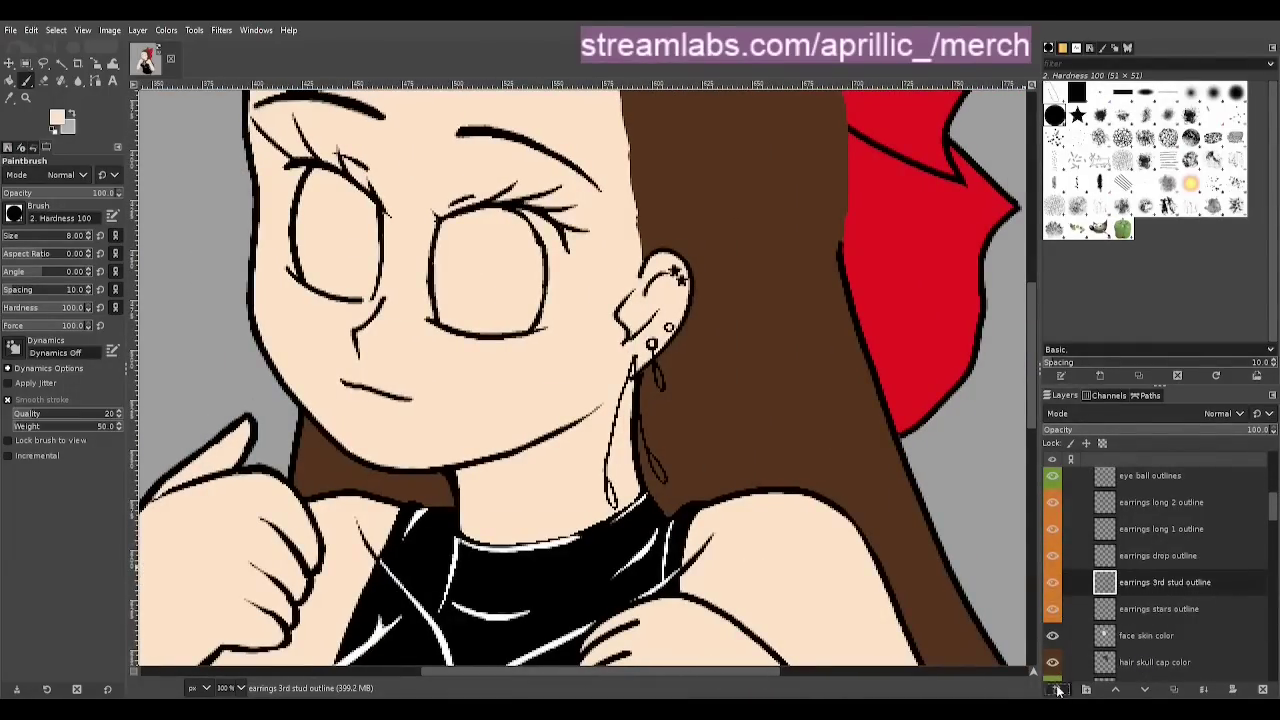
{"action": "key", "text": "Return"}
Paint the third stud light grey and move its colour layer below the stud outline layer
{"action": "scroll", "coordinate": [588, 537], "scroll_direction": "up", "scroll_amount": 1}
{"action": "left_click", "coordinate": [687, 261], "text": "ctrl"}
{"action": "key", "text": "shift+["}
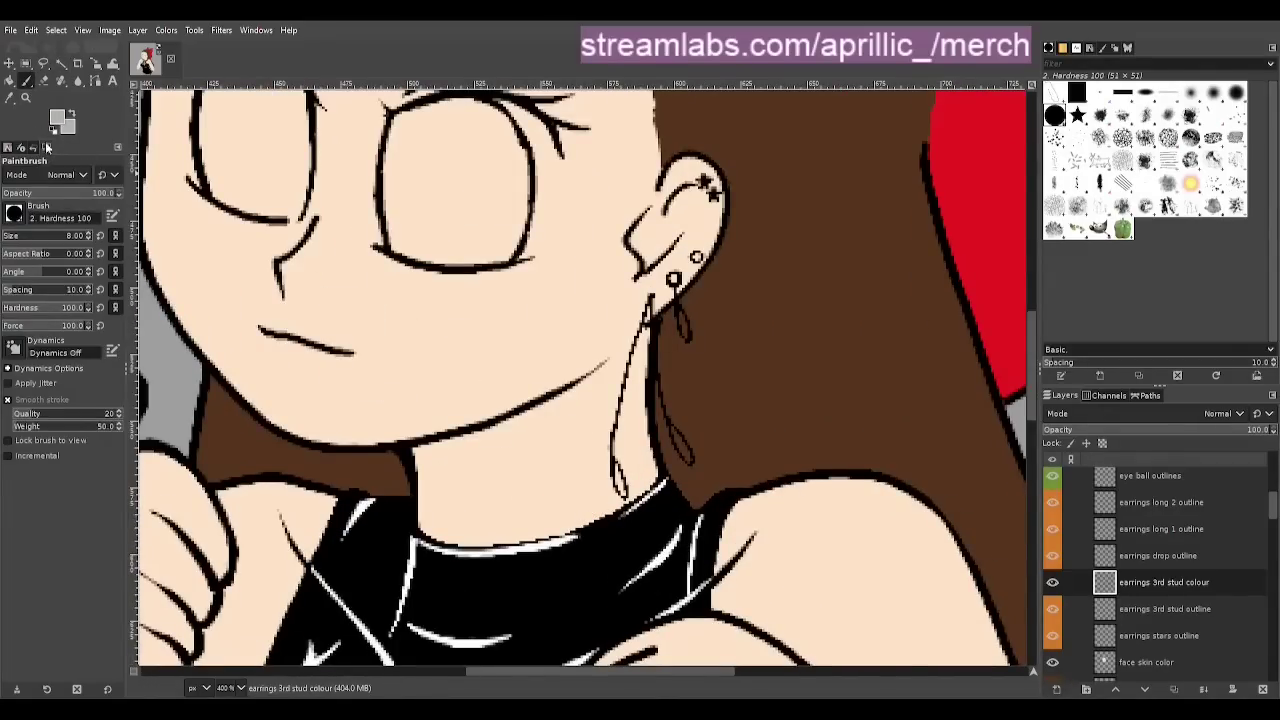
{"action": "left_click", "coordinate": [696, 257]}
{"action": "mouse_move", "coordinate": [1150, 582]}
{"action": "left_mouse_down"}
{"action": "mouse_move", "coordinate": [1145, 612]}
{"action": "mouse_move", "coordinate": [1180, 665]}
{"action": "left_mouse_up"}
Add a layer named "earrings stars color" and paint the star earrings light grey with a size 1 brush
{"action": "scroll", "coordinate": [784, 238], "scroll_direction": "up", "scroll_amount": 1}
{"action": "double_click", "coordinate": [1151, 632]}
{"action": "left_click", "coordinate": [1172, 688]}
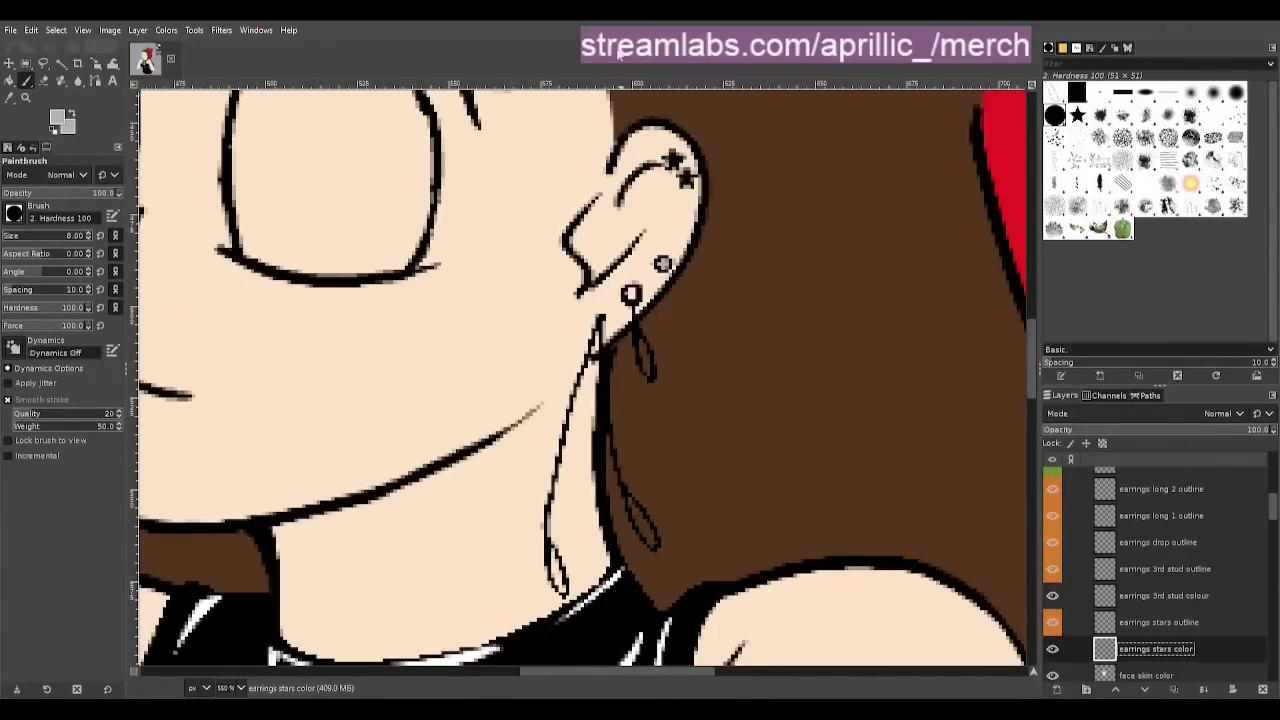
{"action": "key", "text": "ctrl+z"}
{"action": "key", "text": "shift+["}
{"action": "left_click", "coordinate": [672, 160]}
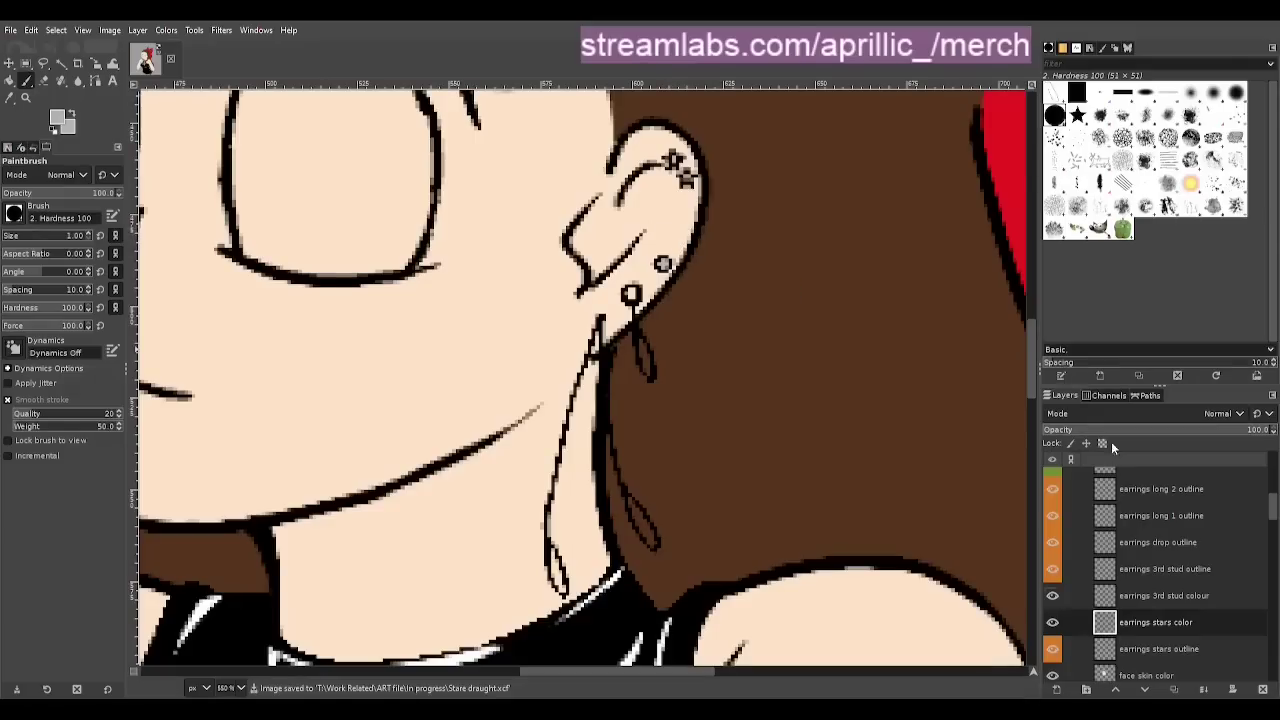
Add "earrings drop color" and "earrings long 1 color" layers below their outlines and paint those earrings light grey
{"action": "left_click", "coordinate": [1152, 542]}
{"action": "left_click_drag", "start_coordinate": [644, 345], "coordinate": [642, 362]}
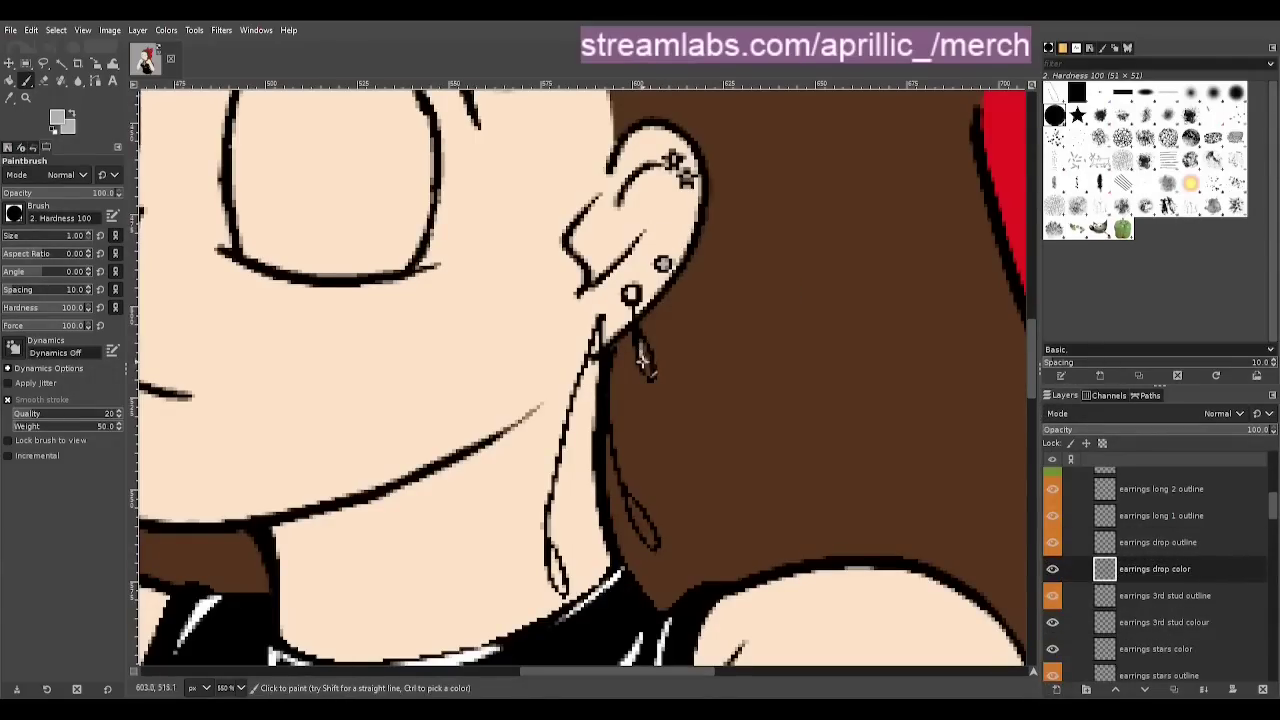
{"action": "left_click", "coordinate": [1155, 519]}
{"action": "left_click", "coordinate": [1057, 690]}
{"action": "left_click_drag", "start_coordinate": [1124, 517], "coordinate": [1124, 547]}
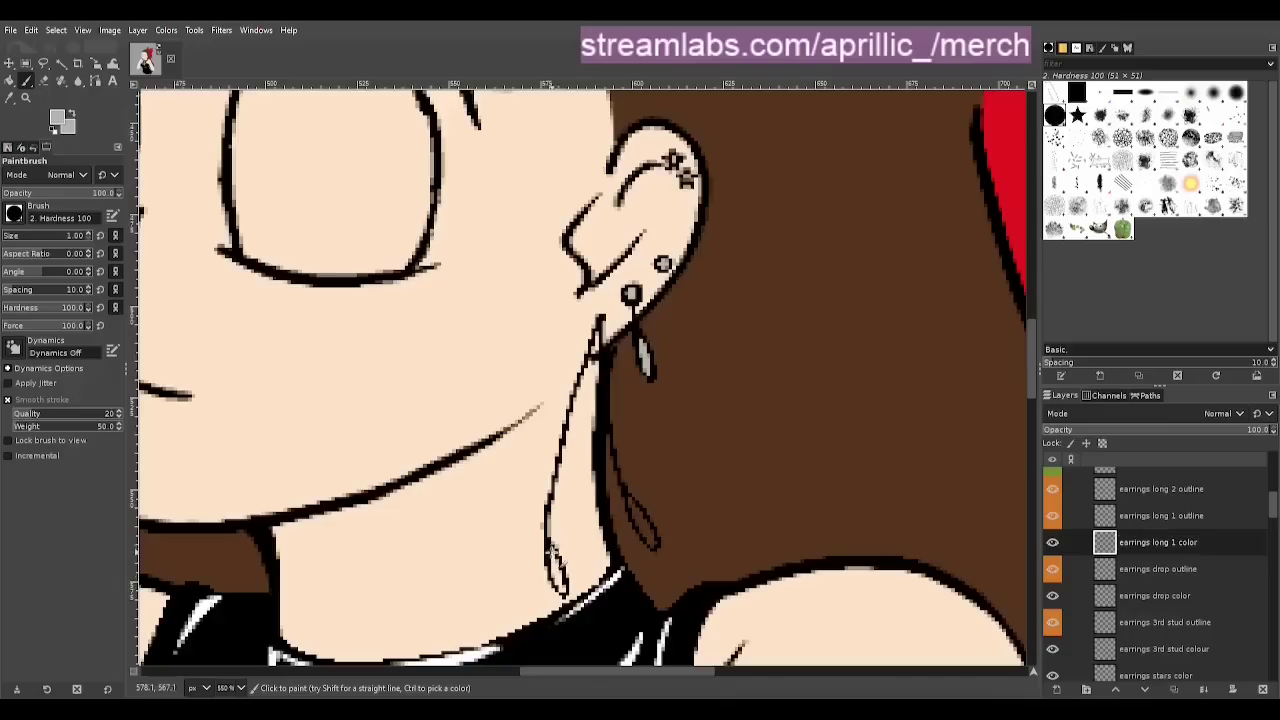
{"action": "left_click_drag", "start_coordinate": [554, 554], "coordinate": [562, 589]}
Add an "earrings long 2 color" layer below its outline and paint the second long earring's pendant light grey
{"action": "left_click", "coordinate": [1104, 516]}
{"action": "left_click", "coordinate": [1057, 690]}
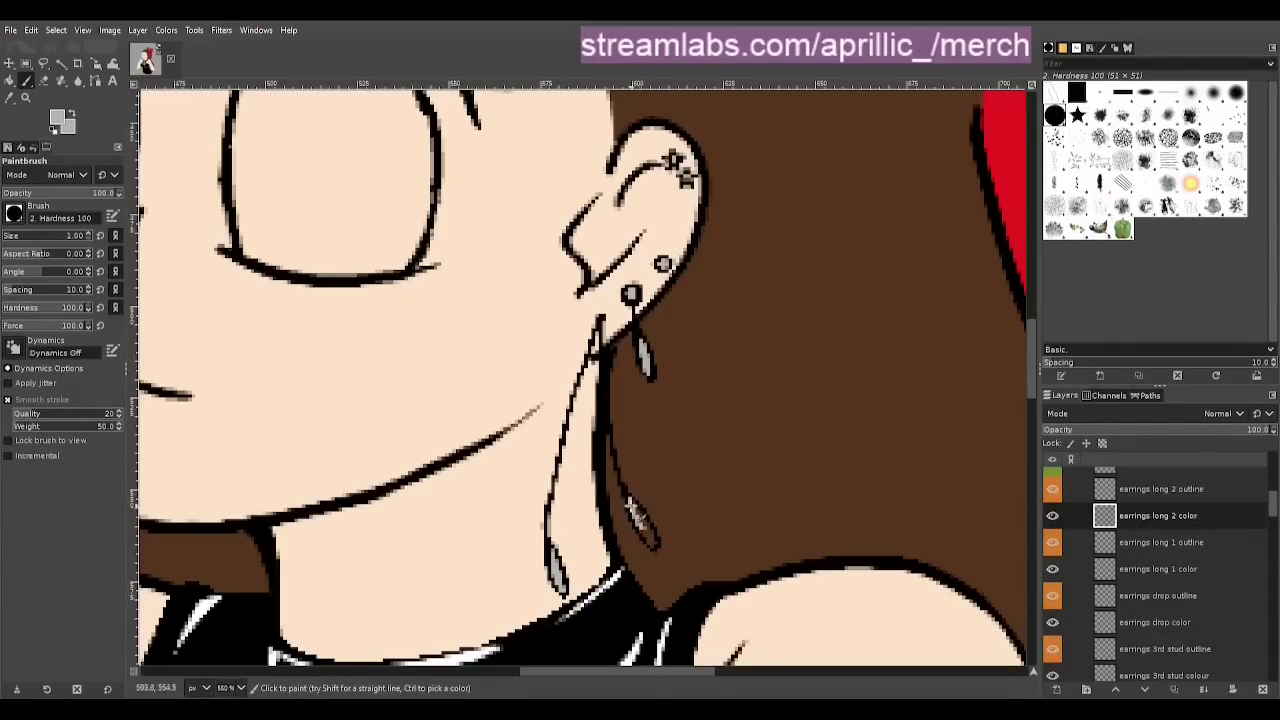
{"action": "scroll", "coordinate": [700, 434], "scroll_direction": "down", "scroll_amount": 4}
{"action": "scroll", "coordinate": [700, 434], "scroll_direction": "left", "scroll_amount": 2}
{"action": "scroll", "coordinate": [1177, 551], "scroll_direction": "up", "scroll_amount": 2}
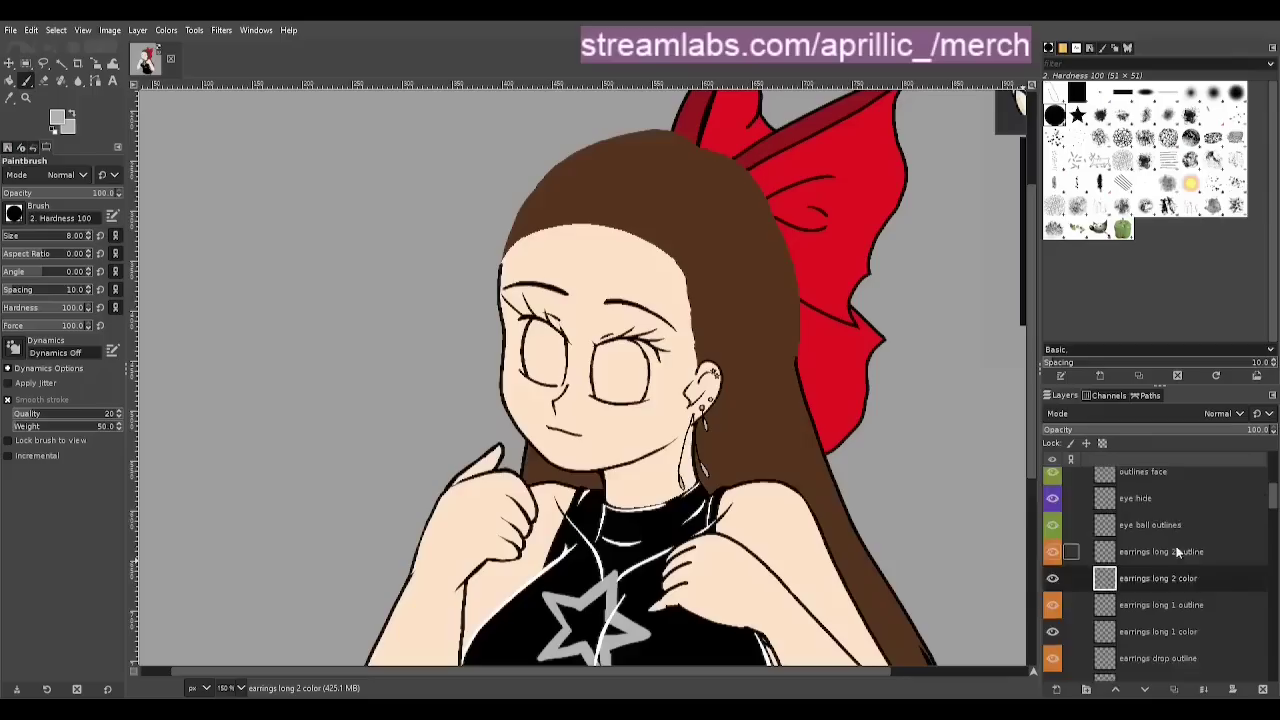
Add a new layer named "eye blue" directly below the "eye ball outlines" layer
{"action": "left_click", "coordinate": [1211, 588]}
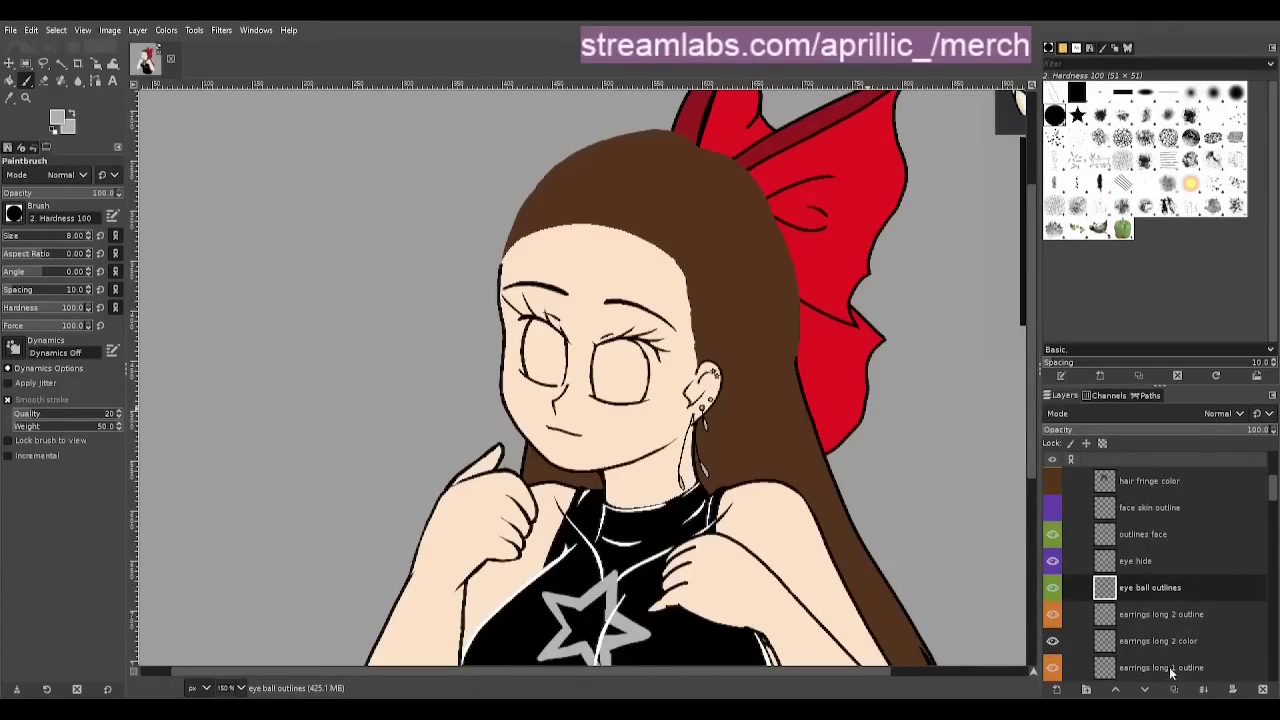
{"action": "left_click", "coordinate": [1057, 690]}
{"action": "left_click_drag", "start_coordinate": [1150, 588], "coordinate": [1150, 614]}
{"action": "left_click", "coordinate": [1183, 590]}
Select the insides of both eyes with Fuzzy Select and fill them with bright blue on the "eye blue" layer
{"action": "key", "text": "u"}
{"action": "left_click", "coordinate": [545, 355]}
{"action": "scroll", "coordinate": [617, 376], "scroll_direction": "up", "scroll_amount": 4}
{"action": "left_click", "coordinate": [1150, 614]}
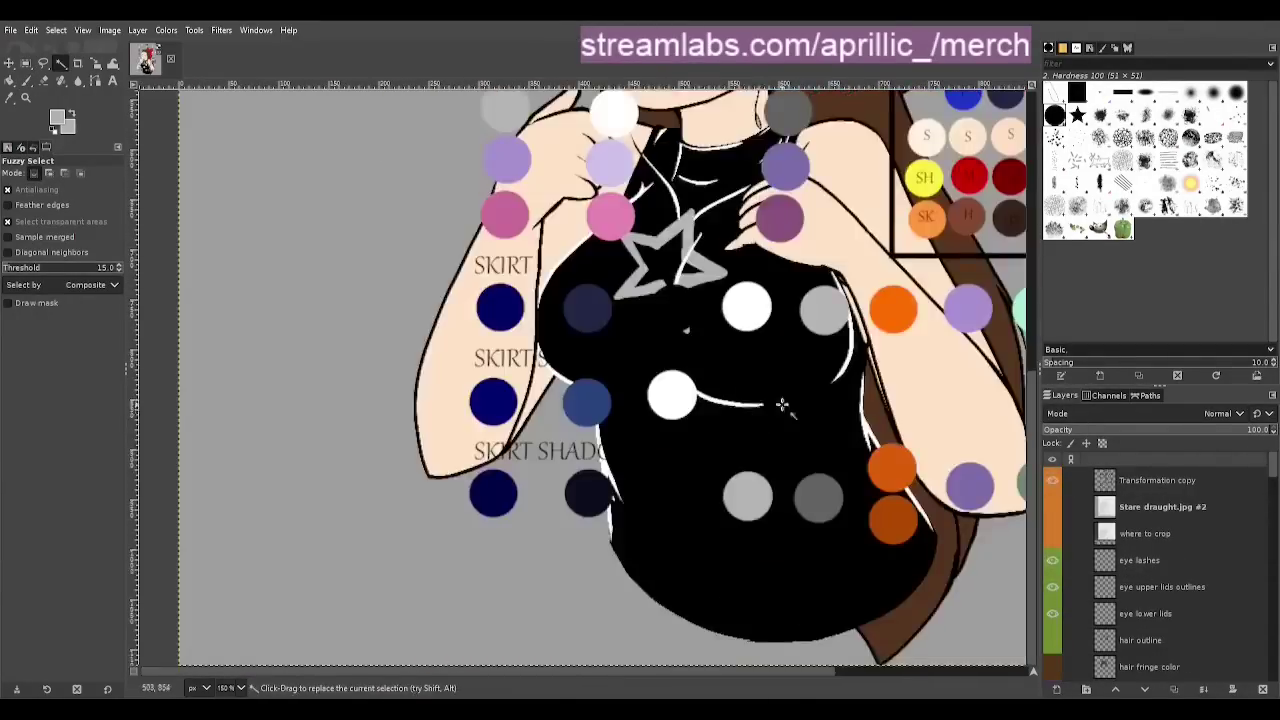
{"action": "key", "text": "shift+ctrl+j"}
{"action": "key", "text": "p"}
{"action": "key", "text": "o"}
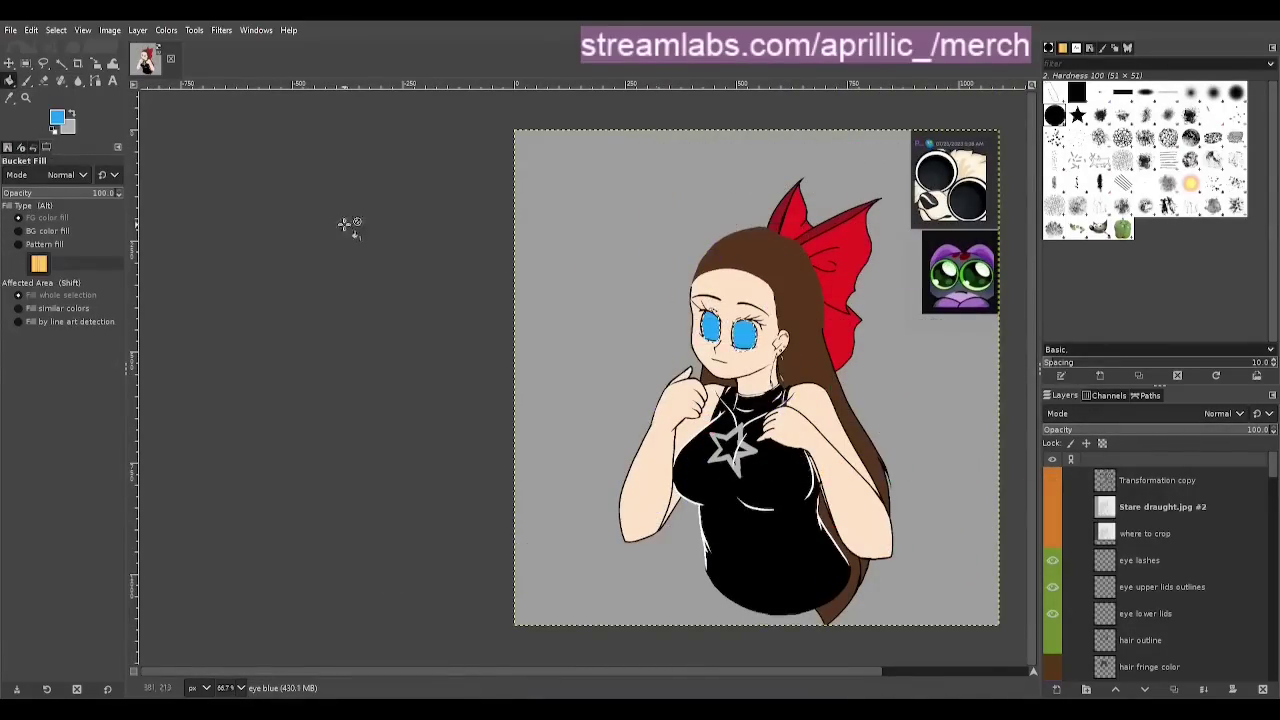
Paint both eyes dark blue on a new layer named "eye blue darker" and save the drawing
{"action": "key", "text": "1"}
{"action": "key", "text": "p"}
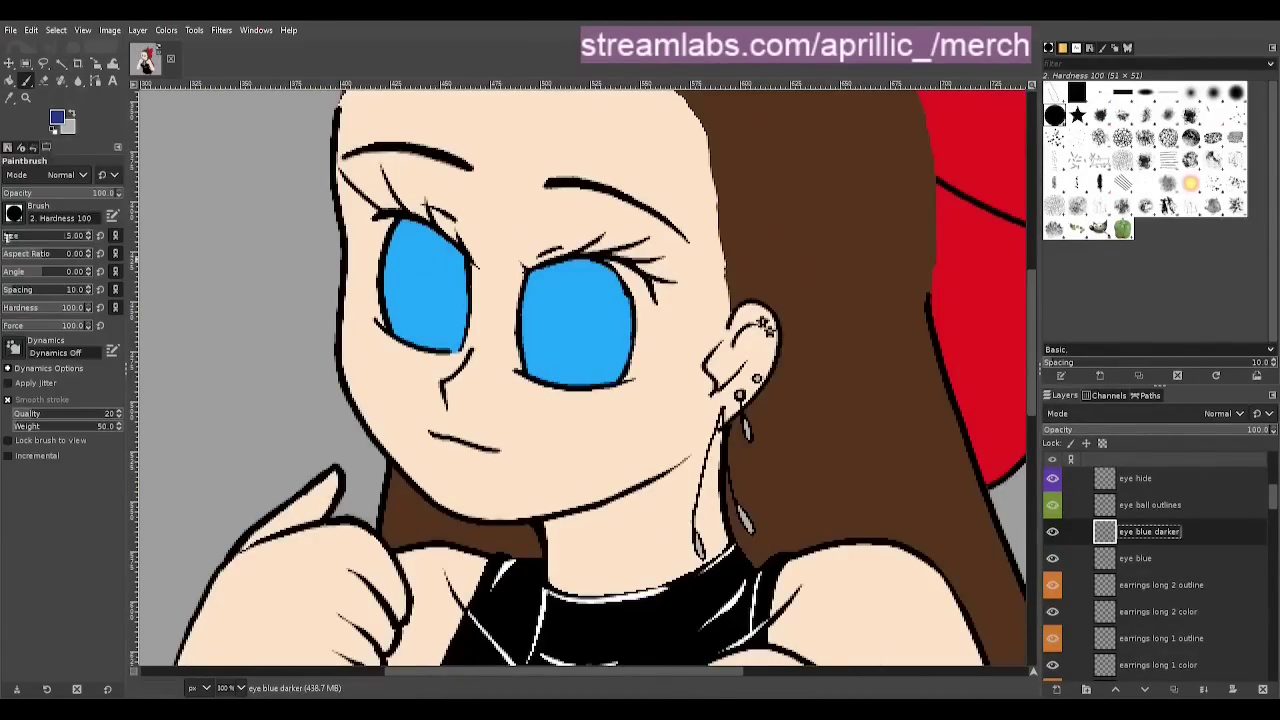
{"action": "left_click_drag", "start_coordinate": [7, 237], "coordinate": [9, 237]}
{"action": "mouse_move", "coordinate": [398, 230]}
{"action": "left_mouse_down"}
{"action": "mouse_move", "coordinate": [452, 258]}
{"action": "mouse_move", "coordinate": [443, 343]}
{"action": "mouse_move", "coordinate": [399, 273]}
{"action": "mouse_move", "coordinate": [442, 316]}
{"action": "left_mouse_up"}
{"action": "mouse_move", "coordinate": [547, 370]}
{"action": "left_mouse_down"}
{"action": "mouse_move", "coordinate": [537, 337]}
{"action": "mouse_move", "coordinate": [550, 366]}
{"action": "left_mouse_up"}
{"action": "mouse_move", "coordinate": [597, 272]}
{"action": "left_mouse_down"}
{"action": "mouse_move", "coordinate": [620, 304]}
{"action": "mouse_move", "coordinate": [603, 343]}
{"action": "mouse_move", "coordinate": [543, 314]}
{"action": "left_mouse_up"}
{"action": "key", "text": "shift+e"}
{"action": "key", "text": "u"}
{"action": "key", "text": "ctrl+s"}
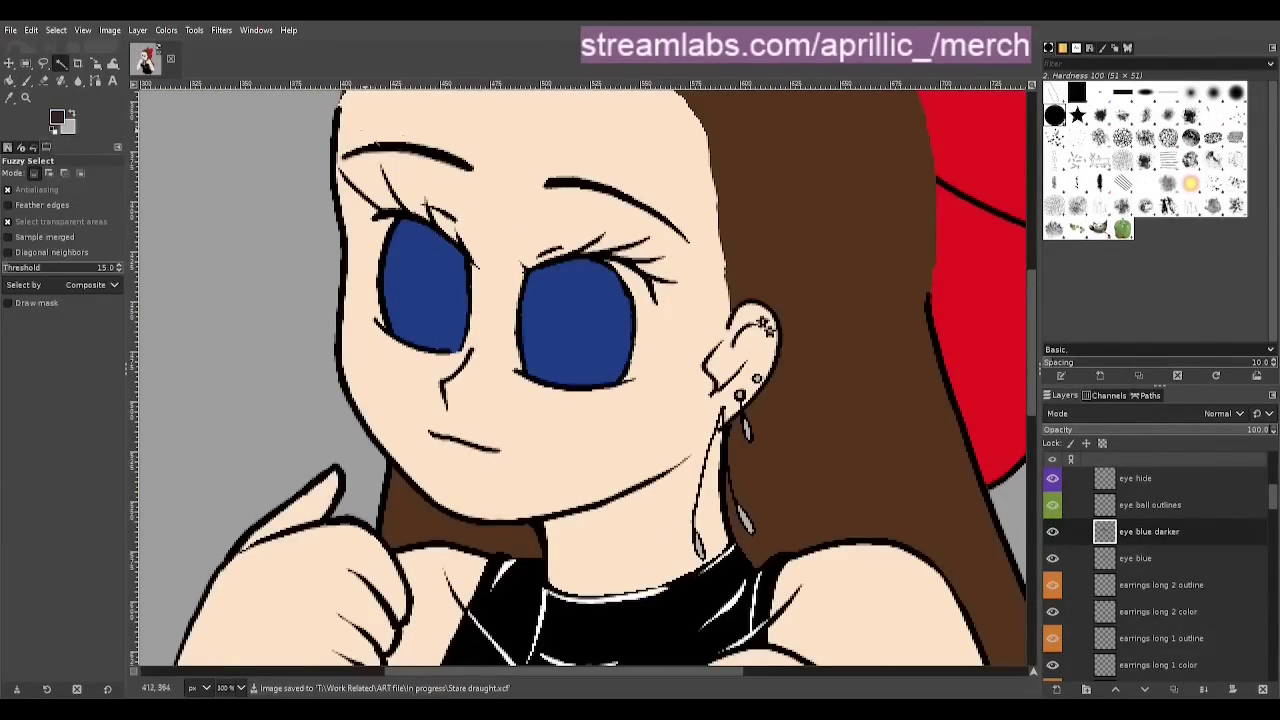
Add a layer named "eye pupils" and paint a black oval pupil in the left eye with a size 12 brush
{"action": "key", "text": "Return"}
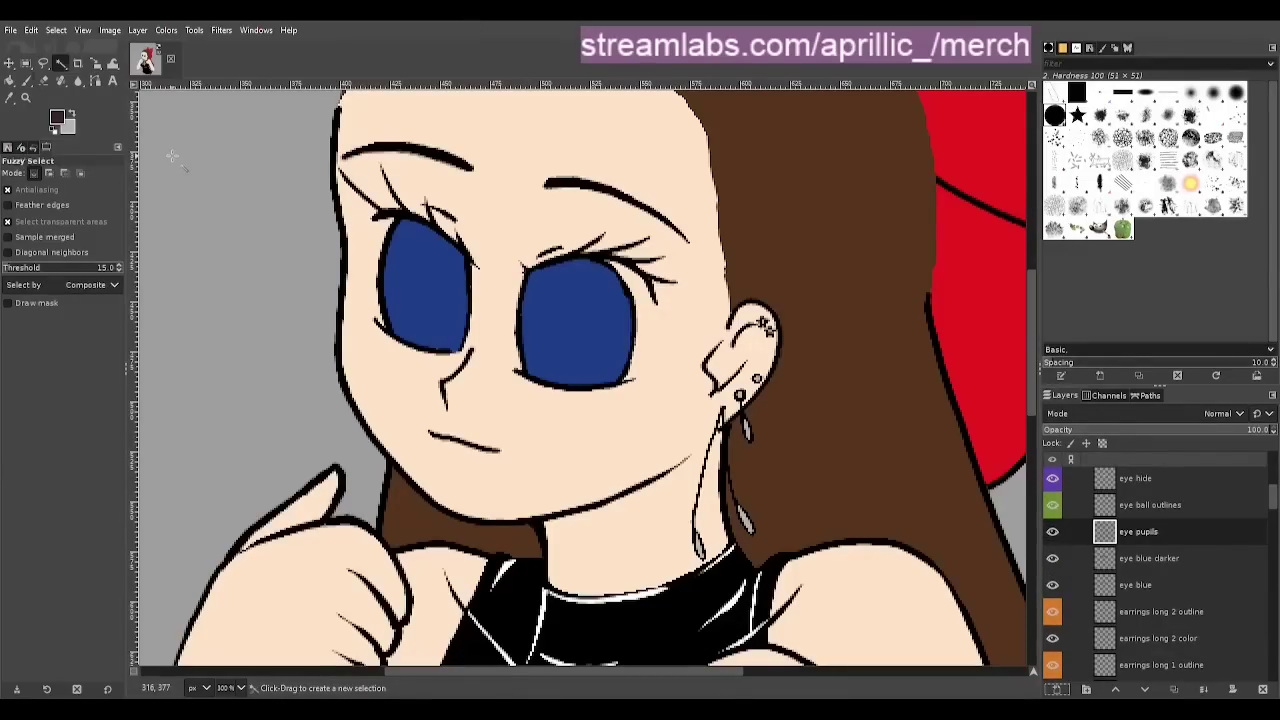
{"action": "left_click", "coordinate": [27, 80]}
{"action": "mouse_move", "coordinate": [415, 320]}
{"action": "left_mouse_down"}
{"action": "mouse_move", "coordinate": [409, 267]}
{"action": "mouse_move", "coordinate": [411, 292]}
{"action": "mouse_move", "coordinate": [434, 254]}
{"action": "mouse_move", "coordinate": [445, 262]}
{"action": "mouse_move", "coordinate": [435, 311]}
{"action": "mouse_move", "coordinate": [409, 271]}
{"action": "left_mouse_up"}
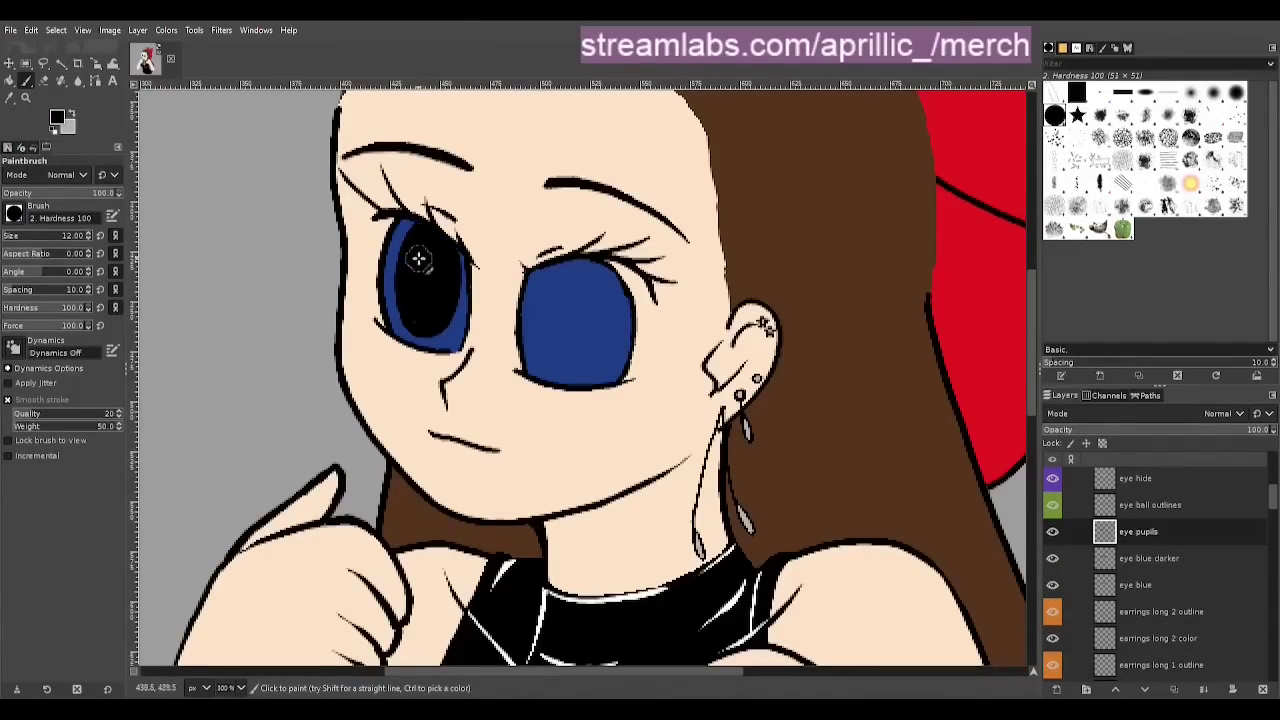
Paint a black oval pupil in the right eye and extend the left pupil on the "eye pupils" layer
{"action": "mouse_move", "coordinate": [555, 359]}
{"action": "left_mouse_down"}
{"action": "mouse_move", "coordinate": [585, 277]}
{"action": "mouse_move", "coordinate": [576, 336]}
{"action": "mouse_move", "coordinate": [592, 266]}
{"action": "mouse_move", "coordinate": [548, 314]}
{"action": "mouse_move", "coordinate": [570, 272]}
{"action": "mouse_move", "coordinate": [584, 383]}
{"action": "left_mouse_up"}
{"action": "mouse_move", "coordinate": [413, 318]}
{"action": "left_mouse_down"}
{"action": "mouse_move", "coordinate": [434, 323]}
{"action": "mouse_move", "coordinate": [420, 262]}
{"action": "left_mouse_up"}
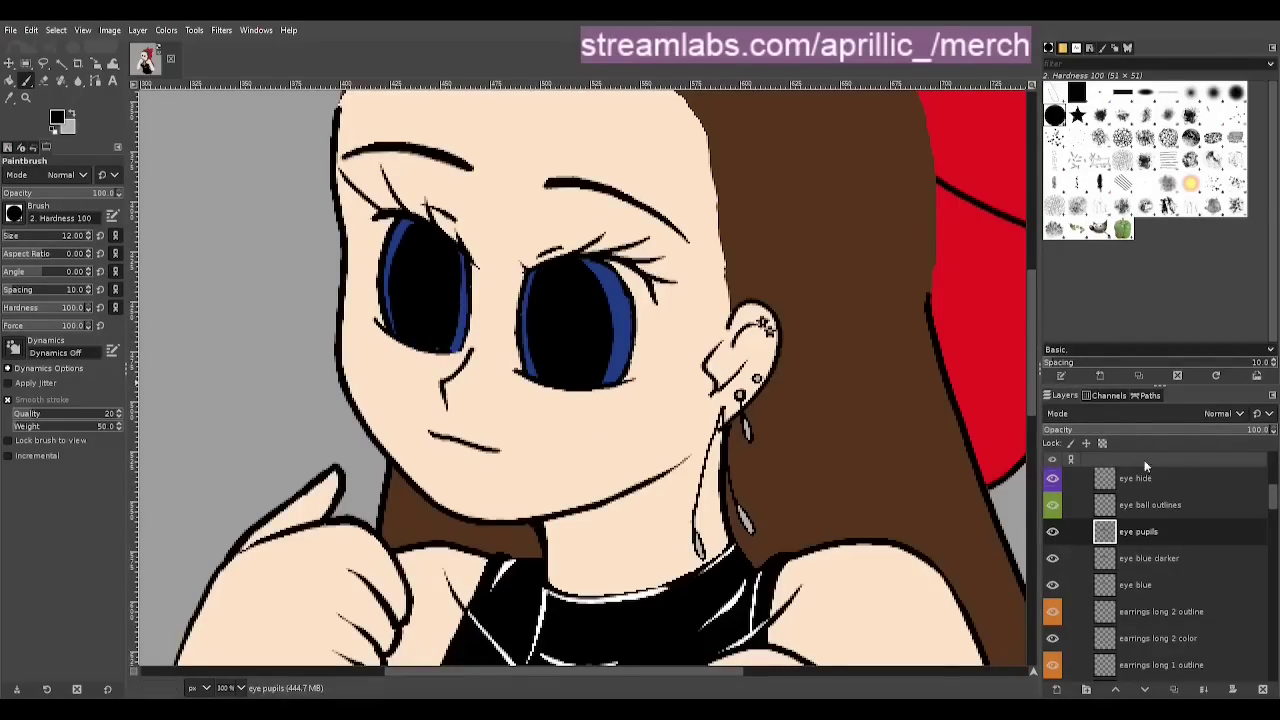
{"action": "left_click", "coordinate": [1150, 505]}
{"action": "key", "text": "shift+e"}
{"action": "left_click", "coordinate": [1139, 534]}
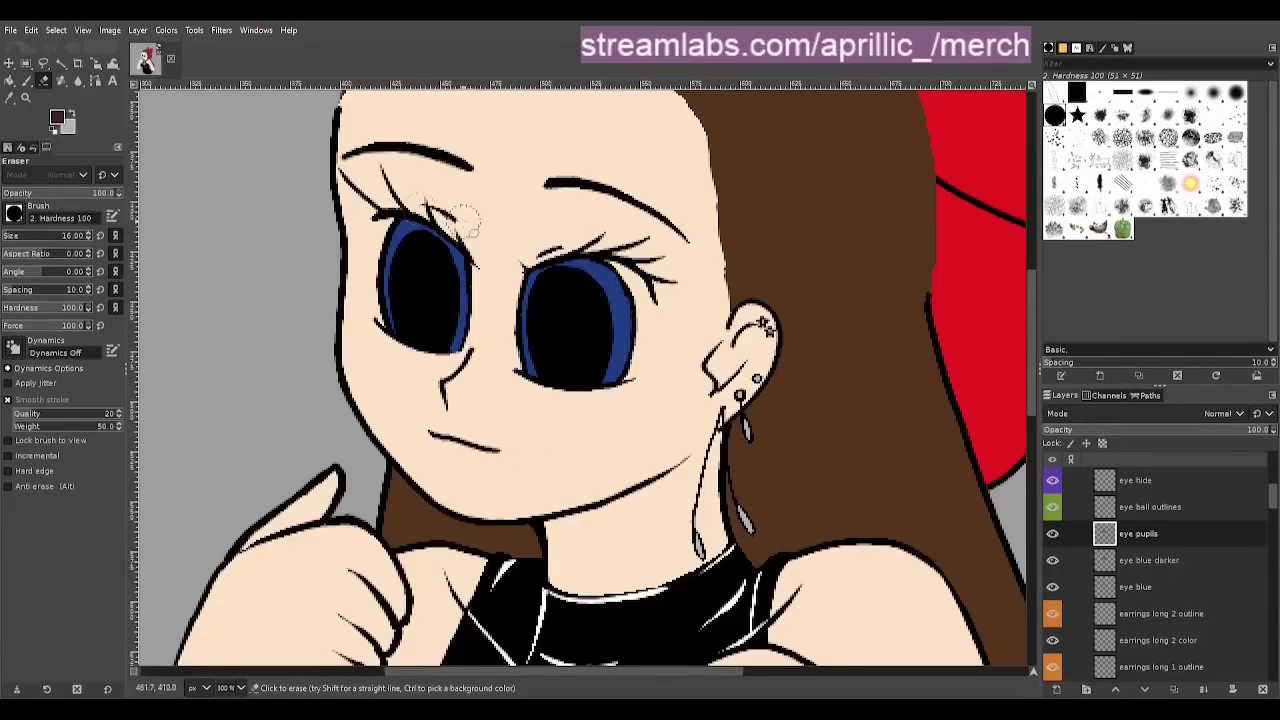
{"action": "key", "text": "p"}
{"action": "key", "text": "u"}
{"action": "scroll", "coordinate": [540, 345], "scroll_direction": "down", "scroll_amount": 3}
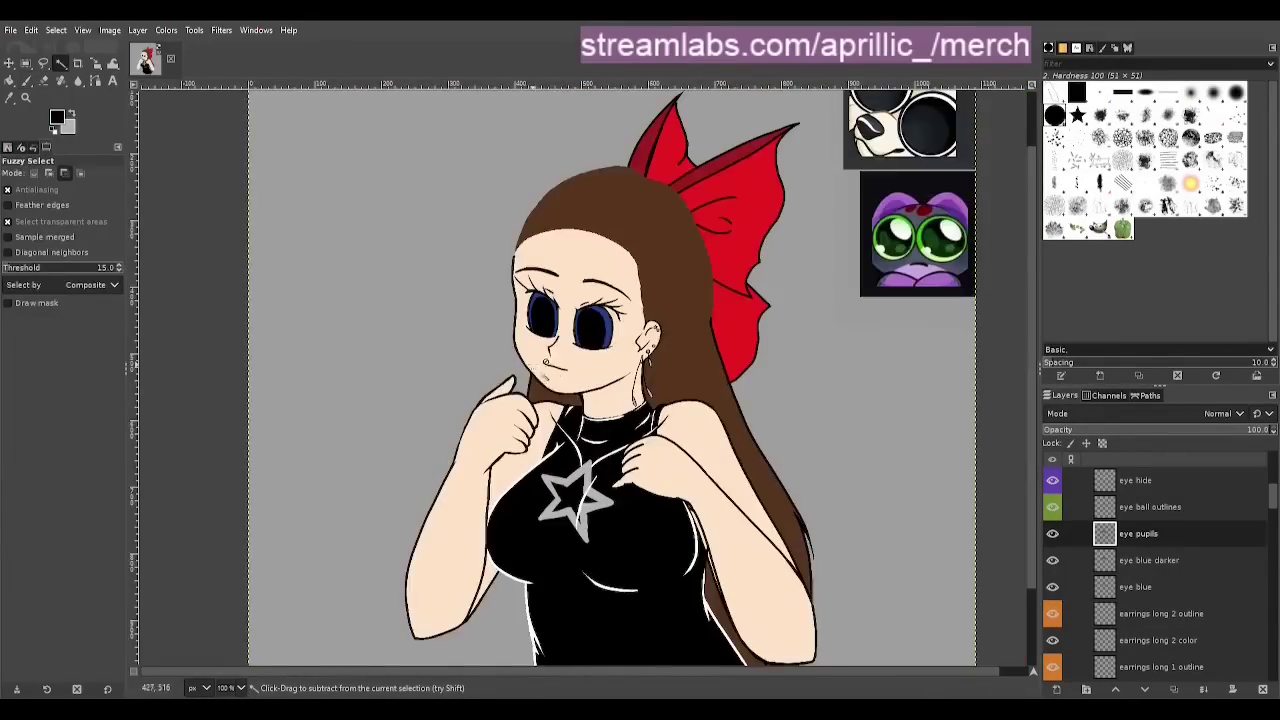
{"action": "scroll", "coordinate": [540, 345], "scroll_direction": "up", "scroll_amount": 4}
Hide the "eye hide" layer, save, and clean up the lower edges of both pupils by erasing spill and repainting with black
{"action": "left_click", "coordinate": [1052, 480]}
{"action": "key", "text": "ctrl+s"}
{"action": "key", "text": "shift+e"}
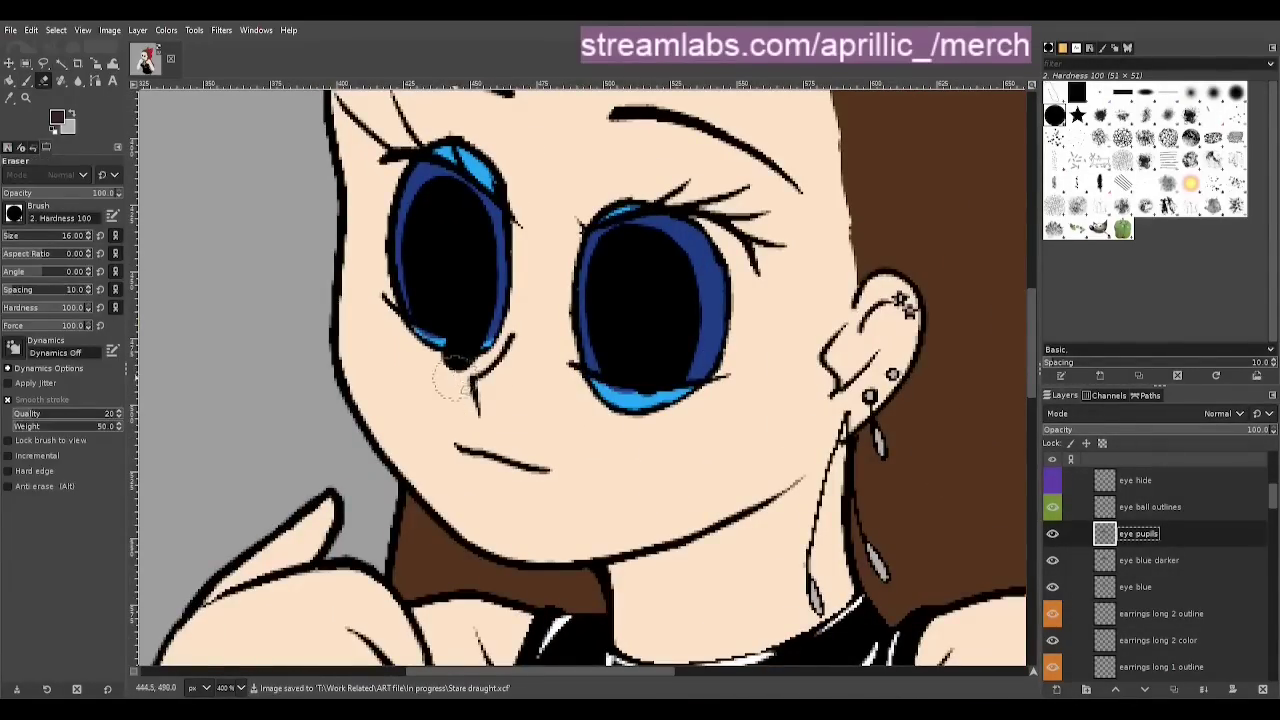
{"action": "left_click_drag", "start_coordinate": [455, 372], "coordinate": [483, 356]}
{"action": "key", "text": "p"}
{"action": "left_click_drag", "start_coordinate": [656, 385], "coordinate": [629, 379]}
{"action": "left_click_drag", "start_coordinate": [462, 332], "coordinate": [443, 323]}
Cover the exposed bright blue at the ends of both eyes with dark blue on "eye blue darker", restore "eye hide" and save
{"action": "left_click", "coordinate": [1149, 560]}
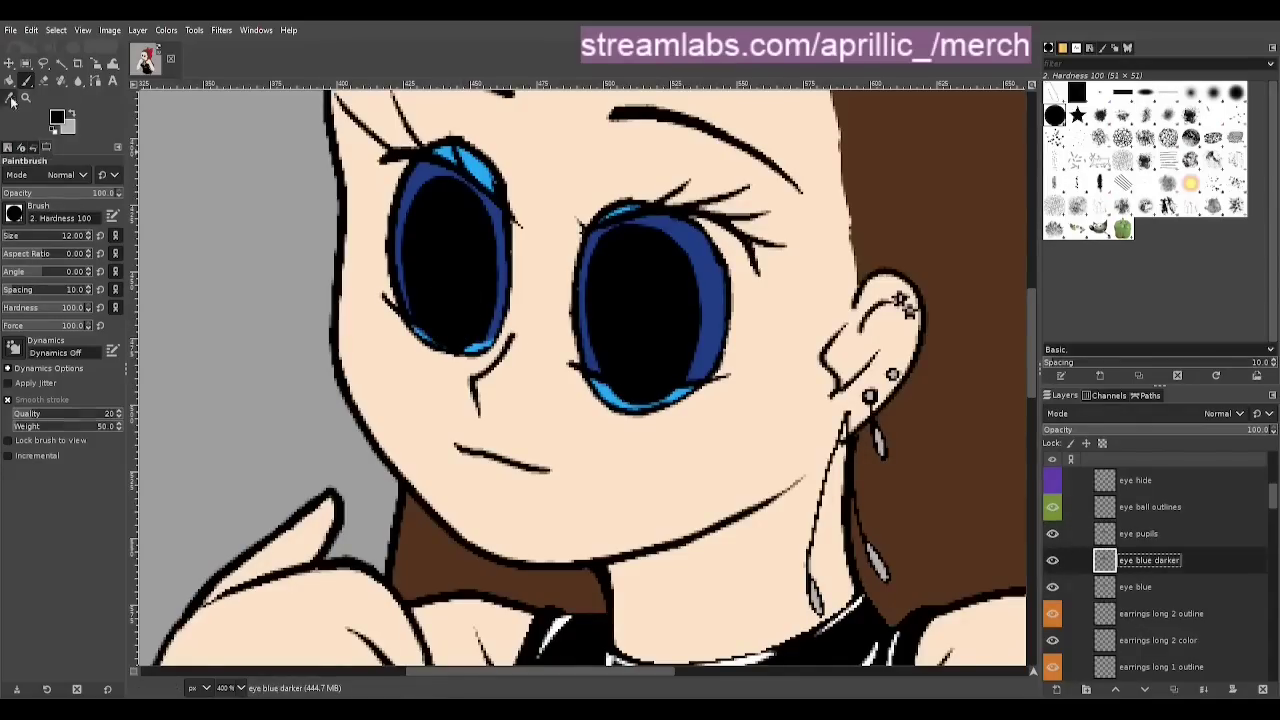
{"action": "left_click", "coordinate": [712, 300], "text": "ctrl"}
{"action": "left_click_drag", "start_coordinate": [448, 162], "coordinate": [480, 186]}
{"action": "left_click_drag", "start_coordinate": [632, 218], "coordinate": [607, 244]}
{"action": "left_click_drag", "start_coordinate": [684, 383], "coordinate": [615, 389]}
{"action": "left_click_drag", "start_coordinate": [474, 335], "coordinate": [477, 329]}
{"action": "left_click", "coordinate": [1052, 480]}
{"action": "key", "text": "ctrl+s"}
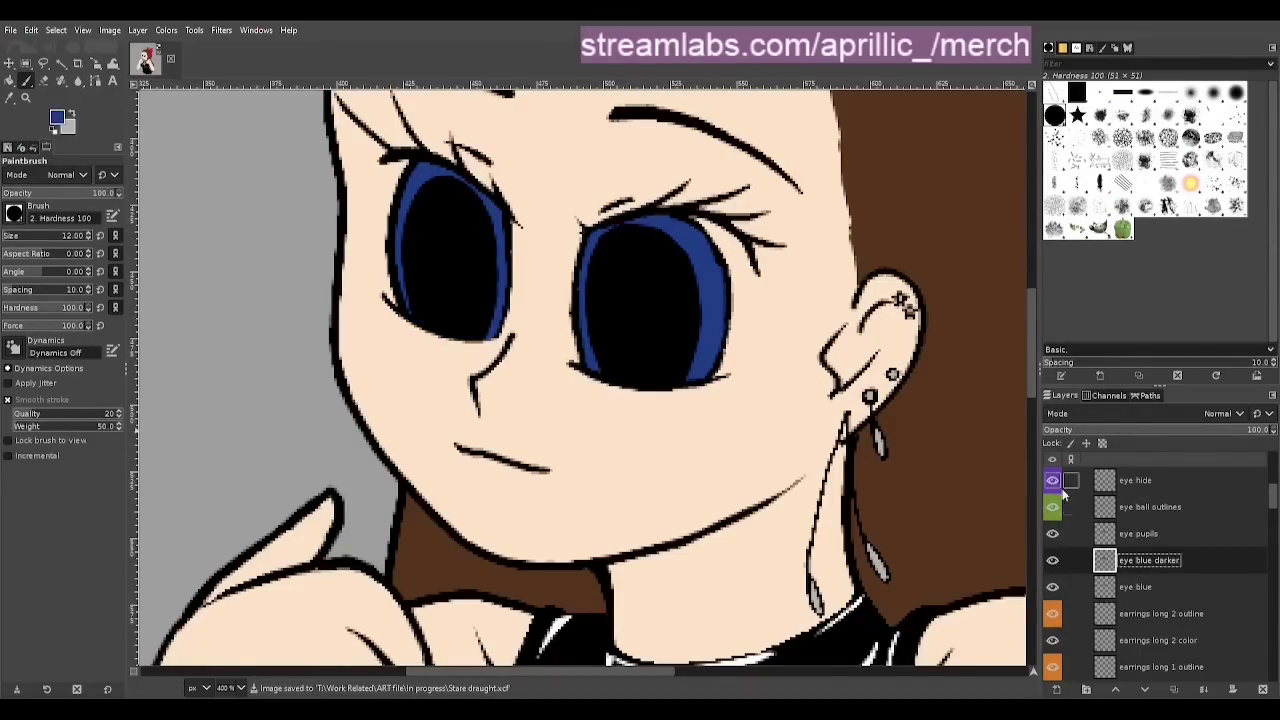
Try to erase a strip of dark blue along the lower outer edge of the right eye with a small eraser
{"action": "key", "text": "shift+e"}
{"action": "key", "text": "bracketleft"}
{"action": "key", "text": "bracketleft"}
{"action": "key", "text": "bracketleft"}
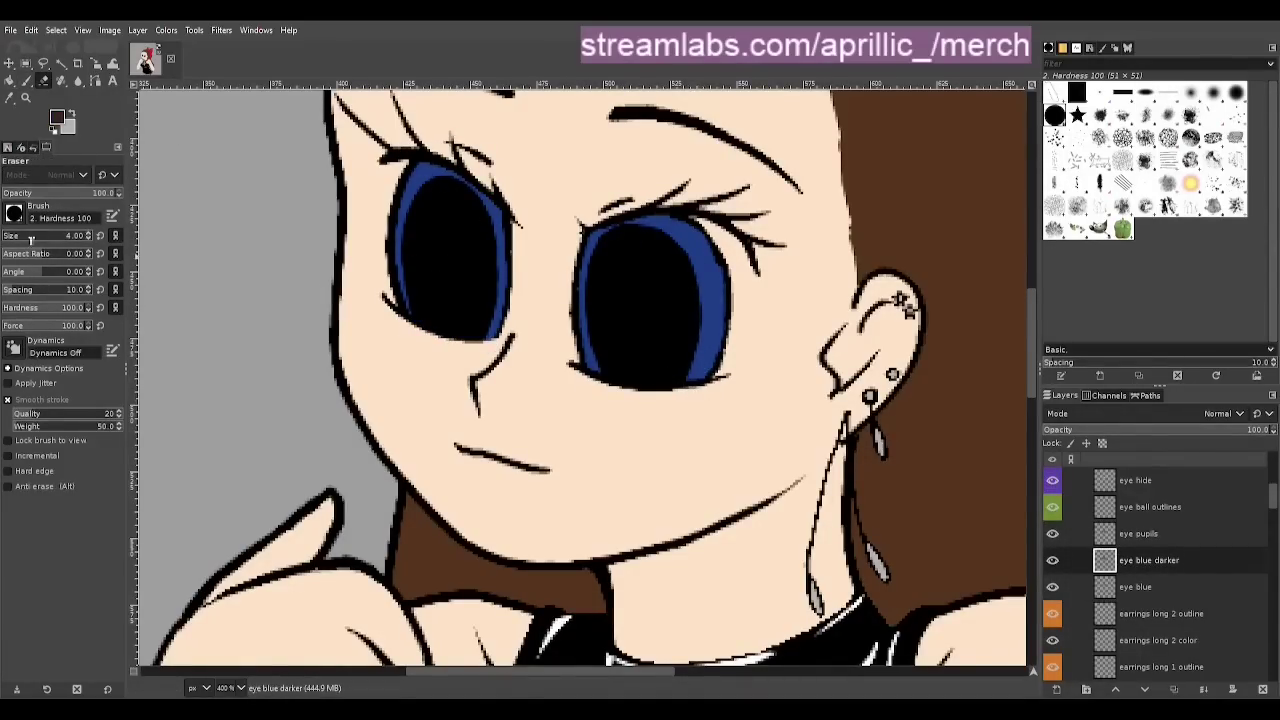
{"action": "left_click_drag", "start_coordinate": [690, 380], "coordinate": [702, 358]}
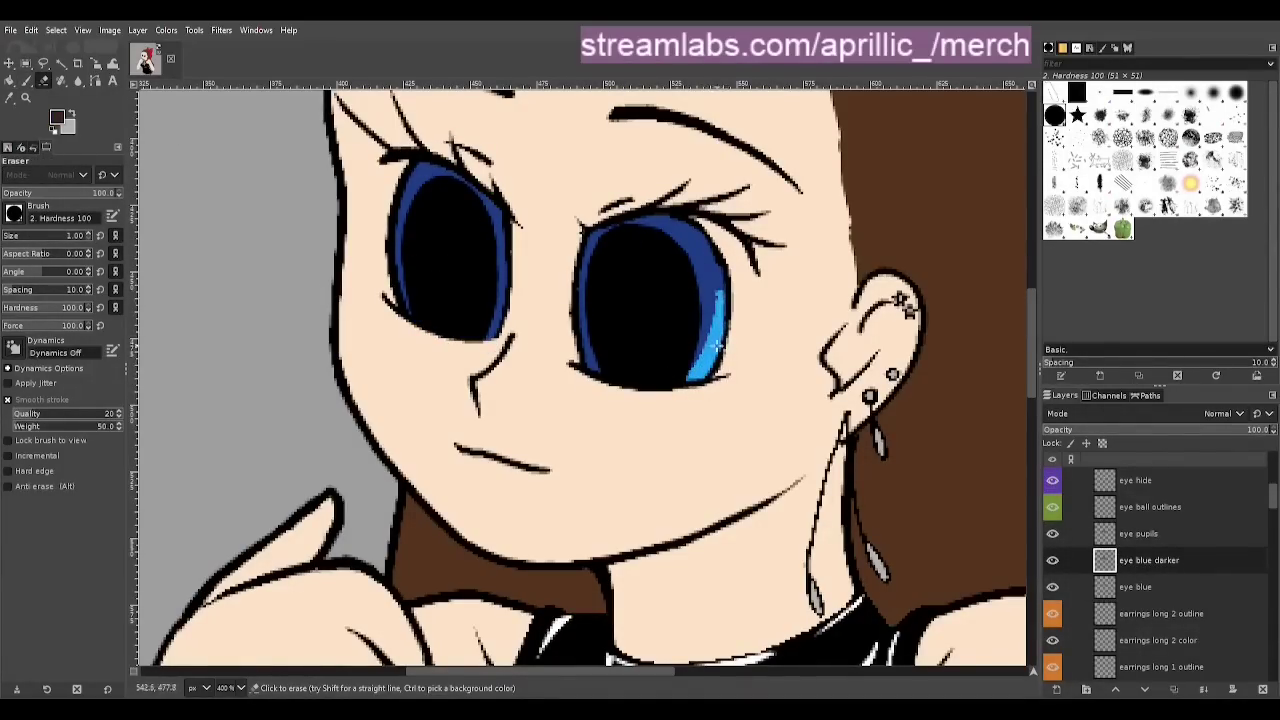
{"action": "key", "text": "ctrl+z"}
{"action": "key", "text": "ctrl+z"}
Erase thin curved strips of dark blue beside both pupils with a size 2 eraser to expose bright blue highlights
{"action": "left_click", "coordinate": [89, 233]}
{"action": "left_click_drag", "start_coordinate": [491, 337], "coordinate": [493, 242]}
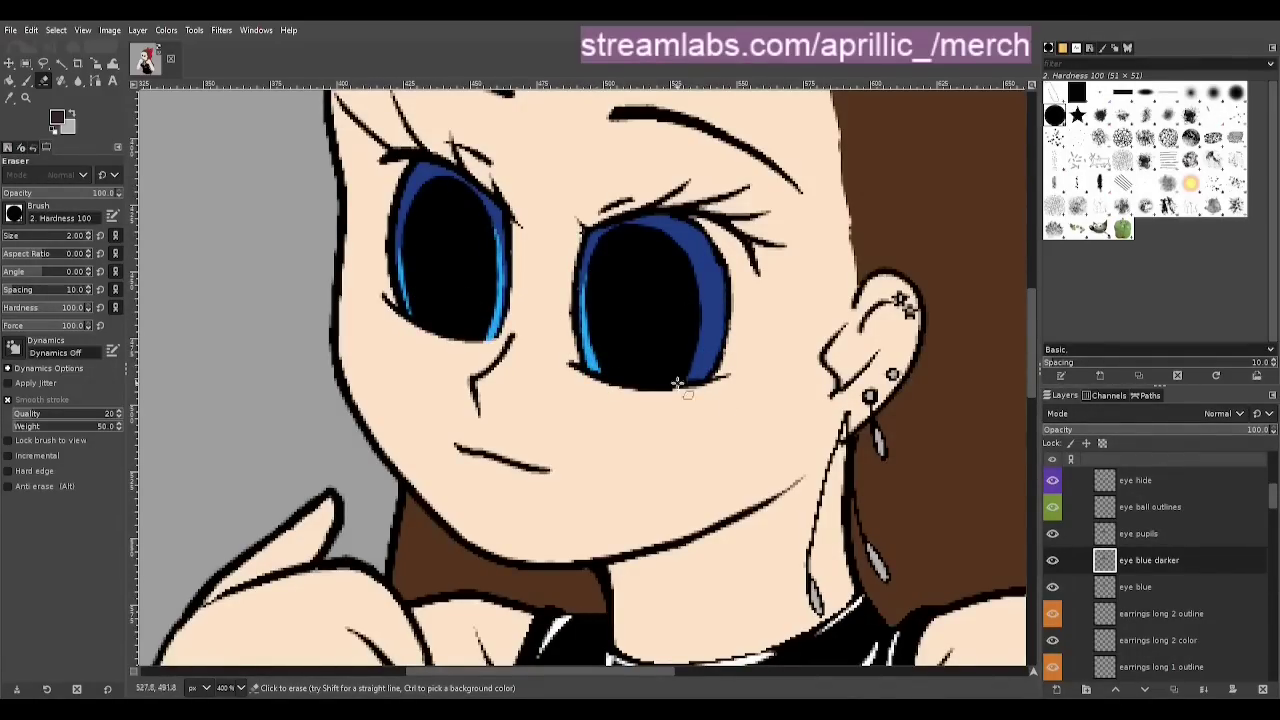
{"action": "key", "text": "ctrl+z"}
{"action": "left_click_drag", "start_coordinate": [703, 325], "coordinate": [688, 264]}
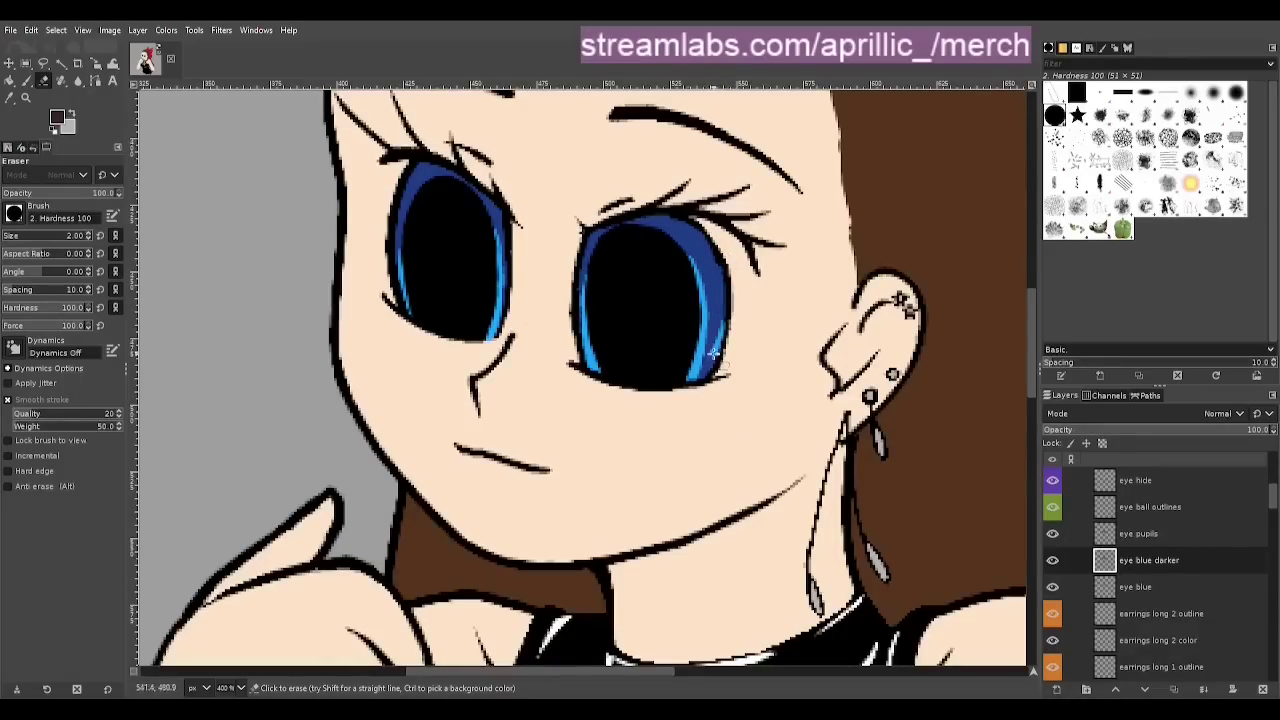
{"action": "key", "text": "u"}
{"action": "scroll", "coordinate": [556, 342], "scroll_direction": "down", "scroll_amount": 5}
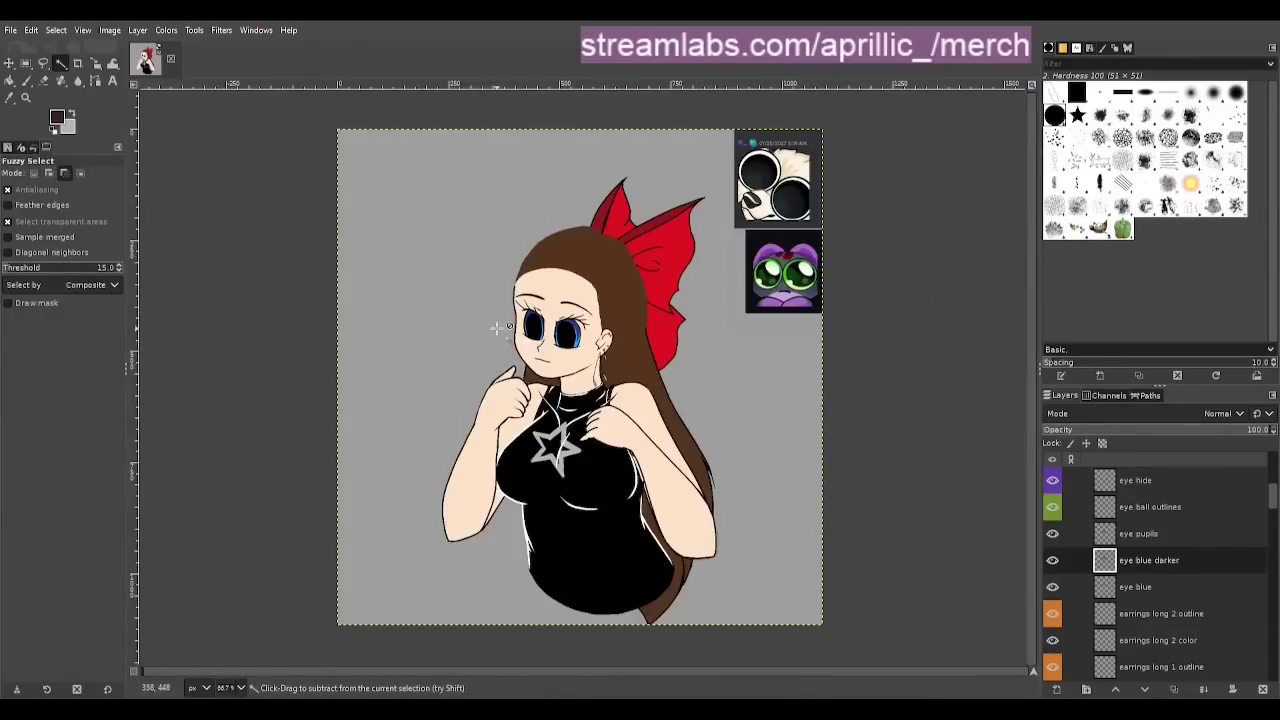
Hide the "eye hide" layer and erase the dark blue at the lower ends of the eyes on "eye blue darker"
{"action": "scroll", "coordinate": [560, 346], "scroll_direction": "up", "scroll_amount": 4}
{"action": "left_click", "coordinate": [1054, 480]}
{"action": "scroll", "coordinate": [672, 435], "scroll_direction": "up", "scroll_amount": 1}
{"action": "key", "text": "shift+e"}
{"action": "left_click_drag", "start_coordinate": [620, 339], "coordinate": [542, 330]}
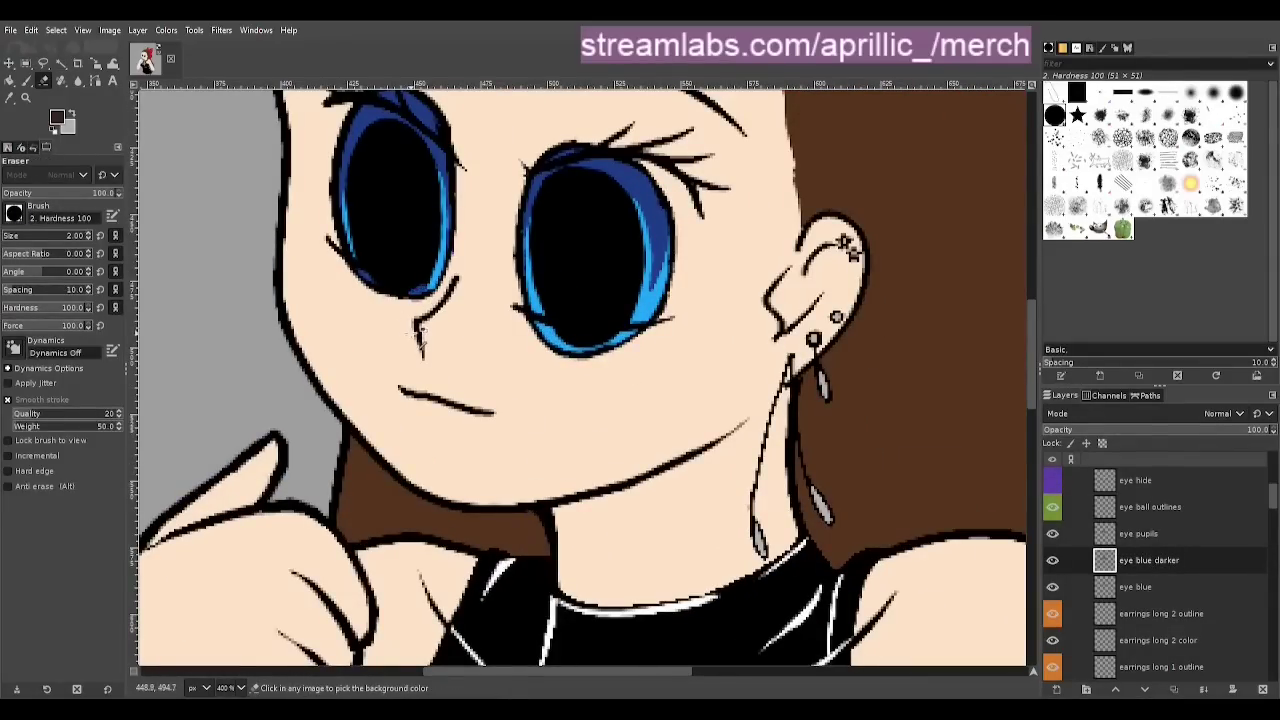
Check the blue shading without the pupils, restore the "eye pupils" and "eye hide" layers, and save the drawing
{"action": "left_click", "coordinate": [1054, 480]}
{"action": "left_click", "coordinate": [1052, 533]}
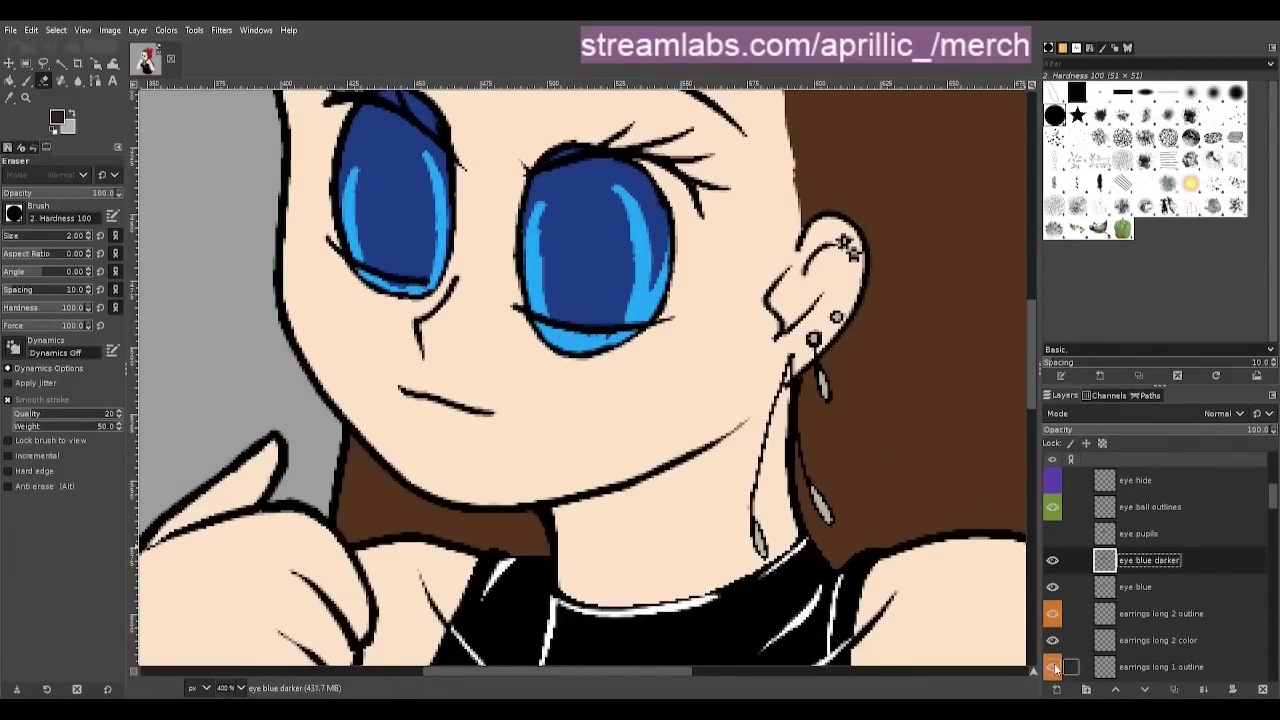
{"action": "key", "text": "p"}
{"action": "left_click", "coordinate": [583, 323], "text": "ctrl"}
{"action": "left_click", "coordinate": [1052, 533]}
{"action": "left_click", "coordinate": [1052, 533]}
{"action": "left_click", "coordinate": [1052, 533]}
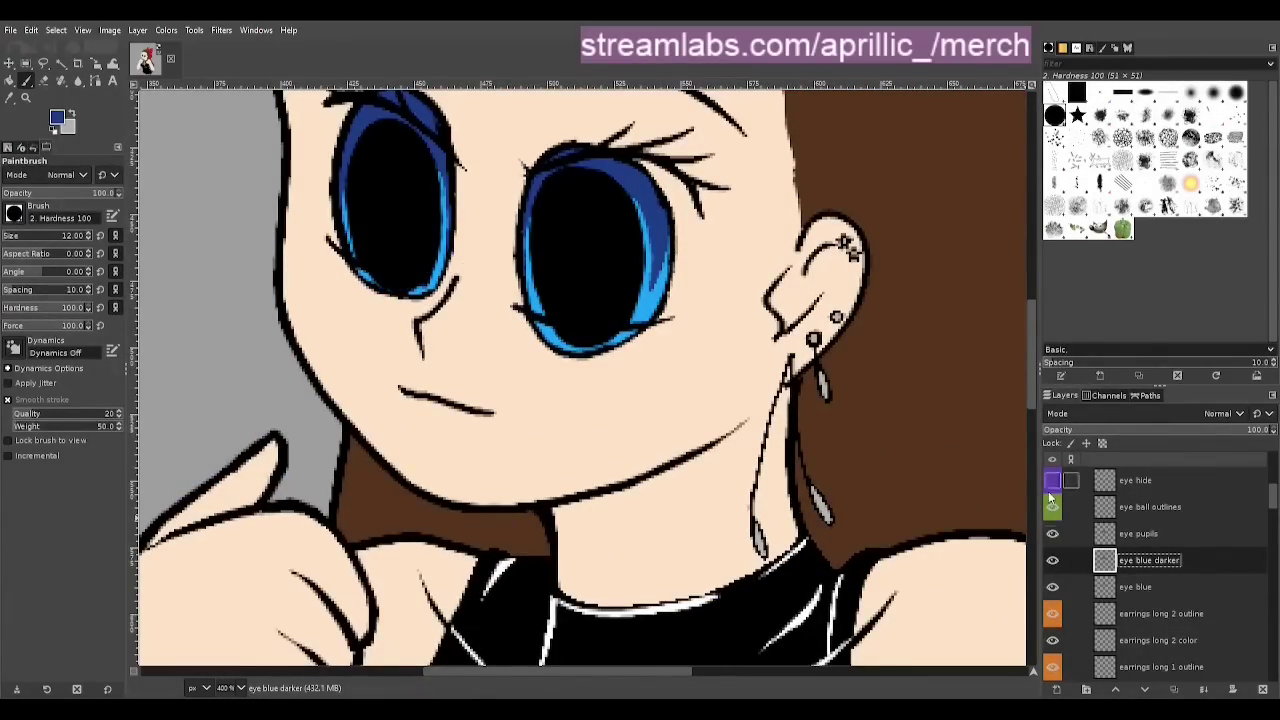
{"action": "left_click", "coordinate": [1052, 480]}
{"action": "key", "text": "ctrl+s"}
{"action": "key", "text": "u"}
{"action": "scroll", "coordinate": [425, 196], "scroll_direction": "down", "scroll_amount": 4}
{"action": "scroll", "coordinate": [405, 222], "scroll_direction": "up", "scroll_amount": 4}
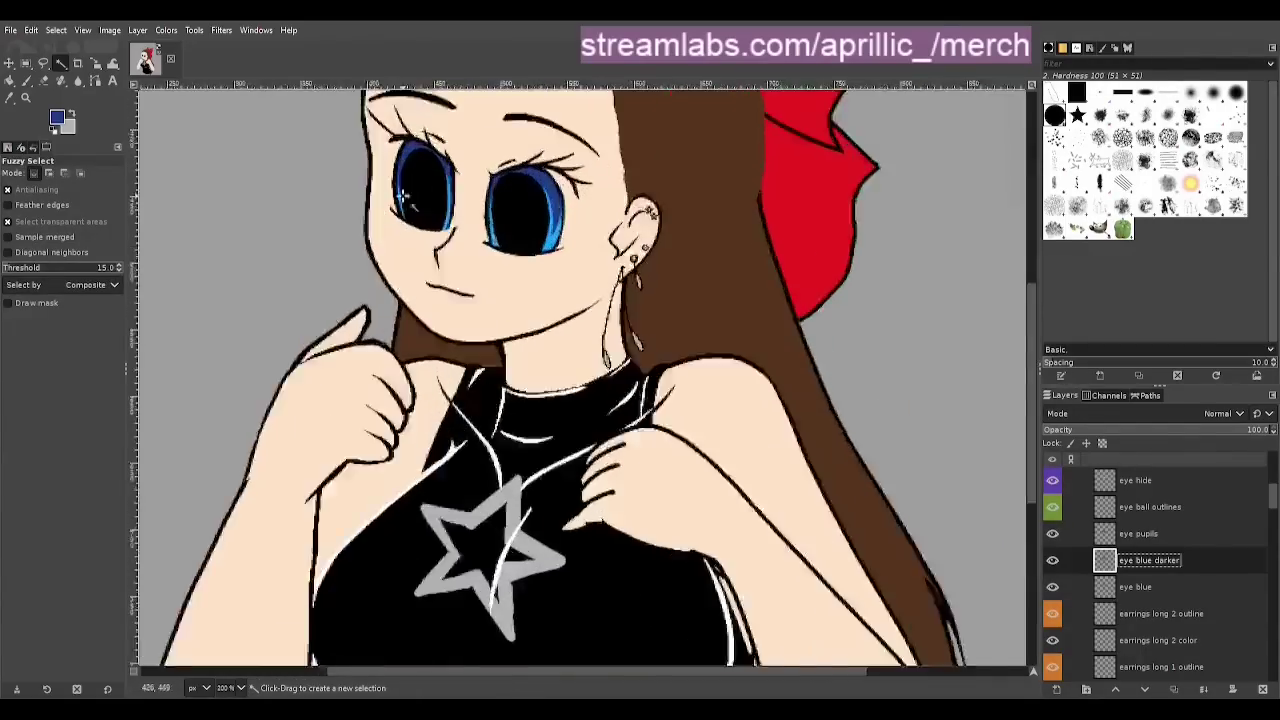
Touch up the pupils with sampled black on the "eye pupils" layer and save the drawing
{"action": "key", "text": "Page_Up"}
{"action": "scroll", "coordinate": [563, 397], "scroll_direction": "up", "scroll_amount": 3}
{"action": "key", "text": "p"}
{"action": "left_click", "coordinate": [563, 397], "text": "ctrl"}
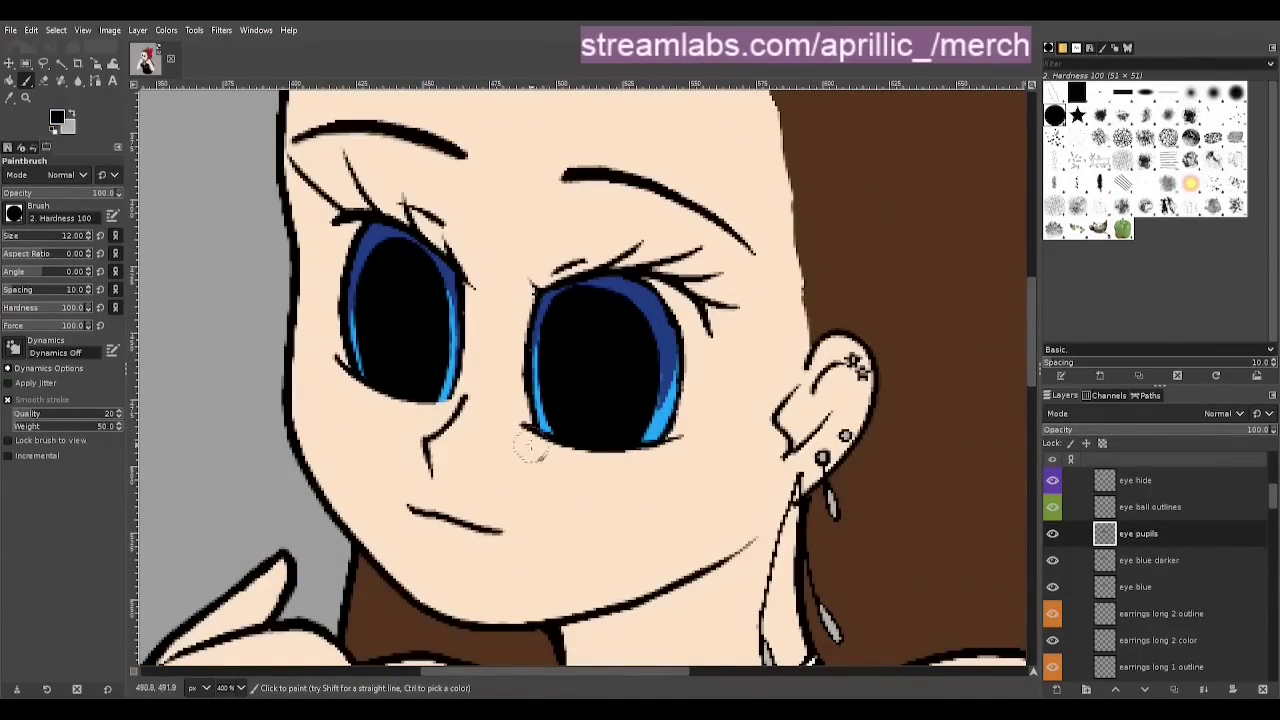
{"action": "left_click_drag", "start_coordinate": [424, 286], "coordinate": [421, 394]}
{"action": "key", "text": "u"}
{"action": "scroll", "coordinate": [560, 290], "scroll_direction": "down", "scroll_amount": 4}
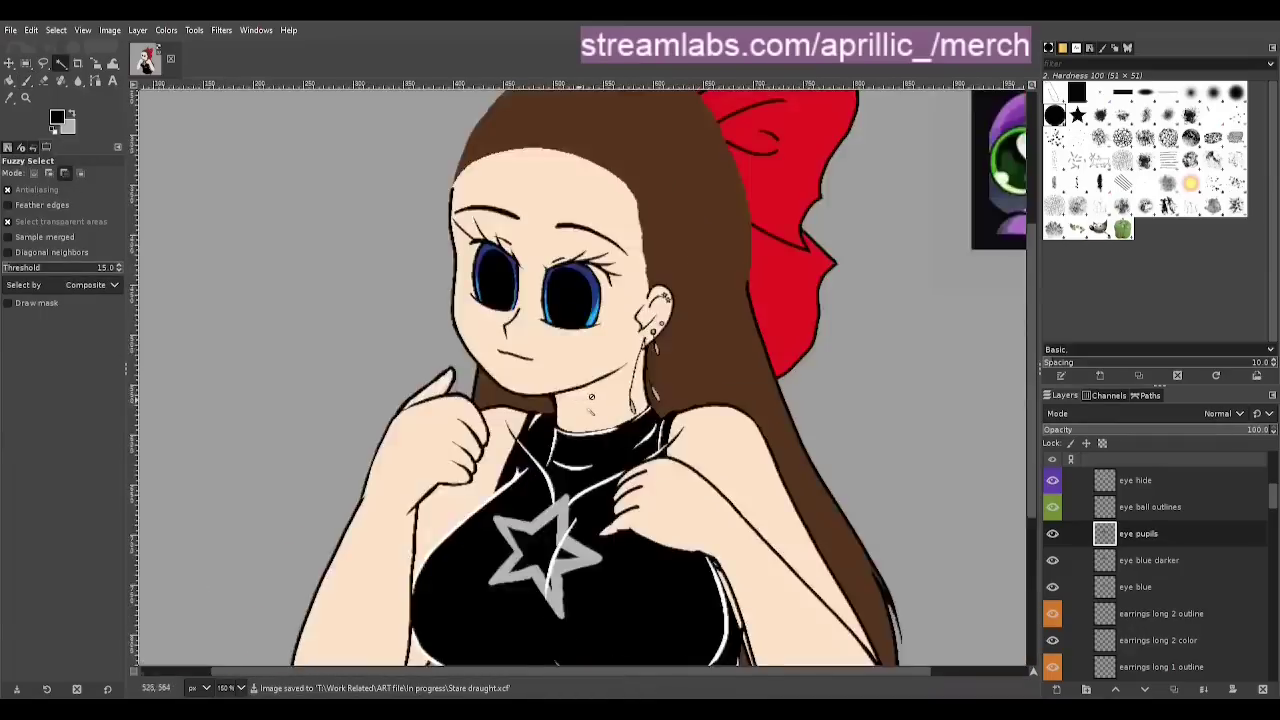
{"action": "scroll", "coordinate": [623, 345], "scroll_direction": "up", "scroll_amount": 4}
{"action": "left_click", "coordinate": [1050, 487]}
{"action": "scroll", "coordinate": [772, 441], "scroll_direction": "down", "scroll_amount": 4}
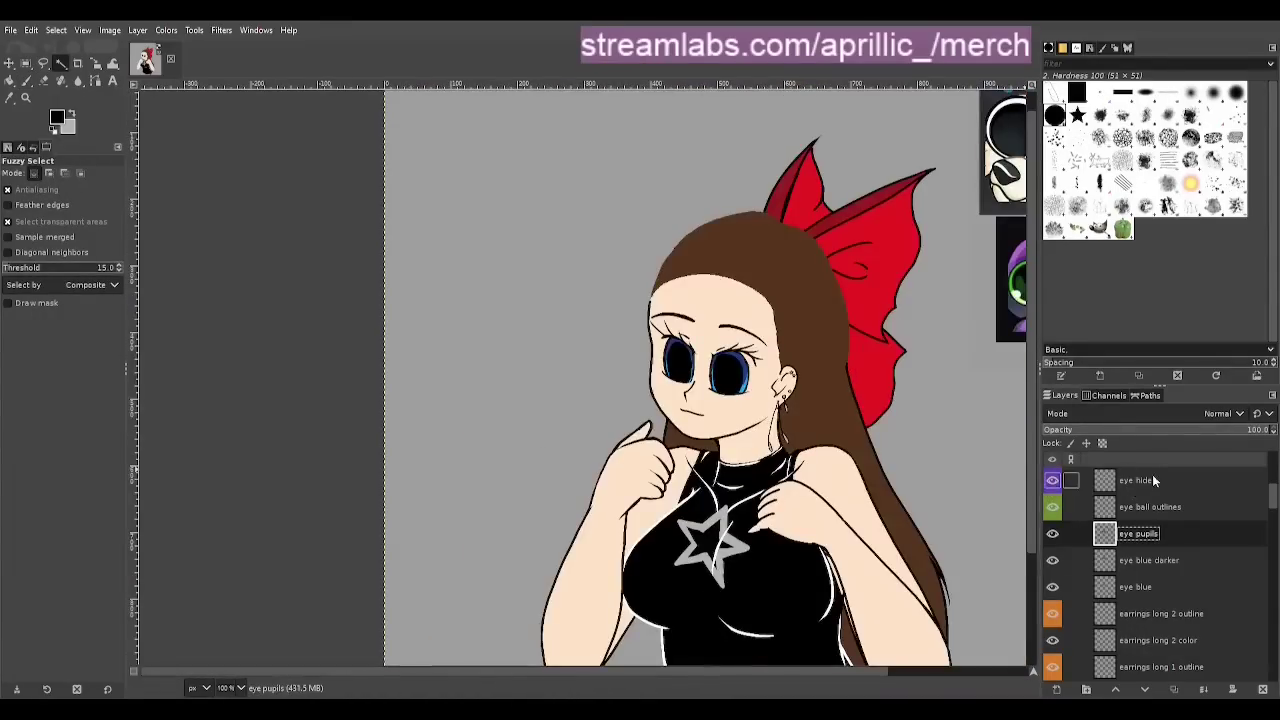
Pick a dark navy blue as the paint colour and add a layer named "eye shadows" above "eye pupils"
{"action": "left_click_drag", "start_coordinate": [1273, 495], "coordinate": [1273, 475]}
{"action": "left_click", "coordinate": [1052, 507]}
{"action": "left_click_drag", "start_coordinate": [789, 673], "coordinate": [890, 673]}
{"action": "key", "text": "o"}
{"action": "left_click", "coordinate": [631, 128]}
{"action": "left_click", "coordinate": [1052, 507]}
{"action": "mouse_move", "coordinate": [1273, 486]}
{"action": "left_mouse_down"}
{"action": "mouse_move", "coordinate": [1273, 517]}
{"action": "mouse_move", "coordinate": [1273, 490]}
{"action": "left_mouse_up"}
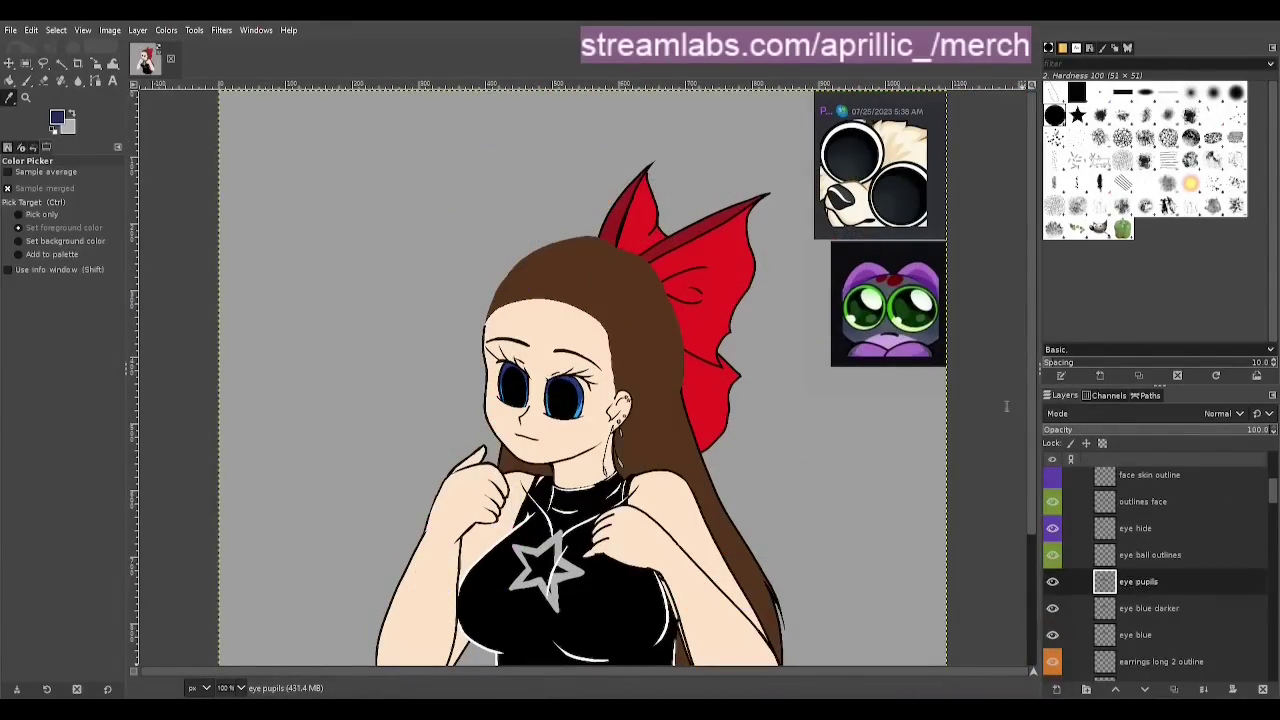
{"action": "left_click", "coordinate": [1057, 689]}
{"action": "type", "text": "eye shadows"}
{"action": "key", "text": "Return"}
Paint navy shadows across the tops of both eyes and erase the spill around the lashes with a size 3 eraser
{"action": "scroll", "coordinate": [536, 430], "scroll_direction": "up", "scroll_amount": 4}
{"action": "key", "text": "p"}
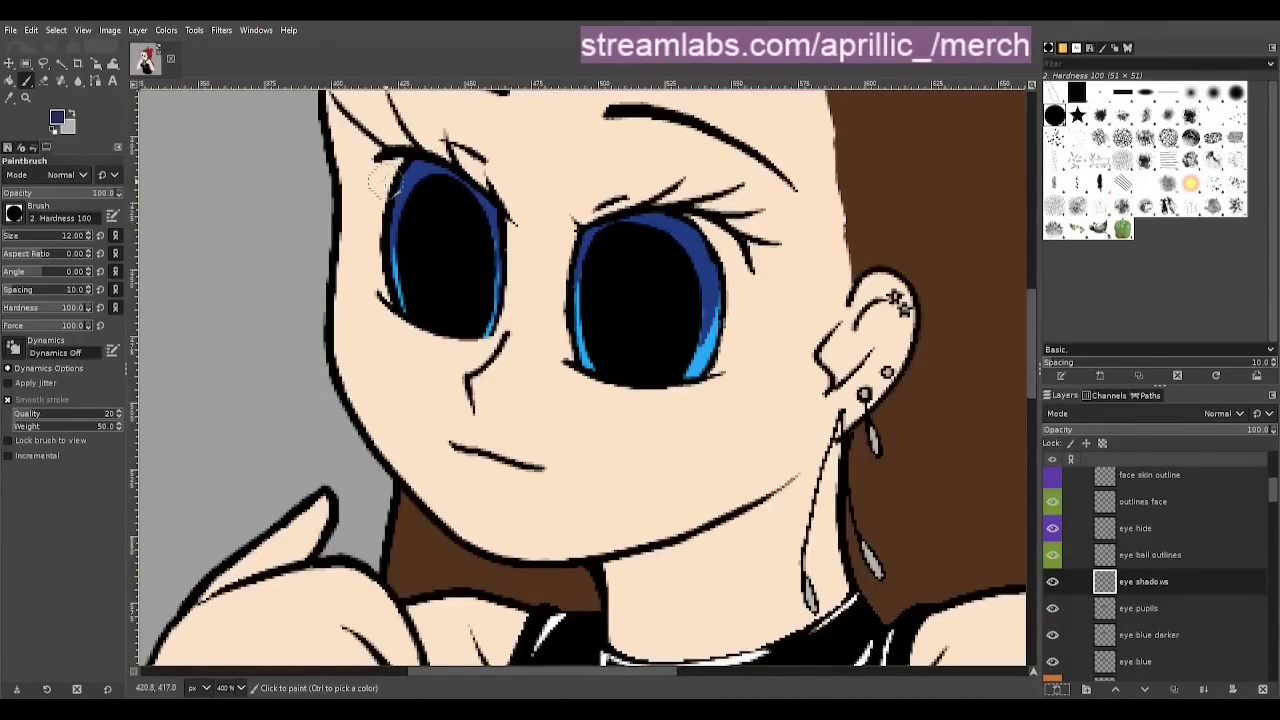
{"action": "left_click_drag", "start_coordinate": [383, 177], "coordinate": [510, 244]}
{"action": "mouse_move", "coordinate": [580, 252]}
{"action": "left_mouse_down"}
{"action": "mouse_move", "coordinate": [624, 231]}
{"action": "mouse_move", "coordinate": [748, 284]}
{"action": "left_mouse_up"}
{"action": "key", "text": "shift+e"}
{"action": "mouse_move", "coordinate": [407, 176]}
{"action": "left_mouse_down"}
{"action": "mouse_move", "coordinate": [350, 180]}
{"action": "mouse_move", "coordinate": [376, 153]}
{"action": "left_mouse_up"}
{"action": "mouse_move", "coordinate": [680, 210]}
{"action": "left_mouse_down"}
{"action": "mouse_move", "coordinate": [730, 266]}
{"action": "mouse_move", "coordinate": [760, 274]}
{"action": "left_mouse_up"}
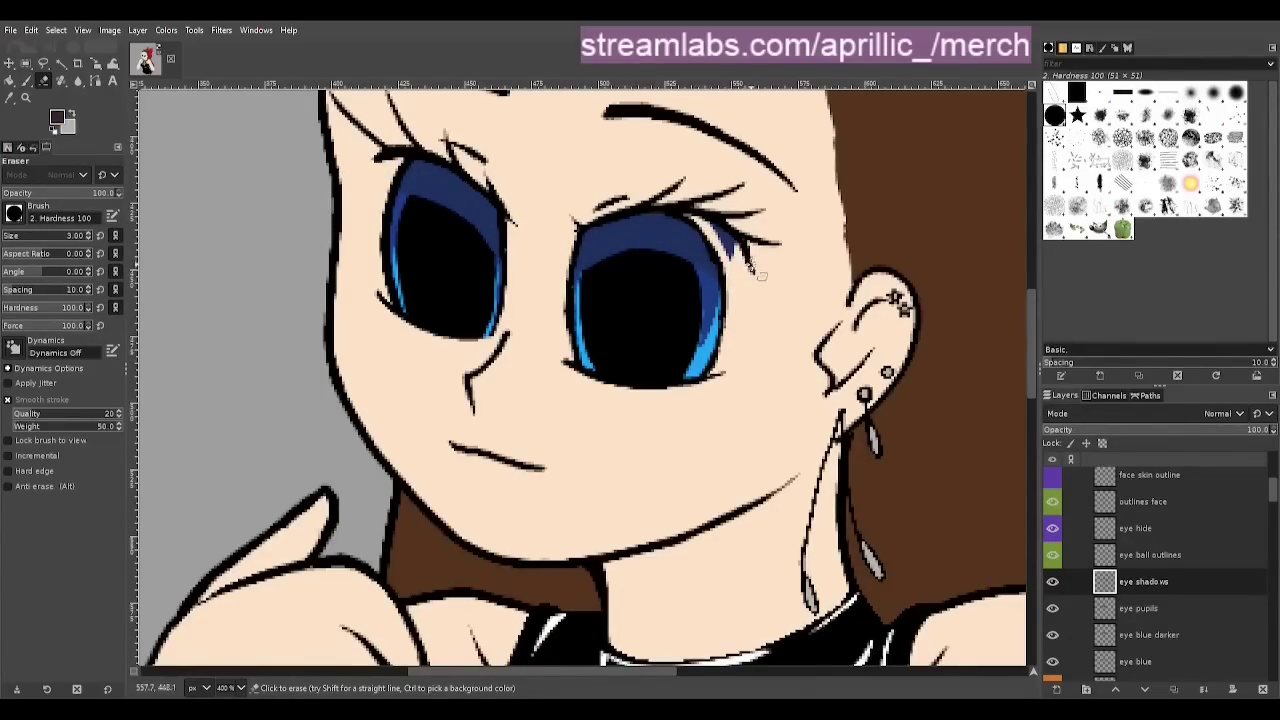
Move the "eye shadows" layer below "eye pupils" and save the drawing
{"action": "left_click_drag", "start_coordinate": [1144, 582], "coordinate": [1144, 620]}
{"action": "scroll", "coordinate": [661, 305], "scroll_direction": "down", "scroll_amount": 3}
{"action": "key", "text": "u"}
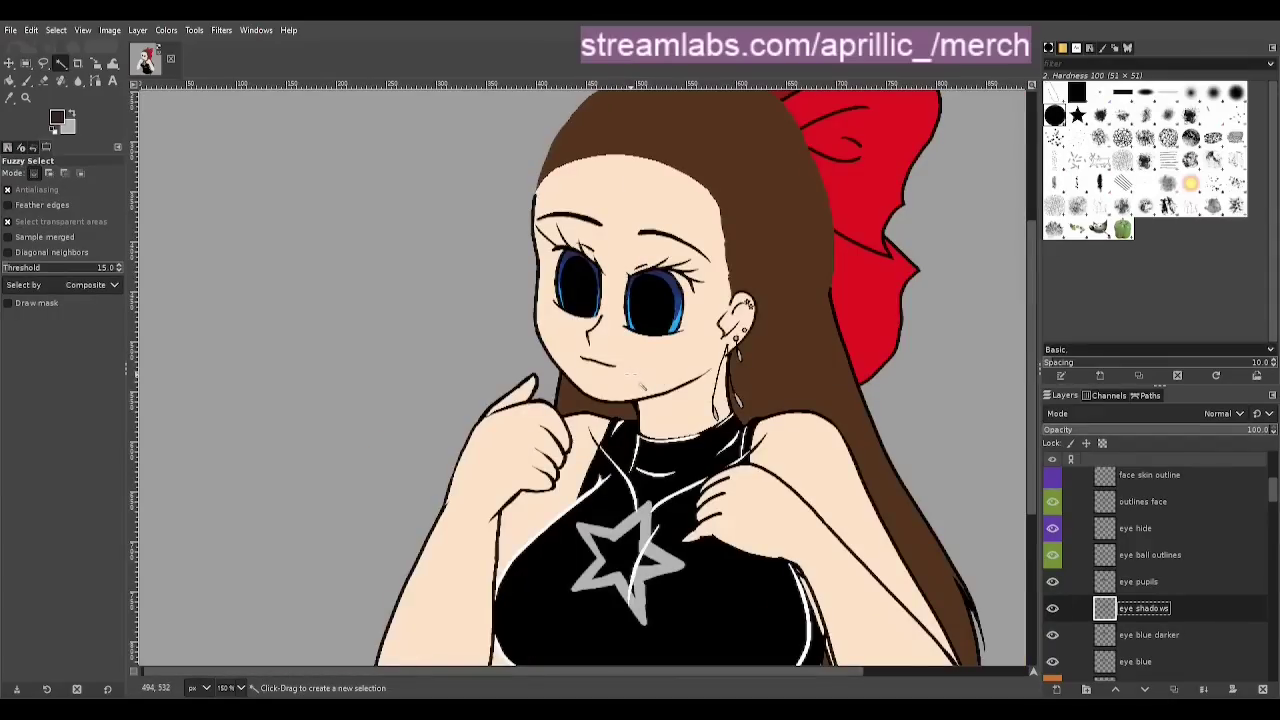
{"action": "key", "text": "ctrl+s"}
{"action": "left_click", "coordinate": [1052, 528]}
{"action": "scroll", "coordinate": [620, 250], "scroll_direction": "up", "scroll_amount": 1}
{"action": "key", "text": "p"}
{"action": "key", "text": "ctrl+s"}
{"action": "left_click", "coordinate": [1052, 528]}
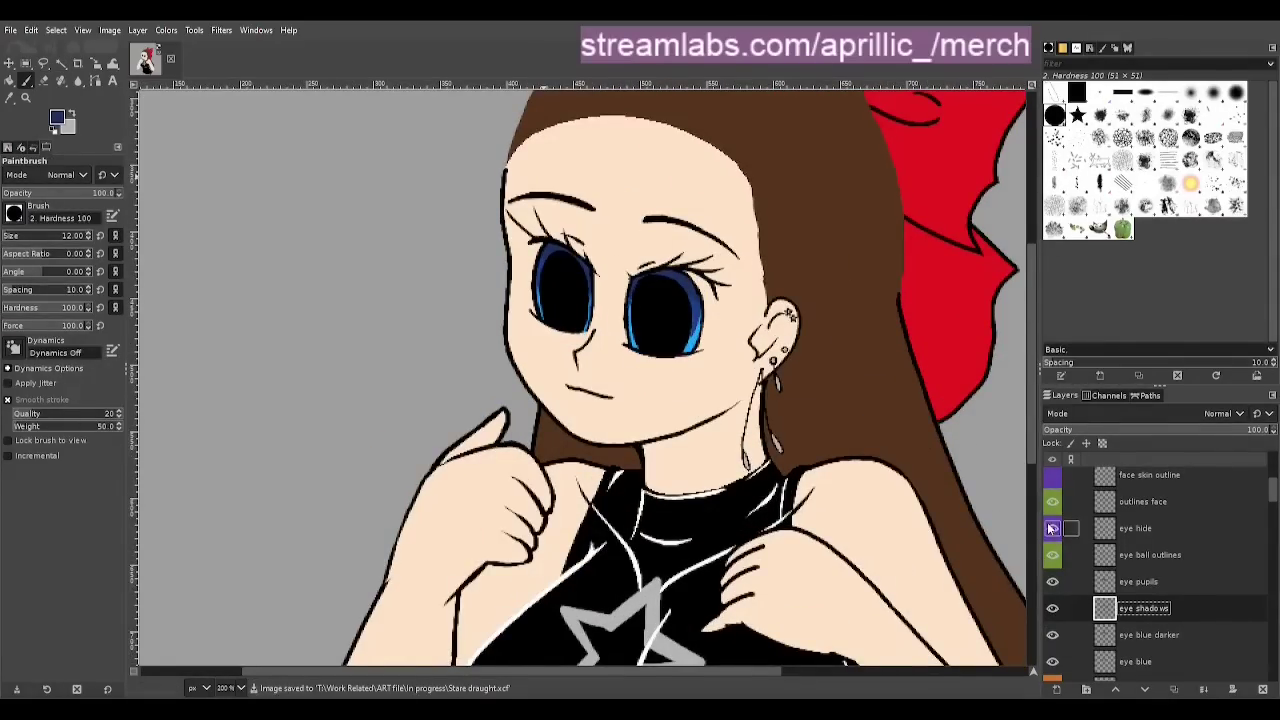
Add a layer named "eye whites" directly below "eye blue" and hide the "eye hide" layer
{"action": "key", "text": "u"}
{"action": "scroll", "coordinate": [694, 371], "scroll_direction": "up", "scroll_amount": 1}
{"action": "left_click", "coordinate": [1150, 678]}
{"action": "left_click_drag", "start_coordinate": [1150, 678], "coordinate": [1150, 645]}
{"action": "left_click", "coordinate": [1052, 498]}
Sample white from the collar line and paint the whites around both irises with a size 12 brush
{"action": "key", "text": "p"}
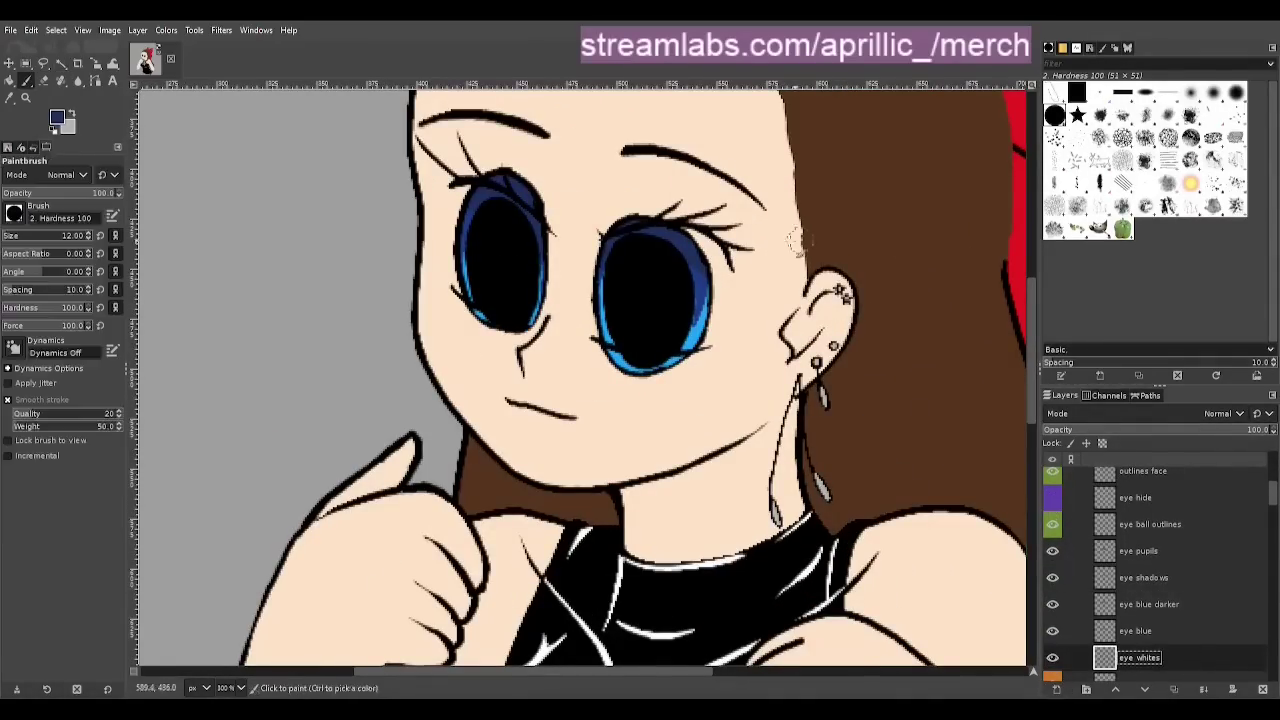
{"action": "left_click", "coordinate": [668, 566], "text": "ctrl"}
{"action": "mouse_move", "coordinate": [598, 330]}
{"action": "left_mouse_down"}
{"action": "mouse_move", "coordinate": [667, 339]}
{"action": "mouse_move", "coordinate": [700, 242]}
{"action": "left_mouse_up"}
{"action": "left_click_drag", "start_coordinate": [592, 248], "coordinate": [588, 322]}
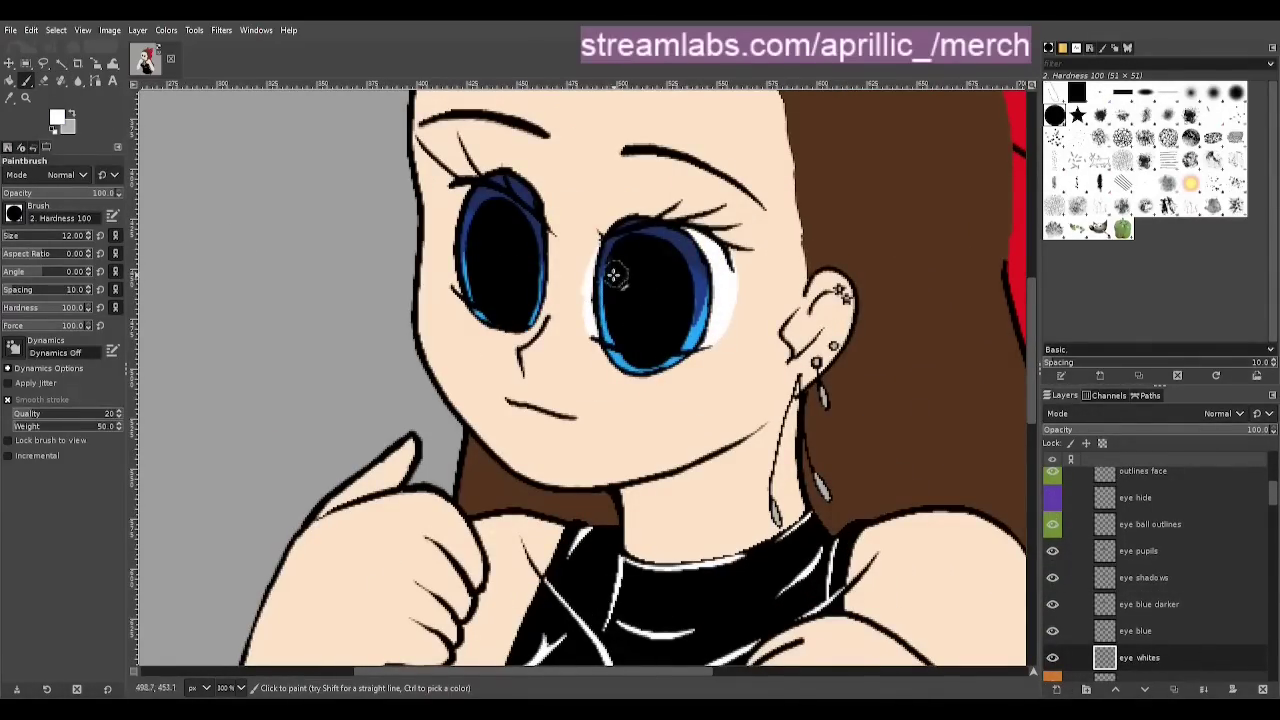
{"action": "left_click_drag", "start_coordinate": [677, 354], "coordinate": [598, 330]}
{"action": "mouse_move", "coordinate": [706, 254]}
{"action": "left_mouse_down"}
{"action": "mouse_move", "coordinate": [612, 253]}
{"action": "mouse_move", "coordinate": [597, 232]}
{"action": "mouse_move", "coordinate": [531, 282]}
{"action": "mouse_move", "coordinate": [464, 295]}
{"action": "mouse_move", "coordinate": [477, 186]}
{"action": "left_mouse_up"}
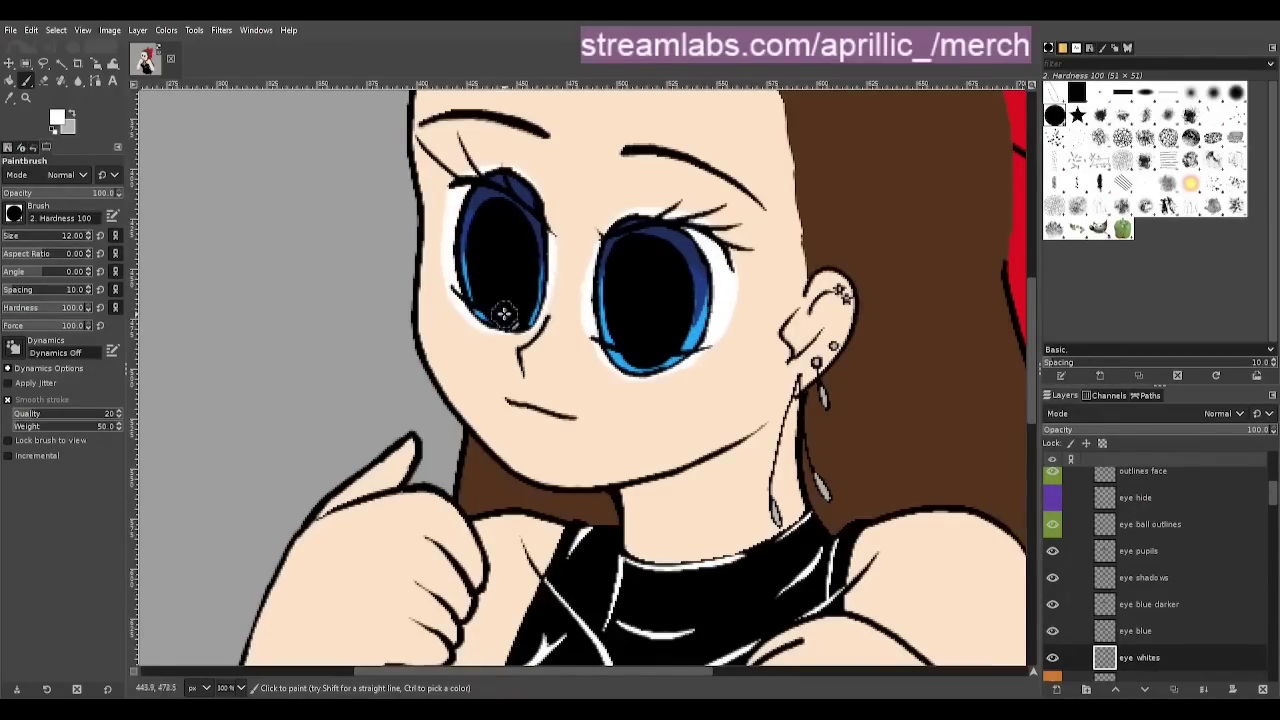
Hide the "eye pupils", "eye shadows" and "eye blue darker" layers and show "eye hide", keeping "eye blue" visible
{"action": "left_click", "coordinate": [1052, 551]}
{"action": "left_click", "coordinate": [1052, 577]}
{"action": "left_click", "coordinate": [1052, 631]}
{"action": "left_click", "coordinate": [1052, 604]}
{"action": "key", "text": "u"}
{"action": "left_click_drag", "start_coordinate": [678, 334], "coordinate": [652, 308]}
{"action": "scroll", "coordinate": [652, 308], "scroll_direction": "up", "scroll_amount": 1}
{"action": "left_click", "coordinate": [1052, 497]}
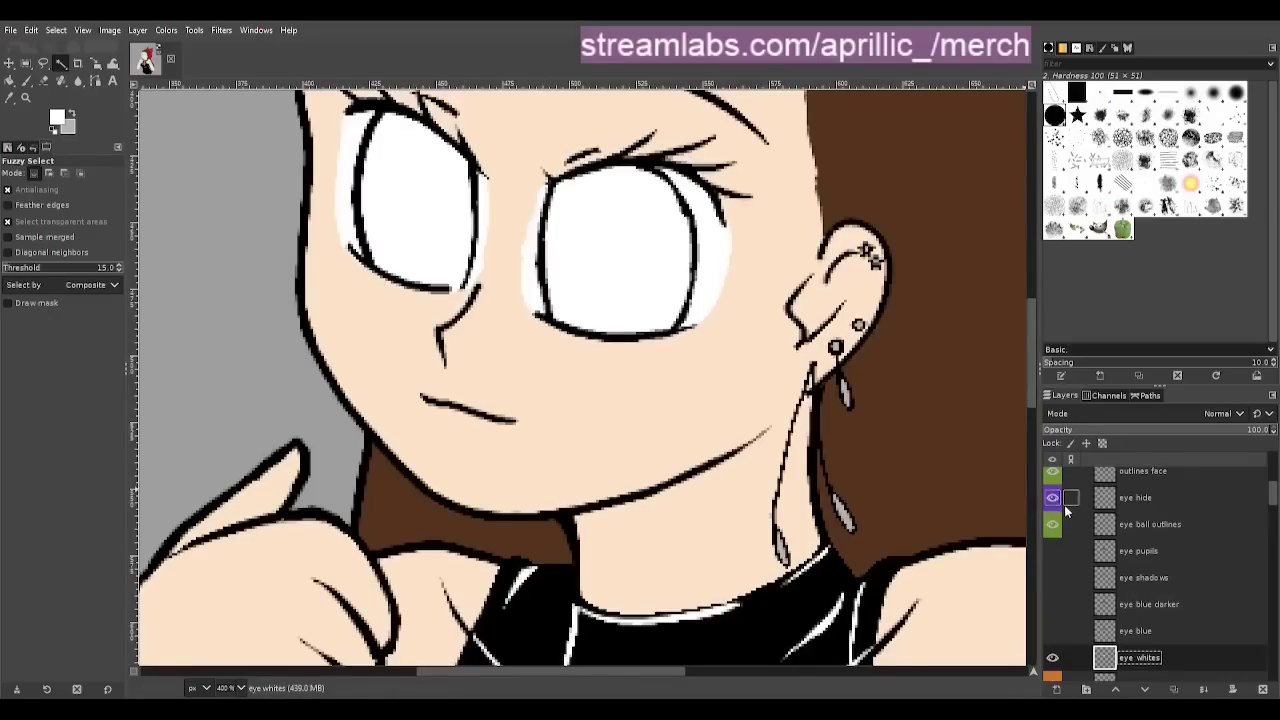
{"action": "left_click", "coordinate": [1052, 630]}
Trim the outer edges of the eye whites around both eyes with a size 3 eraser on the "eye whites" layer
{"action": "key", "text": "shift+e"}
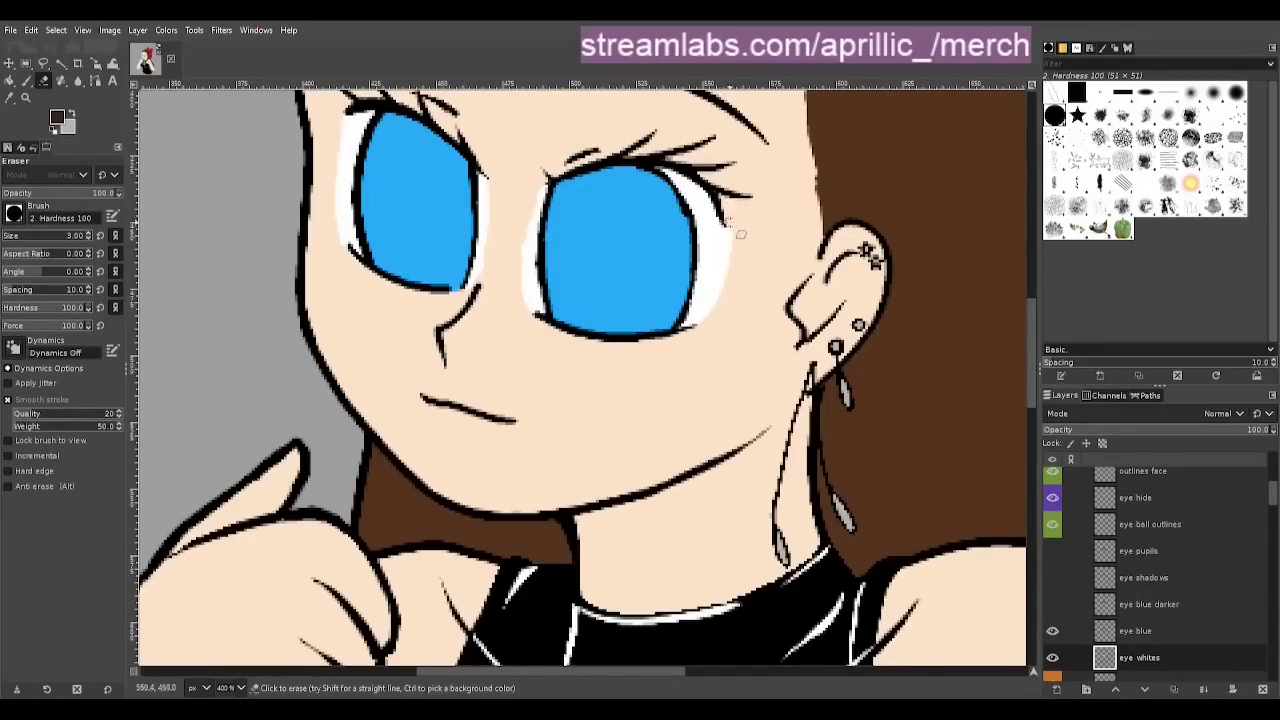
{"action": "key", "text": "minus"}
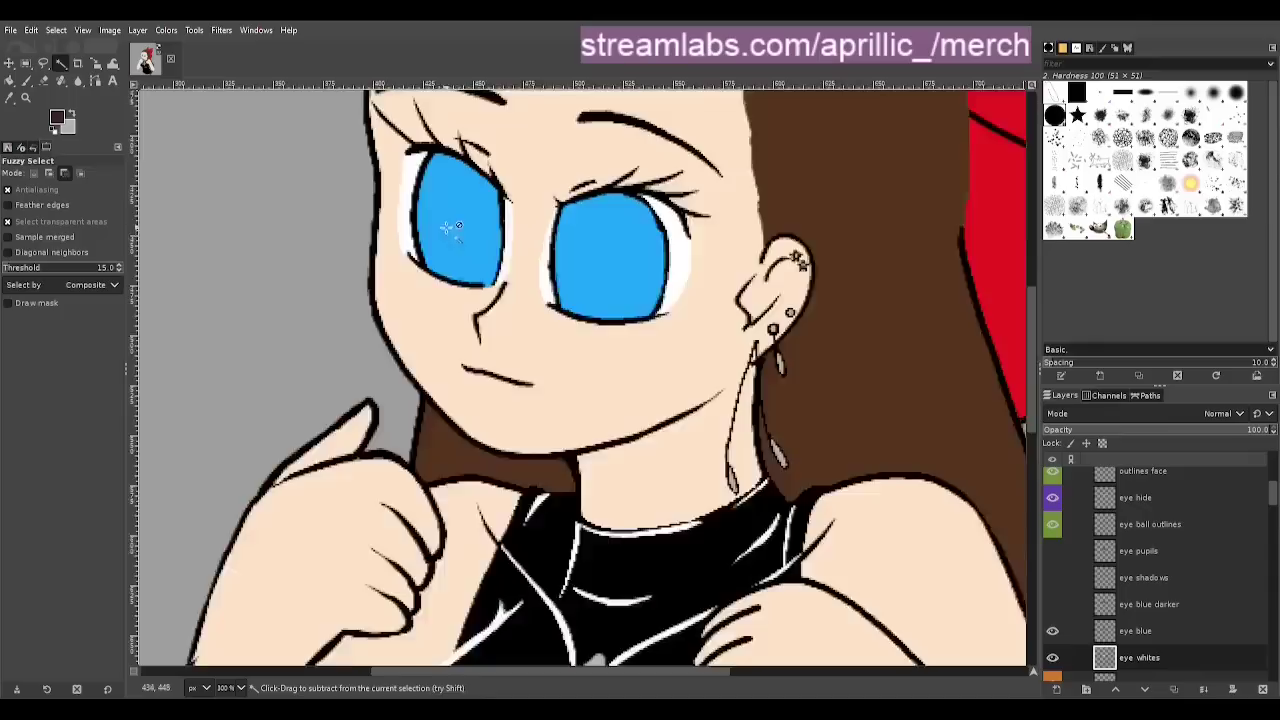
{"action": "key", "text": "plus"}
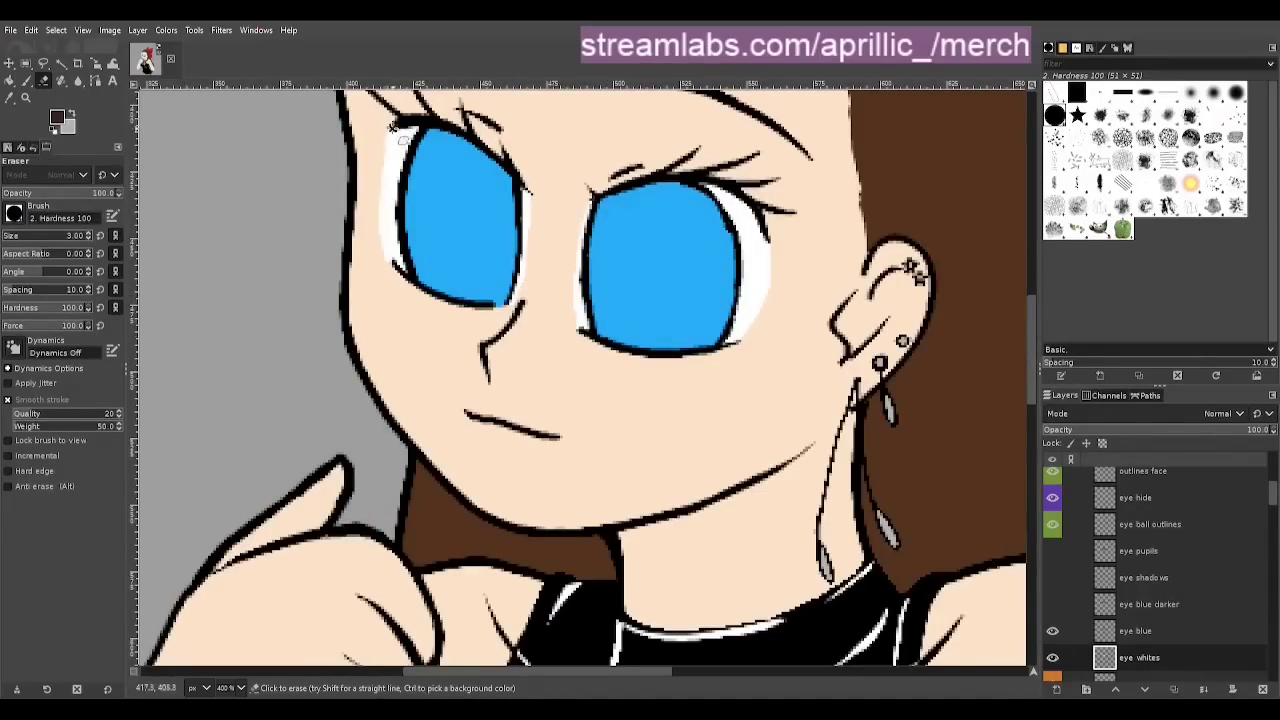
{"action": "key", "text": "p"}
{"action": "key", "text": "x"}
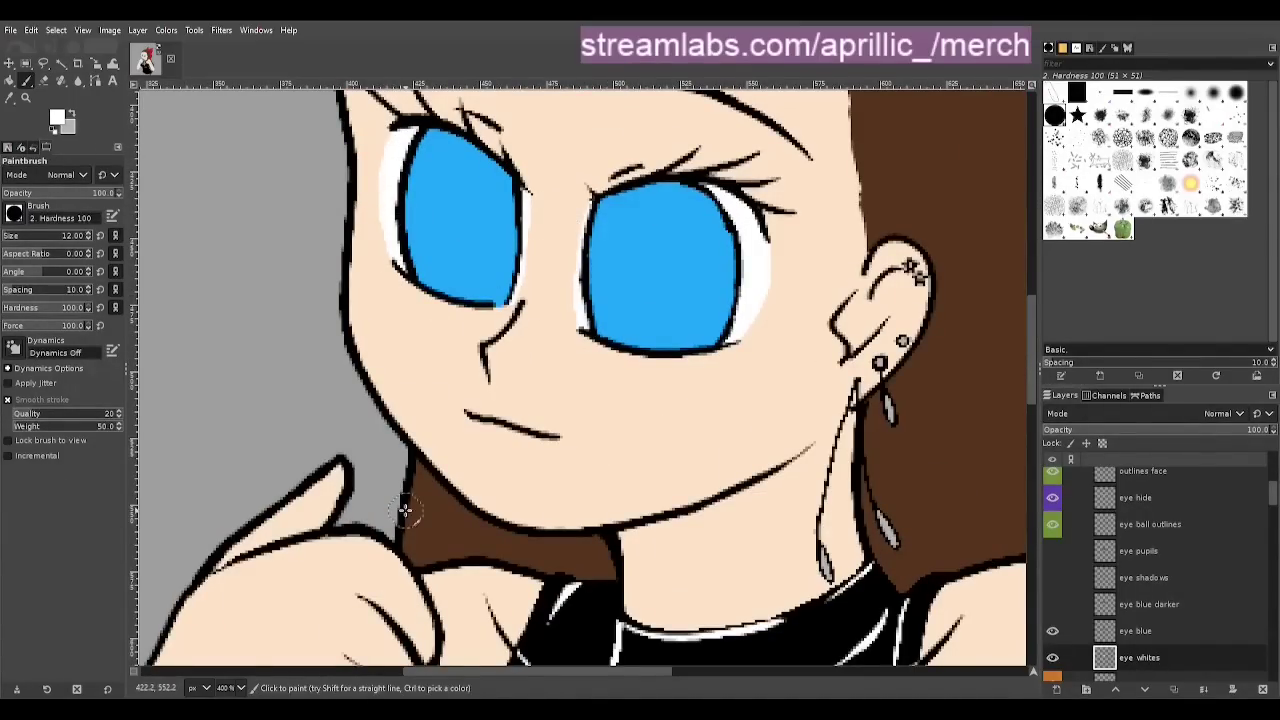
{"action": "key", "text": "shift+e"}
{"action": "key", "text": "x"}
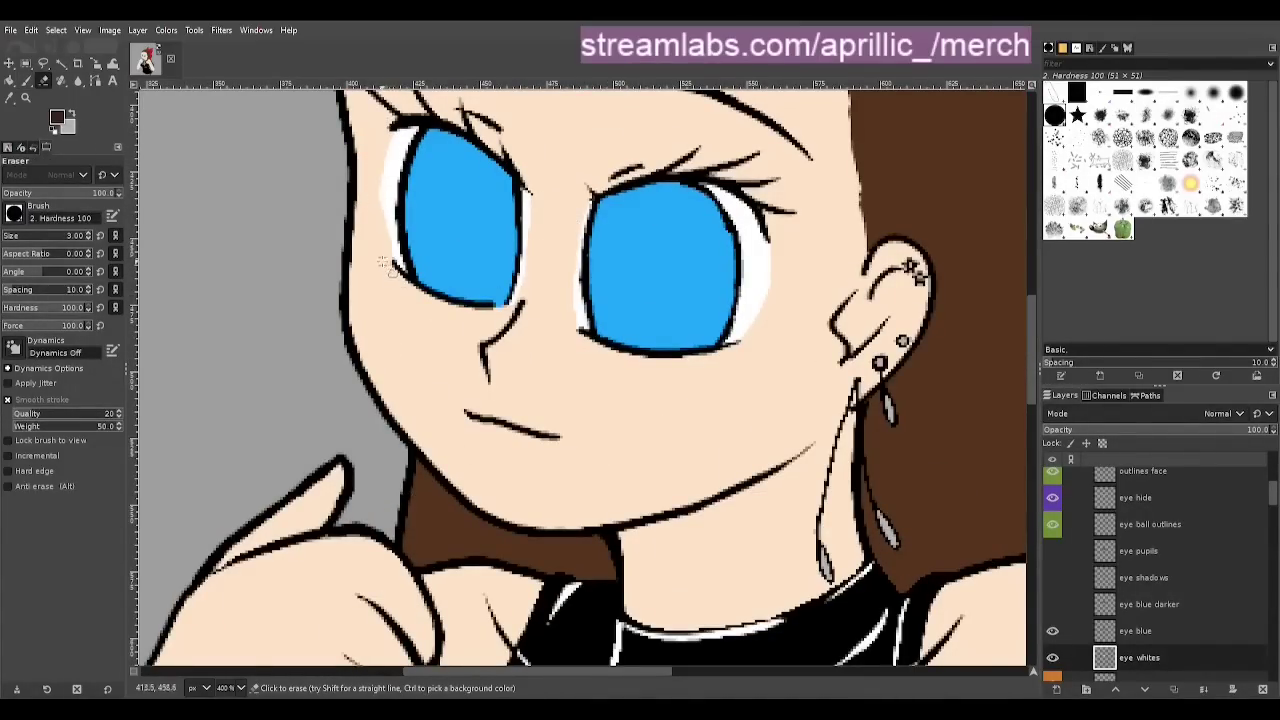
{"action": "key", "text": "2"}
{"action": "key", "text": "u"}
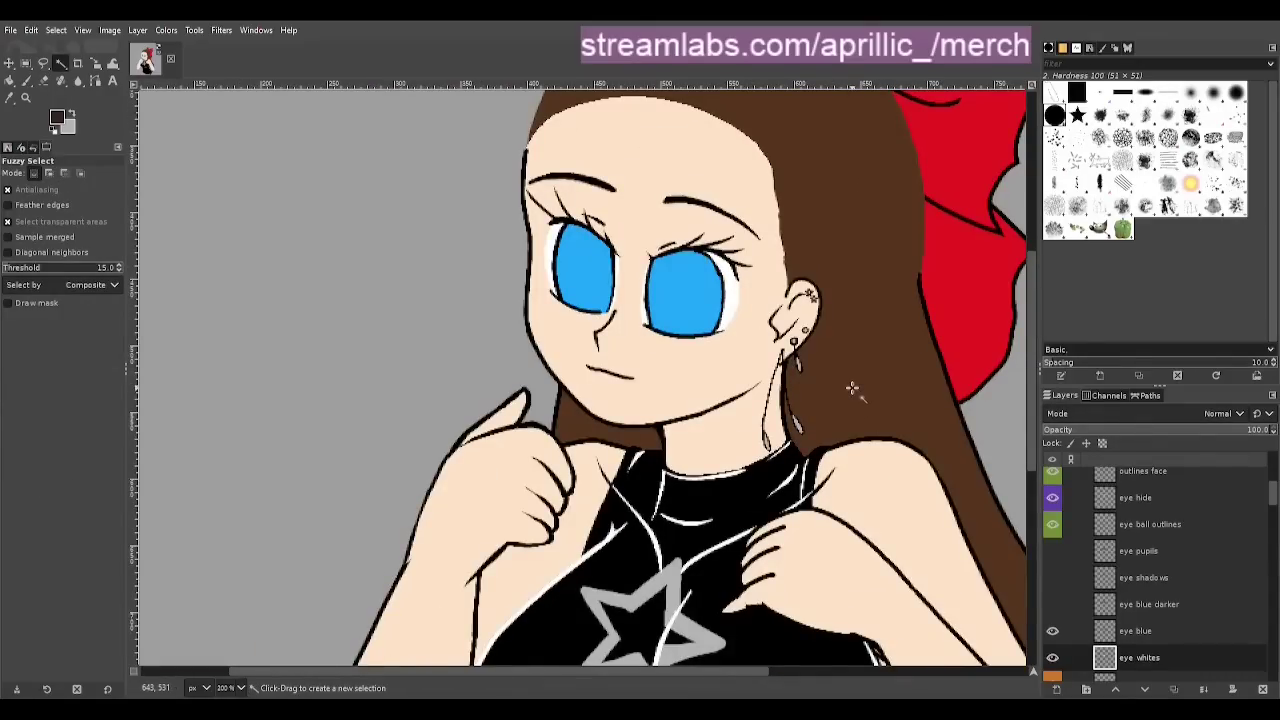
Show the "eye blue darker", "eye shadows" and "eye pupils" layers again and save the drawing
{"action": "left_click", "coordinate": [1052, 604]}
{"action": "left_click", "coordinate": [1052, 577]}
{"action": "left_click", "coordinate": [1052, 551]}
{"action": "key", "text": "ctrl+s"}
Select the right pupil on the "eye pupils" layer with Fuzzy Select and copy it onto a new pasted layer
{"action": "left_click_drag", "start_coordinate": [686, 546], "coordinate": [699, 589]}
{"action": "left_click", "coordinate": [1138, 551]}
{"action": "scroll", "coordinate": [762, 369], "scroll_direction": "up", "scroll_amount": 1}
{"action": "left_click", "coordinate": [700, 335]}
{"action": "key", "text": "ctrl+c"}
{"action": "key", "text": "ctrl+v"}
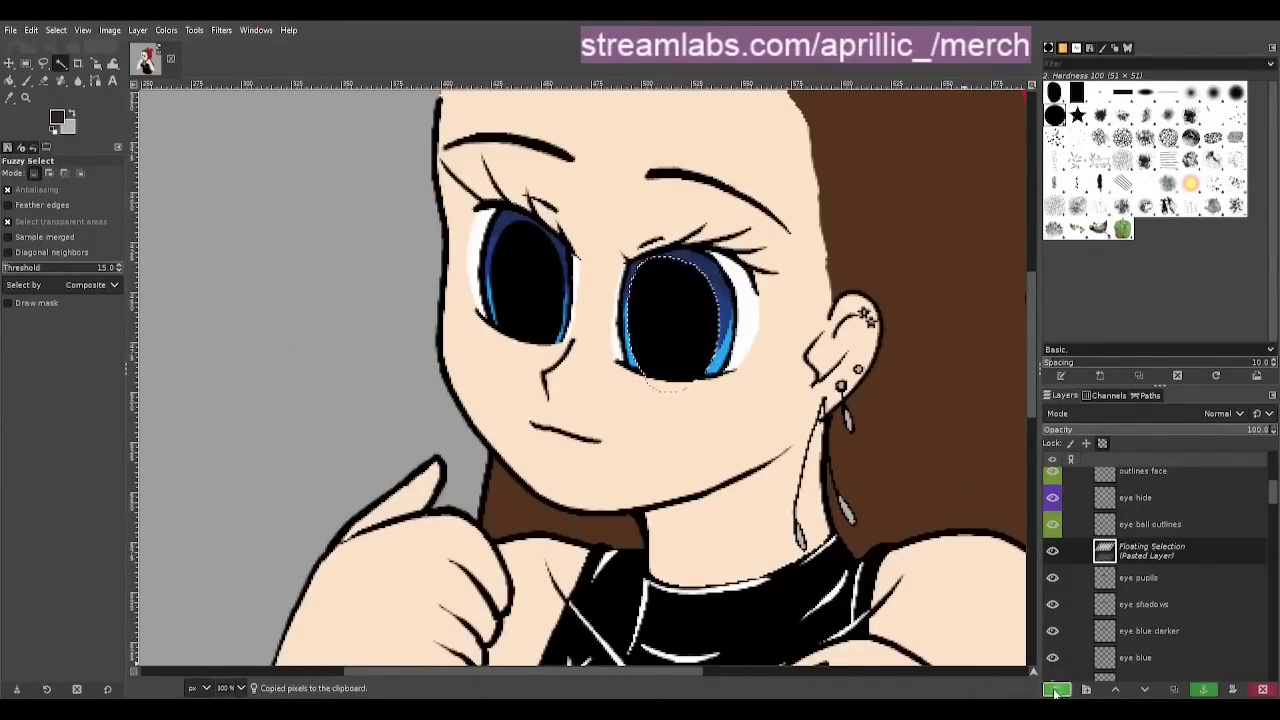
{"action": "left_click", "coordinate": [1057, 690]}
Scale the pasted pupil up slightly and set its layer opacity to about 50.7
{"action": "key", "text": "shift+s"}
{"action": "left_click_drag", "start_coordinate": [627, 257], "coordinate": [624, 252]}
{"action": "left_click", "coordinate": [990, 186]}
{"action": "key", "text": "m"}
{"action": "left_click", "coordinate": [1157, 429]}
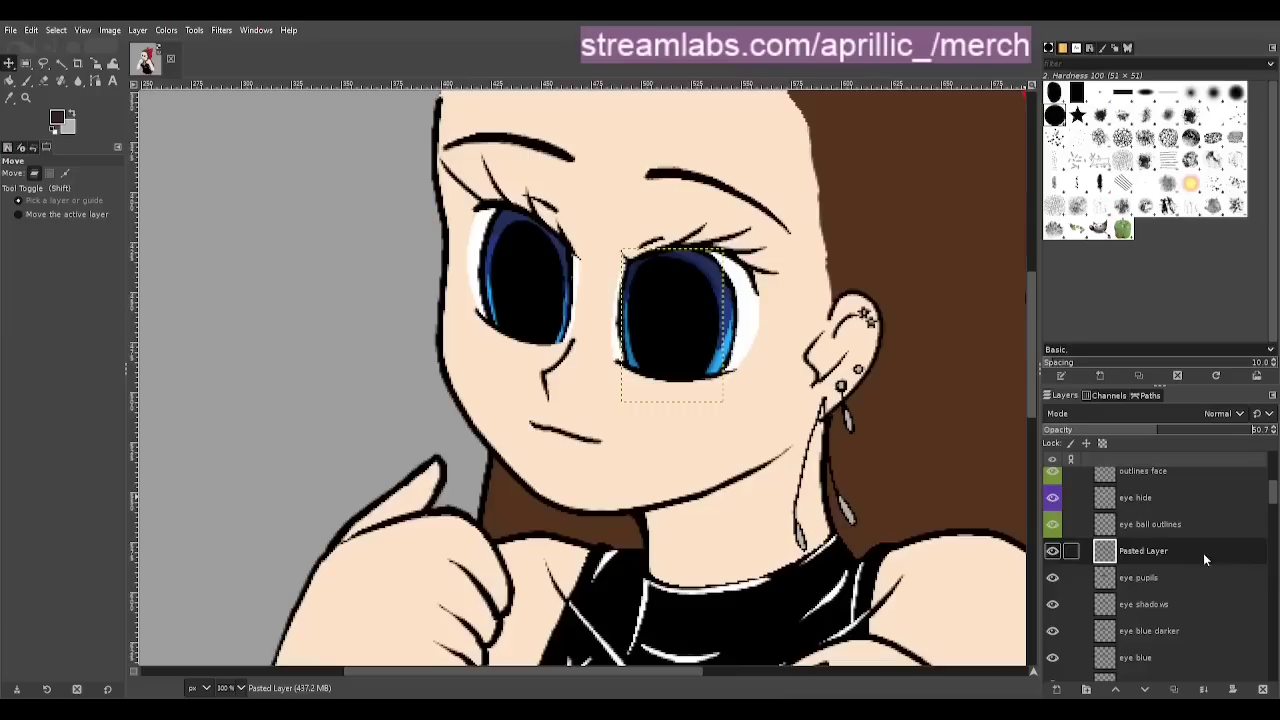
Move the pasted right pupil layer below "eye pupils" and rename it "shadow pupil1"
{"action": "left_click_drag", "start_coordinate": [1203, 555], "coordinate": [1200, 585]}
{"action": "left_click", "coordinate": [1168, 602]}
{"action": "left_click", "coordinate": [1160, 578]}
{"action": "scroll", "coordinate": [1172, 570], "scroll_direction": "down", "scroll_amount": 1}
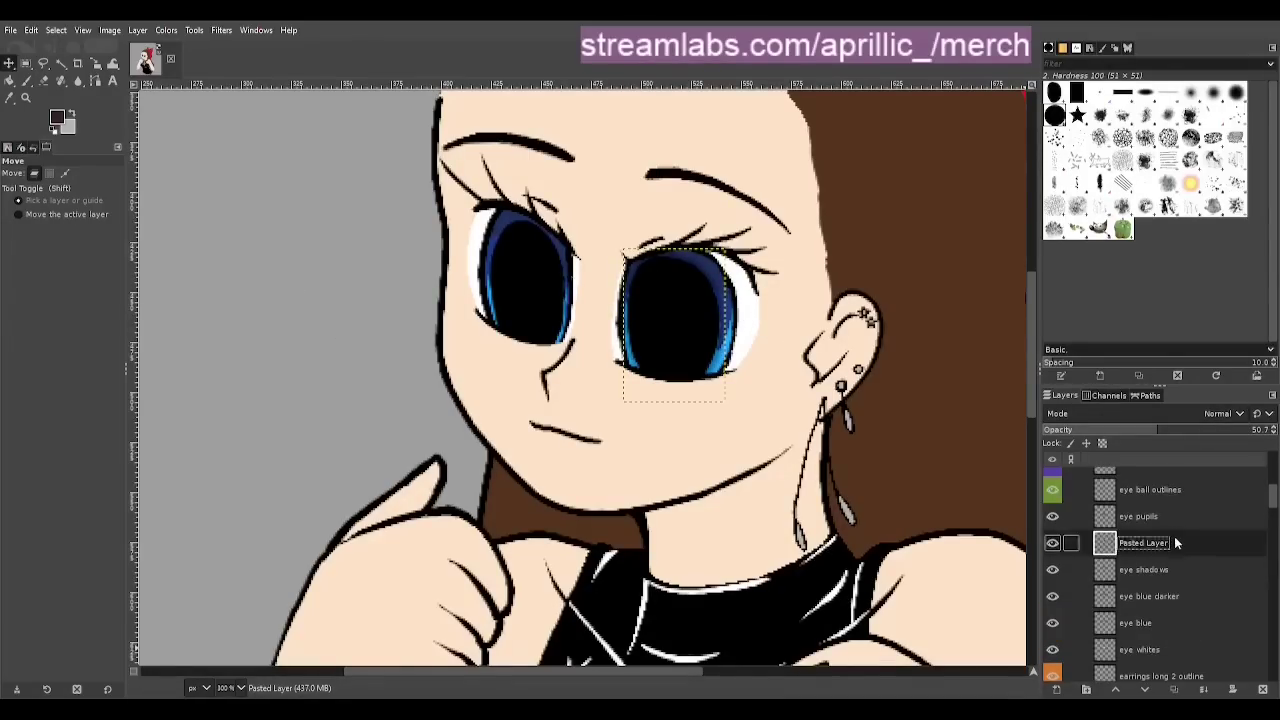
Select the left pupil on the "eye pupils" layer with Fuzzy Select and paste a copy of it as a new layer
{"action": "left_click", "coordinate": [1140, 518]}
{"action": "key", "text": "u"}
{"action": "left_click", "coordinate": [530, 285]}
{"action": "key", "text": "ctrl+c"}
{"action": "key", "text": "ctrl+v"}
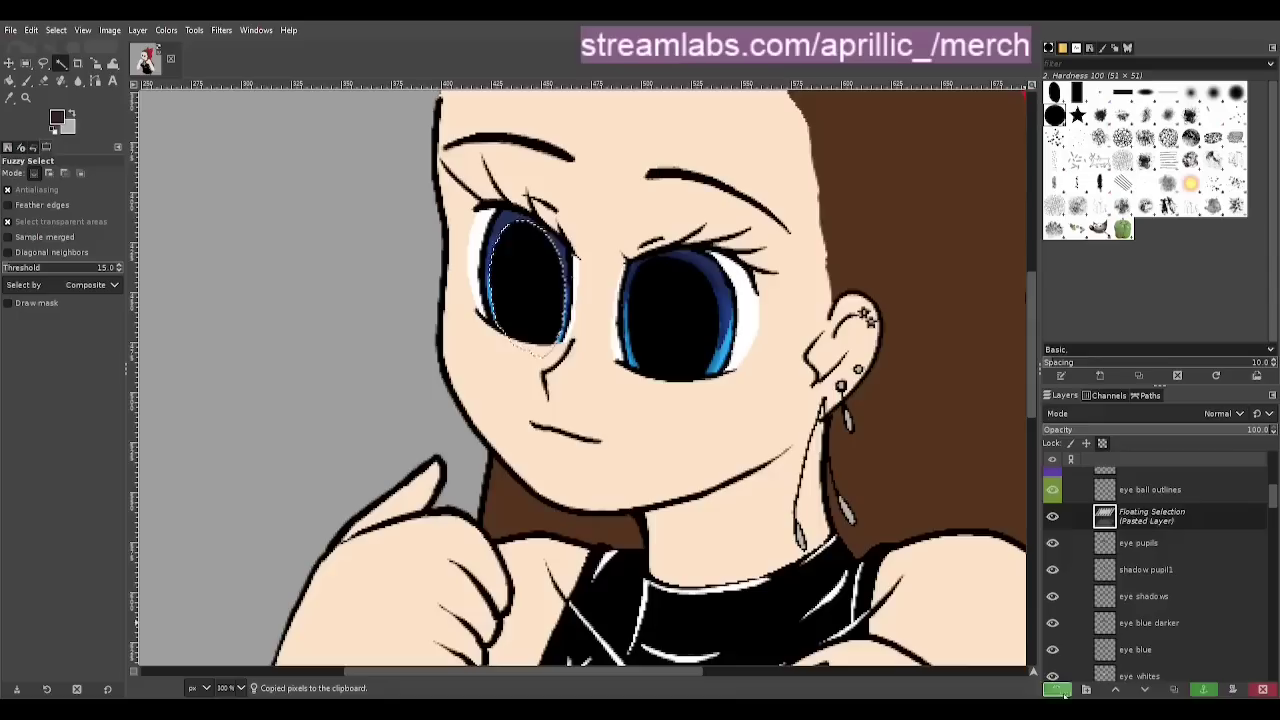
{"action": "left_click", "coordinate": [1057, 690]}
Scale the pasted left pupil up slightly and set its layer opacity to 50.0
{"action": "key", "text": "shift+s"}
{"action": "left_click_drag", "start_coordinate": [487, 217], "coordinate": [476, 208]}
{"action": "left_click", "coordinate": [987, 185]}
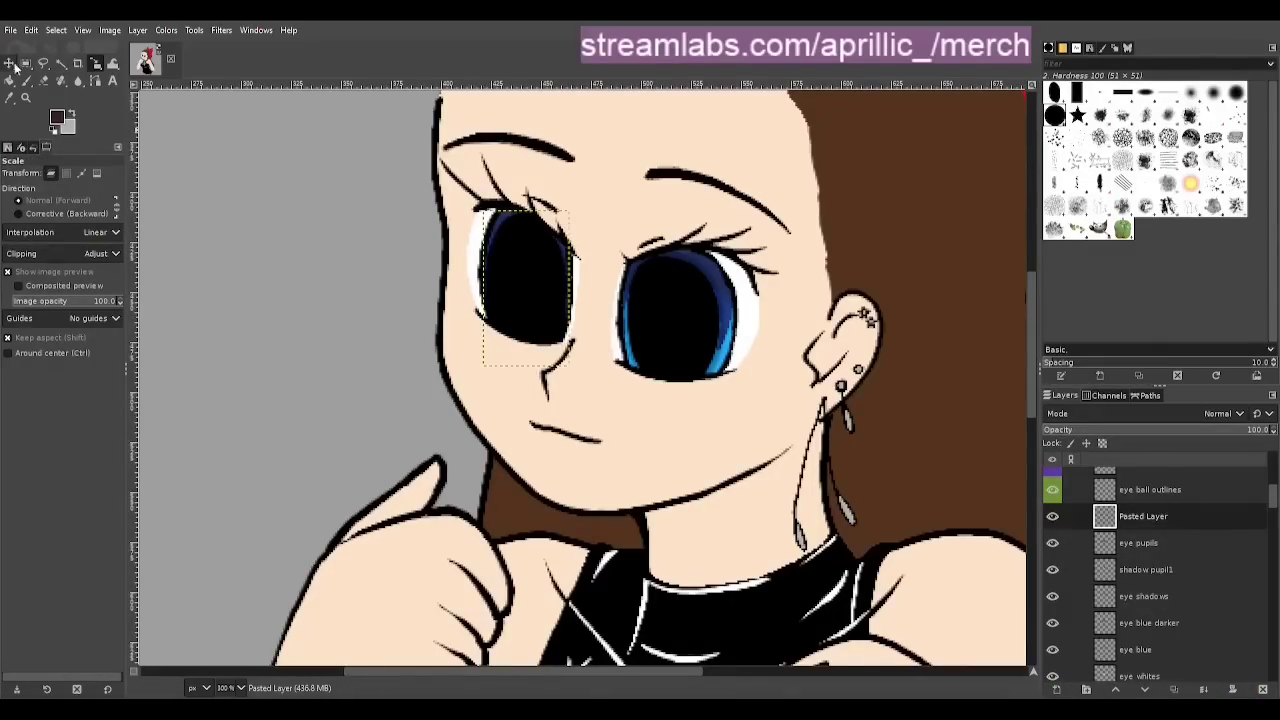
{"action": "left_click", "coordinate": [10, 63]}
{"action": "left_click", "coordinate": [1154, 430]}
{"action": "left_click_drag", "start_coordinate": [636, 197], "coordinate": [672, 211]}
{"action": "left_click", "coordinate": [672, 211]}
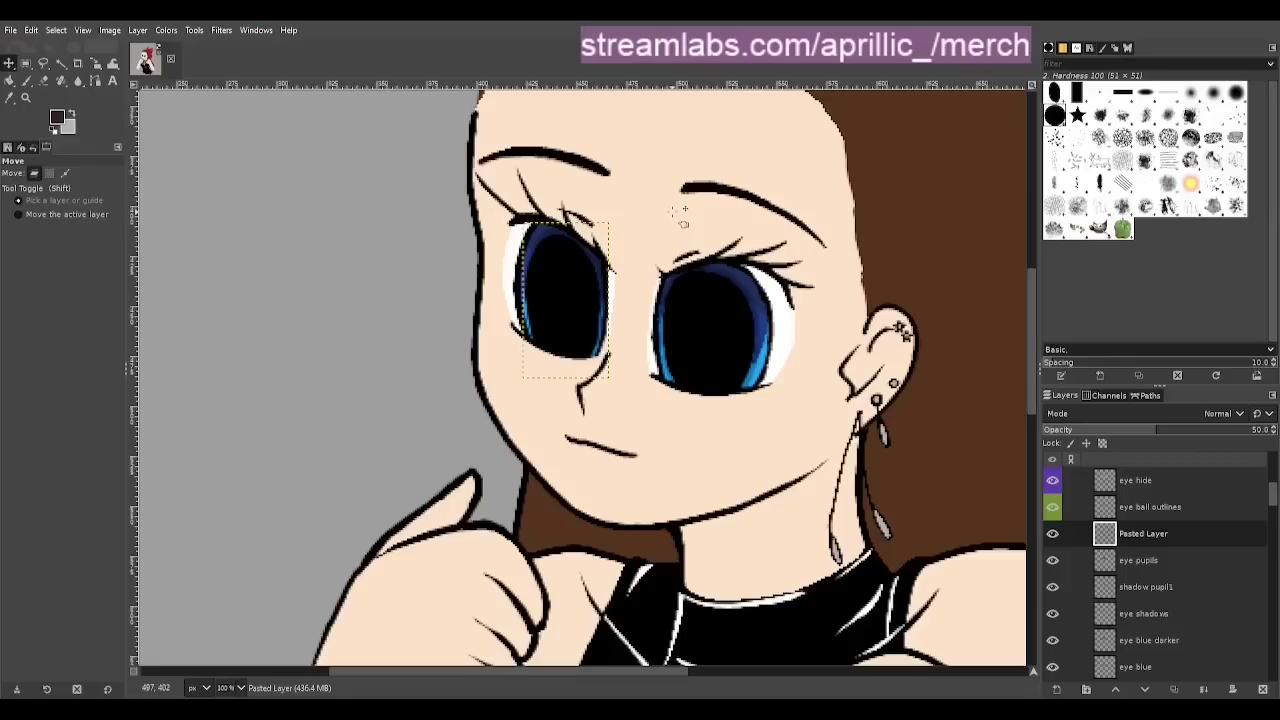
Move the pasted left pupil layer between "eye pupils" and "shadow pupil1" and rename it "shadow pupil 2"
{"action": "left_click", "coordinate": [1200, 558]}
{"action": "left_click", "coordinate": [1166, 508]}
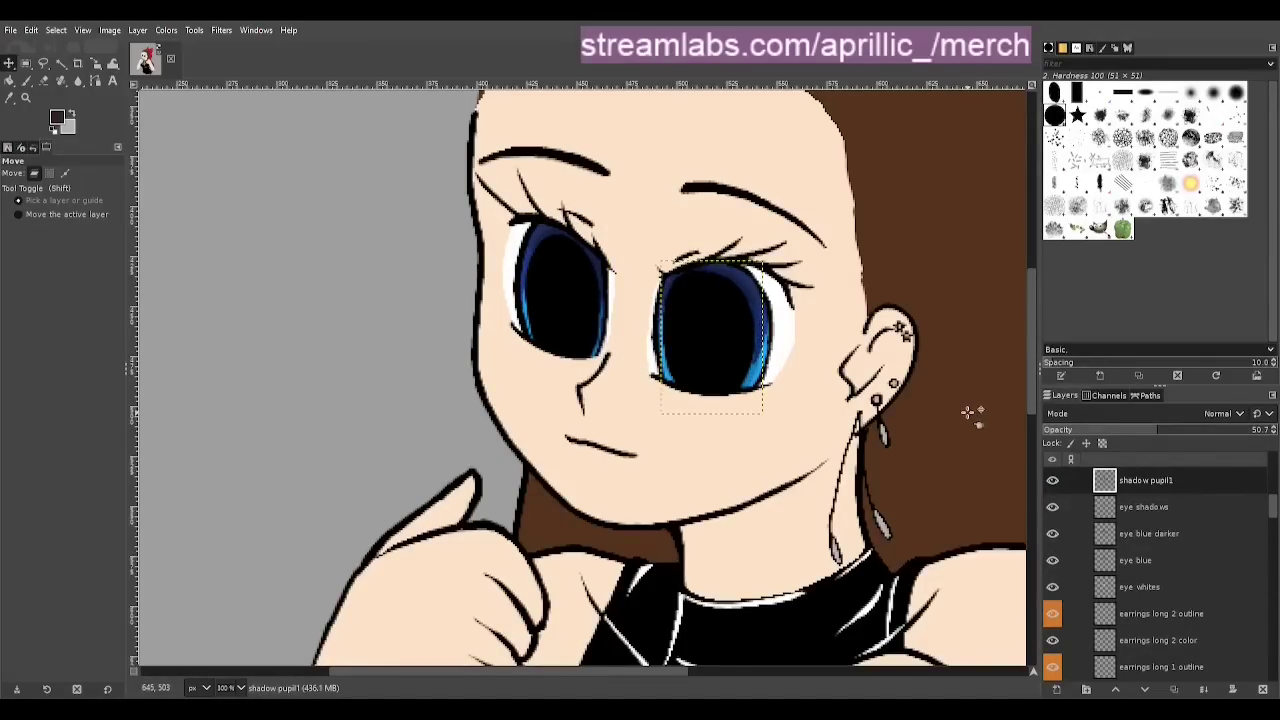
{"action": "scroll", "coordinate": [882, 398], "scroll_direction": "down", "scroll_amount": 1}
{"action": "scroll", "coordinate": [1160, 520], "scroll_direction": "up", "scroll_amount": 1}
{"action": "left_click", "coordinate": [1163, 517]}
{"action": "type", "text": "shadow pupil 2"}
{"action": "key", "text": "Return"}
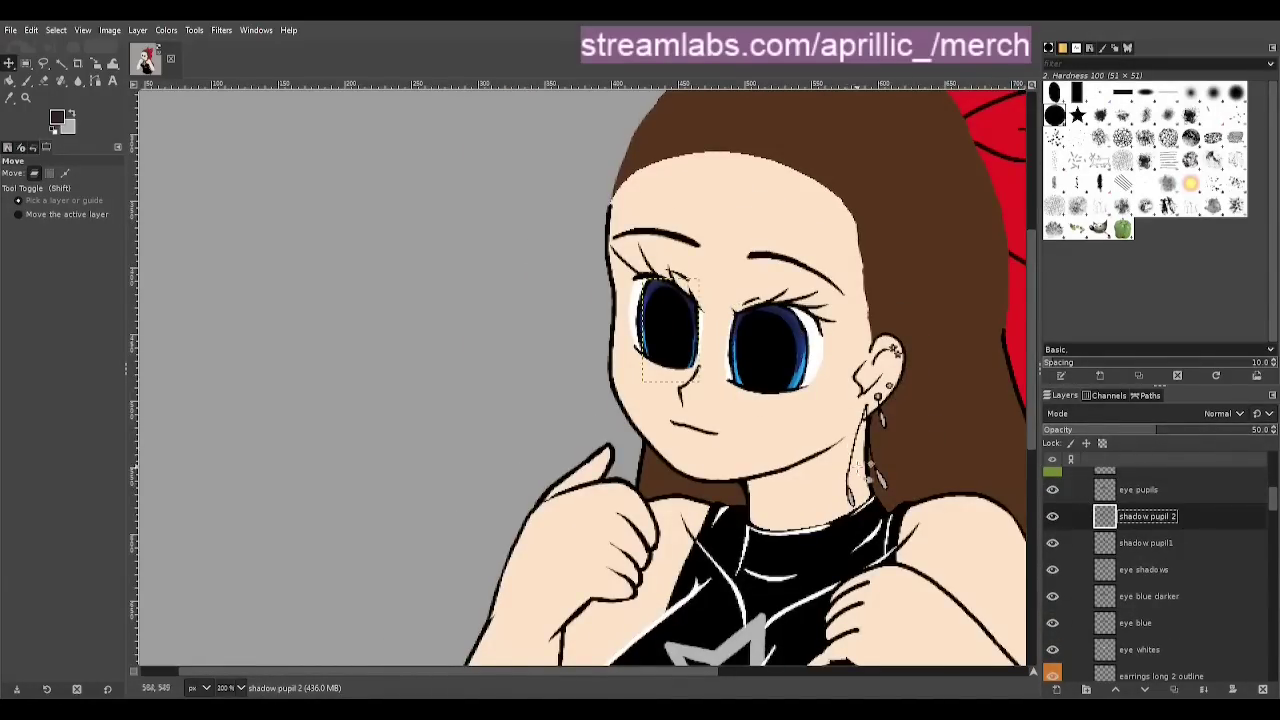
Make "shadow pupil1" the active layer with the Blur / Sharpen tool selected, and save the drawing
{"action": "scroll", "coordinate": [600, 450], "scroll_direction": "down", "scroll_amount": 1}
{"action": "left_click", "coordinate": [1143, 622]}
{"action": "scroll", "coordinate": [713, 450], "scroll_direction": "up", "scroll_amount": 2}
{"action": "left_click", "coordinate": [1178, 543]}
{"action": "left_click", "coordinate": [78, 81]}
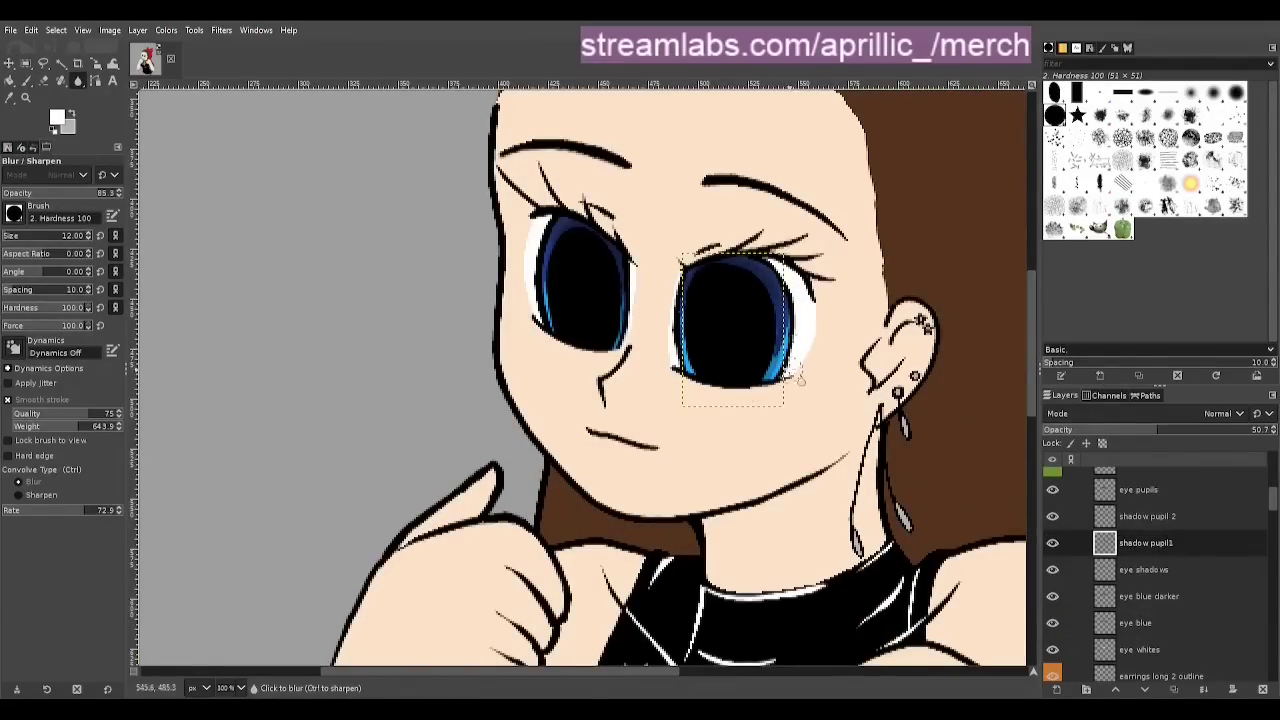
{"action": "key", "text": "ctrl+s"}
Merge "shadow pupil 2" down into "shadow pupil1" and rename the merged layer "shadow pupils"
{"action": "key", "text": "Page_Up"}
{"action": "scroll", "coordinate": [800, 378], "scroll_direction": "down", "scroll_amount": 2}
{"action": "scroll", "coordinate": [656, 302], "scroll_direction": "up", "scroll_amount": 2}
{"action": "right_click", "coordinate": [1191, 522]}
{"action": "left_click", "coordinate": [1106, 318]}
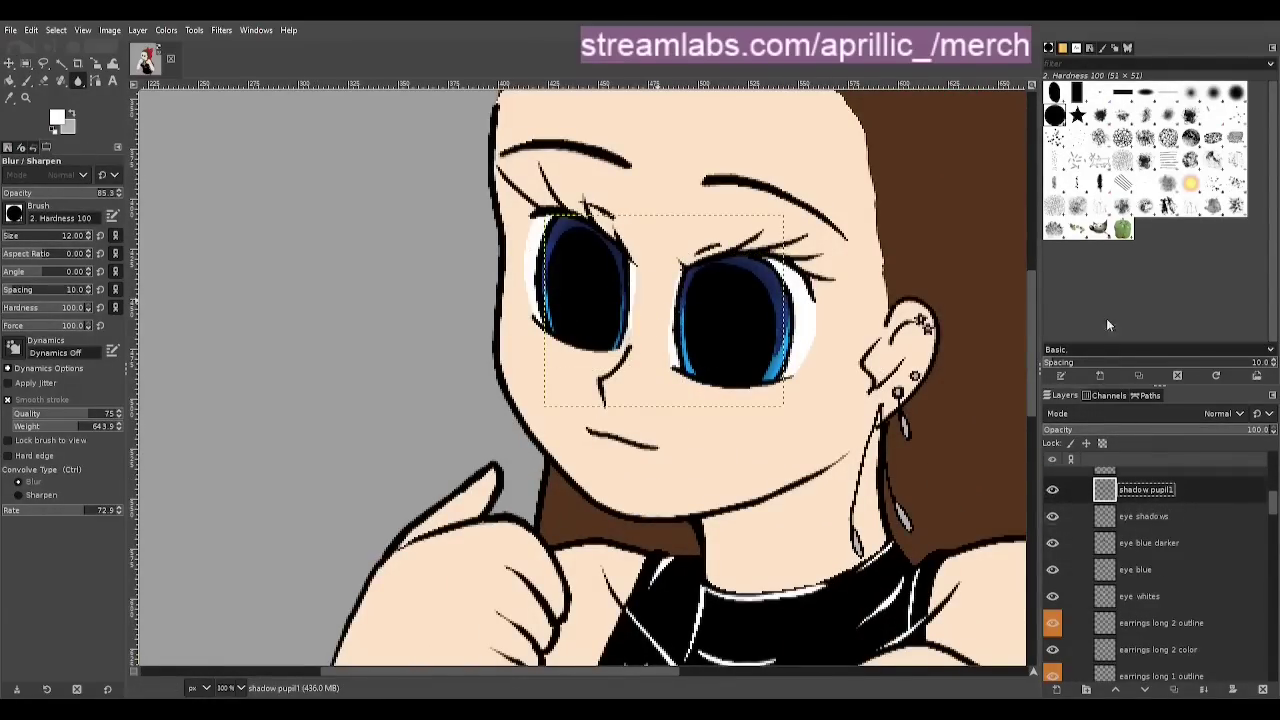
{"action": "double_click", "coordinate": [1150, 490]}
{"action": "key", "text": "BackSpace"}
{"action": "type", "text": "s"}
Examine the eyes in the whole portrait and hide the "hair fringe color" and "hair outline" layers
{"action": "left_click", "coordinate": [1149, 543]}
{"action": "key", "text": "m"}
{"action": "scroll", "coordinate": [556, 383], "scroll_direction": "down", "scroll_amount": 4}
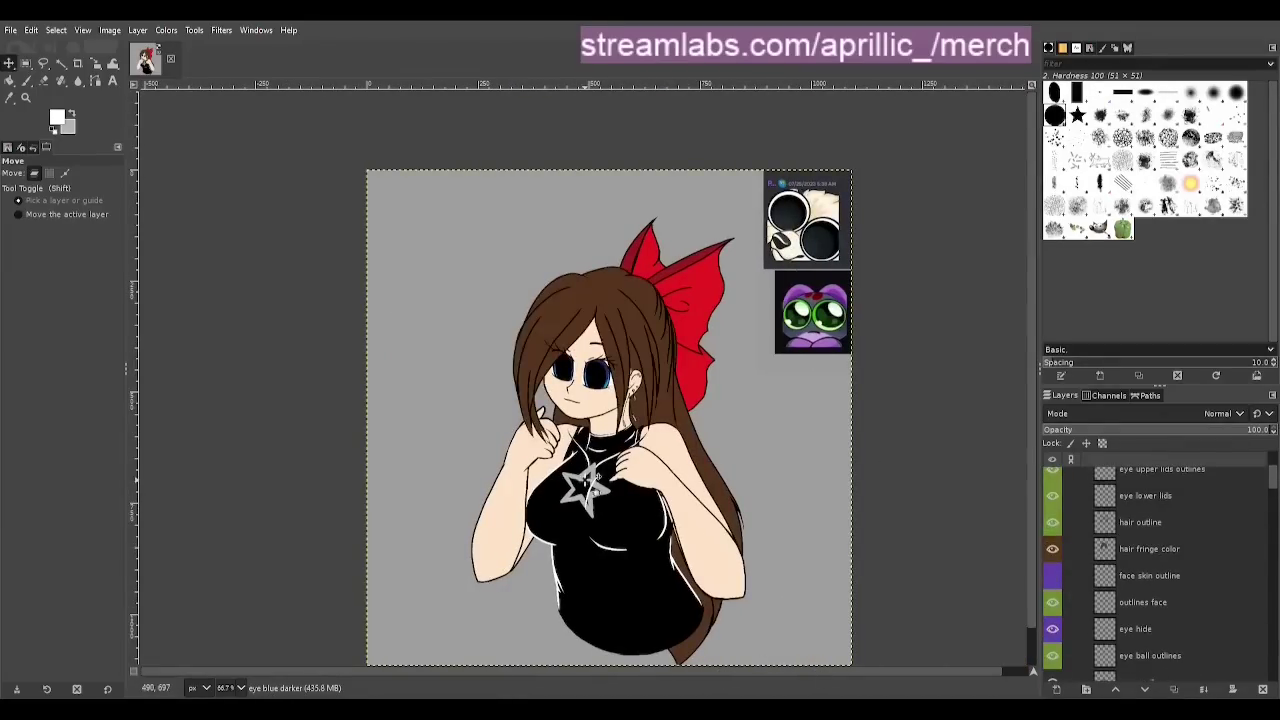
{"action": "scroll", "coordinate": [537, 375], "scroll_direction": "up", "scroll_amount": 2}
{"action": "scroll", "coordinate": [735, 455], "scroll_direction": "down", "scroll_amount": 2}
{"action": "scroll", "coordinate": [735, 455], "scroll_direction": "up", "scroll_amount": 4}
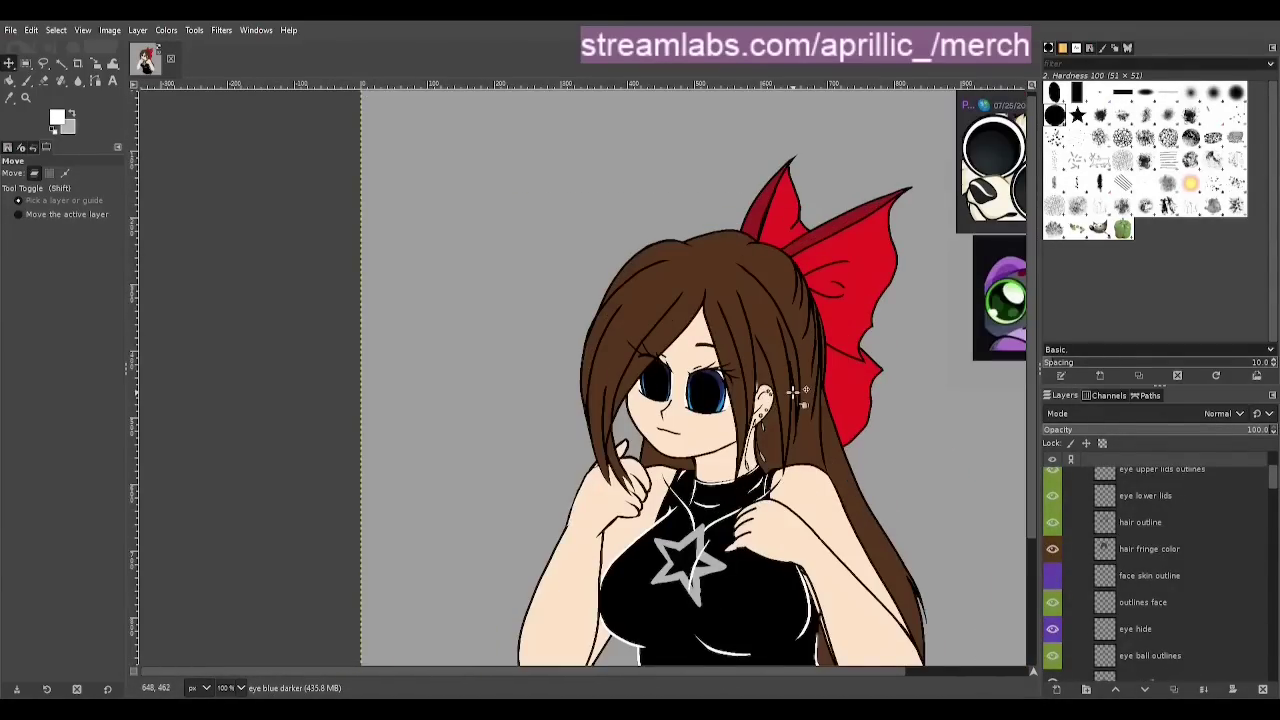
{"action": "left_click", "coordinate": [1052, 548]}
{"action": "left_click", "coordinate": [1052, 522]}
Add a new layer named "eye whites bubble 1" directly above "eye pupils"
{"action": "scroll", "coordinate": [1060, 570], "scroll_direction": "down", "scroll_amount": 1}
{"action": "scroll", "coordinate": [1121, 570], "scroll_direction": "down", "scroll_amount": 1}
{"action": "left_click", "coordinate": [1121, 560]}
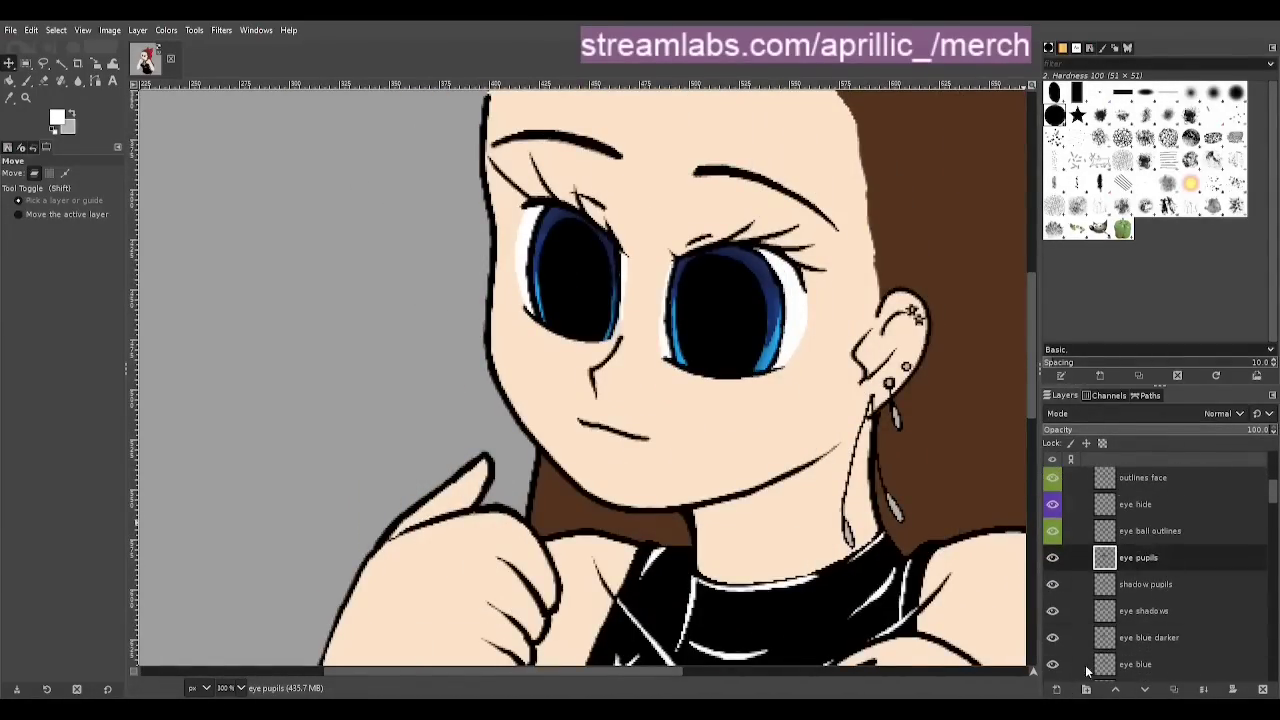
{"action": "left_click", "coordinate": [1056, 689]}
{"action": "type", "text": "eye whites bubble 1"}
{"action": "key", "text": "Return"}
Paint a round white highlight in the upper left of each pupil with a size 12 brush and save the drawing
{"action": "scroll", "coordinate": [820, 300], "scroll_direction": "up", "scroll_amount": 1}
{"action": "left_click", "coordinate": [78, 80]}
{"action": "left_click", "coordinate": [27, 80]}
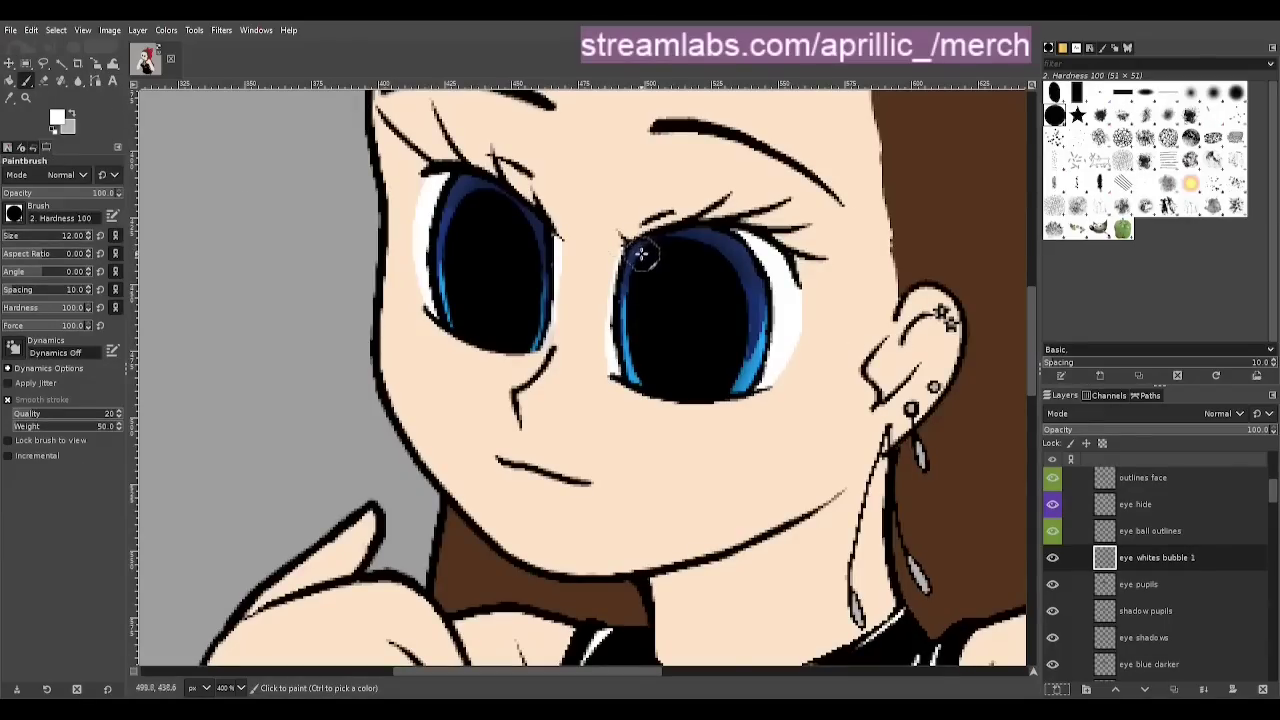
{"action": "left_click", "coordinate": [644, 258]}
{"action": "left_click", "coordinate": [451, 206]}
{"action": "key", "text": "ctrl+s"}
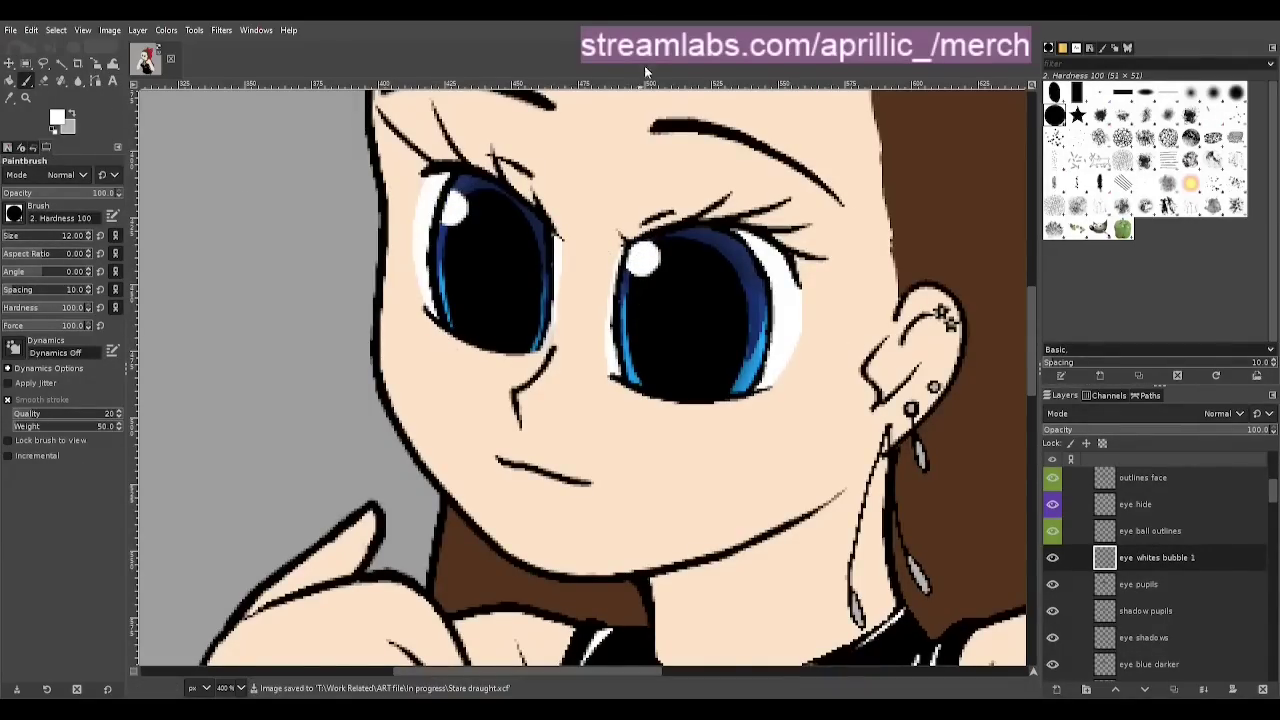
Add another new layer named "eye whites bubble 2" above "eye whites bubble 1"
{"action": "key", "text": "ctrl+shift+n"}
{"action": "key", "text": "Return"}
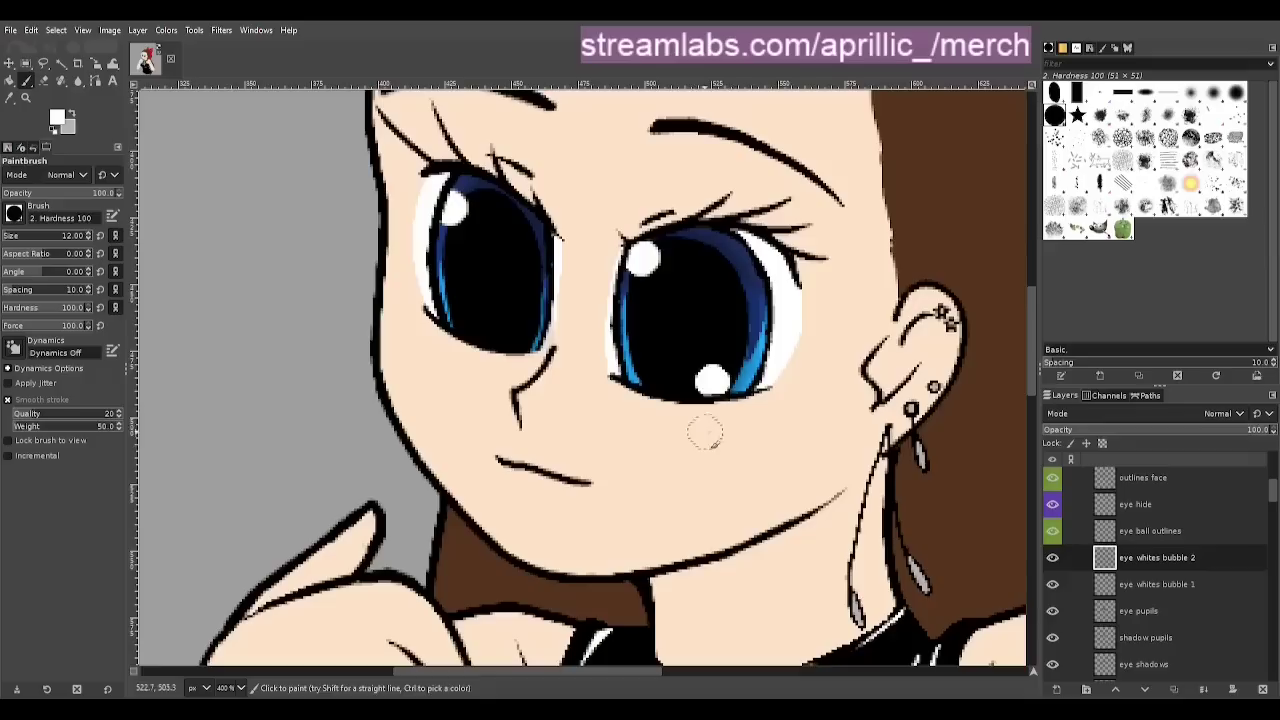
Try larger white highlights on the eyes with brush sizes 12 and 9, undoing each attempt
{"action": "left_click", "coordinate": [657, 377]}
{"action": "key", "text": "ctrl+z"}
{"action": "key", "text": "bracketleft"}
{"action": "key", "text": "bracketleft"}
{"action": "key", "text": "bracketleft"}
{"action": "left_click", "coordinate": [626, 316]}
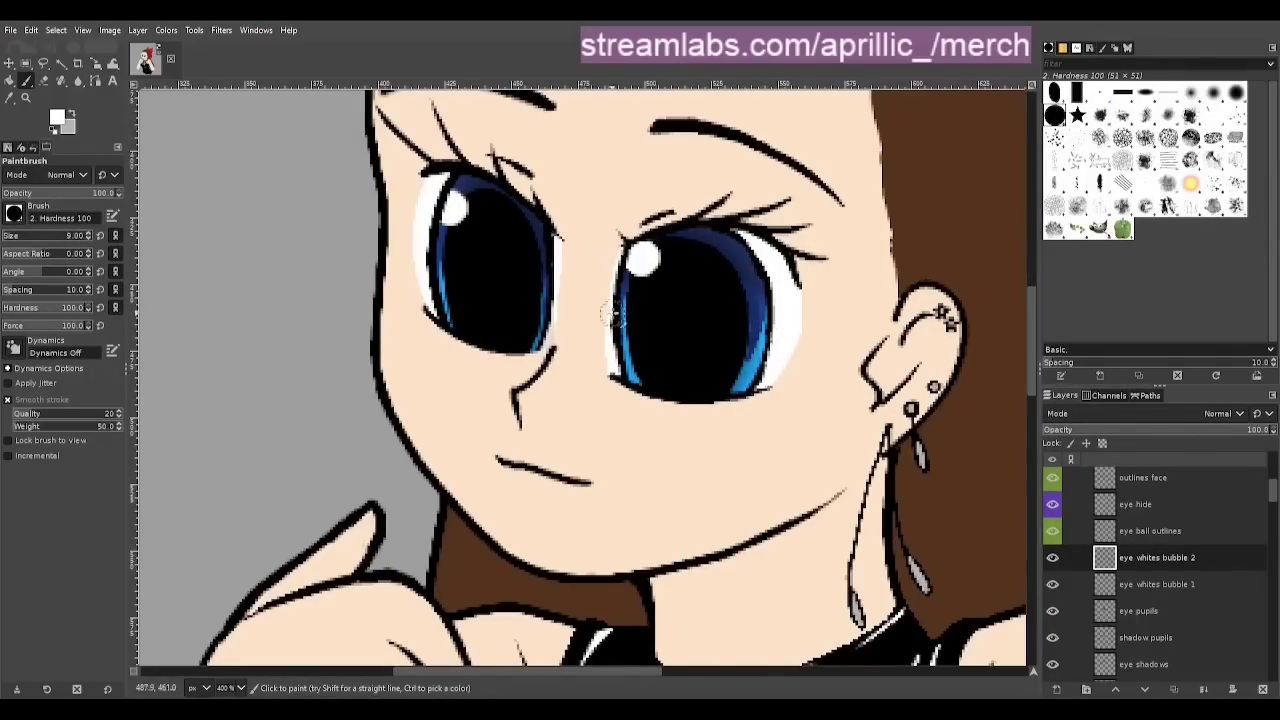
{"action": "key", "text": "ctrl+z"}
{"action": "scroll", "coordinate": [820, 318], "scroll_direction": "down", "scroll_amount": 4}
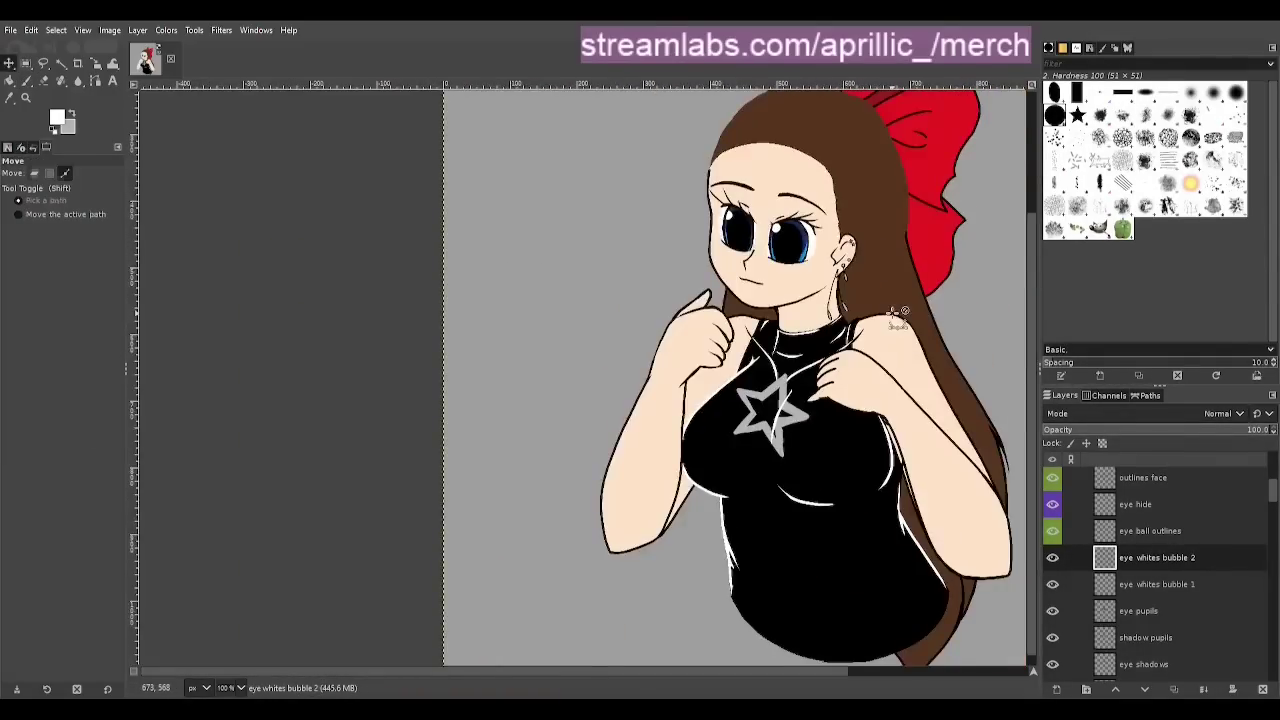
{"action": "scroll", "coordinate": [895, 314], "scroll_direction": "up", "scroll_amount": 4}
{"action": "mouse_move", "coordinate": [665, 217]}
{"action": "left_mouse_down"}
{"action": "mouse_move", "coordinate": [695, 197]}
{"action": "mouse_move", "coordinate": [700, 234]}
{"action": "left_mouse_up"}
{"action": "mouse_move", "coordinate": [490, 145]}
{"action": "left_mouse_down"}
{"action": "mouse_move", "coordinate": [525, 165]}
{"action": "mouse_move", "coordinate": [500, 185]}
{"action": "left_mouse_up"}
{"action": "key", "text": "ctrl+z"}
{"action": "key", "text": "ctrl+z"}
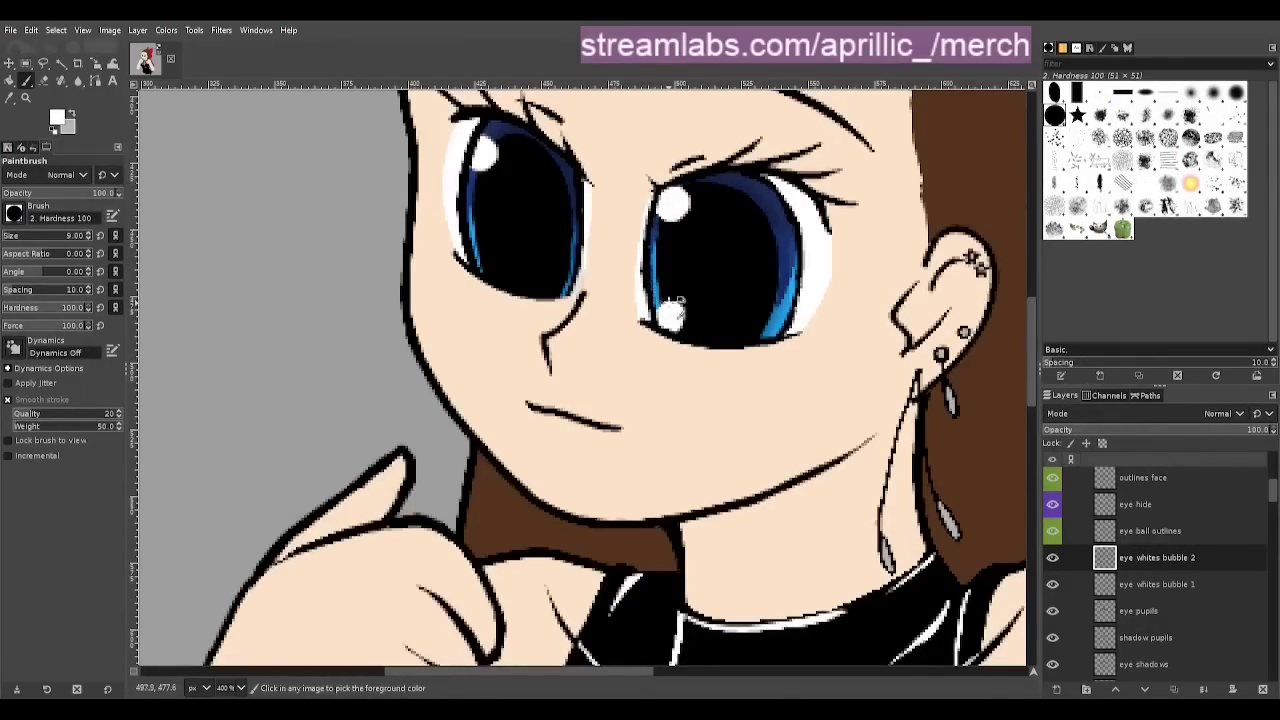
{"action": "key", "text": "ctrl+z"}
Paint small white highlight dots along the lower right of both pupils, starting at brush size 5 and going down to 2
{"action": "key", "text": "bracketleft"}
{"action": "key", "text": "bracketleft"}
{"action": "key", "text": "bracketleft"}
{"action": "key", "text": "bracketleft"}
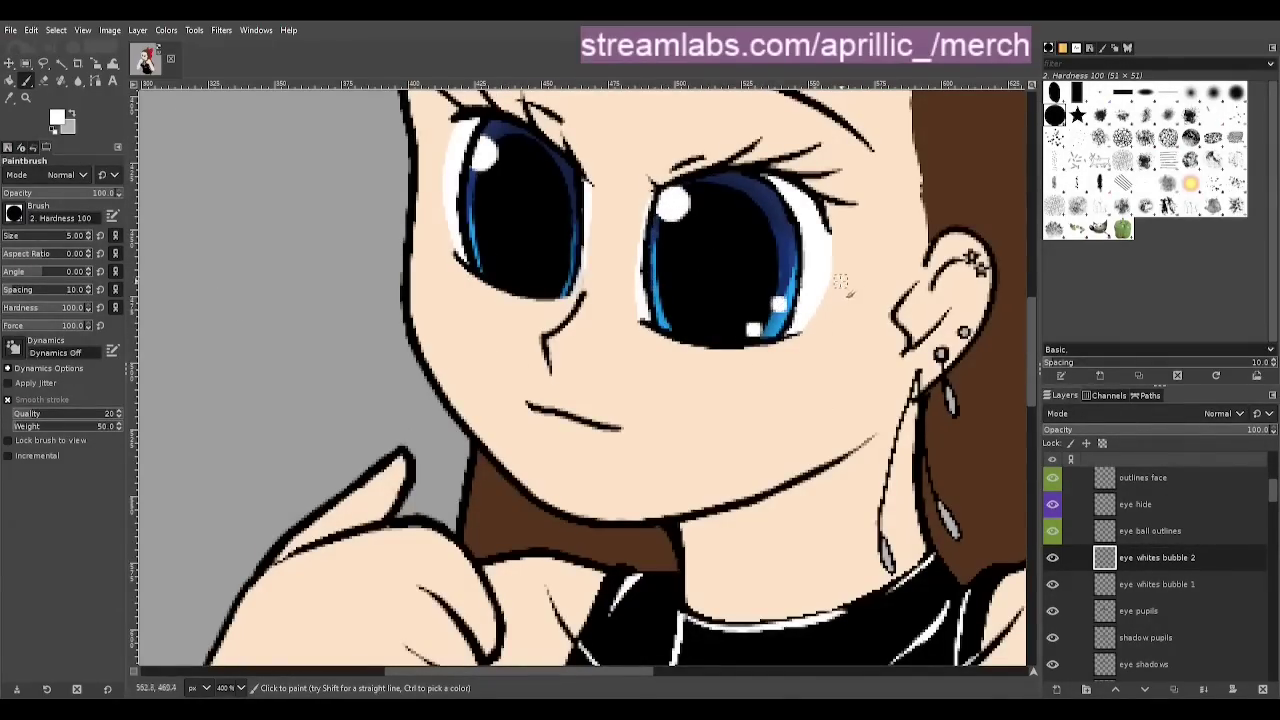
{"action": "key", "text": "shift+e"}
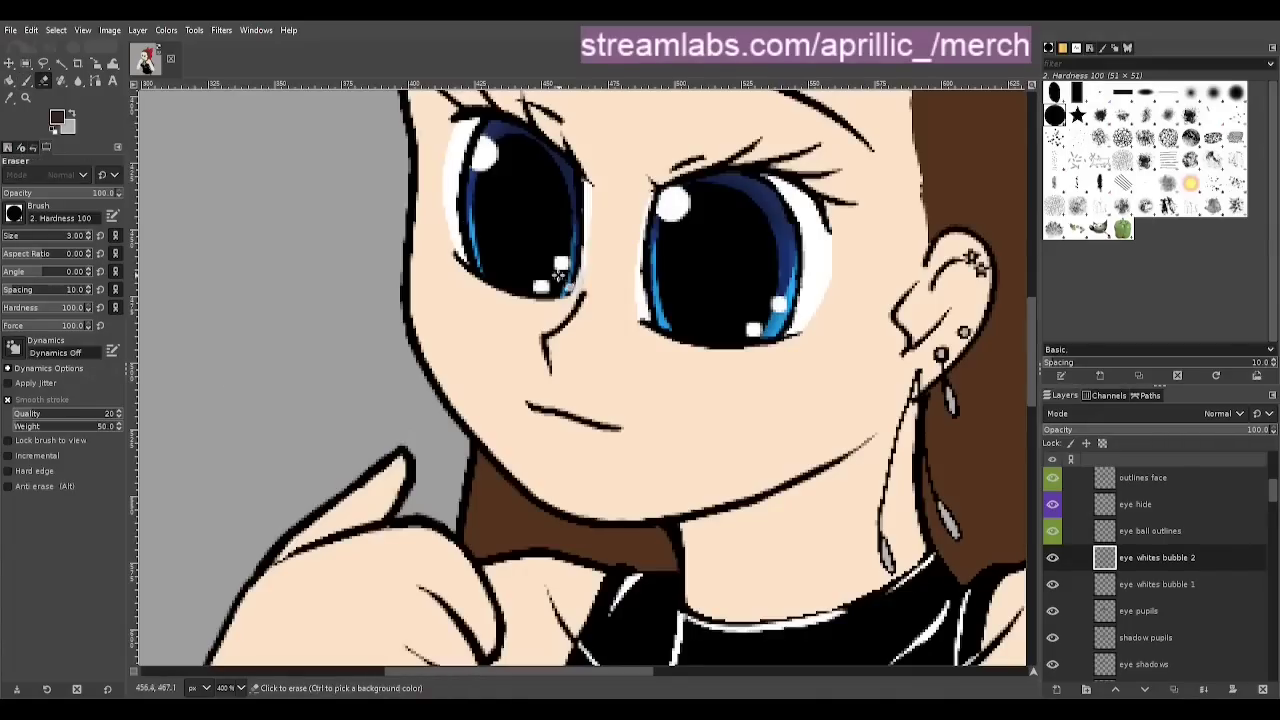
{"action": "key", "text": "p"}
{"action": "key", "text": "x"}
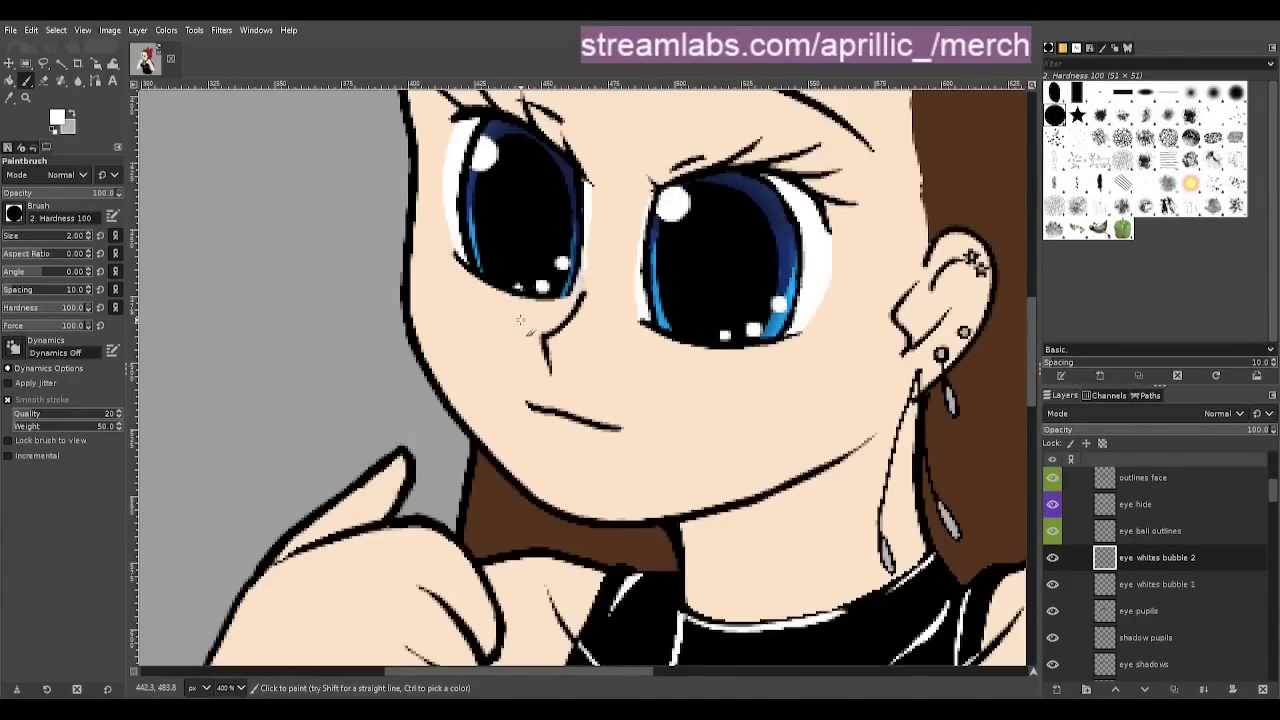
Add another new layer for a large highlight and place it below "eye whites bubble 1"
{"action": "key", "text": "m"}
{"action": "scroll", "coordinate": [620, 215], "scroll_direction": "down", "scroll_amount": 2}
{"action": "scroll", "coordinate": [705, 293], "scroll_direction": "up", "scroll_amount": 1}
{"action": "key", "text": "p"}
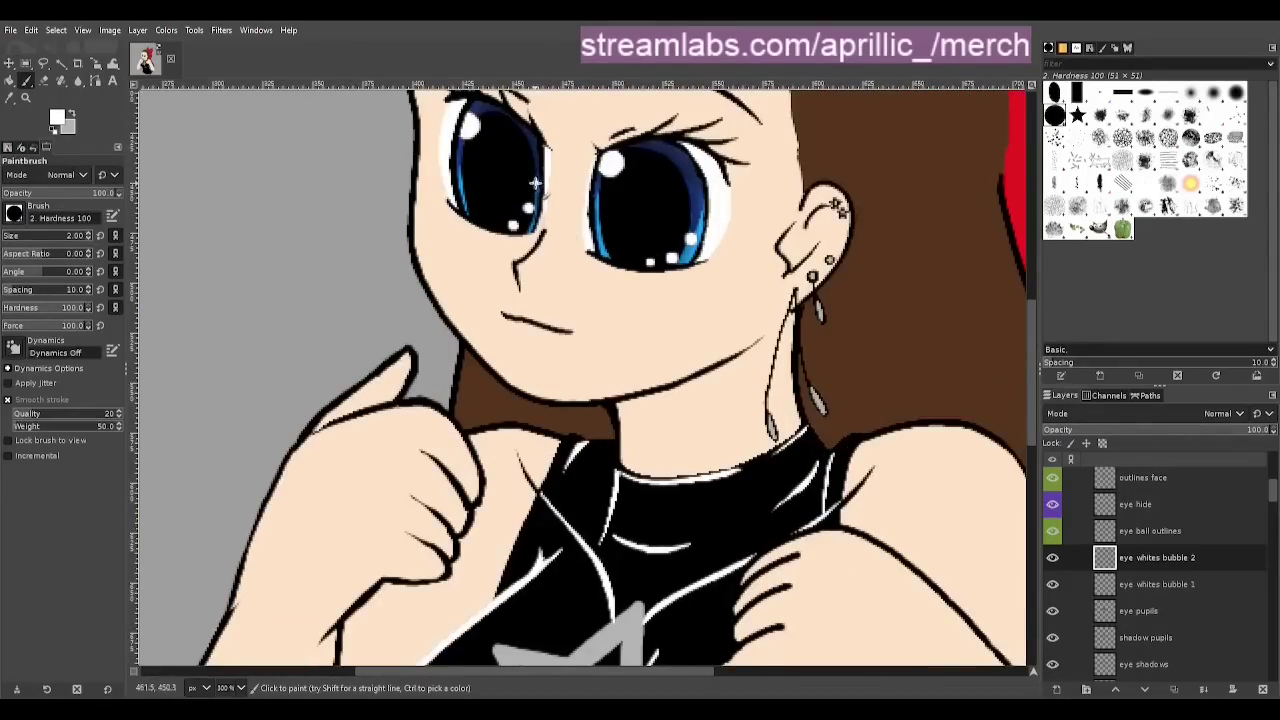
{"action": "triple_click", "coordinate": [89, 234]}
{"action": "left_click", "coordinate": [1057, 689], "text": "shift"}
{"action": "left_click_drag", "start_coordinate": [1165, 558], "coordinate": [1212, 619]}
Paint a large white highlight across the top of the right pupil with a size 8 brush and erase its lower edge into shape
{"action": "triple_click", "coordinate": [89, 234]}
{"action": "left_click_drag", "start_coordinate": [672, 178], "coordinate": [652, 166]}
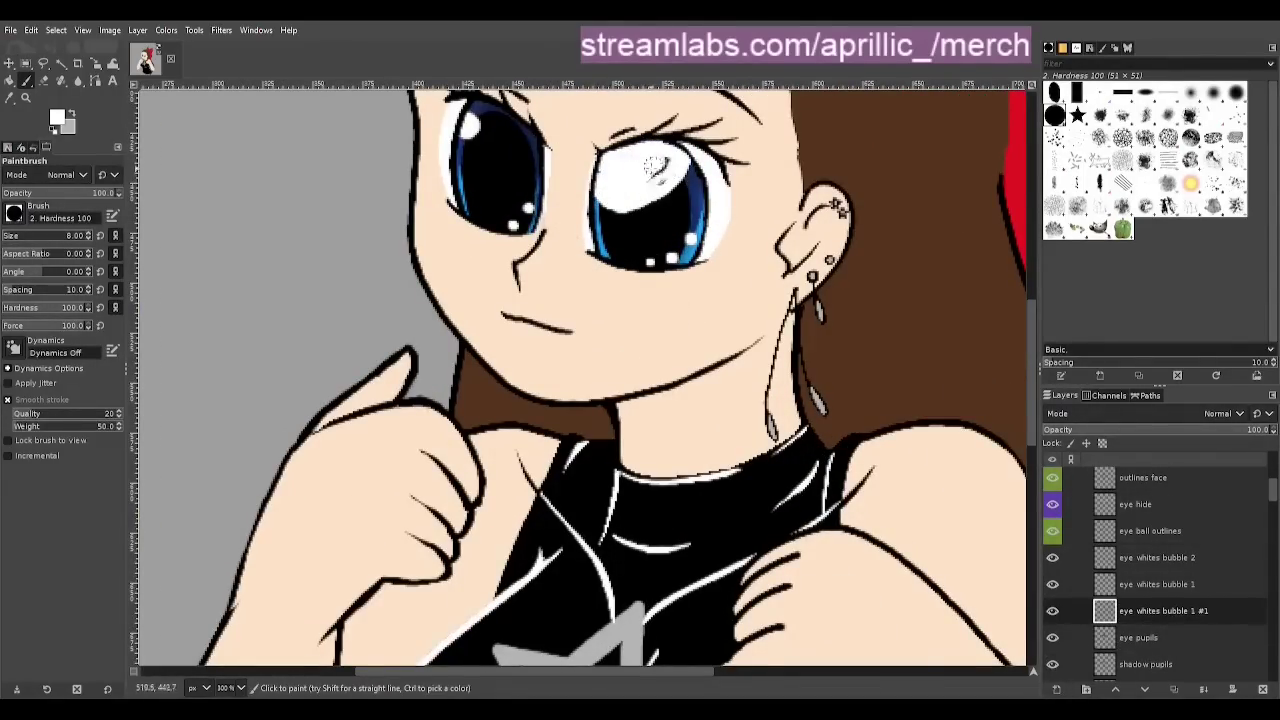
{"action": "key", "text": "shift+e"}
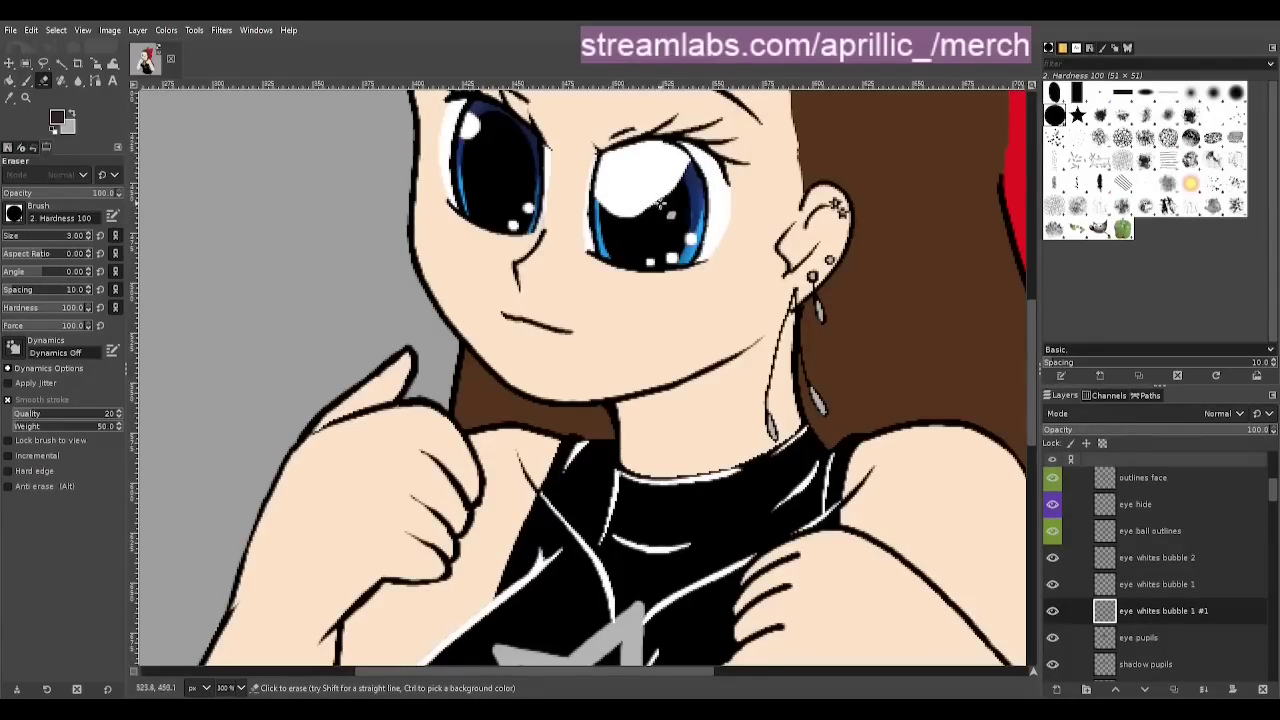
{"action": "scroll", "coordinate": [614, 208], "scroll_direction": "down", "scroll_amount": 3, "text": "ctrl"}
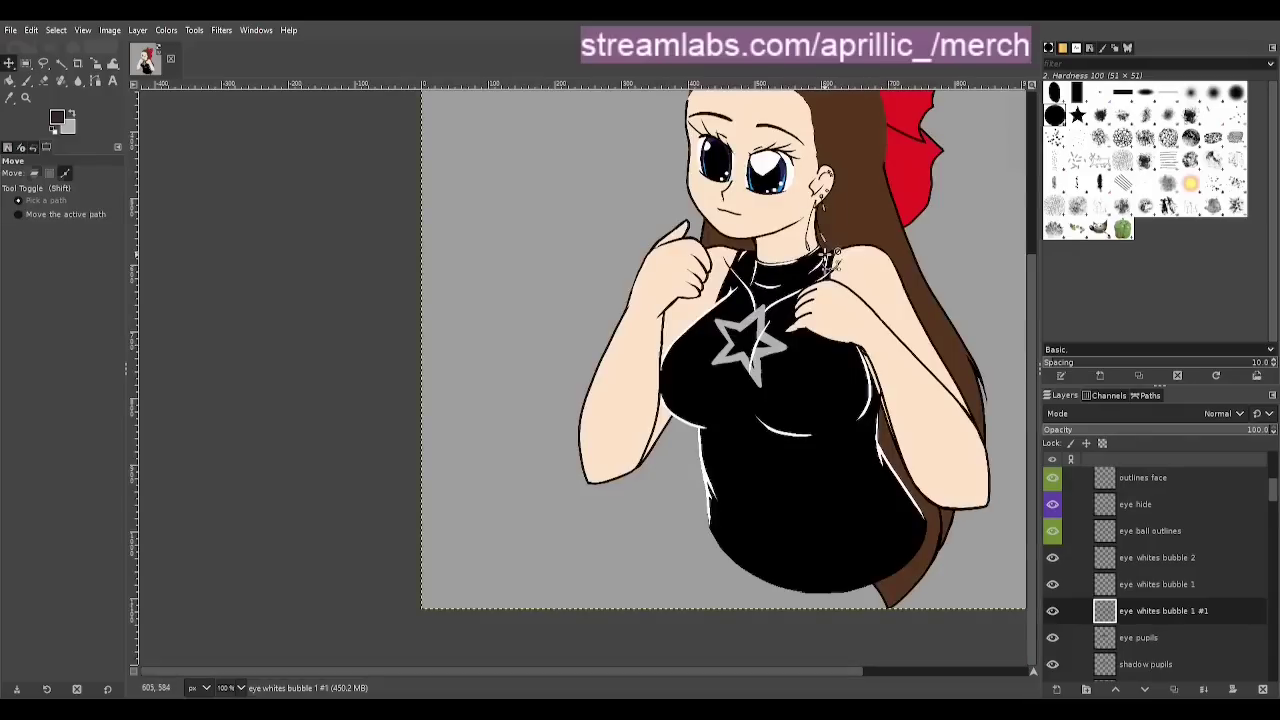
{"action": "scroll", "coordinate": [843, 206], "scroll_direction": "up", "scroll_amount": 3, "text": "ctrl"}
{"action": "left_click_drag", "start_coordinate": [620, 289], "coordinate": [622, 258]}
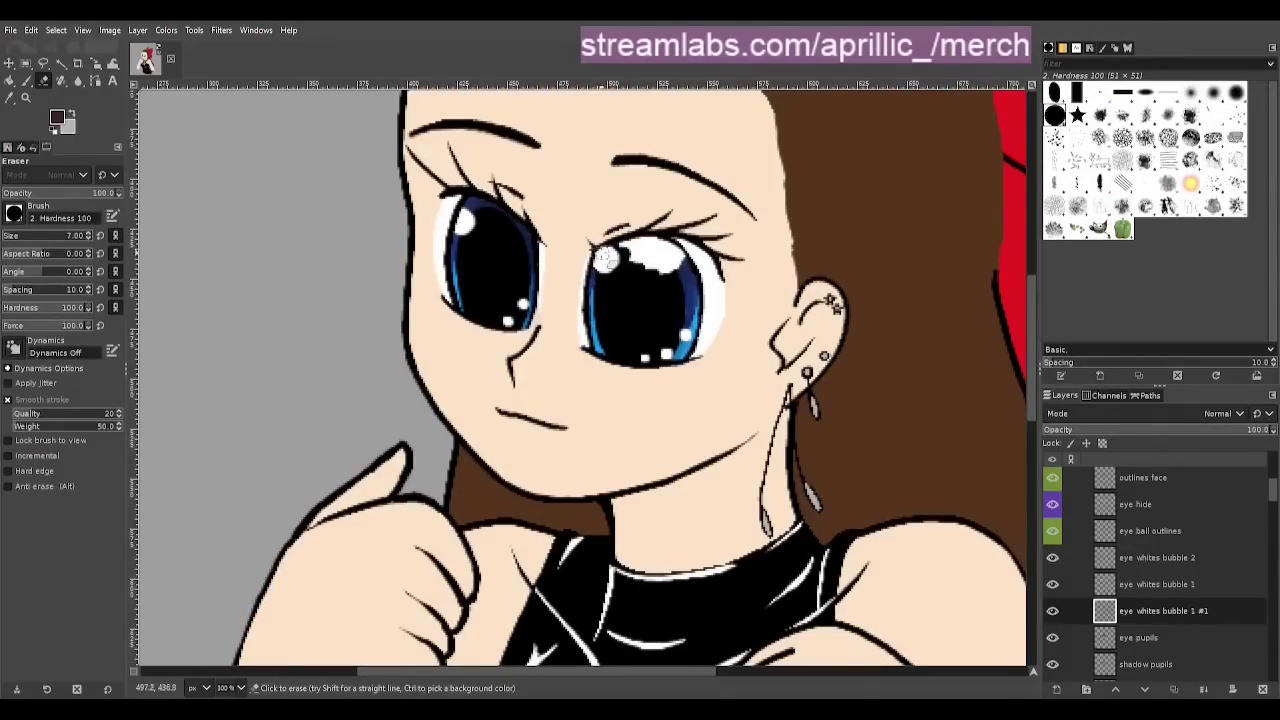
Try a matching white highlight across the top of the left pupil with a size 8 brush, trimming it with a size 7 eraser
{"action": "key", "text": "p"}
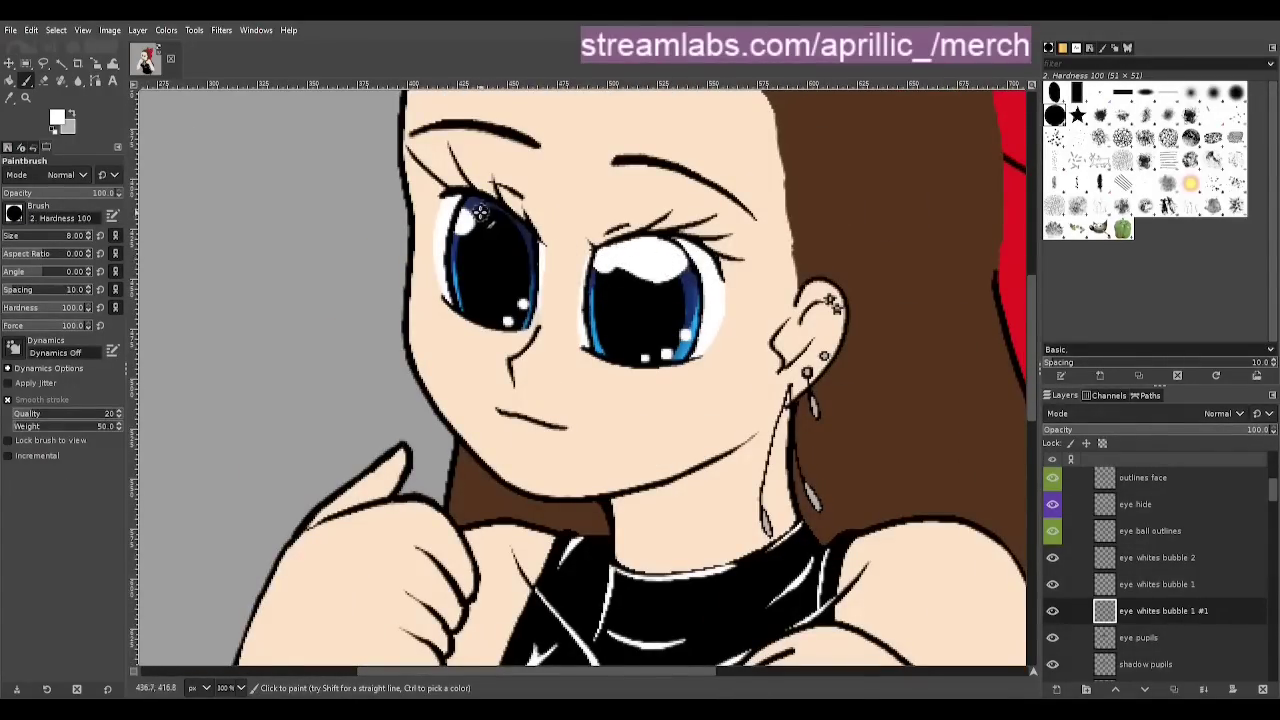
{"action": "left_click_drag", "start_coordinate": [481, 213], "coordinate": [521, 238]}
{"action": "key", "text": "shift+e"}
{"action": "key", "text": "d"}
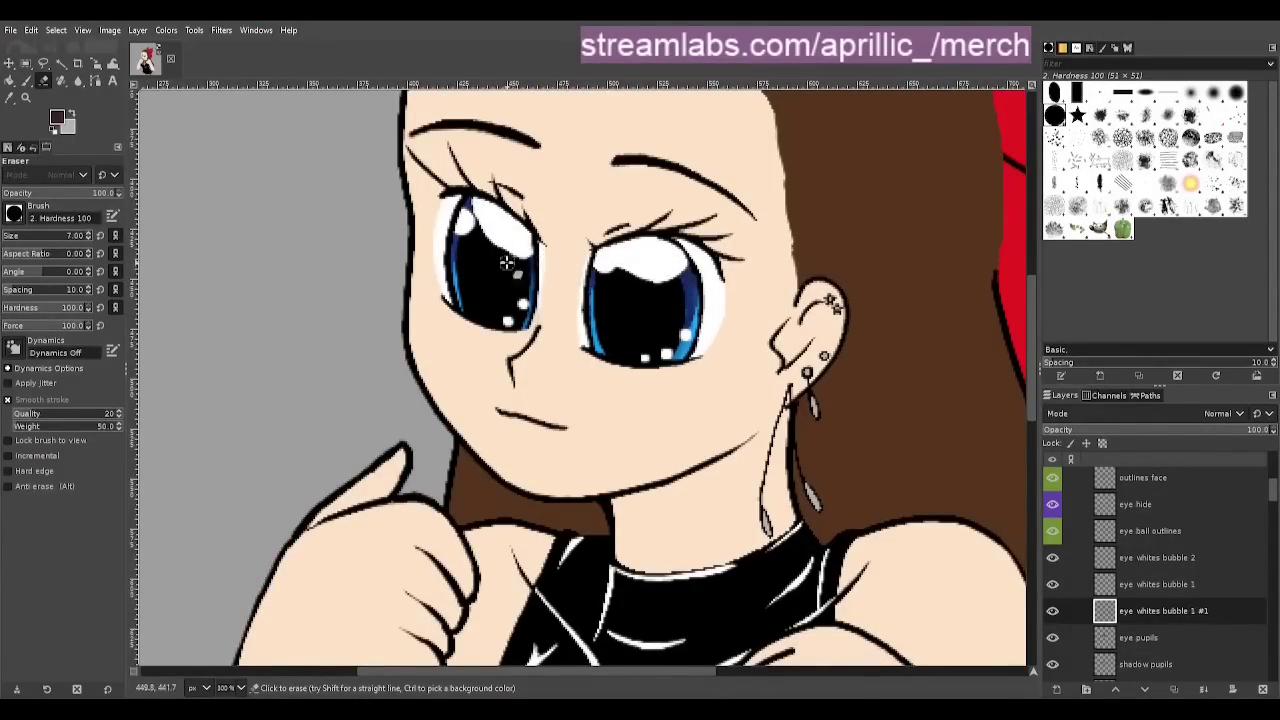
{"action": "key", "text": "p"}
{"action": "mouse_move", "coordinate": [488, 233]}
{"action": "left_mouse_down"}
{"action": "mouse_move", "coordinate": [526, 254]}
{"action": "mouse_move", "coordinate": [511, 260]}
{"action": "left_mouse_up"}
{"action": "key", "text": "shift+e"}
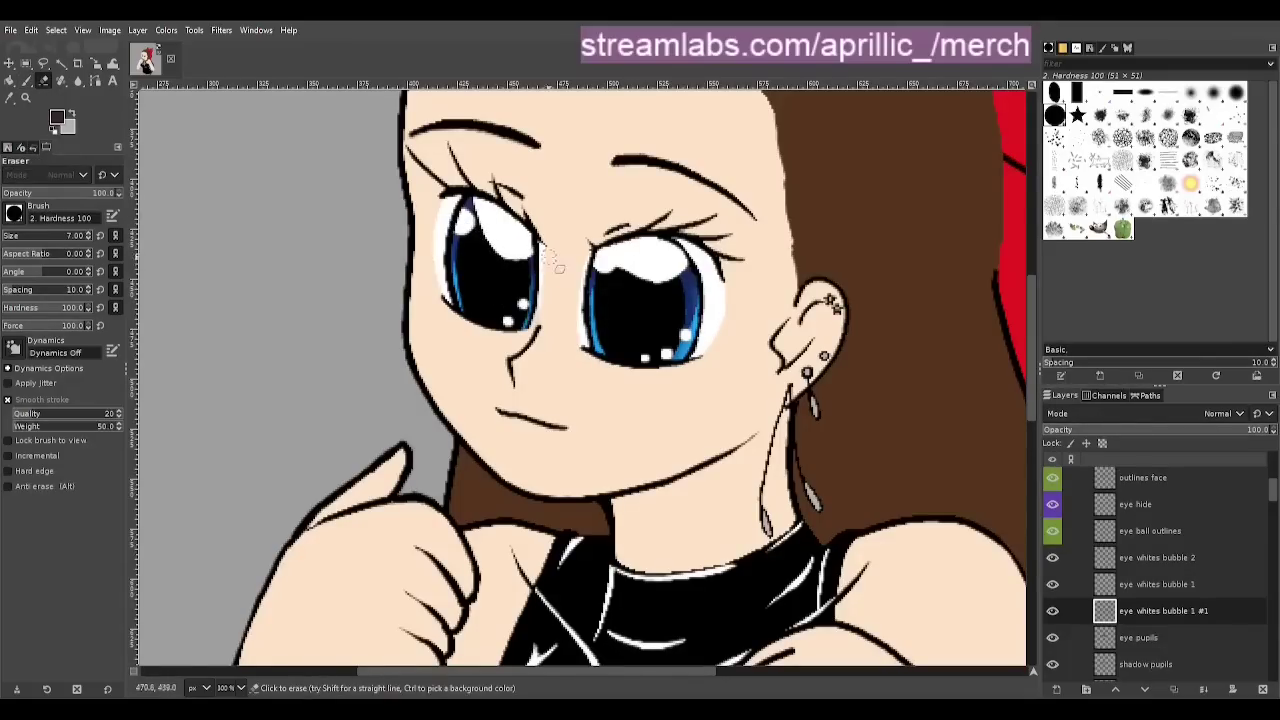
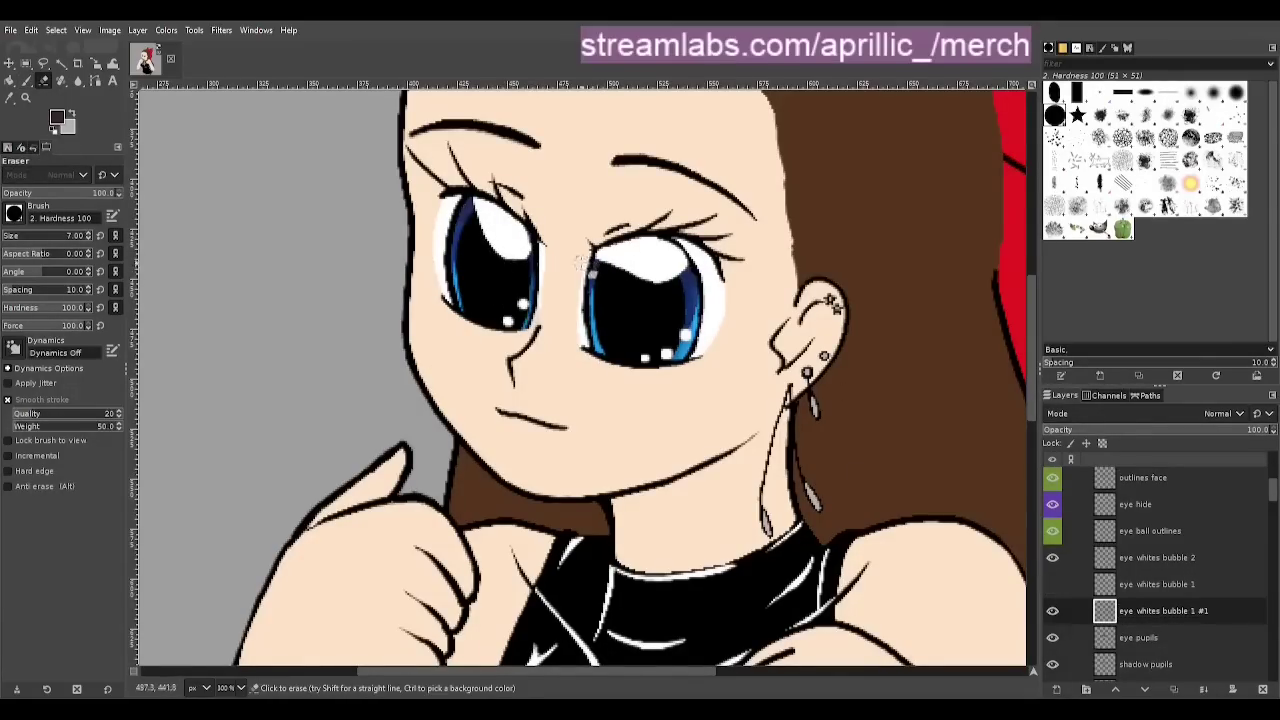
Try reshaping the outer end and lower edge of the left eye's highlight by alternating the size 8 brush and size 7 eraser
{"action": "key", "text": "x"}
{"action": "key", "text": "p"}
{"action": "key", "text": "x"}
{"action": "key", "text": "shift+e"}
{"action": "left_click_drag", "start_coordinate": [530, 222], "coordinate": [538, 240]}
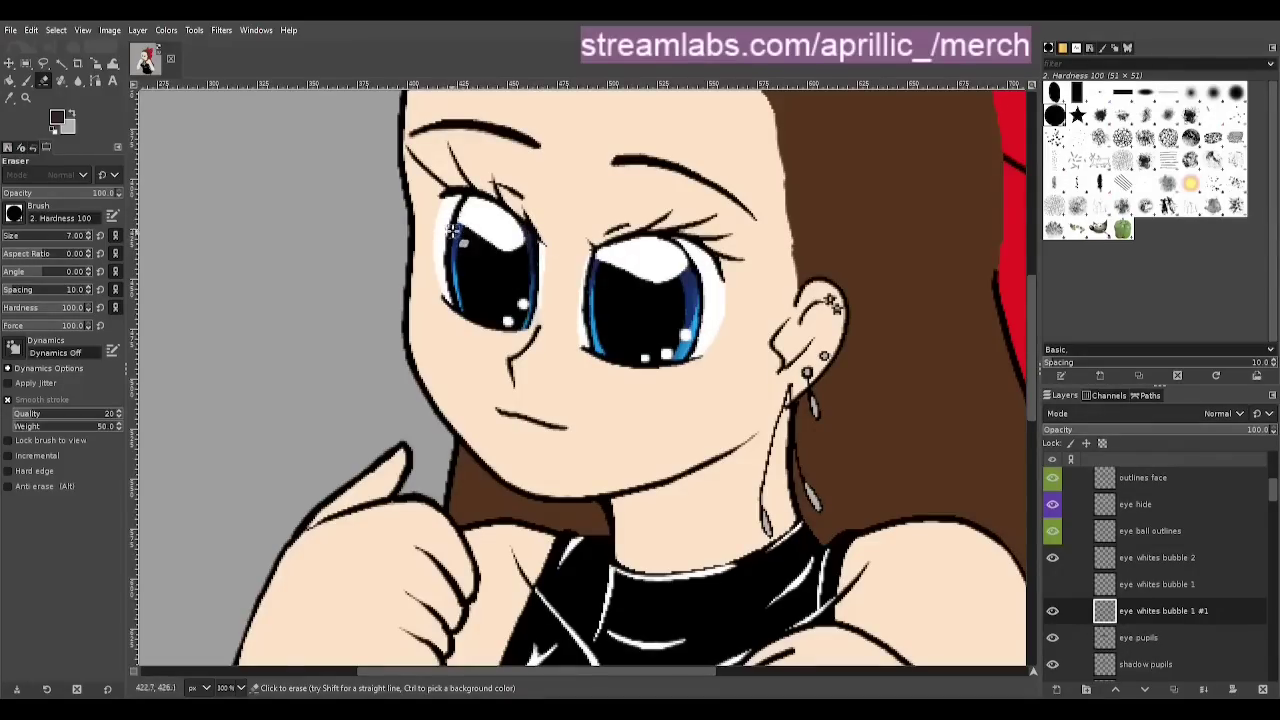
{"action": "key", "text": "x"}
{"action": "key", "text": "p"}
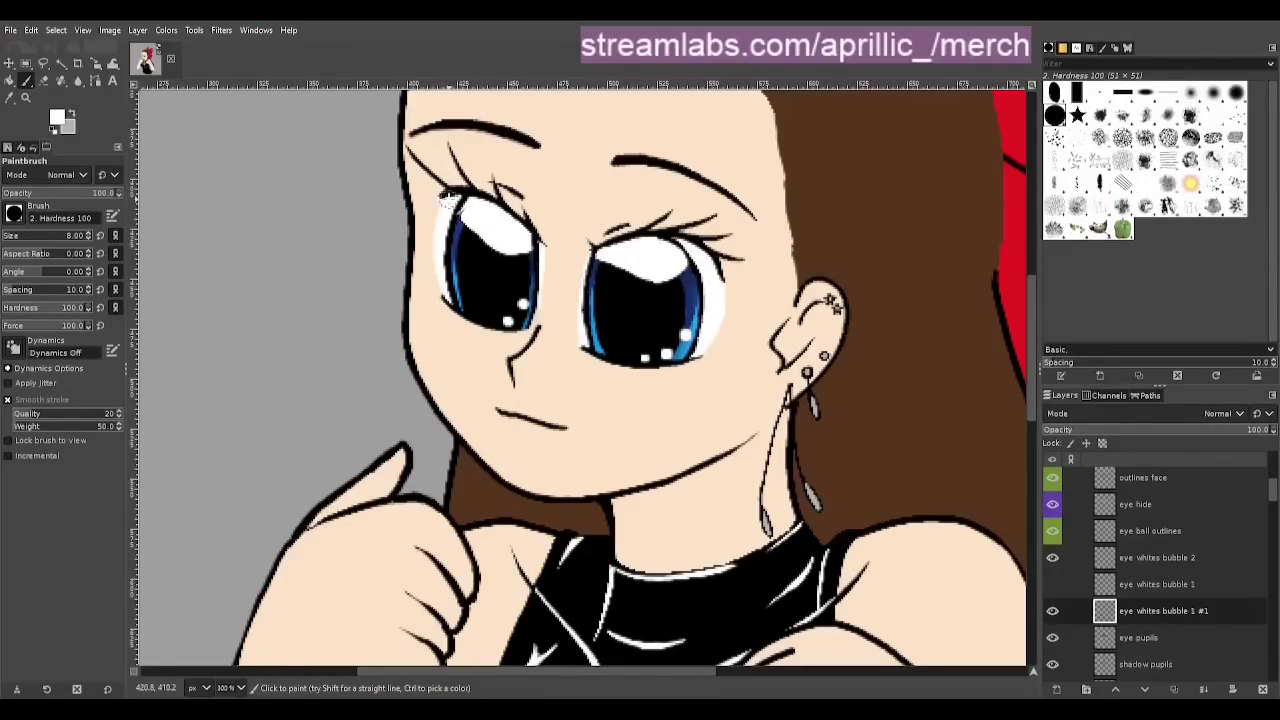
{"action": "left_click", "coordinate": [450, 198]}
{"action": "key", "text": "x"}
{"action": "key", "text": "shift+e"}
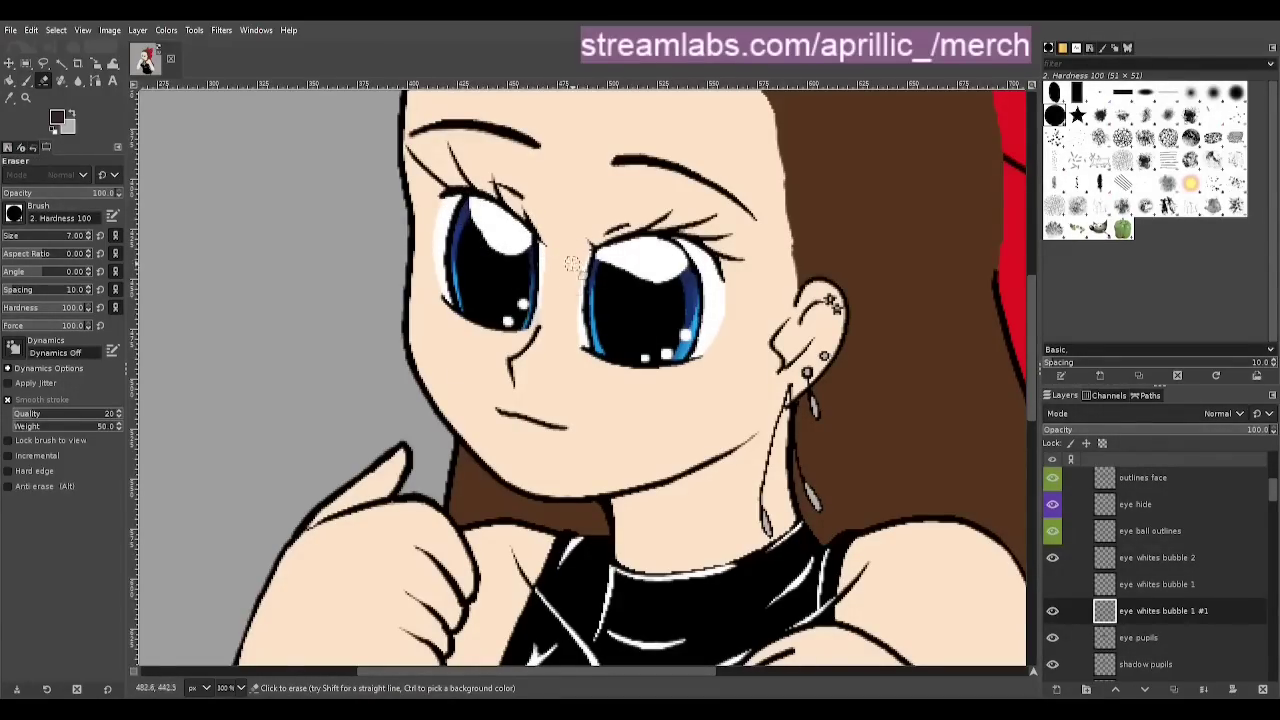
Repaint the left eye's highlight across the full top of the iris and trim its lower edge with the size 7 eraser
{"action": "scroll", "coordinate": [609, 213], "scroll_direction": "up", "scroll_amount": 1}
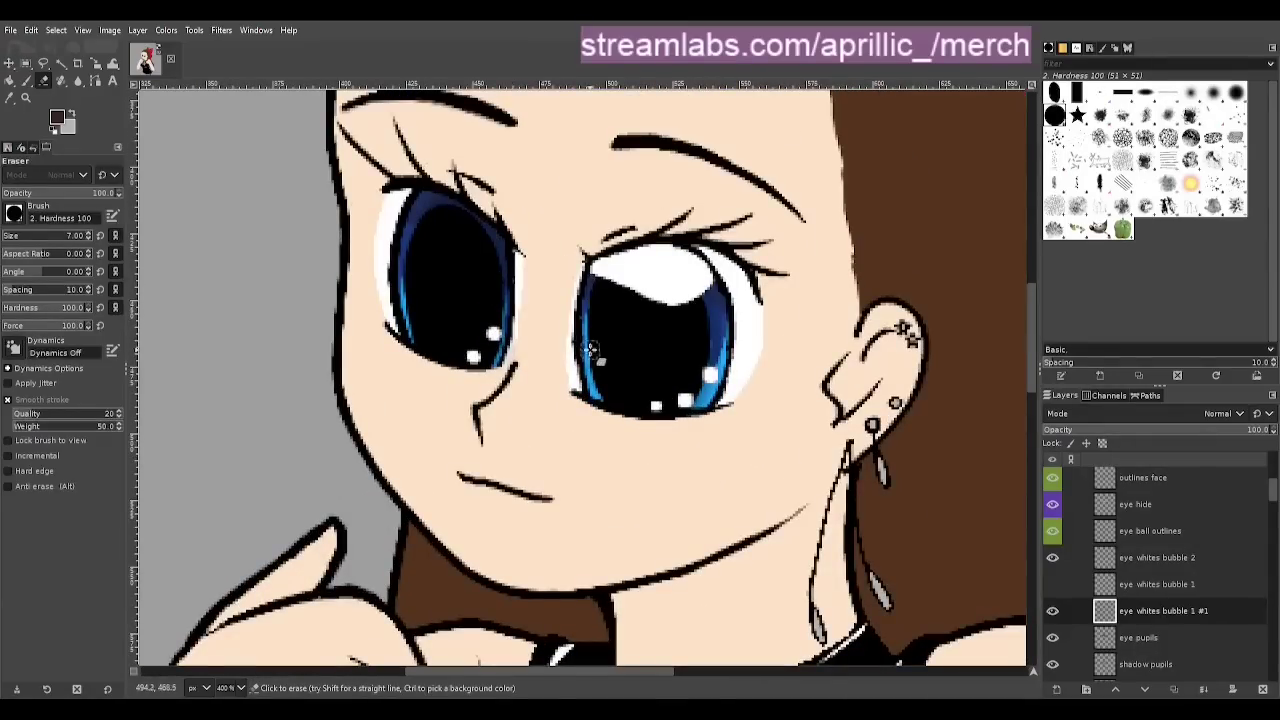
{"action": "key", "text": "p"}
{"action": "mouse_move", "coordinate": [402, 245]}
{"action": "left_mouse_down"}
{"action": "mouse_move", "coordinate": [500, 240]}
{"action": "mouse_move", "coordinate": [420, 246]}
{"action": "left_mouse_up"}
{"action": "key", "text": "shift+e"}
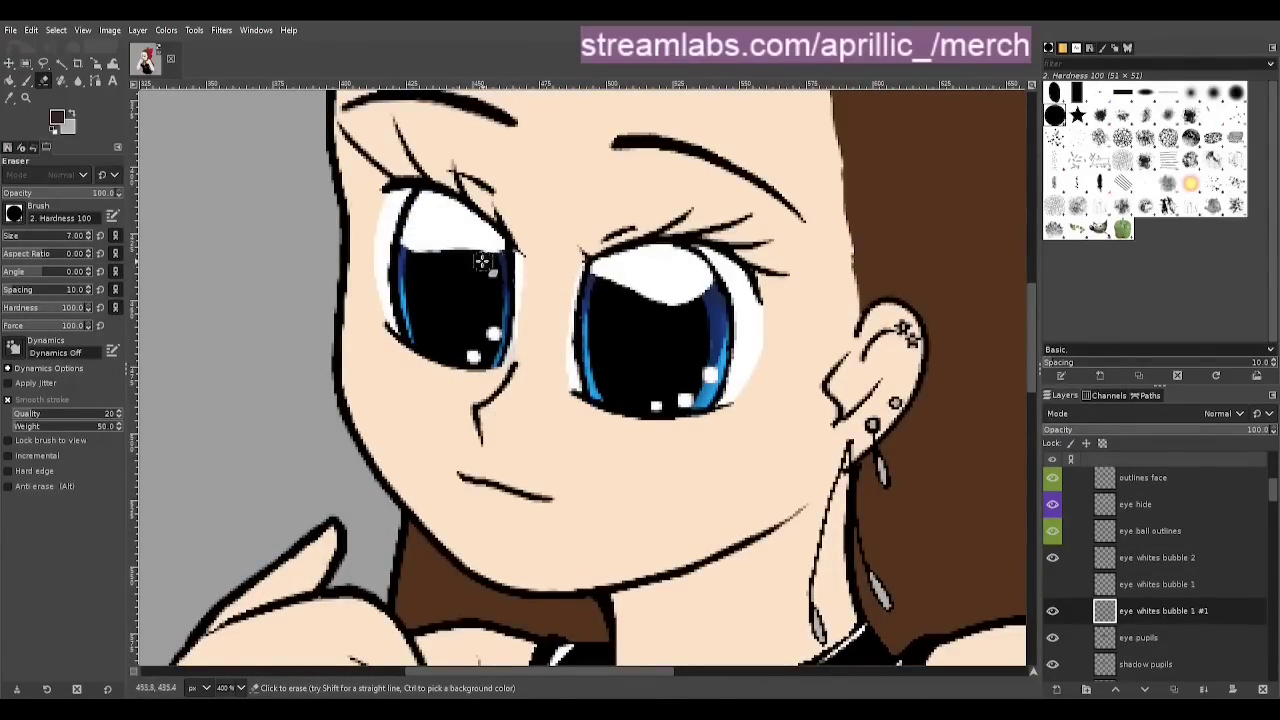
{"action": "key", "text": "z"}
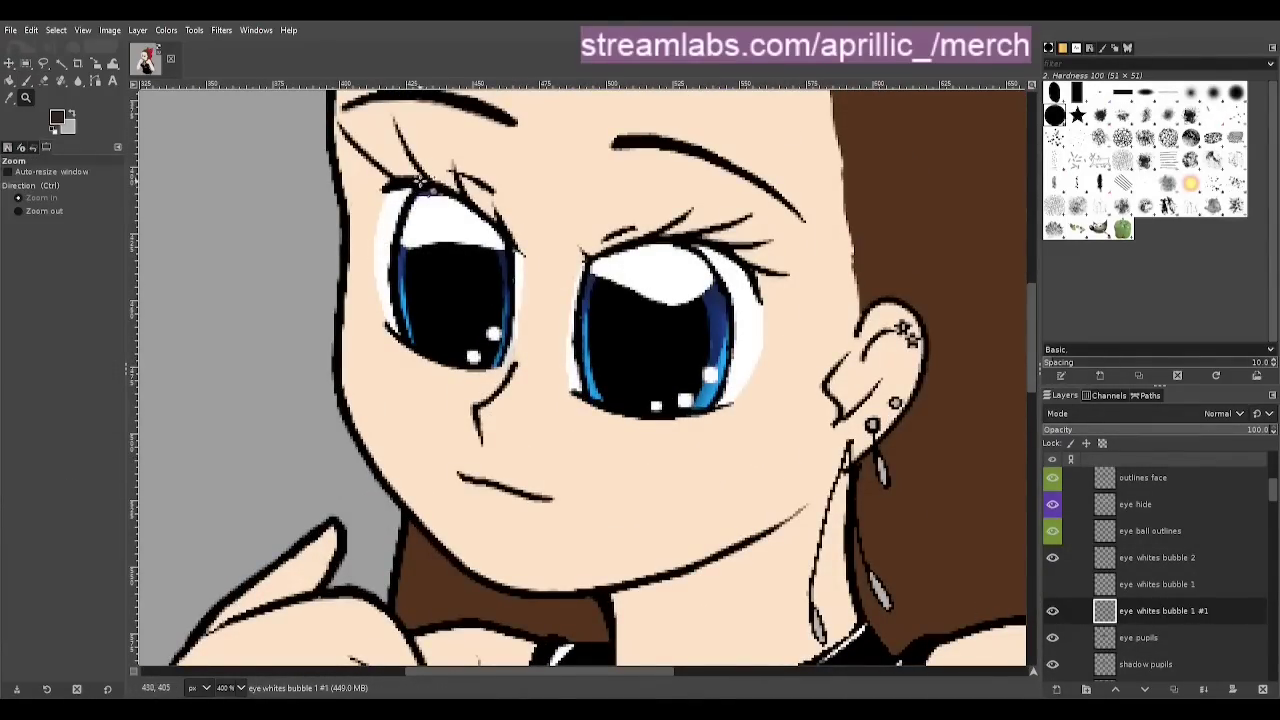
Try refining the left eye's large white highlight by undoing recent edits, refilling it with the size 8 brush and using the size 7 eraser
{"action": "key", "text": "shift+e"}
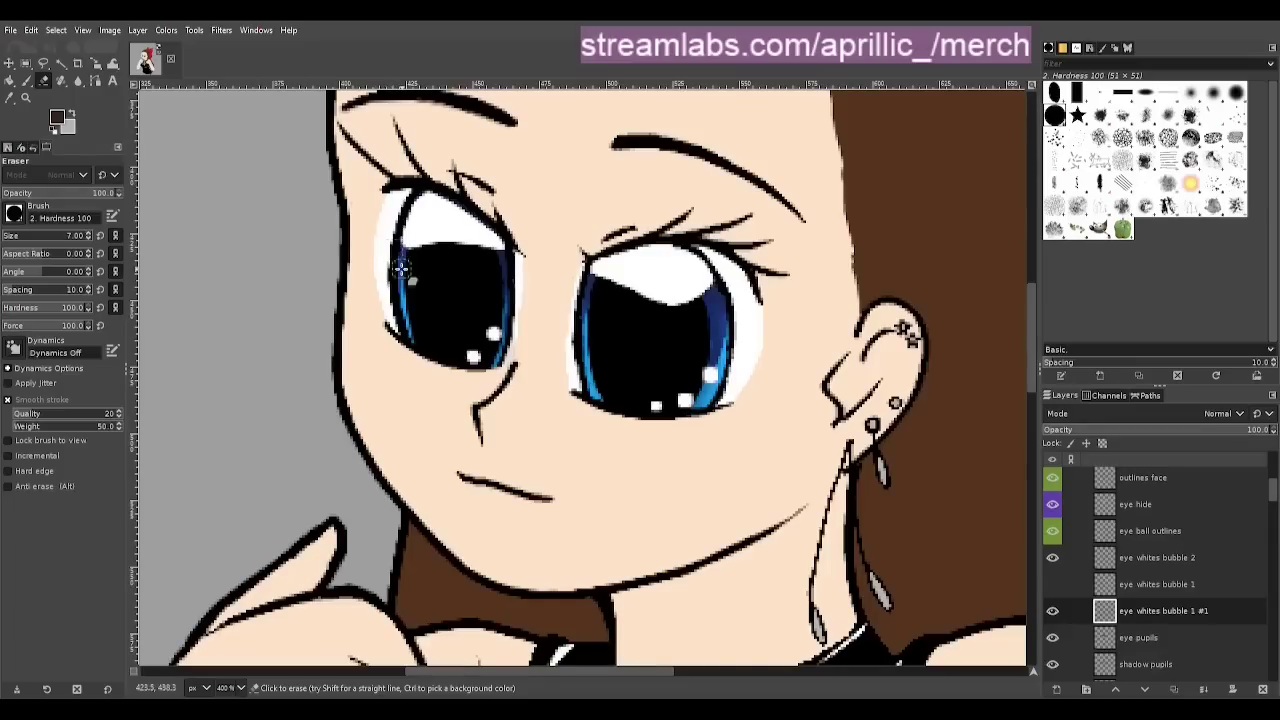
{"action": "key", "text": "m"}
{"action": "scroll", "coordinate": [770, 285], "scroll_direction": "down", "scroll_amount": 4}
{"action": "scroll", "coordinate": [785, 304], "scroll_direction": "up", "scroll_amount": 3}
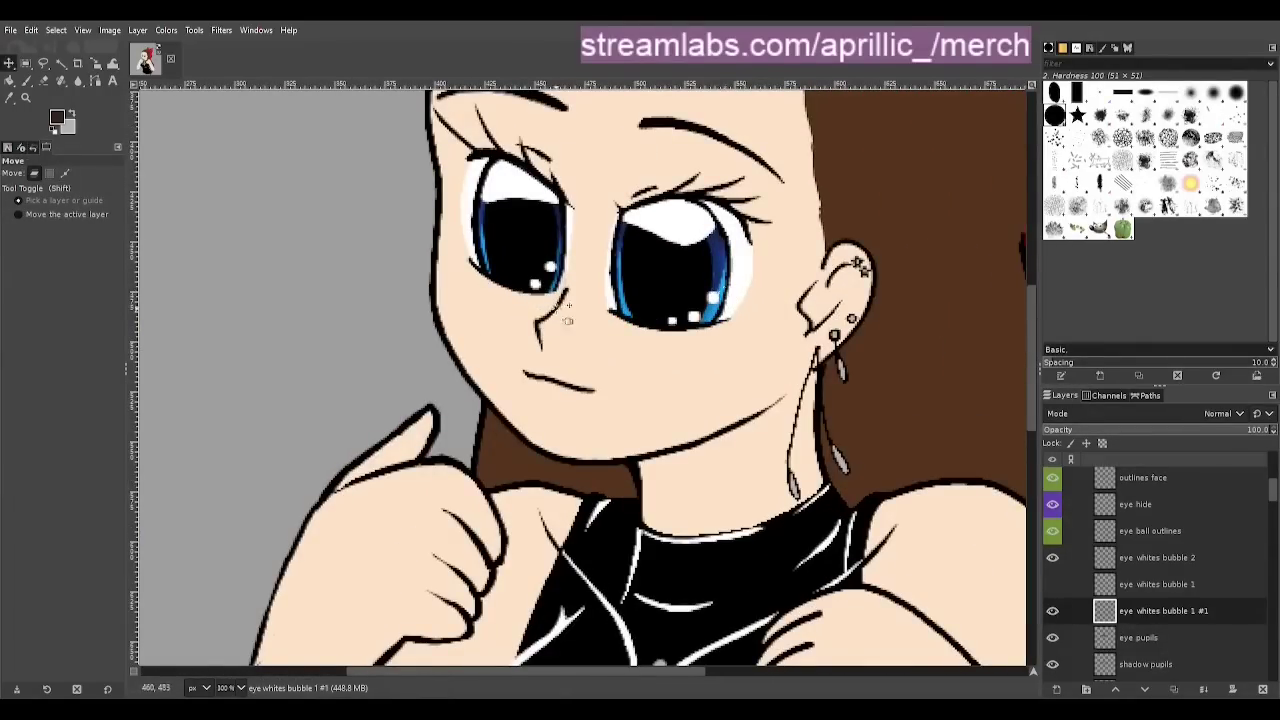
{"action": "key", "text": "shift+e"}
{"action": "key", "text": "ctrl+z"}
{"action": "key", "text": "ctrl+z"}
{"action": "key", "text": "ctrl+y"}
{"action": "key", "text": "p"}
{"action": "left_click_drag", "start_coordinate": [491, 209], "coordinate": [547, 195]}
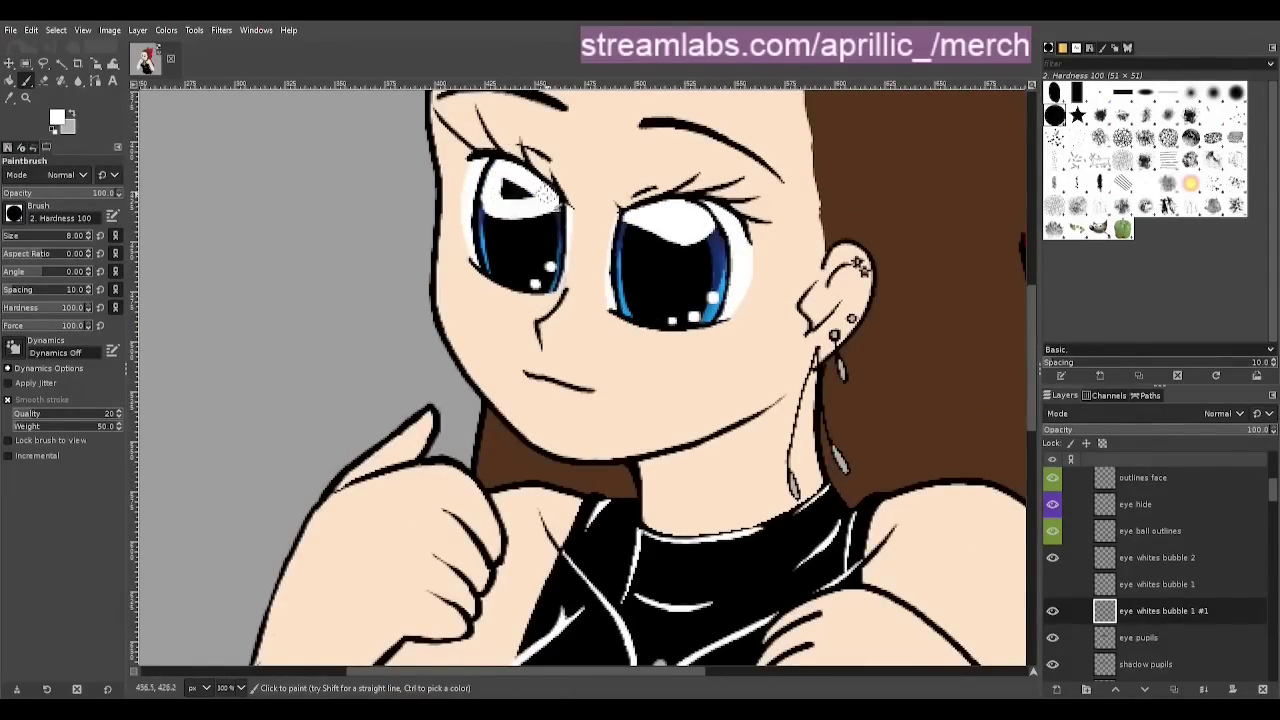
{"action": "key", "text": "x"}
{"action": "key", "text": "shift+e"}
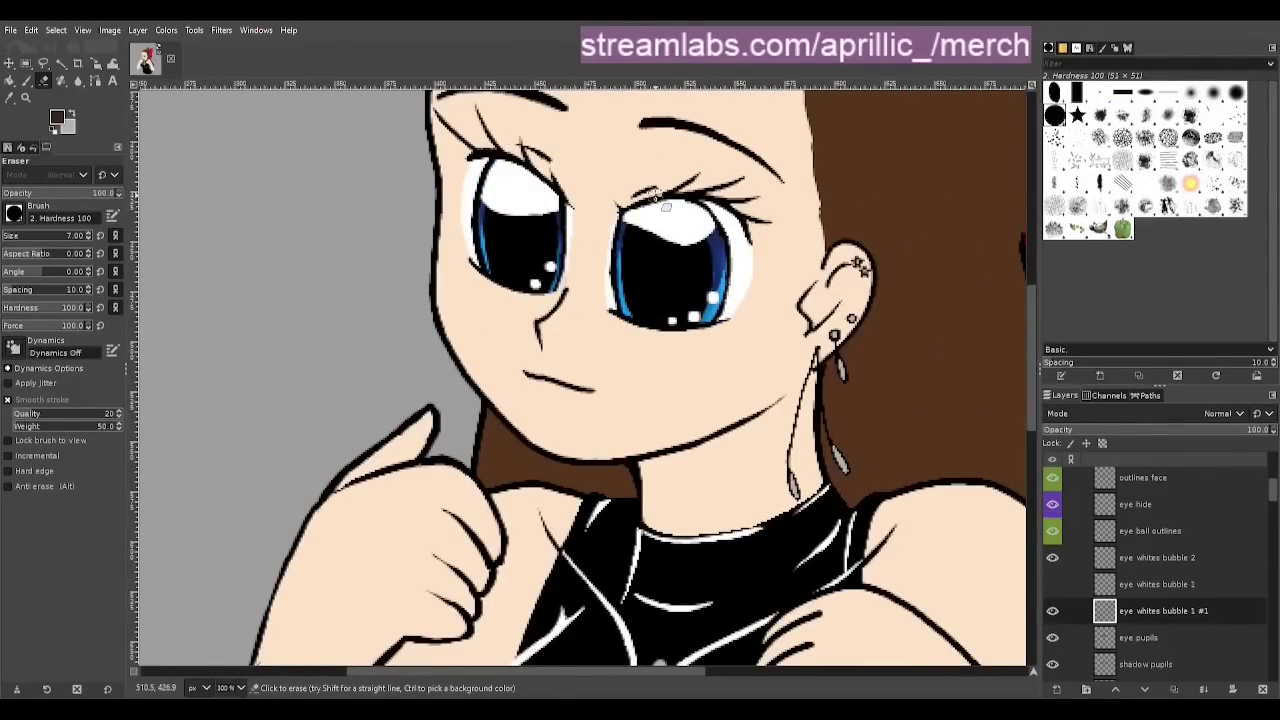
Hide the large-highlight layer and add a new layer directly above it
{"action": "scroll", "coordinate": [1052, 520], "scroll_direction": "up", "scroll_amount": 3}
{"action": "left_click", "coordinate": [1052, 519]}
{"action": "key", "text": "m"}
{"action": "scroll", "coordinate": [680, 250], "scroll_direction": "down", "scroll_amount": 2}
{"action": "left_click", "coordinate": [1052, 519]}
{"action": "scroll", "coordinate": [1052, 560], "scroll_direction": "down", "scroll_amount": 4}
{"action": "left_click", "coordinate": [1052, 581]}
{"action": "left_click", "coordinate": [1057, 689], "text": "shift"}
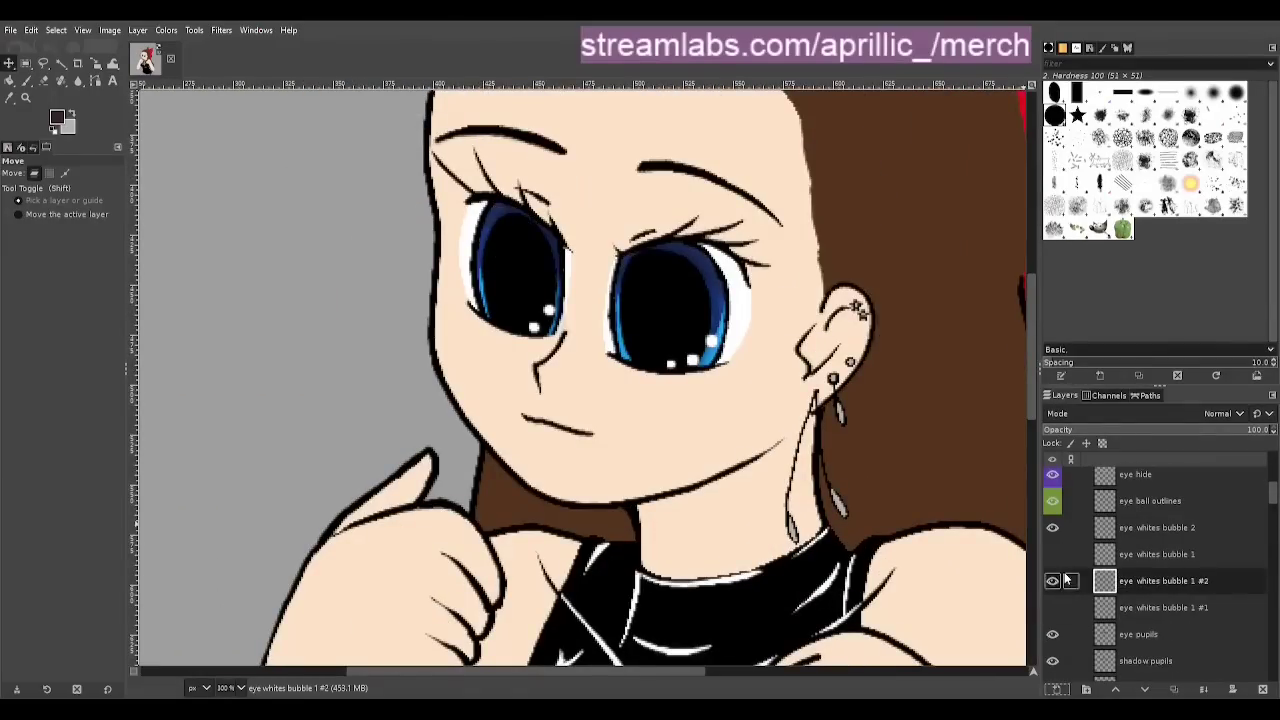
Show the original round bubble layer again and delete the layer holding the large white highlights
{"action": "left_click", "coordinate": [1052, 554]}
{"action": "left_click", "coordinate": [1152, 605]}
{"action": "key", "text": "Delete"}
{"action": "left_click", "coordinate": [1125, 581]}
{"action": "scroll", "coordinate": [679, 315], "scroll_direction": "up", "scroll_amount": 2}
Paint a large white oval inside each pupil with the size 8 brush and trim it with the size 7 eraser
{"action": "key", "text": "p"}
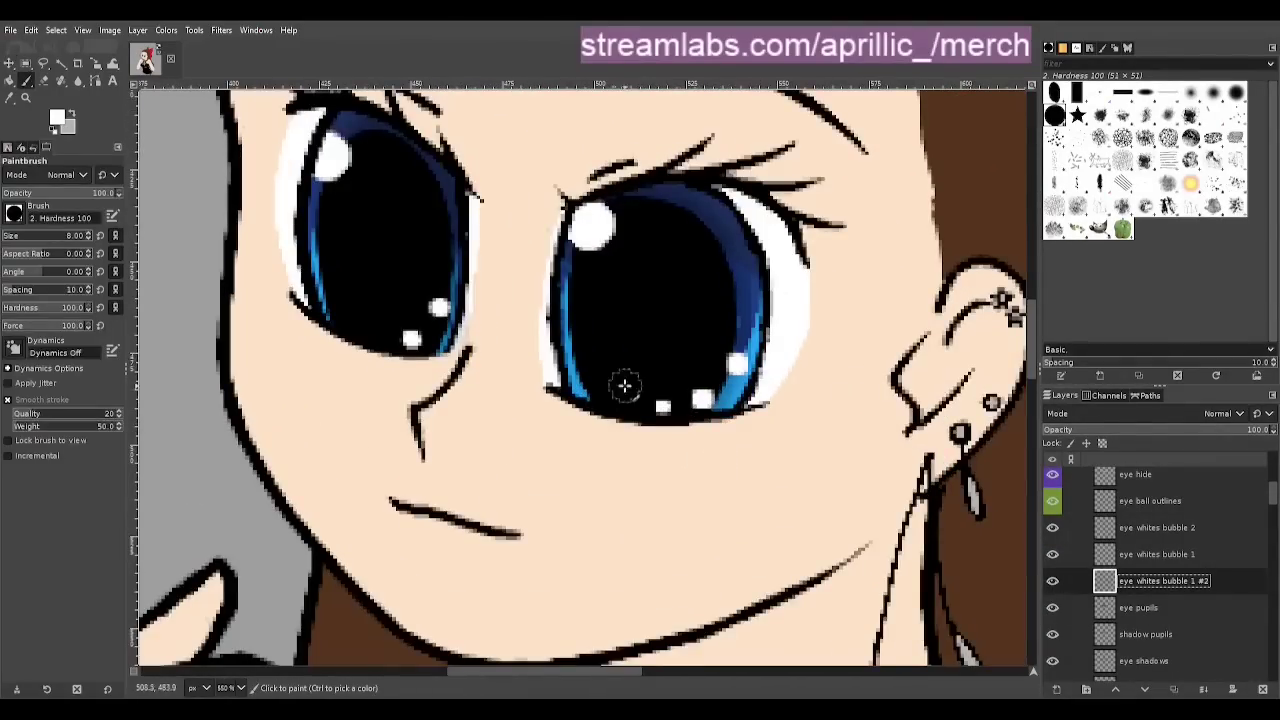
{"action": "left_click_drag", "start_coordinate": [624, 385], "coordinate": [635, 290]}
{"action": "mouse_move", "coordinate": [360, 240]}
{"action": "left_mouse_down"}
{"action": "mouse_move", "coordinate": [395, 291]}
{"action": "mouse_move", "coordinate": [393, 250]}
{"action": "left_mouse_up"}
{"action": "key", "text": "shift+e"}
{"action": "left_click_drag", "start_coordinate": [432, 320], "coordinate": [448, 244]}
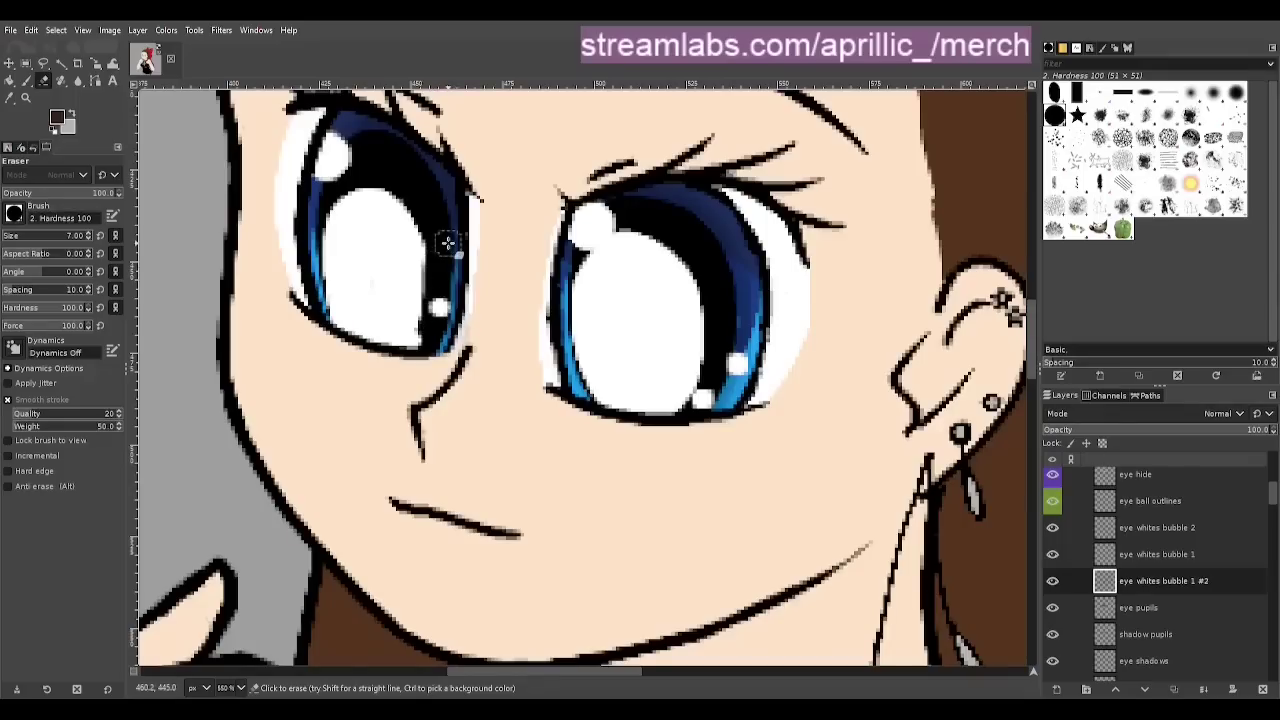
Lower the white oval layer's opacity to 0.4 so the ovals form a faint haze in the pupils
{"action": "key", "text": "m"}
{"action": "scroll", "coordinate": [628, 175], "scroll_direction": "down", "scroll_amount": 2}
{"action": "left_click", "coordinate": [1274, 432]}
{"action": "left_click_drag", "start_coordinate": [1274, 432], "coordinate": [1150, 432]}
{"action": "left_click", "coordinate": [1274, 433]}
{"action": "left_click", "coordinate": [1274, 433]}
{"action": "left_click", "coordinate": [1274, 433]}
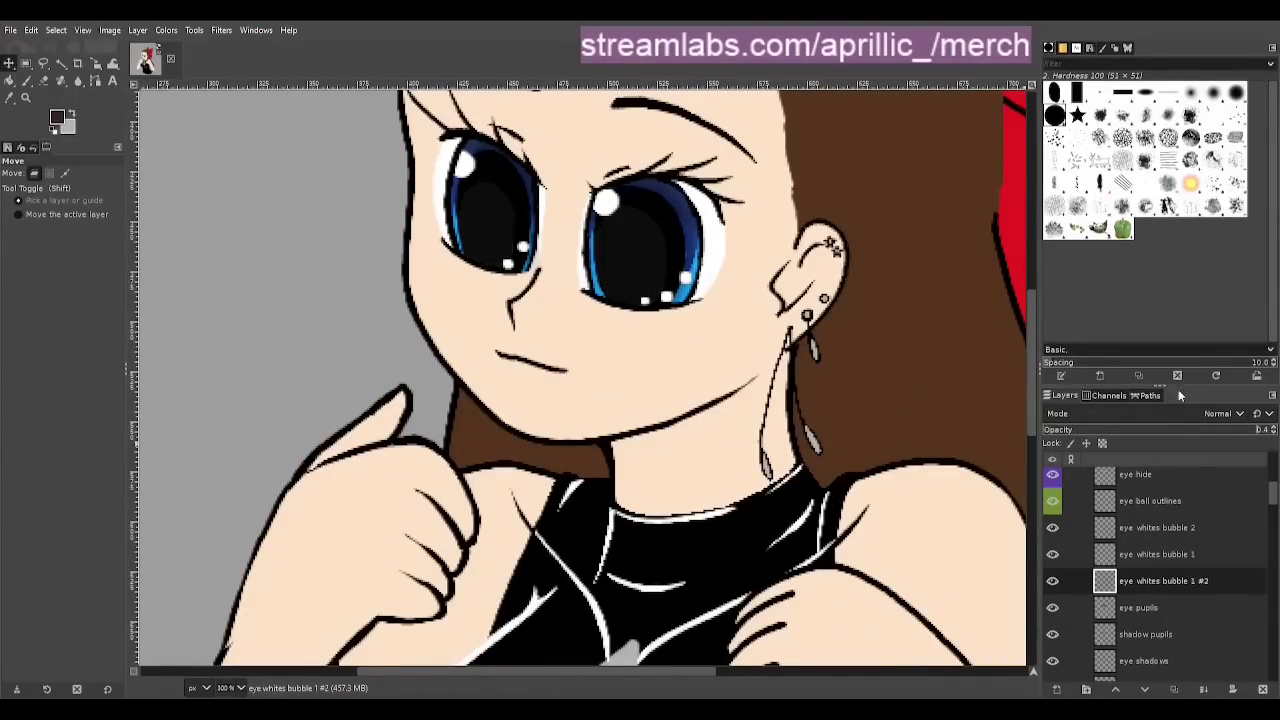
Try a slightly higher opacity for the oval layer, undo it and save the image
{"action": "scroll", "coordinate": [562, 120], "scroll_direction": "down", "scroll_amount": 1}
{"action": "left_click", "coordinate": [1274, 426]}
{"action": "scroll", "coordinate": [562, 120], "scroll_direction": "down", "scroll_amount": 2}
{"action": "scroll", "coordinate": [570, 120], "scroll_direction": "up", "scroll_amount": 3}
{"action": "key", "text": "ctrl+z"}
{"action": "key", "text": "ctrl+s"}
{"action": "scroll", "coordinate": [506, 329], "scroll_direction": "down", "scroll_amount": 3}
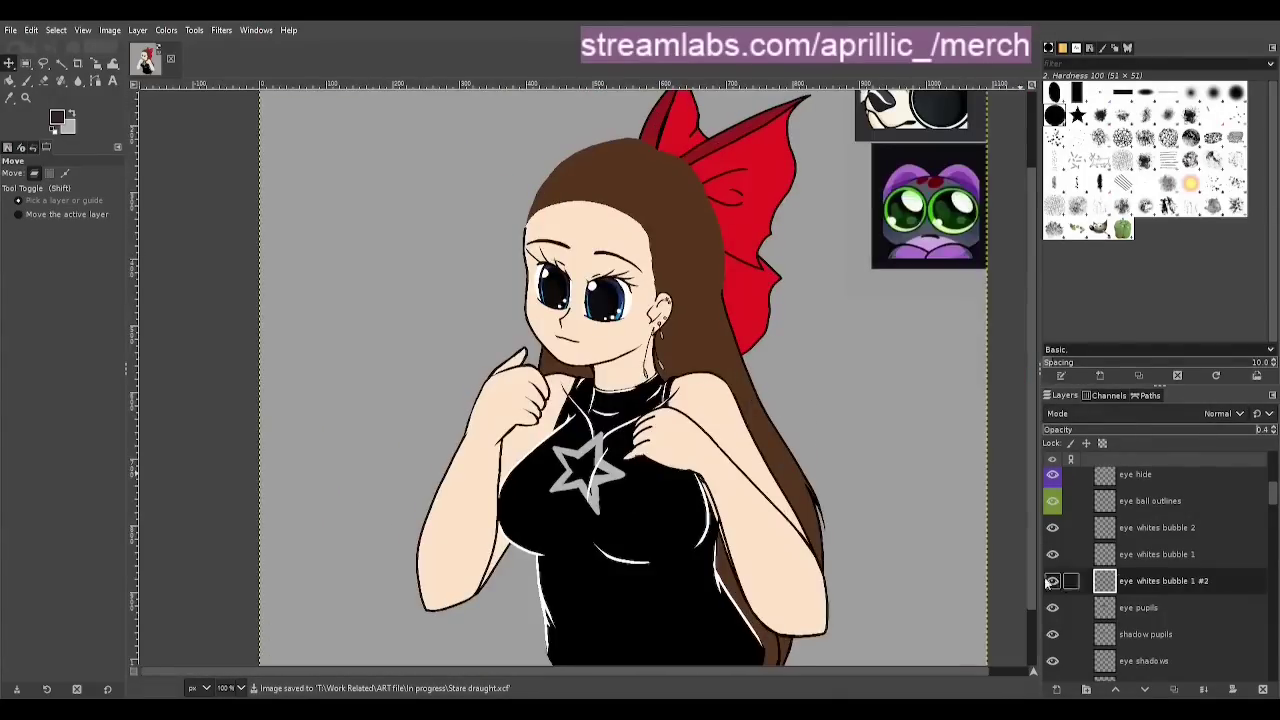
Compare the eyes with and without the haze, duplicate the oval layer and recolour its ovals pale blue
{"action": "left_click", "coordinate": [1053, 581]}
{"action": "left_click", "coordinate": [1053, 581]}
{"action": "scroll", "coordinate": [498, 303], "scroll_direction": "up", "scroll_amount": 3}
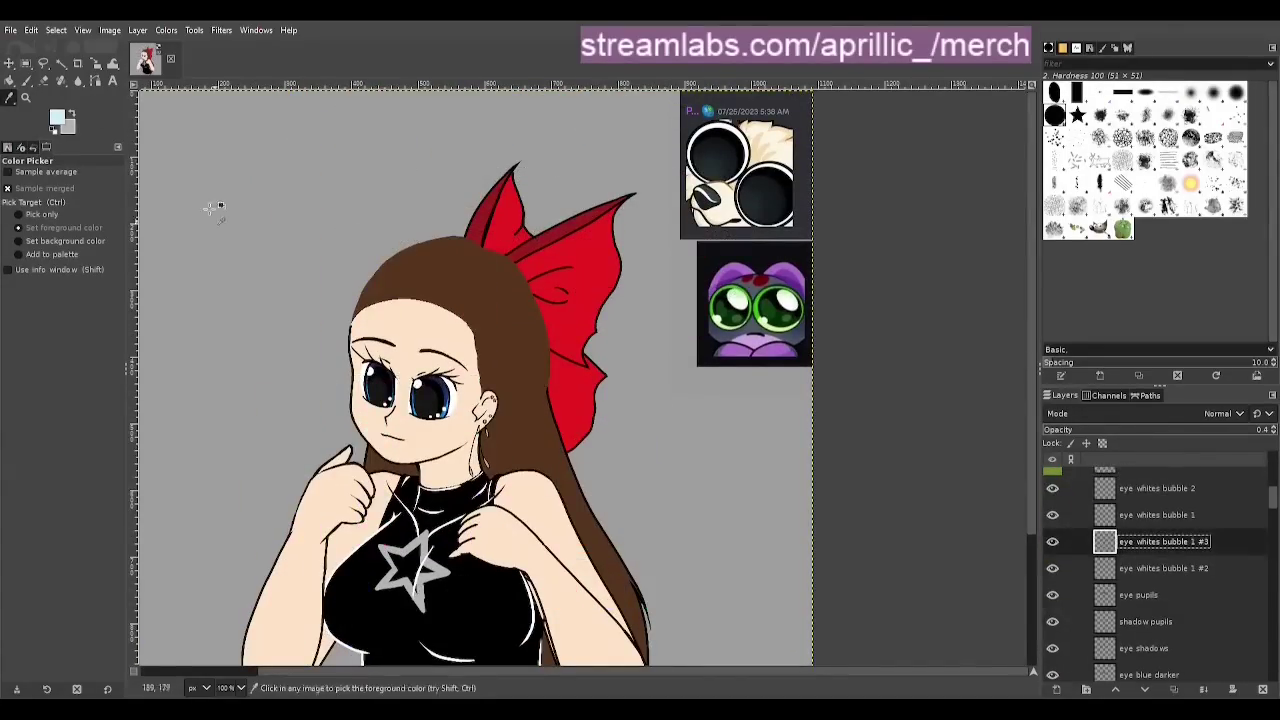
{"action": "key", "text": "shift+b"}
{"action": "key", "text": "u"}
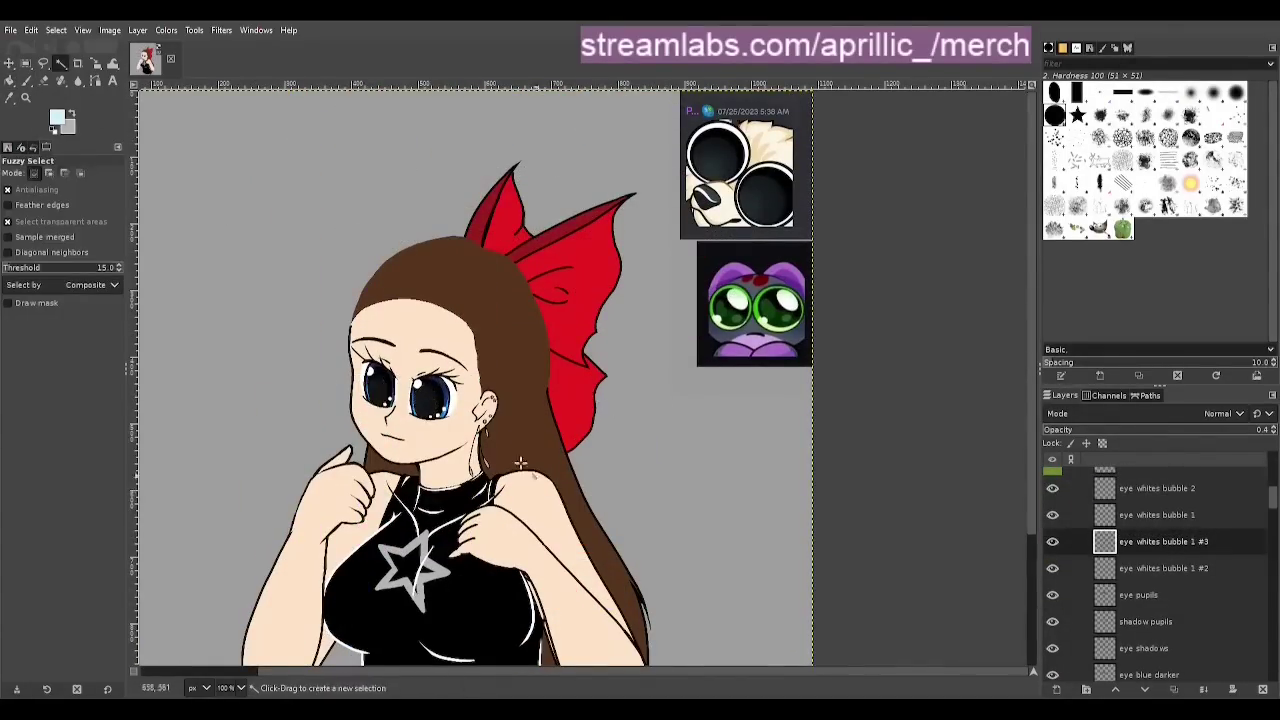
Select the right eye's oval on the duplicated layer, copy and paste it, shift it slightly and anchor it
{"action": "scroll", "coordinate": [308, 413], "scroll_direction": "up", "scroll_amount": 3}
{"action": "left_click", "coordinate": [651, 386]}
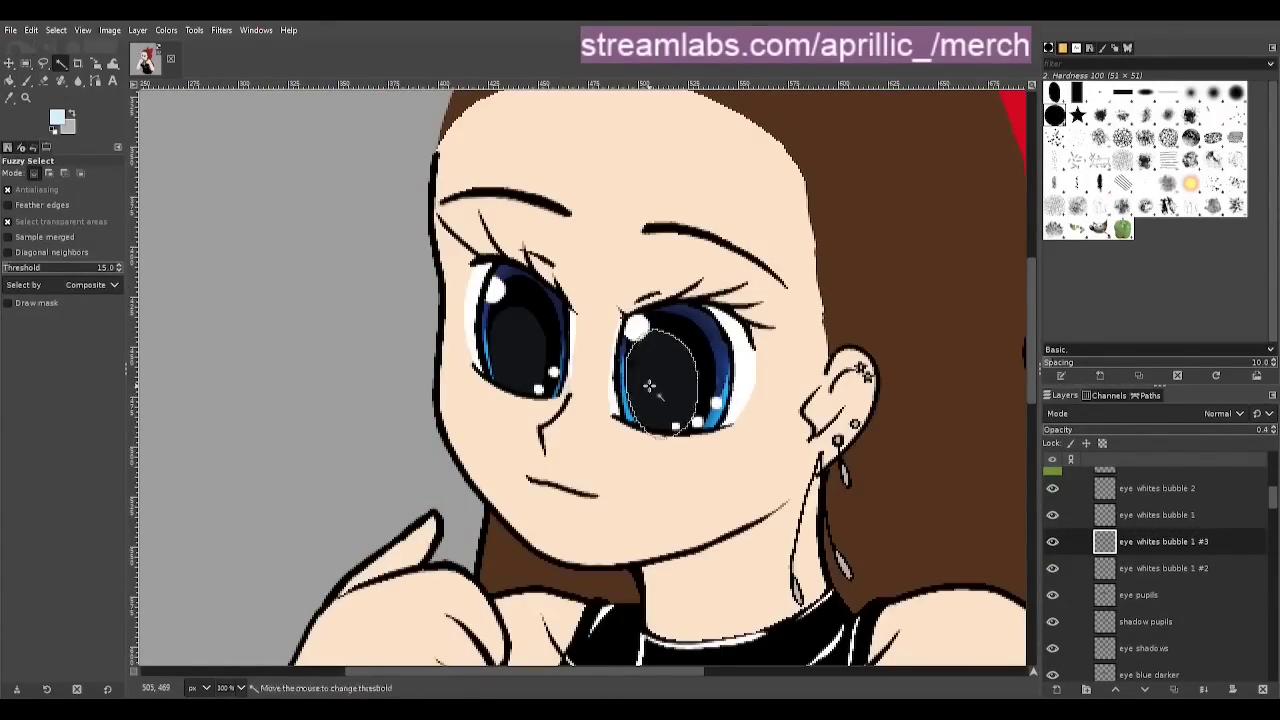
{"action": "key", "text": "ctrl+c"}
{"action": "key", "text": "ctrl+v"}
{"action": "left_click", "coordinate": [9, 63]}
{"action": "left_click_drag", "start_coordinate": [640, 411], "coordinate": [634, 417]}
{"action": "left_click", "coordinate": [1203, 690]}
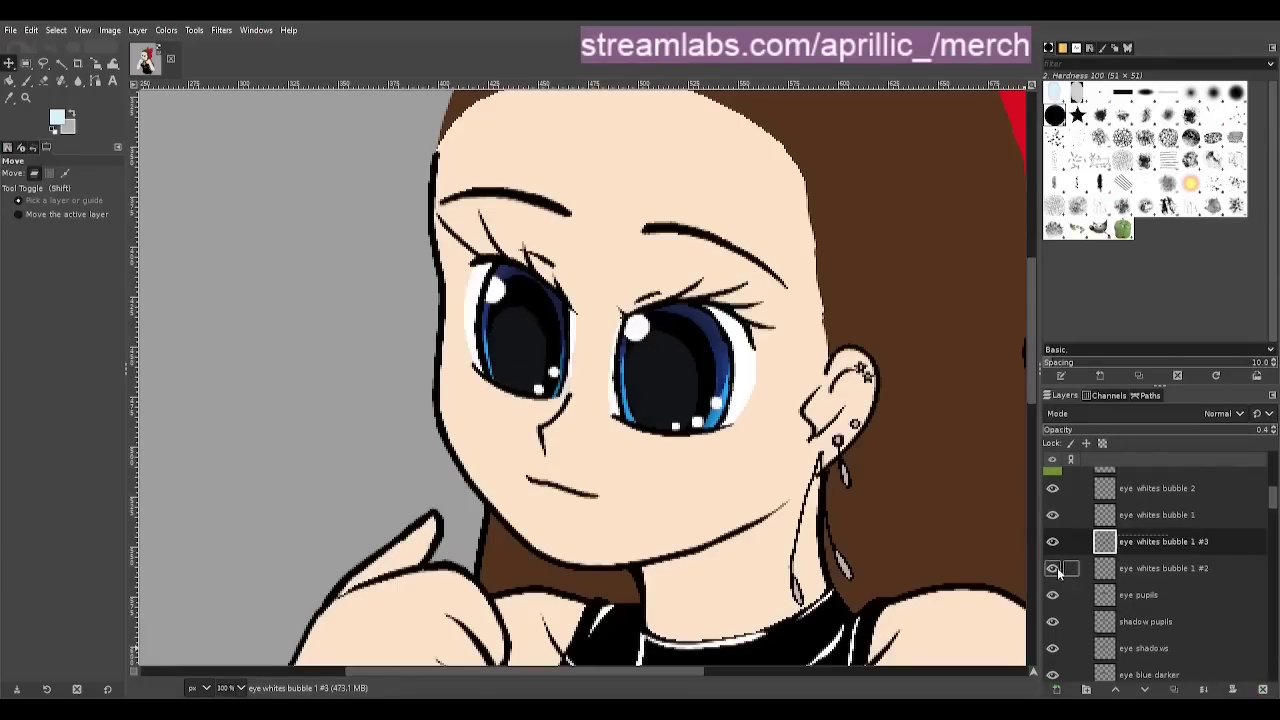
Hide the original oval layer beneath and compare the pupils with and without it
{"action": "left_click", "coordinate": [1052, 568]}
{"action": "scroll", "coordinate": [663, 271], "scroll_direction": "down", "scroll_amount": 1}
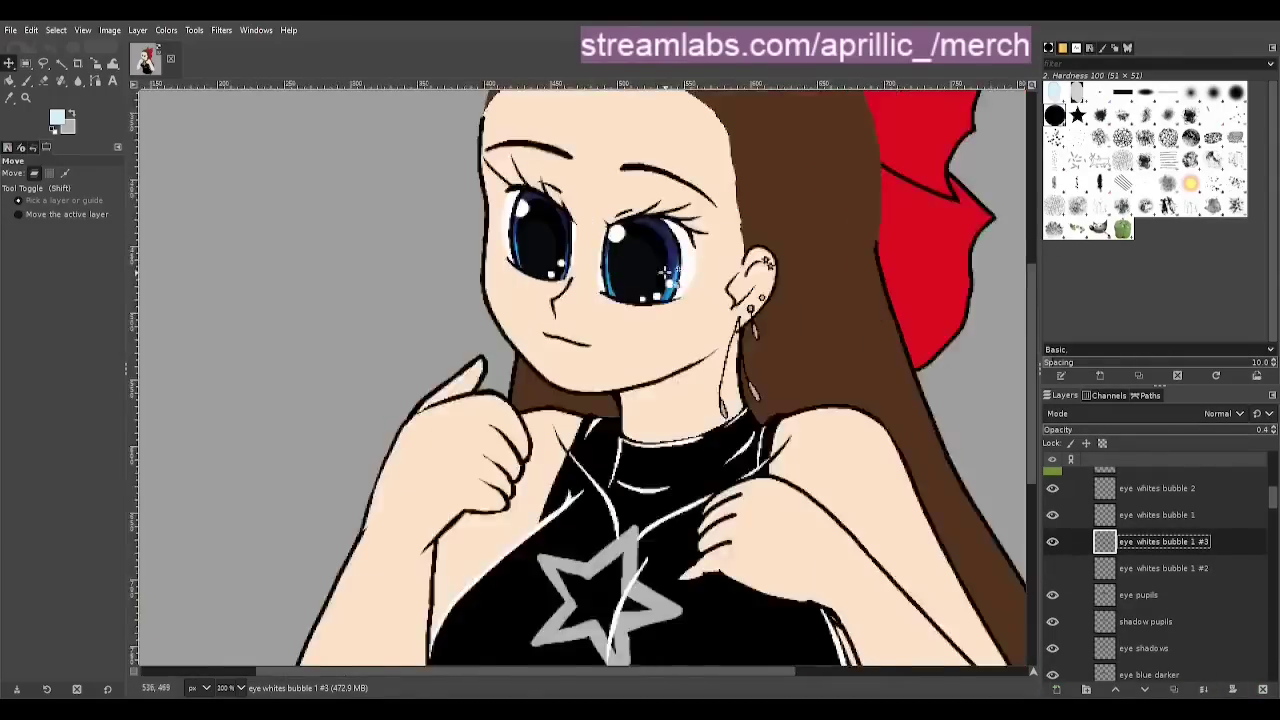
{"action": "left_click", "coordinate": [1052, 568]}
{"action": "scroll", "coordinate": [848, 448], "scroll_direction": "down", "scroll_amount": 1}
{"action": "scroll", "coordinate": [748, 373], "scroll_direction": "up", "scroll_amount": 1}
{"action": "left_click", "coordinate": [1052, 568]}
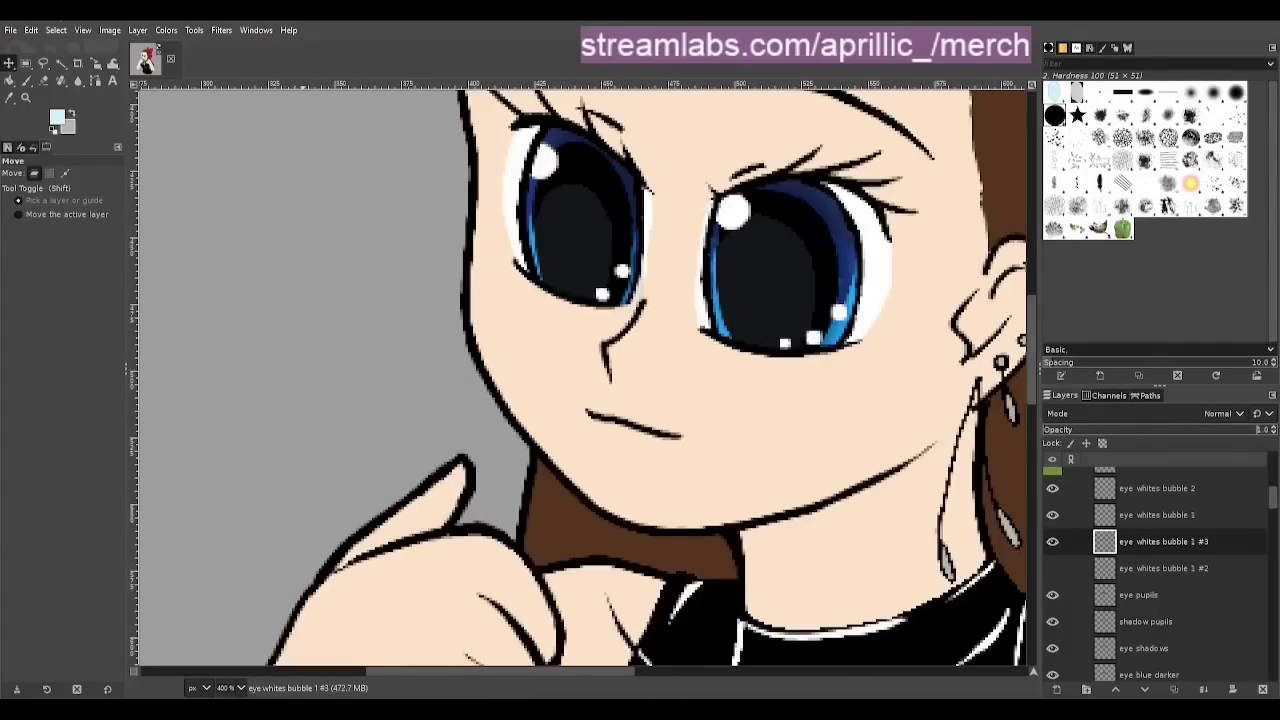
Anchor the pasted left-eye oval onto the pale blue haze layer
{"action": "left_click", "coordinate": [9, 63]}
{"action": "scroll", "coordinate": [773, 392], "scroll_direction": "down", "scroll_amount": 3}
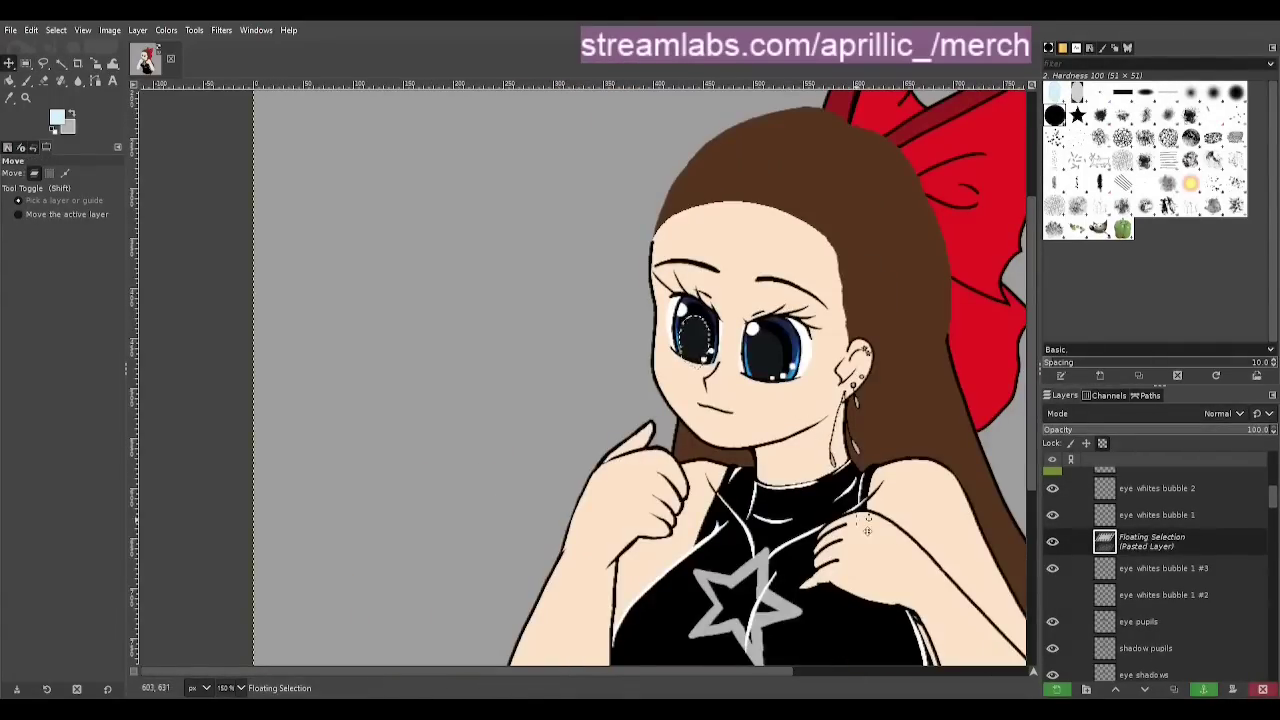
{"action": "left_click", "coordinate": [1204, 689]}
{"action": "left_click_drag", "start_coordinate": [751, 428], "coordinate": [606, 430]}
Set the pale blue oval layer's opacity to 0.5 and save the image
{"action": "scroll", "coordinate": [606, 430], "scroll_direction": "up", "scroll_amount": 2}
{"action": "left_click_drag", "start_coordinate": [1052, 432], "coordinate": [1098, 434]}
{"action": "left_click", "coordinate": [1274, 433]}
{"action": "key", "text": "ctrl+s"}
{"action": "scroll", "coordinate": [714, 371], "scroll_direction": "down", "scroll_amount": 2}
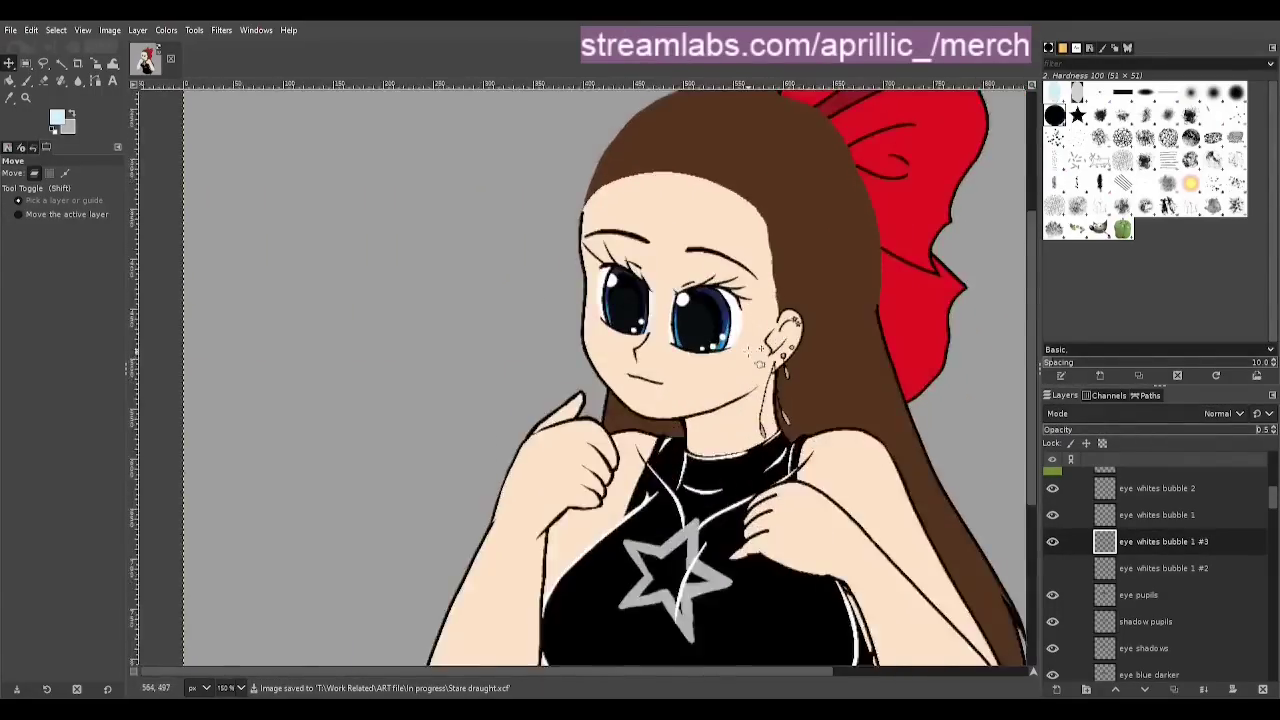
Rename the highlight layers "eye shine haze" and "eye whites bubble top", and delete the leftover white oval layer
{"action": "scroll", "coordinate": [714, 371], "scroll_direction": "up", "scroll_amount": 3}
{"action": "type", "text": "shine haze"}
{"action": "left_click", "coordinate": [1070, 568]}
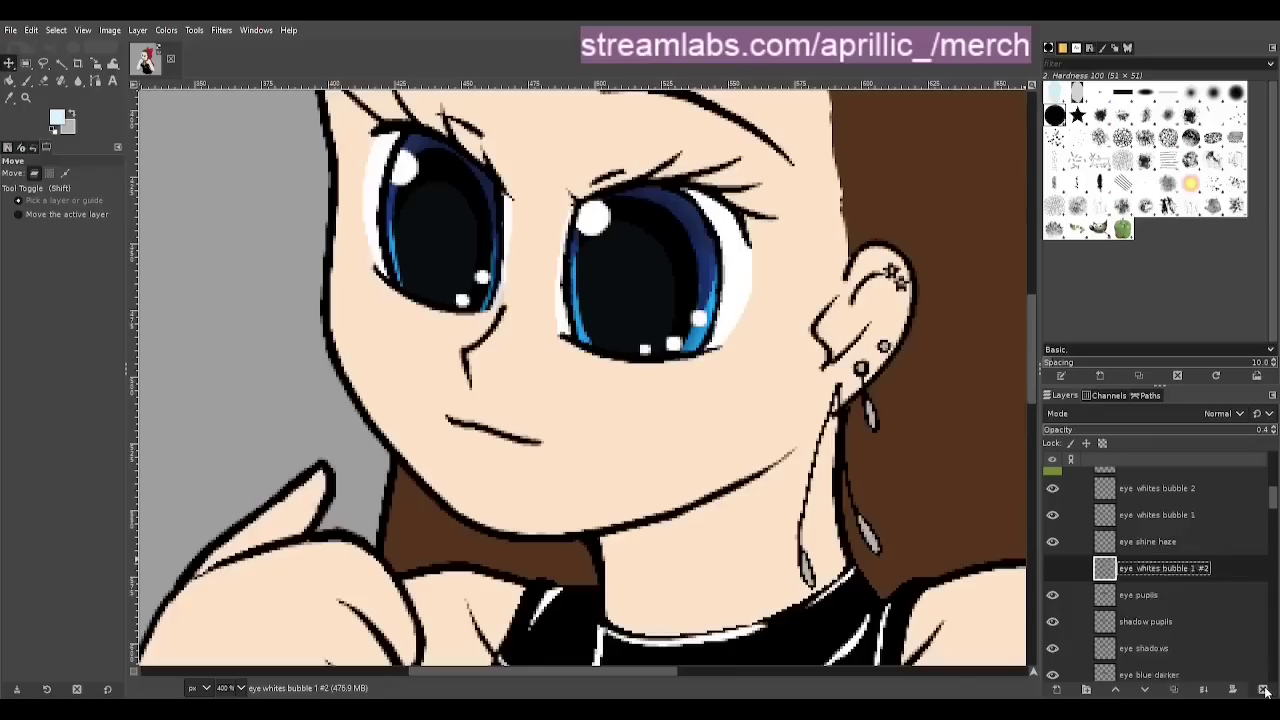
{"action": "left_click", "coordinate": [1265, 692]}
Copy the three small lower bubbles of the right eye from the eye whites bubble 2 layer into a new layer
{"action": "left_click", "coordinate": [1187, 490]}
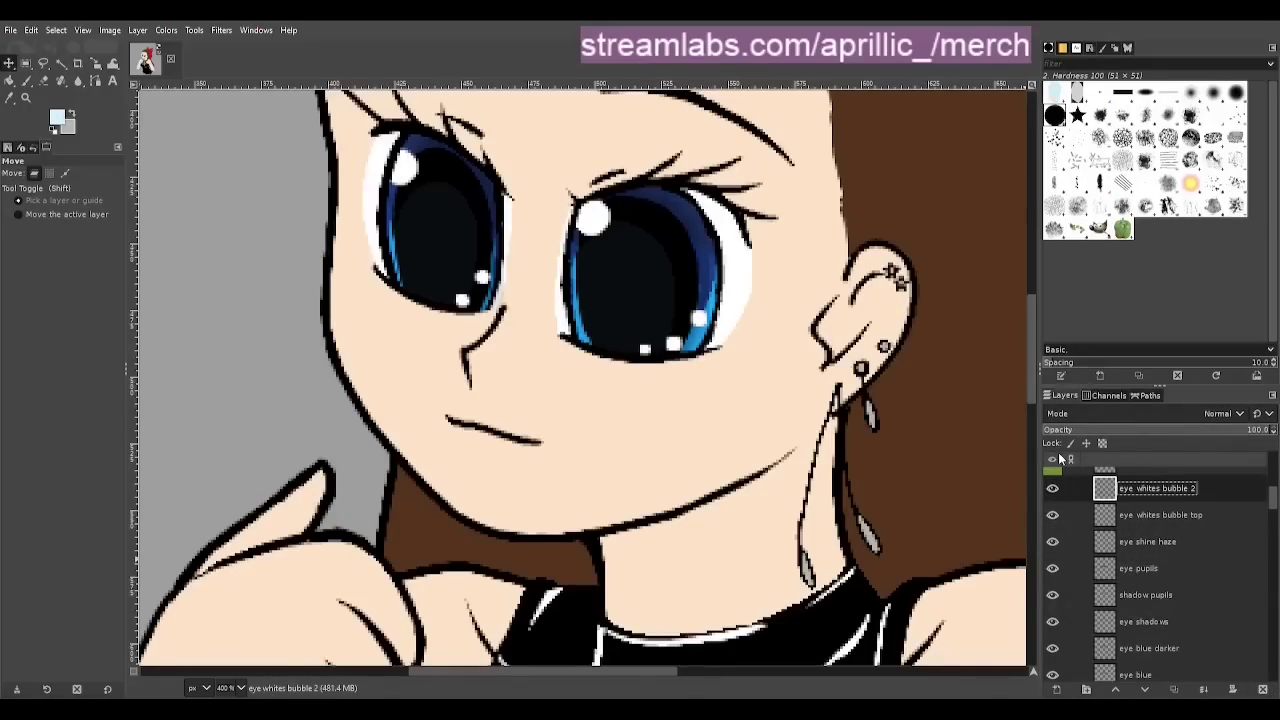
{"action": "key", "text": "r"}
{"action": "left_click_drag", "start_coordinate": [626, 300], "coordinate": [727, 368]}
{"action": "key", "text": "ctrl+c"}
{"action": "key", "text": "ctrl+v"}
{"action": "key", "text": "ctrl+shift+n"}
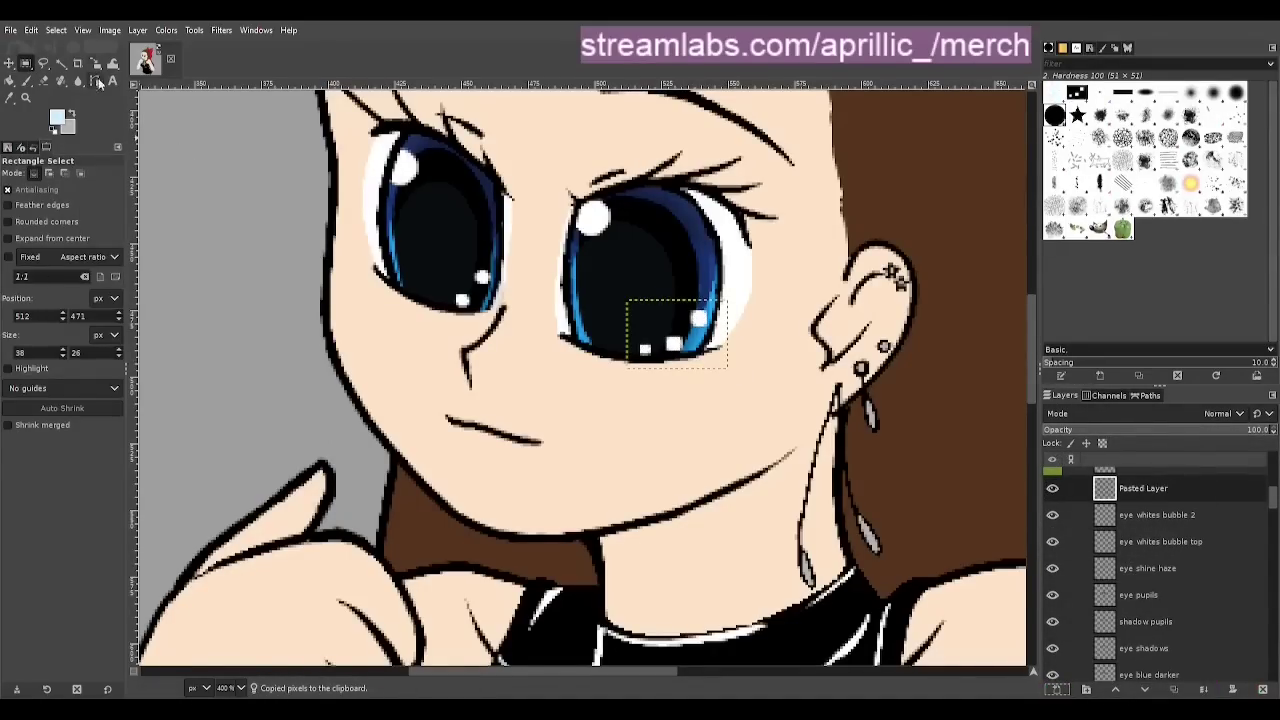
Try flipping the copied bubbles vertically and moving them to the upper right of the right iris
{"action": "left_click", "coordinate": [95, 63]}
{"action": "left_click", "coordinate": [35, 214]}
{"action": "left_click", "coordinate": [145, 232]}
{"action": "key", "text": "m"}
{"action": "left_click_drag", "start_coordinate": [676, 318], "coordinate": [683, 222]}
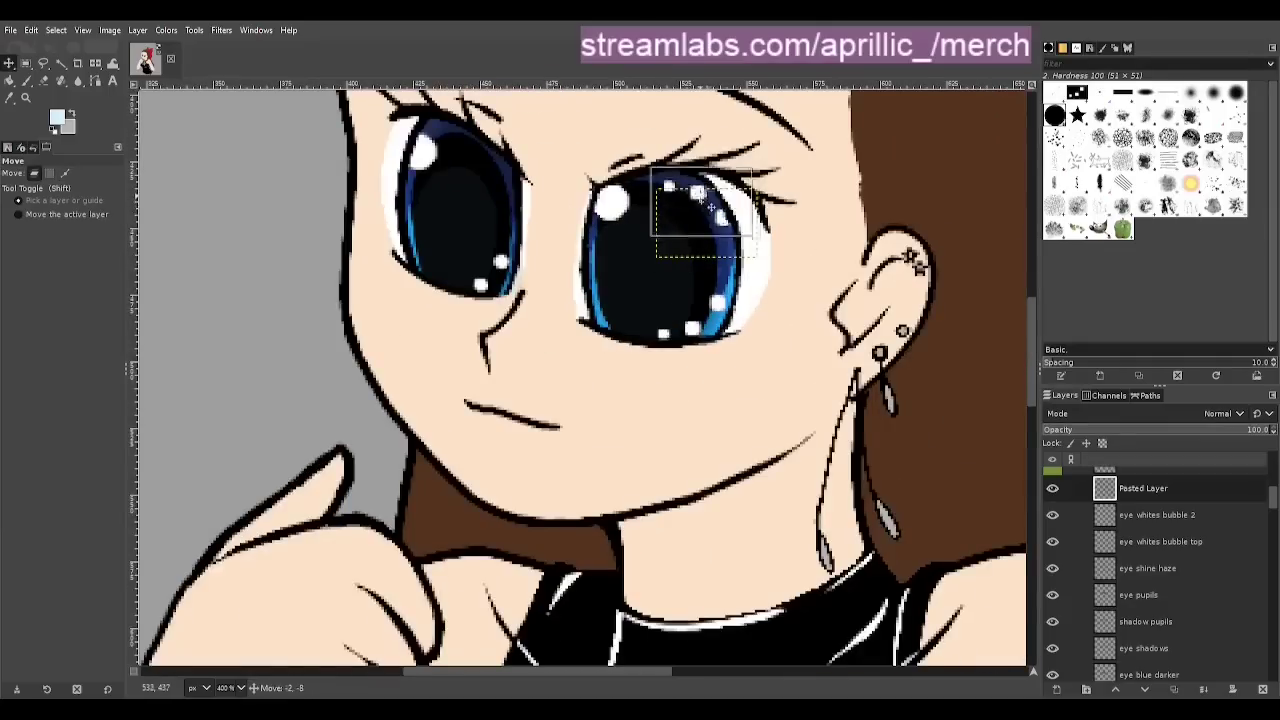
{"action": "key", "text": "ctrl+z"}
{"action": "key", "text": "ctrl+z"}
Try transforming the copied bubbles again and repositioning them along the right iris, with the original bubbles hidden for comparison
{"action": "left_click_drag", "start_coordinate": [692, 326], "coordinate": [726, 246]}
{"action": "right_click", "coordinate": [95, 63]}
{"action": "left_click", "coordinate": [108, 82]}
{"action": "key", "text": "Return"}
{"action": "key", "text": "m"}
{"action": "left_click_drag", "start_coordinate": [687, 189], "coordinate": [716, 266]}
{"action": "scroll", "coordinate": [624, 219], "scroll_direction": "down", "scroll_amount": 2}
{"action": "left_click", "coordinate": [1052, 515]}
Delete the pasted layer holding the copied bubbles
{"action": "scroll", "coordinate": [653, 209], "scroll_direction": "down", "scroll_amount": 1}
{"action": "left_click", "coordinate": [1152, 519]}
{"action": "left_click", "coordinate": [1145, 490]}
{"action": "scroll", "coordinate": [645, 205], "scroll_direction": "up", "scroll_amount": 3}
{"action": "key", "text": "shift+r"}
{"action": "key", "text": "m"}
{"action": "scroll", "coordinate": [640, 296], "scroll_direction": "down", "scroll_amount": 2}
{"action": "left_click", "coordinate": [1262, 689]}
Hide the eye whites bubble 2 layer and add a new layer named "eye whites bubble 1" above it
{"action": "scroll", "coordinate": [700, 330], "scroll_direction": "down", "scroll_amount": 4}
{"action": "left_click", "coordinate": [1052, 488]}
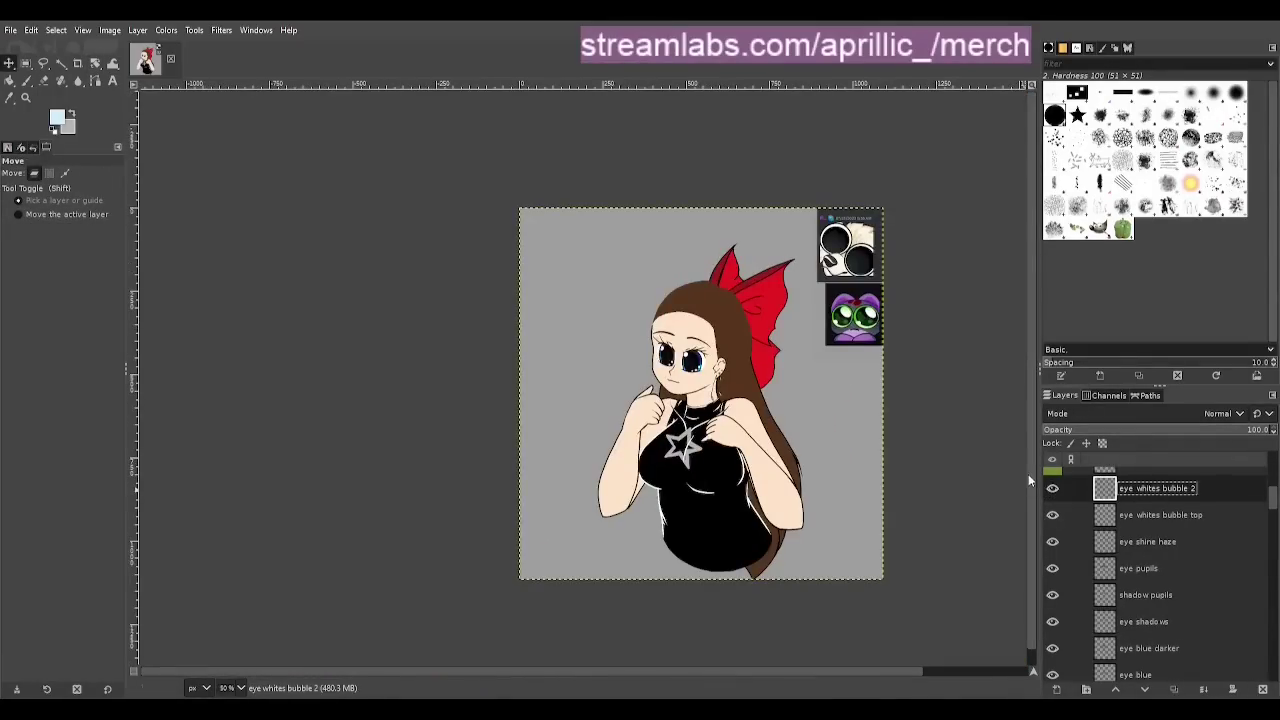
{"action": "left_click", "coordinate": [1052, 488]}
{"action": "scroll", "coordinate": [718, 400], "scroll_direction": "up", "scroll_amount": 3}
{"action": "scroll", "coordinate": [578, 345], "scroll_direction": "up", "scroll_amount": 3}
{"action": "left_click", "coordinate": [1057, 689]}
{"action": "type", "text": "eye whites bubble 1"}
{"action": "key", "text": "Return"}
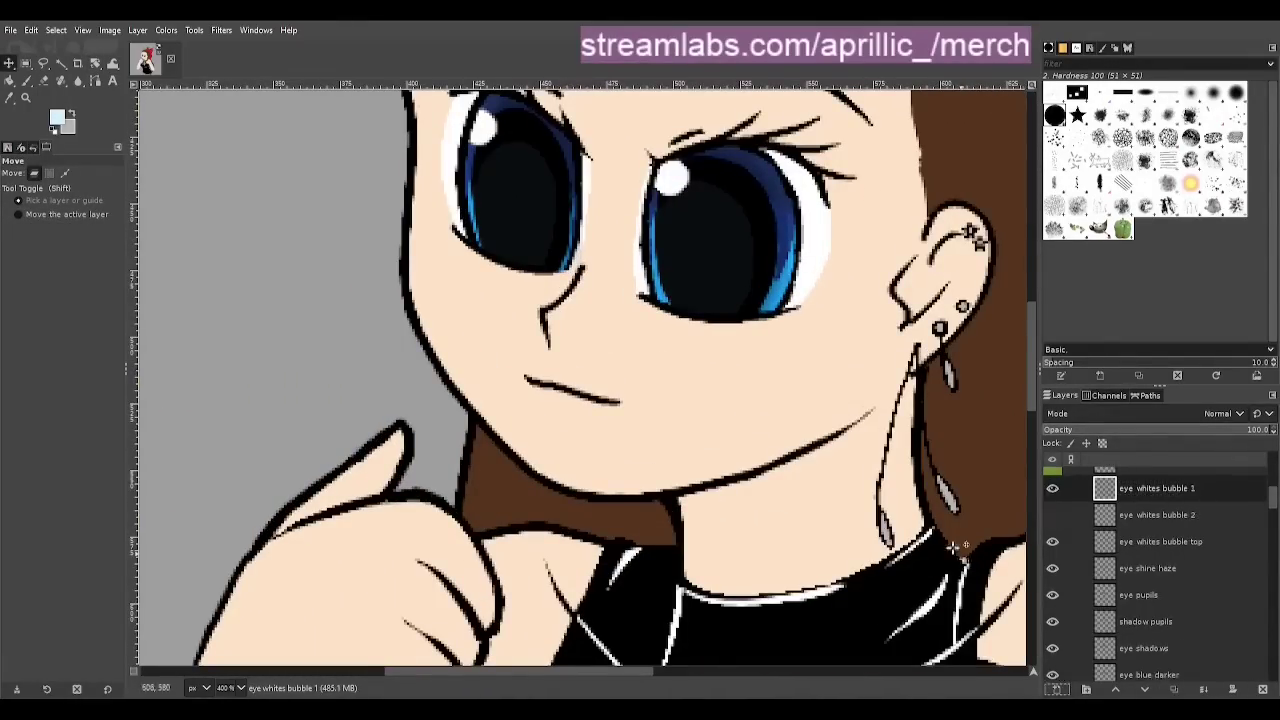
Toggle a layer higher in the stack and pick bright cyan from the canvas as the foreground colour
{"action": "scroll", "coordinate": [1150, 560], "scroll_direction": "up", "scroll_amount": 6}
{"action": "left_click", "coordinate": [1052, 480]}
{"action": "scroll", "coordinate": [788, 474], "scroll_direction": "down", "scroll_amount": 5}
{"action": "left_click_drag", "start_coordinate": [703, 671], "coordinate": [870, 672]}
{"action": "left_click", "coordinate": [9, 98]}
{"action": "left_click", "coordinate": [680, 254]}
{"action": "left_click", "coordinate": [1052, 480]}
{"action": "scroll", "coordinate": [1237, 508], "scroll_direction": "down", "scroll_amount": 6}
{"action": "key", "text": "m"}
Paint small cyan reflections on the lower left of both irises with a size 5 brush, undoing a stray stroke
{"action": "scroll", "coordinate": [569, 450], "scroll_direction": "up", "scroll_amount": 3}
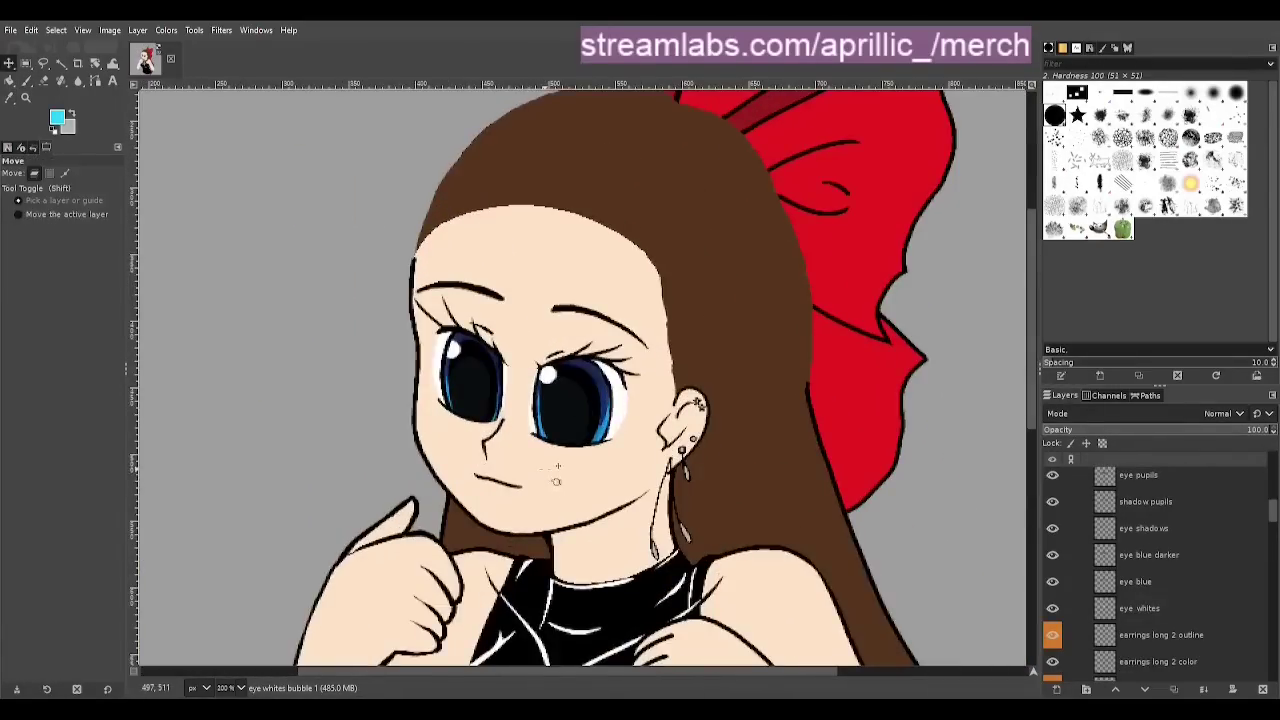
{"action": "key", "text": "p"}
{"action": "key", "text": "ctrl+z"}
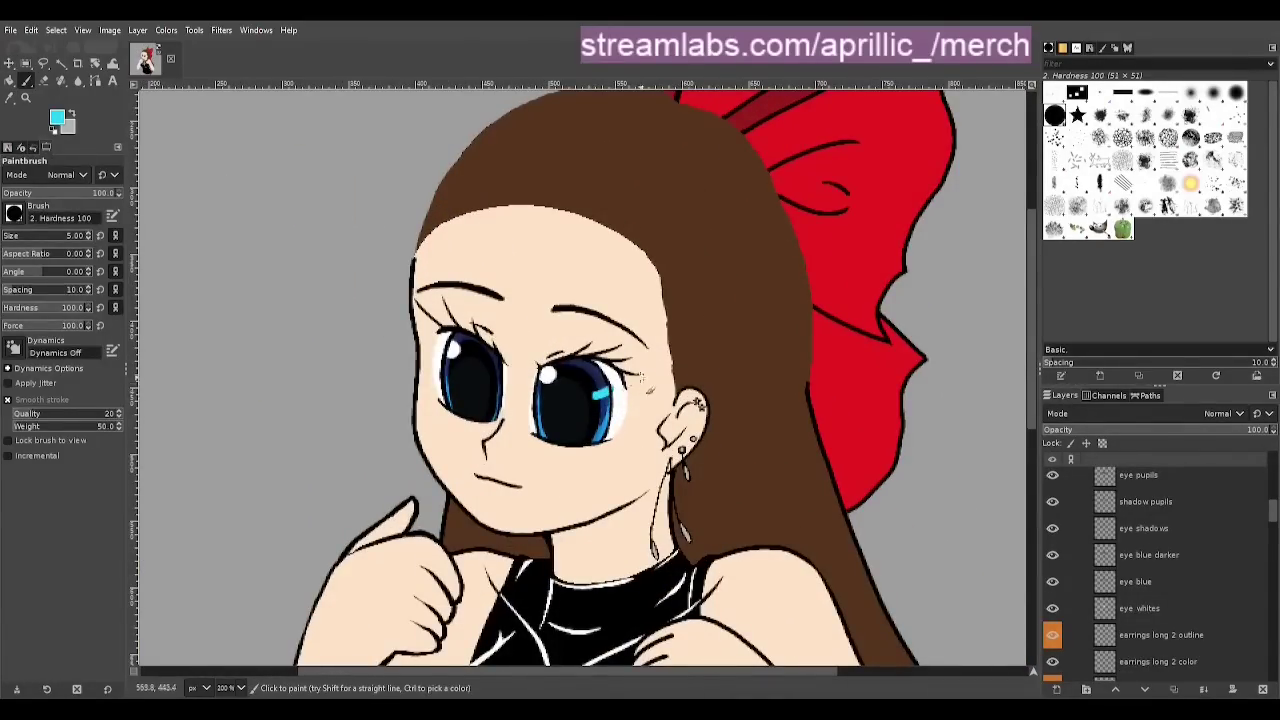
{"action": "left_click_drag", "start_coordinate": [438, 386], "coordinate": [464, 402]}
{"action": "key", "text": "m"}
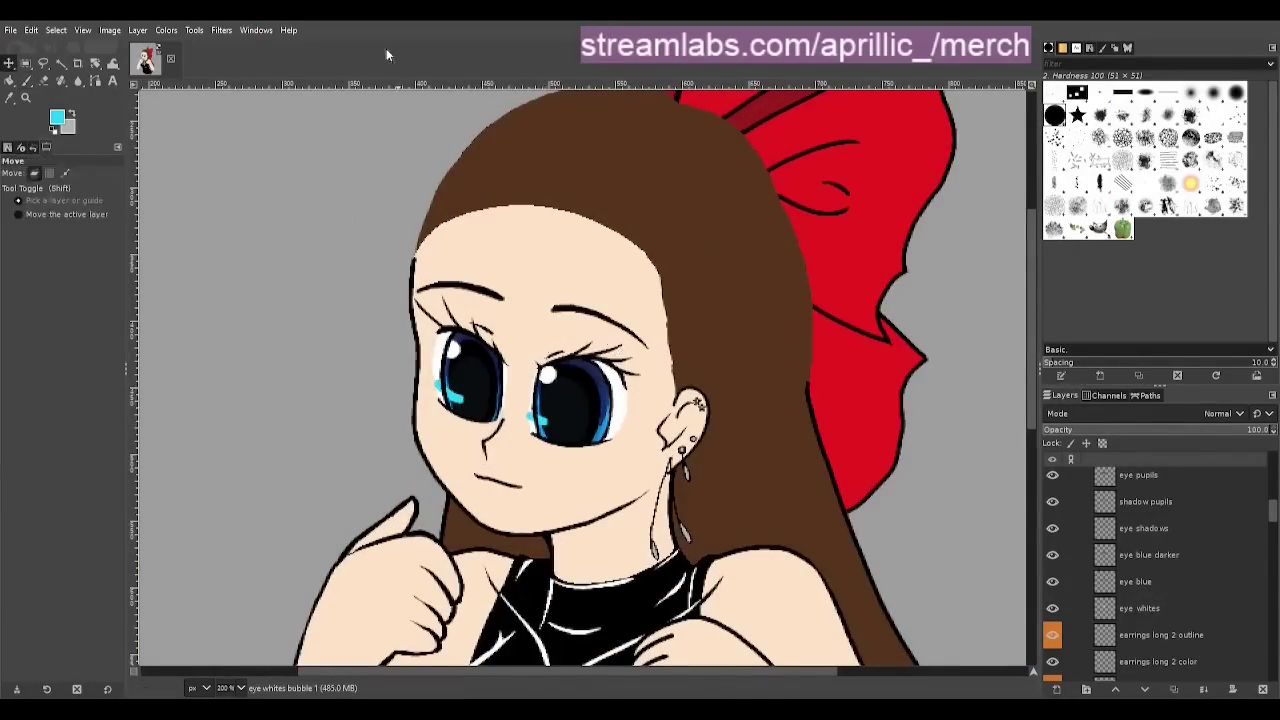
Trim the cyan reflections of both eyes into pointed flares with the size 7 eraser
{"action": "scroll", "coordinate": [538, 464], "scroll_direction": "up", "scroll_amount": 3}
{"action": "key", "text": "shift+e"}
{"action": "left_click_drag", "start_coordinate": [522, 330], "coordinate": [518, 350]}
{"action": "mouse_move", "coordinate": [262, 240]}
{"action": "left_mouse_down"}
{"action": "mouse_move", "coordinate": [266, 268]}
{"action": "mouse_move", "coordinate": [343, 305]}
{"action": "left_mouse_up"}
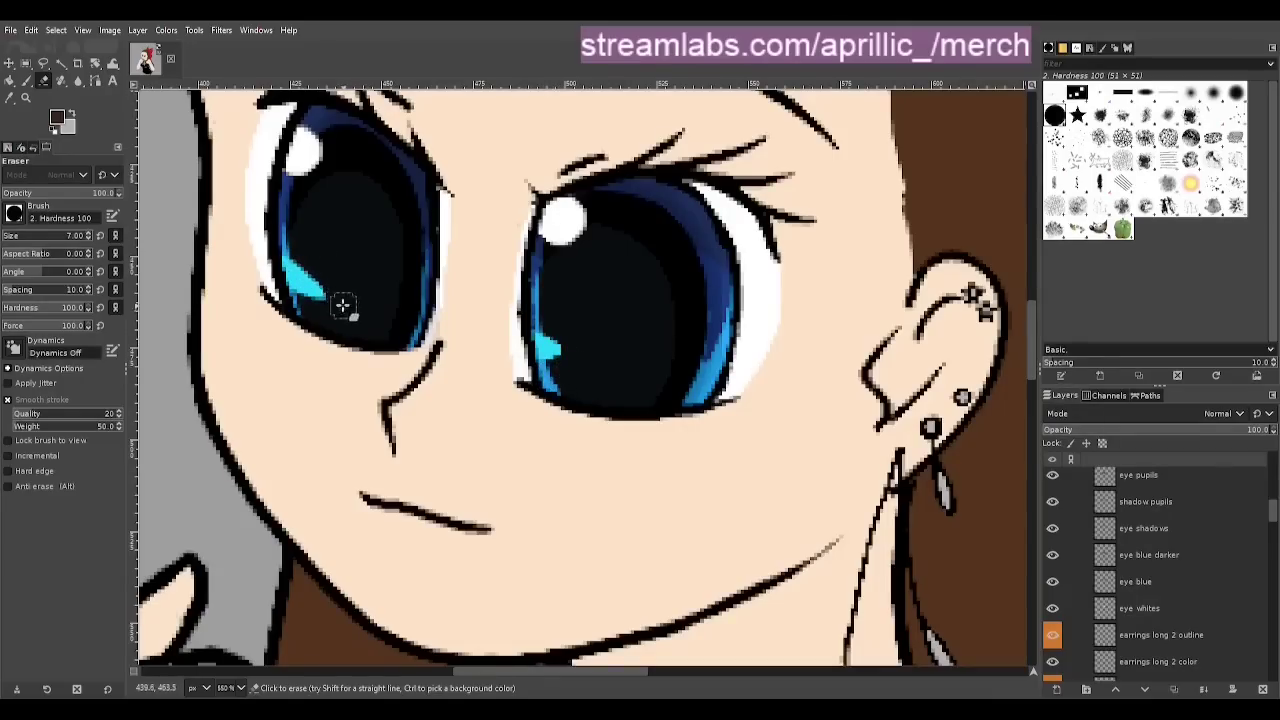
Try adding cyan flares to the lower right of both irises with the size 5 brush, shaping them with the eraser
{"action": "key", "text": "p"}
{"action": "left_click_drag", "start_coordinate": [672, 365], "coordinate": [740, 372]}
{"action": "key", "text": "ctrl+z"}
{"action": "left_click_drag", "start_coordinate": [401, 318], "coordinate": [434, 335]}
{"action": "key", "text": "shift+e"}
{"action": "key", "text": "d"}
{"action": "key", "text": "ctrl+z"}
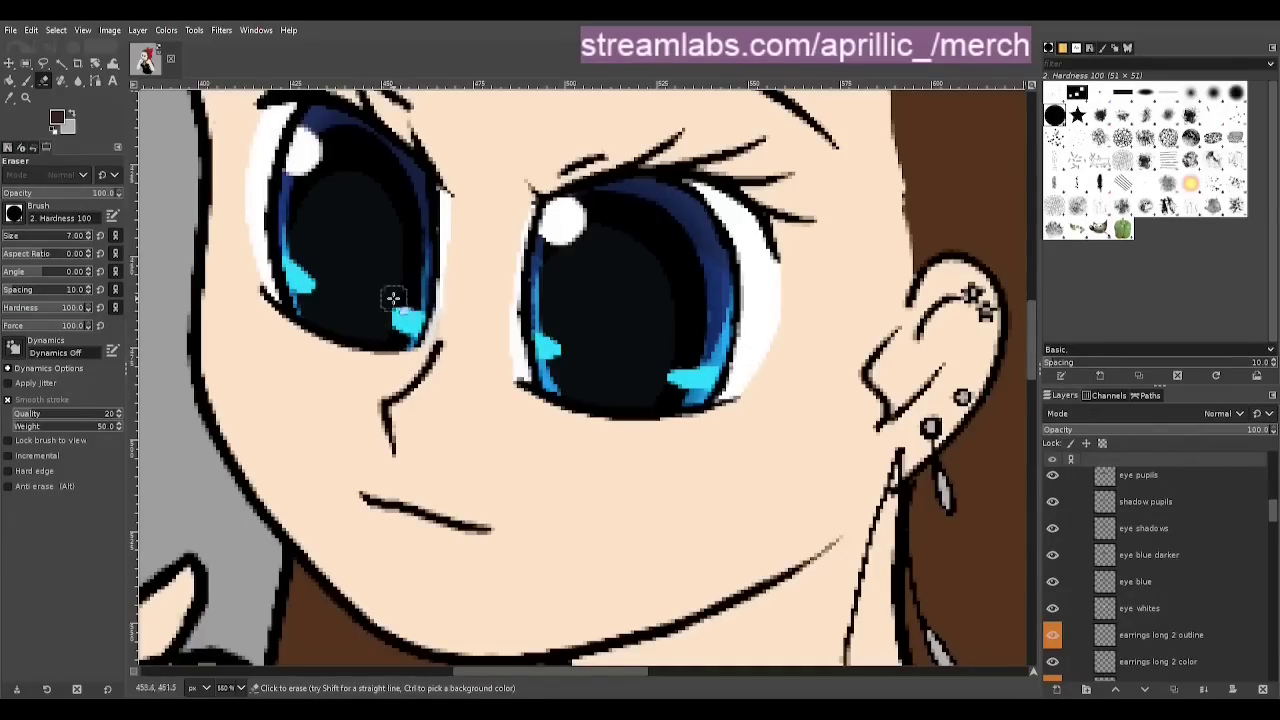
Try lowering the cyan flare layer's opacity to 10.3, and undo it
{"action": "key", "text": "m"}
{"action": "scroll", "coordinate": [672, 298], "scroll_direction": "down", "scroll_amount": 3}
{"action": "left_click_drag", "start_coordinate": [1178, 430], "coordinate": [1162, 434]}
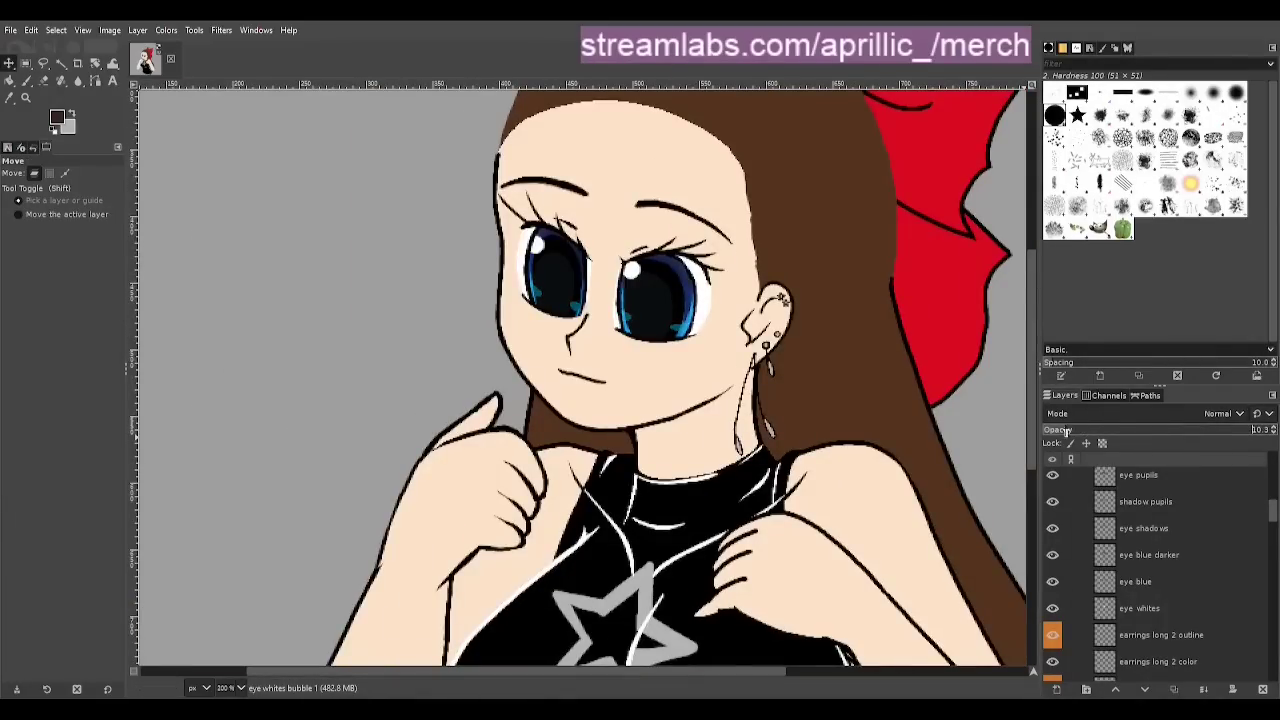
{"action": "key", "text": "ctrl+z"}
Erase the cyan flares from the lower right of both irises with the size 7 eraser
{"action": "scroll", "coordinate": [600, 352], "scroll_direction": "up", "scroll_amount": 3}
{"action": "left_click_drag", "start_coordinate": [779, 276], "coordinate": [773, 246]}
{"action": "key", "text": "shift+e"}
{"action": "left_click_drag", "start_coordinate": [760, 262], "coordinate": [773, 246]}
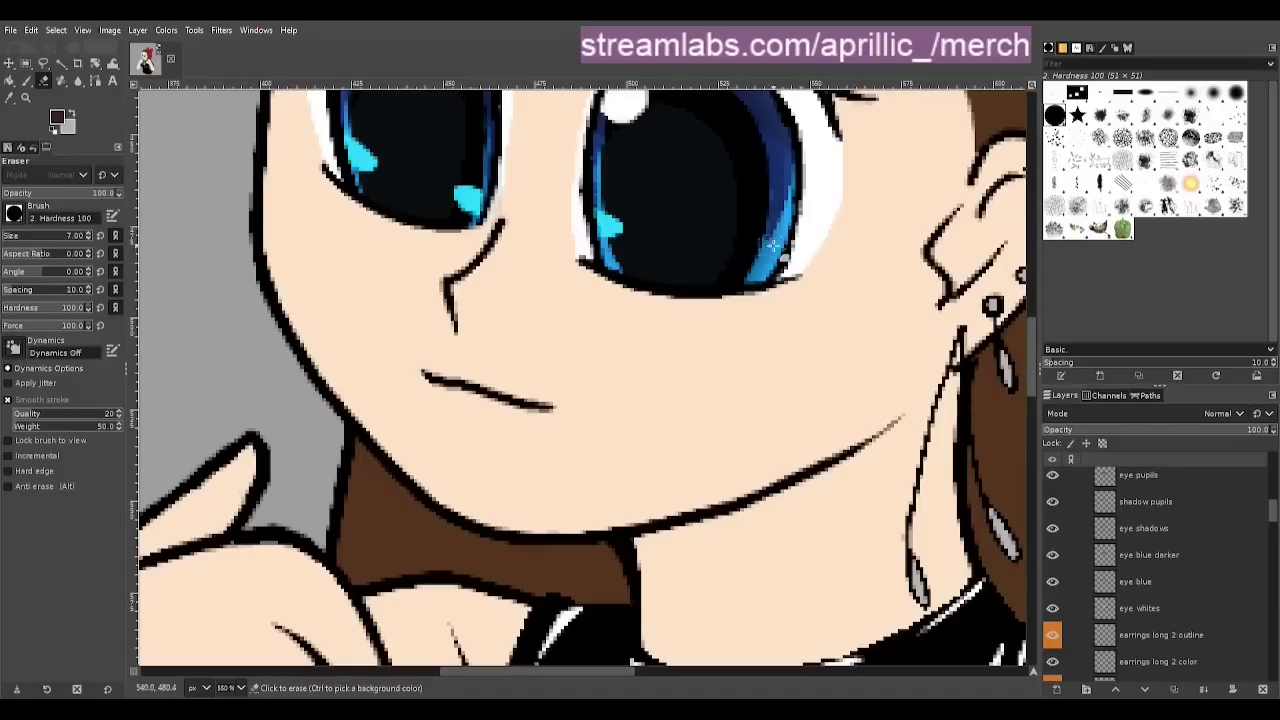
{"action": "left_click_drag", "start_coordinate": [474, 192], "coordinate": [464, 208]}
Erase and repaint the cyan reflections on the lower left of both irises as taller patches with the size 5 brush
{"action": "key", "text": "m"}
{"action": "scroll", "coordinate": [665, 230], "scroll_direction": "down", "scroll_amount": 2}
{"action": "scroll", "coordinate": [674, 280], "scroll_direction": "up", "scroll_amount": 2}
{"action": "key", "text": "shift+e"}
{"action": "left_click_drag", "start_coordinate": [325, 215], "coordinate": [346, 240]}
{"action": "key", "text": "p"}
{"action": "left_click_drag", "start_coordinate": [578, 262], "coordinate": [581, 316]}
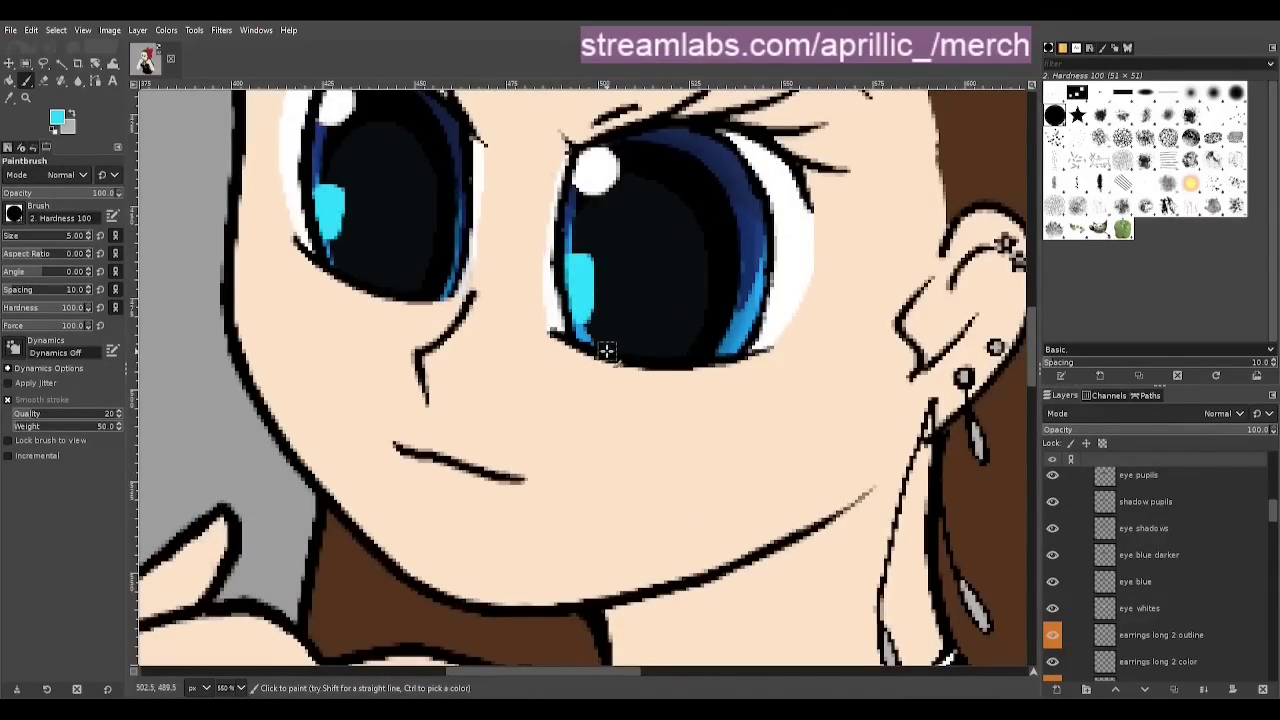
Round both cyan patches into narrow ovals with the size 7 eraser
{"action": "key", "text": "shift+e"}
{"action": "left_click_drag", "start_coordinate": [604, 345], "coordinate": [606, 325]}
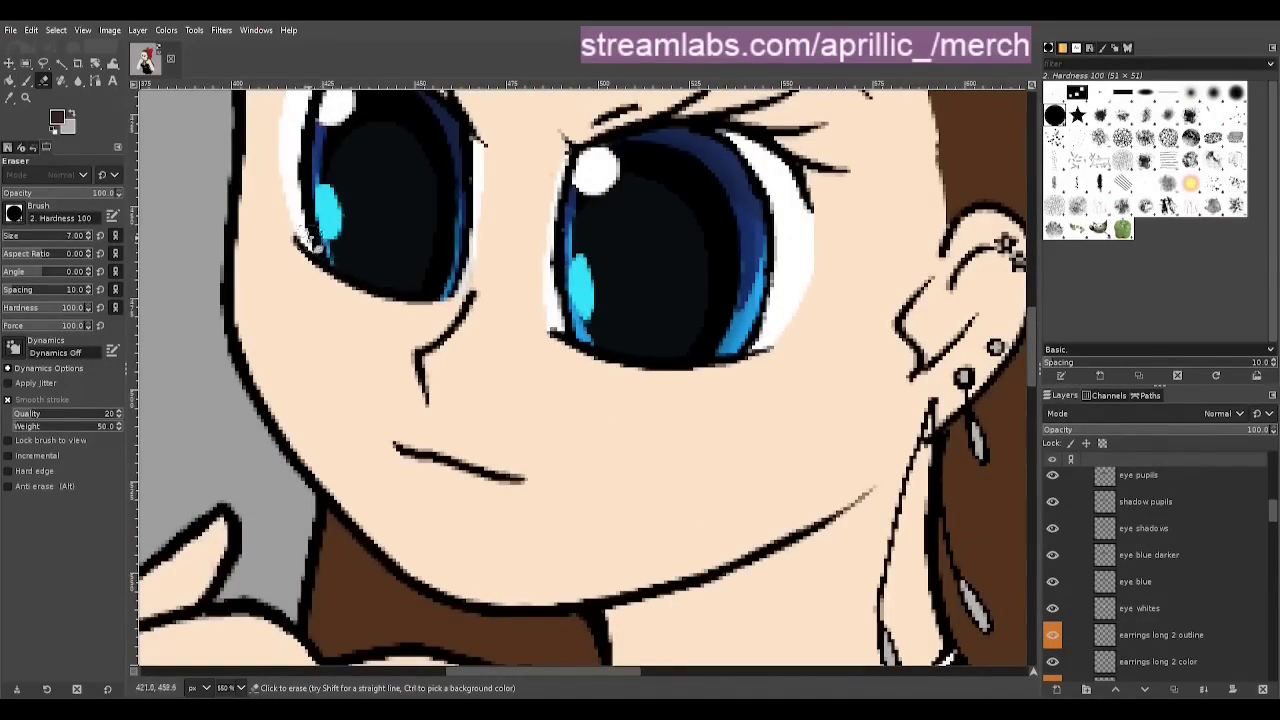
{"action": "key", "text": "m"}
{"action": "scroll", "coordinate": [595, 424], "scroll_direction": "down", "scroll_amount": 4}
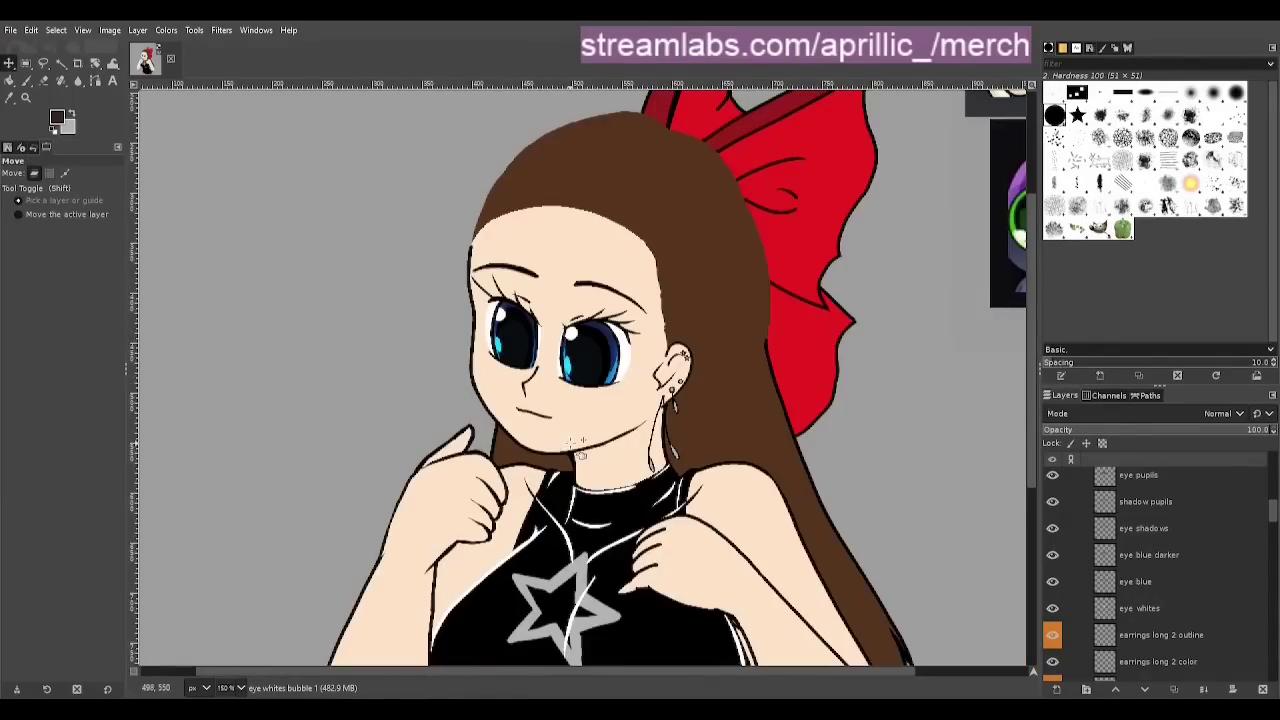
Try moving the cyan reflections from the lower left to the lower right of both irises
{"action": "left_click", "coordinate": [60, 66]}
{"action": "key", "text": "ctrl+x"}
{"action": "key", "text": "ctrl+v"}
{"action": "key", "text": "m"}
{"action": "left_click_drag", "start_coordinate": [567, 365], "coordinate": [605, 375]}
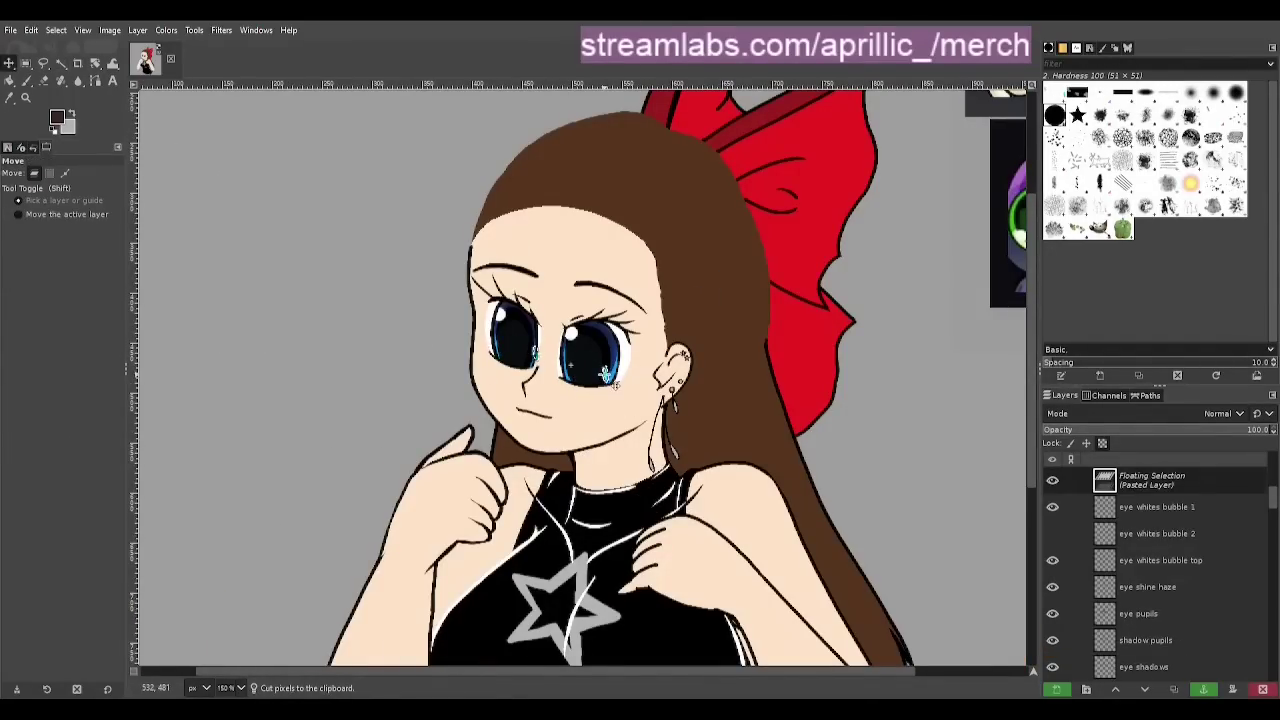
{"action": "key", "text": "ctrl+h"}
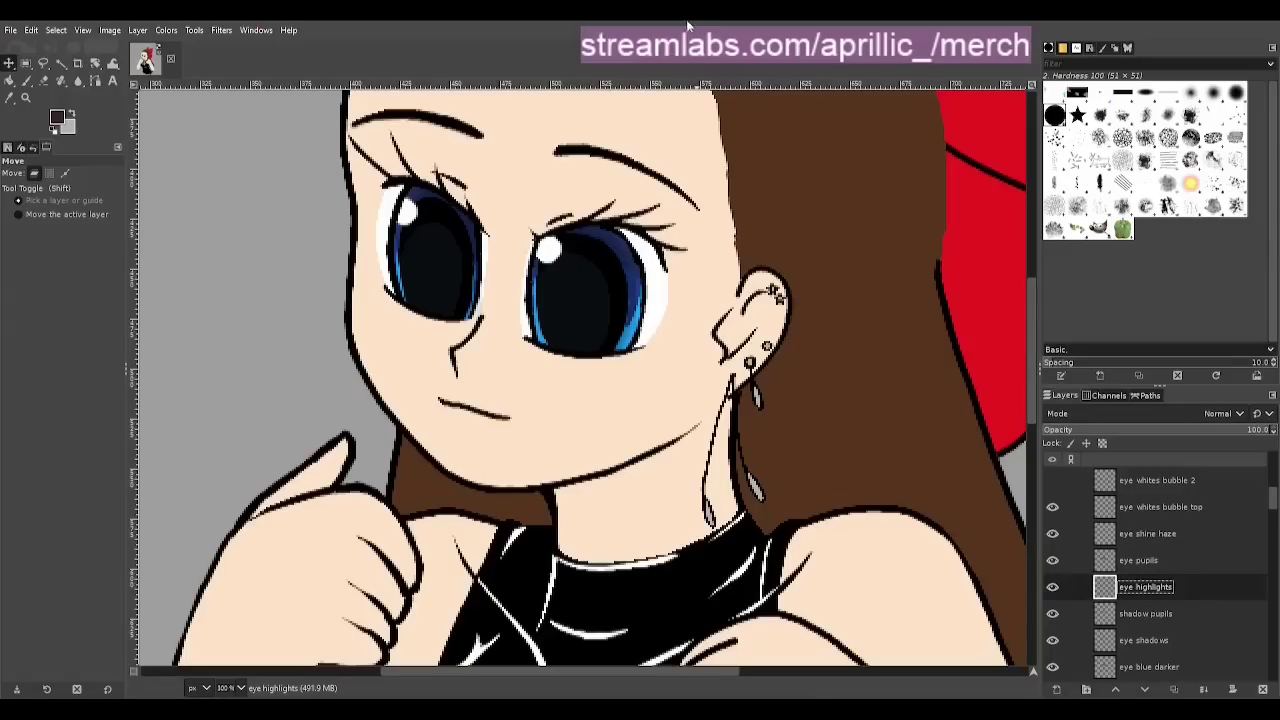
Paint small cyan reflections at the lower right of both irises on an "eye highlights" layer below eye pupils, using the size 5 brush
{"action": "key", "text": "p"}
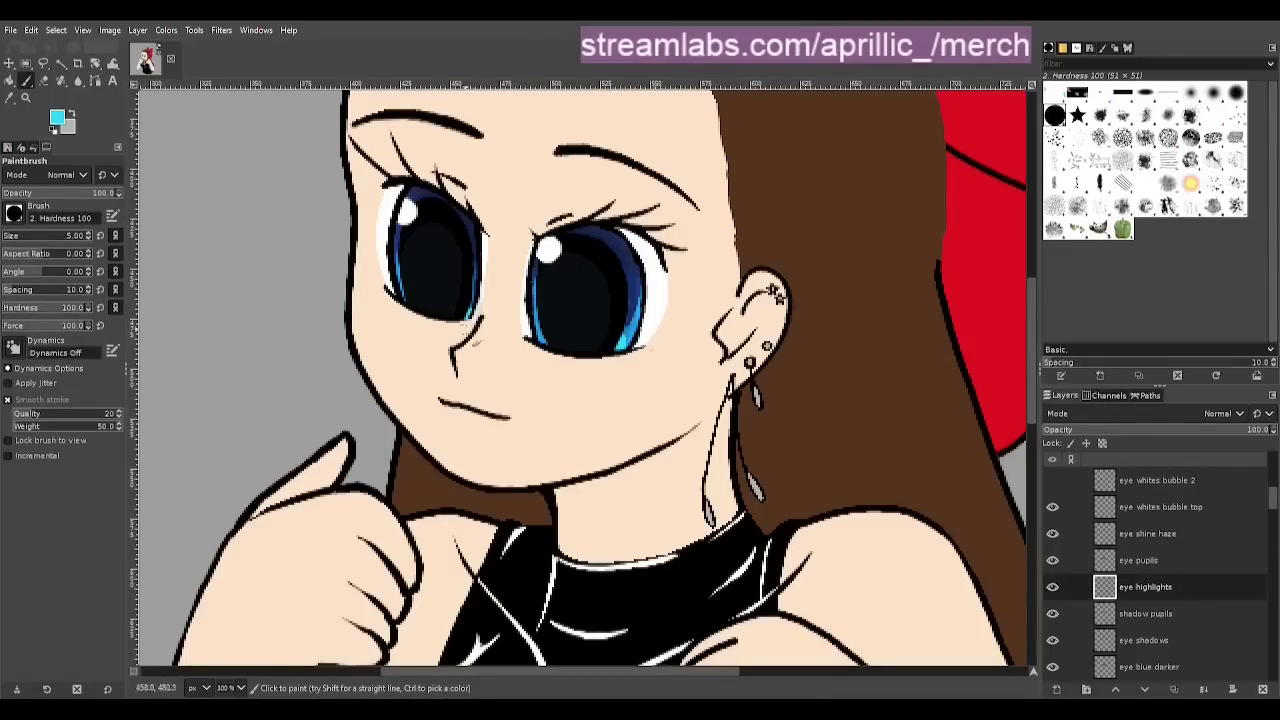
{"action": "key", "text": "m"}
{"action": "scroll", "coordinate": [541, 221], "scroll_direction": "down", "scroll_amount": 5}
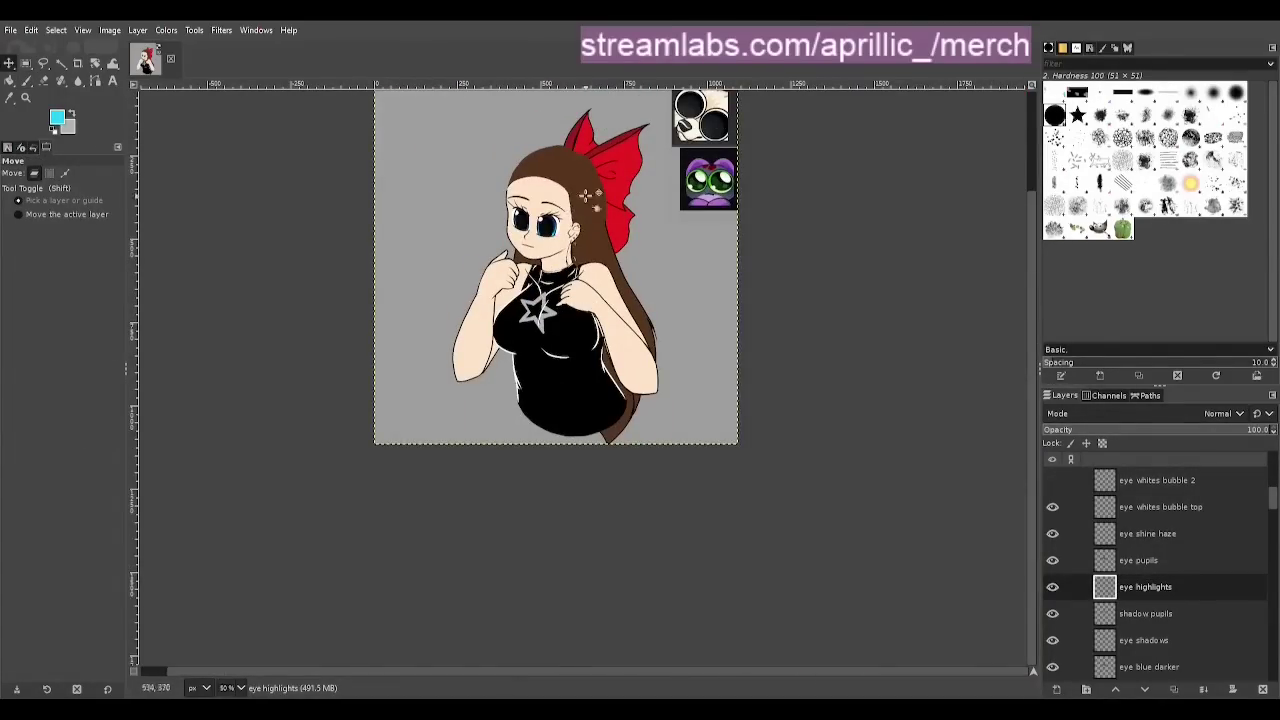
Show the hair fringe color and hair outline layers, and move the outlines face layer above hair fringe color
{"action": "scroll", "coordinate": [1075, 560], "scroll_direction": "up", "scroll_amount": 7}
{"action": "left_click", "coordinate": [1052, 566]}
{"action": "left_click", "coordinate": [1052, 540]}
{"action": "scroll", "coordinate": [470, 262], "scroll_direction": "up", "scroll_amount": 2}
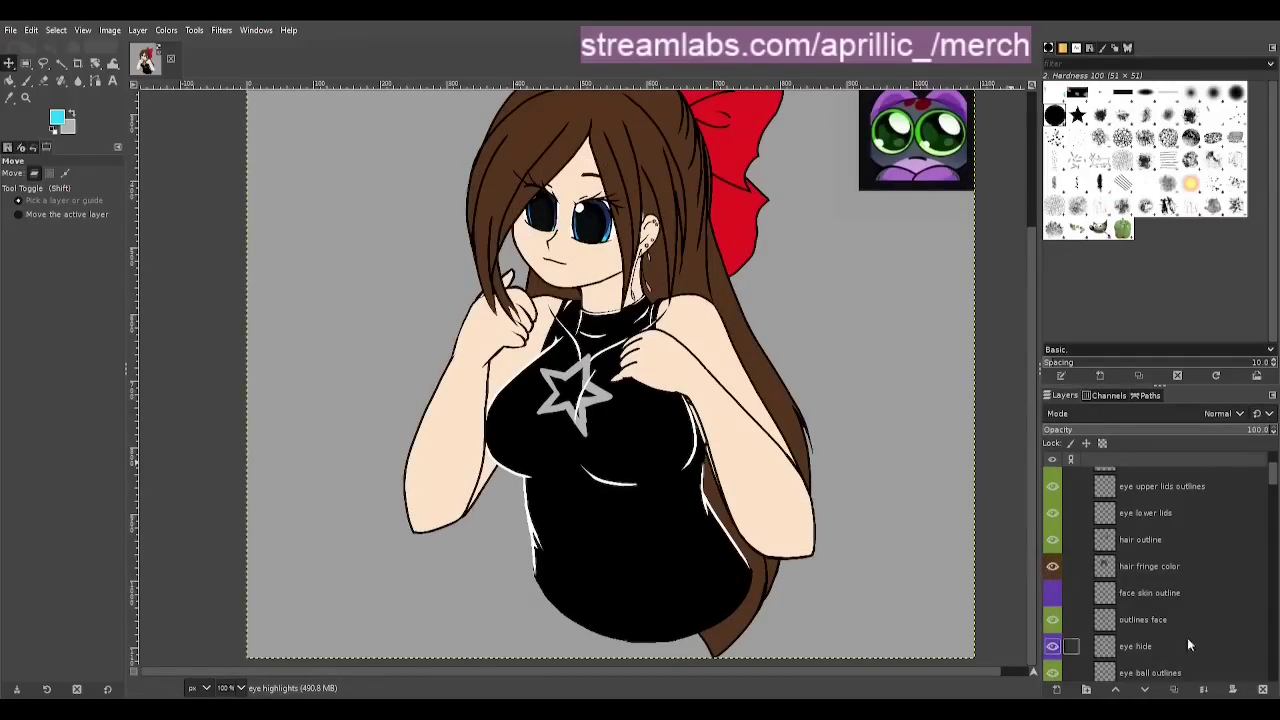
{"action": "left_click_drag", "start_coordinate": [1196, 614], "coordinate": [1150, 562]}
{"action": "scroll", "coordinate": [679, 458], "scroll_direction": "down", "scroll_amount": 1}
{"action": "scroll", "coordinate": [679, 458], "scroll_direction": "up", "scroll_amount": 2}
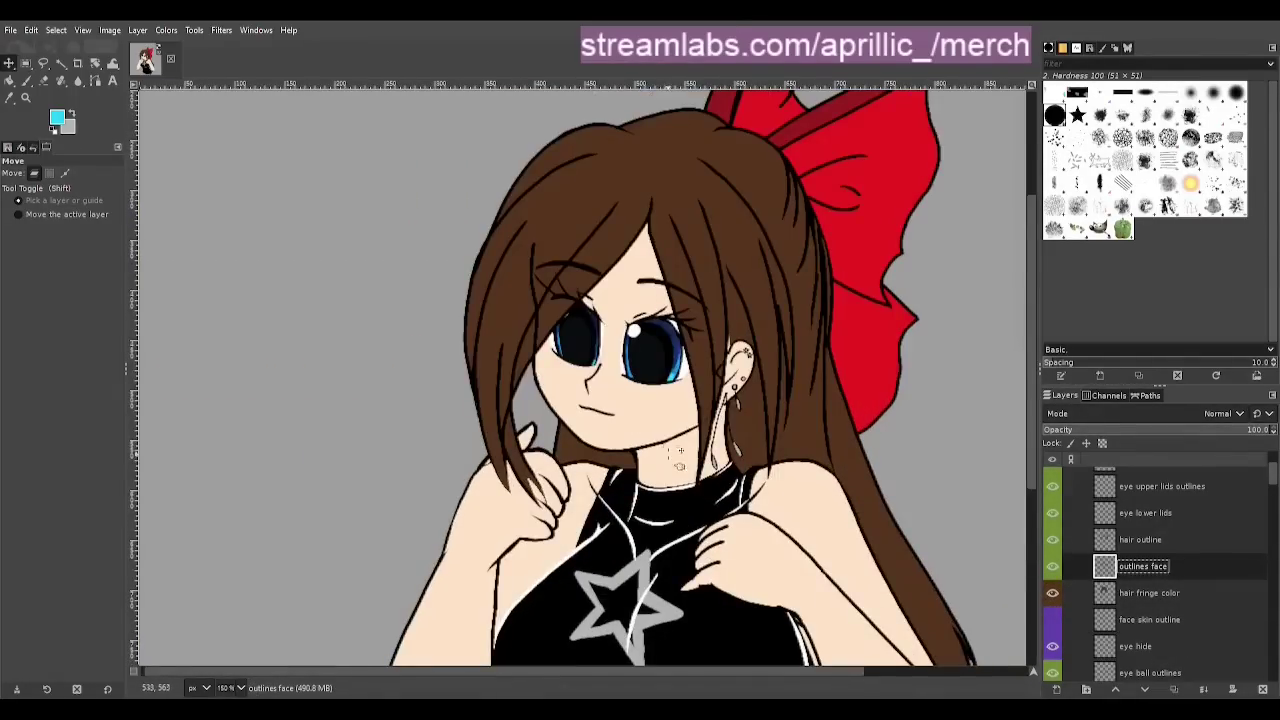
Try raising the eye hide and eye ball outlines layers around hair fringe color, and restore their original order
{"action": "scroll", "coordinate": [1170, 560], "scroll_direction": "down", "scroll_amount": 1}
{"action": "left_click_drag", "start_coordinate": [1196, 644], "coordinate": [1179, 545]}
{"action": "scroll", "coordinate": [1179, 548], "scroll_direction": "down", "scroll_amount": 1}
{"action": "left_click_drag", "start_coordinate": [1170, 665], "coordinate": [1191, 622]}
{"action": "left_click_drag", "start_coordinate": [1170, 531], "coordinate": [1195, 648]}
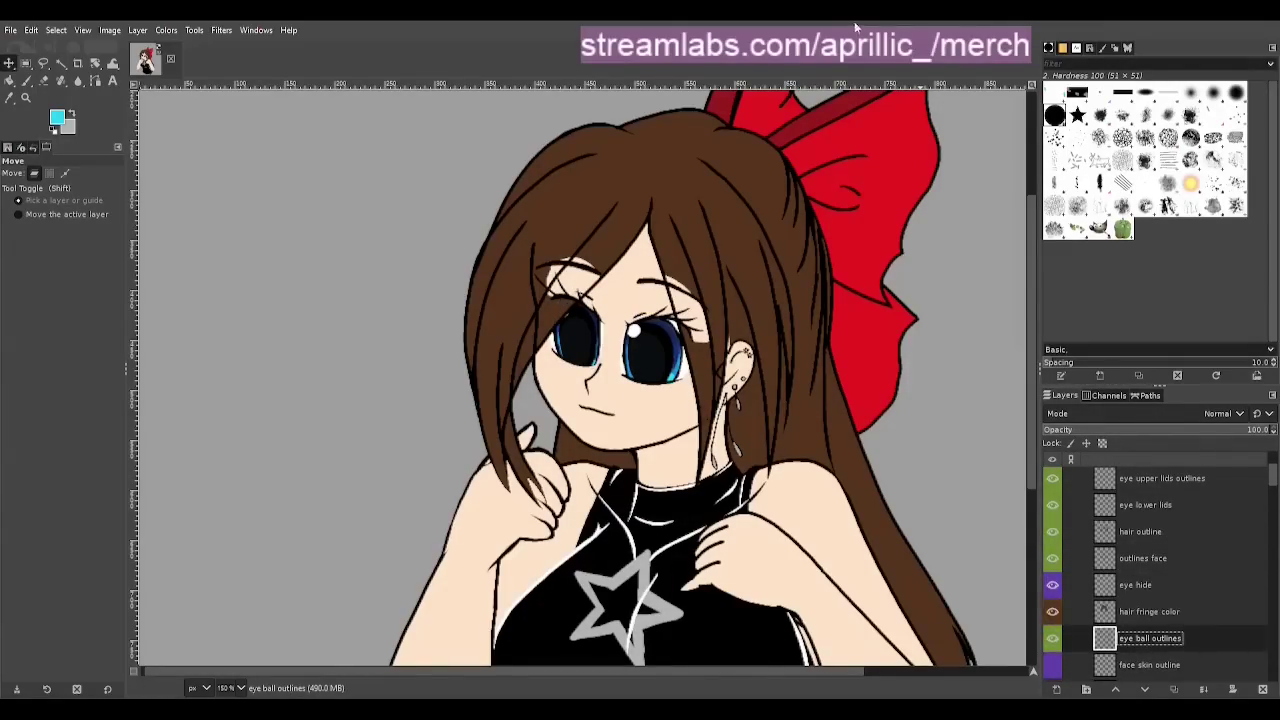
{"action": "left_click_drag", "start_coordinate": [1180, 585], "coordinate": [1190, 672]}
{"action": "left_click_drag", "start_coordinate": [1180, 611], "coordinate": [1190, 672]}
Save the drawing, duplicate the eye ball outlines layer and place the copy directly above hair fringe color
{"action": "key", "text": "ctrl+s"}
{"action": "scroll", "coordinate": [623, 291], "scroll_direction": "down", "scroll_amount": 1}
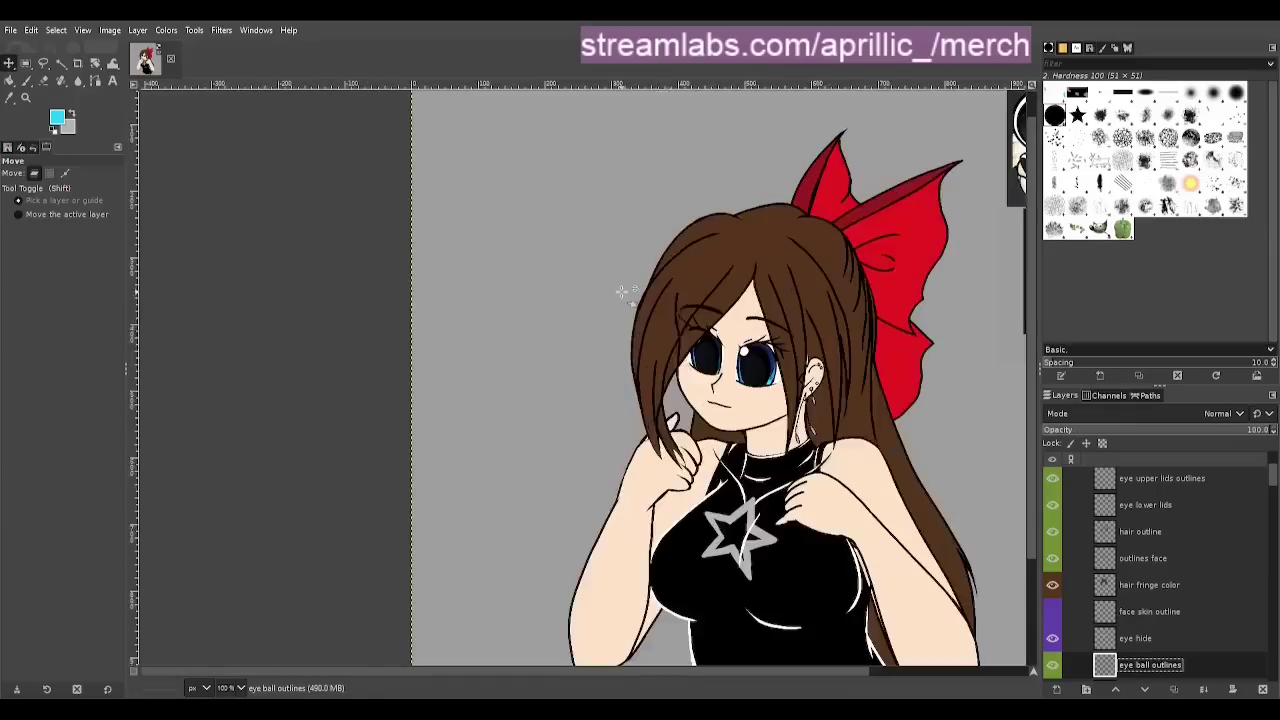
{"action": "scroll", "coordinate": [752, 398], "scroll_direction": "up", "scroll_amount": 2}
{"action": "left_click_drag", "start_coordinate": [1160, 665], "coordinate": [1172, 629]}
{"action": "scroll", "coordinate": [943, 408], "scroll_direction": "up", "scroll_amount": 1}
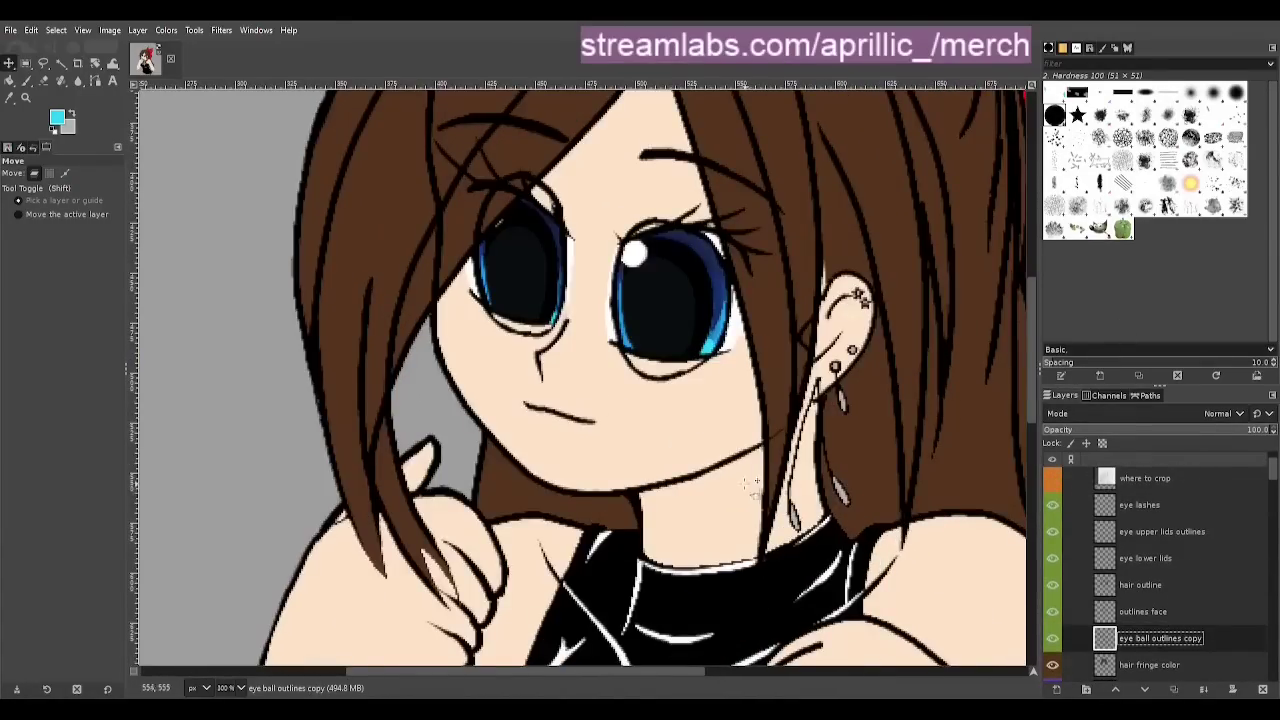
Erase the lower arcs below both eyes from the eye ball outlines copy with the size 7 eraser, and save the drawing
{"action": "key", "text": "shift+e"}
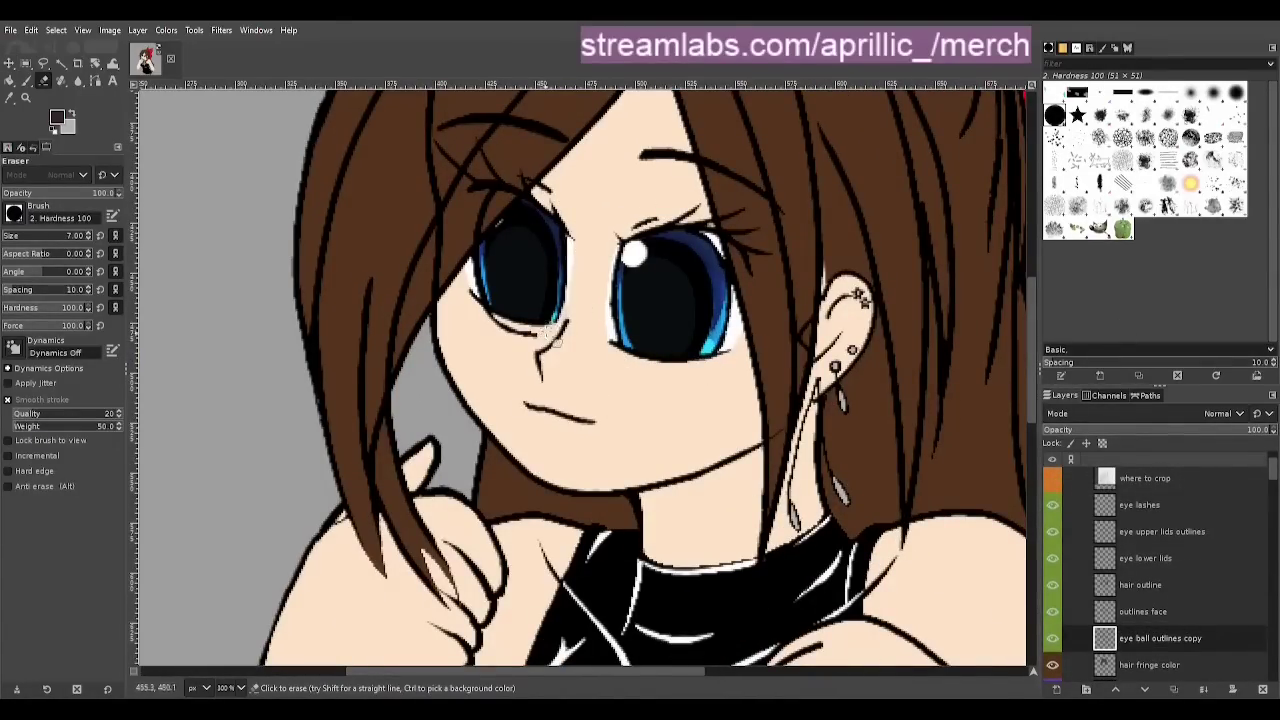
{"action": "key", "text": "ctrl+s"}
{"action": "key", "text": "m"}
{"action": "scroll", "coordinate": [499, 253], "scroll_direction": "down", "scroll_amount": 4}
{"action": "scroll", "coordinate": [460, 250], "scroll_direction": "up", "scroll_amount": 2}
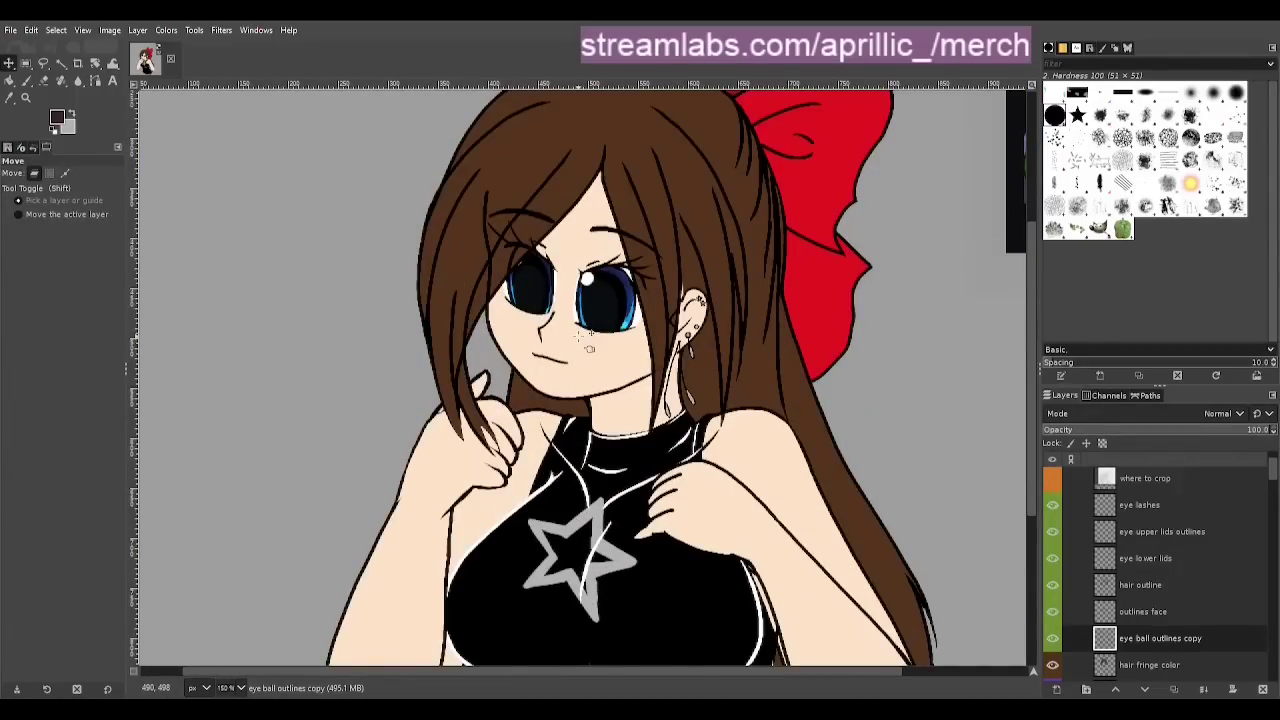
{"action": "scroll", "coordinate": [581, 334], "scroll_direction": "down", "scroll_amount": 3}
{"action": "scroll", "coordinate": [585, 340], "scroll_direction": "up", "scroll_amount": 3}
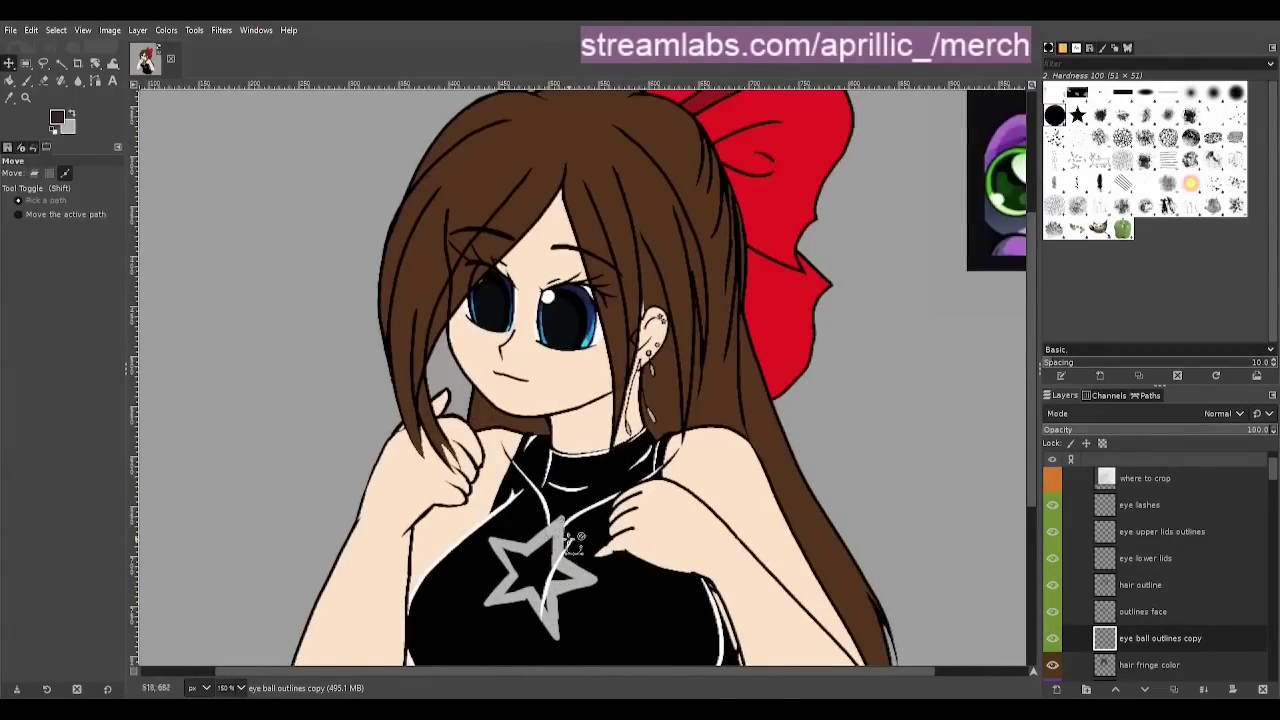
Hide the right arm, right arm skin, left arm outline and left arm skin layers
{"action": "scroll", "coordinate": [594, 346], "scroll_direction": "down", "scroll_amount": 1}
{"action": "scroll", "coordinate": [1150, 605], "scroll_direction": "down", "scroll_amount": 5}
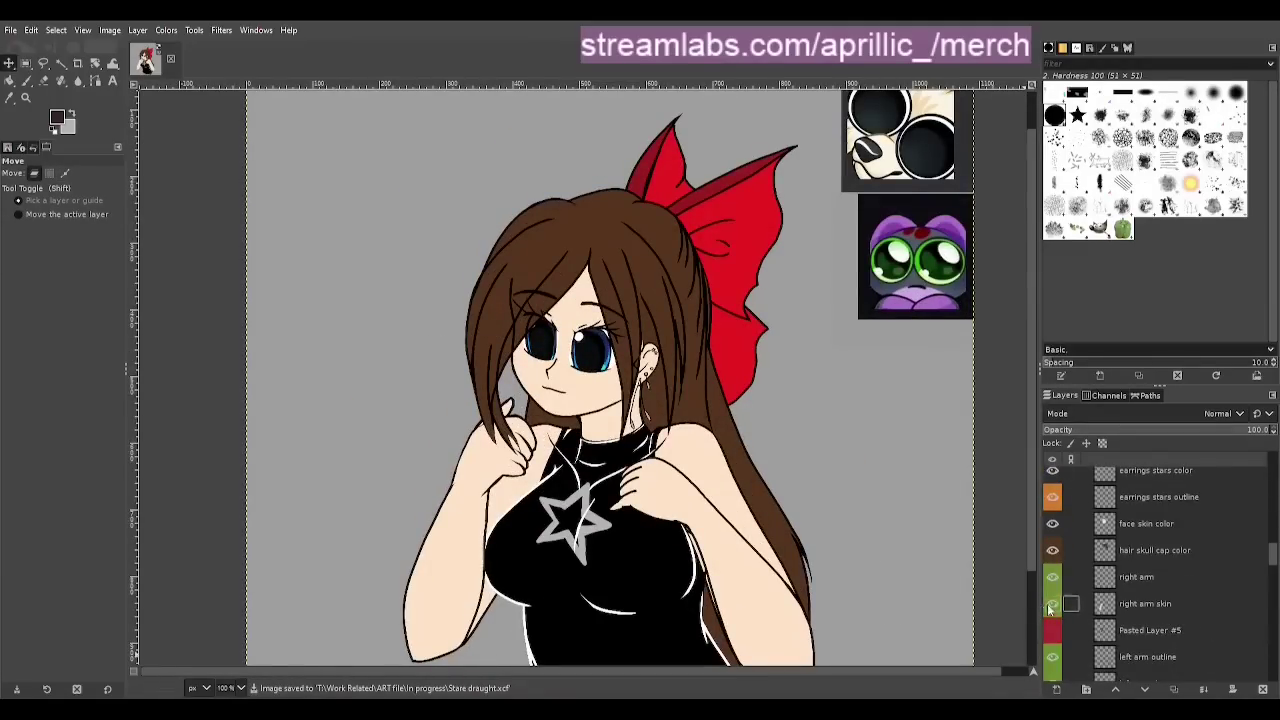
{"action": "left_click", "coordinate": [1051, 577]}
{"action": "scroll", "coordinate": [1050, 572], "scroll_direction": "down", "scroll_amount": 3}
{"action": "left_click", "coordinate": [1052, 566]}
{"action": "left_click", "coordinate": [1053, 593]}
{"action": "scroll", "coordinate": [1166, 612], "scroll_direction": "up", "scroll_amount": 20}
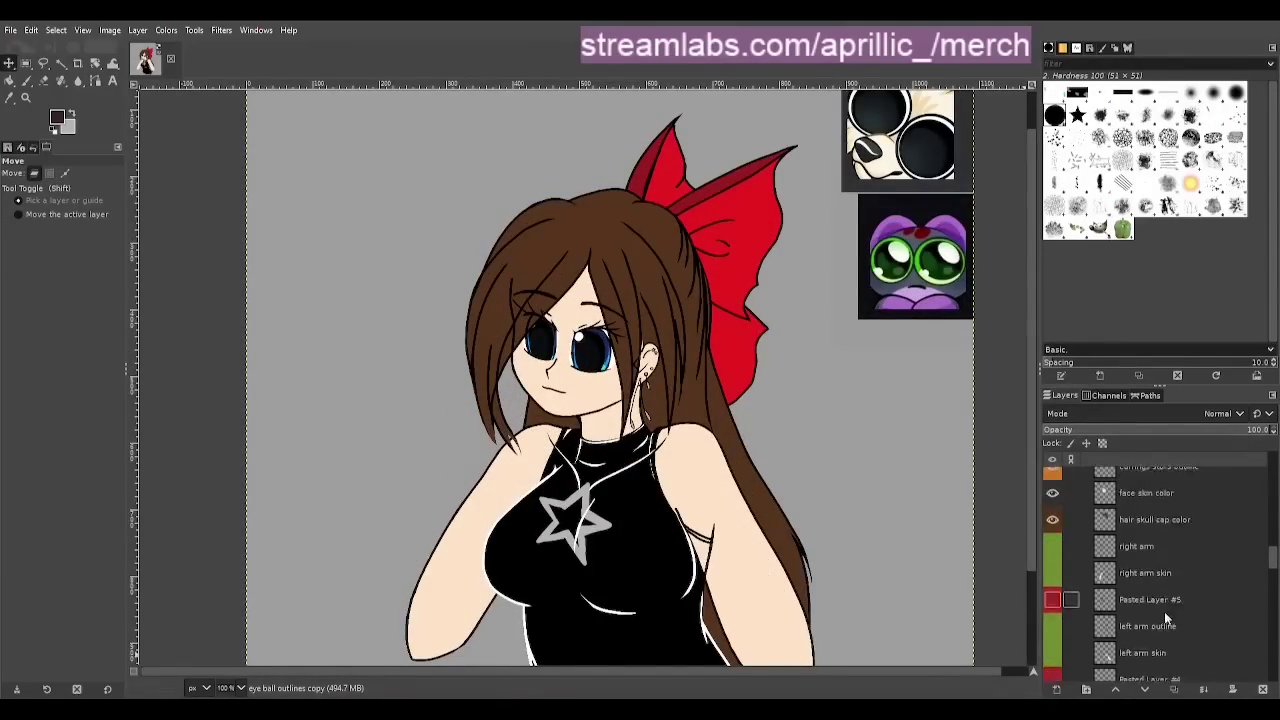
Copy the left eye's white bubble from the eye whites bubble top layer onto a pasted layer above hair fringe color
{"action": "scroll", "coordinate": [1168, 566], "scroll_direction": "down", "scroll_amount": 1}
{"action": "left_click", "coordinate": [1052, 586]}
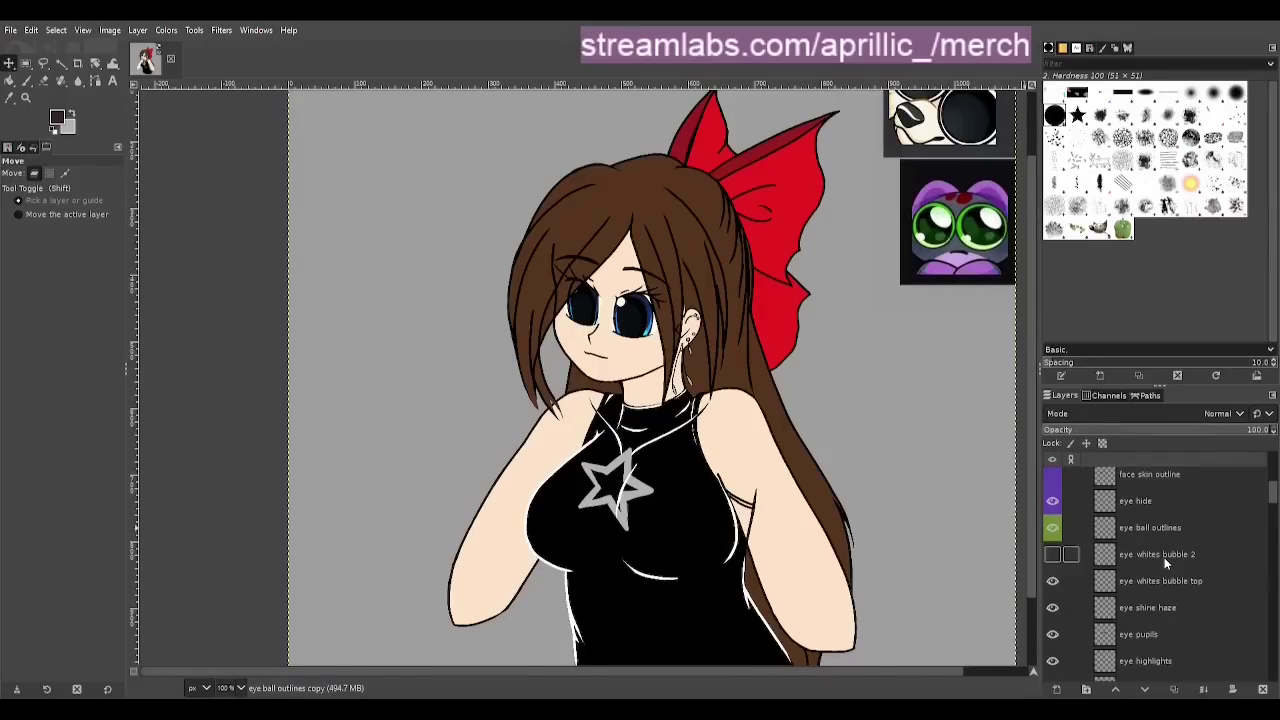
{"action": "left_click", "coordinate": [1235, 618]}
{"action": "key", "text": "r"}
{"action": "left_click_drag", "start_coordinate": [560, 277], "coordinate": [586, 303]}
{"action": "key", "text": "u"}
{"action": "scroll", "coordinate": [572, 293], "scroll_direction": "up", "scroll_amount": 2}
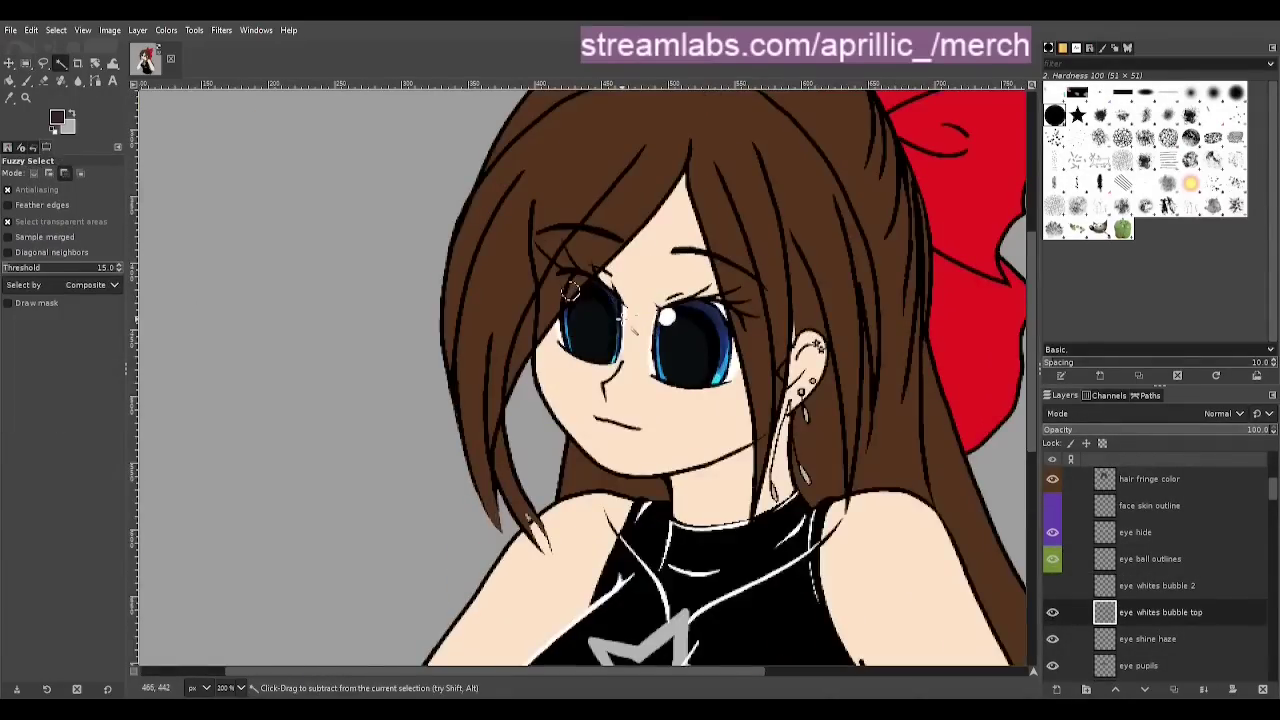
{"action": "left_click", "coordinate": [572, 291]}
{"action": "key", "text": "ctrl+c"}
{"action": "key", "text": "ctrl+v"}
{"action": "scroll", "coordinate": [803, 480], "scroll_direction": "up", "scroll_amount": 2}
{"action": "left_click", "coordinate": [1160, 507]}
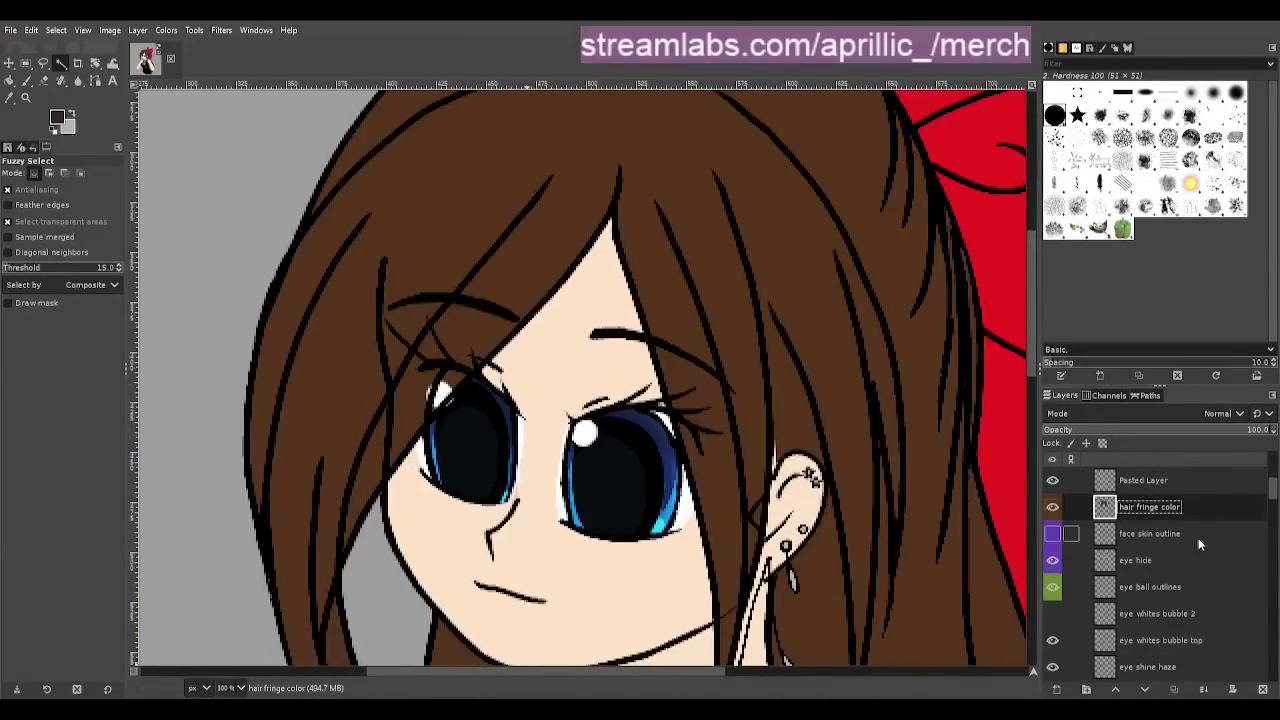
Try lowering the hair fringe color layer and hiding eye hide, and undo back to before the bubble was pasted
{"action": "left_click_drag", "start_coordinate": [1196, 508], "coordinate": [1194, 601]}
{"action": "scroll", "coordinate": [1193, 582], "scroll_direction": "up", "scroll_amount": 6}
{"action": "left_click", "coordinate": [1053, 520]}
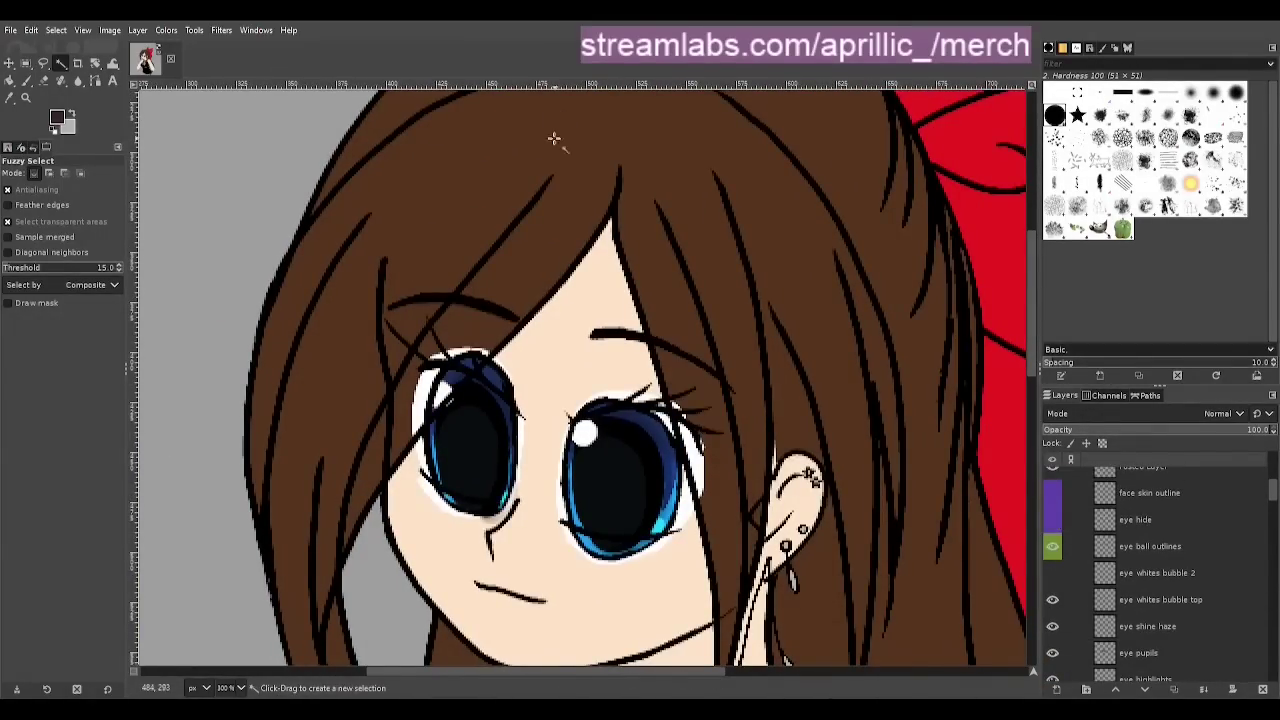
{"action": "key", "text": "ctrl+z"}
{"action": "key", "text": "ctrl+z"}
{"action": "key", "text": "ctrl+z"}
{"action": "key", "text": "ctrl+z"}
Try duplicating the hair fringe color layer and moving it lower in the stack, and undo it
{"action": "left_click", "coordinate": [1198, 531]}
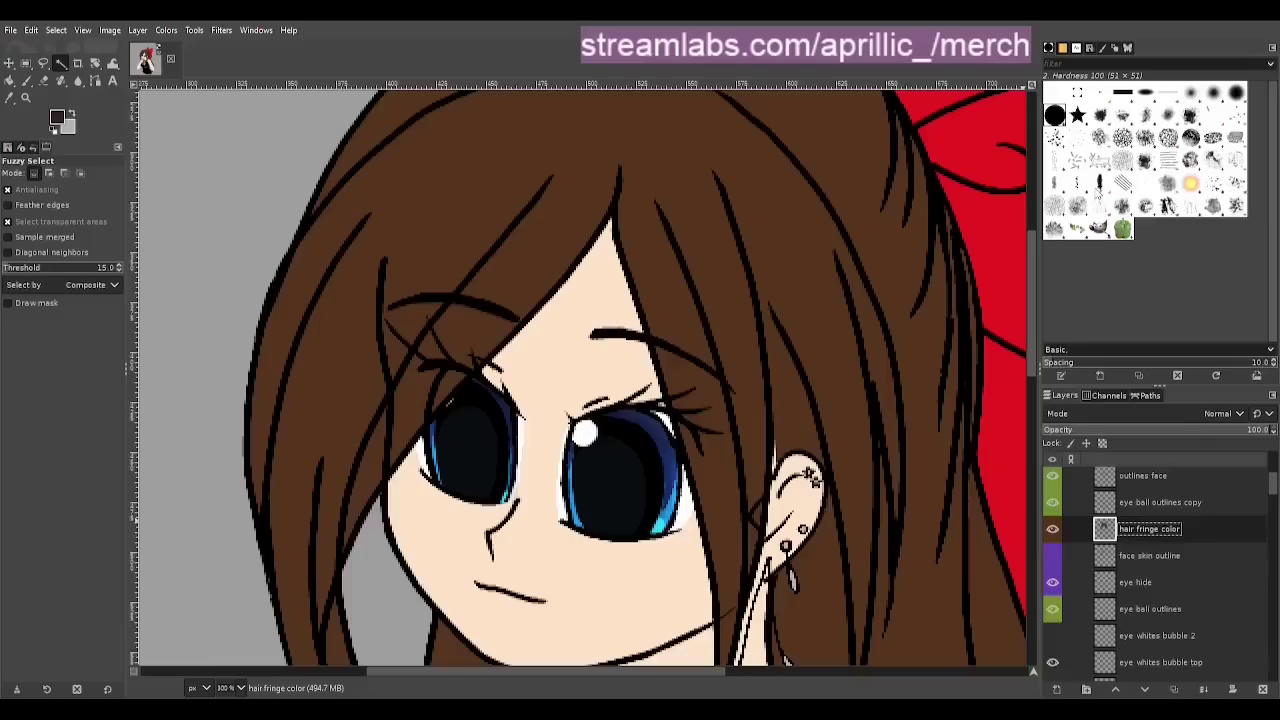
{"action": "key", "text": "ctrl+shift+d"}
{"action": "left_click_drag", "start_coordinate": [1190, 529], "coordinate": [1164, 614]}
{"action": "key", "text": "ctrl+z"}
{"action": "key", "text": "ctrl+z"}
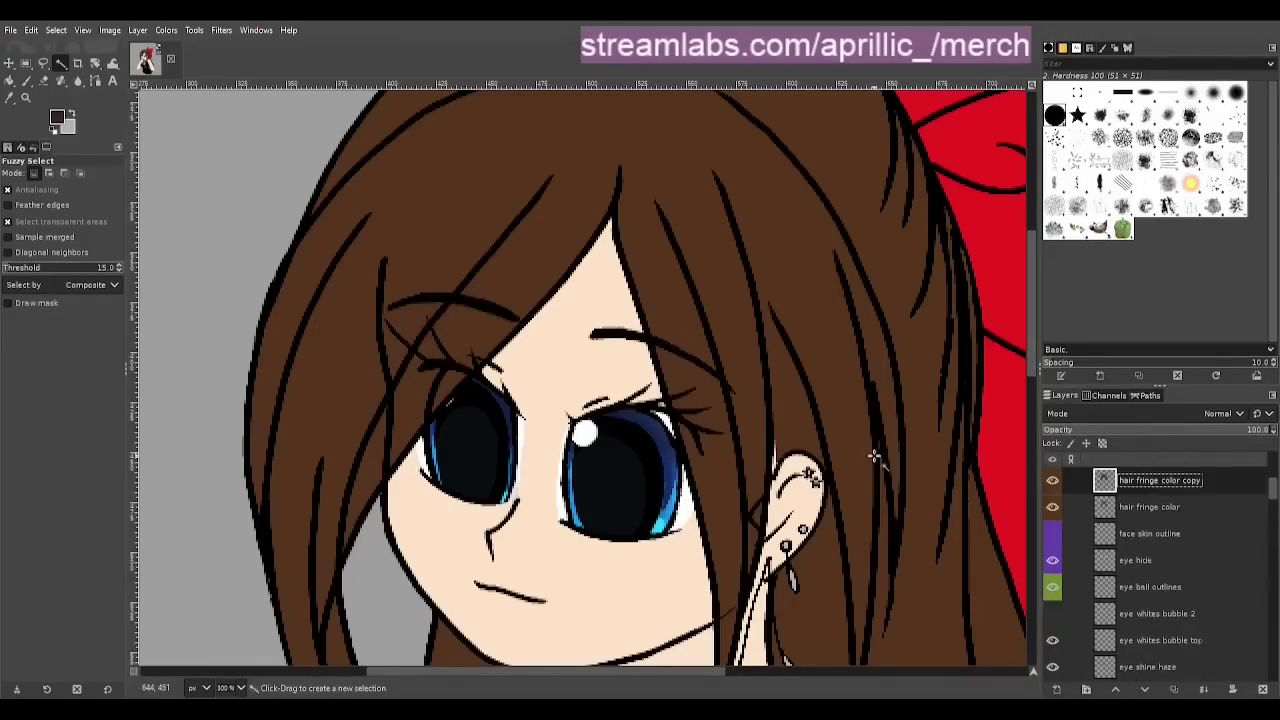
Duplicate the hair fringe color layer, hide the original and delete the left iris shape from the copy
{"action": "key", "text": "shift+ctrl+d"}
{"action": "scroll", "coordinate": [1166, 623], "scroll_direction": "down", "scroll_amount": 5}
{"action": "scroll", "coordinate": [1166, 600], "scroll_direction": "up", "scroll_amount": 4}
{"action": "left_click", "coordinate": [1166, 557]}
{"action": "left_click", "coordinate": [449, 386]}
{"action": "scroll", "coordinate": [1160, 540], "scroll_direction": "up", "scroll_amount": 1}
{"action": "left_click", "coordinate": [1160, 480]}
{"action": "key", "text": "Delete"}
Clear the selection and erase the hair color covering the upper-left white of the left eye with the size 7 eraser
{"action": "key", "text": "shift+e"}
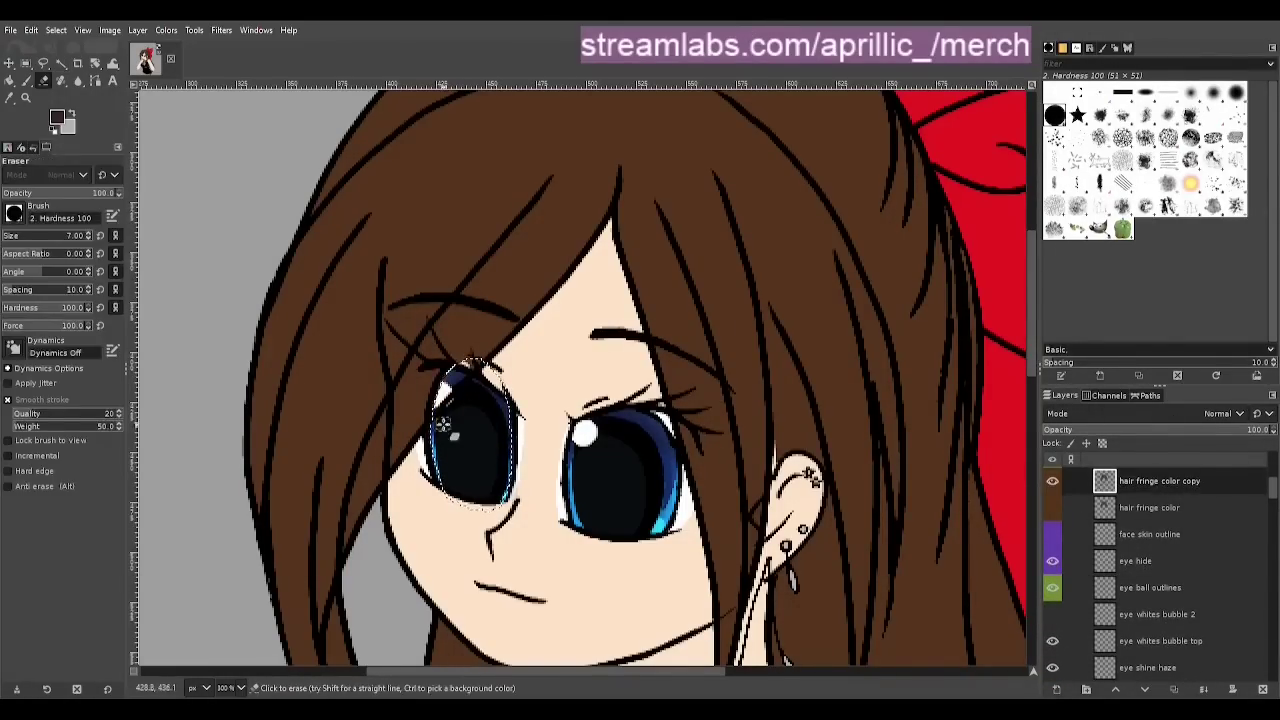
{"action": "key", "text": "u"}
{"action": "key", "text": "ctrl+shift+a"}
{"action": "scroll", "coordinate": [550, 328], "scroll_direction": "down", "scroll_amount": 2}
{"action": "scroll", "coordinate": [491, 382], "scroll_direction": "up", "scroll_amount": 3}
{"action": "key", "text": "shift+e"}
{"action": "left_click_drag", "start_coordinate": [495, 294], "coordinate": [481, 298]}
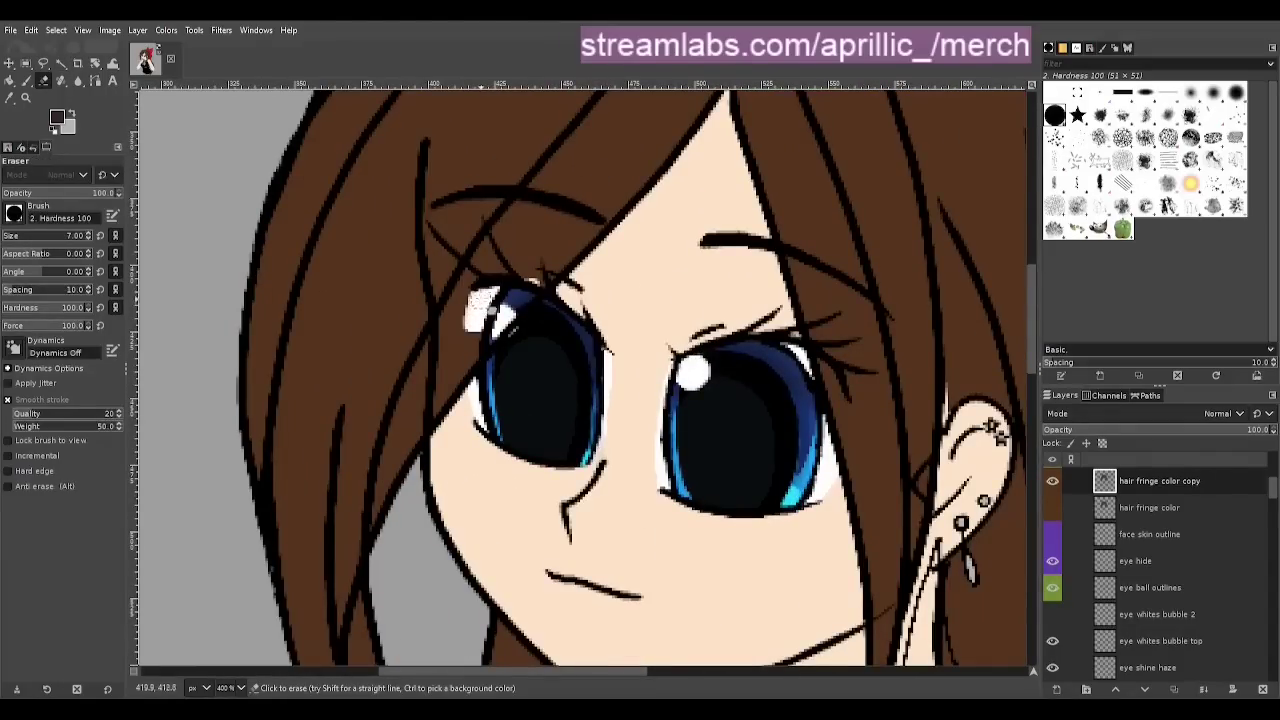
Repaint the fringe edge beside the left eye's white with the sampled hair brown
{"action": "key", "text": "p"}
{"action": "left_click", "coordinate": [446, 274], "text": "ctrl"}
{"action": "key", "text": "u"}
{"action": "scroll", "coordinate": [700, 464], "scroll_direction": "down", "scroll_amount": 3}
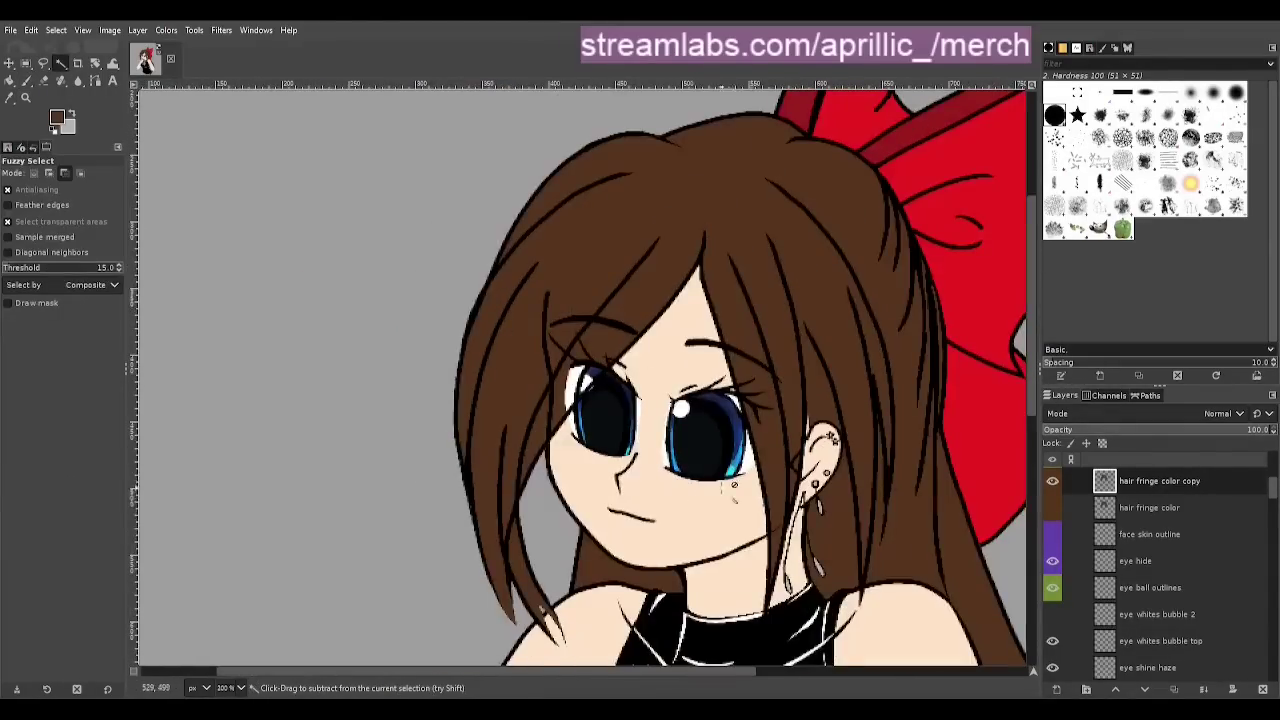
{"action": "scroll", "coordinate": [845, 530], "scroll_direction": "up", "scroll_amount": 4}
{"action": "scroll", "coordinate": [1193, 498], "scroll_direction": "up", "scroll_amount": 2}
Duplicate the hair outline layer, hide the original and erase the strand crossing the left eye on the copy with the size 7 eraser
{"action": "left_click", "coordinate": [1193, 497]}
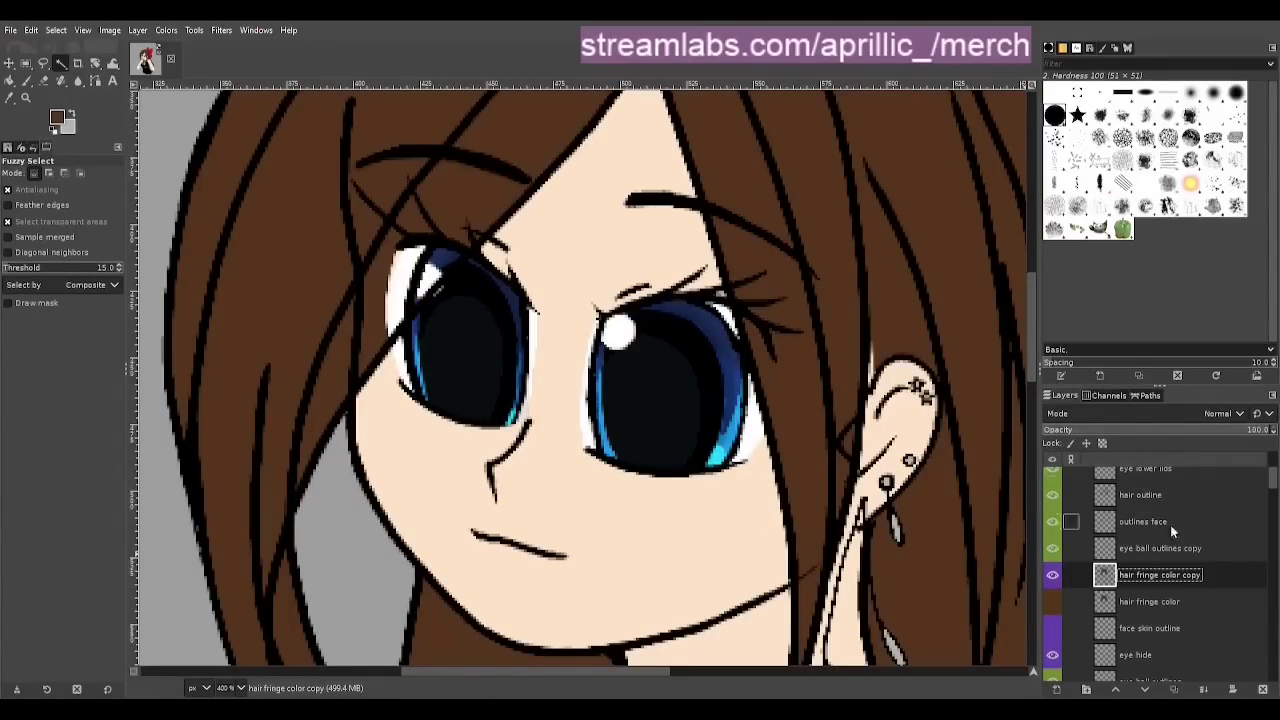
{"action": "key", "text": "shift+ctrl+d"}
{"action": "key", "text": "shift+e"}
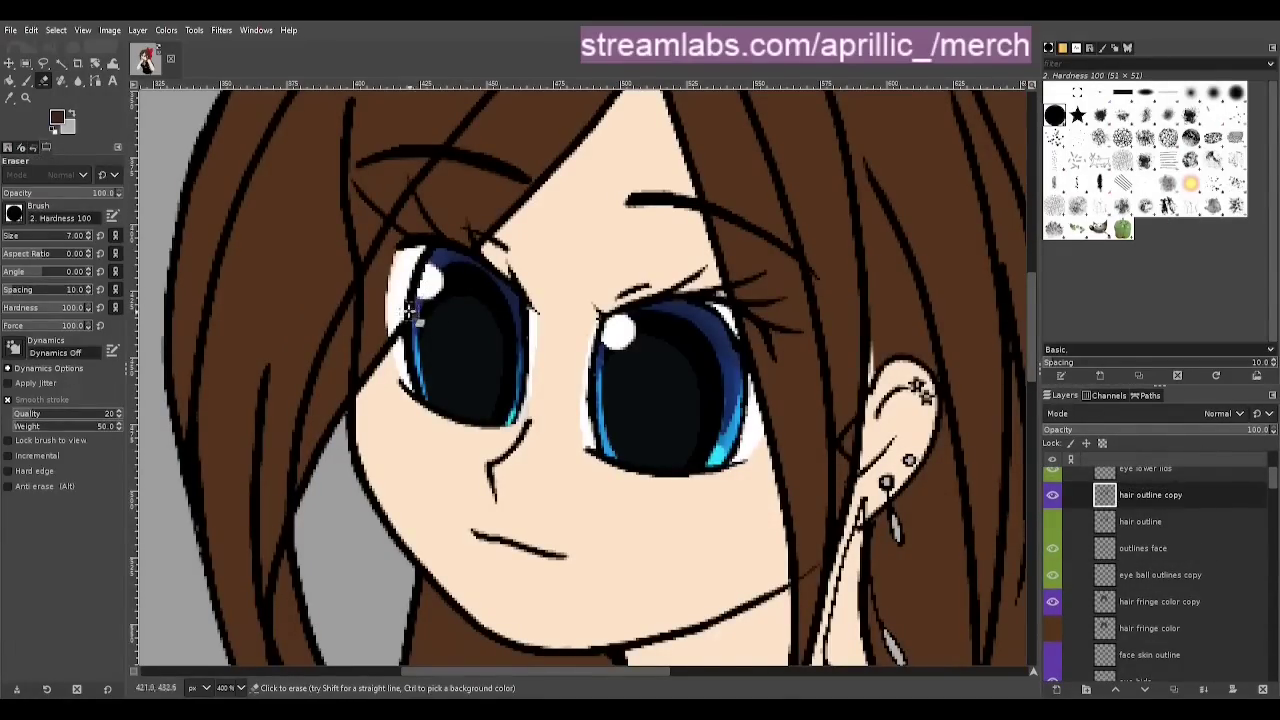
Touch up the hair fringe color copy beside the left eye with the sampled hair brown, and save the drawing
{"action": "left_click", "coordinate": [1159, 601]}
{"action": "key", "text": "p"}
{"action": "left_click", "coordinate": [320, 208], "text": "ctrl"}
{"action": "key", "text": "u"}
{"action": "scroll", "coordinate": [360, 283], "scroll_direction": "up", "scroll_amount": 3}
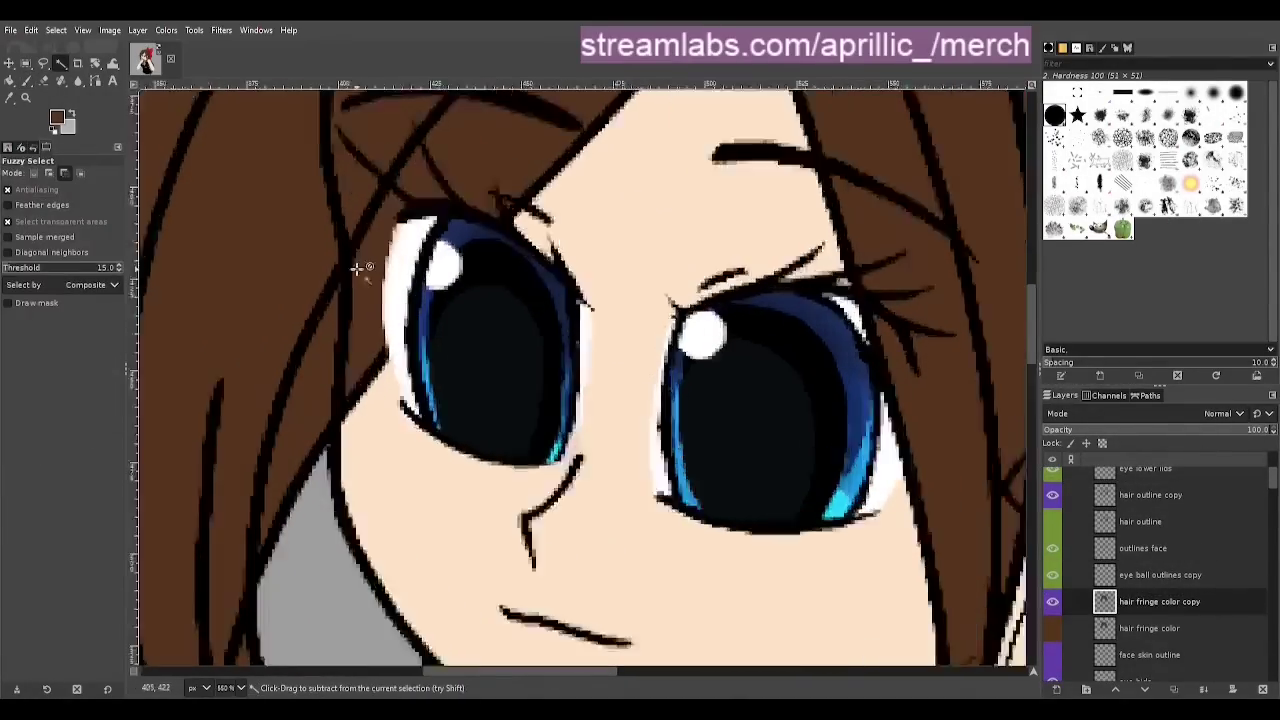
{"action": "key", "text": "p"}
{"action": "key", "text": "u"}
{"action": "scroll", "coordinate": [706, 286], "scroll_direction": "down", "scroll_amount": 6}
{"action": "key", "text": "ctrl+s"}
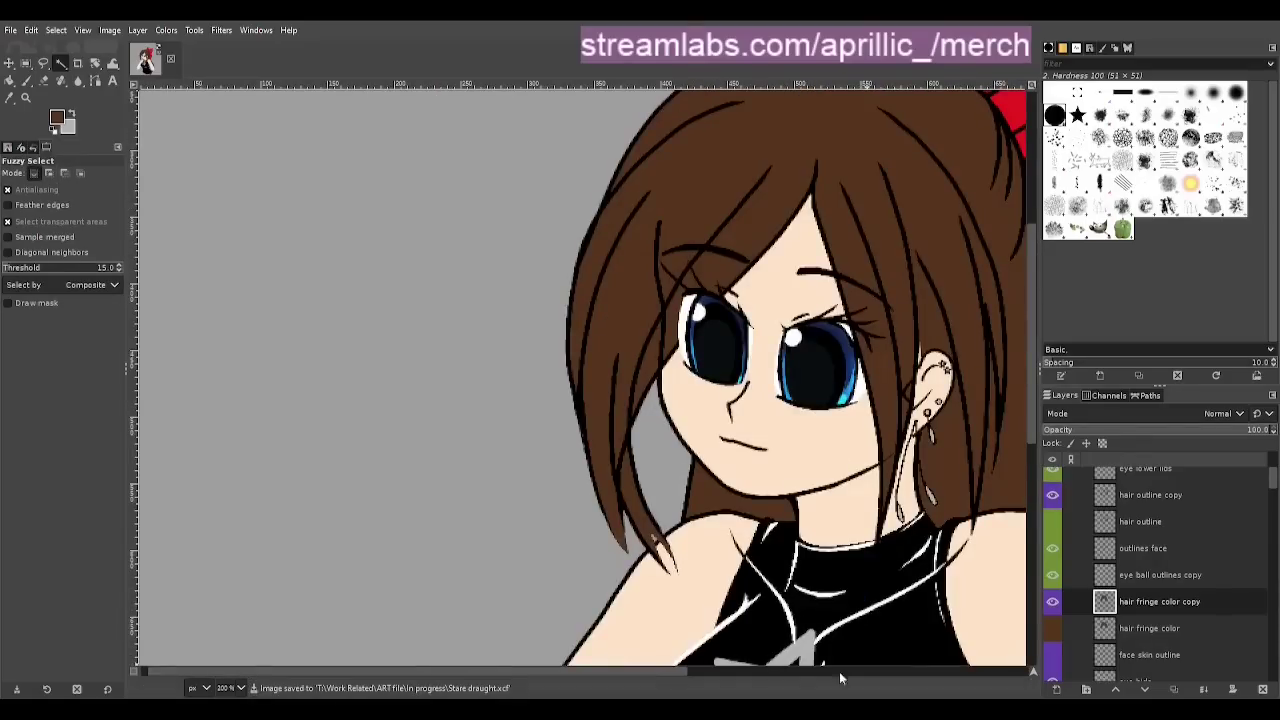
Add a red-tagged layer named "tiny blush" above the eye lashes layer and choose a pale pink foreground color
{"action": "scroll", "coordinate": [905, 510], "scroll_direction": "up", "scroll_amount": 1}
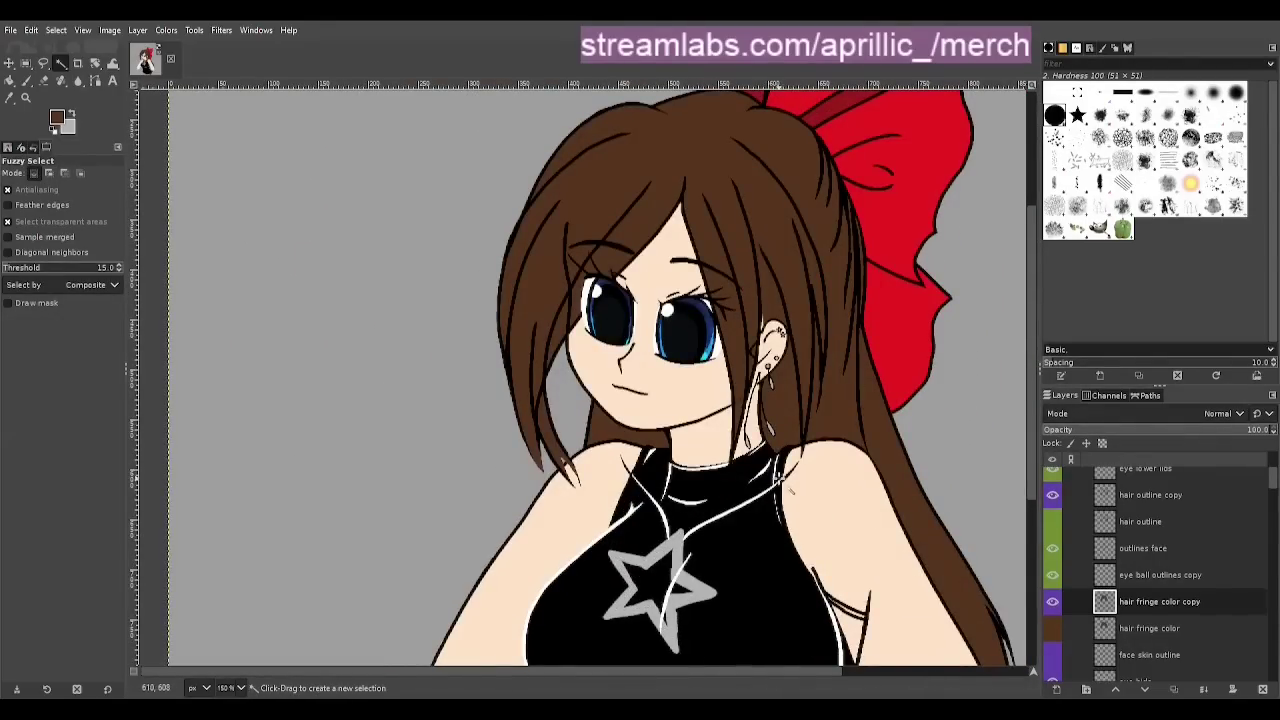
{"action": "scroll", "coordinate": [724, 385], "scroll_direction": "up", "scroll_amount": 2}
{"action": "scroll", "coordinate": [1141, 612], "scroll_direction": "up", "scroll_amount": 4}
{"action": "left_click", "coordinate": [1135, 561]}
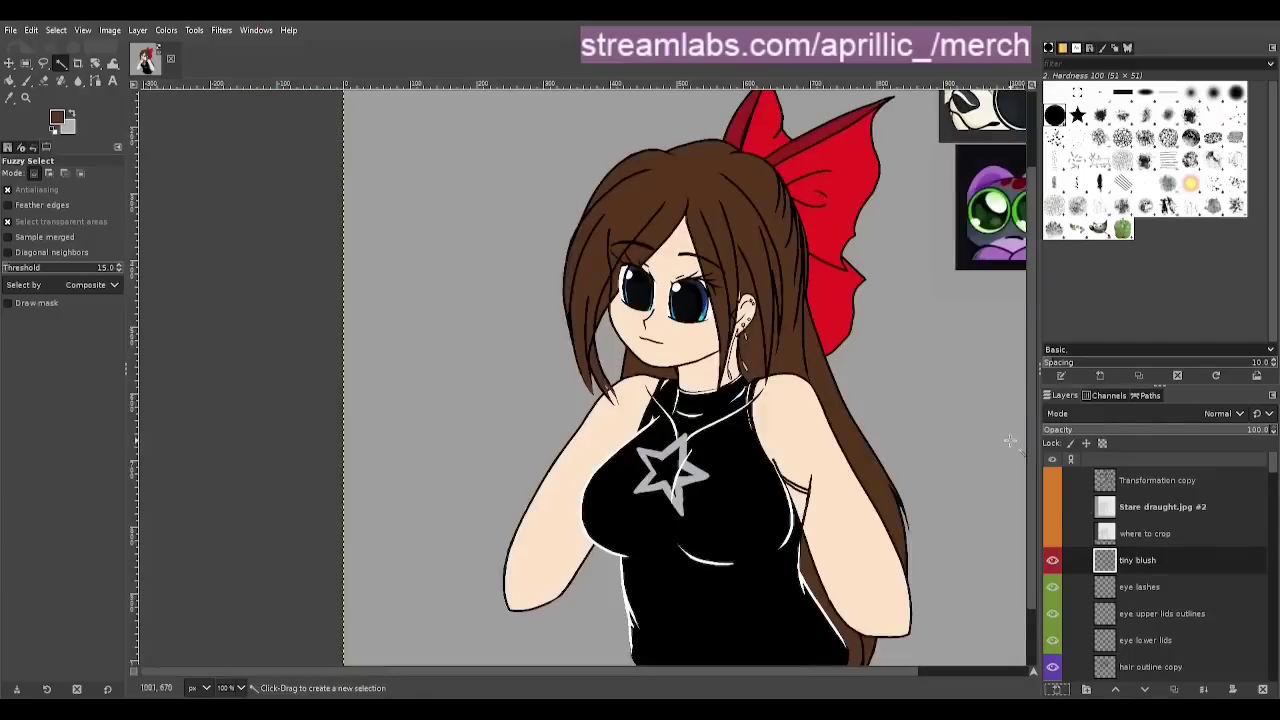
{"action": "scroll", "coordinate": [1019, 614], "scroll_direction": "down", "scroll_amount": 3}
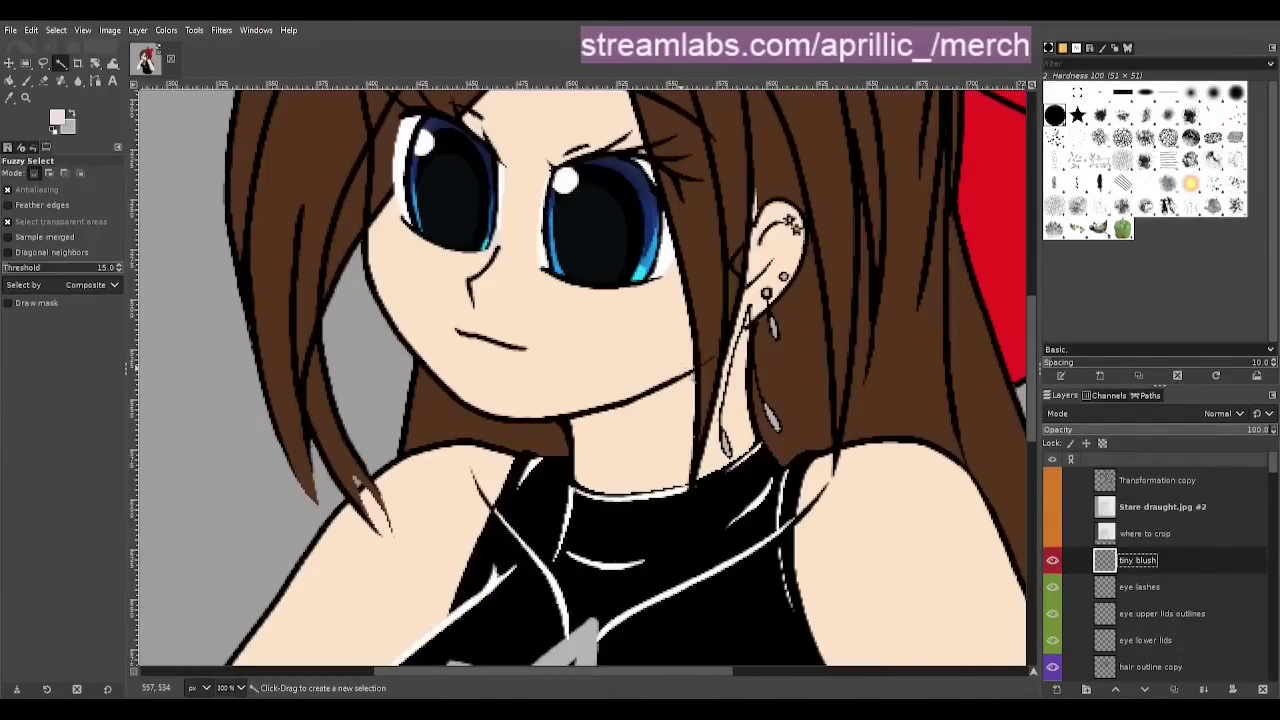
Paint pale pink blush patches below the outer corners of both eyes with the size 5 brush, trimming the left patch with the eraser
{"action": "key", "text": "p"}
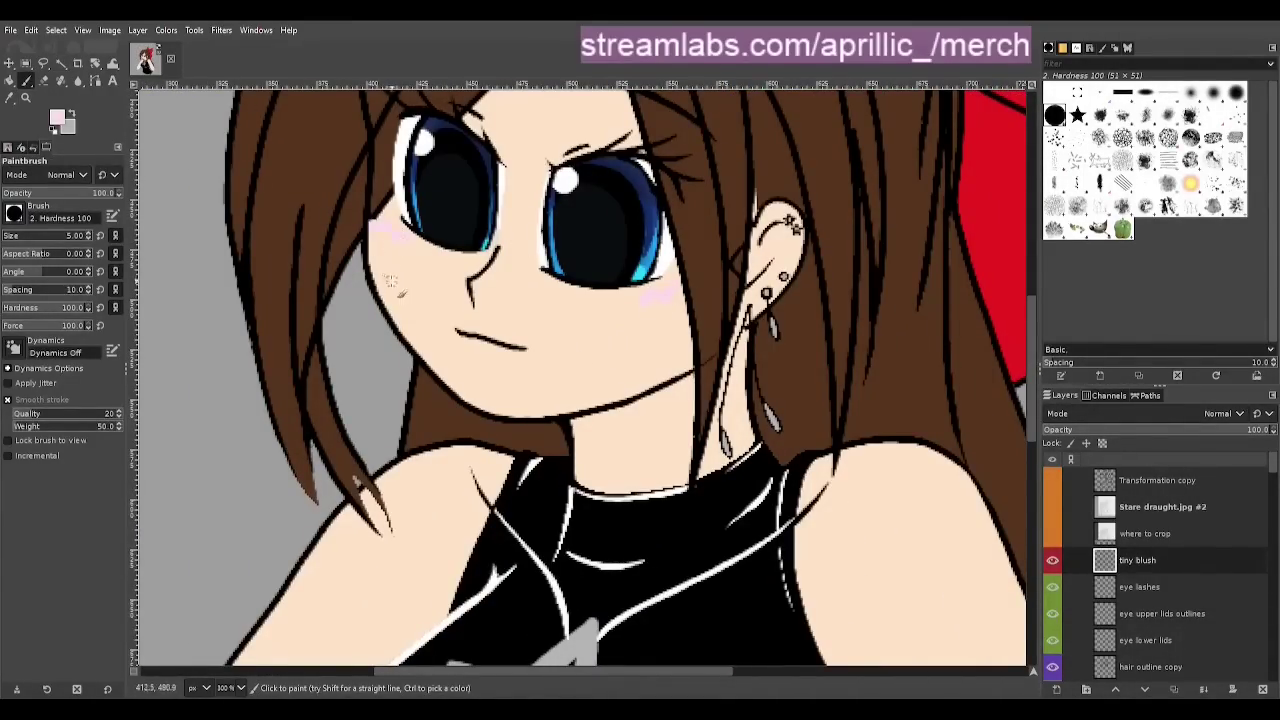
{"action": "key", "text": "shift+e"}
{"action": "left_click_drag", "start_coordinate": [368, 219], "coordinate": [385, 230]}
{"action": "key", "text": "p"}
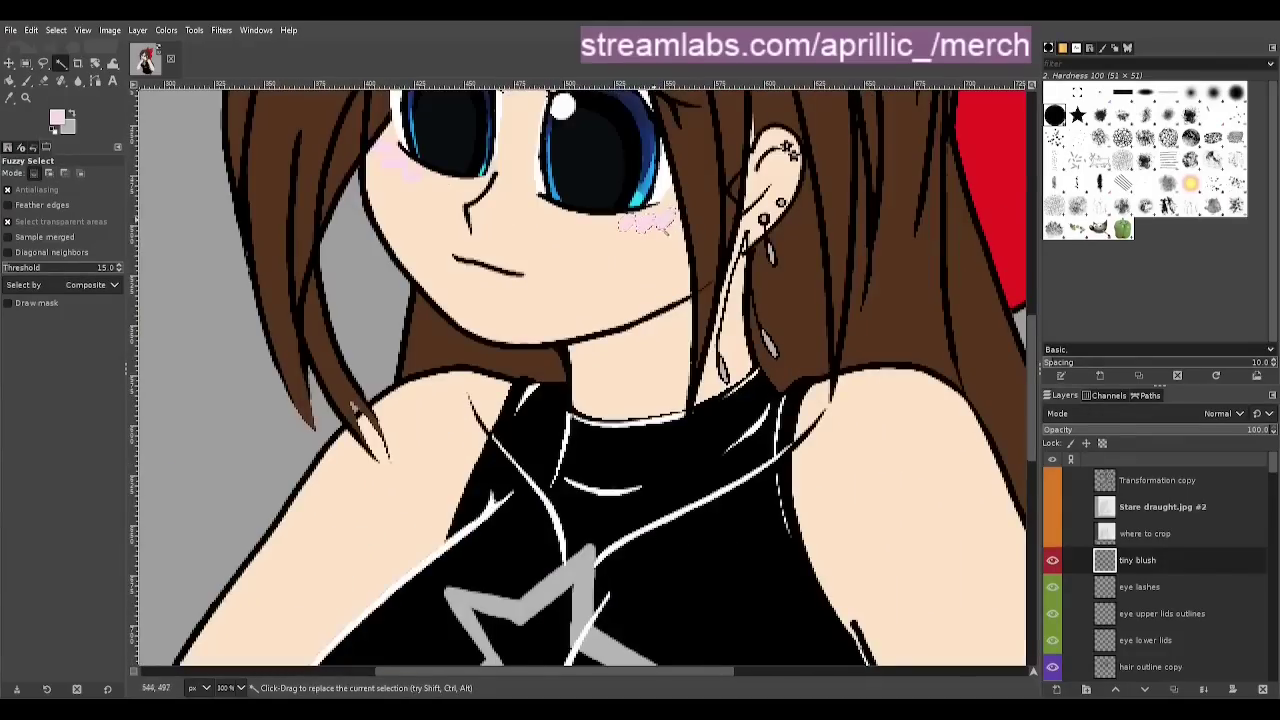
Copy the blush patches to a new red-tagged layer named "tiny blush darker" and fill them with dark red sampled from the palette
{"action": "key", "text": "ctrl+v"}
{"action": "key", "text": "shift+ctrl+n"}
{"action": "double_click", "coordinate": [1130, 560]}
{"action": "type", "text": "tiny"}
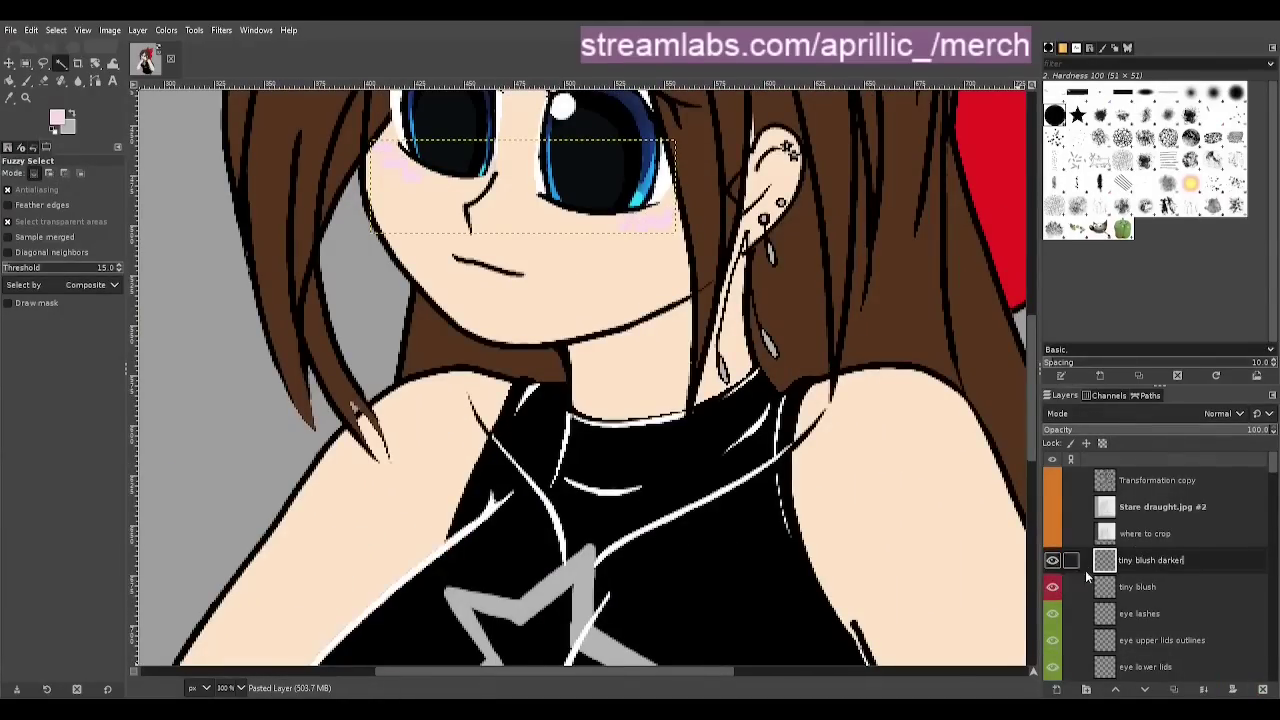
{"action": "key", "text": "Return"}
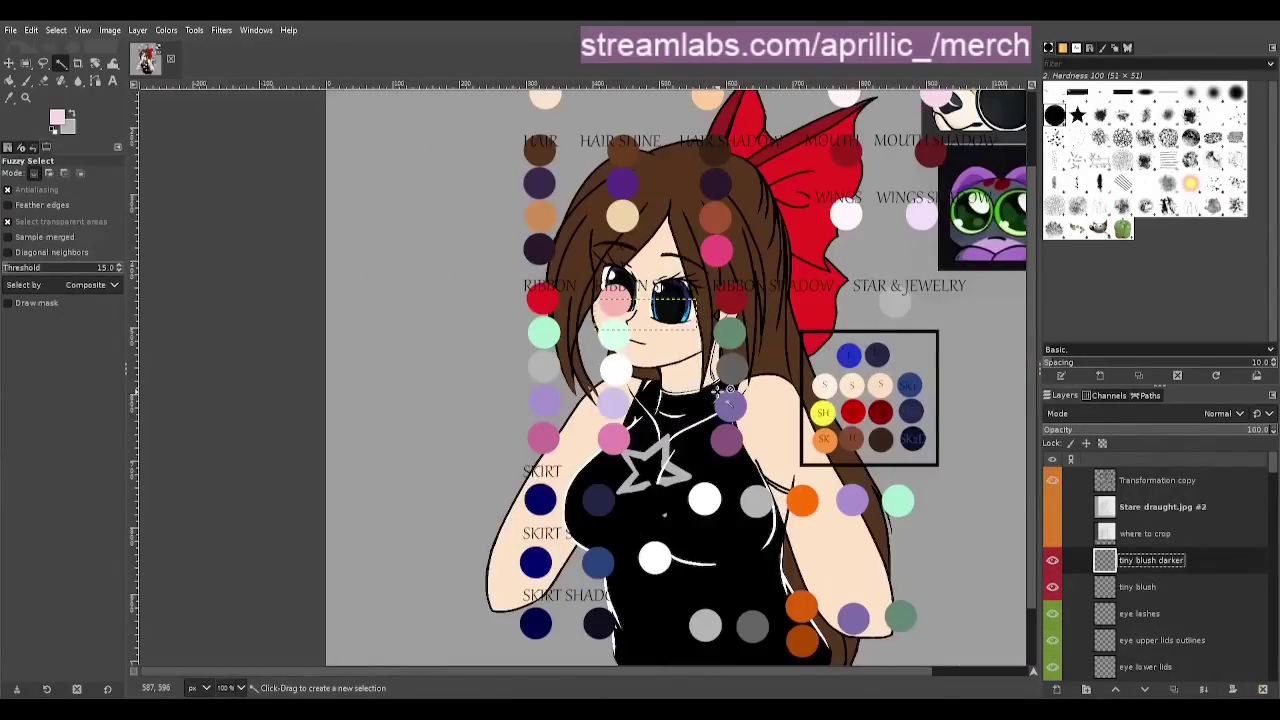
{"action": "key", "text": "shift+b"}
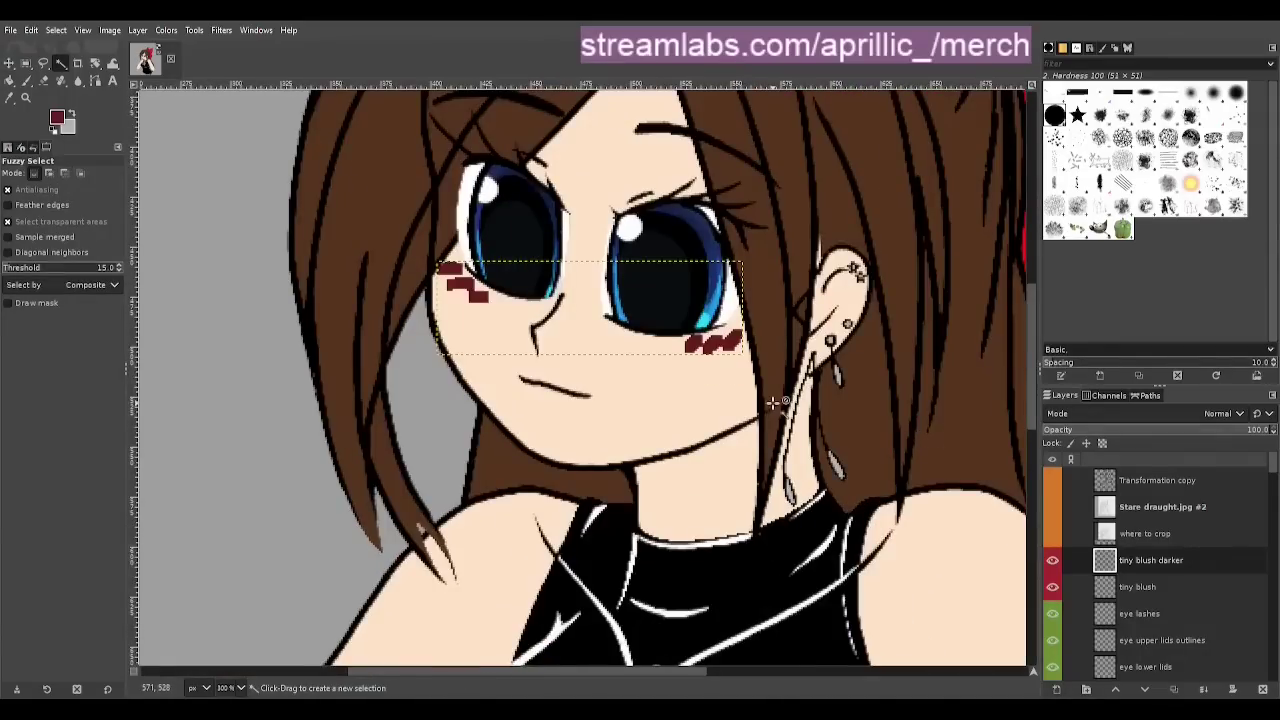
Move the "tiny blush darker" layer below "tiny blush" and soften the patches on both cheeks with the size 34 blur brush
{"action": "left_click", "coordinate": [77, 80]}
{"action": "left_click_drag", "start_coordinate": [480, 300], "coordinate": [460, 280]}
{"action": "left_click_drag", "start_coordinate": [700, 345], "coordinate": [720, 366]}
{"action": "left_click_drag", "start_coordinate": [1150, 560], "coordinate": [1183, 594]}
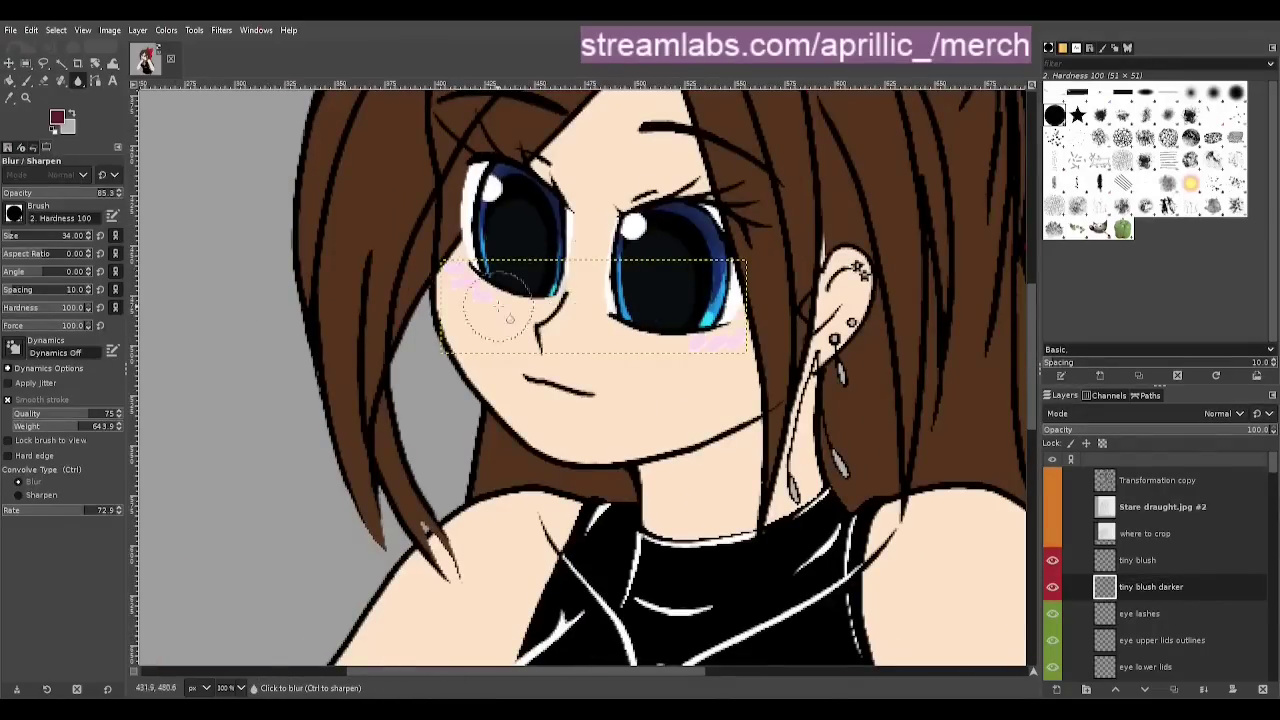
{"action": "left_click_drag", "start_coordinate": [498, 306], "coordinate": [470, 250]}
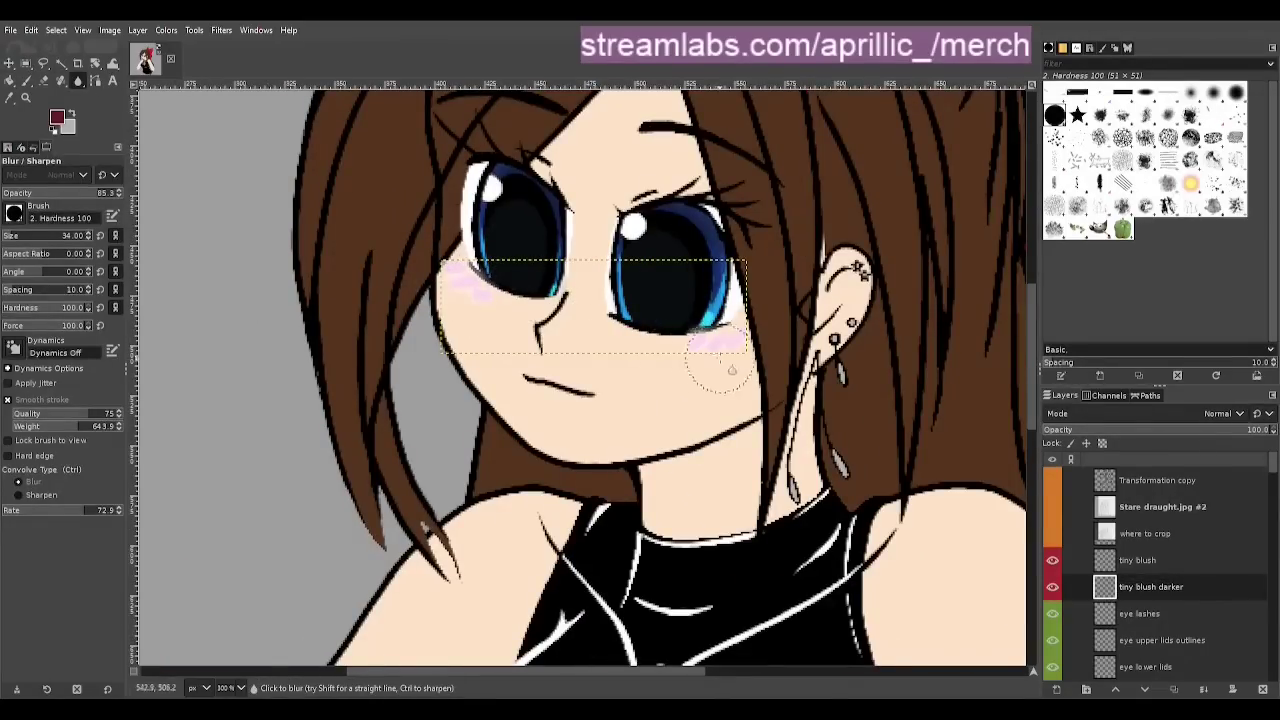
Move both blush layers below the face skin outline layer and rename the darker one "tiny blush lighter"
{"action": "left_click_drag", "start_coordinate": [1150, 587], "coordinate": [1195, 570]}
{"action": "left_click_drag", "start_coordinate": [1180, 641], "coordinate": [1170, 597]}
{"action": "double_click", "coordinate": [1150, 581]}
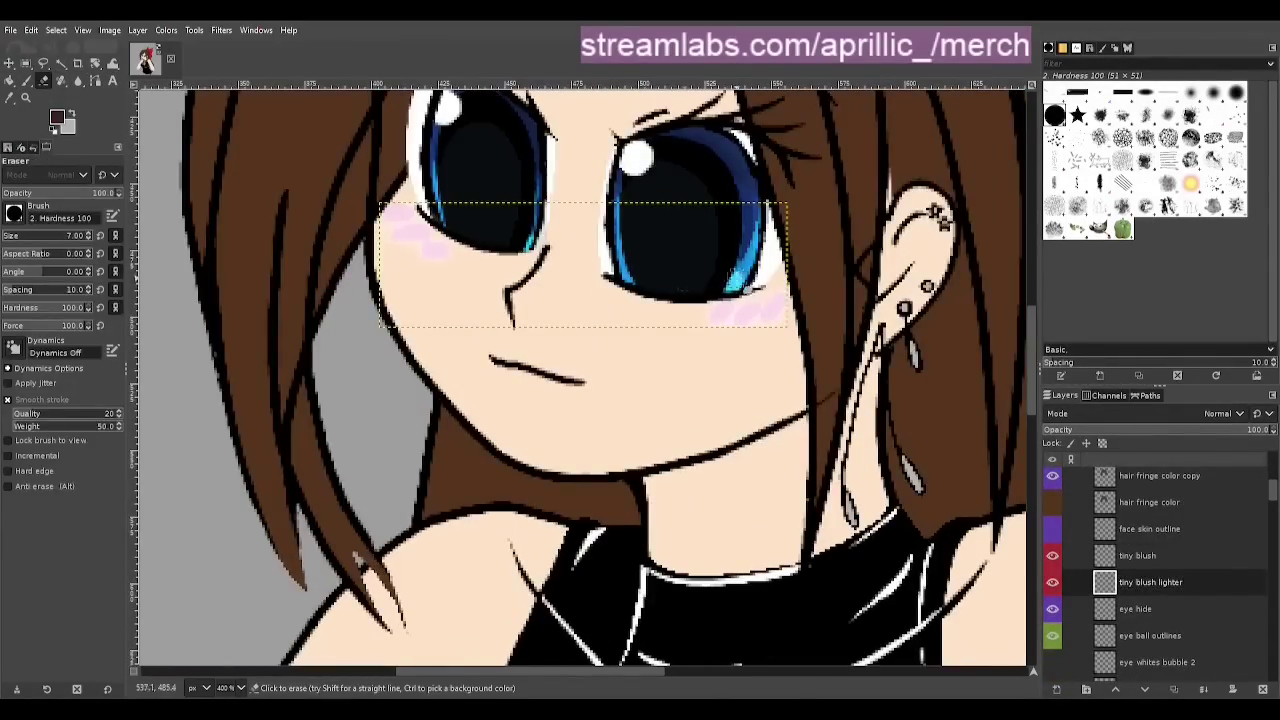
{"action": "left_click", "coordinate": [1137, 555]}
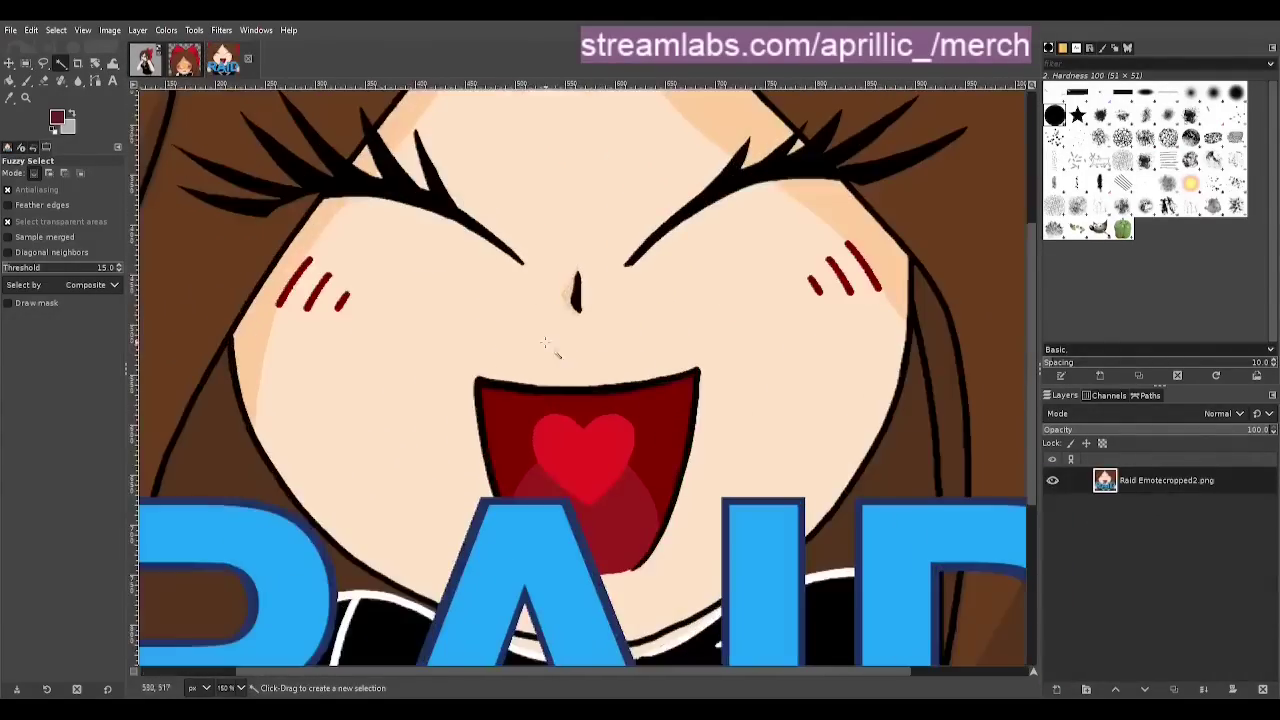
Sample the dark red mouth color in Raid Emotecropped2.png and compare the blush in cheeseslap Emote2.png before returning to the drawing
{"action": "key", "text": "o"}
{"action": "key", "text": "x"}
{"action": "left_click", "coordinate": [505, 436]}
{"action": "key", "text": "ctrl+Page_Up"}
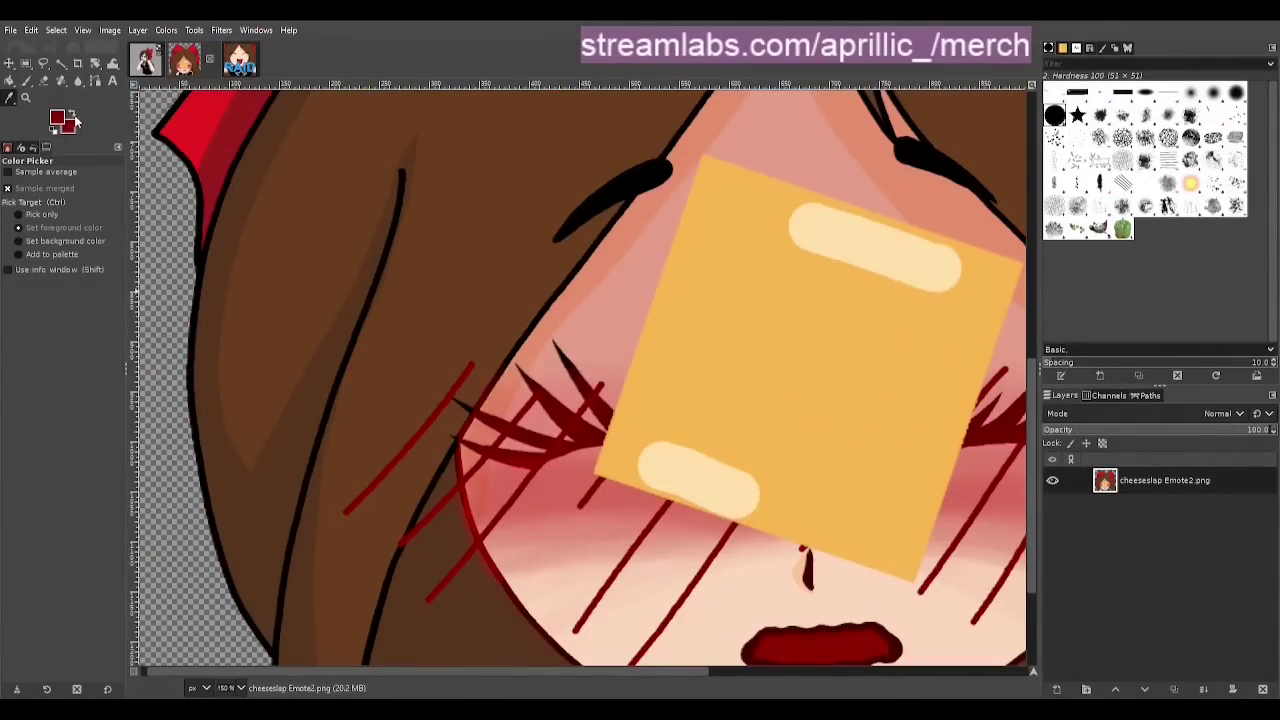
{"action": "key", "text": "minus"}
{"action": "key", "text": "minus"}
{"action": "left_click", "coordinate": [148, 62]}
{"action": "left_click", "coordinate": [1053, 663]}
{"action": "left_click", "coordinate": [1053, 663]}
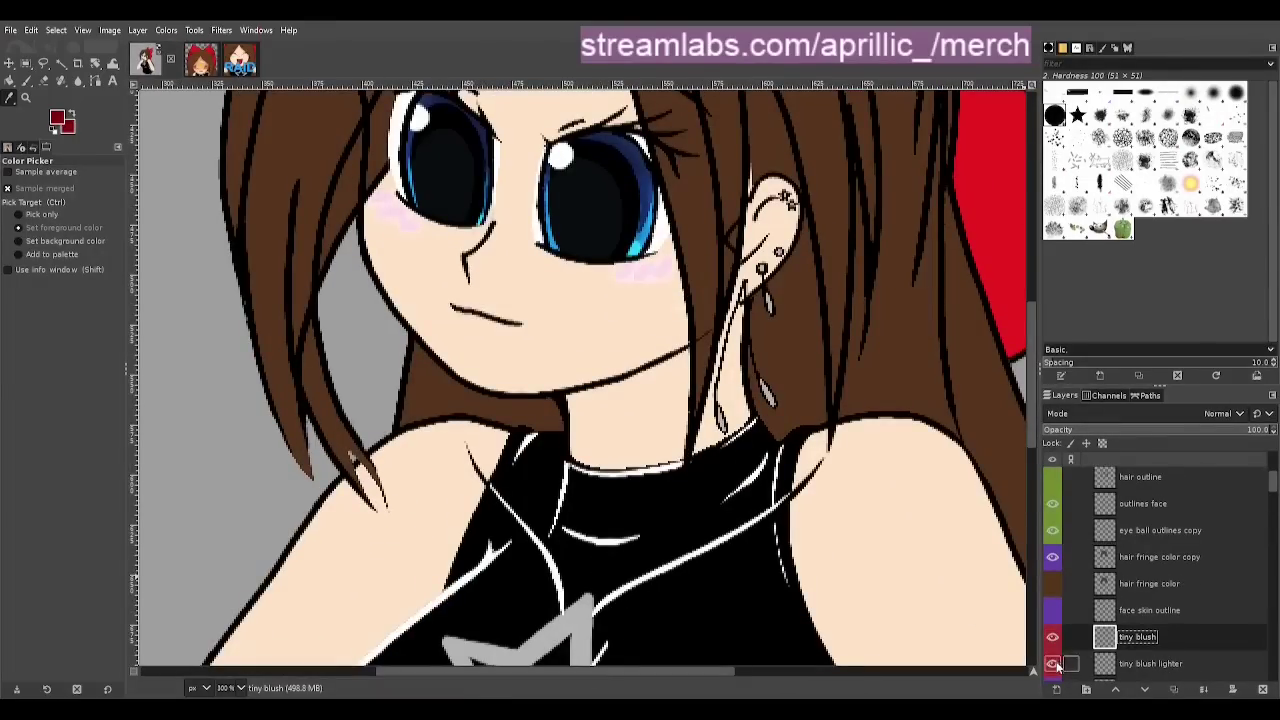
Show the Transformation copy palette, sample its dark red swatch as the foreground color, and hide the palette again
{"action": "key", "text": "ctrl+z"}
{"action": "key", "text": "plus"}
{"action": "scroll", "coordinate": [690, 244], "scroll_direction": "up", "scroll_amount": 3}
{"action": "key", "text": "shift+u"}
{"action": "key", "text": "o"}
{"action": "scroll", "coordinate": [1150, 560], "scroll_direction": "up", "scroll_amount": 4}
{"action": "left_click", "coordinate": [1053, 480]}
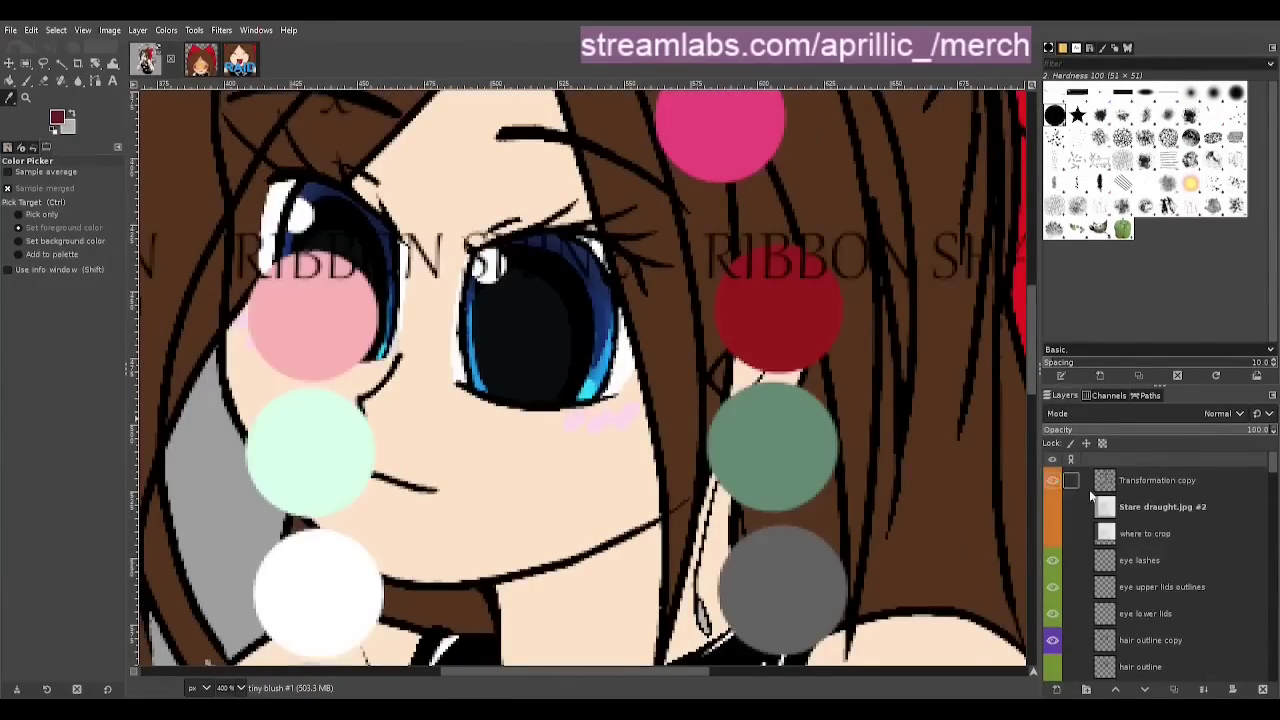
{"action": "key", "text": "minus"}
{"action": "scroll", "coordinate": [806, 434], "scroll_direction": "up", "scroll_amount": 3}
{"action": "scroll", "coordinate": [806, 434], "scroll_direction": "right", "scroll_amount": 3}
{"action": "left_click", "coordinate": [729, 226]}
{"action": "left_click", "coordinate": [1053, 480]}
{"action": "scroll", "coordinate": [1026, 458], "scroll_direction": "left", "scroll_amount": 3}
{"action": "mouse_move", "coordinate": [1271, 463]}
{"action": "left_mouse_down"}
{"action": "mouse_move", "coordinate": [1261, 500]}
{"action": "mouse_move", "coordinate": [1261, 489]}
{"action": "left_mouse_up"}
Paint short slanted dark red blush lines below both eyes on the "tiny blush #1" layer with the size 3 brush
{"action": "key", "text": "p"}
{"action": "scroll", "coordinate": [578, 316], "scroll_direction": "up", "scroll_amount": 2}
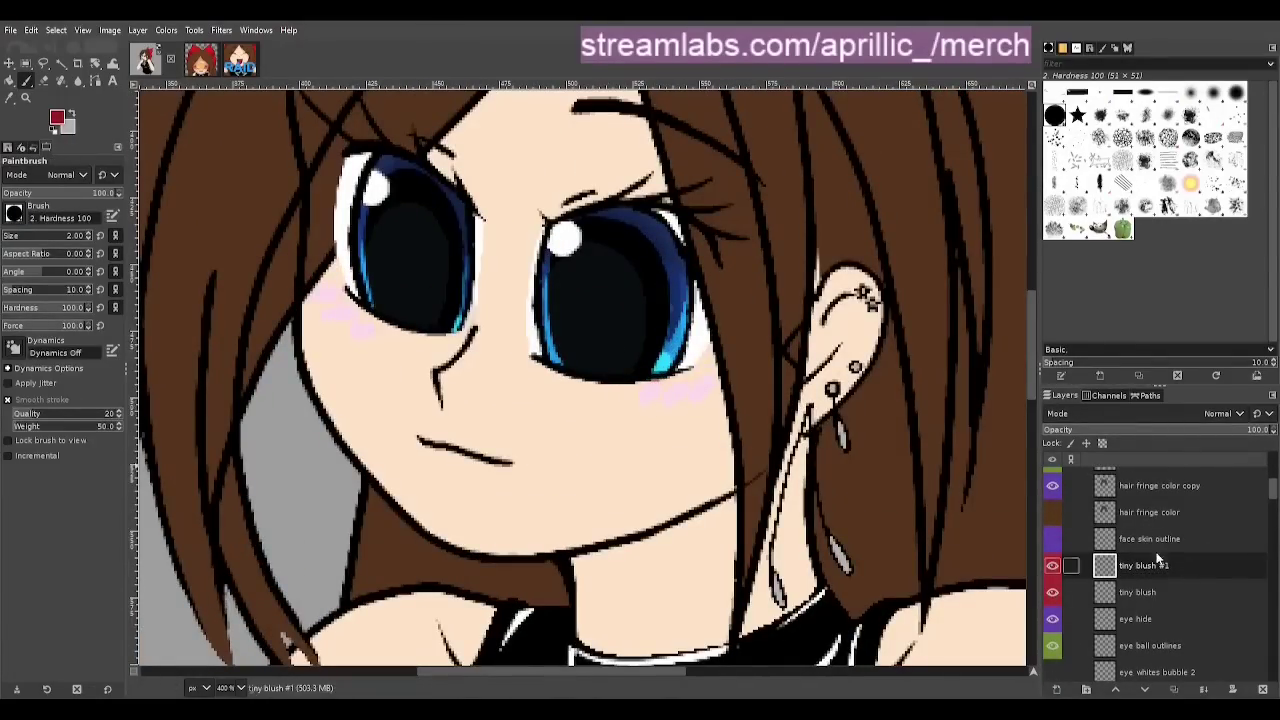
{"action": "left_click_drag", "start_coordinate": [639, 404], "coordinate": [662, 380]}
{"action": "left_click_drag", "start_coordinate": [665, 403], "coordinate": [694, 370]}
{"action": "left_click_drag", "start_coordinate": [695, 389], "coordinate": [716, 371]}
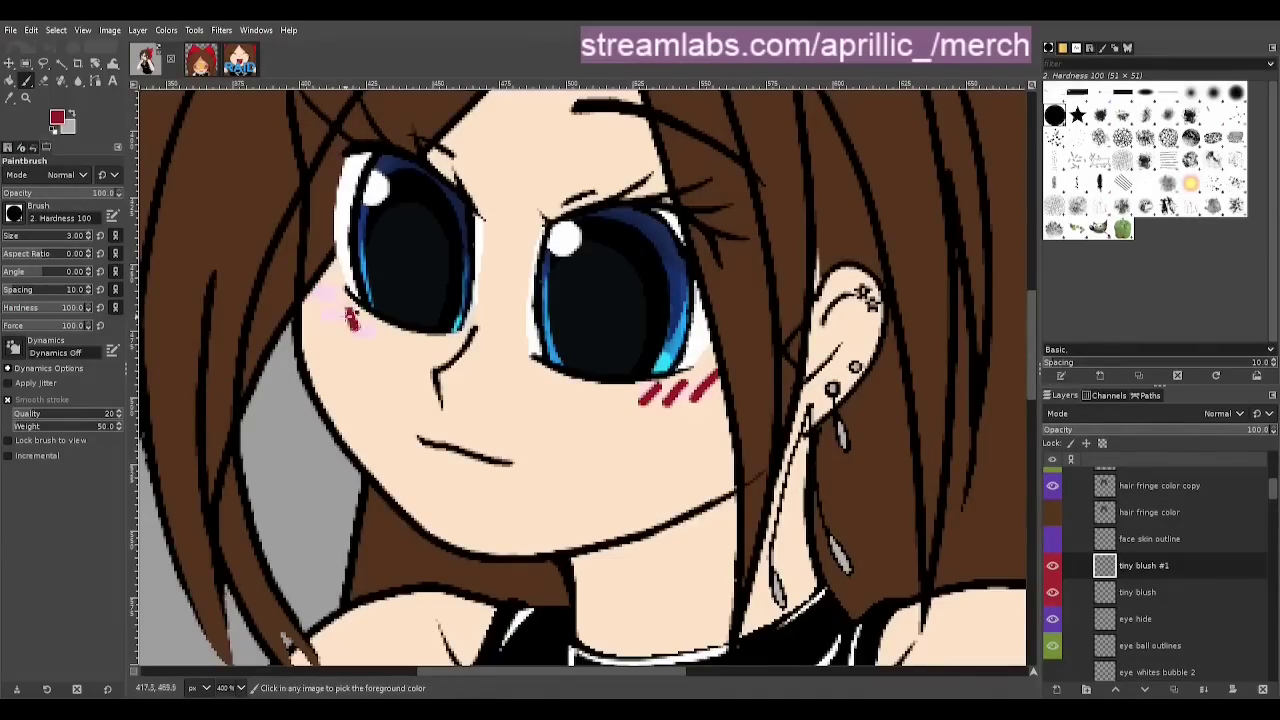
{"action": "left_click_drag", "start_coordinate": [331, 295], "coordinate": [329, 270]}
{"action": "left_click_drag", "start_coordinate": [346, 325], "coordinate": [343, 305]}
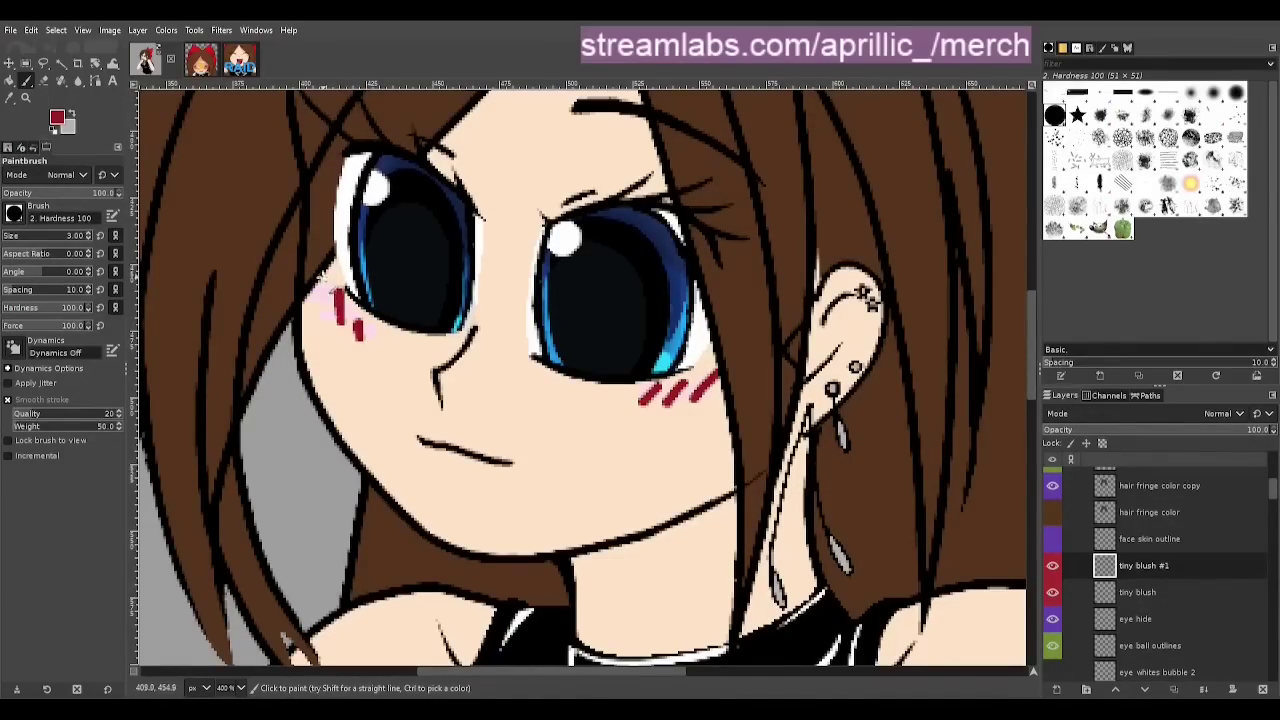
Duplicate the "tiny blush #1" lines, soften the copy with the size 11 blur brush, and duplicate the blurred layer
{"action": "key", "text": "o"}
{"action": "scroll", "coordinate": [625, 327], "scroll_direction": "down", "scroll_amount": 3}
{"action": "left_click", "coordinate": [1198, 565]}
{"action": "key", "text": "ctrl+shift+d"}
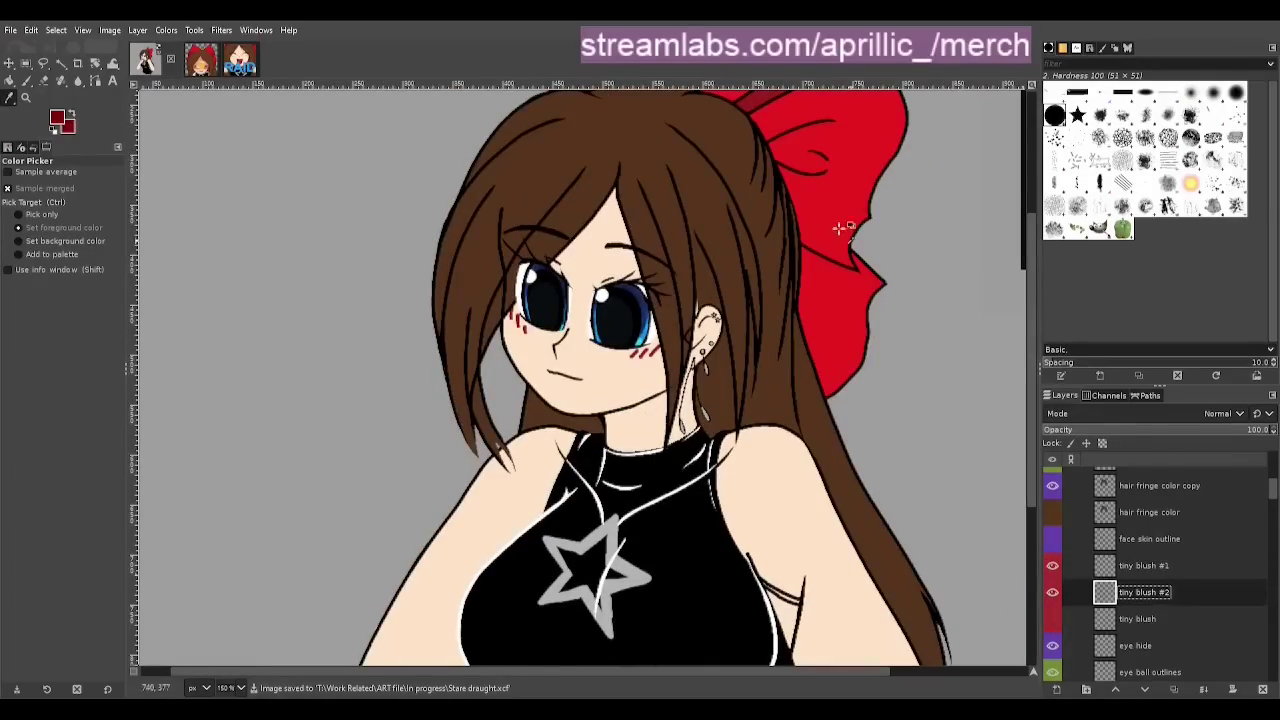
{"action": "key", "text": "shift+u"}
{"action": "left_click", "coordinate": [89, 233]}
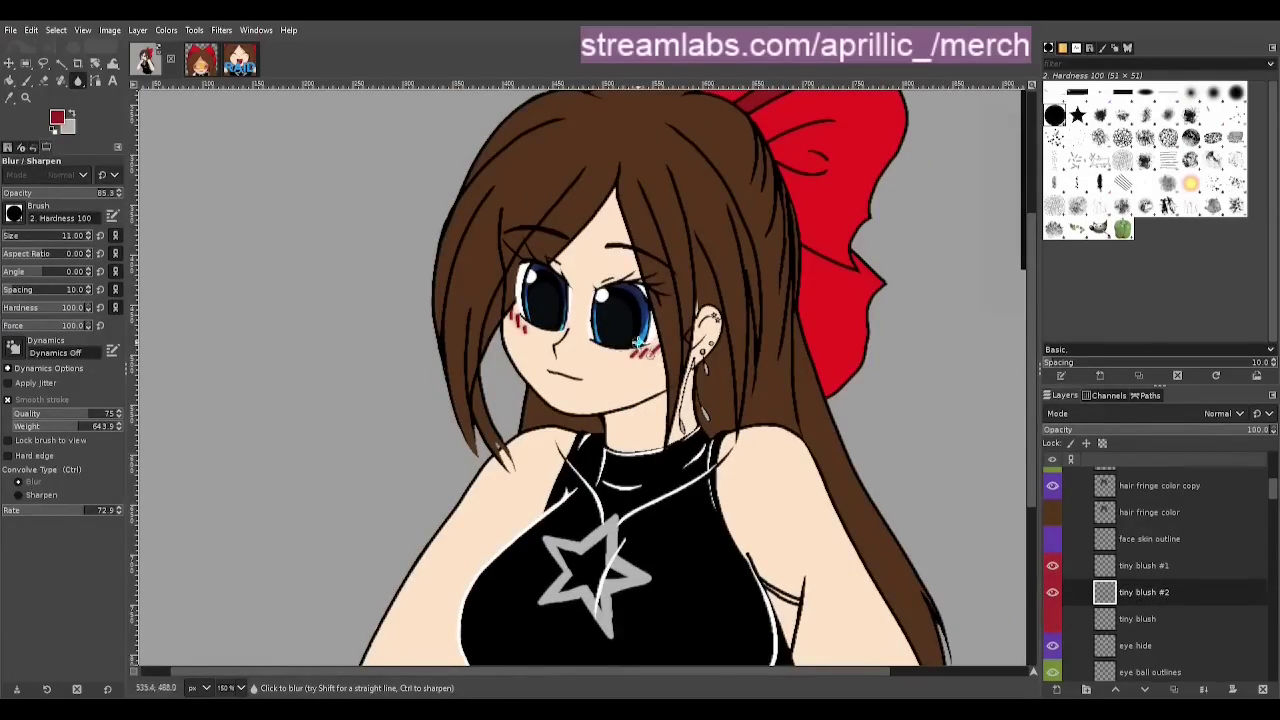
{"action": "key", "text": "o"}
{"action": "scroll", "coordinate": [606, 371], "scroll_direction": "up", "scroll_amount": 3}
{"action": "key", "text": "ctrl+shift+d"}
{"action": "left_click_drag", "start_coordinate": [548, 334], "coordinate": [657, 357]}
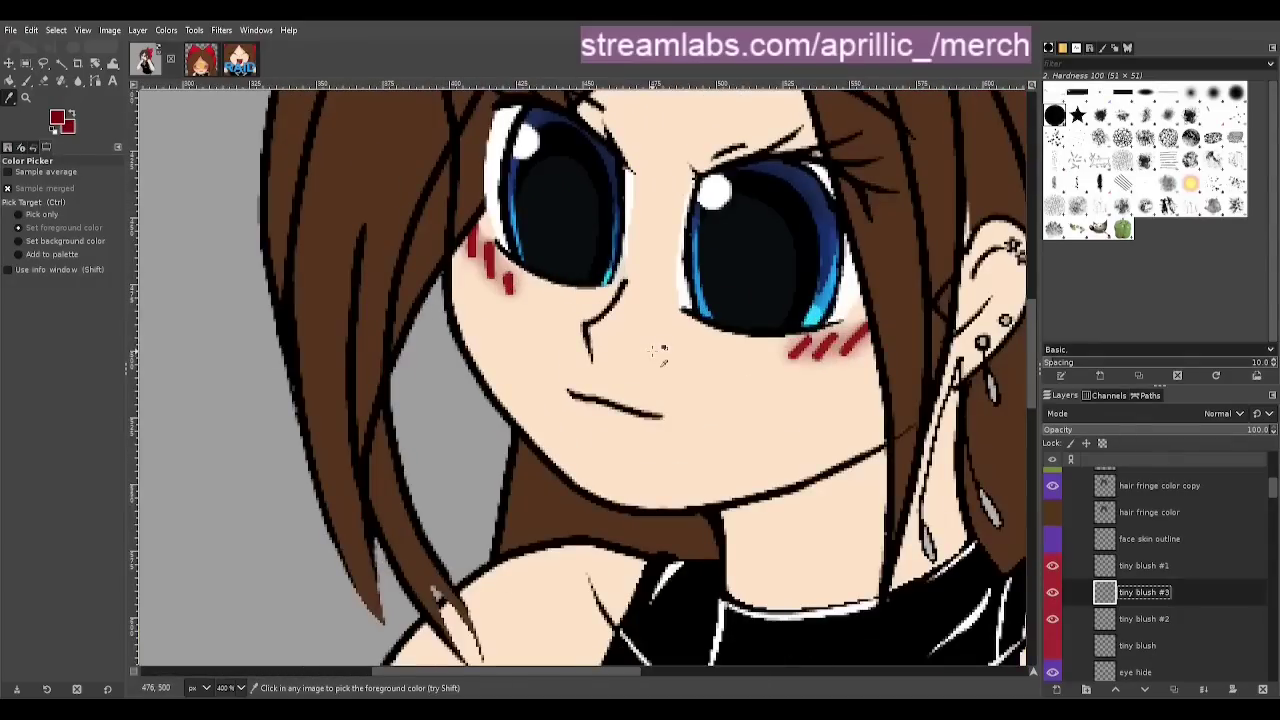
{"action": "key", "text": "shift+e"}
{"action": "key", "text": "Page_Down"}
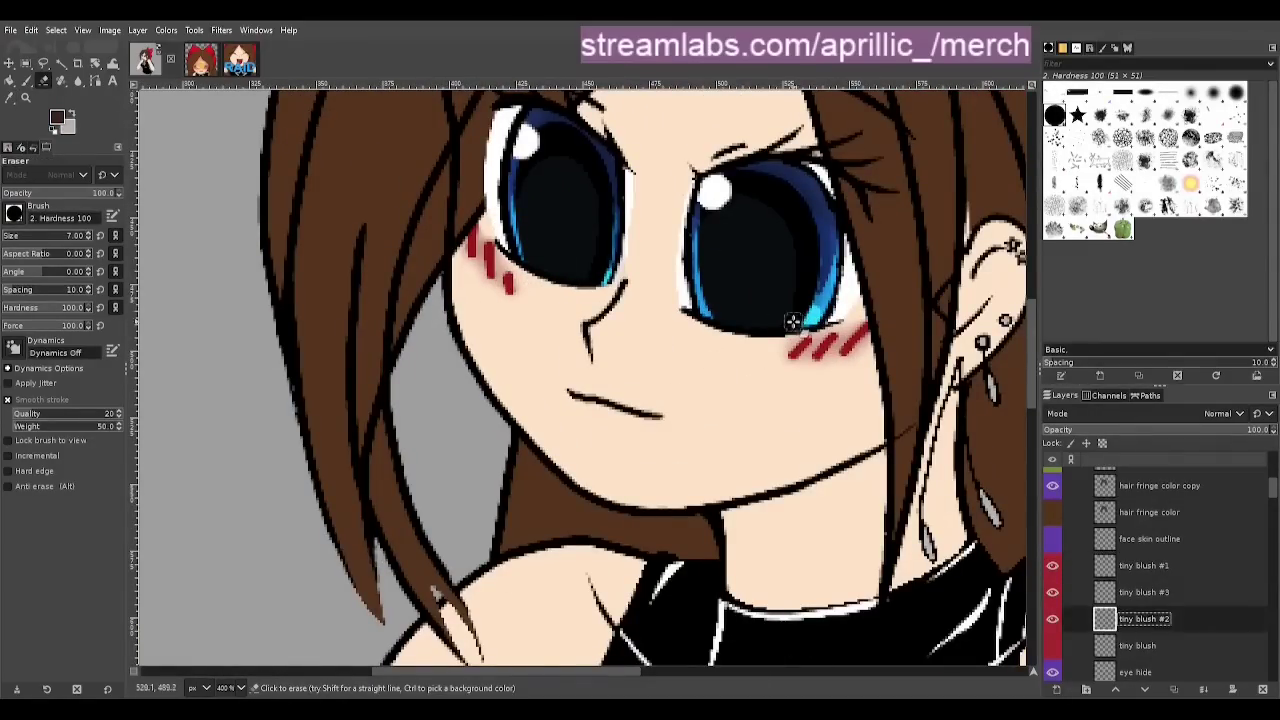
Lower the opacity of "tiny blush #1" to about 40.2 and of "tiny blush #2" to about 41.1
{"action": "key", "text": "o"}
{"action": "scroll", "coordinate": [750, 355], "scroll_direction": "down", "scroll_amount": 5}
{"action": "left_click", "coordinate": [1130, 566]}
{"action": "left_click", "coordinate": [1133, 430]}
{"action": "scroll", "coordinate": [786, 381], "scroll_direction": "up", "scroll_amount": 4}
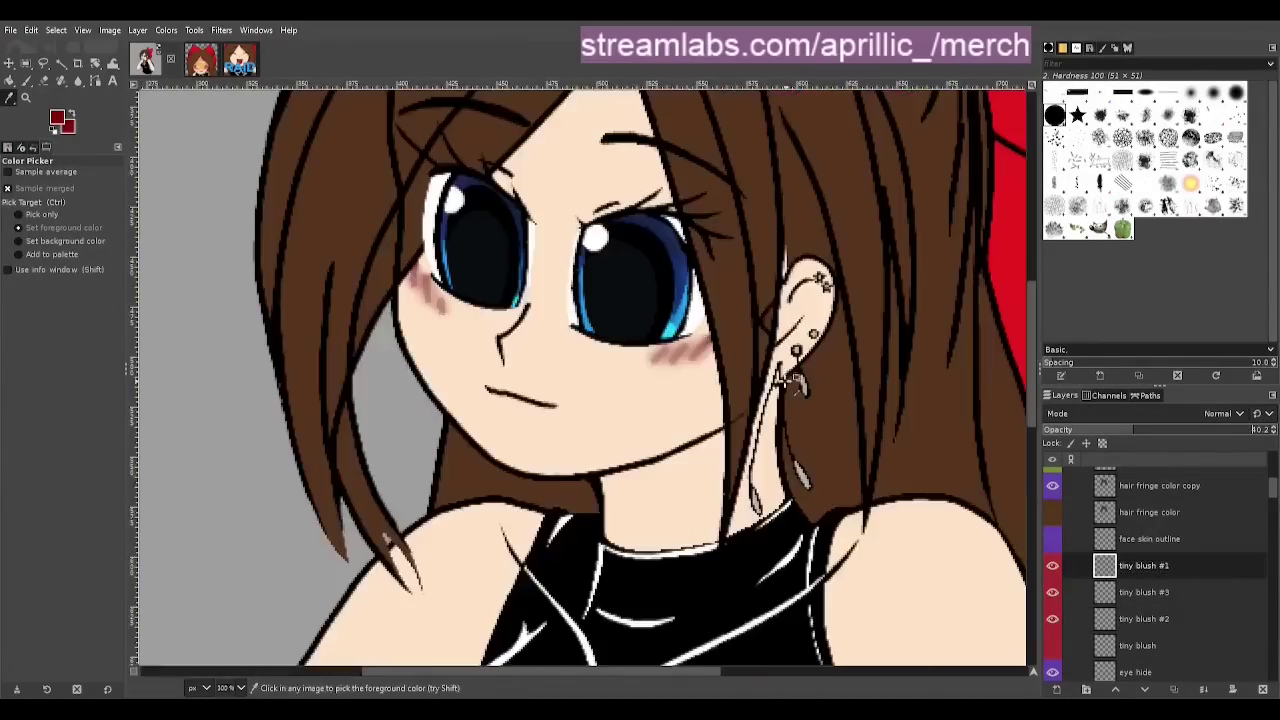
{"action": "left_click_drag", "start_coordinate": [866, 470], "coordinate": [936, 470]}
{"action": "left_click", "coordinate": [1151, 619]}
{"action": "left_click", "coordinate": [1133, 430]}
{"action": "scroll", "coordinate": [675, 300], "scroll_direction": "down", "scroll_amount": 3}
{"action": "scroll", "coordinate": [683, 309], "scroll_direction": "up", "scroll_amount": 3}
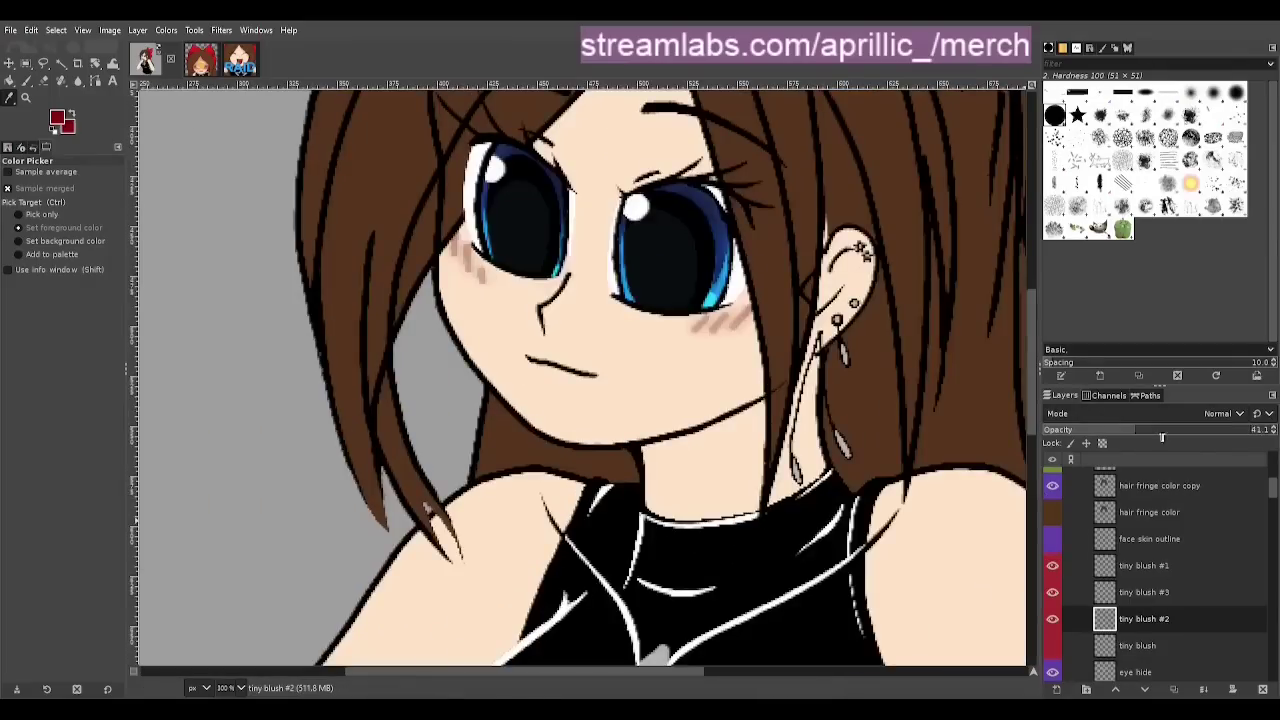
Restore "tiny blush #1" to 100 opacity, thin its red lines with the size 2 eraser, and save the drawing
{"action": "key", "text": "Page_Up"}
{"action": "key", "text": "Page_Up"}
{"action": "left_click_drag", "start_coordinate": [1163, 433], "coordinate": [1270, 433]}
{"action": "scroll", "coordinate": [773, 348], "scroll_direction": "up", "scroll_amount": 1}
{"action": "key", "text": "shift+e"}
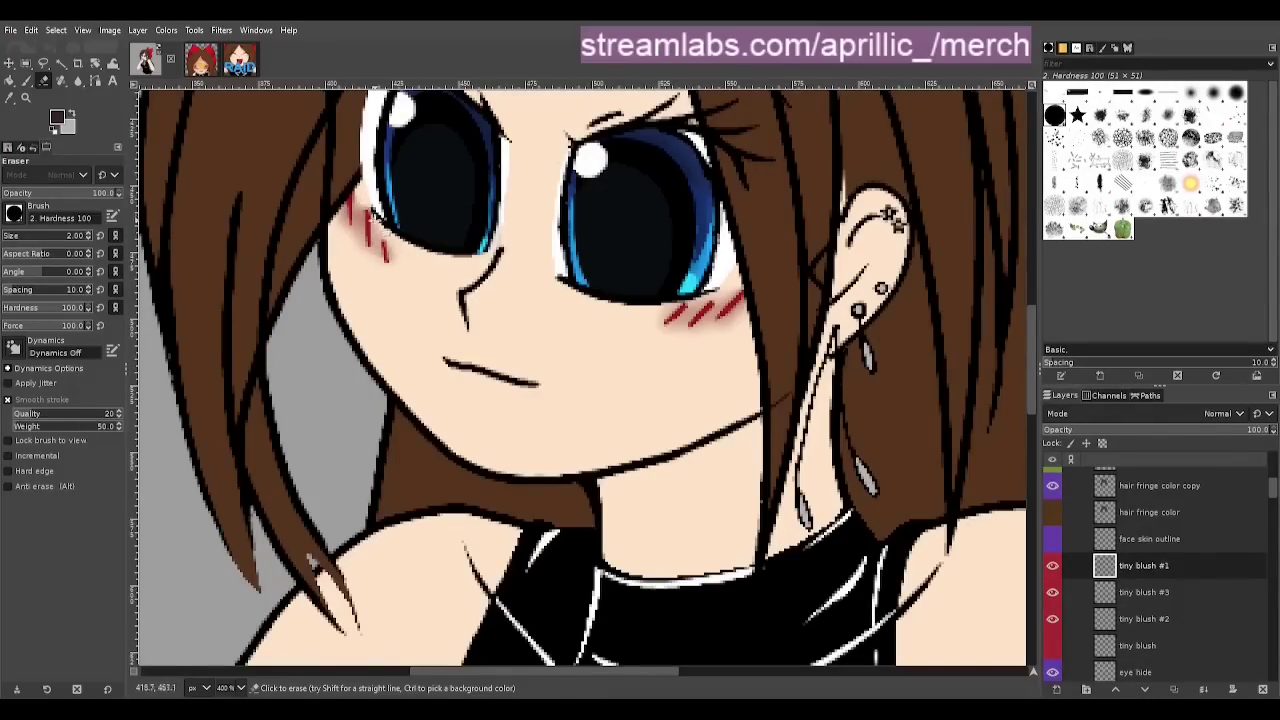
{"action": "key", "text": "ctrl+s"}
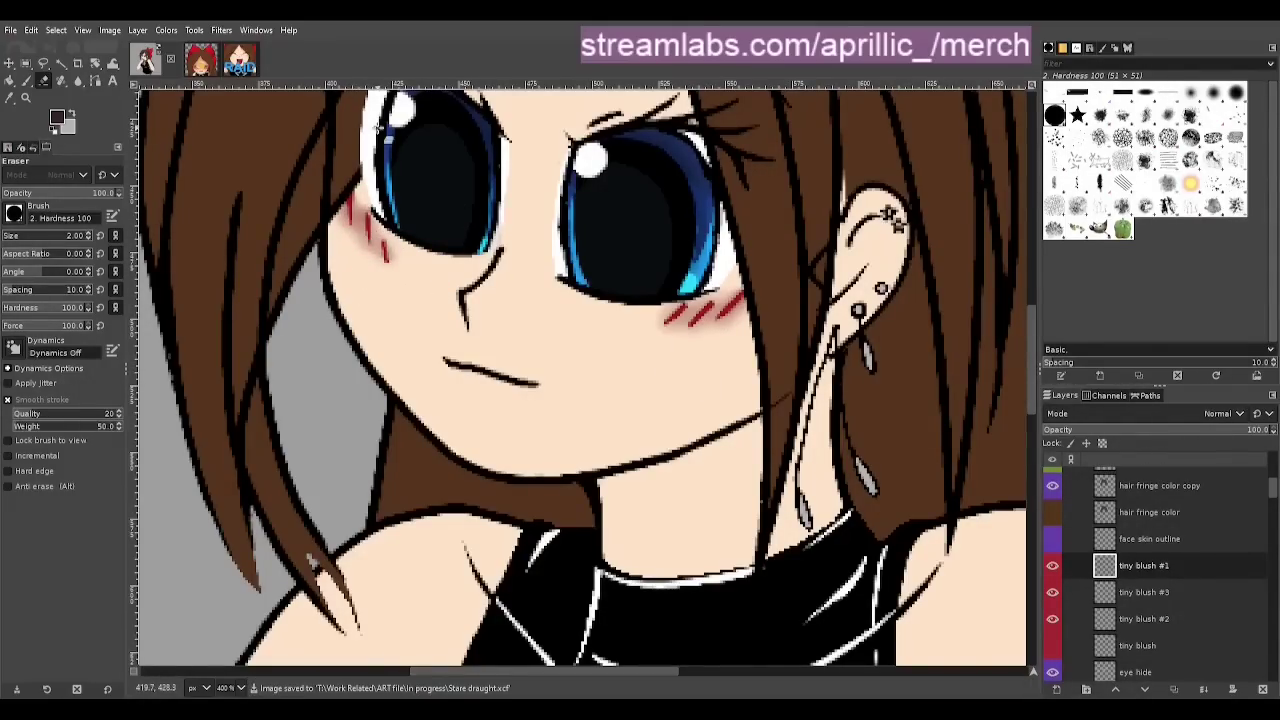
Hide and delete the blurred "tiny blush #2" layer
{"action": "scroll", "coordinate": [632, 290], "scroll_direction": "down", "scroll_amount": 4}
{"action": "scroll", "coordinate": [636, 304], "scroll_direction": "up", "scroll_amount": 3}
{"action": "left_click", "coordinate": [1052, 619]}
{"action": "left_click", "coordinate": [1136, 619]}
{"action": "left_click", "coordinate": [1262, 689]}
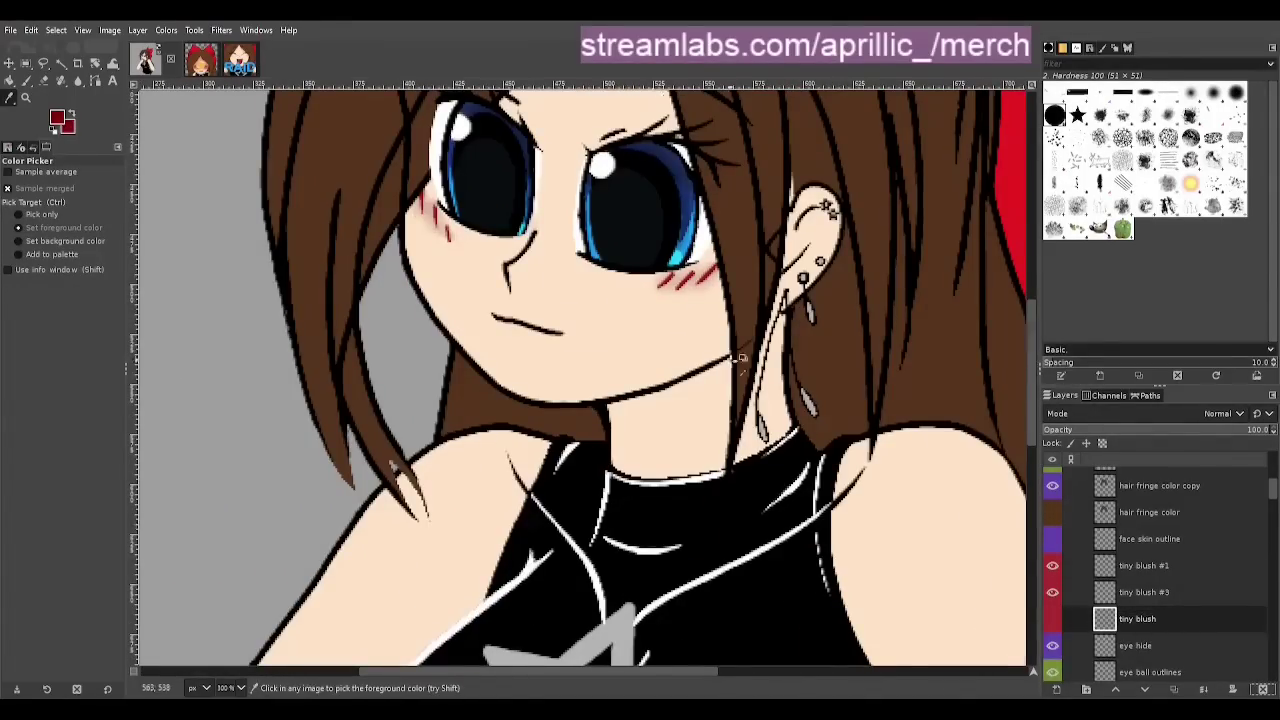
Erase the left cheek's blush from "tiny blush #1" and "tiny blush #3" with the size 34 eraser, and save the drawing
{"action": "scroll", "coordinate": [733, 358], "scroll_direction": "down", "scroll_amount": 3}
{"action": "scroll", "coordinate": [706, 342], "scroll_direction": "up", "scroll_amount": 3}
{"action": "left_click", "coordinate": [1138, 566]}
{"action": "key", "text": "Delete"}
{"action": "left_click", "coordinate": [1136, 592]}
{"action": "key", "text": "Delete"}
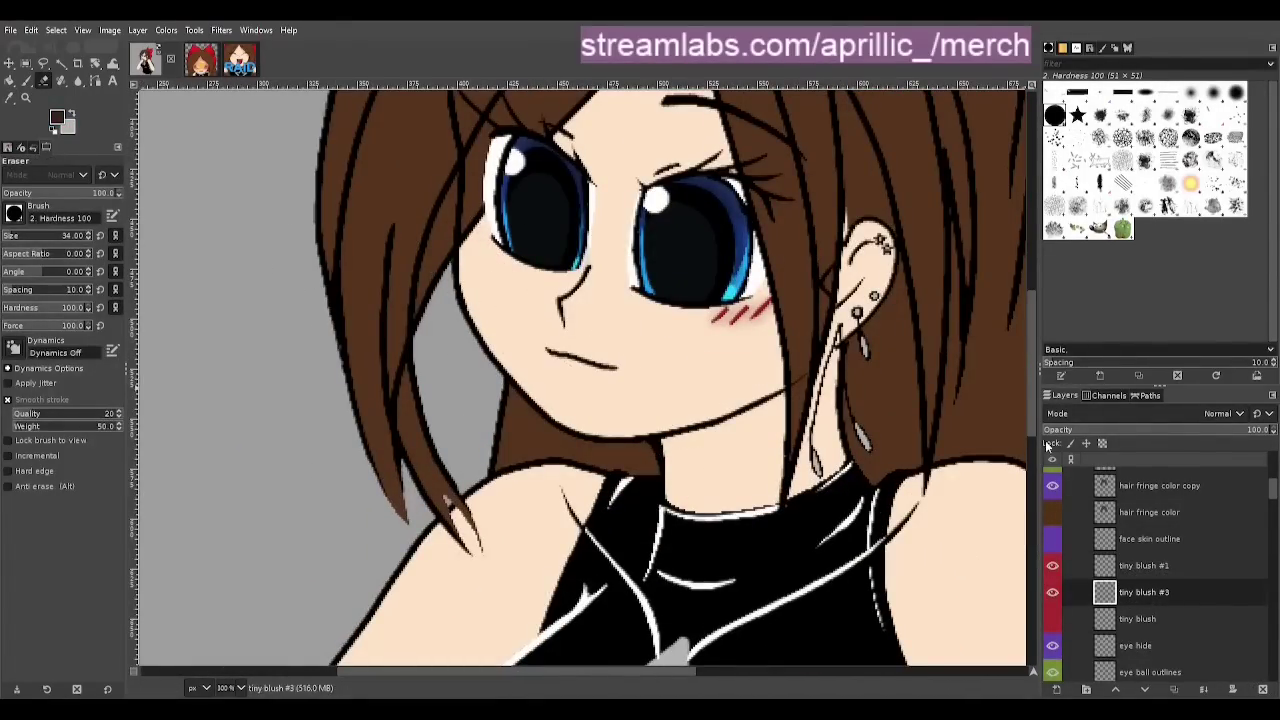
{"action": "key", "text": "Page_Up"}
{"action": "scroll", "coordinate": [947, 390], "scroll_direction": "down", "scroll_amount": 3}
{"action": "key", "text": "o"}
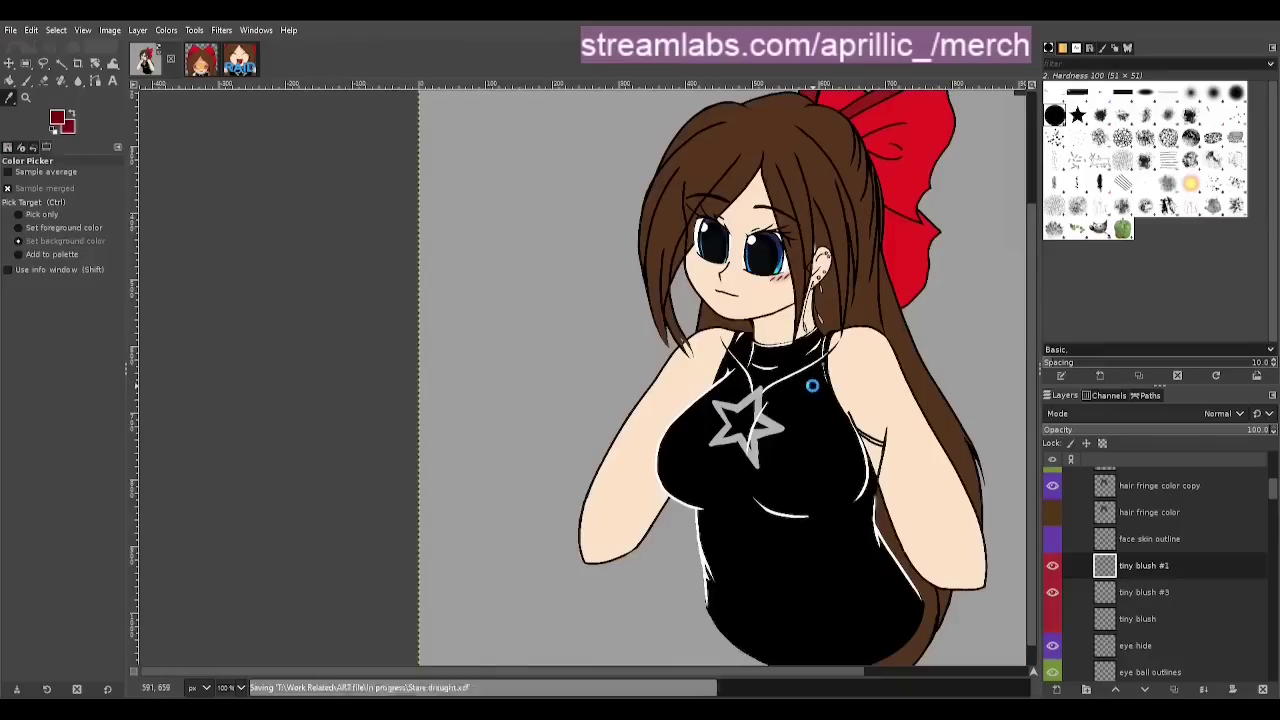
{"action": "key", "text": "ctrl+s"}
Thin the red lines on the right cheek of "tiny blush #1" with the size 1 eraser, and save the drawing
{"action": "scroll", "coordinate": [814, 366], "scroll_direction": "up", "scroll_amount": 5}
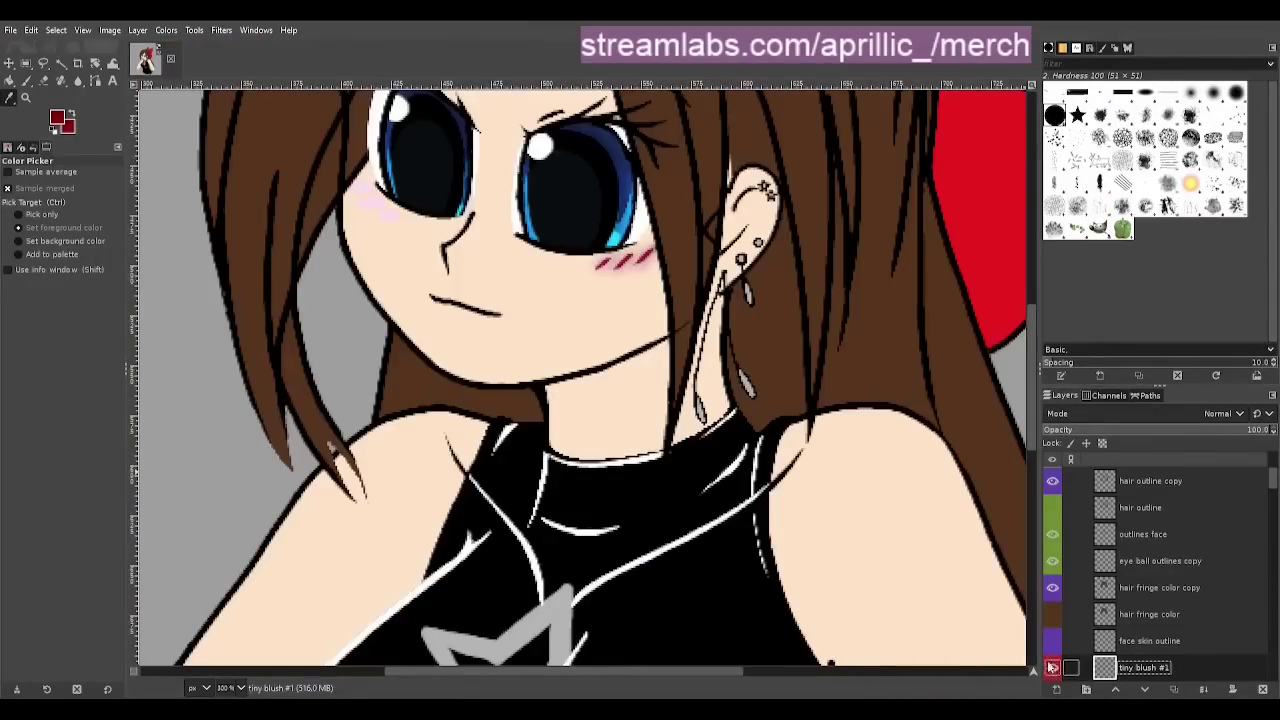
{"action": "scroll", "coordinate": [766, 430], "scroll_direction": "down", "scroll_amount": 2}
{"action": "scroll", "coordinate": [717, 386], "scroll_direction": "up", "scroll_amount": 4}
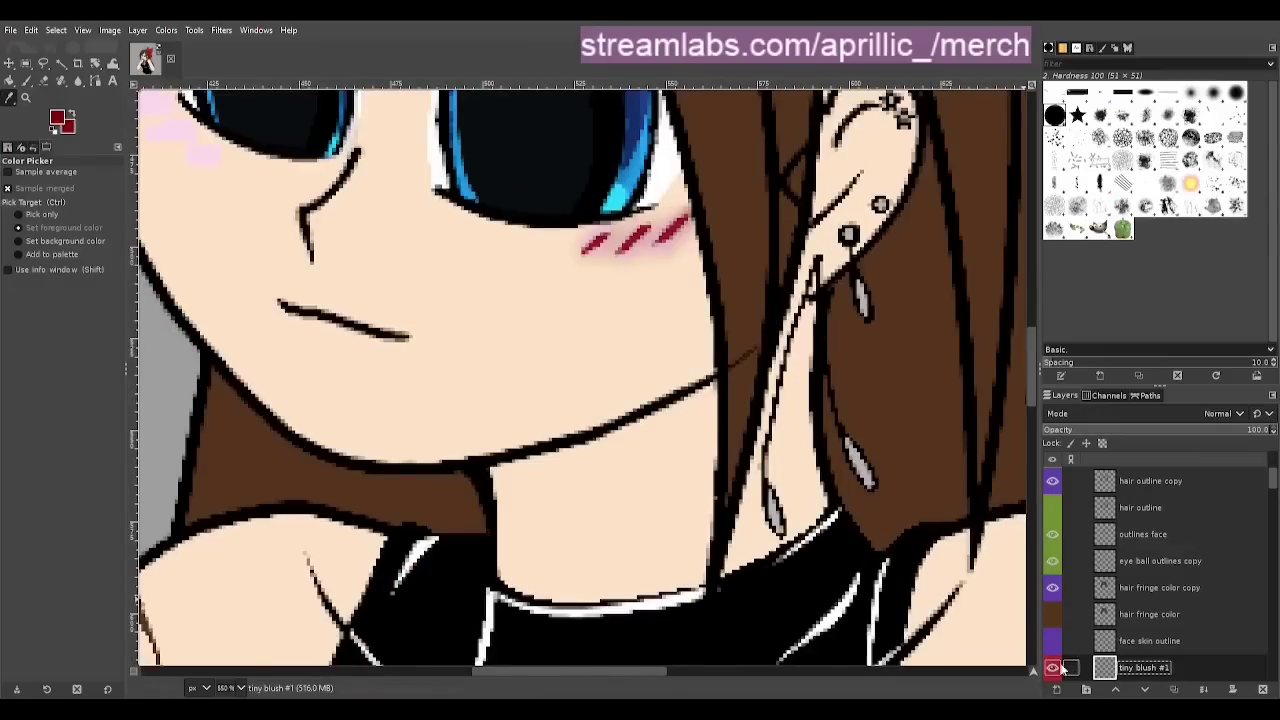
{"action": "left_click_drag", "start_coordinate": [542, 316], "coordinate": [620, 457]}
{"action": "scroll", "coordinate": [722, 460], "scroll_direction": "up", "scroll_amount": 1}
{"action": "key", "text": "shift+e"}
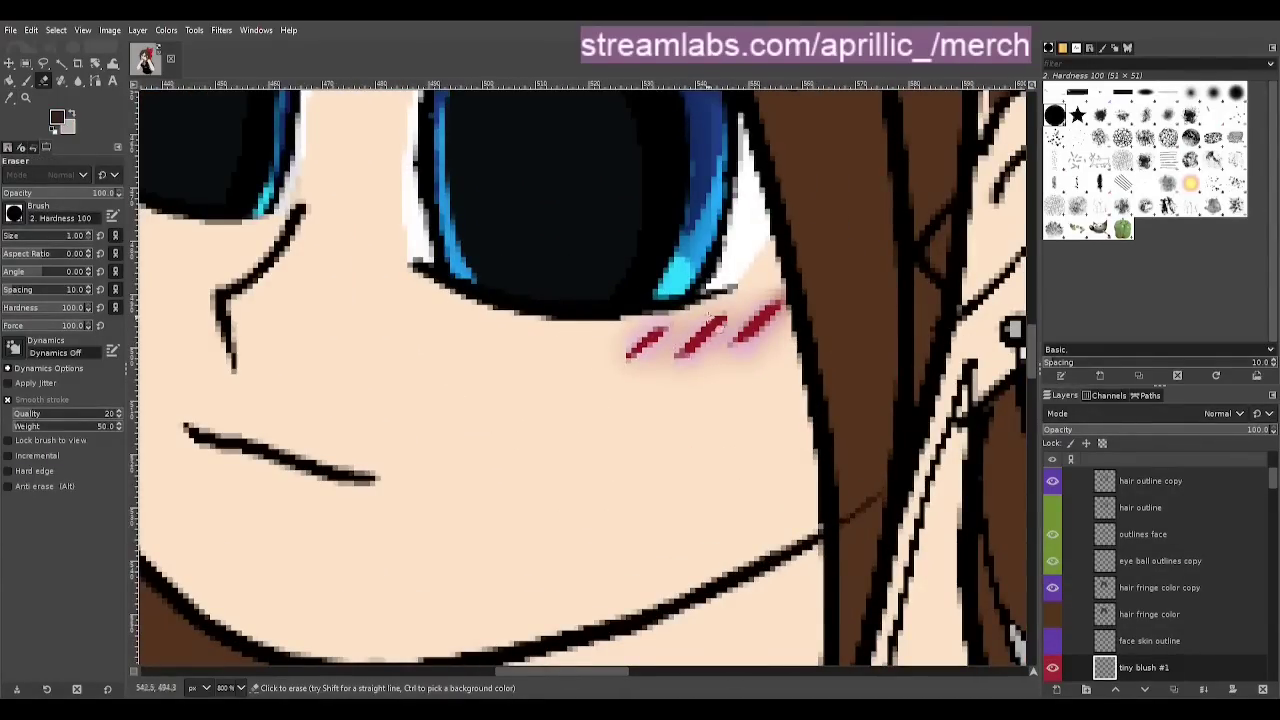
{"action": "scroll", "coordinate": [643, 362], "scroll_direction": "down", "scroll_amount": 4}
{"action": "key", "text": "o"}
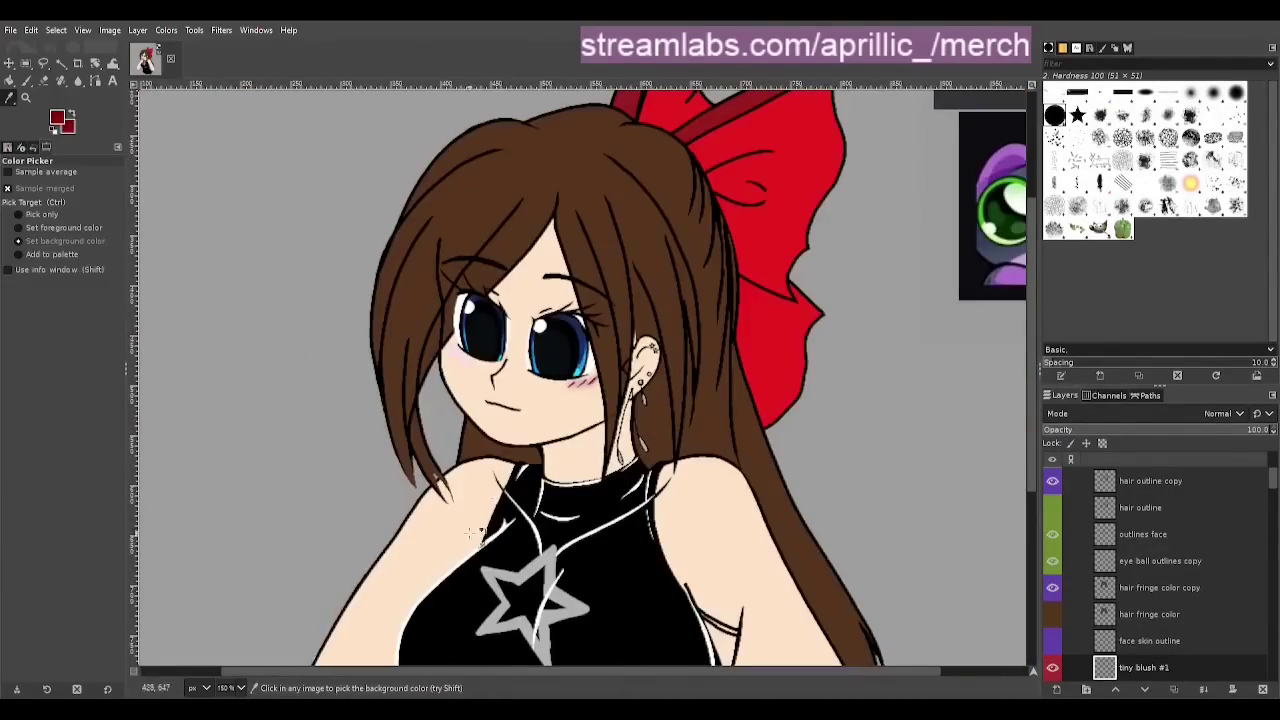
{"action": "key", "text": "ctrl+s"}
Remove the remaining dark red lines on the right cheek from "tiny blush #1"
{"action": "scroll", "coordinate": [700, 370], "scroll_direction": "down", "scroll_amount": 2}
{"action": "scroll", "coordinate": [722, 366], "scroll_direction": "up", "scroll_amount": 1}
{"action": "scroll", "coordinate": [692, 344], "scroll_direction": "up", "scroll_amount": 5}
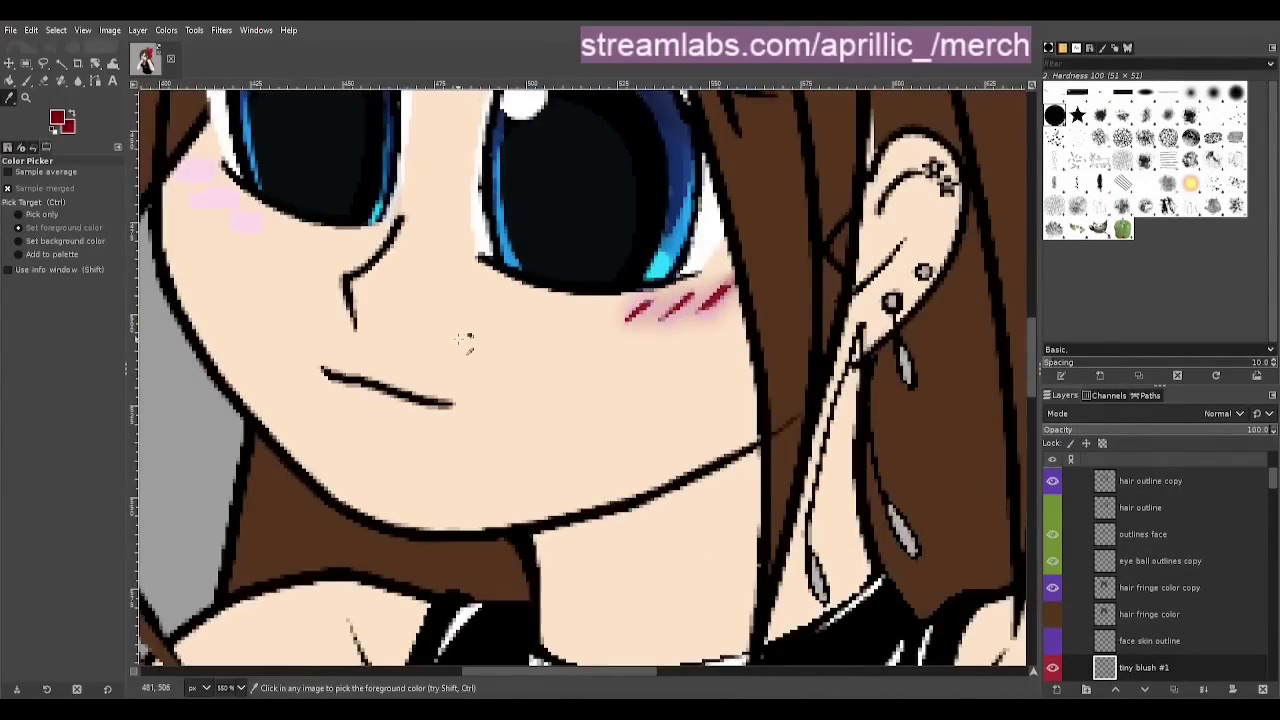
{"action": "key", "text": "shift+e"}
{"action": "key", "text": "ctrl+z"}
{"action": "key", "text": "o"}
{"action": "scroll", "coordinate": [601, 302], "scroll_direction": "down", "scroll_amount": 4}
{"action": "scroll", "coordinate": [545, 343], "scroll_direction": "up", "scroll_amount": 1}
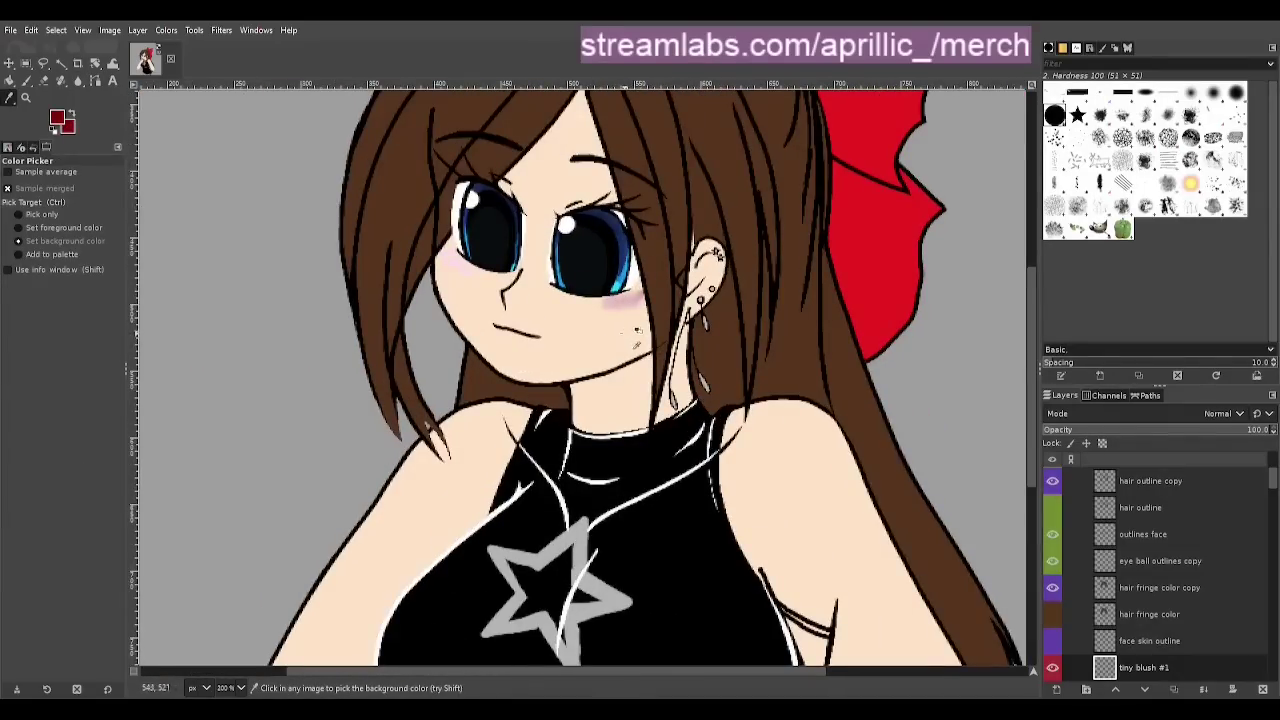
Try the size 11 blur brush on "tiny blush #3", and discard that blurred blush layer
{"action": "scroll", "coordinate": [1062, 640], "scroll_direction": "down", "scroll_amount": 1}
{"action": "left_click", "coordinate": [1120, 633]}
{"action": "scroll", "coordinate": [585, 307], "scroll_direction": "up", "scroll_amount": 2}
{"action": "key", "text": "shift+u"}
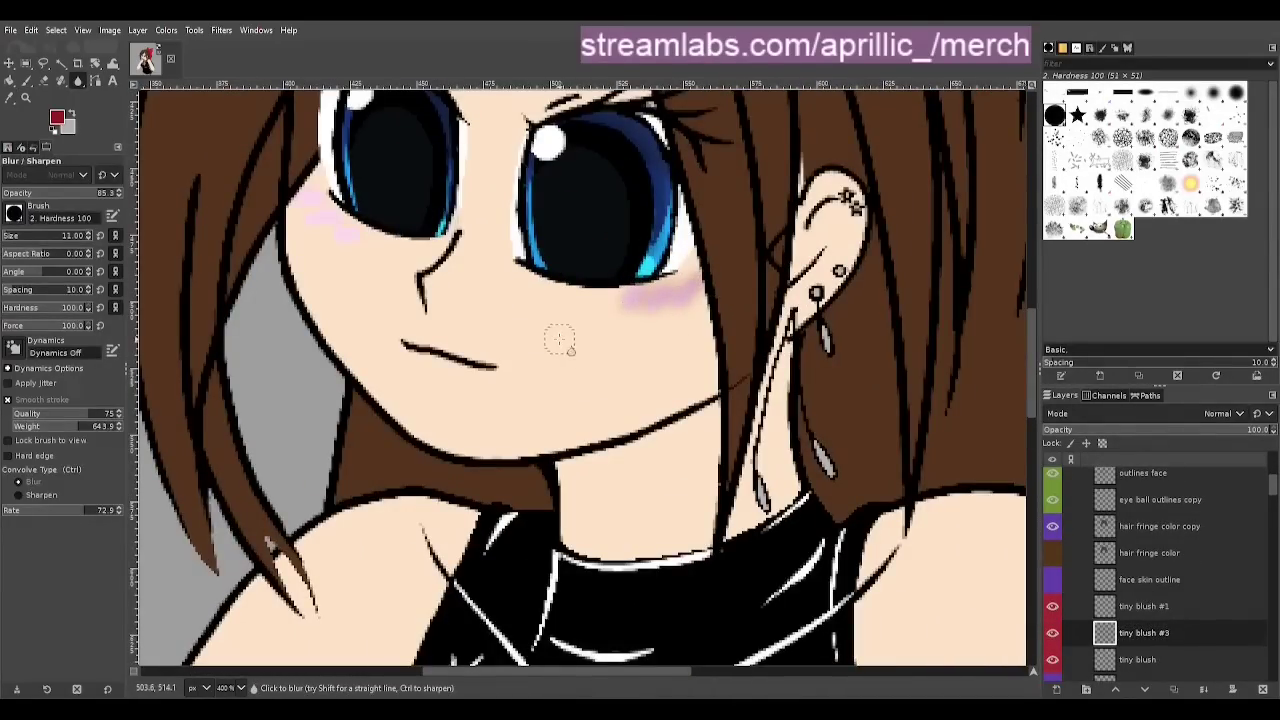
{"action": "key", "text": "shift+e"}
{"action": "key", "text": "ctrl+z"}
{"action": "key", "text": "ctrl+z"}
Try short dark red strokes below the right-hand eye on "tiny blush #1" with the size 3 brush, undoing the unwanted one
{"action": "key", "text": "p"}
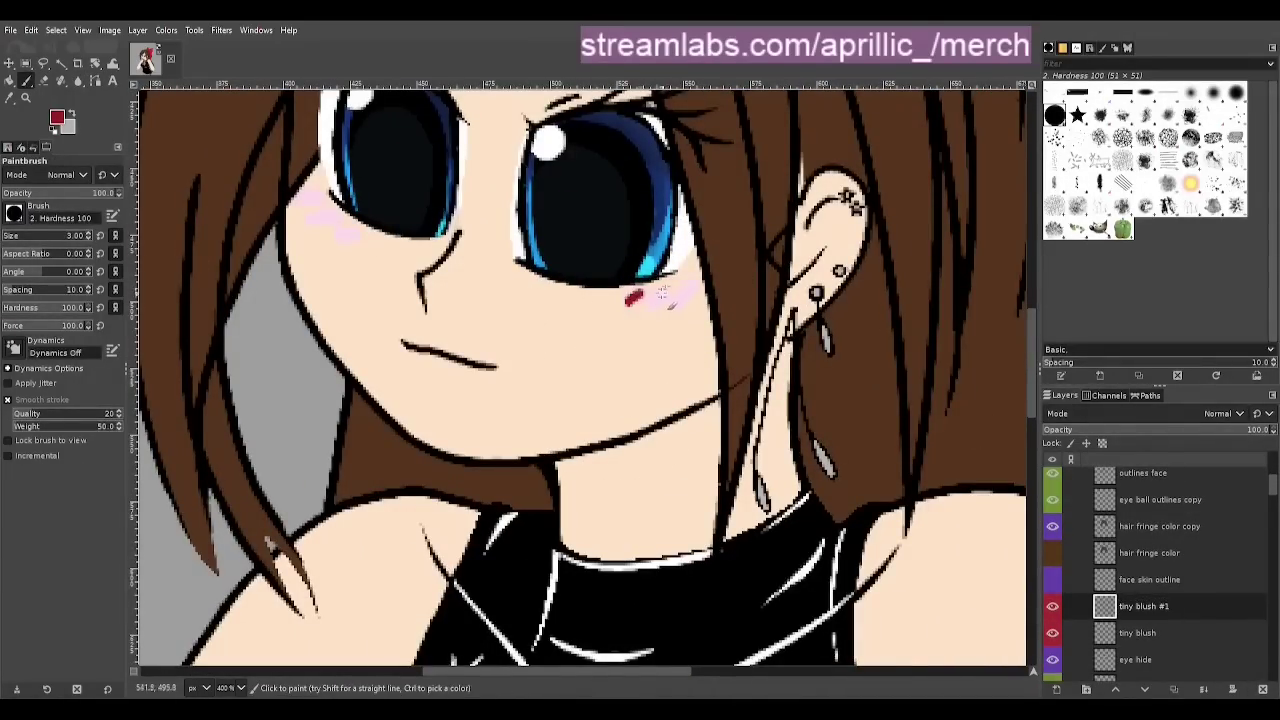
{"action": "scroll", "coordinate": [692, 308], "scroll_direction": "down", "scroll_amount": 3}
{"action": "scroll", "coordinate": [643, 232], "scroll_direction": "up", "scroll_amount": 5}
{"action": "scroll", "coordinate": [643, 232], "scroll_direction": "down", "scroll_amount": 5}
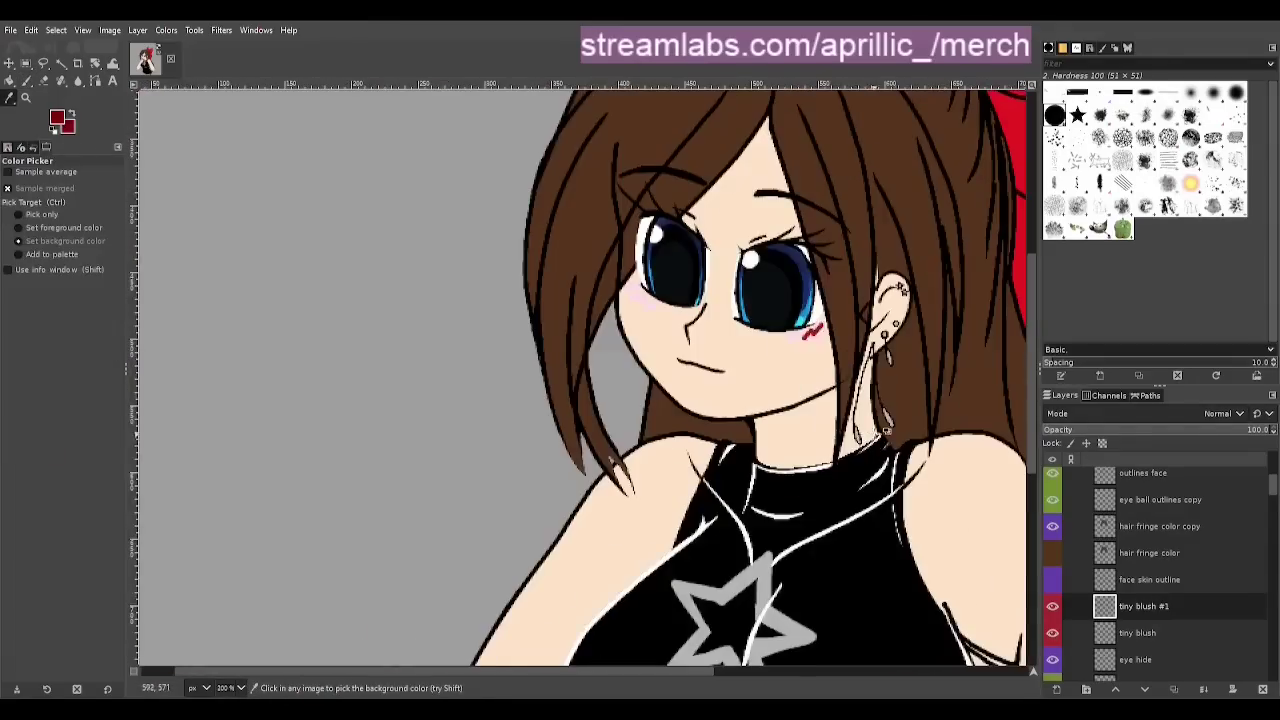
{"action": "scroll", "coordinate": [818, 346], "scroll_direction": "up", "scroll_amount": 1}
{"action": "left_click_drag", "start_coordinate": [686, 672], "coordinate": [786, 672]}
{"action": "key", "text": "ctrl+z"}
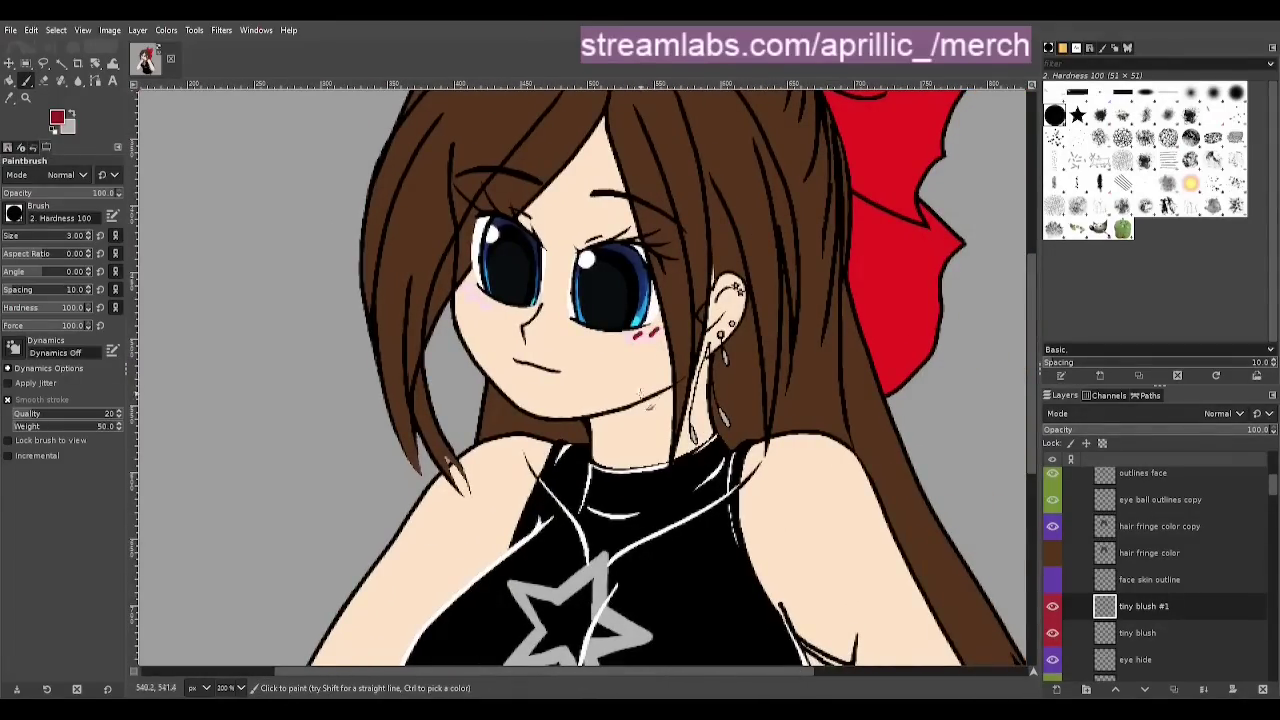
Save the drawing and delete the "tiny blush #1" layer, keeping only the pale pink blush
{"action": "key", "text": "o"}
{"action": "scroll", "coordinate": [716, 527], "scroll_direction": "down", "scroll_amount": 1}
{"action": "key", "text": "ctrl+s"}
{"action": "scroll", "coordinate": [716, 527], "scroll_direction": "down", "scroll_amount": 2}
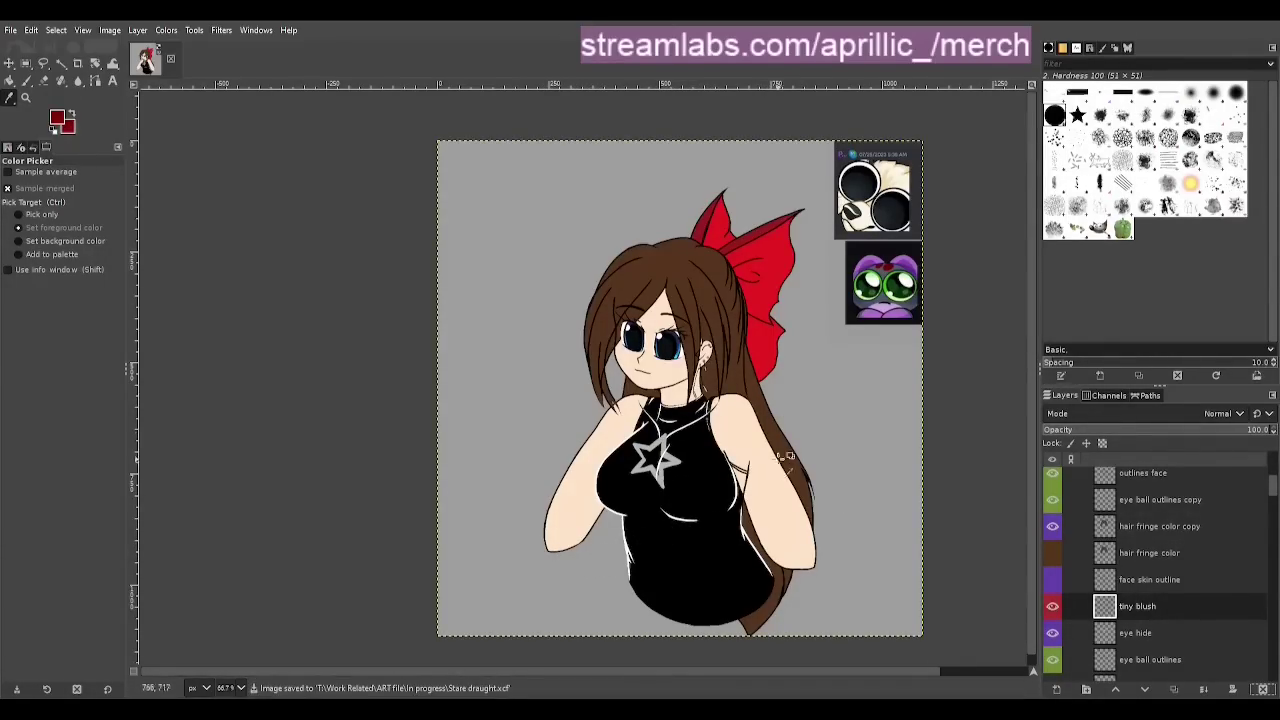
Add a layer named "mouth underline" above the tiny blush layer and ready the paintbrush
{"action": "scroll", "coordinate": [638, 383], "scroll_direction": "up", "scroll_amount": 3}
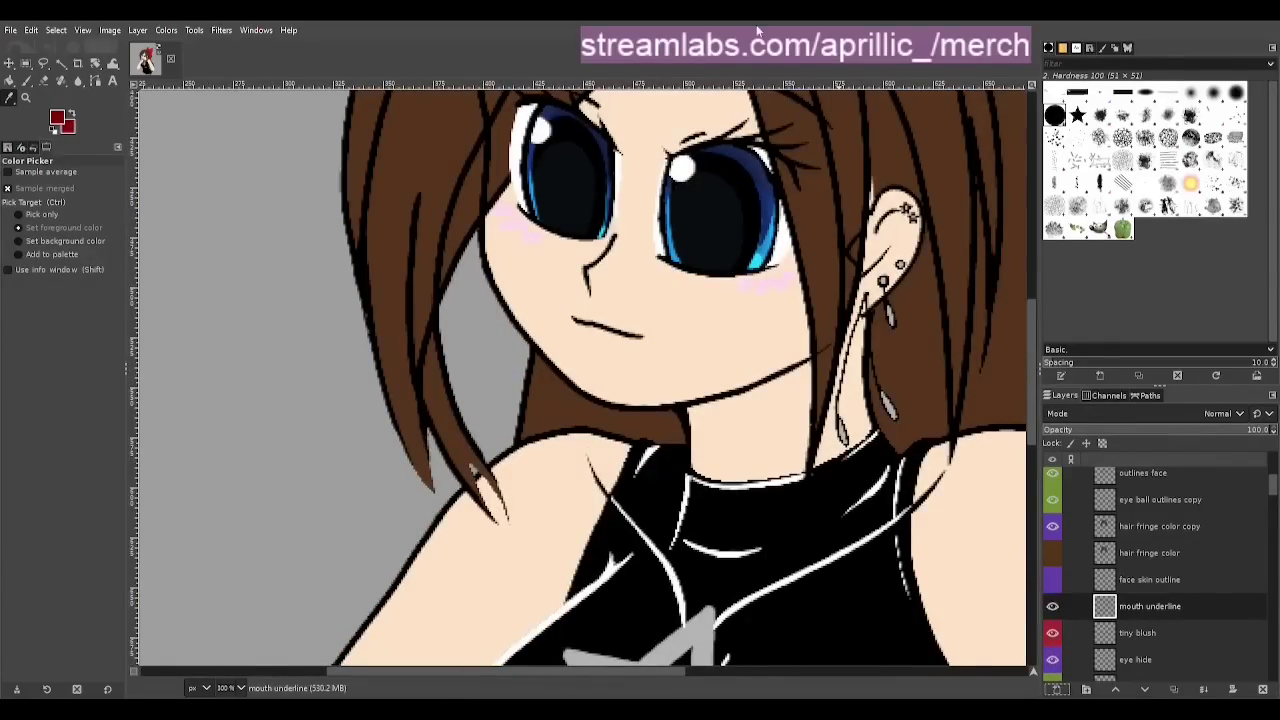
{"action": "key", "text": "p"}
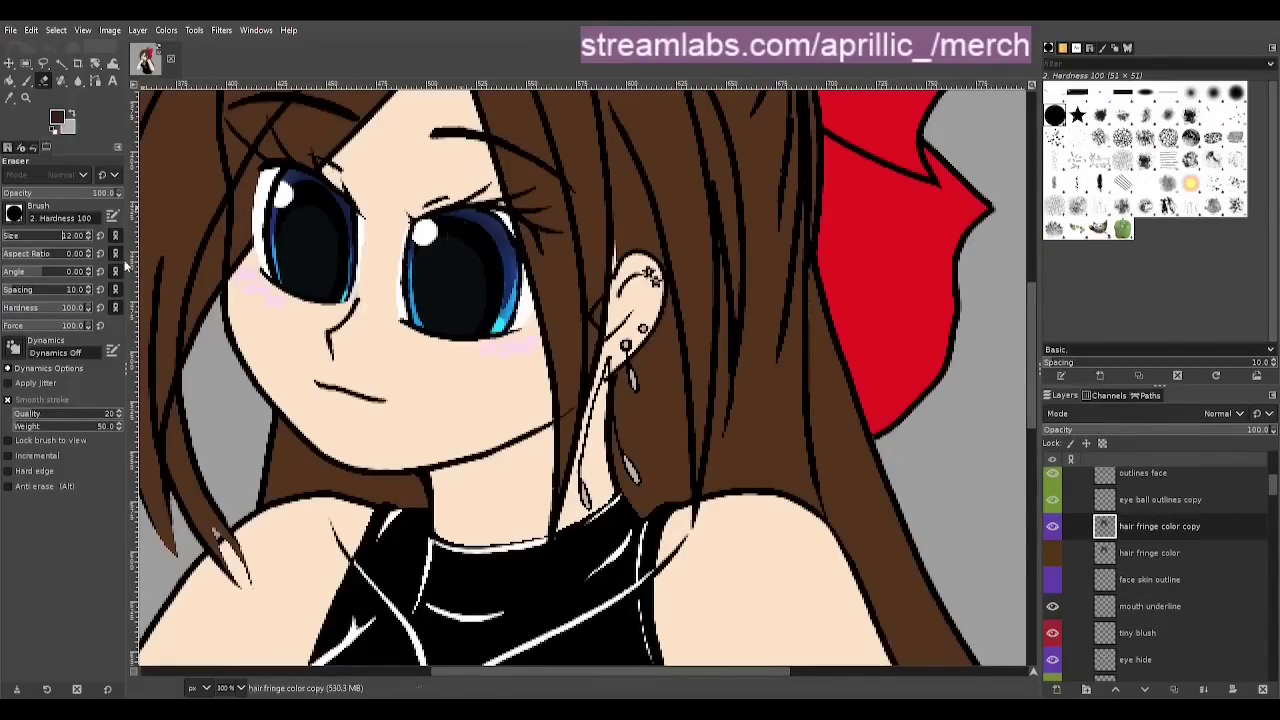
Erase the hair covering the outer white of the right-hand eye on "hair fringe color copy" and its line on "hair outline copy"
{"action": "left_click_drag", "start_coordinate": [524, 230], "coordinate": [534, 326]}
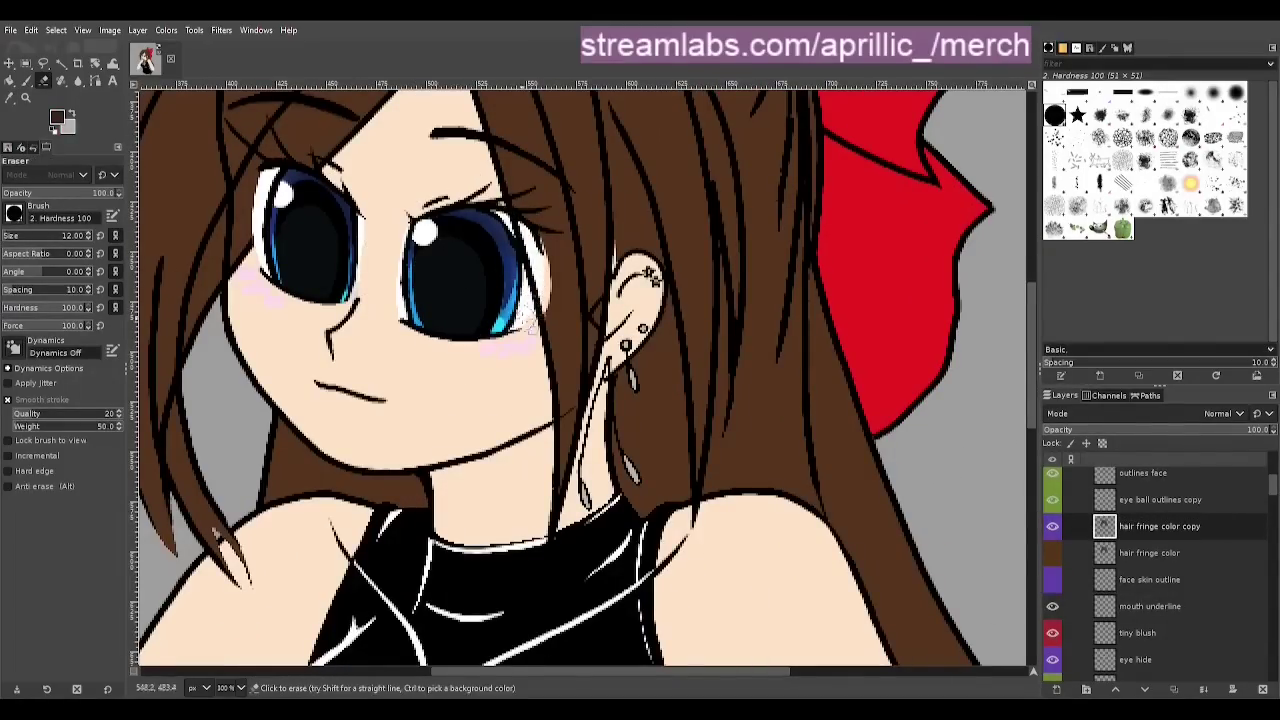
{"action": "left_click", "coordinate": [1150, 499]}
{"action": "scroll", "coordinate": [1150, 502], "scroll_direction": "up", "scroll_amount": 2}
{"action": "left_click", "coordinate": [1150, 506]}
{"action": "left_click_drag", "start_coordinate": [508, 226], "coordinate": [566, 432]}
Select "hair fringe color copy" and sample the brown of the hair beside the right-hand eye for the paintbrush
{"action": "left_click", "coordinate": [1194, 617]}
{"action": "key", "text": "o"}
{"action": "left_click", "coordinate": [597, 220]}
{"action": "key", "text": "p"}
{"action": "scroll", "coordinate": [533, 220], "scroll_direction": "up", "scroll_amount": 3}
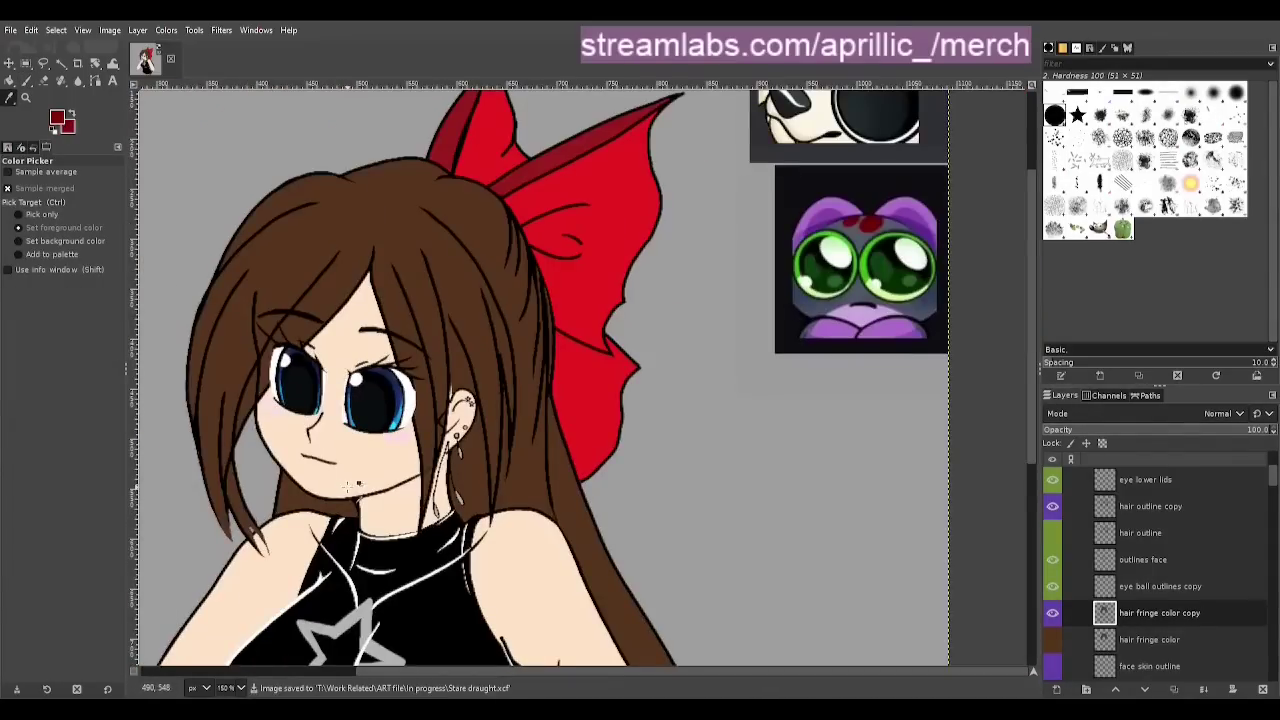
{"action": "mouse_move", "coordinate": [619, 672]}
{"action": "left_mouse_down"}
{"action": "mouse_move", "coordinate": [466, 670]}
{"action": "mouse_move", "coordinate": [508, 671]}
{"action": "left_mouse_up"}
{"action": "scroll", "coordinate": [655, 545], "scroll_direction": "up", "scroll_amount": 1}
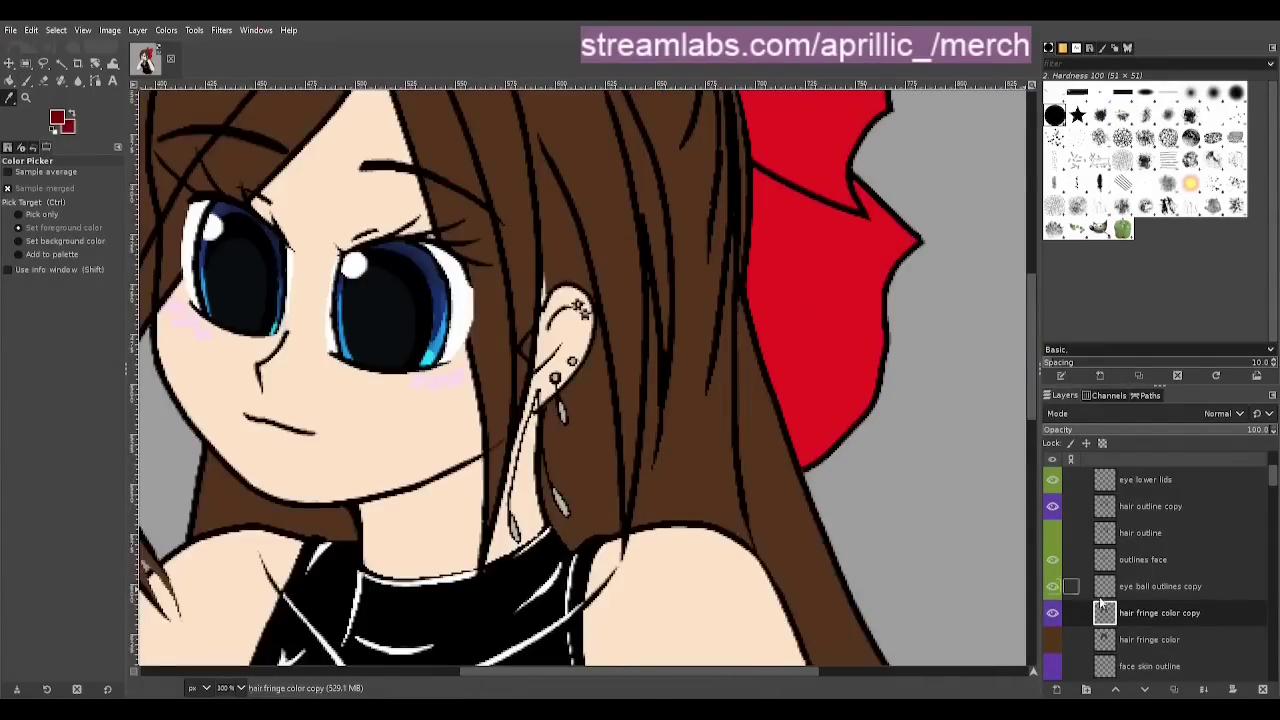
{"action": "scroll", "coordinate": [433, 577], "scroll_direction": "down", "scroll_amount": 2, "text": "ctrl"}
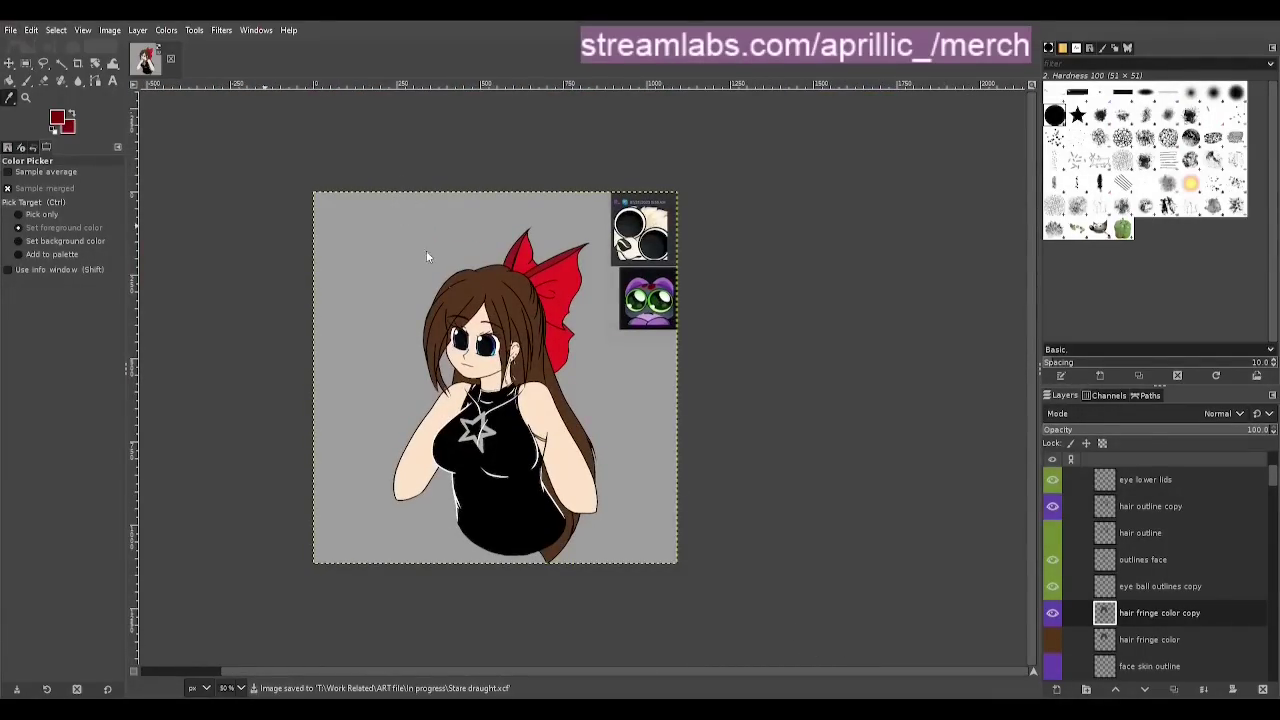
Hide the background and reference picture layers, and show the "where to crop" guide layer
{"action": "scroll", "coordinate": [1140, 663], "scroll_direction": "down", "scroll_amount": 15}
{"action": "left_click", "coordinate": [1052, 666]}
{"action": "left_click", "coordinate": [1052, 614]}
{"action": "scroll", "coordinate": [1141, 555], "scroll_direction": "up", "scroll_amount": 15}
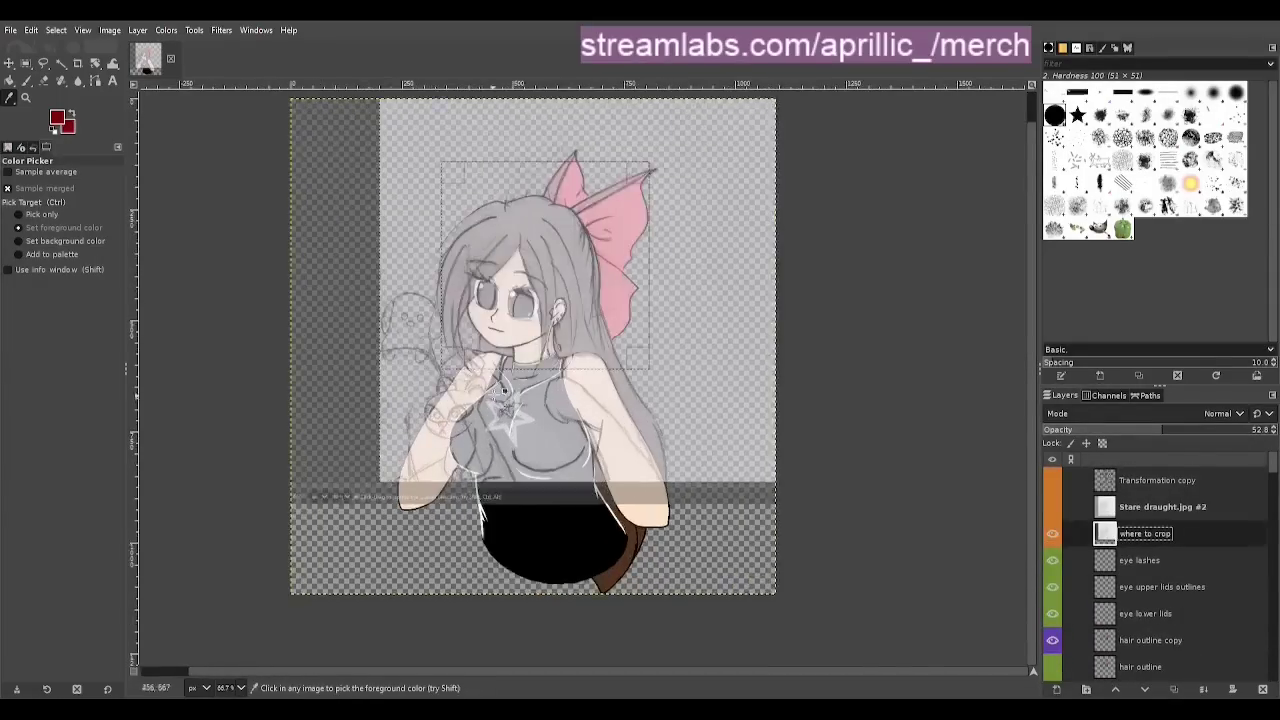
Try a crop frame along the "where to crop" guide around the head, about 469 by 467 px, tightening it on all sides
{"action": "key", "text": "1"}
{"action": "key", "text": "shift+c"}
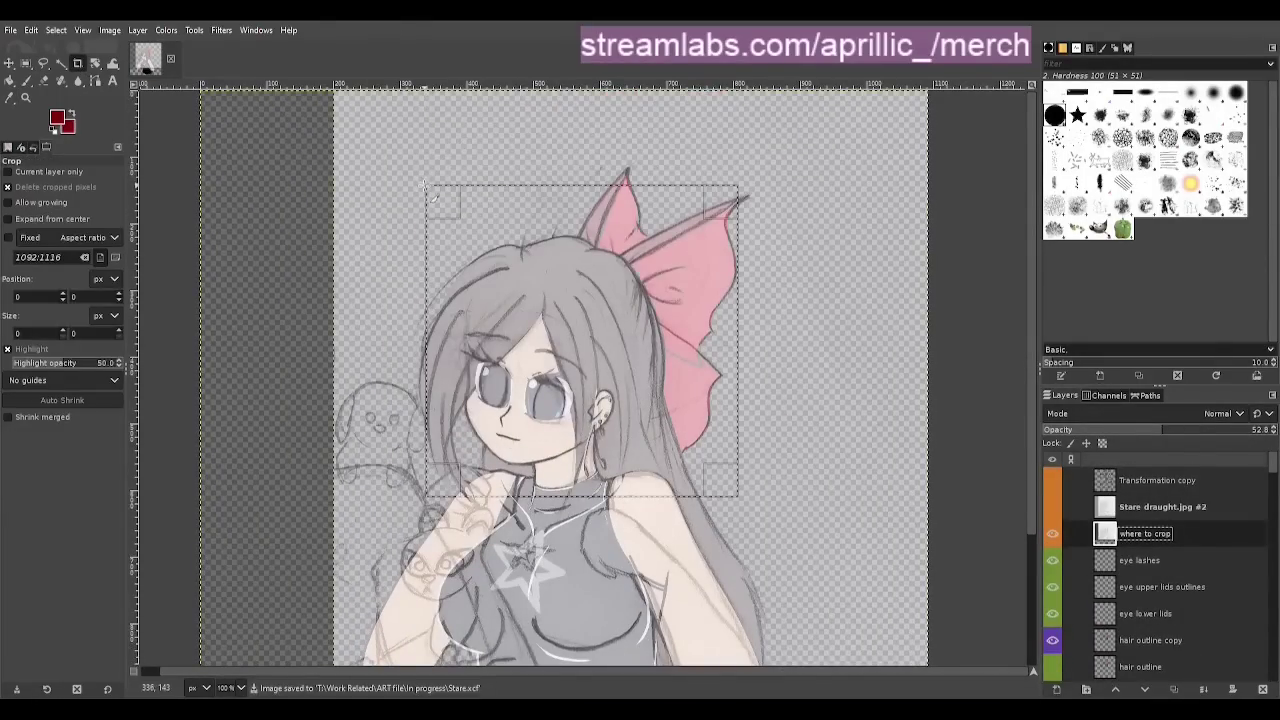
{"action": "left_click_drag", "start_coordinate": [746, 509], "coordinate": [738, 497]}
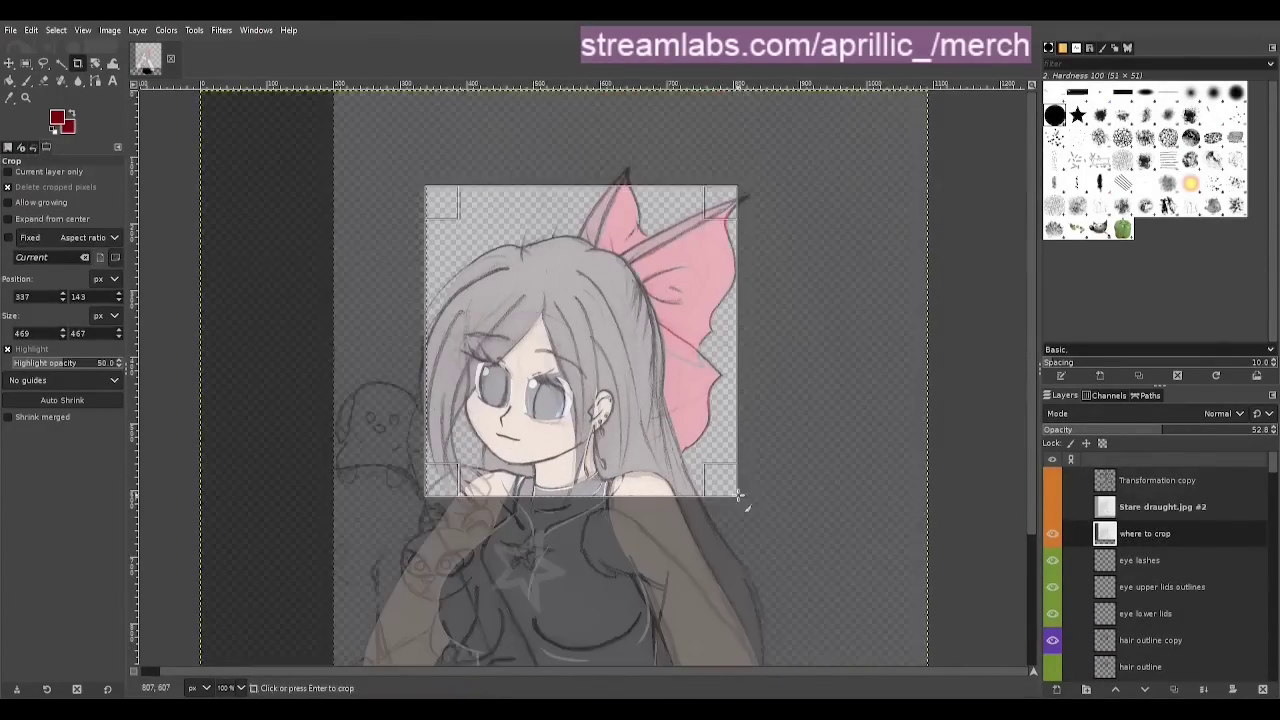
{"action": "left_click_drag", "start_coordinate": [547, 485], "coordinate": [548, 468]}
{"action": "left_click_drag", "start_coordinate": [517, 211], "coordinate": [517, 228]}
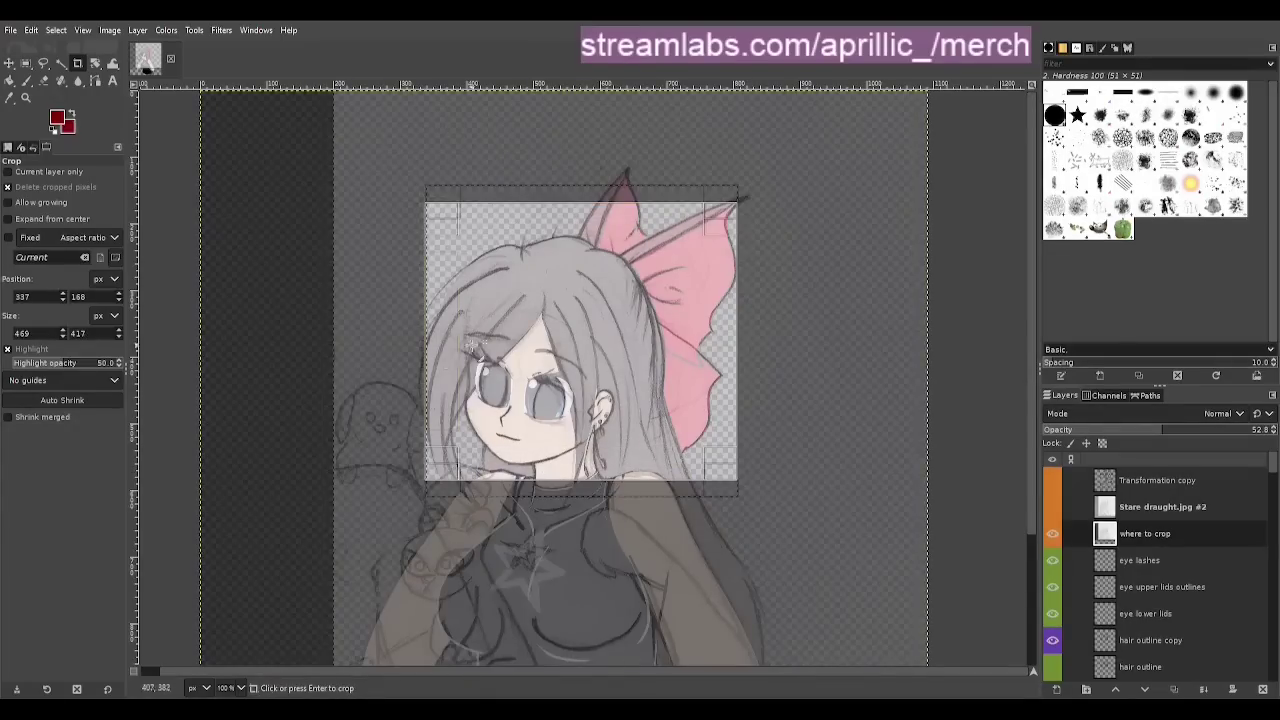
{"action": "left_click_drag", "start_coordinate": [441, 350], "coordinate": [456, 350]}
{"action": "left_click_drag", "start_coordinate": [735, 388], "coordinate": [717, 385]}
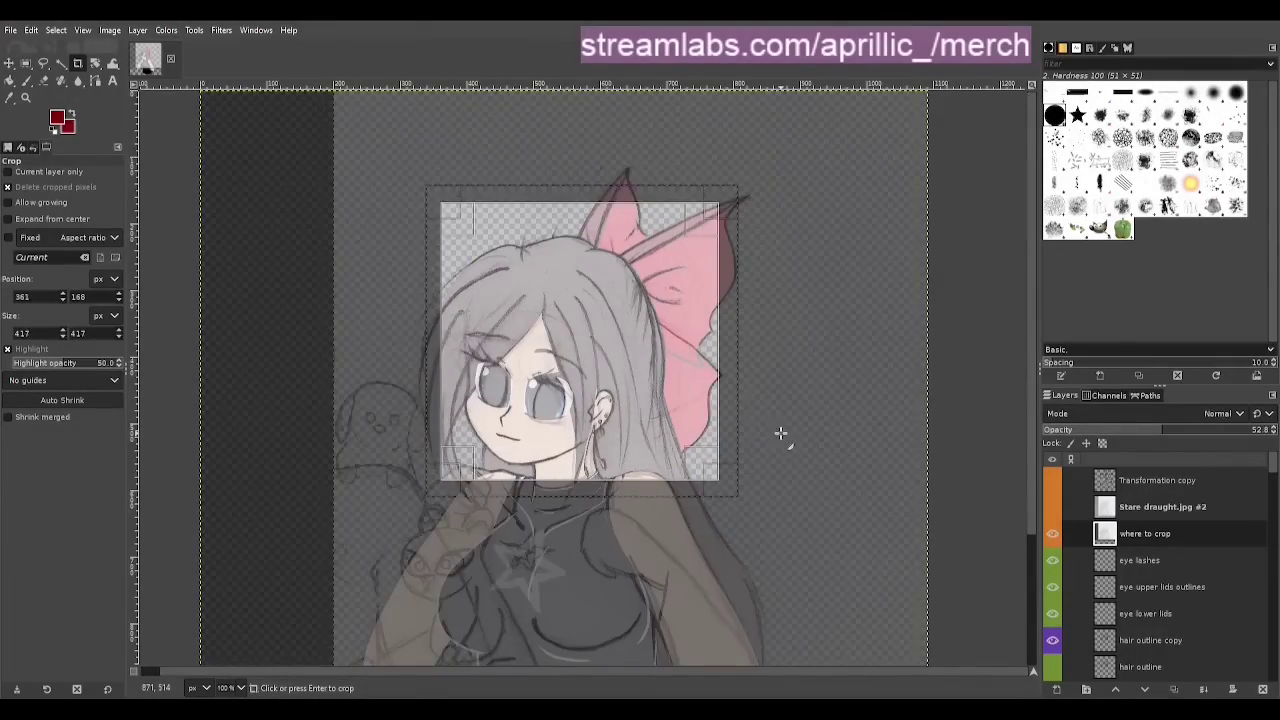
{"action": "left_click_drag", "start_coordinate": [575, 460], "coordinate": [575, 472]}
{"action": "left_click_drag", "start_coordinate": [633, 212], "coordinate": [634, 227]}
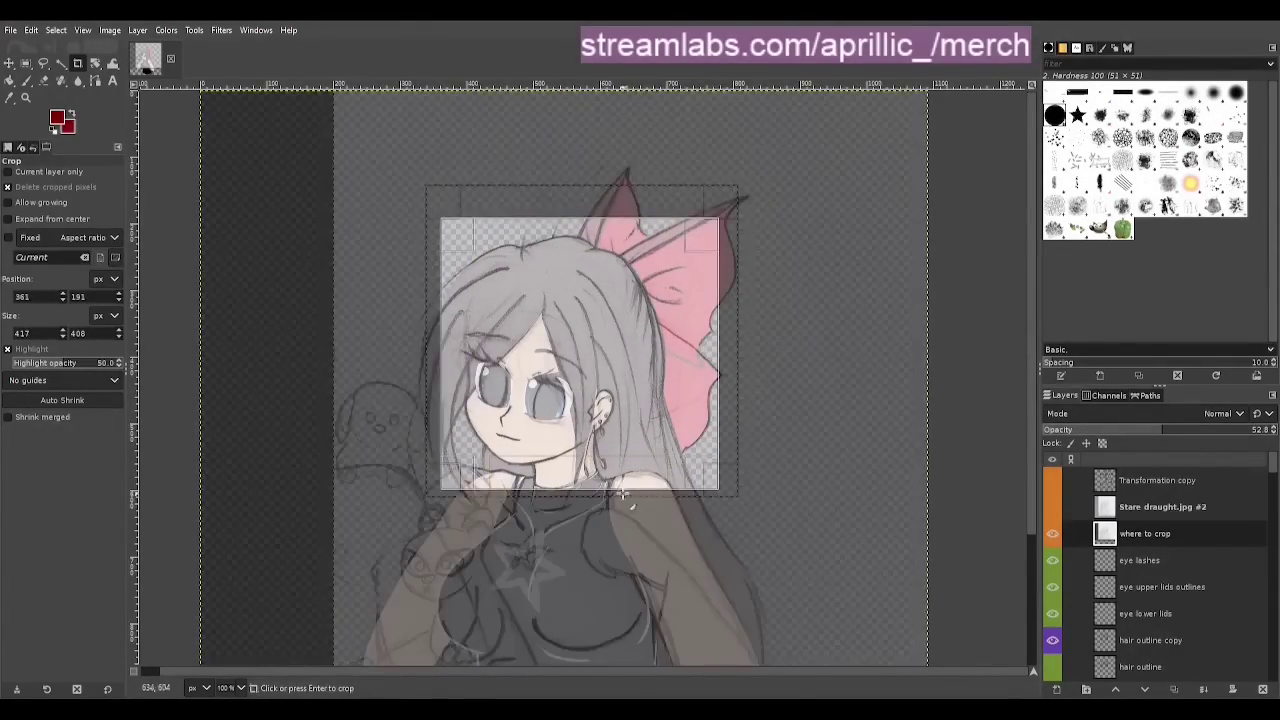
{"action": "left_click_drag", "start_coordinate": [622, 483], "coordinate": [622, 487]}
{"action": "left_click_drag", "start_coordinate": [443, 350], "coordinate": [454, 350]}
{"action": "left_click_drag", "start_coordinate": [655, 221], "coordinate": [655, 230]}
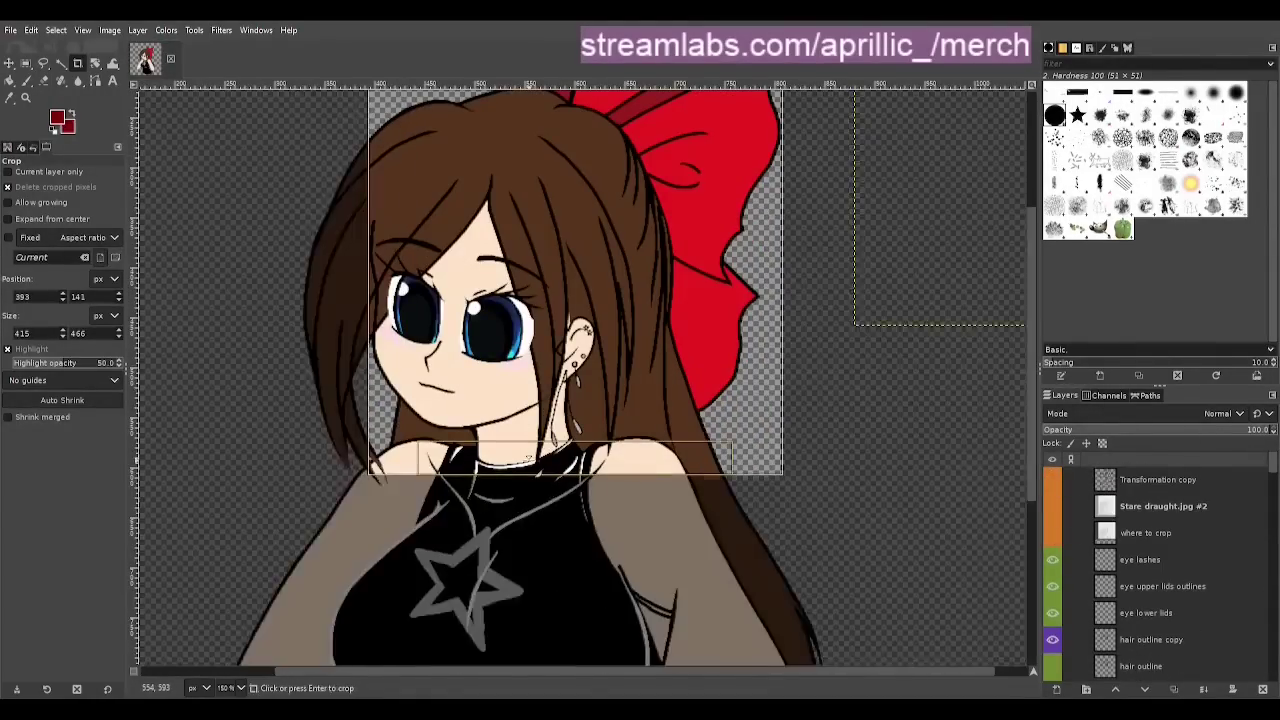
Try shrinking the crop frame to the face at about 208 by 208 px, and discard the frame
{"action": "left_click_drag", "start_coordinate": [529, 459], "coordinate": [634, 566]}
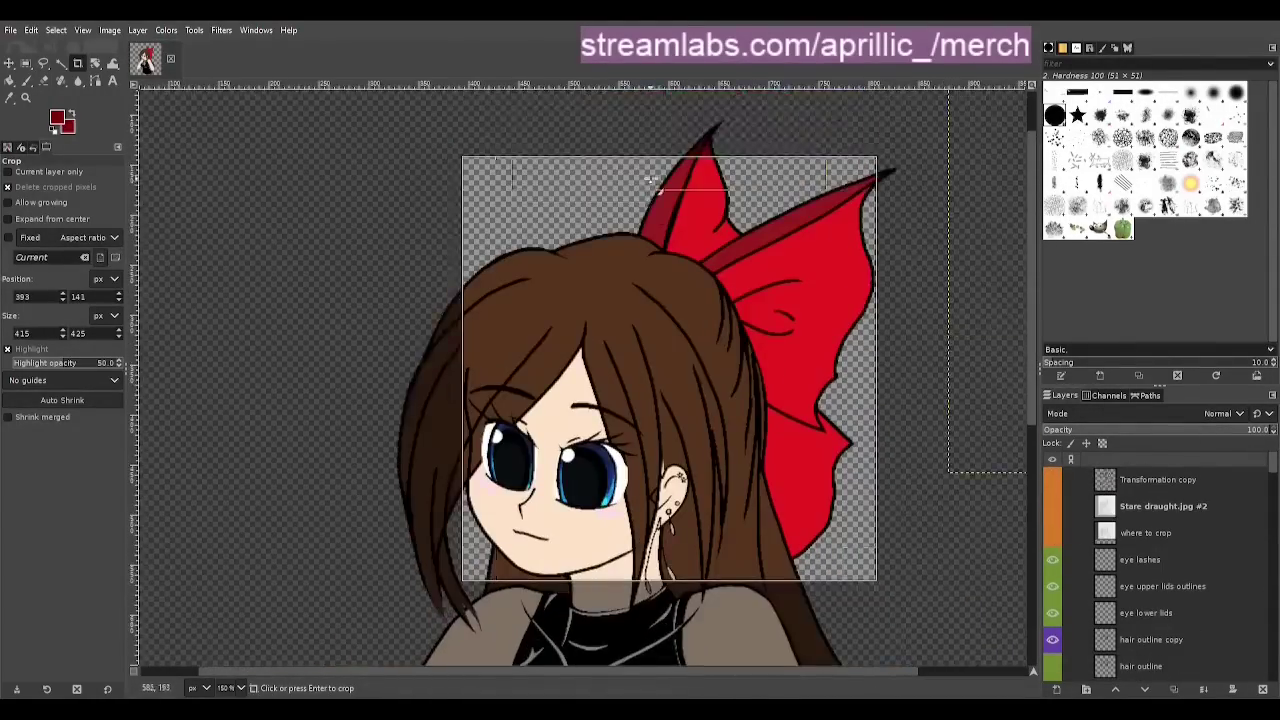
{"action": "left_click_drag", "start_coordinate": [652, 172], "coordinate": [652, 396]}
{"action": "left_click_drag", "start_coordinate": [866, 497], "coordinate": [663, 497]}
{"action": "left_click_drag", "start_coordinate": [599, 400], "coordinate": [599, 392]}
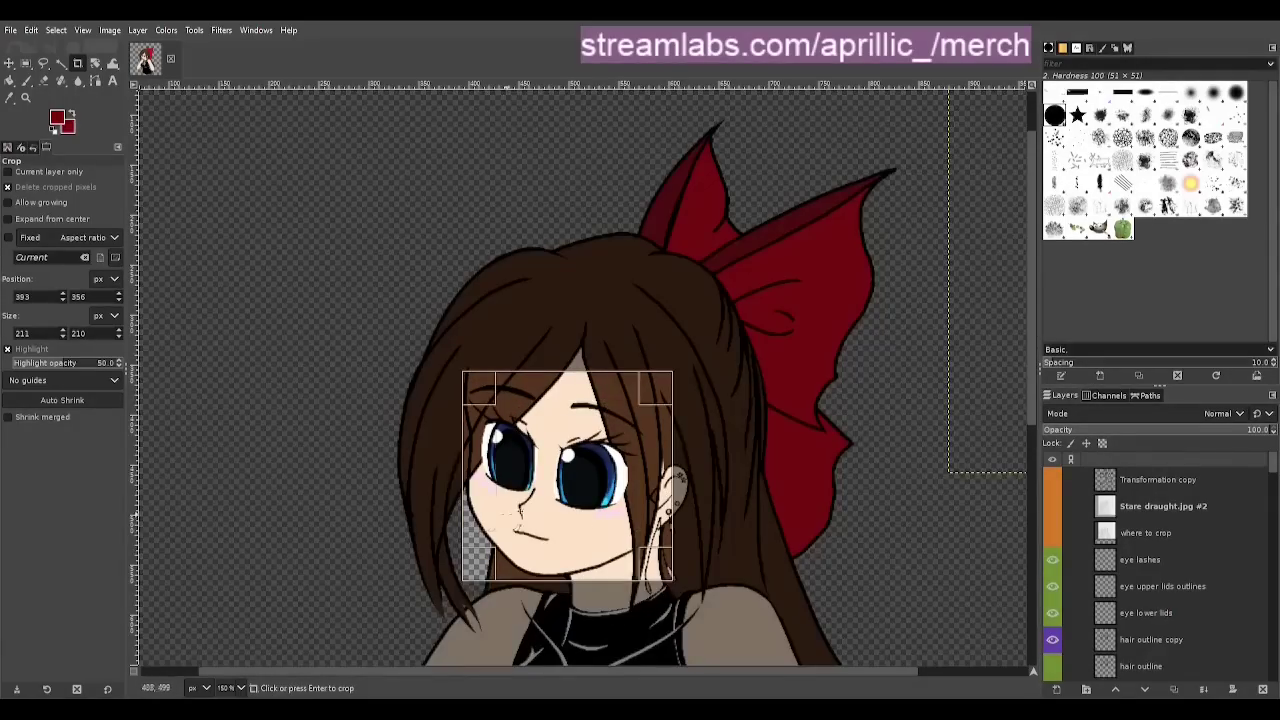
{"action": "left_click_drag", "start_coordinate": [482, 512], "coordinate": [524, 550]}
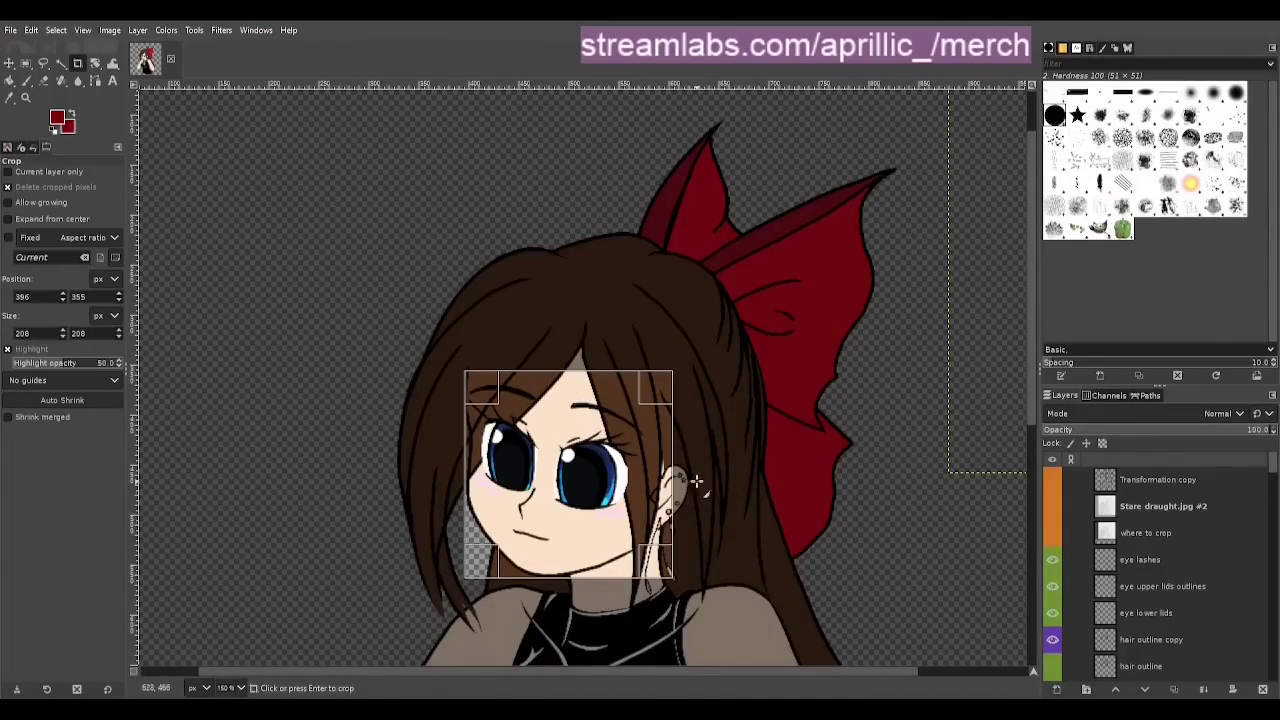
{"action": "left_click", "coordinate": [391, 306]}
Merge all visible layers of the character into a single layer
{"action": "scroll", "coordinate": [1185, 520], "scroll_direction": "down", "scroll_amount": 20}
{"action": "scroll", "coordinate": [1185, 520], "scroll_direction": "up", "scroll_amount": 2}
{"action": "left_click", "coordinate": [1165, 517]}
{"action": "key", "text": "ctrl+m"}
{"action": "key", "text": "Return"}
{"action": "scroll", "coordinate": [972, 633], "scroll_direction": "down", "scroll_amount": 2}
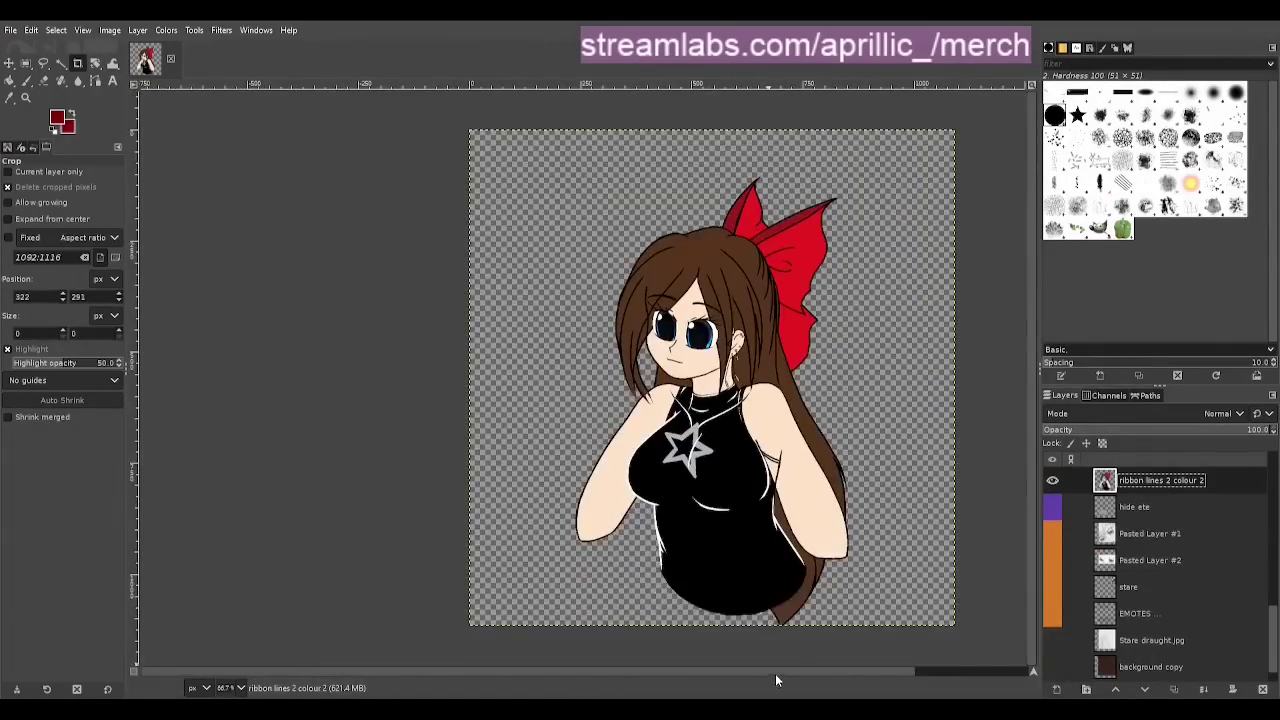
Rotate the merged character layer counter-clockwise by about -10.68 degrees around its centre
{"action": "left_click_drag", "start_coordinate": [775, 674], "coordinate": [875, 674]}
{"action": "scroll", "coordinate": [494, 254], "scroll_direction": "up", "scroll_amount": 1}
{"action": "left_click", "coordinate": [95, 64]}
{"action": "left_click", "coordinate": [655, 485]}
{"action": "scroll", "coordinate": [655, 485], "scroll_direction": "down", "scroll_amount": 1}
{"action": "left_click_drag", "start_coordinate": [642, 574], "coordinate": [667, 568]}
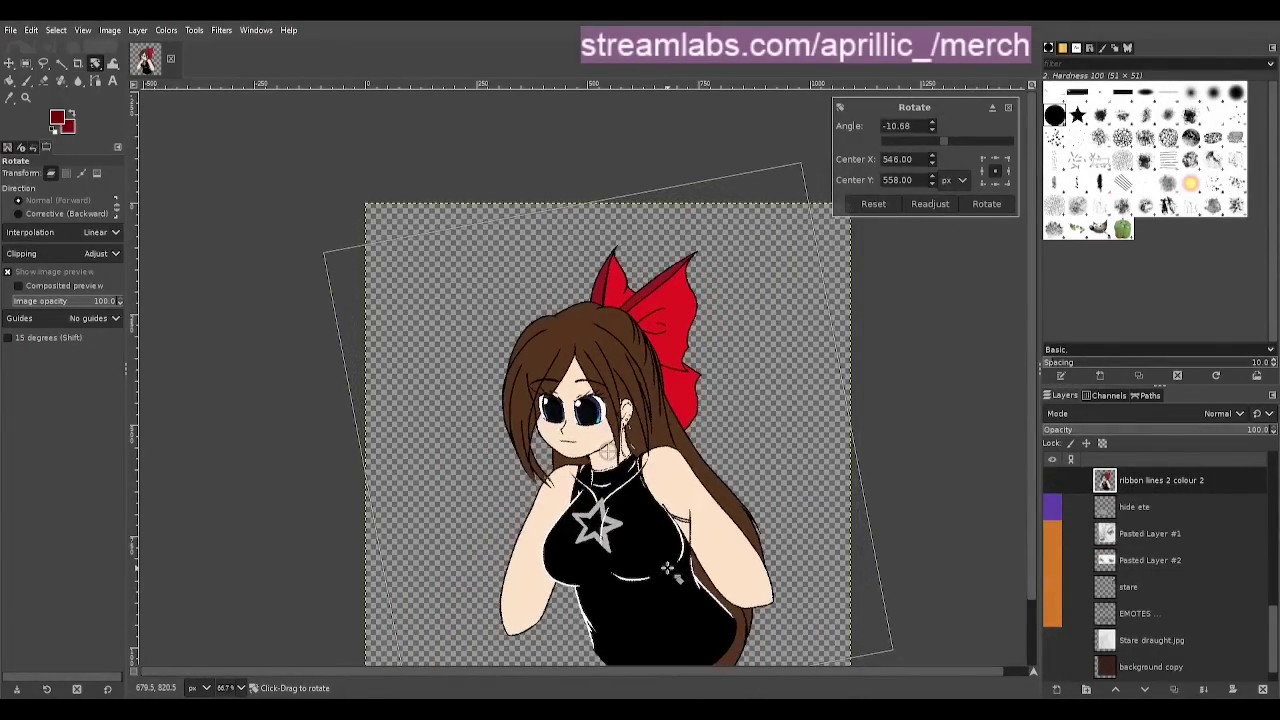
{"action": "key", "text": "Return"}
Try cropping the rotated character to a frame around the head, and undo that crop
{"action": "scroll", "coordinate": [667, 568], "scroll_direction": "up", "scroll_amount": 2}
{"action": "scroll", "coordinate": [583, 460], "scroll_direction": "down", "scroll_amount": 1}
{"action": "key", "text": "shift+c"}
{"action": "mouse_move", "coordinate": [478, 203]}
{"action": "left_mouse_down"}
{"action": "mouse_move", "coordinate": [686, 445]}
{"action": "mouse_move", "coordinate": [708, 443]}
{"action": "left_mouse_up"}
{"action": "scroll", "coordinate": [533, 424], "scroll_direction": "up", "scroll_amount": 2}
{"action": "left_click_drag", "start_coordinate": [436, 366], "coordinate": [462, 367]}
{"action": "scroll", "coordinate": [462, 367], "scroll_direction": "up", "scroll_amount": 2}
{"action": "left_click_drag", "start_coordinate": [868, 146], "coordinate": [868, 289]}
{"action": "mouse_move", "coordinate": [876, 452]}
{"action": "left_mouse_down"}
{"action": "mouse_move", "coordinate": [746, 450]}
{"action": "mouse_move", "coordinate": [766, 440]}
{"action": "mouse_move", "coordinate": [526, 183]}
{"action": "mouse_move", "coordinate": [476, 181]}
{"action": "left_mouse_up"}
{"action": "scroll", "coordinate": [795, 498], "scroll_direction": "down", "scroll_amount": 3}
{"action": "scroll", "coordinate": [957, 531], "scroll_direction": "up", "scroll_amount": 2}
{"action": "scroll", "coordinate": [190, 547], "scroll_direction": "up", "scroll_amount": 1}
{"action": "left_click", "coordinate": [482, 322]}
{"action": "scroll", "coordinate": [480, 320], "scroll_direction": "down", "scroll_amount": 4}
{"action": "scroll", "coordinate": [400, 400], "scroll_direction": "up", "scroll_amount": 2}
{"action": "key", "text": "ctrl+z"}
Tighten the crop frame to 262 by 262 px around the face and crop the image to it
{"action": "scroll", "coordinate": [689, 202], "scroll_direction": "up", "scroll_amount": 2}
{"action": "left_click_drag", "start_coordinate": [563, 585], "coordinate": [563, 598]}
{"action": "left_click_drag", "start_coordinate": [272, 491], "coordinate": [389, 491]}
{"action": "left_click_drag", "start_coordinate": [534, 190], "coordinate": [534, 299]}
{"action": "left_click_drag", "start_coordinate": [843, 491], "coordinate": [731, 491]}
{"action": "left_click", "coordinate": [694, 529]}
{"action": "scroll", "coordinate": [830, 546], "scroll_direction": "down", "scroll_amount": 1}
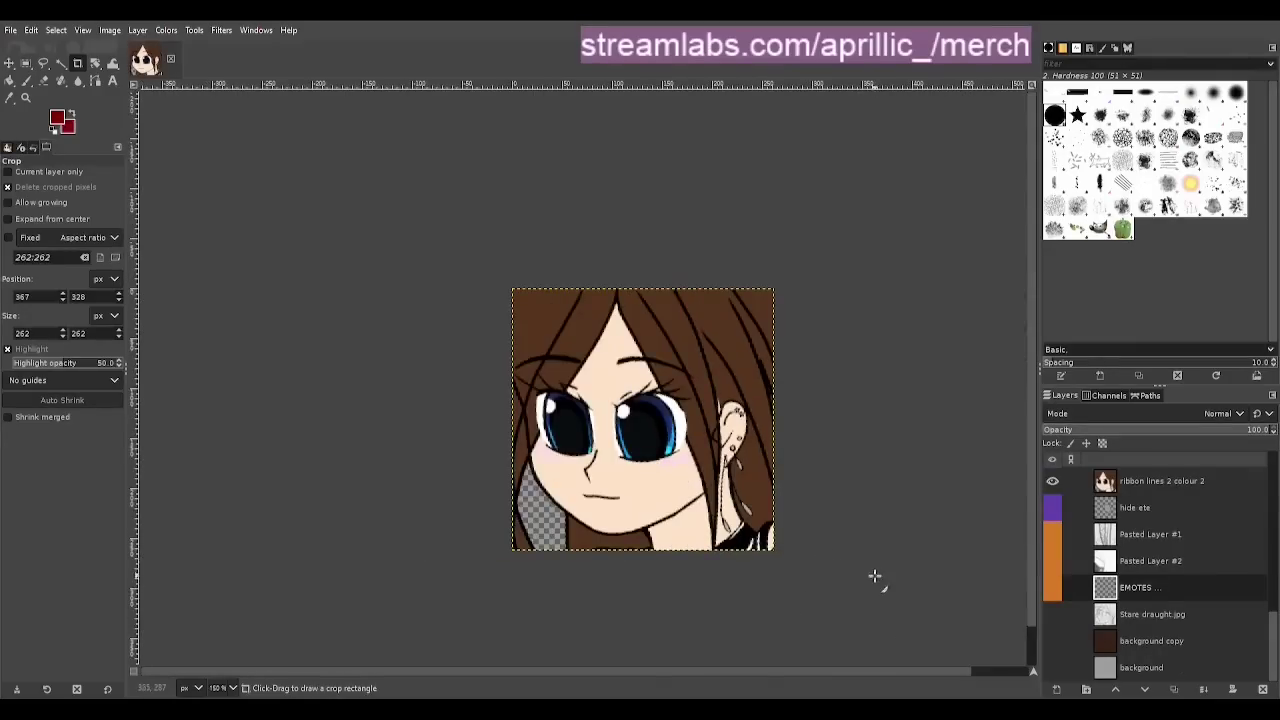
Erase the stray piece of hair in the portrait's lower-left corner on the "ribbon lines 2 colour 2" layer with the size 12 eraser
{"action": "scroll", "coordinate": [807, 569], "scroll_direction": "down", "scroll_amount": 1}
{"action": "scroll", "coordinate": [815, 606], "scroll_direction": "up", "scroll_amount": 1}
{"action": "scroll", "coordinate": [612, 565], "scroll_direction": "up", "scroll_amount": 2}
{"action": "key", "text": "shift+e"}
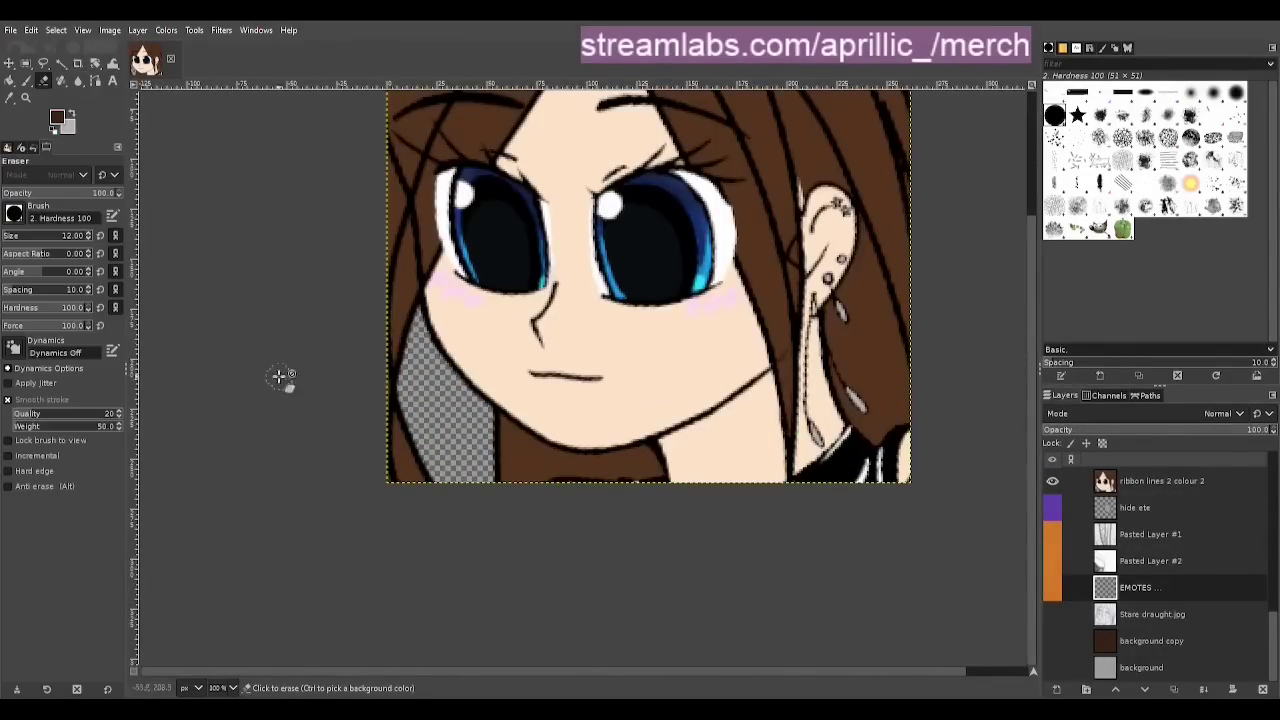
{"action": "left_click", "coordinate": [292, 308]}
{"action": "left_click", "coordinate": [1161, 481]}
{"action": "left_click_drag", "start_coordinate": [403, 371], "coordinate": [409, 398]}
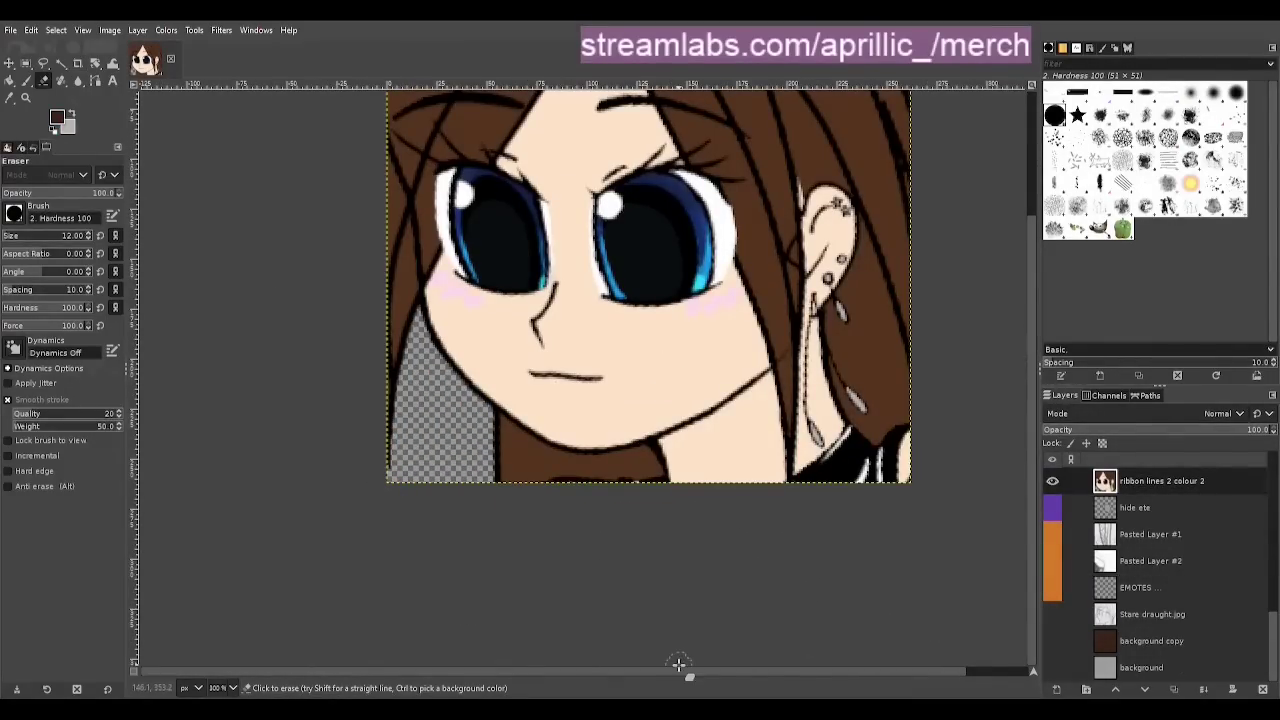
{"action": "key", "text": "shift+c"}
{"action": "scroll", "coordinate": [718, 515], "scroll_direction": "down", "scroll_amount": 2}
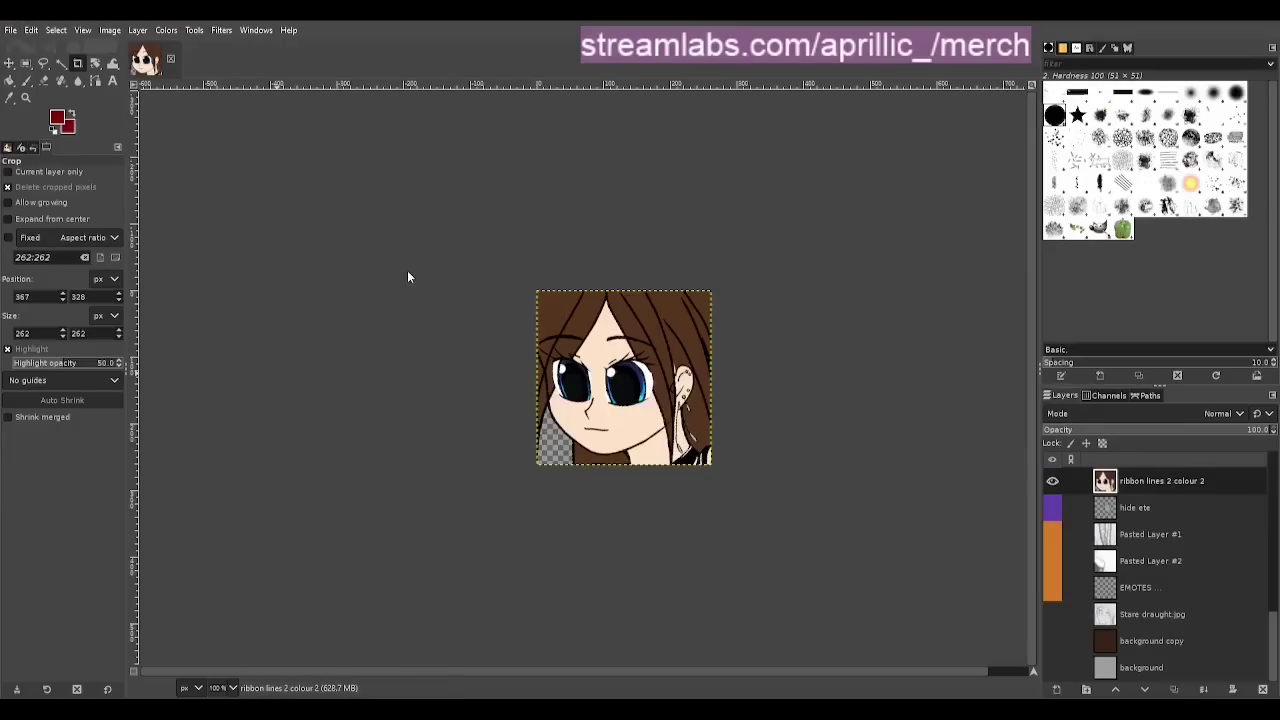
Scale the portrait layer to 112 px and crop the canvas to 112 by 112 px
{"action": "key", "text": "shift+s"}
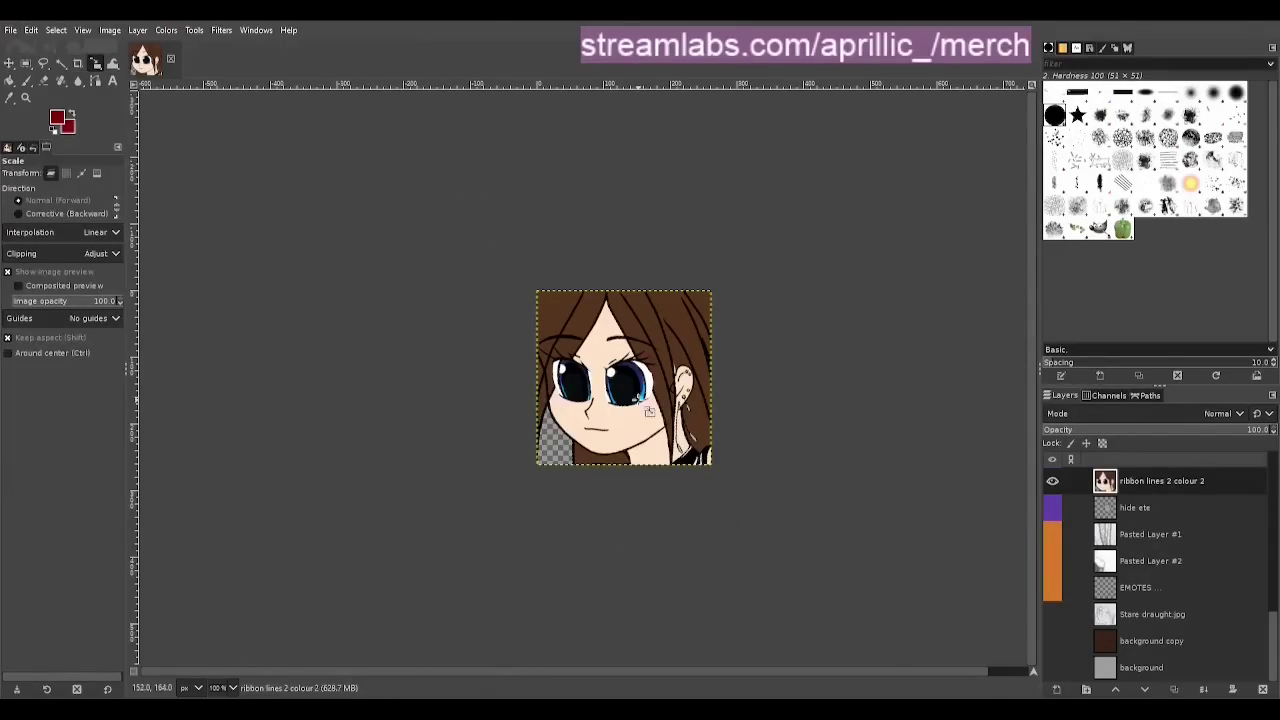
{"action": "left_click", "coordinate": [648, 405]}
{"action": "double_click", "coordinate": [890, 126]}
{"action": "type", "text": "112"}
{"action": "key", "text": "Return"}
{"action": "scroll", "coordinate": [595, 372], "scroll_direction": "up", "scroll_amount": 2}
{"action": "key", "text": "shift+c"}
{"action": "left_click_drag", "start_coordinate": [479, 210], "coordinate": [633, 367]}
{"action": "key", "text": "Return"}
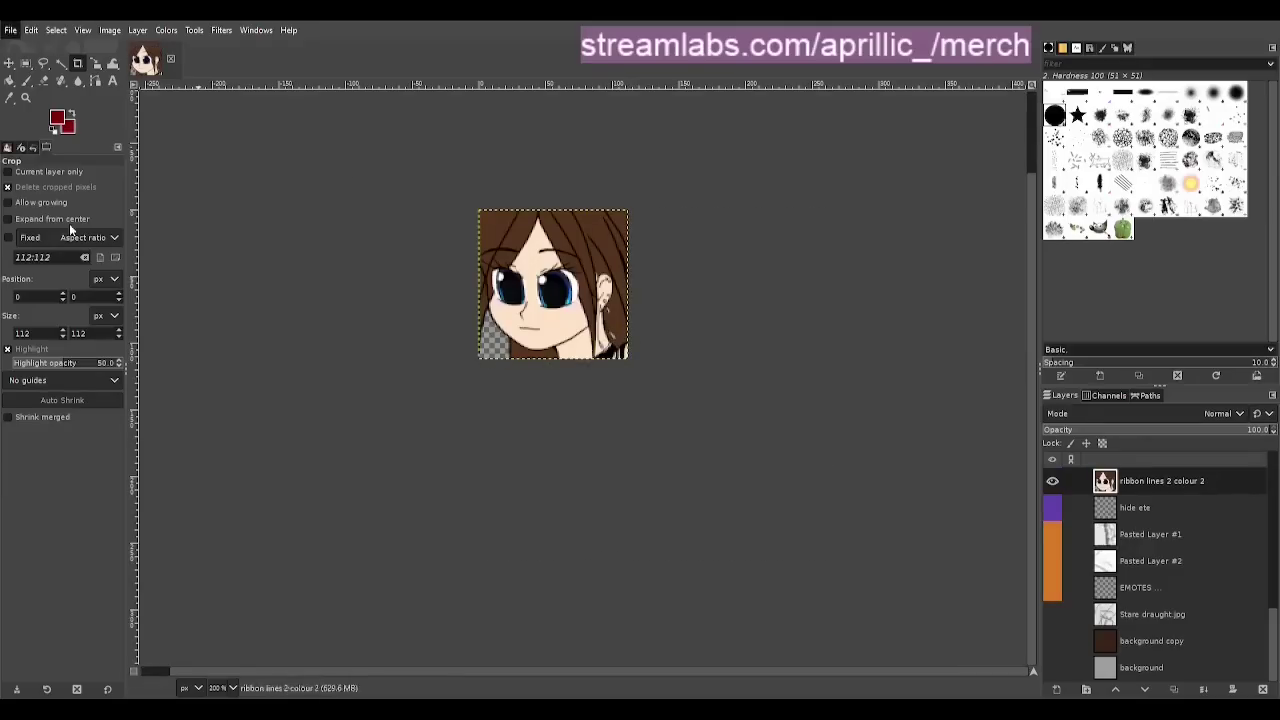
Scale the portrait layer to 56 px and crop the canvas to 56 by 56 px
{"action": "key", "text": "shift+s"}
{"action": "left_click", "coordinate": [600, 254]}
{"action": "double_click", "coordinate": [890, 126]}
{"action": "type", "text": "56"}
{"action": "key", "text": "Return"}
{"action": "key", "text": "shift+c"}
{"action": "left_click_drag", "start_coordinate": [479, 210], "coordinate": [553, 284]}
{"action": "key", "text": "Return"}
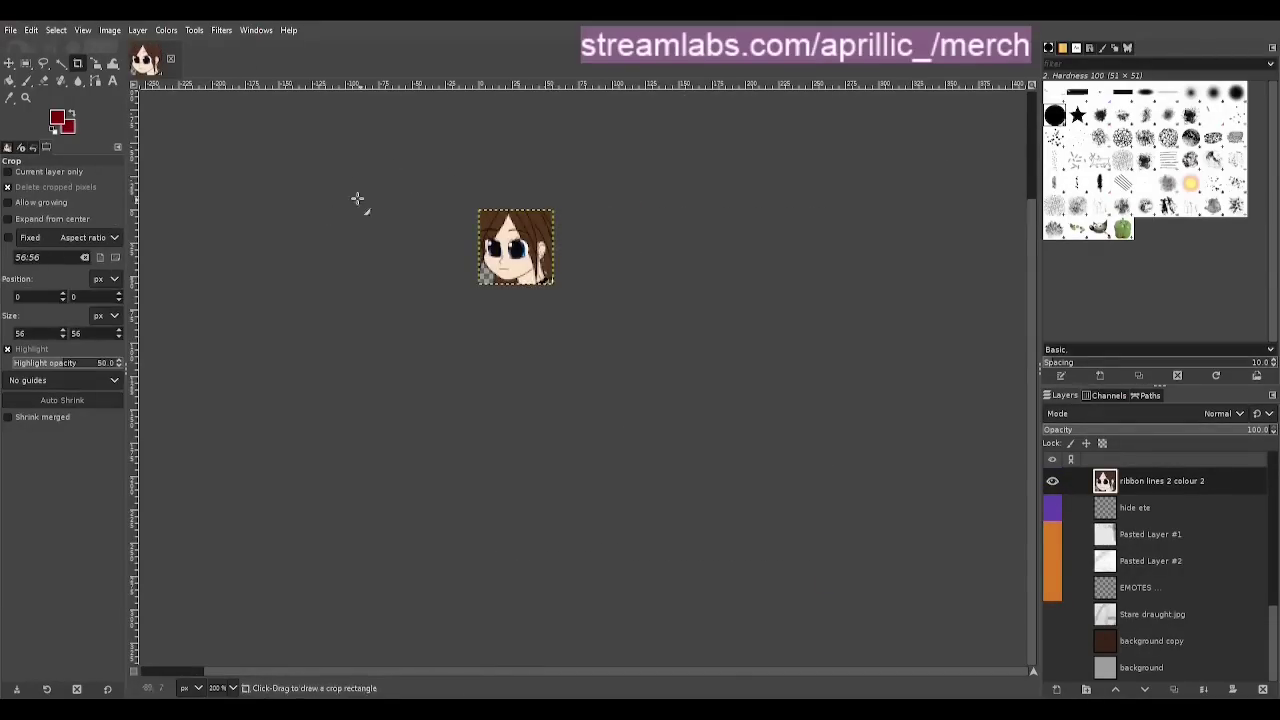
Scale the portrait layer to 28 px and crop the canvas to 28 by 28 px
{"action": "key", "text": "shift+s"}
{"action": "left_click", "coordinate": [314, 240]}
{"action": "type", "text": "28"}
{"action": "left_click", "coordinate": [978, 188]}
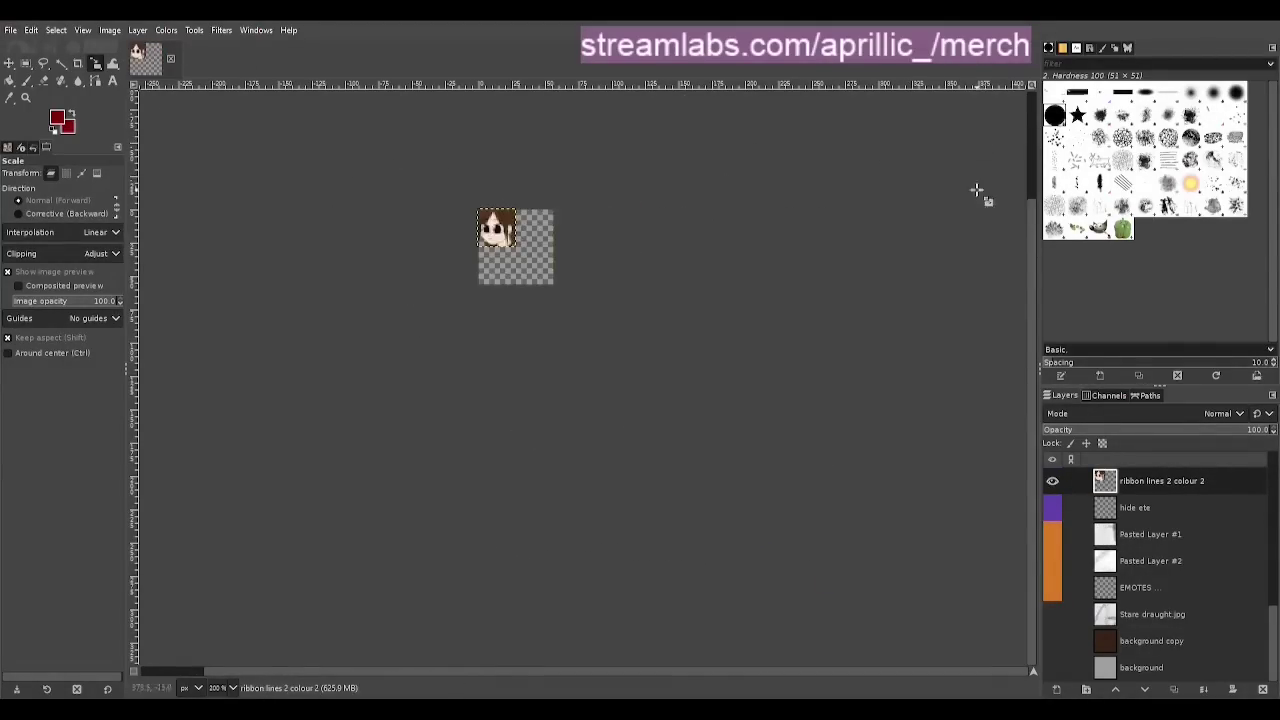
{"action": "key", "text": "shift+c"}
{"action": "left_click_drag", "start_coordinate": [479, 210], "coordinate": [517, 240]}
{"action": "key", "text": "Return"}
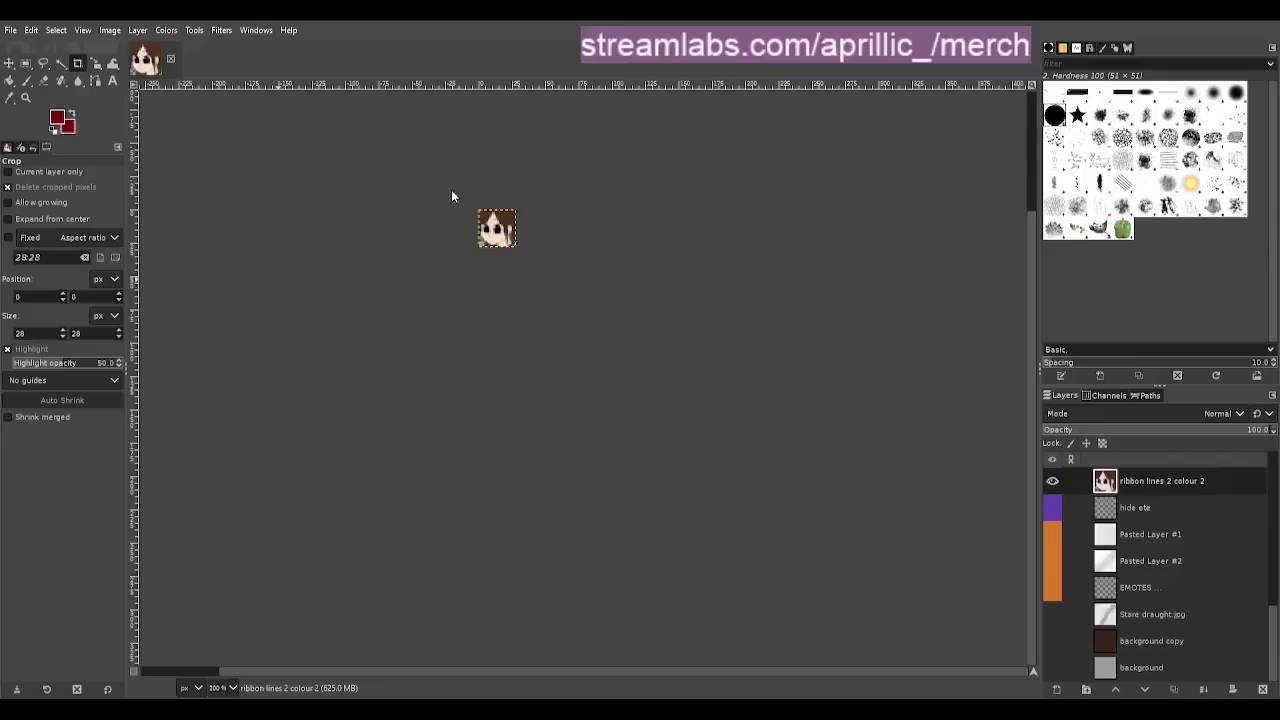
Undo the scaling, cropping and merging to return to the full layered drawing
{"action": "key", "text": "ctrl+z"}
{"action": "key", "text": "ctrl+z"}
{"action": "key", "text": "ctrl+z"}
{"action": "key", "text": "ctrl+z"}
{"action": "key", "text": "ctrl+z"}
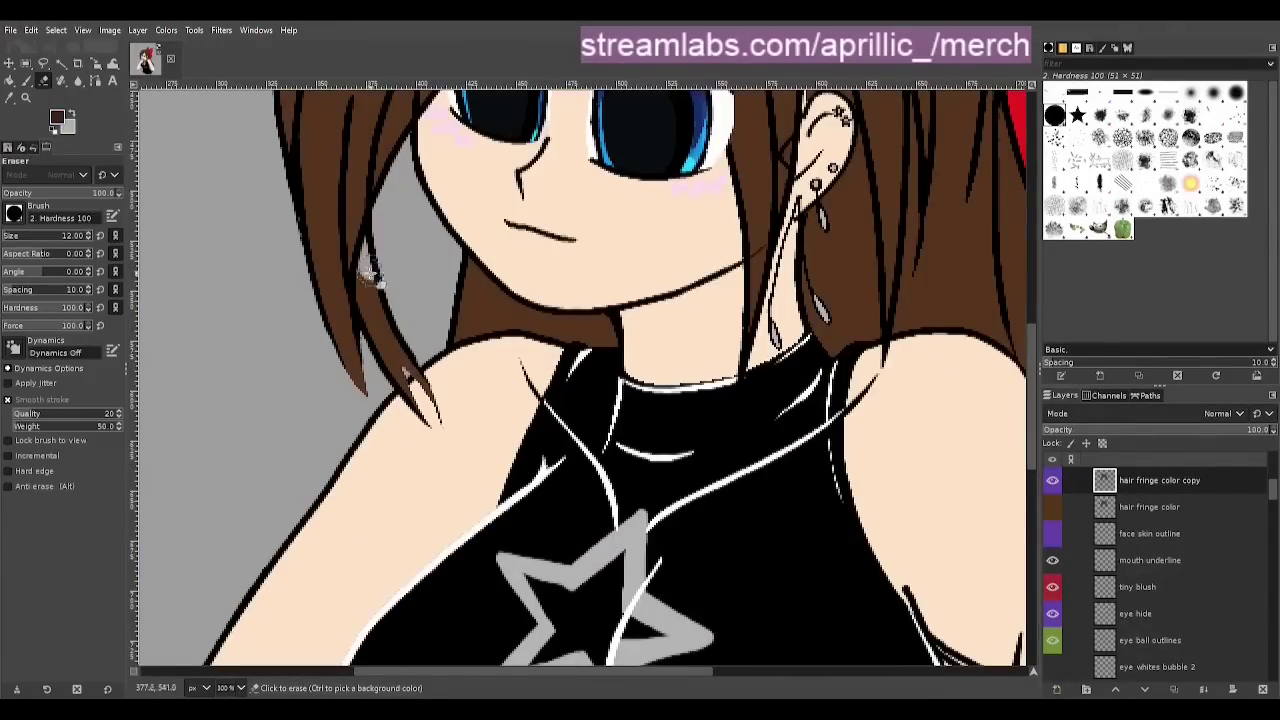
Remove the loose inner hair strand beside the left cheek from the fringe colour and hair outline layers
{"action": "scroll", "coordinate": [1274, 490], "scroll_direction": "up", "scroll_amount": 2}
{"action": "scroll", "coordinate": [1274, 490], "scroll_direction": "up", "scroll_amount": 2}
{"action": "left_click", "coordinate": [1150, 506]}
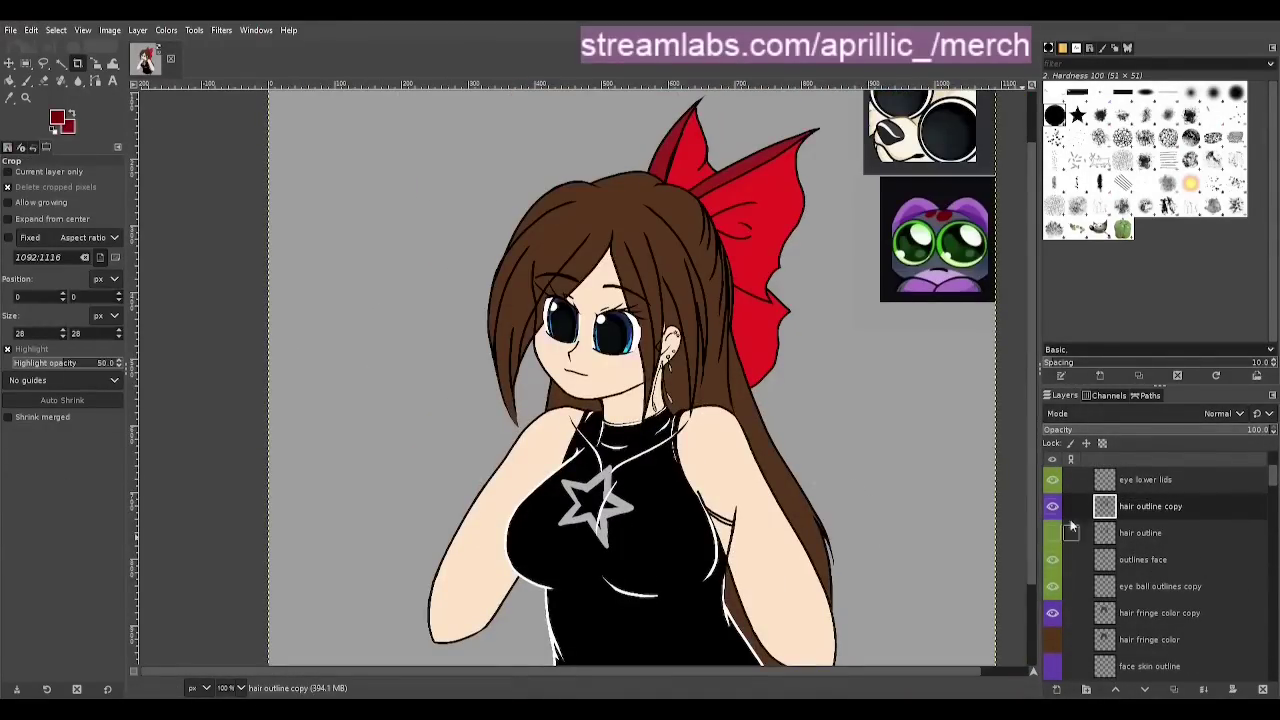
{"action": "left_click", "coordinate": [1070, 532]}
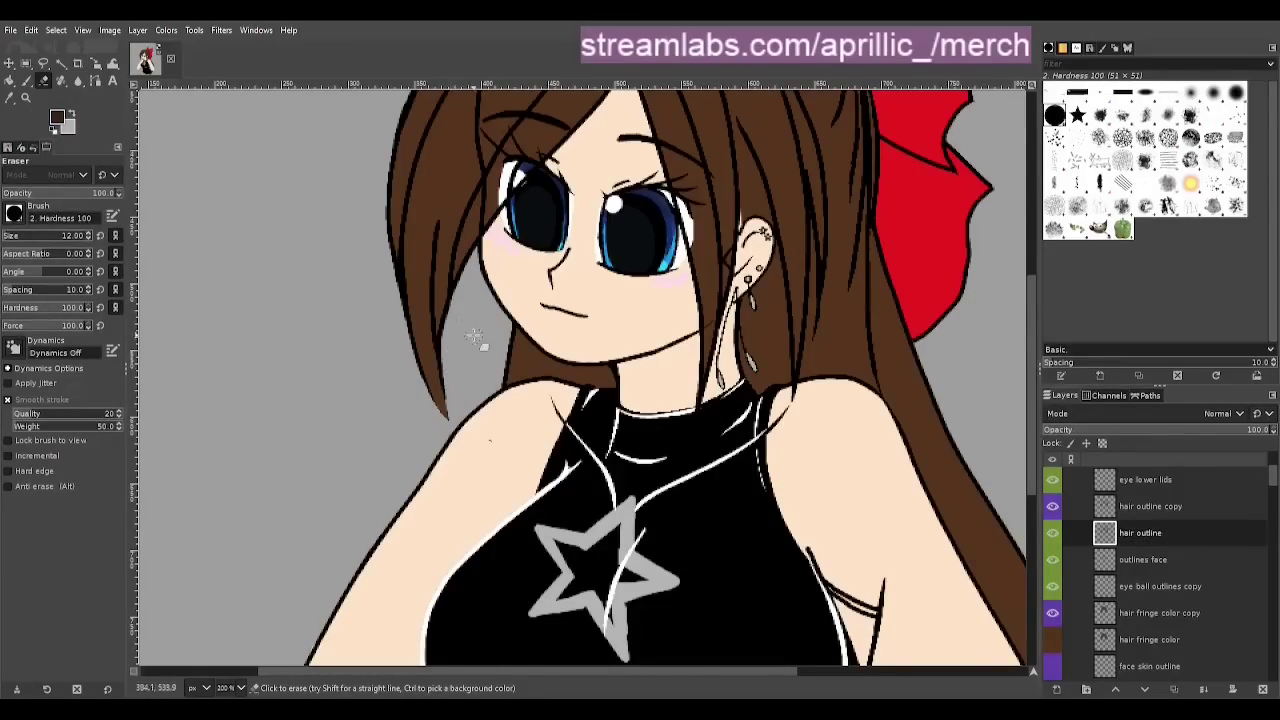
{"action": "key", "text": "shift+c"}
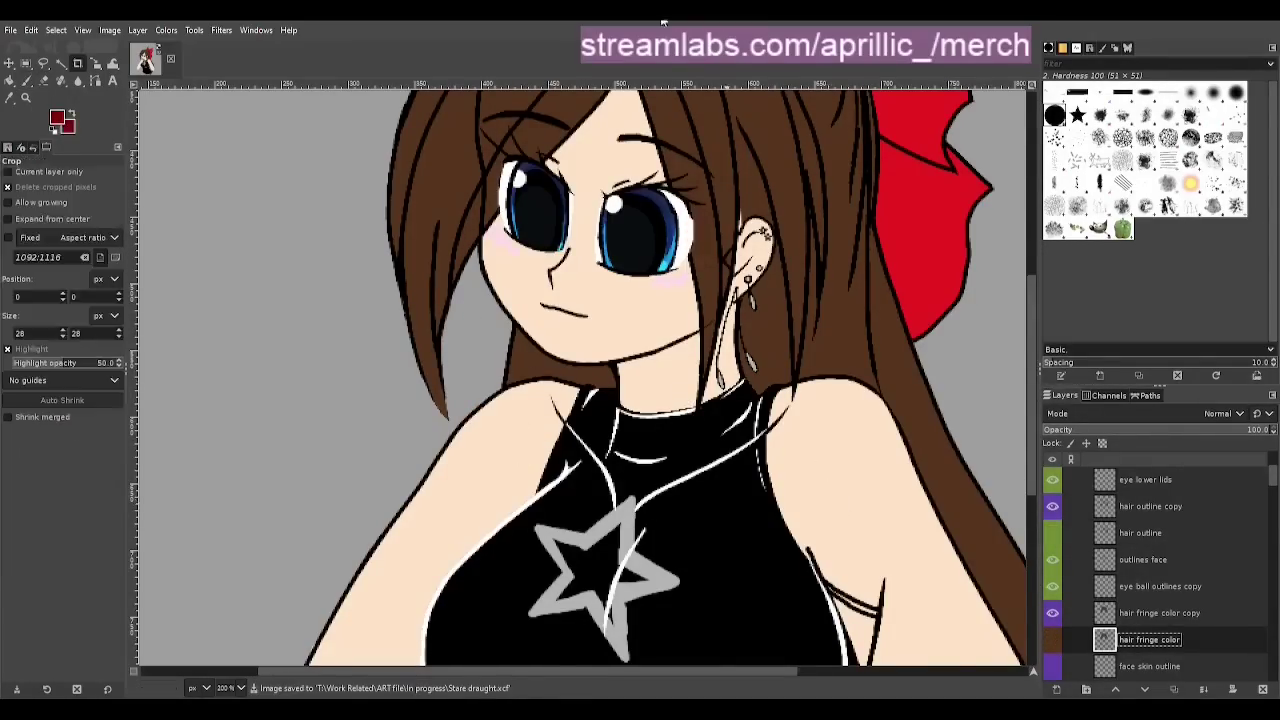
Save the drawing and hide the "stare" reference layer and the grey background layer
{"action": "scroll", "coordinate": [704, 384], "scroll_direction": "down", "scroll_amount": 3}
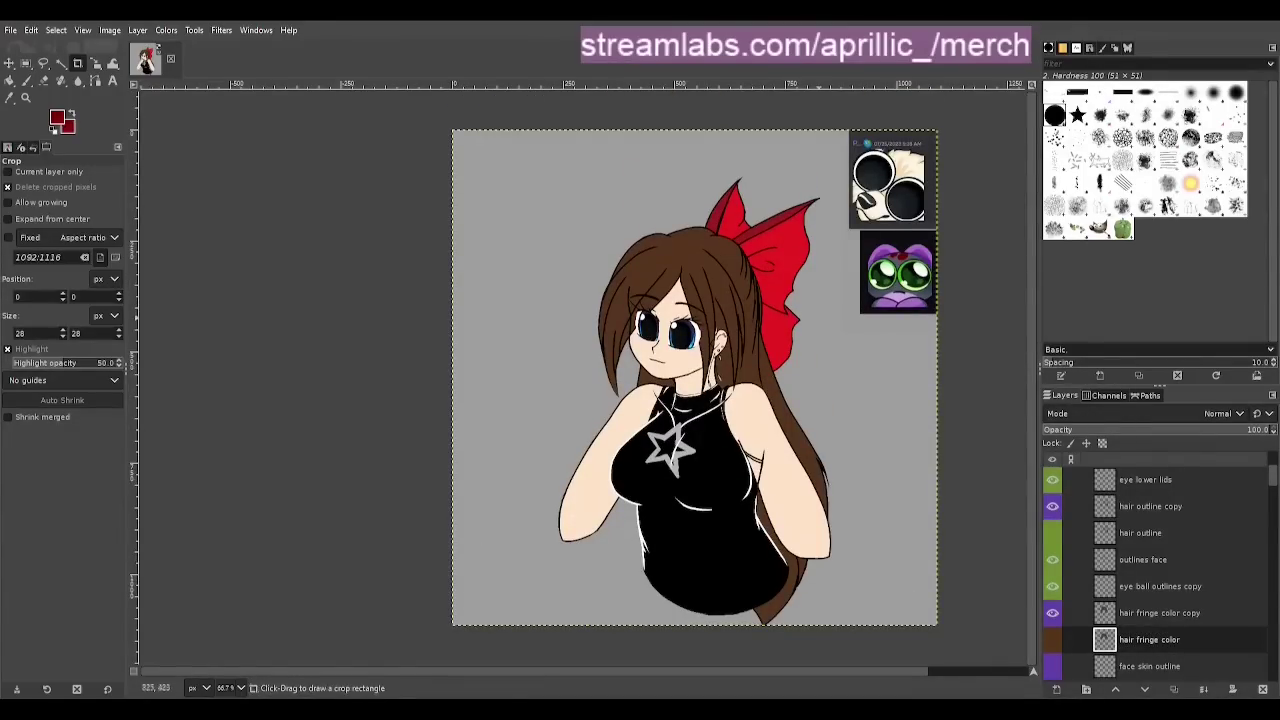
{"action": "key", "text": "ctrl+s"}
{"action": "scroll", "coordinate": [1164, 638], "scroll_direction": "down", "scroll_amount": 20}
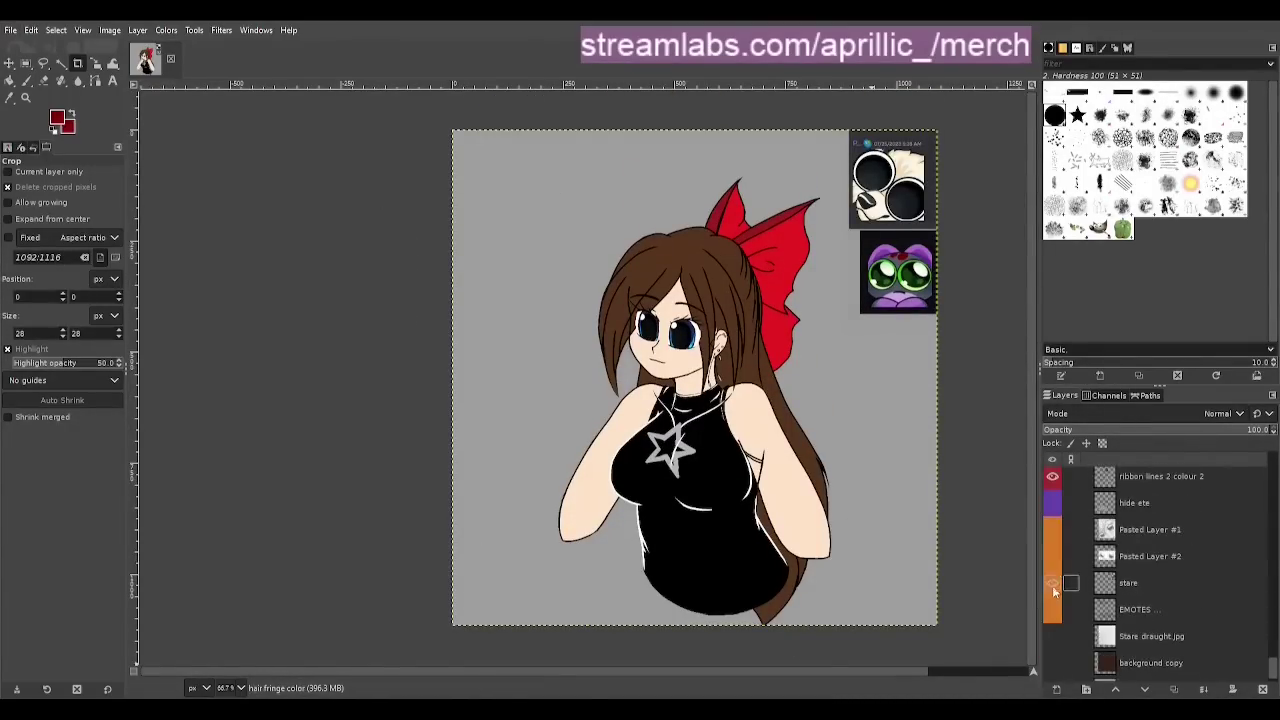
{"action": "left_click", "coordinate": [1052, 587]}
{"action": "left_click", "coordinate": [1052, 667]}
{"action": "key", "text": "ctrl+s"}
Crop the image to a 317 by 317 px square around the head, from the upper hair down to the chin
{"action": "mouse_move", "coordinate": [585, 172]}
{"action": "left_mouse_down"}
{"action": "mouse_move", "coordinate": [764, 385]}
{"action": "mouse_move", "coordinate": [839, 385]}
{"action": "left_mouse_up"}
{"action": "scroll", "coordinate": [828, 228], "scroll_direction": "up", "scroll_amount": 2}
{"action": "left_click_drag", "start_coordinate": [459, 91], "coordinate": [460, 200]}
{"action": "left_click_drag", "start_coordinate": [306, 564], "coordinate": [371, 534]}
{"action": "left_click_drag", "start_coordinate": [834, 243], "coordinate": [680, 290]}
{"action": "left_click_drag", "start_coordinate": [556, 290], "coordinate": [586, 244]}
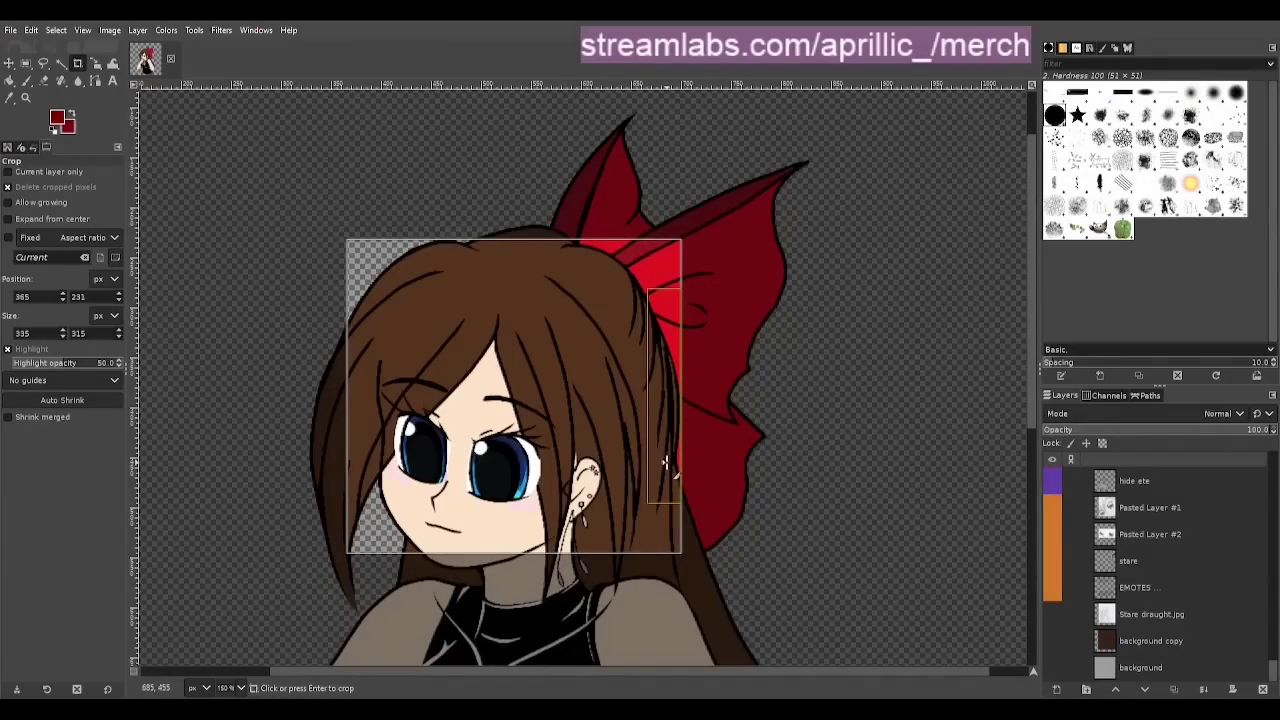
{"action": "mouse_move", "coordinate": [668, 464]}
{"action": "left_mouse_down"}
{"action": "mouse_move", "coordinate": [700, 464]}
{"action": "mouse_move", "coordinate": [684, 464]}
{"action": "left_mouse_up"}
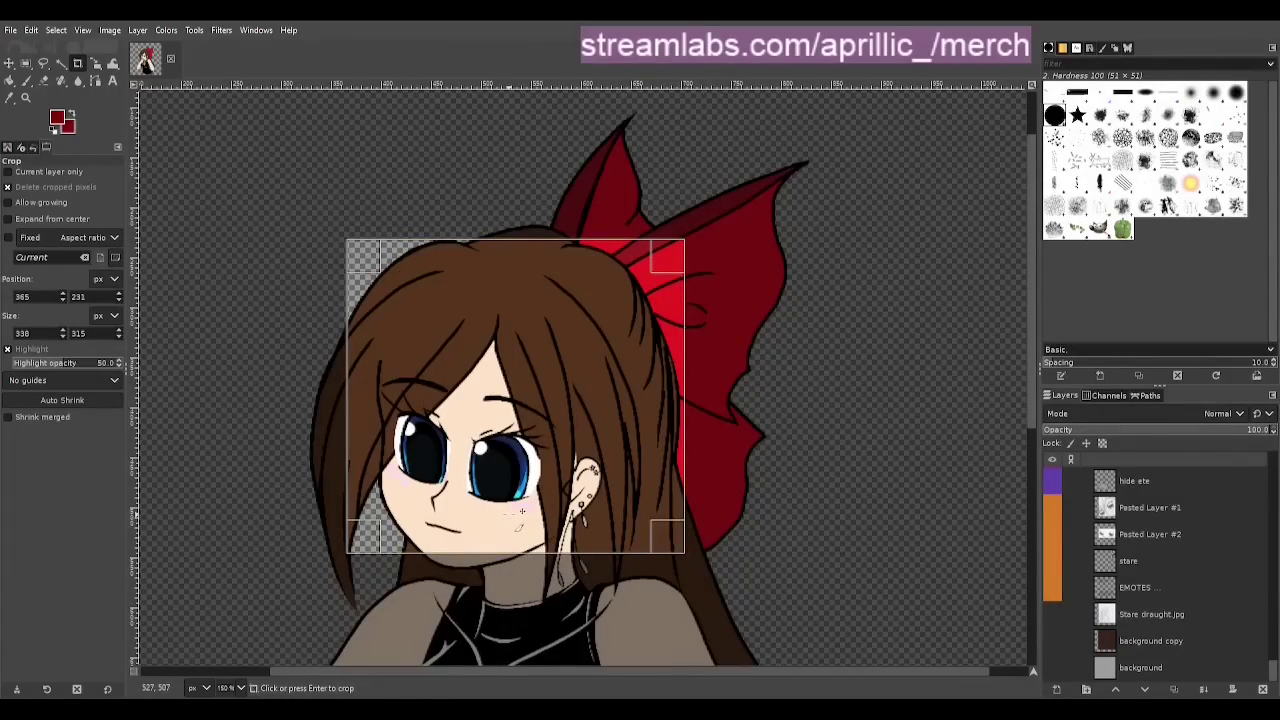
{"action": "left_click_drag", "start_coordinate": [583, 521], "coordinate": [583, 527]}
{"action": "left_click_drag", "start_coordinate": [509, 264], "coordinate": [509, 266]}
{"action": "left_click_drag", "start_coordinate": [691, 449], "coordinate": [660, 443]}
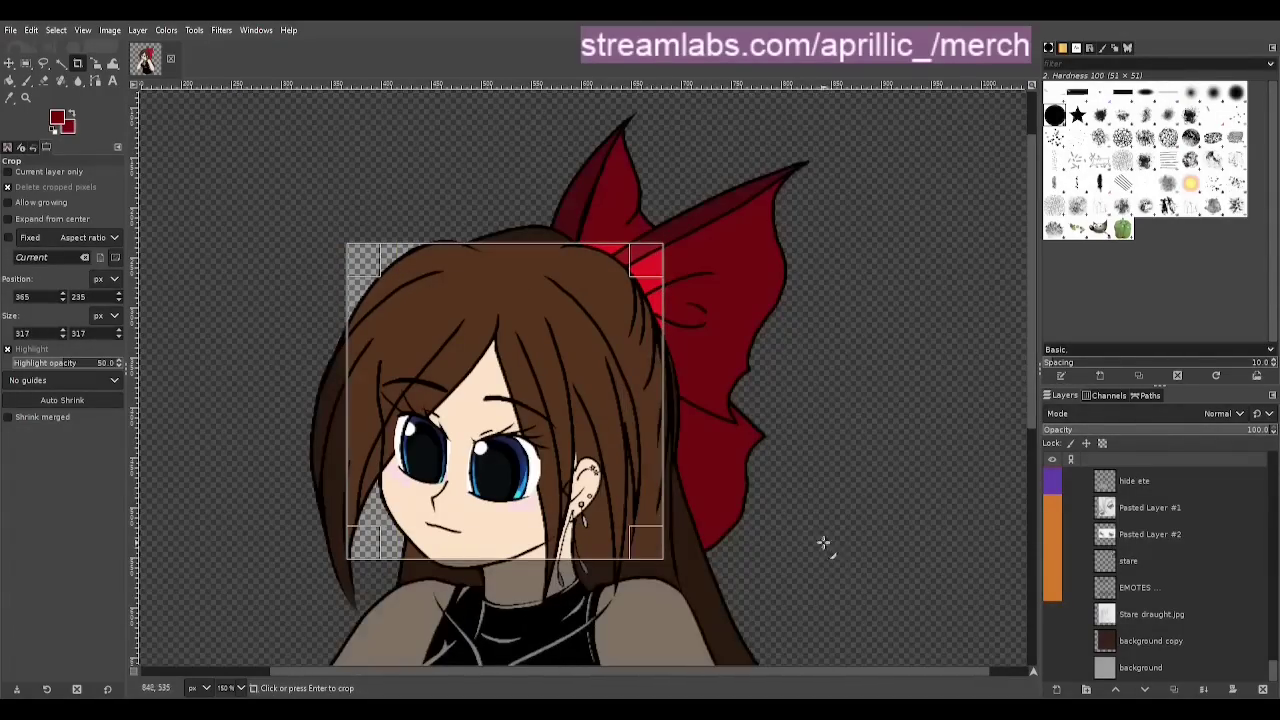
{"action": "key", "text": "Return"}
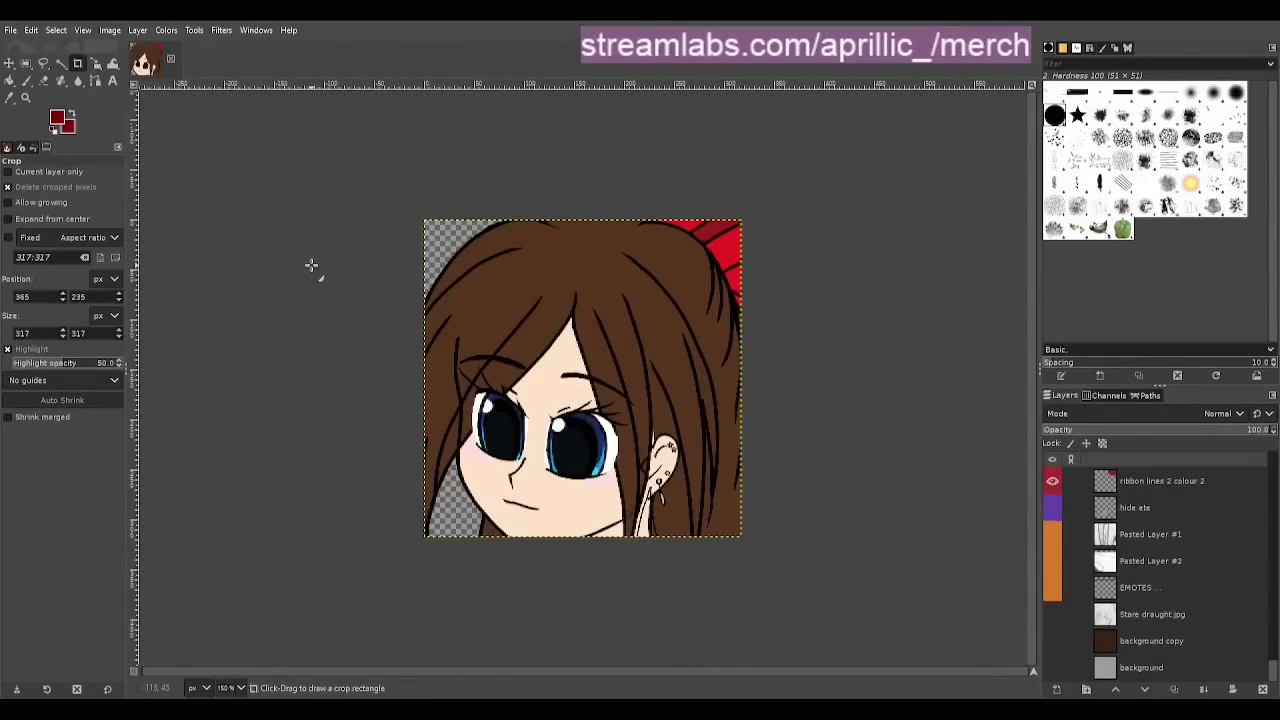
Undo the last crop and crop the image to 233 by 202 px around the face at position 376, 376
{"action": "key", "text": "ctrl+z"}
{"action": "left_click_drag", "start_coordinate": [667, 206], "coordinate": [418, 562]}
{"action": "left_click_drag", "start_coordinate": [428, 474], "coordinate": [445, 470]}
{"action": "left_click_drag", "start_coordinate": [543, 229], "coordinate": [550, 388]}
{"action": "key", "text": "Return"}
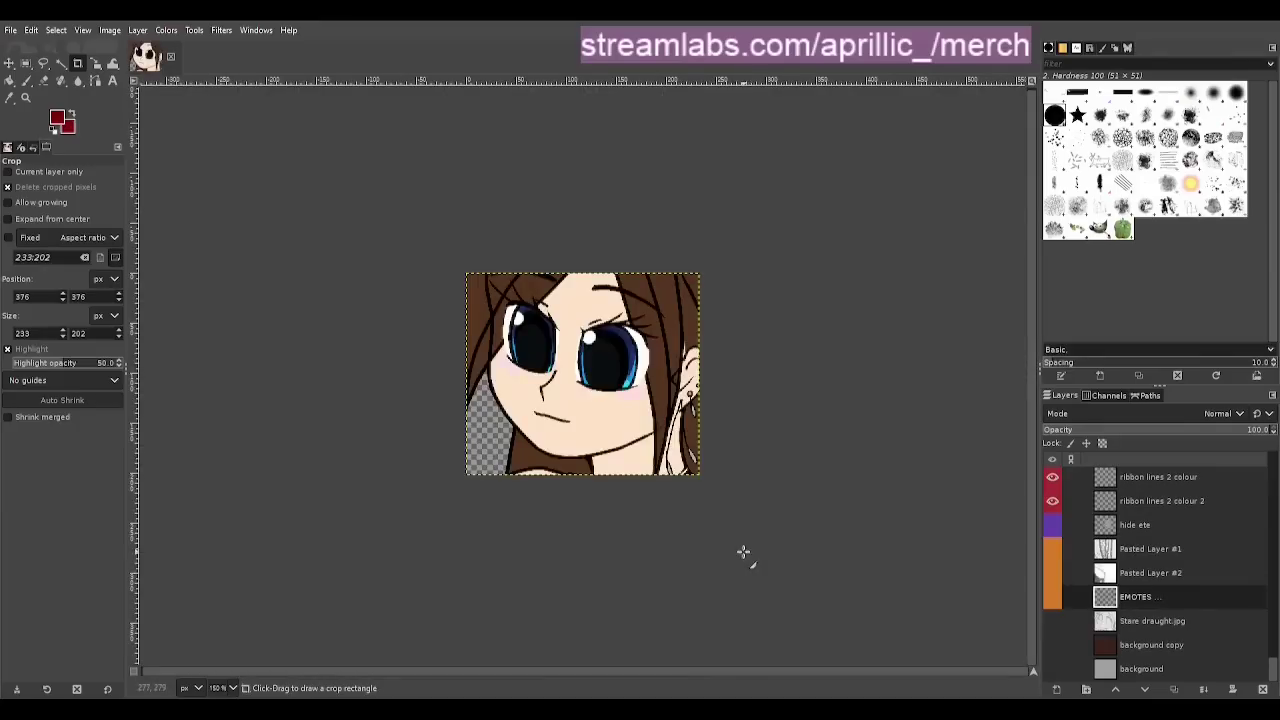
Merge the visible layers of the cropped face into one layer, leaving its scale unchanged
{"action": "left_click", "coordinate": [1180, 498]}
{"action": "key", "text": "ctrl+m"}
{"action": "left_click", "coordinate": [95, 63]}
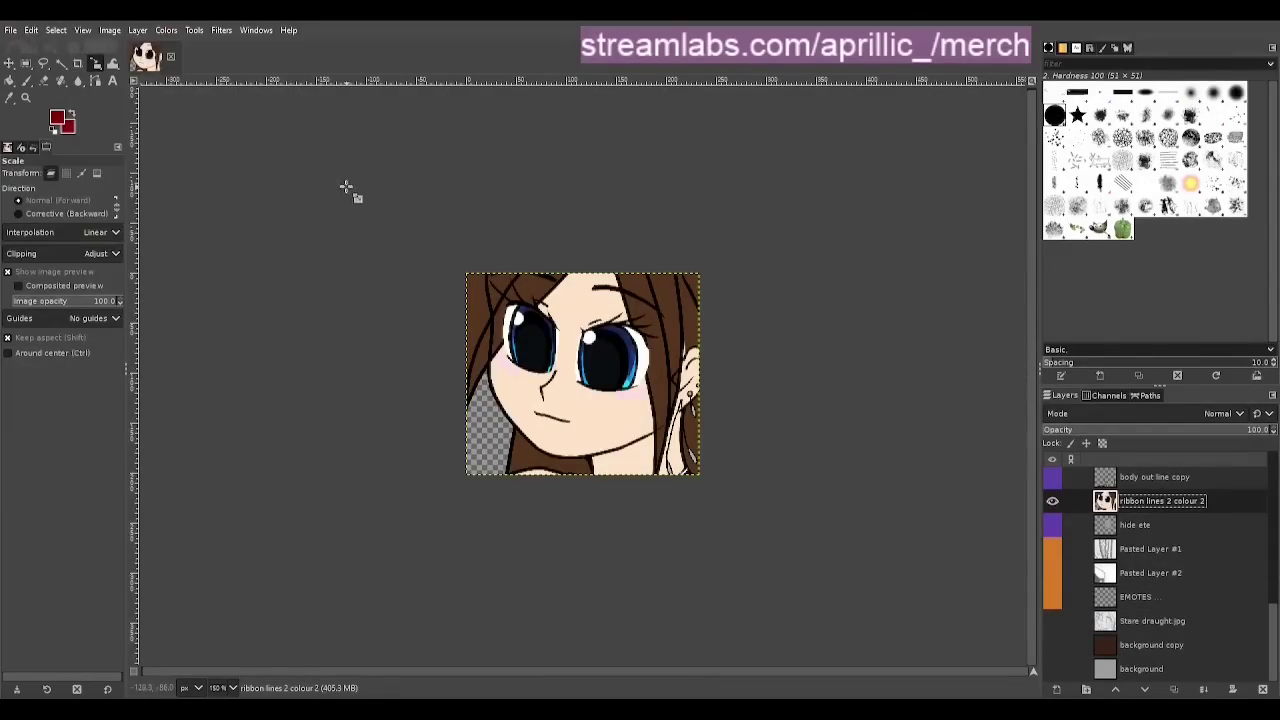
{"action": "left_click", "coordinate": [604, 329]}
{"action": "key", "text": "ctrl+z"}
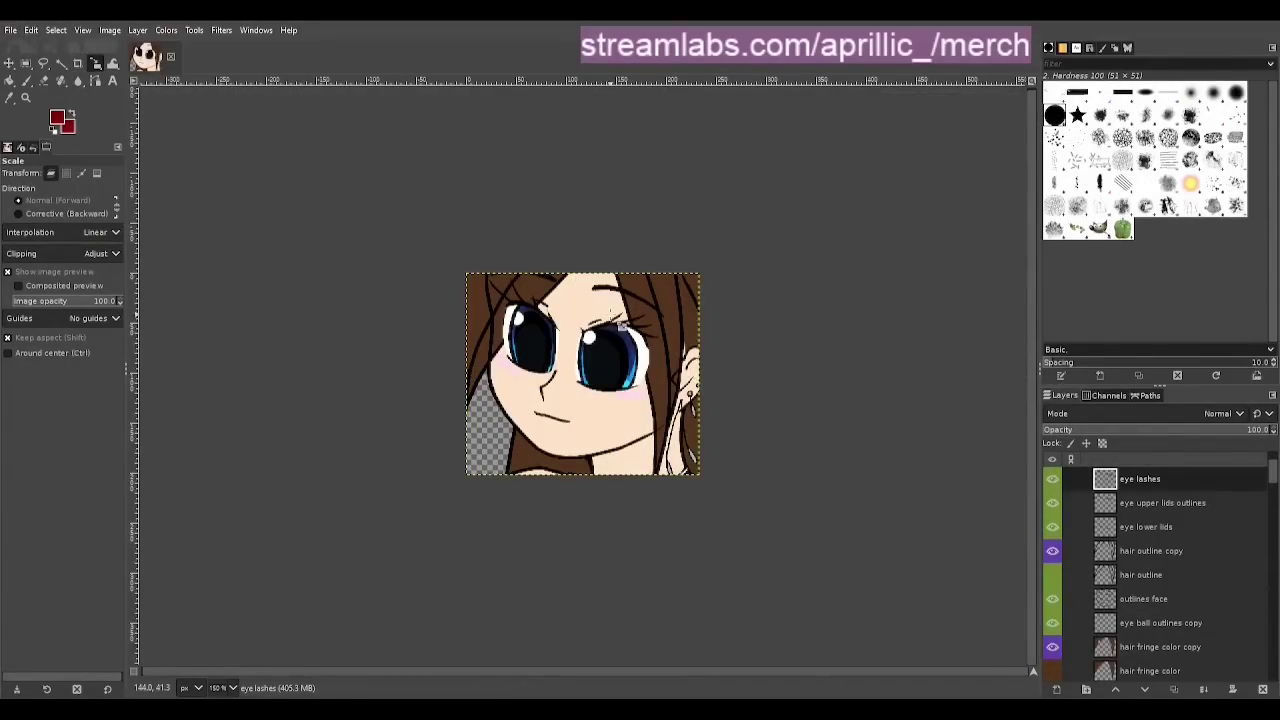
{"action": "left_click", "coordinate": [606, 329]}
{"action": "key", "text": "Escape"}
{"action": "scroll", "coordinate": [1086, 506], "scroll_direction": "down", "scroll_amount": 10}
{"action": "left_click", "coordinate": [1086, 506]}
{"action": "left_click", "coordinate": [339, 298]}
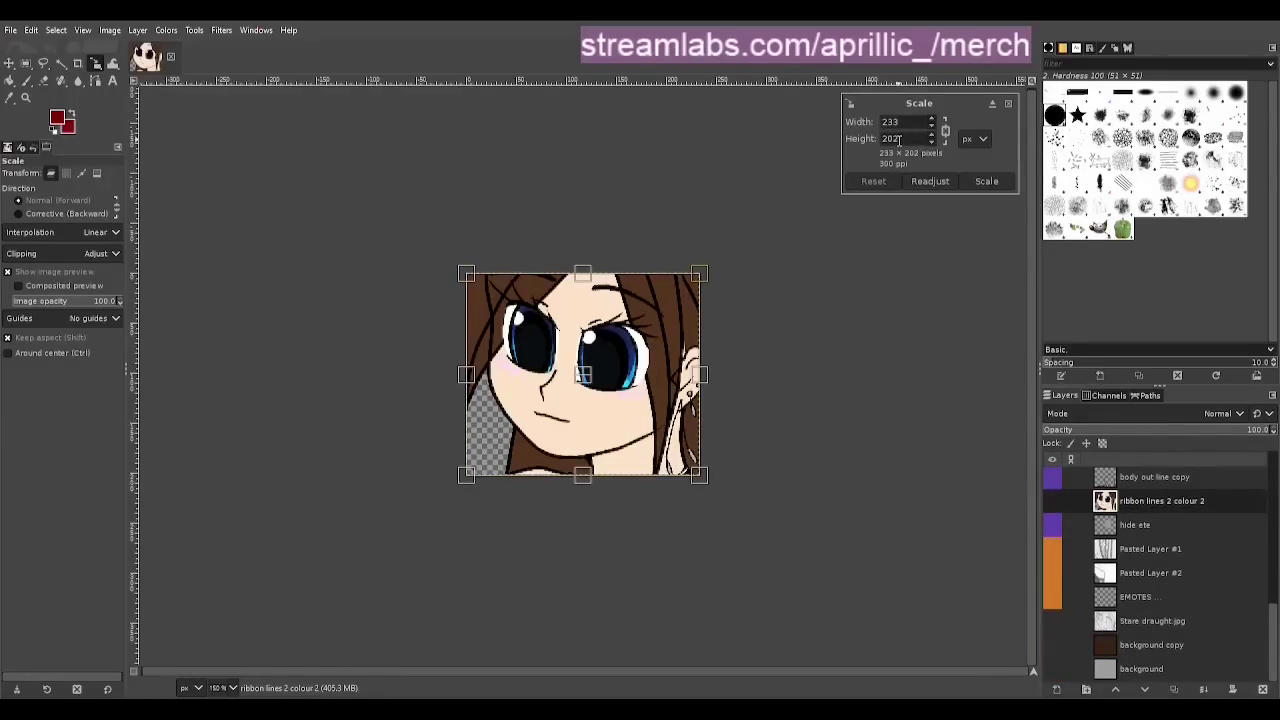
{"action": "left_click", "coordinate": [1008, 104]}
Copy the merged face image, and undo the merging and cropping to return to the full layered drawing
{"action": "key", "text": "ctrl+c"}
{"action": "key", "text": "ctrl+z"}
{"action": "key", "text": "ctrl+z"}
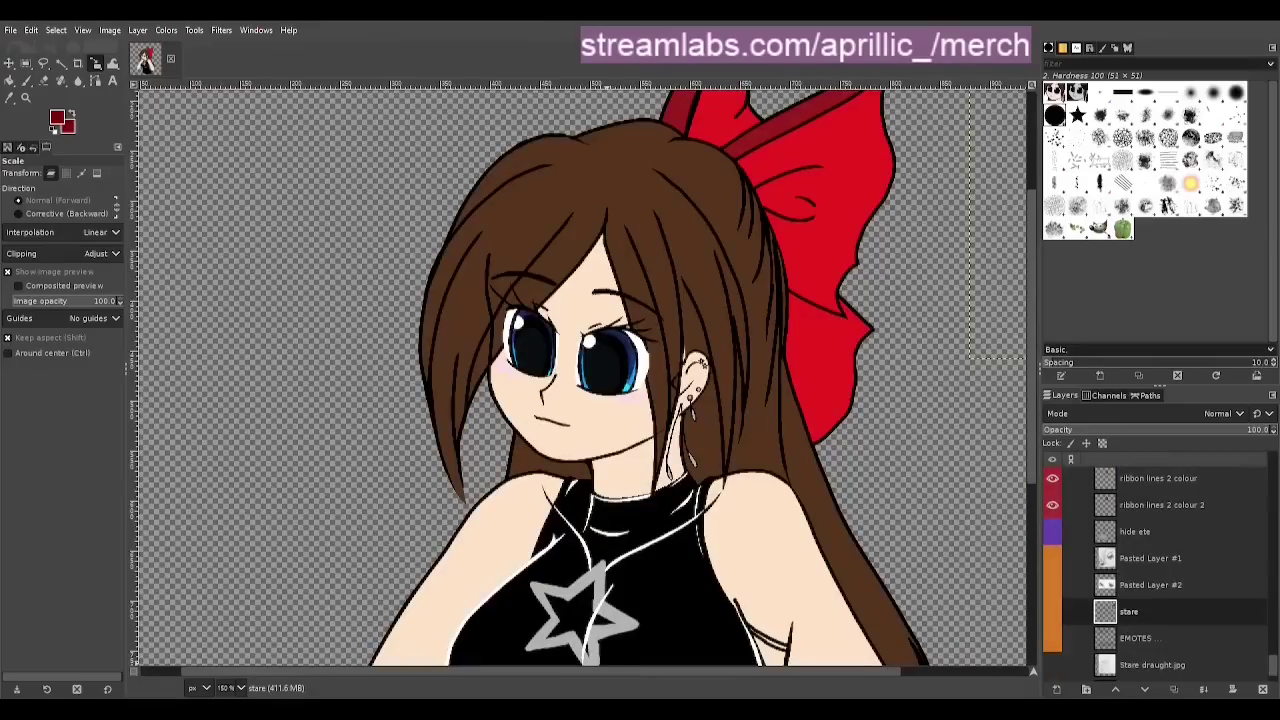
Paste the copied face as a new layer above the eye lashes layer and align it with the face underneath
{"action": "key", "text": "ctrl+v"}
{"action": "left_click", "coordinate": [1056, 689]}
{"action": "left_click", "coordinate": [9, 63]}
{"action": "left_click_drag", "start_coordinate": [955, 224], "coordinate": [550, 329]}
{"action": "left_click_drag", "start_coordinate": [1143, 624], "coordinate": [1143, 572]}
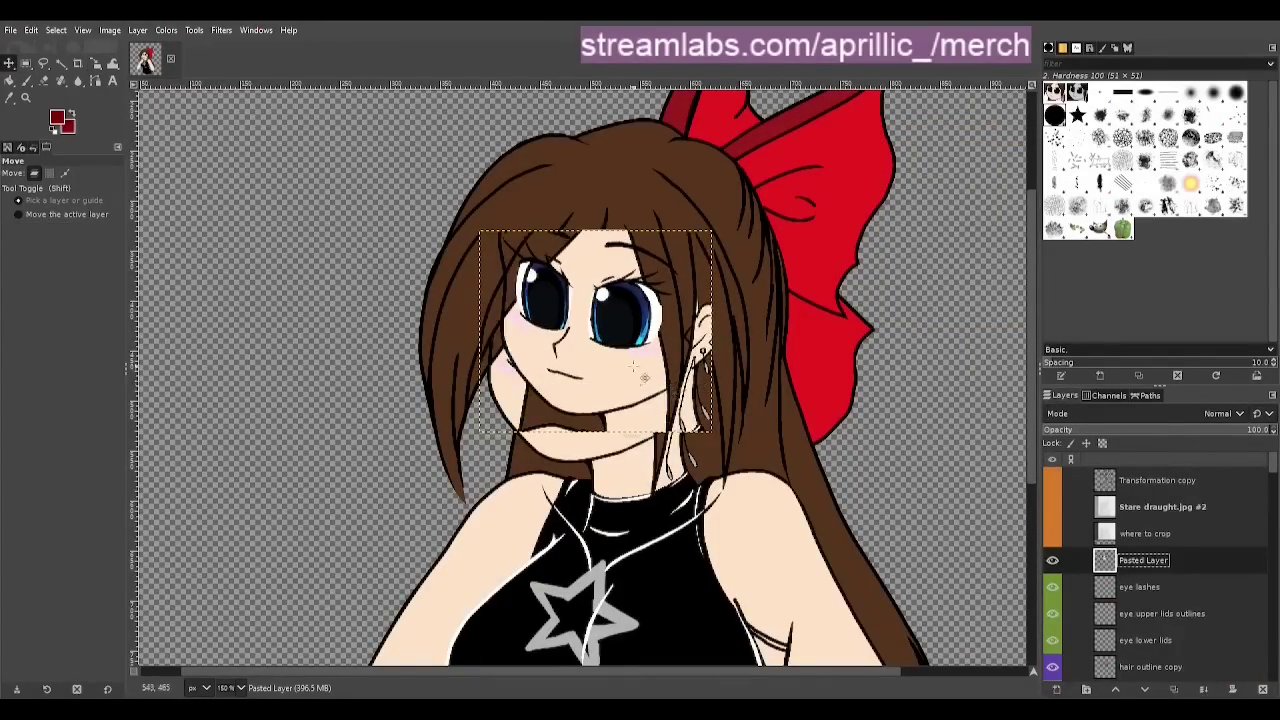
{"action": "left_click_drag", "start_coordinate": [643, 371], "coordinate": [629, 423]}
{"action": "left_click", "coordinate": [1144, 430]}
{"action": "left_click_drag", "start_coordinate": [651, 416], "coordinate": [658, 413]}
{"action": "left_click", "coordinate": [1272, 429]}
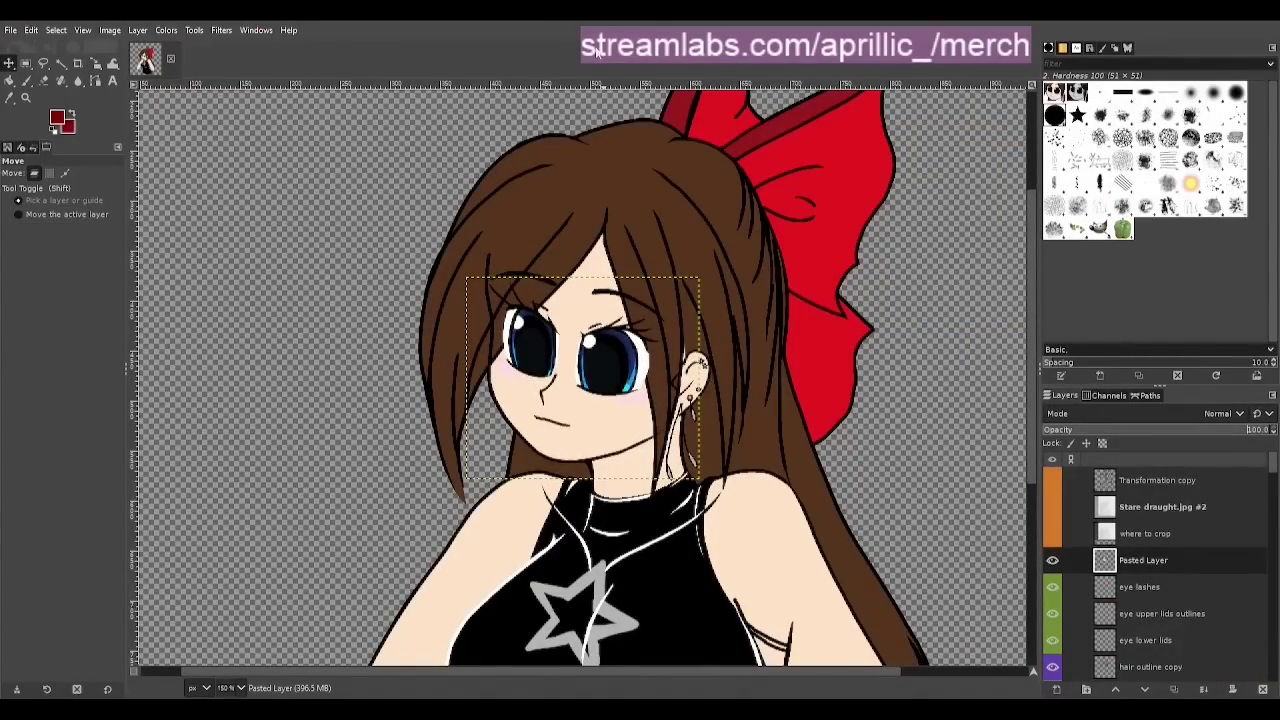
Save the drawing and merge its visible layers while keeping the pasted face layer separate and shown
{"action": "key", "text": "ctrl+s"}
{"action": "left_click", "coordinate": [1052, 560]}
{"action": "left_click", "coordinate": [1104, 587]}
{"action": "key", "text": "ctrl+m"}
{"action": "key", "text": "Return"}
{"action": "scroll", "coordinate": [1075, 610], "scroll_direction": "up", "scroll_amount": 5}
{"action": "left_click", "coordinate": [1052, 560]}
{"action": "left_click", "coordinate": [1108, 560]}
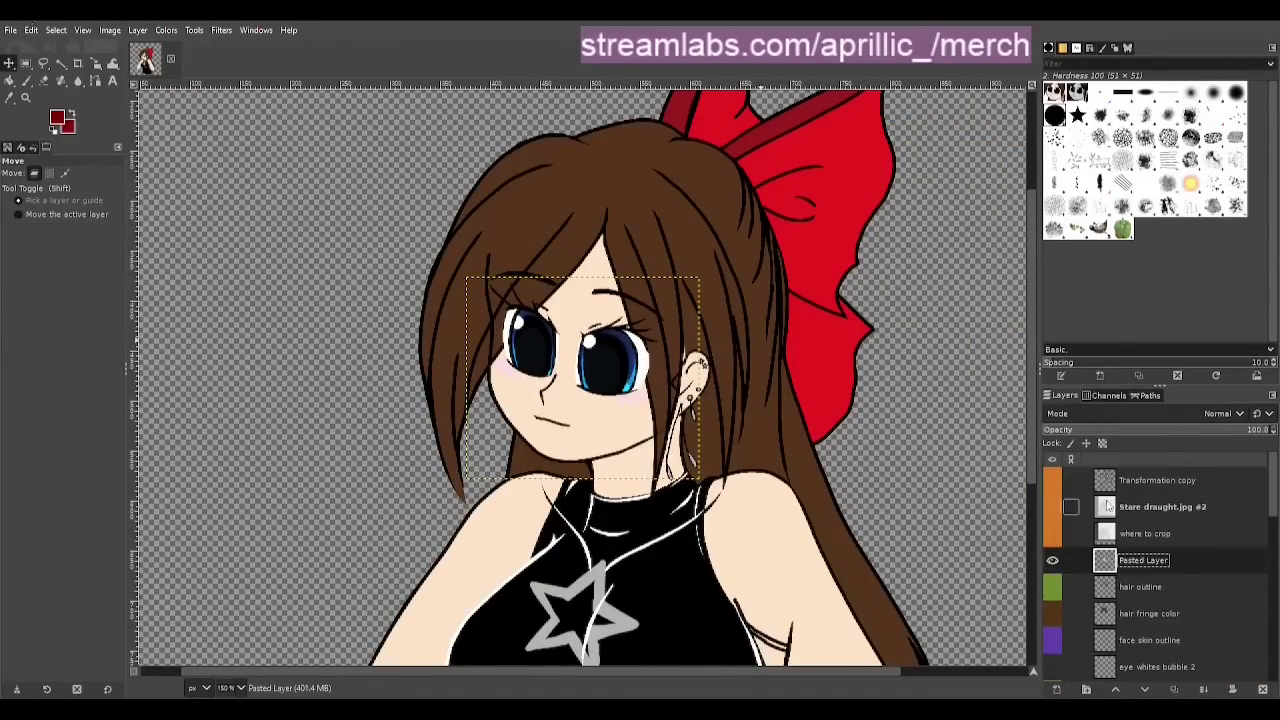
Crop the image to a 233 by 233 px square around the face, starting at position 376, 345
{"action": "left_click", "coordinate": [77, 63]}
{"action": "left_click_drag", "start_coordinate": [463, 277], "coordinate": [703, 483]}
{"action": "scroll", "coordinate": [490, 480], "scroll_direction": "up", "scroll_amount": 4}
{"action": "left_click_drag", "start_coordinate": [390, 496], "coordinate": [400, 483]}
{"action": "scroll", "coordinate": [640, 563], "scroll_direction": "down", "scroll_amount": 4}
{"action": "scroll", "coordinate": [800, 356], "scroll_direction": "up", "scroll_amount": 2}
{"action": "left_click_drag", "start_coordinate": [803, 355], "coordinate": [788, 366]}
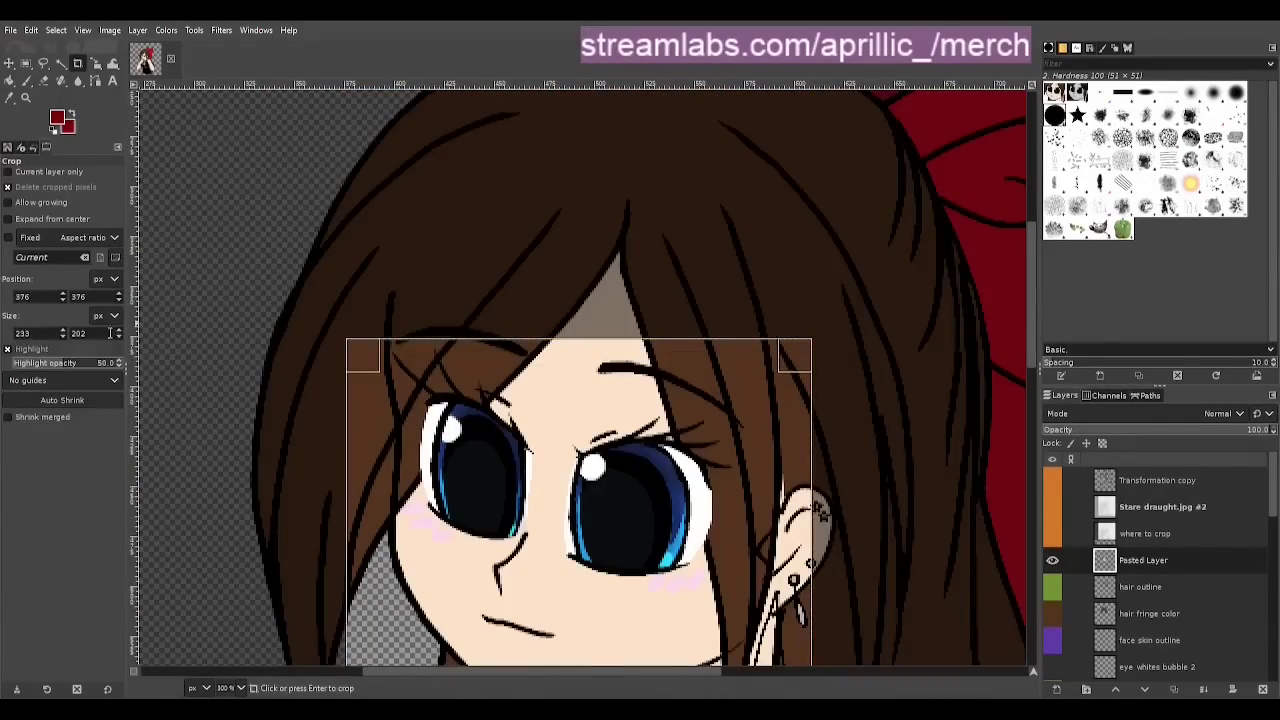
{"action": "scroll", "coordinate": [792, 482], "scroll_direction": "down", "scroll_amount": 1}
{"action": "left_click_drag", "start_coordinate": [792, 484], "coordinate": [794, 485]}
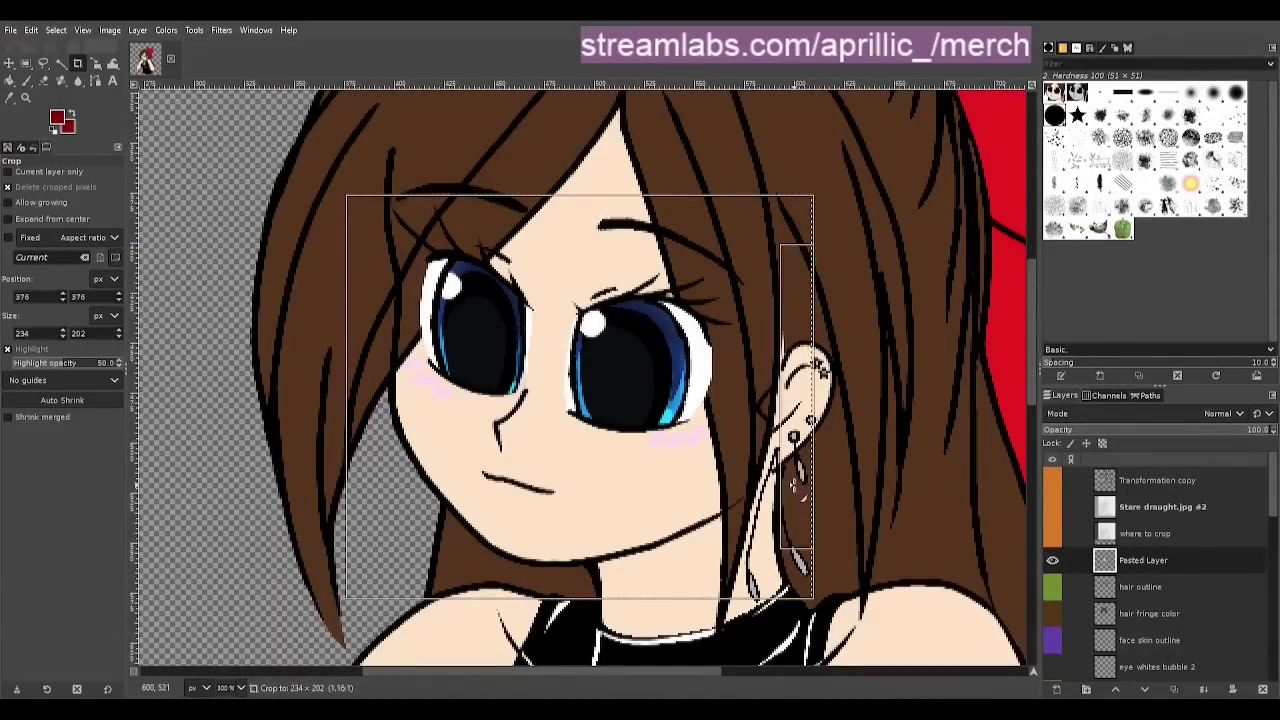
{"action": "left_click_drag", "start_coordinate": [628, 213], "coordinate": [590, 154]}
{"action": "left_click", "coordinate": [484, 366]}
Export the square 233 px face crop
{"action": "left_click", "coordinate": [1157, 585]}
{"action": "scroll", "coordinate": [895, 191], "scroll_direction": "down", "scroll_amount": 1}
{"action": "left_click", "coordinate": [10, 30]}
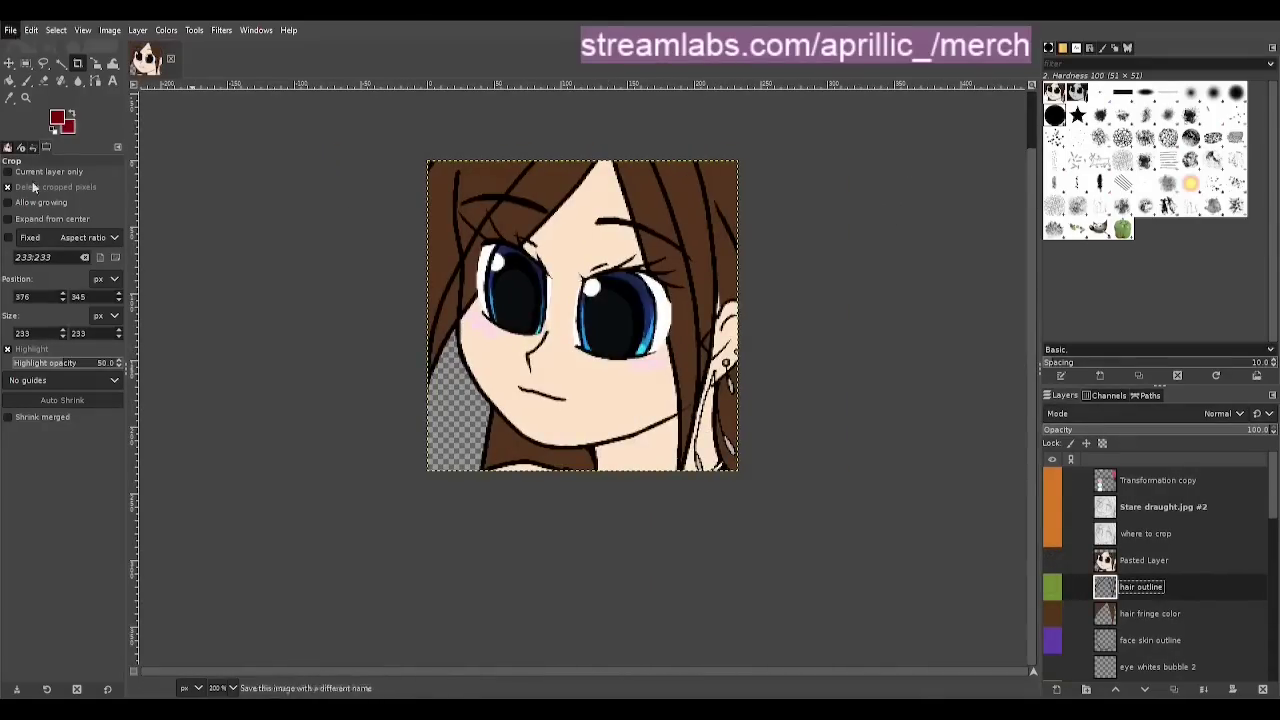
{"action": "left_click", "coordinate": [51, 254]}
{"action": "left_click", "coordinate": [650, 517]}
Scale the merged face layer down to 112 by 112 px
{"action": "left_click", "coordinate": [96, 64]}
{"action": "scroll", "coordinate": [1157, 565], "scroll_direction": "down", "scroll_amount": 15}
{"action": "left_click", "coordinate": [1161, 527]}
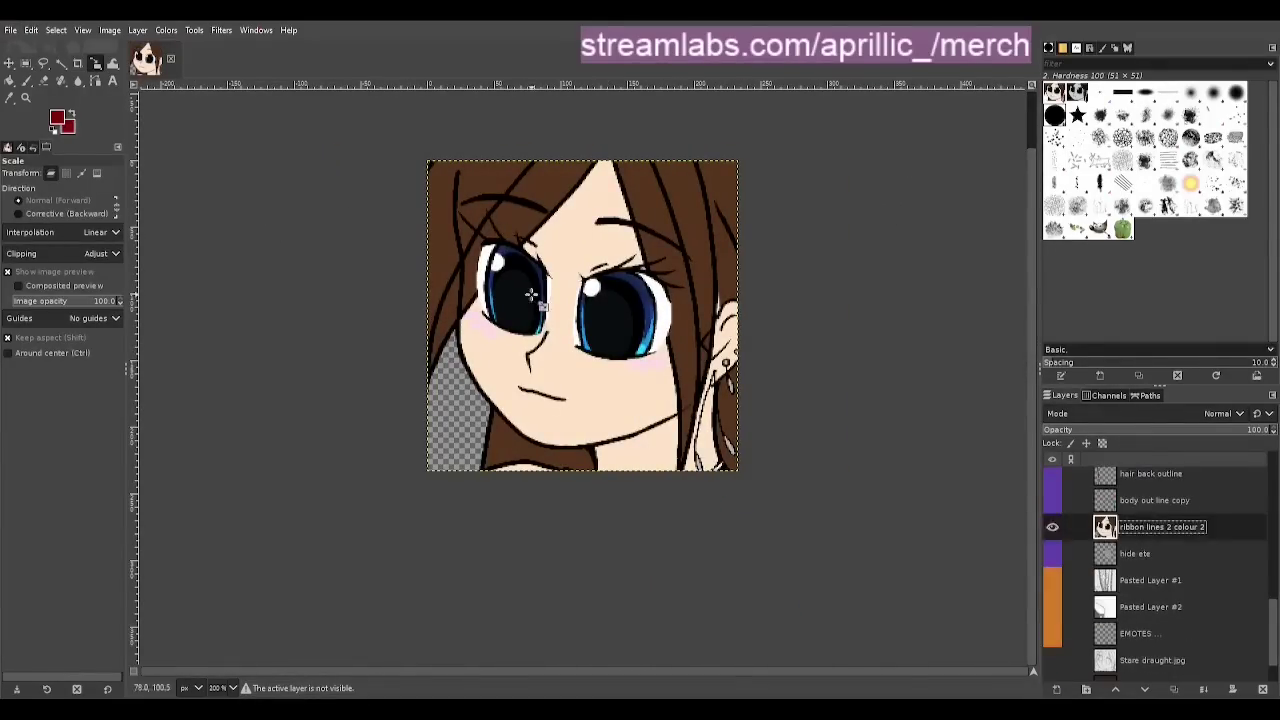
{"action": "left_click", "coordinate": [531, 294]}
{"action": "left_click_drag", "start_coordinate": [737, 469], "coordinate": [350, 77]}
{"action": "left_click", "coordinate": [986, 186]}
Crop the canvas to the 112 by 112 px face and export it
{"action": "left_click", "coordinate": [78, 64]}
{"action": "left_click", "coordinate": [503, 240]}
{"action": "left_click", "coordinate": [10, 30]}
{"action": "left_click", "coordinate": [97, 258]}
{"action": "left_click", "coordinate": [682, 537]}
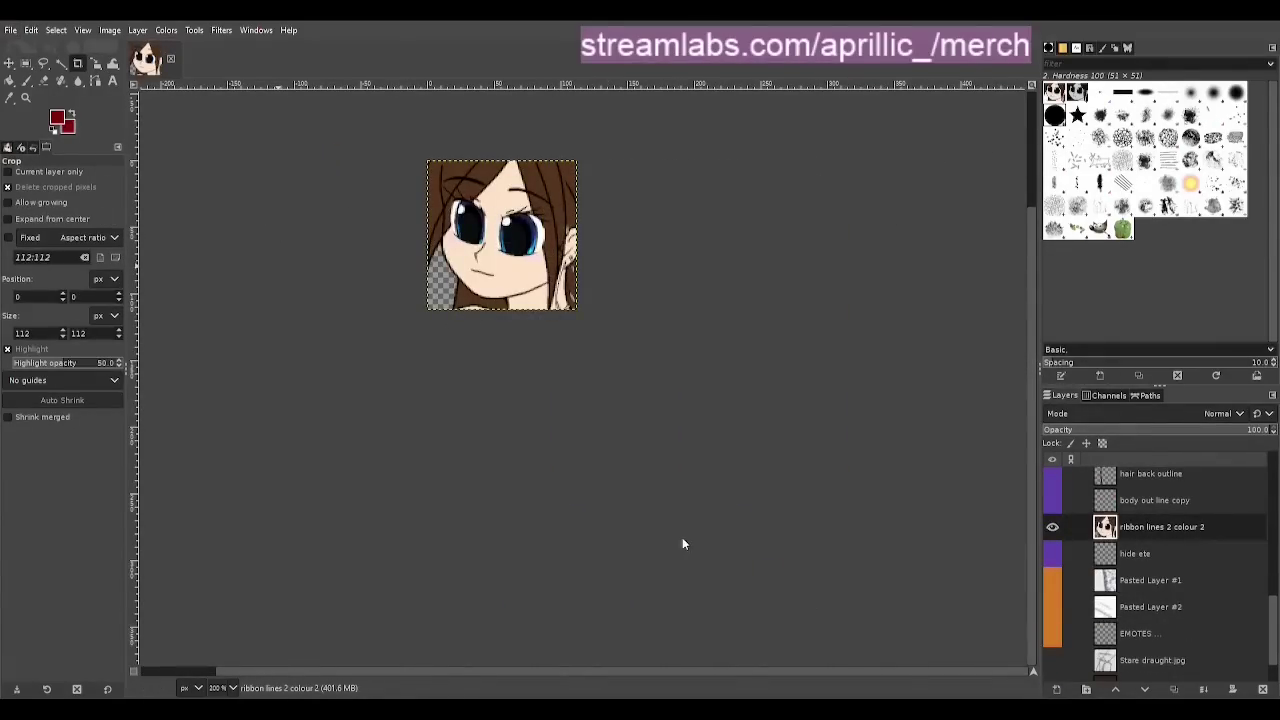
Undo the 112 px crop and scaling, and scale the merged face layer to 56 by 56 px
{"action": "key", "text": "ctrl+z"}
{"action": "key", "text": "ctrl+z"}
{"action": "left_click", "coordinate": [96, 64]}
{"action": "left_click", "coordinate": [1161, 640]}
{"action": "left_click", "coordinate": [600, 300]}
{"action": "type", "text": "56"}
{"action": "left_click", "coordinate": [986, 186]}
Crop the canvas to the 56 by 56 px face and export it as Stare1.png in the 56 folder
{"action": "left_click", "coordinate": [78, 64]}
{"action": "left_click_drag", "start_coordinate": [502, 235], "coordinate": [354, 90]}
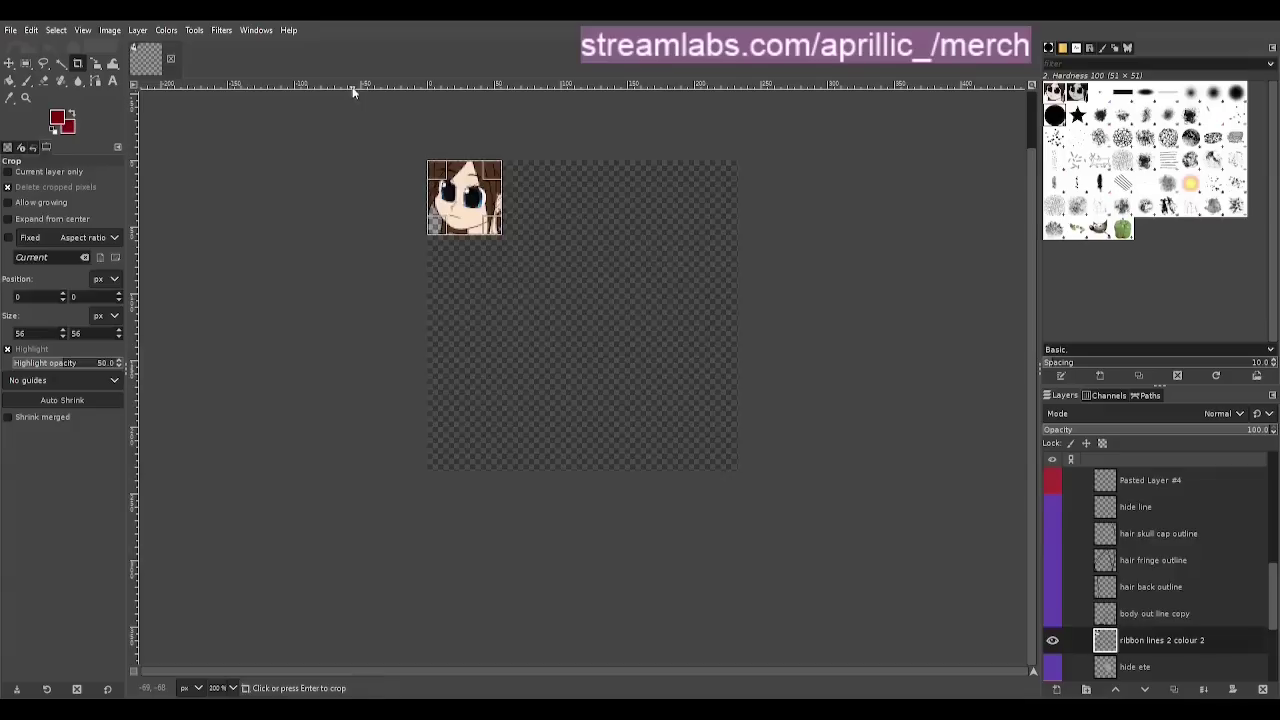
{"action": "left_click", "coordinate": [464, 197]}
{"action": "left_click", "coordinate": [10, 30]}
{"action": "left_click", "coordinate": [108, 281]}
Undo the 56 px crop and scaling, and scale the merged face layer to 28 px
{"action": "key", "text": "ctrl+z"}
{"action": "key", "text": "ctrl+z"}
{"action": "left_click", "coordinate": [96, 64]}
{"action": "left_click", "coordinate": [1161, 566]}
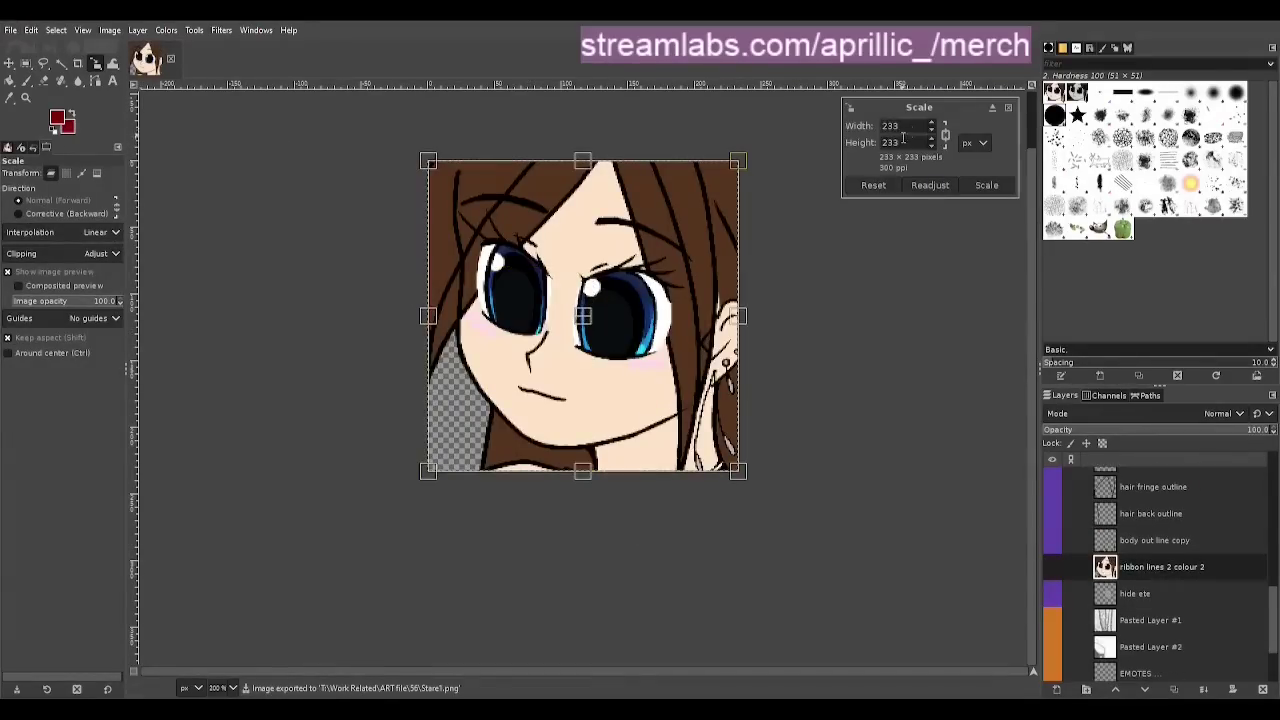
{"action": "type", "text": "28"}
{"action": "left_click", "coordinate": [986, 186]}
Crop the canvas to 29 by 28 px around the scaled face and export it as Stare1.png in the 28 folder
{"action": "left_click", "coordinate": [78, 64]}
{"action": "left_click_drag", "start_coordinate": [466, 198], "coordinate": [360, 95]}
{"action": "left_click", "coordinate": [446, 180]}
{"action": "left_click", "coordinate": [10, 30]}
{"action": "left_click", "coordinate": [108, 281]}
{"action": "key", "text": "Return"}
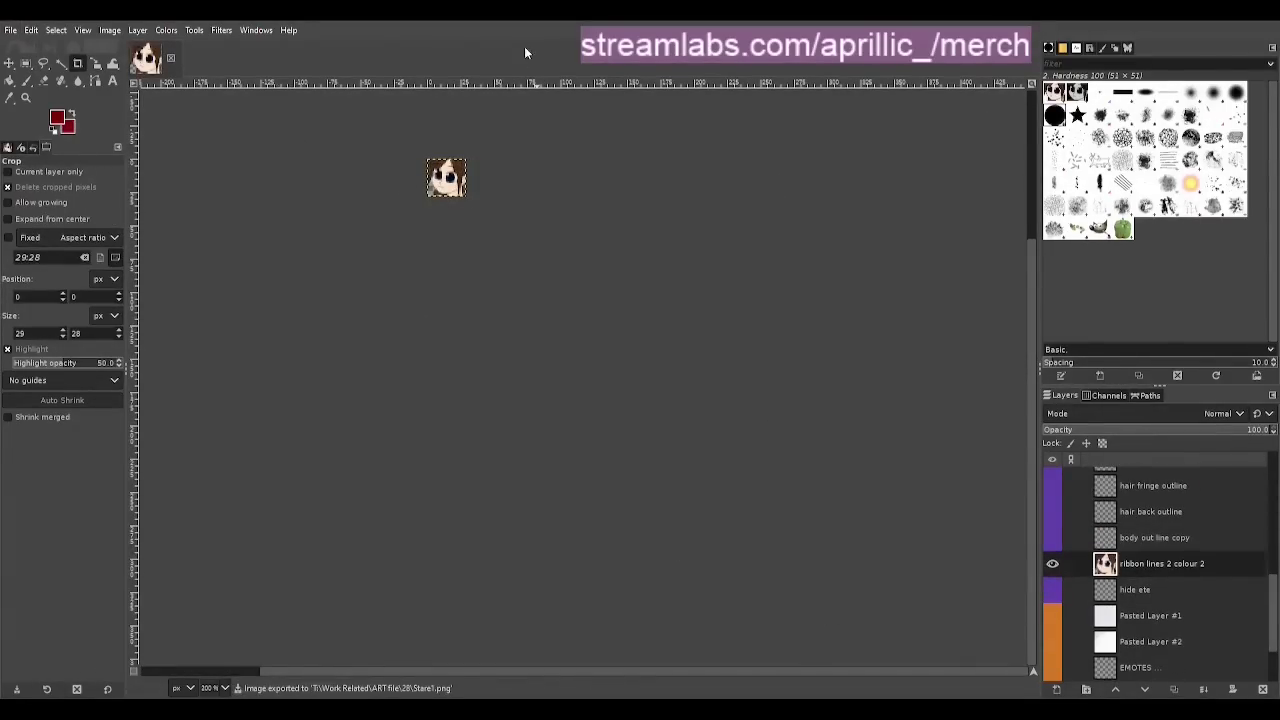
Undo back to the full drawing, and merge its visible layers again with the pasted face layer kept separate and shown
{"action": "key", "text": "ctrl+z"}
{"action": "key", "text": "ctrl+z"}
{"action": "scroll", "coordinate": [422, 263], "scroll_direction": "down", "scroll_amount": 3}
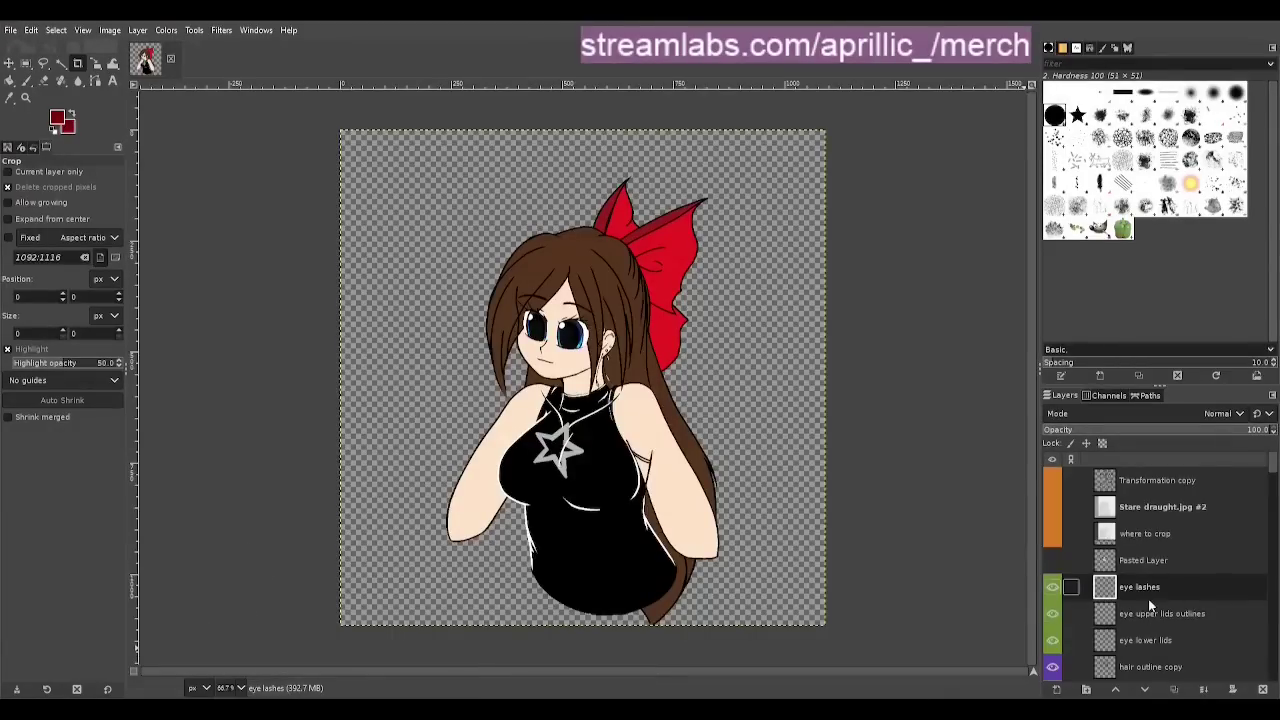
{"action": "key", "text": "ctrl+m"}
{"action": "key", "text": "Return"}
{"action": "left_click", "coordinate": [1162, 563]}
{"action": "left_click", "coordinate": [1052, 560]}
{"action": "scroll", "coordinate": [543, 334], "scroll_direction": "up", "scroll_amount": 2}
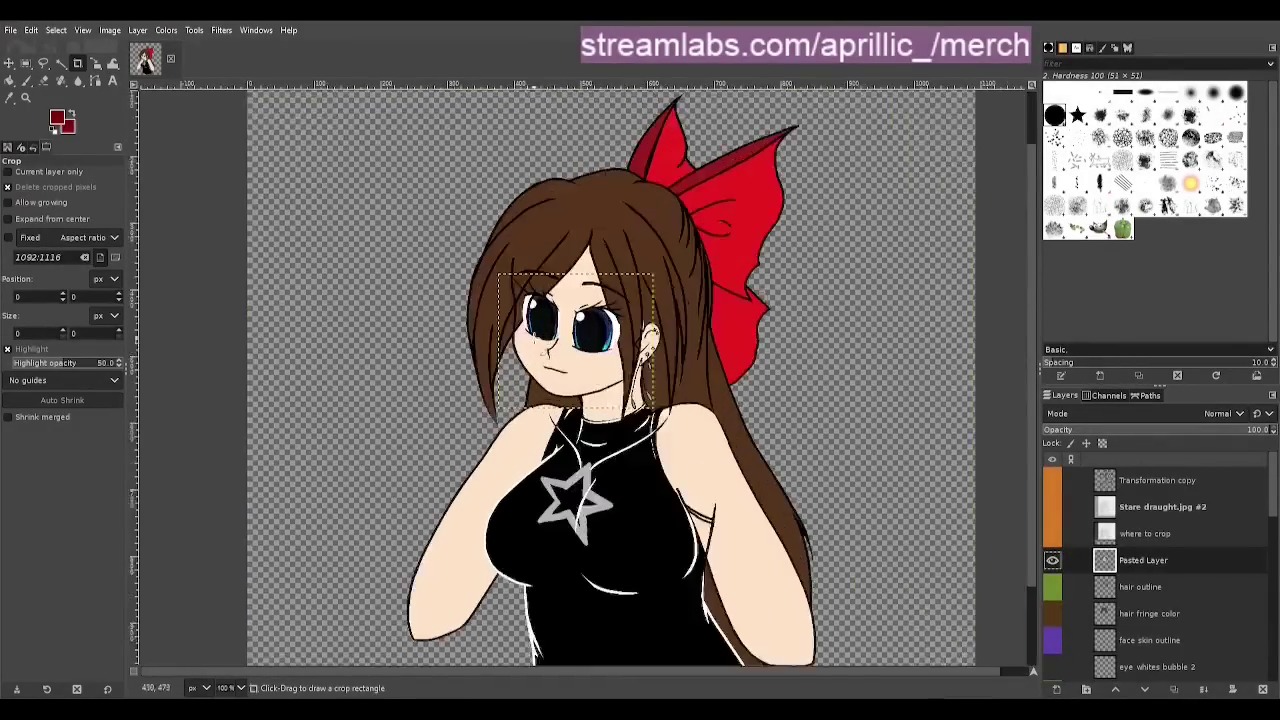
Frame the face with a crop area of 230 by 196 px, from the eyebrows down to the chin
{"action": "mouse_move", "coordinate": [463, 223]}
{"action": "left_mouse_down"}
{"action": "mouse_move", "coordinate": [648, 260]}
{"action": "mouse_move", "coordinate": [713, 453]}
{"action": "left_mouse_up"}
{"action": "scroll", "coordinate": [636, 376], "scroll_direction": "up", "scroll_amount": 2}
{"action": "scroll", "coordinate": [553, 298], "scroll_direction": "up", "scroll_amount": 2}
{"action": "left_click_drag", "start_coordinate": [553, 655], "coordinate": [553, 623]}
{"action": "left_click_drag", "start_coordinate": [306, 470], "coordinate": [346, 470]}
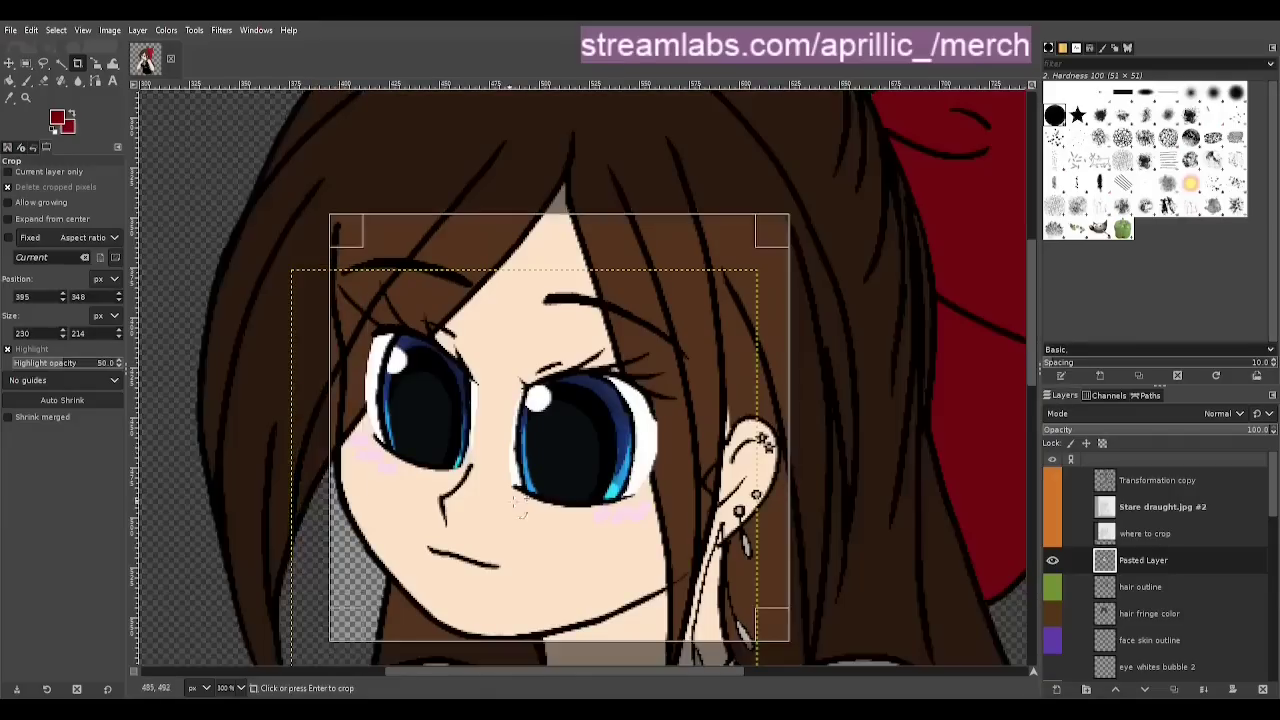
{"action": "left_click_drag", "start_coordinate": [548, 237], "coordinate": [548, 273]}
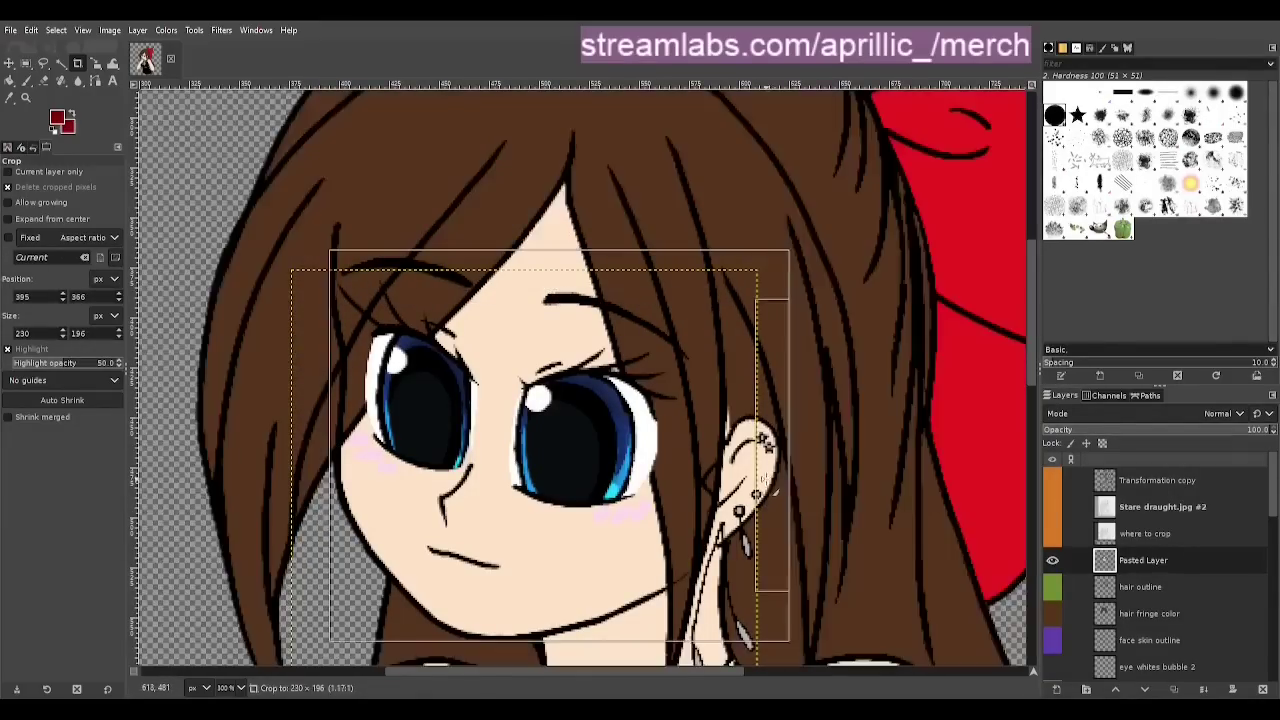
Narrow the crop area to 190 by 190 px at position 401, 363 and crop the image to it
{"action": "left_click_drag", "start_coordinate": [786, 480], "coordinate": [720, 480]}
{"action": "left_click_drag", "start_coordinate": [331, 450], "coordinate": [343, 450]}
{"action": "left_click_drag", "start_coordinate": [551, 262], "coordinate": [551, 256]}
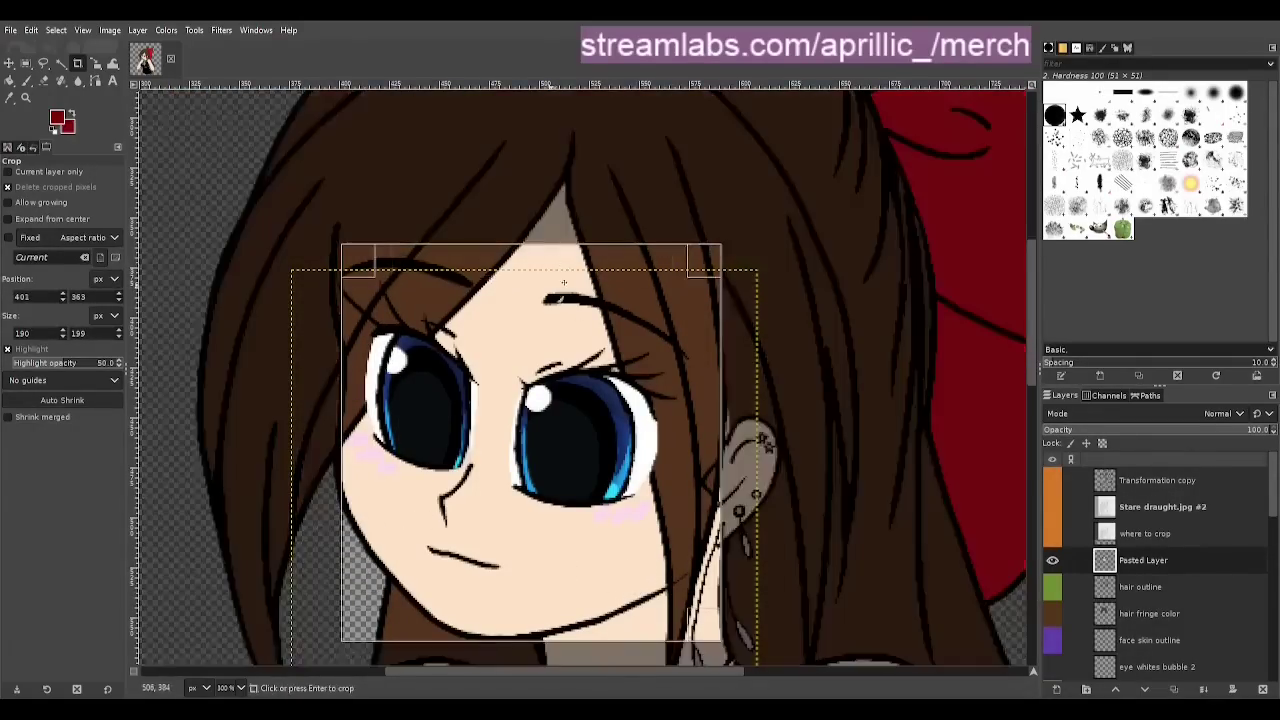
{"action": "left_click_drag", "start_coordinate": [570, 625], "coordinate": [570, 608]}
{"action": "scroll", "coordinate": [523, 548], "scroll_direction": "up", "scroll_amount": 1}
{"action": "left_click_drag", "start_coordinate": [492, 671], "coordinate": [527, 671]}
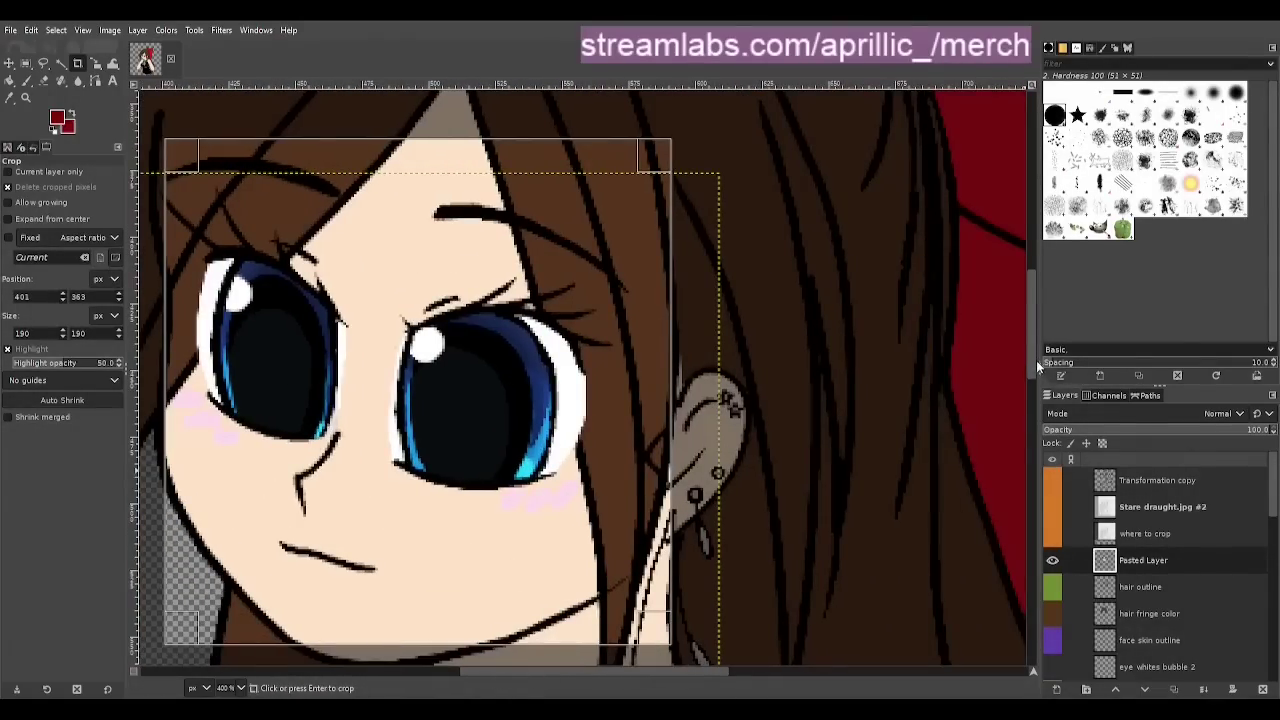
{"action": "left_click_drag", "start_coordinate": [1034, 367], "coordinate": [1034, 363]}
{"action": "left_click", "coordinate": [622, 368]}
{"action": "scroll", "coordinate": [622, 369], "scroll_direction": "down", "scroll_amount": 2}
{"action": "left_click", "coordinate": [1177, 588]}
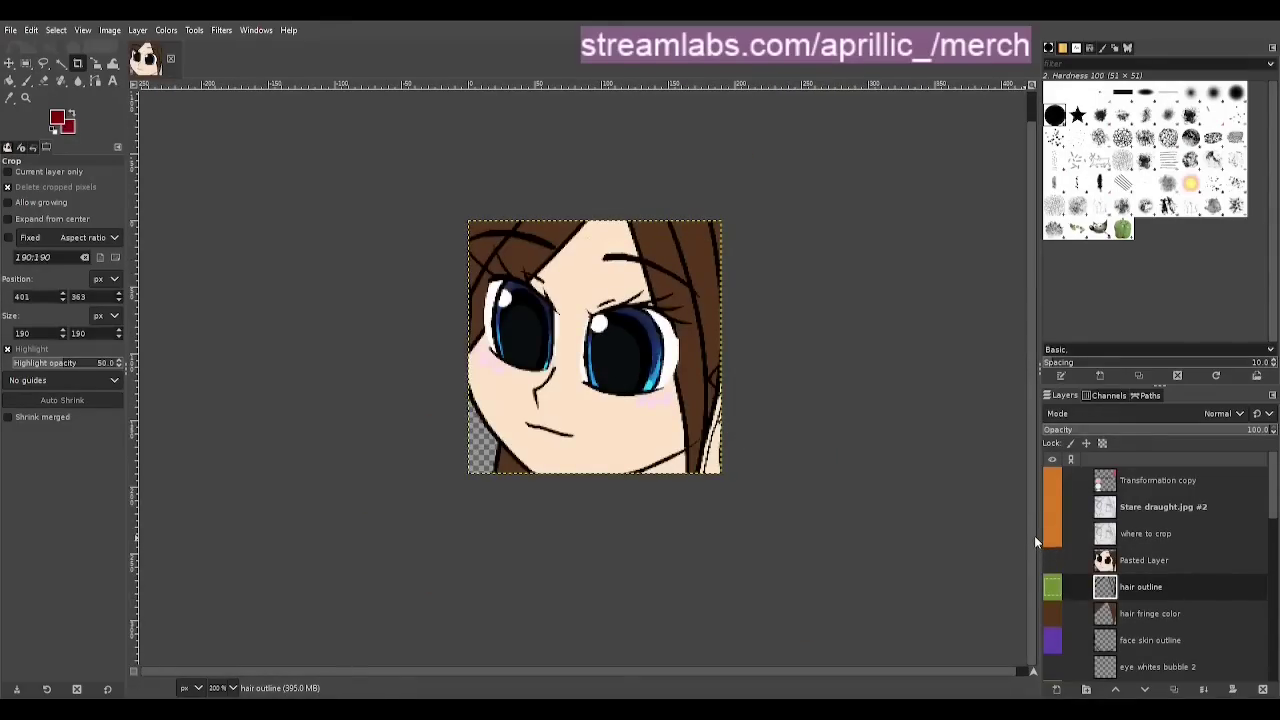
Try a tighter 183 by 183 px crop that trims the face's left and lower edges
{"action": "scroll", "coordinate": [548, 334], "scroll_direction": "down", "scroll_amount": 2}
{"action": "scroll", "coordinate": [580, 388], "scroll_direction": "up", "scroll_amount": 2}
{"action": "left_click", "coordinate": [454, 398]}
{"action": "left_click_drag", "start_coordinate": [454, 398], "coordinate": [463, 390]}
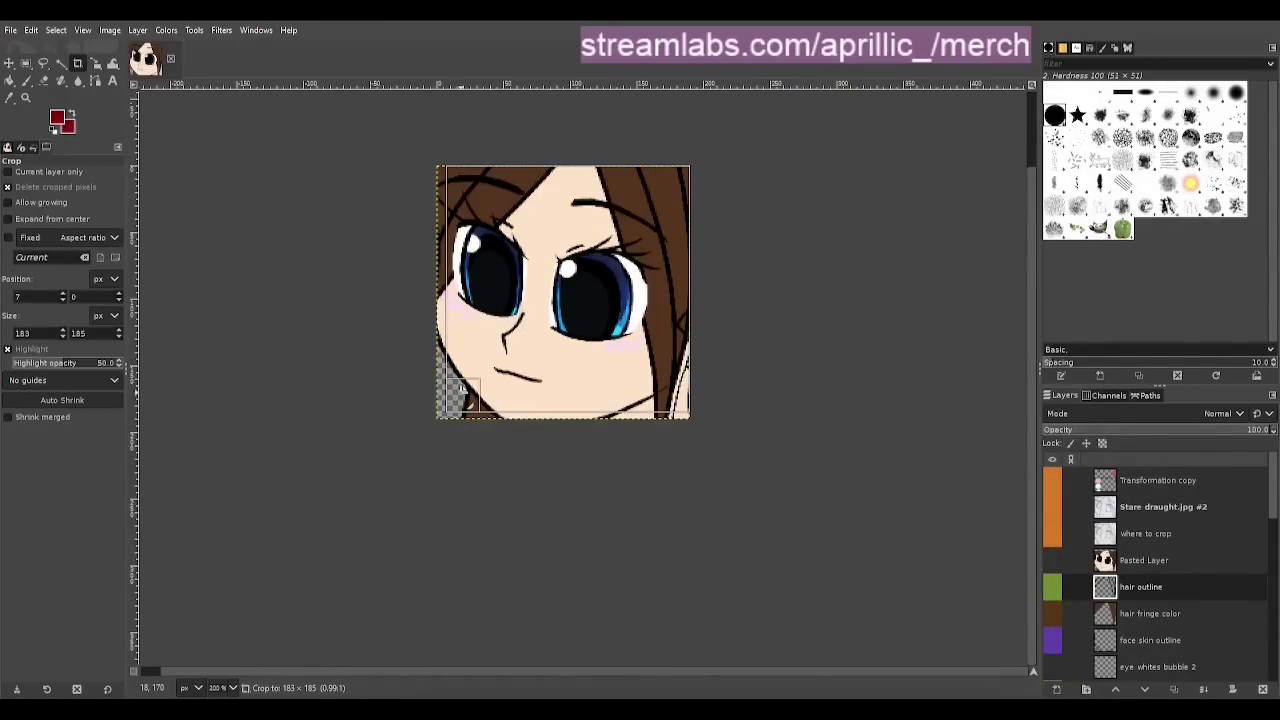
{"action": "left_click_drag", "start_coordinate": [563, 397], "coordinate": [705, 528]}
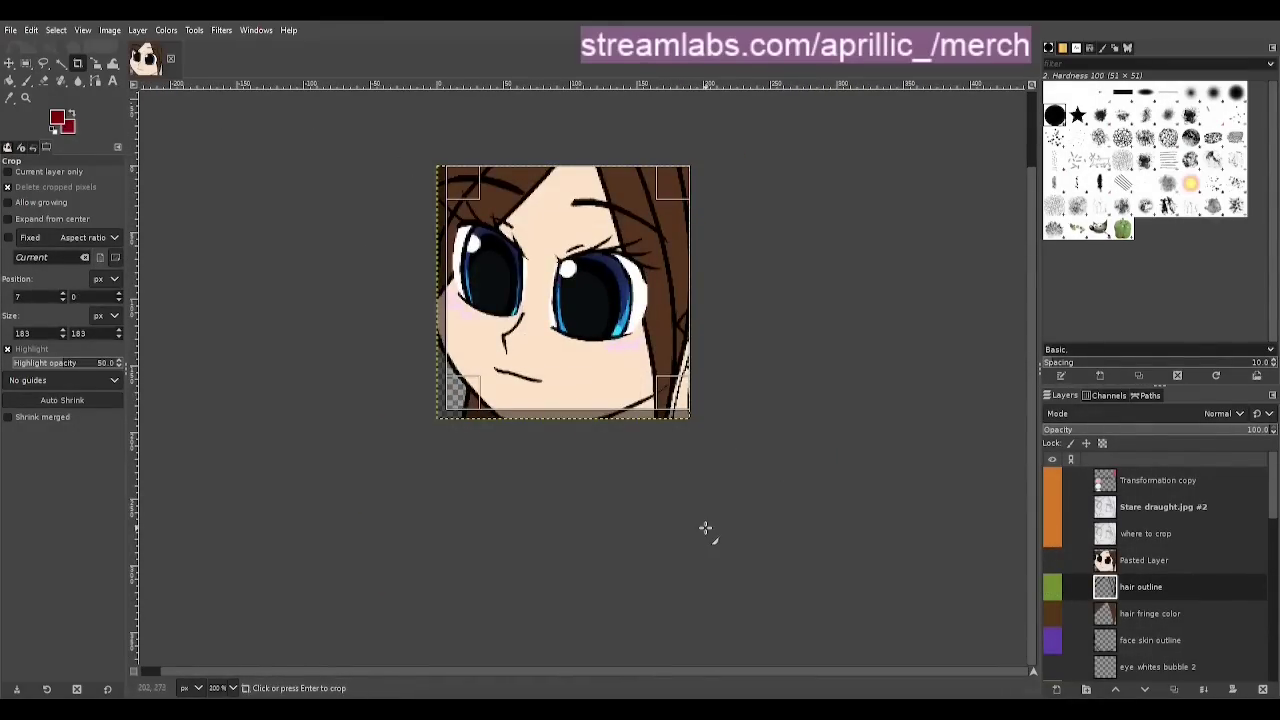
{"action": "scroll", "coordinate": [662, 498], "scroll_direction": "down", "scroll_amount": 2}
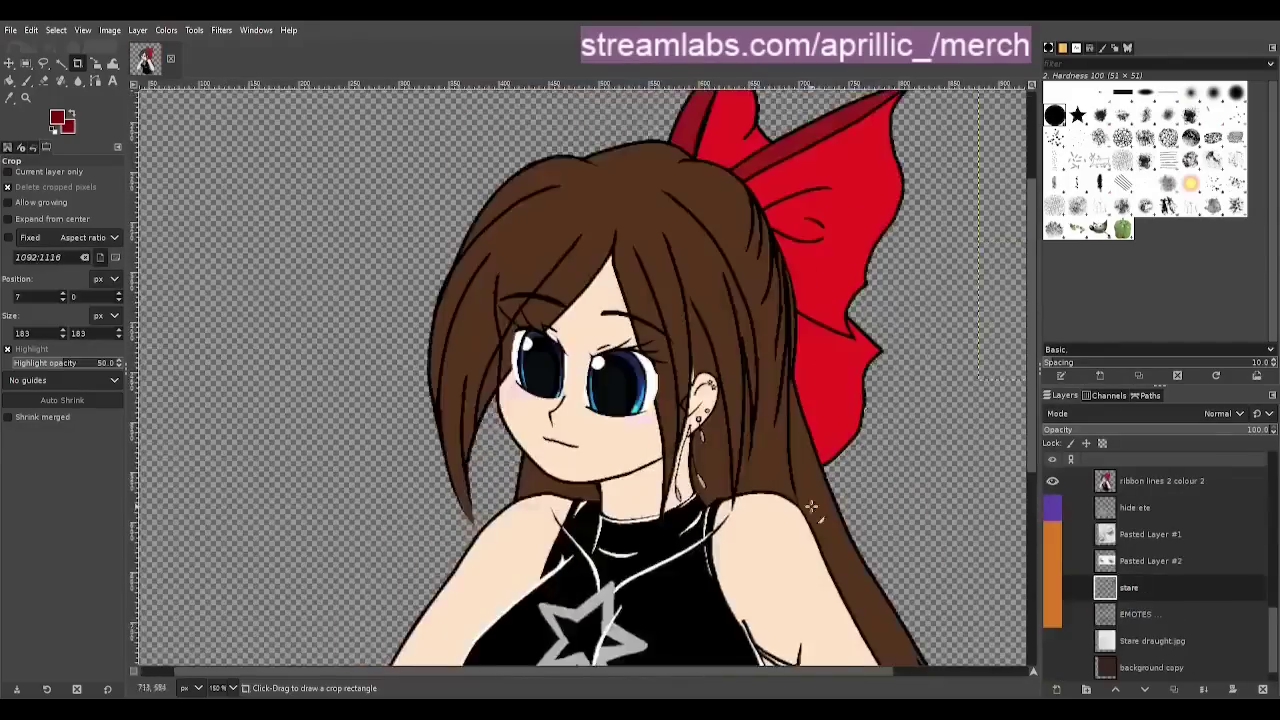
Try cropping the full drawing to 170 by 170 px at position 416, 370, and undo the crop
{"action": "left_click_drag", "start_coordinate": [414, 251], "coordinate": [614, 457]}
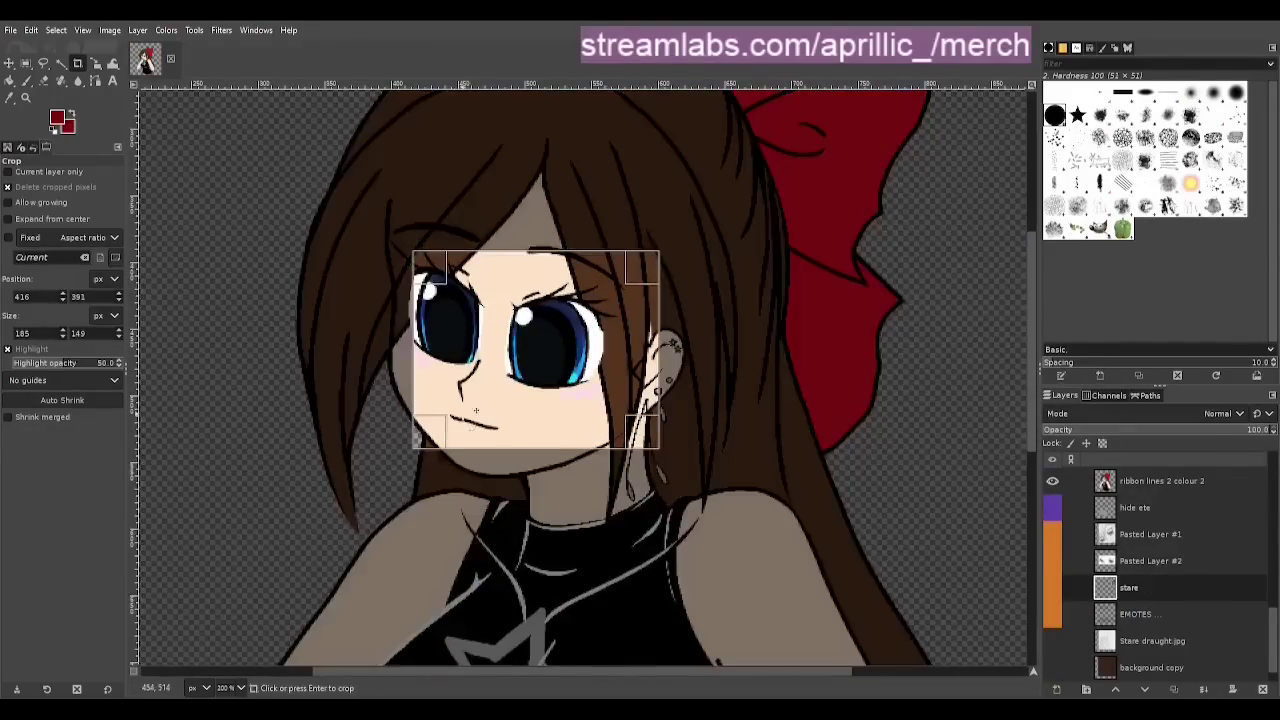
{"action": "scroll", "coordinate": [535, 403], "scroll_direction": "up", "scroll_amount": 1}
{"action": "left_click_drag", "start_coordinate": [713, 345], "coordinate": [673, 342]}
{"action": "left_click_drag", "start_coordinate": [573, 184], "coordinate": [573, 142]}
{"action": "left_click_drag", "start_coordinate": [673, 343], "coordinate": [683, 343]}
{"action": "scroll", "coordinate": [665, 426], "scroll_direction": "down", "scroll_amount": 2}
{"action": "left_click", "coordinate": [606, 428]}
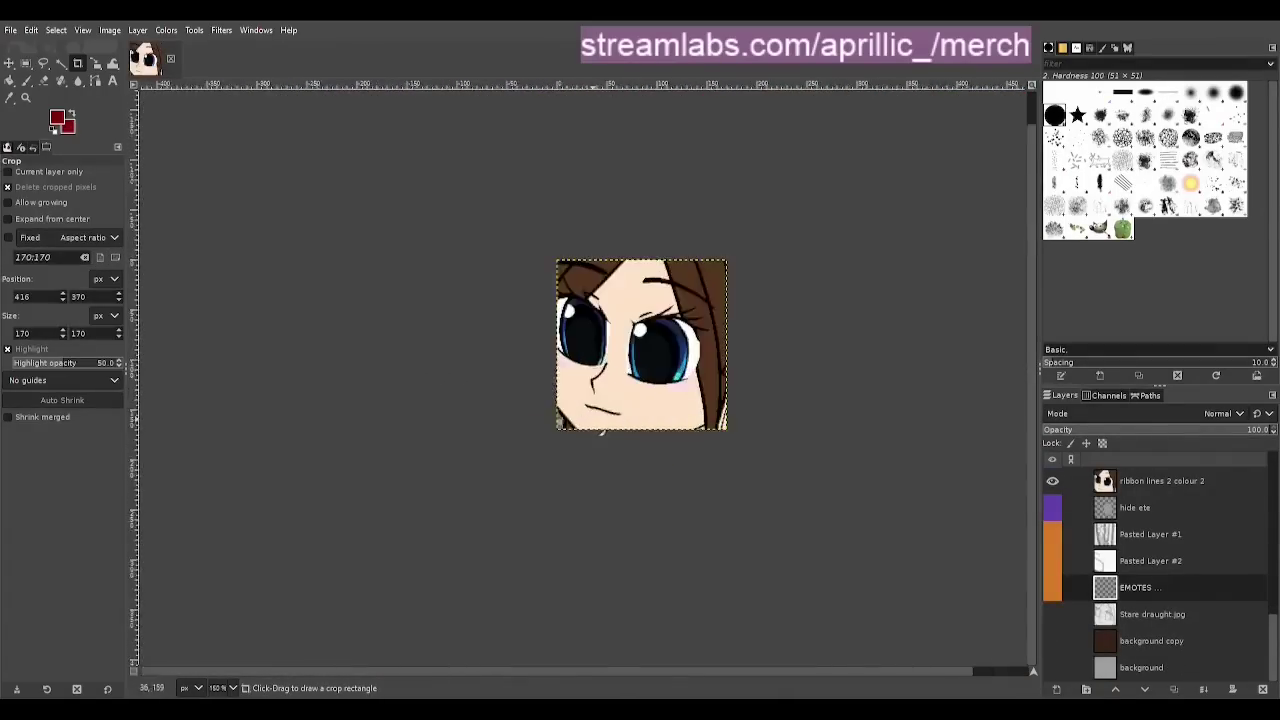
{"action": "scroll", "coordinate": [622, 398], "scroll_direction": "up", "scroll_amount": 2}
{"action": "scroll", "coordinate": [724, 355], "scroll_direction": "down", "scroll_amount": 1}
{"action": "key", "text": "ctrl+z"}
Frame the eyes and mouth with a 158 by 158 px crop area at position 407, 372
{"action": "scroll", "coordinate": [744, 373], "scroll_direction": "up", "scroll_amount": 1}
{"action": "left_click_drag", "start_coordinate": [459, 156], "coordinate": [753, 439]}
{"action": "scroll", "coordinate": [738, 434], "scroll_direction": "up", "scroll_amount": 1}
{"action": "scroll", "coordinate": [743, 428], "scroll_direction": "up", "scroll_amount": 2}
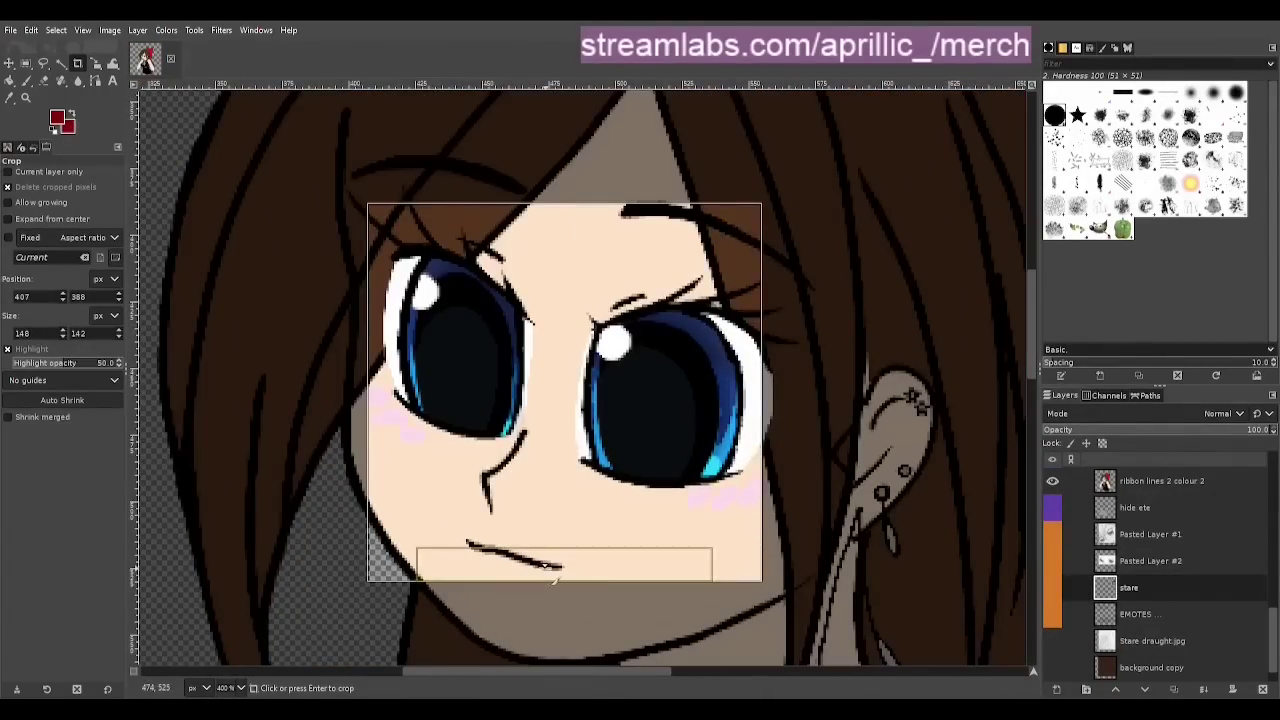
{"action": "left_click_drag", "start_coordinate": [755, 227], "coordinate": [767, 225]}
{"action": "left_click_drag", "start_coordinate": [580, 223], "coordinate": [580, 199]}
{"action": "scroll", "coordinate": [632, 400], "scroll_direction": "down", "scroll_amount": 1}
{"action": "left_click_drag", "start_coordinate": [736, 462], "coordinate": [752, 461]}
{"action": "scroll", "coordinate": [782, 459], "scroll_direction": "up", "scroll_amount": 1}
{"action": "left_click_drag", "start_coordinate": [503, 177], "coordinate": [503, 161]}
{"action": "scroll", "coordinate": [605, 425], "scroll_direction": "down", "scroll_amount": 3}
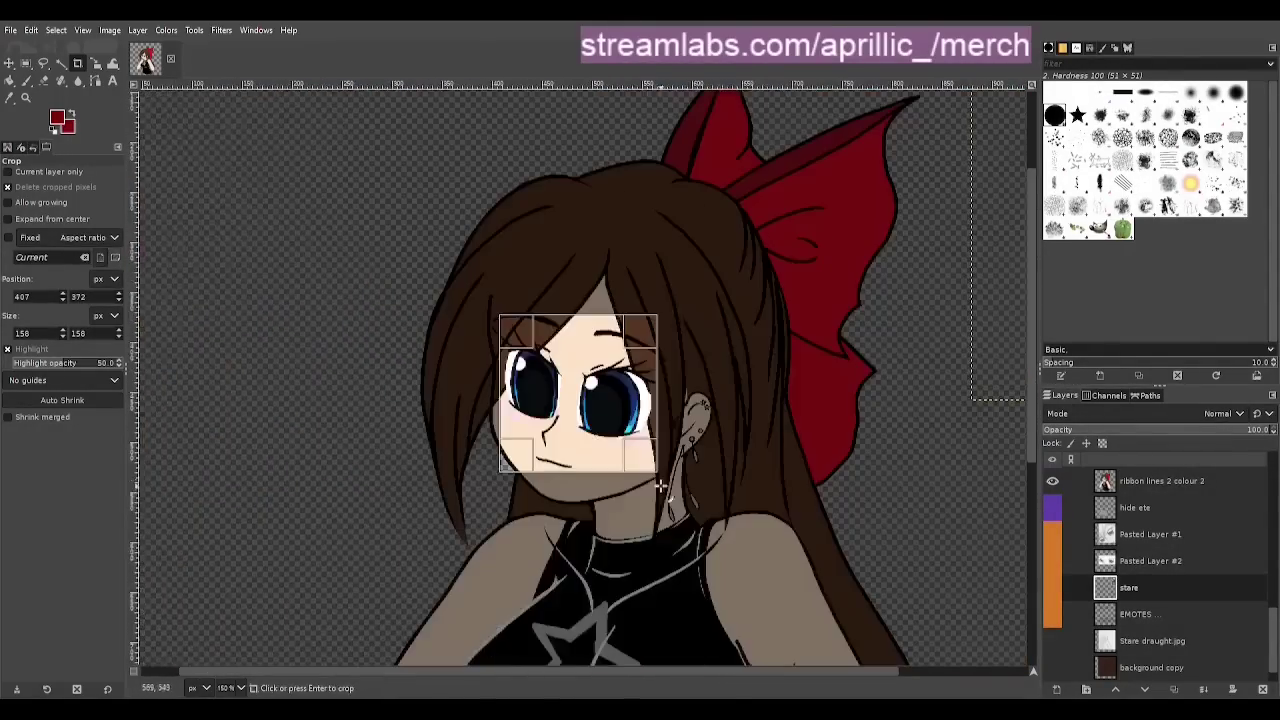
{"action": "scroll", "coordinate": [655, 452], "scroll_direction": "up", "scroll_amount": 3}
{"action": "scroll", "coordinate": [485, 343], "scroll_direction": "up", "scroll_amount": 1}
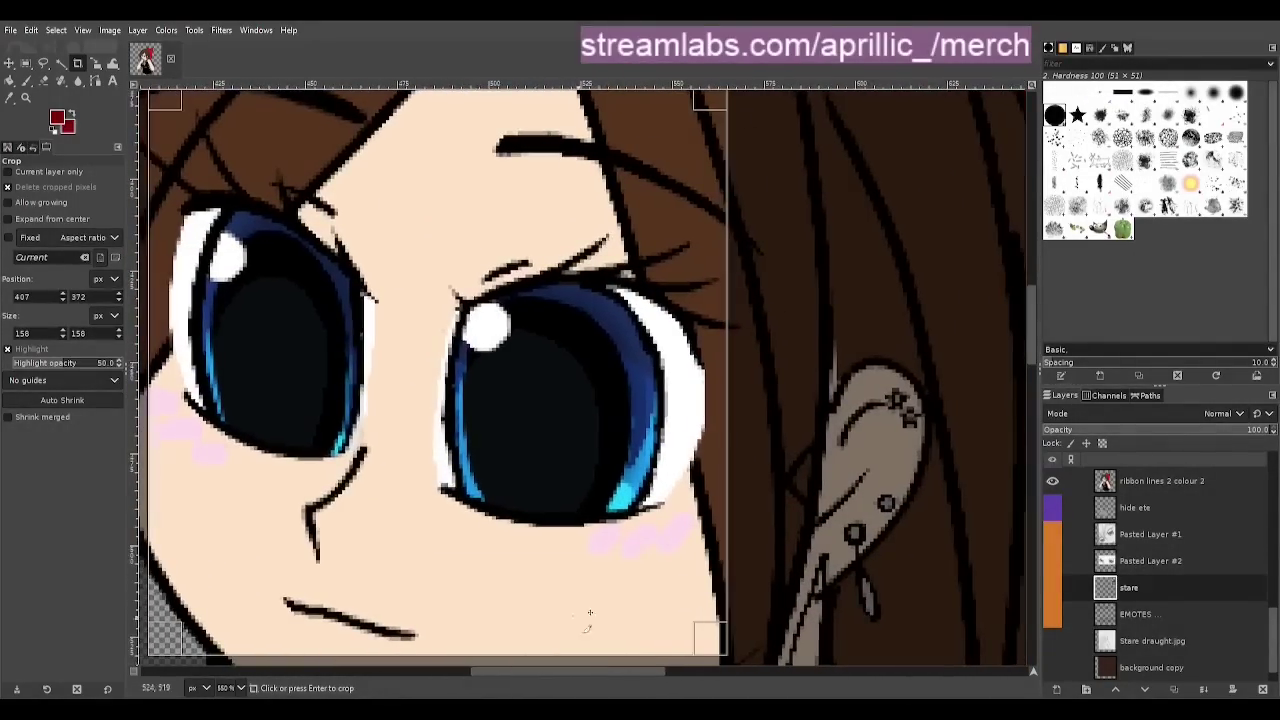
{"action": "scroll", "coordinate": [560, 491], "scroll_direction": "down", "scroll_amount": 2}
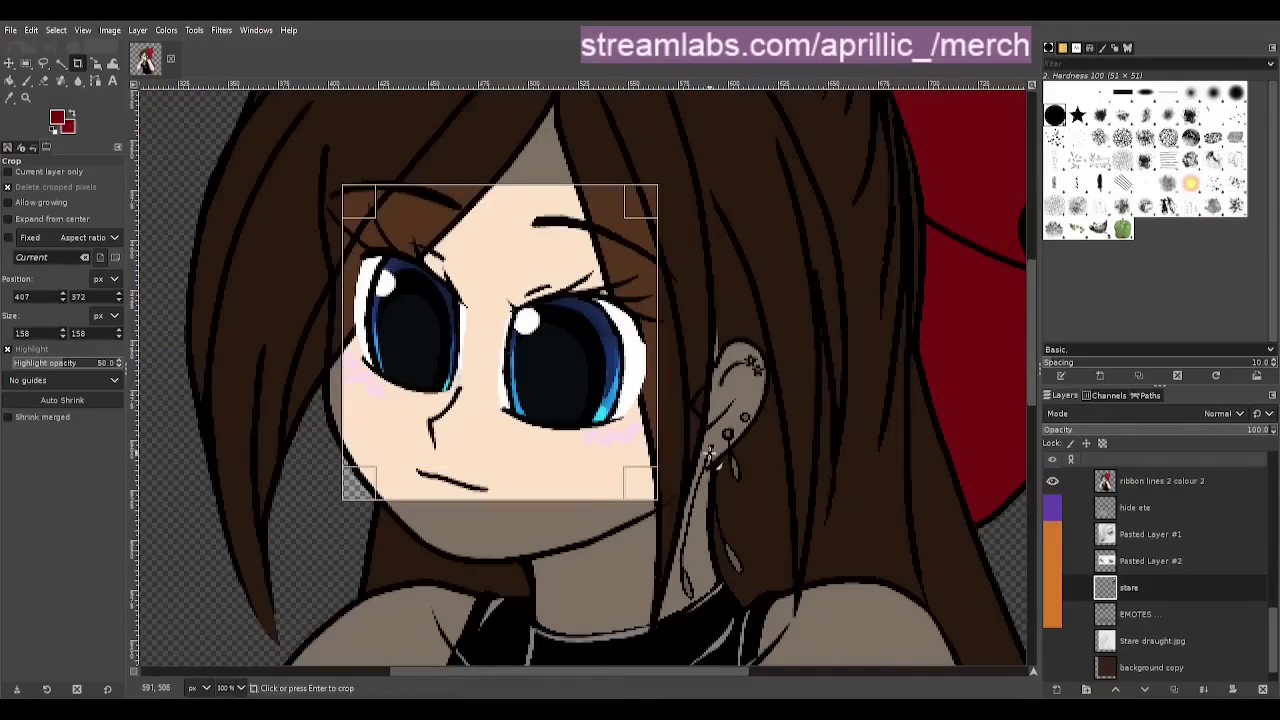
Crop the image to the framed 158 px square, and undo the crop after checking it
{"action": "key", "text": "Return"}
{"action": "scroll", "coordinate": [785, 438], "scroll_direction": "down", "scroll_amount": 4}
{"action": "scroll", "coordinate": [417, 443], "scroll_direction": "up", "scroll_amount": 3}
{"action": "key", "text": "ctrl+z"}
Crop the image to a 180 by 180 px square around the face at position 410, 363
{"action": "left_click_drag", "start_coordinate": [436, 303], "coordinate": [684, 532]}
{"action": "scroll", "coordinate": [518, 480], "scroll_direction": "up", "scroll_amount": 2}
{"action": "left_click_drag", "start_coordinate": [382, 364], "coordinate": [395, 364]}
{"action": "left_click_drag", "start_coordinate": [395, 386], "coordinate": [389, 386]}
{"action": "left_click_drag", "start_coordinate": [832, 235], "coordinate": [829, 233]}
{"action": "left_click_drag", "start_coordinate": [744, 146], "coordinate": [736, 124]}
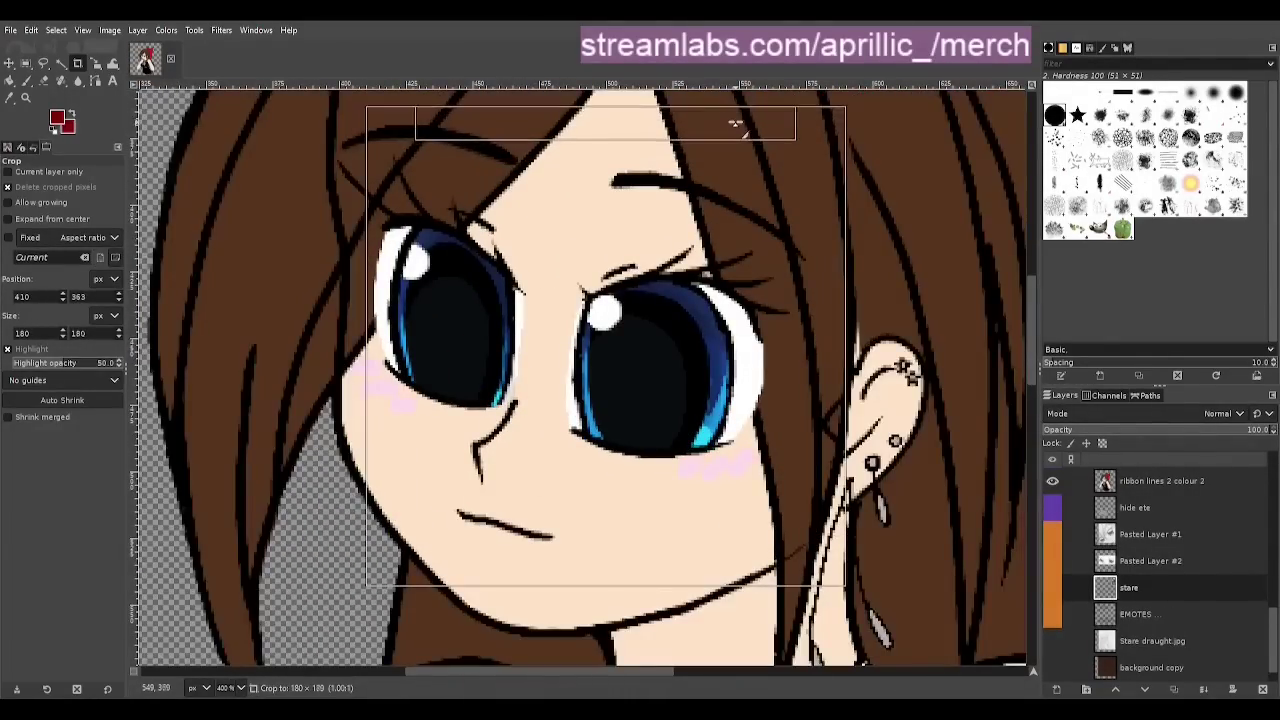
{"action": "left_click", "coordinate": [680, 514]}
{"action": "scroll", "coordinate": [472, 193], "scroll_direction": "down", "scroll_amount": 2}
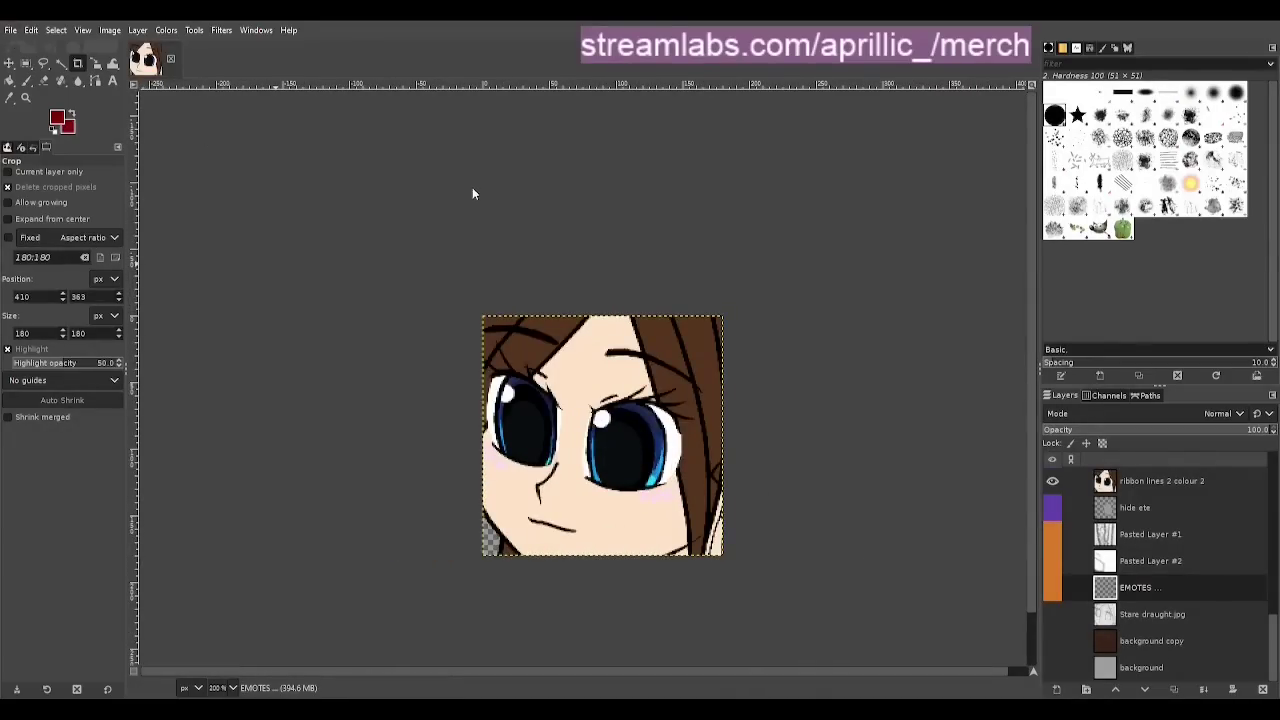
Export the 180 px face crop and check how it reads at a small display size
{"action": "key", "text": "ctrl+e"}
{"action": "scroll", "coordinate": [345, 429], "scroll_direction": "down", "scroll_amount": 5}
{"action": "scroll", "coordinate": [302, 454], "scroll_direction": "up", "scroll_amount": 2}
{"action": "scroll", "coordinate": [540, 410], "scroll_direction": "down", "scroll_amount": 1}
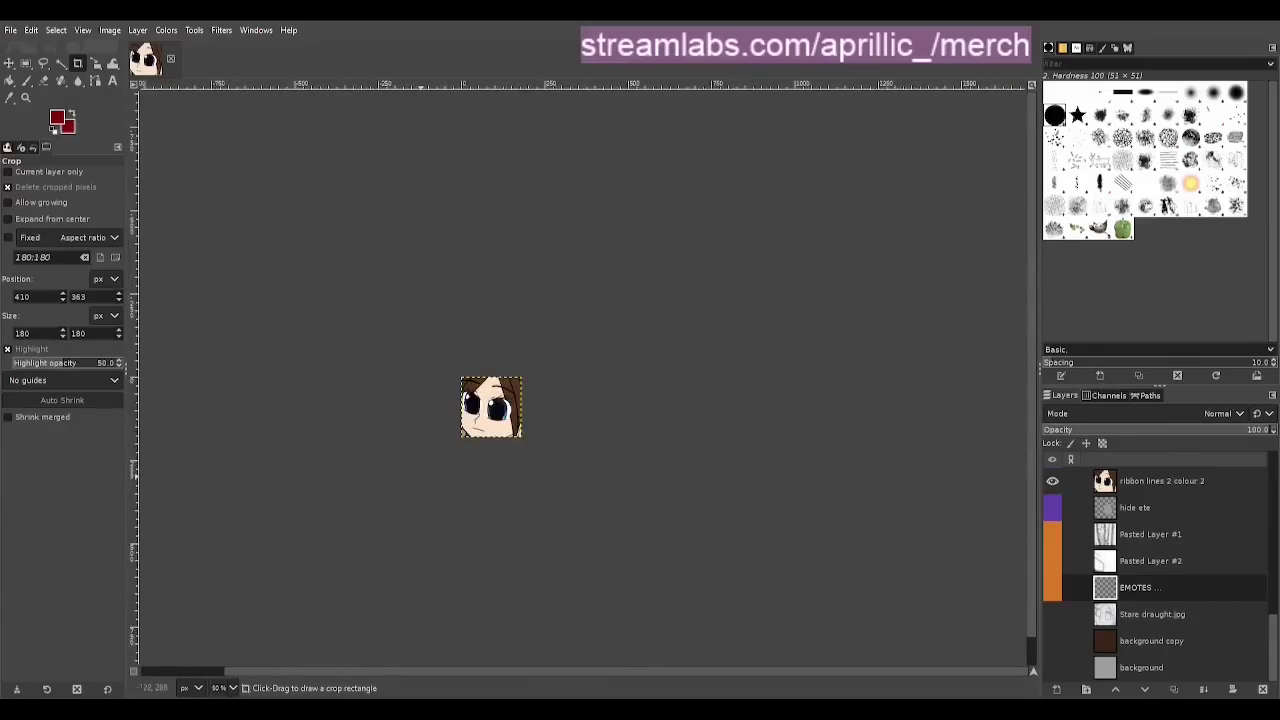
Scale the "ribbon lines 2 colour 2" layer to 112 px
{"action": "scroll", "coordinate": [420, 470], "scroll_direction": "up", "scroll_amount": 1}
{"action": "scroll", "coordinate": [476, 432], "scroll_direction": "up", "scroll_amount": 2}
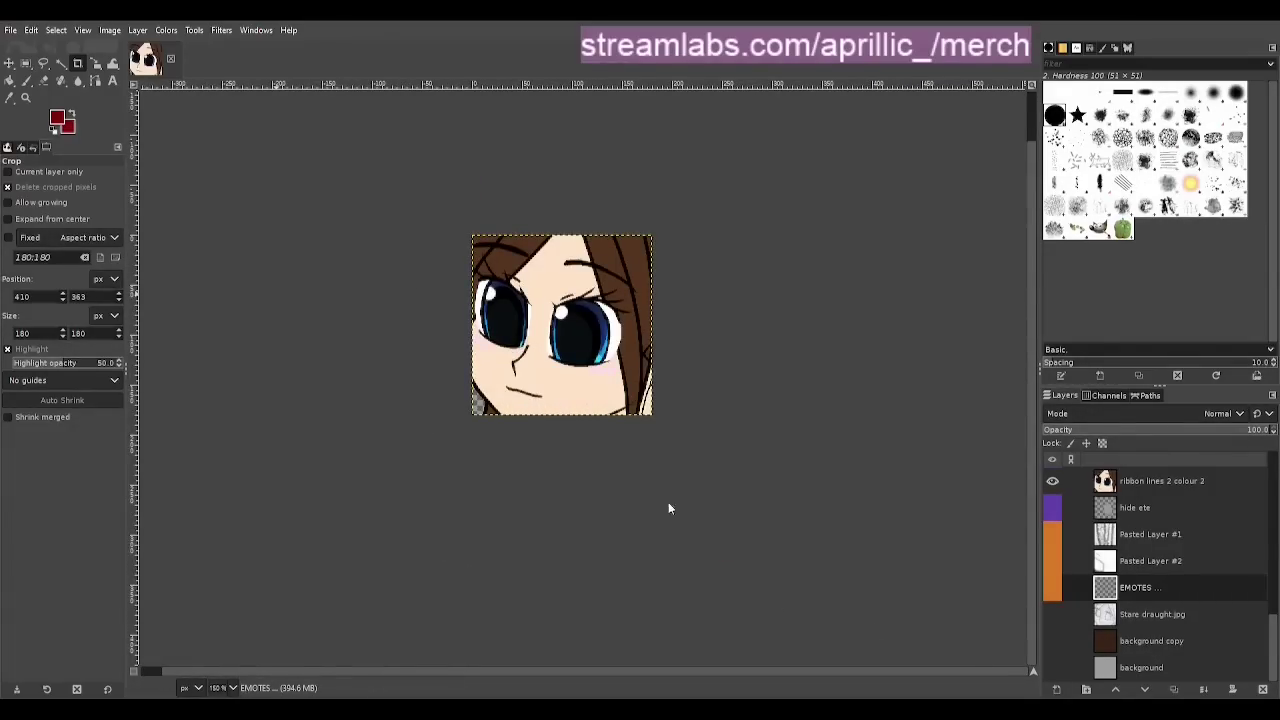
{"action": "left_click", "coordinate": [95, 63]}
{"action": "left_click", "coordinate": [1149, 486]}
{"action": "left_click", "coordinate": [620, 340]}
{"action": "double_click", "coordinate": [892, 126]}
{"action": "type", "text": "112"}
{"action": "left_click", "coordinate": [986, 186]}
Hide the "Pasted Layer" holding the unscaled face and keep only the "ribbon lines 2 colour 2" layer showing
{"action": "left_click", "coordinate": [1052, 481]}
{"action": "scroll", "coordinate": [1085, 508], "scroll_direction": "up", "scroll_amount": 12}
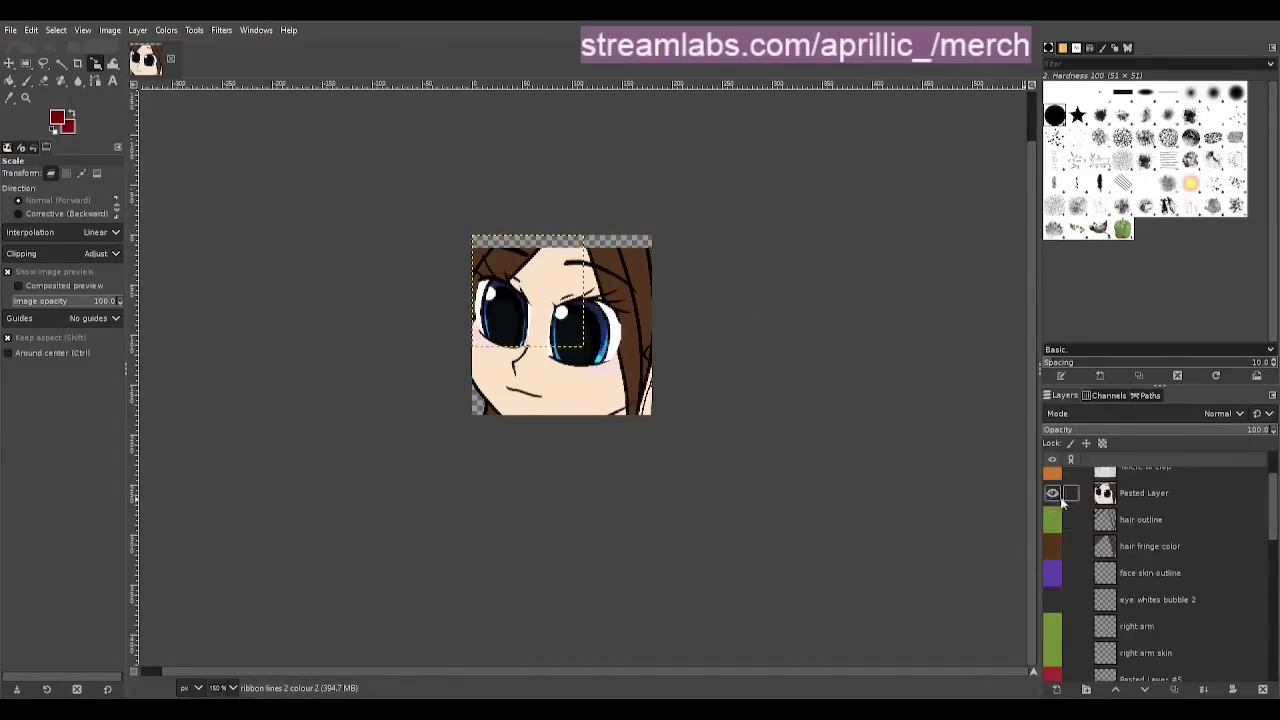
{"action": "left_click", "coordinate": [1052, 493]}
{"action": "scroll", "coordinate": [1085, 540], "scroll_direction": "down", "scroll_amount": 10}
{"action": "left_click", "coordinate": [1052, 612]}
Crop the image to the scaled 112 by 112 px face at position 0, 0 and export it
{"action": "left_click", "coordinate": [78, 63]}
{"action": "left_click_drag", "start_coordinate": [584, 347], "coordinate": [472, 235]}
{"action": "key", "text": "Return"}
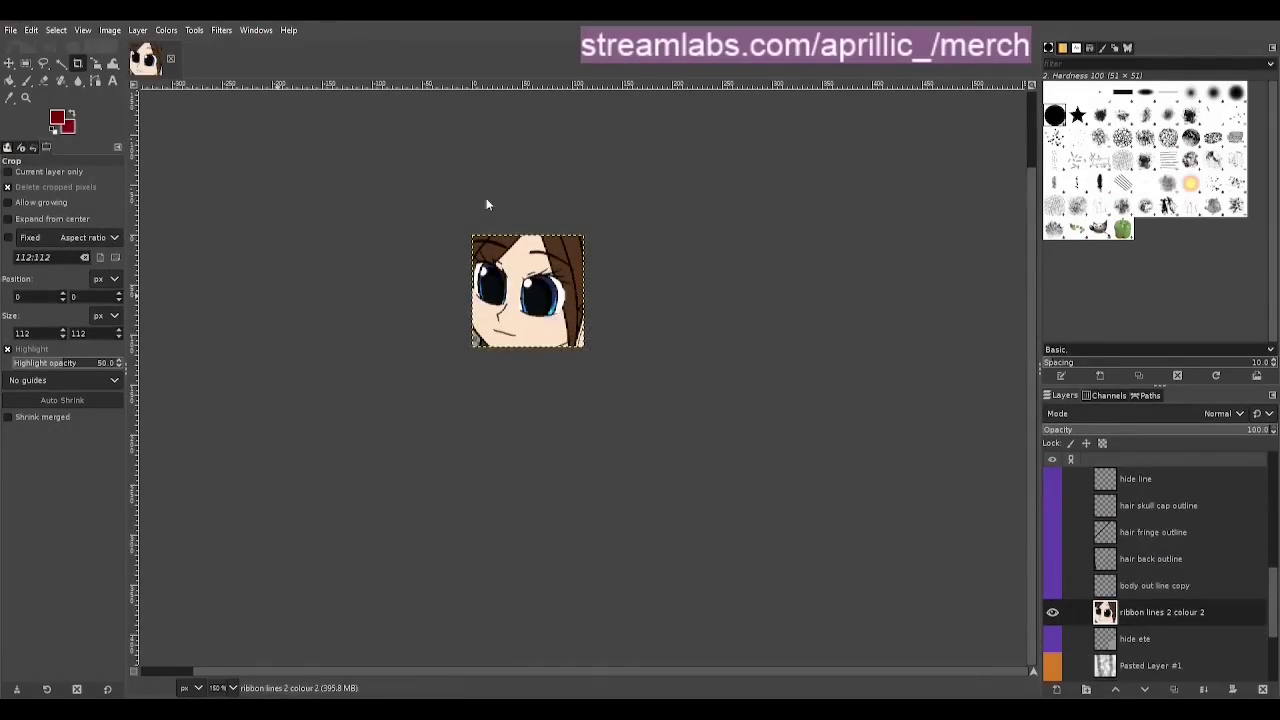
{"action": "left_click", "coordinate": [814, 610]}
Scale the face layer down to 56 px
{"action": "left_click", "coordinate": [95, 63]}
{"action": "left_click", "coordinate": [528, 290]}
{"action": "double_click", "coordinate": [890, 127]}
{"action": "type", "text": "56"}
{"action": "left_click", "coordinate": [986, 186]}
Crop the image to the 56 px face and export it as Stare2.png in the 56 folder
{"action": "left_click", "coordinate": [78, 63]}
{"action": "left_click_drag", "start_coordinate": [472, 236], "coordinate": [527, 292]}
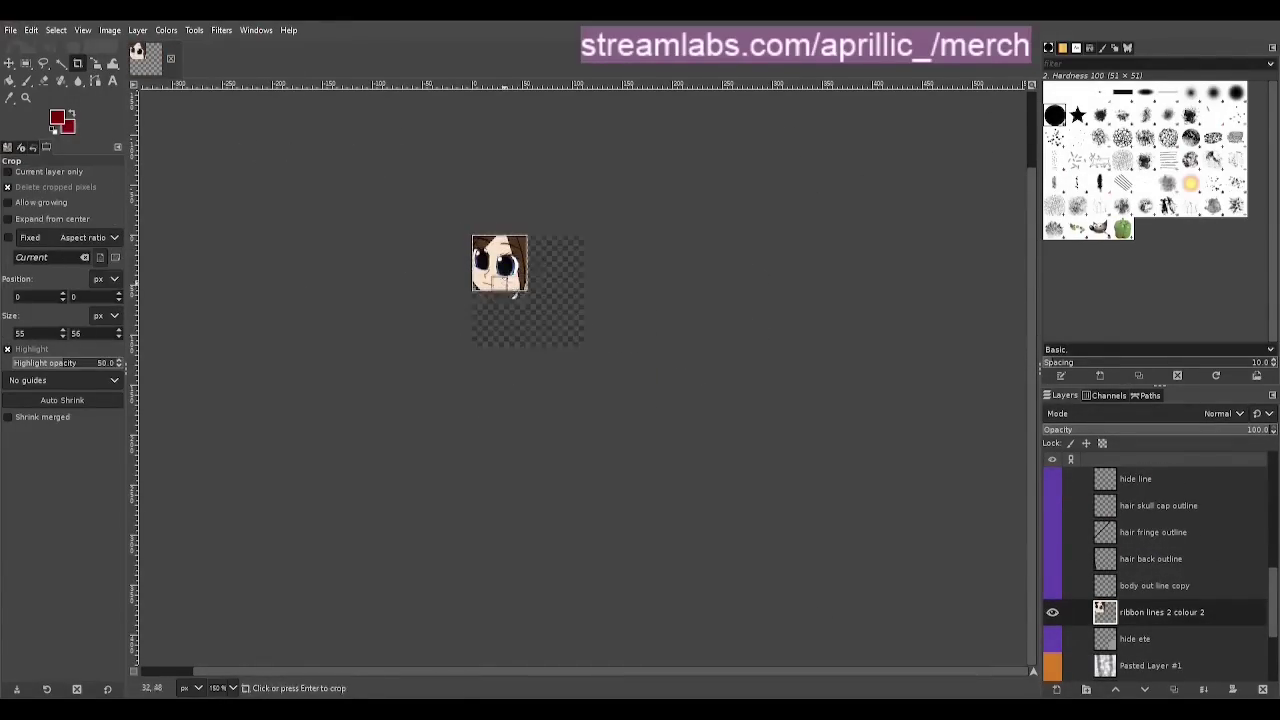
{"action": "left_click", "coordinate": [504, 283]}
{"action": "key", "text": "ctrl+shift+e"}
{"action": "left_click", "coordinate": [814, 610]}
Scale the face layer down to 28 px
{"action": "left_click", "coordinate": [95, 63]}
{"action": "left_click", "coordinate": [500, 263]}
{"action": "double_click", "coordinate": [892, 126]}
{"action": "type", "text": "28"}
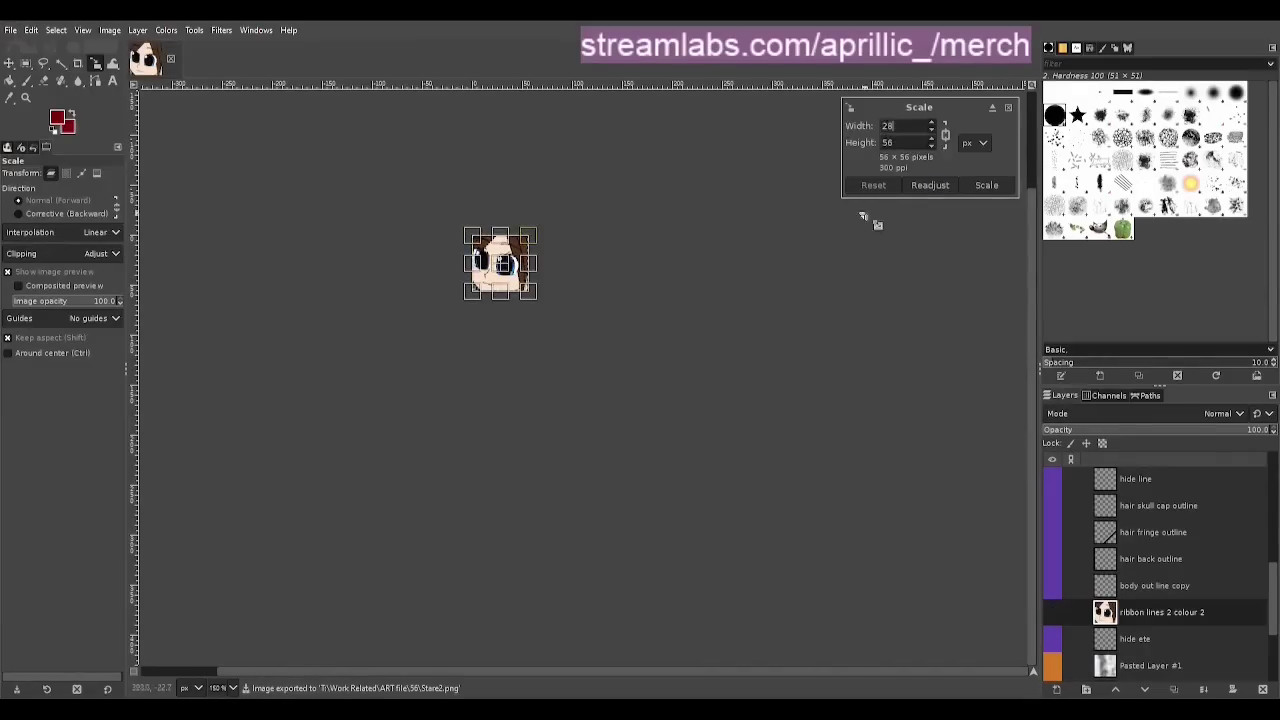
{"action": "key", "text": "Return"}
Crop the image to the 28 by 28 px face and export it as Stare2.png in the 28 folder
{"action": "key", "text": "shift+c"}
{"action": "left_click_drag", "start_coordinate": [472, 236], "coordinate": [500, 264]}
{"action": "key", "text": "Return"}
{"action": "key", "text": "ctrl+e"}
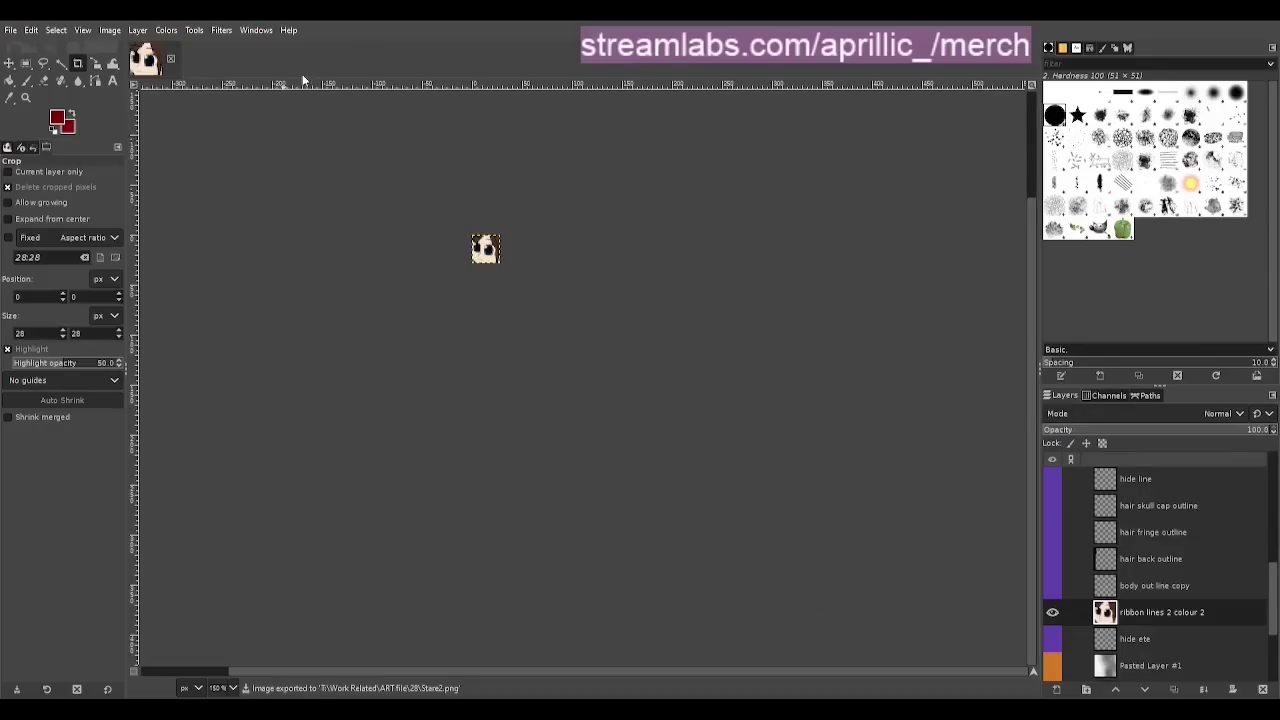
Undo the scaling and cropping back to the full-size character image
{"action": "key", "text": "ctrl+z"}
{"action": "key", "text": "ctrl+z"}
{"action": "key", "text": "ctrl+z"}
{"action": "key", "text": "ctrl+z"}
{"action": "key", "text": "ctrl+z"}
{"action": "key", "text": "ctrl+z"}
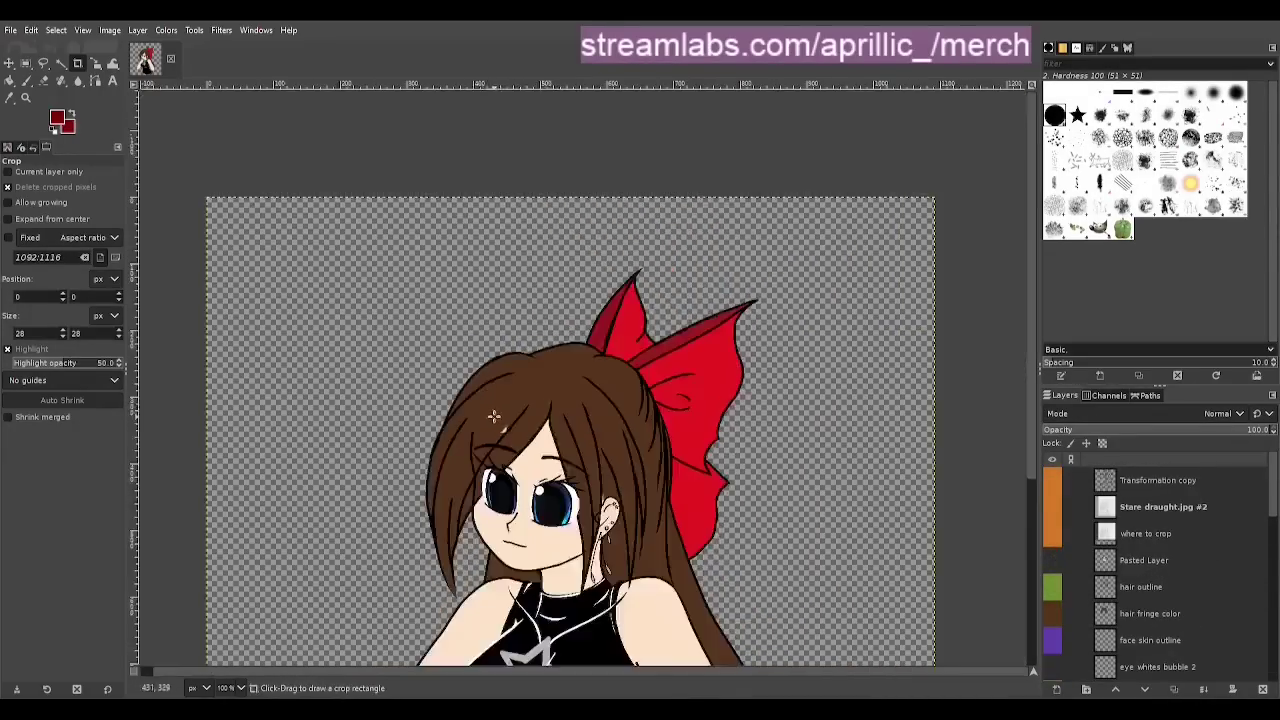
Crop the image to a 175 by 175 px square around the eyes at position 405, 339
{"action": "scroll", "coordinate": [560, 330], "scroll_direction": "up", "scroll_amount": 3}
{"action": "left_click_drag", "start_coordinate": [433, 198], "coordinate": [768, 425]}
{"action": "left_click_drag", "start_coordinate": [700, 199], "coordinate": [722, 92]}
{"action": "scroll", "coordinate": [670, 648], "scroll_direction": "up", "scroll_amount": 3}
{"action": "left_click_drag", "start_coordinate": [576, 558], "coordinate": [636, 573]}
{"action": "left_click_drag", "start_coordinate": [761, 483], "coordinate": [776, 483]}
{"action": "left_click", "coordinate": [606, 442]}
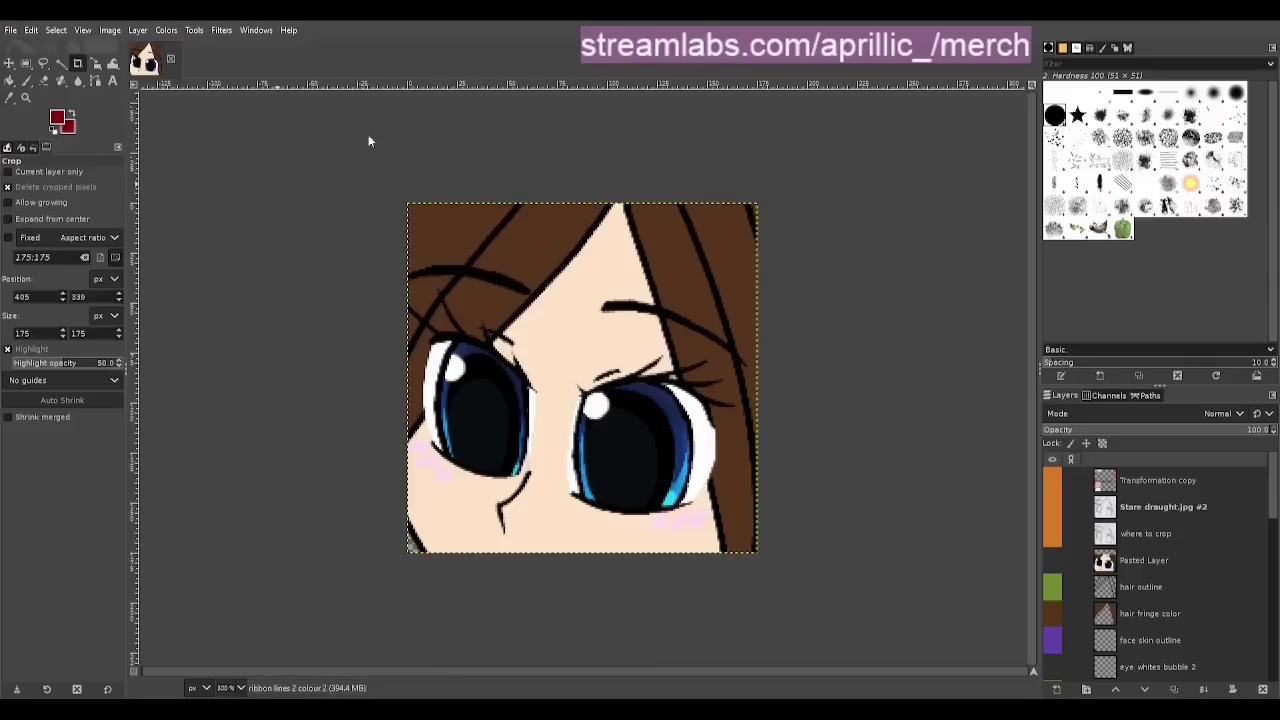
Crop the face image further to a 164 by 164 px square at position 11, 11
{"action": "key", "text": "ctrl+e"}
{"action": "left_click_drag", "start_coordinate": [373, 193], "coordinate": [785, 580]}
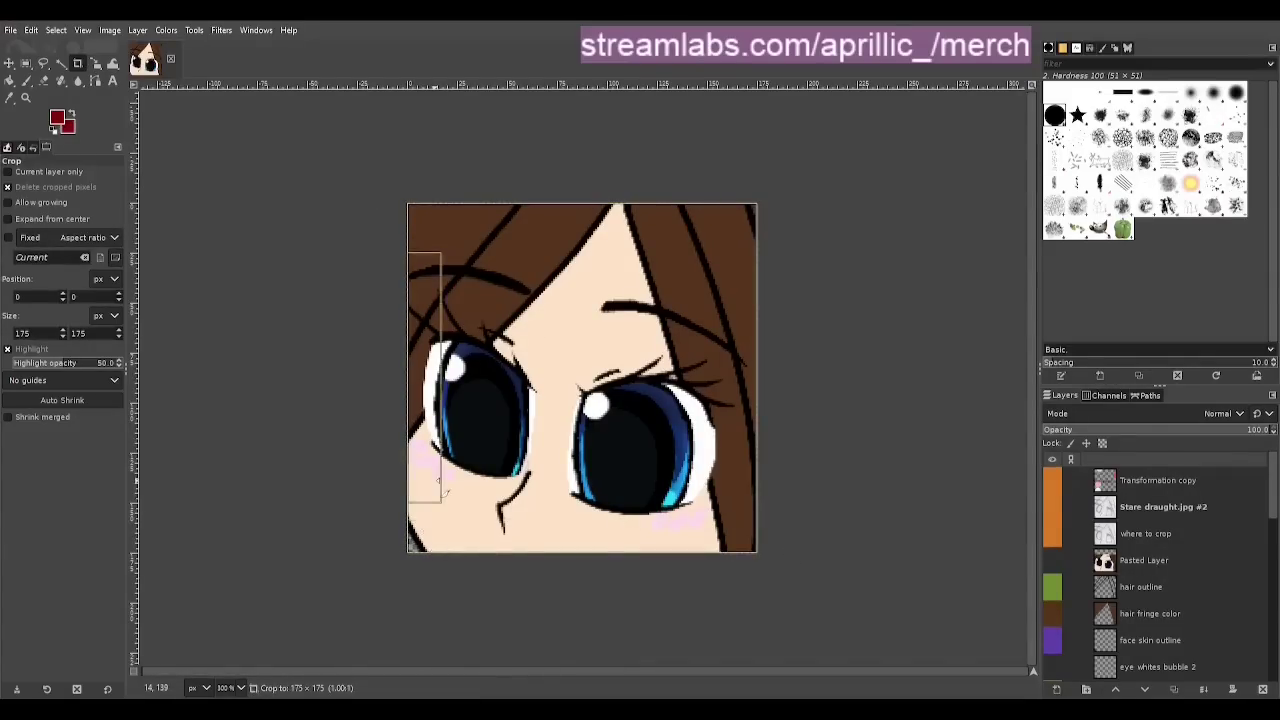
{"action": "left_click_drag", "start_coordinate": [438, 484], "coordinate": [460, 486]}
{"action": "left_click_drag", "start_coordinate": [575, 229], "coordinate": [577, 251]}
{"action": "left_click", "coordinate": [635, 390]}
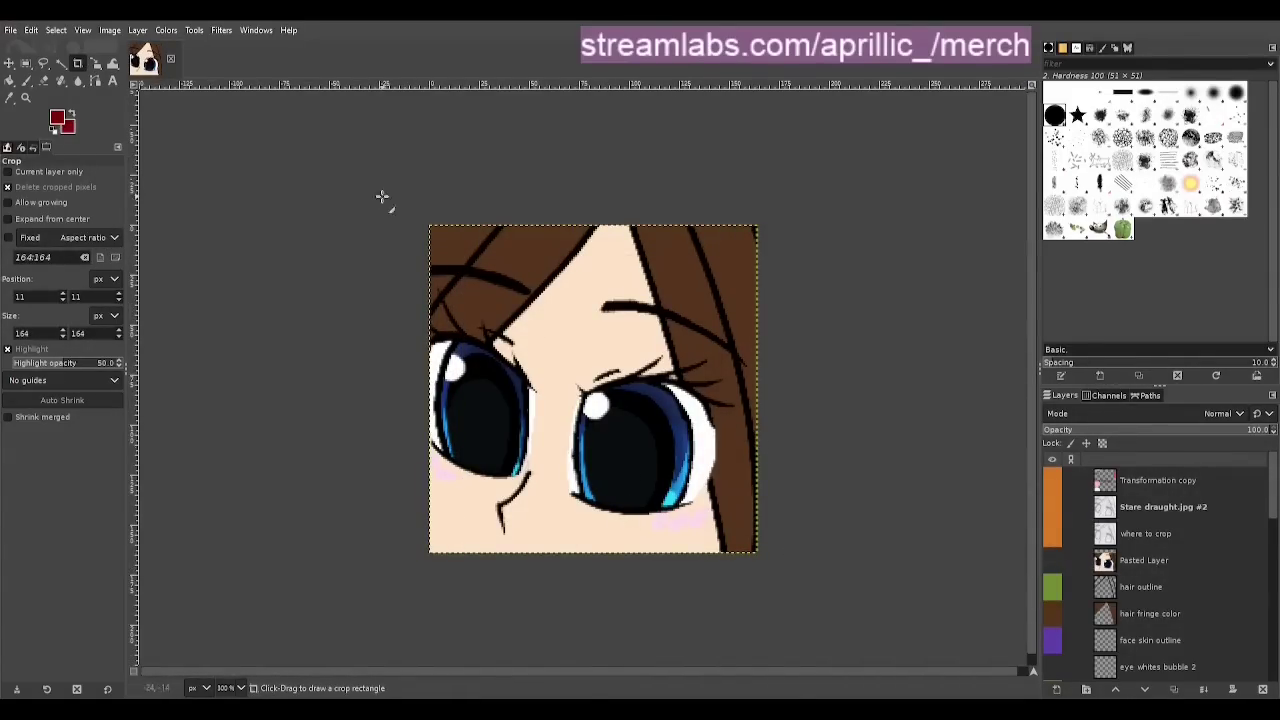
Crop the face tighter to 151 by 151 px at position 0, 11, and undo the crops back to the full character
{"action": "left_click_drag", "start_coordinate": [382, 196], "coordinate": [775, 570]}
{"action": "left_click_drag", "start_coordinate": [571, 534], "coordinate": [571, 532]}
{"action": "left_click_drag", "start_coordinate": [551, 250], "coordinate": [552, 273]}
{"action": "left_click_drag", "start_coordinate": [734, 445], "coordinate": [708, 445]}
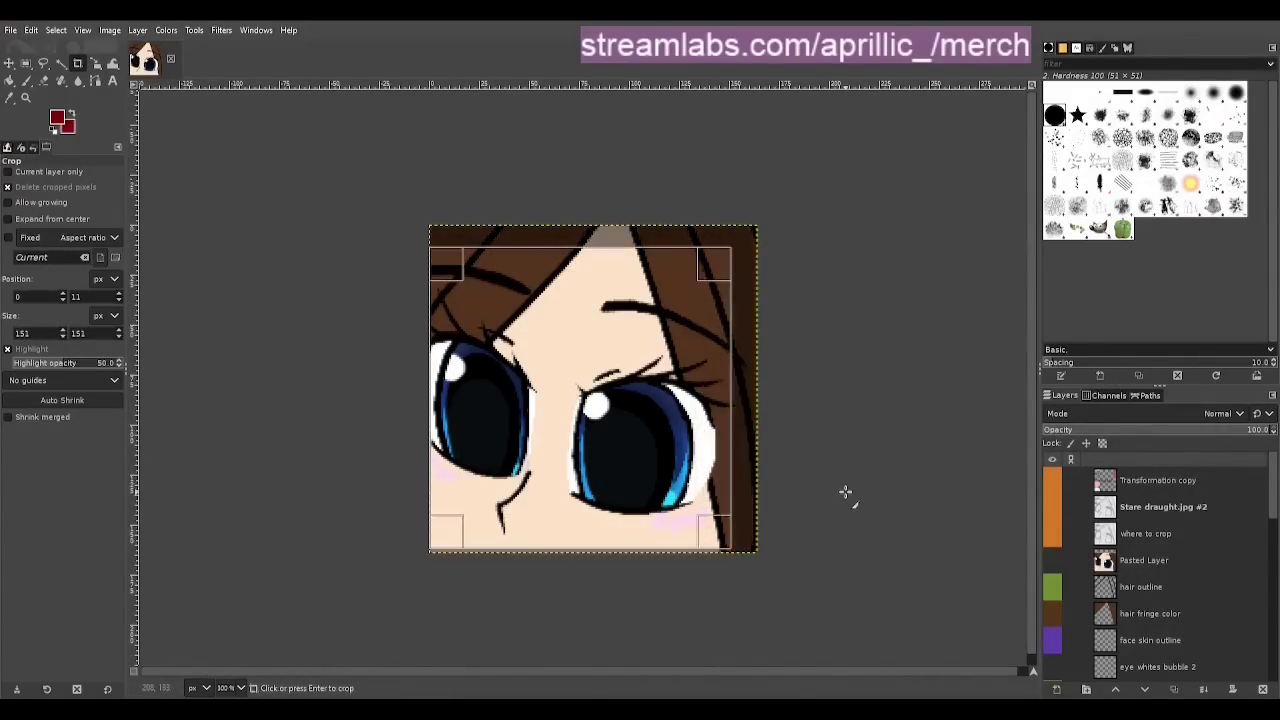
{"action": "key", "text": "Return"}
{"action": "scroll", "coordinate": [829, 463], "scroll_direction": "down", "scroll_amount": 5, "text": "ctrl"}
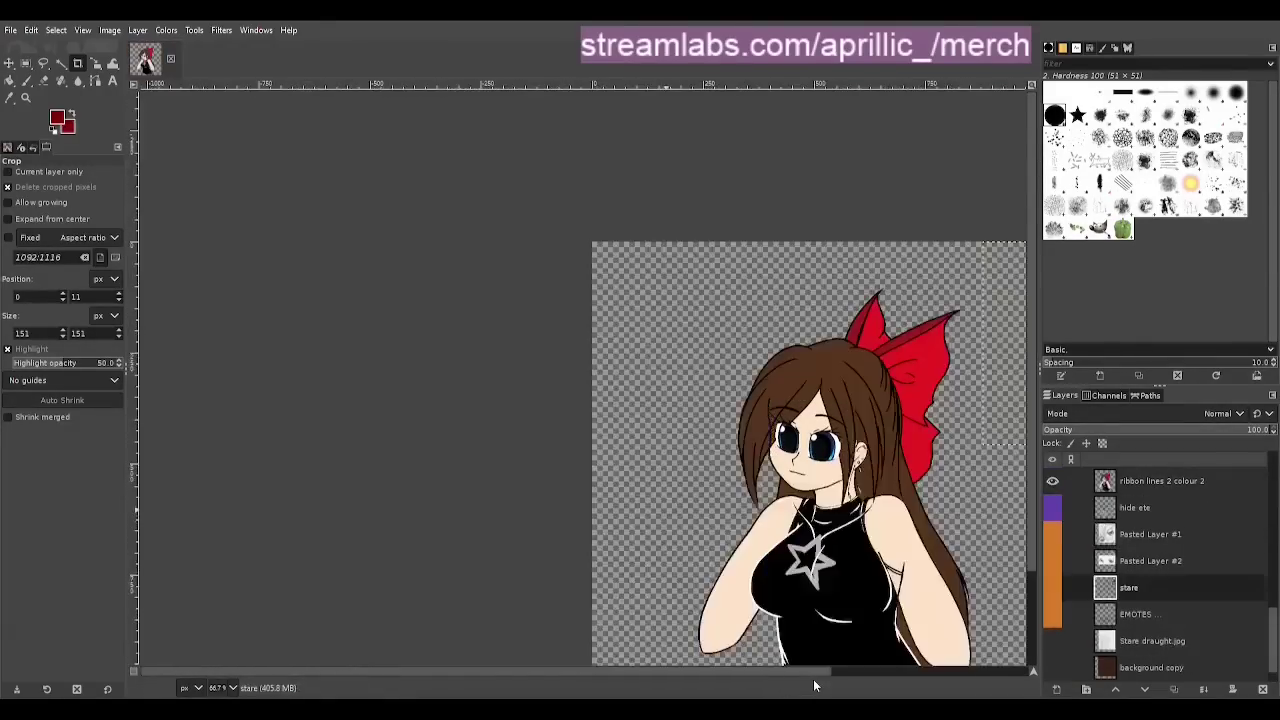
Crop the image to a 197 by 197 px square around the face at position 403, 323, and undo the crop
{"action": "scroll", "coordinate": [500, 480], "scroll_direction": "up", "scroll_amount": 3}
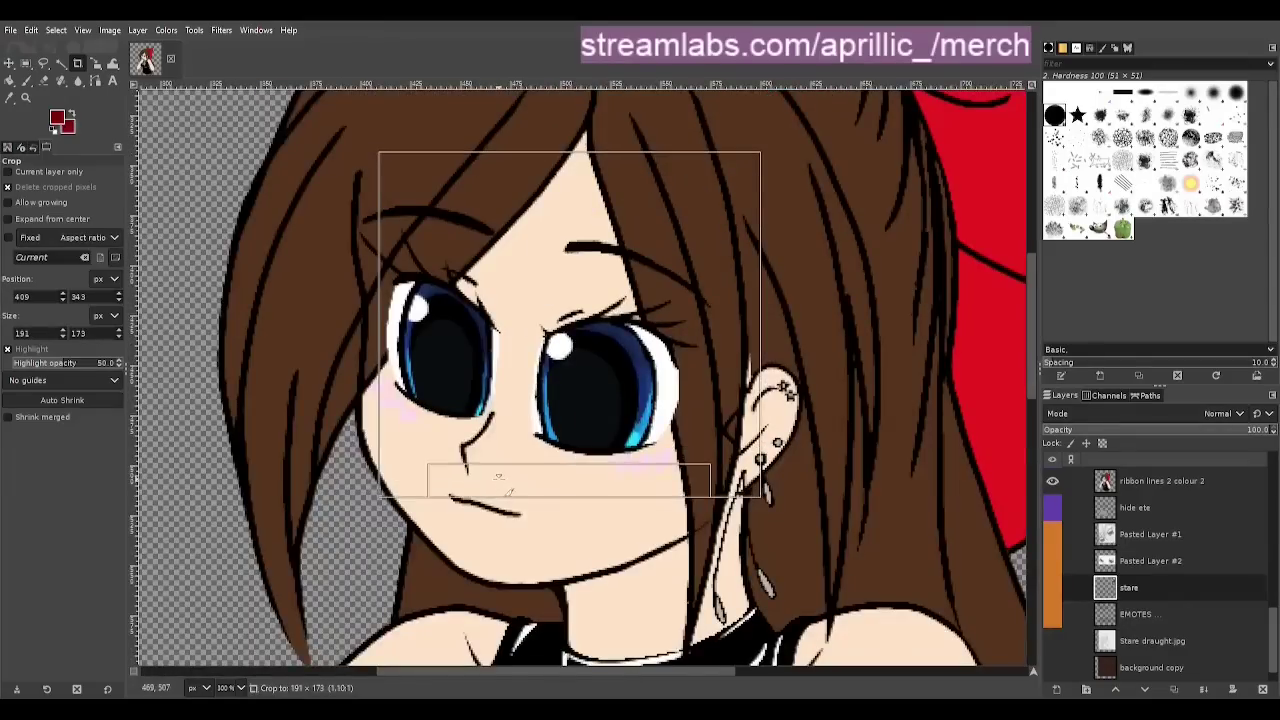
{"action": "left_click_drag", "start_coordinate": [499, 477], "coordinate": [499, 479]}
{"action": "left_click_drag", "start_coordinate": [396, 330], "coordinate": [384, 330]}
{"action": "scroll", "coordinate": [557, 300], "scroll_direction": "up", "scroll_amount": 2}
{"action": "left_click_drag", "start_coordinate": [557, 317], "coordinate": [557, 283]}
{"action": "scroll", "coordinate": [594, 421], "scroll_direction": "down", "scroll_amount": 2}
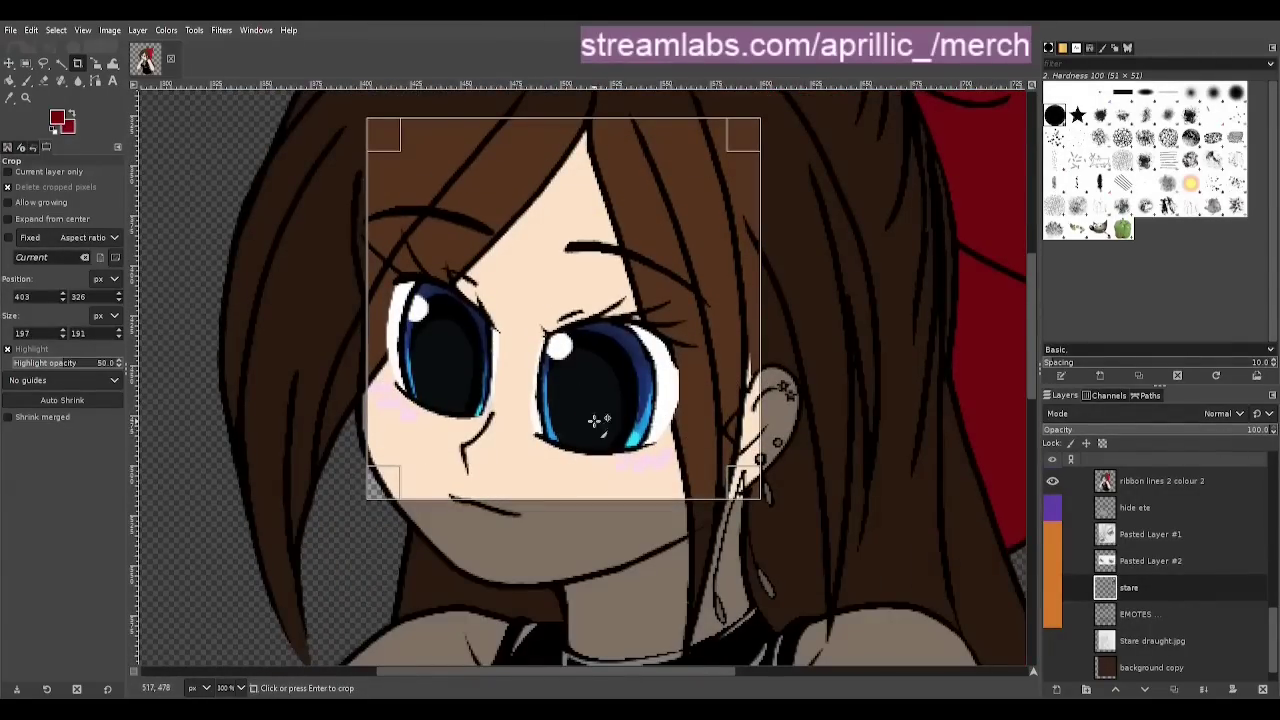
{"action": "left_click_drag", "start_coordinate": [519, 146], "coordinate": [519, 140]}
{"action": "left_click_drag", "start_coordinate": [506, 484], "coordinate": [506, 491]}
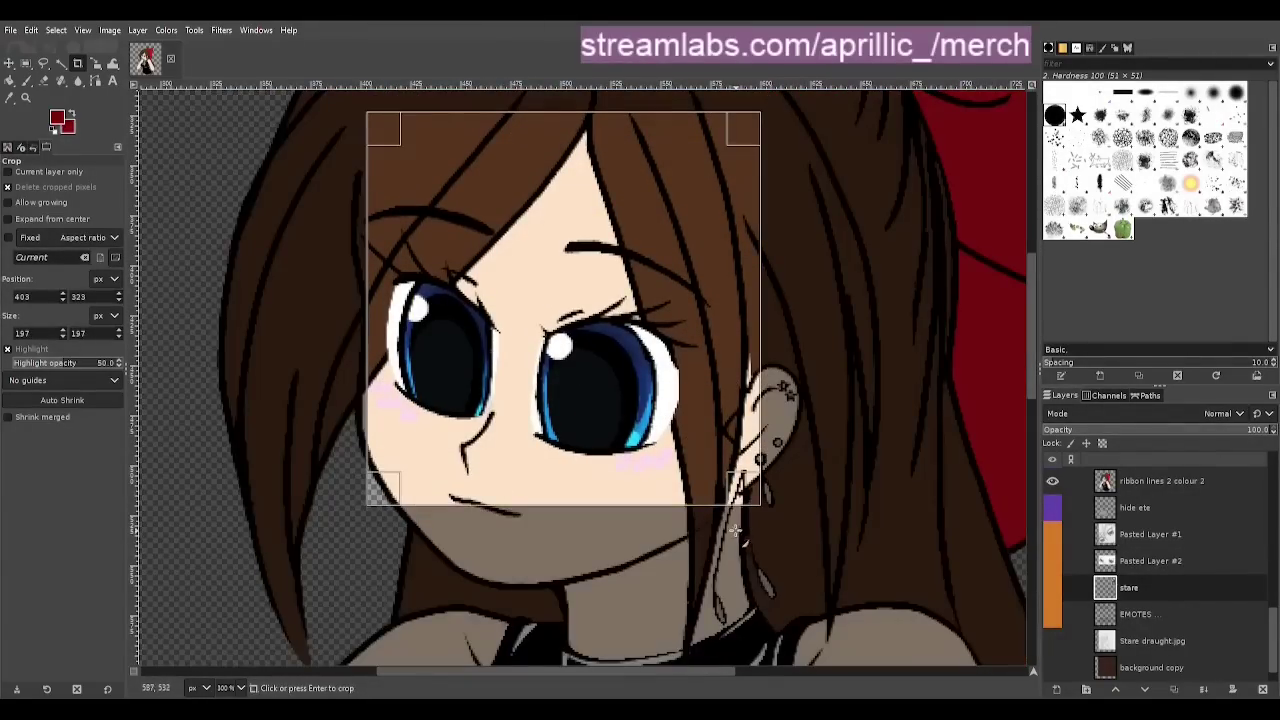
{"action": "key", "text": "Return"}
{"action": "scroll", "coordinate": [808, 620], "scroll_direction": "down", "scroll_amount": 3}
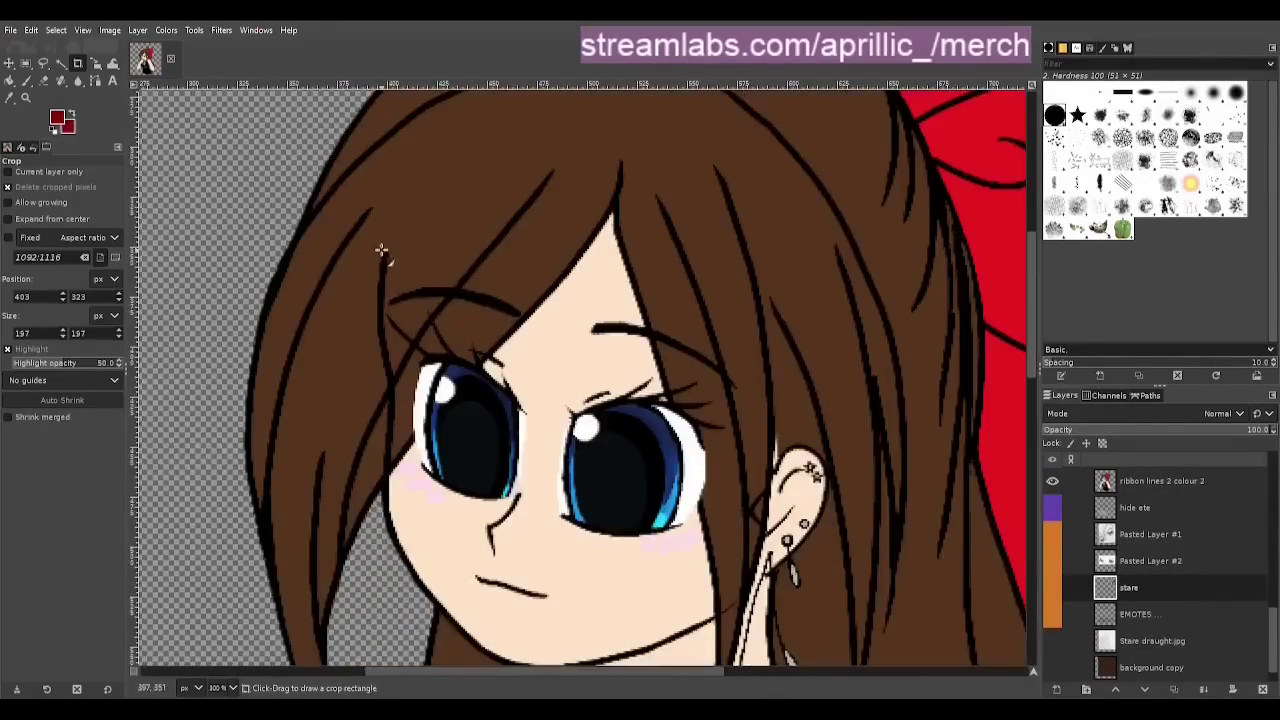
Frame the eyes and mouth with a 182 by 182 px crop area at position 404, 348
{"action": "left_click_drag", "start_coordinate": [380, 251], "coordinate": [739, 630]}
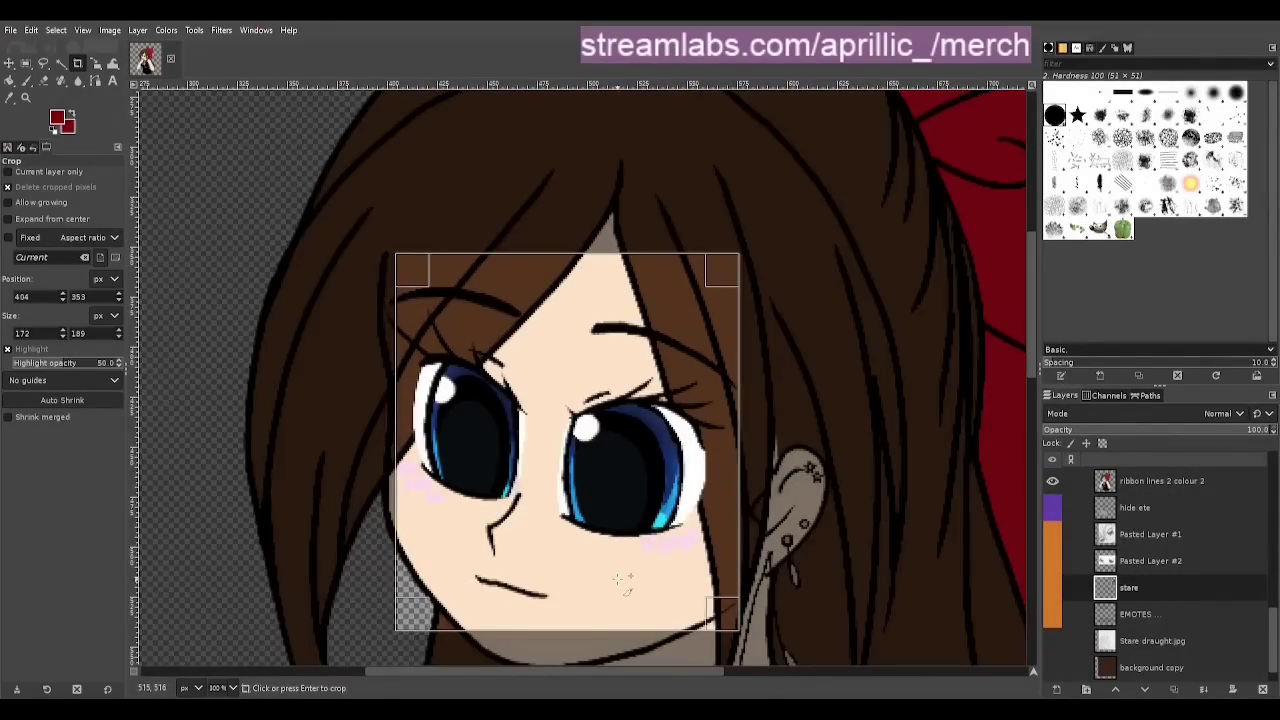
{"action": "left_click_drag", "start_coordinate": [552, 280], "coordinate": [556, 268]}
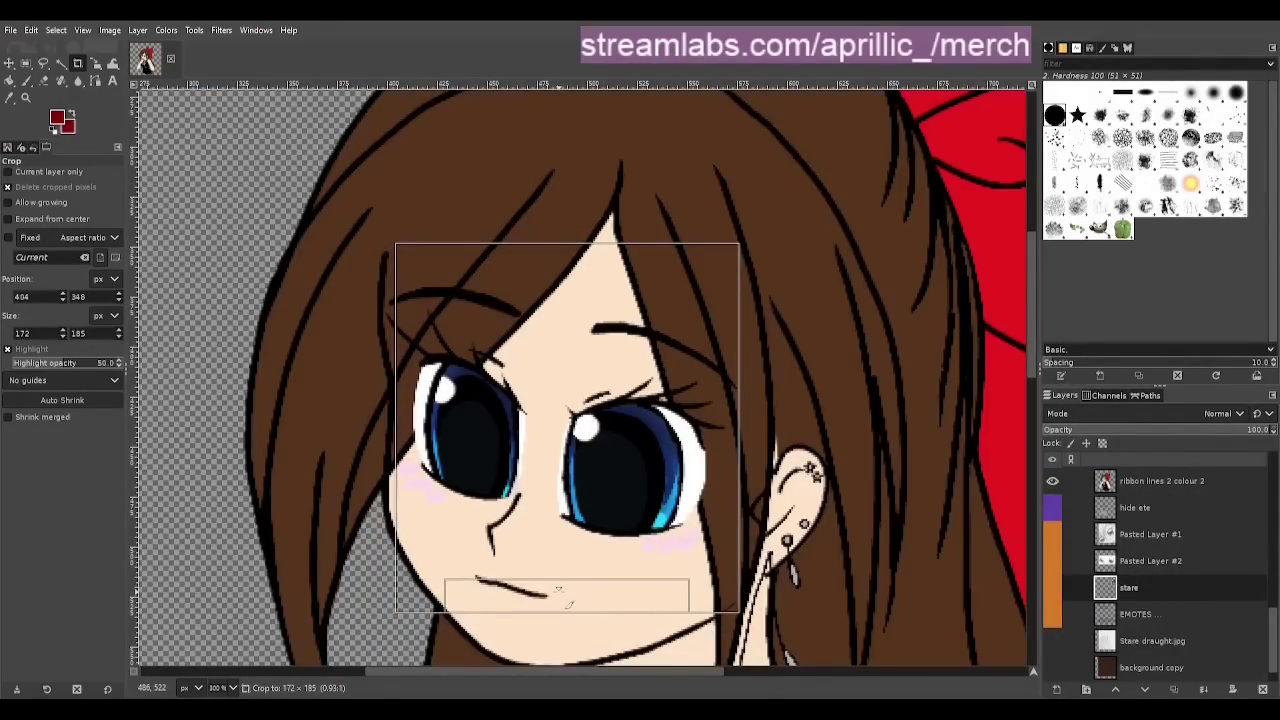
{"action": "left_click_drag", "start_coordinate": [560, 590], "coordinate": [560, 578]}
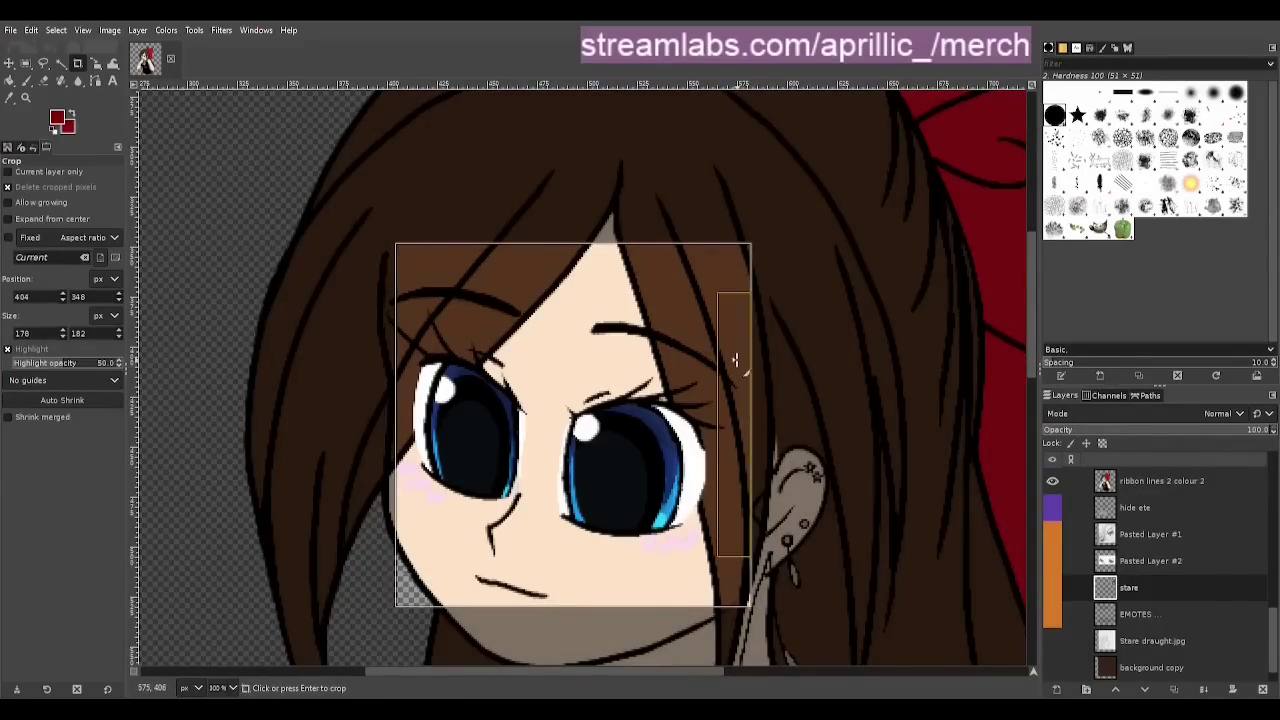
{"action": "left_click_drag", "start_coordinate": [737, 366], "coordinate": [744, 366]}
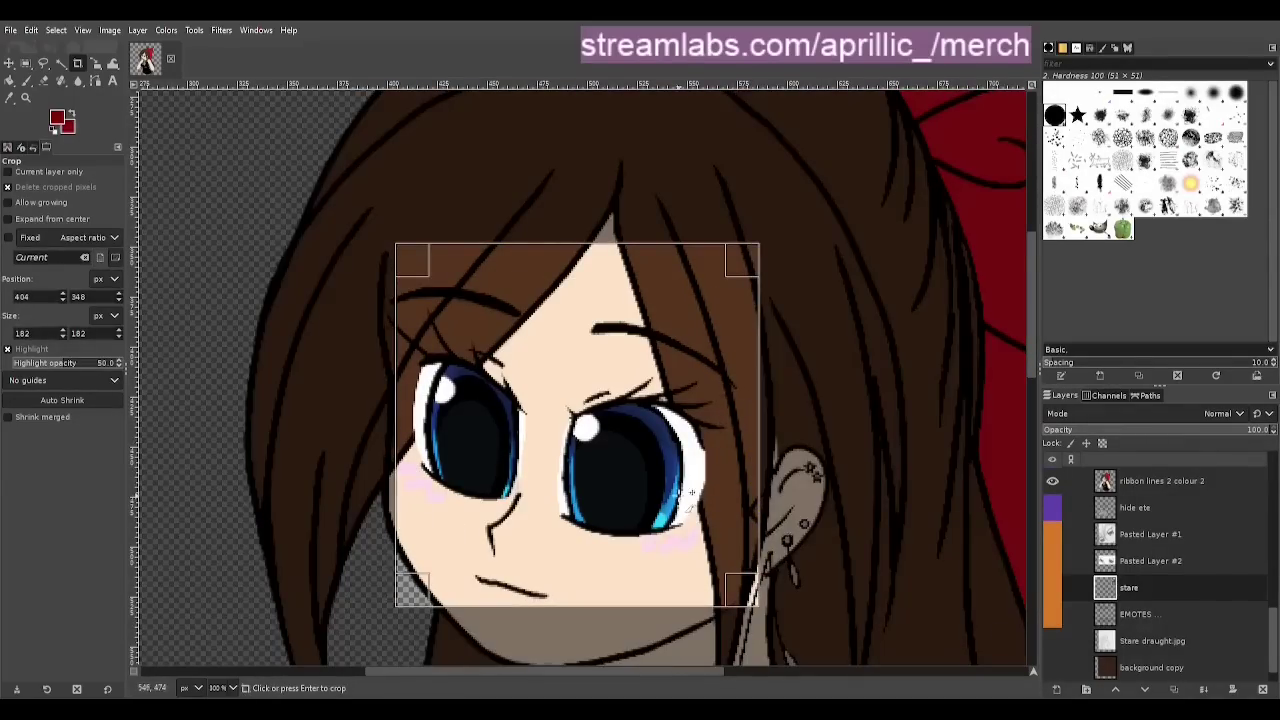
Resize the crop area around the face to 192 by 192 px at position 404, 352
{"action": "left_click_drag", "start_coordinate": [606, 306], "coordinate": [578, 301]}
{"action": "scroll", "coordinate": [598, 576], "scroll_direction": "down", "scroll_amount": 2}
{"action": "scroll", "coordinate": [598, 576], "scroll_direction": "up", "scroll_amount": 3}
{"action": "left_click_drag", "start_coordinate": [563, 543], "coordinate": [563, 495]}
{"action": "scroll", "coordinate": [714, 640], "scroll_direction": "down", "scroll_amount": 2}
{"action": "scroll", "coordinate": [714, 654], "scroll_direction": "right", "scroll_amount": 1}
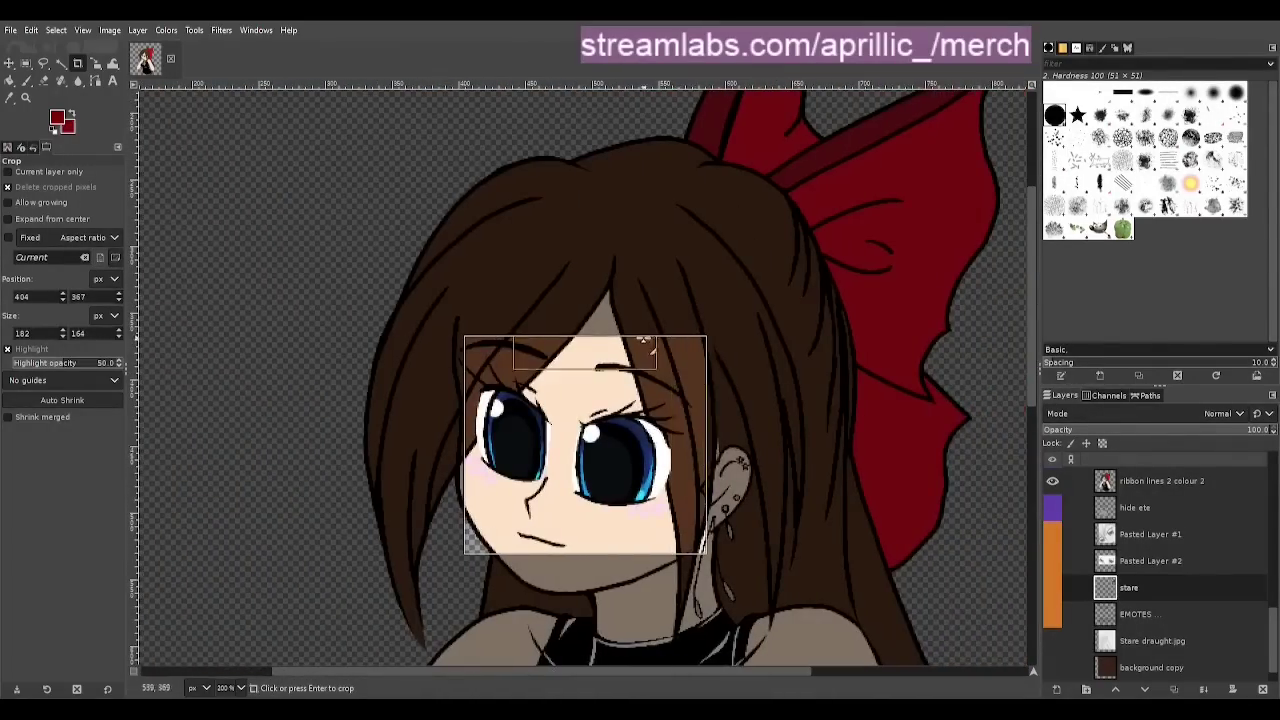
{"action": "left_click_drag", "start_coordinate": [694, 352], "coordinate": [707, 352]}
{"action": "left_click_drag", "start_coordinate": [597, 367], "coordinate": [585, 324]}
{"action": "left_click_drag", "start_coordinate": [612, 545], "coordinate": [612, 554]}
{"action": "left_click_drag", "start_coordinate": [597, 325], "coordinate": [597, 332]}
{"action": "scroll", "coordinate": [793, 487], "scroll_direction": "down", "scroll_amount": 4}
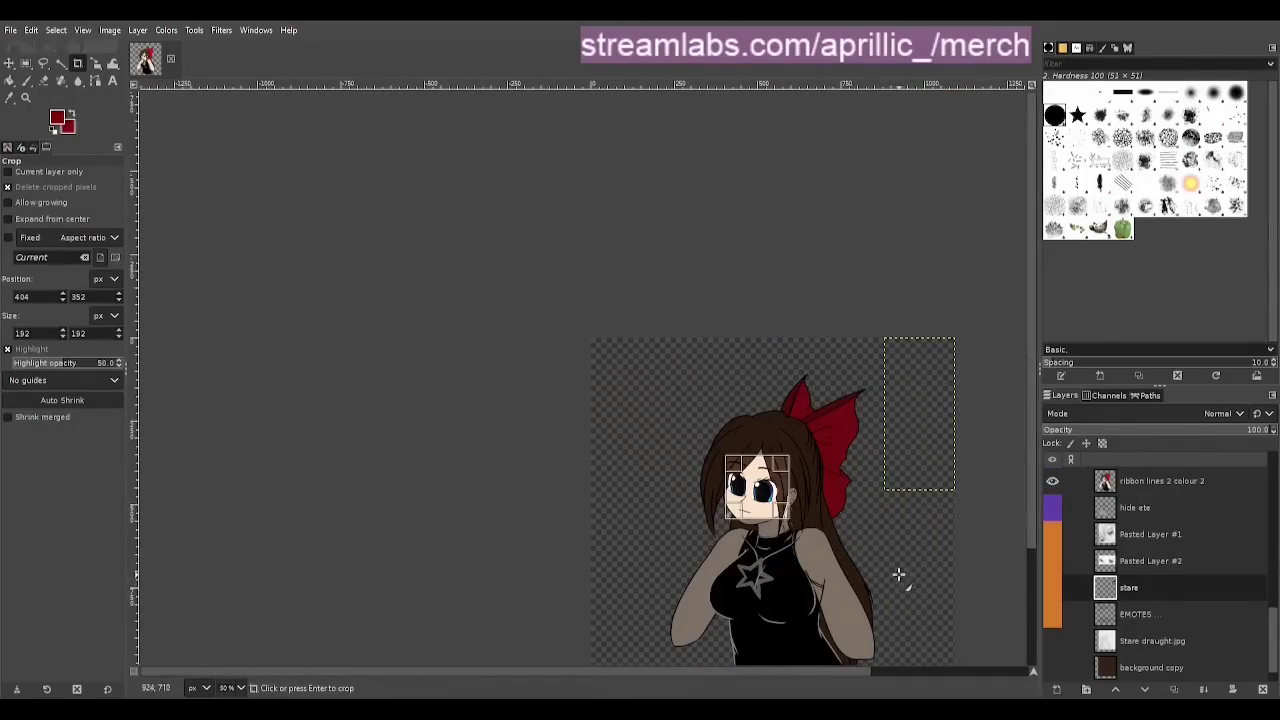
Enlarge the crop area to 220 by 220 px at position 376, 368 to include the chin, and crop the image
{"action": "scroll", "coordinate": [900, 574], "scroll_direction": "up", "scroll_amount": 4}
{"action": "left_click_drag", "start_coordinate": [743, 247], "coordinate": [743, 269]}
{"action": "left_click_drag", "start_coordinate": [597, 457], "coordinate": [566, 452]}
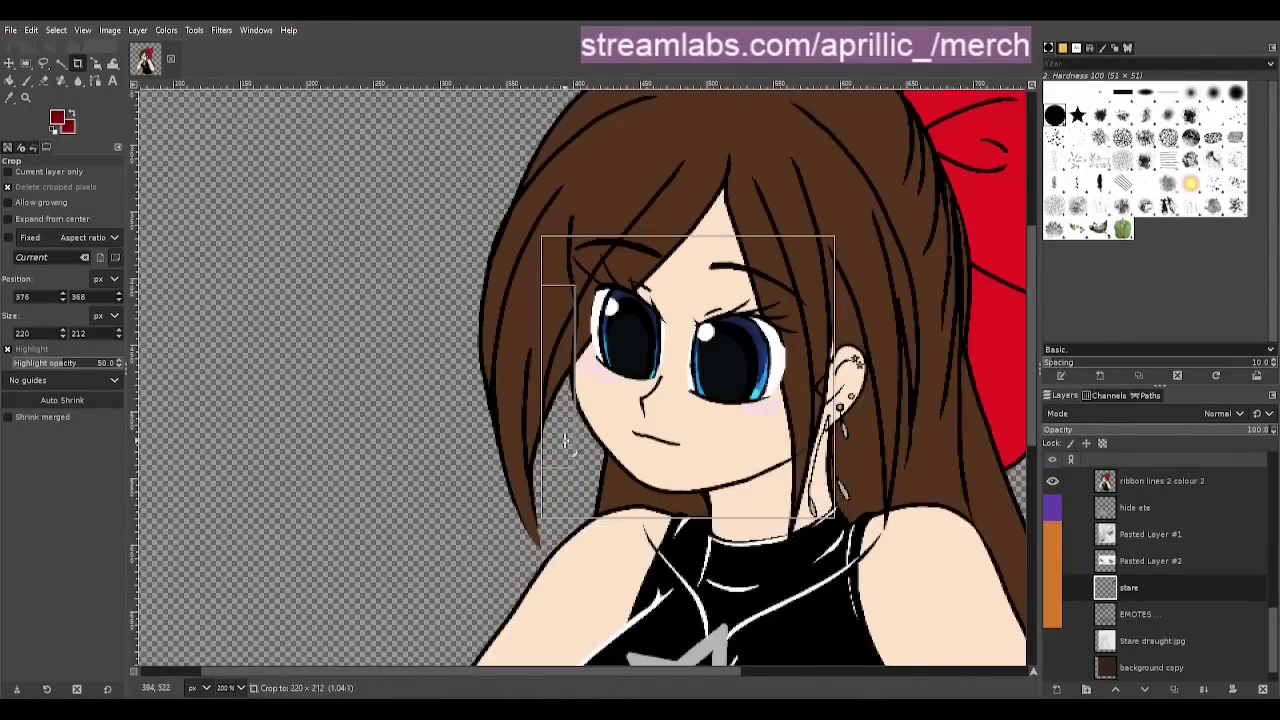
{"action": "left_click_drag", "start_coordinate": [700, 502], "coordinate": [700, 511]}
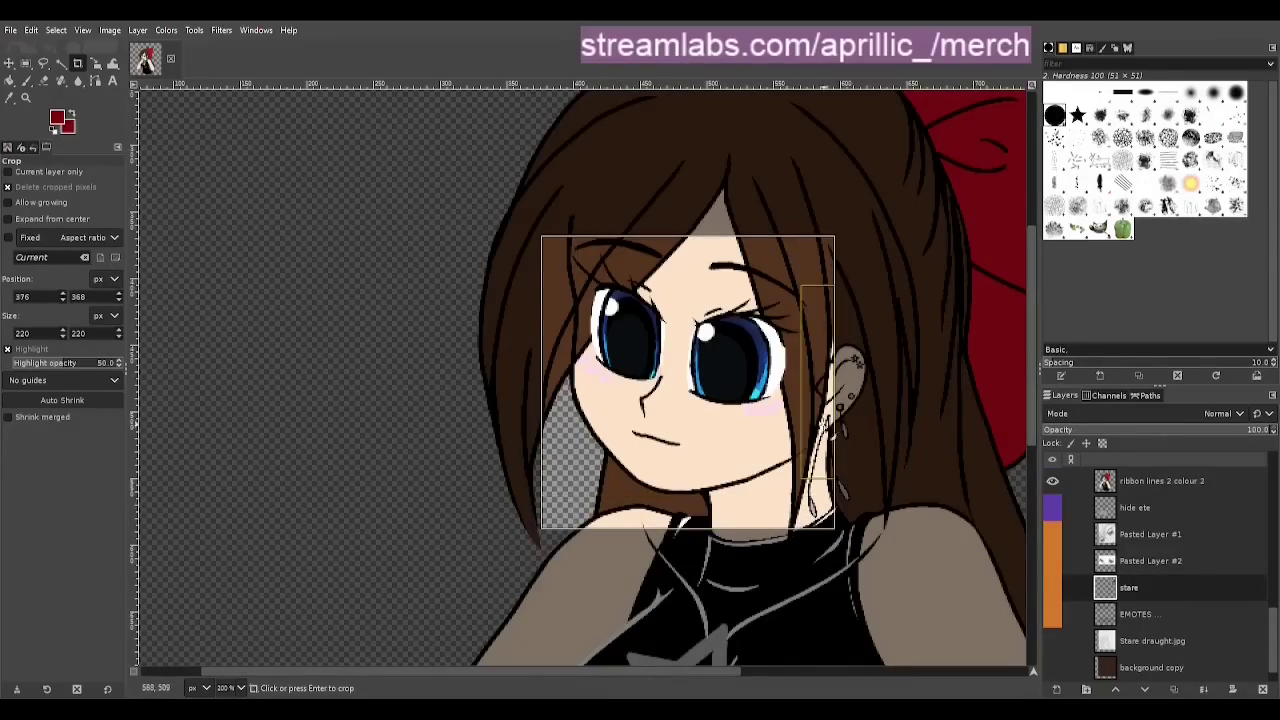
{"action": "key", "text": "Return"}
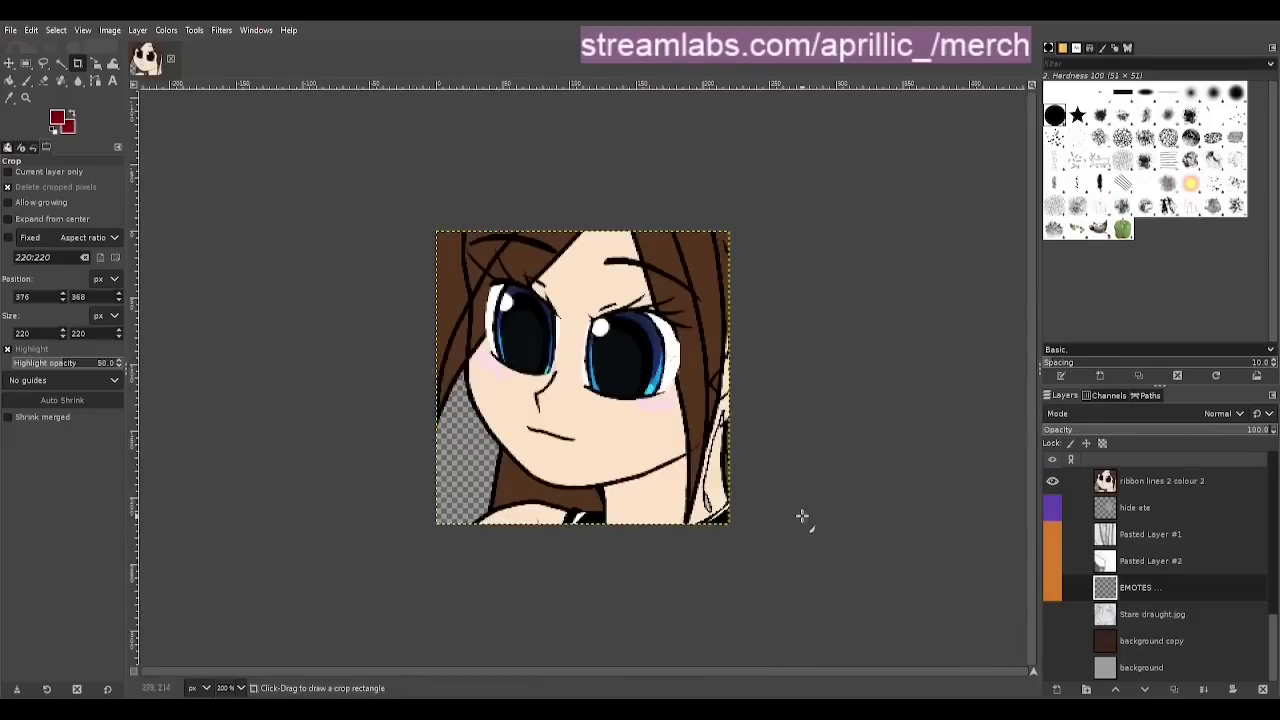
Scale the "ribbon lines 2 colour 2" layer of the 220 px face crop to 112 px
{"action": "key", "text": "minus"}
{"action": "key", "text": "minus"}
{"action": "key", "text": "minus"}
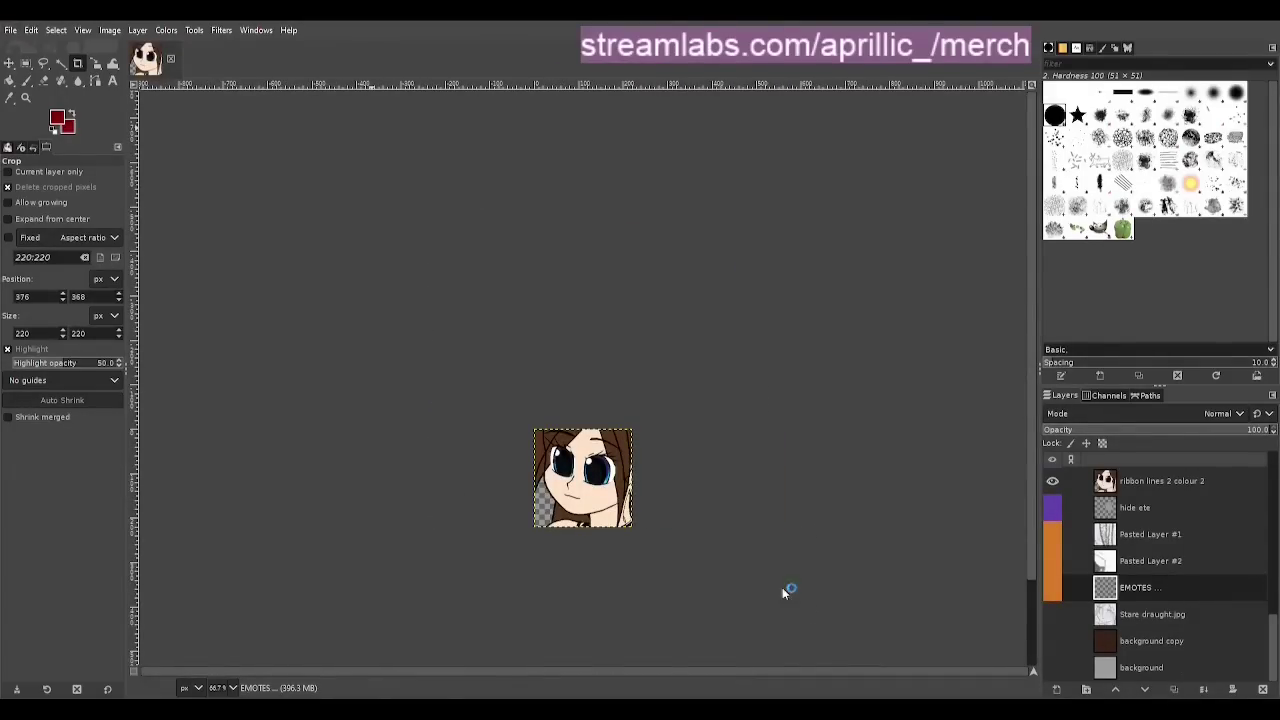
{"action": "key", "text": "shift+s"}
{"action": "left_click", "coordinate": [1160, 481]}
{"action": "left_click", "coordinate": [848, 118]}
{"action": "type", "text": "112"}
{"action": "left_click", "coordinate": [986, 185]}
{"action": "left_click", "coordinate": [1052, 481]}
{"action": "scroll", "coordinate": [1149, 591], "scroll_direction": "up", "scroll_amount": 2}
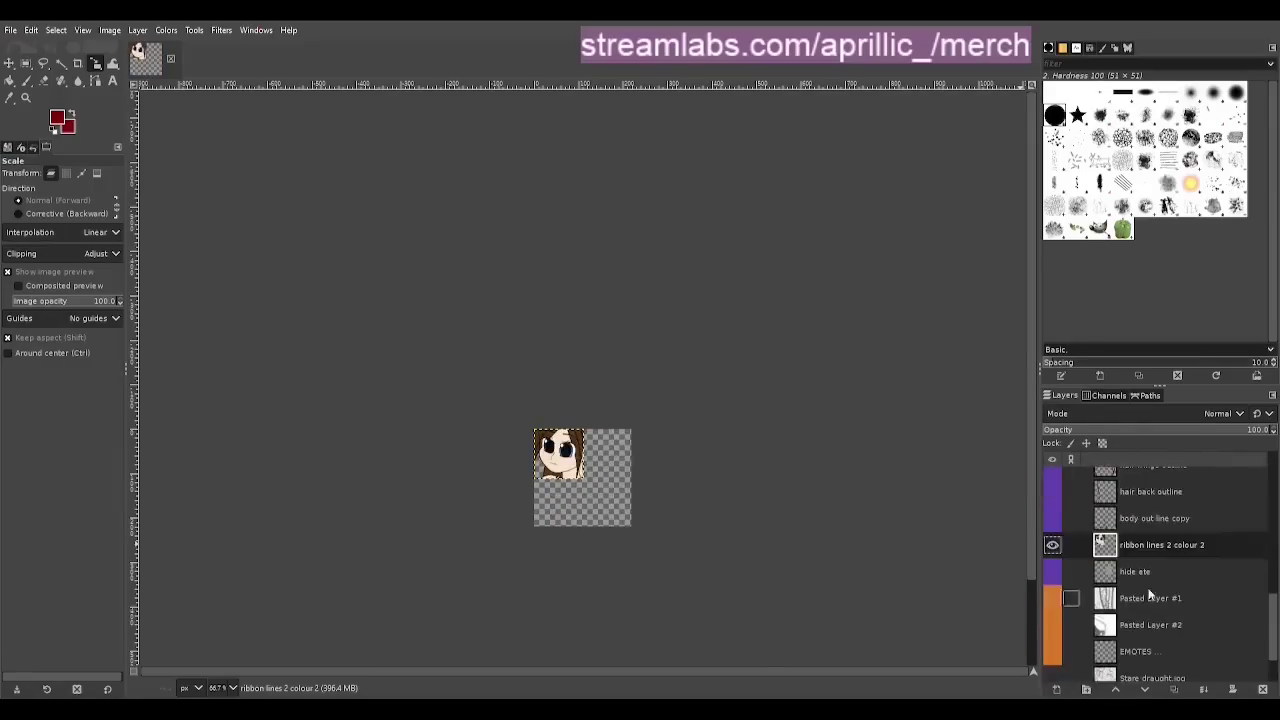
Crop the canvas to the scaled face at 112 by 112 px and export the image
{"action": "scroll", "coordinate": [562, 455], "scroll_direction": "up", "scroll_amount": 3}
{"action": "key", "text": "shift+c"}
{"action": "left_click_drag", "start_coordinate": [477, 377], "coordinate": [626, 525]}
{"action": "key", "text": "Return"}
{"action": "key", "text": "ctrl+e"}
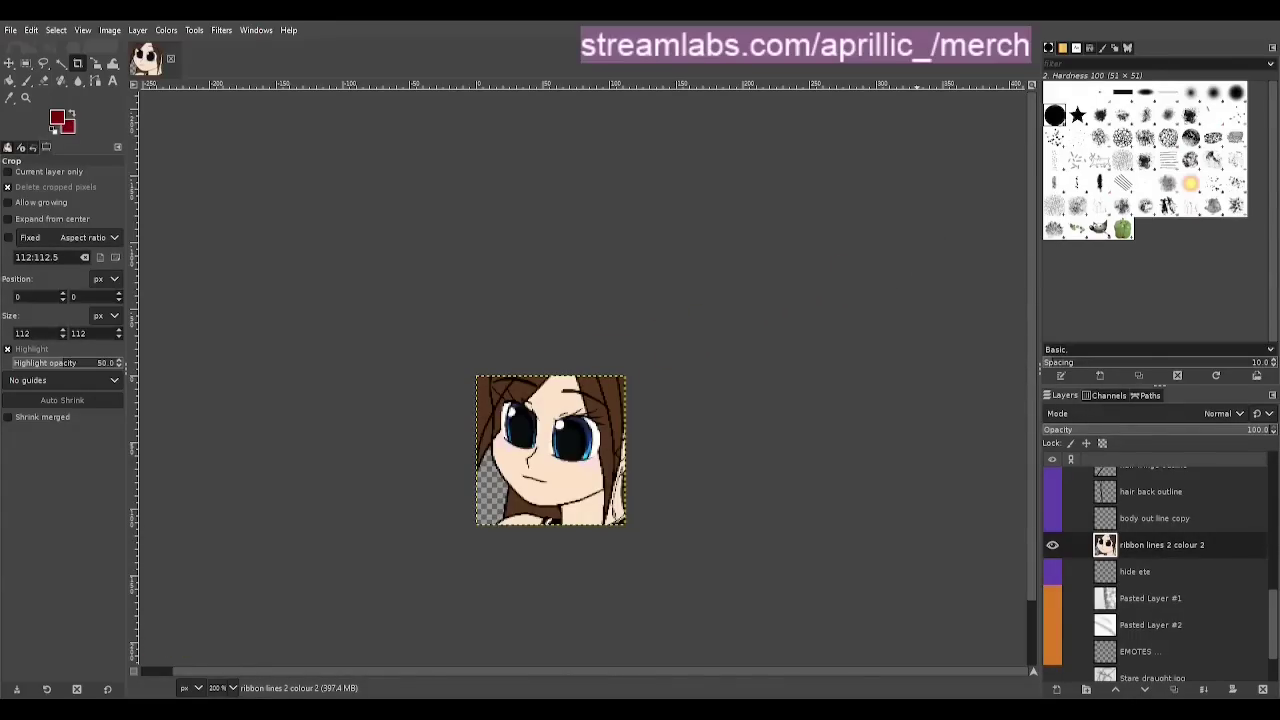
Undo the 112 px crop, the scaling and the 220 px face crop to restore the whole character
{"action": "key", "text": "ctrl+z"}
{"action": "key", "text": "ctrl+z"}
{"action": "key", "text": "ctrl+y"}
{"action": "scroll", "coordinate": [1111, 569], "scroll_direction": "up", "scroll_amount": 5}
{"action": "key", "text": "ctrl+z"}
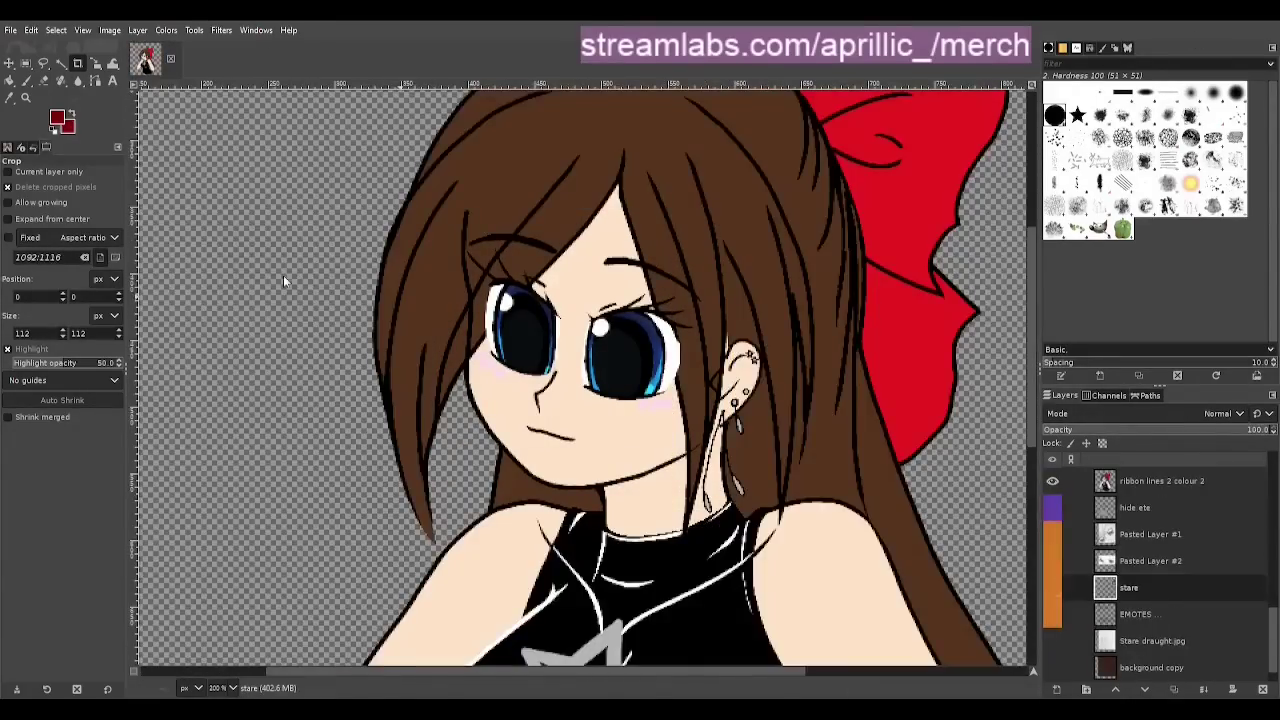